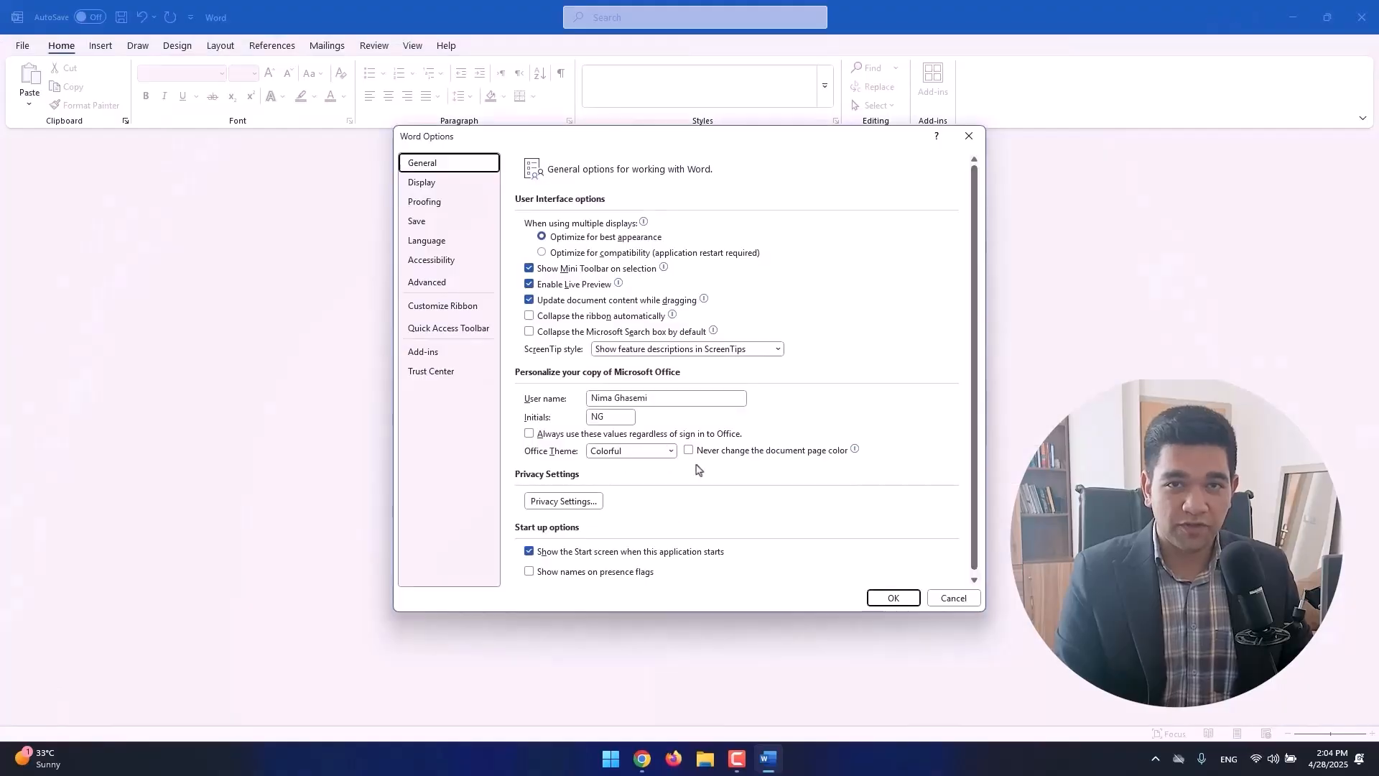
Enter "Welcome to The Takeoff College" and, on a new line, "Here, we offer a full course bundle of any skill you may need in your career life.".
click(647, 536)
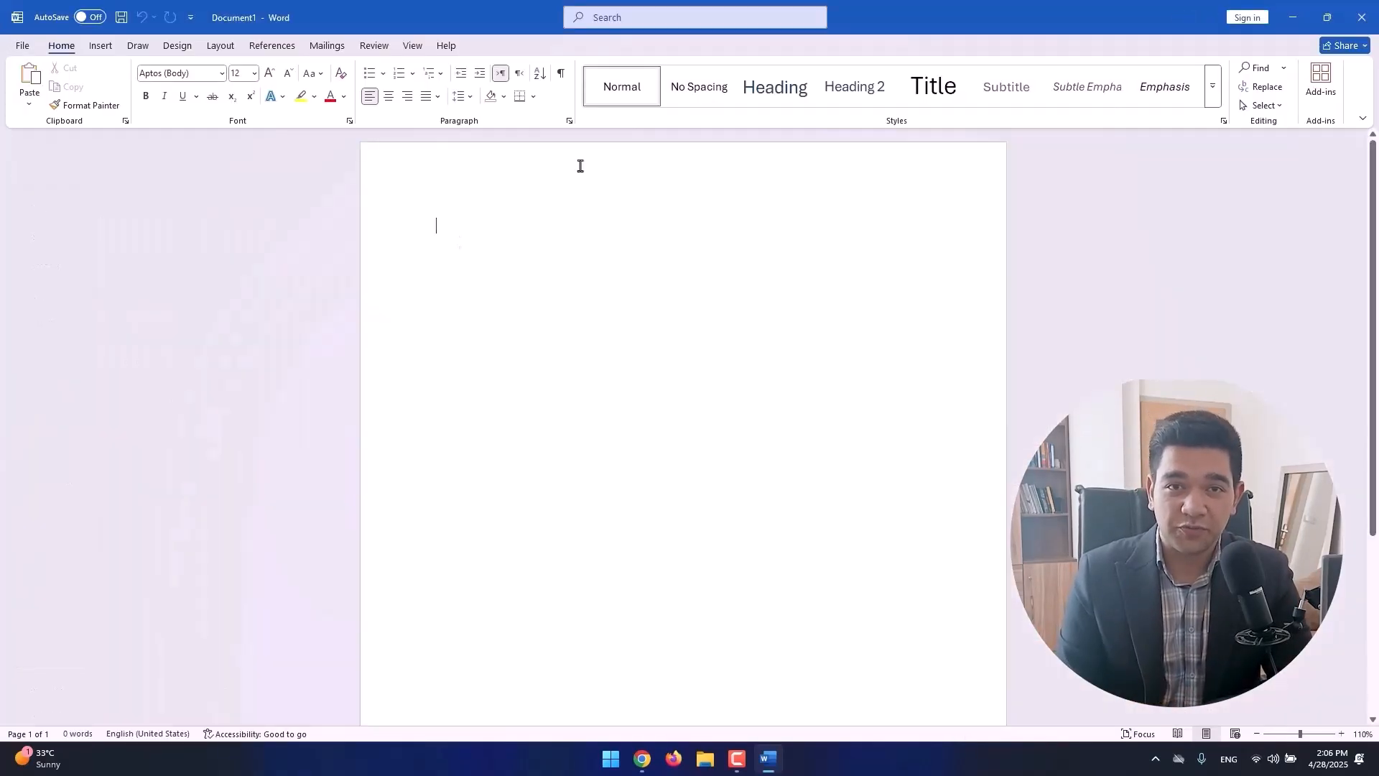
text(Welcome to The Takeoff College)
key(Return)
text(Here, we offer a full course bundle of any skill you may need in your career life.)
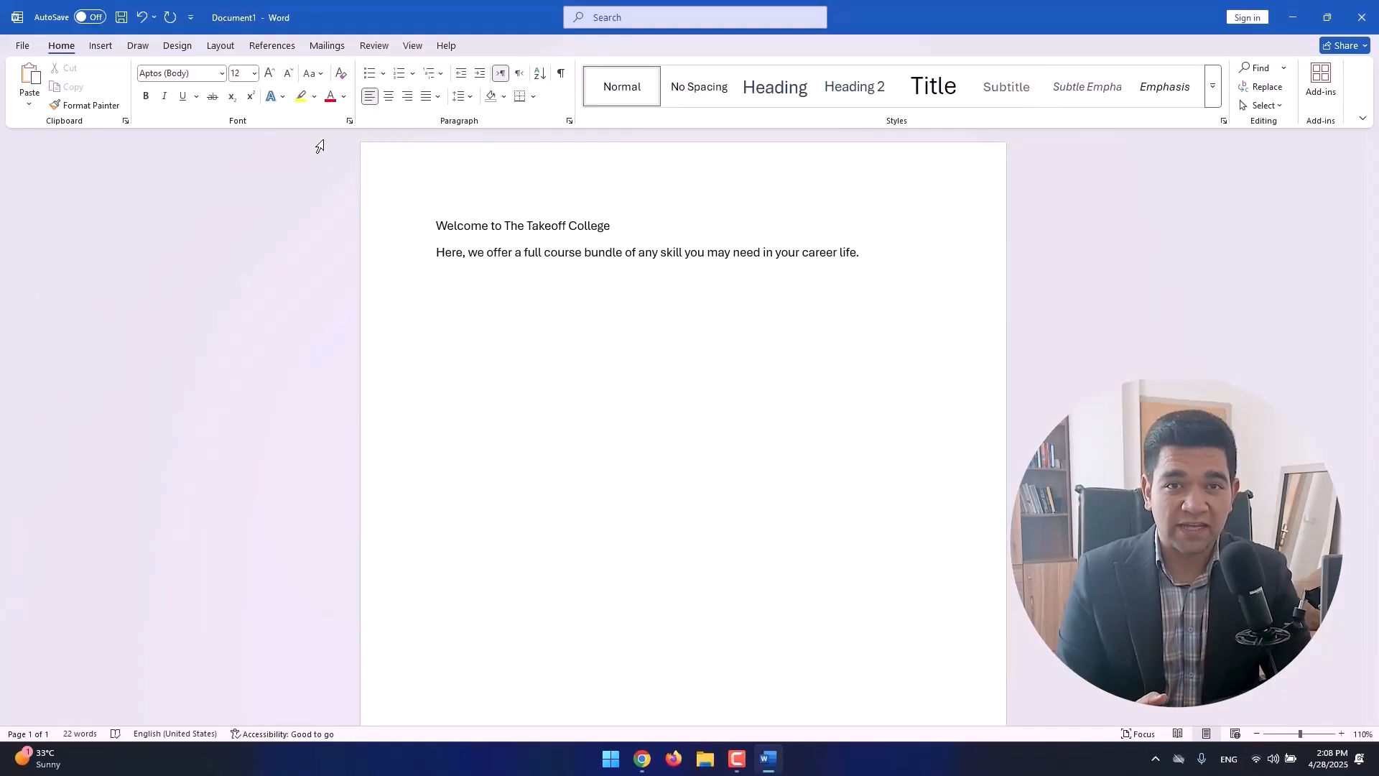
Format "The Takeoff College" in the first line with the Open Sans ExtraBold font at size 14.
drag(505, 225, 610, 227)
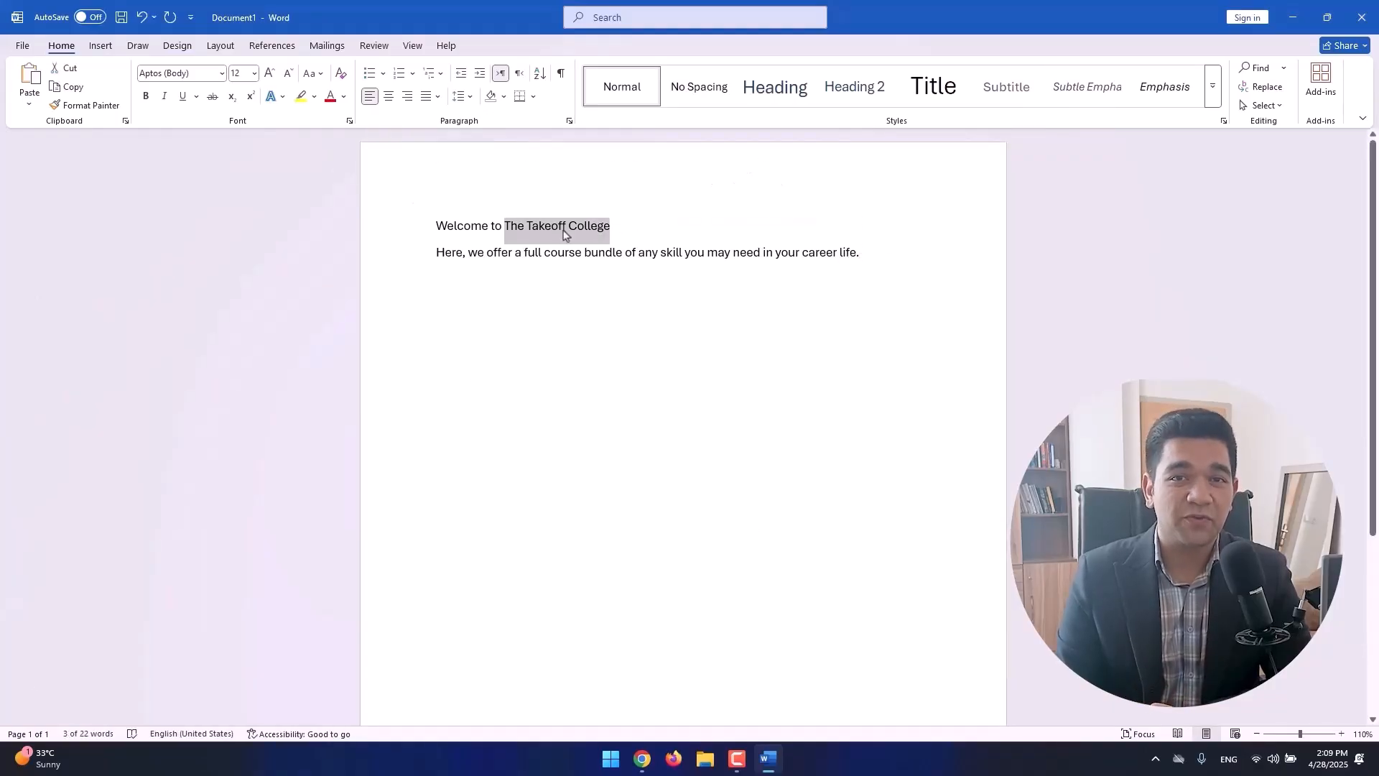
click(222, 74)
scroll(247, 274, down, 10)
click(247, 287)
click(254, 74)
click(242, 241)
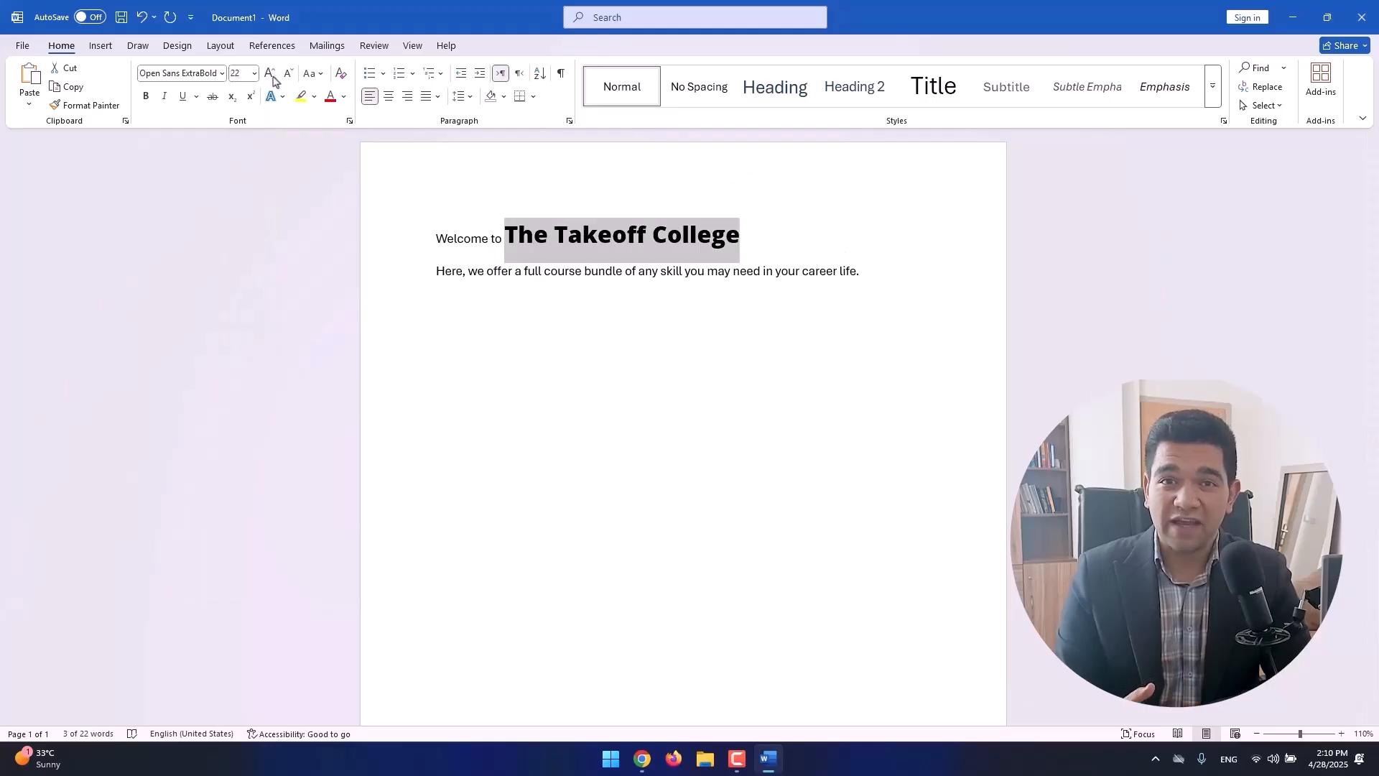
click(254, 73)
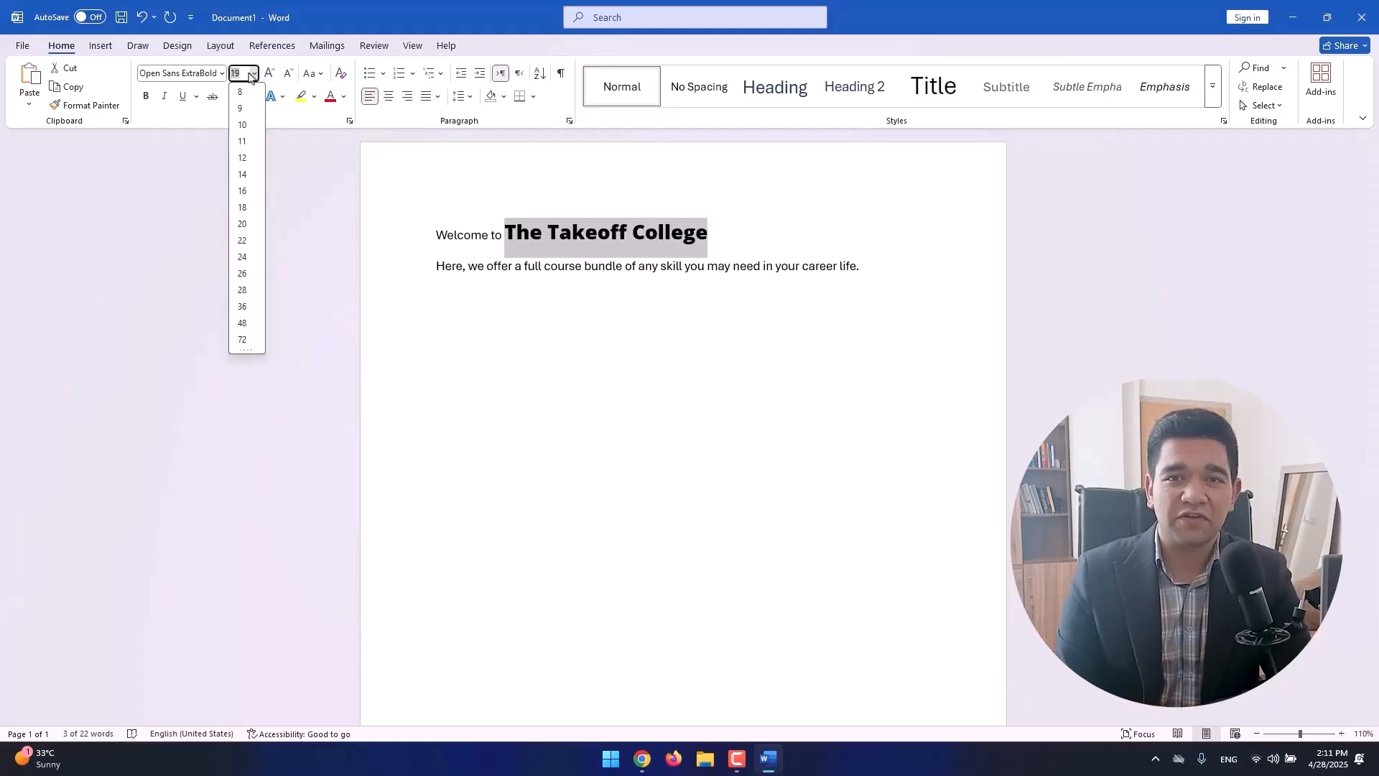
click(242, 175)
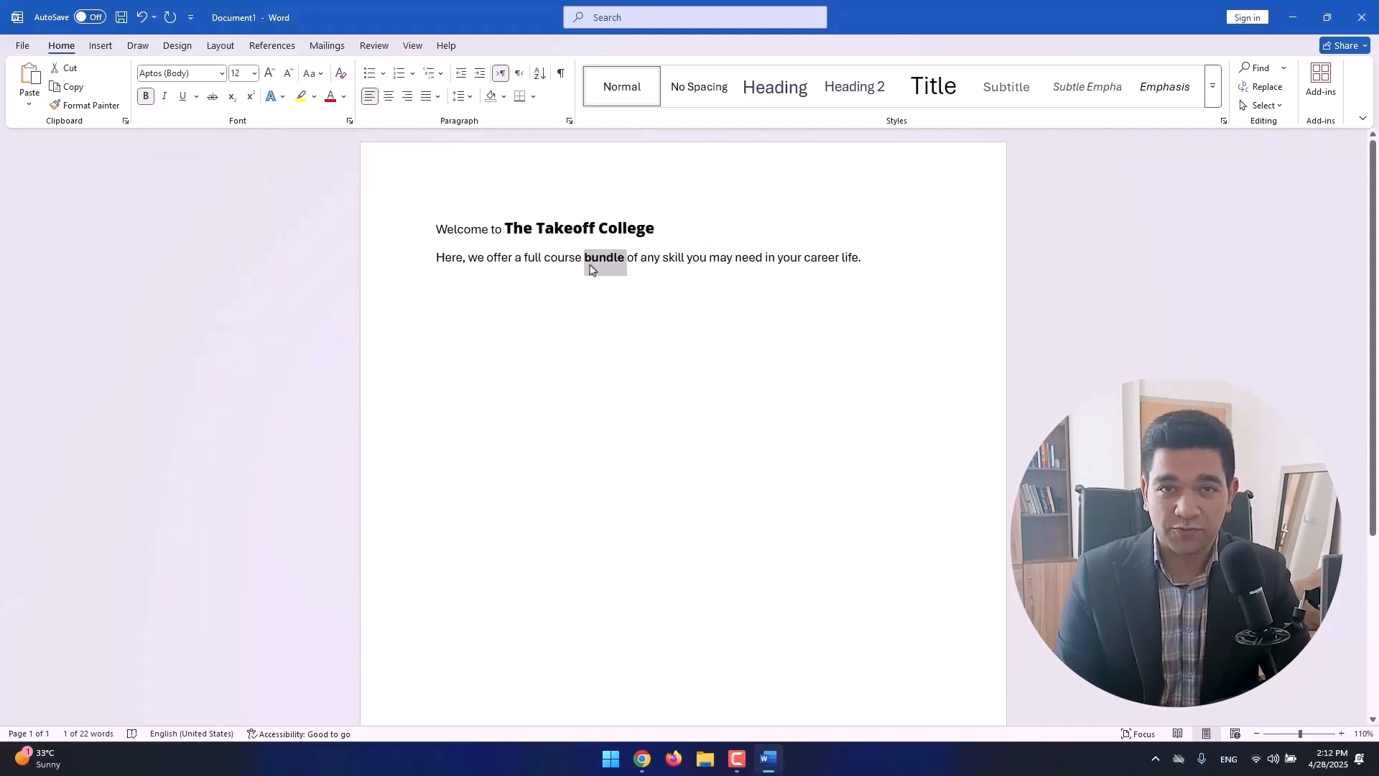
Italicize the word "career" in the second line.
double_click(821, 258)
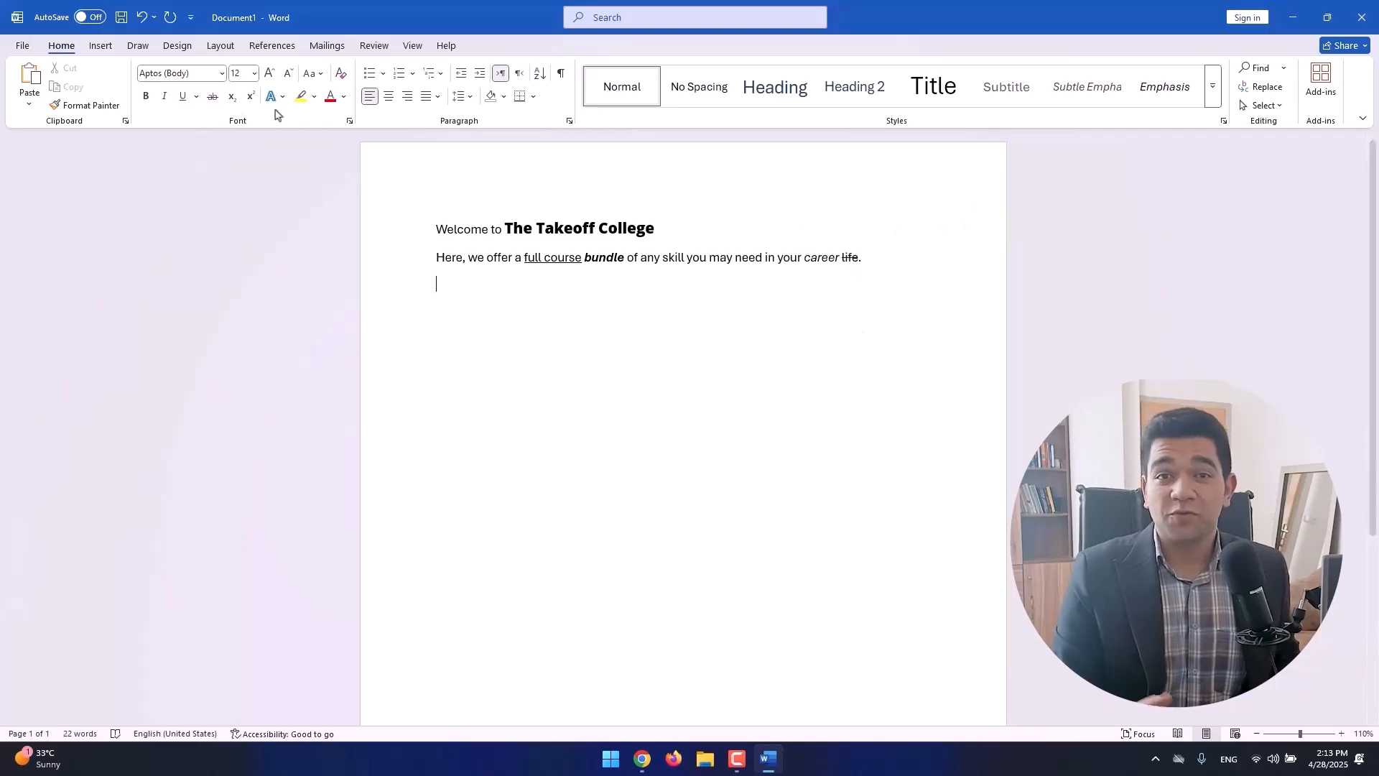
Format the word "superscript" as superscript and the word "subscript" as subscript in the third line.
scroll(661, 422, up, 4)
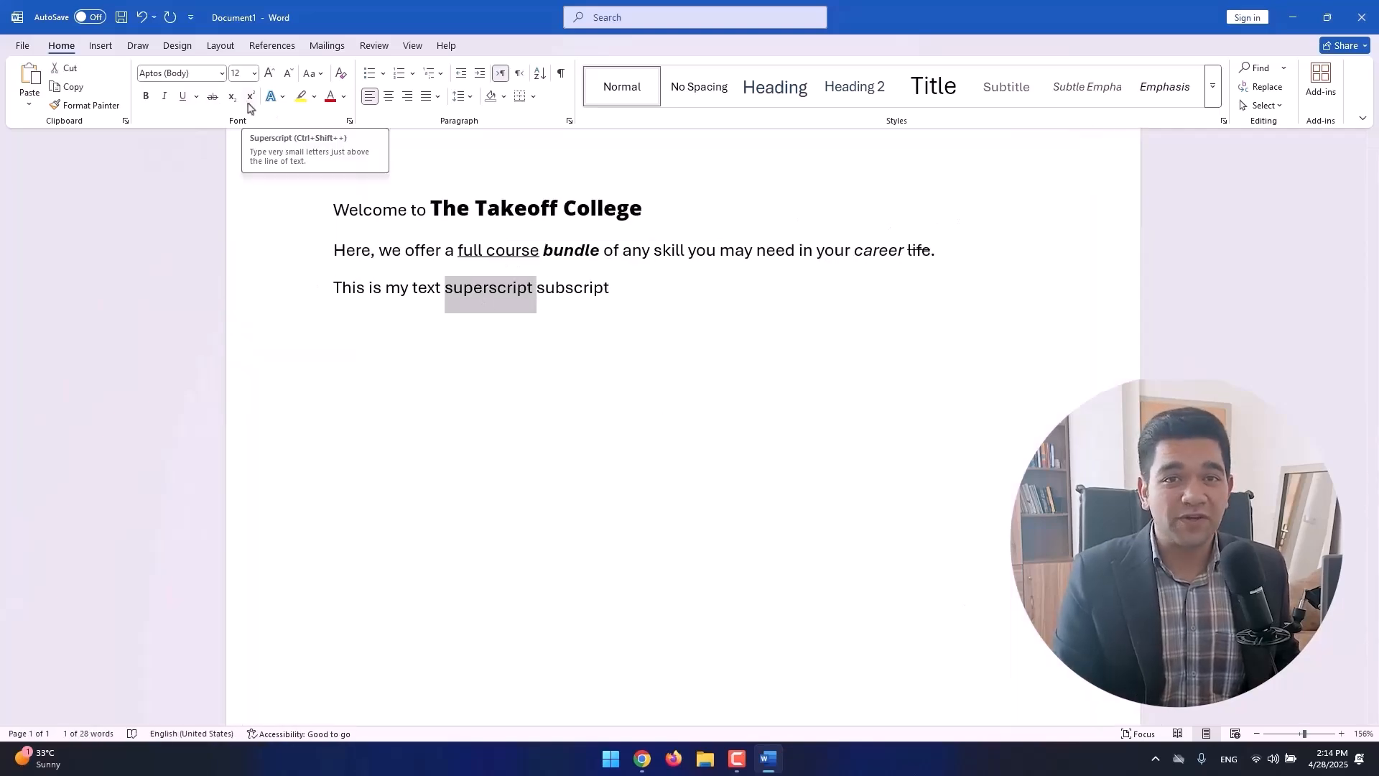
click(250, 96)
click(514, 287)
key(ctrl+=)
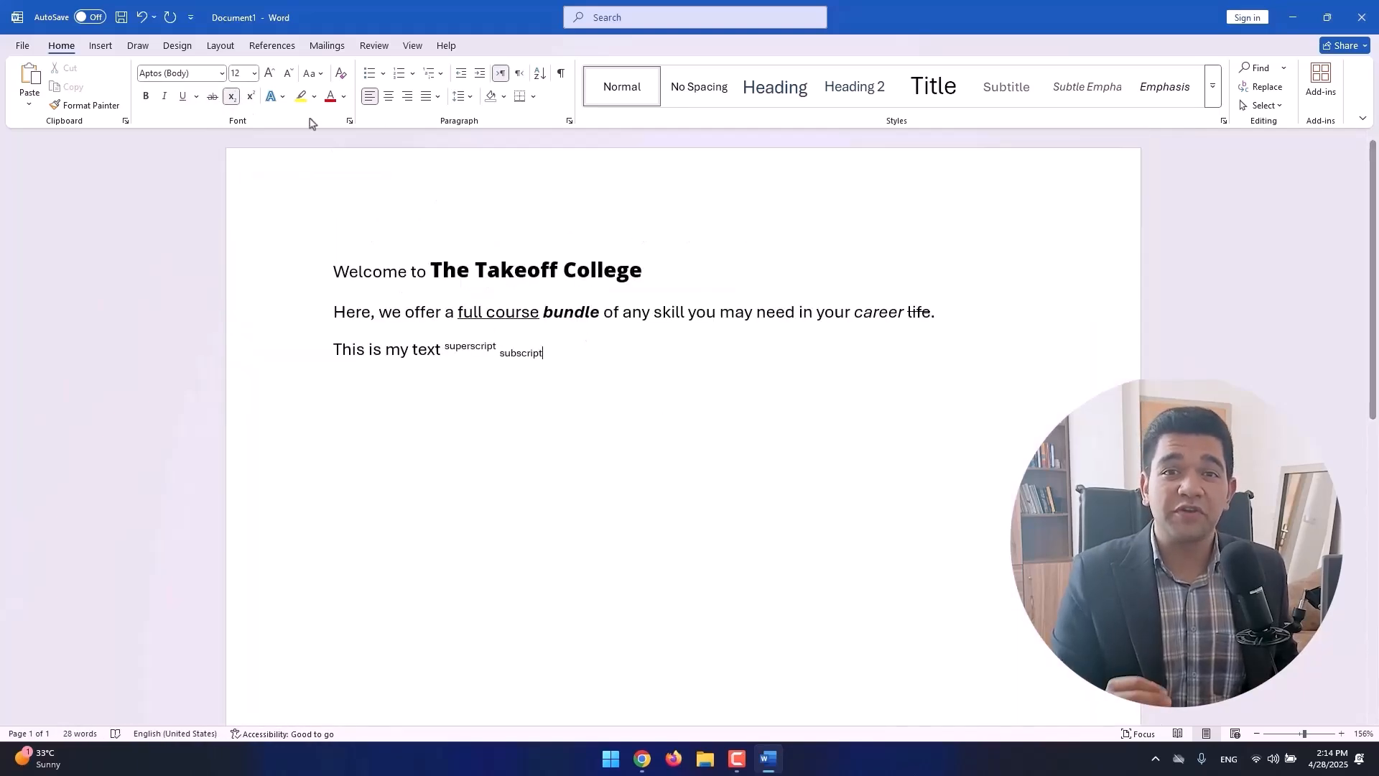
click(283, 96)
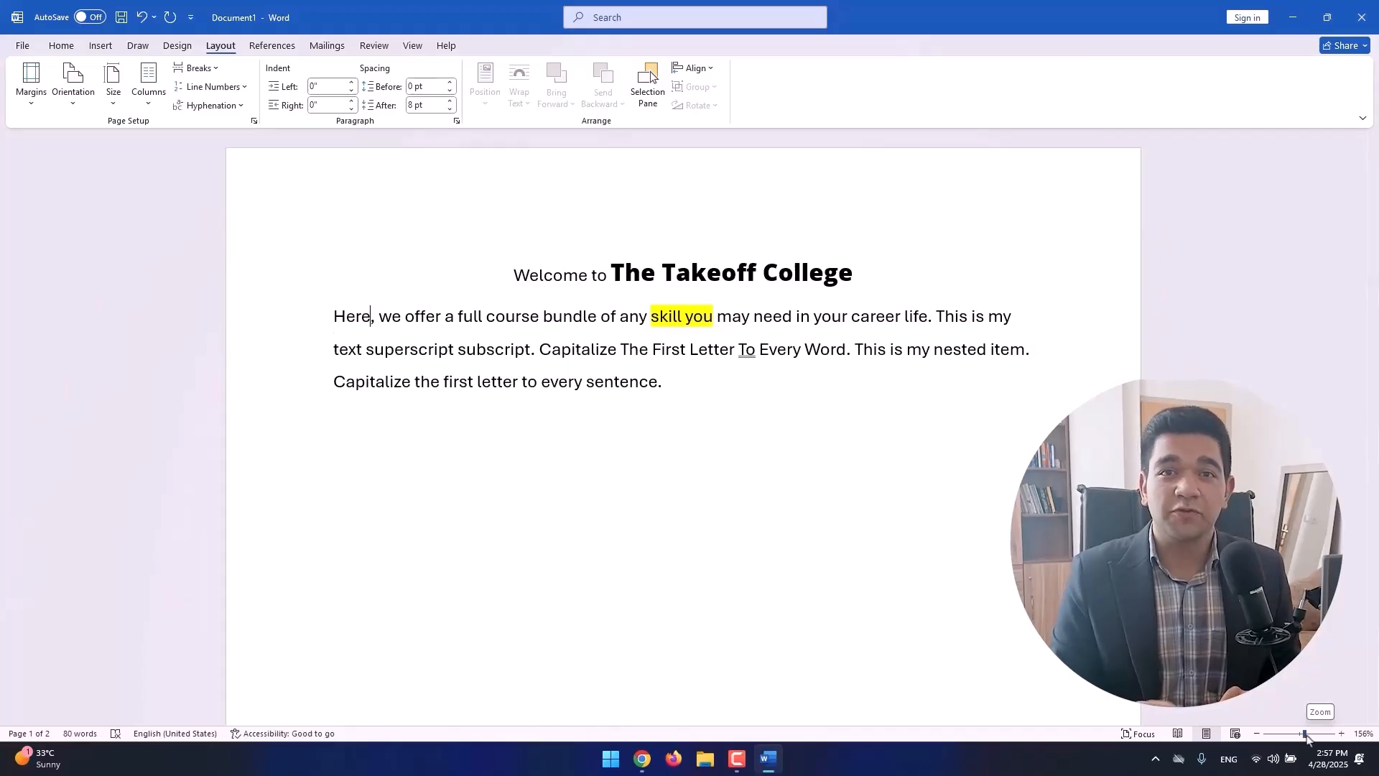
click(1256, 733)
click(1256, 733)
scroll(683, 394, down, 3)
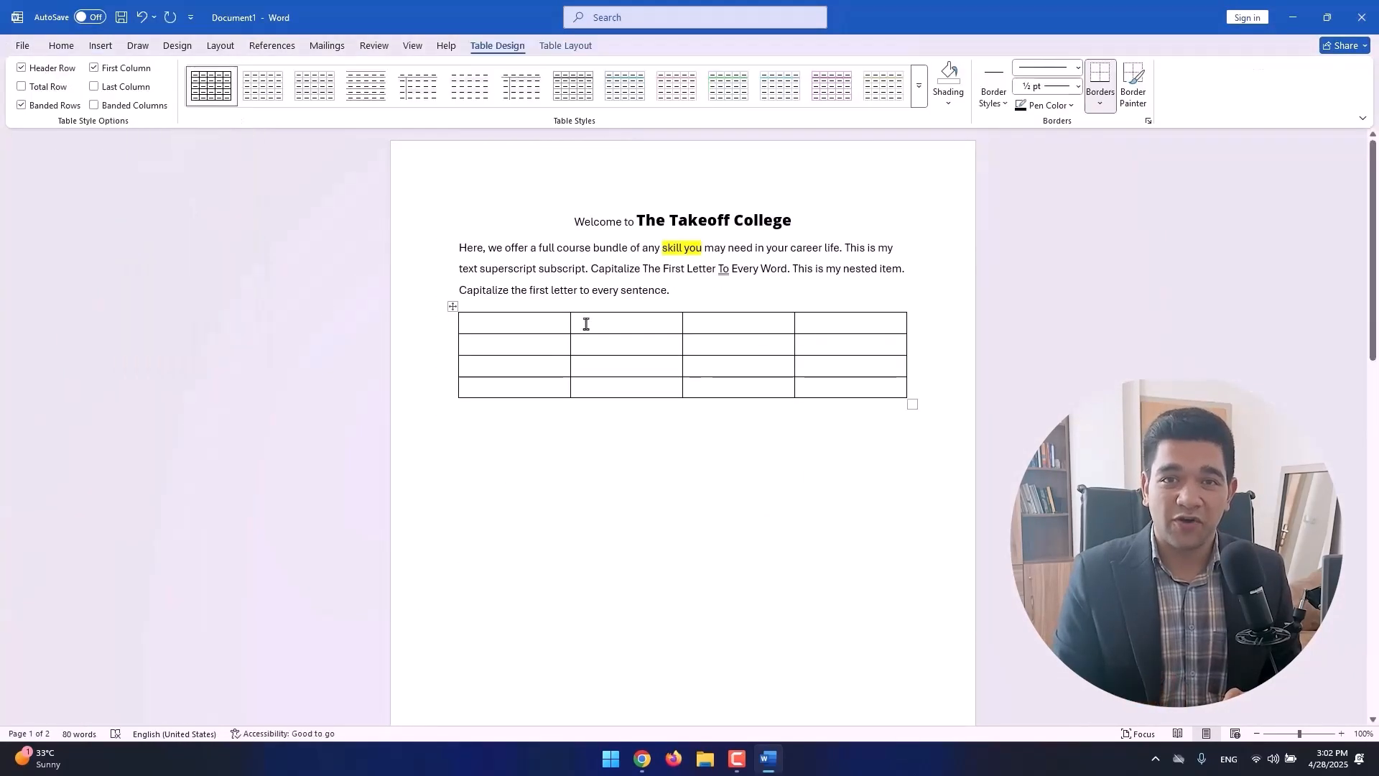
Fill the table under Product, January, February and March: Ice cream $20,000, $17,500, $19,950; Cake $5,000, $7,000, $6,000; Milk $40,000, $35,000, $32,000.
text(ry	March	Ice cream	$20,000	$17,500	$19,950	Cake	$5,000	$7,000	$6,)
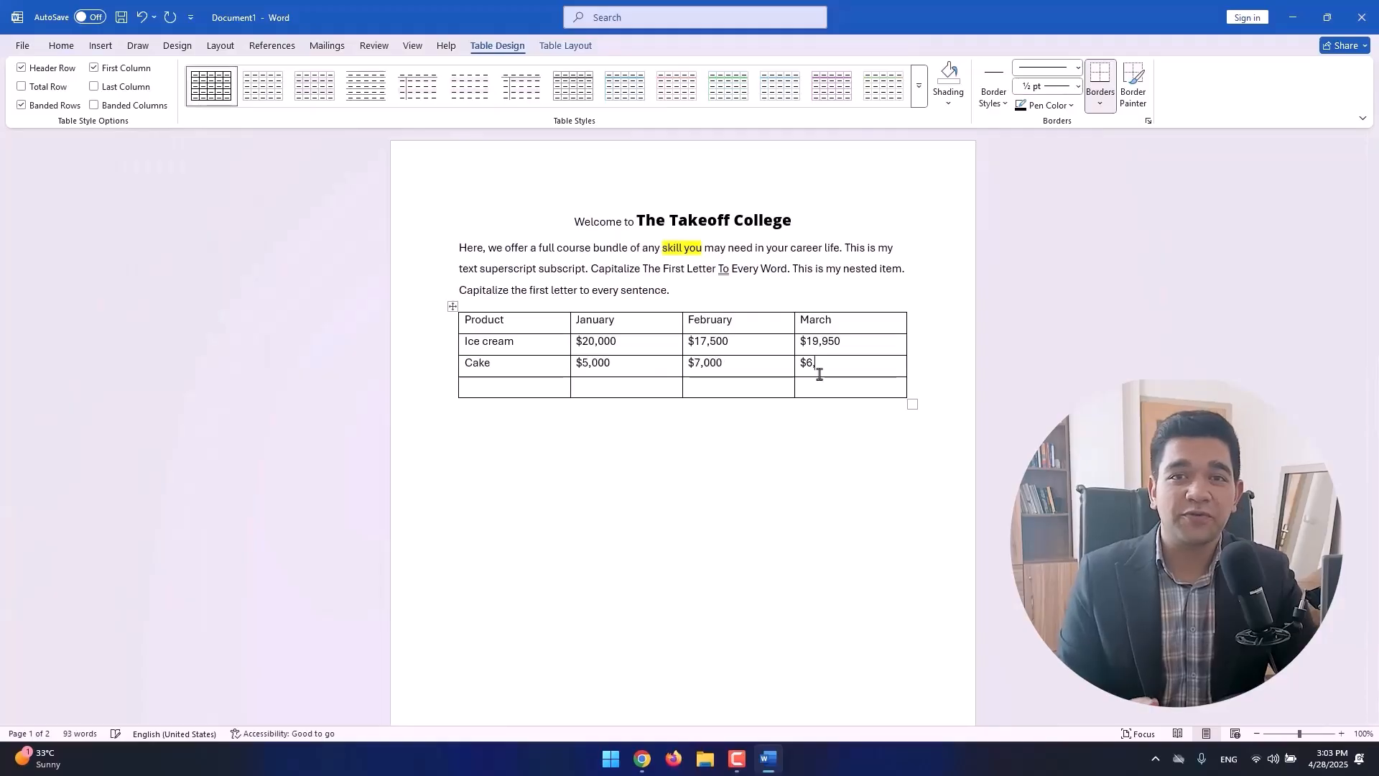
text(000	Milk	$40,000	$35,000)
Apply a table style with a green header row to the sales table and delete the empty row above Milk.
click(453, 306)
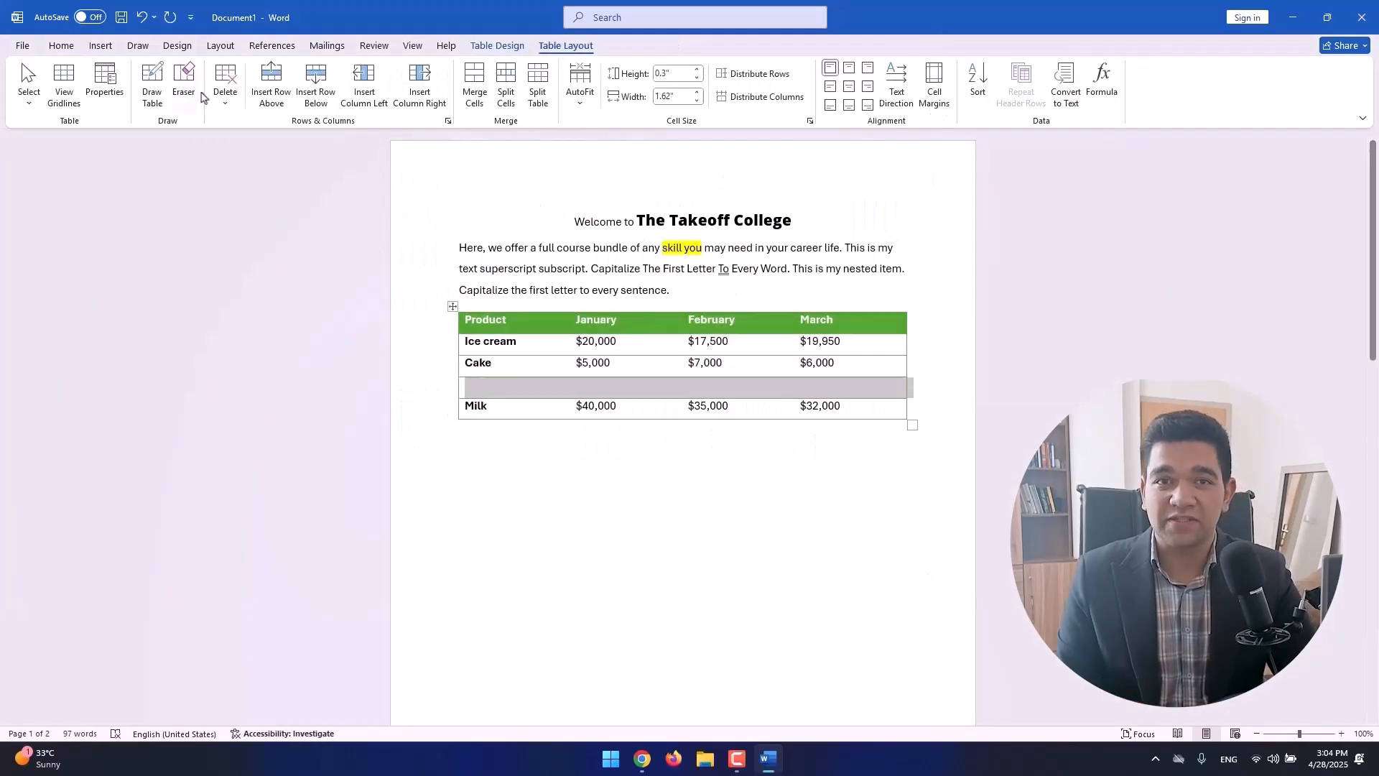
click(224, 87)
click(248, 164)
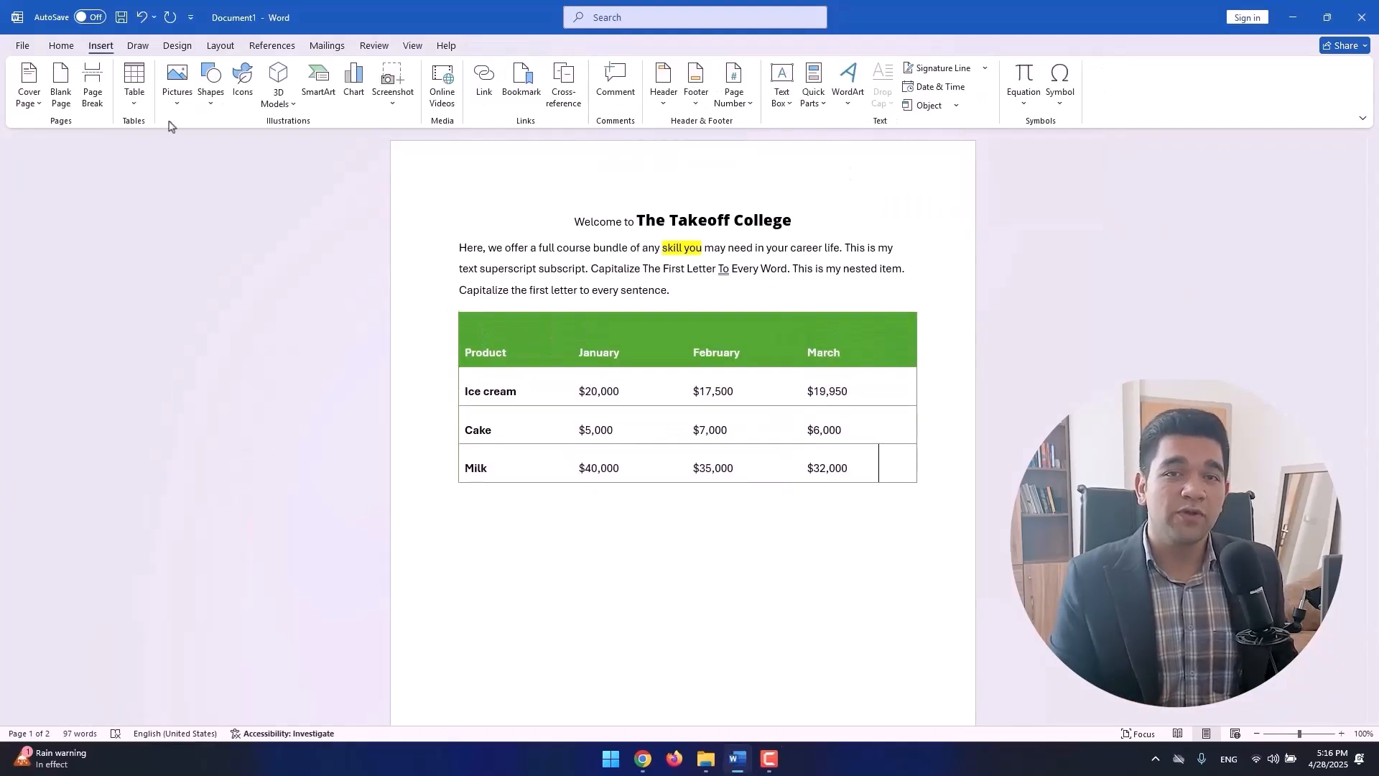
Insert the aerial beach picture from this device below the table and change its text wrapping.
click(178, 104)
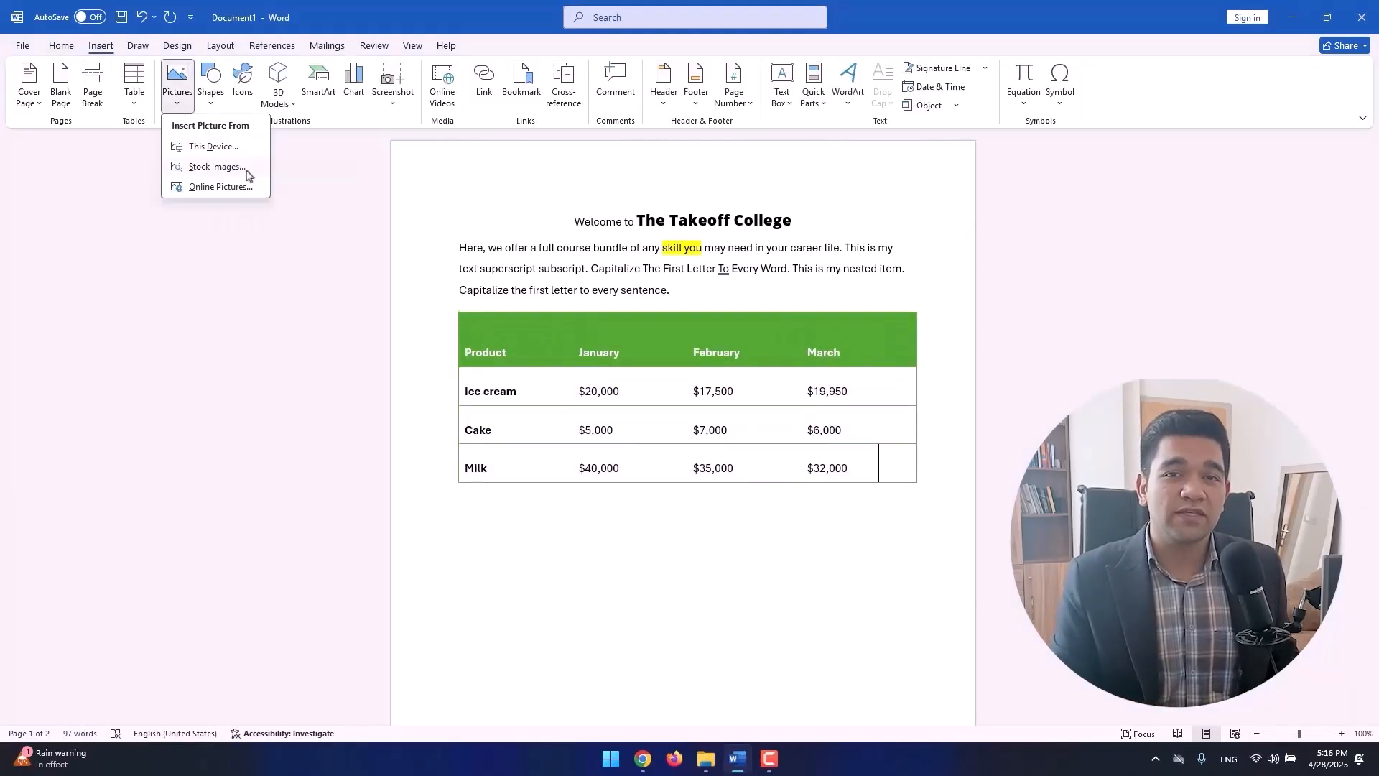
click(214, 146)
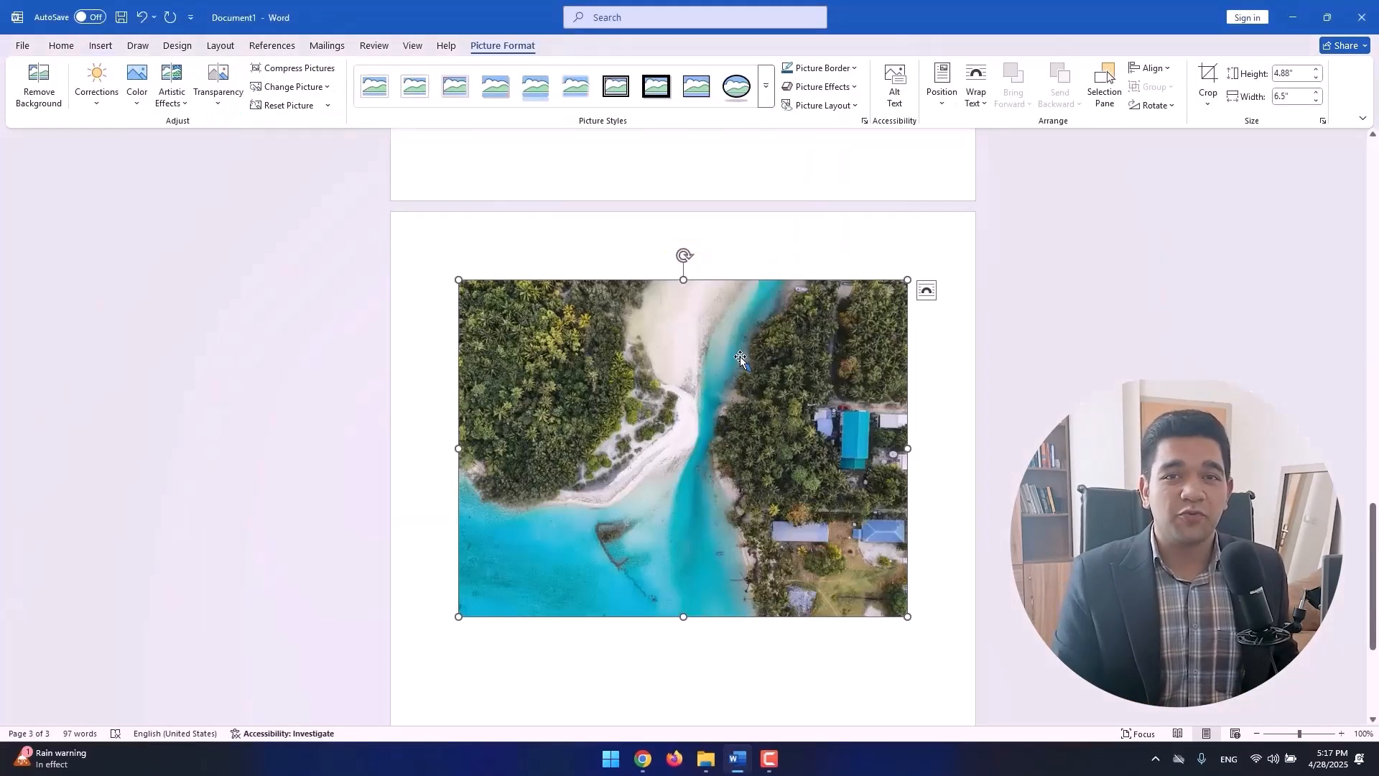
scroll(754, 320, up, 5)
scroll(754, 320, down, 2)
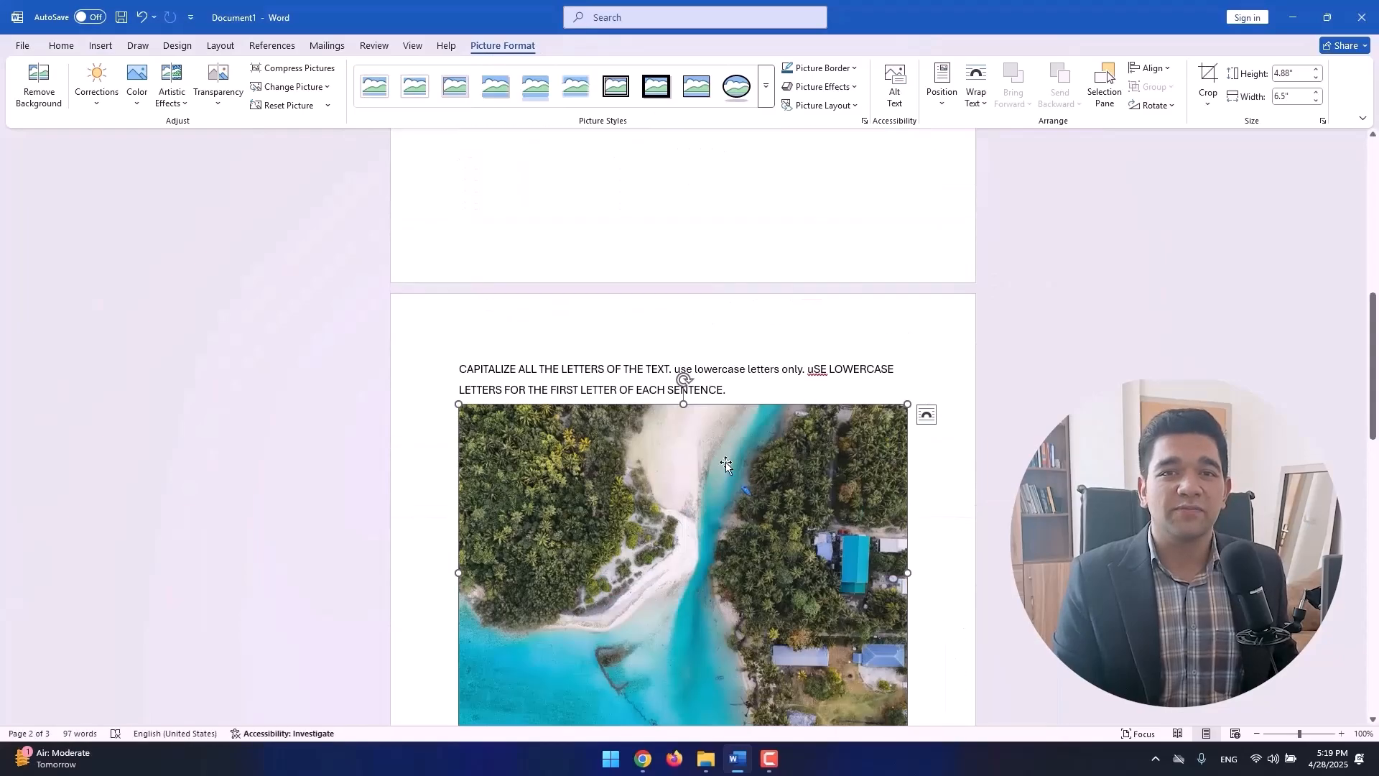
click(977, 92)
click(1004, 148)
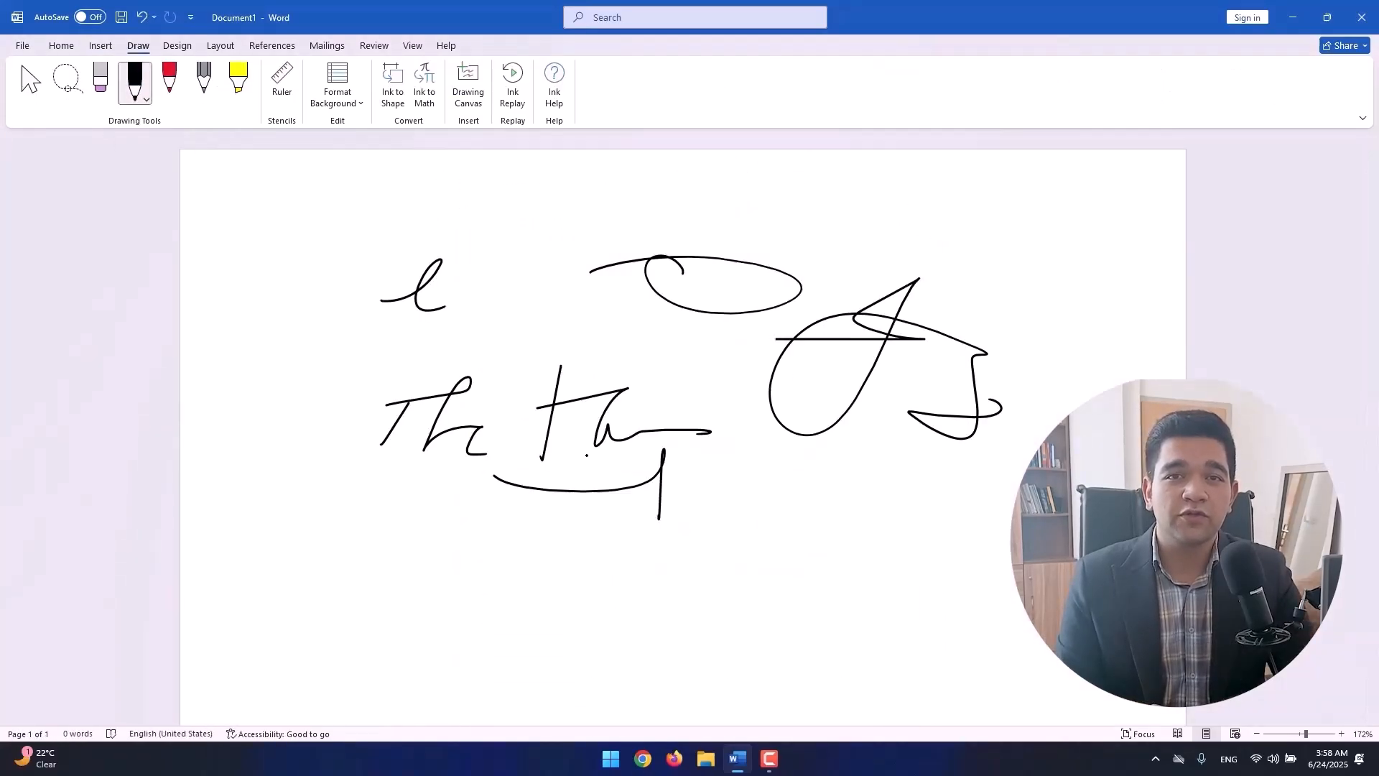
Look through the options of the first pen and of the red pen among the drawing tools.
click(146, 99)
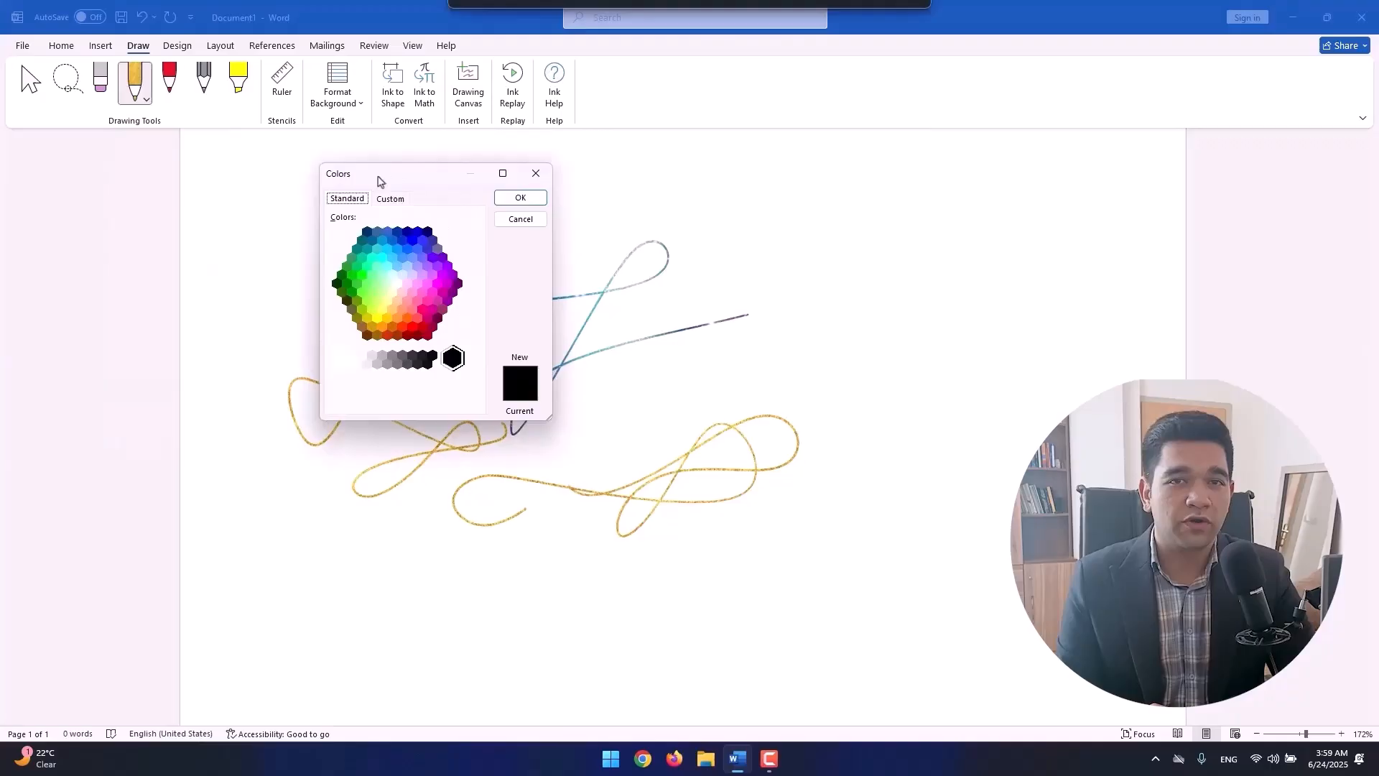
click(169, 85)
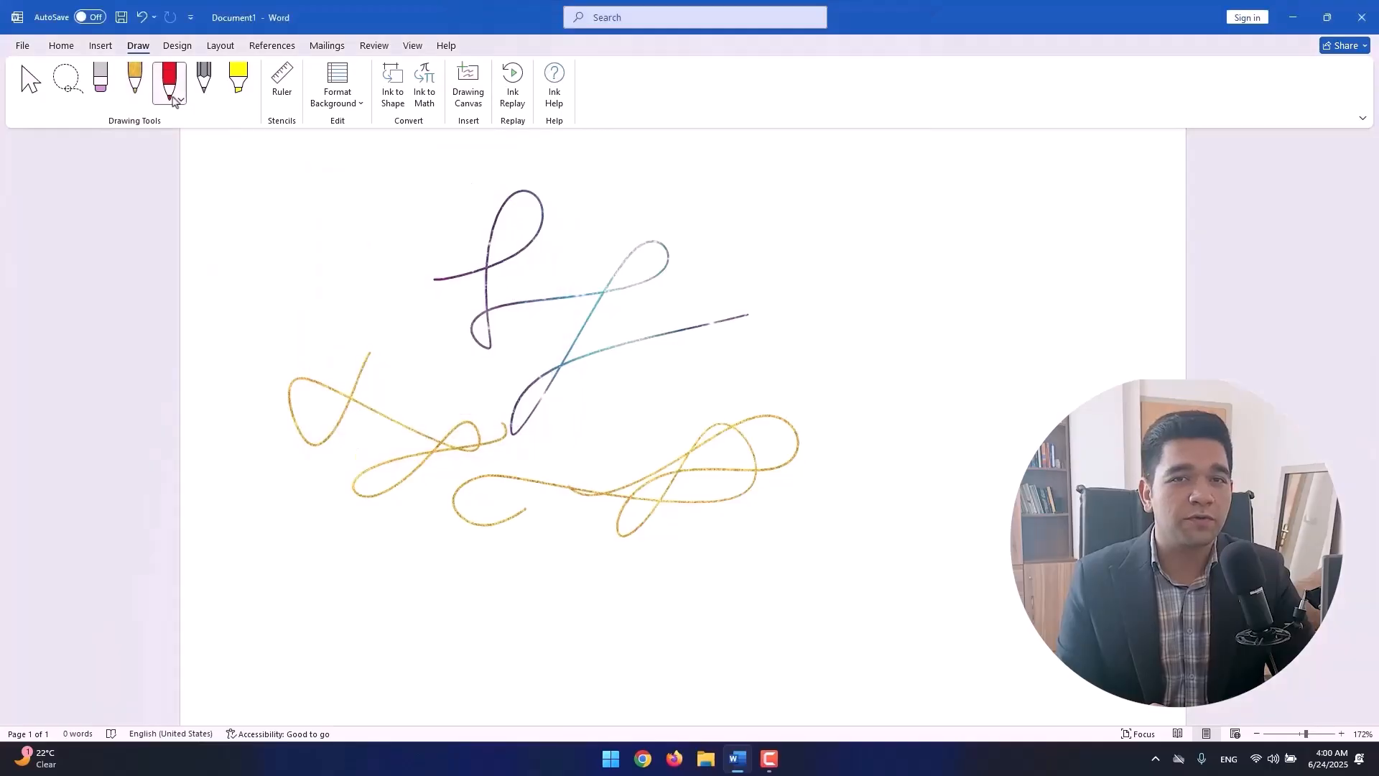
click(170, 86)
click(178, 101)
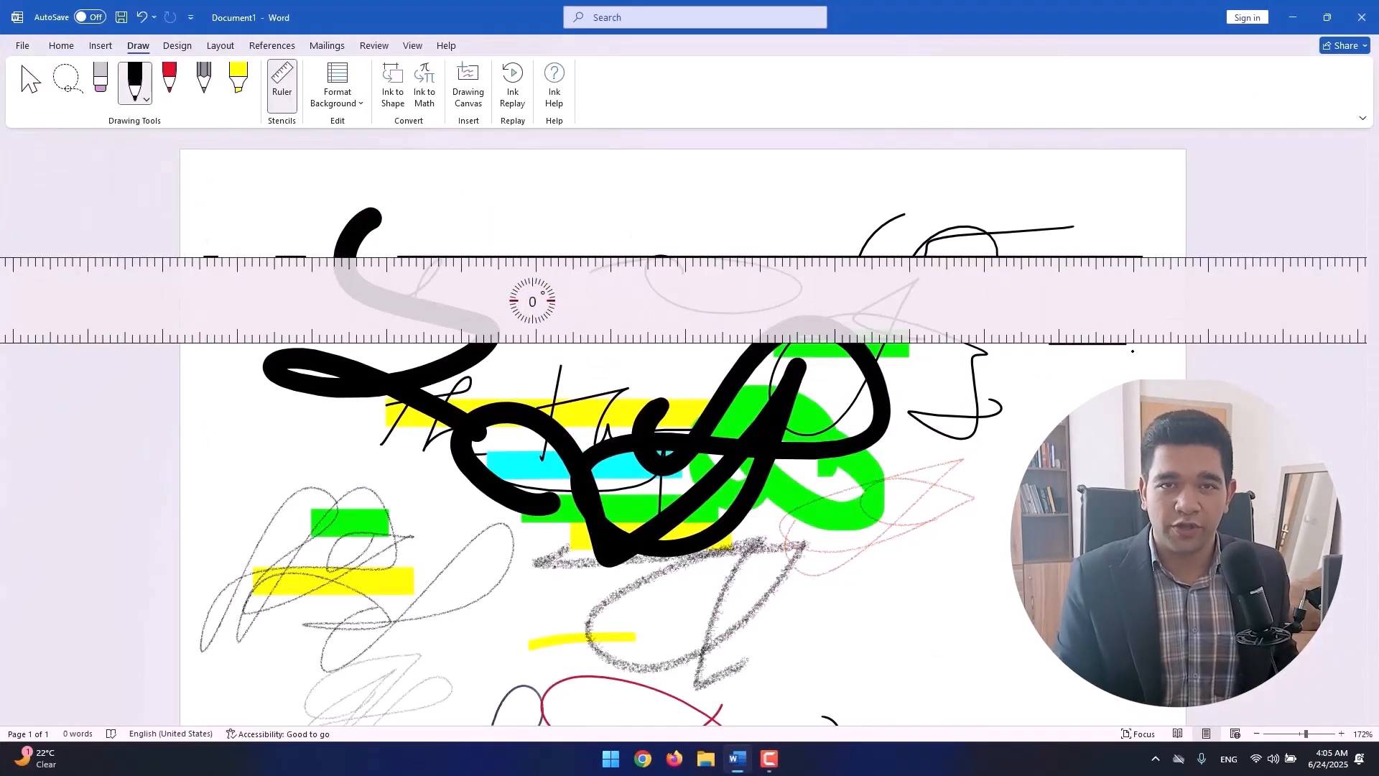
scroll(1079, 327, down, 5)
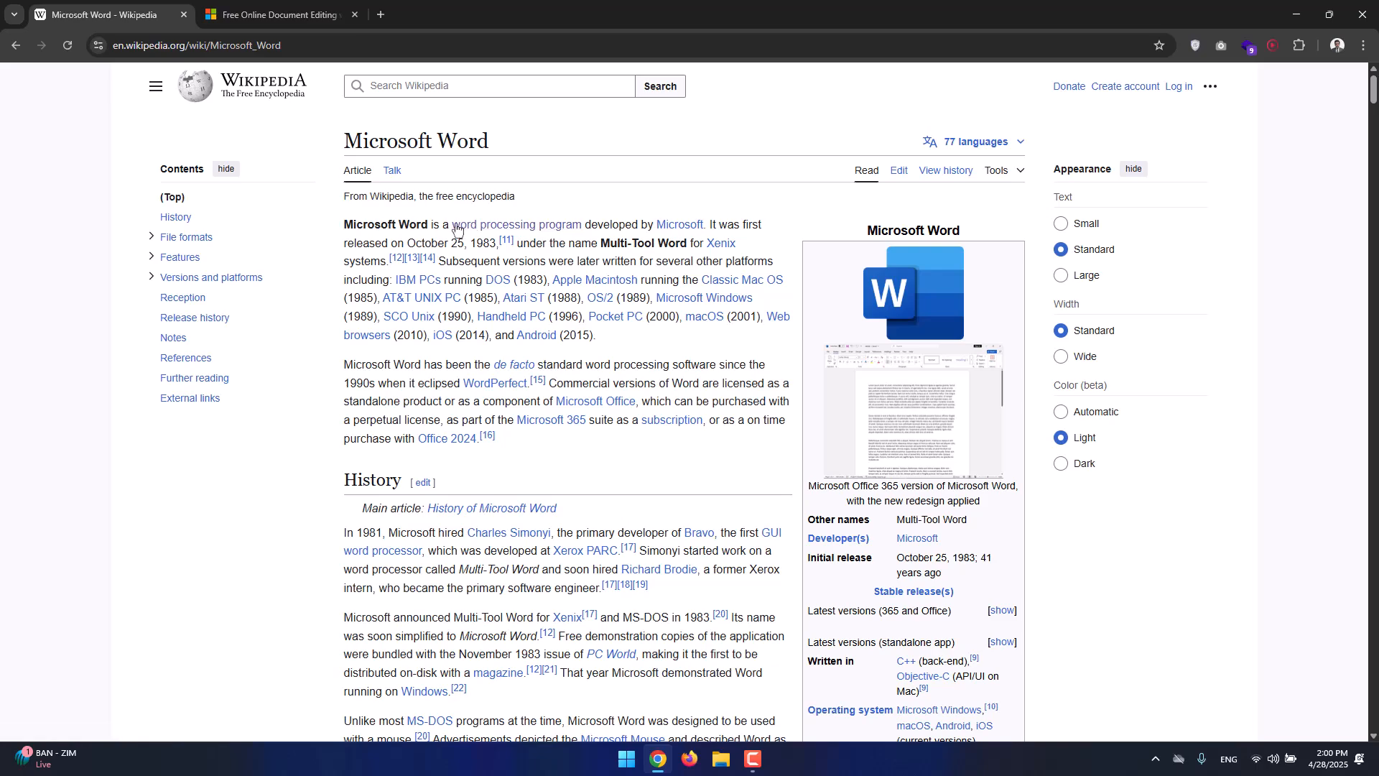
Read the introduction of Wikipedia's Microsoft Word article in Chrome, previewing the word processing program link and highlighting the release year and the name Multi-Tool Word.
mouse_move(496, 225)
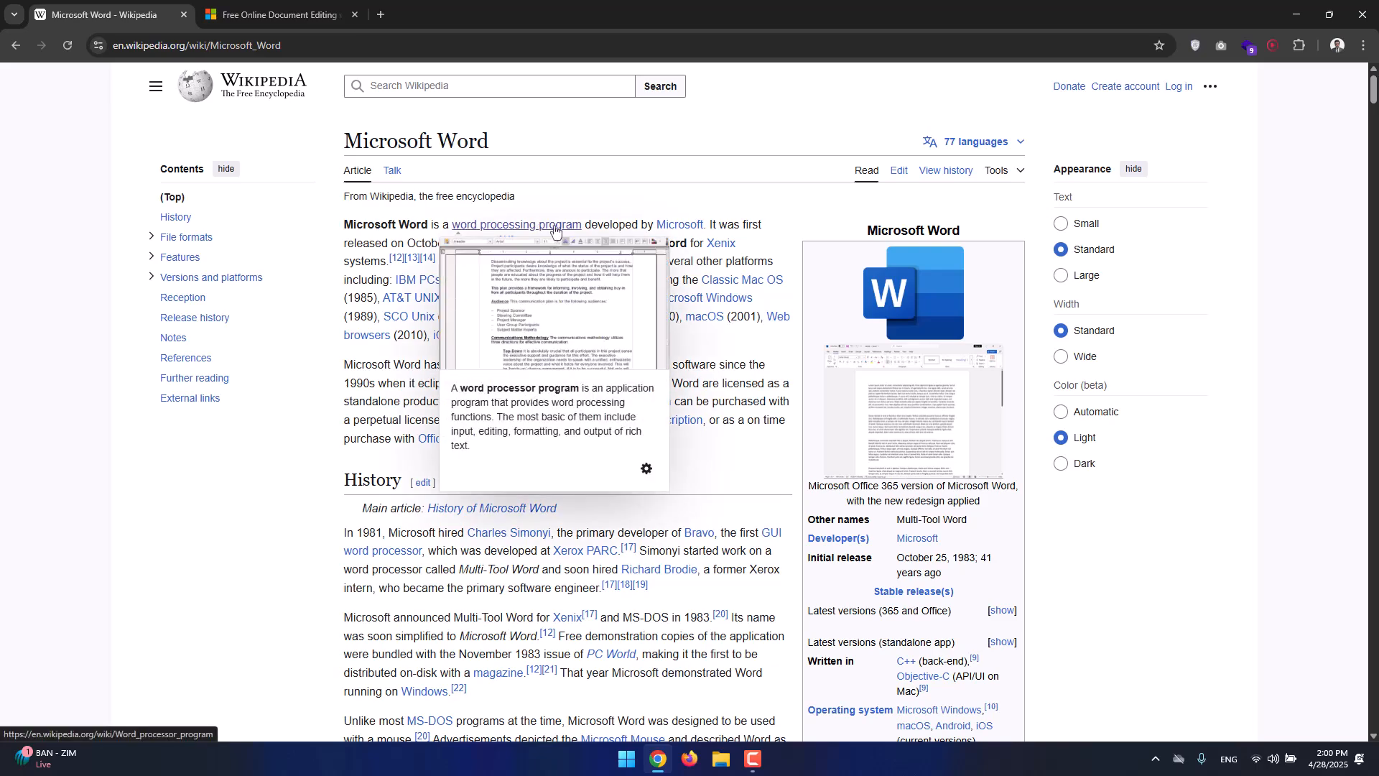
mouse_move(695, 228)
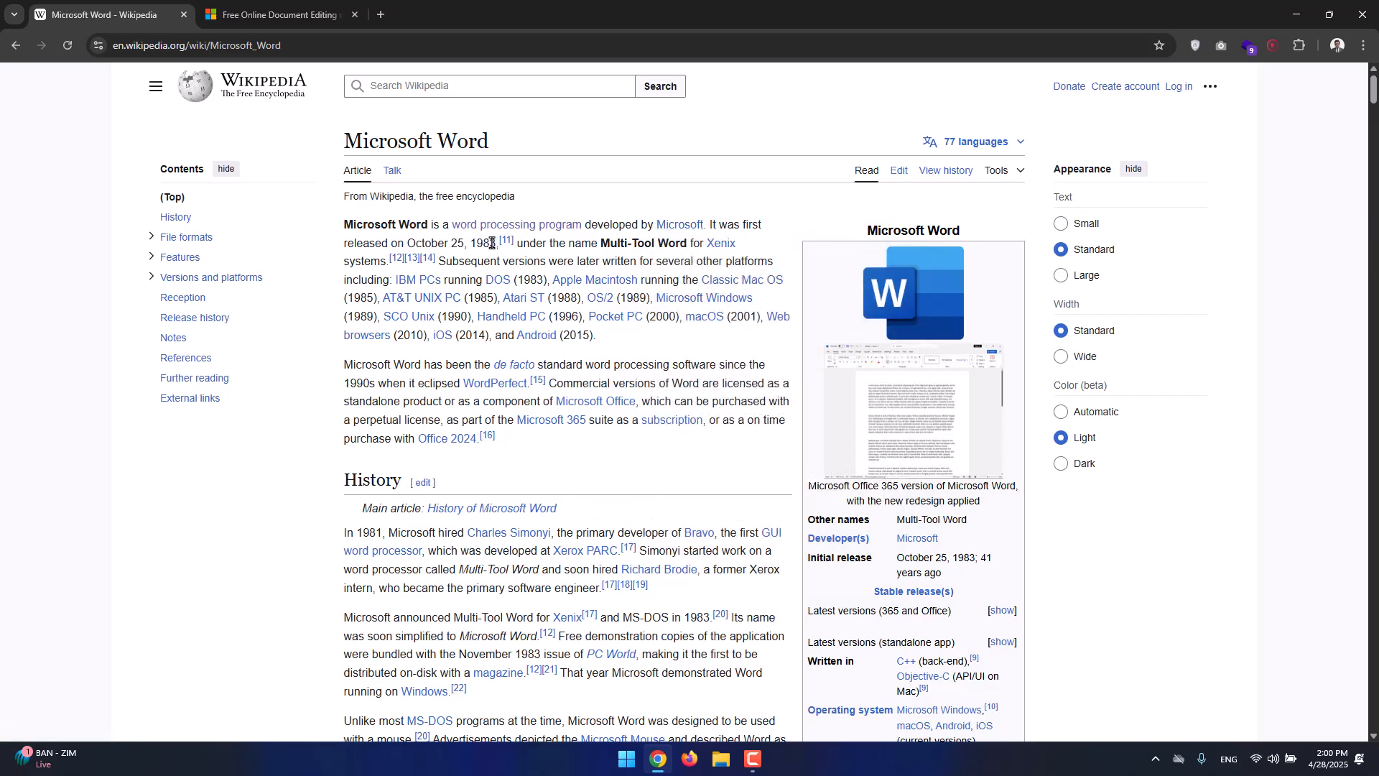
drag(493, 243, 458, 244)
drag(604, 247, 652, 245)
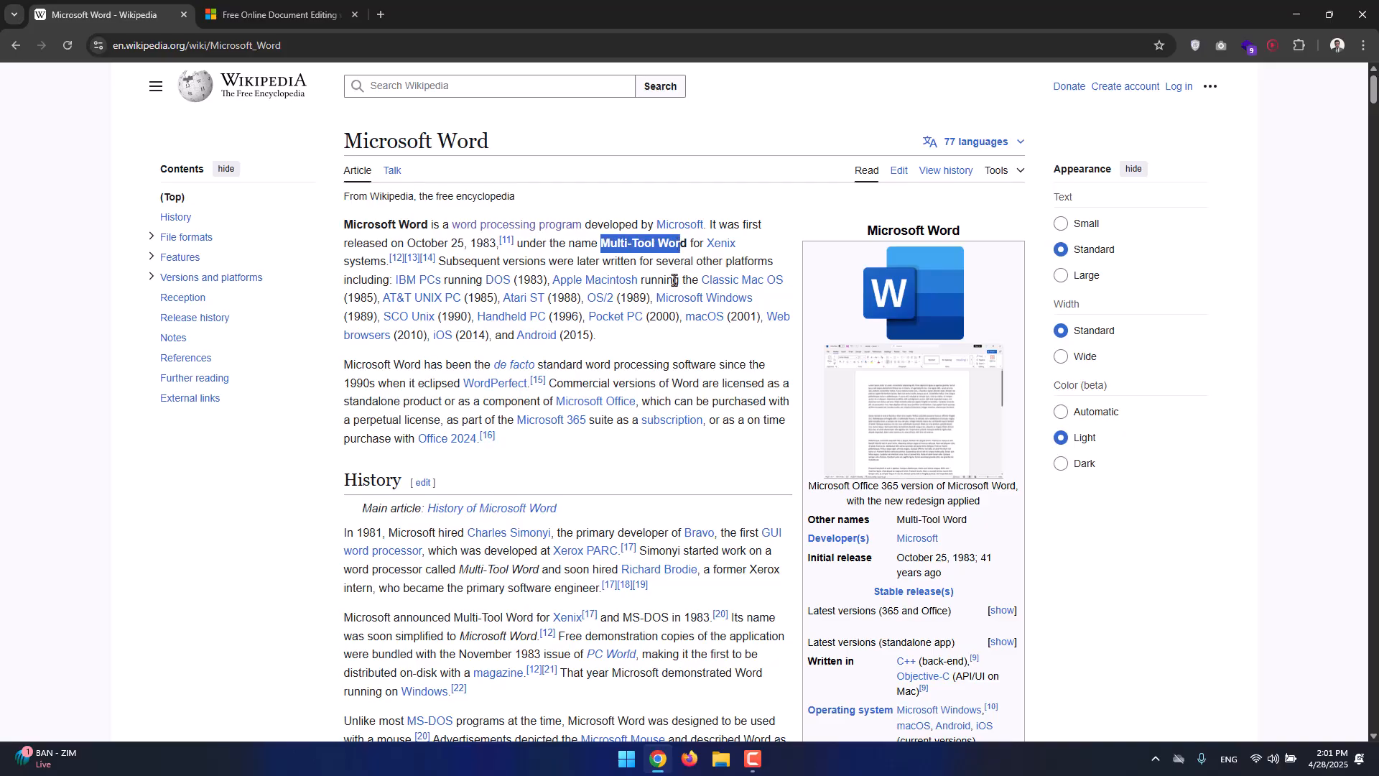
mouse_move(533, 337)
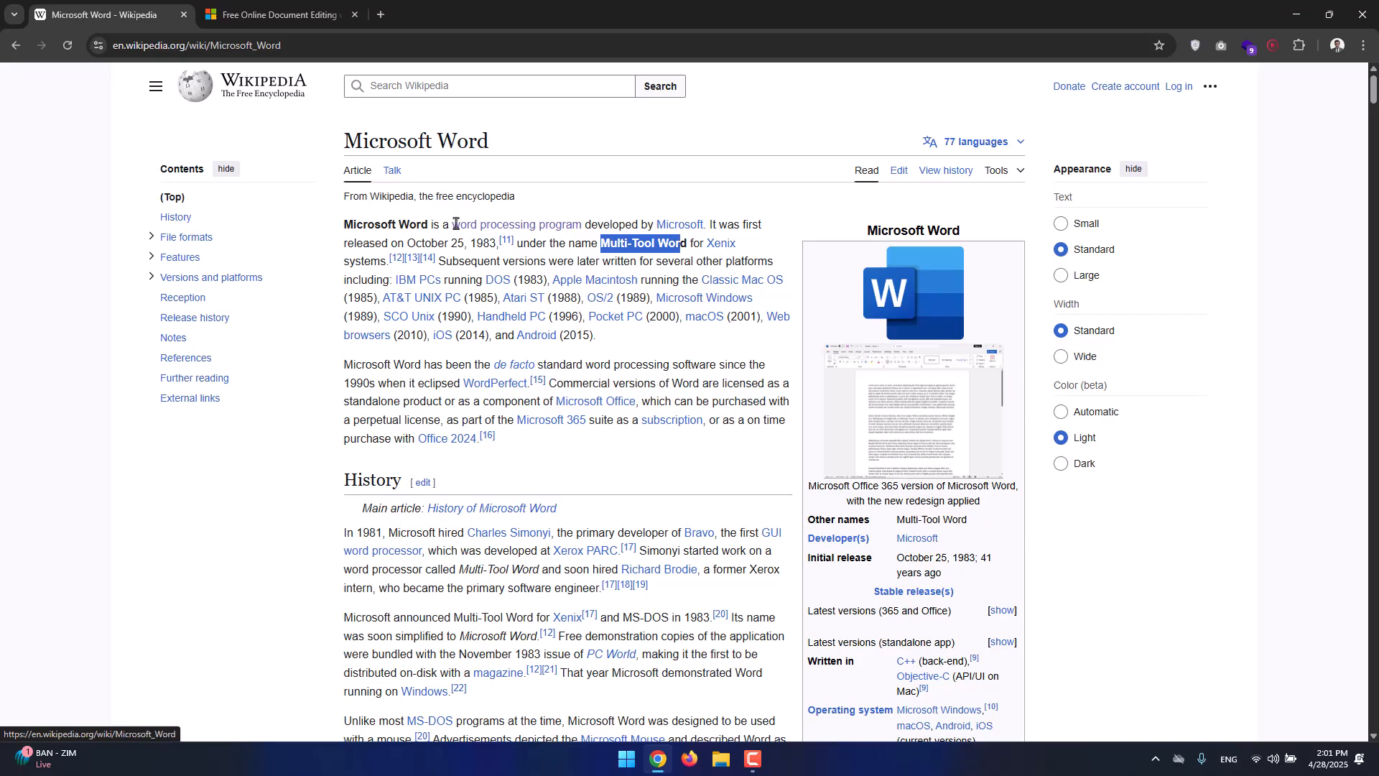
Open the "word processing program" link in a new browser tab and place that tab directly after the Microsoft Word article.
right_click(487, 228)
click(490, 247)
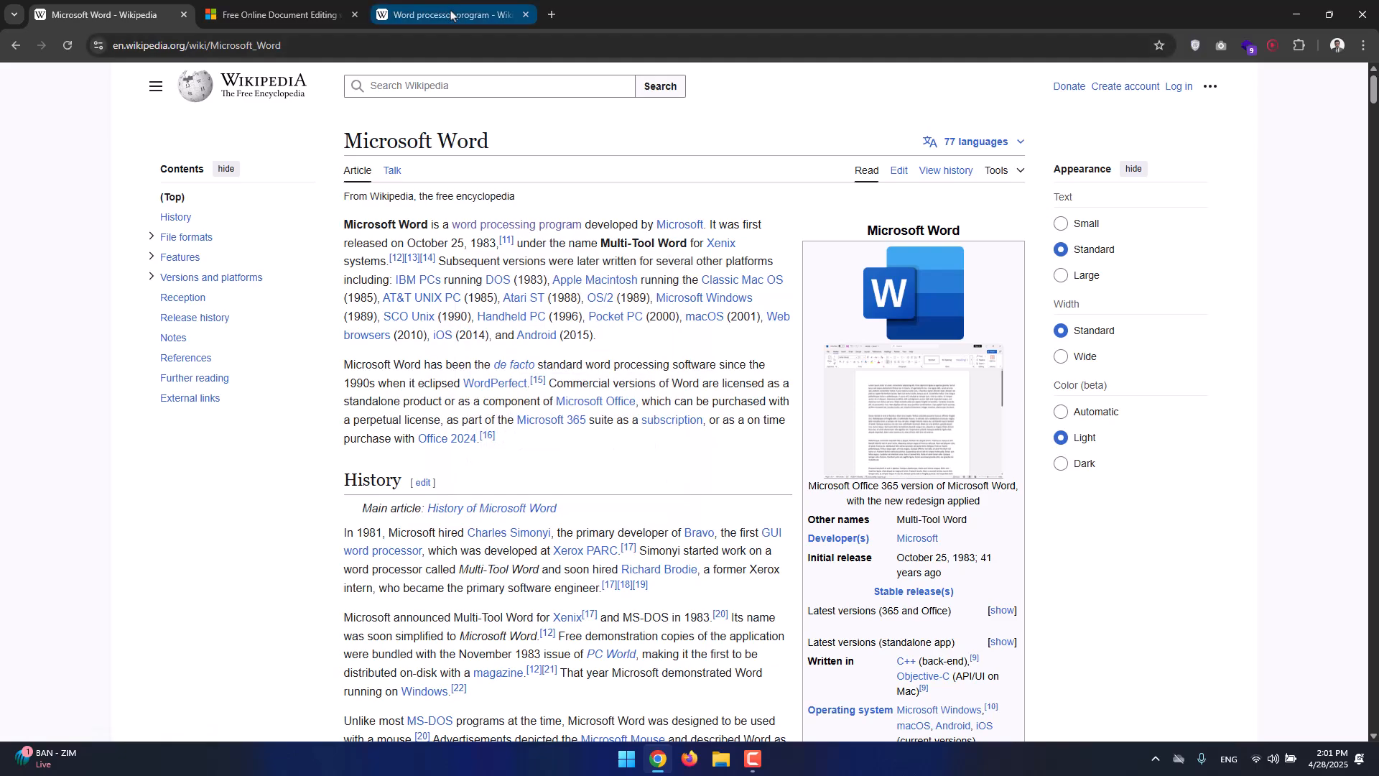
drag(442, 14, 280, 14)
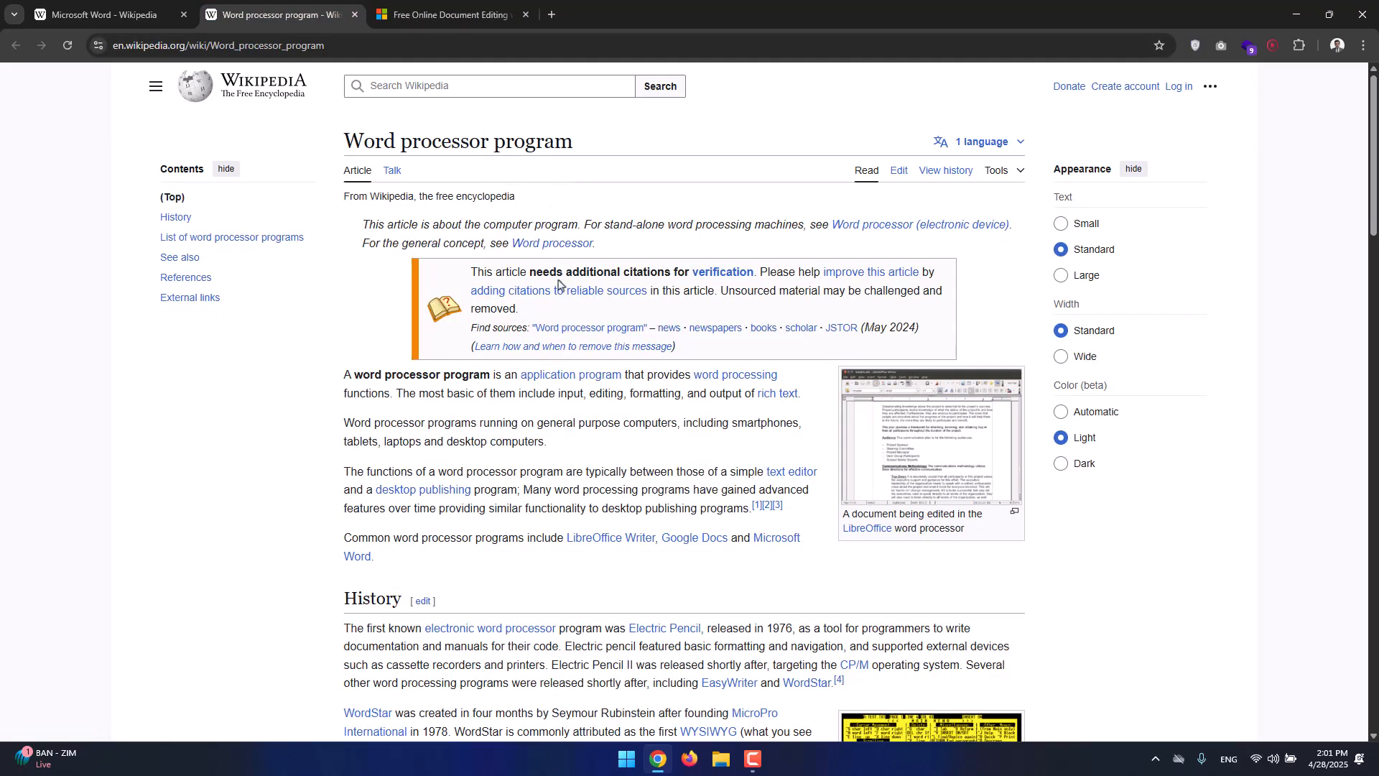
Examine the list of word processor programs, including a preview of its Microsoft Word entry, and return to the Microsoft Word article.
scroll(544, 273, down, 10)
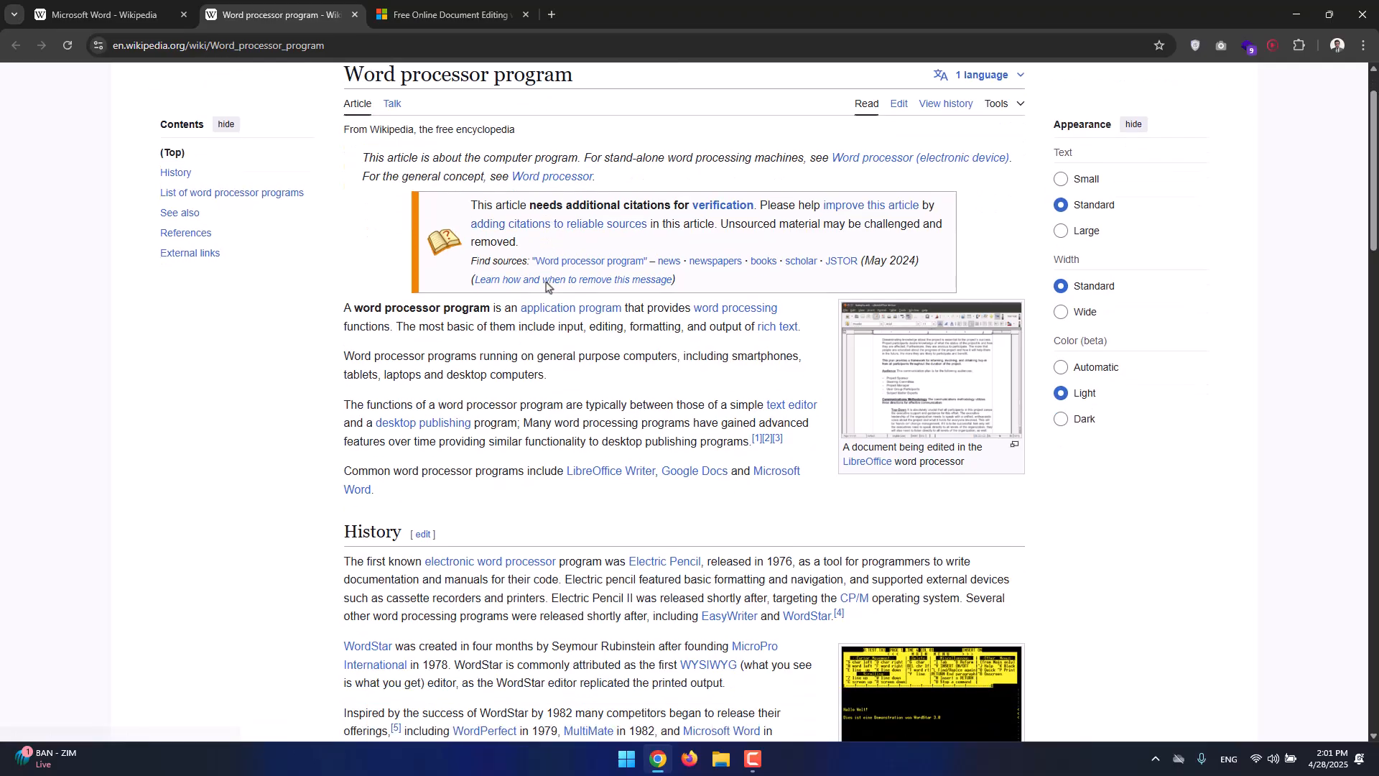
scroll(540, 251, down, 7)
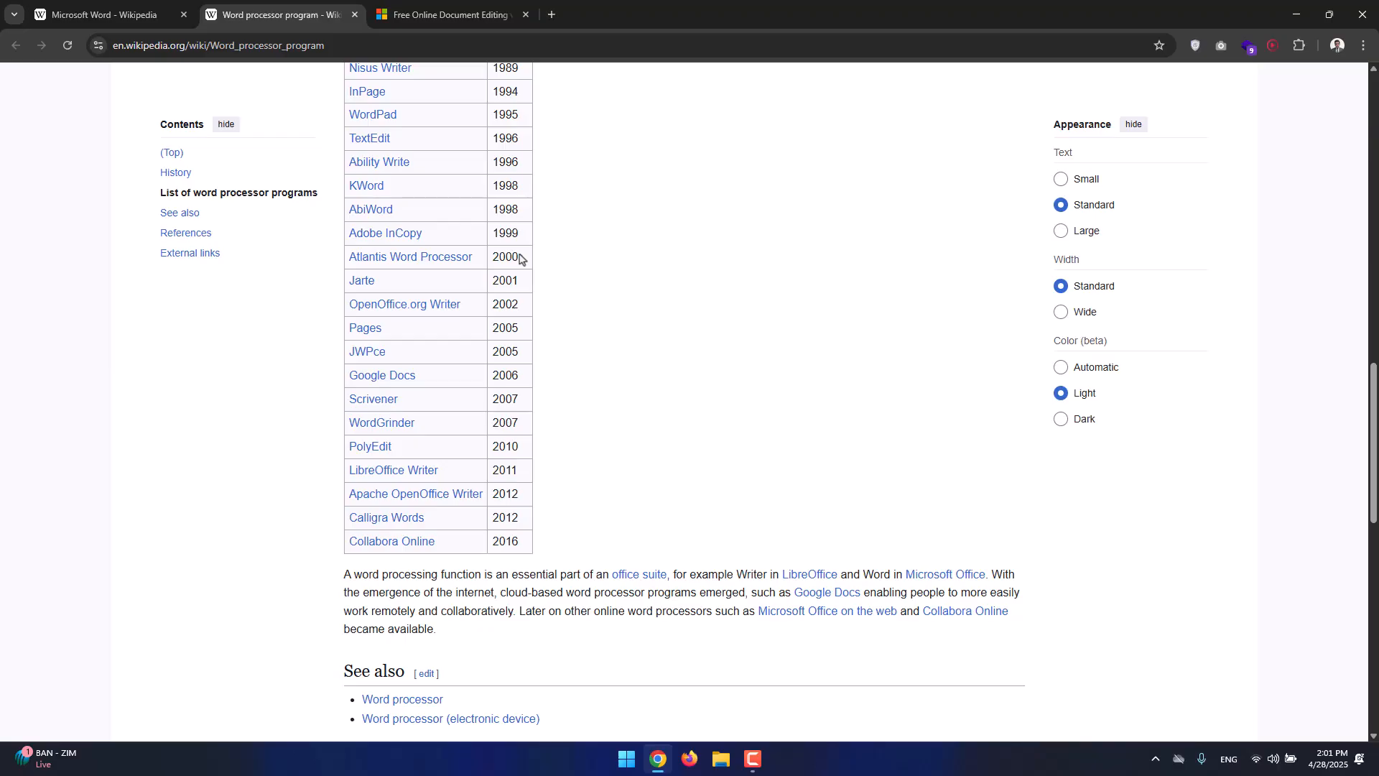
scroll(520, 260, up, 1)
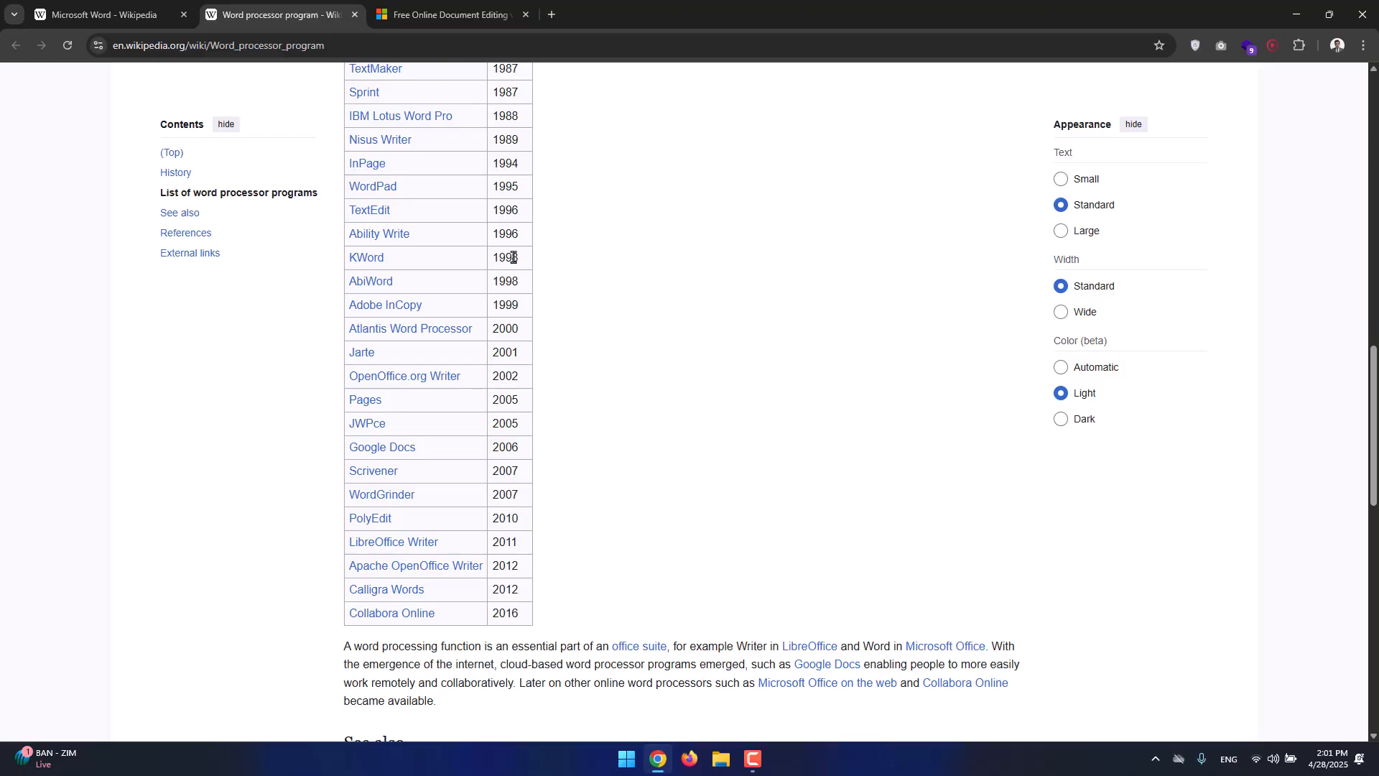
scroll(514, 257, up, 4)
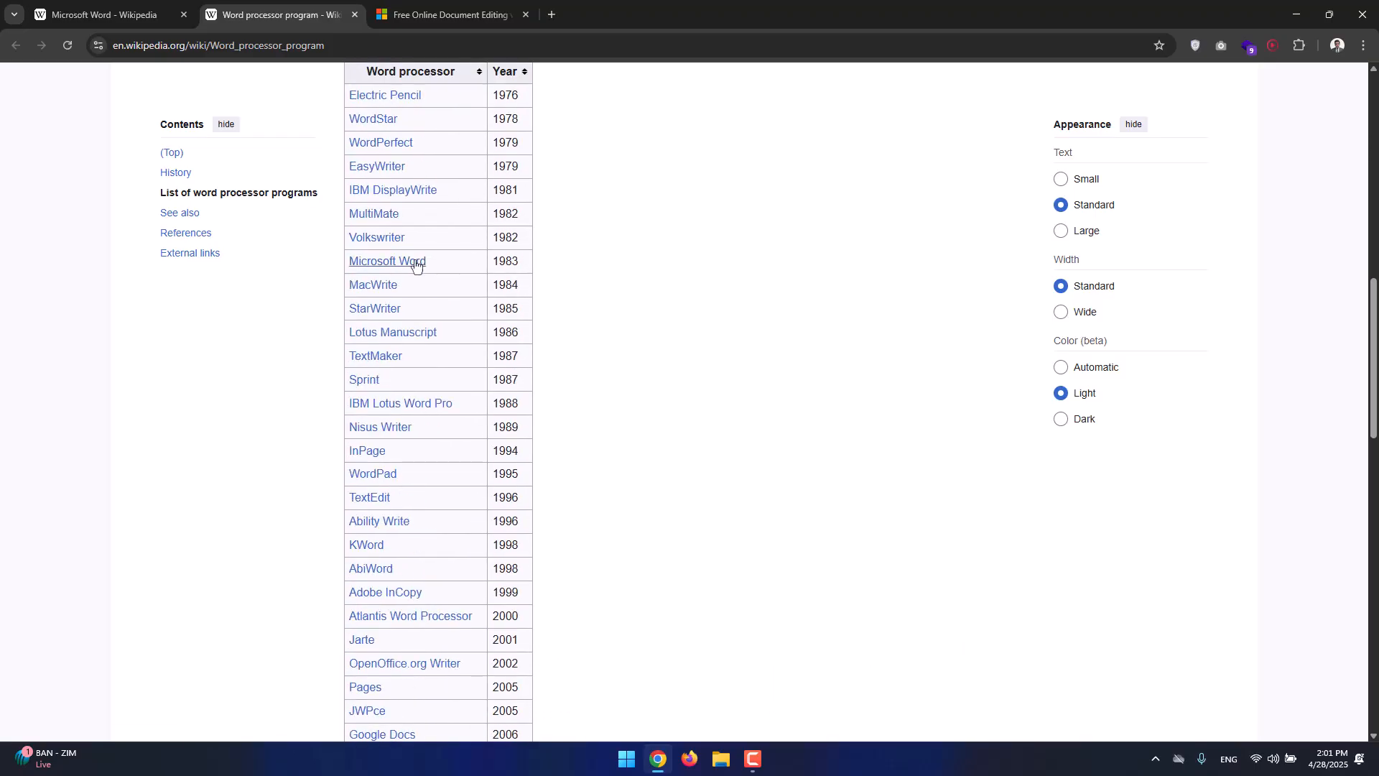
mouse_move(416, 264)
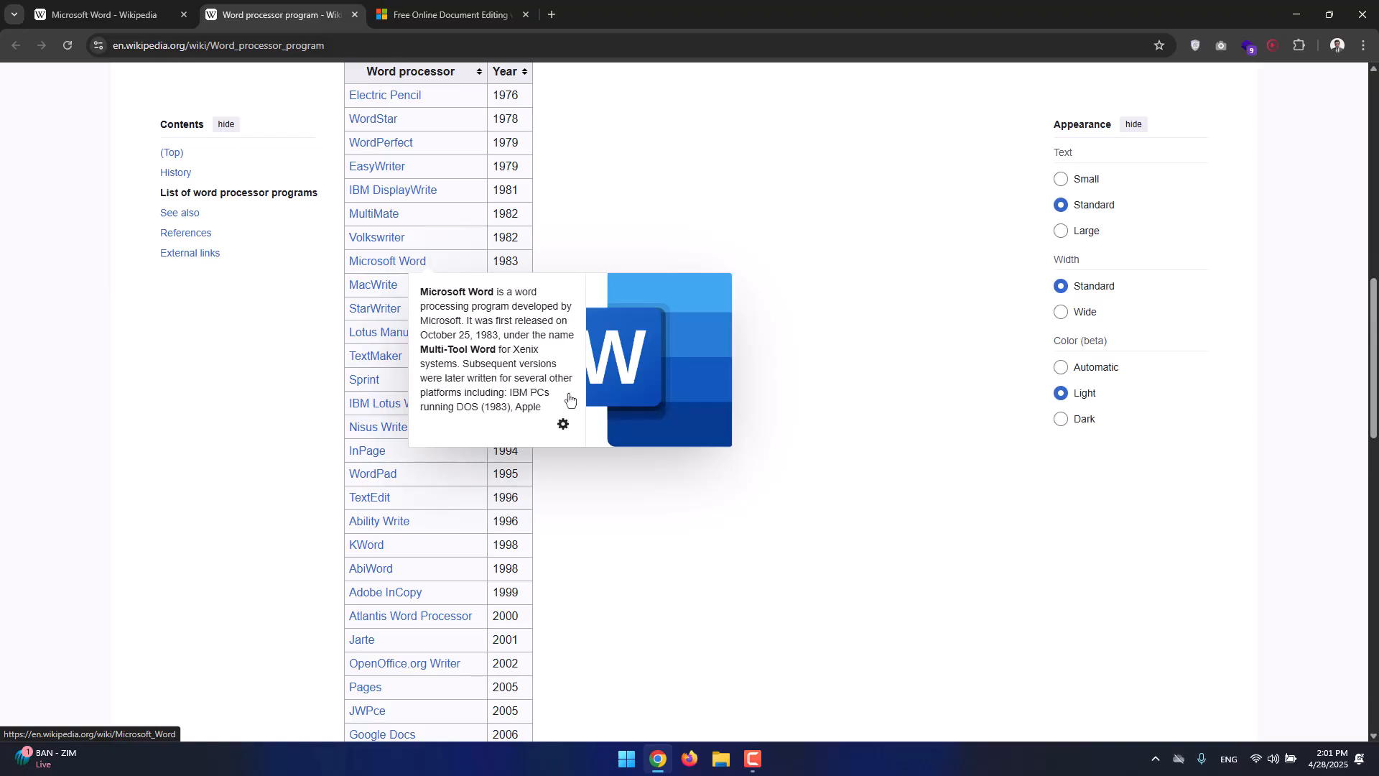
scroll(570, 400, up, 15)
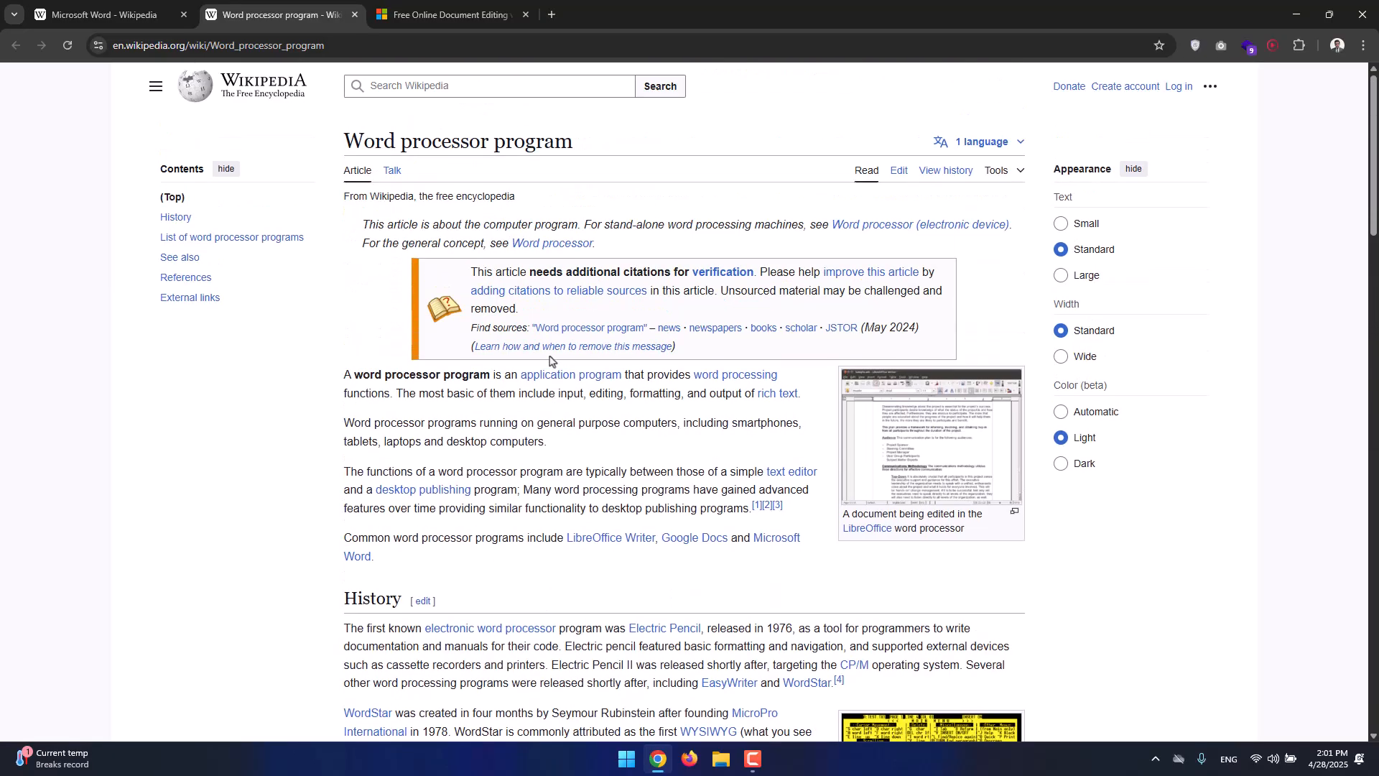
key(ctrl+shift+Tab)
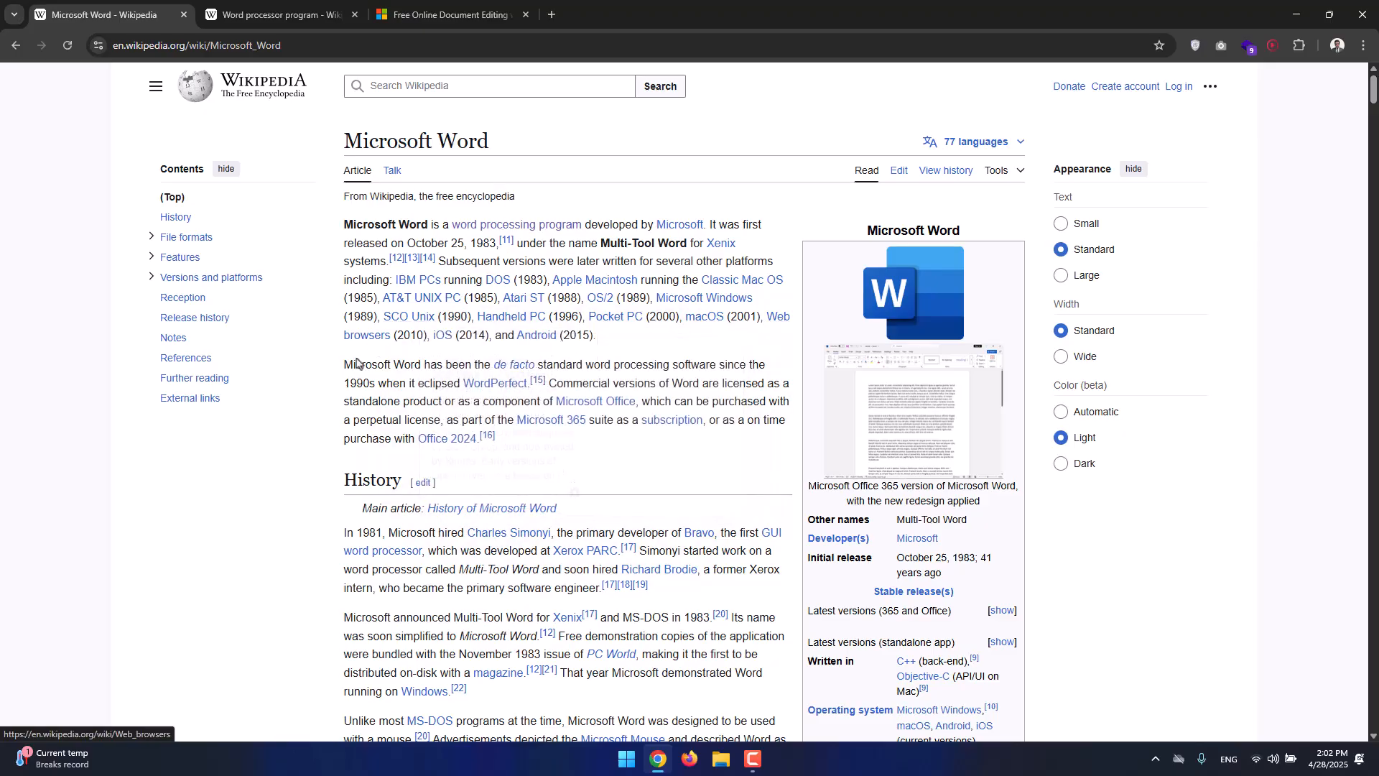
Open the "Microsoft Office" link in a new browser tab and place that tab directly after the Microsoft Word article.
right_click(587, 404)
click(606, 424)
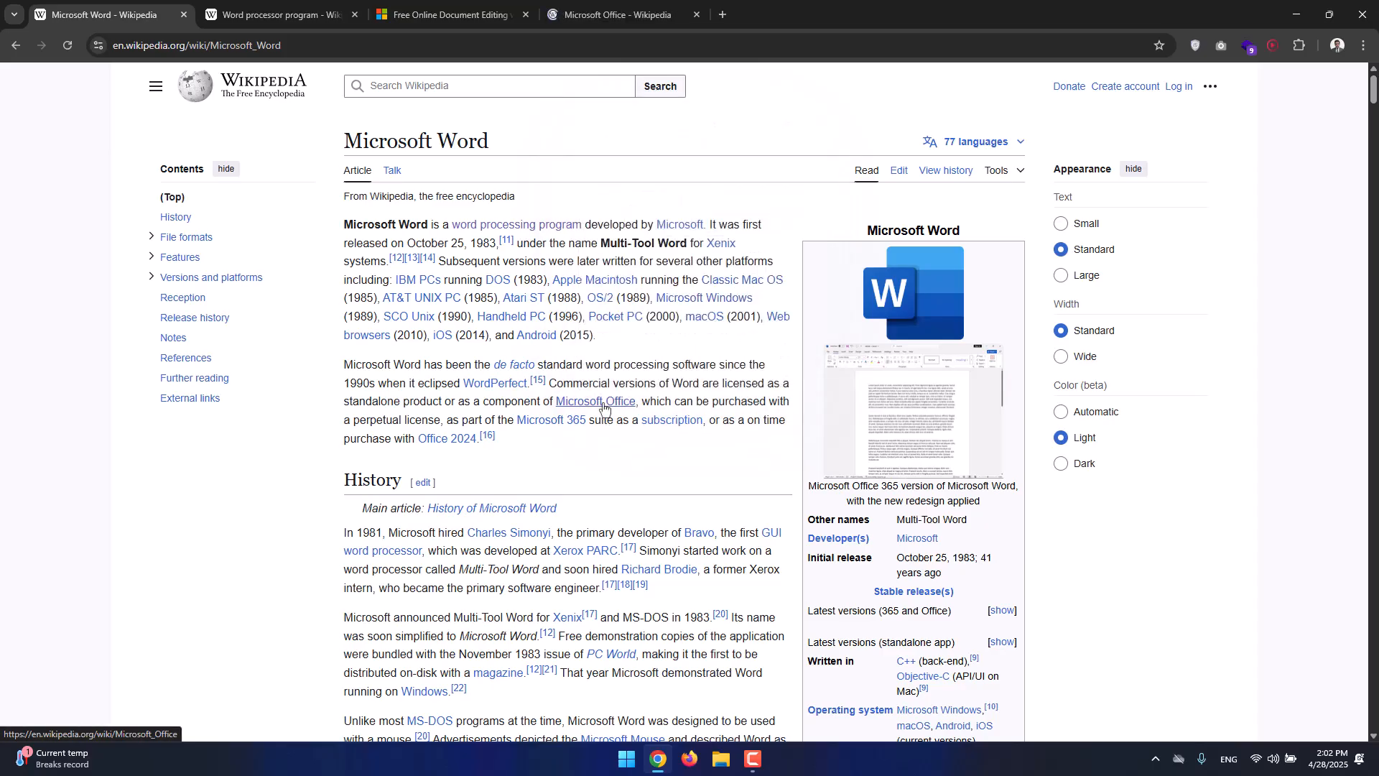
drag(582, 15, 274, 28)
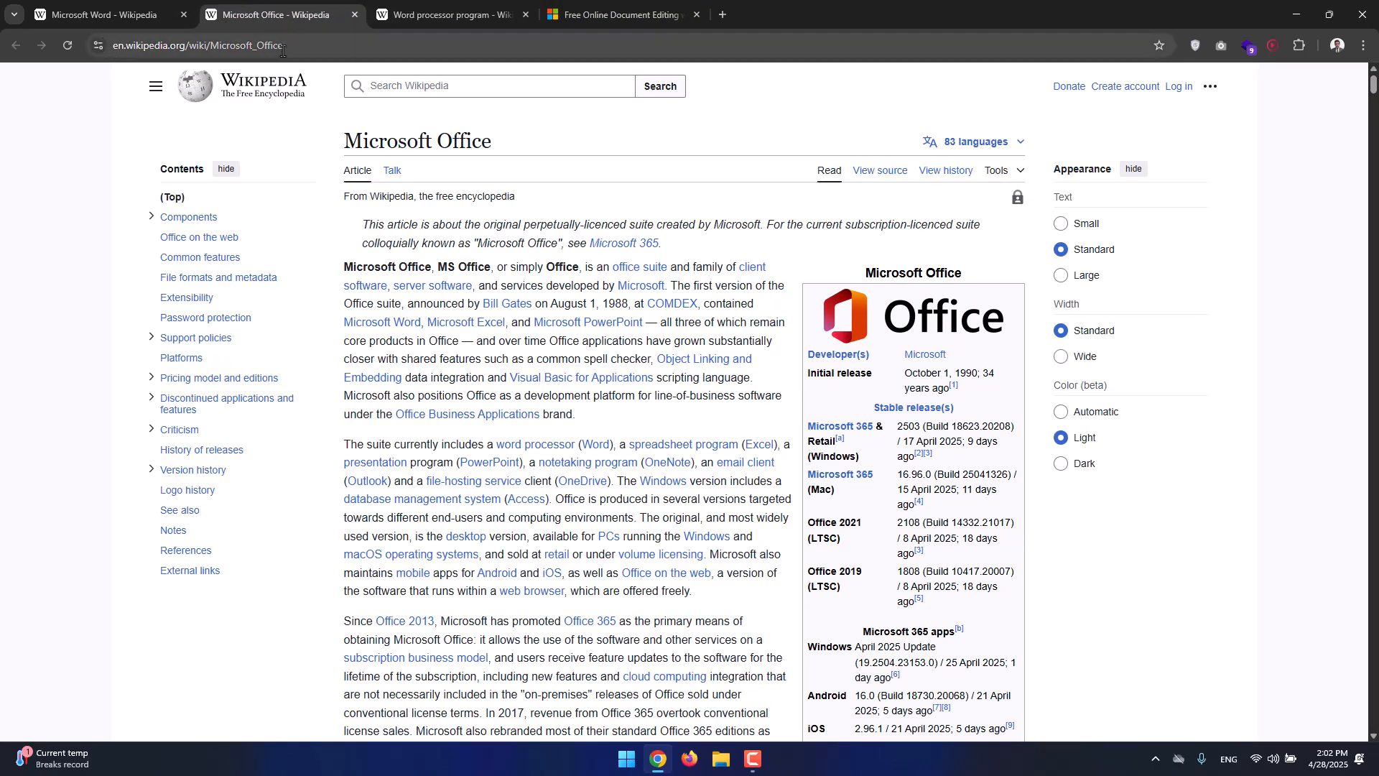
Read the introduction of the Microsoft Office article, focusing on the Word, Excel and PowerPoint links, and return to the Microsoft Word article.
click(115, 22)
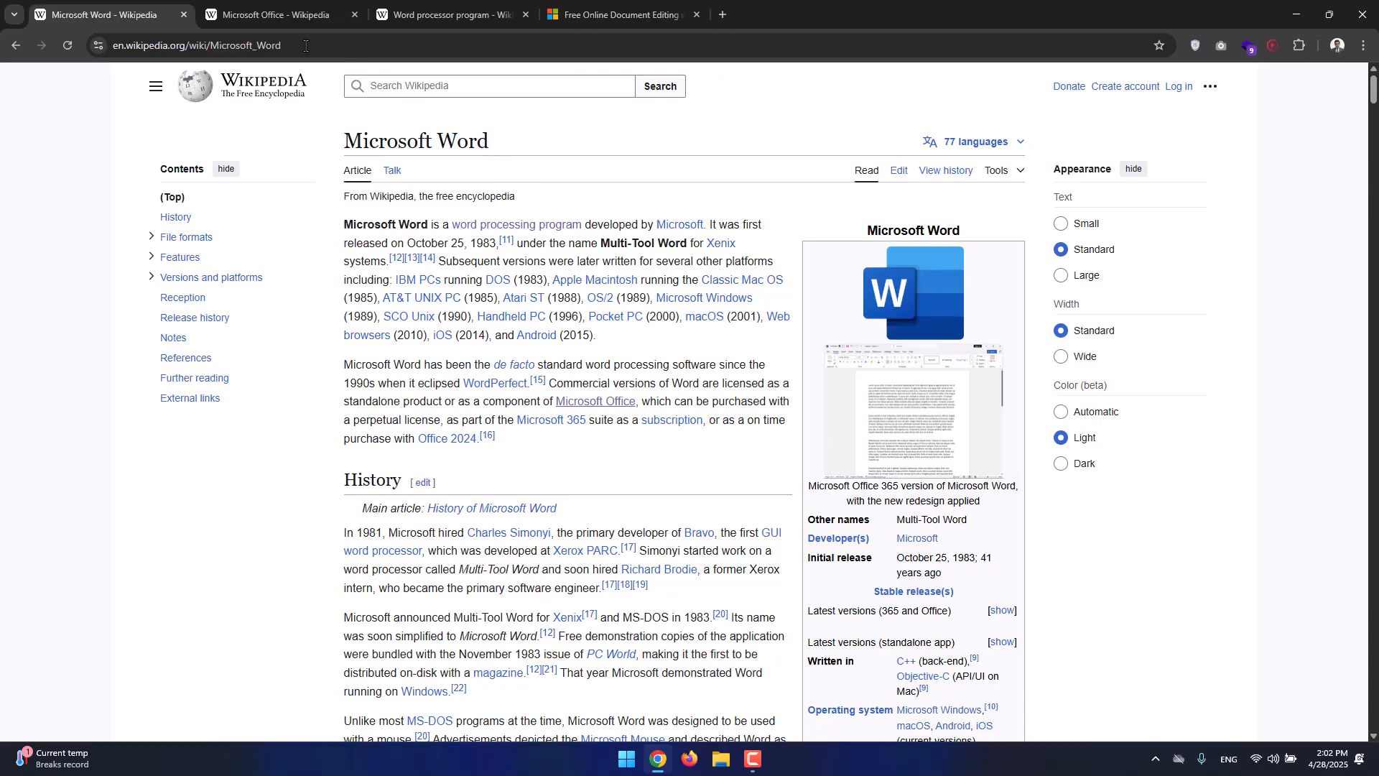
click(291, 20)
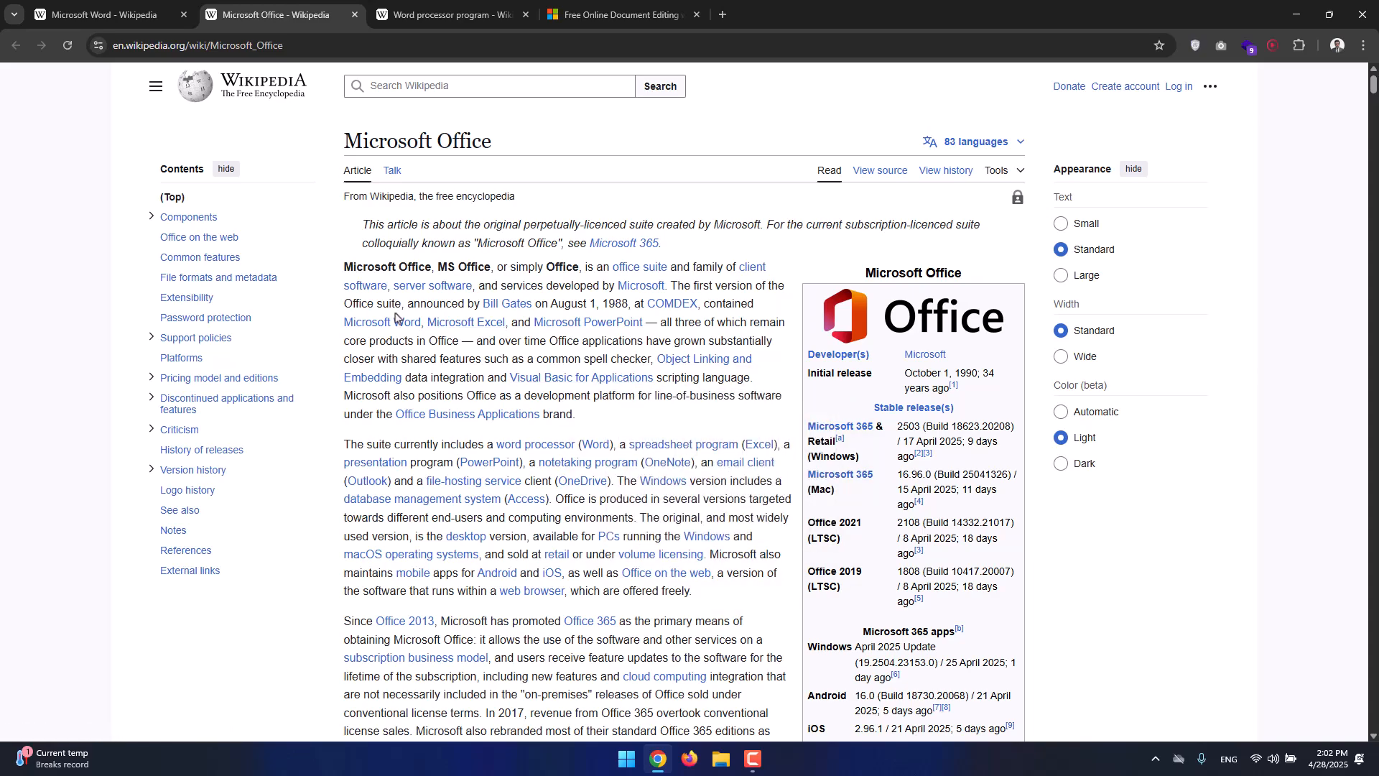
mouse_move(554, 328)
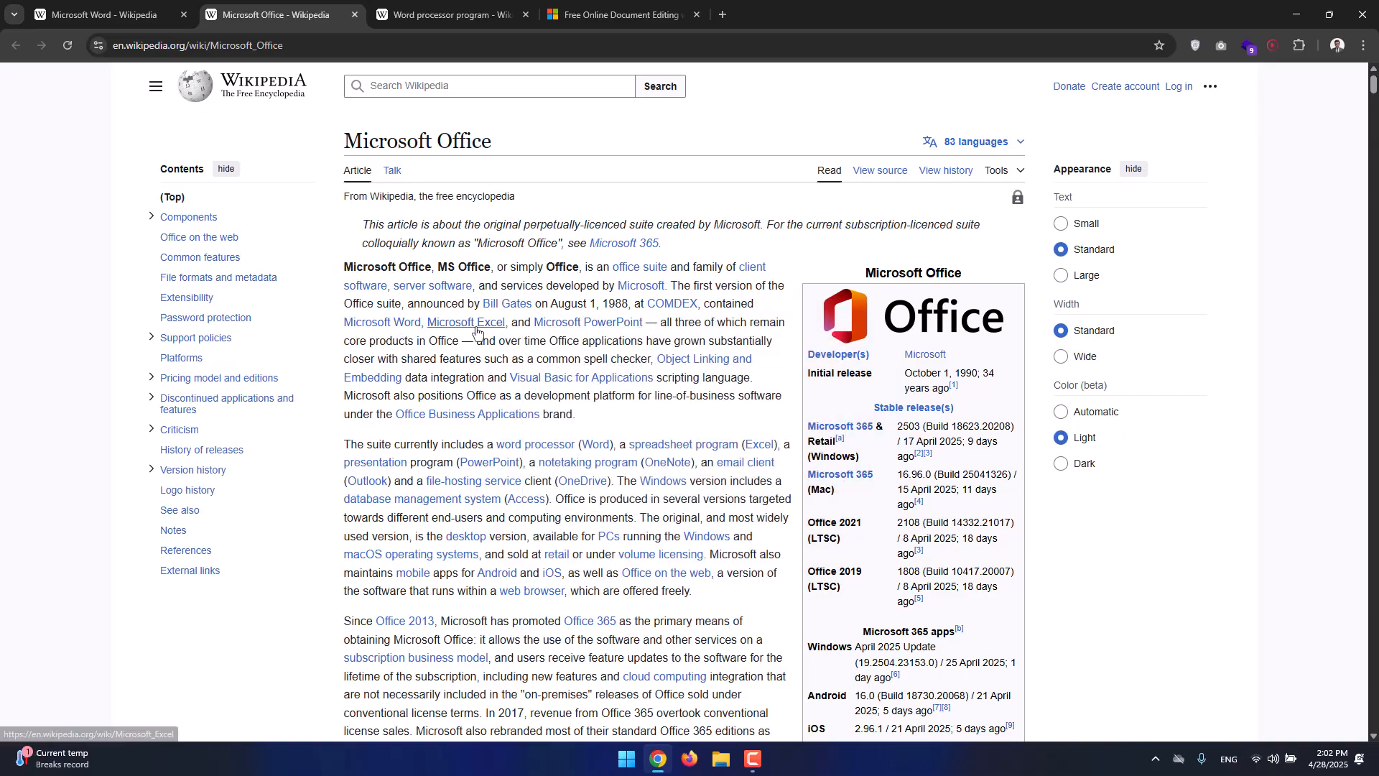
mouse_move(477, 323)
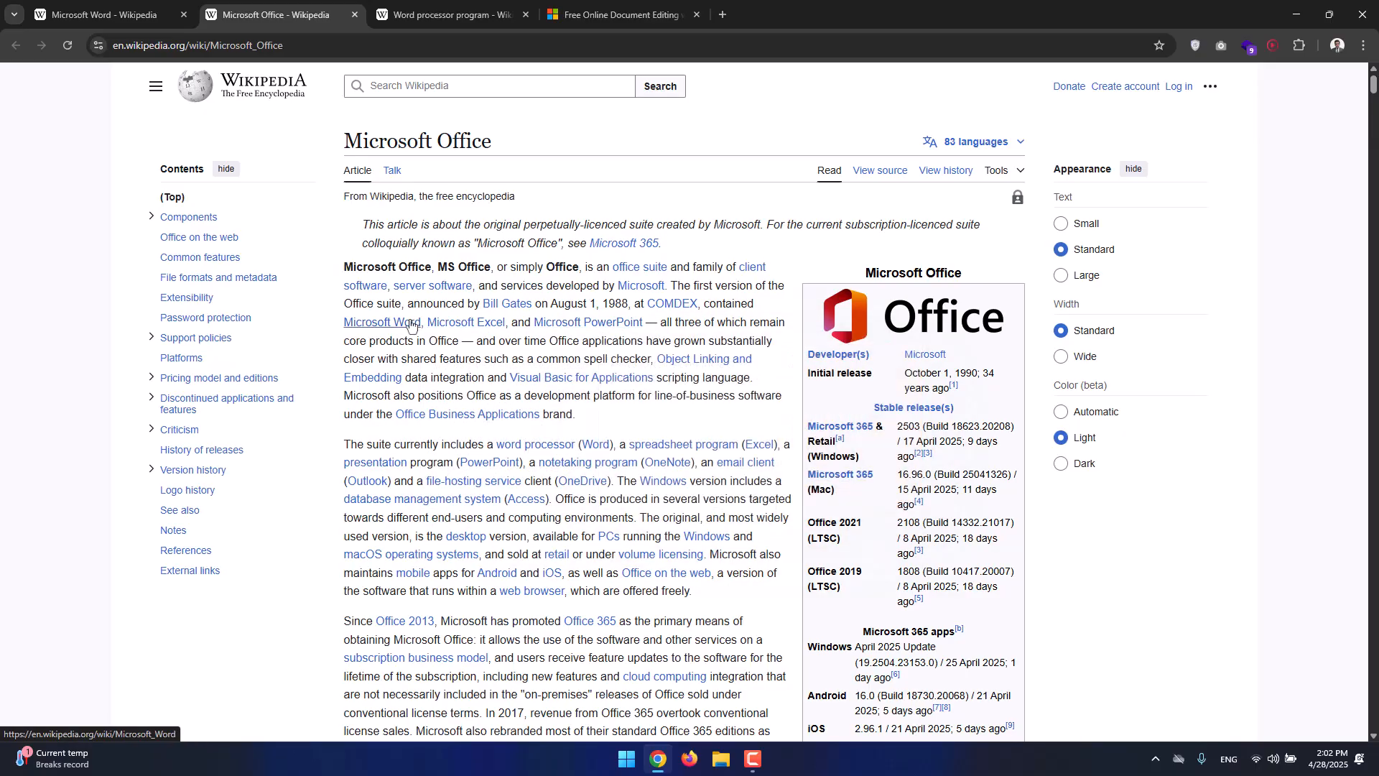
mouse_move(410, 326)
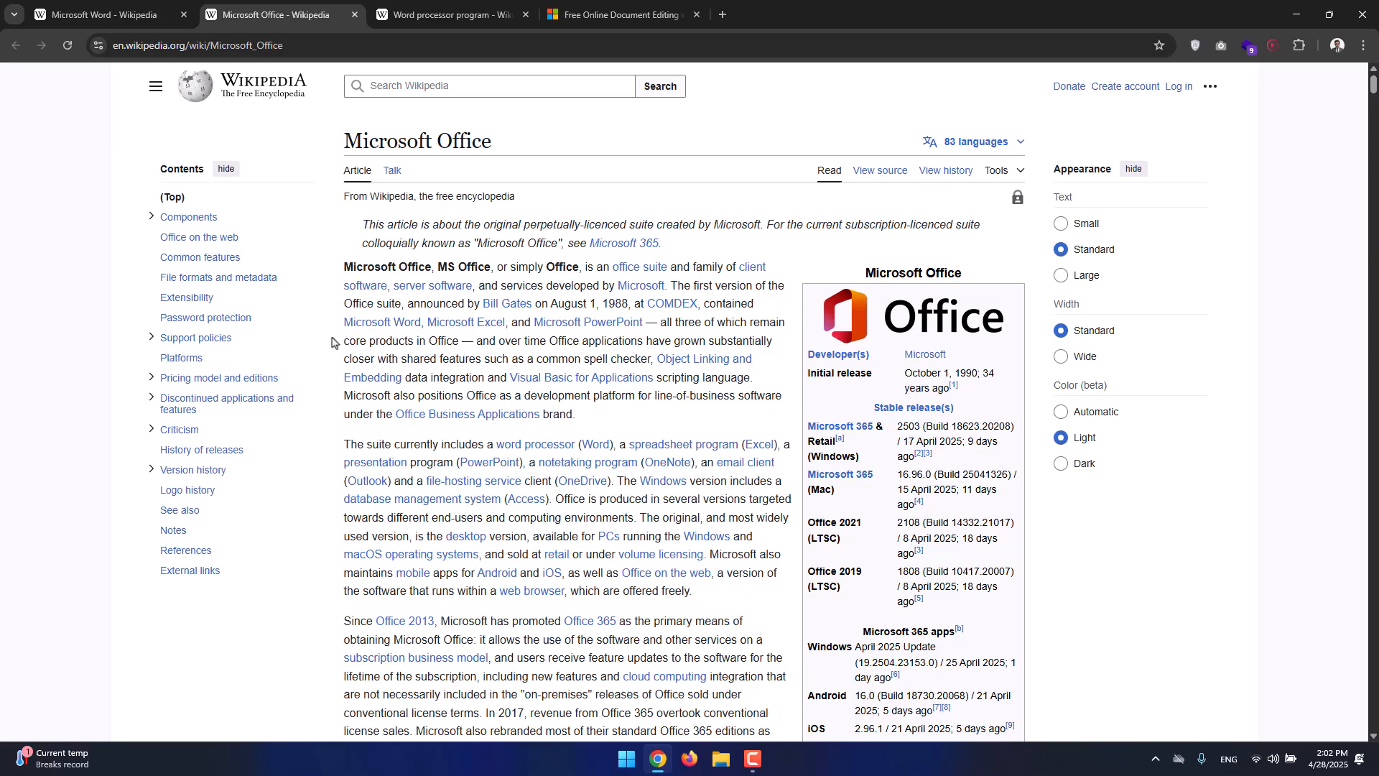
click(78, 5)
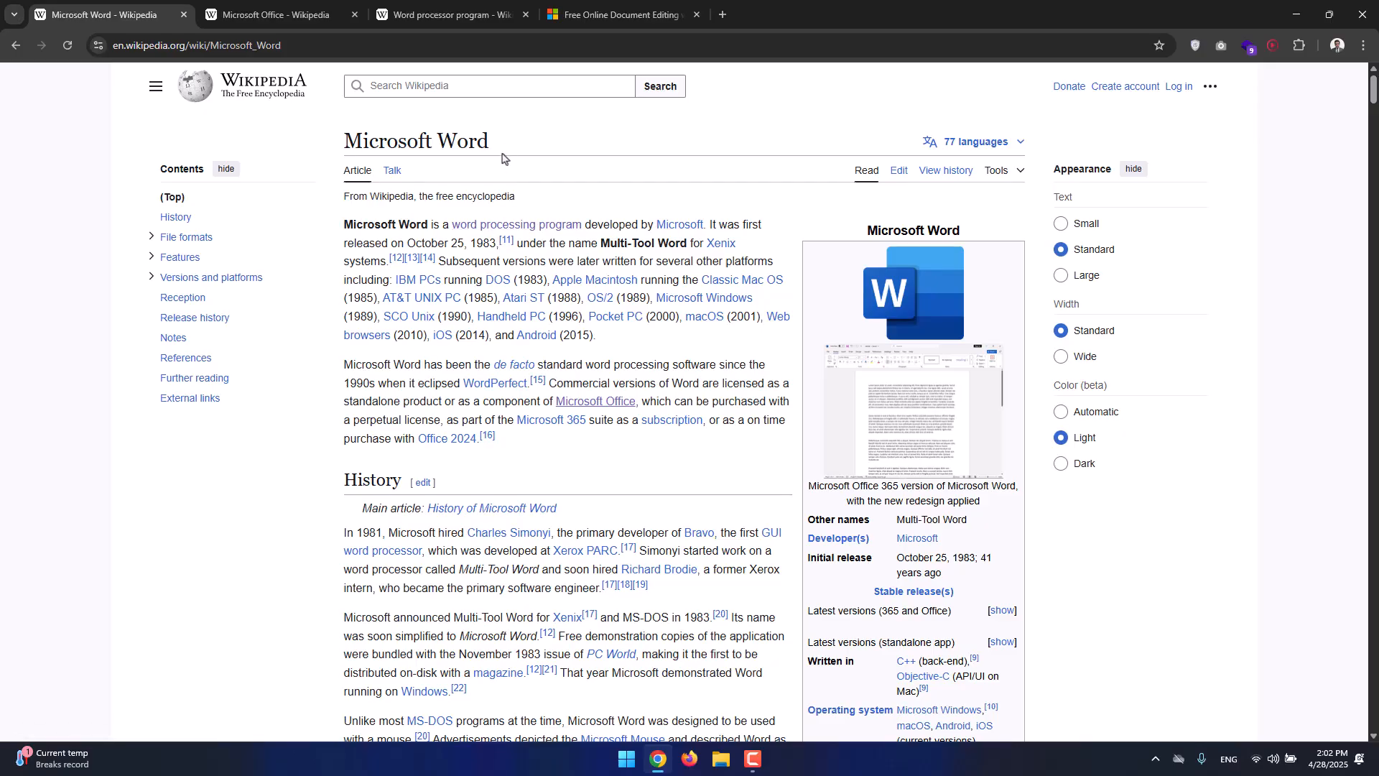
Reload Microsoft's product page for Word and look through it from the introduction down to the footer.
click(646, 19)
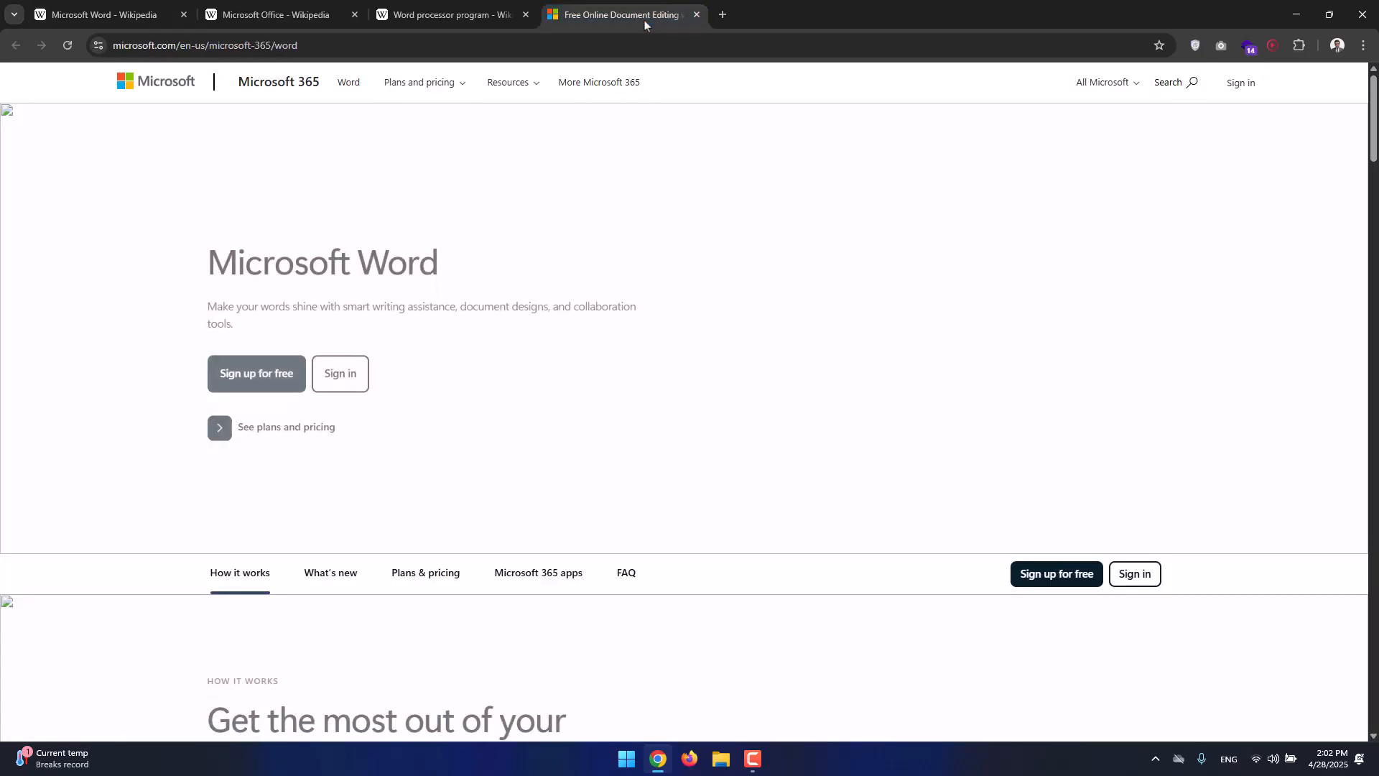
click(68, 45)
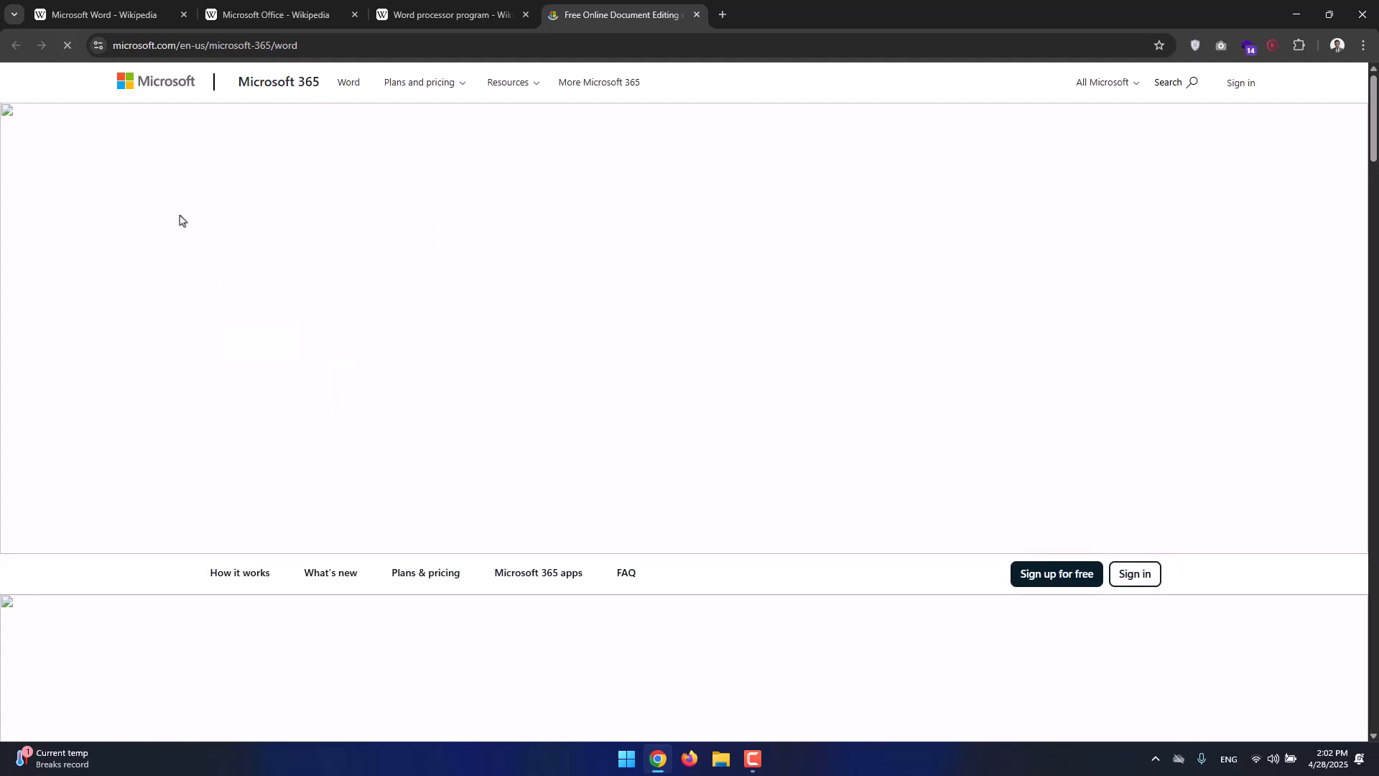
scroll(179, 221, down, 10)
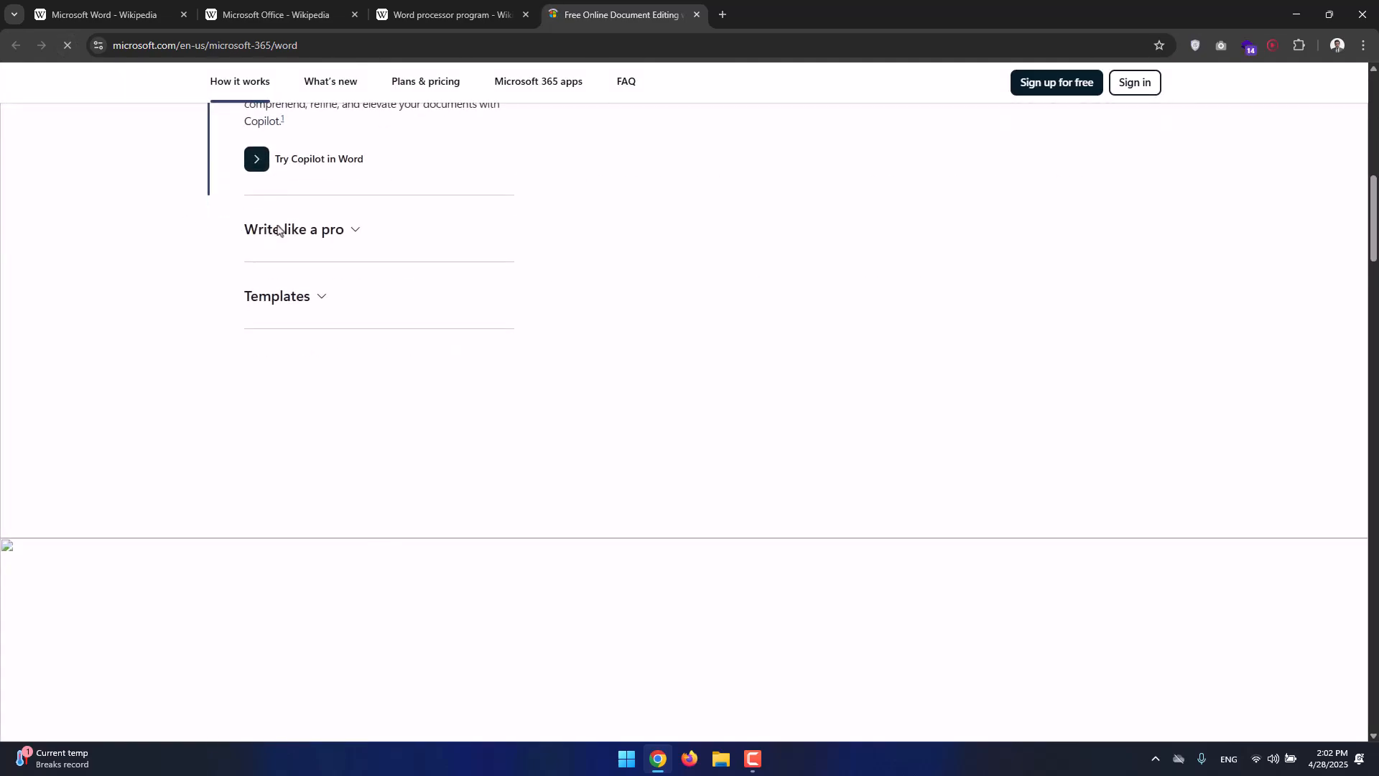
scroll(308, 228, down, 15)
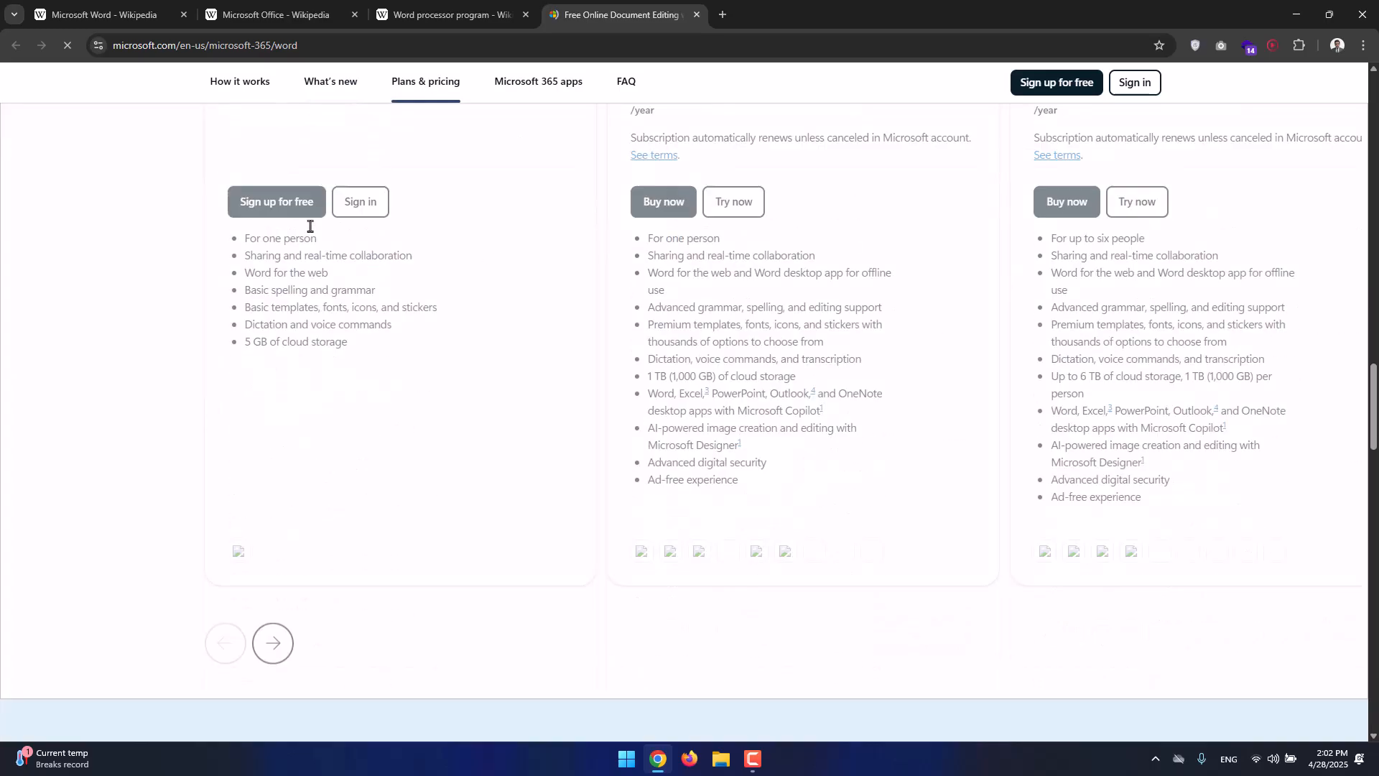
scroll(310, 227, down, 15)
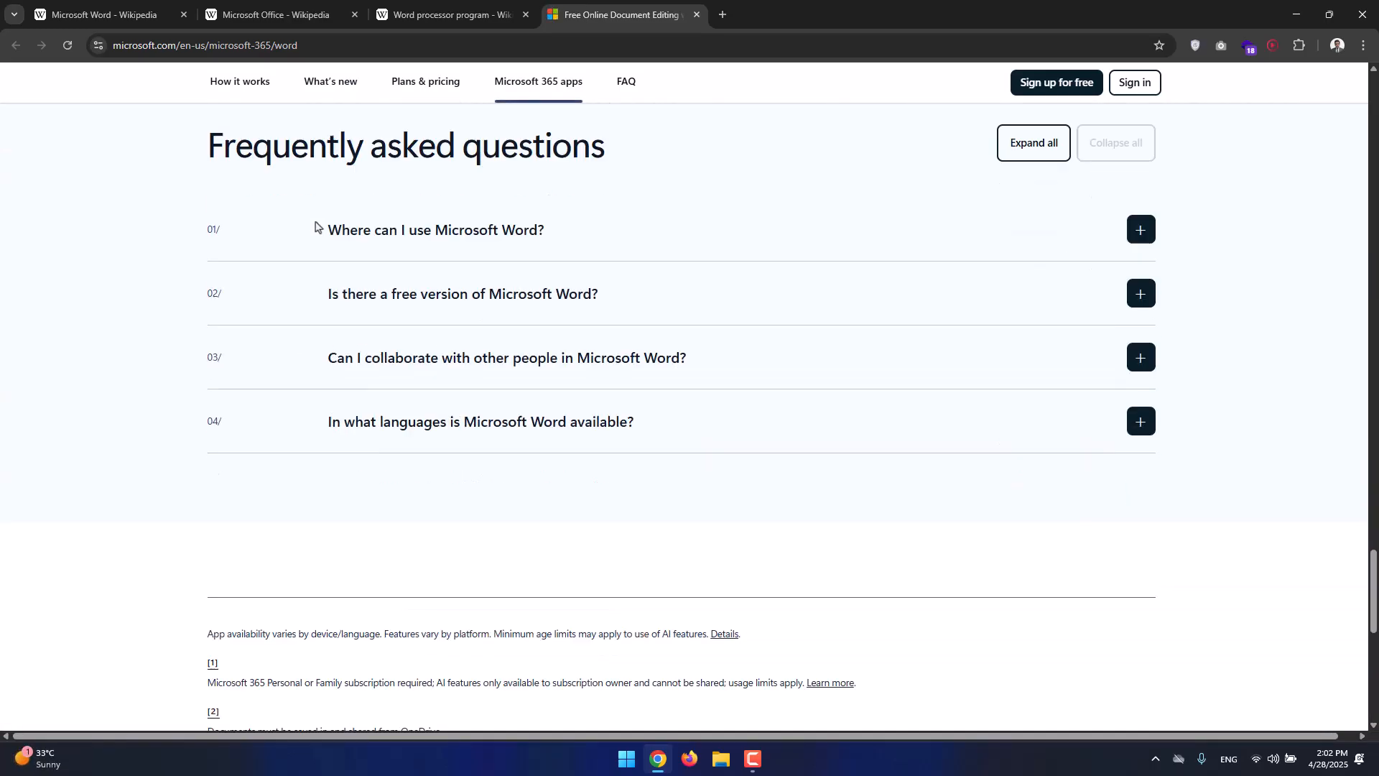
scroll(317, 227, down, 10)
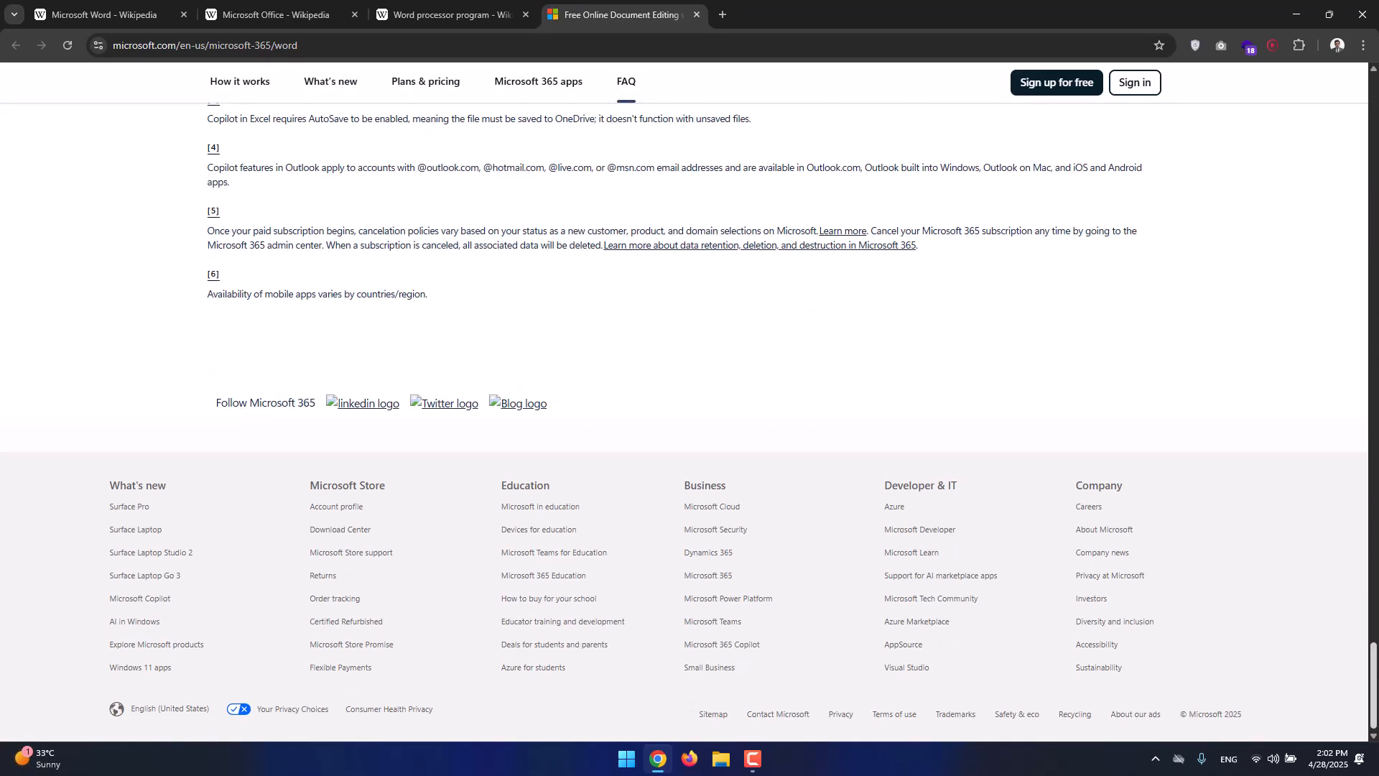
Examine the yearly prices of the home plans, highlighting those of Microsoft Word and Microsoft 365 Personal.
drag(1372, 673, 1371, 370)
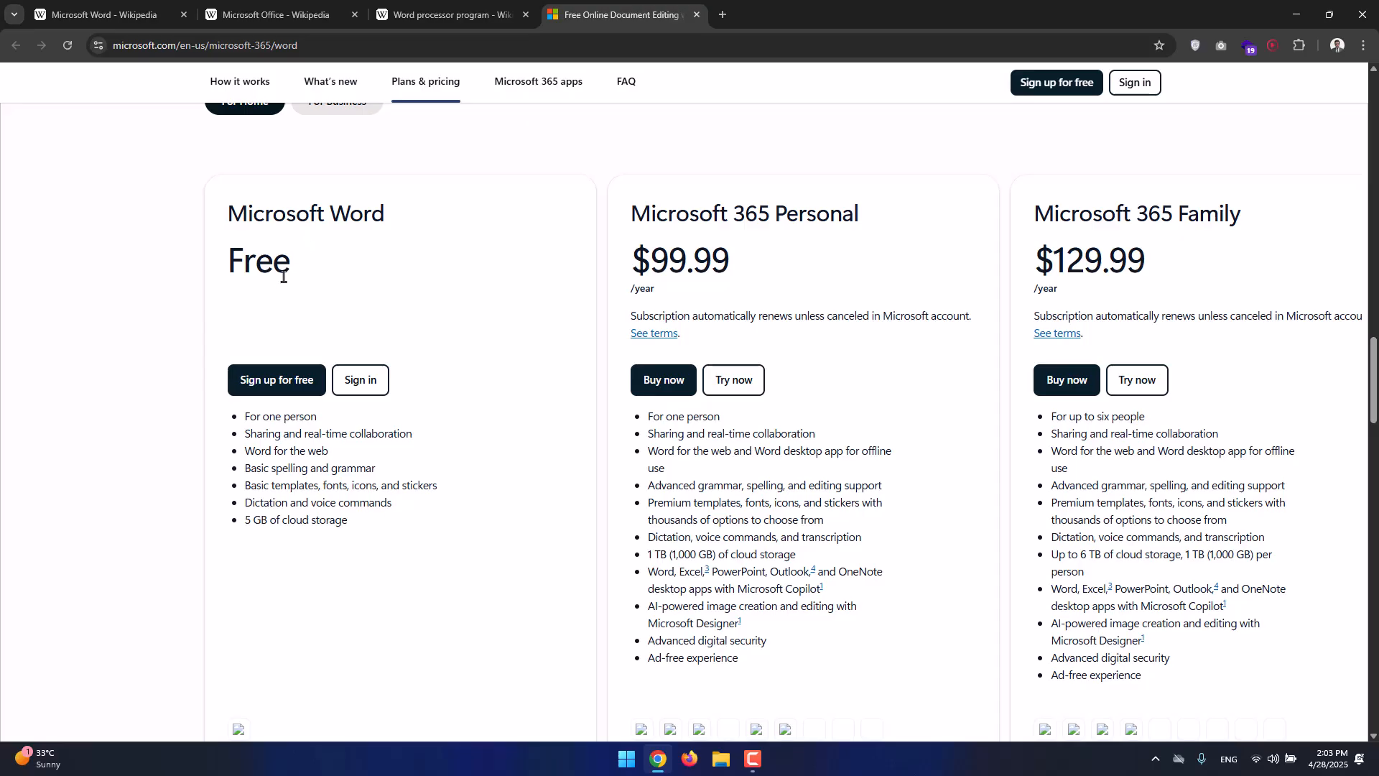
drag(300, 261, 231, 310)
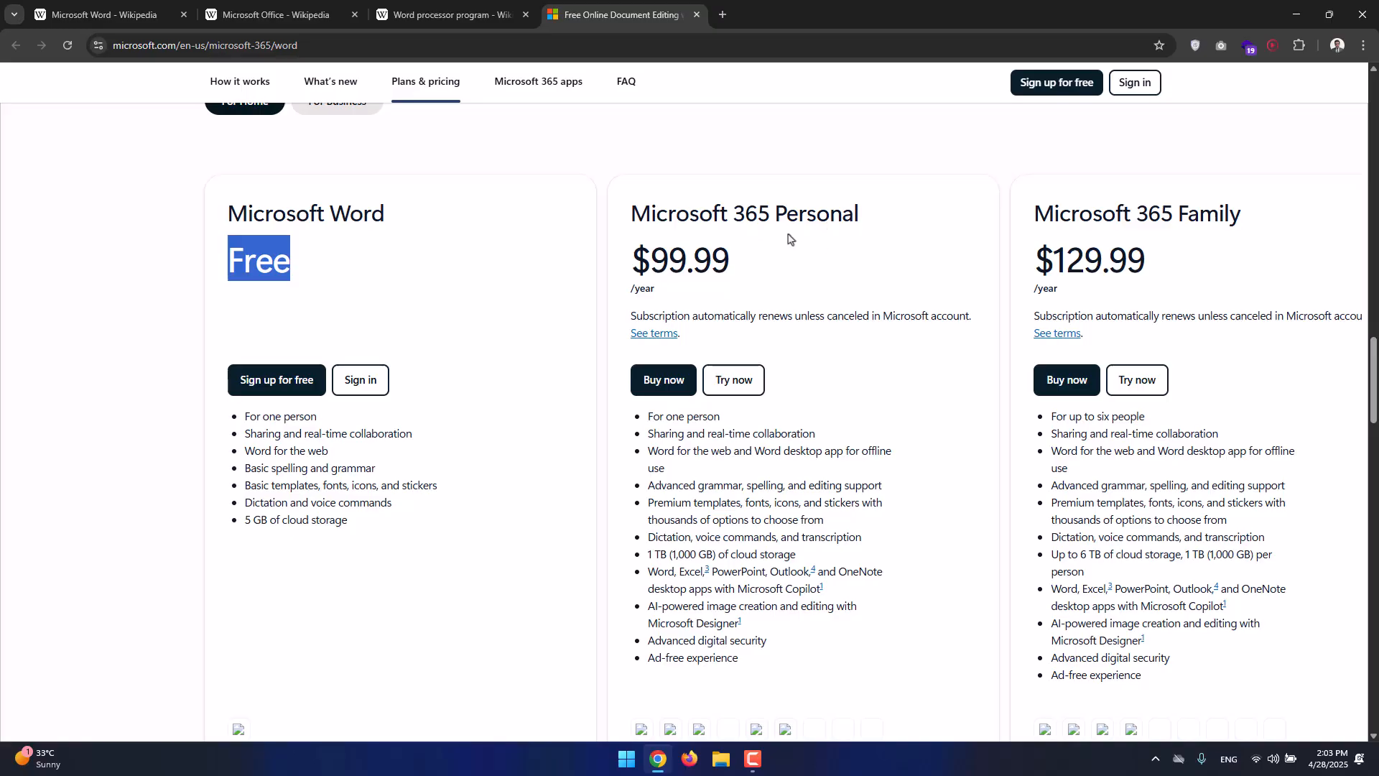
drag(730, 272, 648, 273)
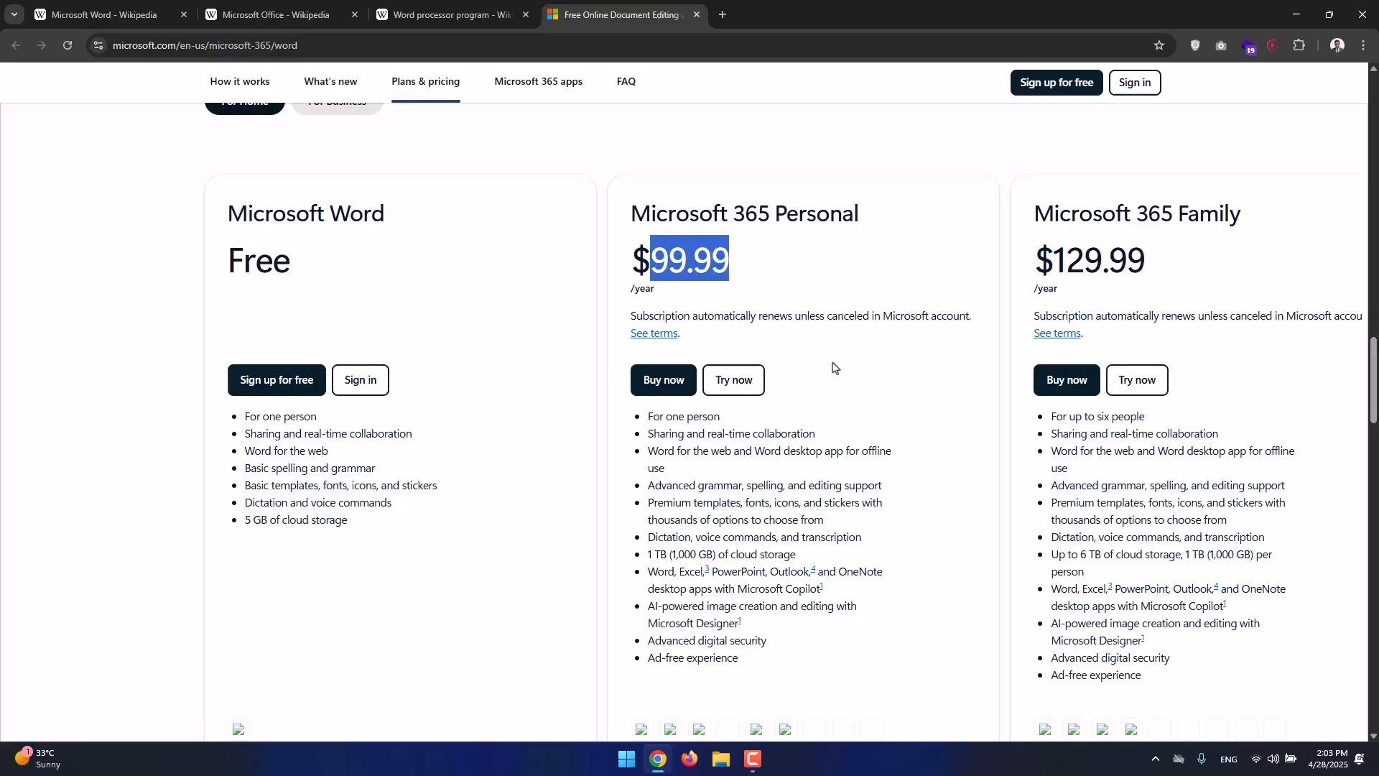
click(1214, 241)
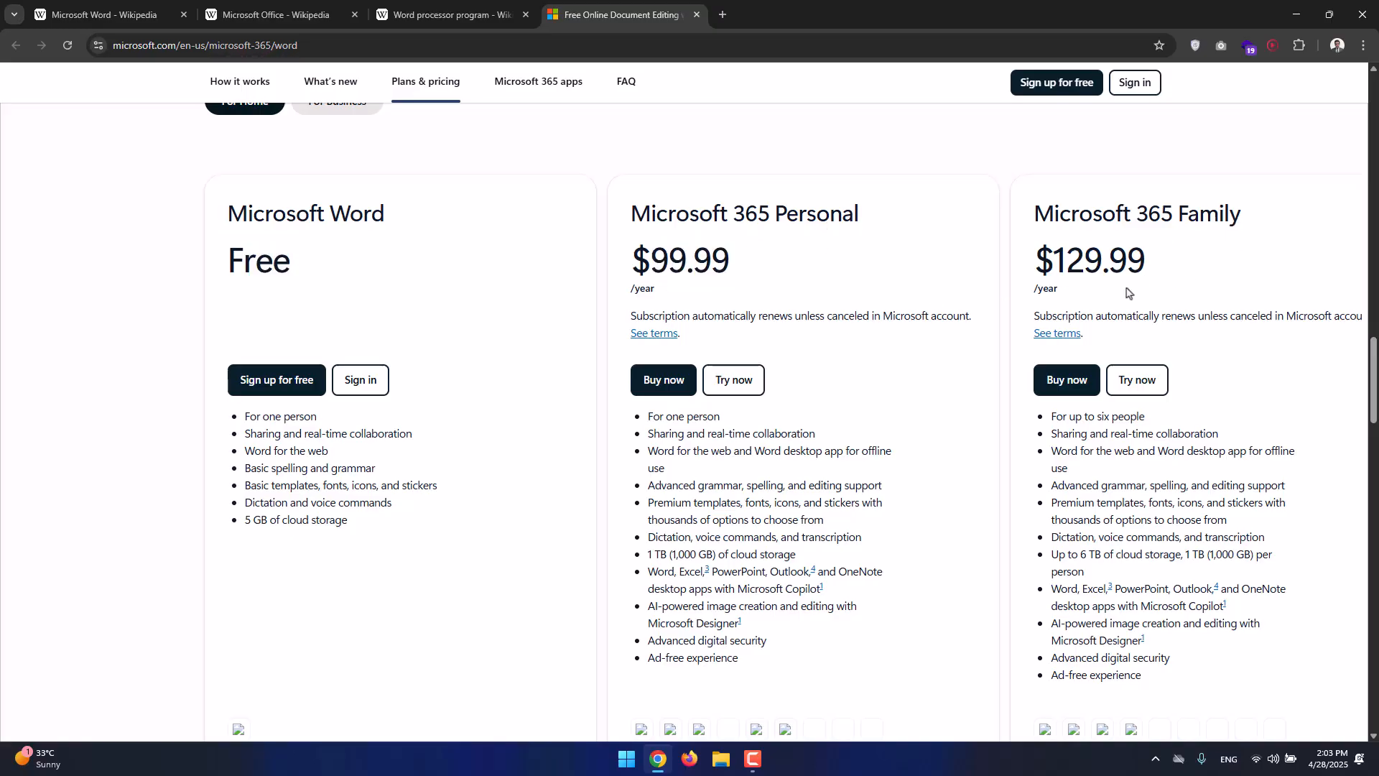
scroll(1125, 295, up, 2)
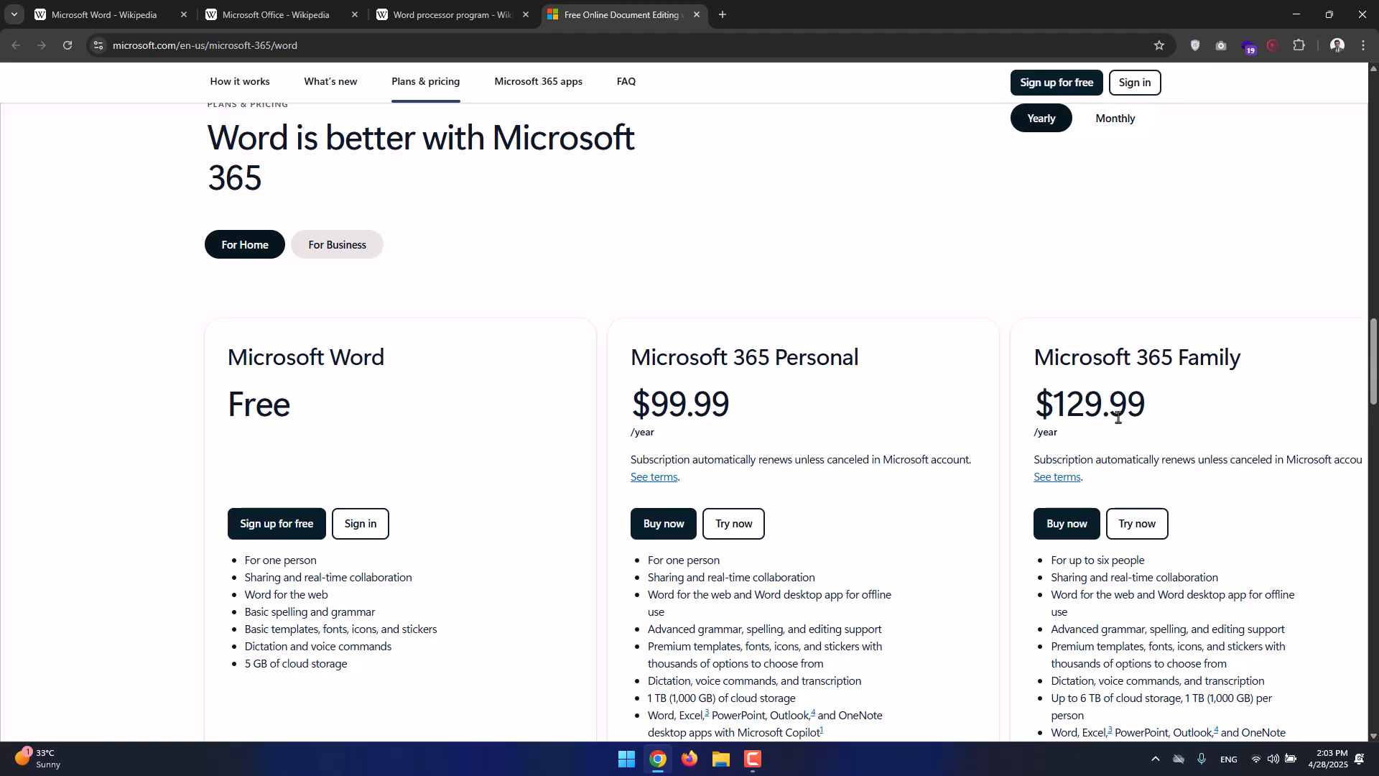
Switch the pricing to the business plans and back to the home plans, and highlight the Free price of Microsoft Word.
click(352, 256)
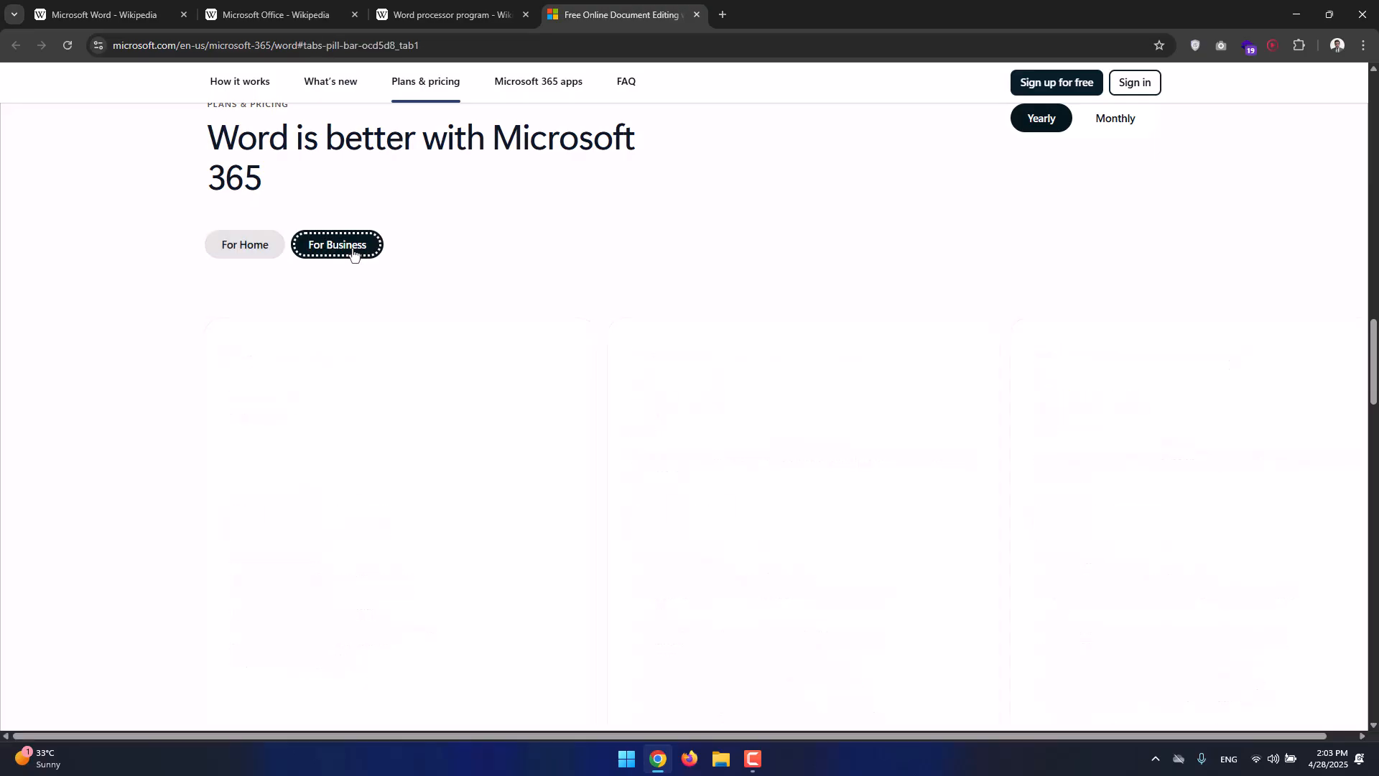
click(235, 264)
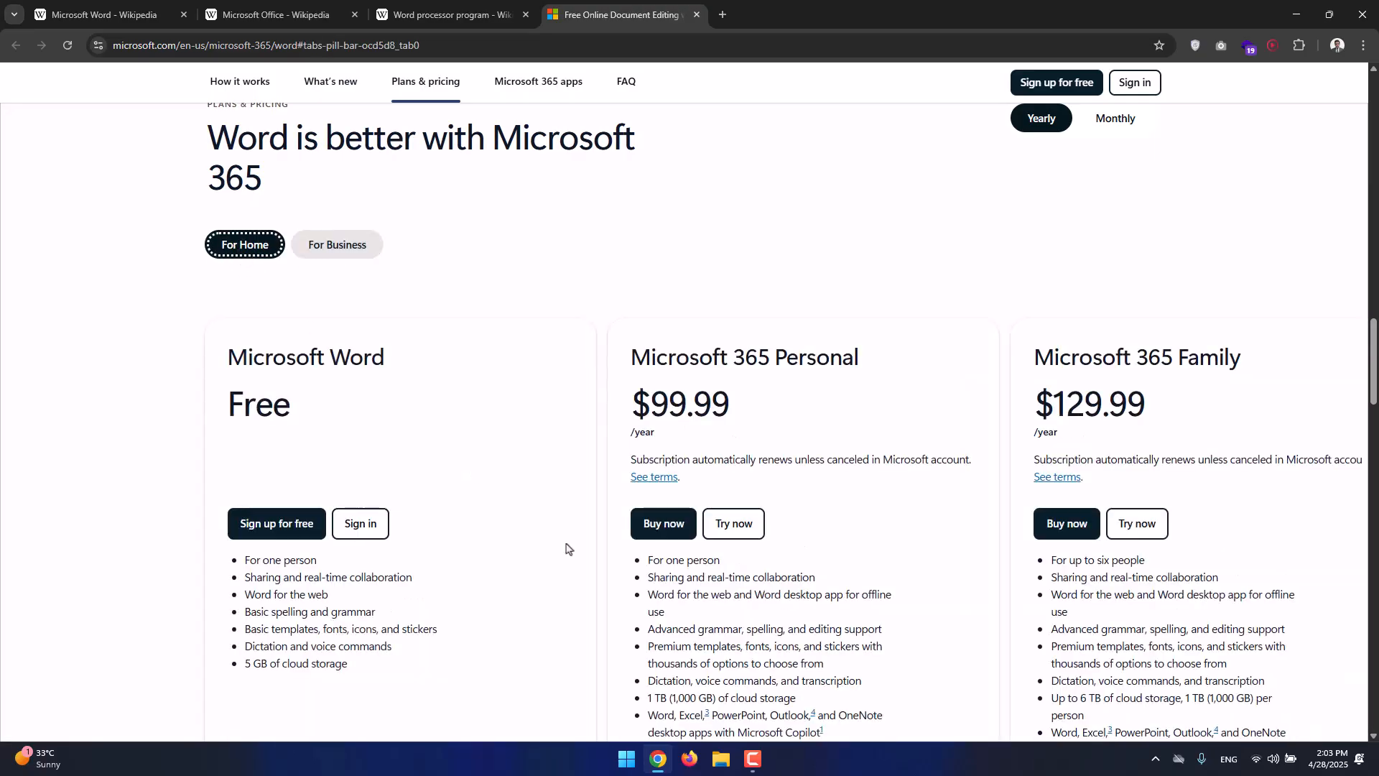
scroll(294, 329, down, 2)
drag(224, 270, 292, 266)
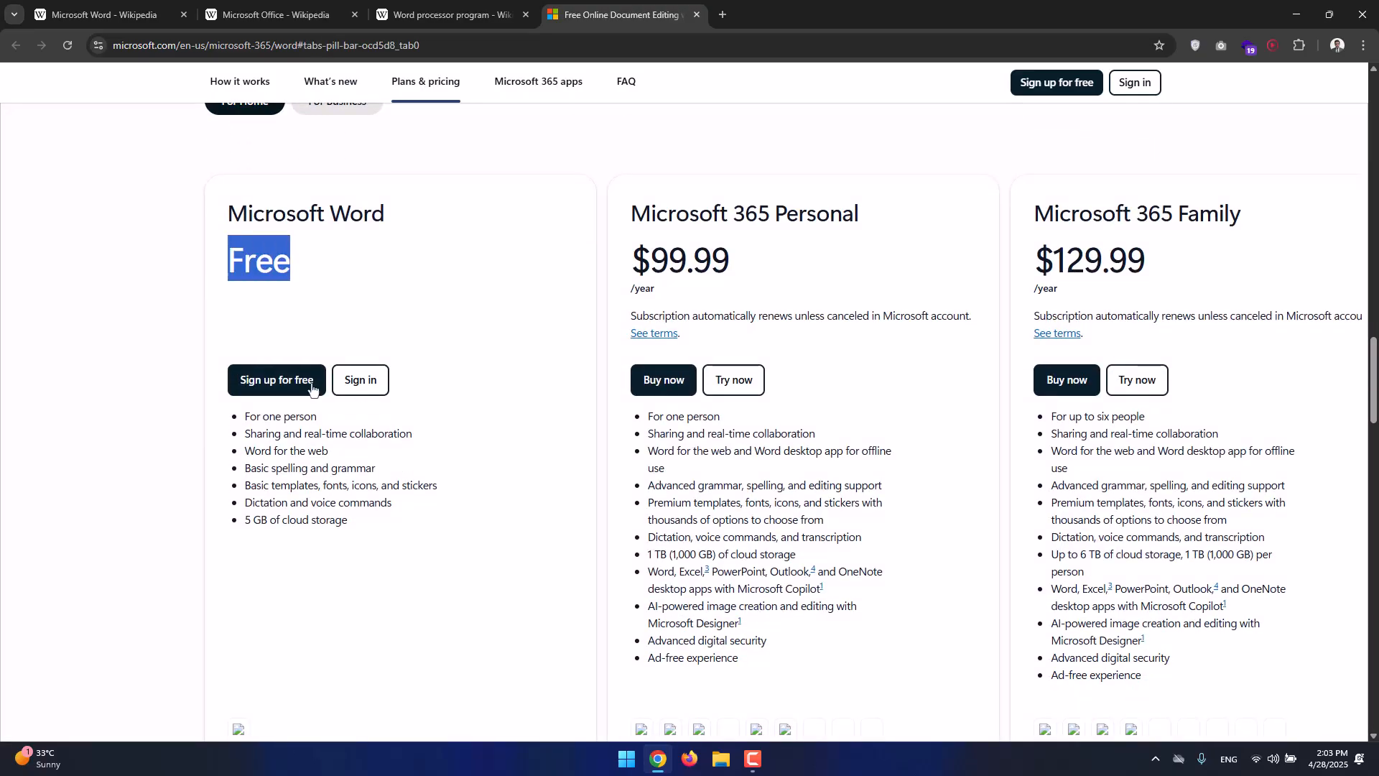
click(348, 359)
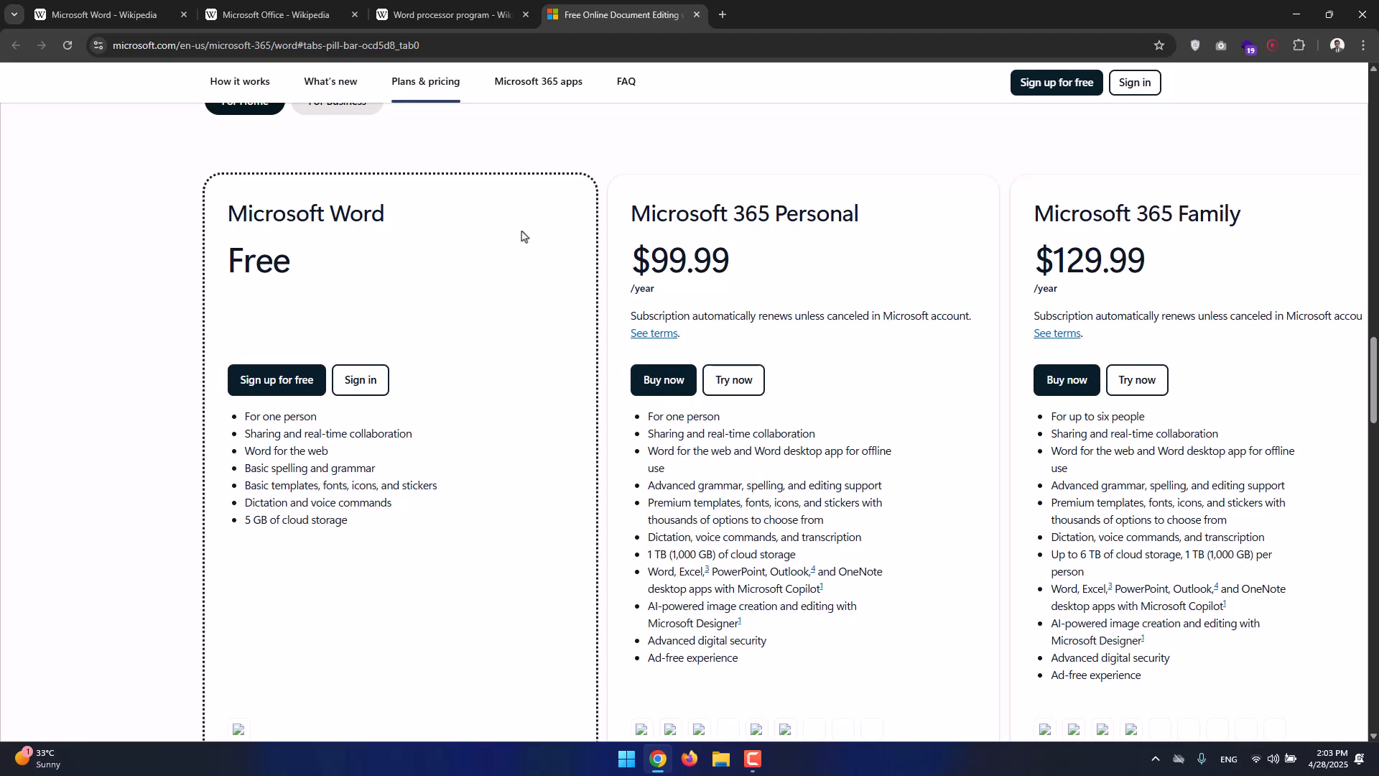
Minimize the browser and launch Word from its desktop shortcut.
click(1298, 14)
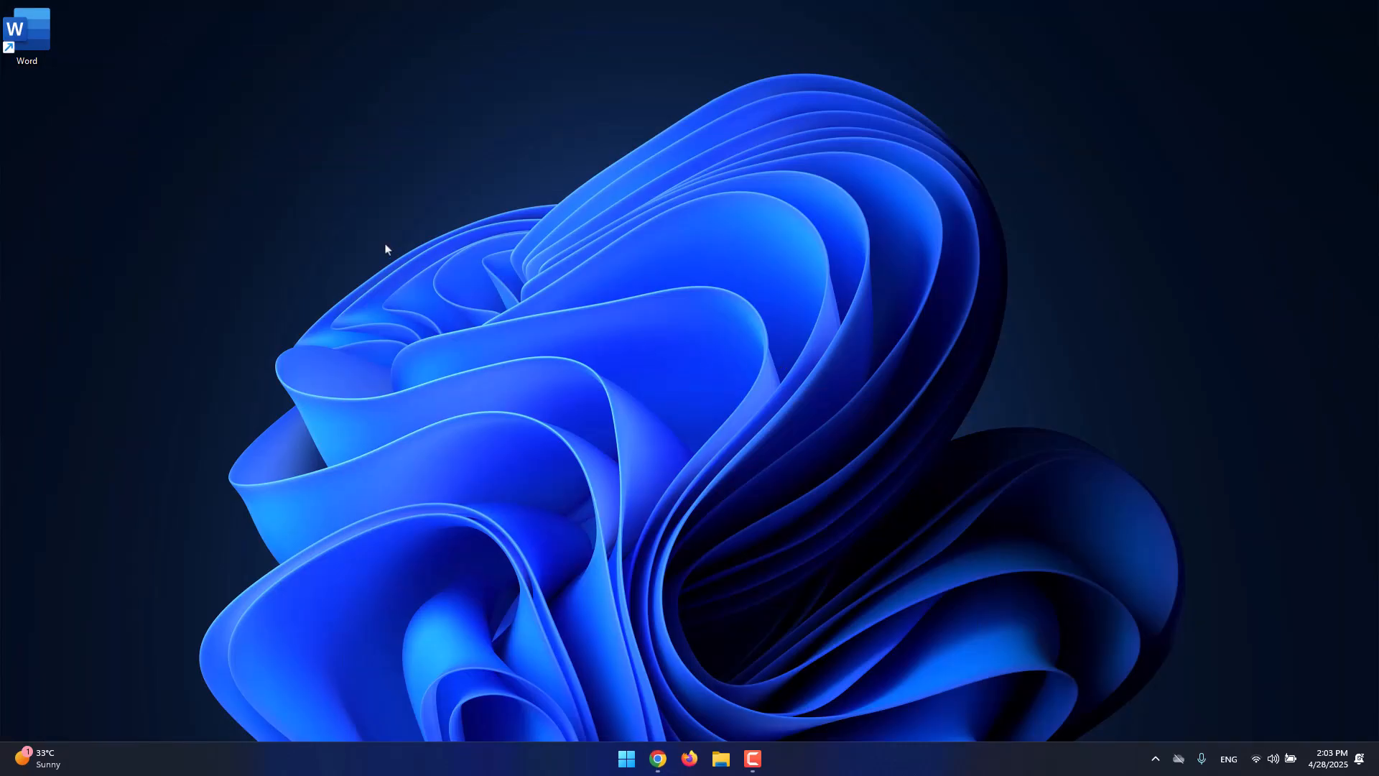
click(45, 65)
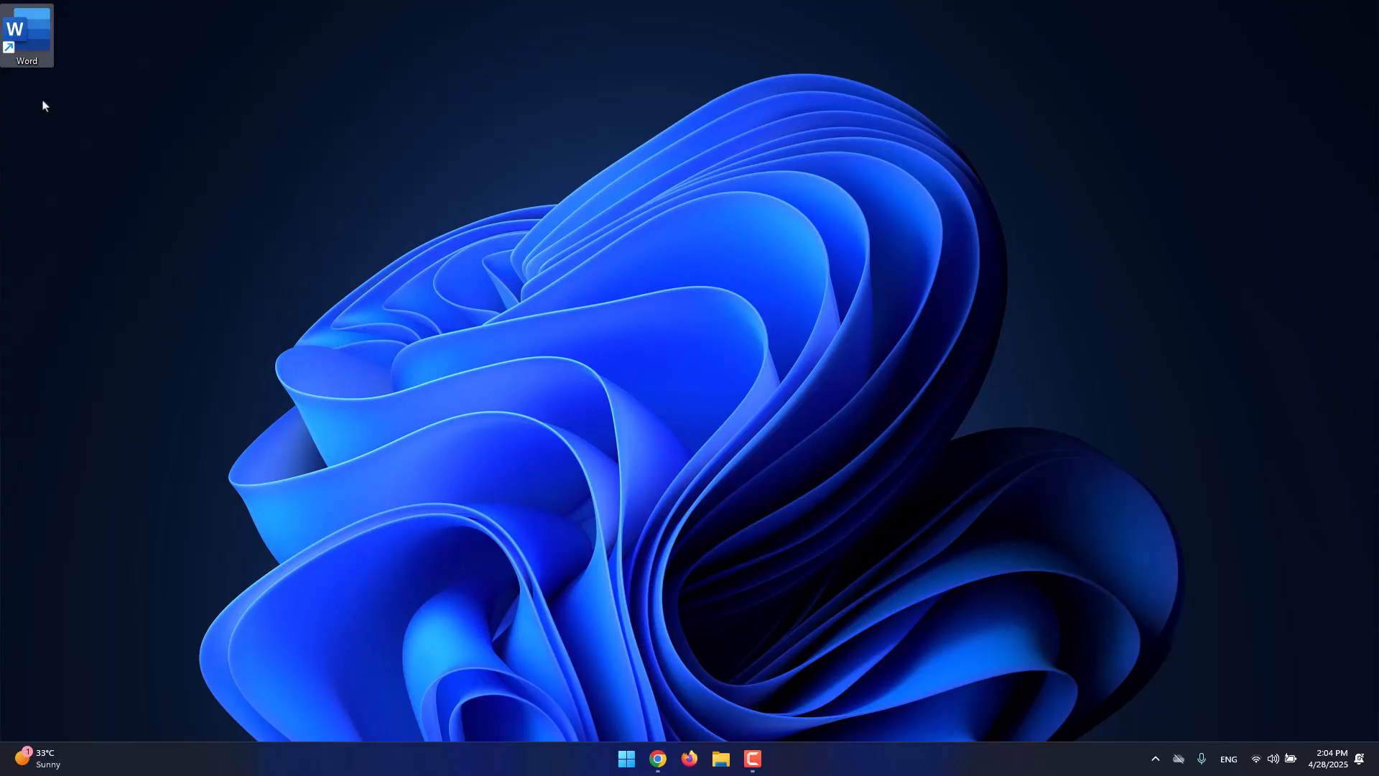
double_click(29, 32)
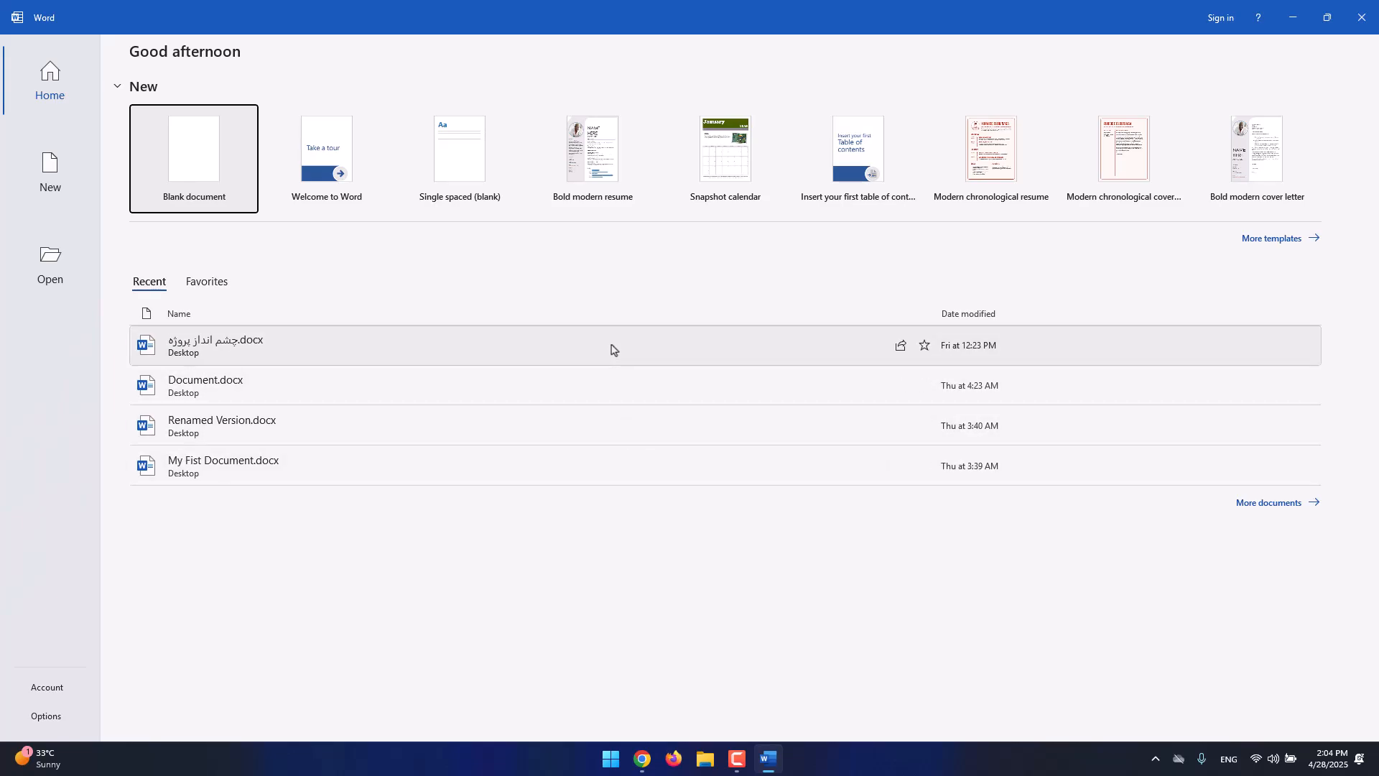
Review the Office Theme choices in the Word options and apply the Use system setting theme.
click(47, 717)
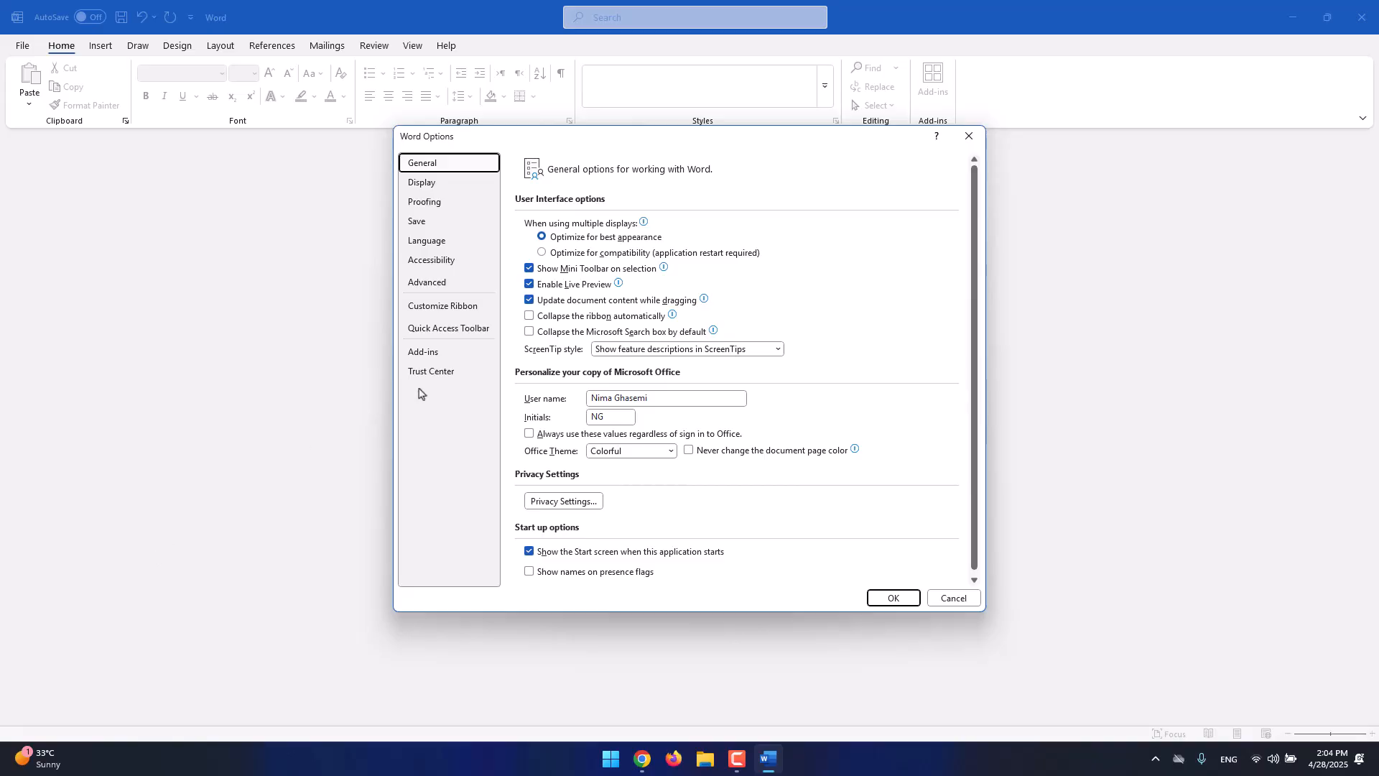
click(665, 453)
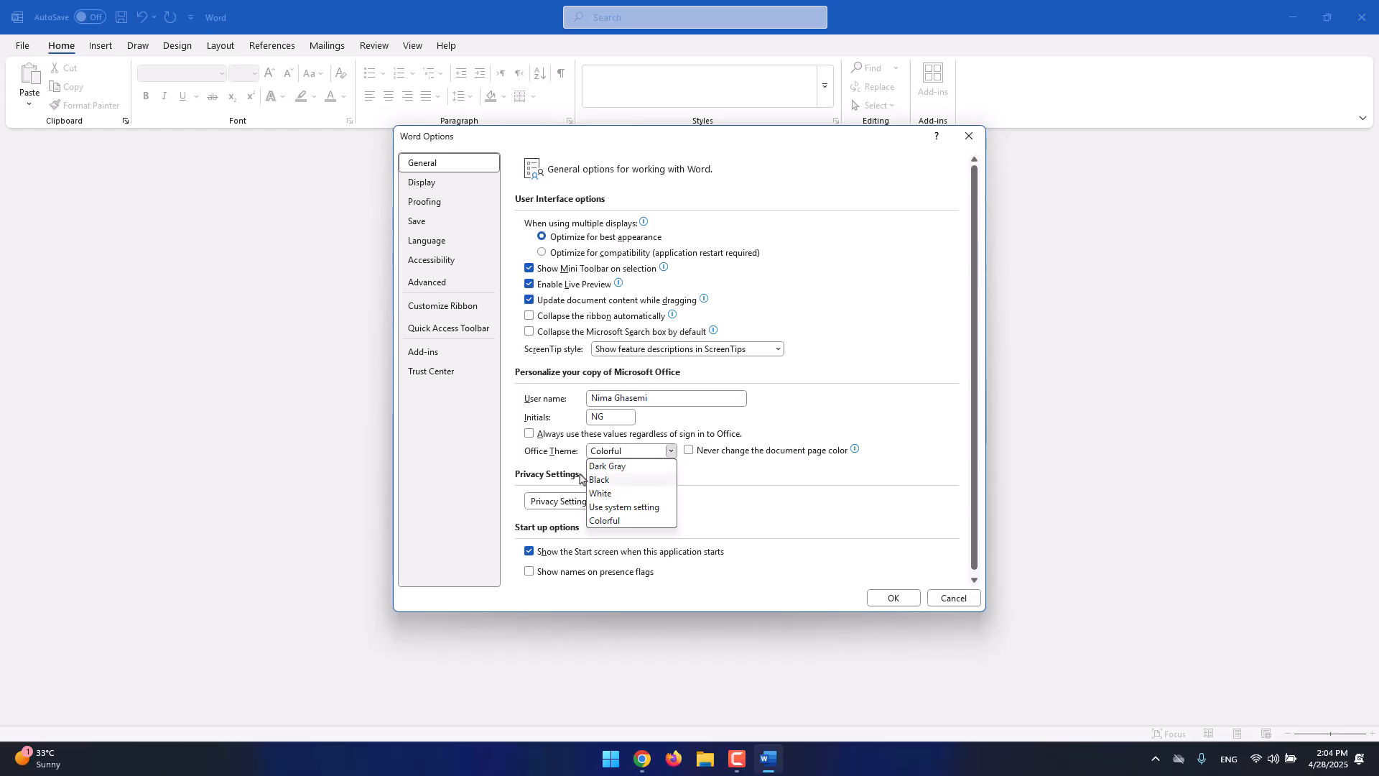
click(550, 460)
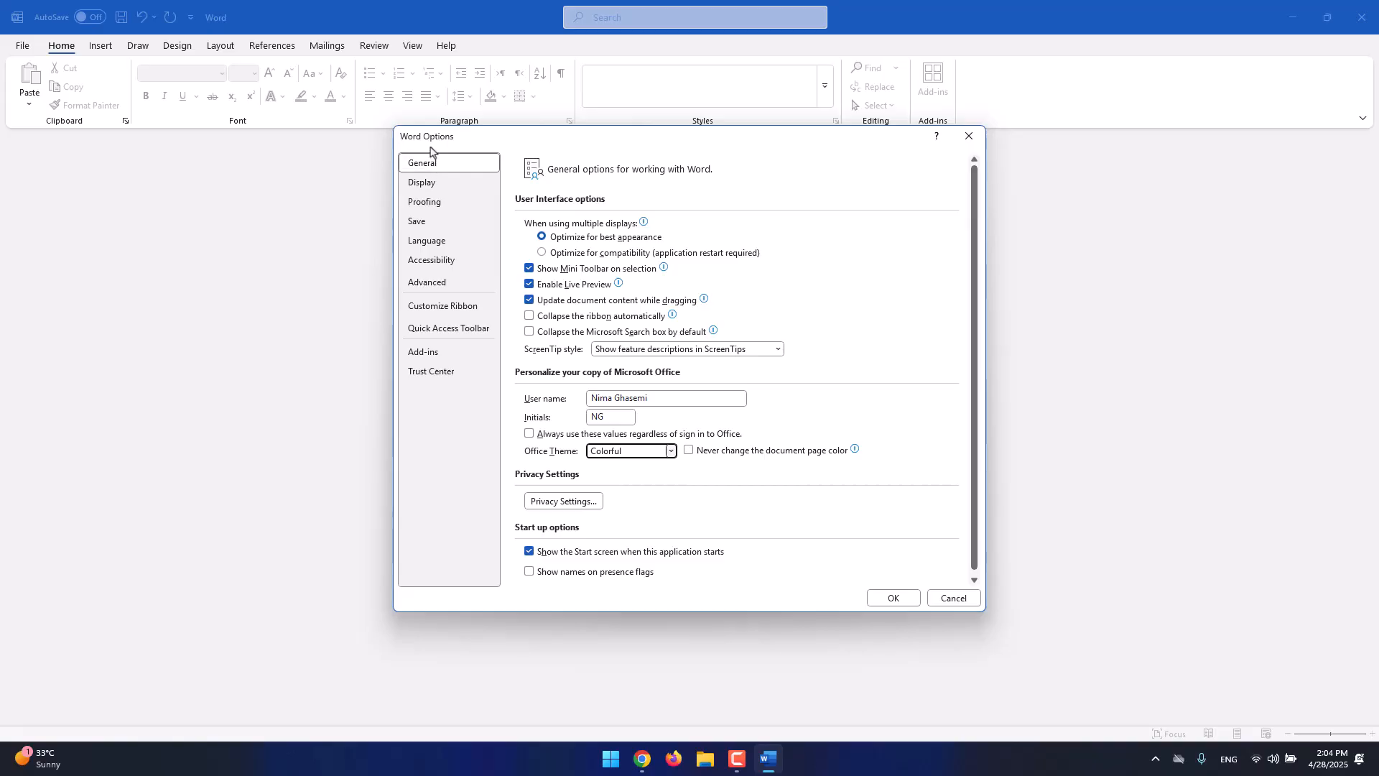
click(649, 452)
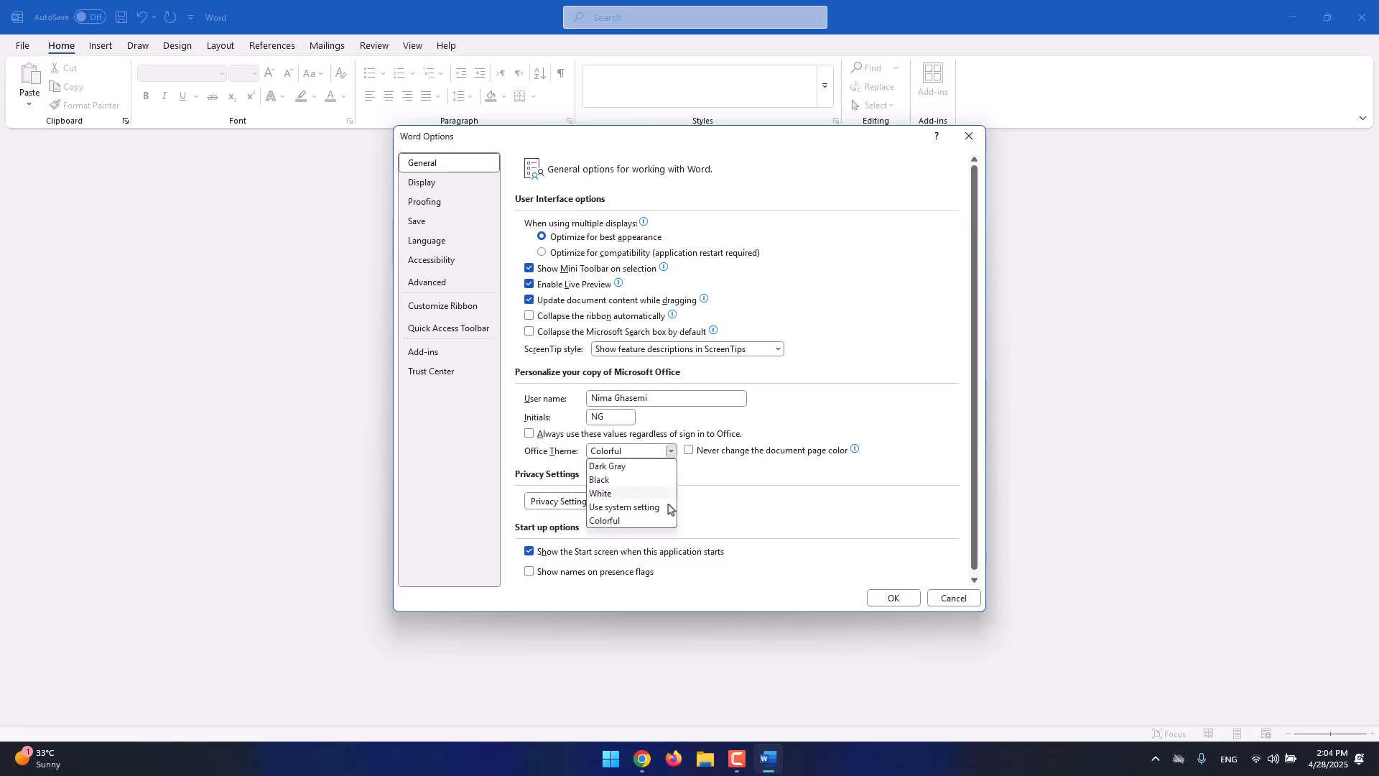
click(627, 508)
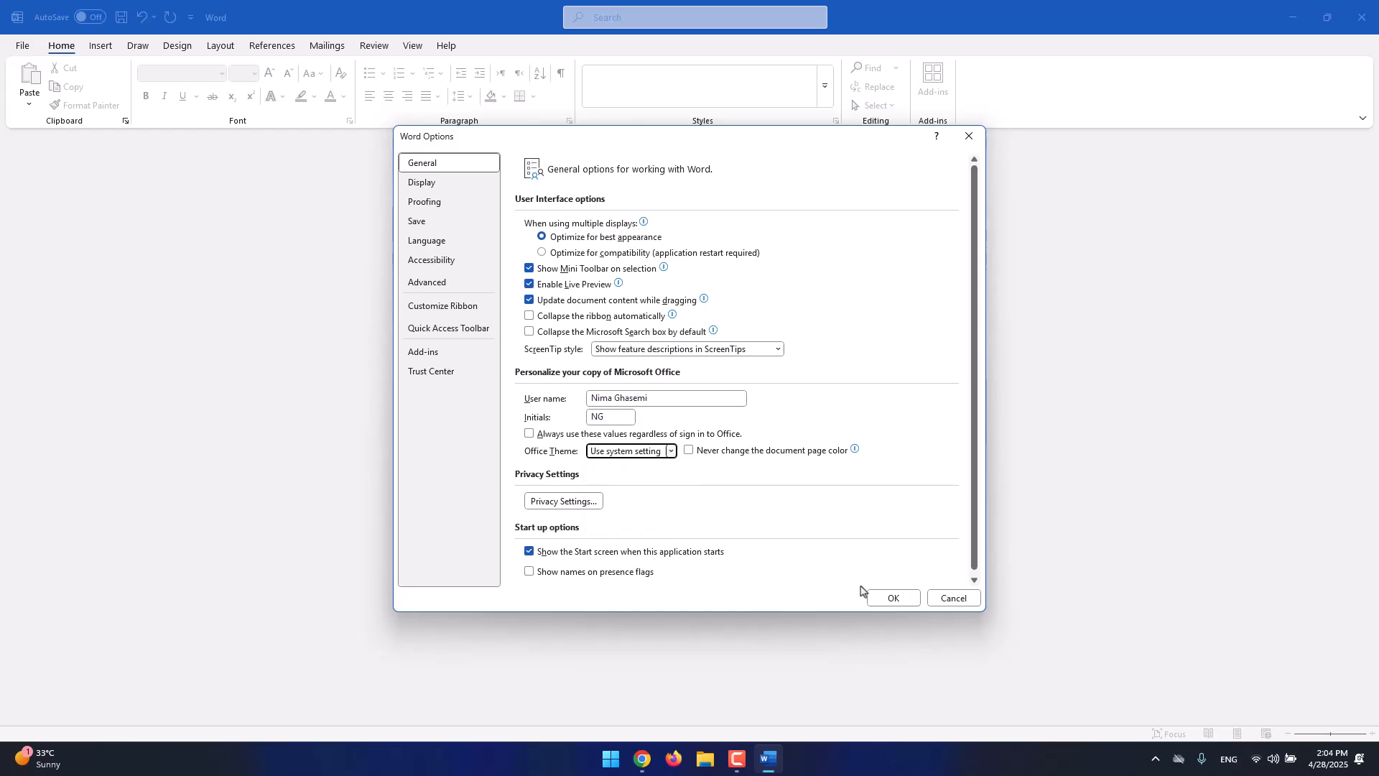
click(891, 598)
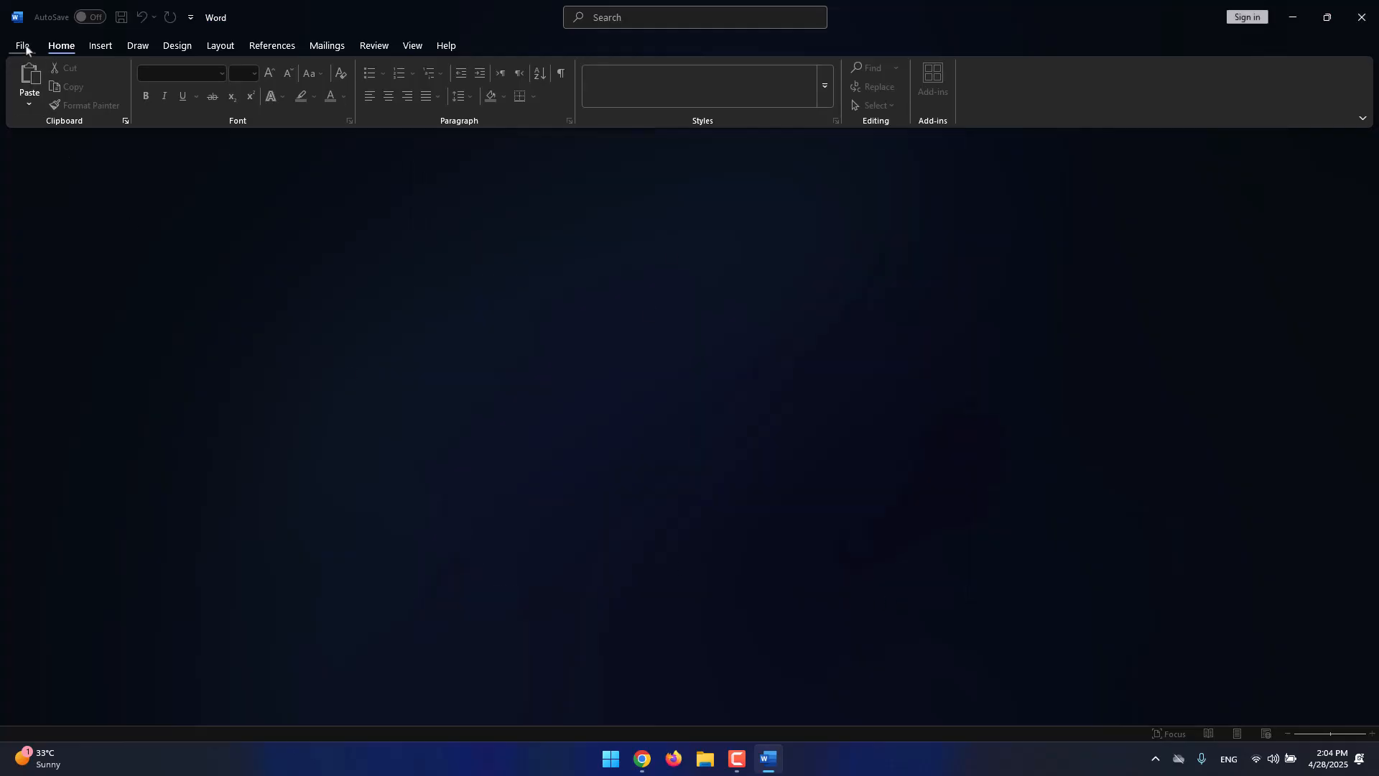
Reopen the Word options and set the Office Theme to White.
click(23, 45)
click(43, 716)
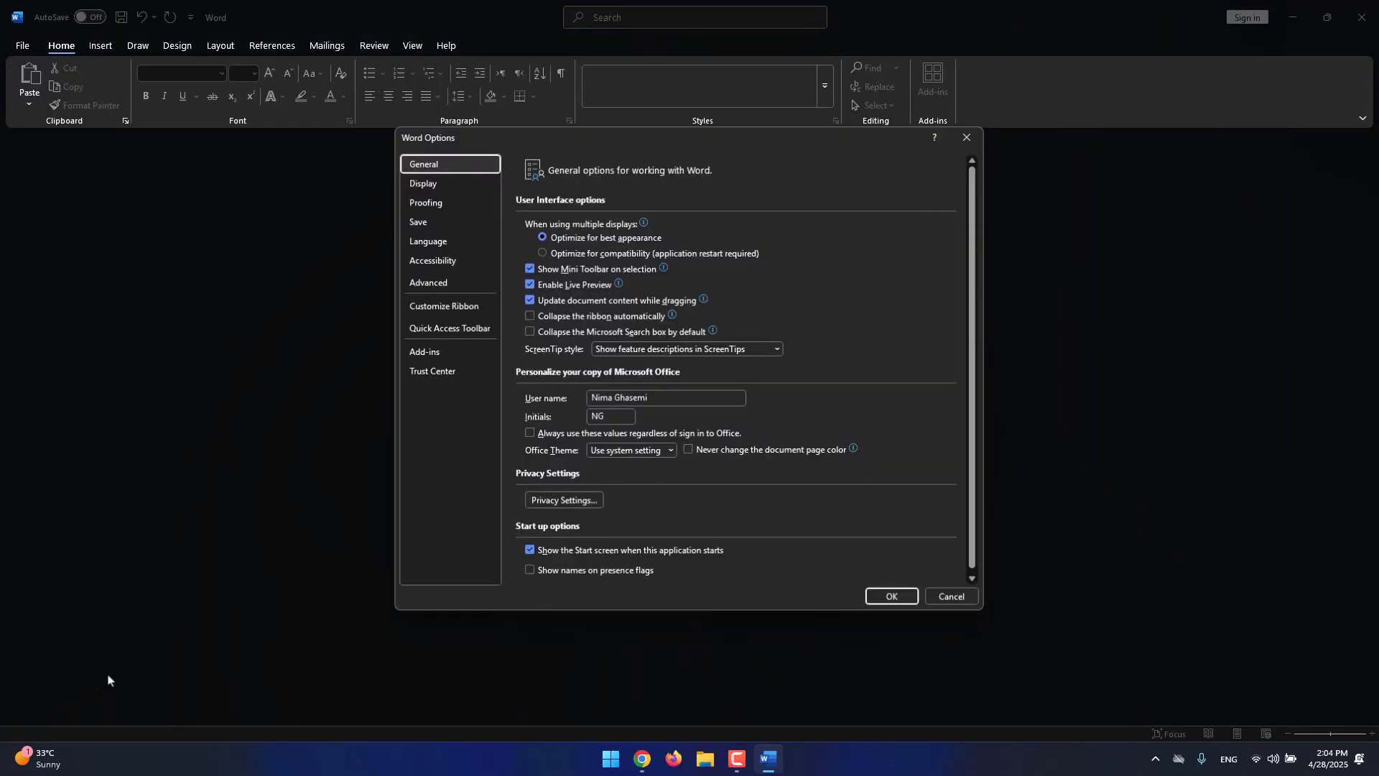
click(626, 454)
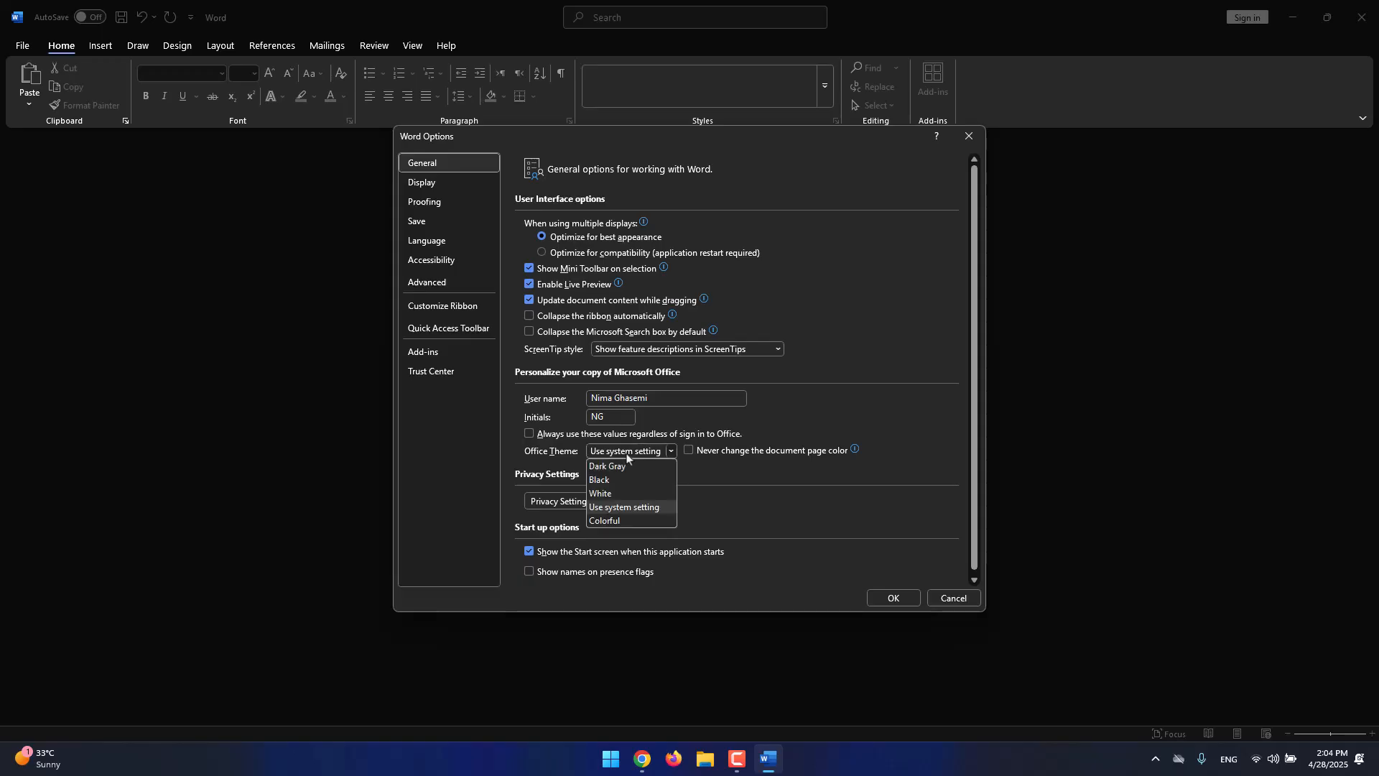
click(636, 494)
click(885, 595)
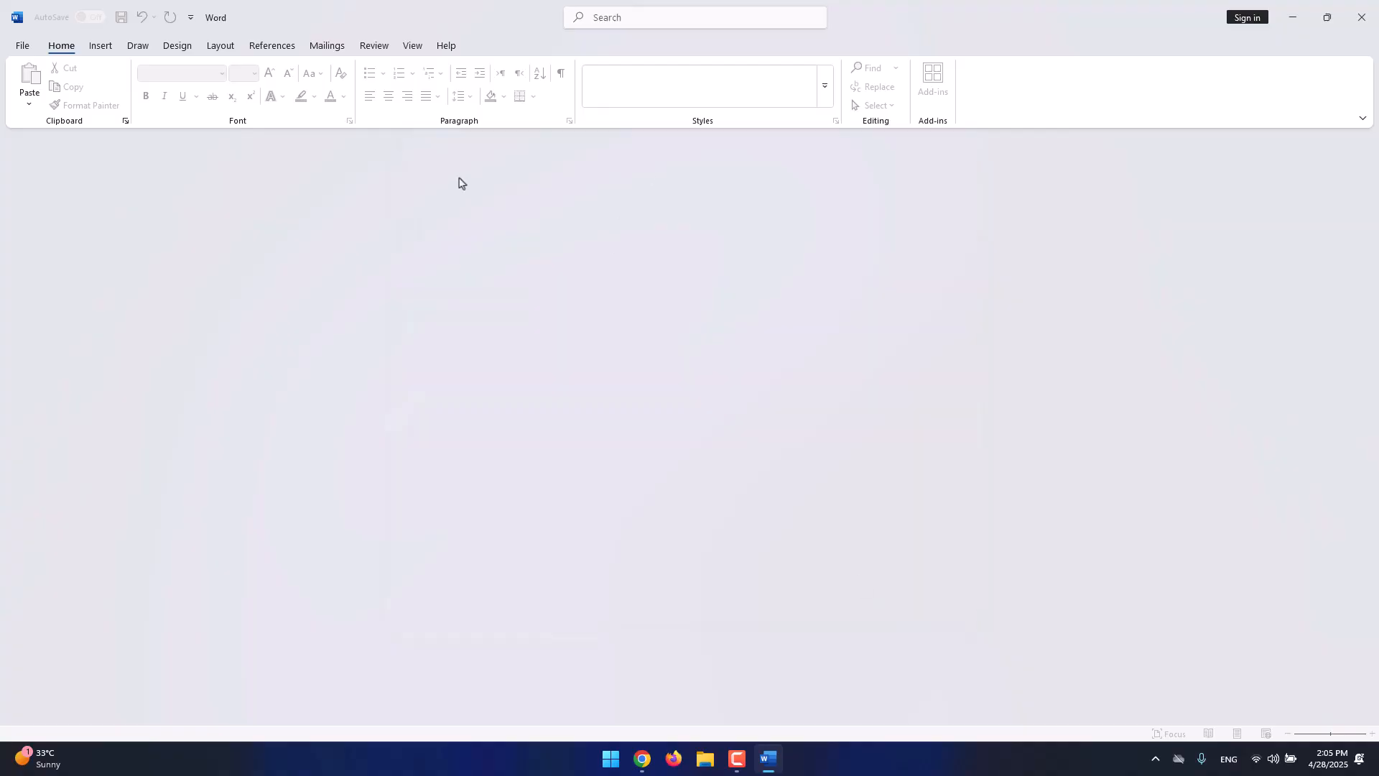
Set the Office Theme to Colorful in the Word options.
click(14, 48)
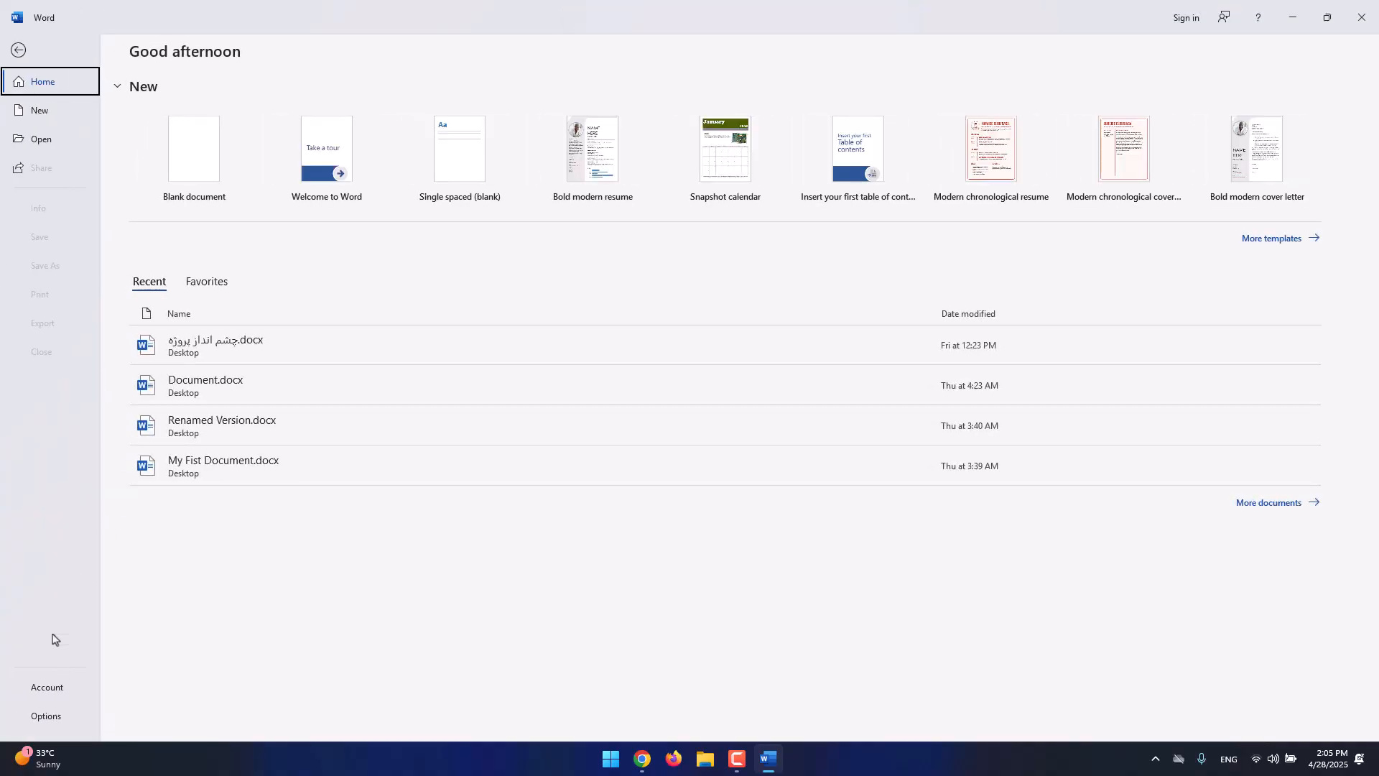
click(56, 717)
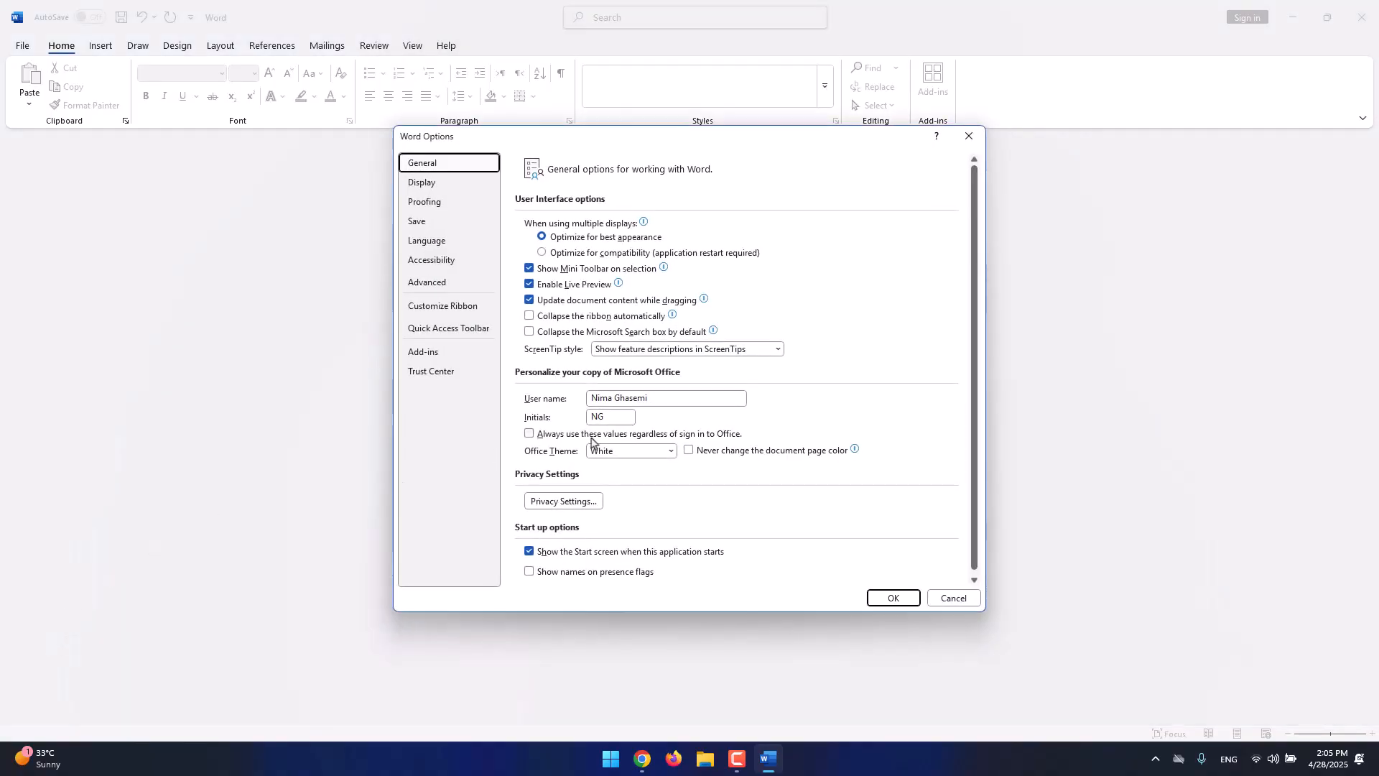
click(651, 455)
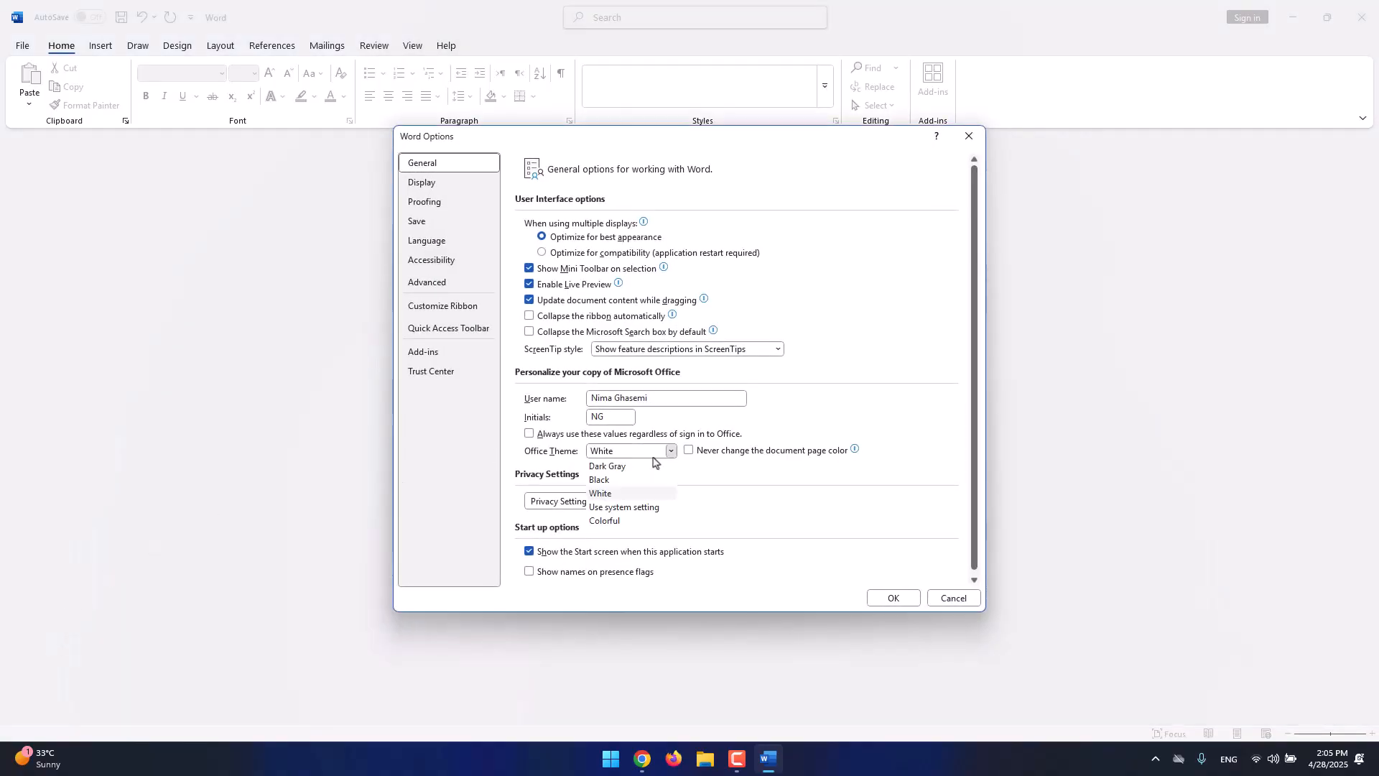
click(614, 522)
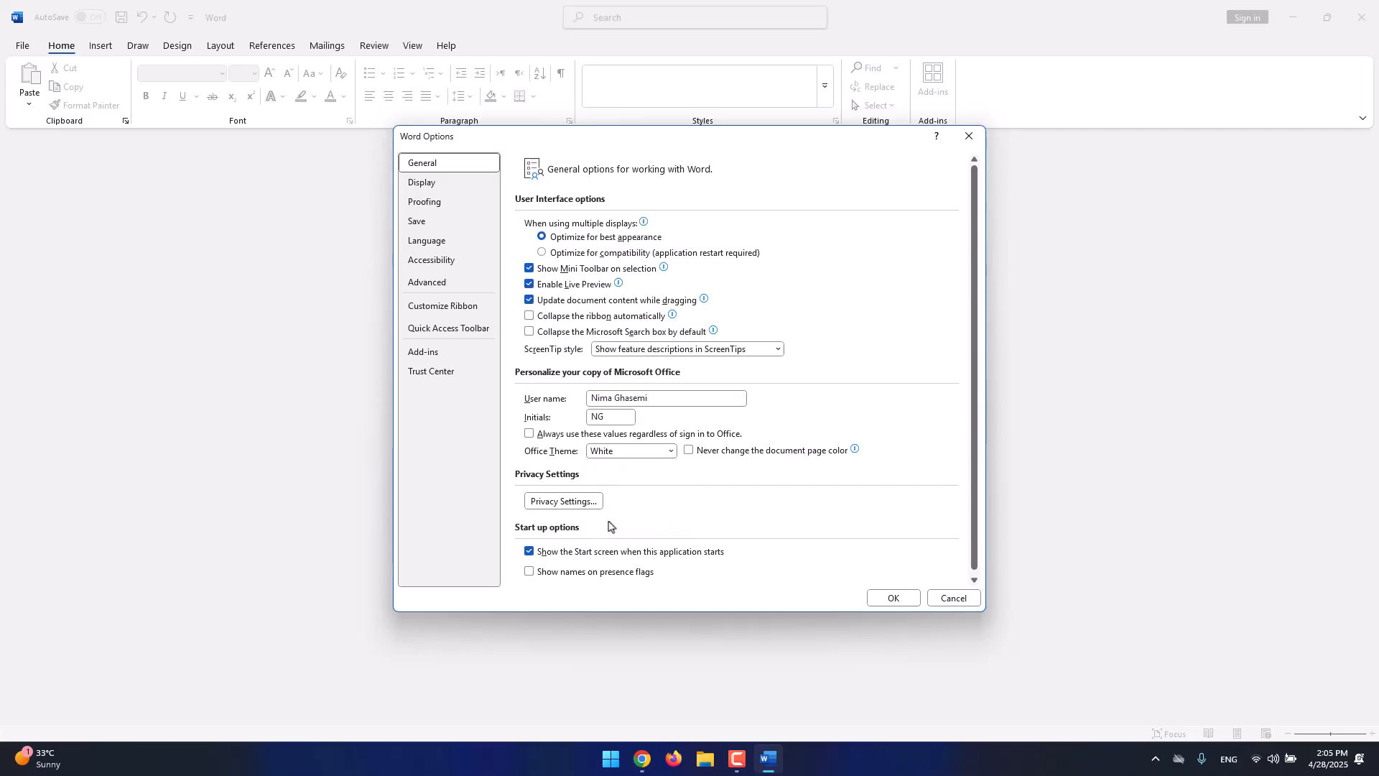
click(884, 600)
Browse the full collection of templates available for new documents.
click(20, 45)
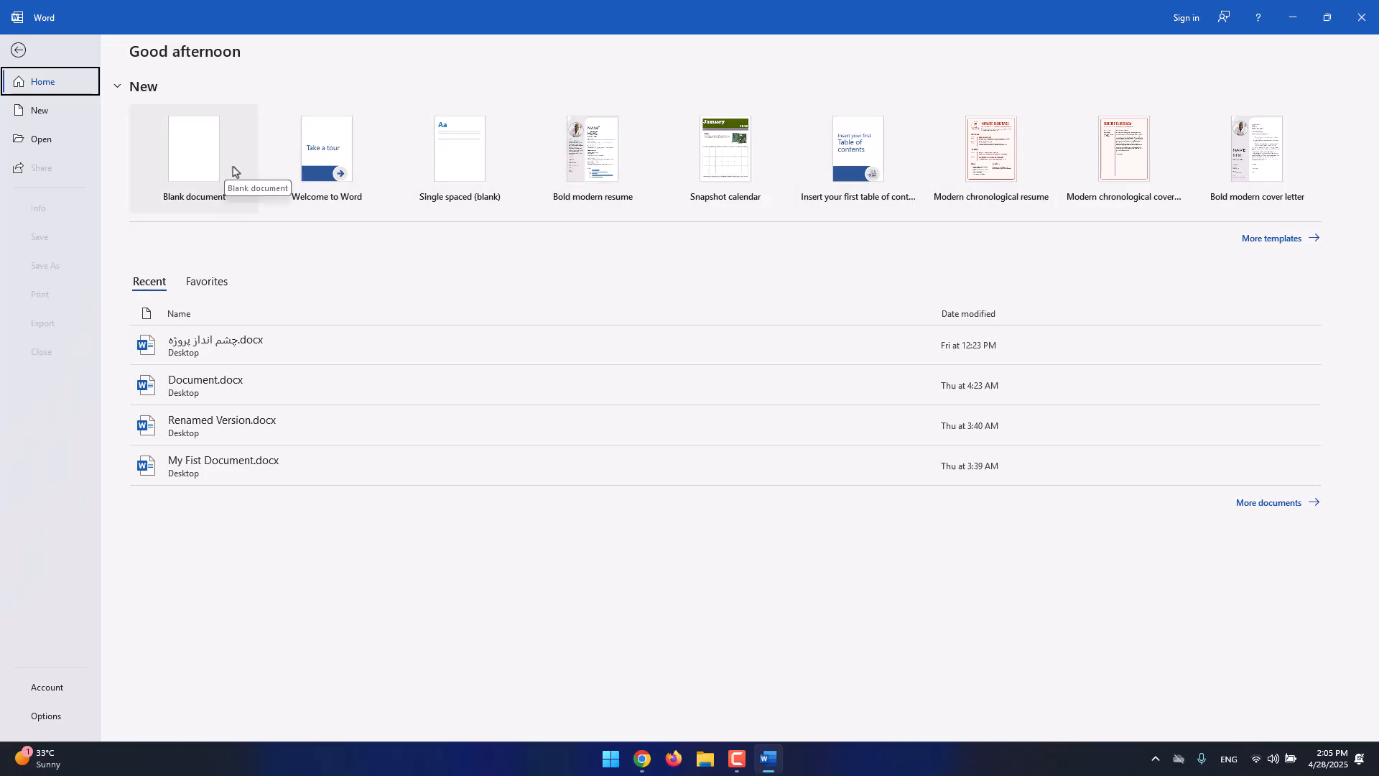
click(1278, 245)
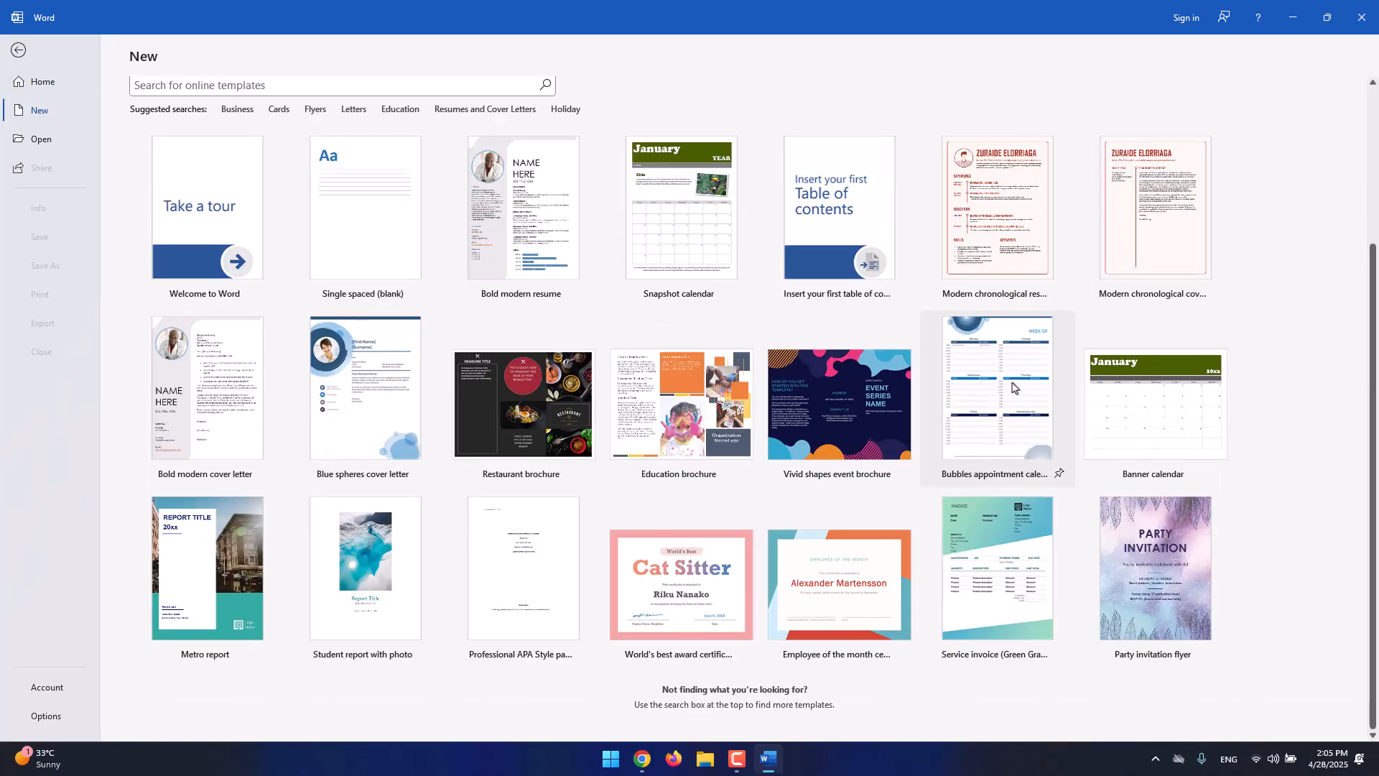
scroll(1014, 387, up, 3)
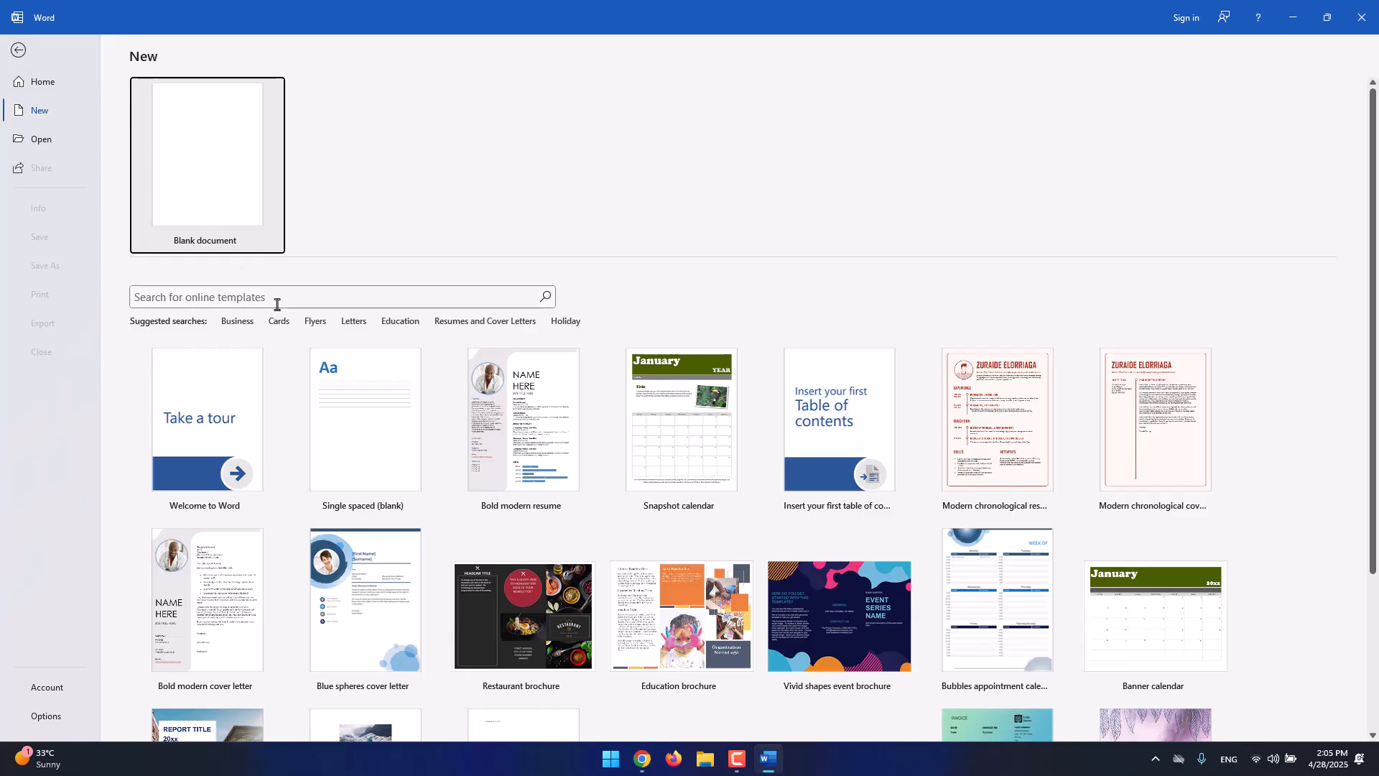
scroll(907, 535, down, 1)
scroll(907, 535, down, 5)
scroll(859, 483, up, 6)
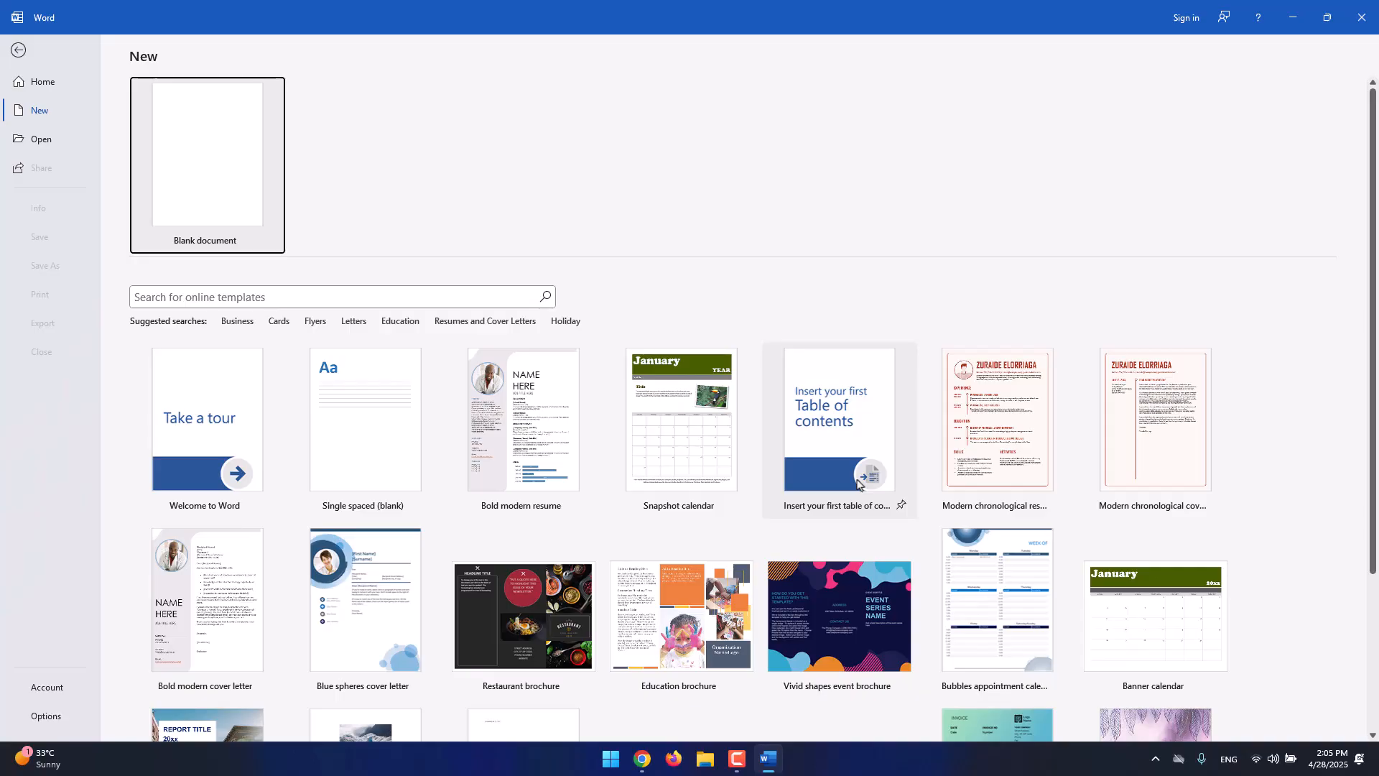
Leave the template collection and create a new blank document.
click(18, 50)
click(12, 54)
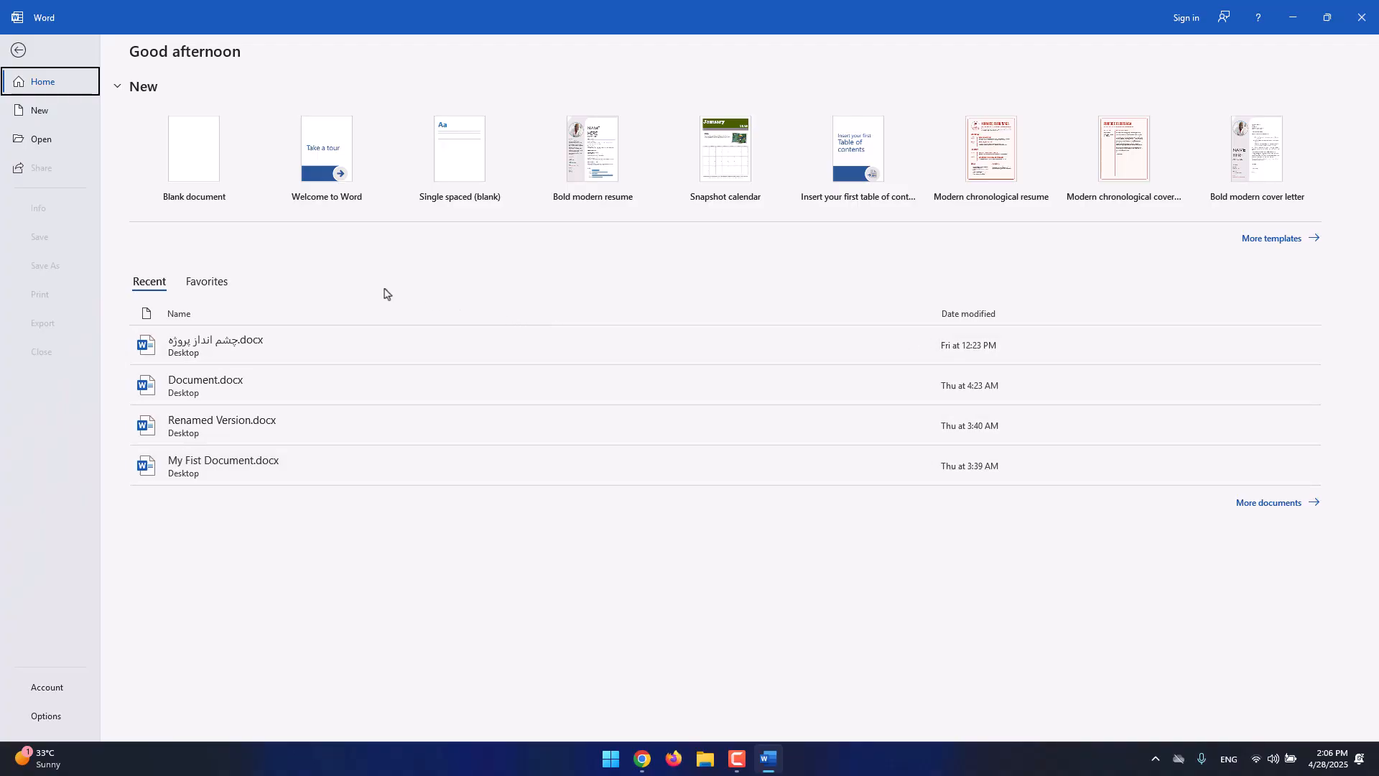
click(184, 195)
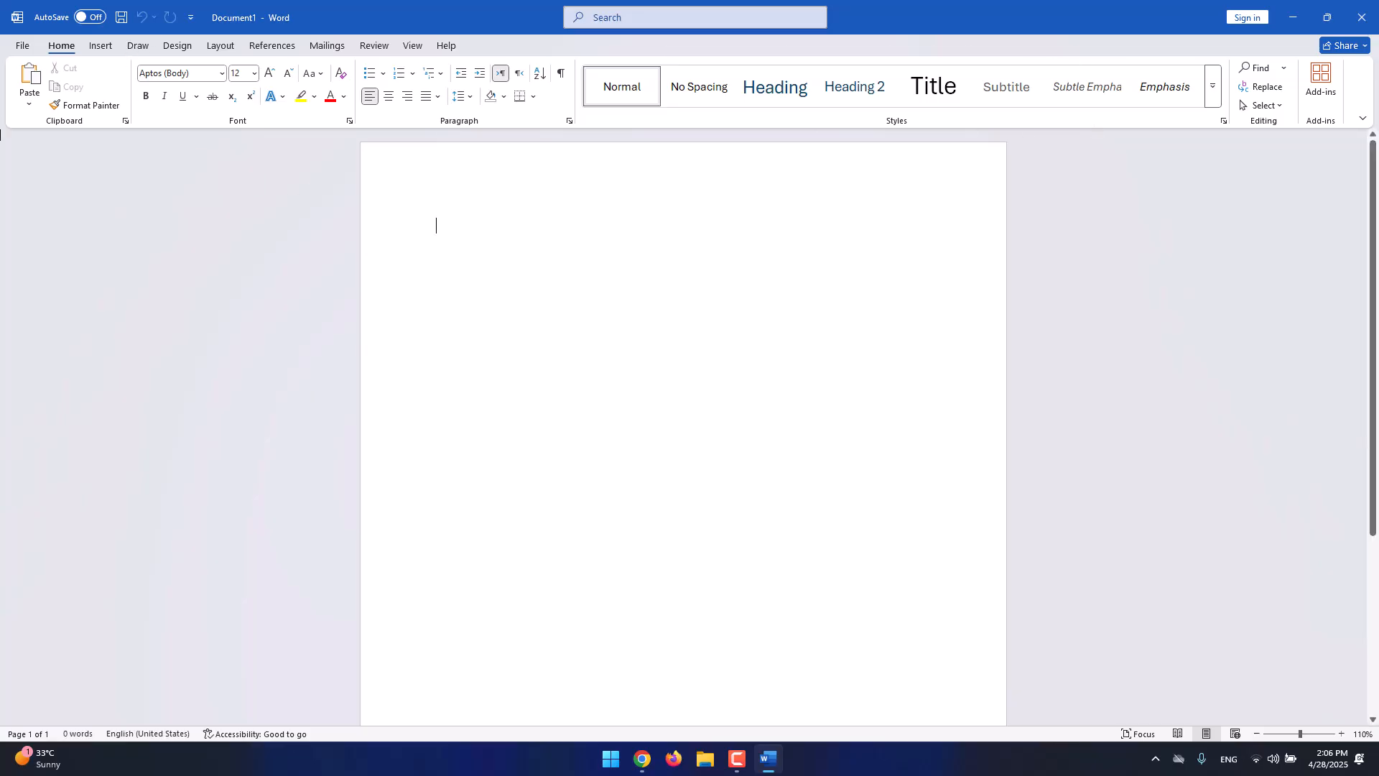
Look over the Insert, Draw and Design tools, return to the Home tools, and view the blank page.
click(101, 45)
click(137, 45)
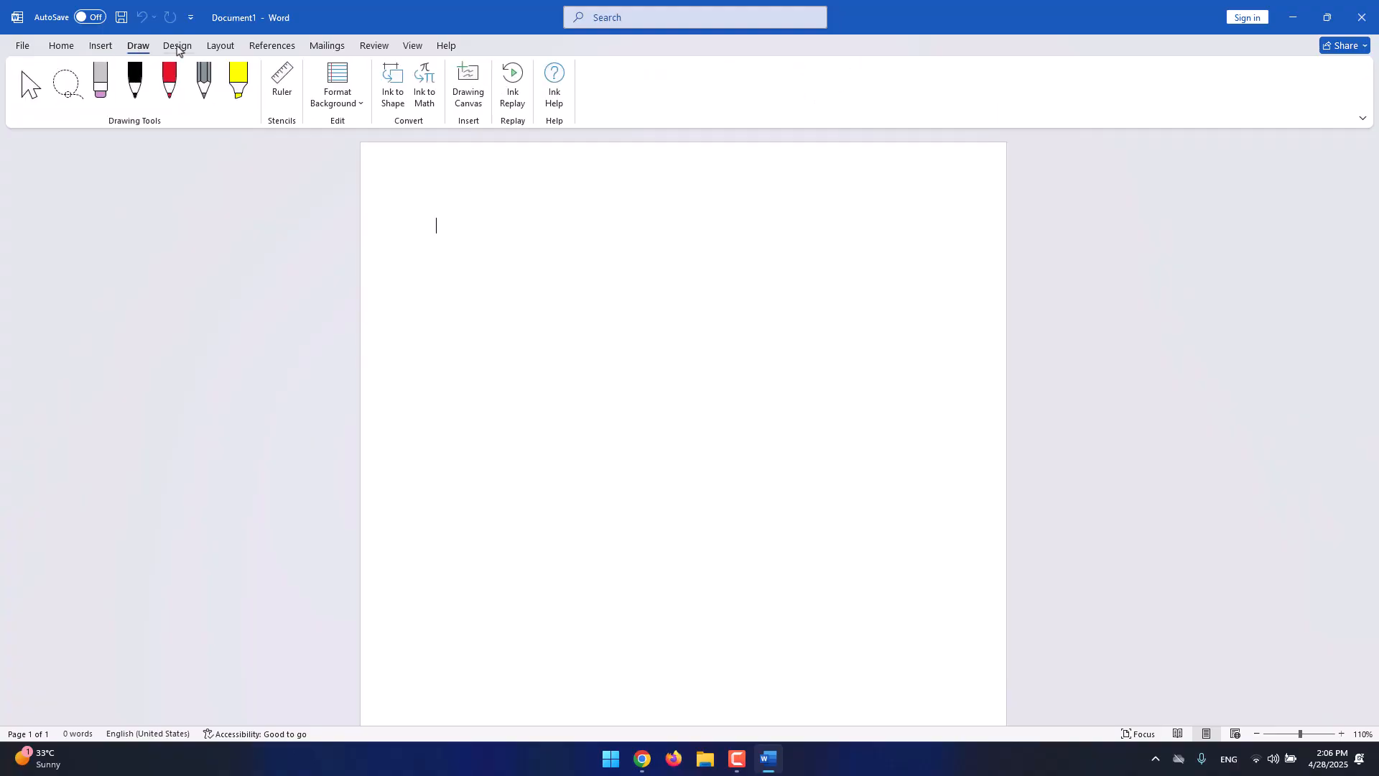
click(177, 45)
click(61, 45)
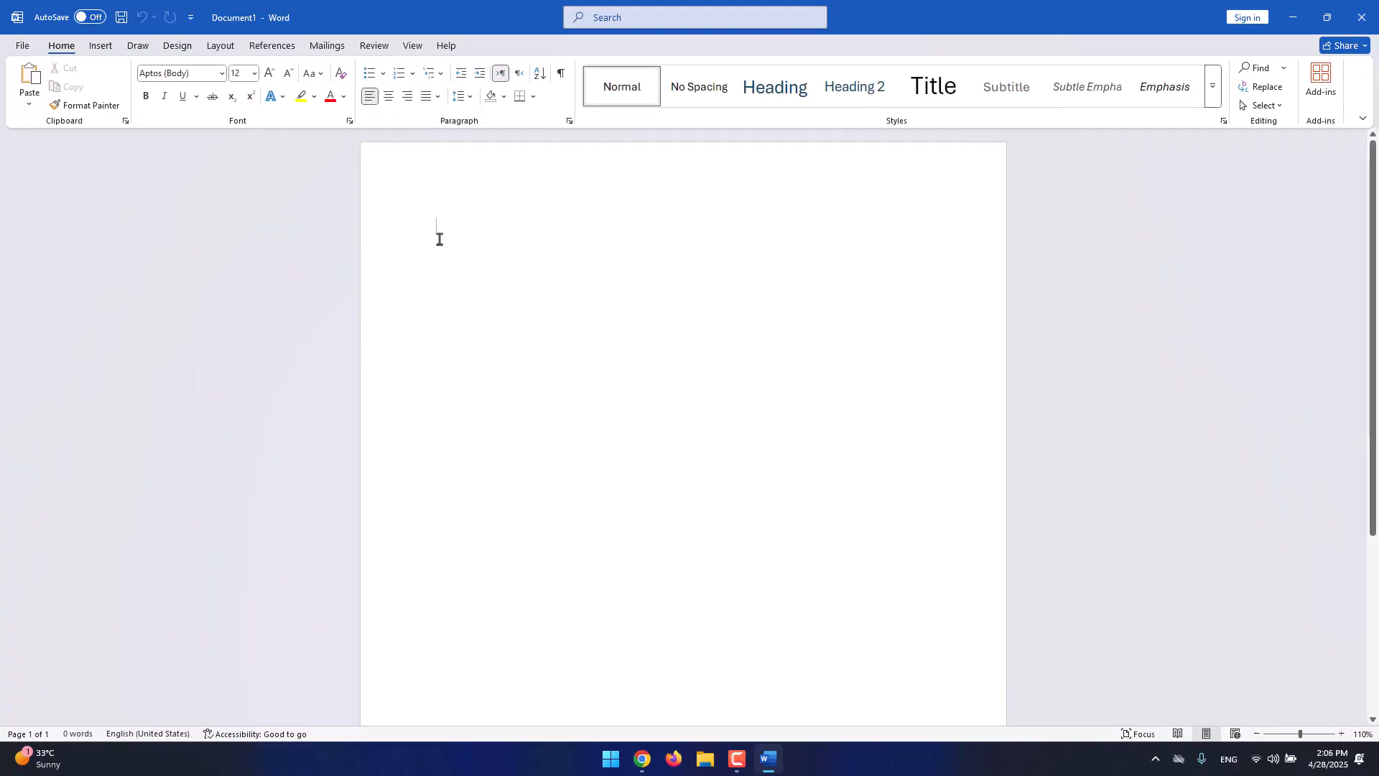
scroll(563, 225, down, 3)
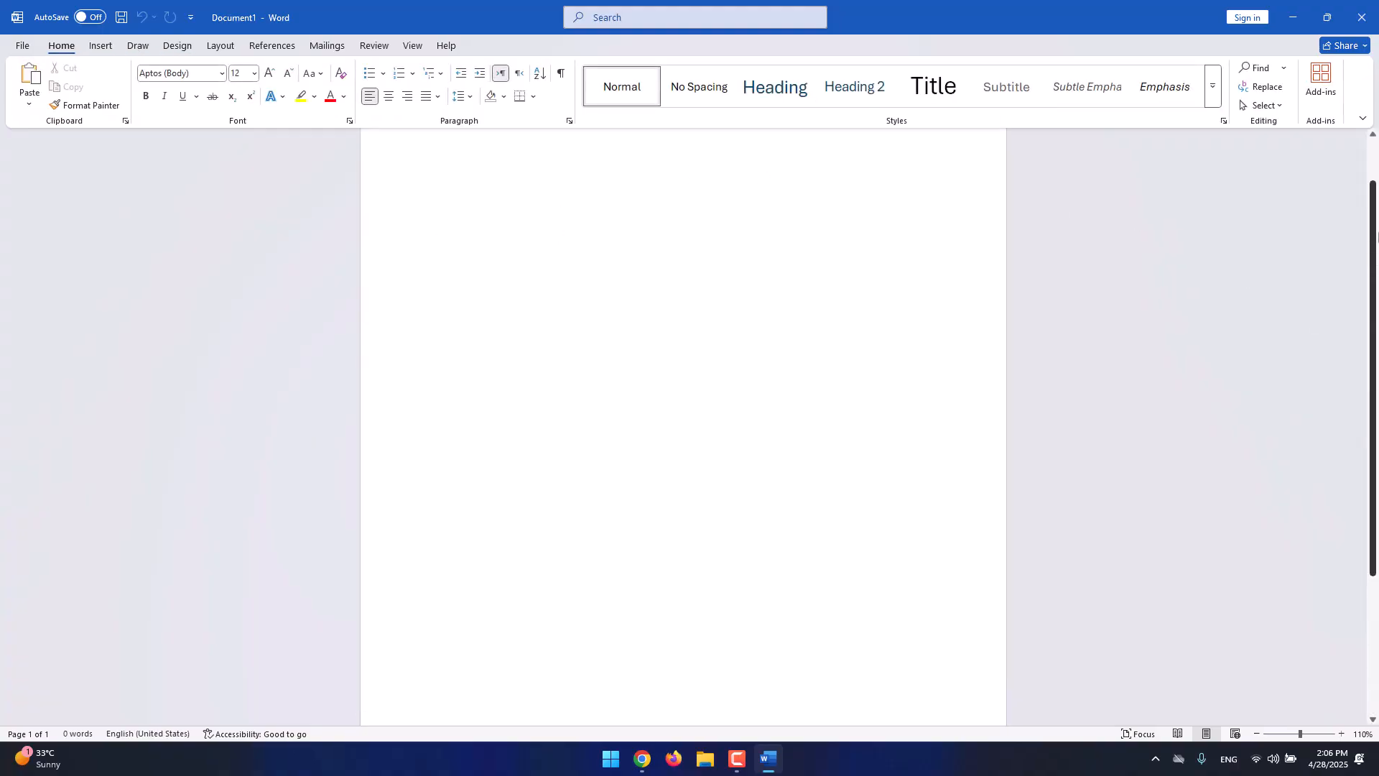
drag(1377, 237, 1376, 194)
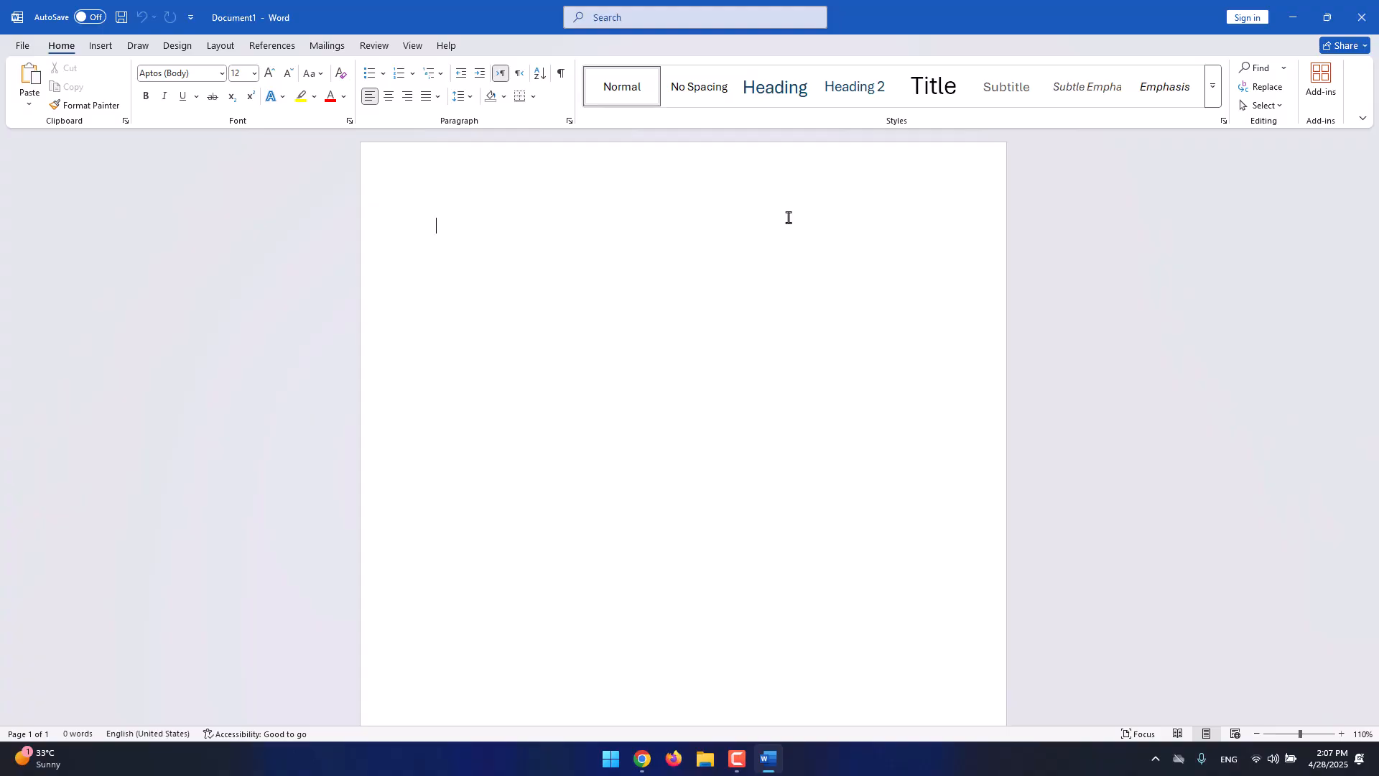
text(He)
key(BackSpace)
key(BackSpace)
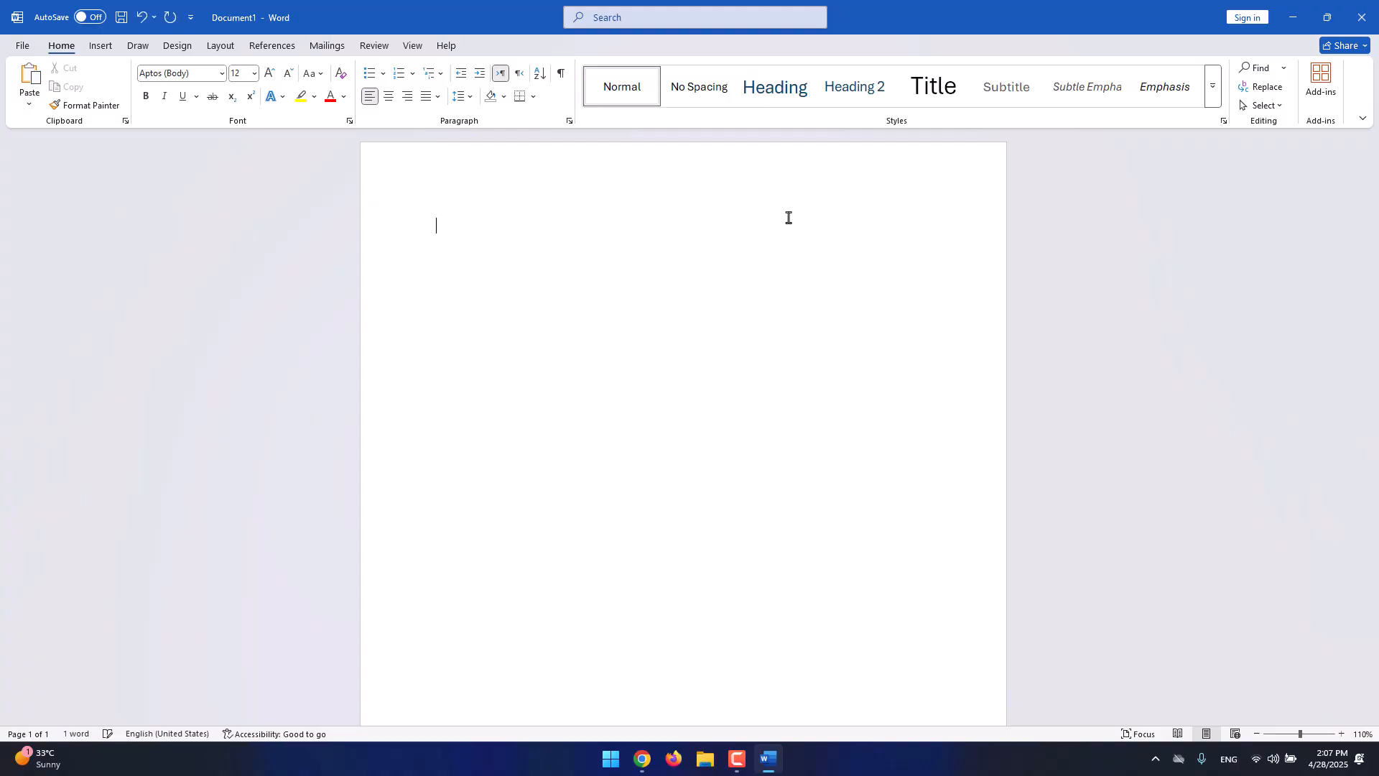
text(We)
key(BackSpace)
key(BackSpace)
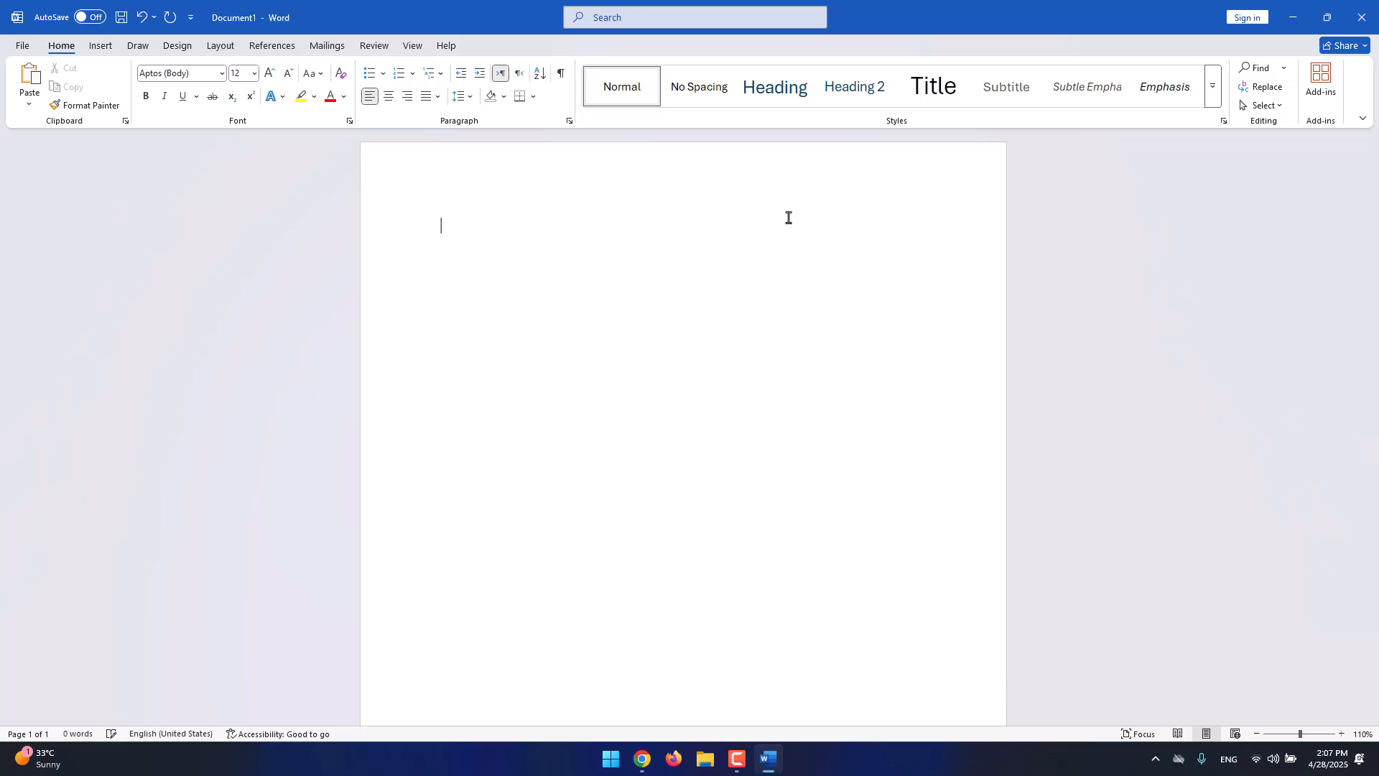
Enter two paragraphs: "Welcome to The Takeoff College" and "Here, we offer a full course bundle of any skill you may need in your career life.".
text(Welcome to The Takeoff College )
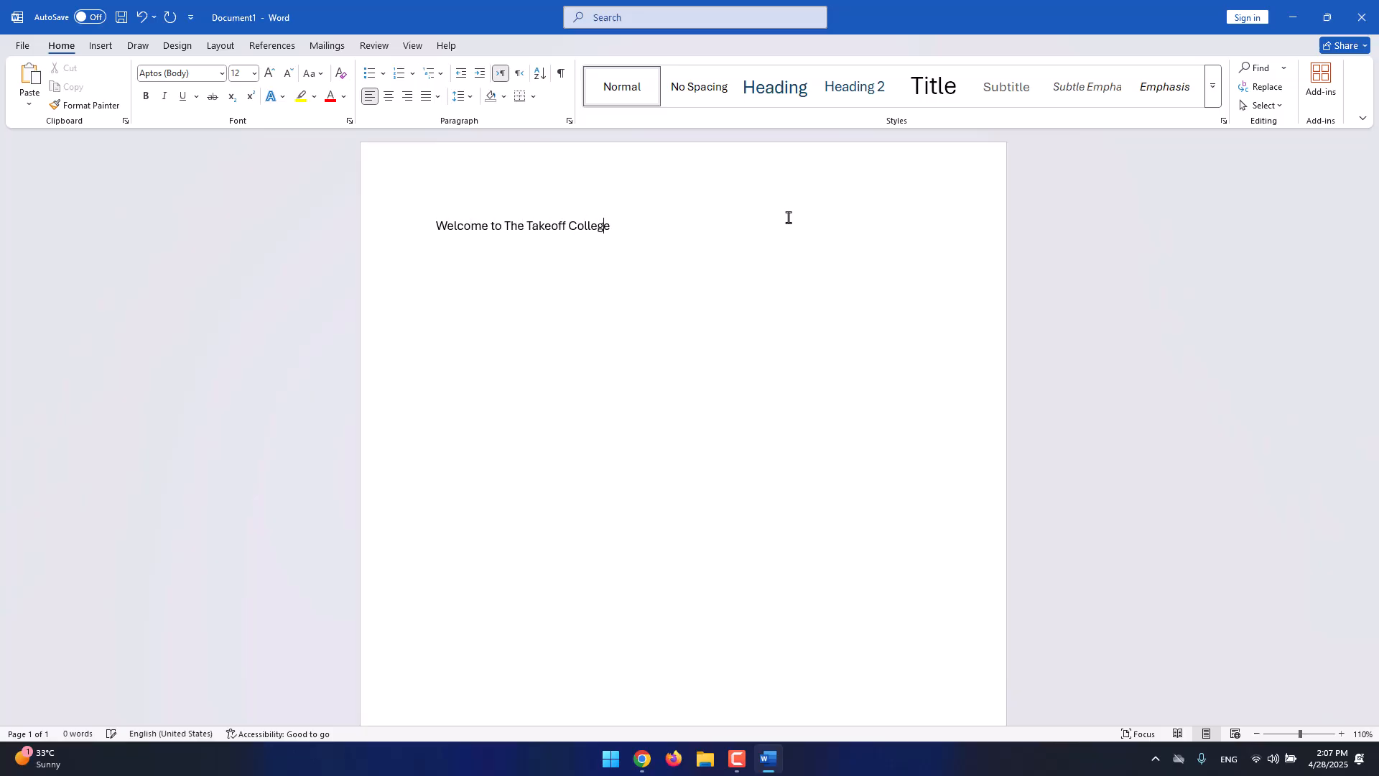
text(Here, we offer a full cours)
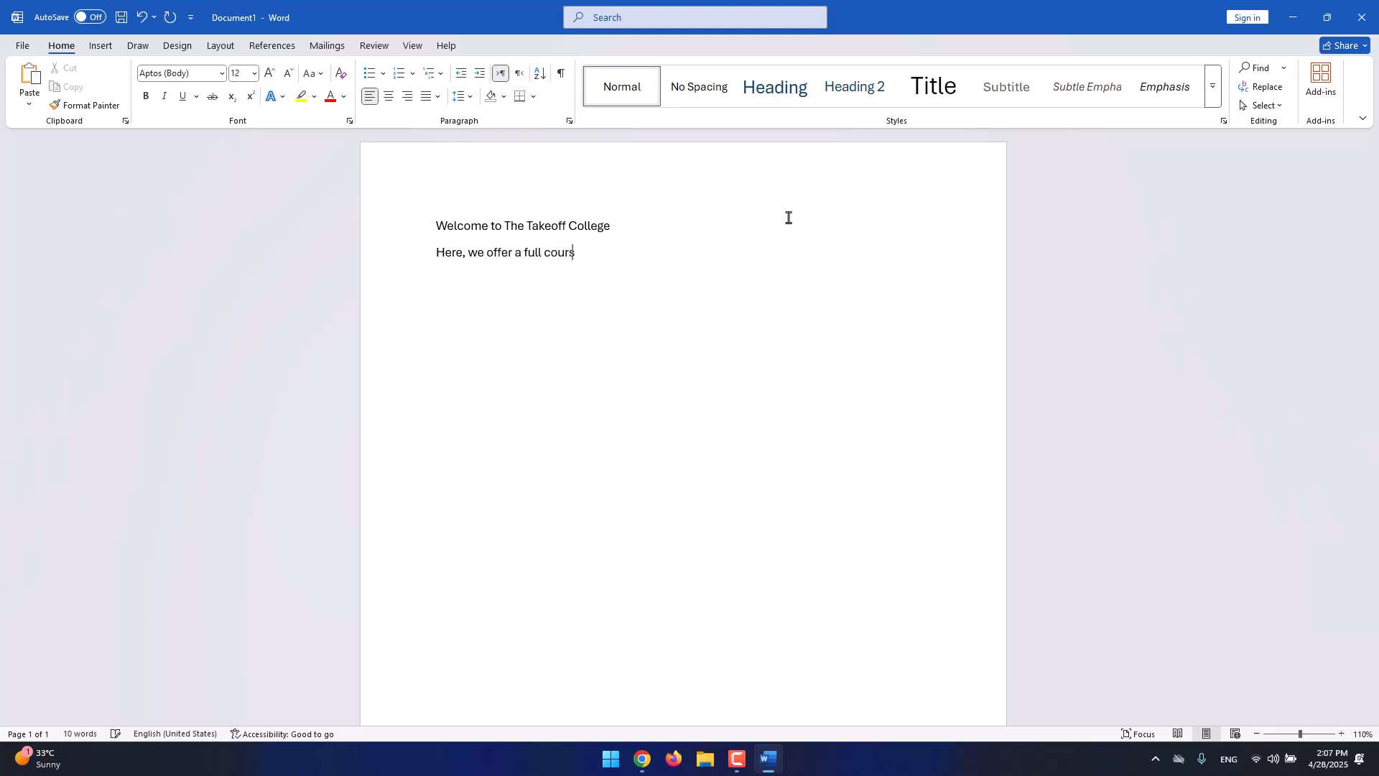
text(e bundle of any  skill you may need in you)
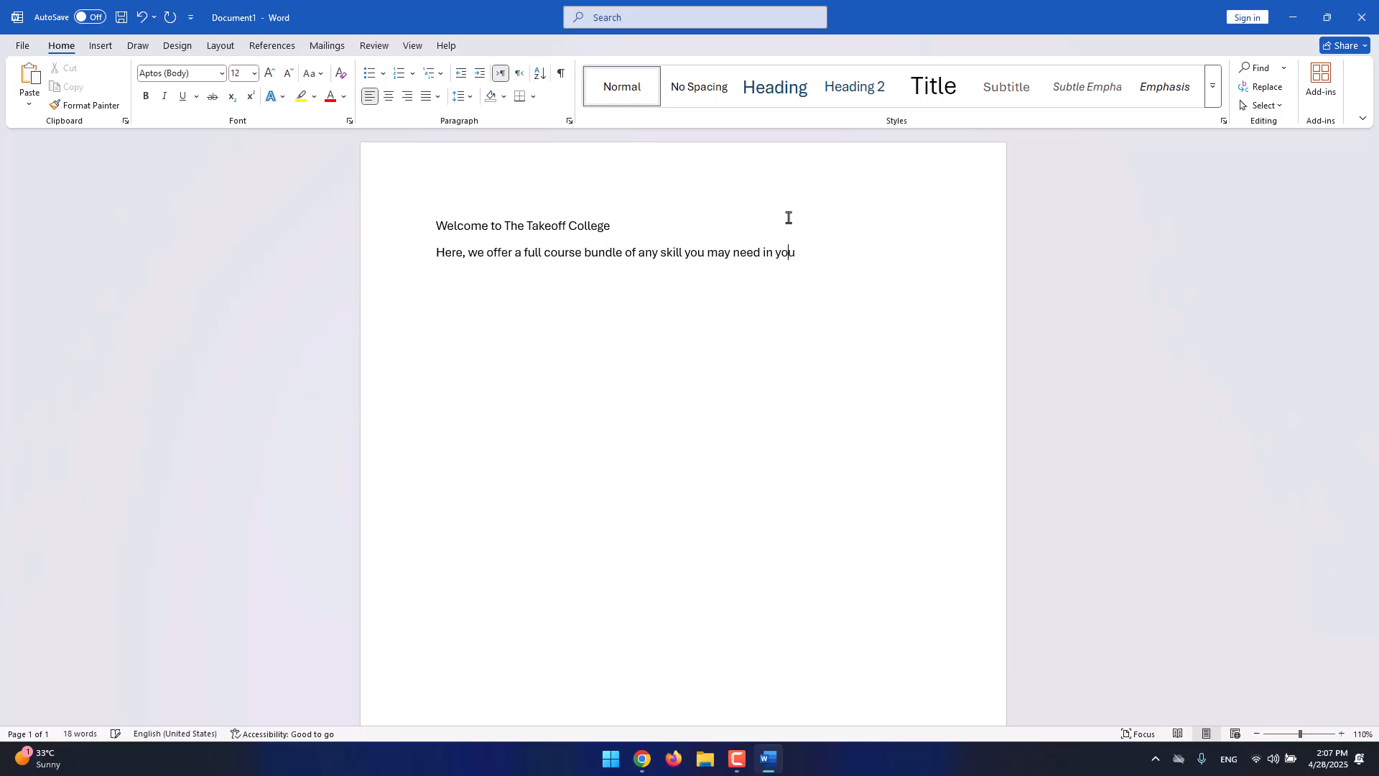
text(r career life.)
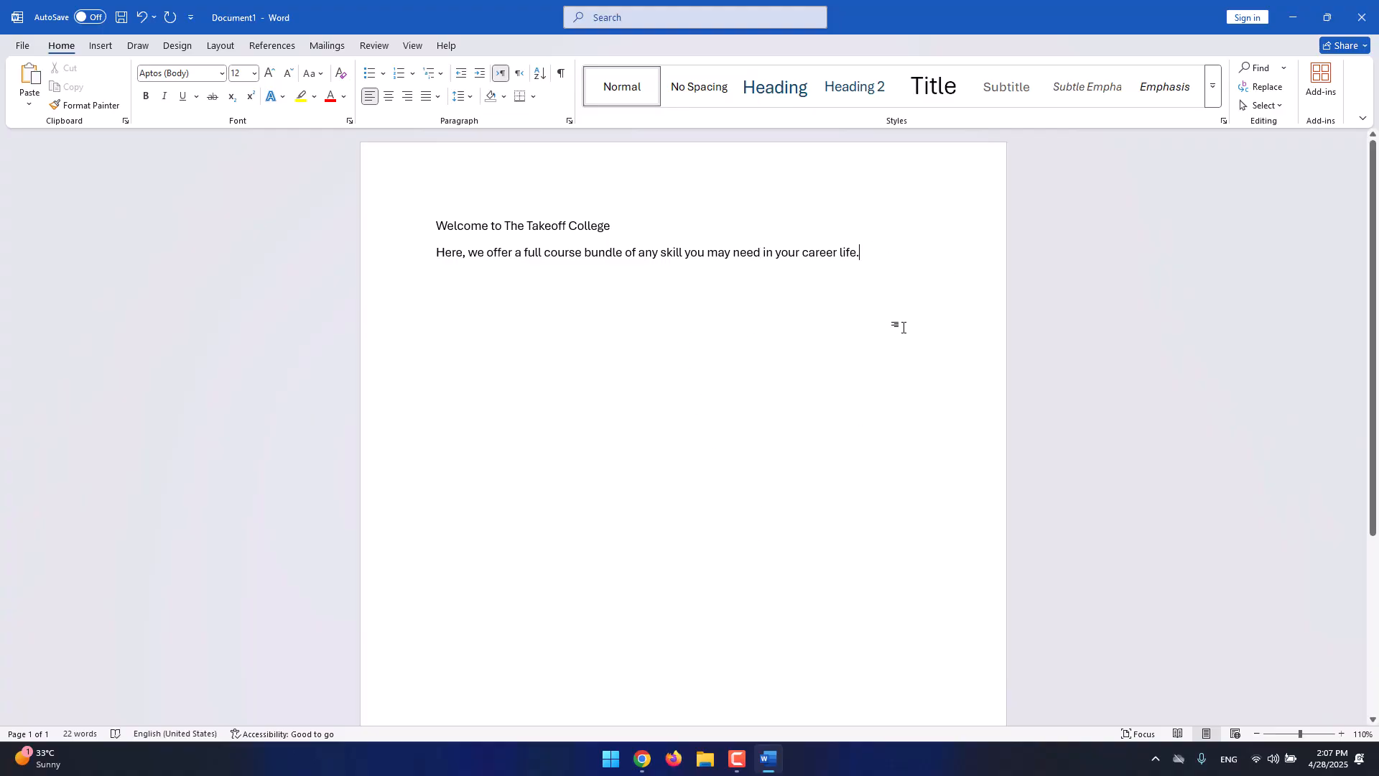
Add the stray text "fgg" at the end of the second paragraph and delete it again.
scroll(693, 281, down, 5)
scroll(478, 324, up, 5)
scroll(711, 443, down, 5)
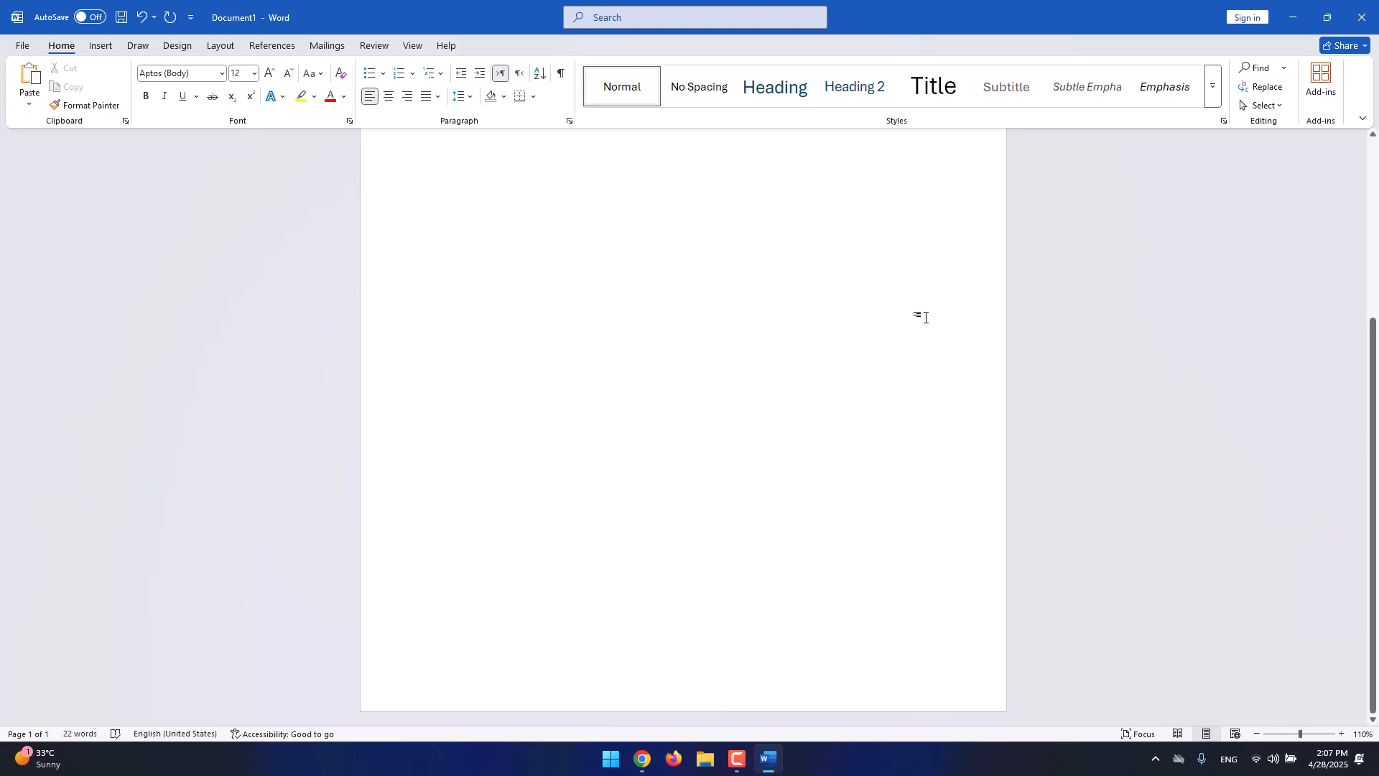
text(fgg)
scroll(887, 165, up, 2)
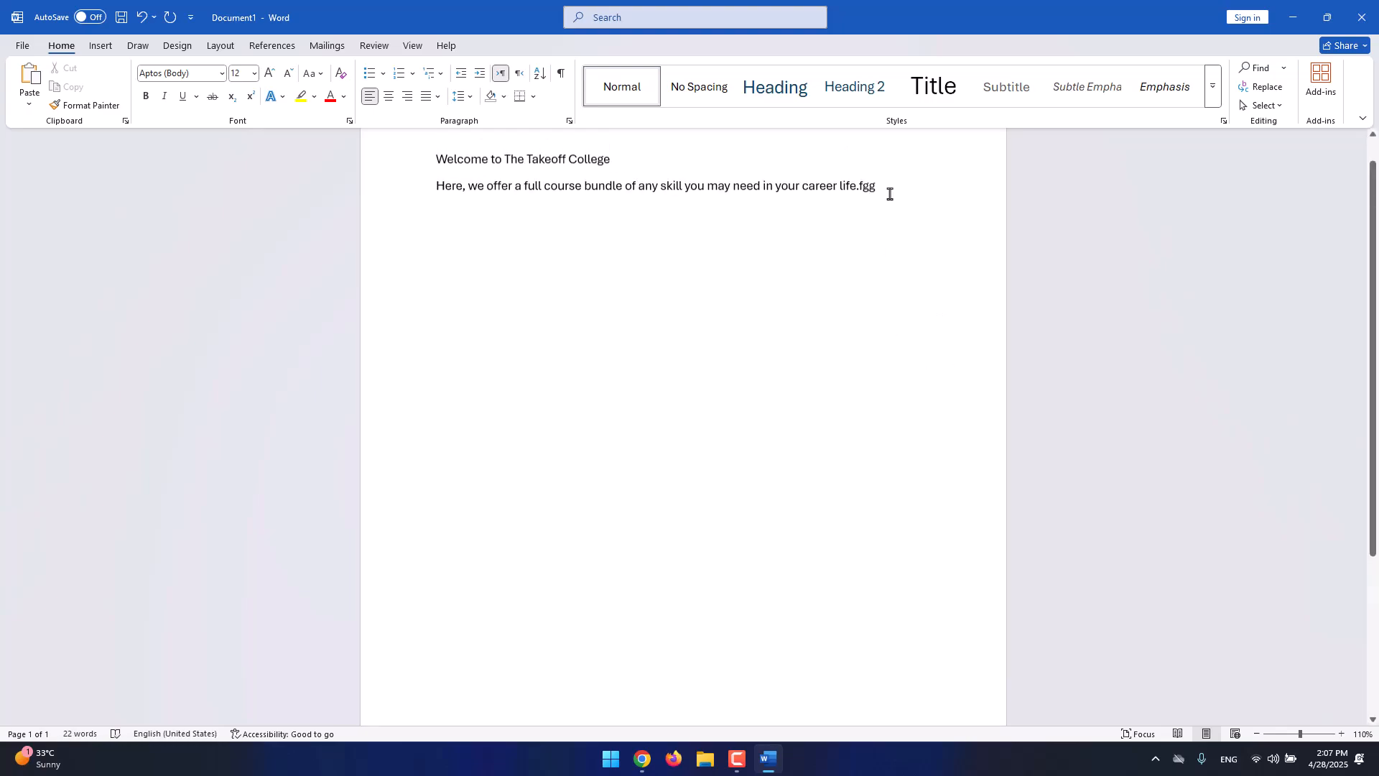
drag(889, 241, 862, 226)
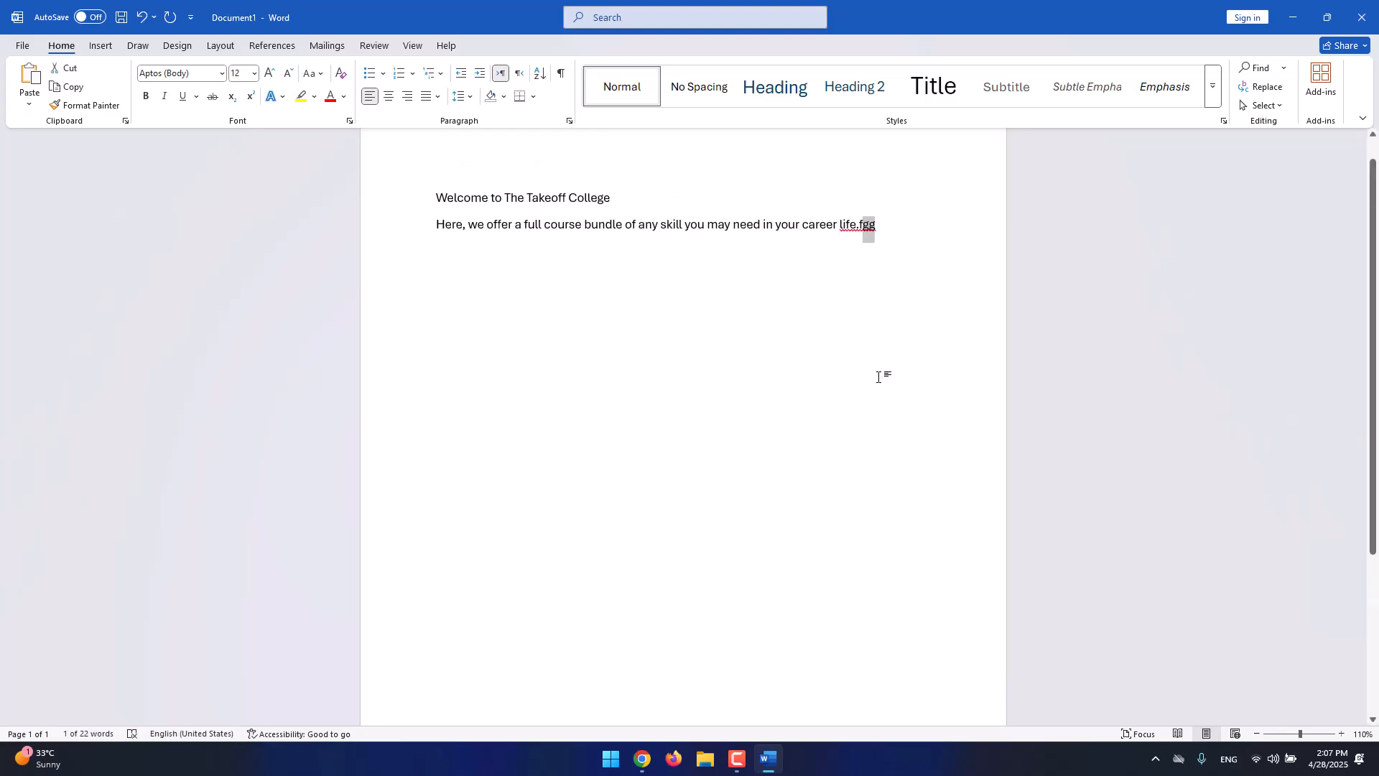
key(BackSpace)
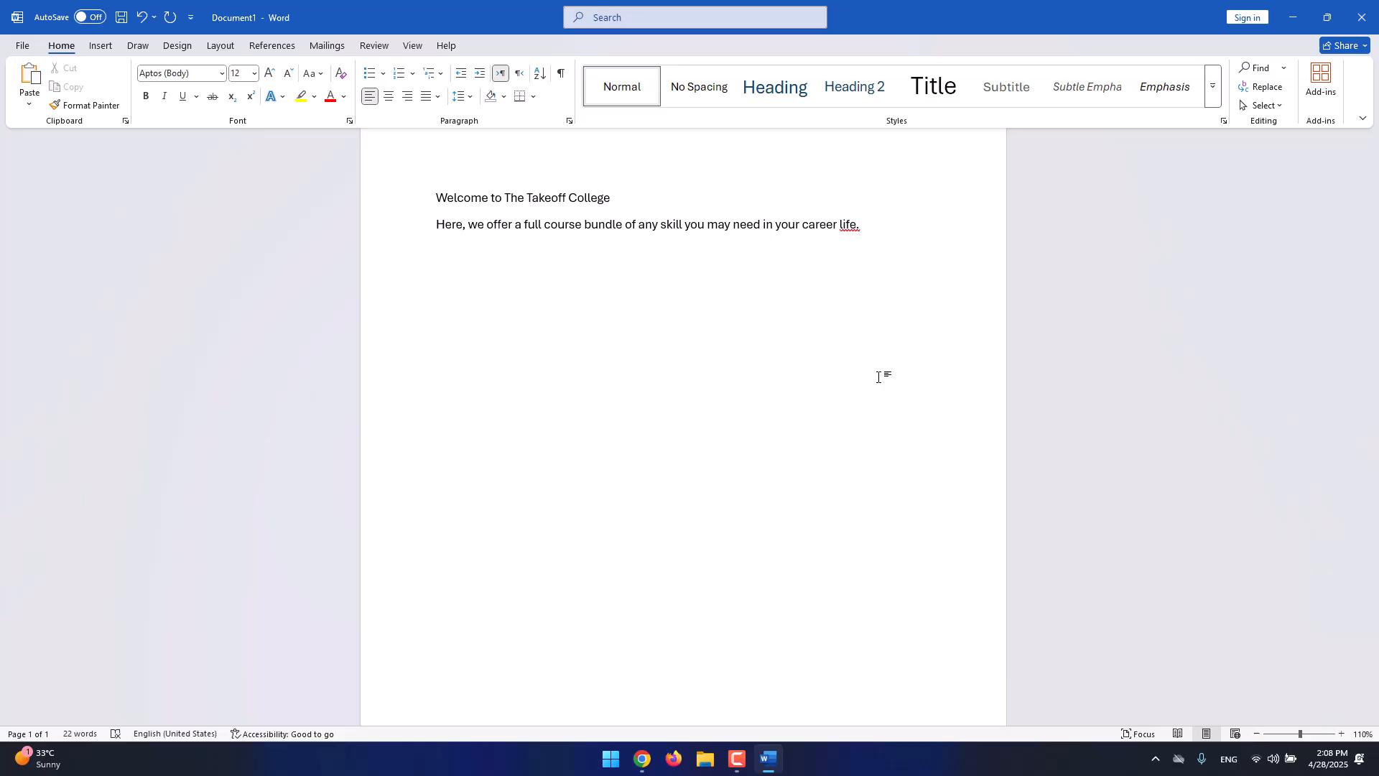
click(839, 225)
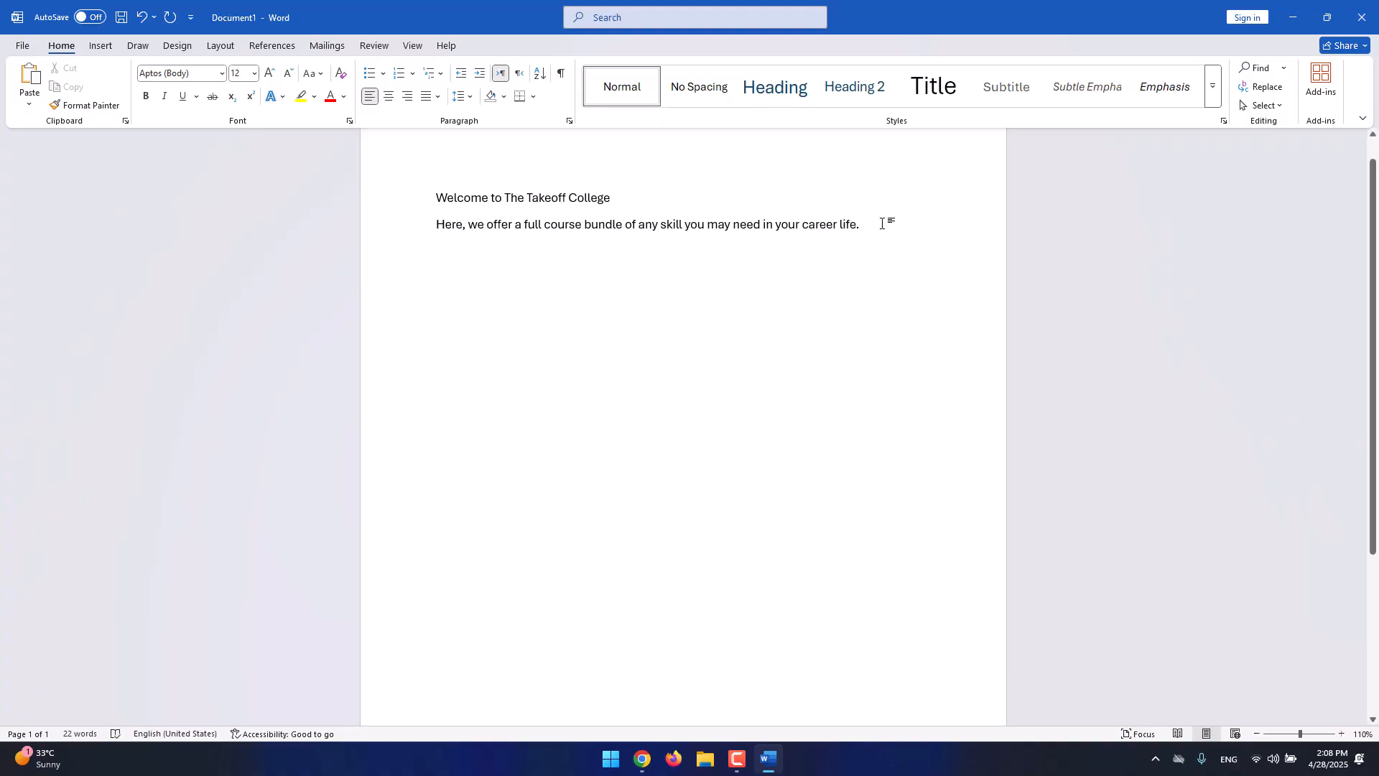
scroll(882, 223, up, 2)
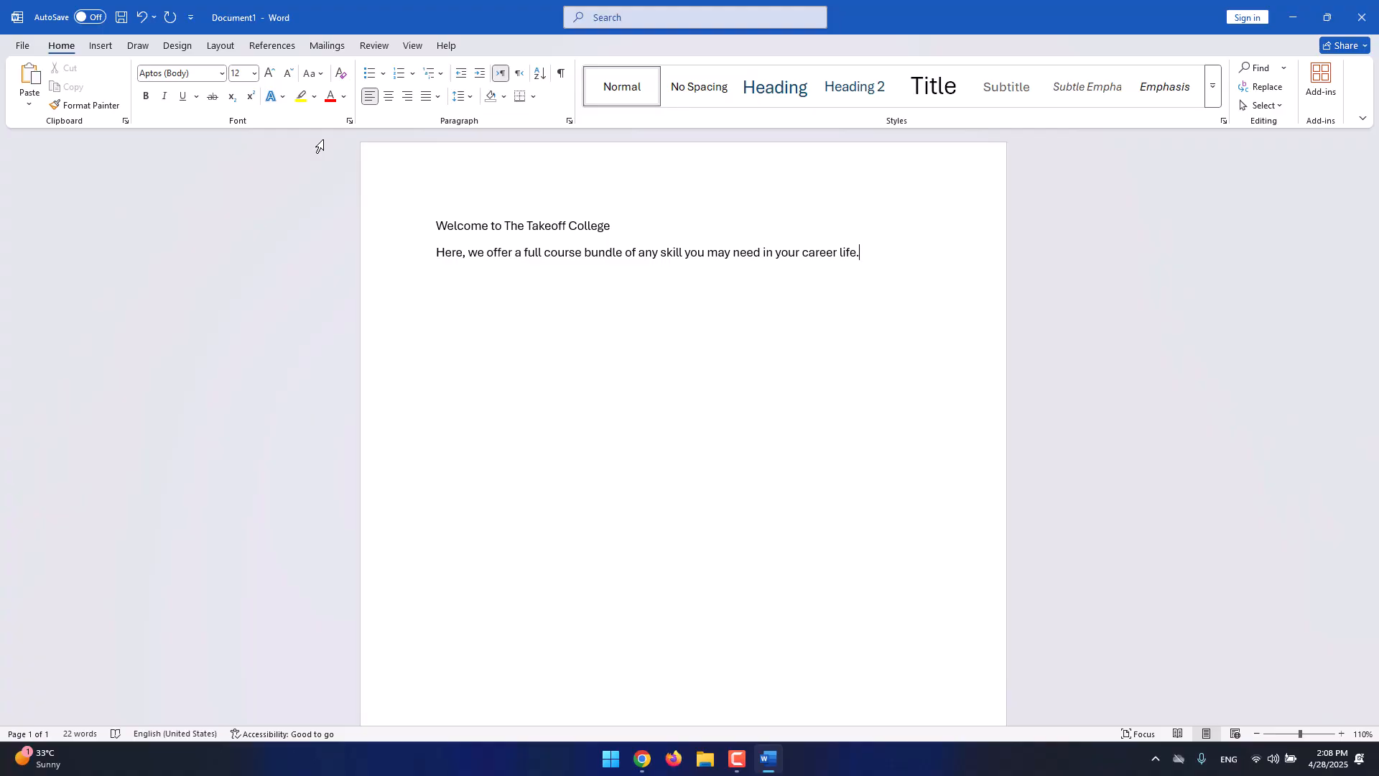
scroll(395, 225, down, 5)
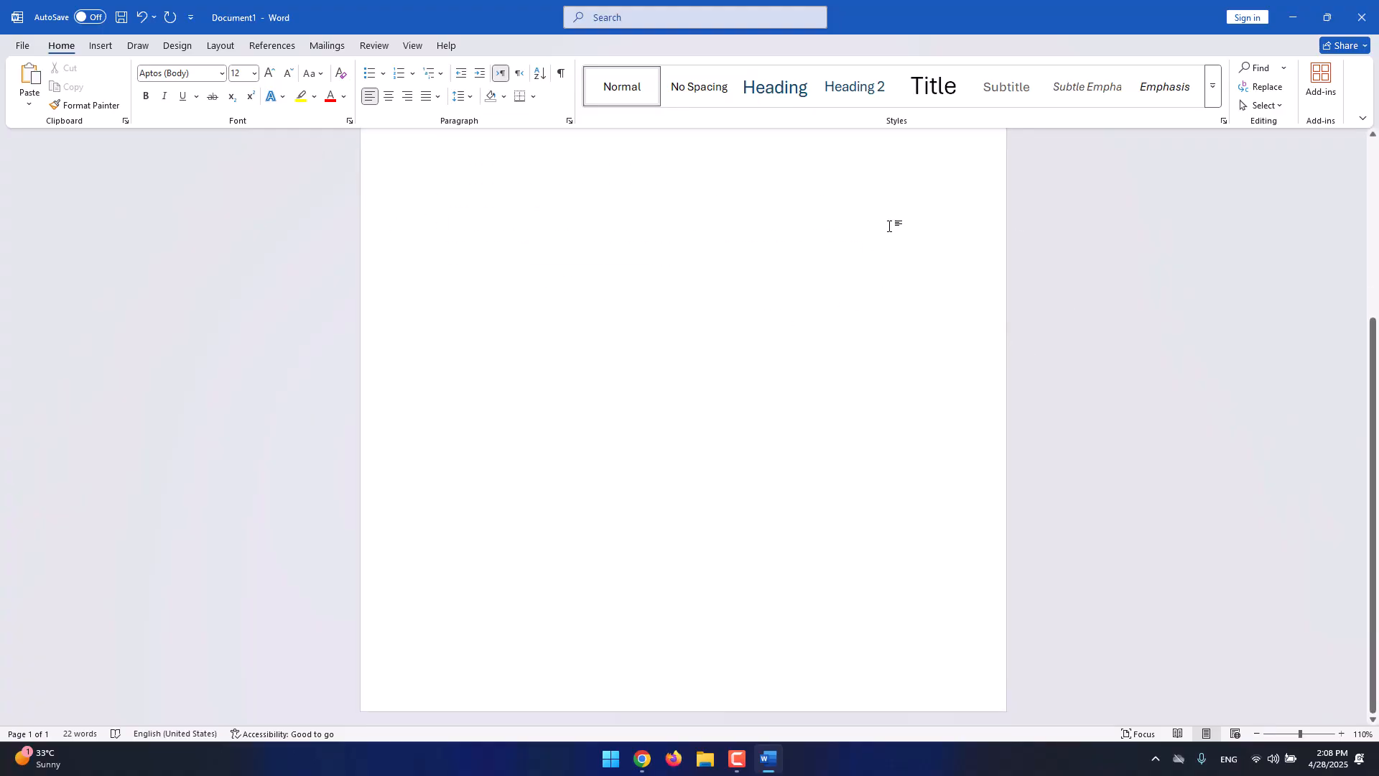
scroll(957, 247, up, 5)
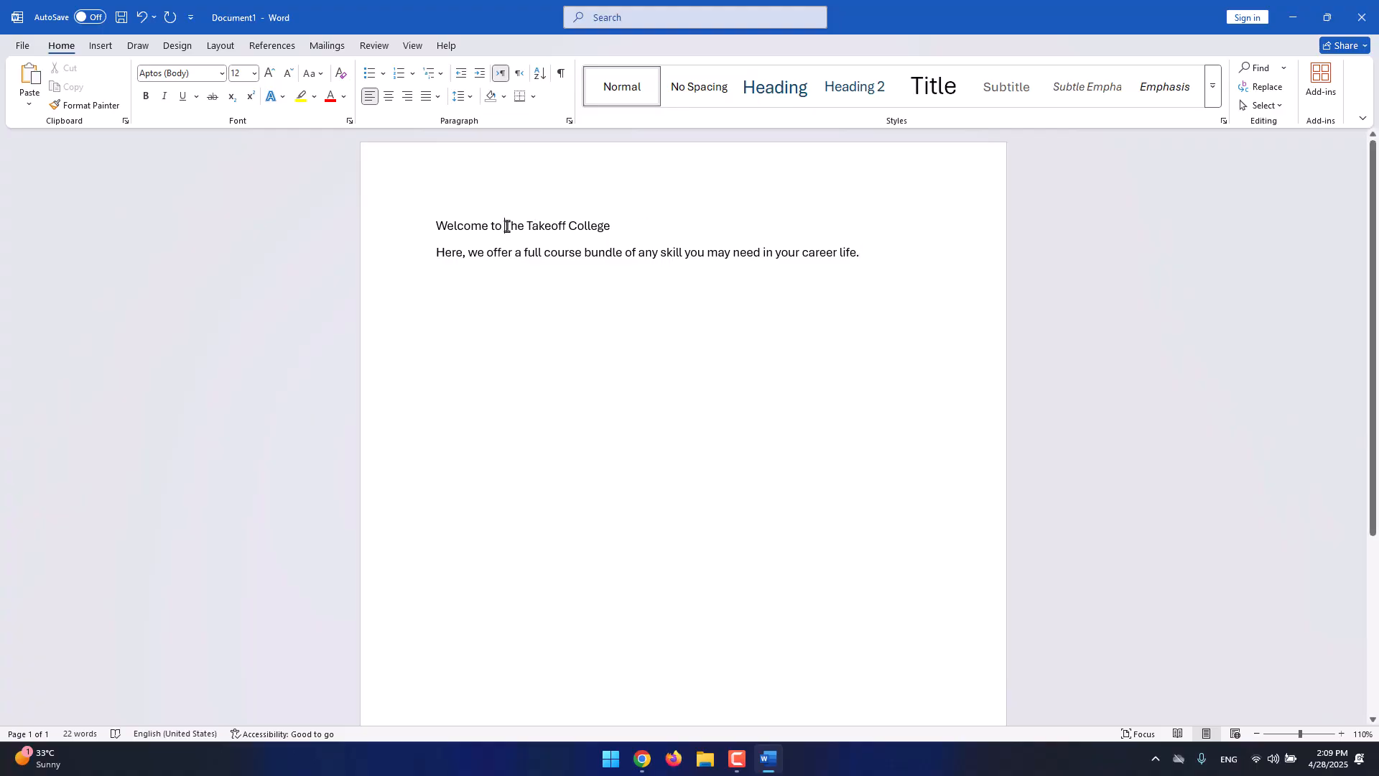
Change the font of "The Takeoff College" in the first line to Open Sans ExtraBold.
drag(505, 226, 593, 228)
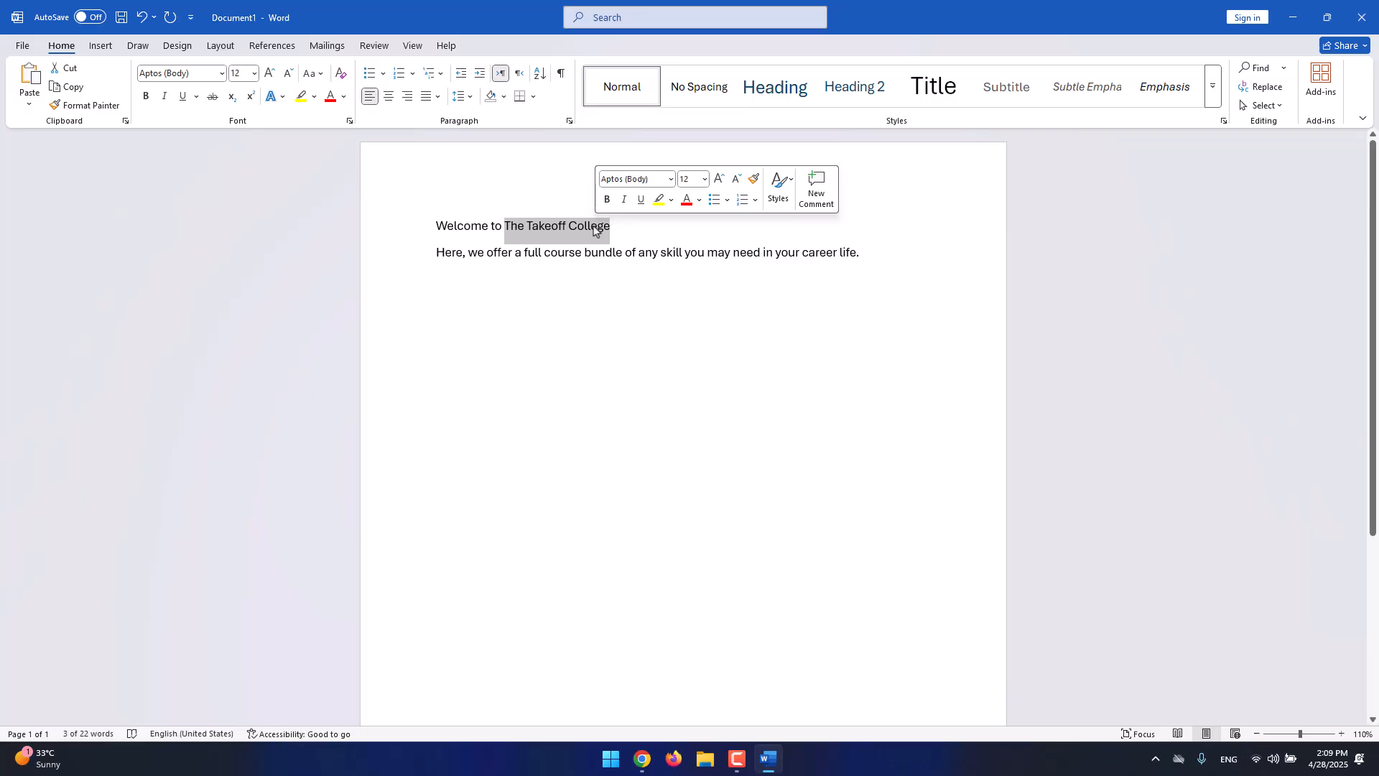
click(615, 229)
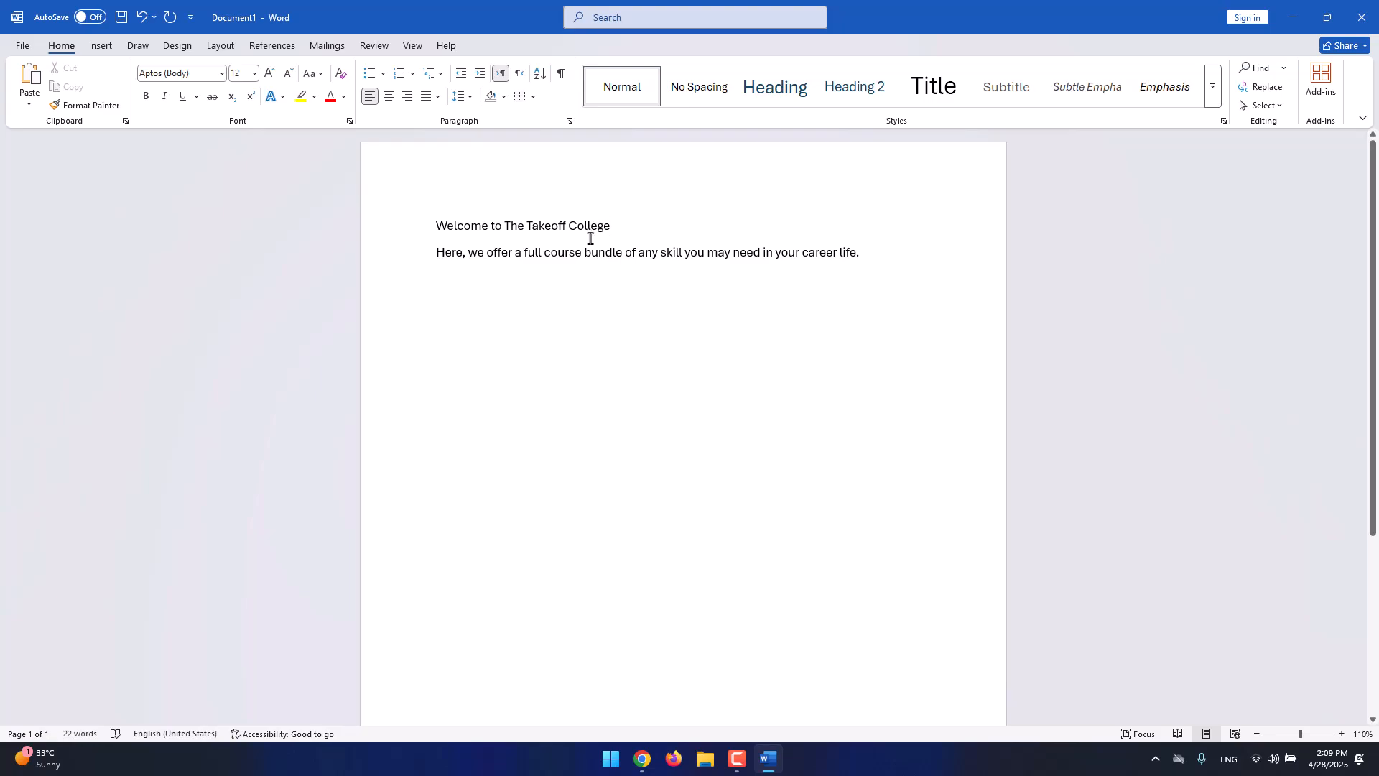
drag(503, 227, 611, 229)
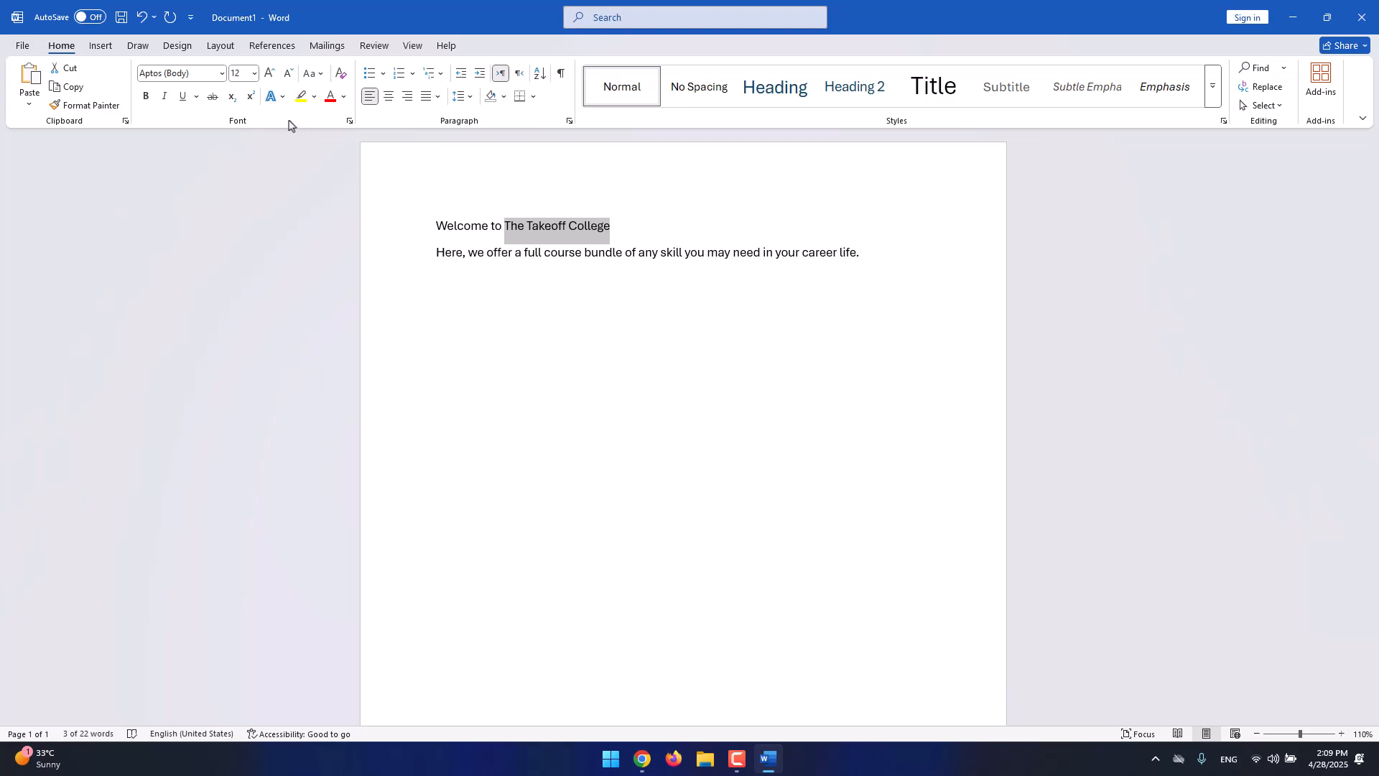
click(218, 73)
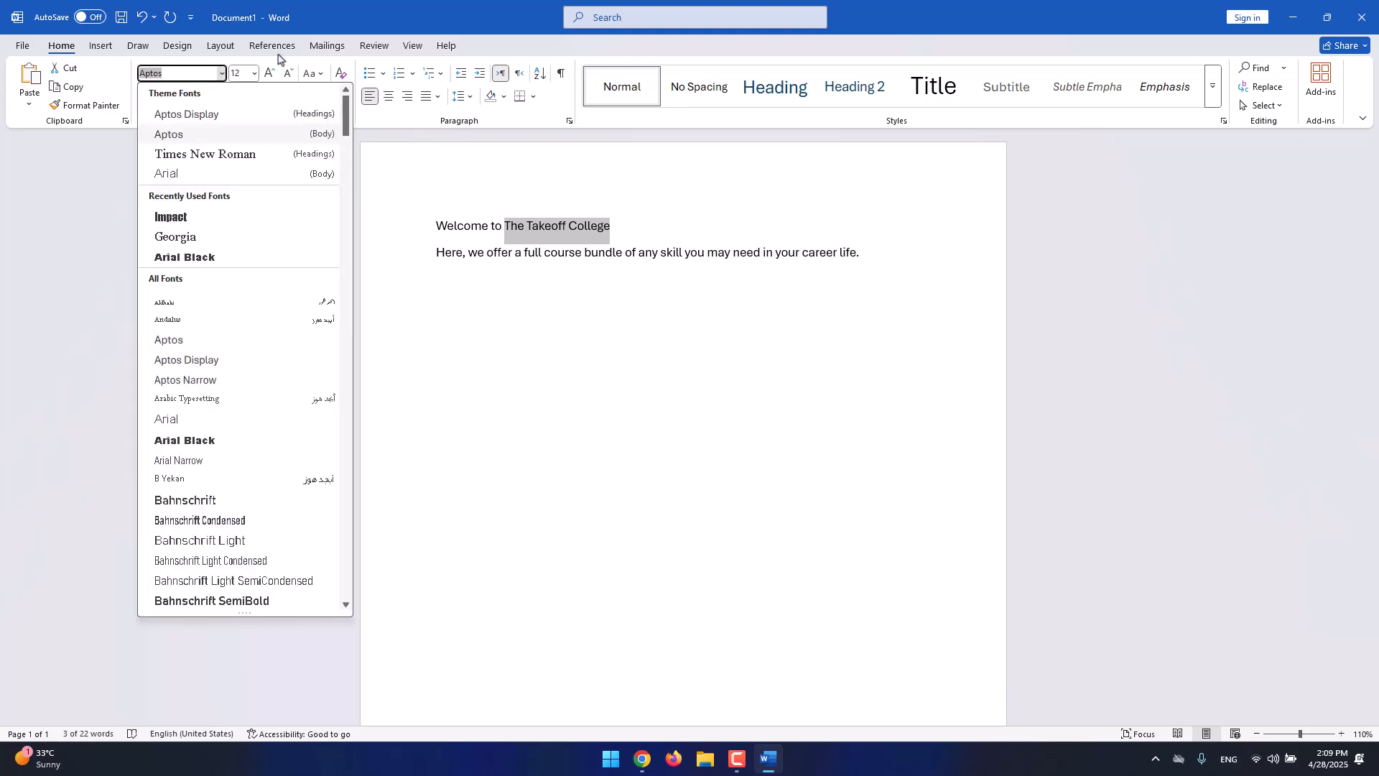
scroll(264, 301, down, 20)
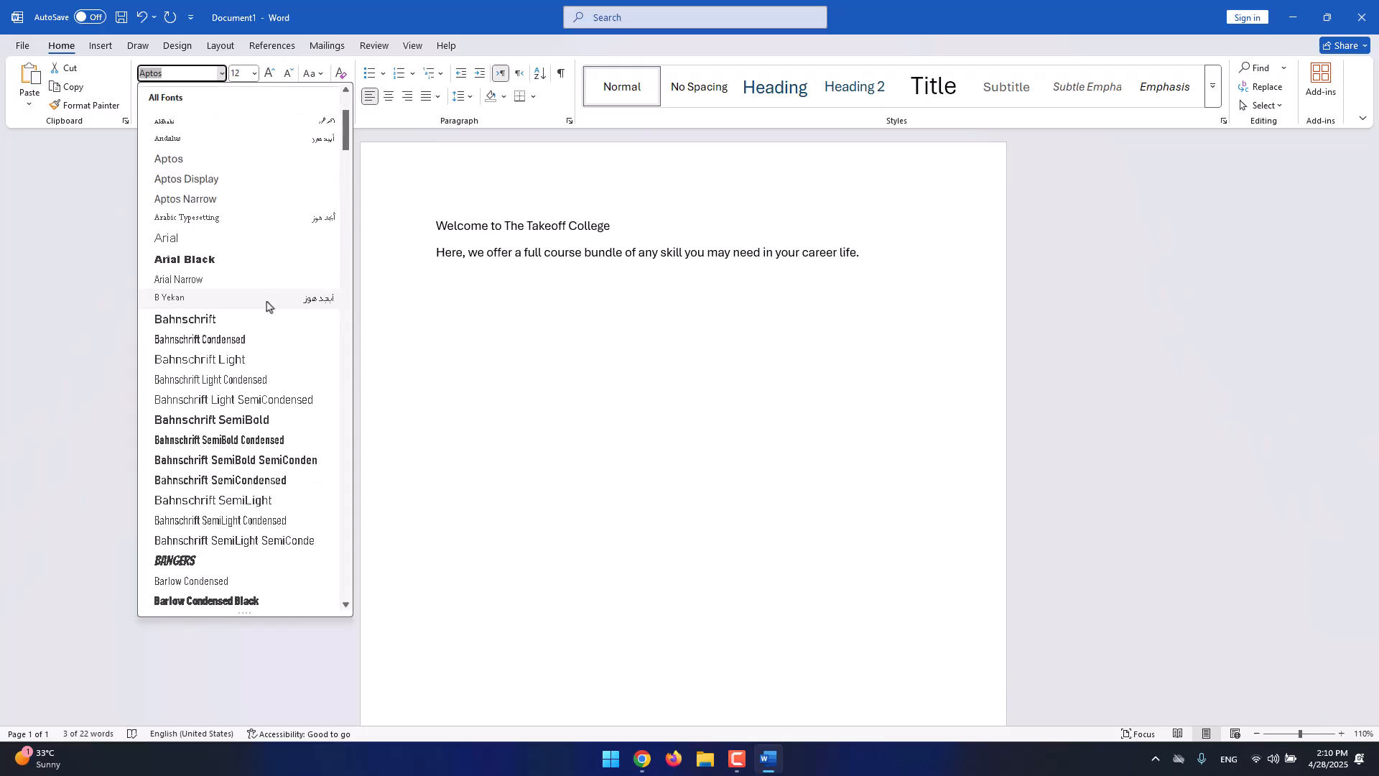
scroll(247, 274, down, 20)
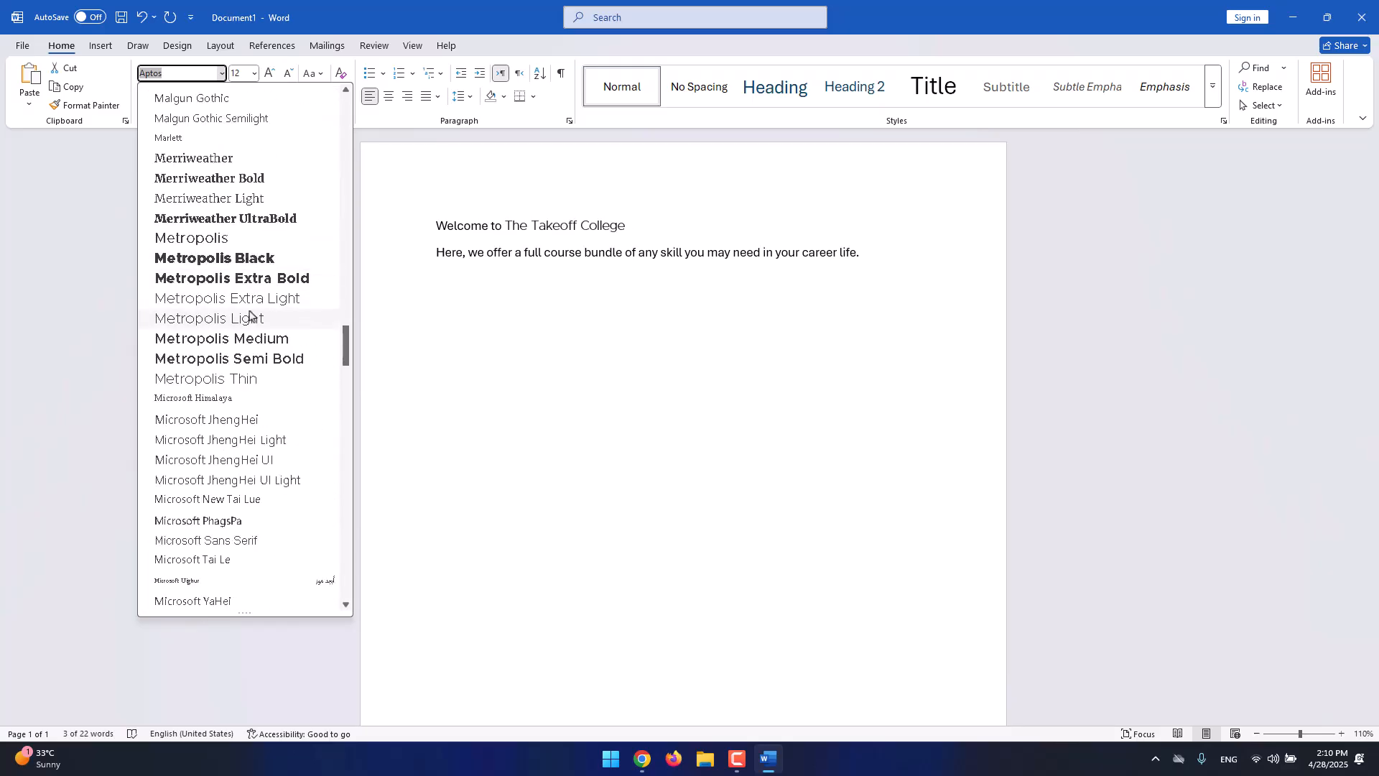
scroll(259, 395, down, 5)
scroll(252, 374, down, 6)
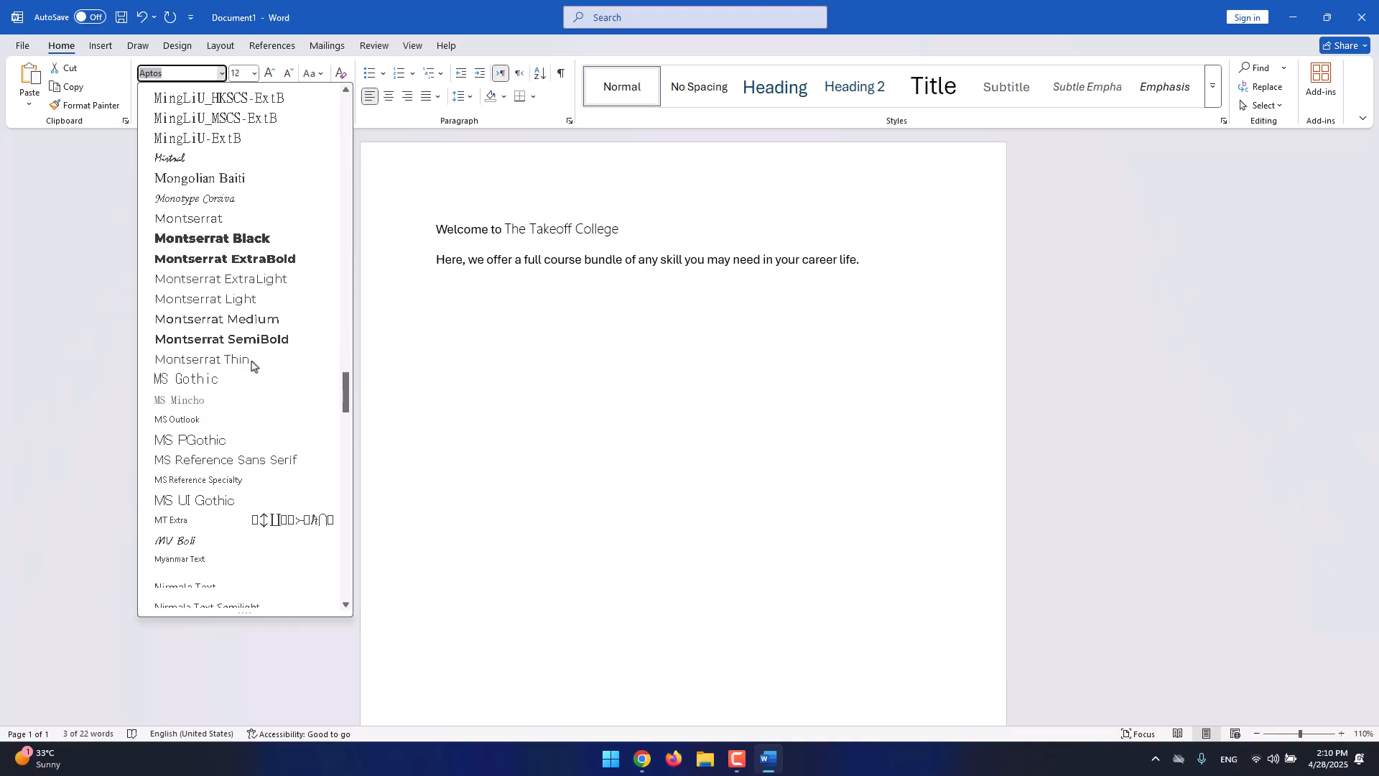
scroll(227, 201, down, 5)
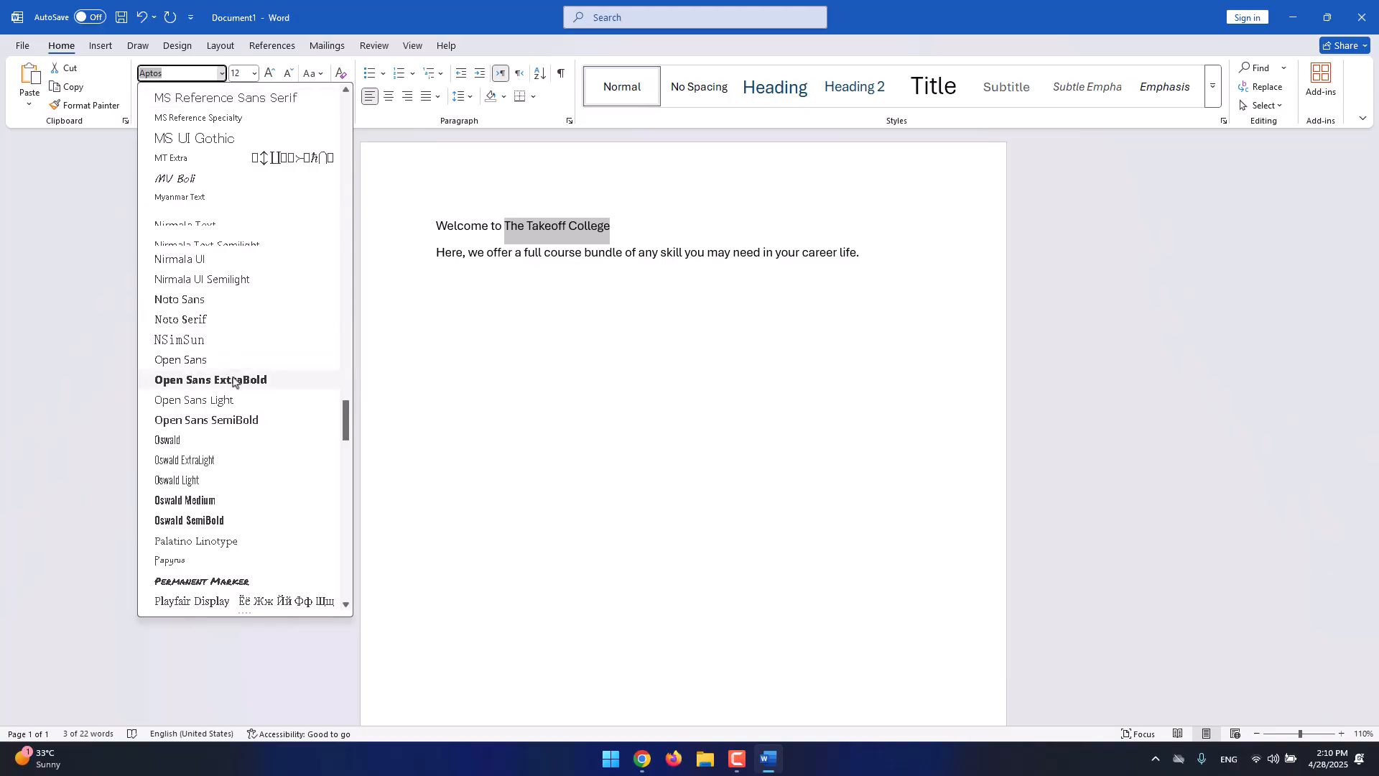
click(249, 381)
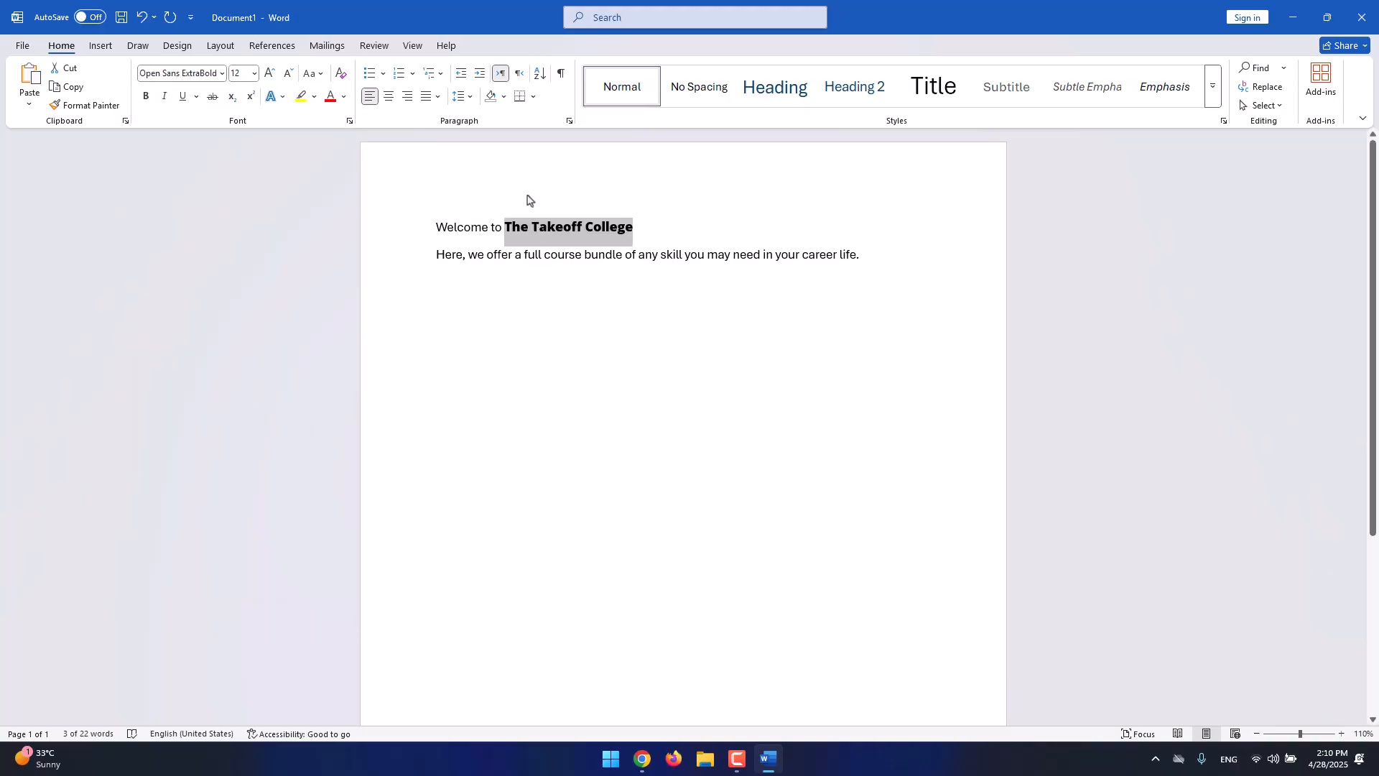
Set the font size of "The Takeoff College" to 22 and increase it in increments to 26.
click(254, 74)
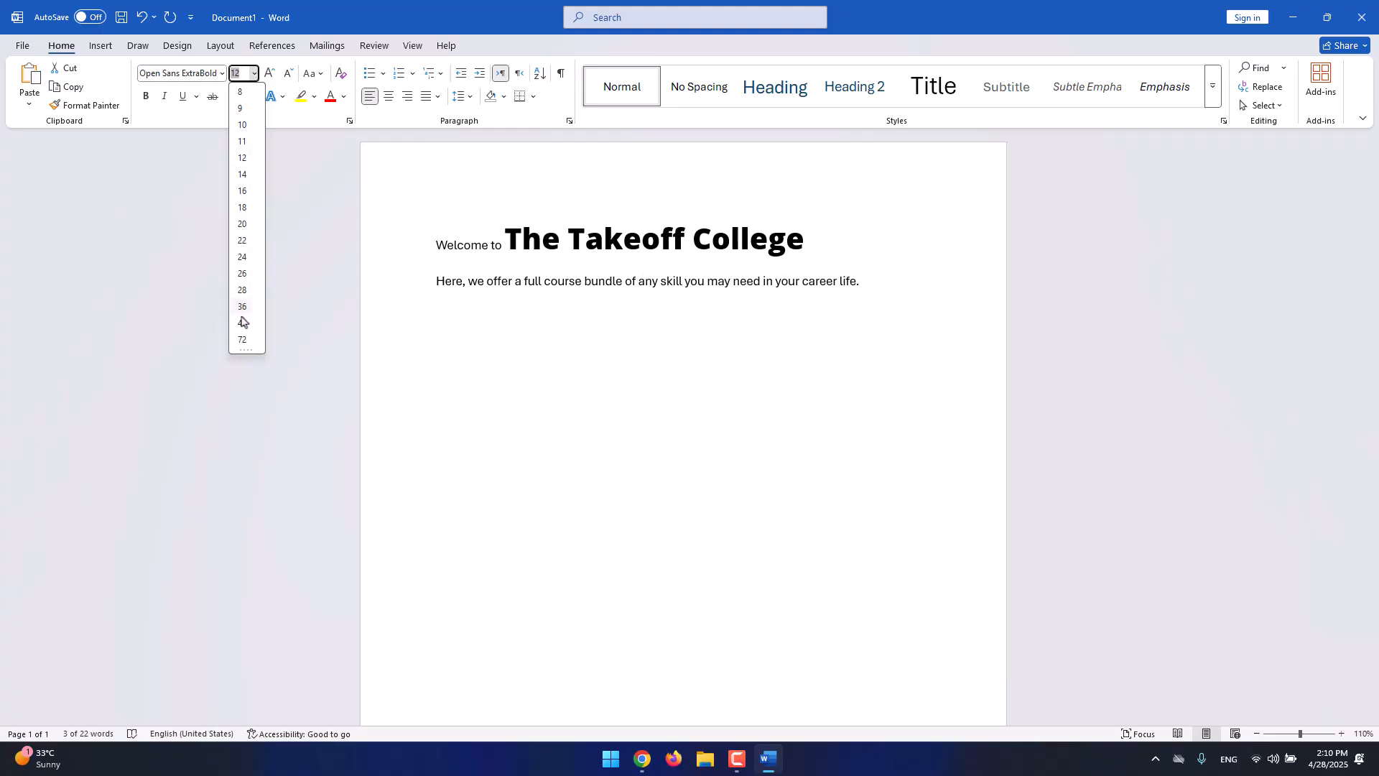
click(243, 242)
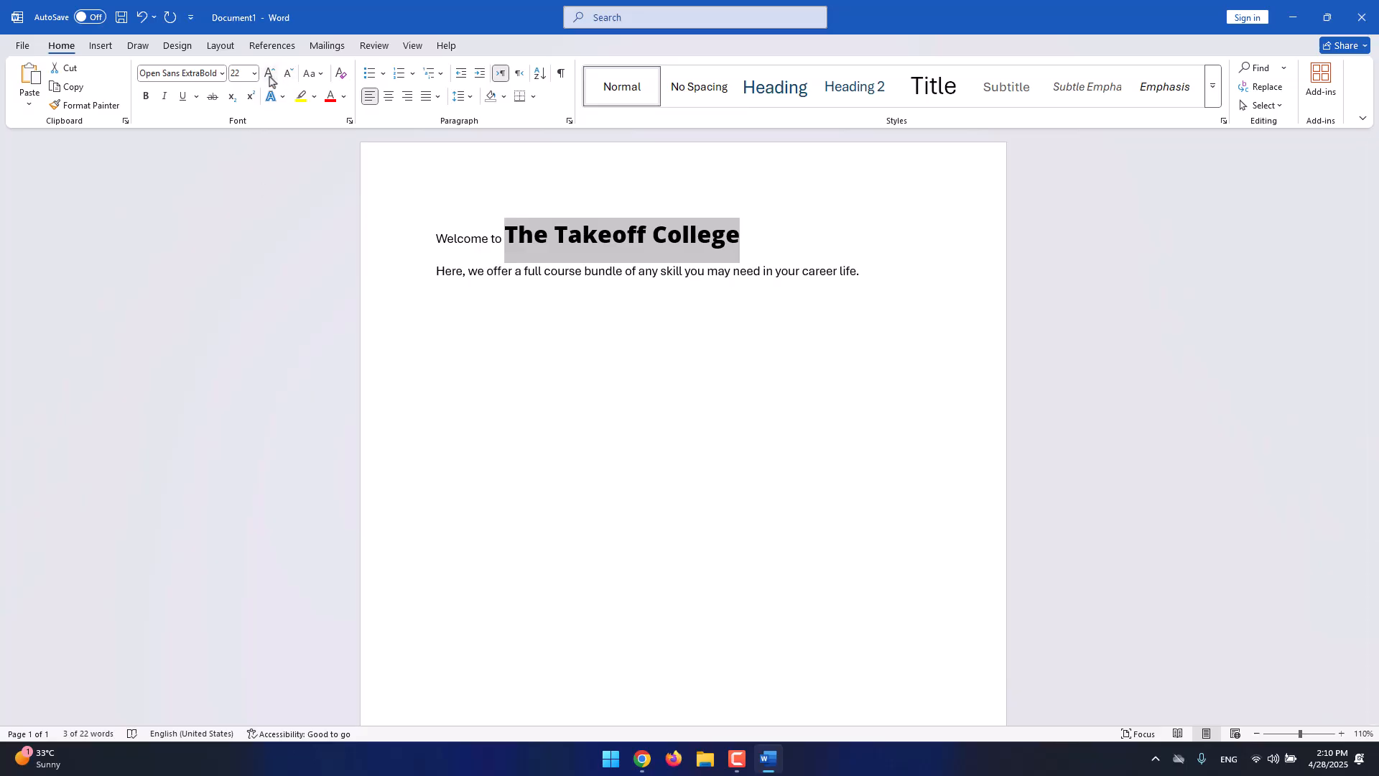
click(270, 74)
click(270, 74)
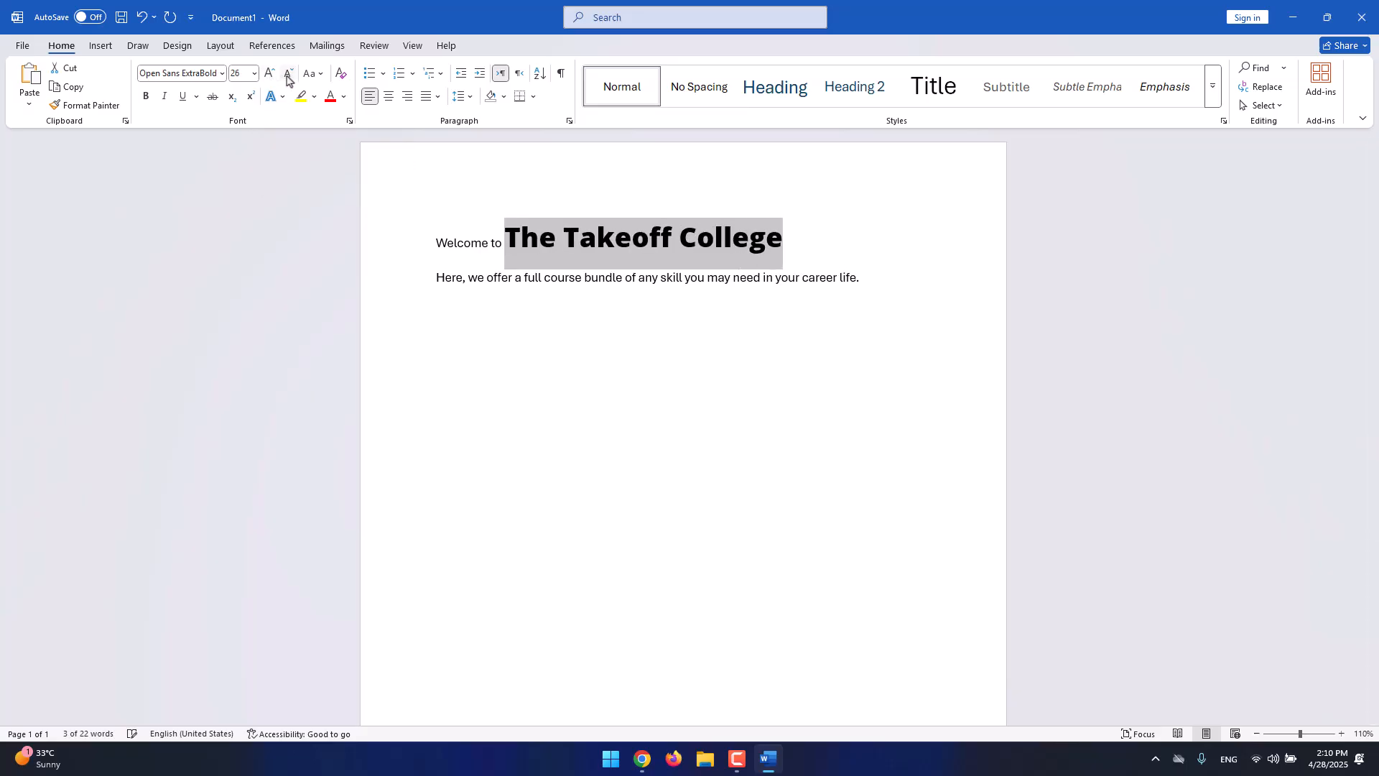
Decrease the font size of "The Takeoff College" in increments to 18 and increase it again to 22.
click(287, 77)
click(287, 78)
click(287, 78)
click(287, 78)
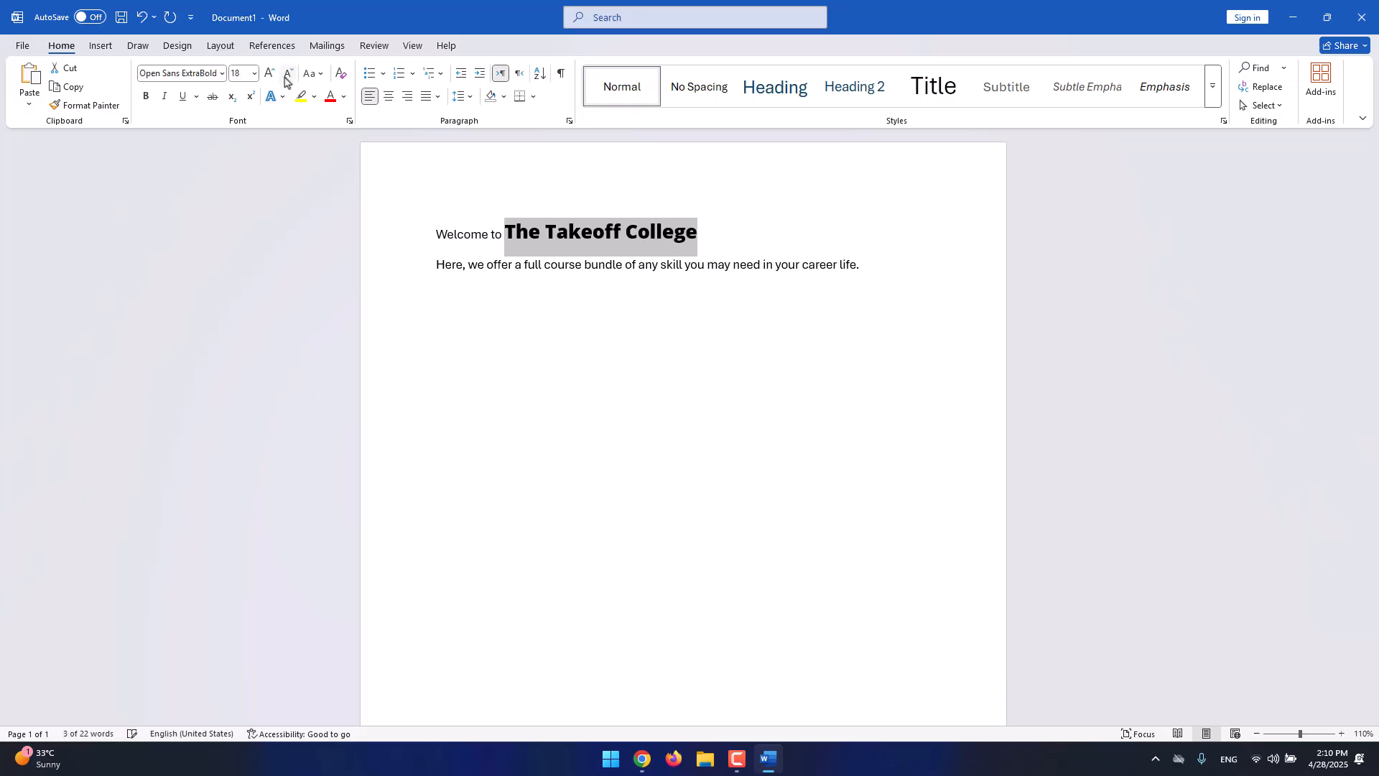
click(270, 75)
click(270, 75)
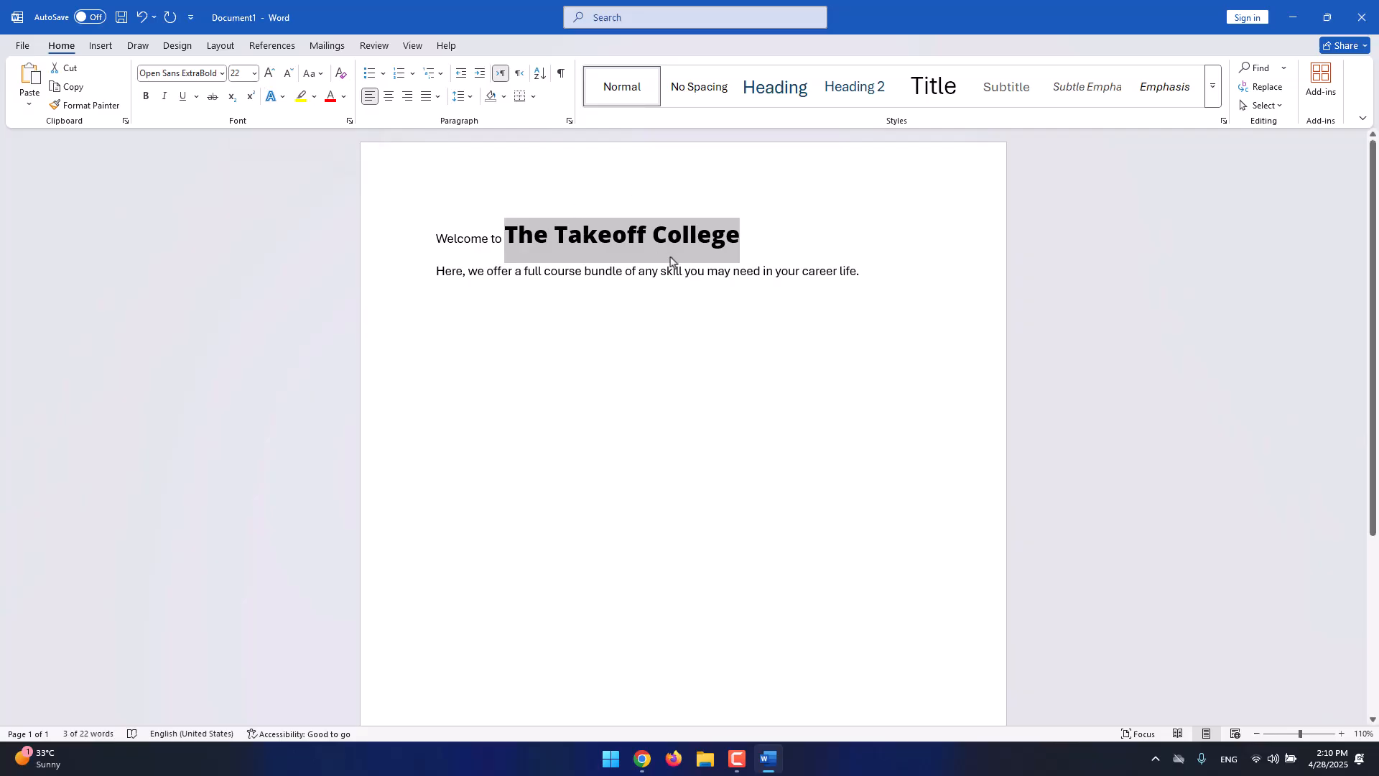
Enter custom font sizes for "The Takeoff College" that are not among the presets: first 19, followed by 150.
click(254, 73)
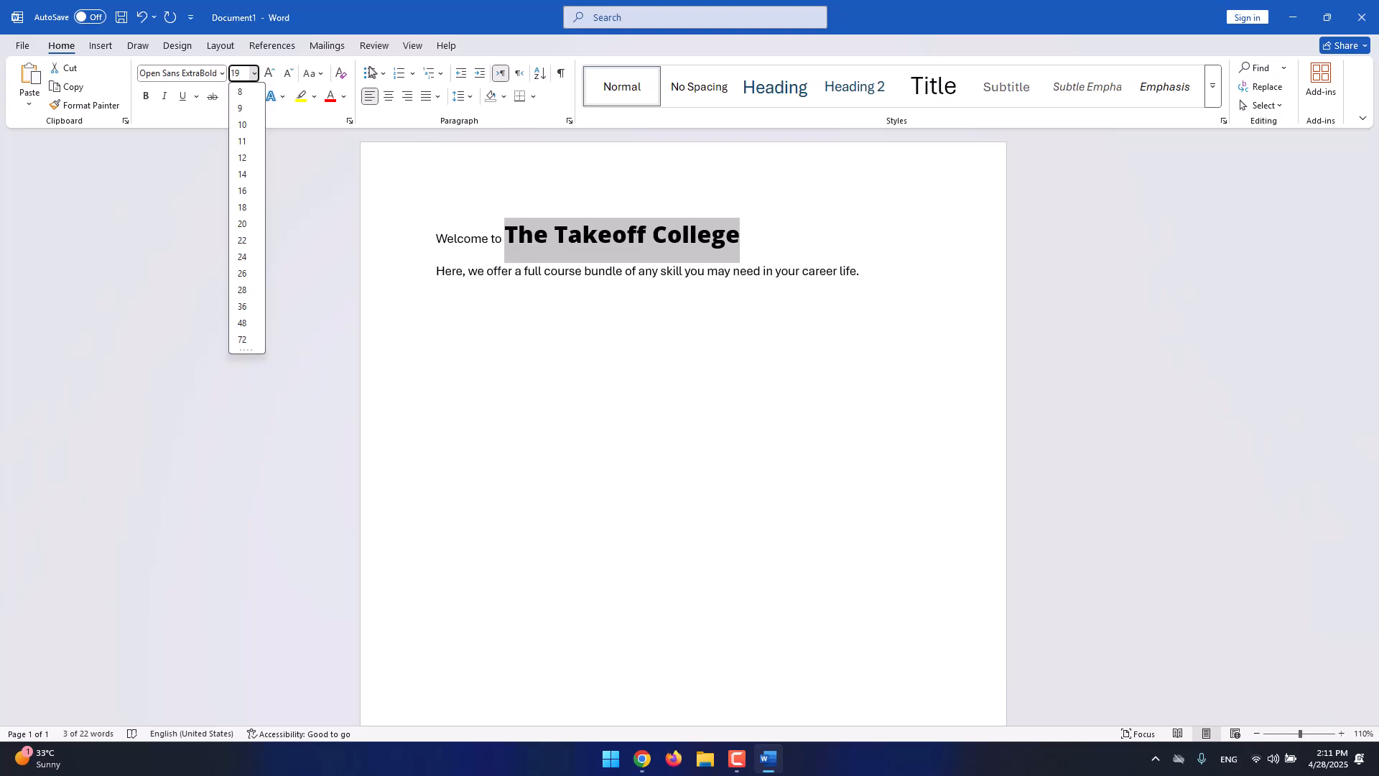
key(Return)
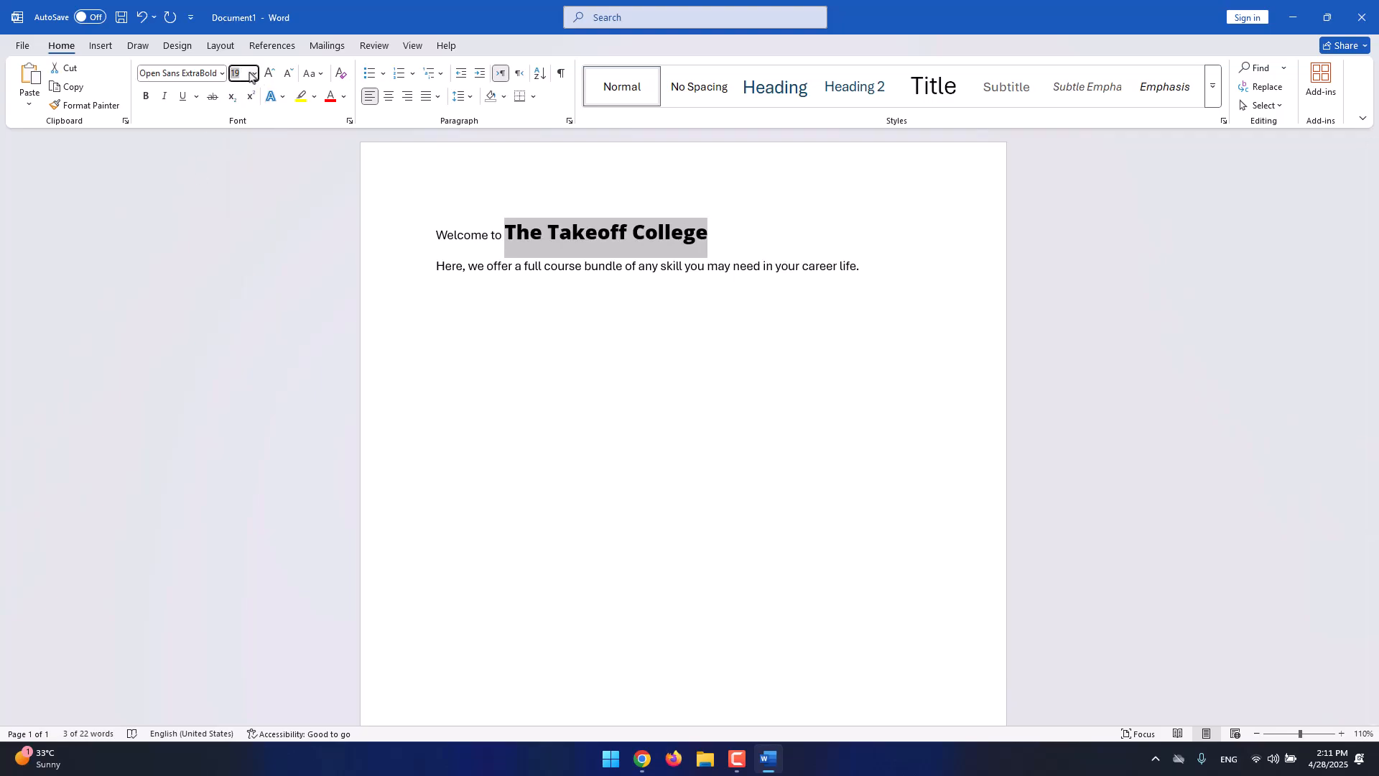
click(254, 74)
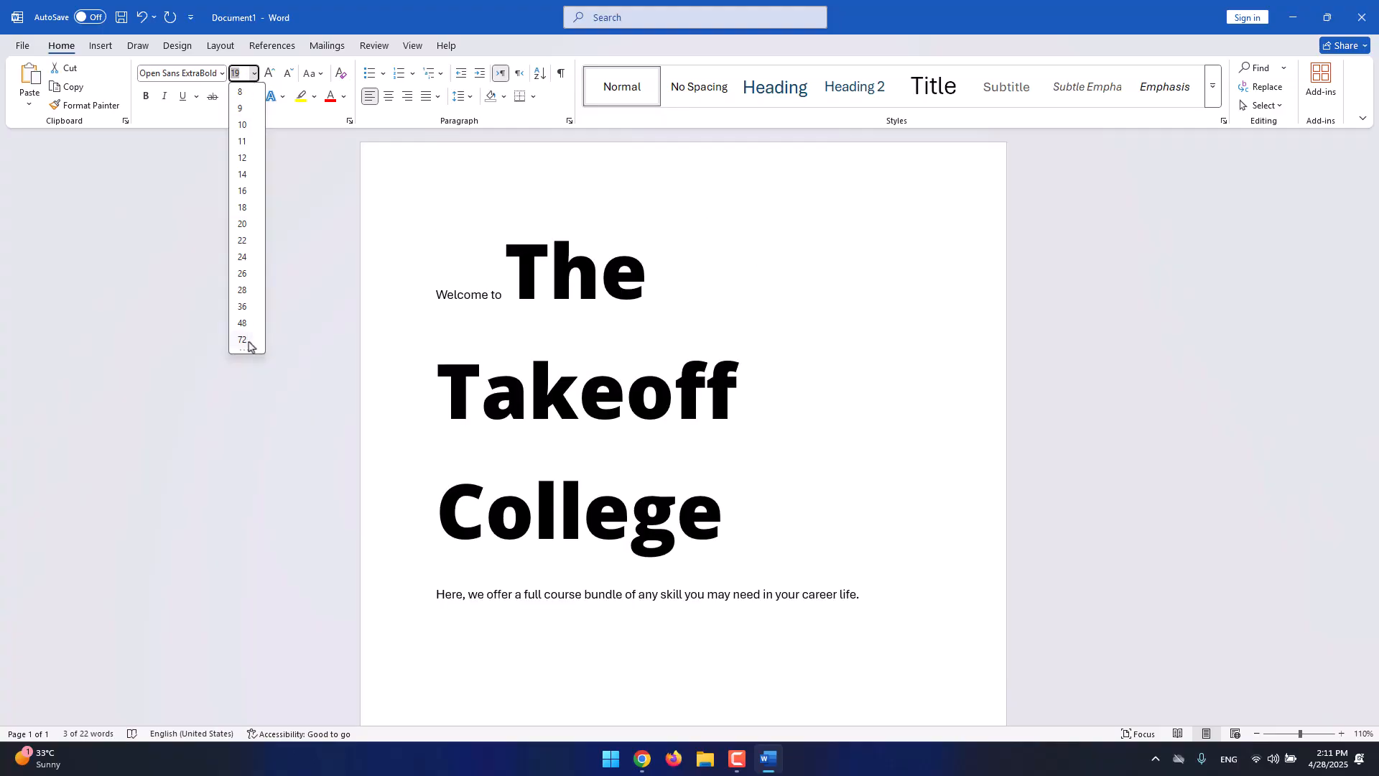
mouse_move(254, 352)
mouse_down()
mouse_move(253, 387)
mouse_move(255, 357)
mouse_up()
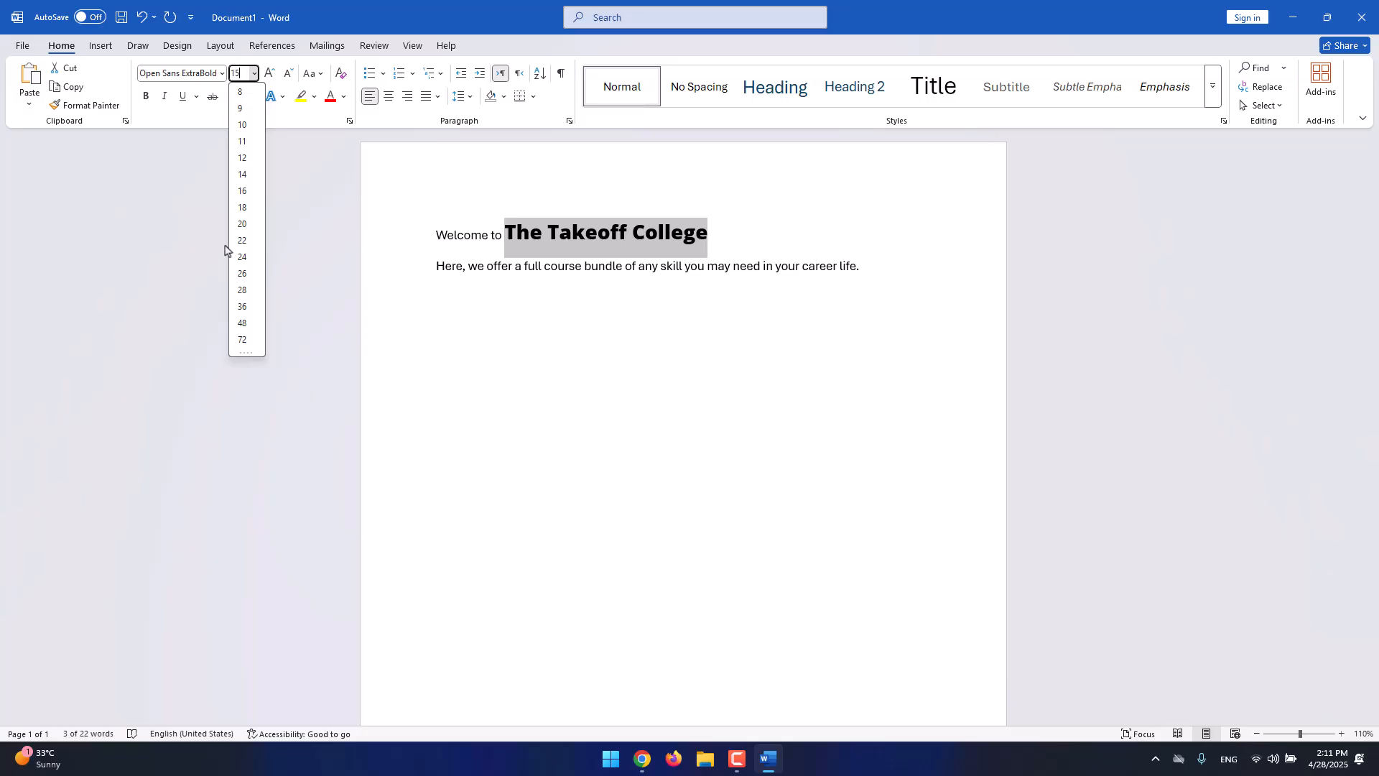
key(Return)
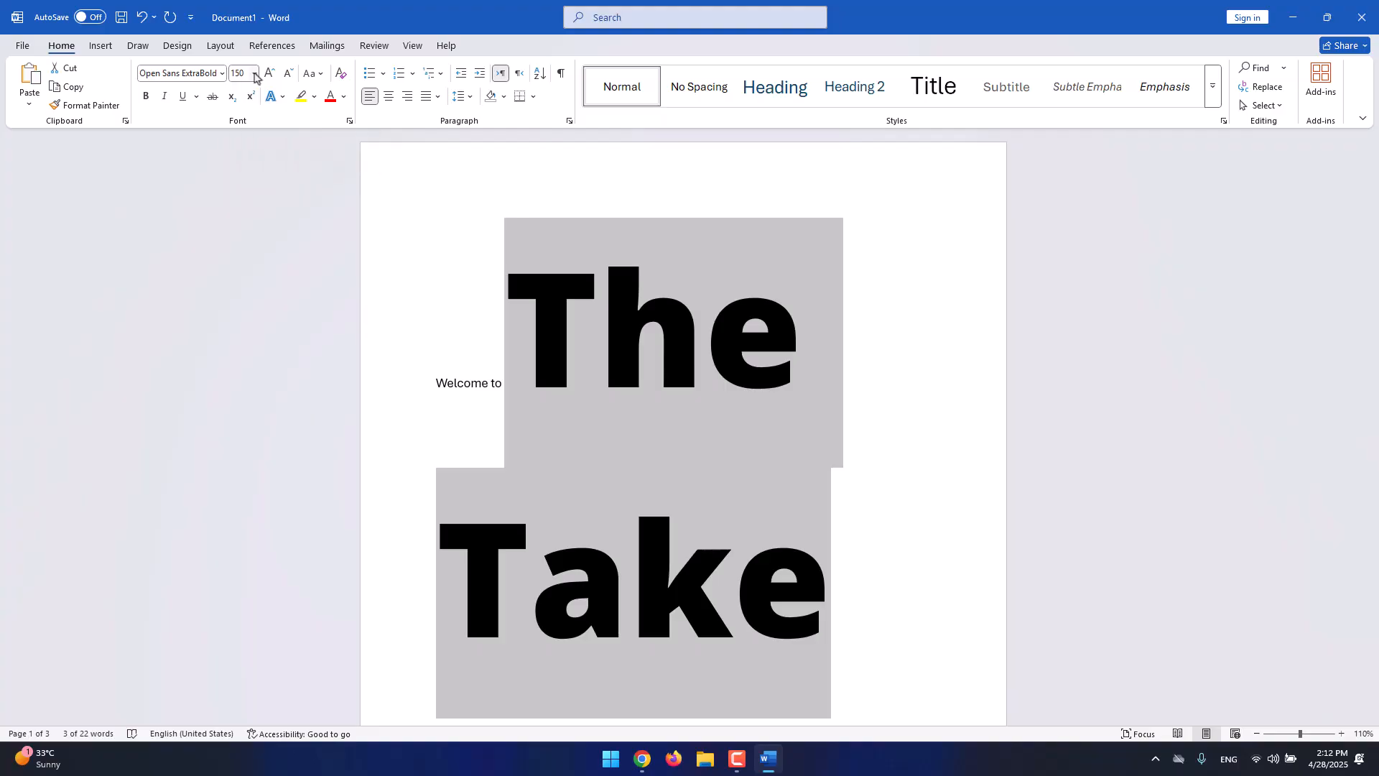
Set the font size of "The Takeoff College" to 14 and deselect the text.
click(254, 73)
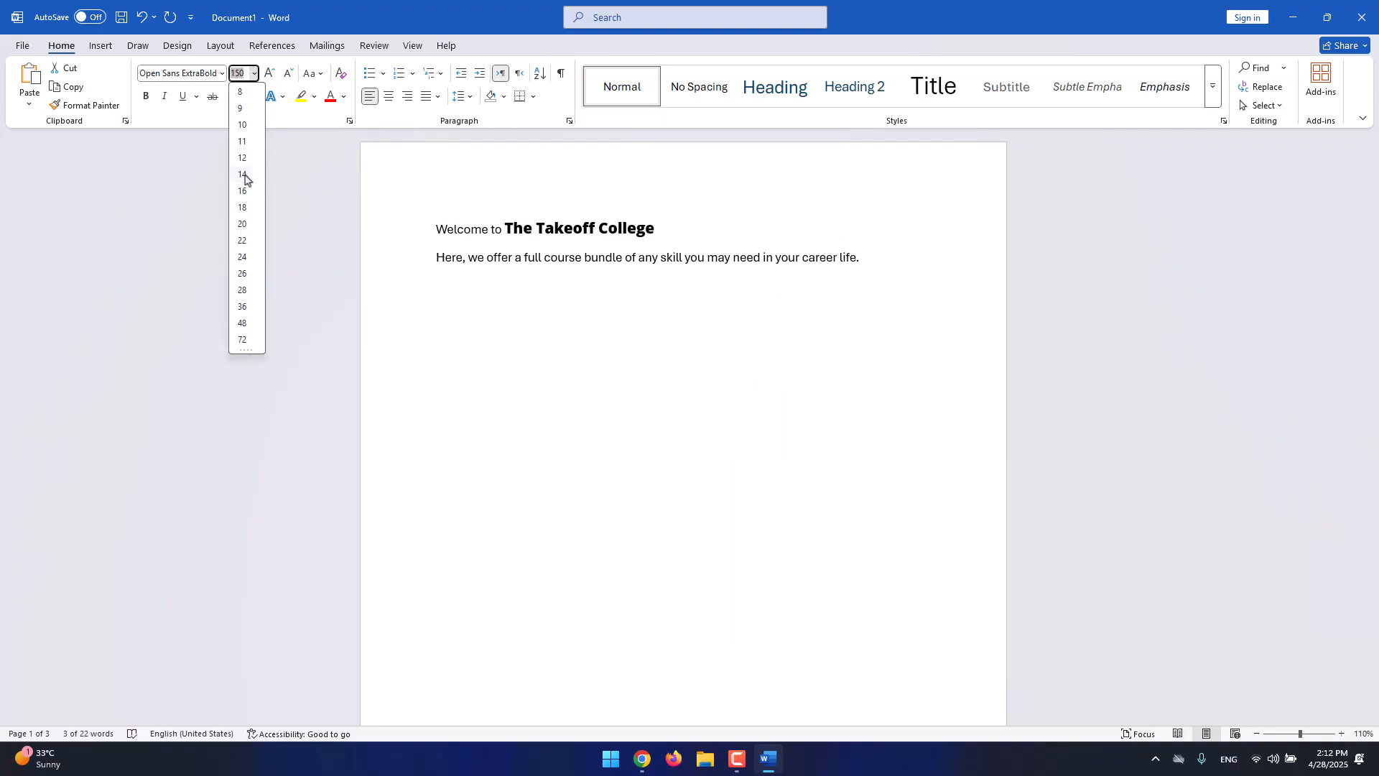
click(242, 175)
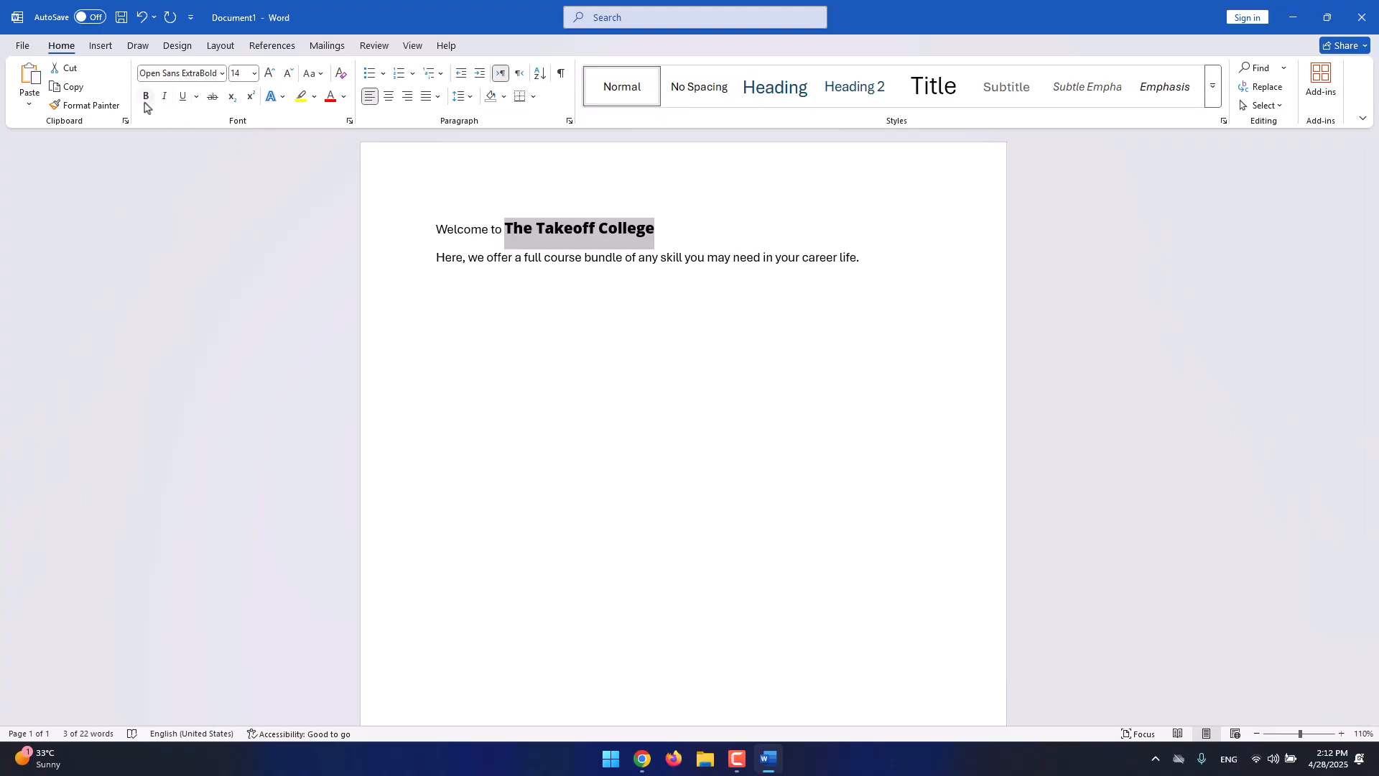
click(478, 286)
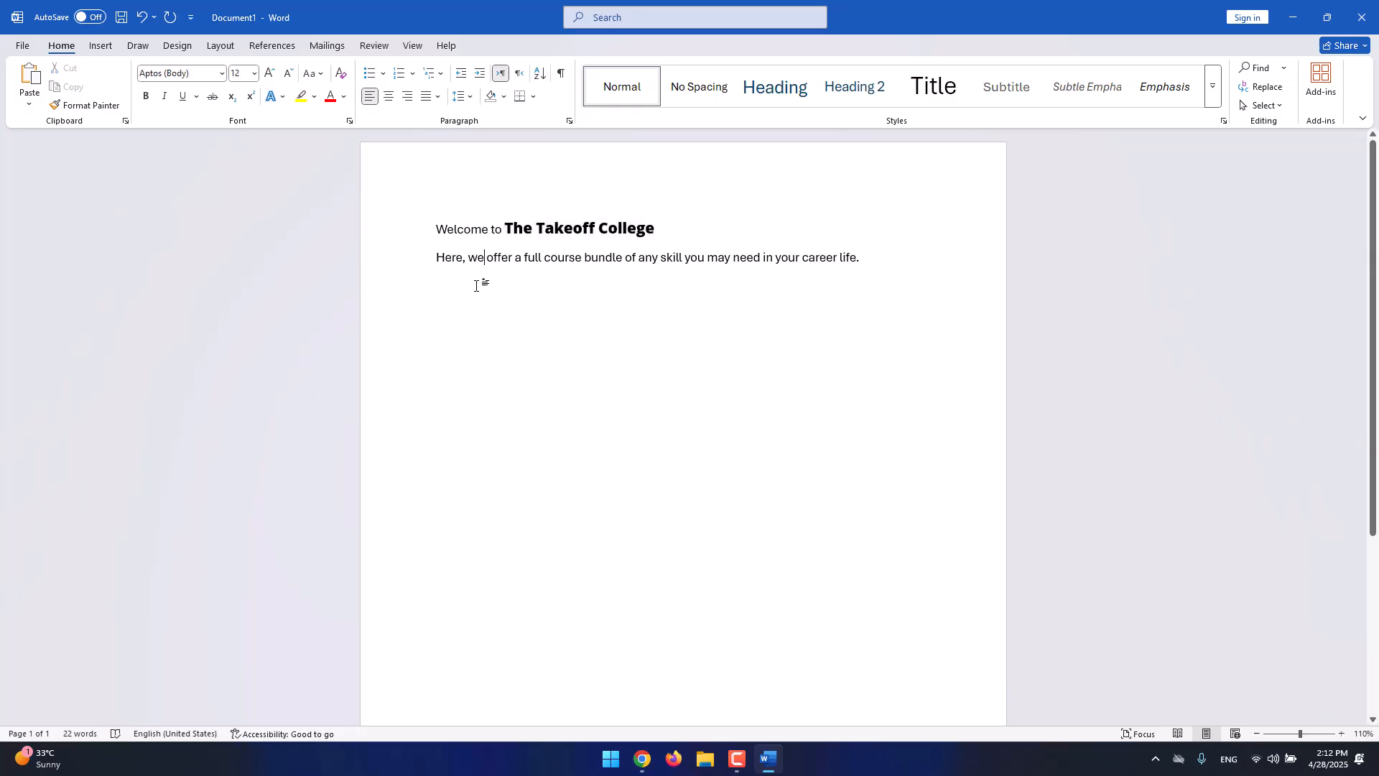
Make the word "bundle" in the second paragraph bold and italic.
double_click(588, 260)
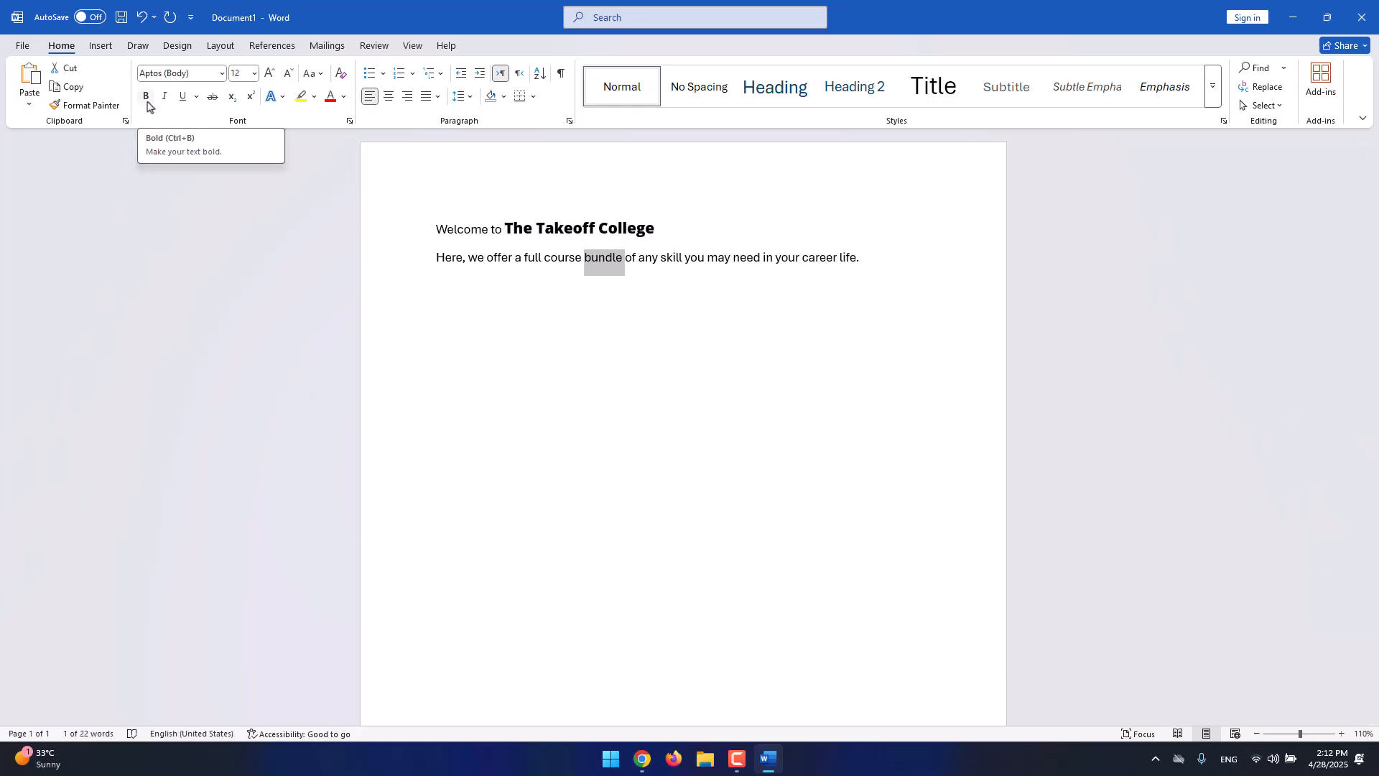
click(624, 263)
drag(584, 256, 614, 280)
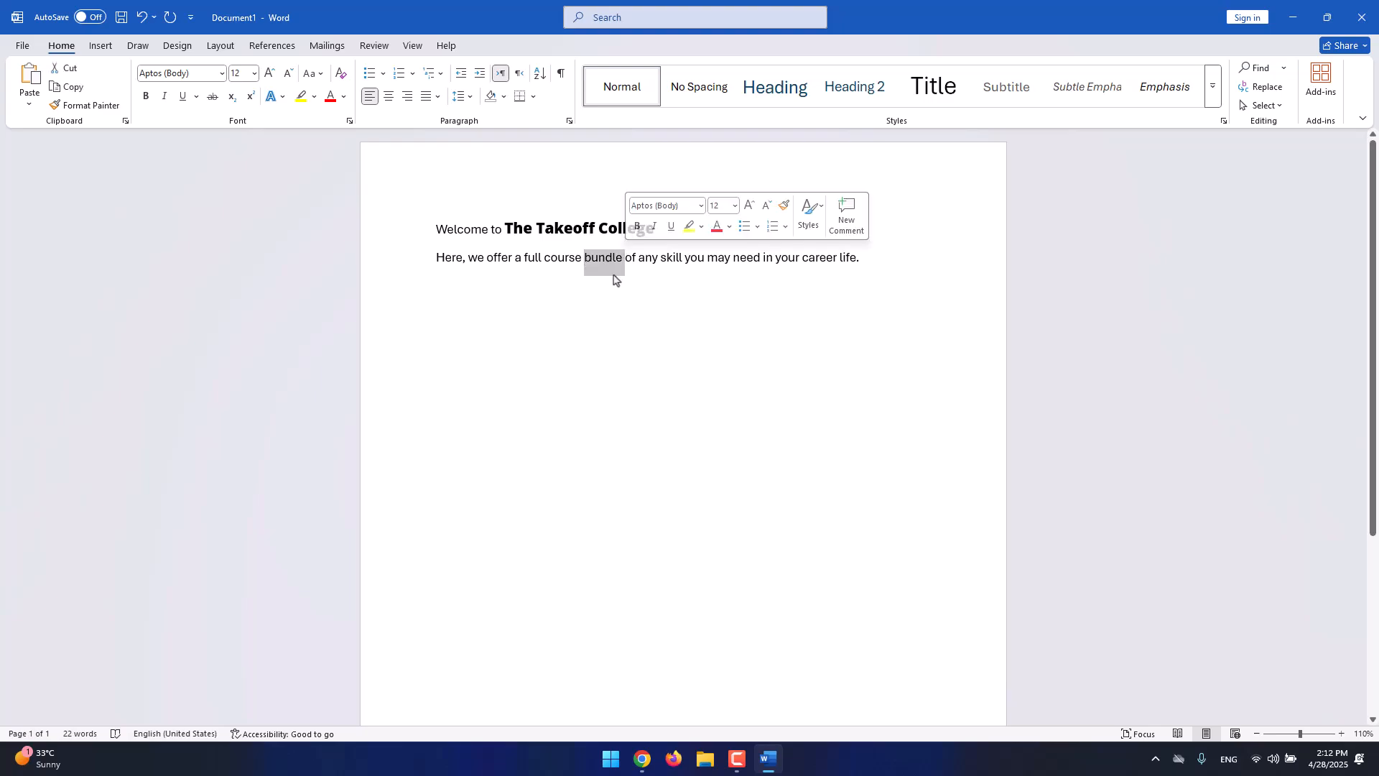
click(147, 105)
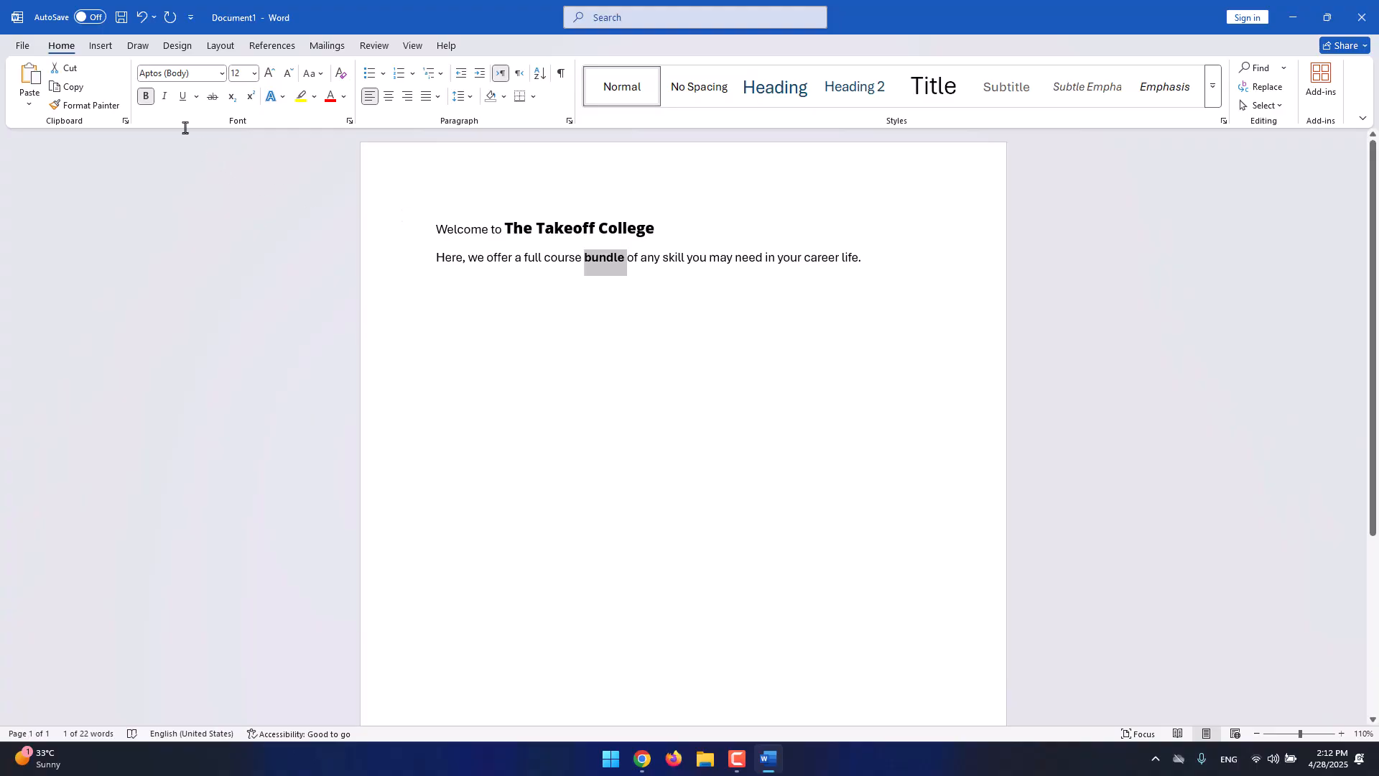
click(164, 96)
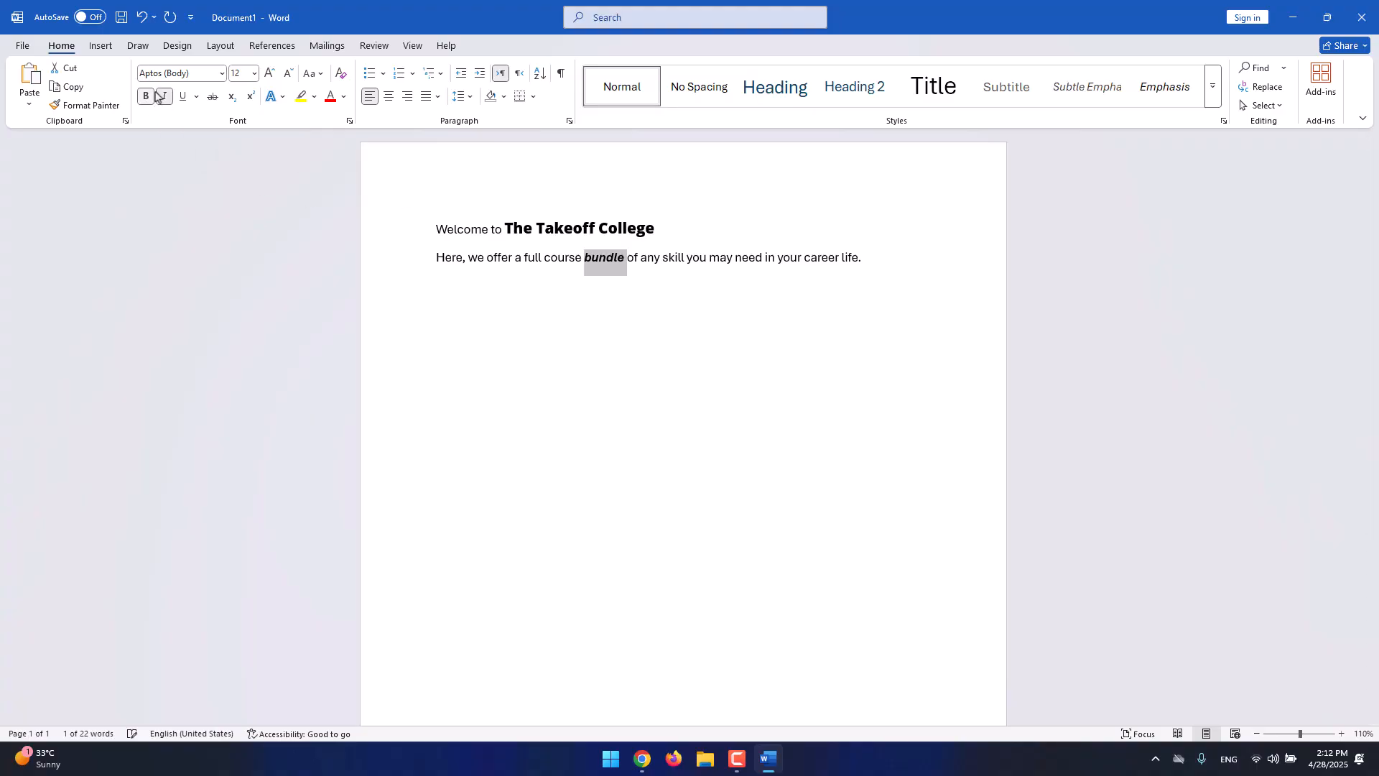
click(461, 267)
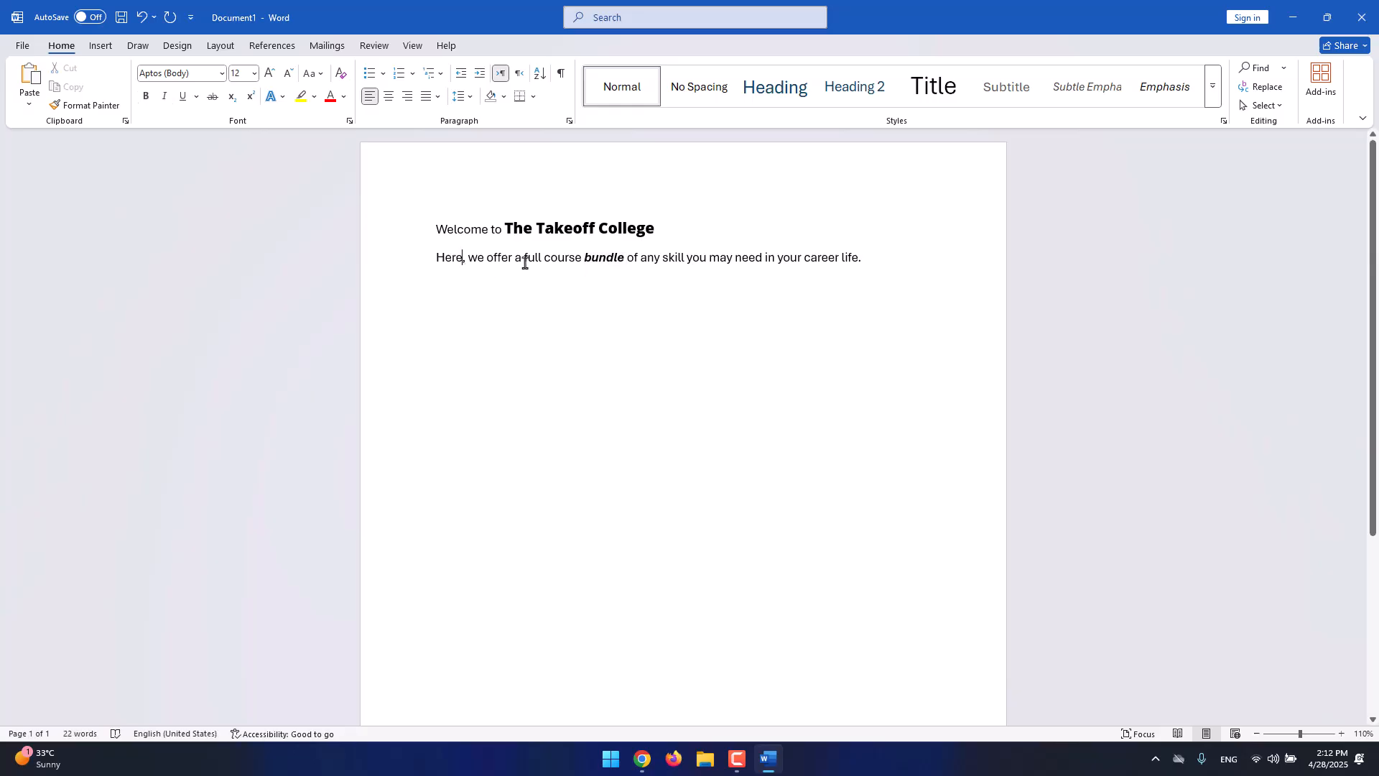
Italicize the word "career" near the end of the second paragraph.
double_click(823, 260)
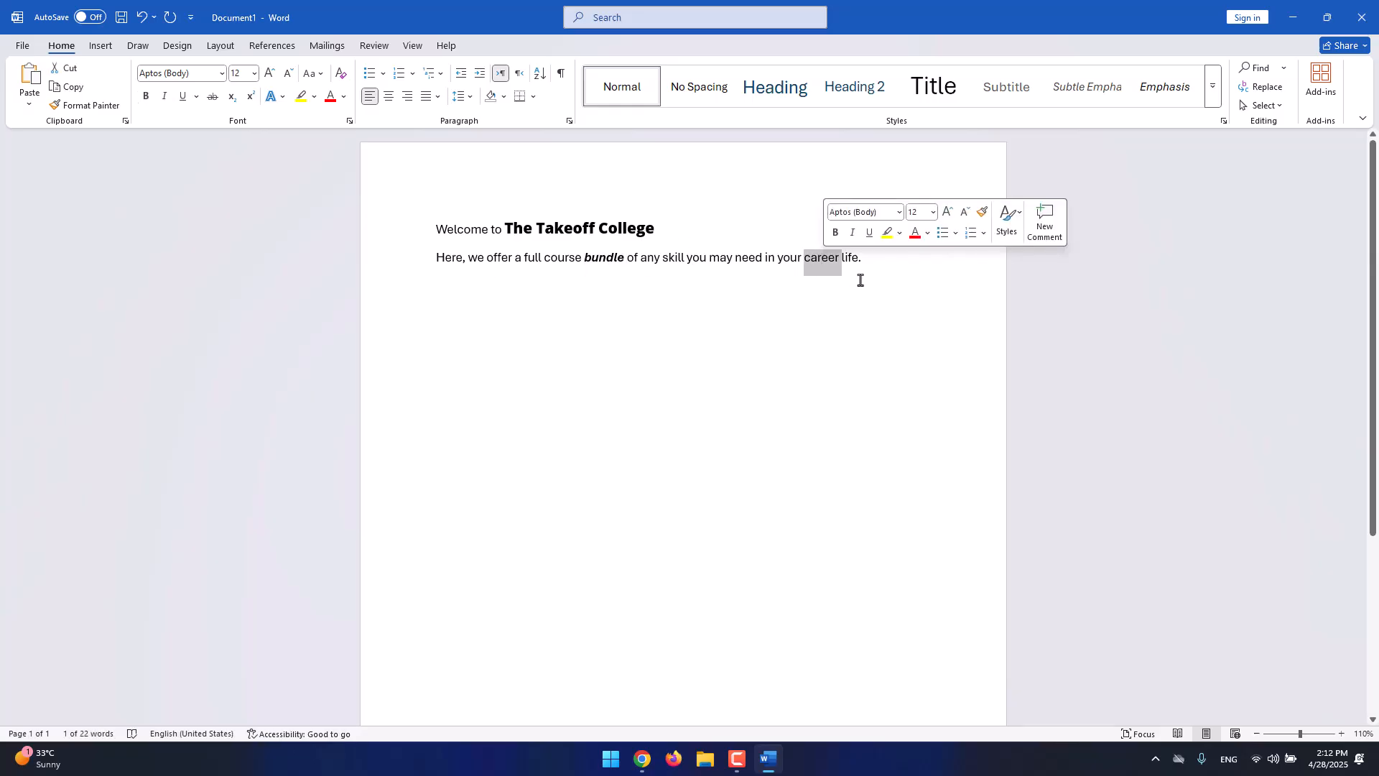
click(165, 98)
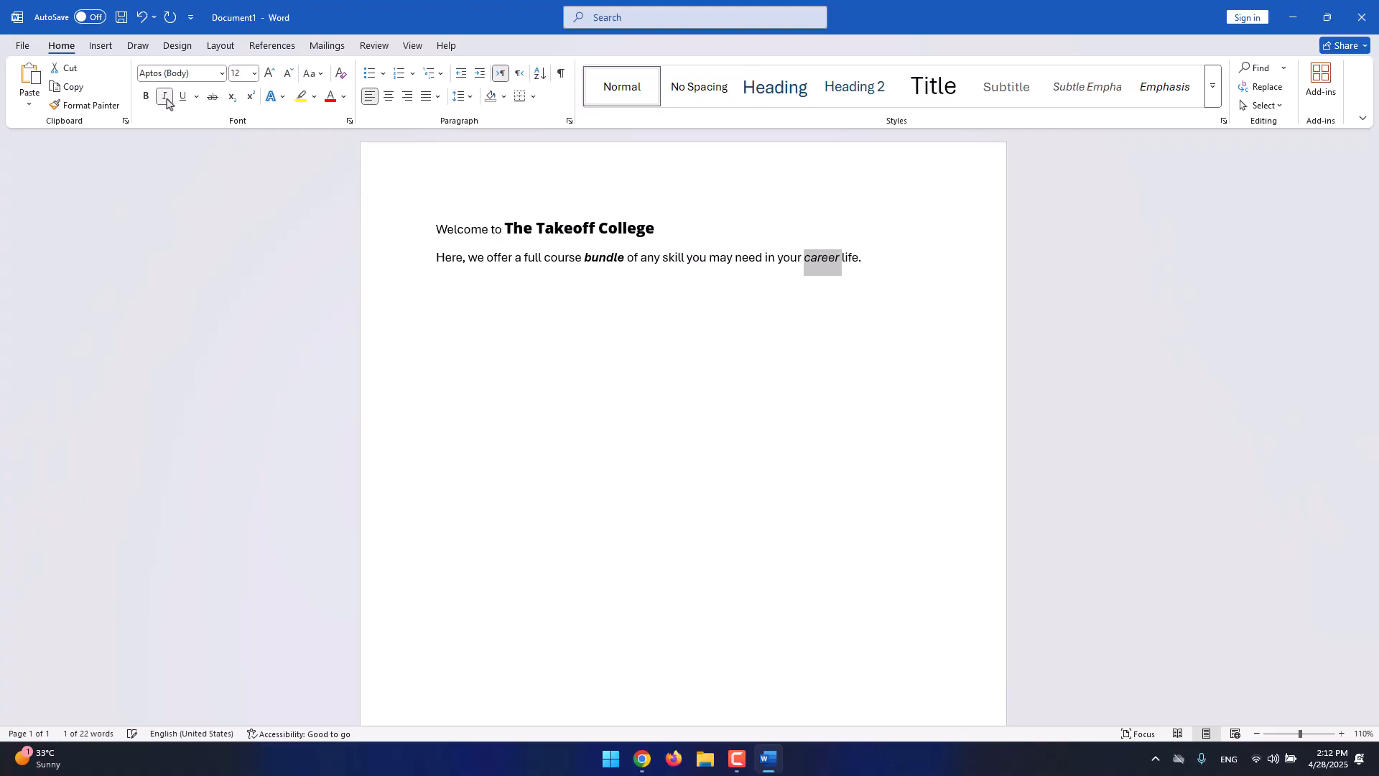
click(810, 266)
drag(780, 261, 829, 266)
click(830, 263)
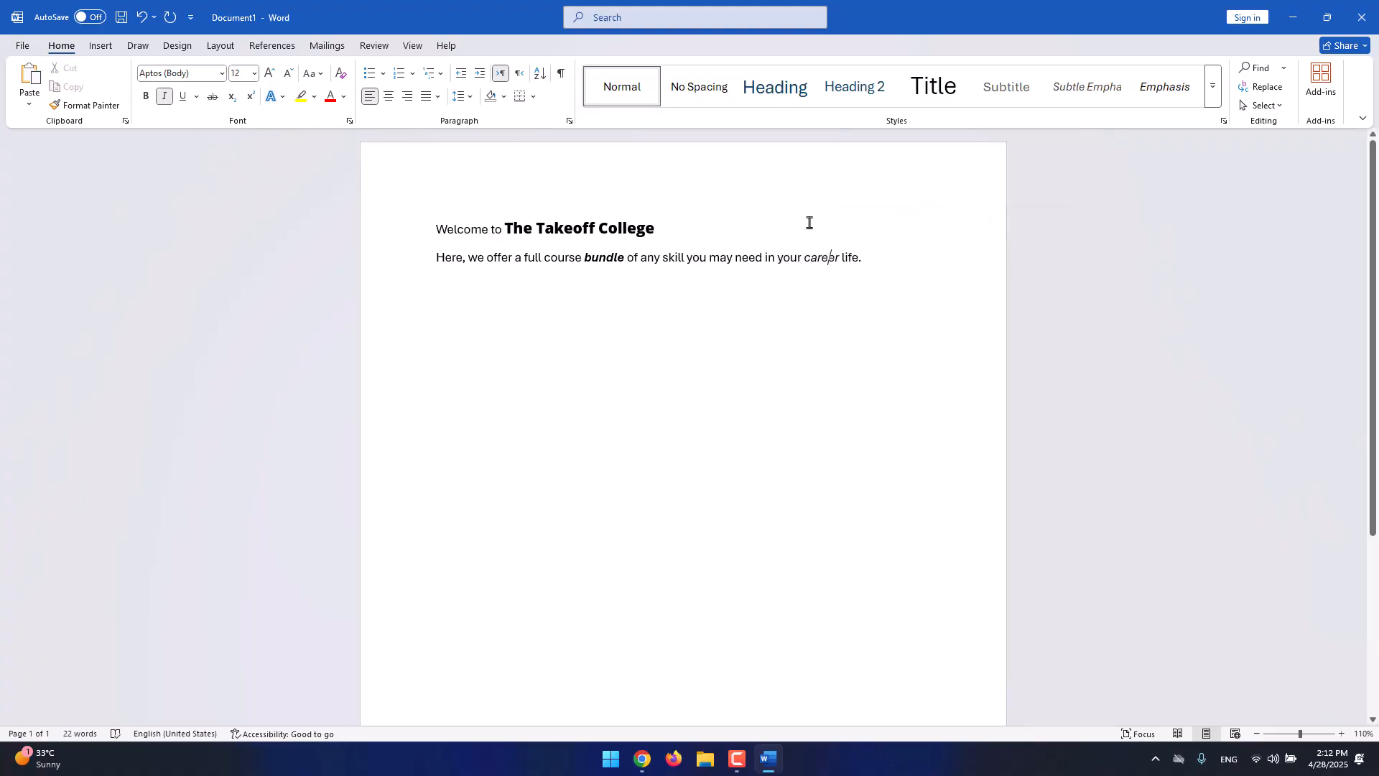
shift+click(798, 260)
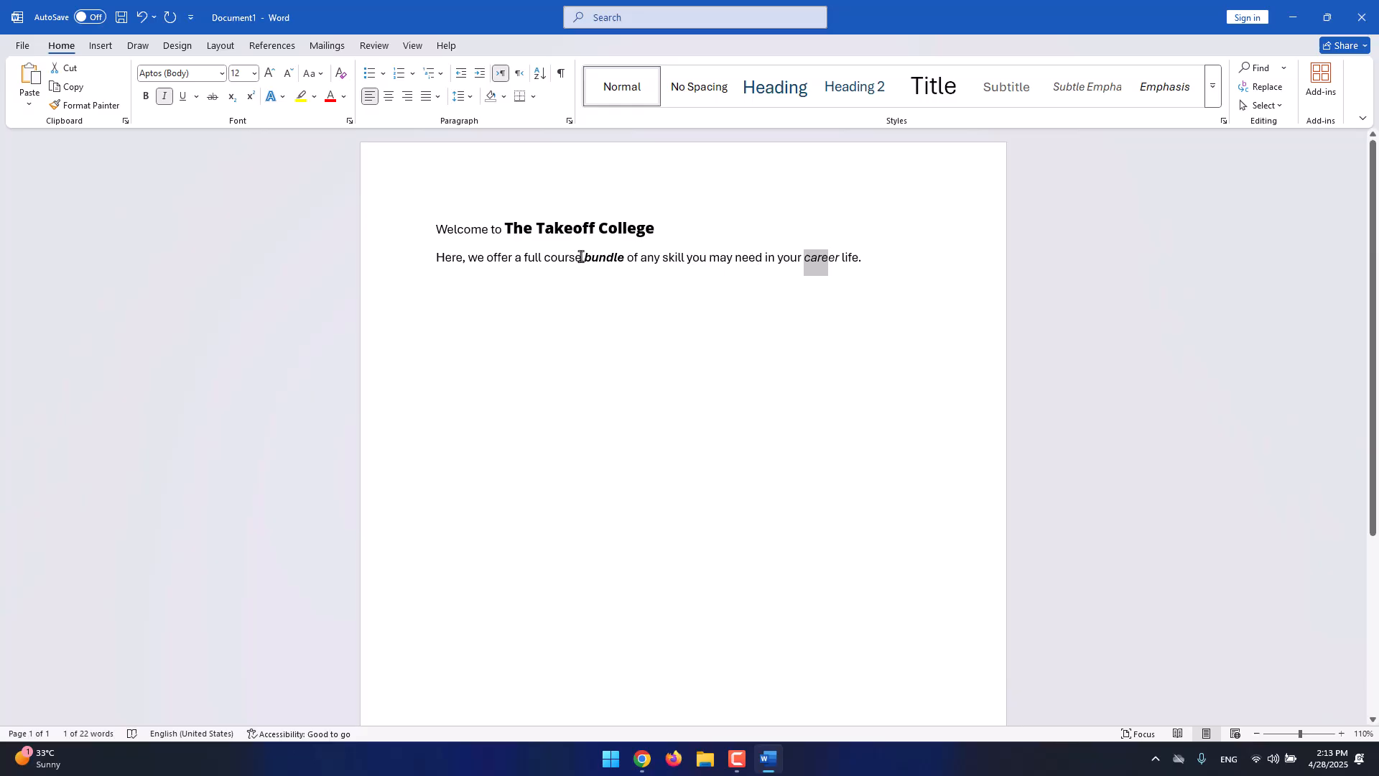
Underline "full course" and strike through "life" in the second paragraph.
drag(583, 257, 527, 257)
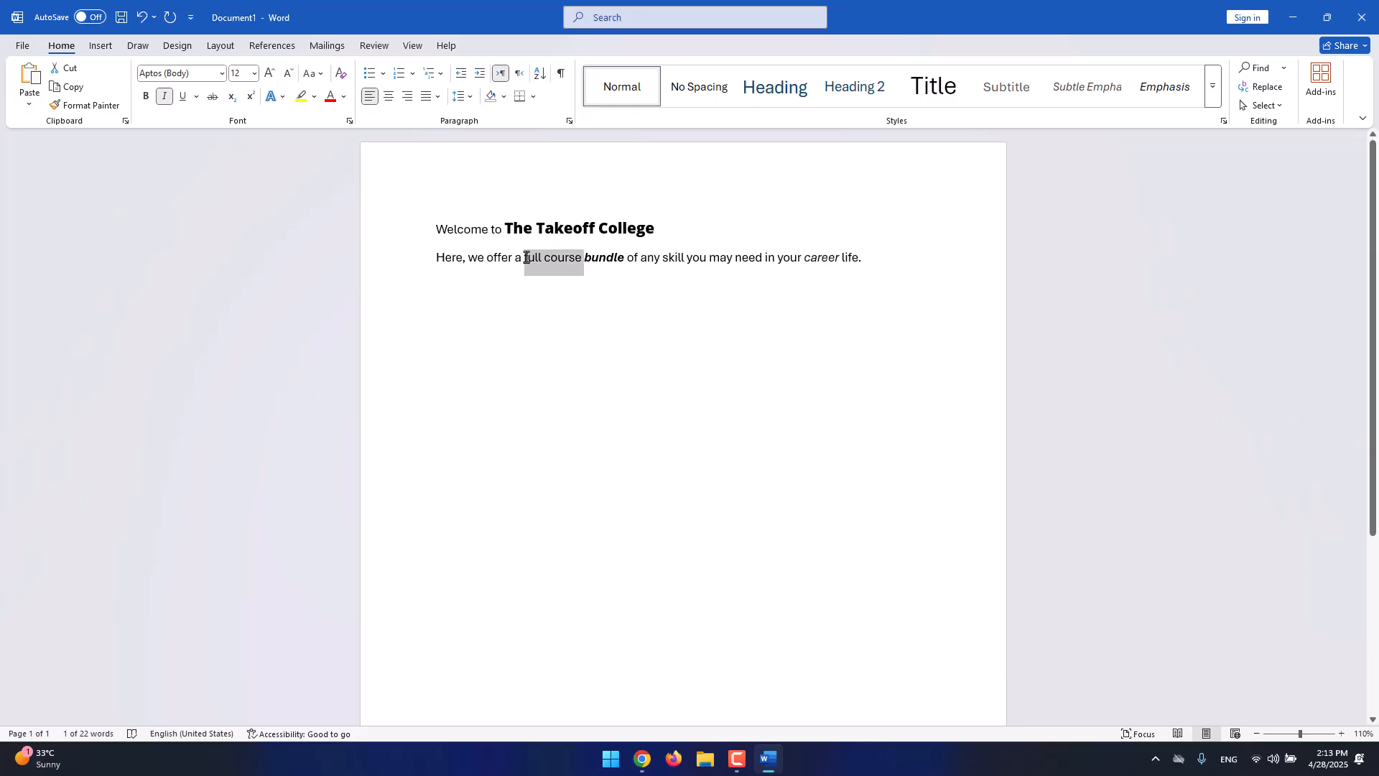
click(183, 96)
click(535, 259)
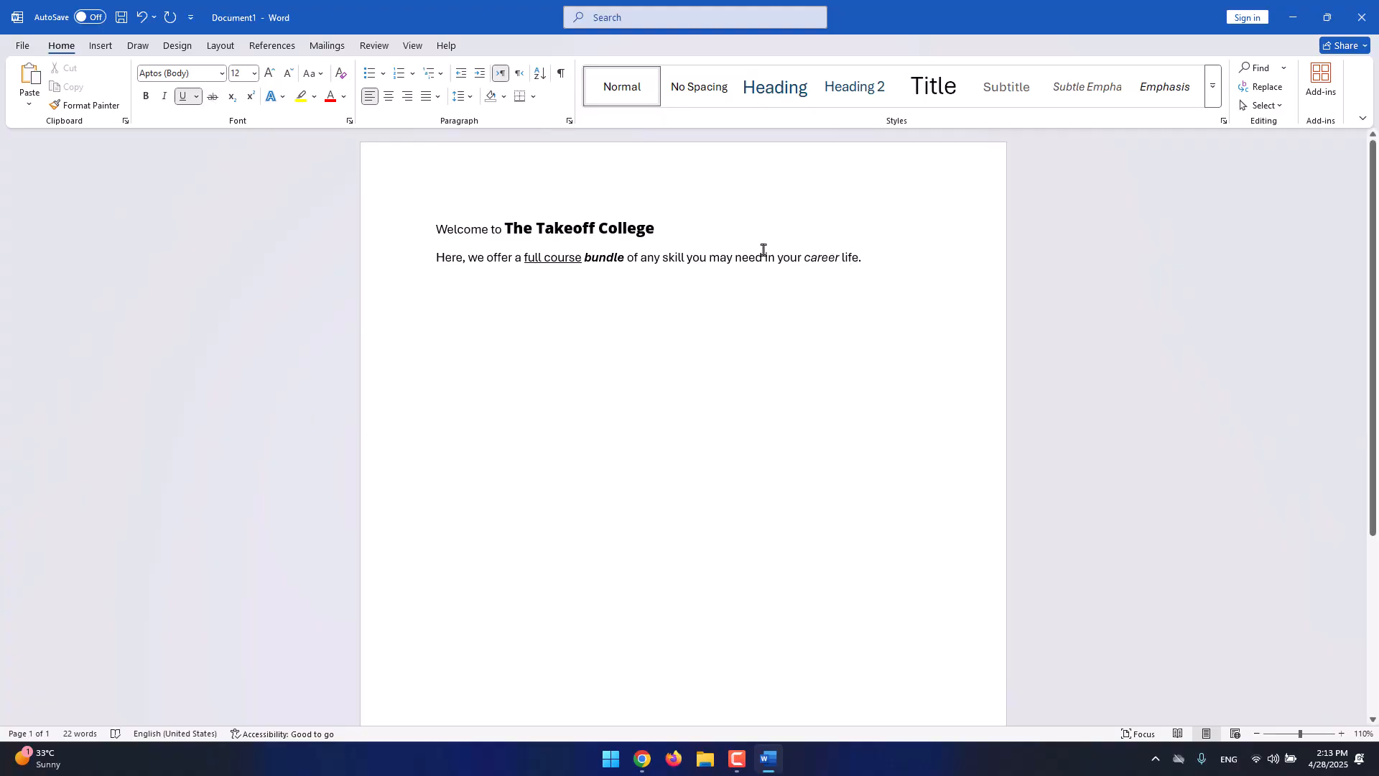
double_click(845, 253)
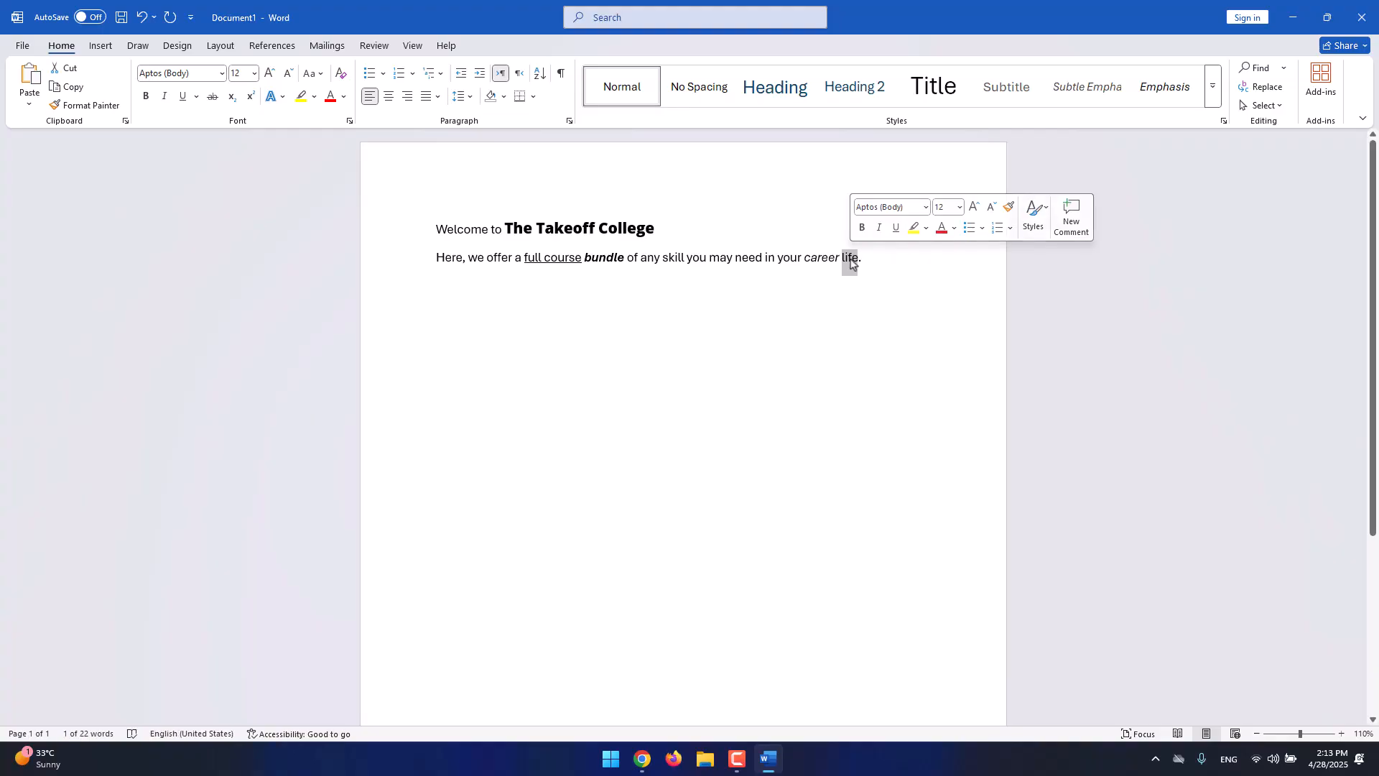
click(209, 99)
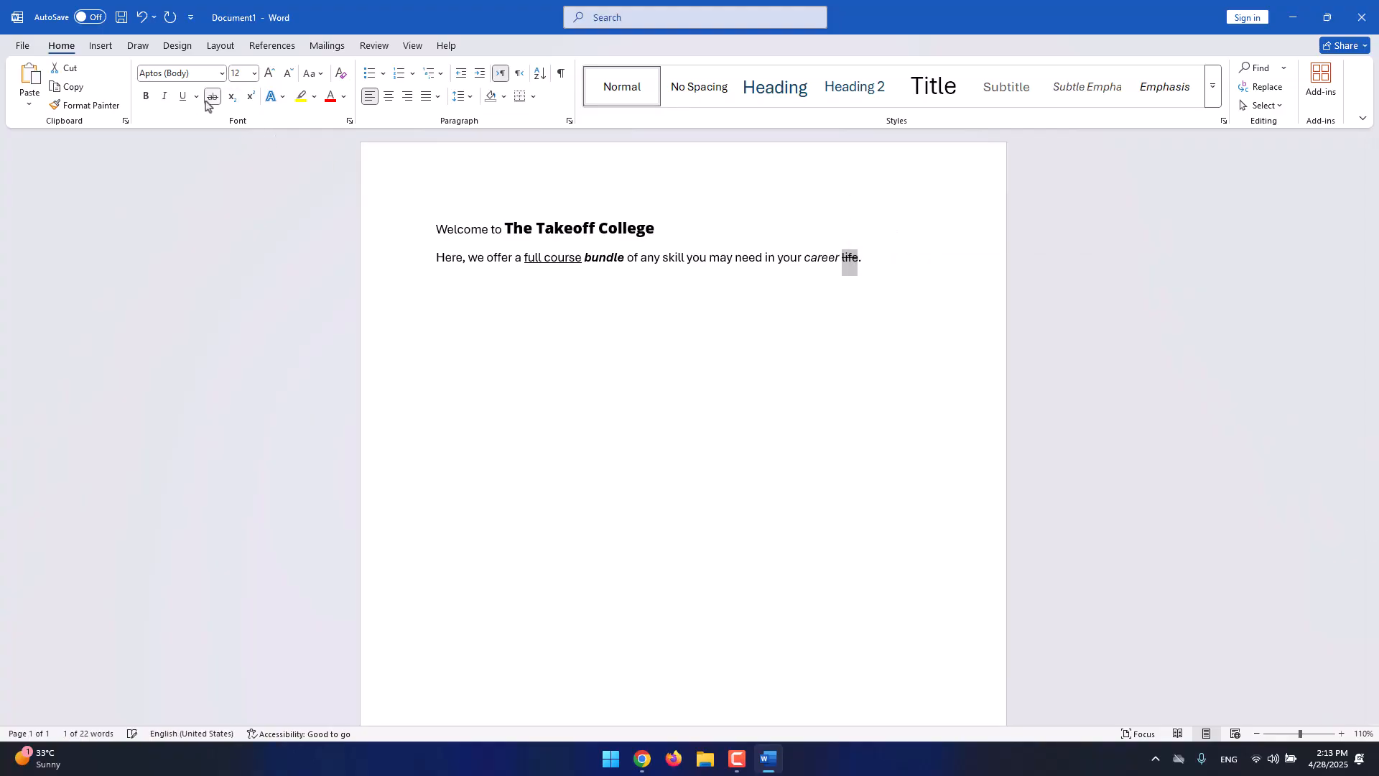
Add a third paragraph reading "This is my text superscript subscript" below the second paragraph.
click(848, 260)
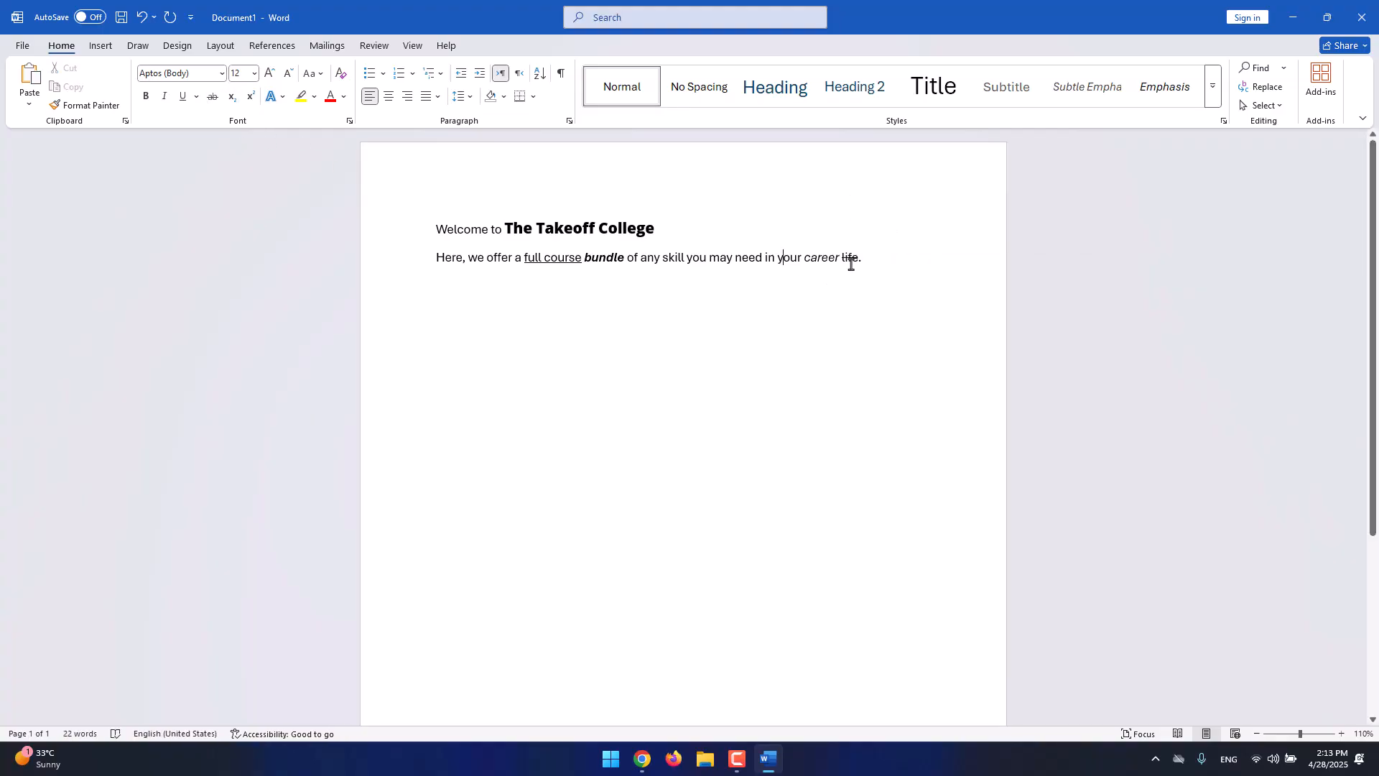
double_click(856, 259)
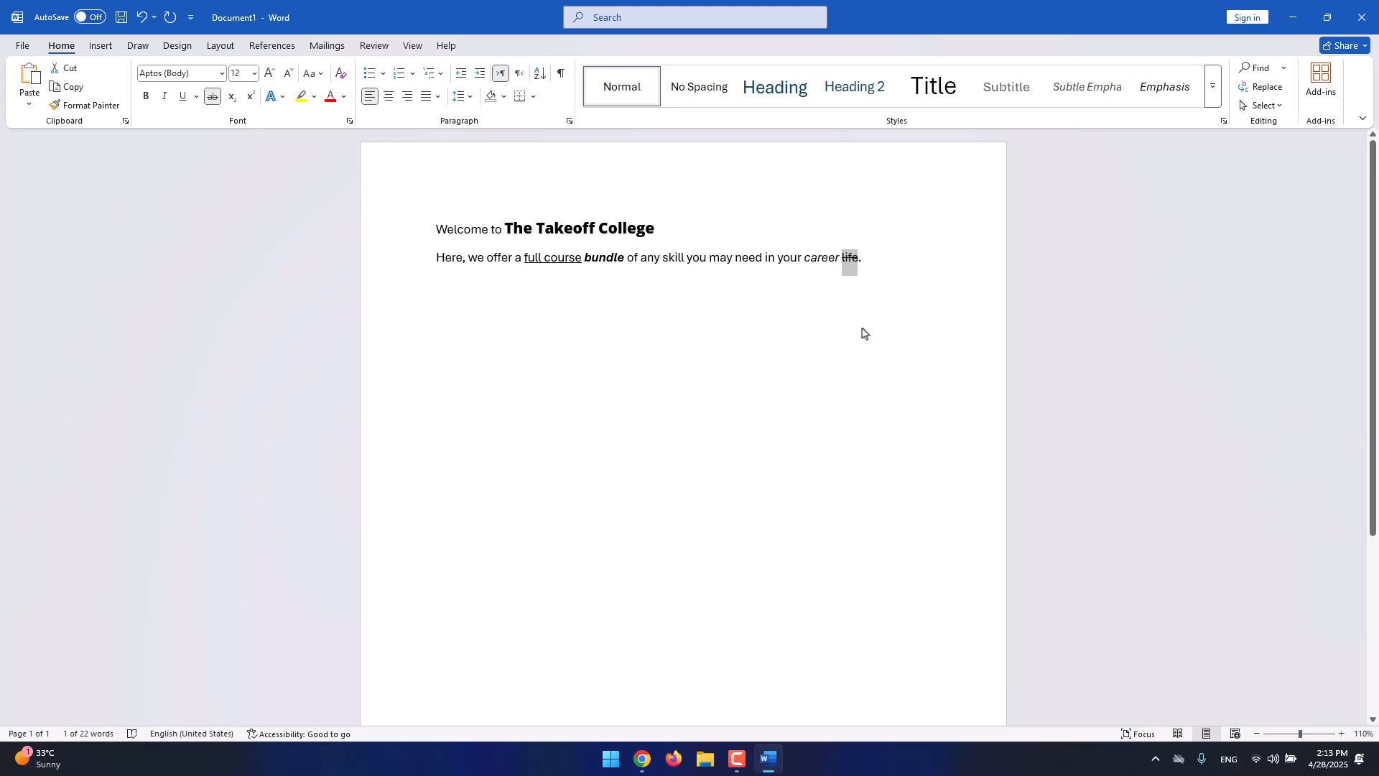
click(960, 597)
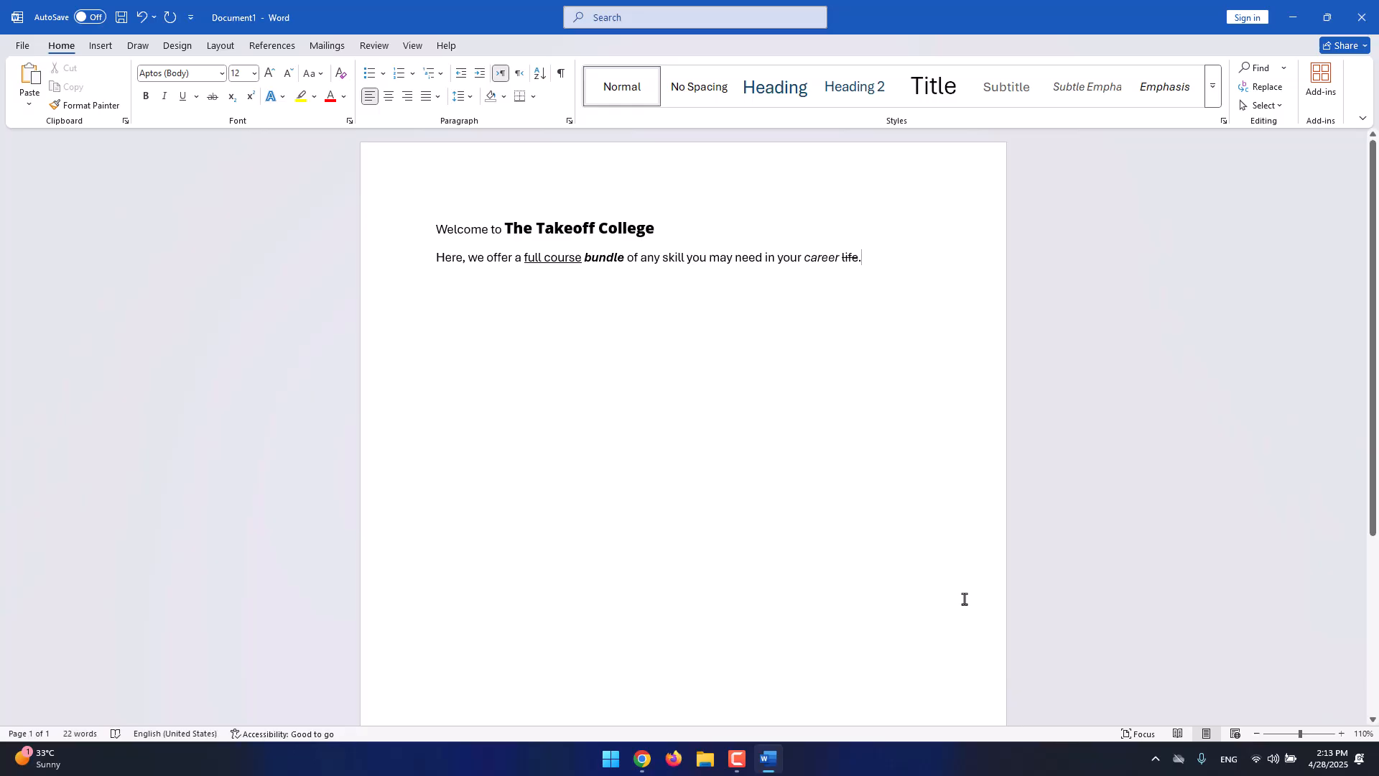
key(Return)
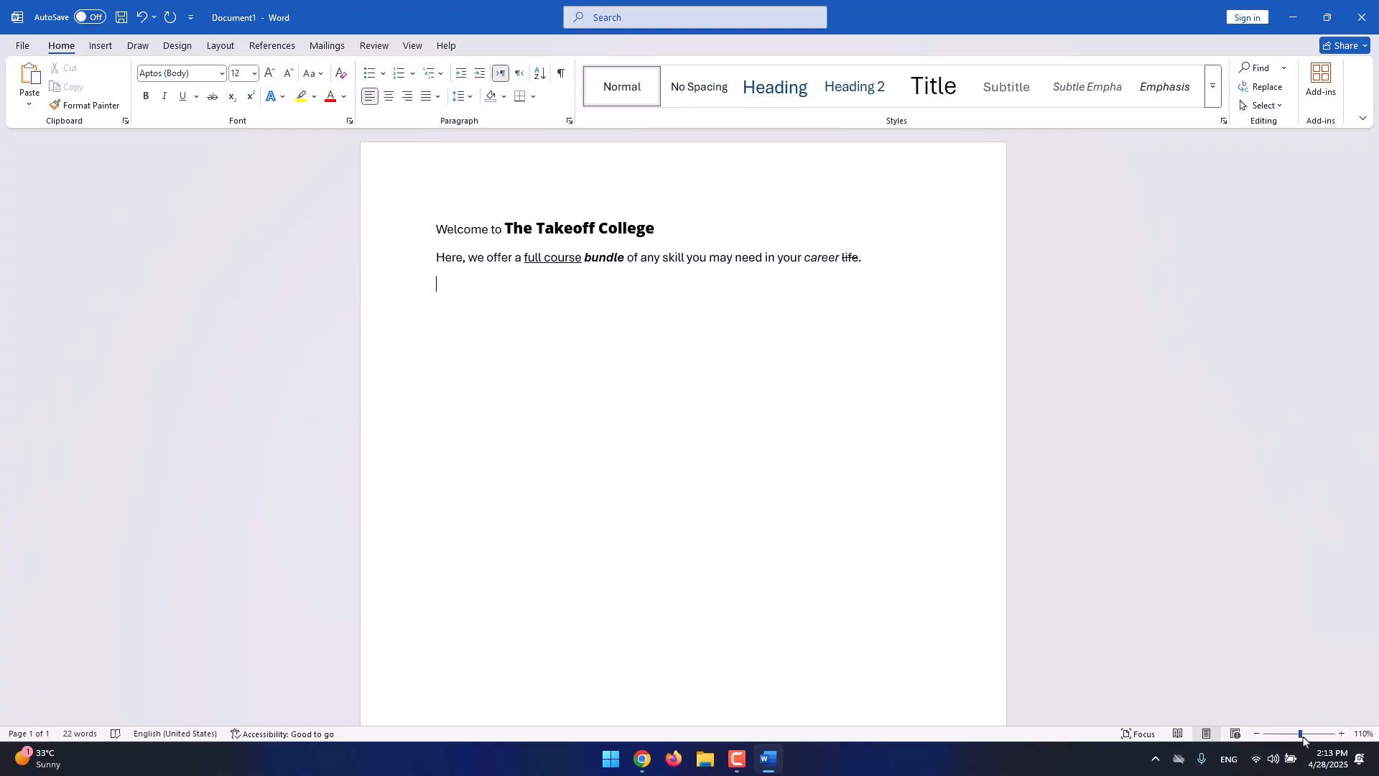
drag(1299, 733, 1306, 739)
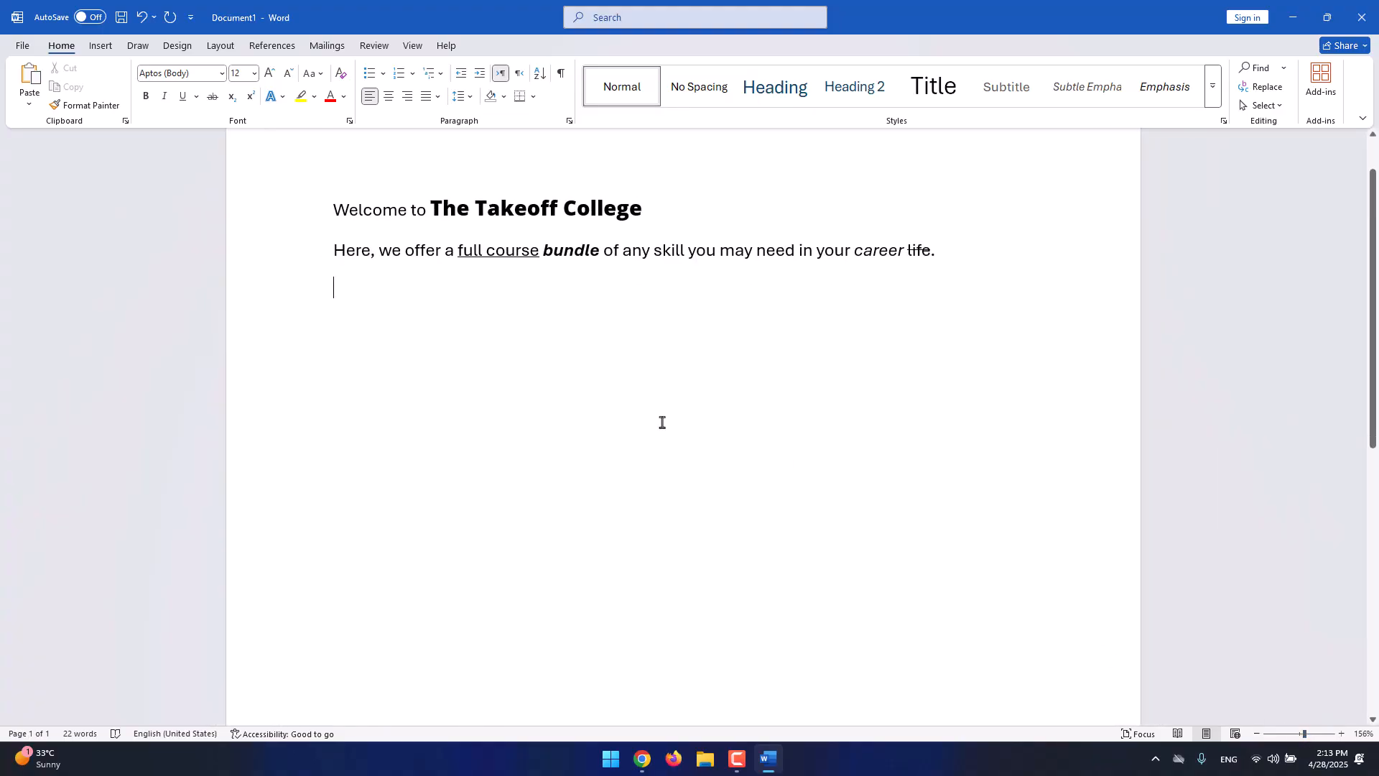
text(This is)
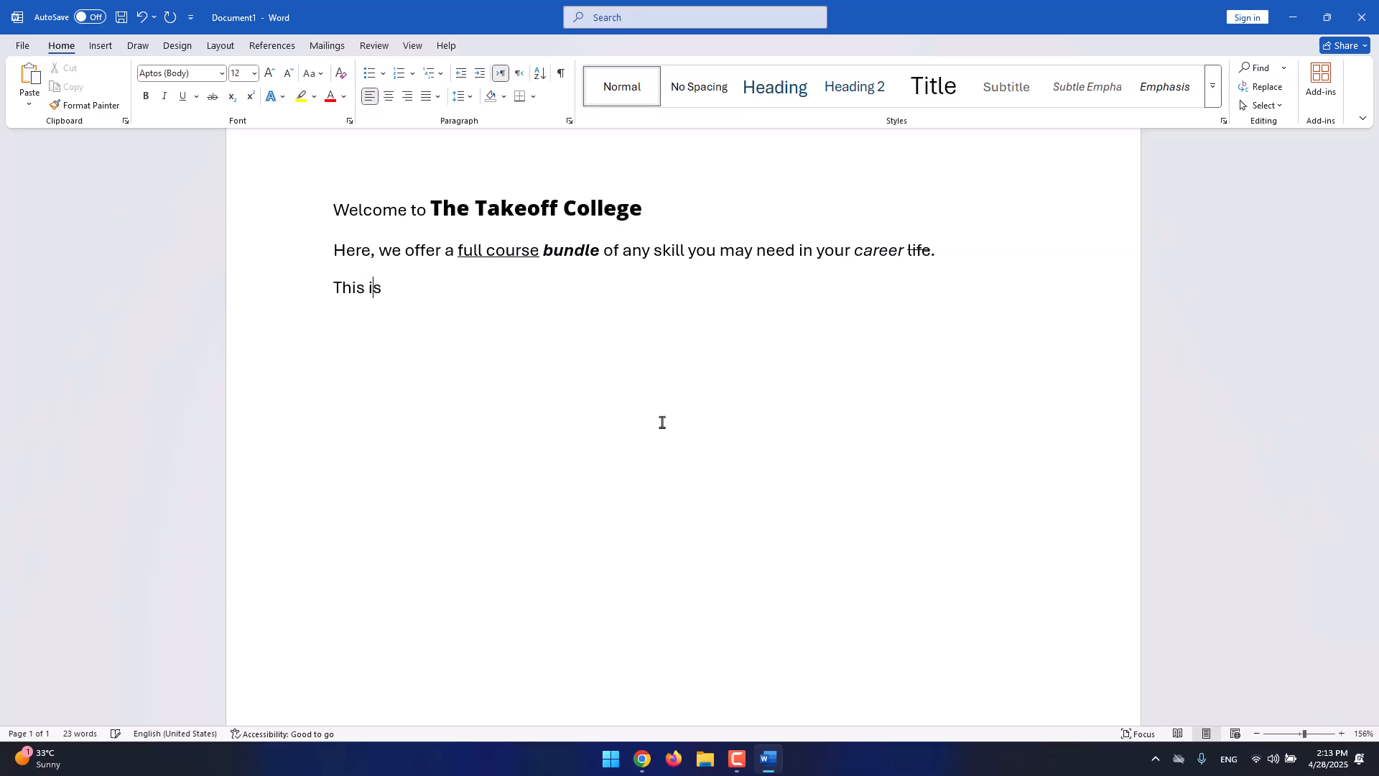
text( my text superscript subscript)
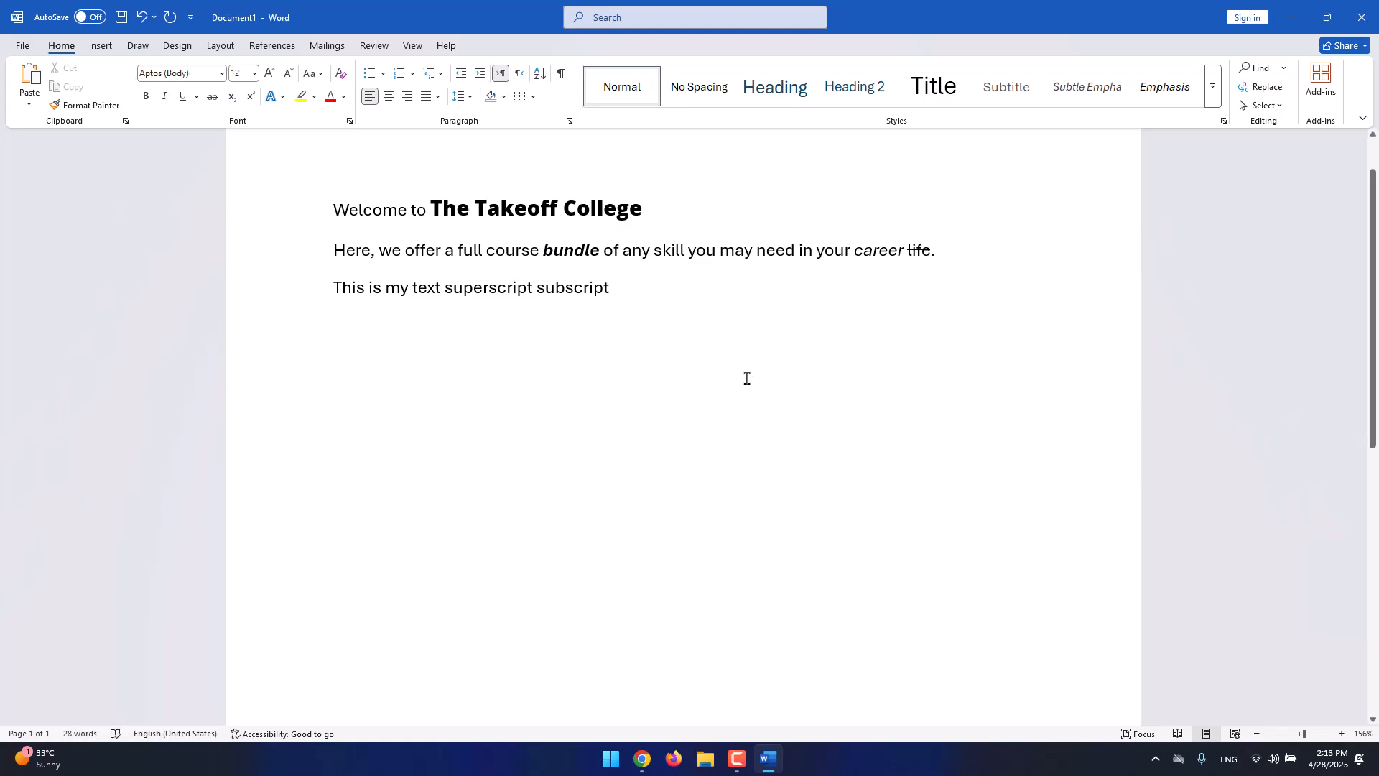
Format the word "superscript" in the third paragraph as superscript.
double_click(481, 297)
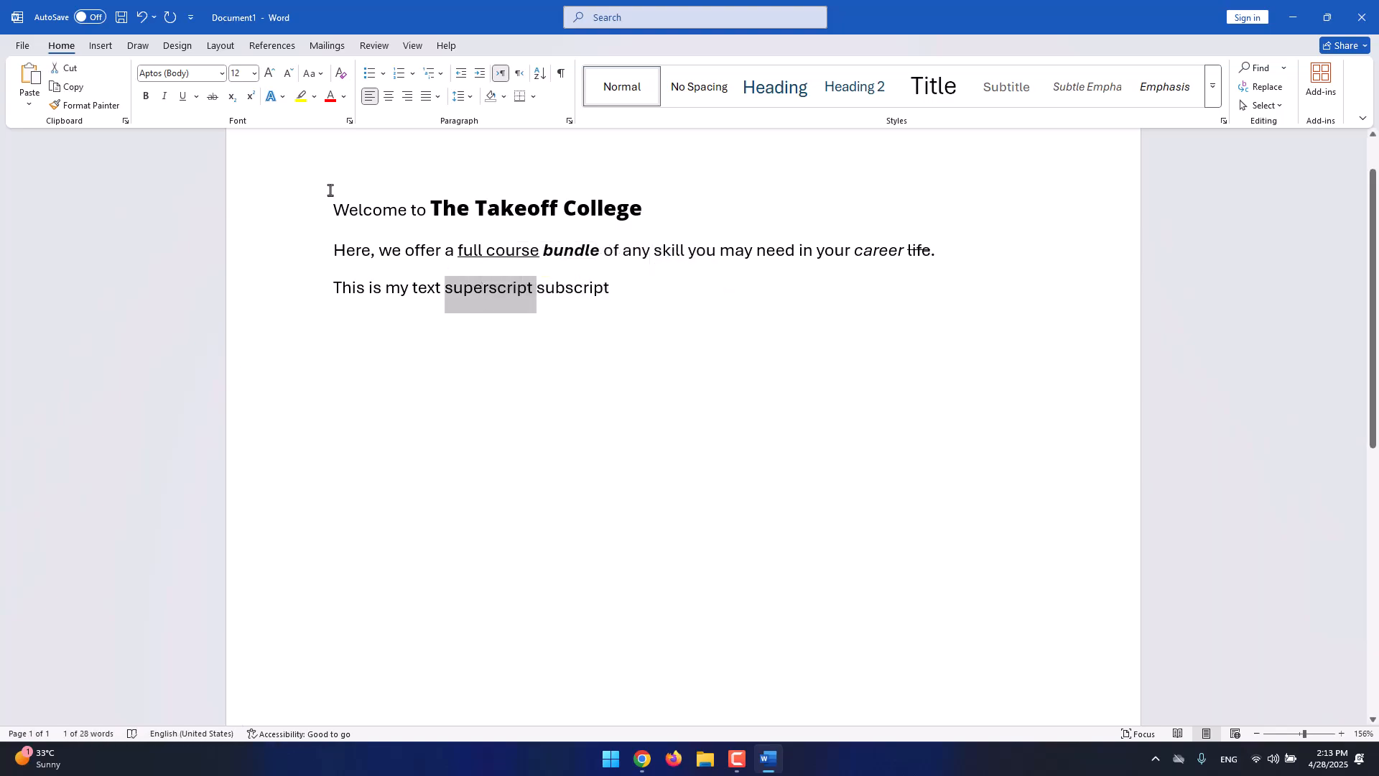
click(249, 105)
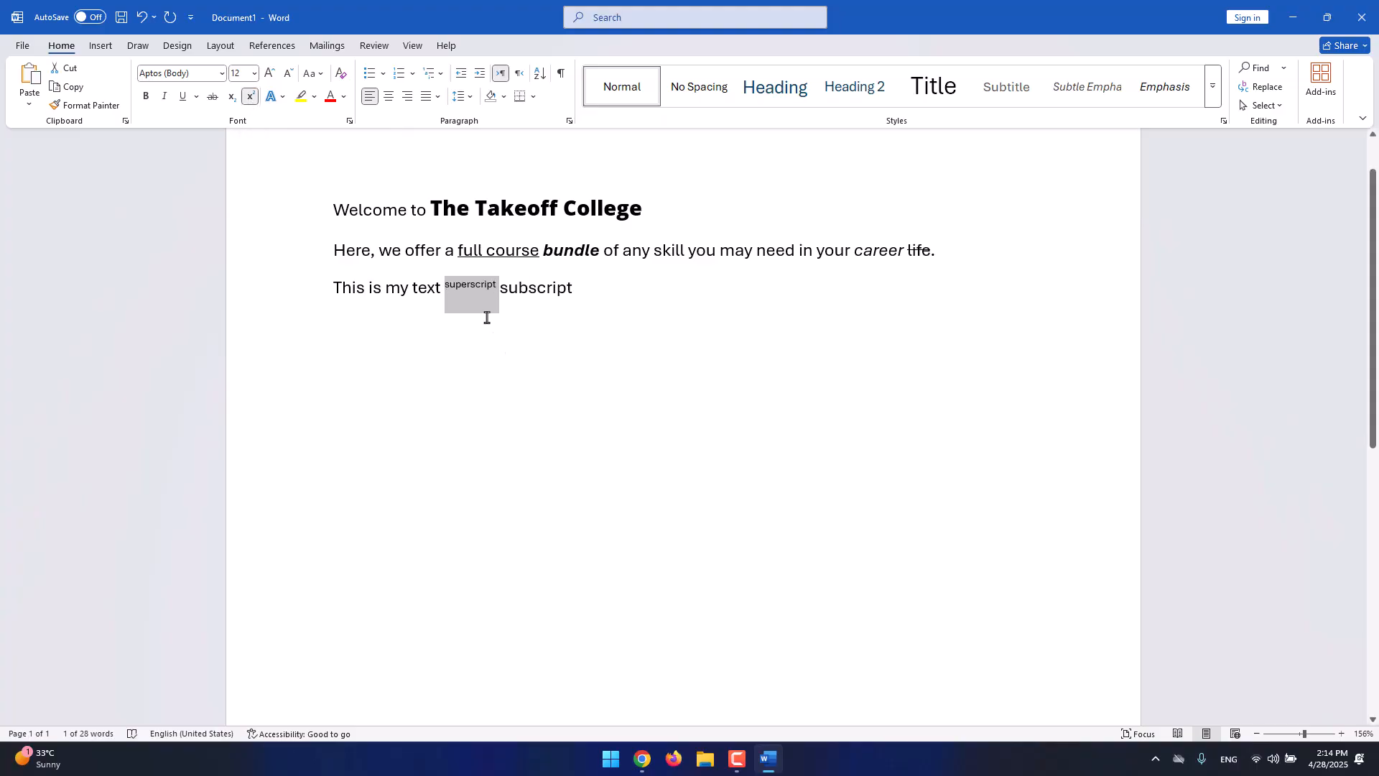
drag(493, 287, 470, 288)
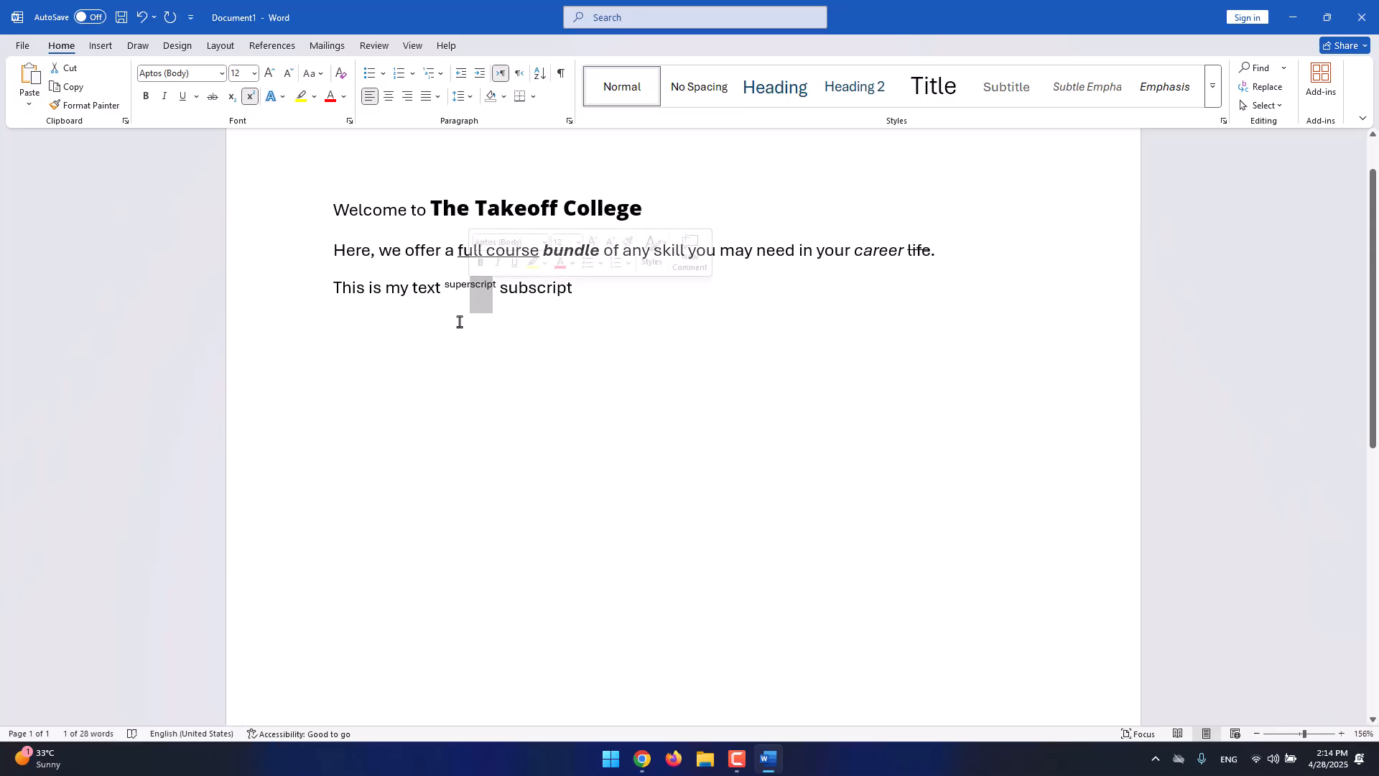
click(461, 321)
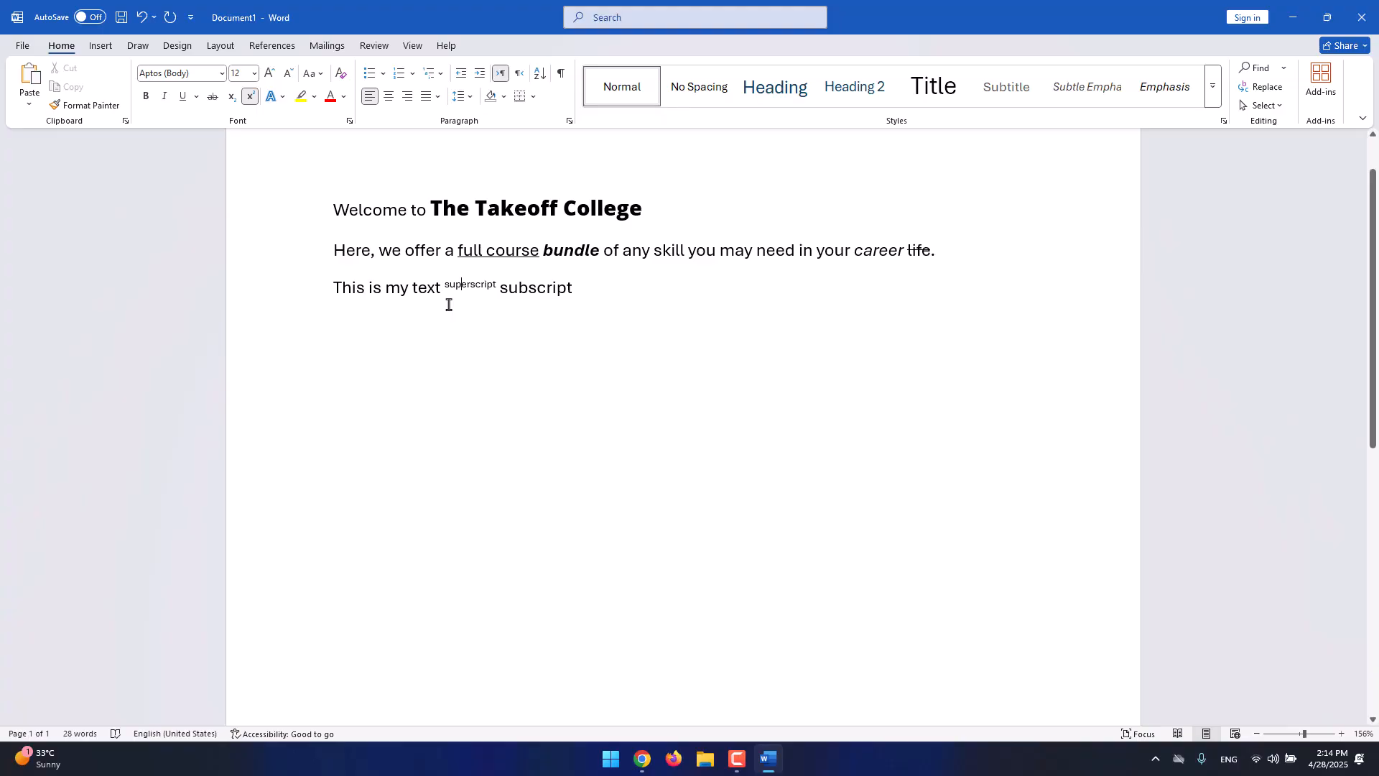
double_click(487, 284)
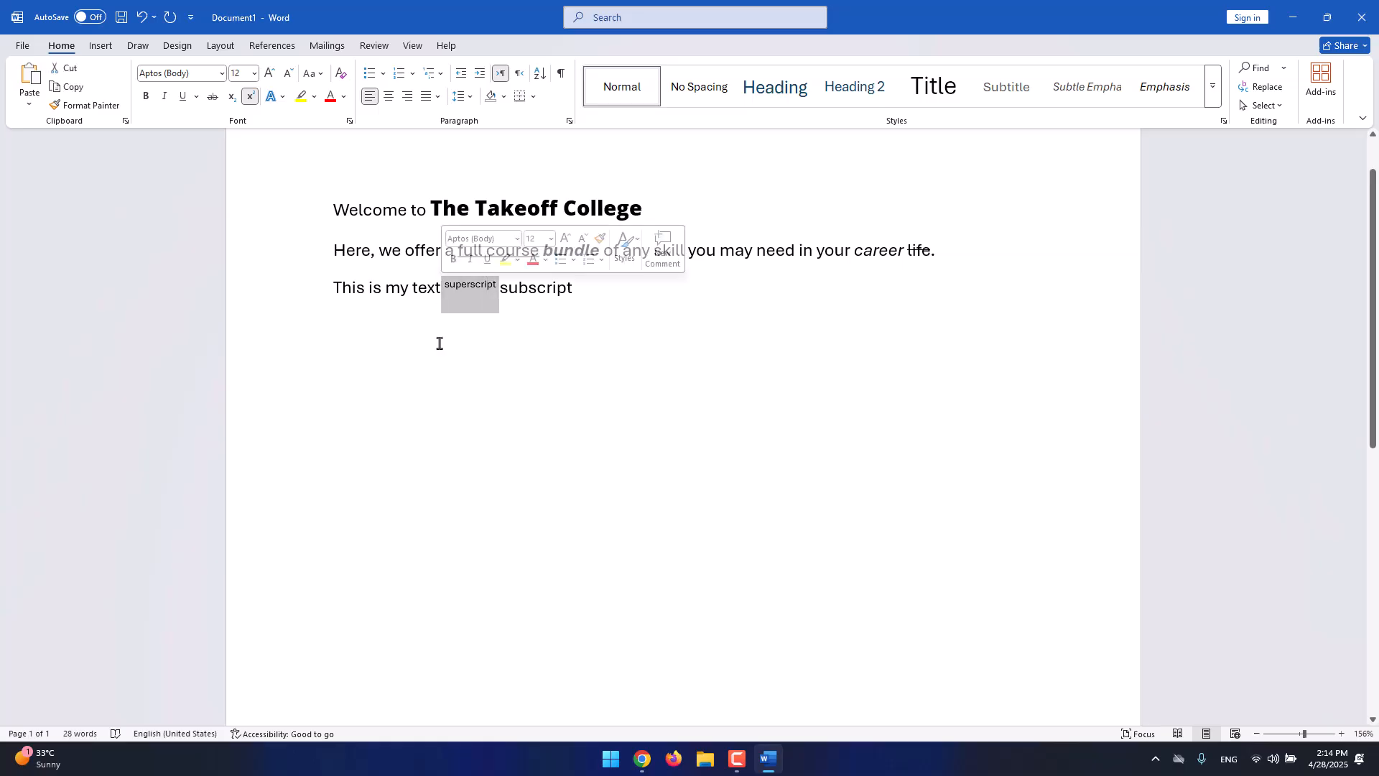
click(446, 329)
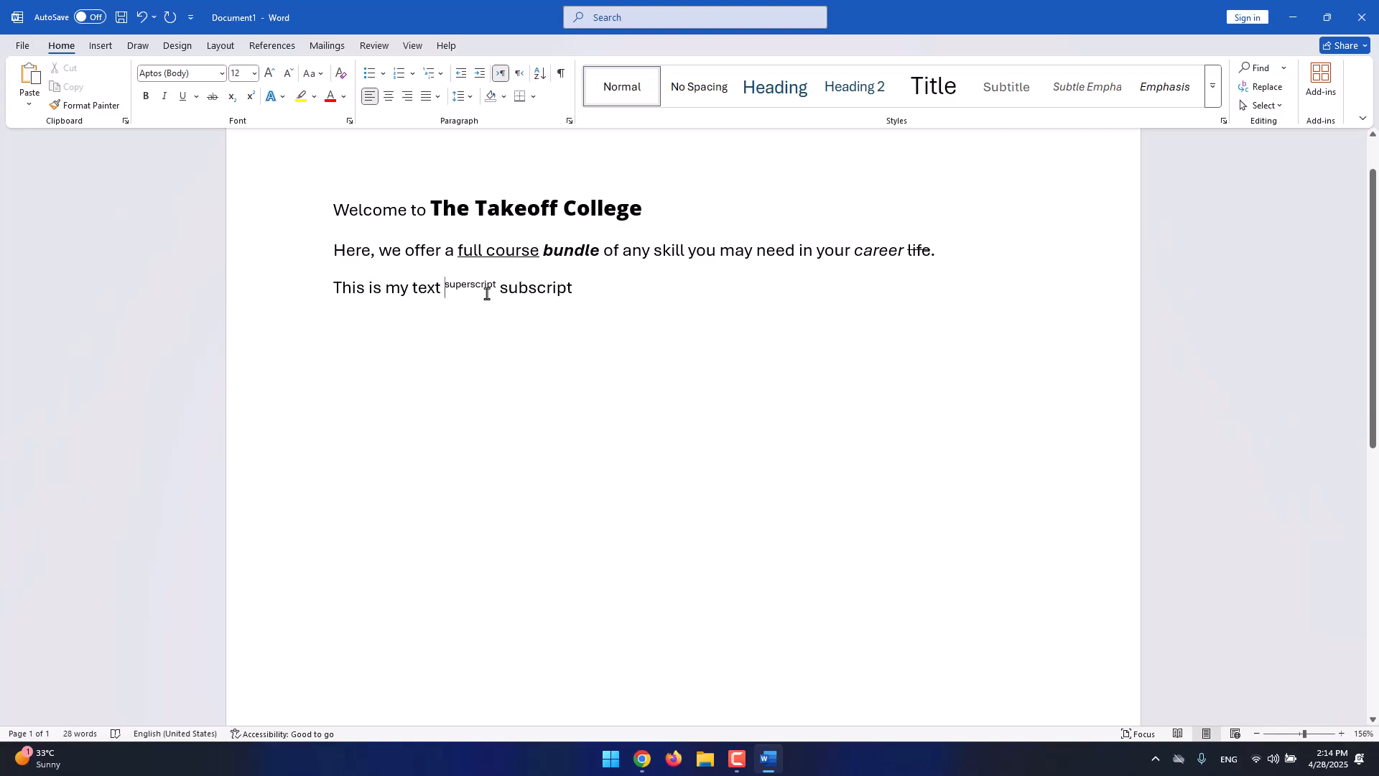
Format the word "subscript" at the end of the third paragraph as subscript.
drag(446, 285, 495, 296)
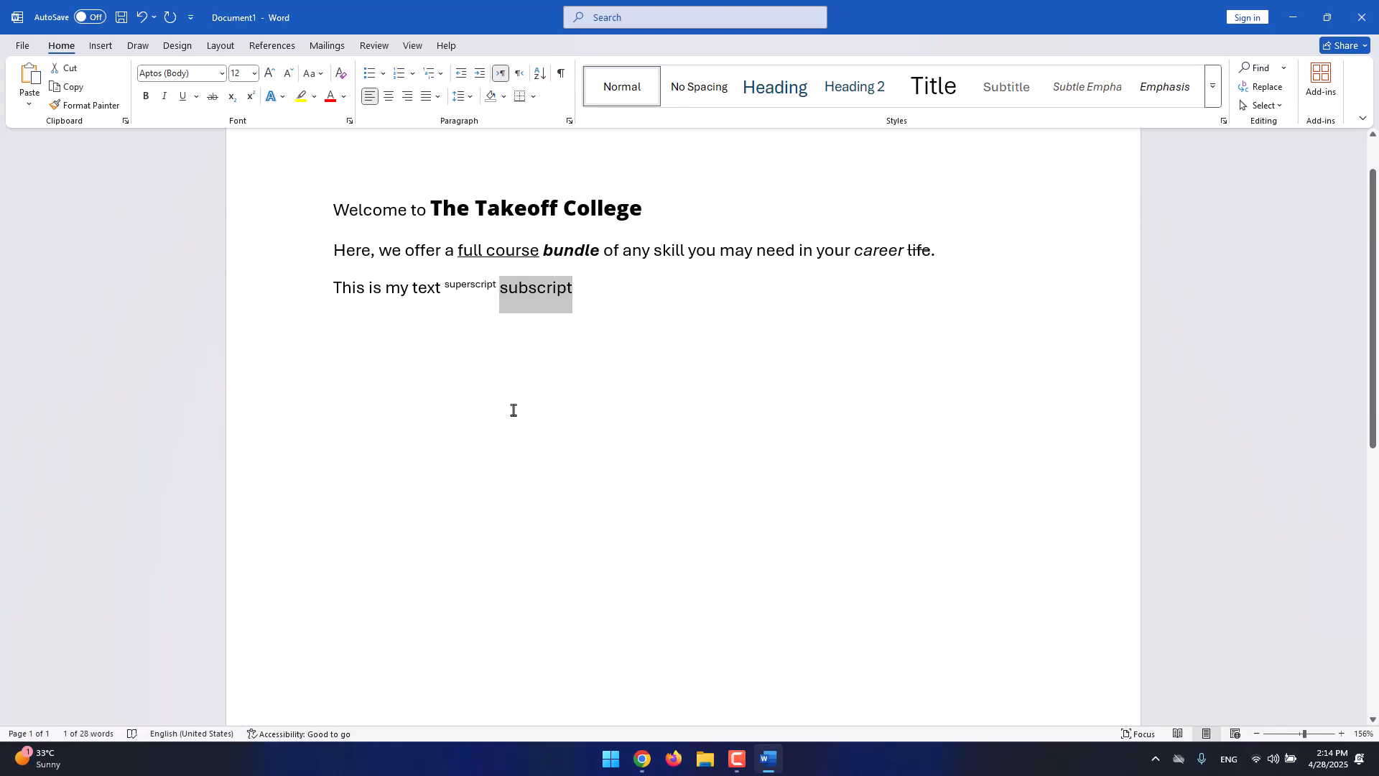
click(230, 96)
click(582, 329)
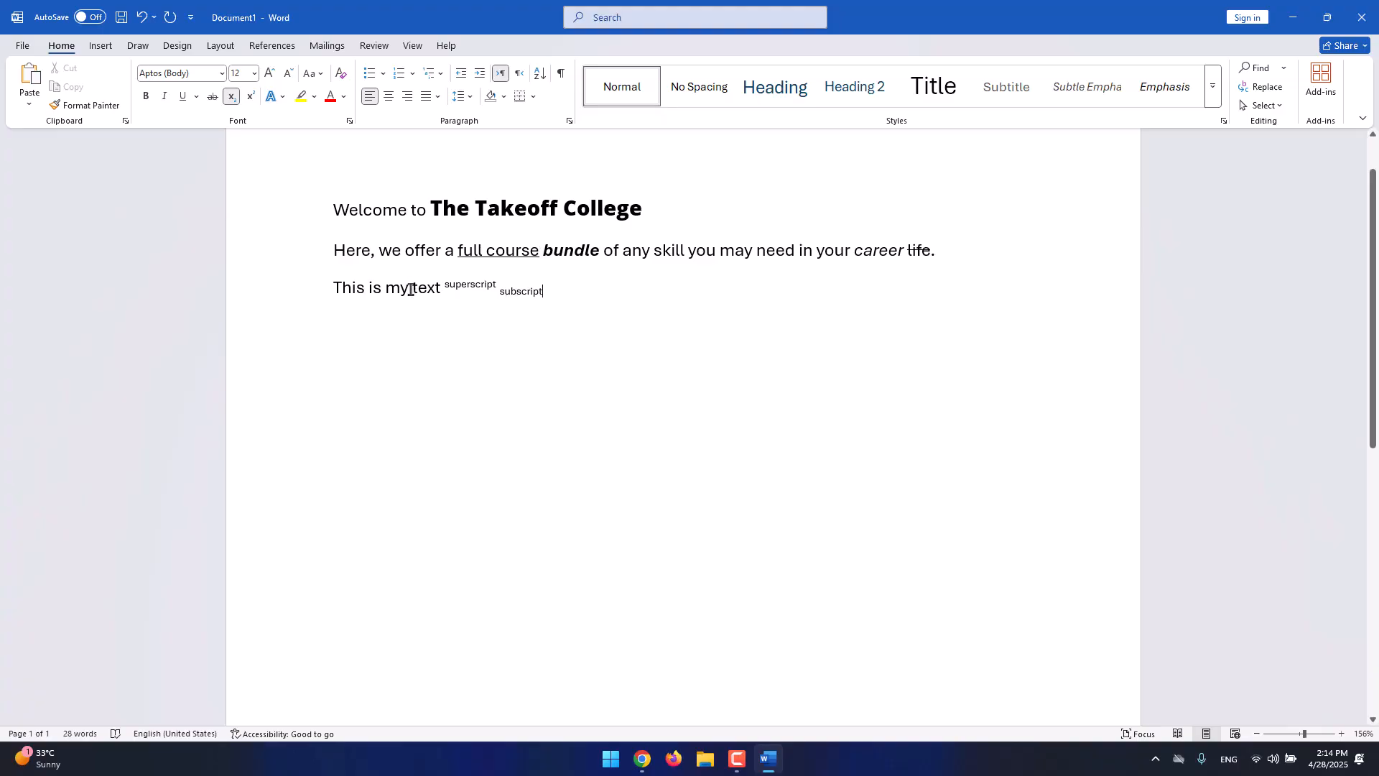
drag(412, 287, 536, 357)
click(554, 342)
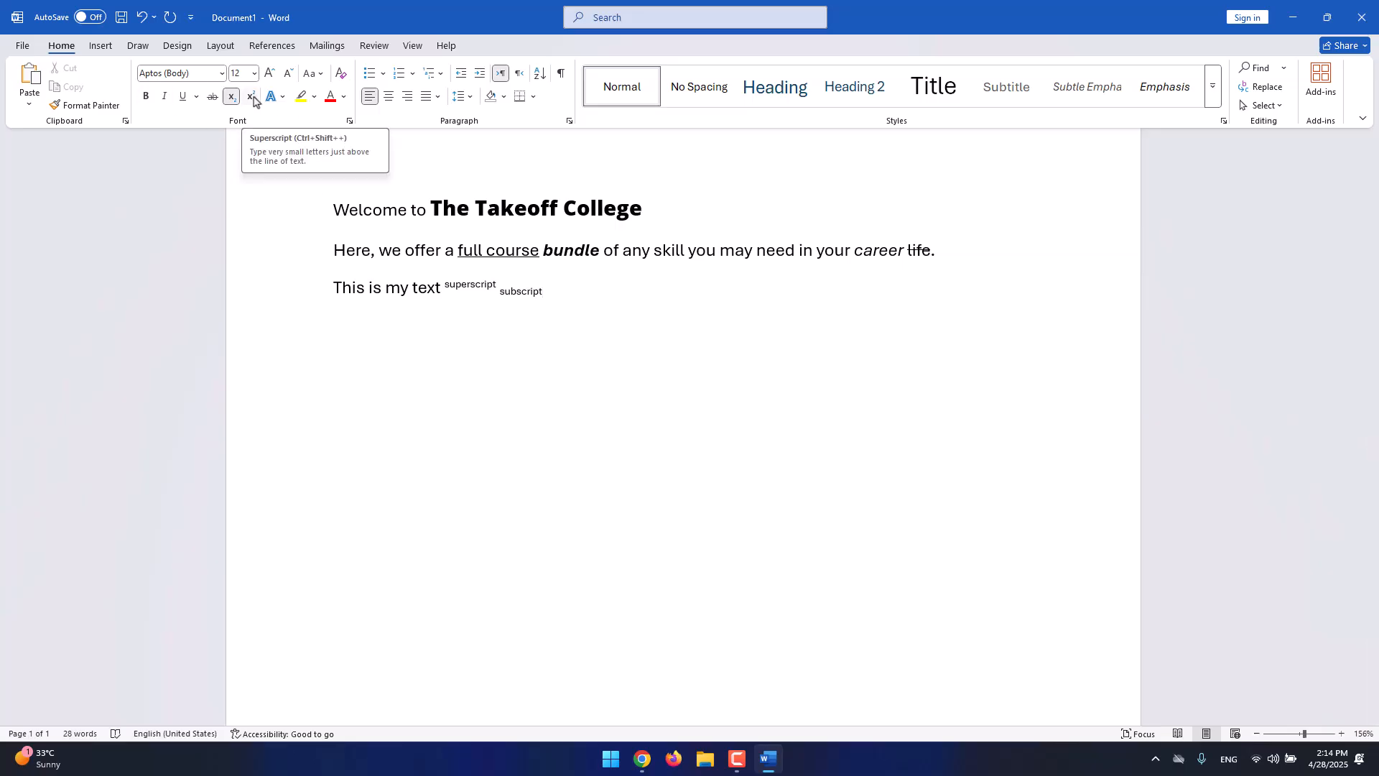
scroll(596, 378, up, 2)
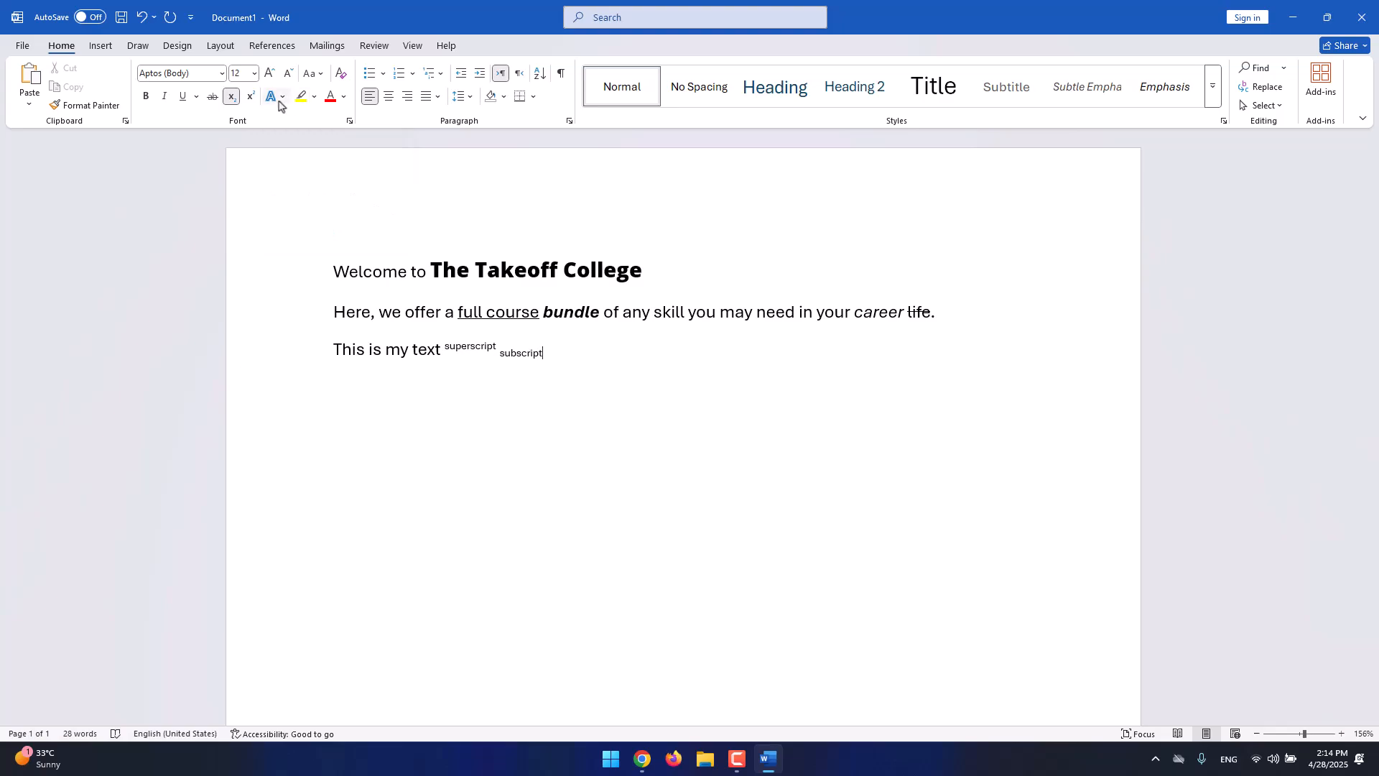
click(284, 103)
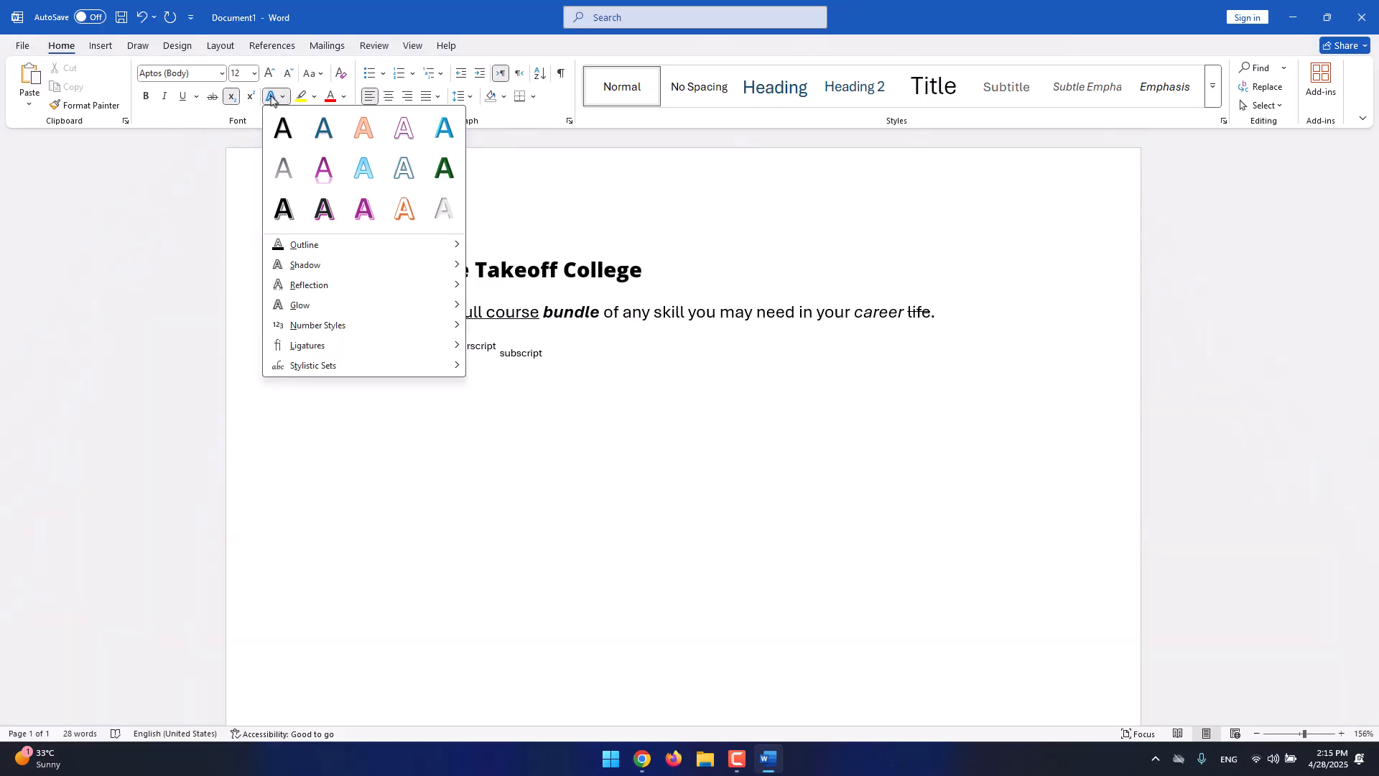
click(271, 98)
click(272, 99)
click(590, 298)
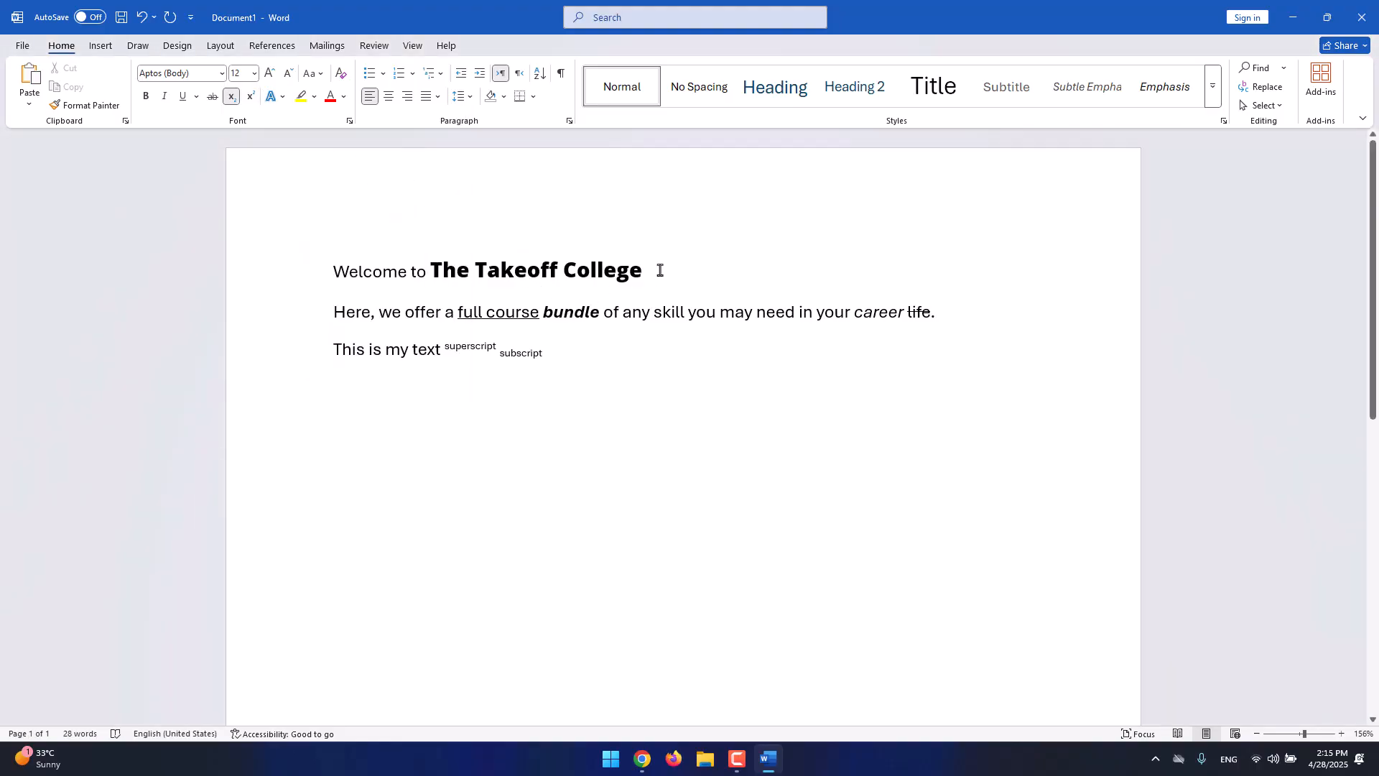
Apply the purple gradient text effect with reflection to "The Takeoff College" in the first line.
drag(679, 272, 431, 270)
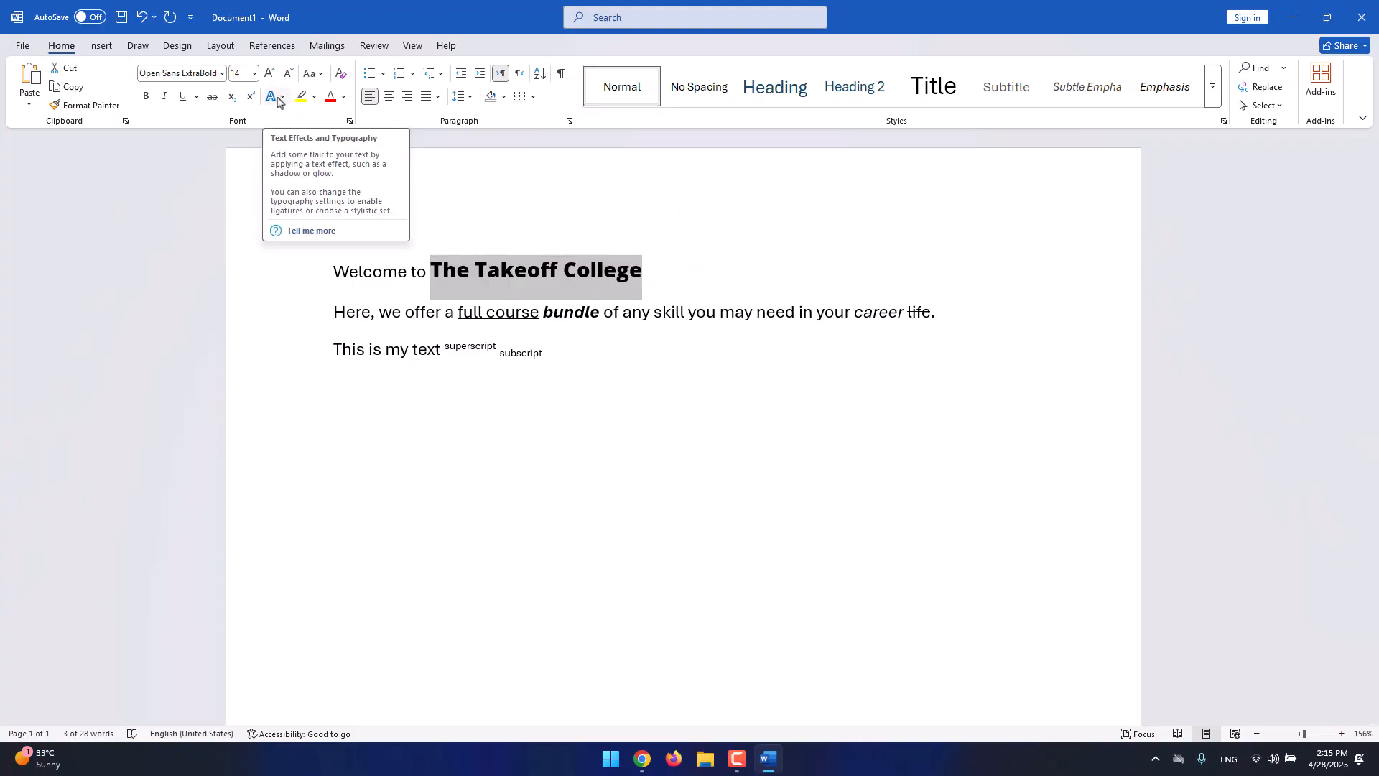
click(277, 100)
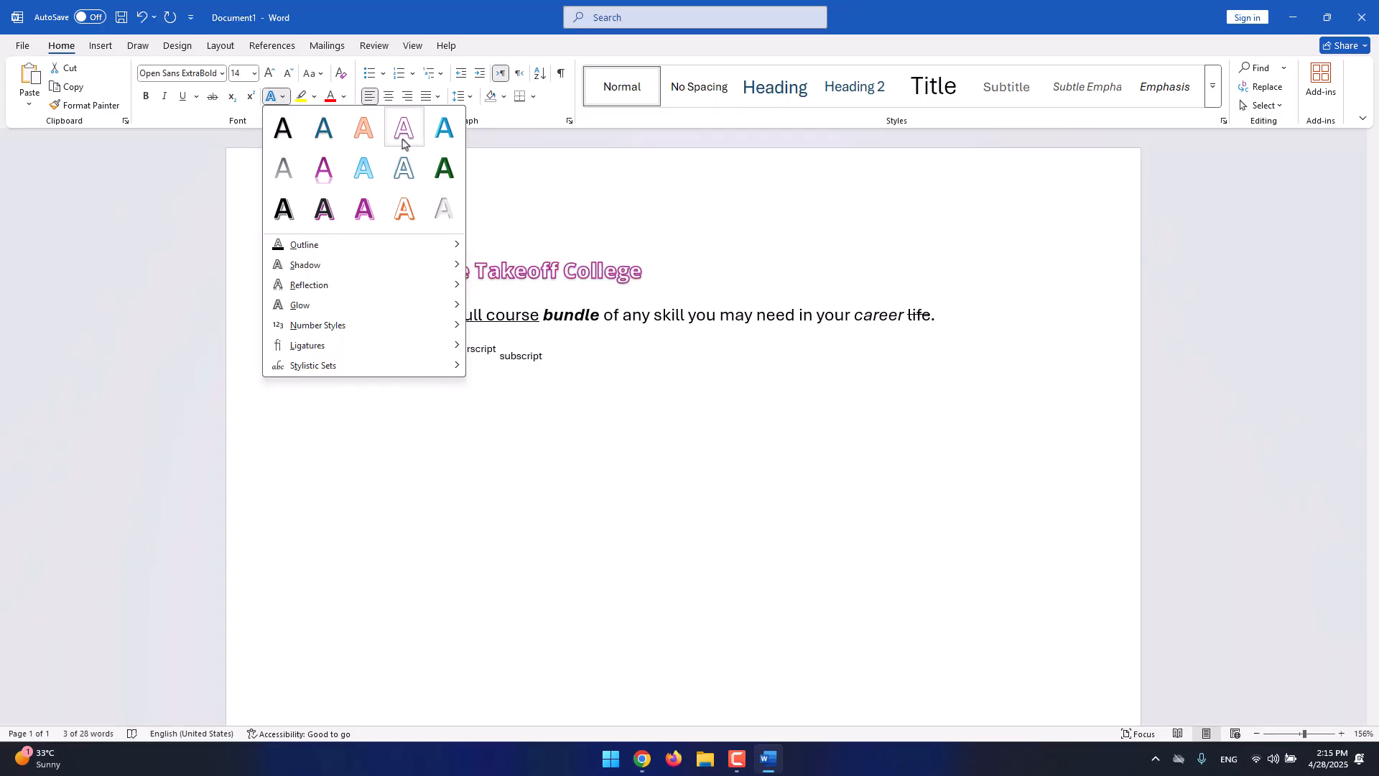
click(324, 167)
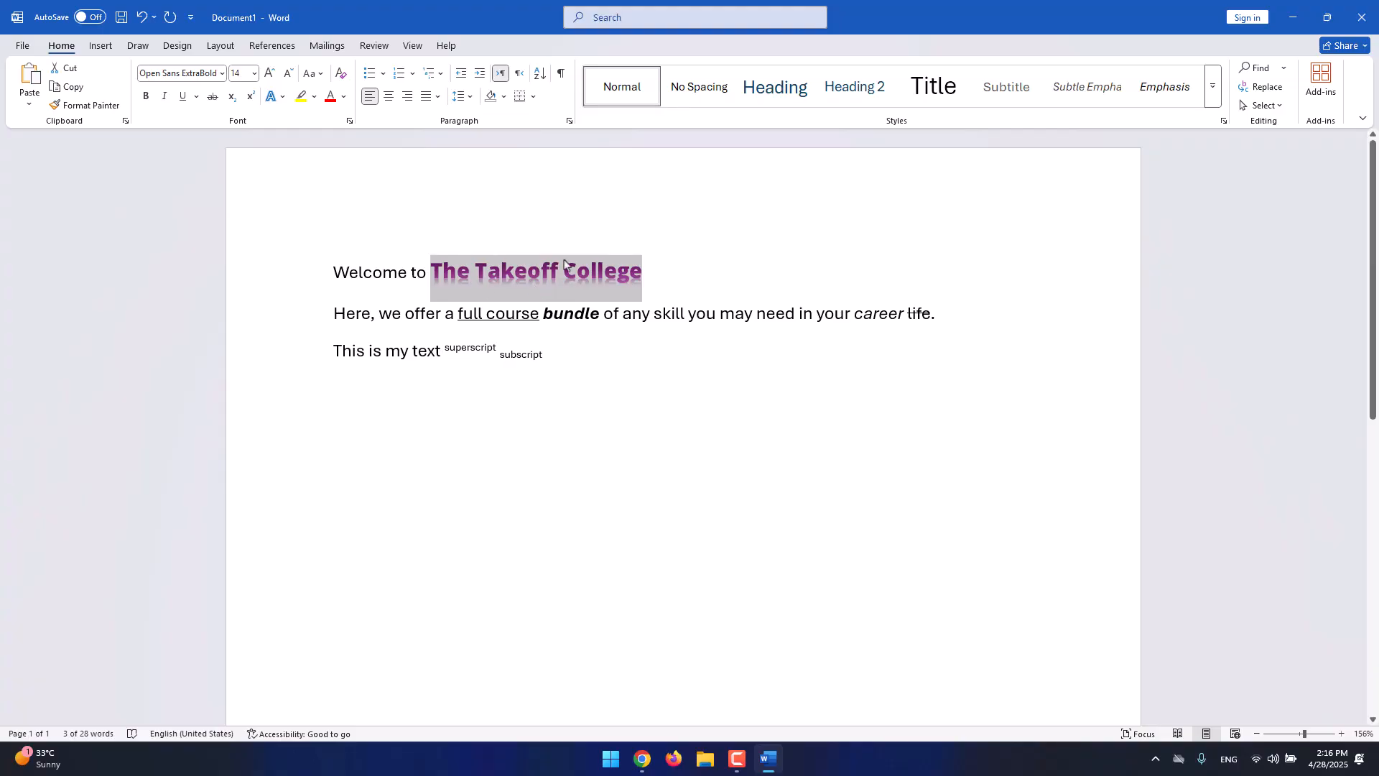
Examine the outline weight and dashes, shadow, reflection and glow options for "The Takeoff College" without applying any, and deselect the text.
click(282, 101)
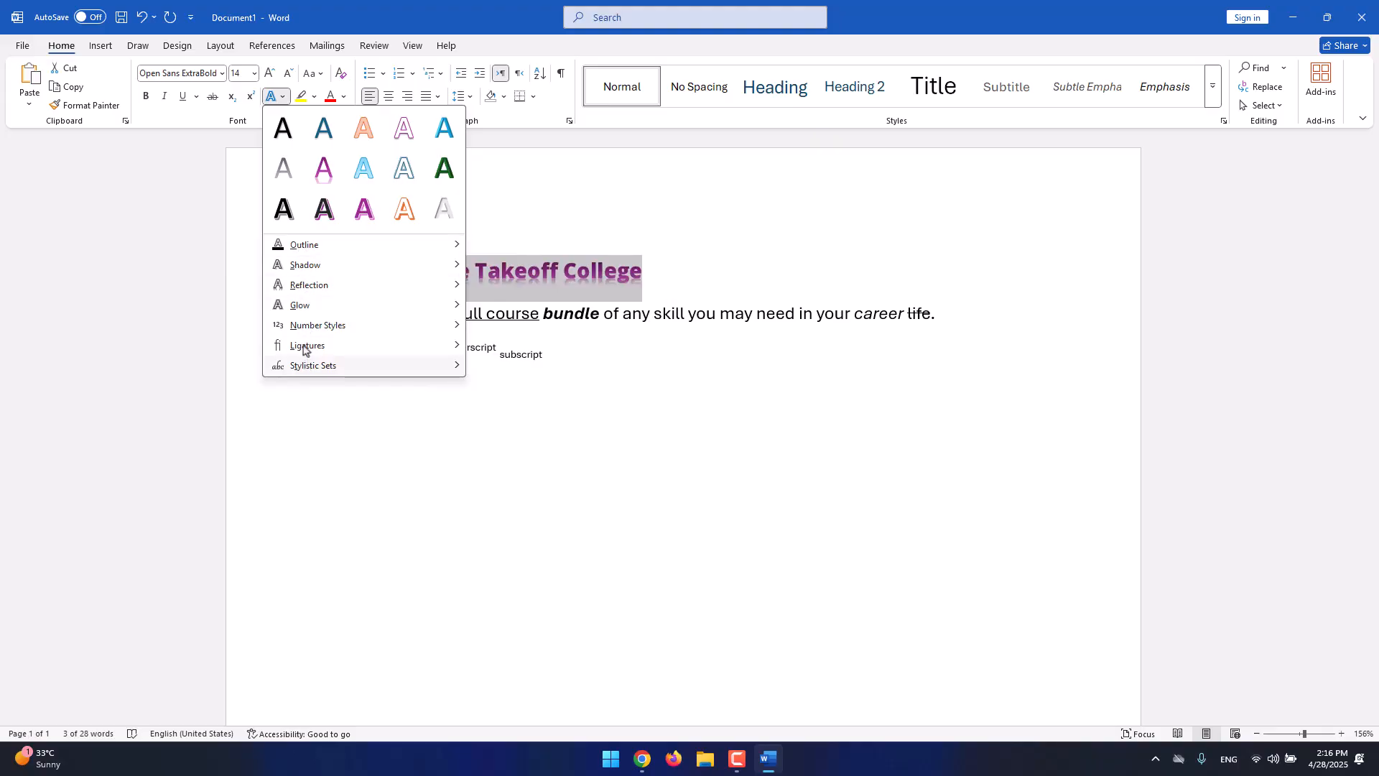
mouse_move(449, 247)
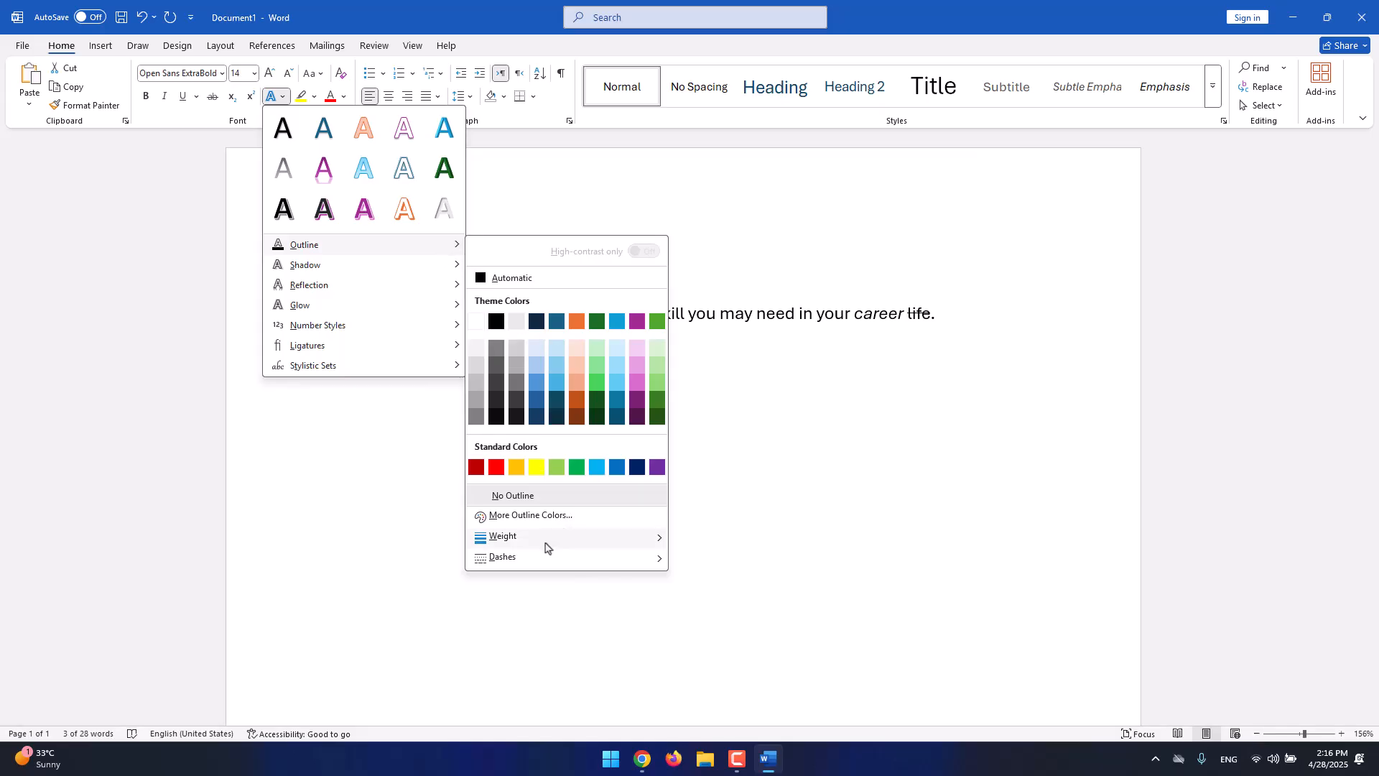
mouse_move(544, 548)
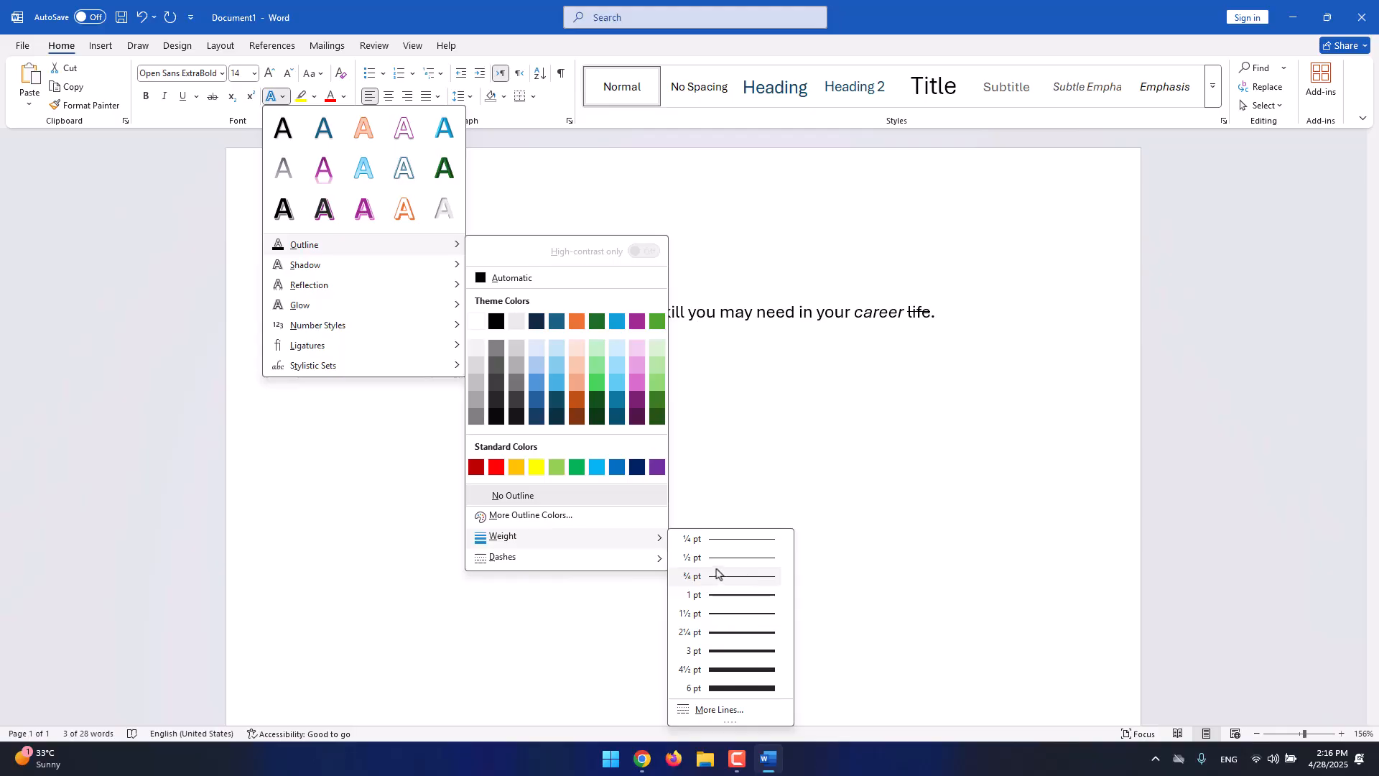
mouse_move(614, 561)
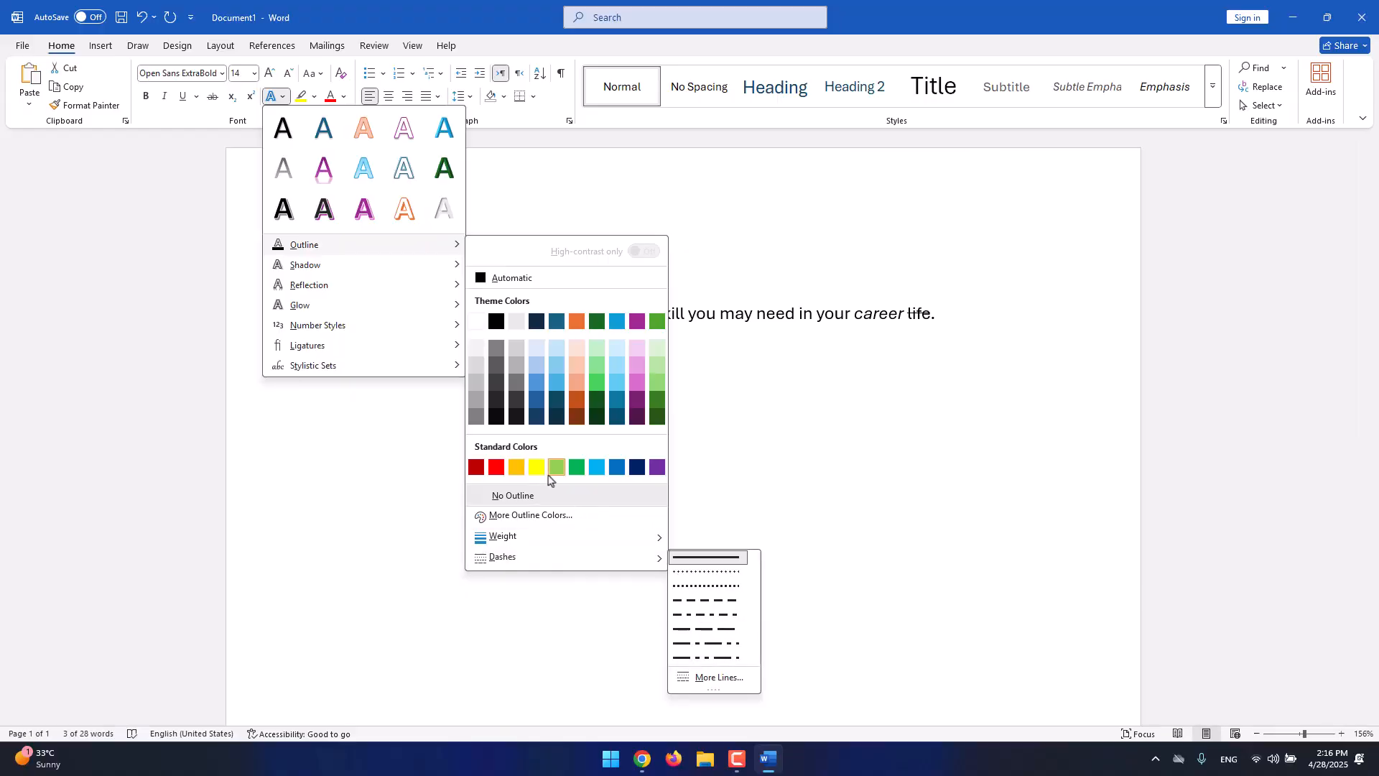
mouse_move(346, 272)
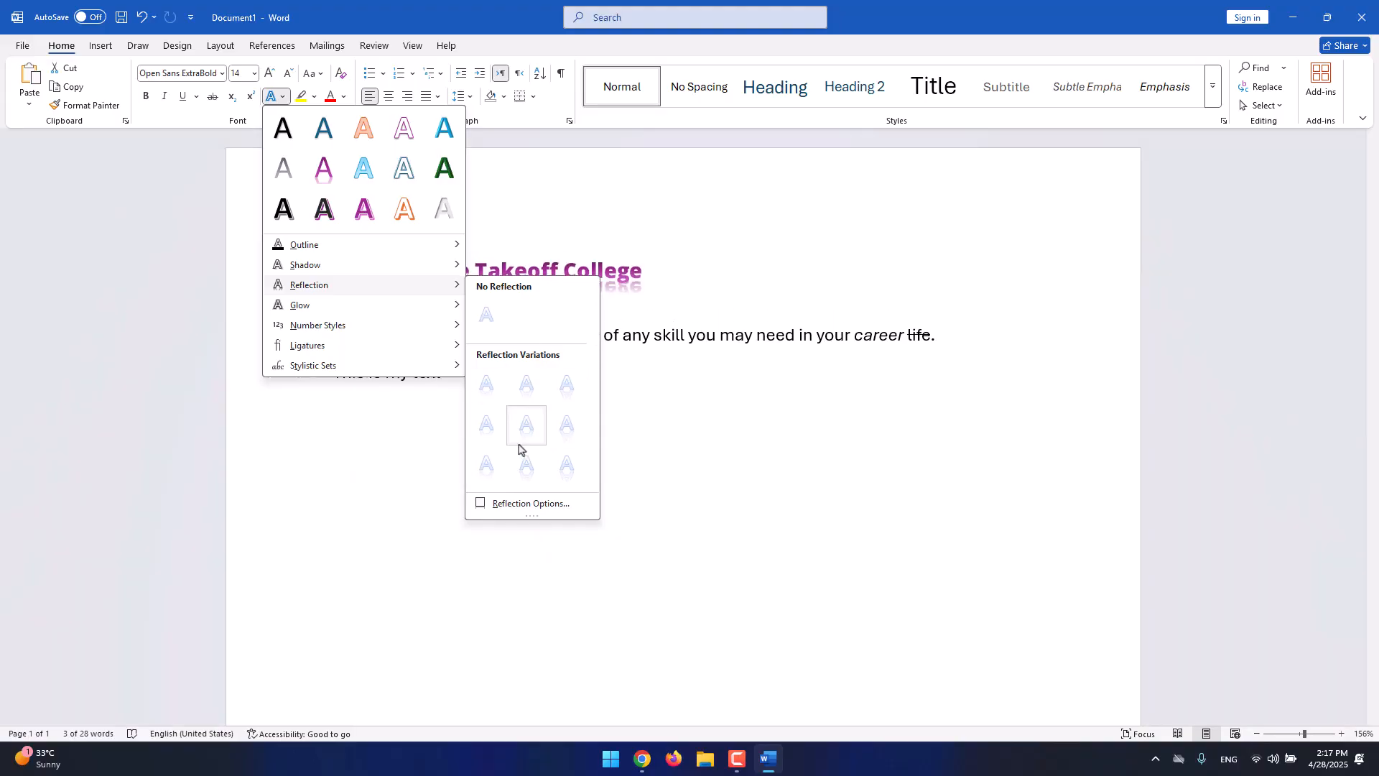
mouse_move(441, 311)
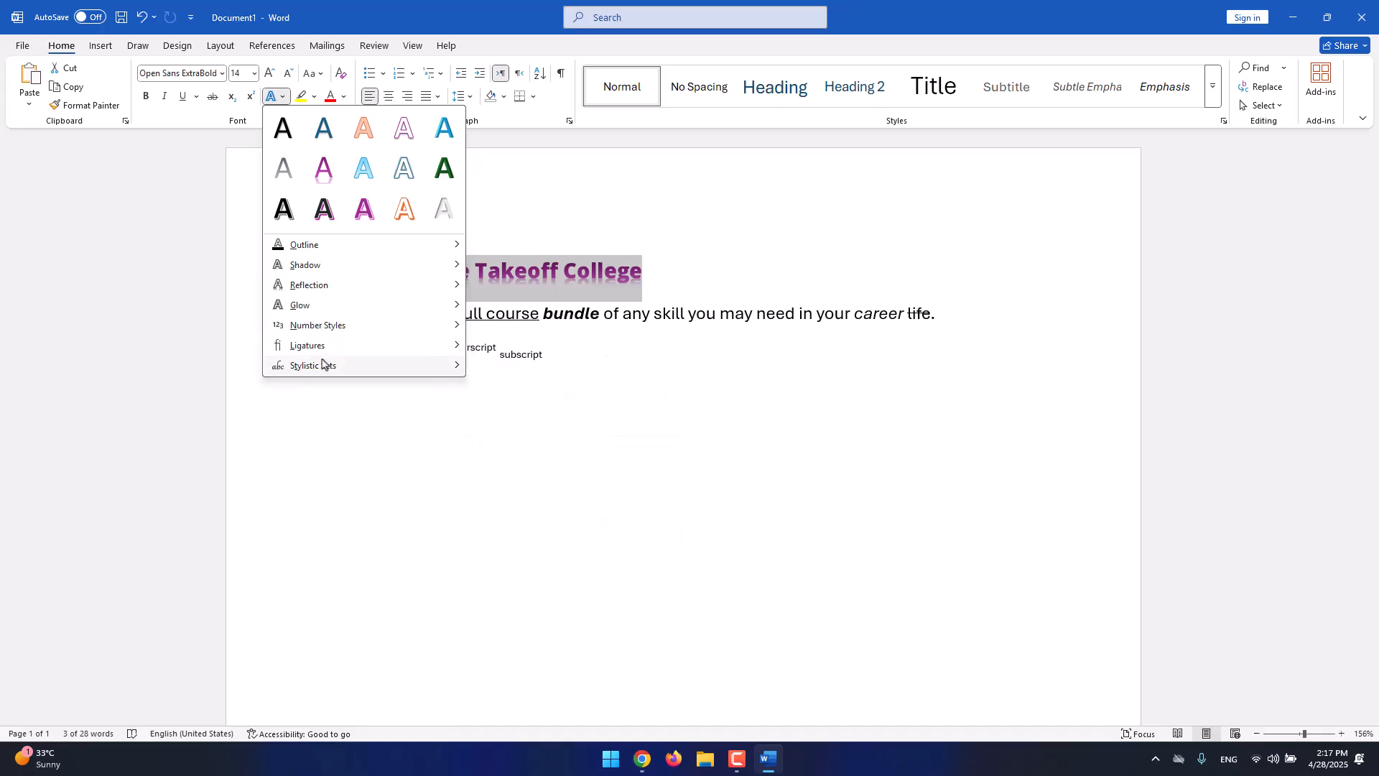
click(272, 99)
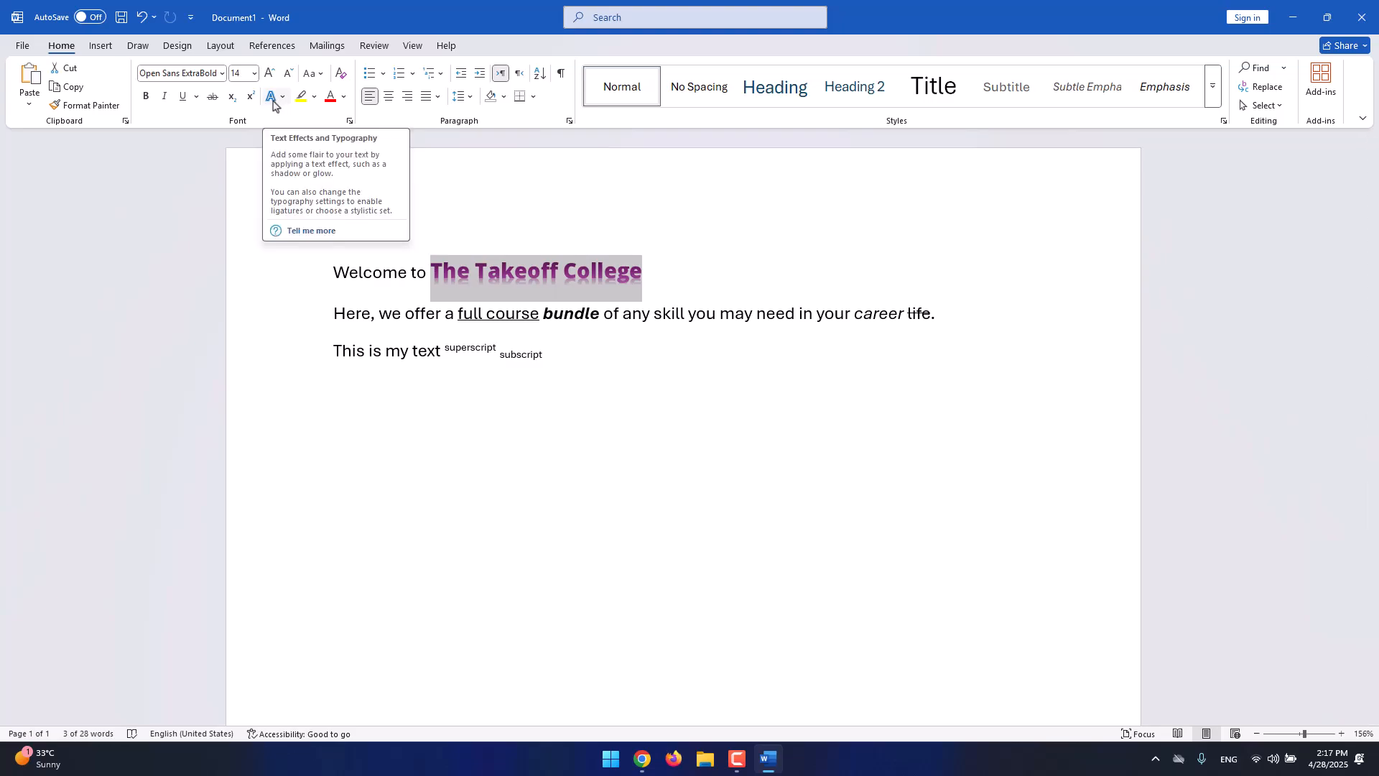
click(623, 332)
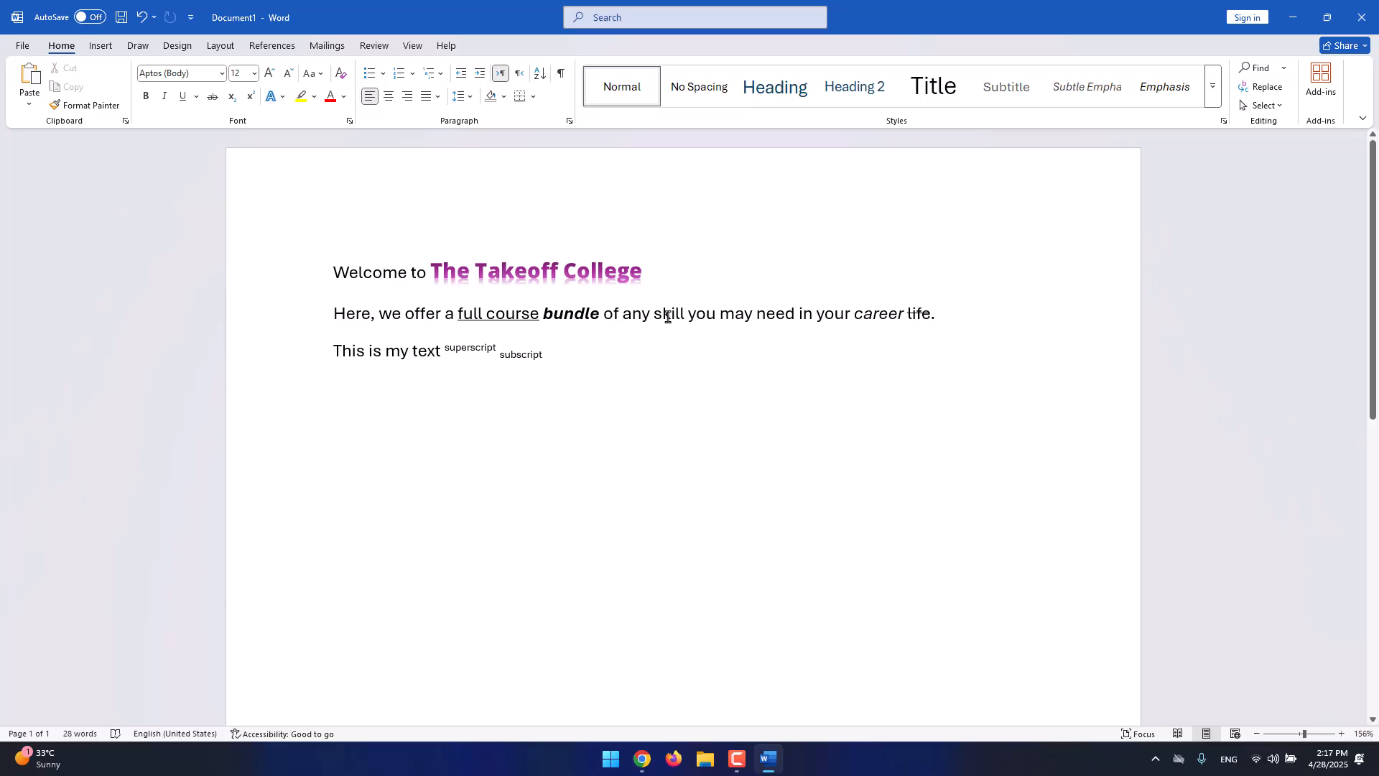
Highlight "skill you" in the second paragraph in yellow and look over the other highlight colors.
drag(656, 314, 701, 334)
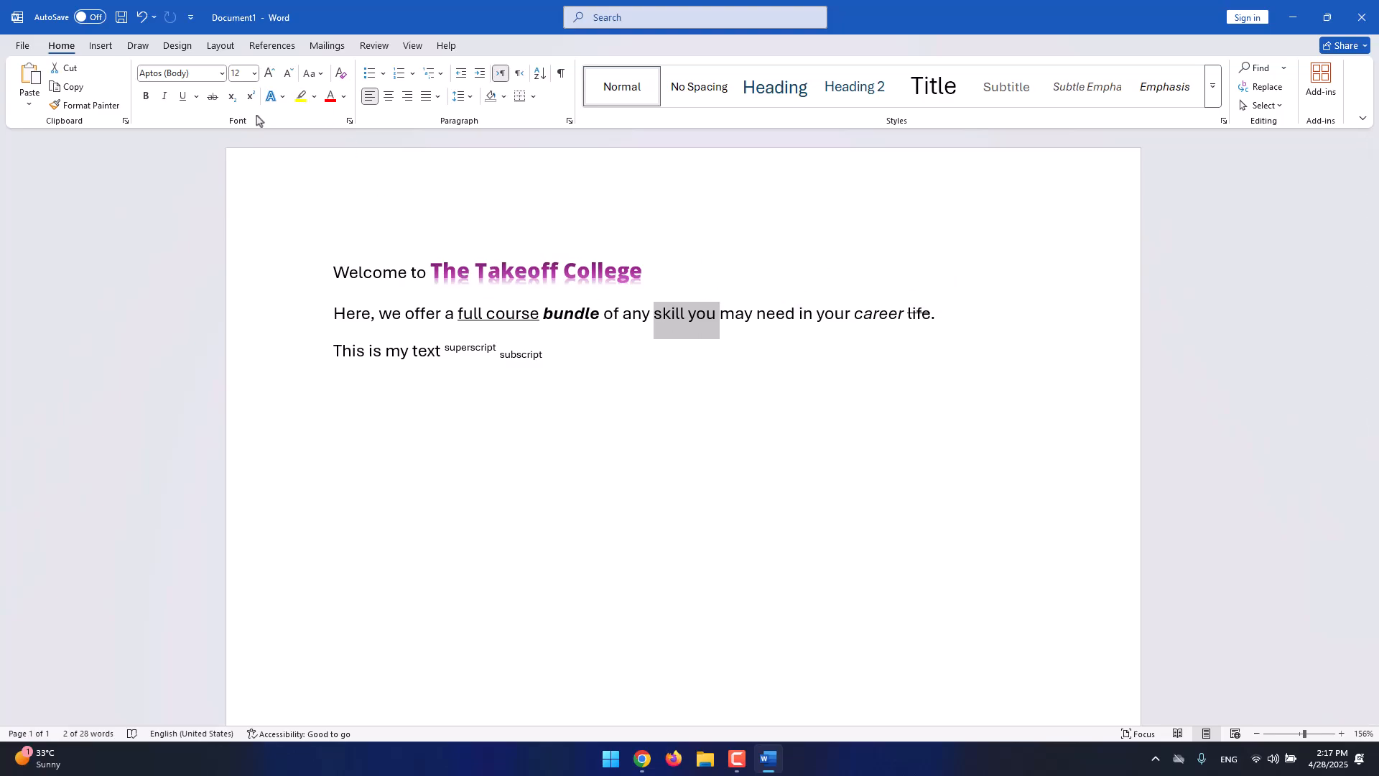
click(301, 96)
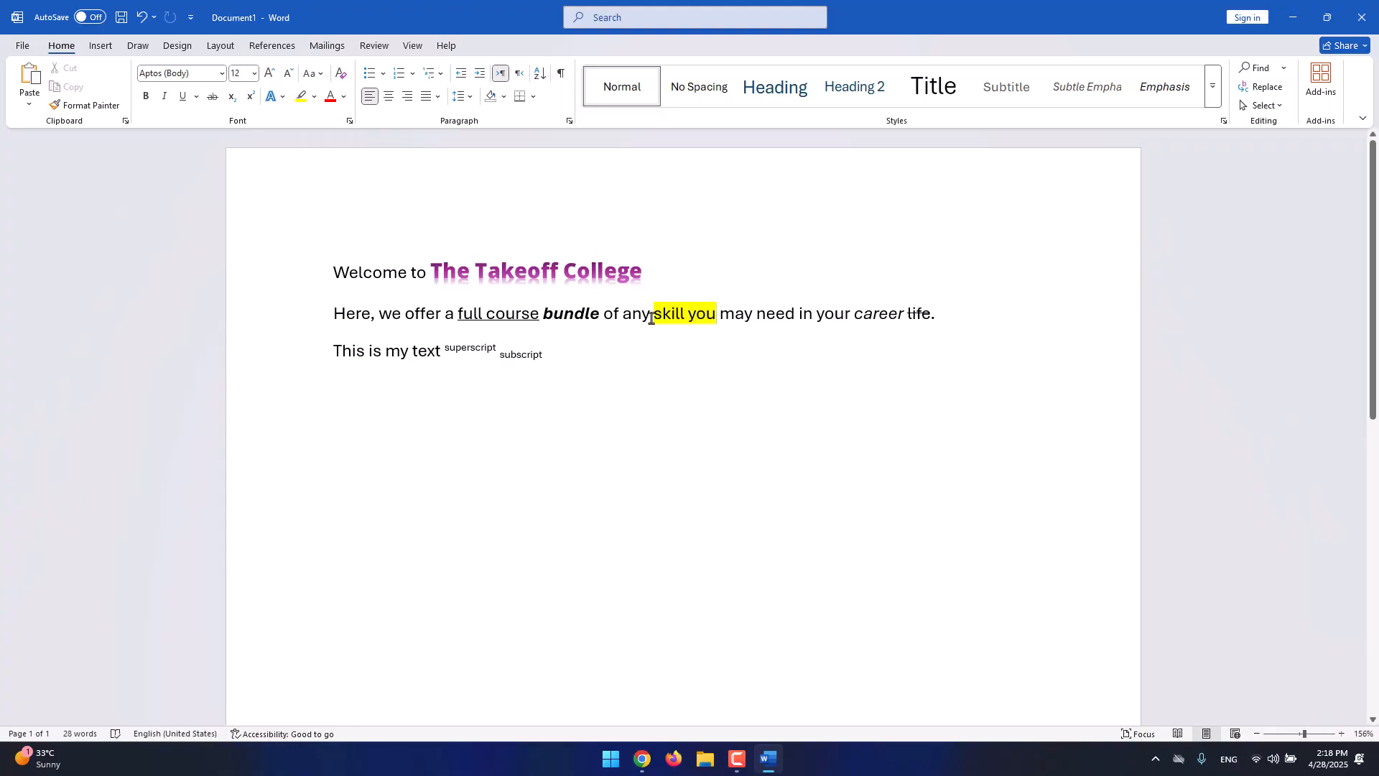
mouse_move(651, 319)
mouse_down()
mouse_move(705, 322)
mouse_move(655, 317)
mouse_up()
click(710, 318)
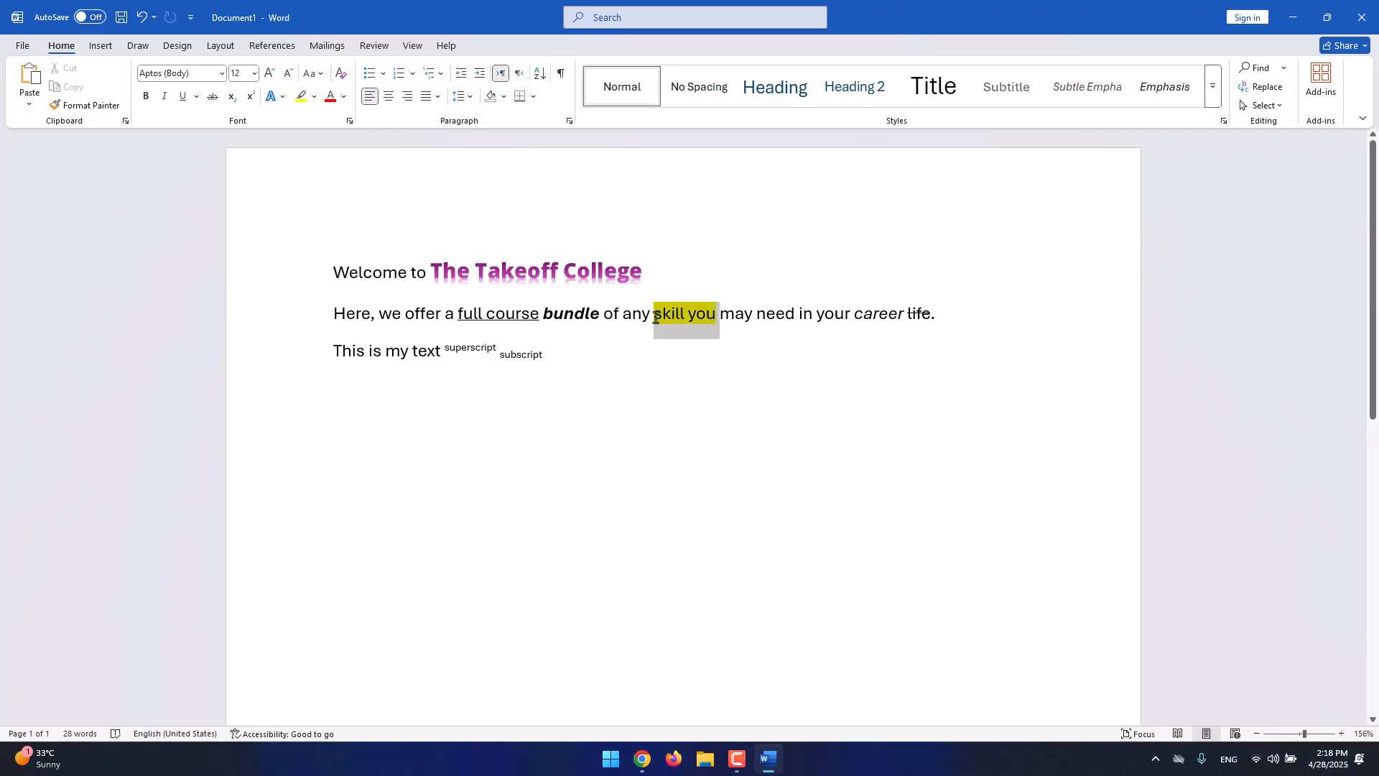
click(314, 98)
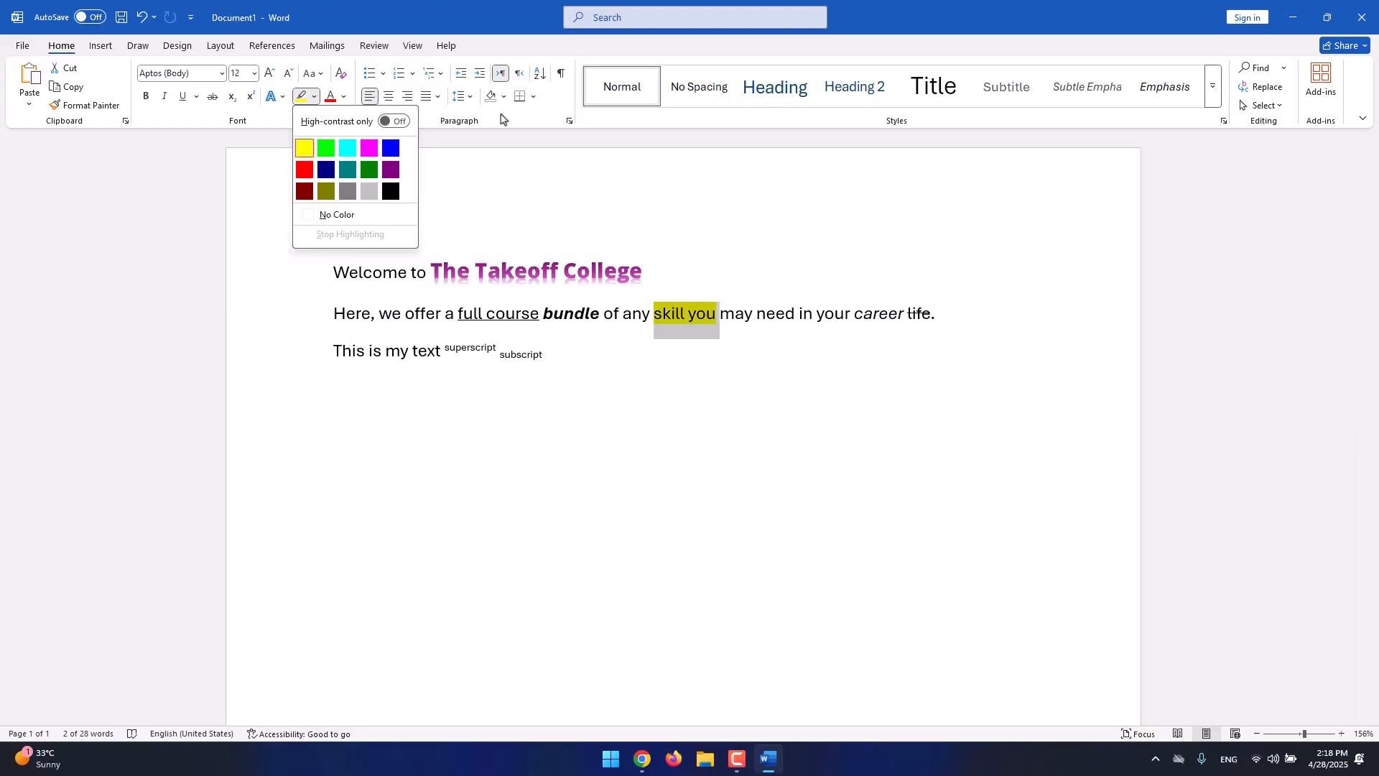
click(657, 344)
click(794, 316)
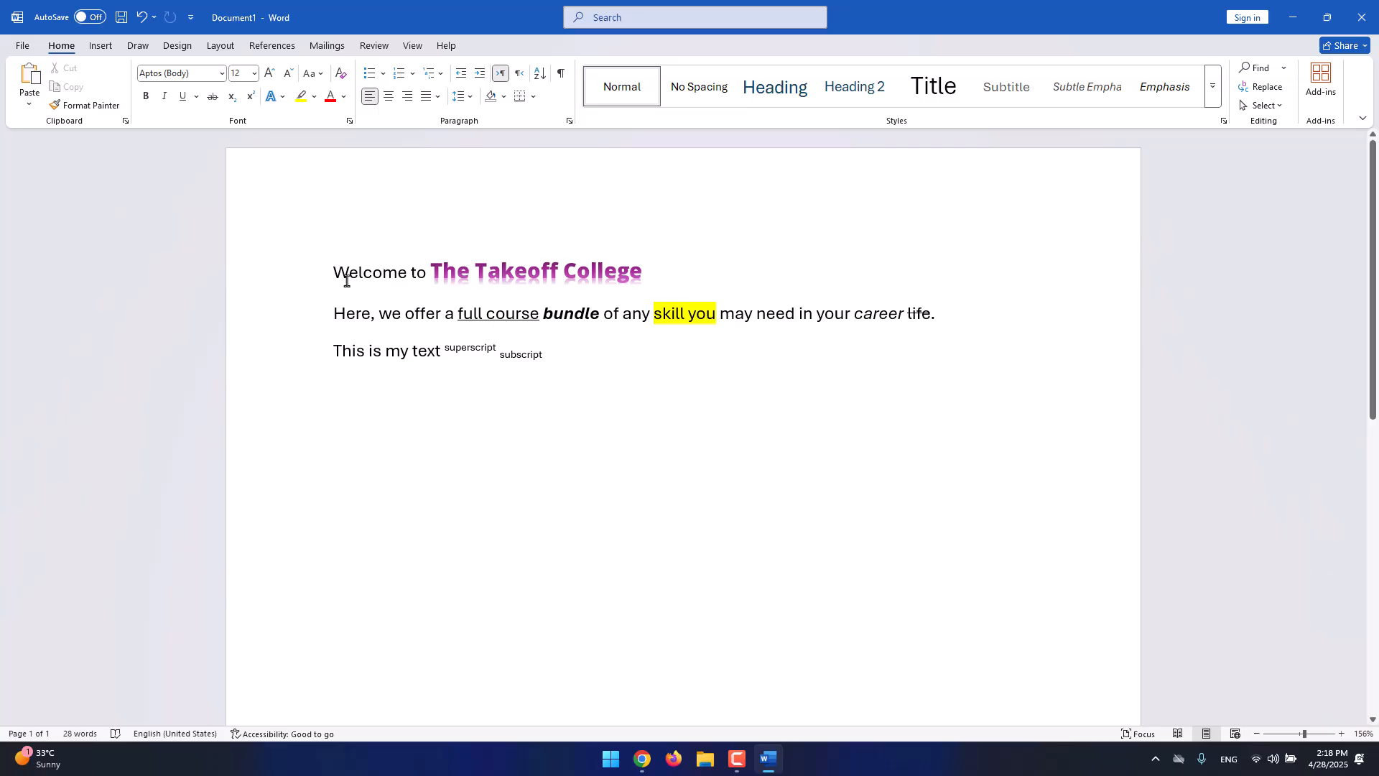
Try red as the font color of "Welcome" in the first line, and set it to a light green theme color.
drag(335, 270, 405, 278)
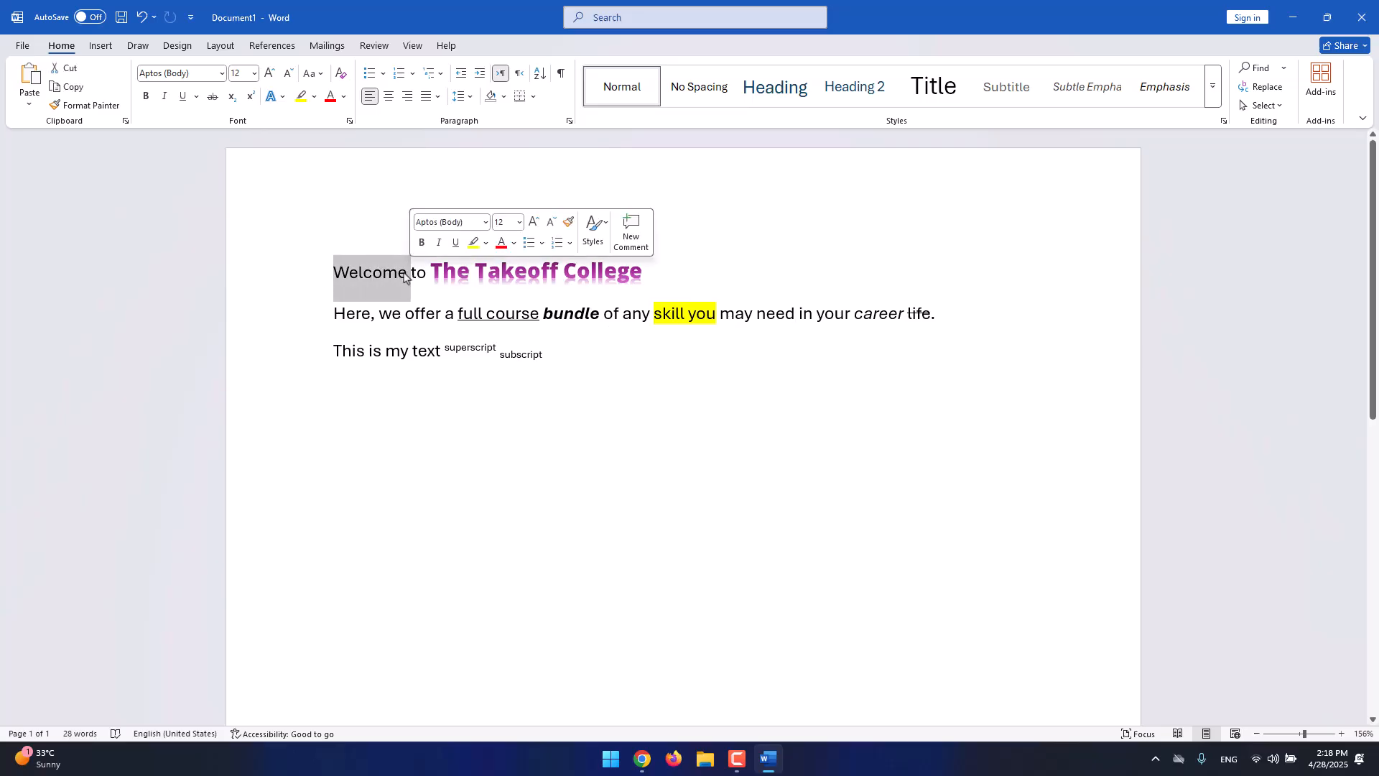
click(330, 97)
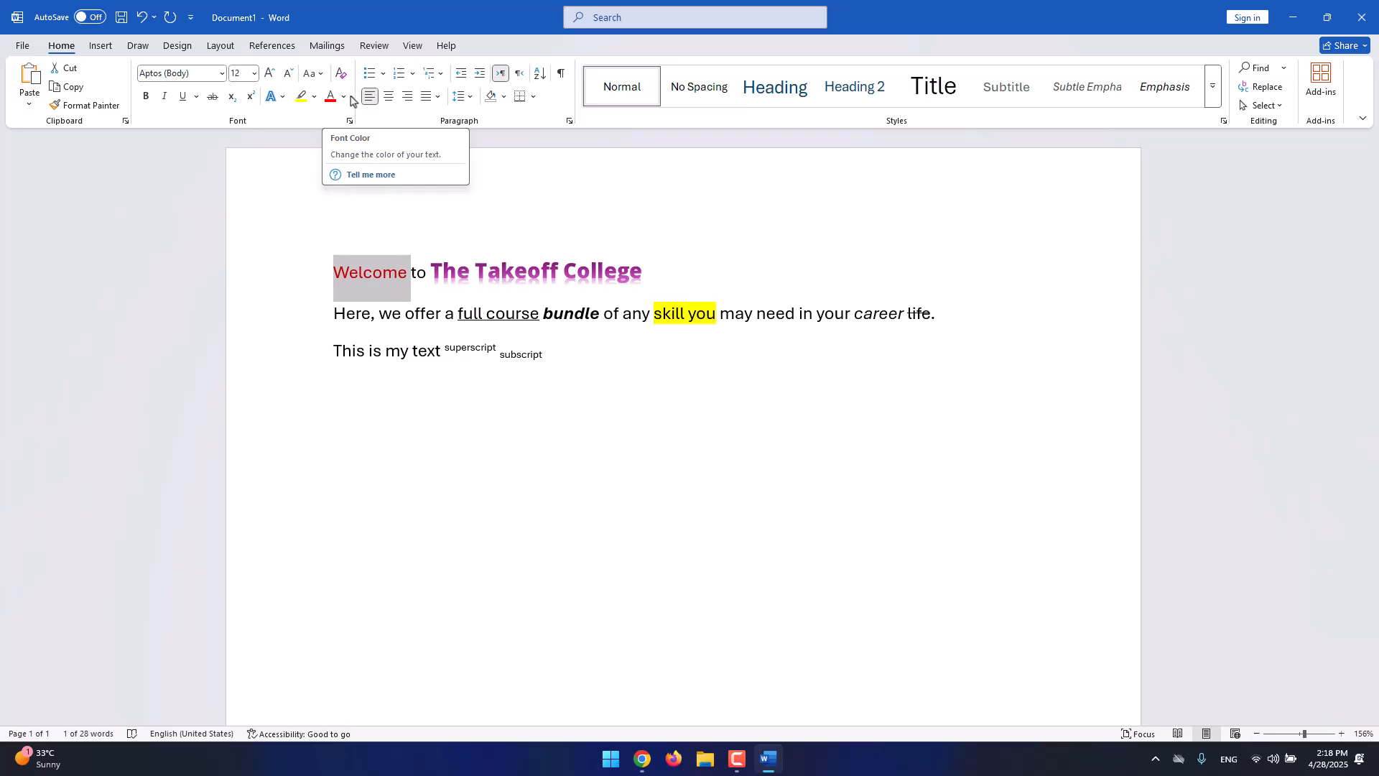
click(345, 104)
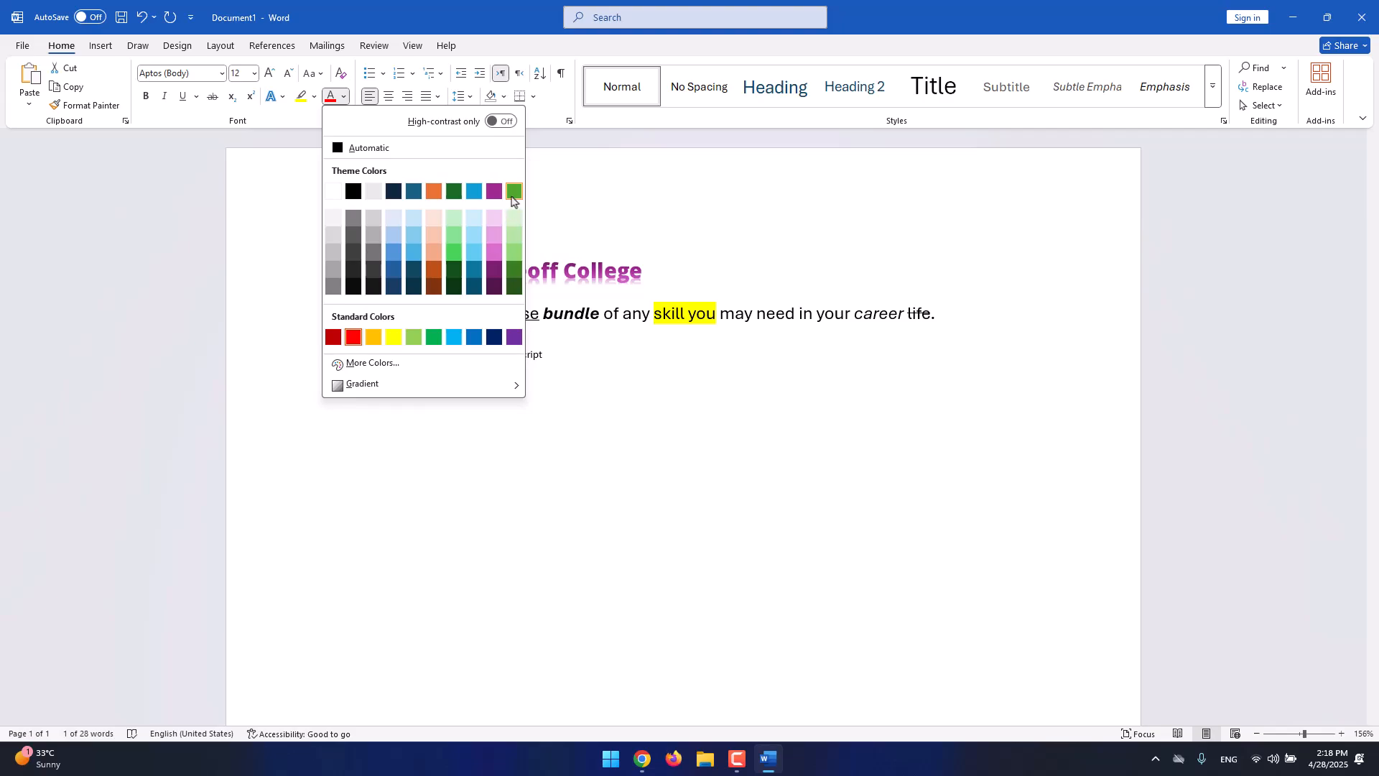
click(565, 135)
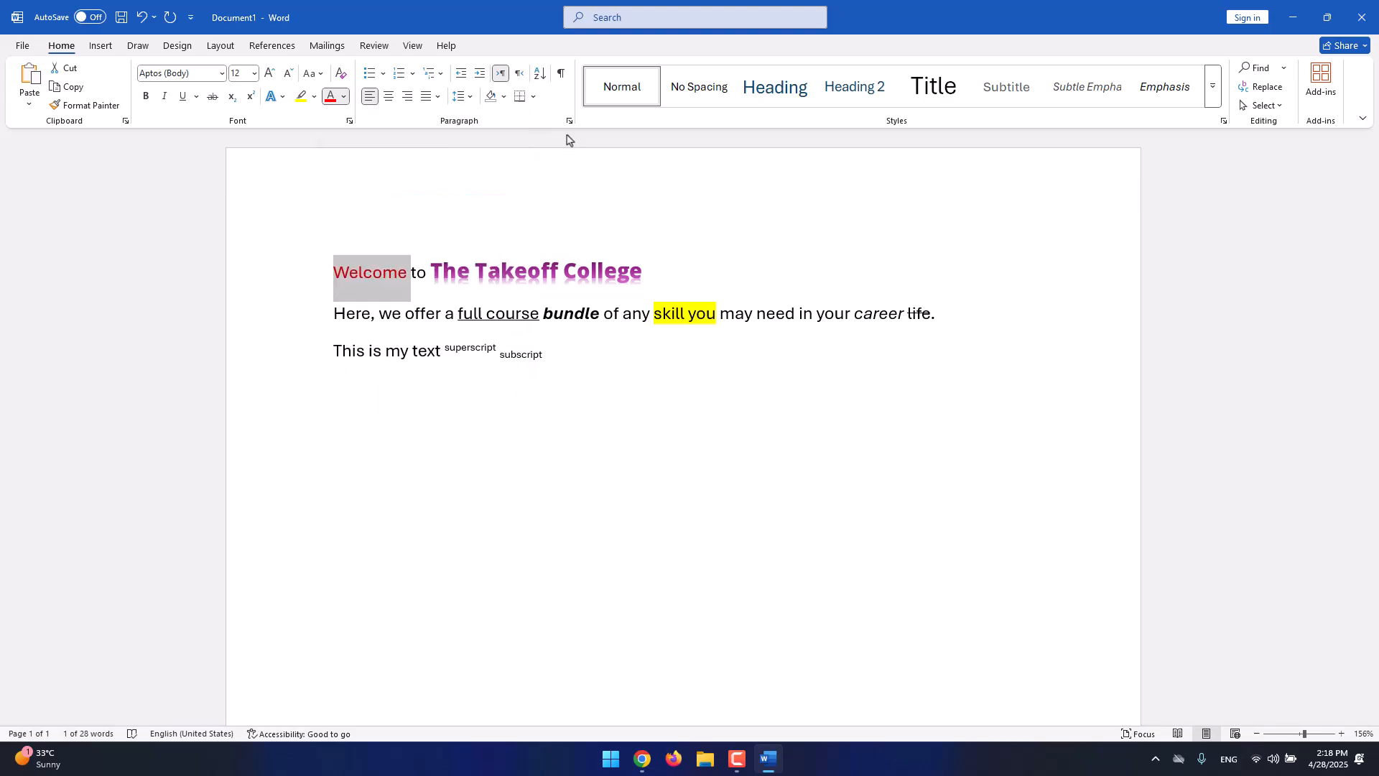
click(344, 96)
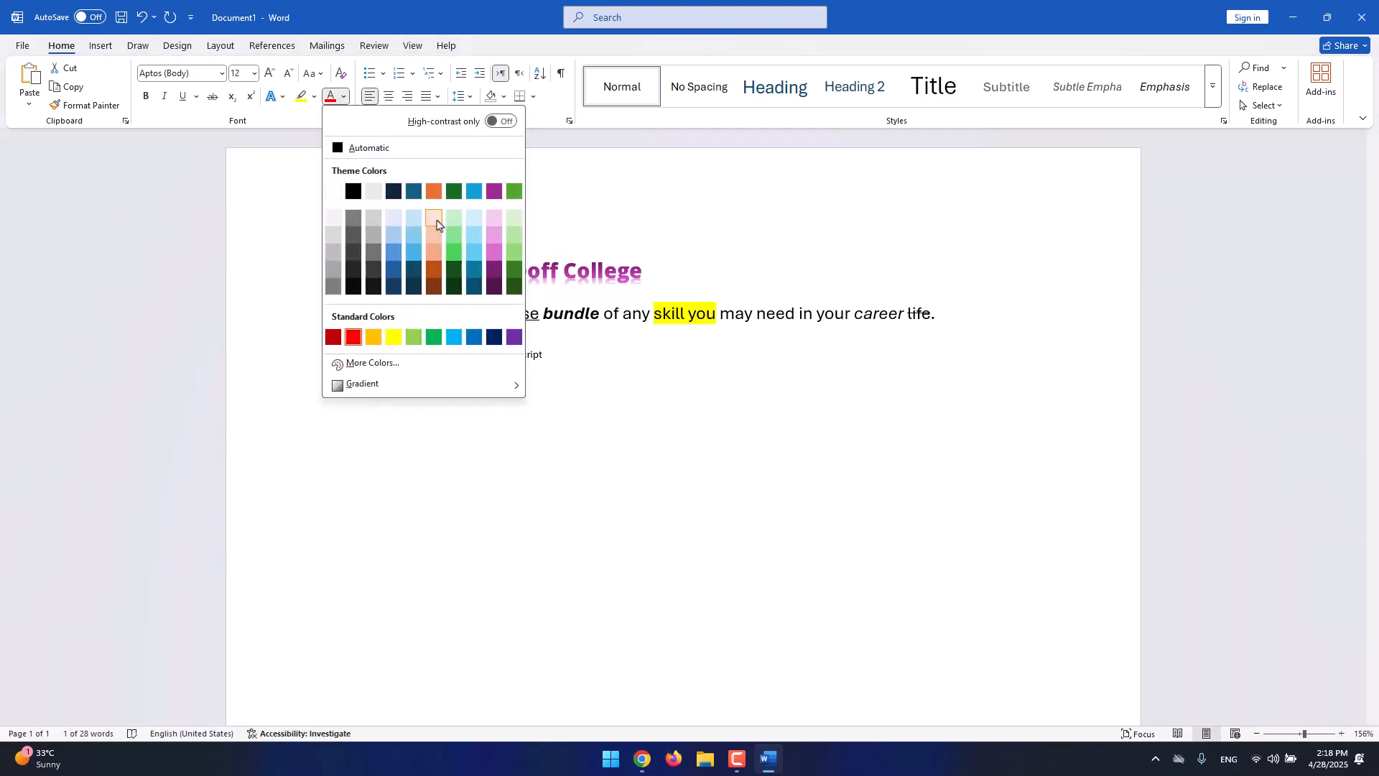
click(452, 255)
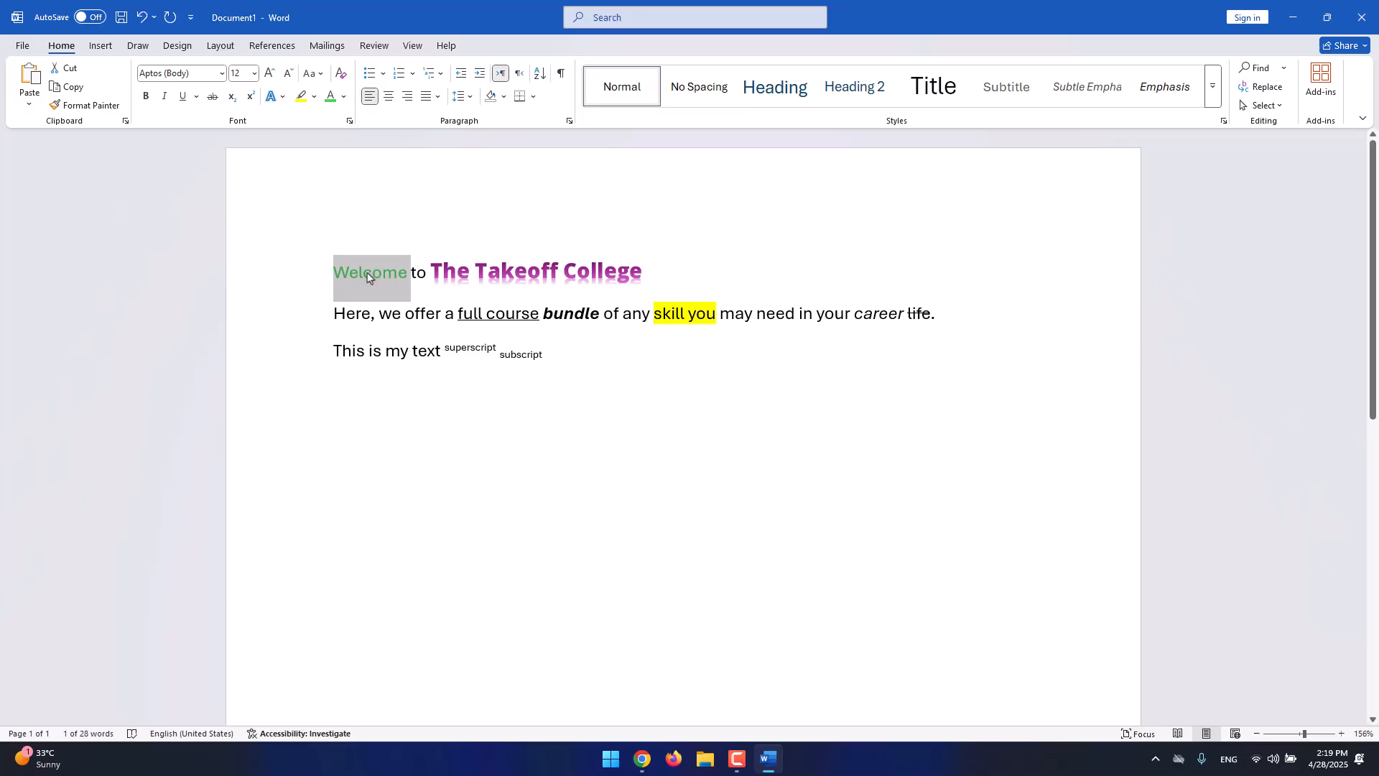
click(304, 289)
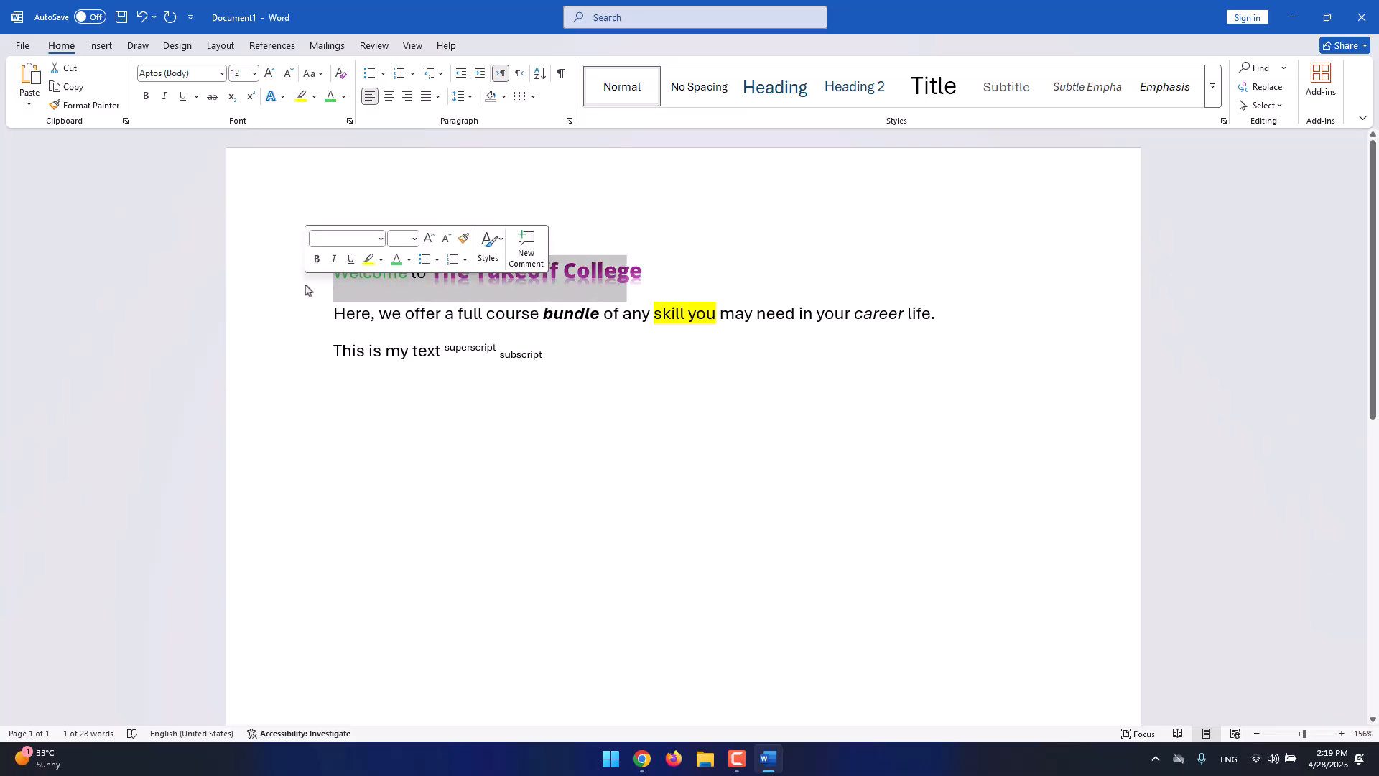
click(531, 306)
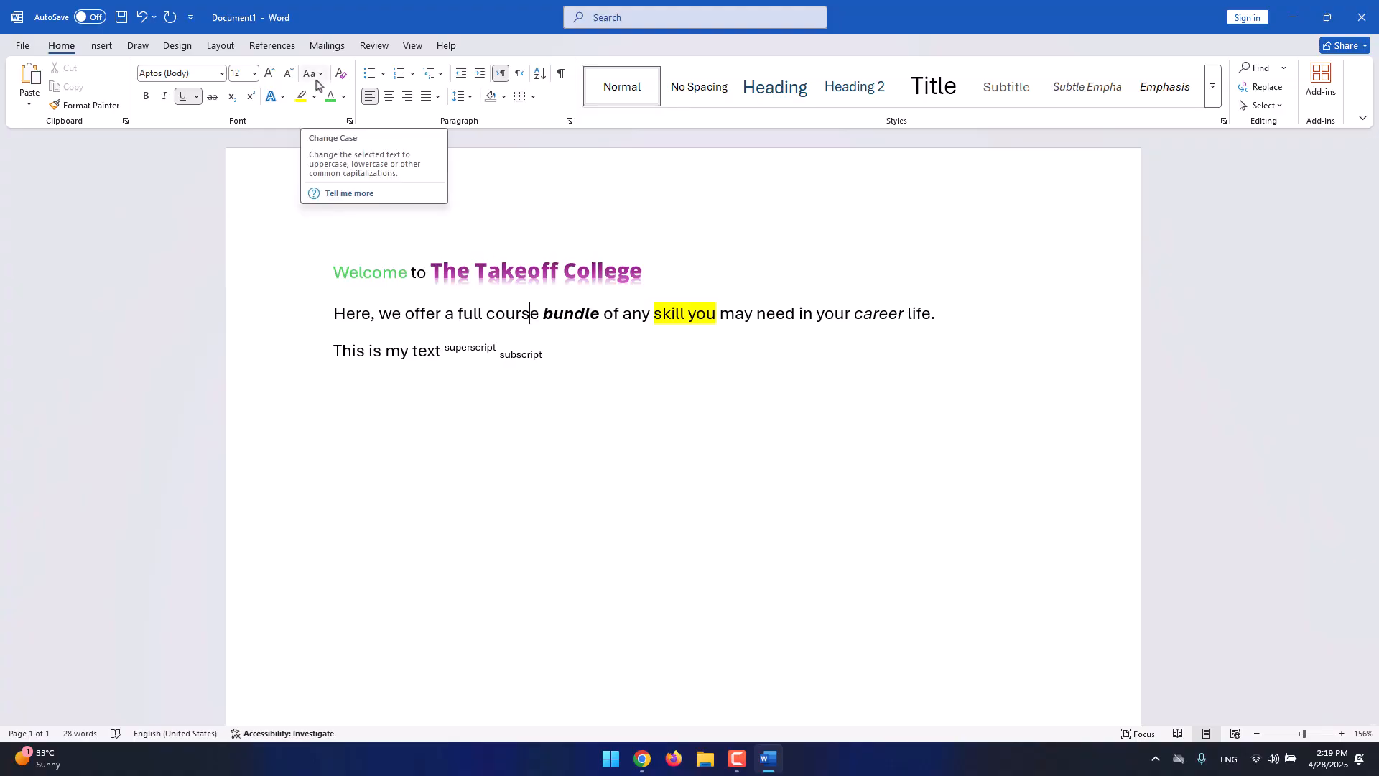
Add a fourth paragraph without subscript formatting below the "subscript" line, reading "Capitilize the first letter to every word.".
click(558, 343)
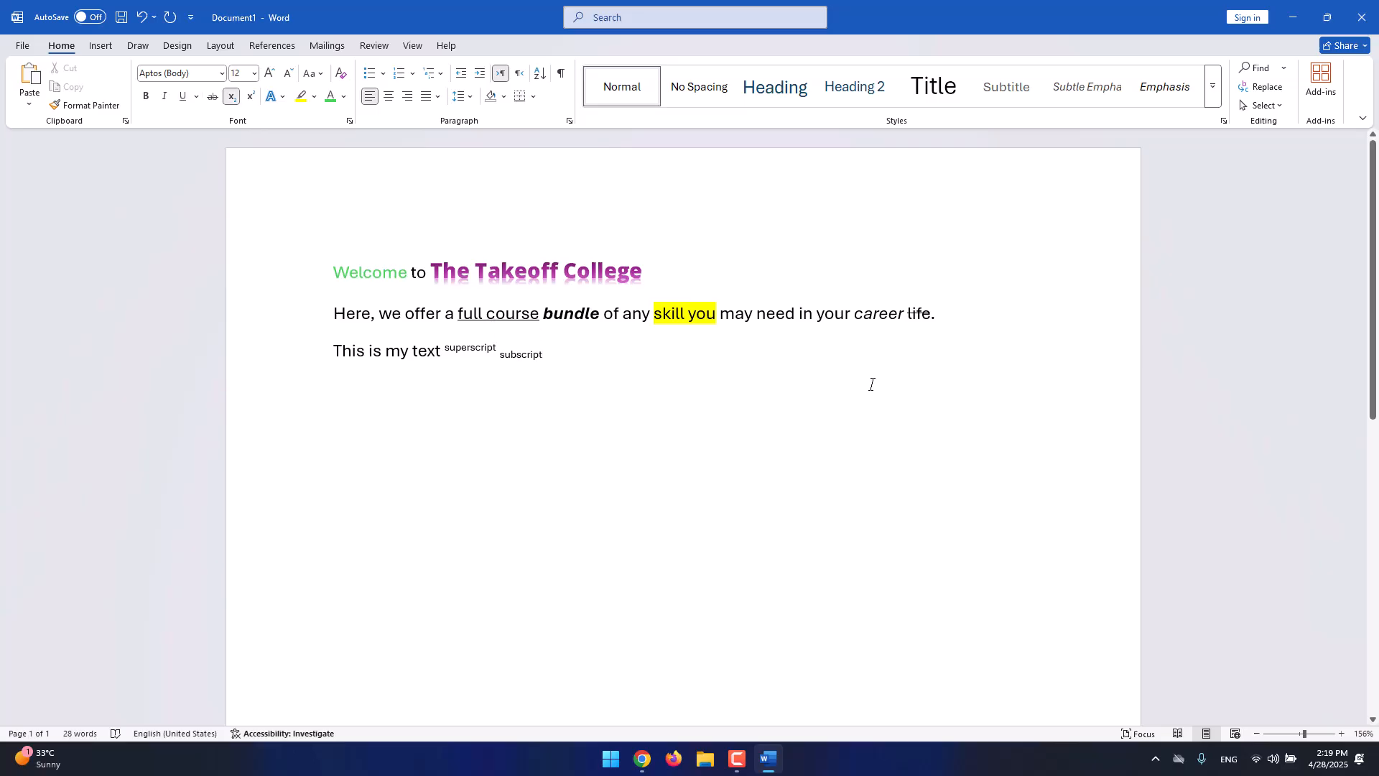
key(Return)
click(231, 96)
text(Capiti)
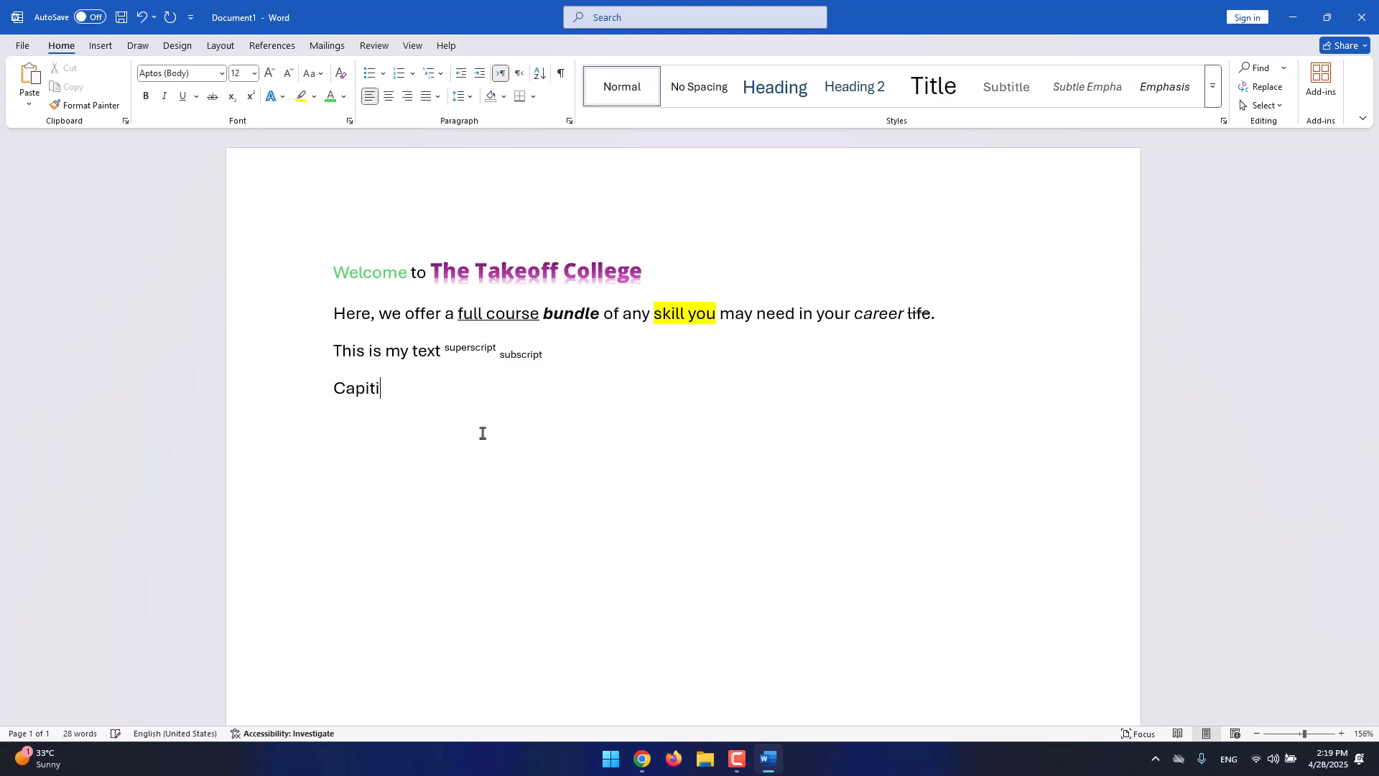
text(lize the first letter)
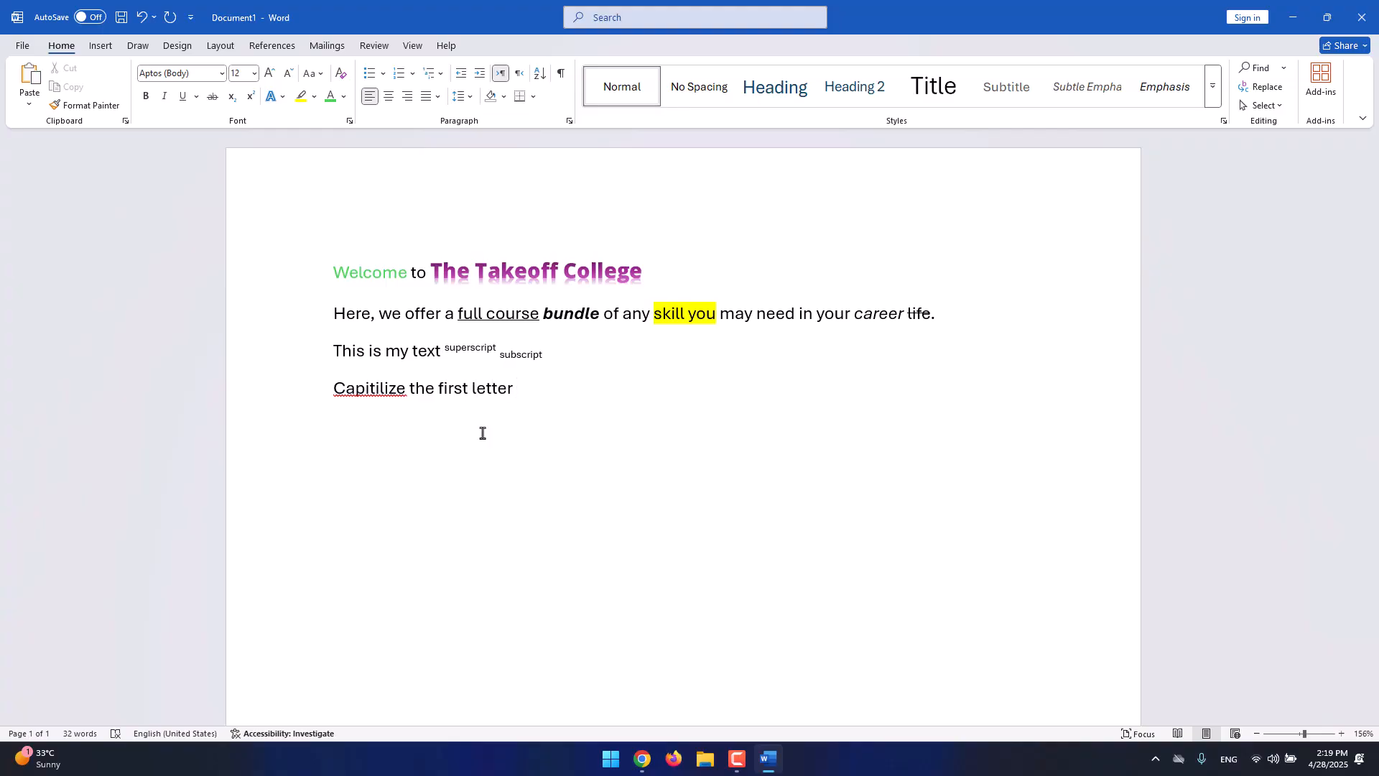
text( to every word)
Add a fifth paragraph reading "Capitalize the first letter to every sentence.".
text(Capital)
text(ize the)
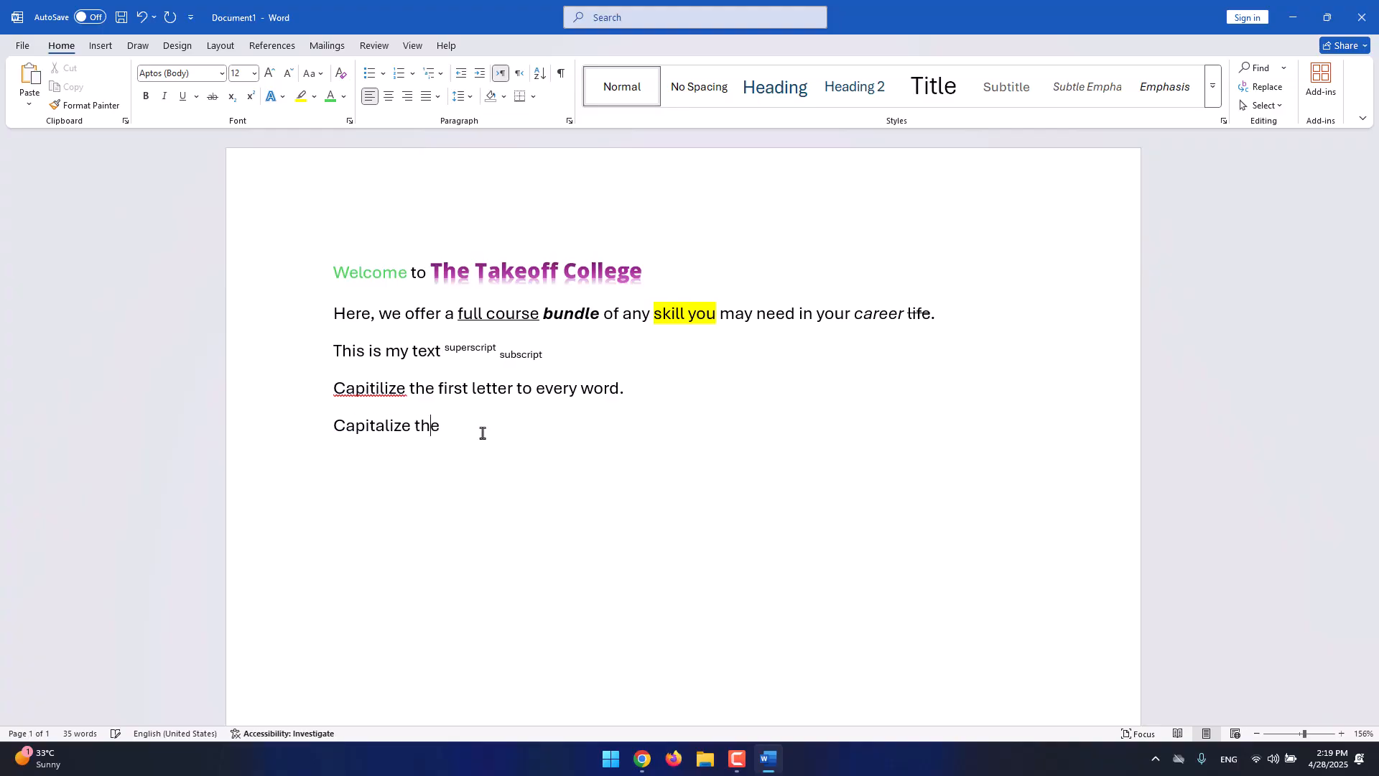
text( first letter to every sentenc)
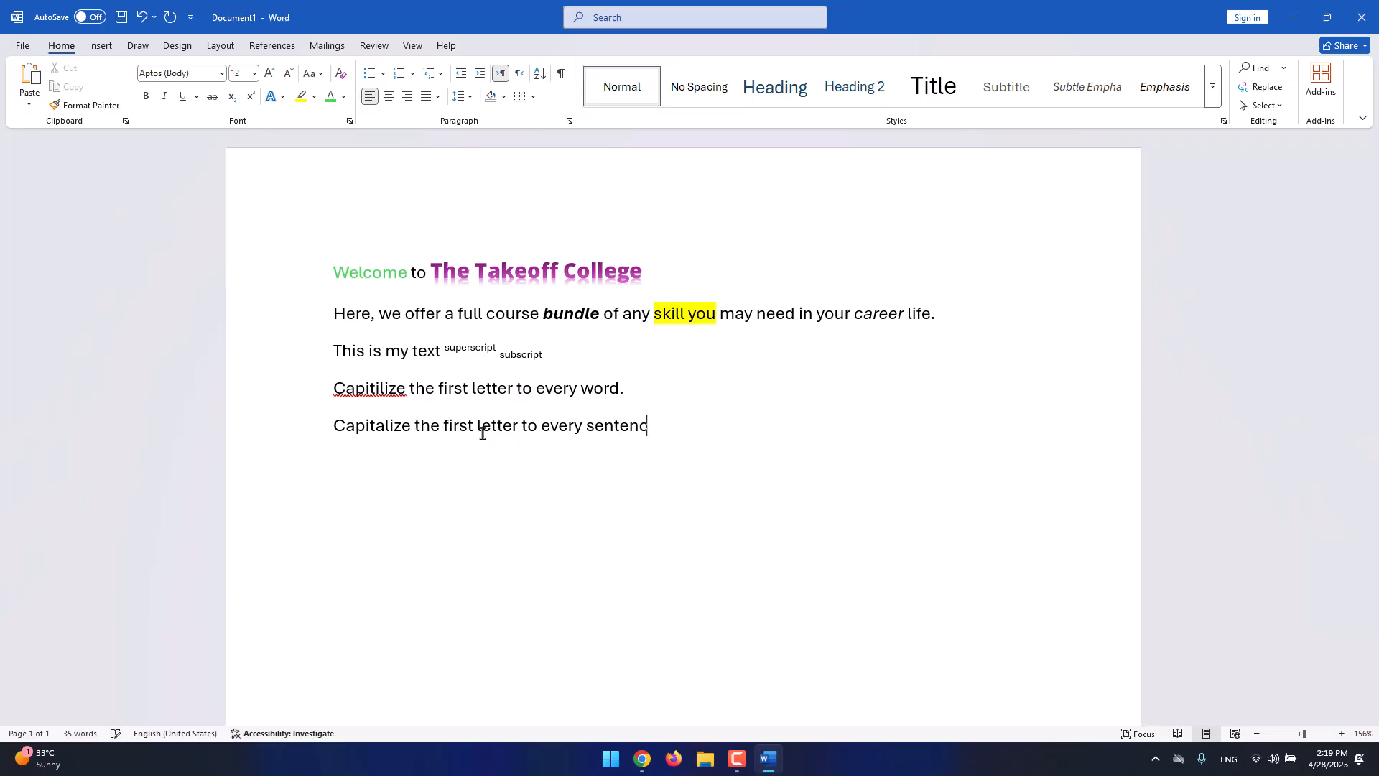
text(e.)
Correct the misspelled "Capitilize" in the fourth paragraph to the suggested spelling "Capitalize".
right_click(357, 388)
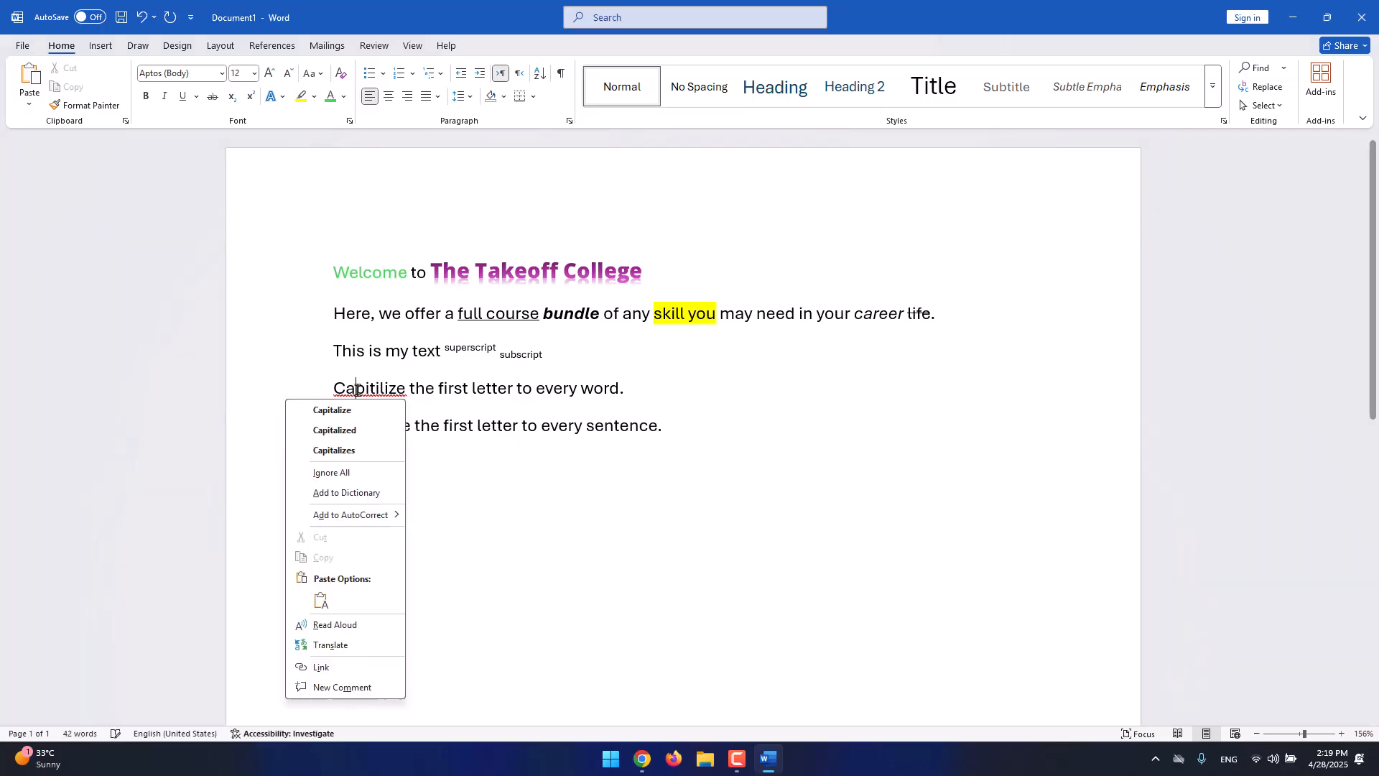
key(Escape)
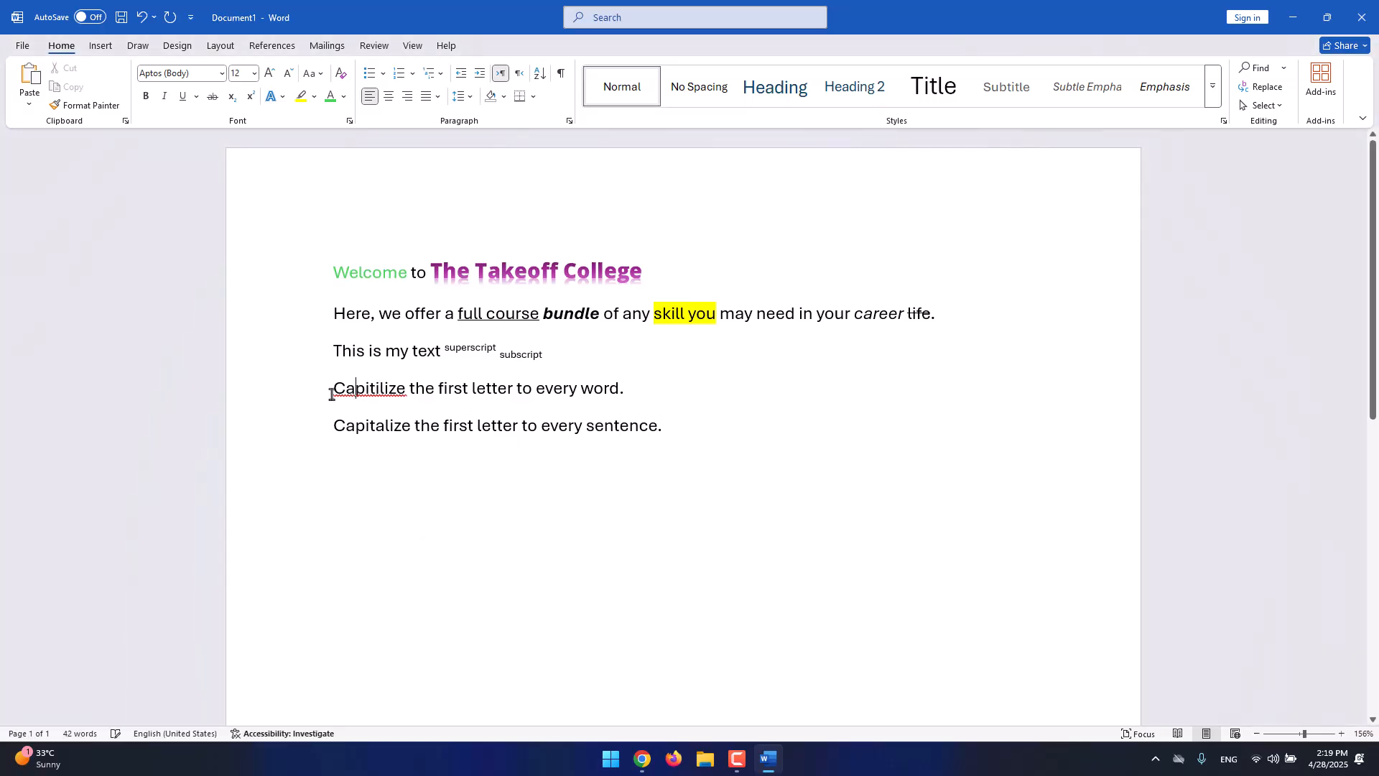
drag(332, 391, 397, 403)
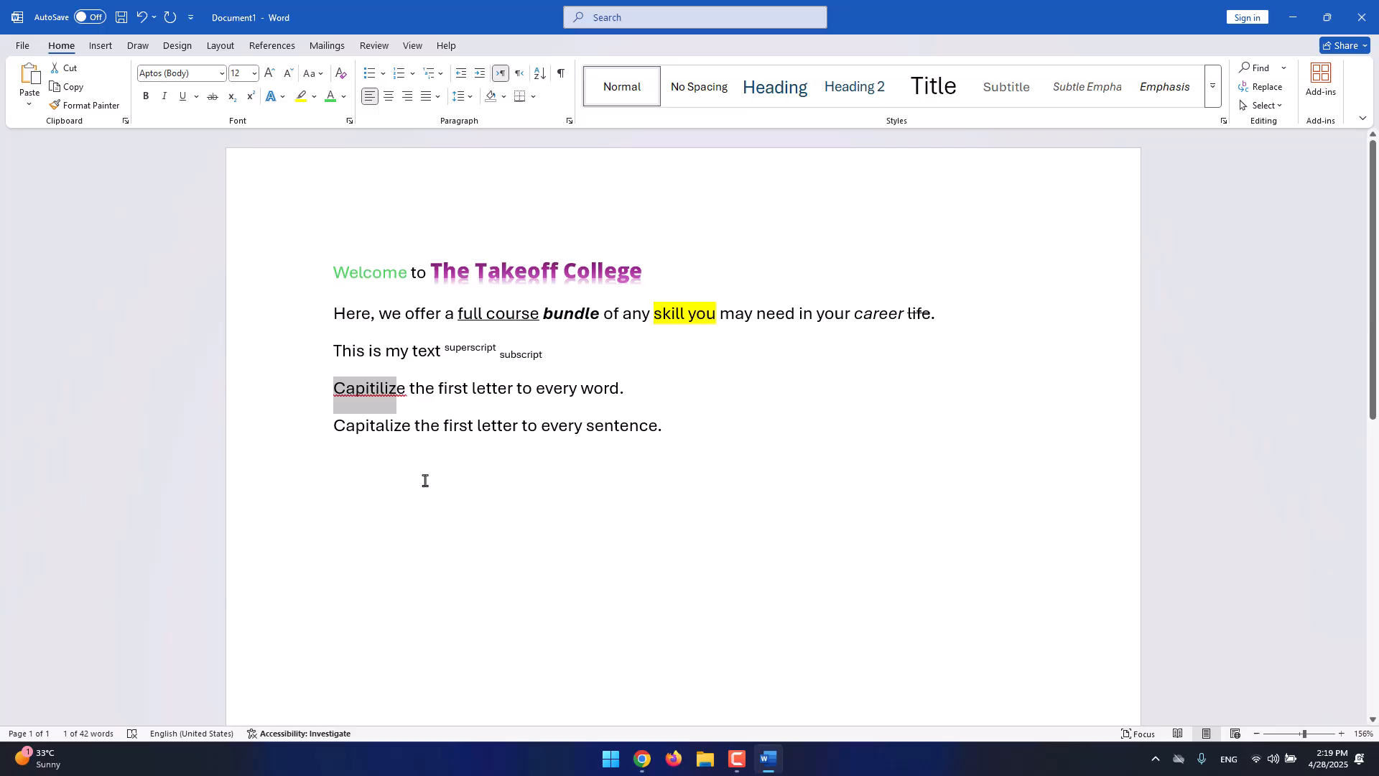
click(366, 408)
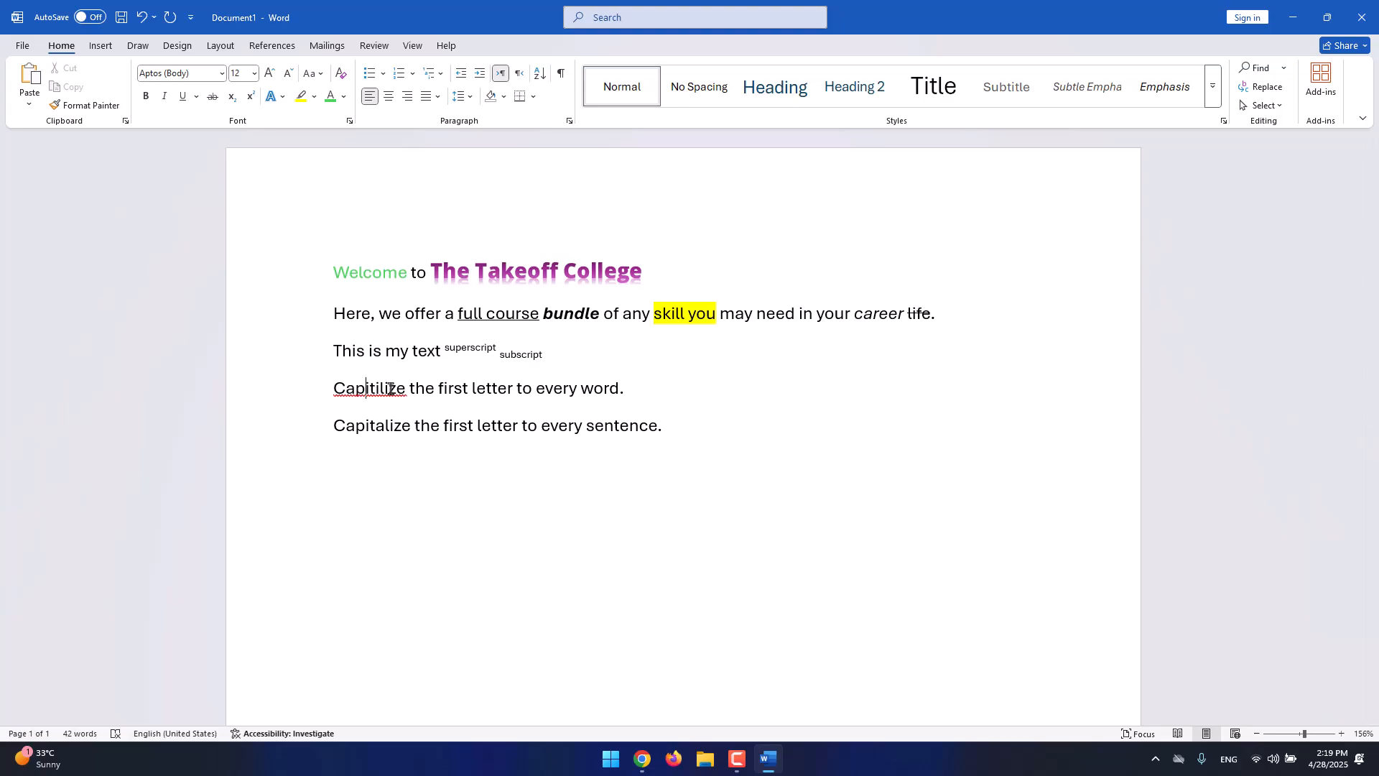
right_click(375, 390)
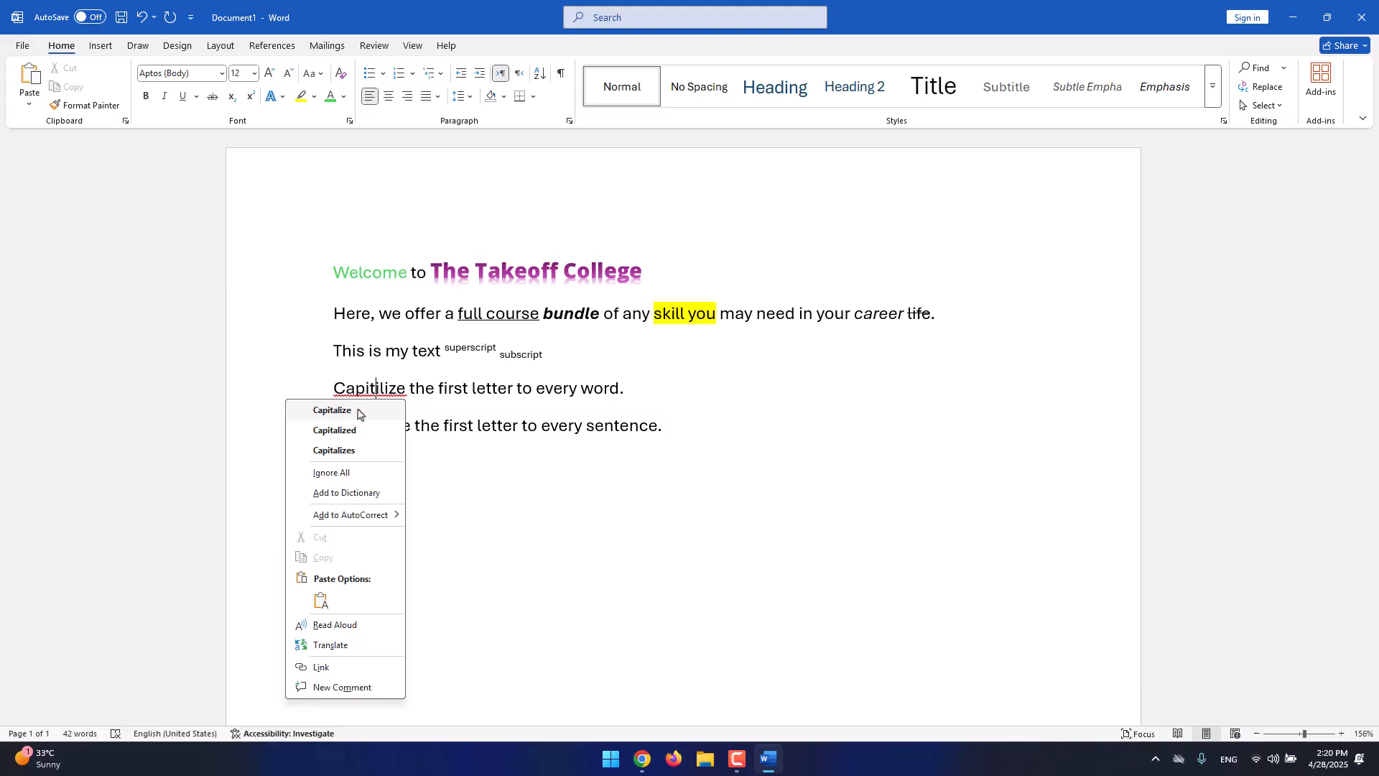
click(363, 414)
drag(346, 386, 401, 387)
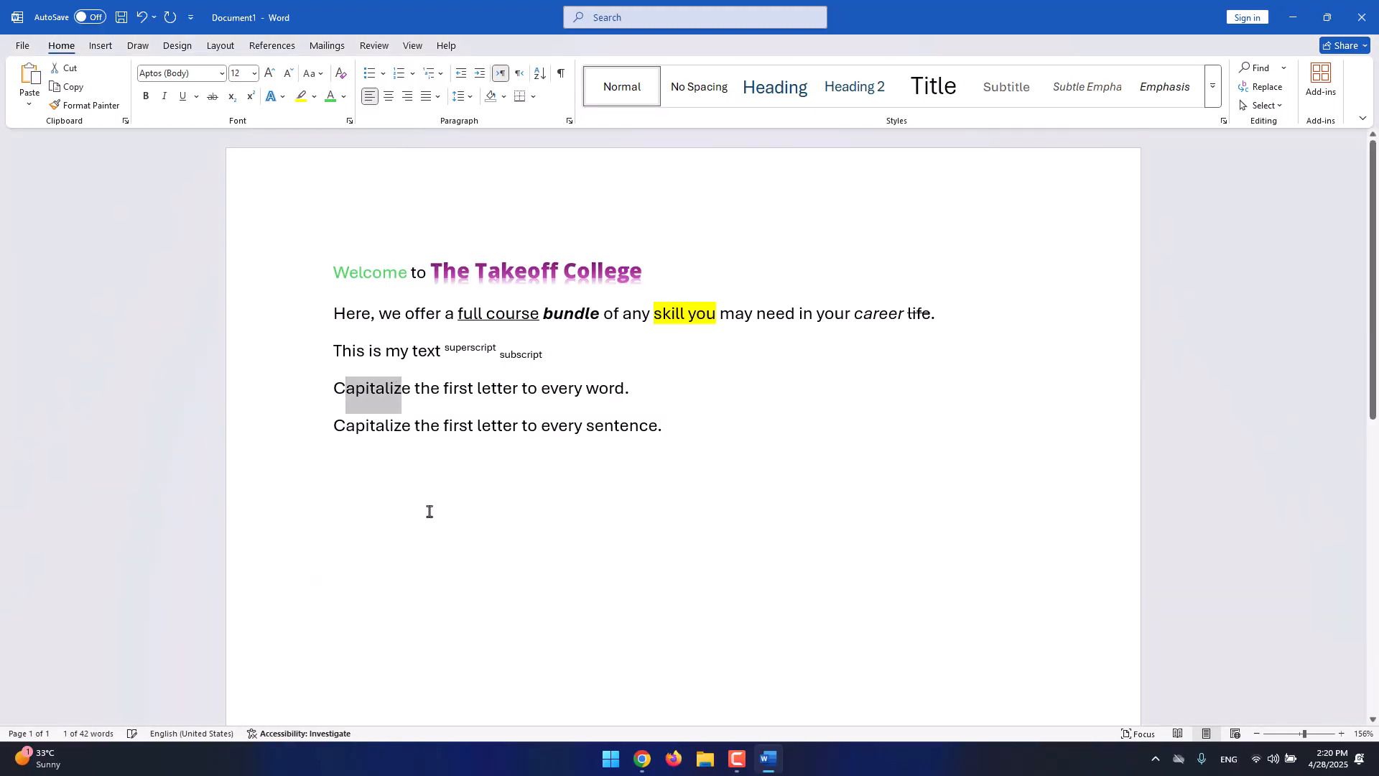
Add a paragraph after the "every sentence" line reading "Capitalize all the letters to the text.".
click(740, 436)
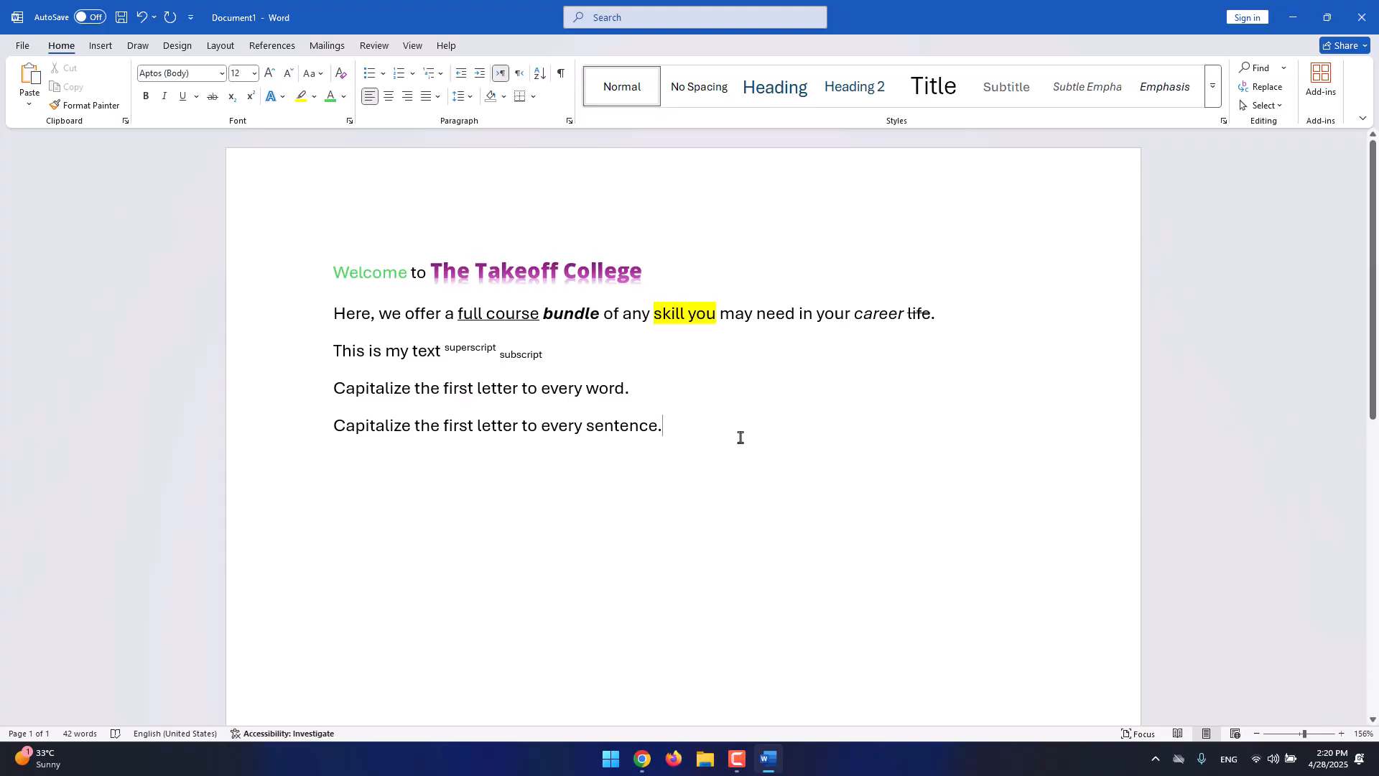
key(Return)
text(Capit)
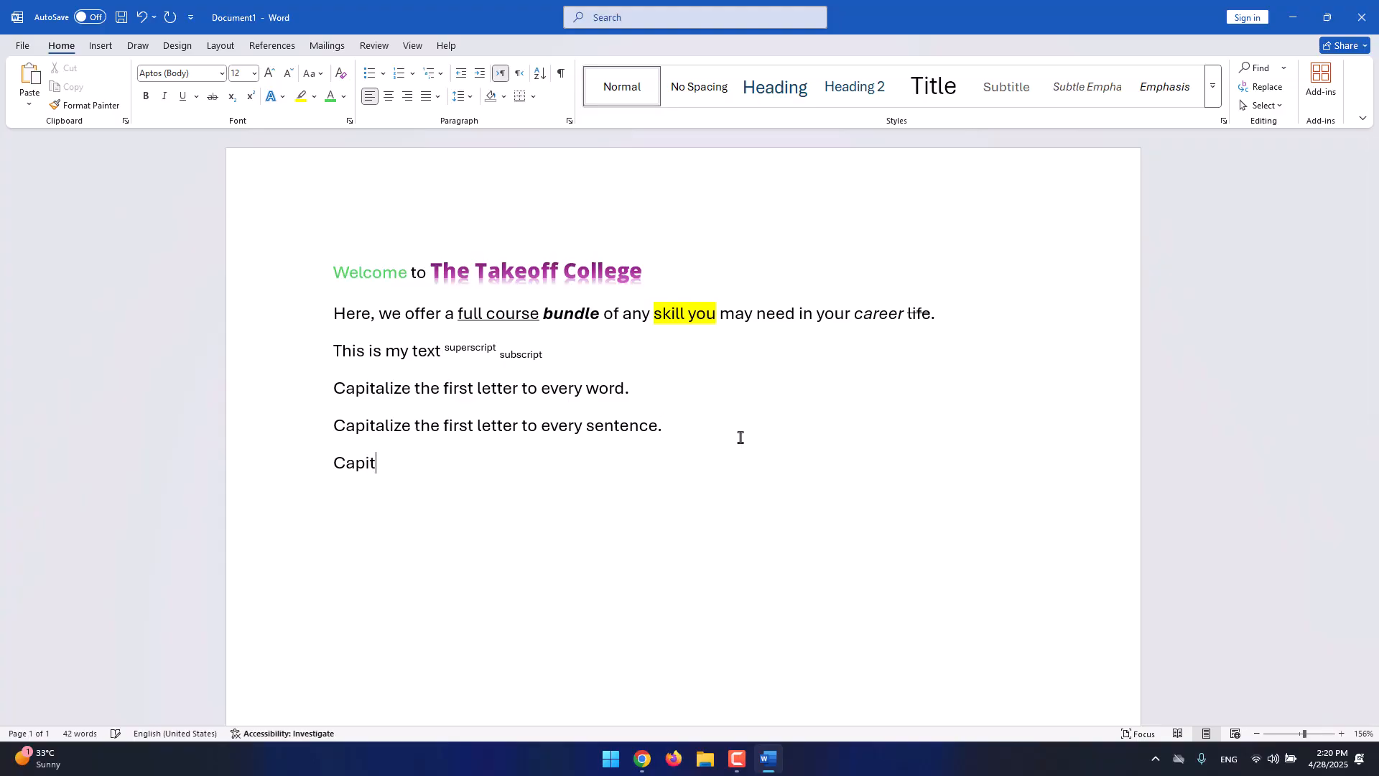
text(alize all the letters to)
key(BackSpace)
key(BackSpace)
key(BackSpace)
text(s to)
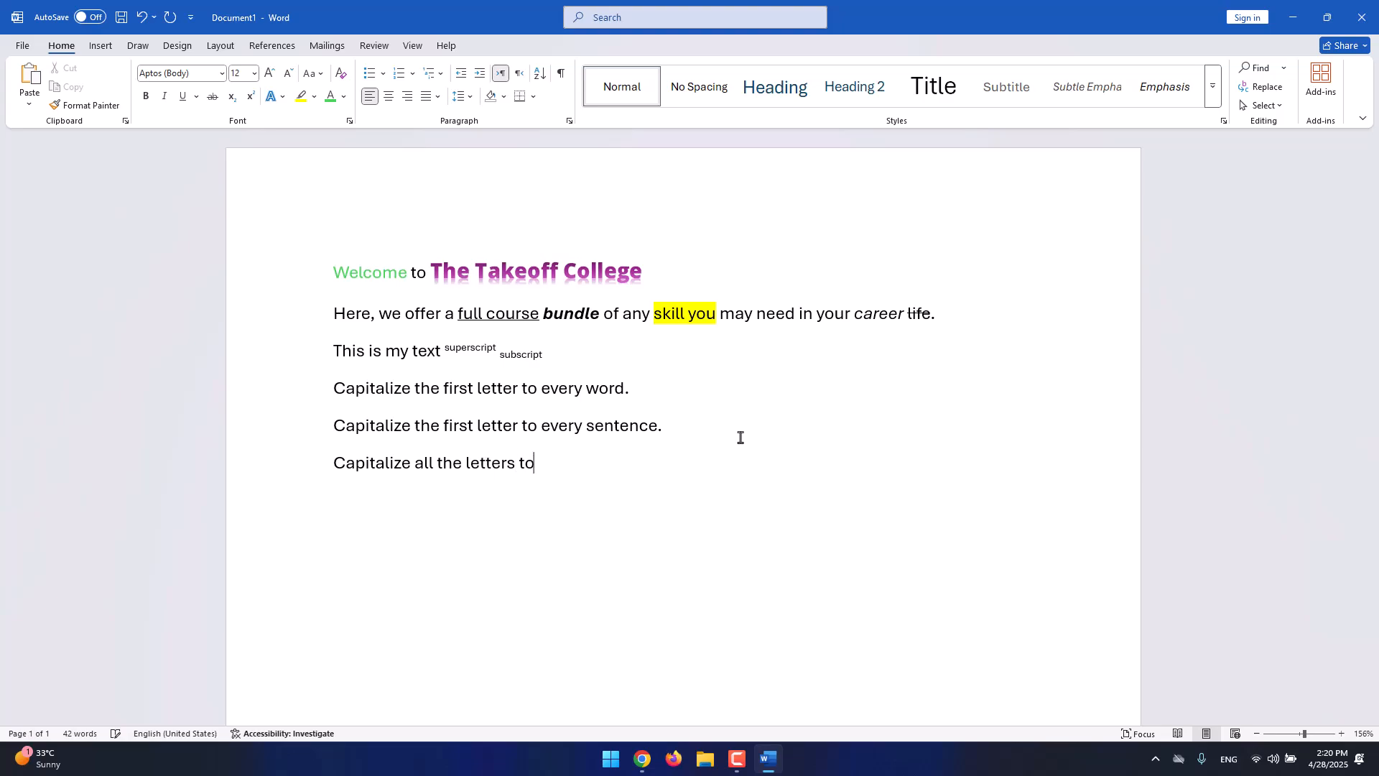
text( the text.)
Replace "to" with "of" in "Capitalize all the letters to the text." and start a new paragraph below it.
key(ctrl+shift+Left)
key(Left)
key(ctrl+shift+Left)
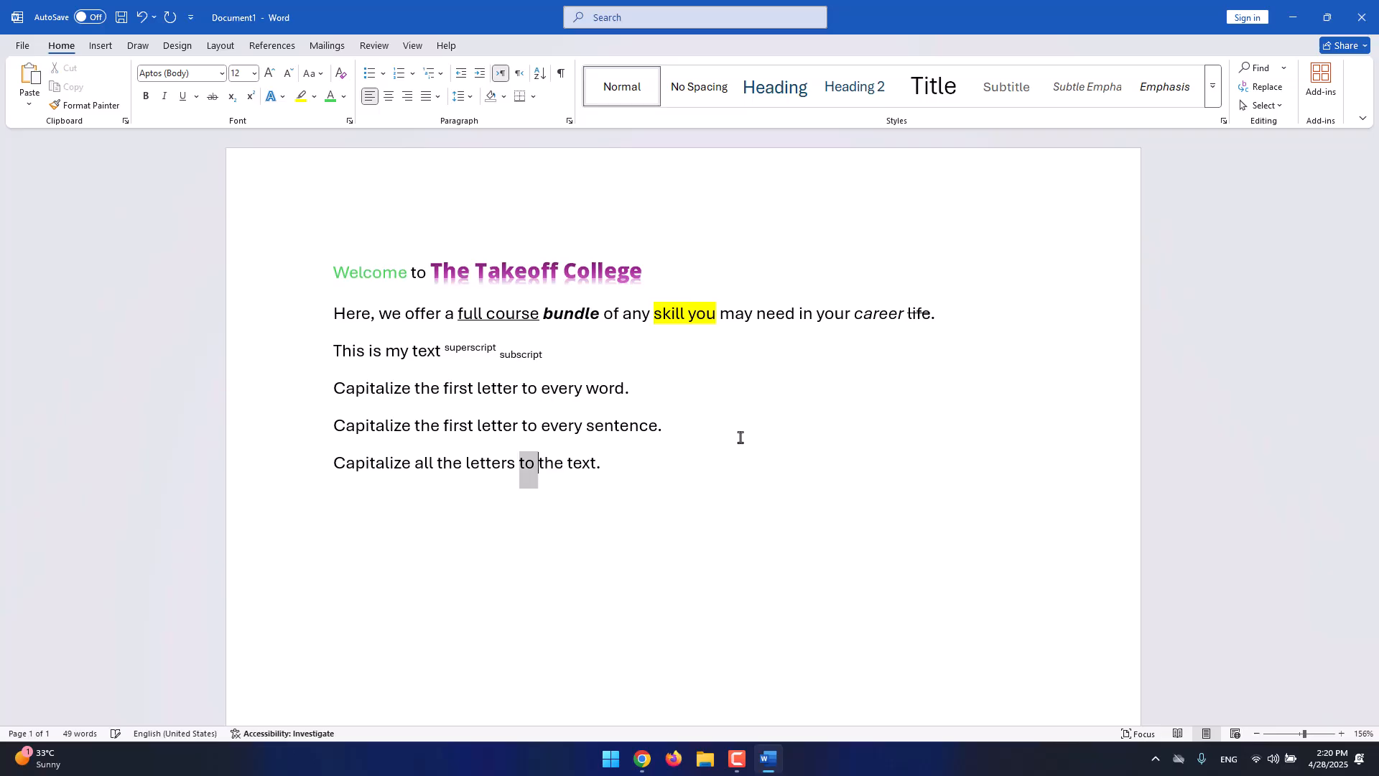
text(of)
key(ctrl+Right)
key(ctrl+Right)
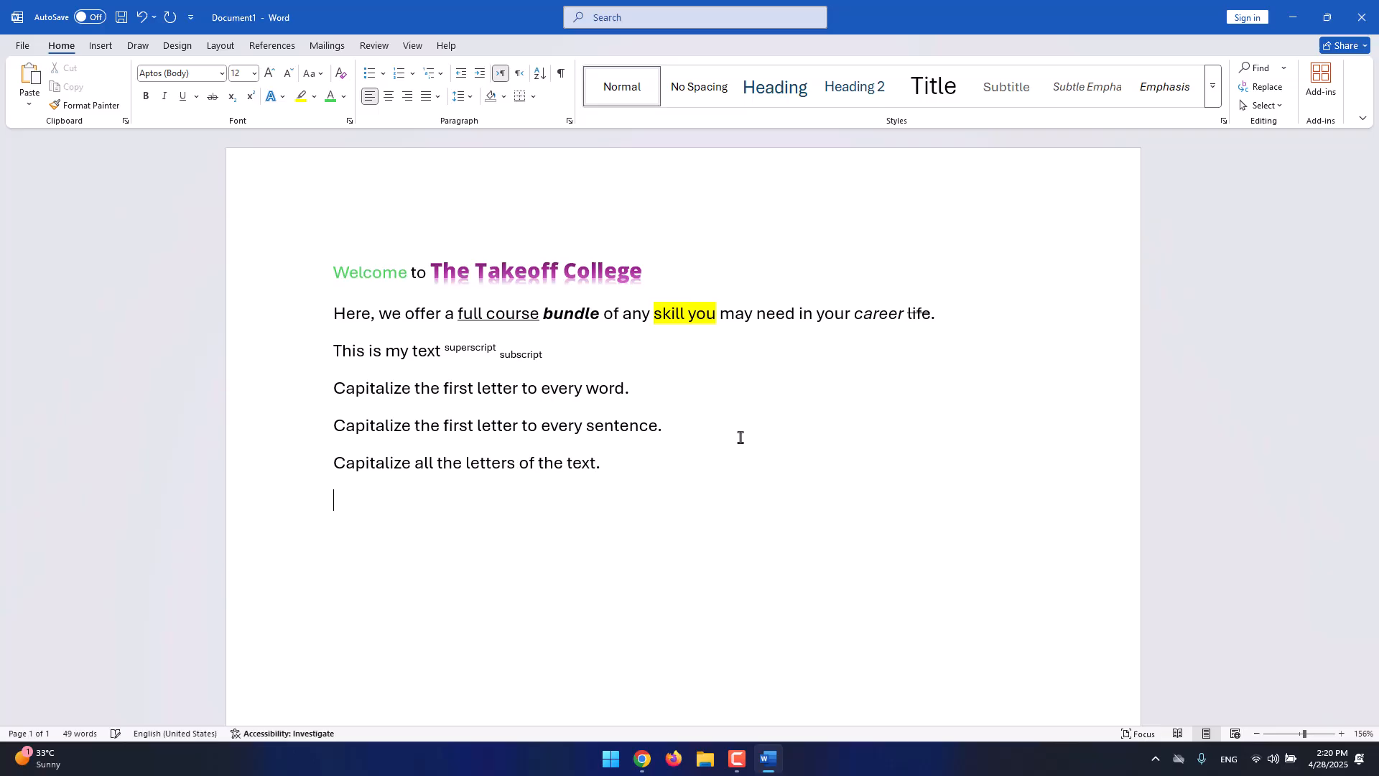
Enter "Use lowercase letters only." as the last paragraph and insert an empty line above the "every word" sentence.
text(Capi)
key(ctrl+shift+Left)
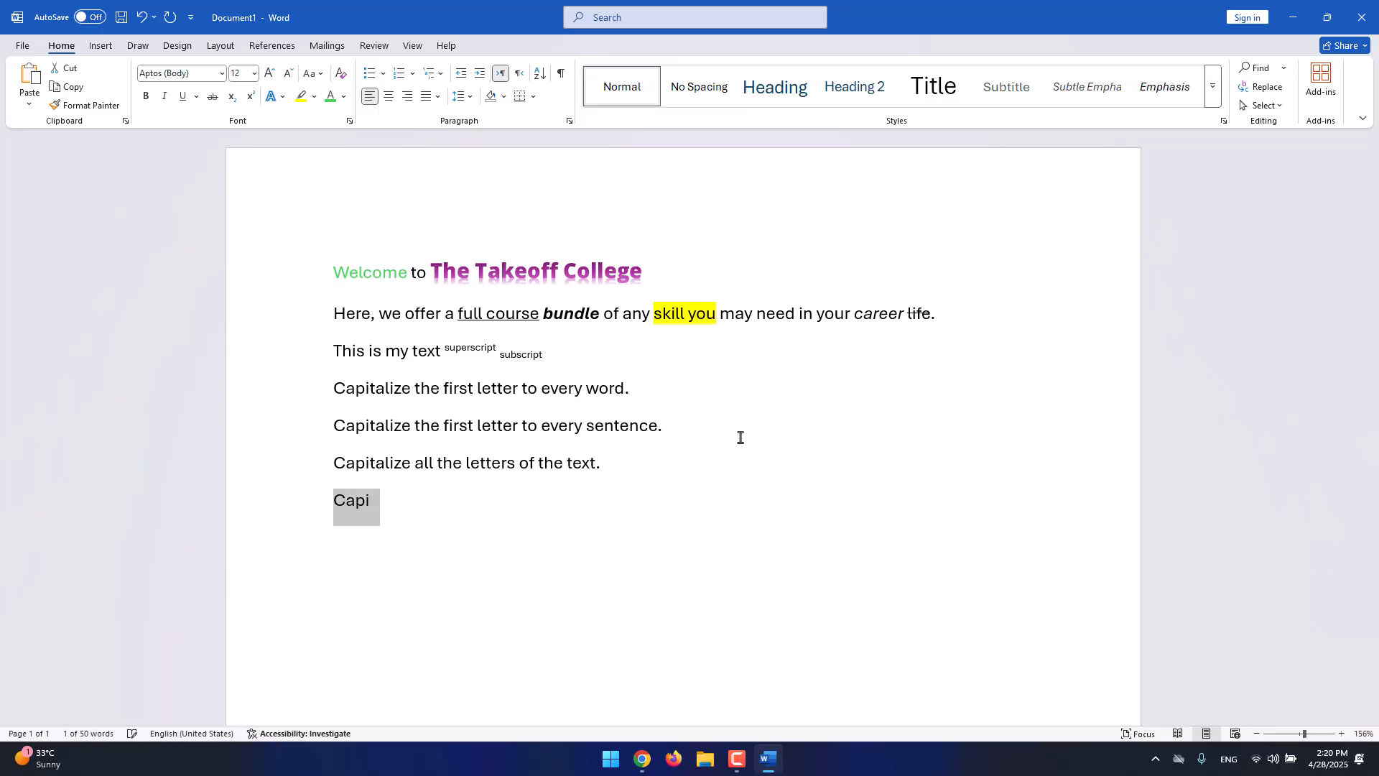
text(Use )
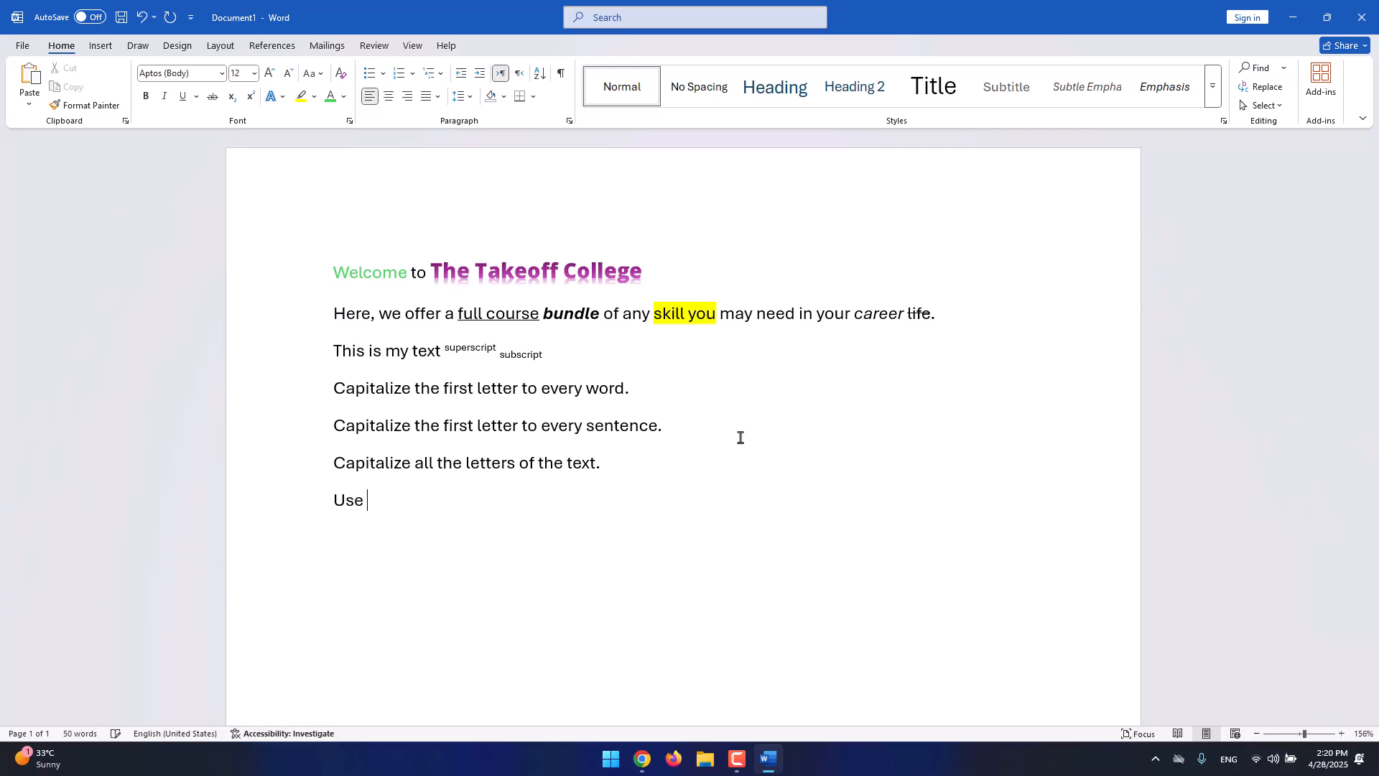
text(lowercase letters only.)
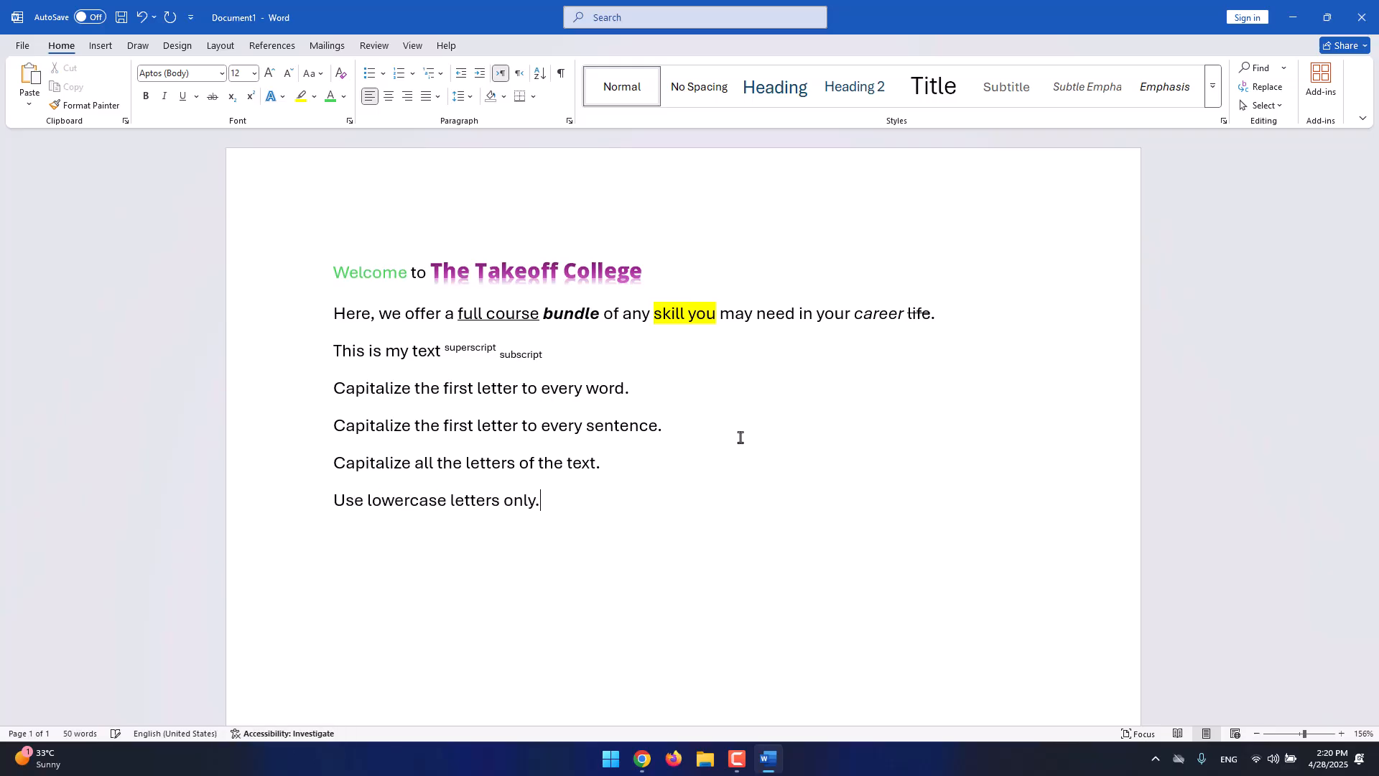
click(328, 396)
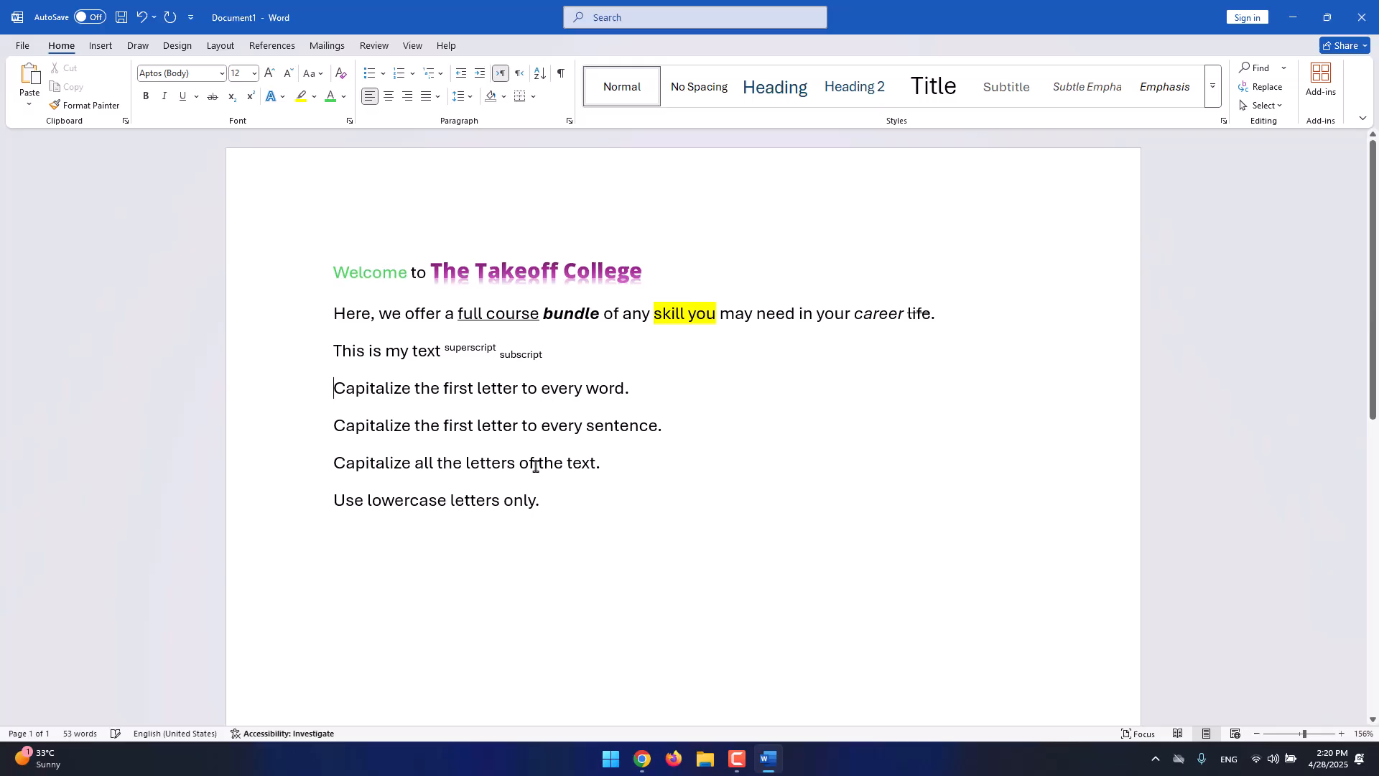
key(Return)
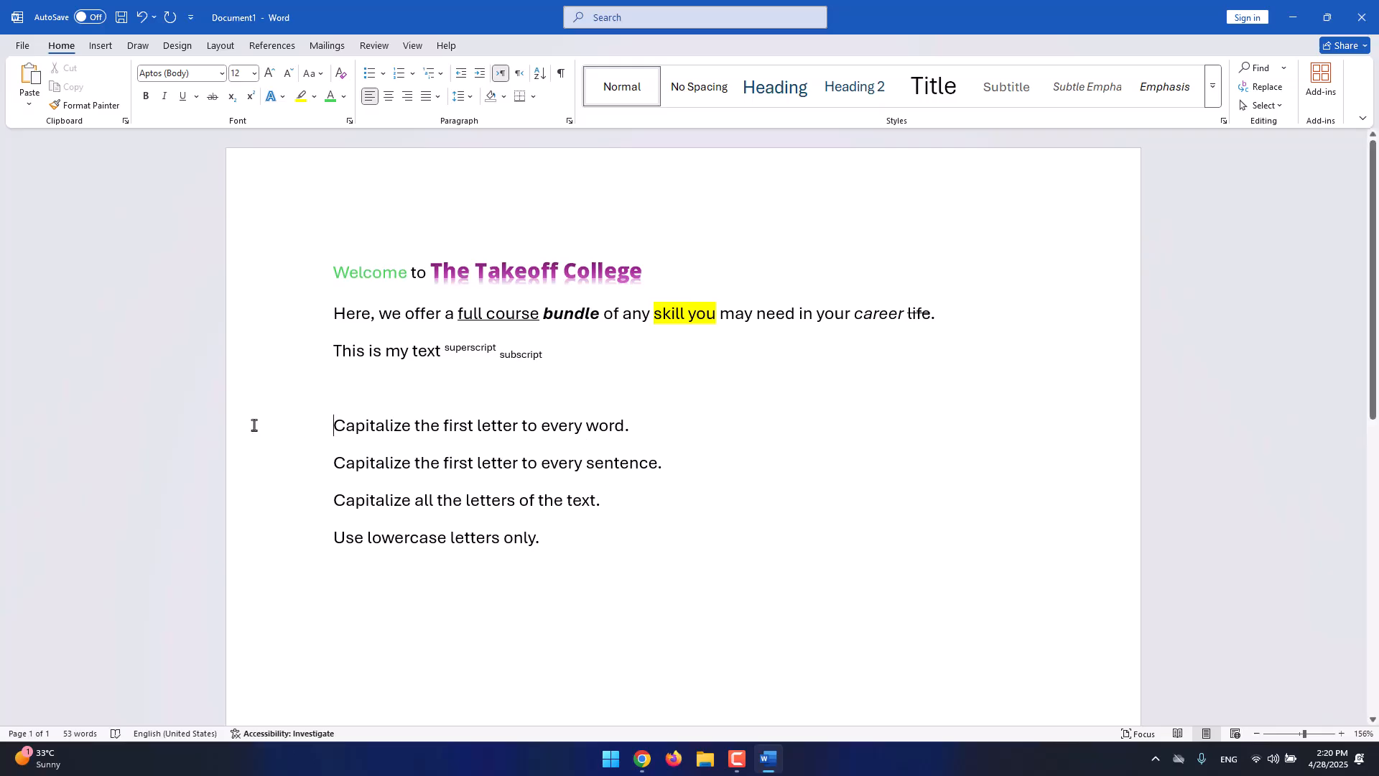
Change the case of the "Capitalize the first letter to every word." sentence to Capitalize Each Word.
drag(333, 427, 632, 436)
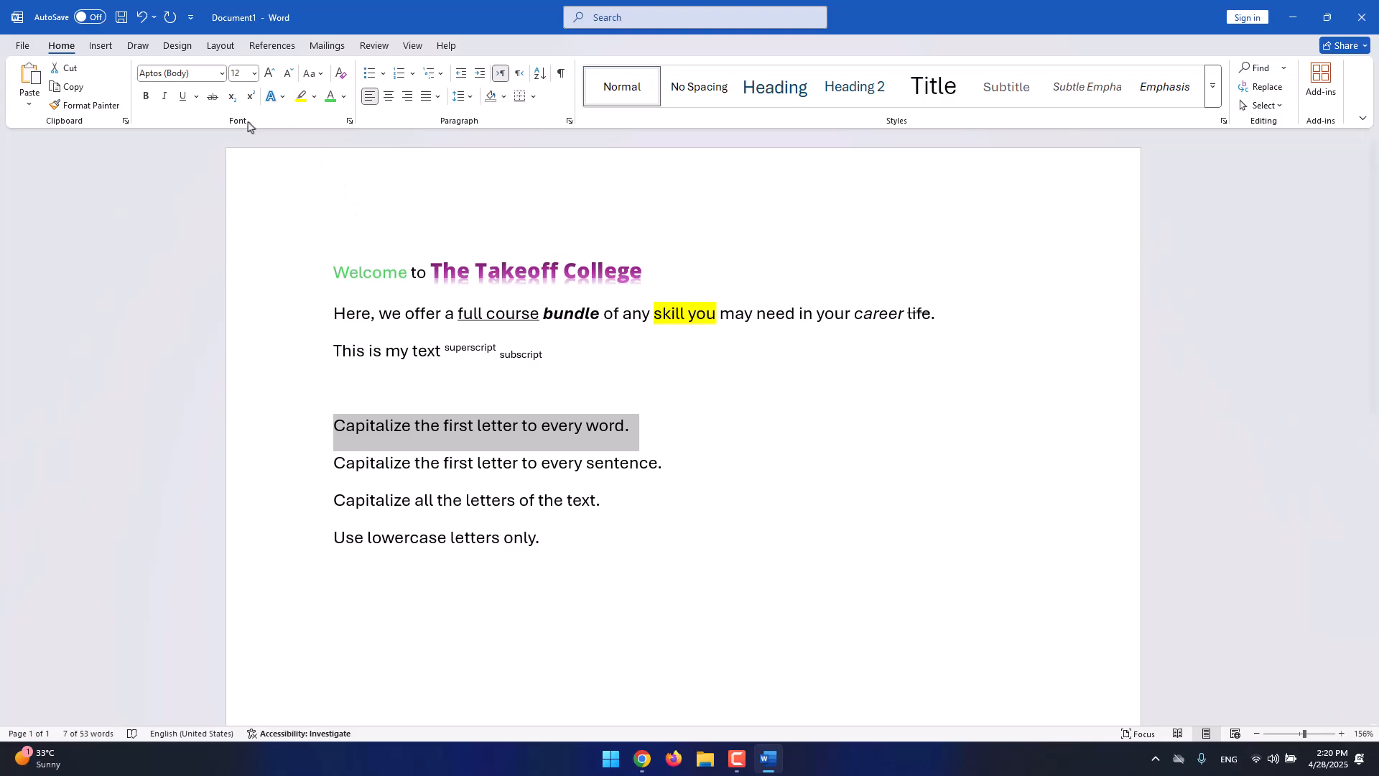
click(312, 80)
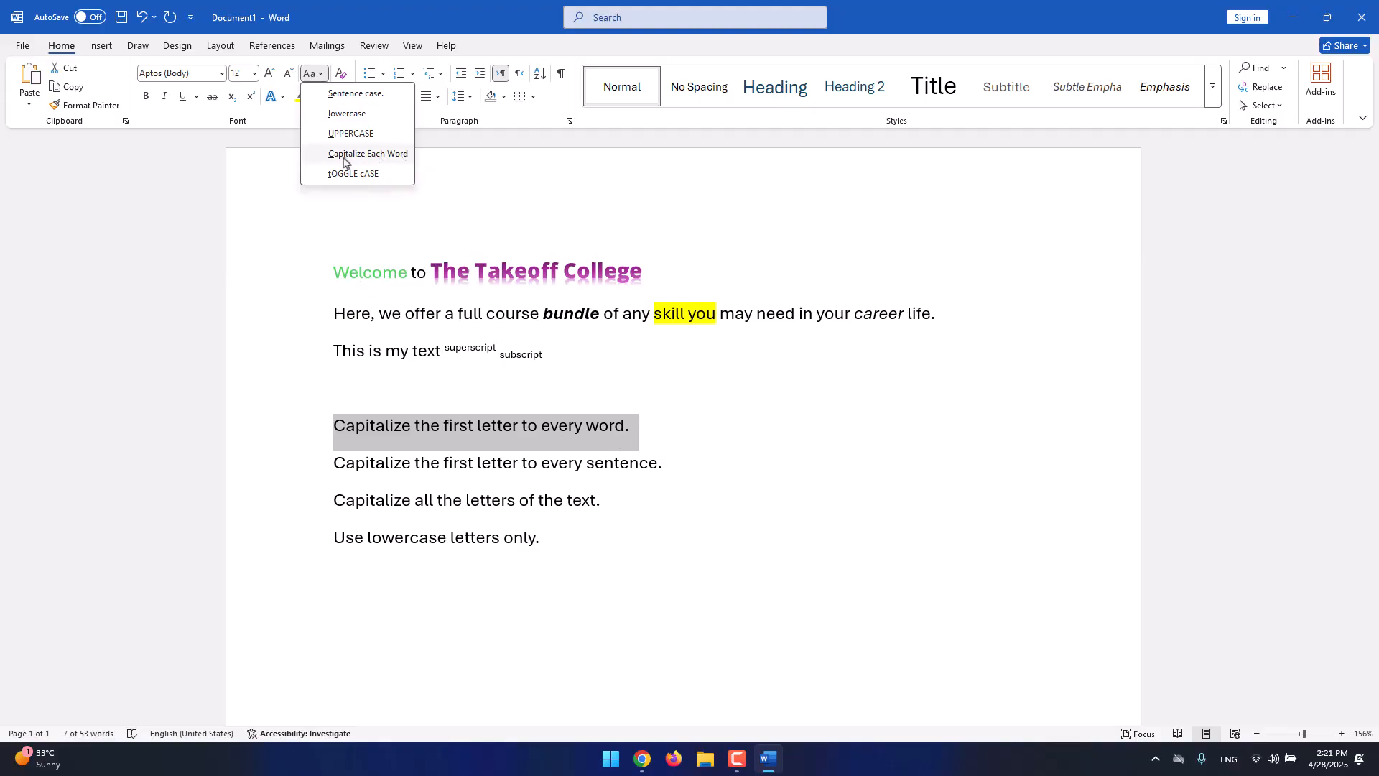
click(390, 159)
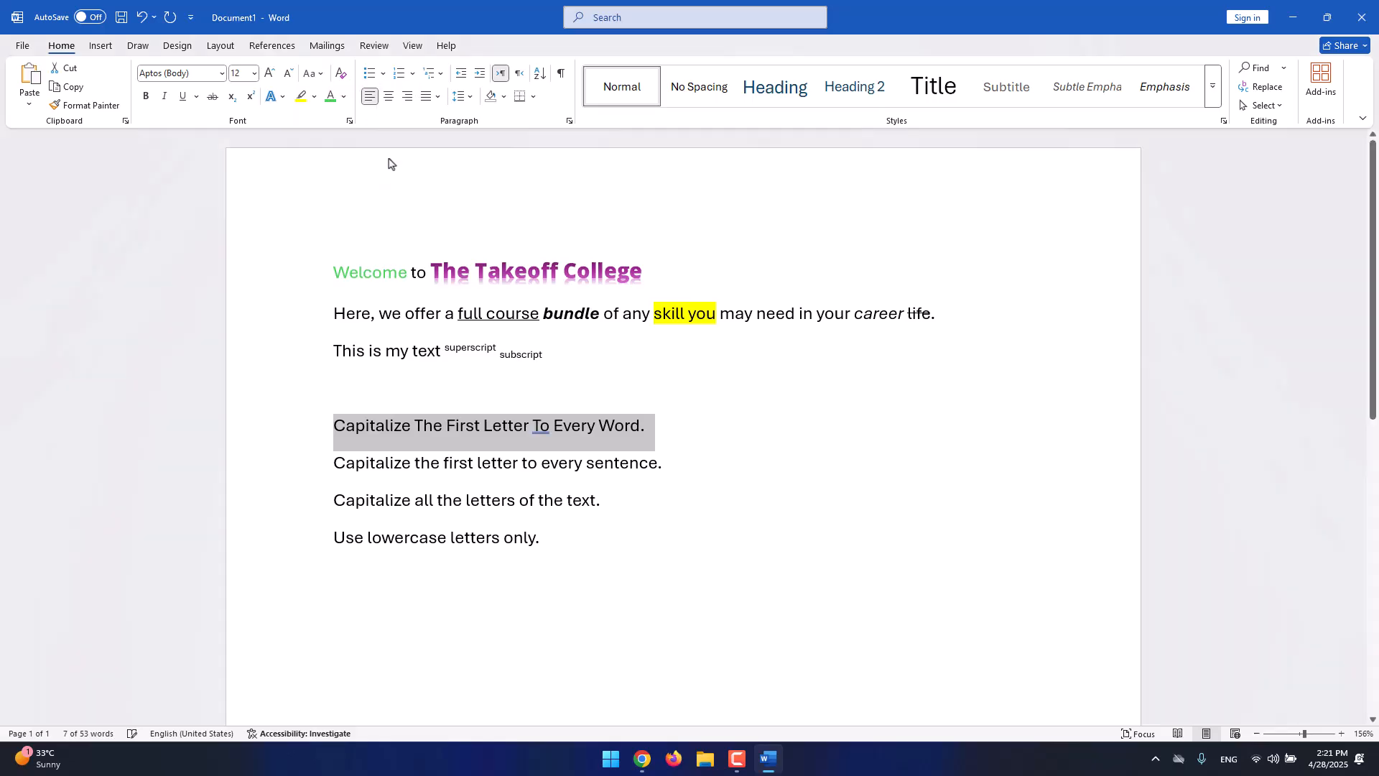
click(608, 468)
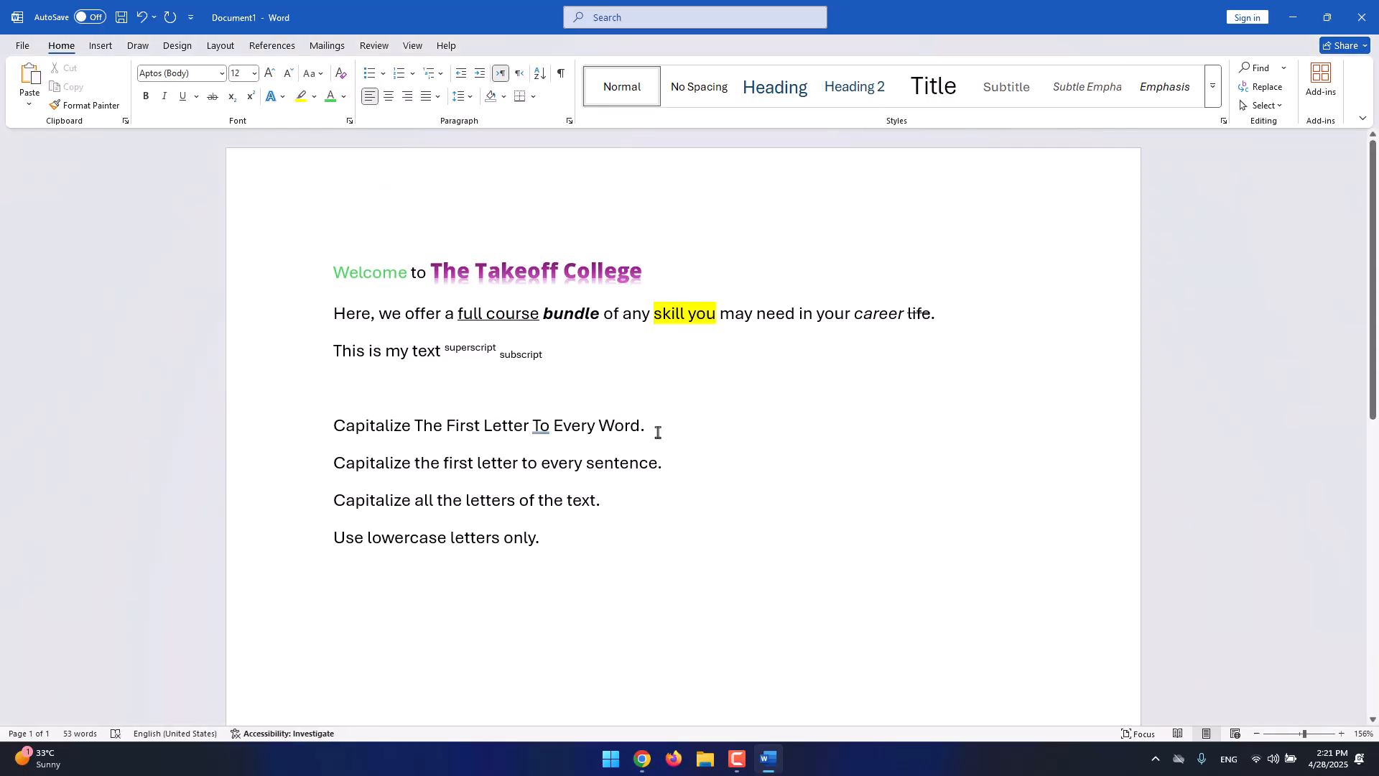
Change the case of the "Capitalize the first letter to every sentence." line to Sentence case.
drag(658, 432, 668, 464)
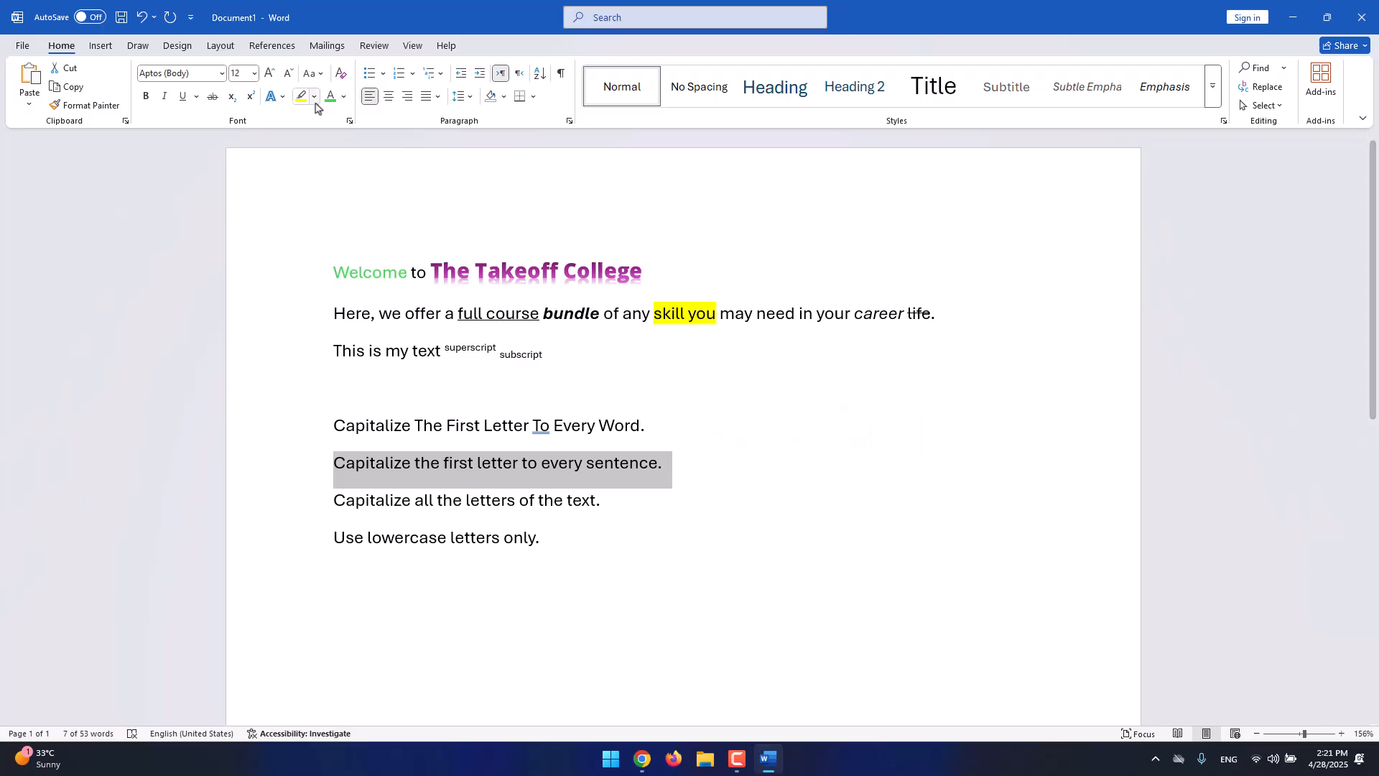
click(309, 75)
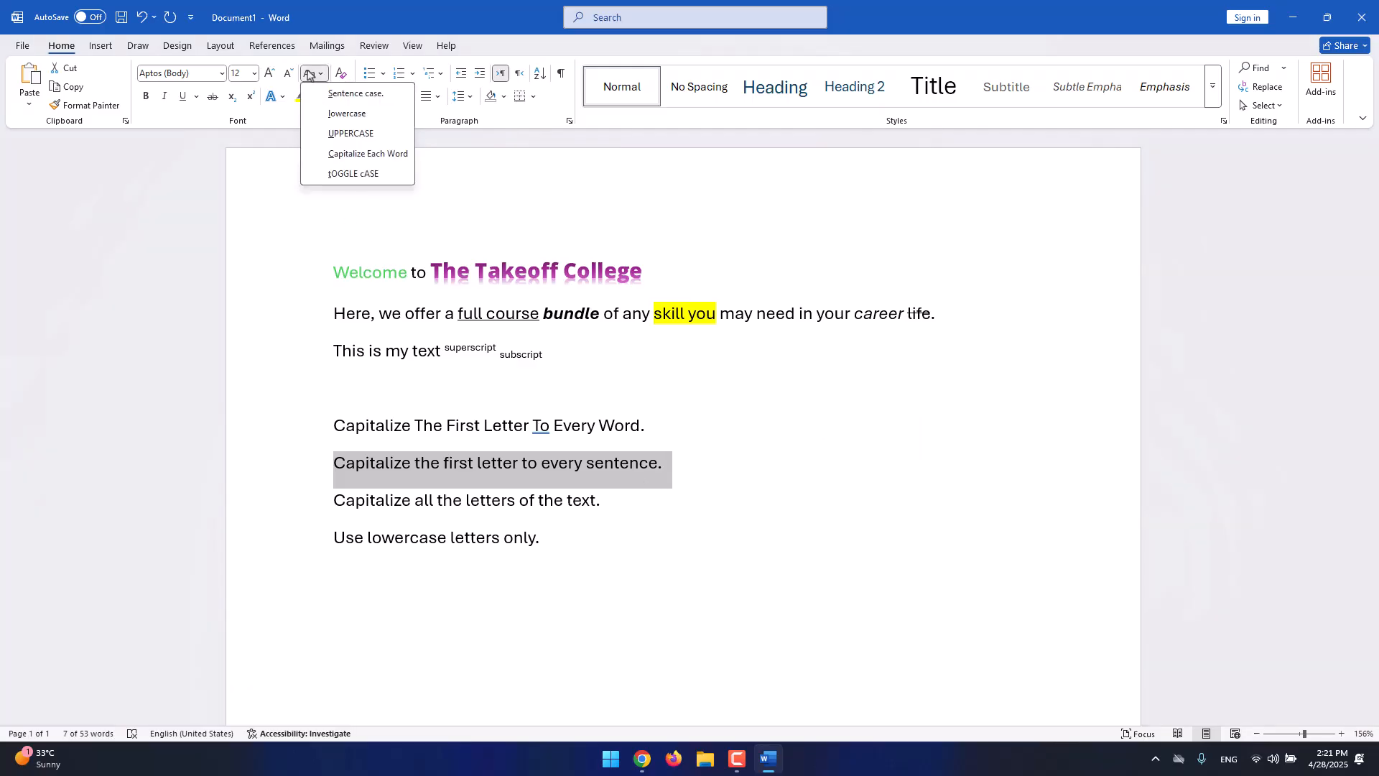
click(350, 97)
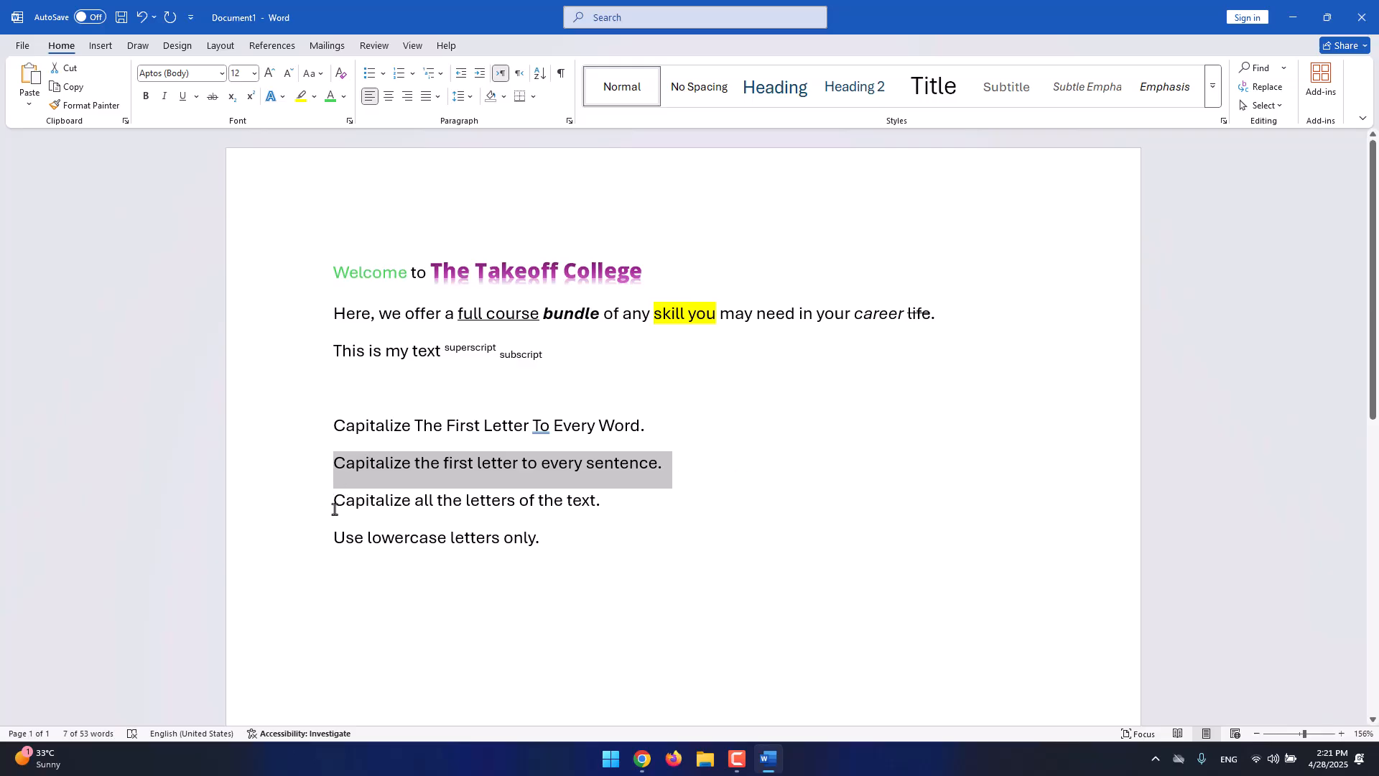
Change the case of the "Capitalize all the letters of the text." line to UPPERCASE.
drag(334, 507, 607, 508)
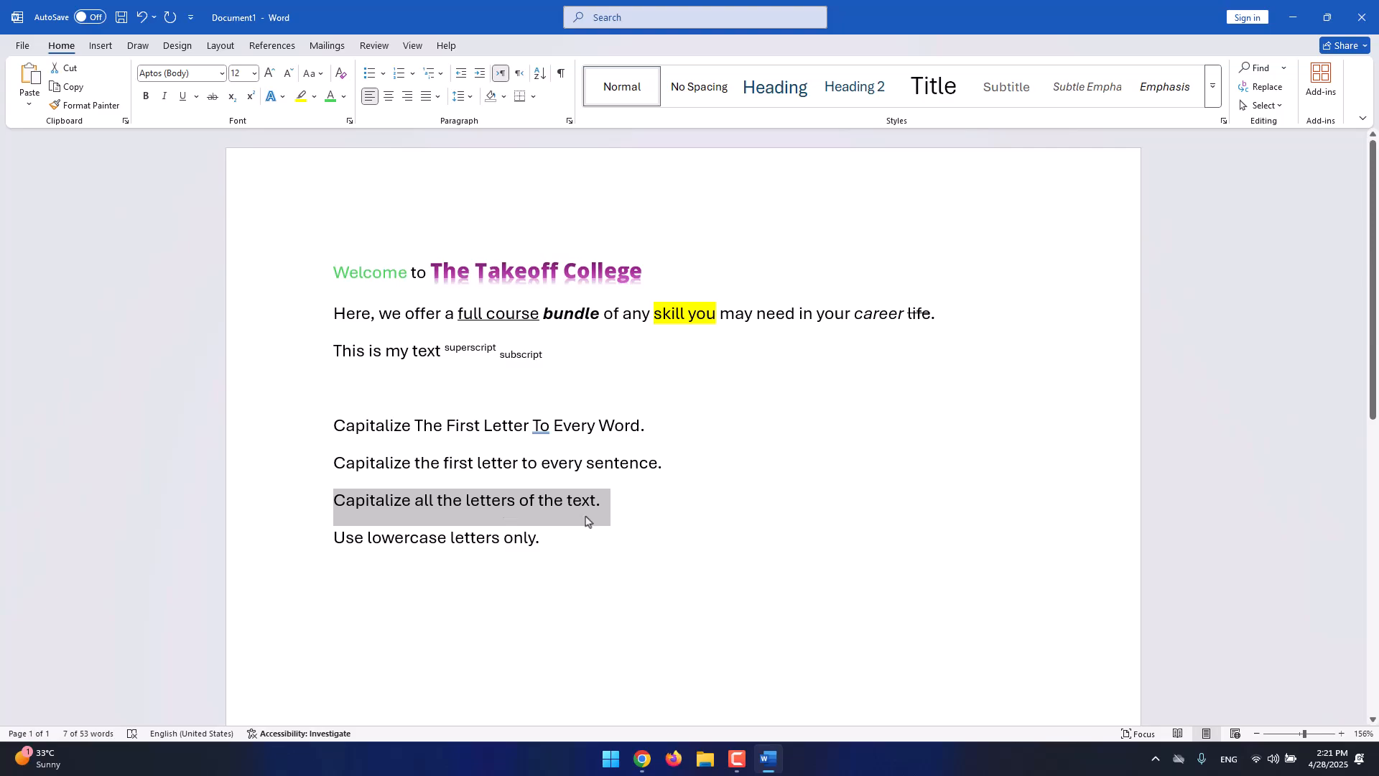
click(313, 73)
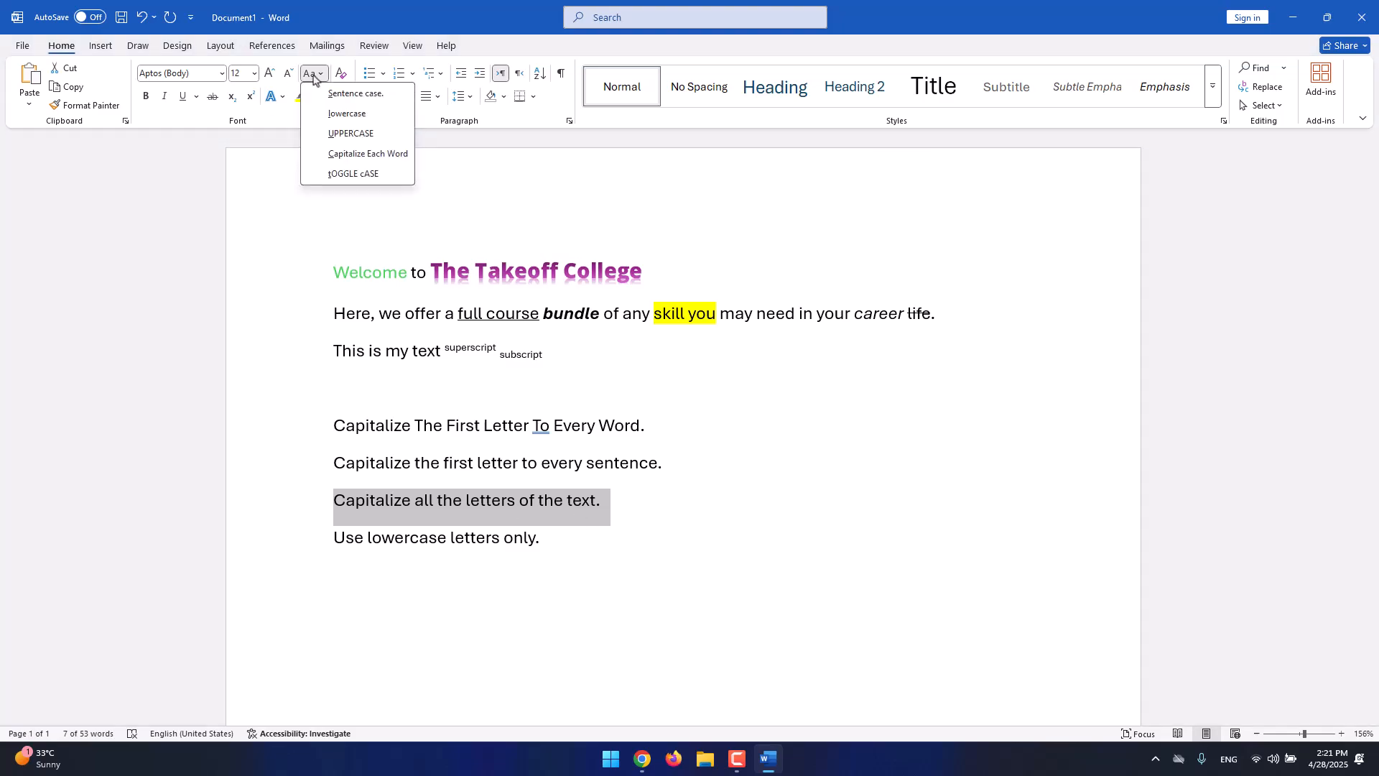
click(351, 134)
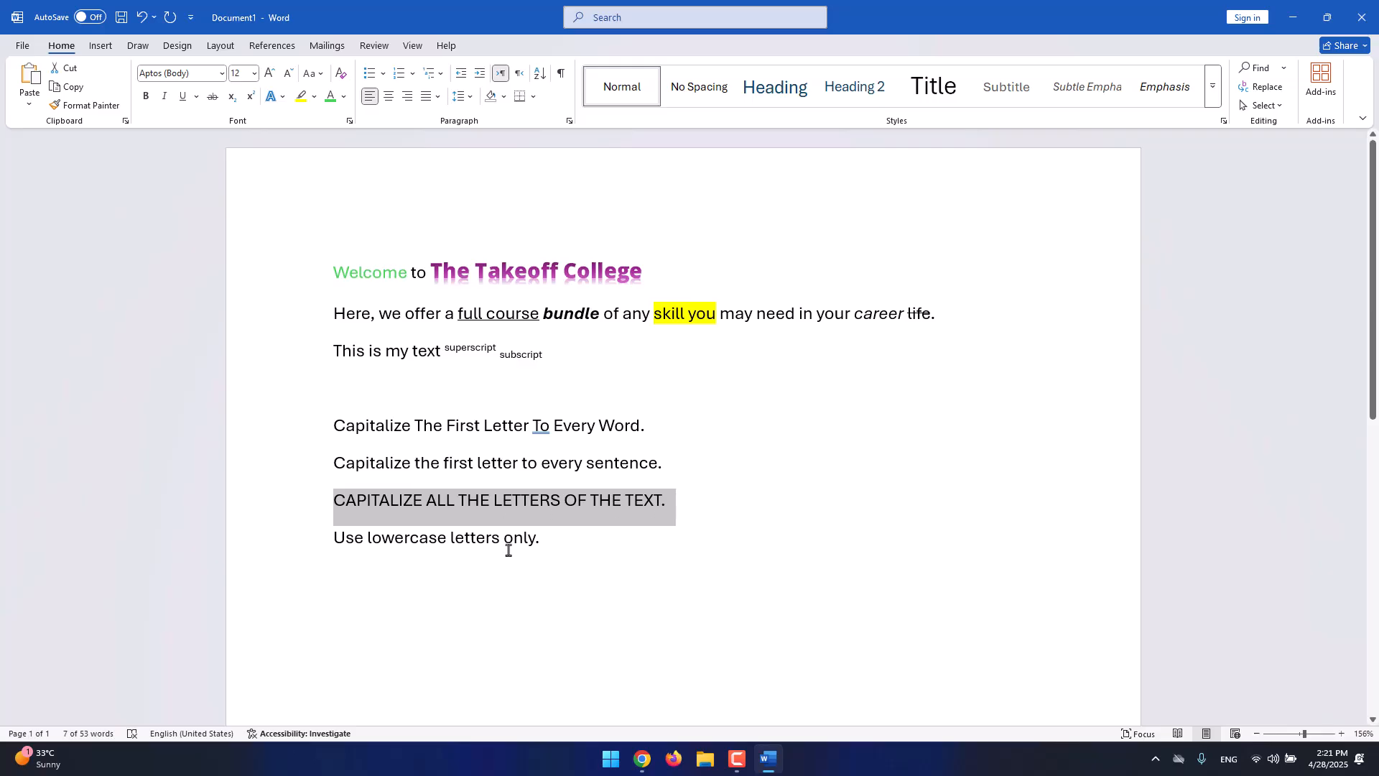
Change the case of the "Use lowercase letters only." line to lowercase.
click(302, 537)
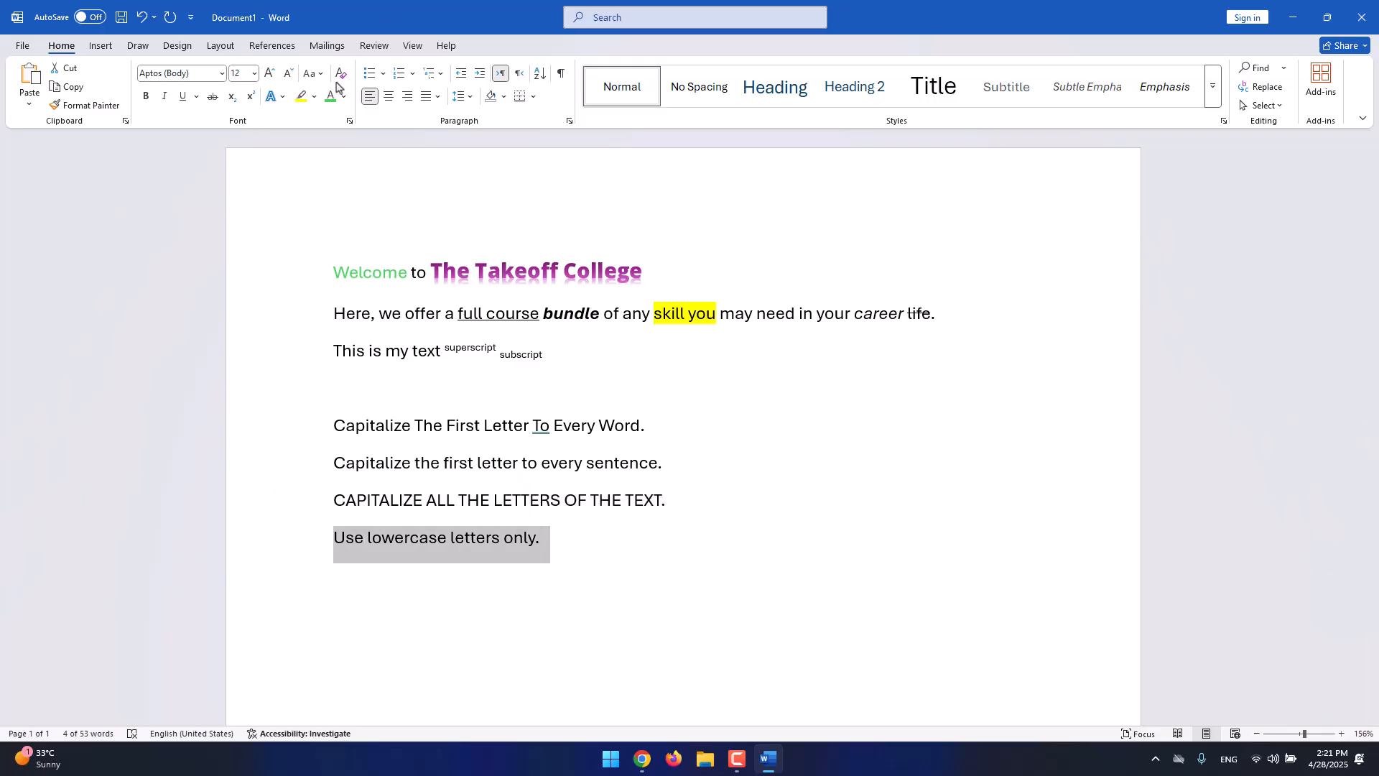
click(314, 74)
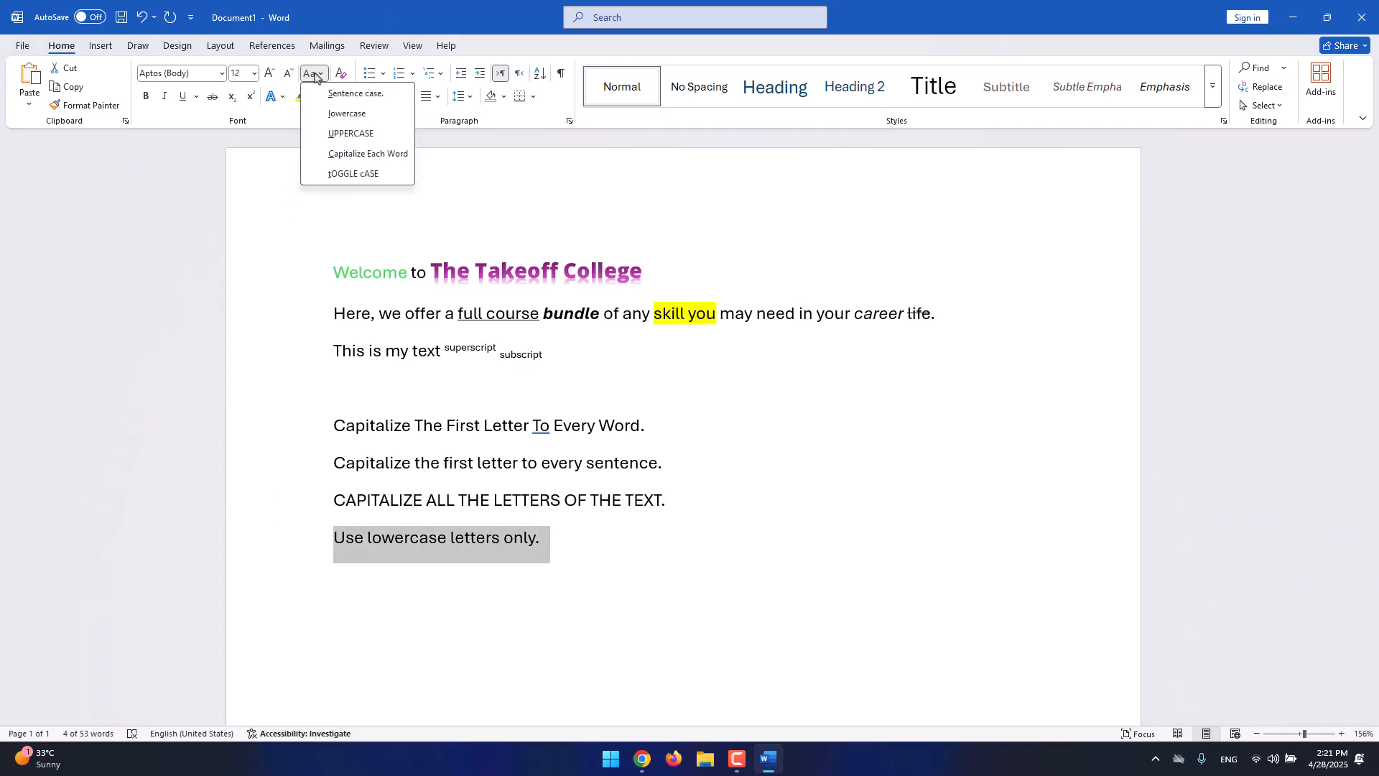
click(348, 113)
click(587, 555)
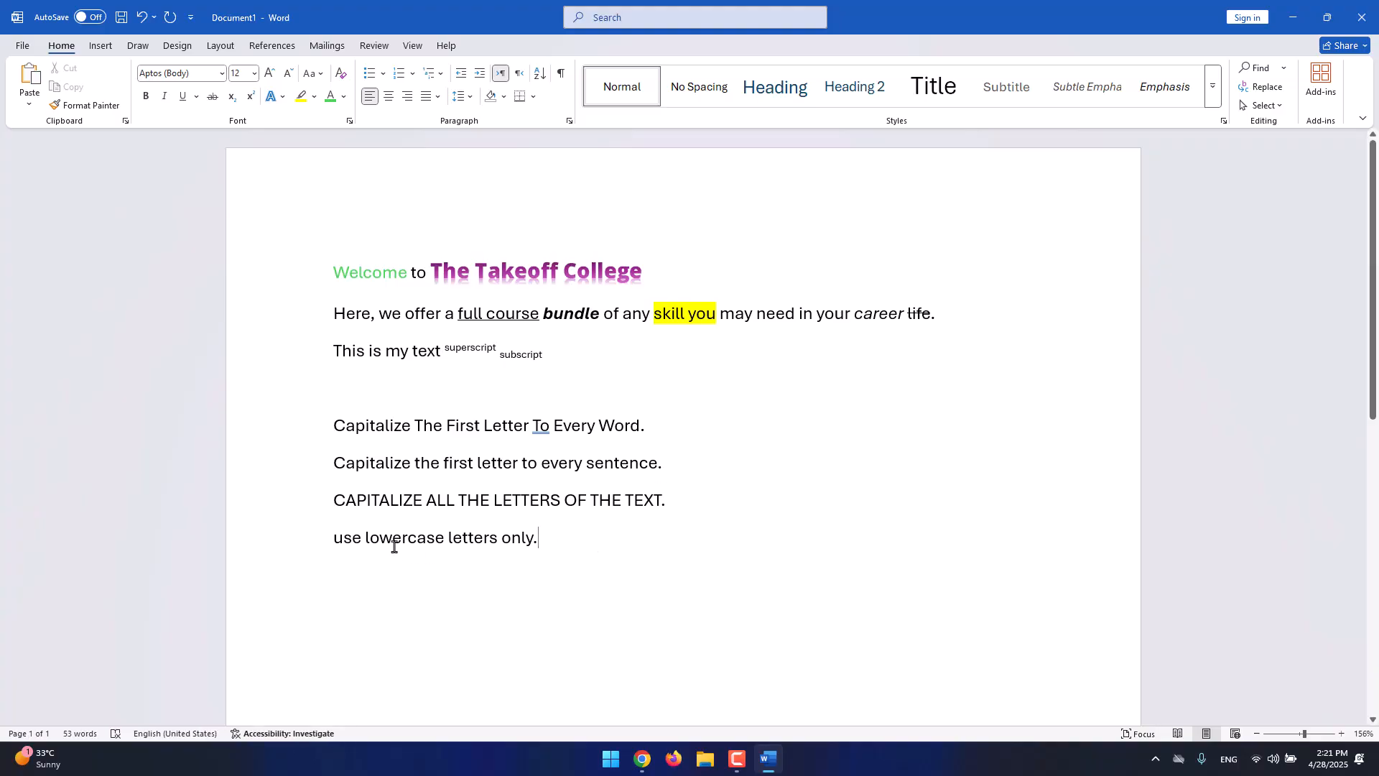
Add a paragraph below the lowercase line reading "Use lowercase letters for the first letter of each word.".
triple_click(462, 535)
click(602, 559)
key(Return)
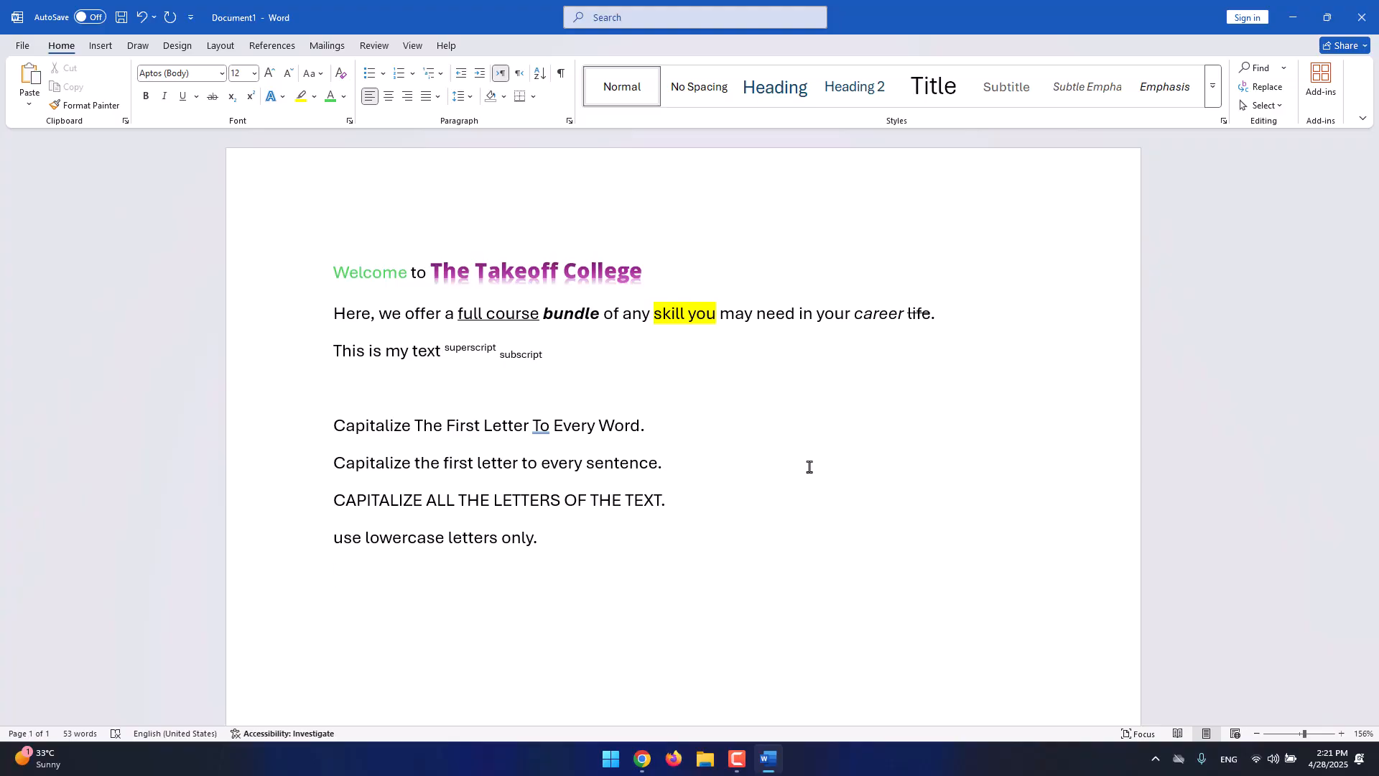
text(Use lowercase le)
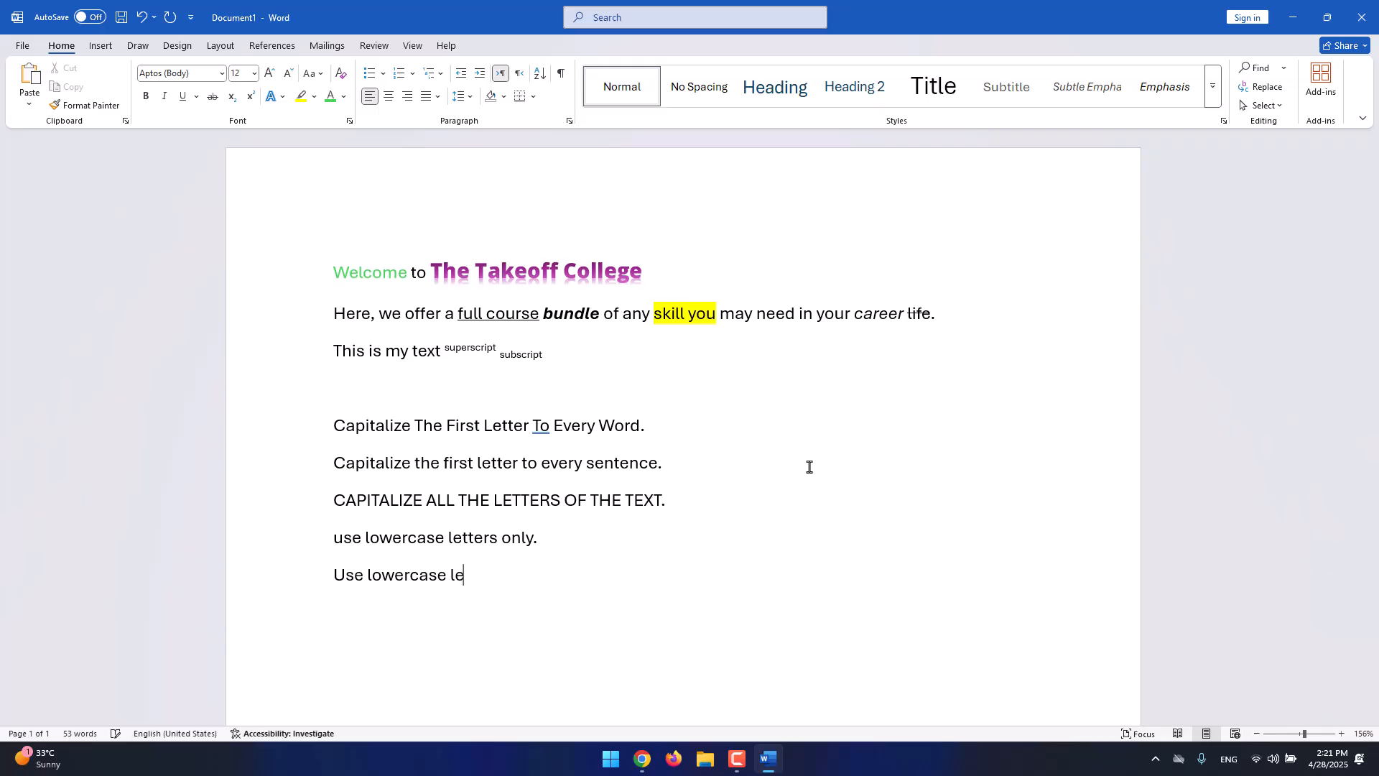
text(tters for the first lett)
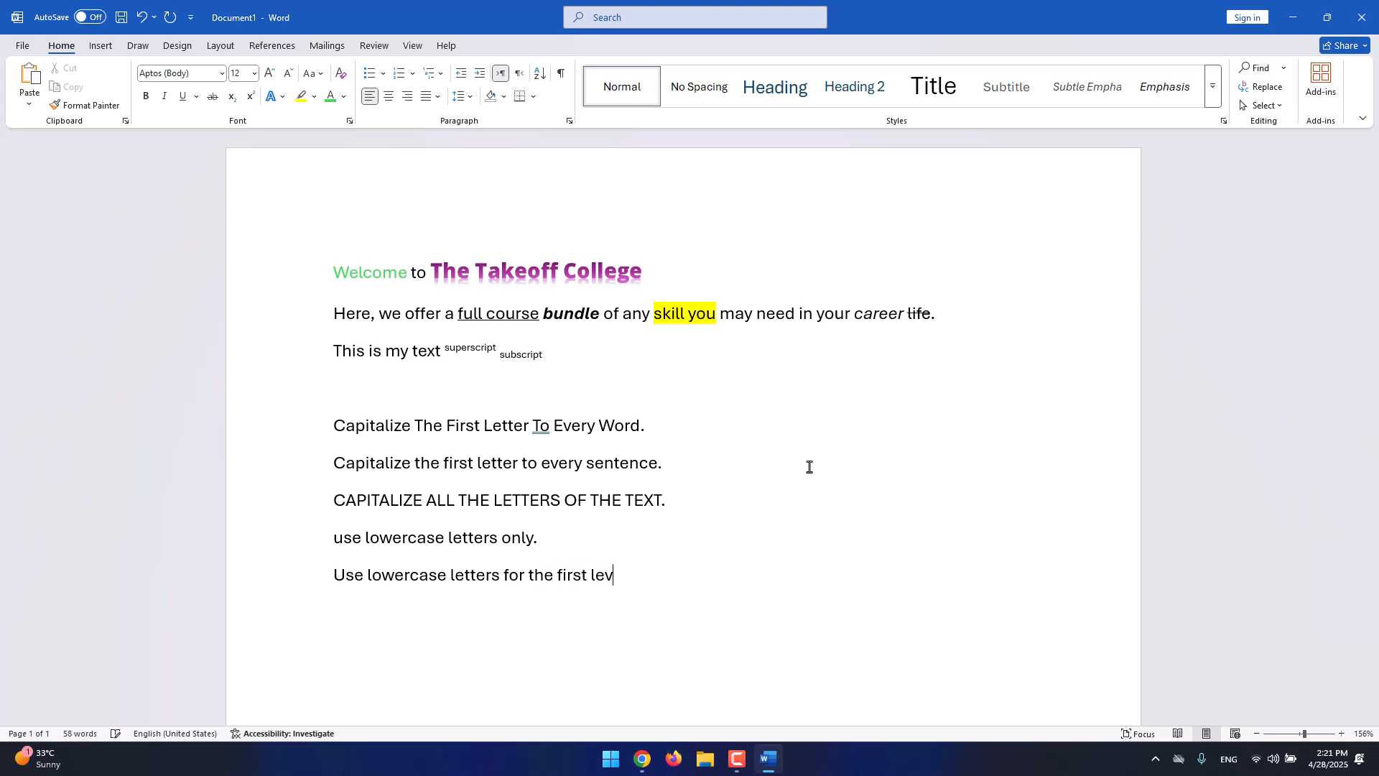
text(er of each wor.)
key(Left)
text(d)
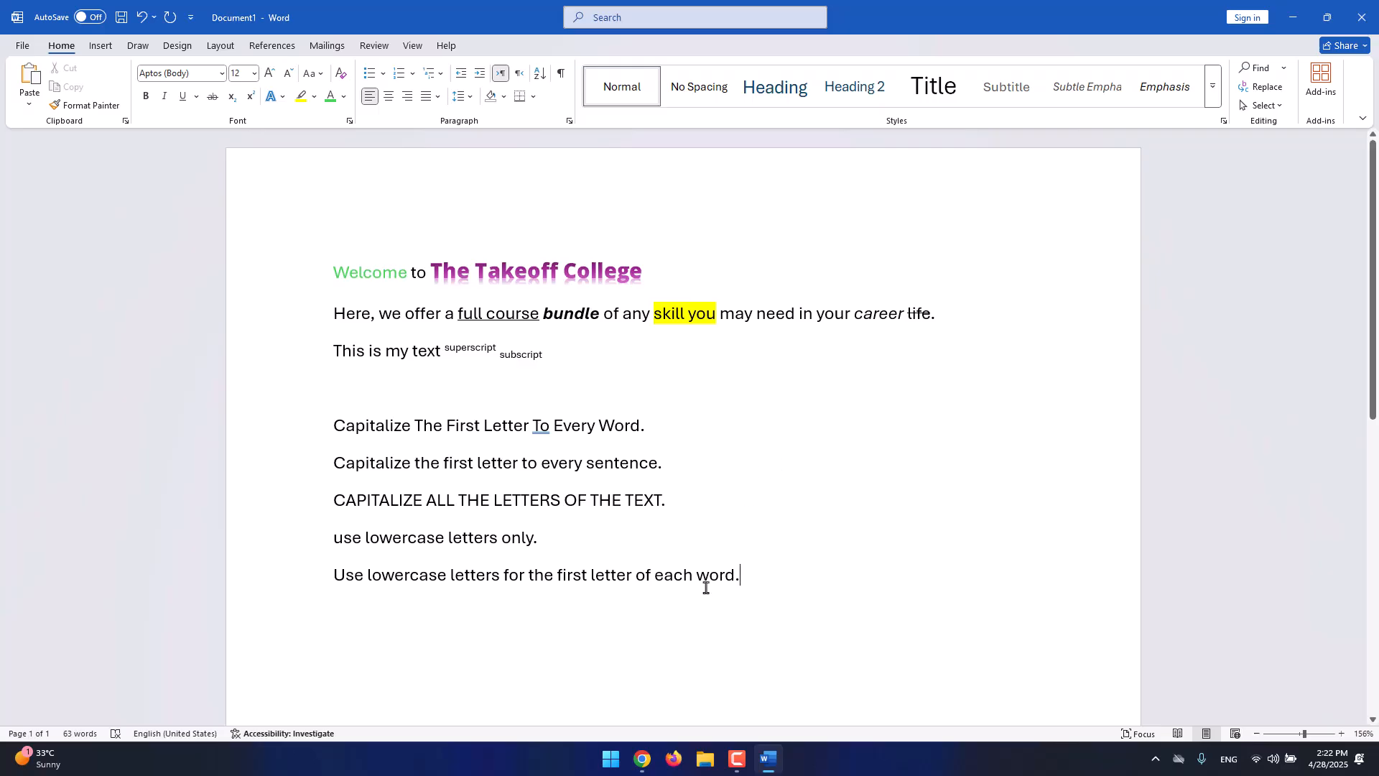
Change the case of the last sentence, about the first letter of each word, to tOGGLE cASE.
drag(705, 586, 249, 612)
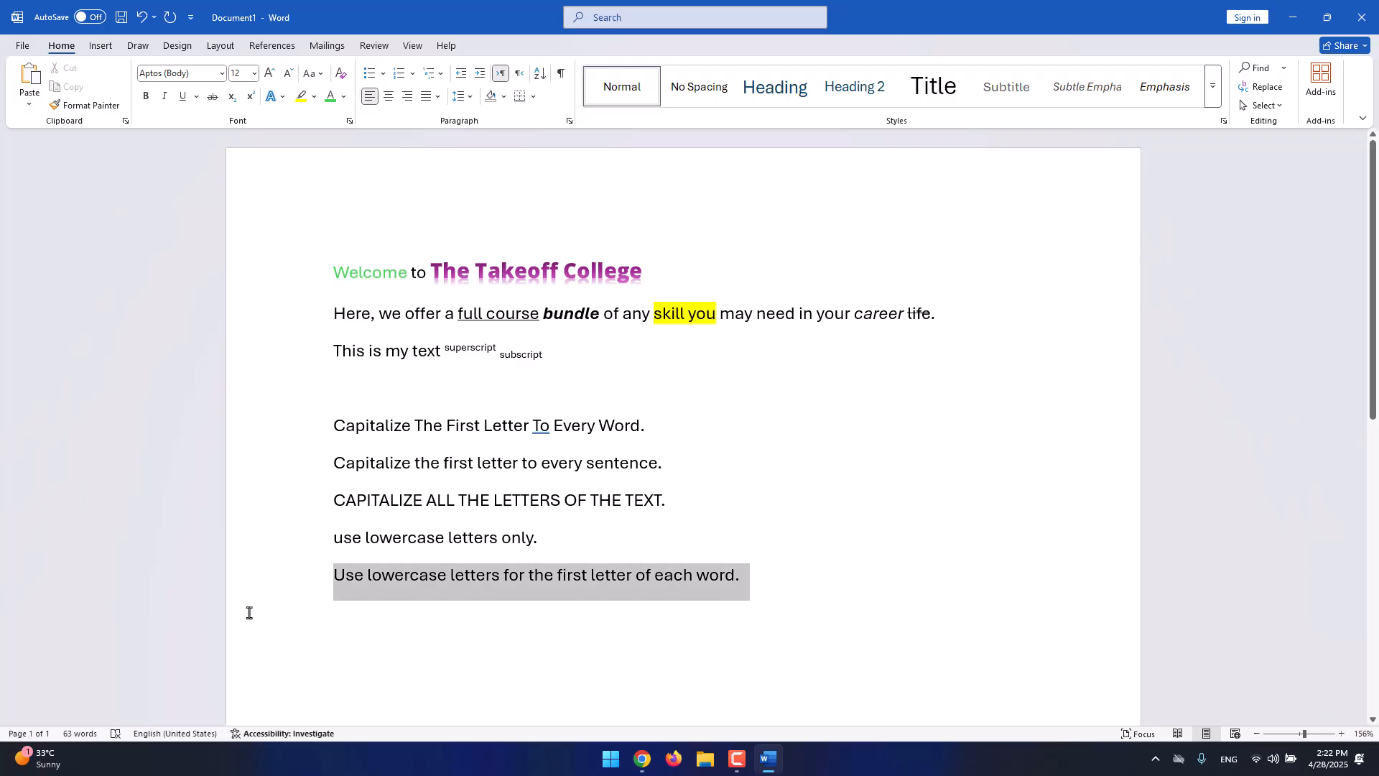
click(313, 73)
click(355, 173)
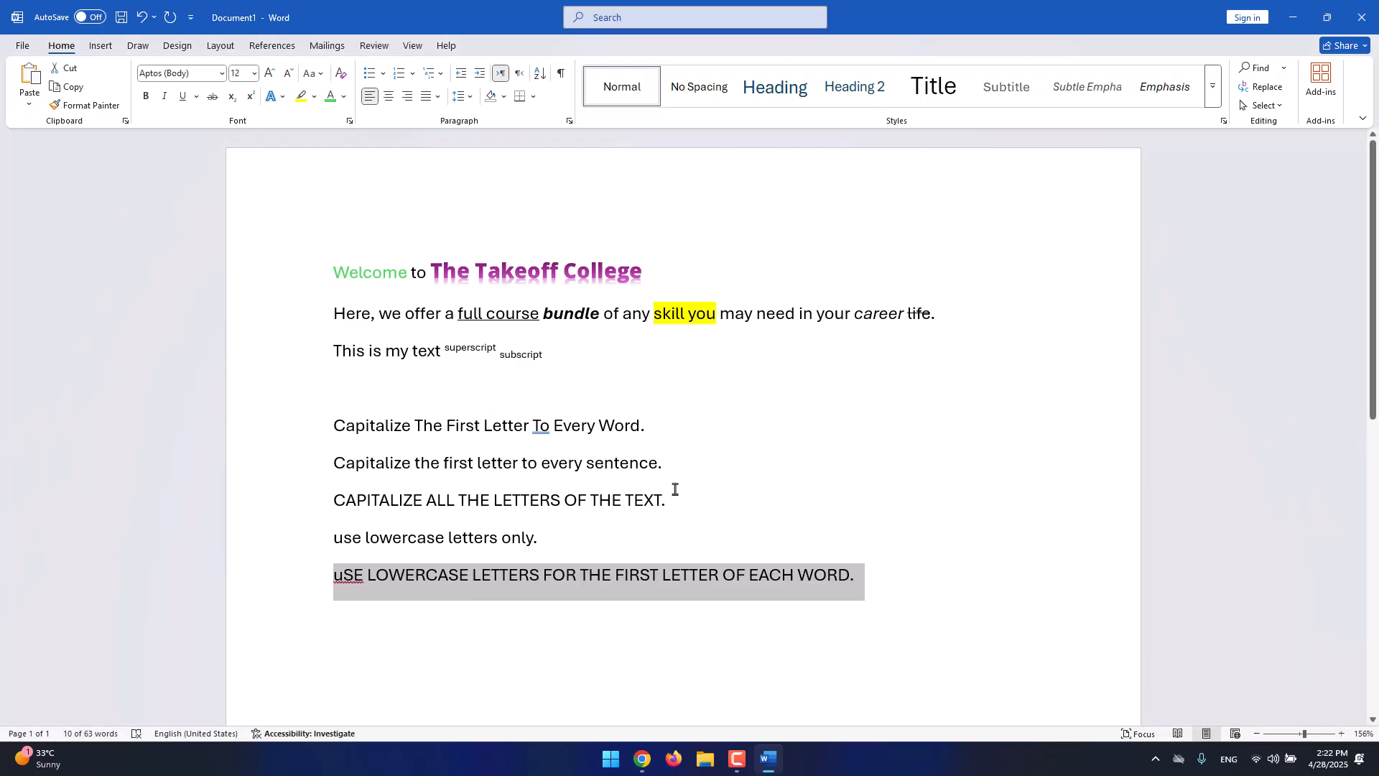
Replace "WORD" with "SENTENCE" at the end of the toggled-case line.
click(826, 578)
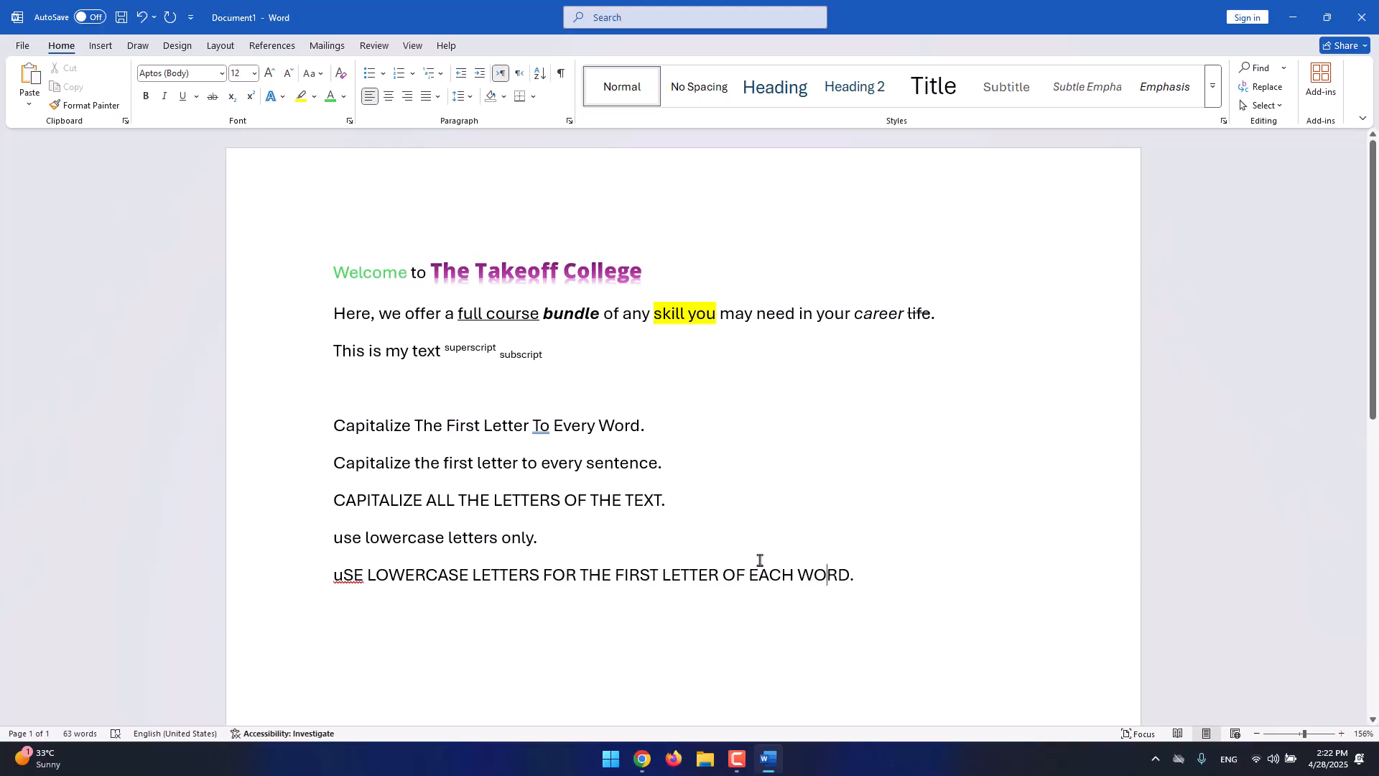
double_click(824, 581)
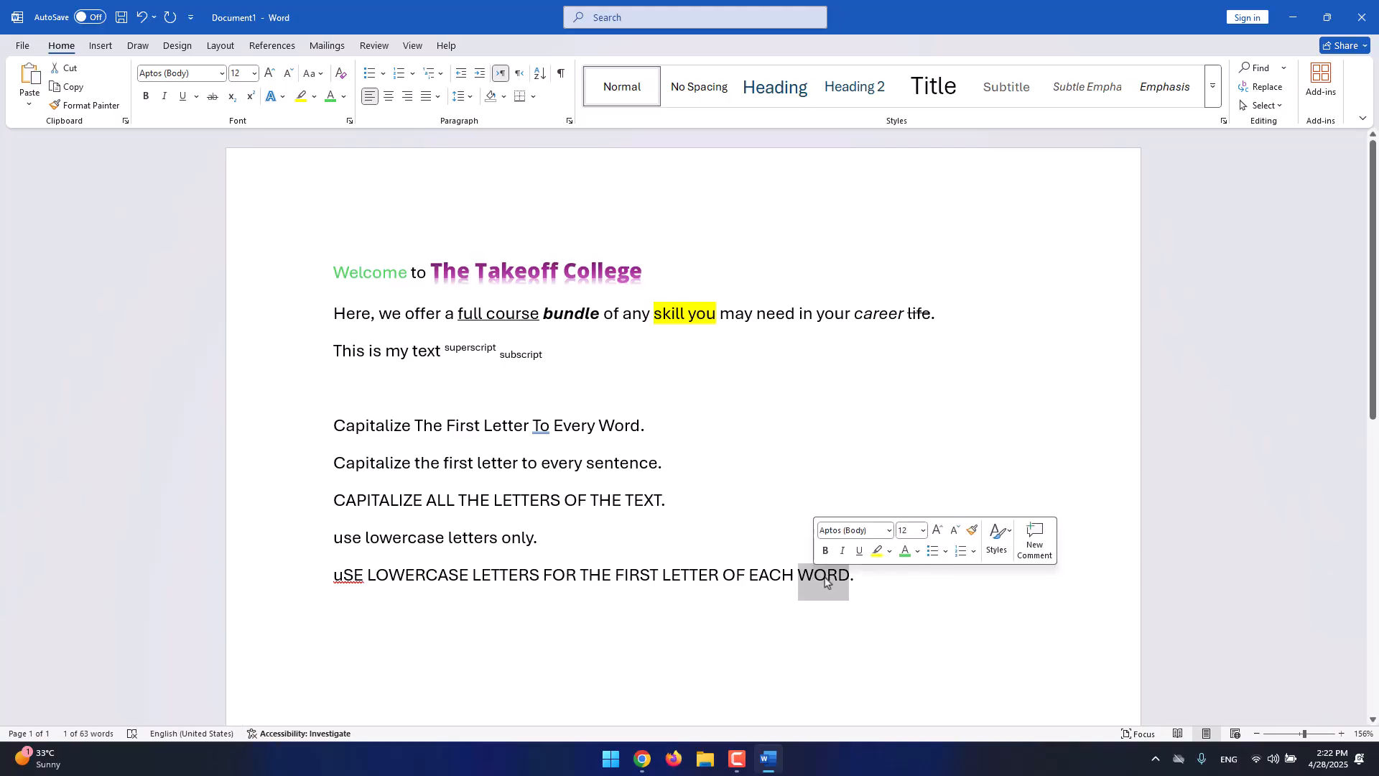
text(SENTENCE)
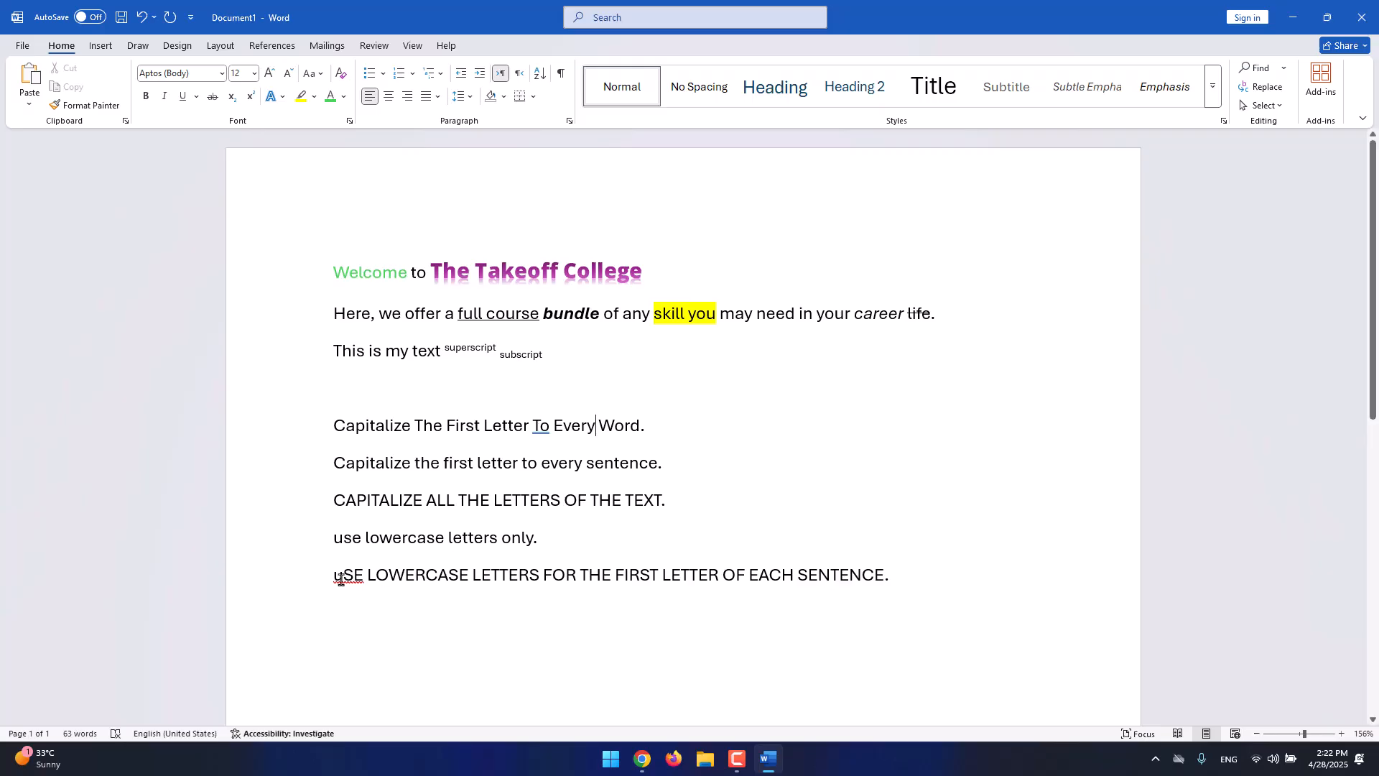
drag(341, 580, 883, 582)
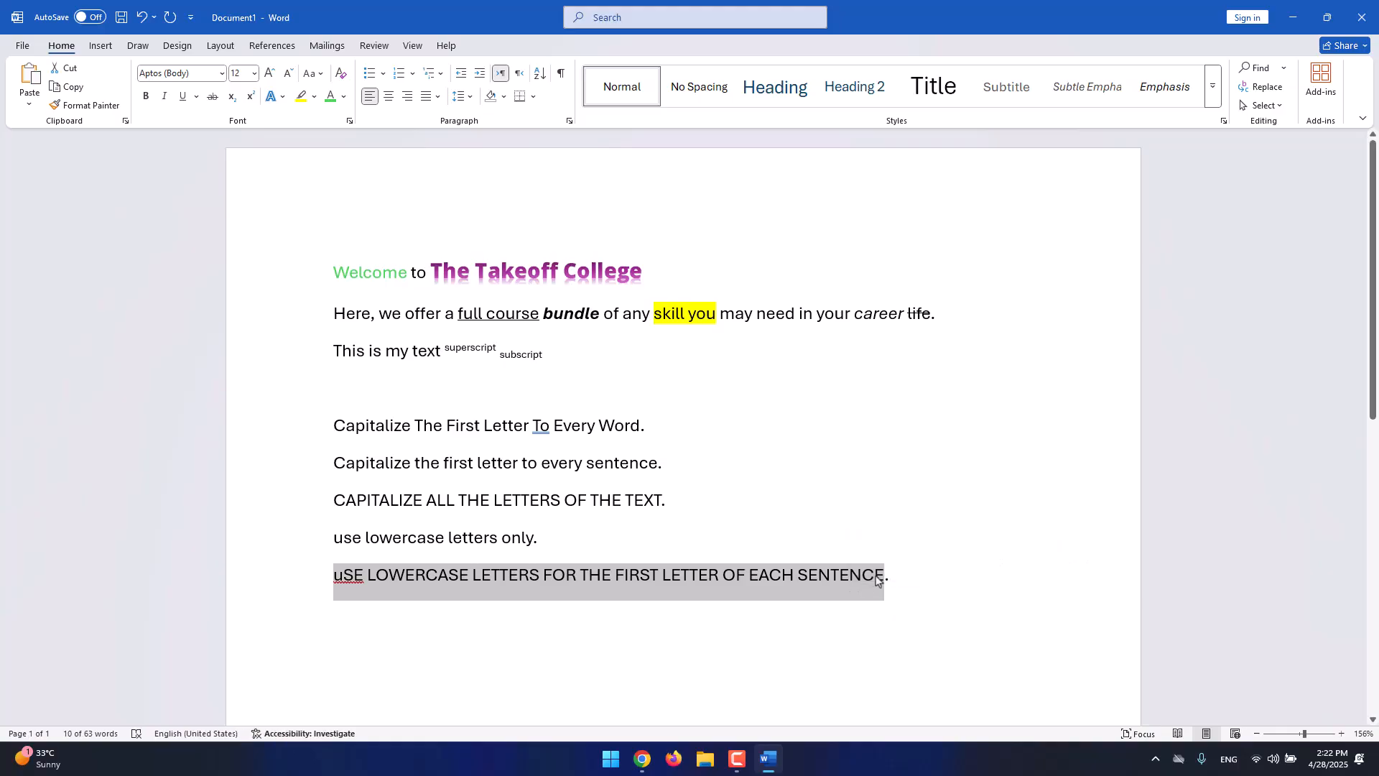
click(908, 575)
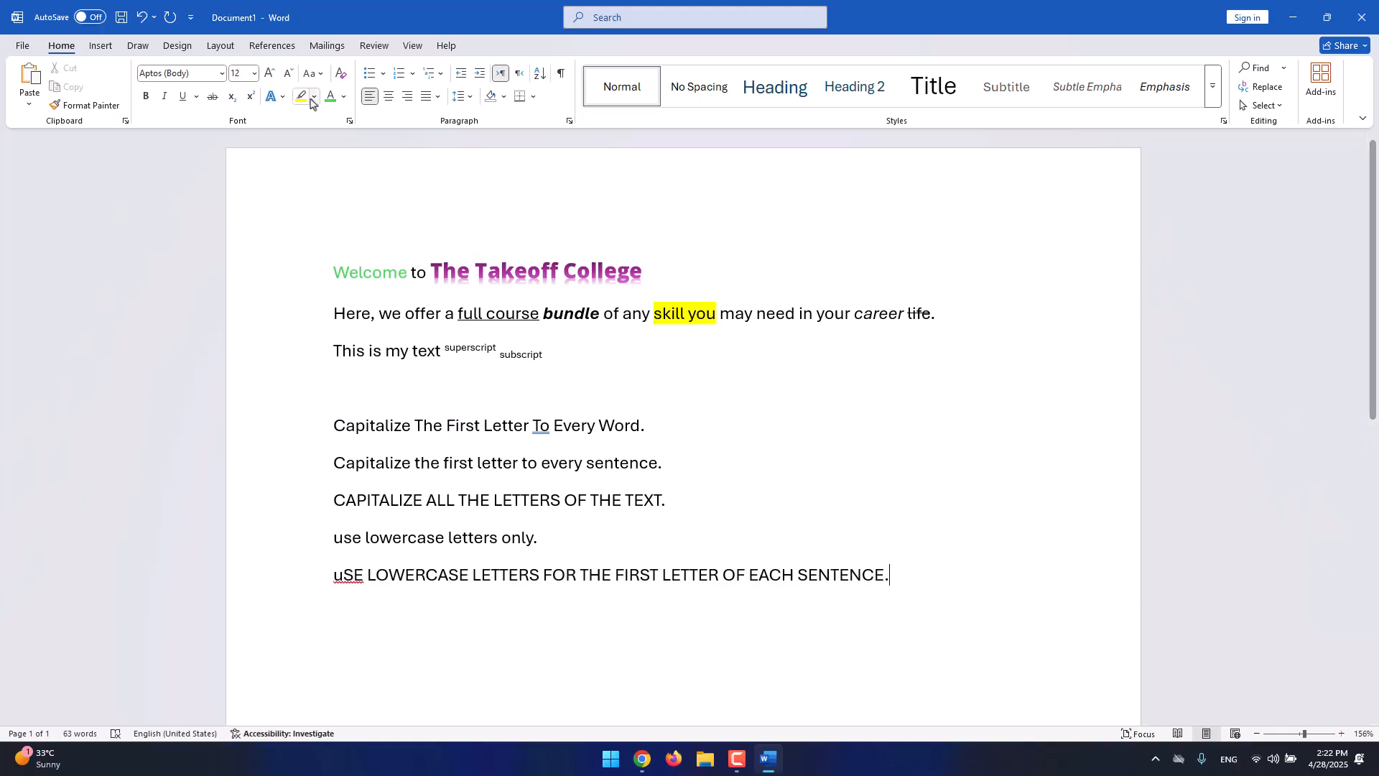
click(320, 73)
click(314, 72)
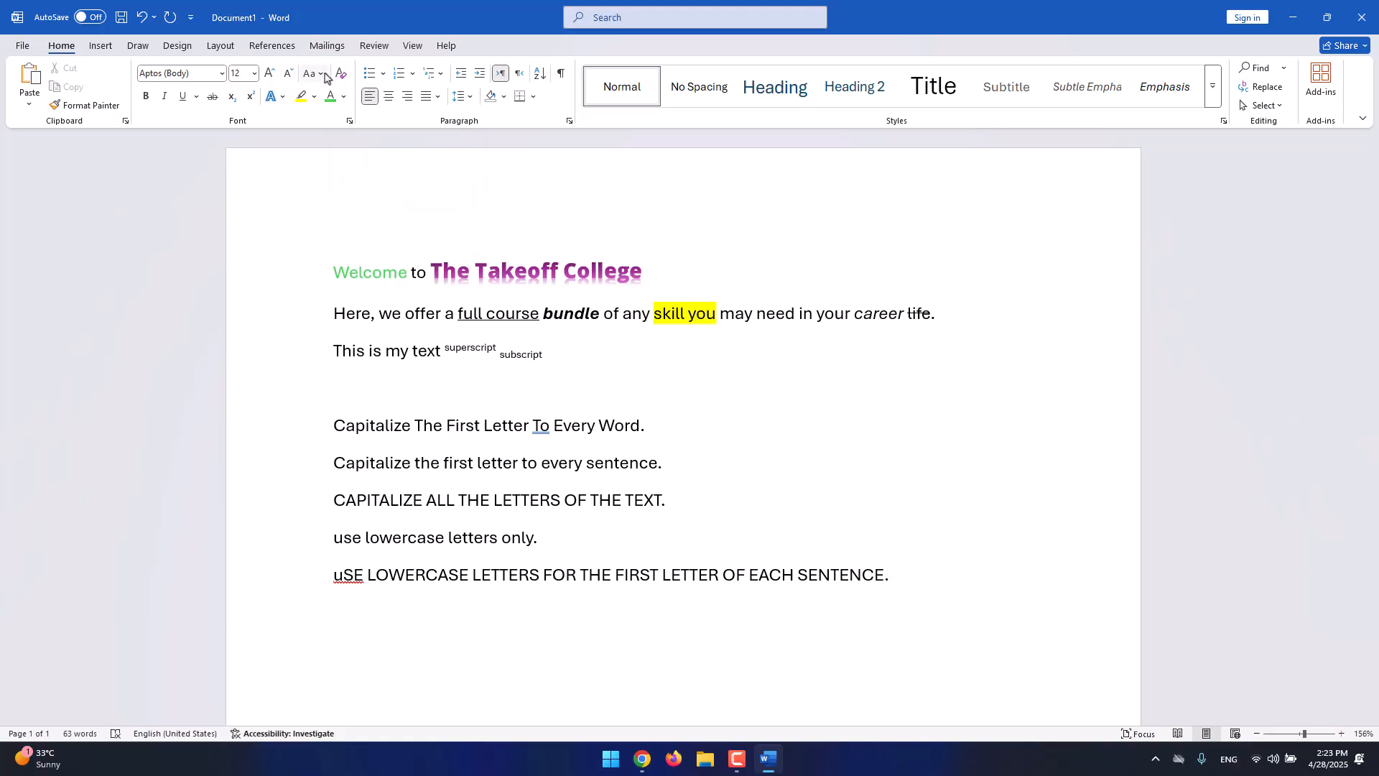
Clear all formatting from the whole text of the document.
drag(333, 272, 946, 582)
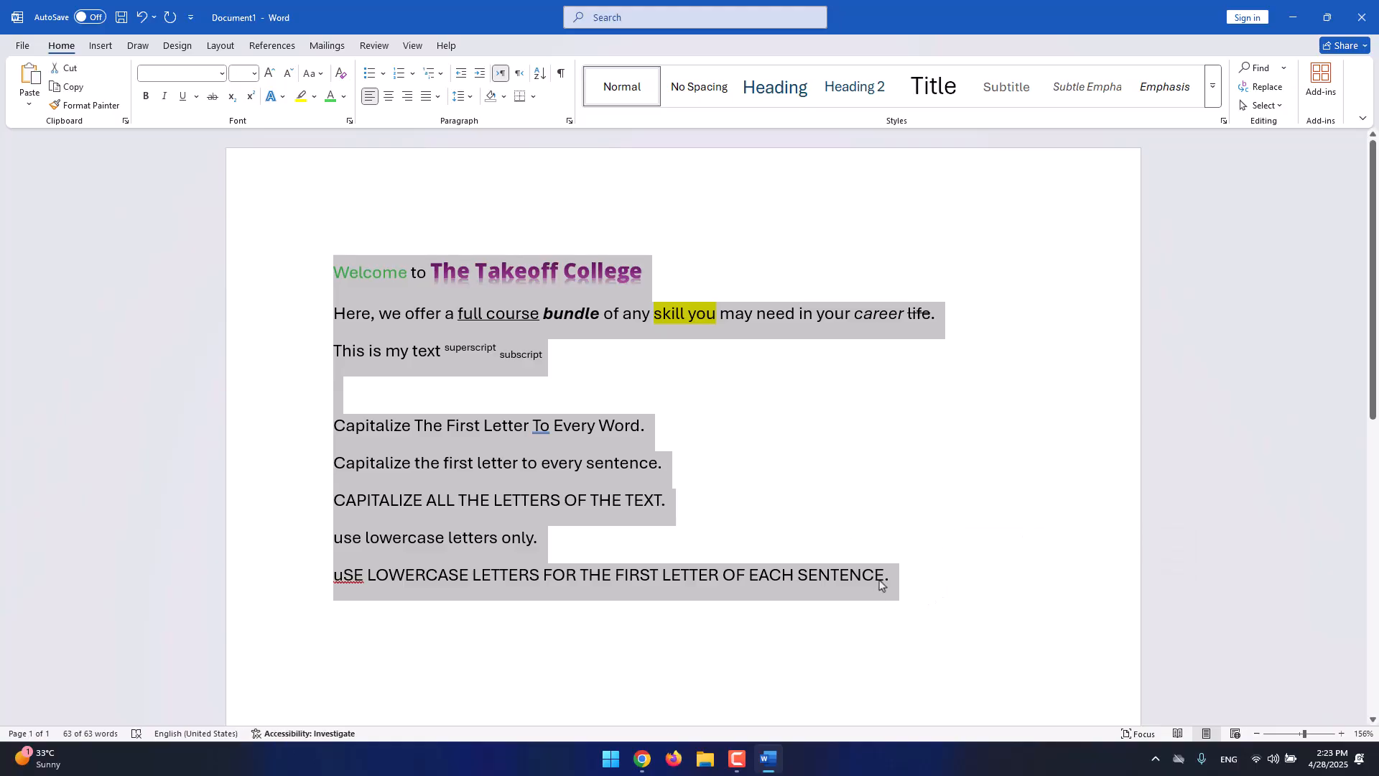
click(346, 73)
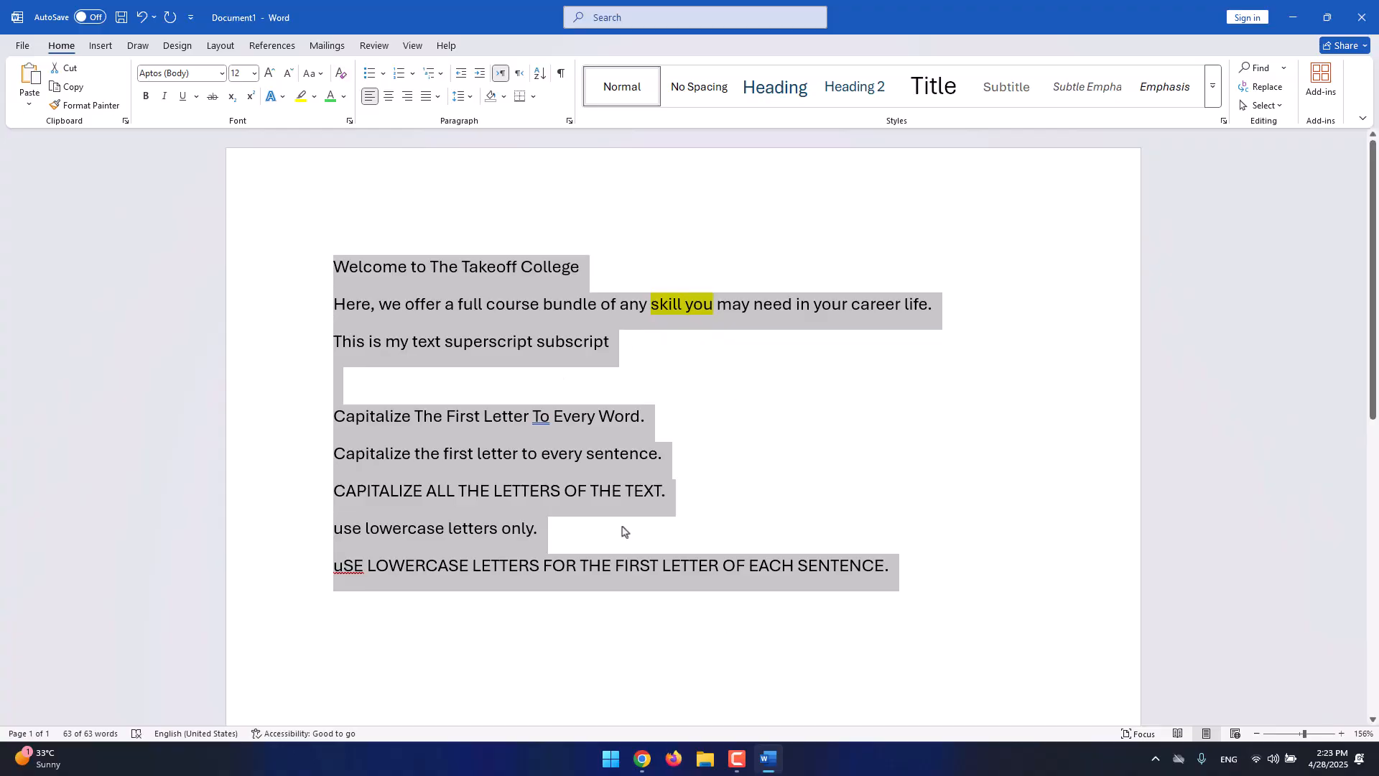
click(620, 454)
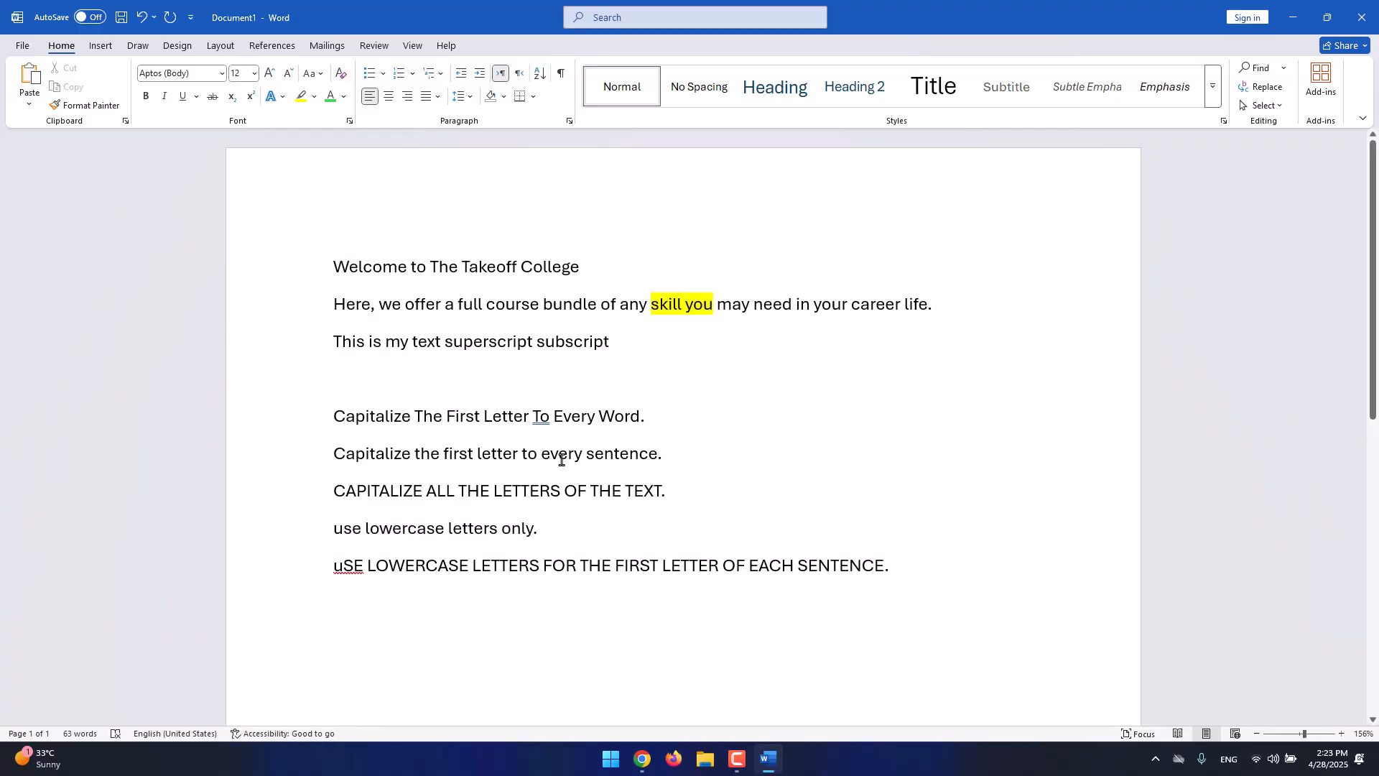
drag(361, 419, 641, 573)
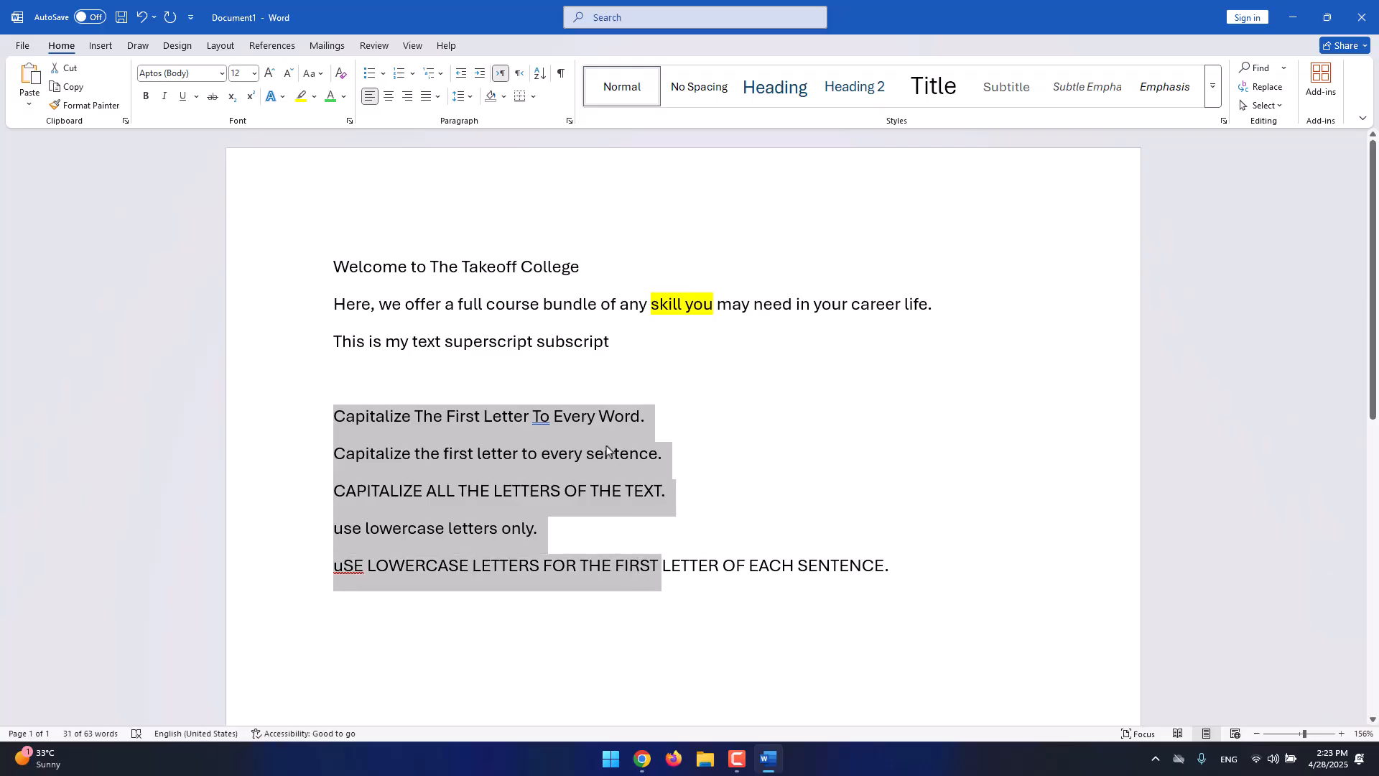
drag(670, 304, 715, 318)
drag(334, 417, 554, 563)
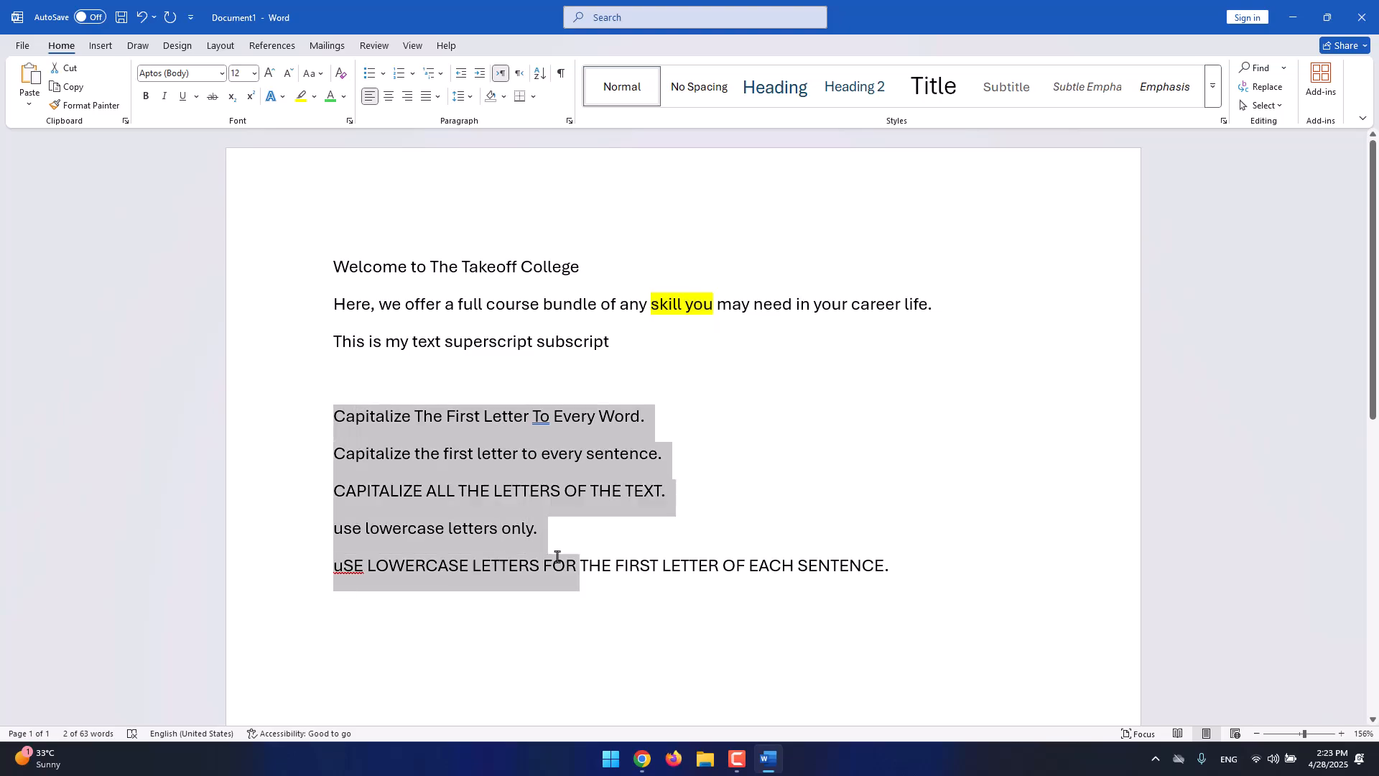
click(539, 528)
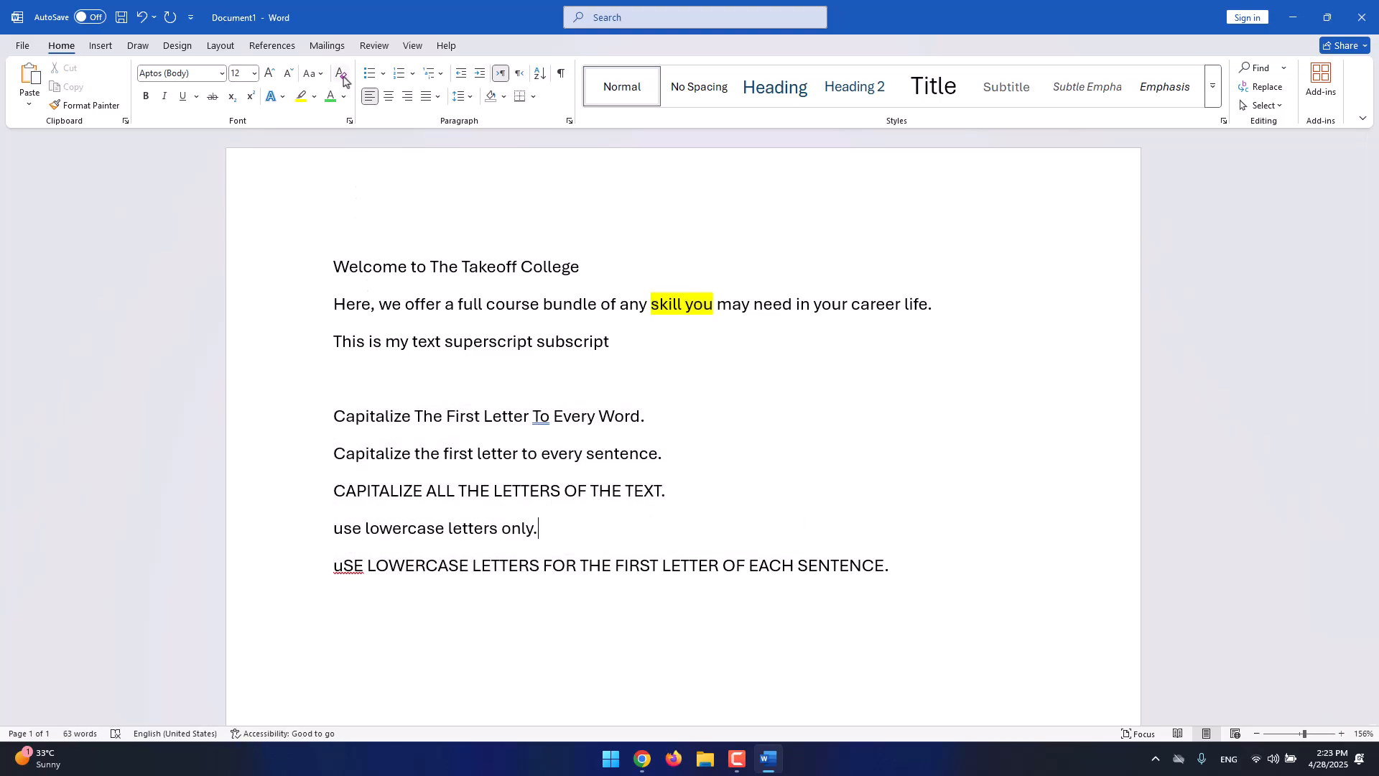
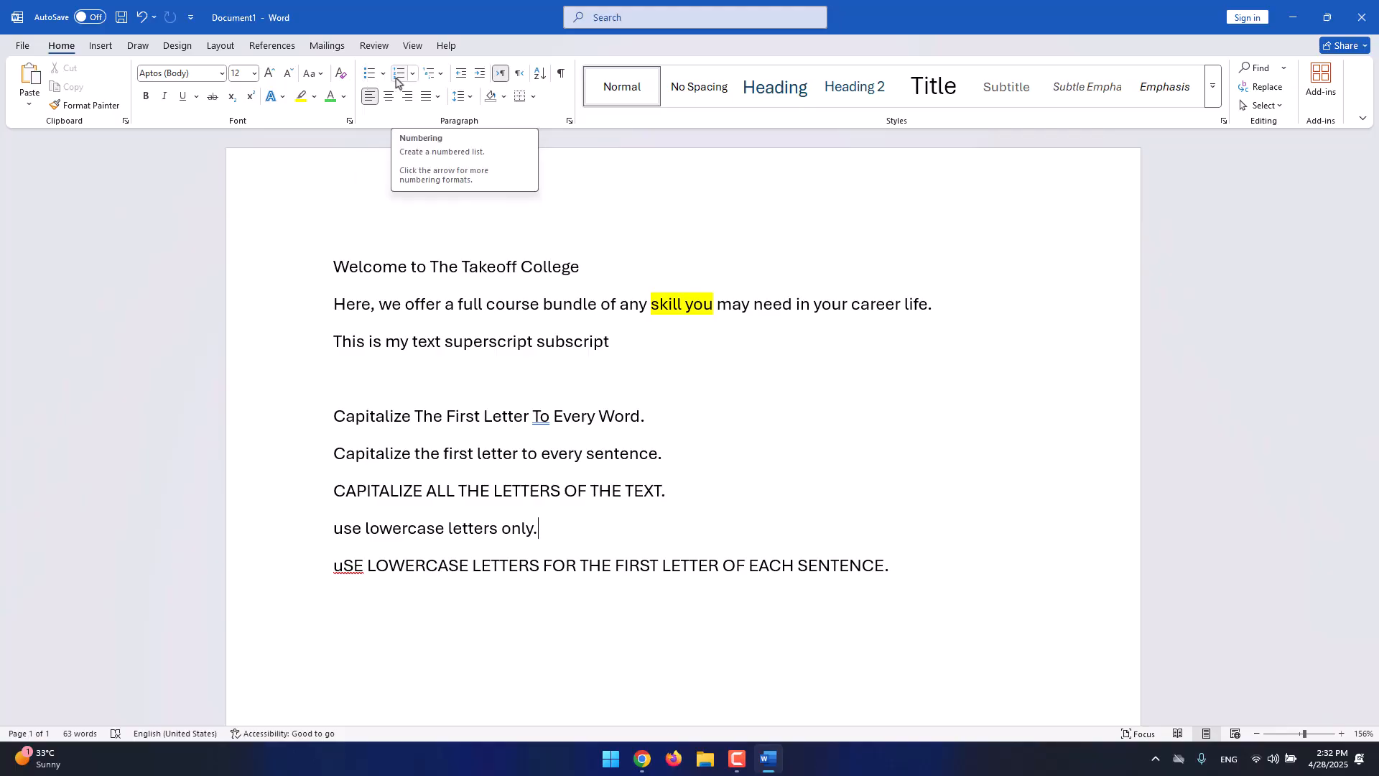
Turn the five letter-case sentences at the end of the document into a bulleted list with round bullets.
click(330, 422)
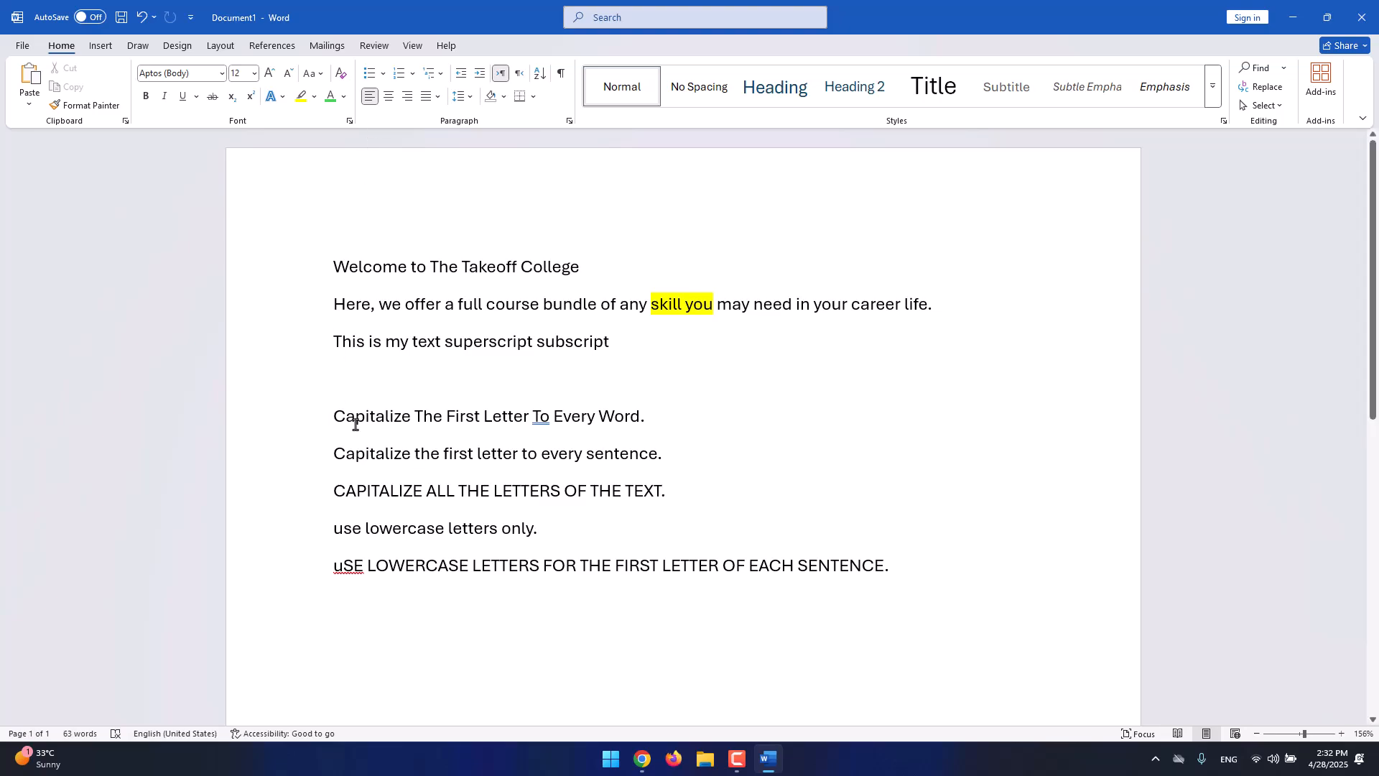
drag(335, 416, 377, 567)
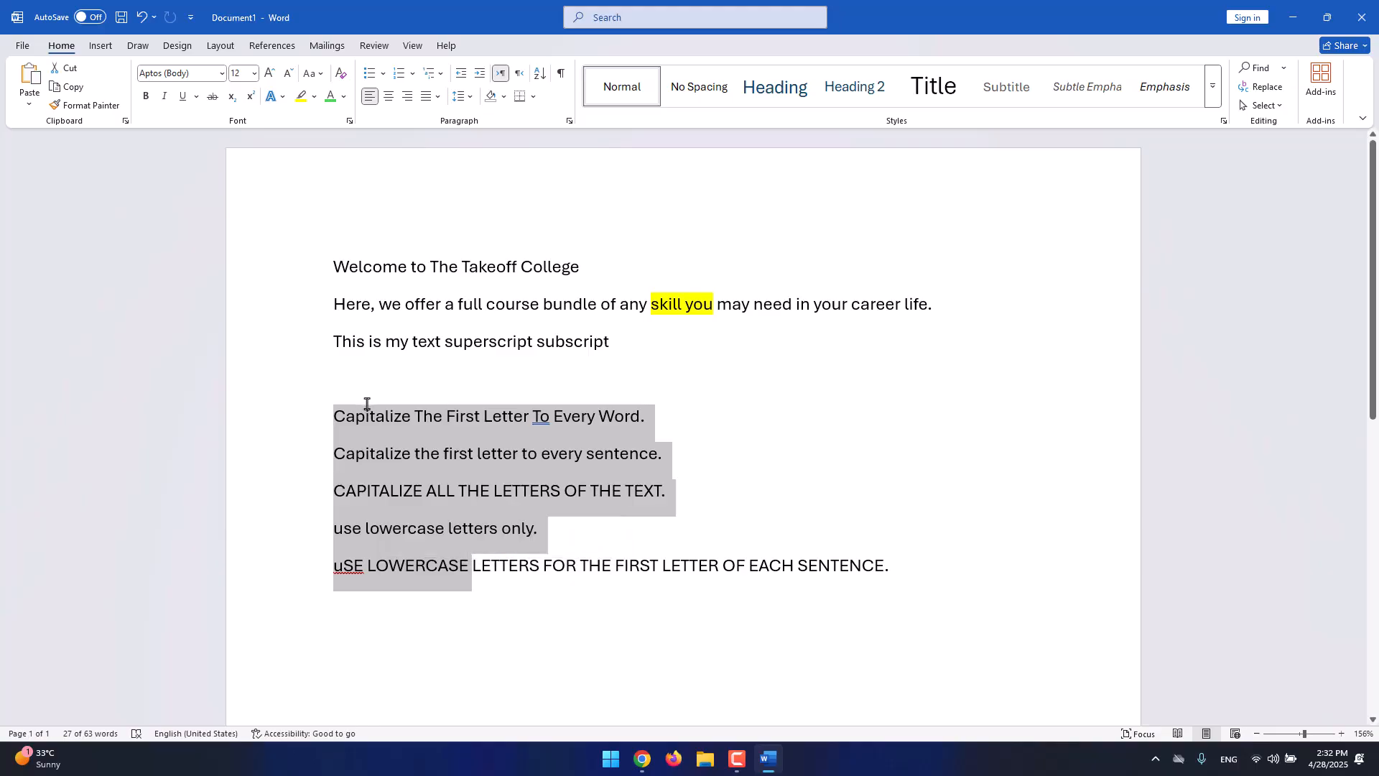
drag(331, 413, 901, 570)
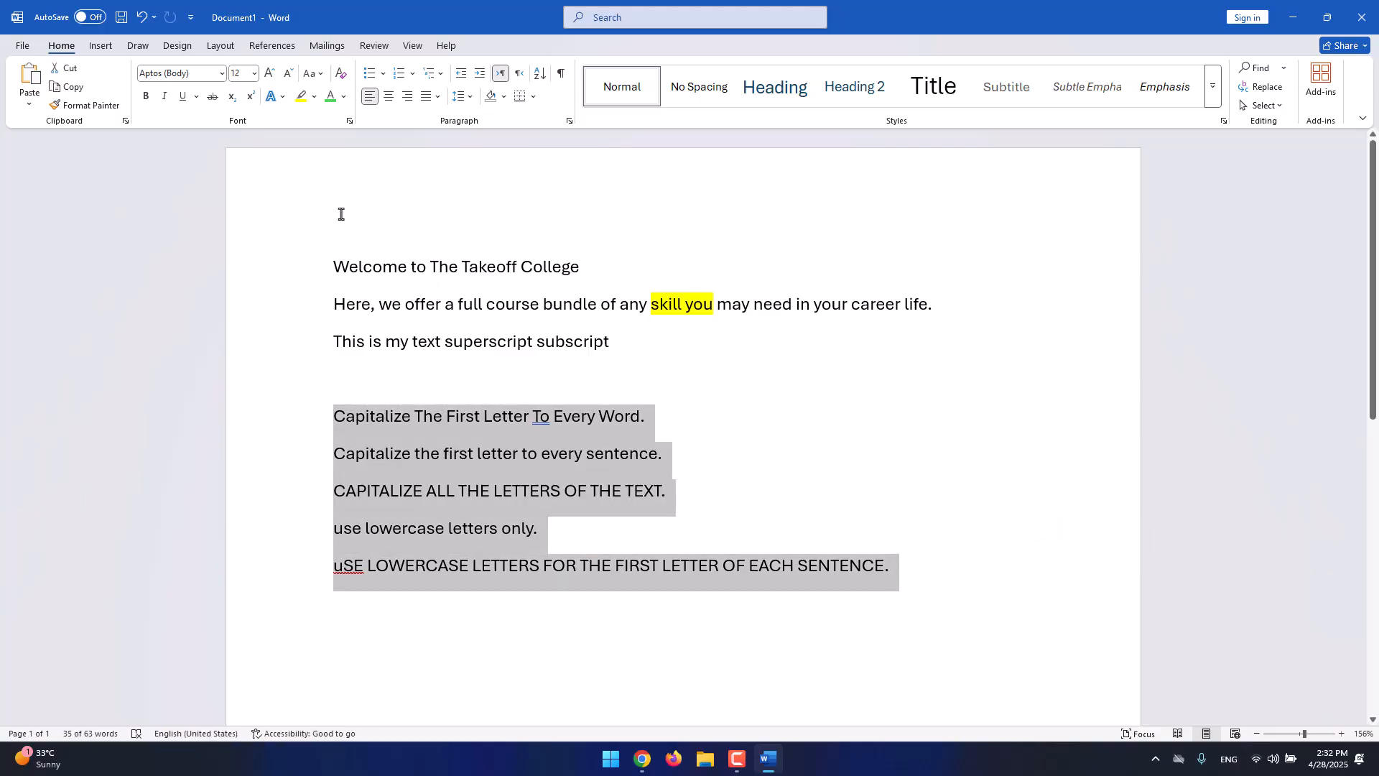
click(370, 74)
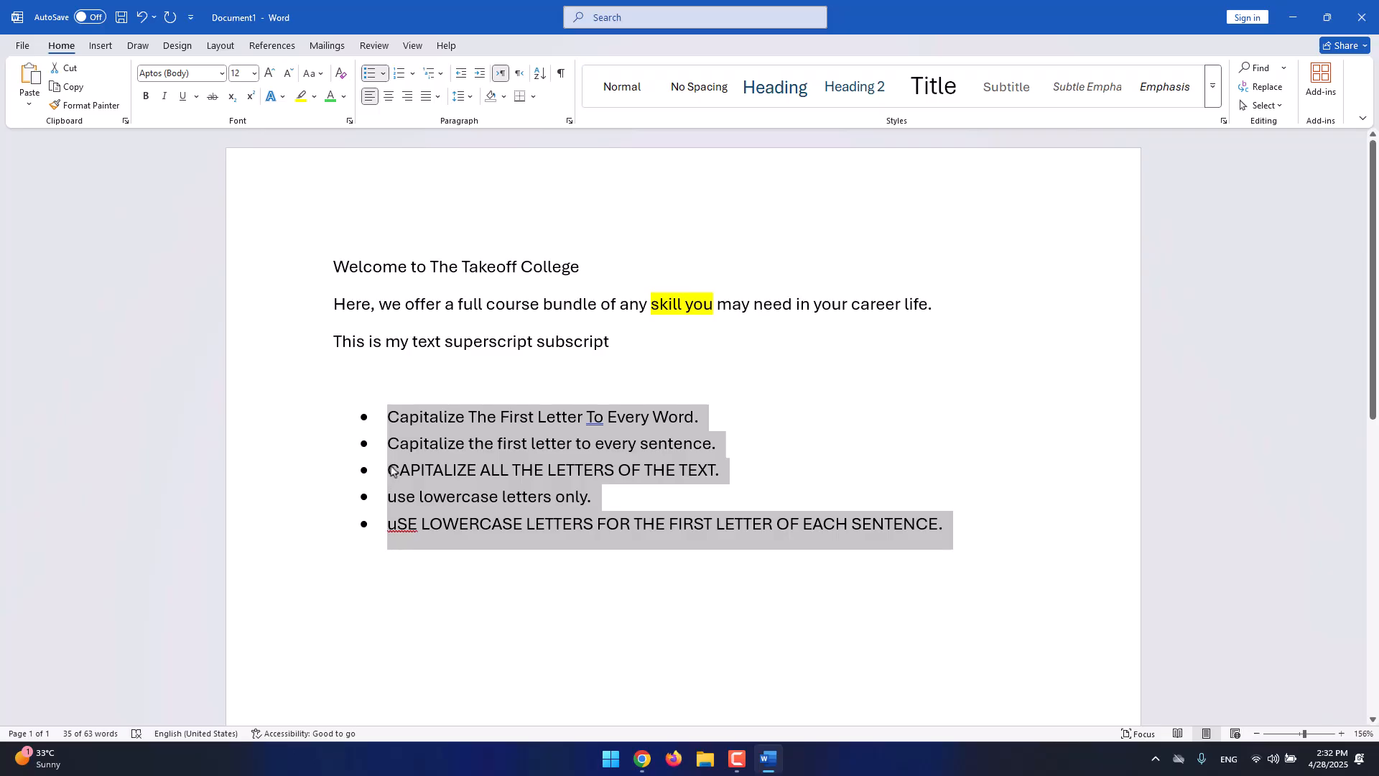
click(386, 81)
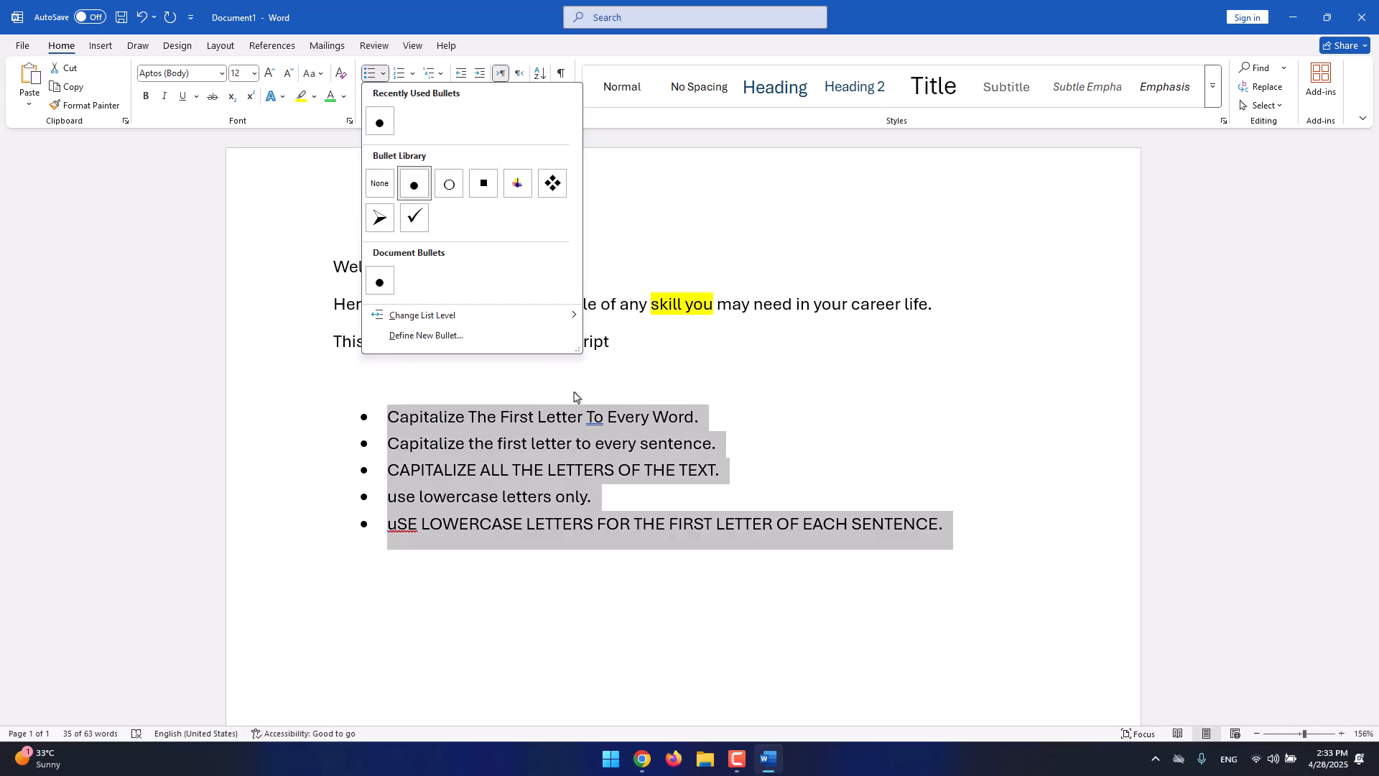
click(718, 425)
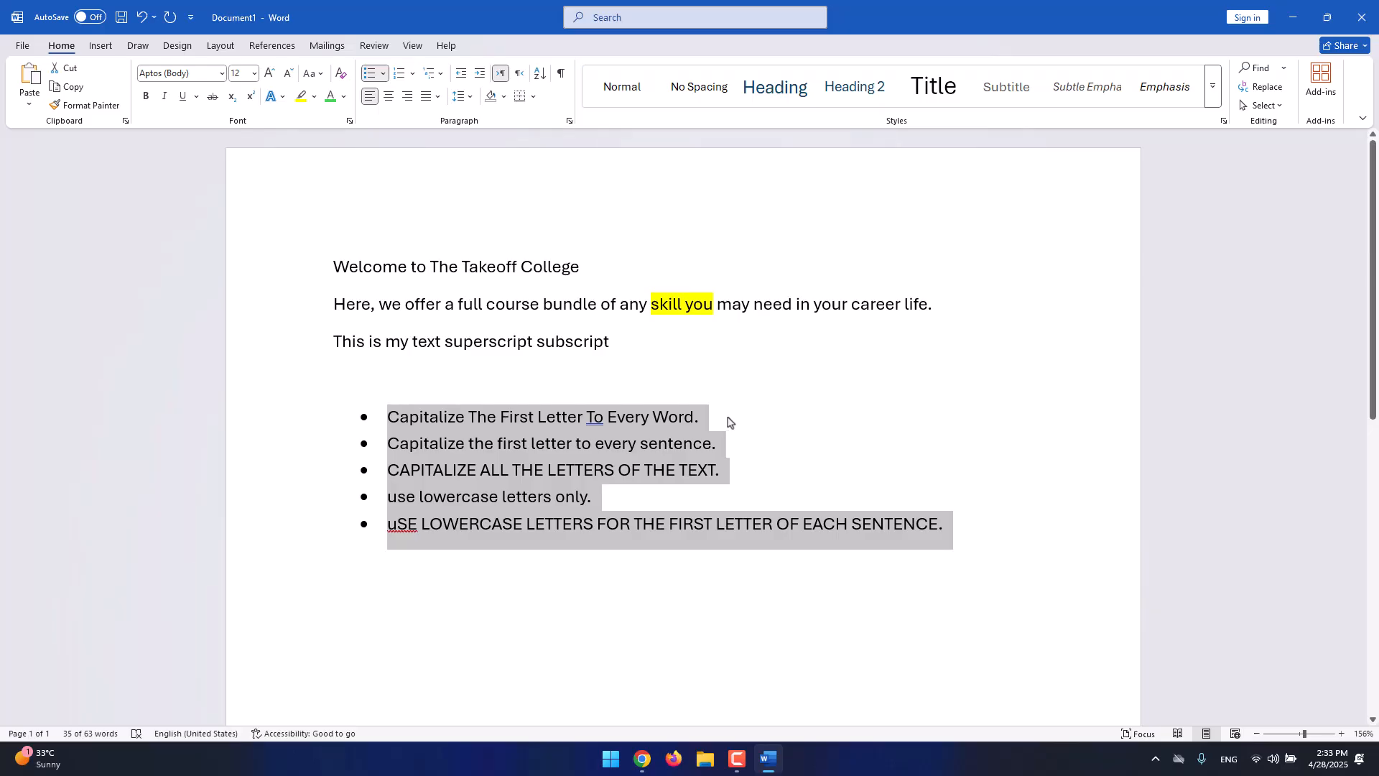
click(726, 421)
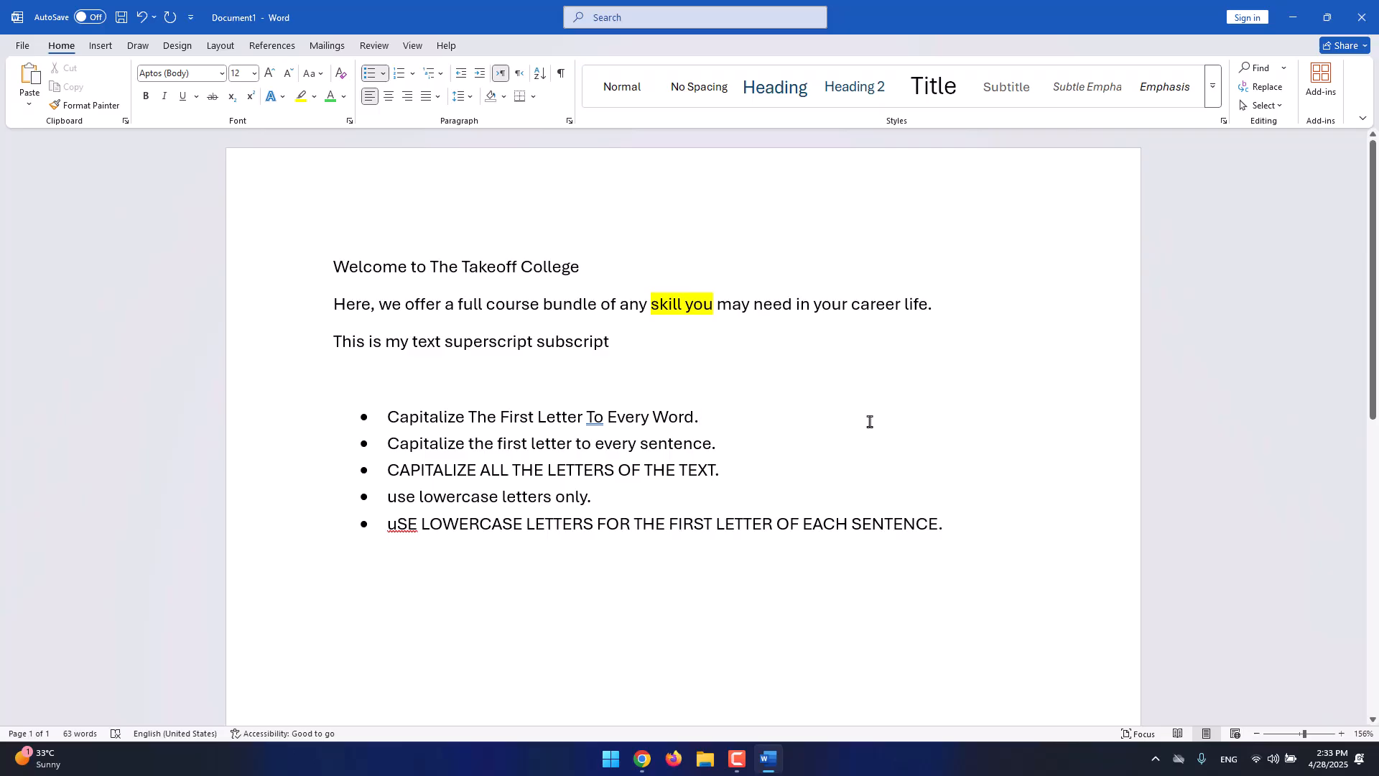
Add the nested item "This is my nested item" under the bullet "Capitalize The First Letter To Every Word.".
key(Return)
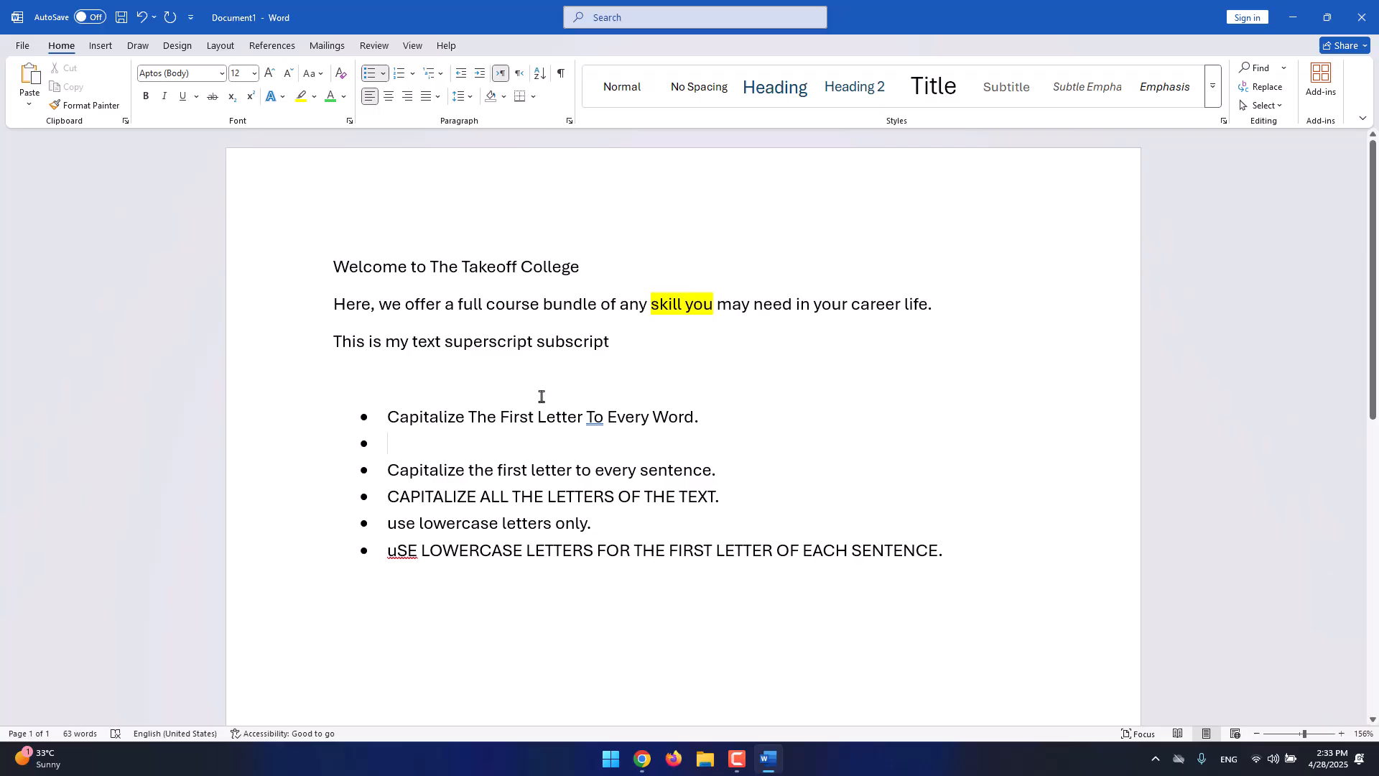
key(Tab)
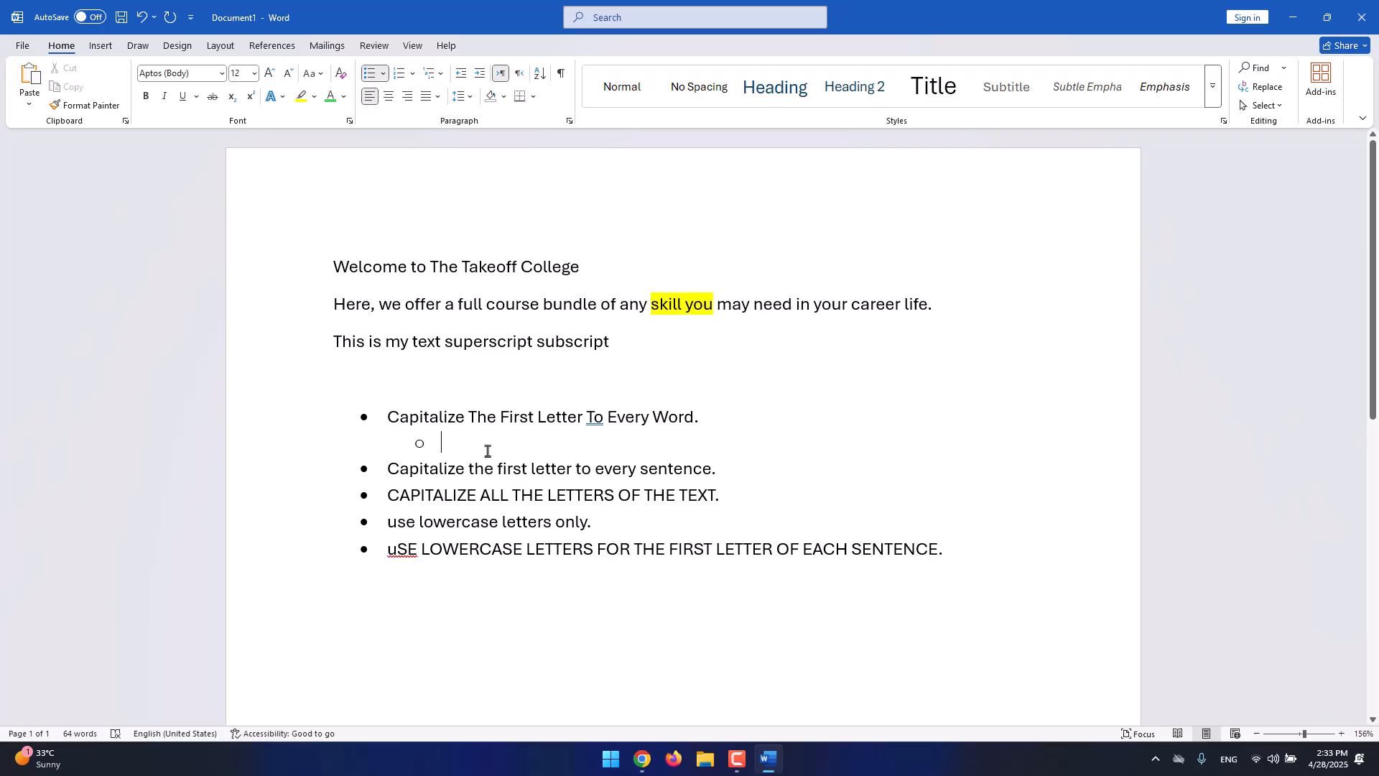
text(This is)
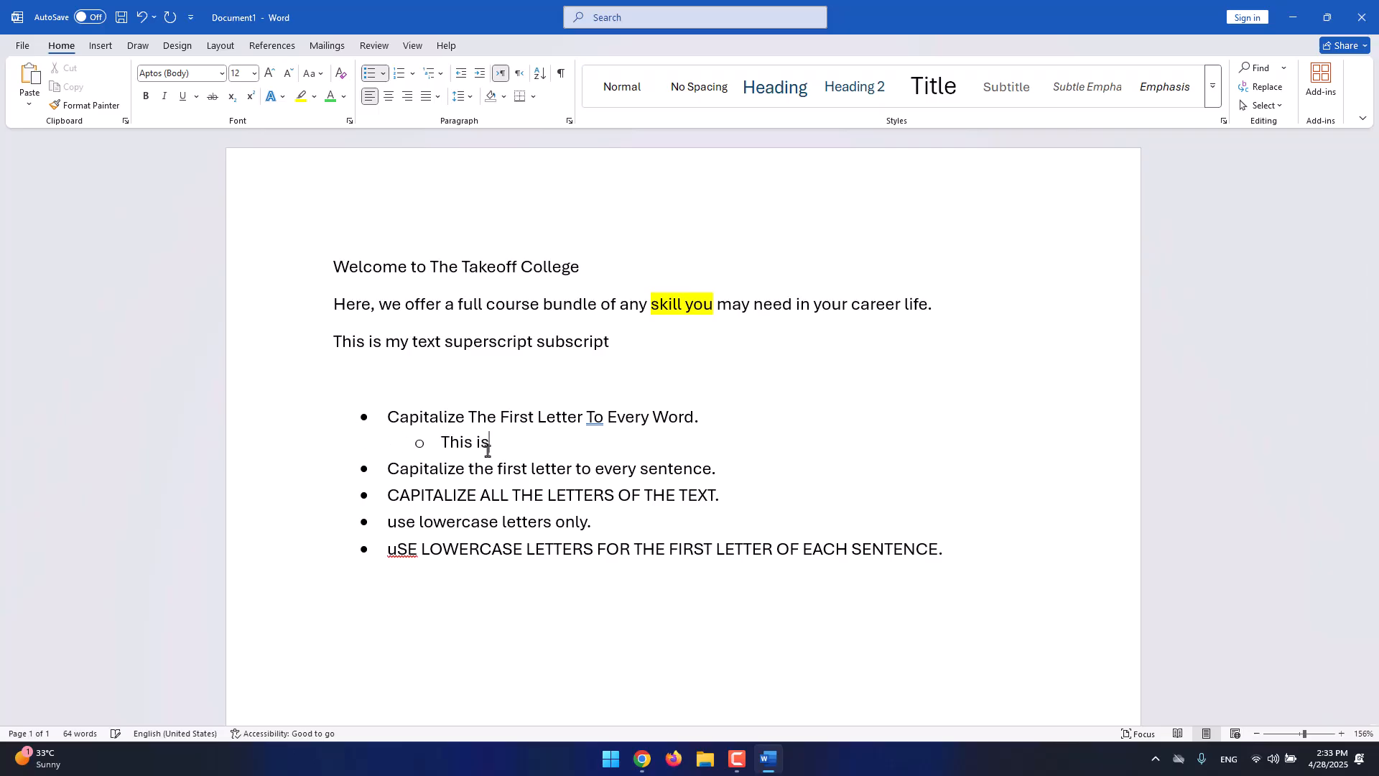
text( my nested item)
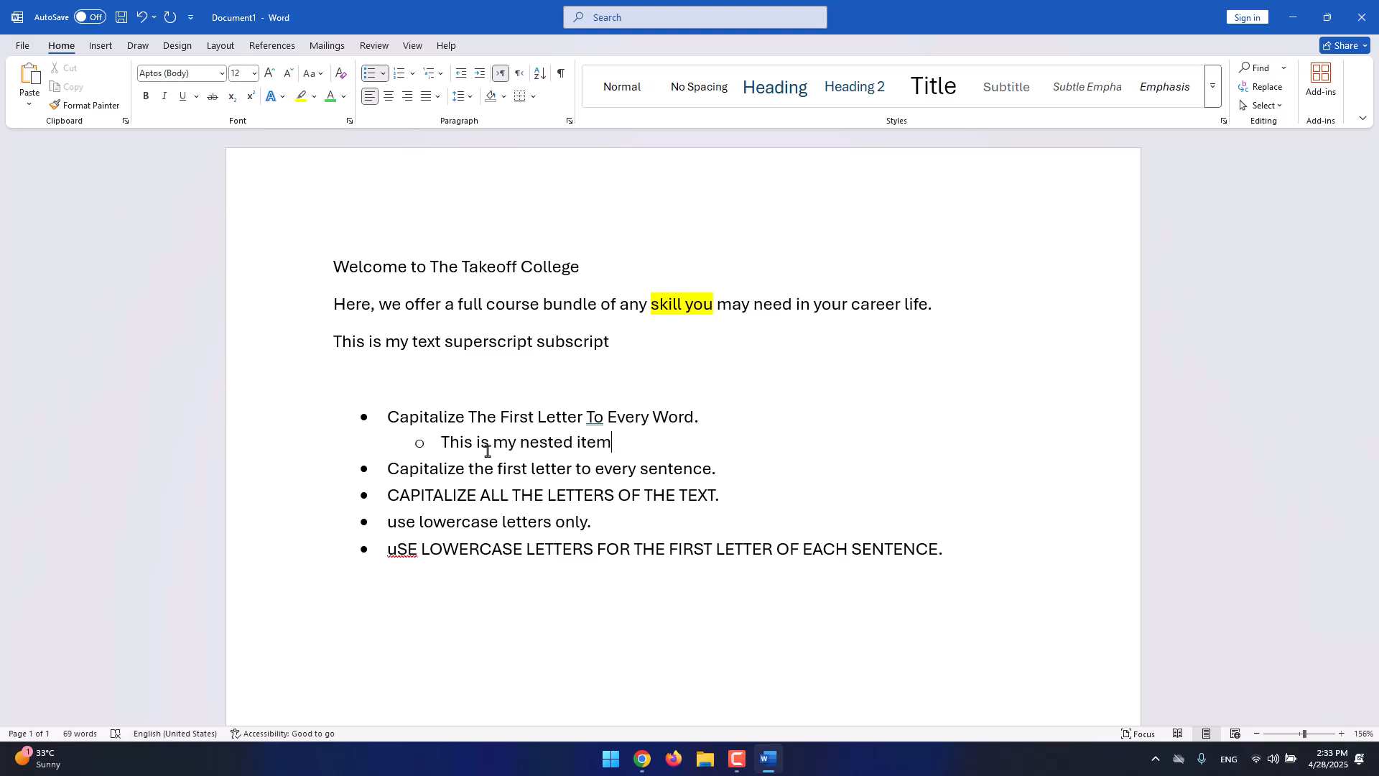
Add an empty item below "This is my nested item" and demote it through successively deeper list levels.
key(Return)
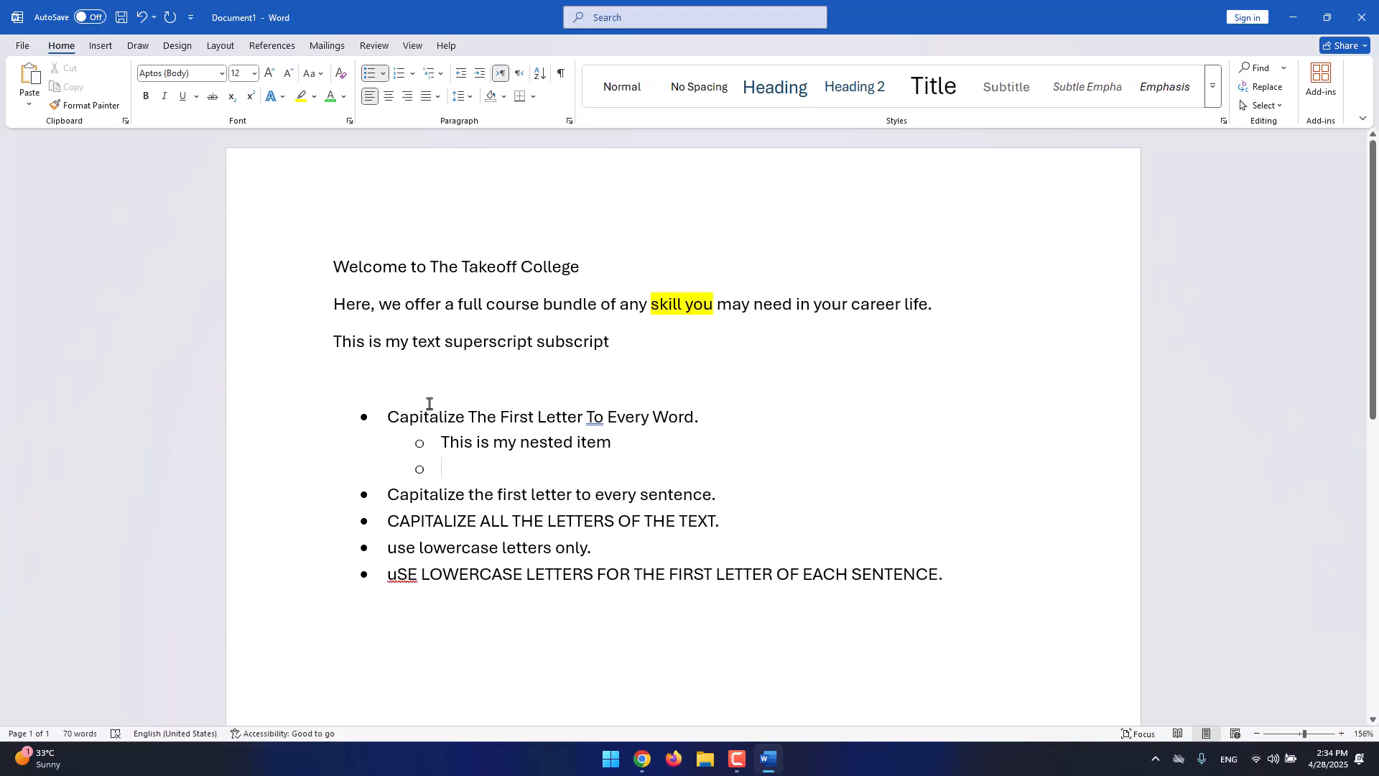
drag(437, 442, 447, 467)
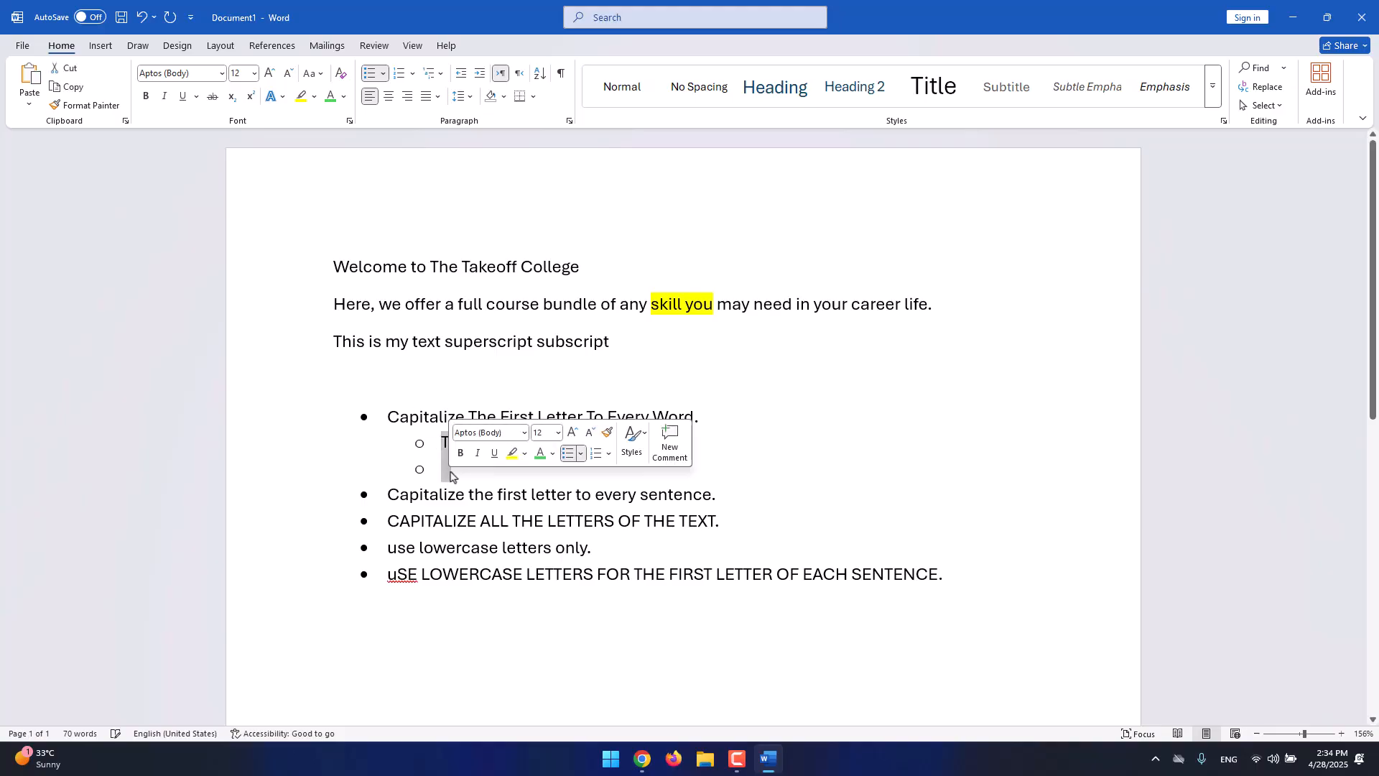
click(451, 474)
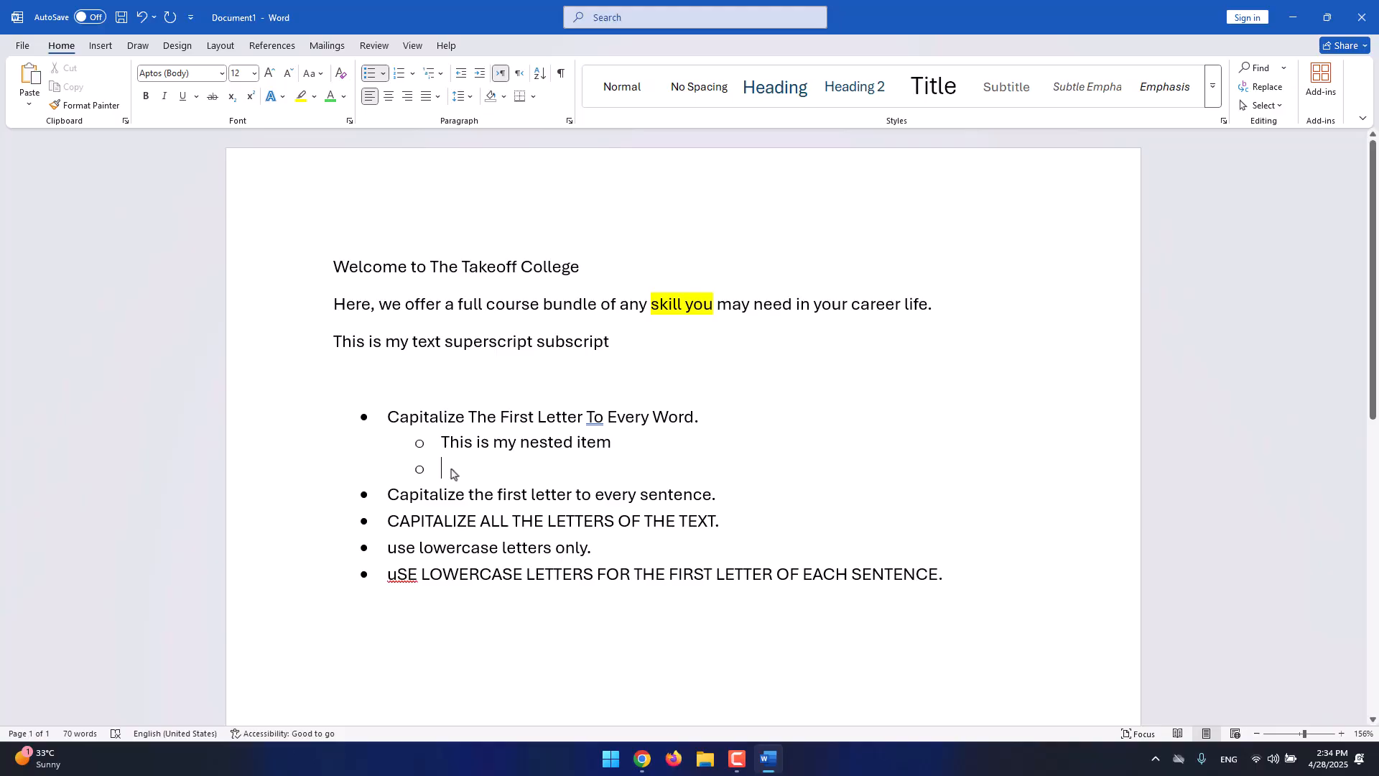
key(Tab)
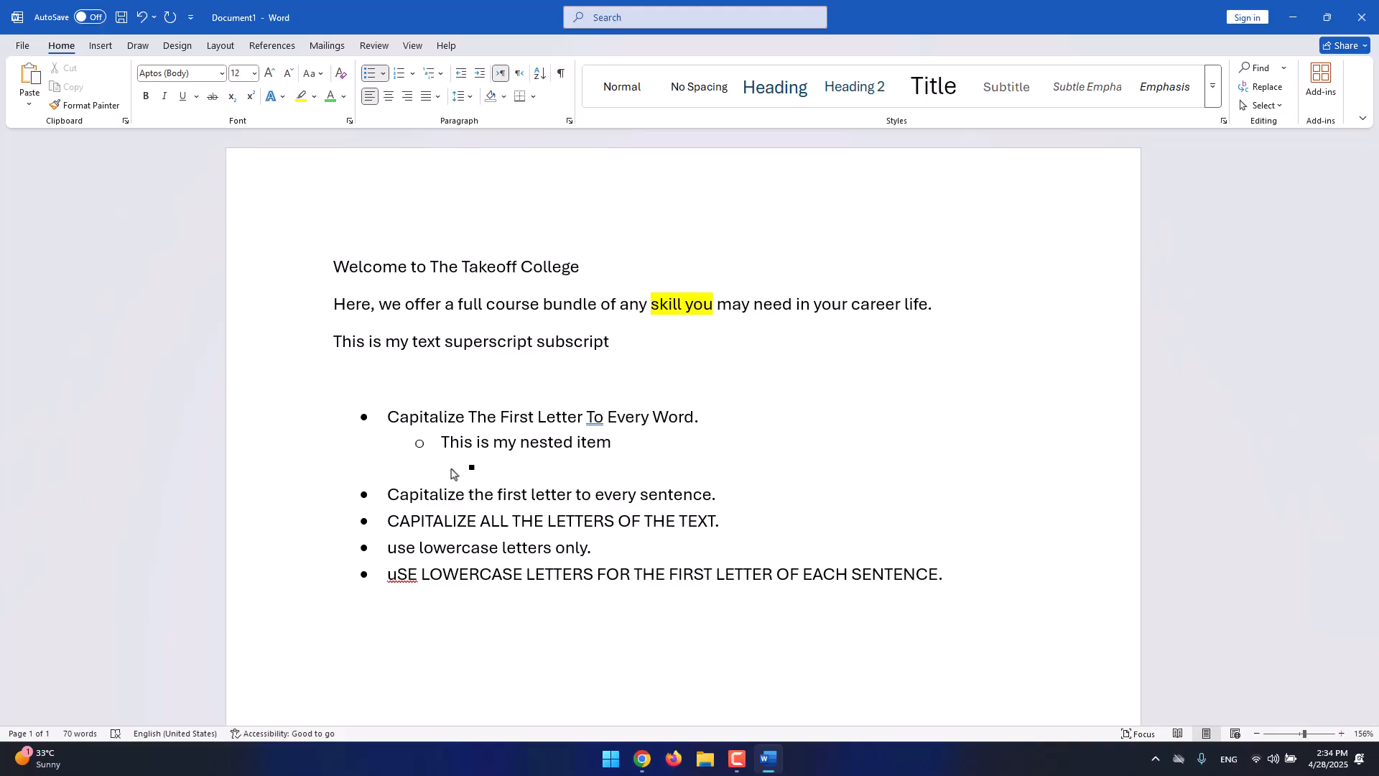
key(Tab)
key(Tab)
key(Tab)
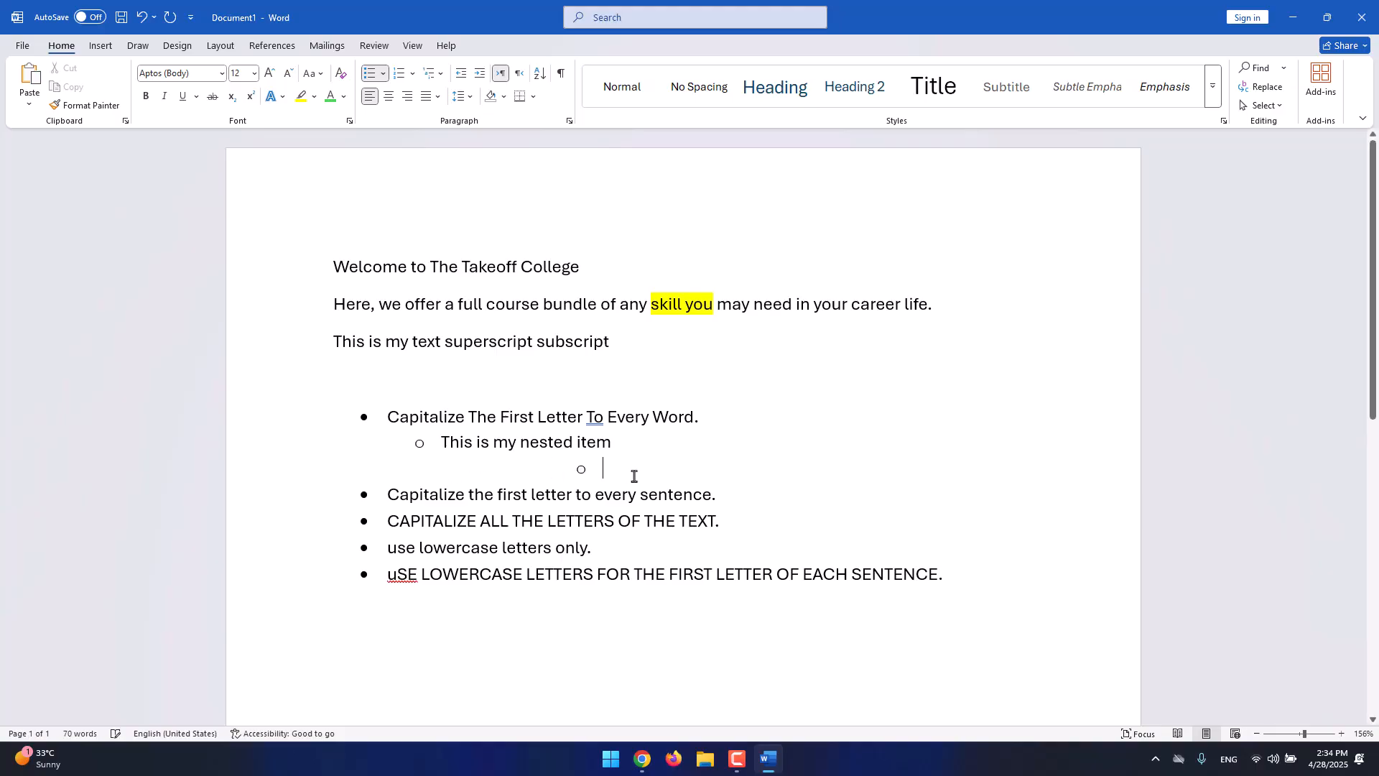
key(Tab)
key(Tab)
key(Tab)
Remove the empty, deeply indented item below "This is my nested item".
click(831, 440)
key(Delete)
key(ctrl+z)
click(824, 461)
key(BackSpace)
key(BackSpace)
key(BackSpace)
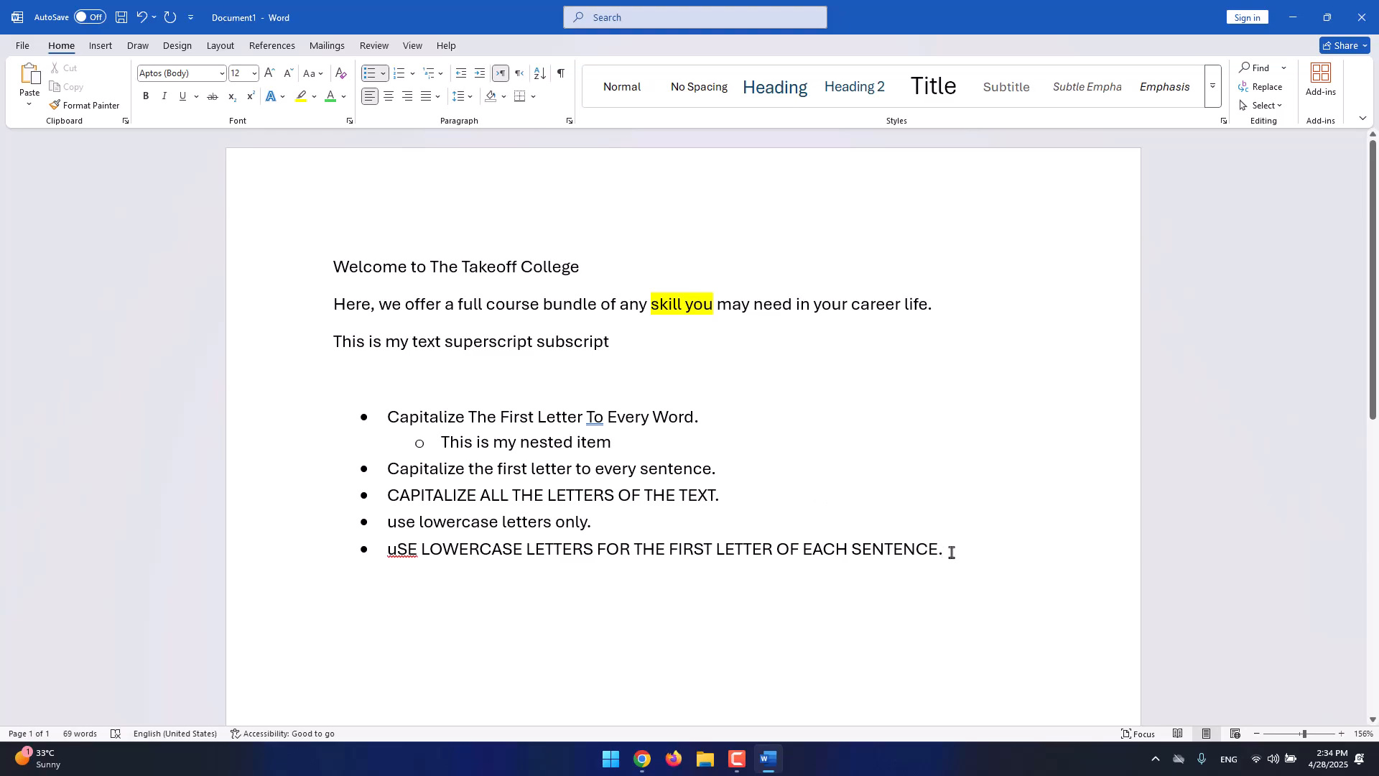
Convert the entire bulleted list, including its nested item, to a numbered list.
drag(952, 551, 413, 407)
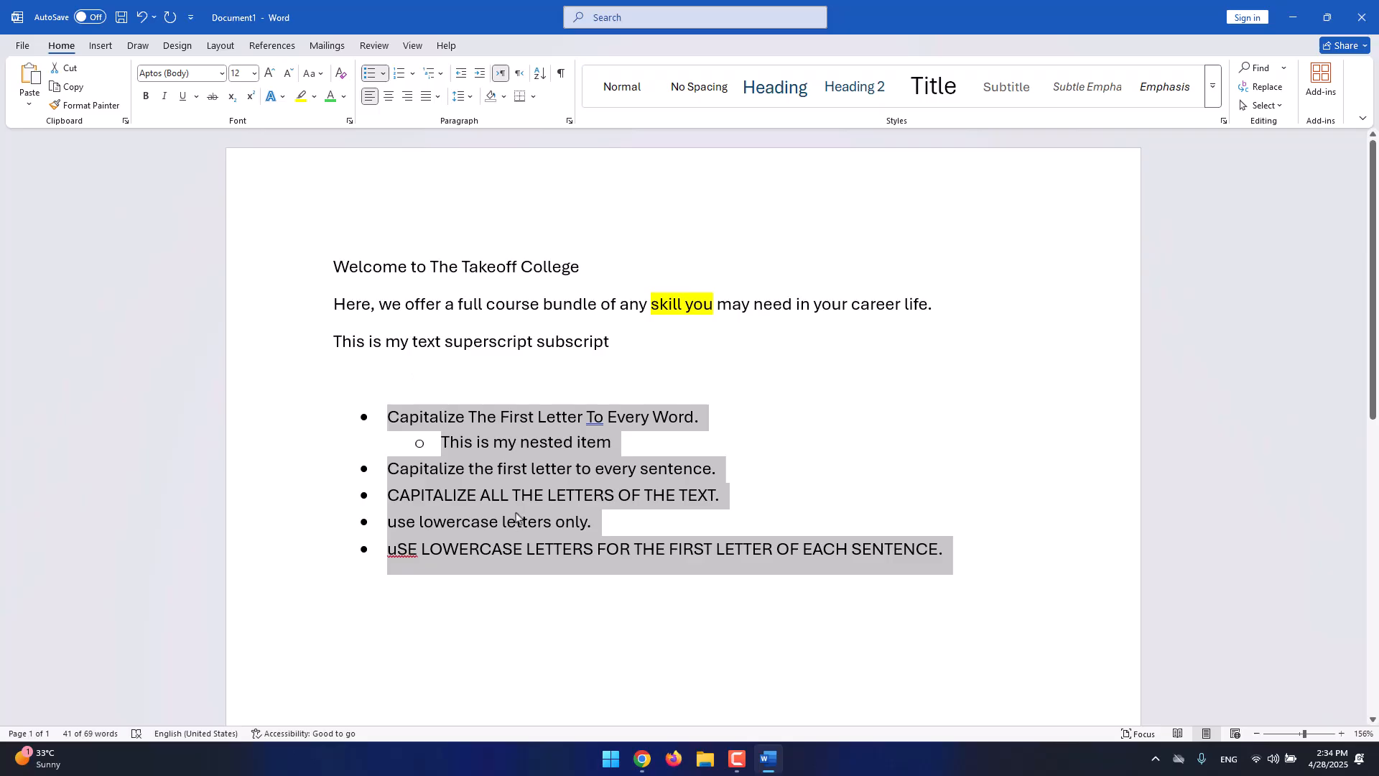
click(400, 75)
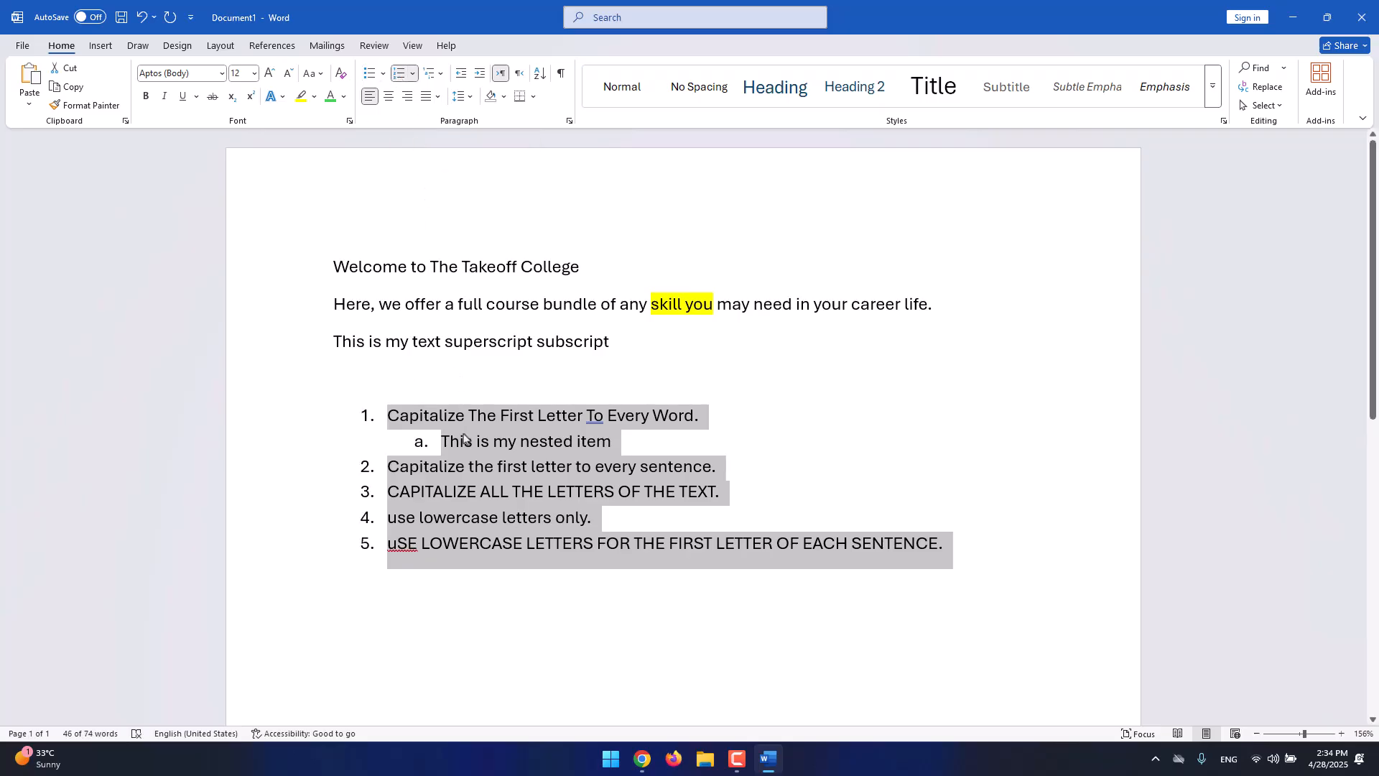
click(646, 466)
Browse the multilevel list styles for the selected list, and turn its numbering off and on again.
drag(984, 548, 367, 418)
click(441, 74)
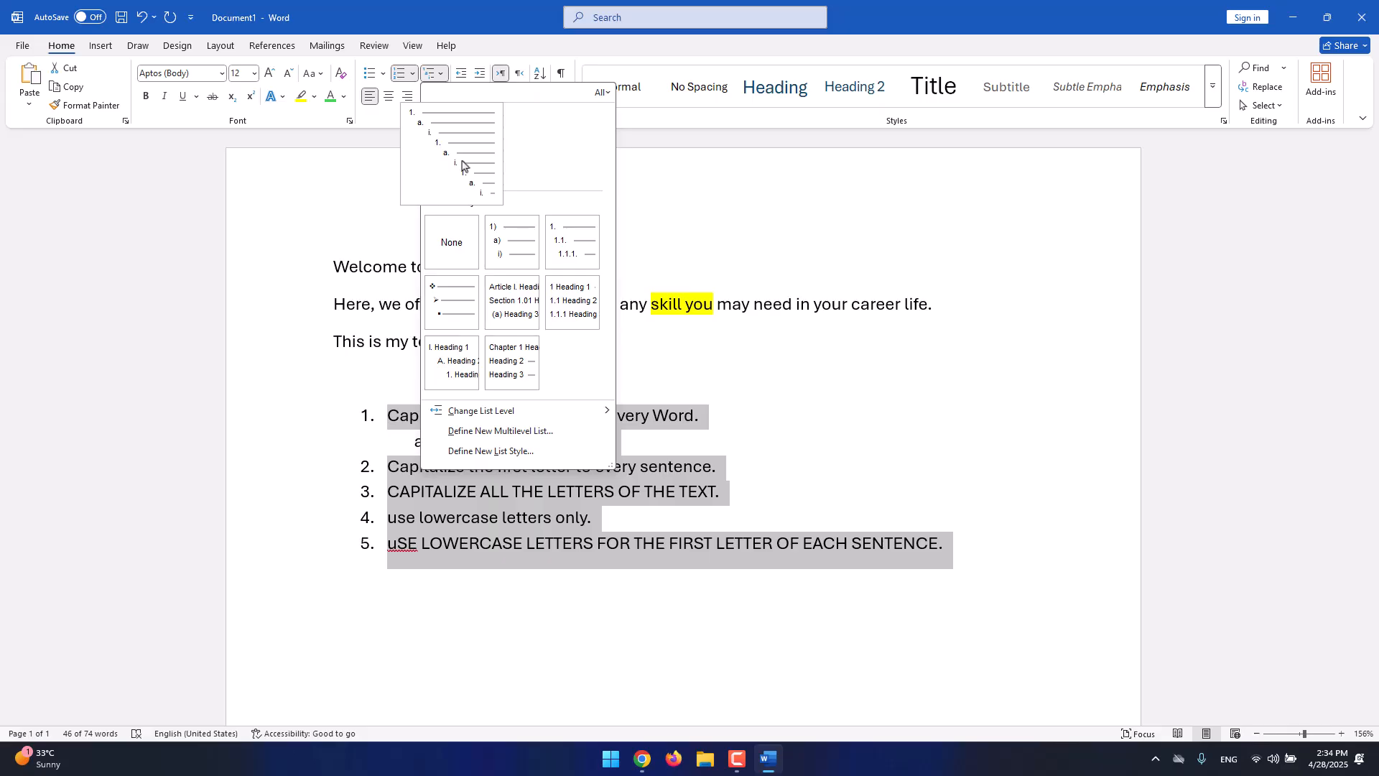
mouse_move(513, 239)
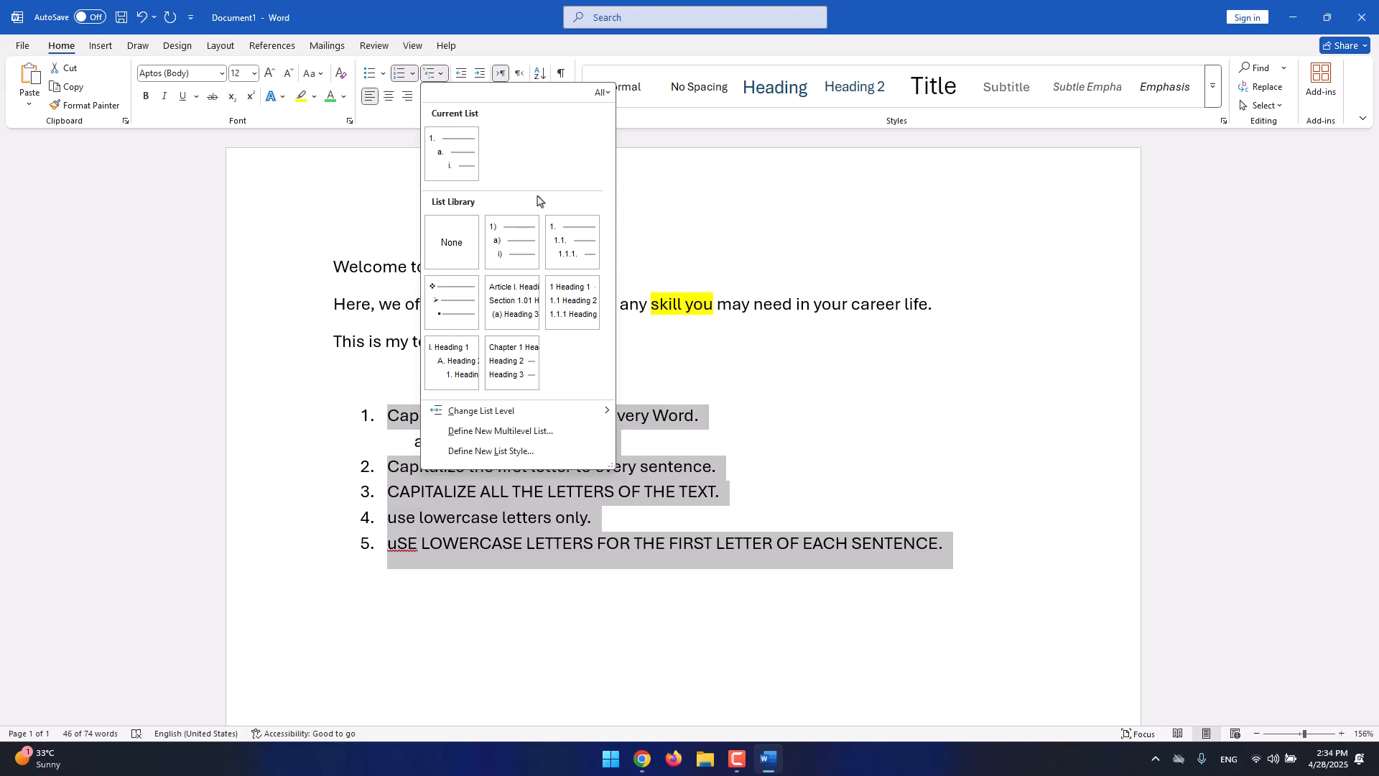
click(400, 74)
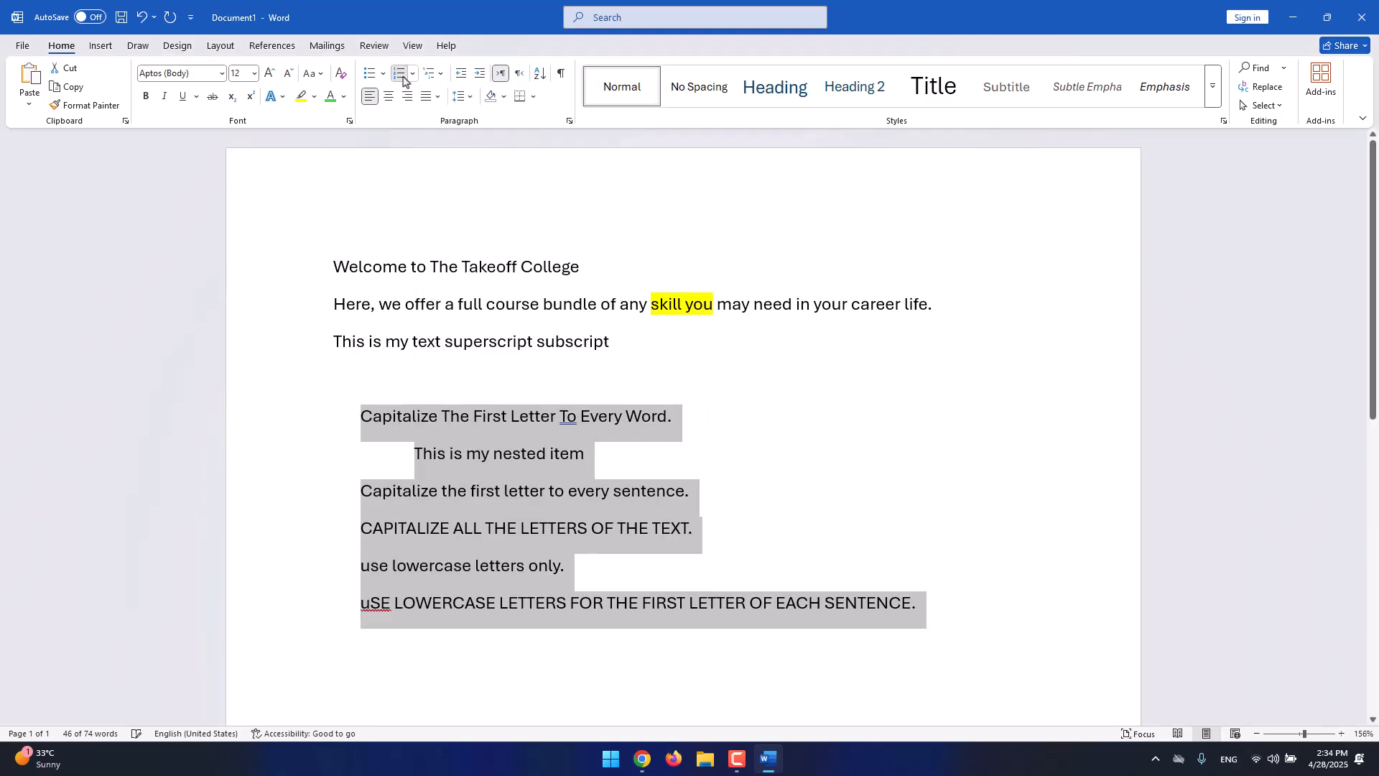
click(400, 74)
View the numbering format library, and turn the selected numbered list back into a bulleted list.
click(413, 73)
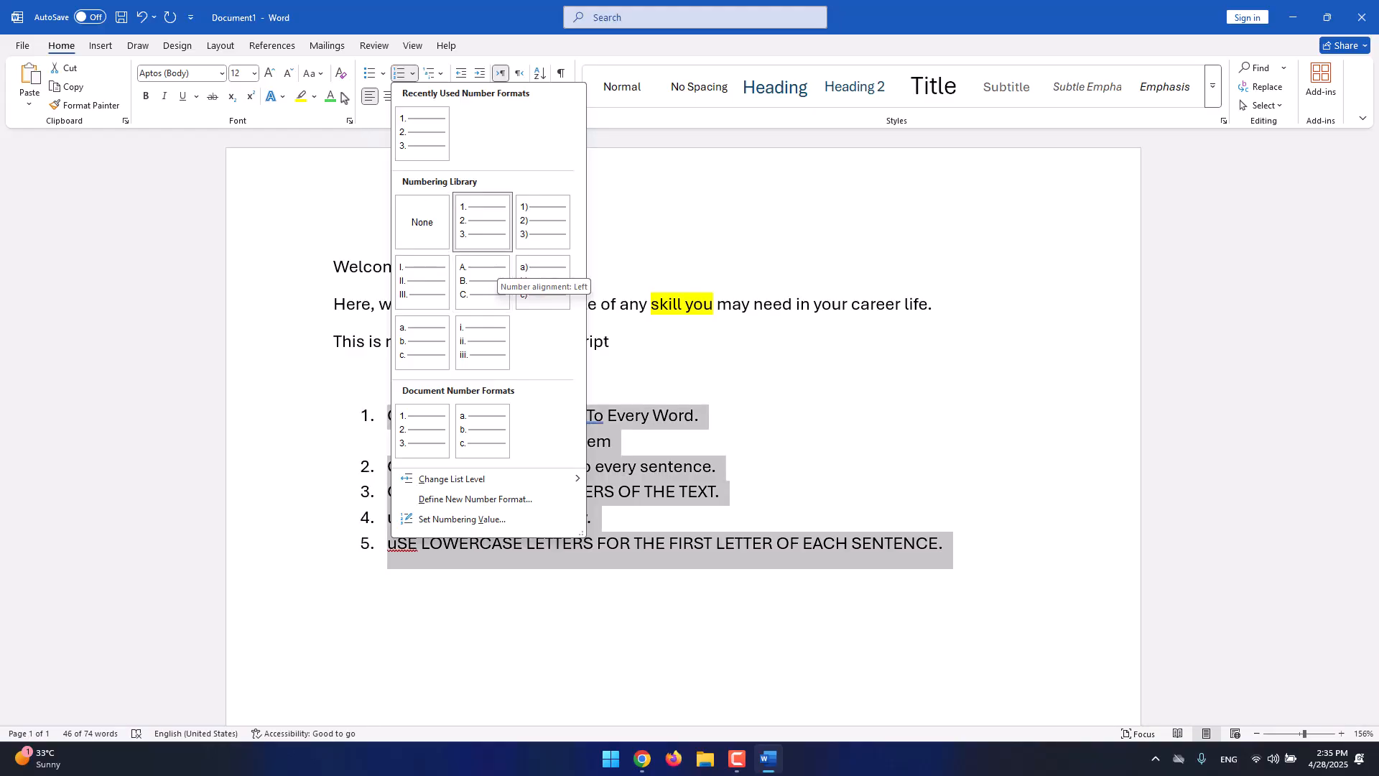
click(389, 31)
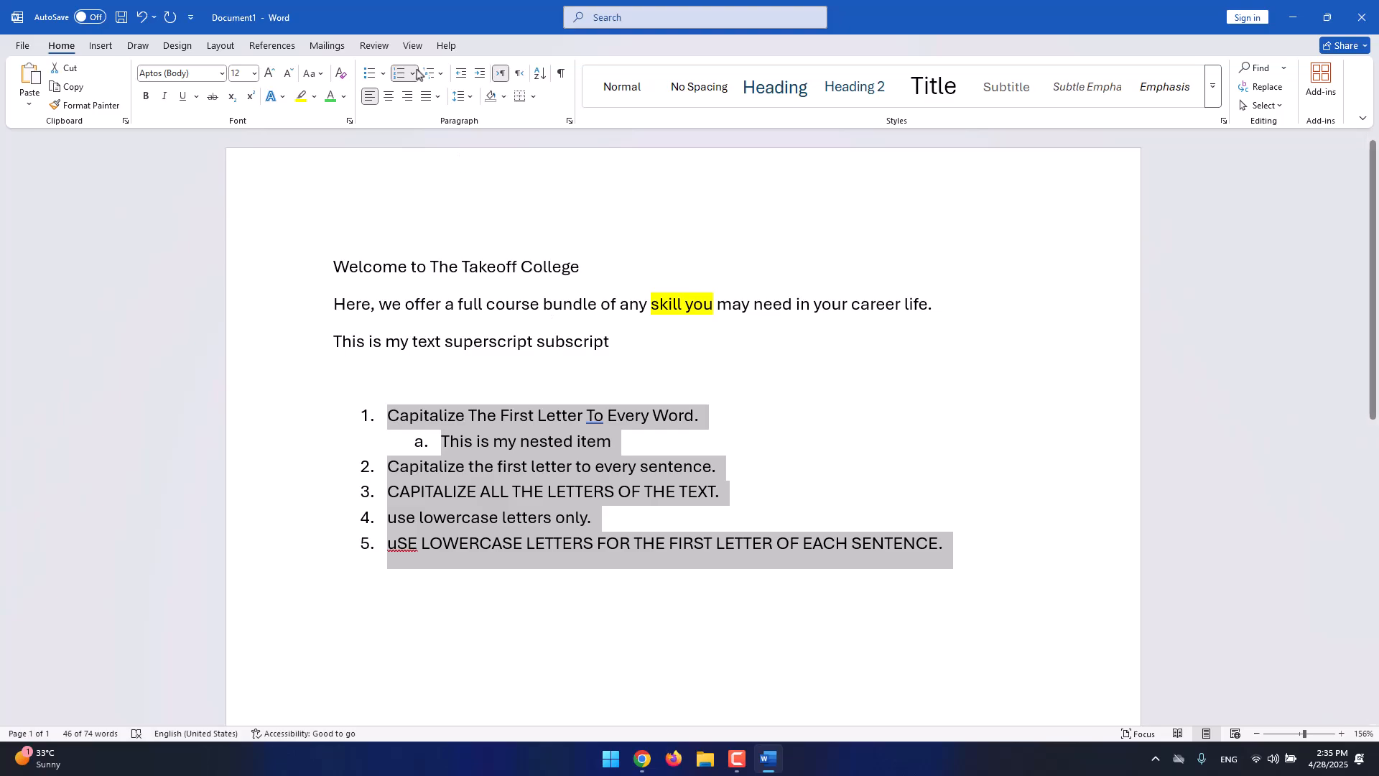
click(369, 73)
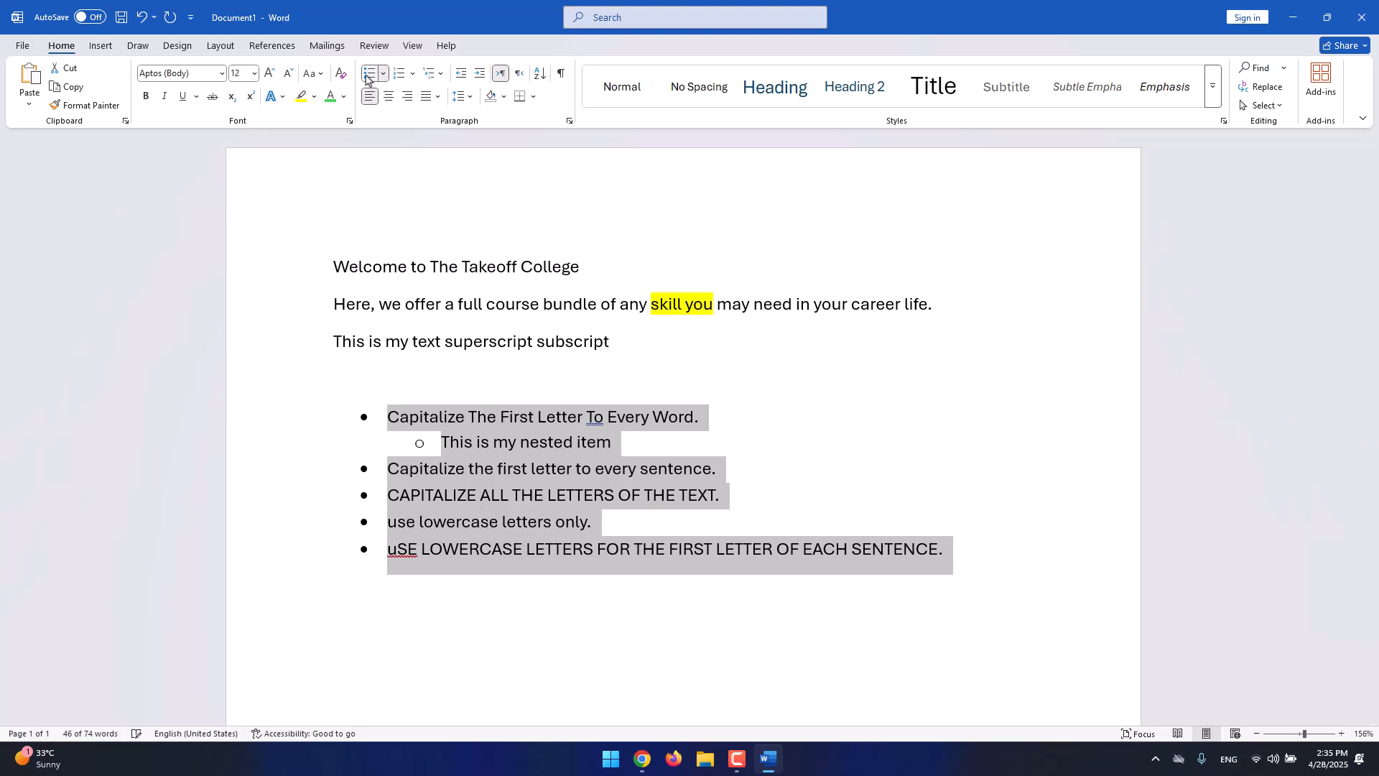
Center the line "Welcome to The Takeoff College".
click(580, 268)
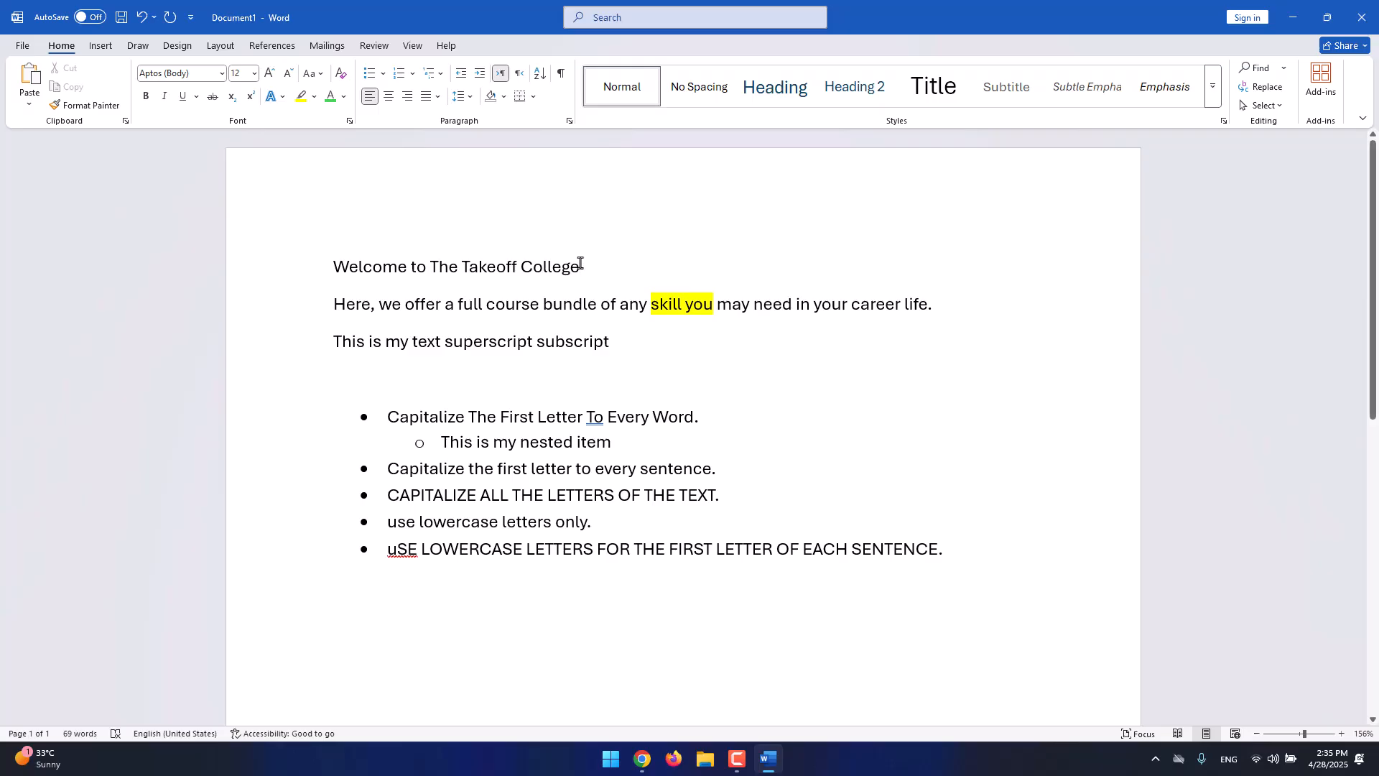
drag(542, 263, 471, 286)
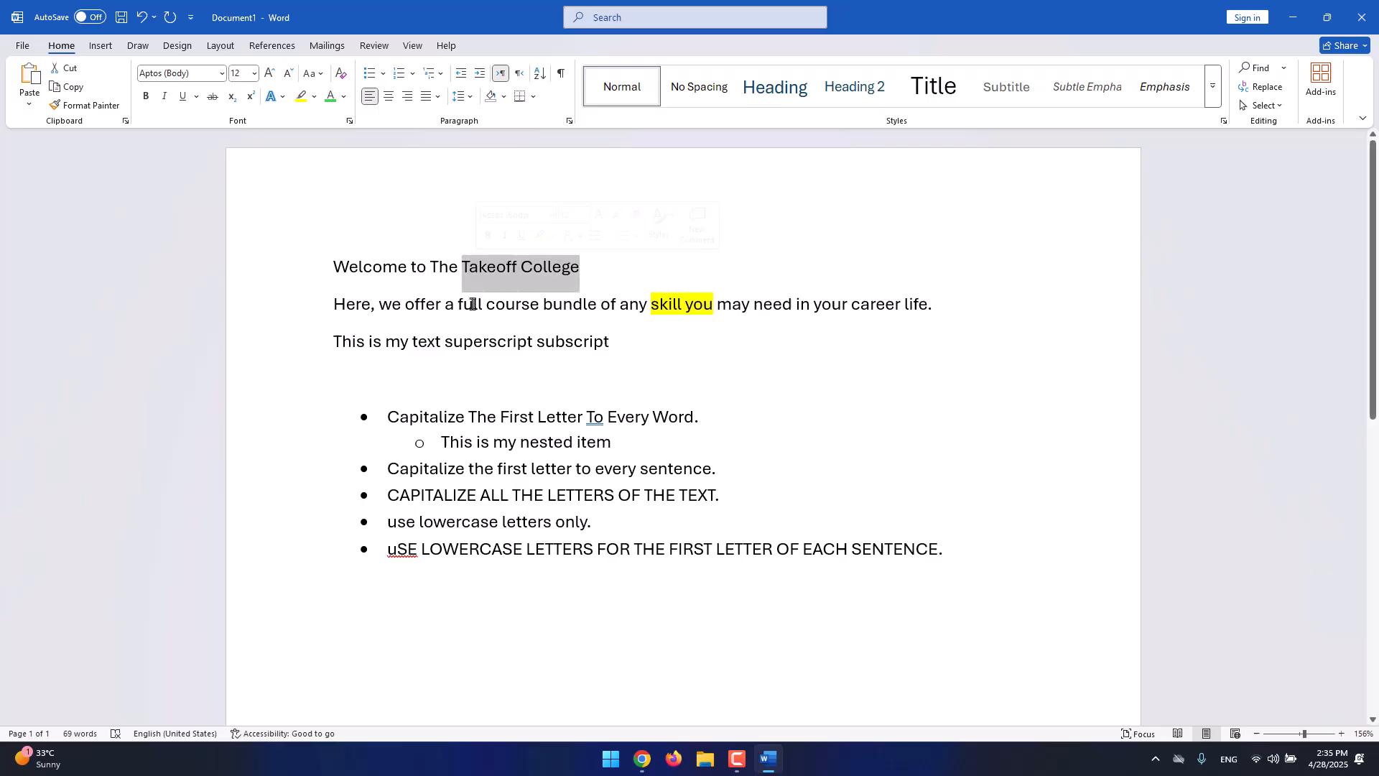
click(581, 281)
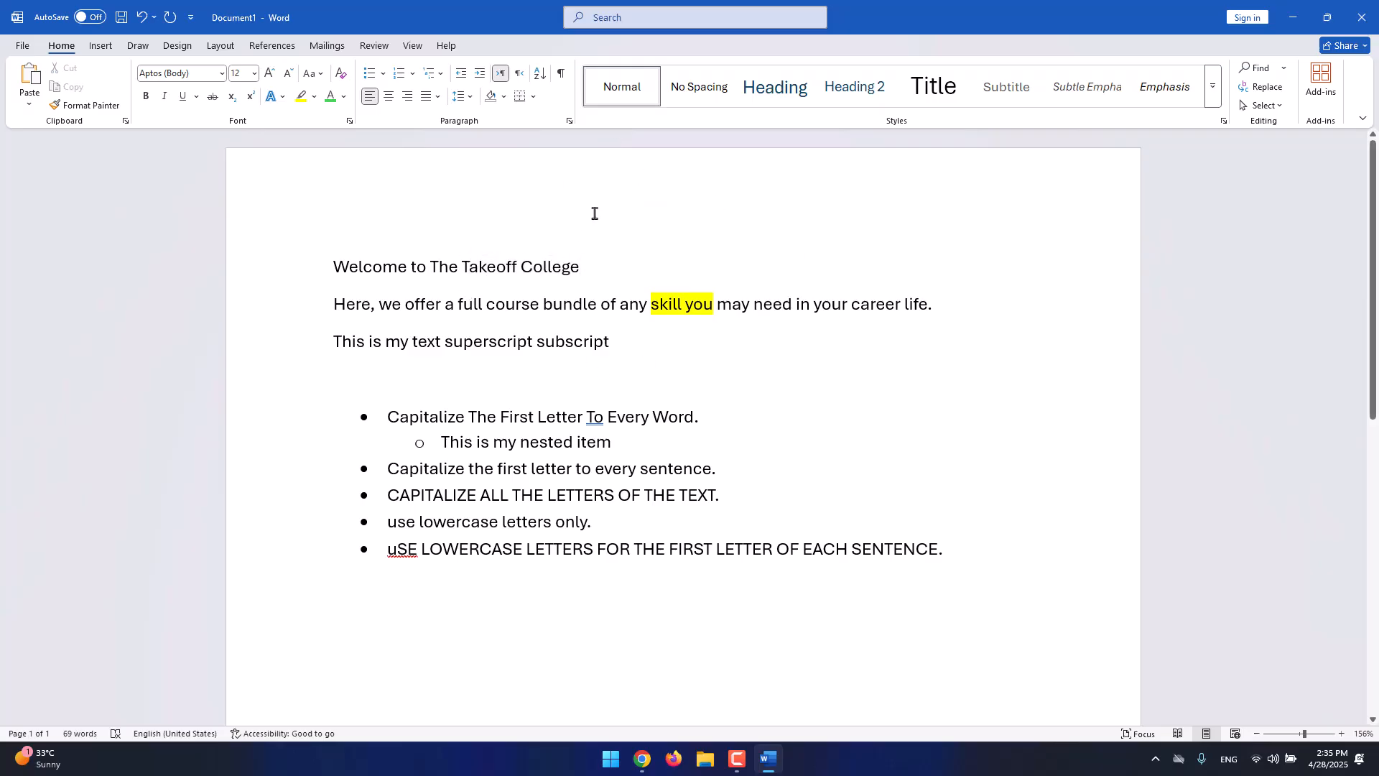
click(389, 105)
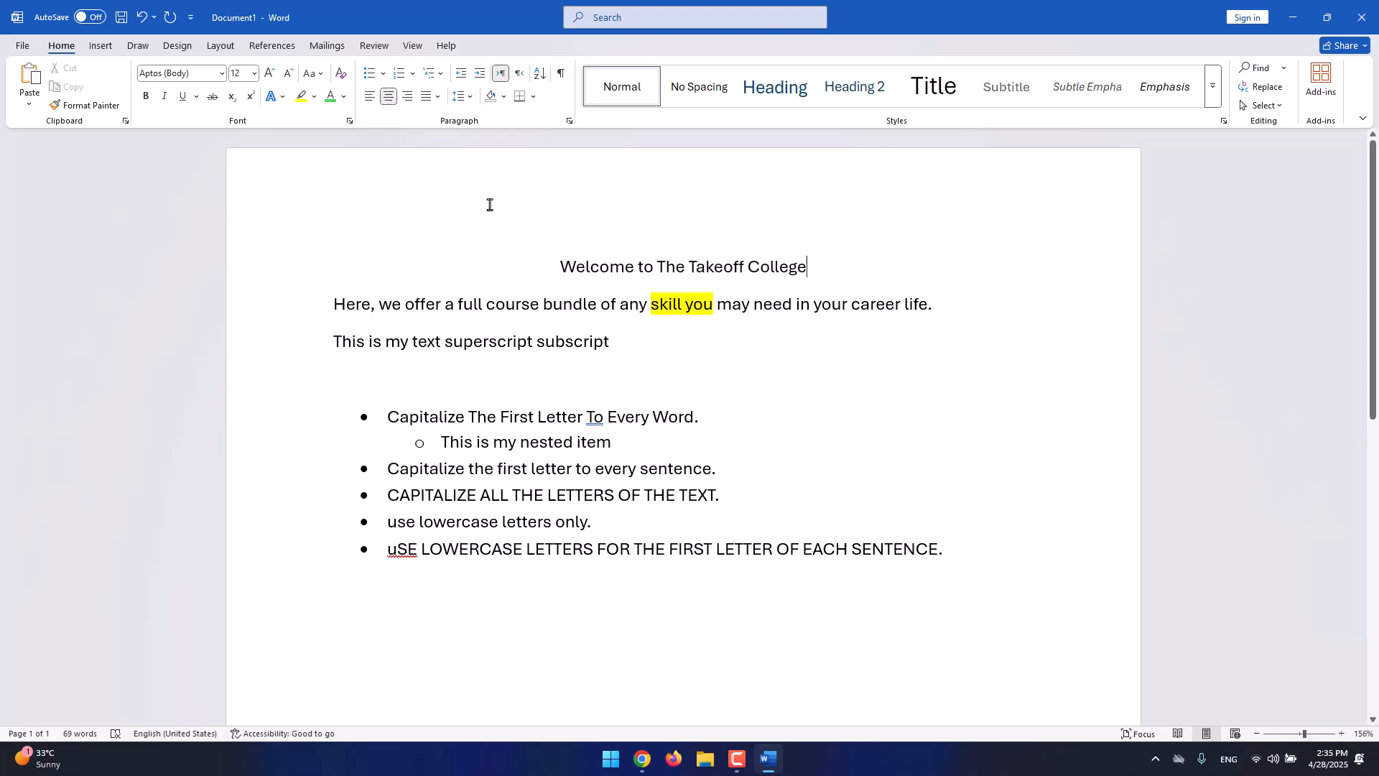
drag(559, 267, 810, 268)
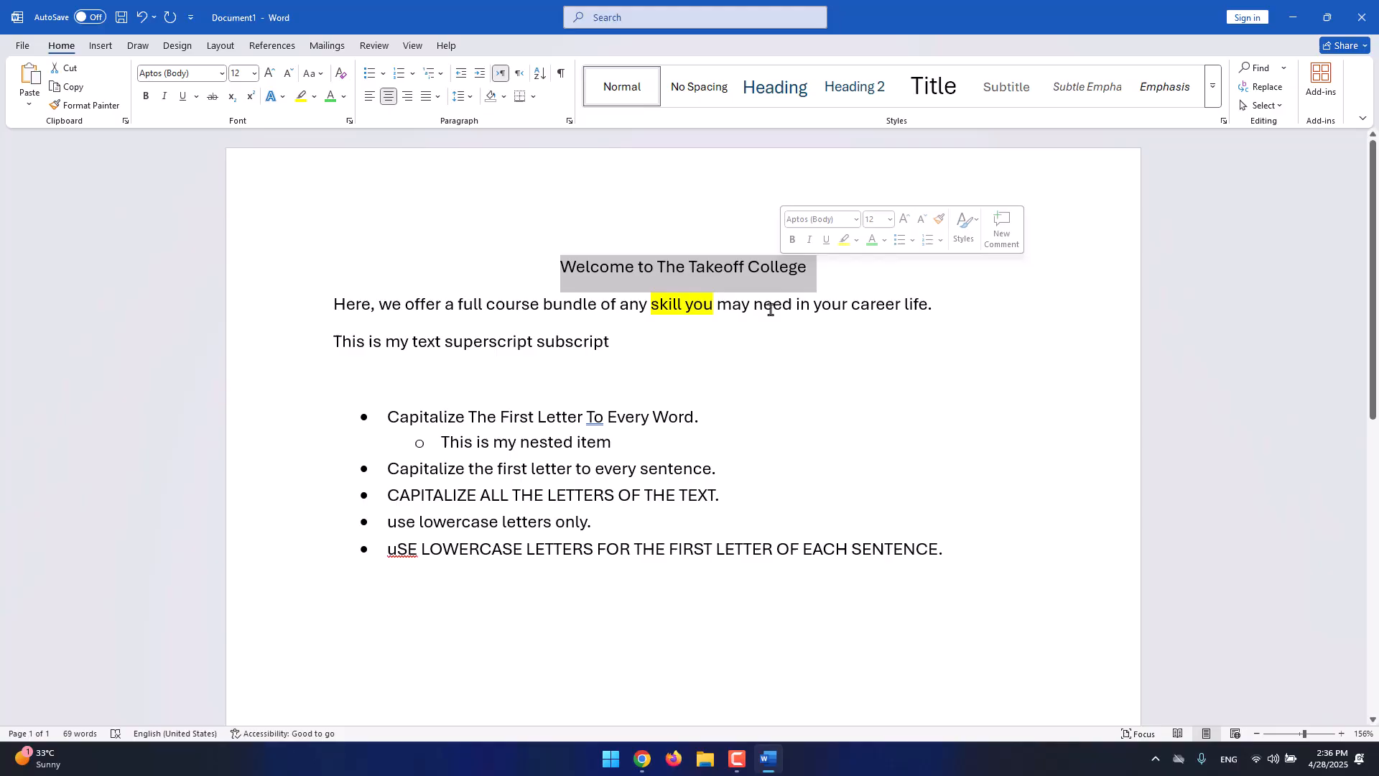
click(812, 268)
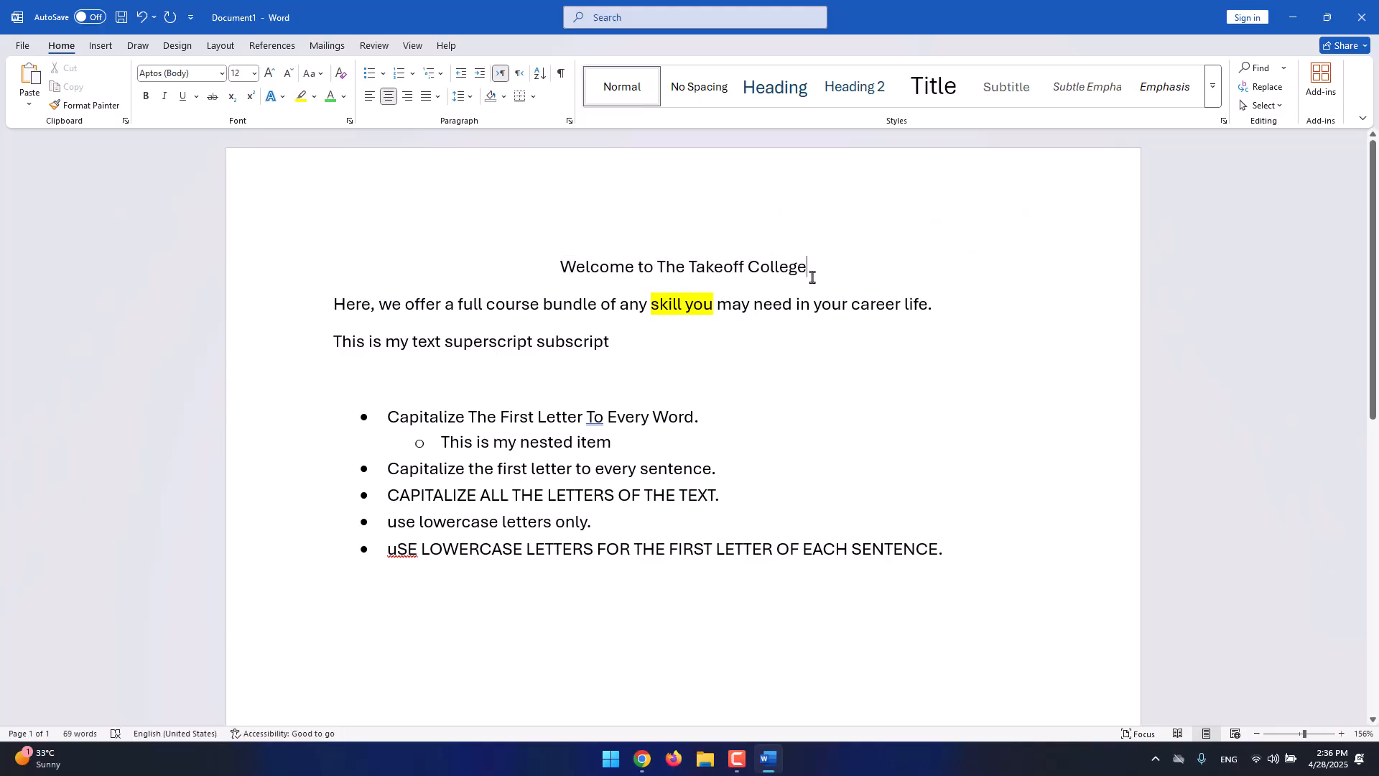
Try right and left alignment on the "Welcome to The Takeoff College" line, and return it to centered.
click(408, 99)
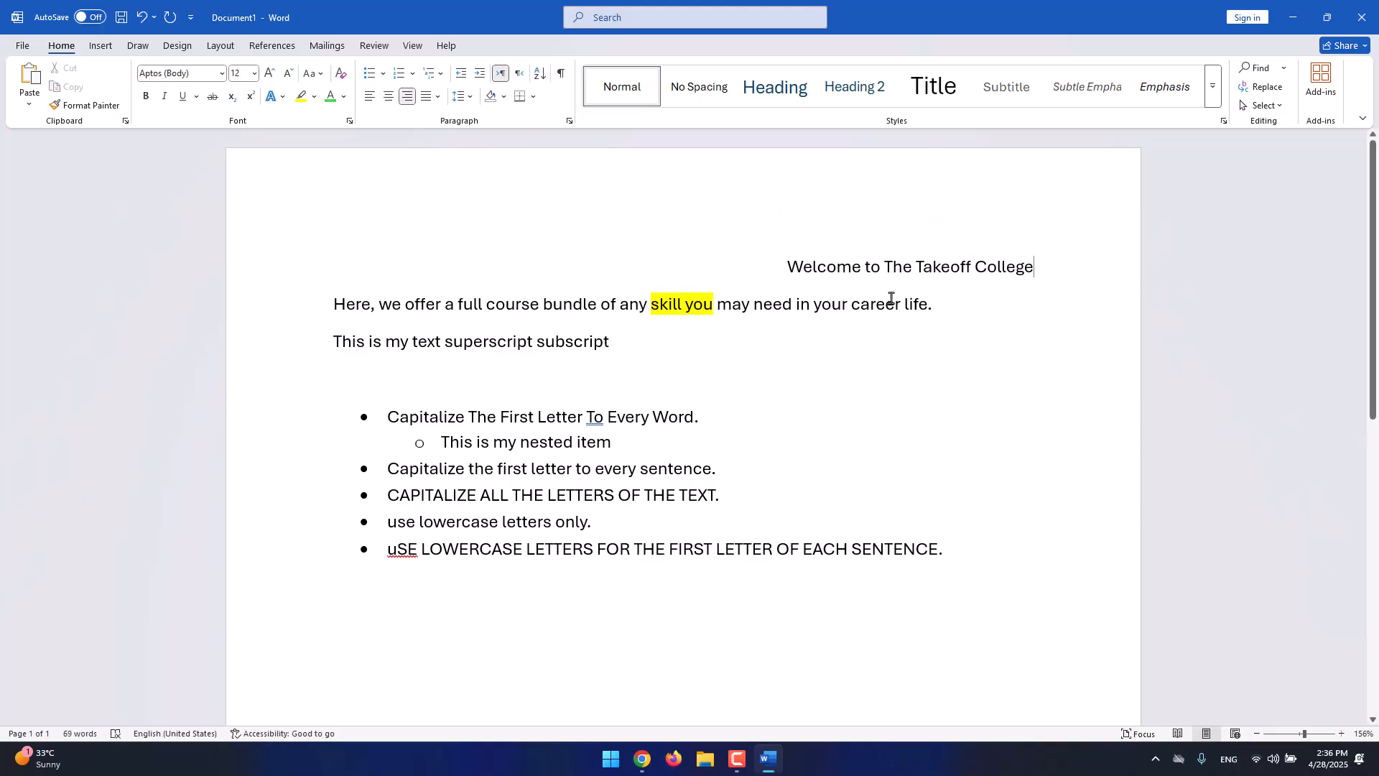
click(392, 101)
click(369, 97)
click(387, 101)
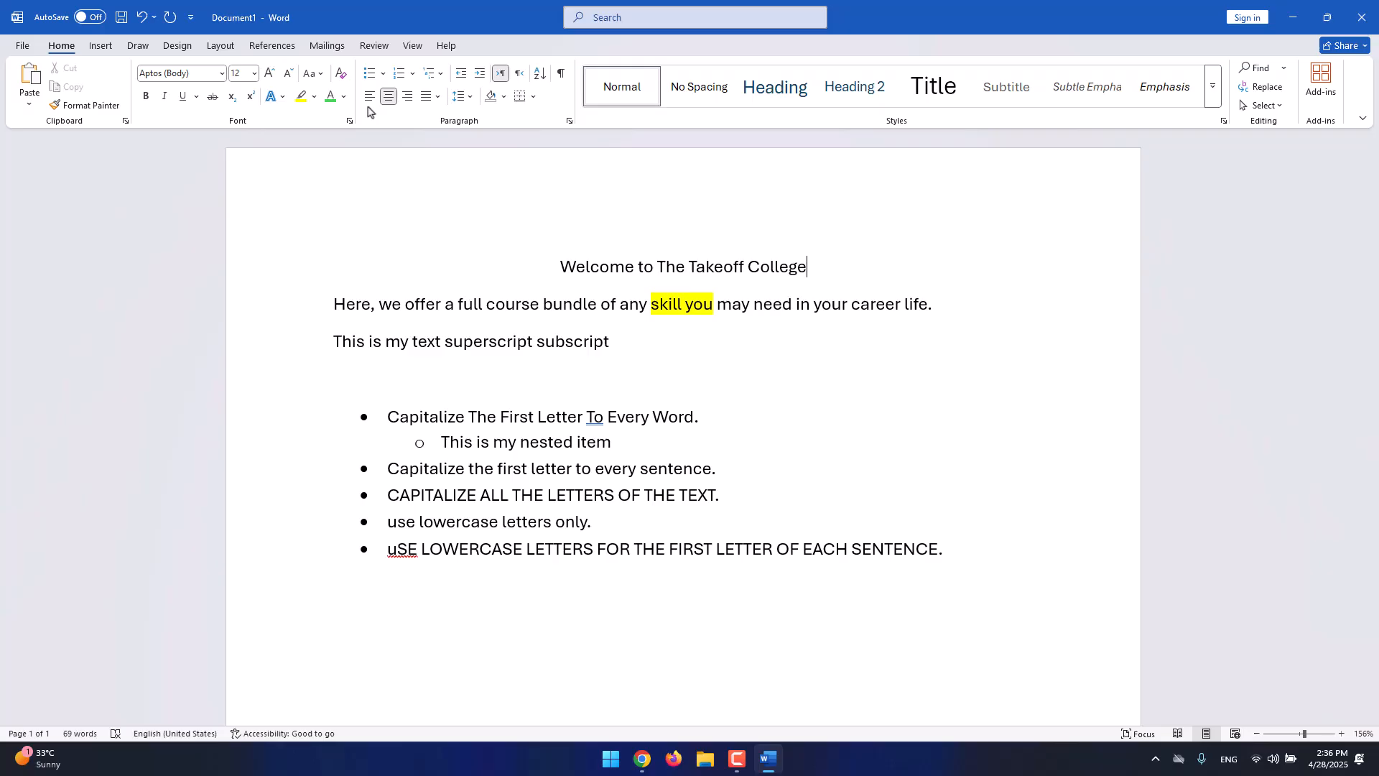
click(407, 95)
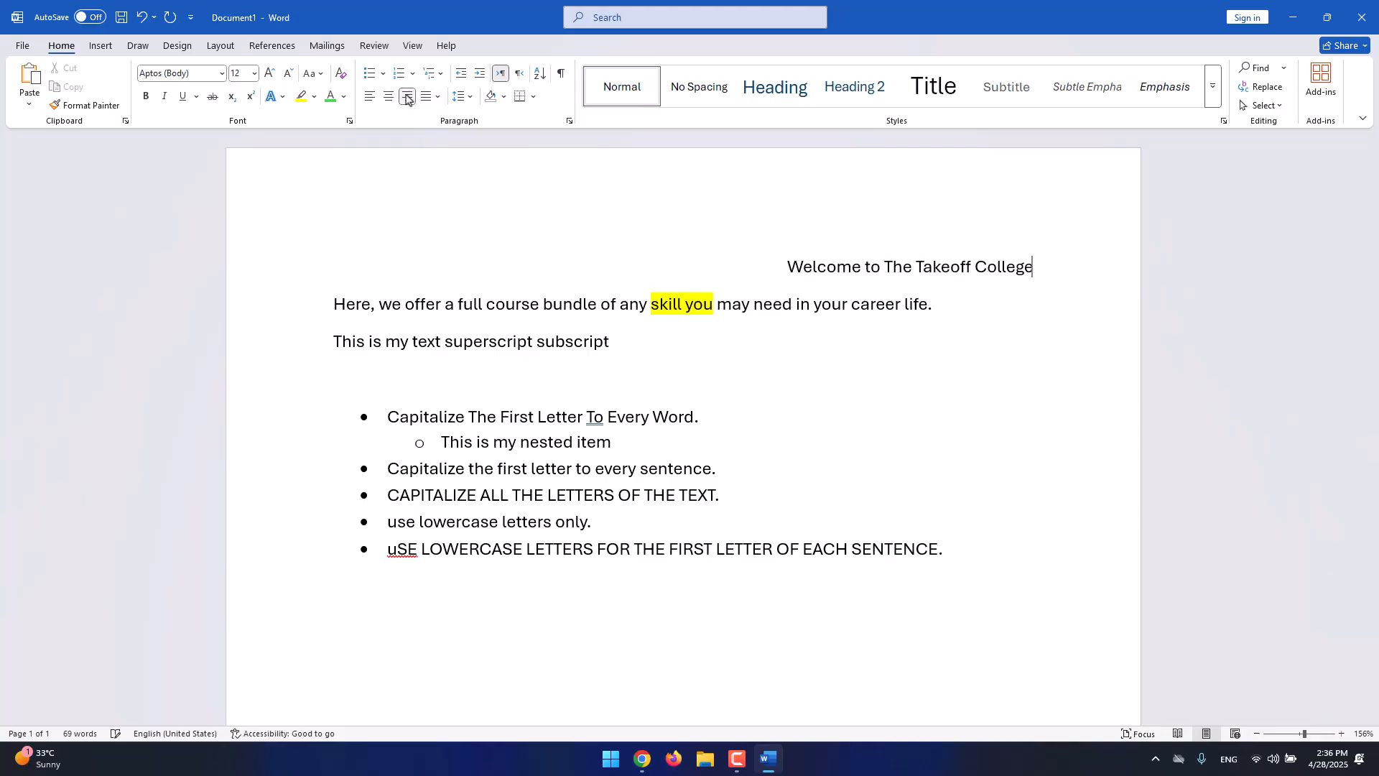
click(392, 97)
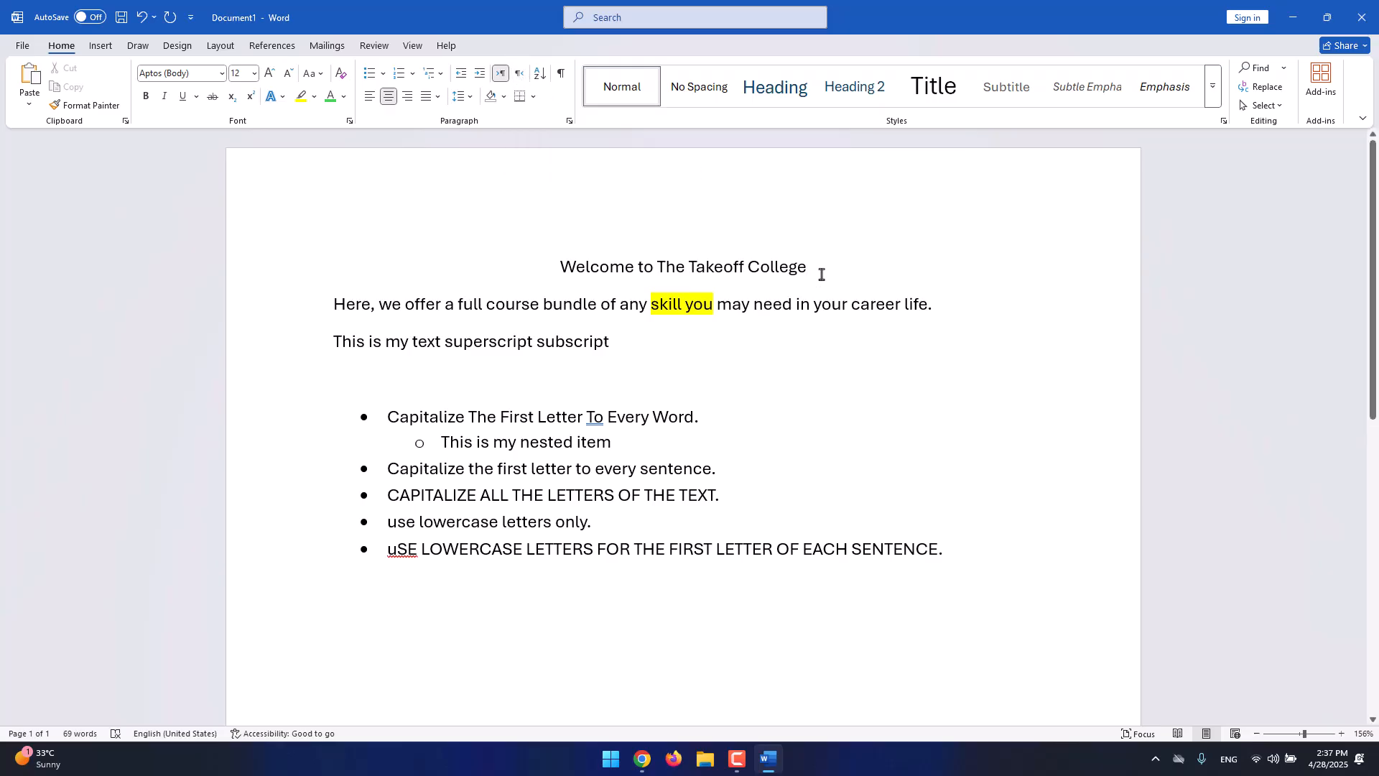
Add a period at the end of "Welcome to The Takeoff College" and delete it again.
text(.)
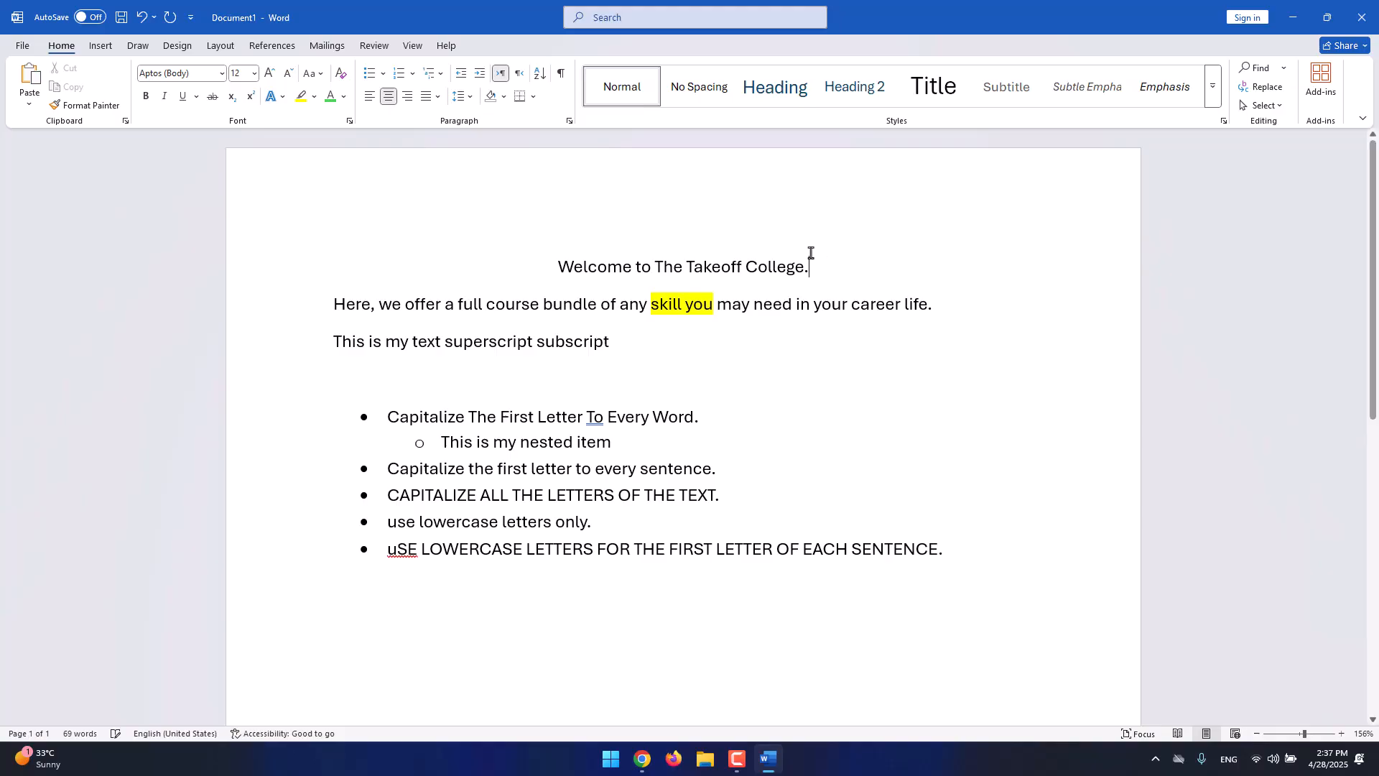
drag(812, 271, 805, 267)
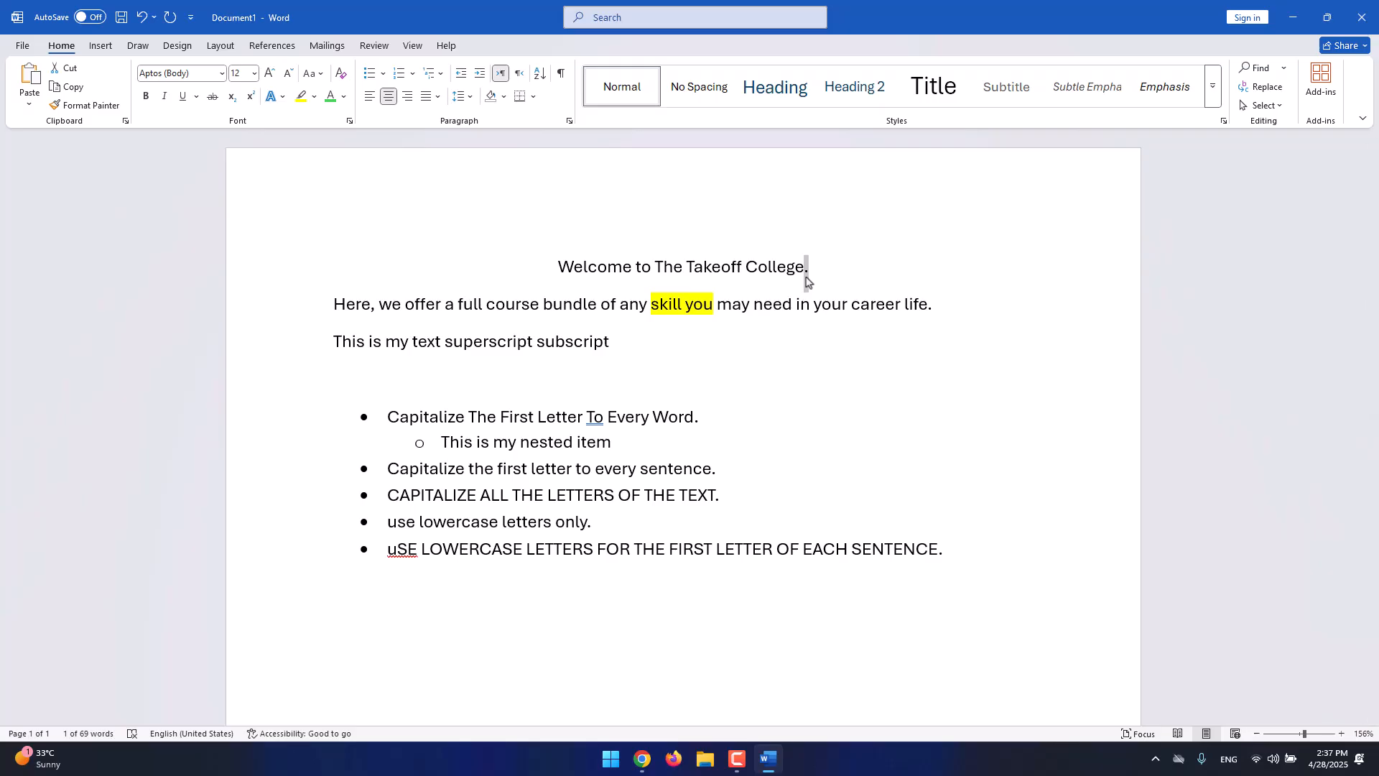
key(Delete)
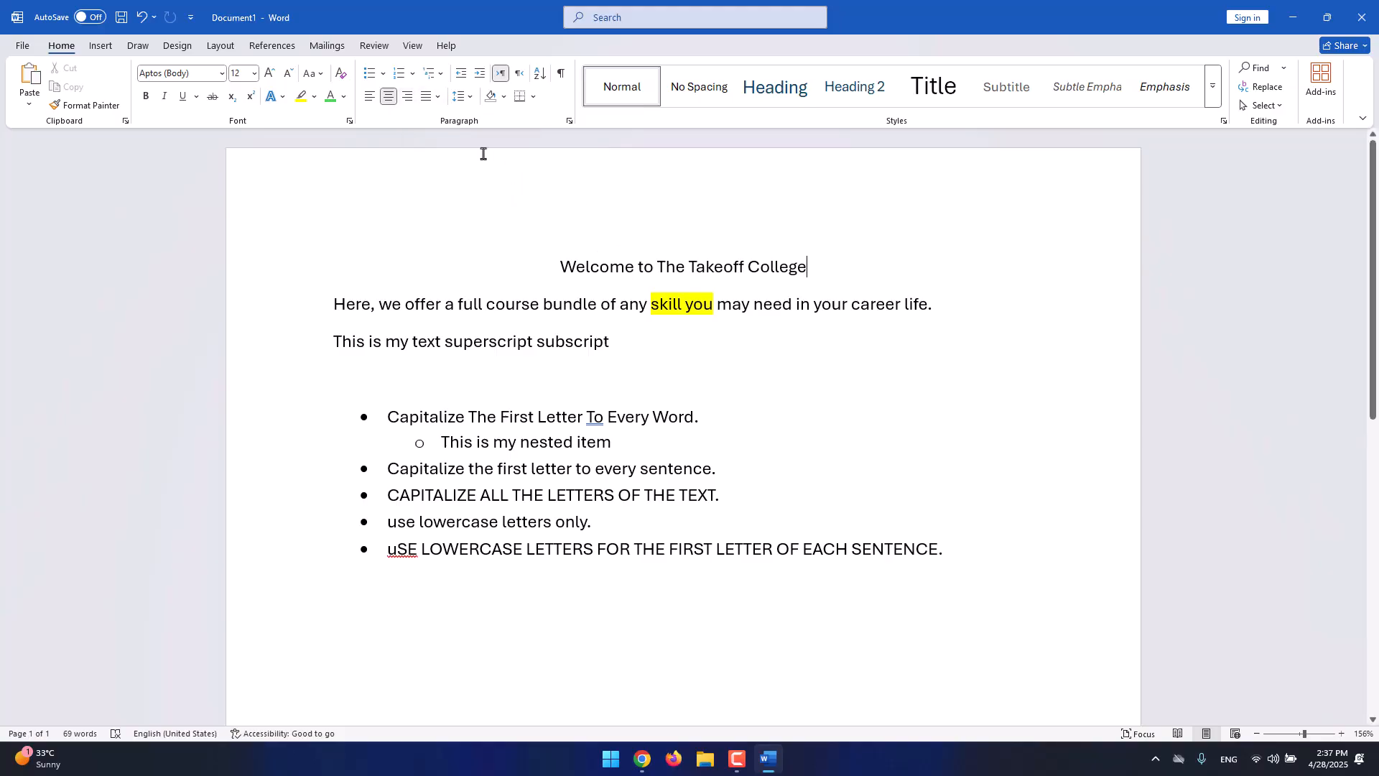
Right-align the "Welcome to The Takeoff College" line and center it again, and view the Justify options without applying any.
click(407, 96)
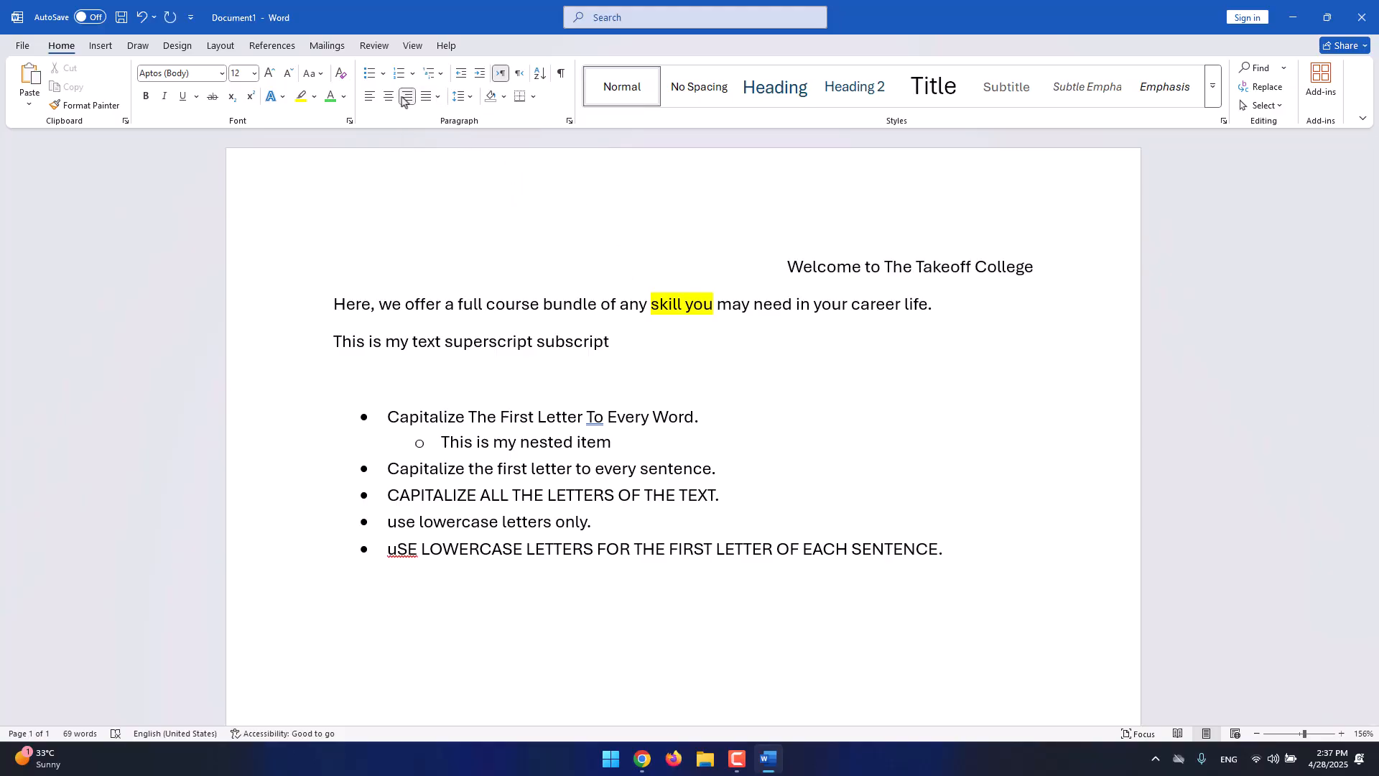
click(394, 99)
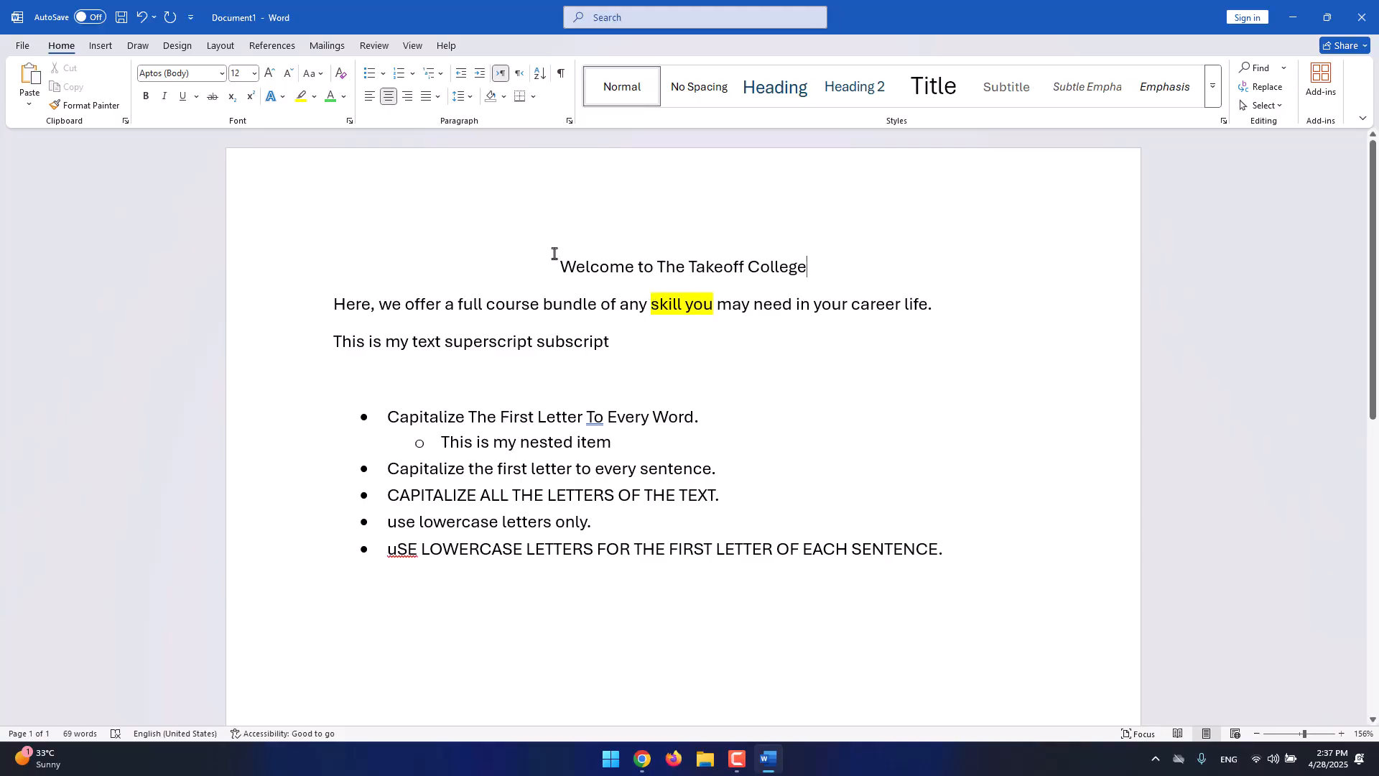
click(424, 96)
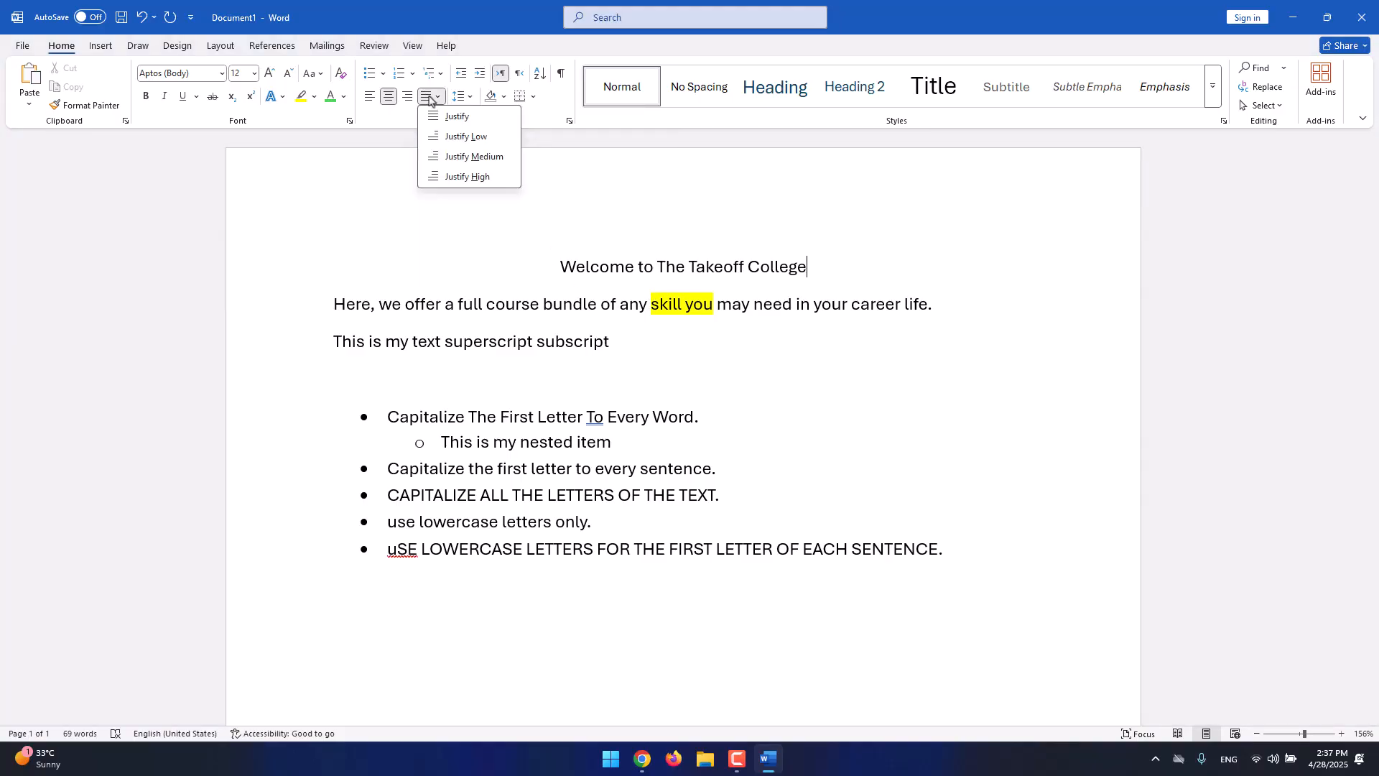
click(430, 102)
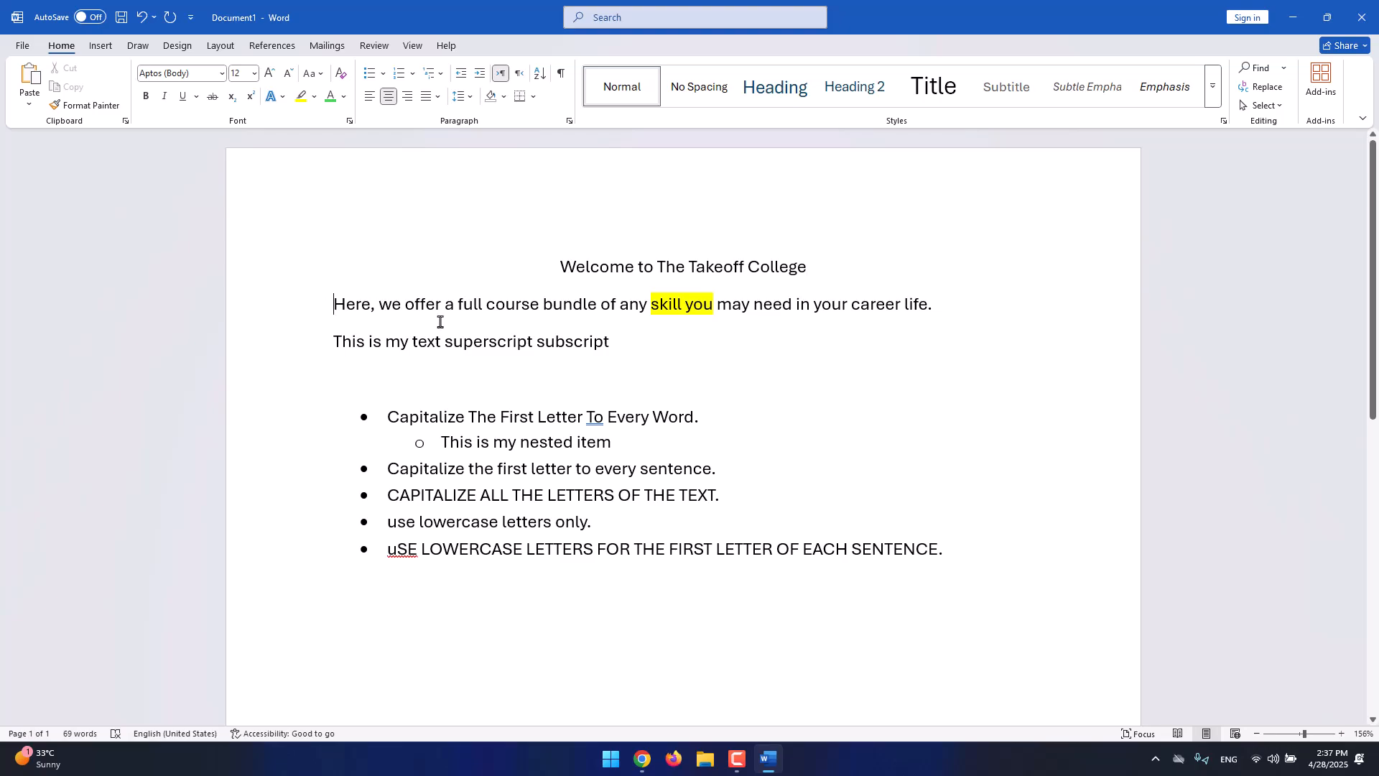
Try Justify on all the text below the heading, and return it to left alignment.
drag(440, 322, 984, 557)
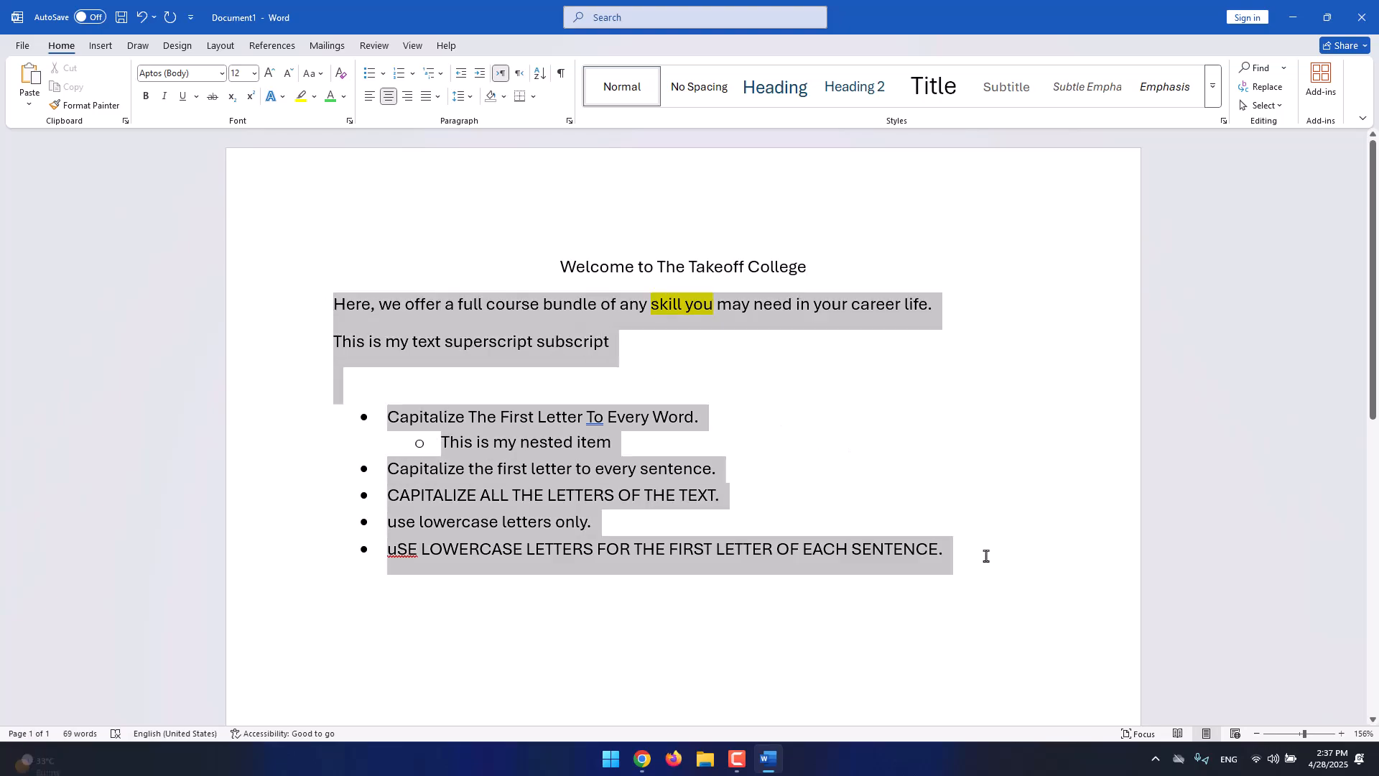
click(437, 97)
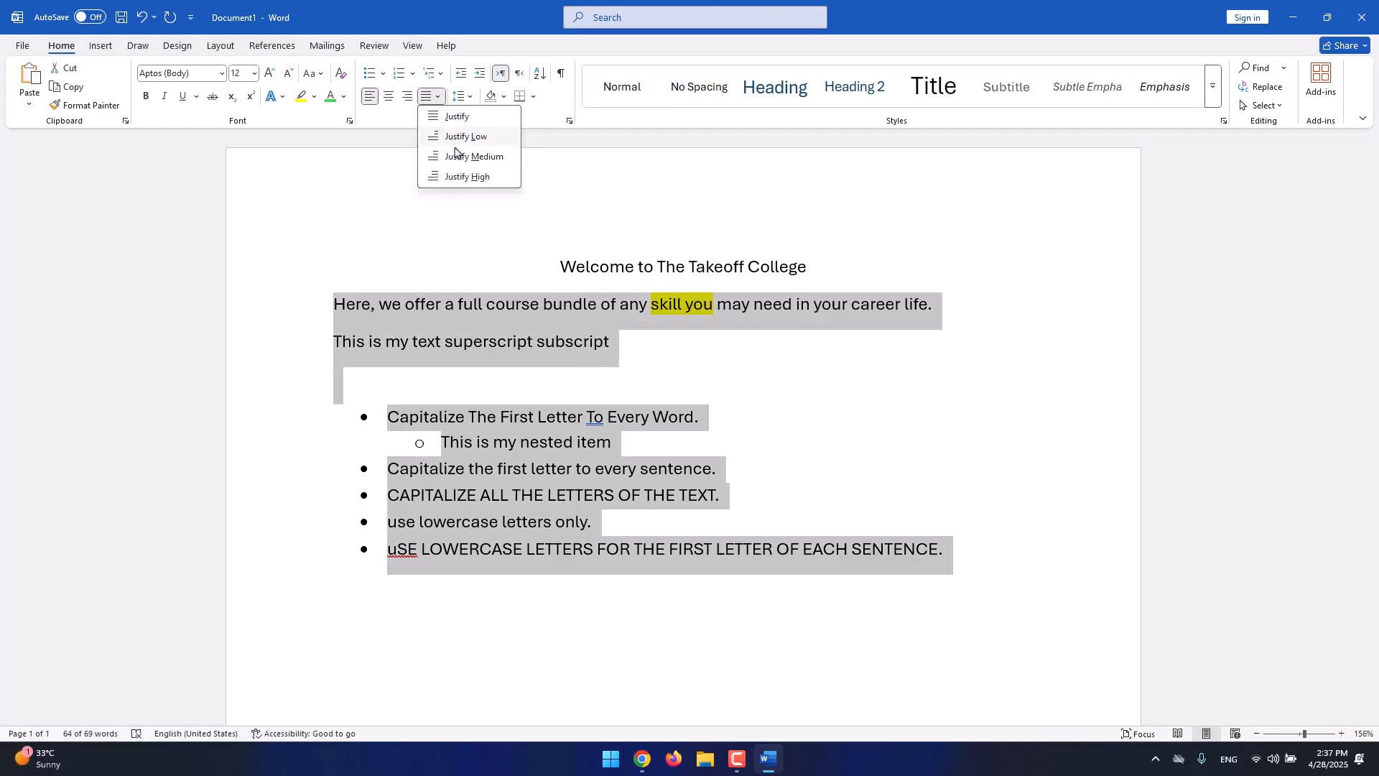
click(462, 117)
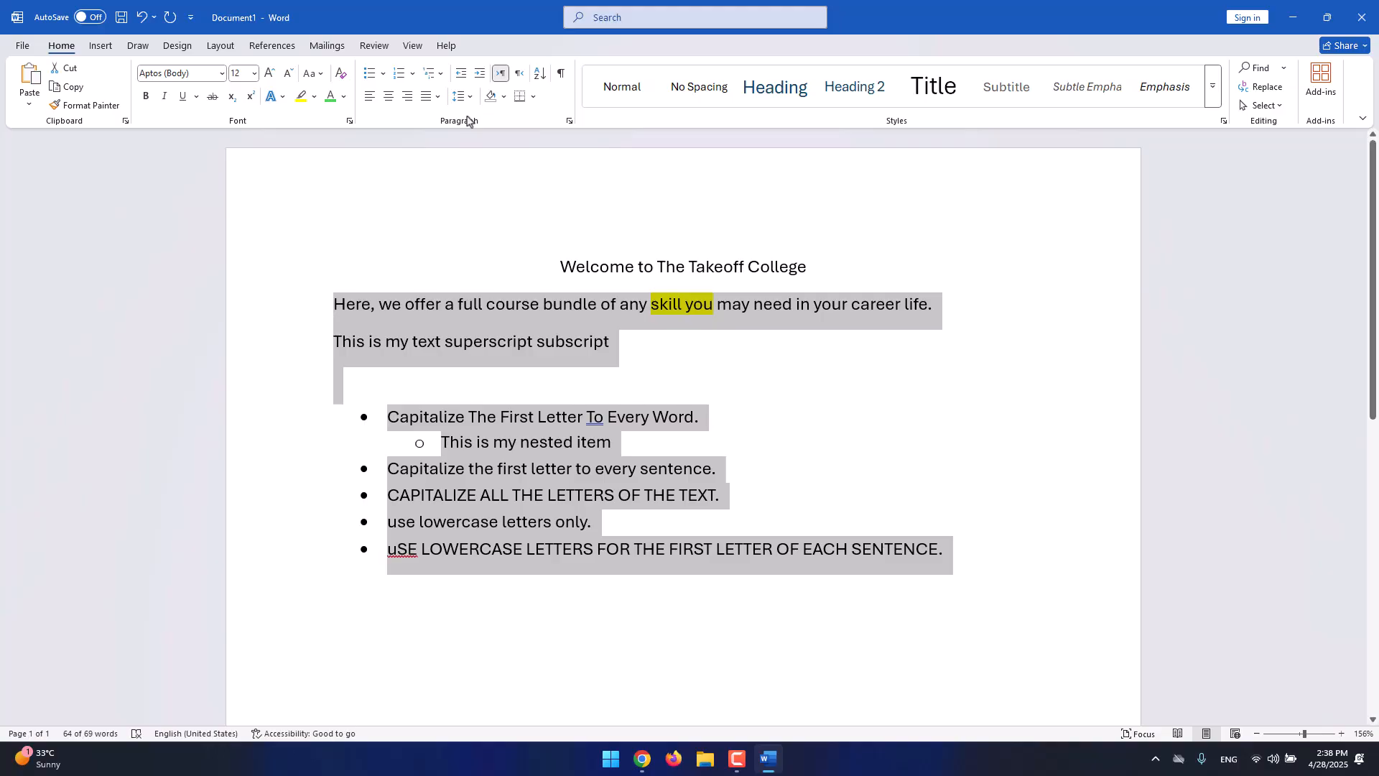
click(438, 97)
click(439, 120)
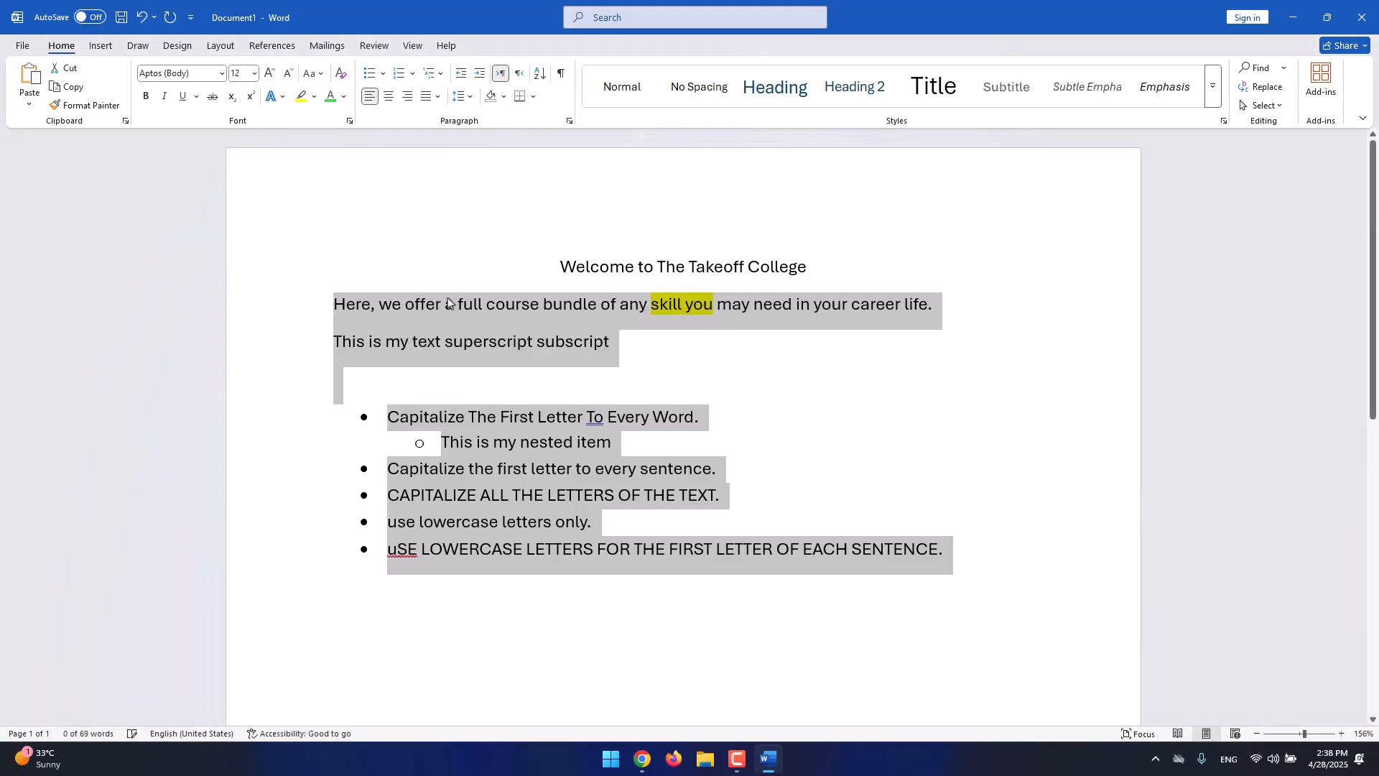
click(530, 343)
scroll(853, 350, down, 2)
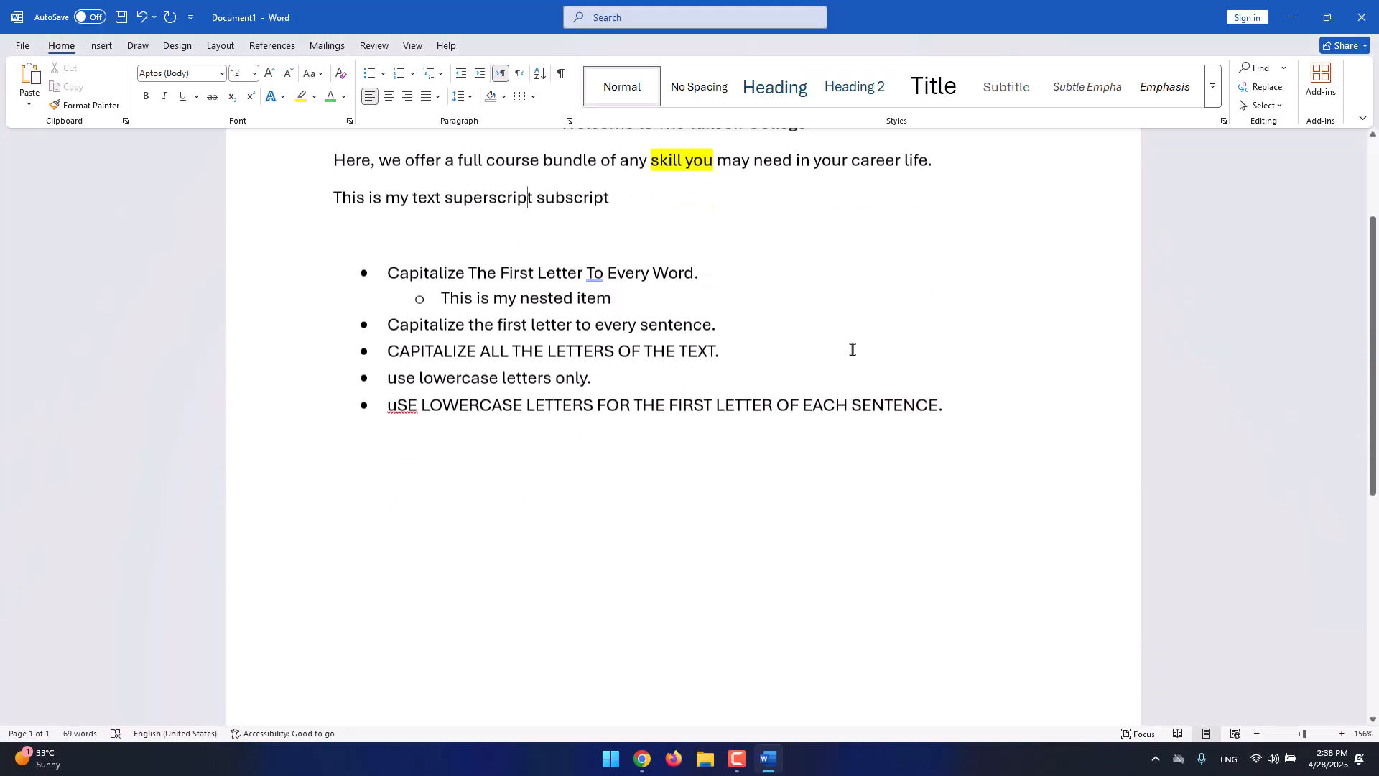
click(437, 96)
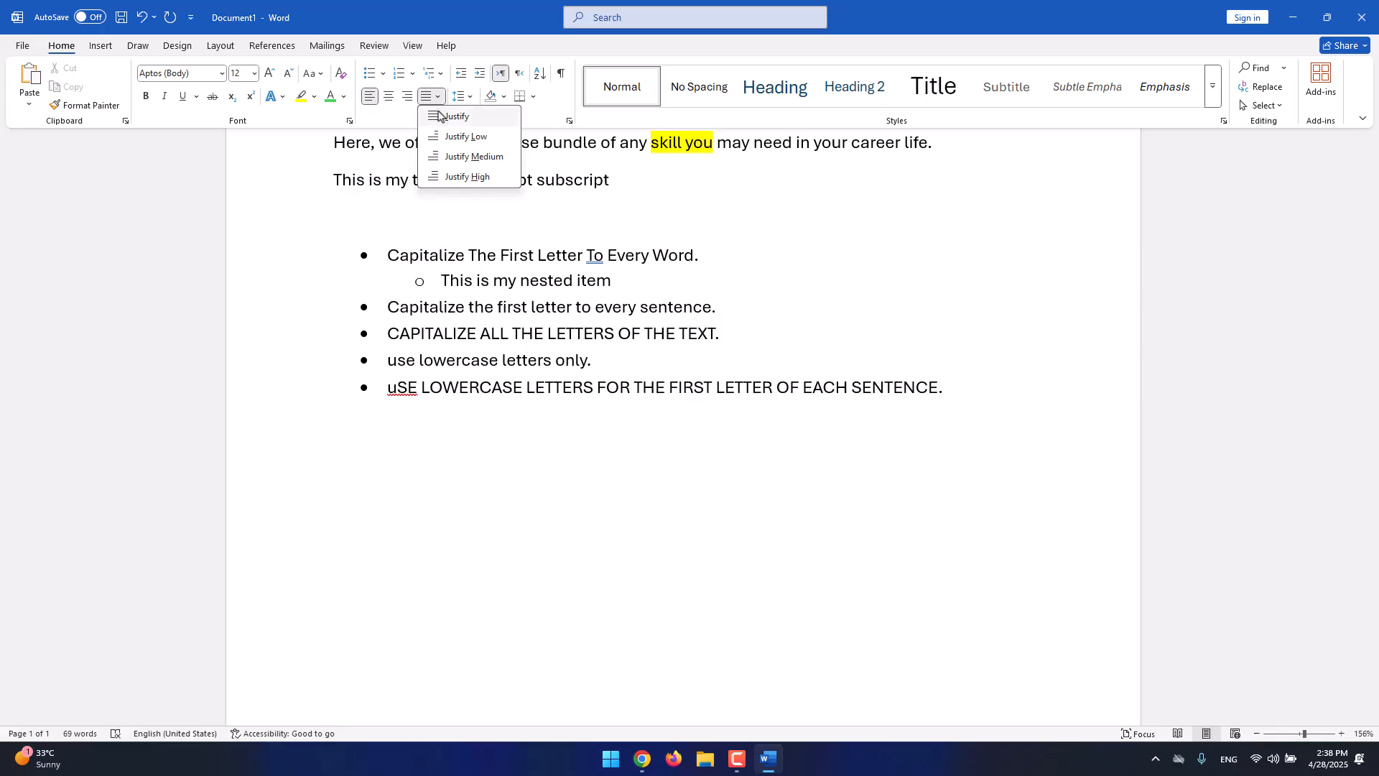
click(440, 116)
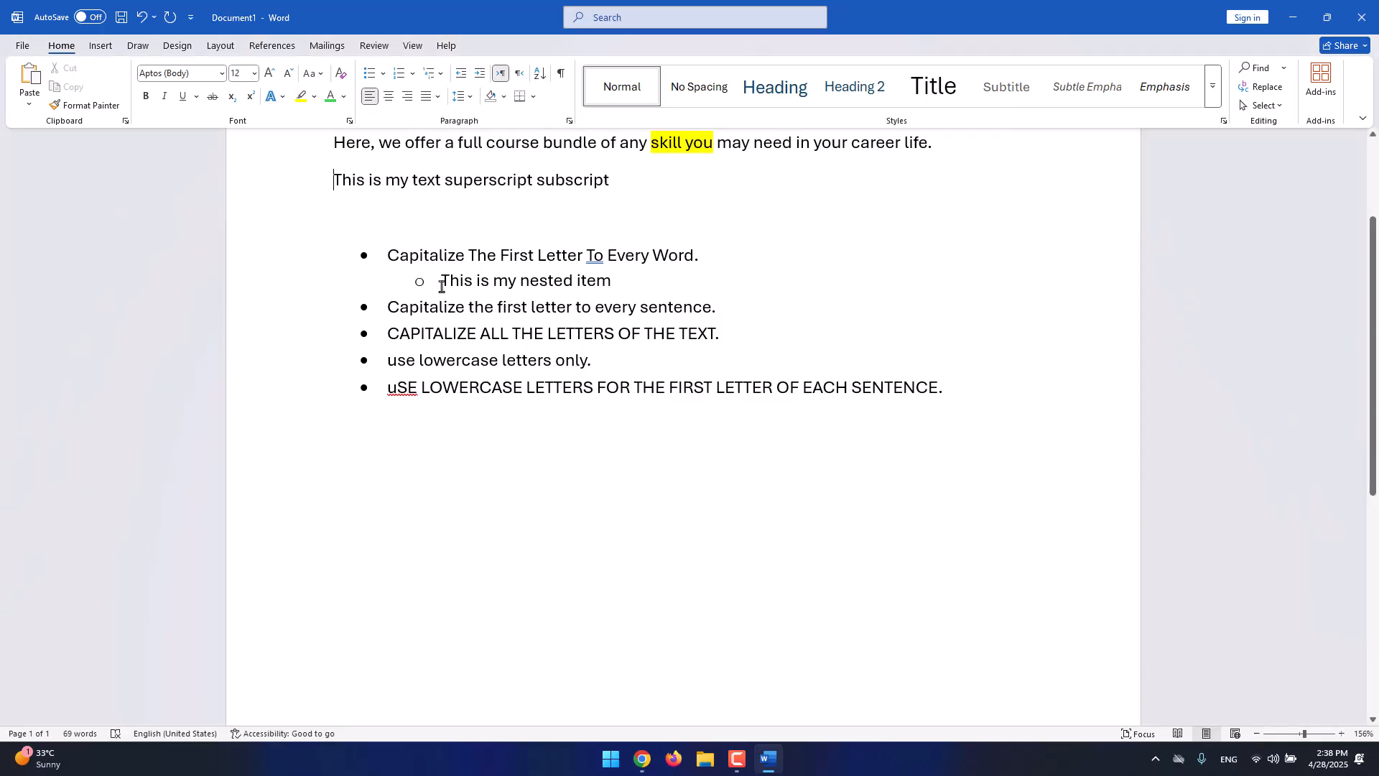
Merge the "This is my text superscript subscript" line and the first bullet into the opening paragraph, adding a period after "subscript".
key(BackSpace)
scroll(441, 286, up, 1)
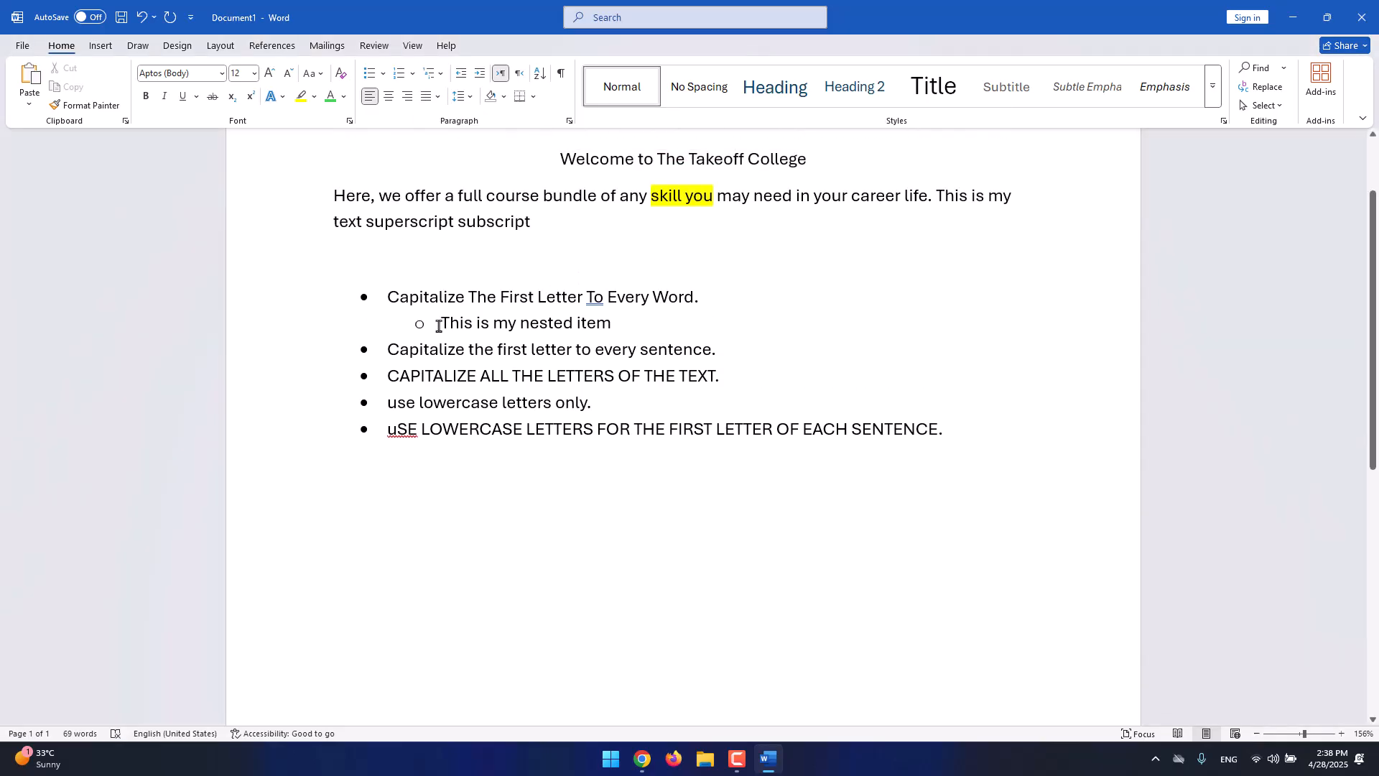
click(388, 298)
key(BackSpace)
key(BackSpace)
key(BackSpace)
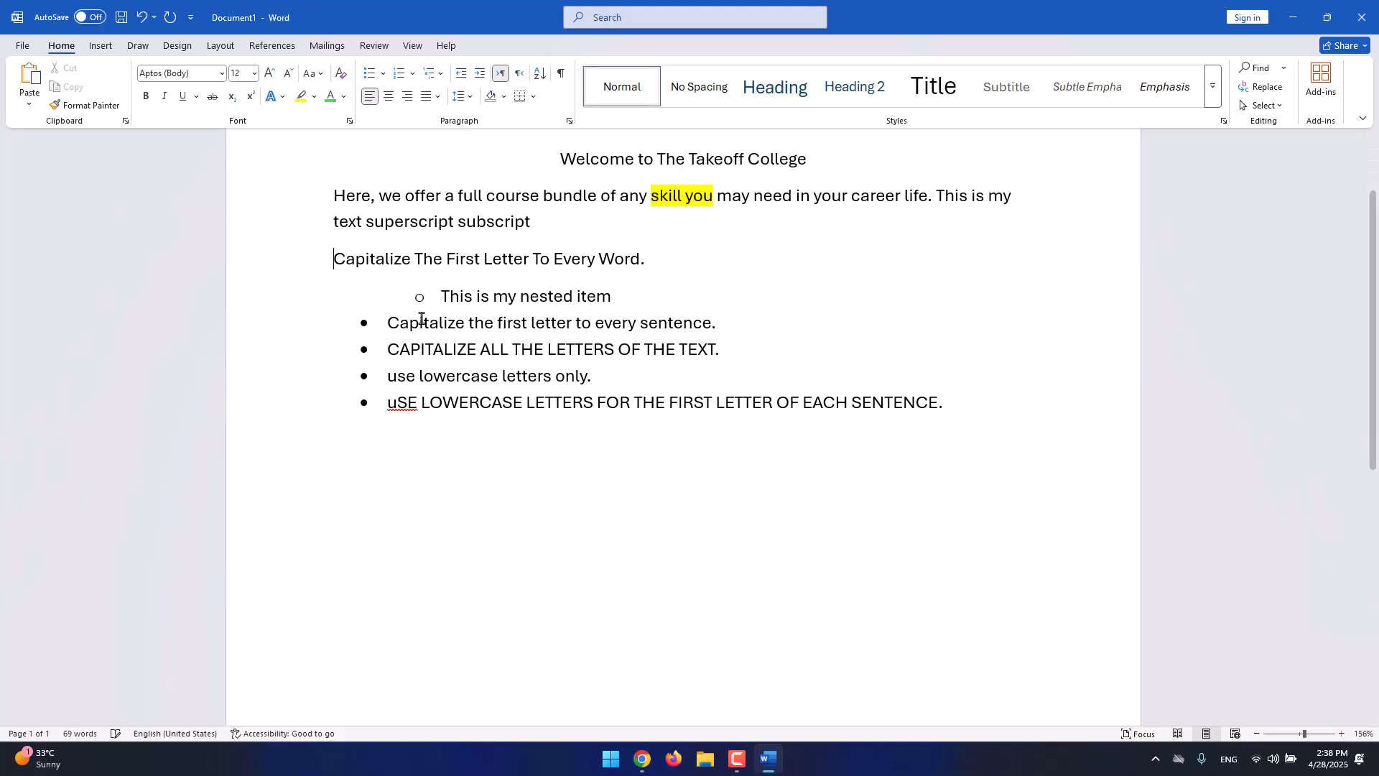
text(.)
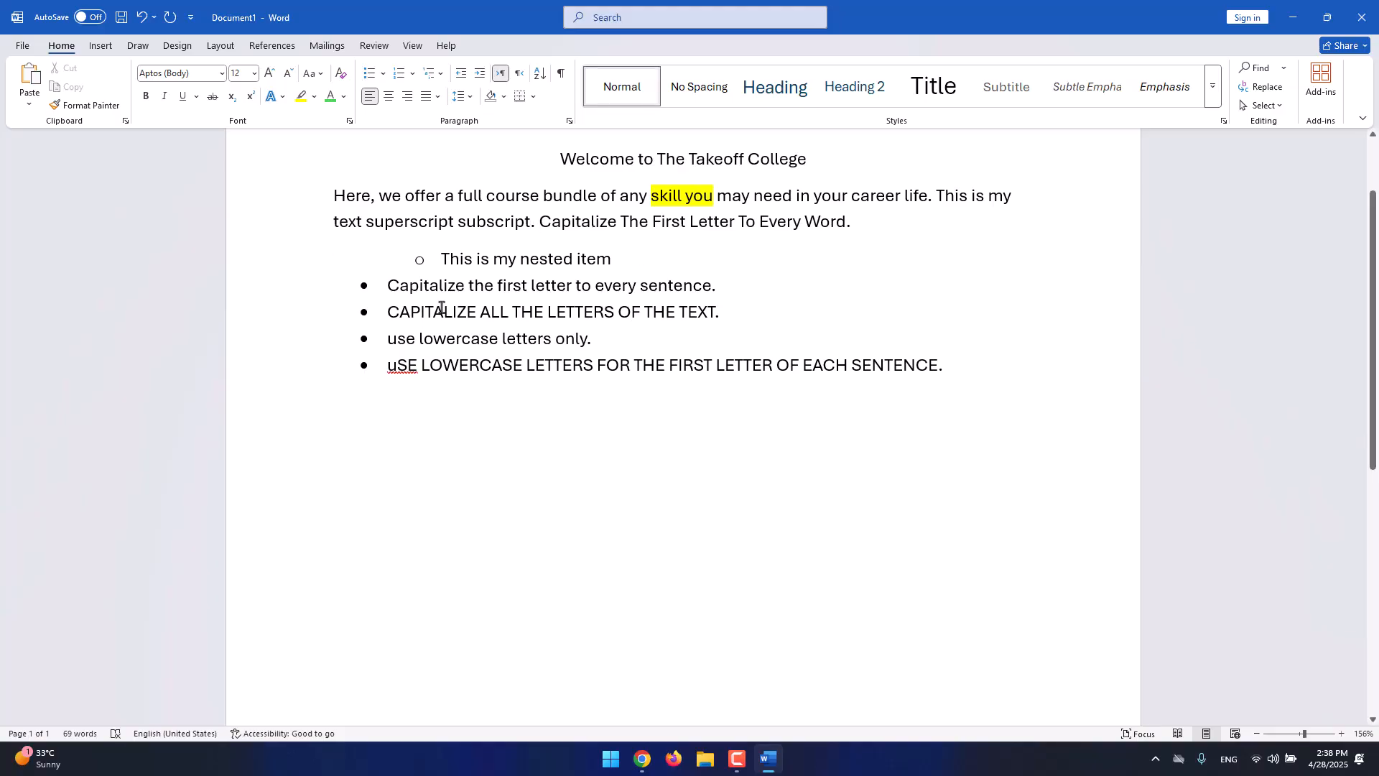
Merge the nested item and the "Capitalize the first letter to every sentence." bullet into the paragraph, adding a period after "item".
click(440, 257)
key(BackSpace)
key(BackSpace)
key(BackSpace)
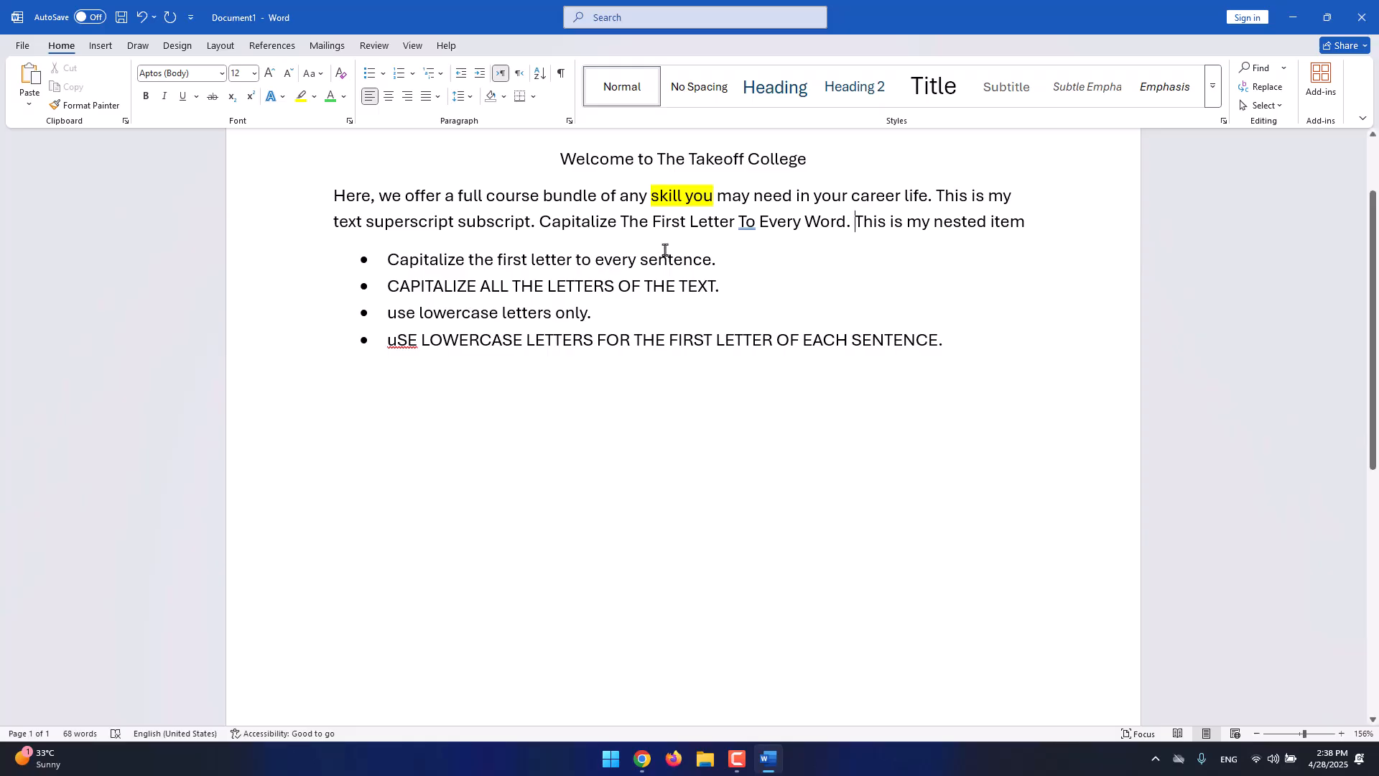
text(.)
click(389, 260)
key(BackSpace)
key(BackSpace)
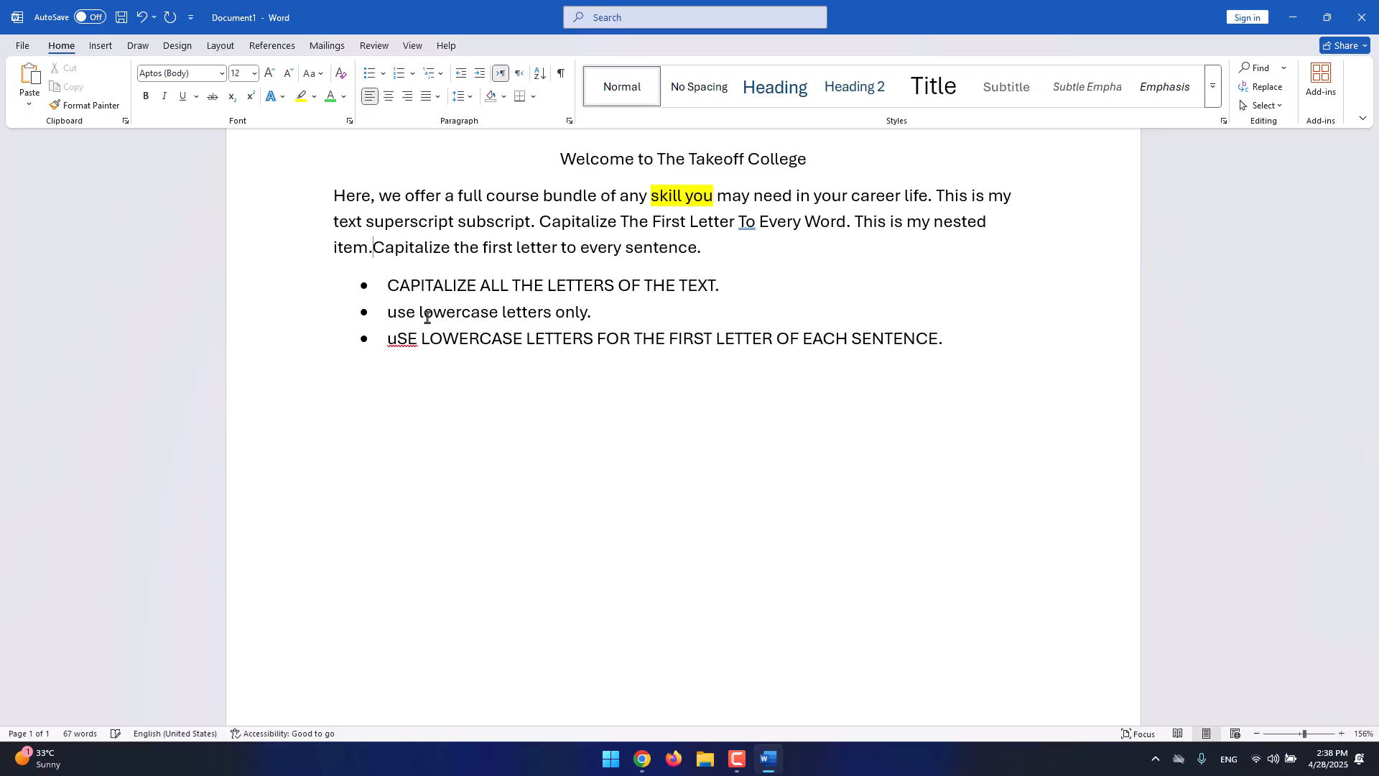
key(Return)
Merge the remaining three bullets into the paragraph so that all the text below the heading runs continuously.
click(385, 286)
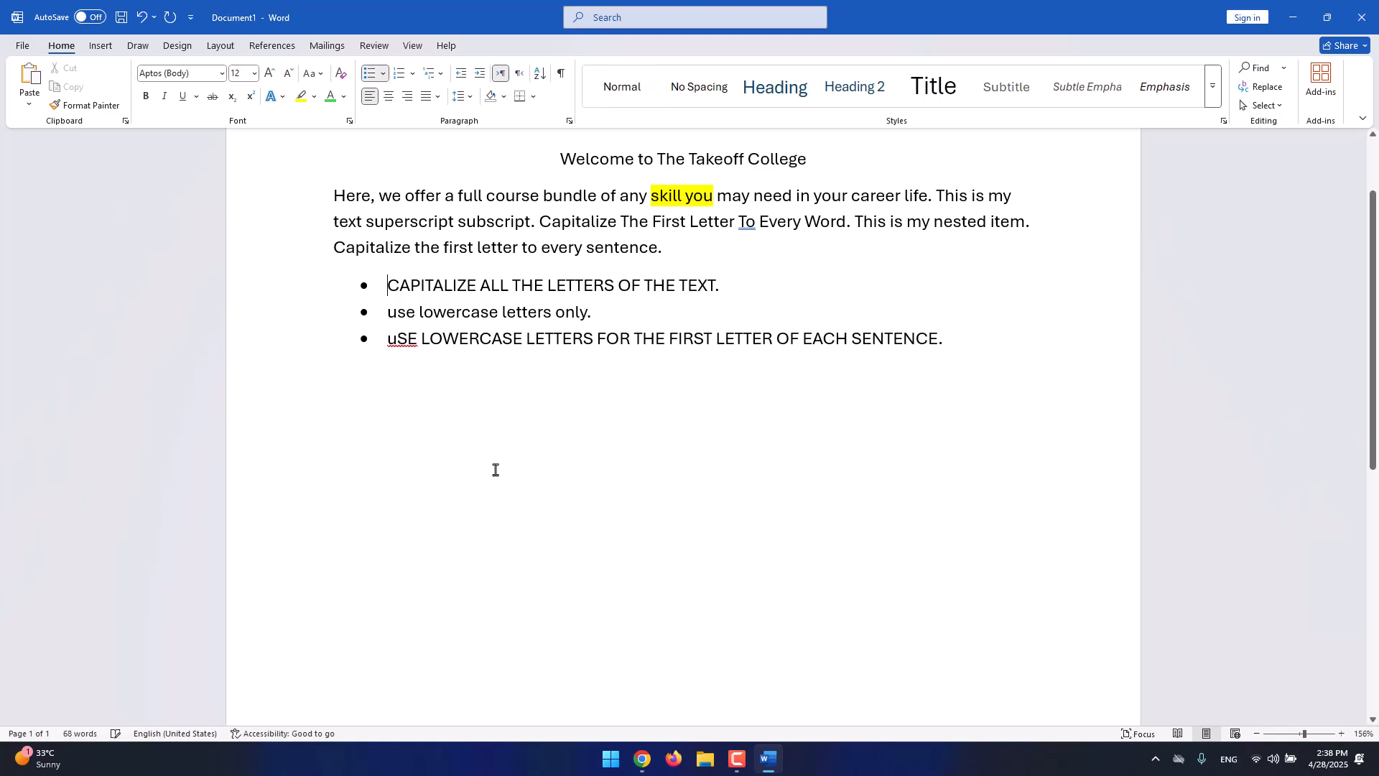
key(BackSpace)
key(BackSpace)
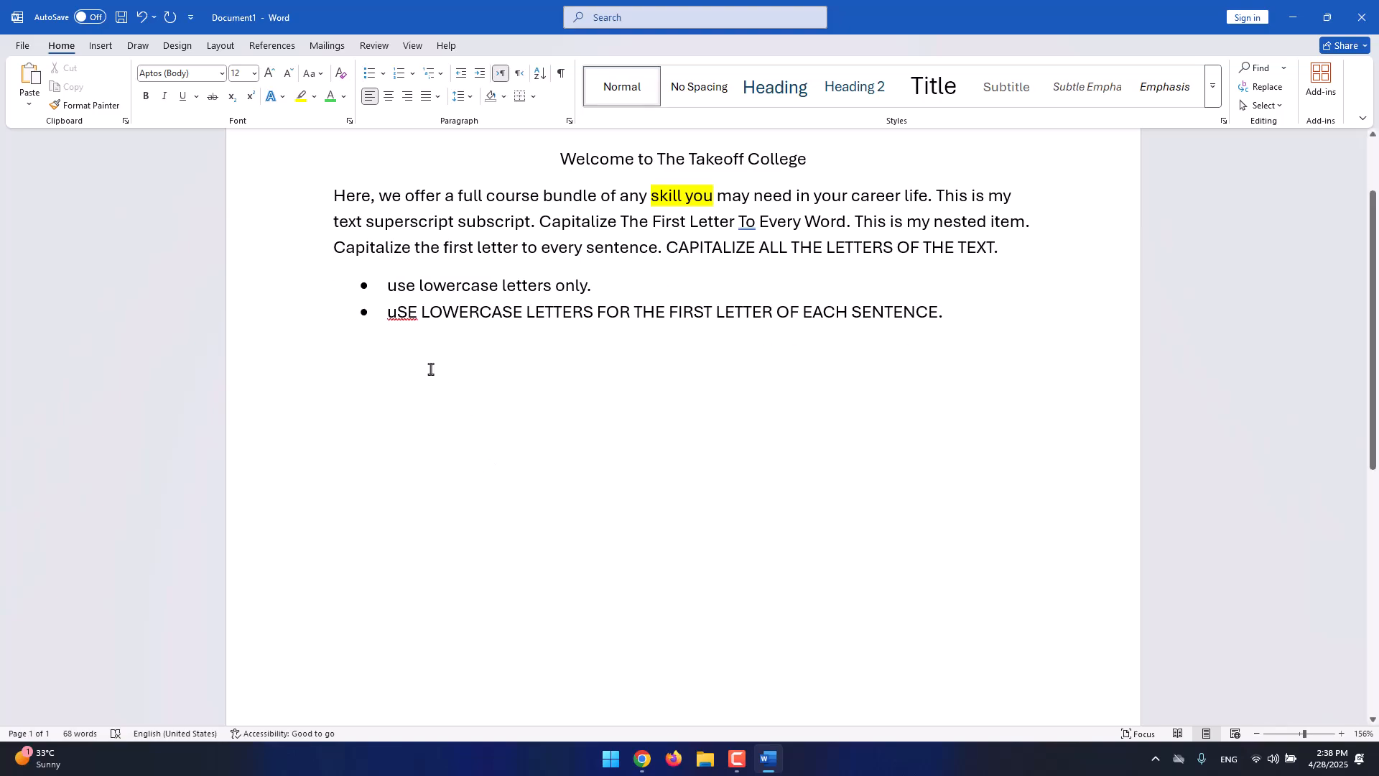
click(389, 286)
key(BackSpace)
key(BackSpace)
key(BackSpace)
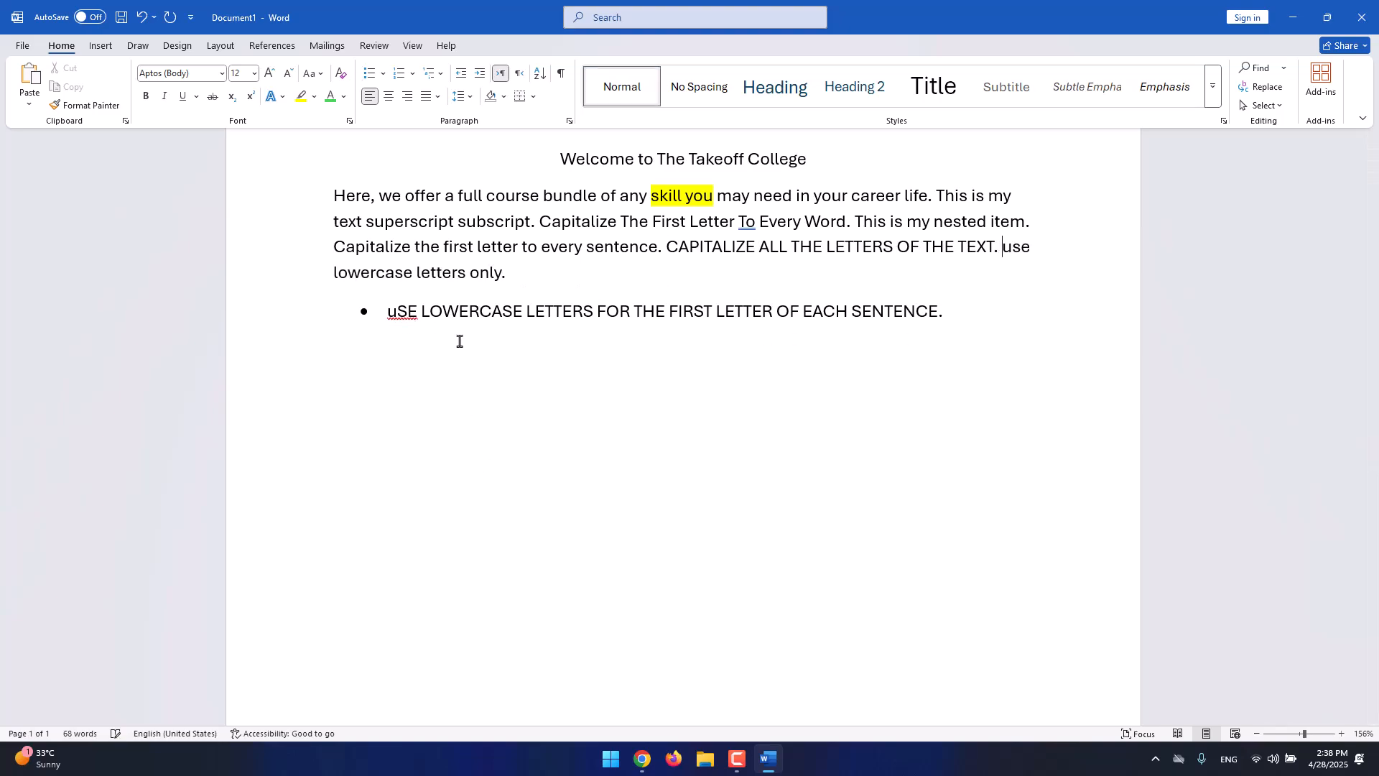
click(388, 310)
key(BackSpace)
key(BackSpace)
key(BackSpace)
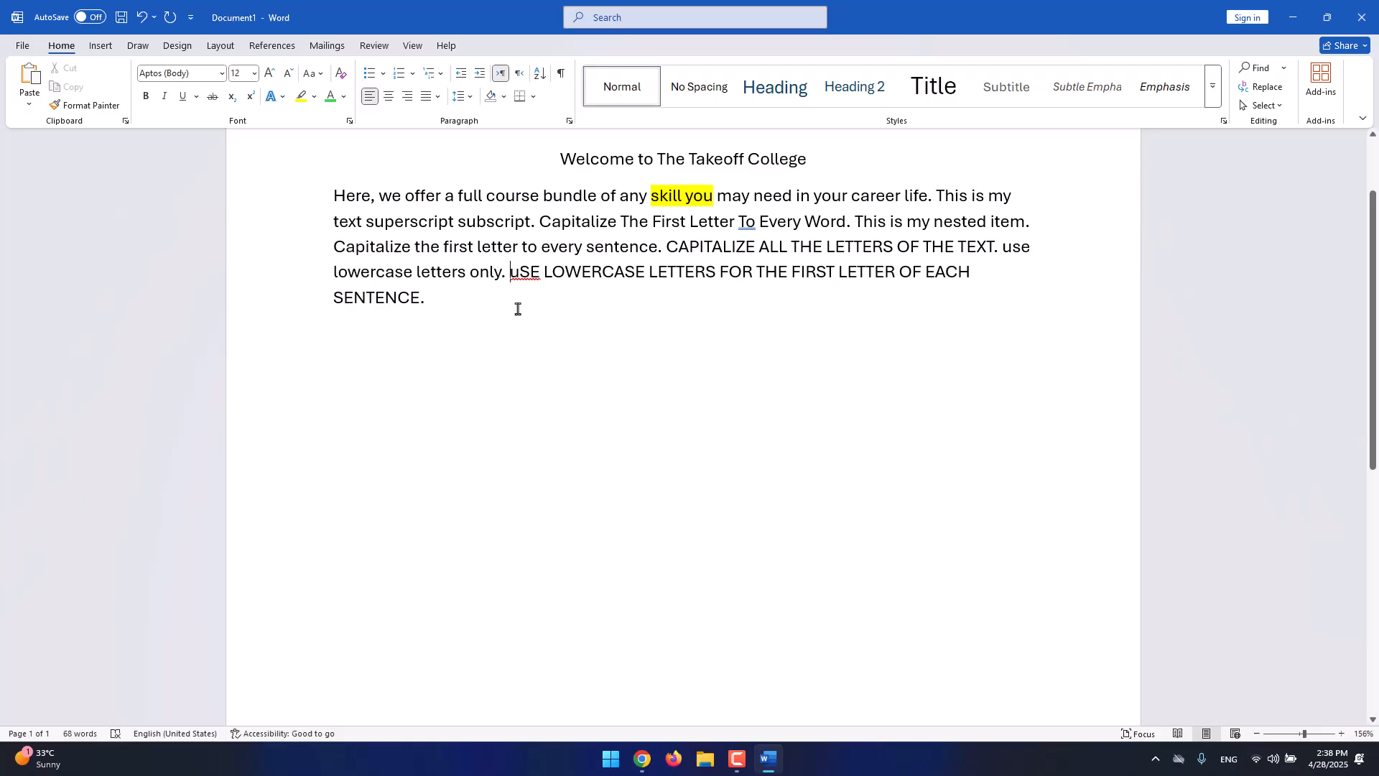
Justify the merged paragraph below the heading.
scroll(524, 323, up, 3)
drag(446, 400, 327, 308)
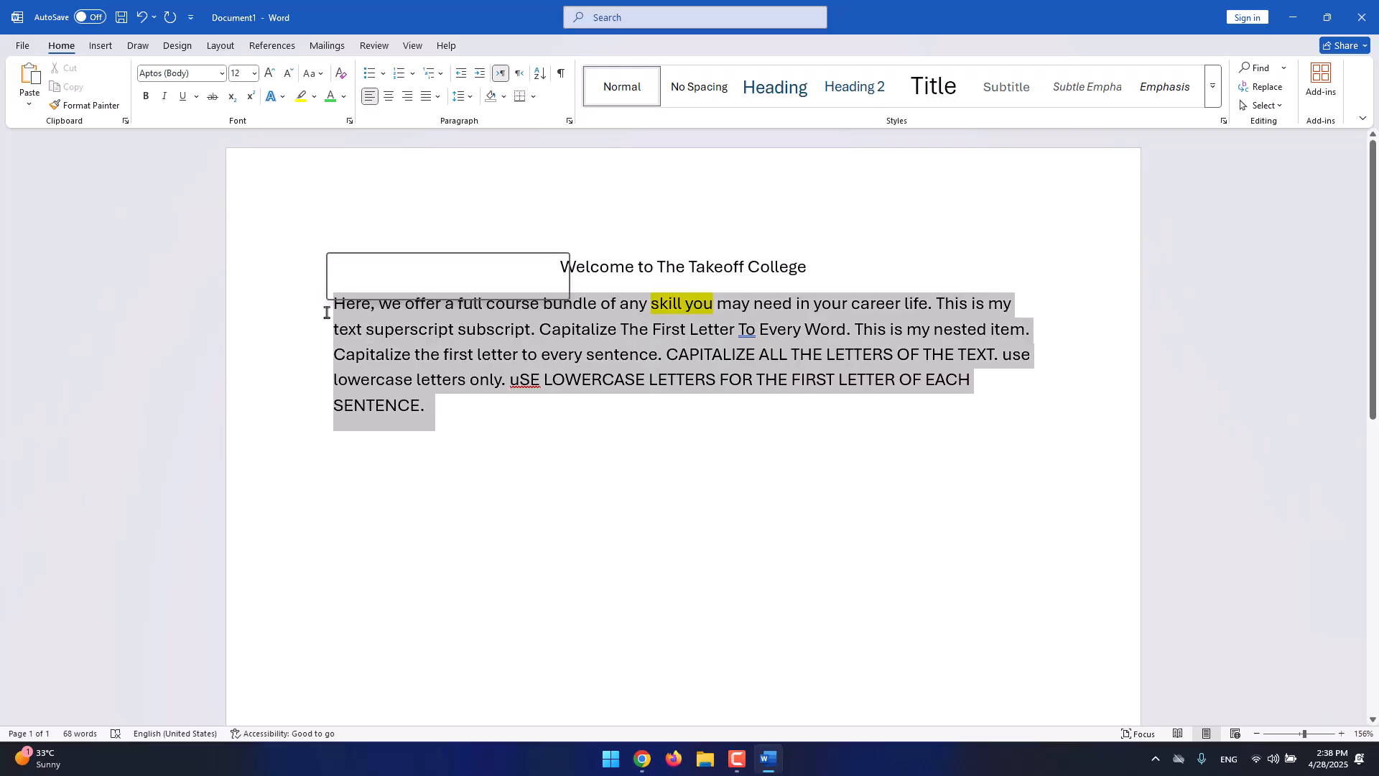
click(437, 101)
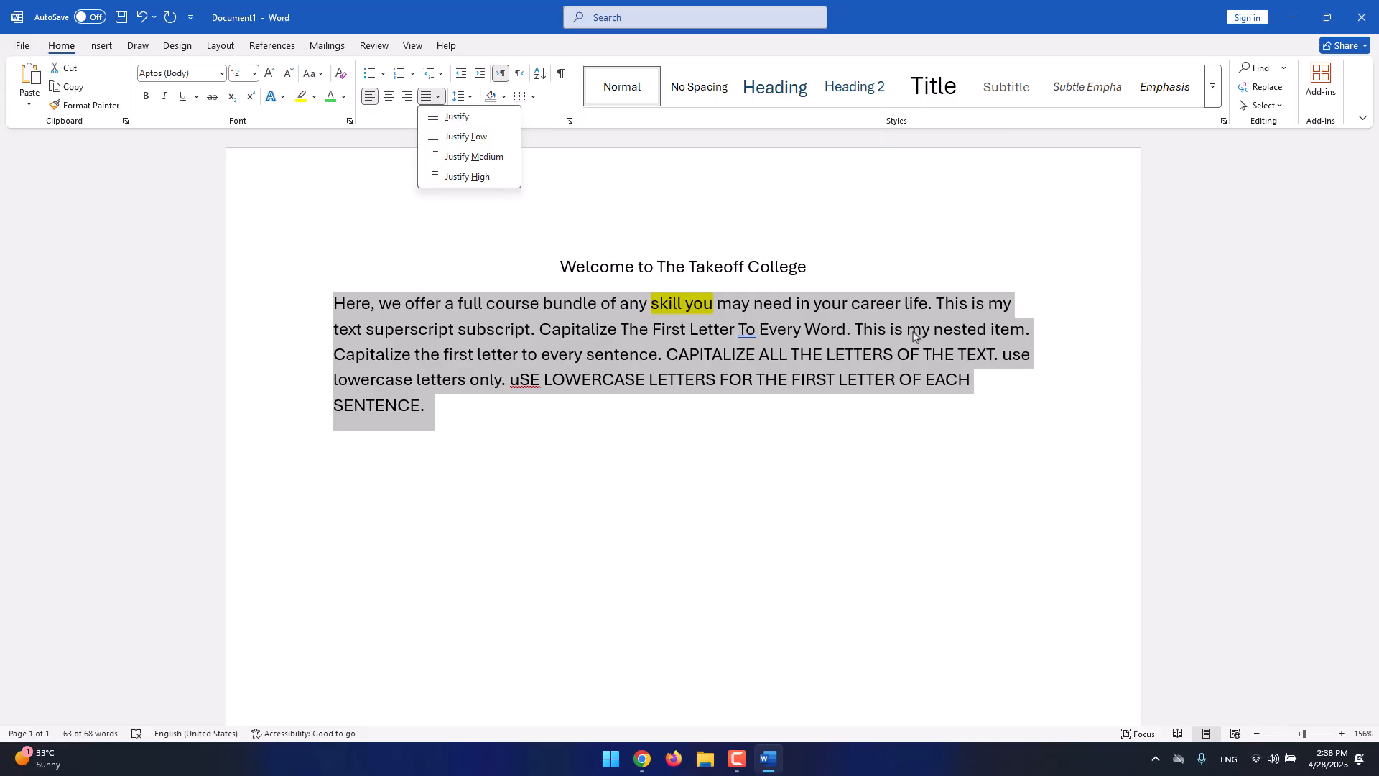
click(468, 123)
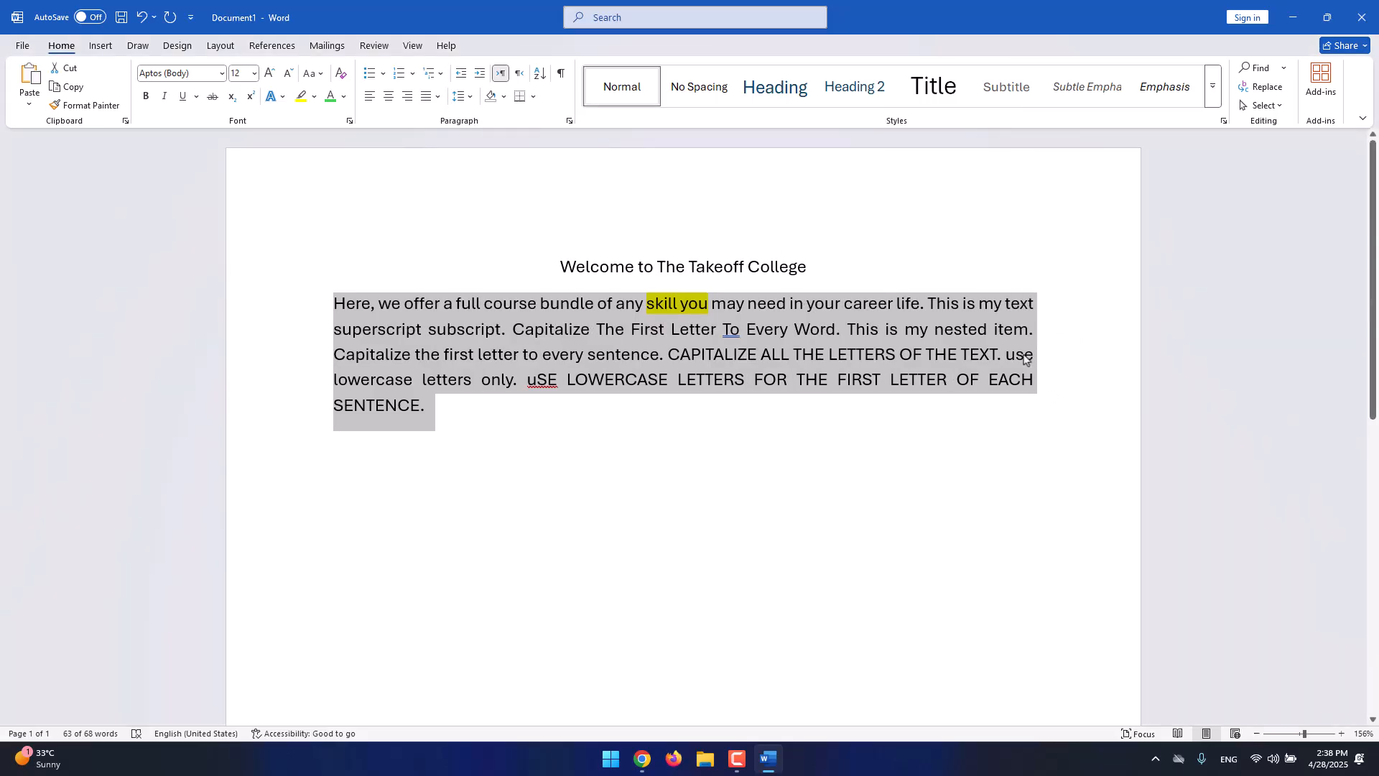
click(1028, 332)
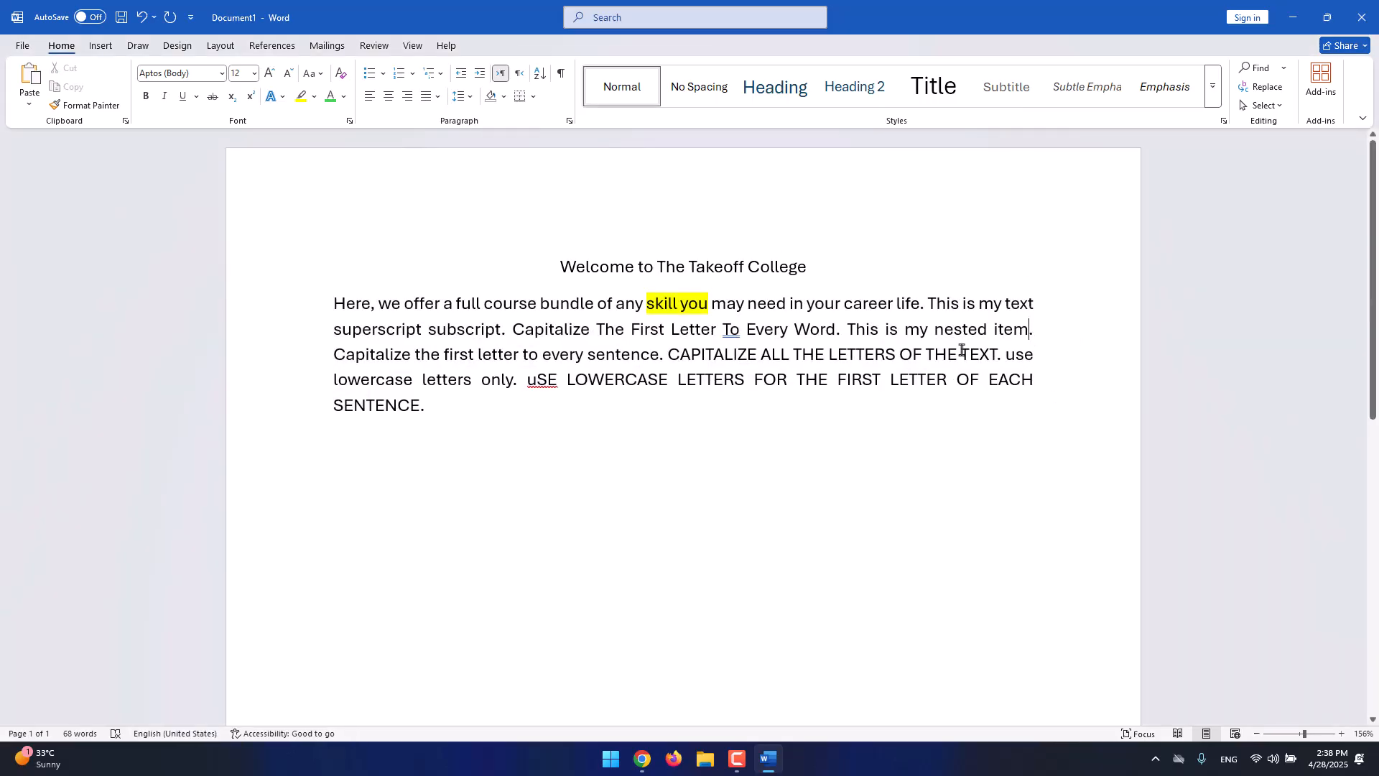
click(879, 331)
Try Justify High and Justify Medium on the paragraph below the heading.
triple_click(535, 400)
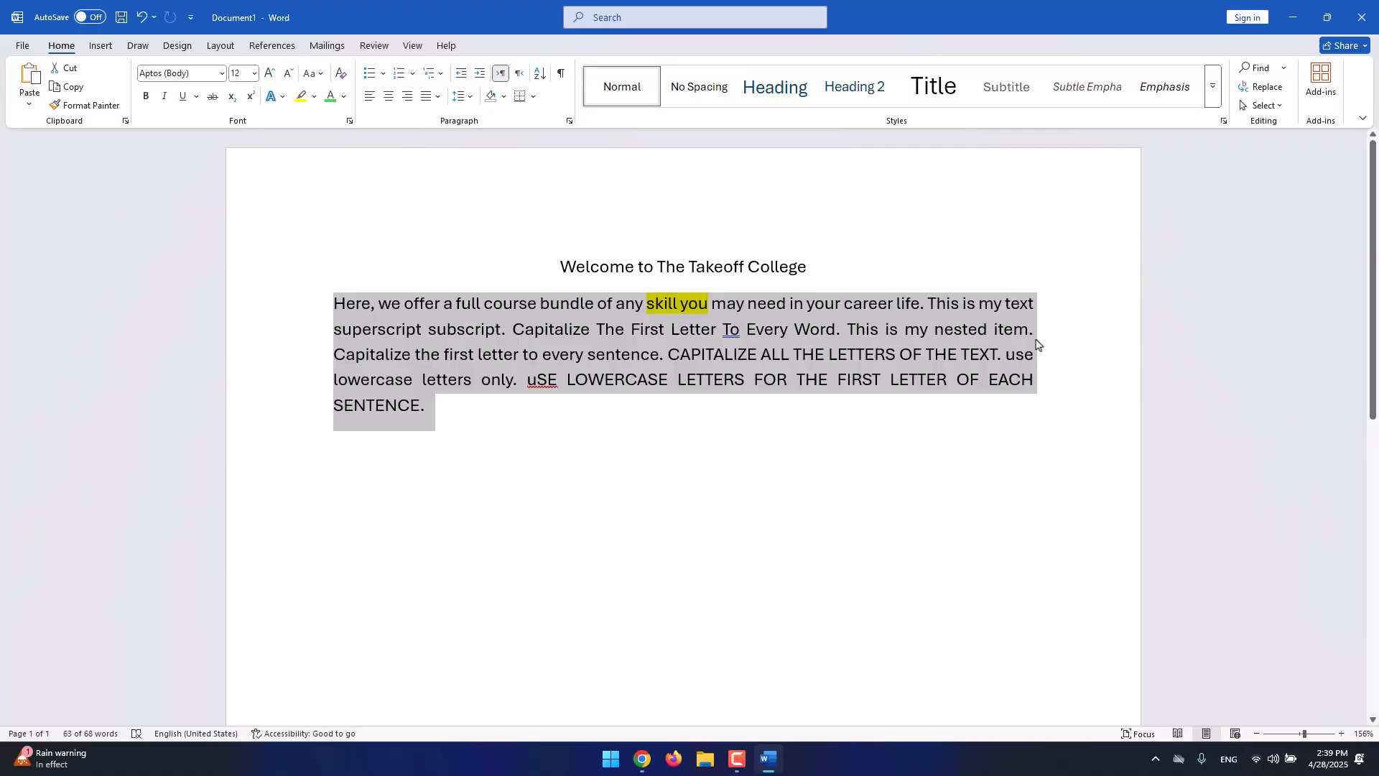
click(437, 96)
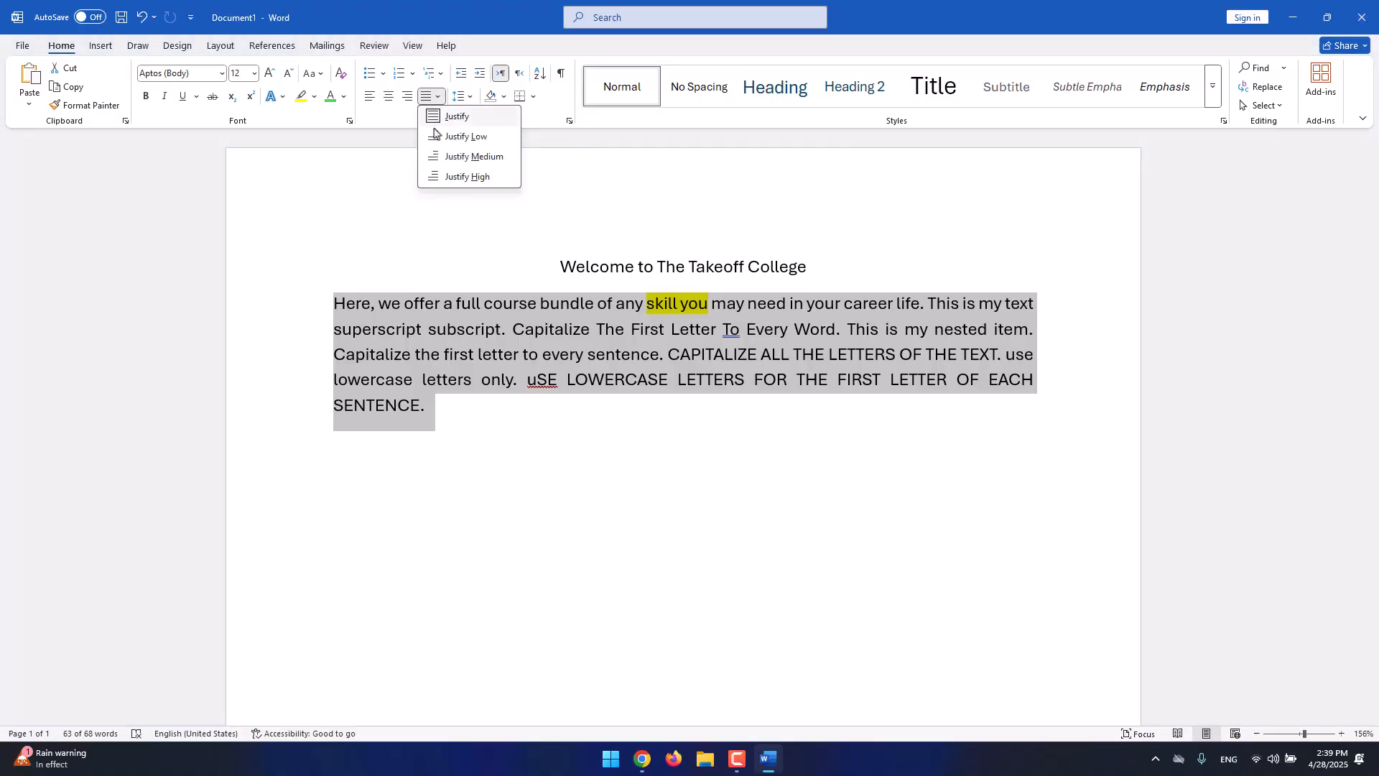
click(506, 176)
click(468, 96)
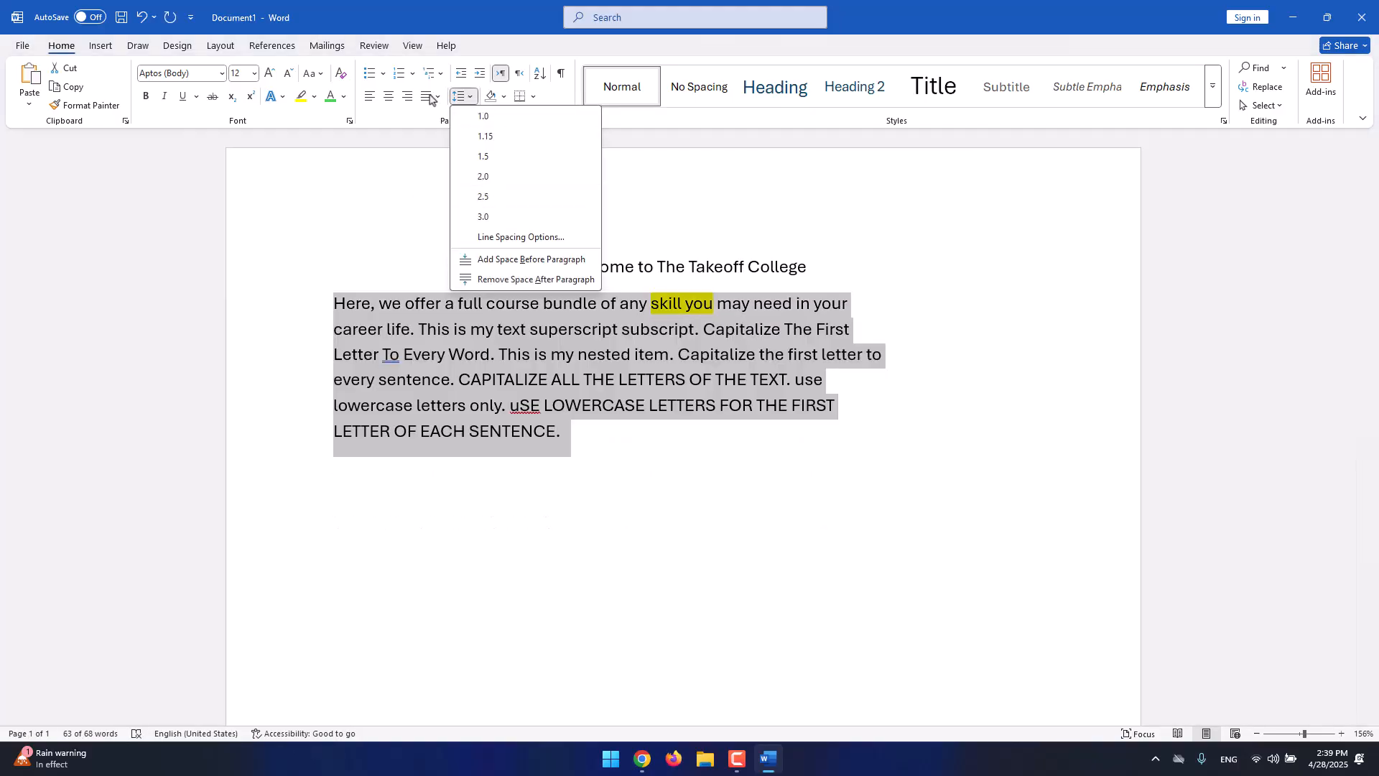
click(438, 97)
click(441, 158)
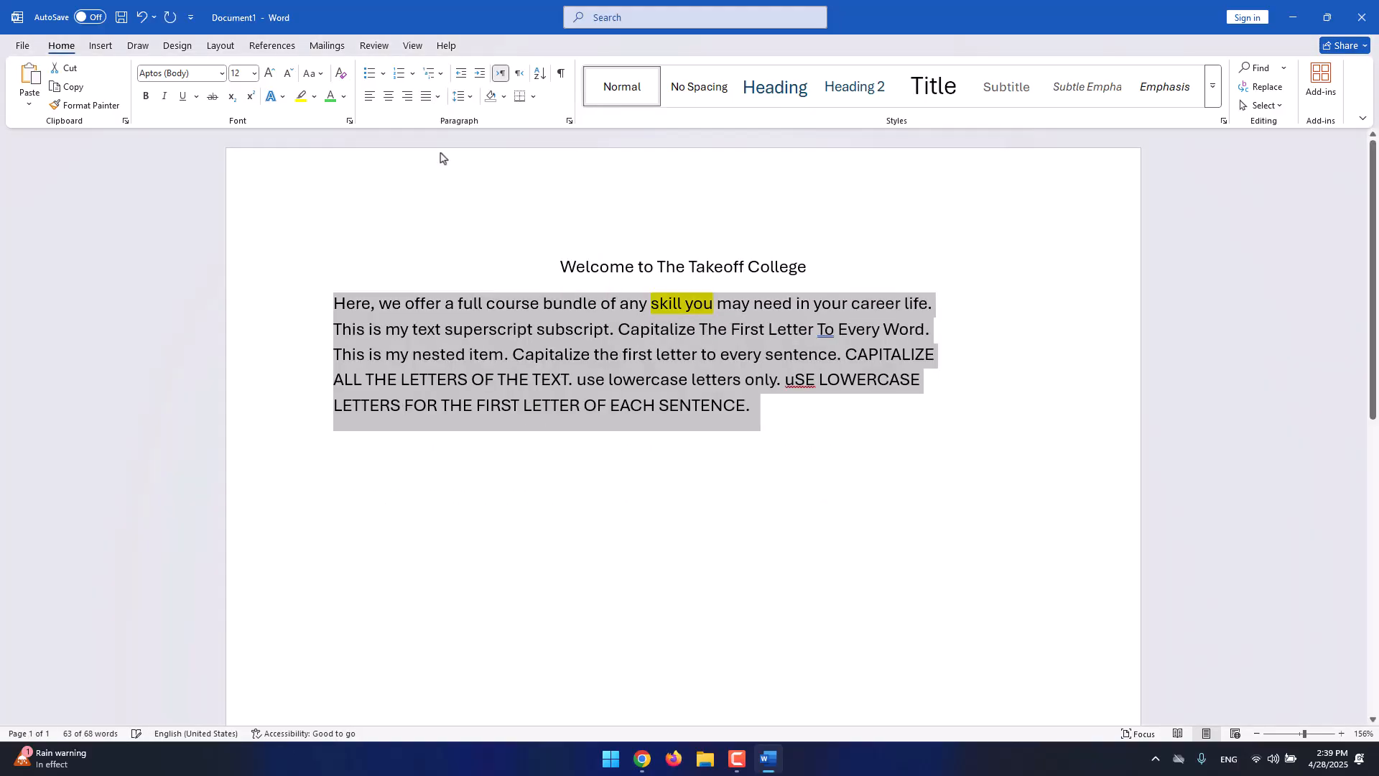
Try Justify Low on the paragraph, and return it to left alignment.
click(462, 97)
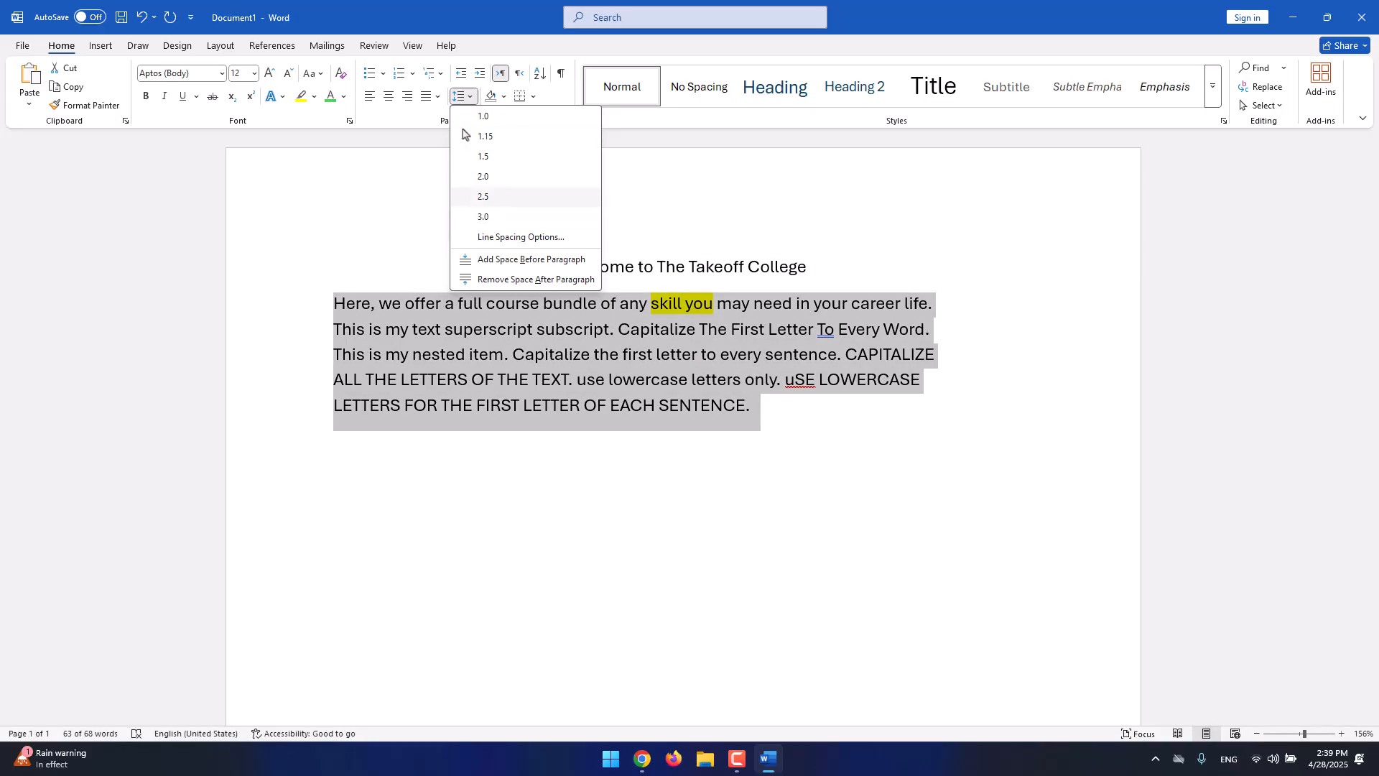
click(437, 96)
click(446, 135)
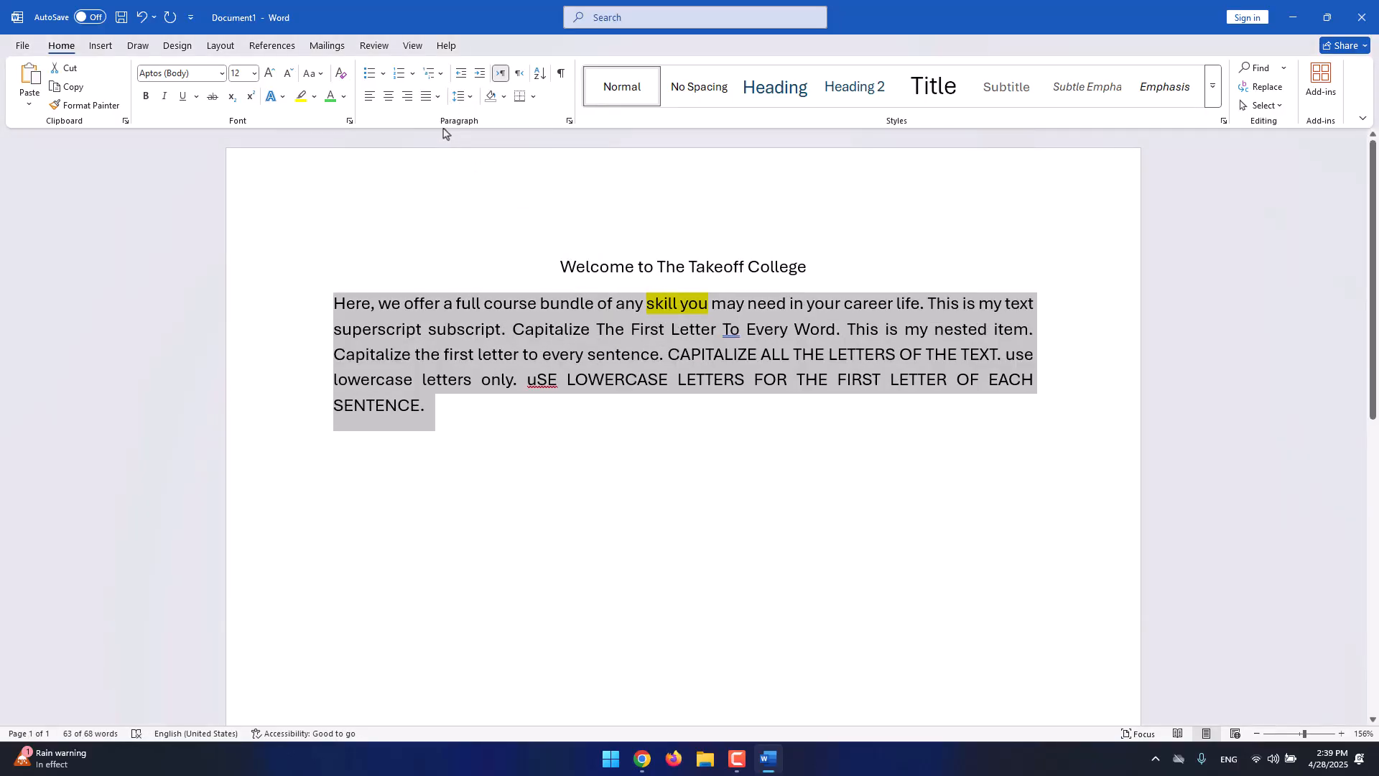
click(438, 98)
click(447, 135)
click(437, 100)
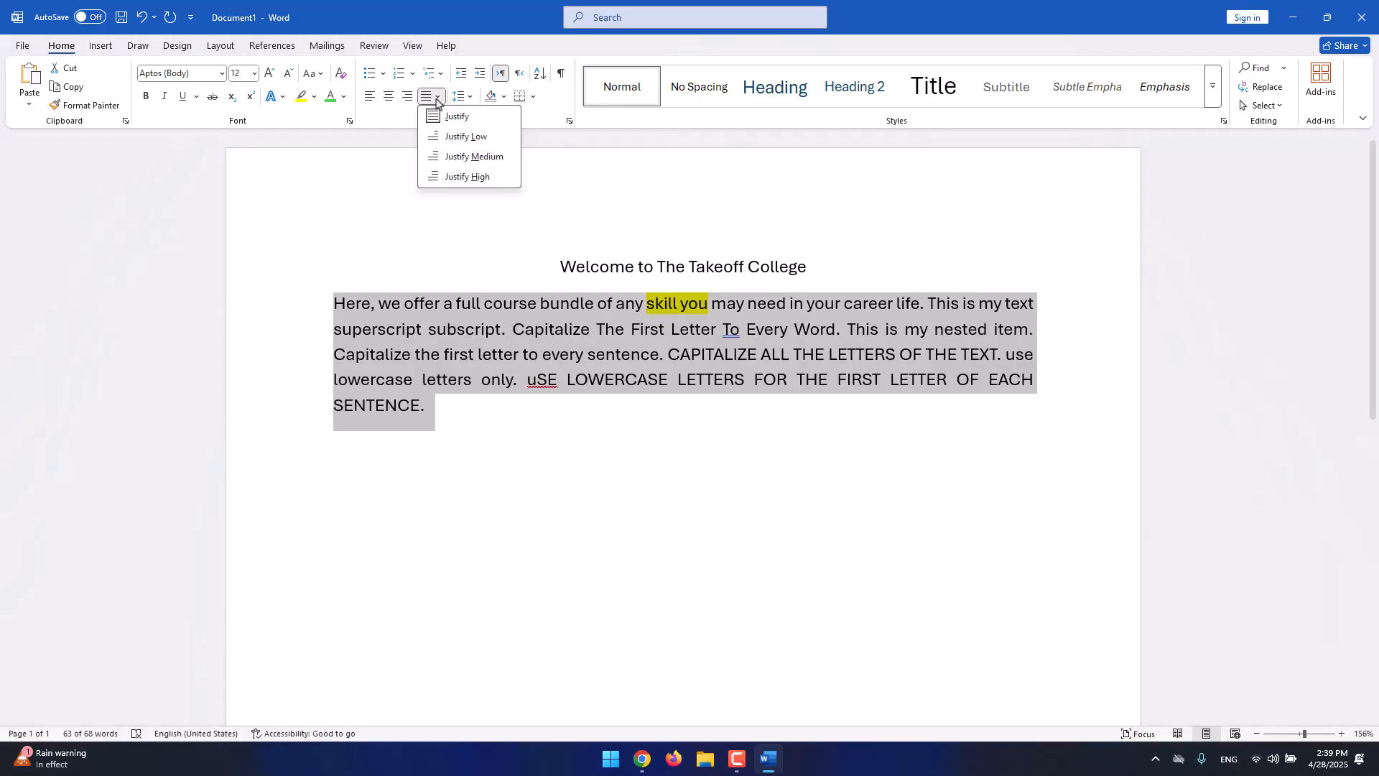
click(455, 115)
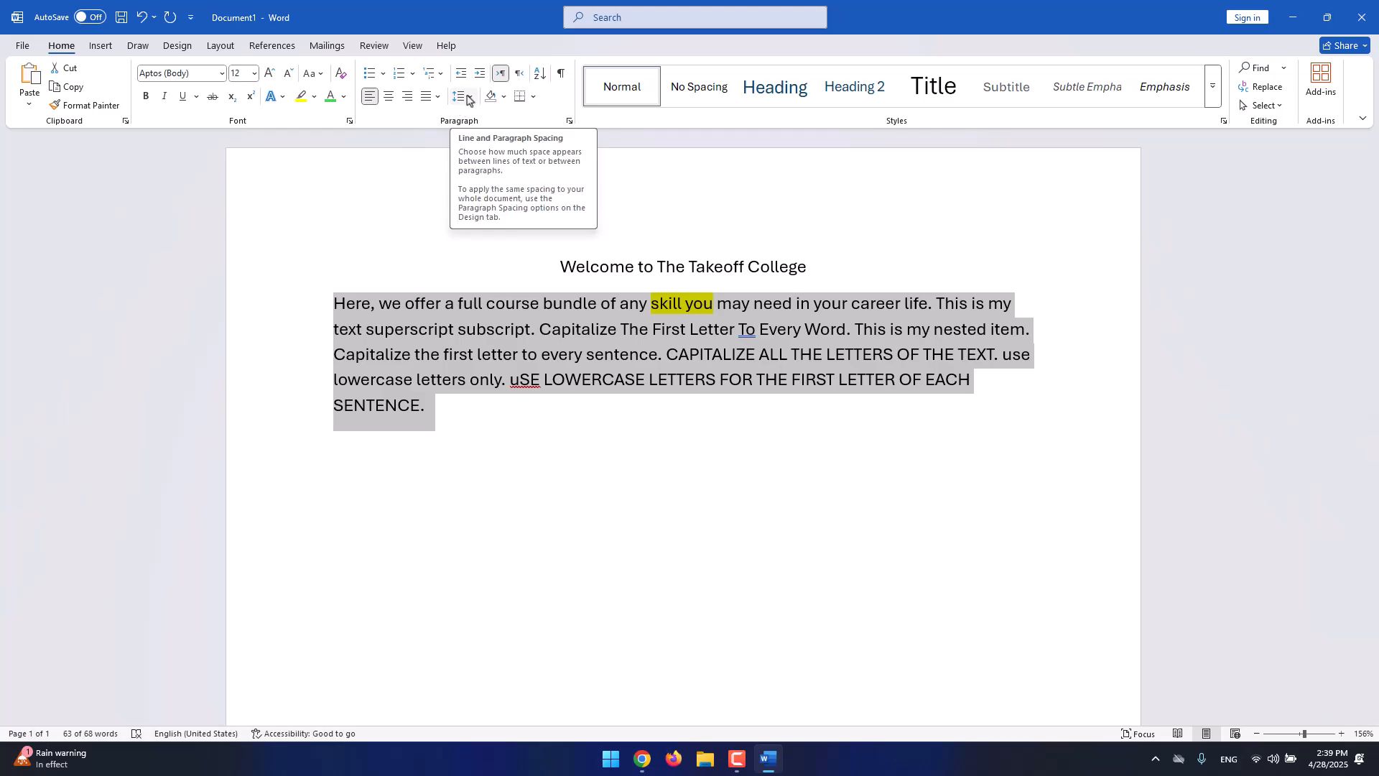
Set the line spacing of the paragraph below the heading to 1.5.
click(466, 100)
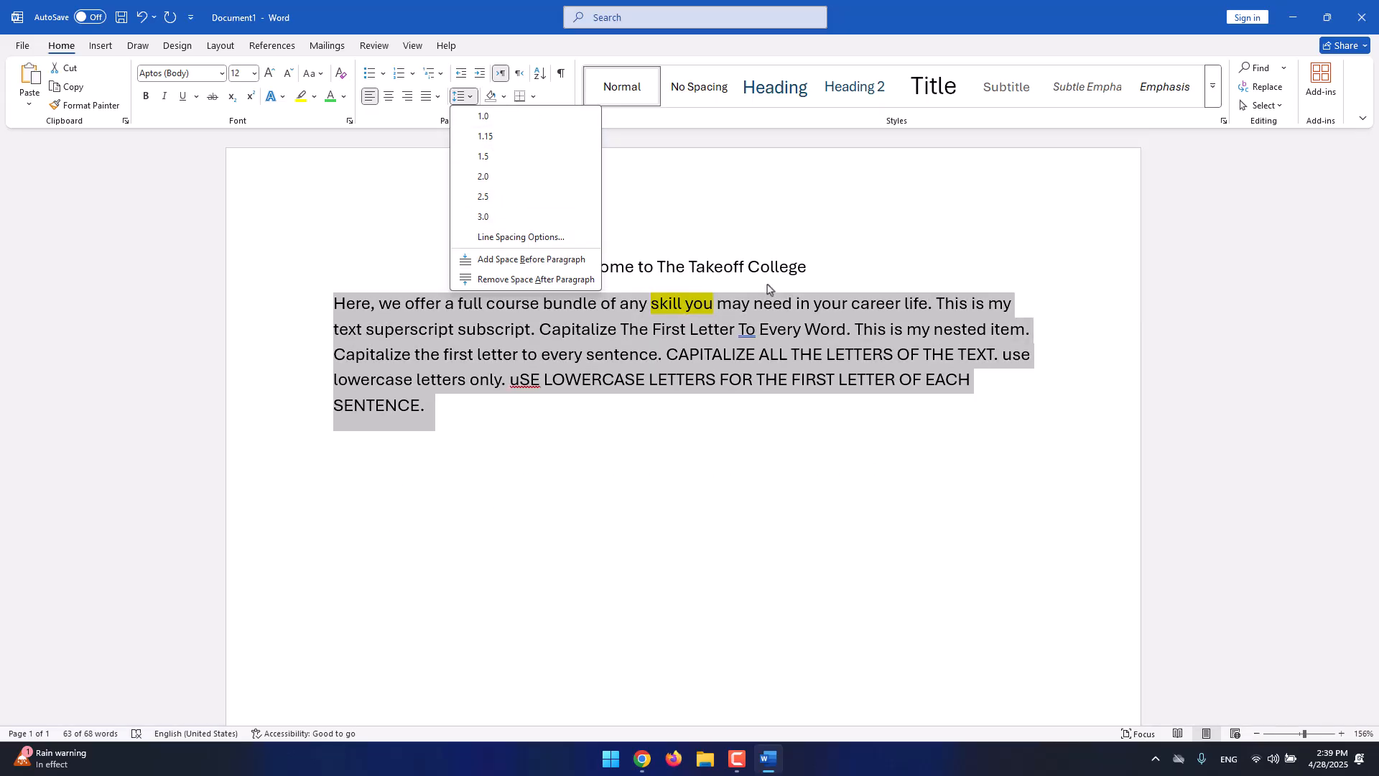
click(473, 102)
click(473, 102)
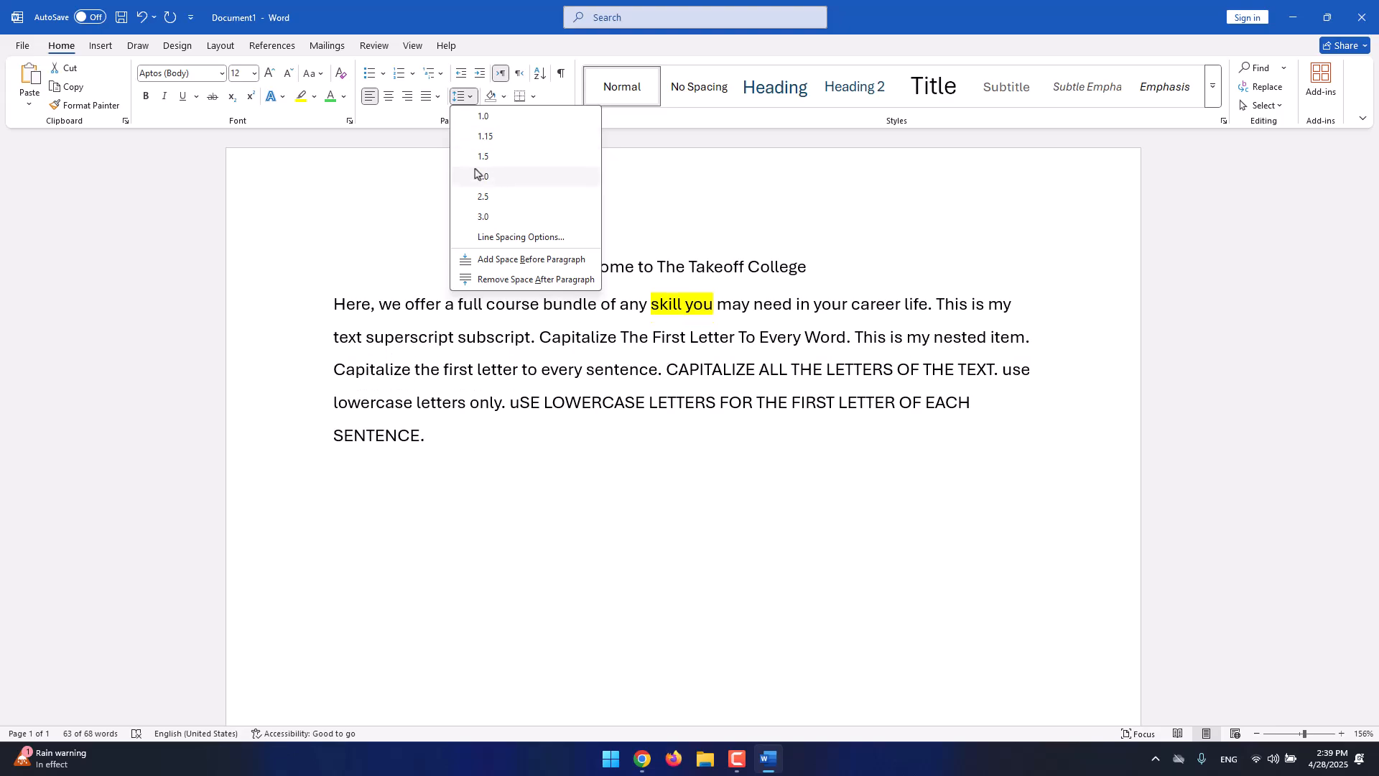
click(498, 173)
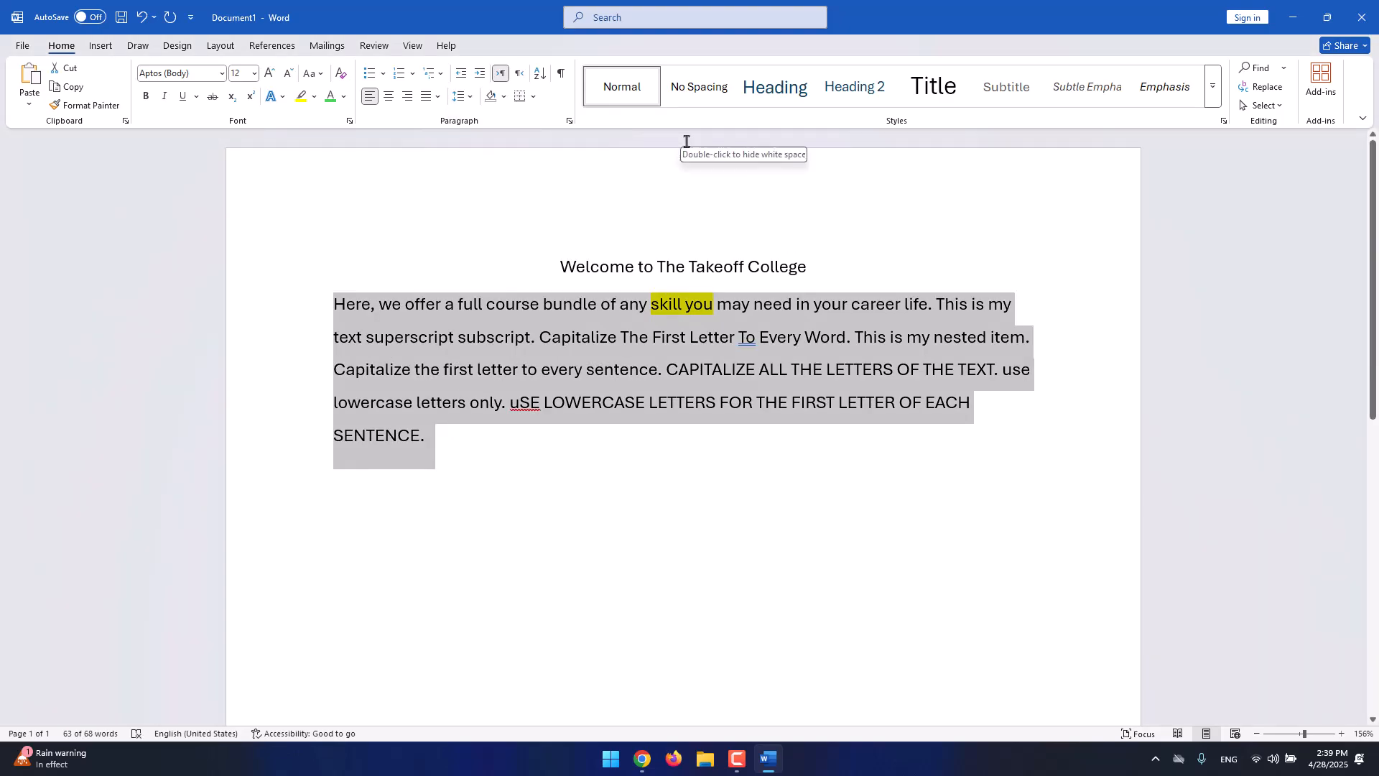
View the shading colors and the border options for the paragraph without applying any, and deselect the text.
click(504, 97)
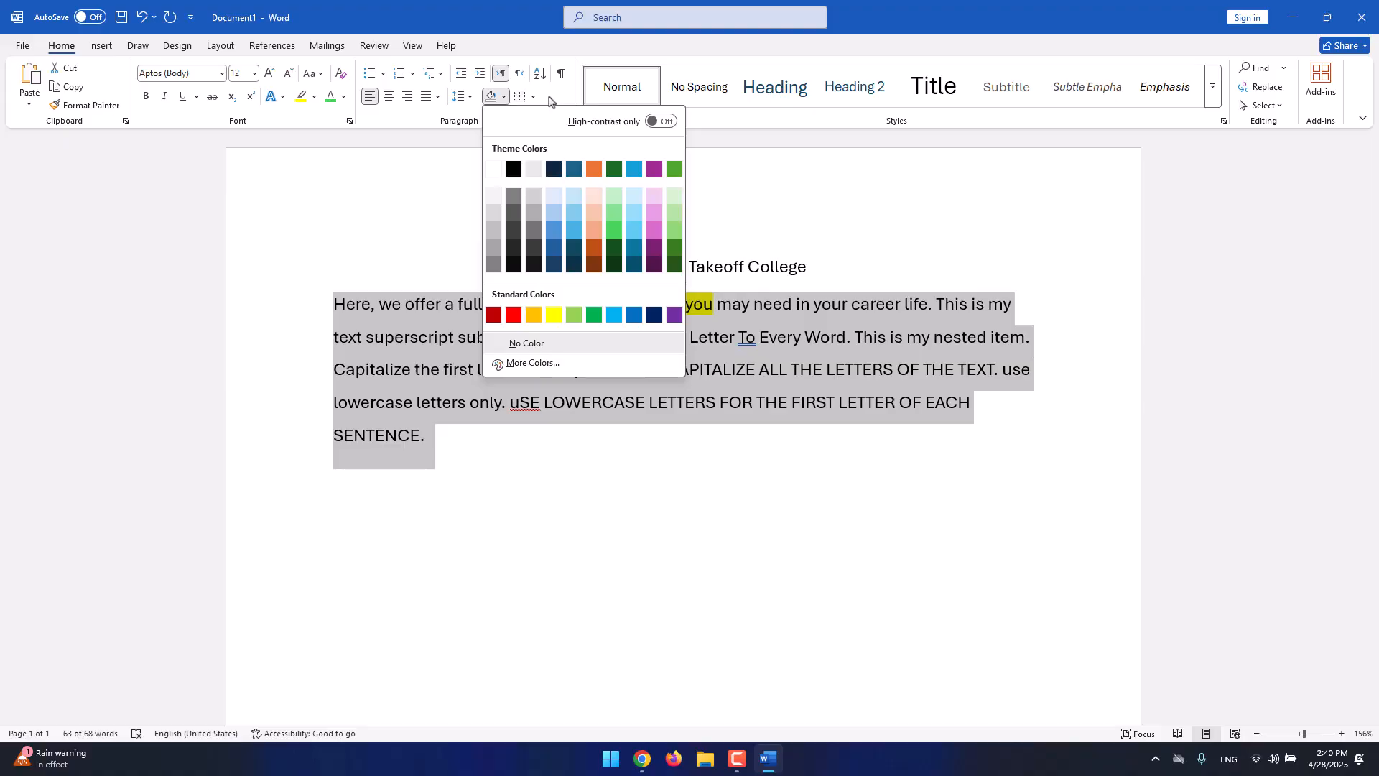
click(547, 99)
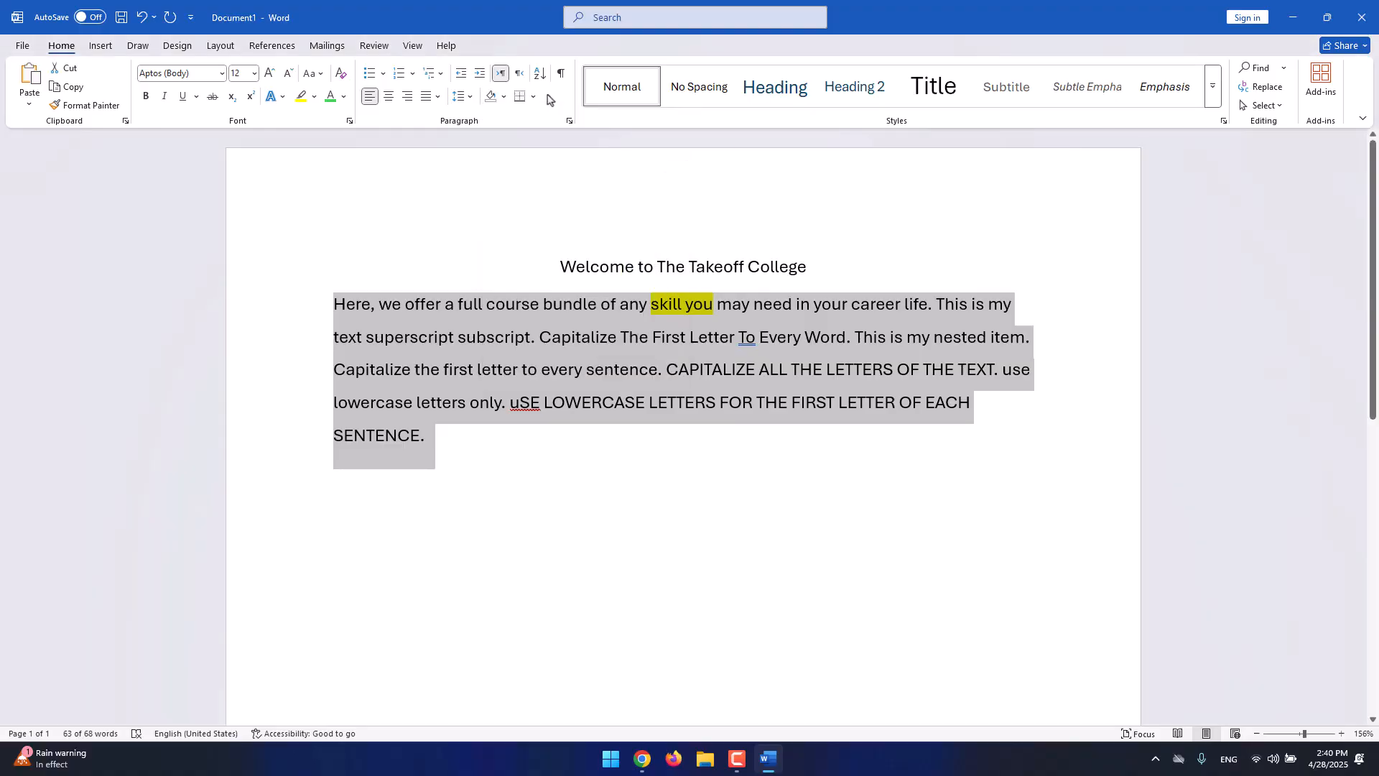
click(533, 96)
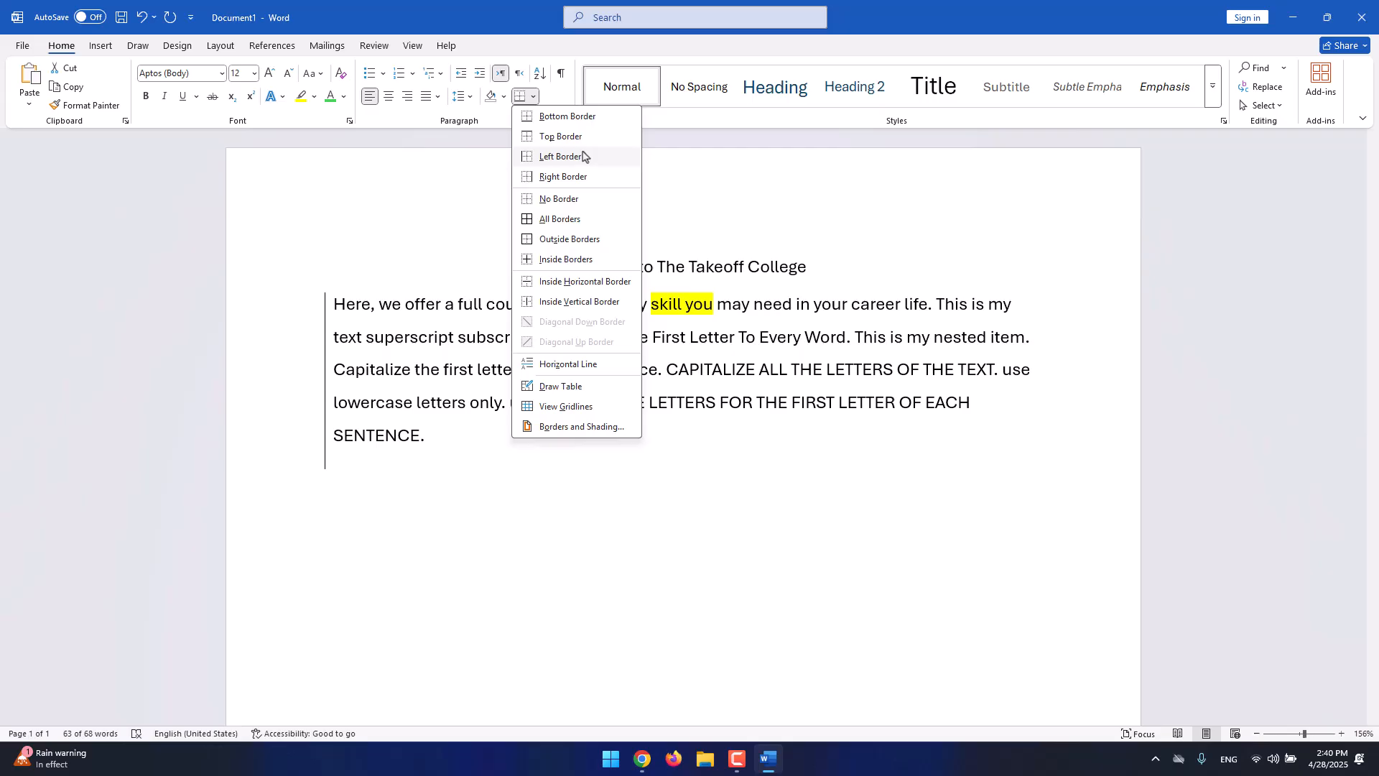
key(Escape)
click(754, 307)
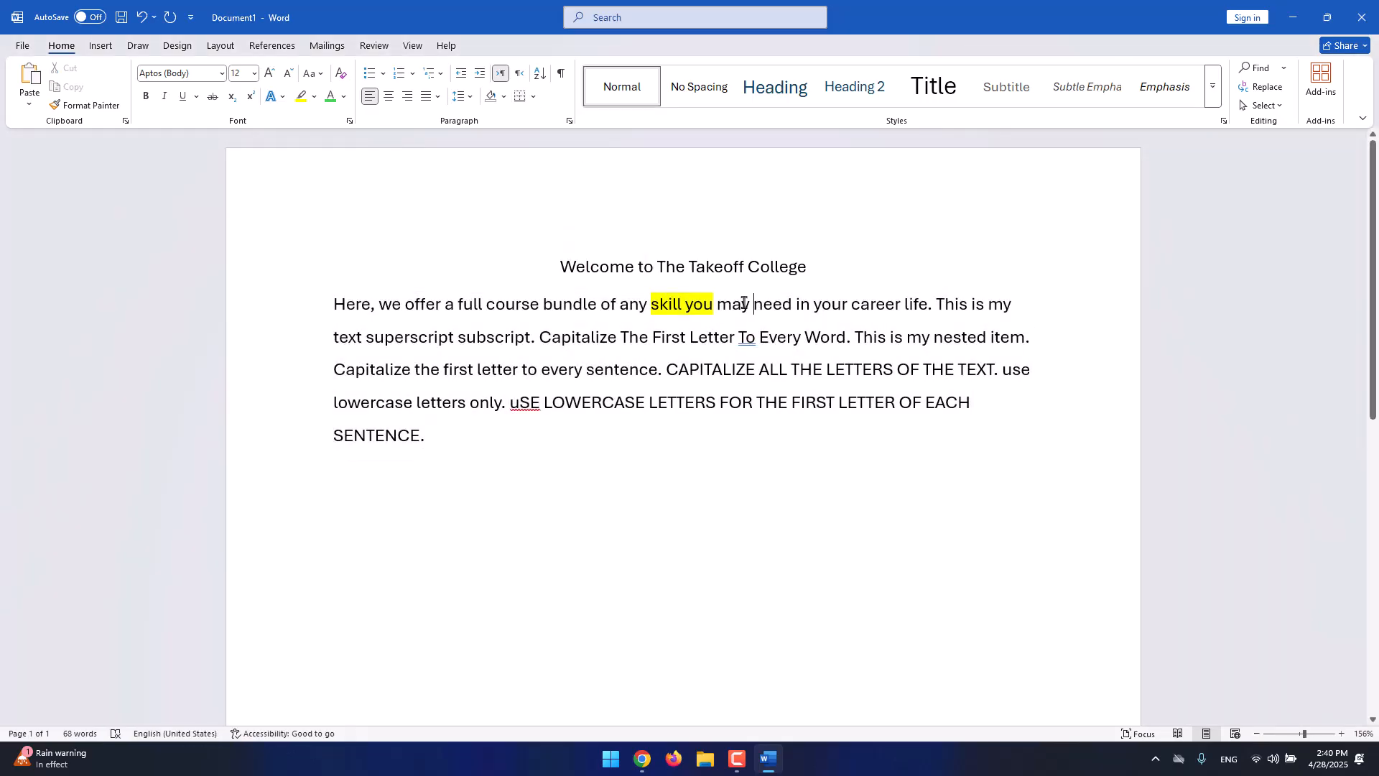
Preview the border options on the word "need" and on the whole paragraph below the heading without applying any.
drag(754, 307, 793, 306)
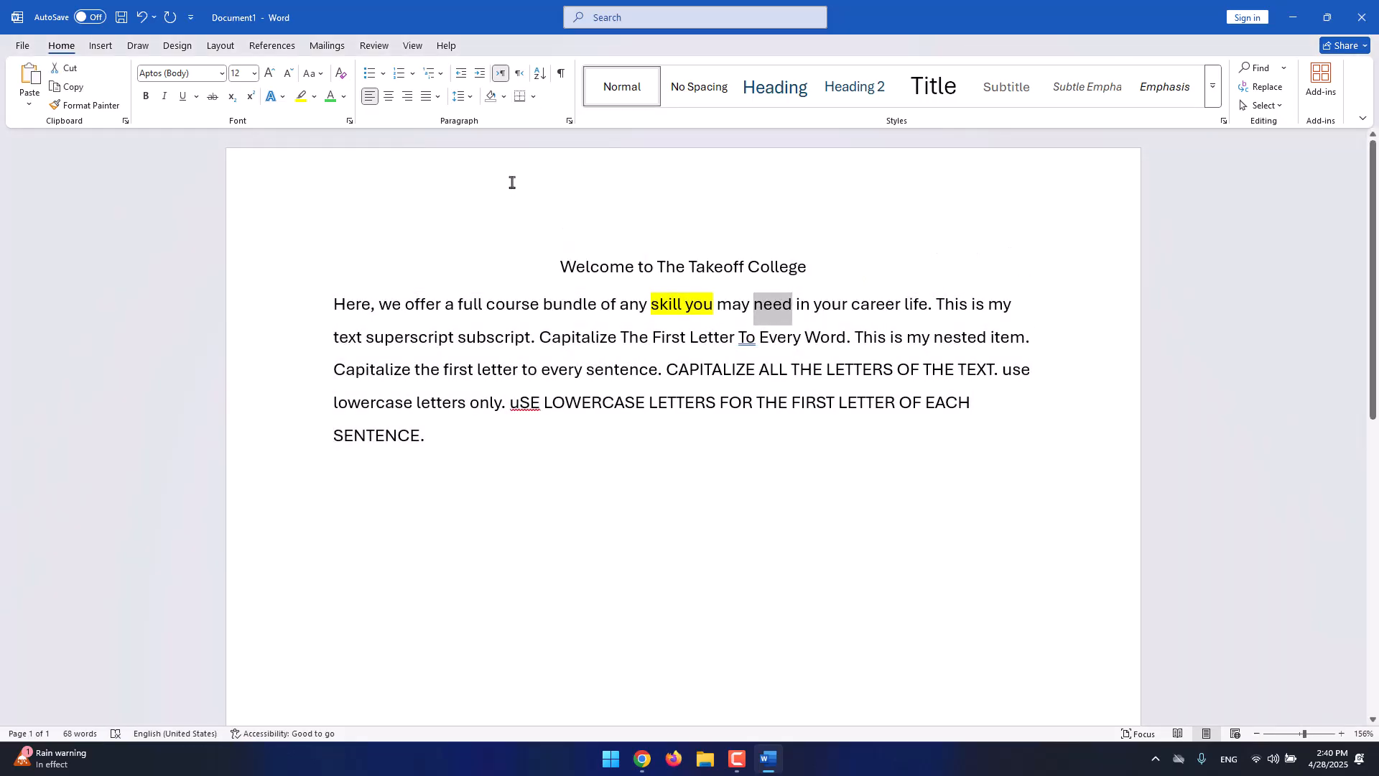
click(532, 97)
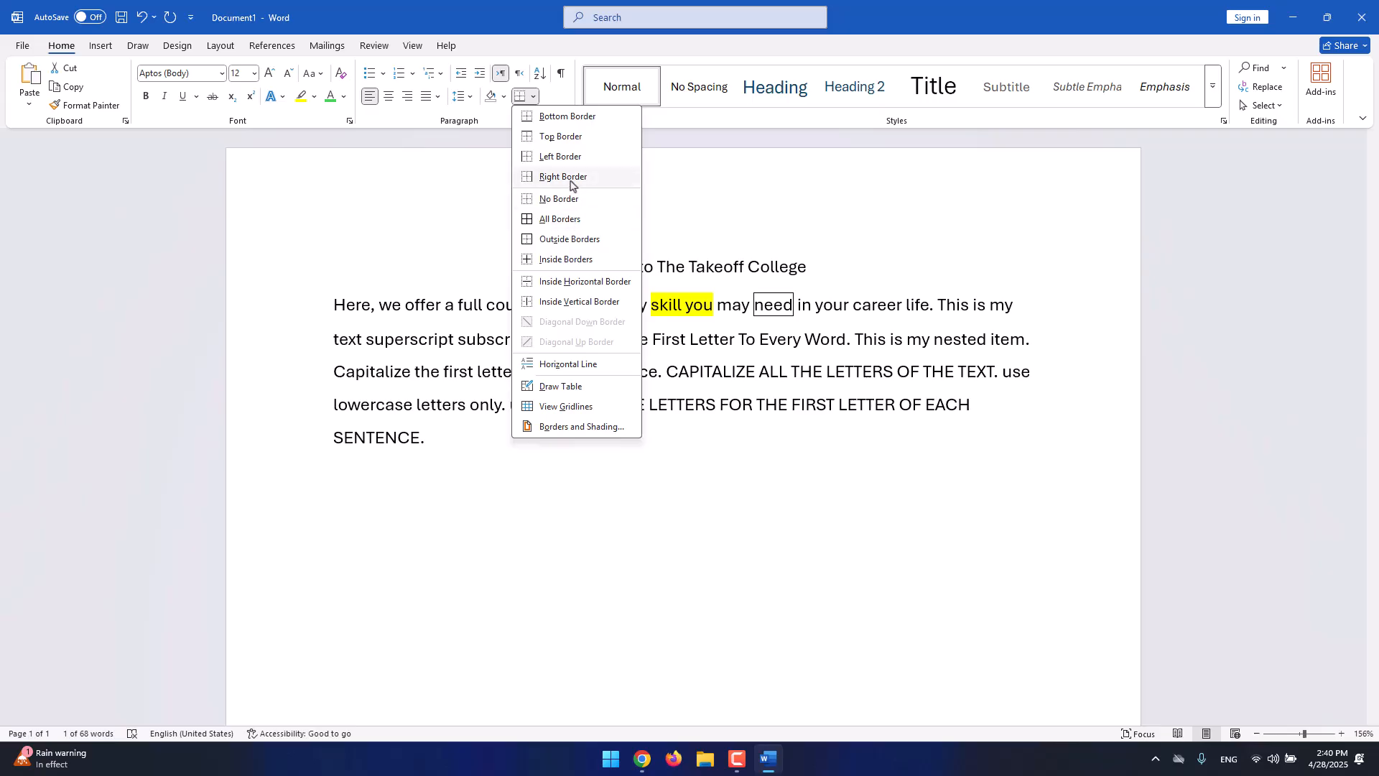
click(536, 452)
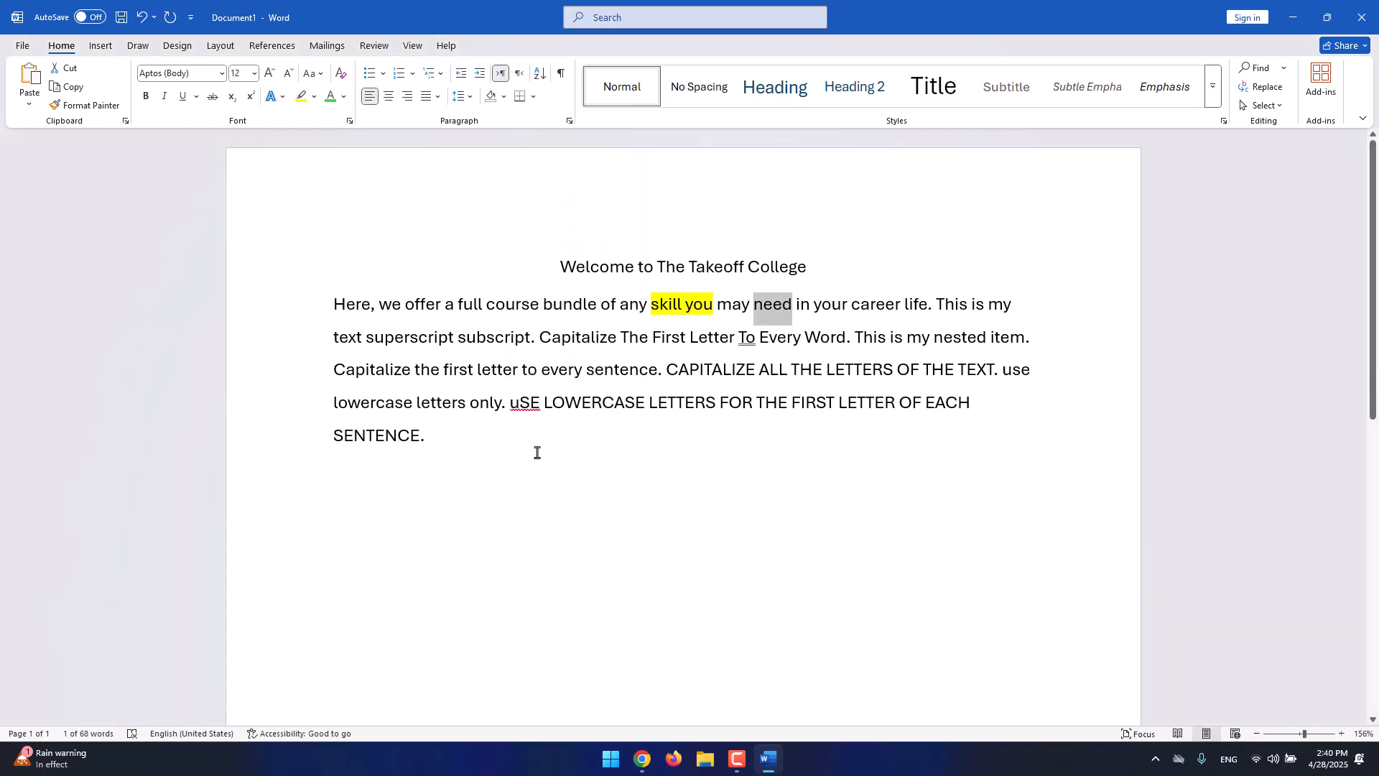
drag(536, 452, 316, 305)
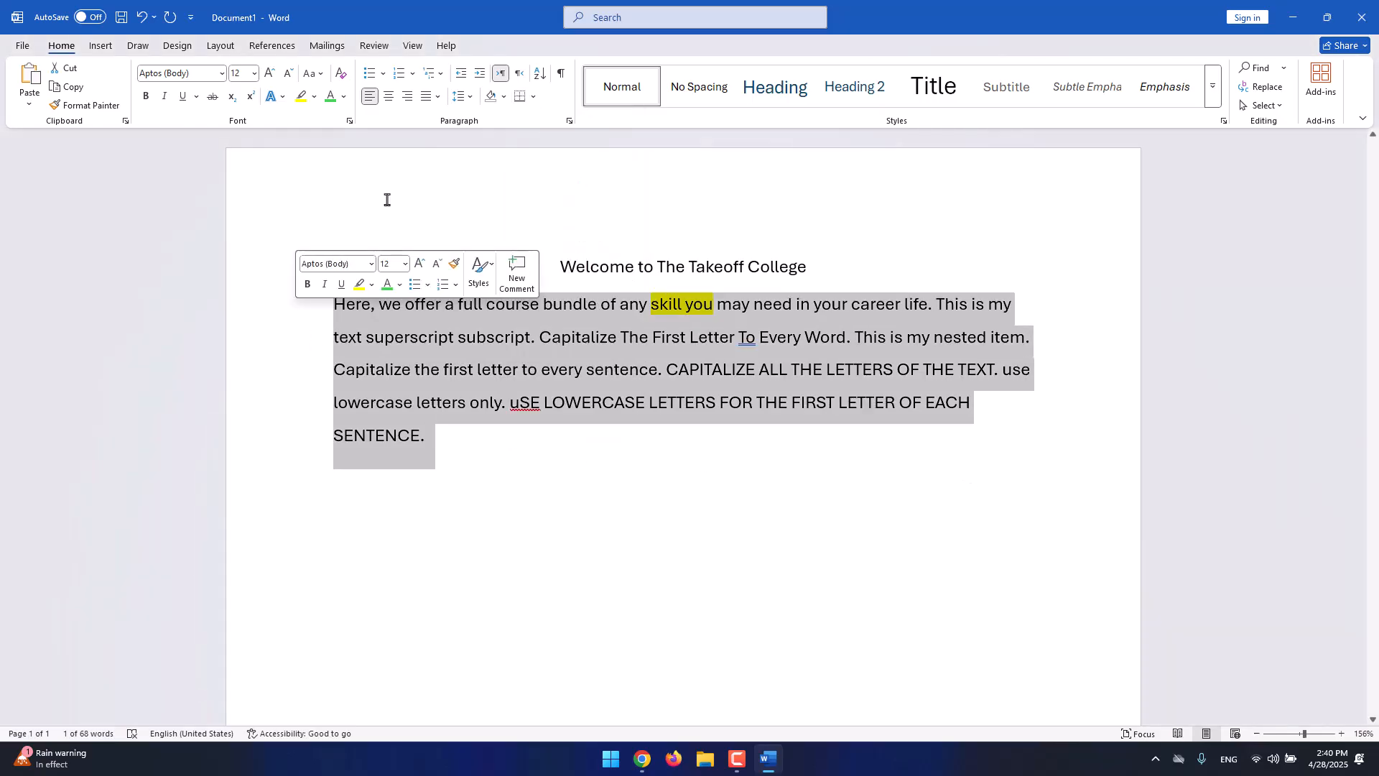
click(536, 99)
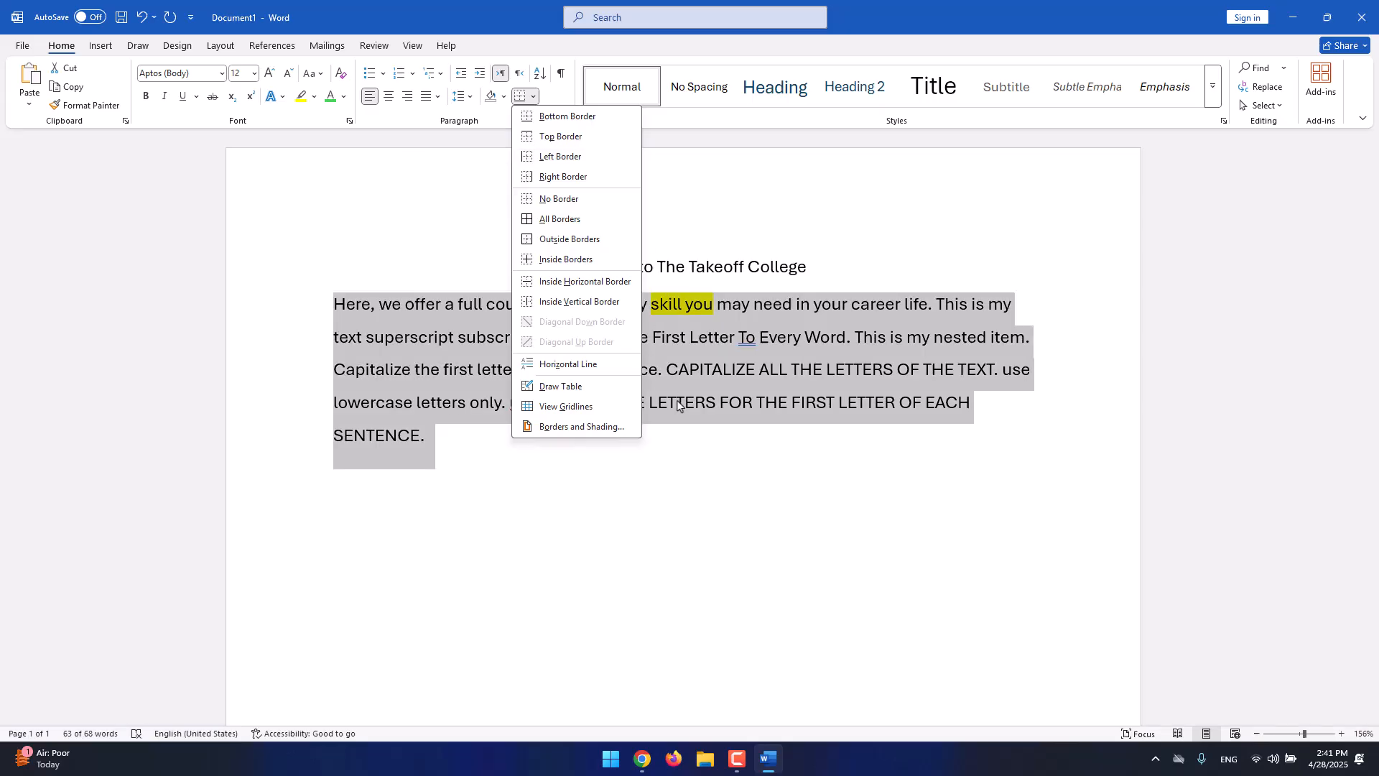
click(666, 445)
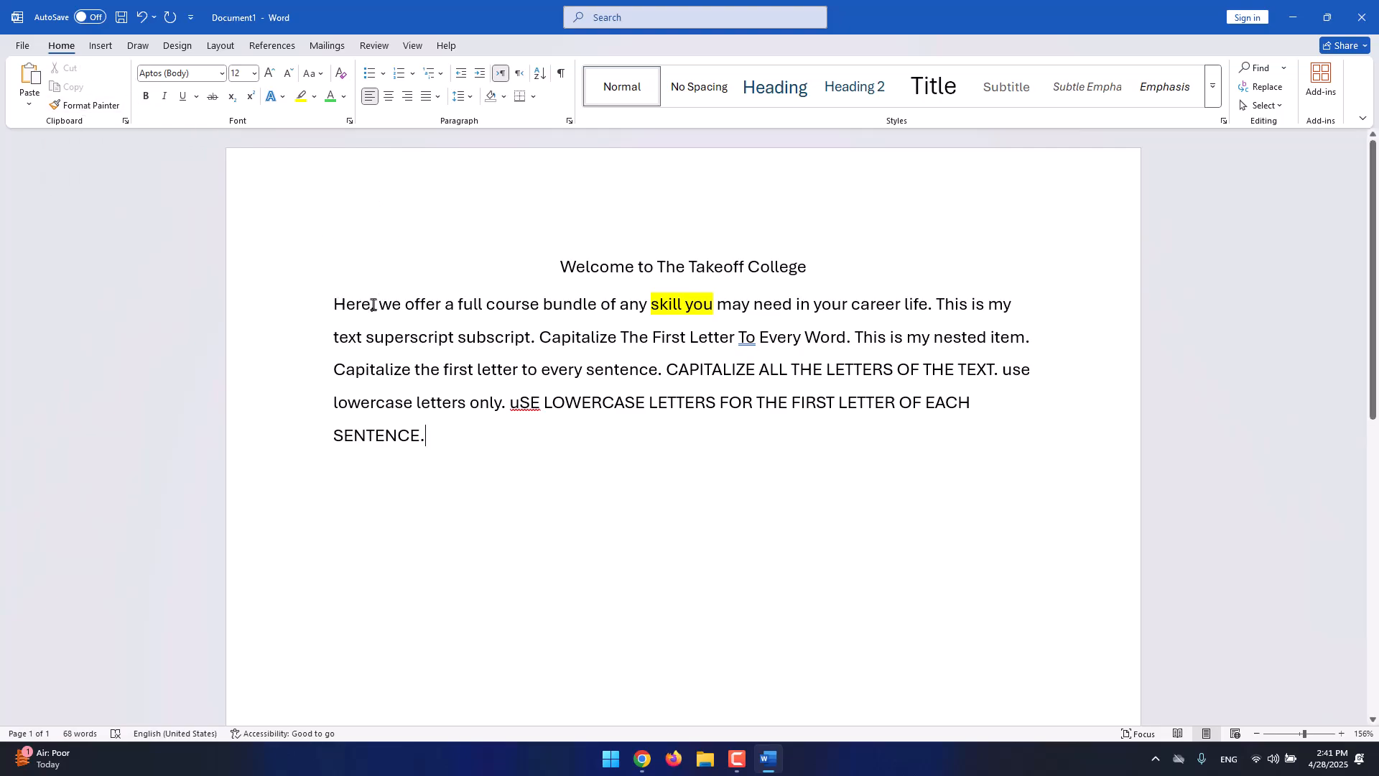
drag(370, 305, 334, 330)
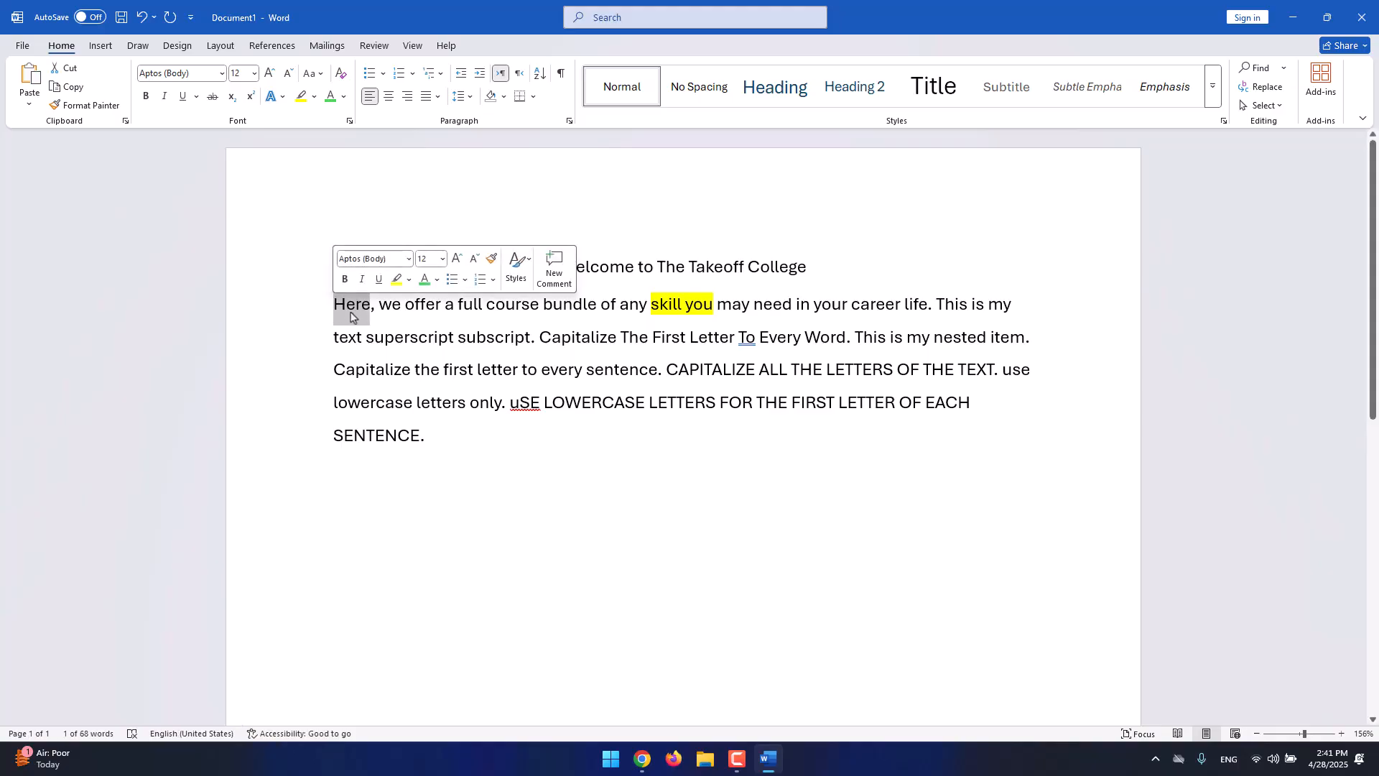
scroll(351, 309, down, 1)
scroll(351, 310, down, 4)
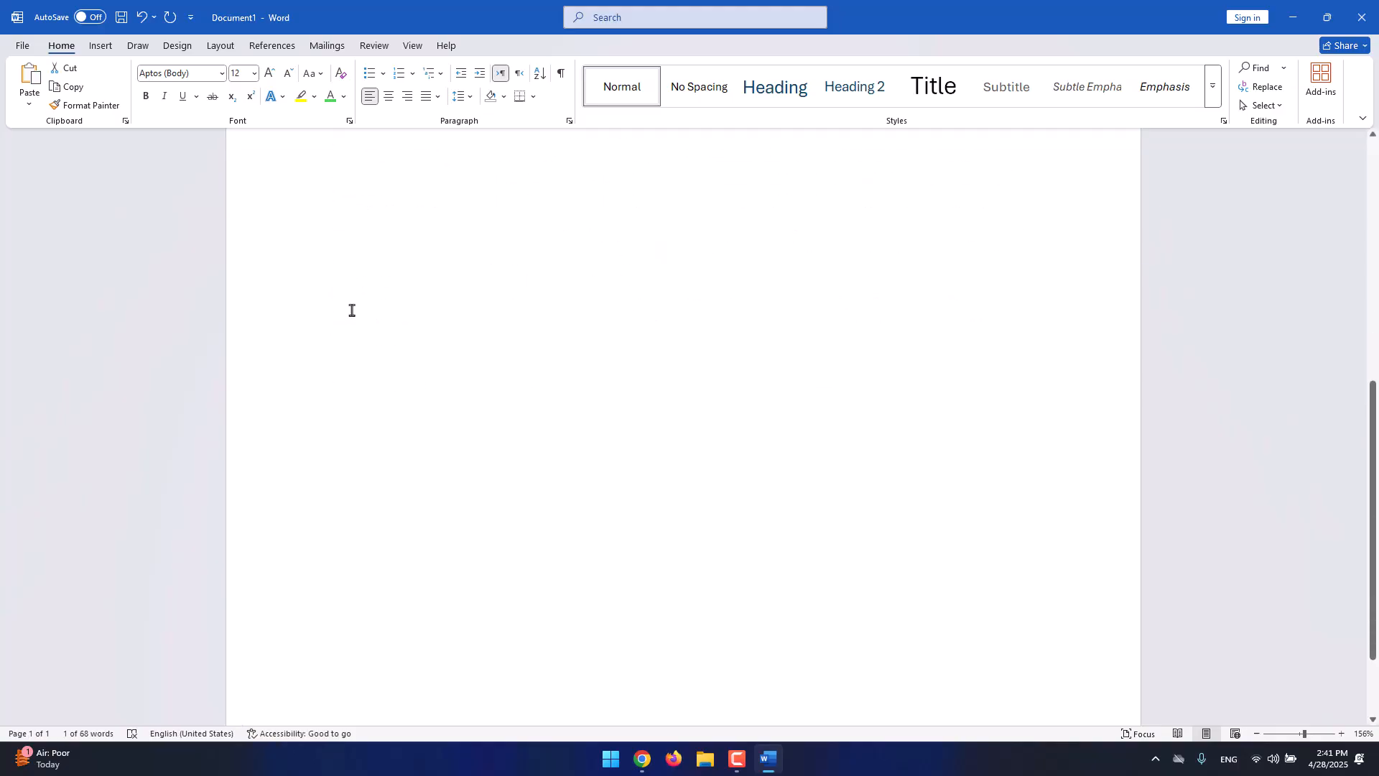
click(399, 316)
scroll(359, 309, up, 4)
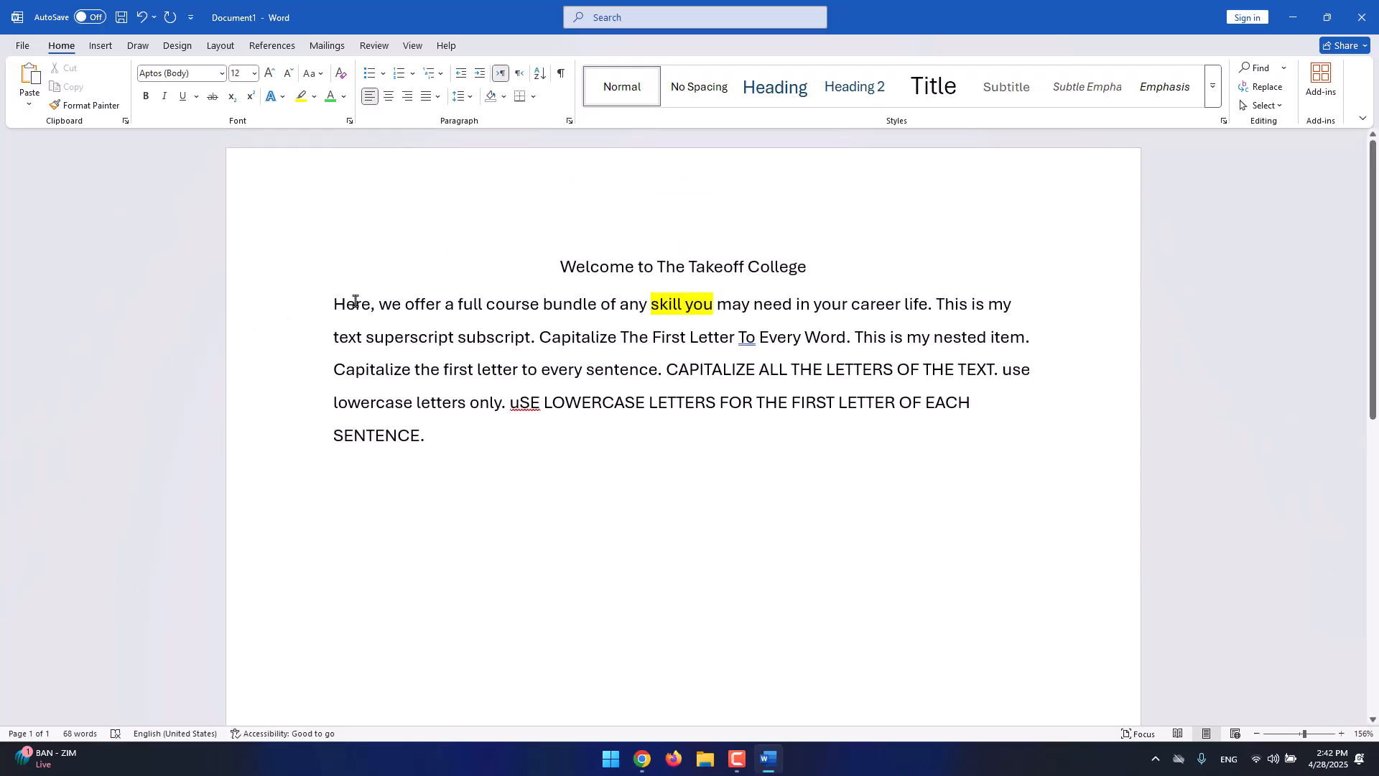
Select the word "Here" at the start of the paragraph below the heading.
drag(368, 306, 328, 304)
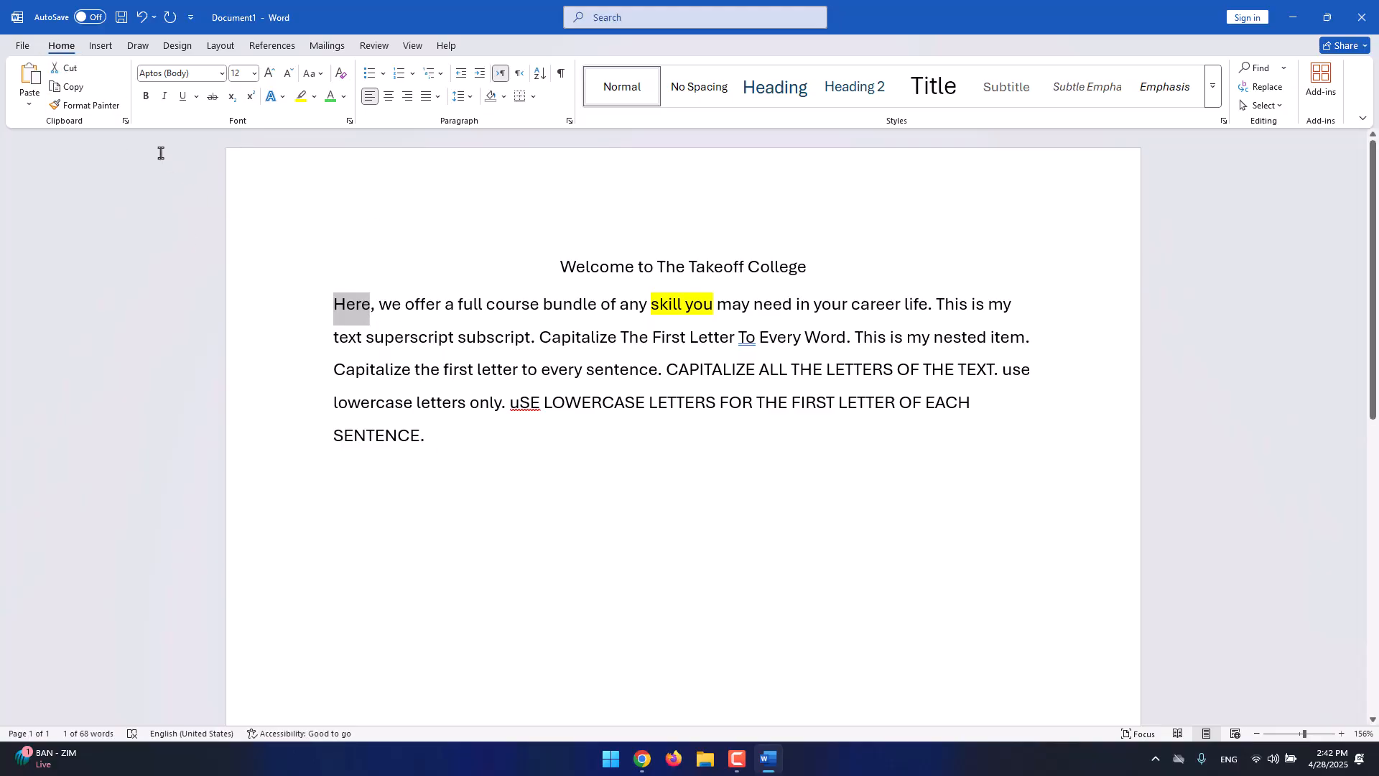
Cut "Here" from the start of the paragraph and paste it twice on a new line below, the second time keeping source formatting.
click(70, 69)
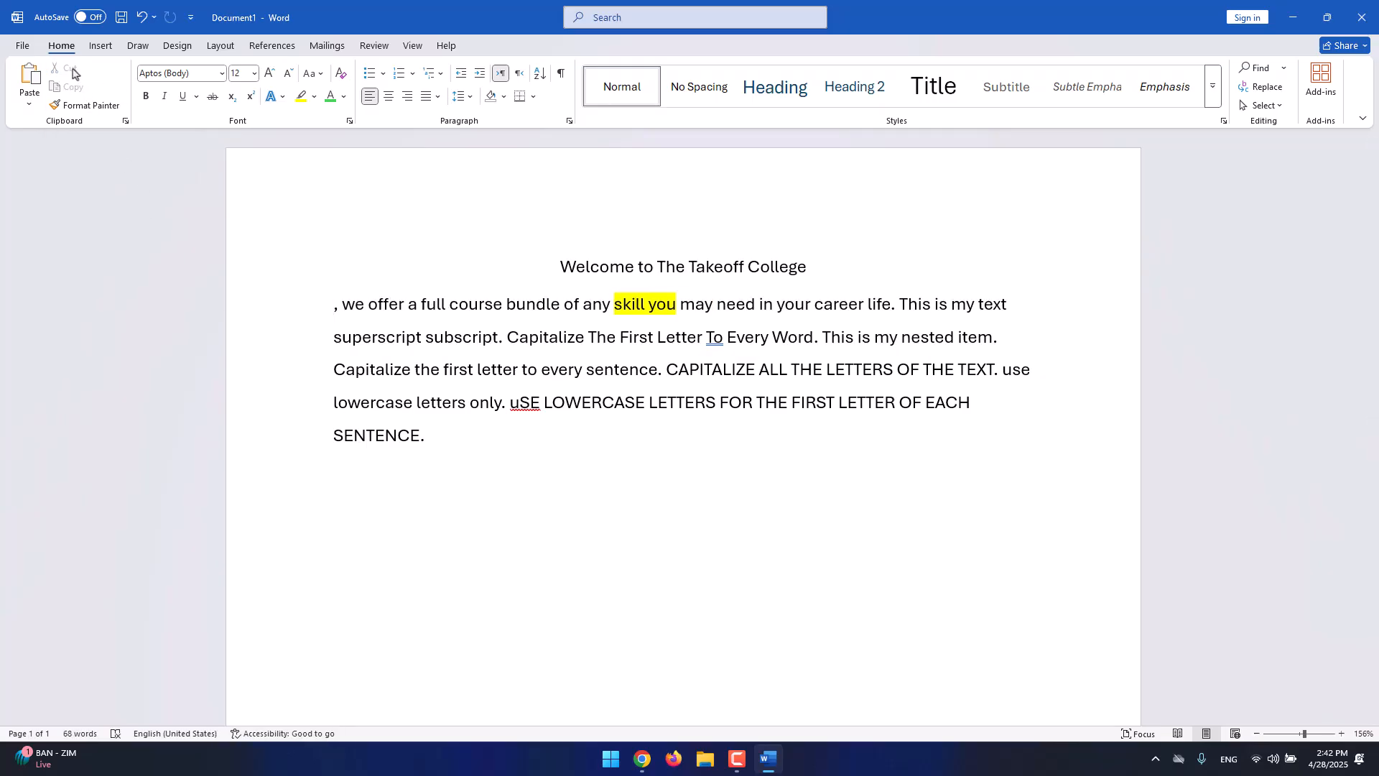
key(Return)
key(Return)
scroll(574, 470, down, 5)
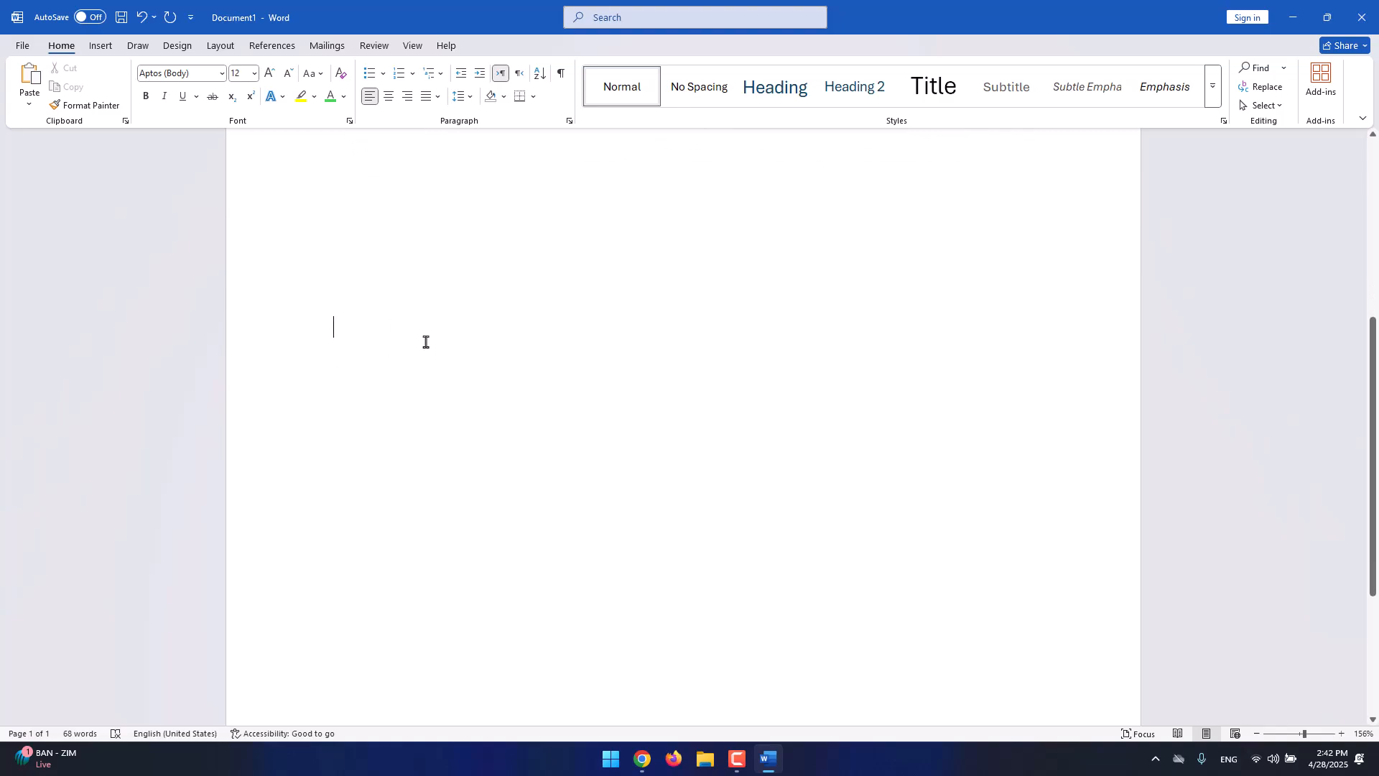
click(29, 81)
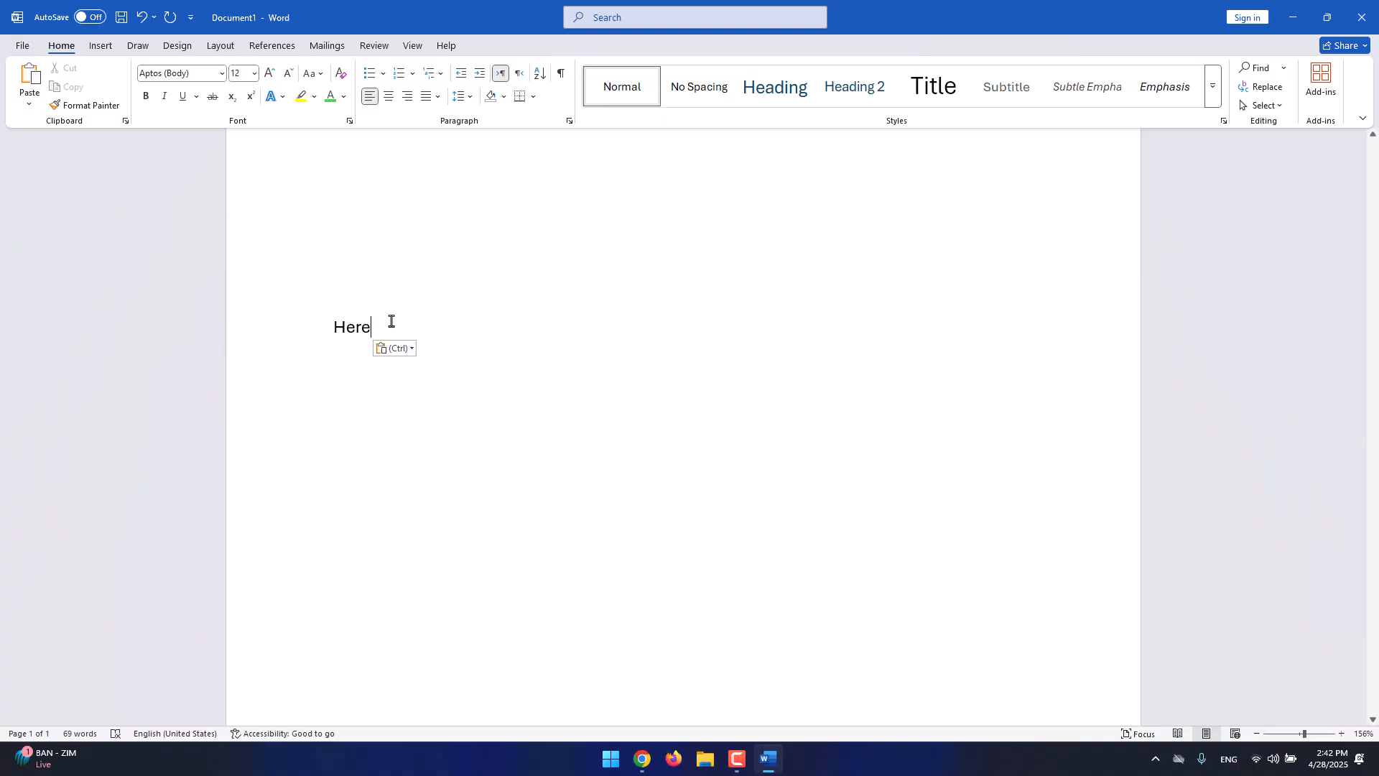
click(30, 104)
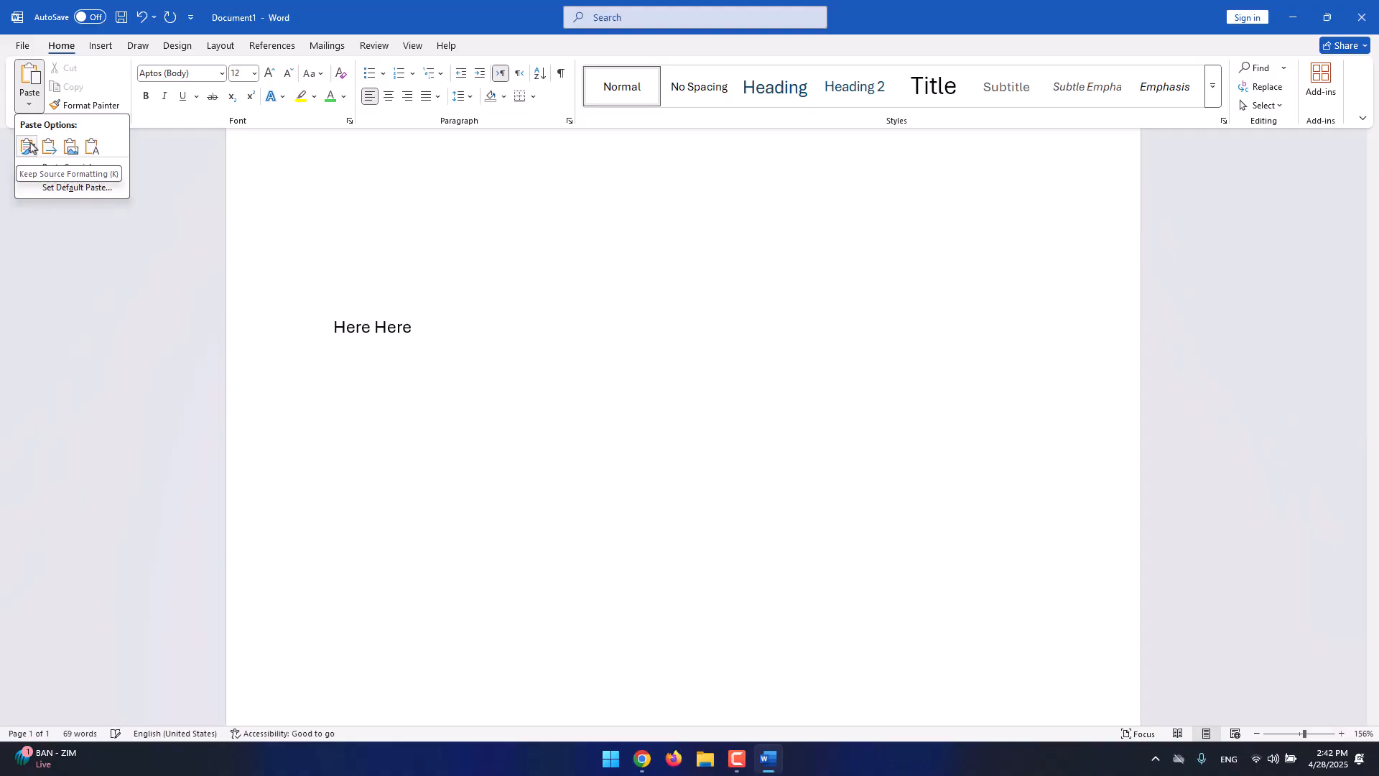
click(29, 147)
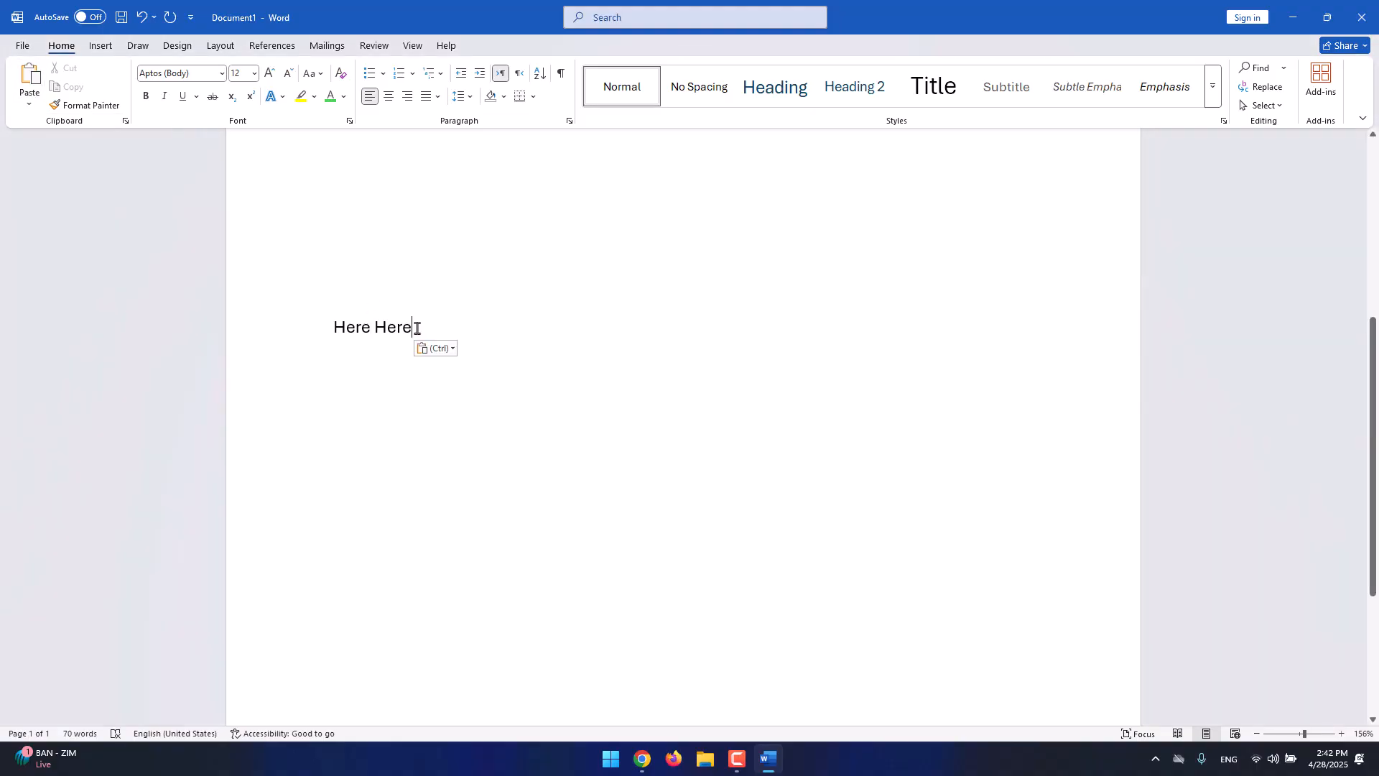
Format "The Takeoff College" in the title line with the Open Sans ExtraBold font at size 16.
scroll(417, 327, up, 5)
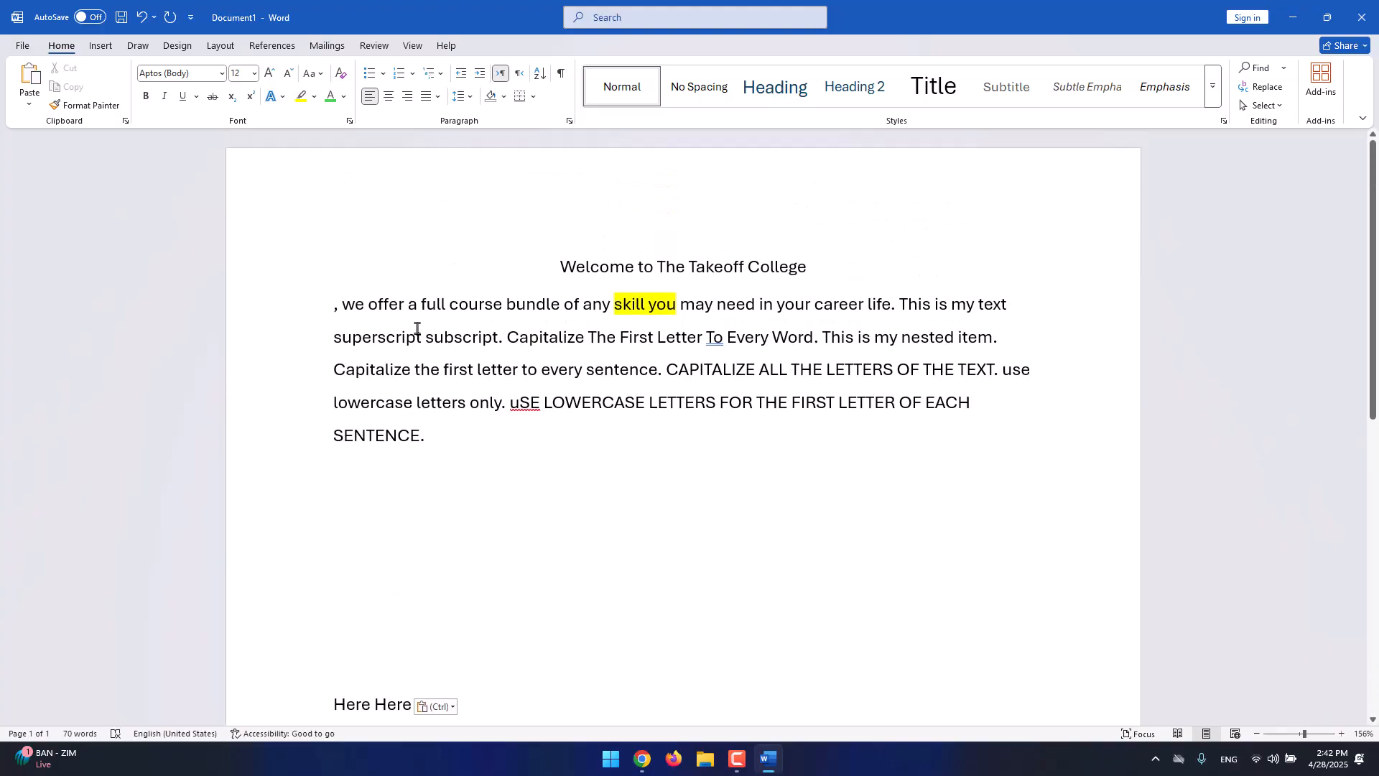
click(335, 304)
drag(808, 266, 657, 268)
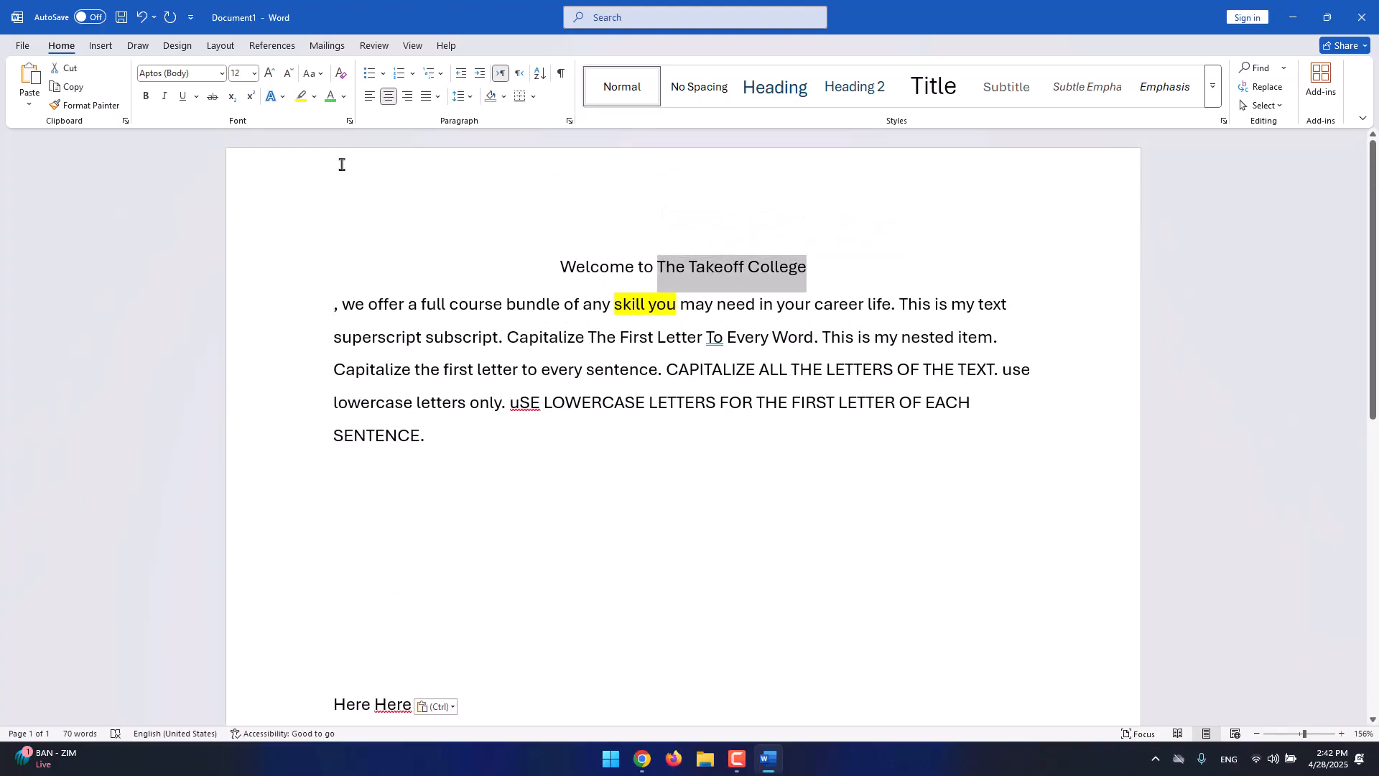
click(221, 74)
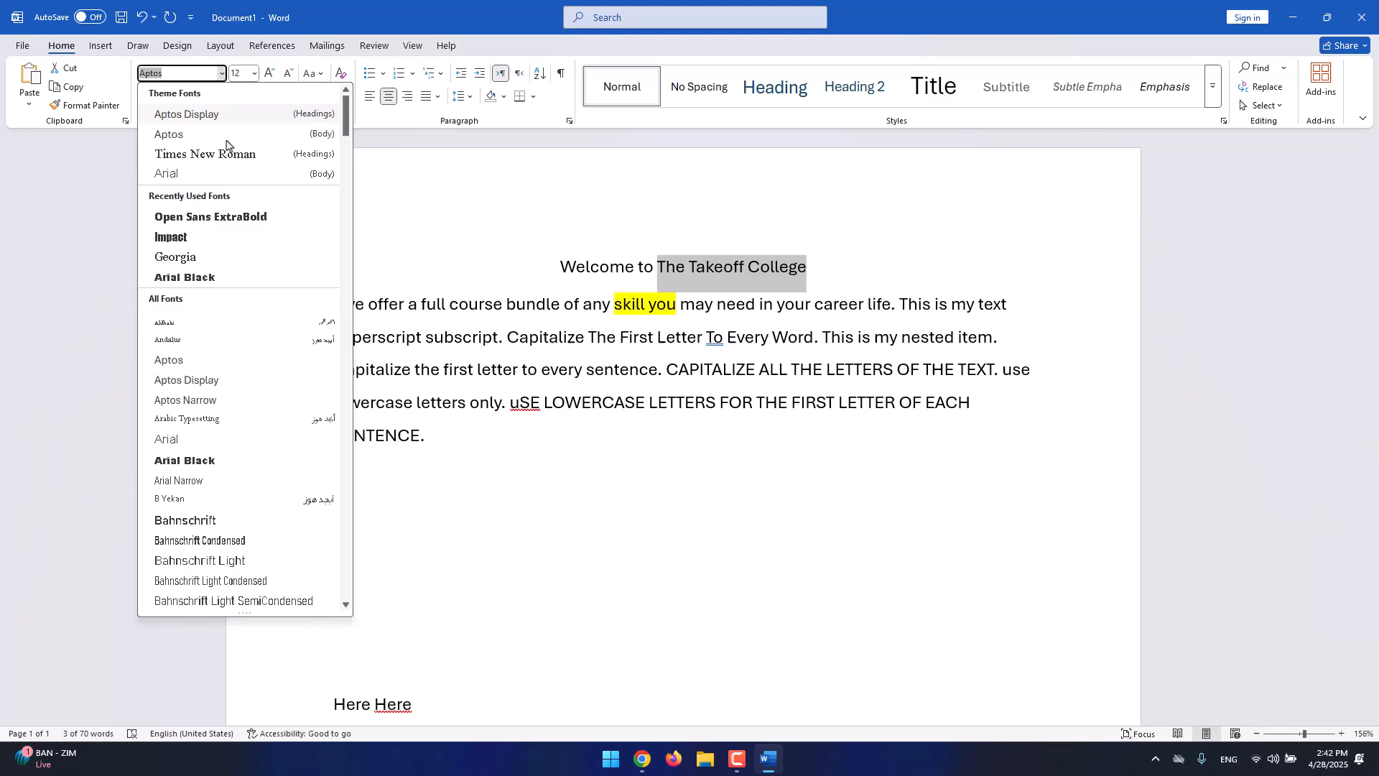
click(223, 217)
click(270, 72)
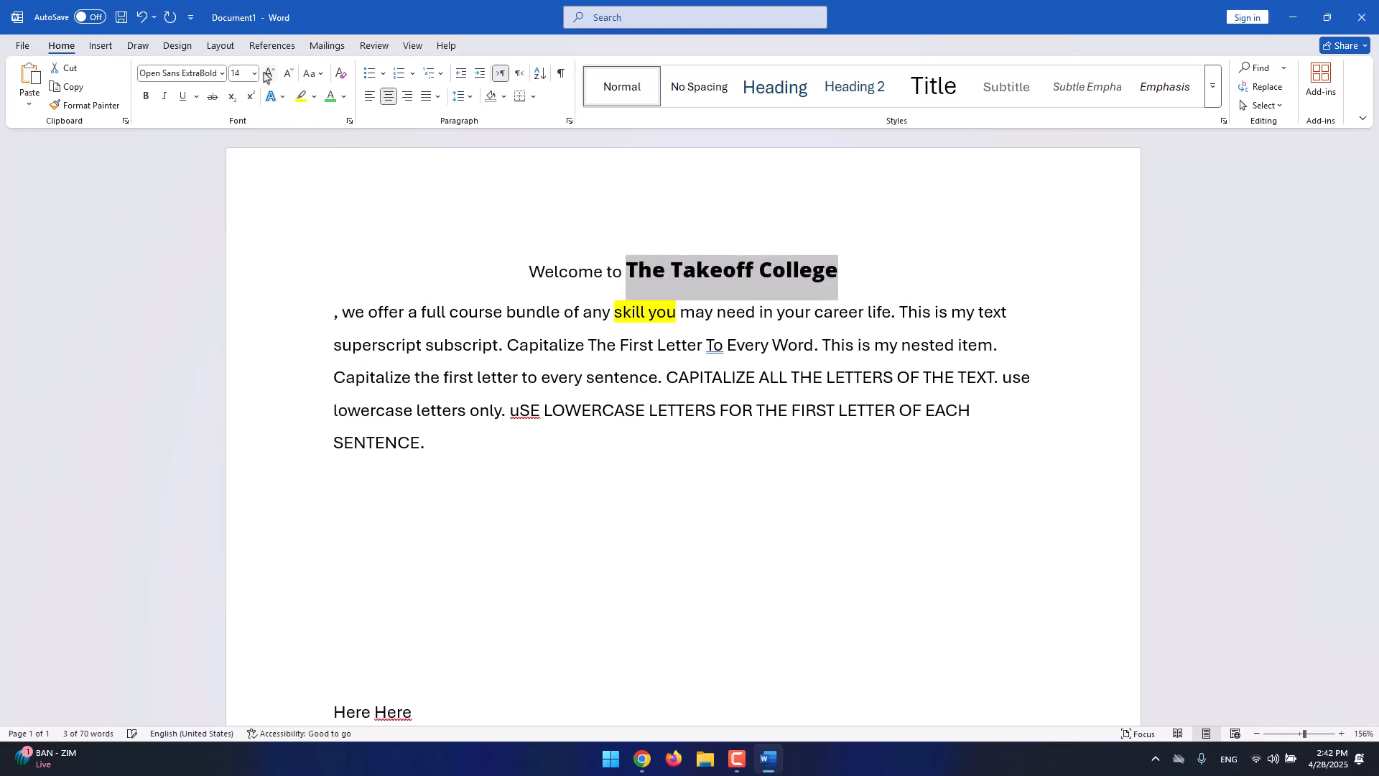
click(270, 73)
Copy "The Takeoff College" from the title and paste it as text only on a new line under "Here Here".
scroll(370, 416, down, 3)
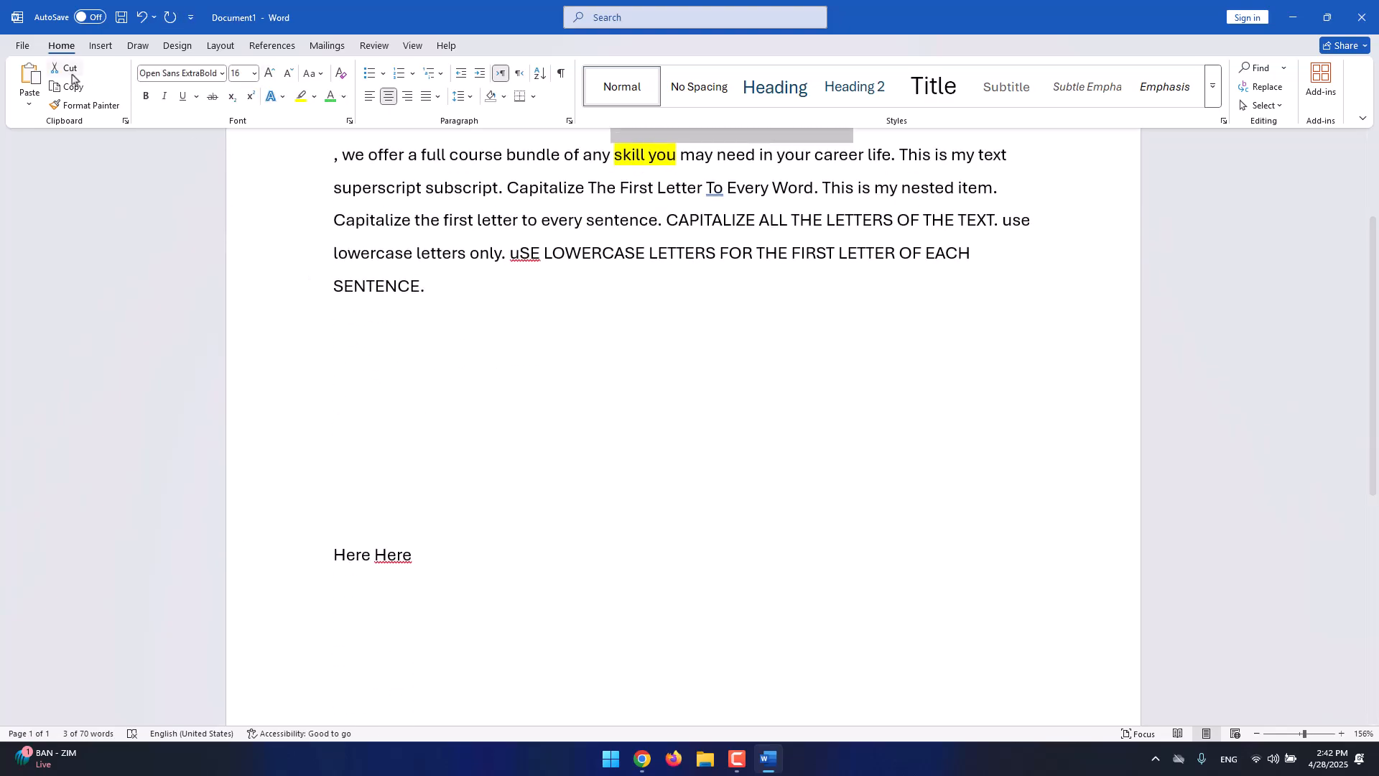
scroll(701, 216, up, 3)
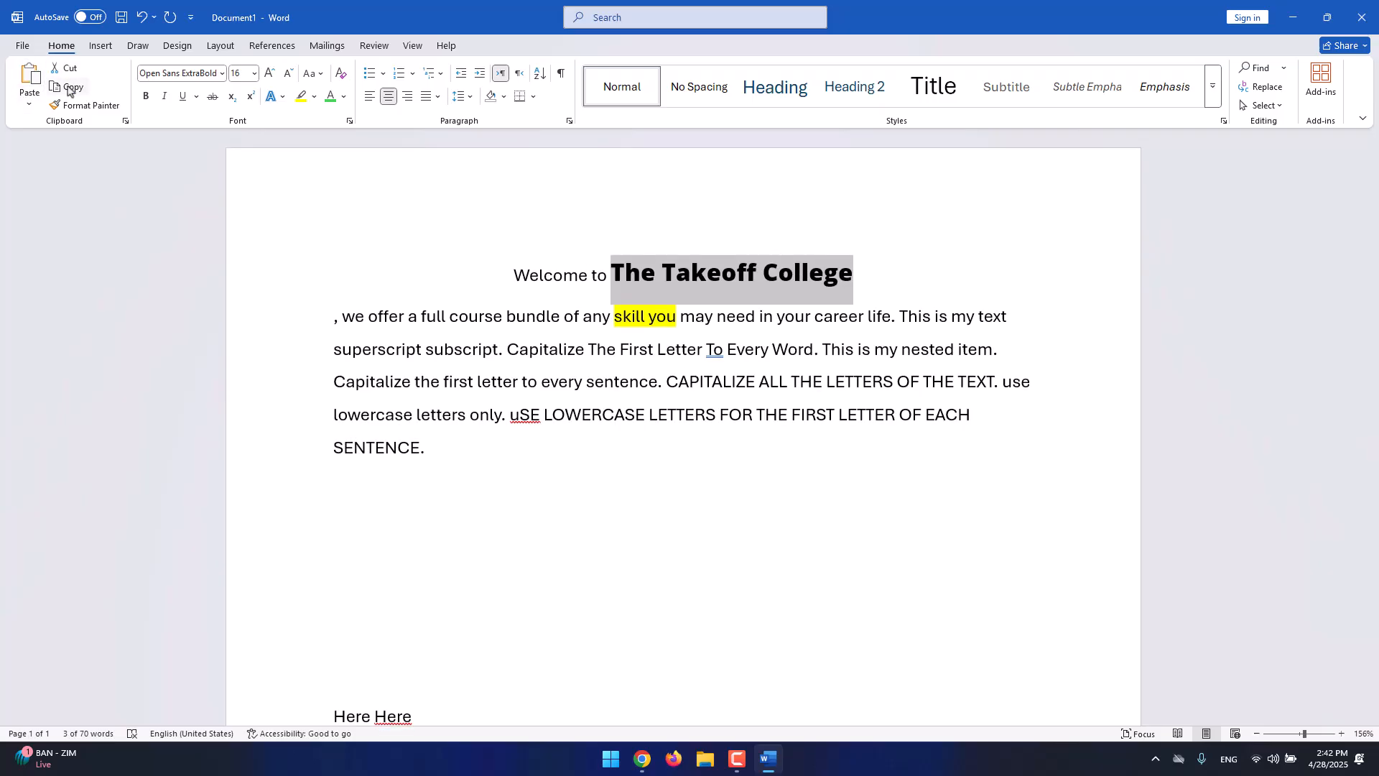
click(69, 87)
scroll(742, 275, down, 1)
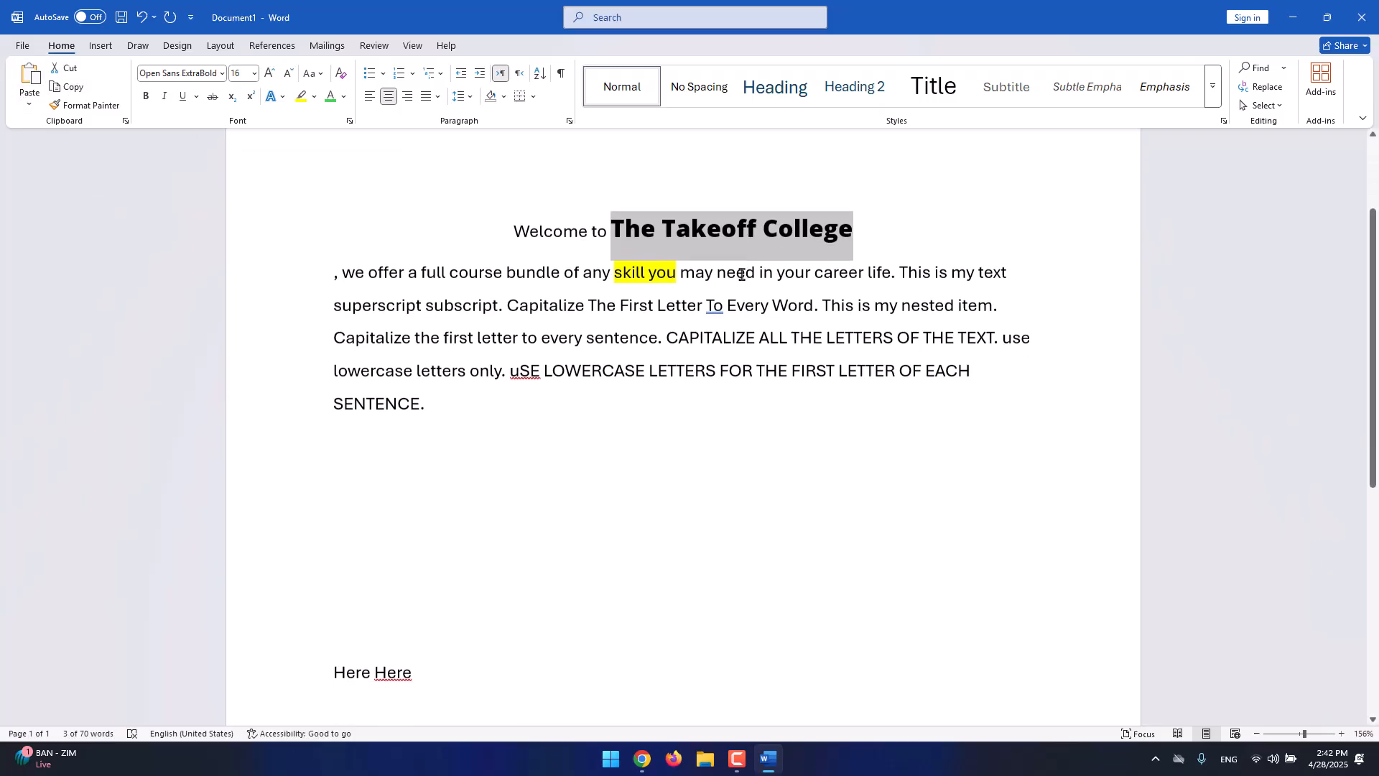
scroll(742, 274, down, 4)
click(628, 474)
key(Return)
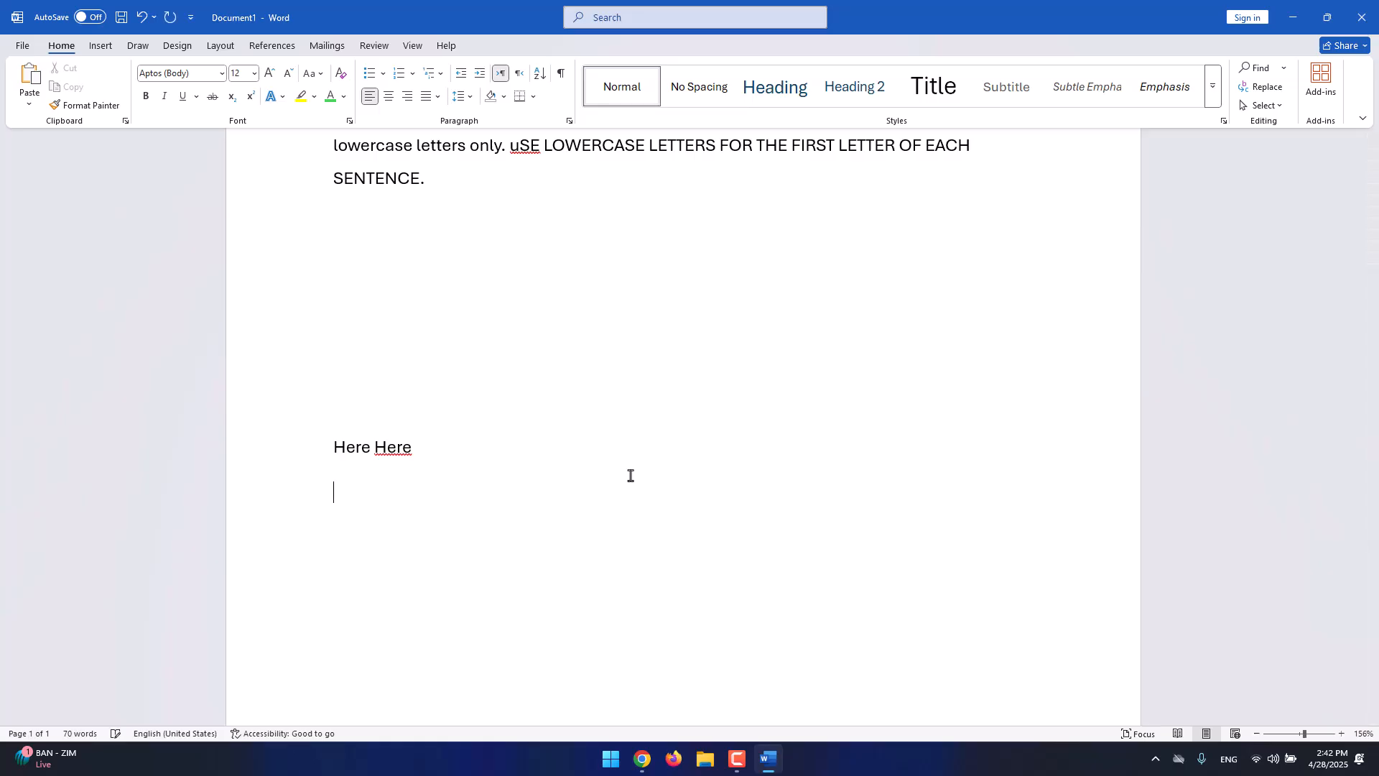
click(30, 104)
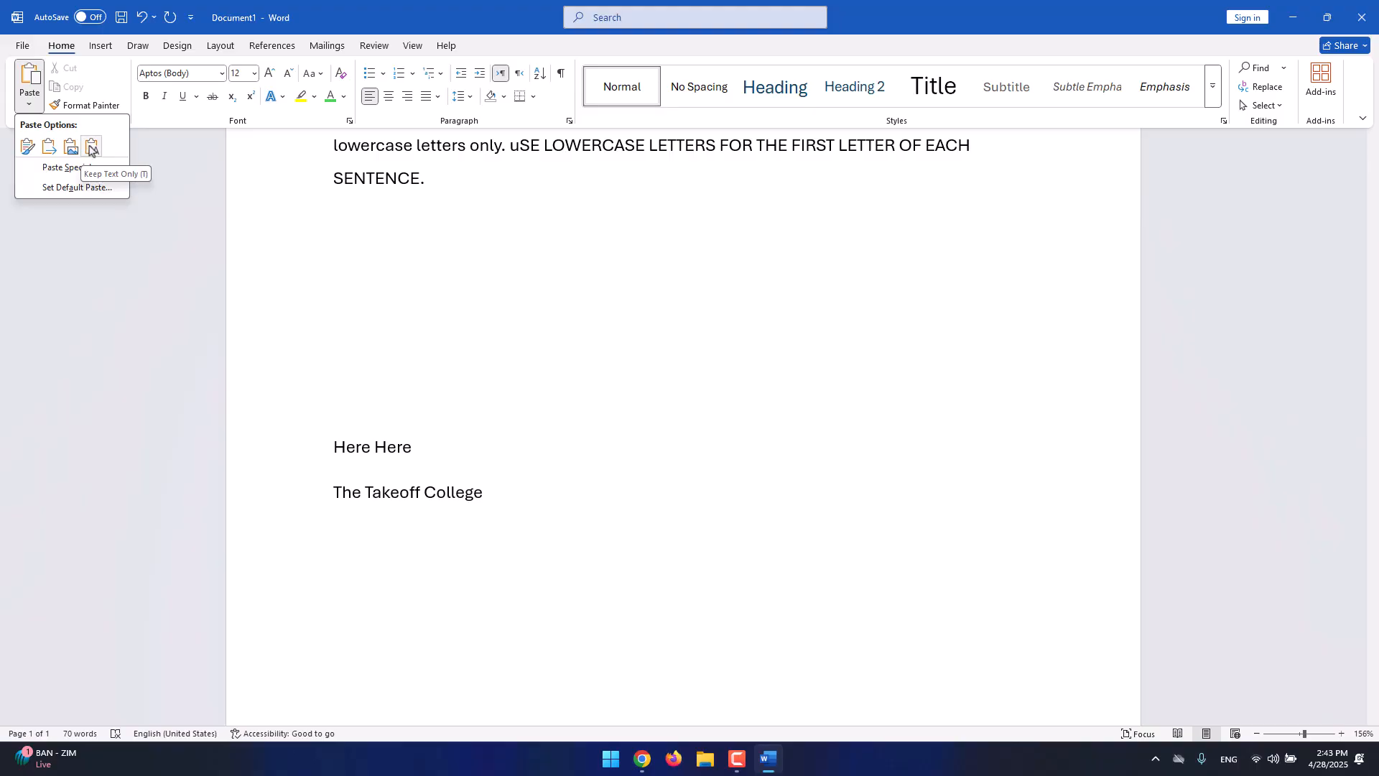
click(90, 147)
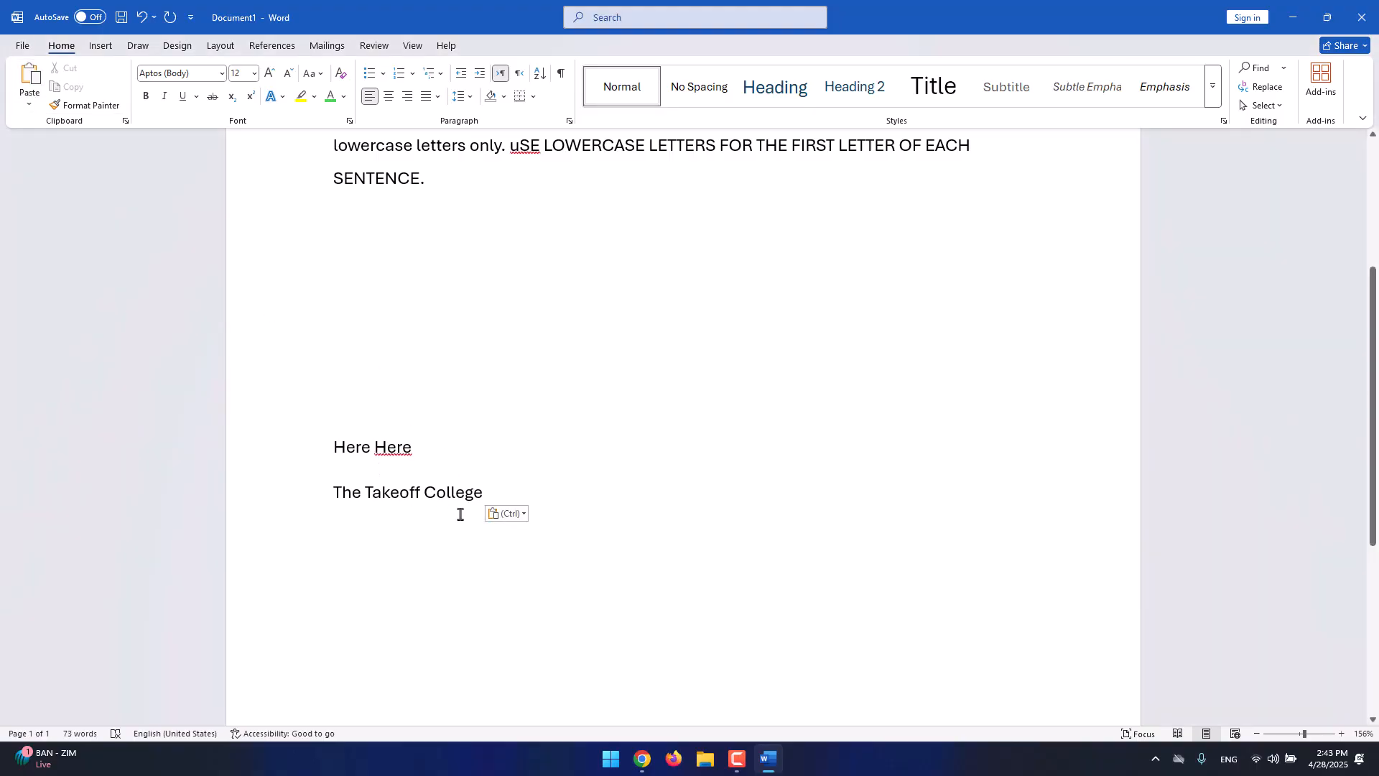
Paste "The Takeoff College" again on a new line below the plain copy, keeping the source formatting.
drag(489, 494, 342, 503)
key(super+c)
scroll(347, 507, up, 4)
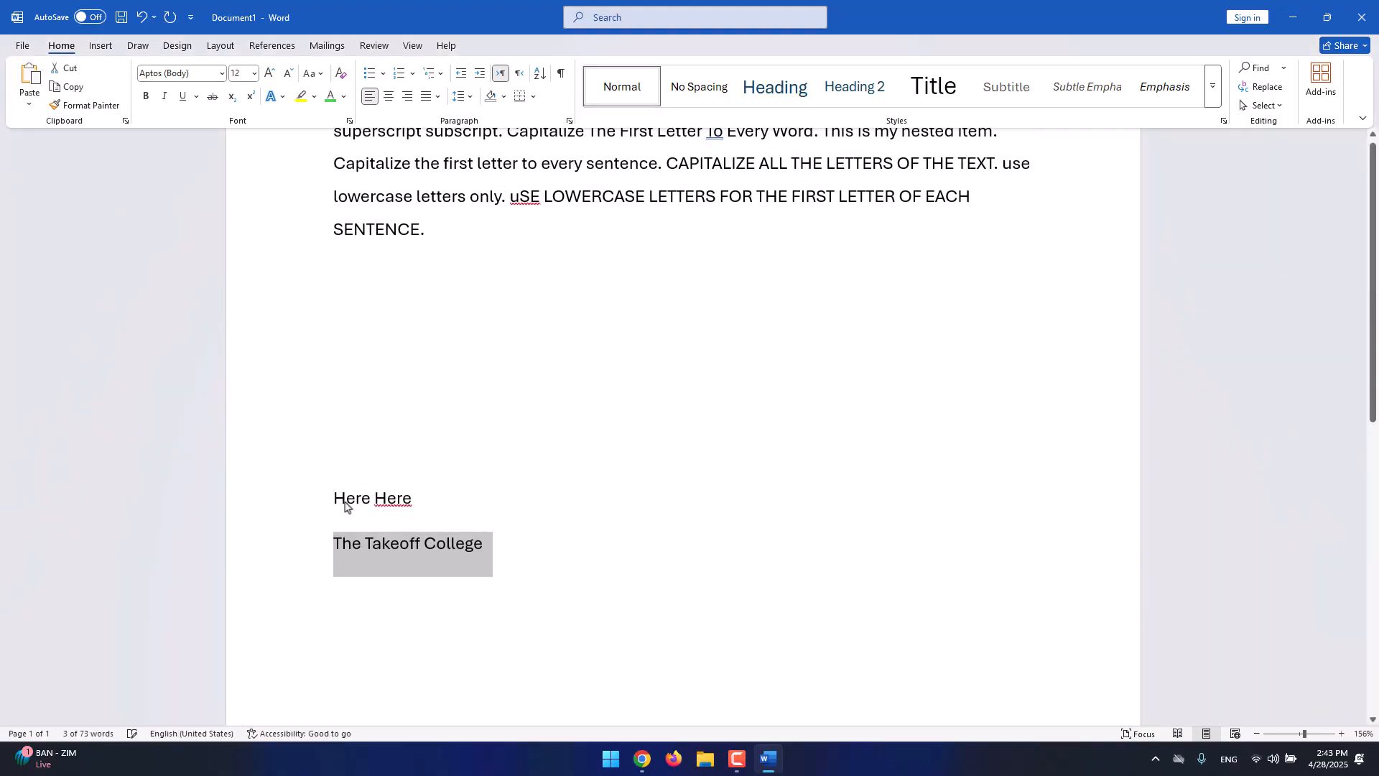
click(747, 271)
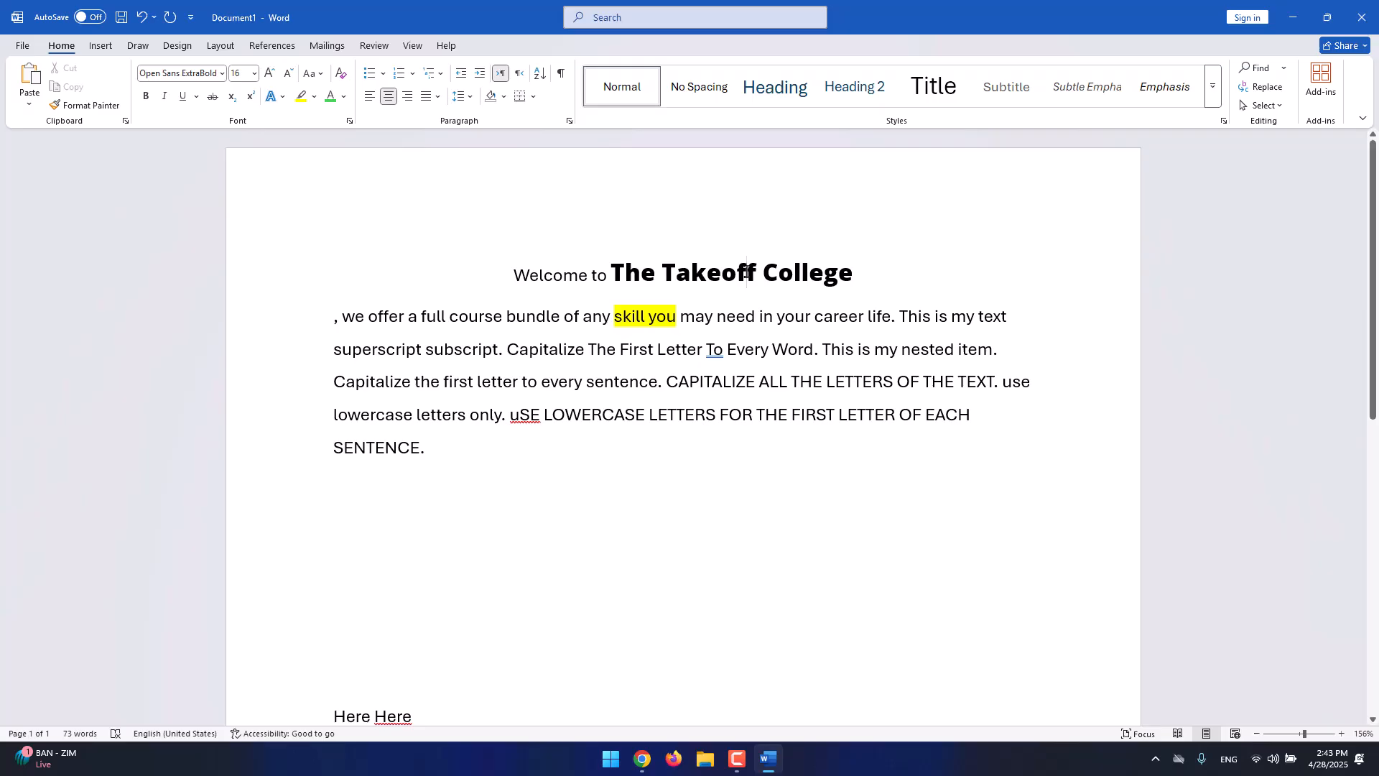
scroll(563, 558, down, 5)
click(554, 428)
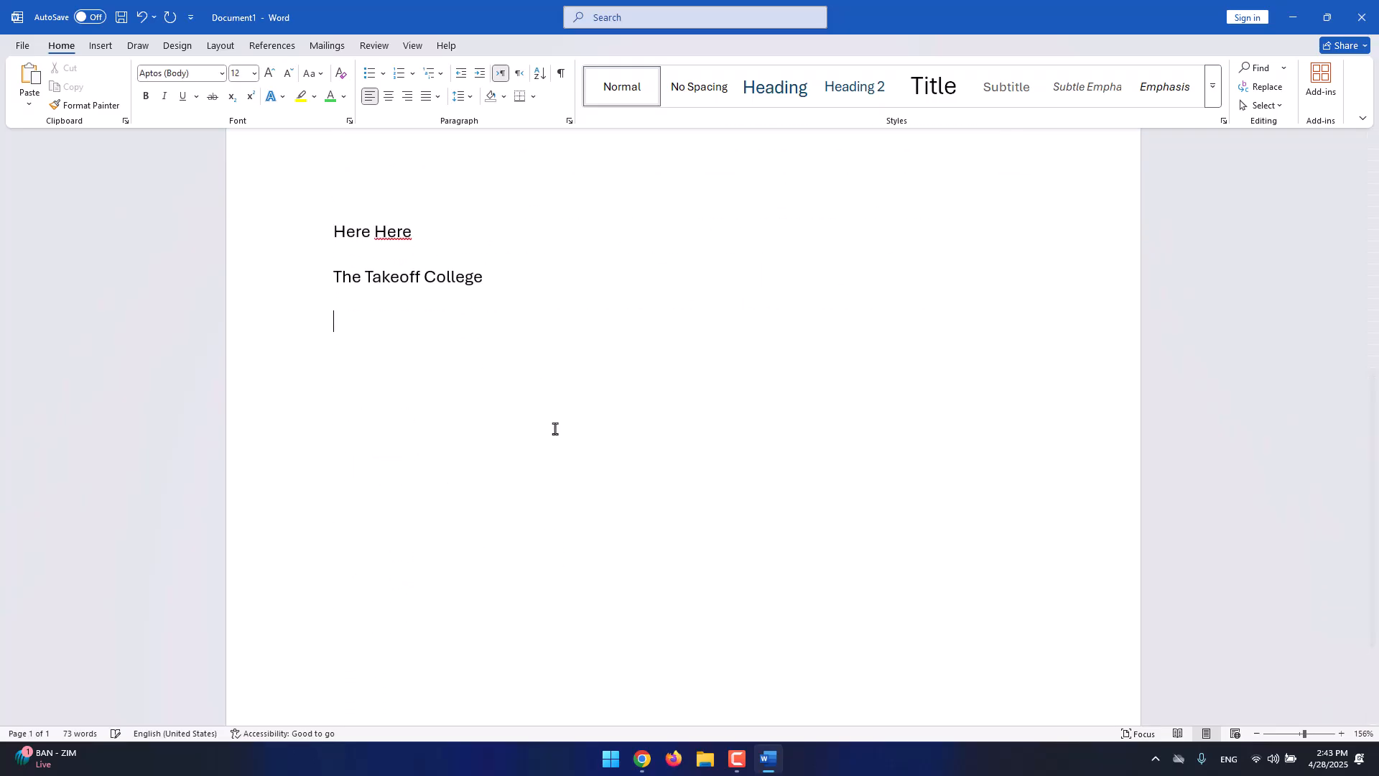
click(28, 104)
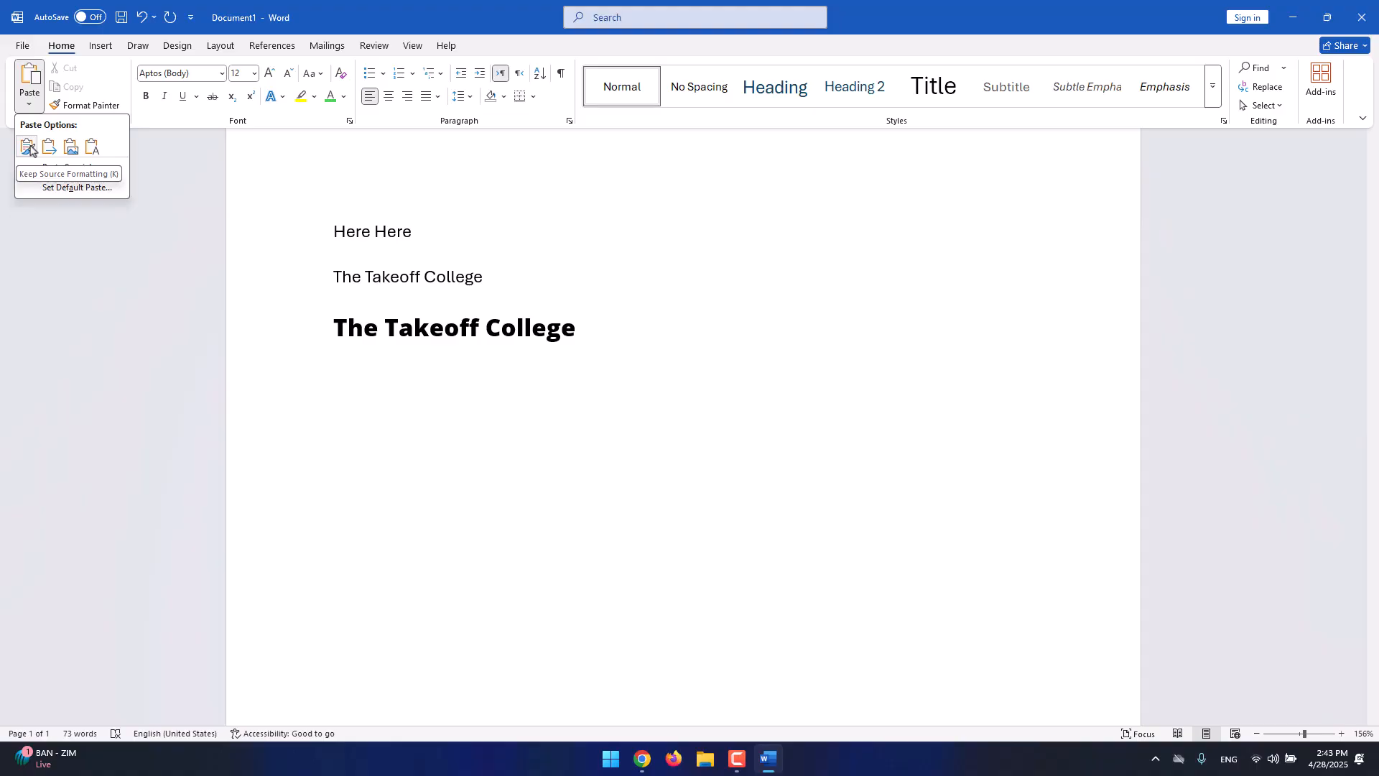
click(28, 148)
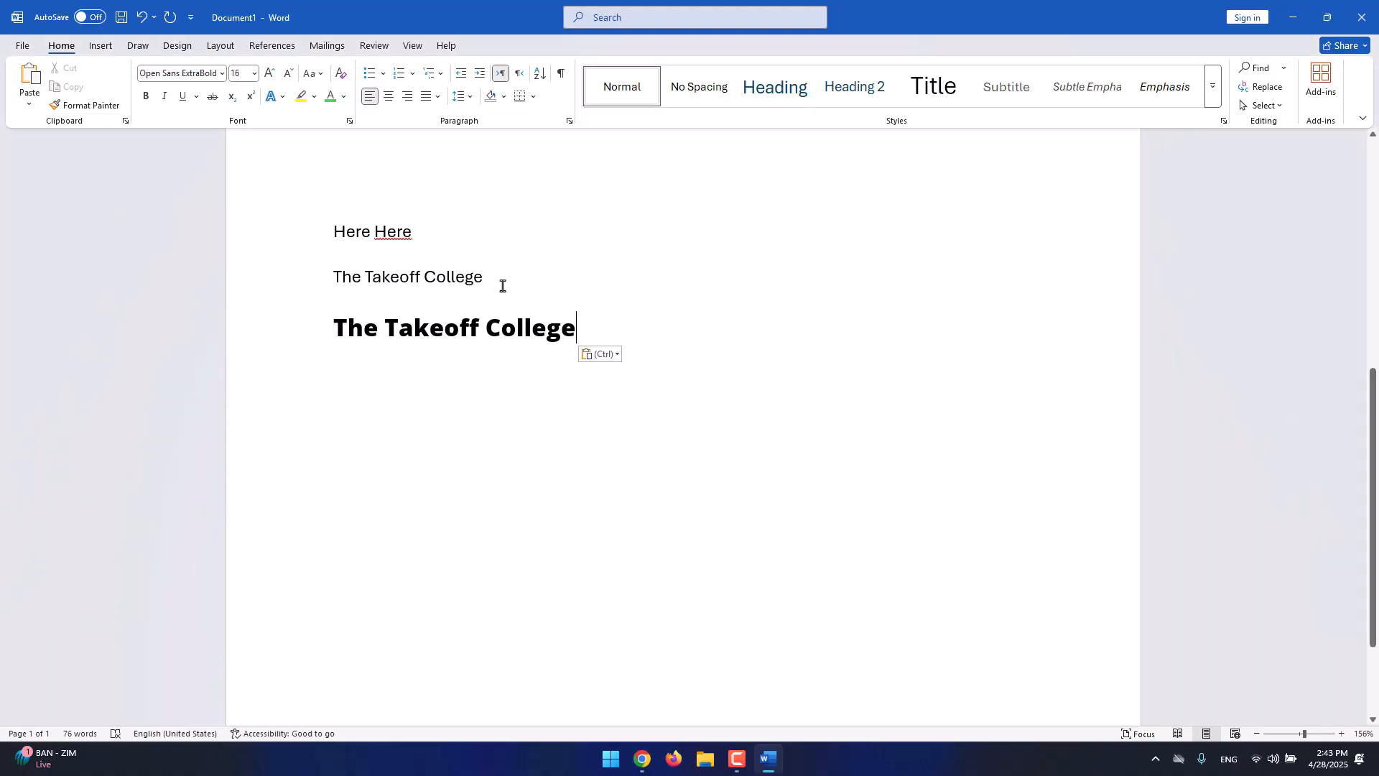
click(29, 102)
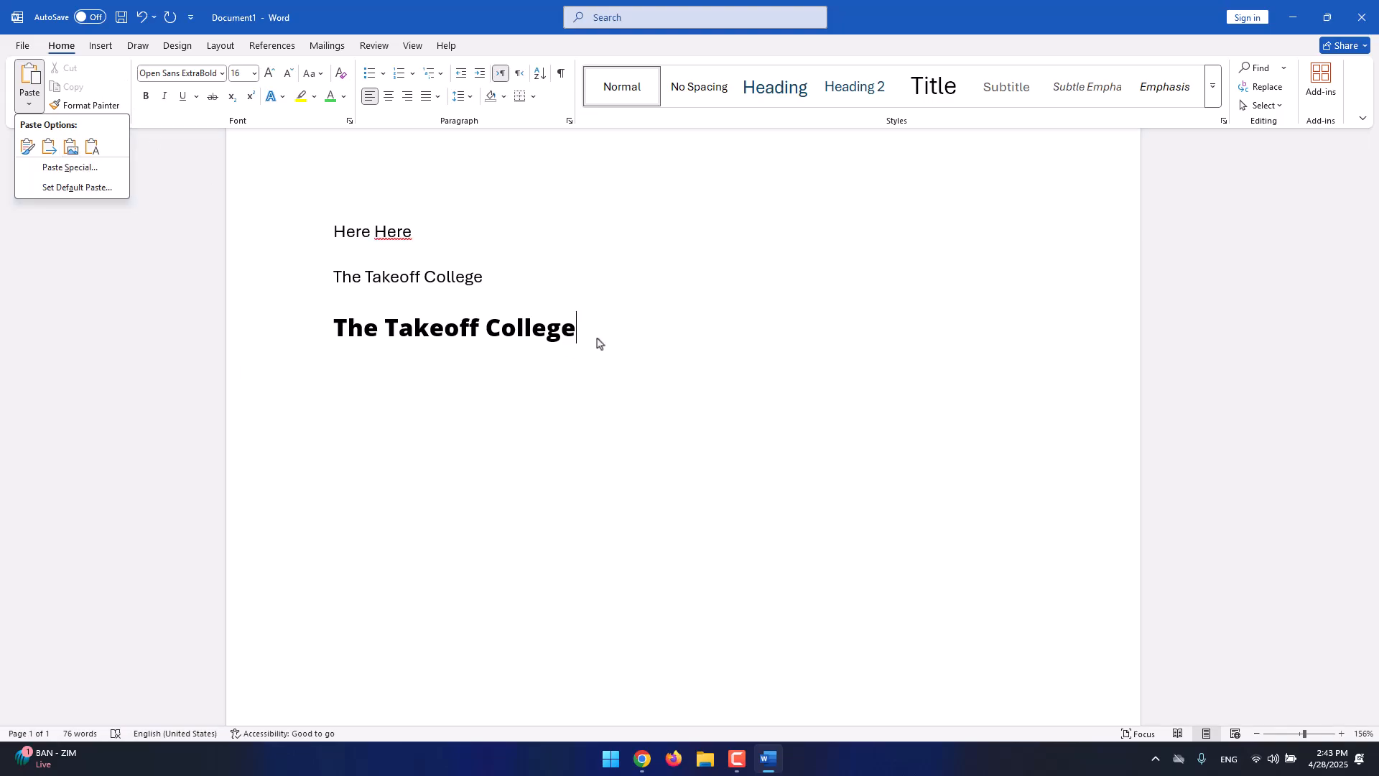
click(602, 336)
scroll(601, 334, up, 2)
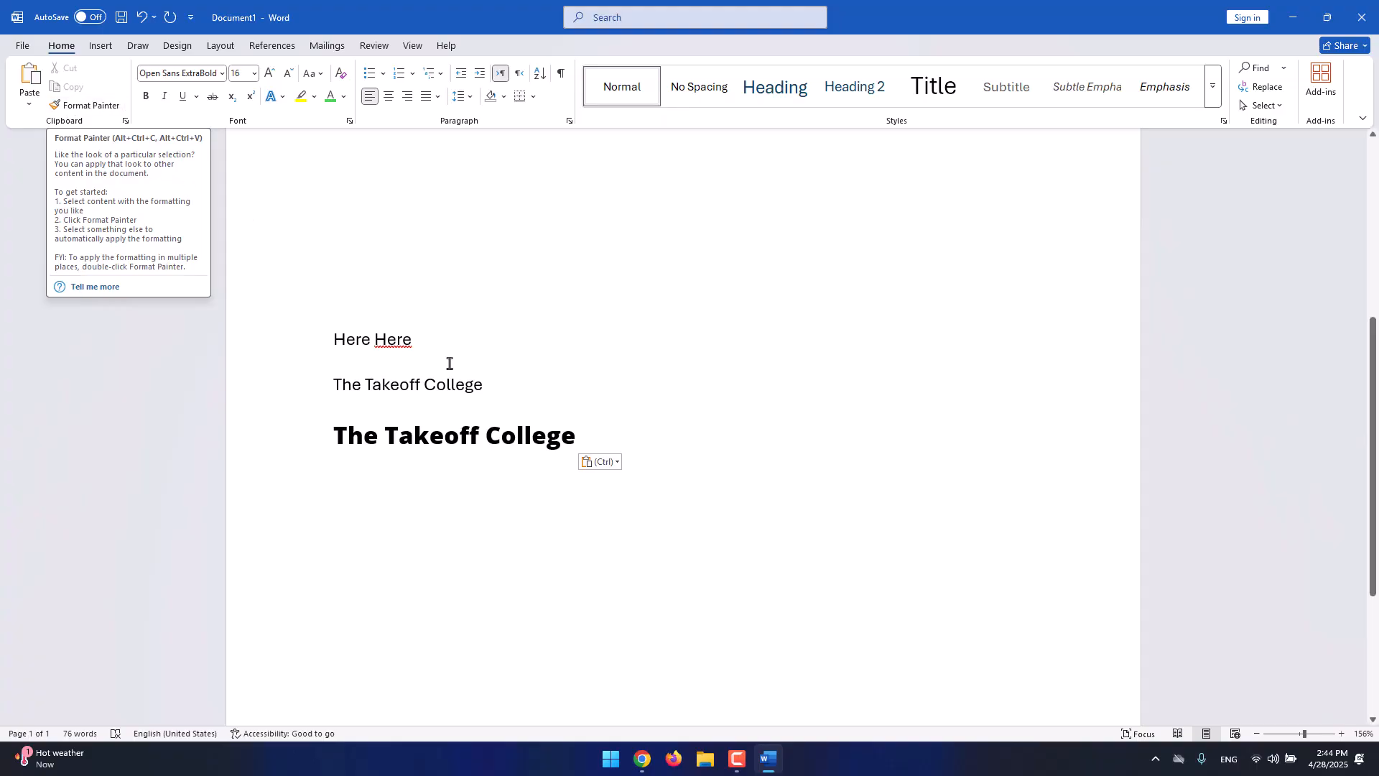
triple_click(571, 435)
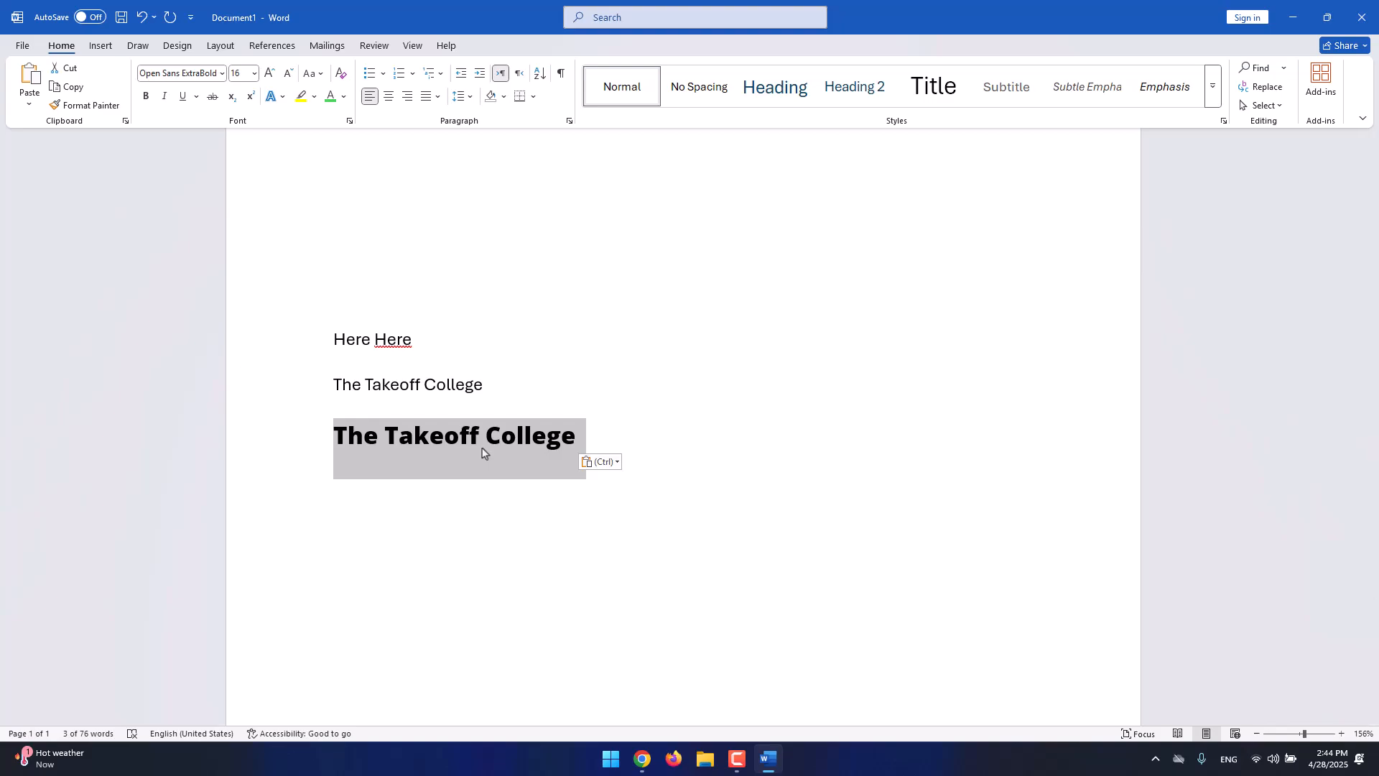
scroll(482, 453, up, 3)
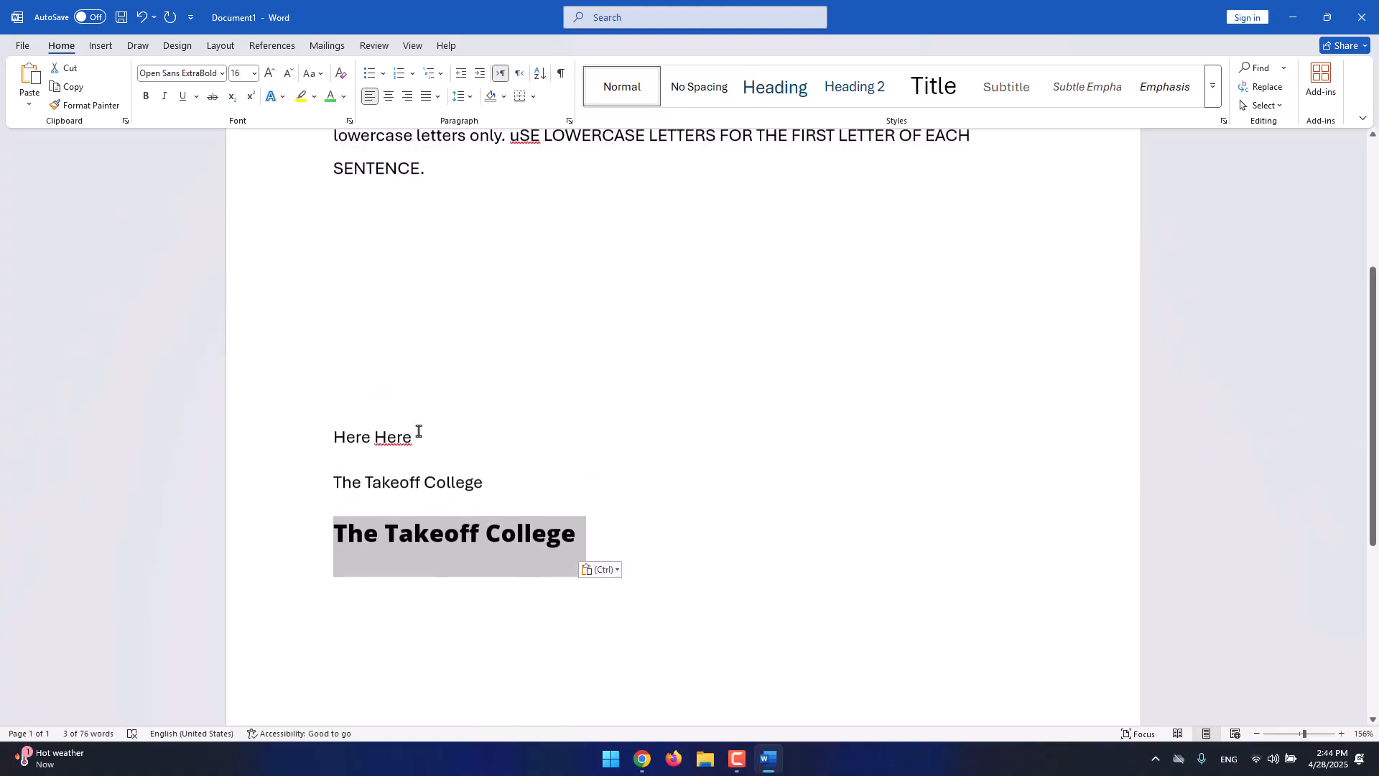
drag(419, 446, 333, 441)
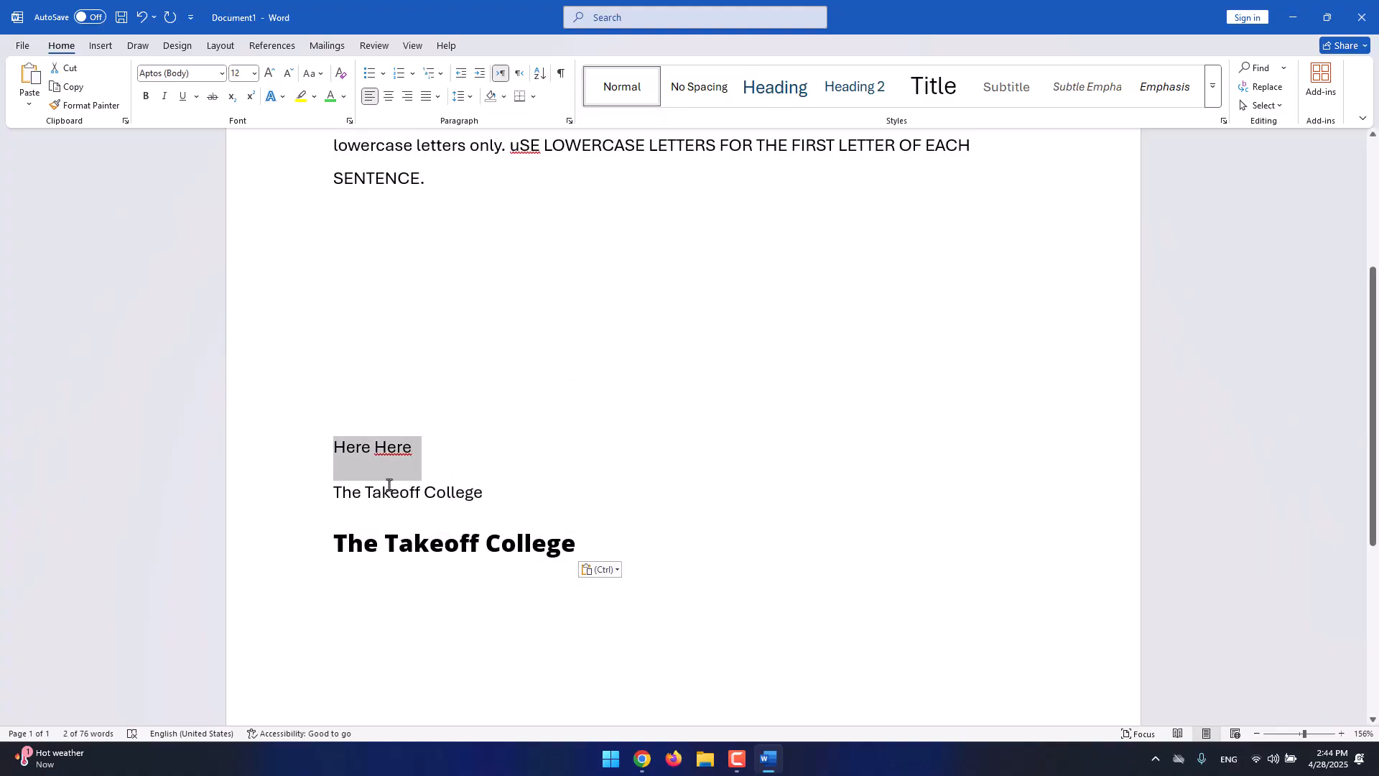
click(398, 547)
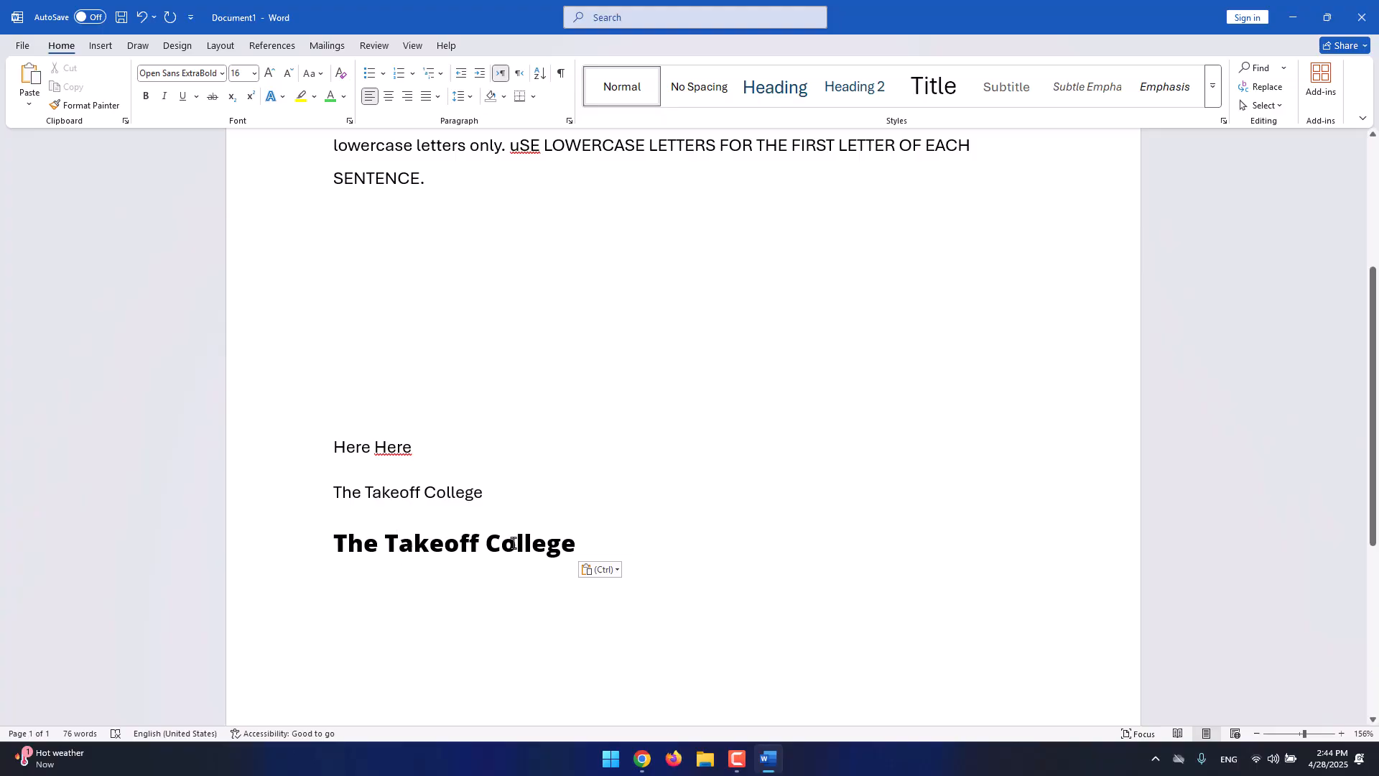
drag(576, 545, 387, 547)
drag(410, 458, 332, 449)
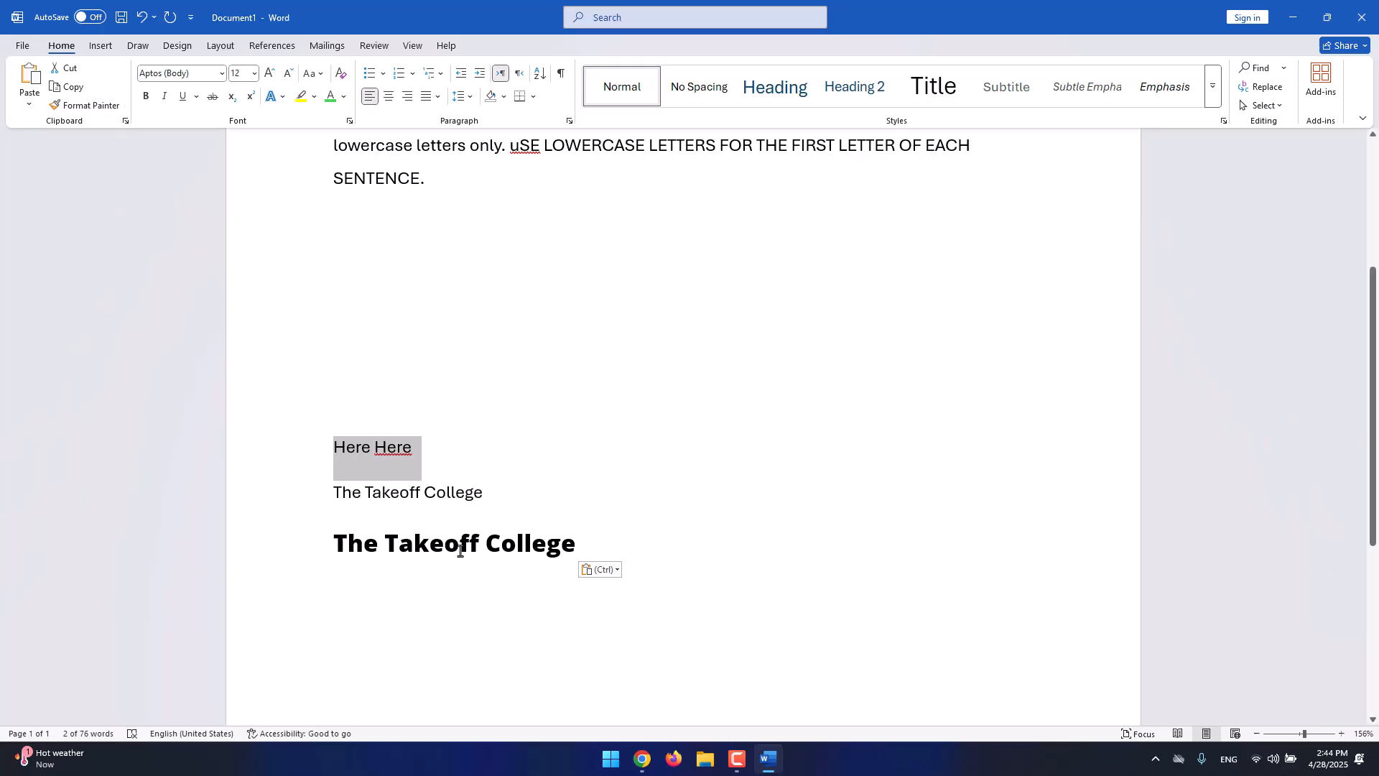
Apply the formatting of "College" in the bold pasted line to "Here Here" with Format Painter.
drag(575, 550, 488, 552)
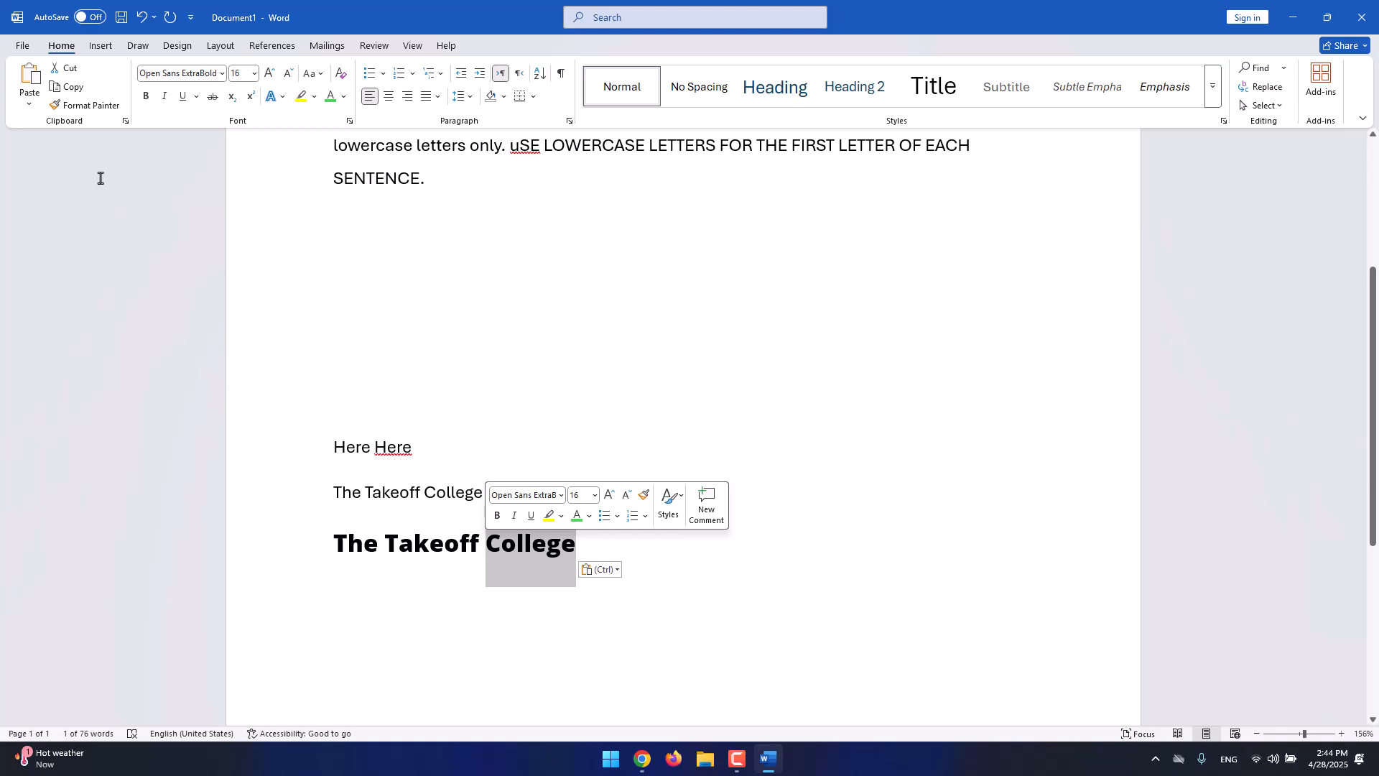
click(90, 107)
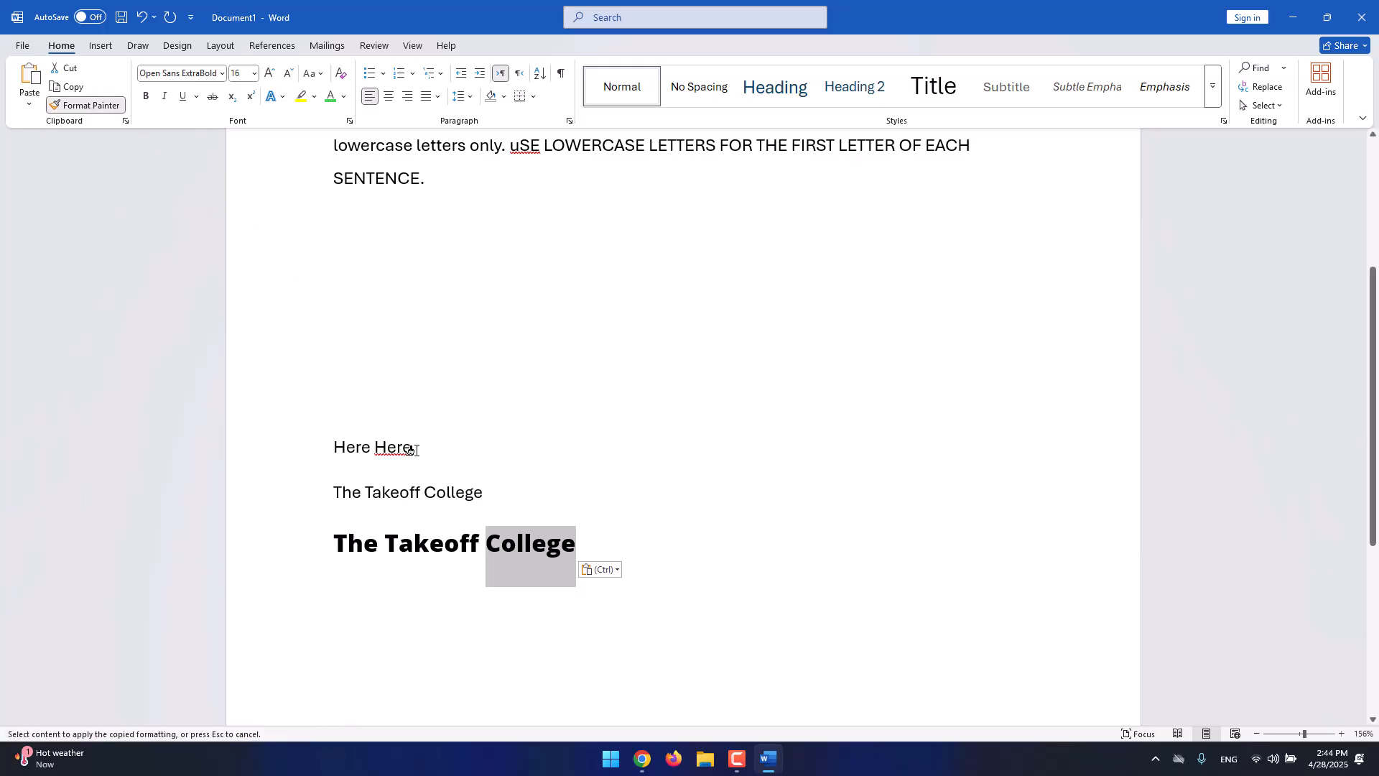
drag(421, 445, 320, 448)
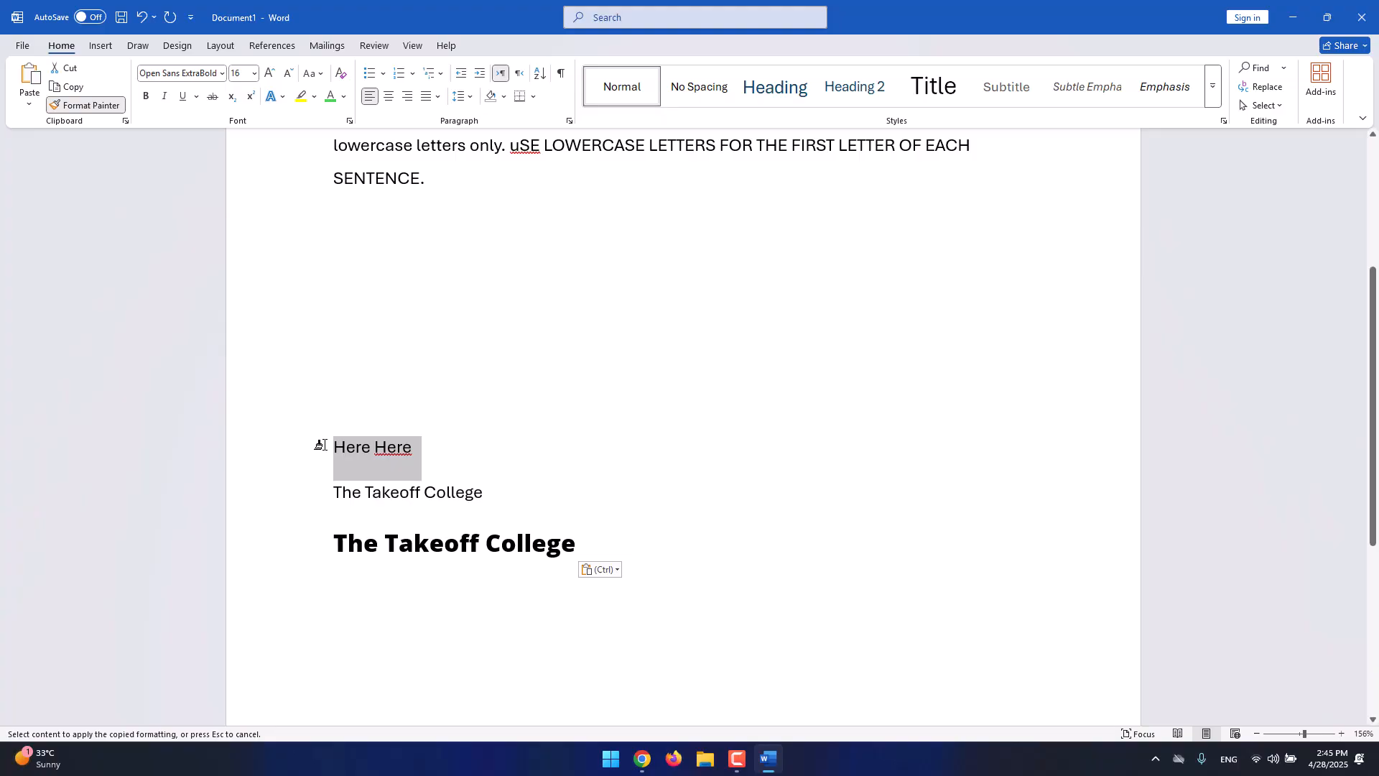
drag(321, 444, 320, 445)
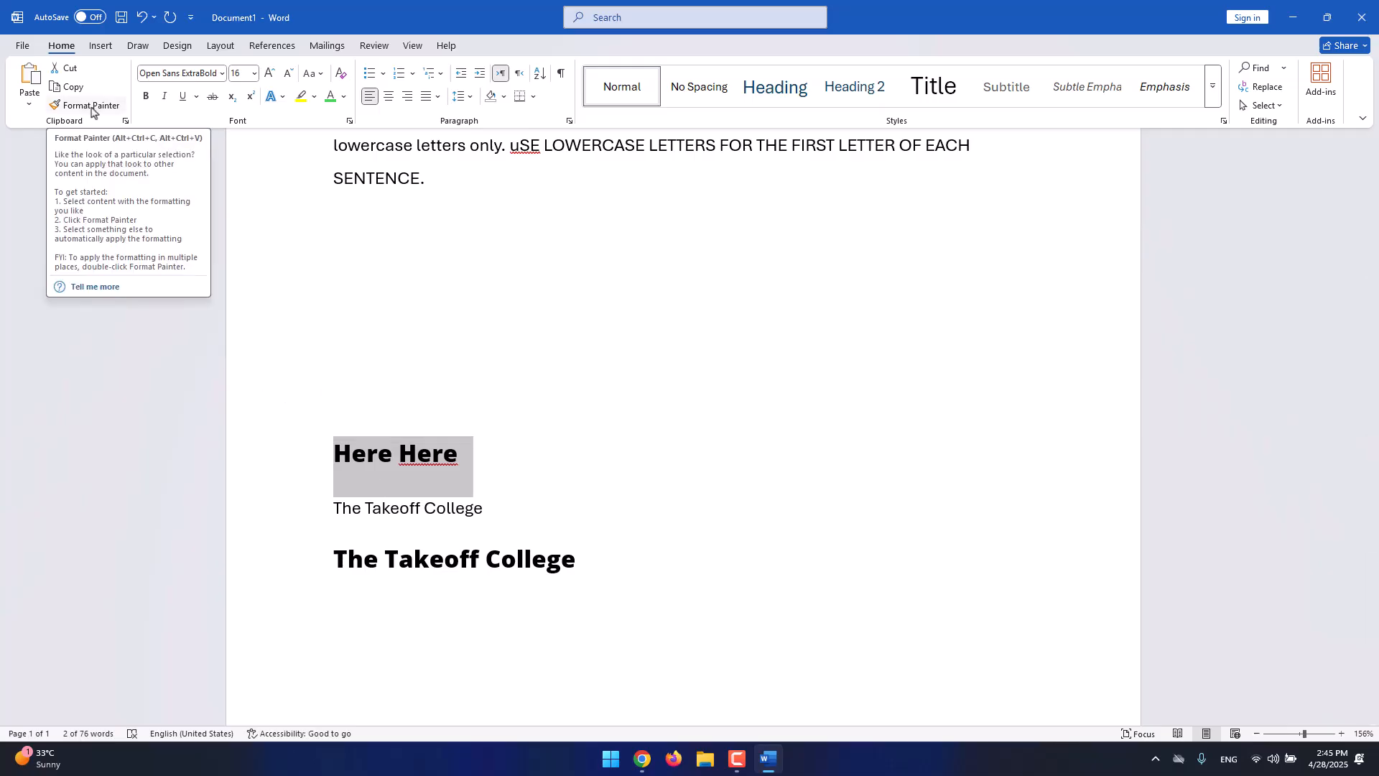
Search the document for "superscript" and go to the match in the body paragraph.
scroll(1153, 132, up, 3)
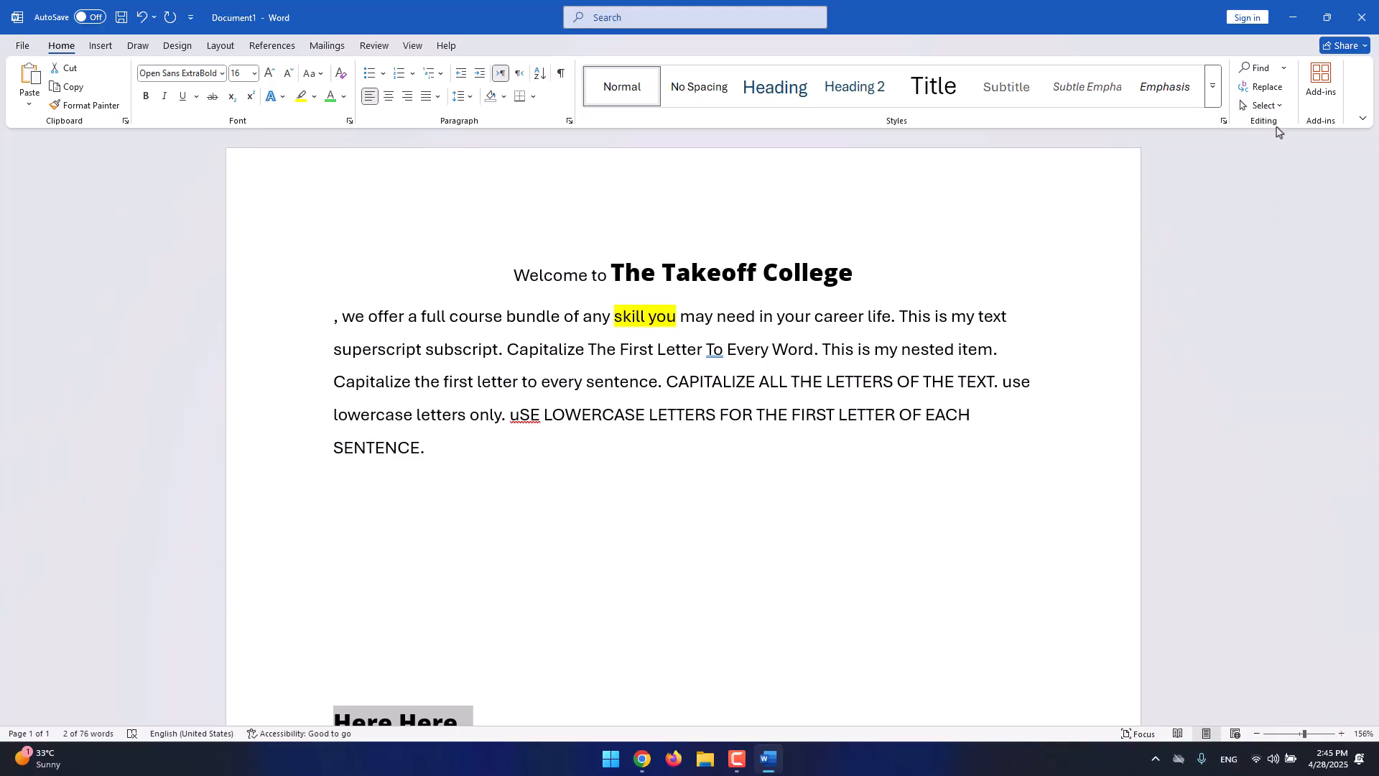
click(1259, 69)
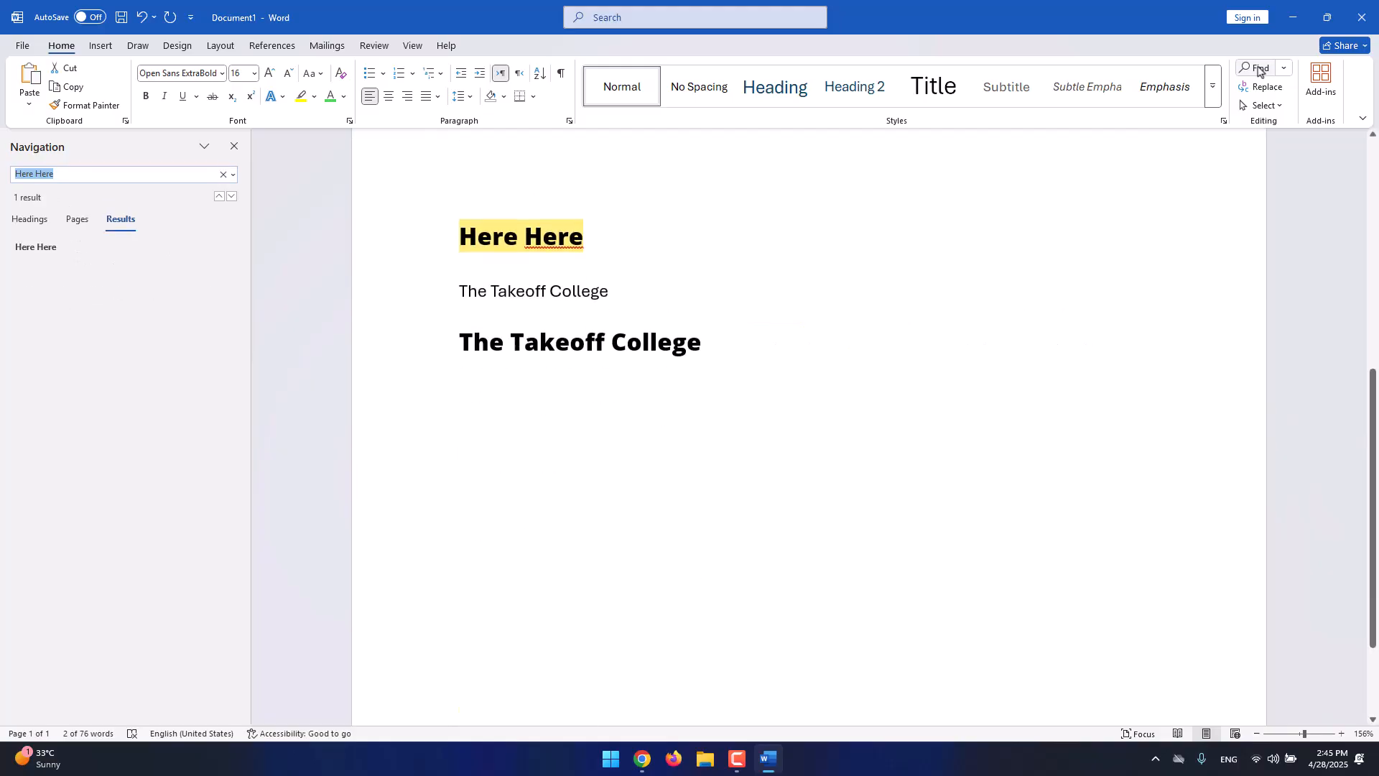
scroll(721, 261, up, 5)
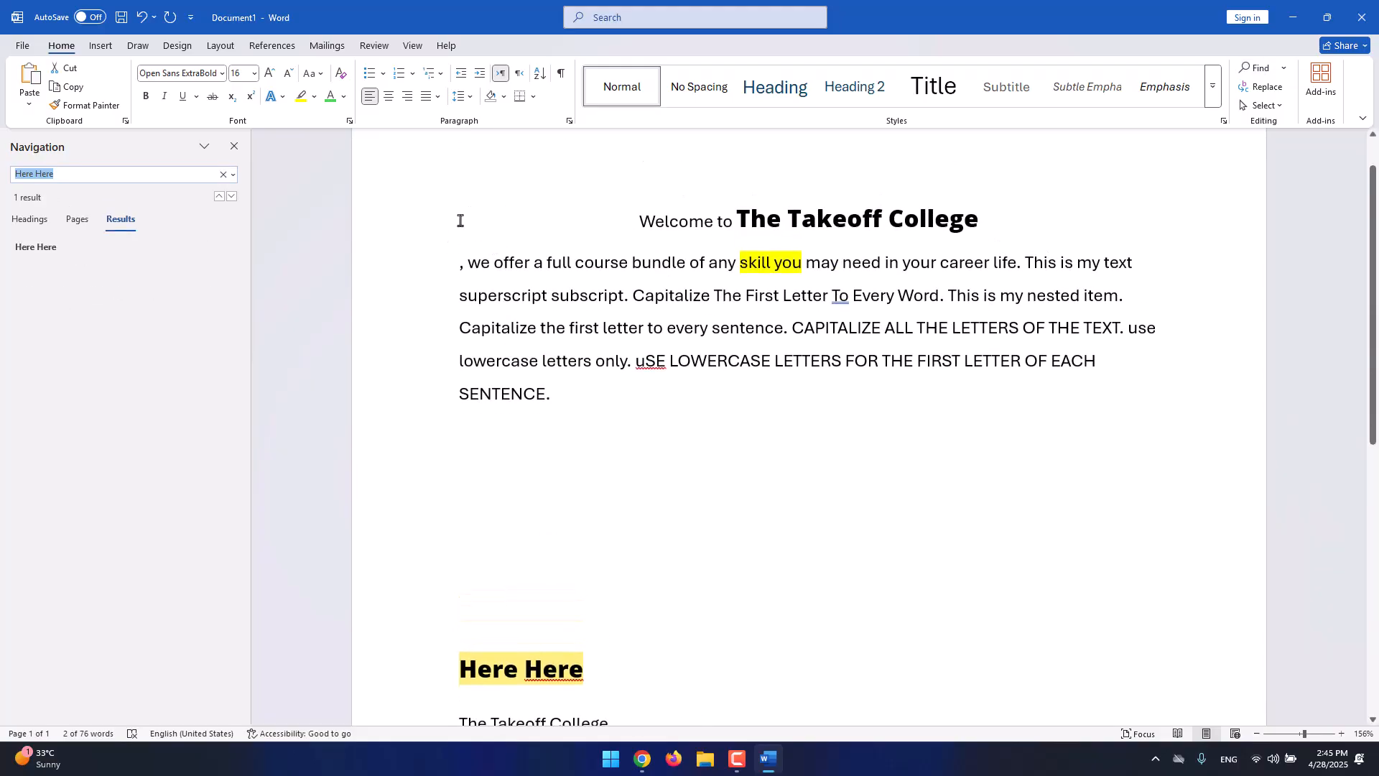
click(105, 180)
key(ctrl+a)
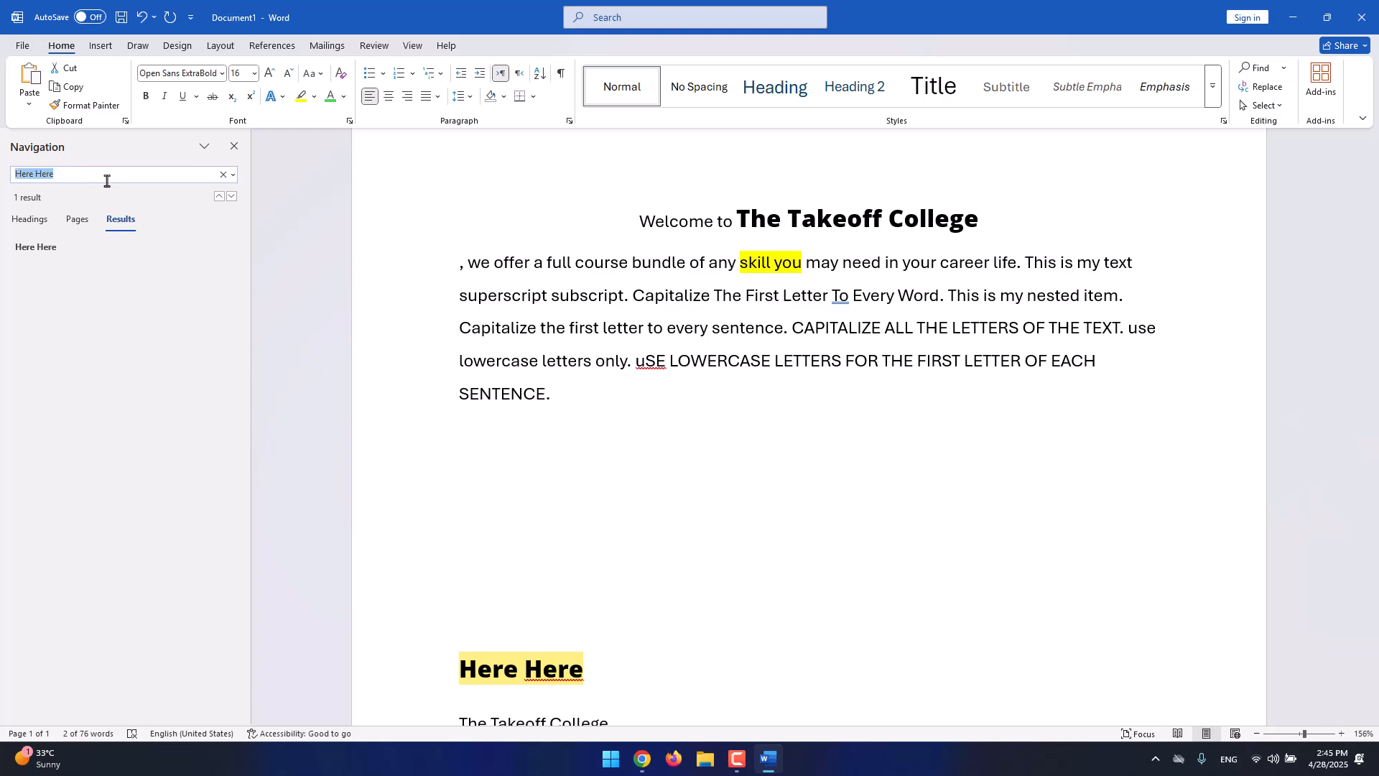
text(superscript)
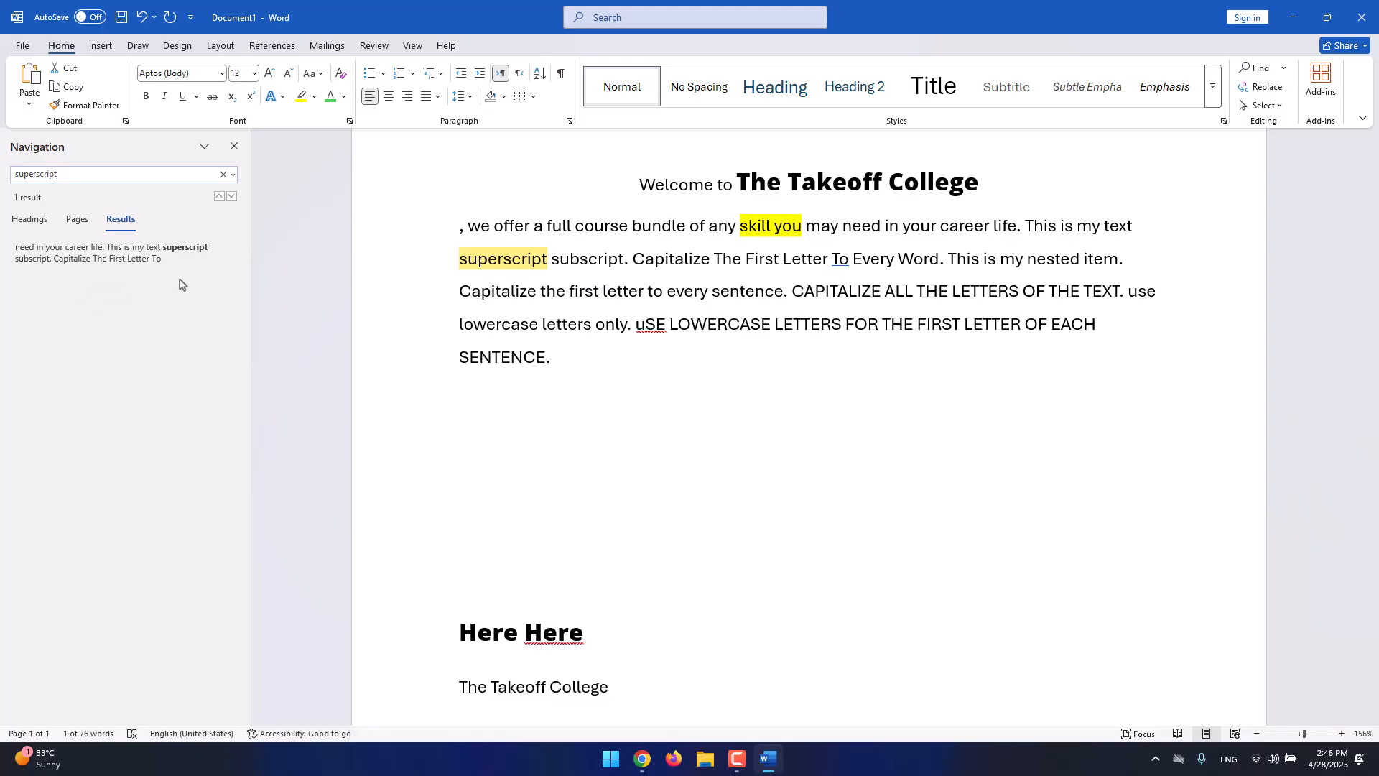
click(191, 257)
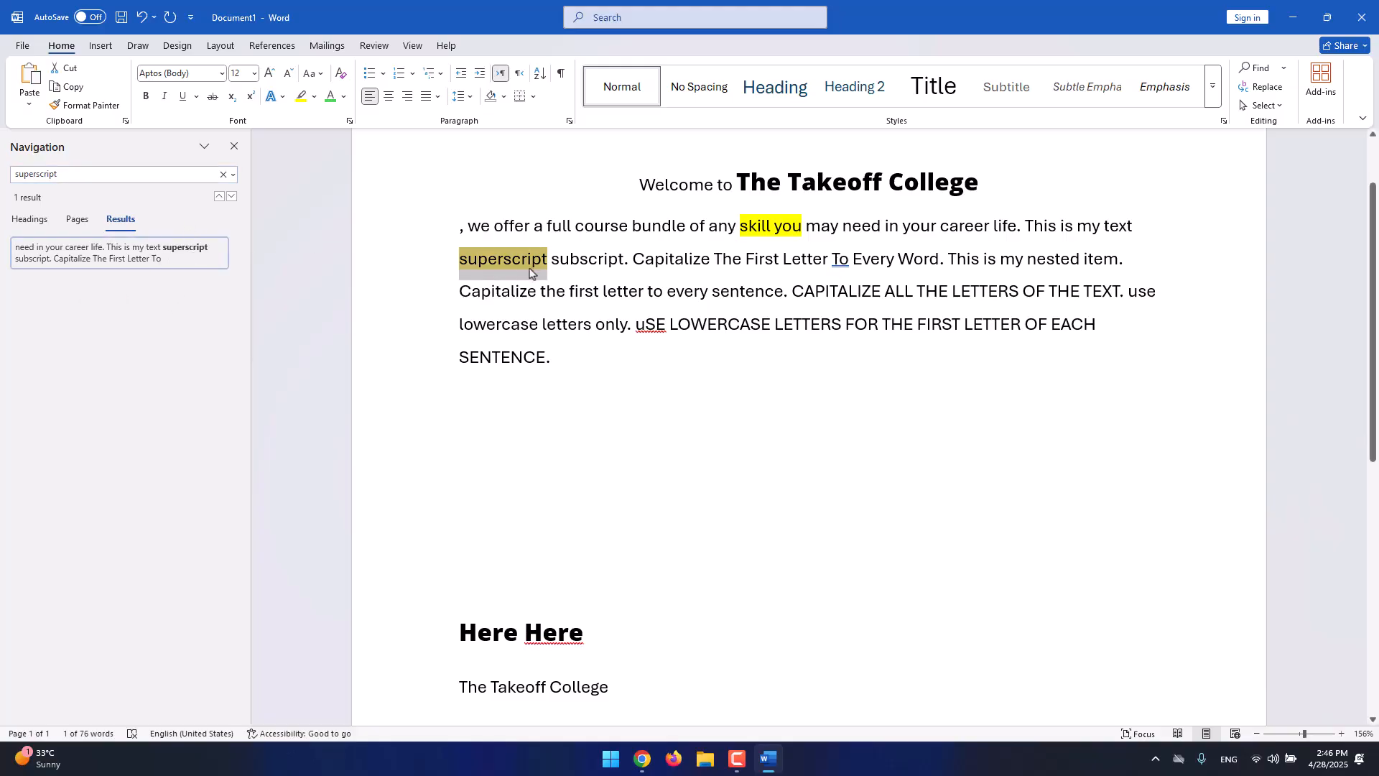
Search the document for "takeoff" and visit each match directly from the list of results.
scroll(529, 271, up, 2)
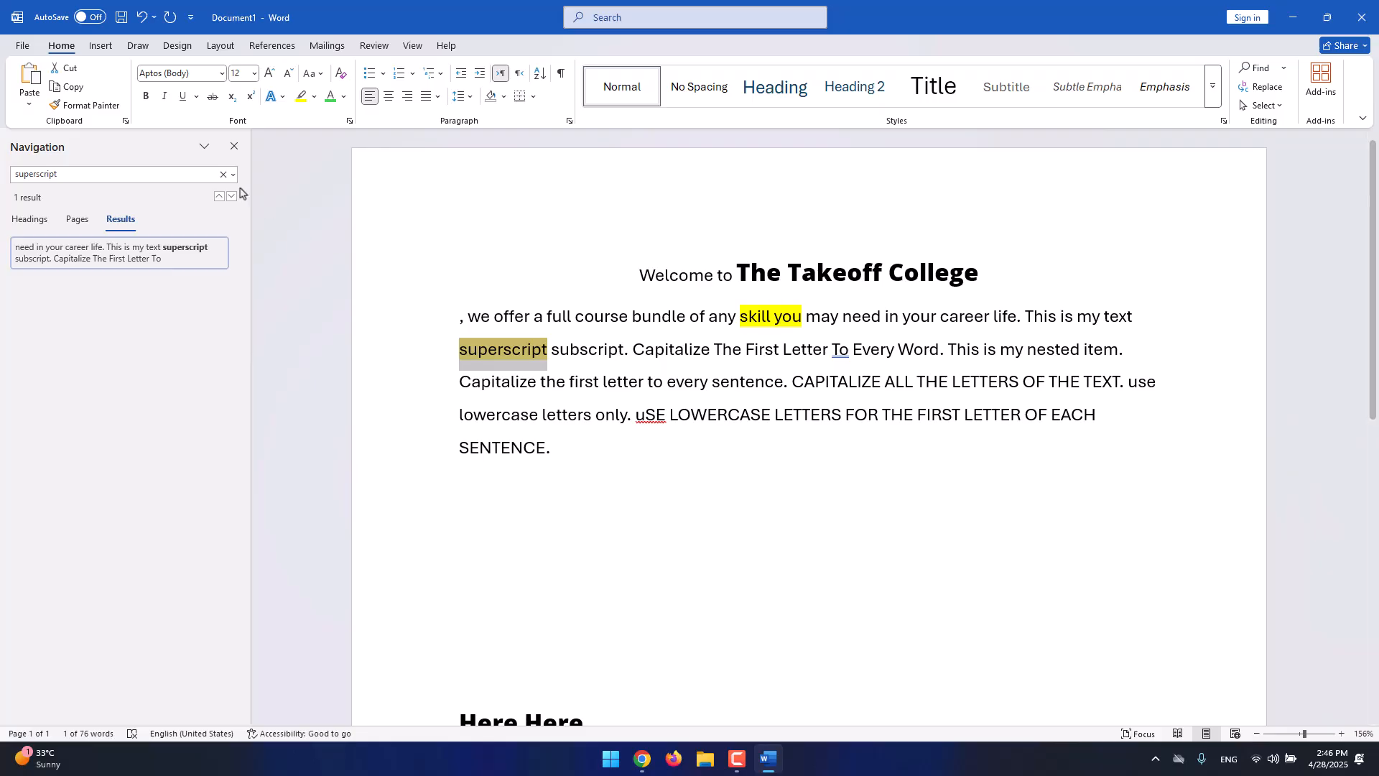
click(164, 173)
click(163, 172)
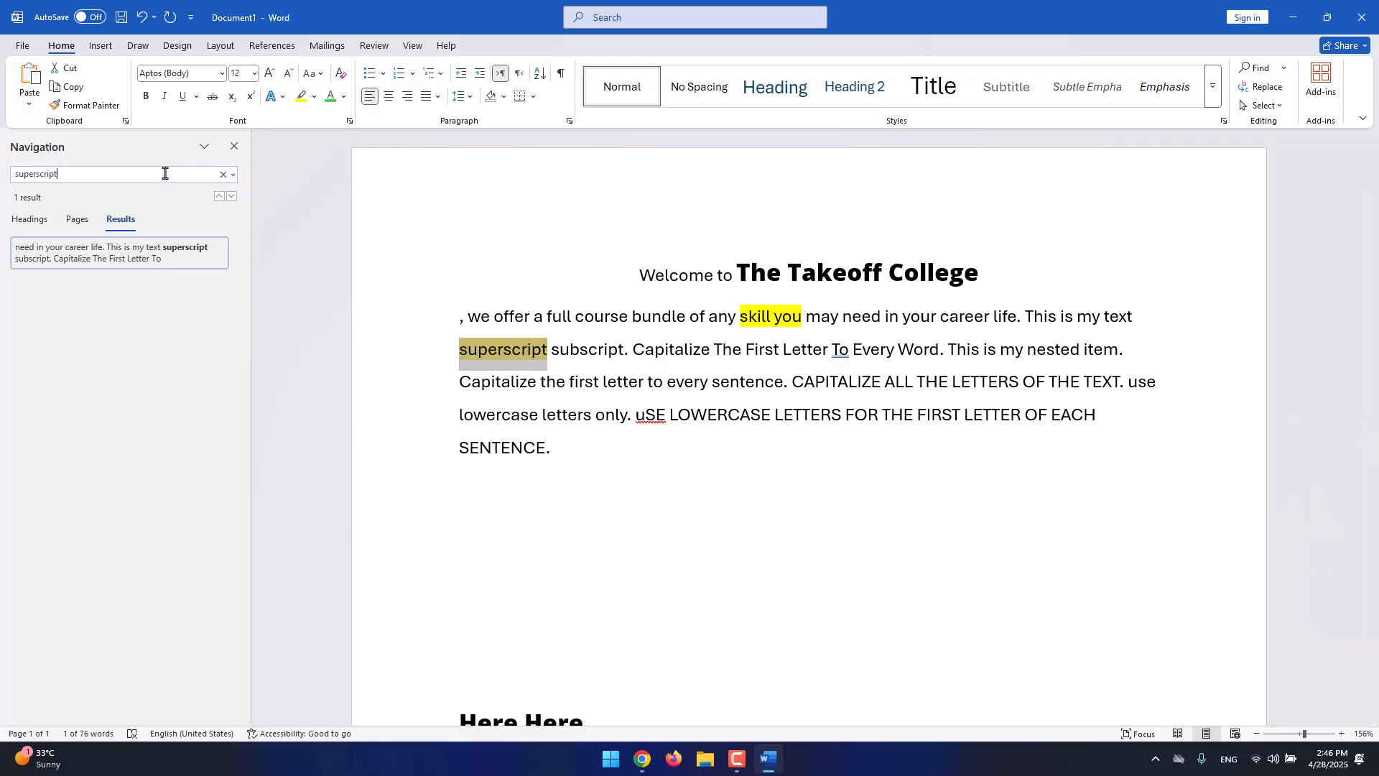
double_click(51, 172)
text(takeoff)
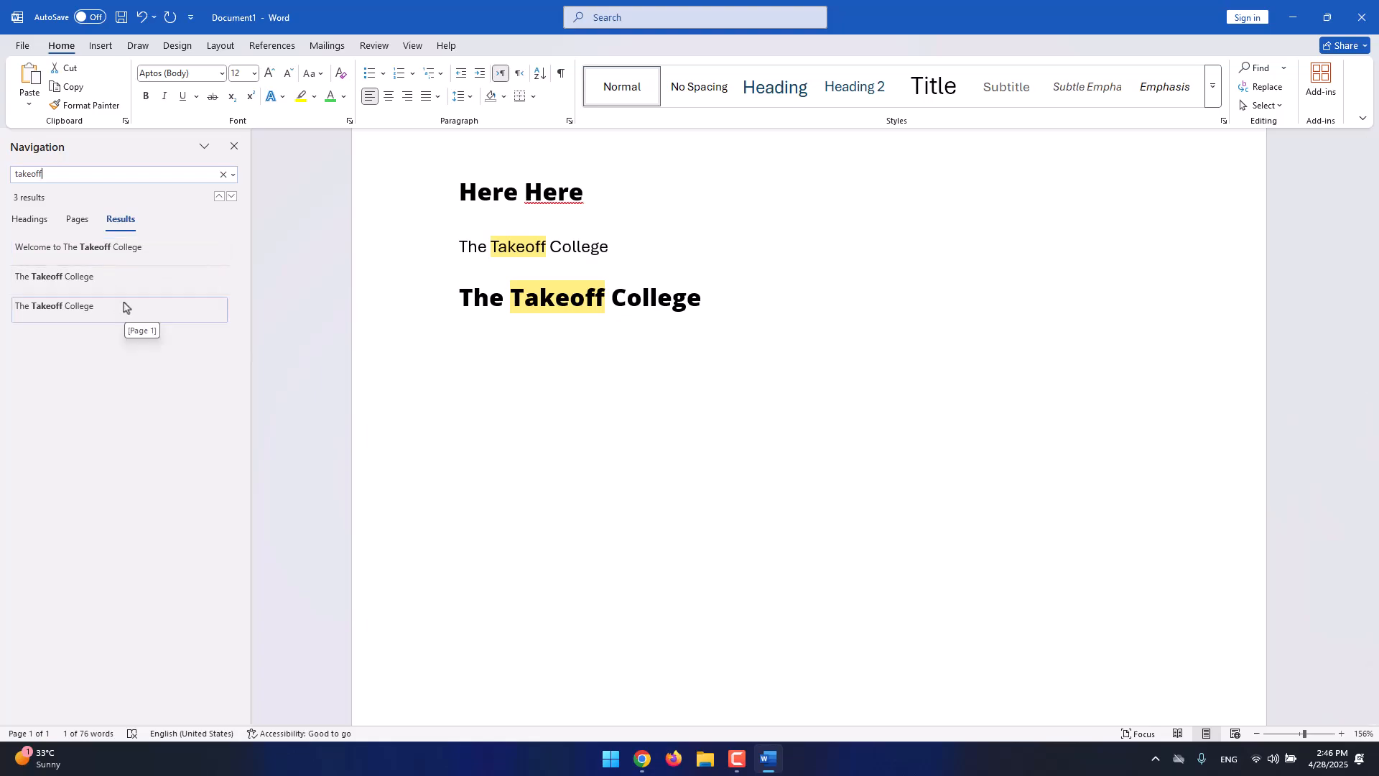
click(148, 253)
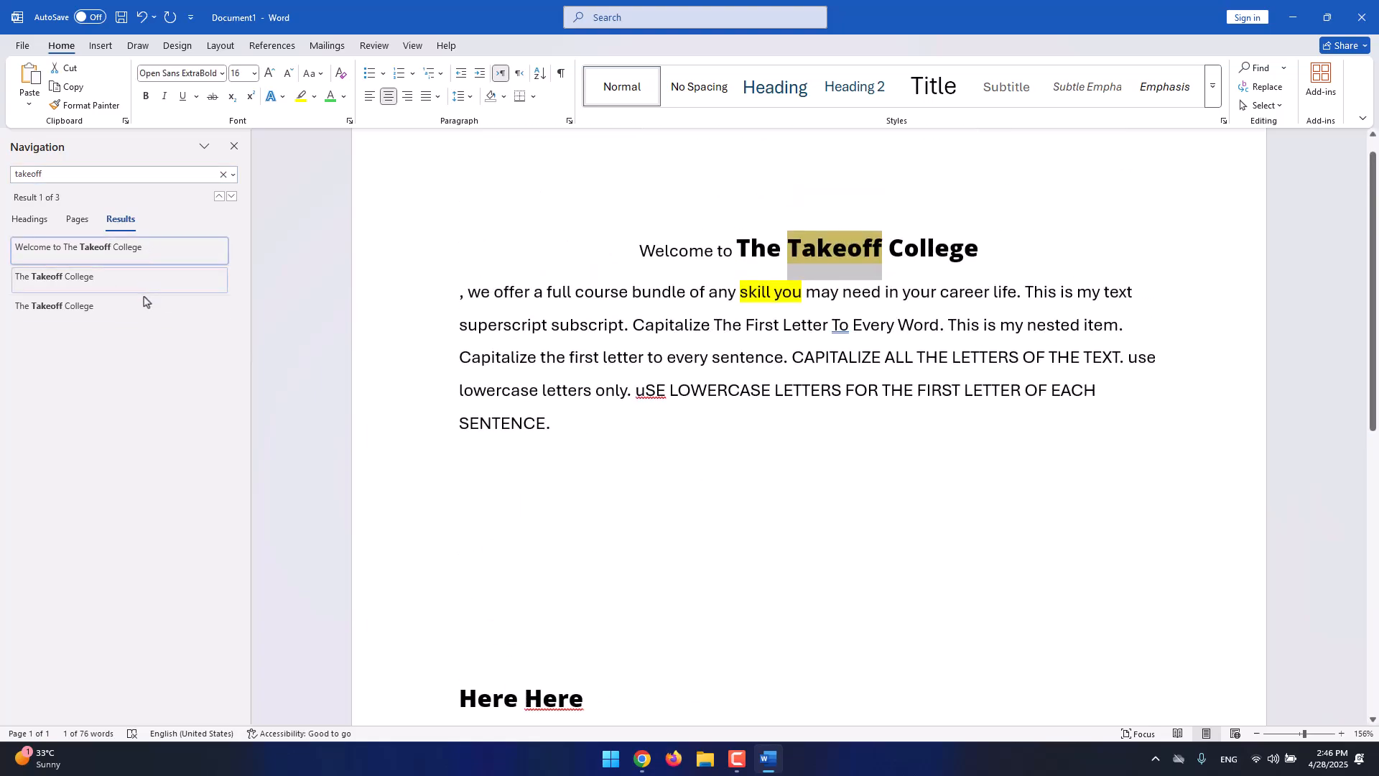
click(141, 301)
click(144, 283)
click(149, 253)
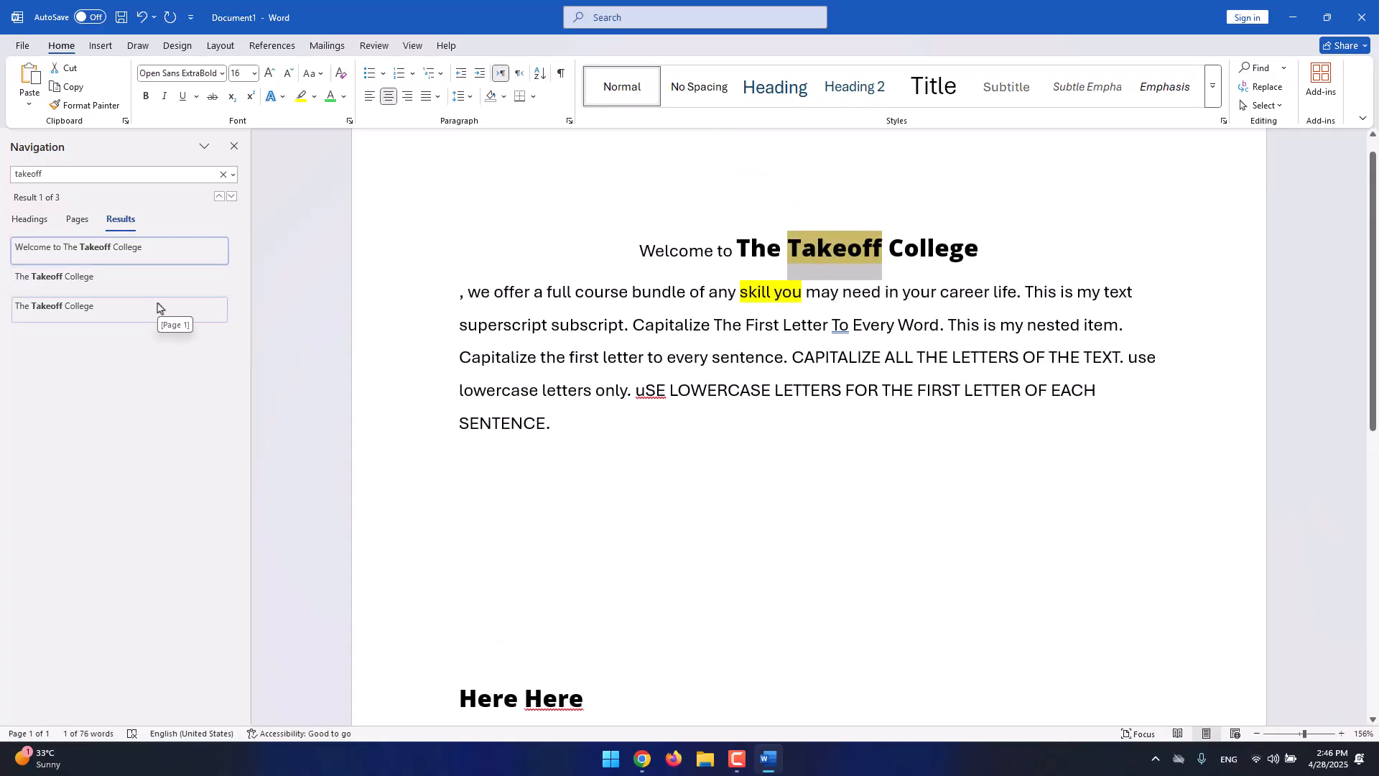
Step forward through the "takeoff" matches one after another, ending on the one in the title line.
click(229, 200)
click(227, 201)
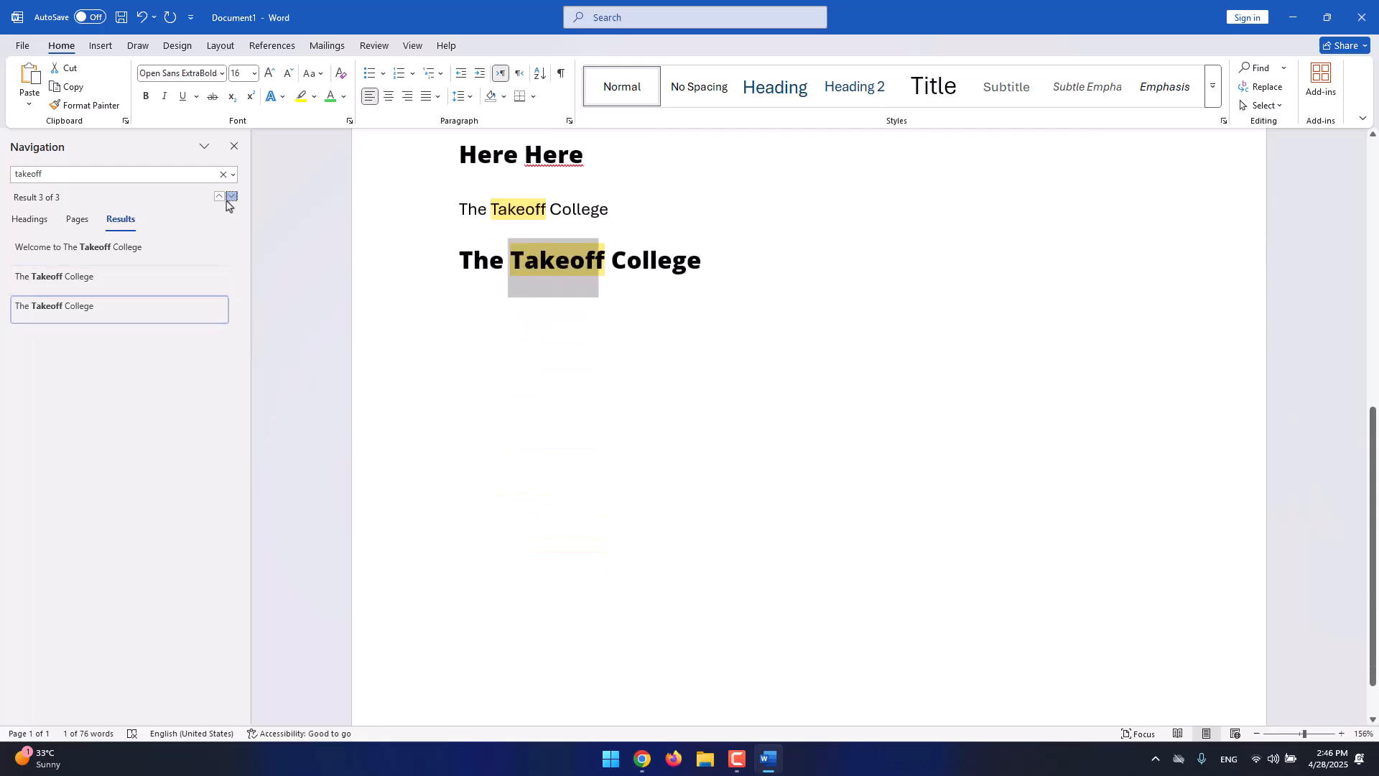
click(228, 202)
click(228, 202)
click(227, 201)
click(228, 202)
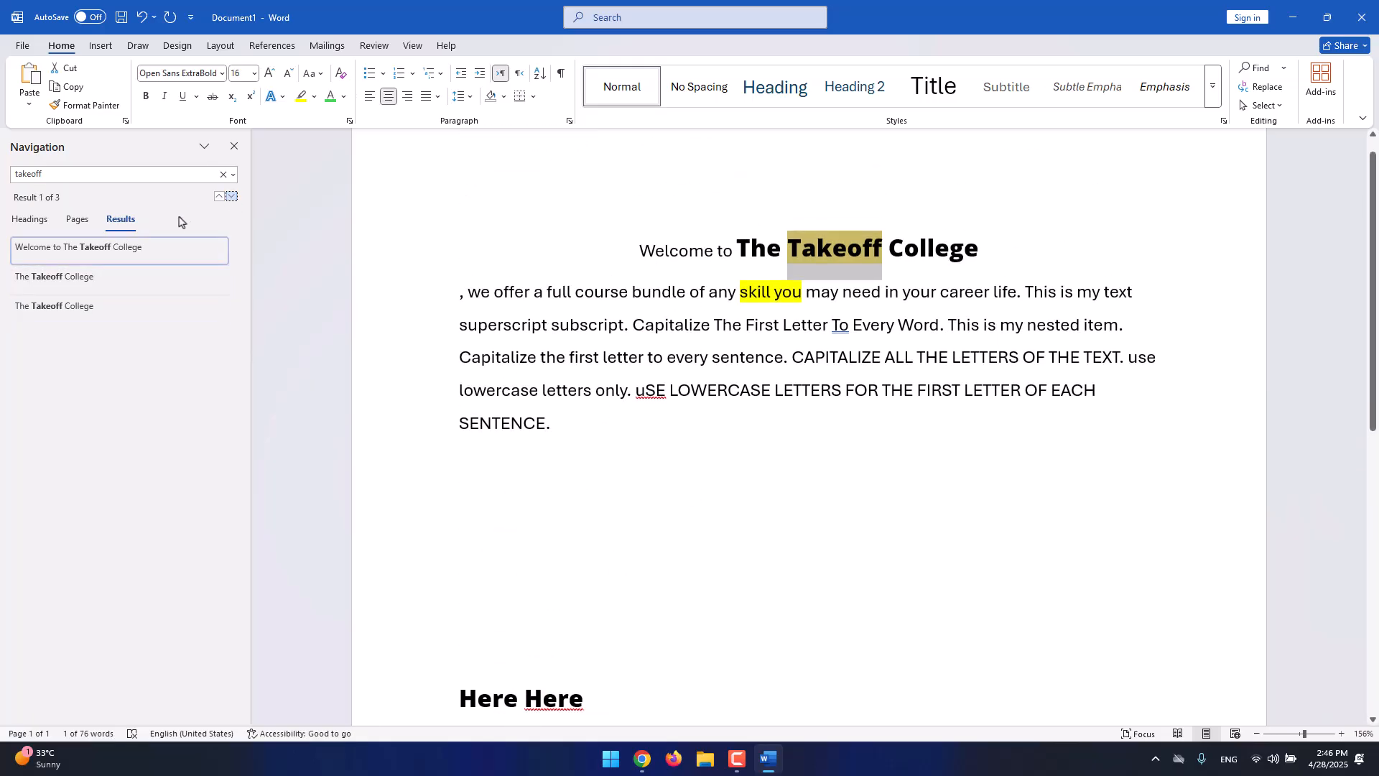
Examine the page thumbnails and the heading outline of the document, and return to the list of search matches.
click(69, 224)
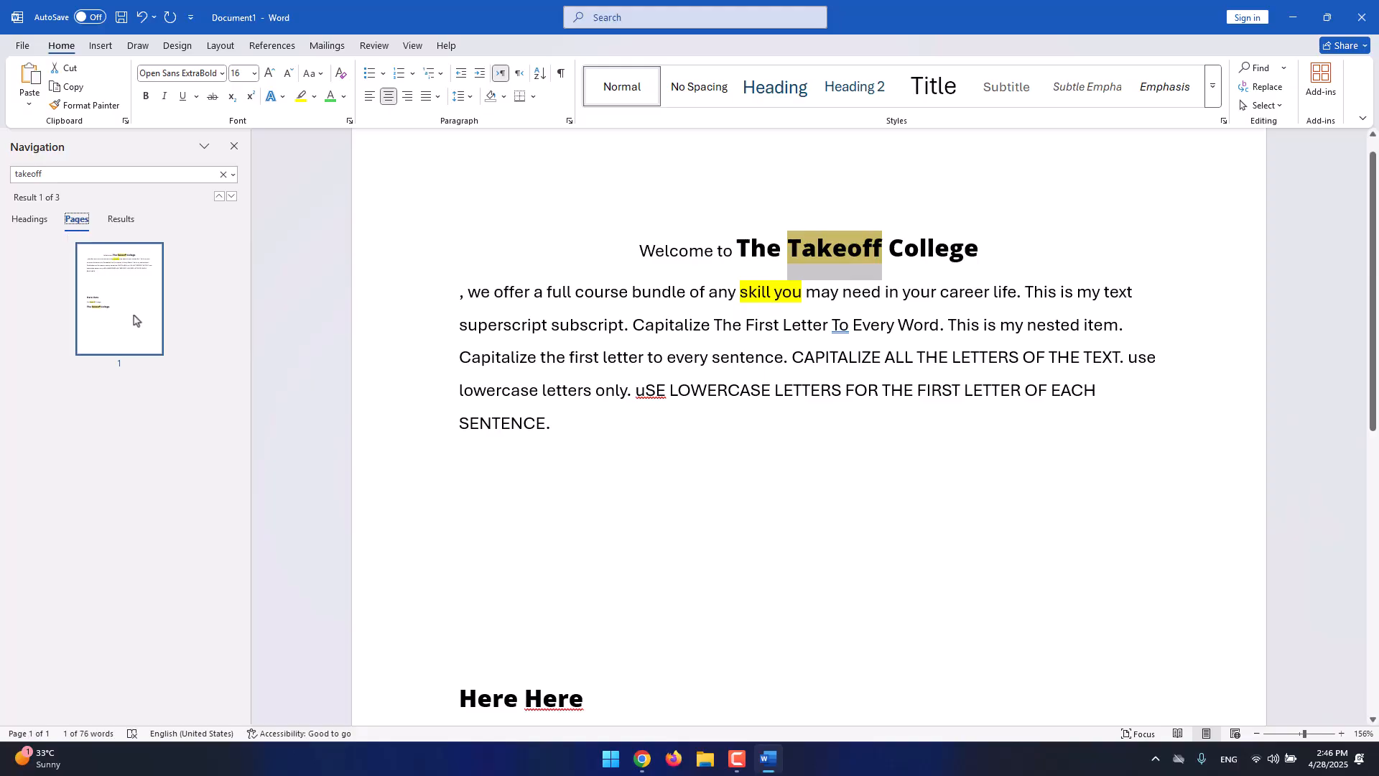
click(24, 221)
click(74, 224)
click(36, 222)
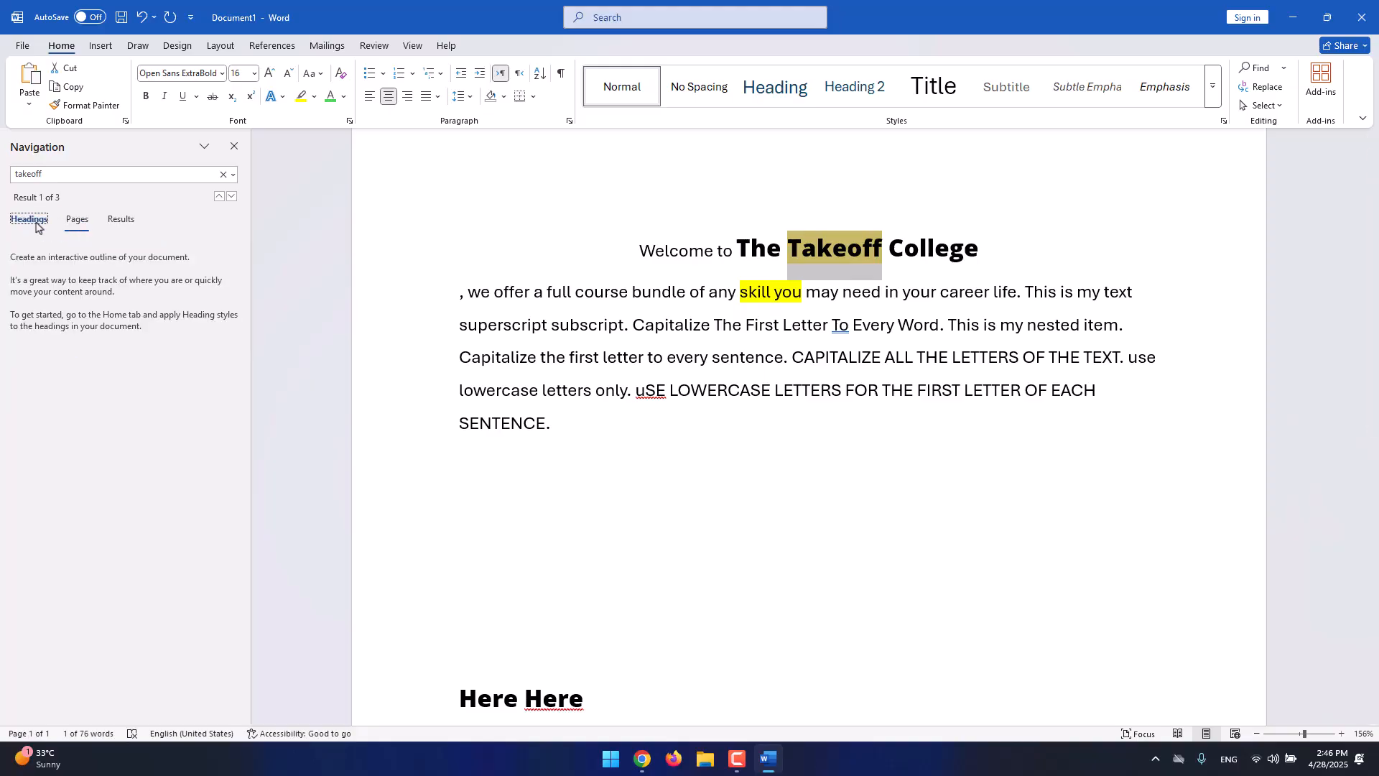
click(118, 220)
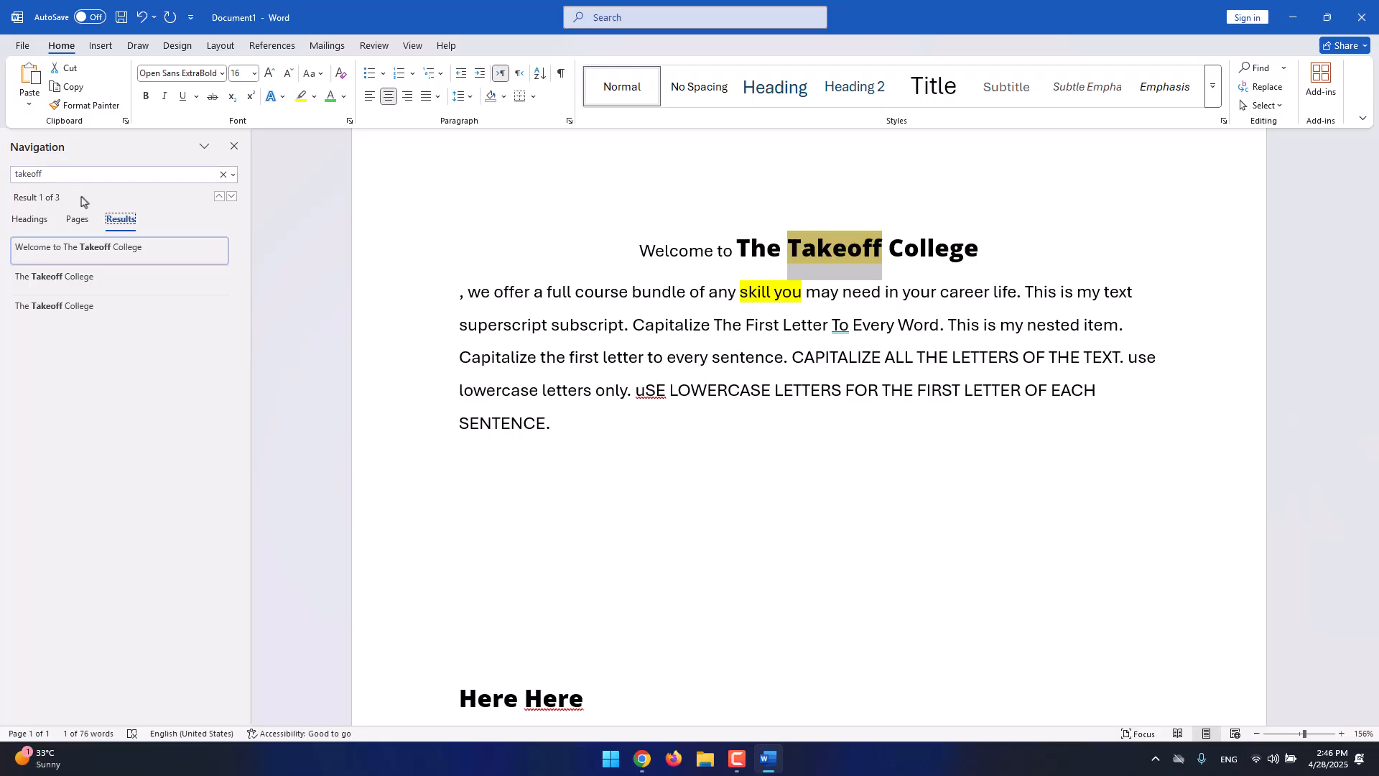
click(78, 227)
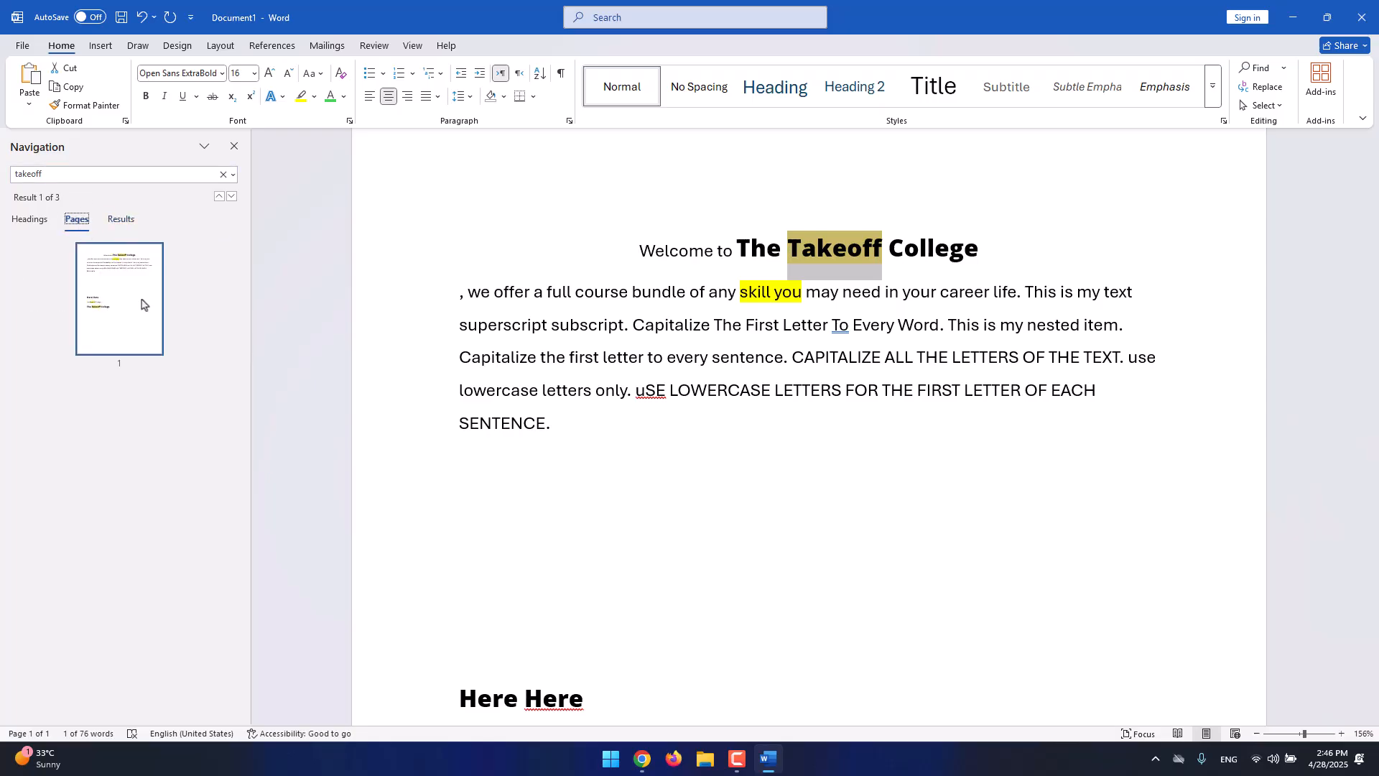
click(121, 220)
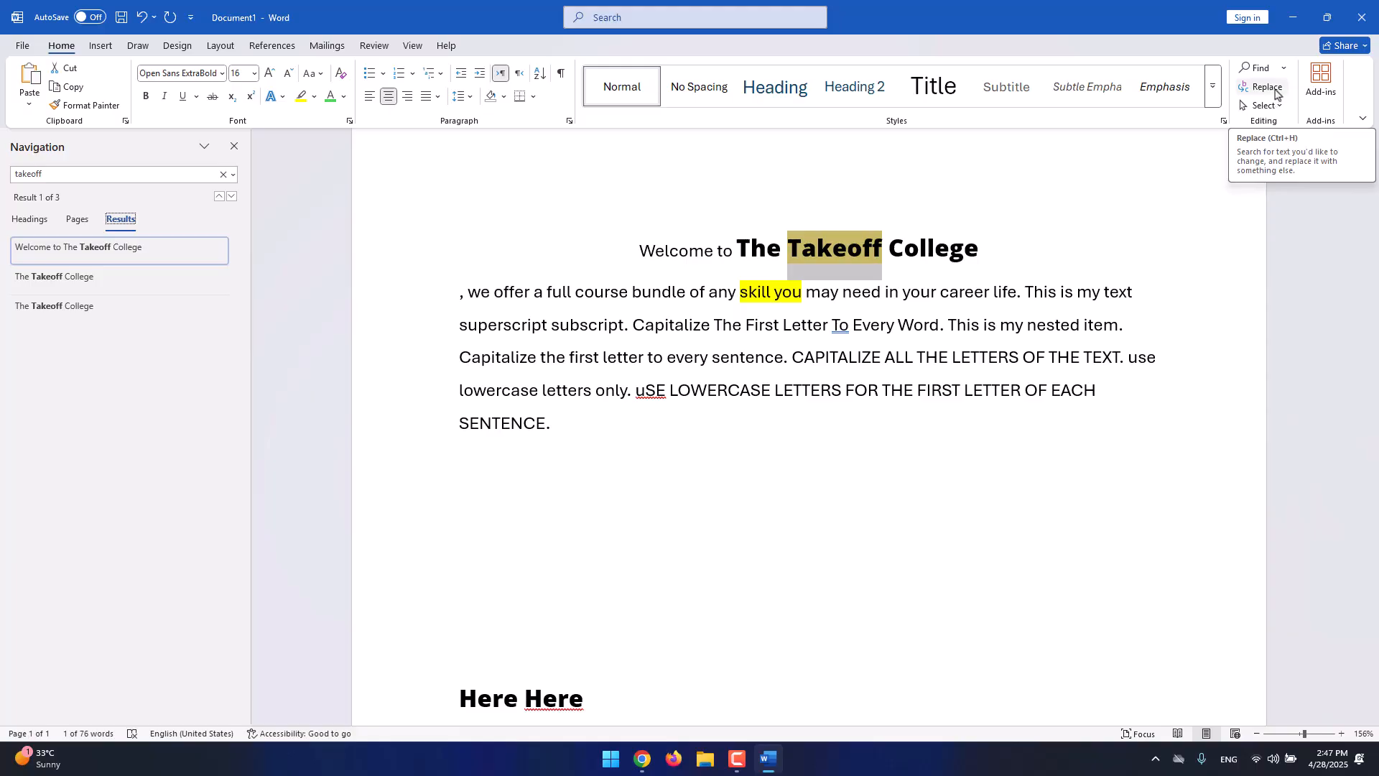
Replace every "Takeoff" in the document with "Something", continuing the search from the beginning.
click(1272, 99)
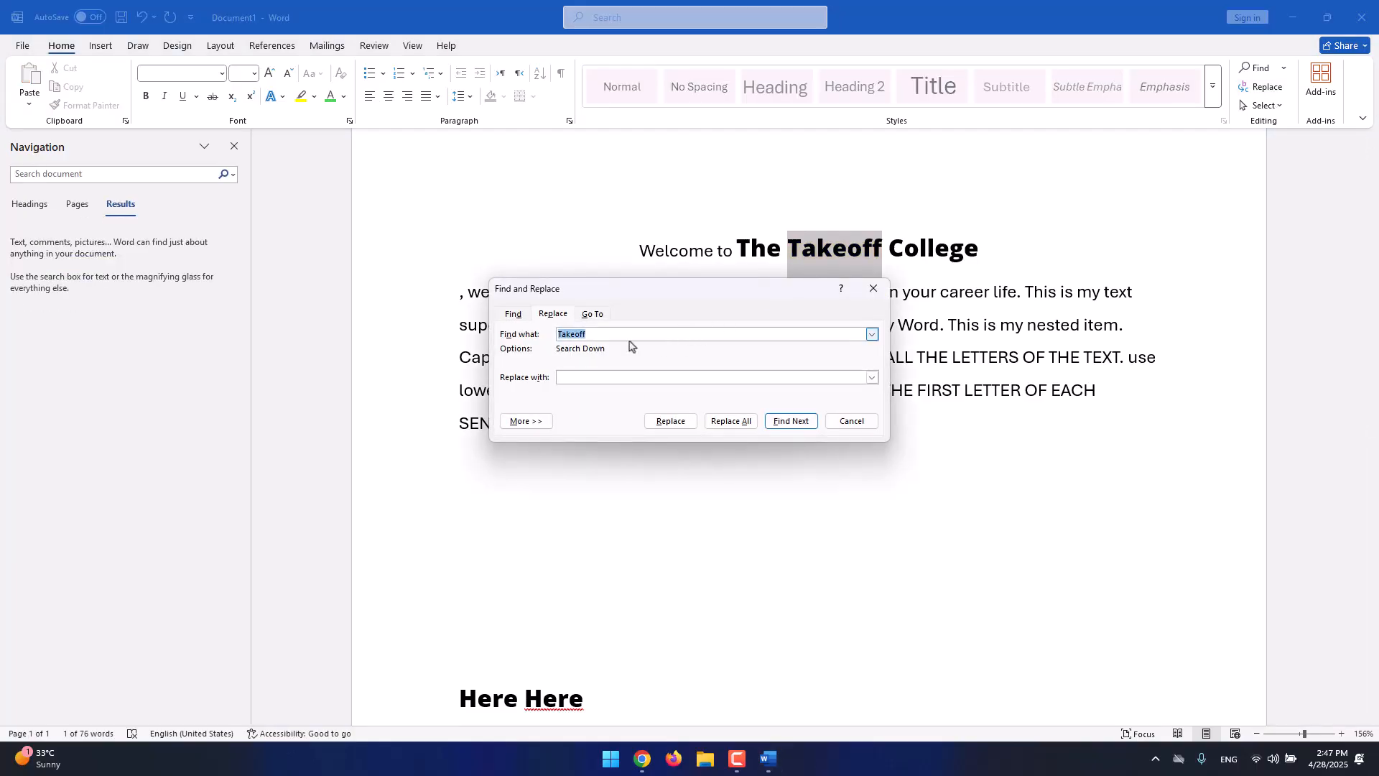
click(559, 335)
click(647, 379)
text(Something)
drag(597, 334, 557, 334)
click(597, 380)
click(606, 332)
click(731, 421)
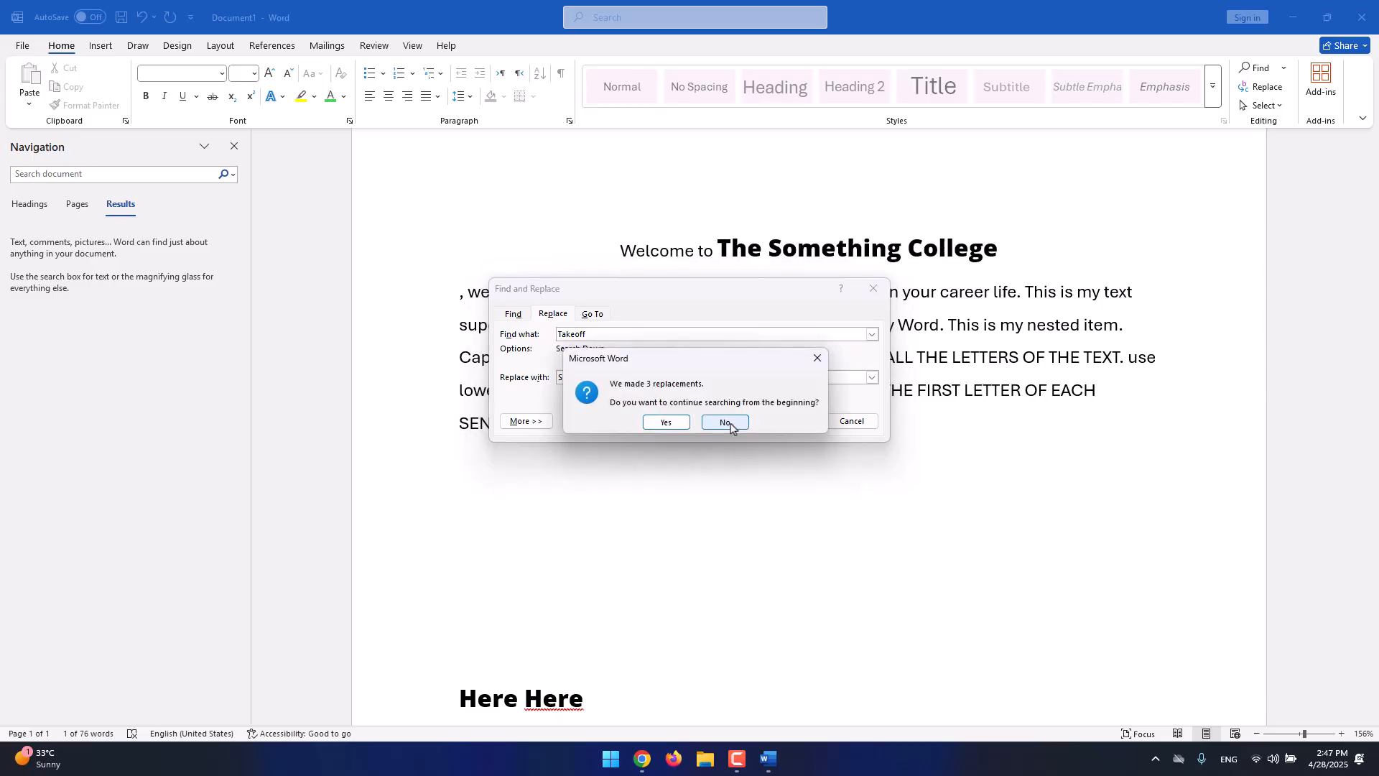
click(659, 422)
click(686, 419)
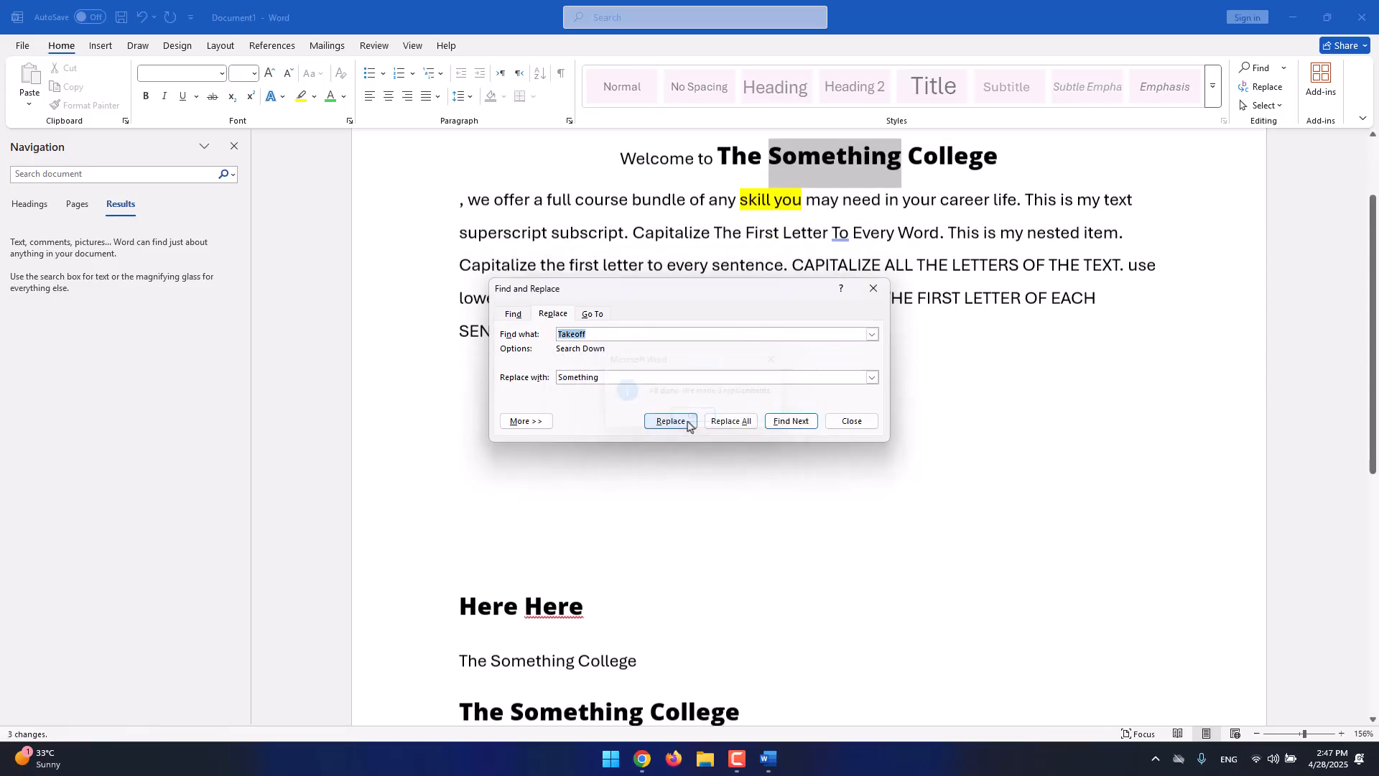
click(837, 421)
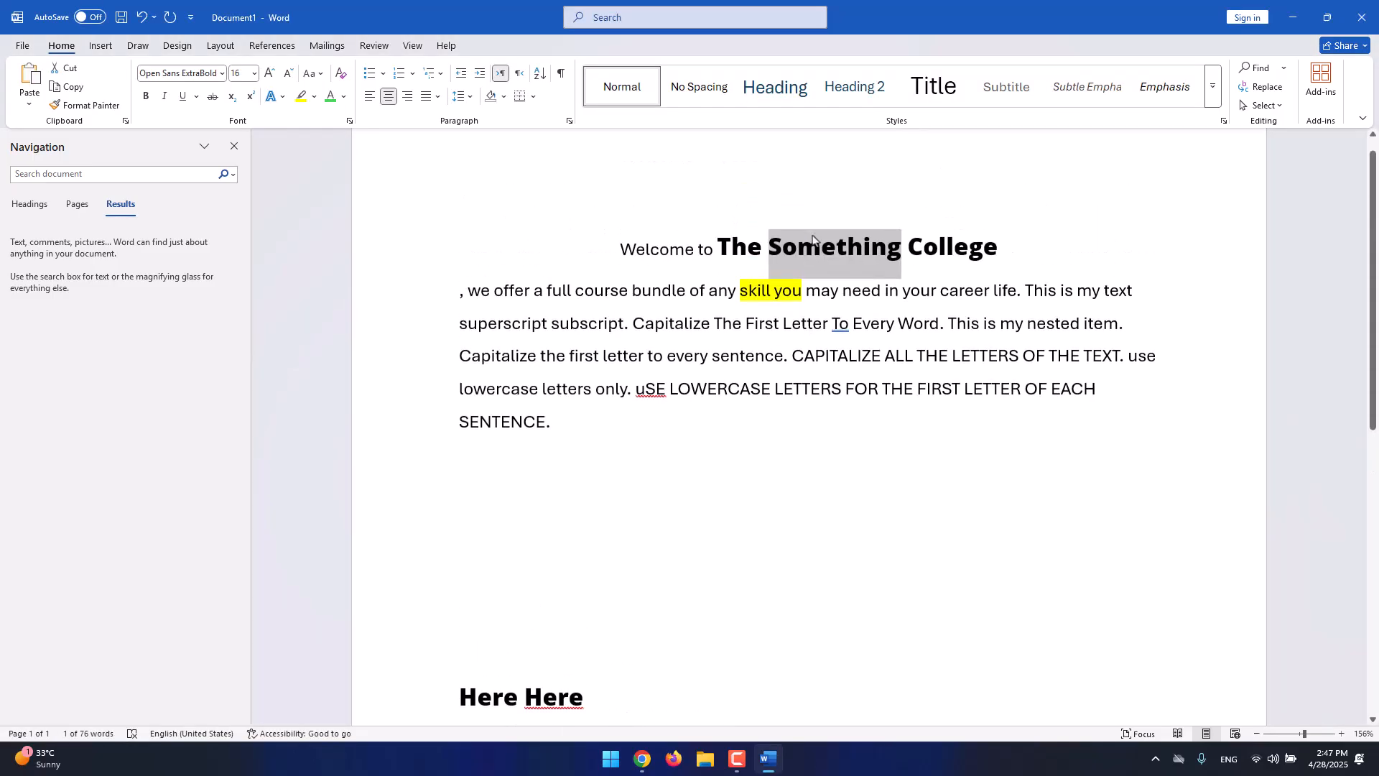
Check the replaced word in the two college lines under "Here Here" and search the document for "Takeoff".
scroll(813, 310, down, 5)
double_click(568, 331)
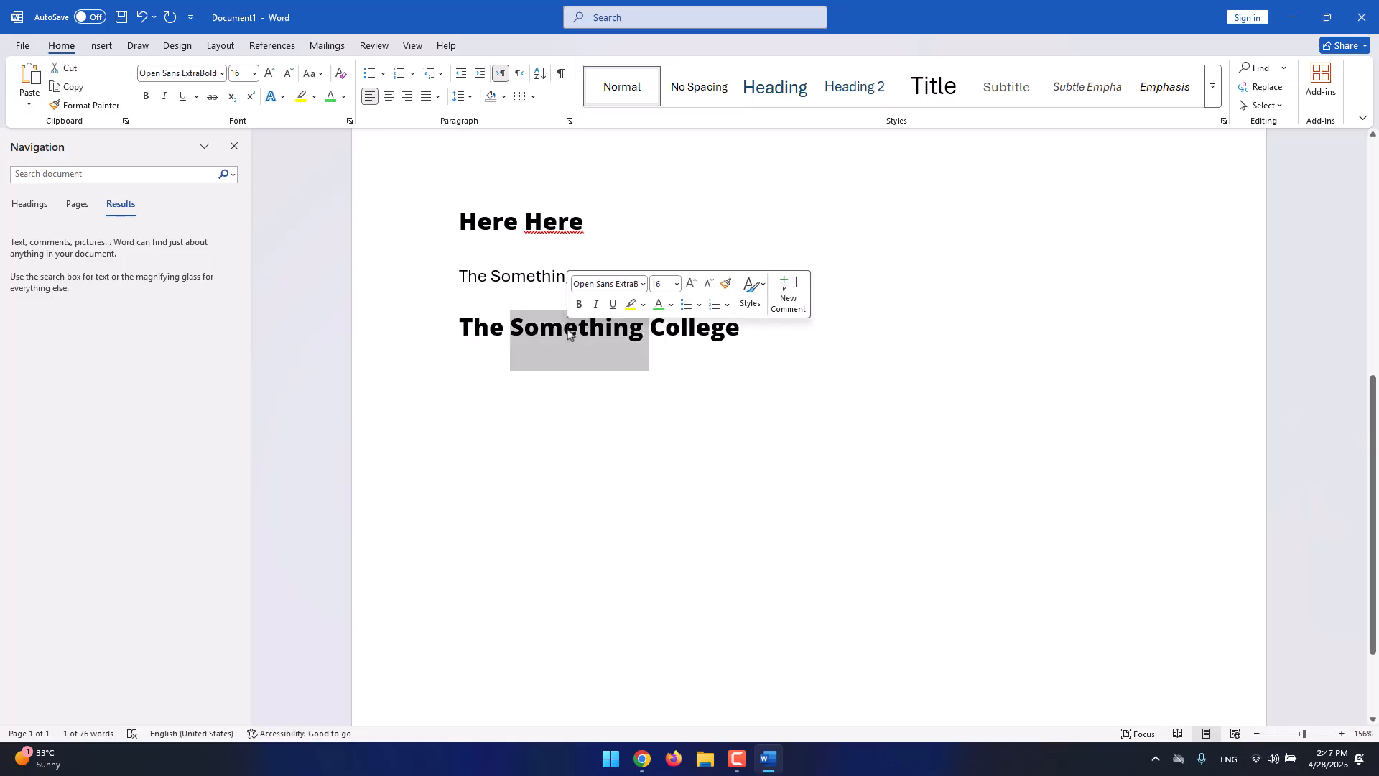
double_click(498, 278)
scroll(508, 283, up, 5)
scroll(507, 315, up, 2)
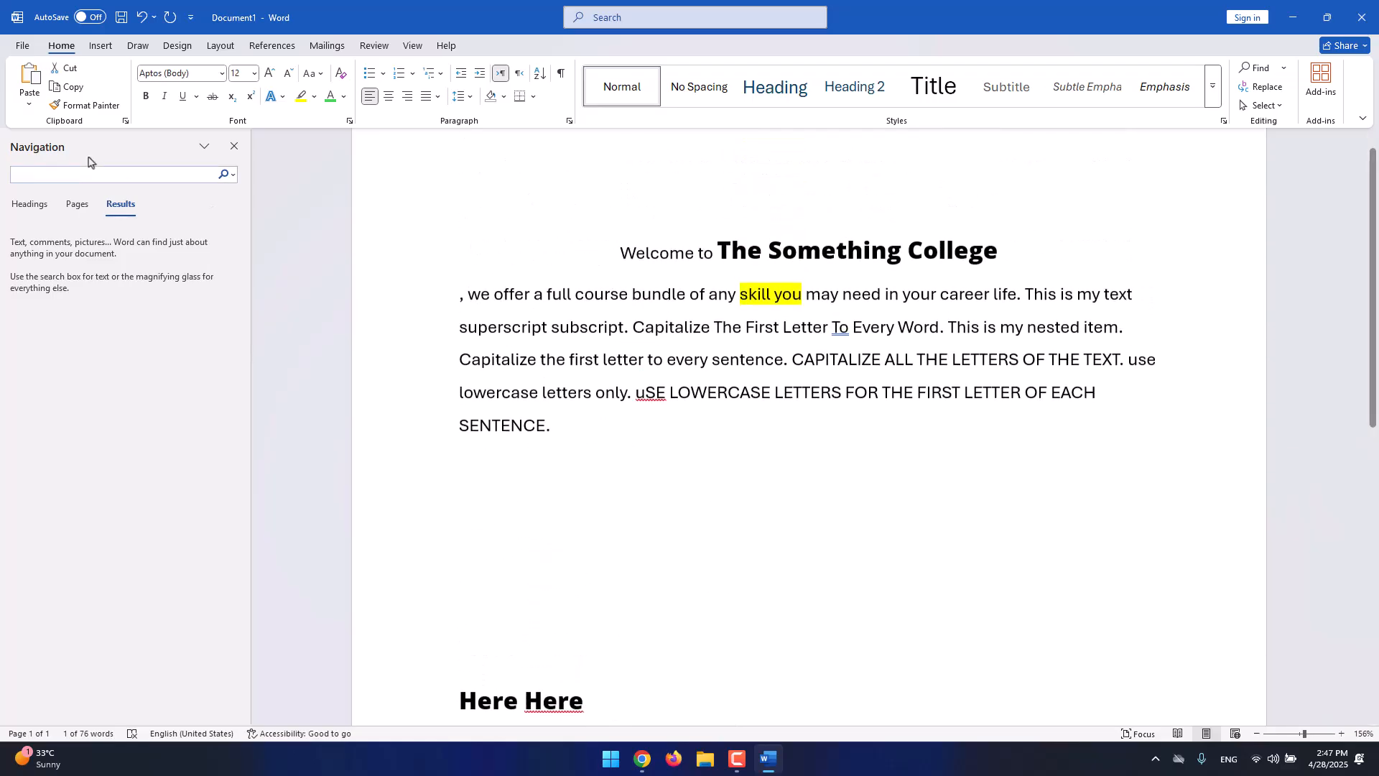
click(76, 174)
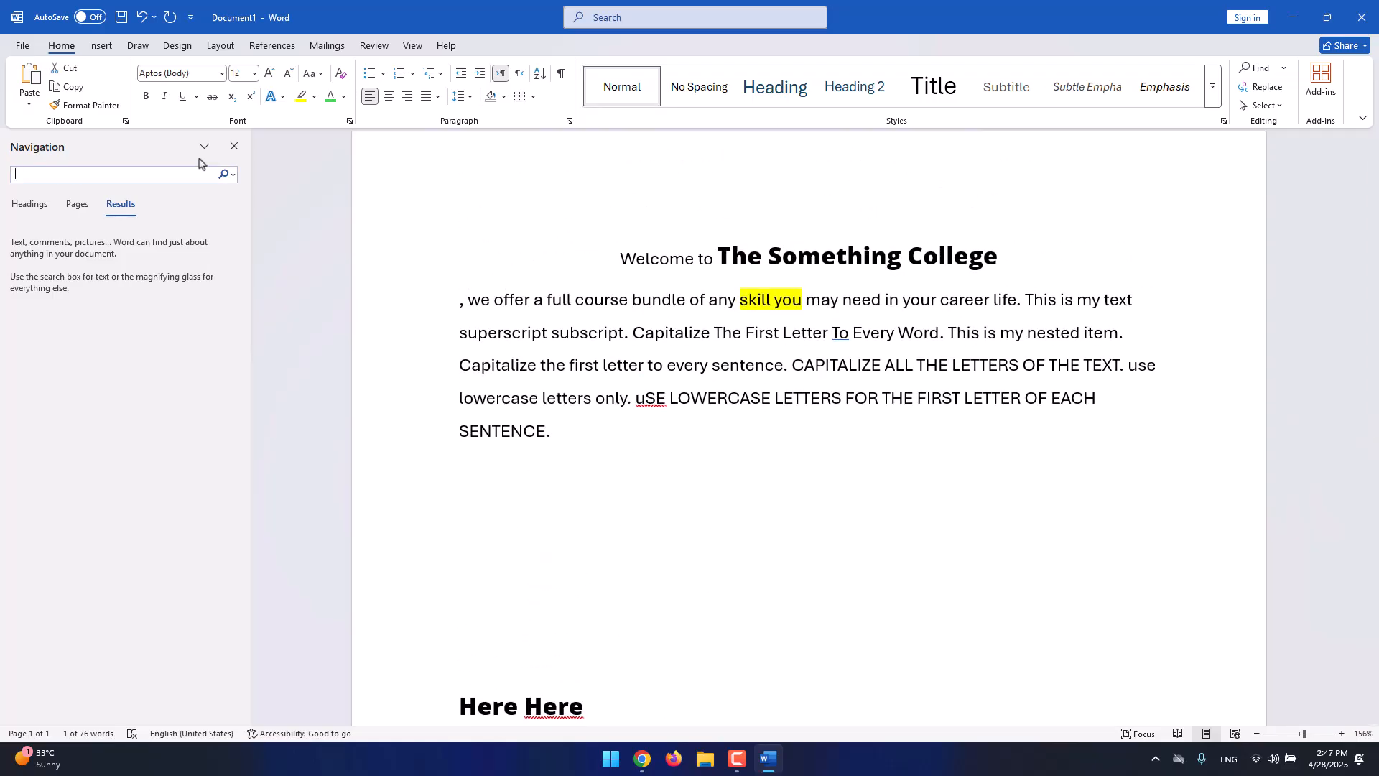
text(Takeoff)
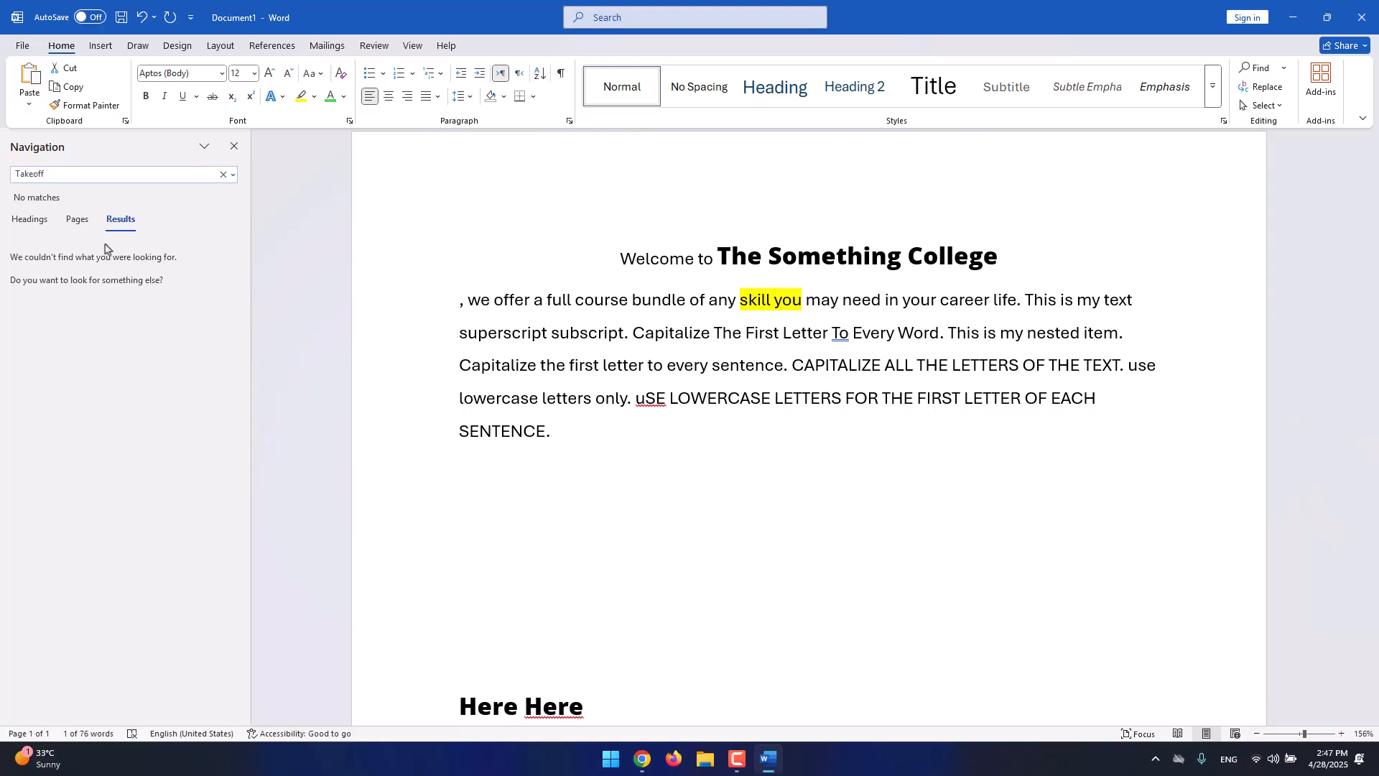
Search the document for "Something" and visit each match from the list of results.
double_click(36, 174)
text(Something)
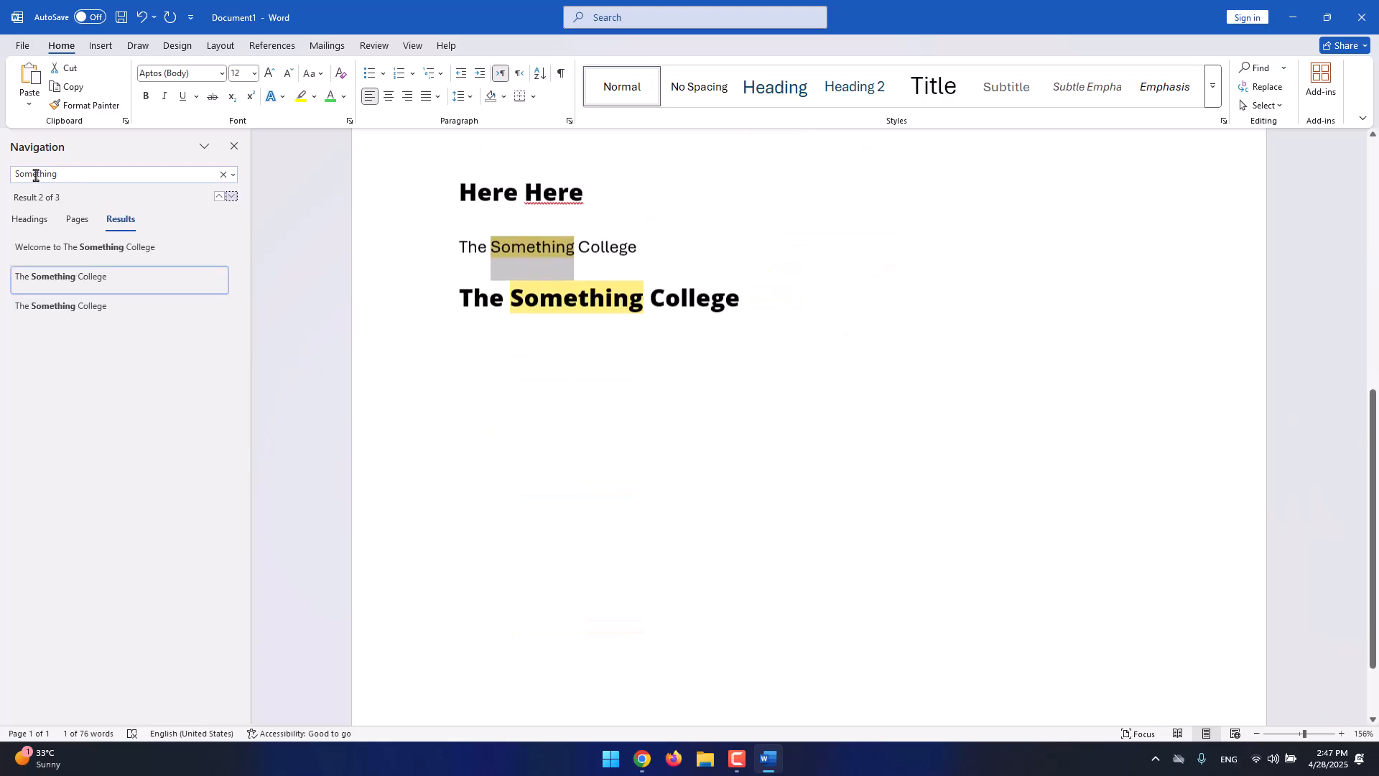
click(115, 253)
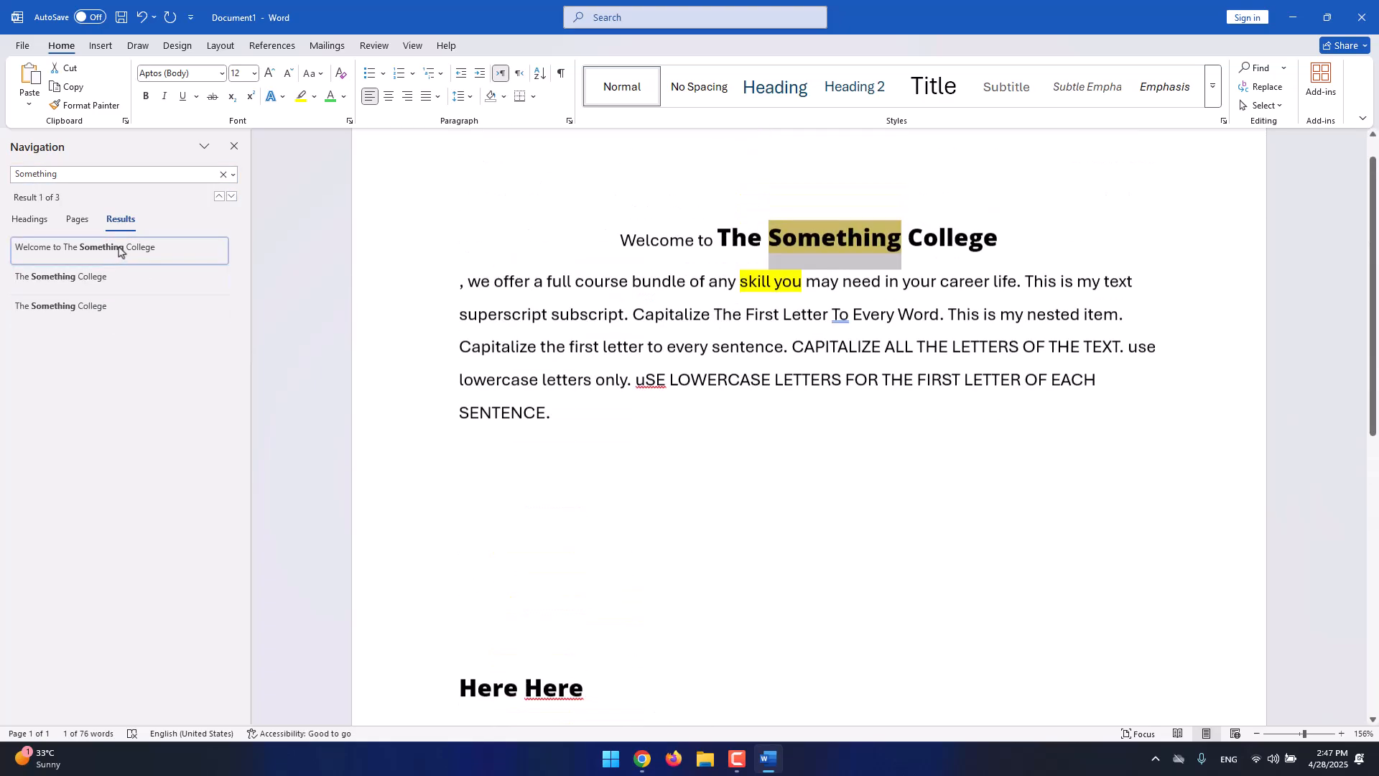
click(139, 309)
click(156, 280)
Replace every "Something" in the document with "Takeoff", continuing the search from the beginning.
click(1262, 87)
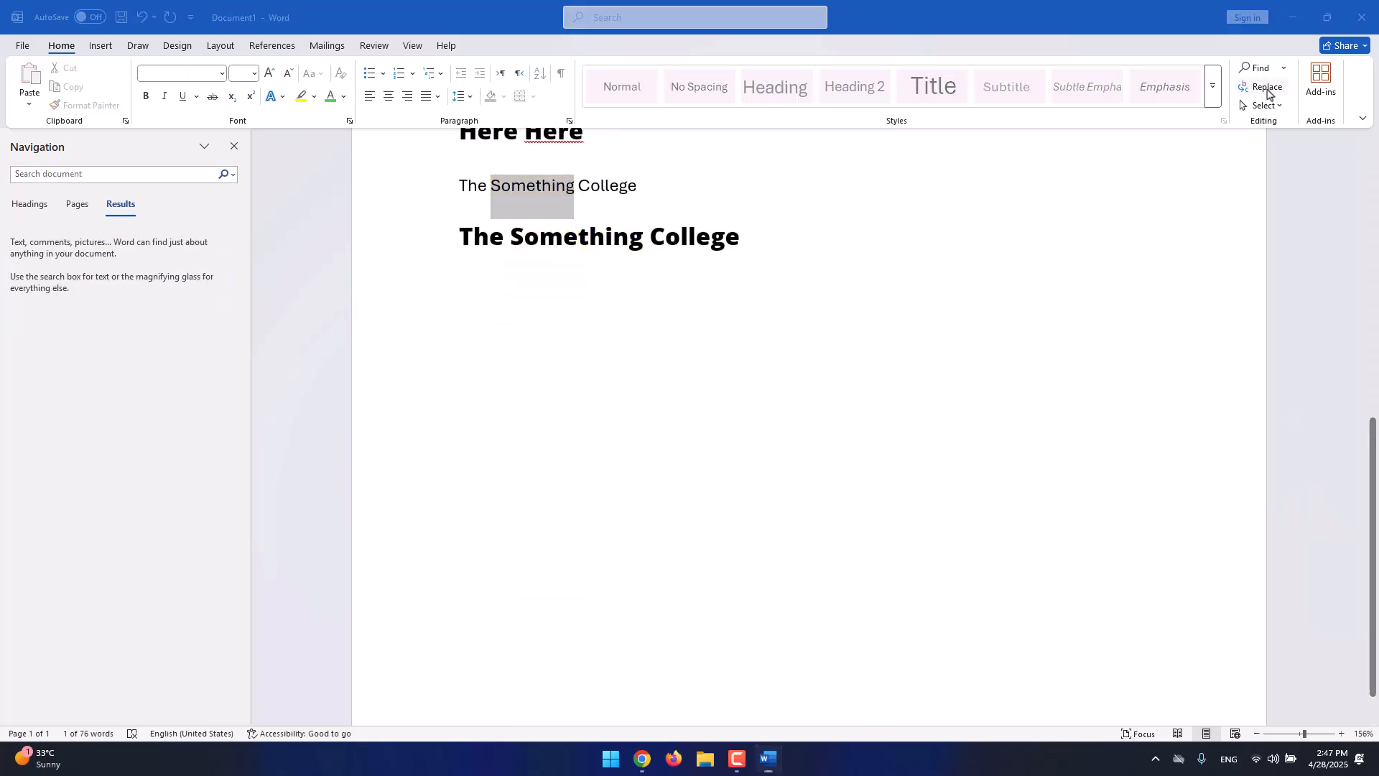
click(612, 377)
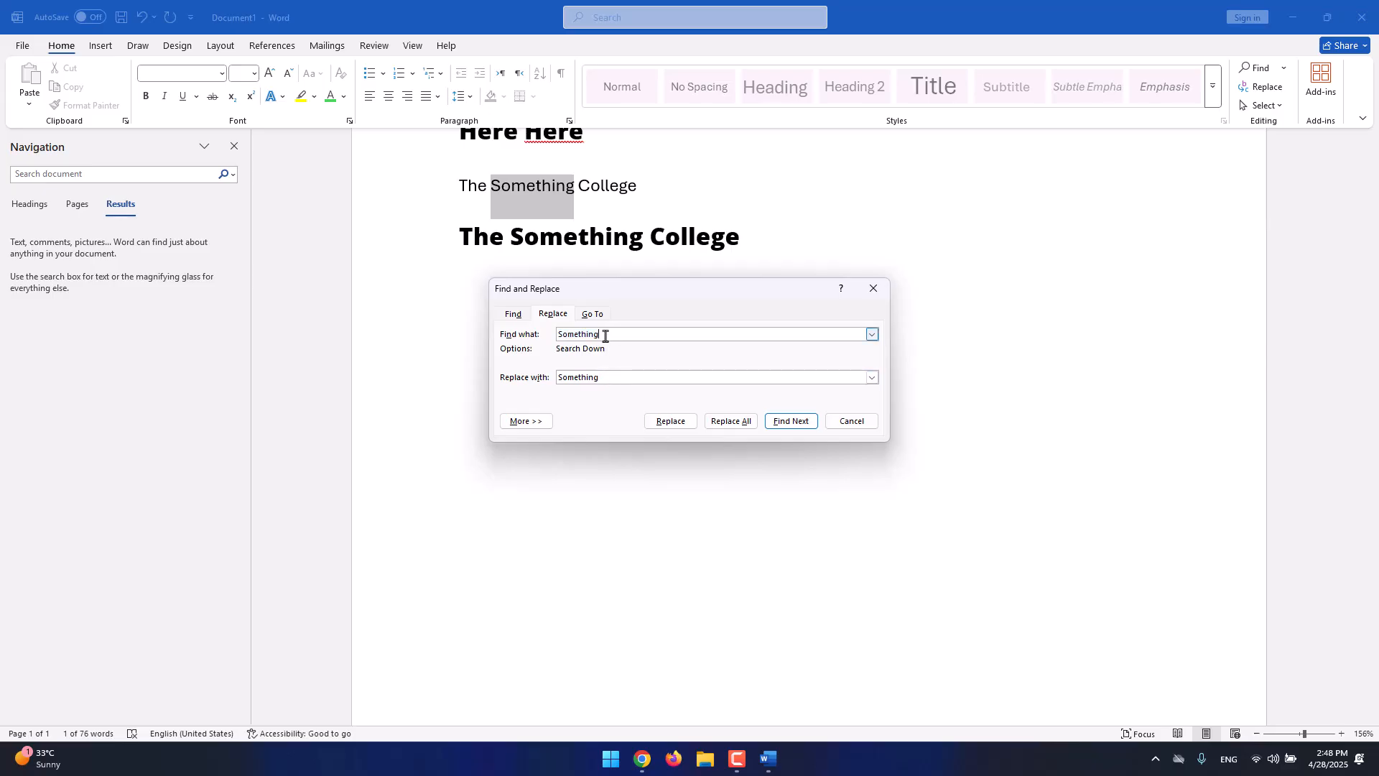
drag(608, 335, 557, 335)
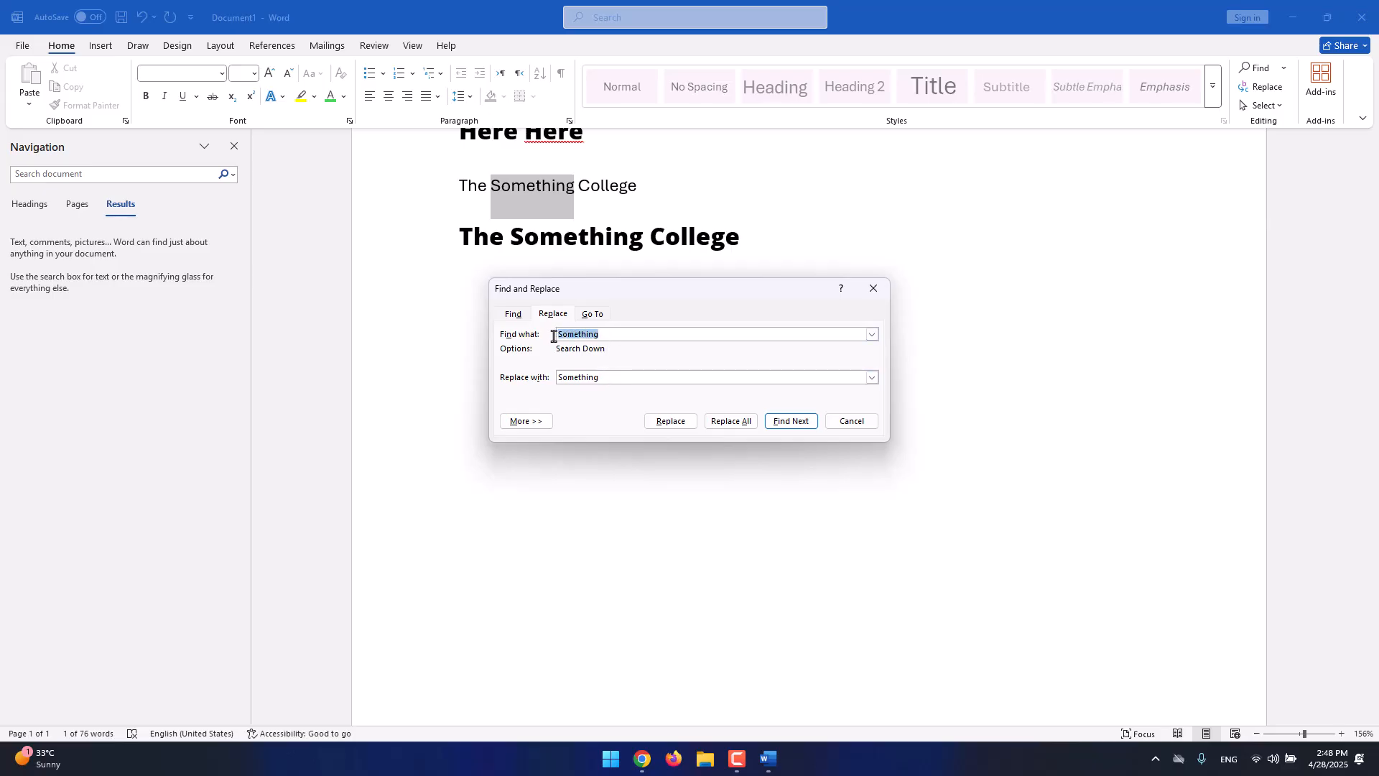
click(621, 378)
double_click(621, 377)
text(Takeoff)
click(731, 422)
click(665, 424)
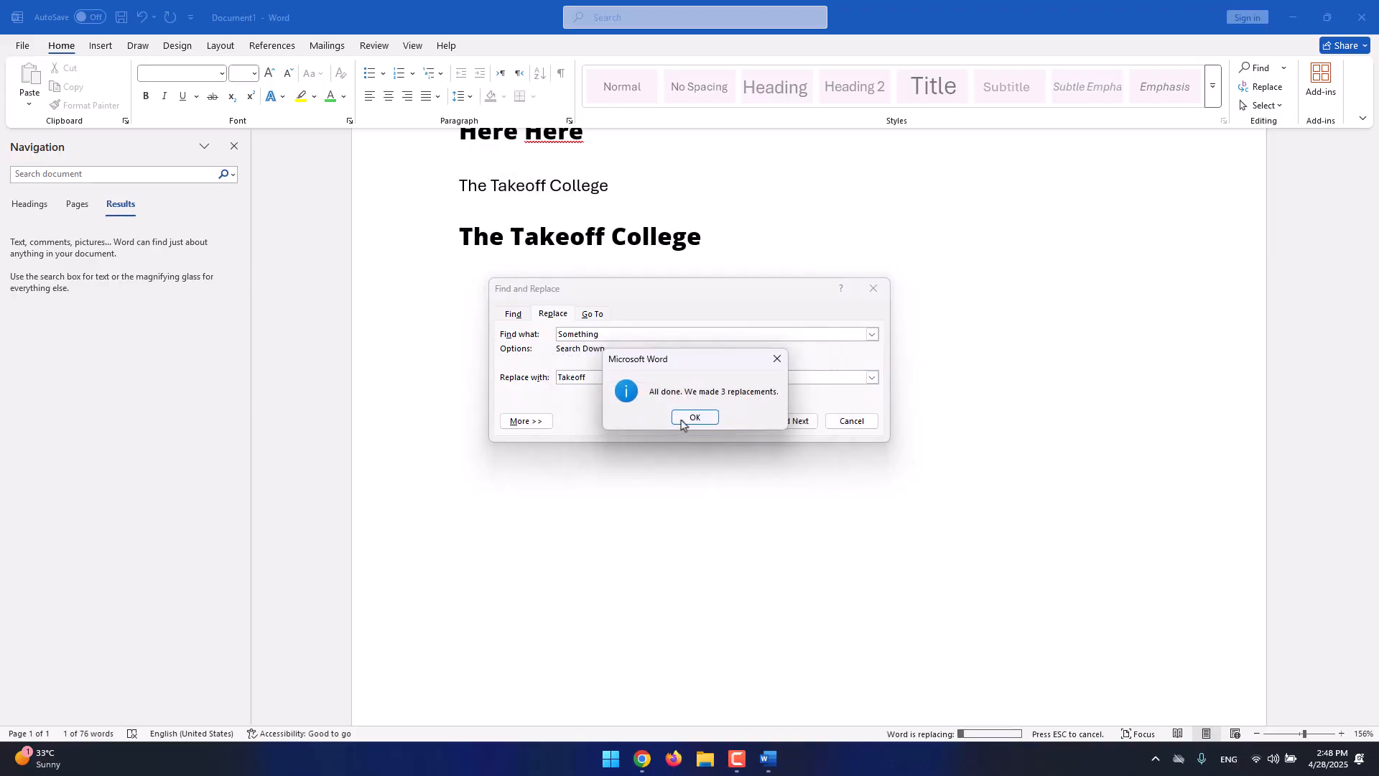
click(693, 417)
click(835, 420)
Close the document navigation and place the cursor at the start of the title line.
scroll(833, 427, up, 10)
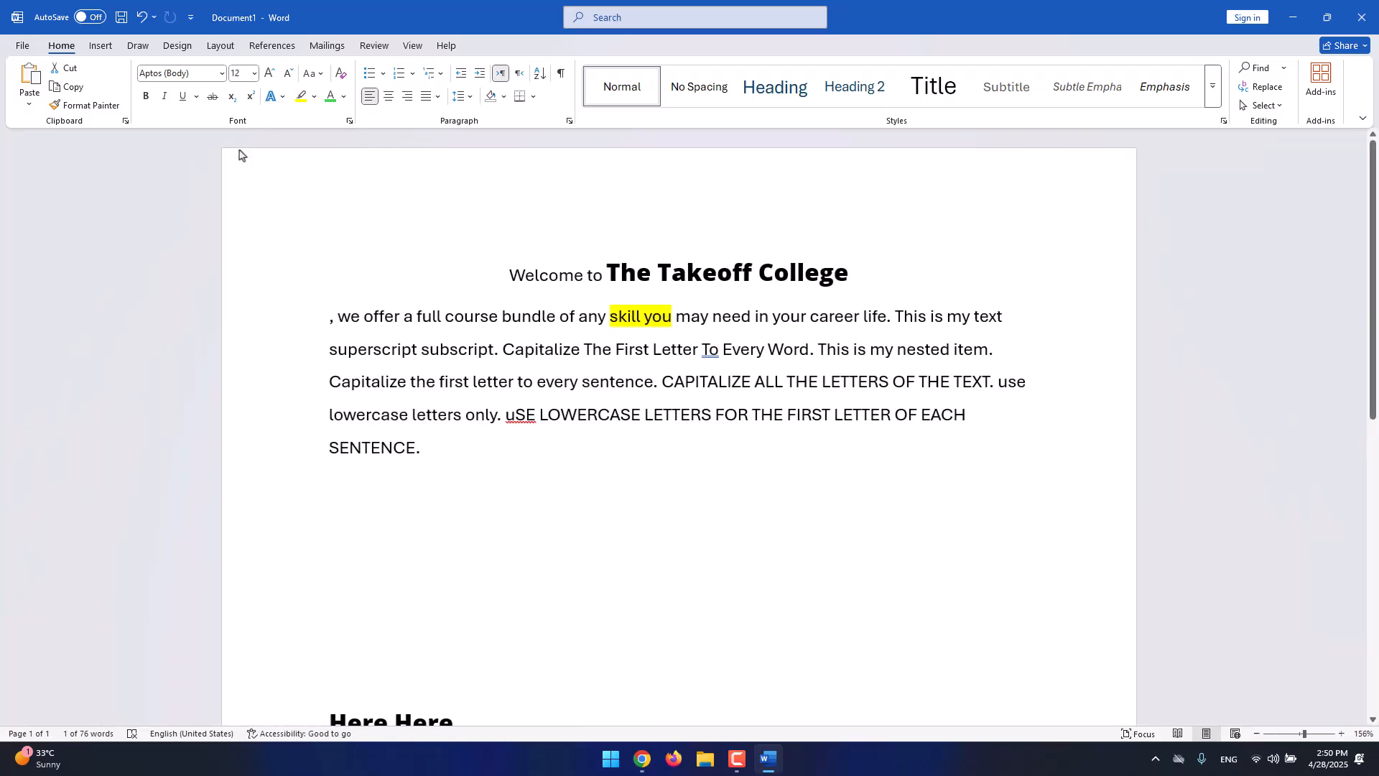
click(234, 146)
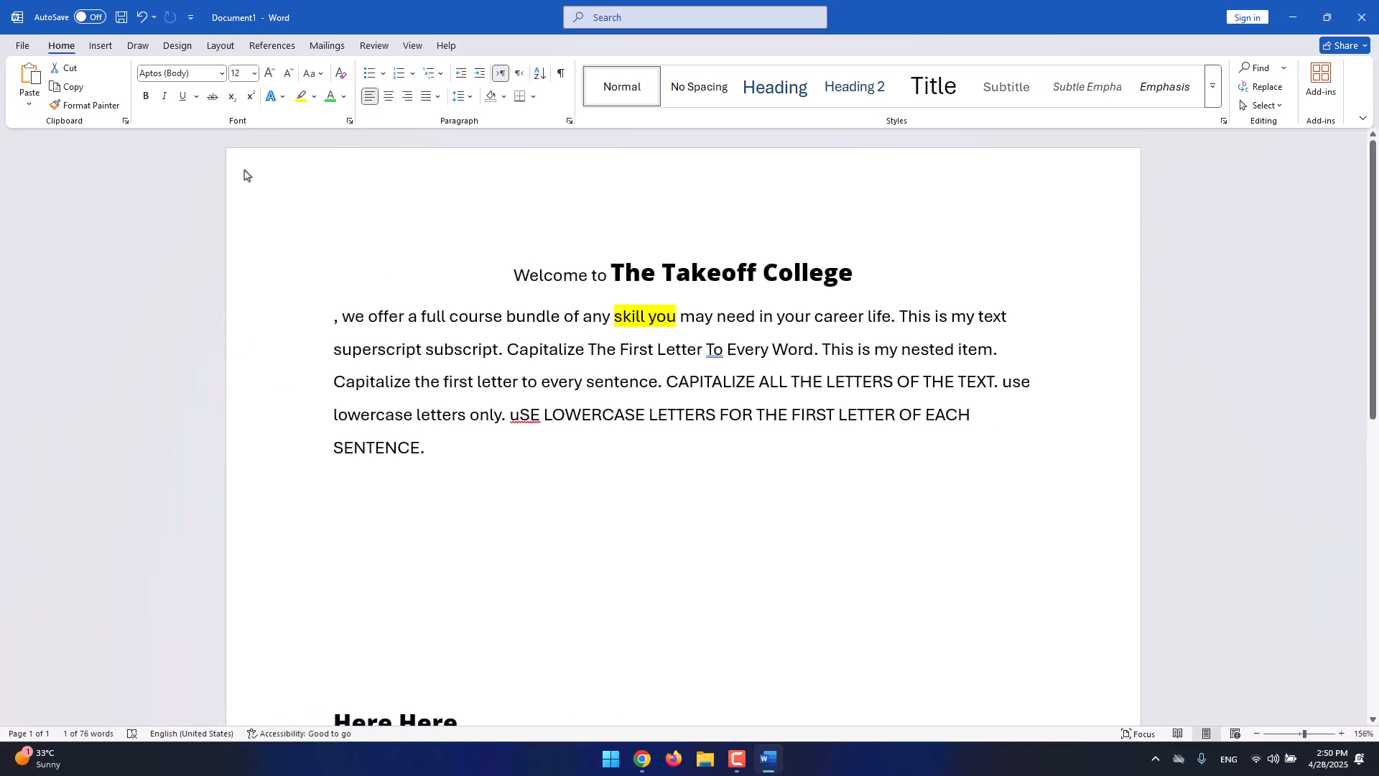
click(462, 258)
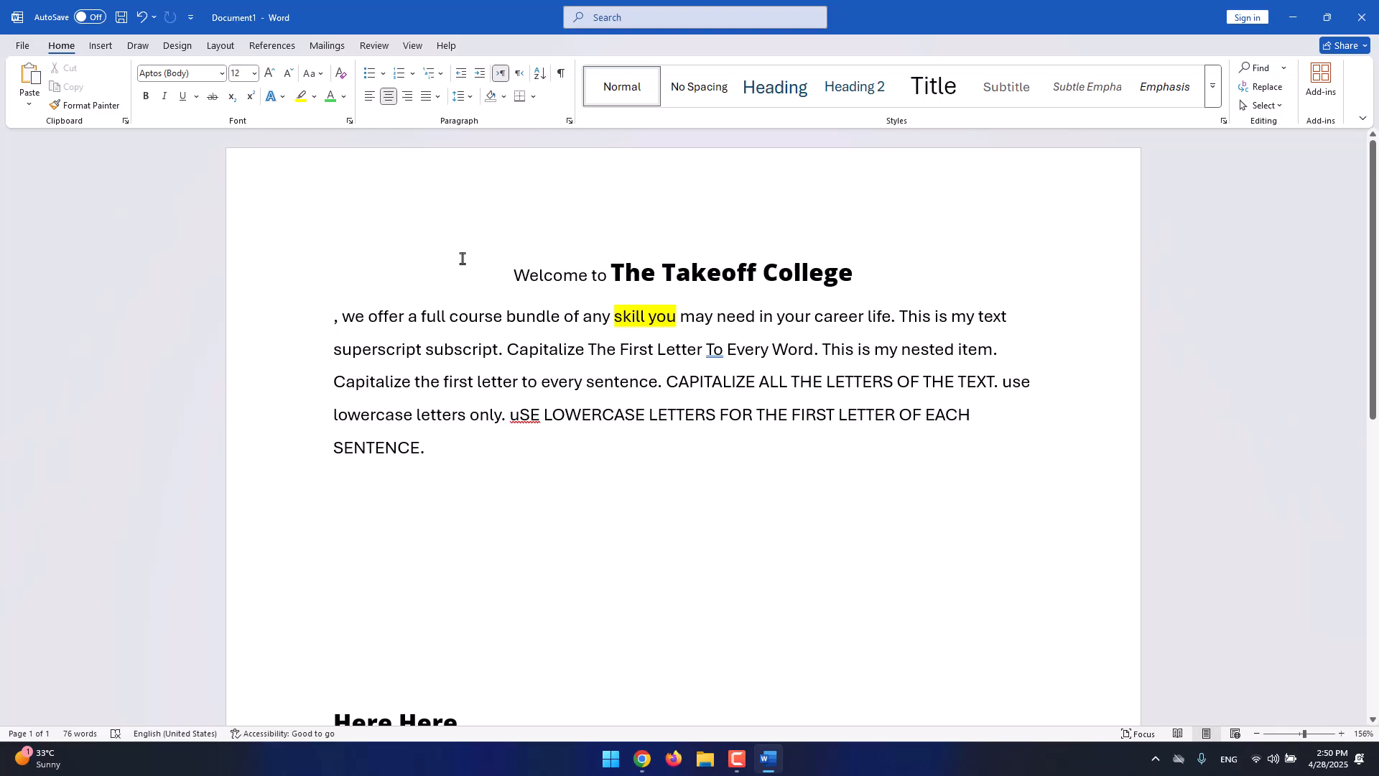
Apply the Narrow, Moderate and Wide margin presets in turn, and return the page to Normal margins.
click(220, 47)
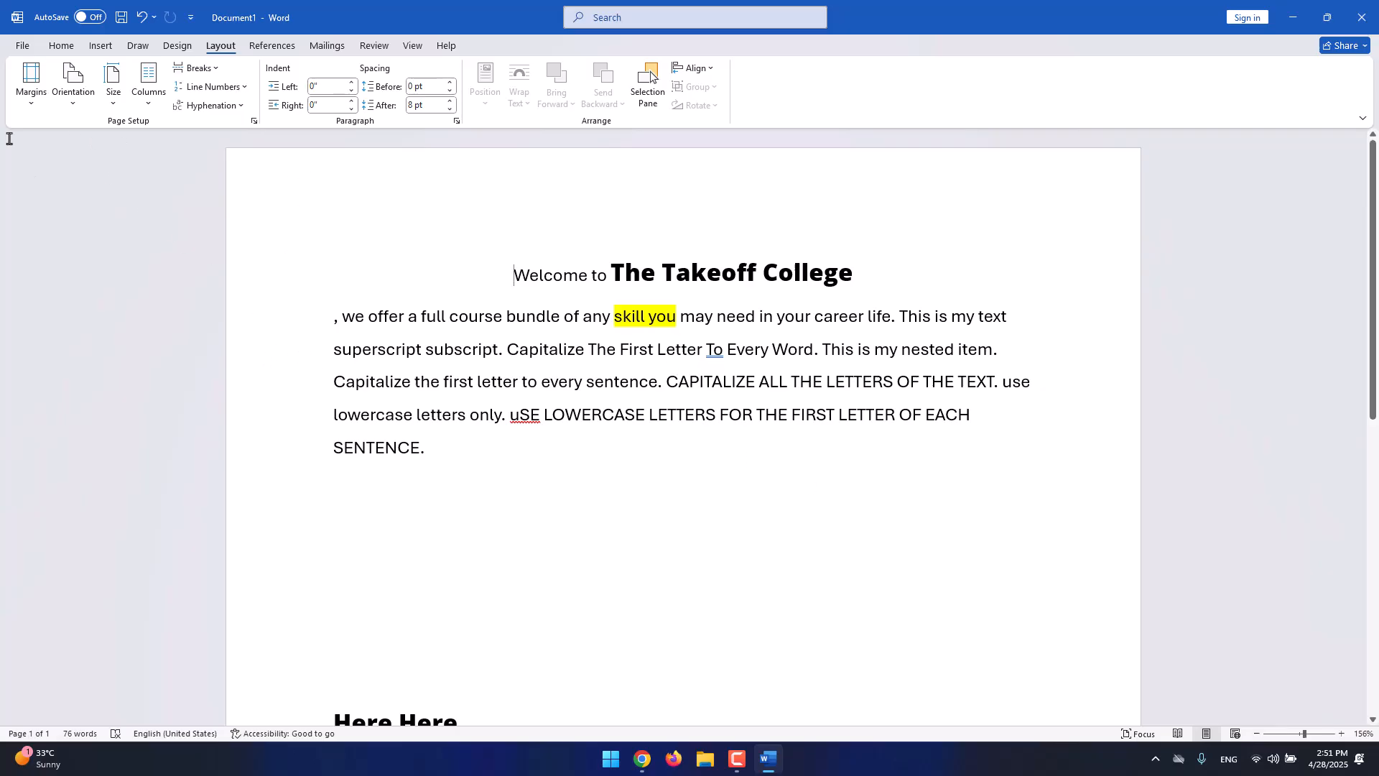
click(38, 109)
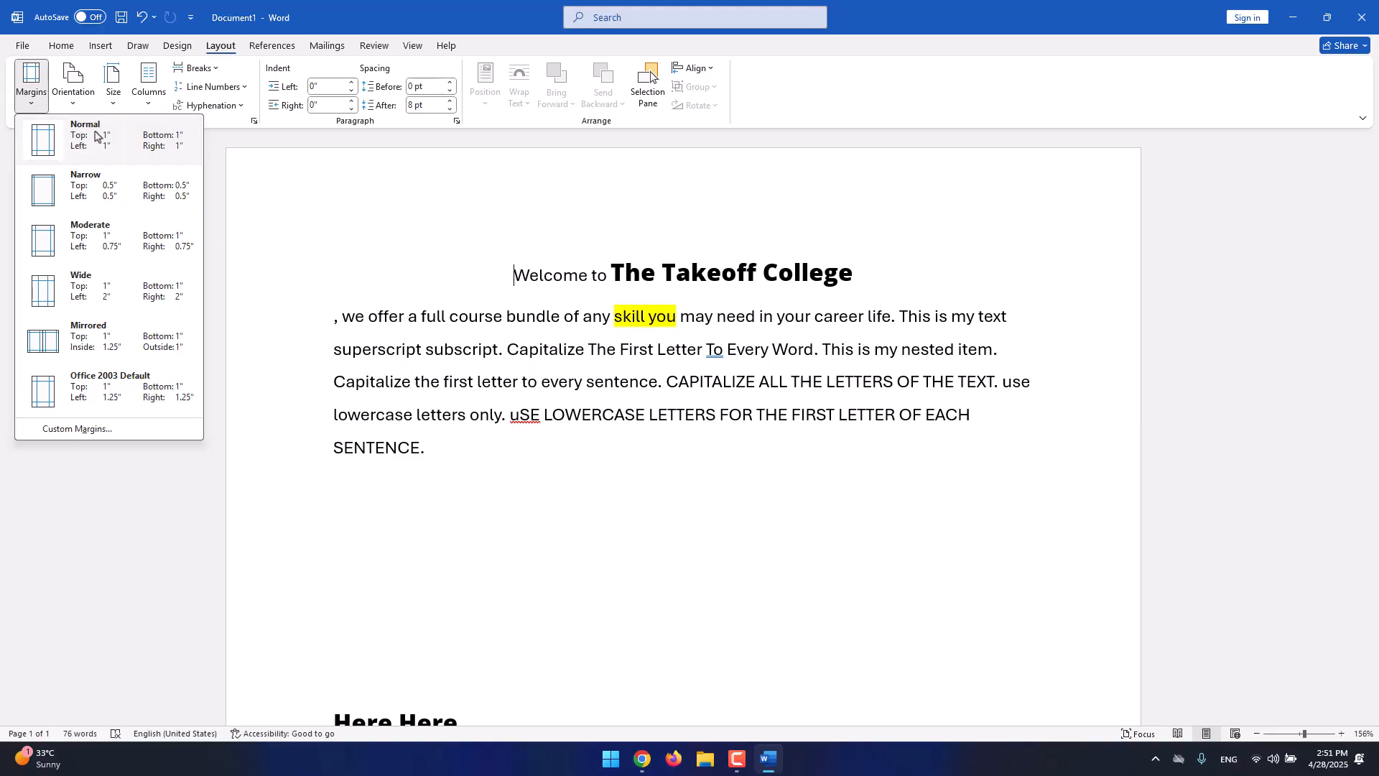
click(123, 191)
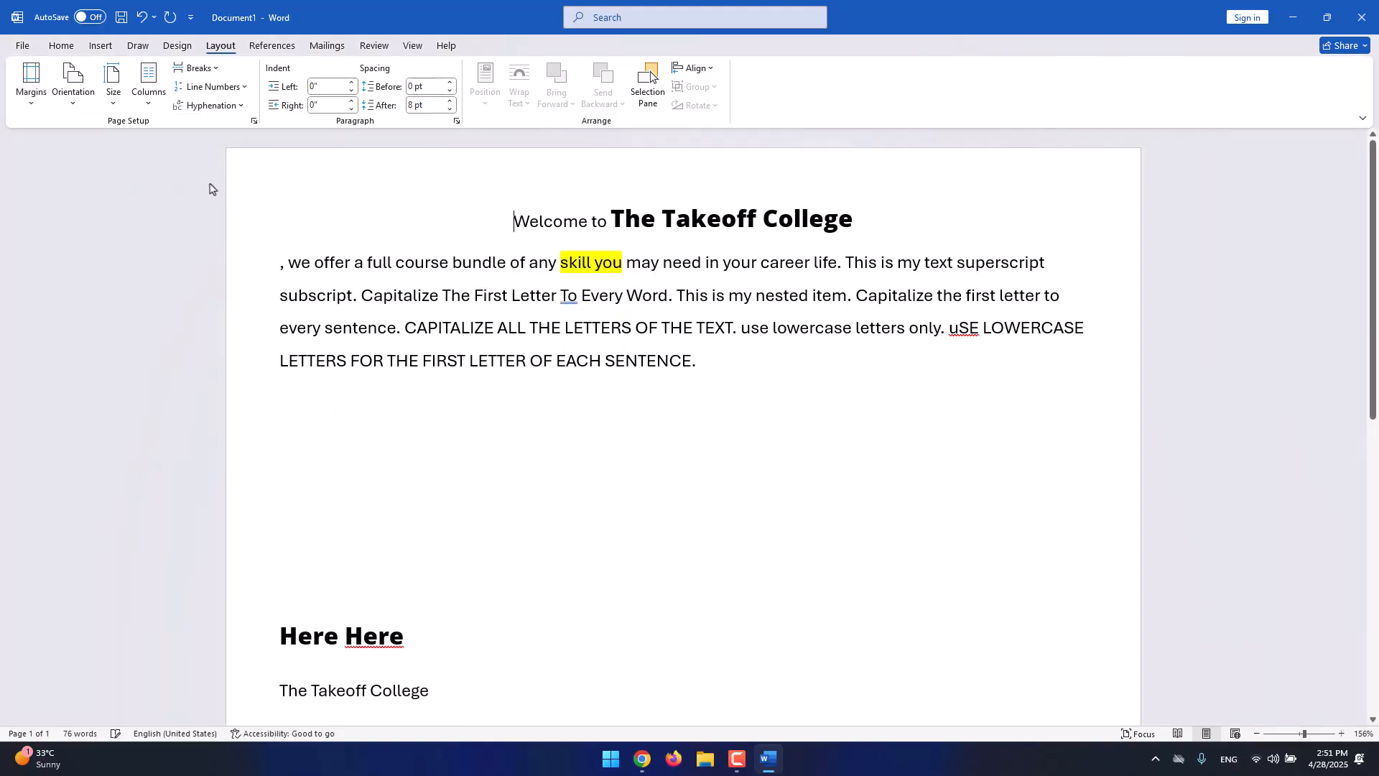
click(35, 108)
click(123, 244)
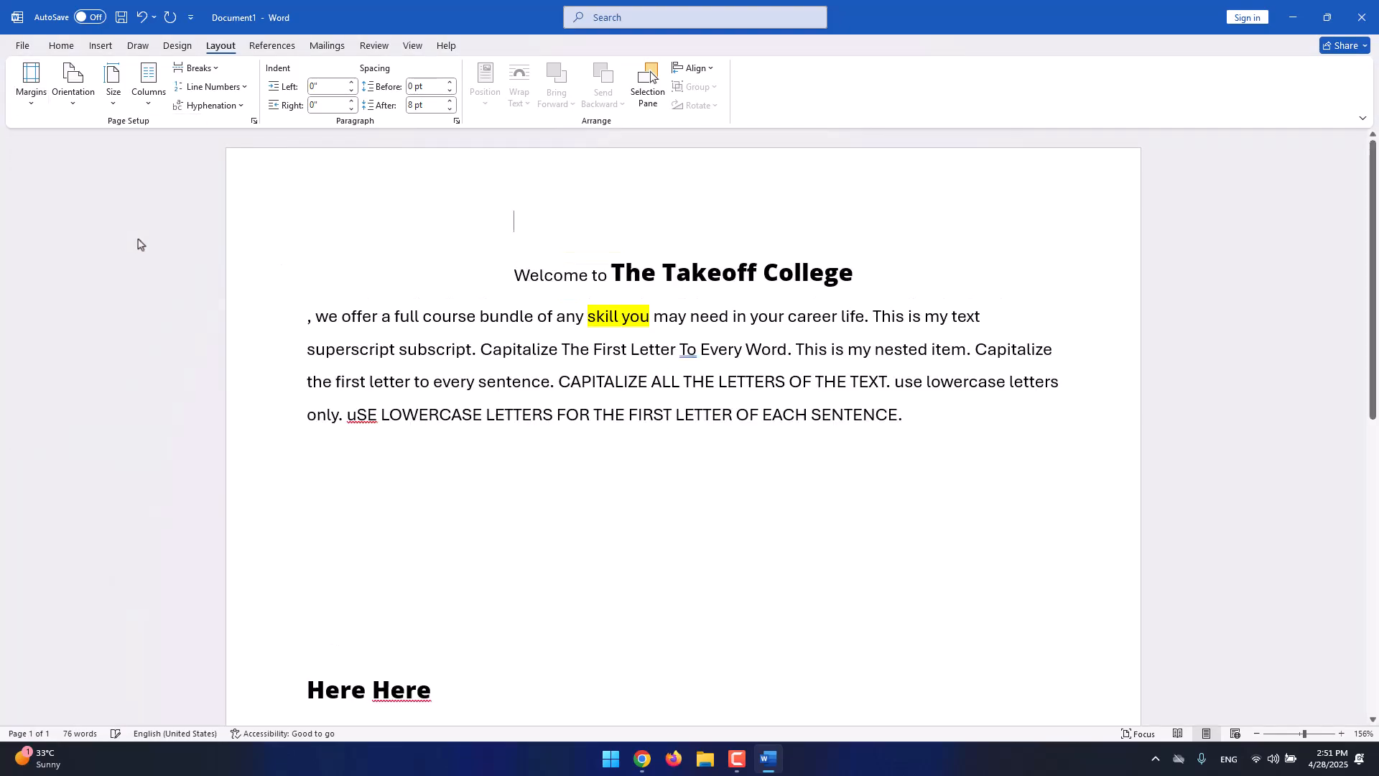
click(32, 101)
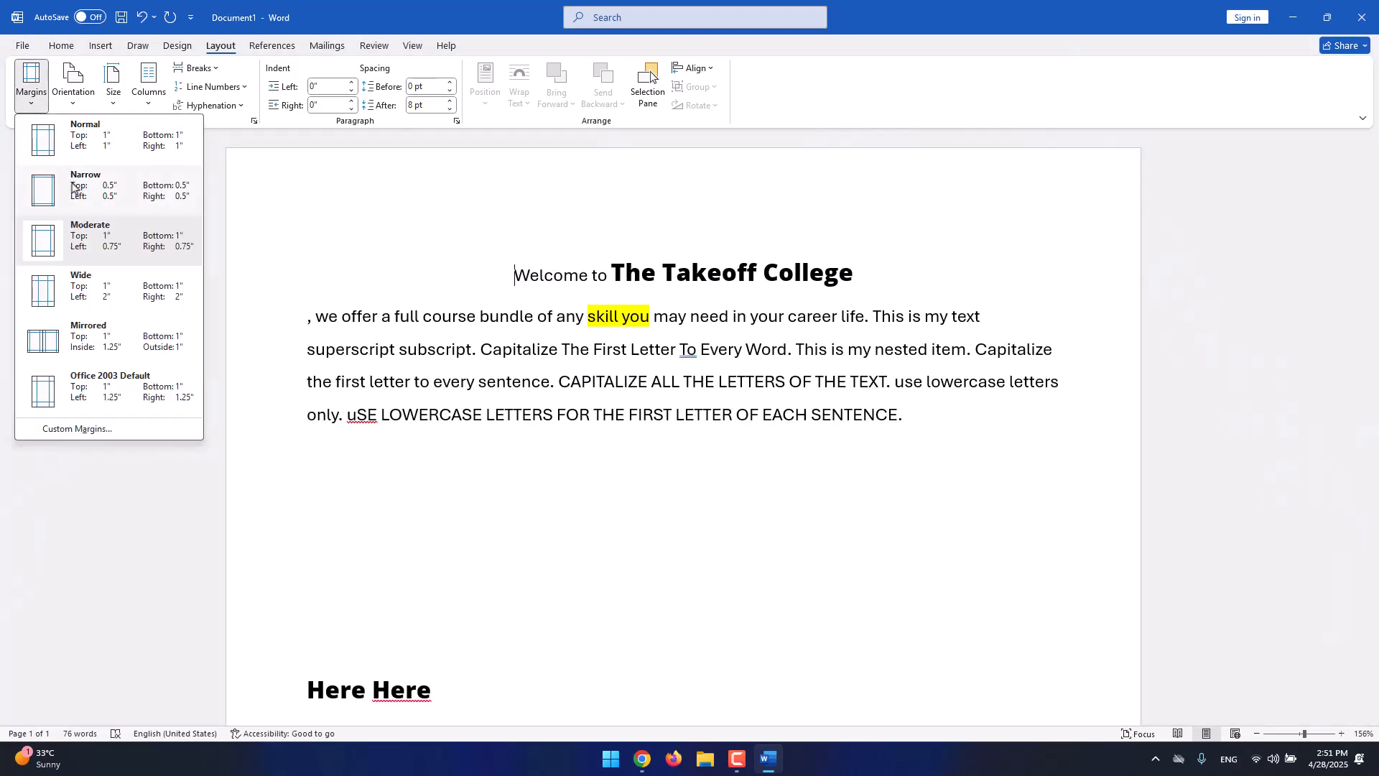
click(99, 296)
click(31, 101)
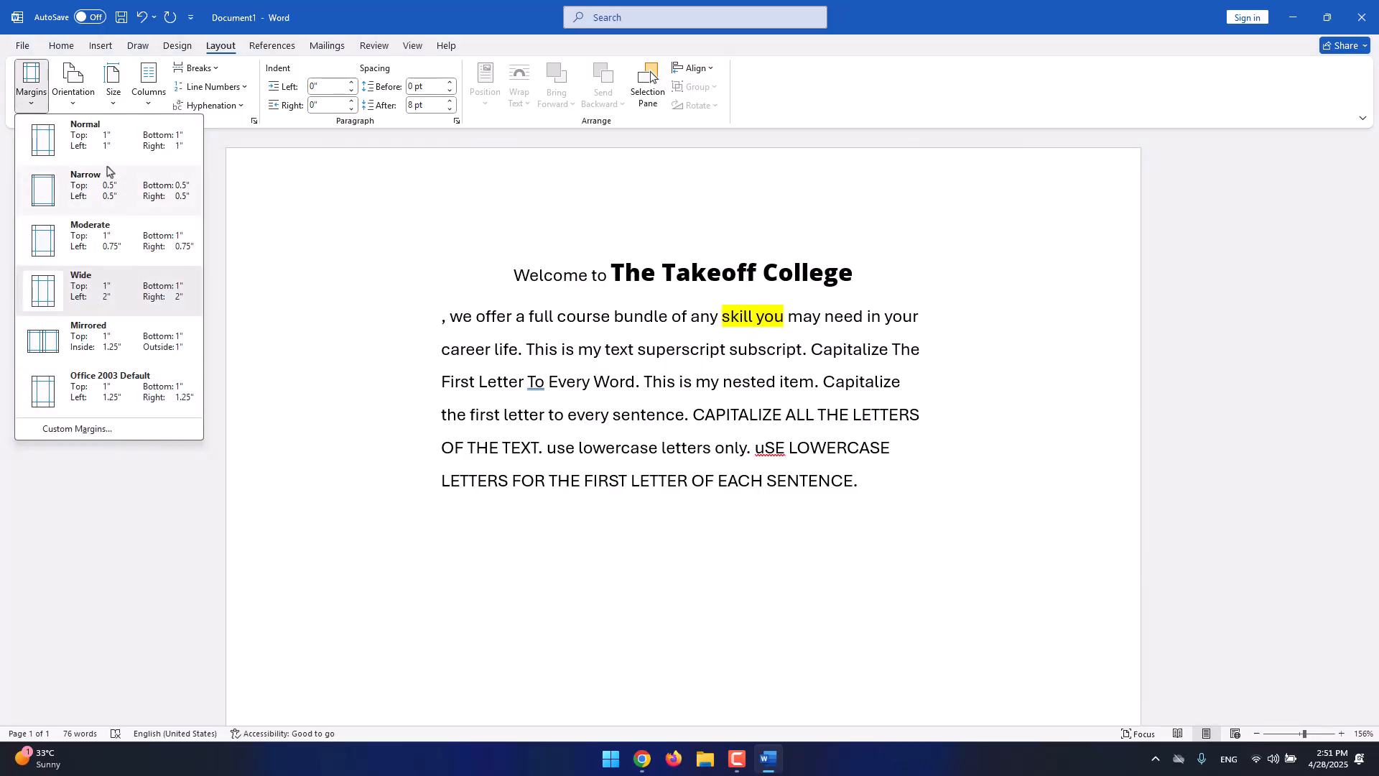
click(108, 144)
View the custom margin settings and close them without changing anything.
click(31, 88)
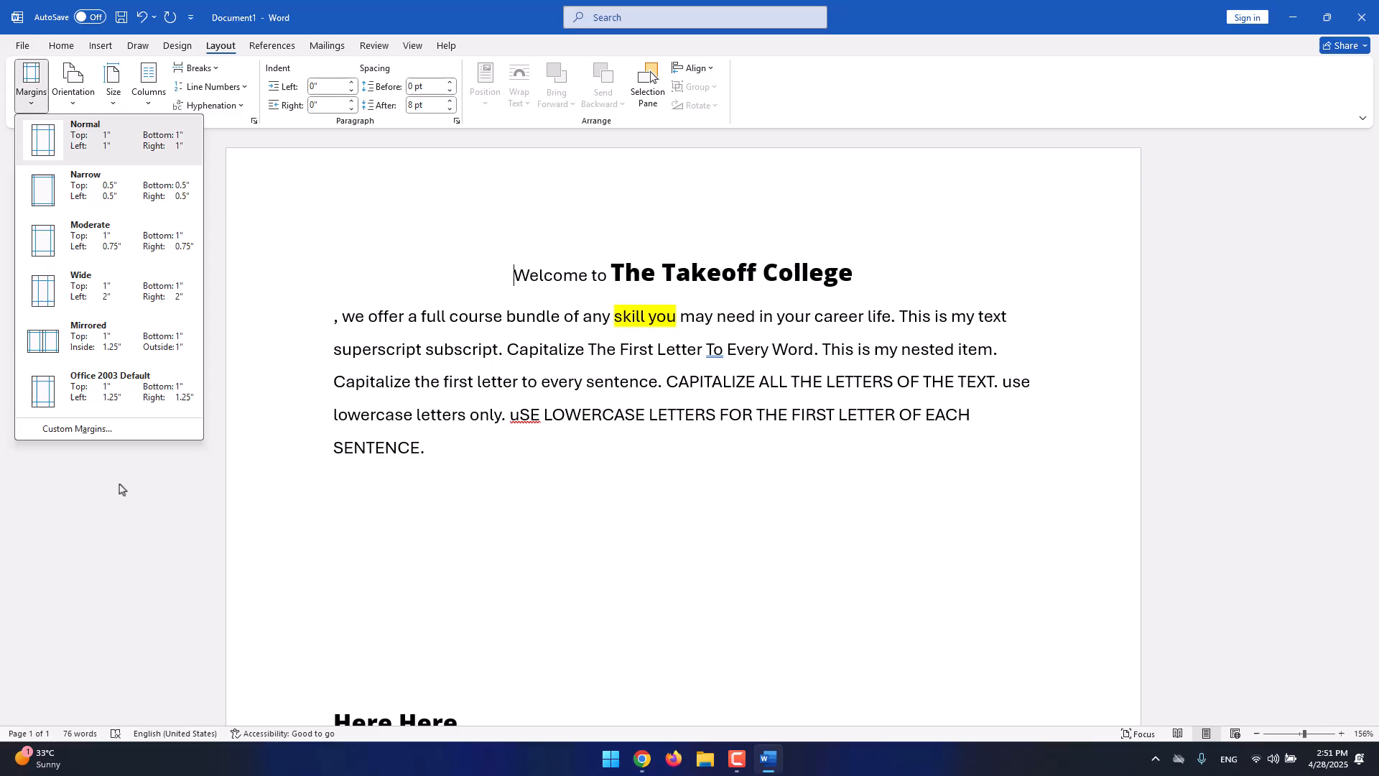
click(103, 433)
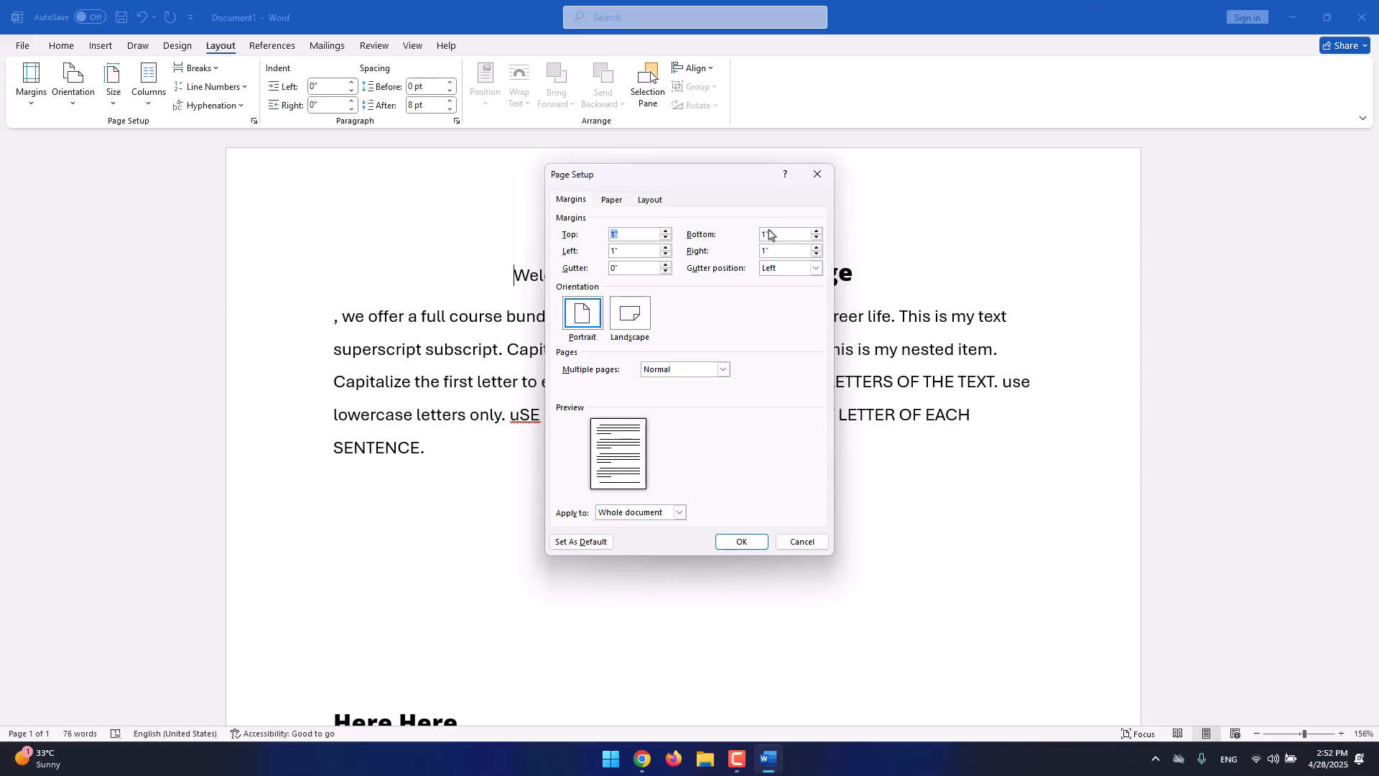
click(818, 174)
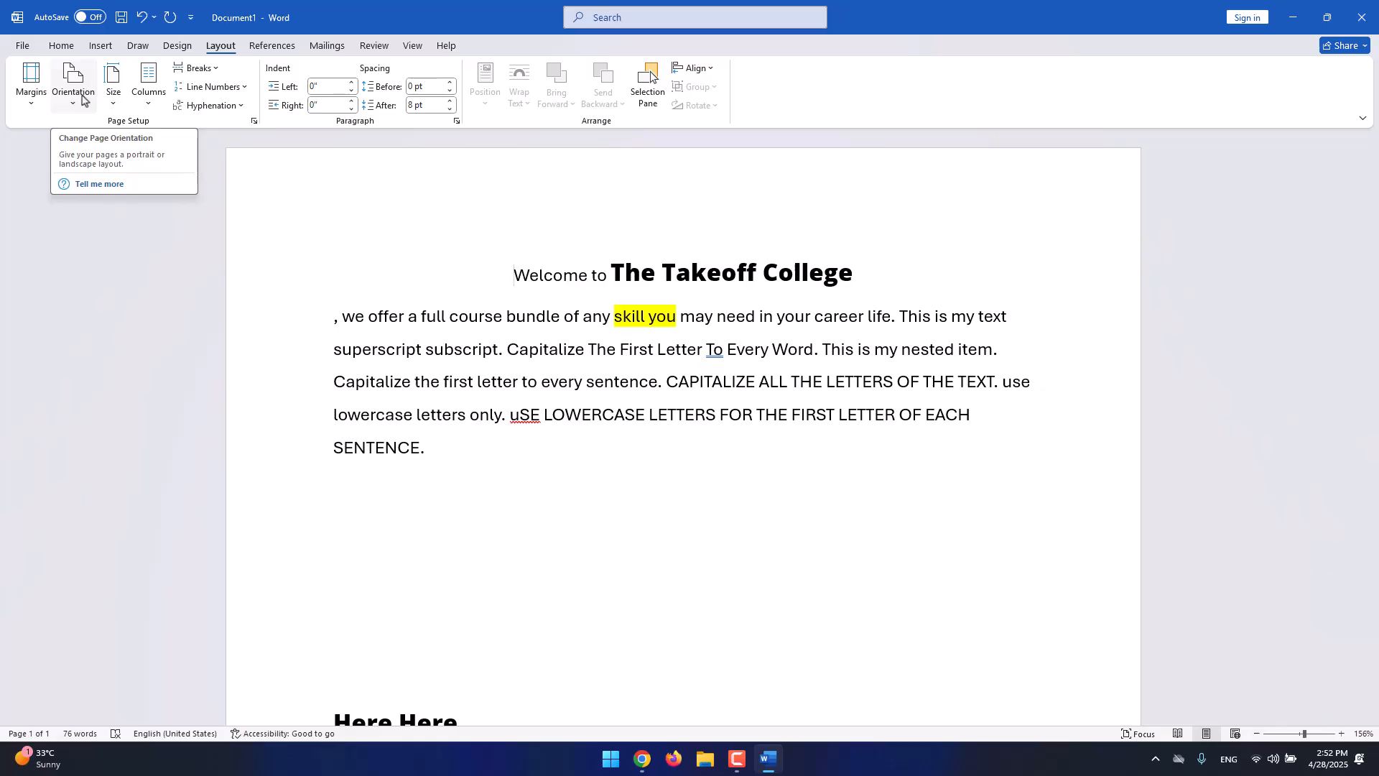
Switch the page orientation to Landscape and return it to Portrait.
click(84, 101)
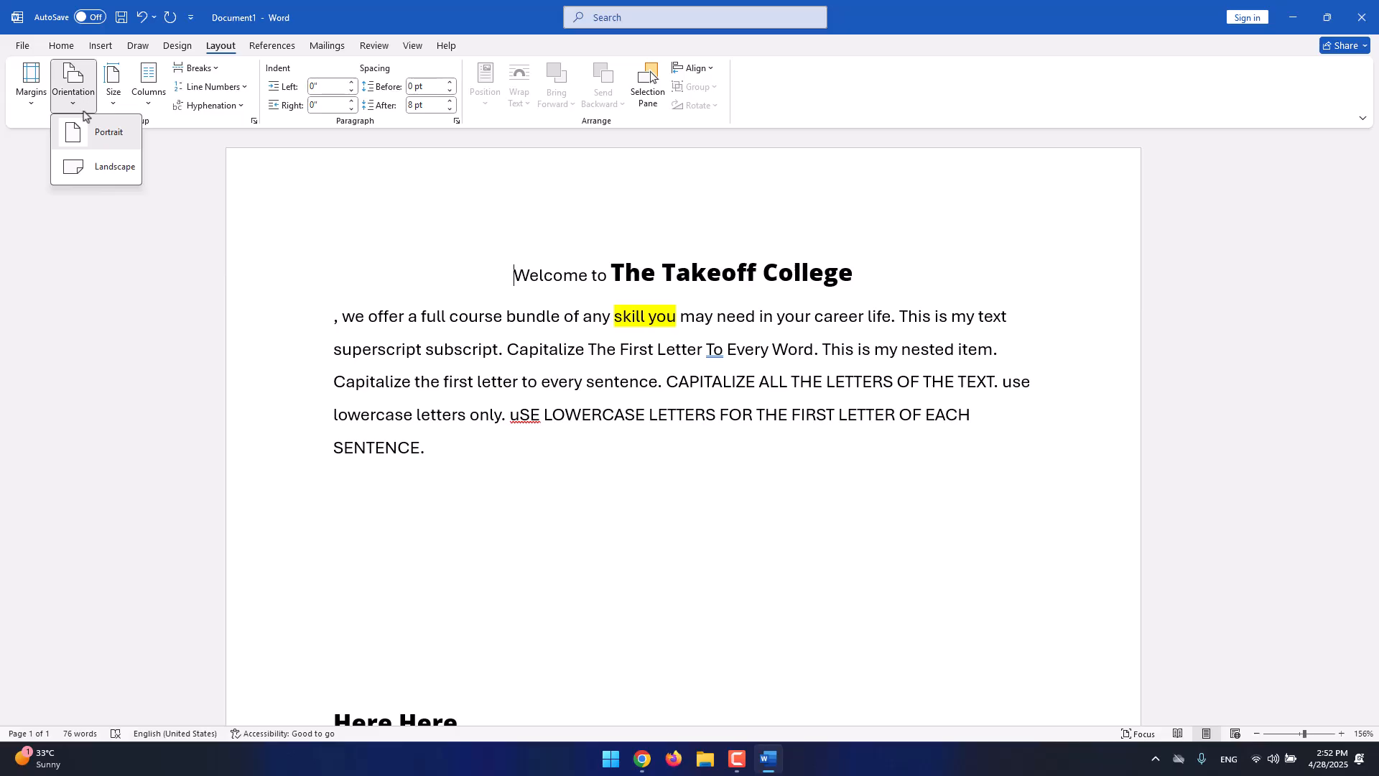
click(108, 173)
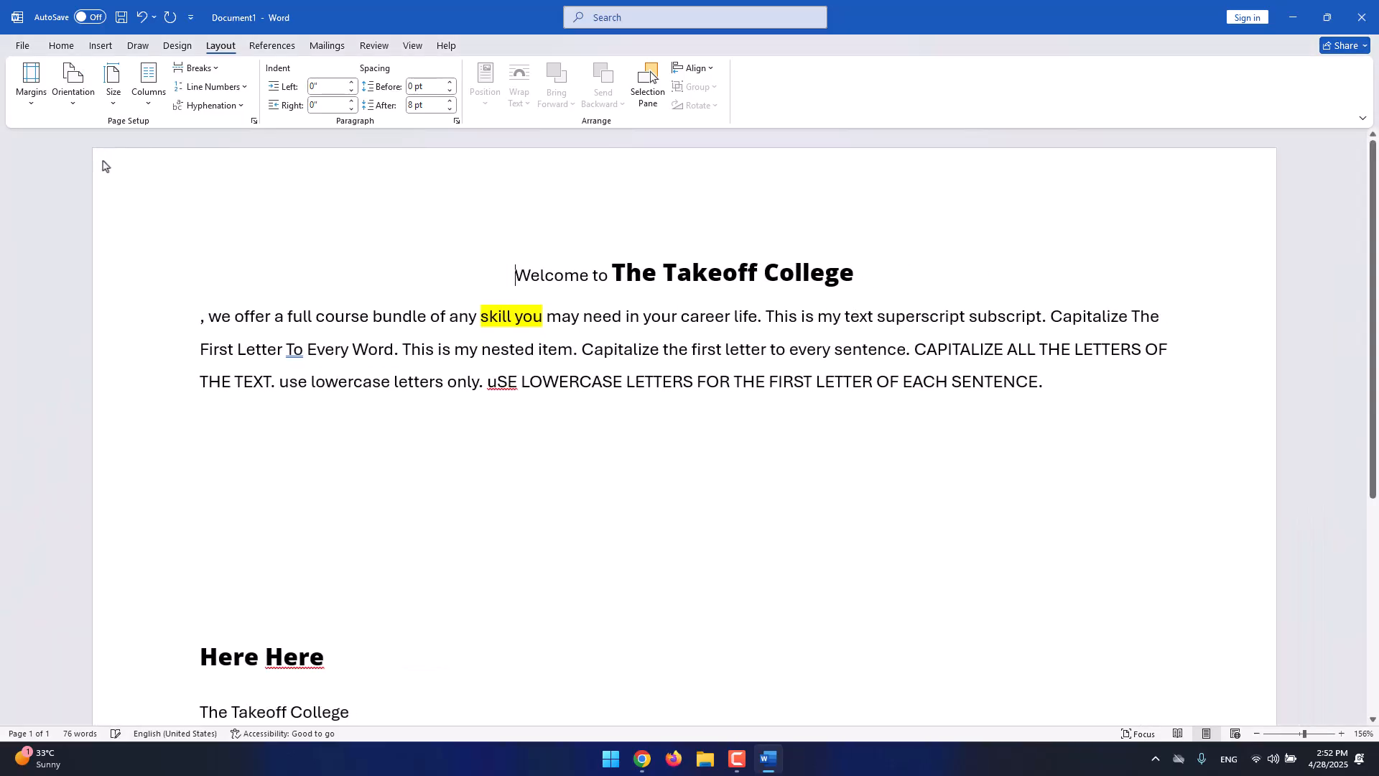
click(73, 96)
click(79, 133)
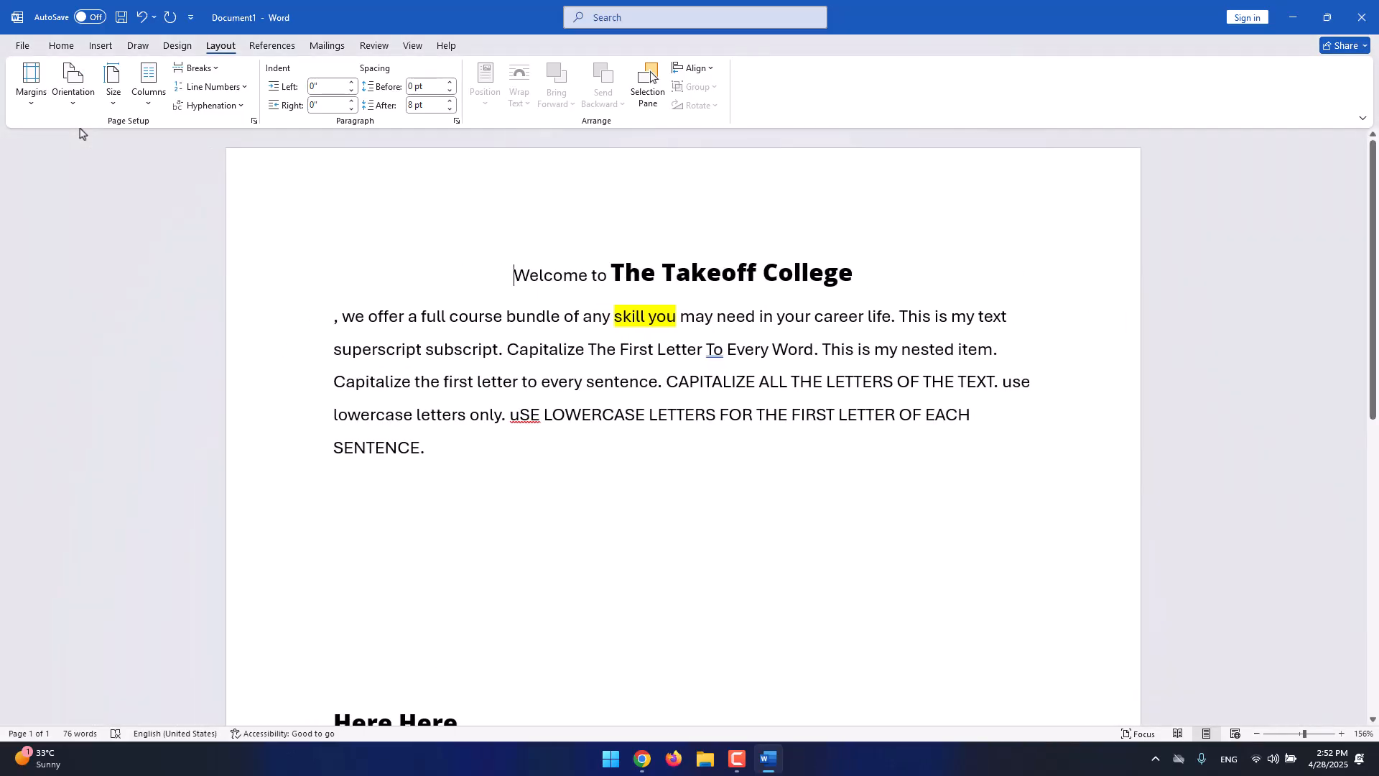
Set the paper size to A3 and change it to A4.
click(114, 107)
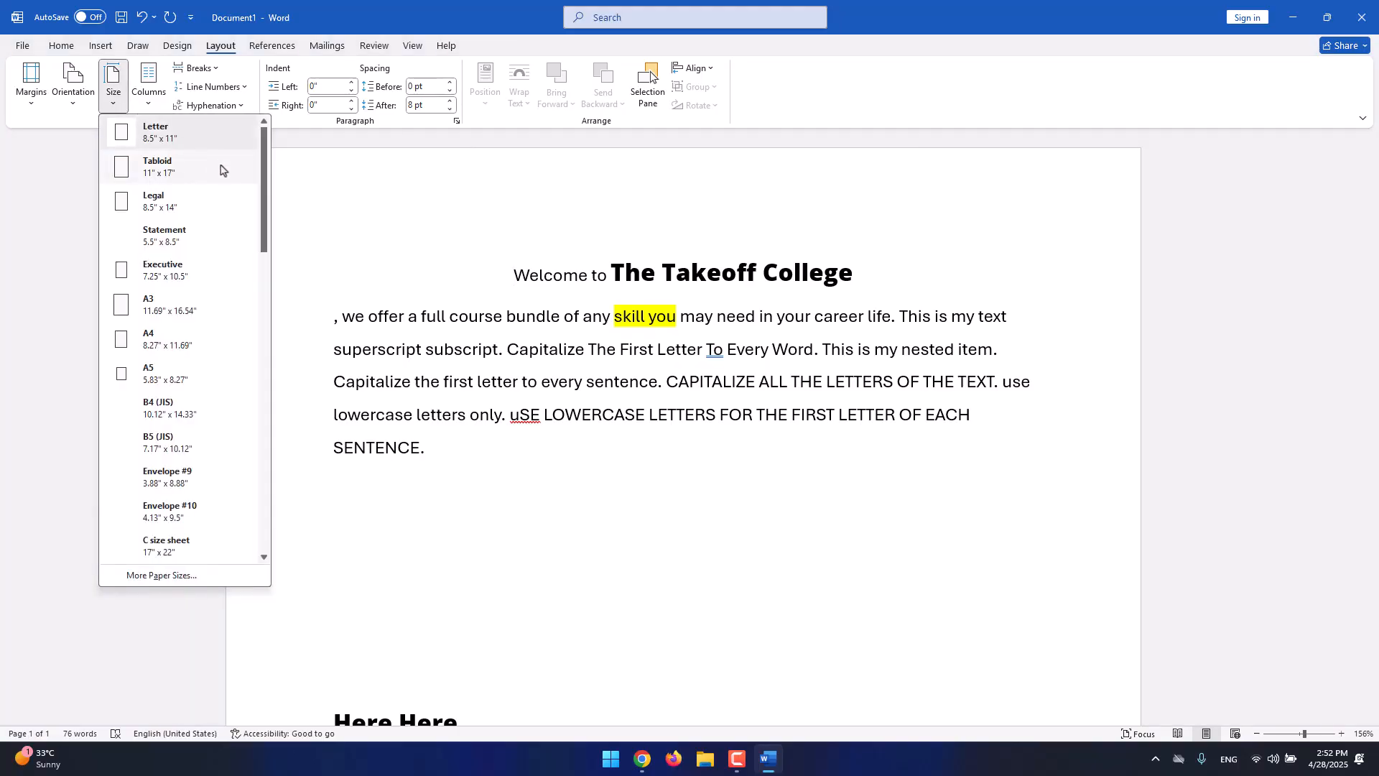
scroll(219, 170, down, 5)
scroll(219, 170, up, 5)
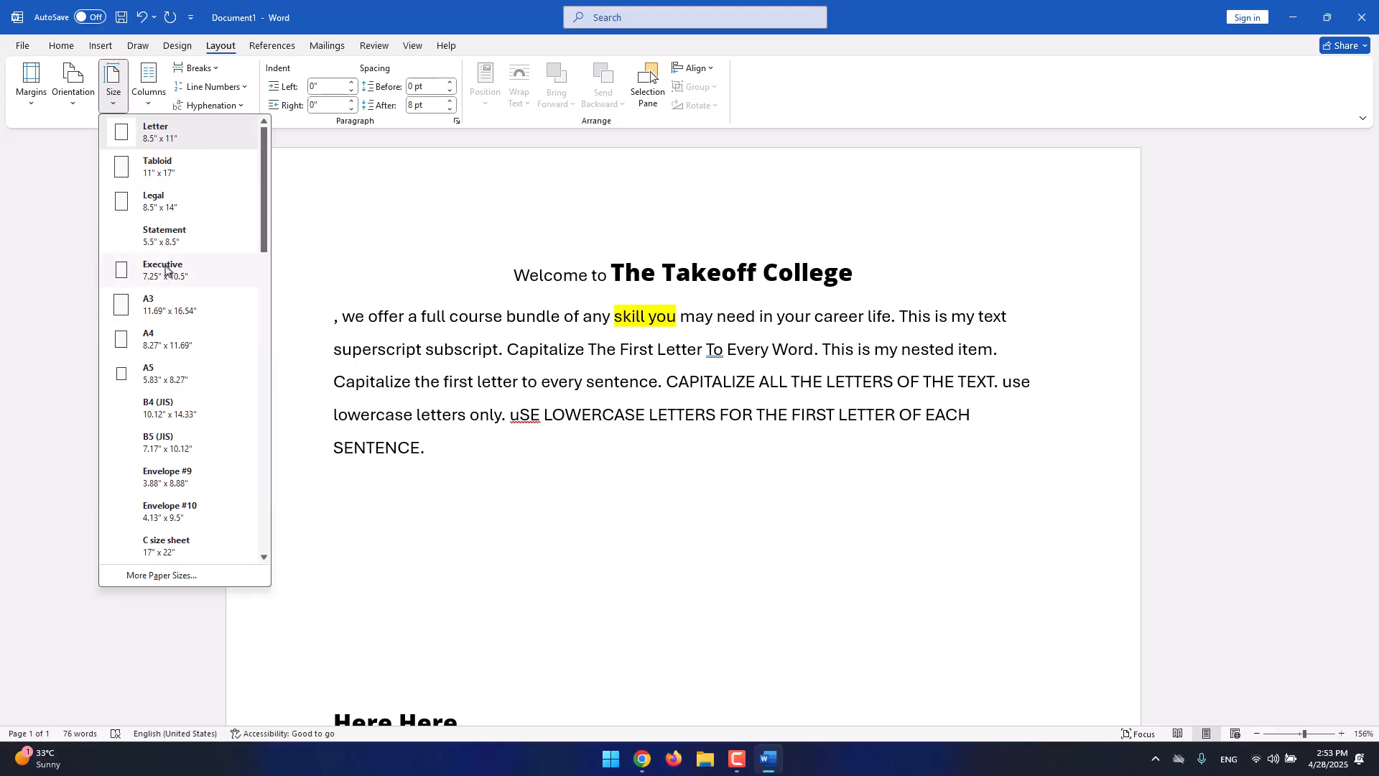
scroll(203, 308, down, 1)
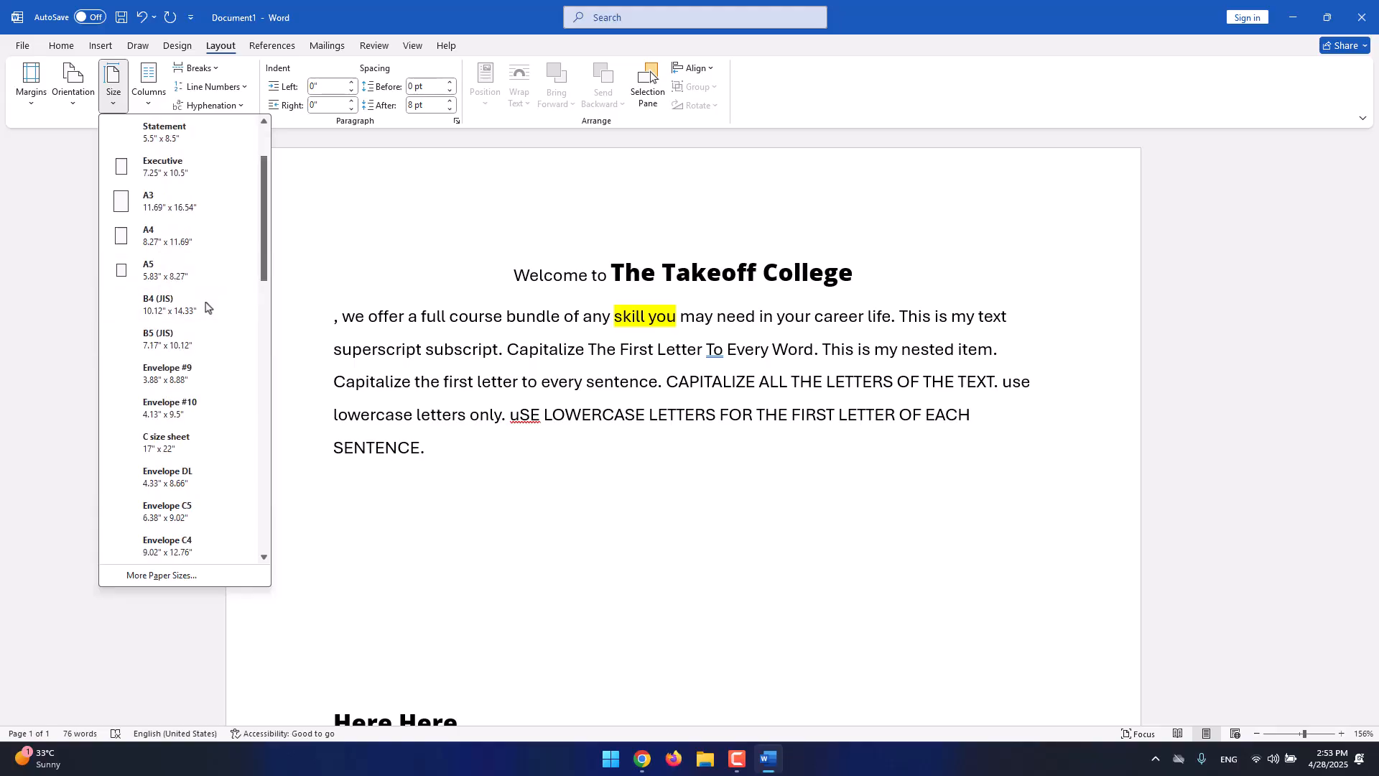
click(150, 207)
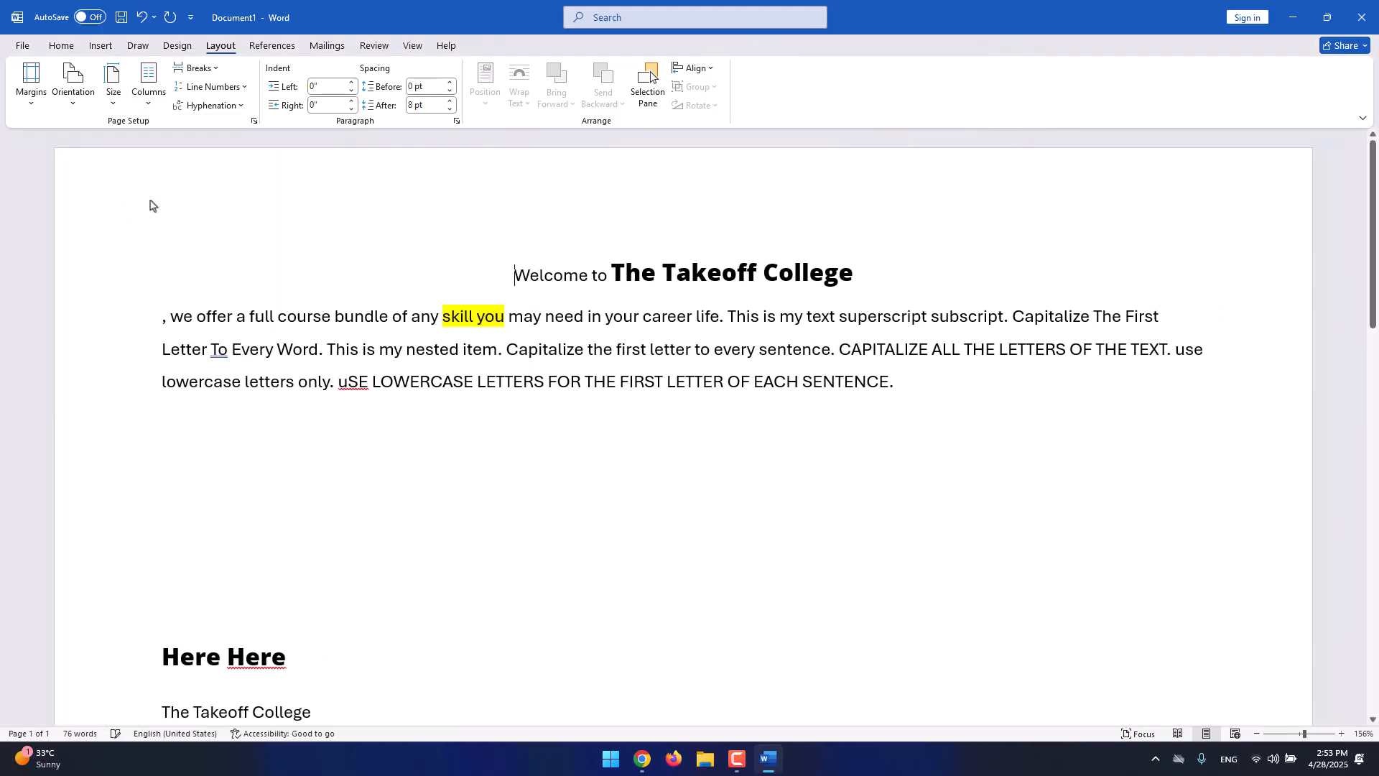
click(114, 94)
click(149, 338)
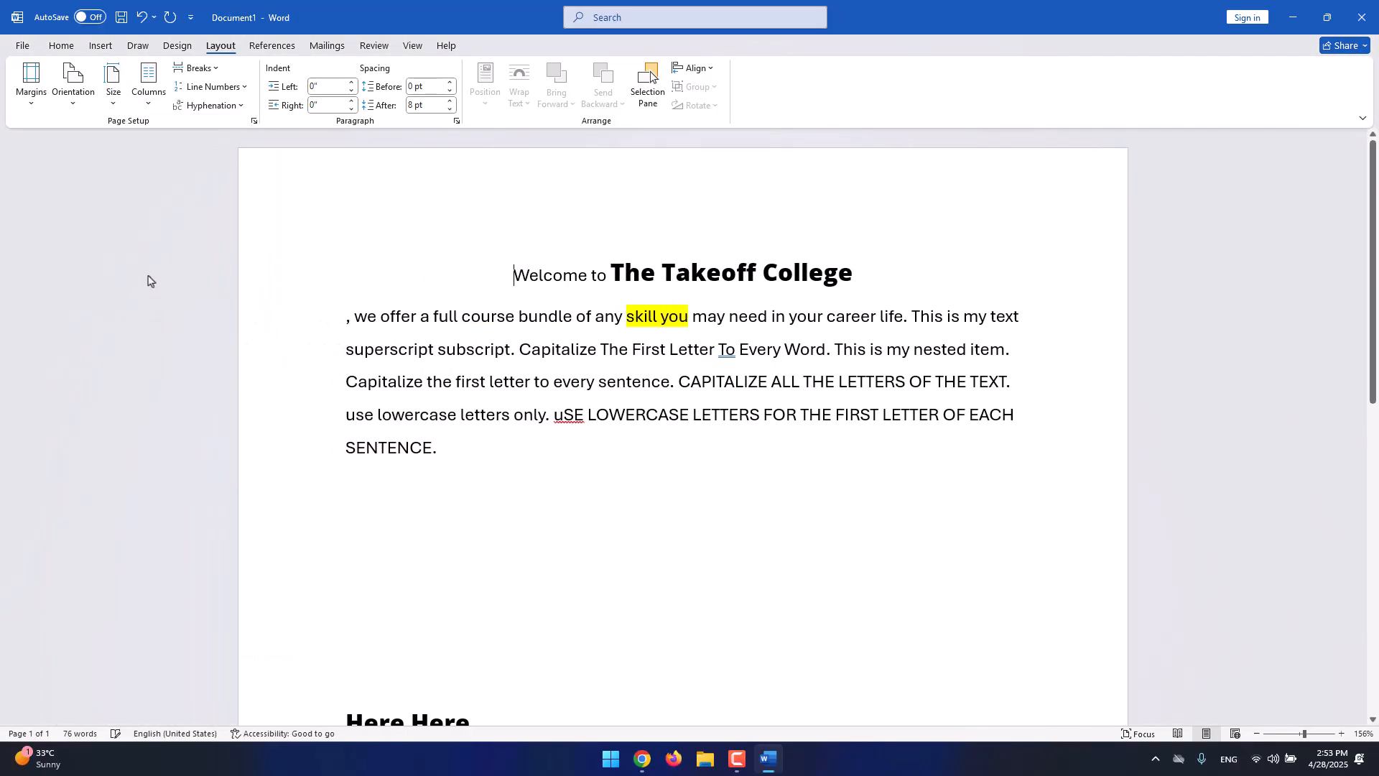
Look through the full list of preset paper sizes, from Letter to the photo and card formats.
click(114, 93)
scroll(155, 294, down, 3)
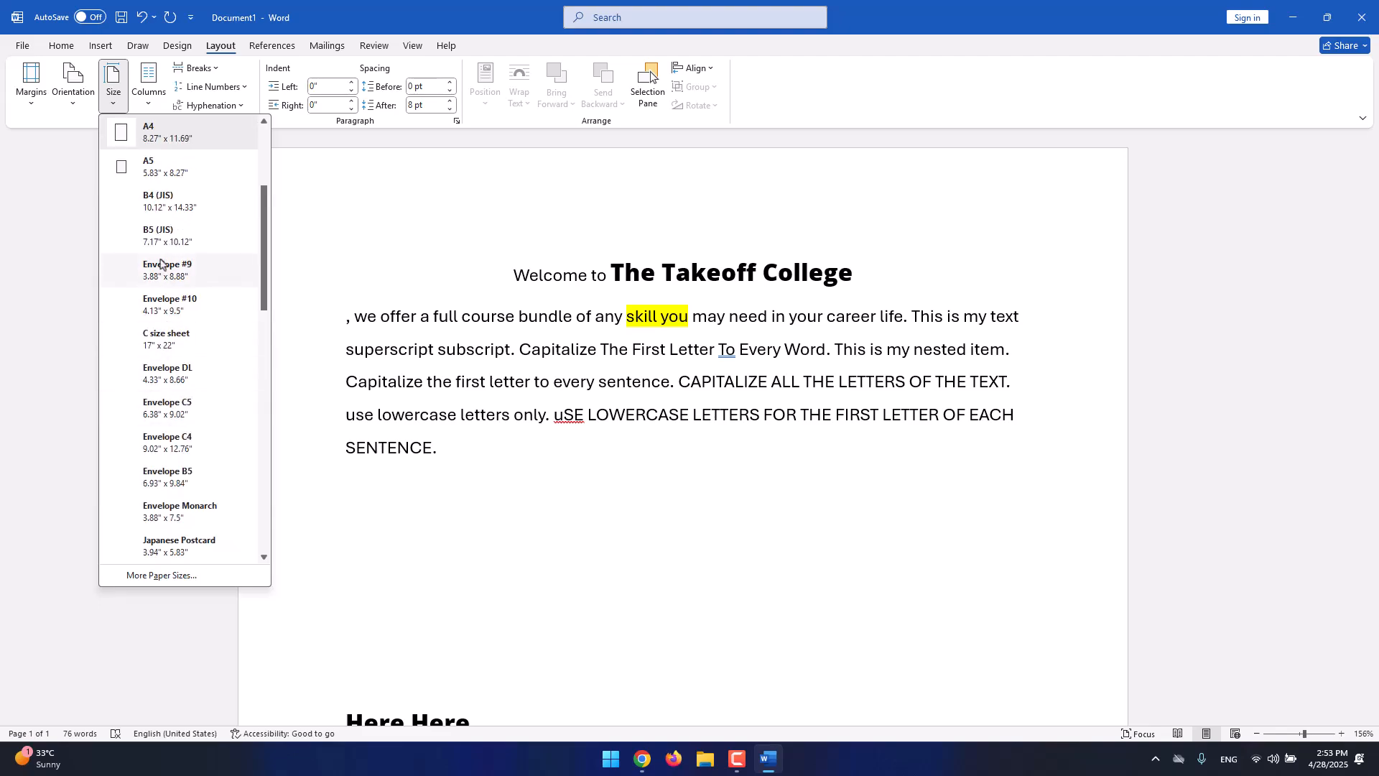
scroll(173, 273, down, 5)
scroll(155, 244, up, 6)
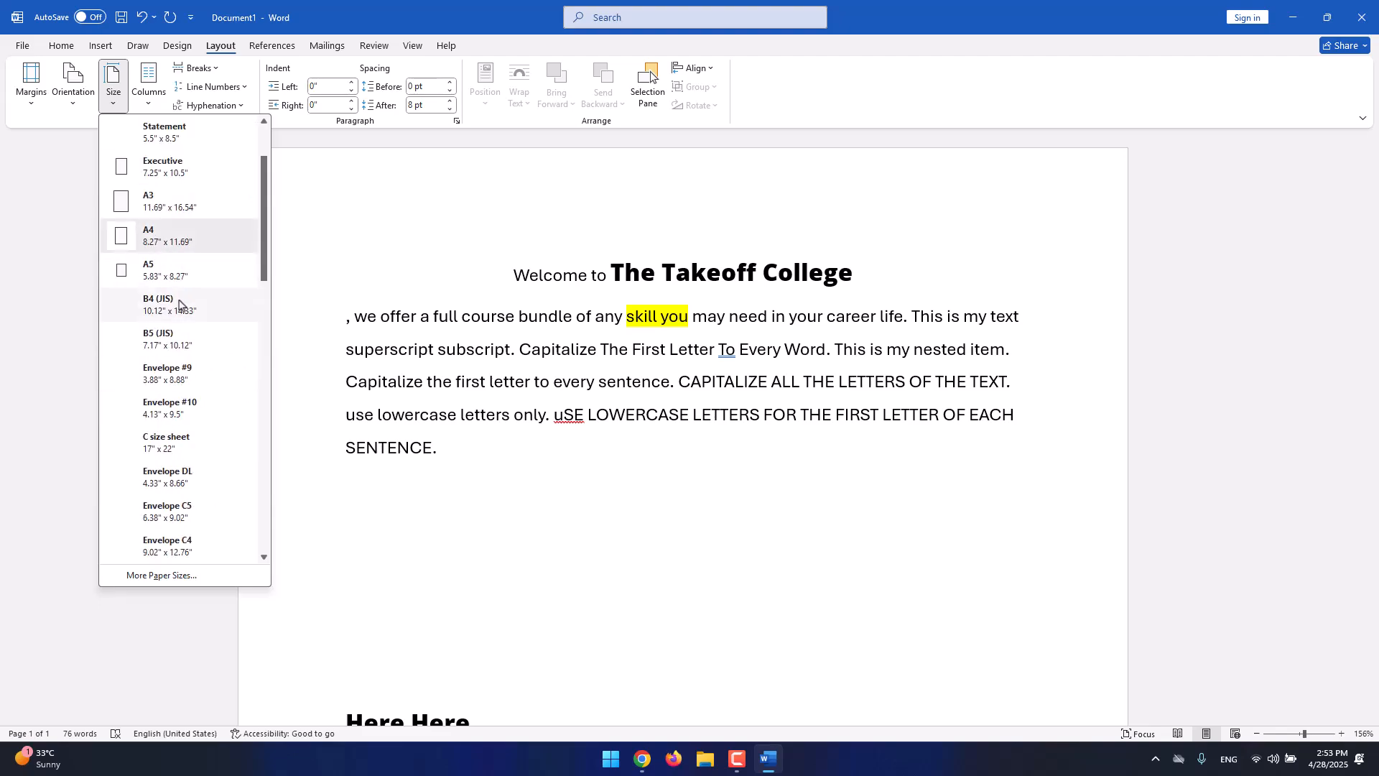
scroll(193, 338, down, 1)
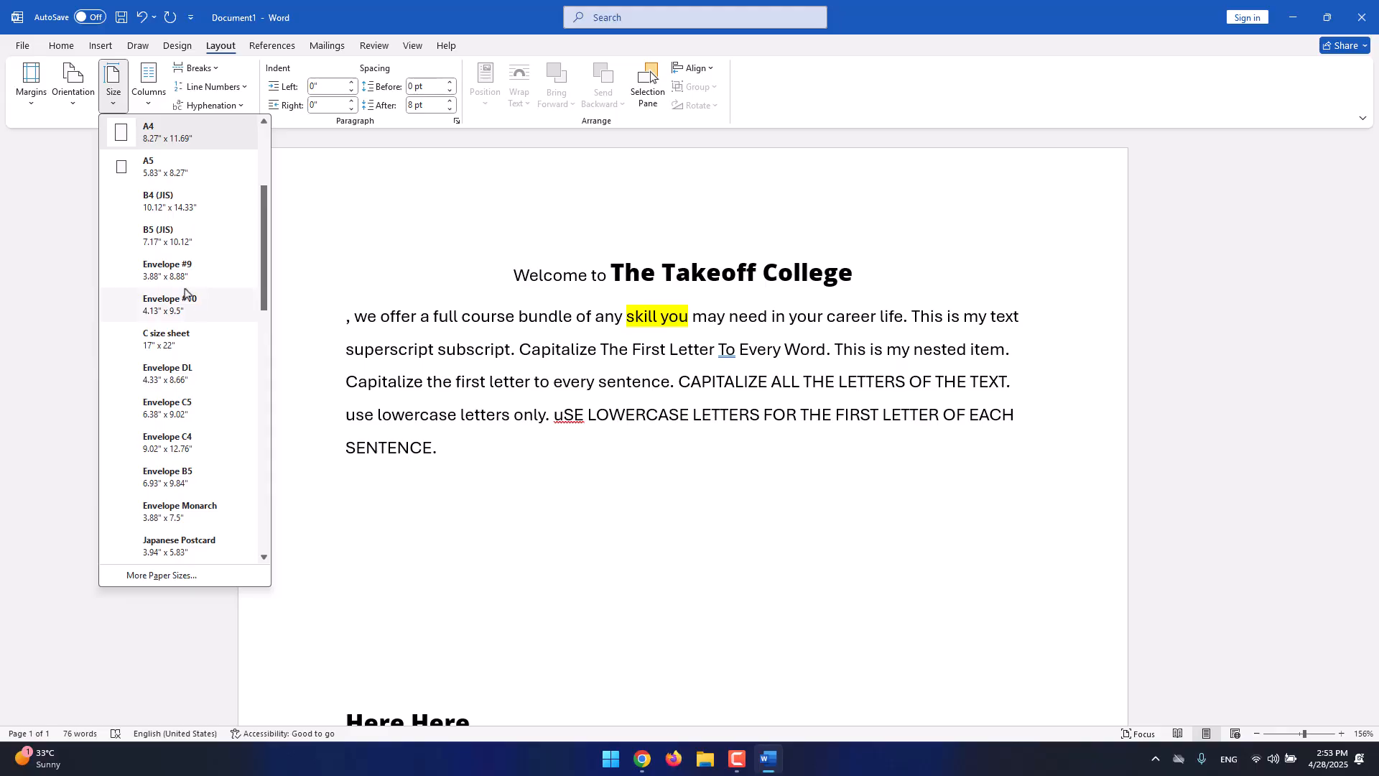
scroll(205, 276, down, 3)
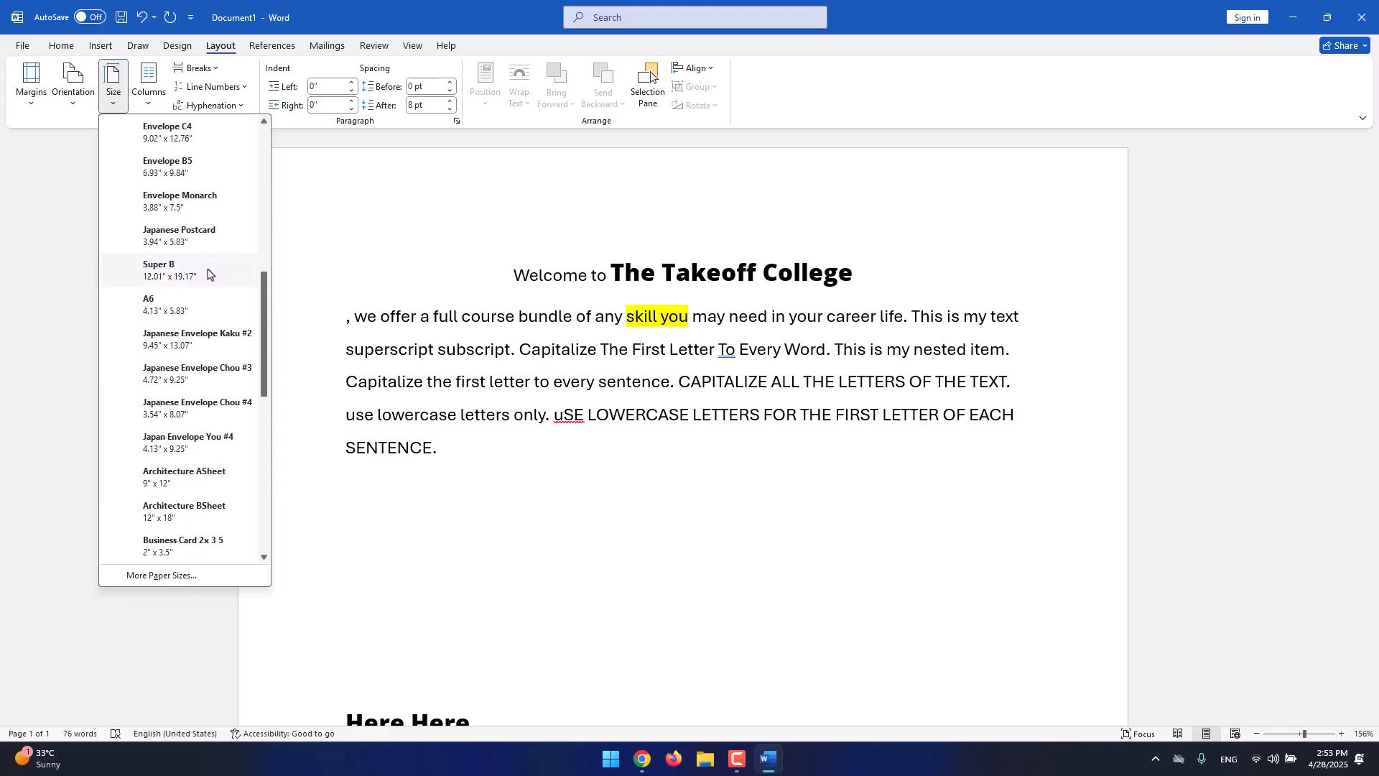
scroll(203, 237, up, 2)
scroll(209, 342, down, 5)
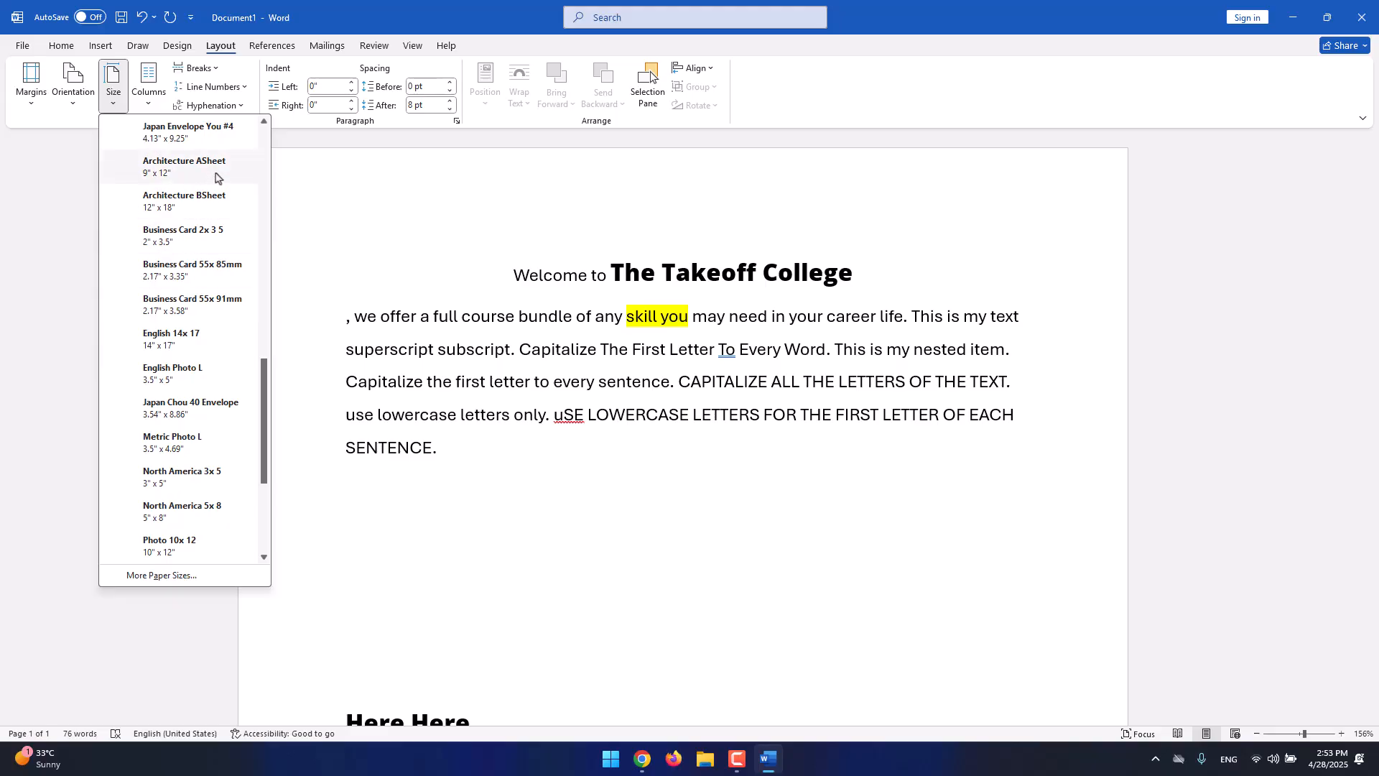
scroll(219, 197, down, 3)
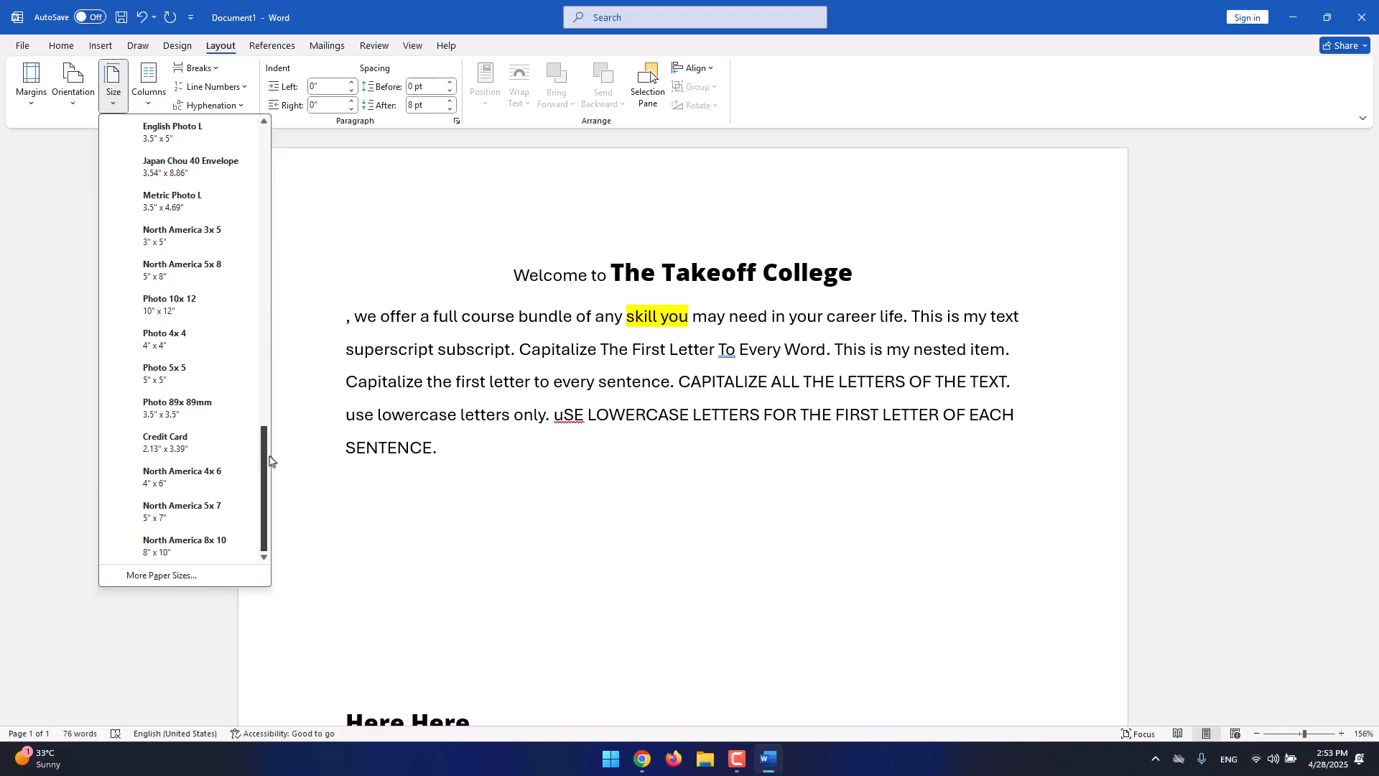
drag(268, 456, 268, 149)
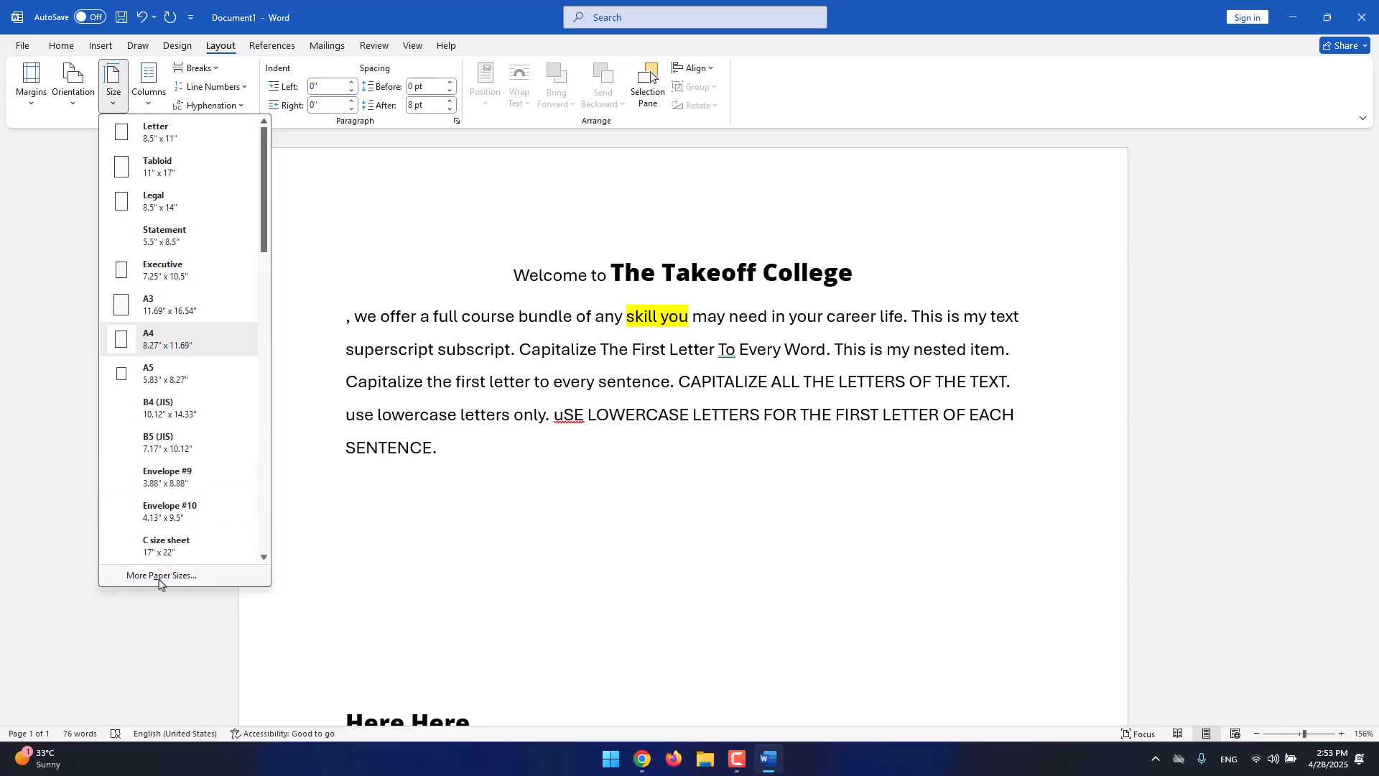
Open the additional paper size settings and browse the available sizes while keeping A4 selected.
click(189, 583)
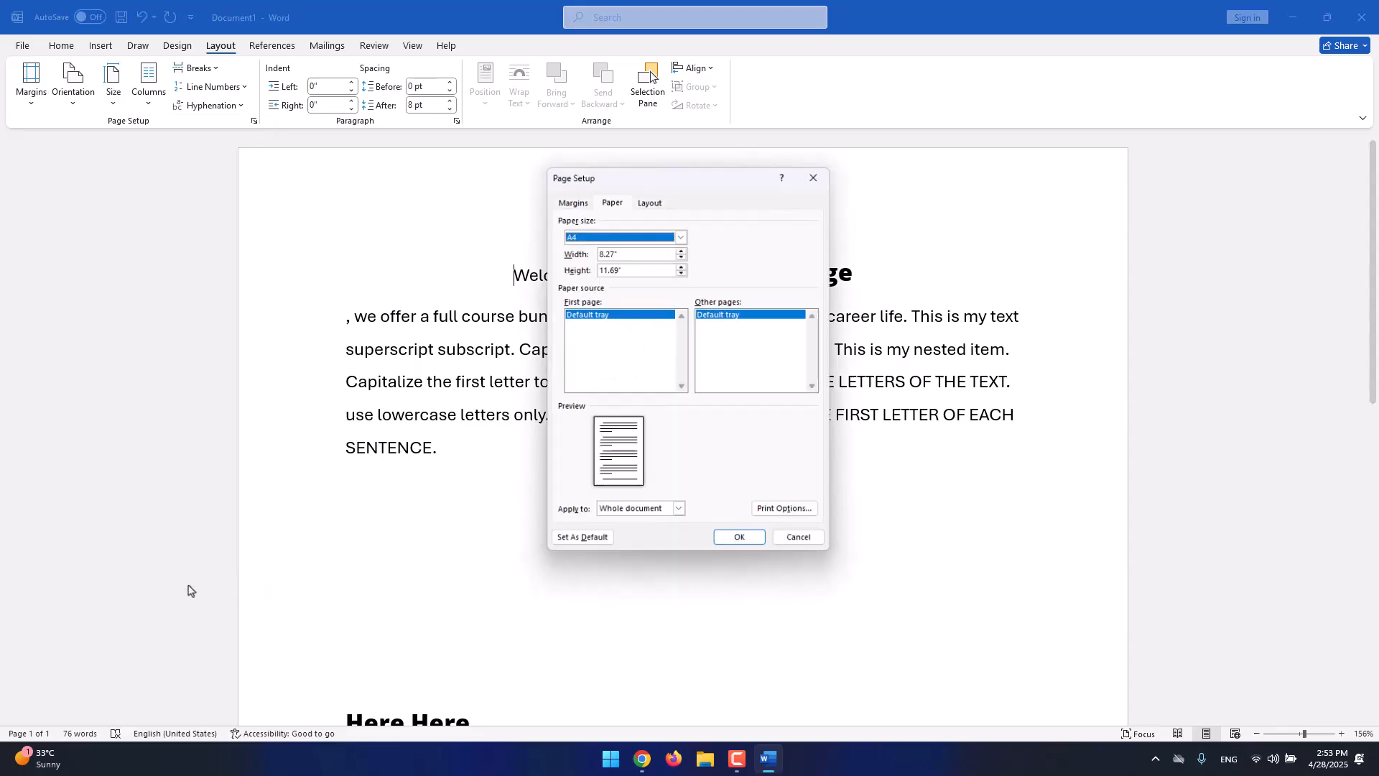
click(631, 235)
scroll(639, 271, down, 2)
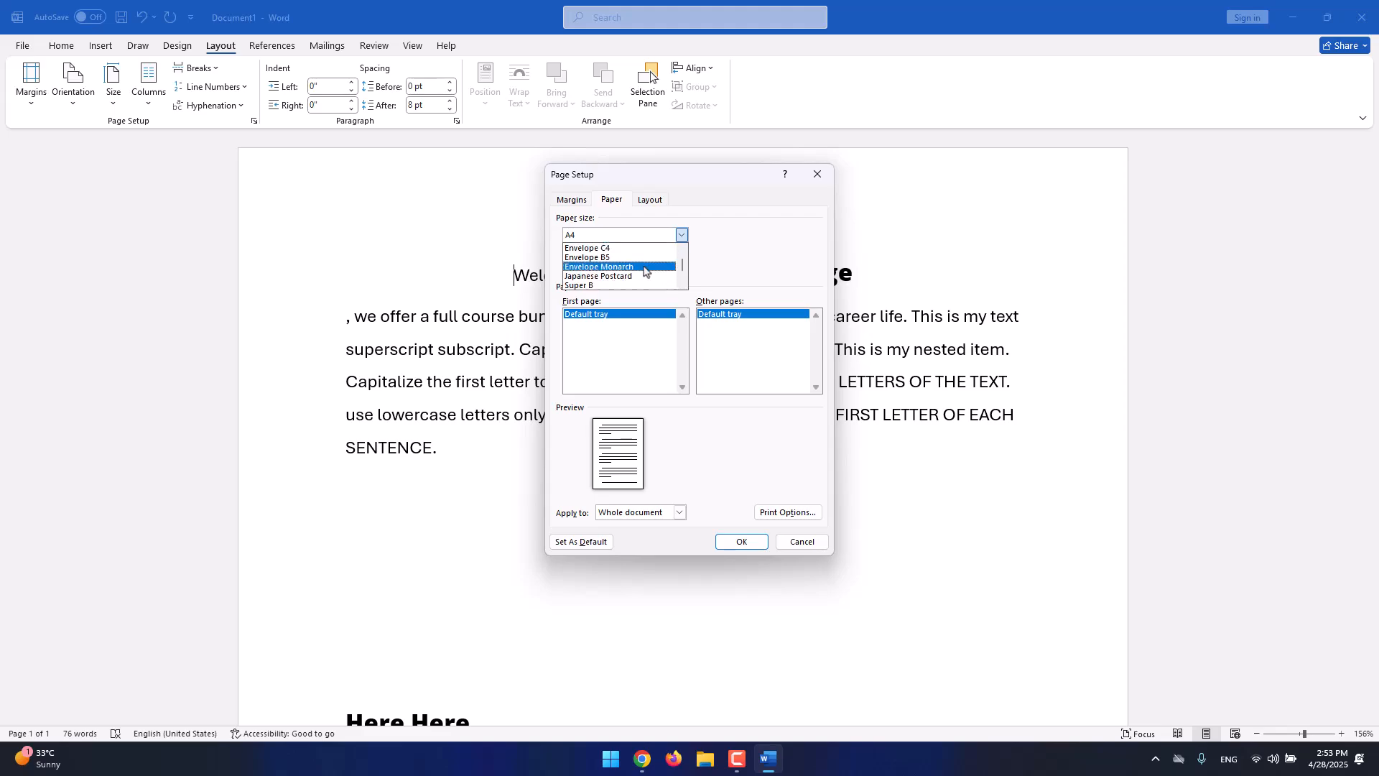
drag(683, 263, 684, 287)
click(719, 256)
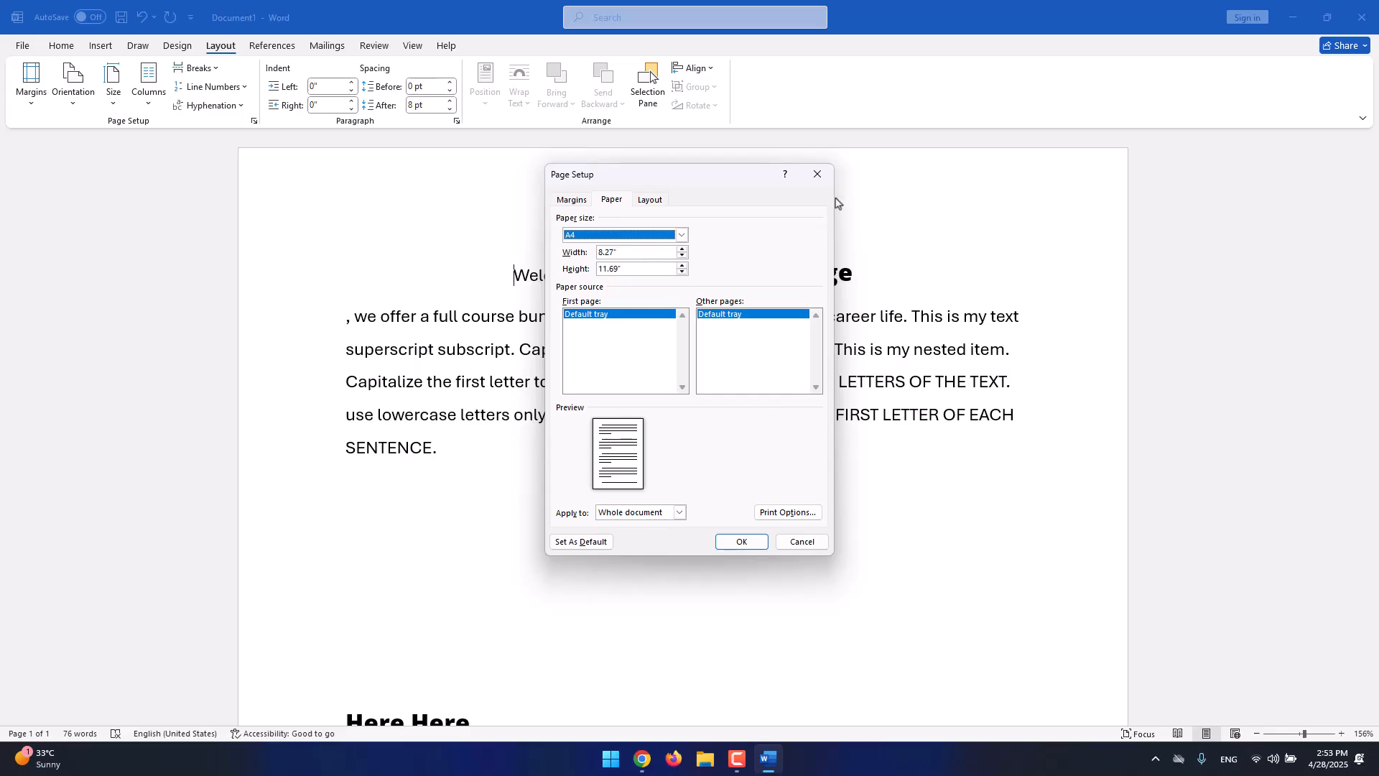
Dismiss the page setup settings and set the paper size to Letter.
click(818, 174)
click(113, 90)
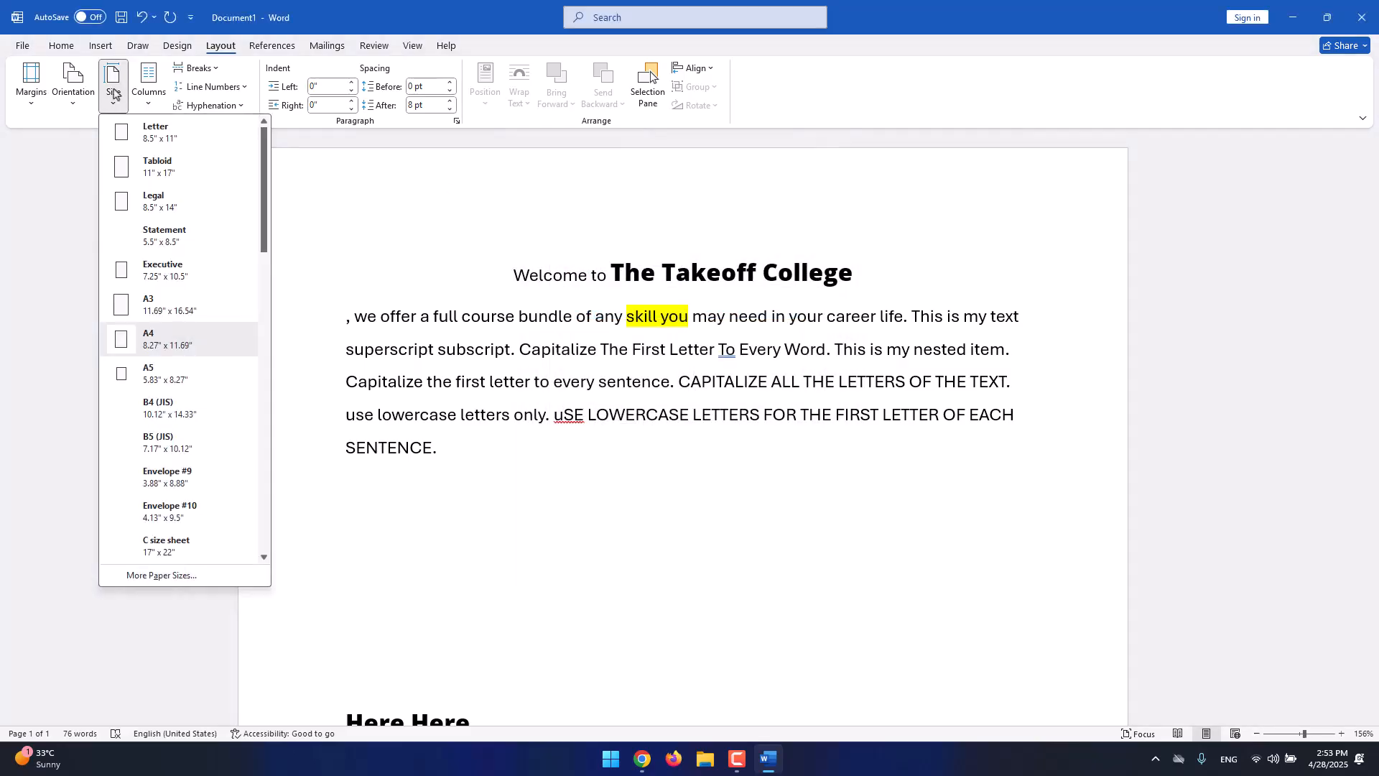
click(164, 147)
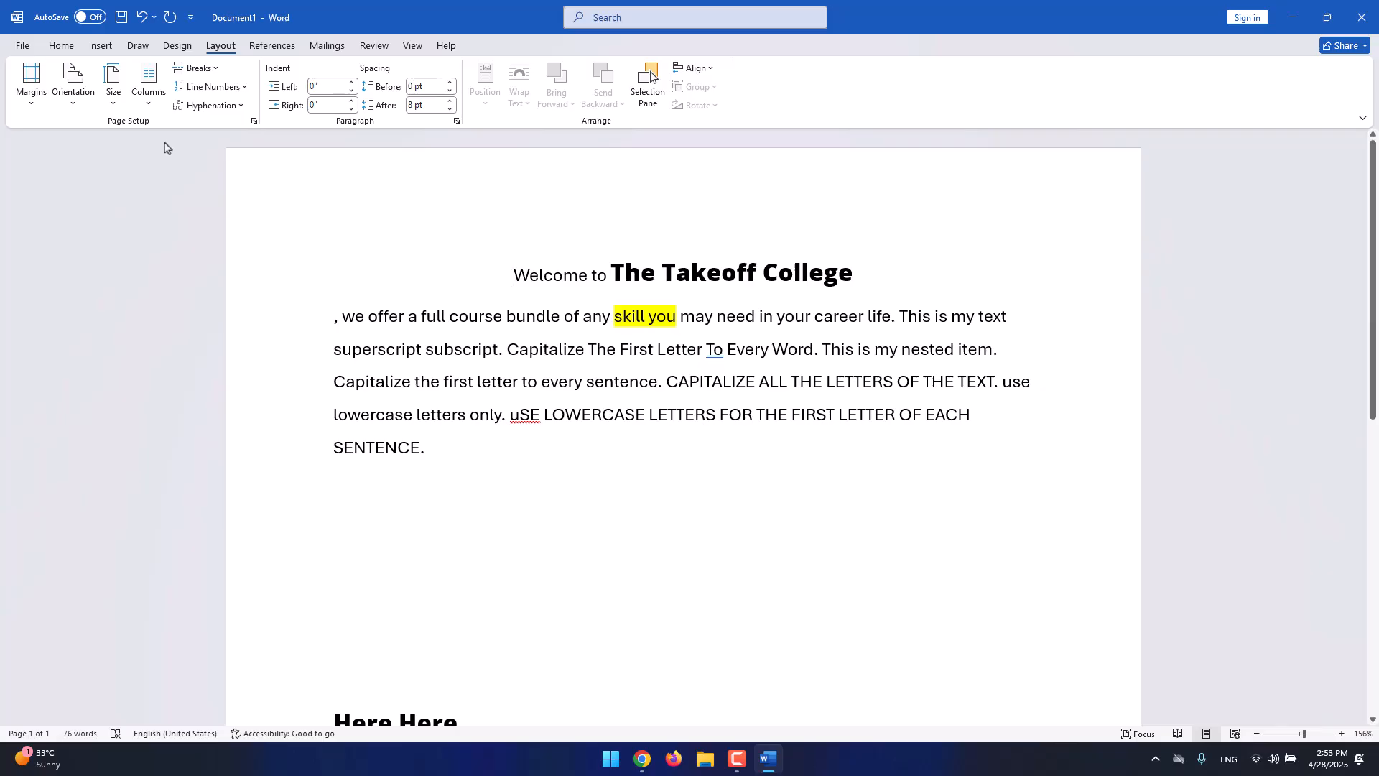
Lay the document text out in two columns and check the arrangement down the whole page.
click(150, 100)
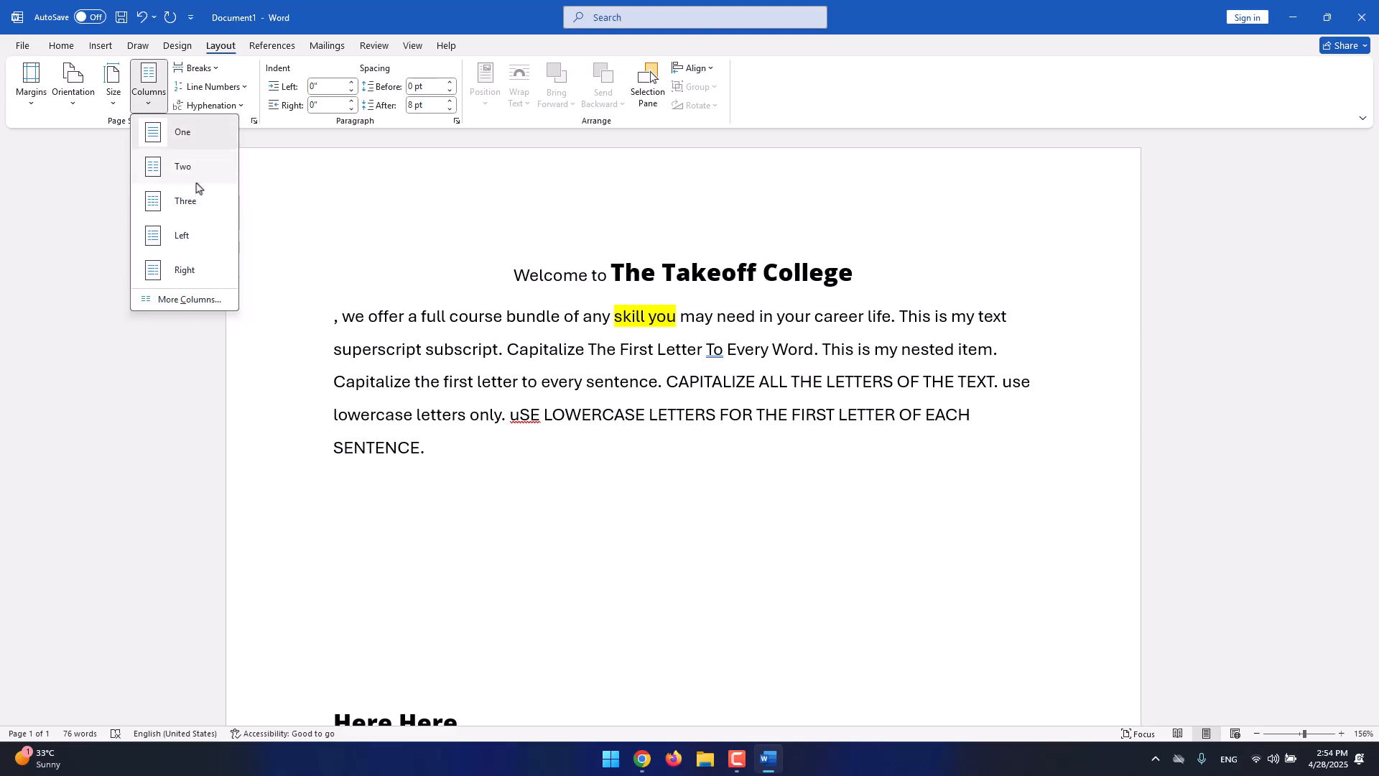
click(158, 106)
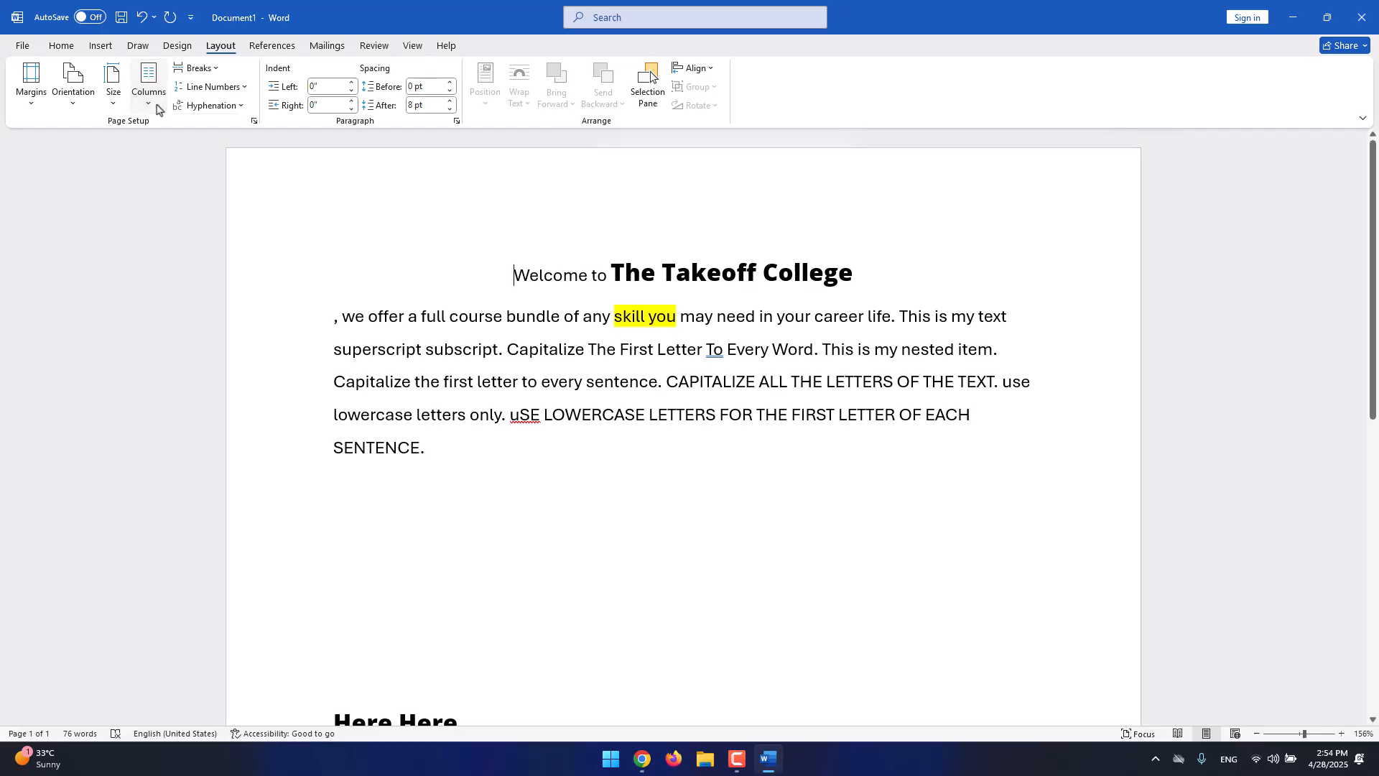
click(158, 95)
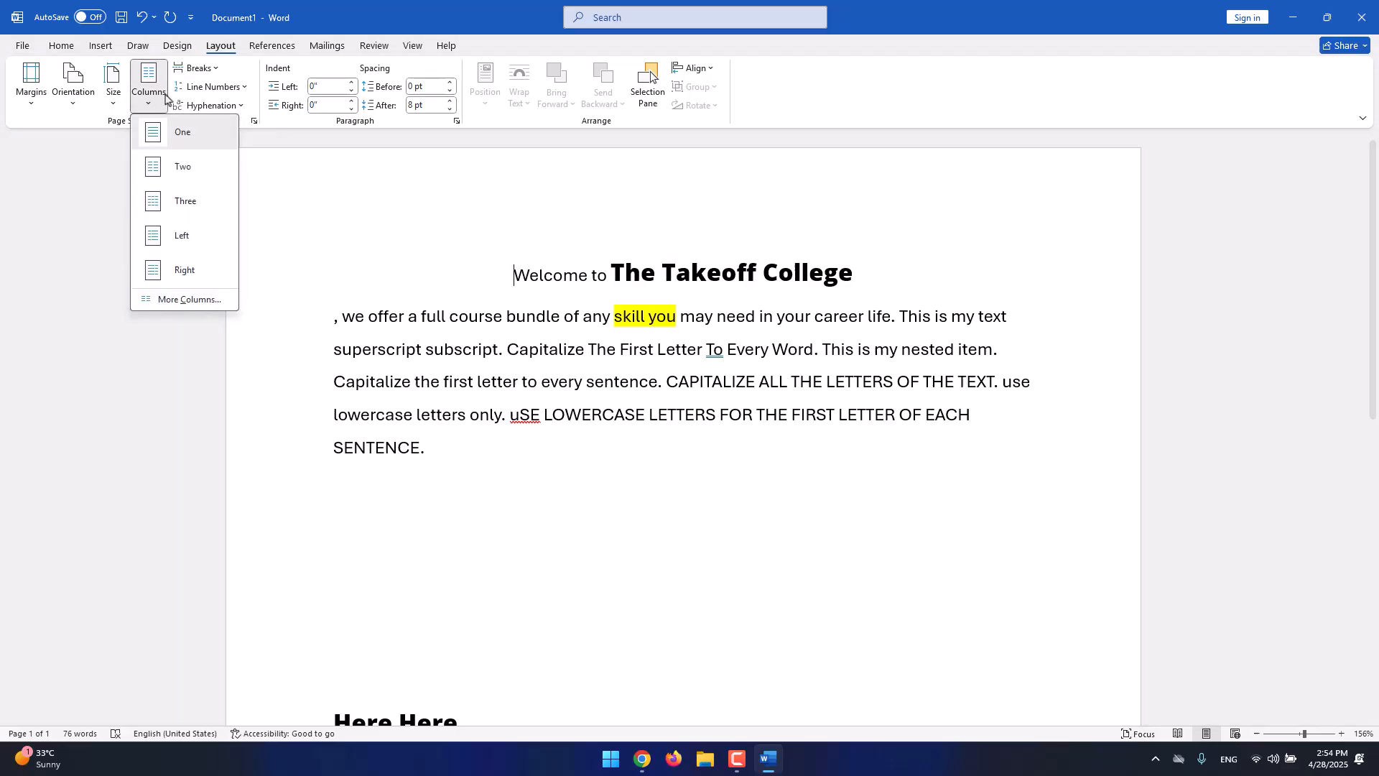
click(164, 173)
click(789, 297)
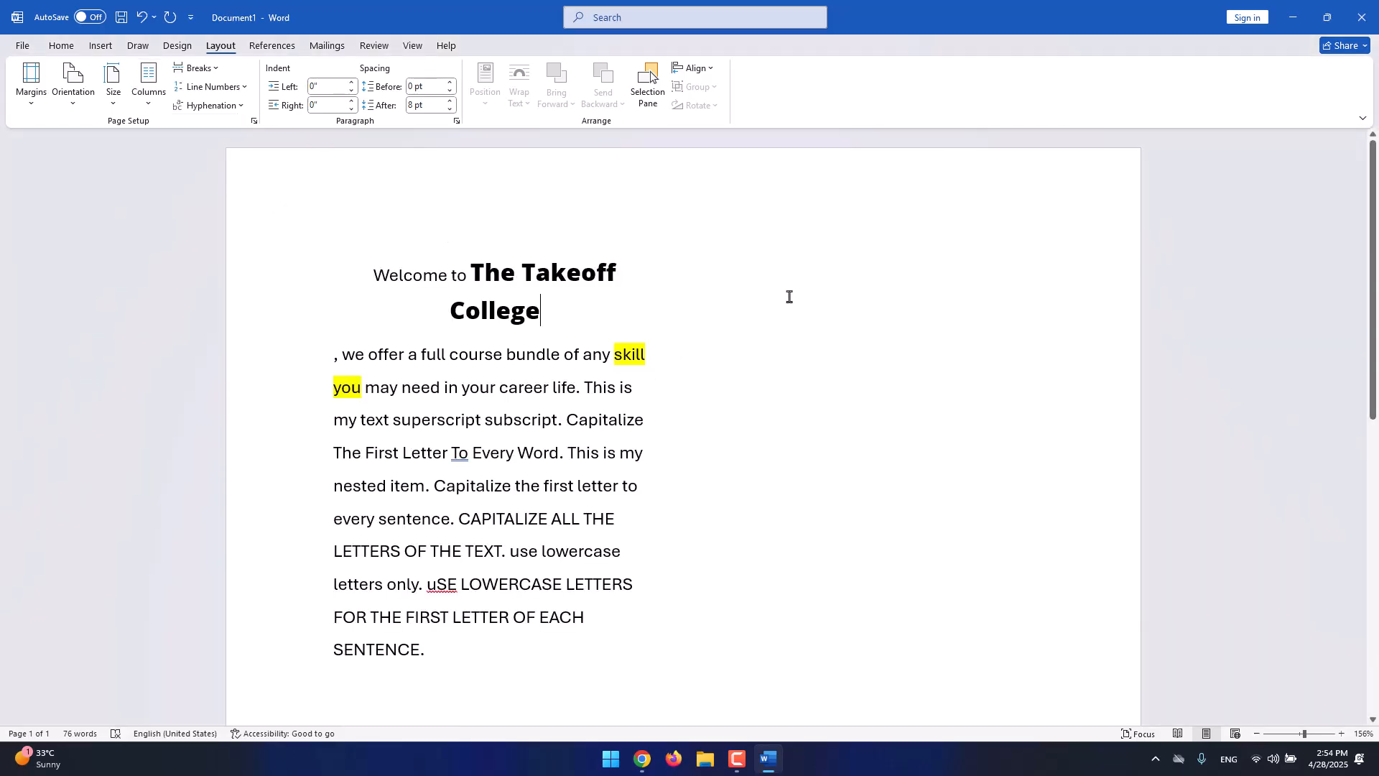
scroll(789, 297, down, 8)
scroll(789, 296, up, 7)
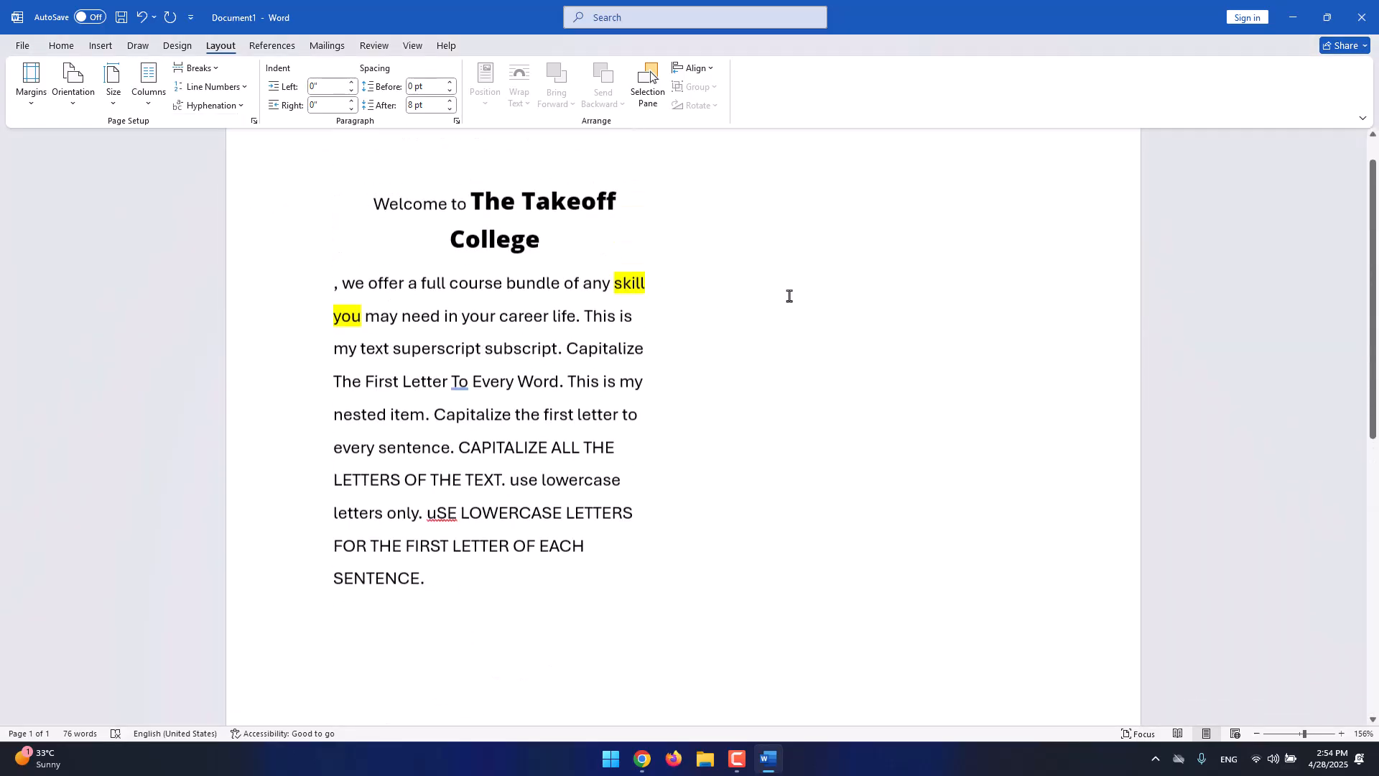
scroll(789, 296, up, 1)
scroll(683, 425, down, 9)
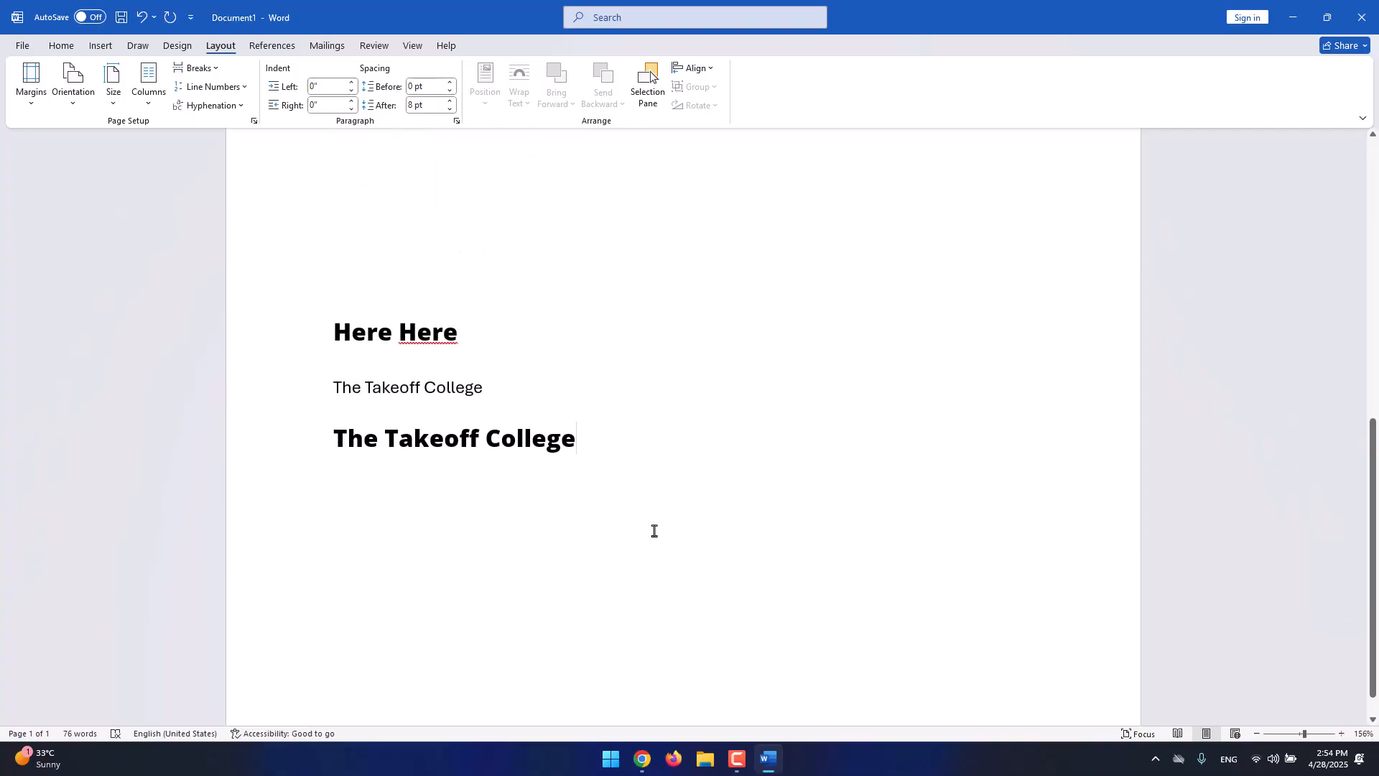
Below the last "The Takeoff College" line, add filler lines "rkgokjgojdfg", "dkfopgkkgopdfkg", "dfkpgkdfophkpdof" and "kgfkkkpk" extended with several lines of k's.
key(Return)
key(Return)
text(rkgokjgojdfg)
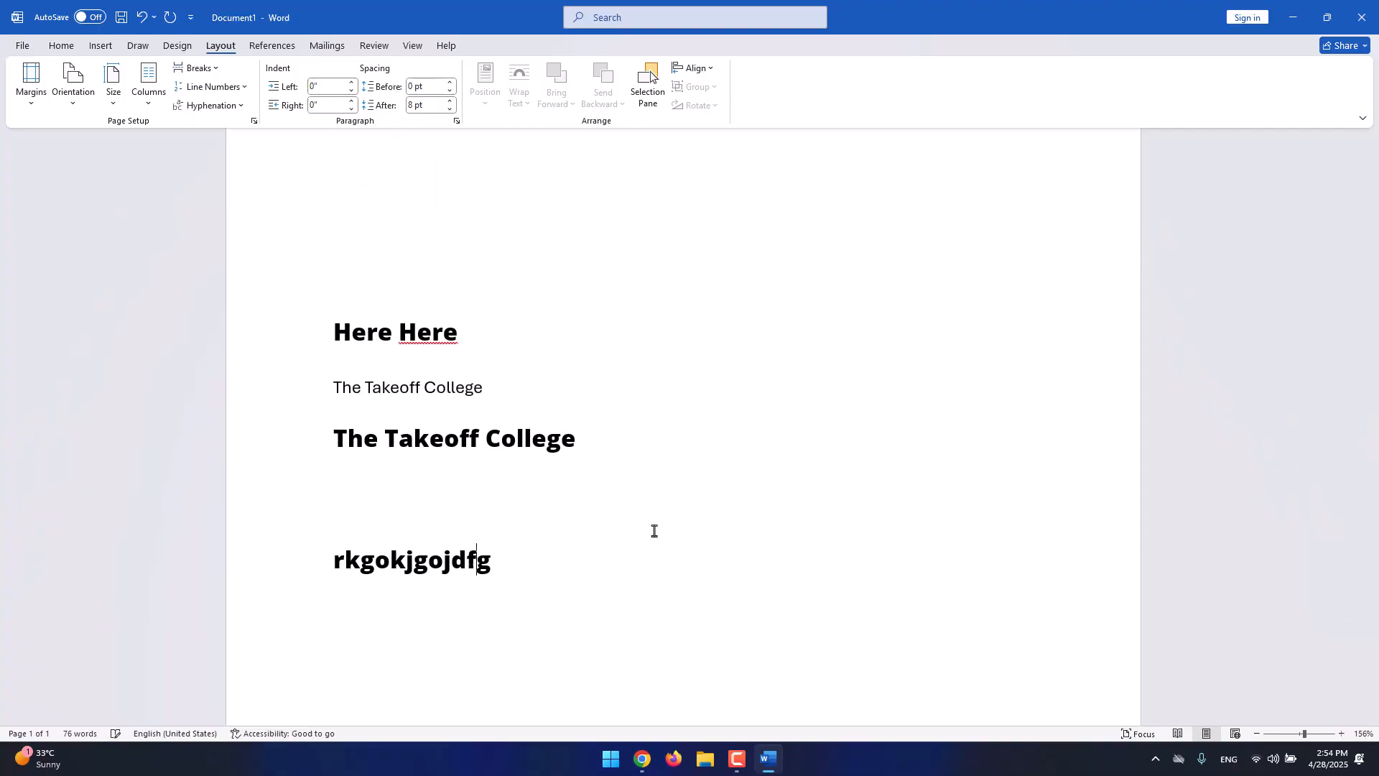
key(Return)
text(dkfopgkkgopdfkg)
key(Return)
text(dfkpgkdfophkpdof)
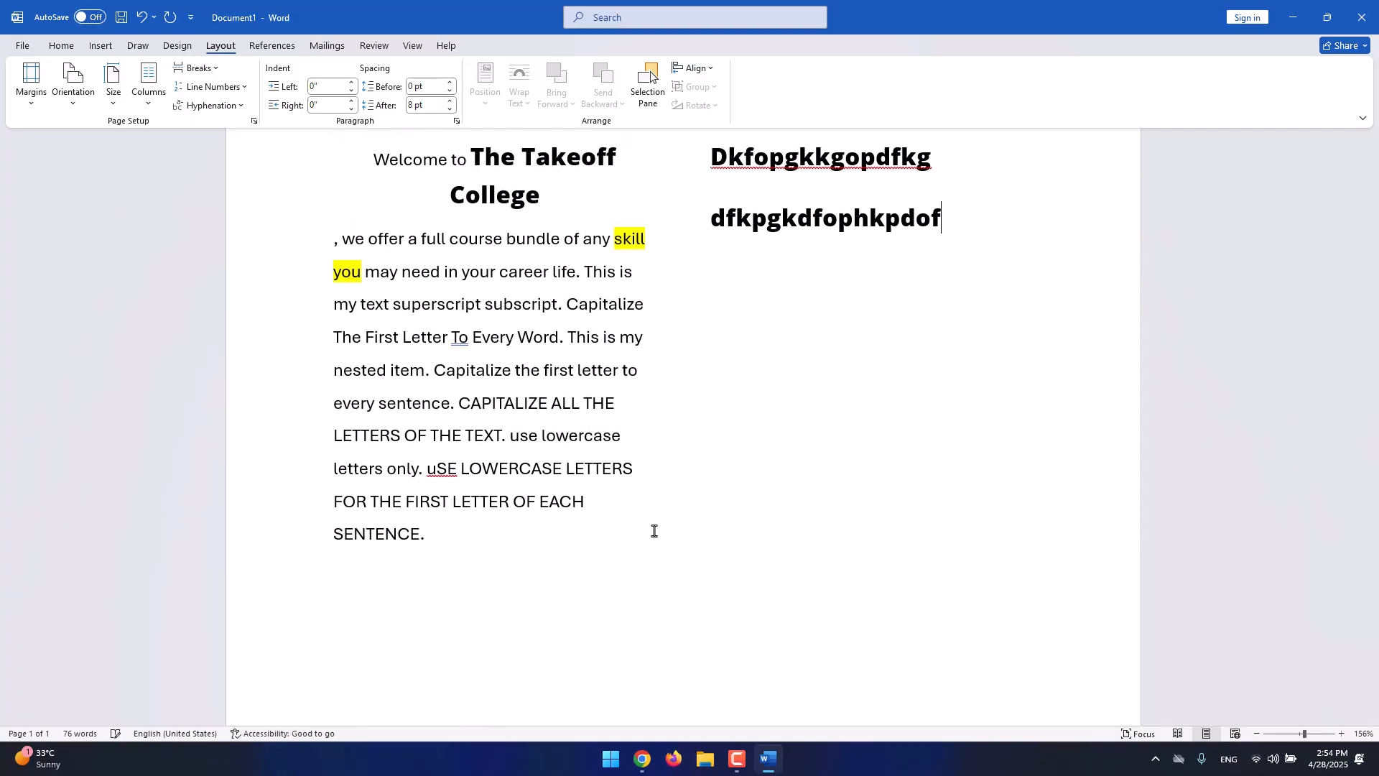
key(Return)
text(kgfkkkpk)
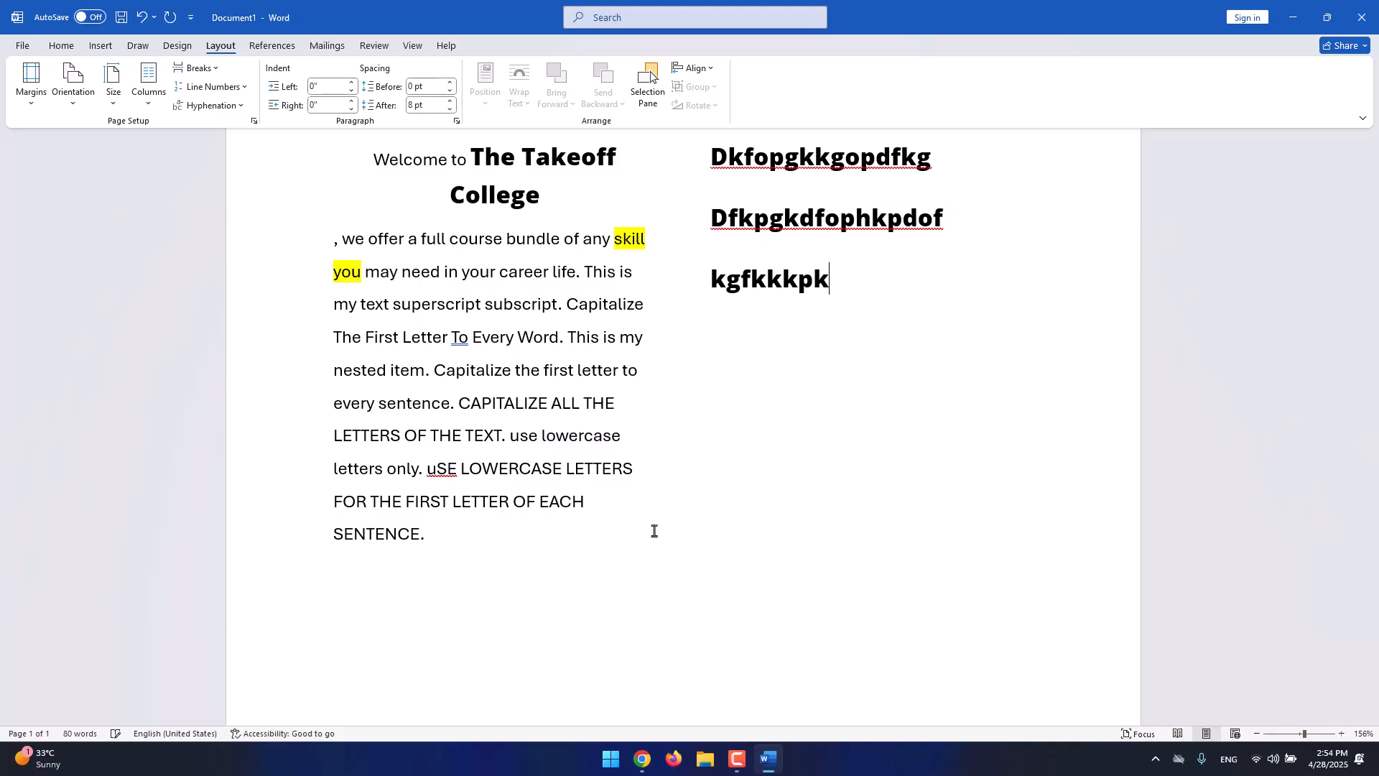
text(kkkkkkkkkkkkkkkkkkkkkkkkkkkkkkkkkkkkkkkkkkkkkkkkkkkkk)
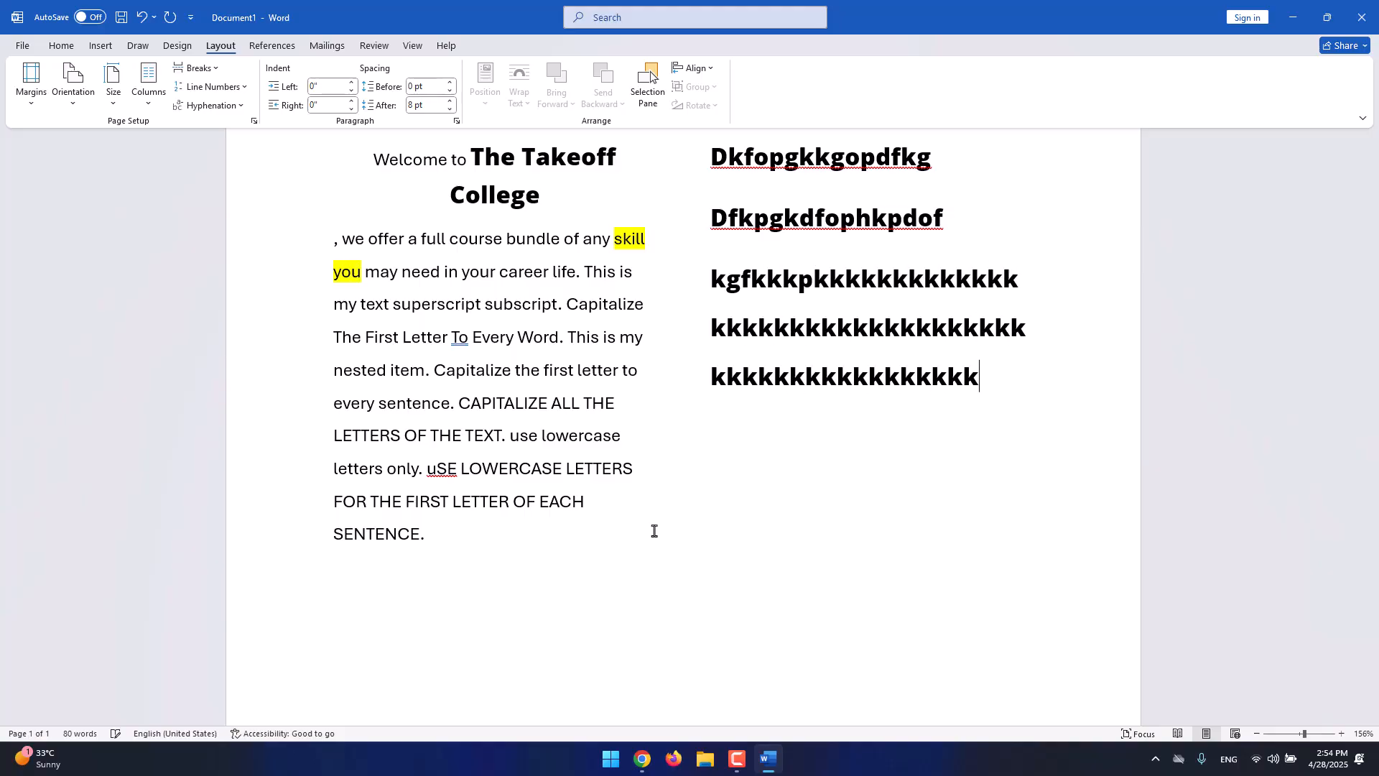
text(kkkkkkkkkkkkkkkkkkkkkkkkkkkkkkkkkkkkkkkkkkkkkkkkkkkkkkkkkkkkkkkkkkkkkkkkkkkkk)
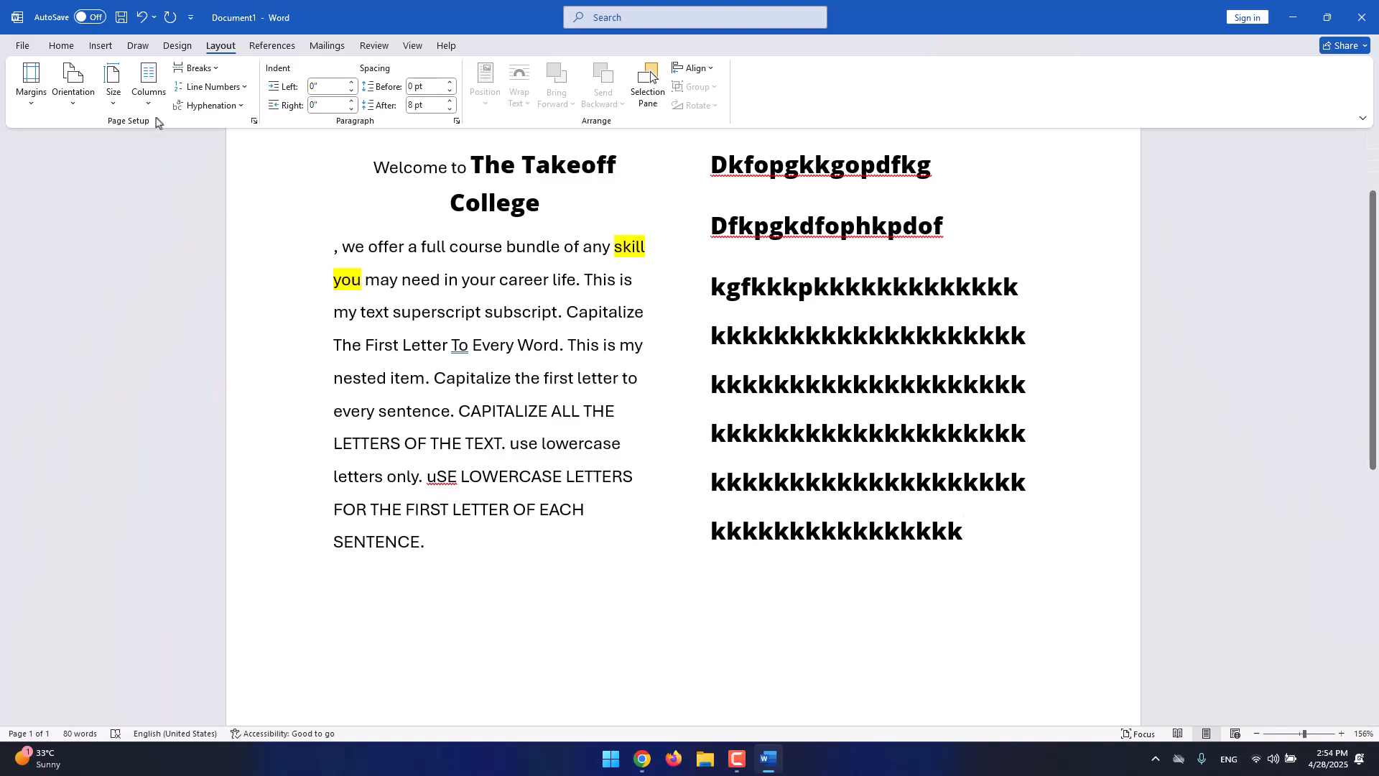
Lay the document text out in three columns and check how it flows.
click(158, 108)
click(197, 218)
scroll(336, 291, up, 7)
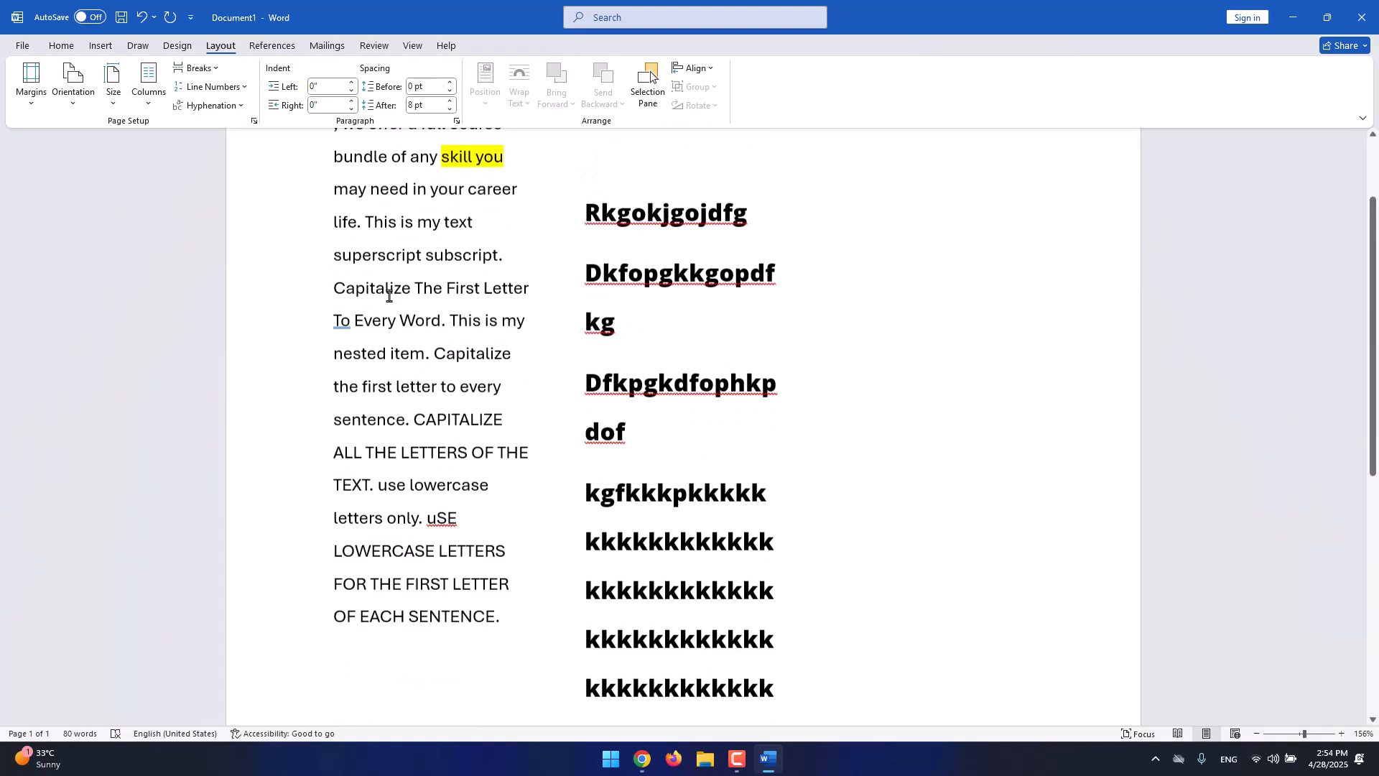
Apply the Left column preset to the document and check the layout down the page.
click(149, 90)
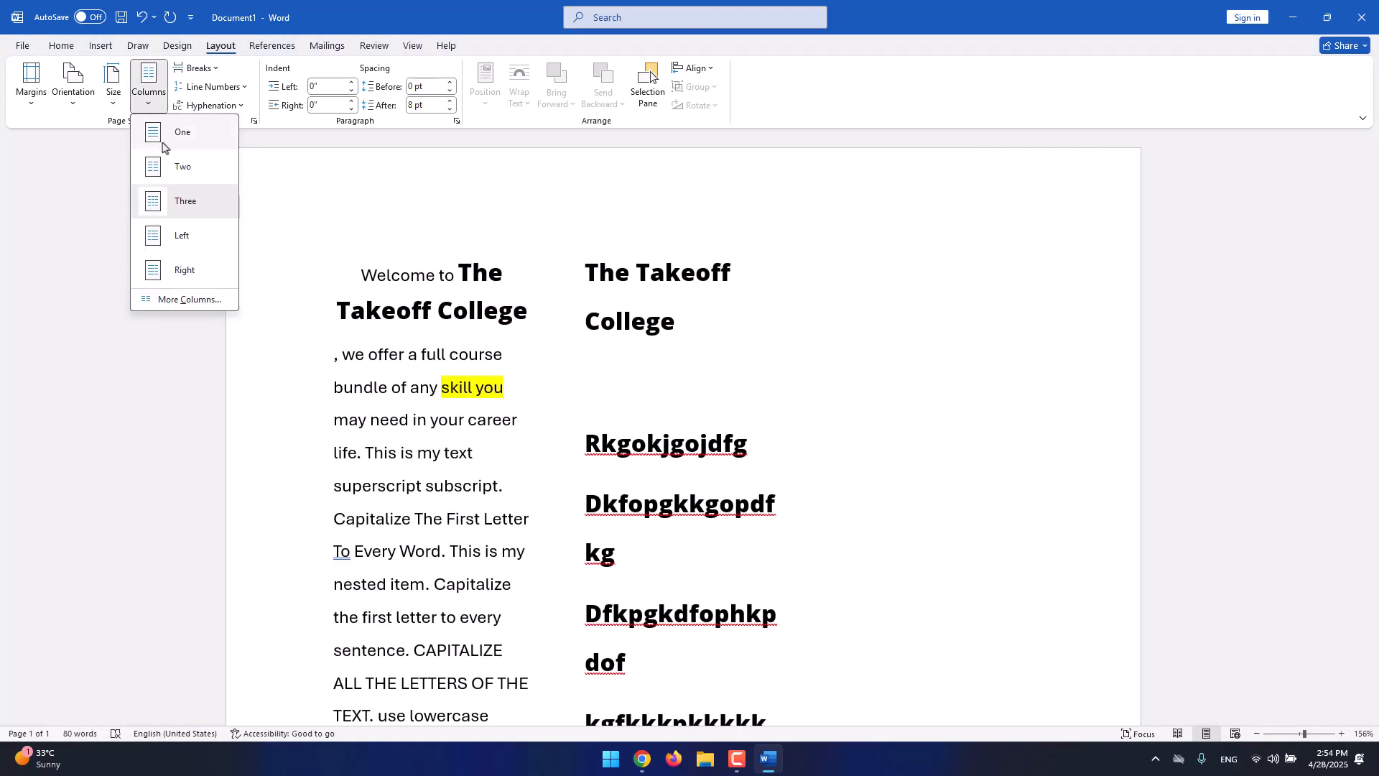
click(195, 245)
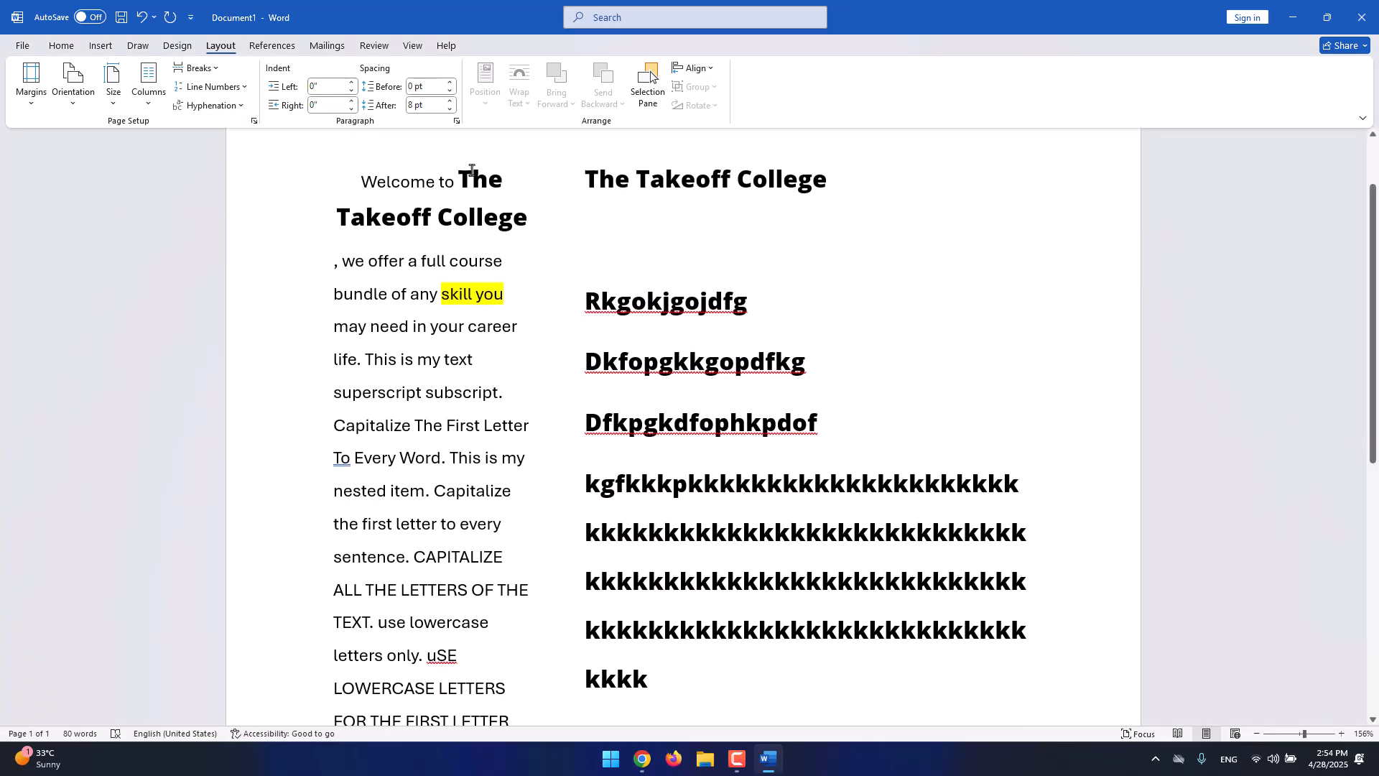
scroll(347, 382, down, 6)
scroll(404, 299, up, 7)
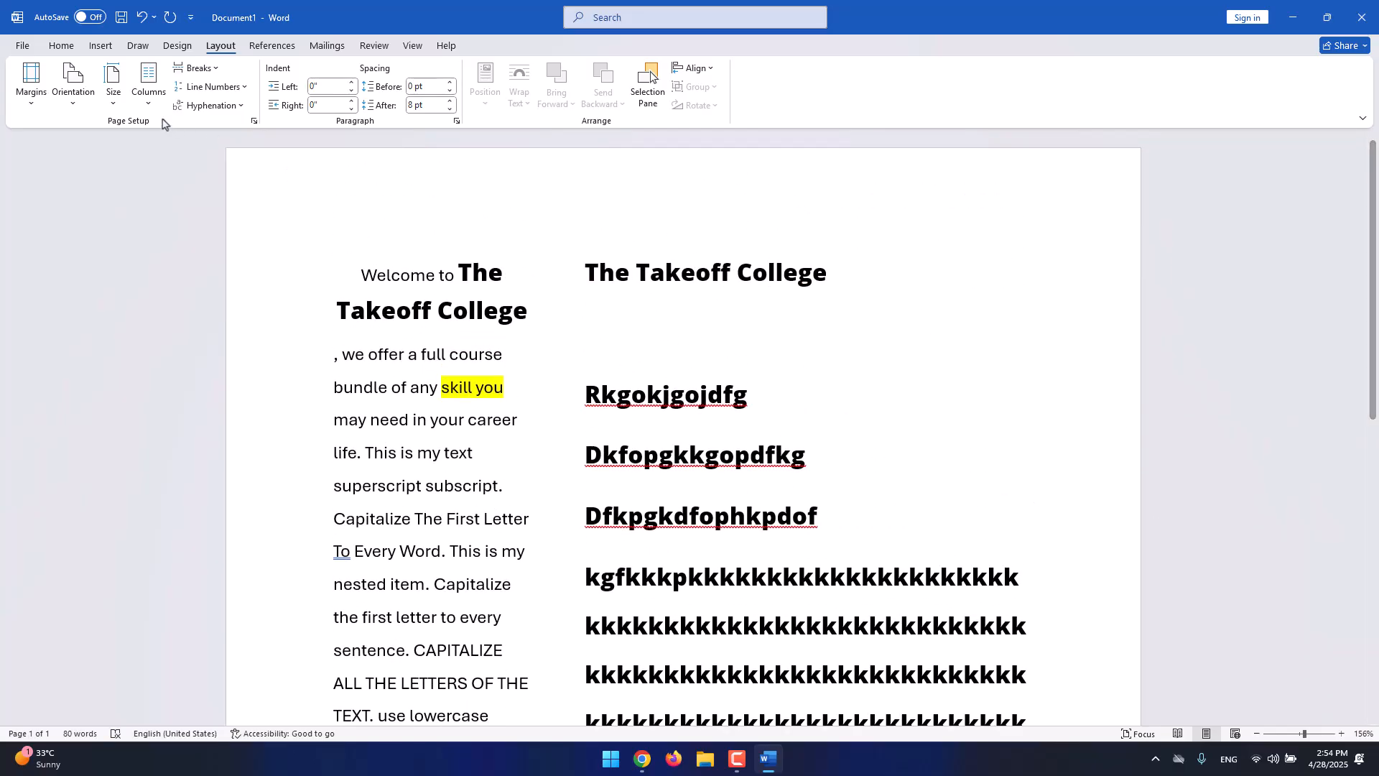
Apply the Right column preset to the document and check the layout down the page.
click(119, 99)
click(142, 92)
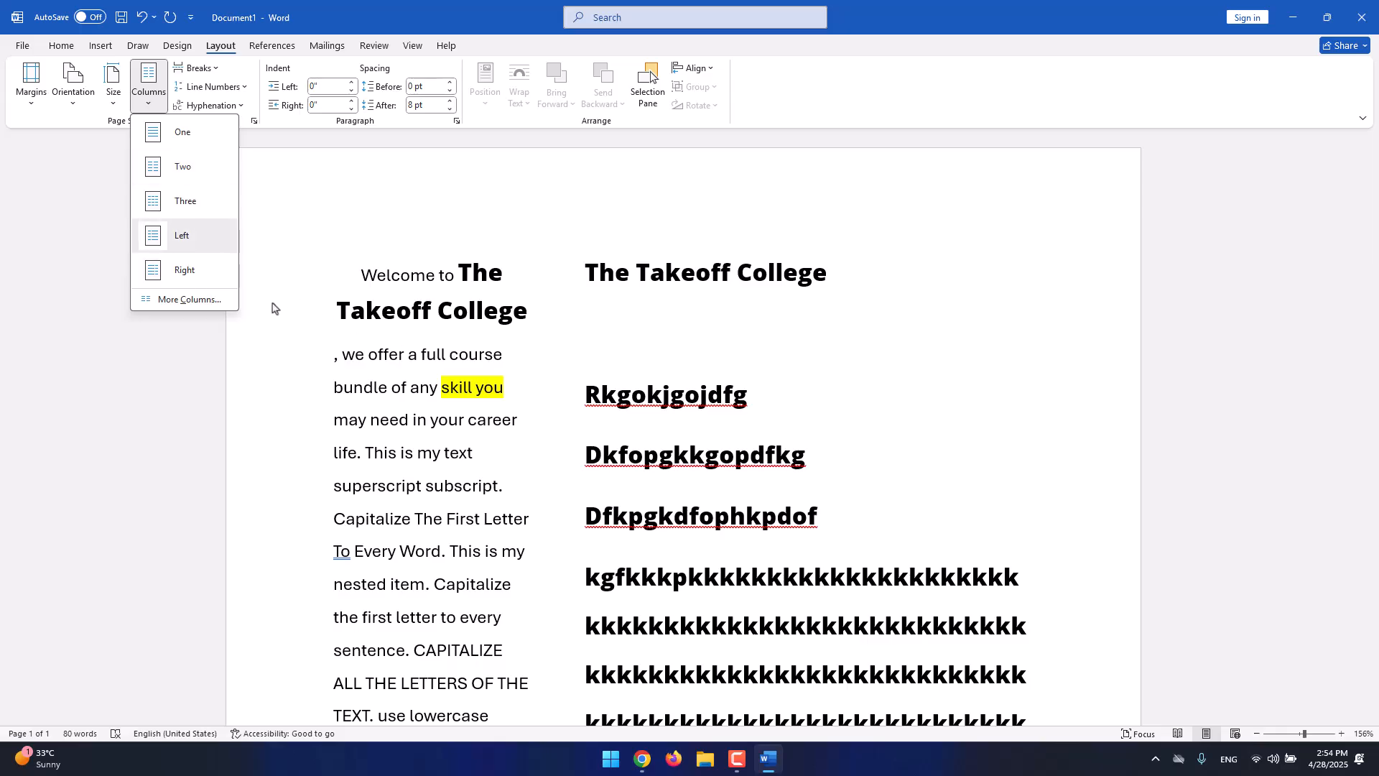
click(190, 284)
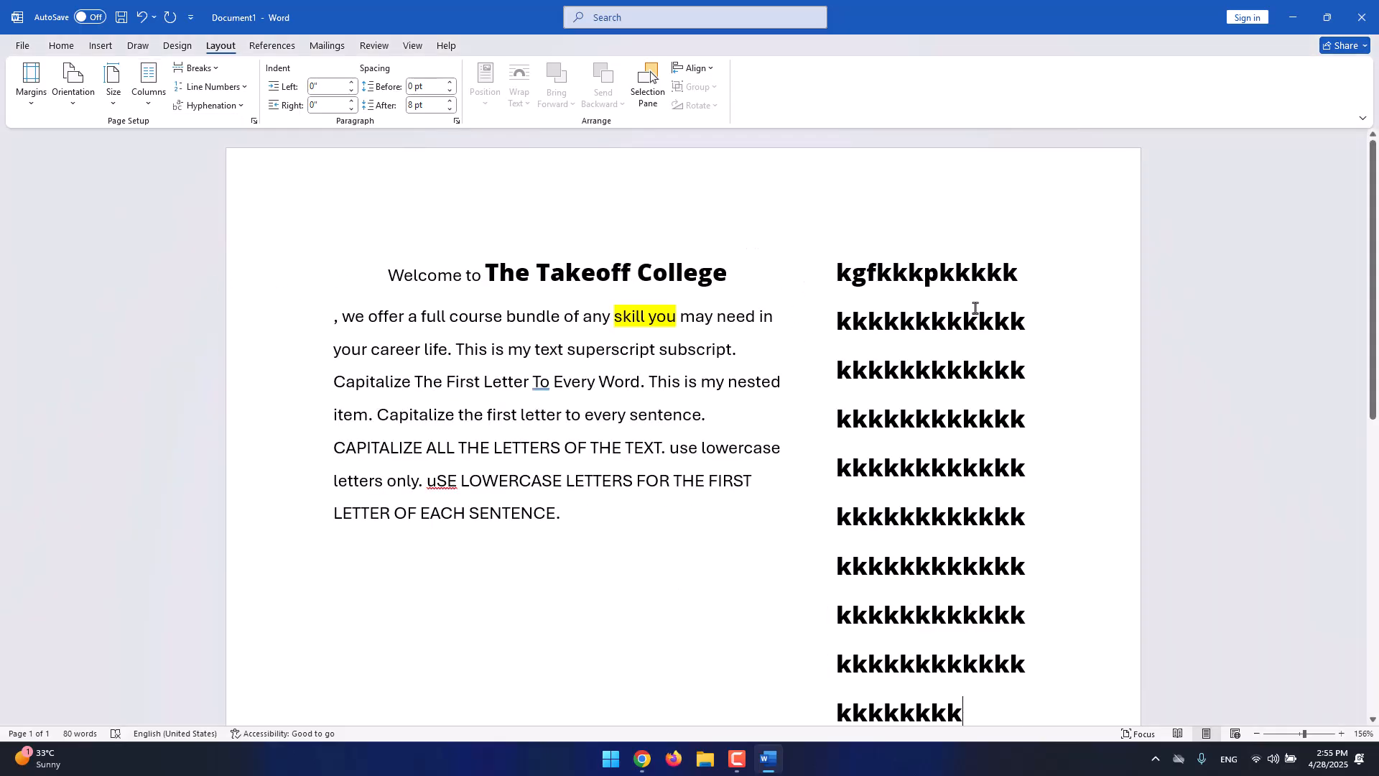
scroll(975, 307, down, 5)
scroll(975, 304, up, 5)
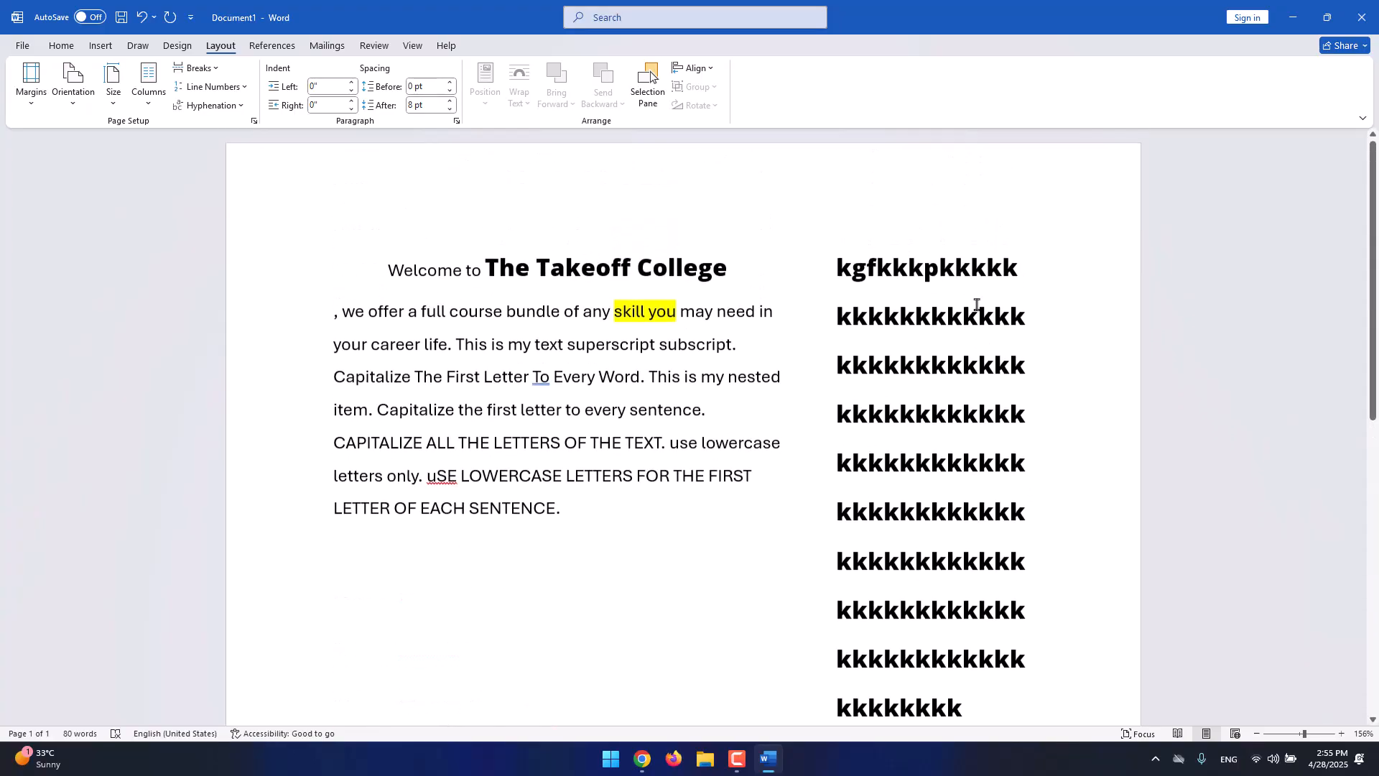
Open the detailed column settings, review the presets, widths and spacing, and cancel without changes.
click(151, 107)
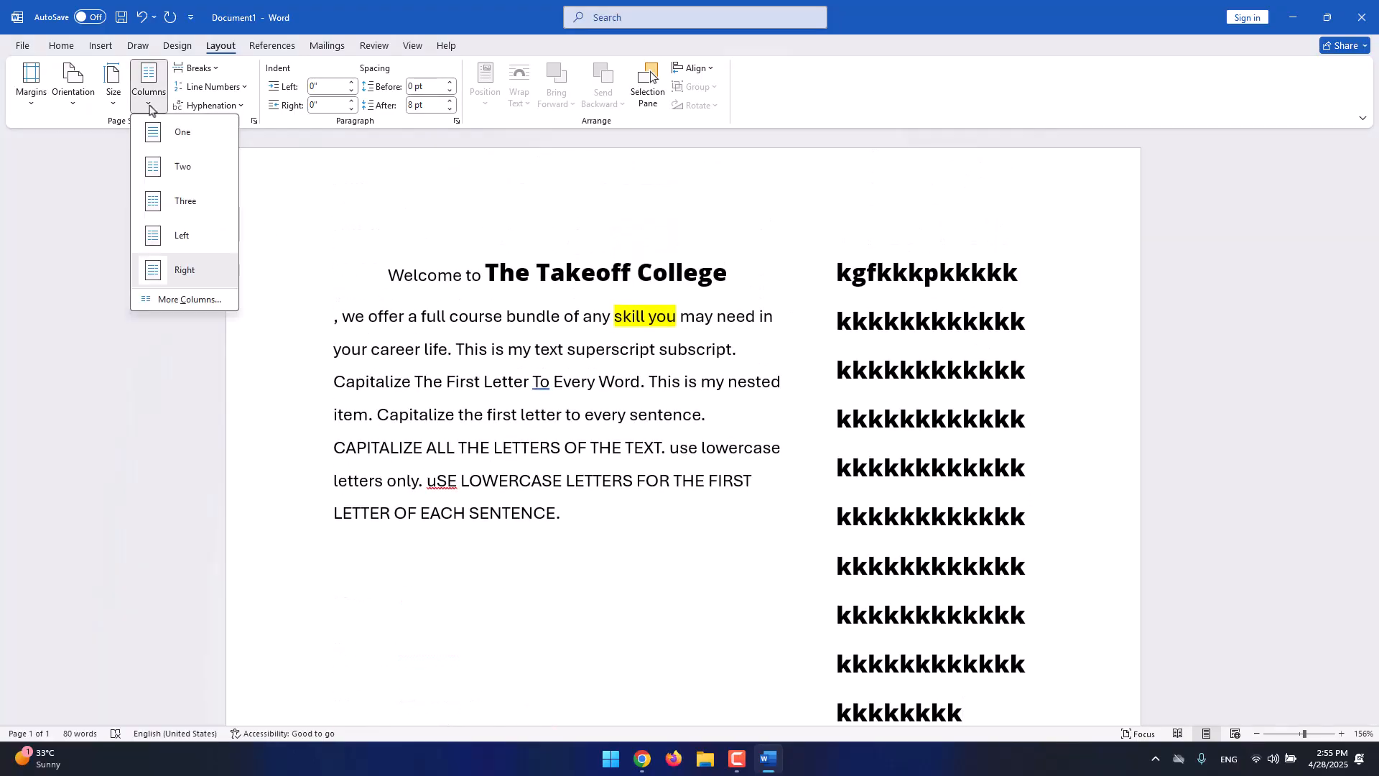
click(187, 301)
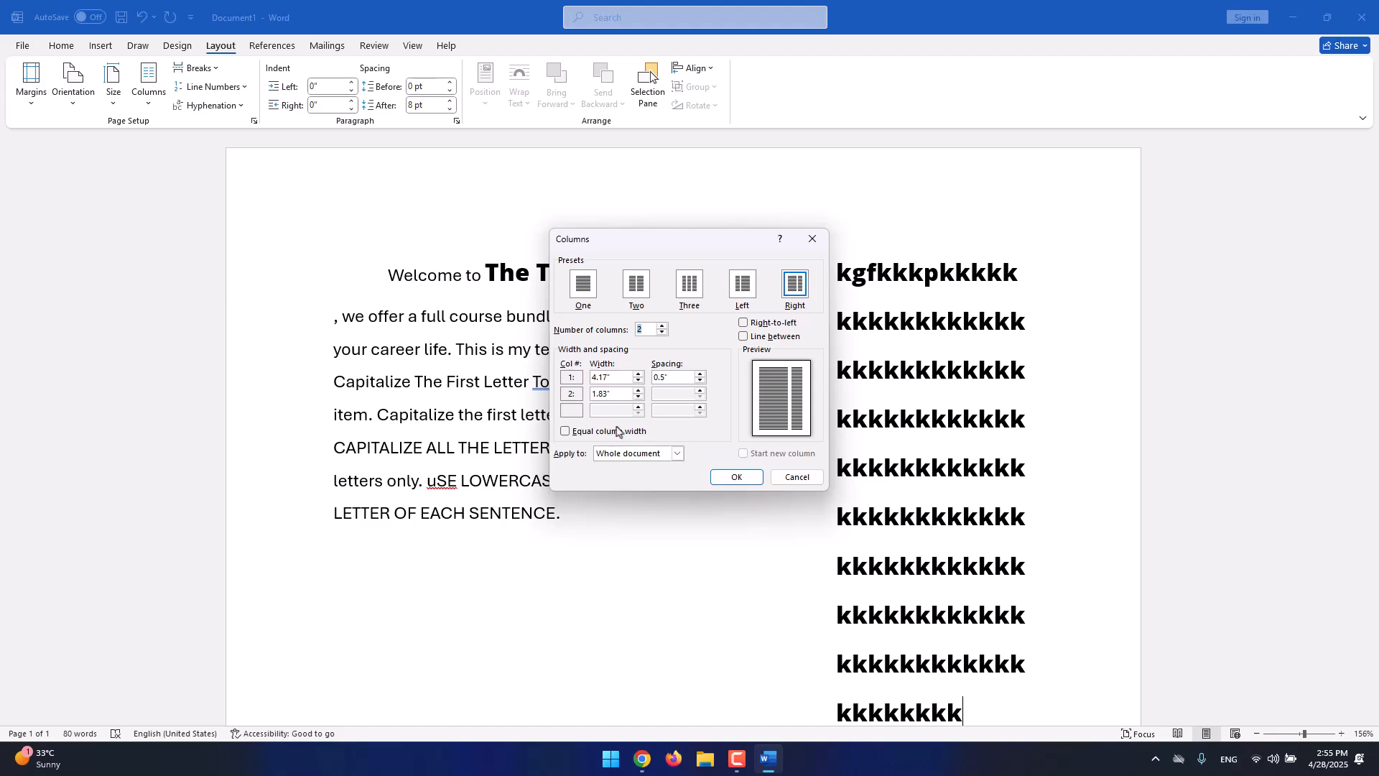
click(794, 478)
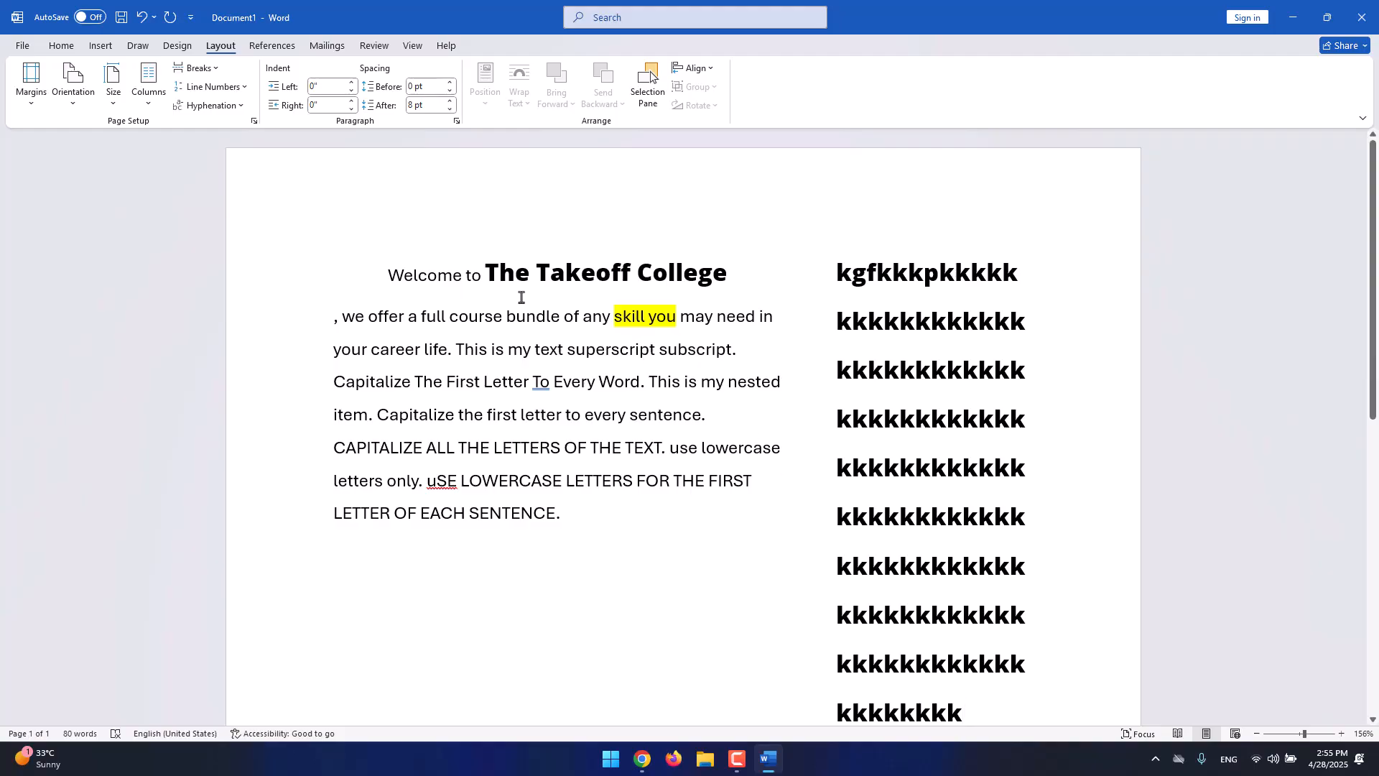
Return the document text to a single column and go back to the start of the page.
click(141, 105)
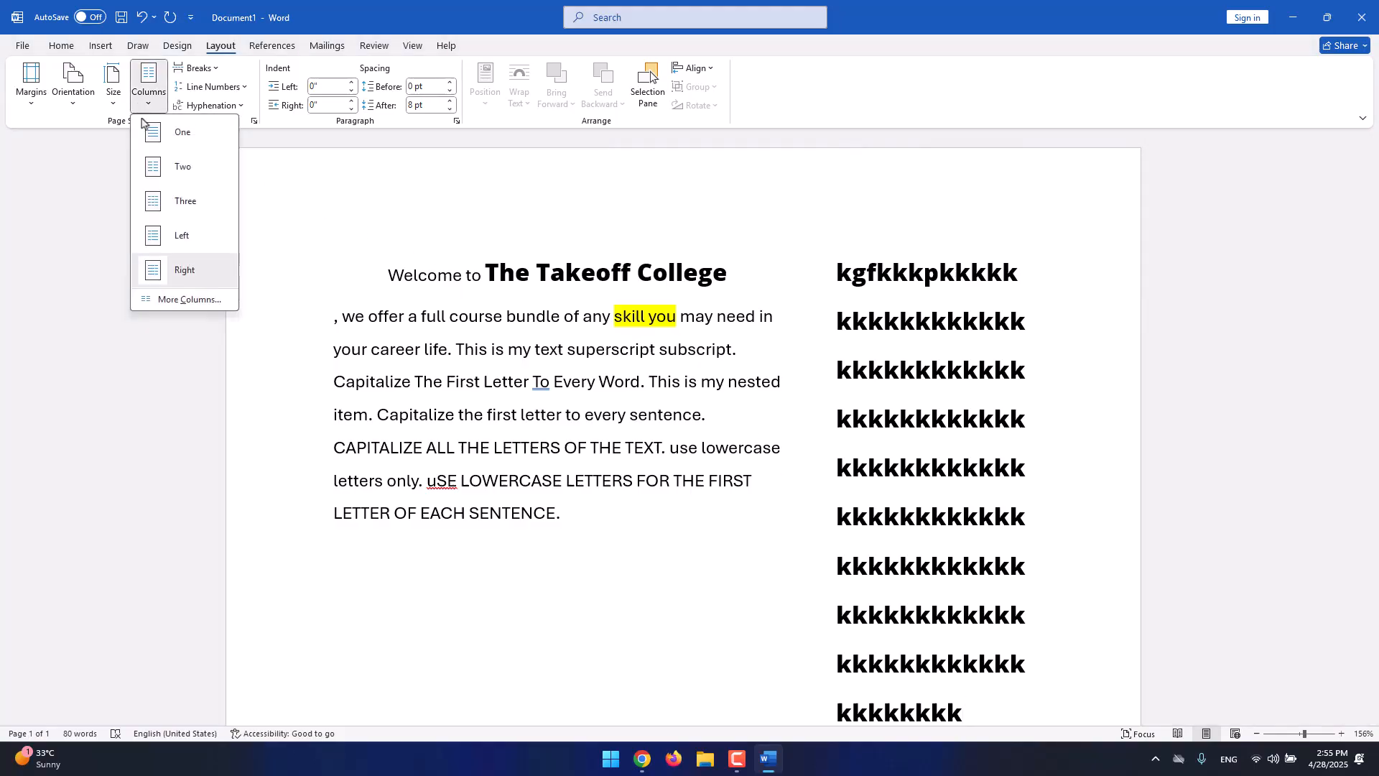
click(201, 137)
scroll(323, 177, up, 10)
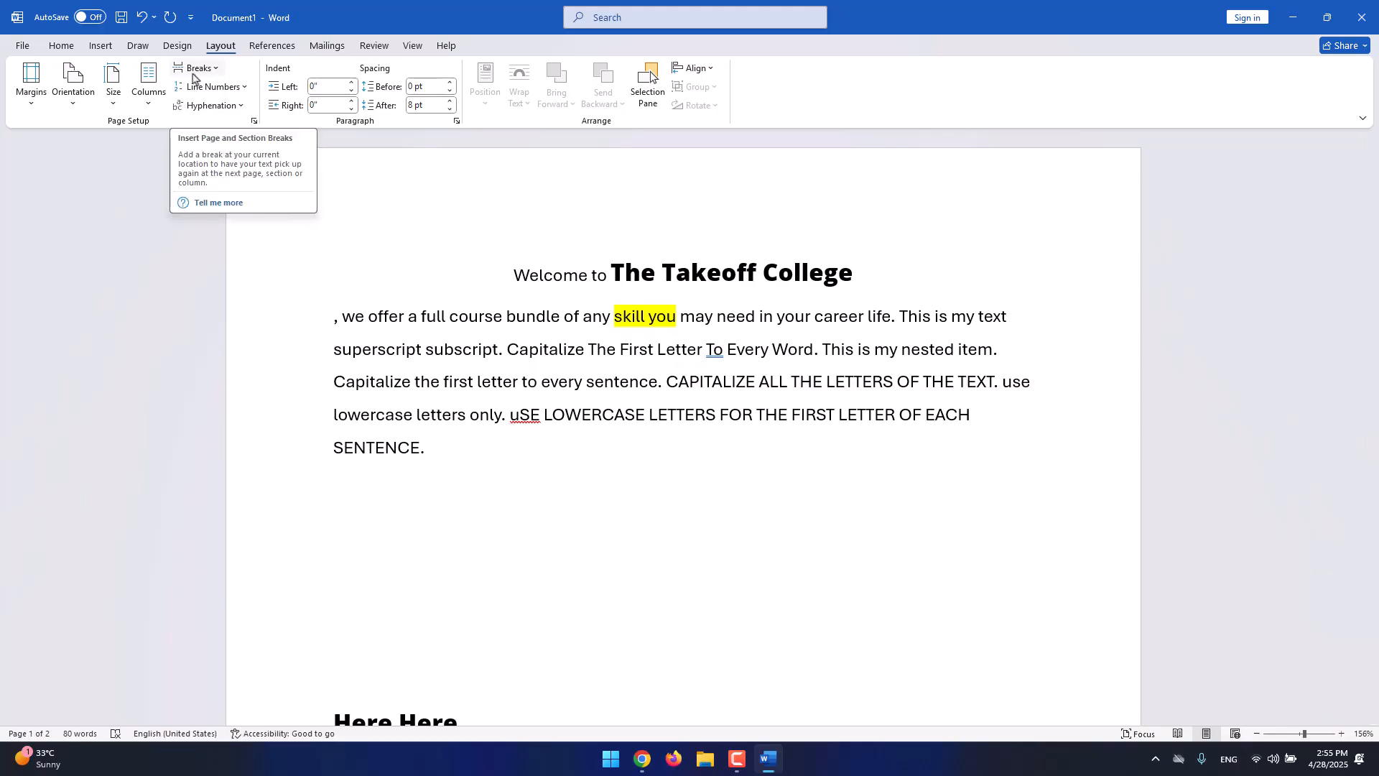
Review the available page break and section break types without inserting one.
click(193, 71)
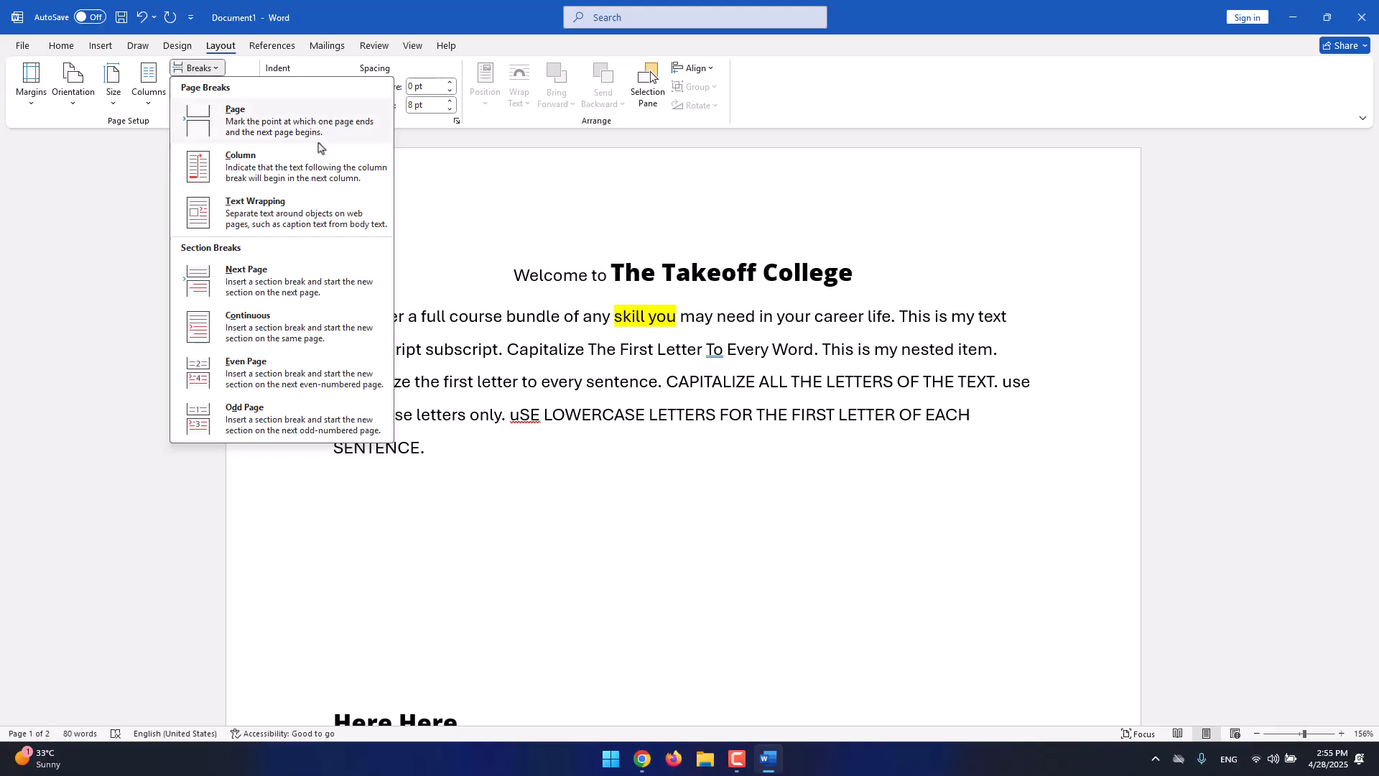
click(718, 452)
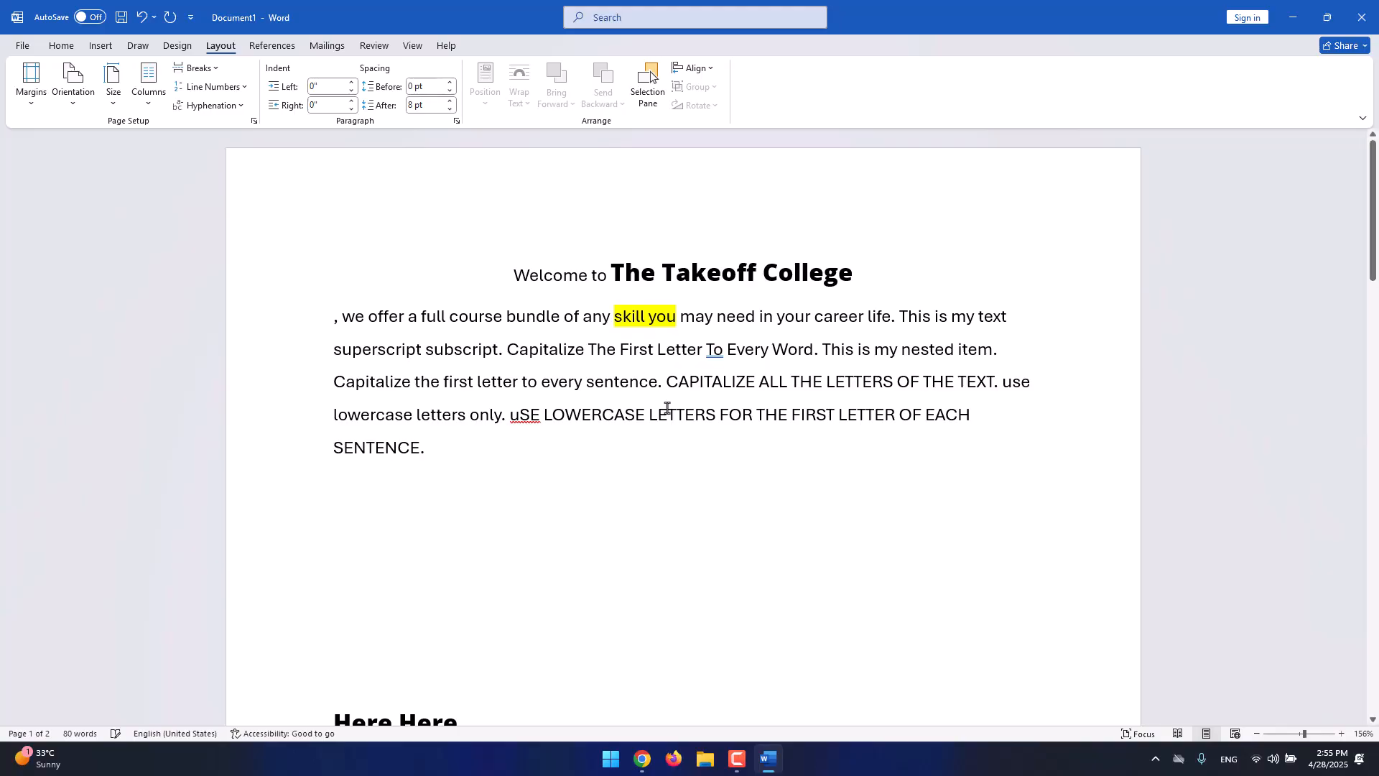
click(194, 70)
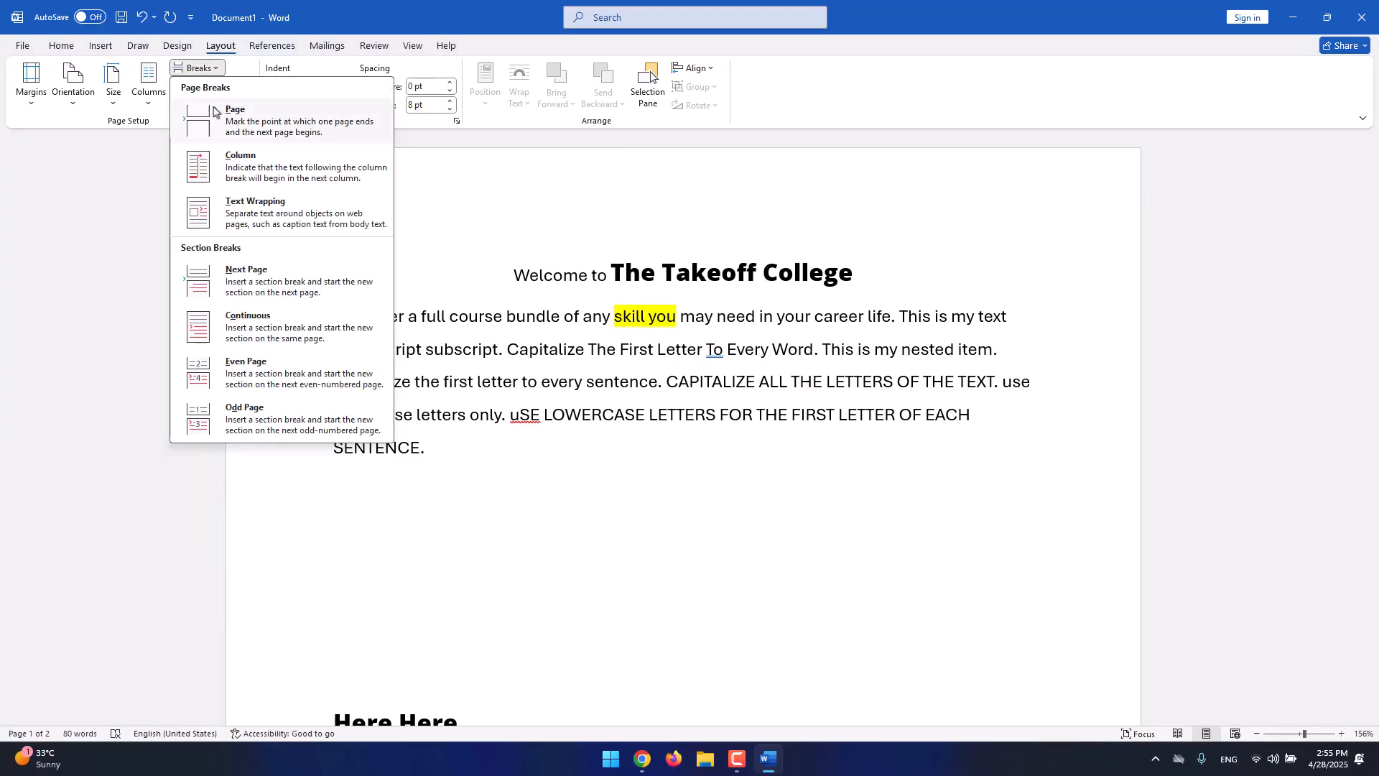
click(664, 381)
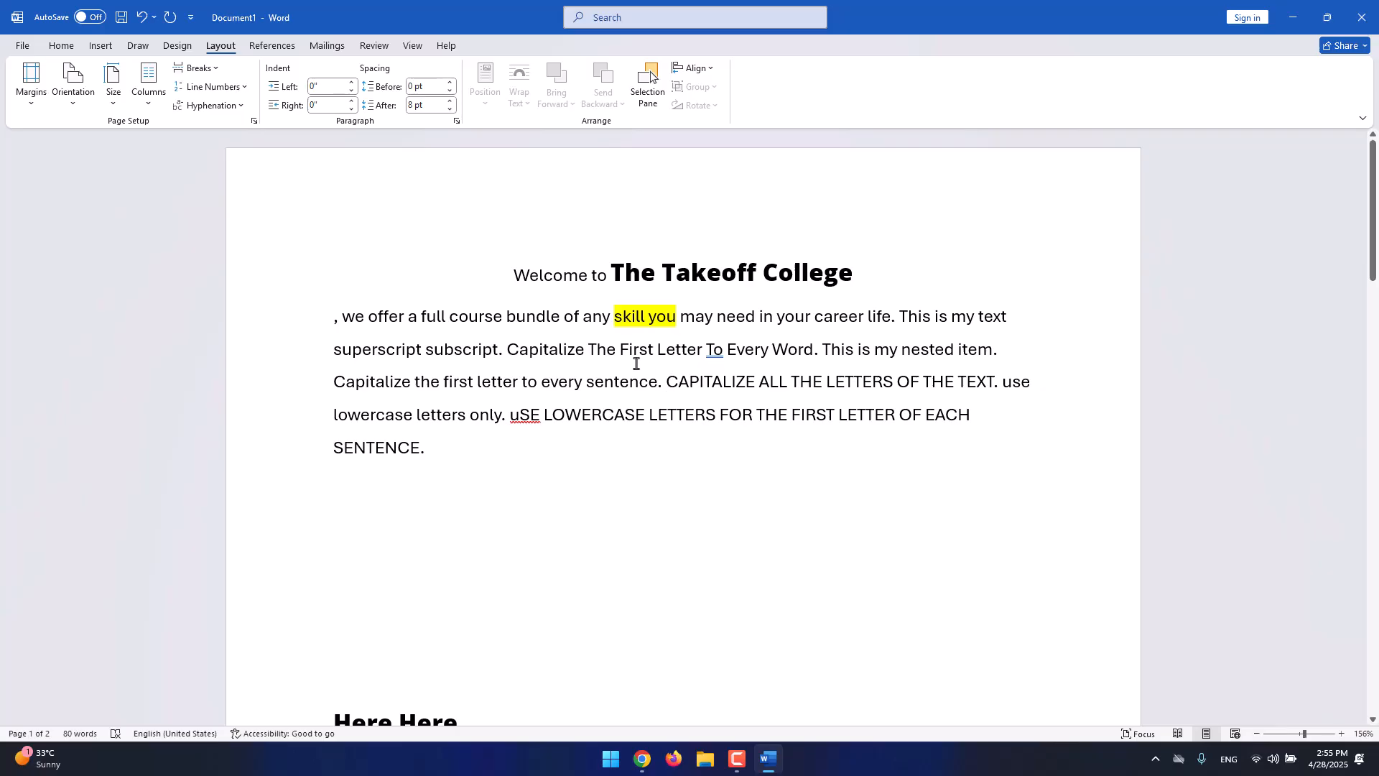
Insert a page break before "CAPITALIZE ALL THE LETTERS OF THE TEXT", check the split text, and look over the other break types.
drag(665, 383, 756, 384)
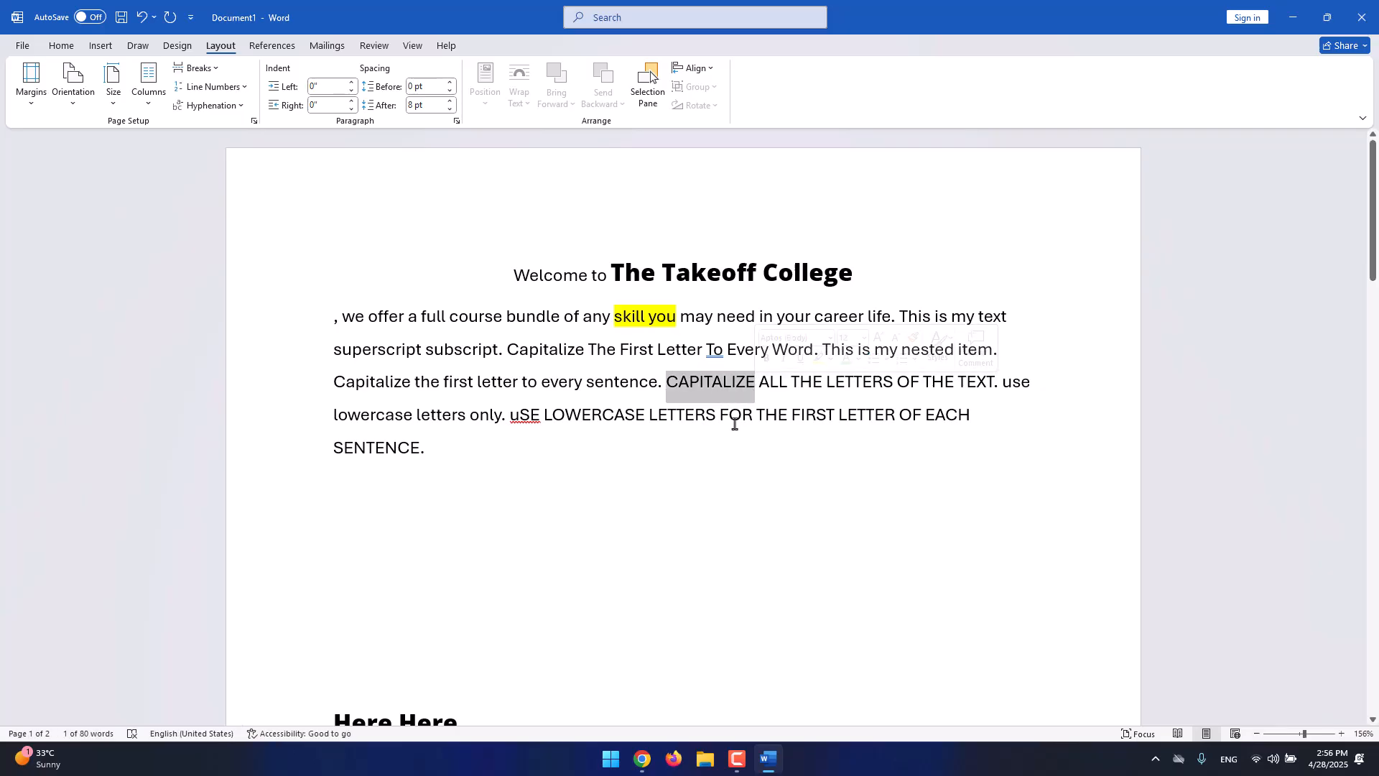
click(670, 388)
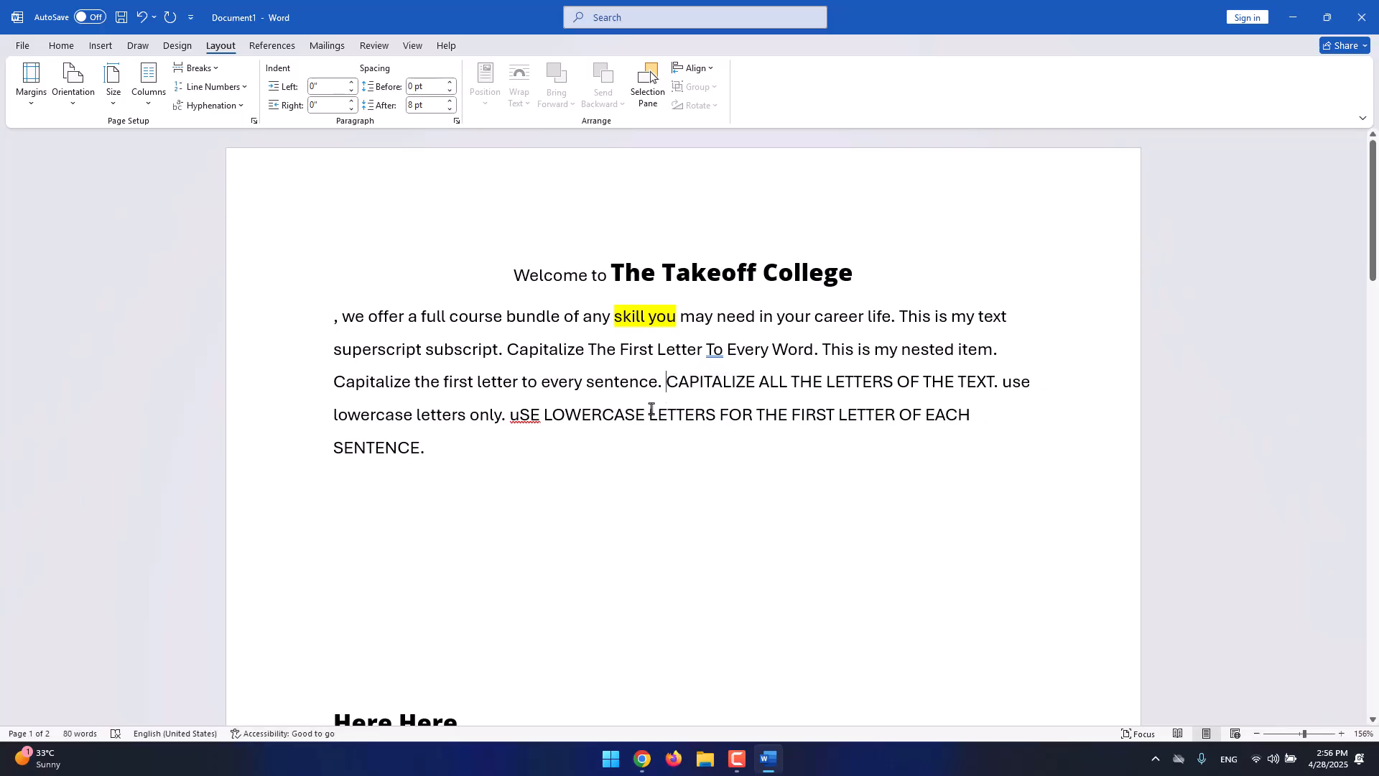
click(206, 69)
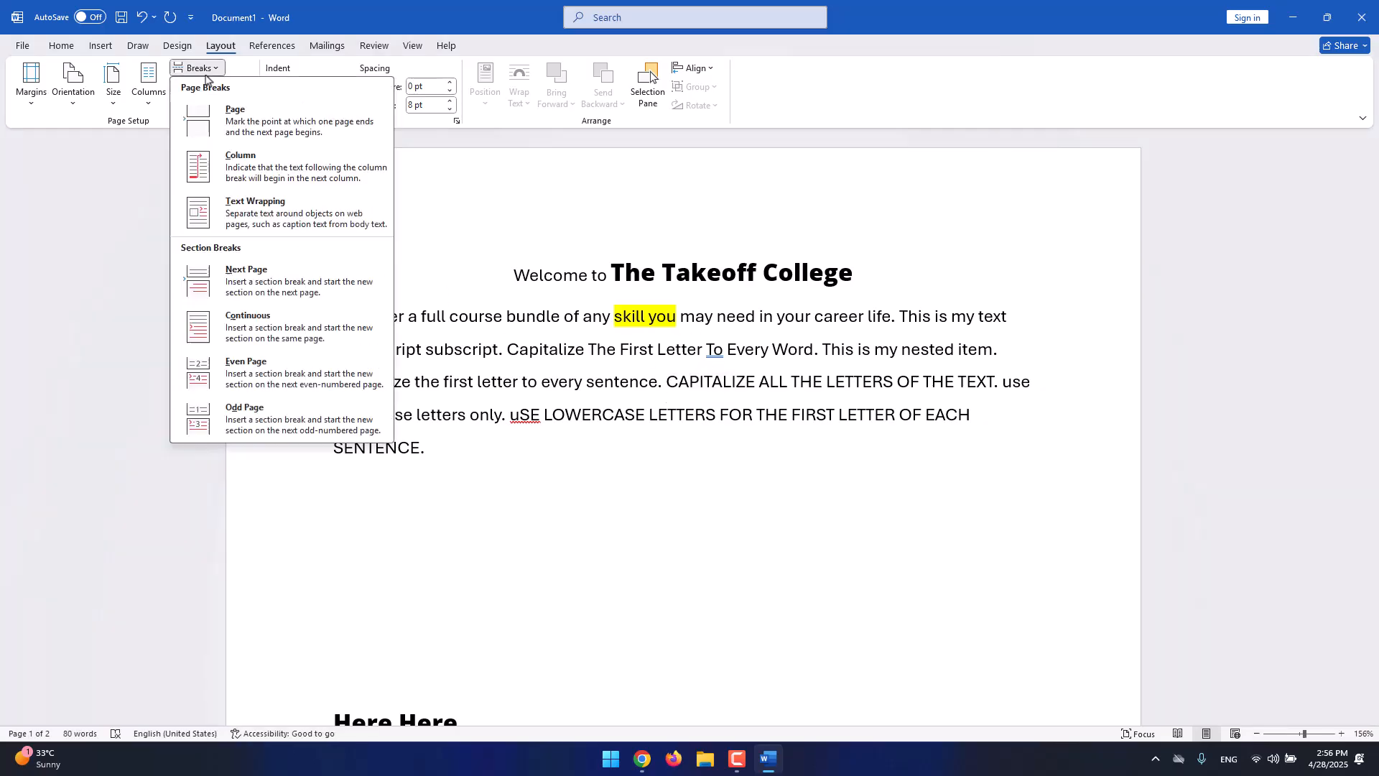
click(259, 129)
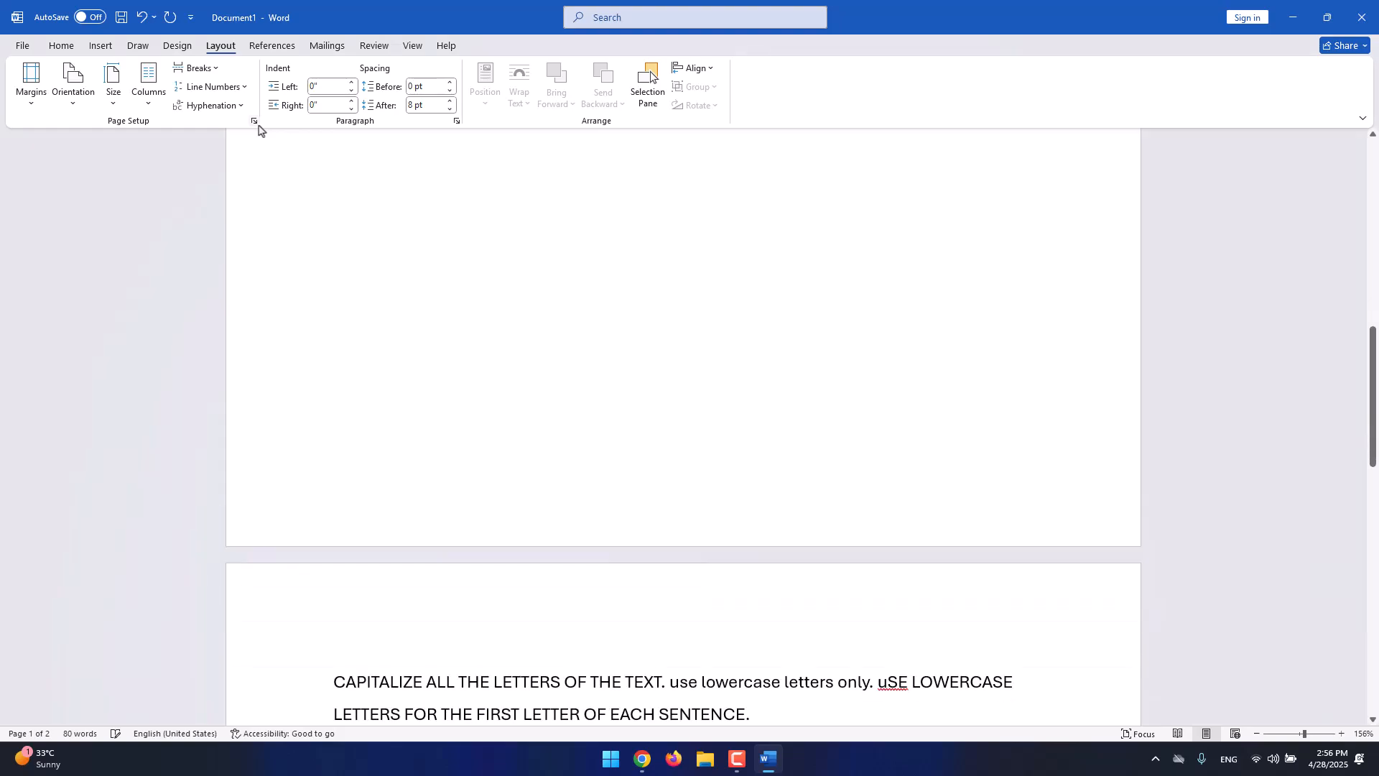
scroll(511, 246, up, 2)
scroll(511, 259, down, 5)
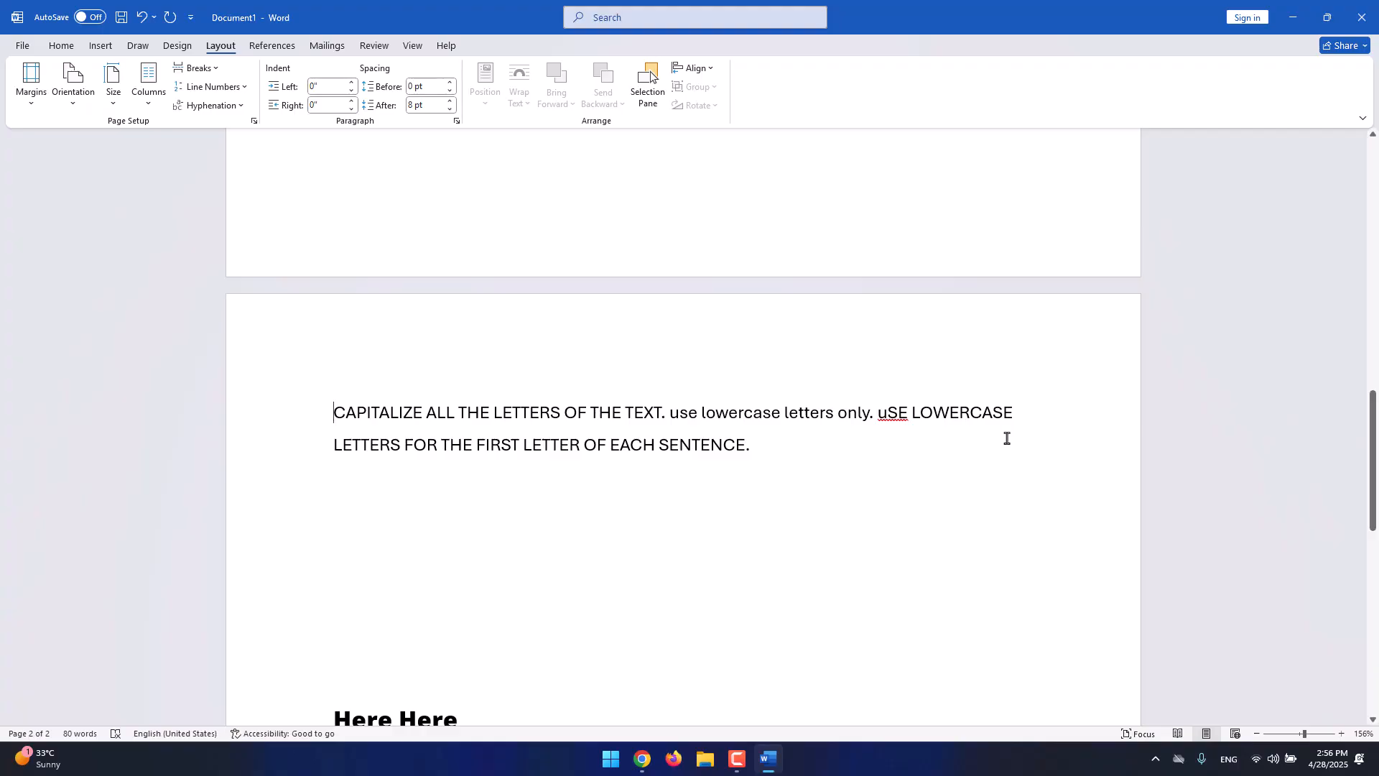
click(195, 68)
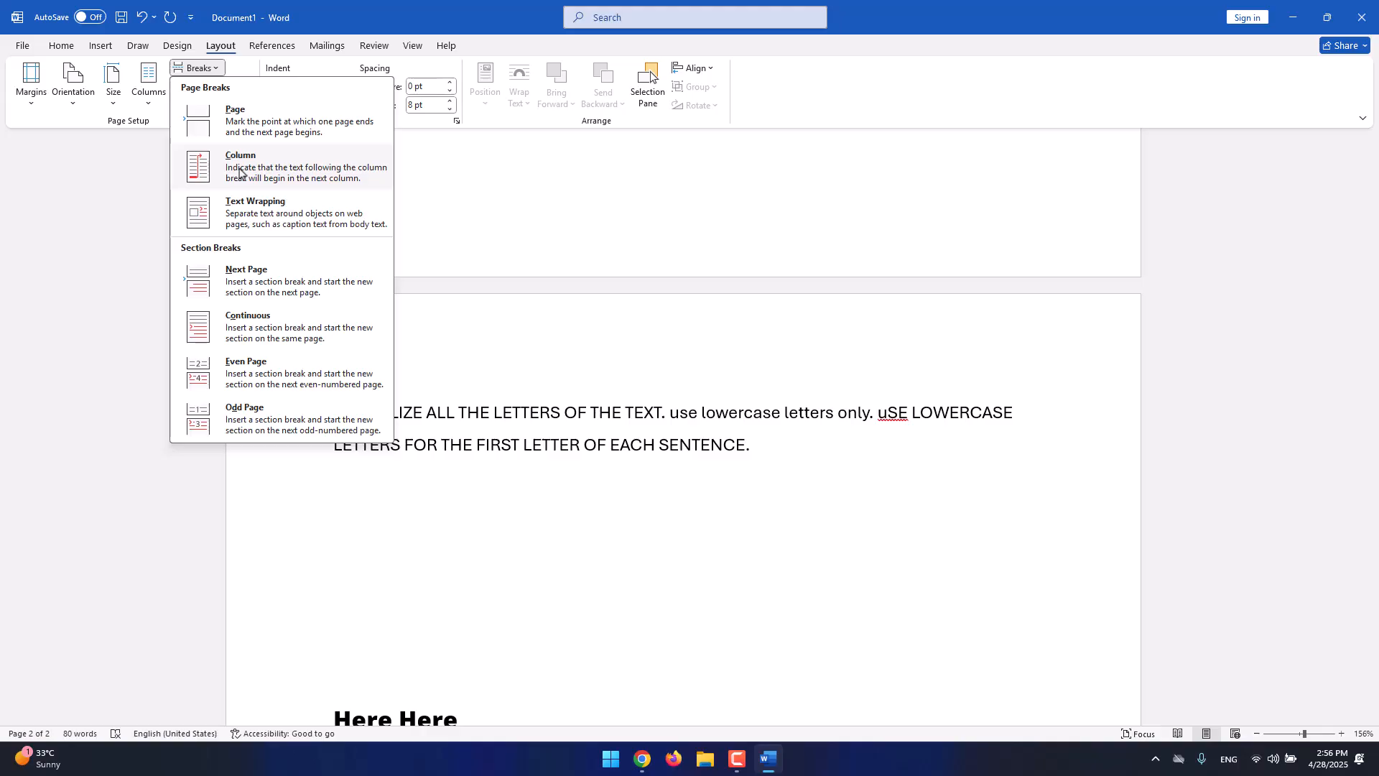
click(231, 69)
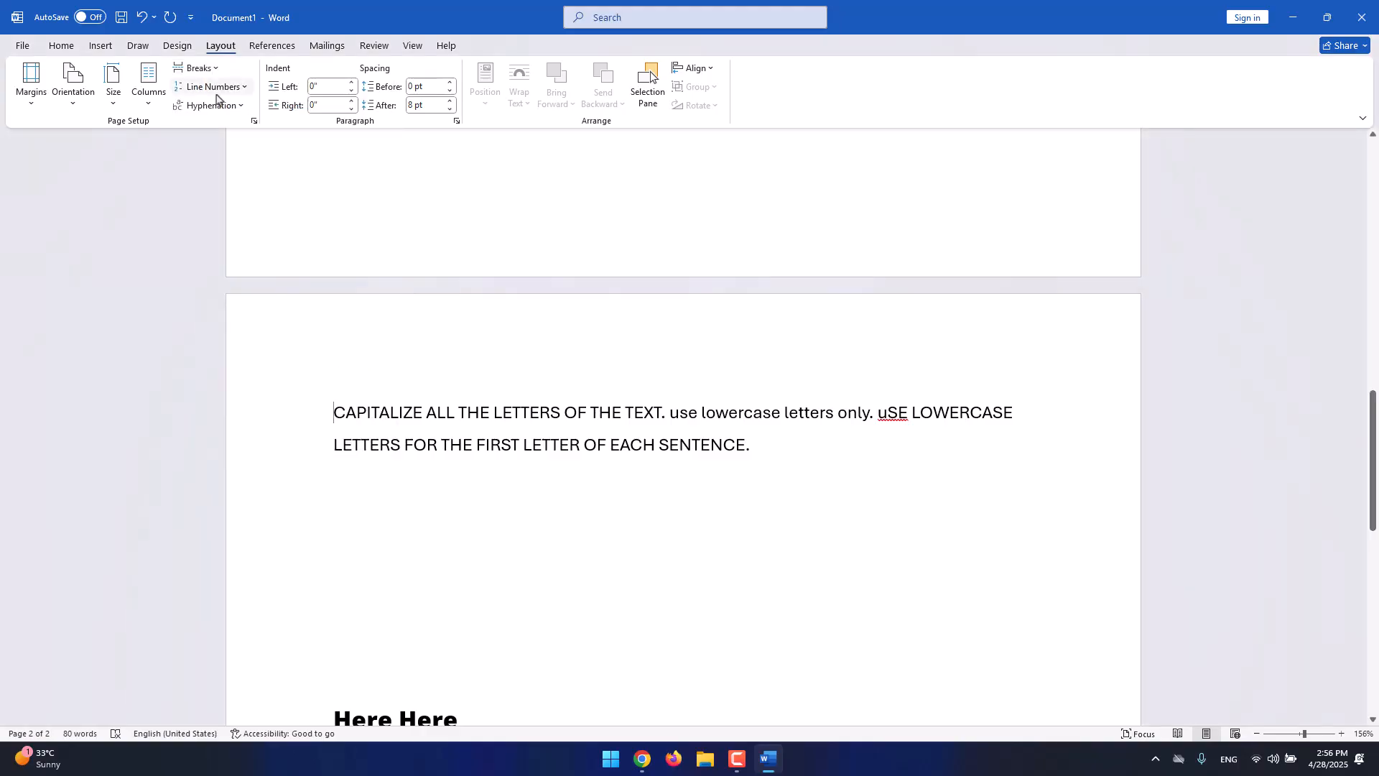
Turn on continuous line numbering, select the second line, and check the numbers through the end of the document.
click(219, 94)
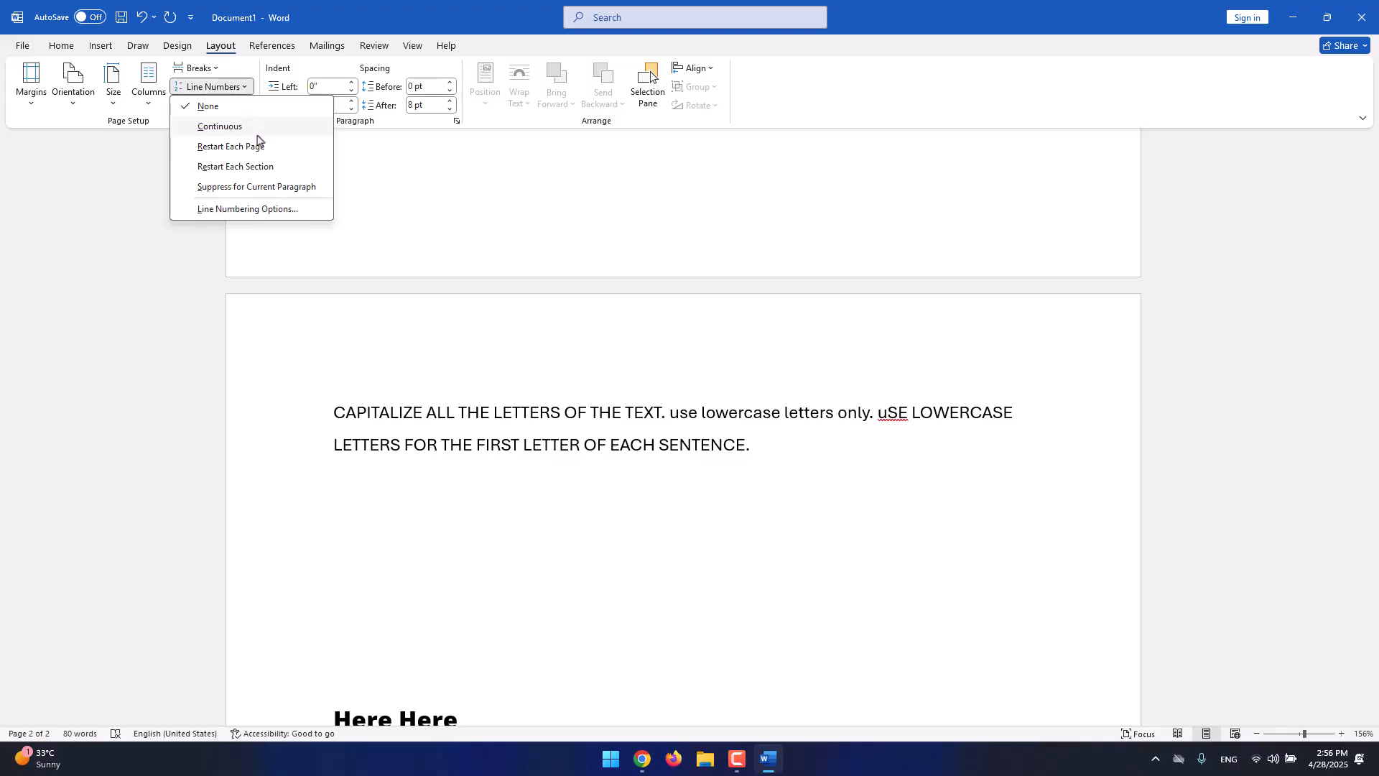
scroll(432, 376, up, 10)
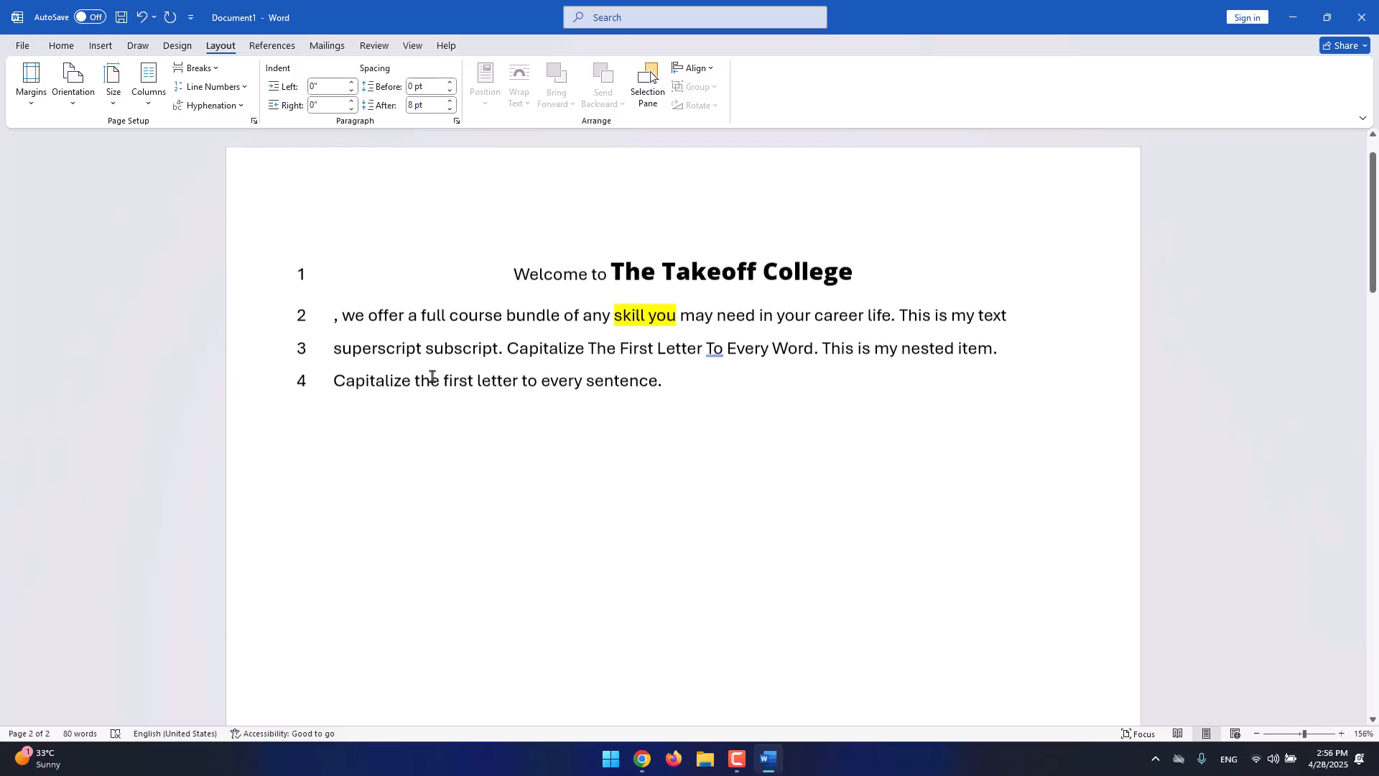
scroll(359, 302, down, 1)
click(306, 263)
scroll(282, 285, down, 8)
scroll(327, 352, down, 15)
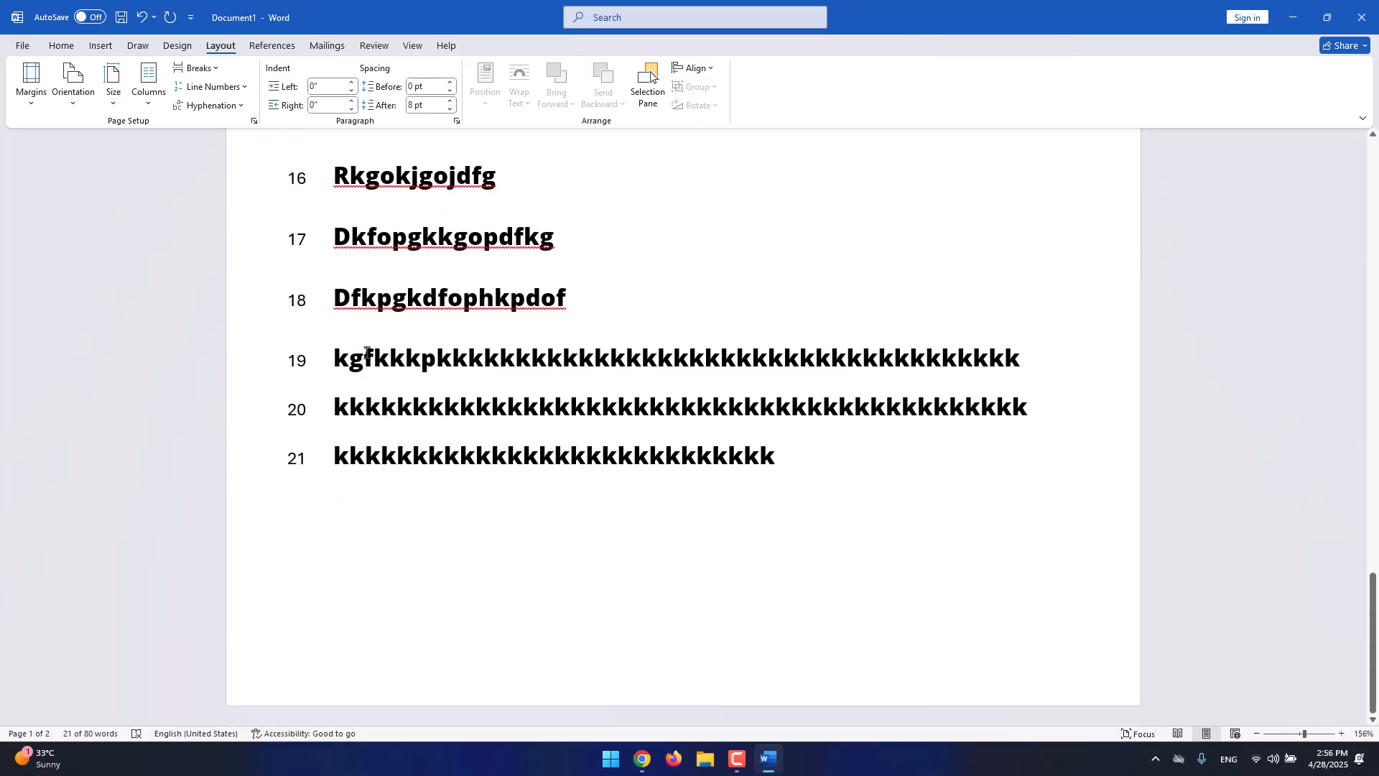
scroll(421, 345, up, 15)
scroll(420, 342, up, 5)
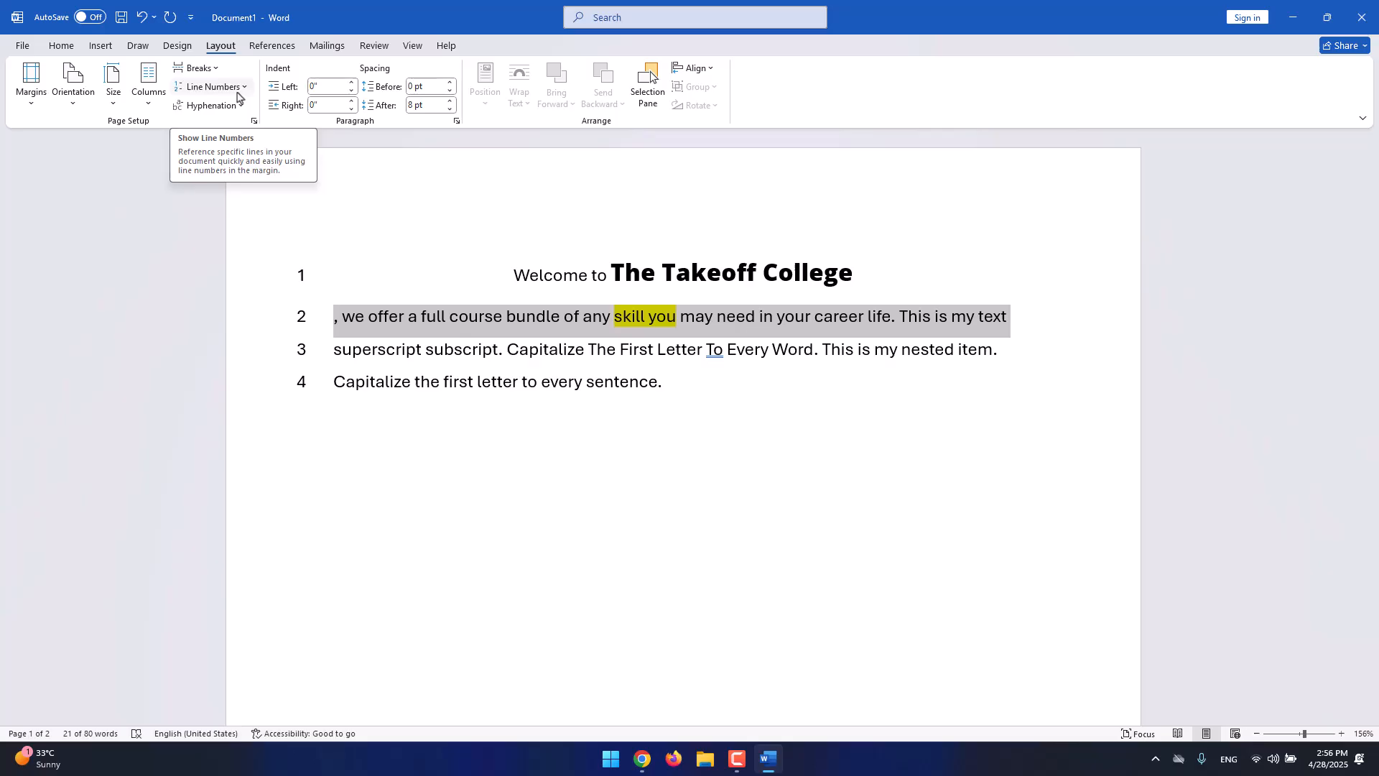
Turn line numbering off and place the cursor at the start of the second line.
click(240, 89)
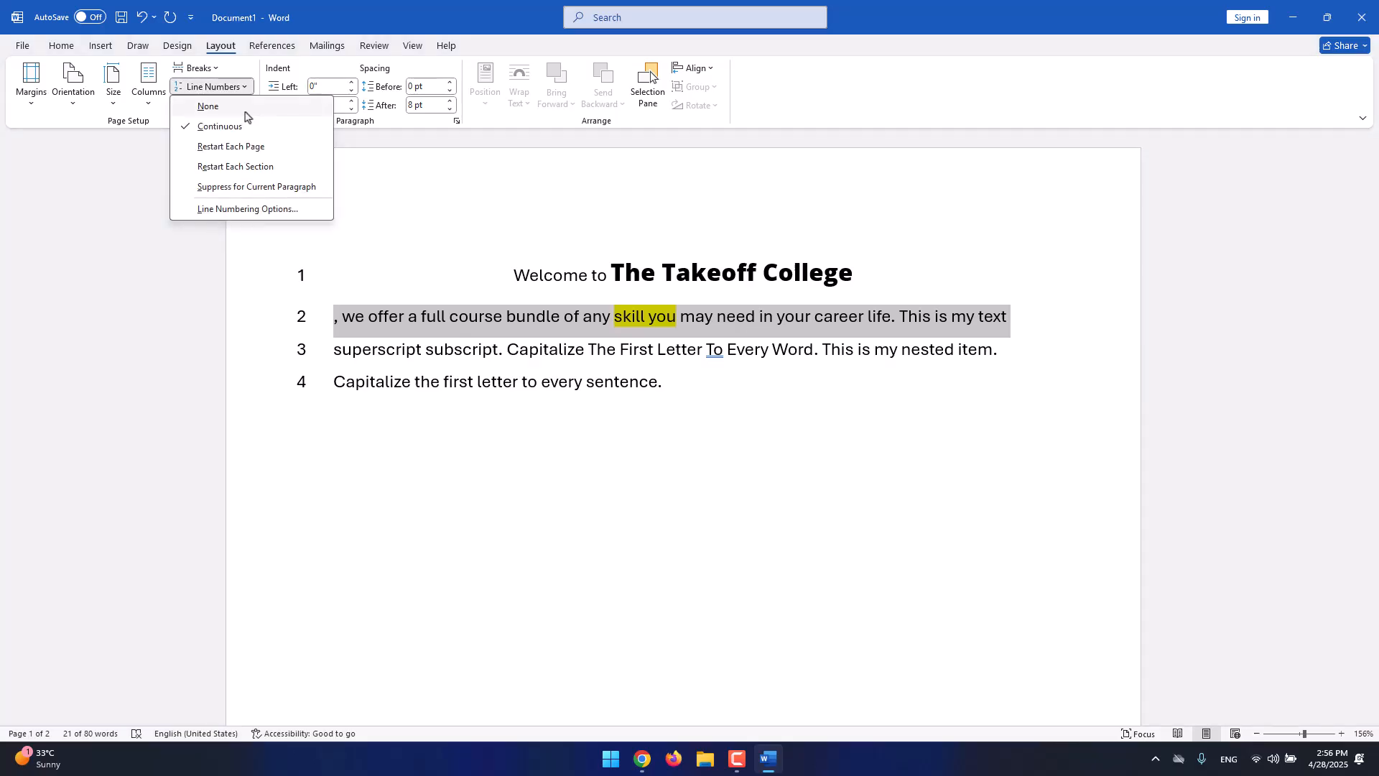
click(244, 114)
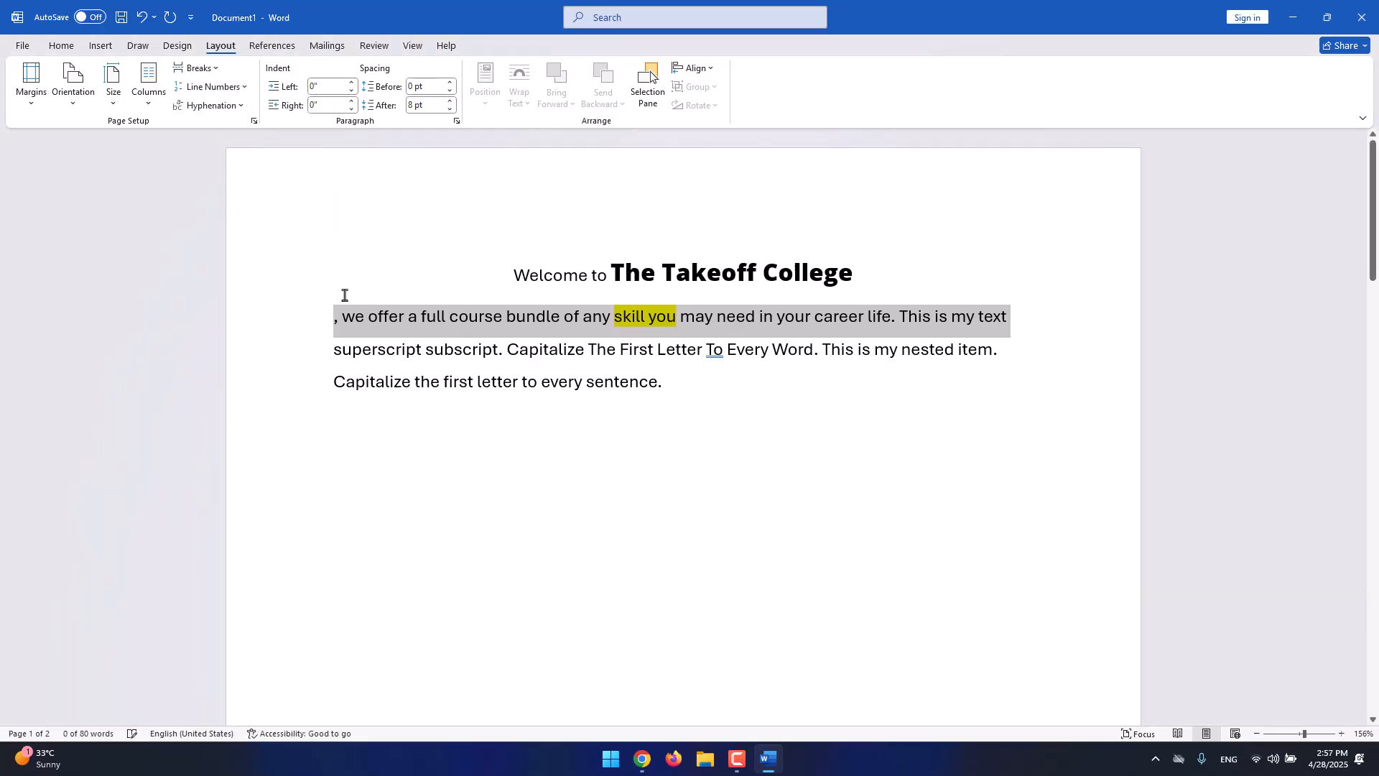
click(335, 330)
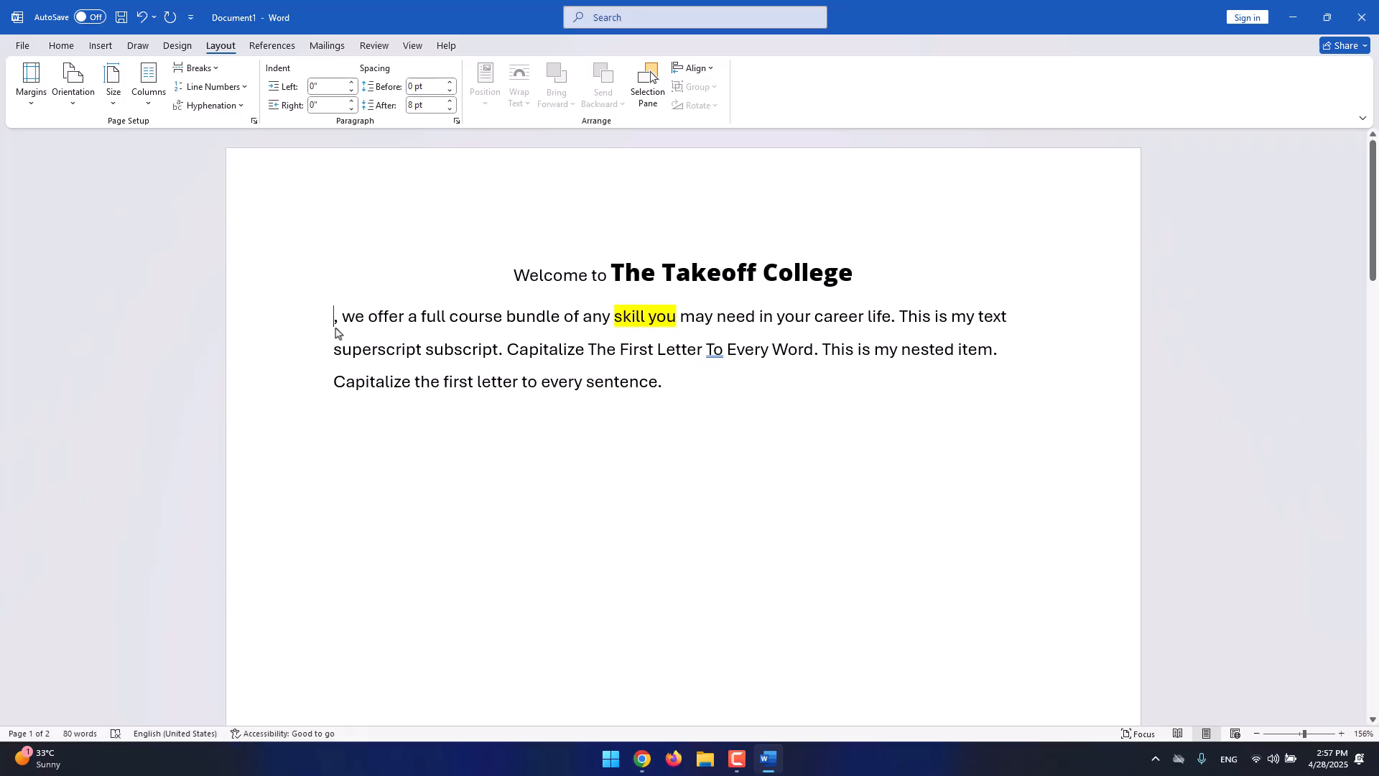
Insert the word "Here" before the comma at the start of the second line.
text(Here)
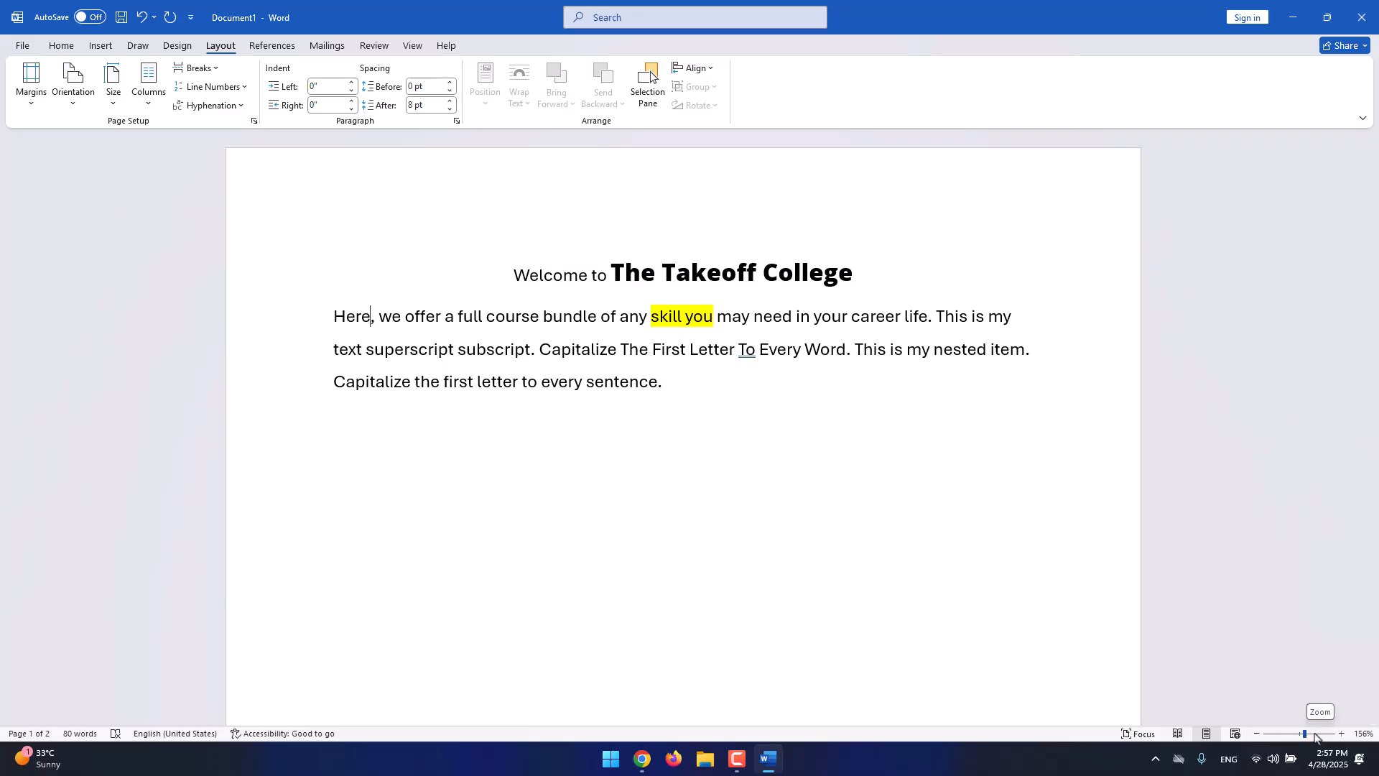
Vary the document zoom, going to 100%, 120%, 90%, 130% and back to 90%.
mouse_move(1305, 734)
mouse_down()
mouse_move(1318, 734)
mouse_move(1301, 740)
mouse_up()
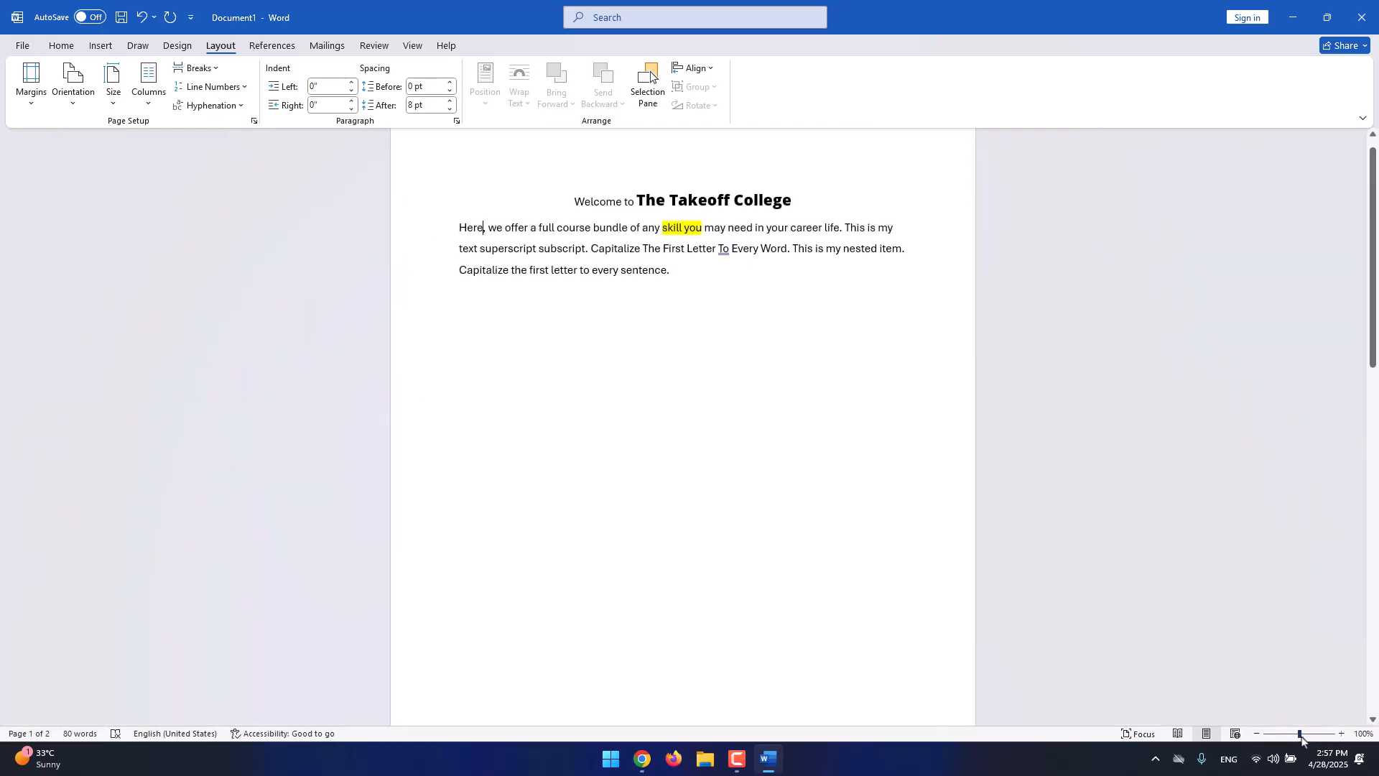
click(1342, 734)
click(1341, 734)
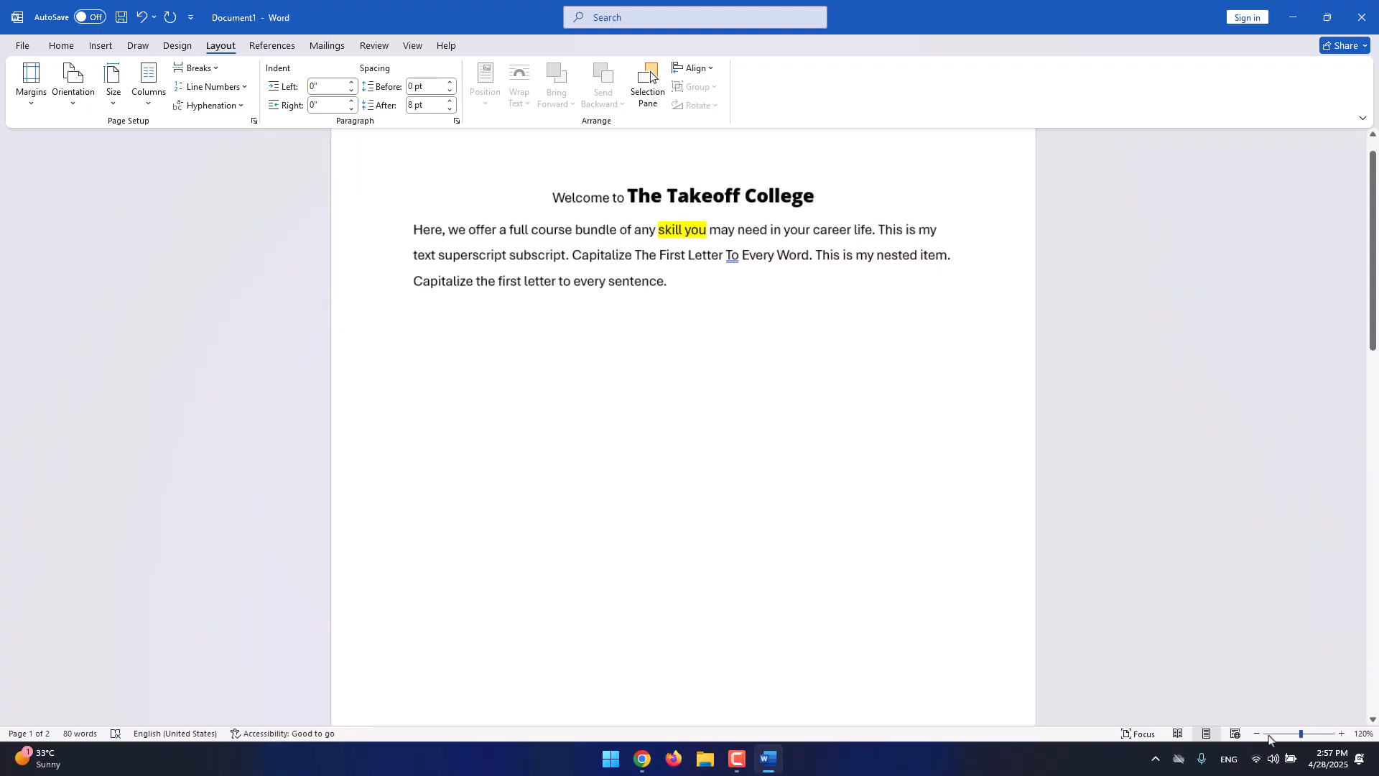
click(1257, 733)
click(1257, 734)
click(1257, 734)
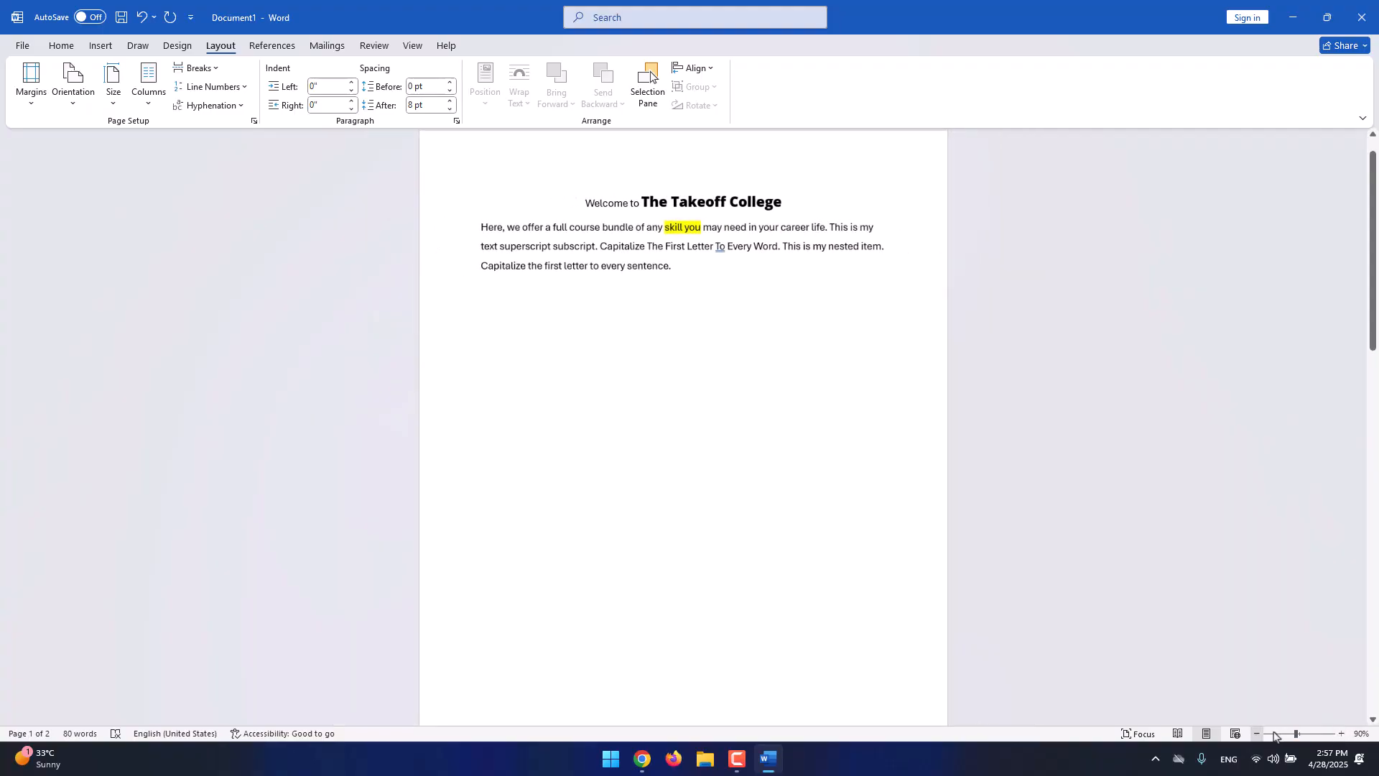
click(1341, 734)
click(1340, 734)
click(1340, 734)
click(1340, 734)
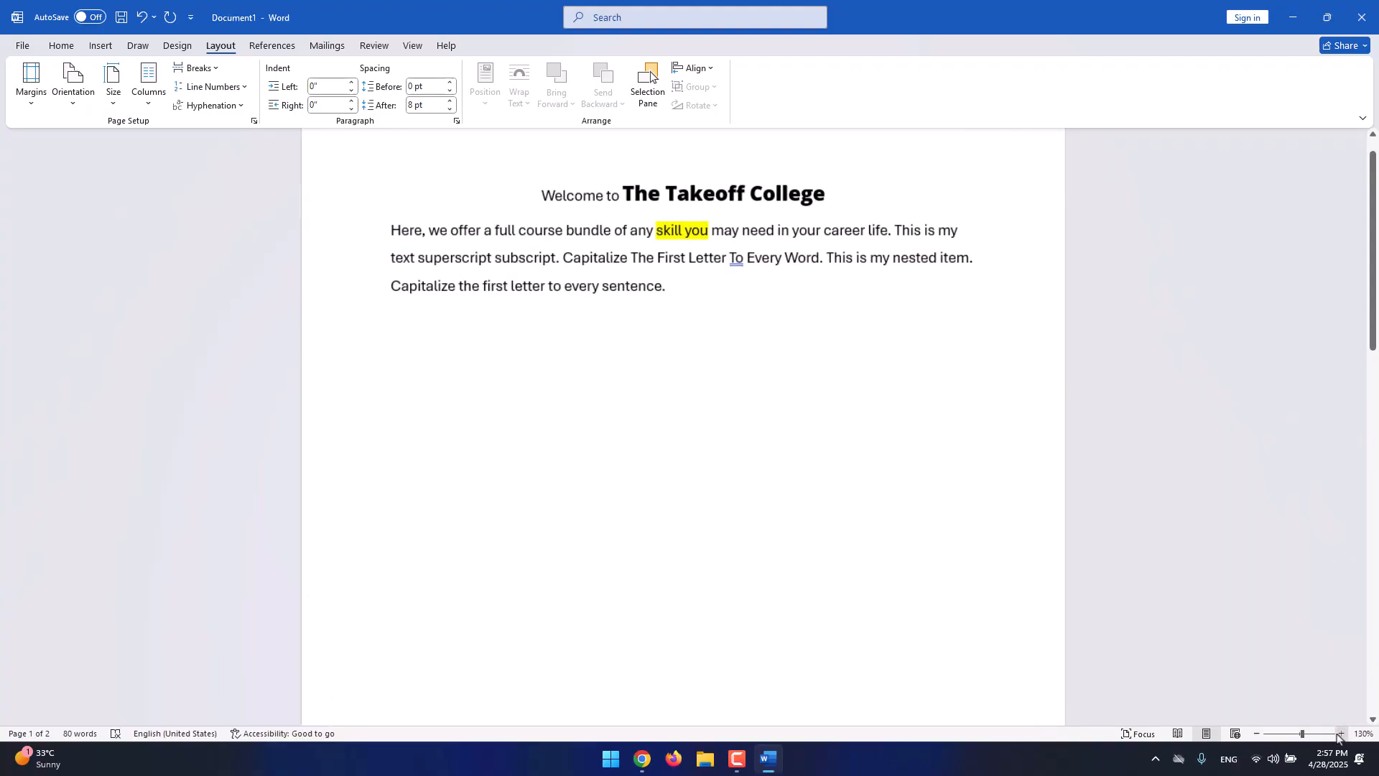
click(1257, 733)
click(1257, 733)
click(1257, 733)
click(1257, 733)
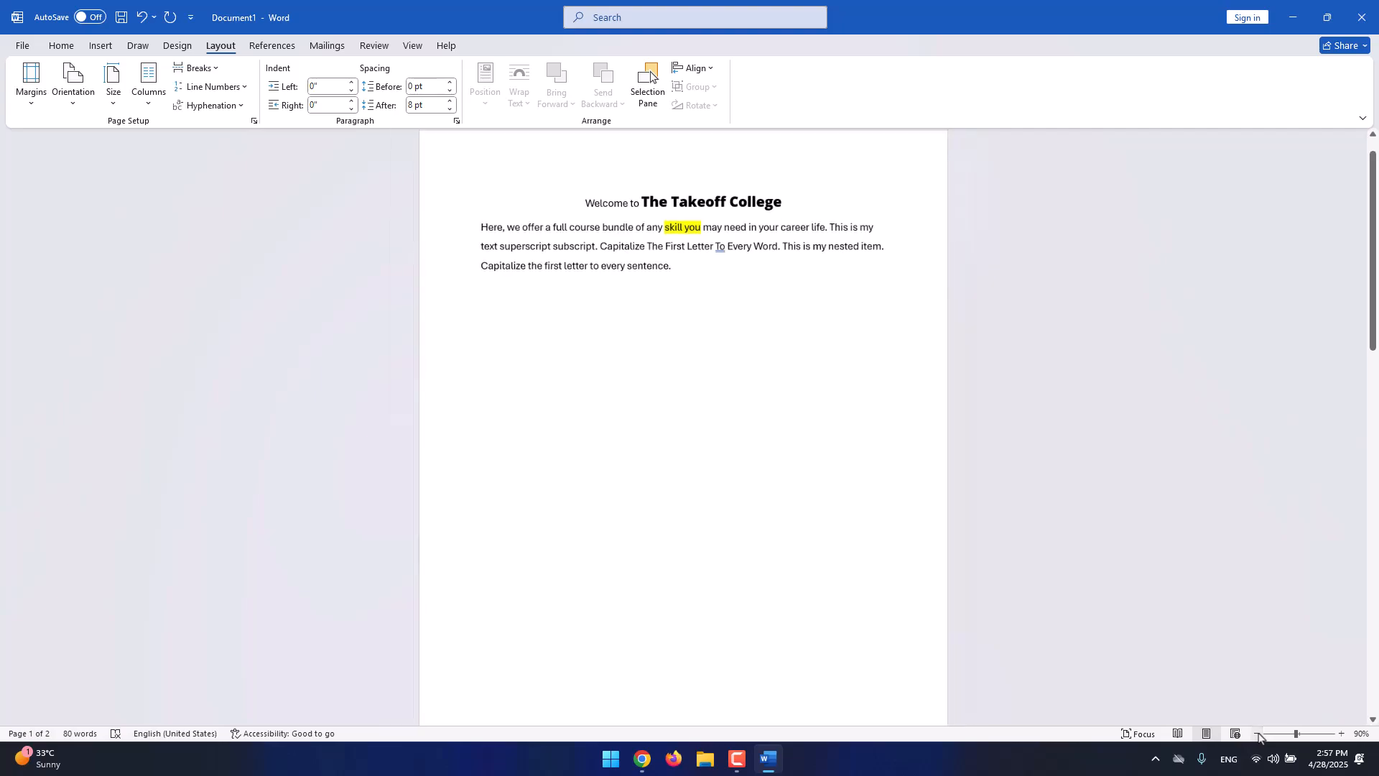
Look over the zoom presets and set the document zoom to the 100% preset.
click(1362, 734)
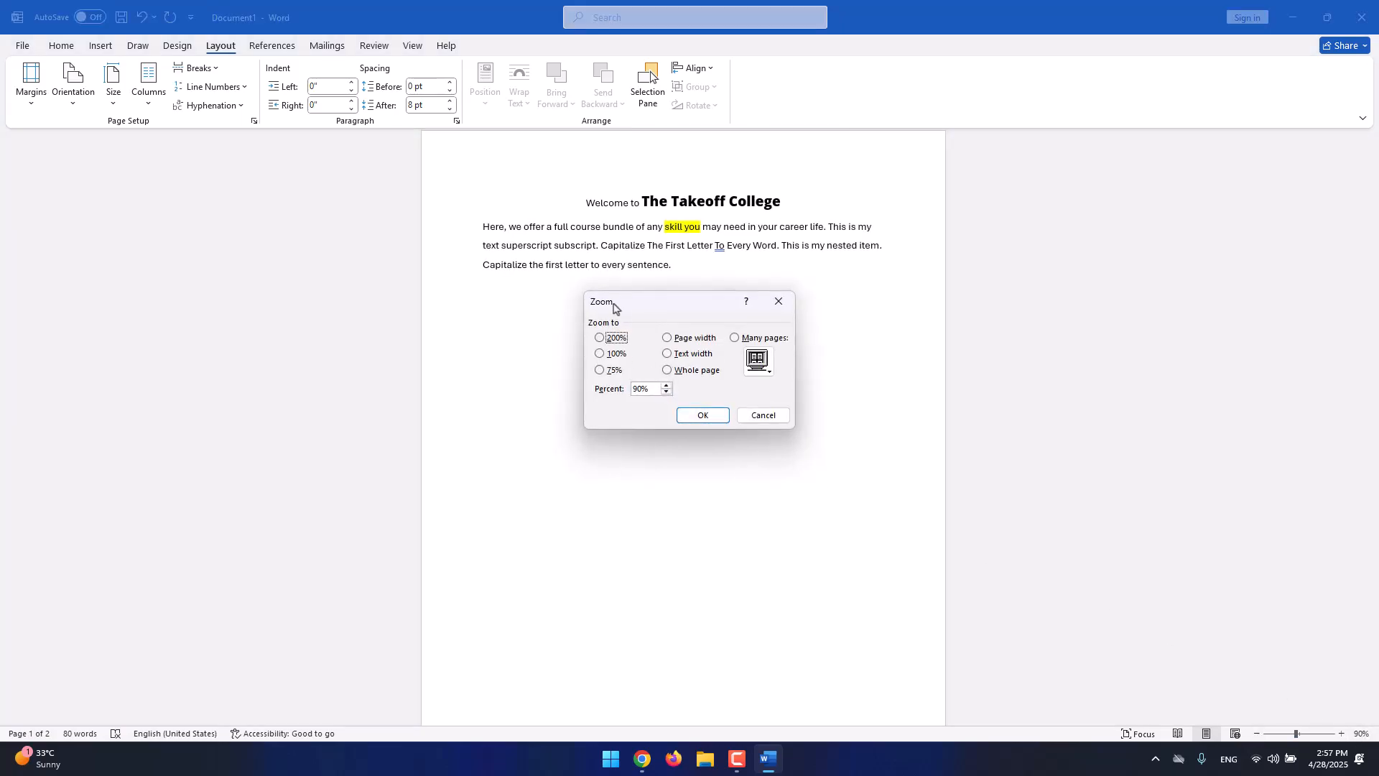
click(702, 414)
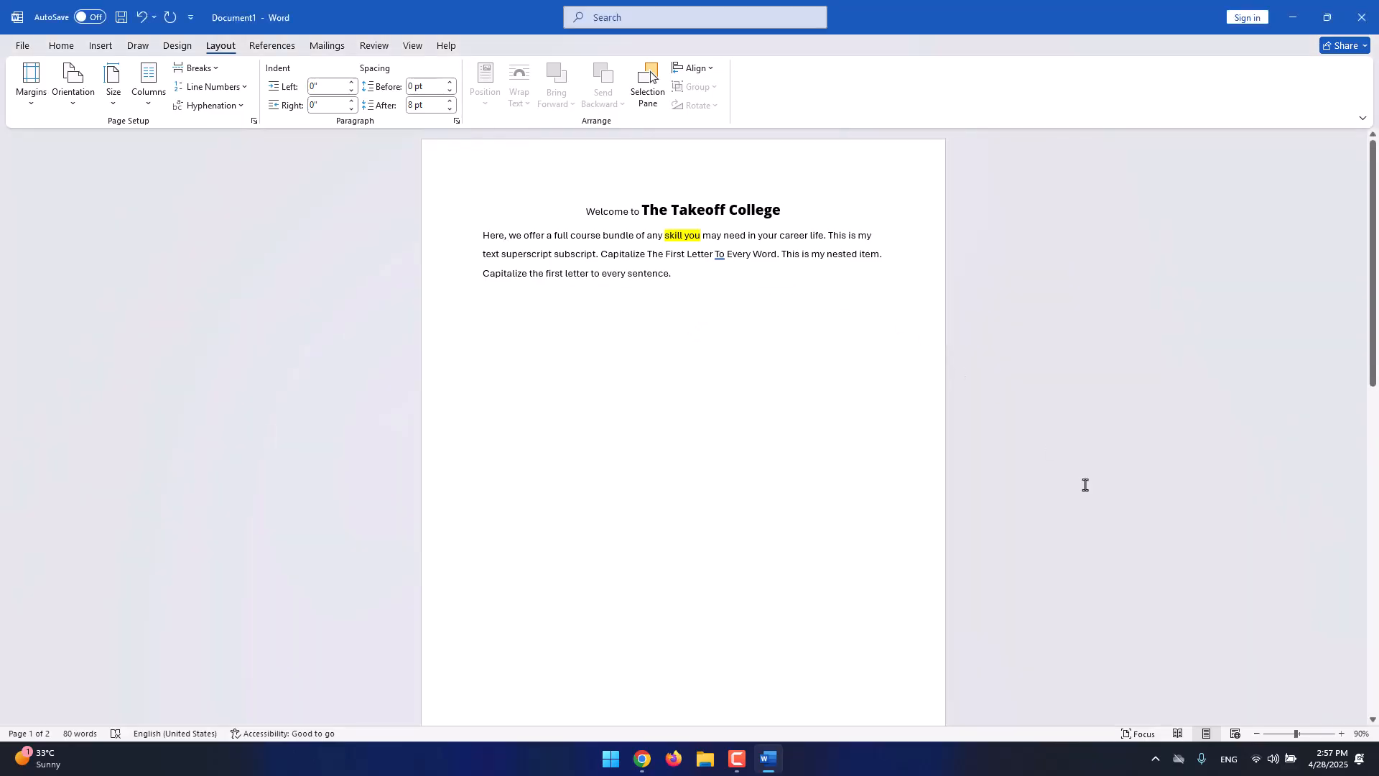
click(1367, 734)
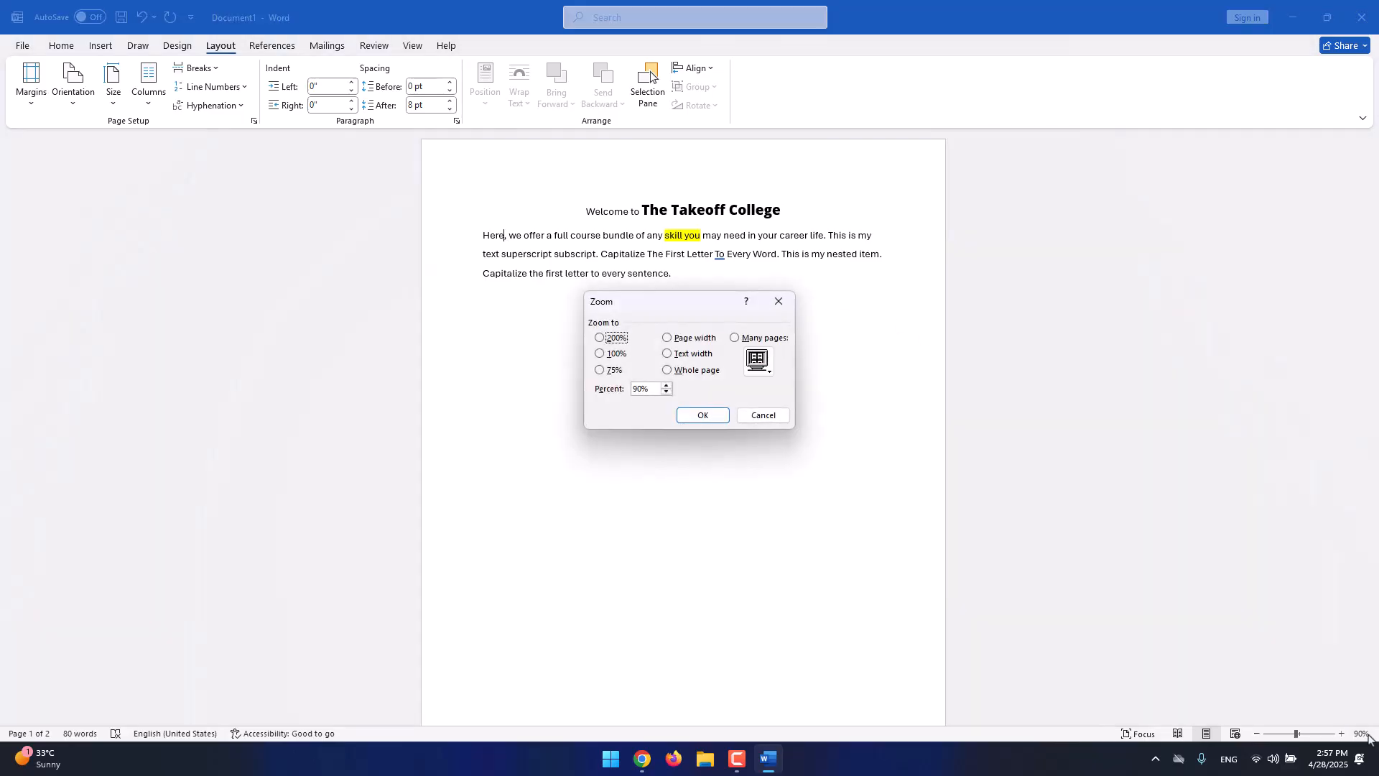
click(600, 353)
click(699, 410)
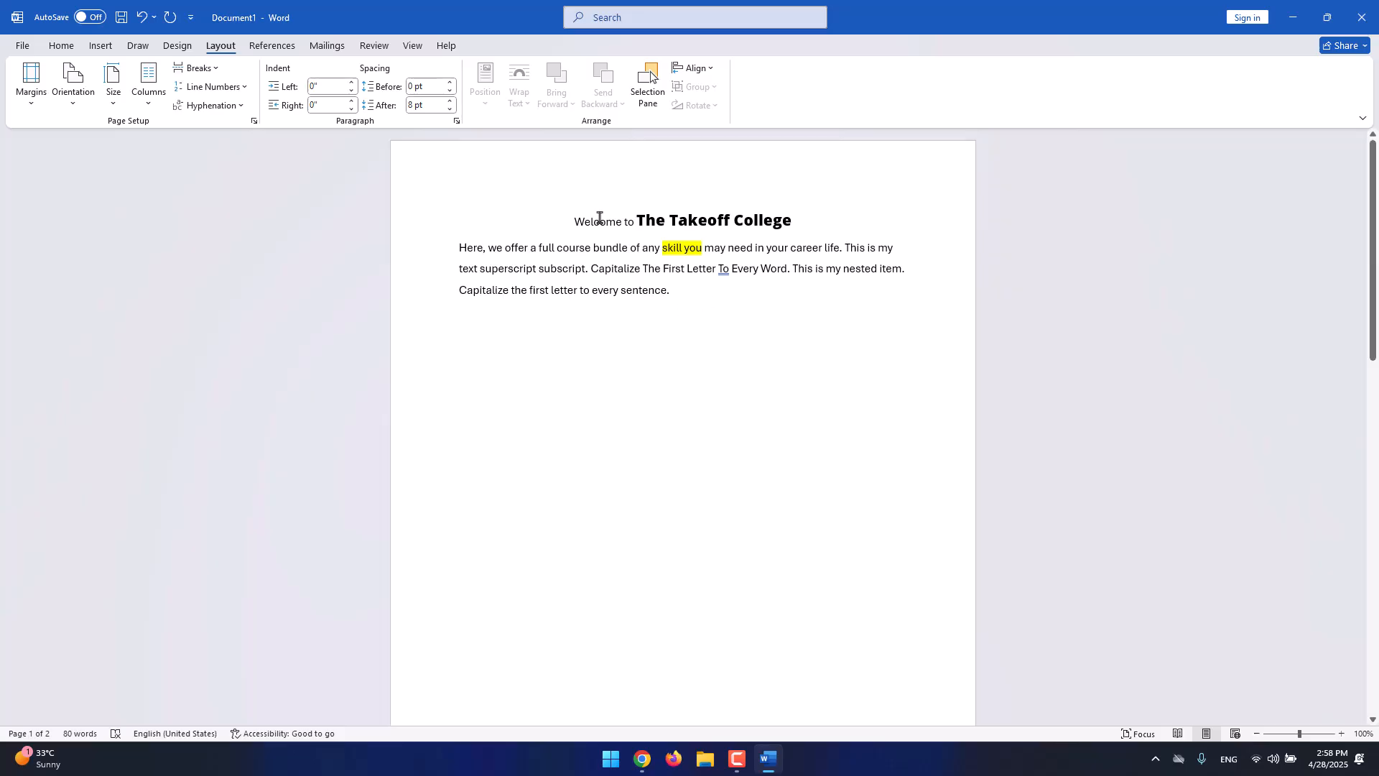
Switch the document to Read Mode and page through it to the end.
scroll(1339, 603, down, 5)
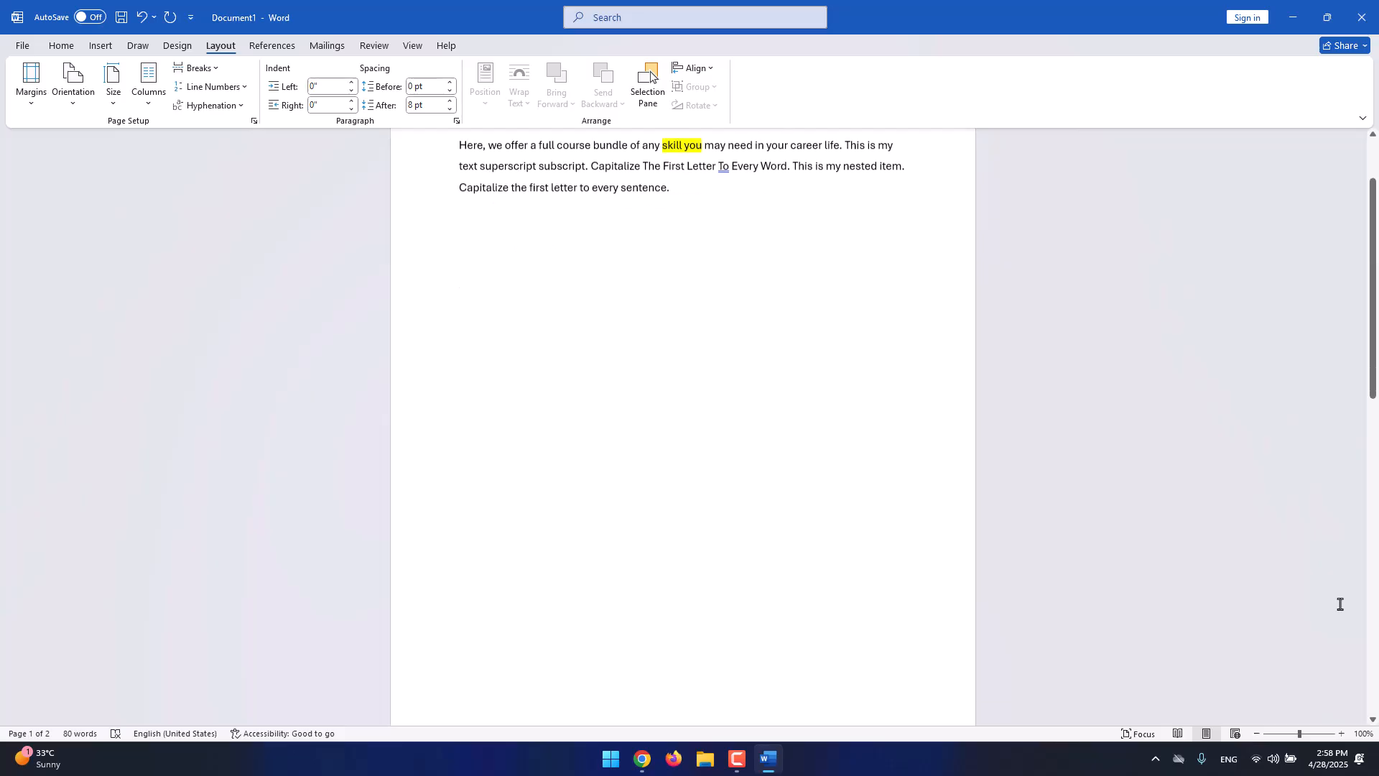
click(1183, 737)
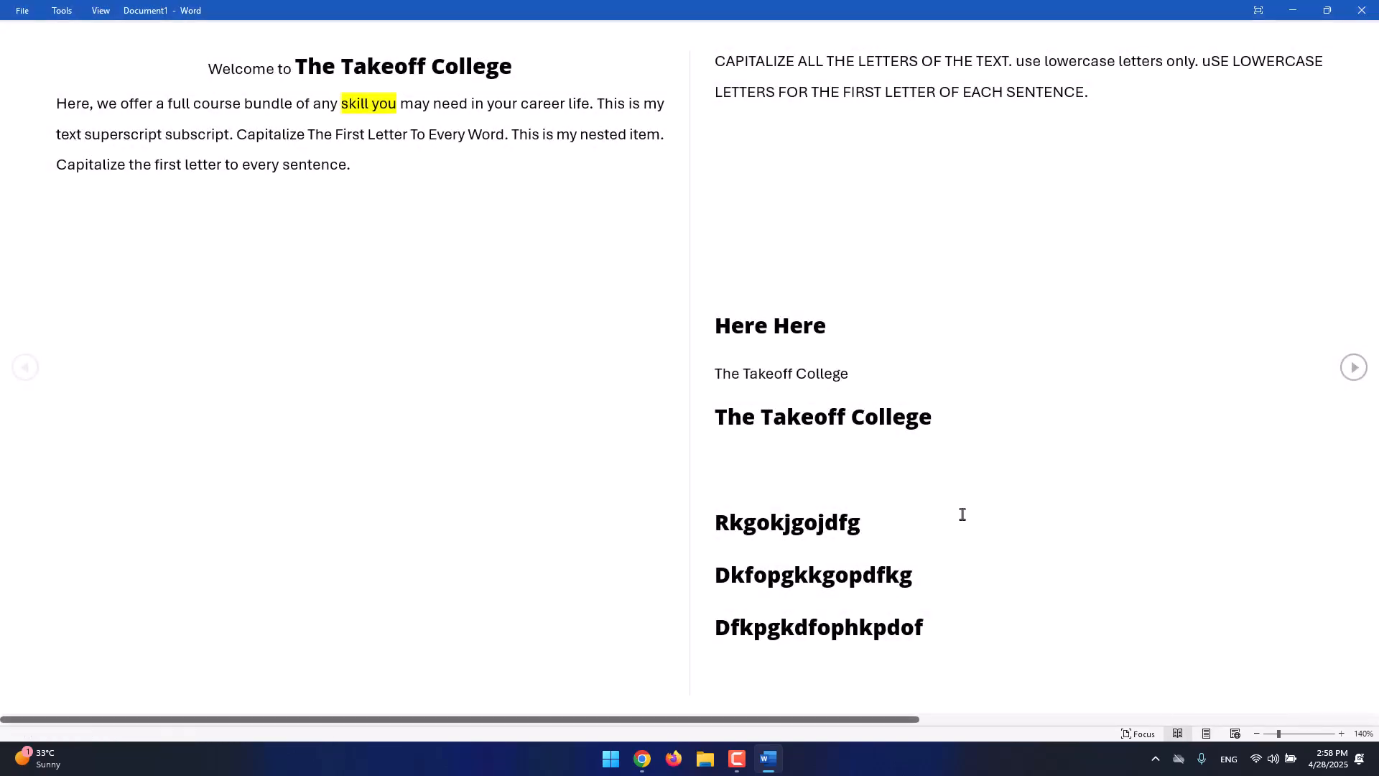
scroll(885, 450, down, 3)
scroll(1133, 693, up, 3)
scroll(1132, 692, down, 3)
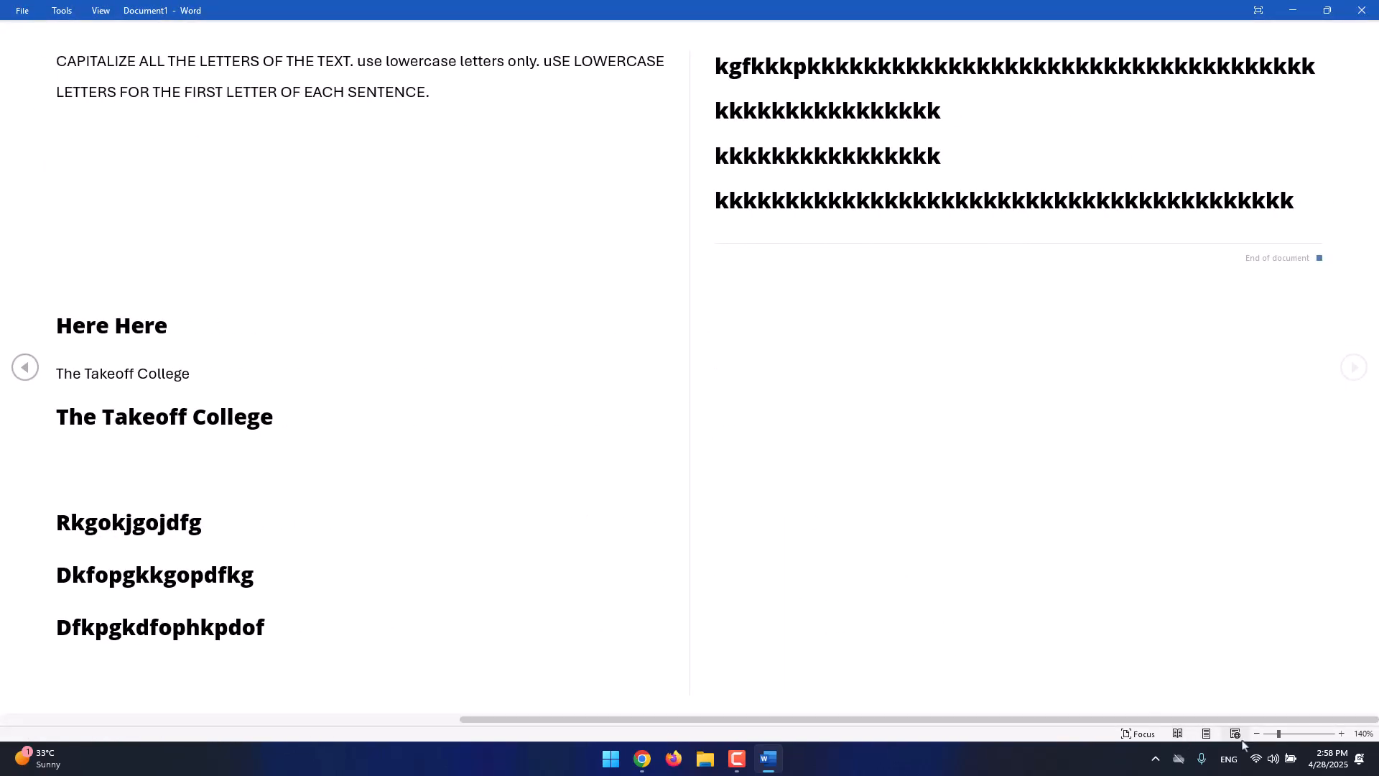
View the document in Web Layout, return it to Print Layout, and go back to the start of the first page.
click(1236, 734)
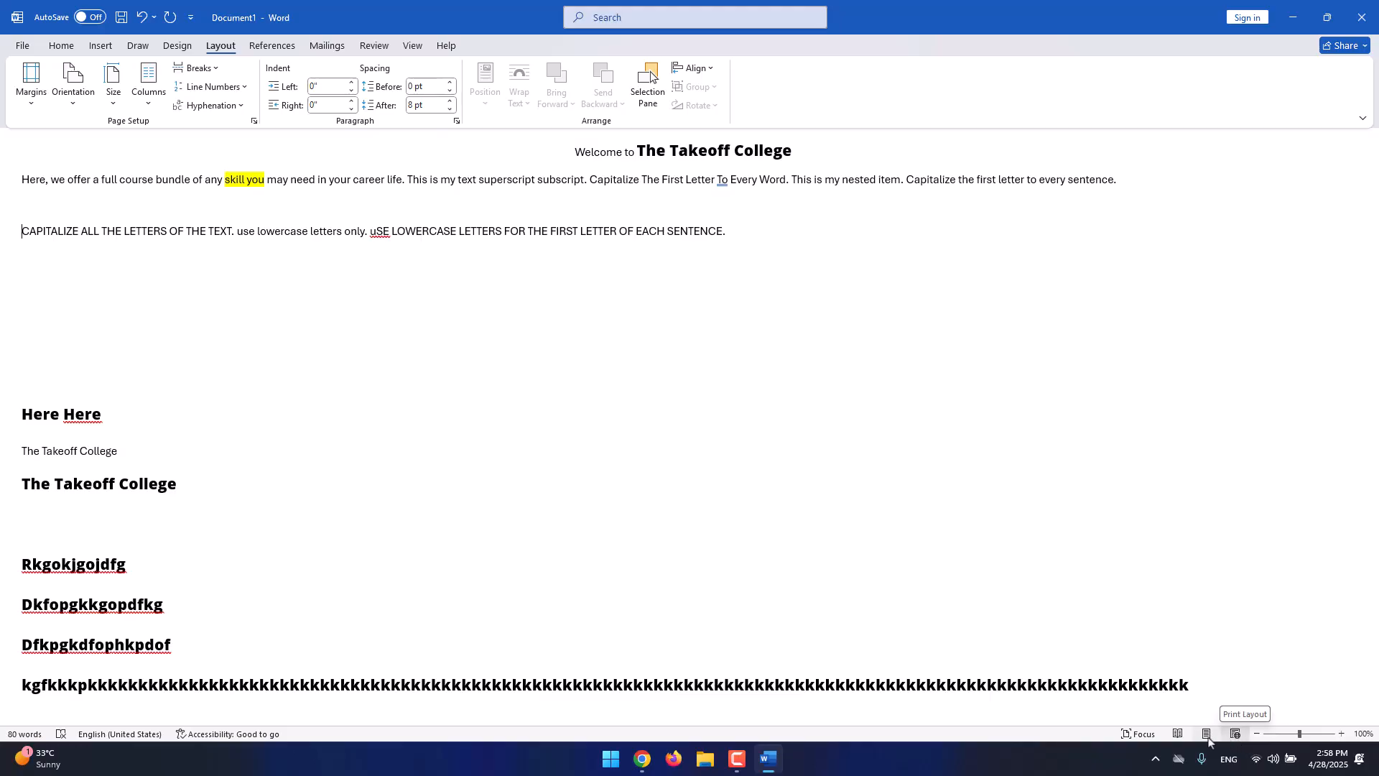
click(1207, 734)
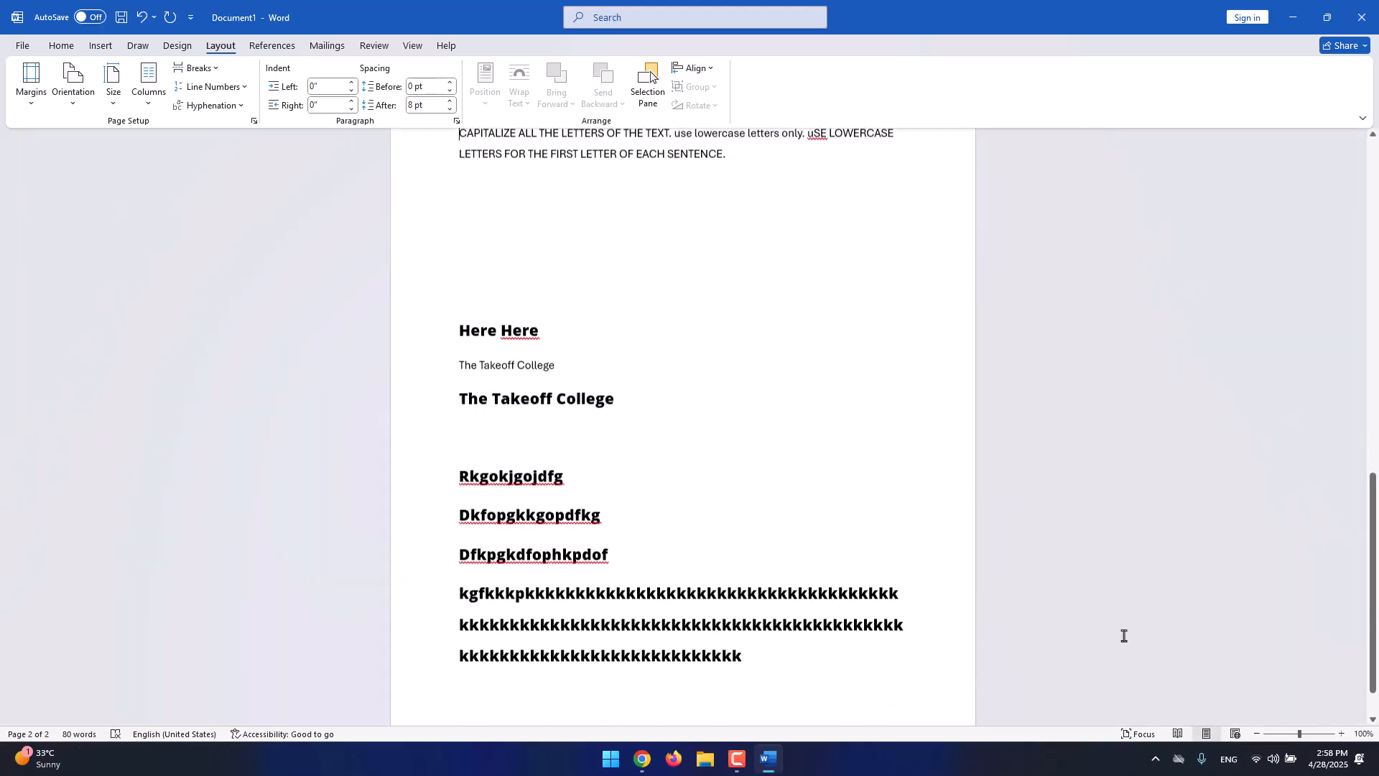
scroll(1124, 635, down, 1)
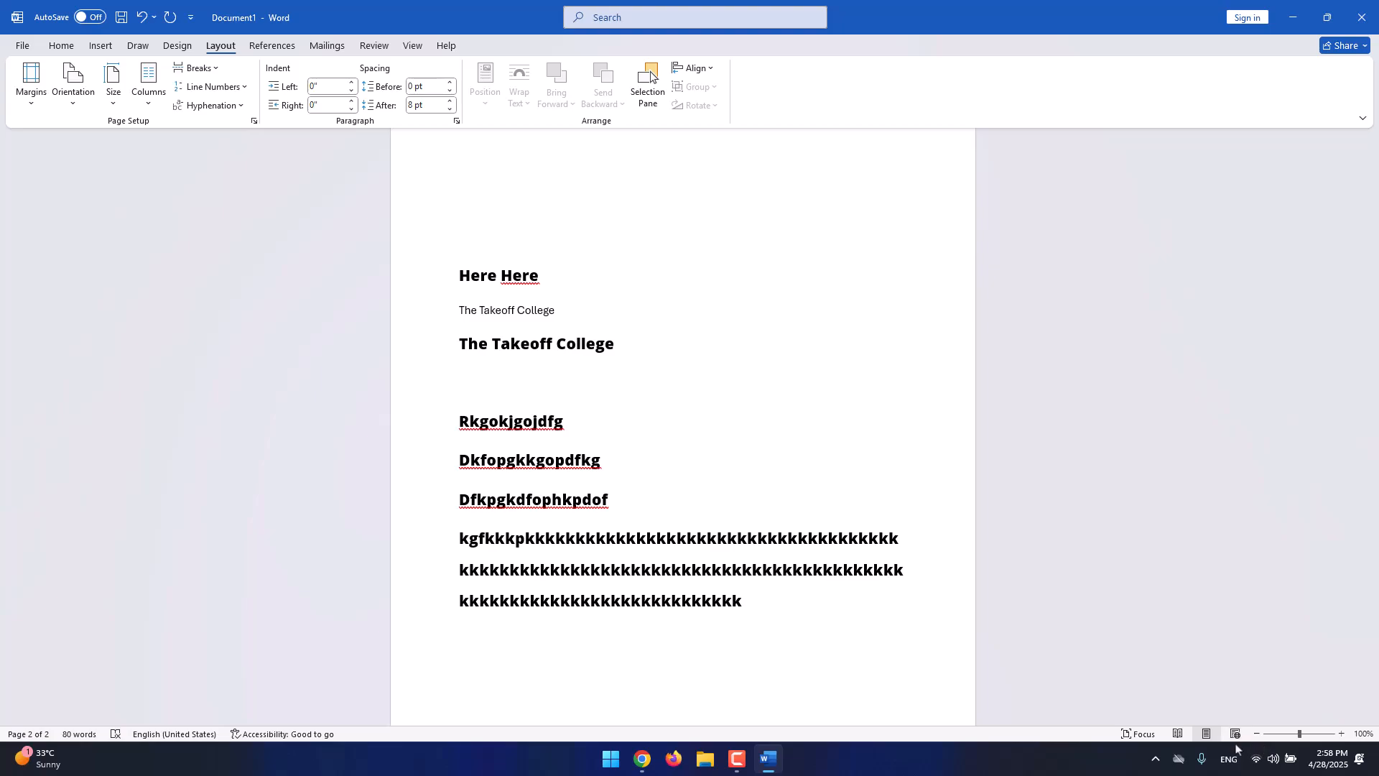
scroll(849, 311, up, 3)
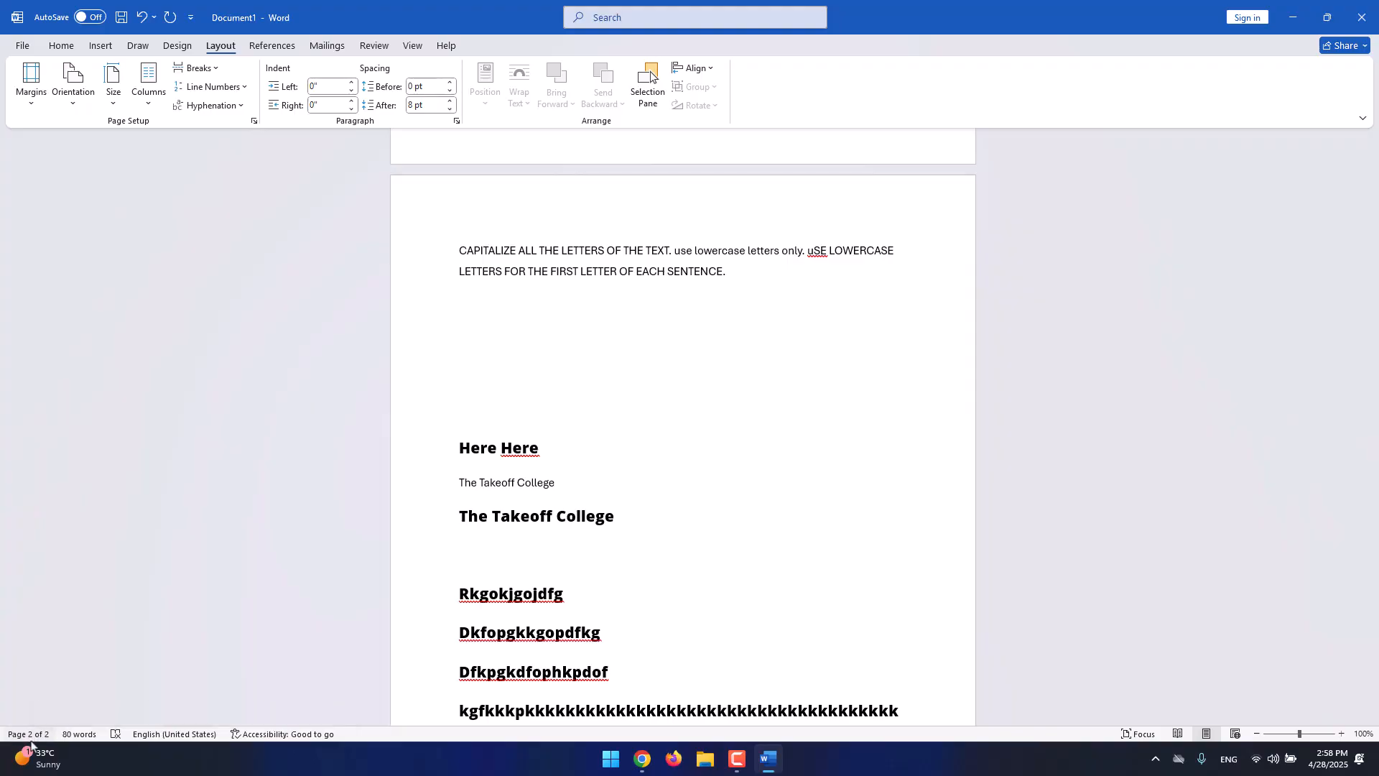
drag(1375, 510, 1375, 240)
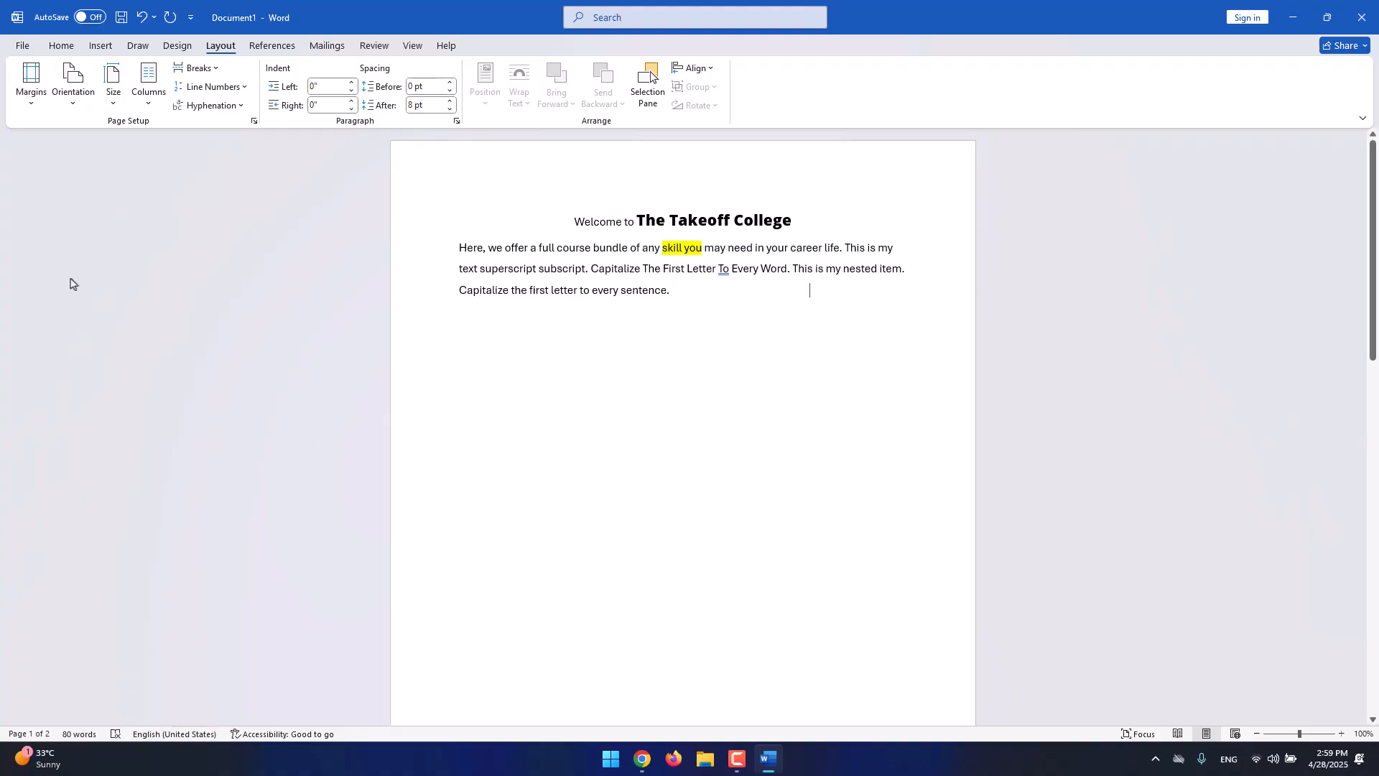
Add an empty paragraph after "Capitalize the first letter to every sentence." on the first page.
click(101, 46)
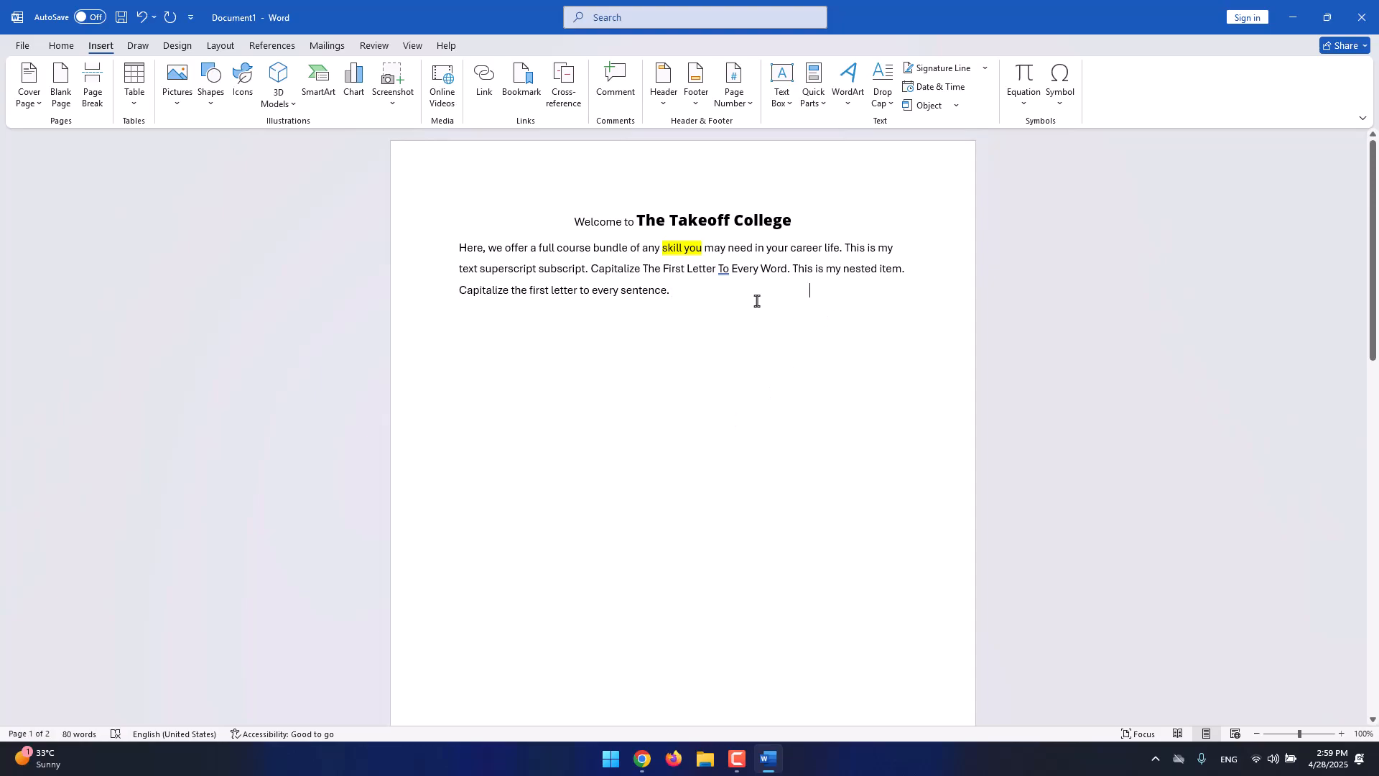
click(670, 290)
scroll(895, 390, down, 5)
key(Return)
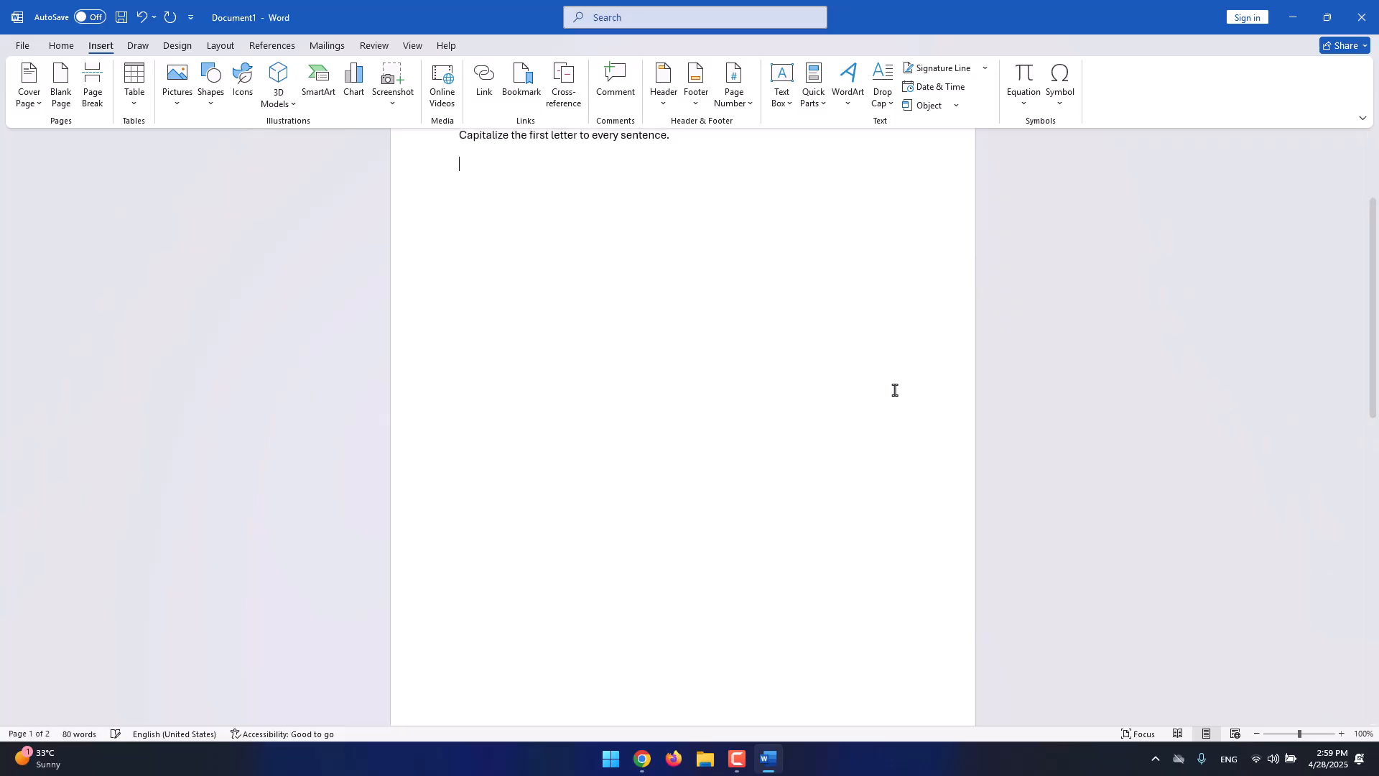
scroll(895, 390, down, 6)
scroll(895, 390, up, 8)
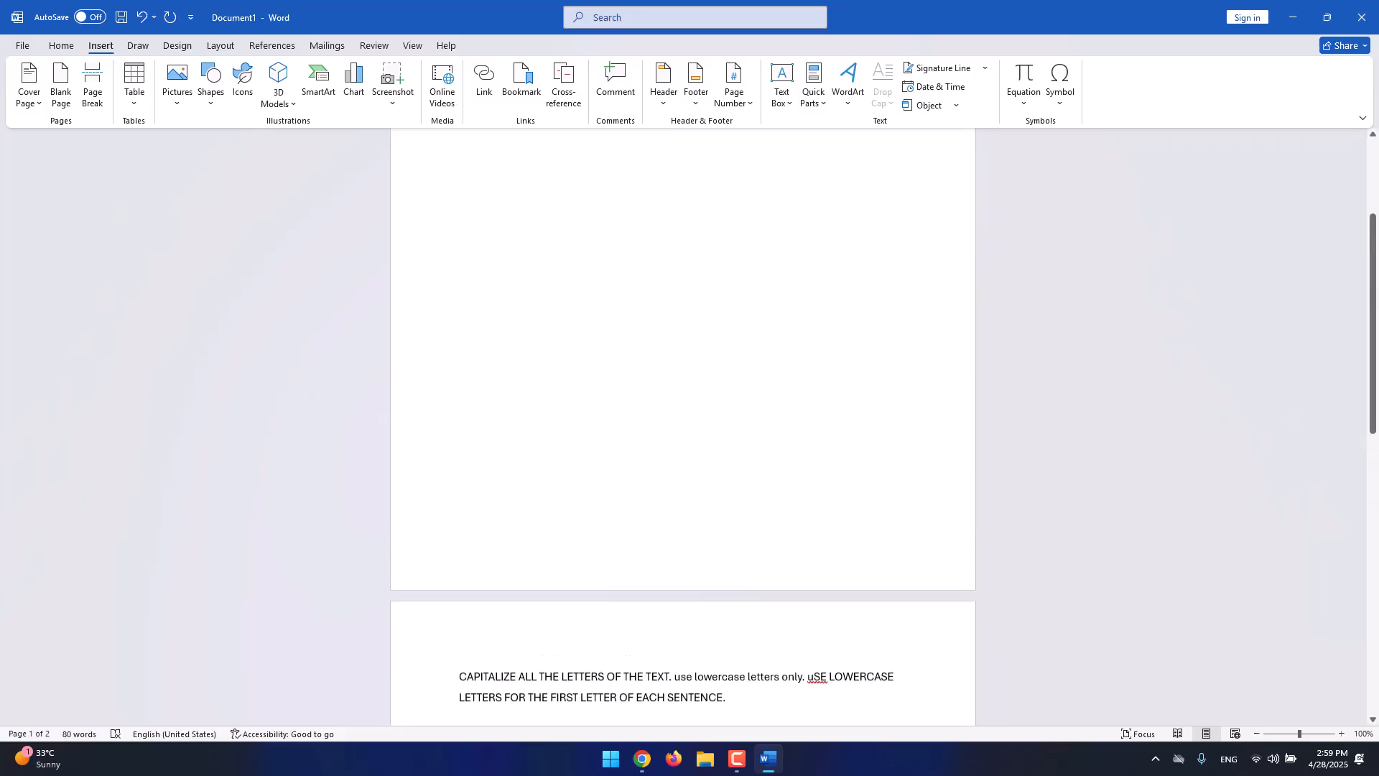
scroll(654, 370, up, 1)
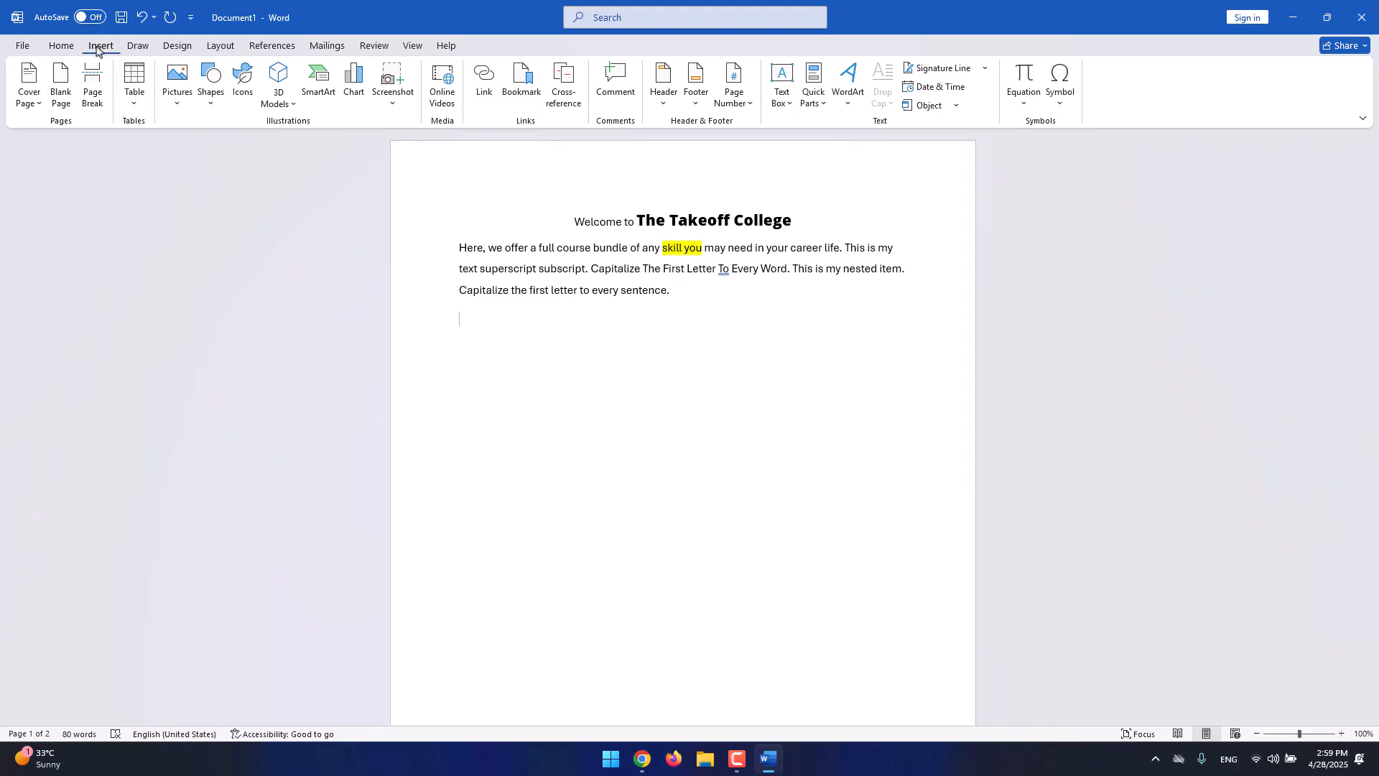
Insert a table with 5 columns and 2 rows at fixed column width in the empty paragraph.
click(132, 108)
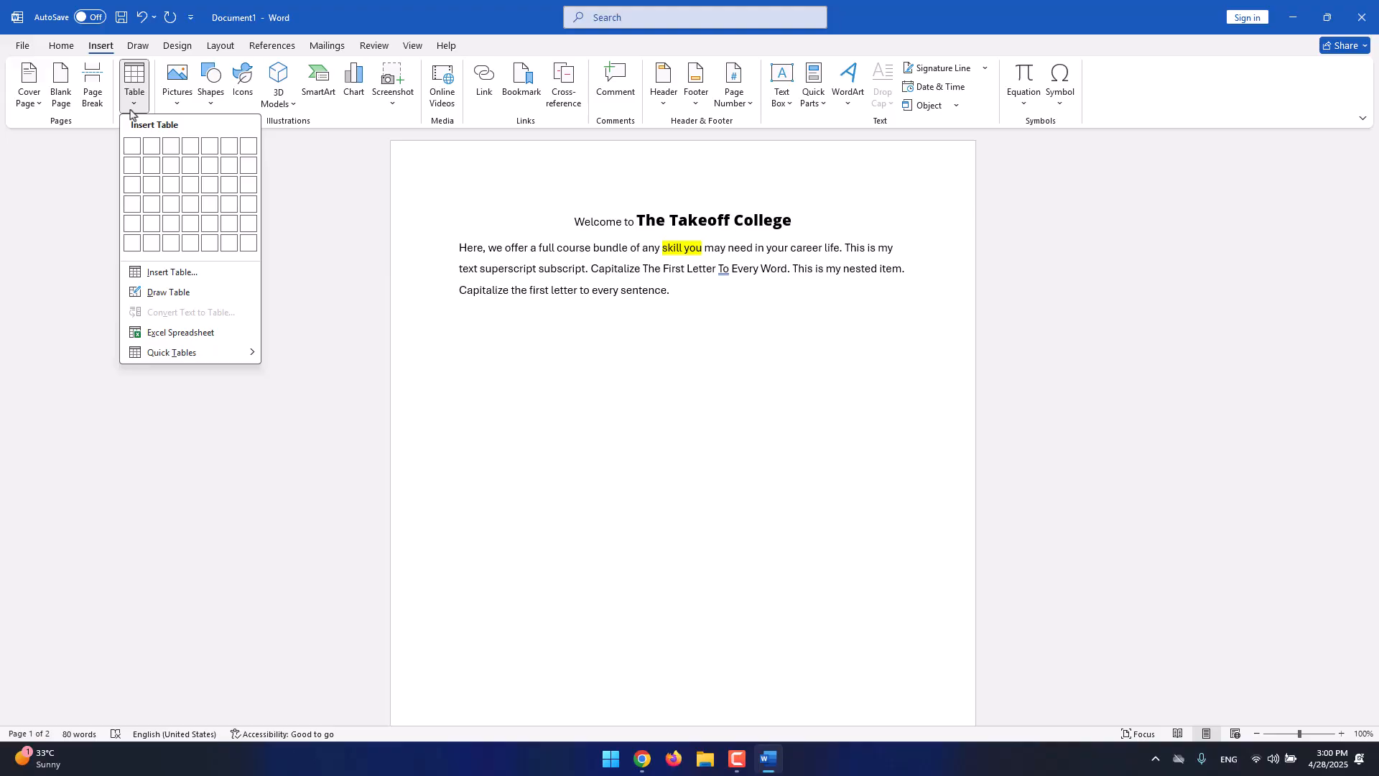
click(132, 108)
click(137, 104)
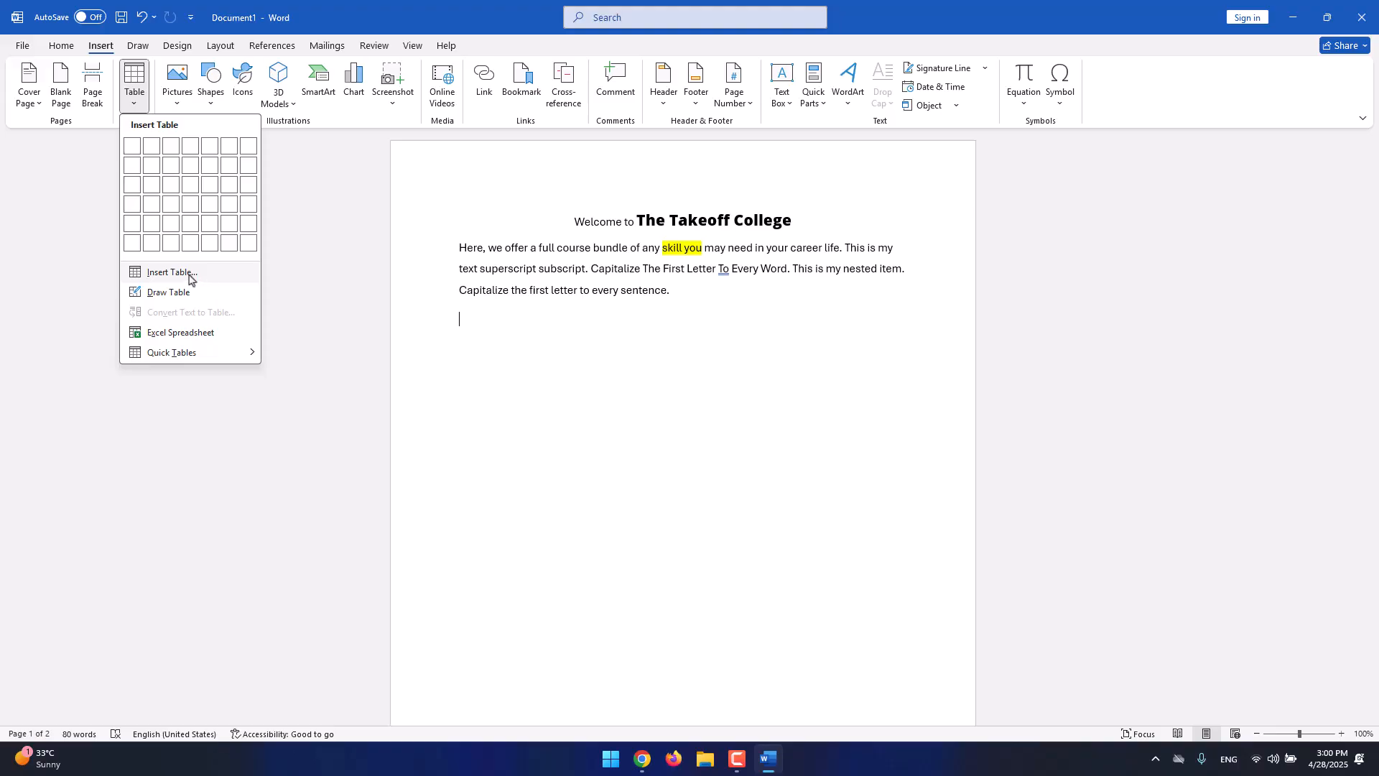
click(188, 271)
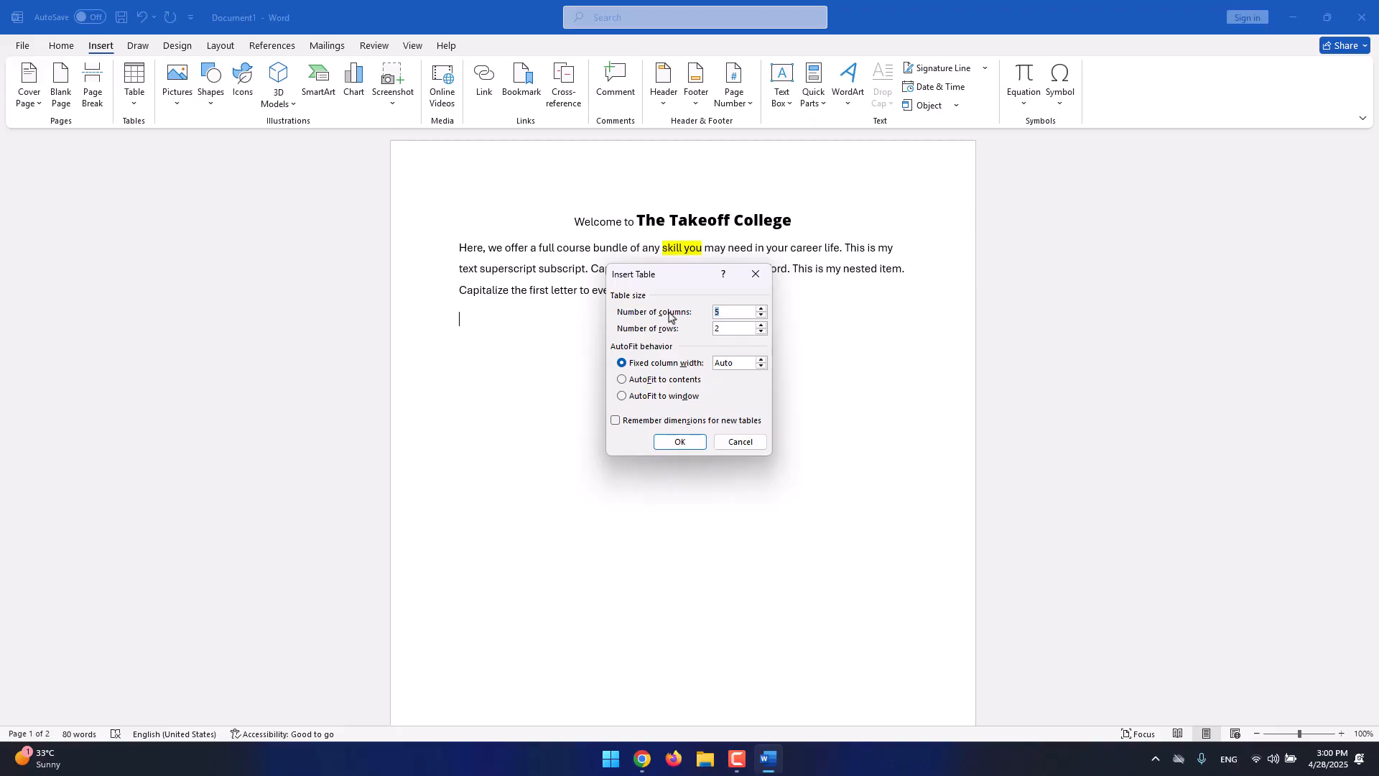
click(722, 330)
click(732, 312)
click(675, 443)
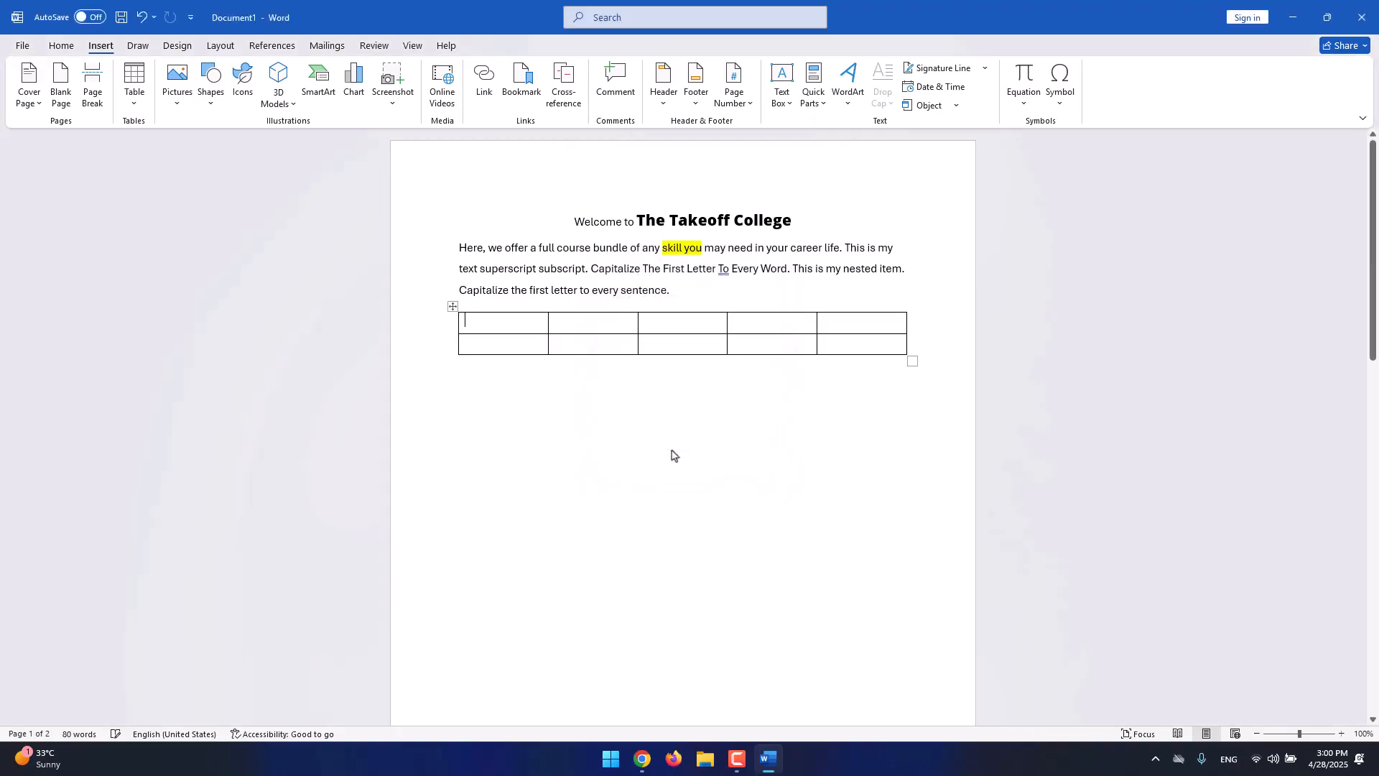
click(689, 344)
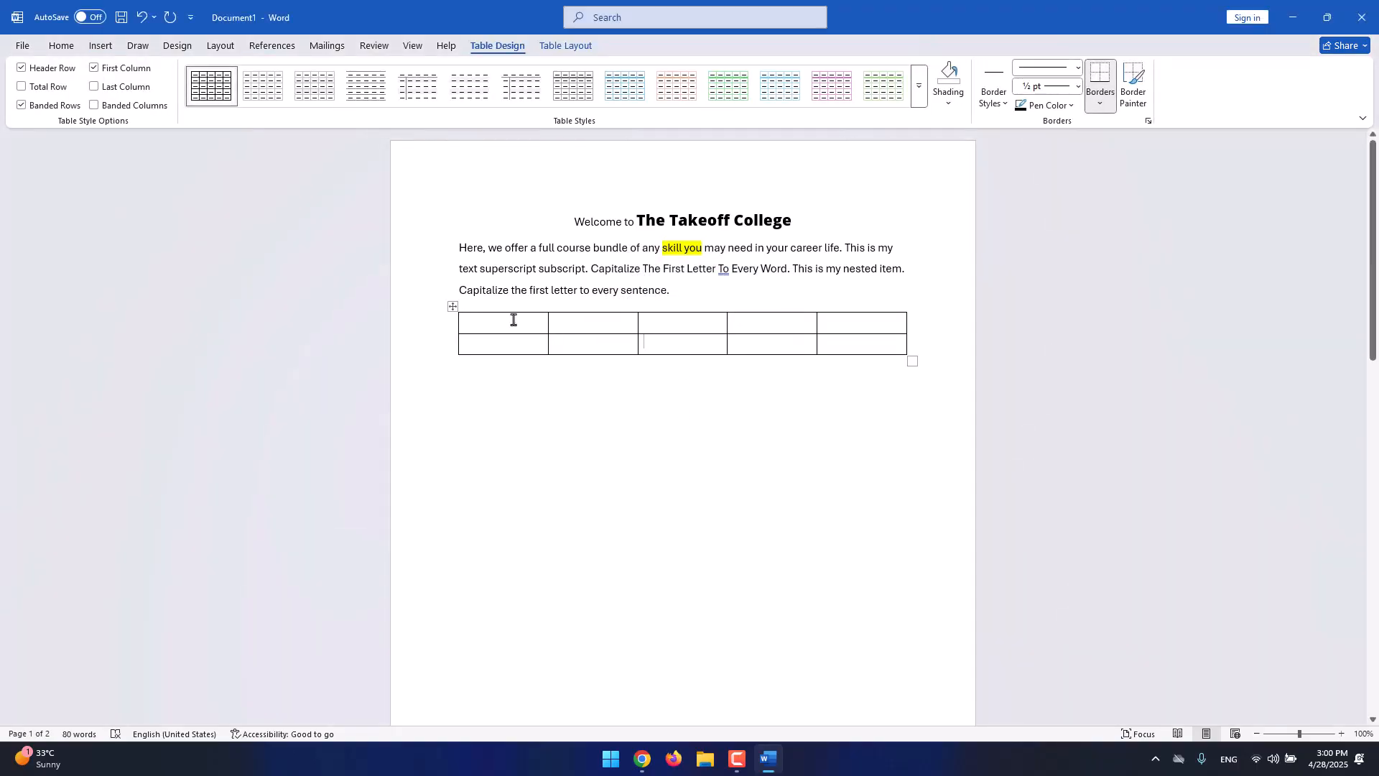
Select the whole inserted table and delete it.
click(454, 308)
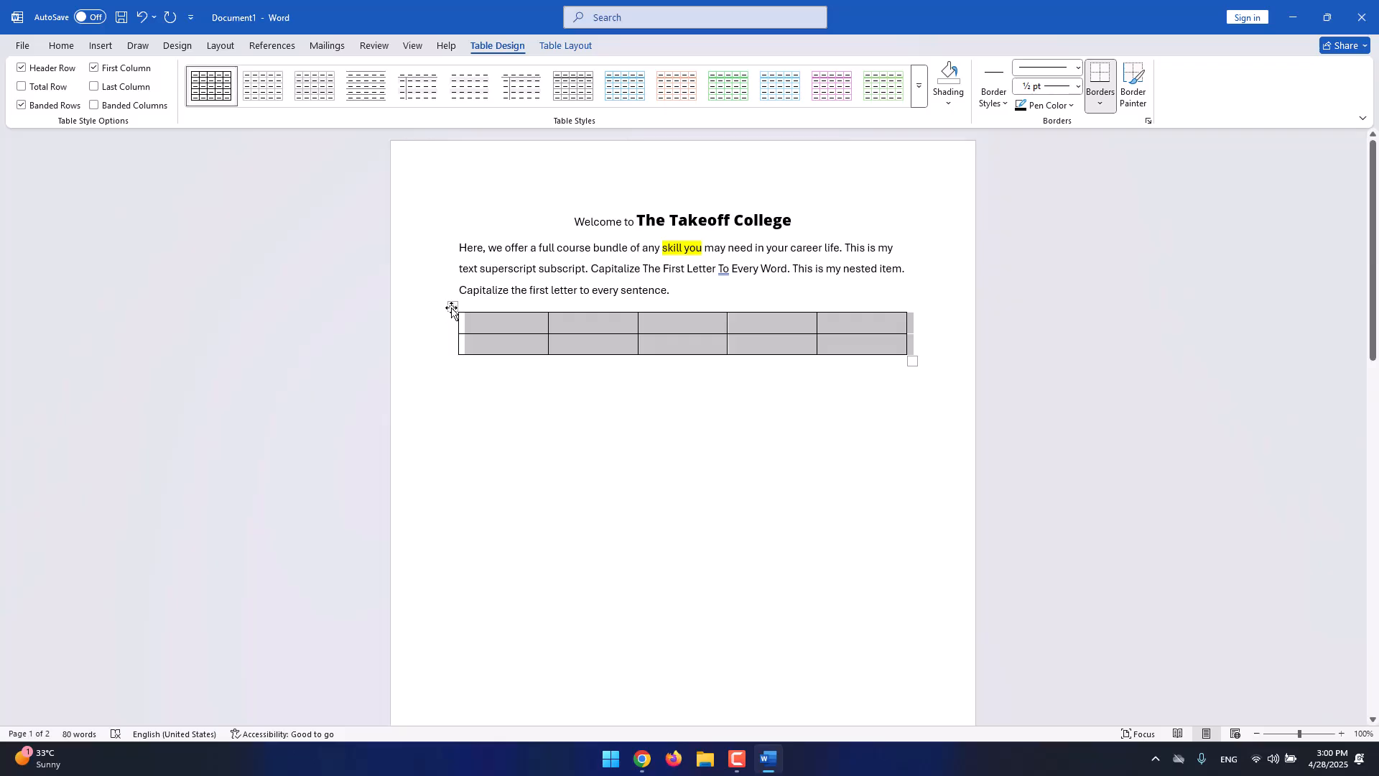
click(453, 308)
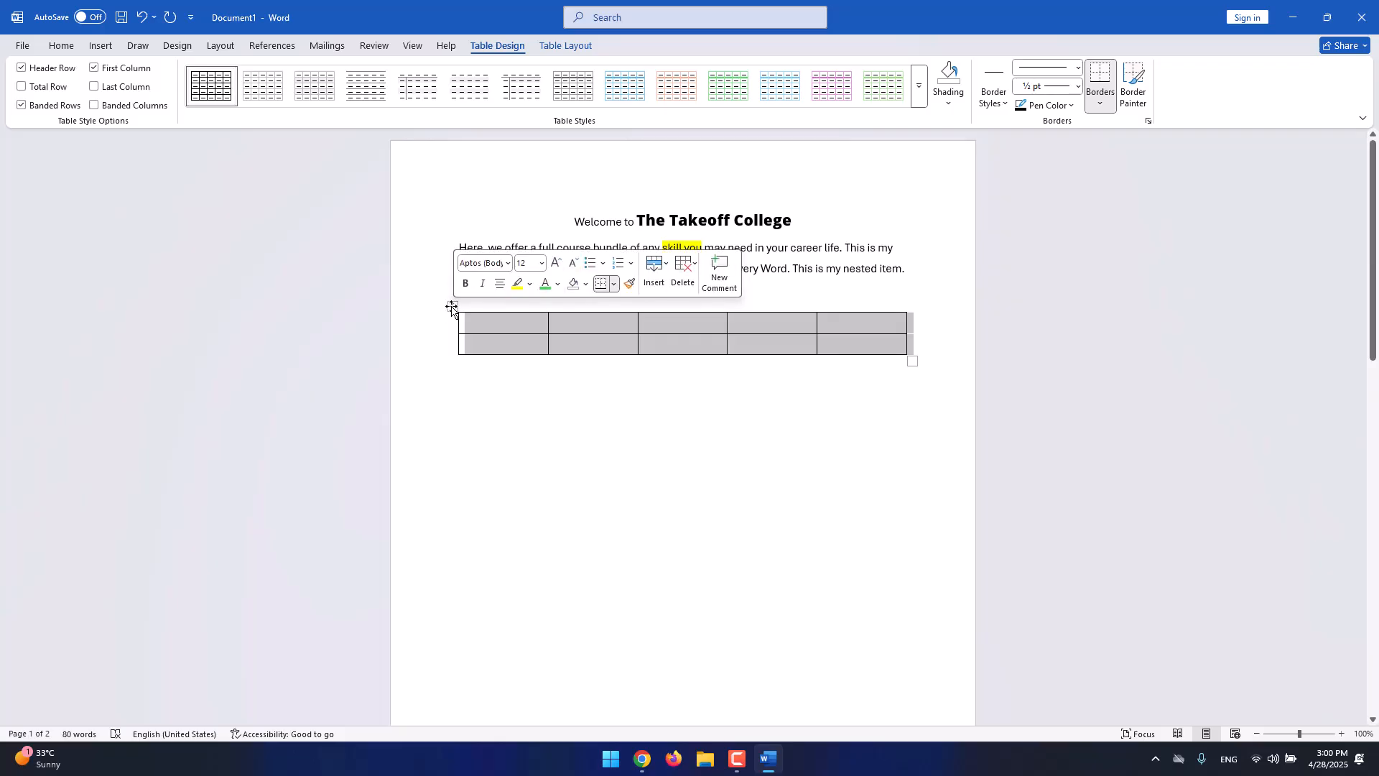
key(BackSpace)
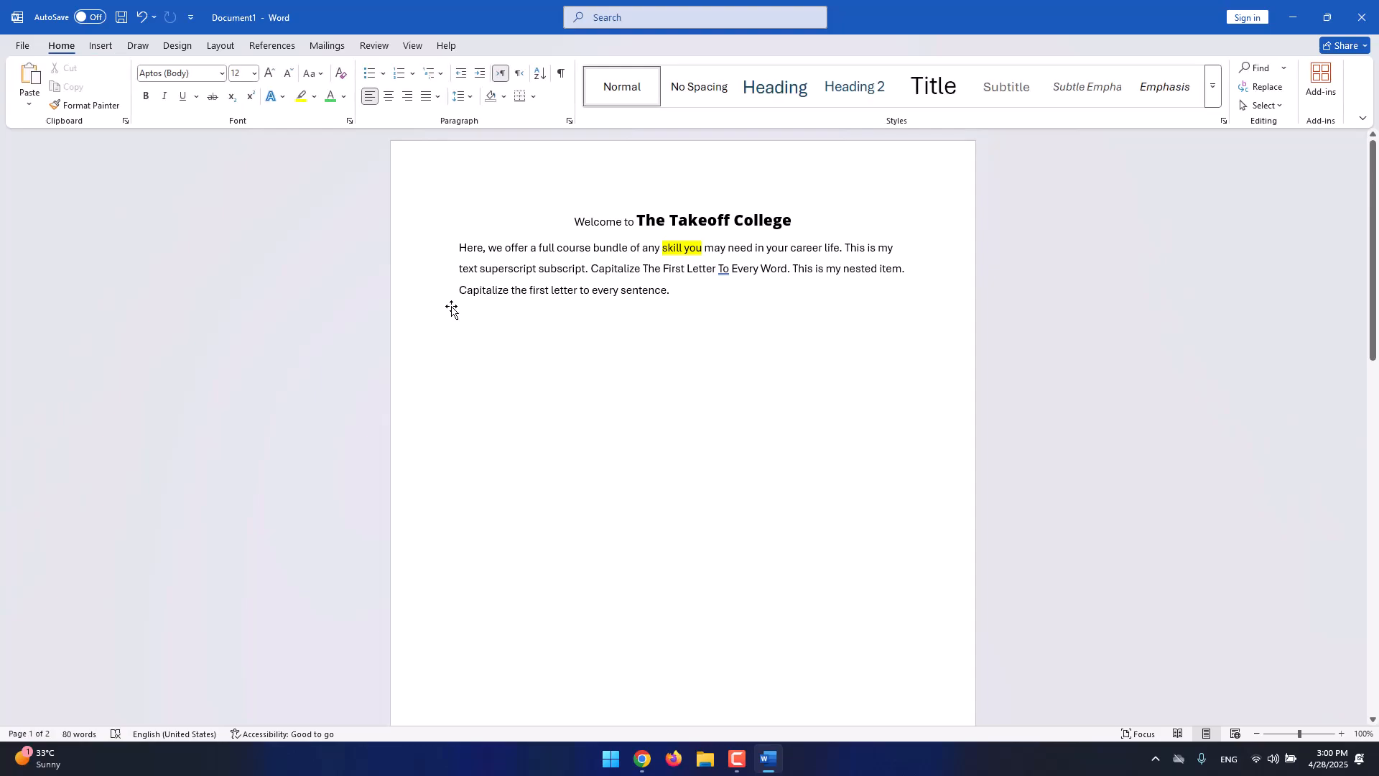
Draw a table about 5.54 inches wide and 2.18 inches high below the paragraph, dividing it into two columns and two rows.
click(101, 46)
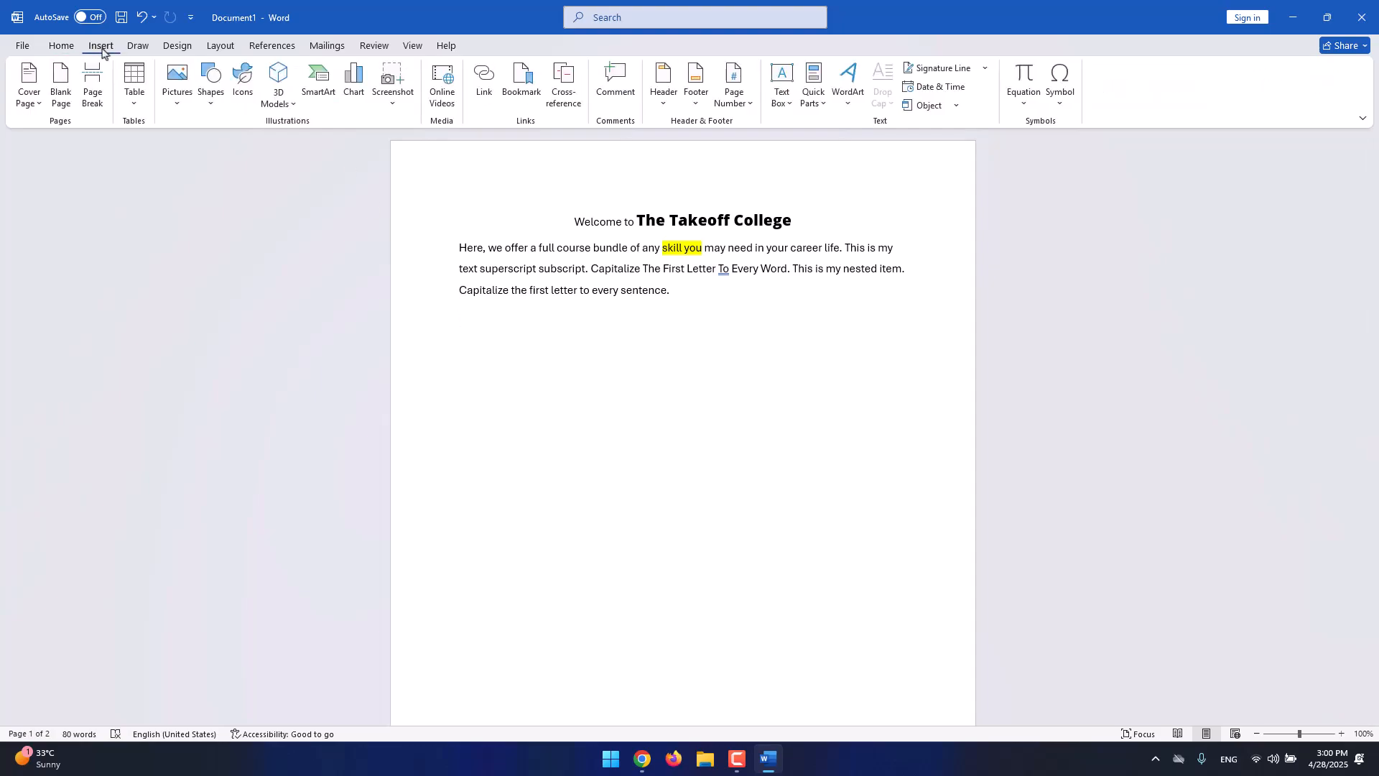
click(130, 102)
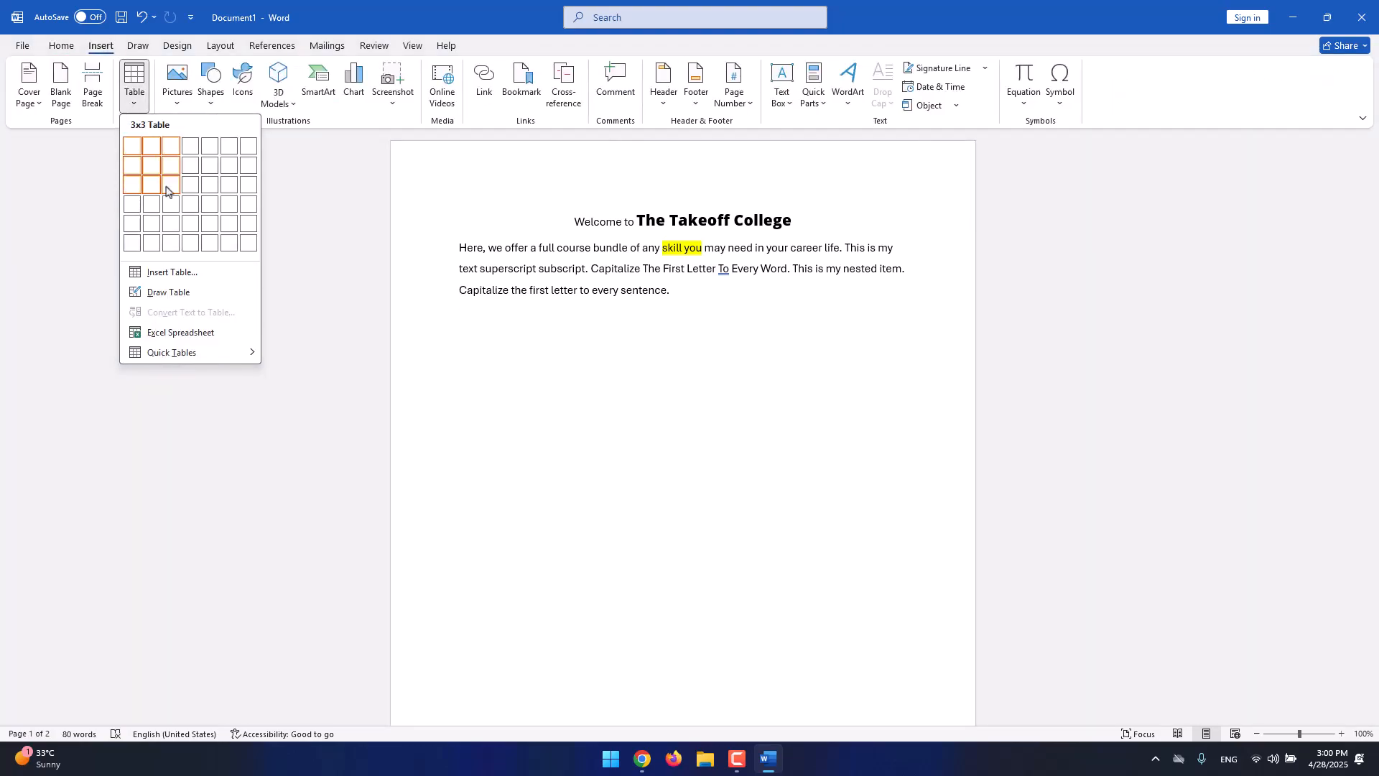
click(167, 291)
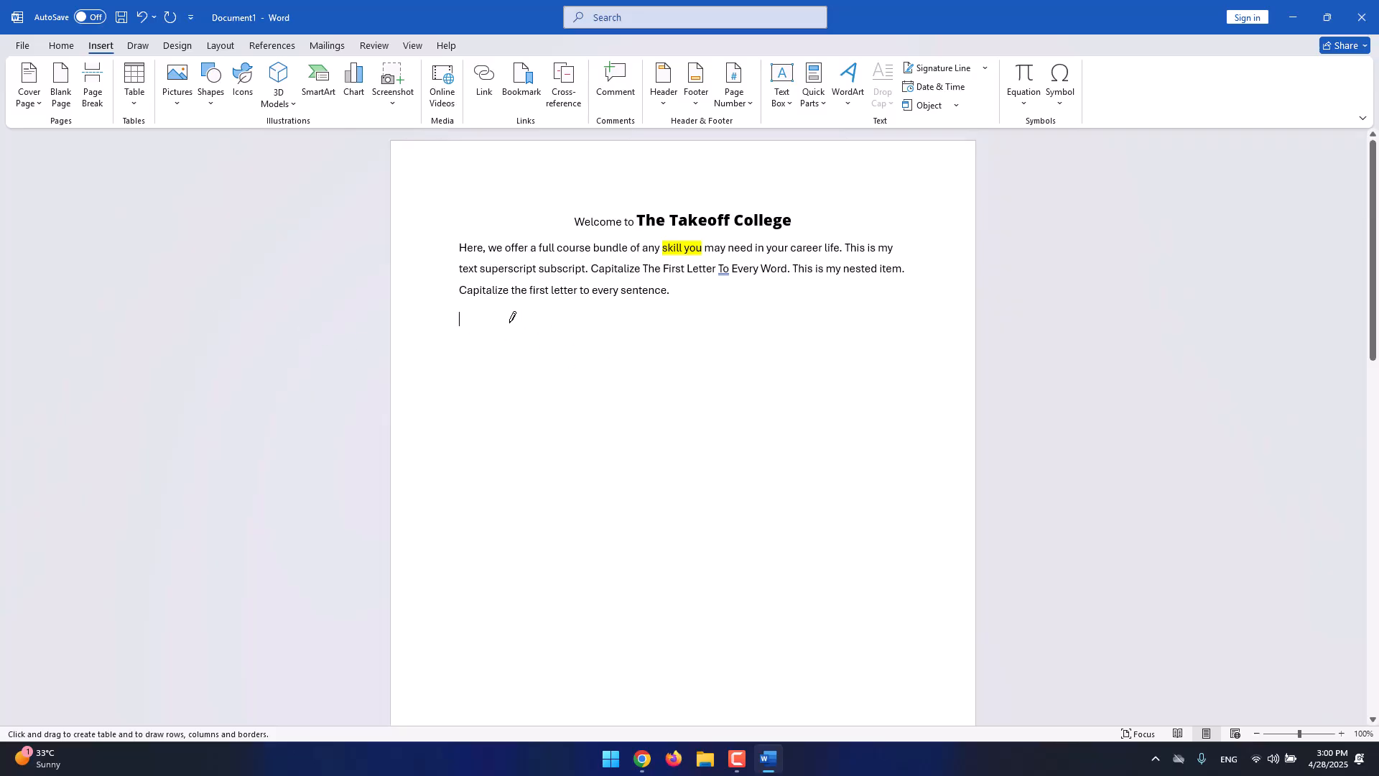
mouse_move(497, 319)
mouse_down()
mouse_move(791, 332)
mouse_move(869, 470)
mouse_up()
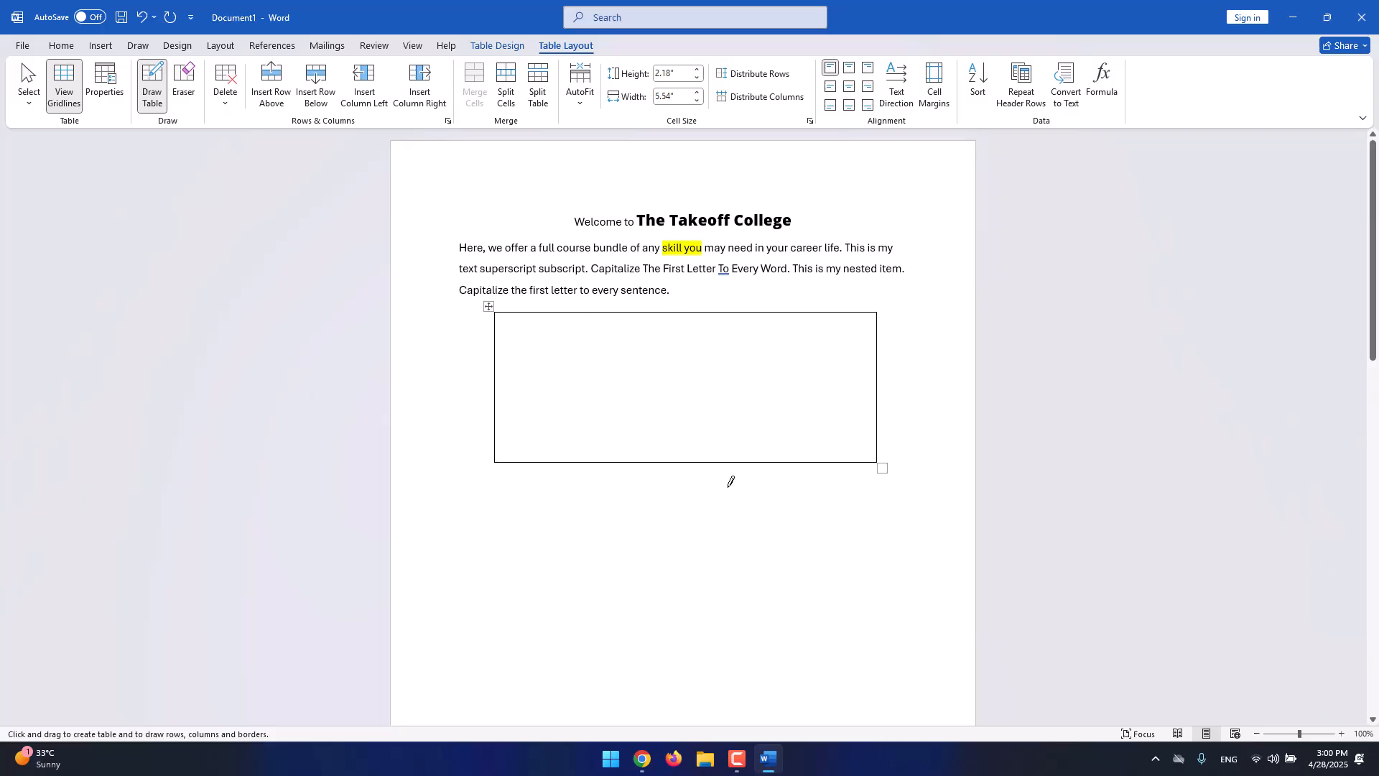
drag(681, 316, 680, 461)
drag(497, 367, 695, 361)
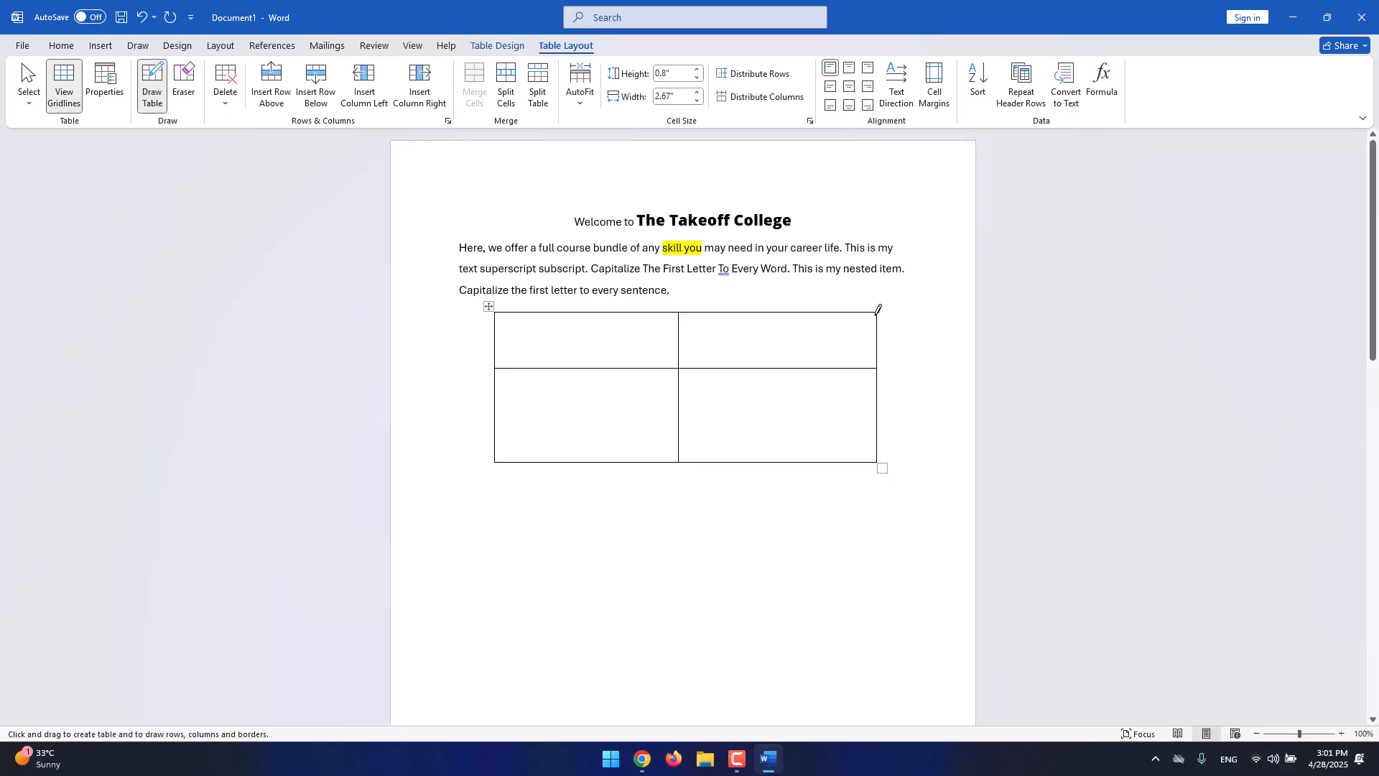
Draw diagonal lines across both top cells of the drawn table and a horizontal line splitting its lower row in two.
drag(877, 314, 694, 352)
drag(498, 314, 680, 365)
drag(511, 413, 862, 406)
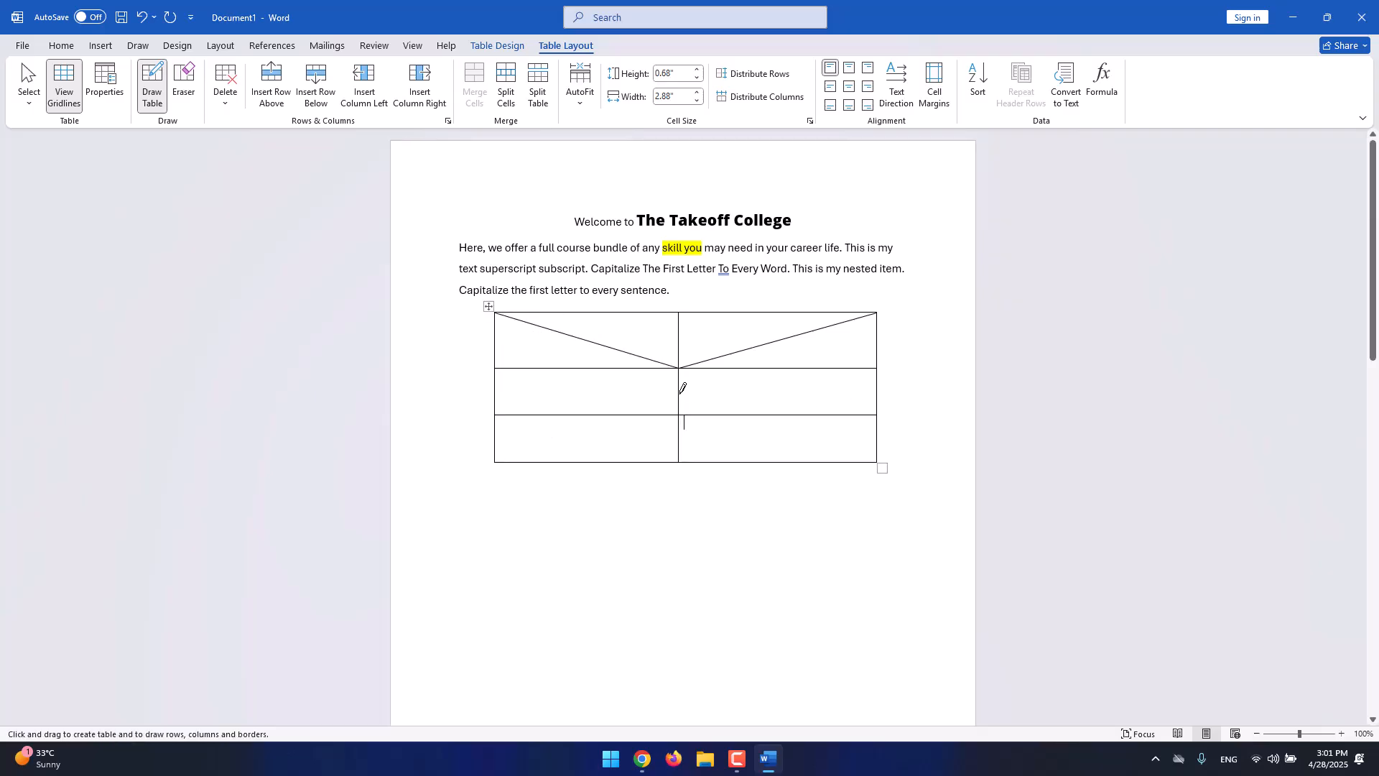
Draw vertical lines dividing the cells of the table's two lower rows into narrower cells.
drag(536, 369, 542, 460)
drag(607, 400, 646, 460)
drag(729, 381, 727, 458)
drag(781, 367, 775, 410)
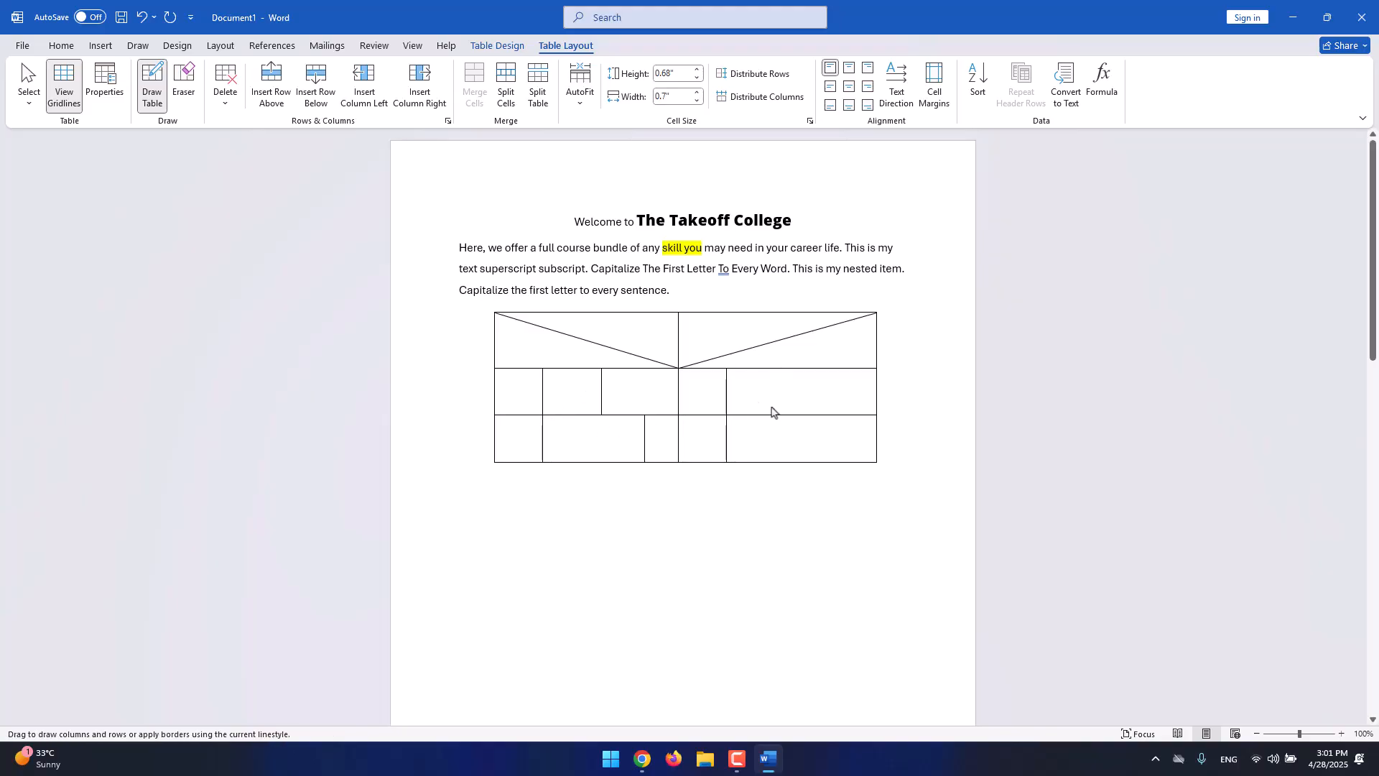
Turn off table drawing and delete the whole drawn table.
click(100, 46)
click(146, 100)
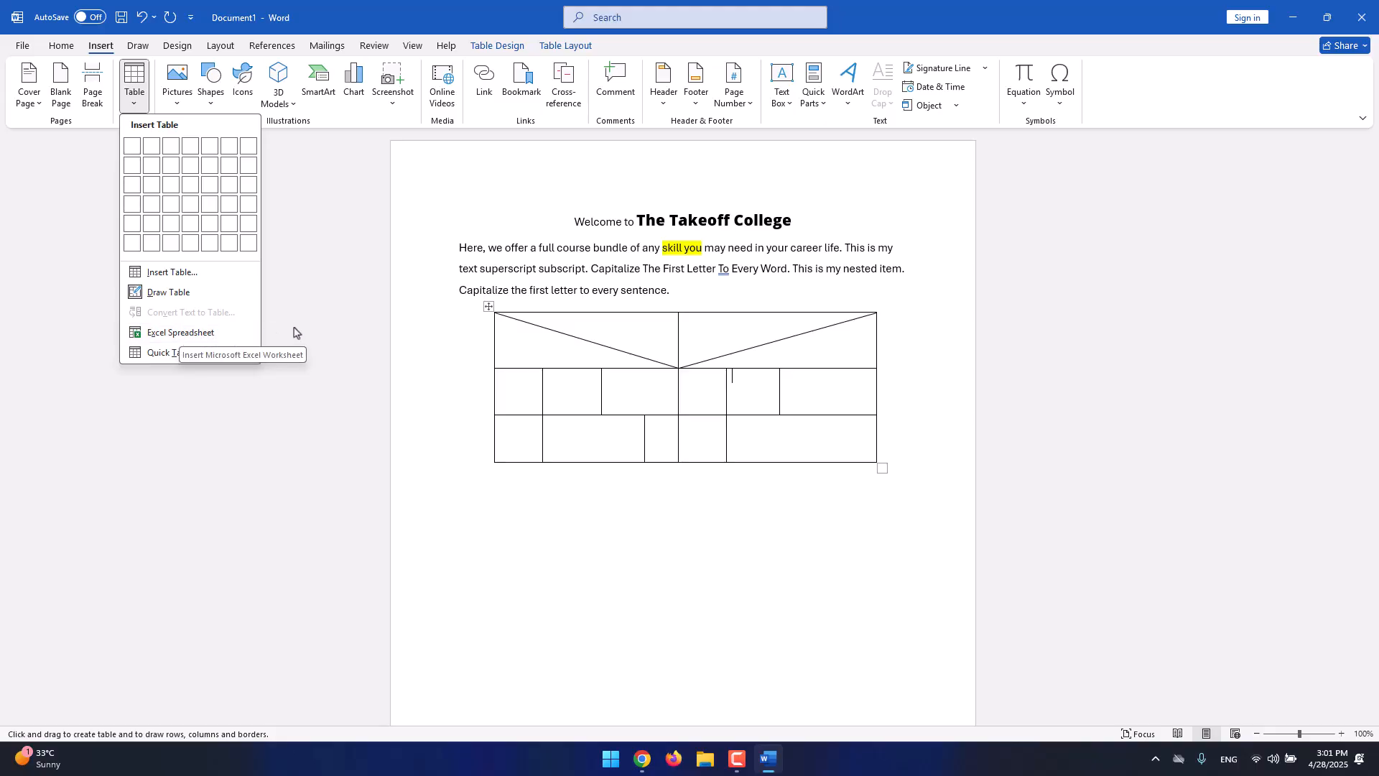
click(490, 309)
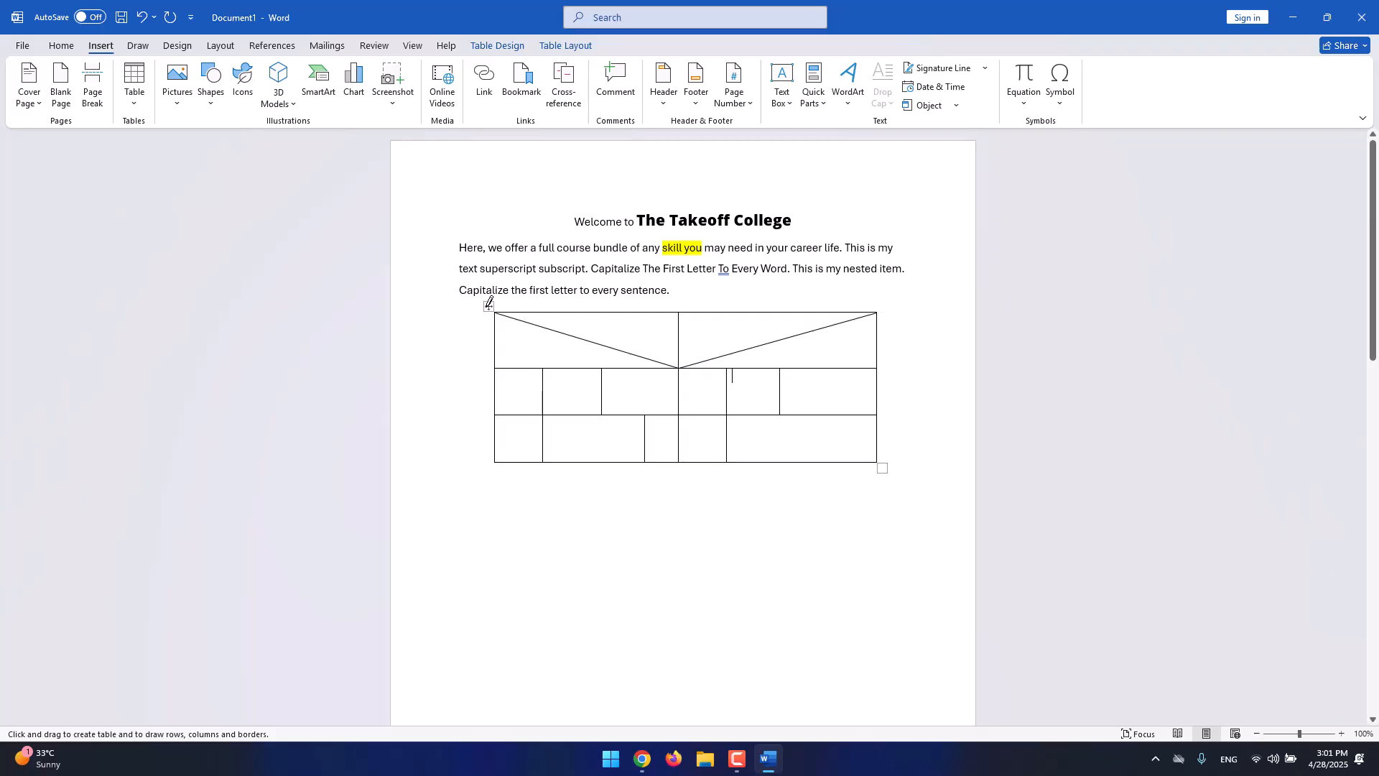
click(566, 46)
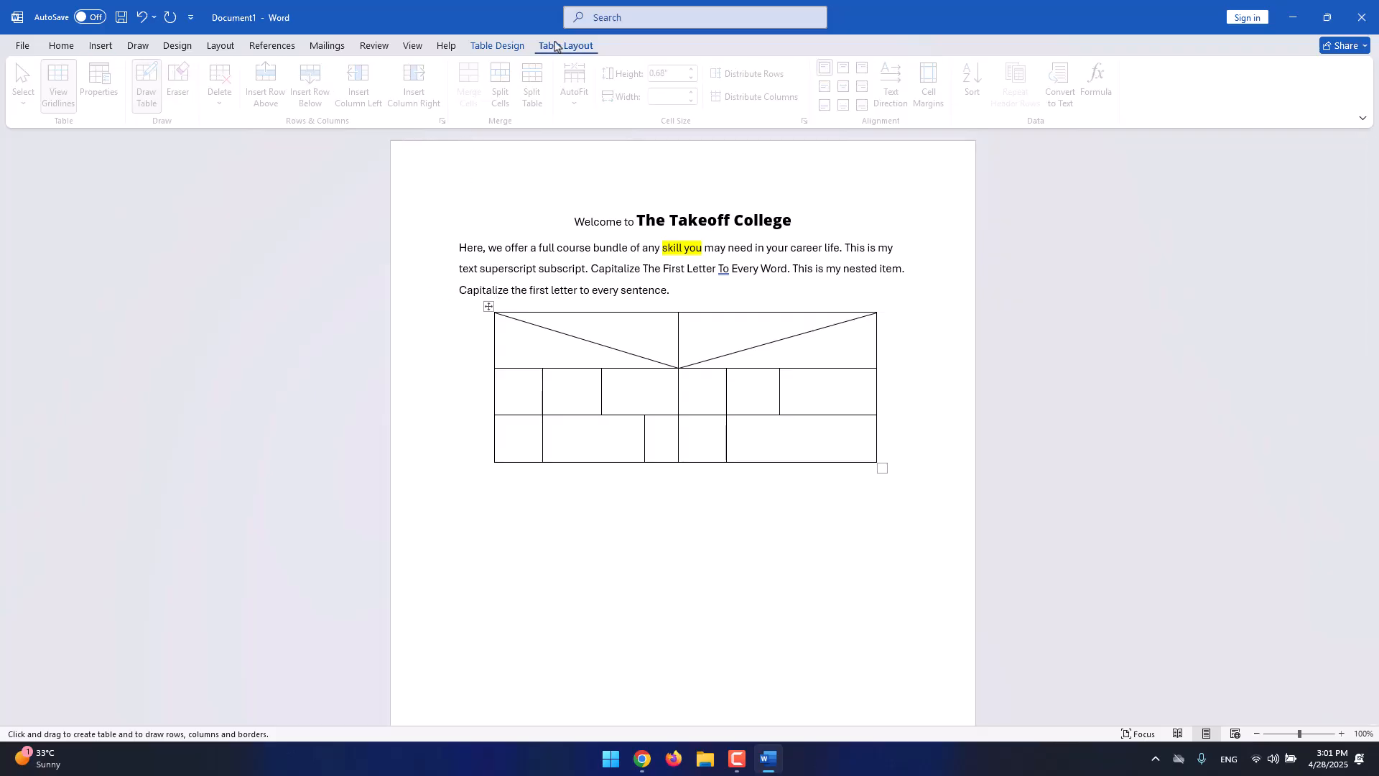
click(506, 45)
click(564, 46)
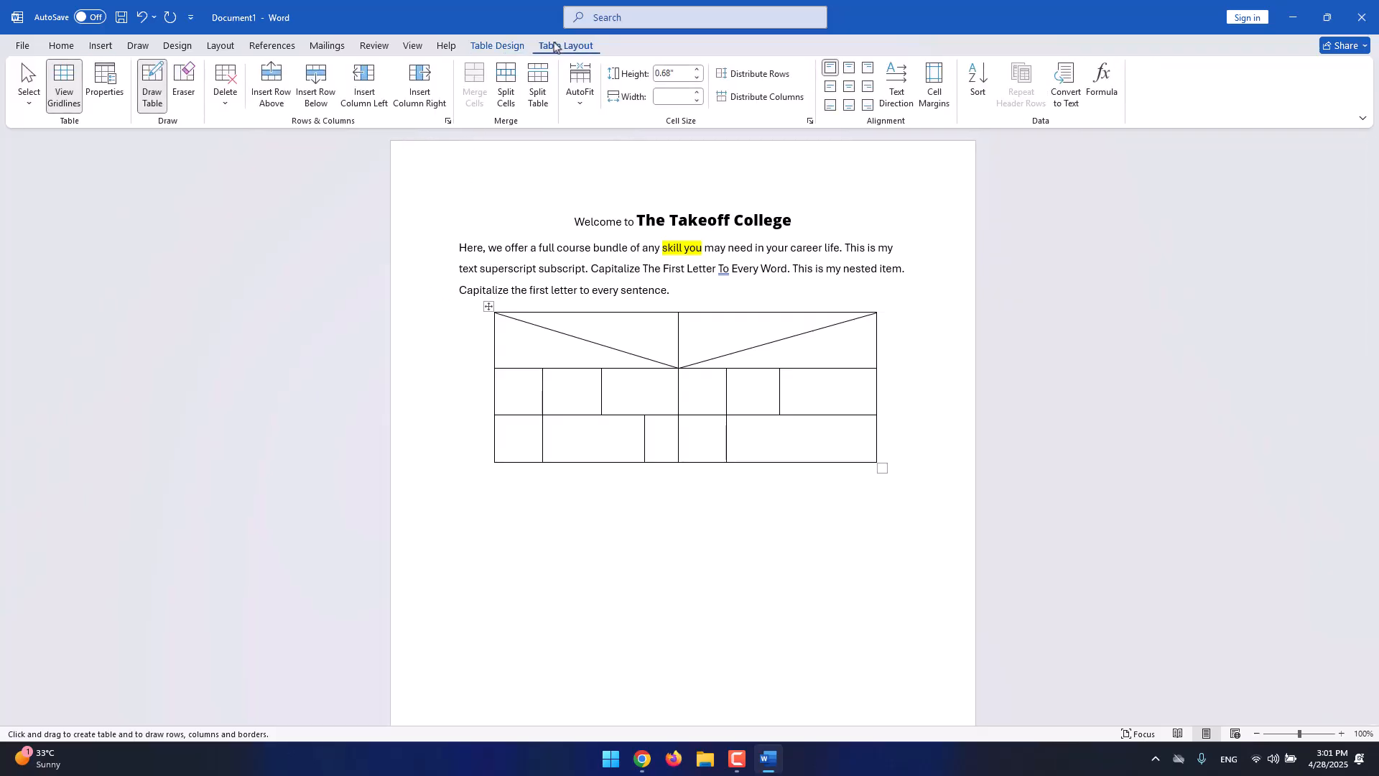
click(147, 100)
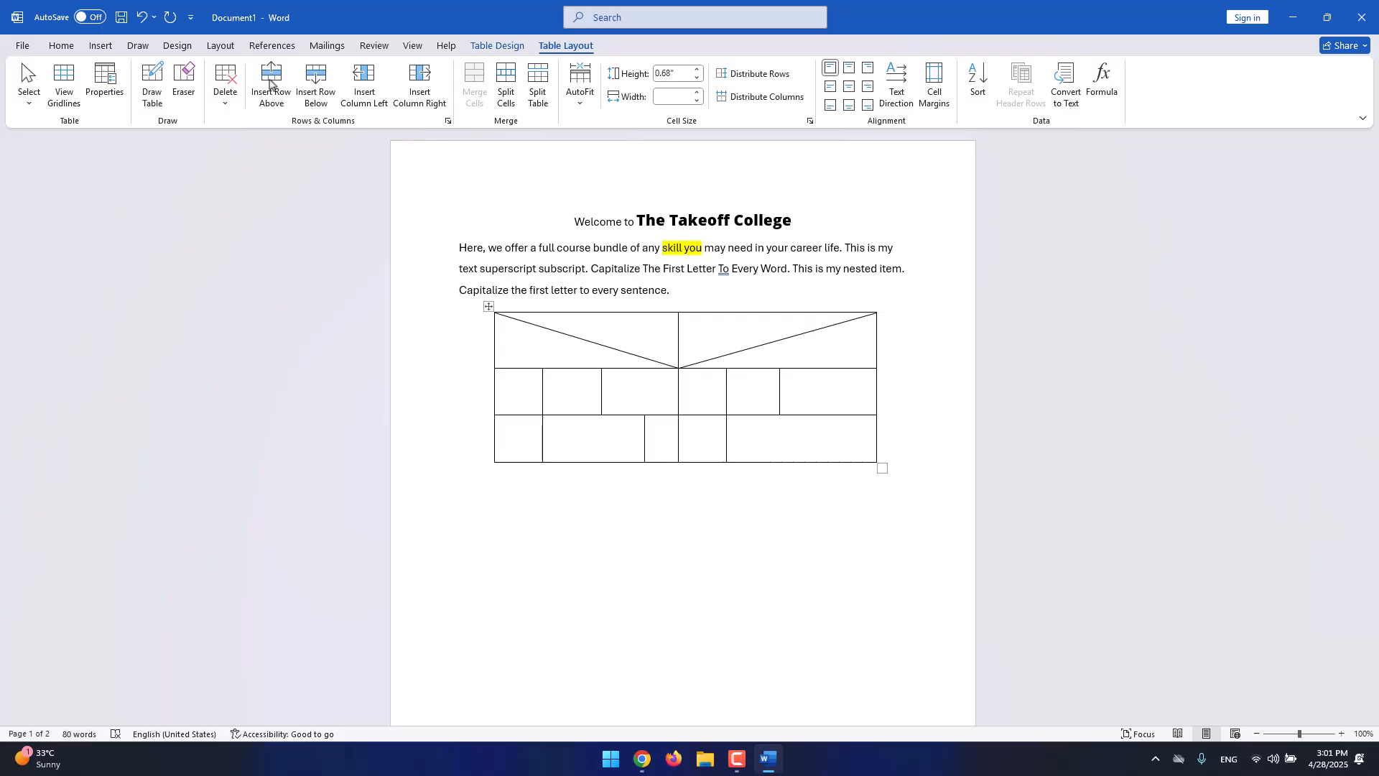
click(488, 307)
key(BackSpace)
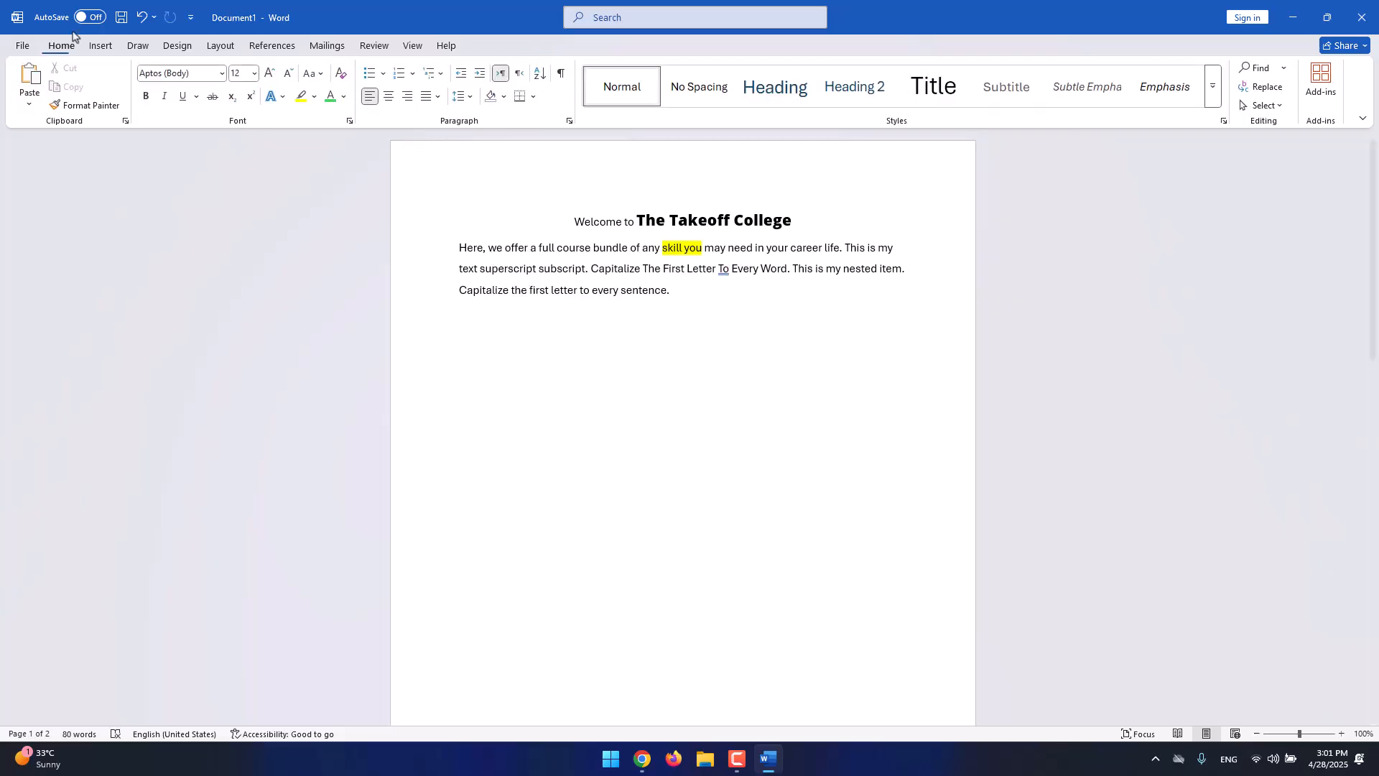
Insert an Excel spreadsheet as a table below the paragraph, try selecting cells in it, and return to the document.
click(101, 45)
click(130, 99)
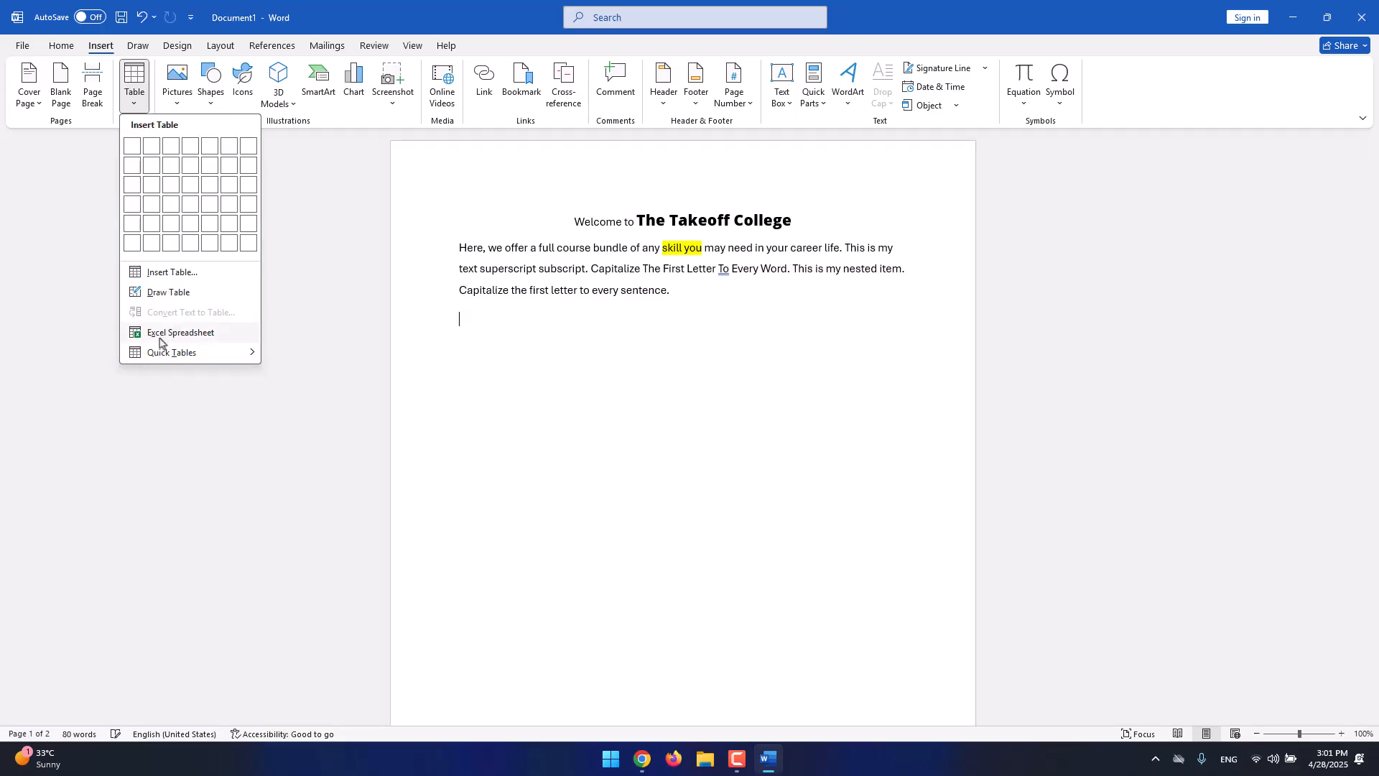
click(159, 336)
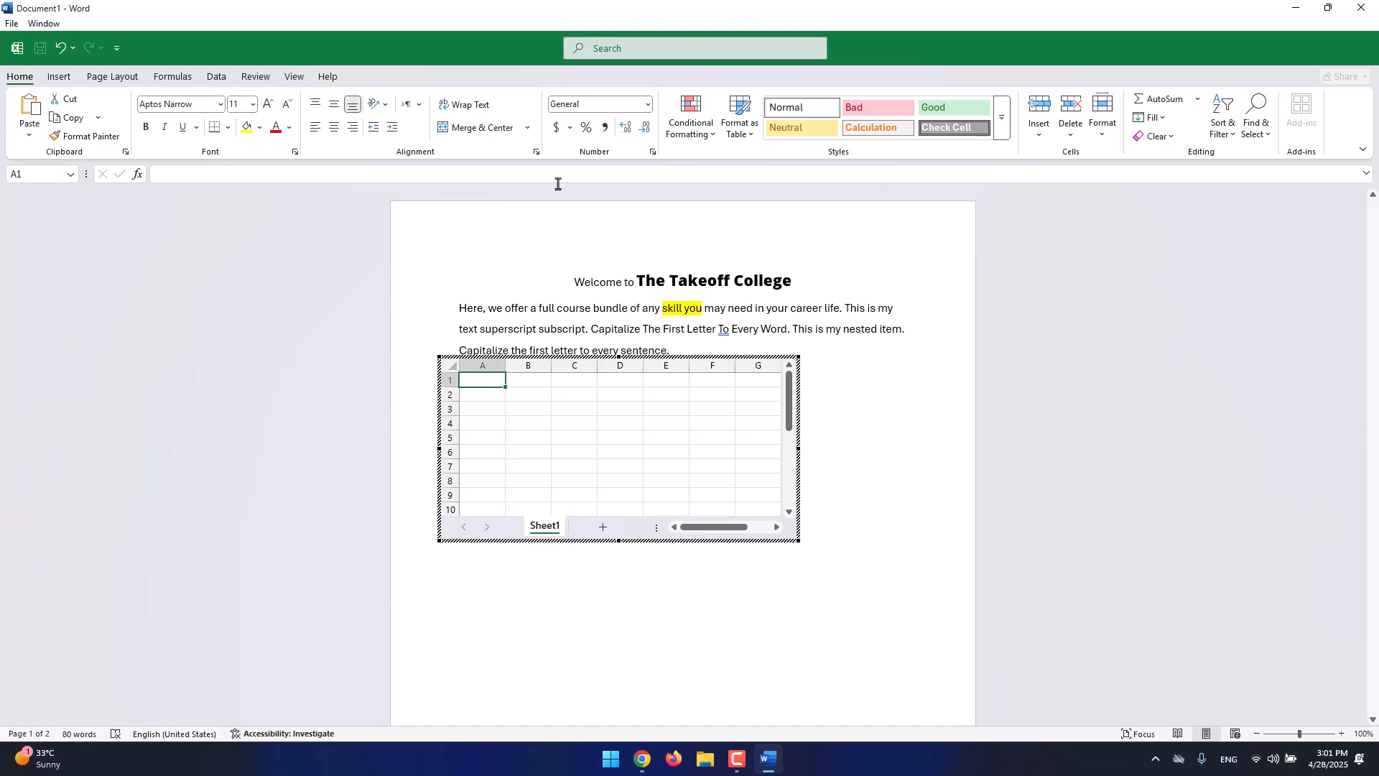
click(530, 380)
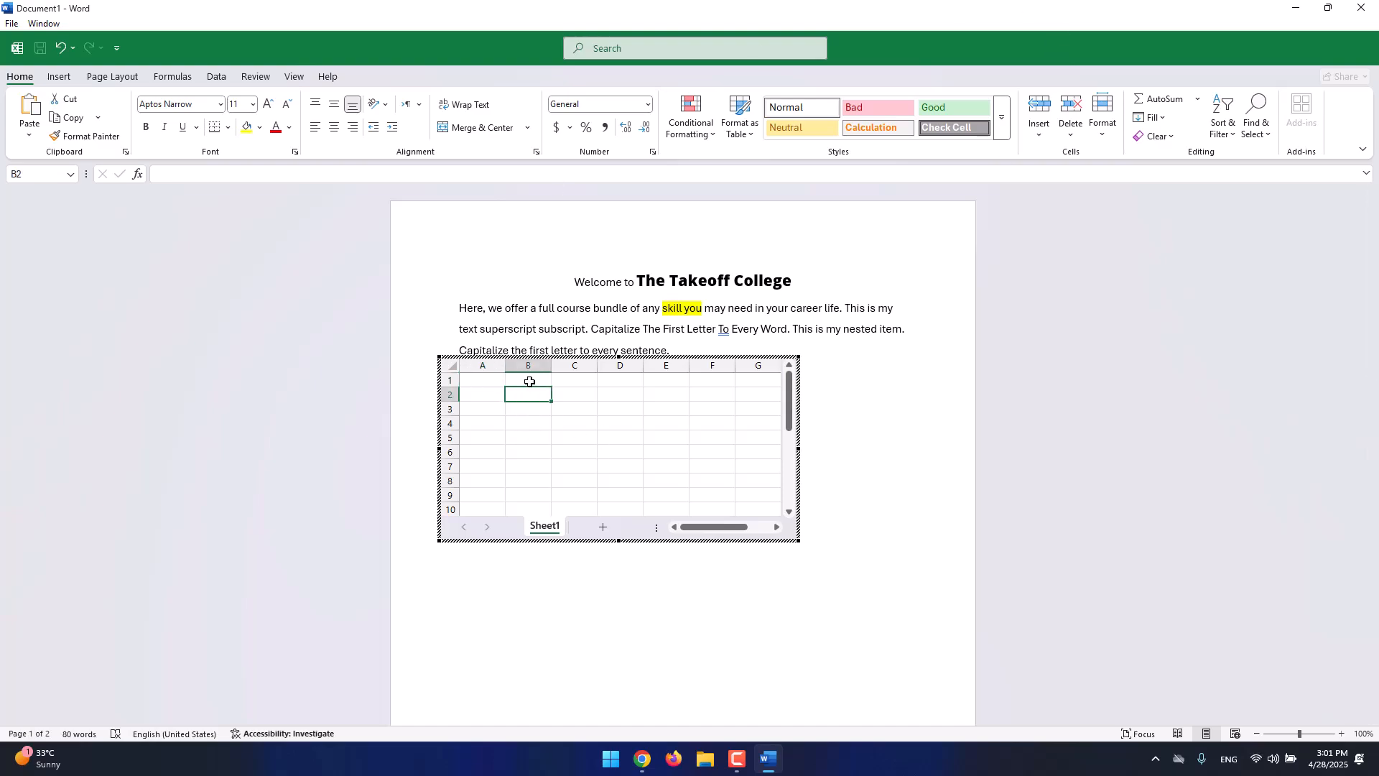
click(812, 424)
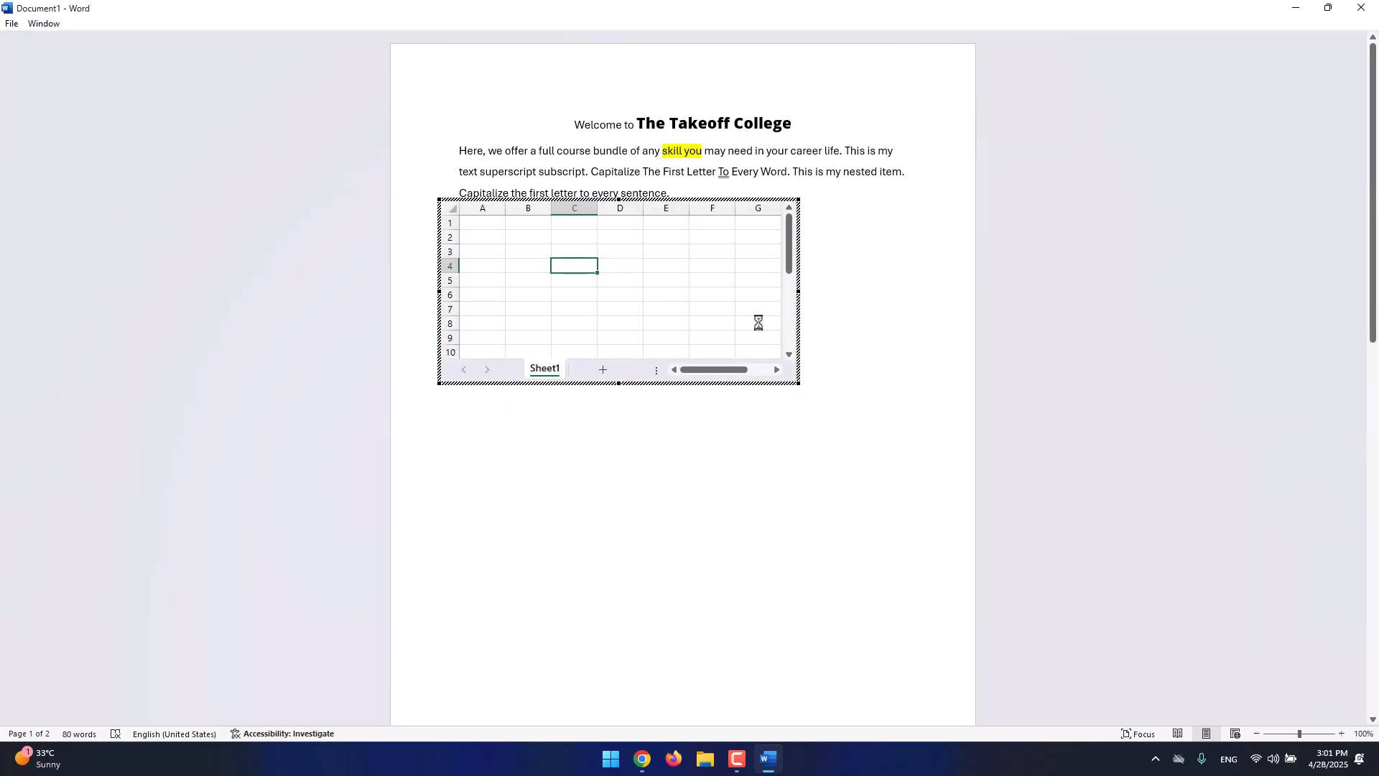
Reopen the embedded spreadsheet for editing, return to the document and delete the spreadsheet.
click(488, 318)
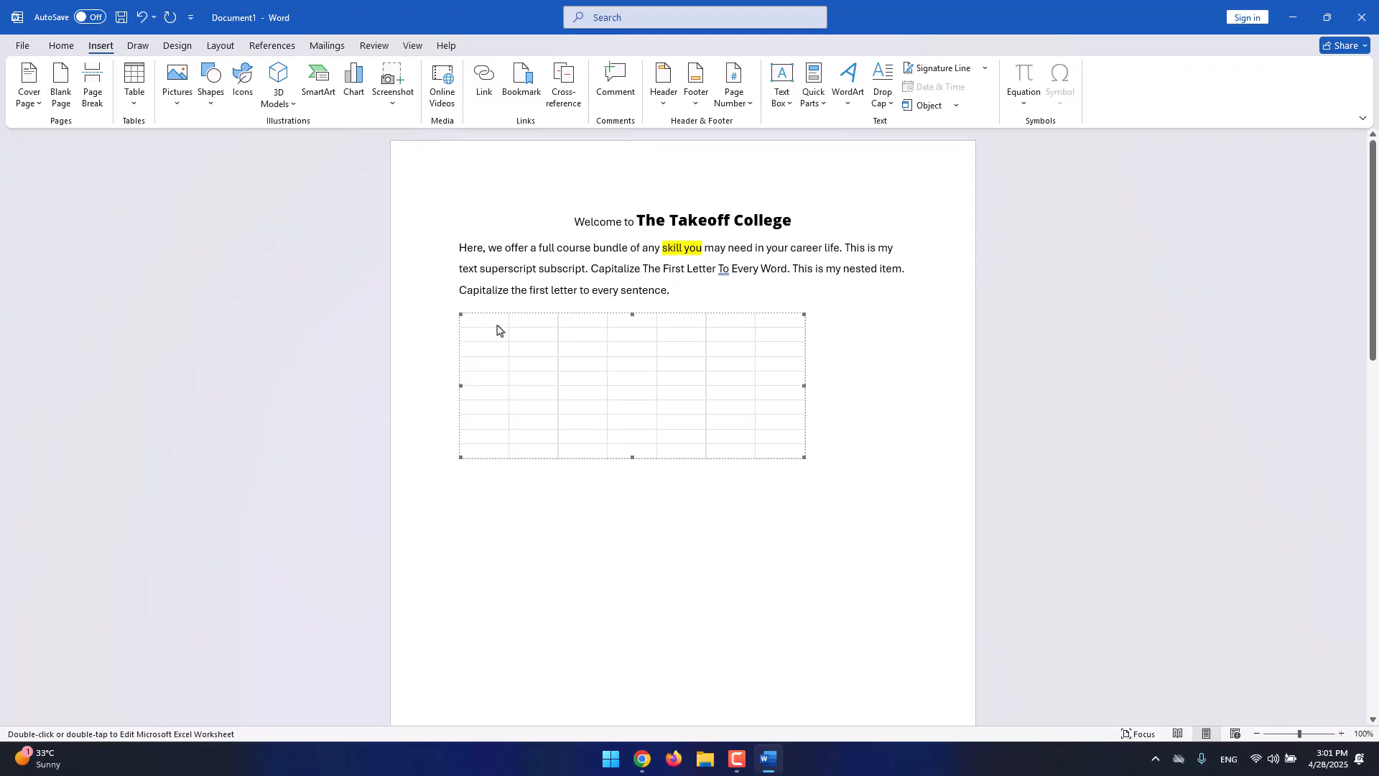
double_click(499, 323)
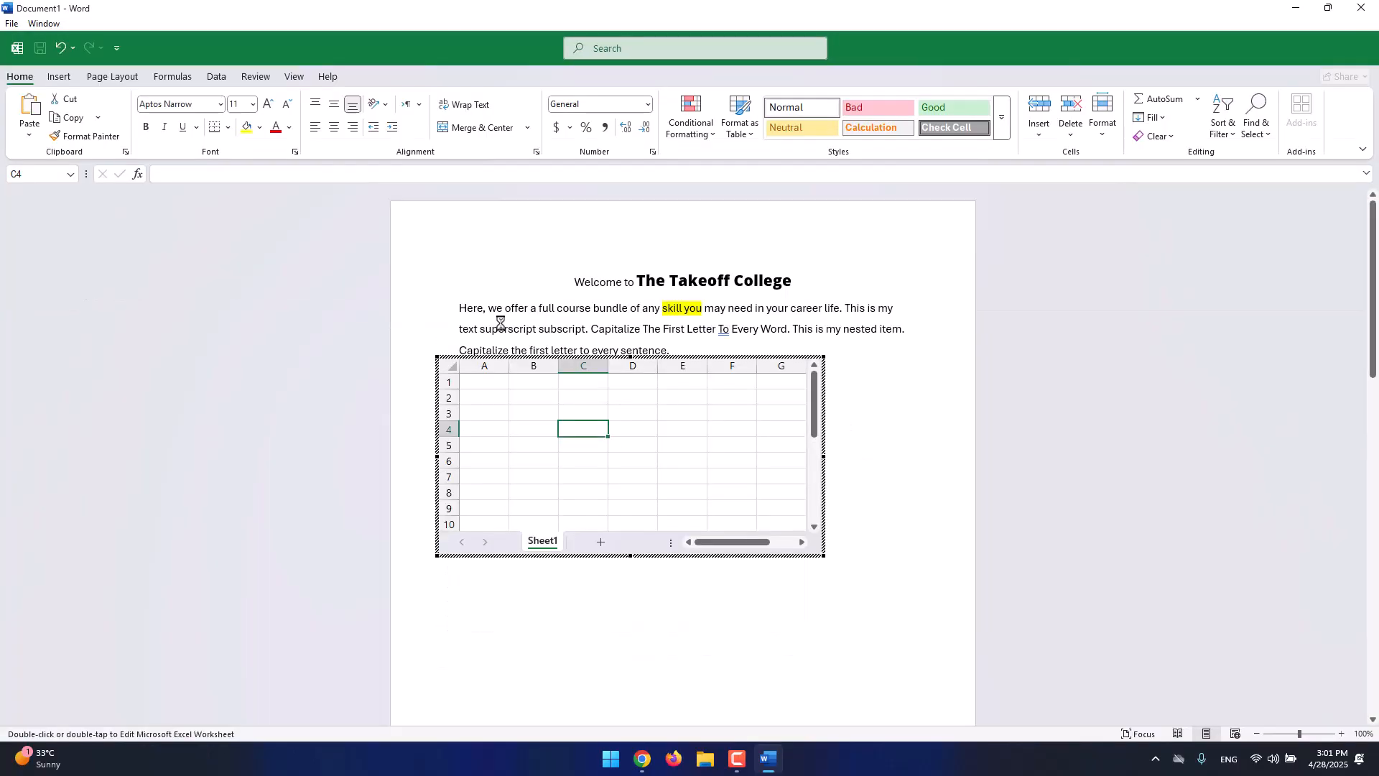
click(506, 383)
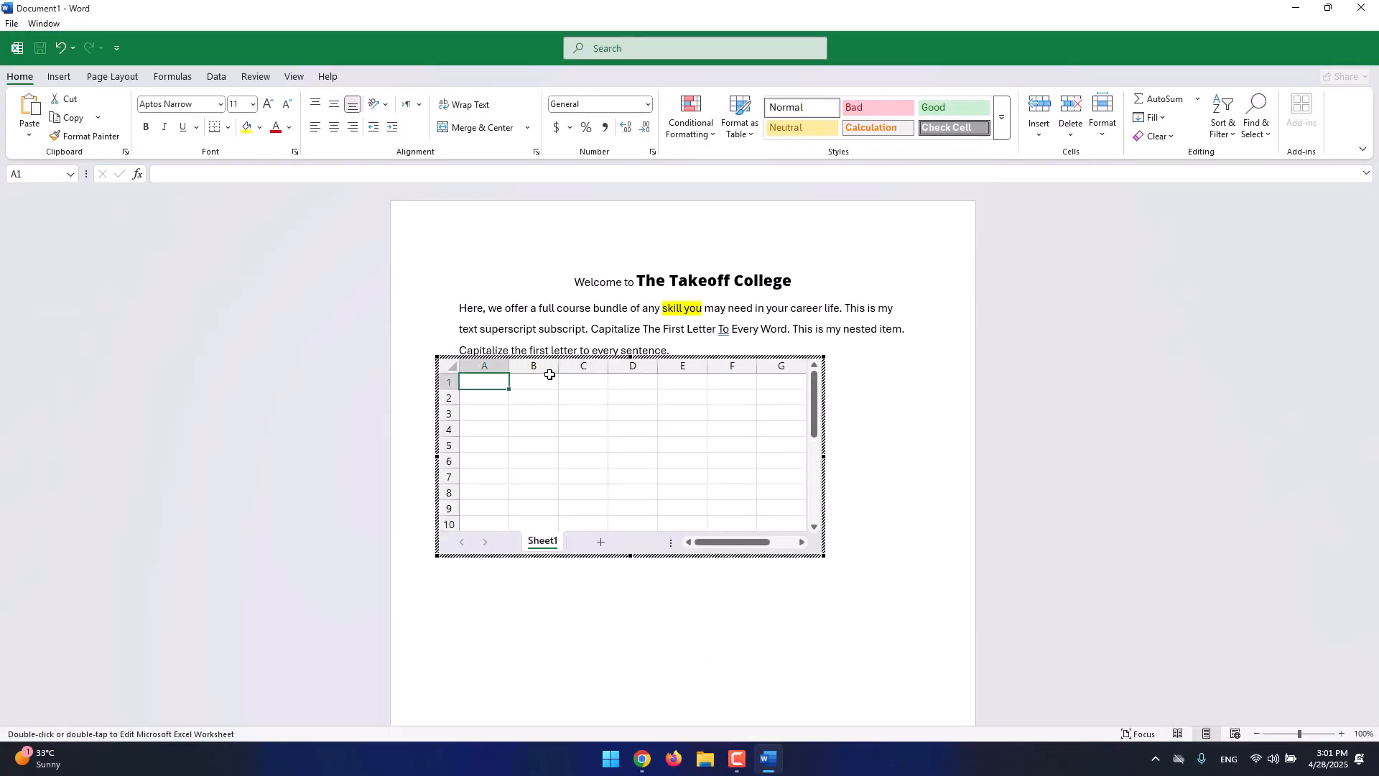
click(592, 342)
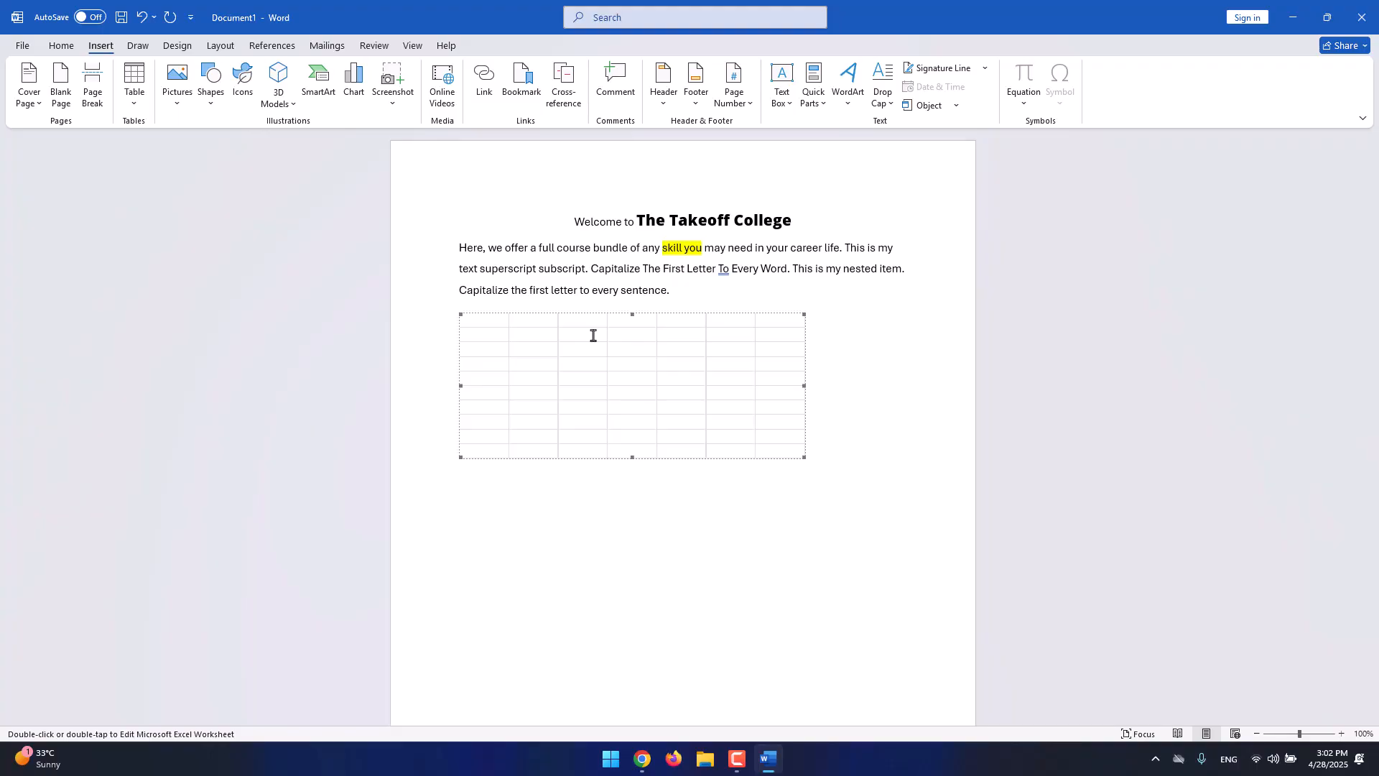
key(Delete)
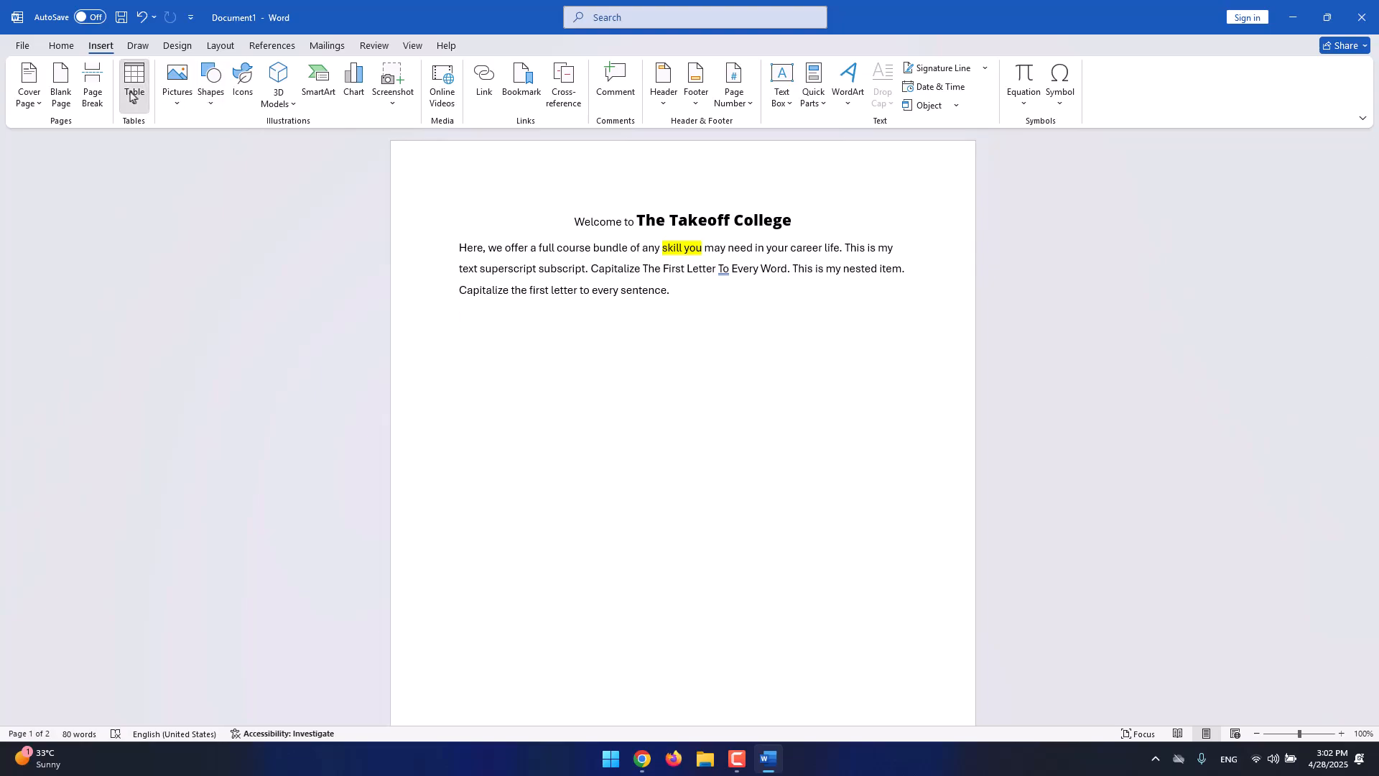
Insert a 4x4 table in the empty paragraph below "Capitalize the first letter to every sentence.".
click(132, 96)
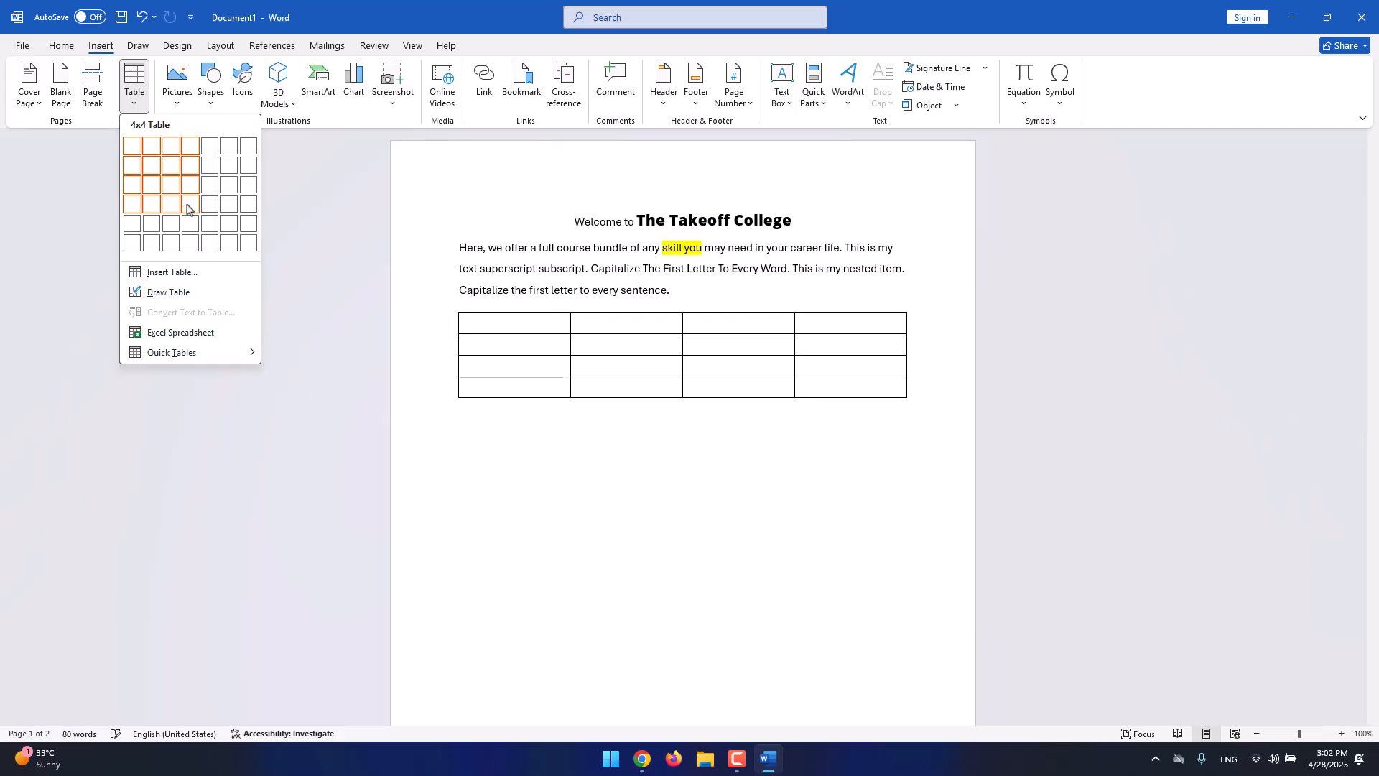
click(191, 206)
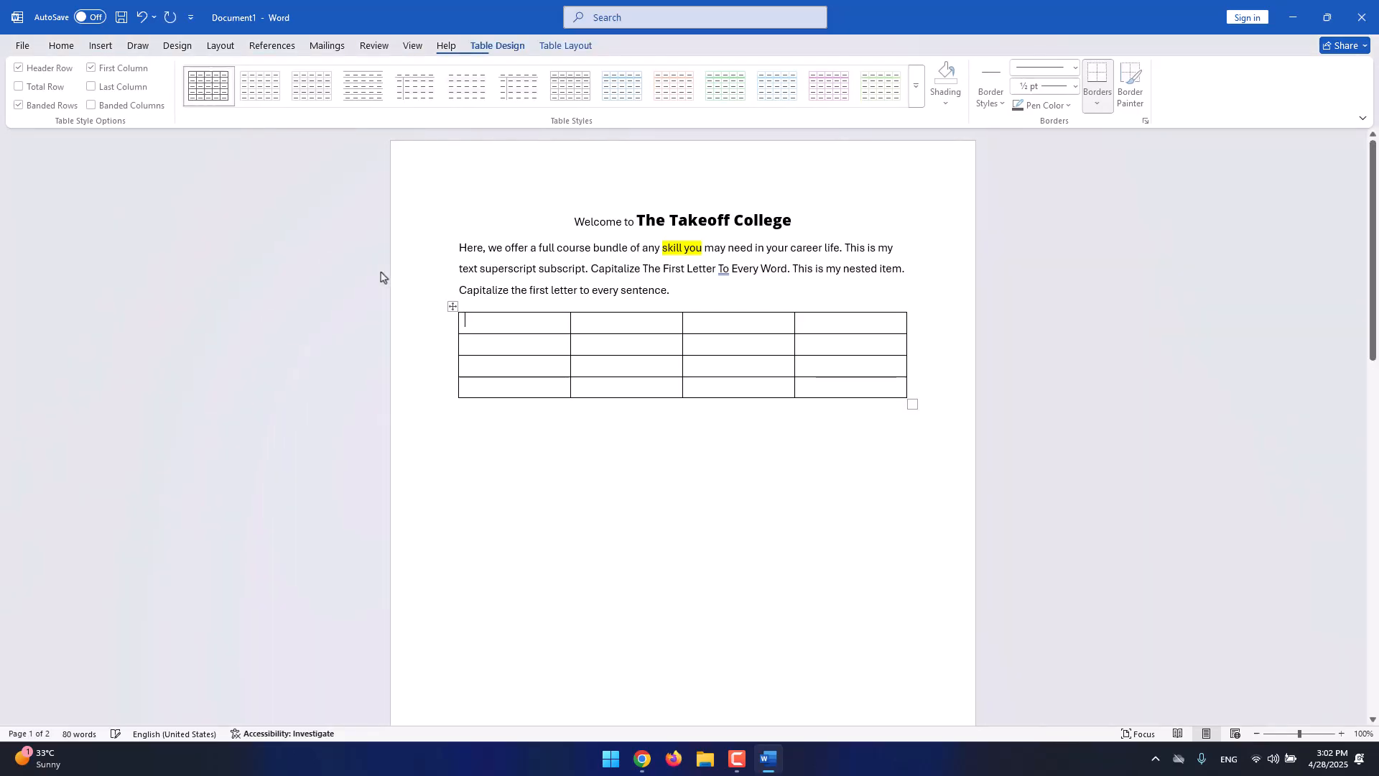
click(816, 425)
Fill the table's header row with Product, January, February and March.
click(553, 329)
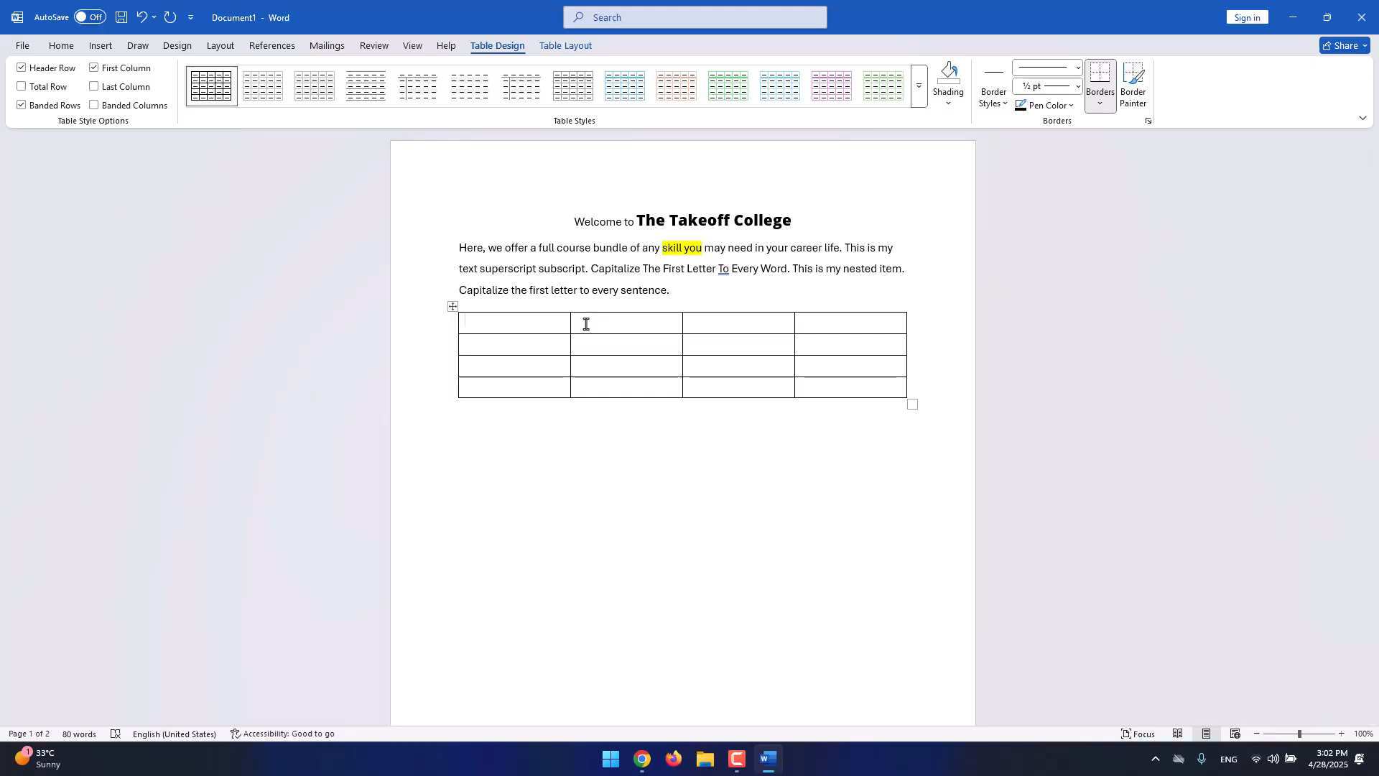
text(anuary)
key(shift+Home)
text(M)
text(uary Februa)
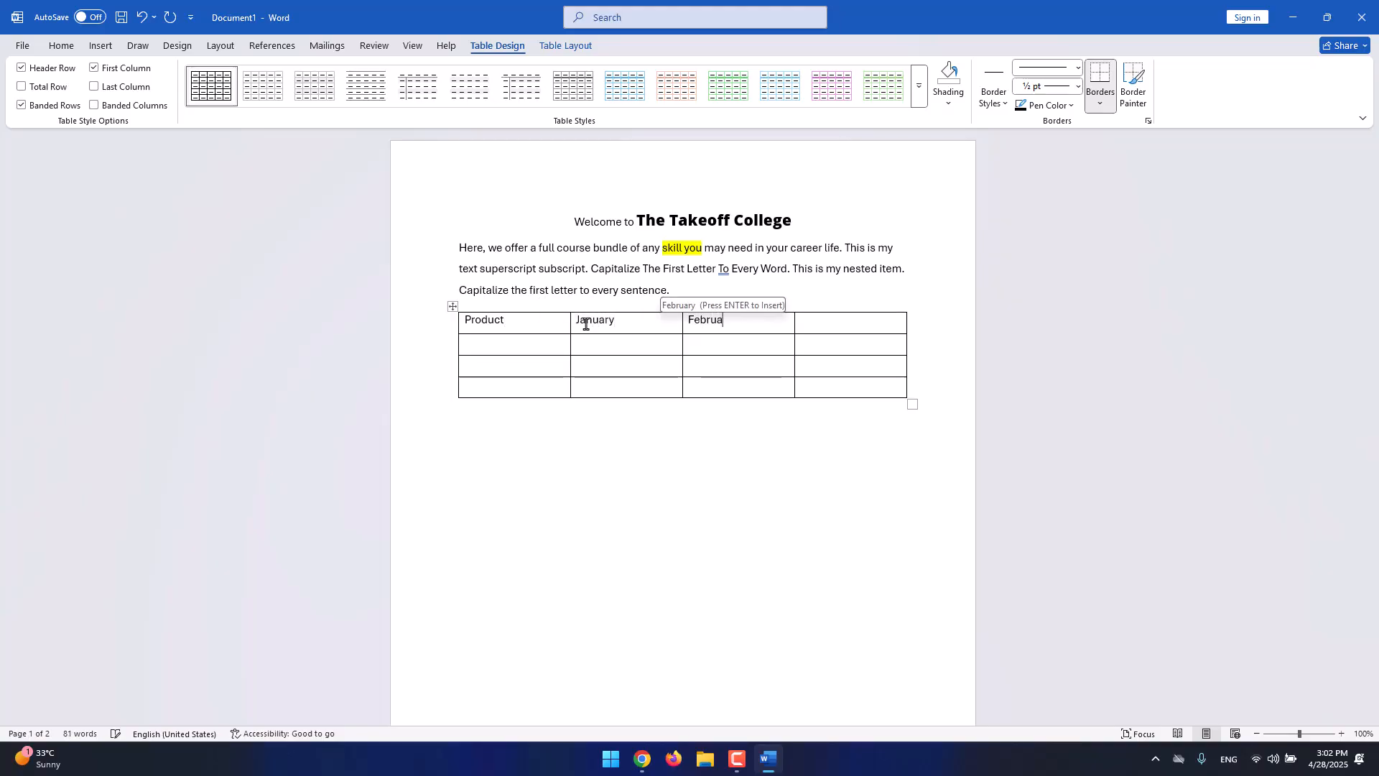
text(ry March)
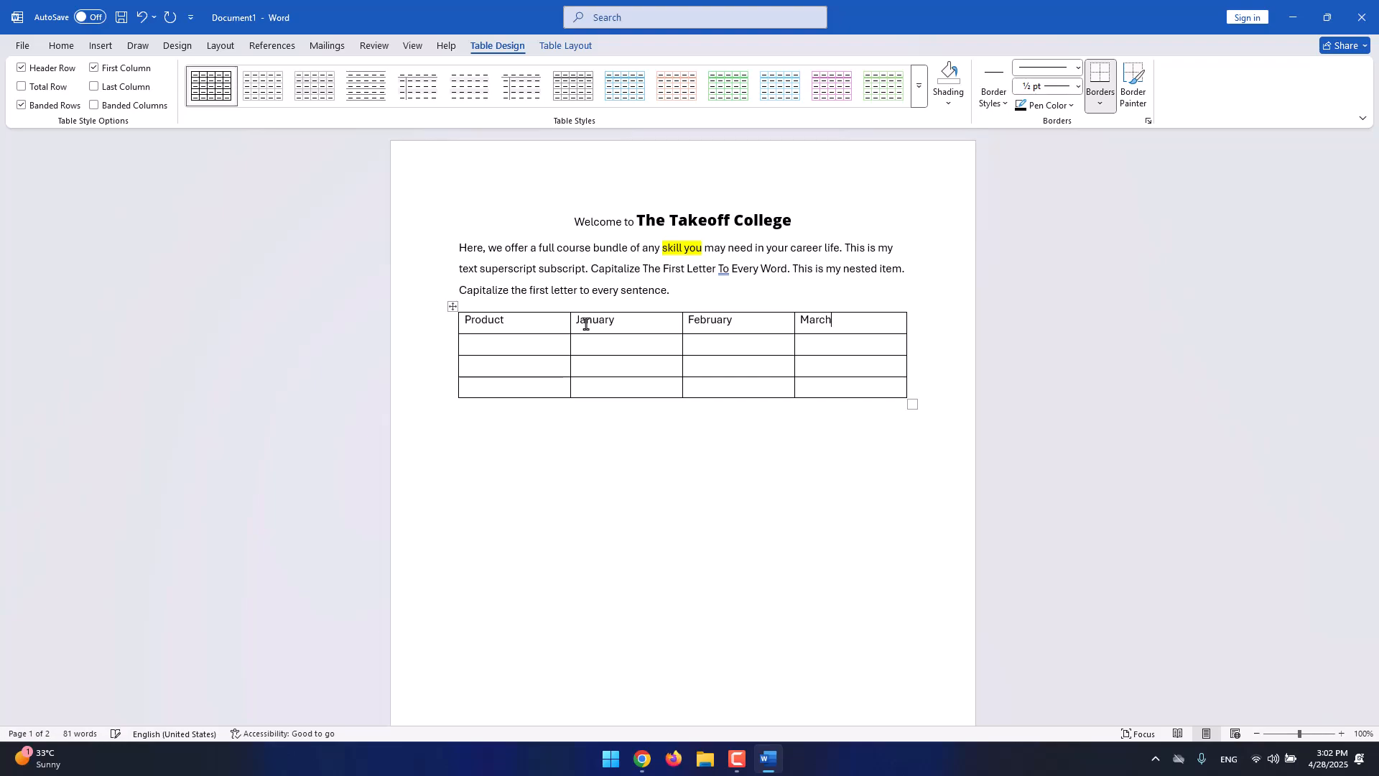
Fill the second row with Ice cream, $20,000, $17,500 and $19,950.
click(535, 349)
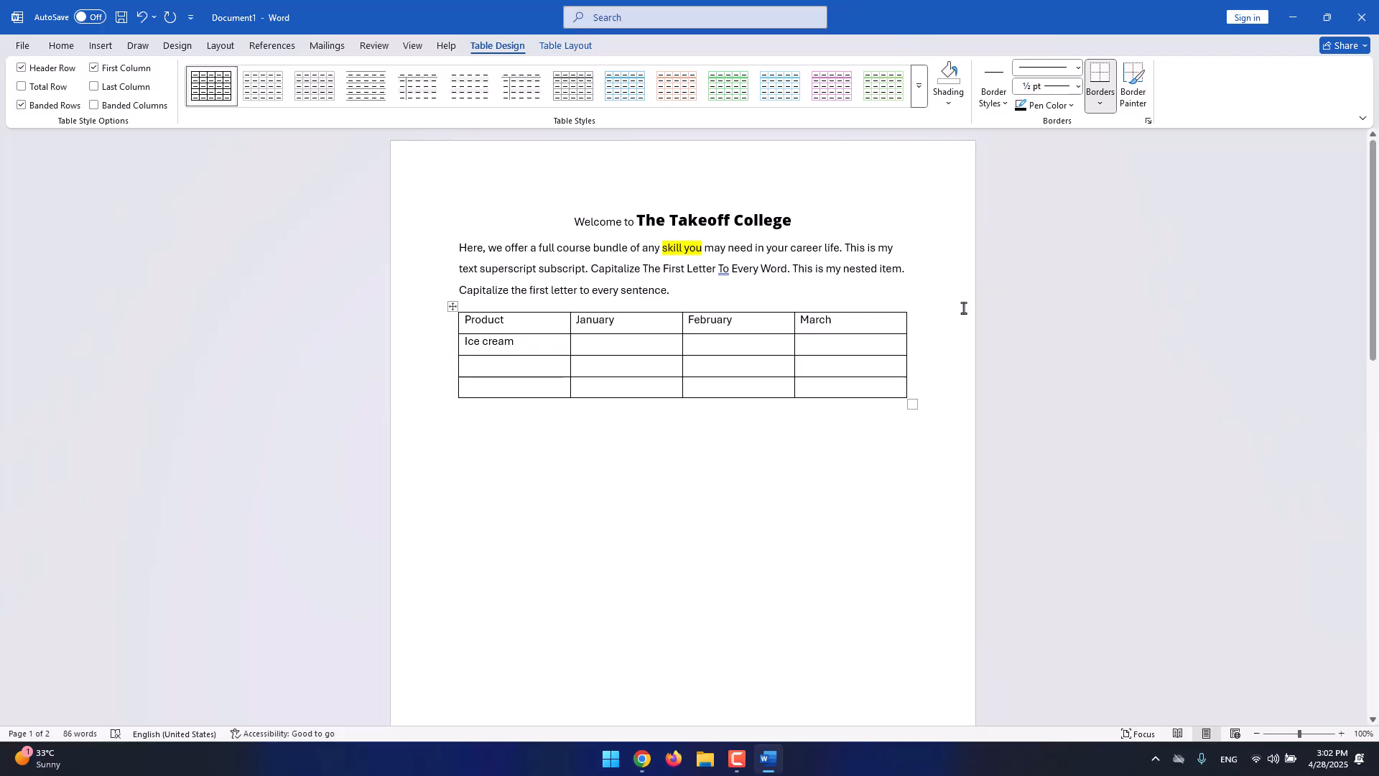
click(630, 347)
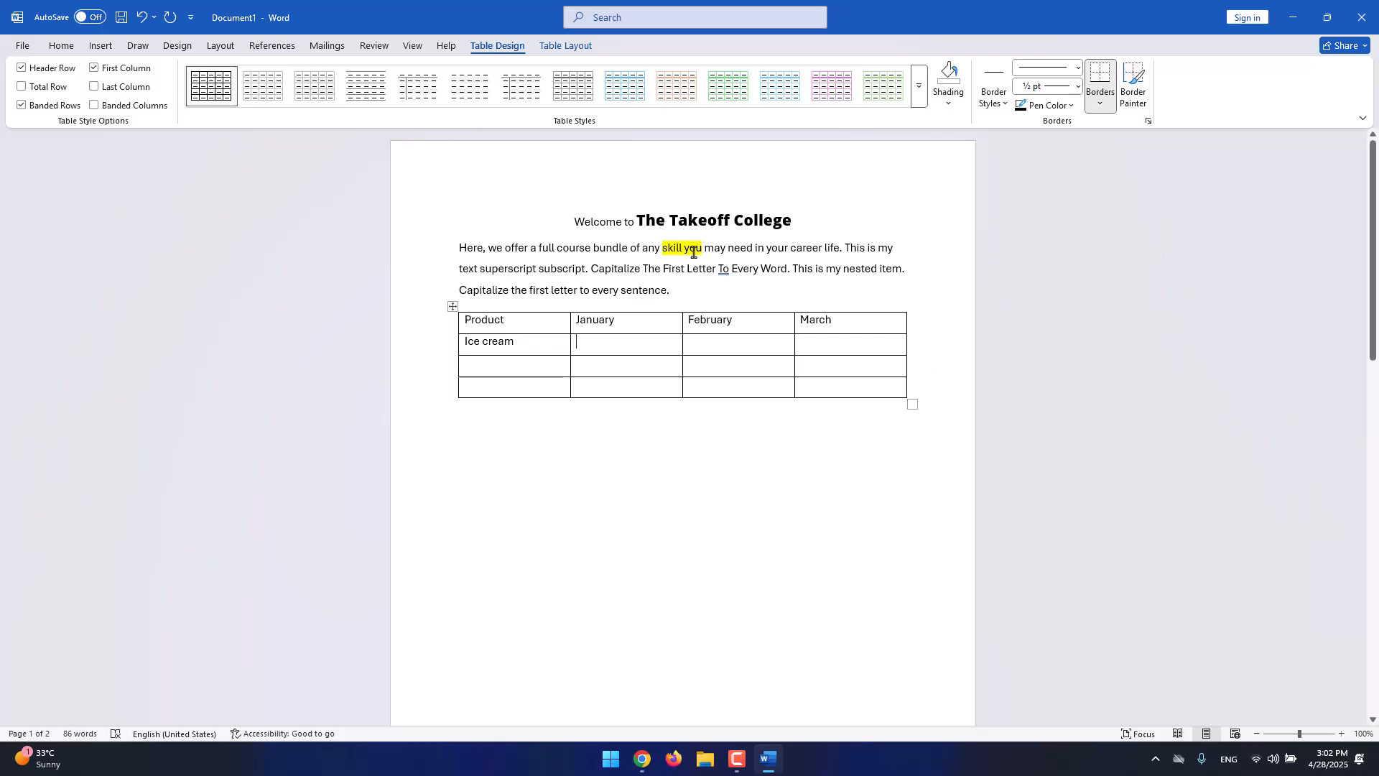
text($)
text($)
text(17)
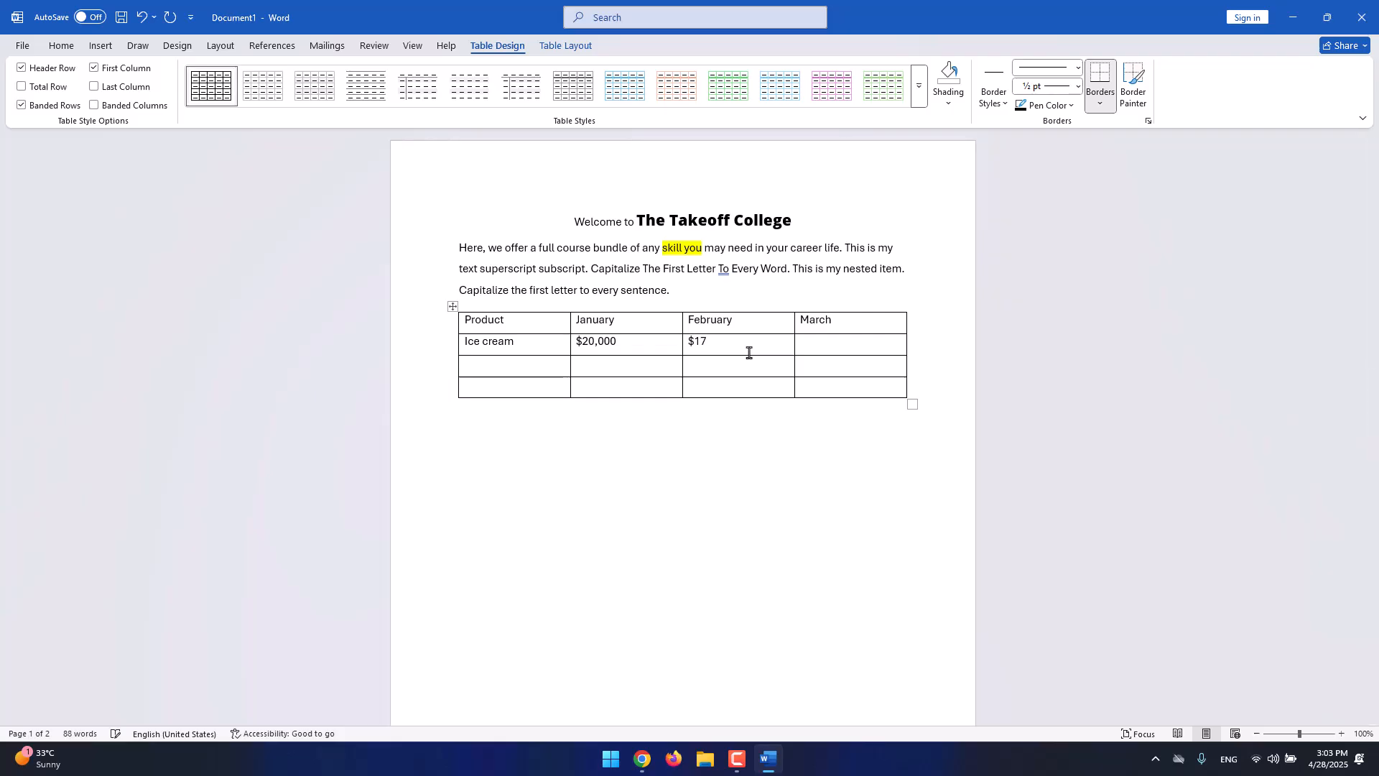
text(,50)
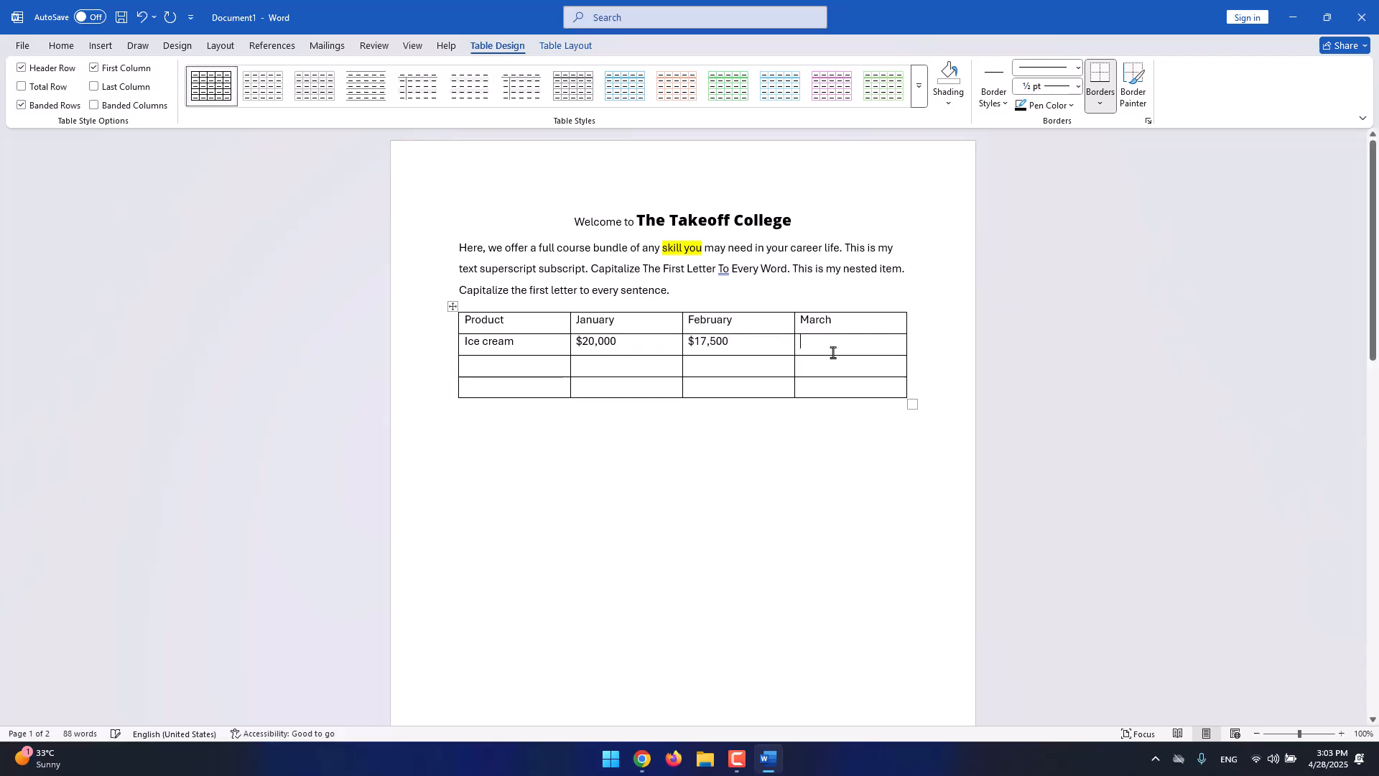
click(833, 352)
text($19,950)
Fill the third row with Cake, $5,000, $7,000 and $6,000.
key(Tab)
text(Cake	)
text($)
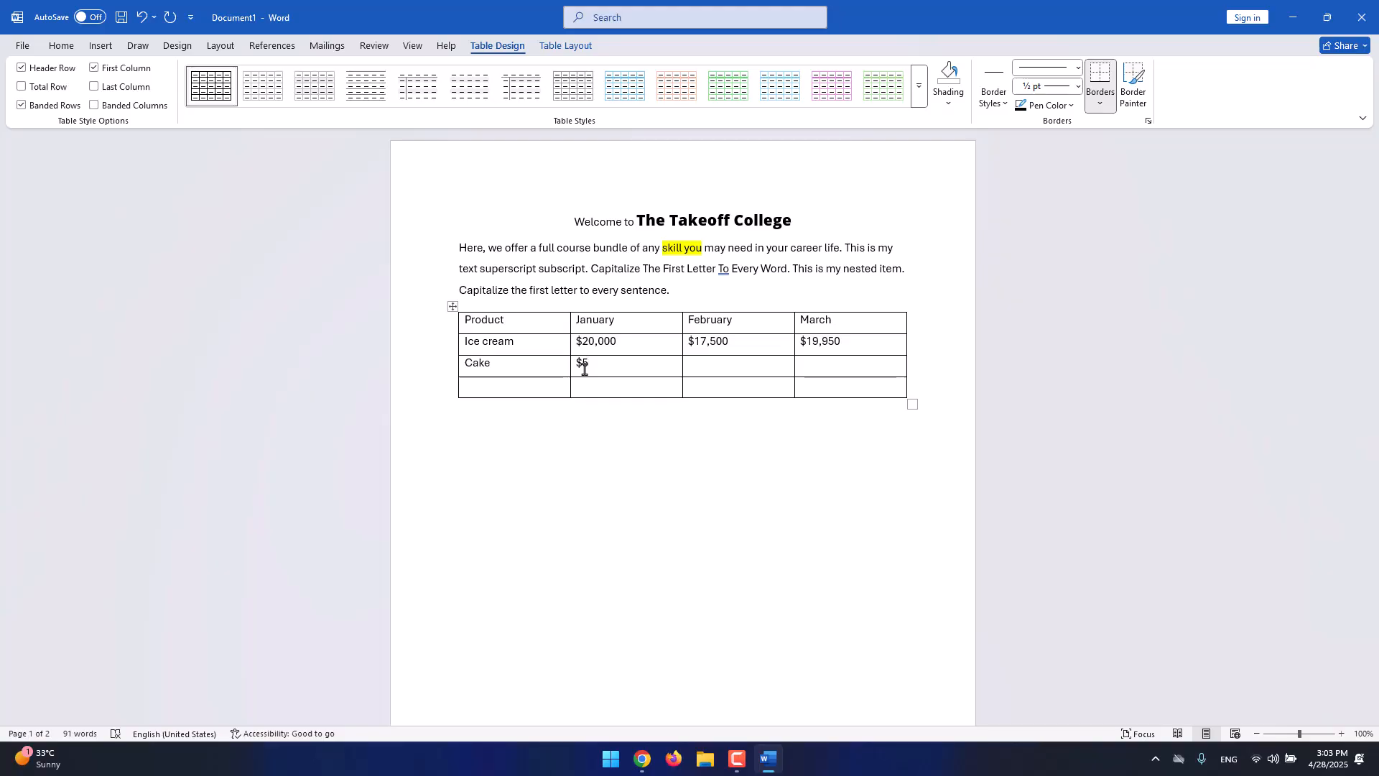
click(723, 366)
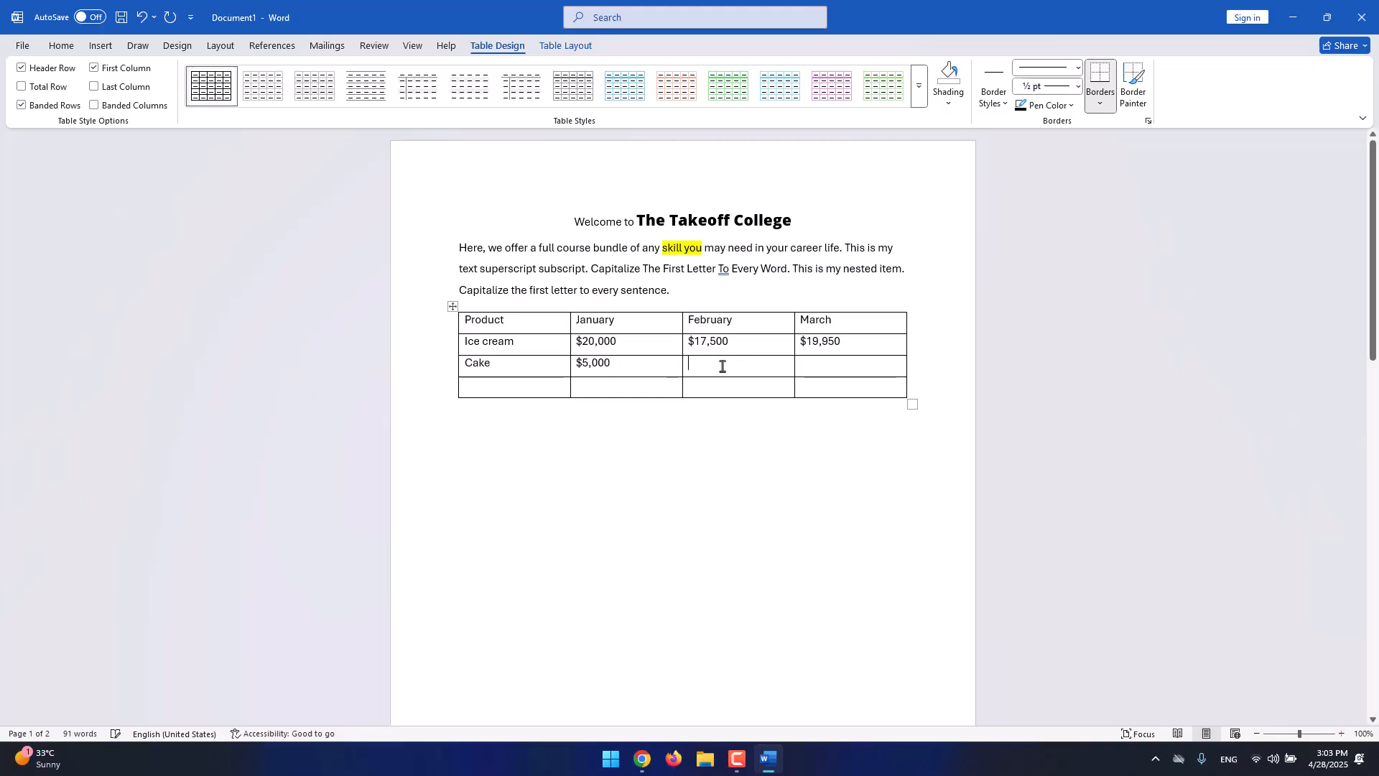
text($7,000)
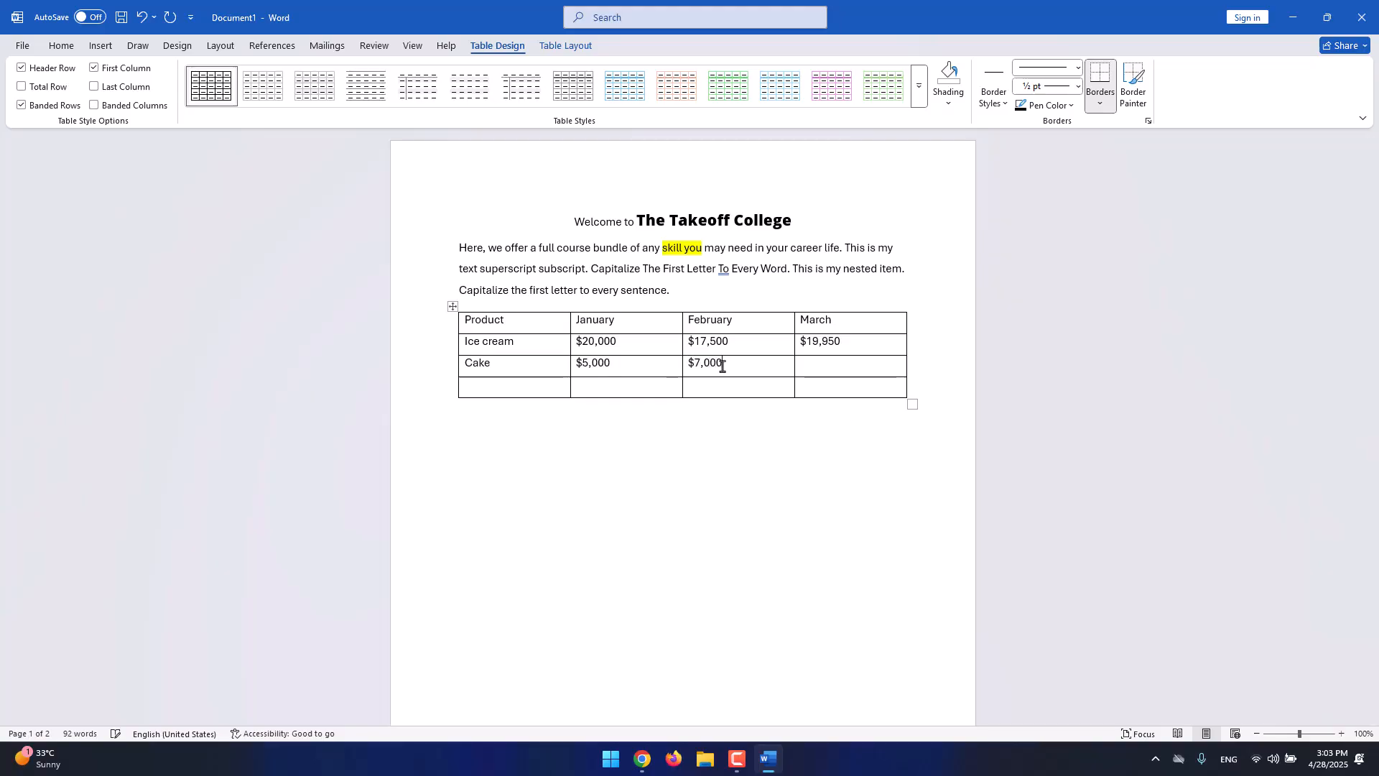
click(820, 375)
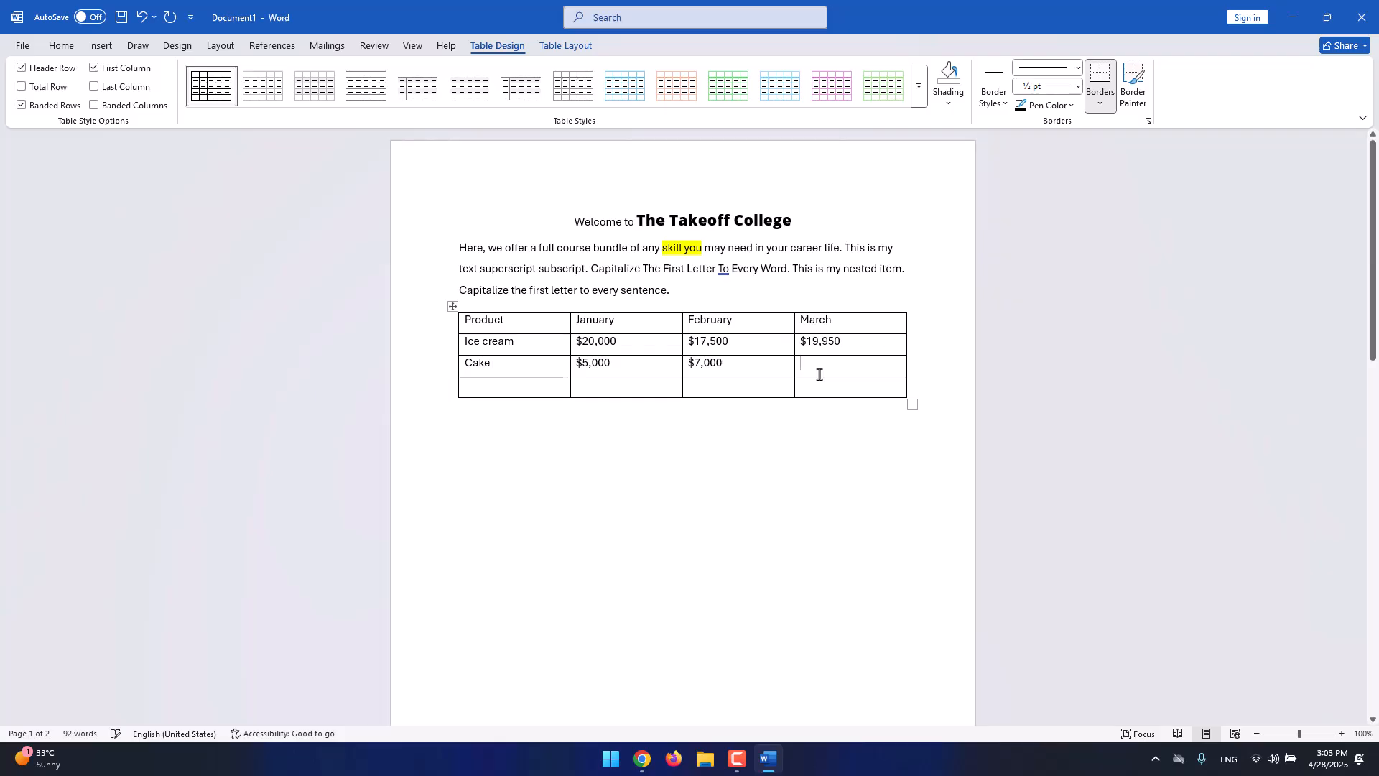
text($6)
Fill the last row with Milk, $40,000, $35,000 and $32,000.
text(Milk)
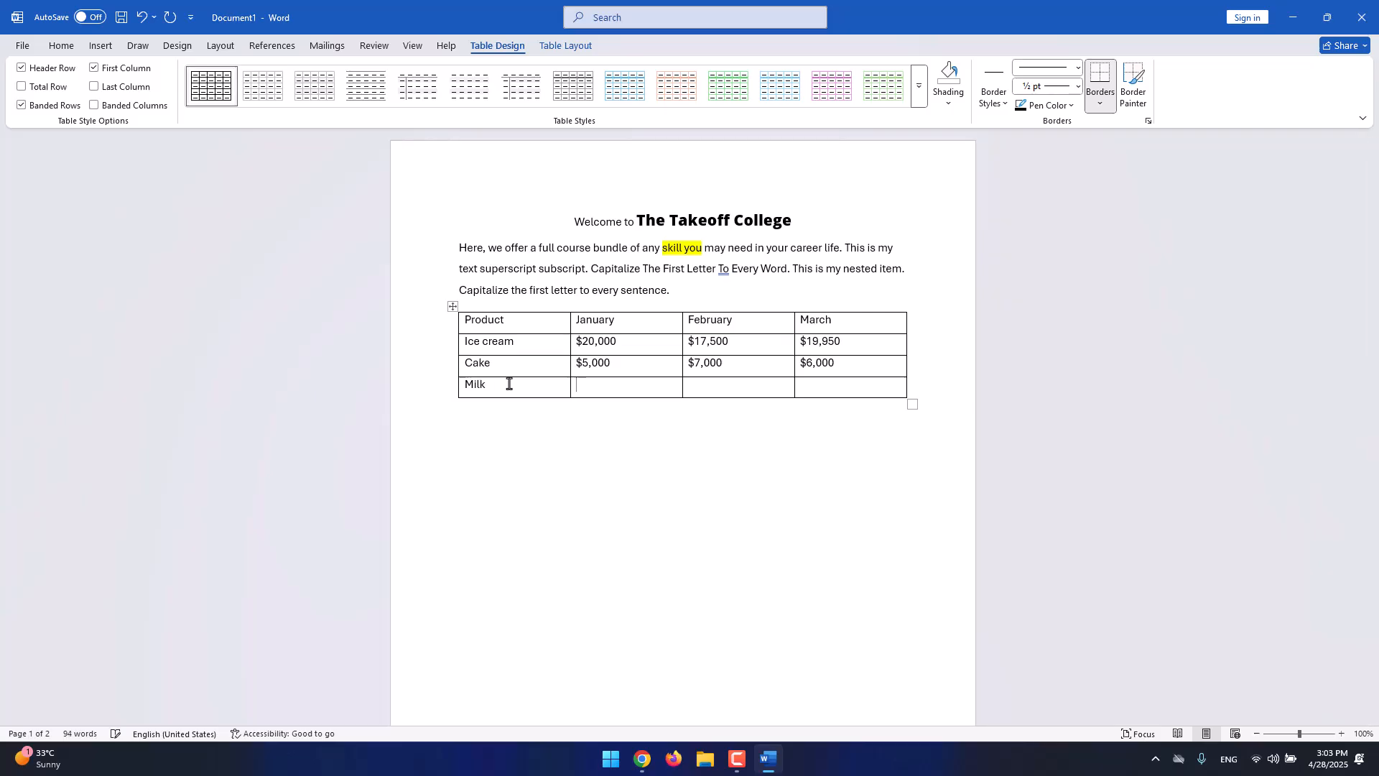
text(40m)
text(,00)
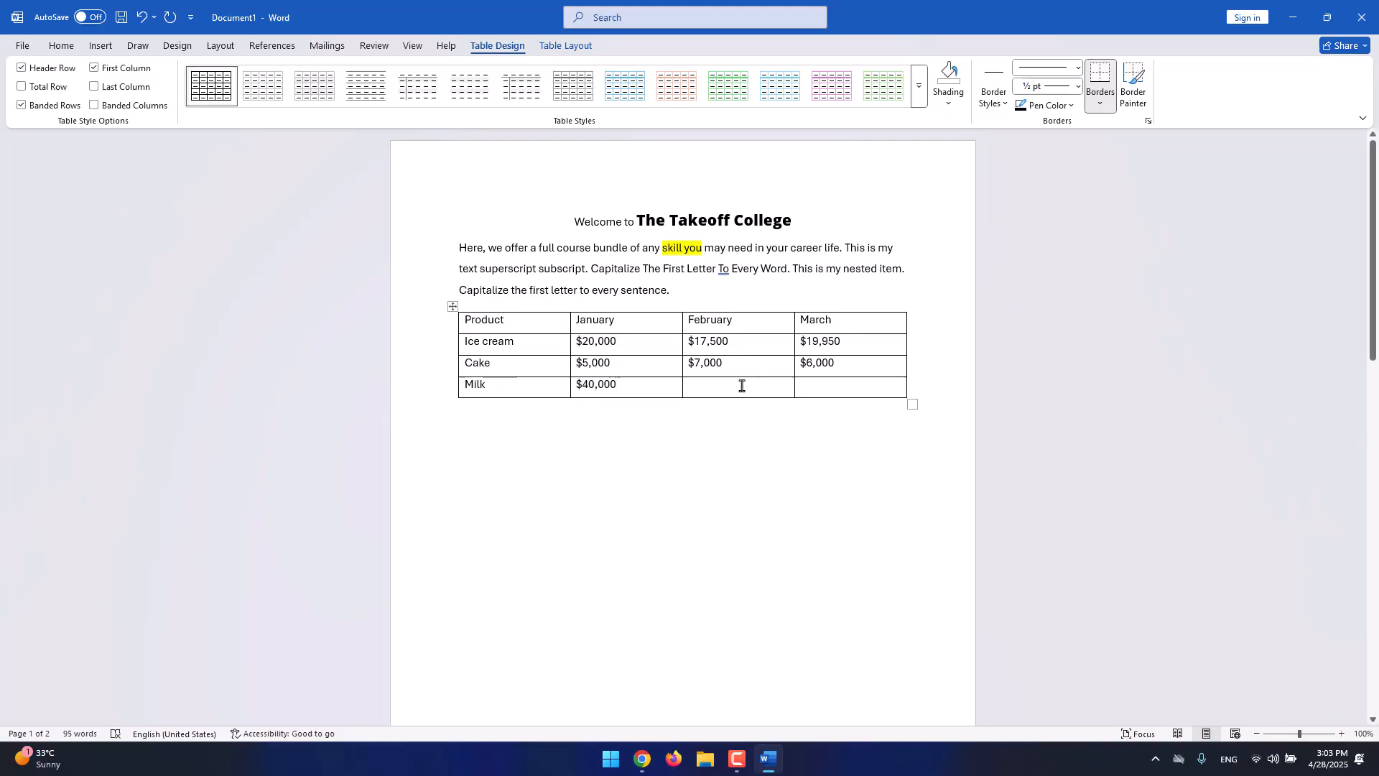
text($35,00)
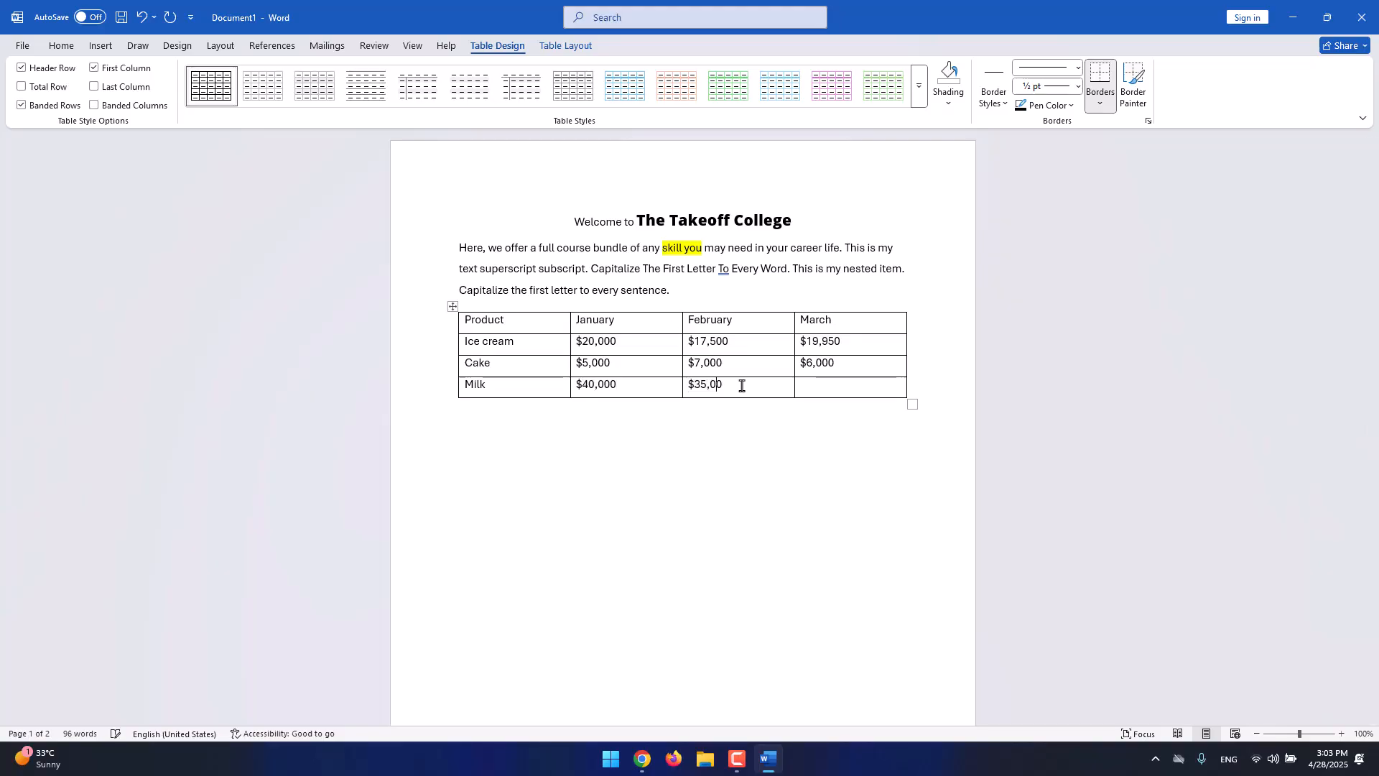
text(0)
click(871, 389)
text($)
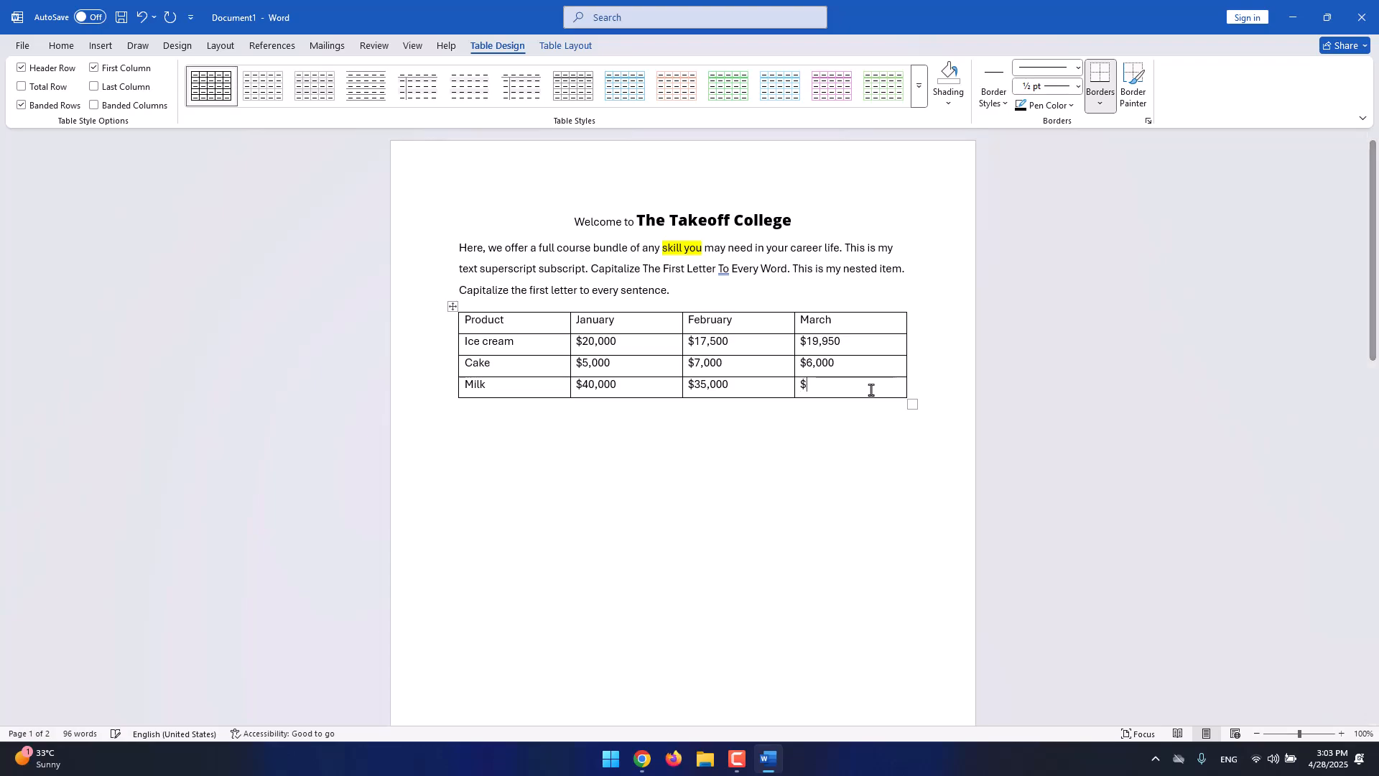
text(32,000)
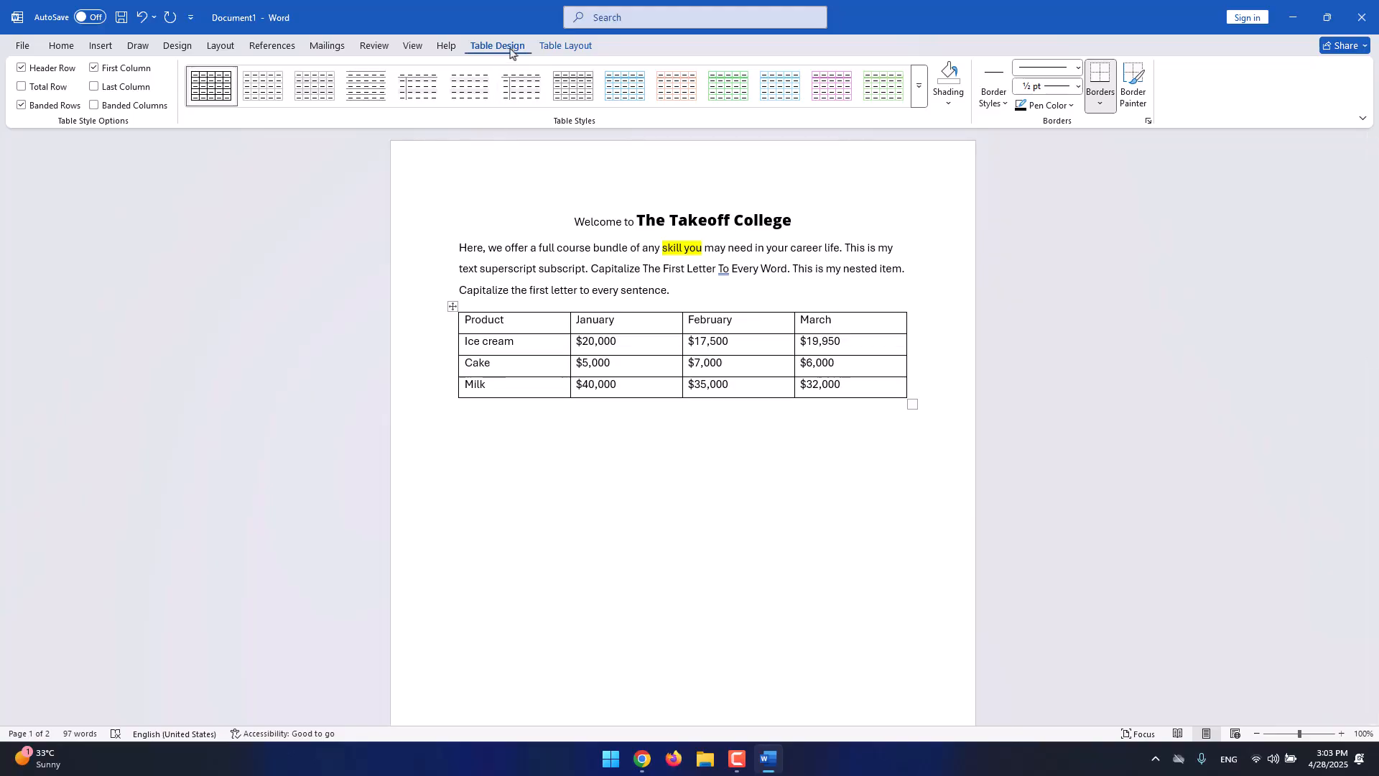
click(553, 47)
click(515, 47)
click(553, 47)
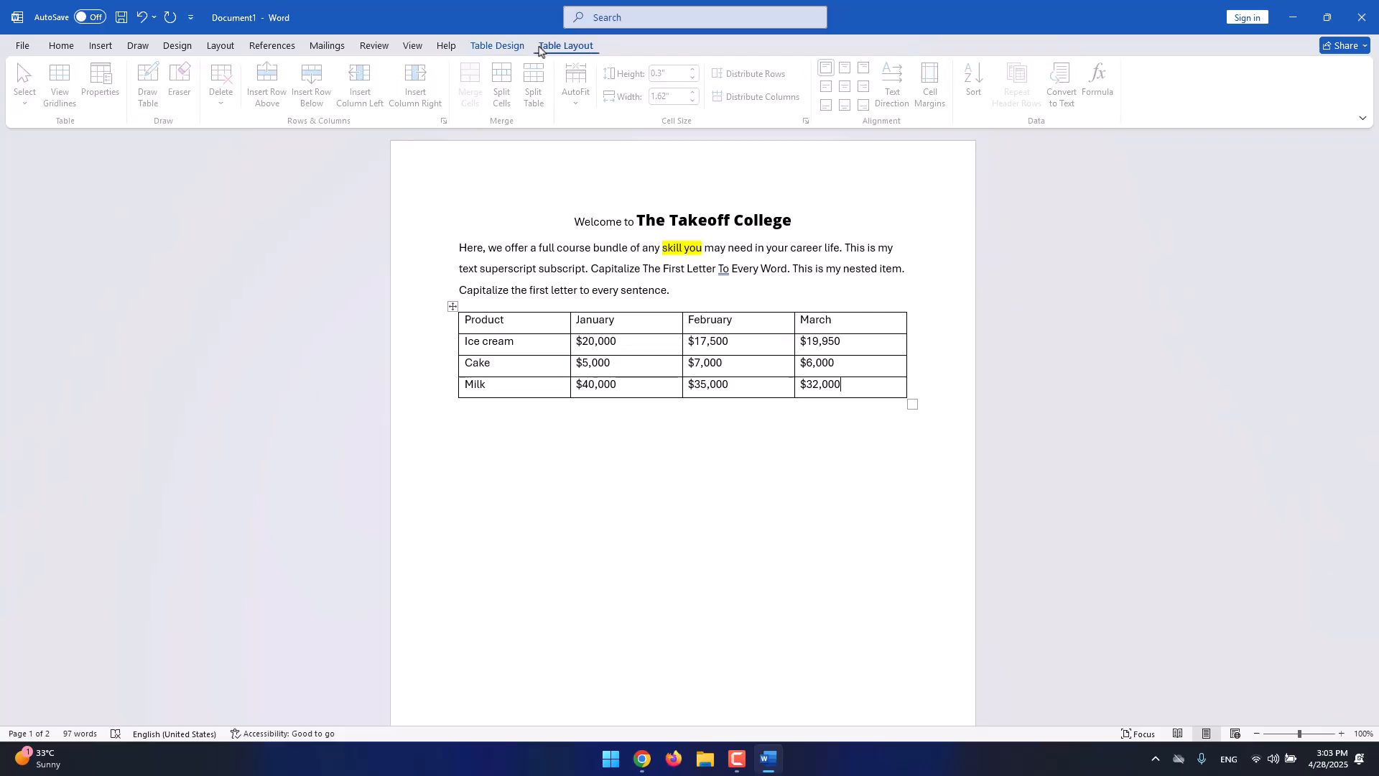
click(515, 47)
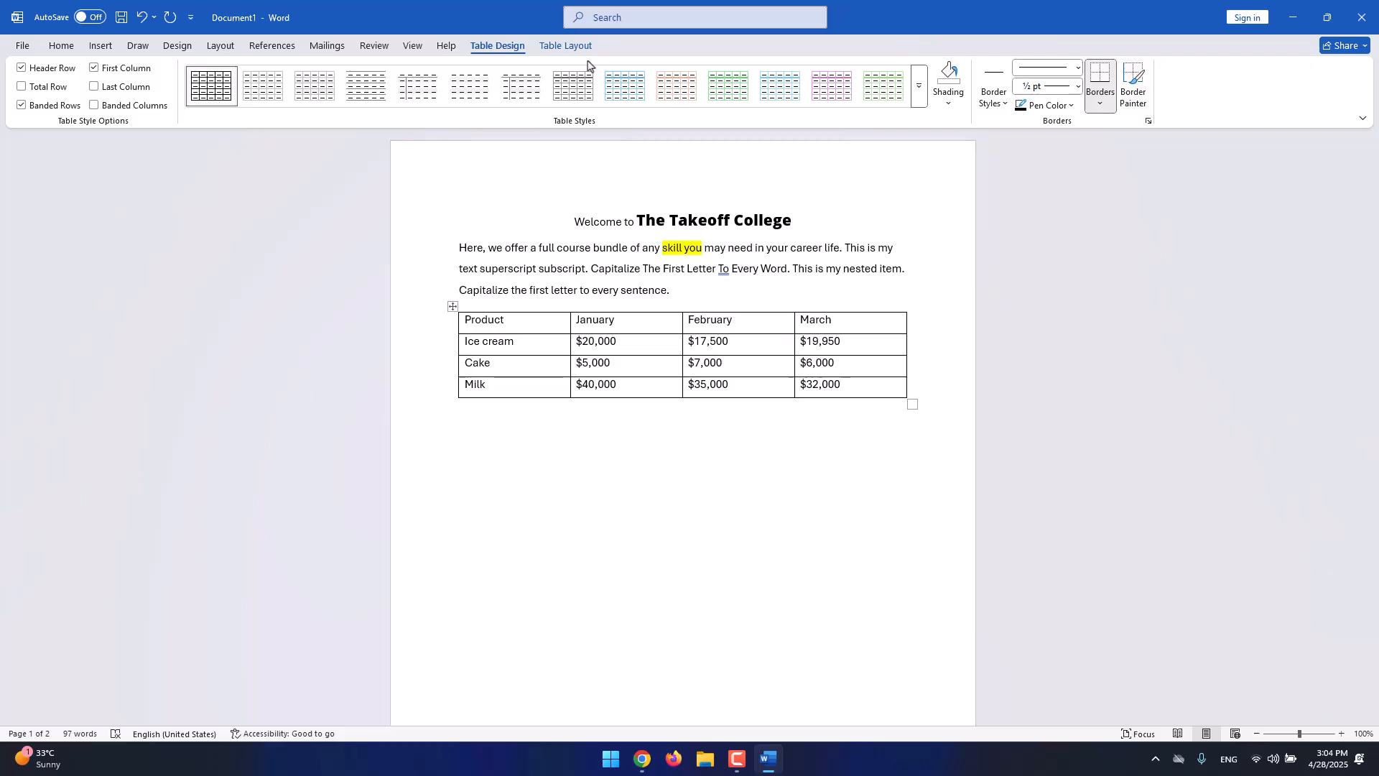
Apply a light-blue banded grid style to the whole table, and replace it with the light-green list style with a solid header row.
click(453, 306)
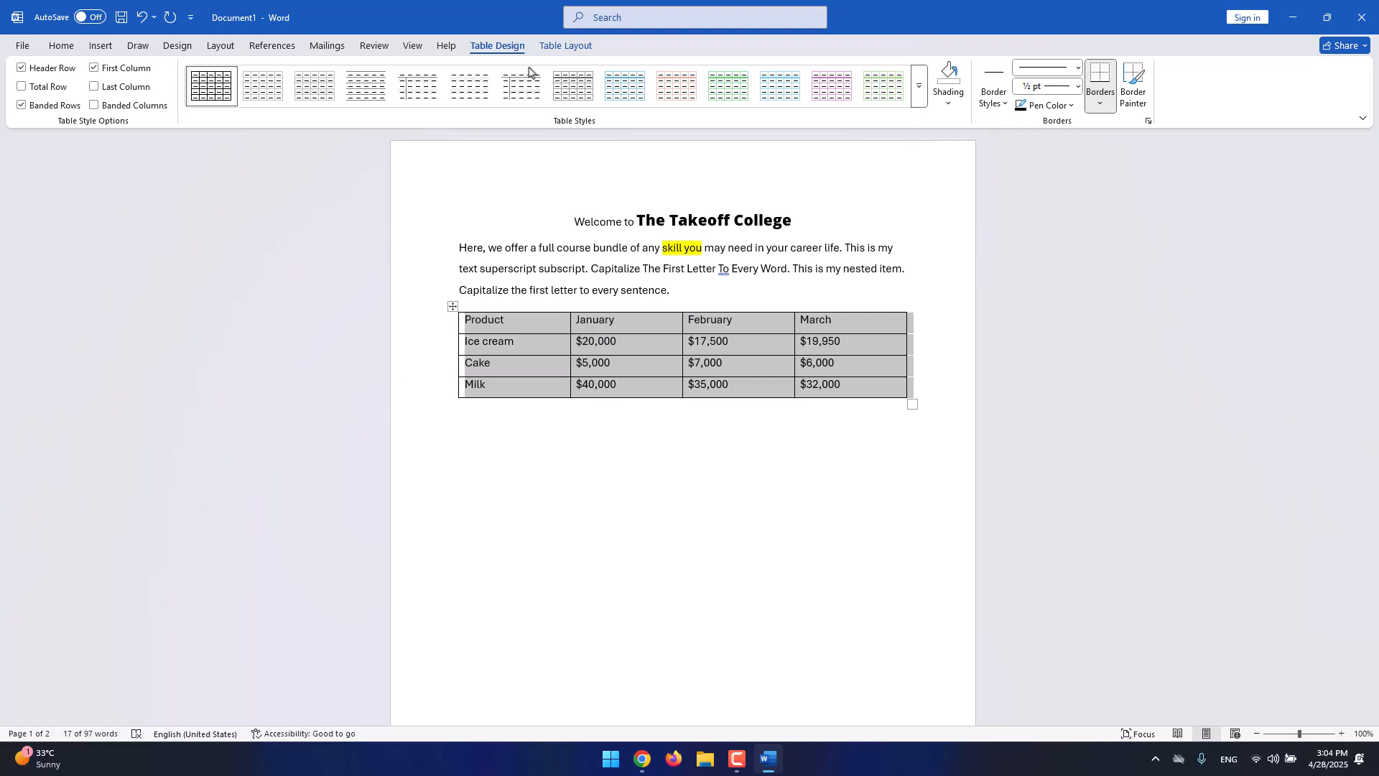
click(919, 101)
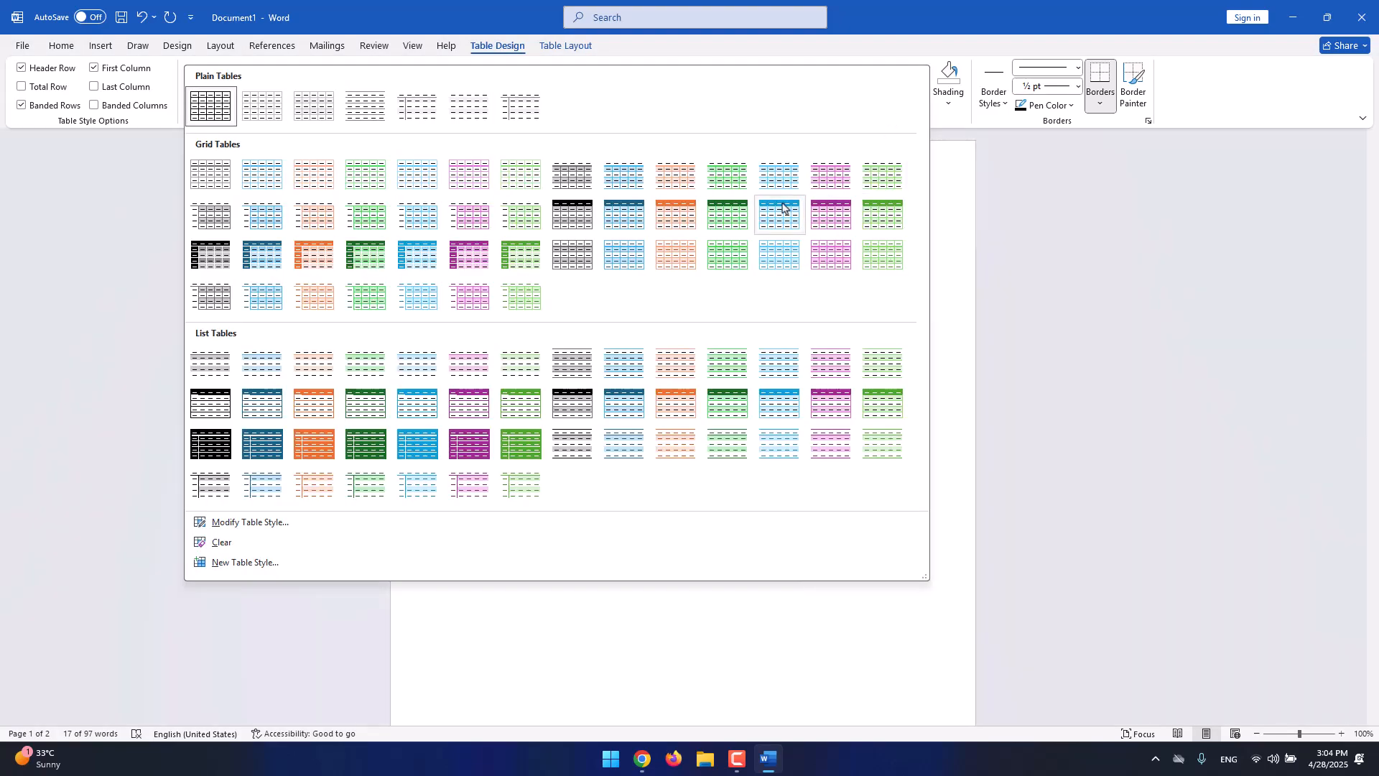
click(783, 210)
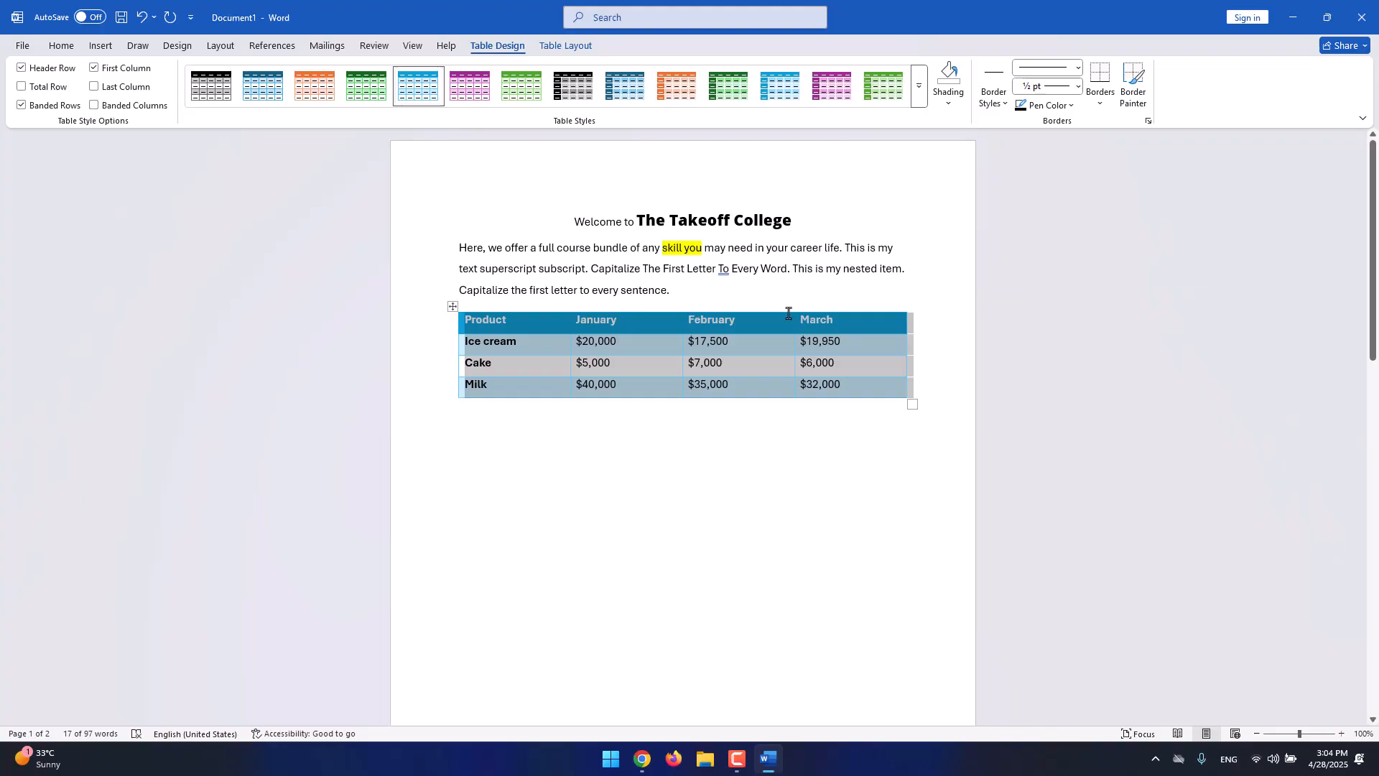
click(919, 87)
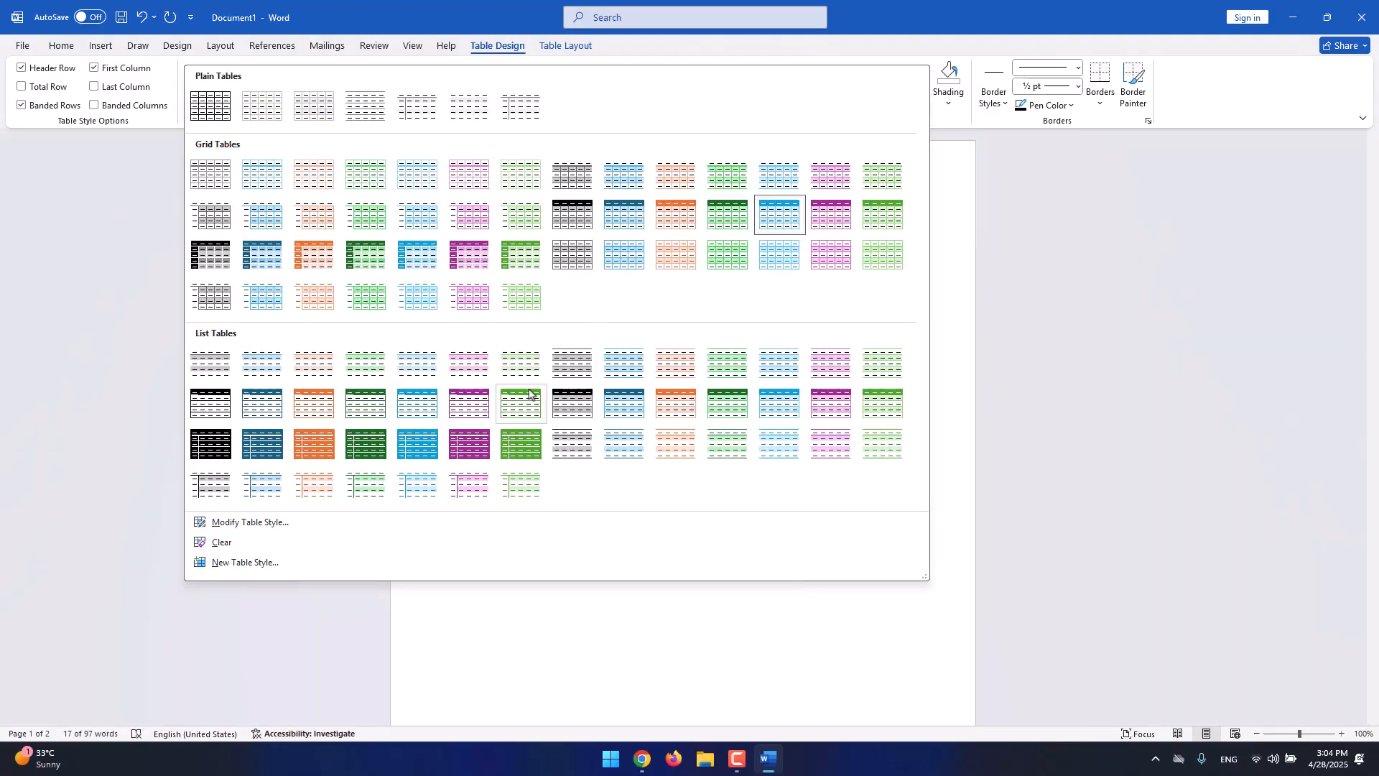
click(532, 395)
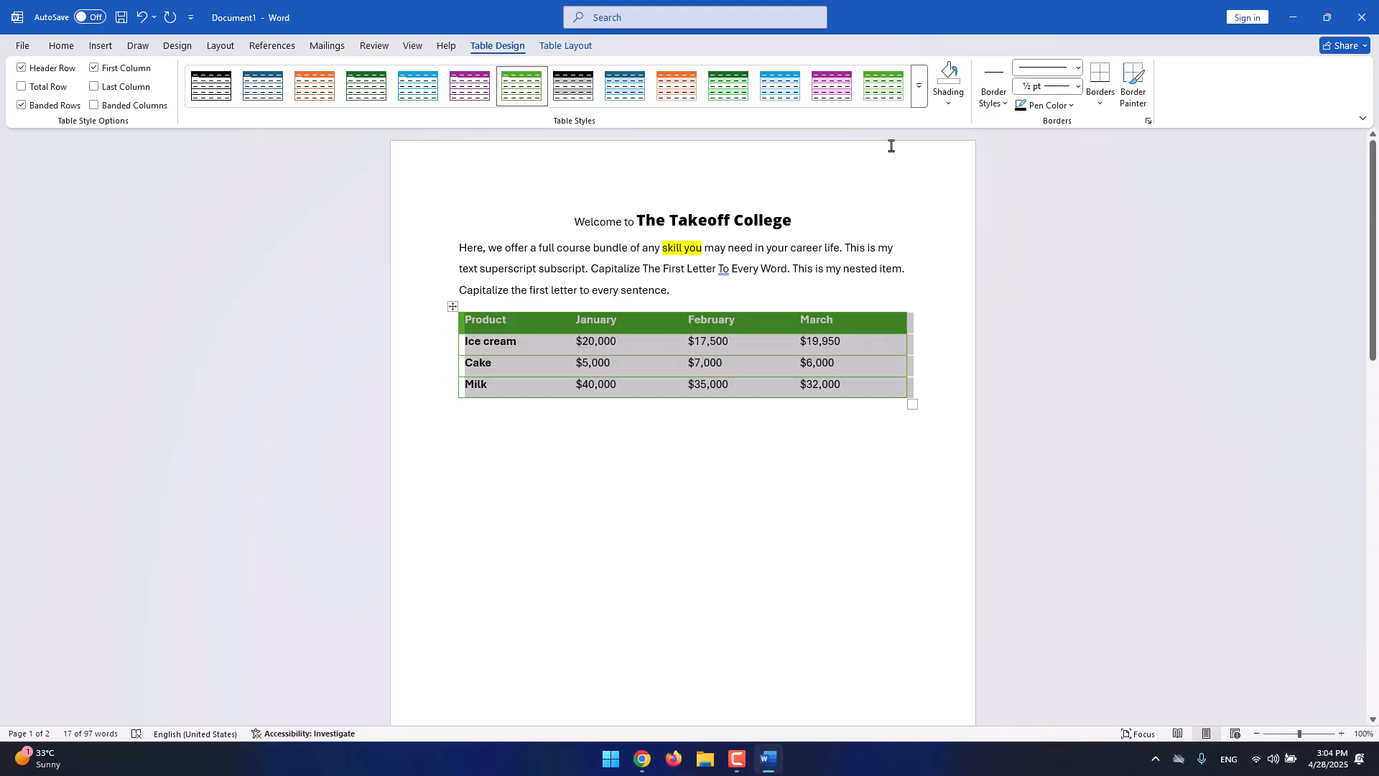
Examine the border styles, border line styles and shading colours available for the selected table, without applying any.
click(994, 90)
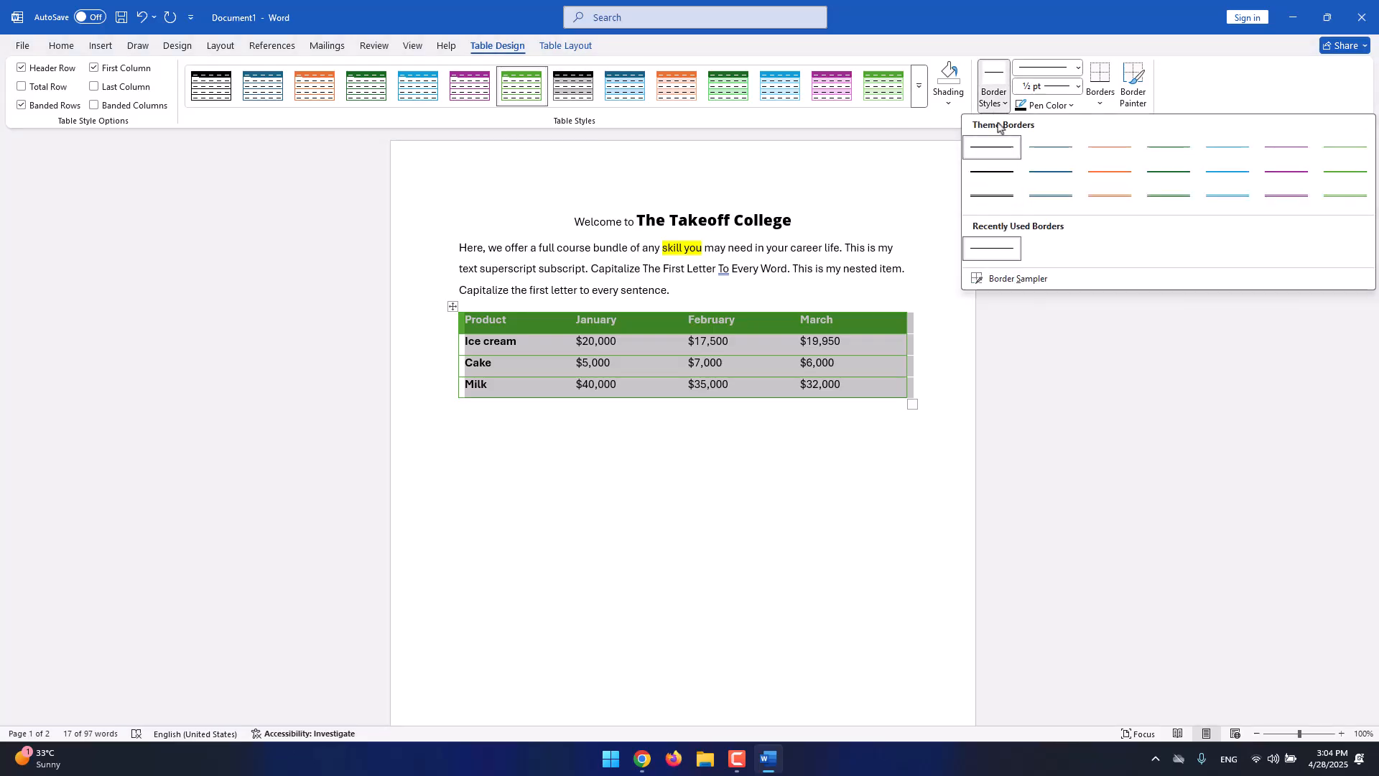
click(1077, 66)
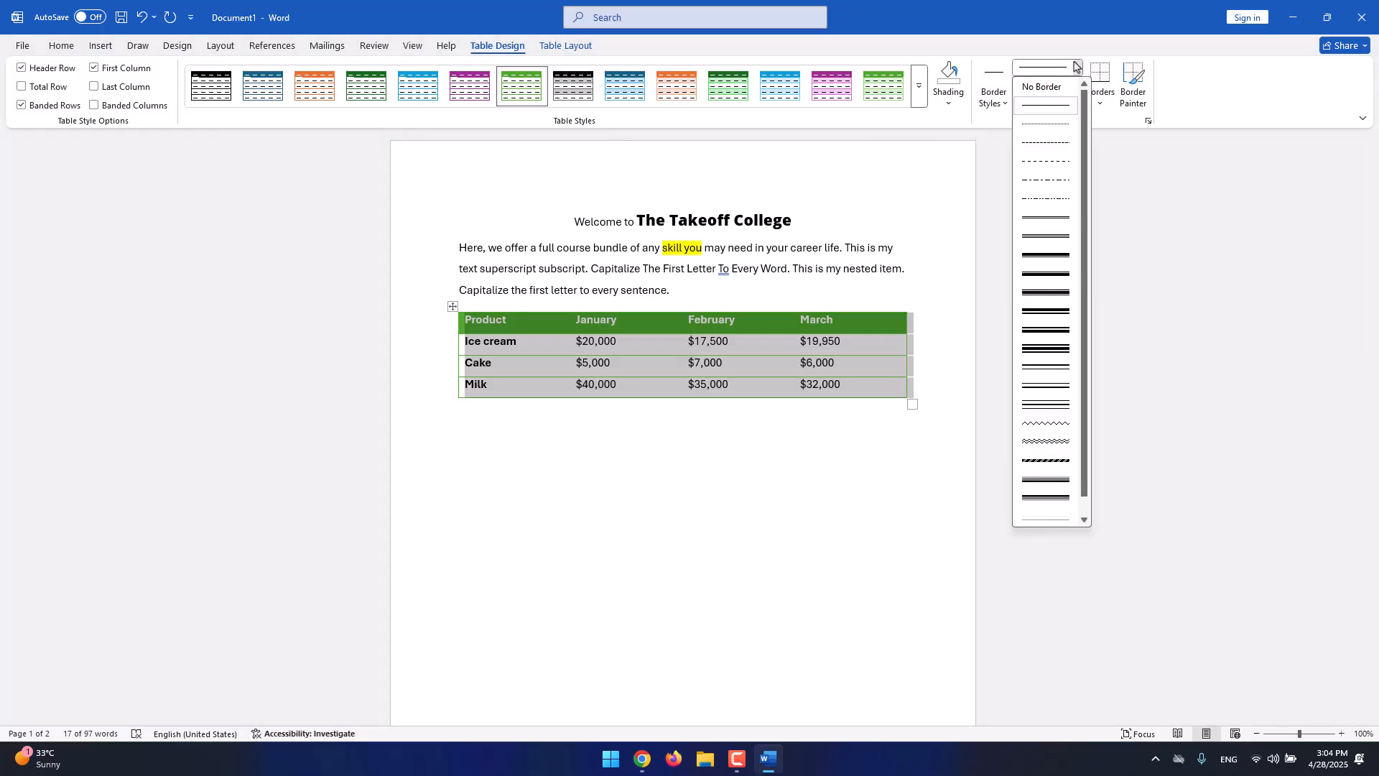
click(1076, 67)
click(1077, 67)
click(1077, 67)
click(1077, 66)
click(944, 106)
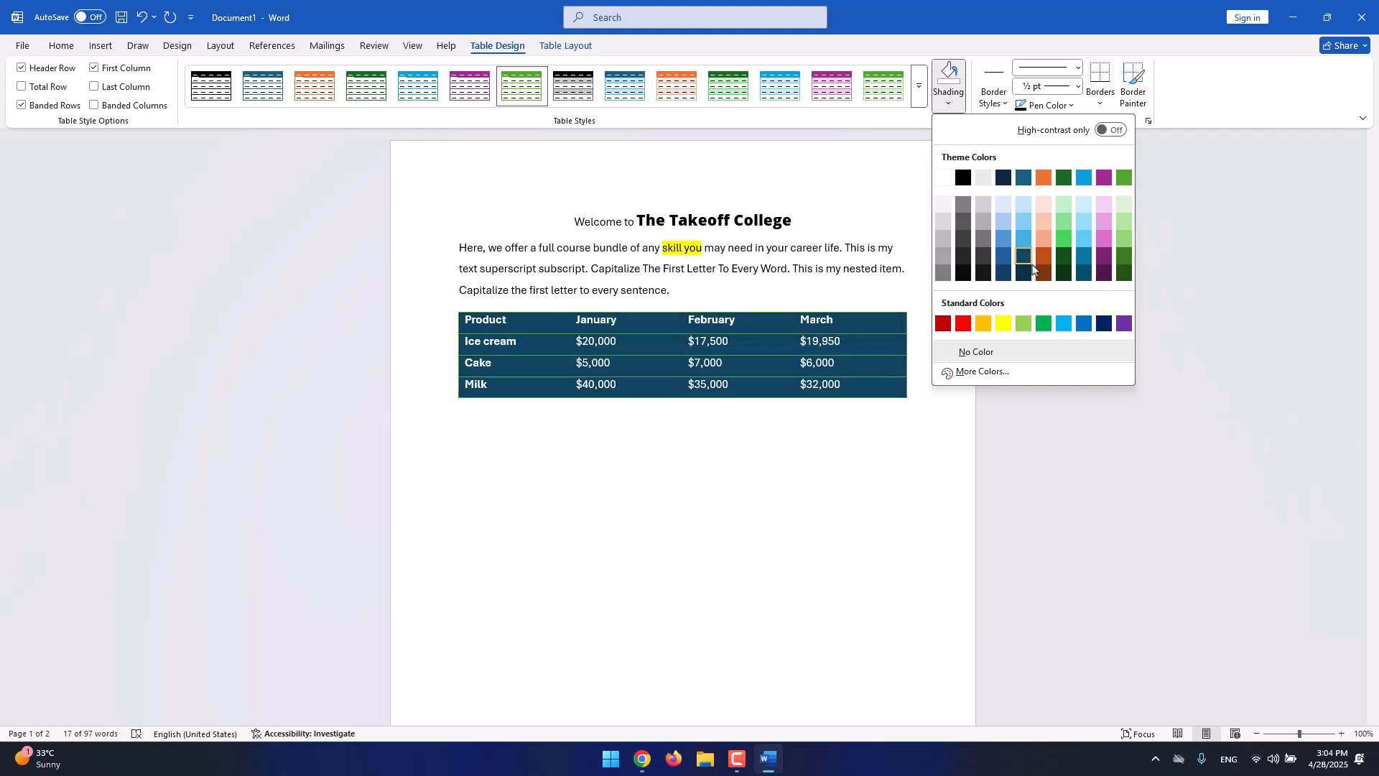
click(942, 35)
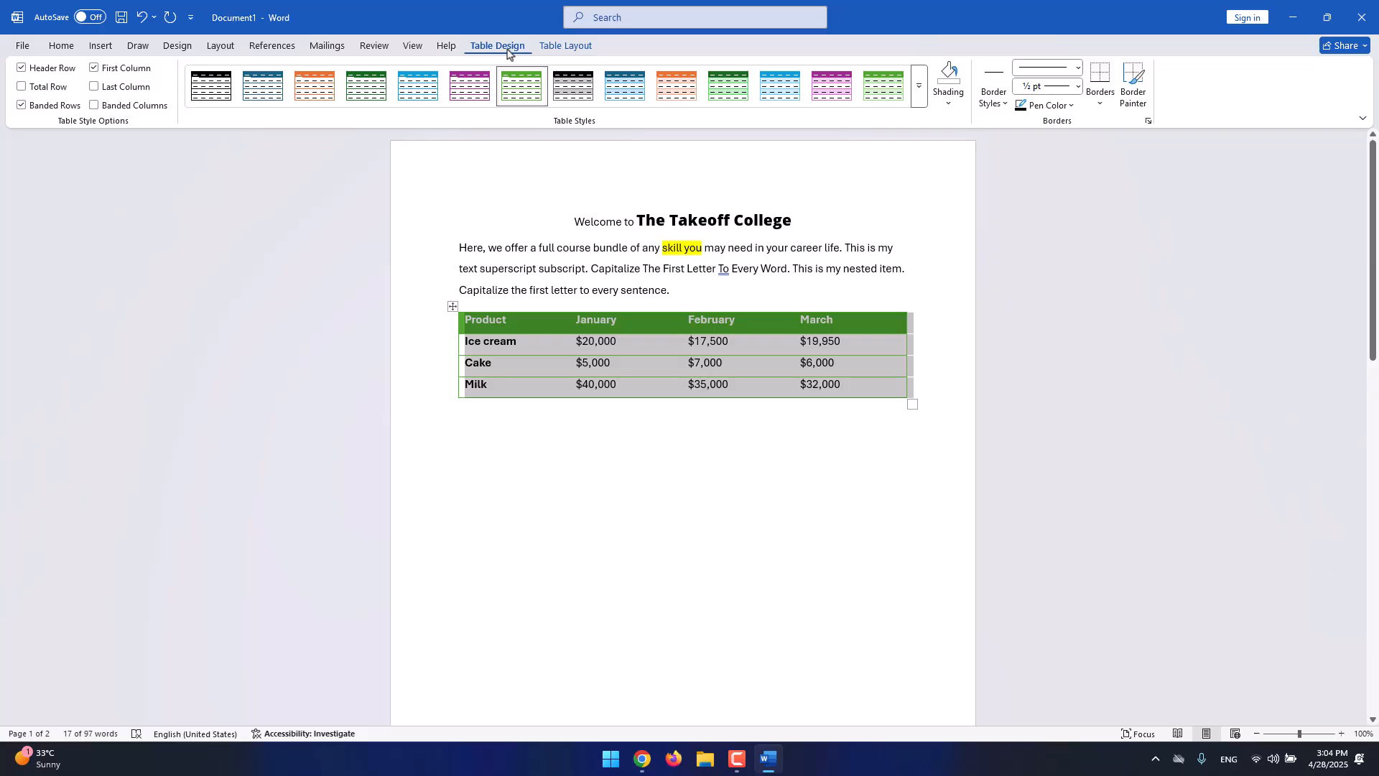
Insert a blank row below the Cake row and another blank row above that new one.
click(564, 47)
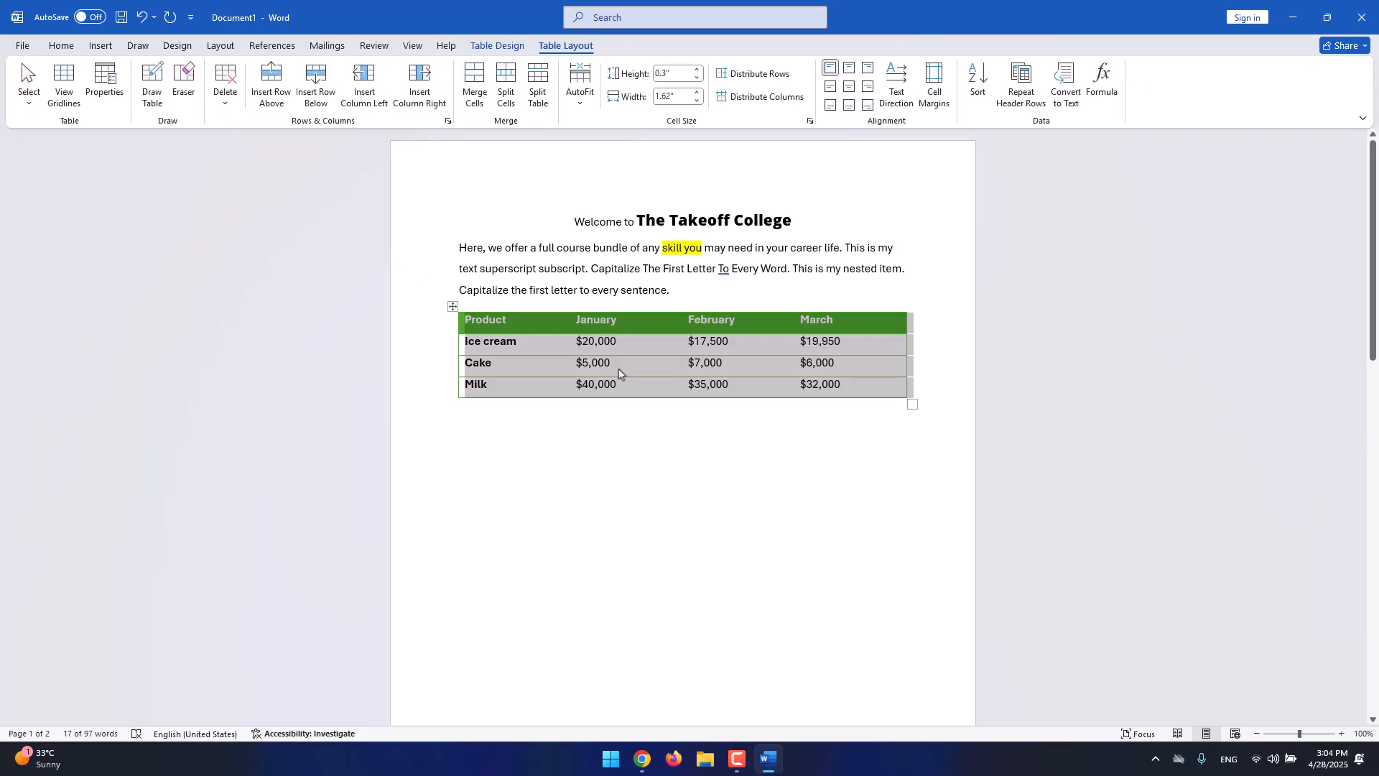
click(544, 375)
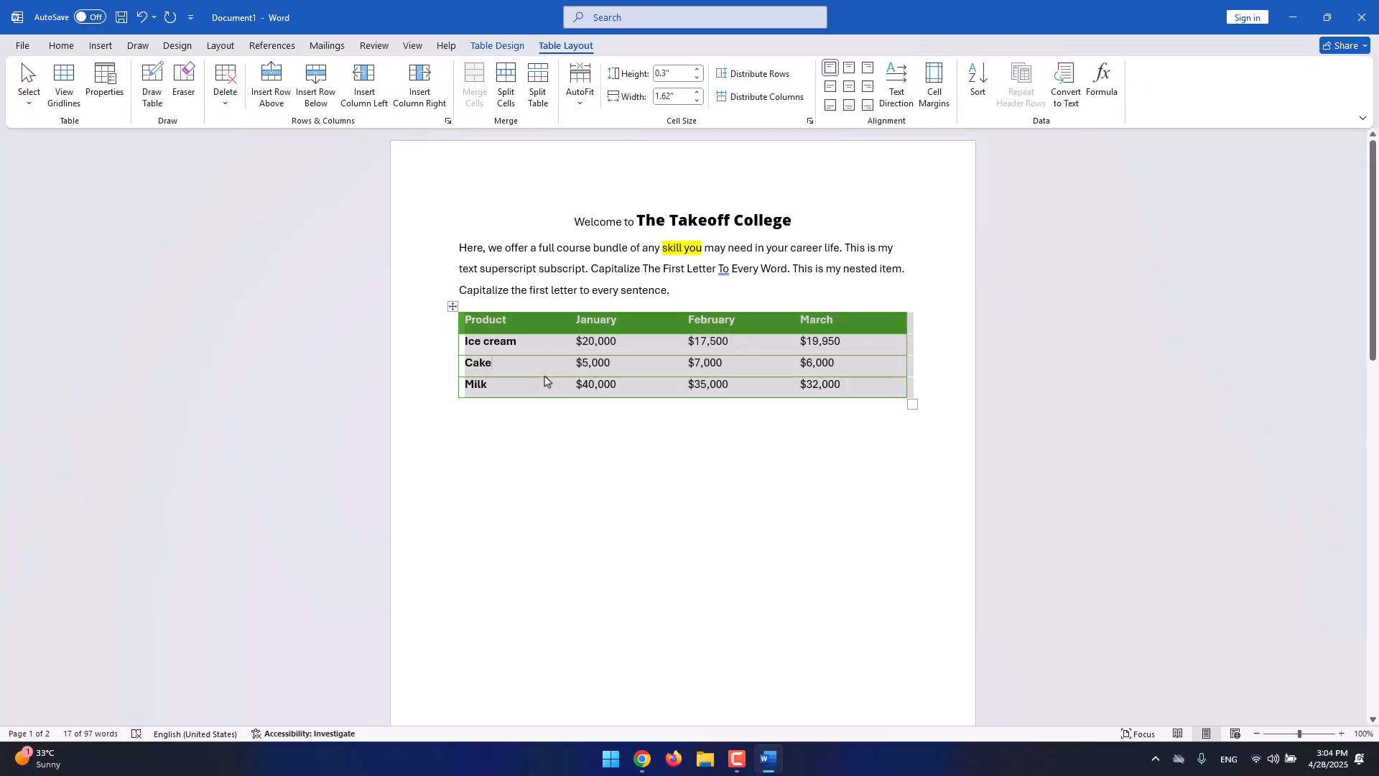
click(318, 108)
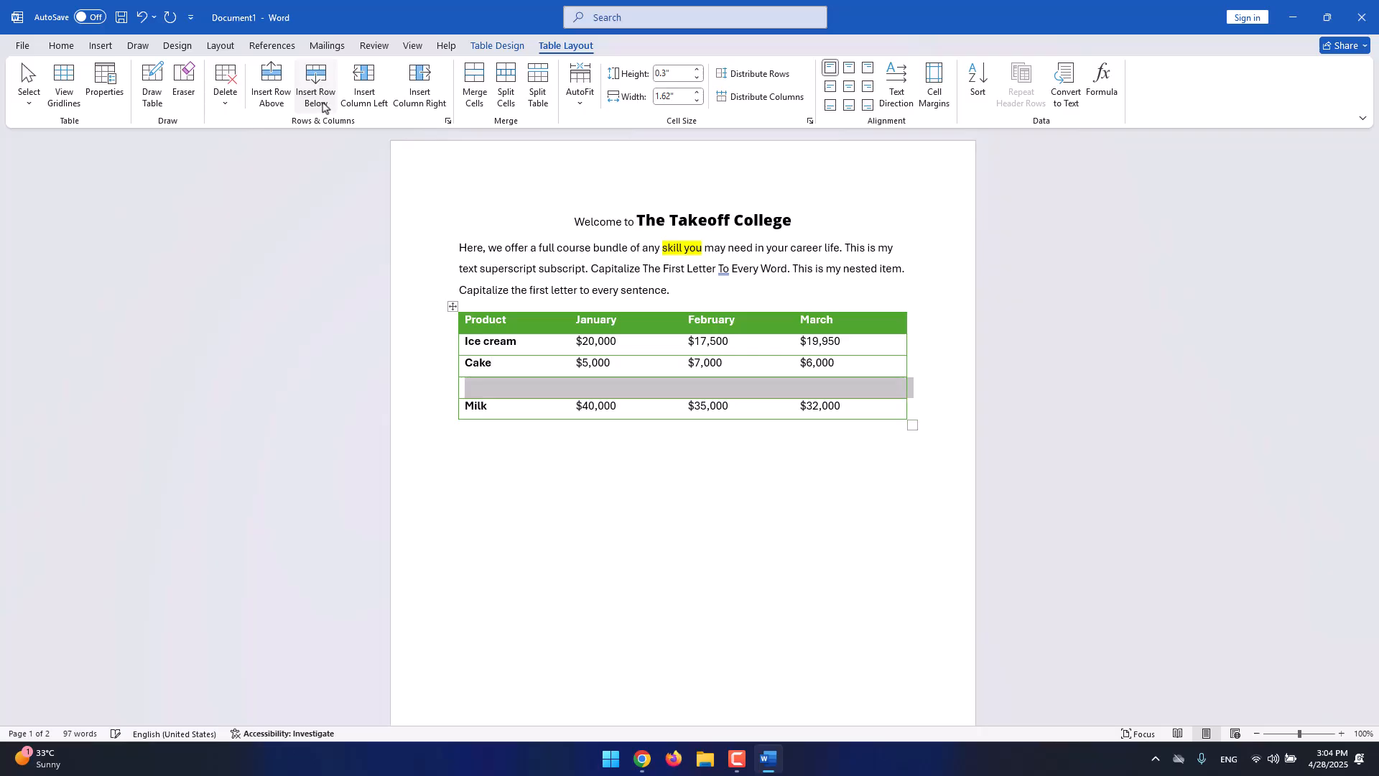
click(274, 99)
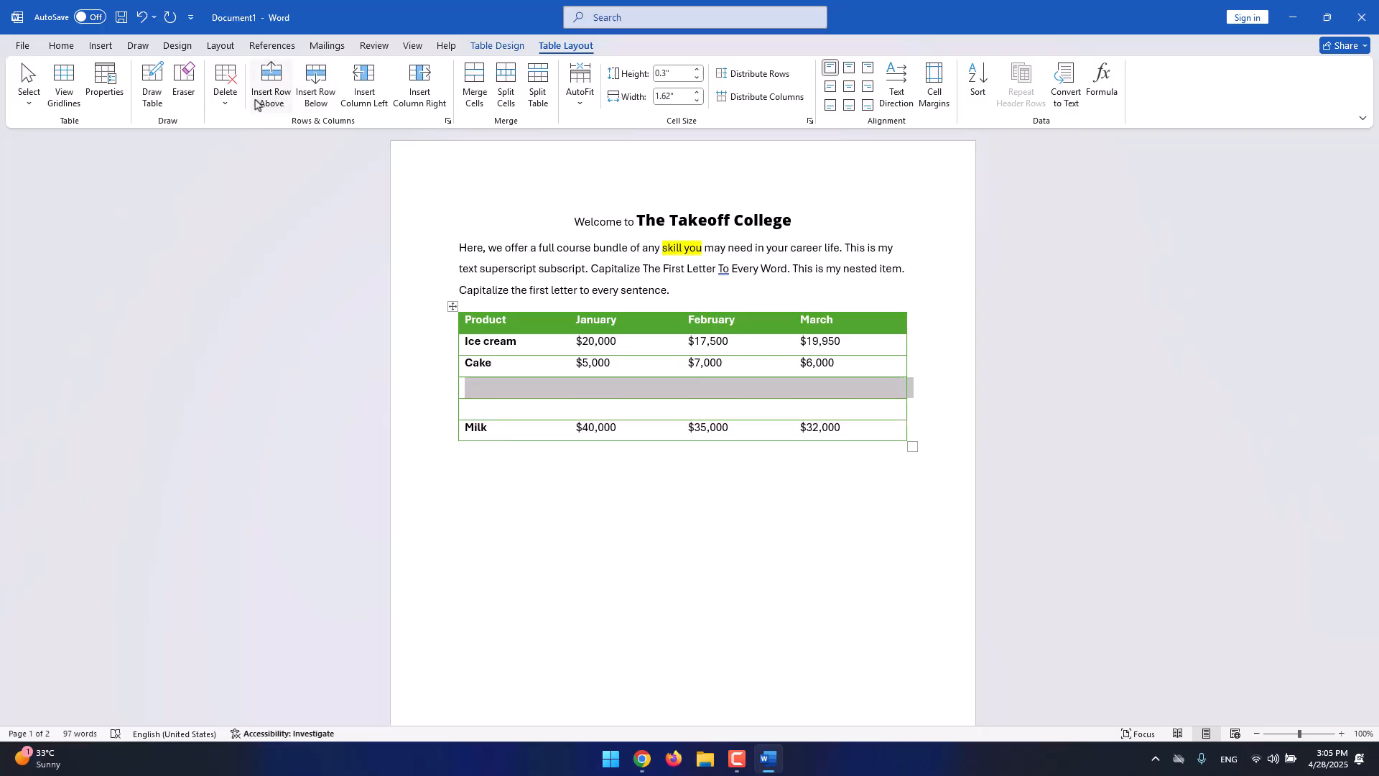
Delete both blank rows between the Cake and Milk rows.
click(226, 105)
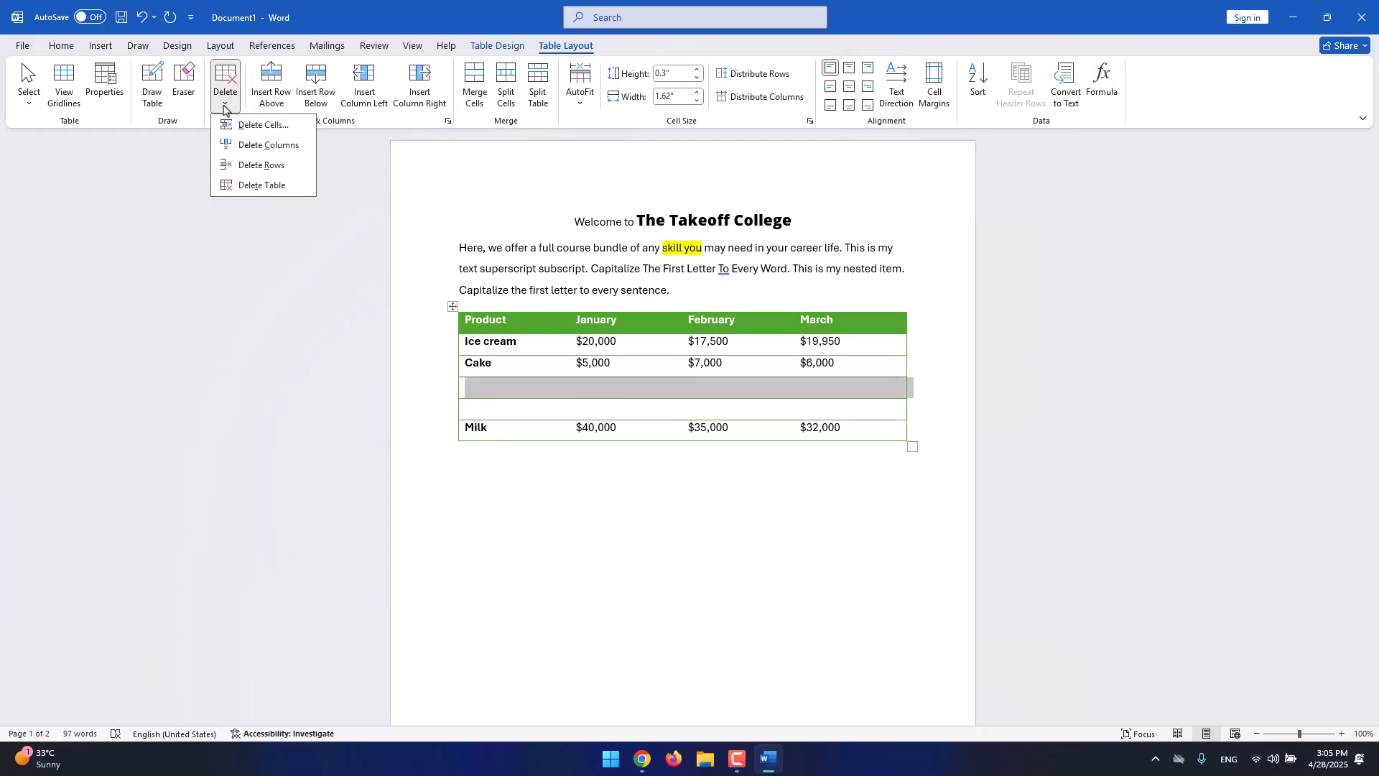
click(277, 167)
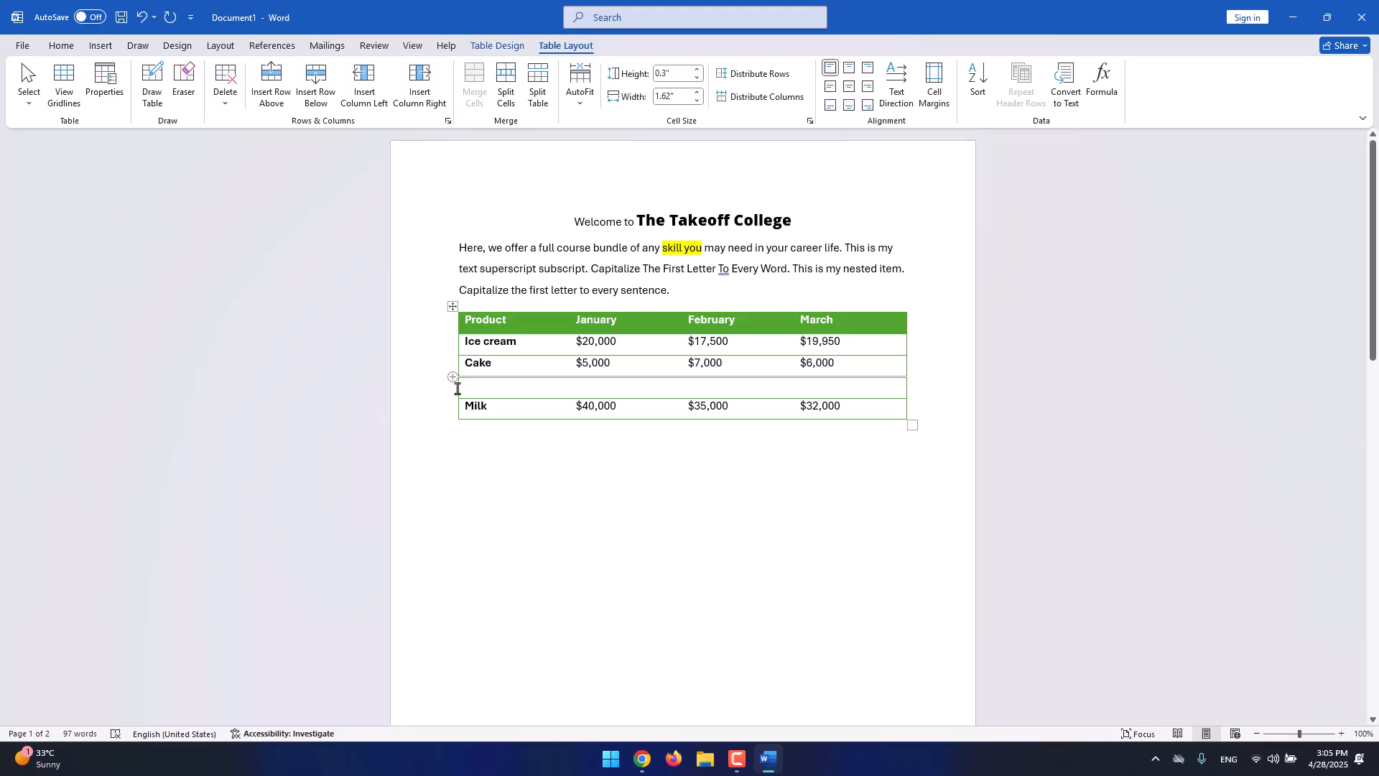
drag(474, 389, 818, 378)
drag(538, 388, 812, 385)
click(229, 90)
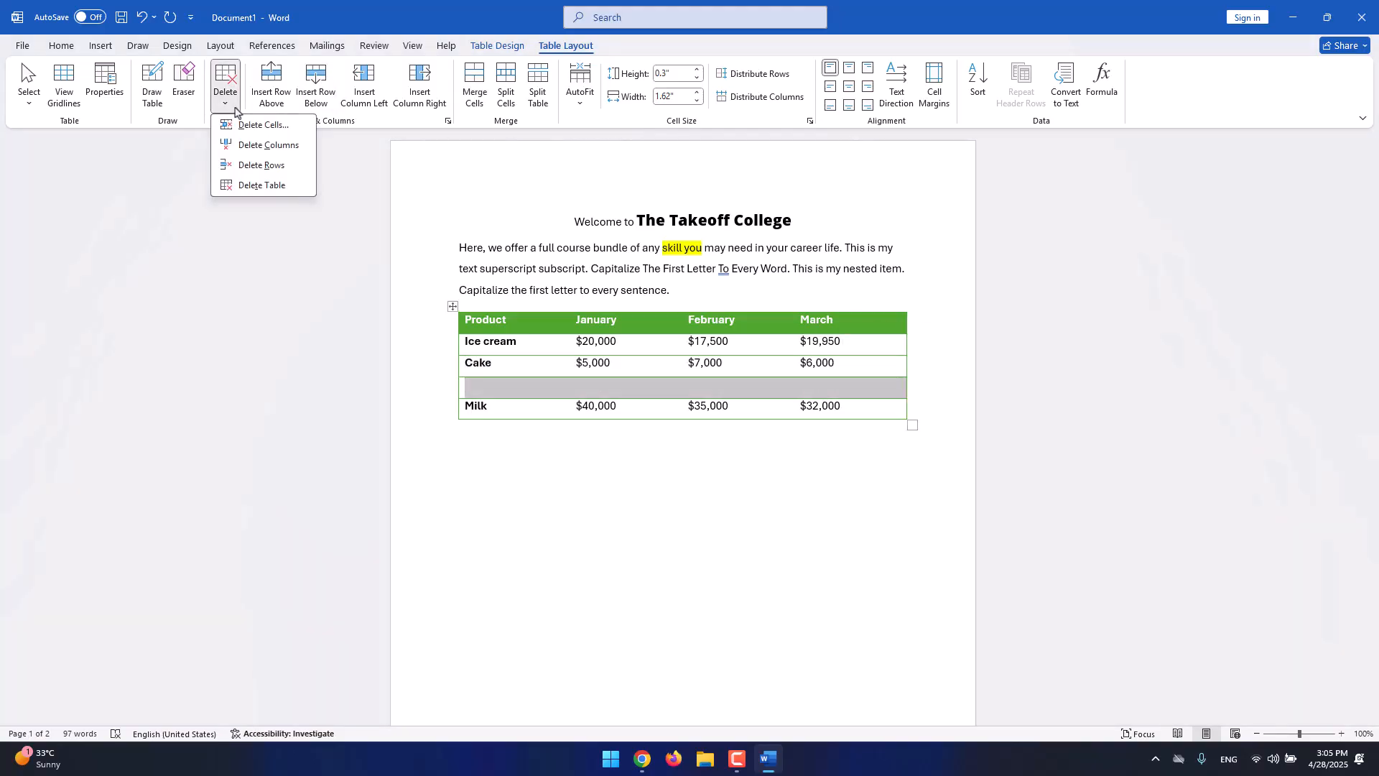
click(263, 167)
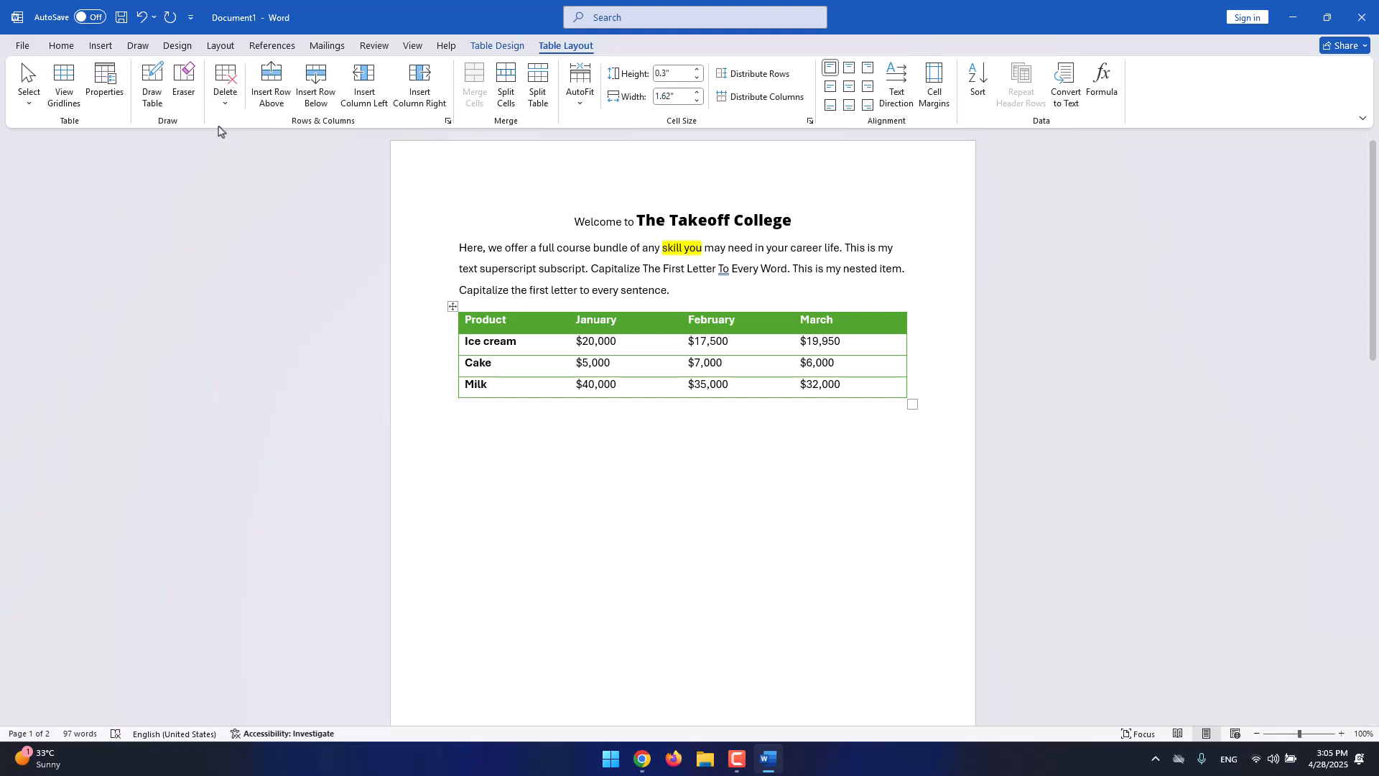
Draw a vertical cell divider in the Milk row's March cell, just after the $32,000 amount.
click(183, 101)
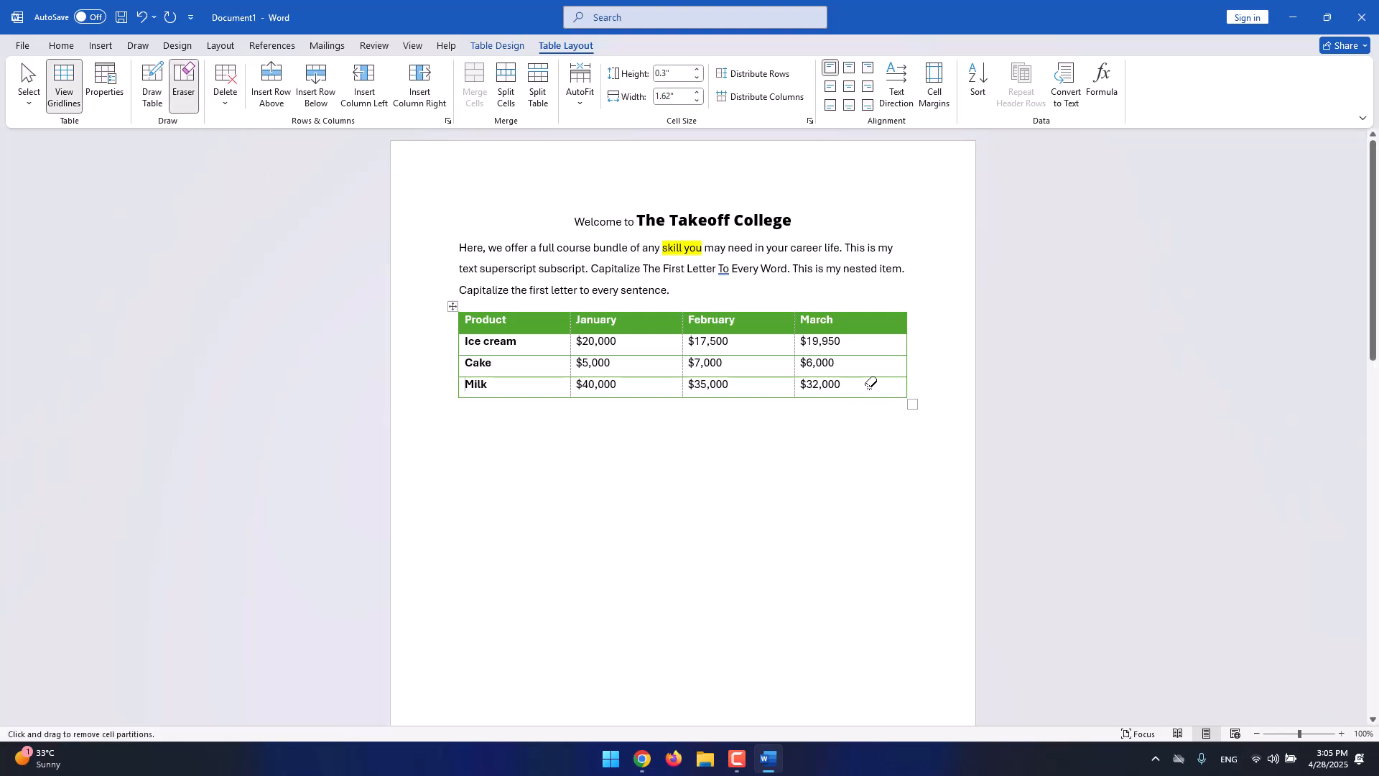
mouse_move(869, 388)
mouse_down()
mouse_move(853, 421)
mouse_move(871, 391)
mouse_up()
click(151, 90)
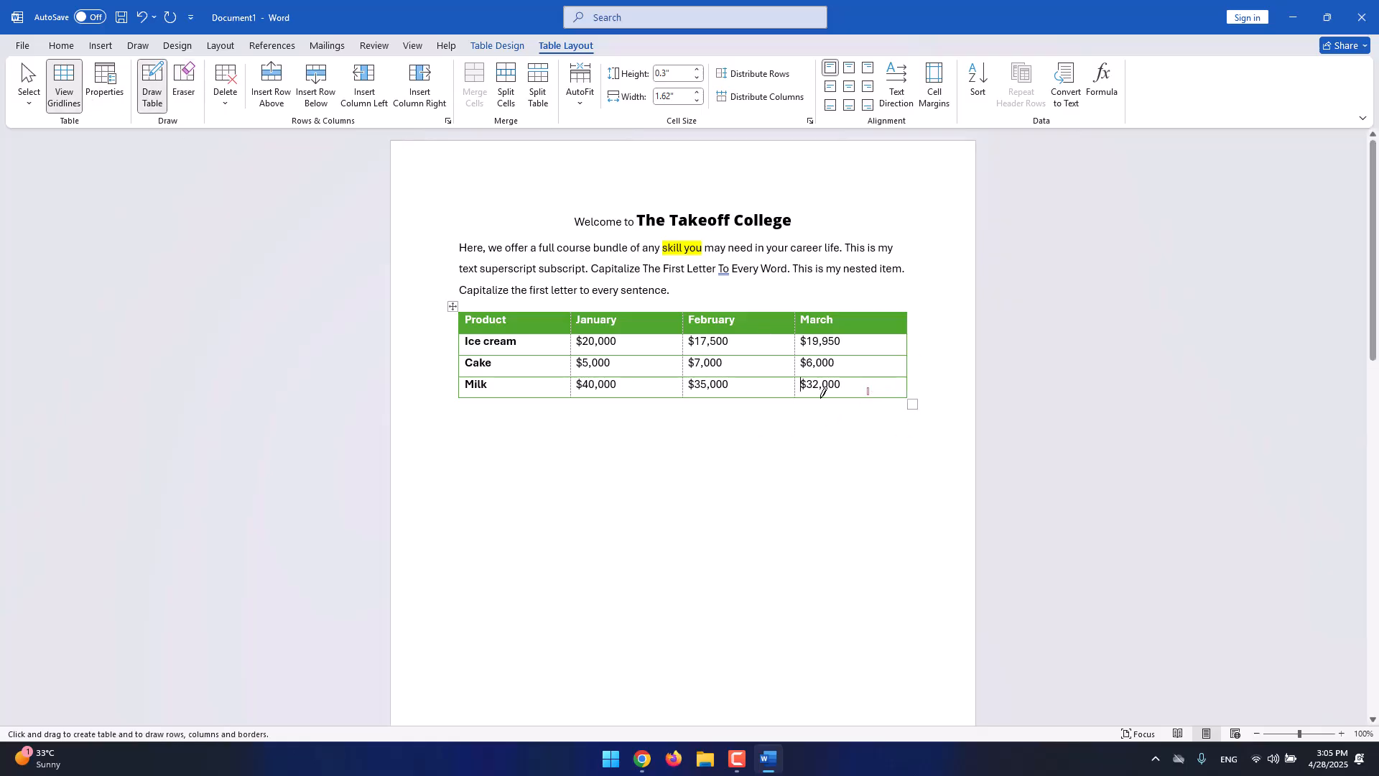
drag(871, 397, 870, 378)
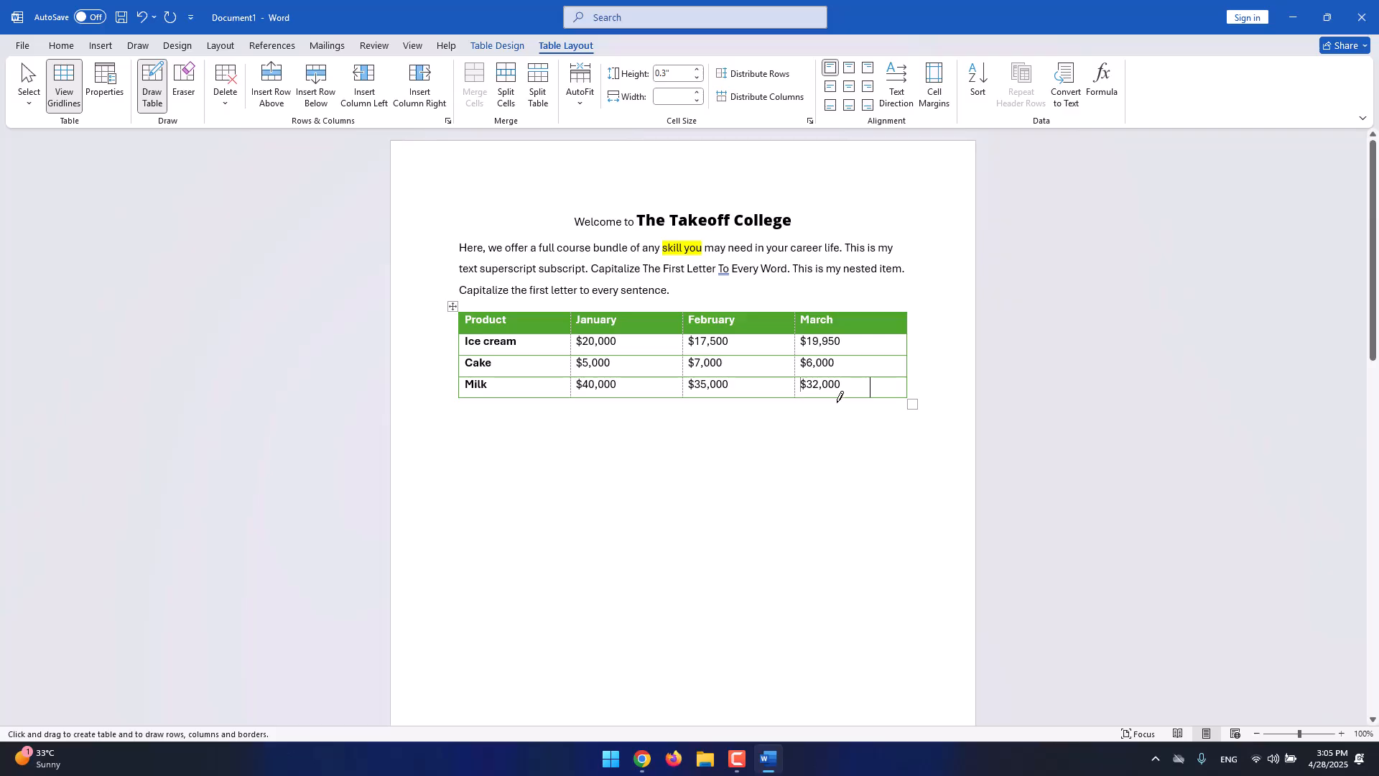
Try erasing around the drawn divider in the Milk row's March cell, undo the erasing, and leave the table drawing mode.
click(183, 87)
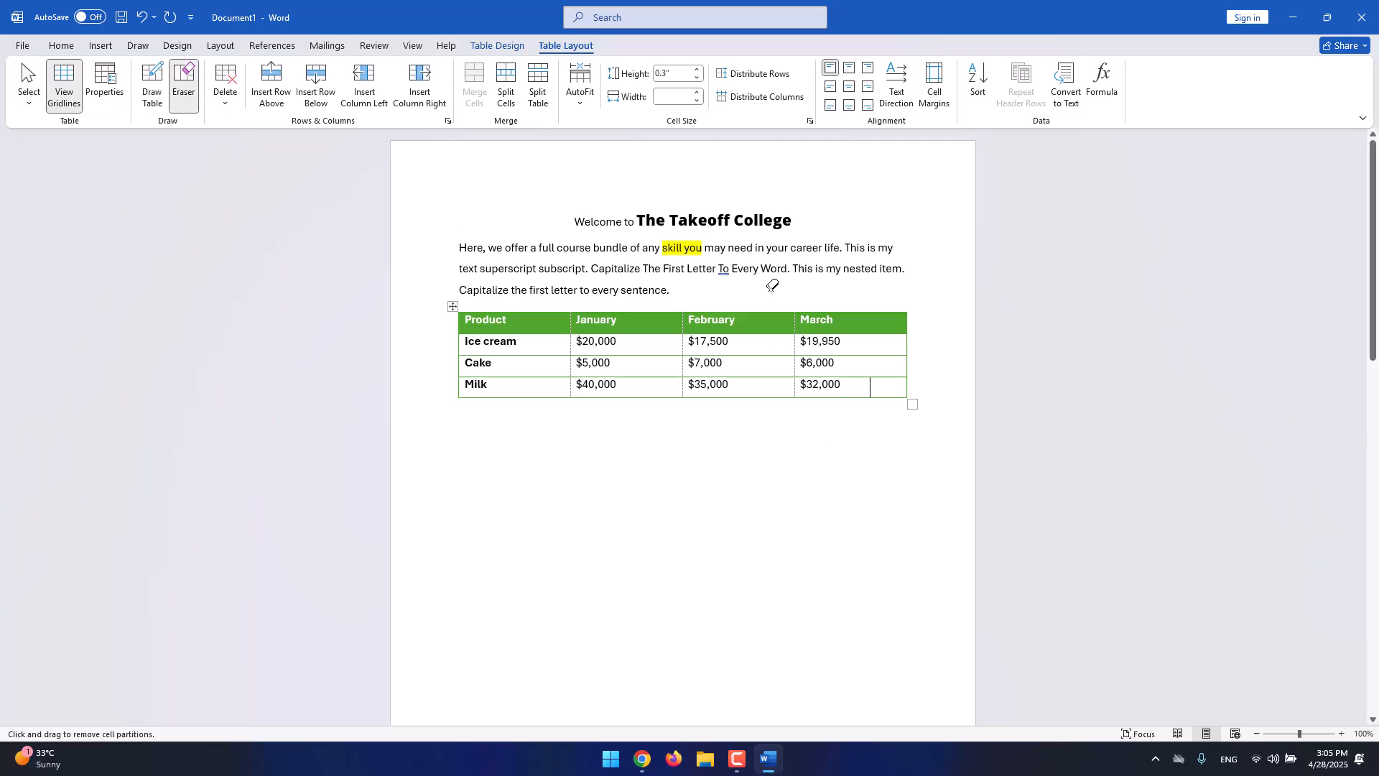
click(876, 392)
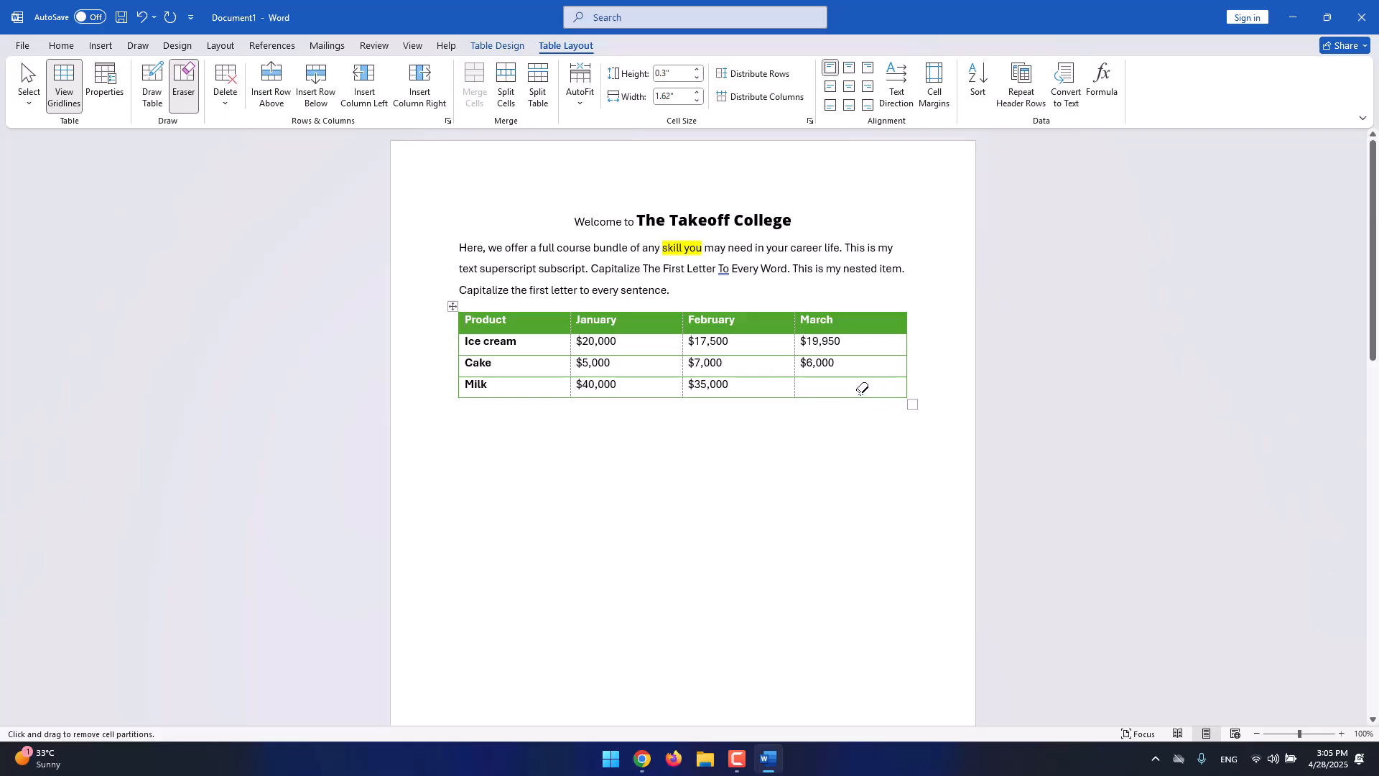
key(ctrl+z)
click(871, 391)
key(ctrl+z)
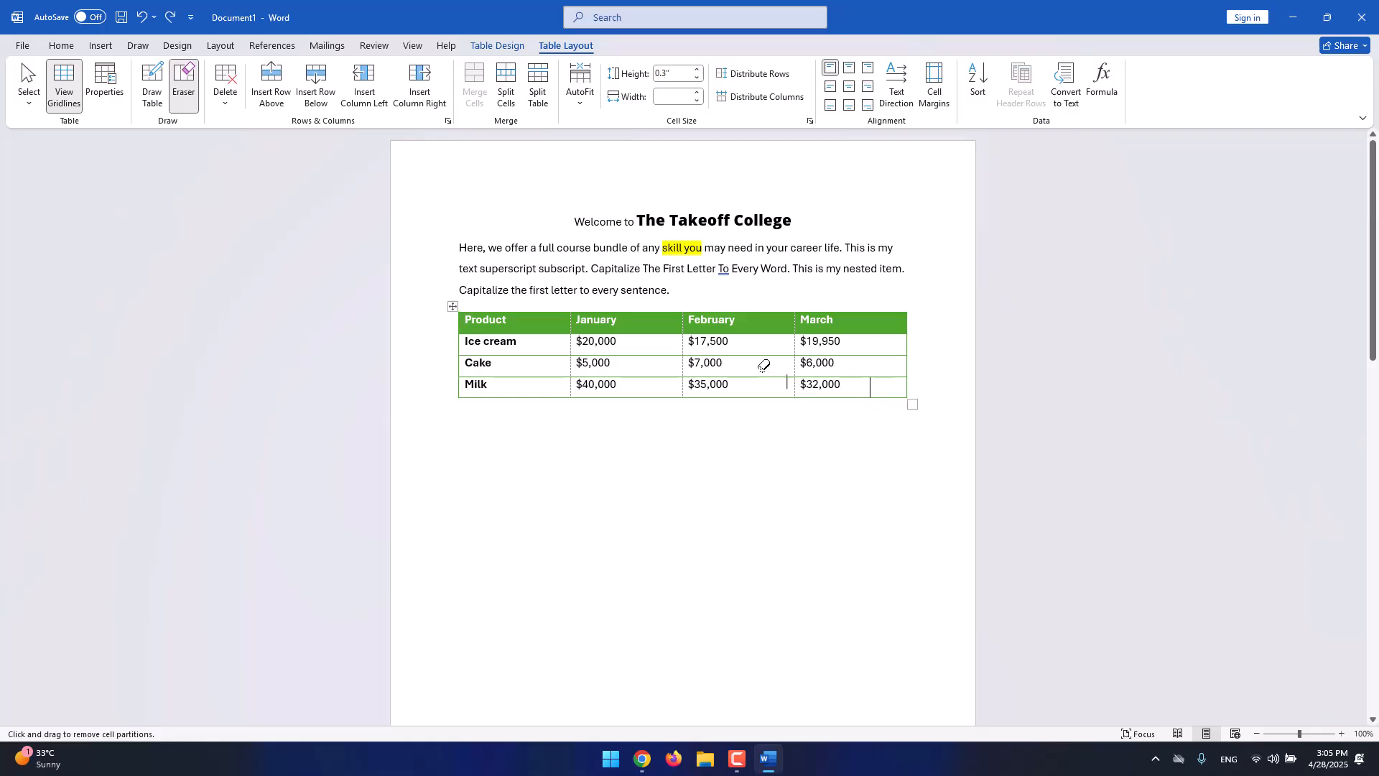
click(151, 85)
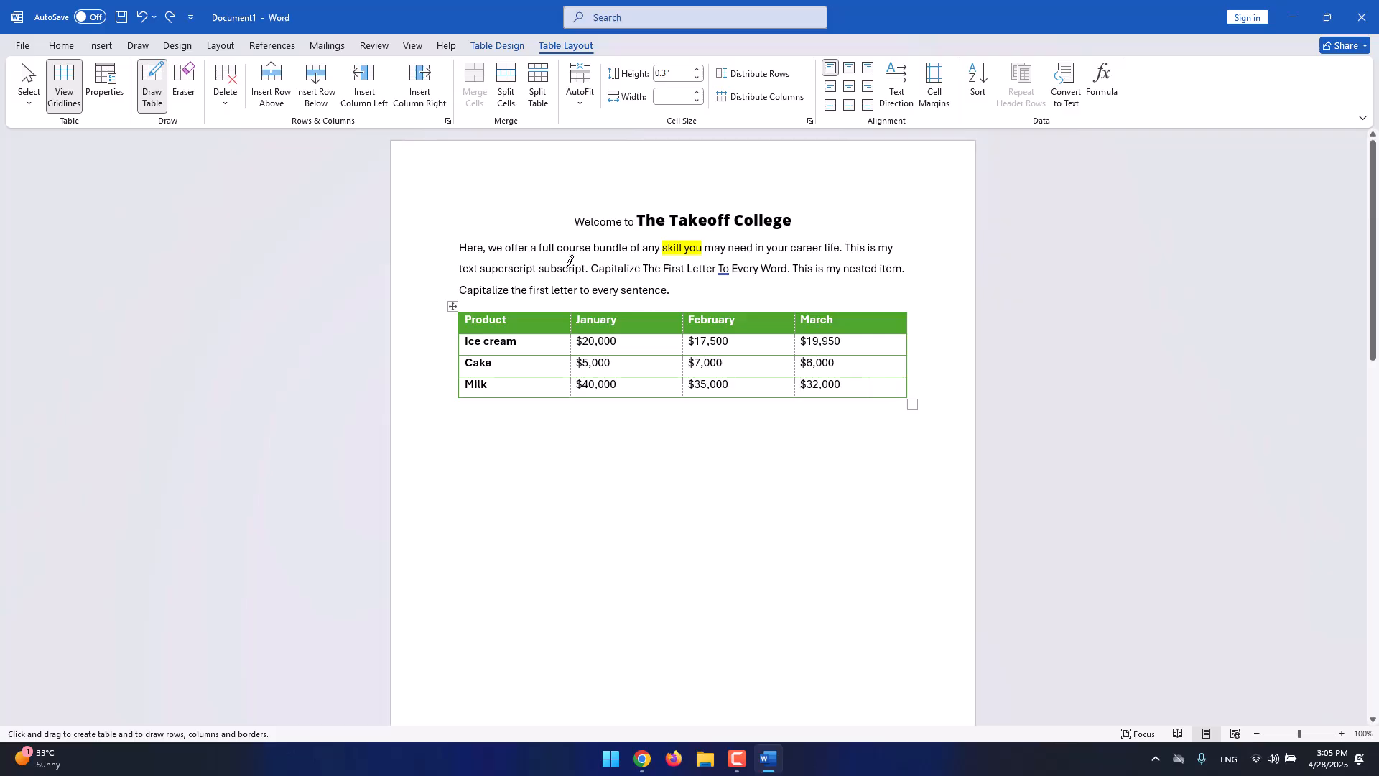
click(155, 104)
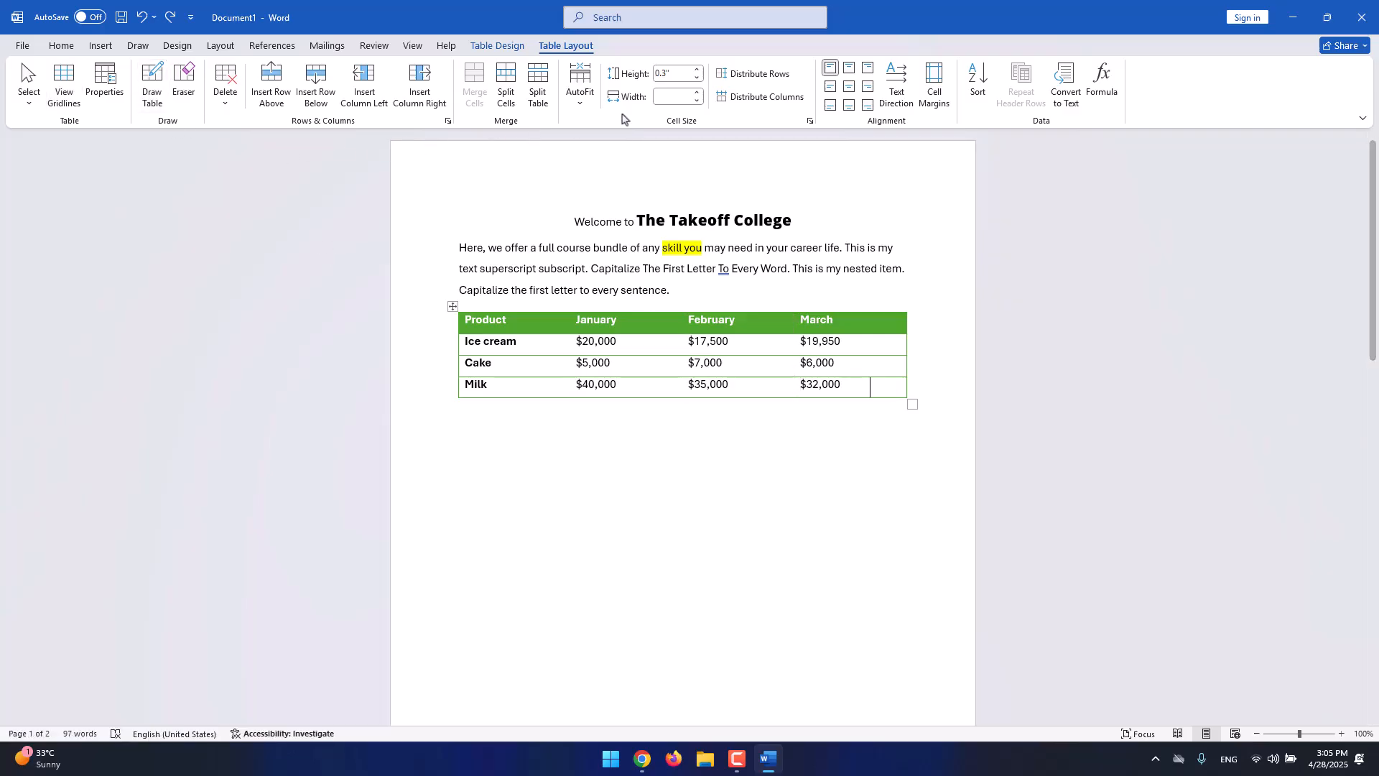
Enlarge the whole table proportionally to a row height of about 0.55" and a column width of about 1.66".
click(453, 306)
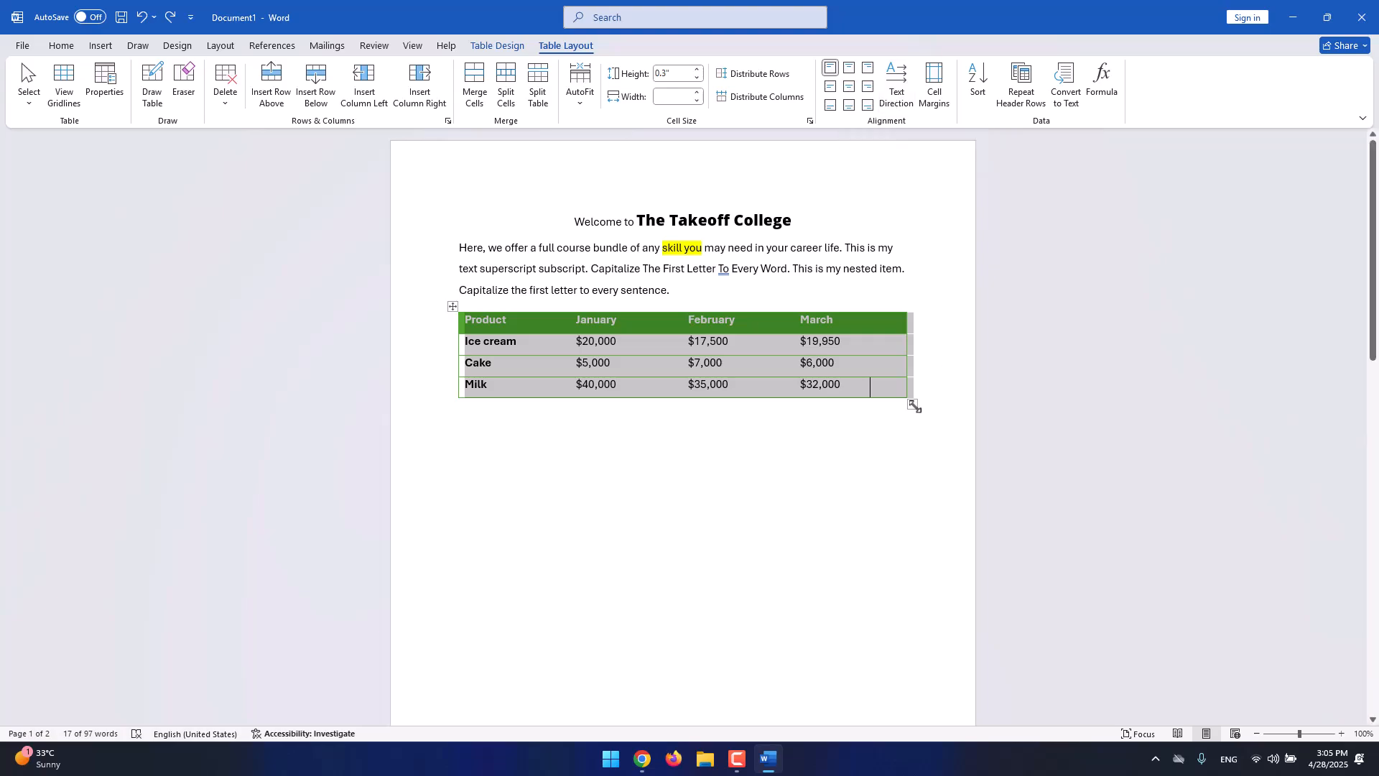
drag(912, 404, 912, 459)
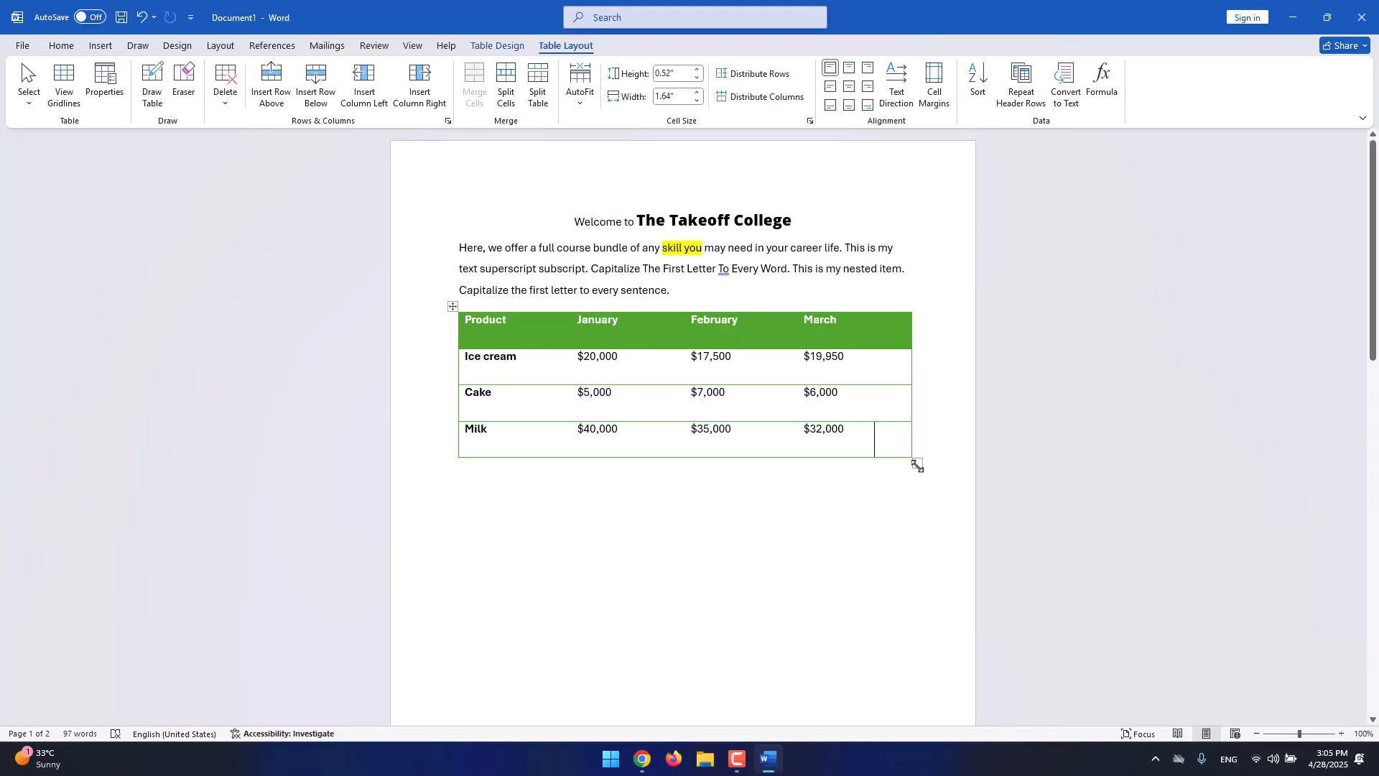
drag(917, 465, 916, 466)
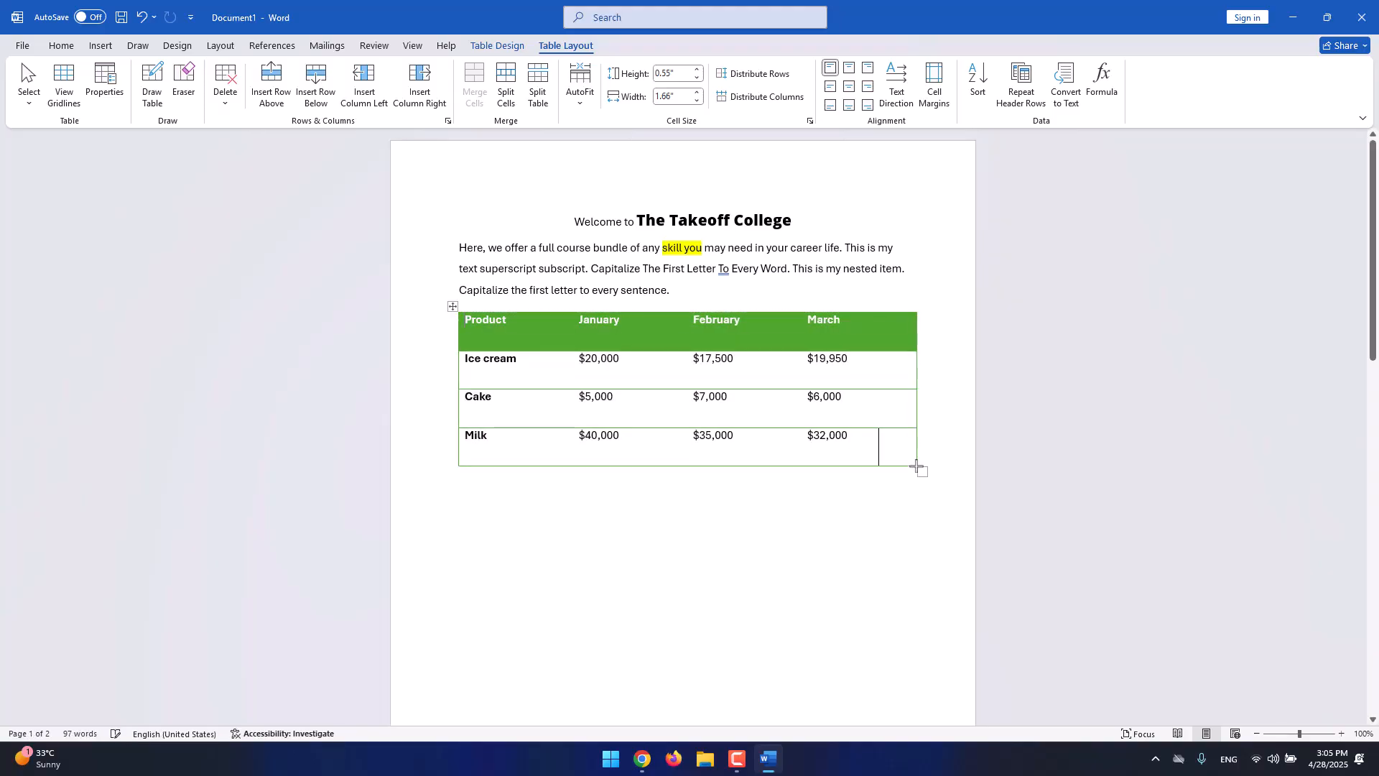
Center the text of all table cells horizontally and vertically, and change the alignment to vertically centered at the cells' right edge.
click(453, 306)
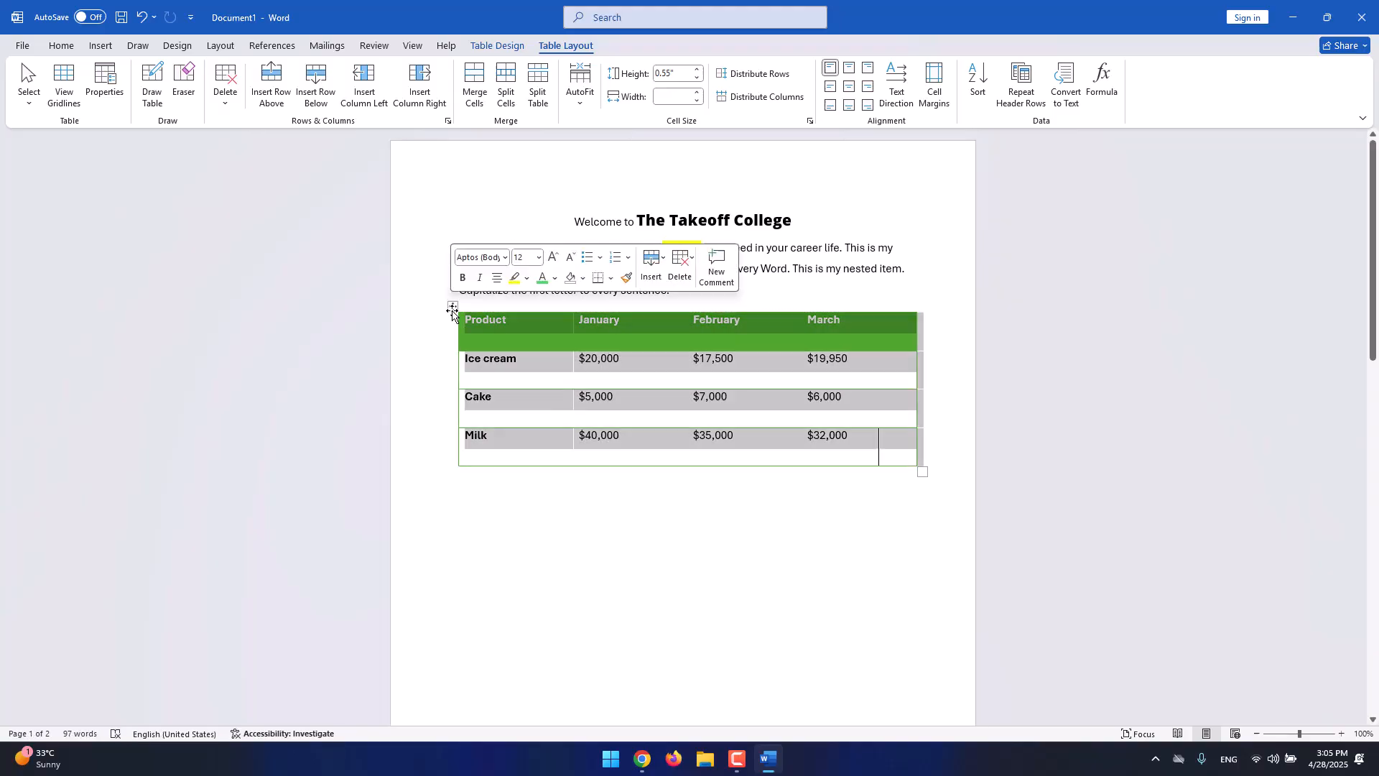
click(582, 359)
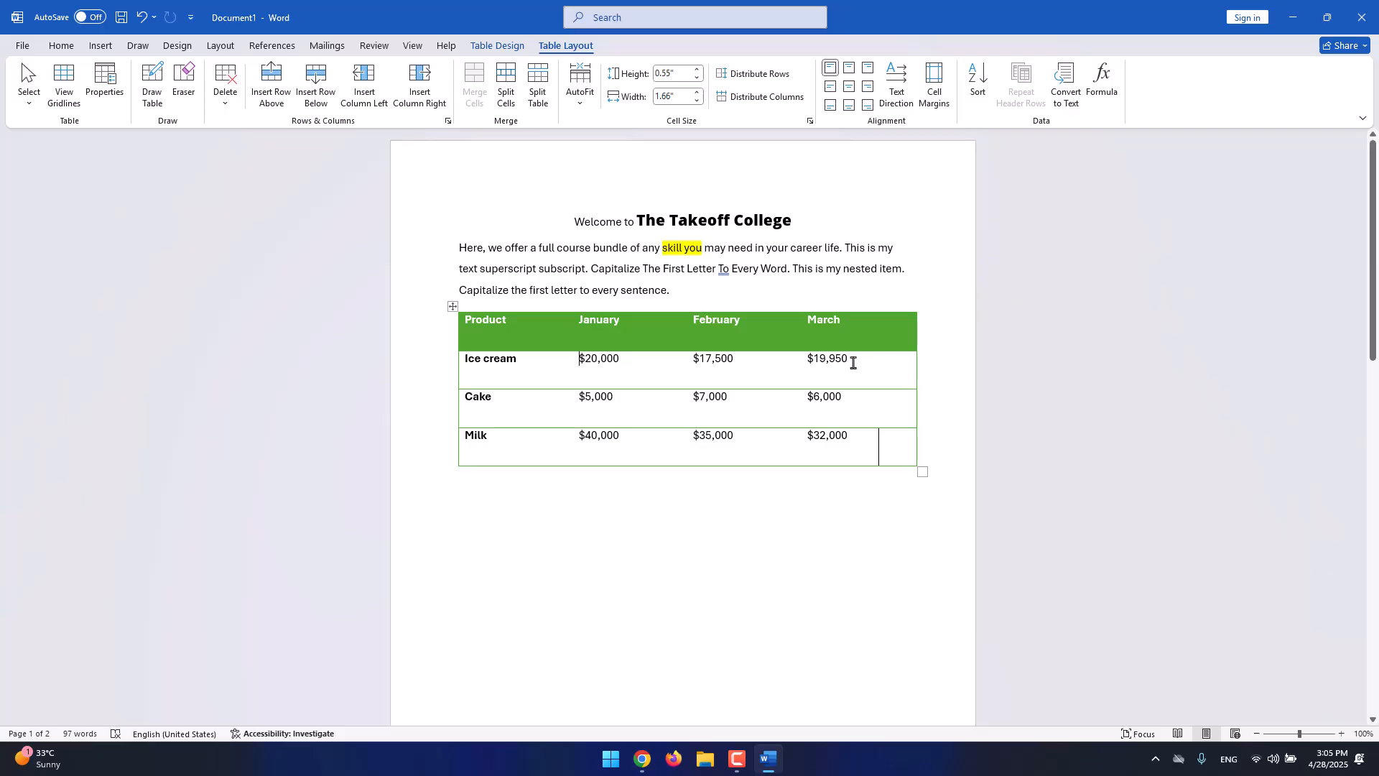
click(452, 308)
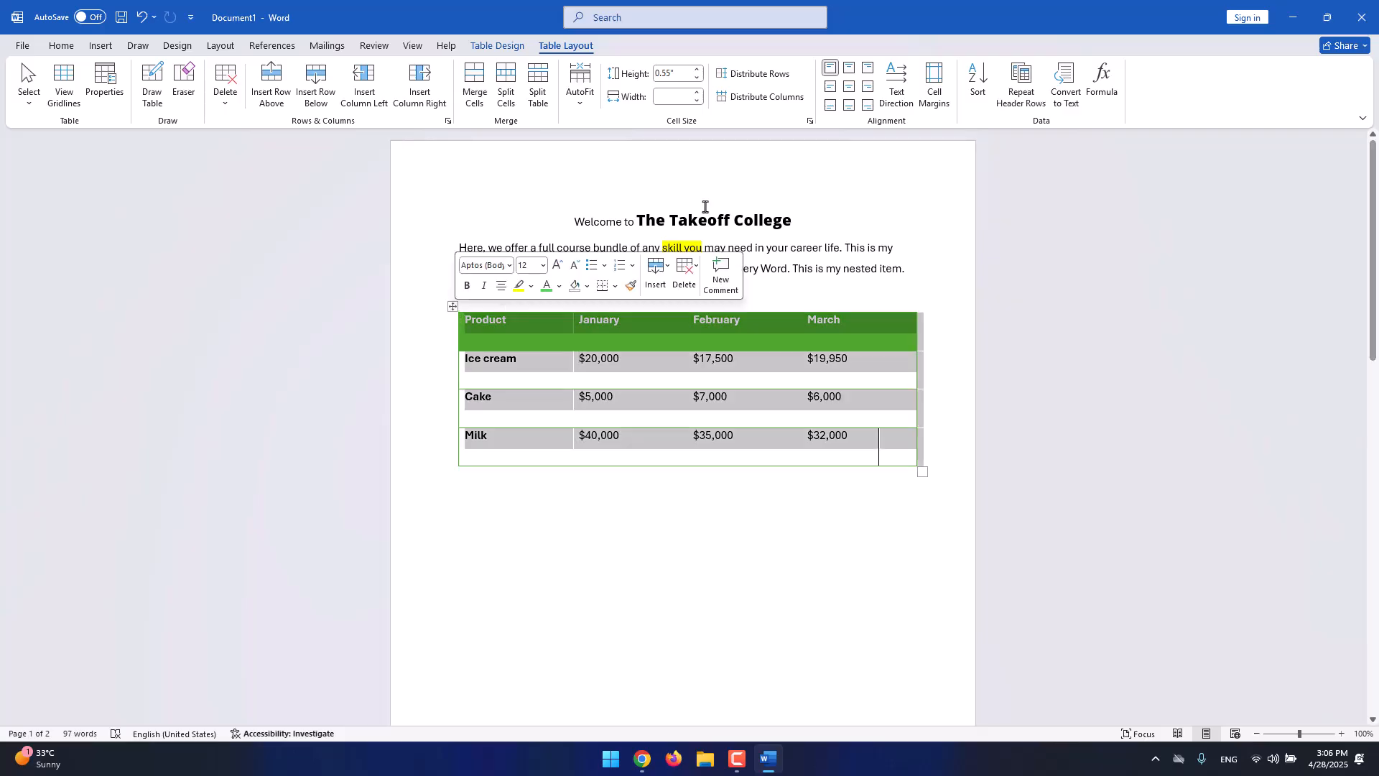
click(852, 88)
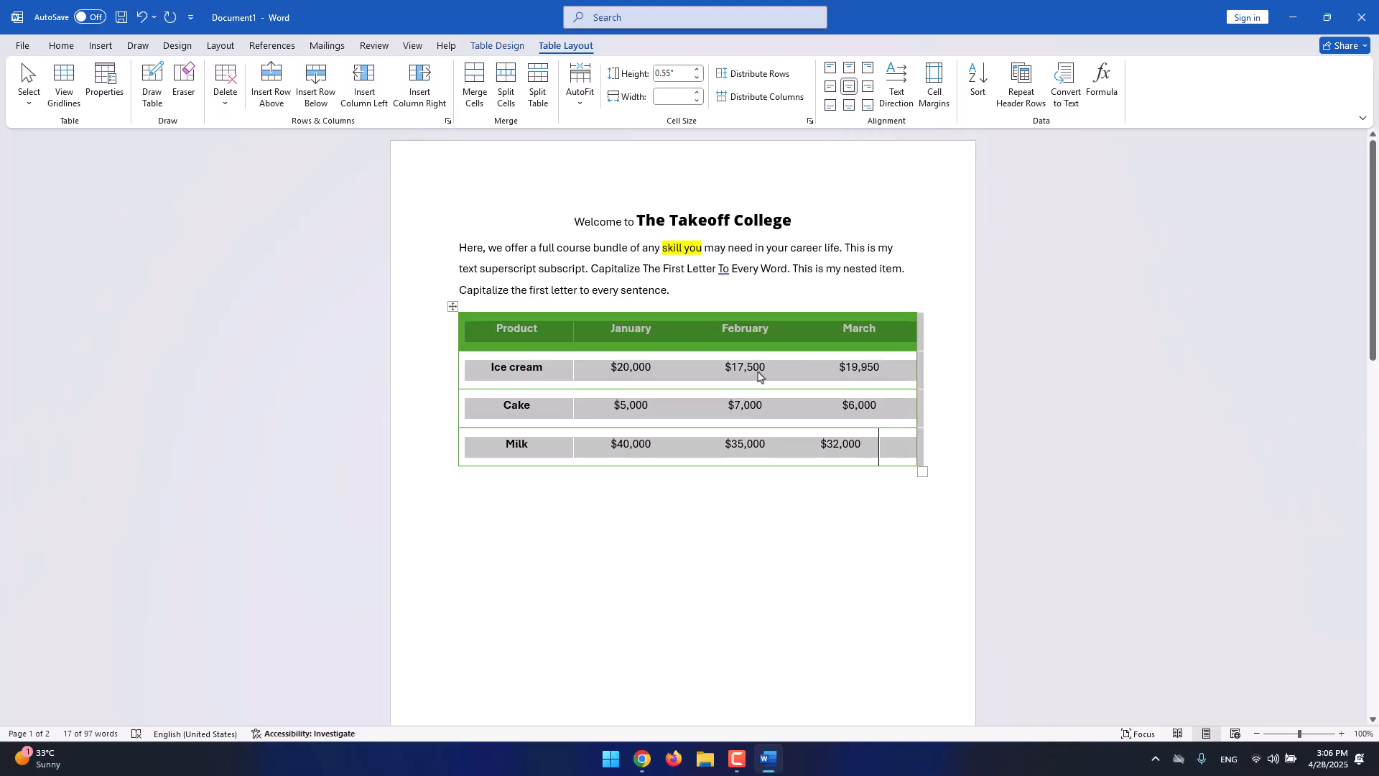
click(868, 87)
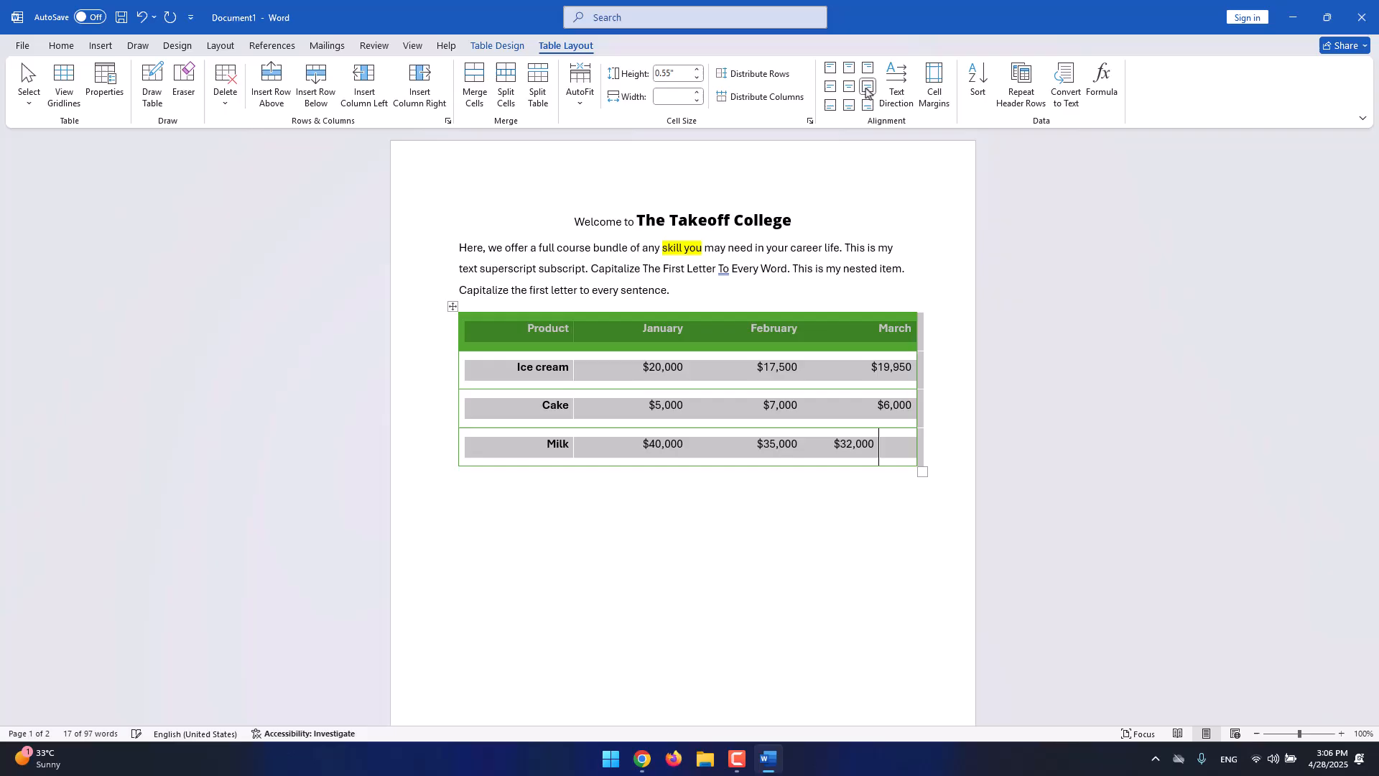
Try the top and bottom cell alignments on the whole table, finishing with all text aligned at the cells' bottom left.
click(829, 104)
click(832, 71)
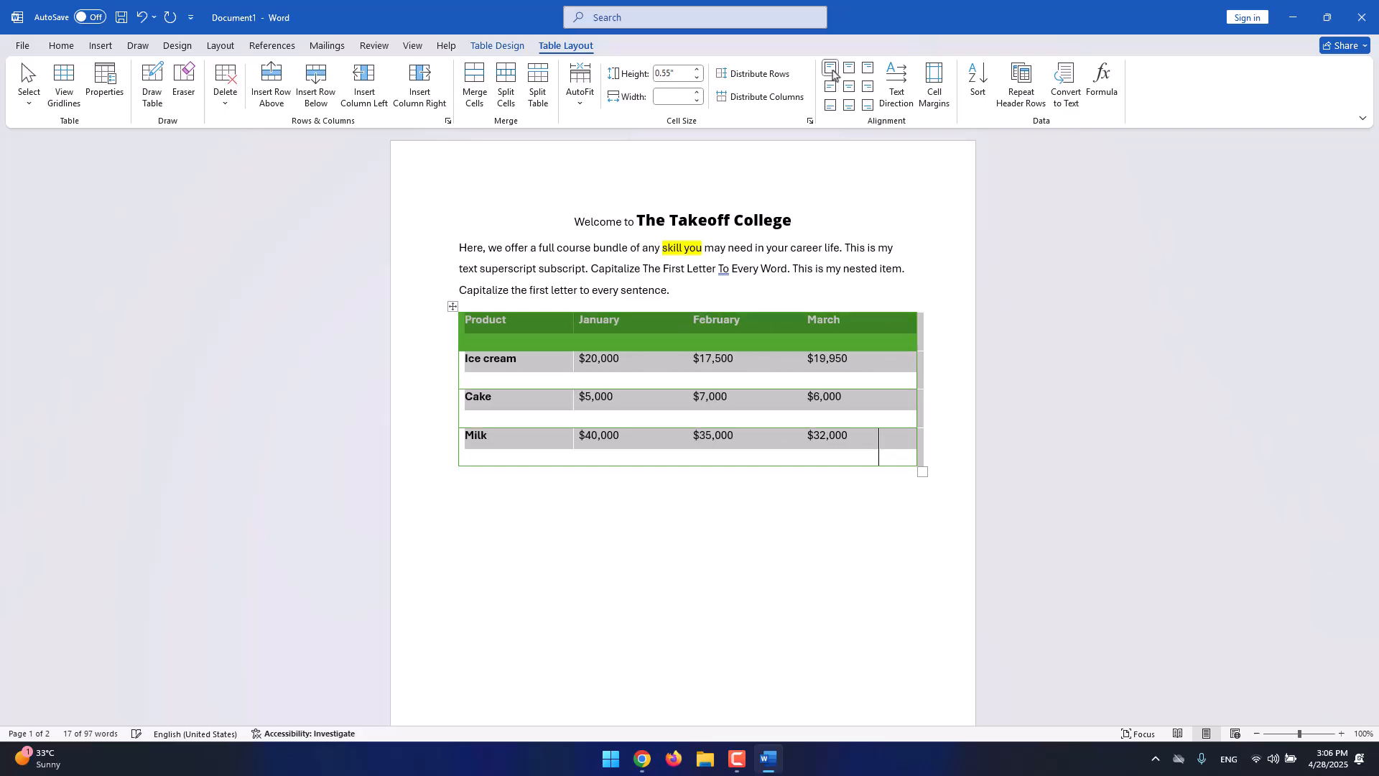
click(849, 68)
click(864, 69)
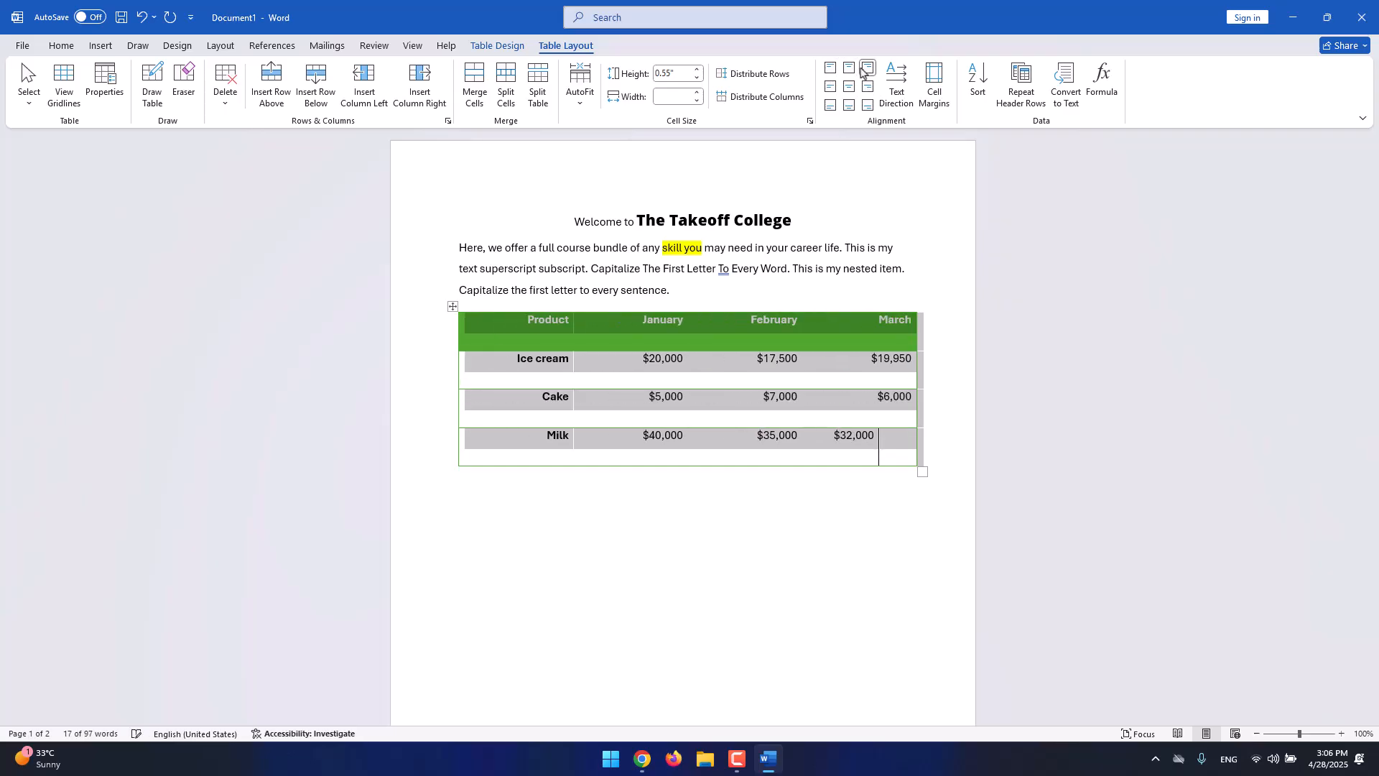
click(867, 105)
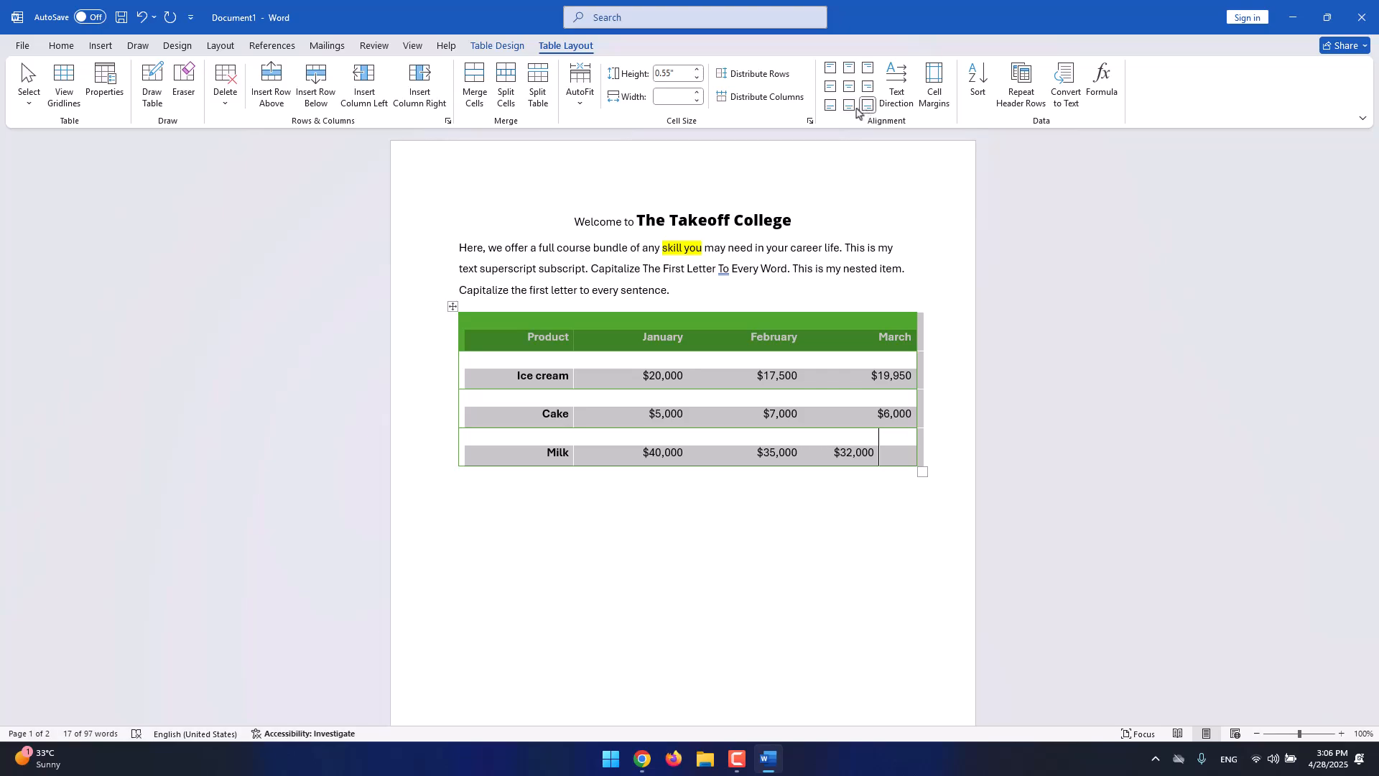
click(849, 107)
click(830, 106)
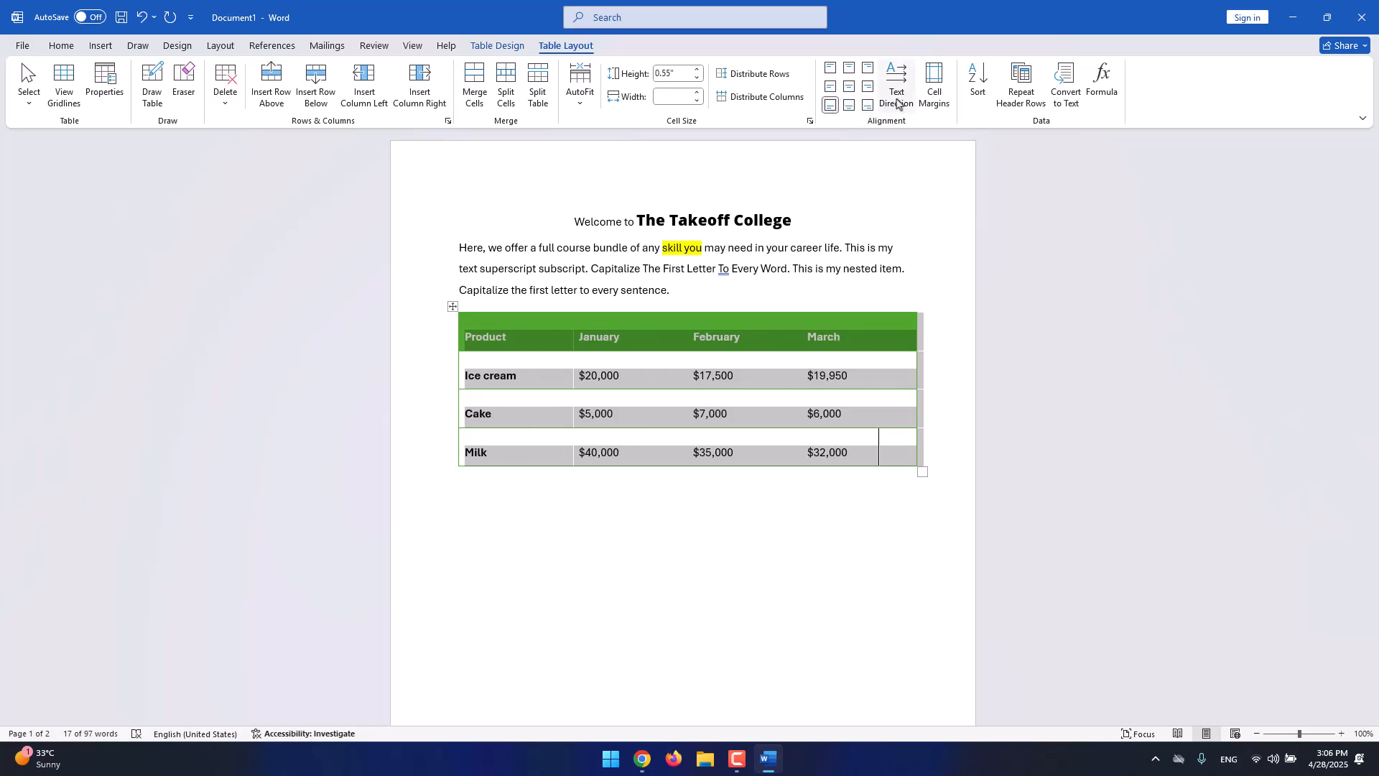
Turn the Product header cell's text vertical and back to horizontal, and check the table's default cell margins without changing them.
click(524, 335)
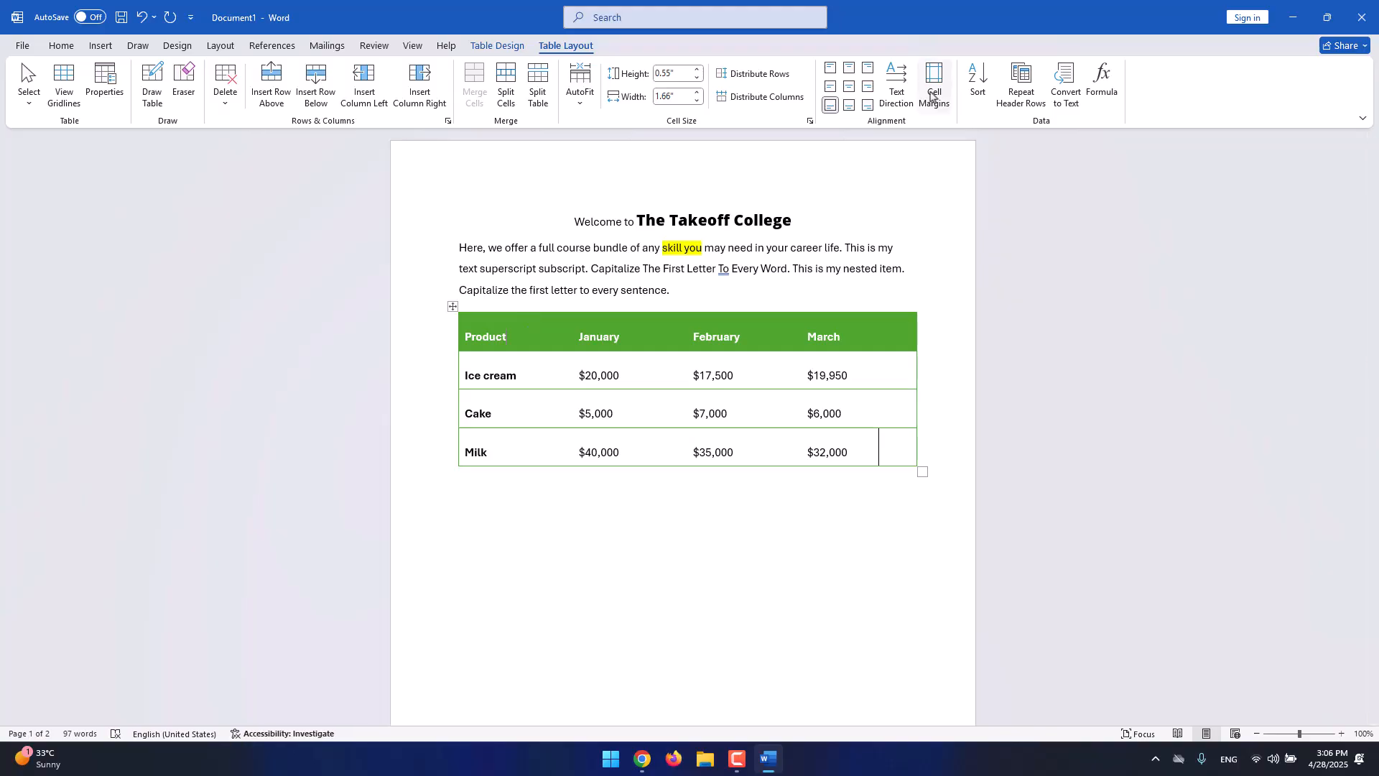
click(891, 105)
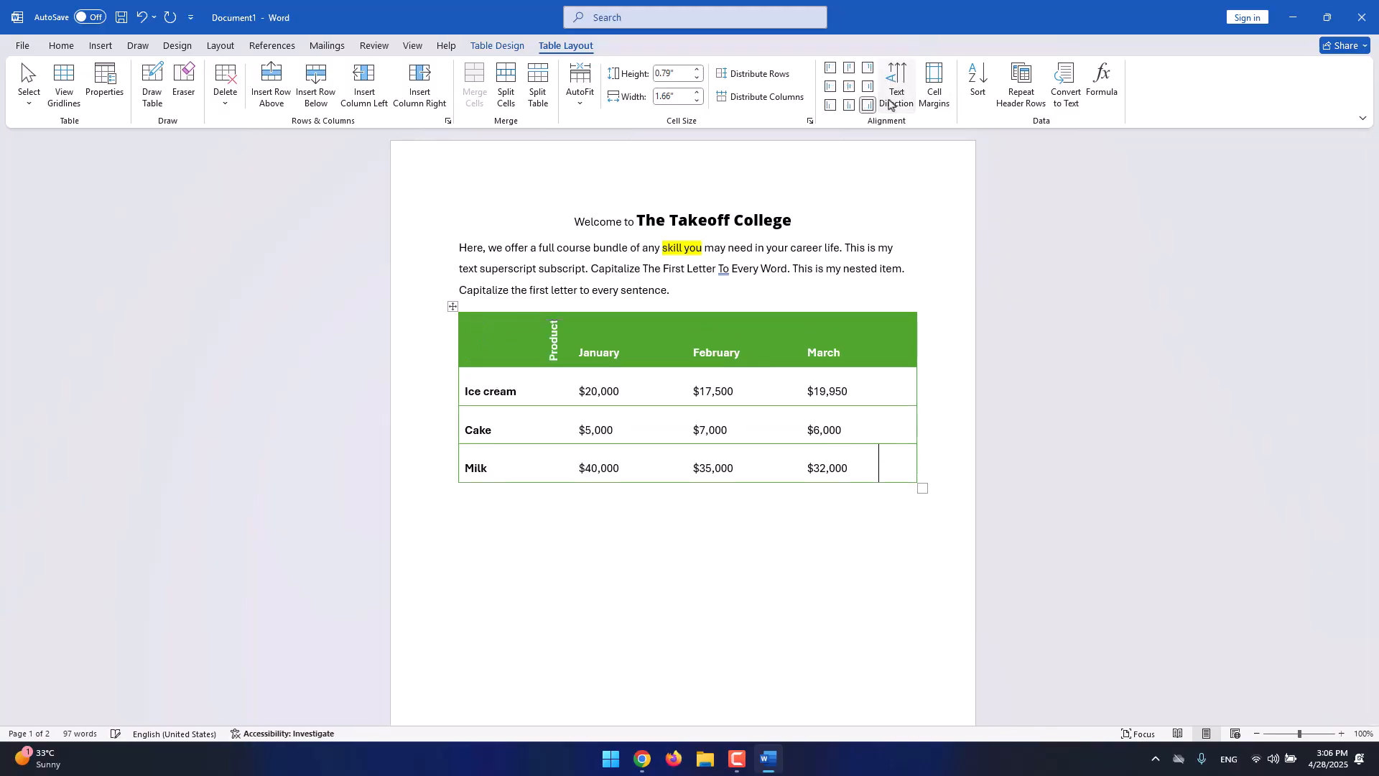
click(891, 105)
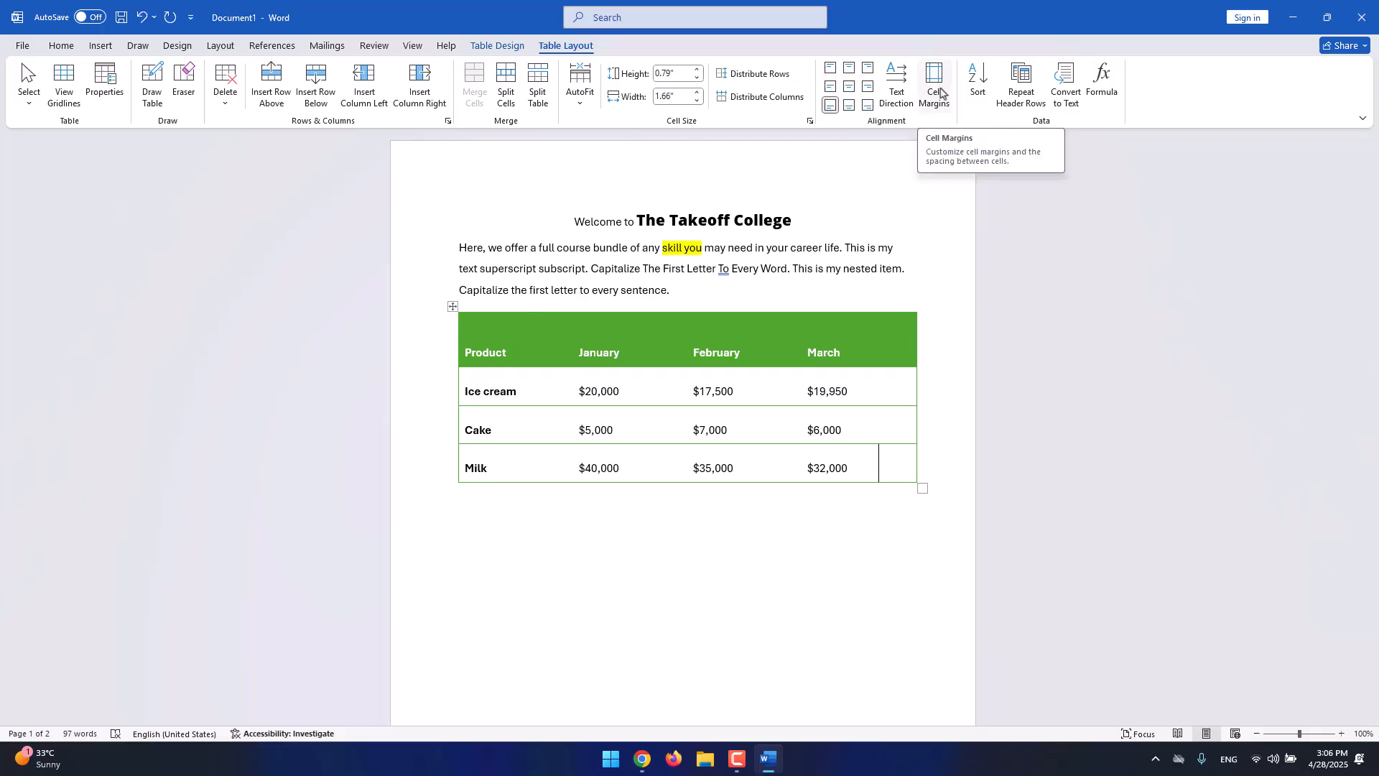
click(936, 93)
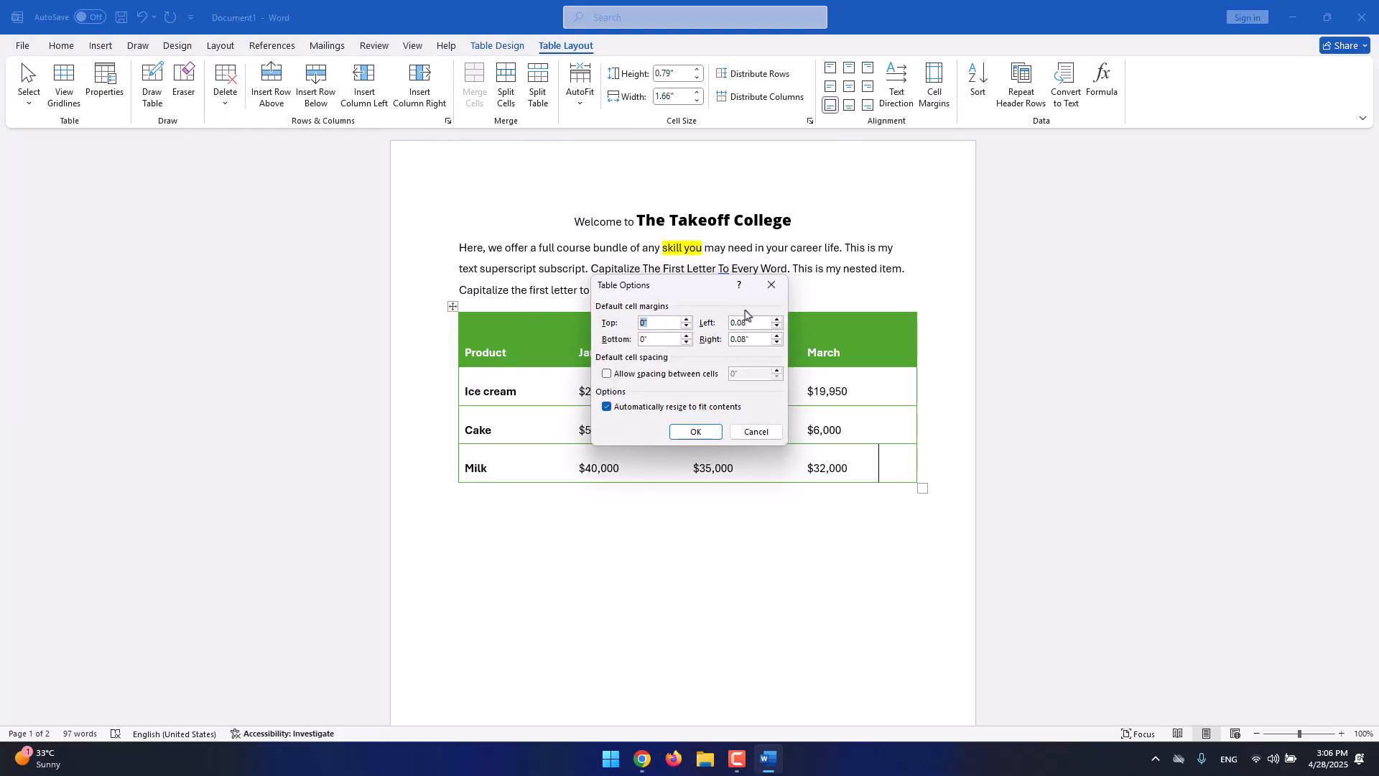
click(771, 286)
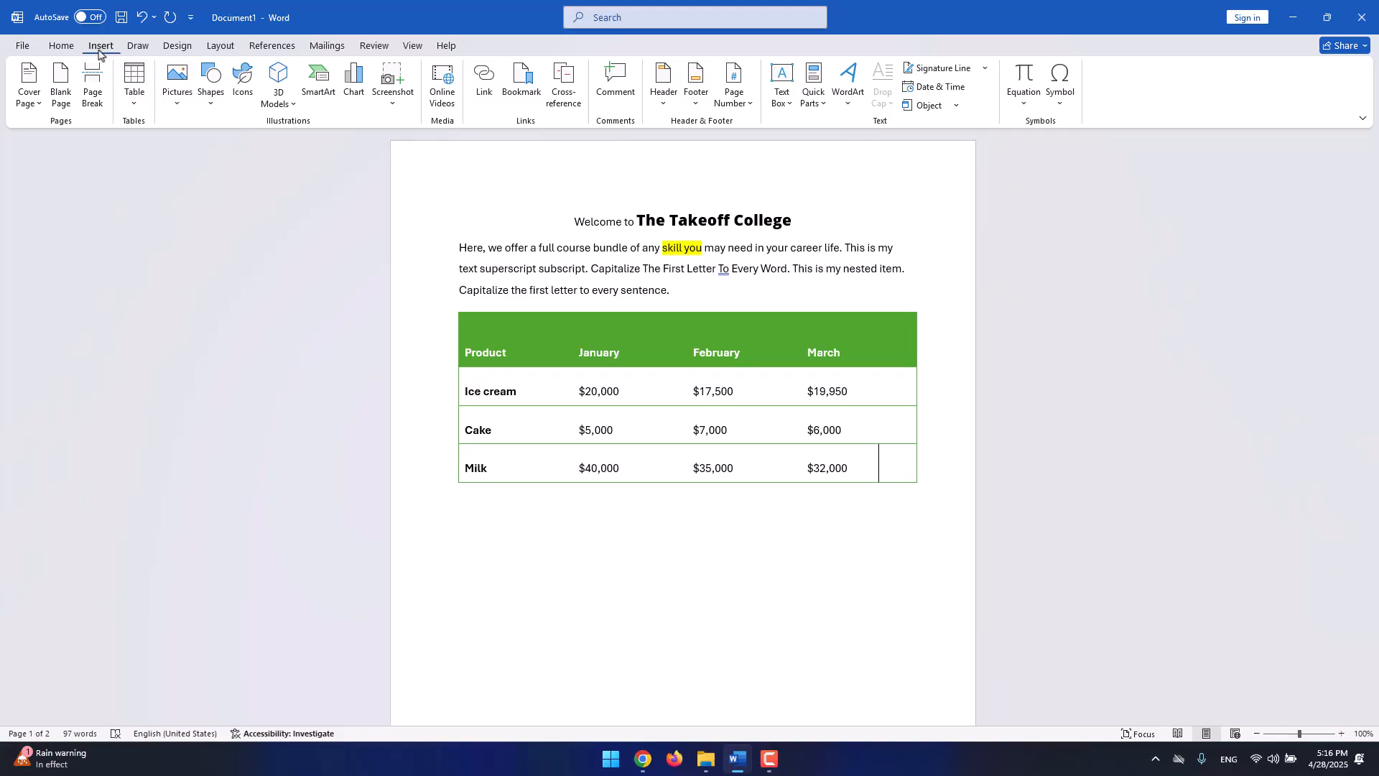
Insert the aerial beach photo stored in this device's Pictures folder into the document.
click(180, 110)
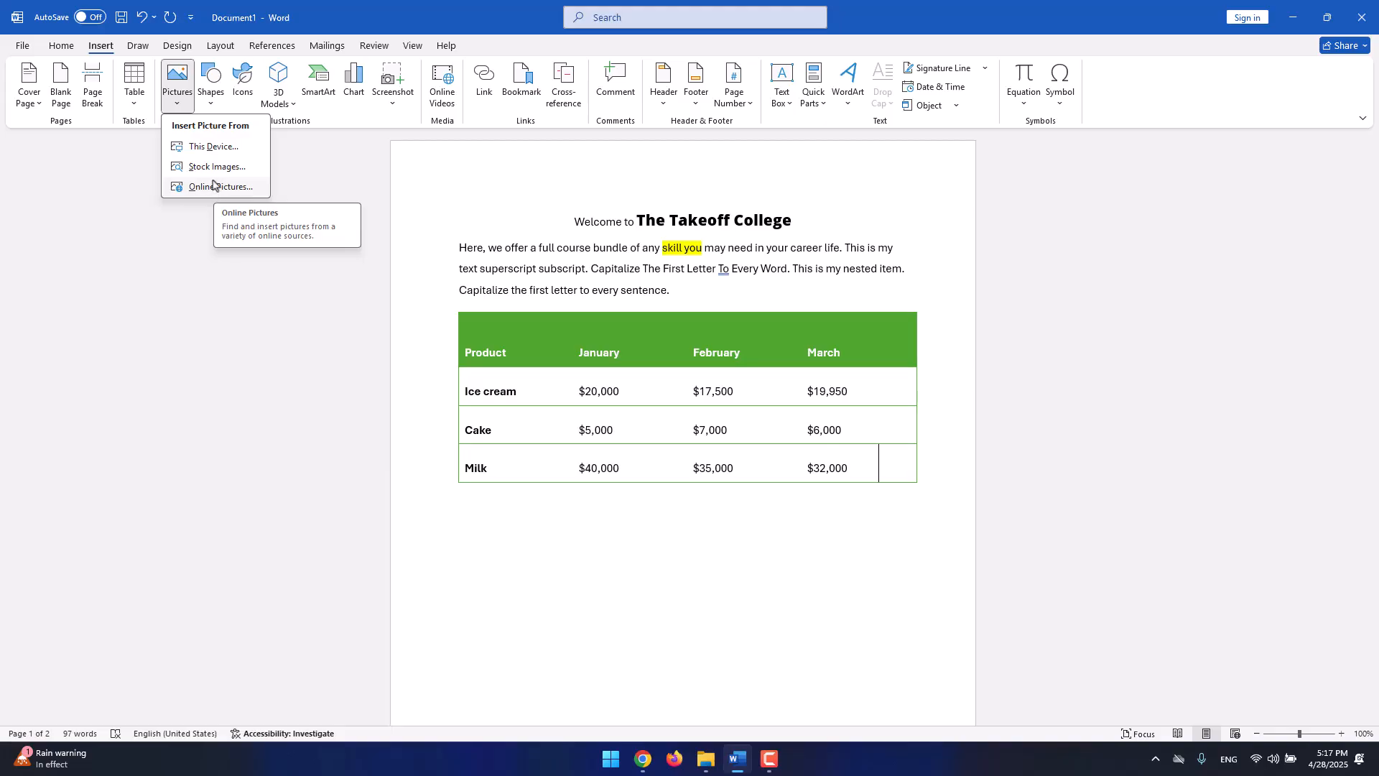
click(249, 150)
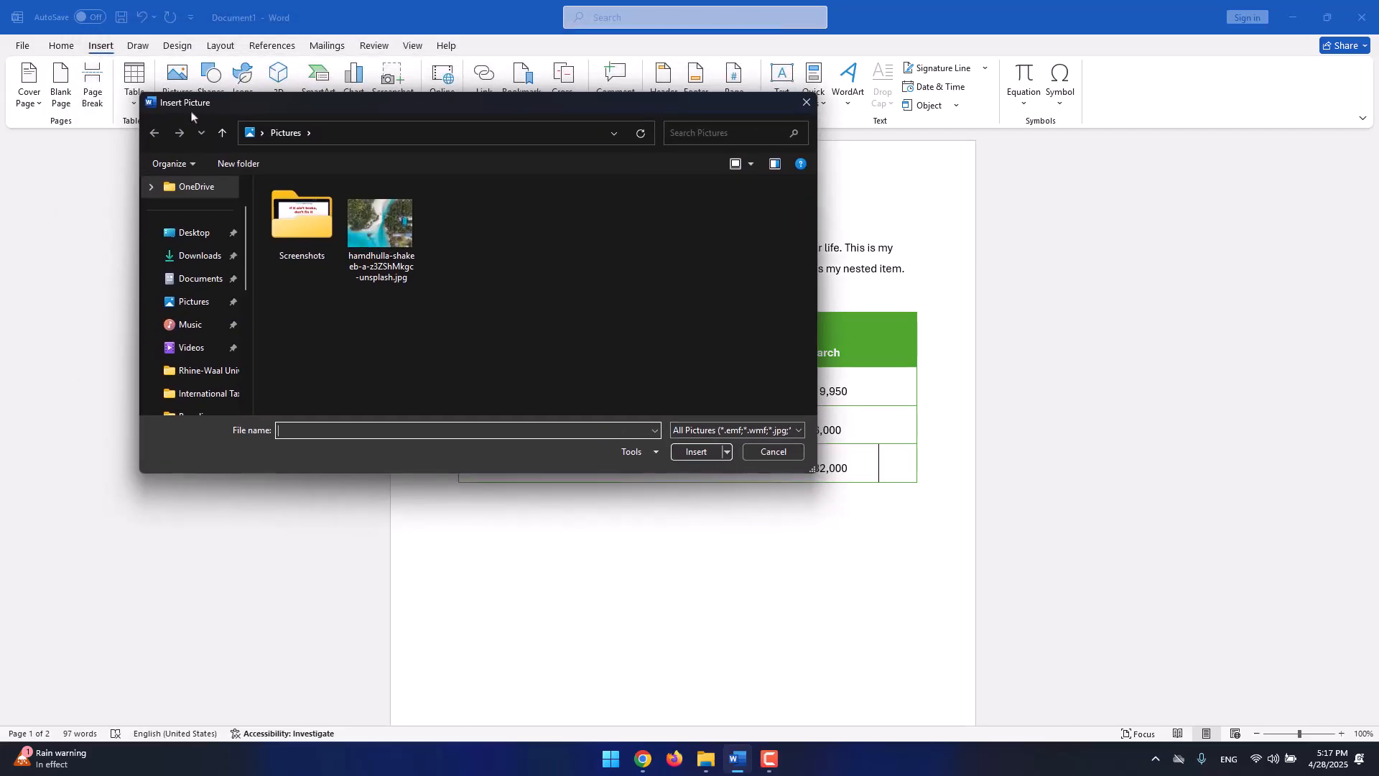
scroll(200, 270, down, 5)
scroll(189, 237, up, 5)
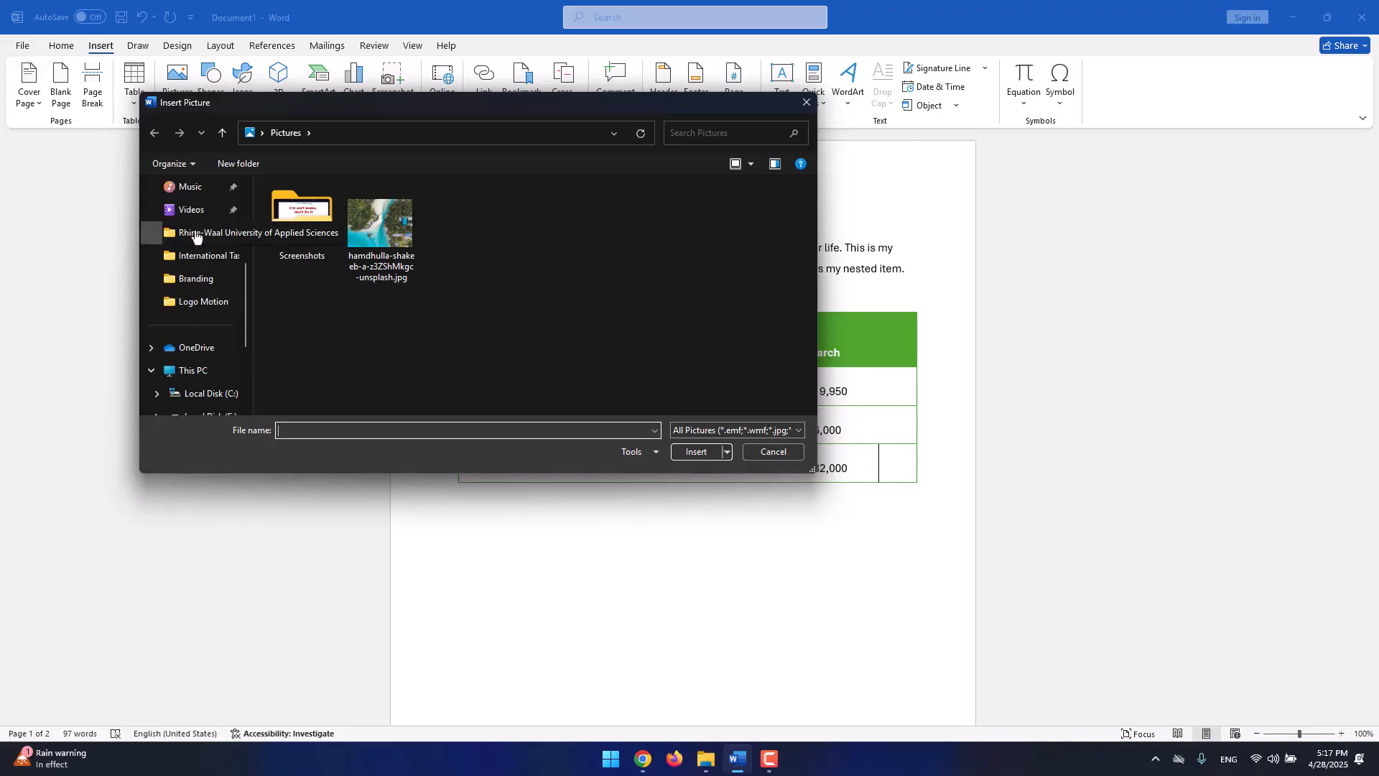
scroll(188, 273, down, 5)
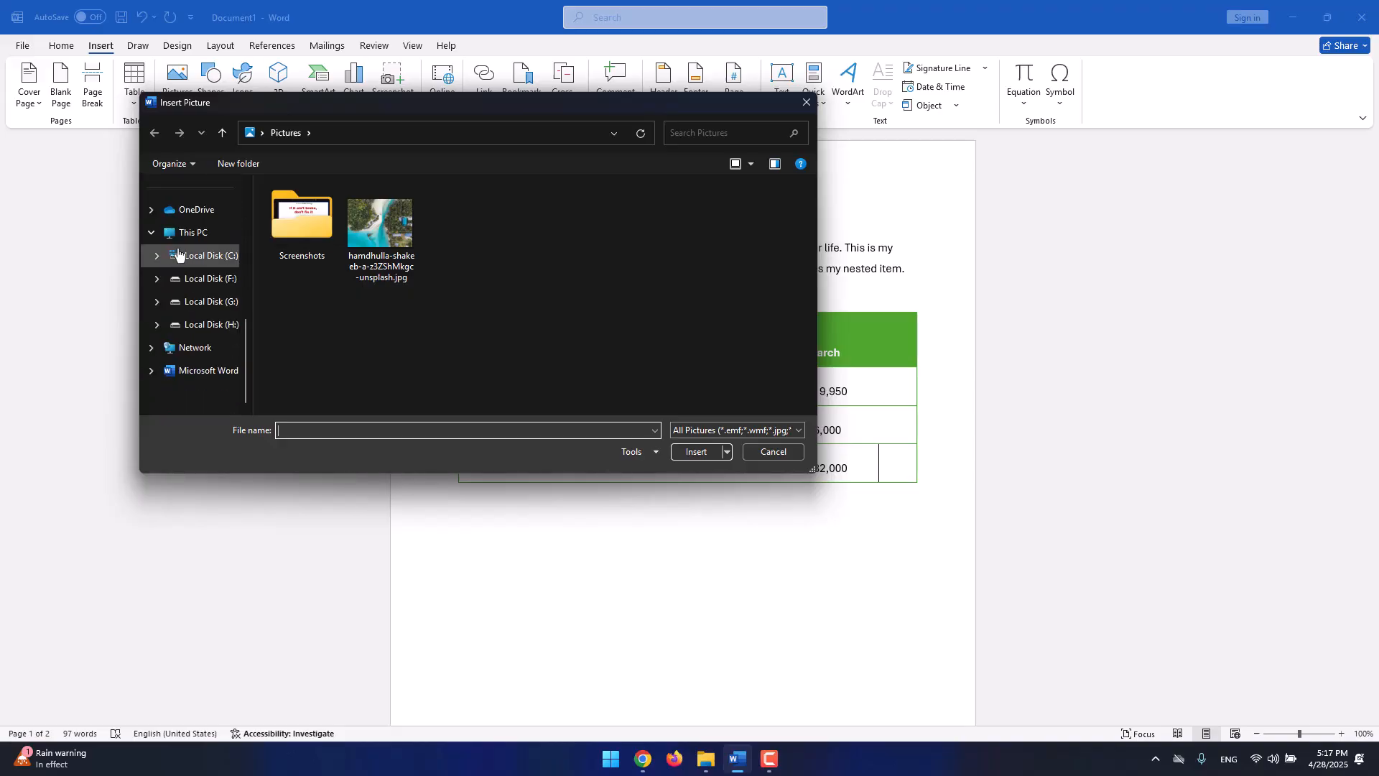
click(390, 279)
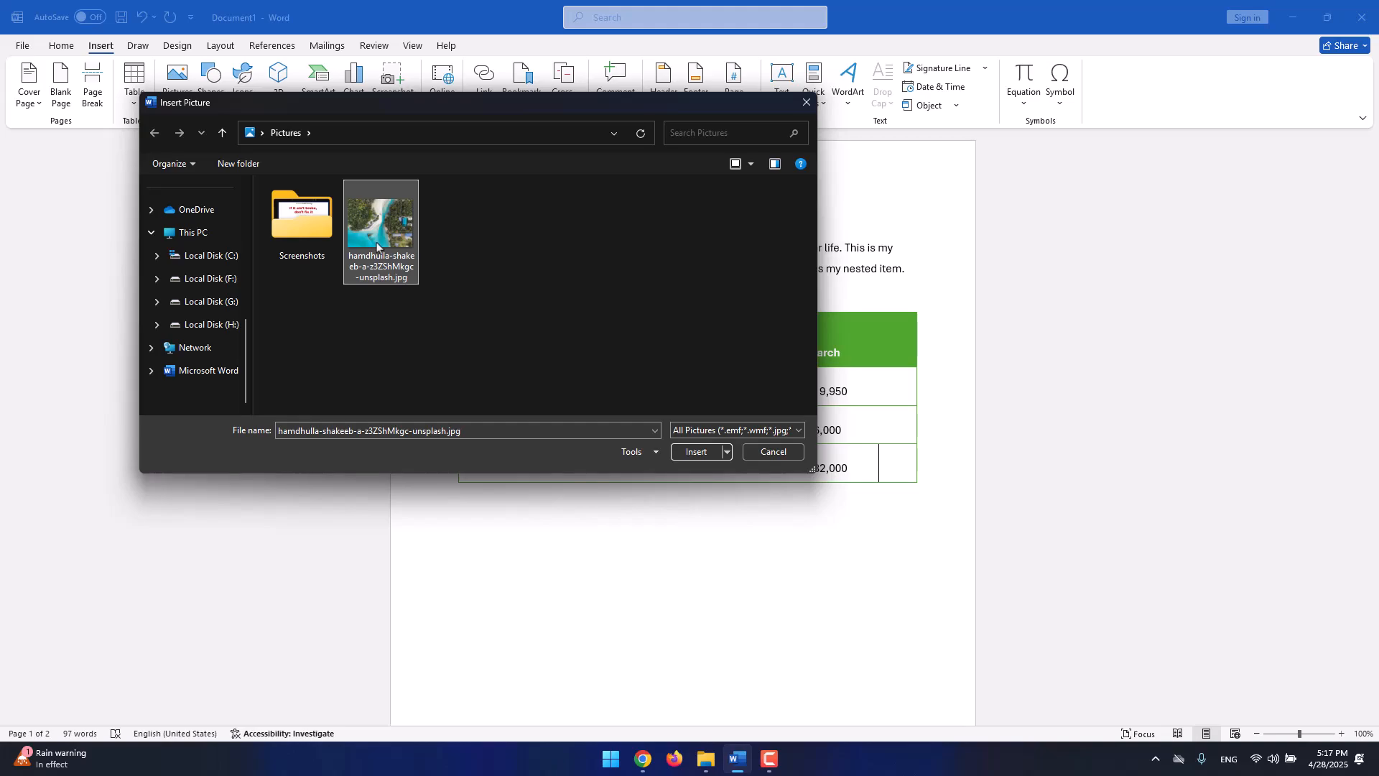
click(714, 457)
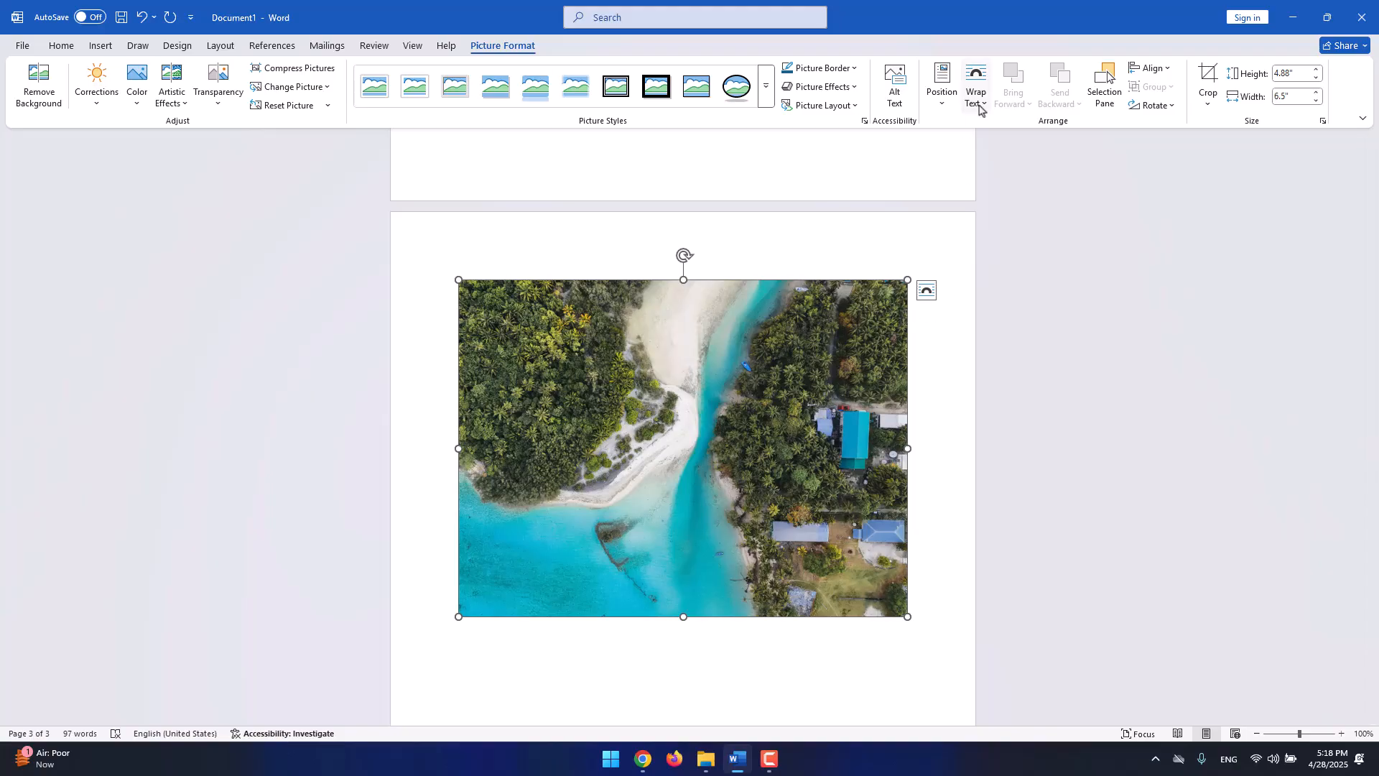
Look at the picture's layout options and move the inline picture up to just below the "CAPITALIZE ALL THE LETTERS" paragraph.
click(927, 292)
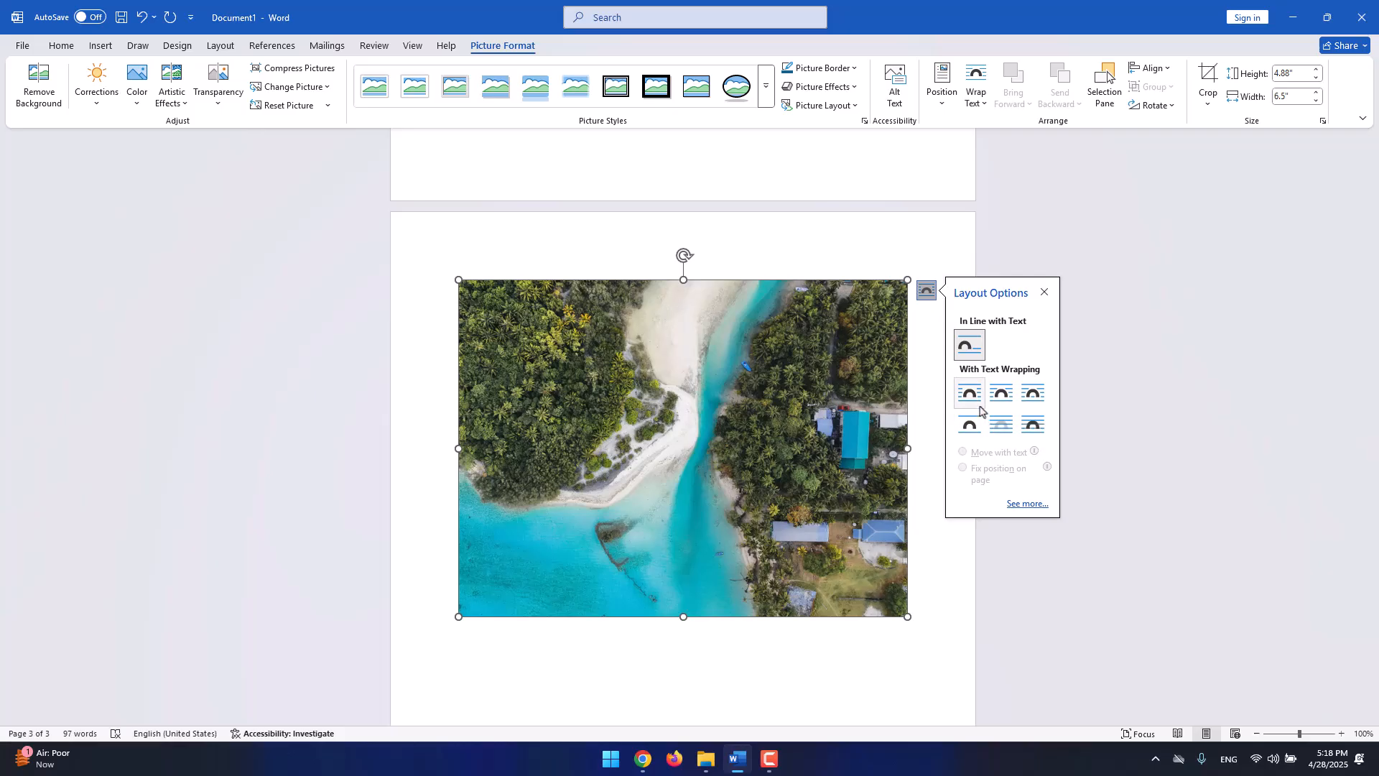
scroll(900, 366, up, 3)
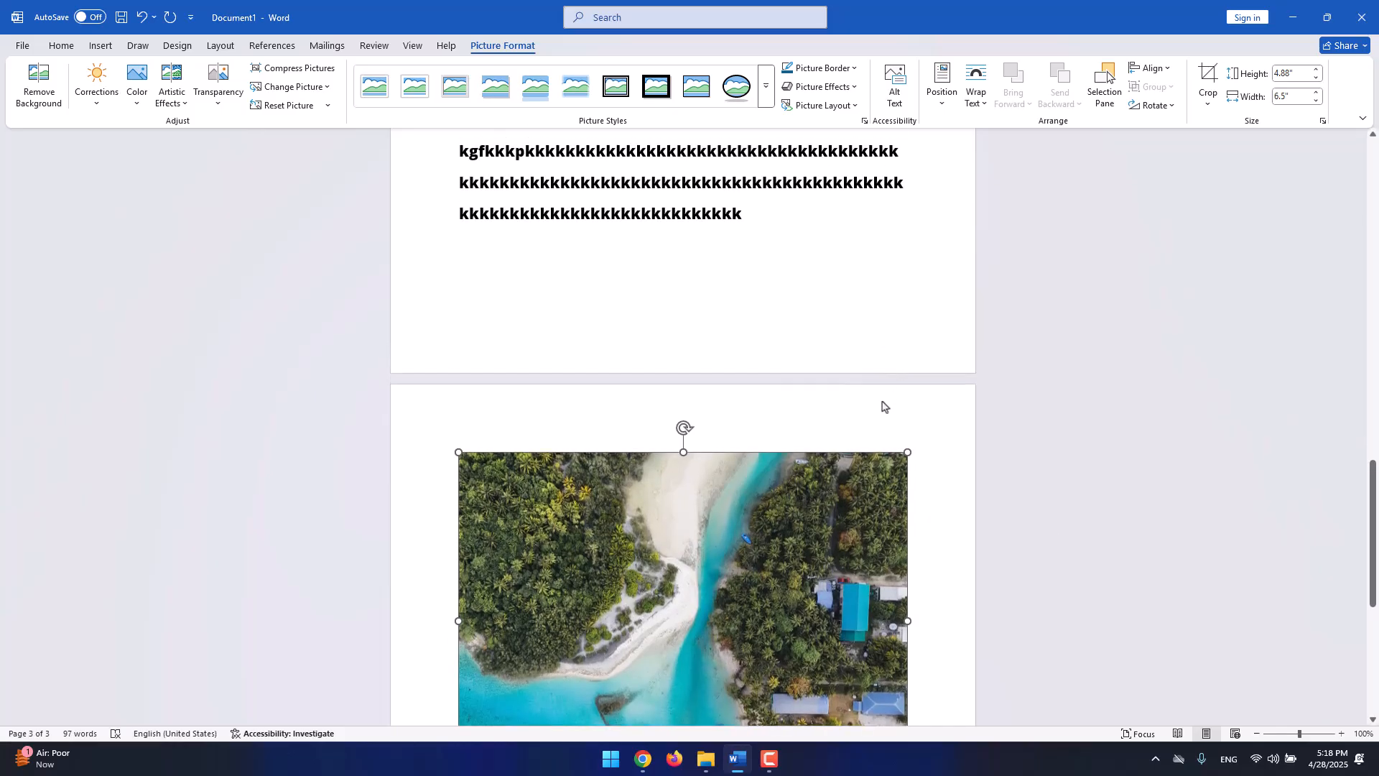
scroll(819, 461, up, 5)
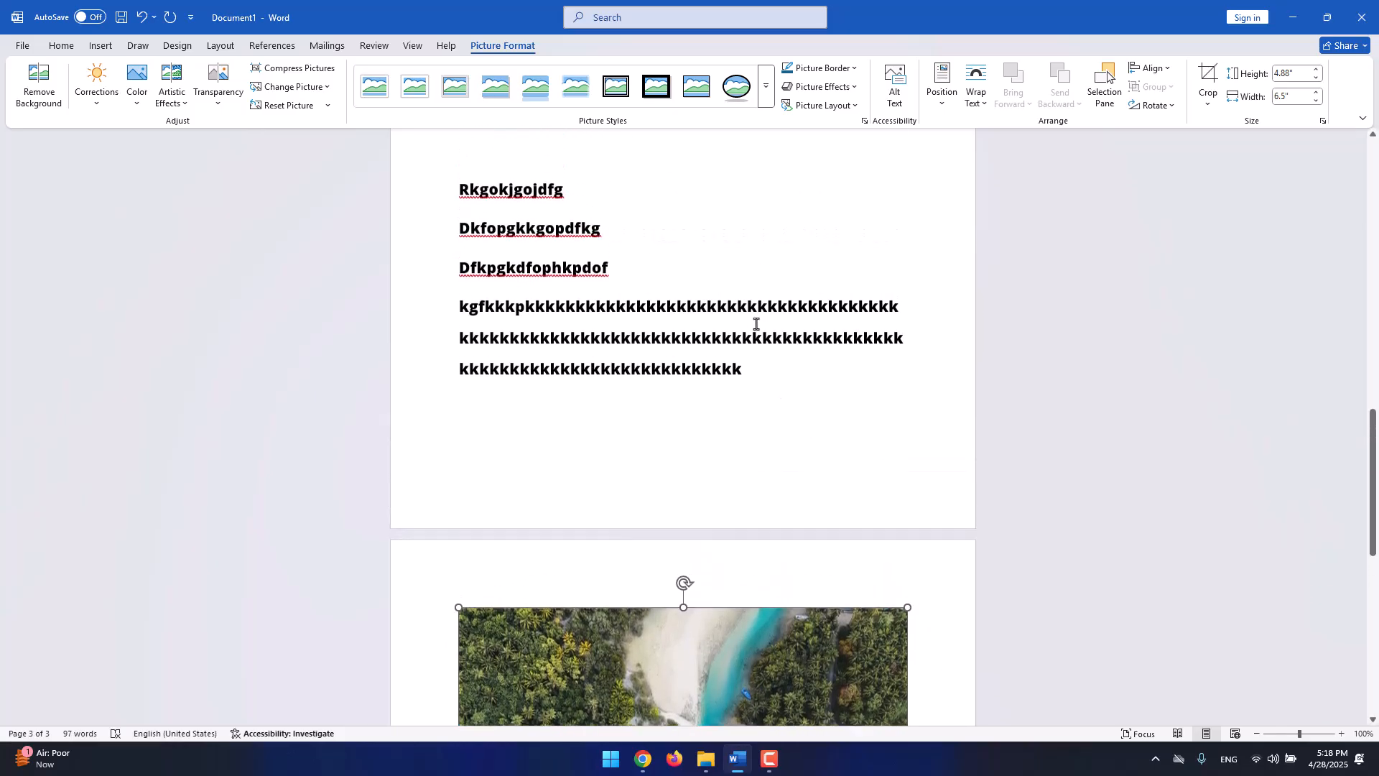
scroll(761, 318, down, 6)
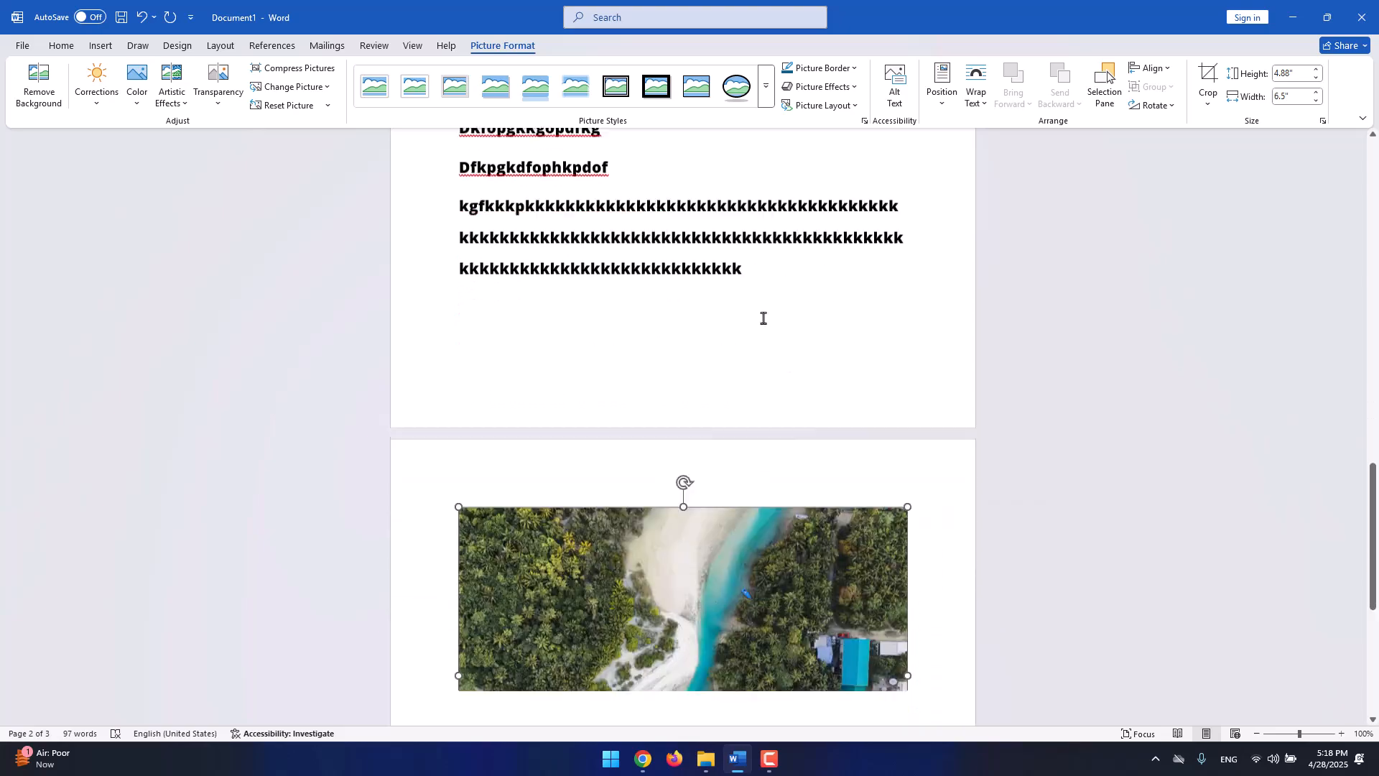
drag(809, 474, 777, 446)
scroll(769, 453, down, 1)
scroll(762, 459, down, 5)
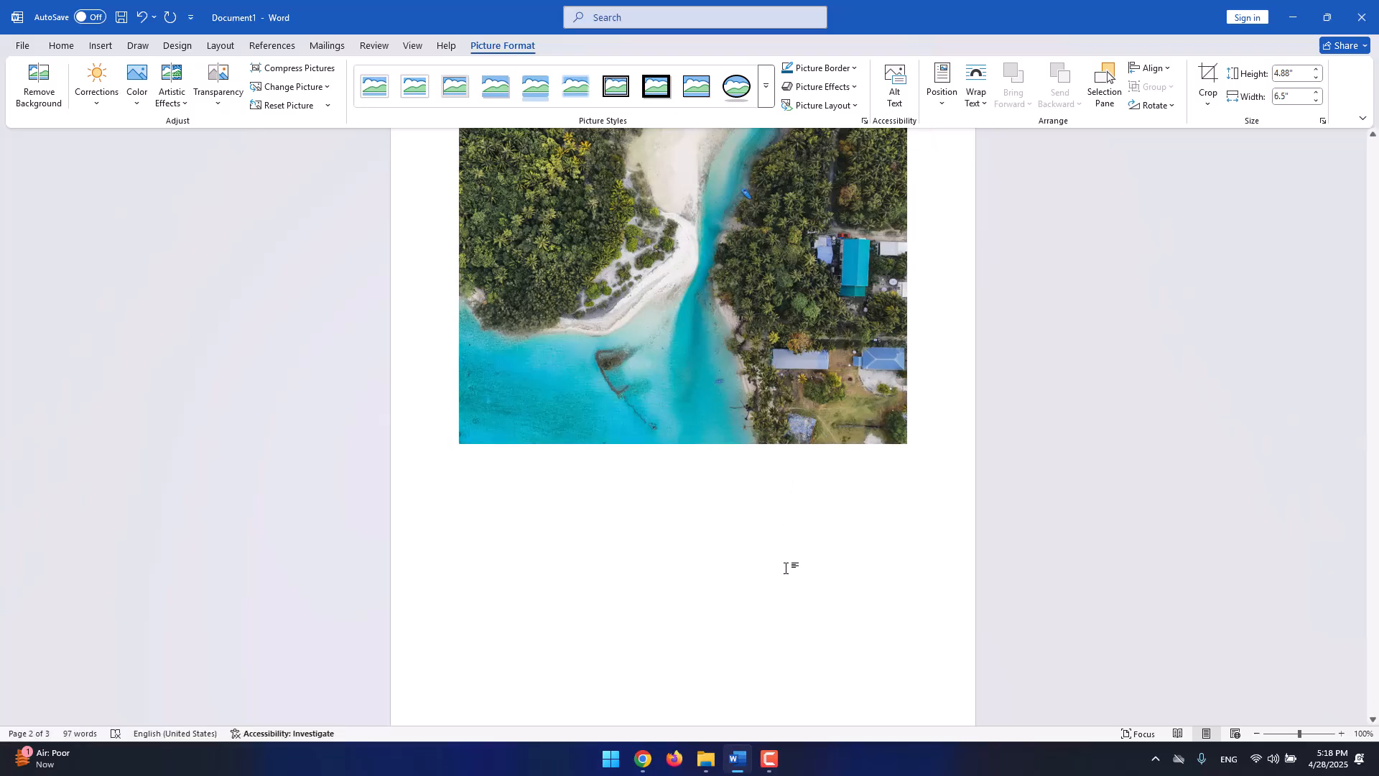
scroll(810, 554, up, 3)
drag(809, 554, 466, 184)
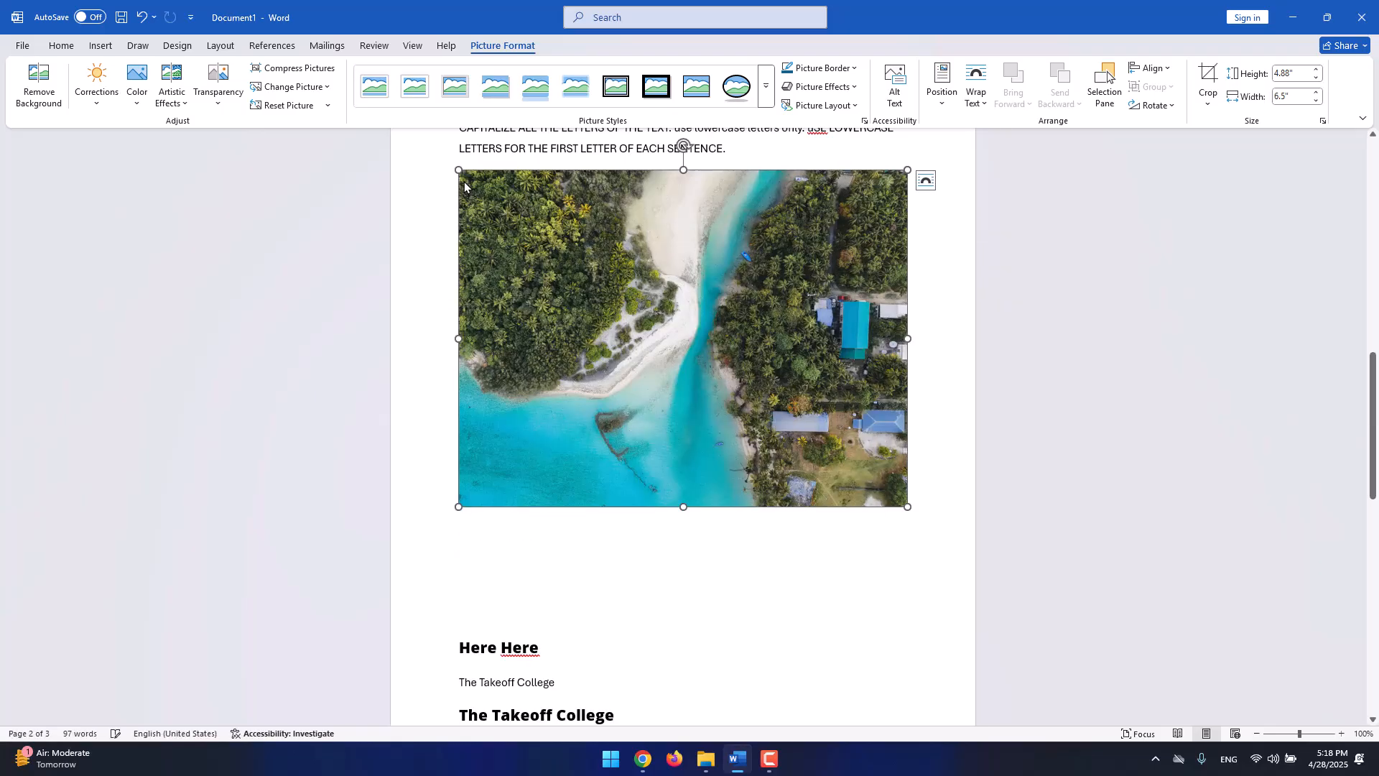
Move the inline picture to the end of the "CAPITALIZE ALL THE LETTERS" paragraph, and from there in between its lines.
scroll(534, 365, up, 2)
scroll(533, 365, up, 1)
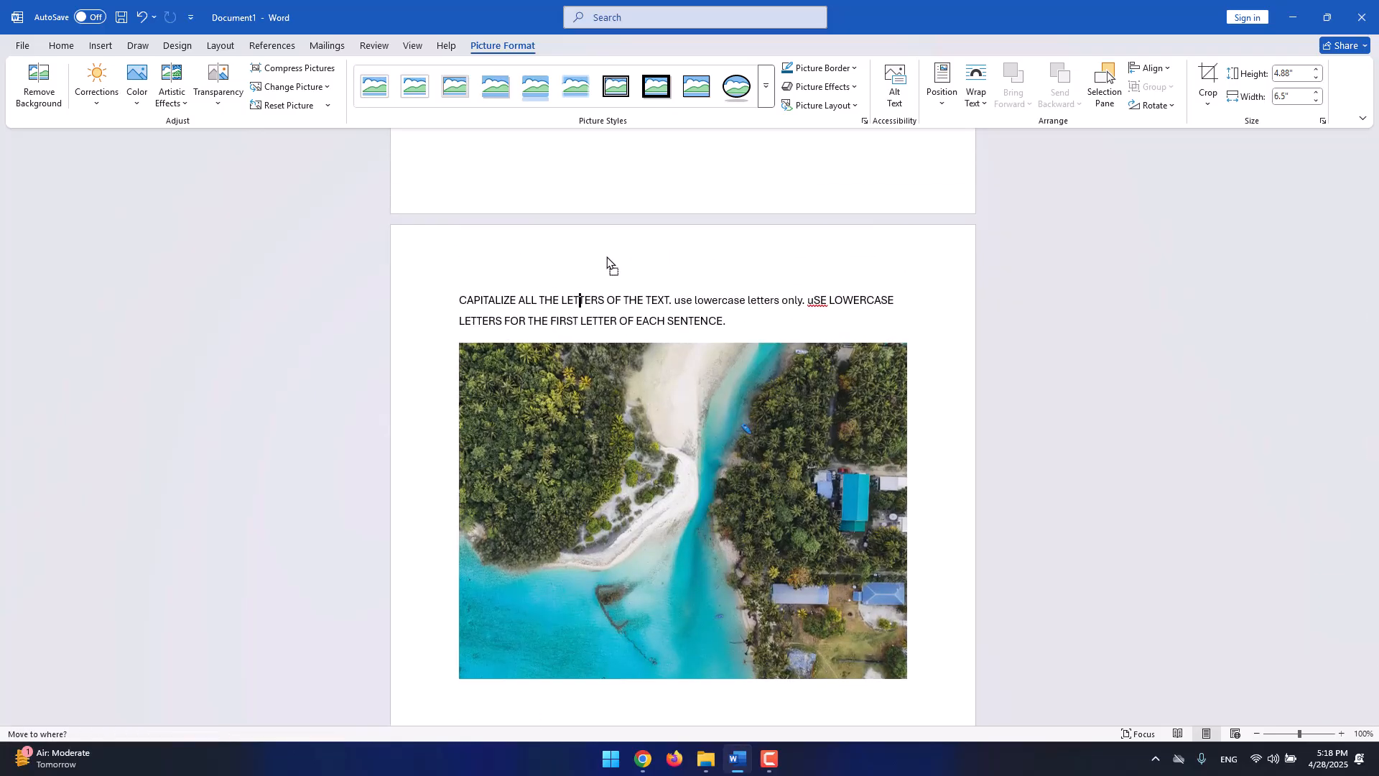
click(776, 333)
drag(776, 333, 775, 333)
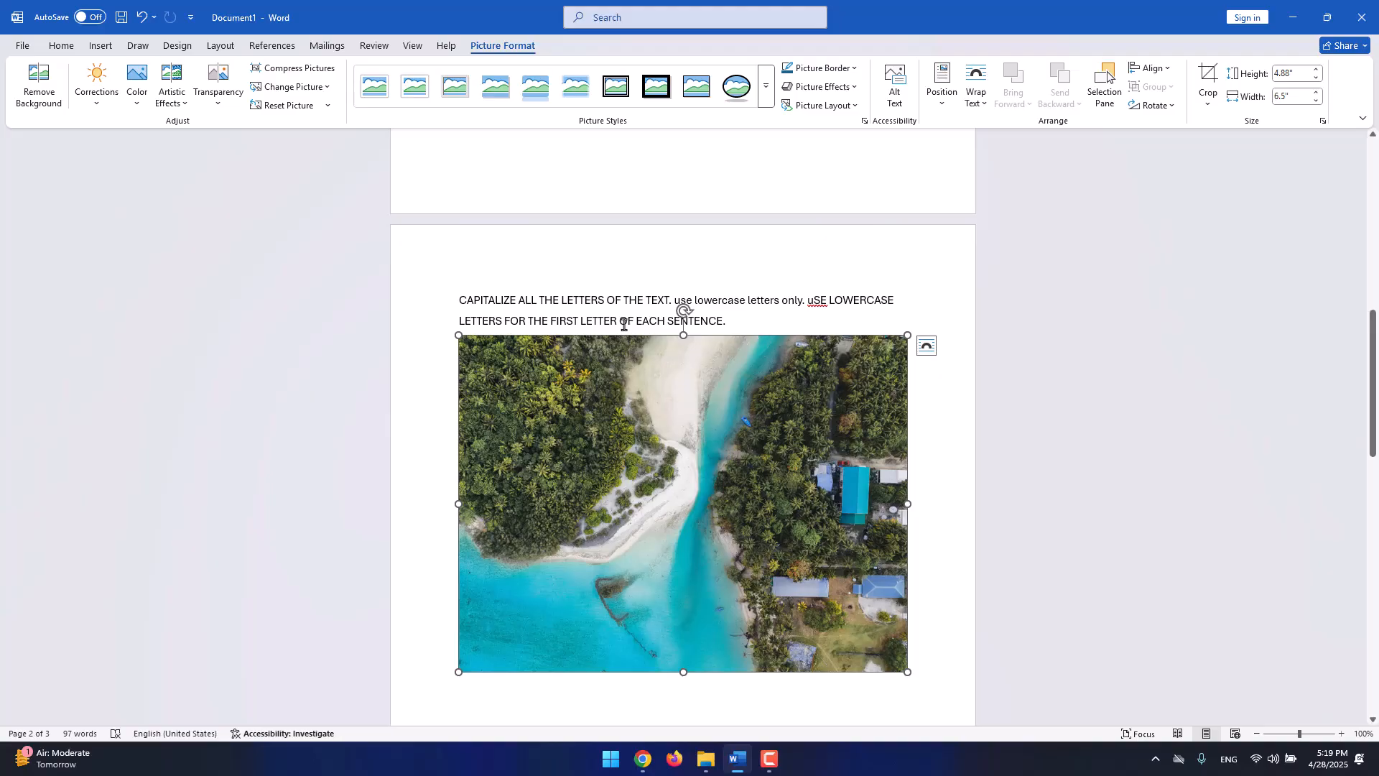
scroll(606, 389, up, 1)
scroll(711, 480, up, 1)
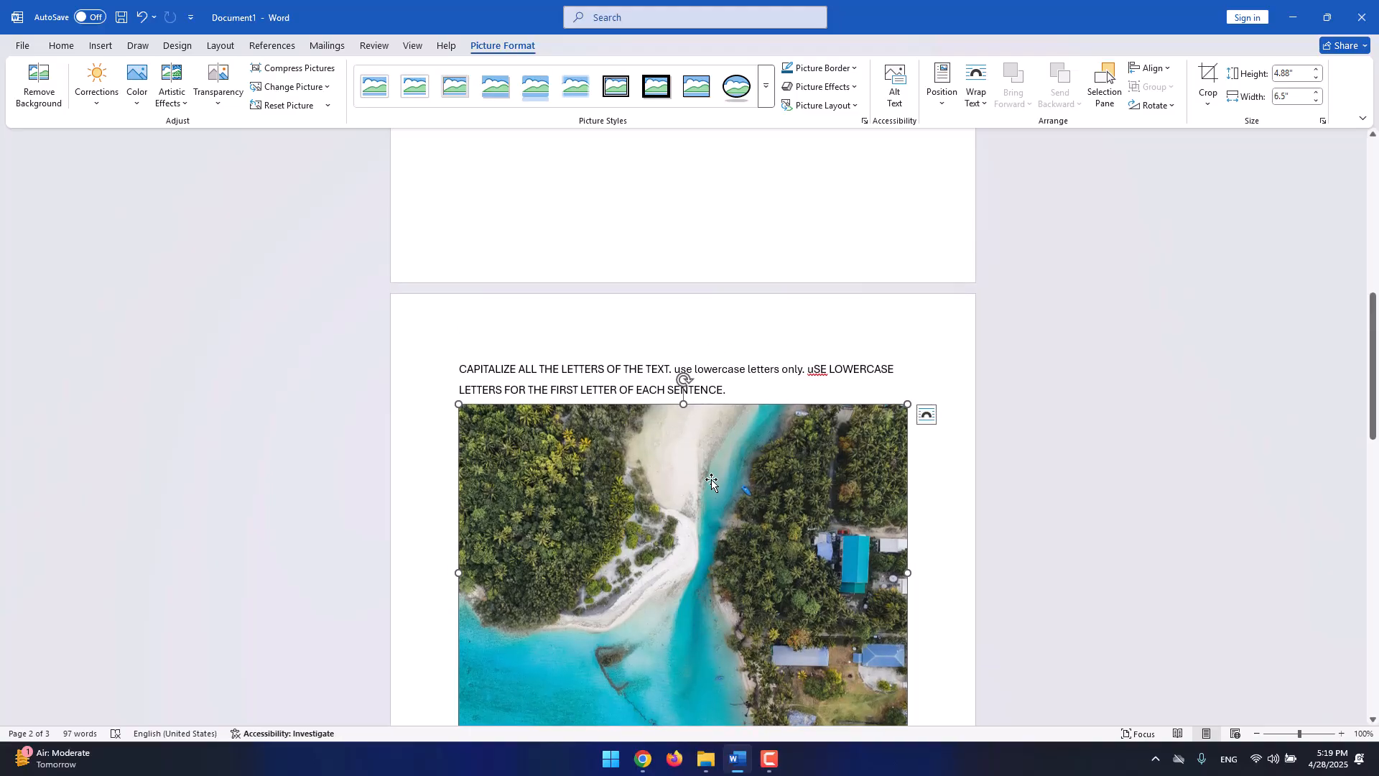
drag(711, 480, 675, 377)
mouse_move(676, 432)
mouse_down()
mouse_move(687, 375)
mouse_move(686, 416)
mouse_up()
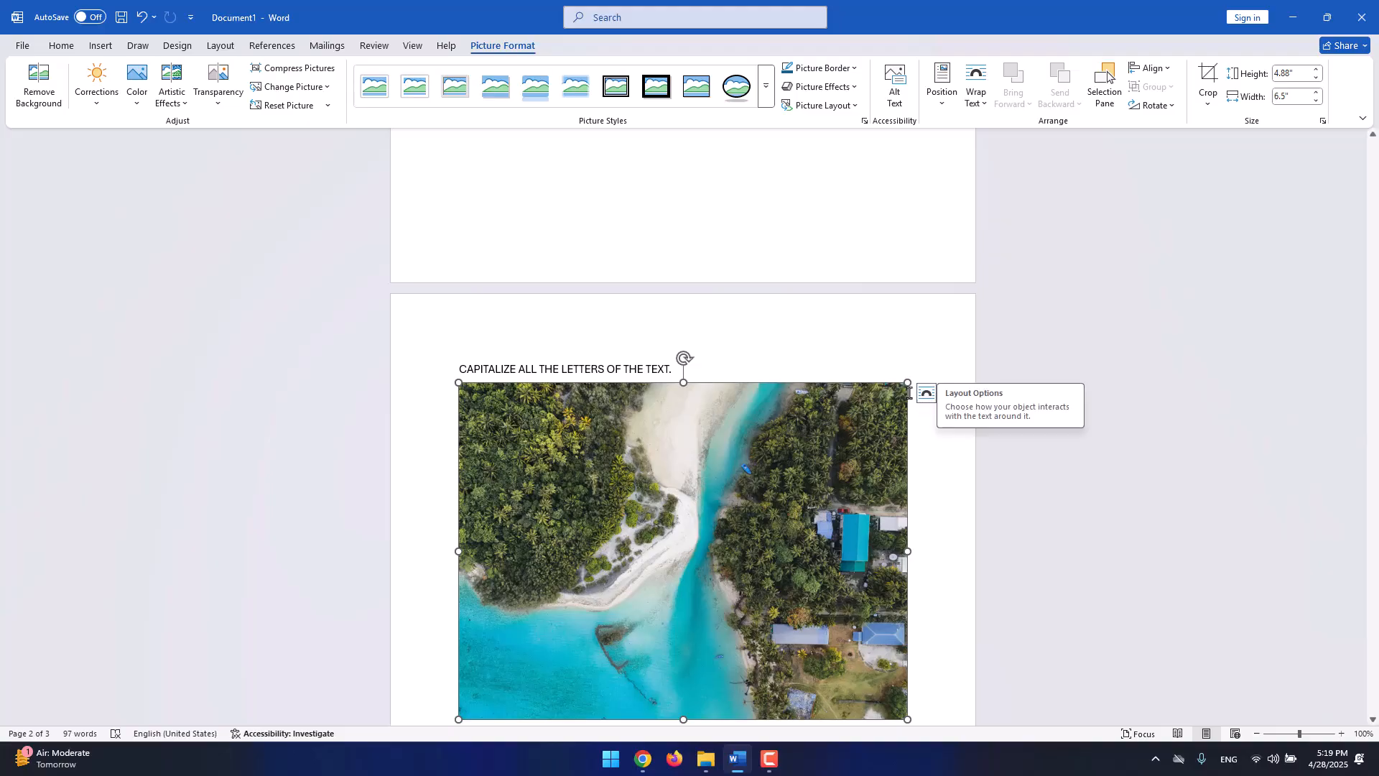
Set the picture's text wrapping to Square and shrink it proportionally to about 3.96" high and 5.28" wide.
click(974, 104)
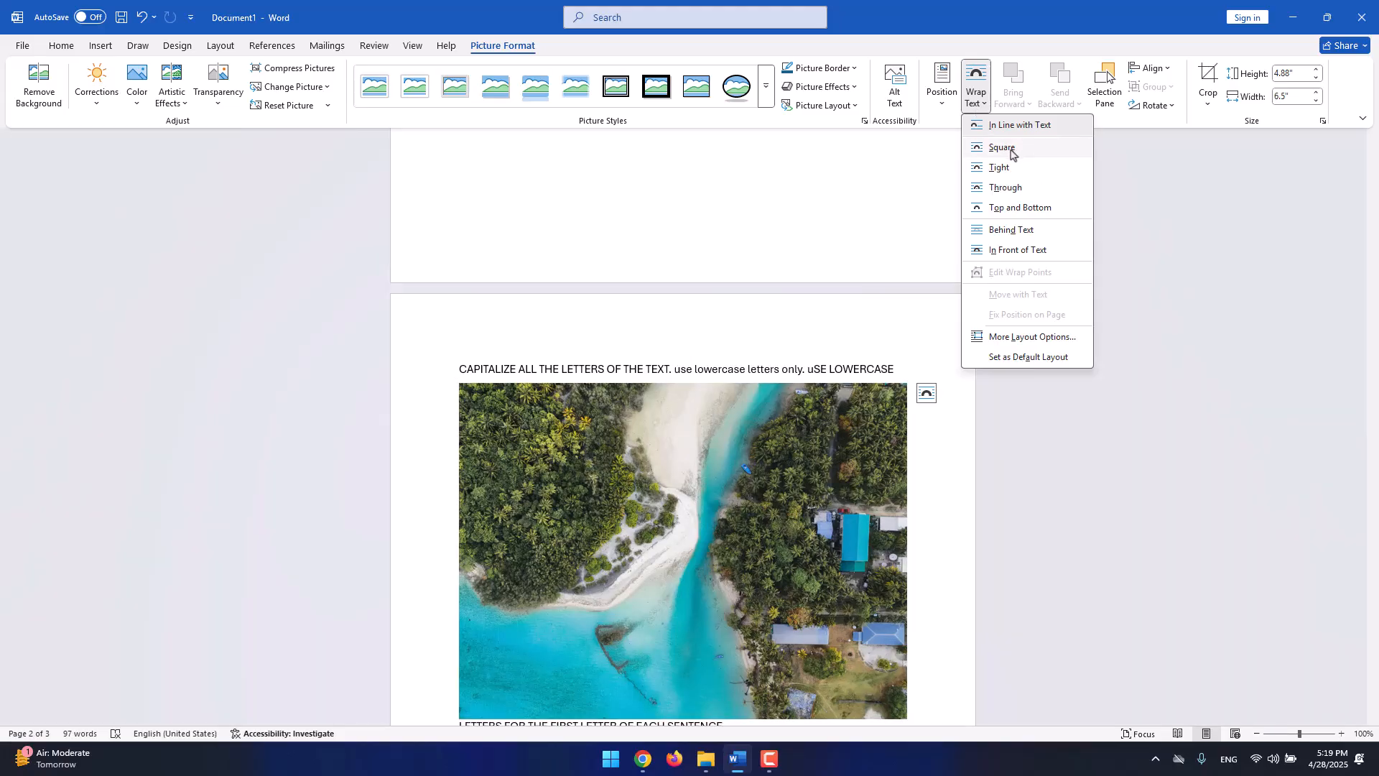
click(1011, 152)
drag(905, 384, 815, 449)
Move the wrapped picture to the first page and place it above the "Welcome to The Takeoff College" heading.
drag(773, 495, 798, 194)
scroll(798, 194, up, 4)
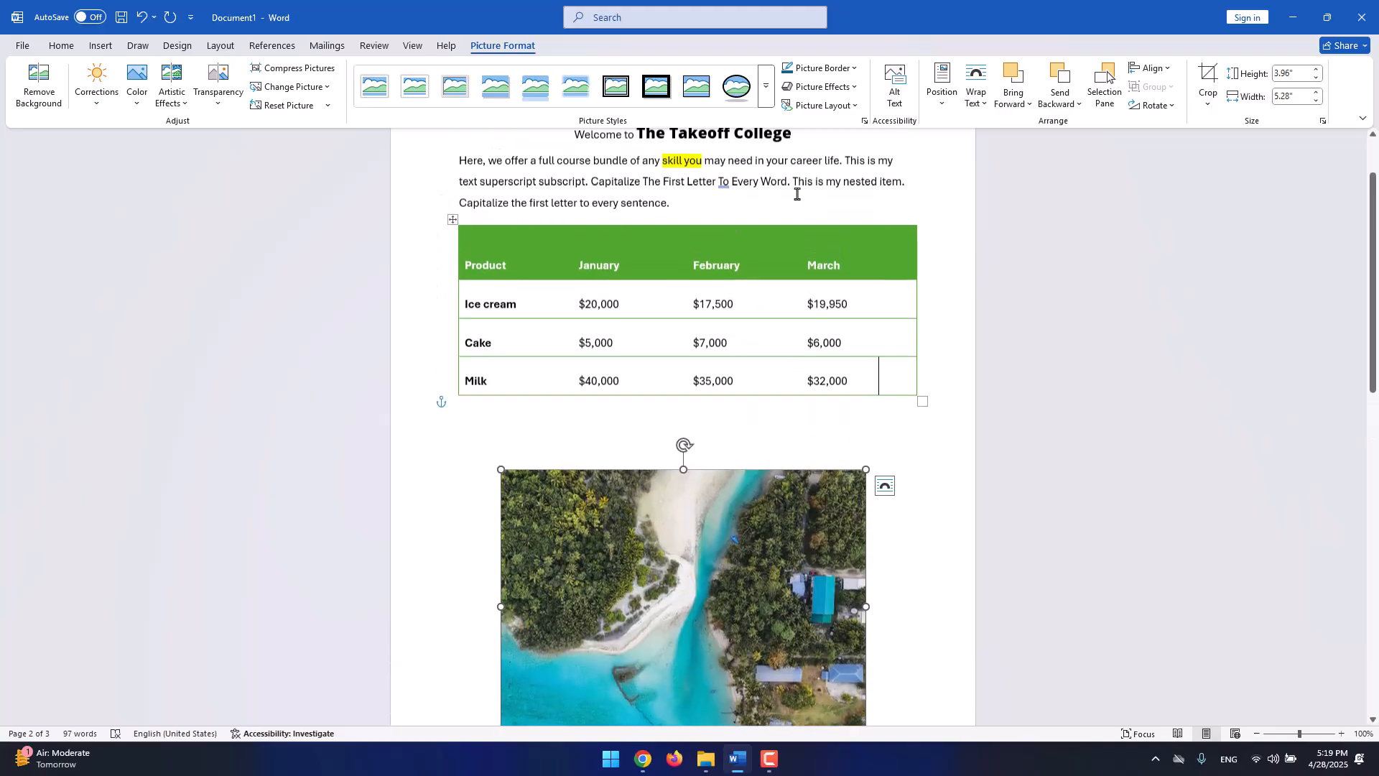
scroll(796, 457, down, 3)
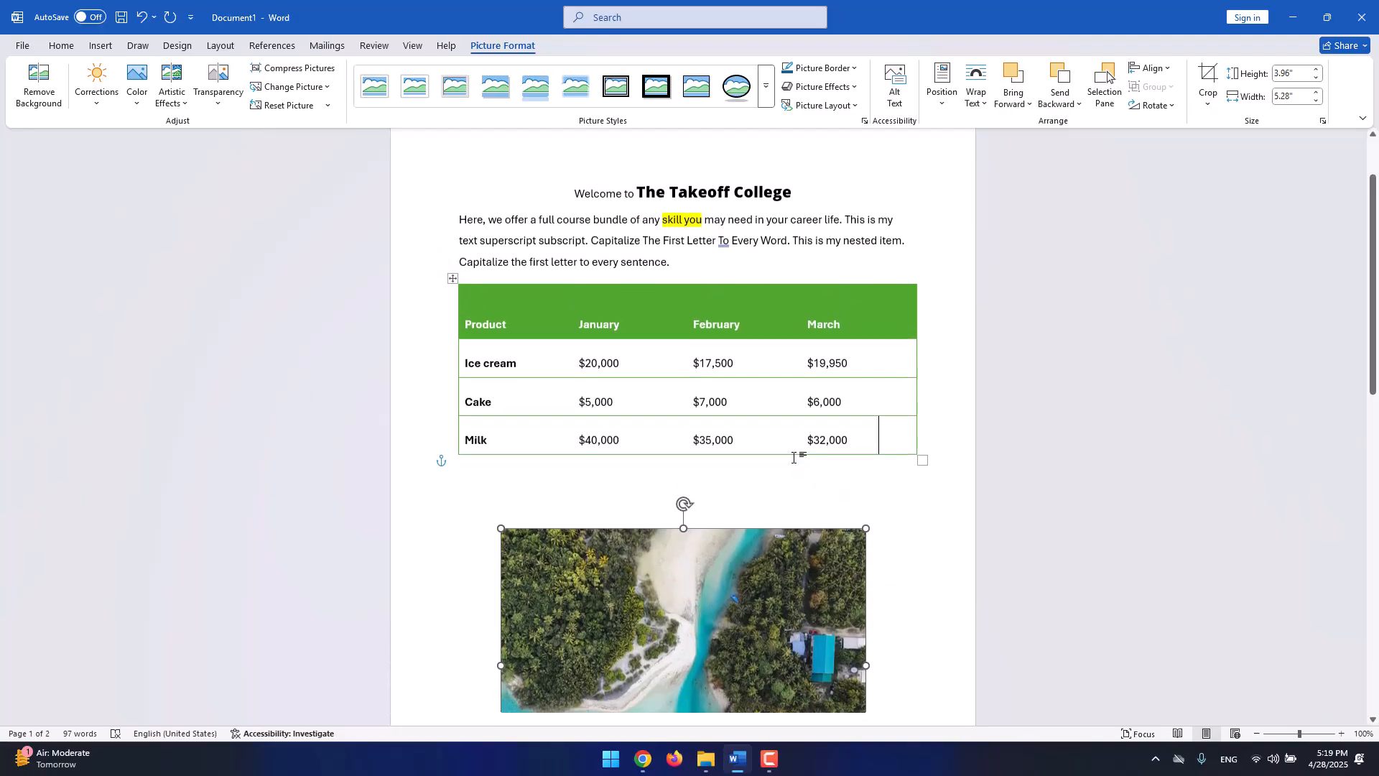
scroll(783, 515, up, 2)
drag(782, 580, 784, 252)
Shrink the Square-wrapped picture to about 3.31" high and 4.42" wide within the introductory paragraph, and change its text wrapping to Tight.
click(975, 91)
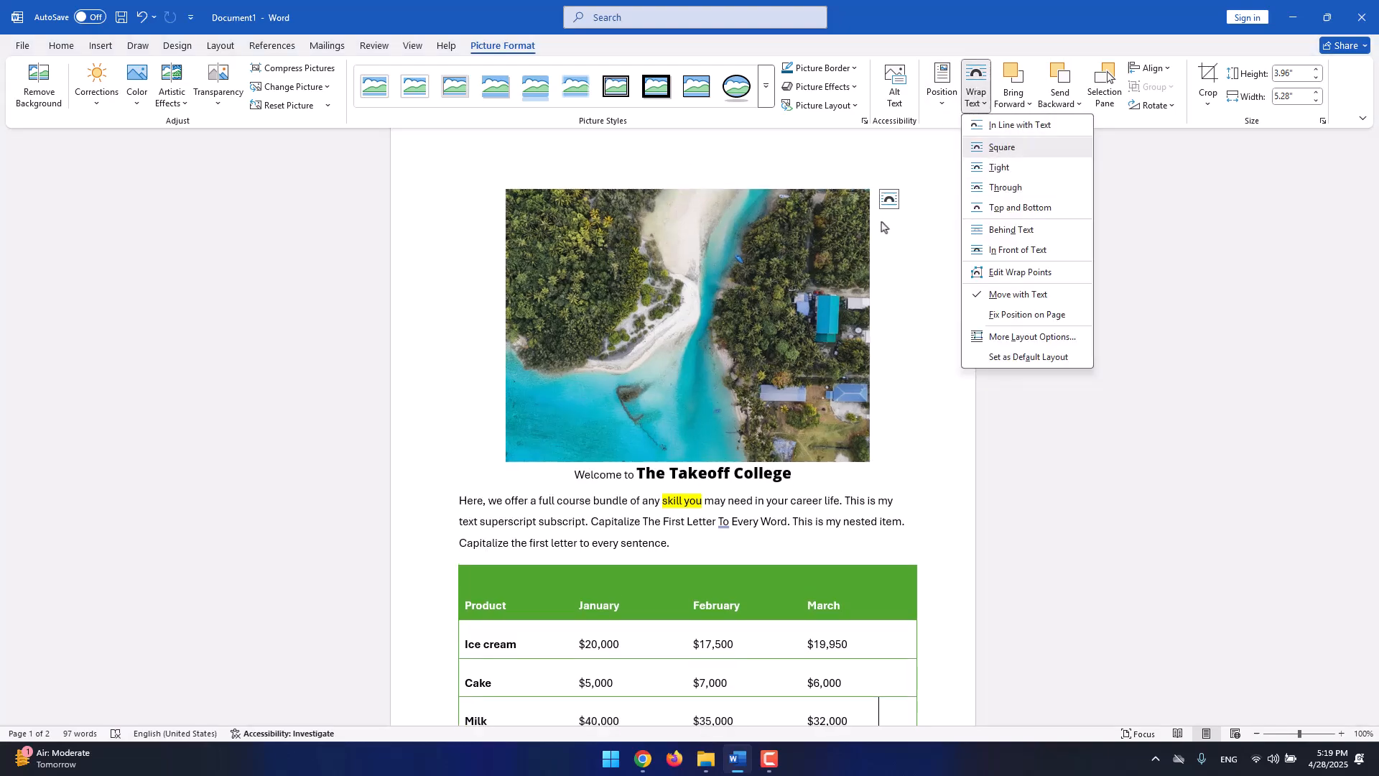
click(997, 148)
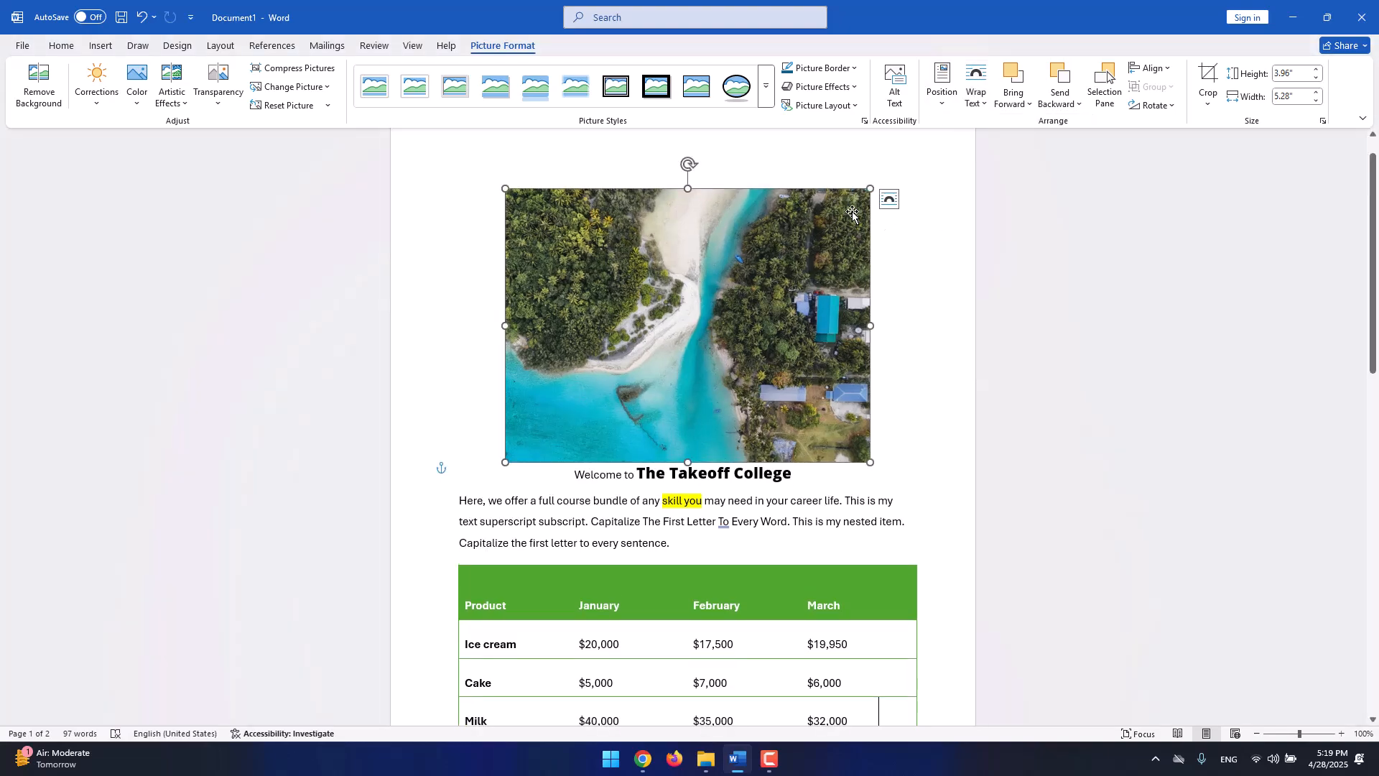
drag(857, 190, 814, 228)
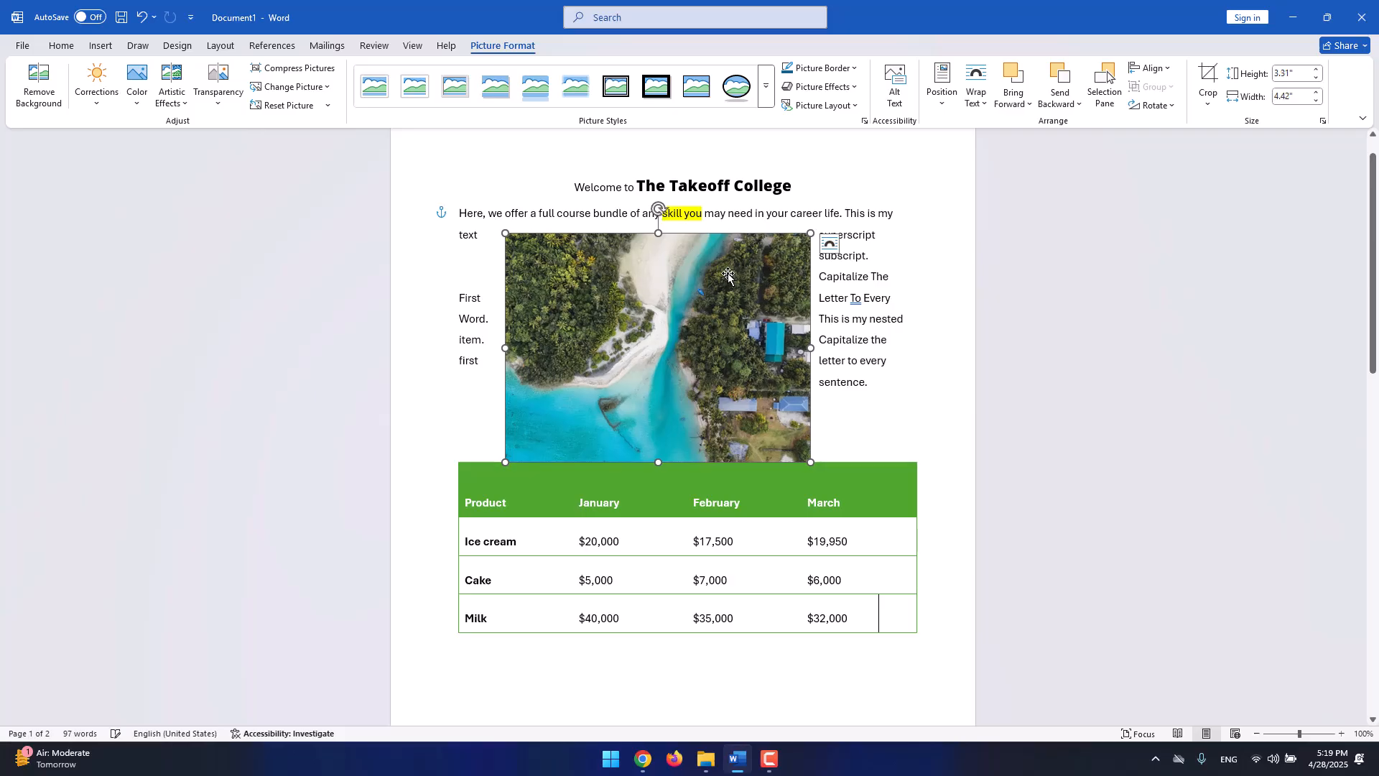
click(976, 92)
click(1020, 170)
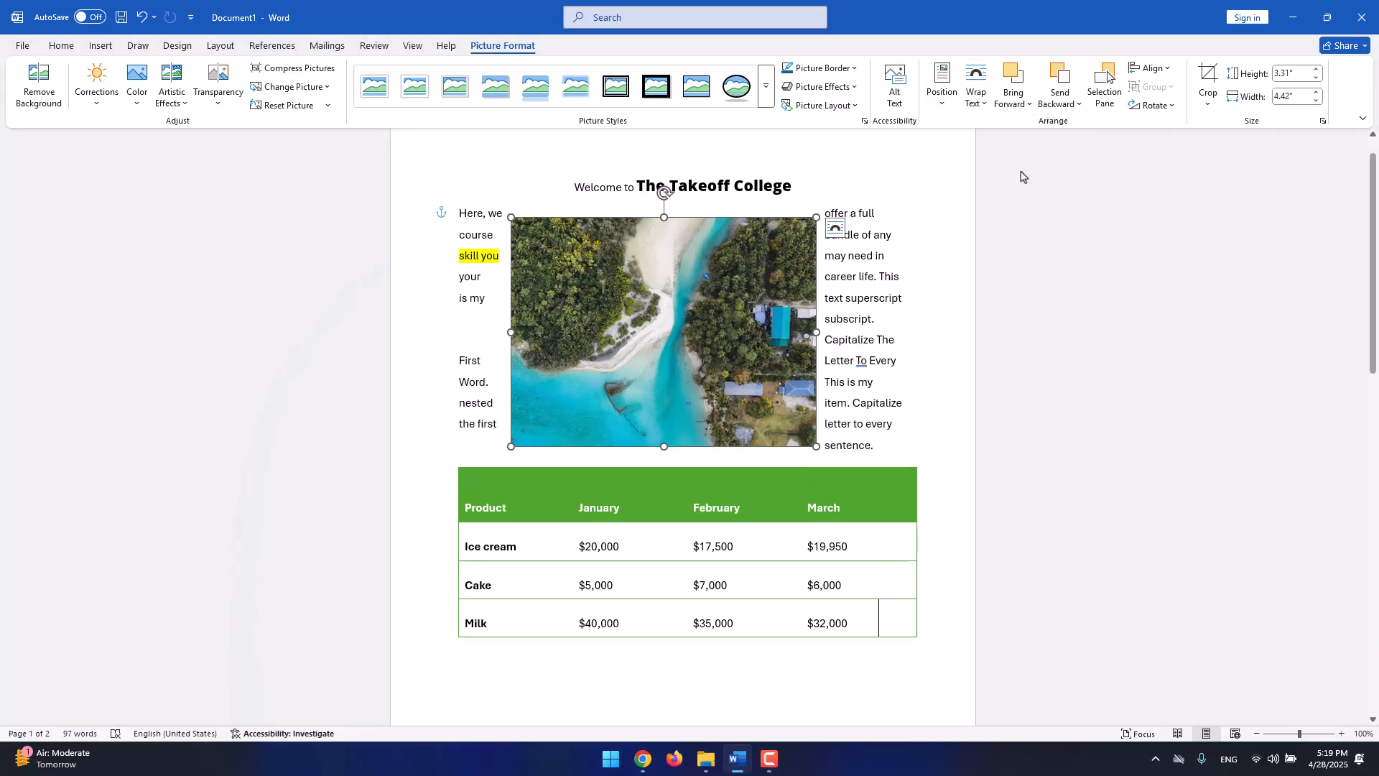
Shrink the picture to about 2.56" by 3.42" toward the right of the introductory paragraph, and set its text wrapping to Through.
drag(816, 217, 748, 269)
drag(693, 336, 764, 282)
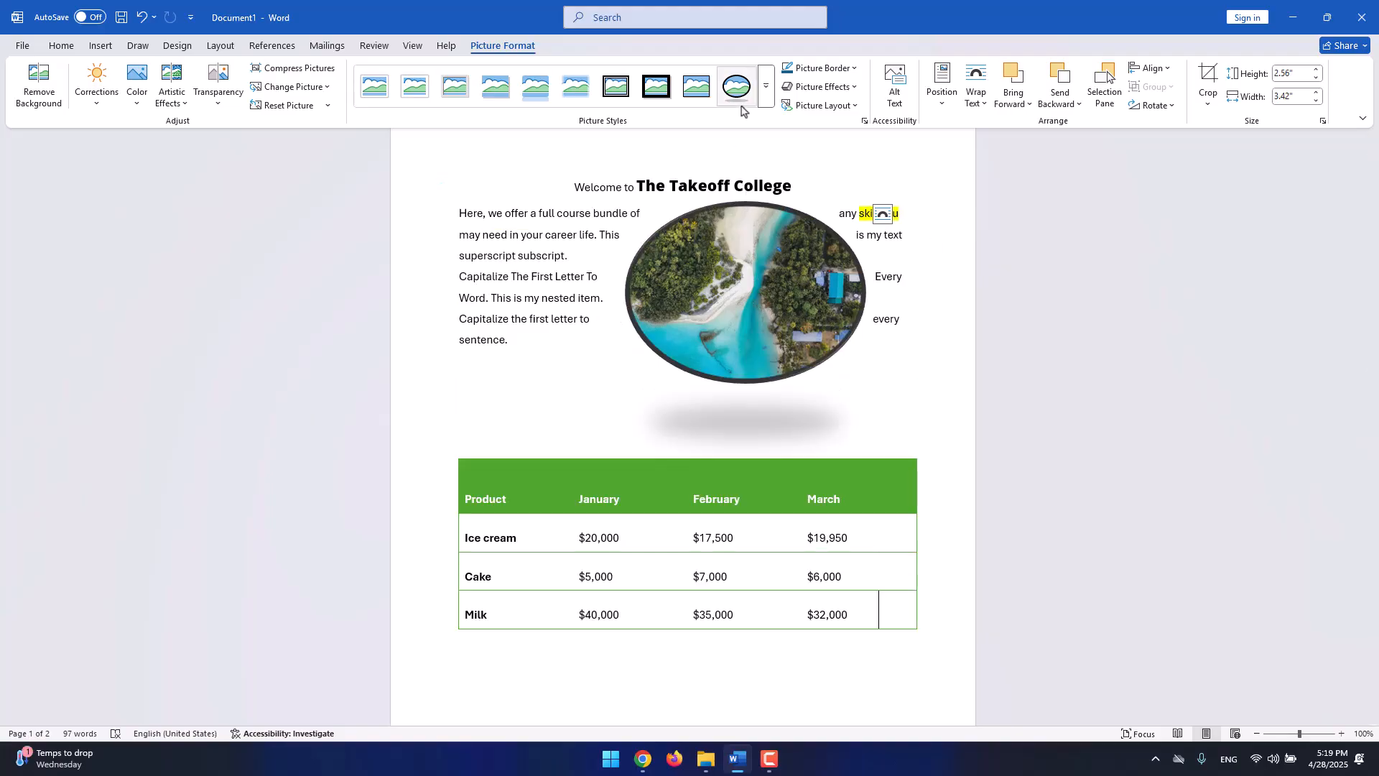
click(975, 89)
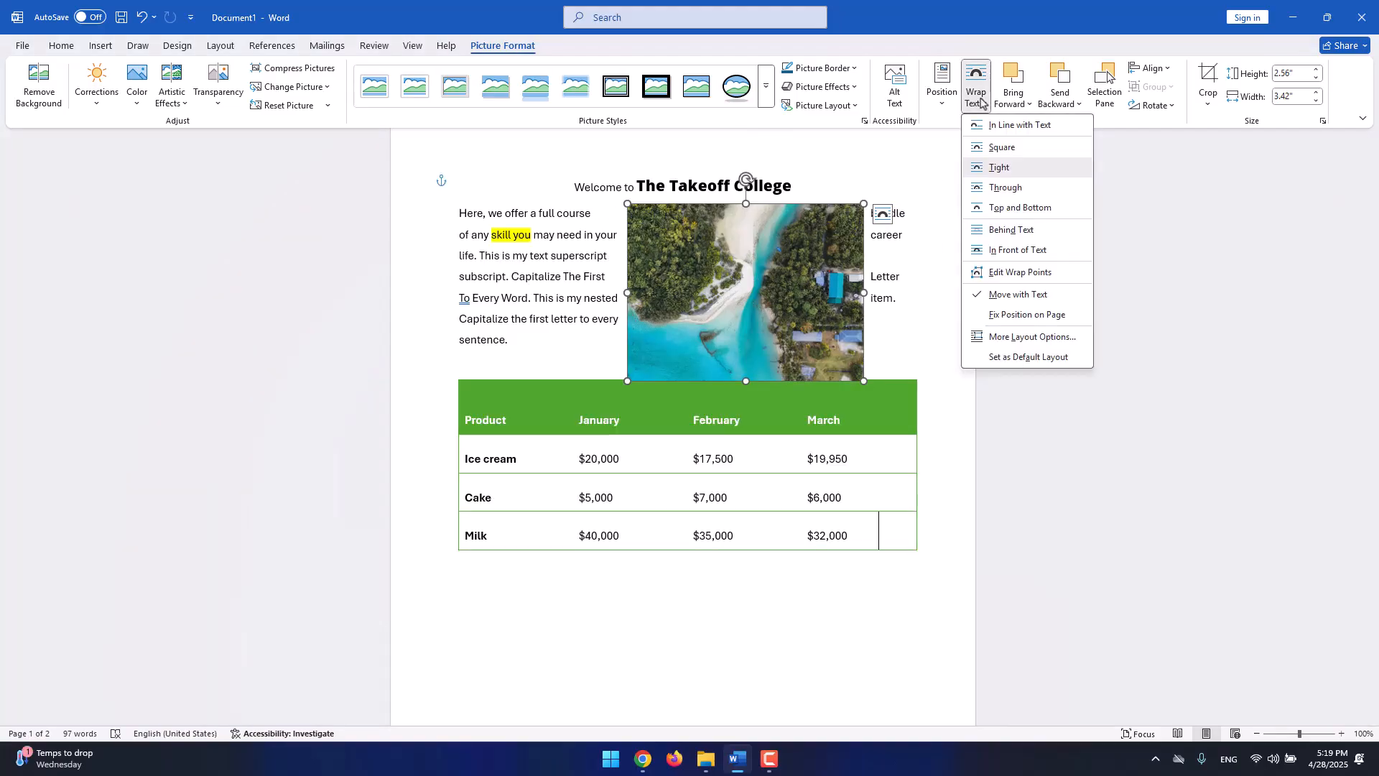
click(1009, 188)
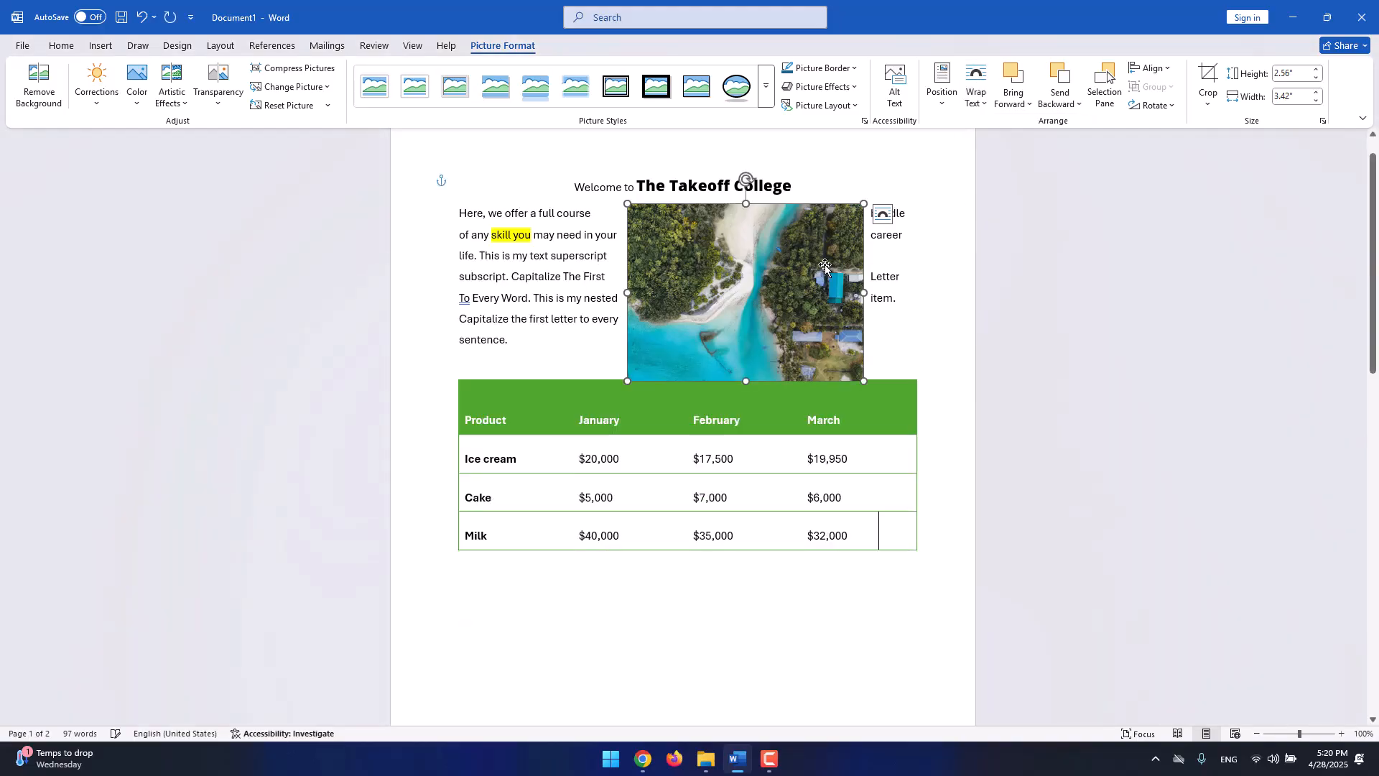
Set the picture's text wrapping to Top and Bottom and position it beneath the first line of the introductory paragraph.
mouse_move(823, 266)
mouse_down()
mouse_move(689, 260)
mouse_move(796, 269)
mouse_up()
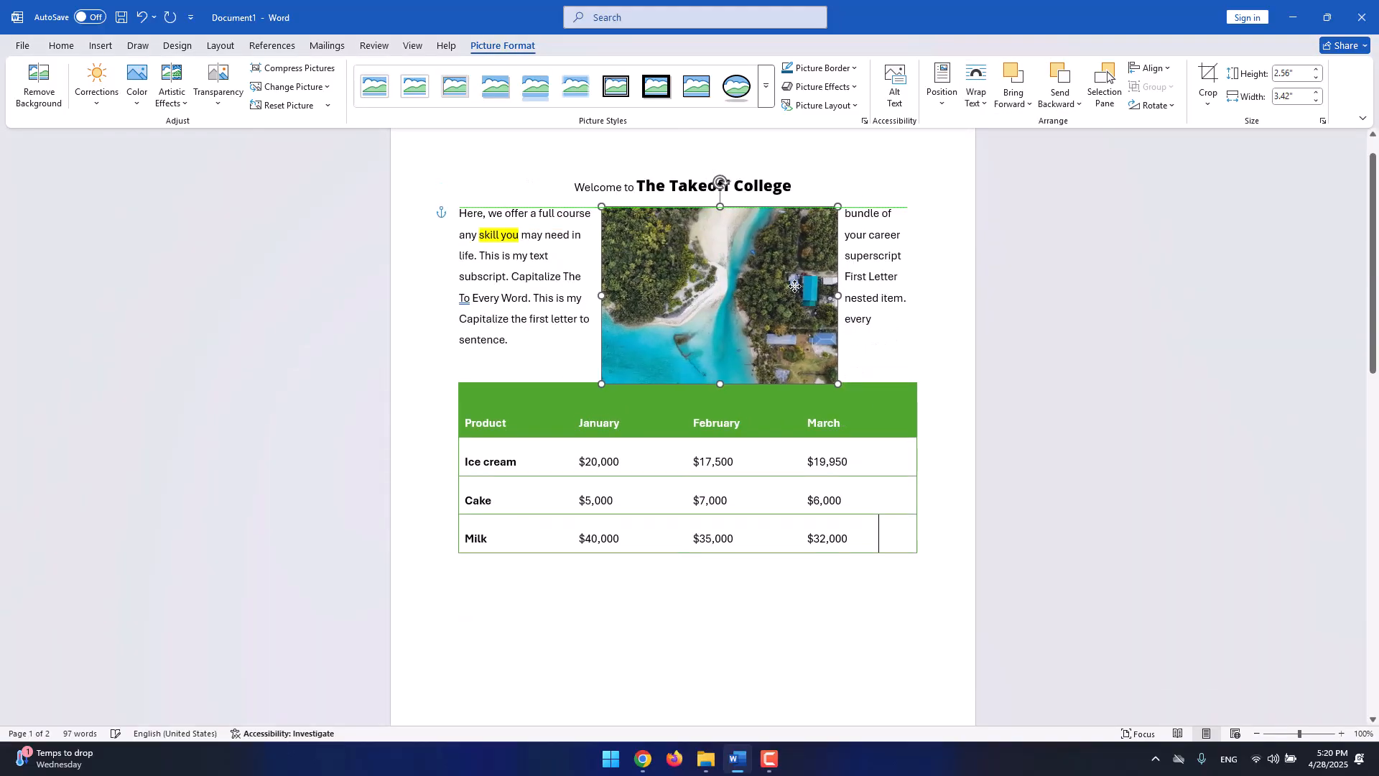
click(979, 97)
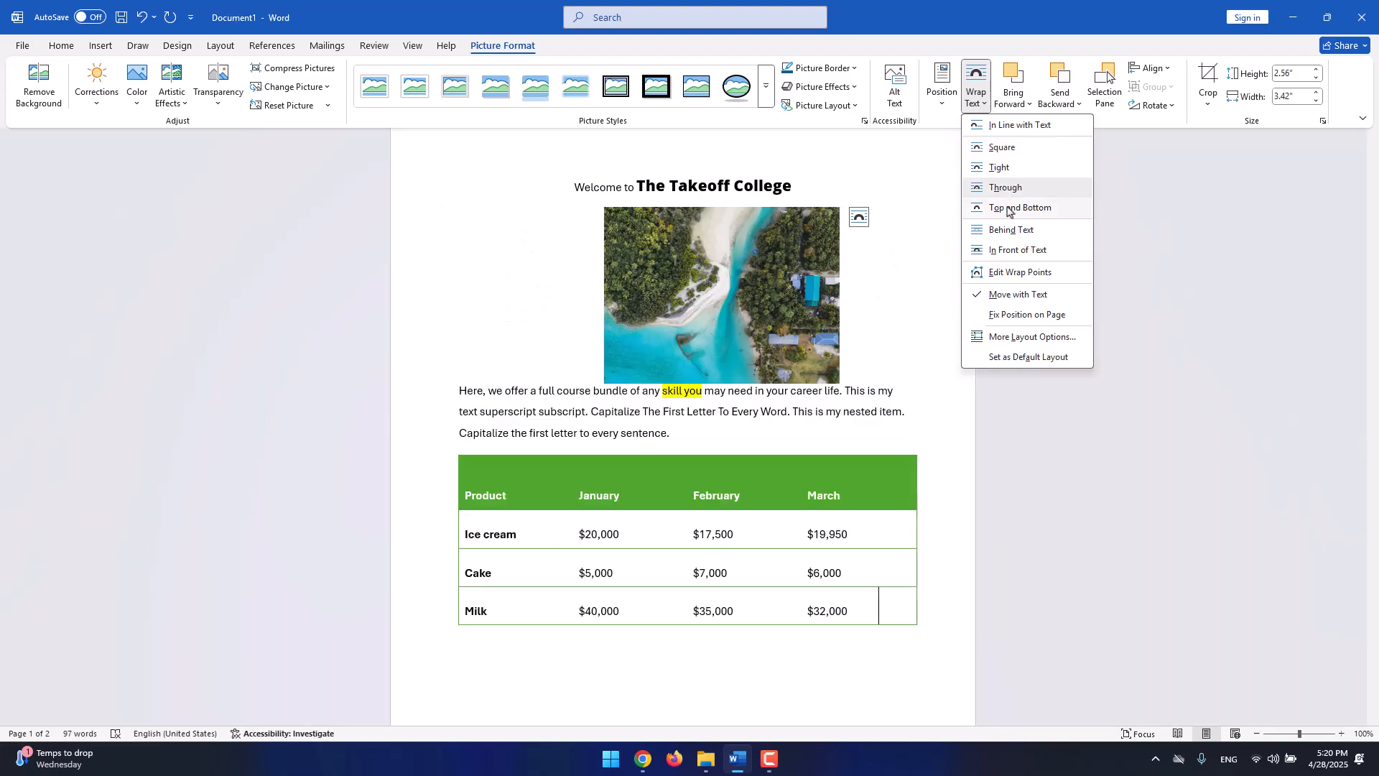
click(1015, 208)
drag(777, 241, 760, 271)
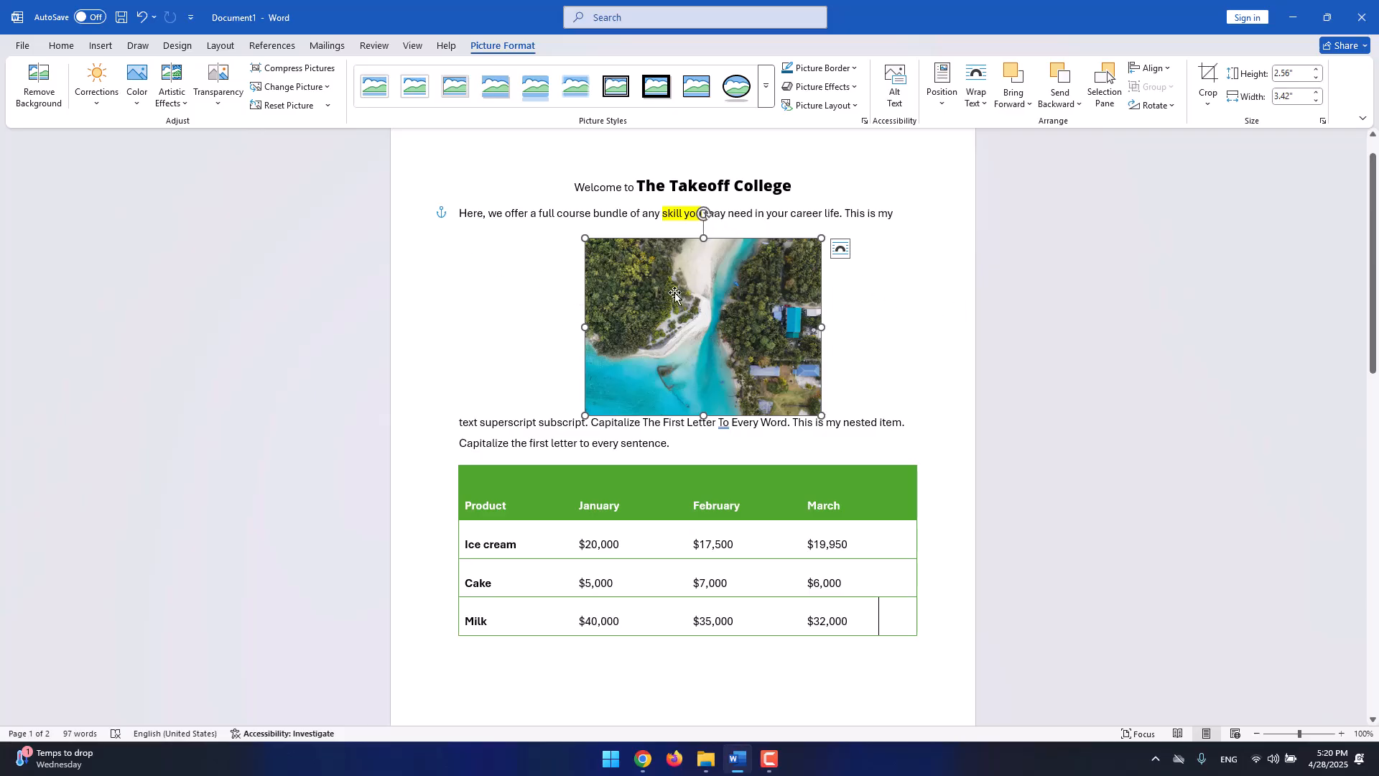
drag(675, 294, 655, 284)
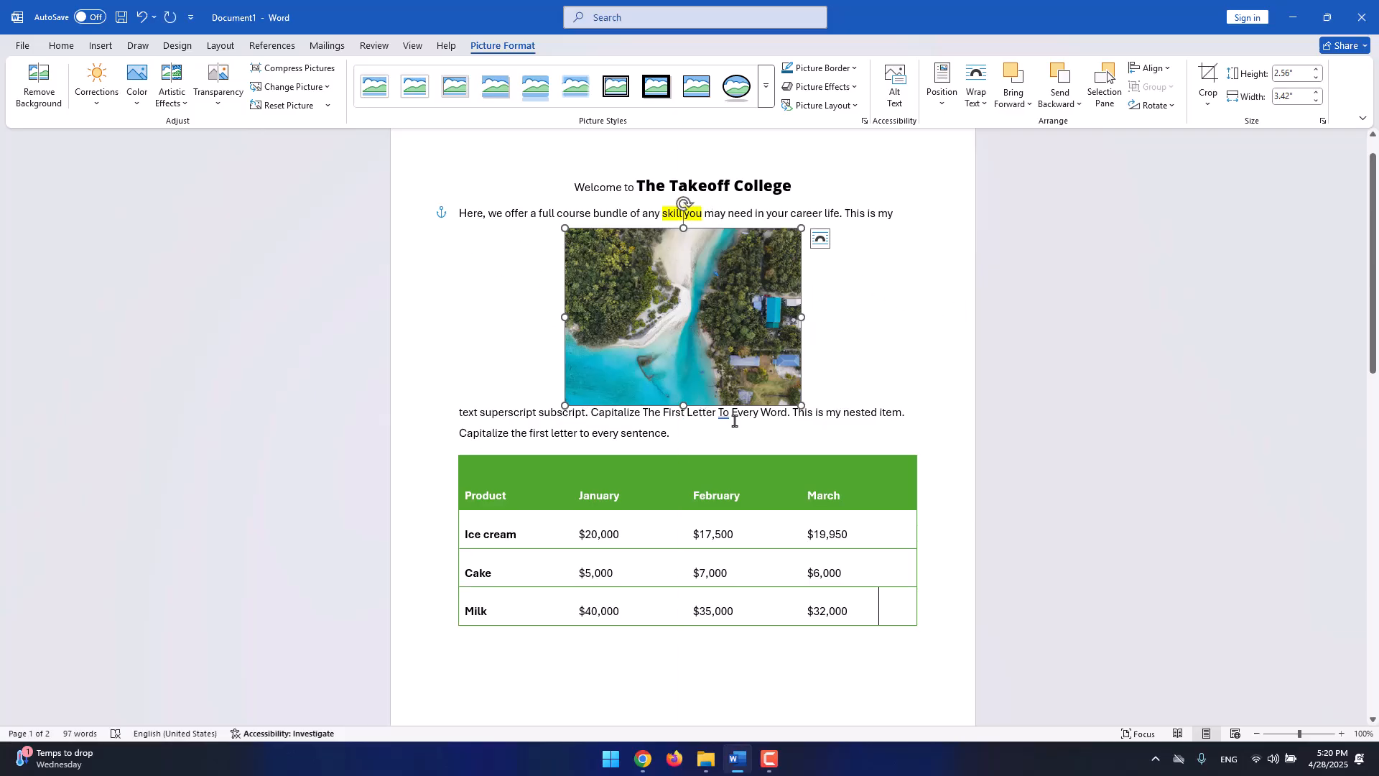
Change the picture's wrapping to Behind Text, enlarge it to about 3.34" by 4.46", and shift it behind the heading and table.
click(986, 106)
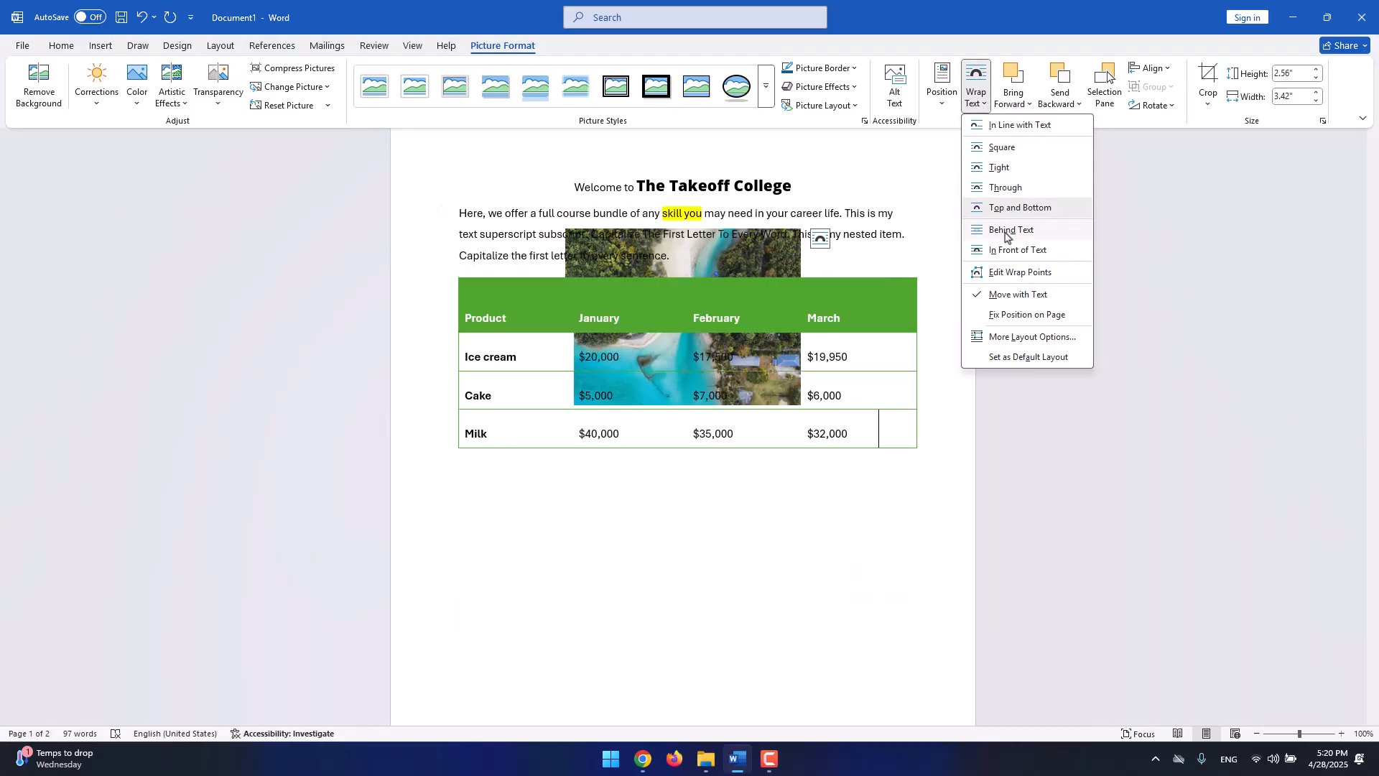
click(1006, 231)
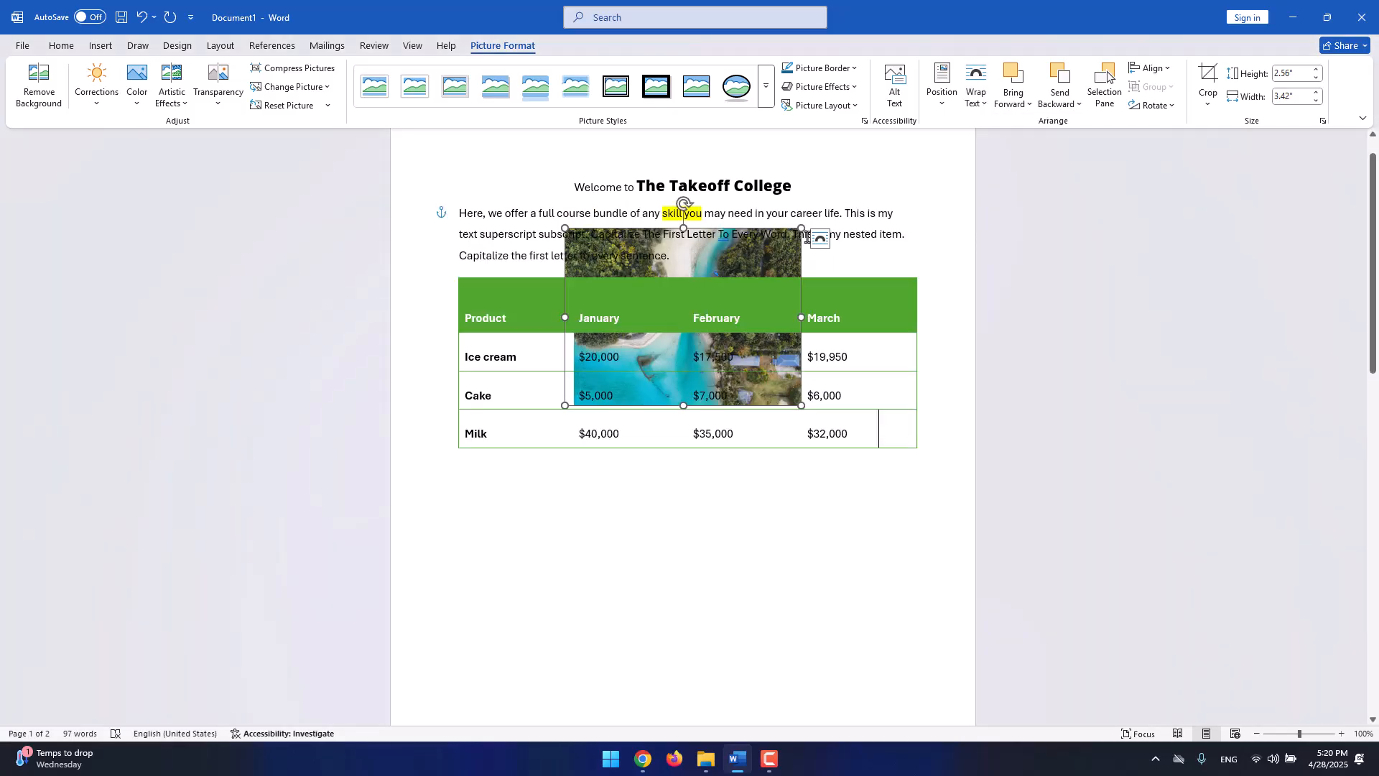
drag(813, 214, 860, 151)
scroll(850, 185, up, 1)
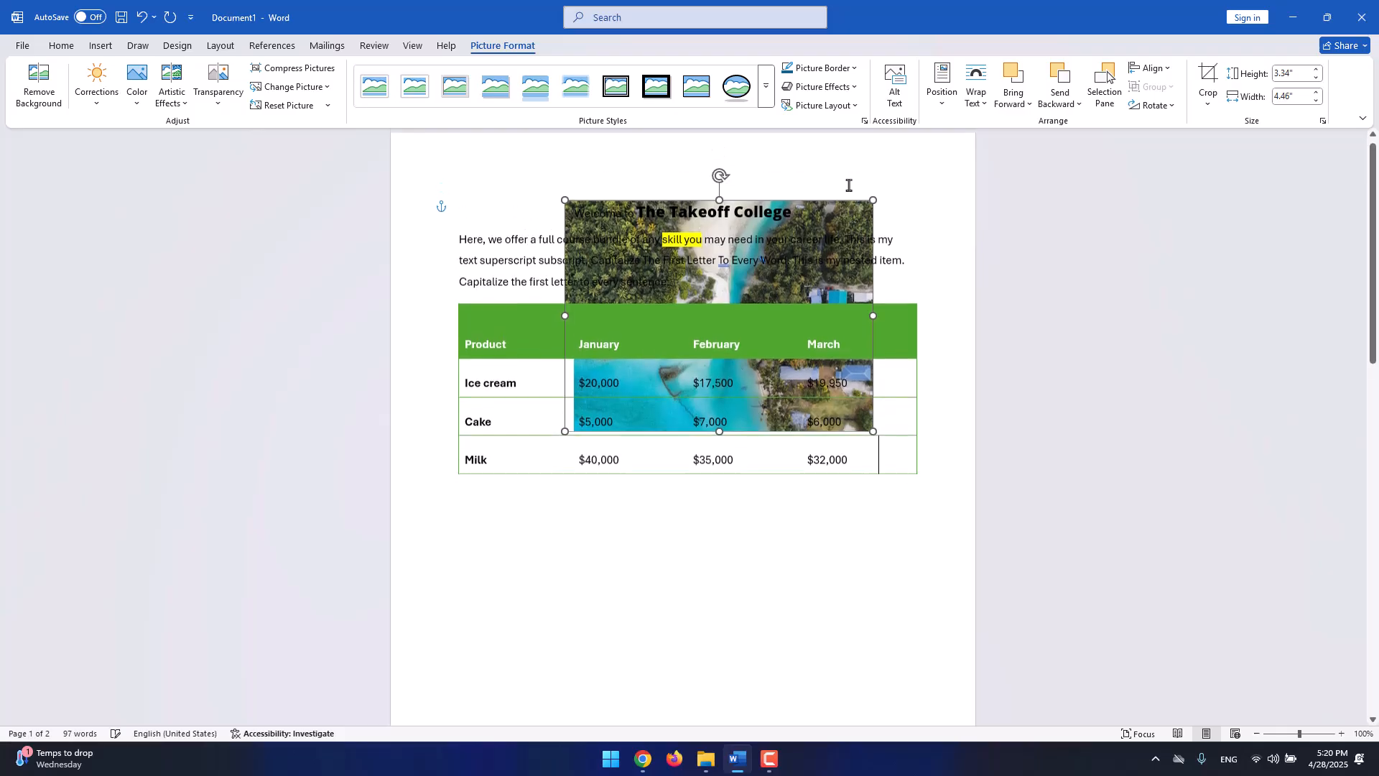
drag(852, 221, 802, 220)
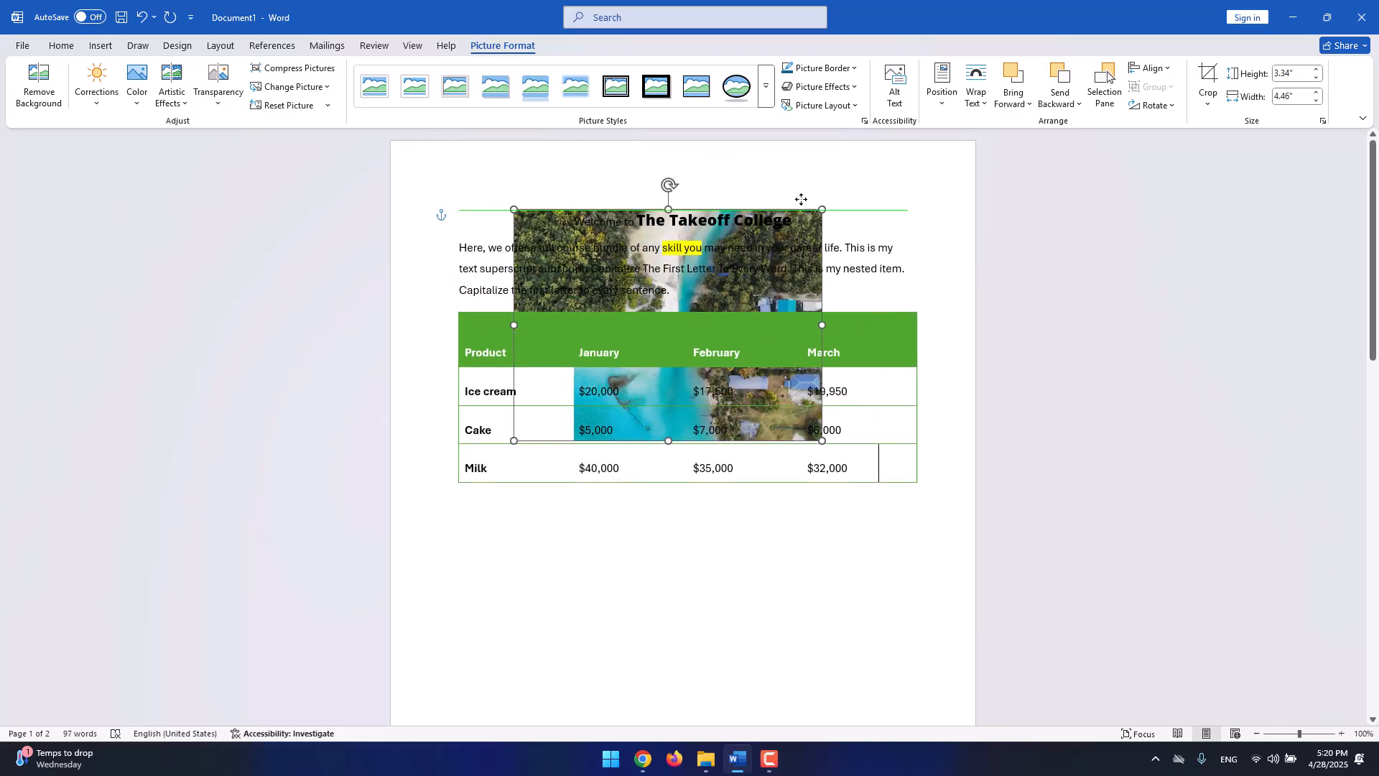
Set the picture's wrapping to In Front of Text and move it into the blank area below the sales table.
click(979, 104)
click(1006, 250)
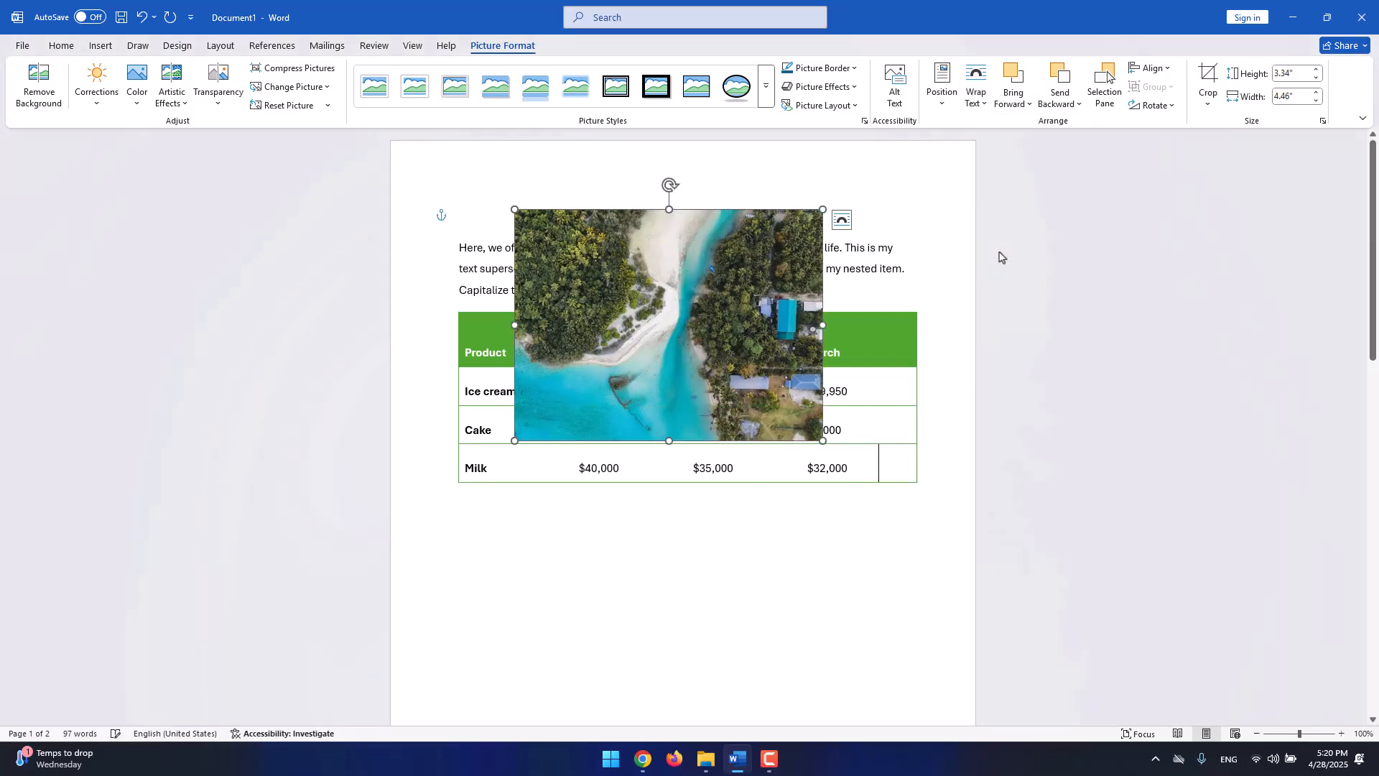
drag(809, 237, 815, 330)
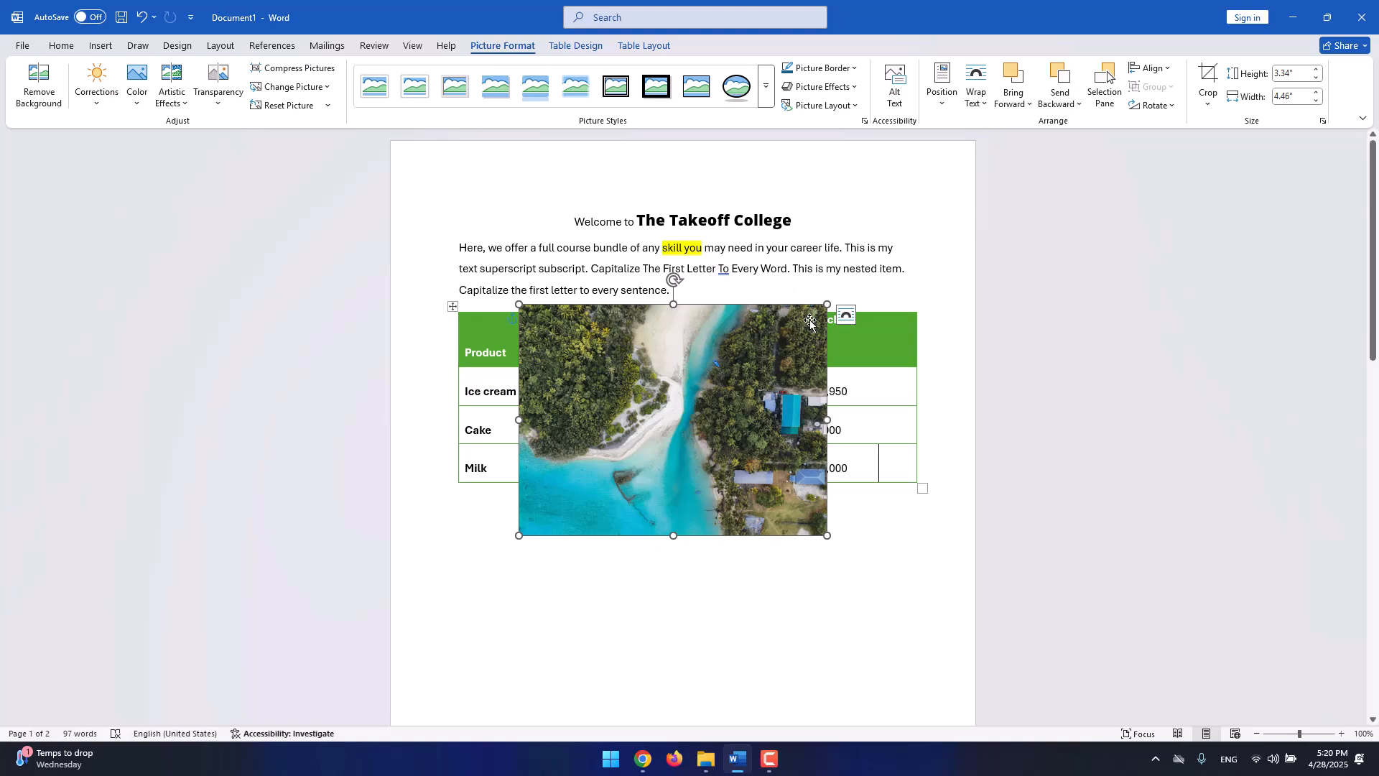
drag(788, 318, 802, 534)
scroll(736, 273, down, 3)
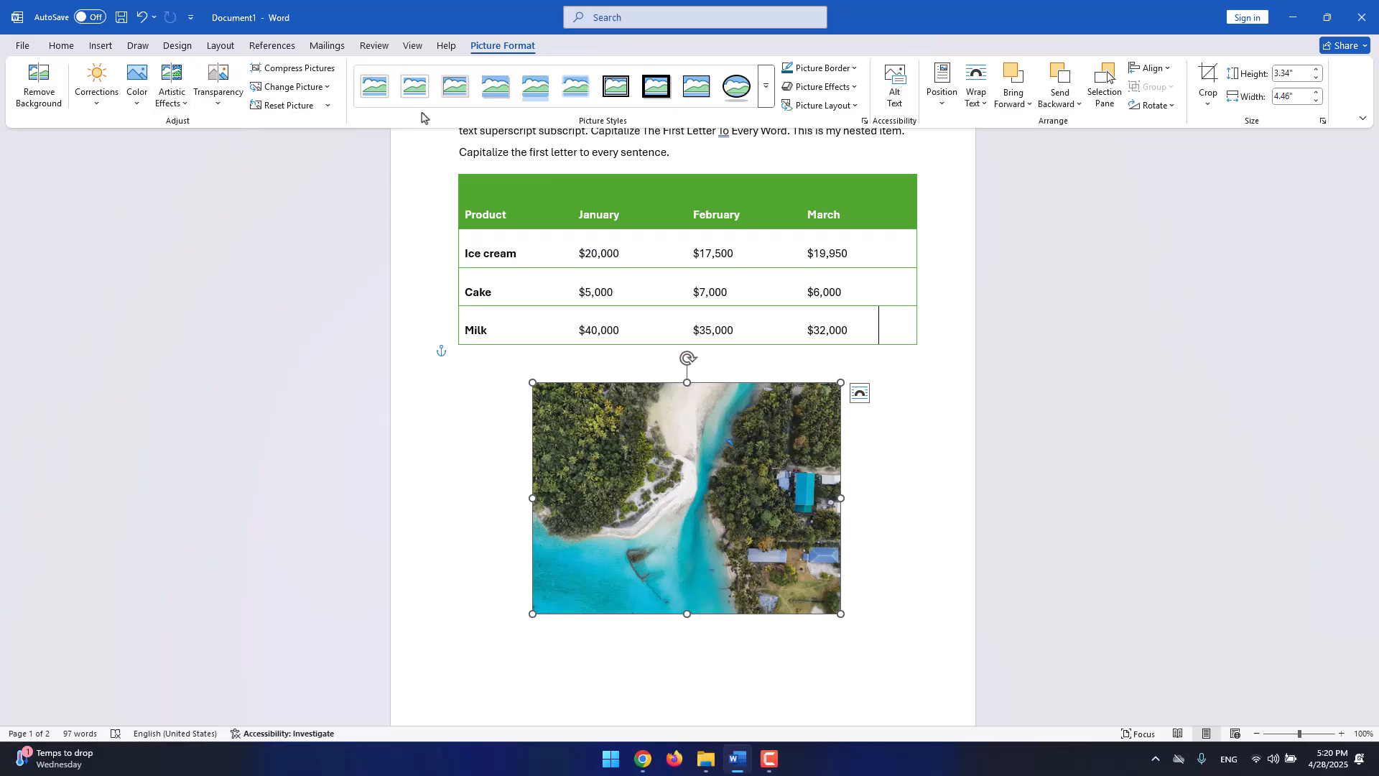
Remove the picture's background, marking the trees beside the channel first to keep and then to remove, and keep the changes.
click(40, 90)
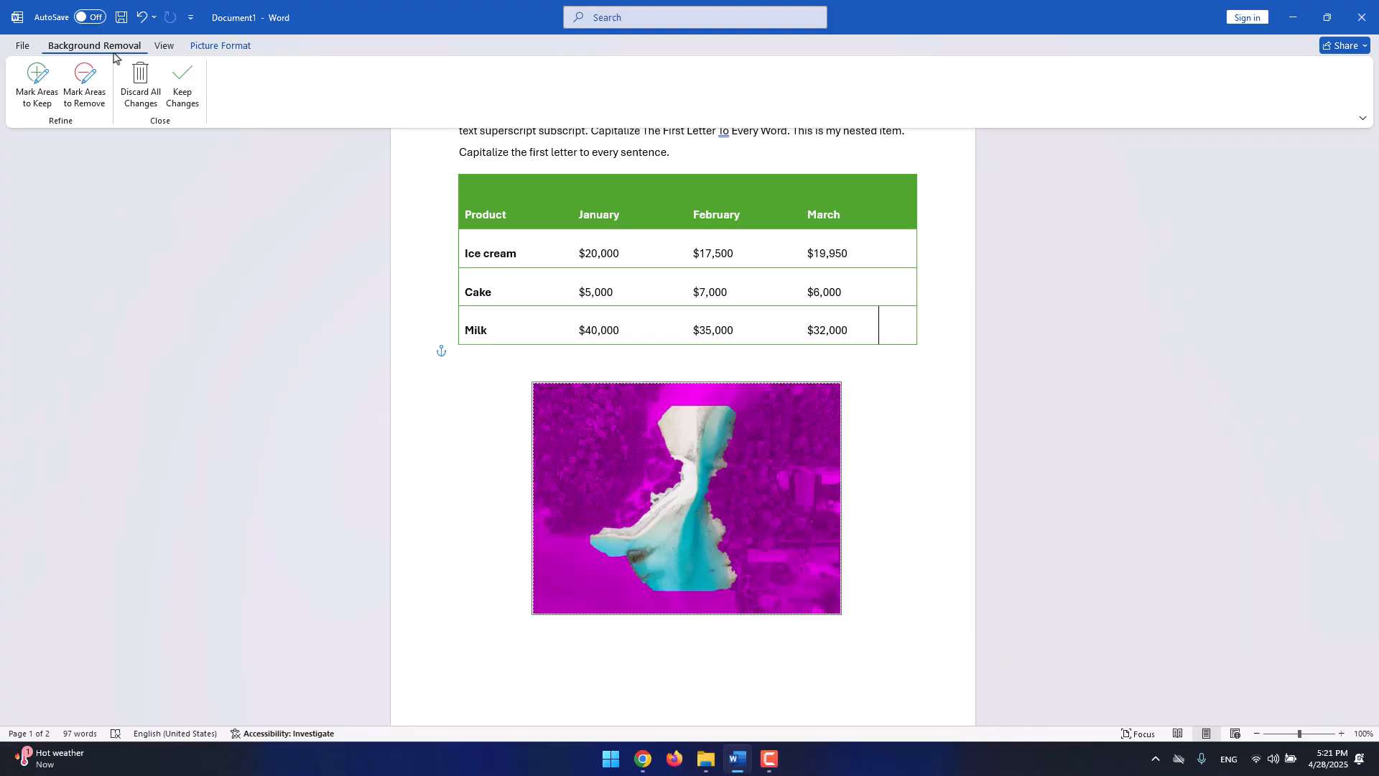
click(41, 104)
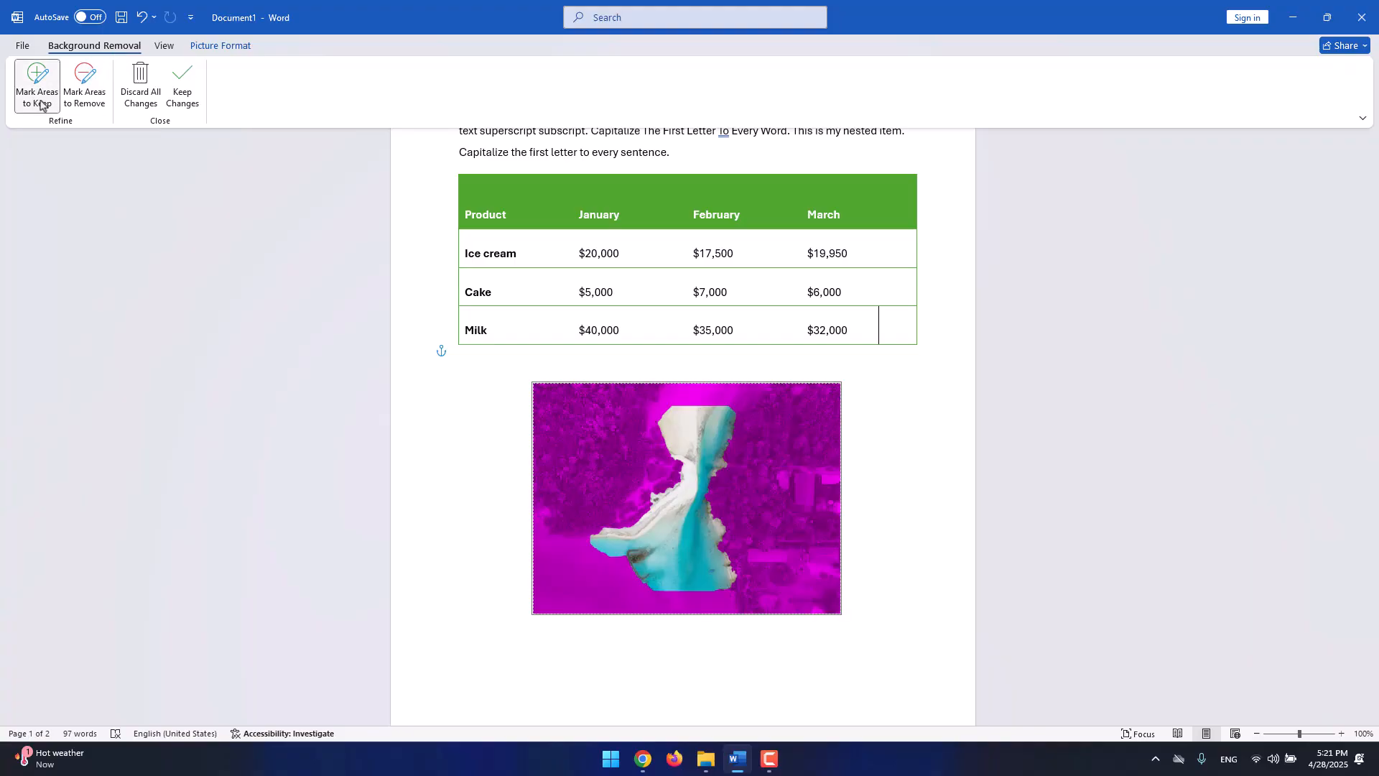
mouse_move(746, 439)
mouse_down()
mouse_move(698, 474)
mouse_move(733, 491)
mouse_up()
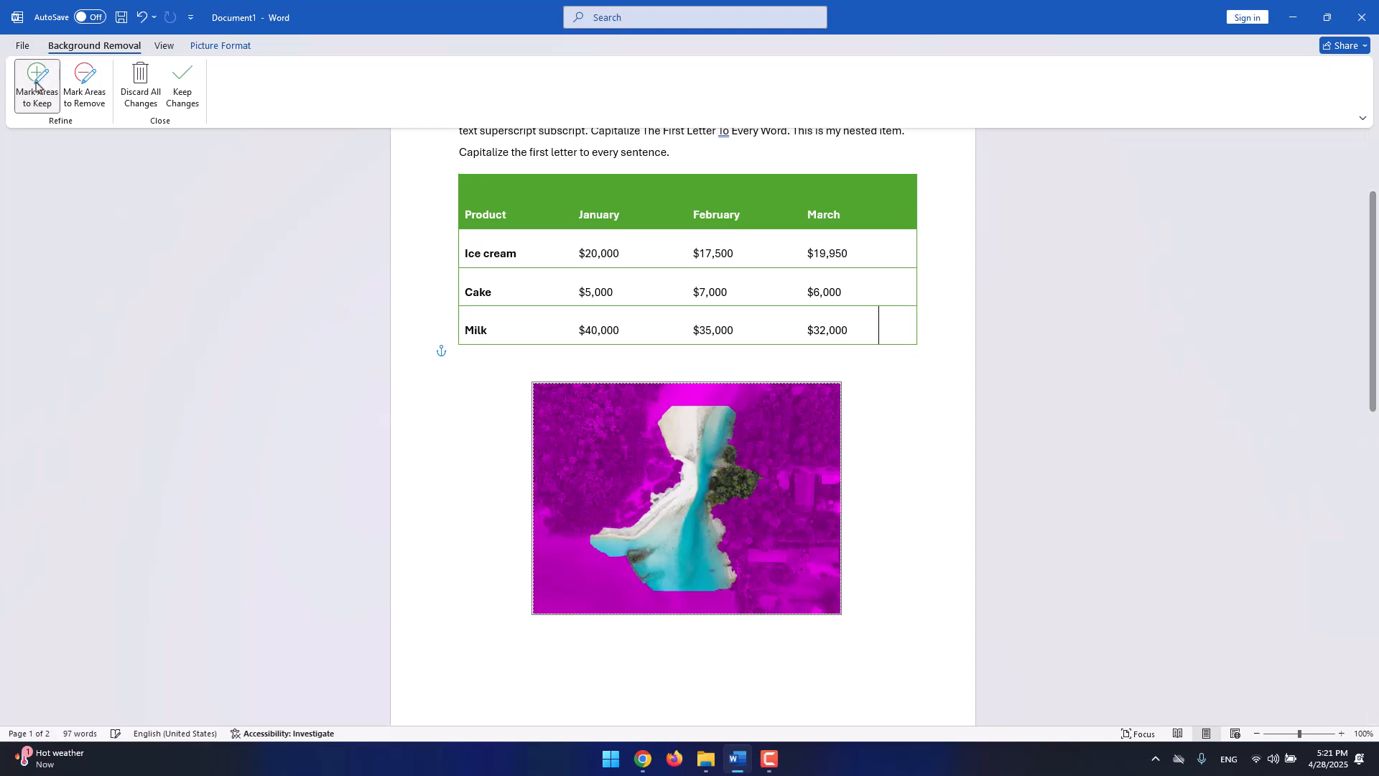
click(82, 85)
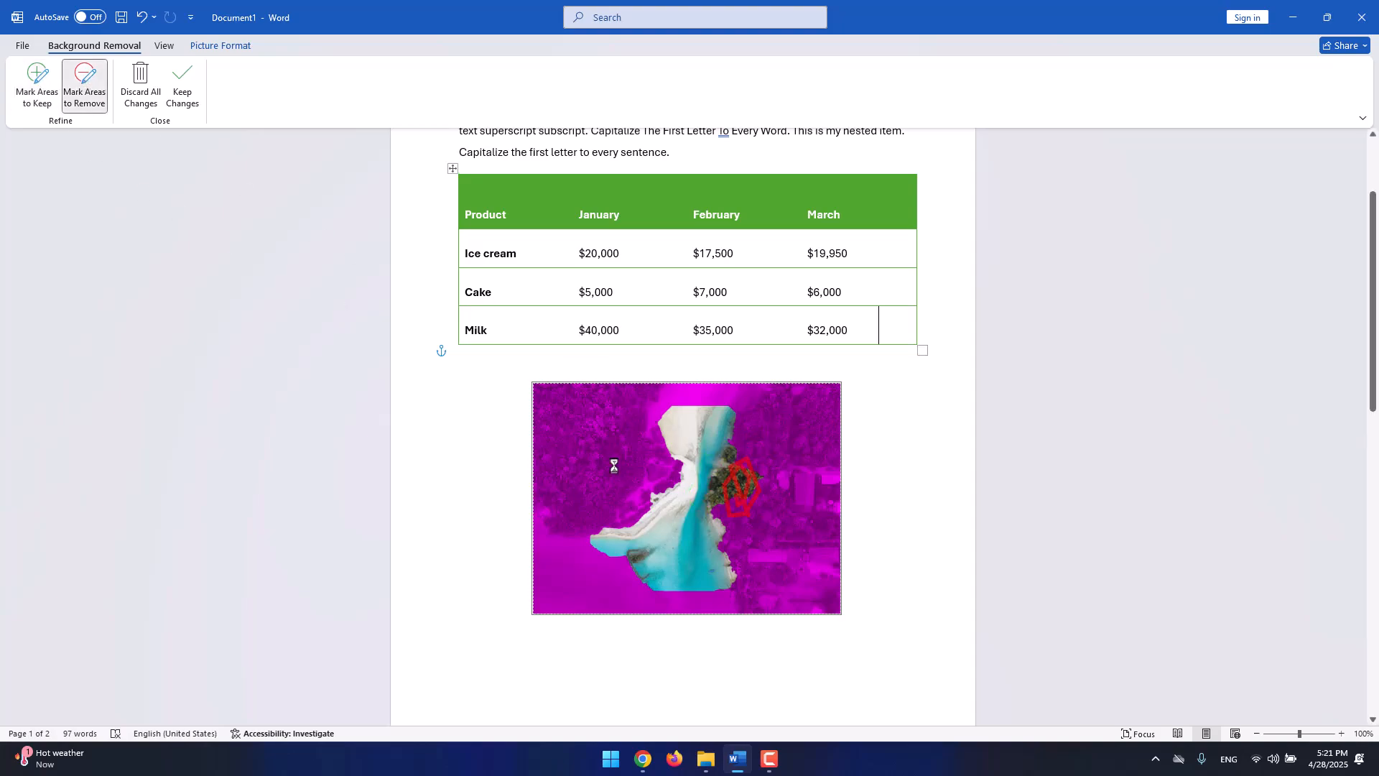
click(184, 99)
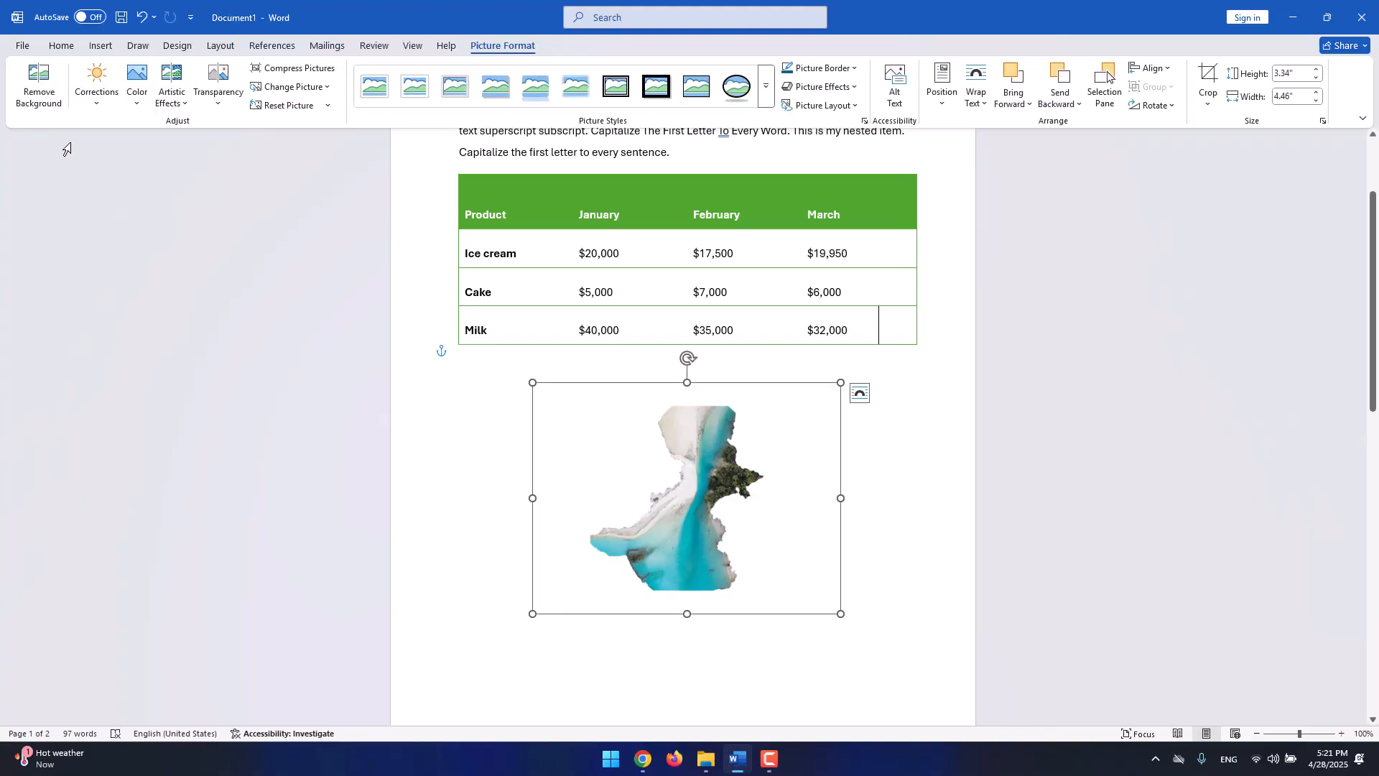
Discard all background removal changes on the picture and nudge it slightly closer to the table.
click(39, 85)
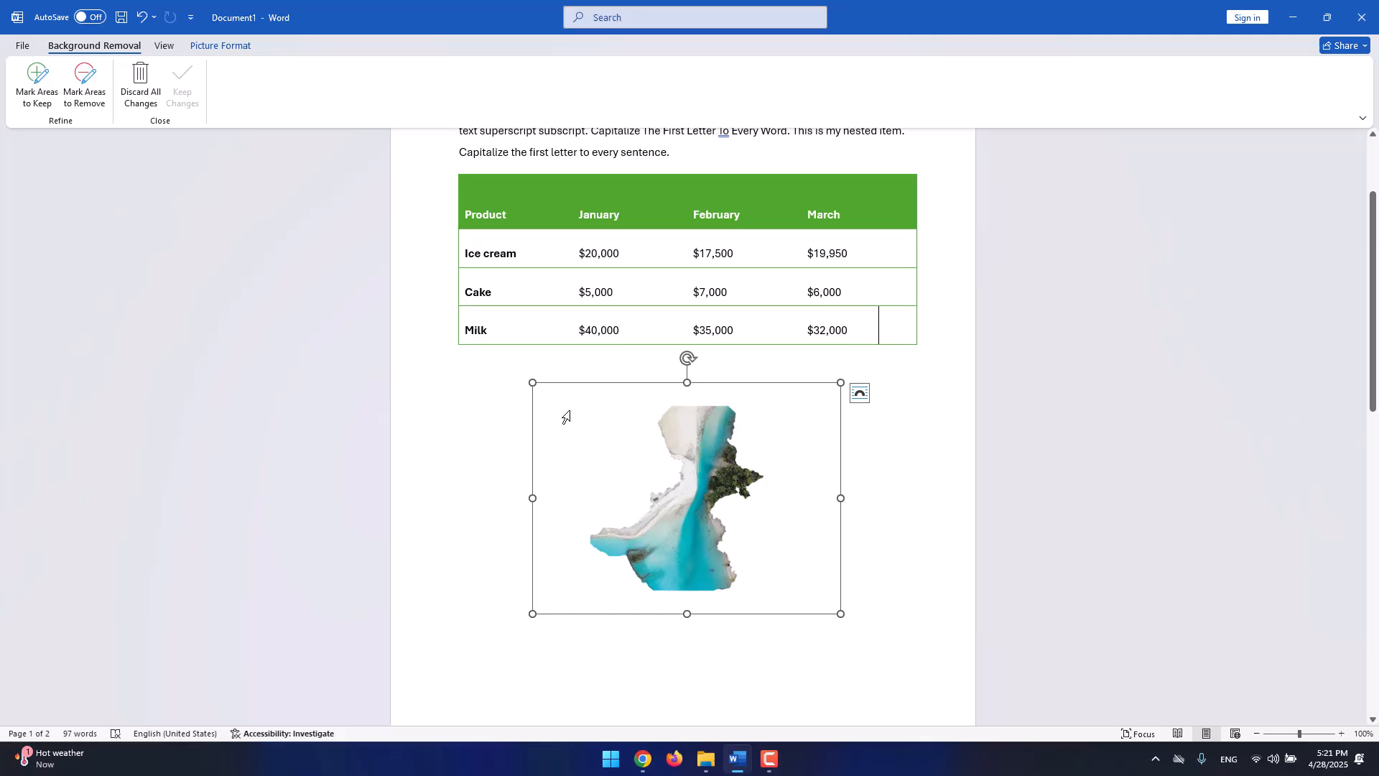
click(518, 404)
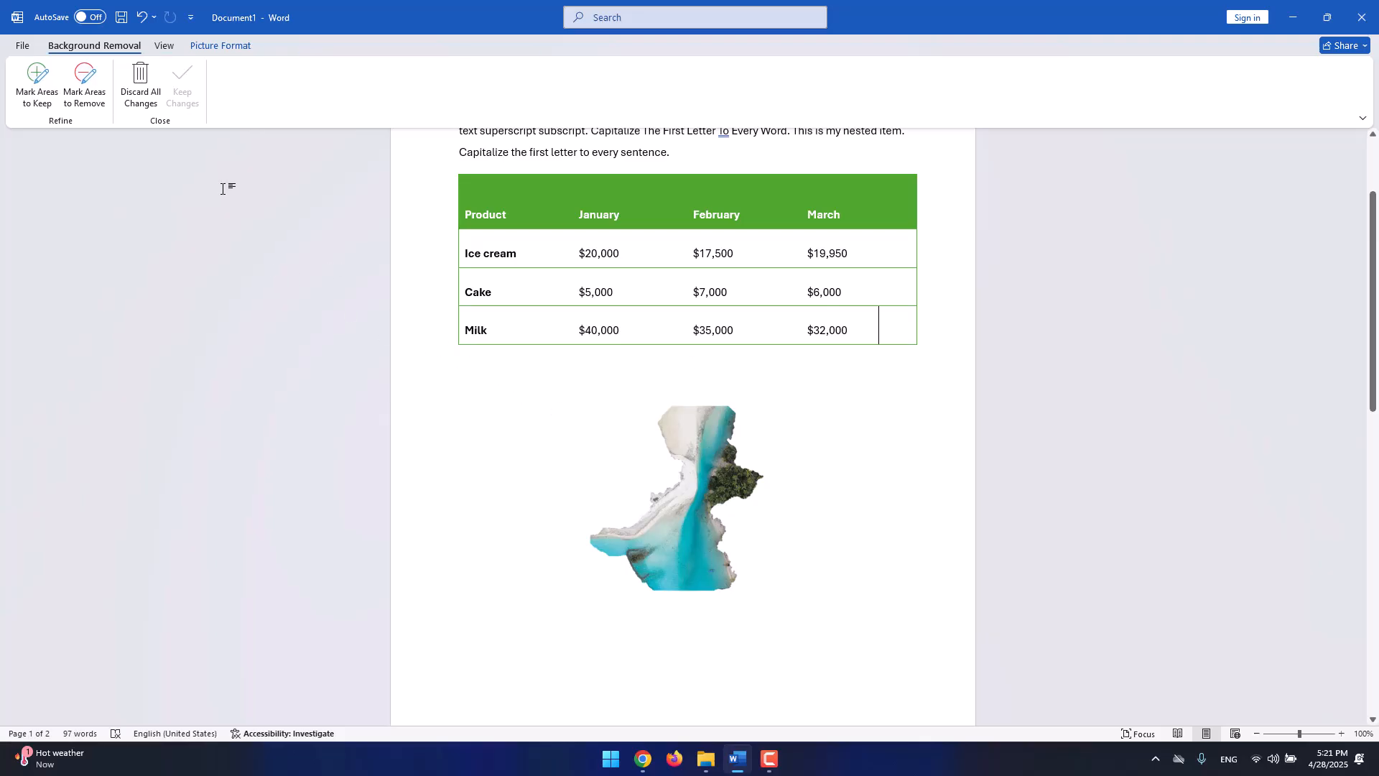
click(141, 90)
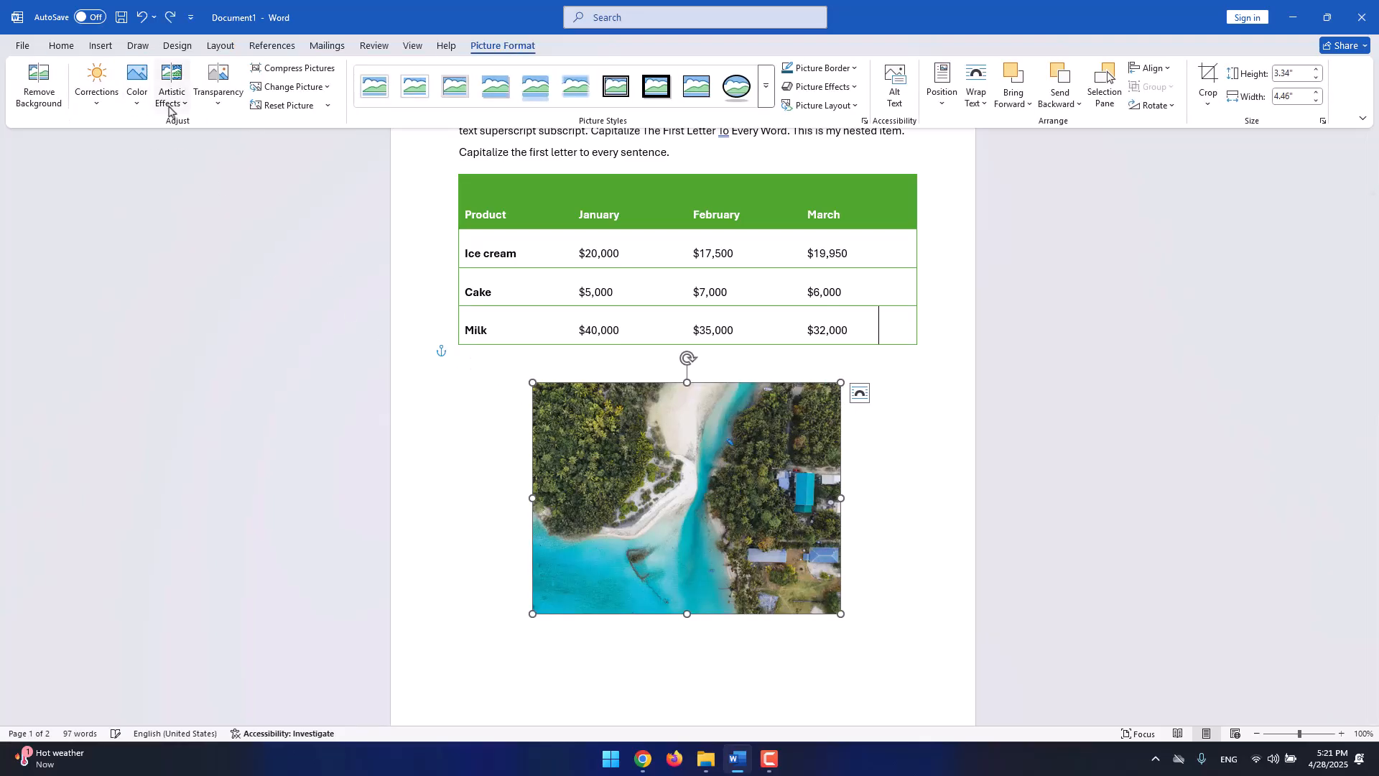
click(40, 94)
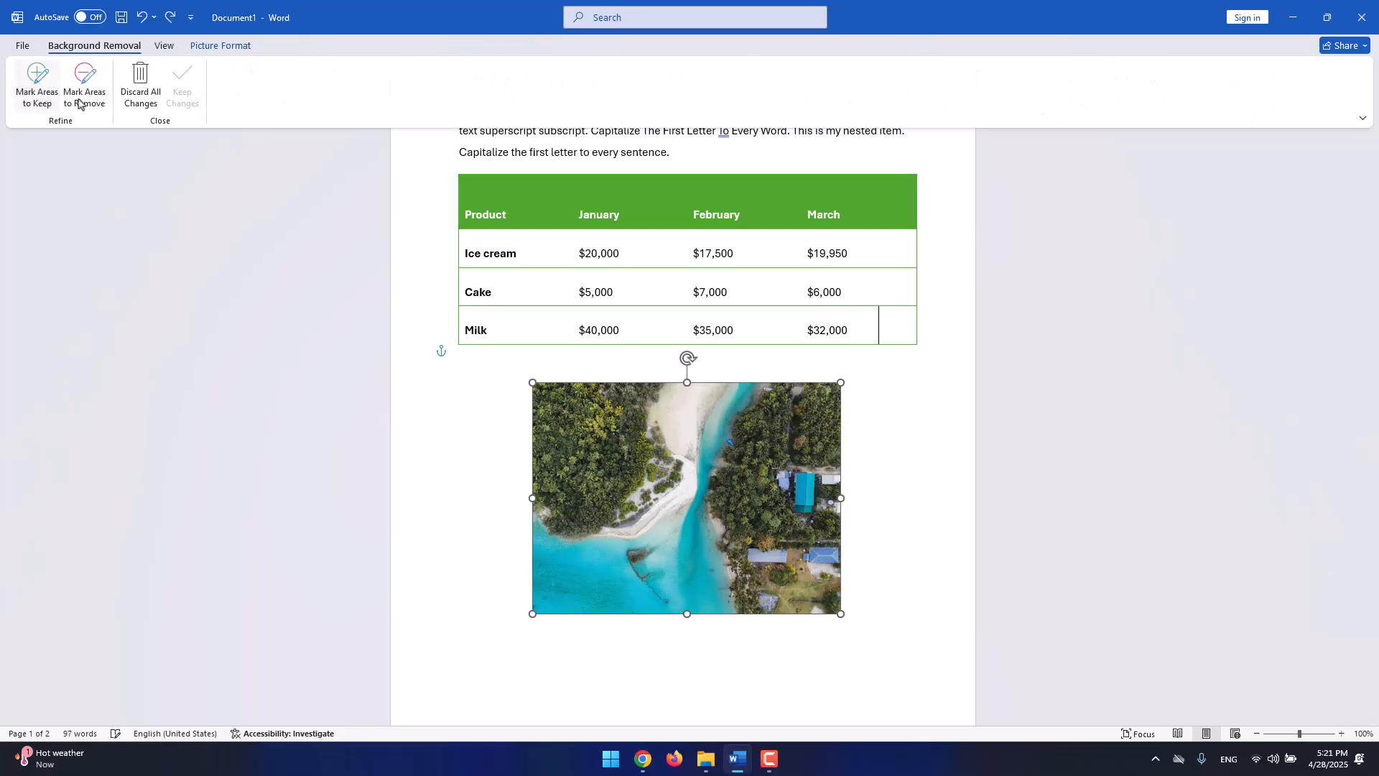
click(151, 102)
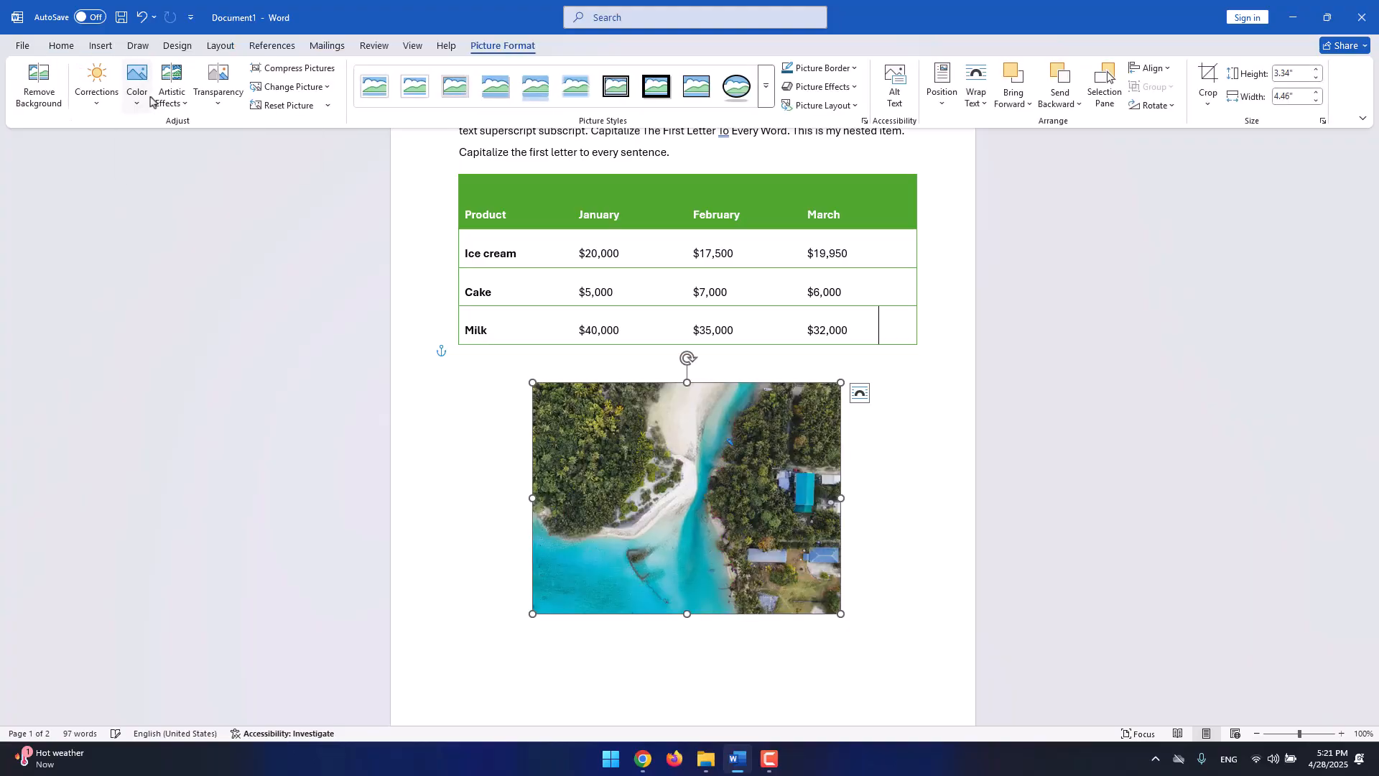
drag(789, 470, 785, 455)
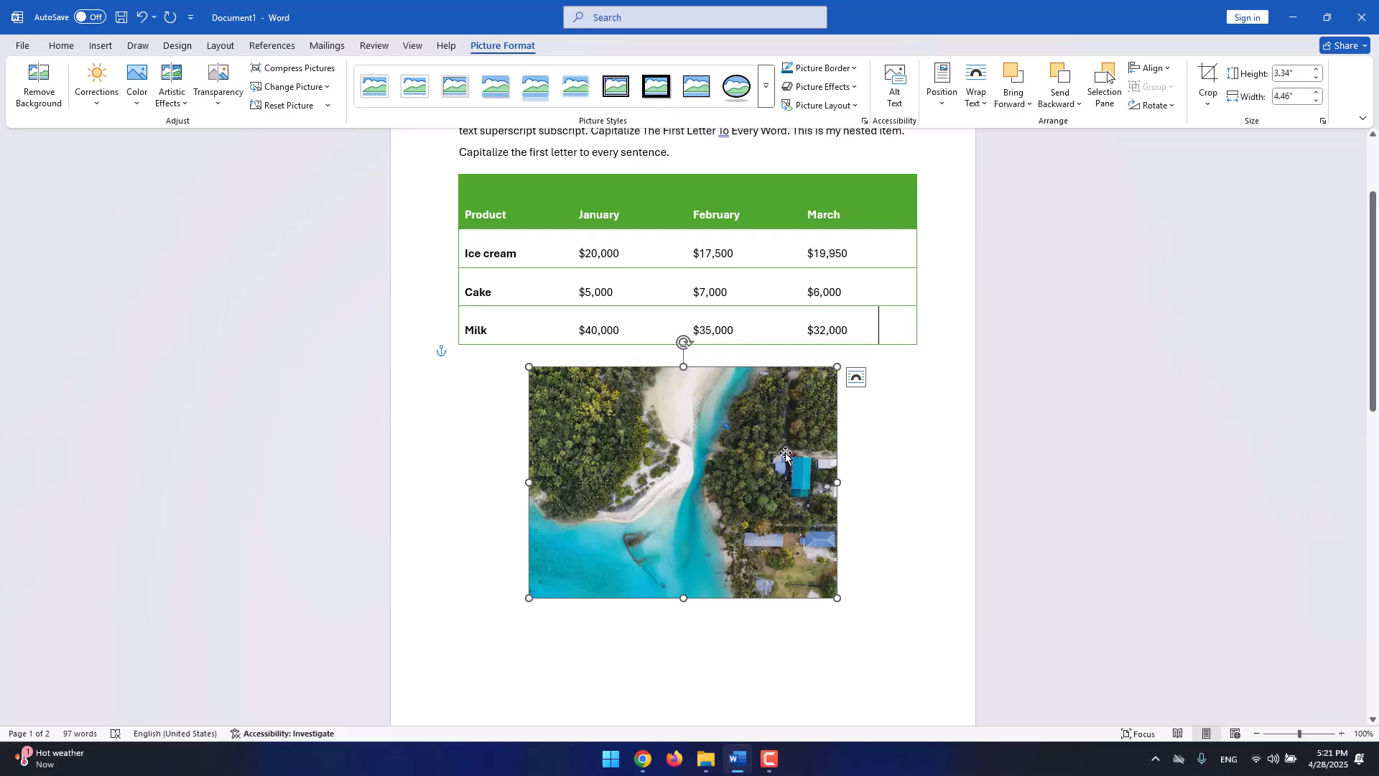
Preview the picture's correction, color and artistic effect presets without applying any.
click(96, 90)
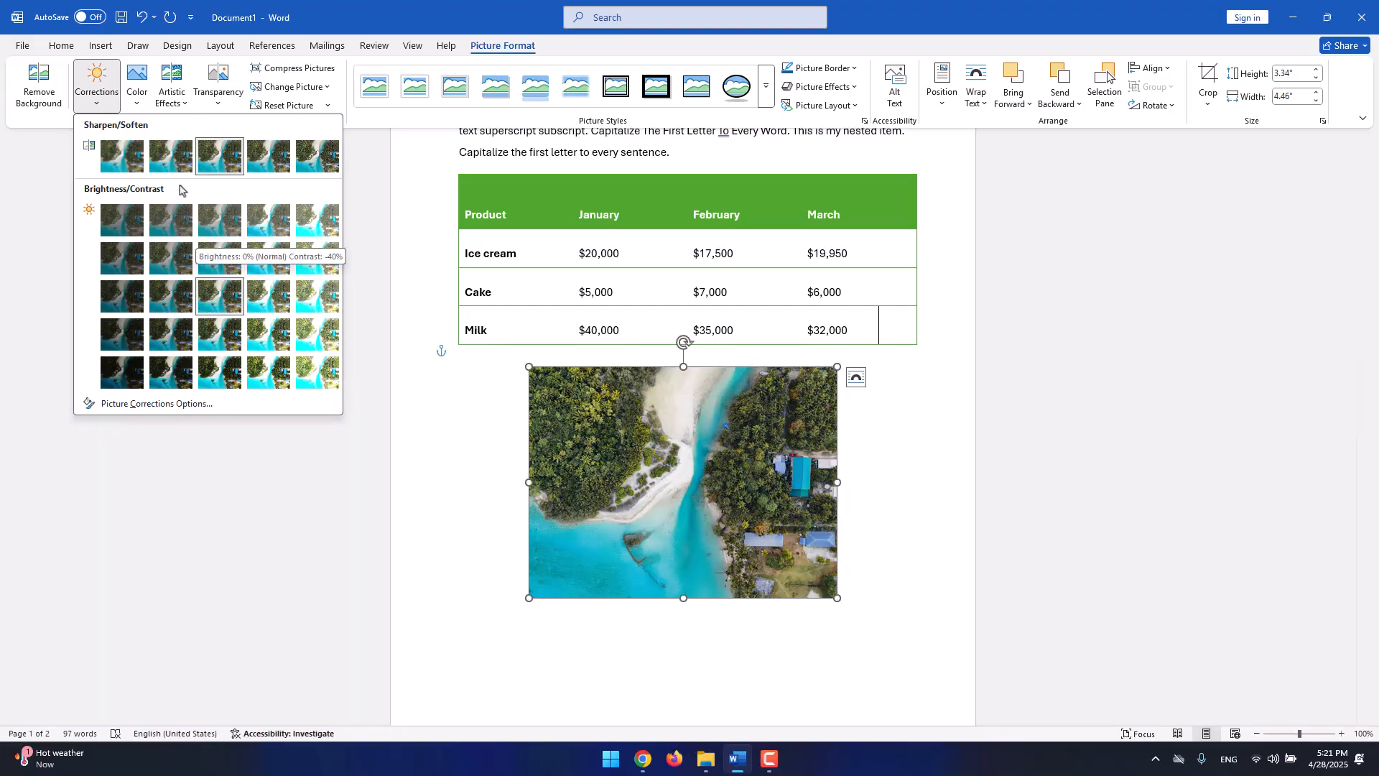
click(137, 95)
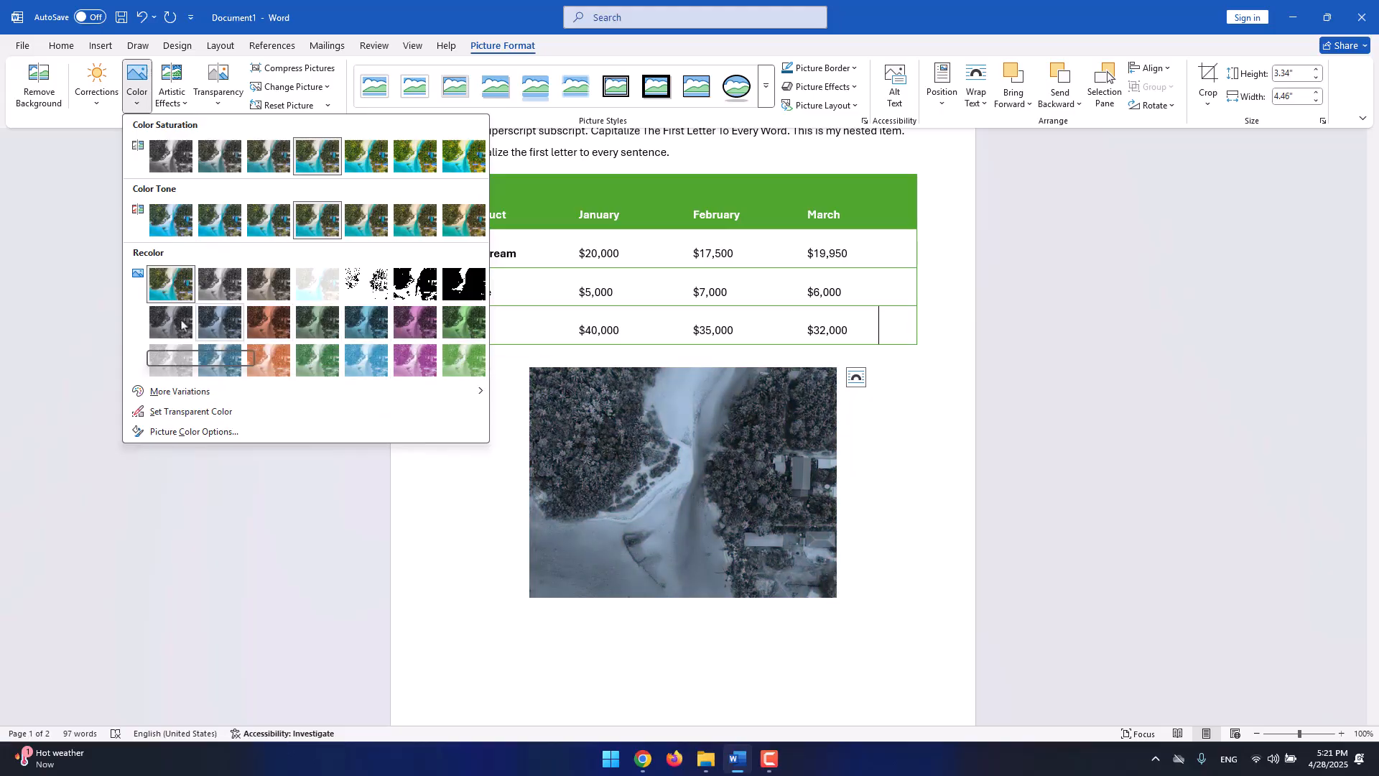
click(185, 106)
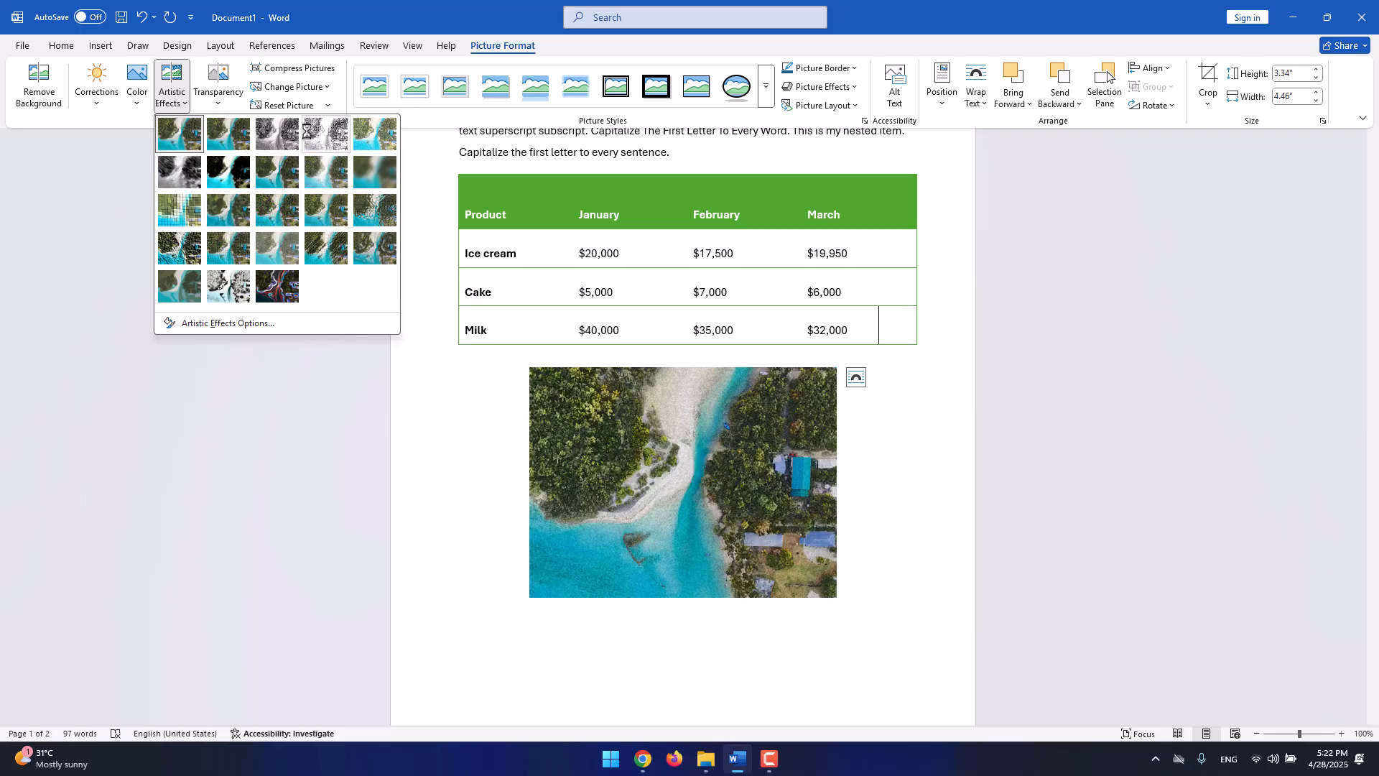
Apply the second-highest transparency preset to the picture and move it over the heading, paragraph and table.
click(222, 99)
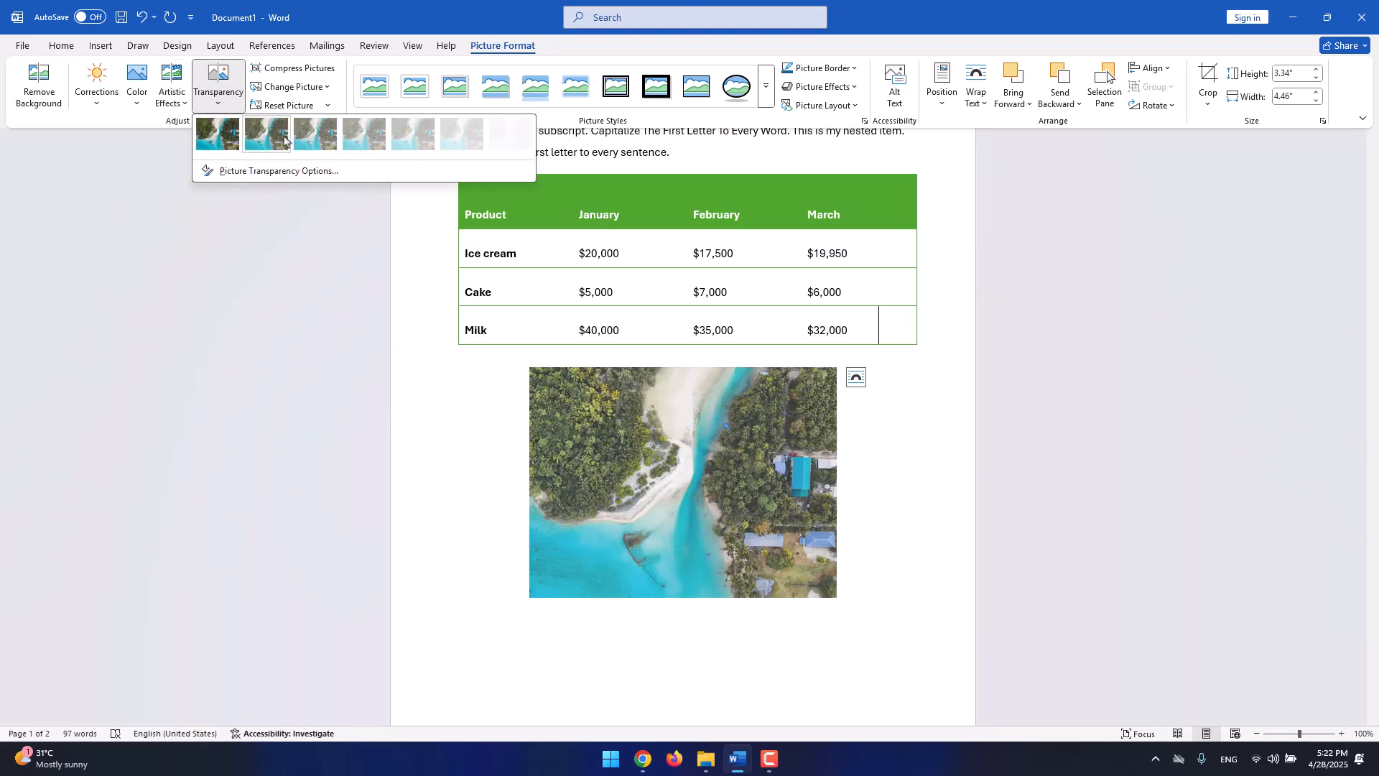
click(461, 140)
drag(778, 440, 747, 184)
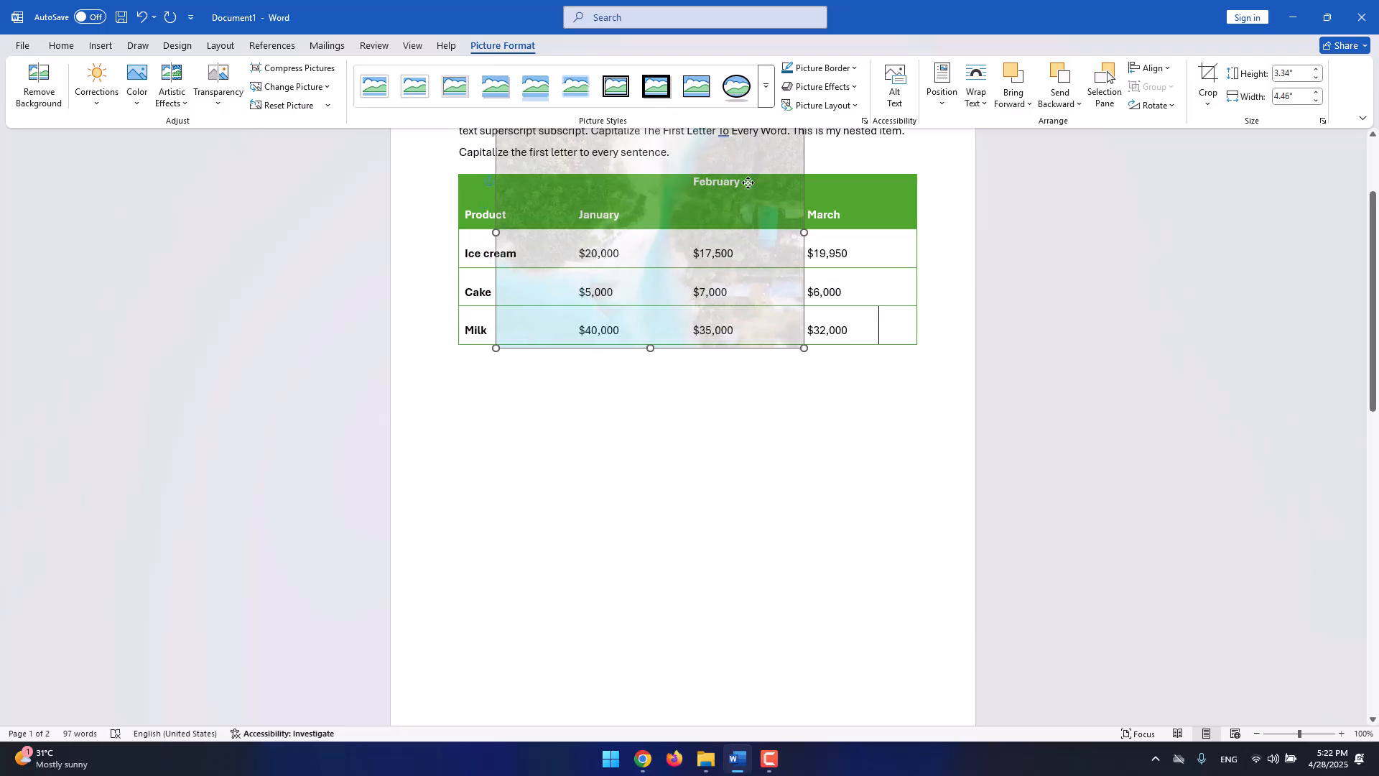
scroll(745, 187, up, 3)
drag(742, 270, 743, 239)
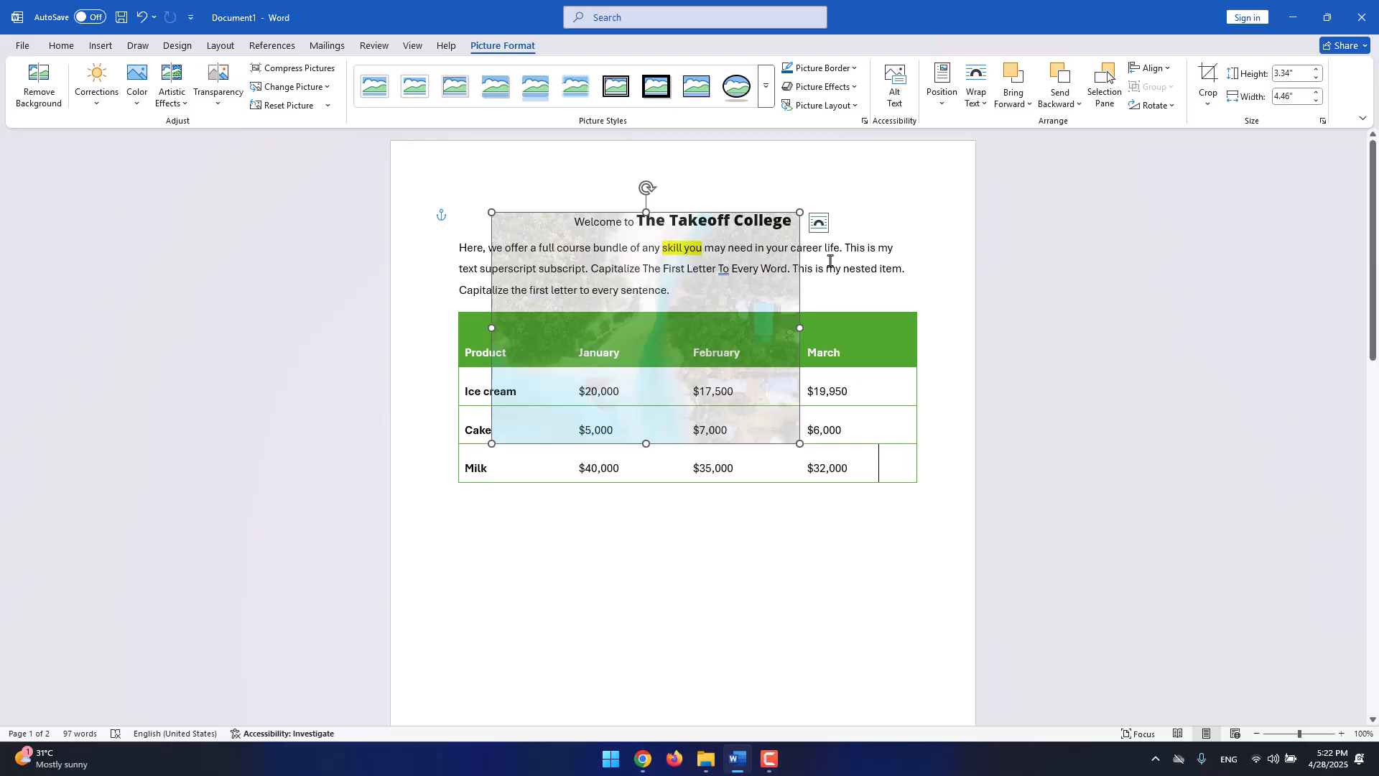
drag(767, 237, 766, 215)
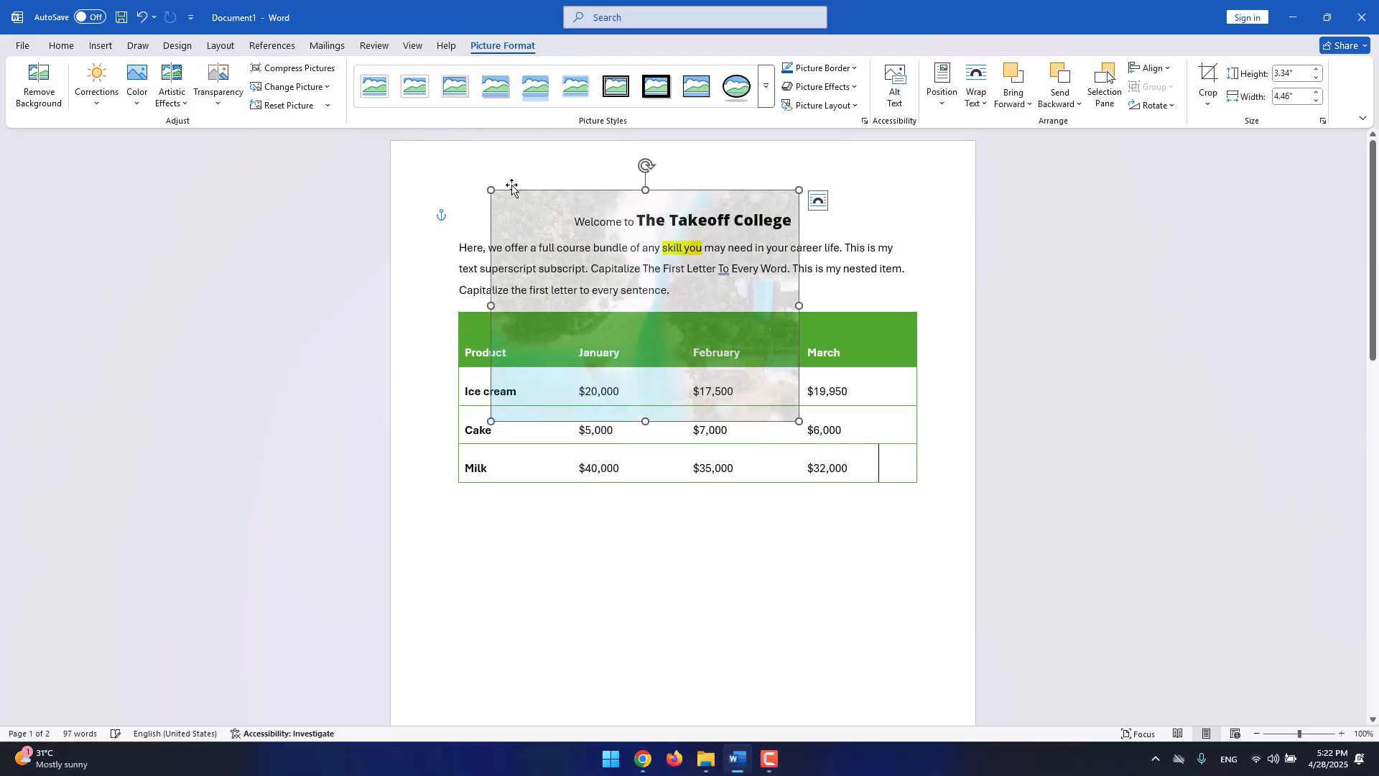
Restore the picture to fully opaque and move it down so it overlaps the table's lower rows.
click(224, 105)
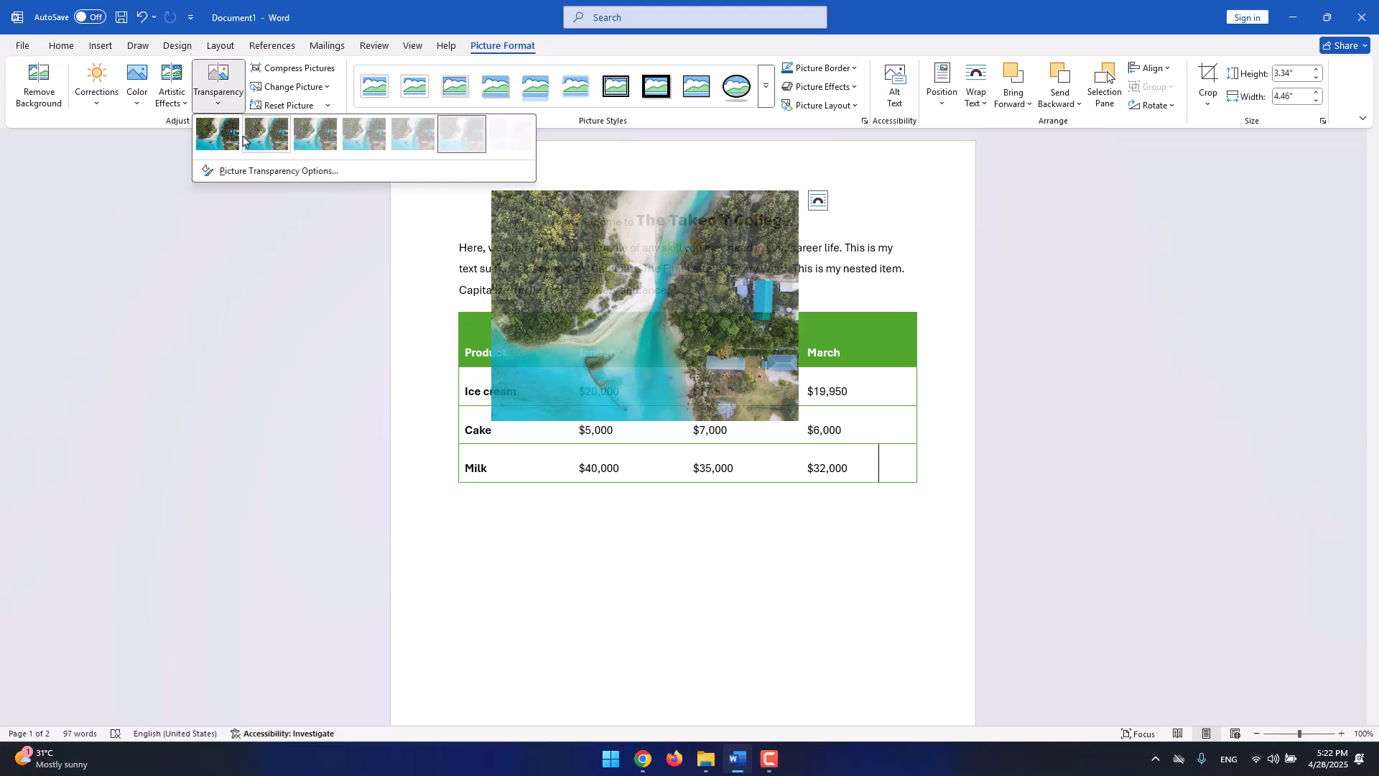
click(214, 144)
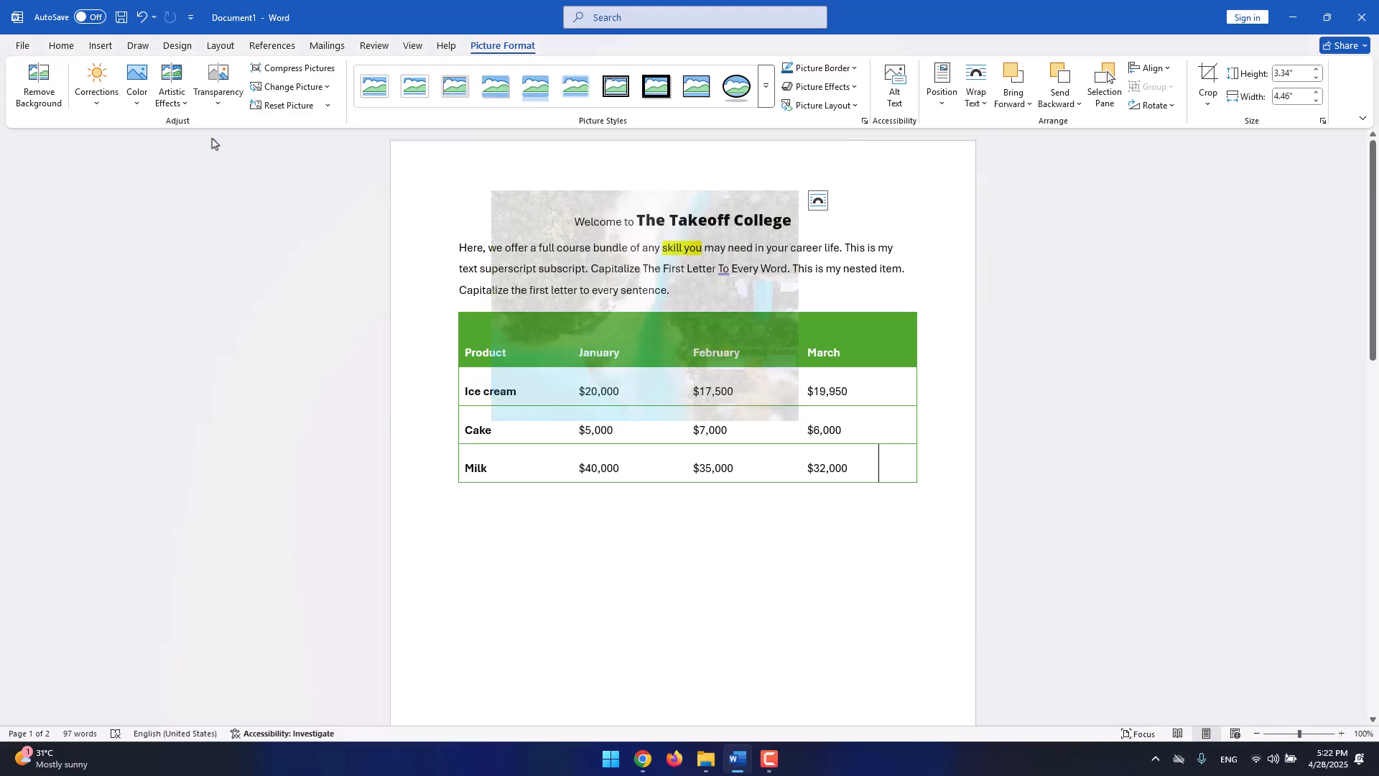
key(ctrl+z)
drag(684, 303, 721, 547)
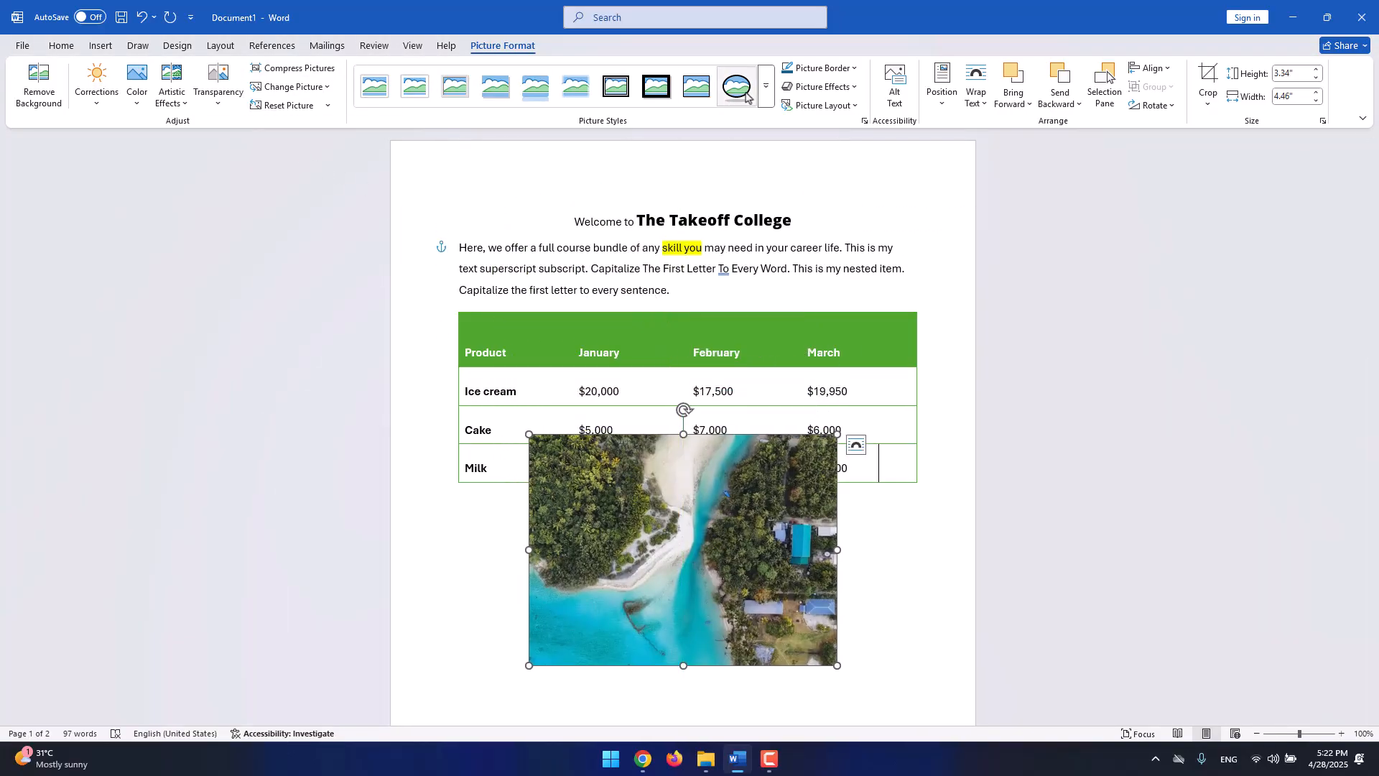
Examine the picture style gallery, the border color and weight options, and the effects such as reflection, glow and shadow.
click(765, 104)
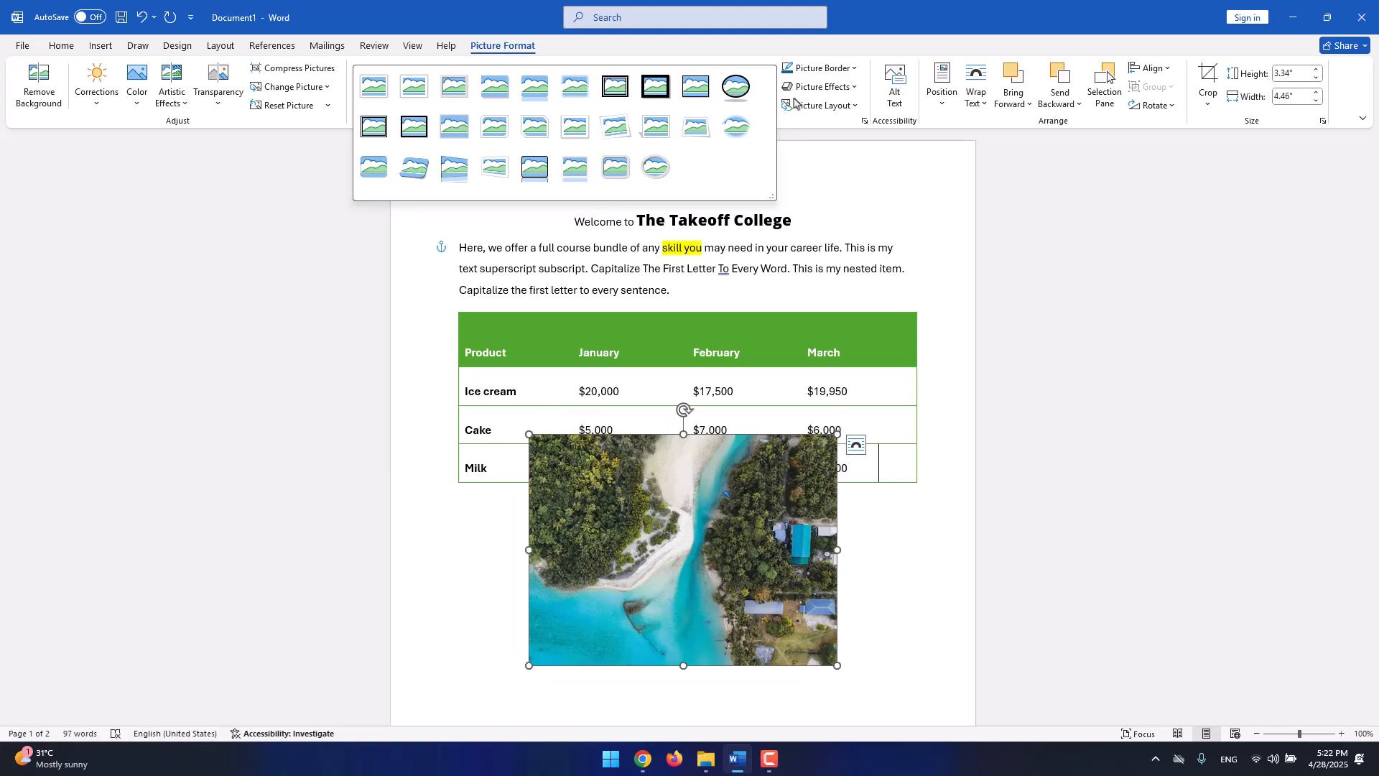
click(824, 70)
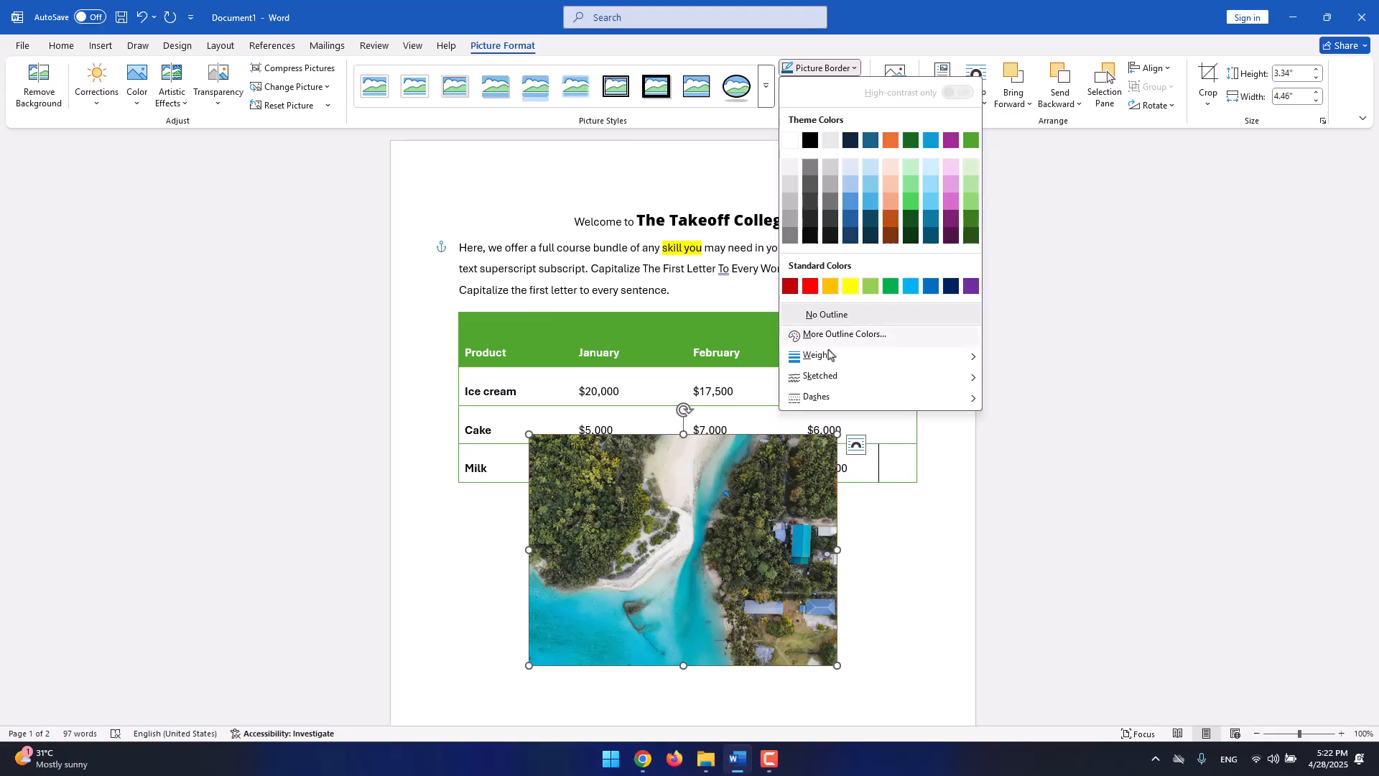
mouse_move(907, 359)
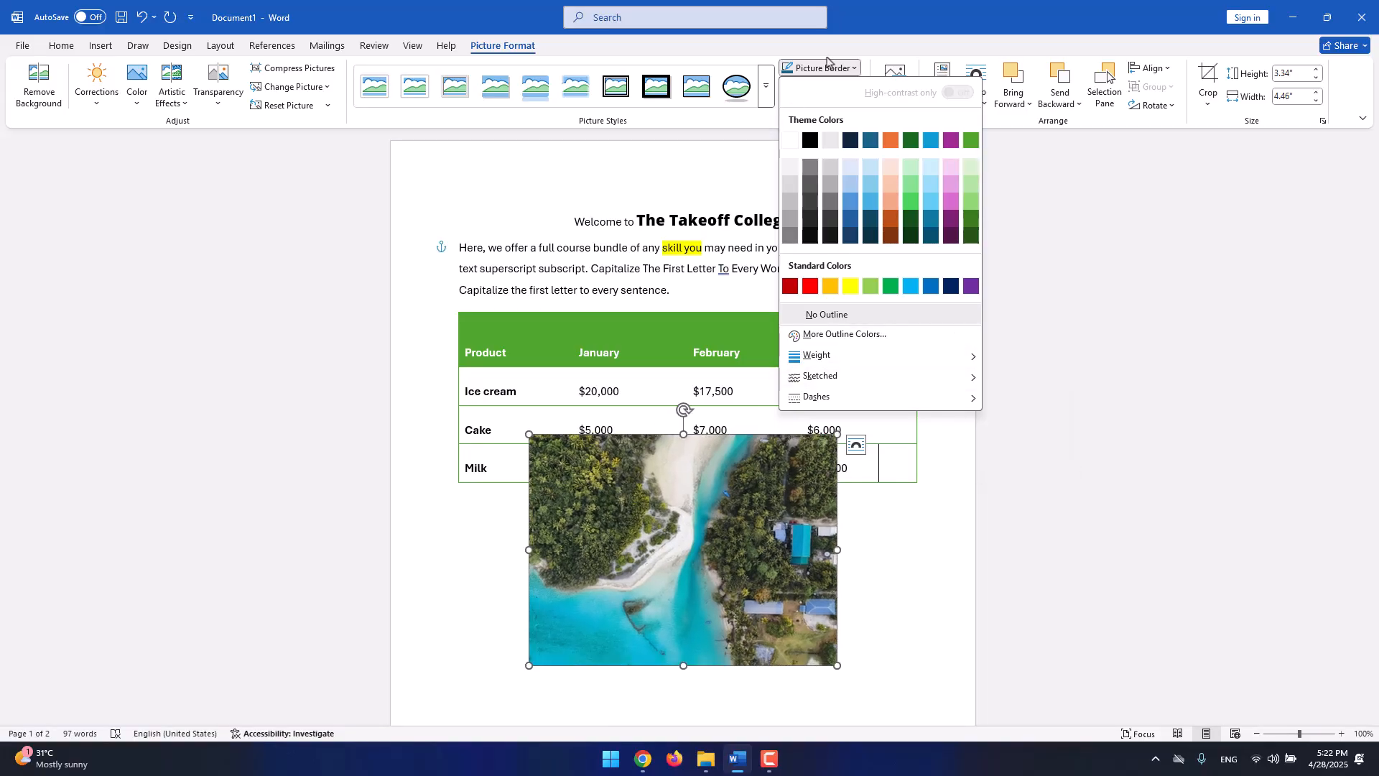
click(828, 66)
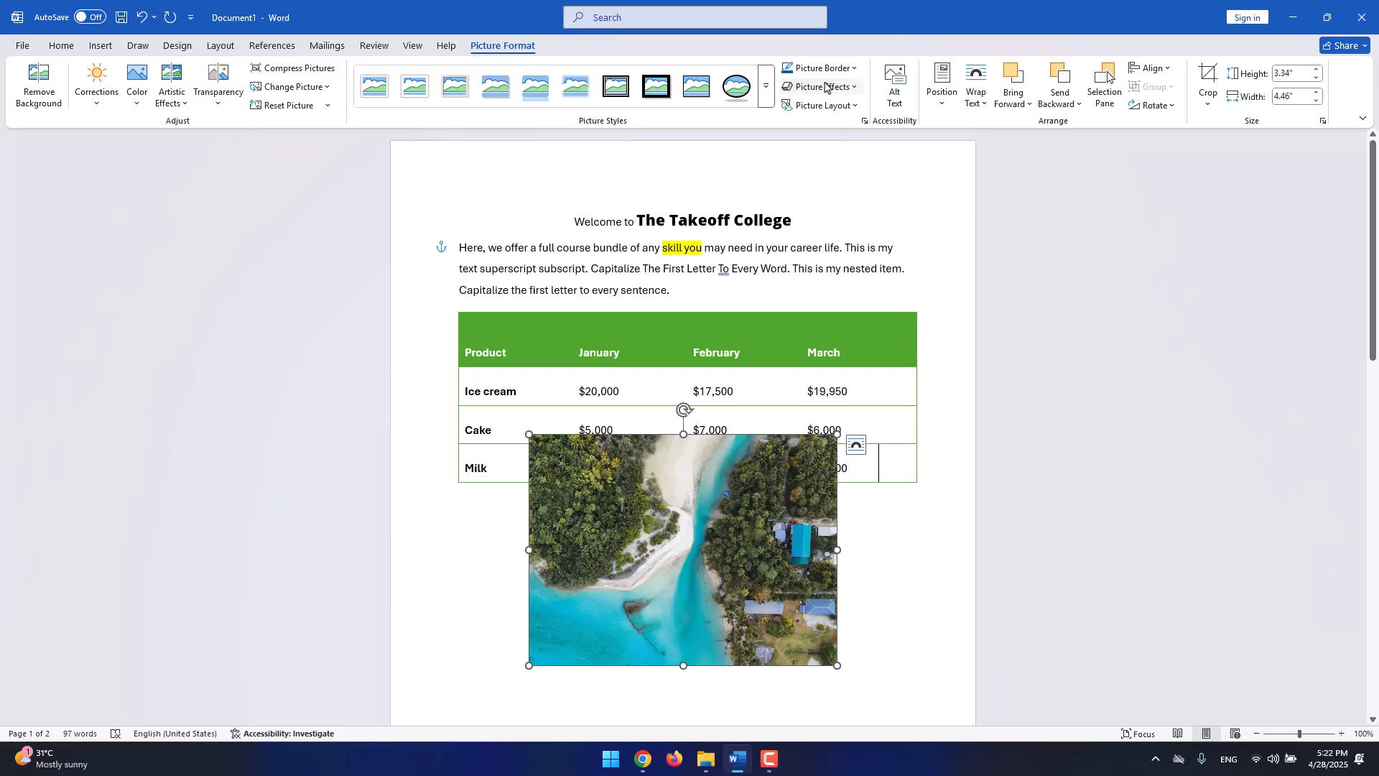
click(818, 88)
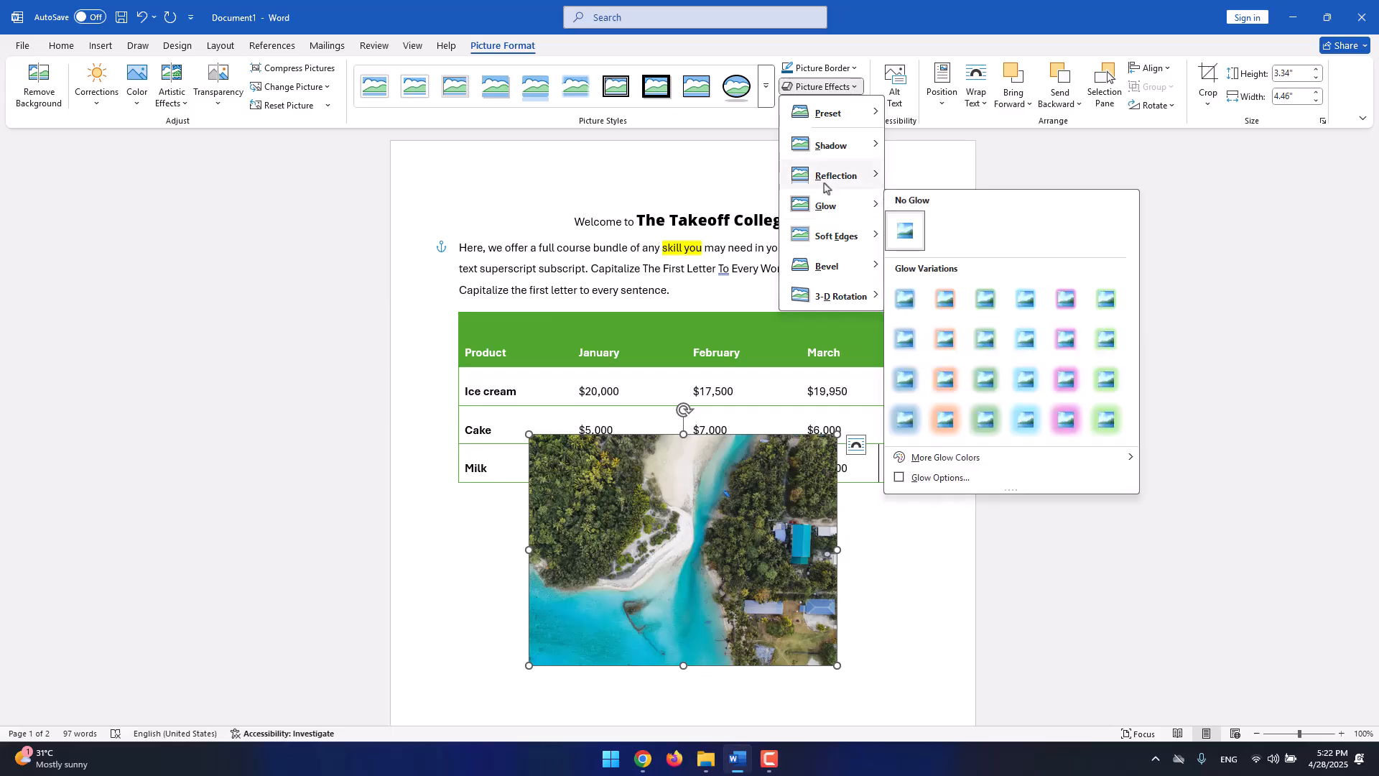
mouse_move(824, 185)
mouse_move(826, 146)
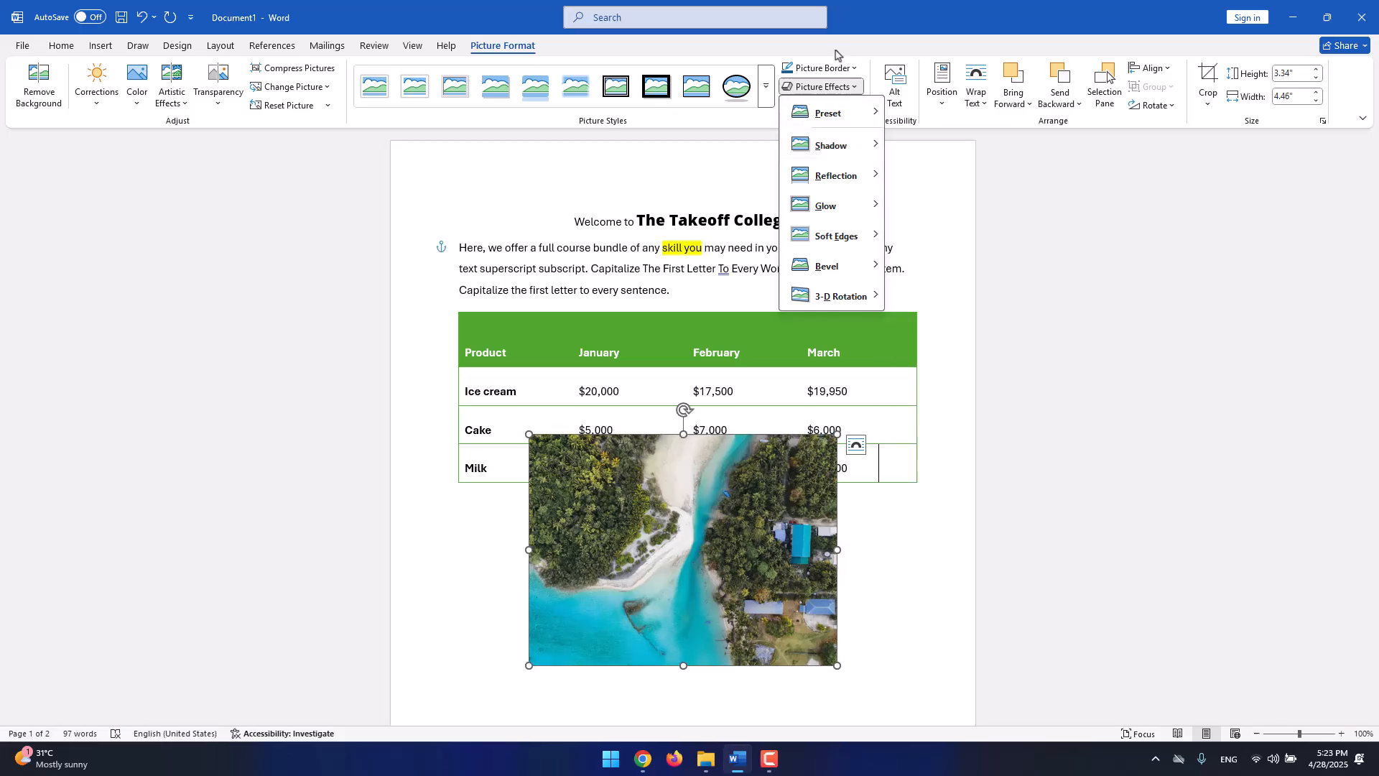
click(835, 51)
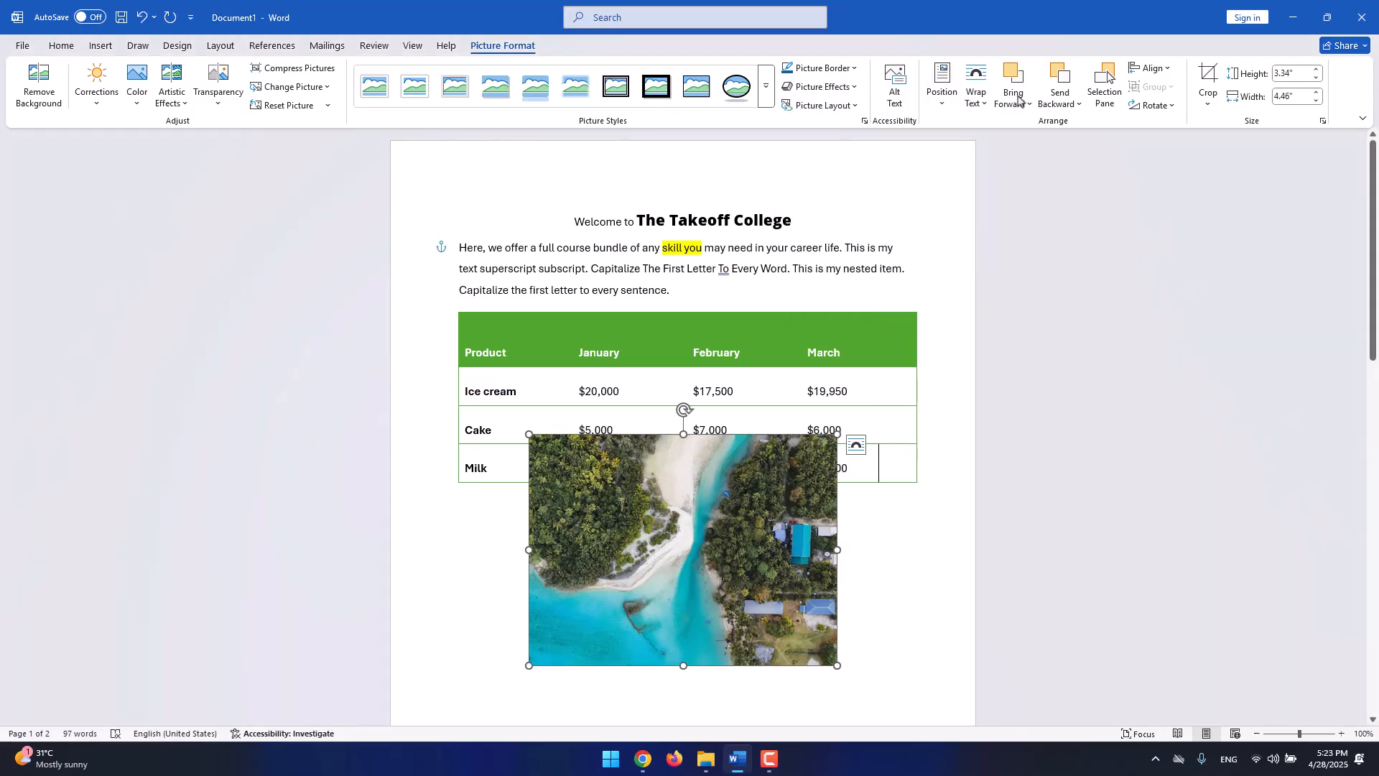
Start cropping the selected picture.
click(1209, 77)
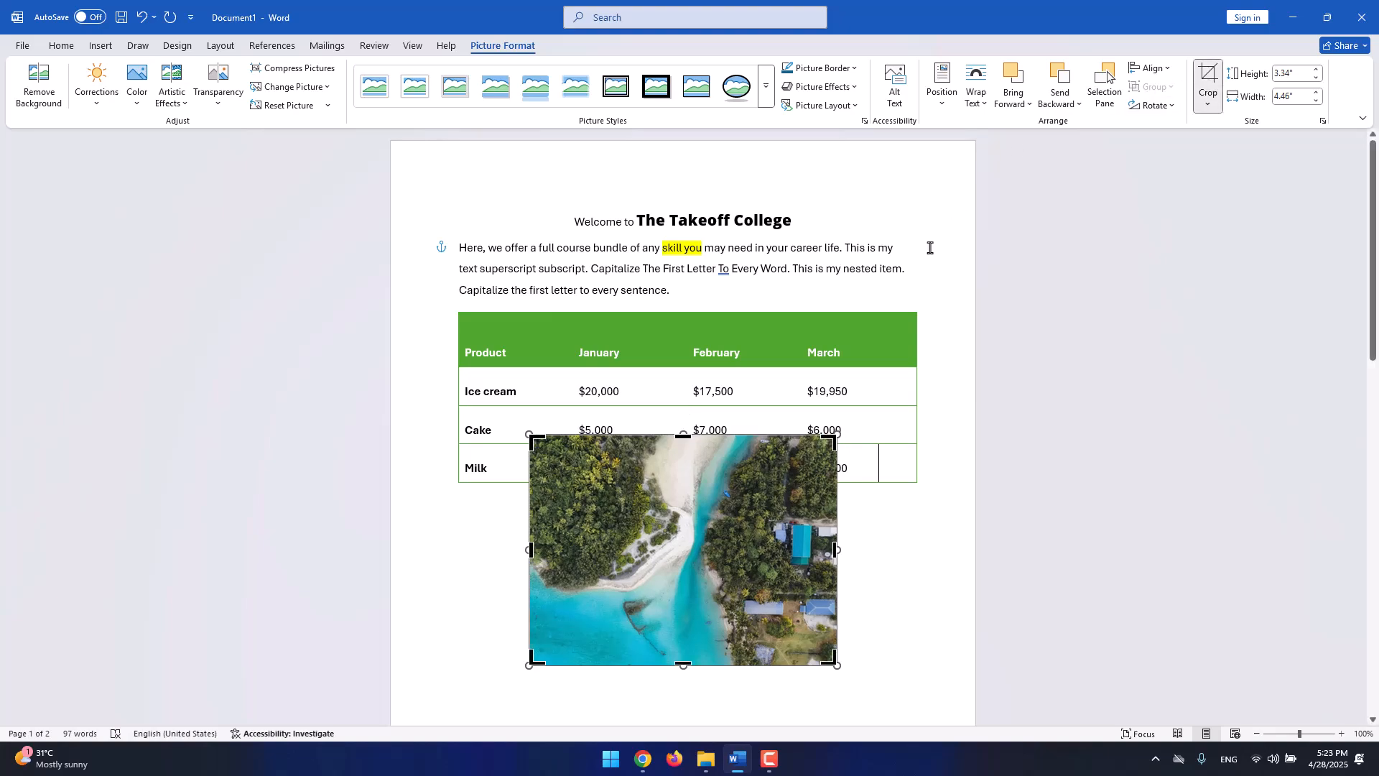
Crop the aerial beach picture to about 2.38" high by 3.03" wide and shift the cropped picture slightly.
drag(833, 444, 796, 451)
drag(532, 644, 583, 611)
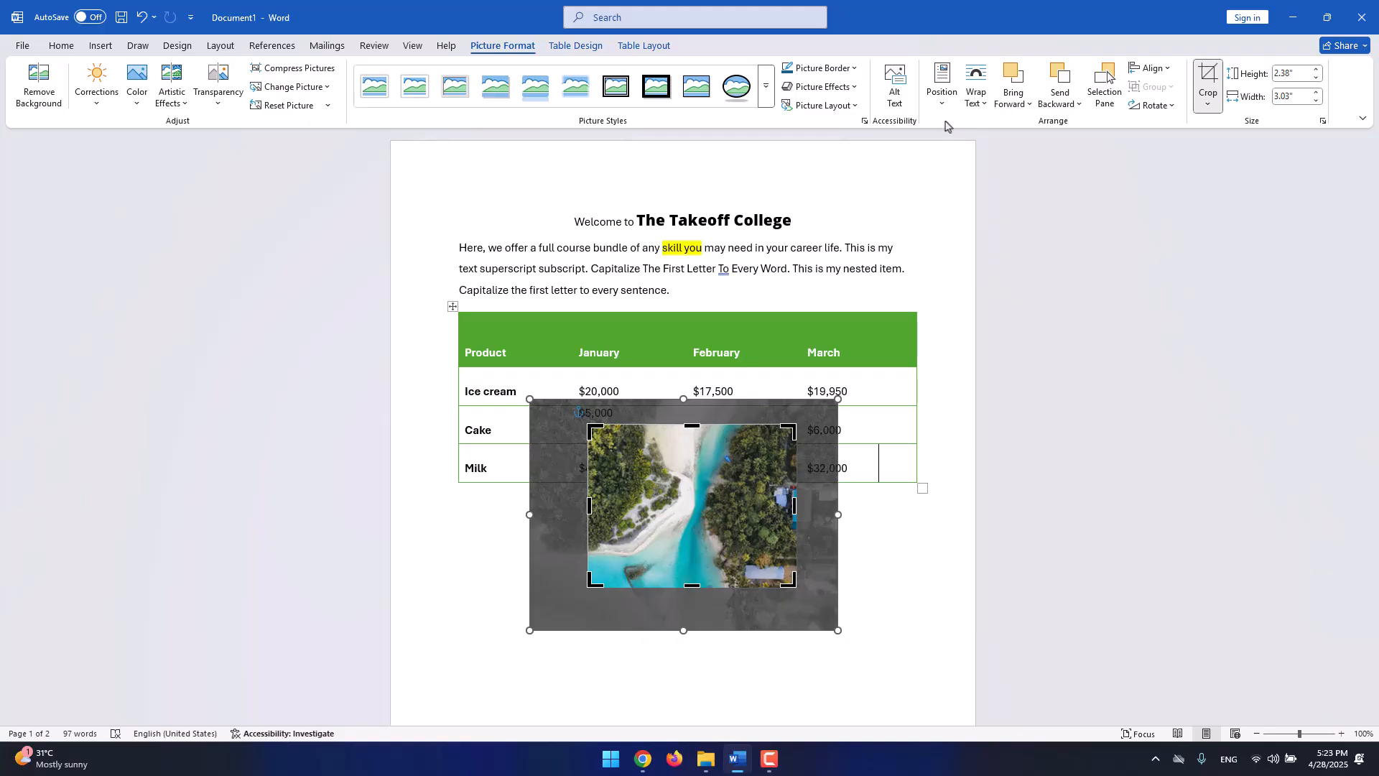
click(1214, 80)
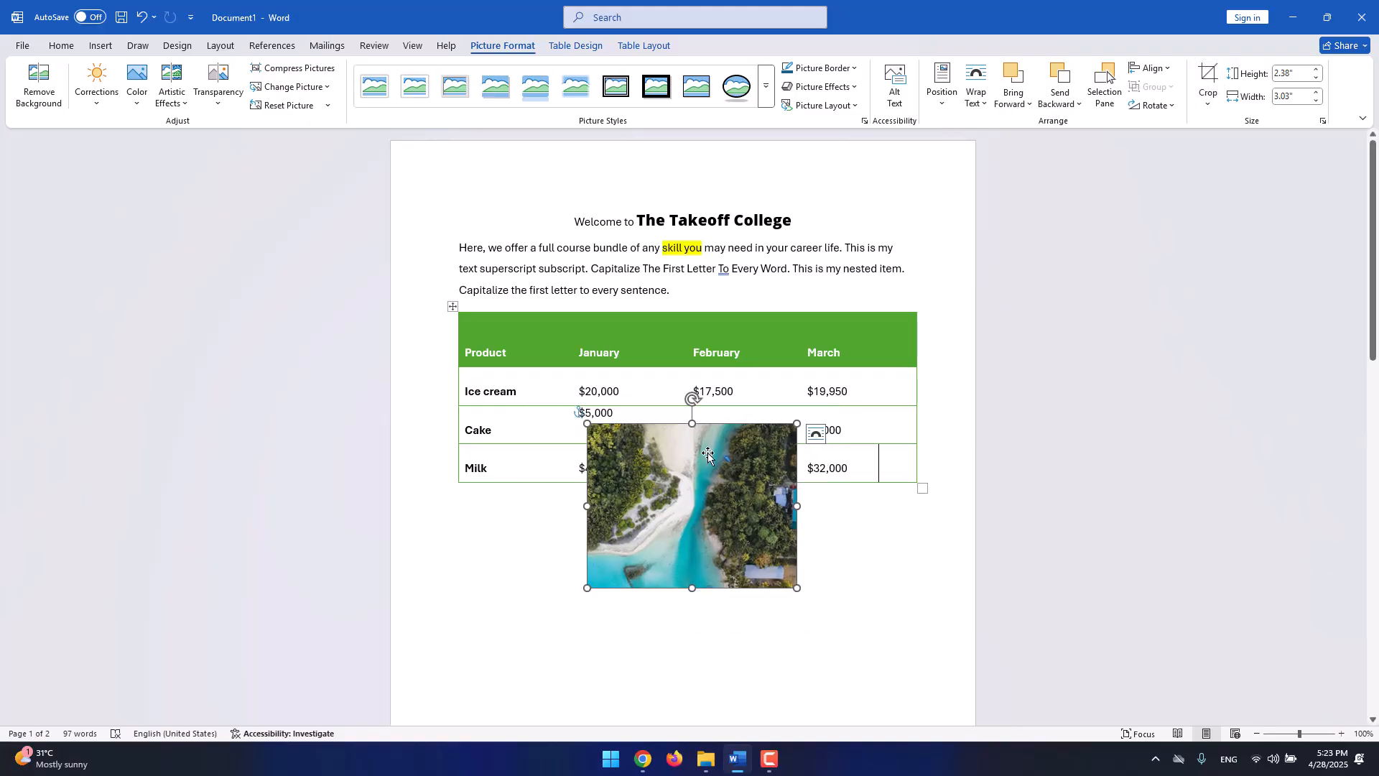
mouse_move(726, 448)
mouse_down()
mouse_move(663, 418)
mouse_move(700, 474)
mouse_move(717, 457)
mouse_up()
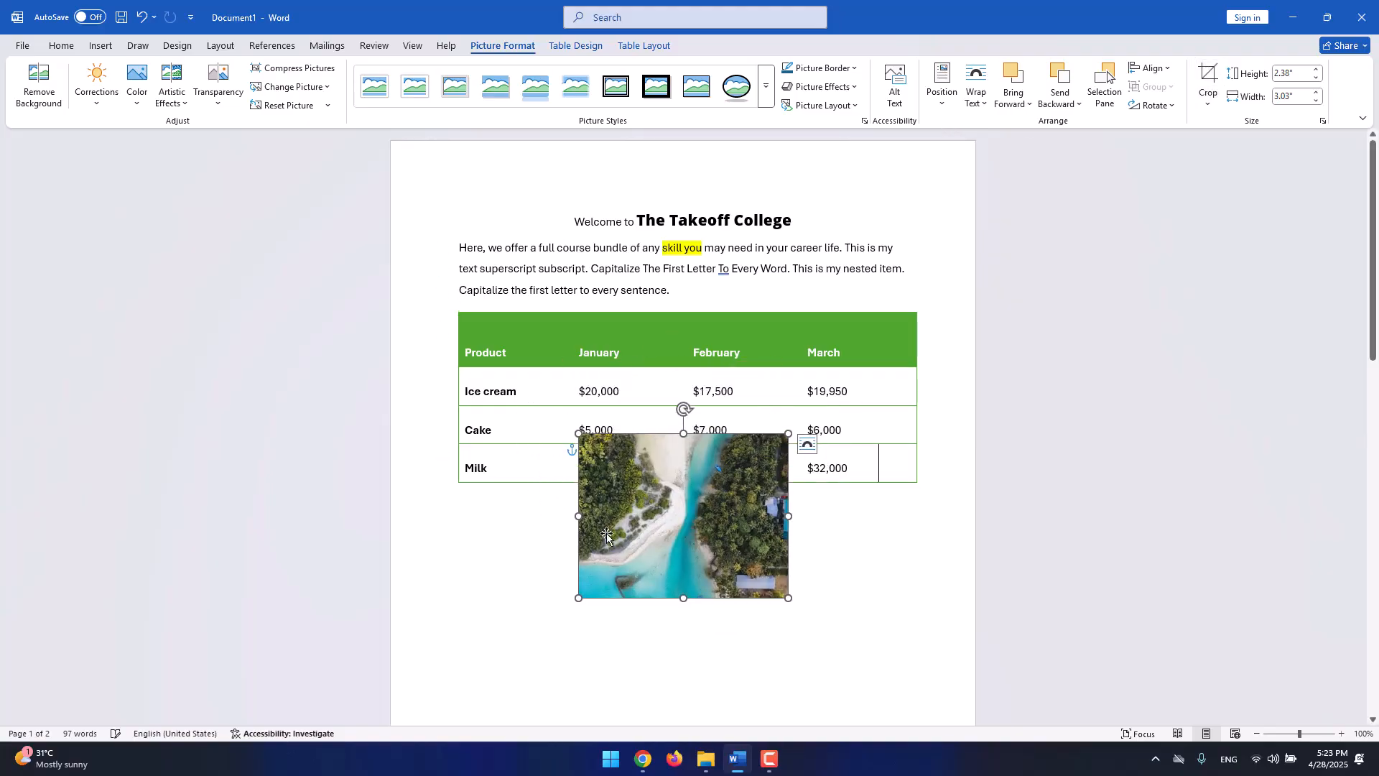
Undo the picture's move and crop, and leave crop mode with the picture selected.
key(ctrl+z)
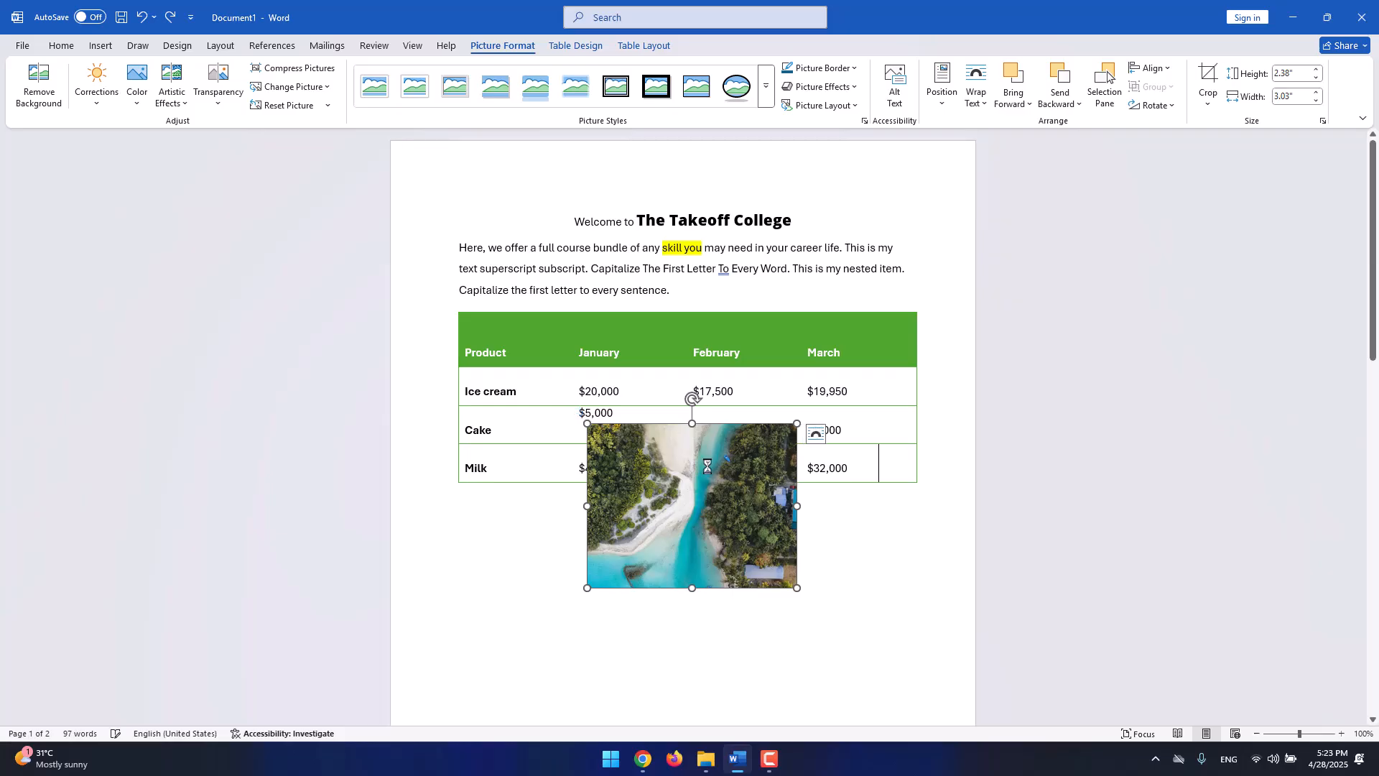
key(ctrl+z)
key(ctrl+z)
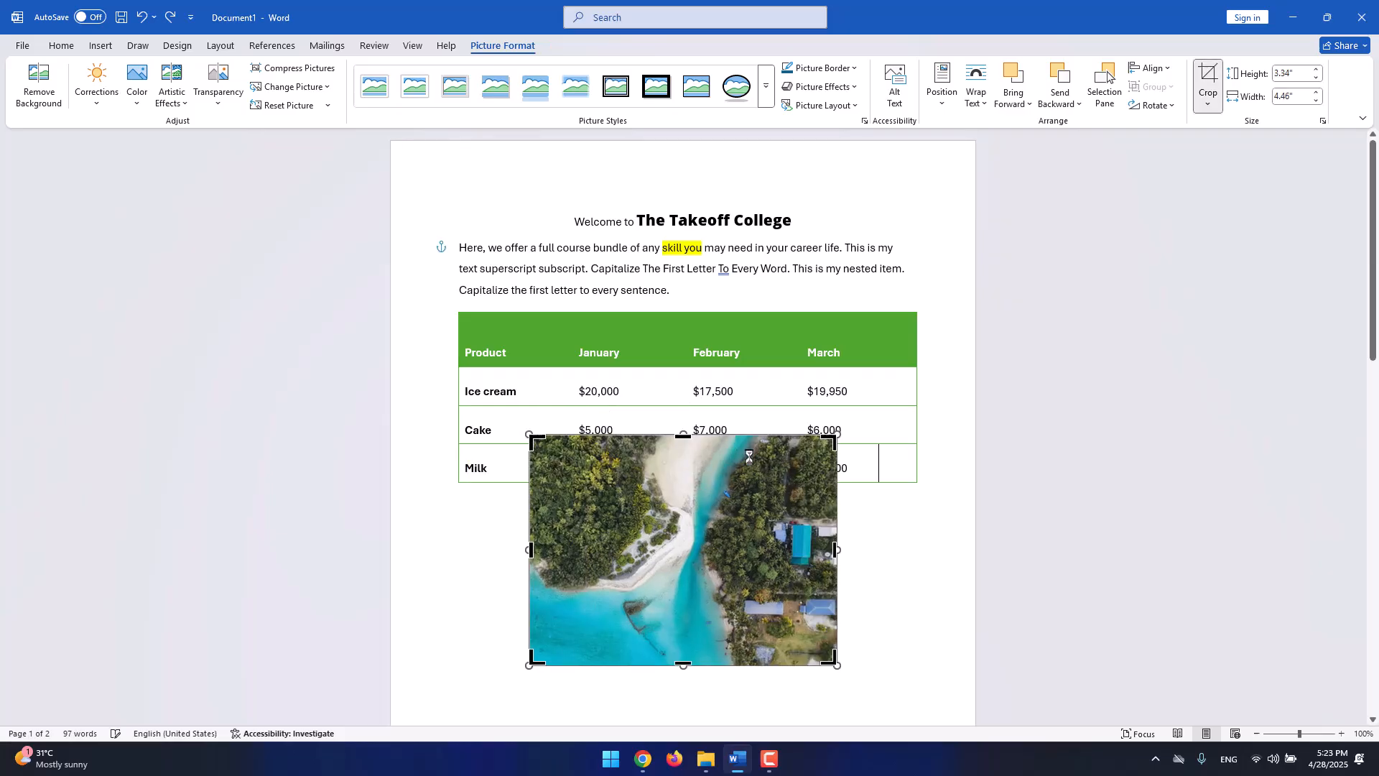
click(844, 450)
click(783, 474)
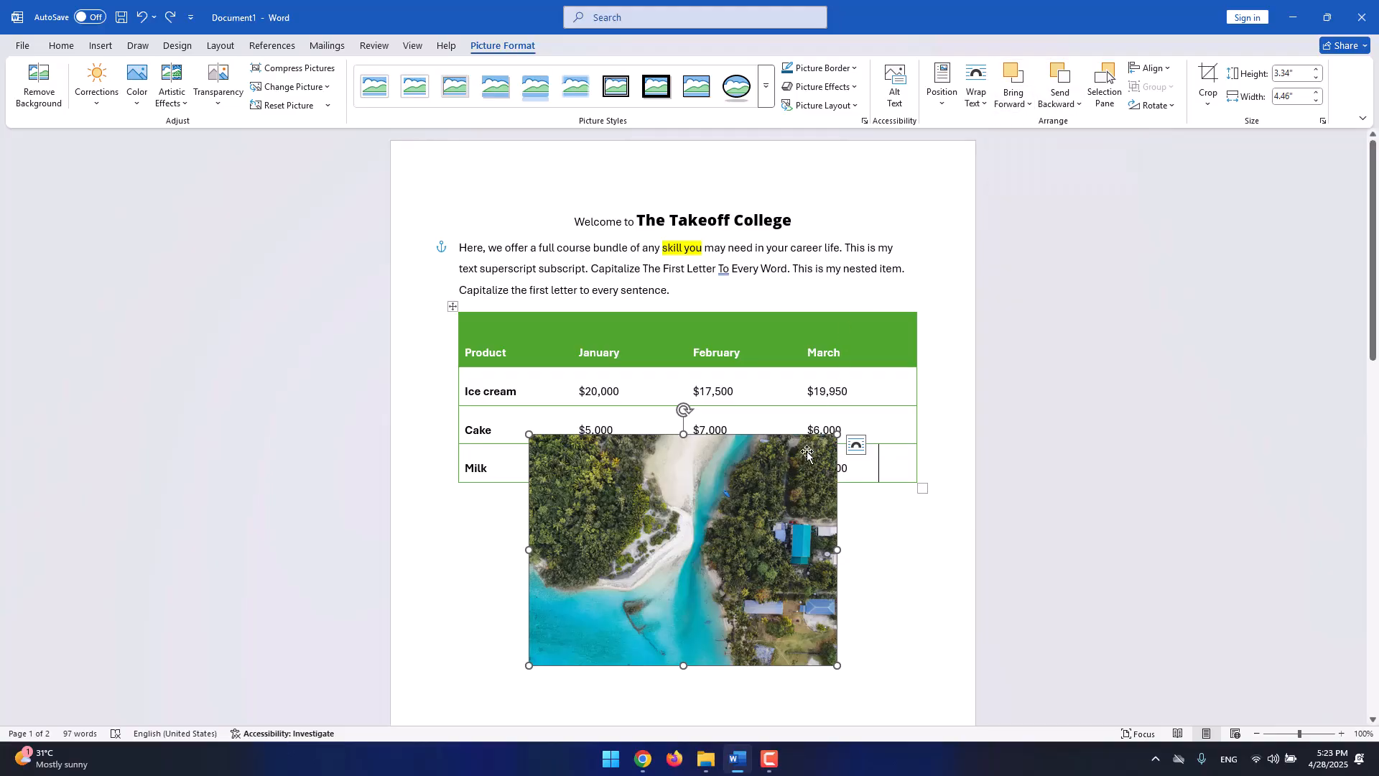
Move the aerial picture off the sales table into the empty area just below it.
drag(805, 475, 811, 332)
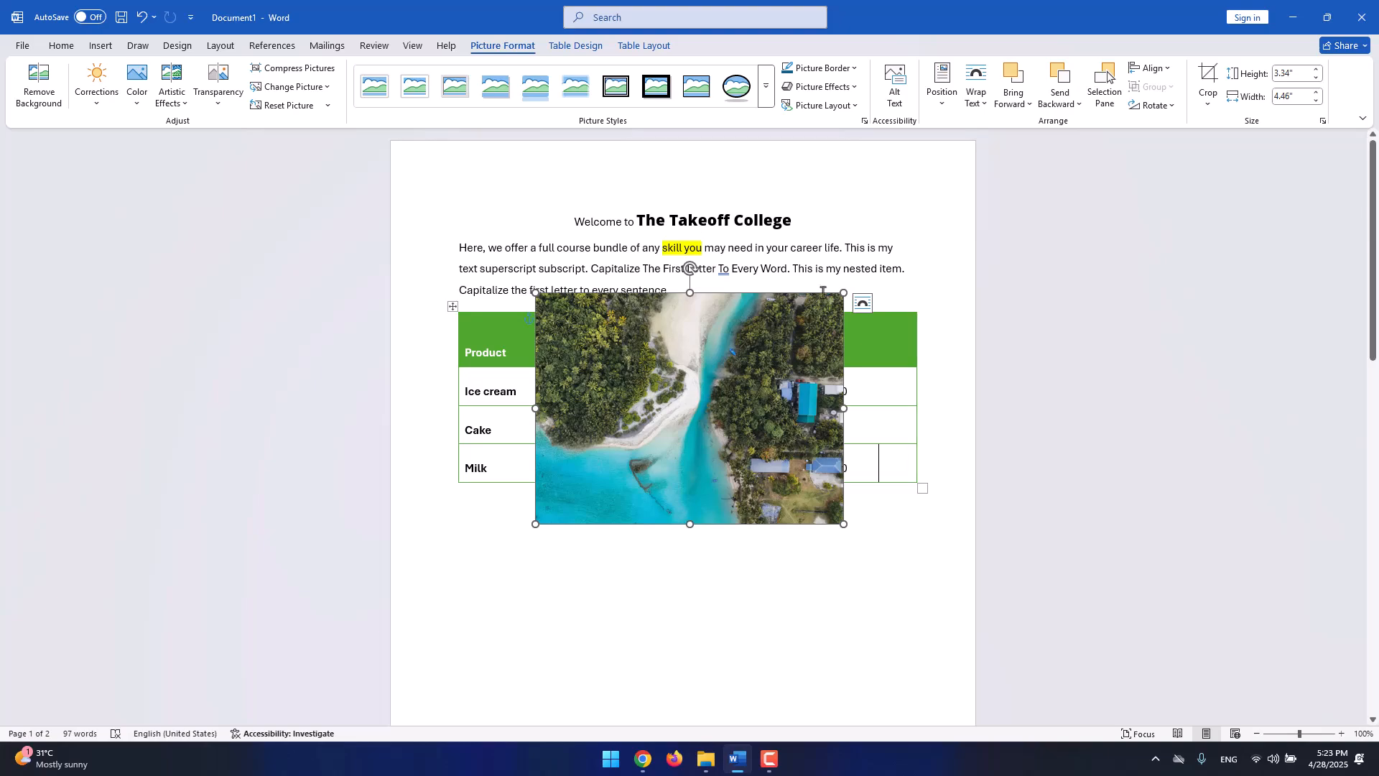
drag(711, 370, 735, 373)
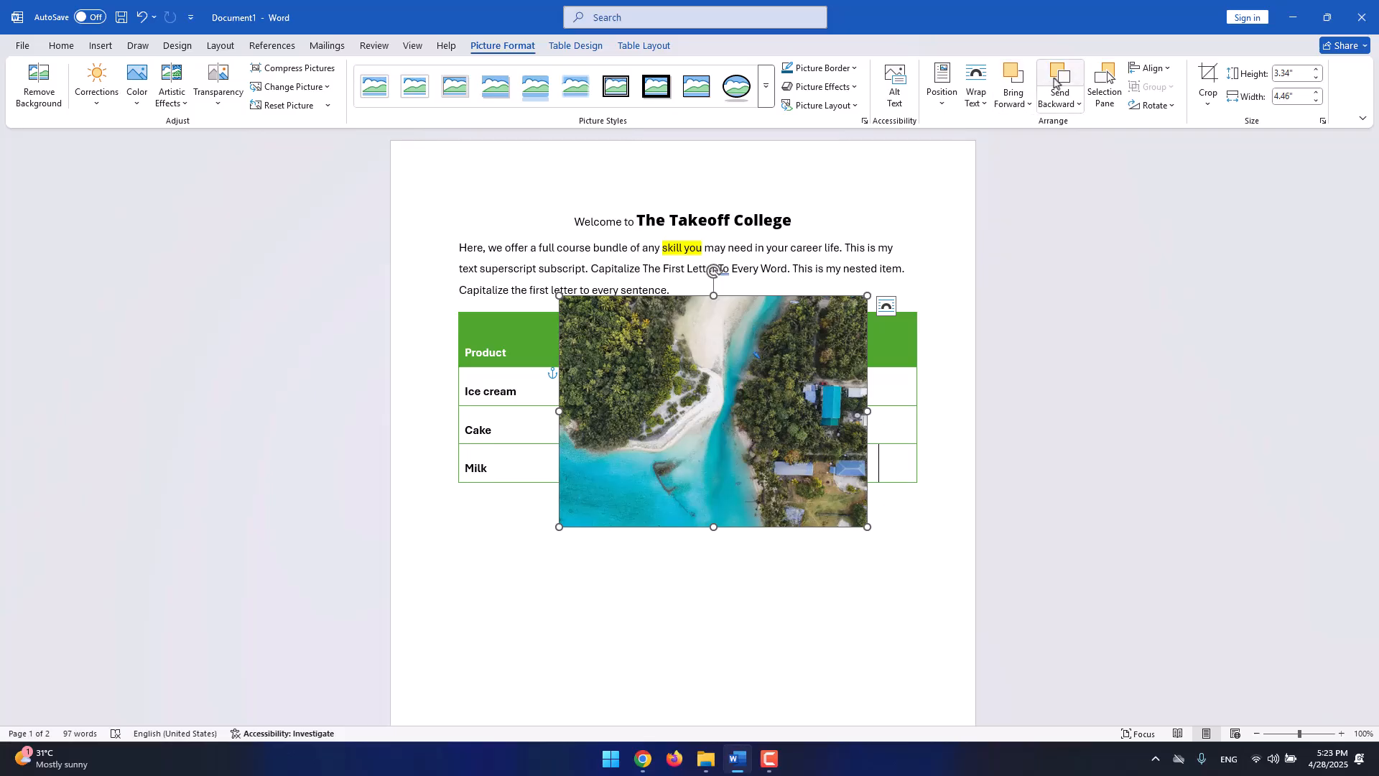
right_click(785, 377)
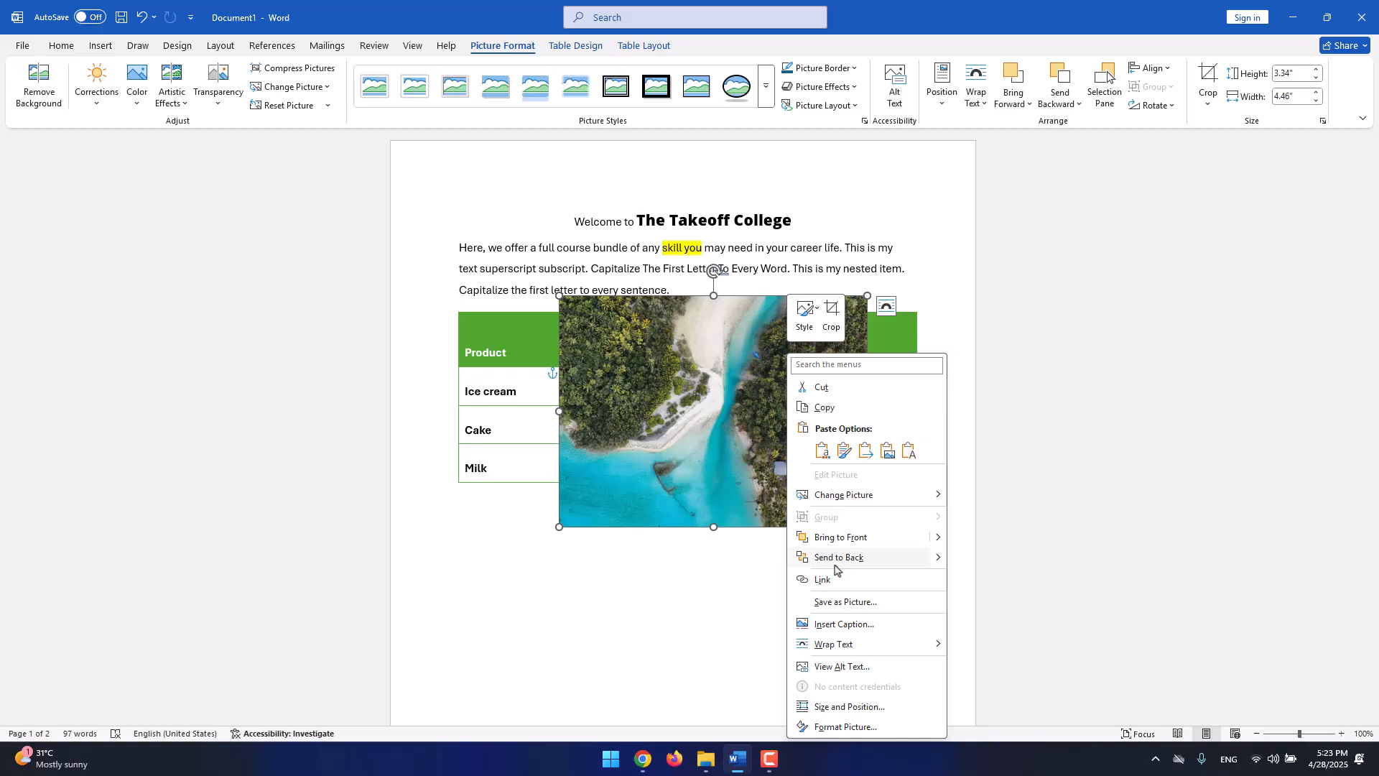
click(697, 357)
drag(696, 352, 668, 566)
Draw a rounded rectangle about 1.13" high and 1.59" wide below page 2's first paragraph and slightly reduce its corner rounding.
scroll(667, 566, down, 3)
scroll(668, 565, down, 8)
click(671, 403)
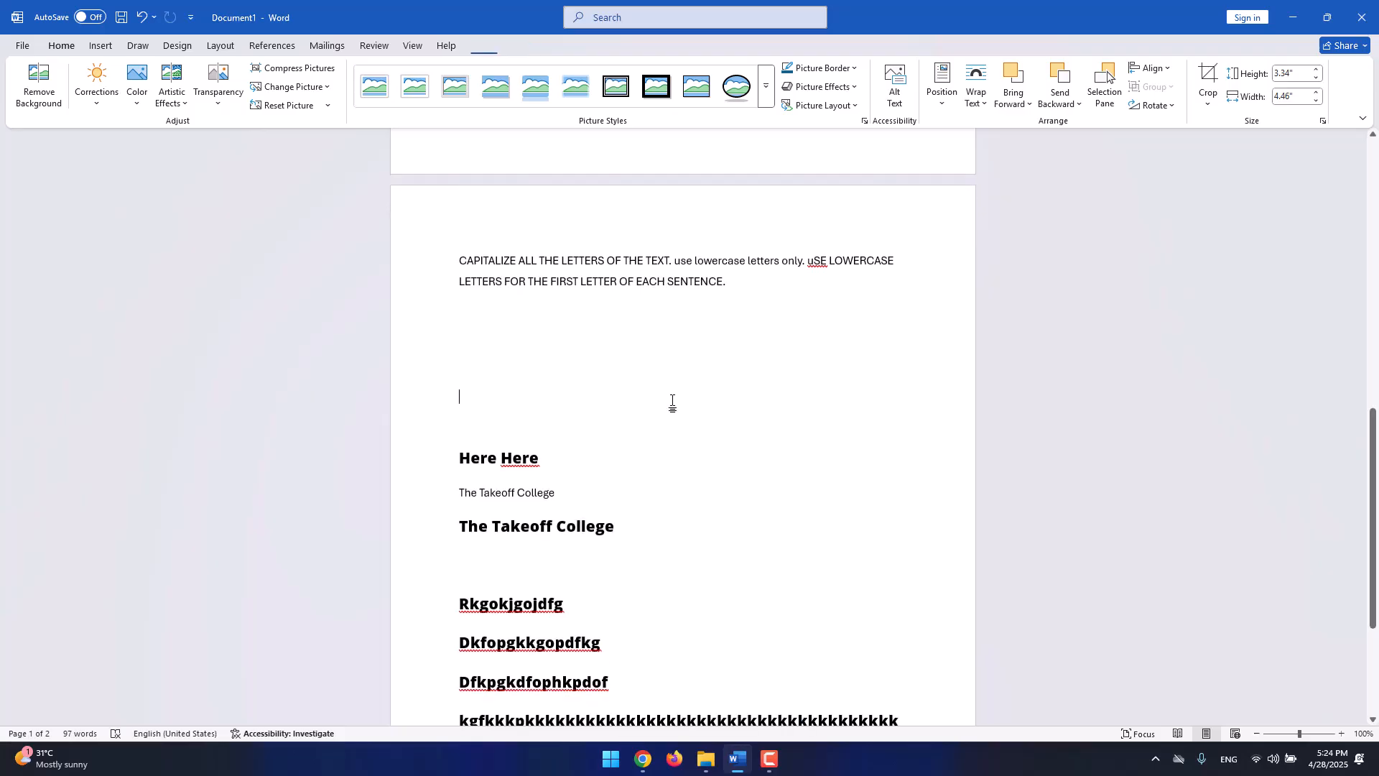
click(105, 48)
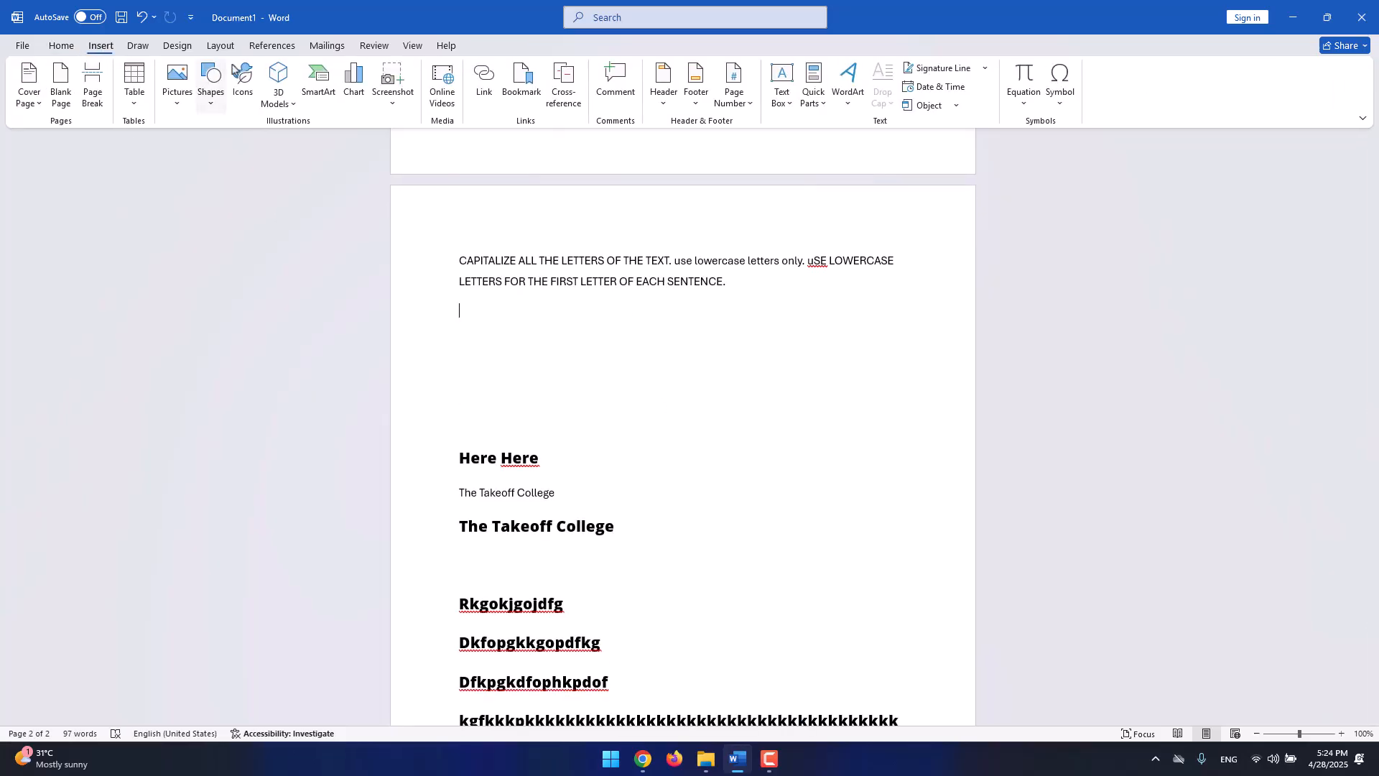
click(211, 99)
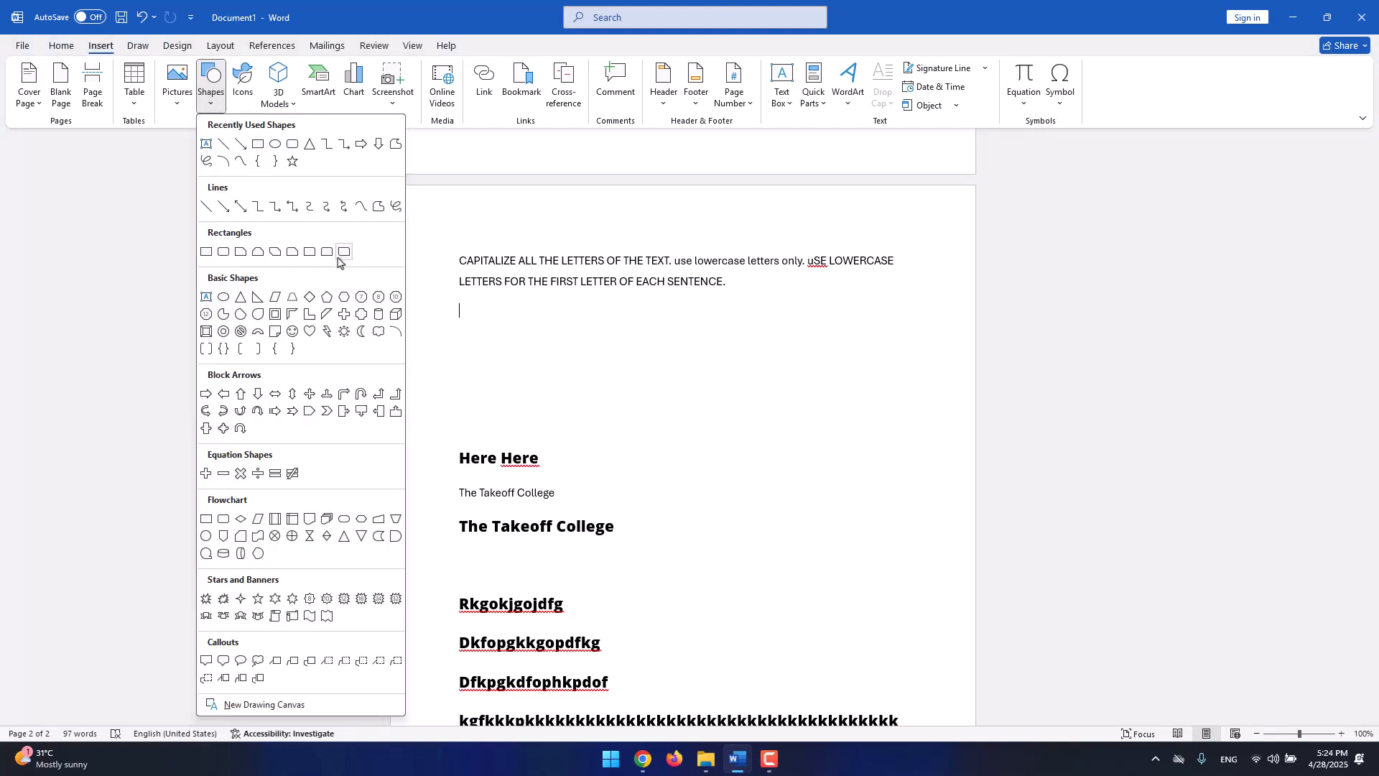
click(224, 251)
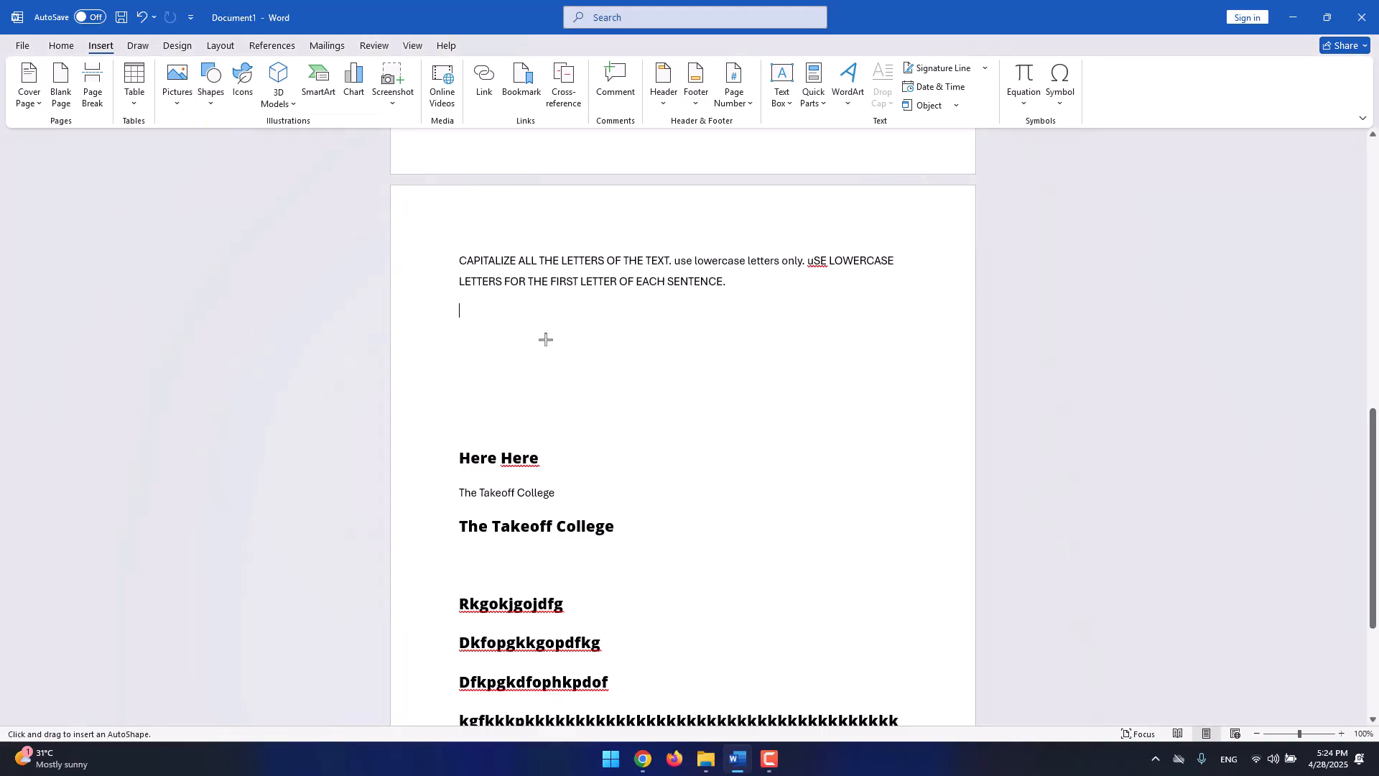
drag(533, 319, 645, 396)
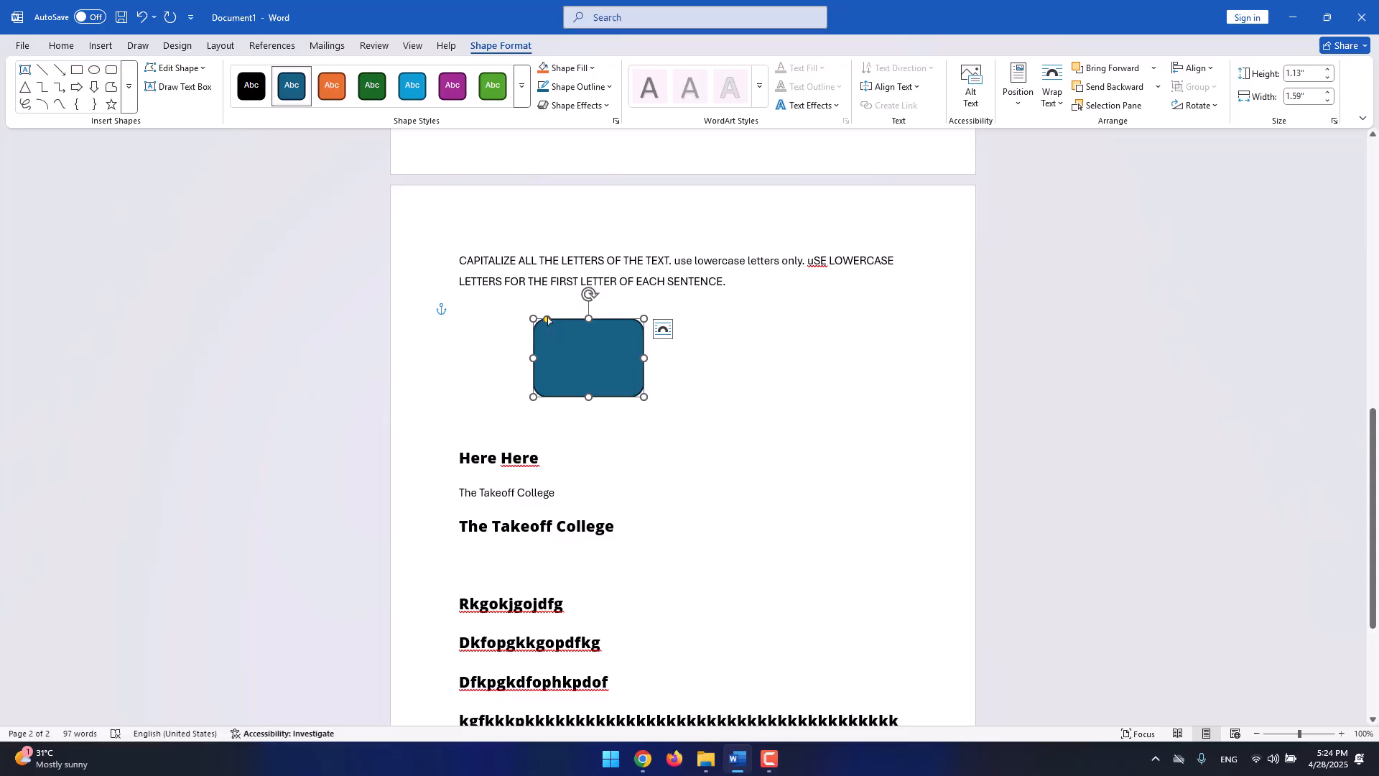
mouse_move(547, 321)
mouse_down()
mouse_move(579, 320)
mouse_move(476, 311)
mouse_move(557, 325)
mouse_move(546, 319)
mouse_up()
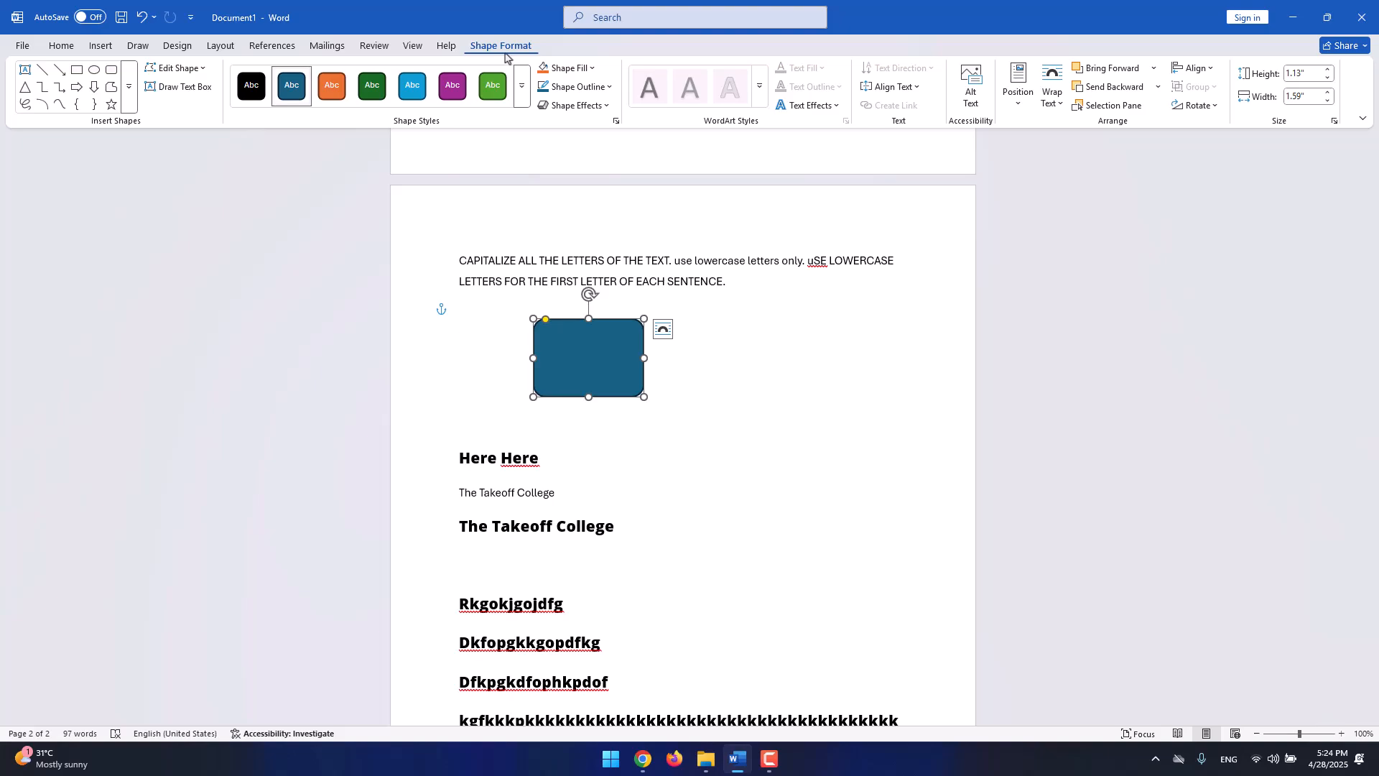
Fill the rounded rectangle with standard yellow and give it a dark orange outline.
click(523, 86)
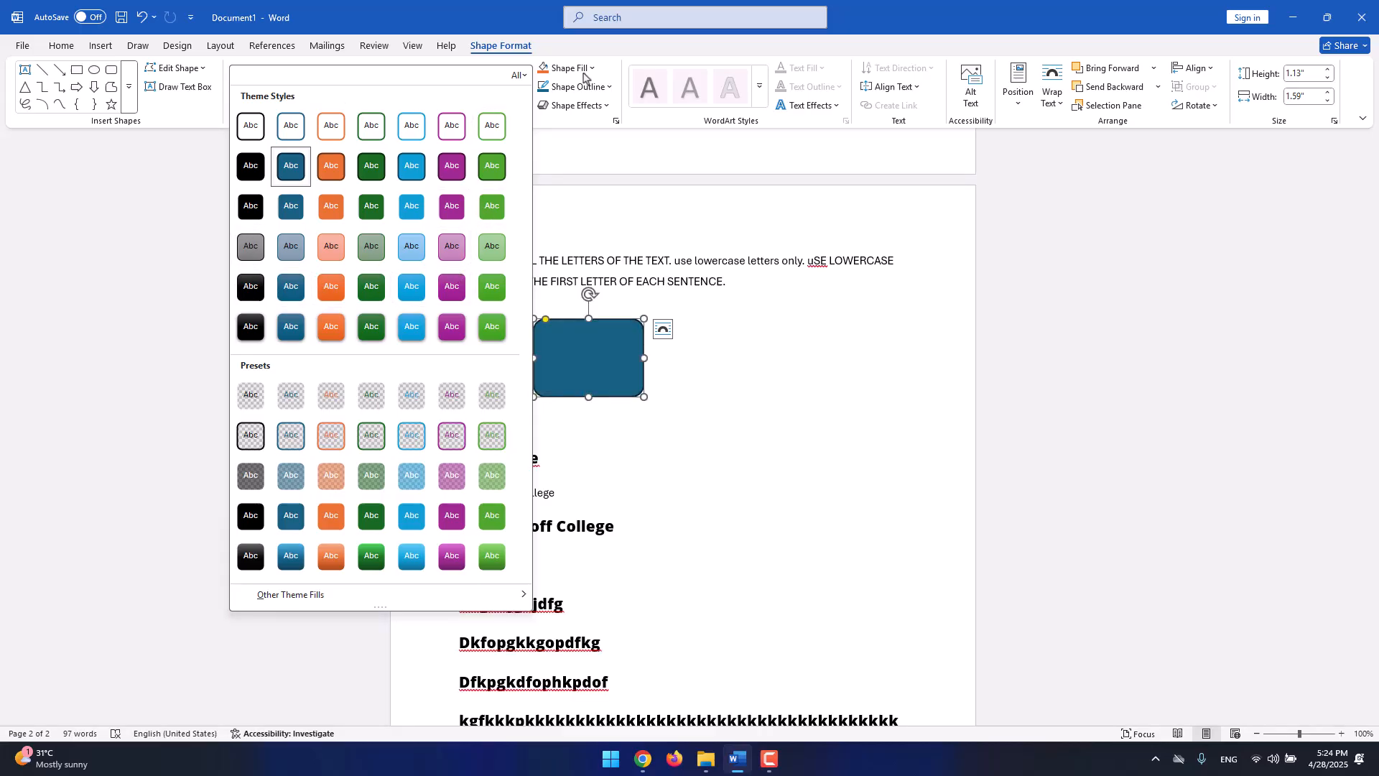
click(583, 72)
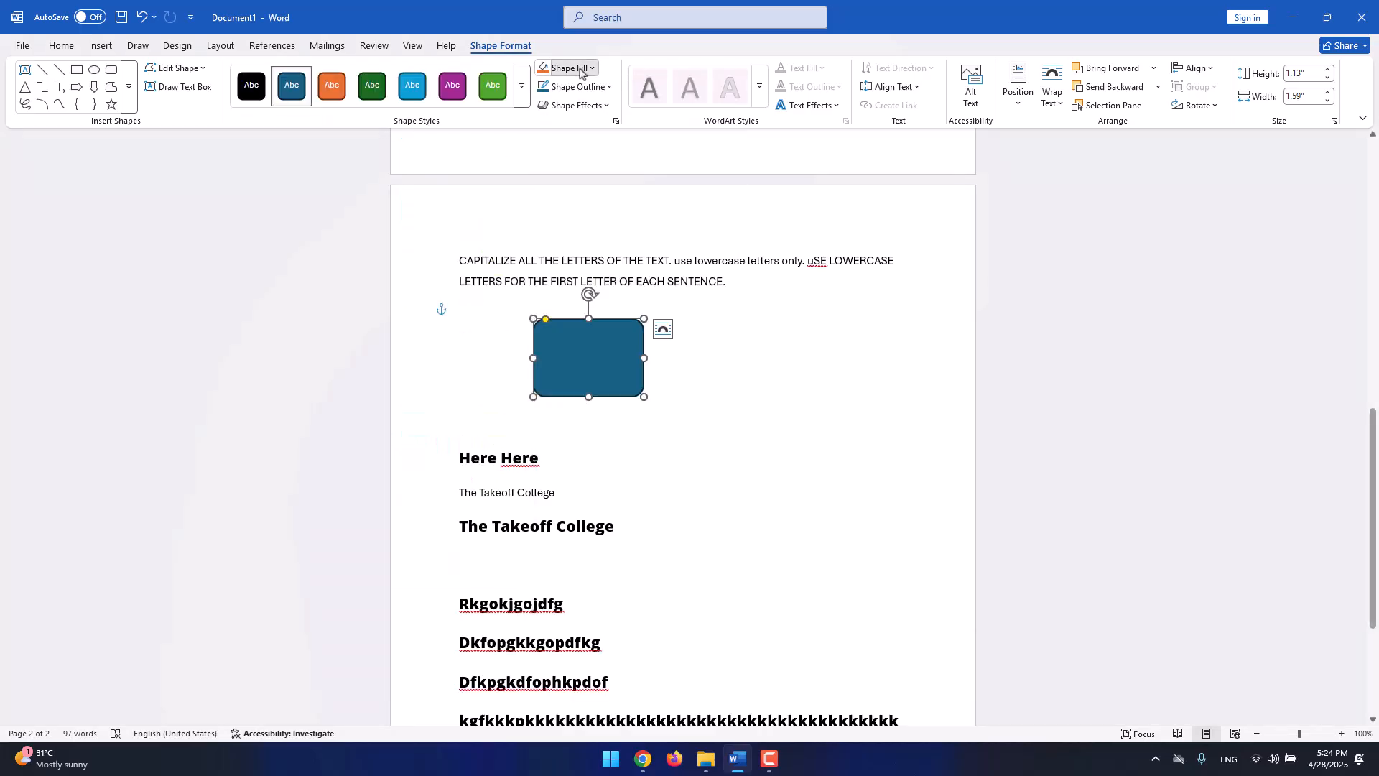
click(571, 67)
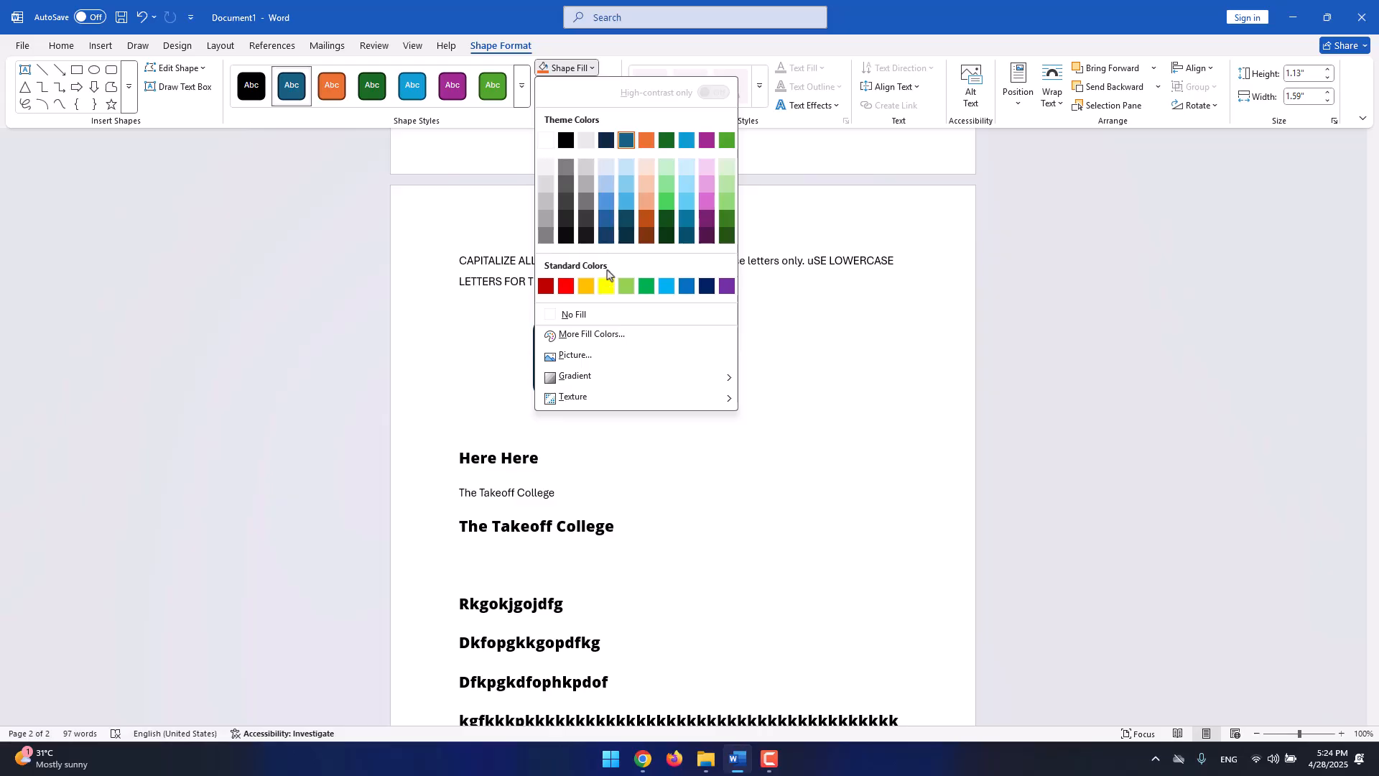
click(606, 285)
click(574, 86)
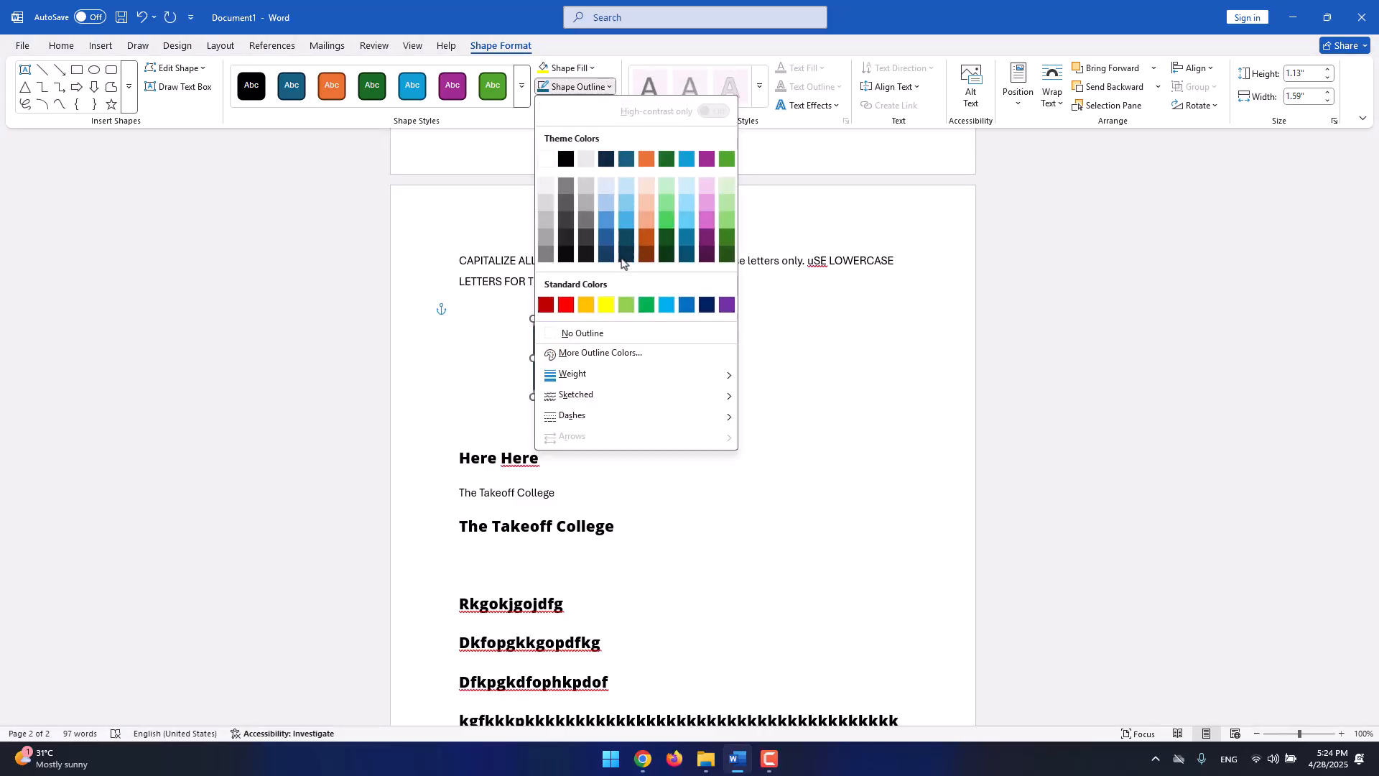
click(648, 246)
click(591, 106)
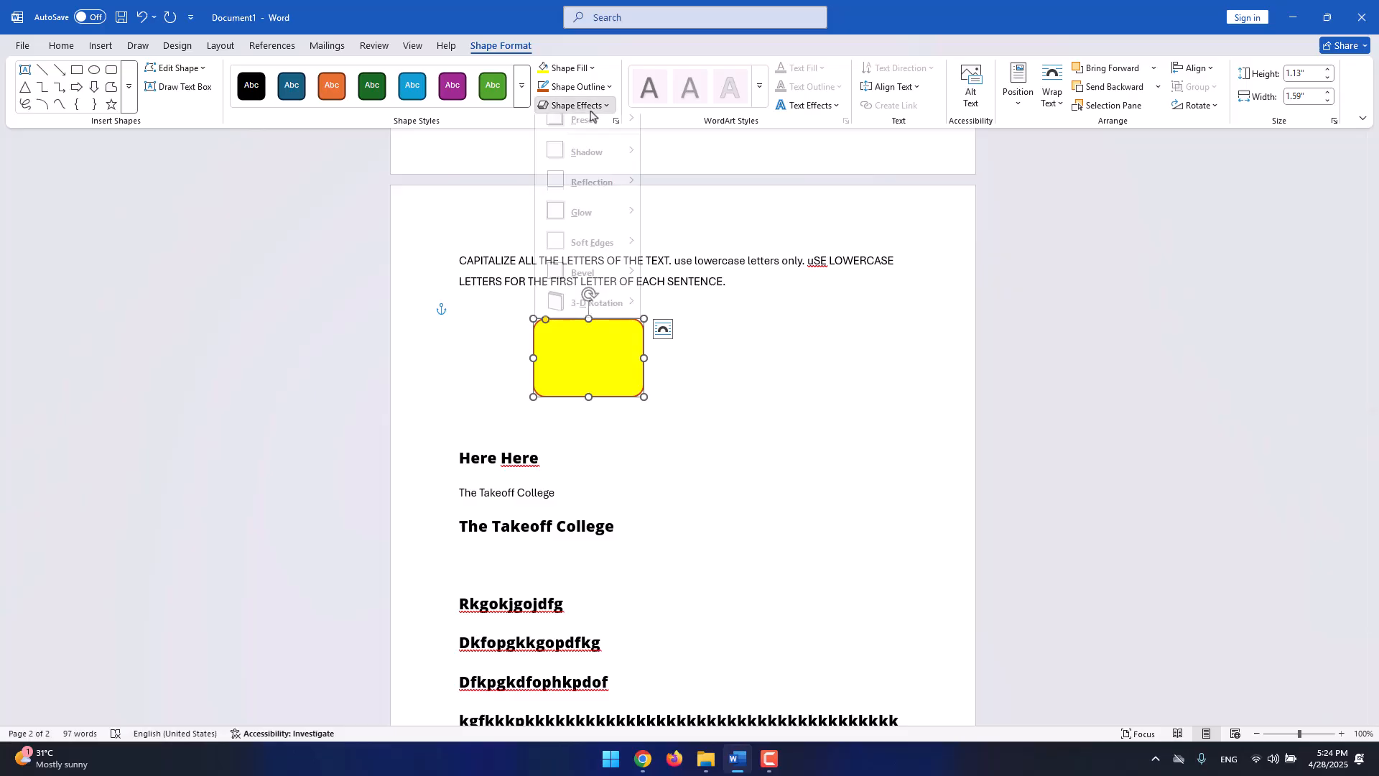
mouse_move(603, 173)
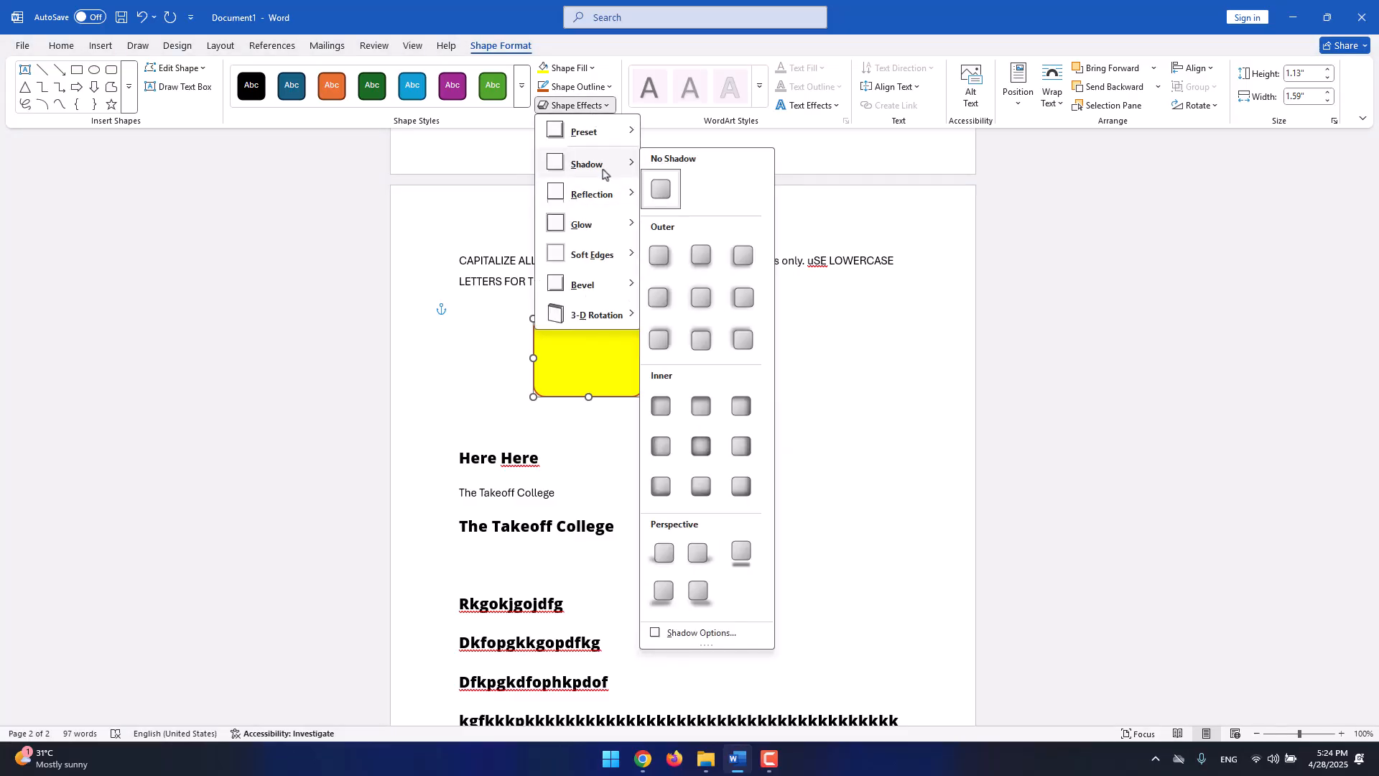
mouse_move(598, 132)
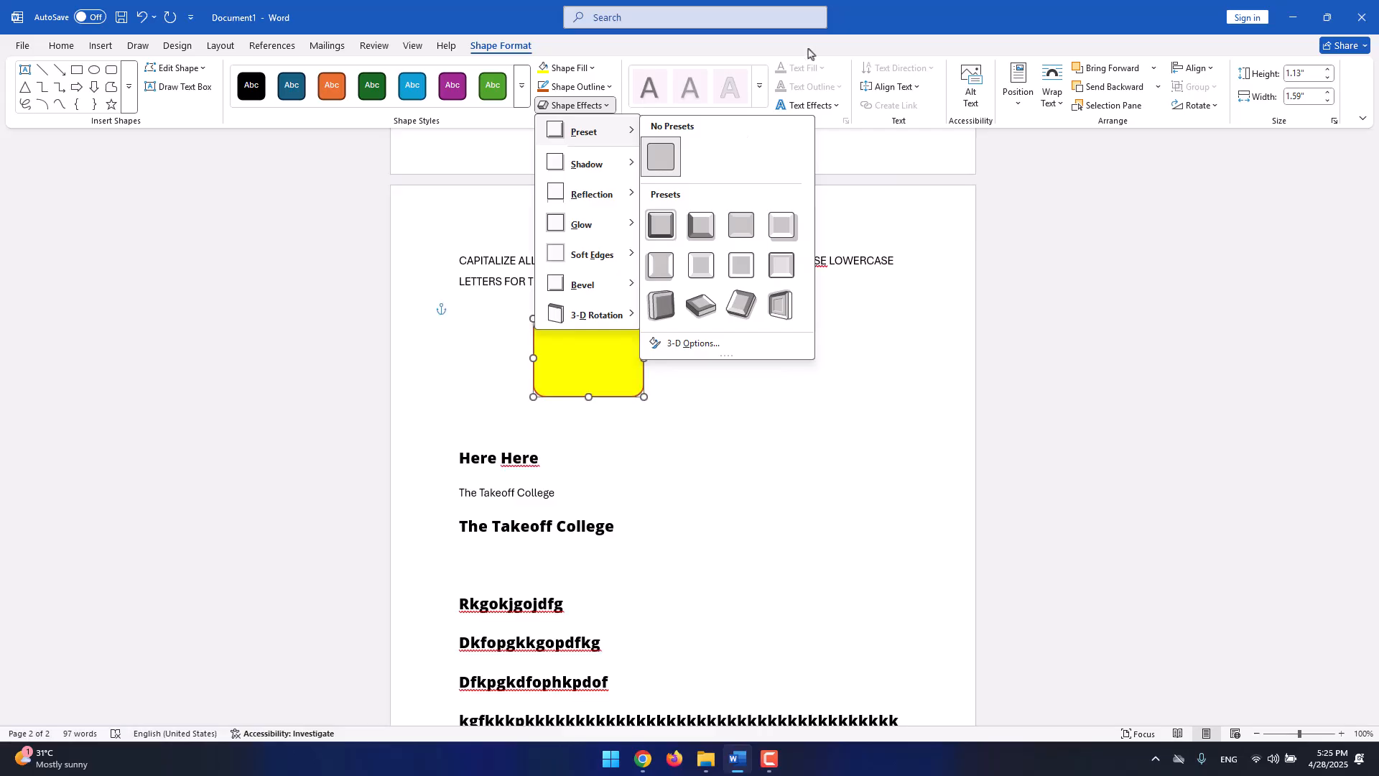
click(813, 55)
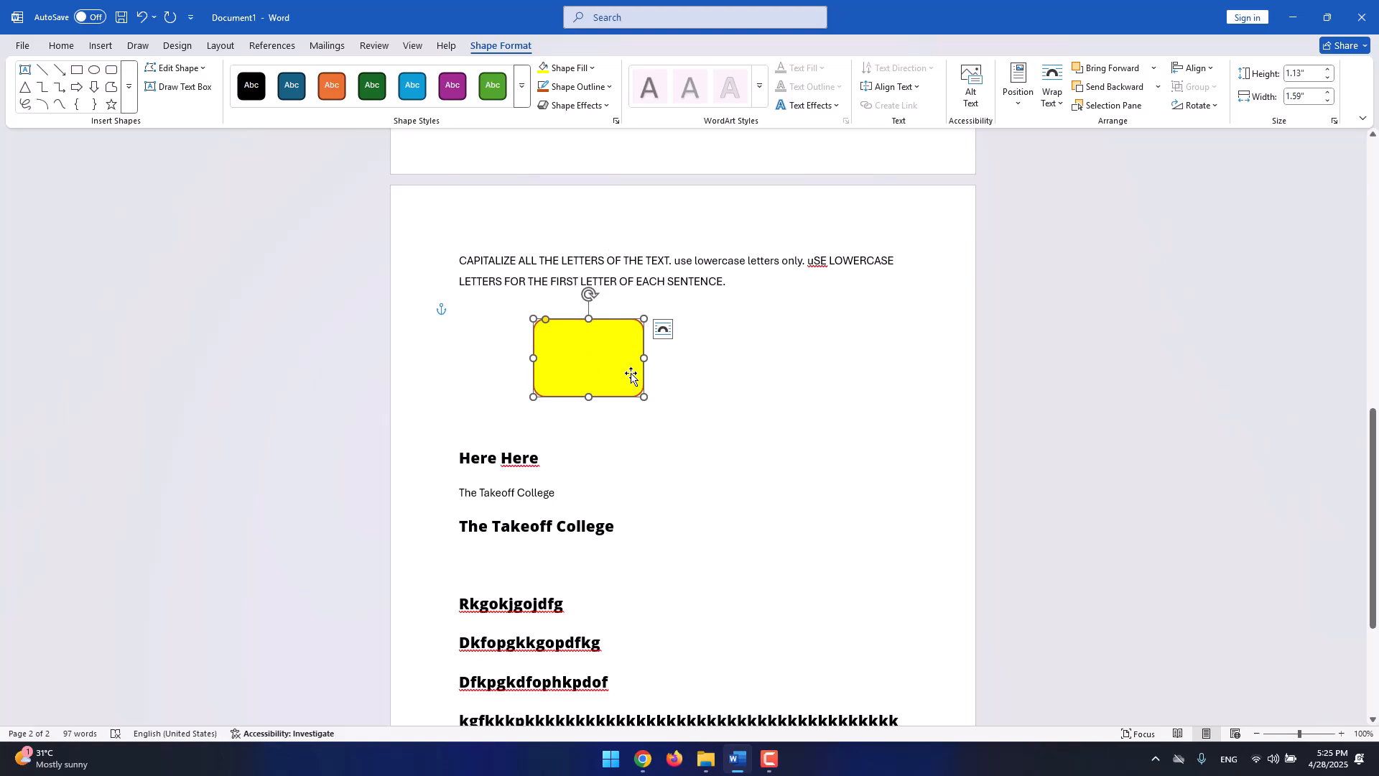
Add the text "This is my text" inside the yellow rounded rectangle.
right_click(596, 358)
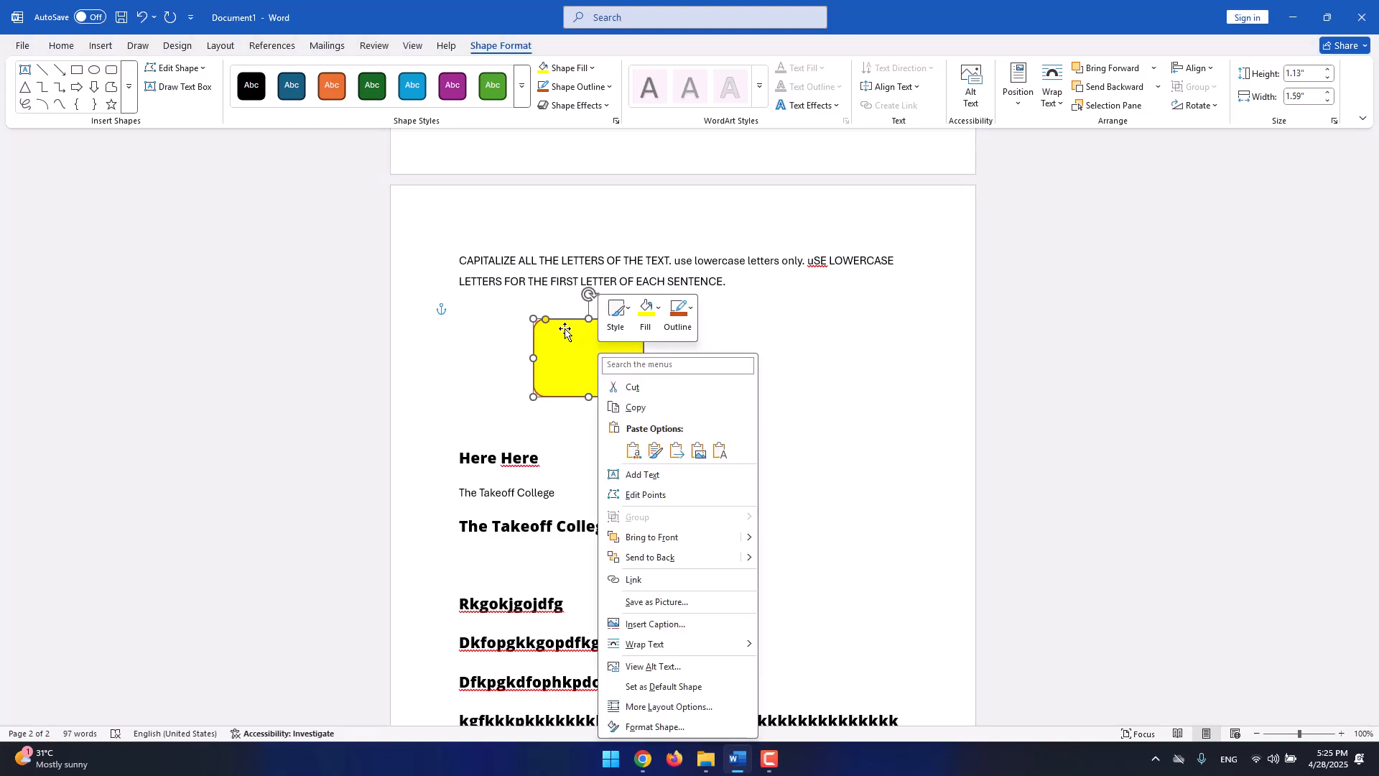
click(665, 482)
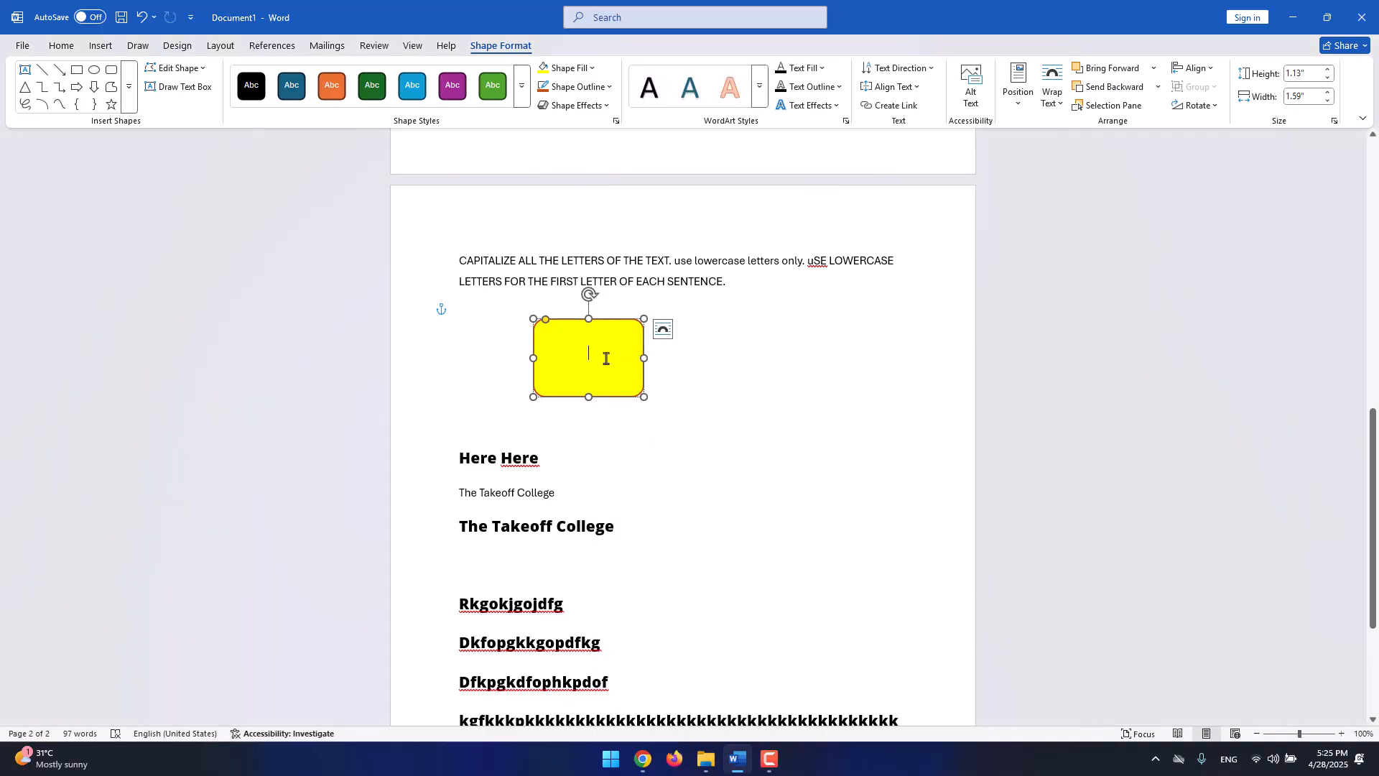
text(Text)
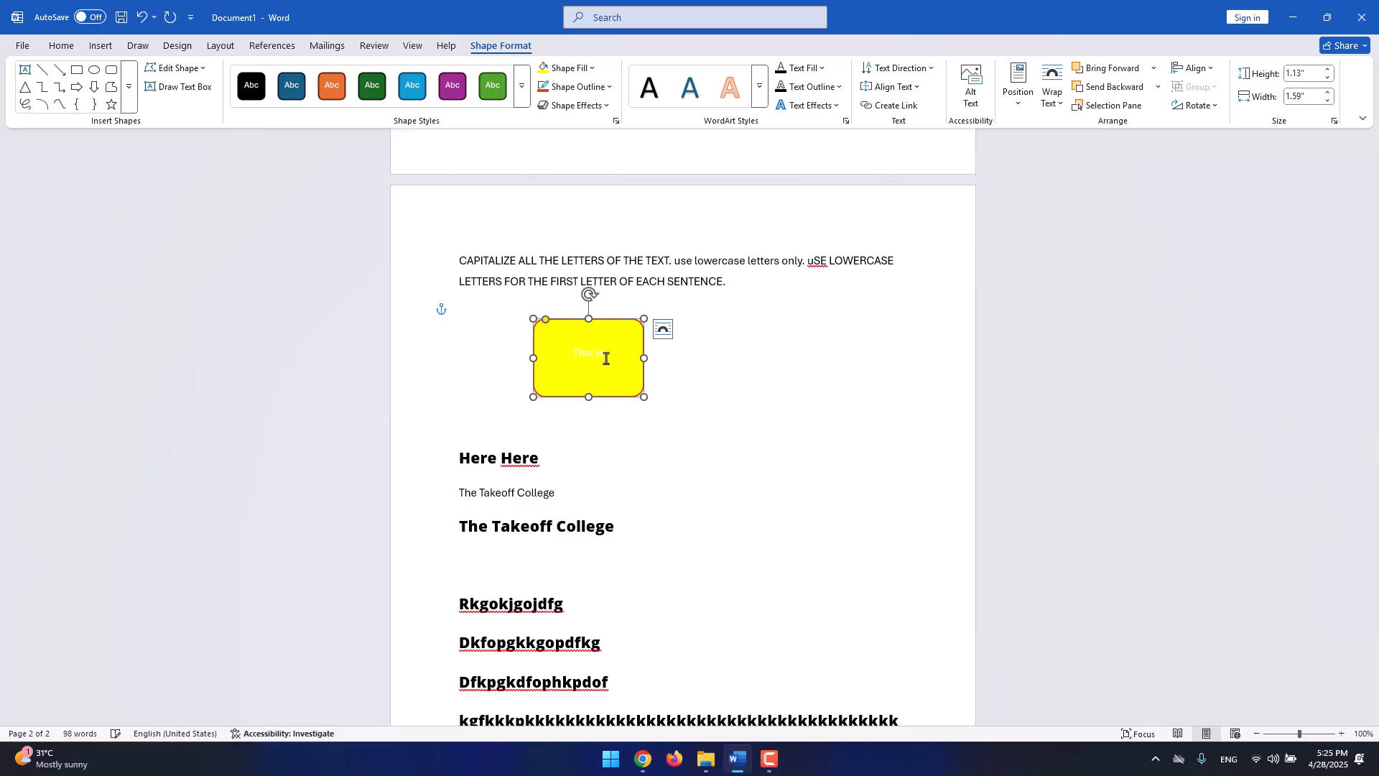
click(708, 333)
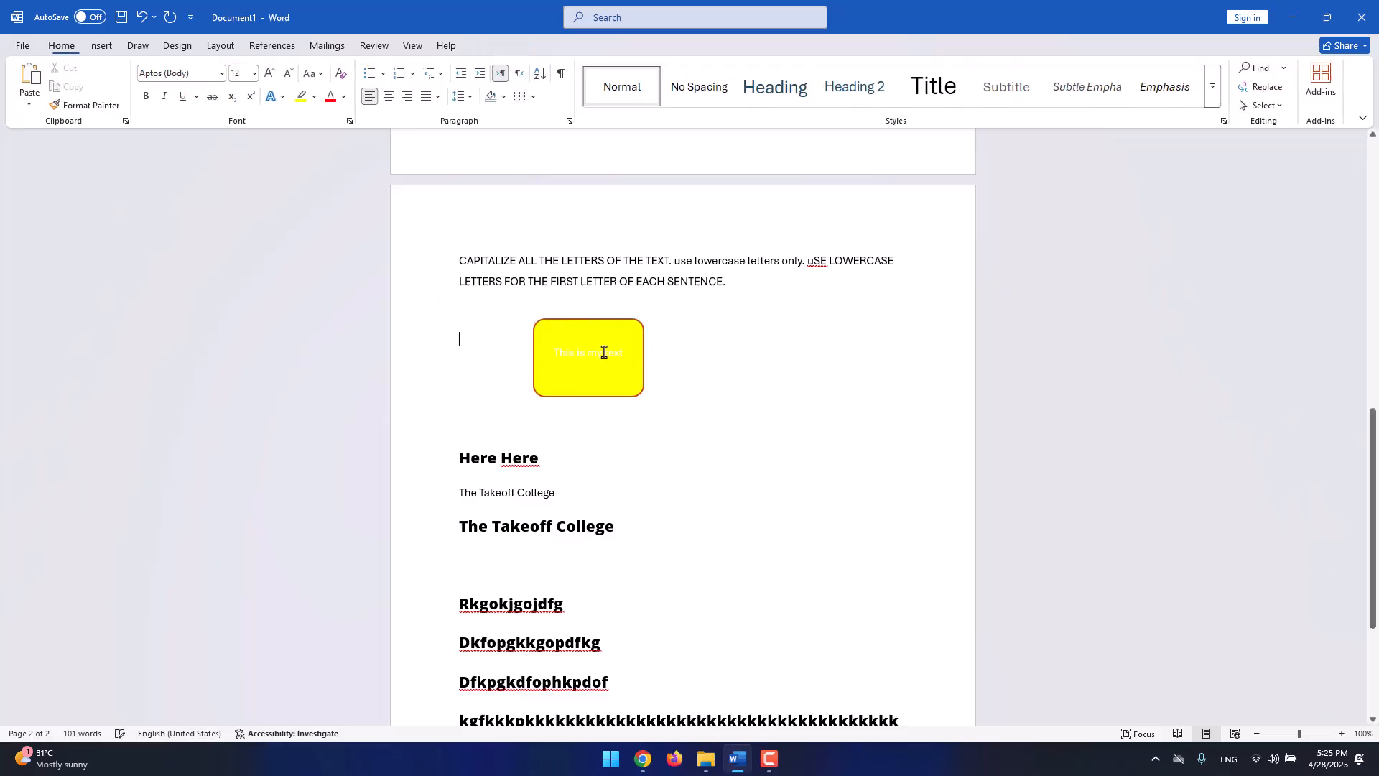
Change the font colour of the text inside the yellow rounded rectangle to black.
click(603, 352)
drag(591, 357, 583, 388)
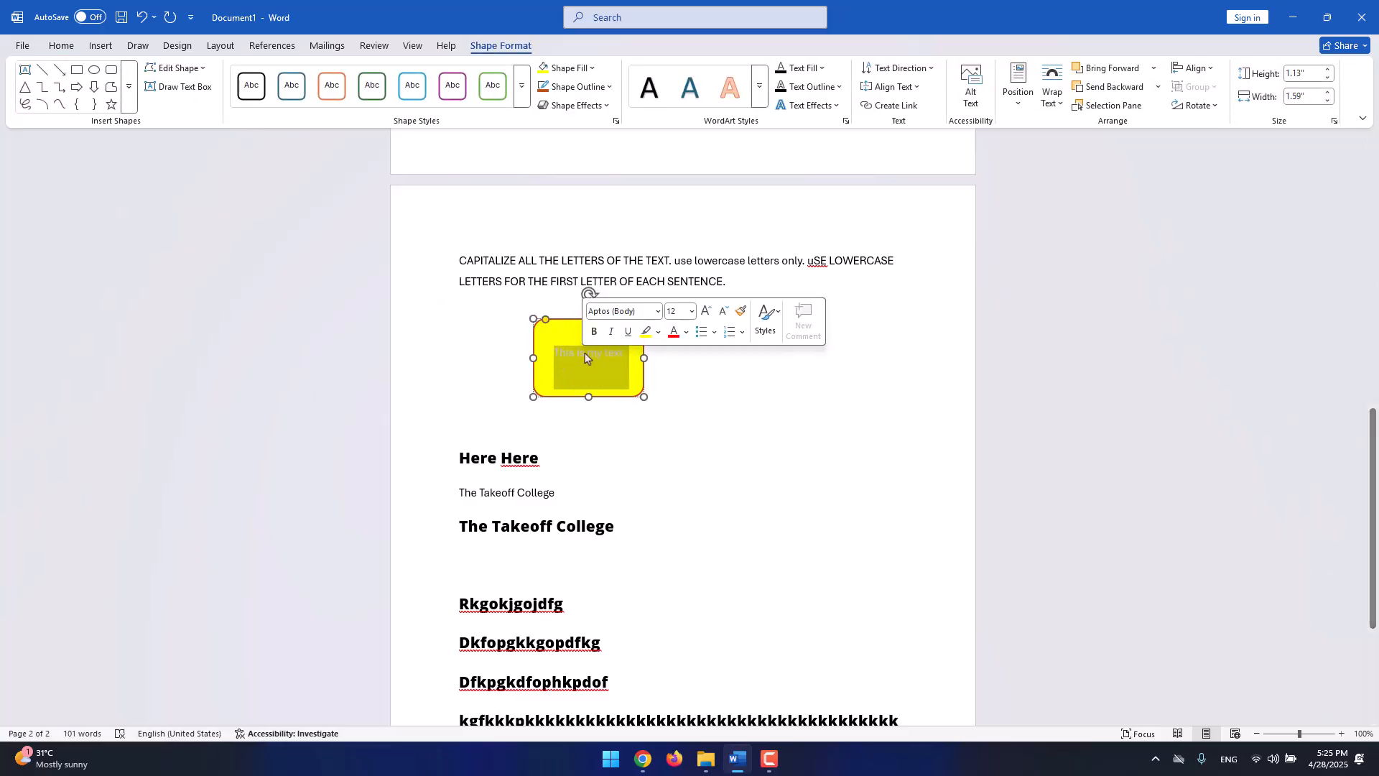
click(61, 47)
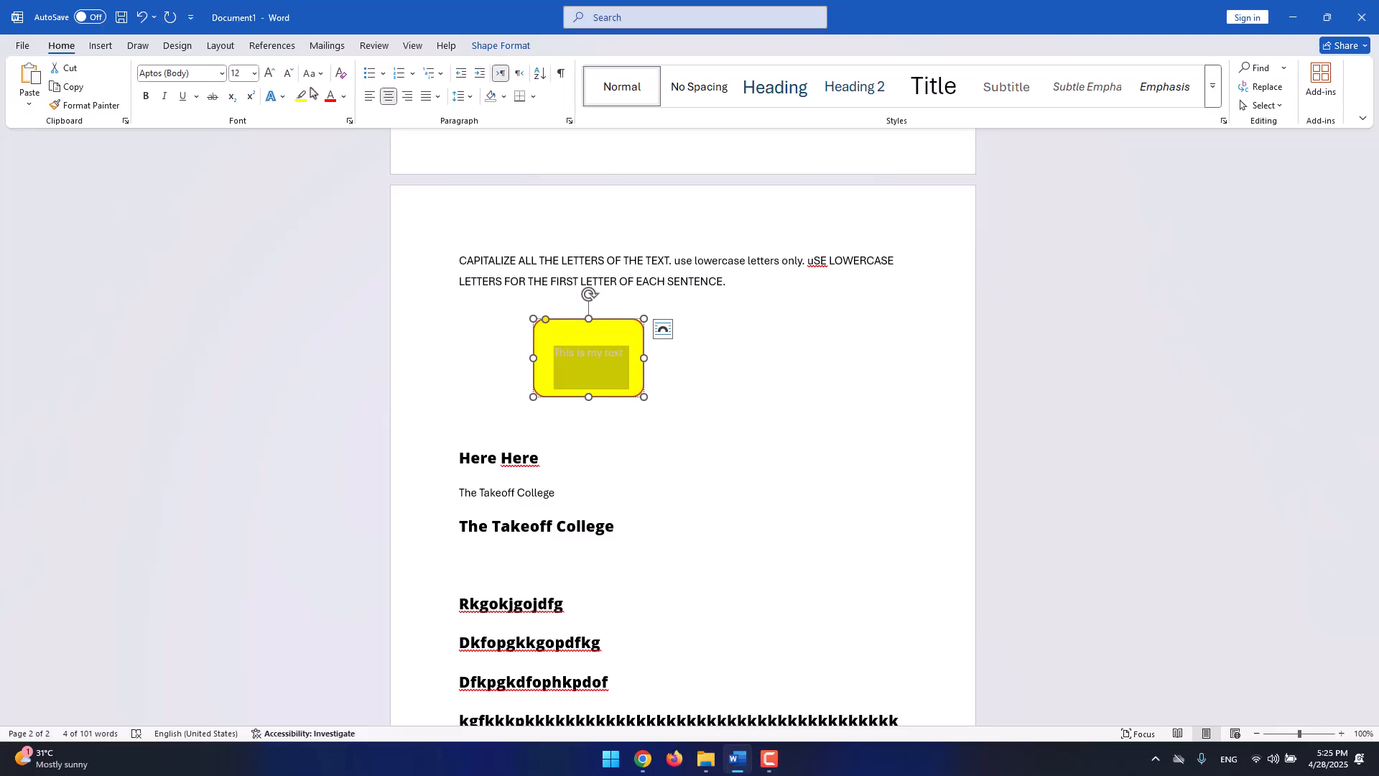
click(344, 96)
click(352, 148)
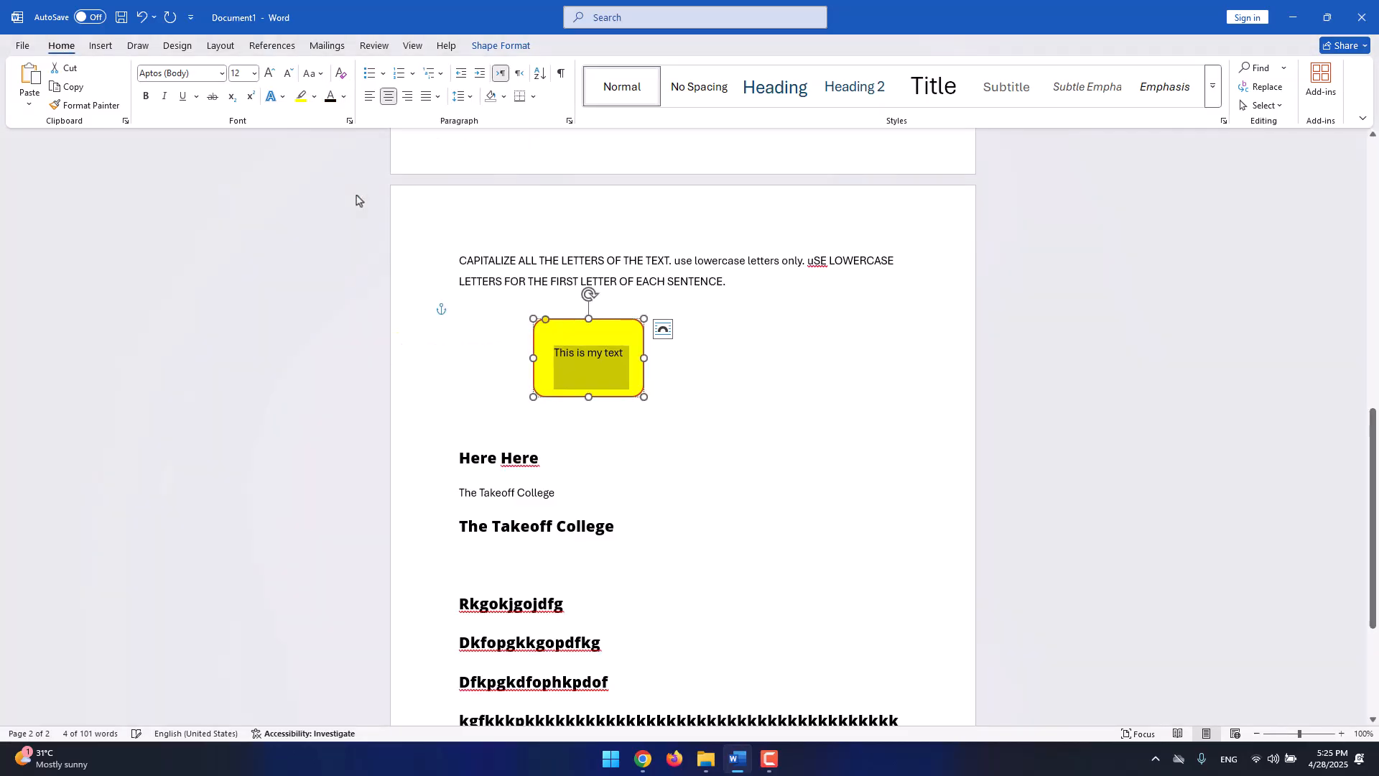
click(501, 46)
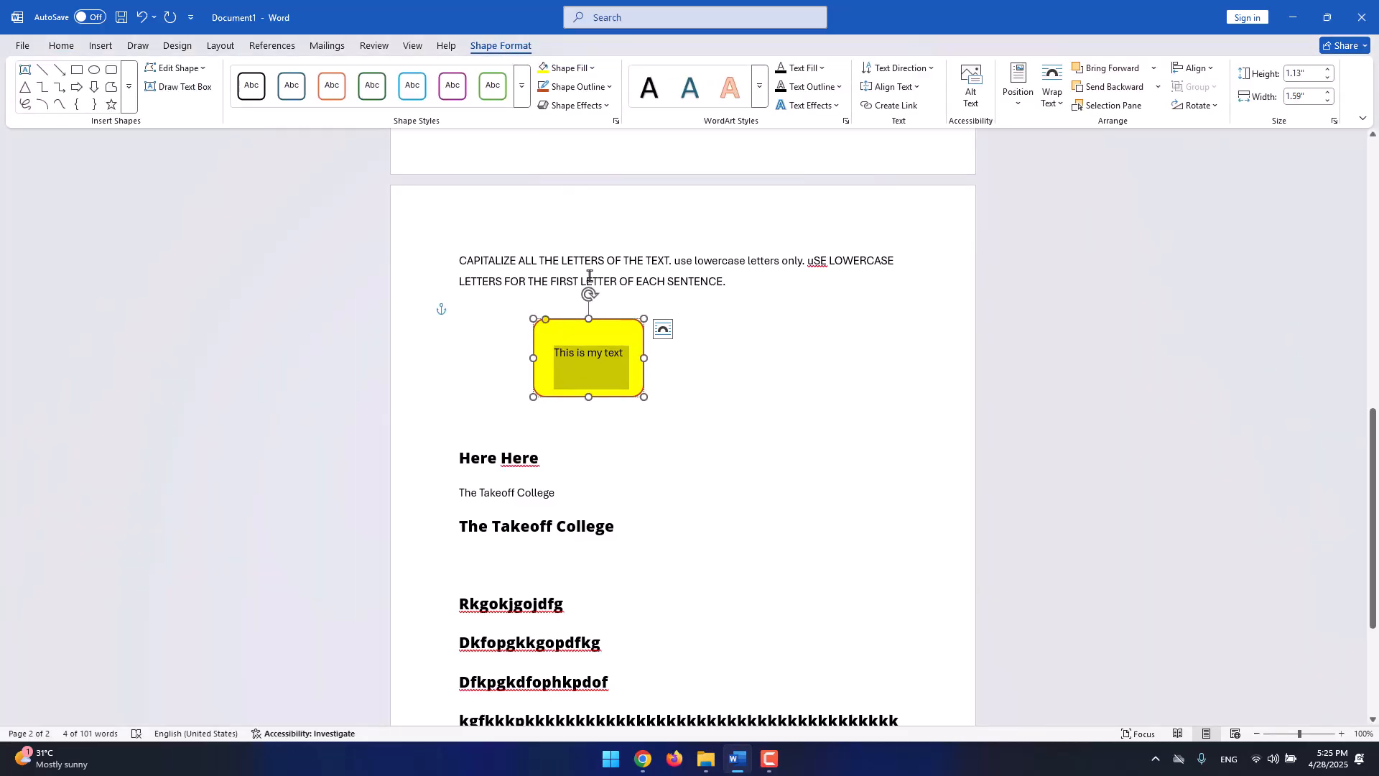
click(623, 321)
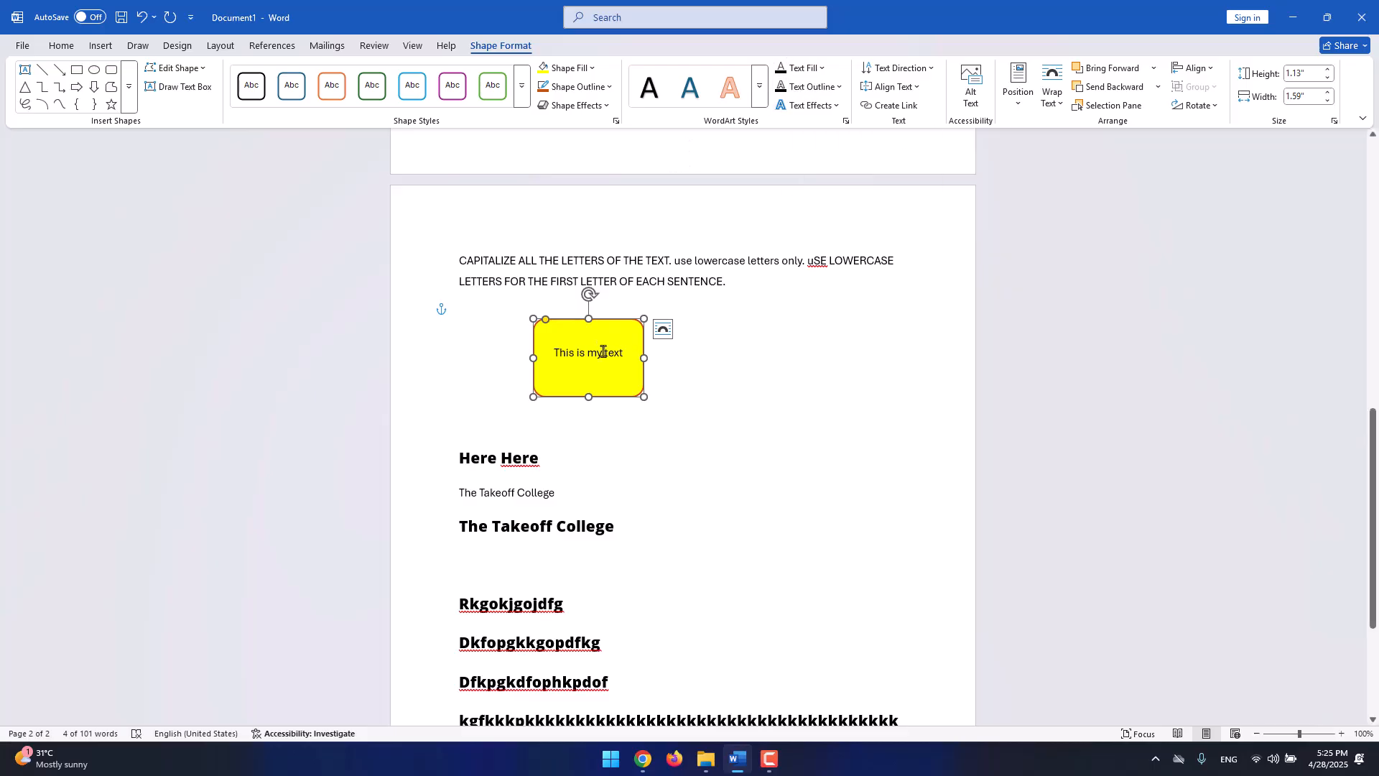
click(759, 89)
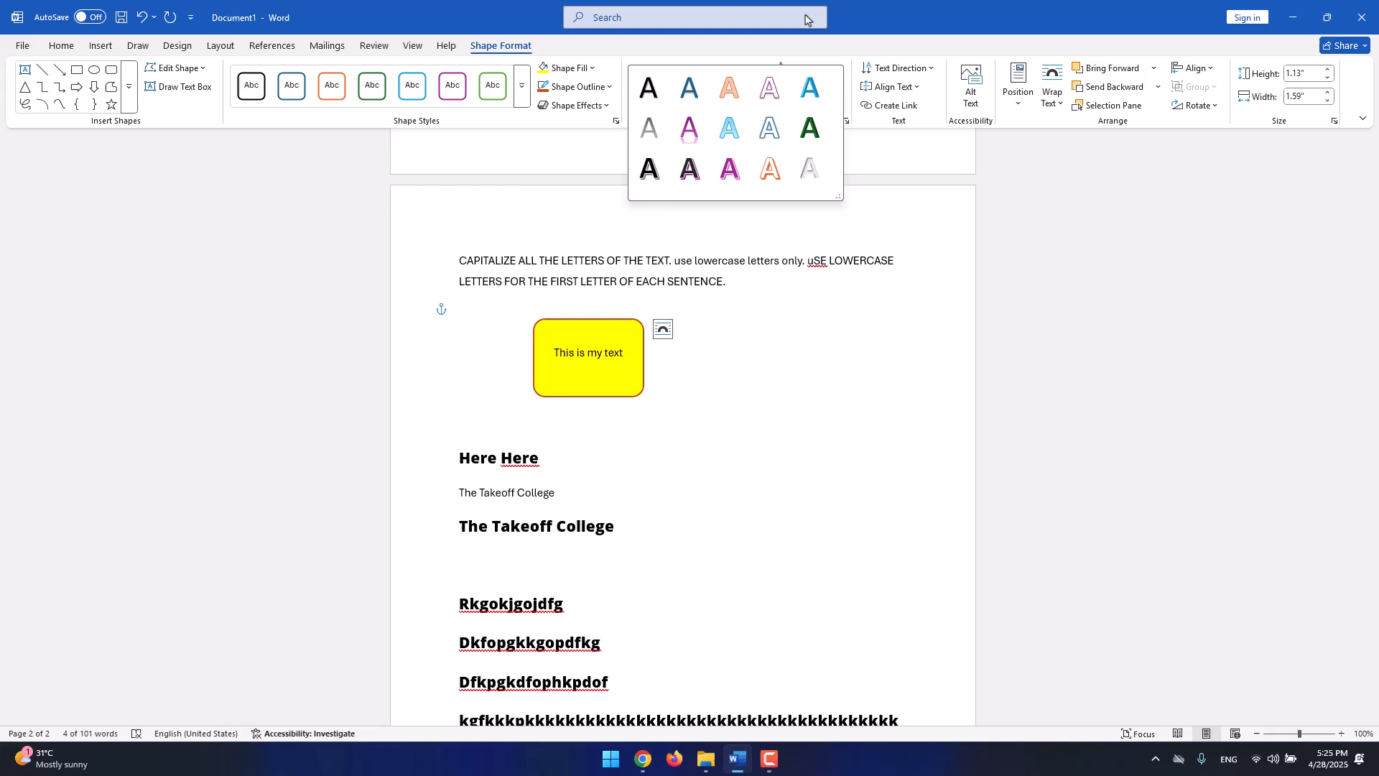
click(841, 23)
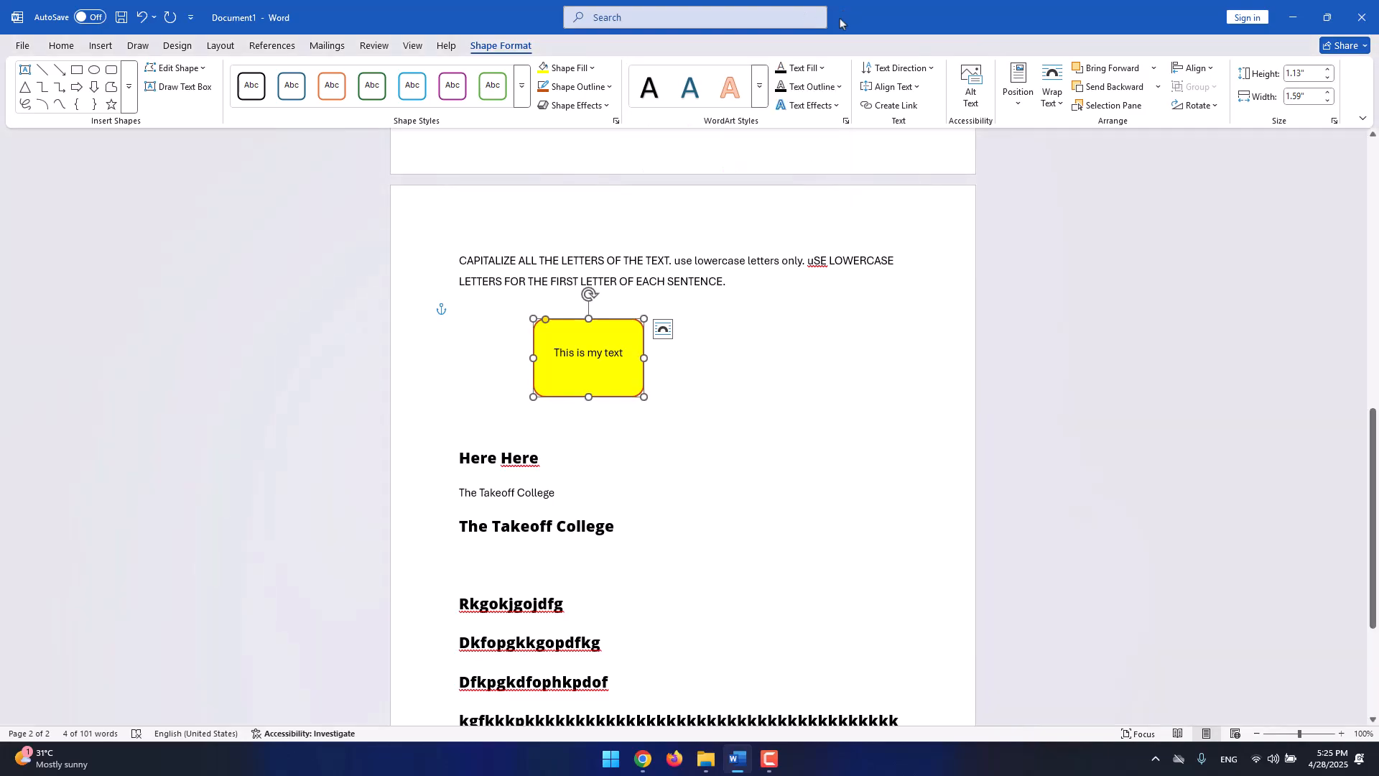
click(823, 68)
click(833, 112)
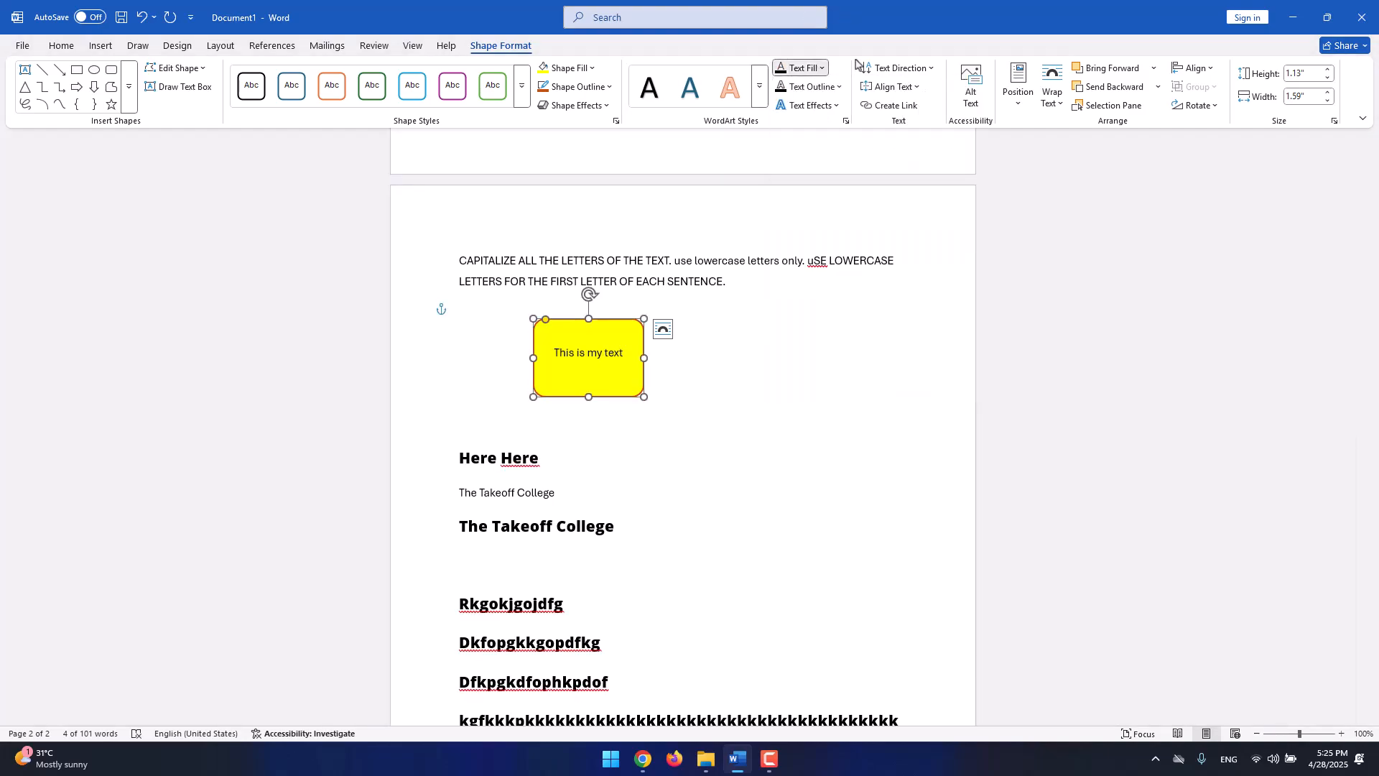
Rotate the text in the yellow rounded rectangle by 90° and align it to the shape's right side.
click(825, 105)
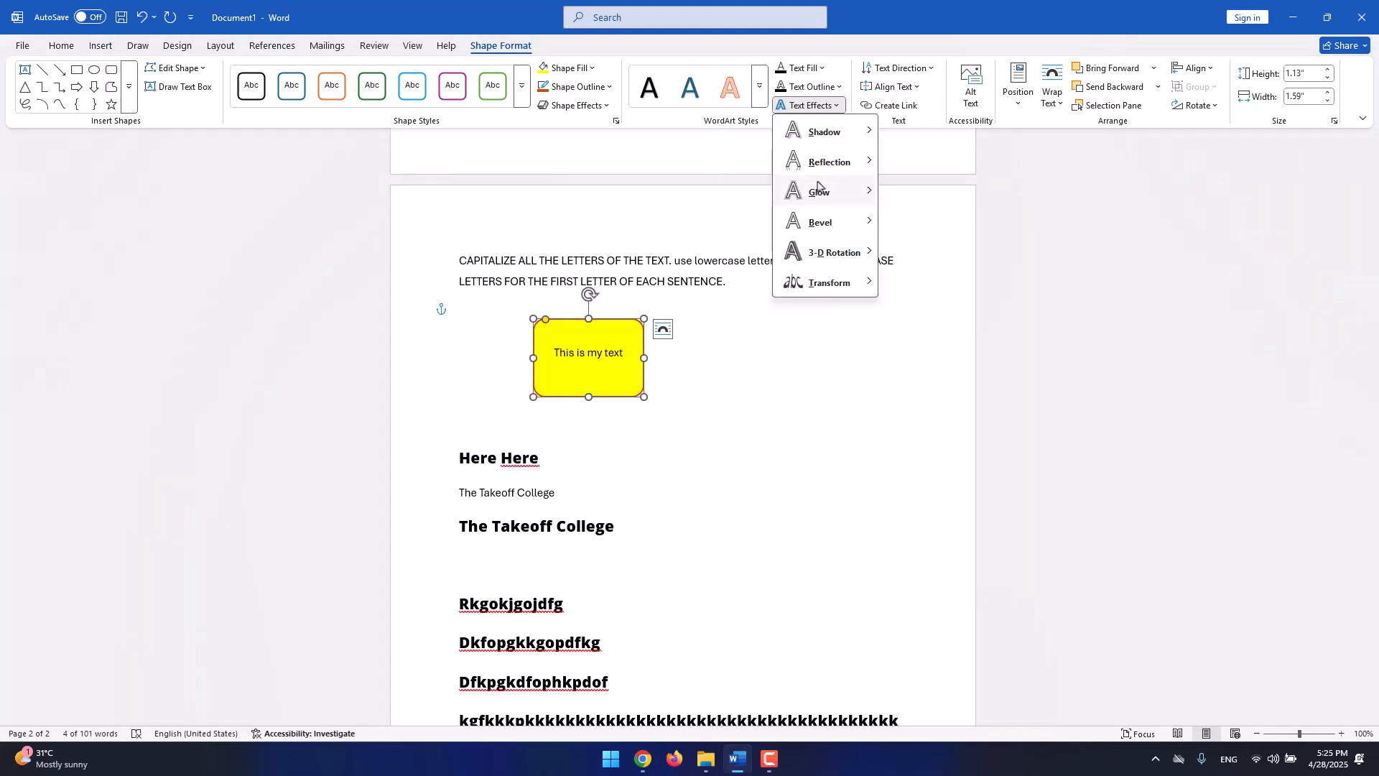
mouse_move(816, 205)
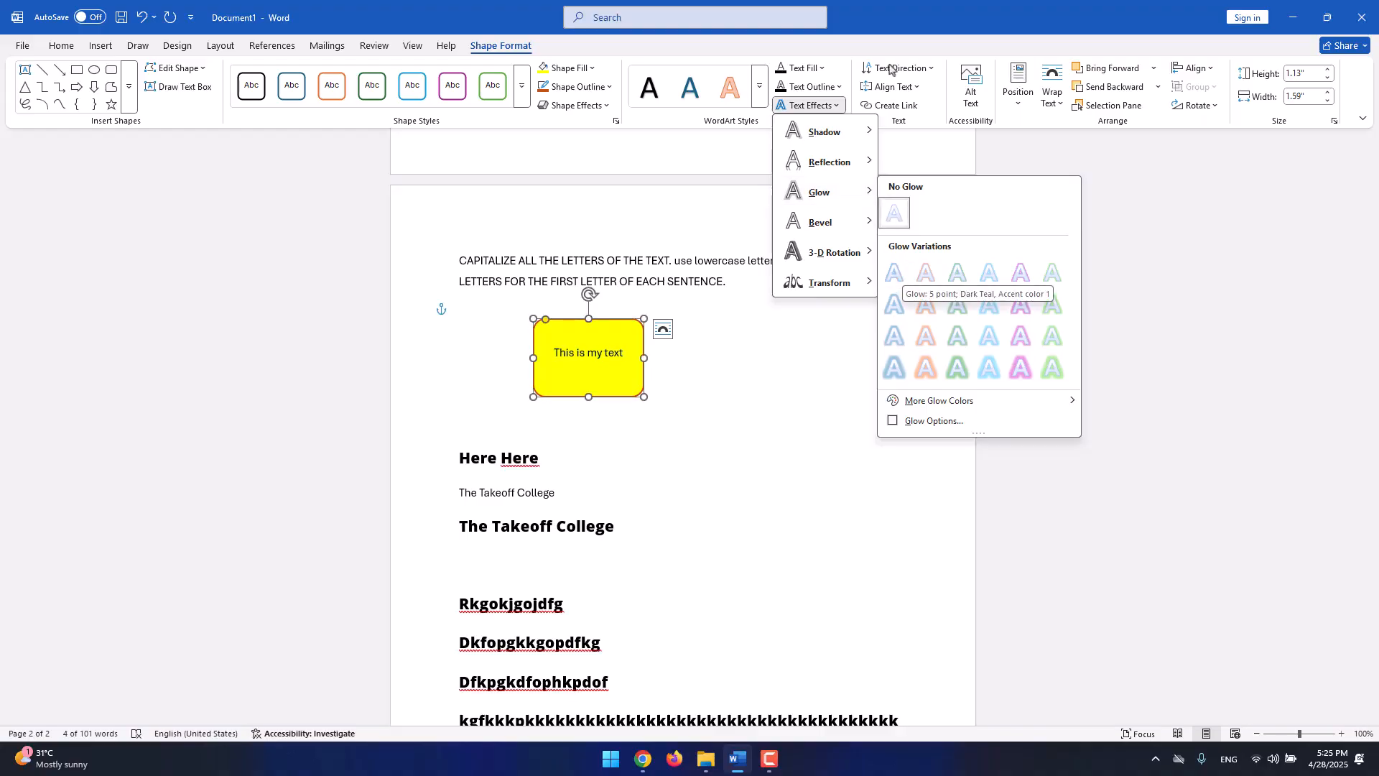
click(898, 67)
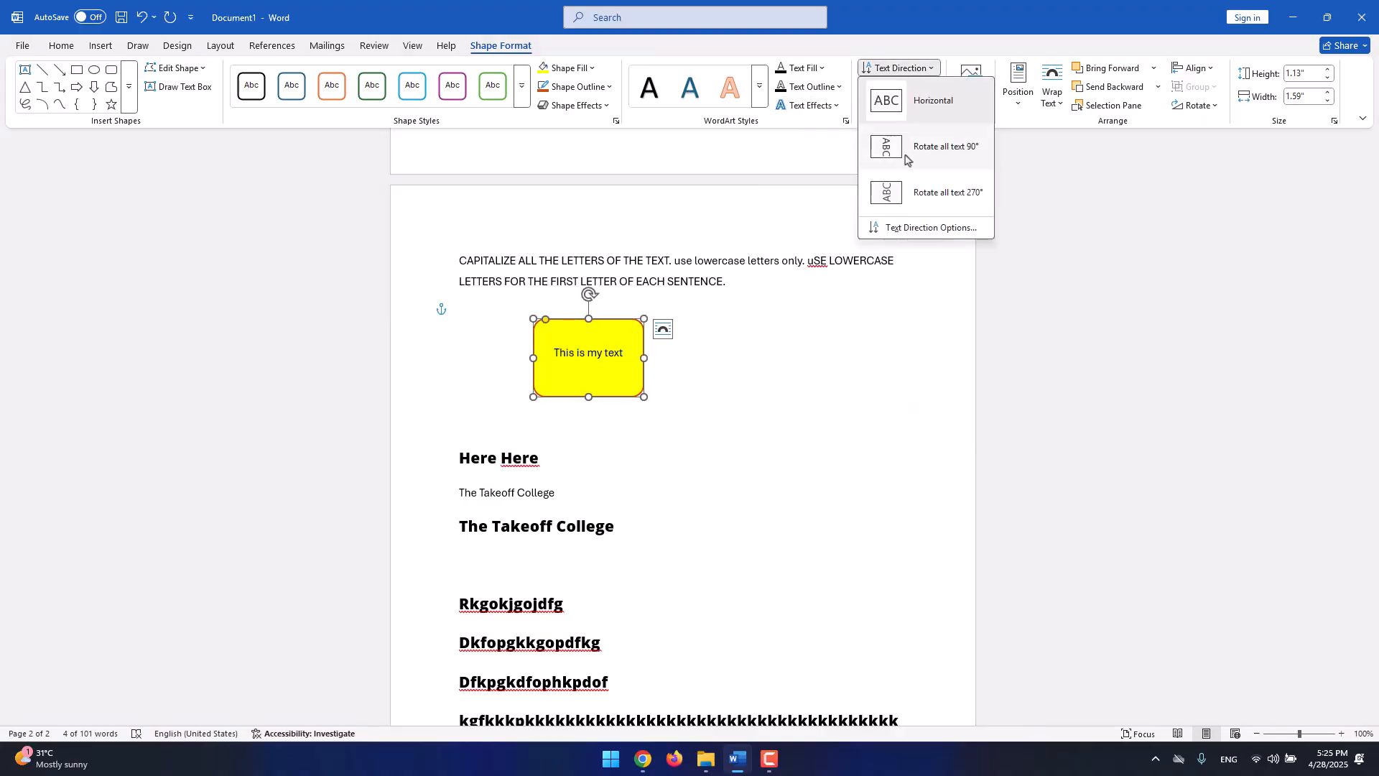
click(906, 151)
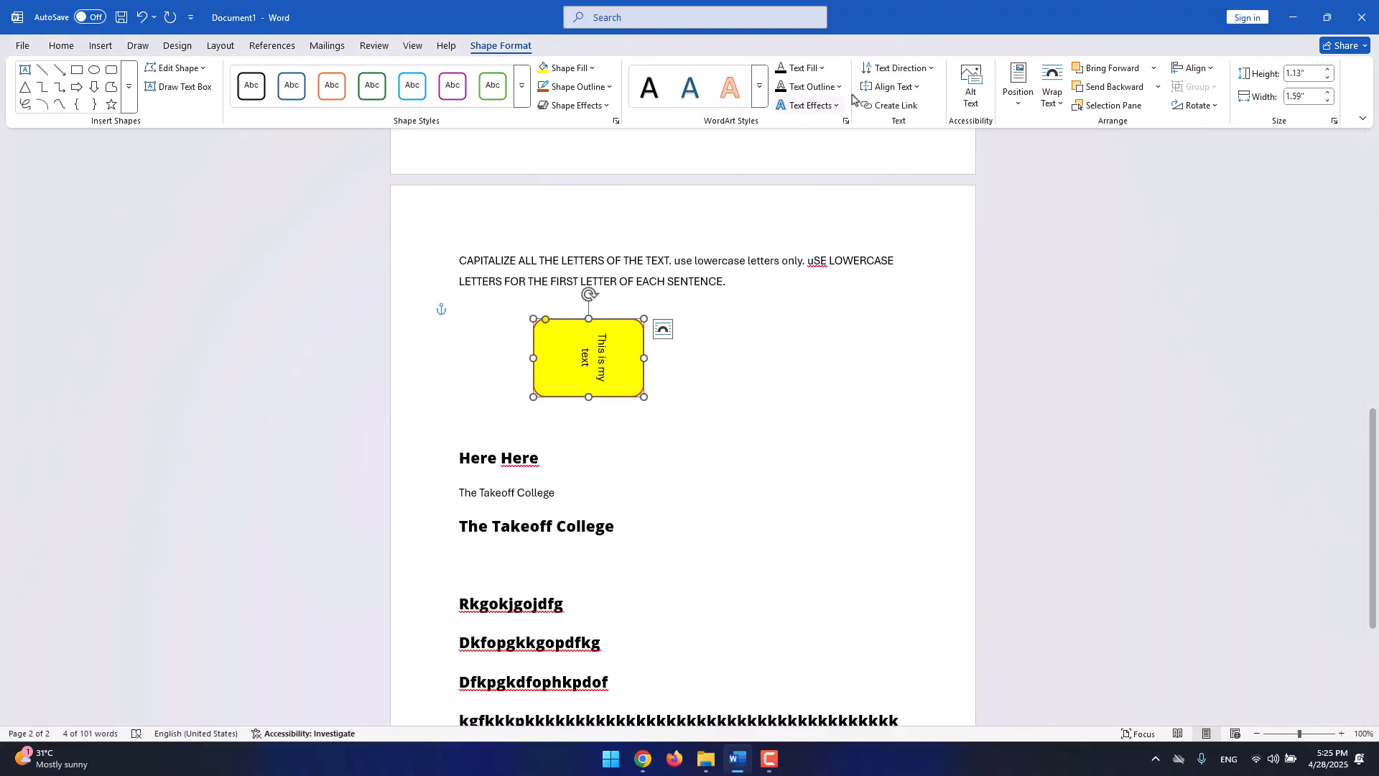
click(904, 88)
click(900, 130)
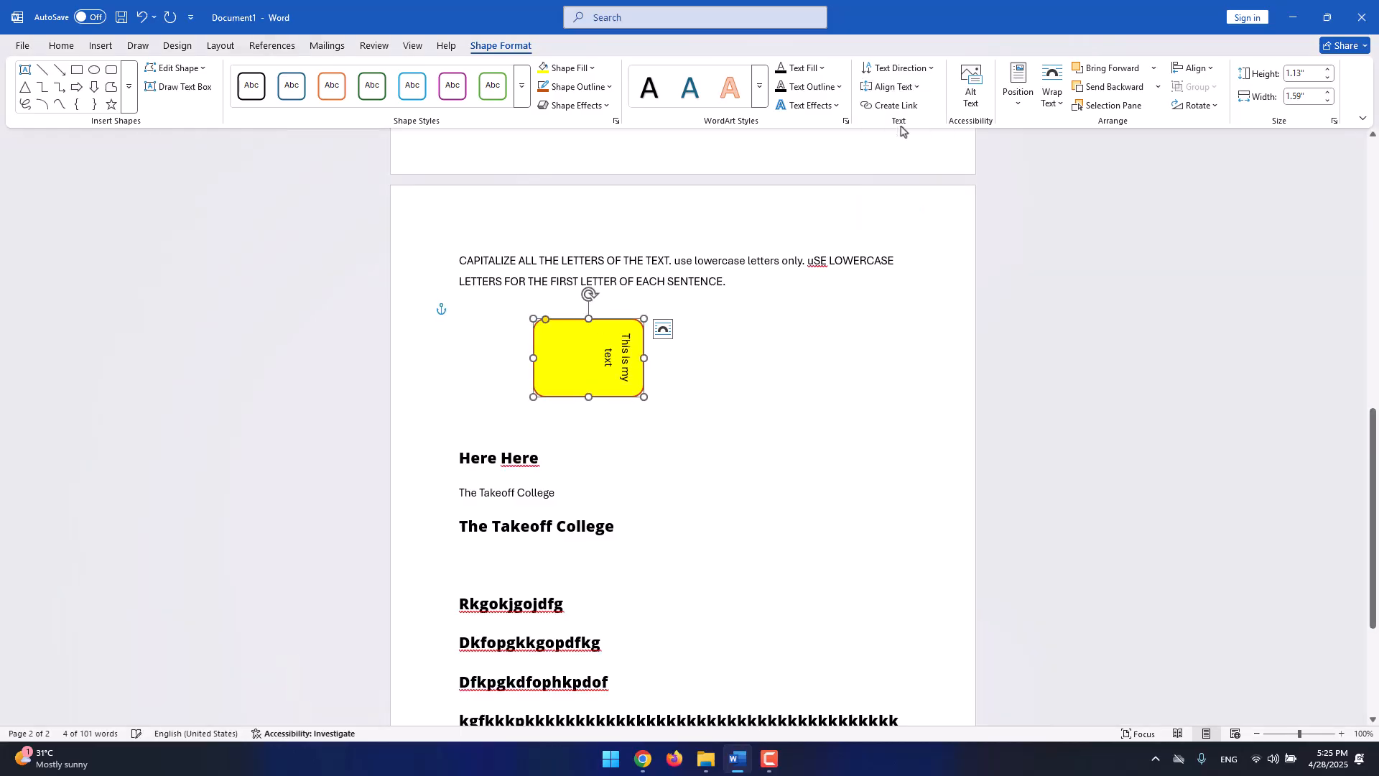
Set the shape's text direction back to horizontal, and delete the yellow rounded rectangle.
click(885, 65)
click(894, 101)
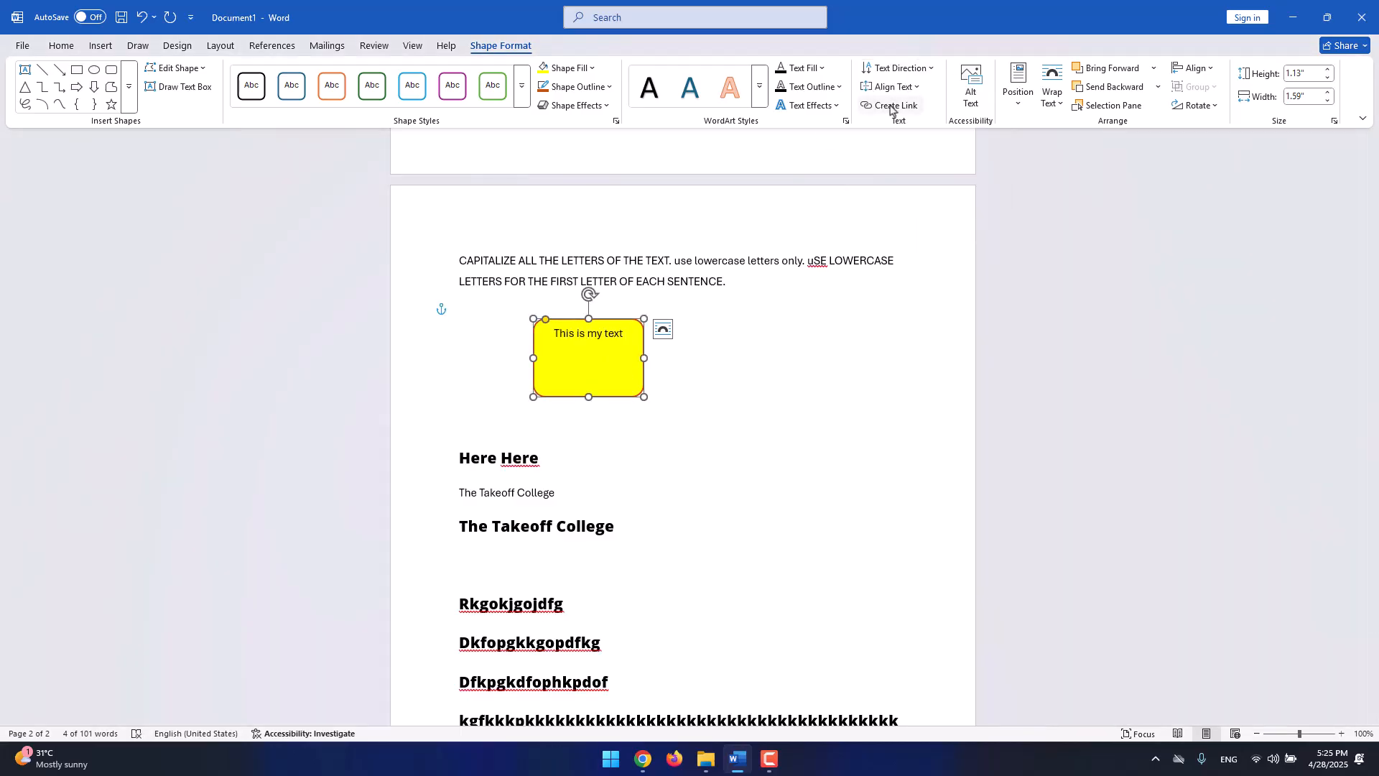
key(Delete)
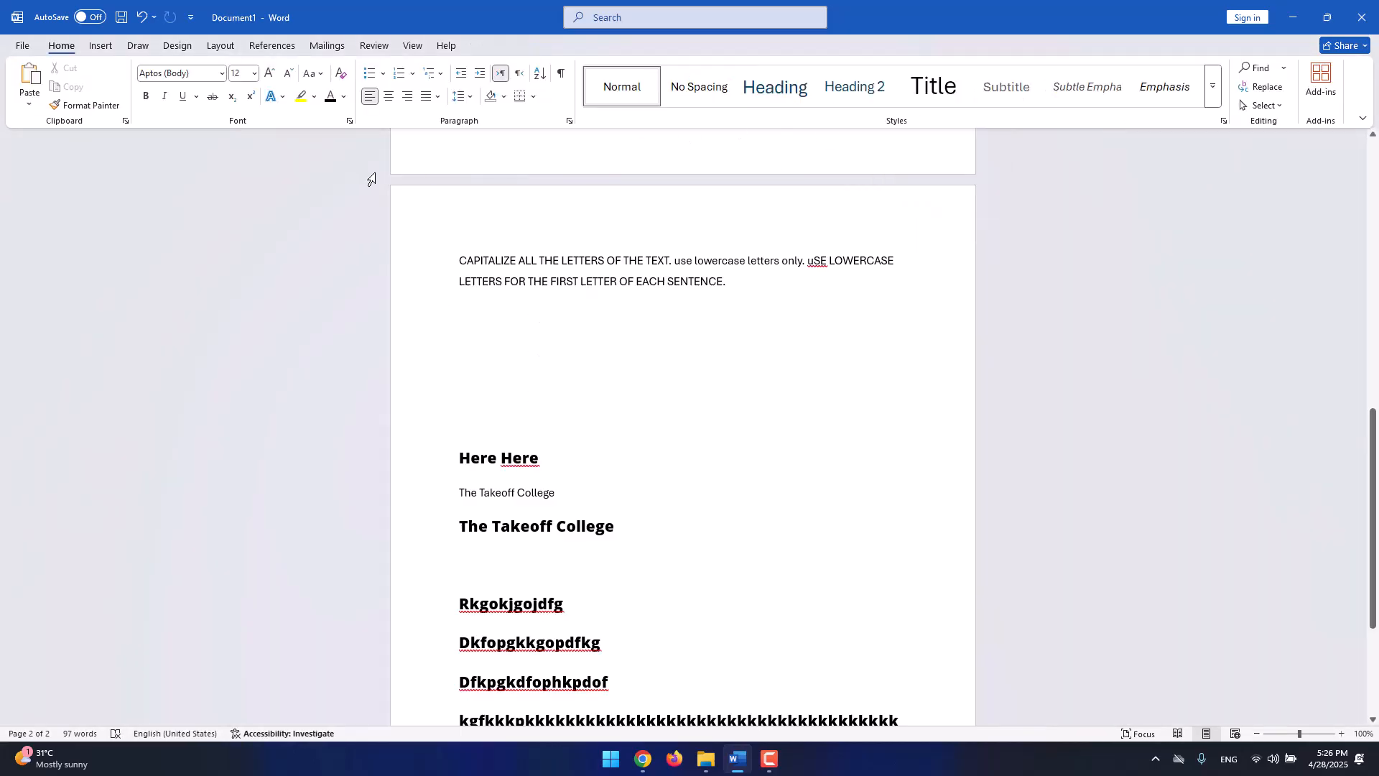
Insert the stock icon of a house with a chimney and windows below page 2's first paragraph.
click(108, 46)
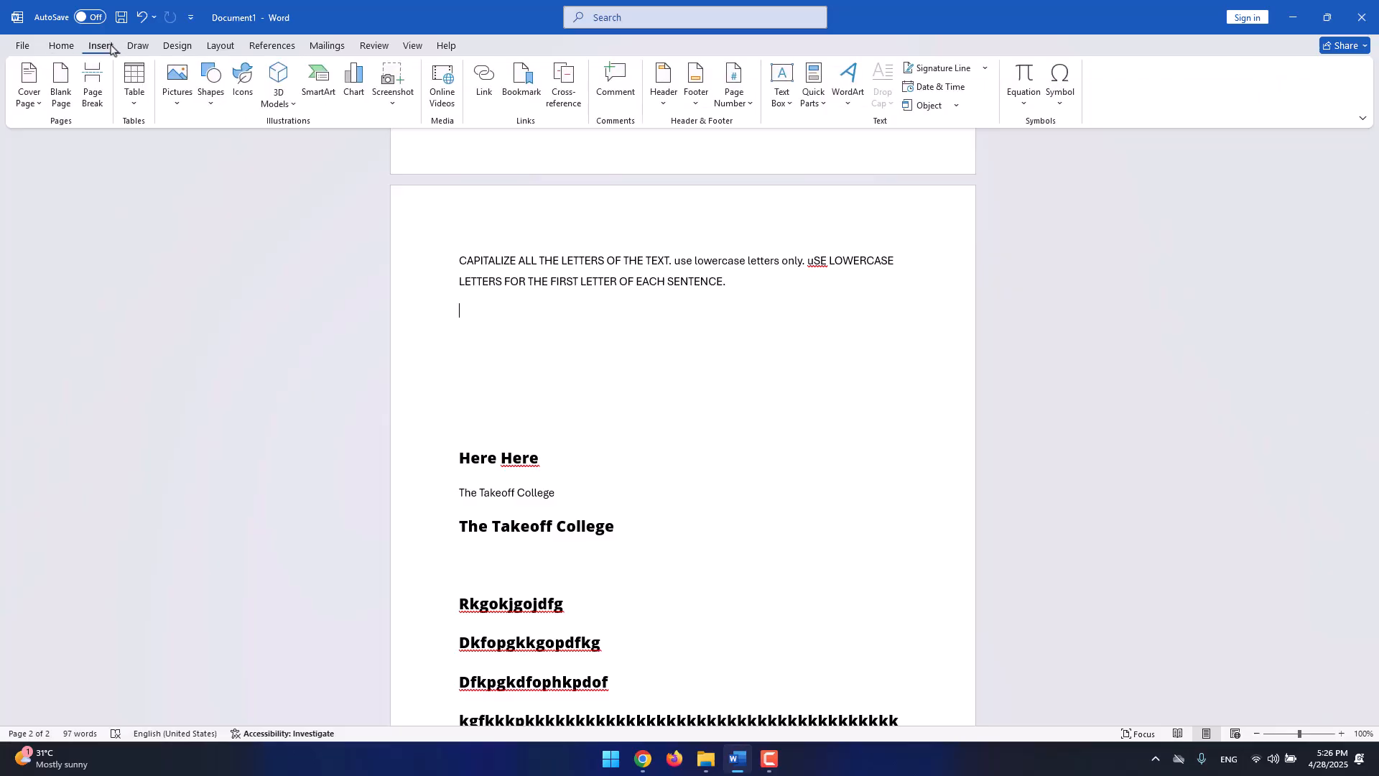
click(250, 100)
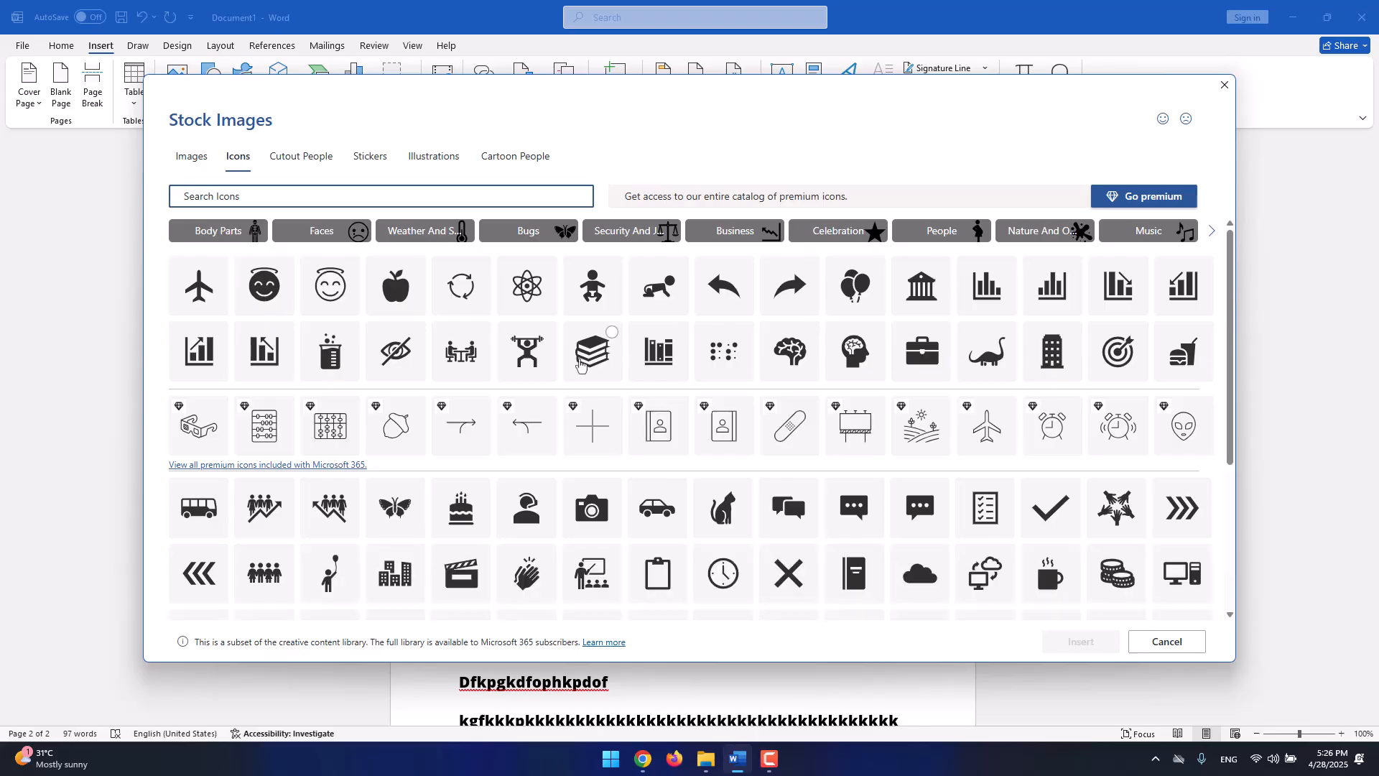
scroll(582, 365, down, 5)
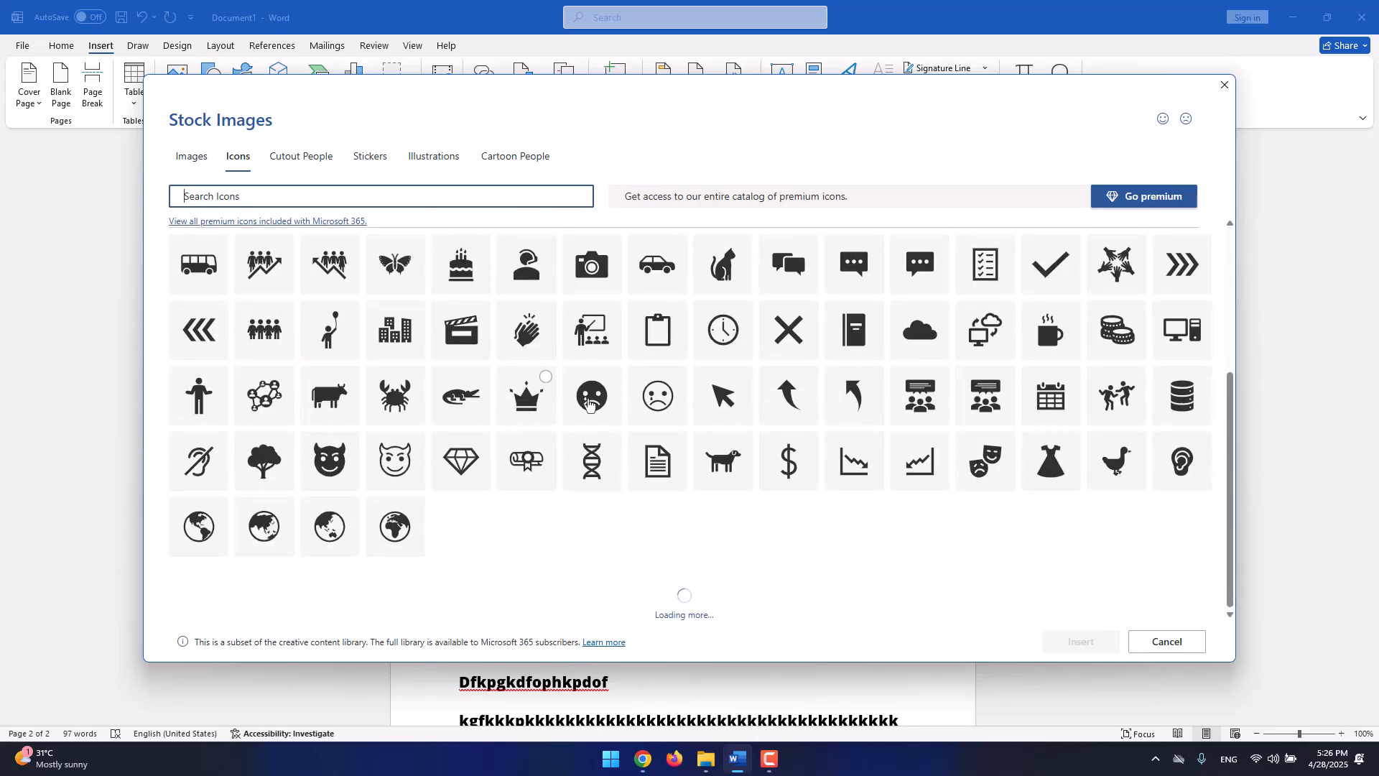
scroll(396, 370, down, 3)
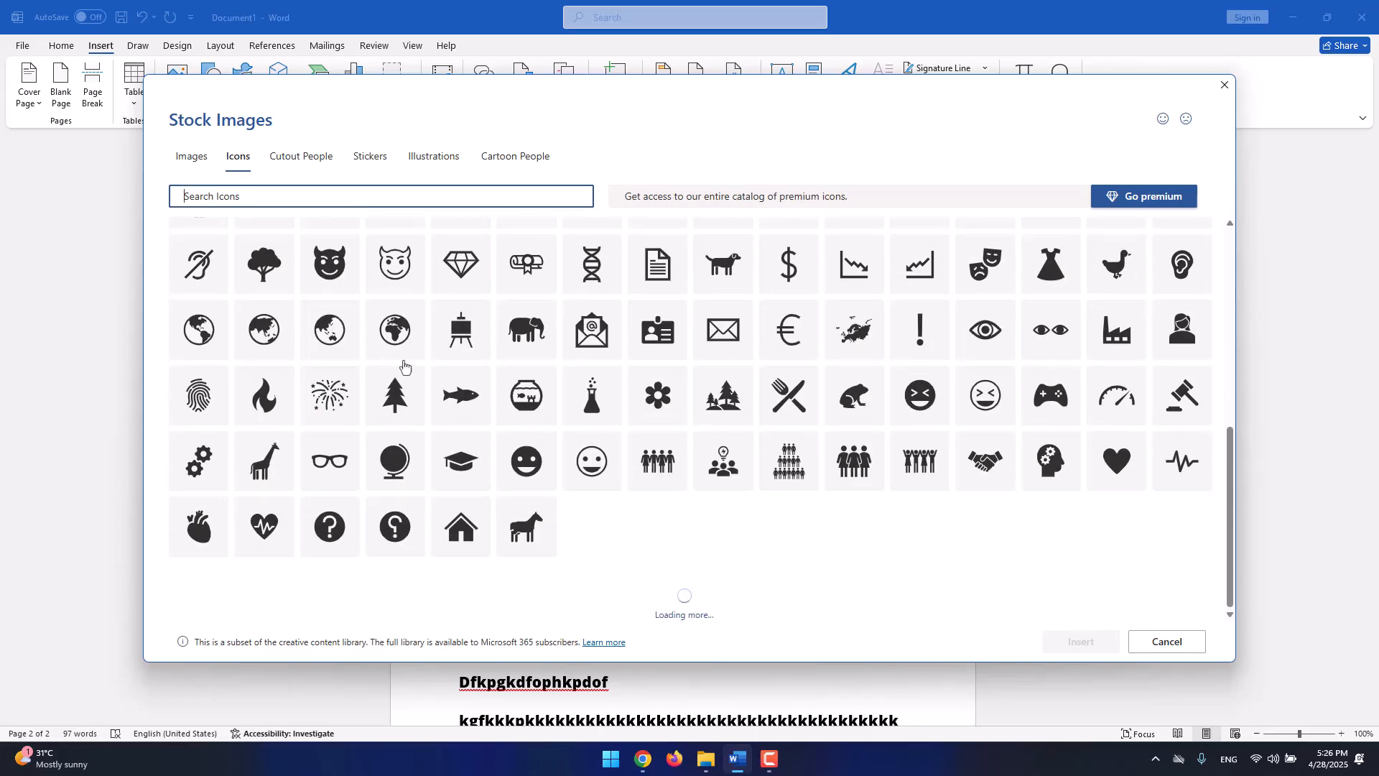
scroll(402, 363, down, 3)
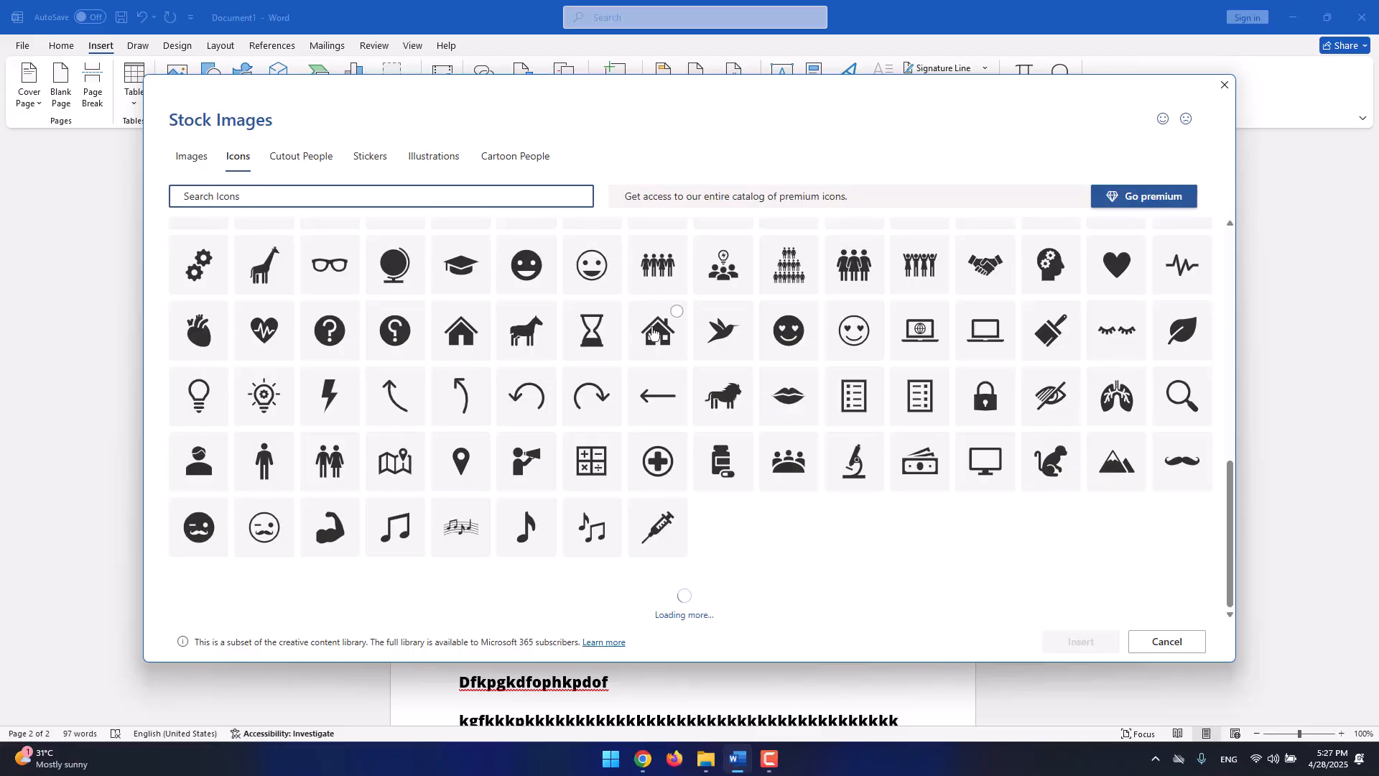
click(652, 332)
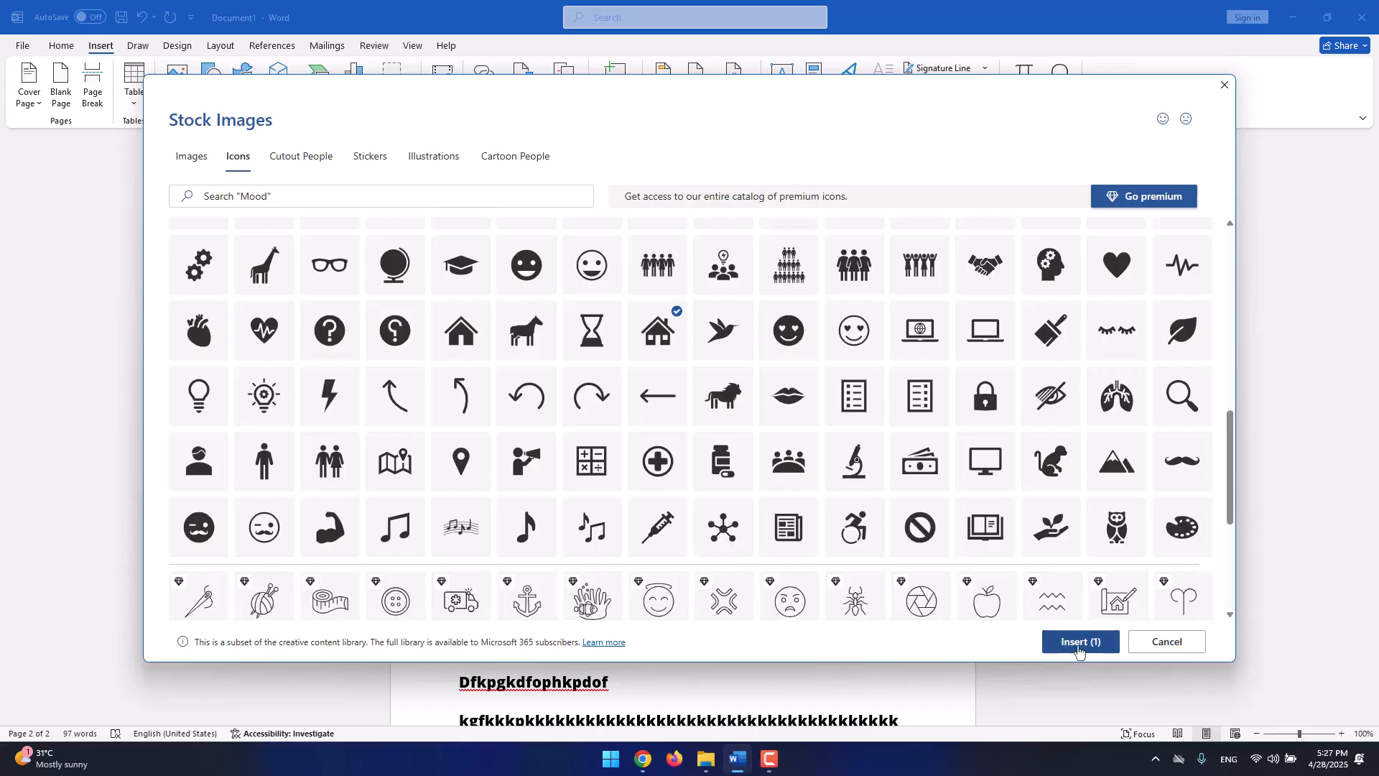
click(1078, 641)
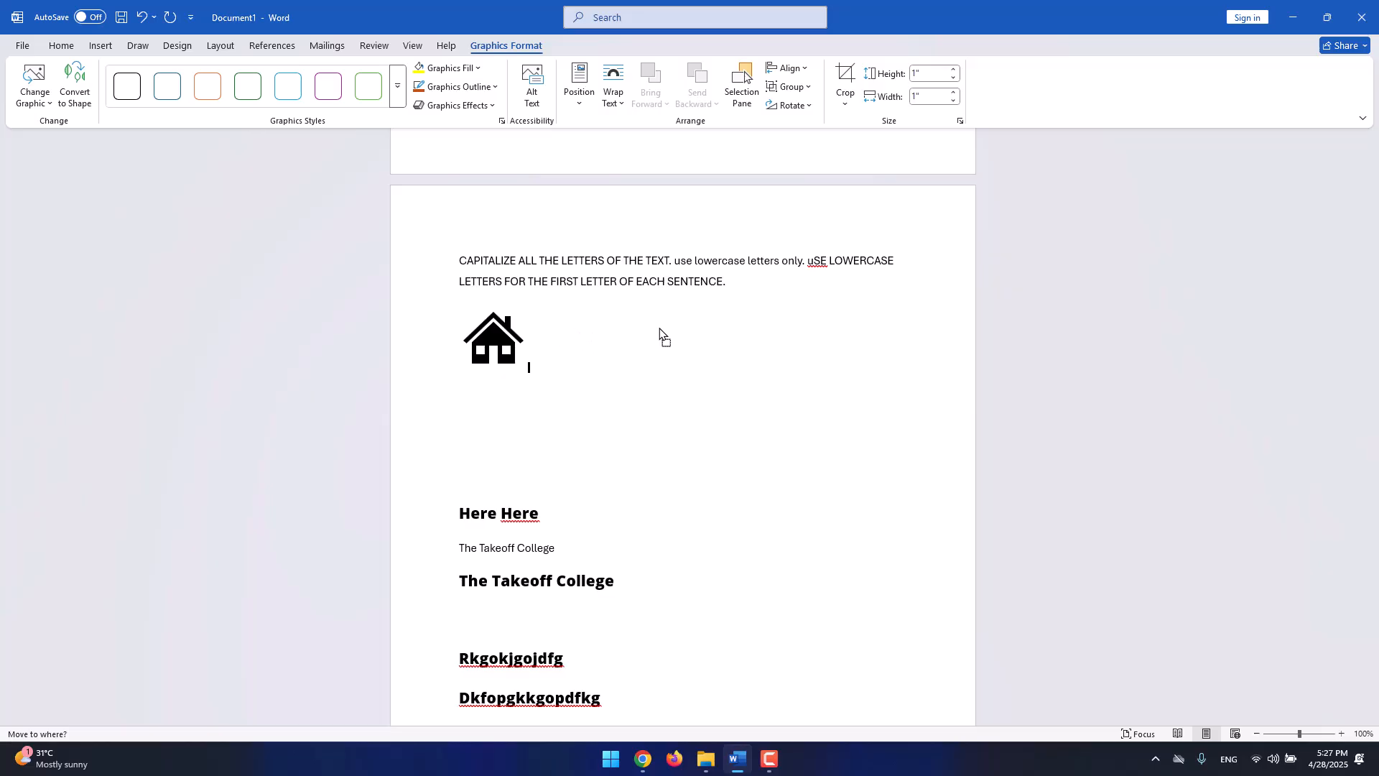
Shrink the house icon to about text height and place it at the start of page 2's first paragraph.
drag(529, 303, 475, 267)
click(514, 314)
click(509, 293)
click(551, 307)
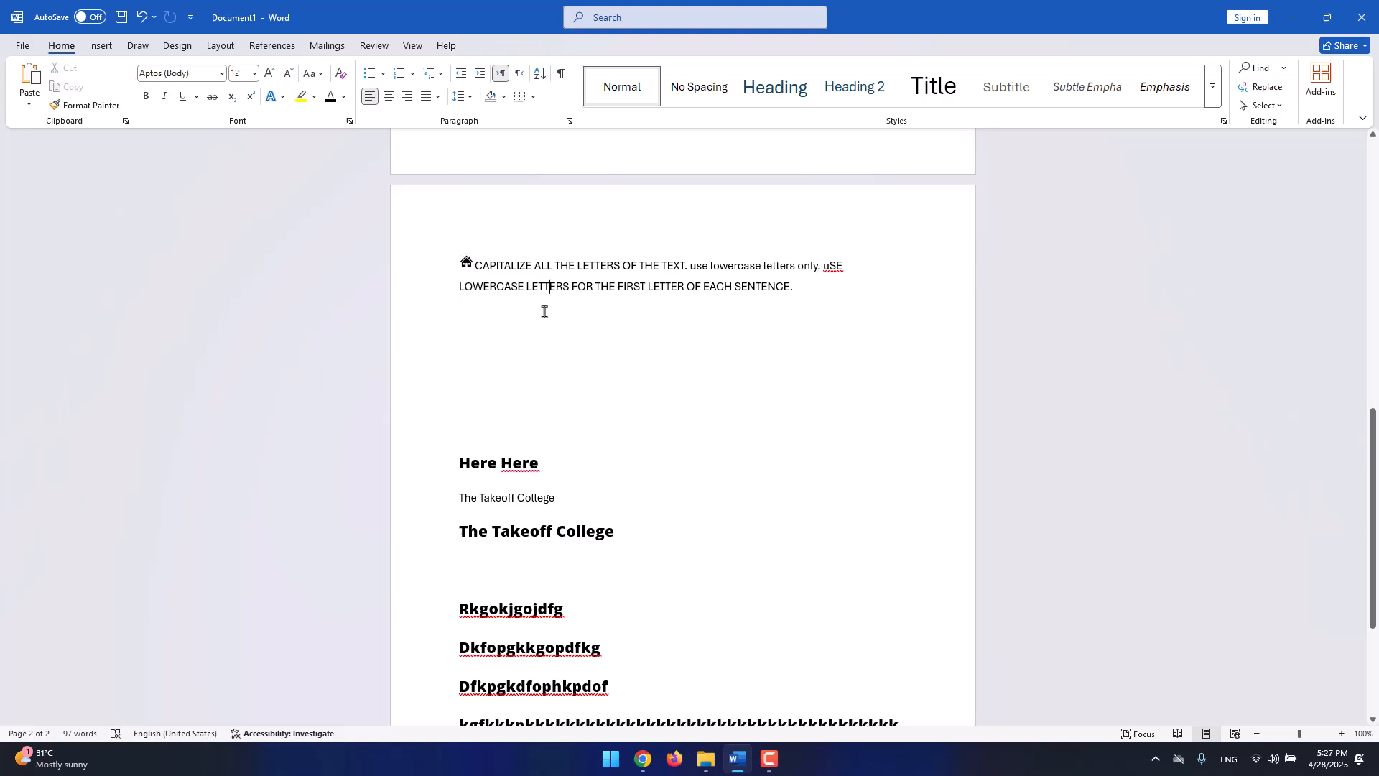
Try to insert the fishing boat from the Summer category of online 3D models at the start of page 2's first paragraph.
click(462, 264)
click(108, 49)
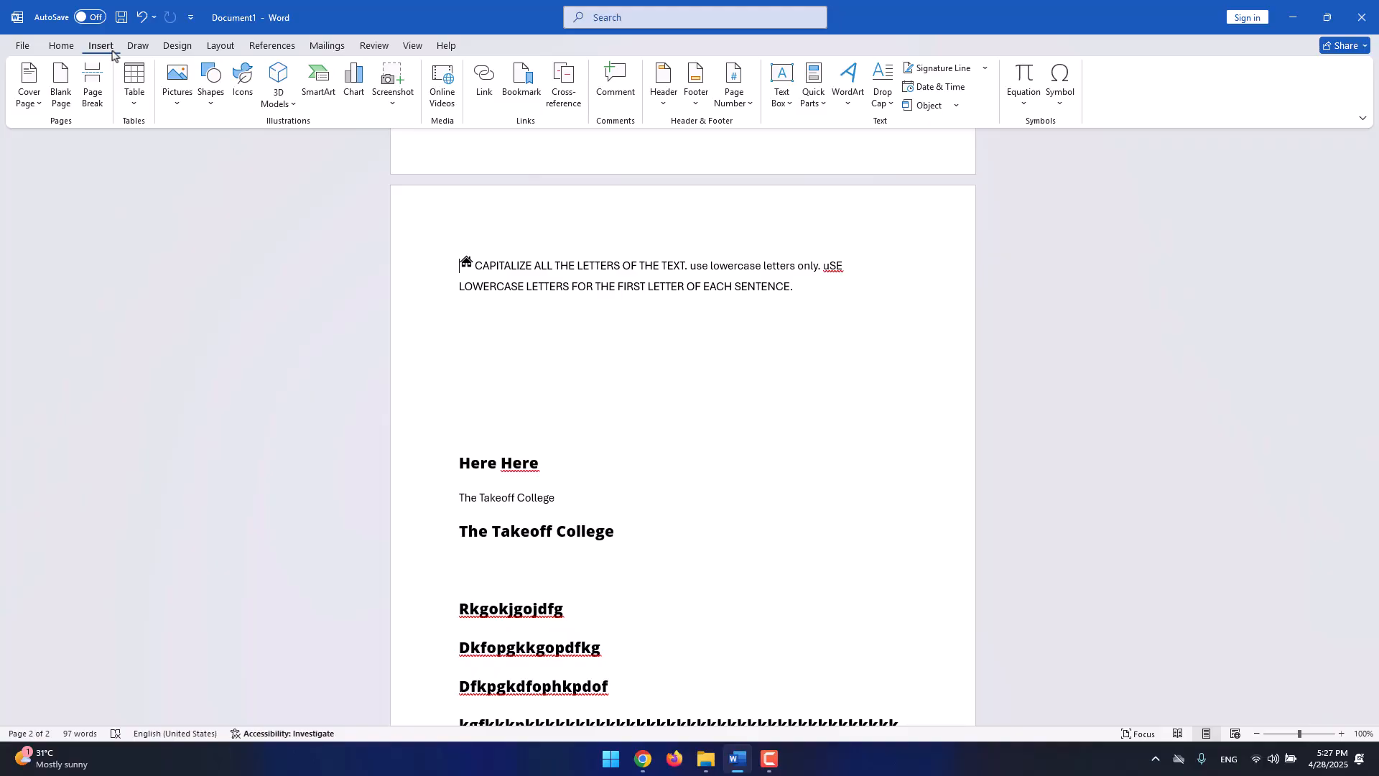
click(288, 108)
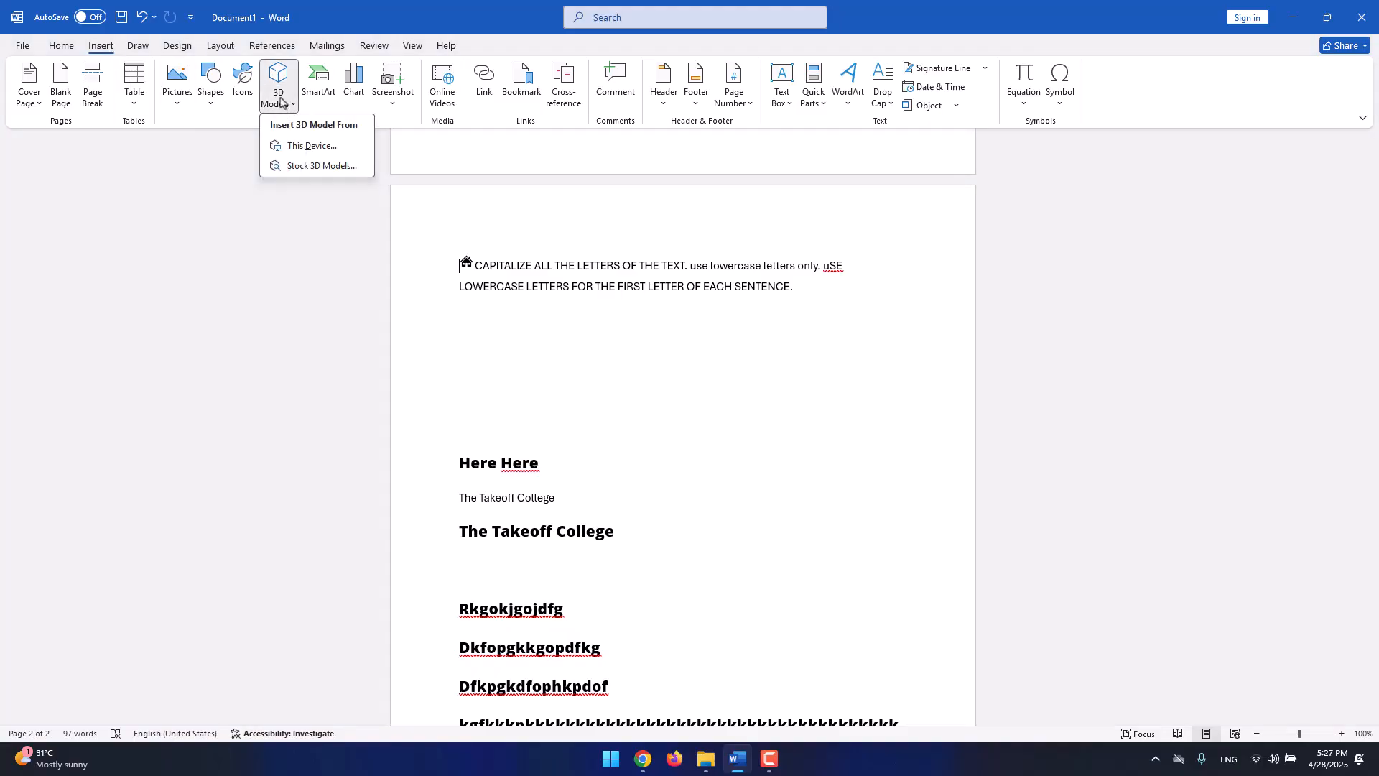
click(279, 84)
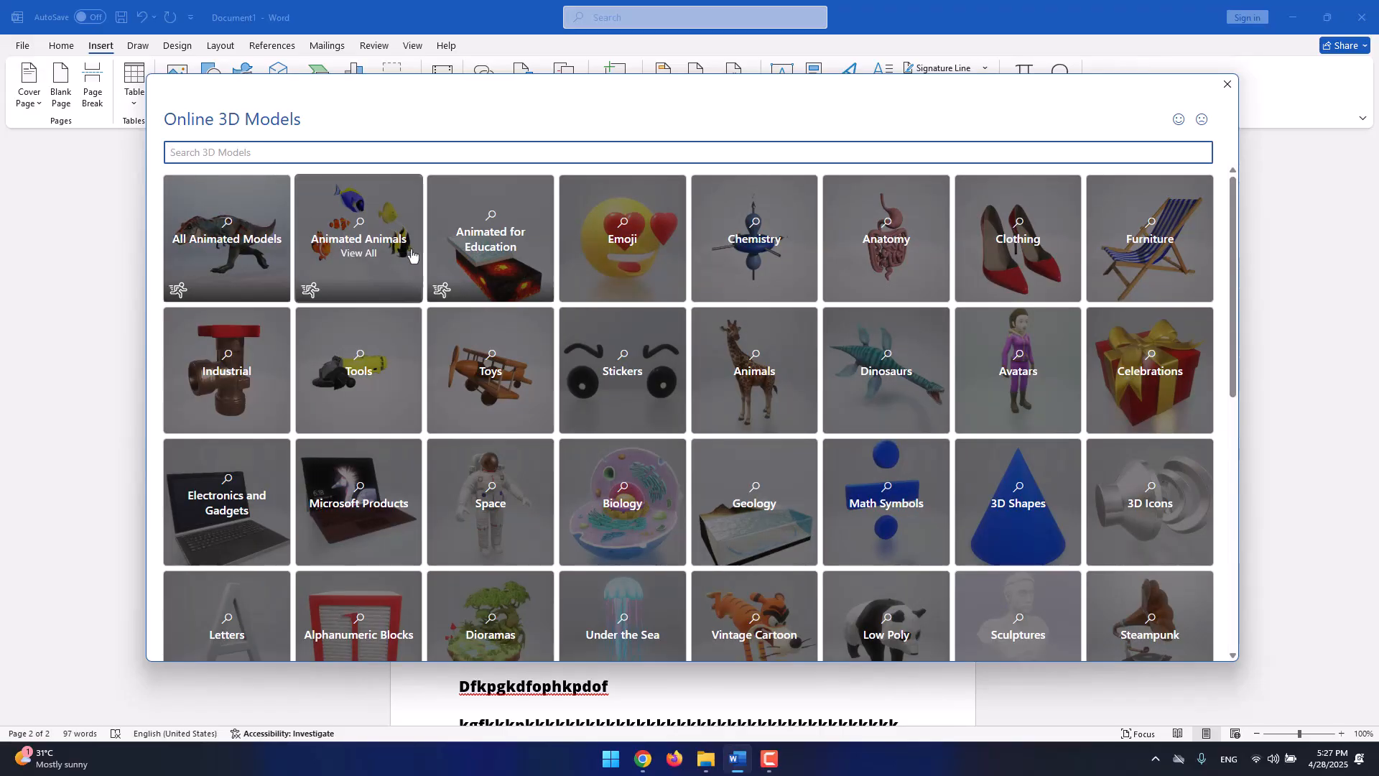
scroll(648, 273, down, 4)
scroll(648, 271, down, 4)
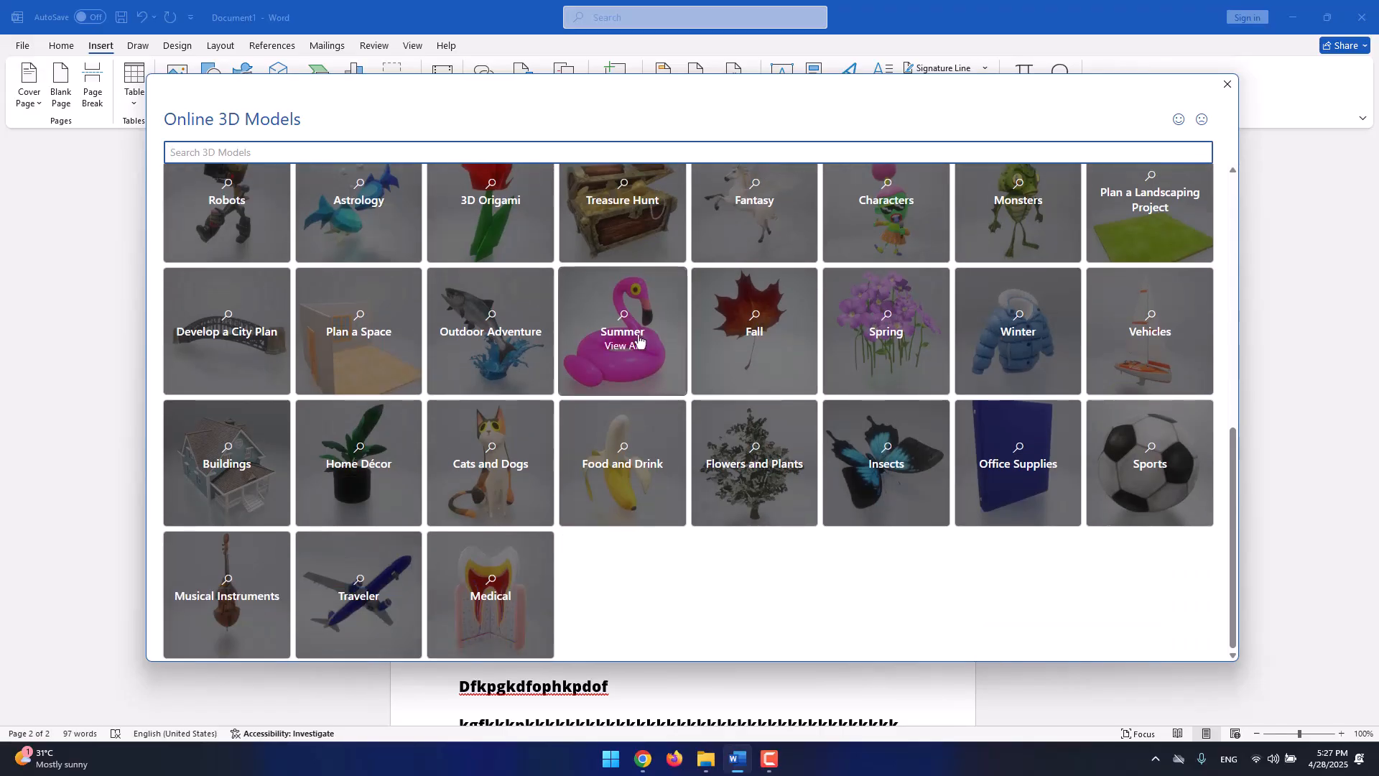
scroll(790, 345, up, 3)
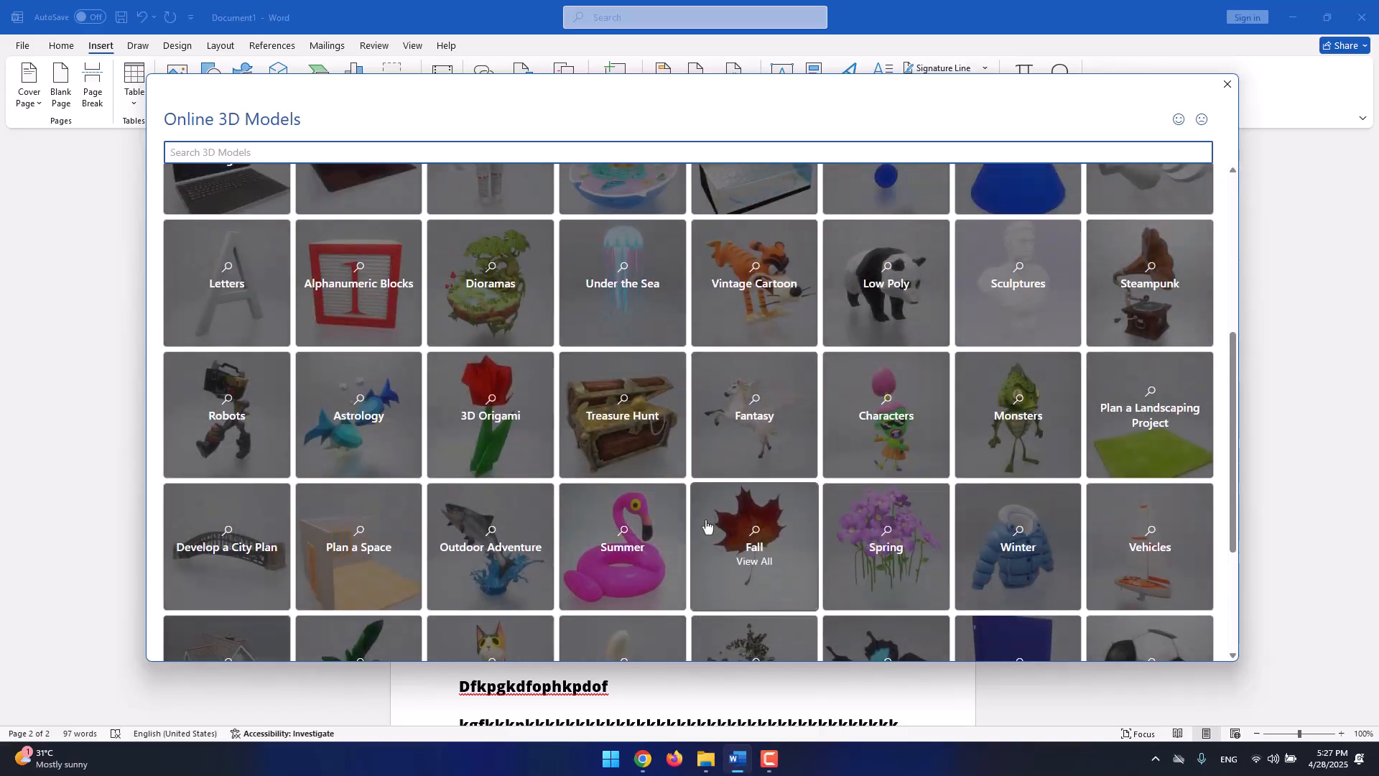
click(660, 528)
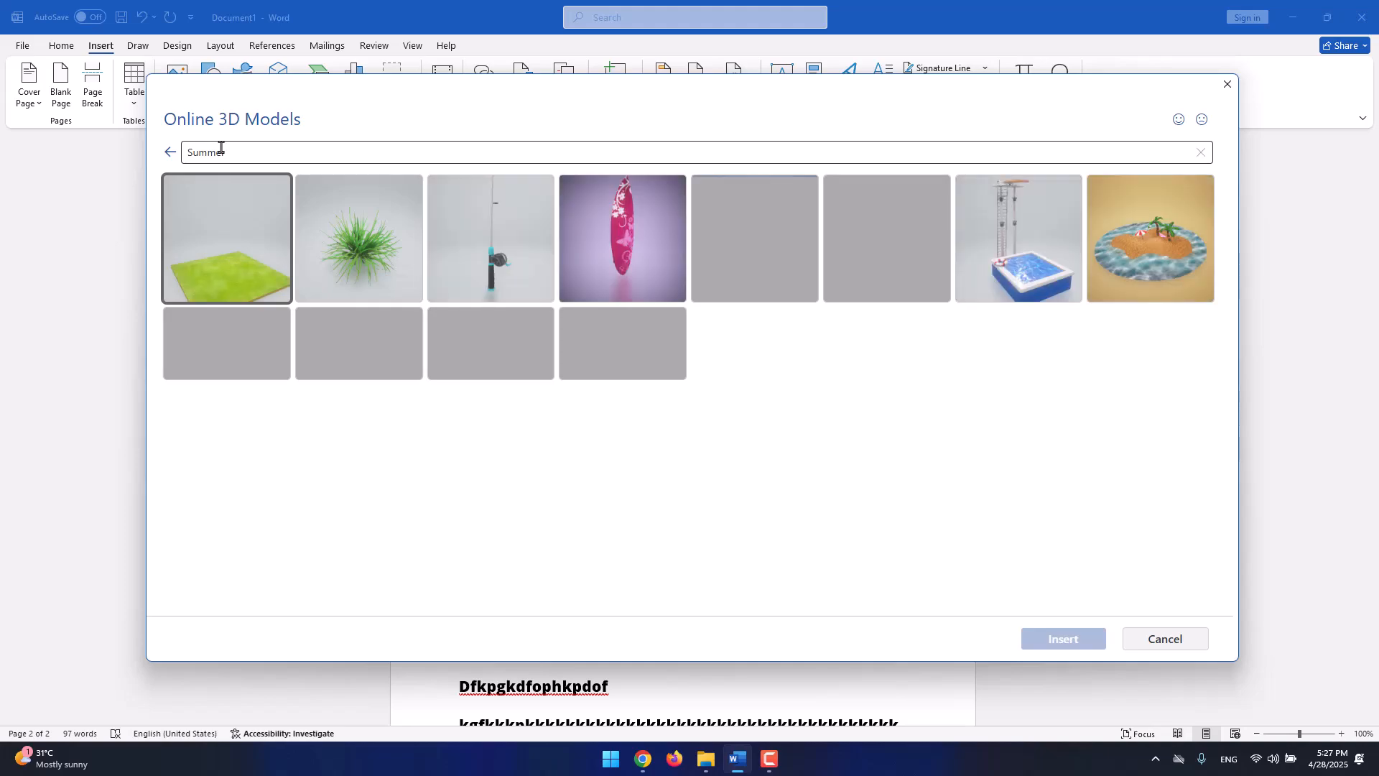
click(890, 261)
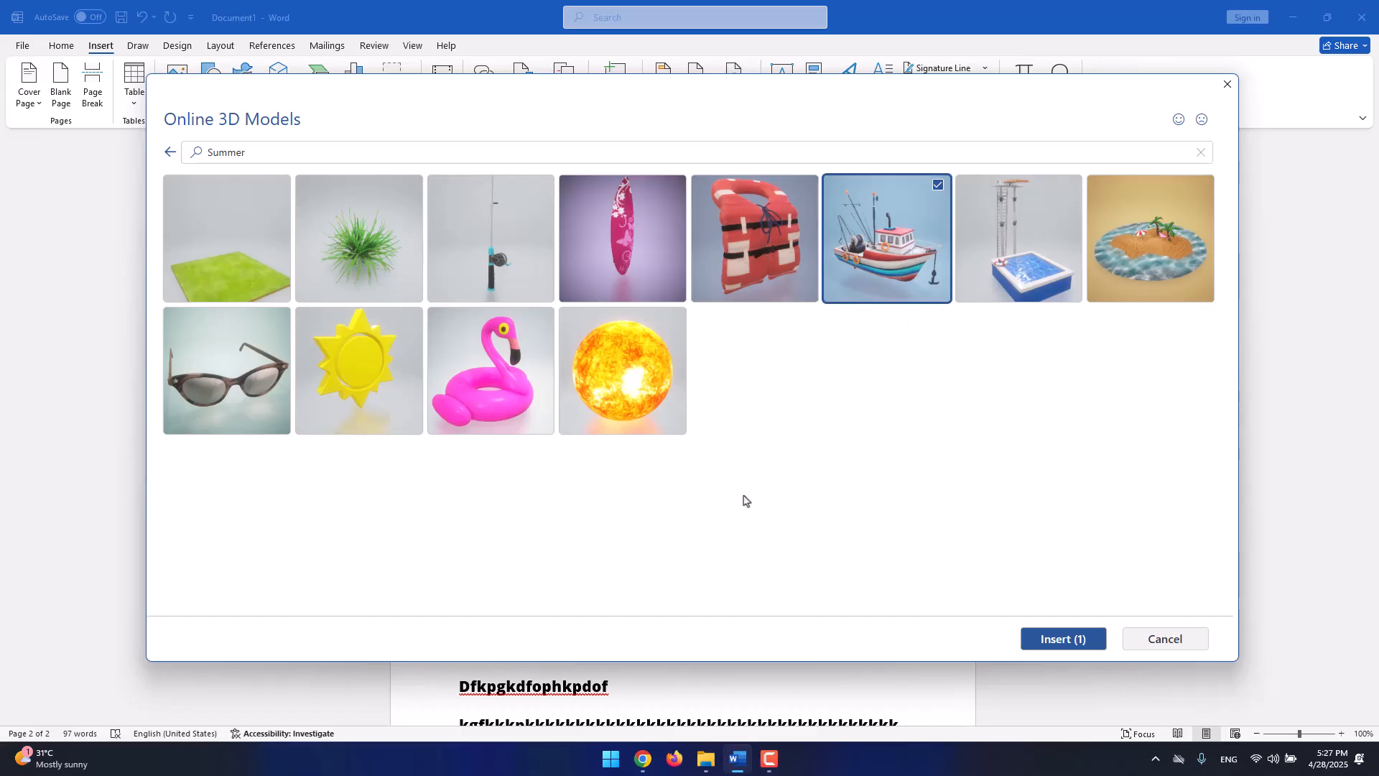
click(1057, 639)
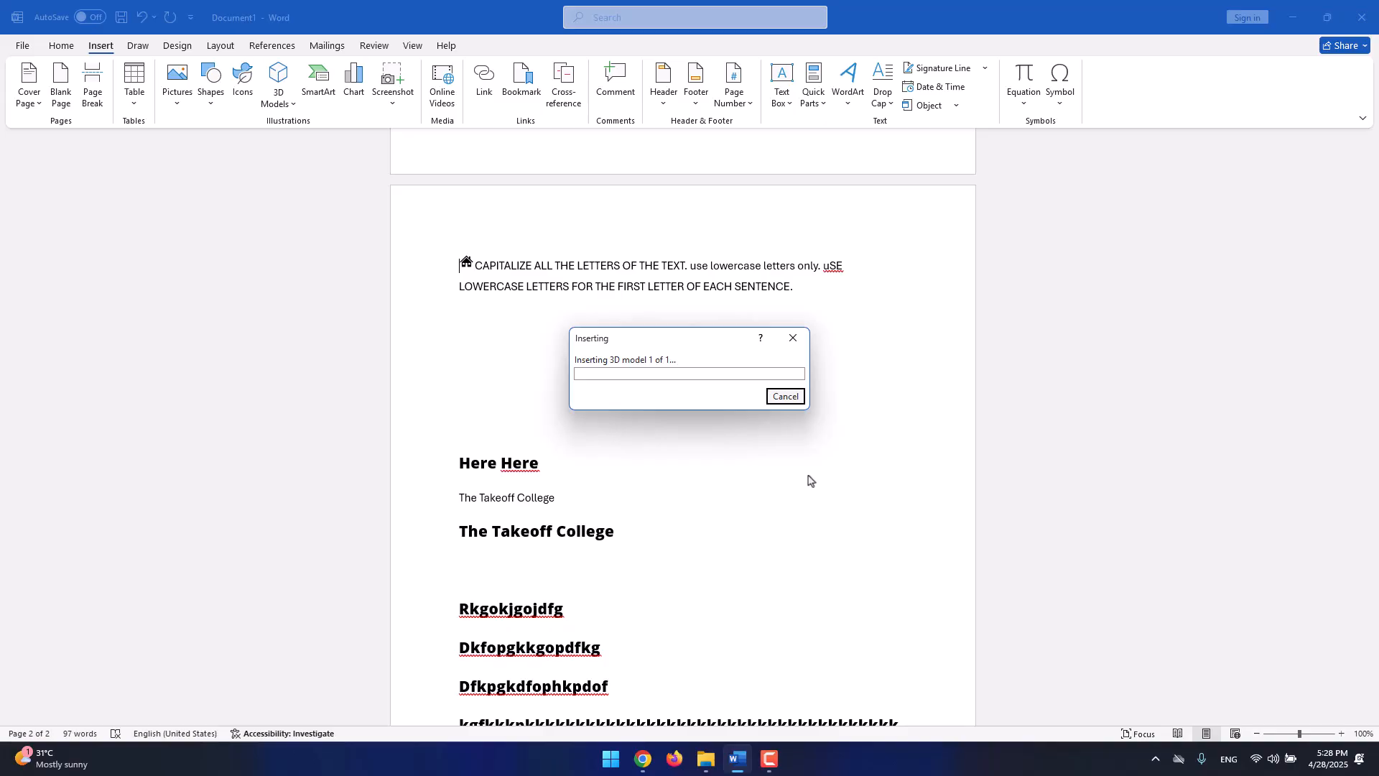
click(785, 399)
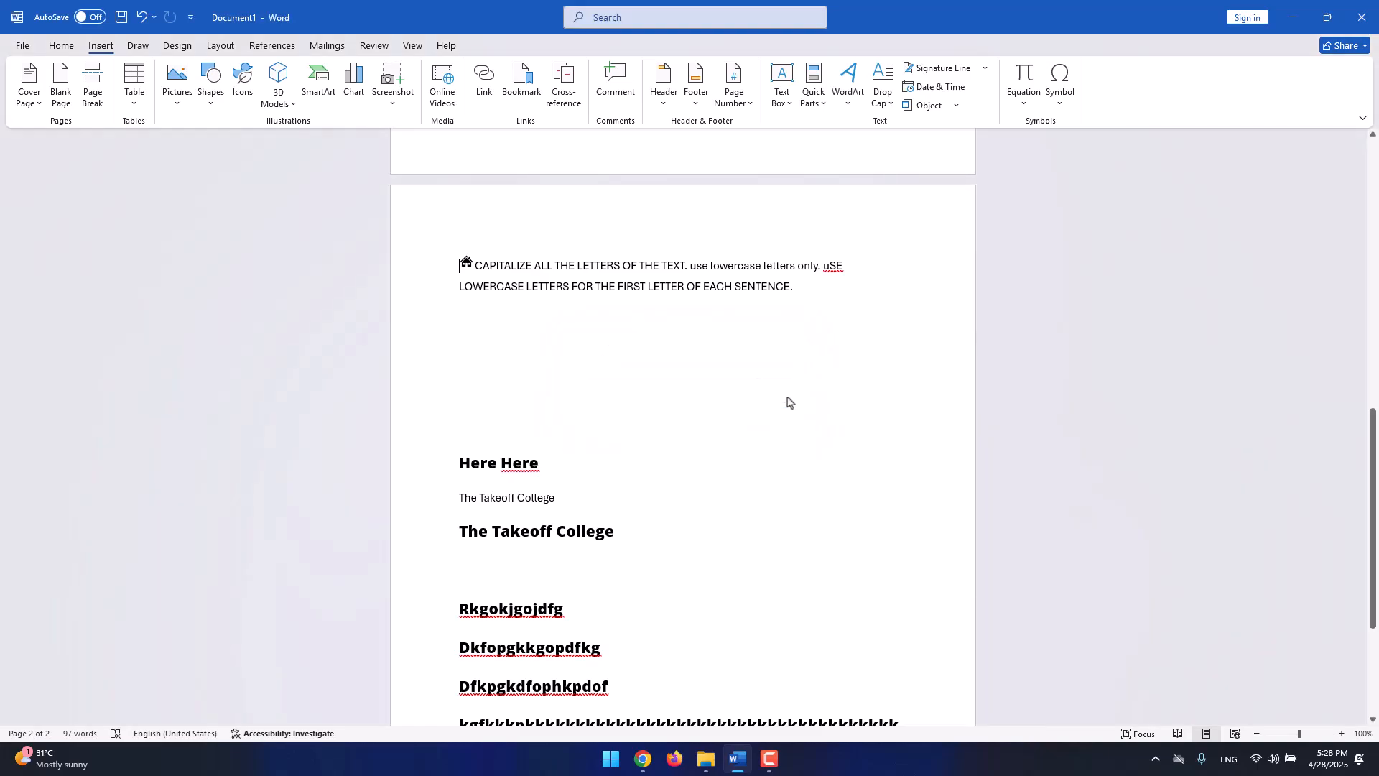
Insert the yellow pointed sun from the Summer 3D models and move it between page 2's first paragraph and the "Here Here" heading.
click(282, 81)
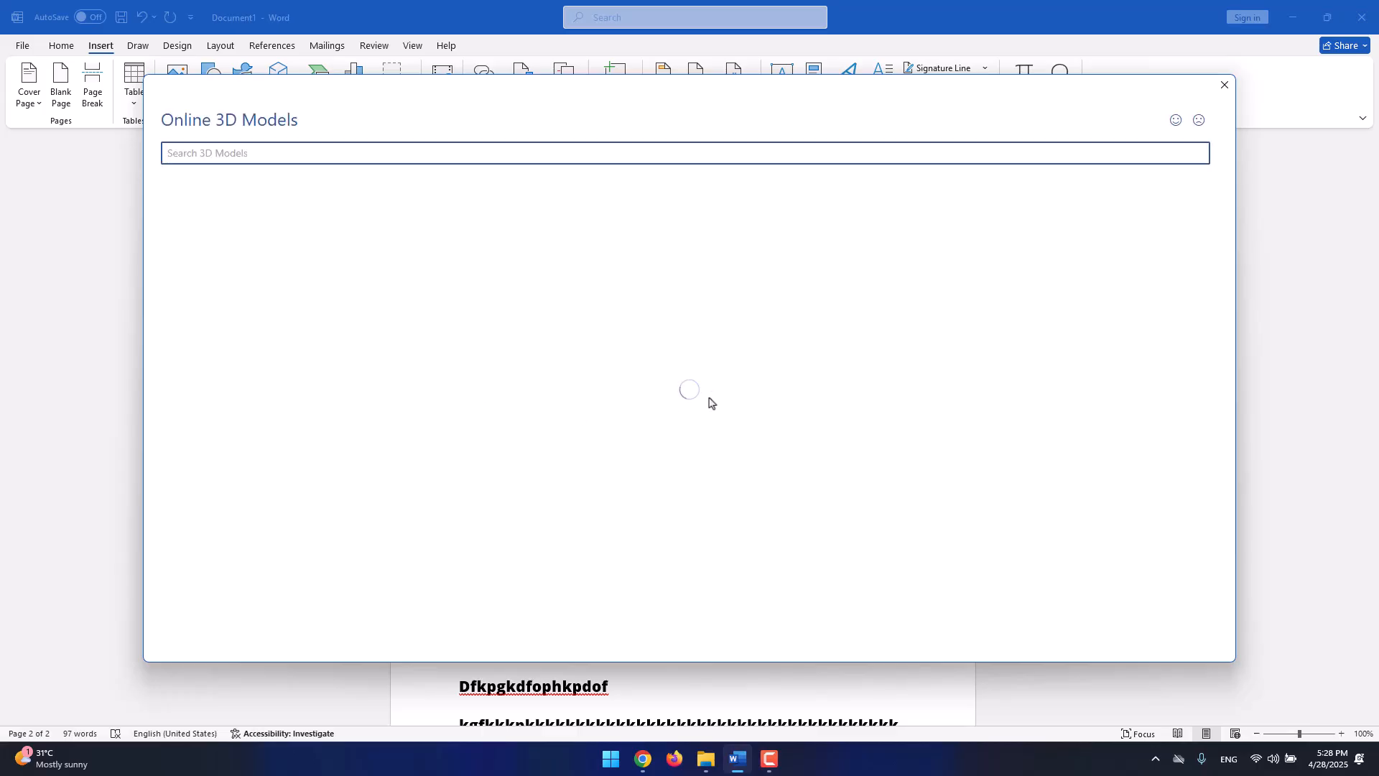
scroll(700, 397, down, 6)
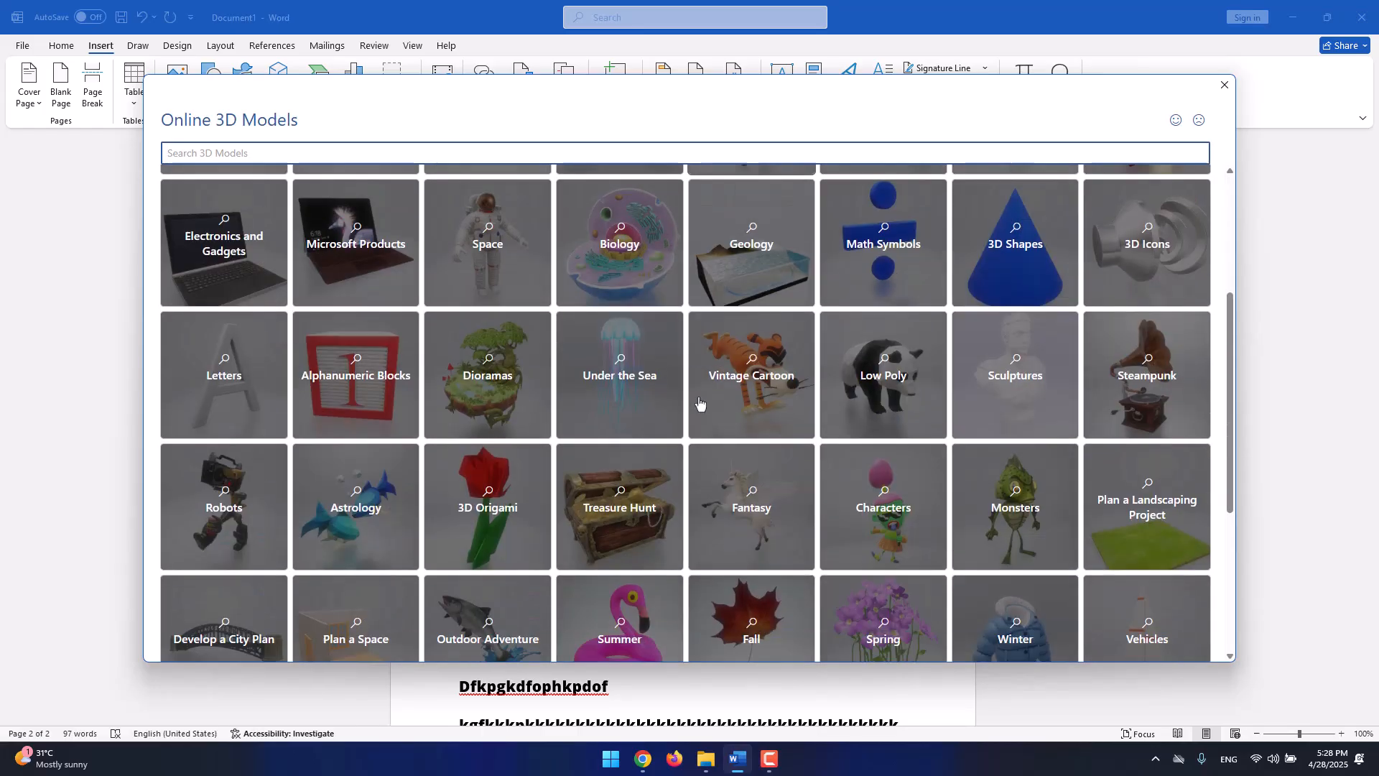
click(646, 361)
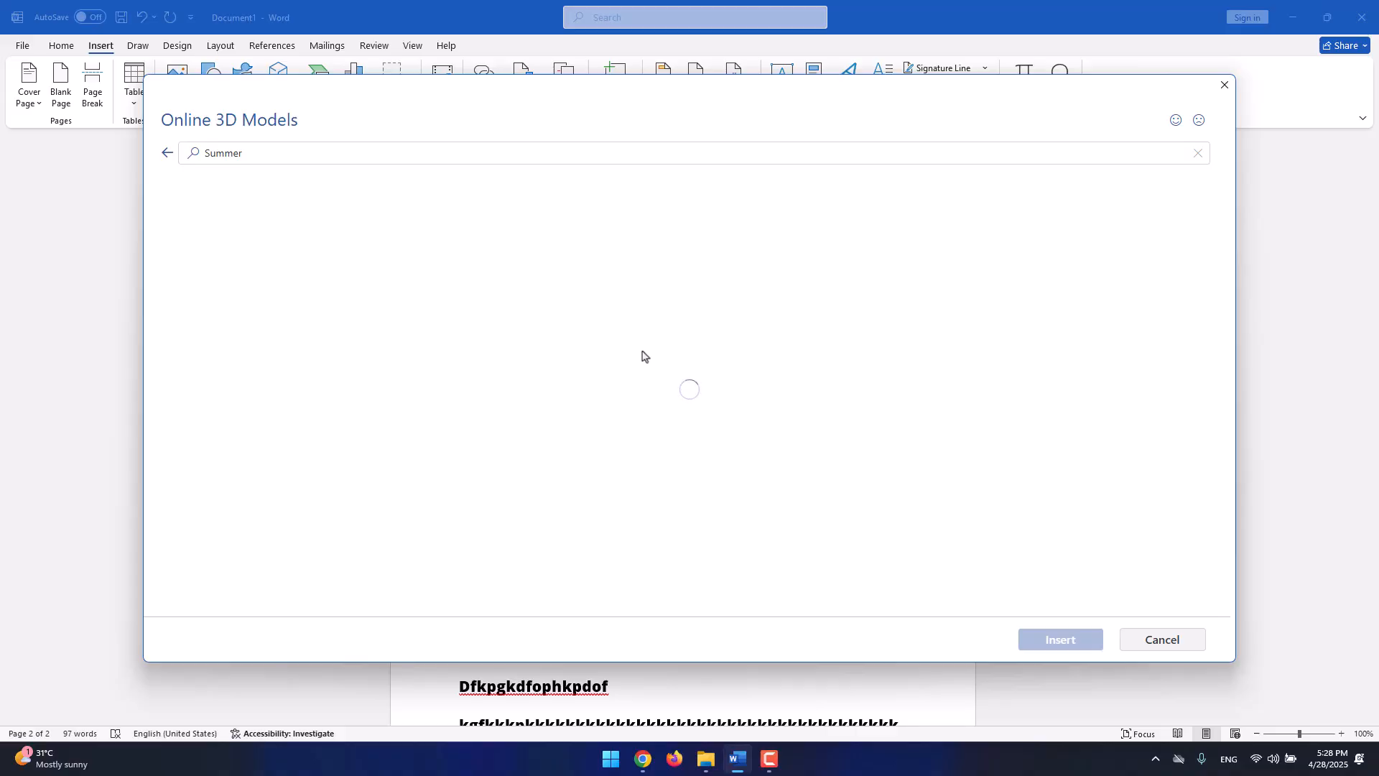
click(413, 391)
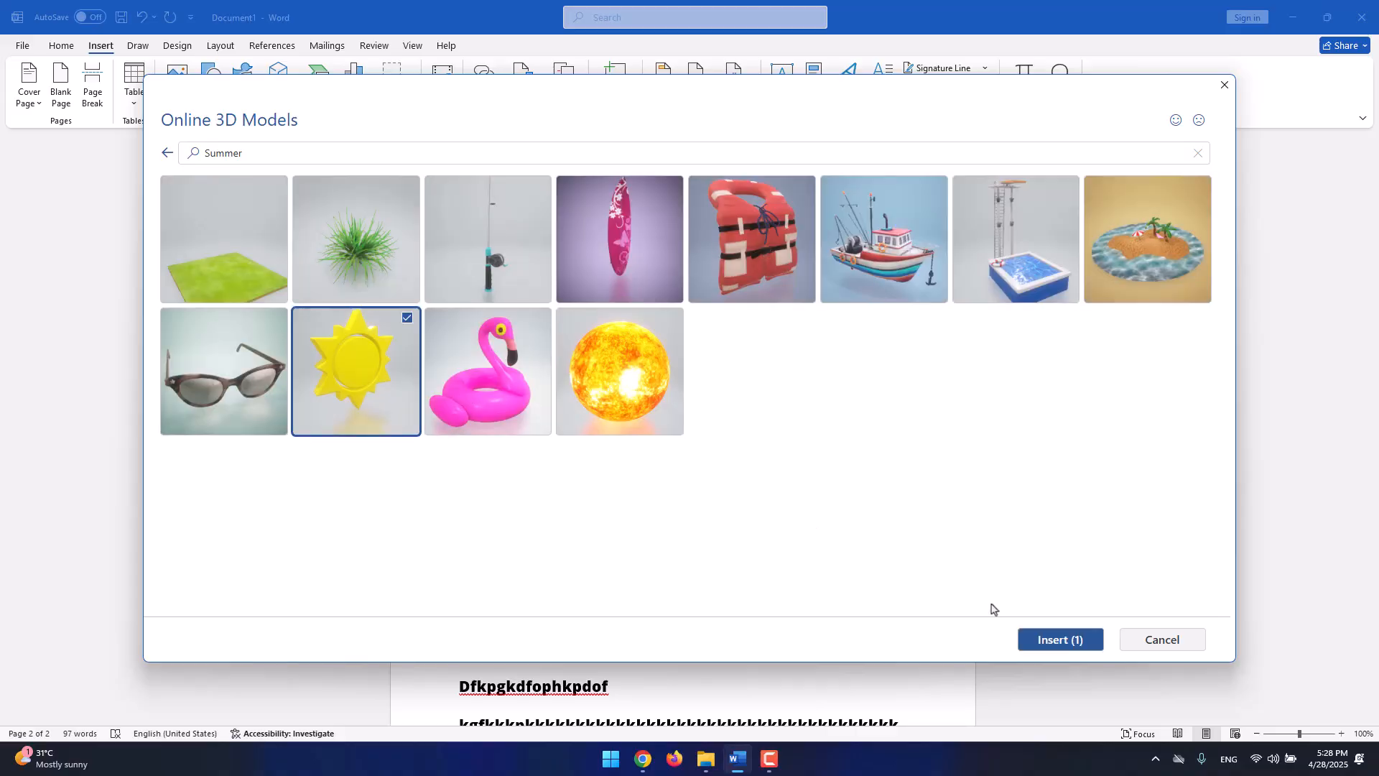
click(1060, 639)
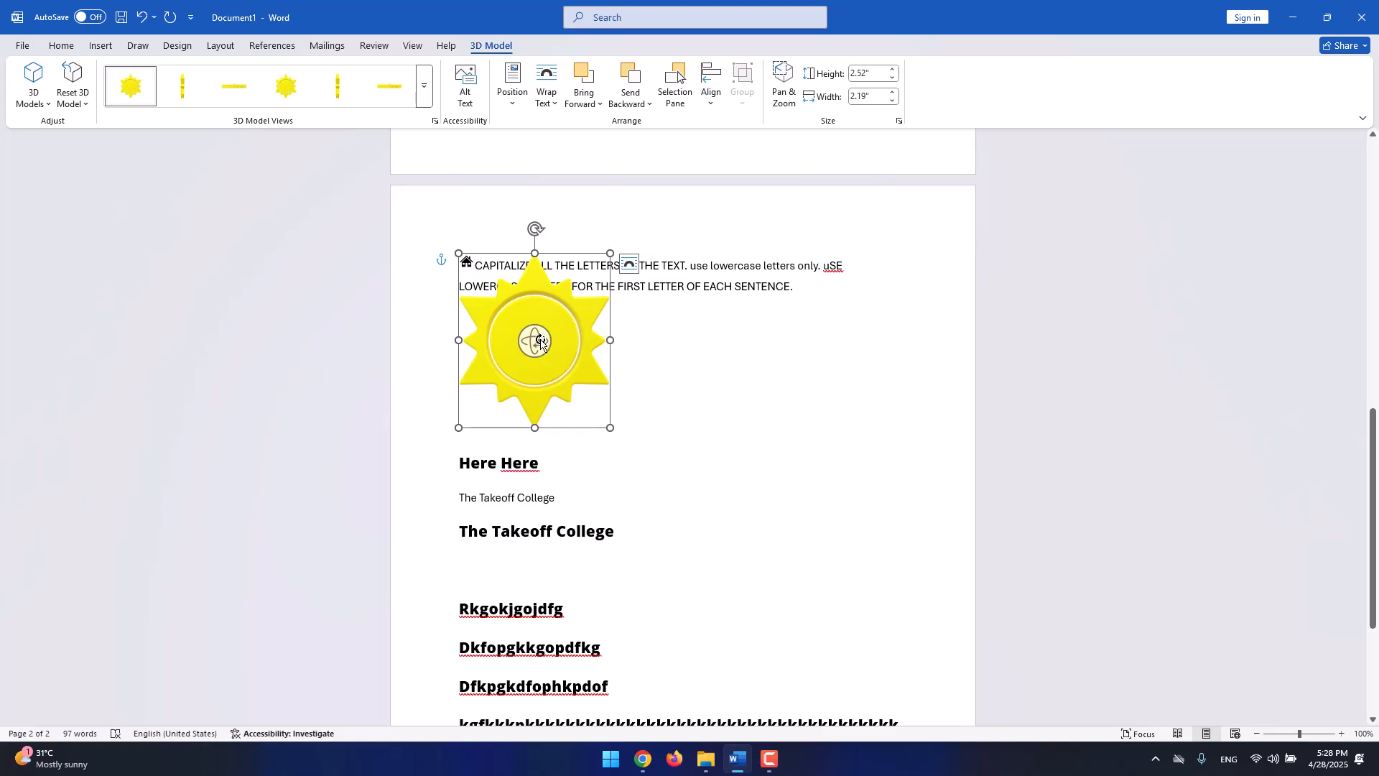
drag(544, 339, 600, 380)
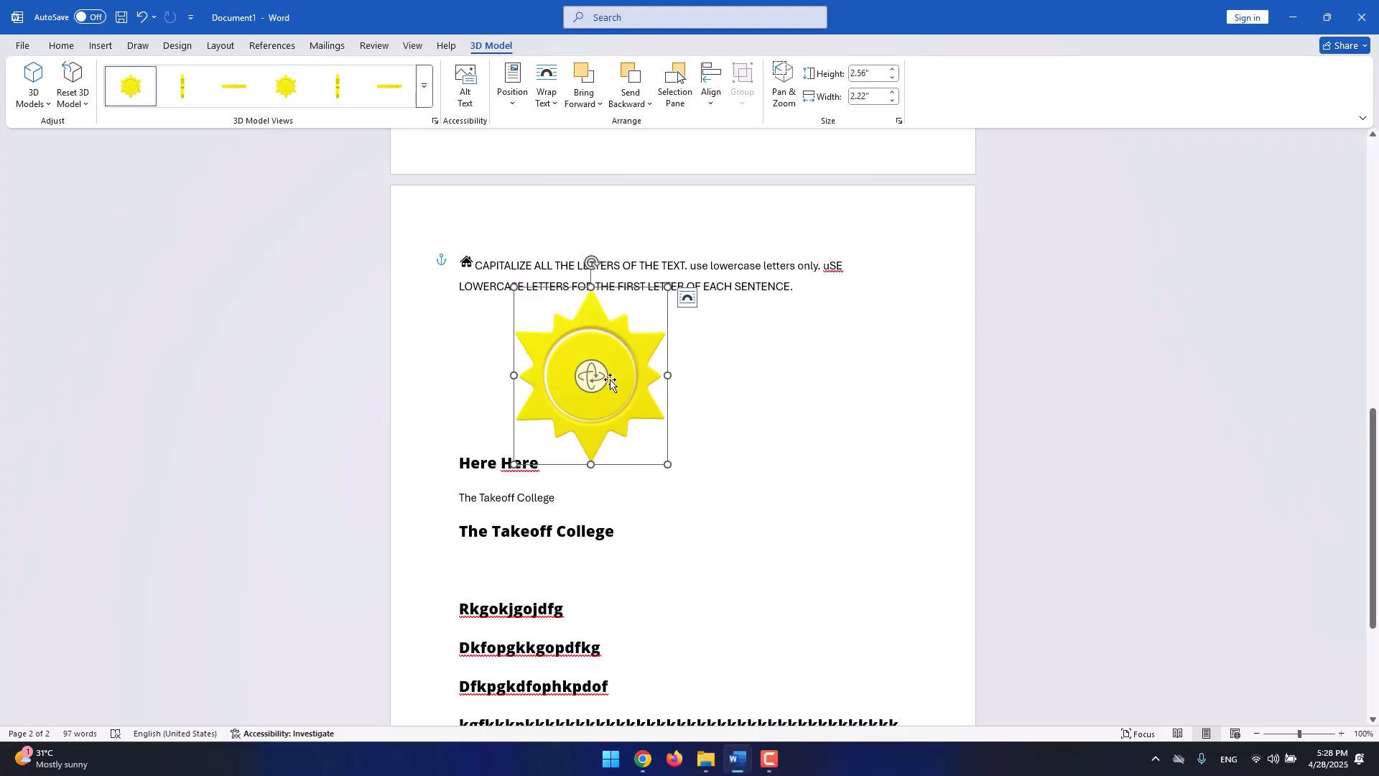
Rotate the sun model freehand to a side-on angle, and replace that orientation with a darker, slightly tilted front preset view.
drag(569, 375, 490, 370)
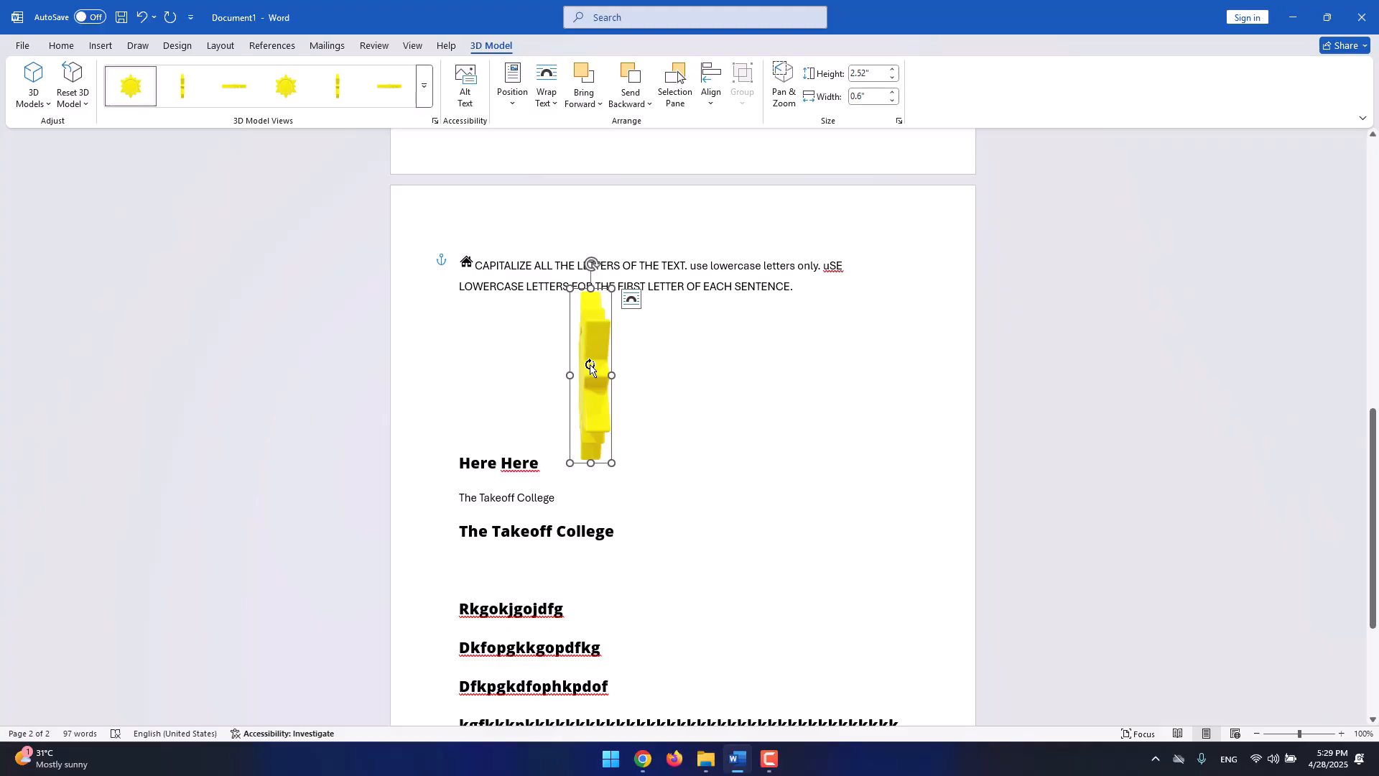
mouse_move(590, 368)
mouse_down()
mouse_move(592, 452)
mouse_move(623, 454)
mouse_move(675, 422)
mouse_move(730, 329)
mouse_move(557, 385)
mouse_move(462, 373)
mouse_move(462, 402)
mouse_move(394, 378)
mouse_move(577, 381)
mouse_up()
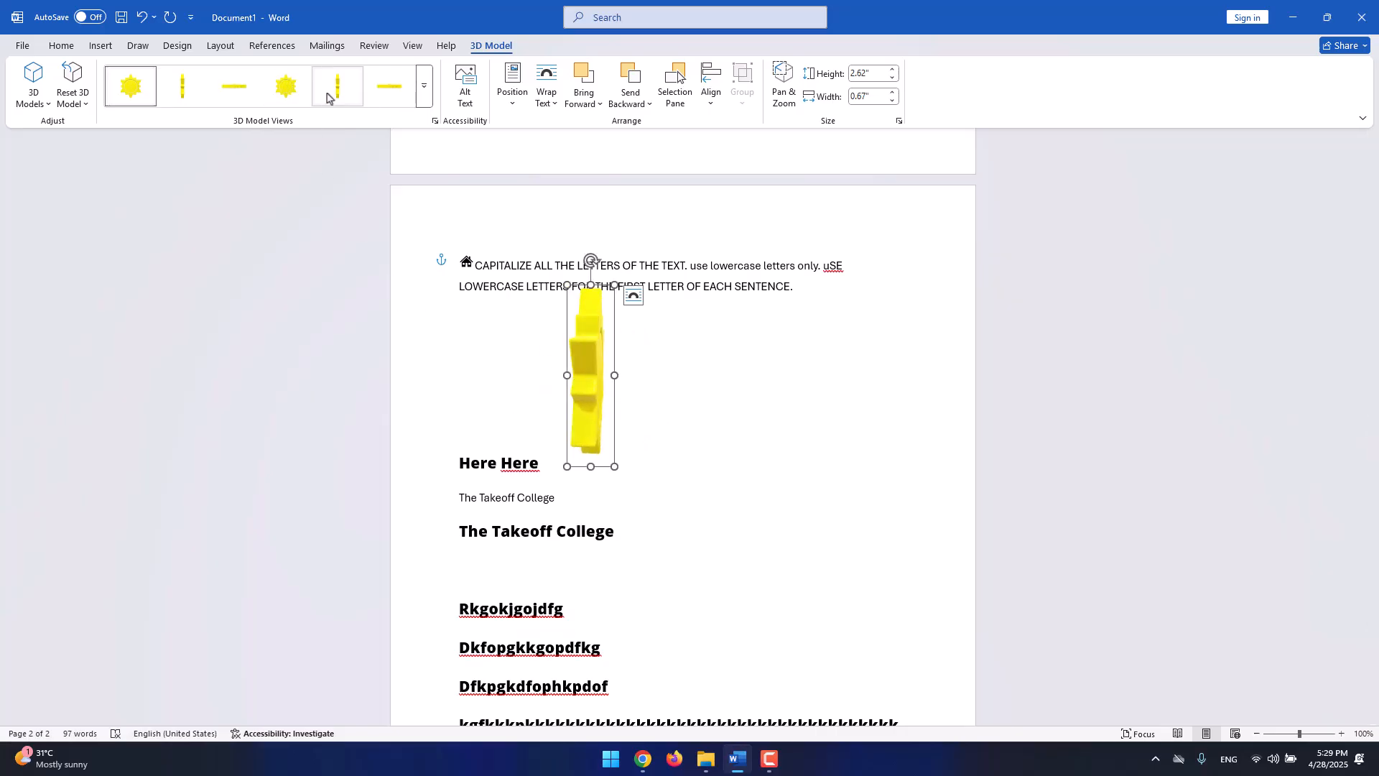
click(425, 93)
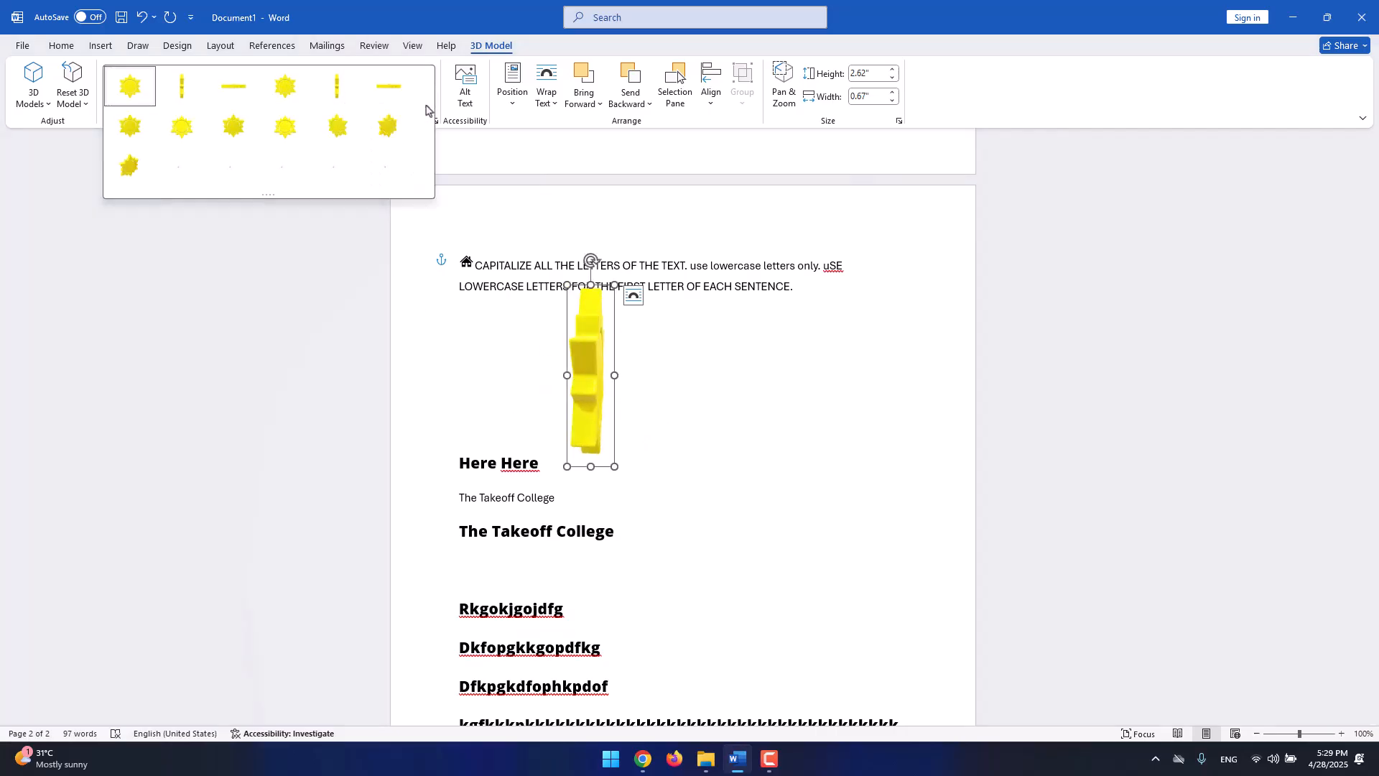
click(283, 128)
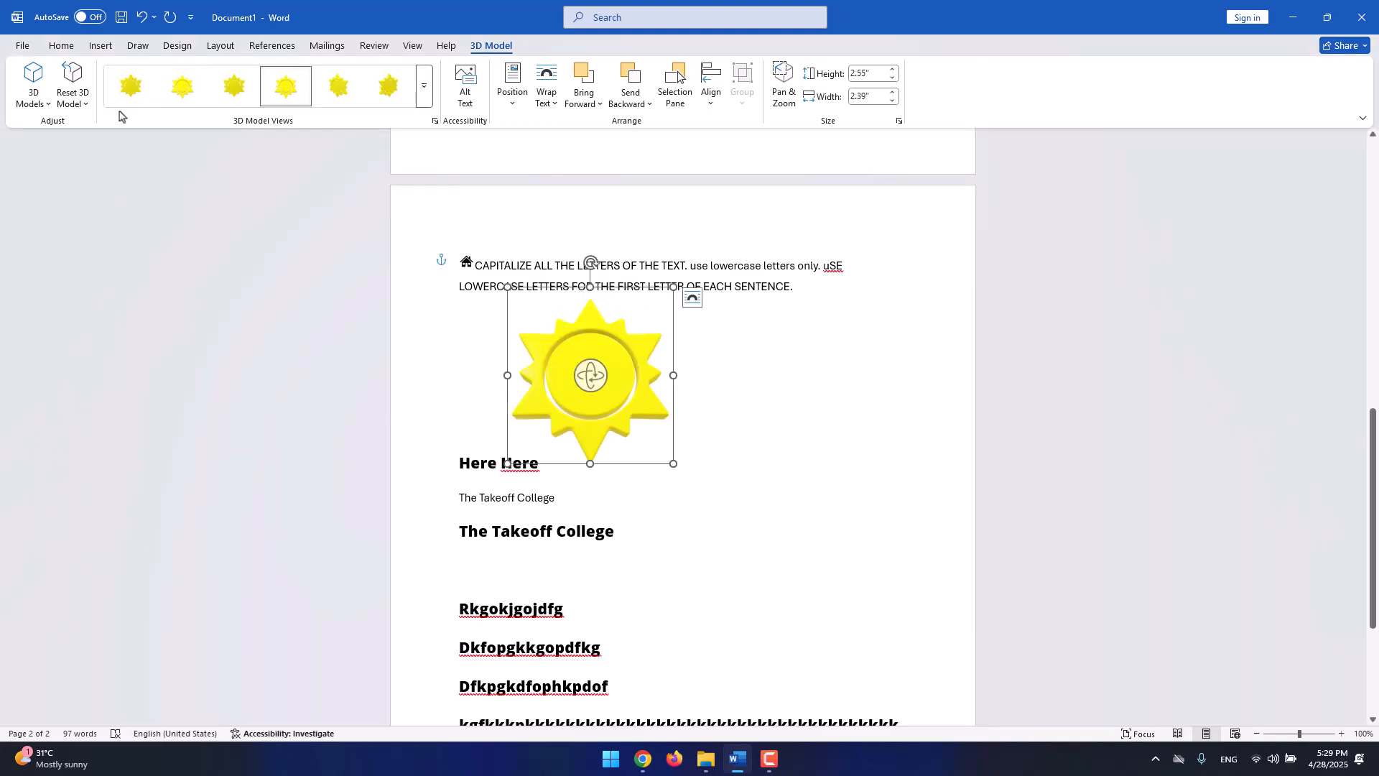
click(234, 89)
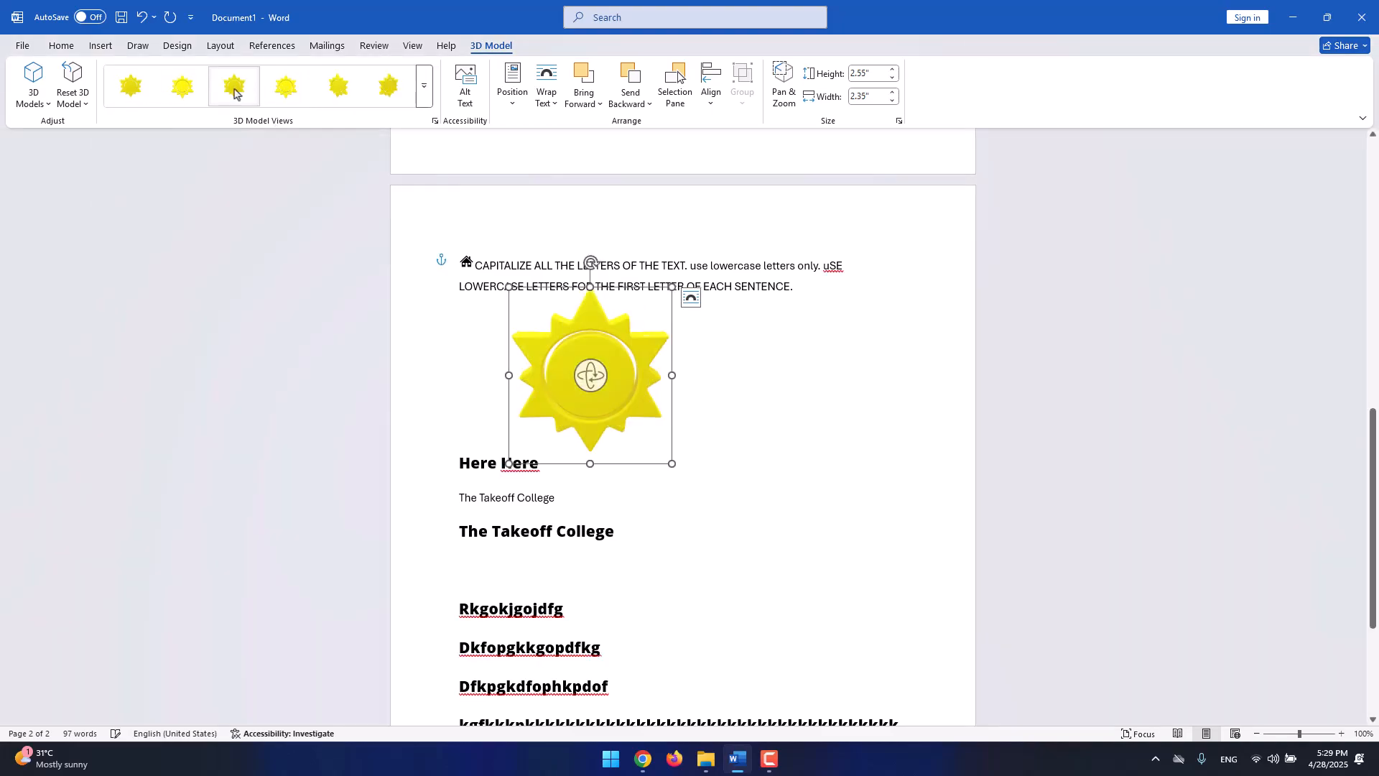
Apply the brighter, slightly tilted fifth preset view to the sun model.
click(332, 103)
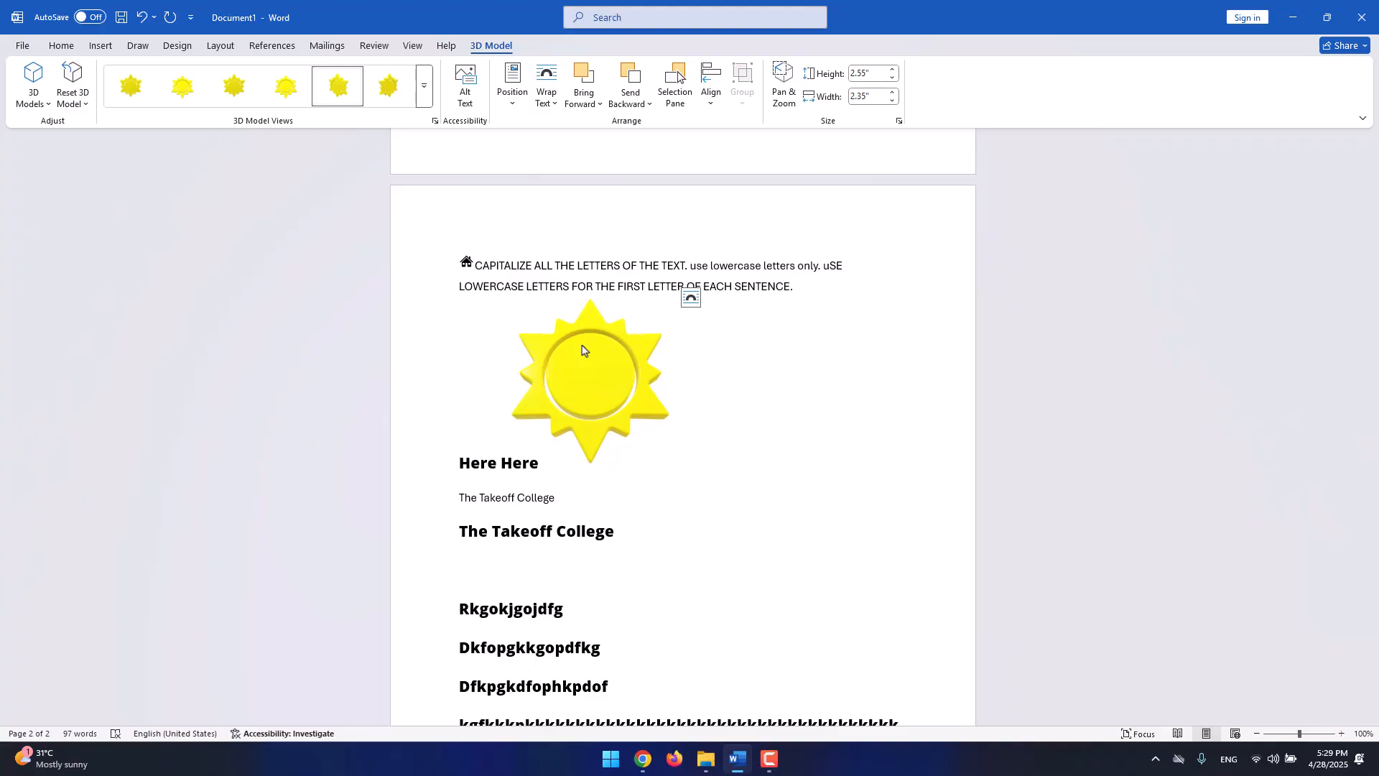
Add two empty paragraphs after the last line of text on page 2.
click(100, 46)
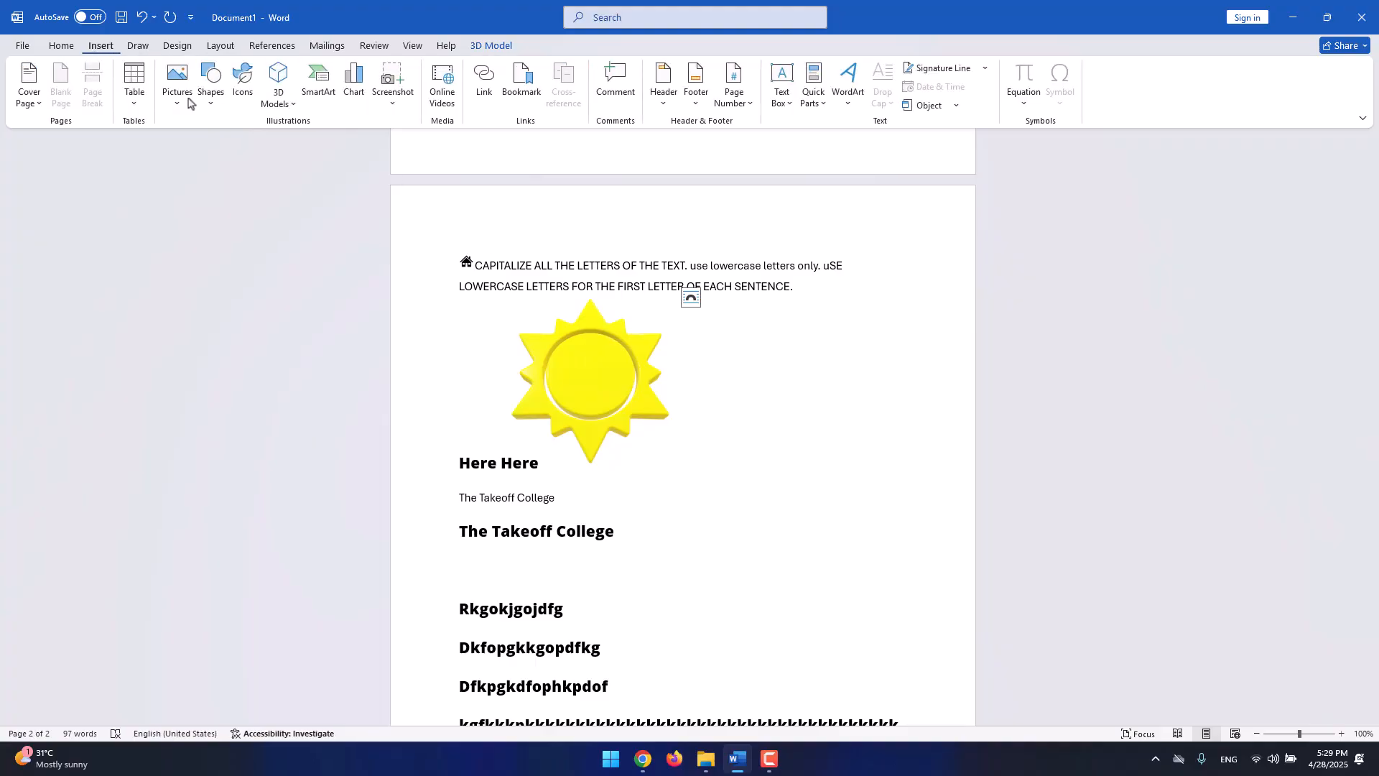
key(ctrl+Home)
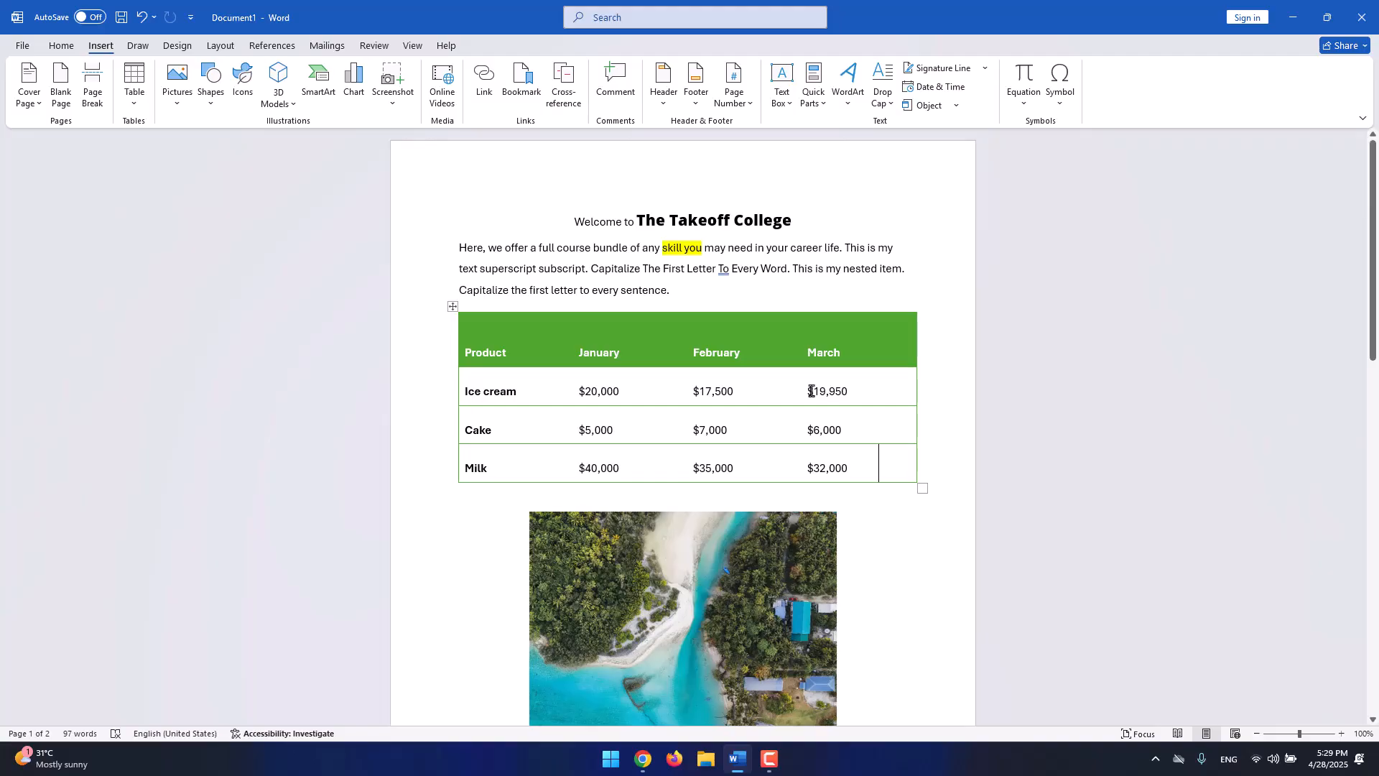
scroll(810, 390, down, 15)
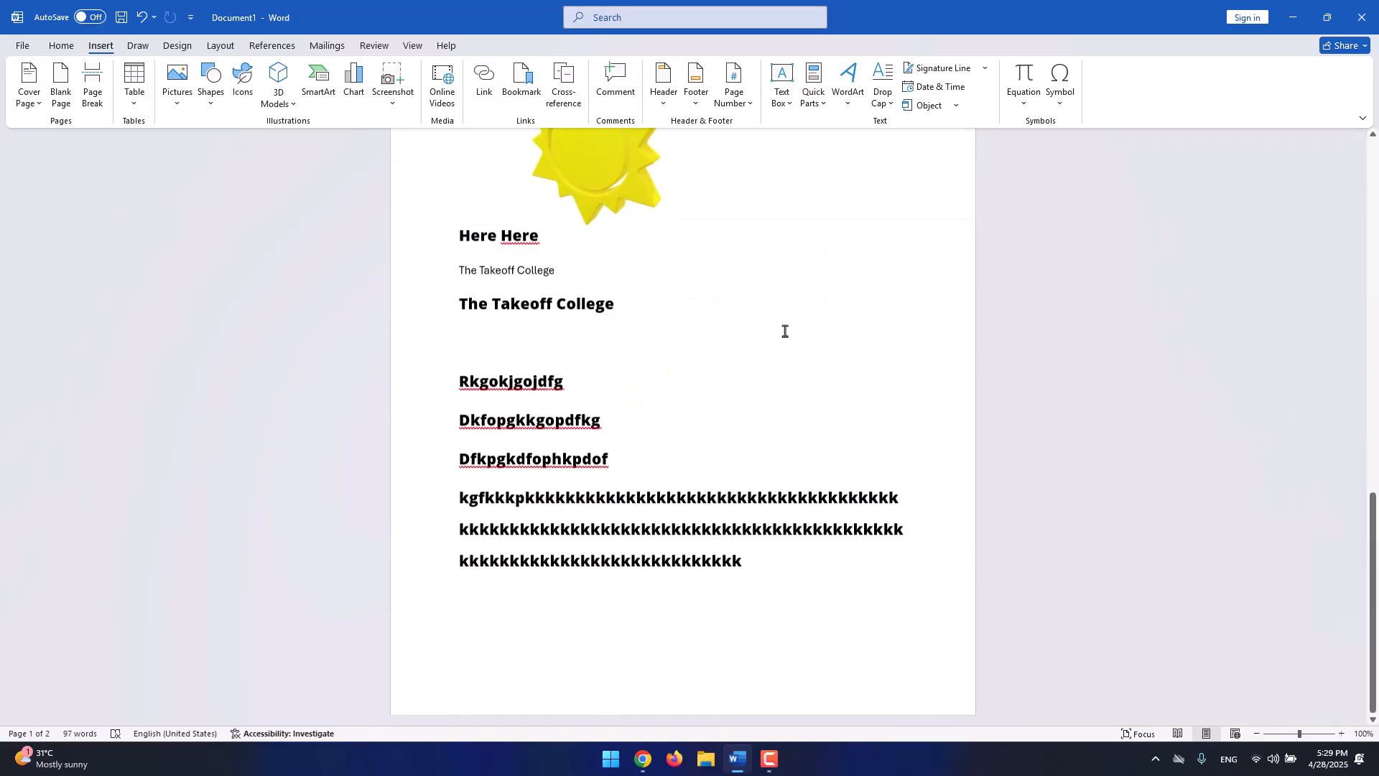
key(Return)
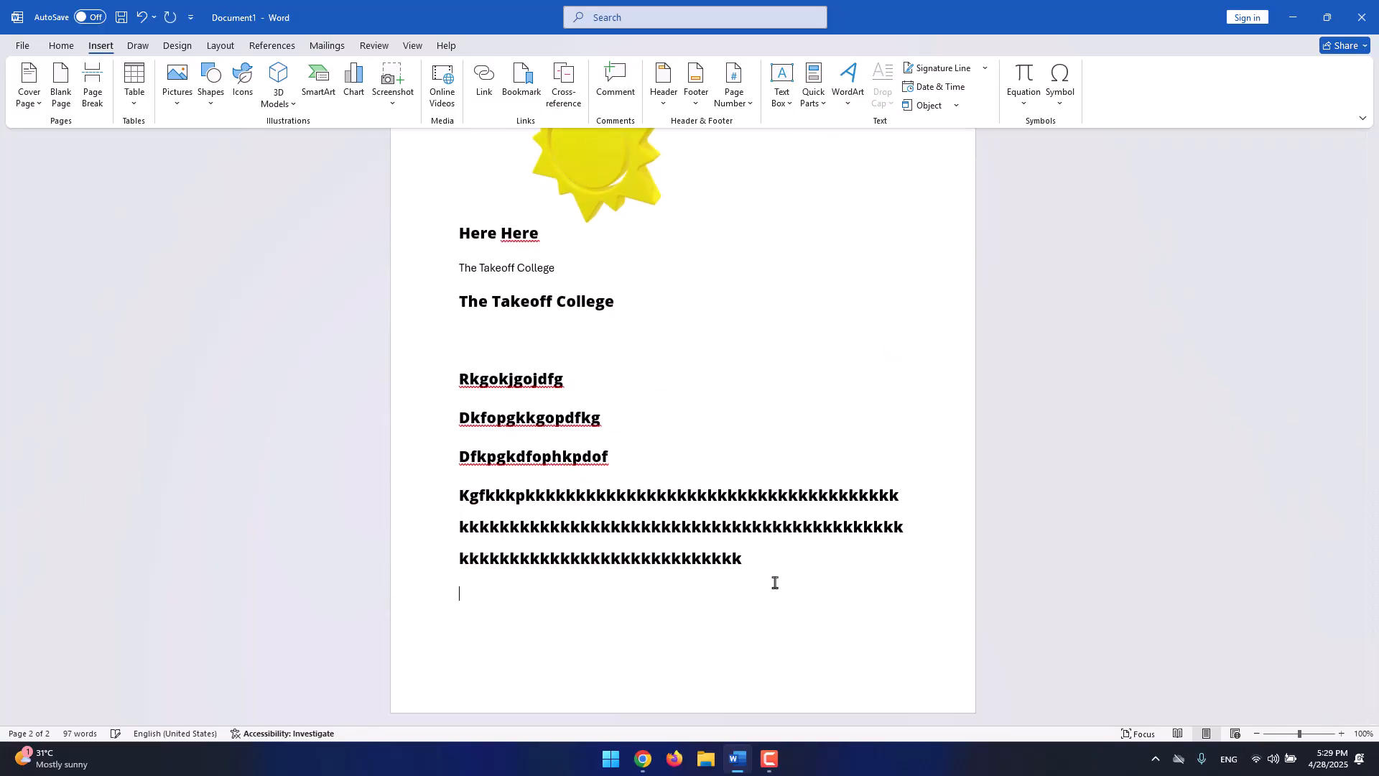
key(Return)
scroll(747, 571, down, 4)
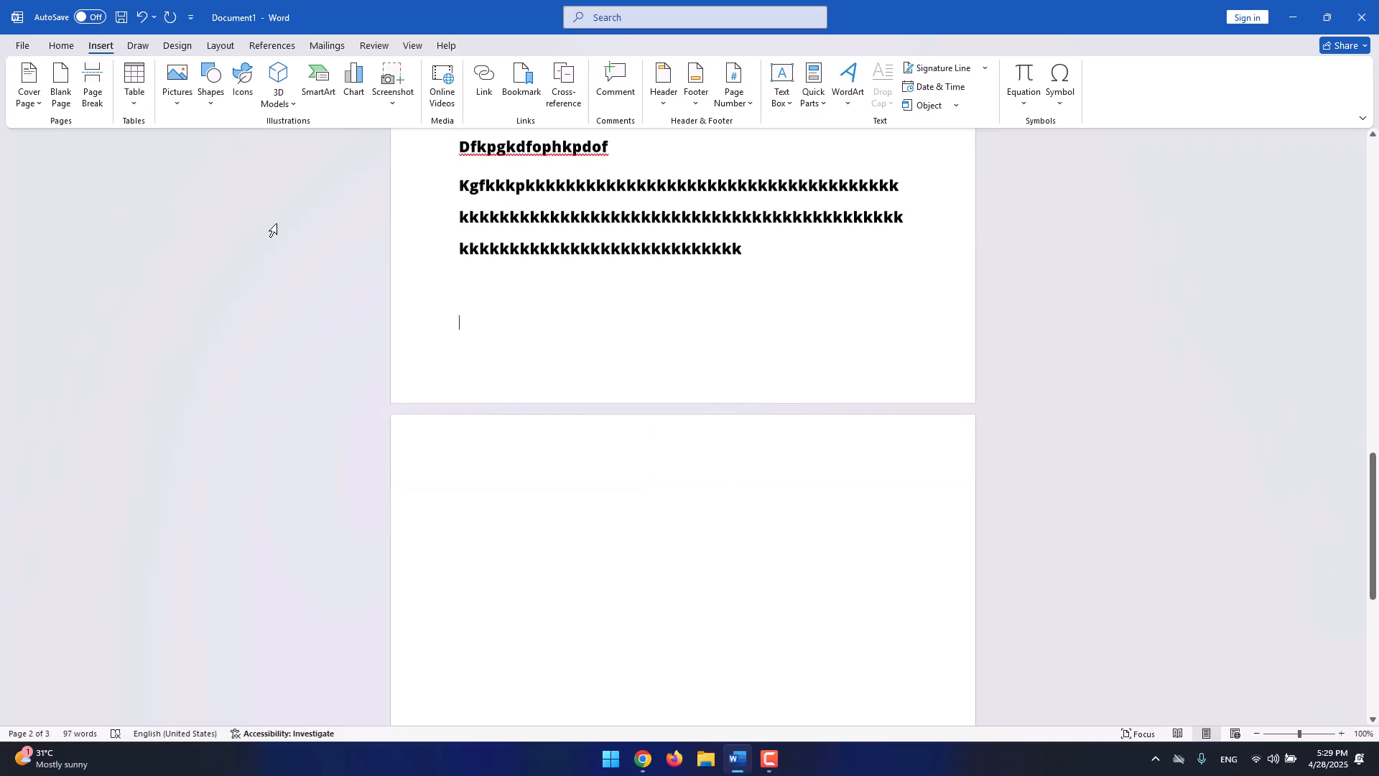
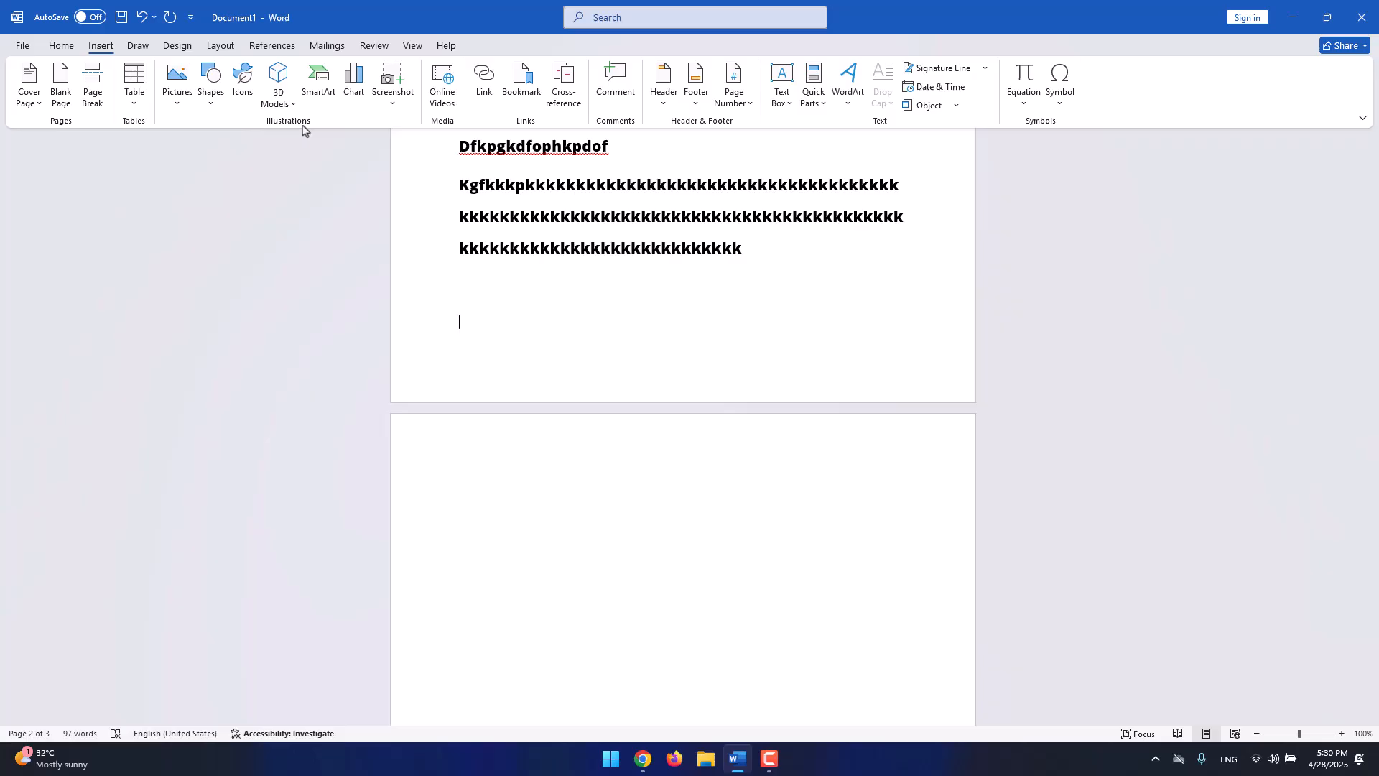
Browse the SmartArt layouts in the List, Process, Cycle, Relationship and Matrix categories.
click(313, 97)
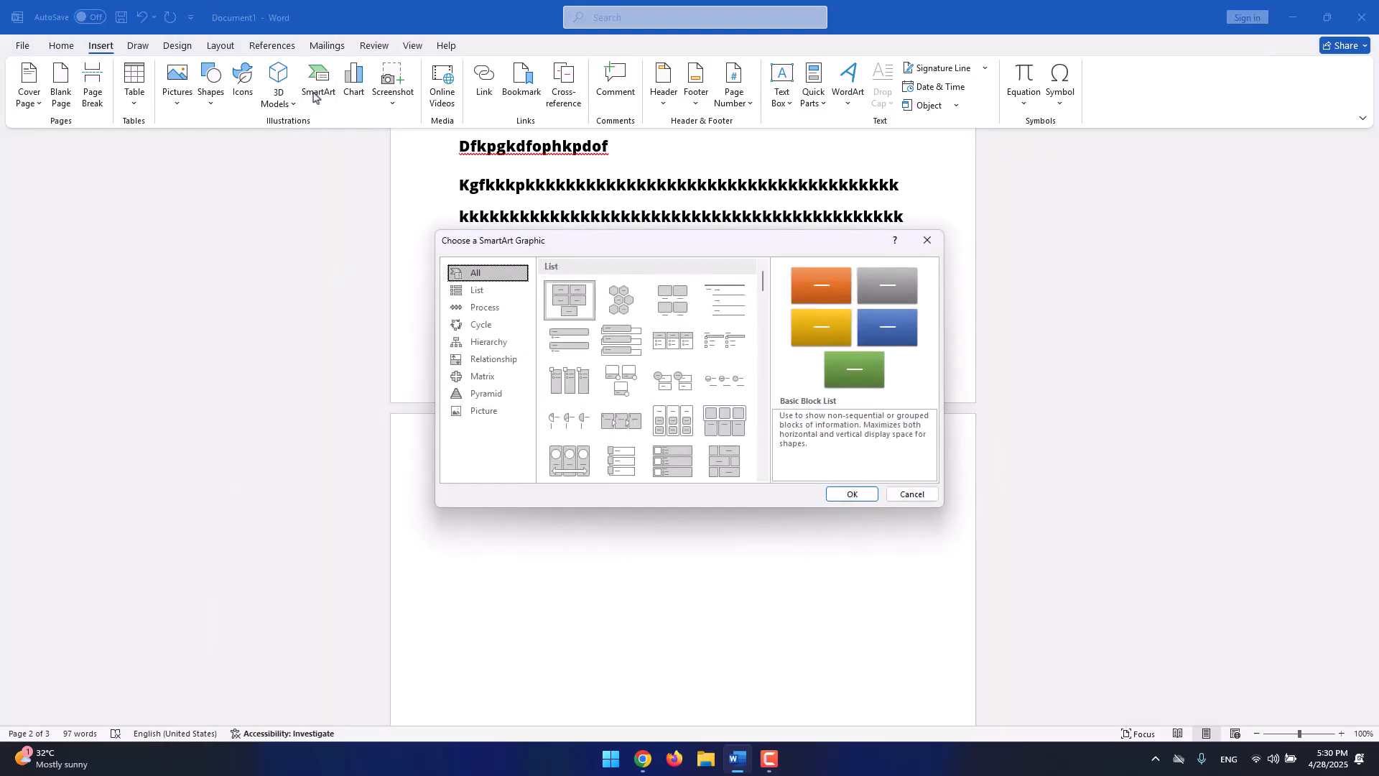
click(481, 291)
click(484, 308)
click(482, 326)
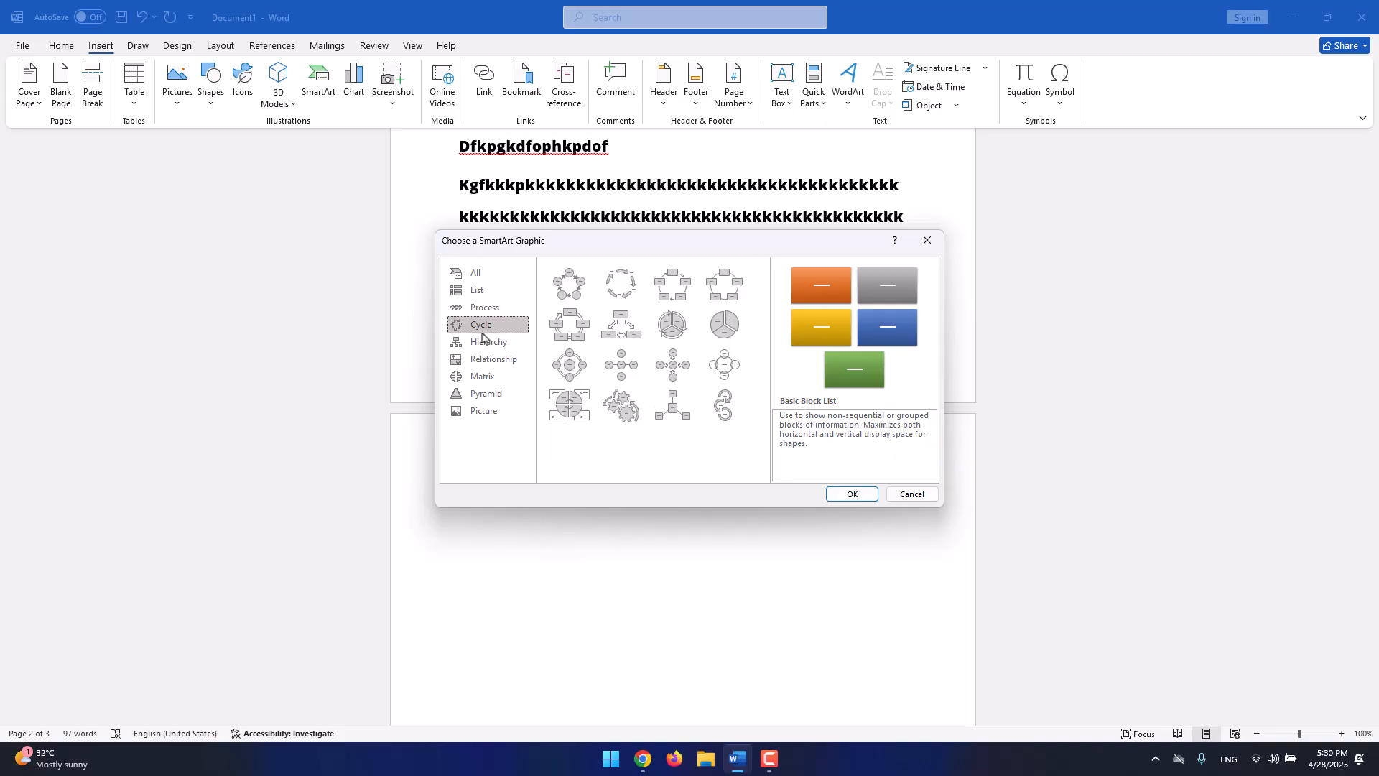
click(484, 359)
click(486, 377)
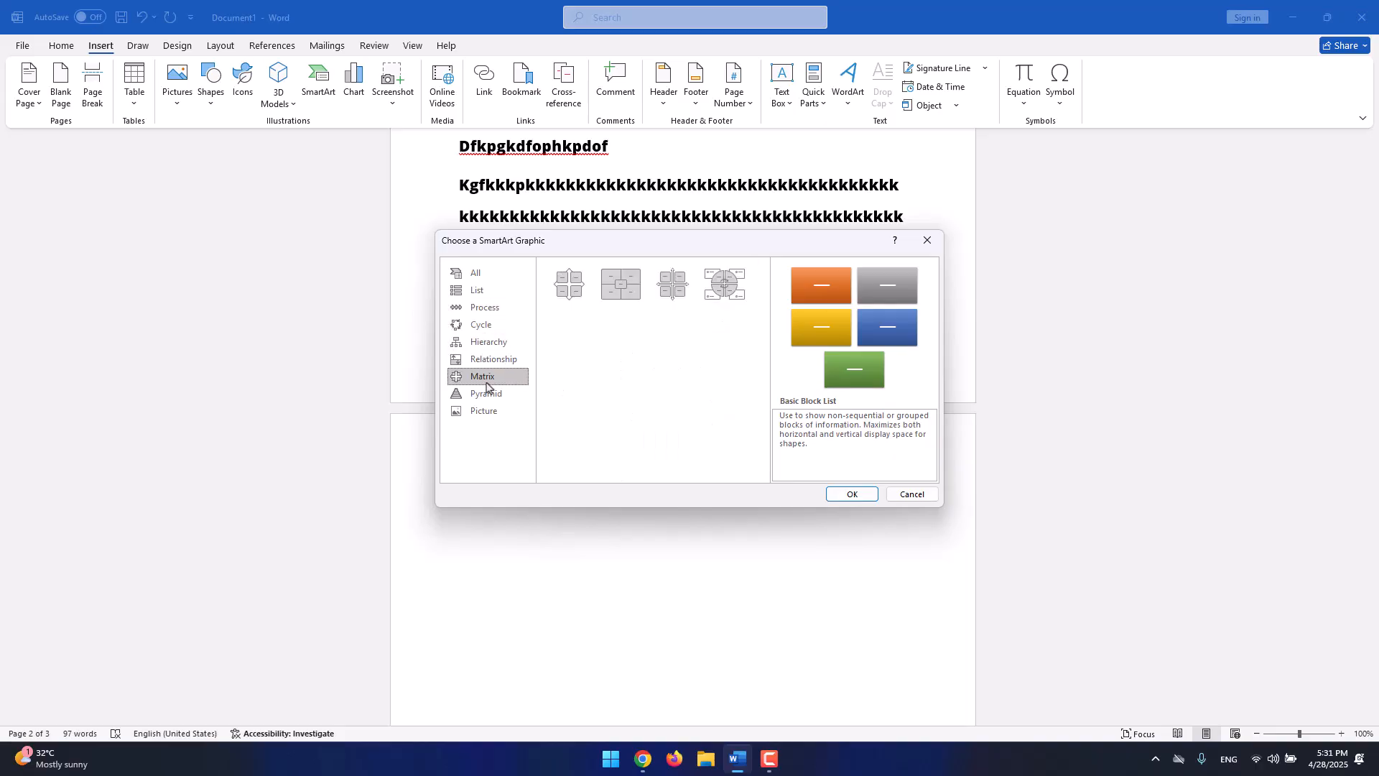
click(485, 310)
click(478, 291)
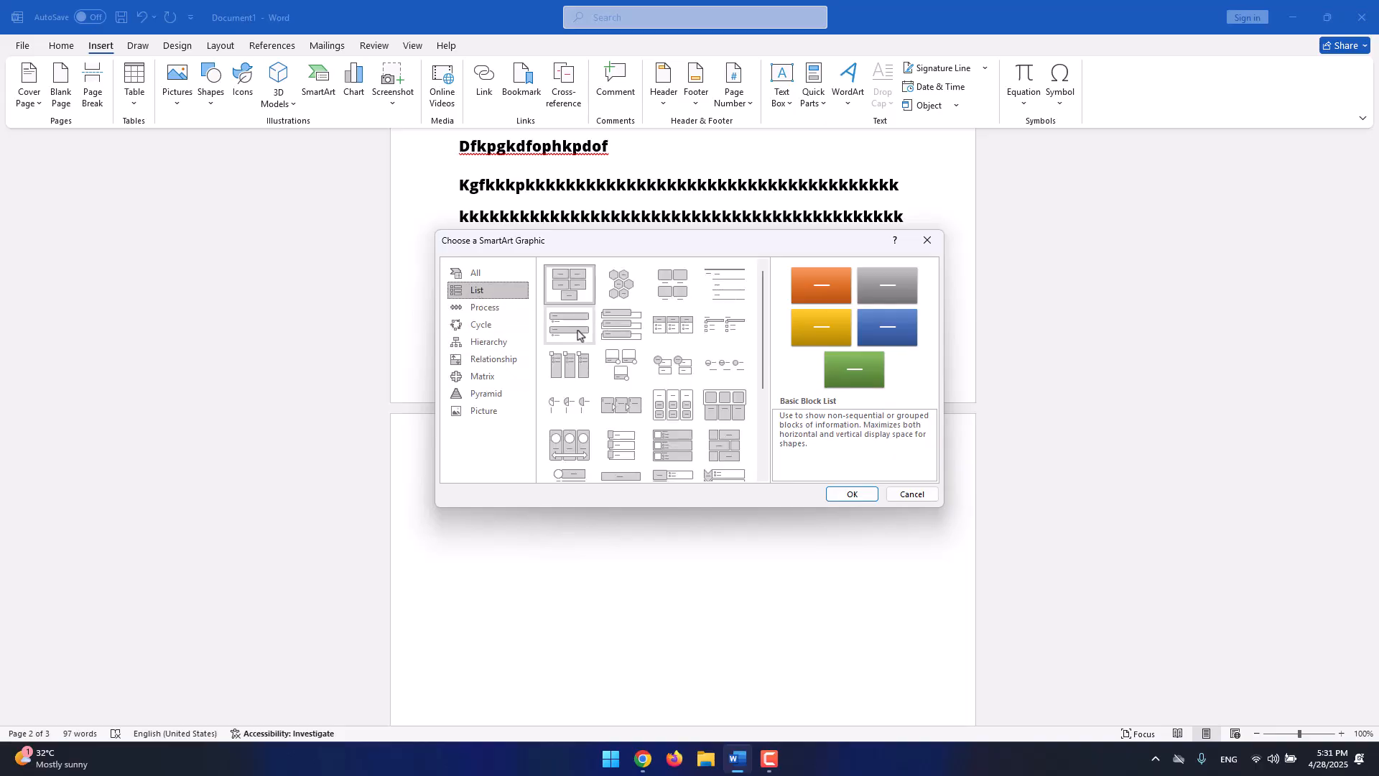
scroll(733, 359, down, 3)
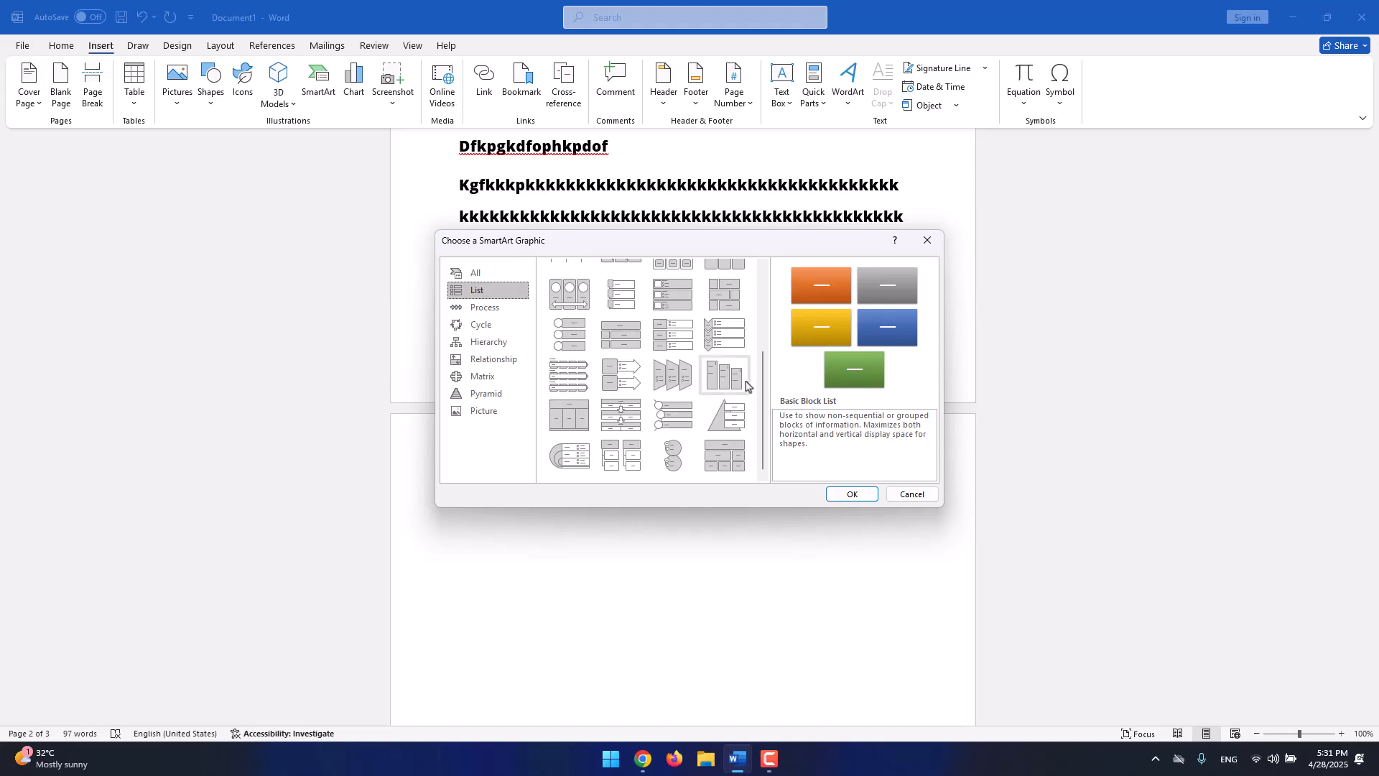
click(466, 348)
Insert a Basic Cycle SmartArt graphic from the Cycle category below the document's last text.
click(481, 324)
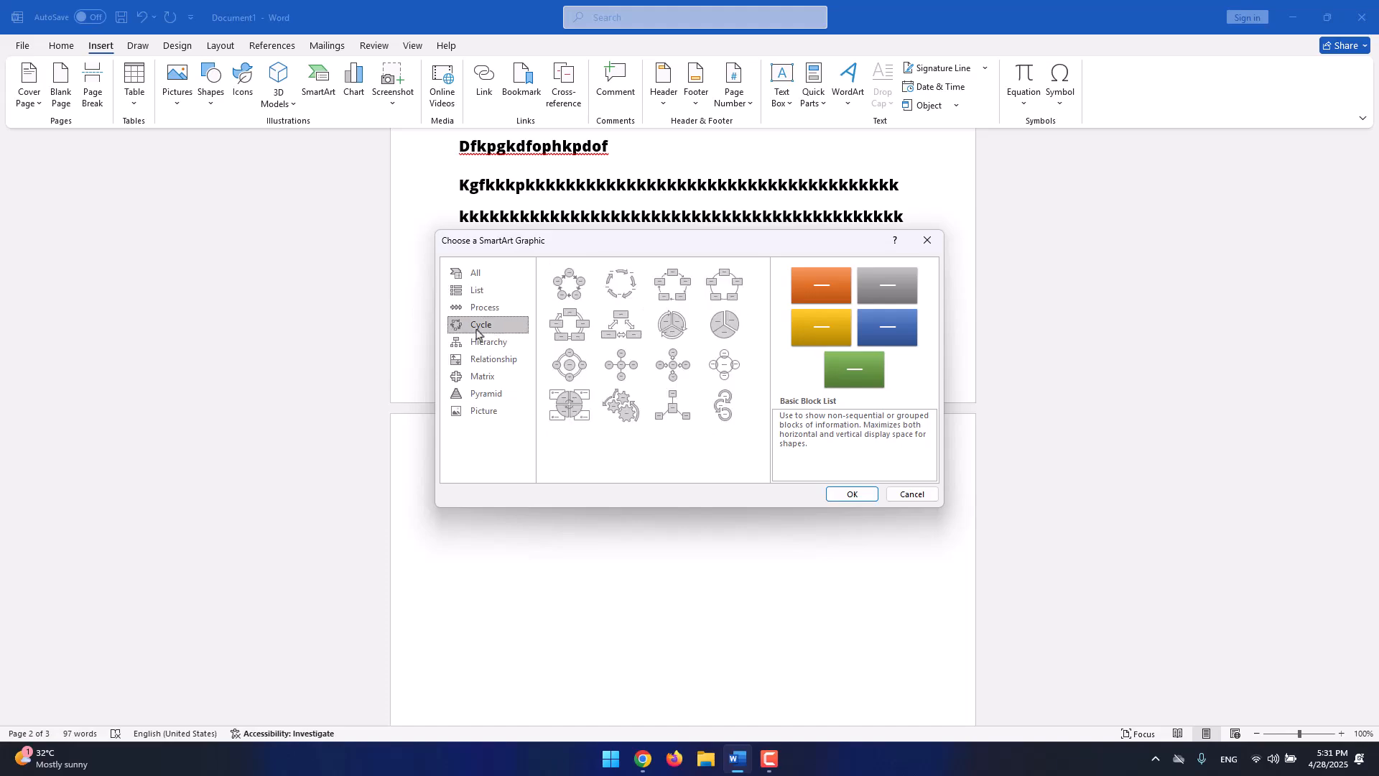
click(572, 288)
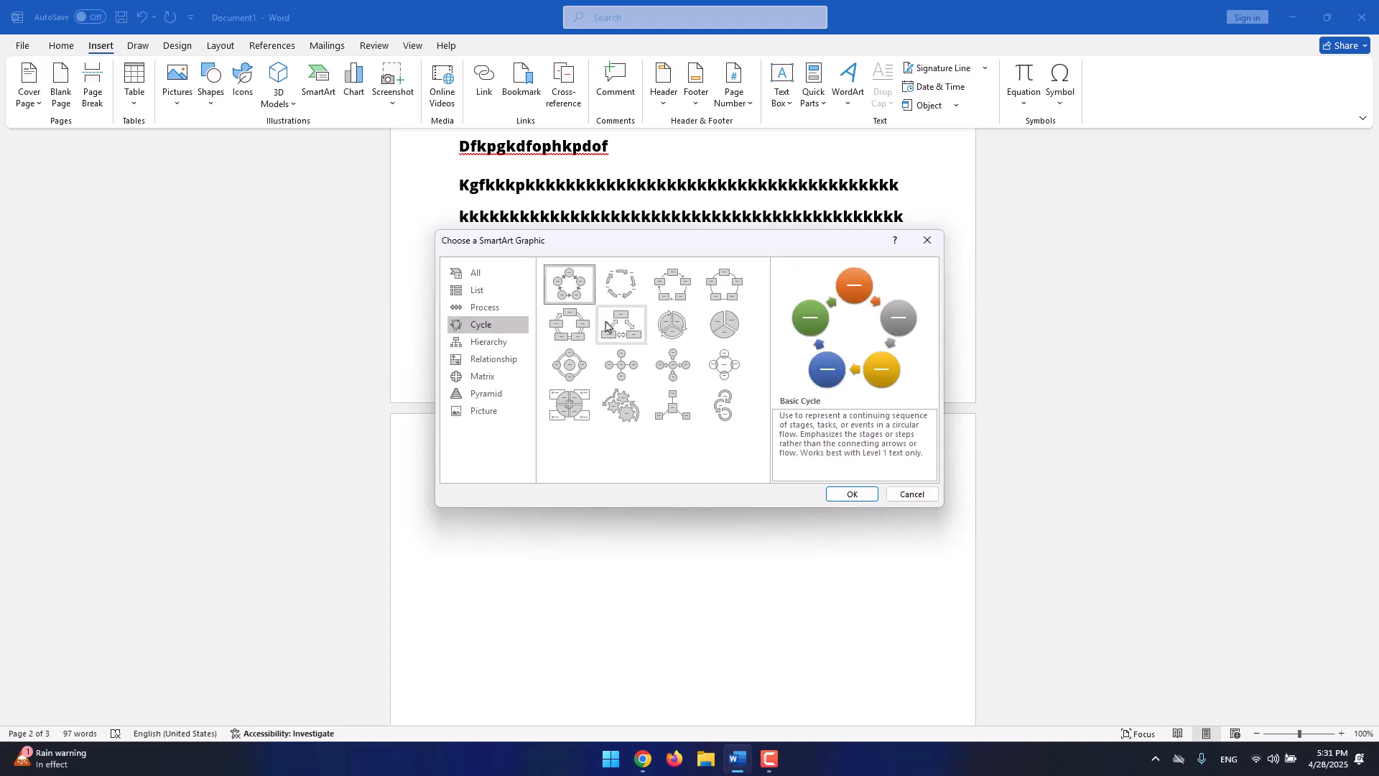
click(859, 494)
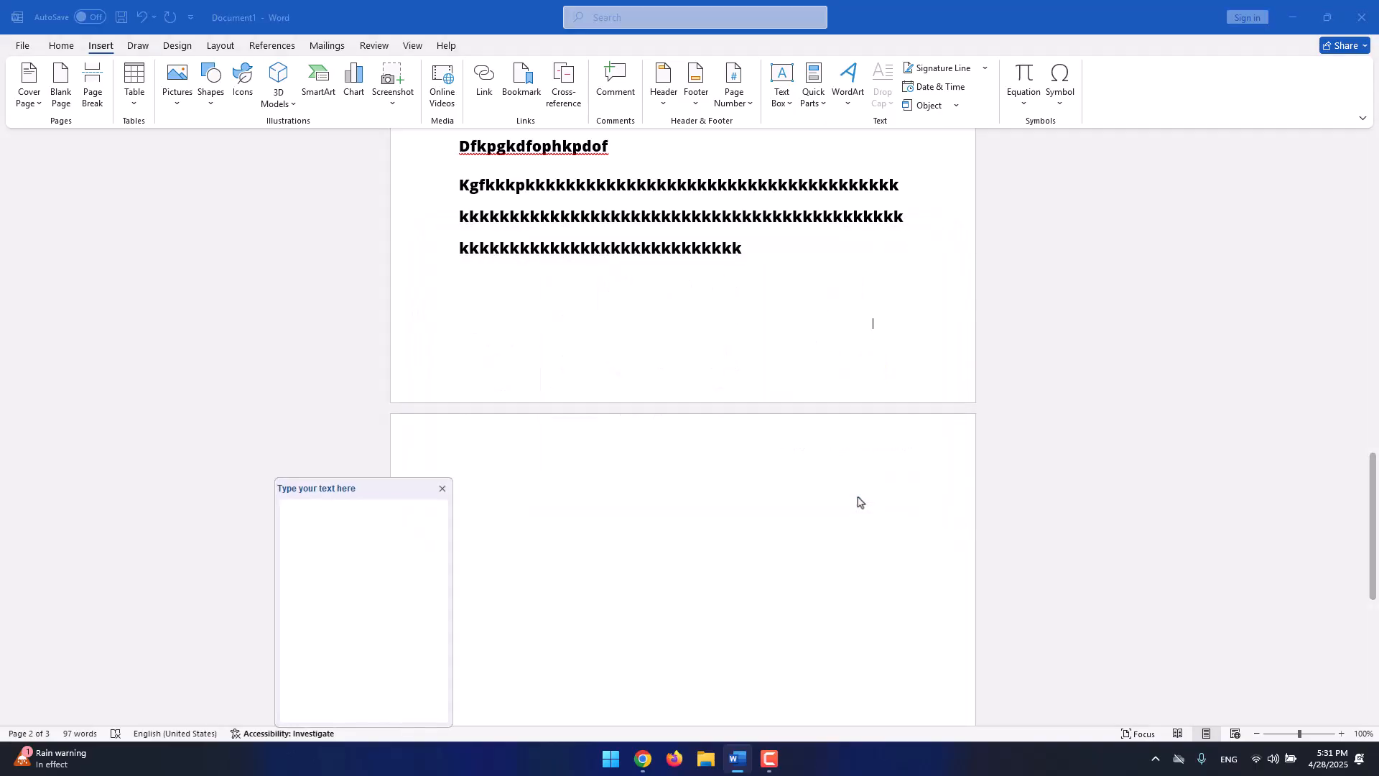
scroll(686, 520, down, 1)
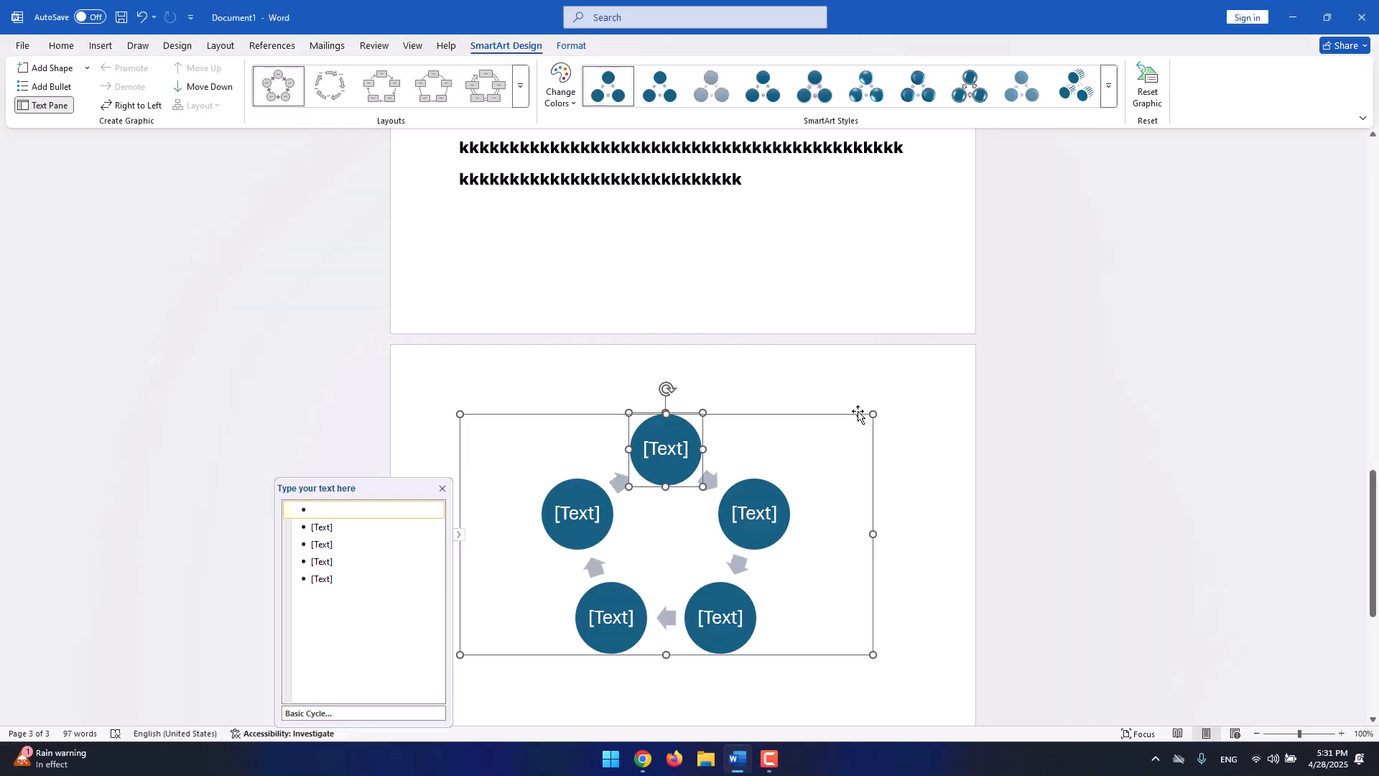
click(1109, 85)
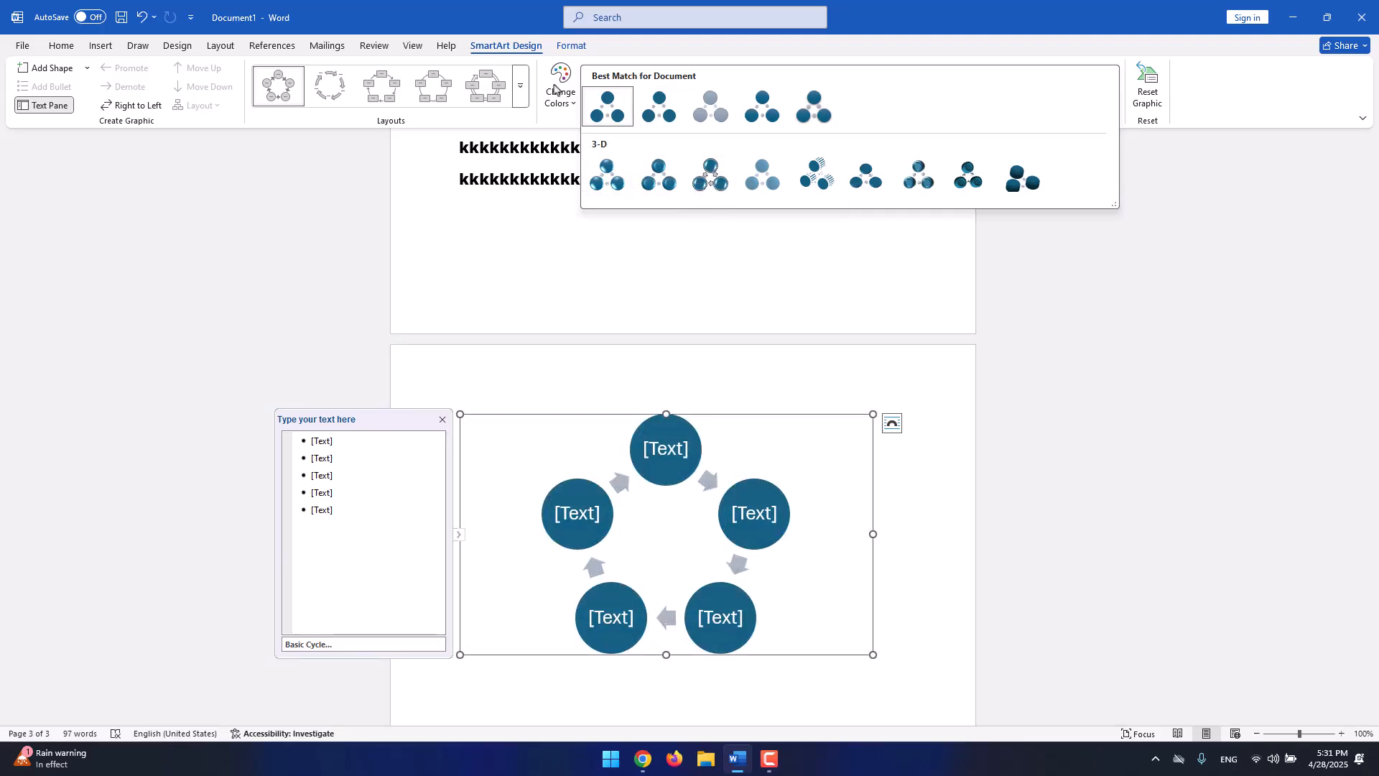
click(558, 101)
scroll(636, 306, down, 4)
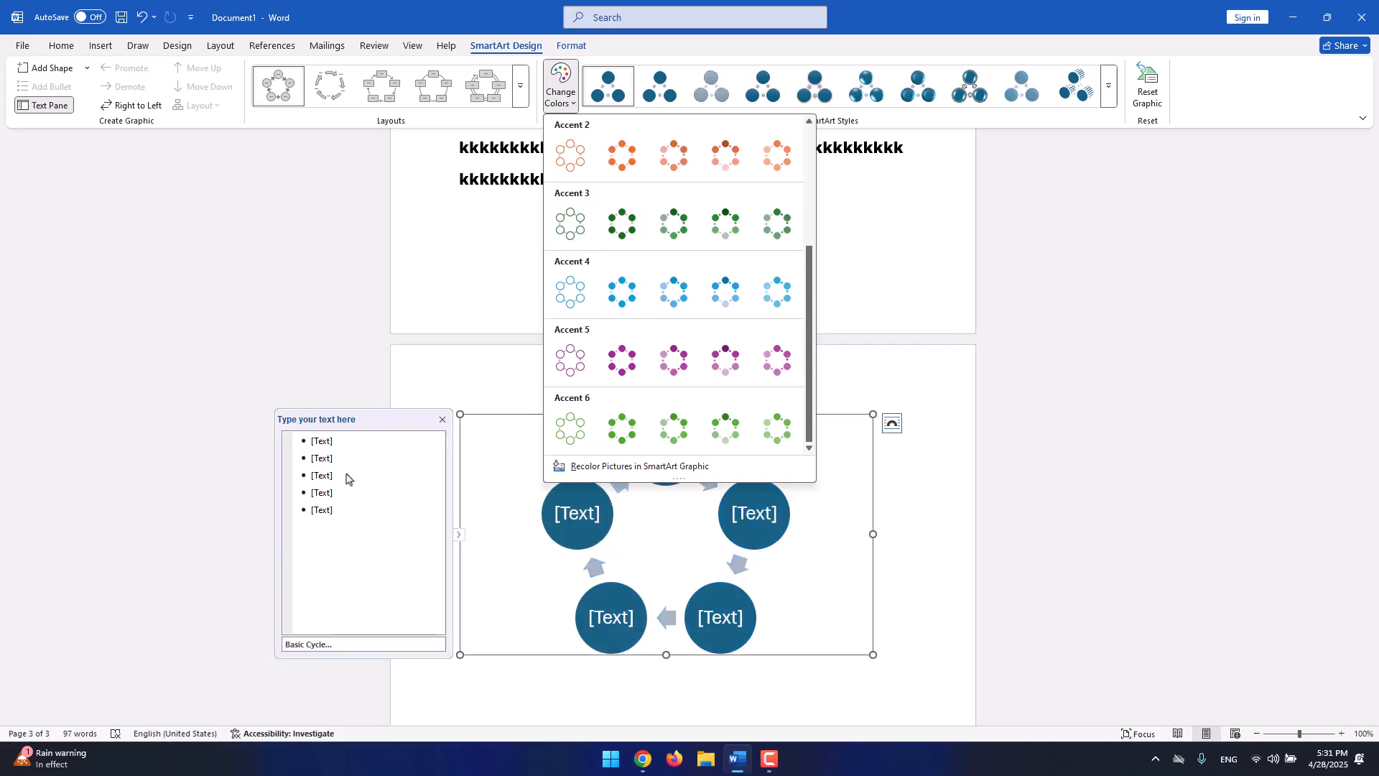
Label the first circle of the cycle graphic "Step #01".
click(322, 440)
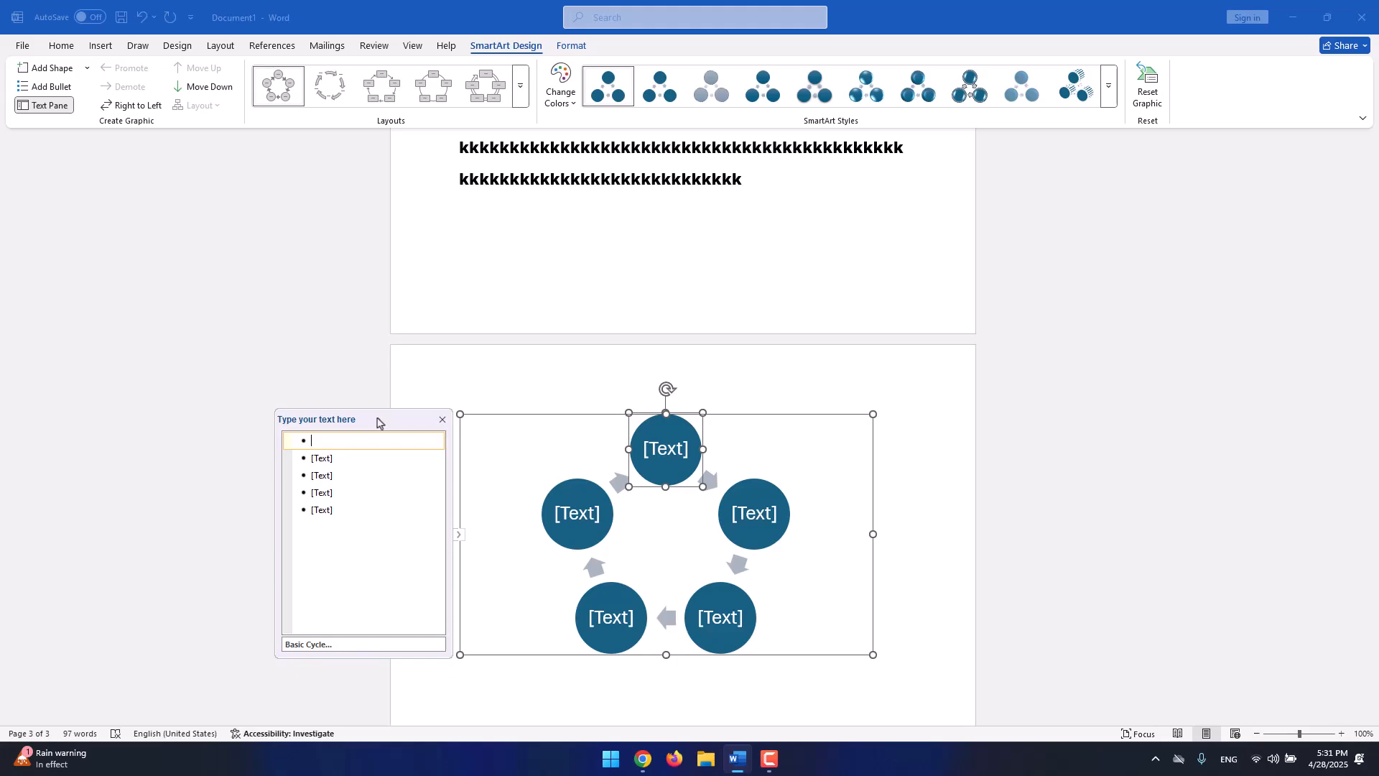
text(Ste)
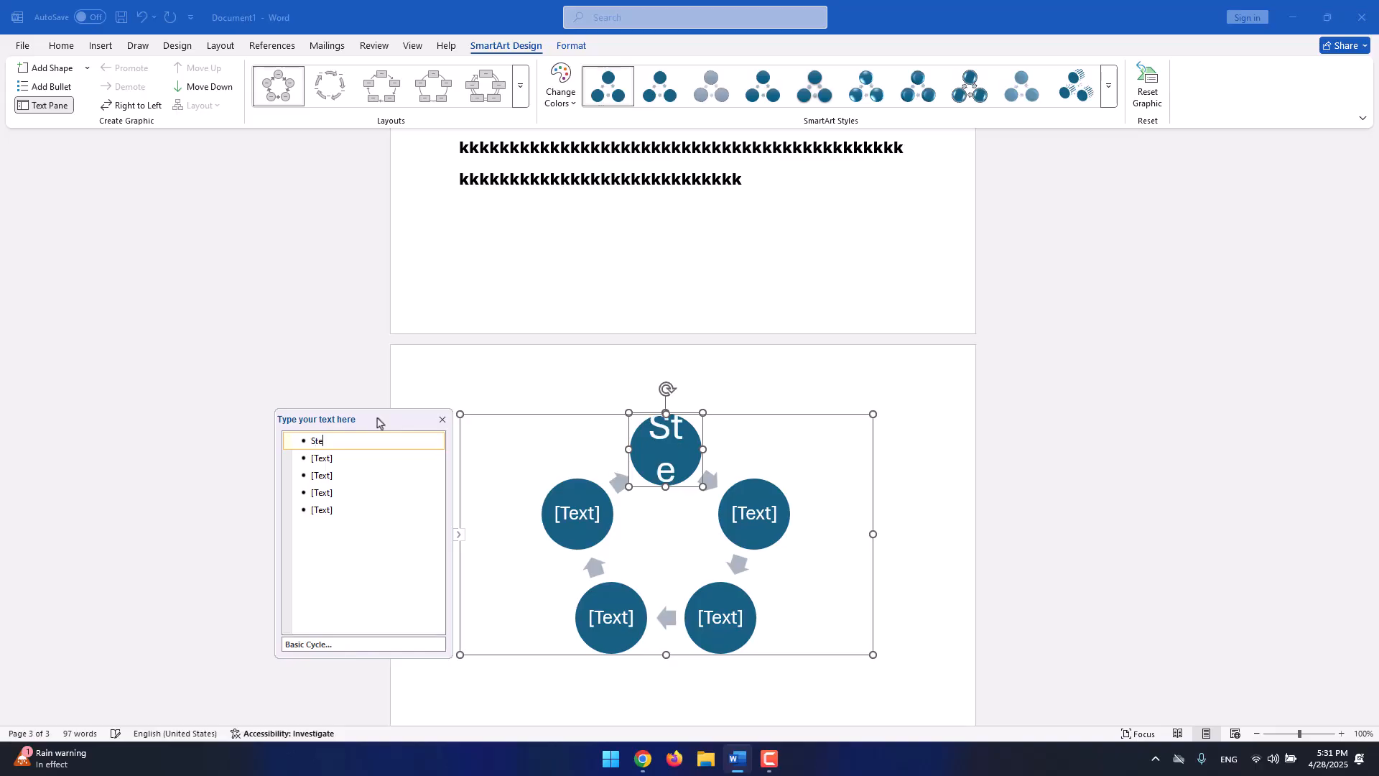
text(p #01)
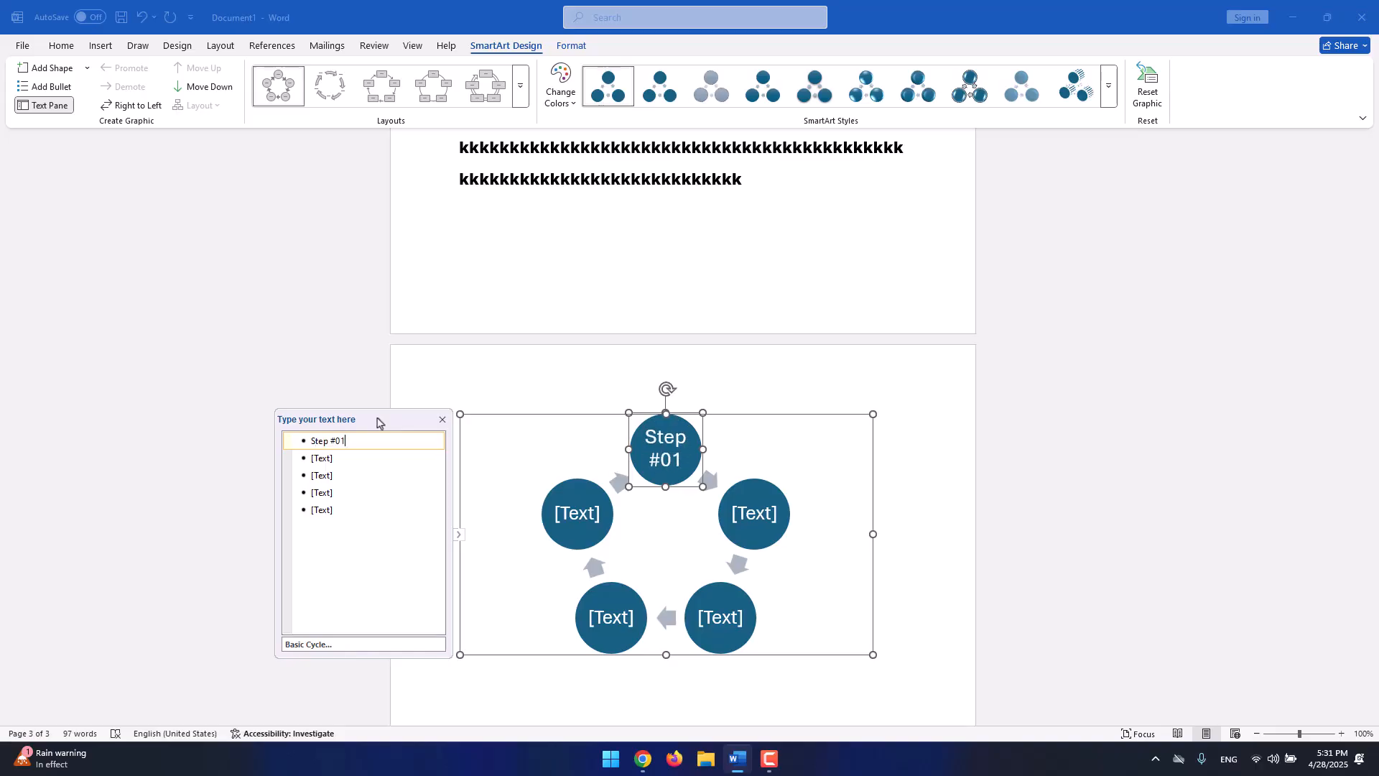
key(ctrl+a)
key(ctrl+c)
click(330, 457)
key(ctrl+v)
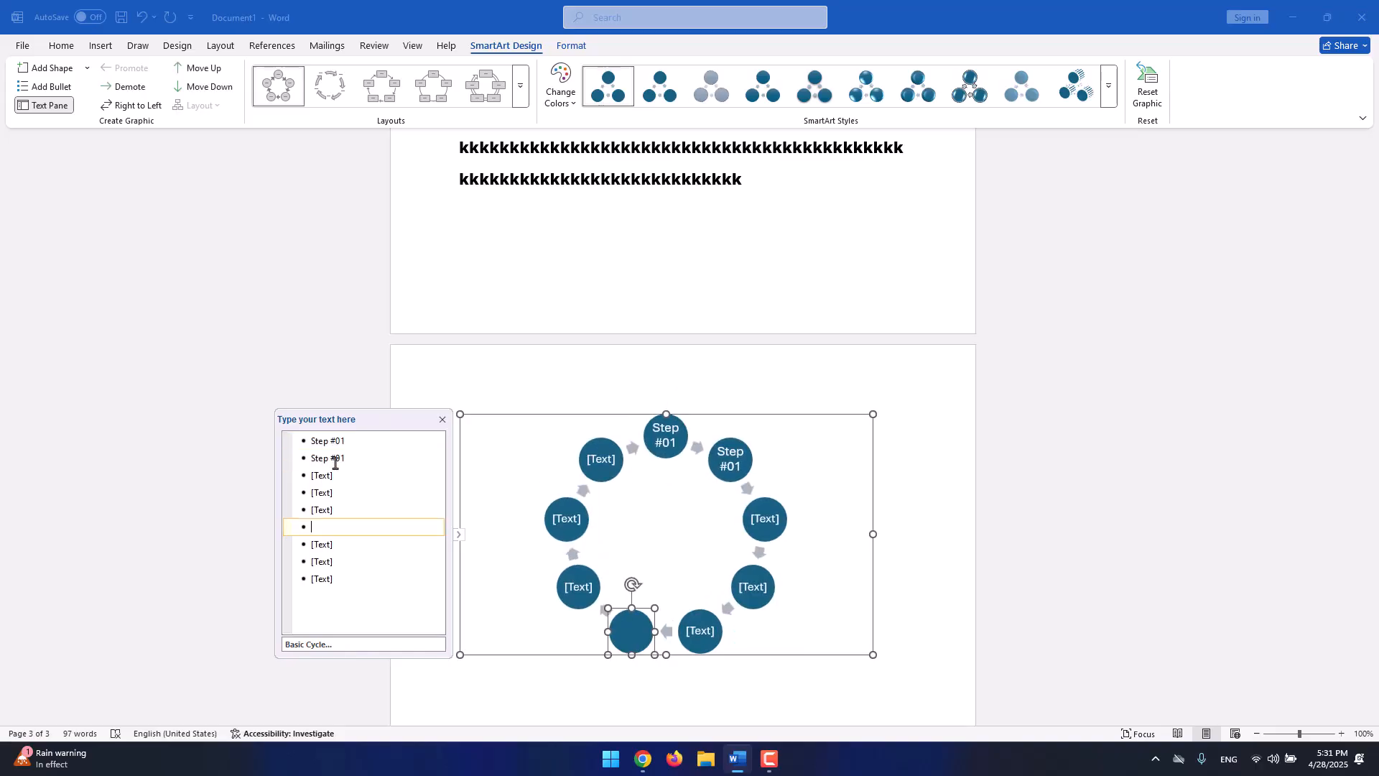
key(ctrl+z)
Label the remaining four circles of the cycle graphic "Step #02", "Step #03", "Step #04" and "Step #05" in order.
text(St)
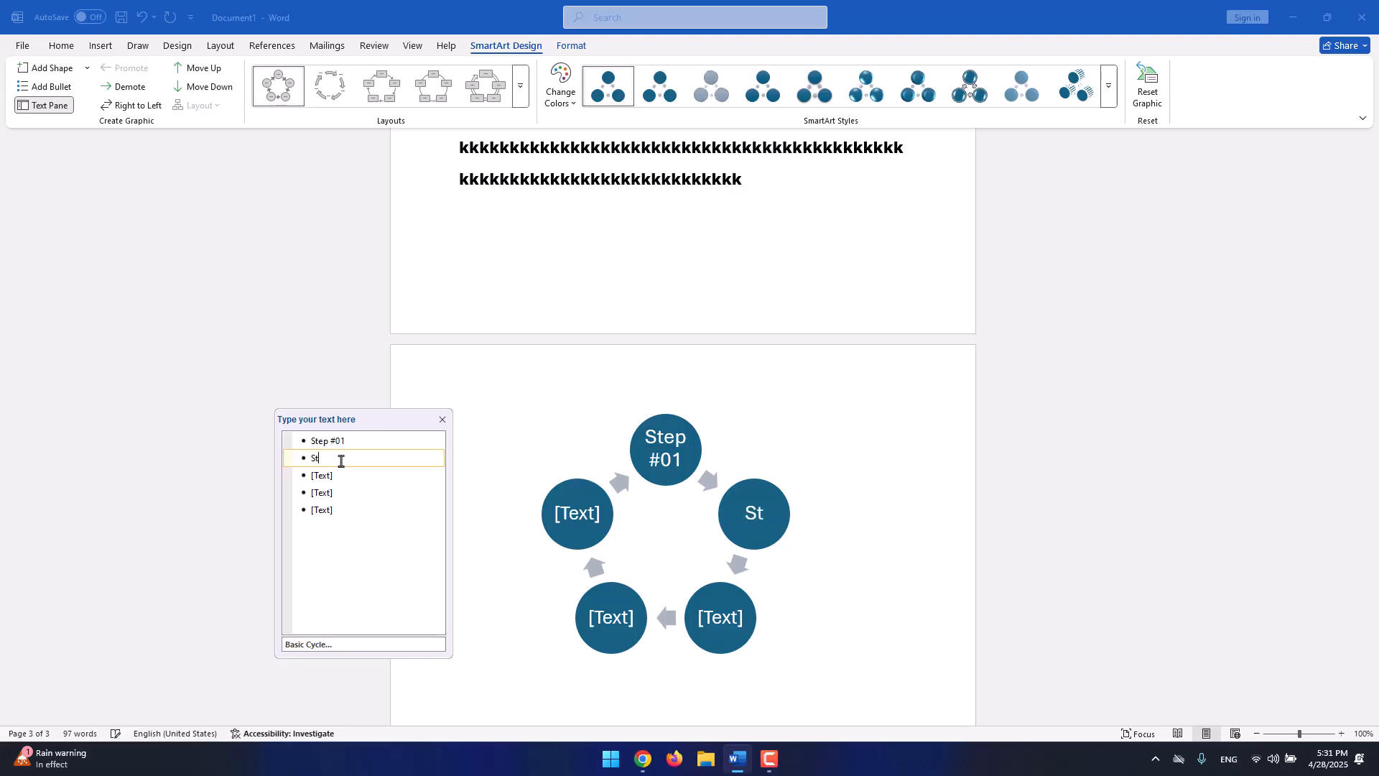
text(ep #02)
click(336, 480)
text(Step )
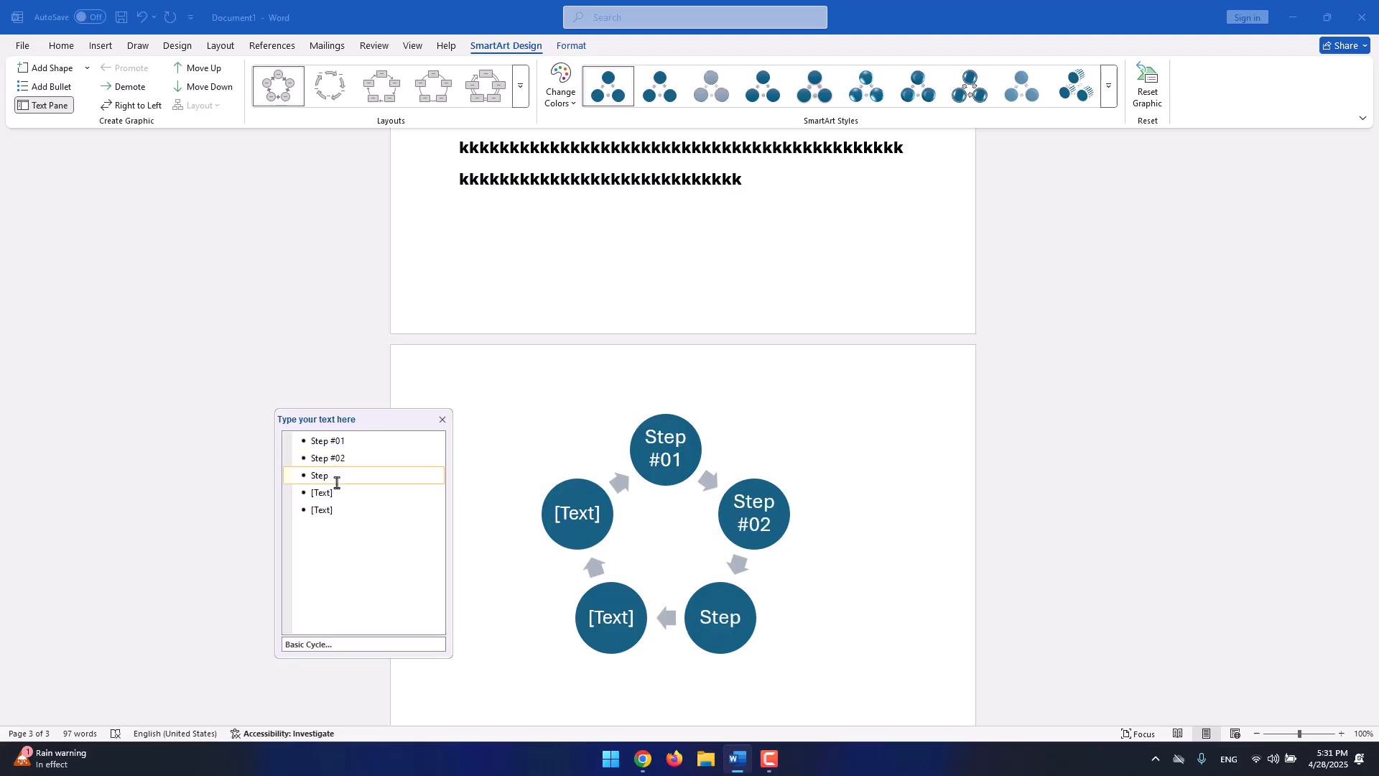
text(#03)
click(382, 492)
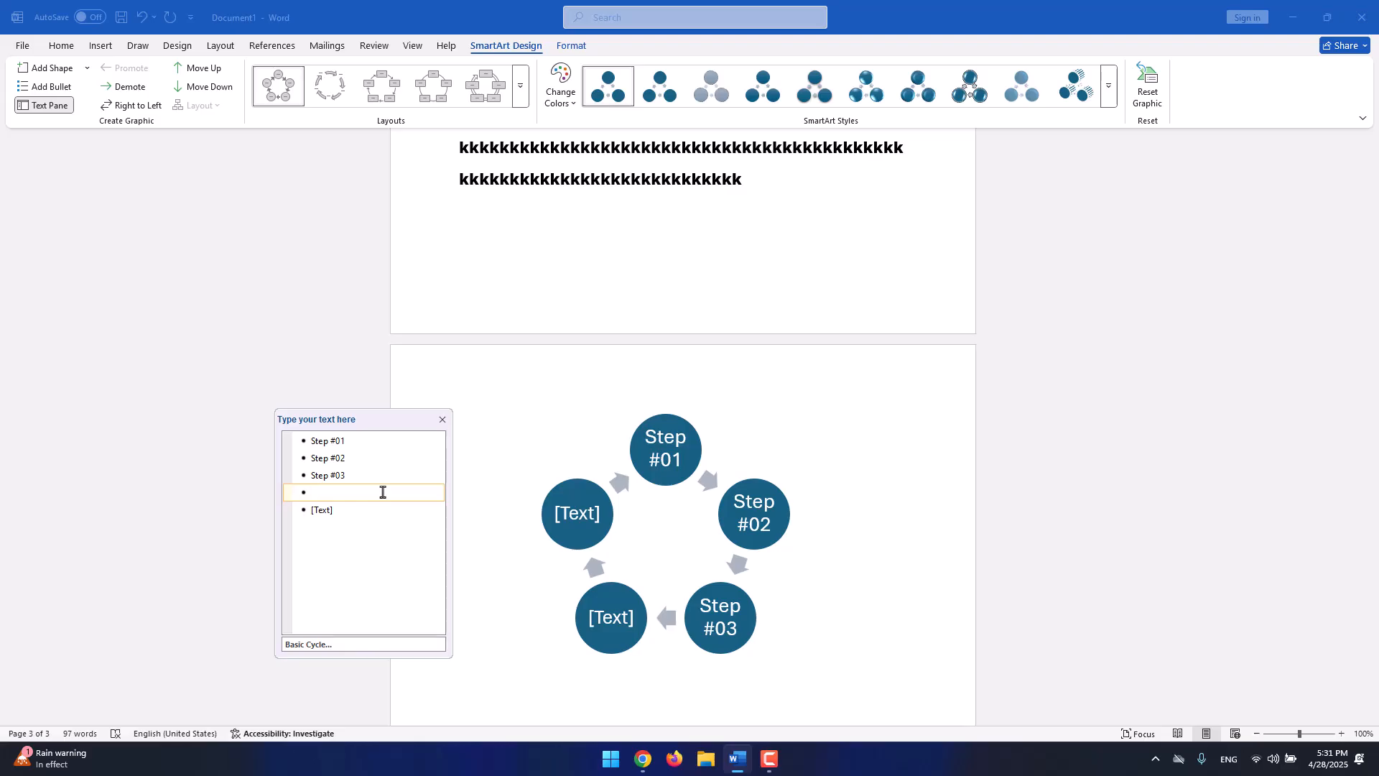
text(Step #04)
click(334, 512)
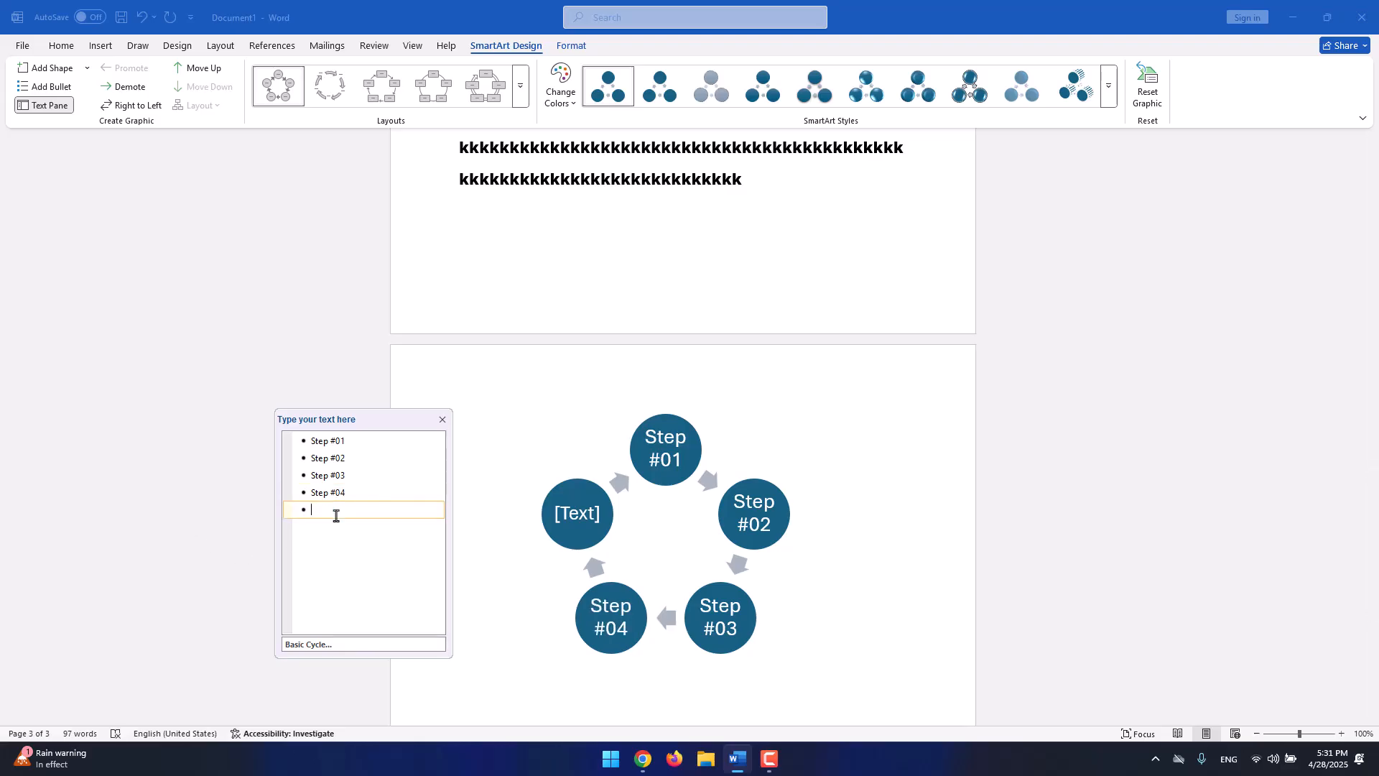
text(Step #05)
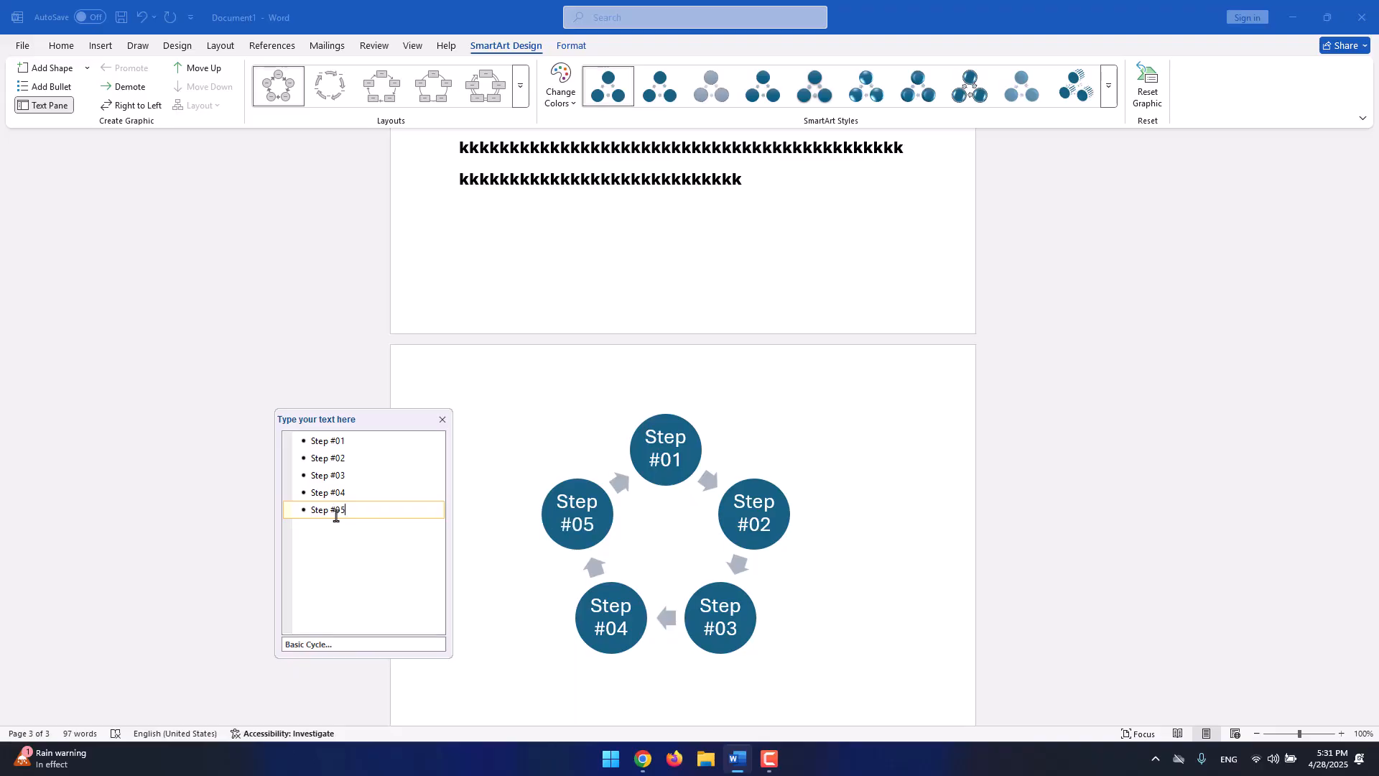
Reduce the font size of all text in the cycle graphic to 11+, keeping the Aptos (Body) font.
click(523, 524)
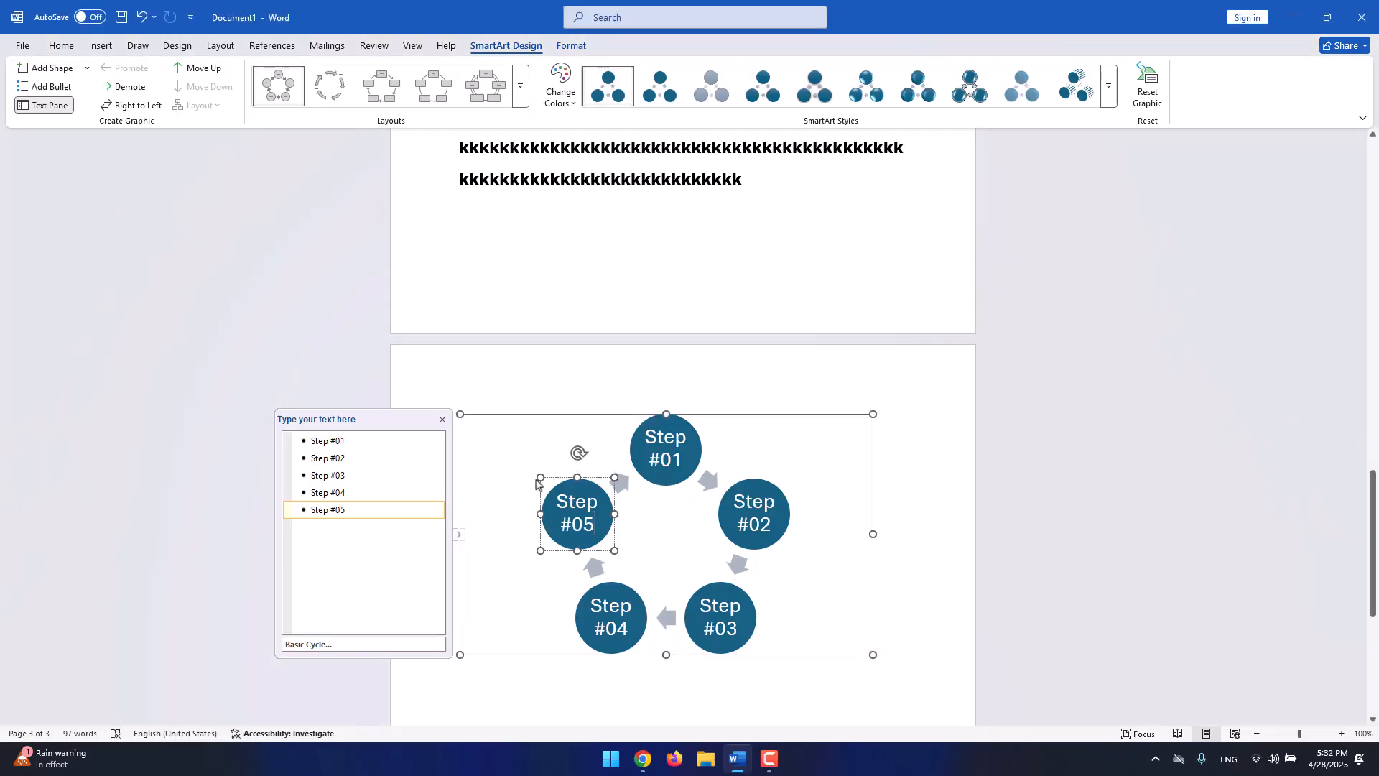
click(584, 415)
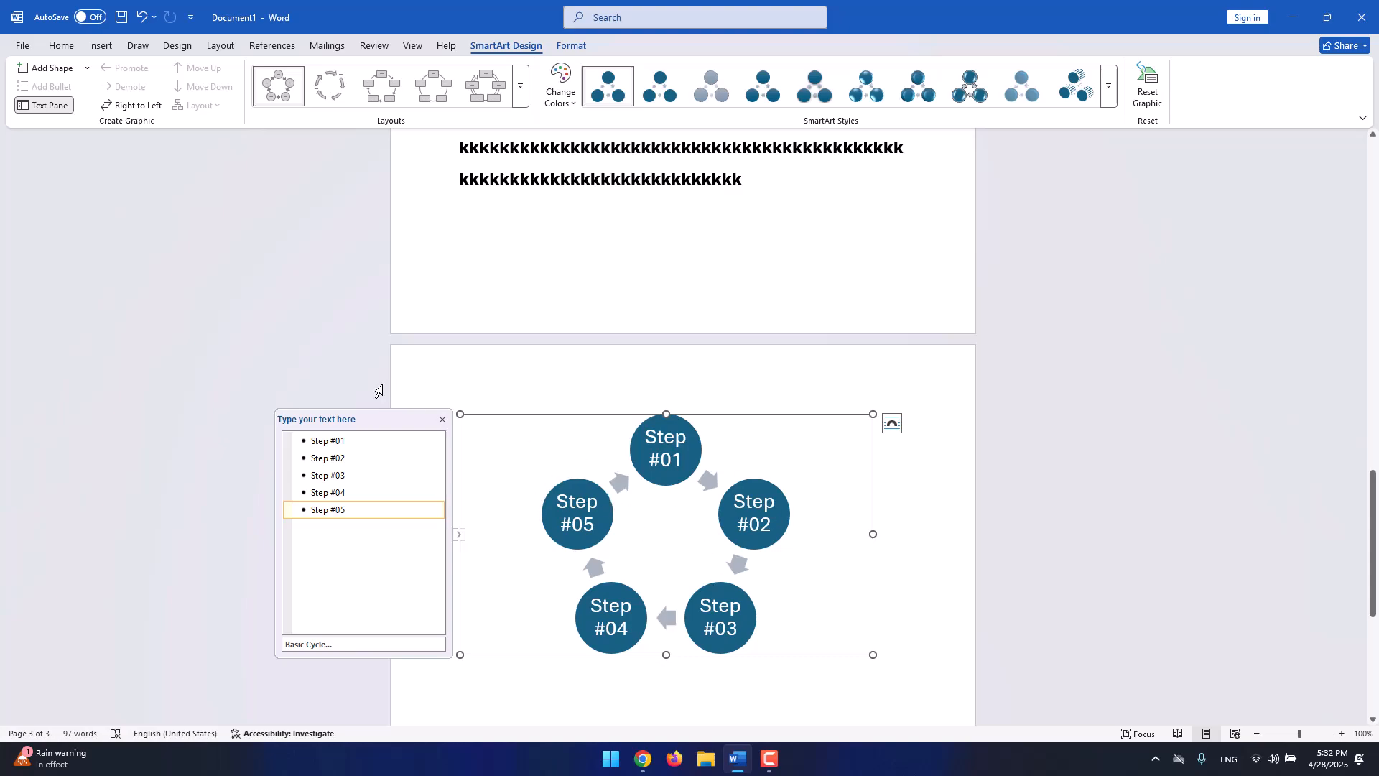
click(72, 48)
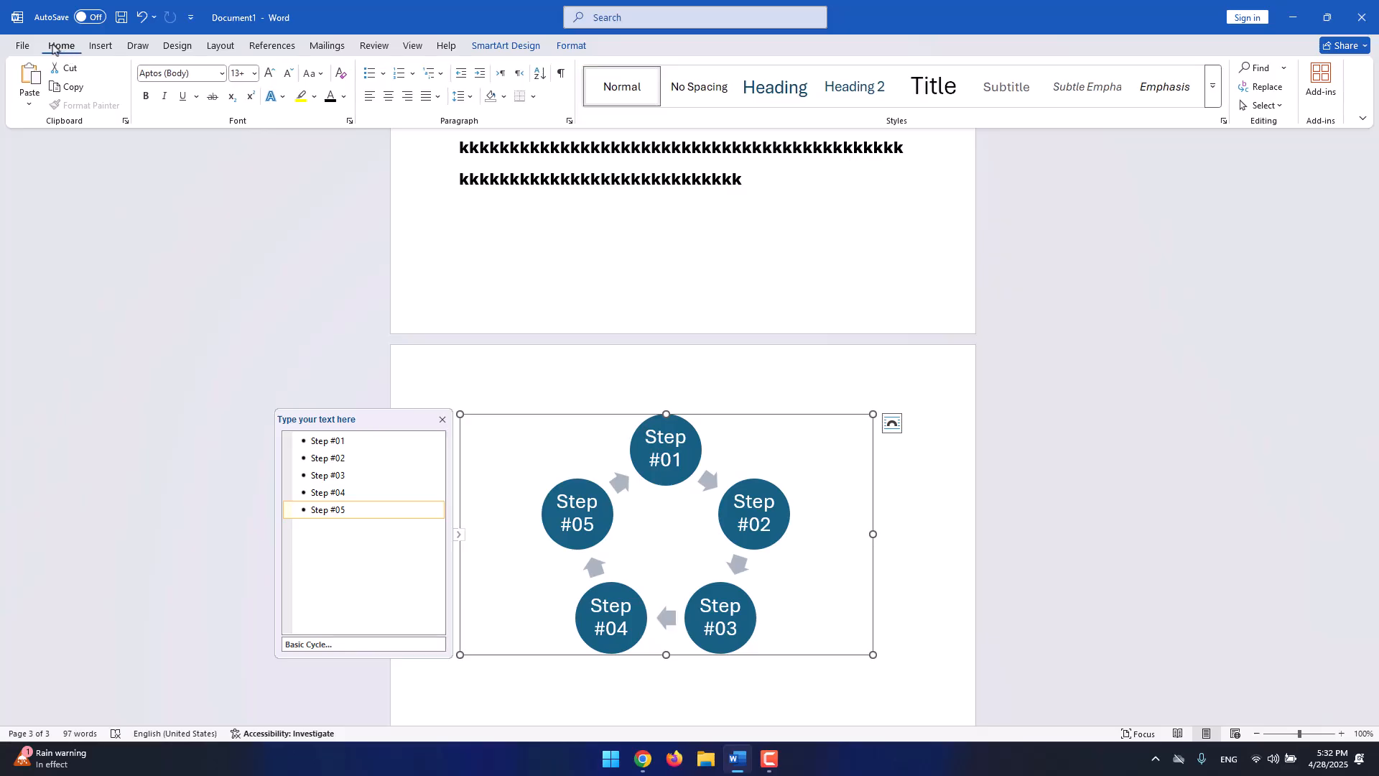
click(222, 73)
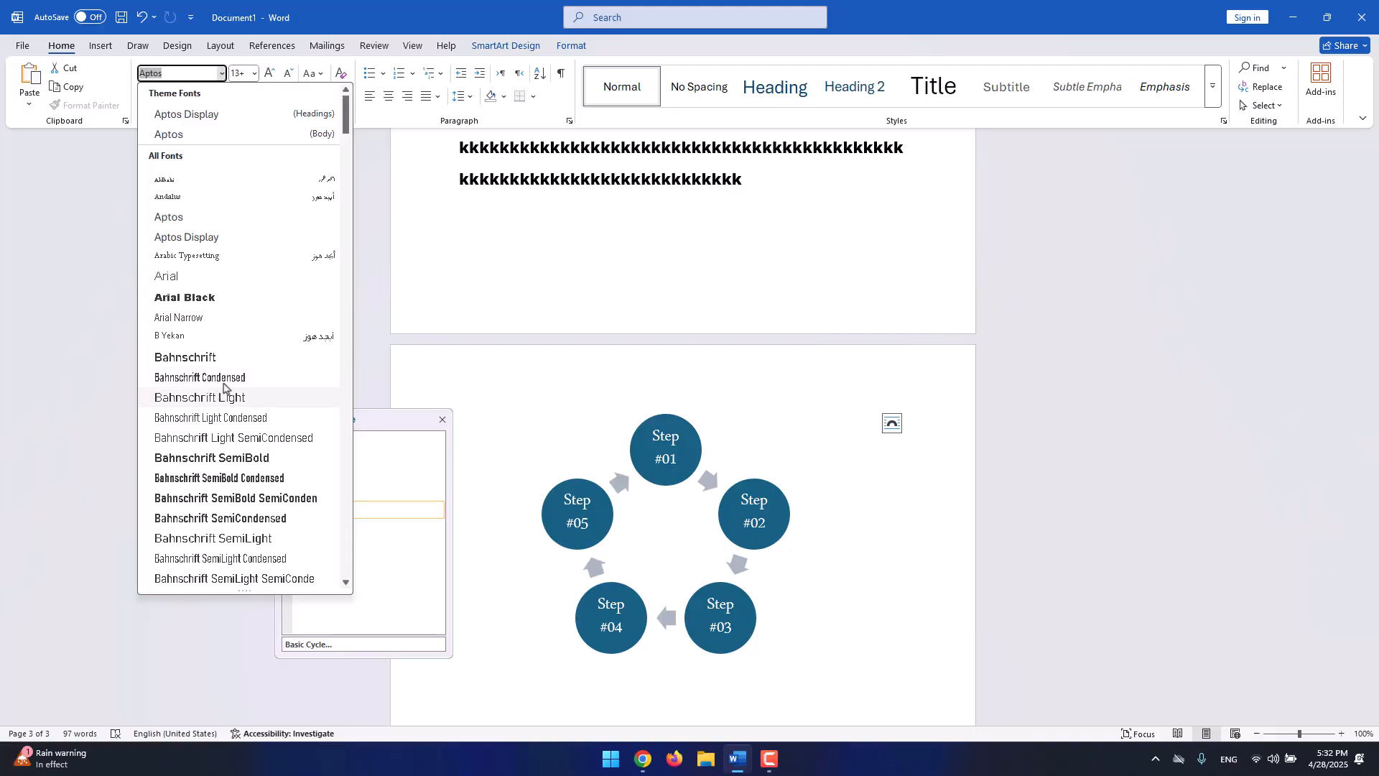
click(260, 65)
click(286, 77)
click(286, 77)
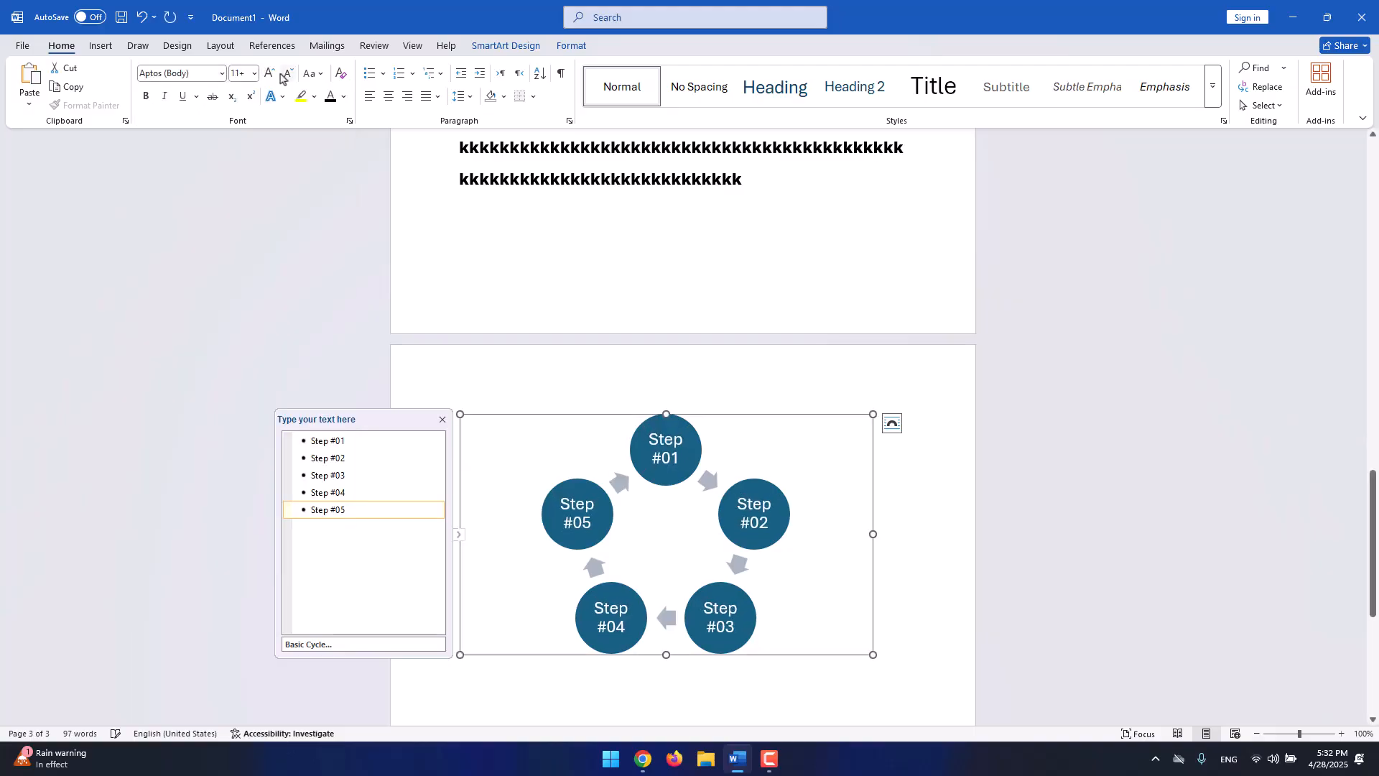
click(285, 77)
Start inserting a chart on the empty line below the cycle graphic.
scroll(737, 441, down, 5)
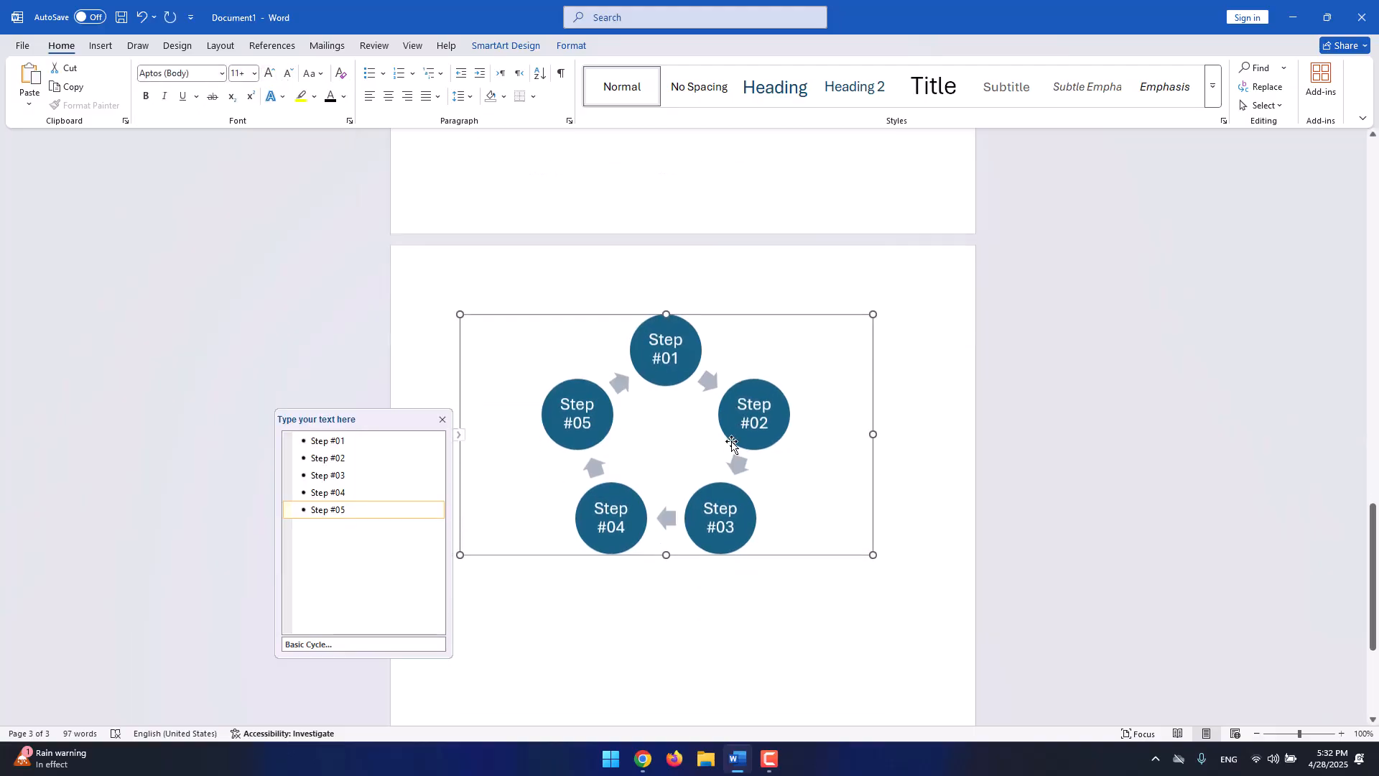
click(737, 434)
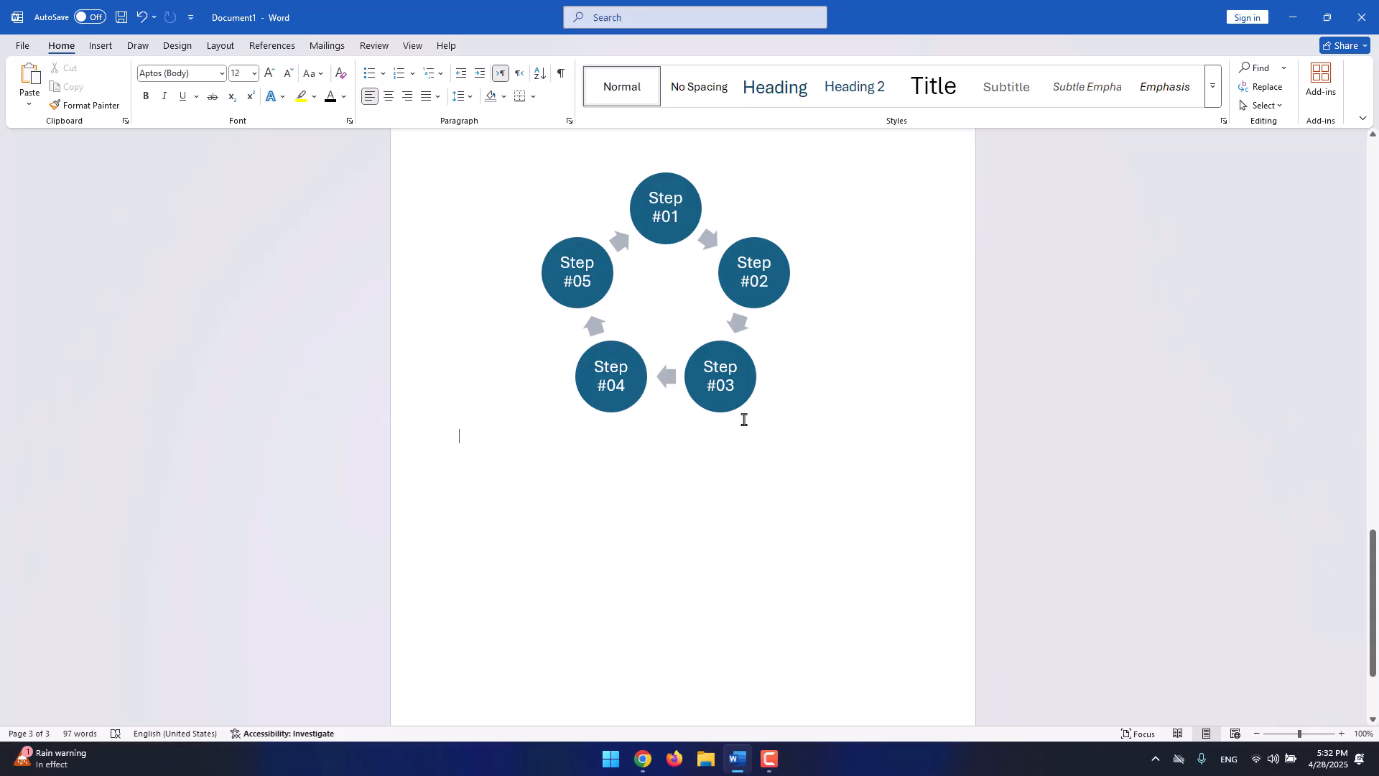
click(101, 46)
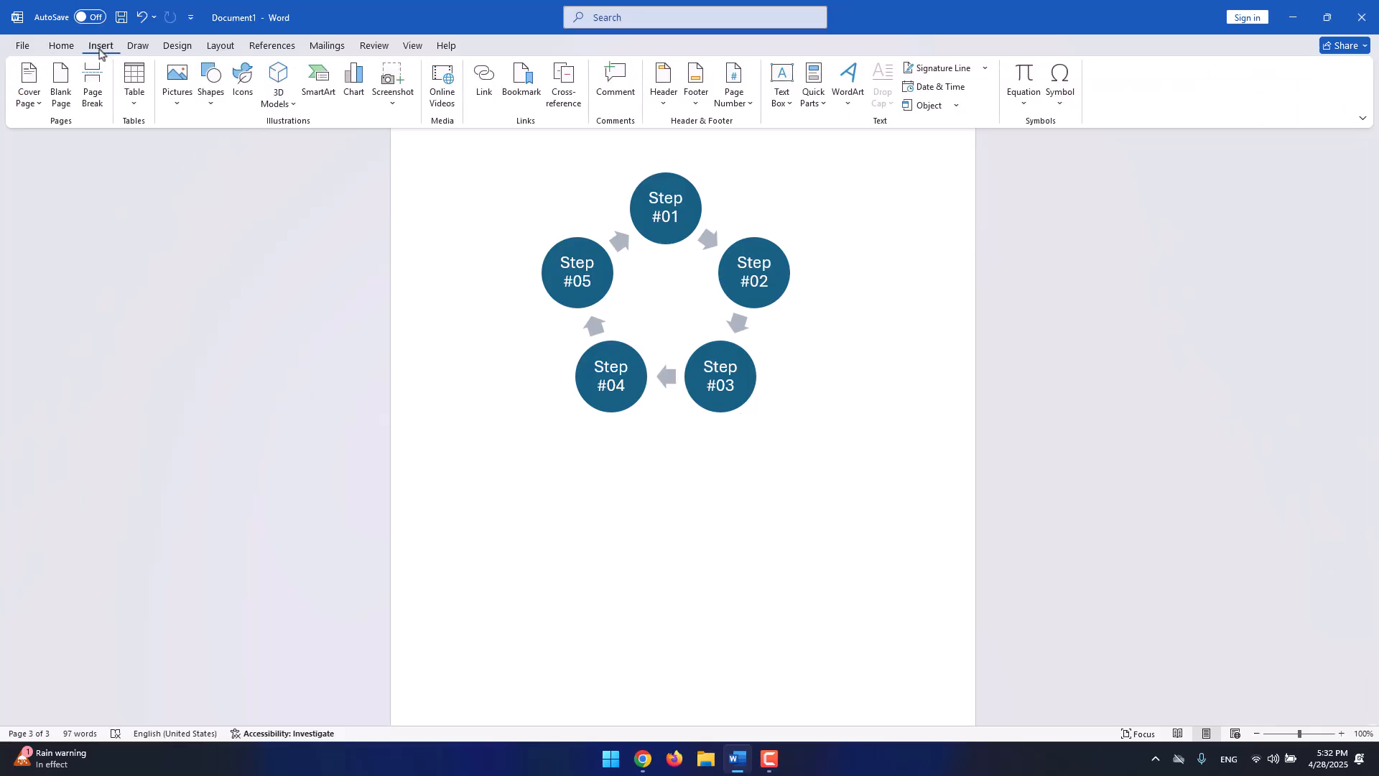
click(352, 100)
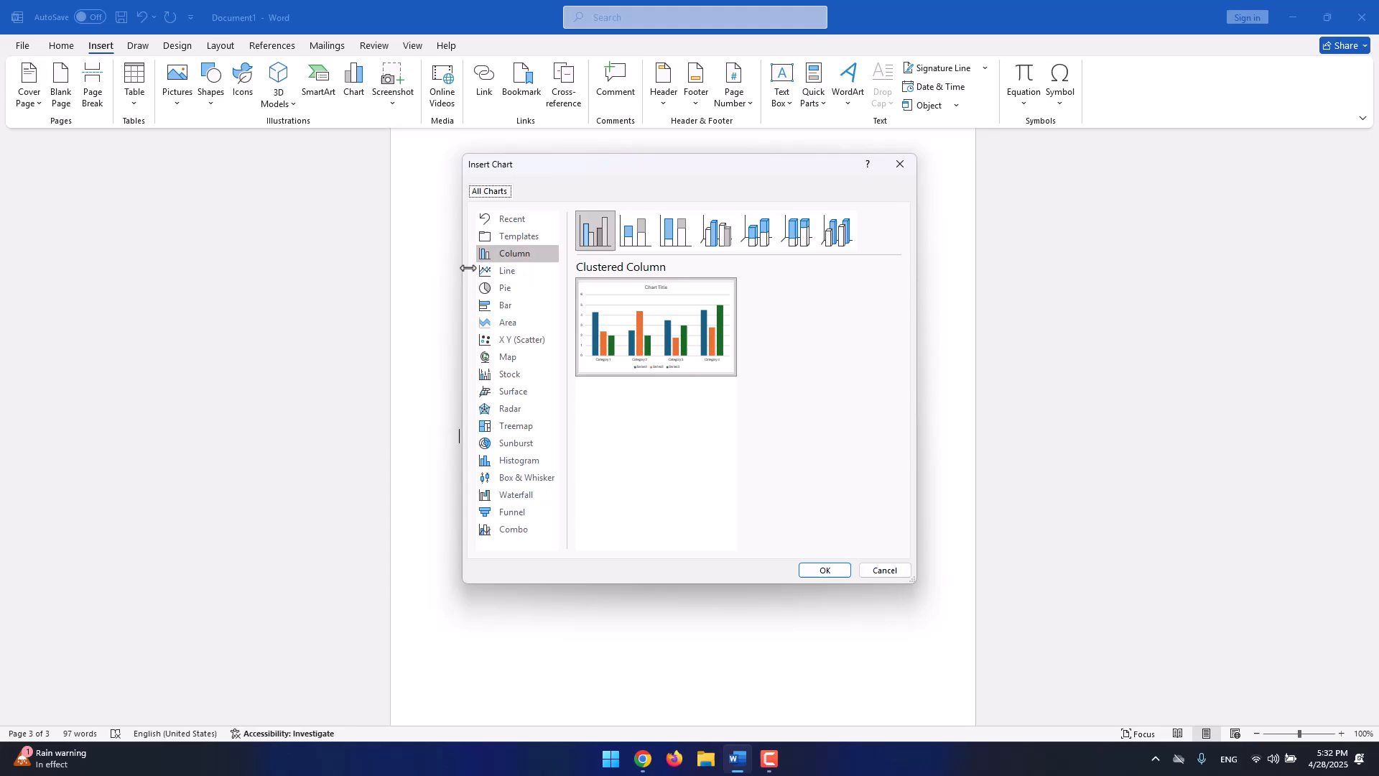
Browse the available chart categories, including Line, X Y (Scatter), Treemap, Combo, Radar and Pie.
click(509, 272)
click(506, 343)
click(509, 394)
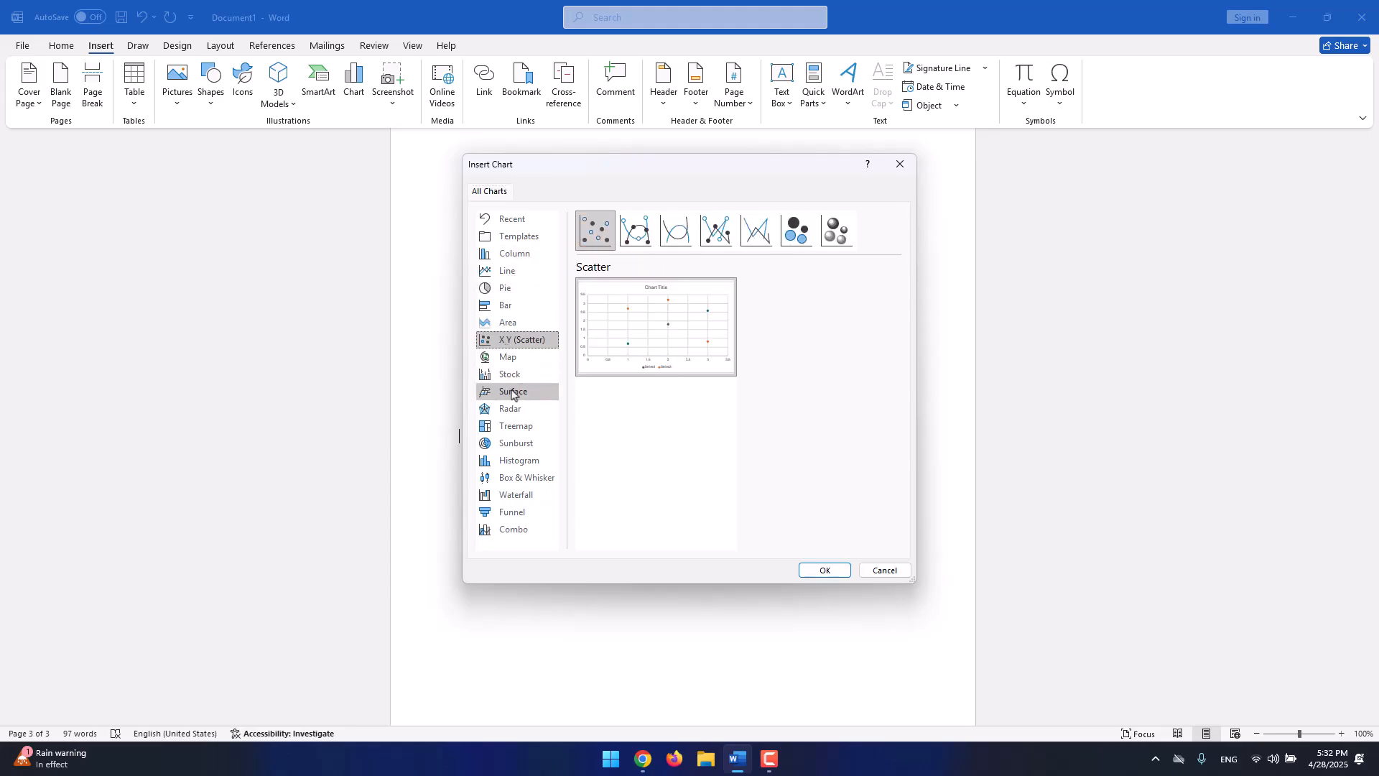
click(508, 429)
click(507, 480)
click(508, 530)
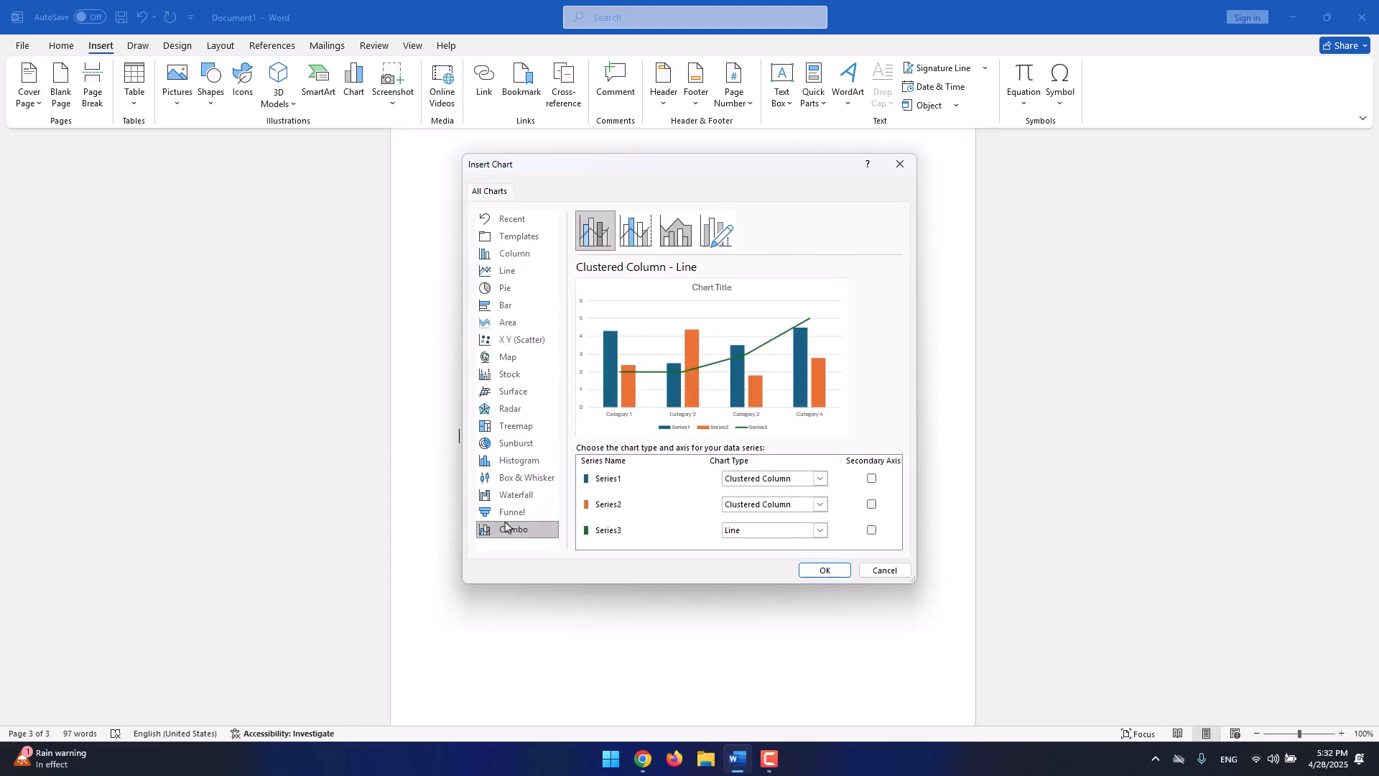
click(517, 409)
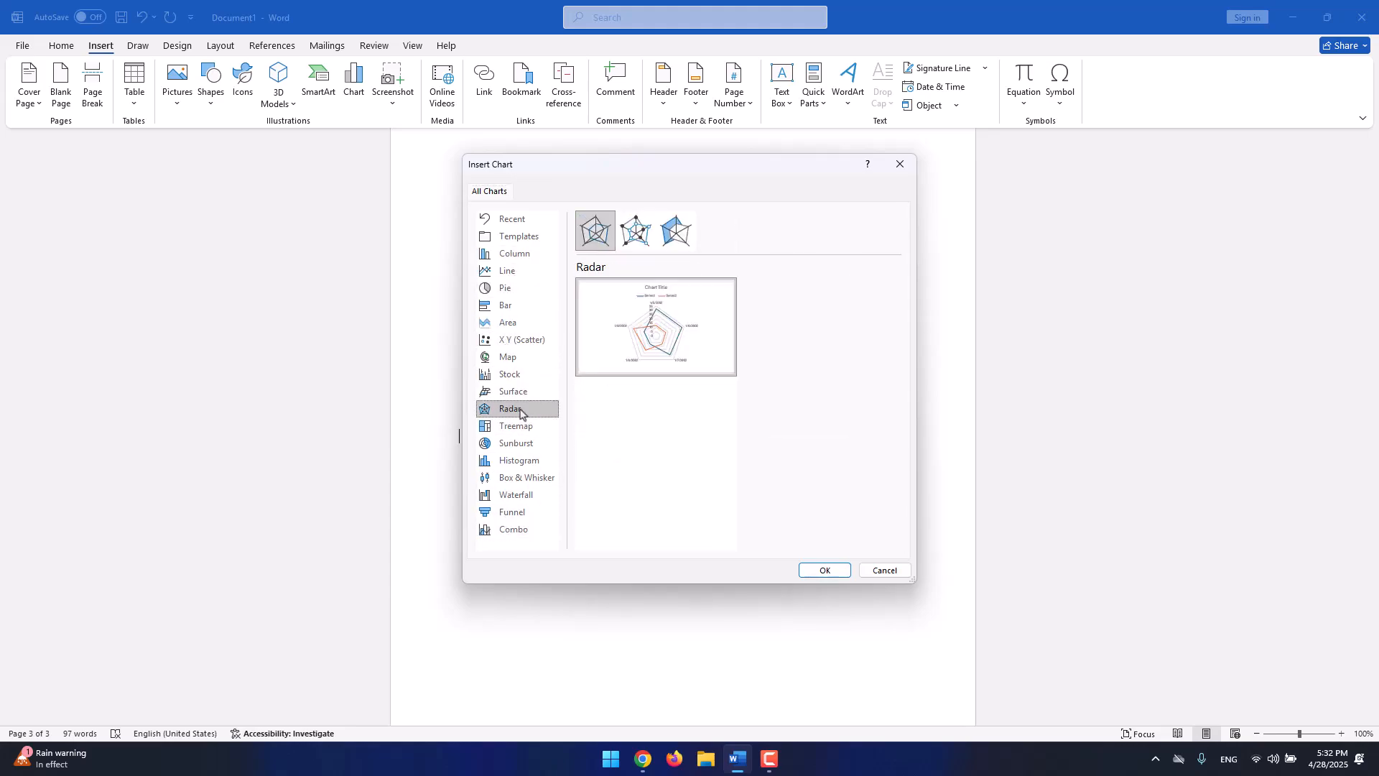
click(507, 289)
Insert a basic Line chart and enlarge its data sheet window to show more rows.
click(510, 274)
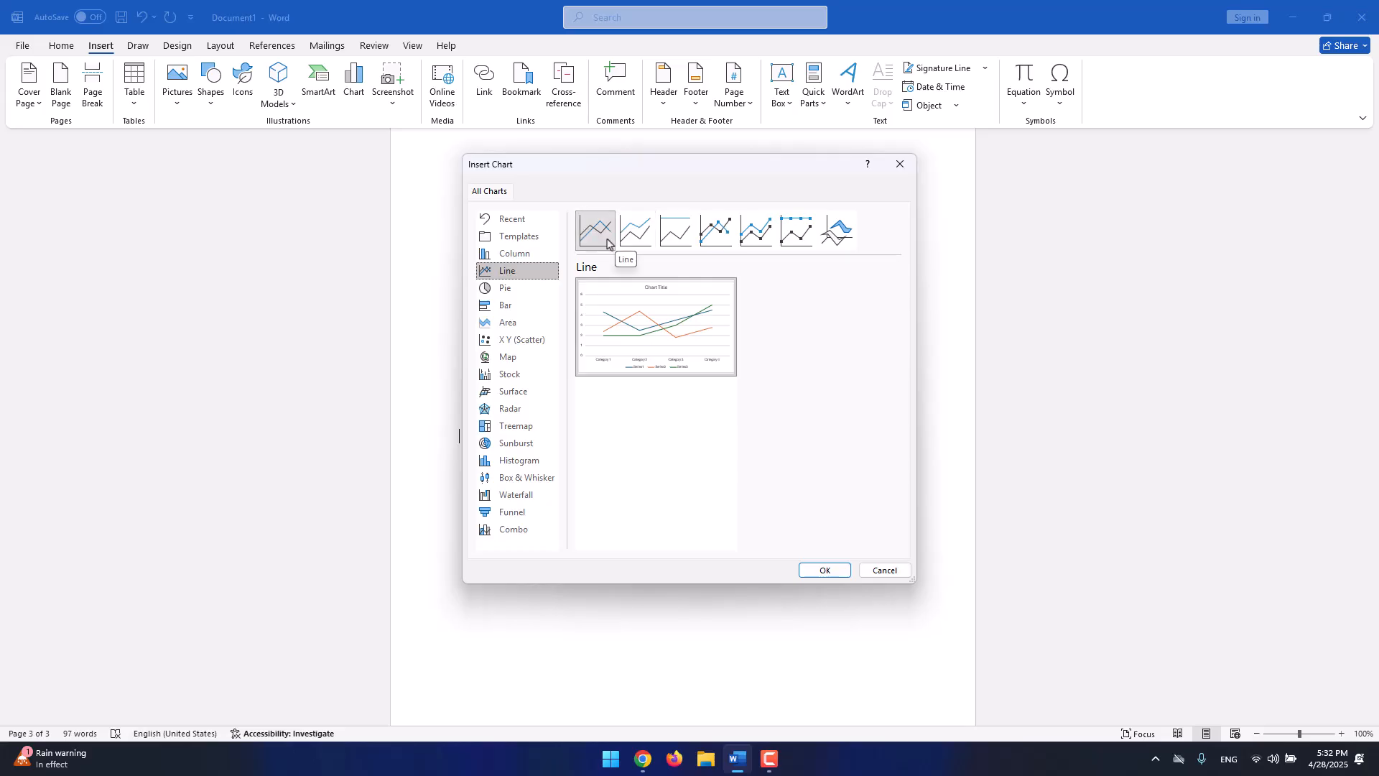
click(827, 570)
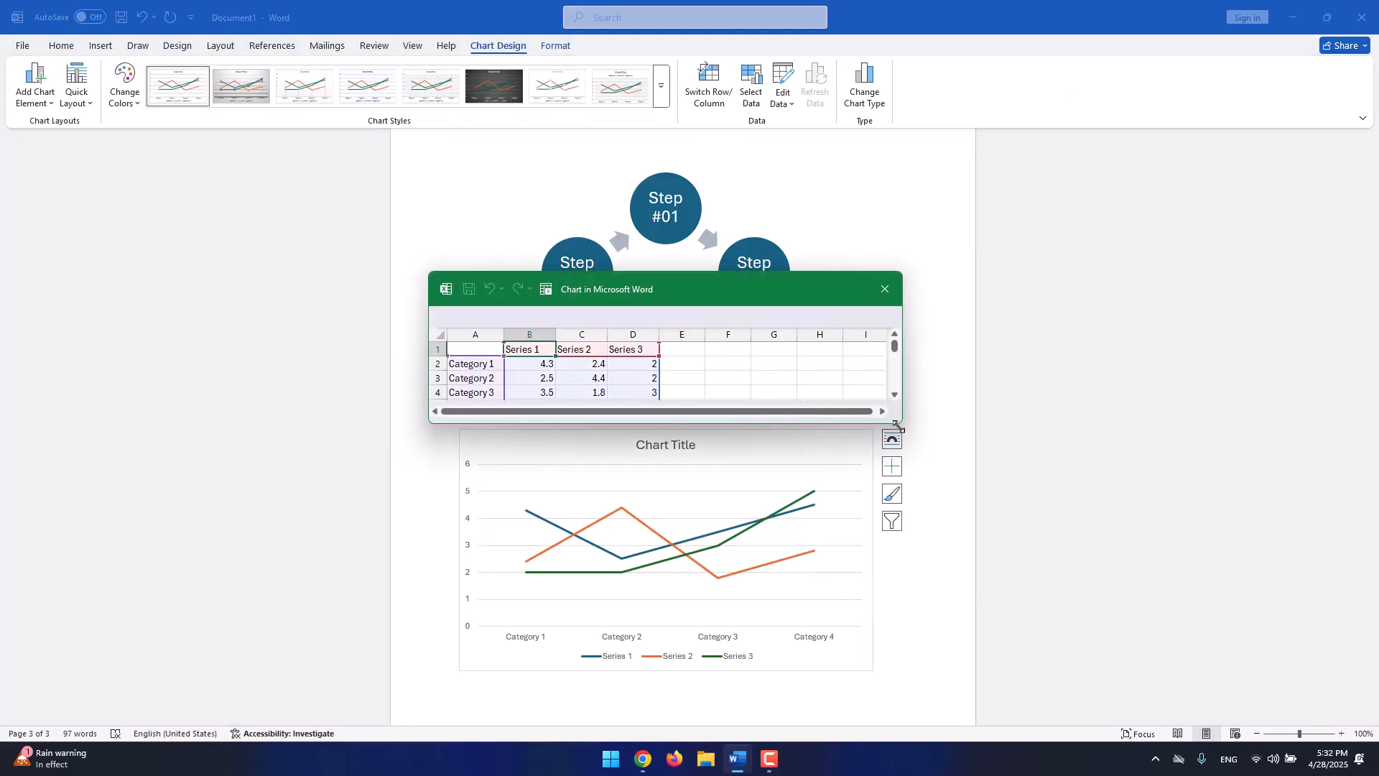
drag(897, 425, 928, 526)
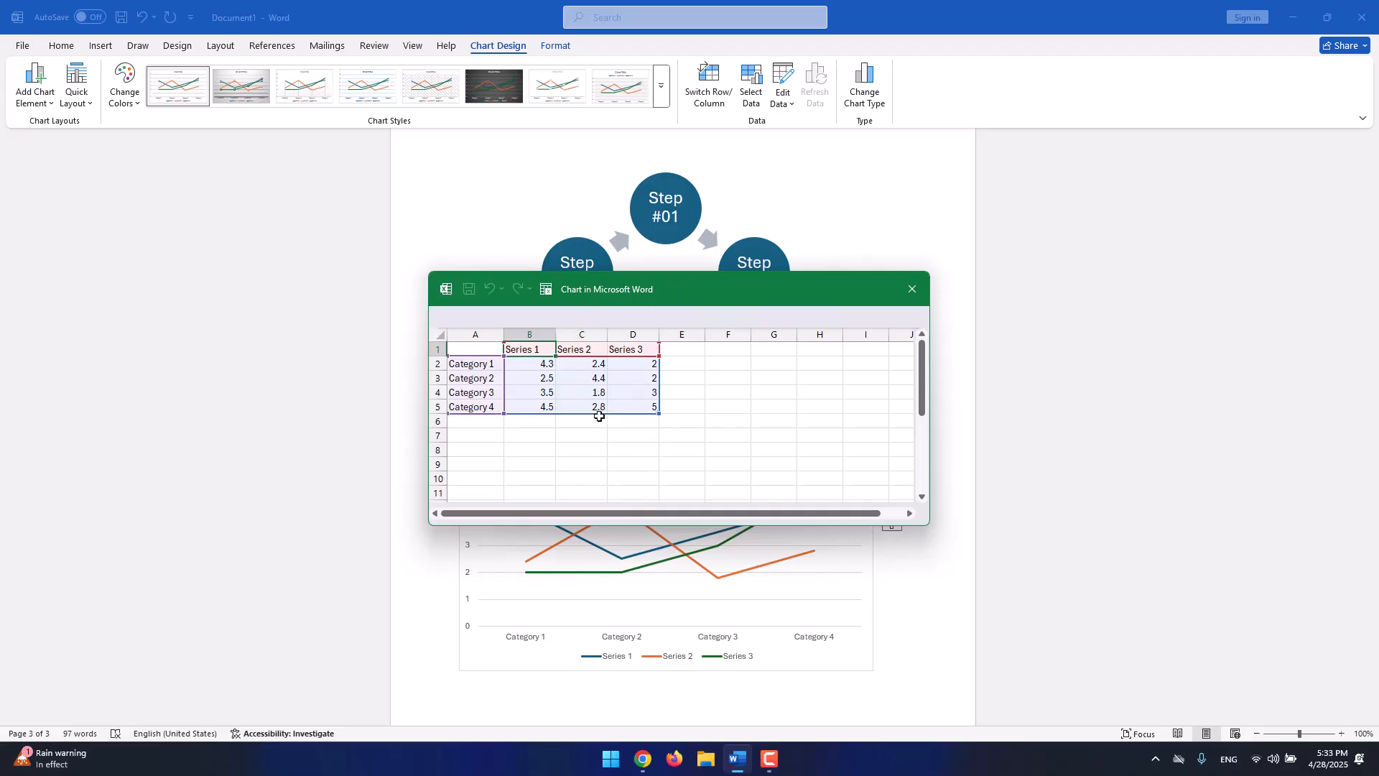
Select the sample data range A1:D5 in the chart's data sheet.
click(624, 406)
key(Delete)
mouse_move(650, 409)
mouse_down()
mouse_move(488, 368)
mouse_move(482, 349)
mouse_up()
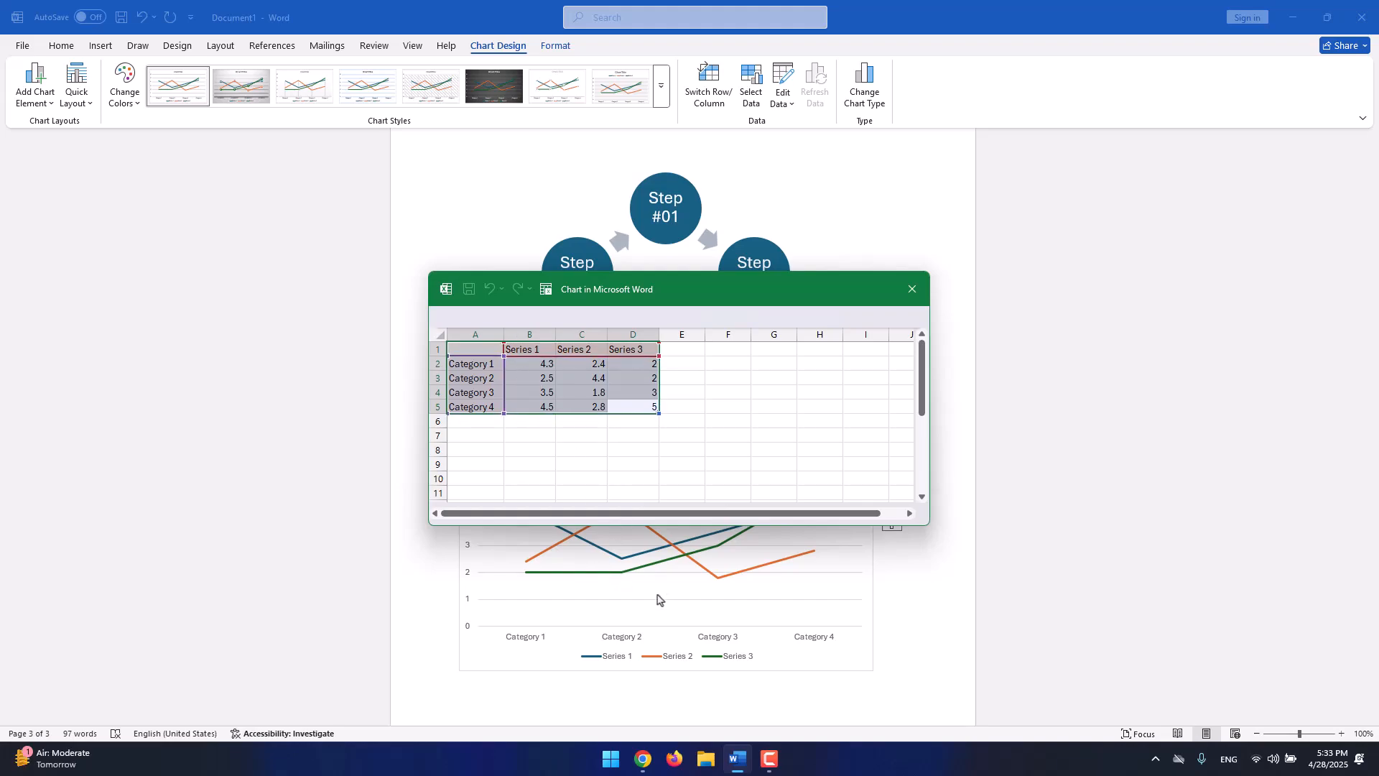
Open the Sample_Sales_Data.xlsx workbook from the Documents folder in File Explorer.
key(super+e)
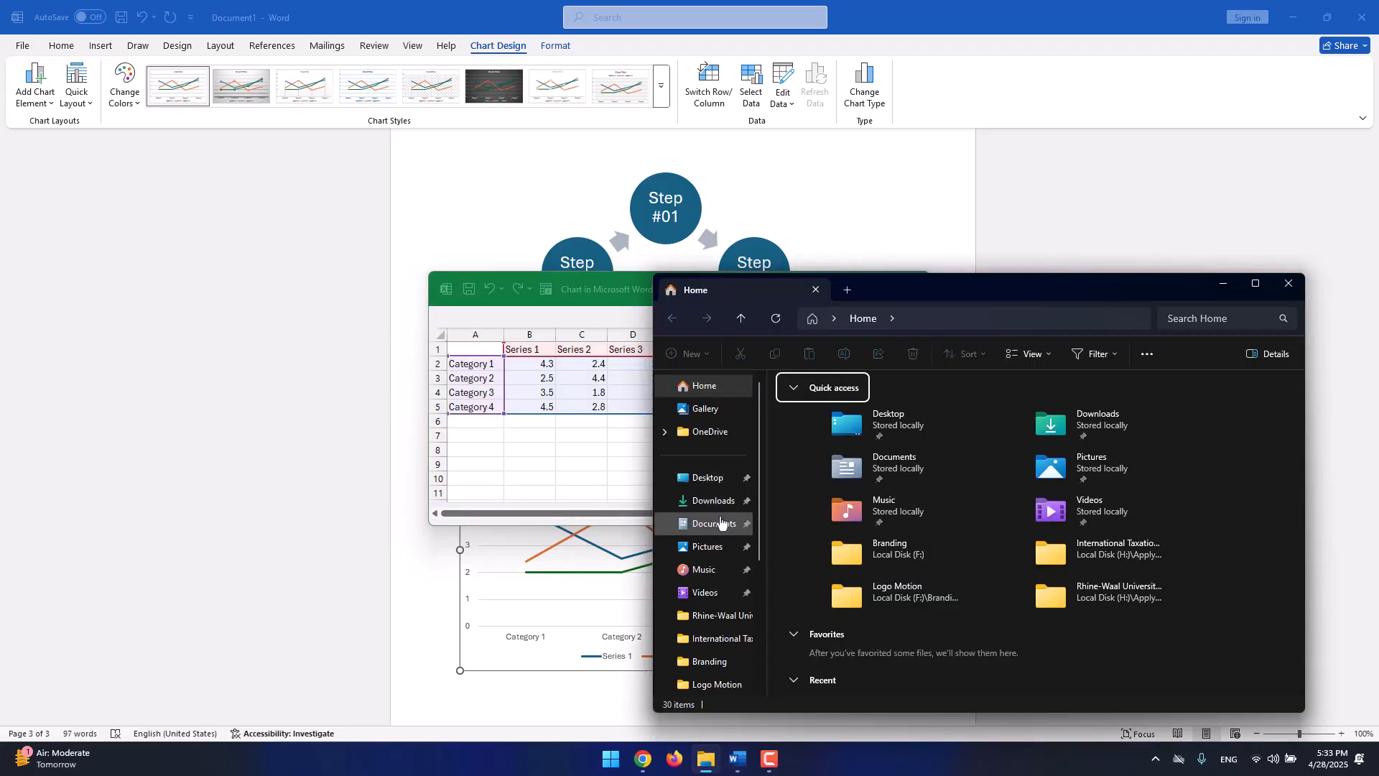
click(719, 531)
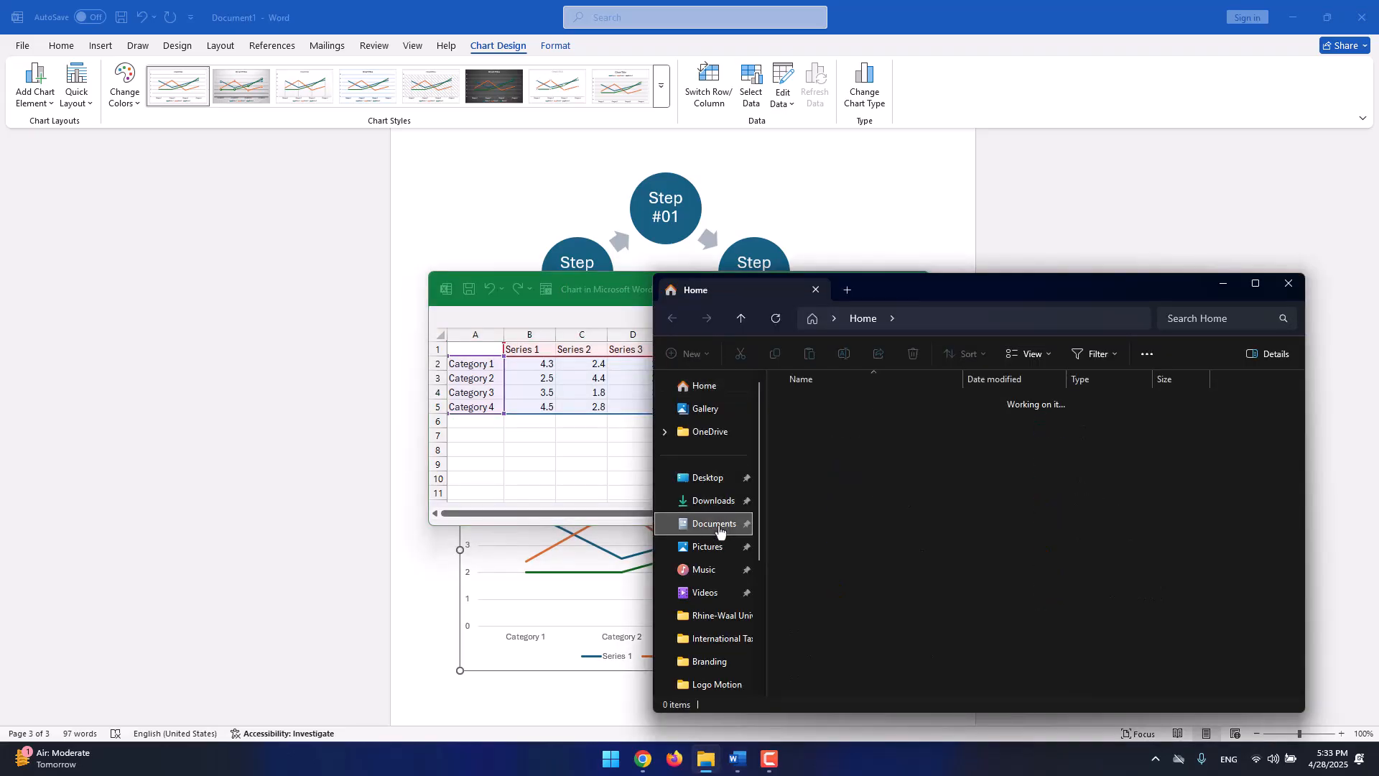
click(833, 481)
click(1223, 284)
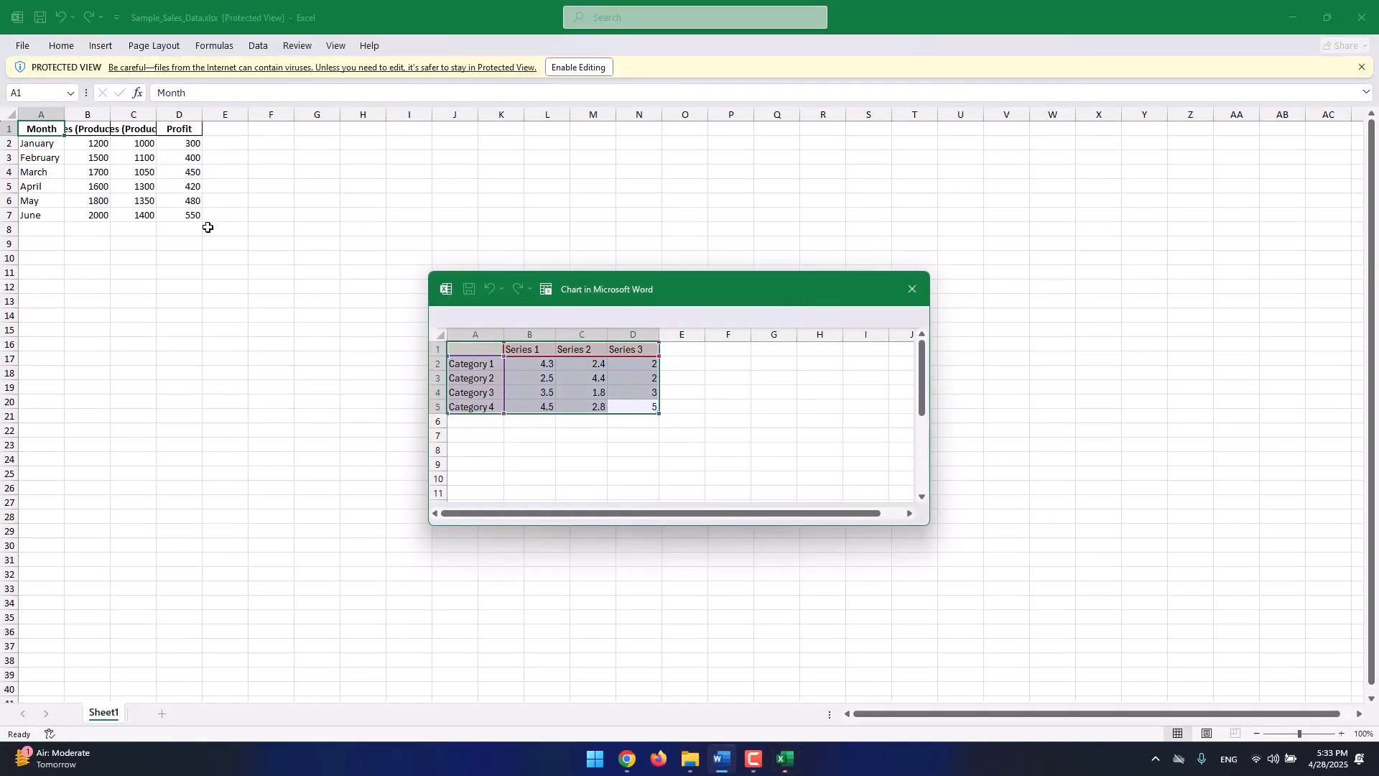
Copy the monthly sales table A1:D7 in Sample_Sales_Data.xlsx and return to the chart in Word.
drag(191, 215, 40, 129)
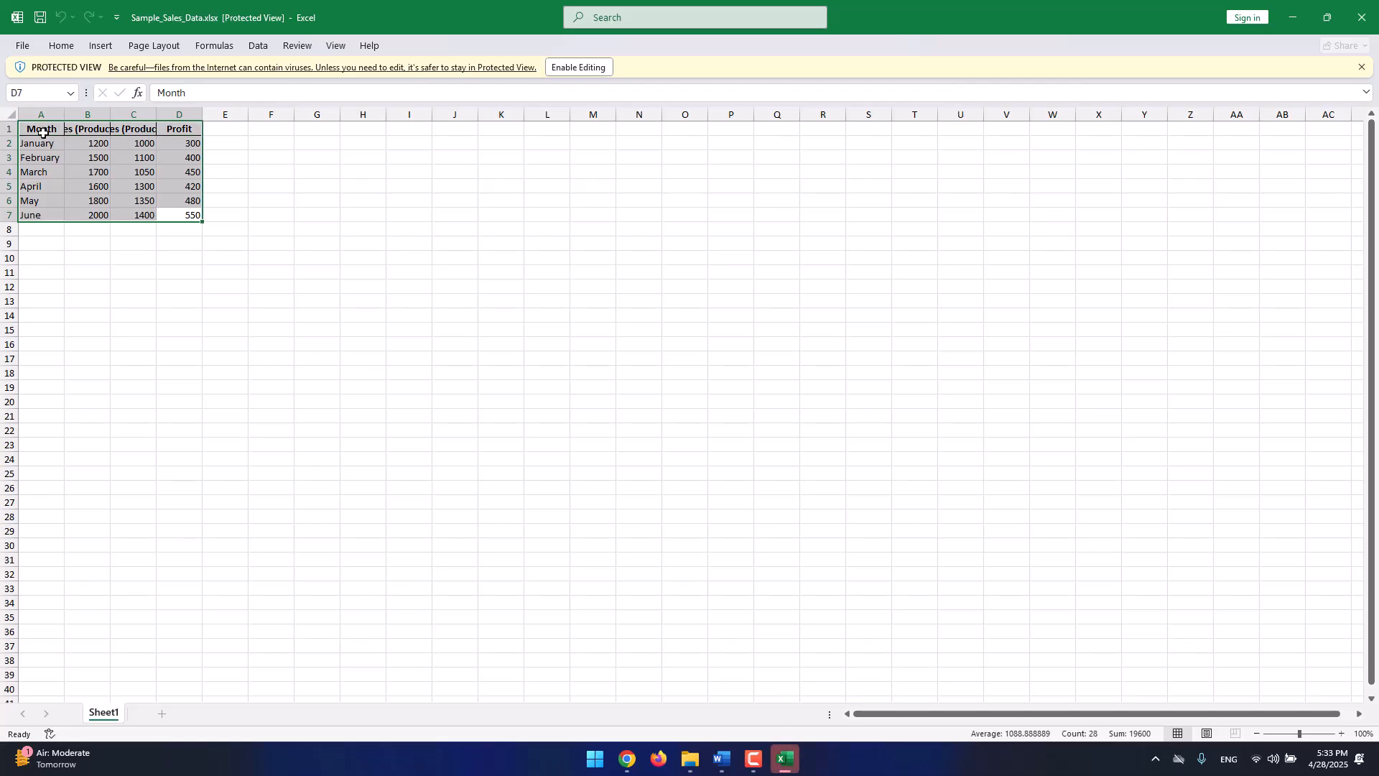
right_click(41, 128)
click(73, 188)
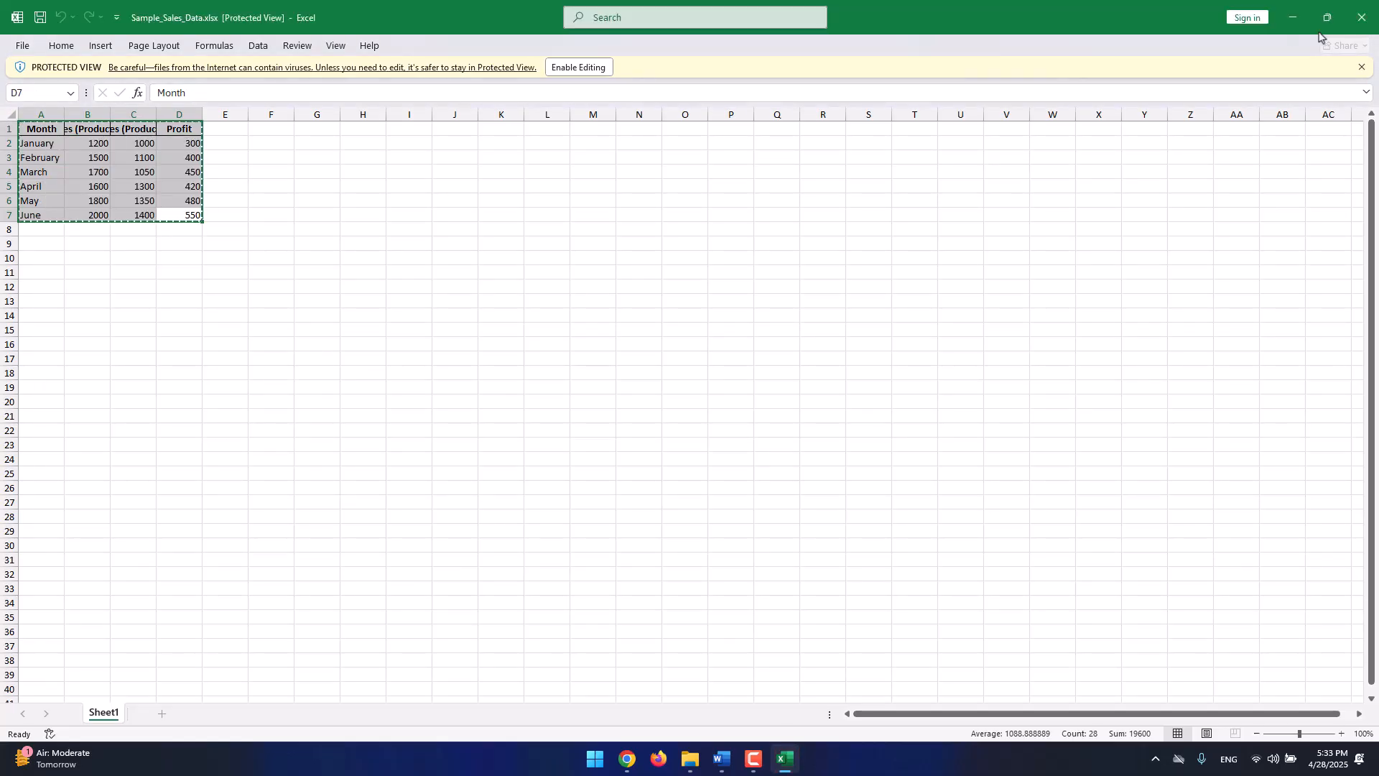
click(1350, 16)
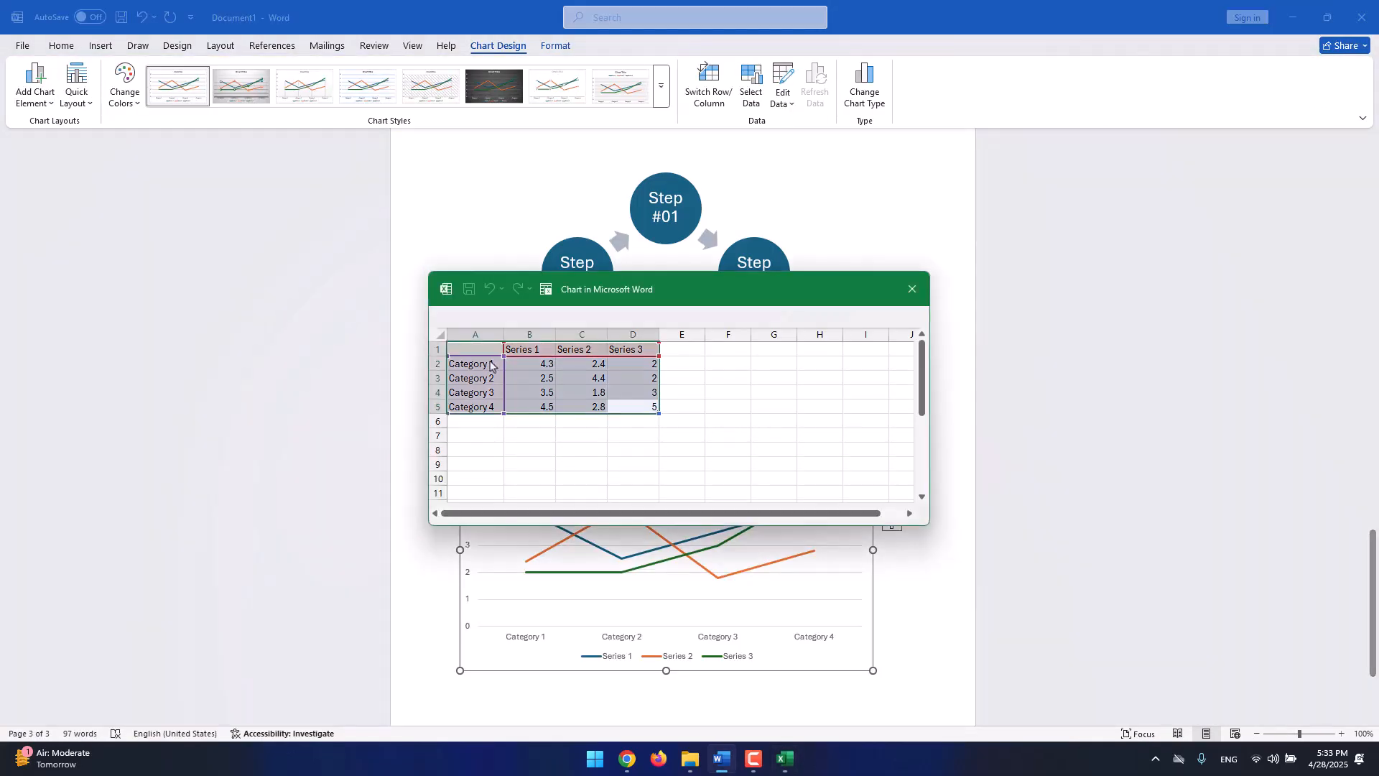
Paste the copied sales table over the sample data from cell A1 and close the chart's data sheet.
click(484, 348)
drag(484, 347, 635, 401)
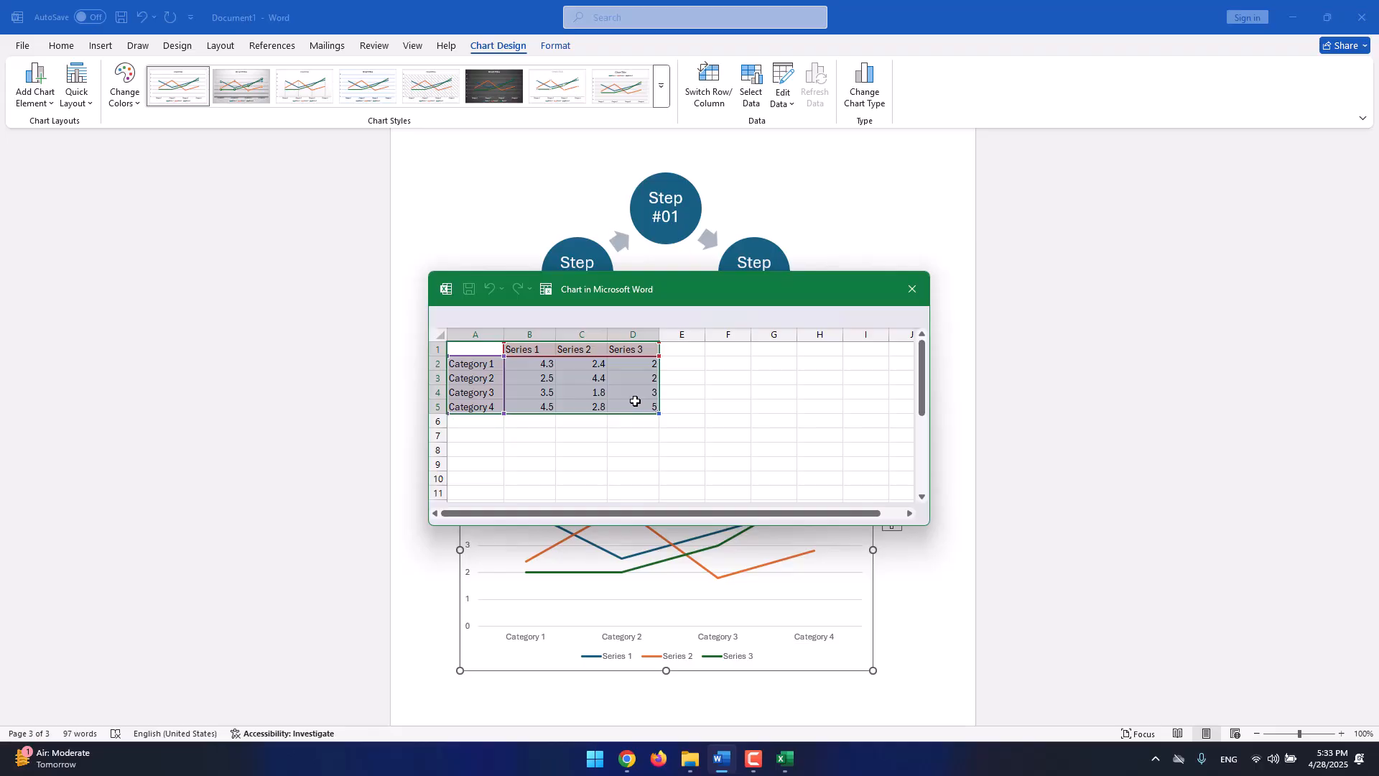
key(ctrl+v)
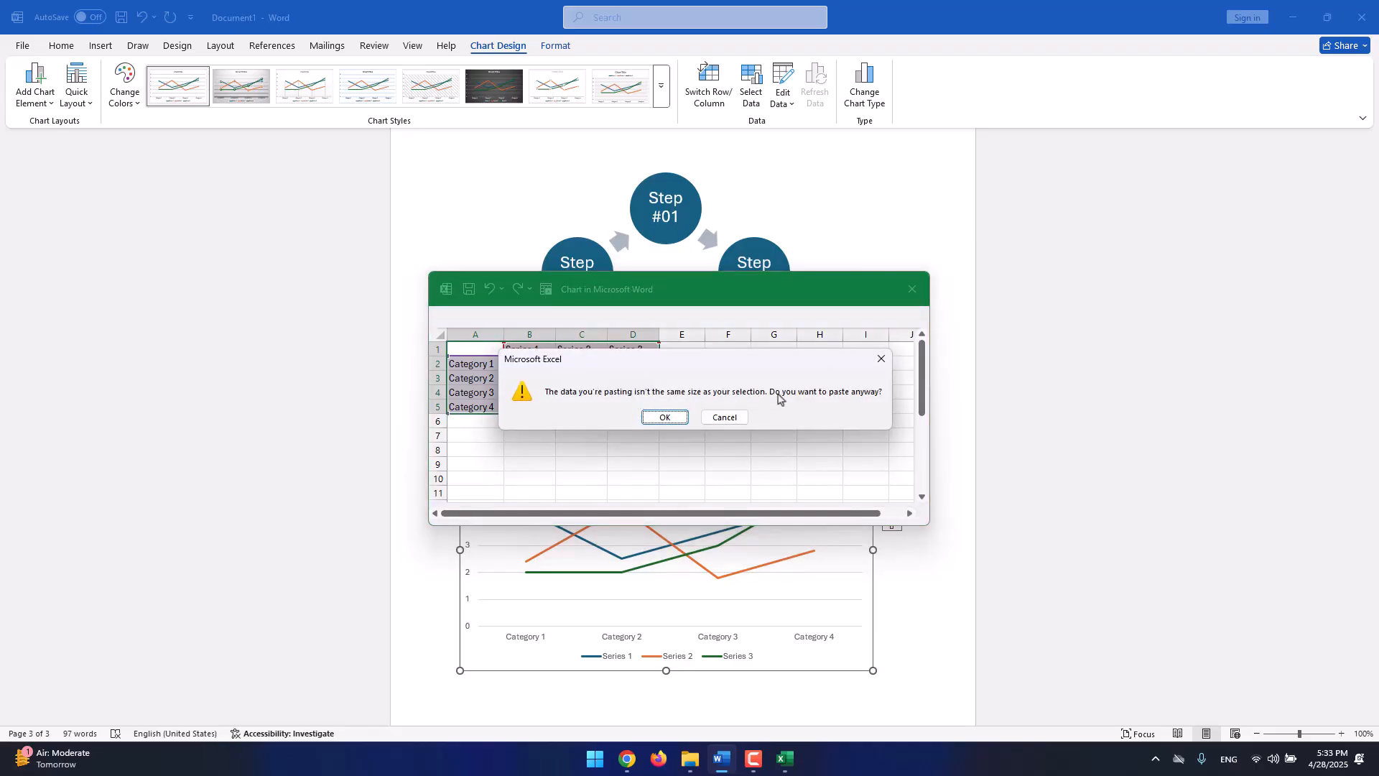
click(664, 417)
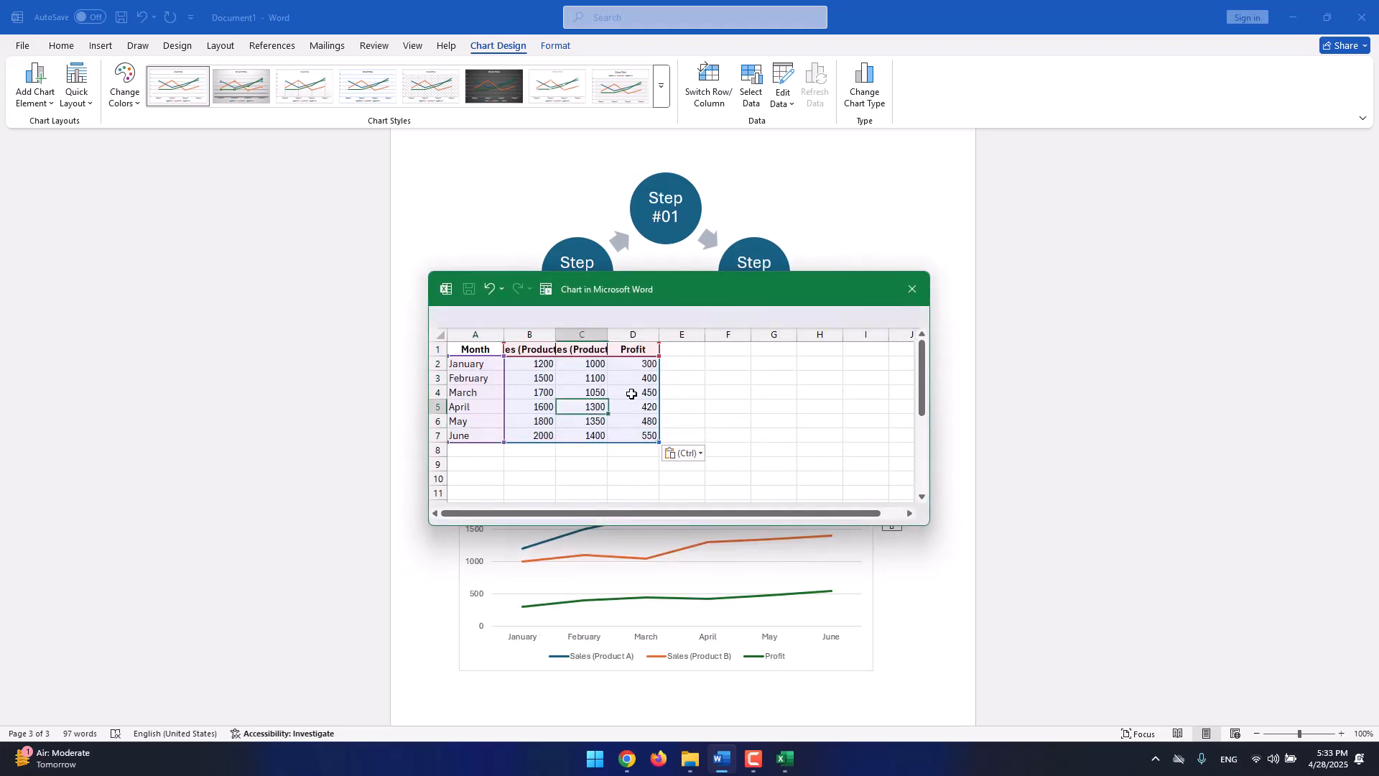
click(917, 292)
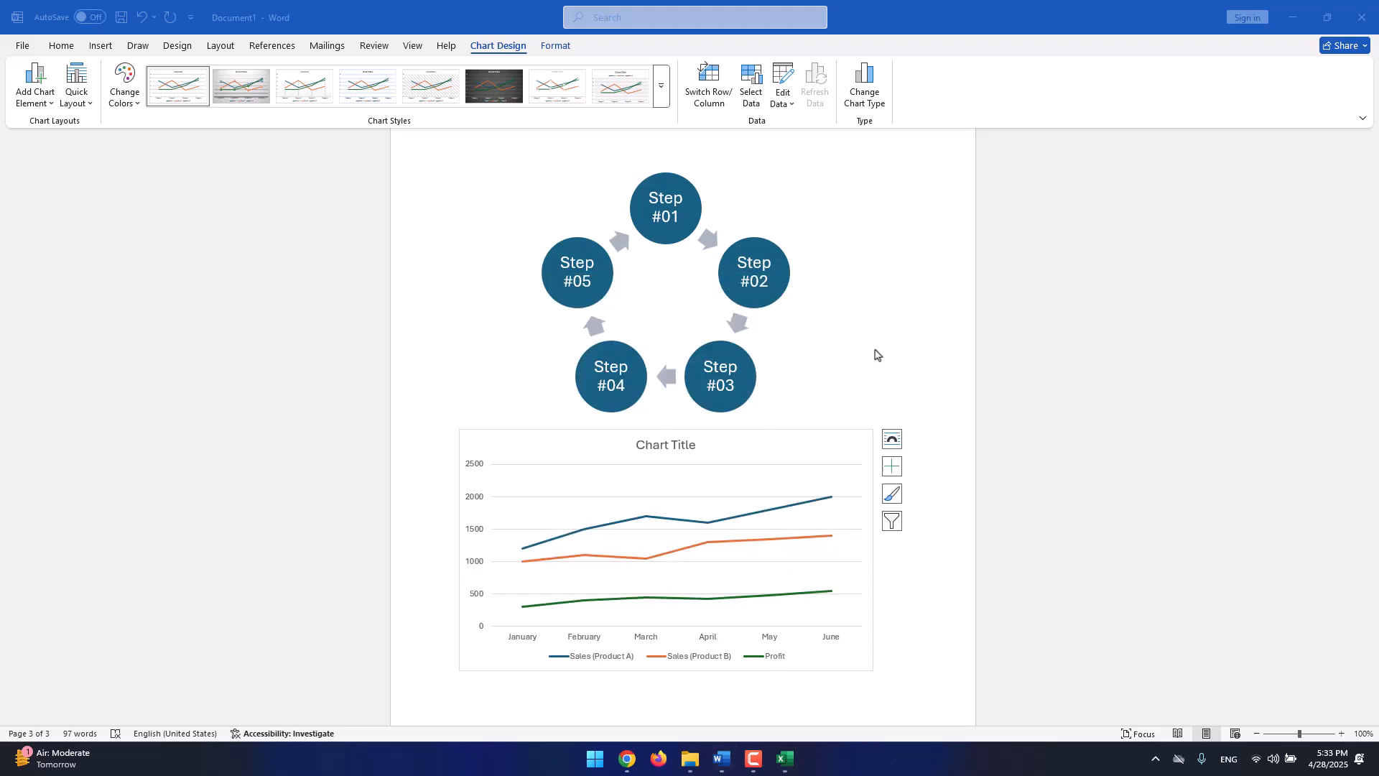
Try to select the whole text of the chart title for editing.
click(819, 450)
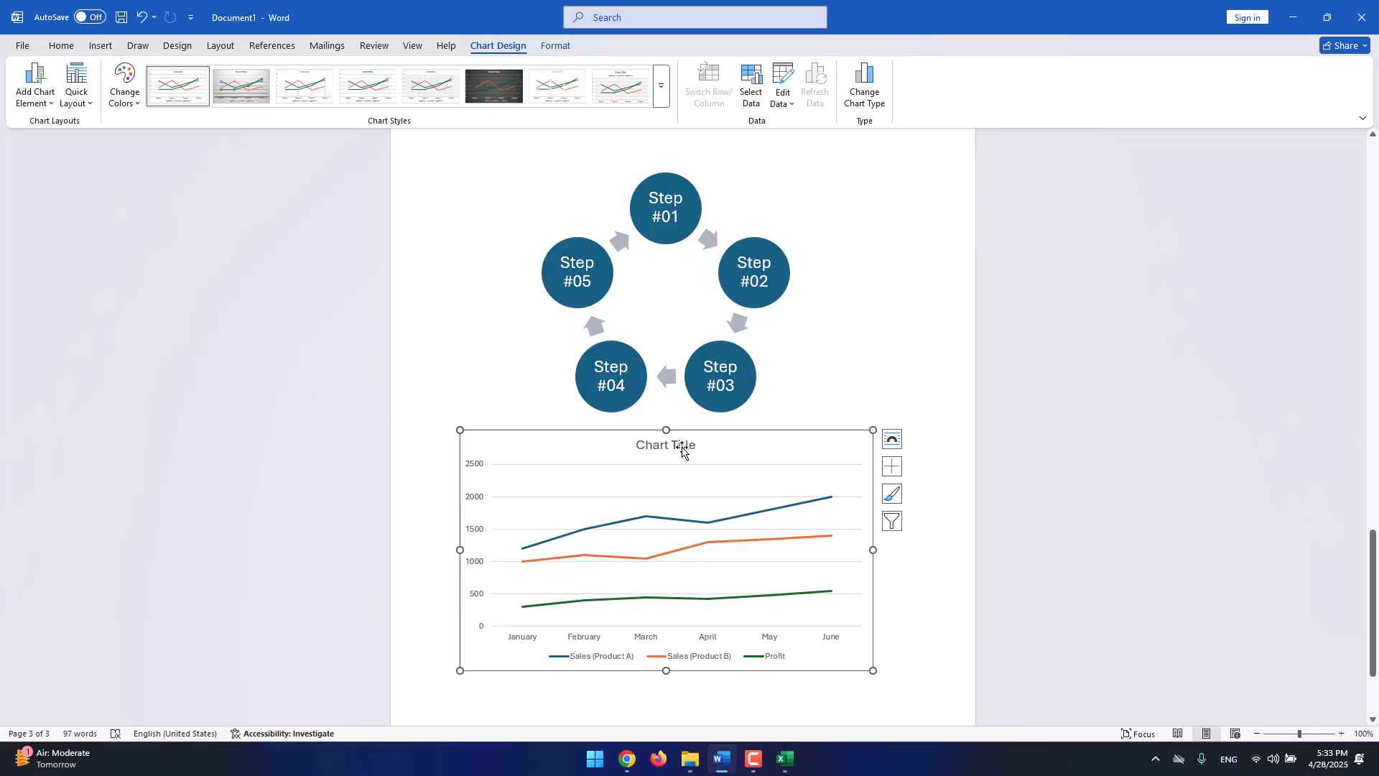
double_click(689, 445)
click(697, 446)
click(595, 446)
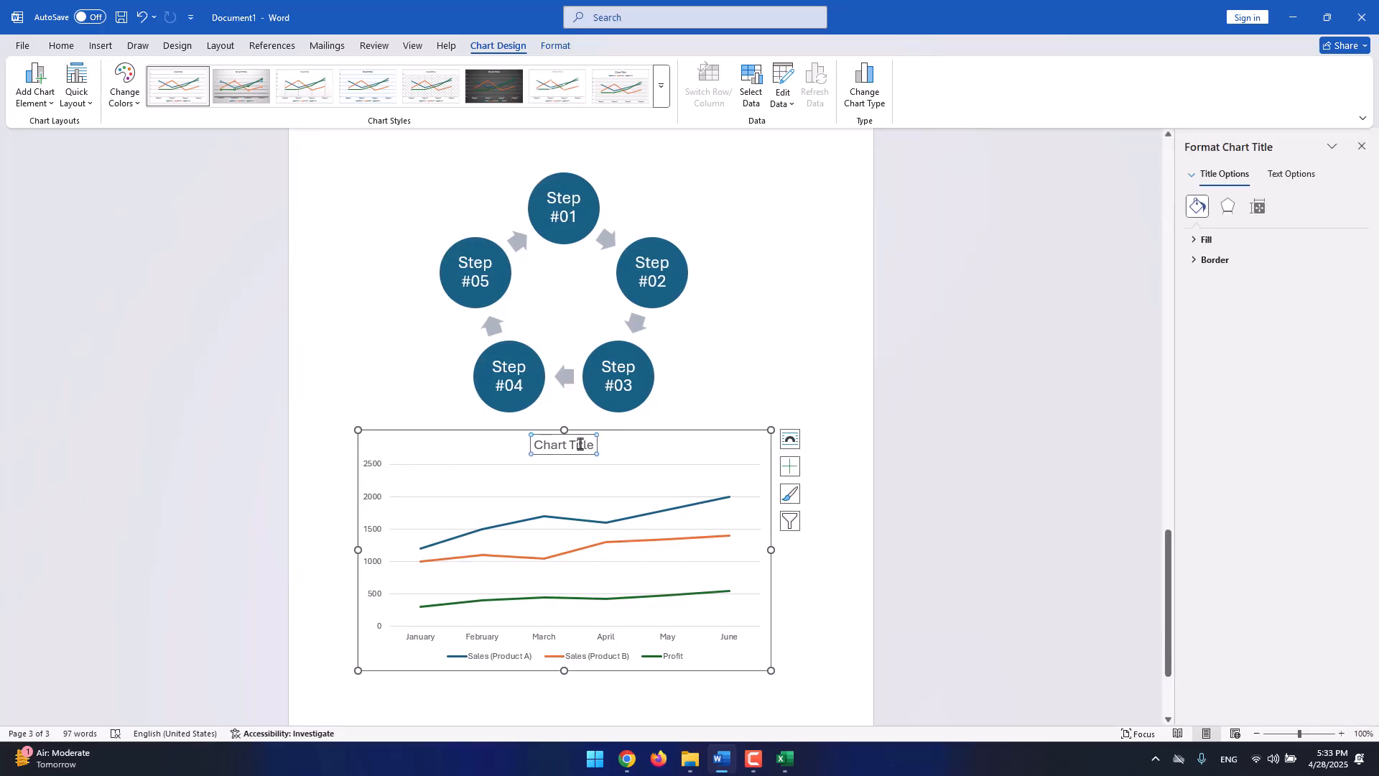
double_click(577, 446)
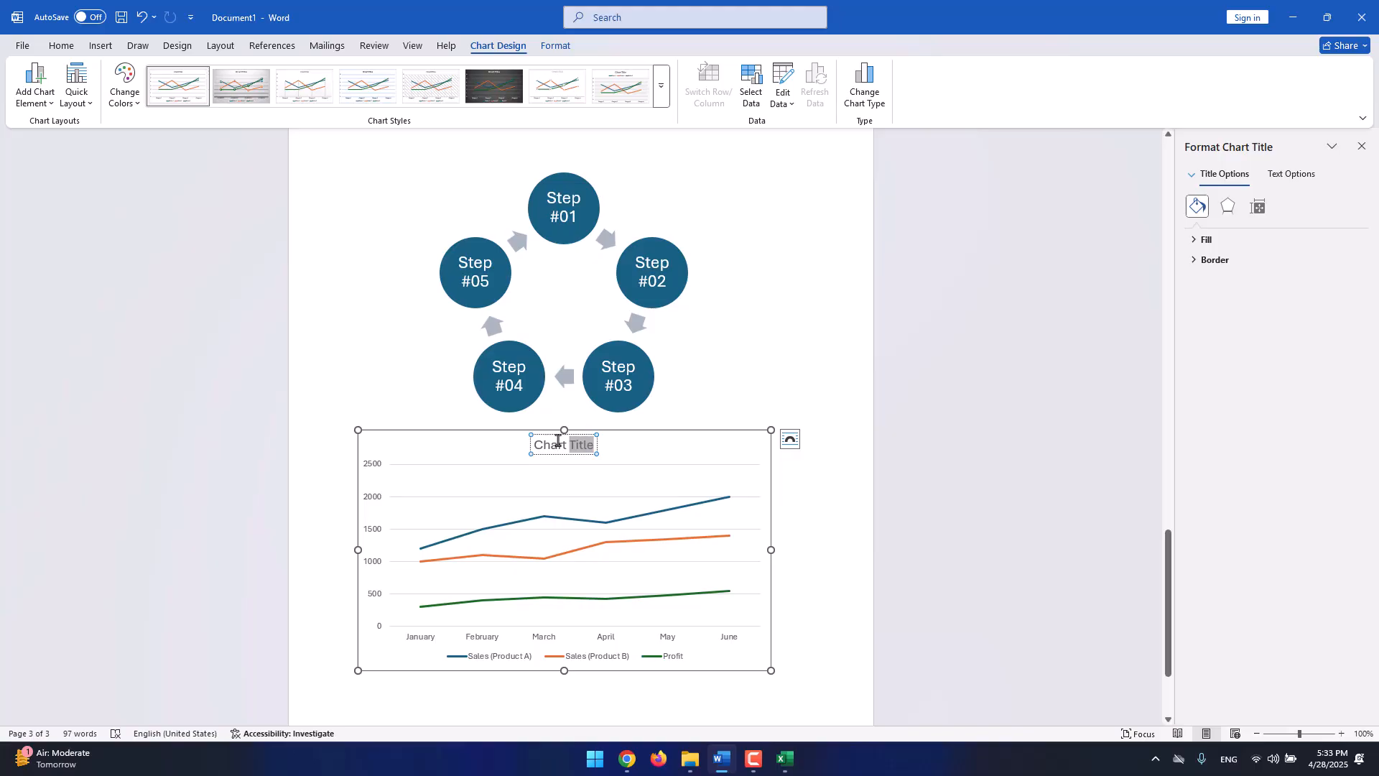
double_click(558, 444)
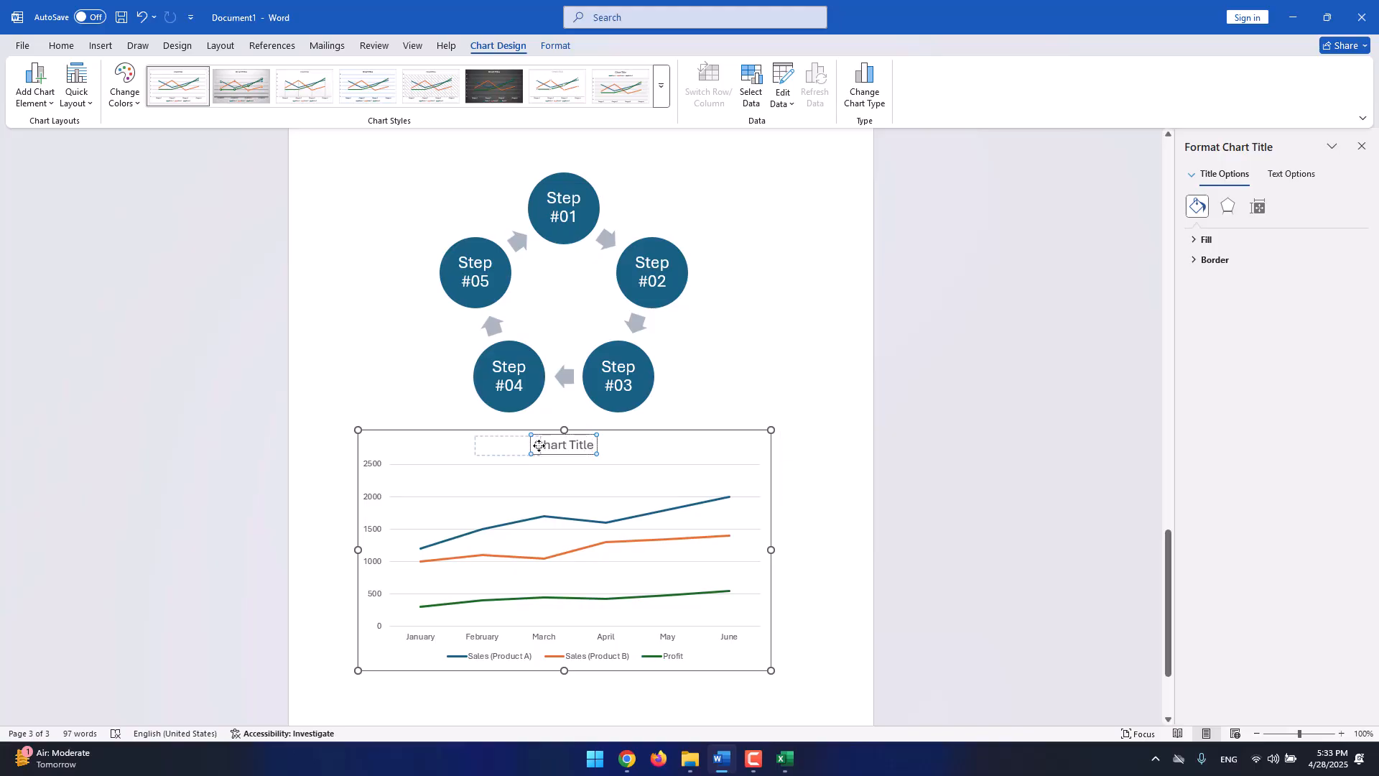
click(563, 436)
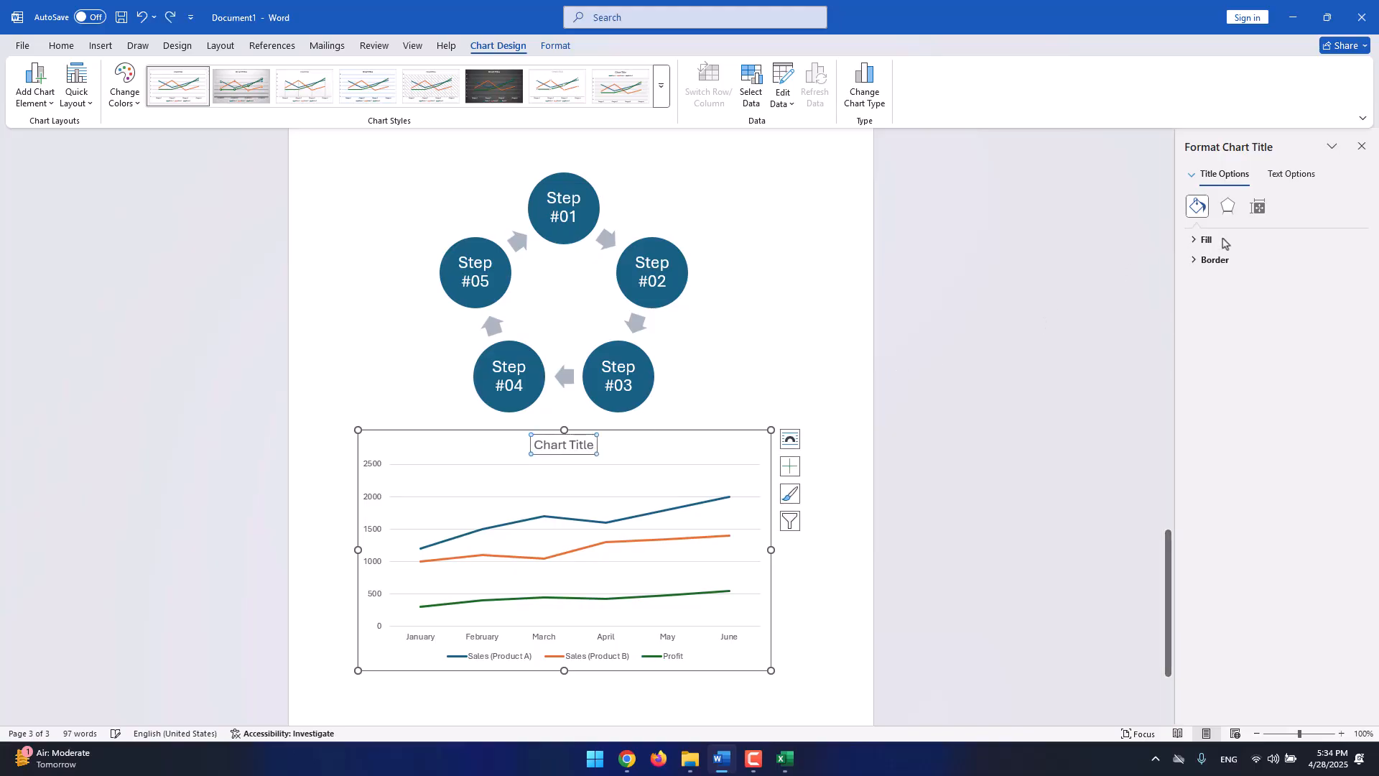
Replace the chart title's text with "Monthly Revenue".
double_click(574, 444)
key(BackSpace)
key(BackSpace)
key(BackSpace)
key(BackSpace)
key(BackSpace)
key(BackSpace)
key(BackSpace)
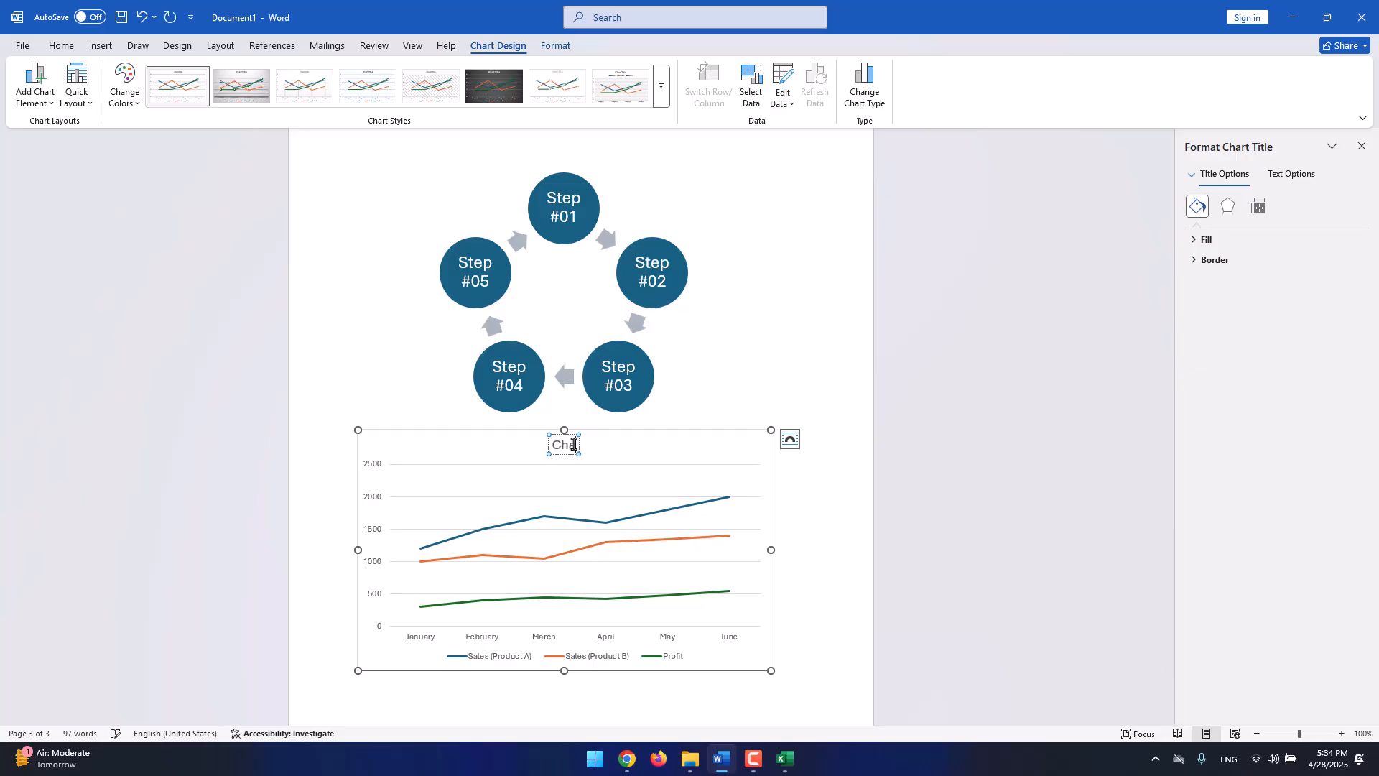
text(Monthly Revenue)
click(628, 391)
click(626, 451)
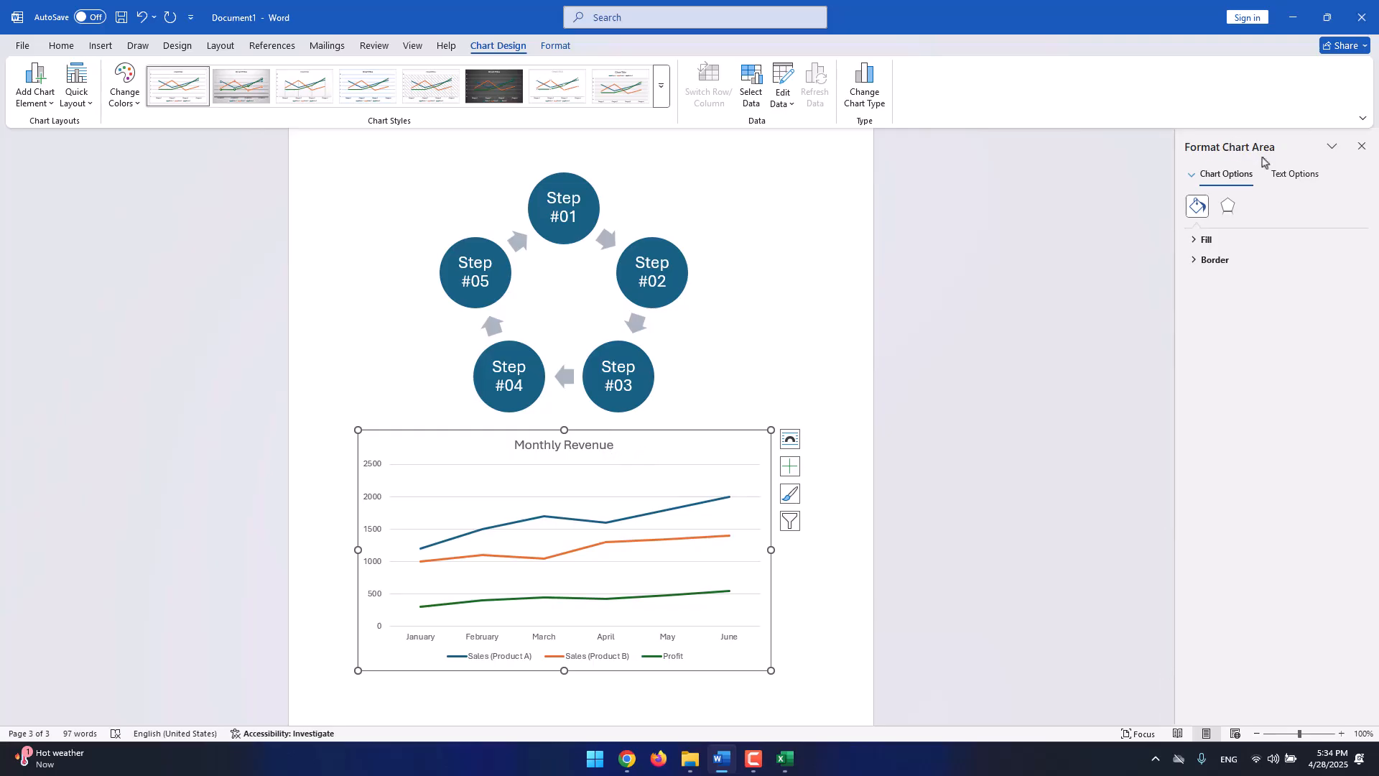
Examine the chart area's fill, border, text fill, text effects and text box settings, and close the formatting pane.
click(1214, 241)
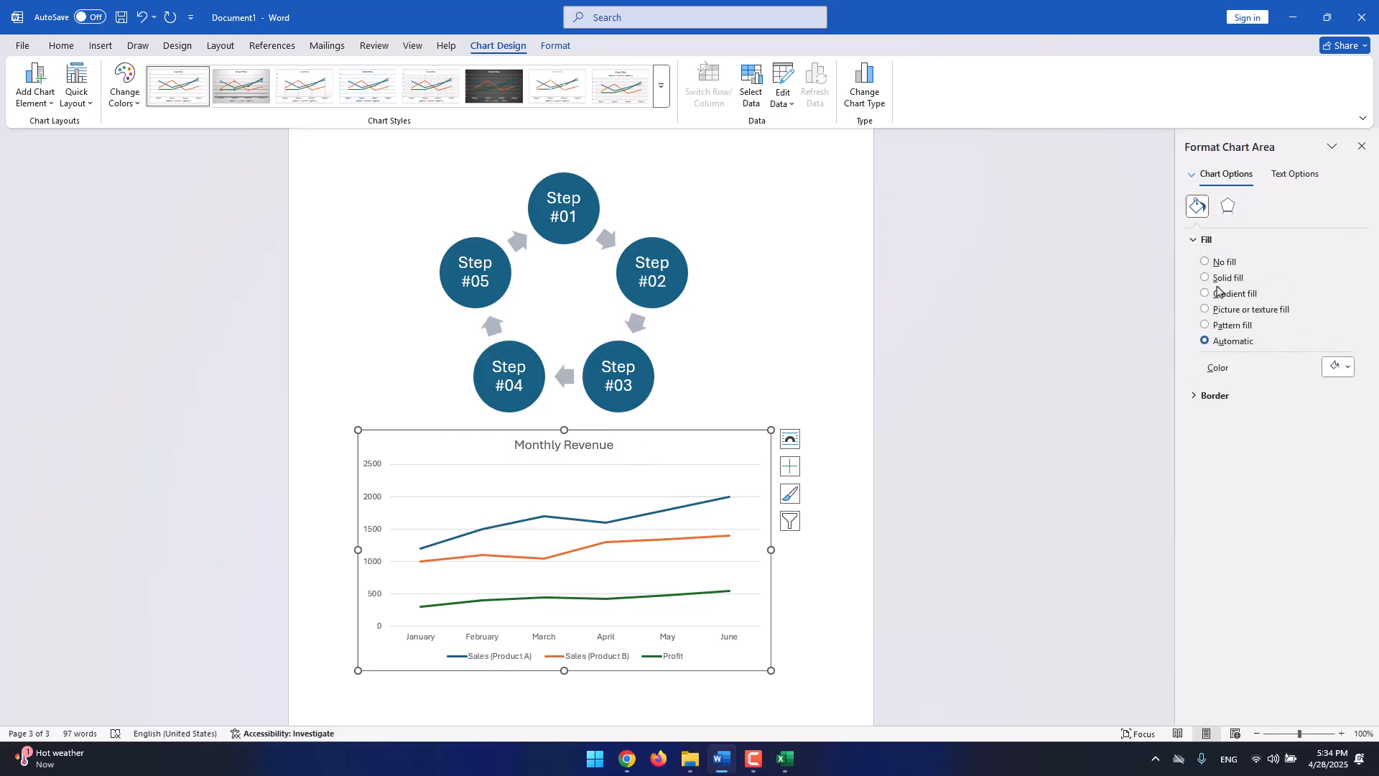
click(1221, 395)
scroll(1222, 431, down, 1)
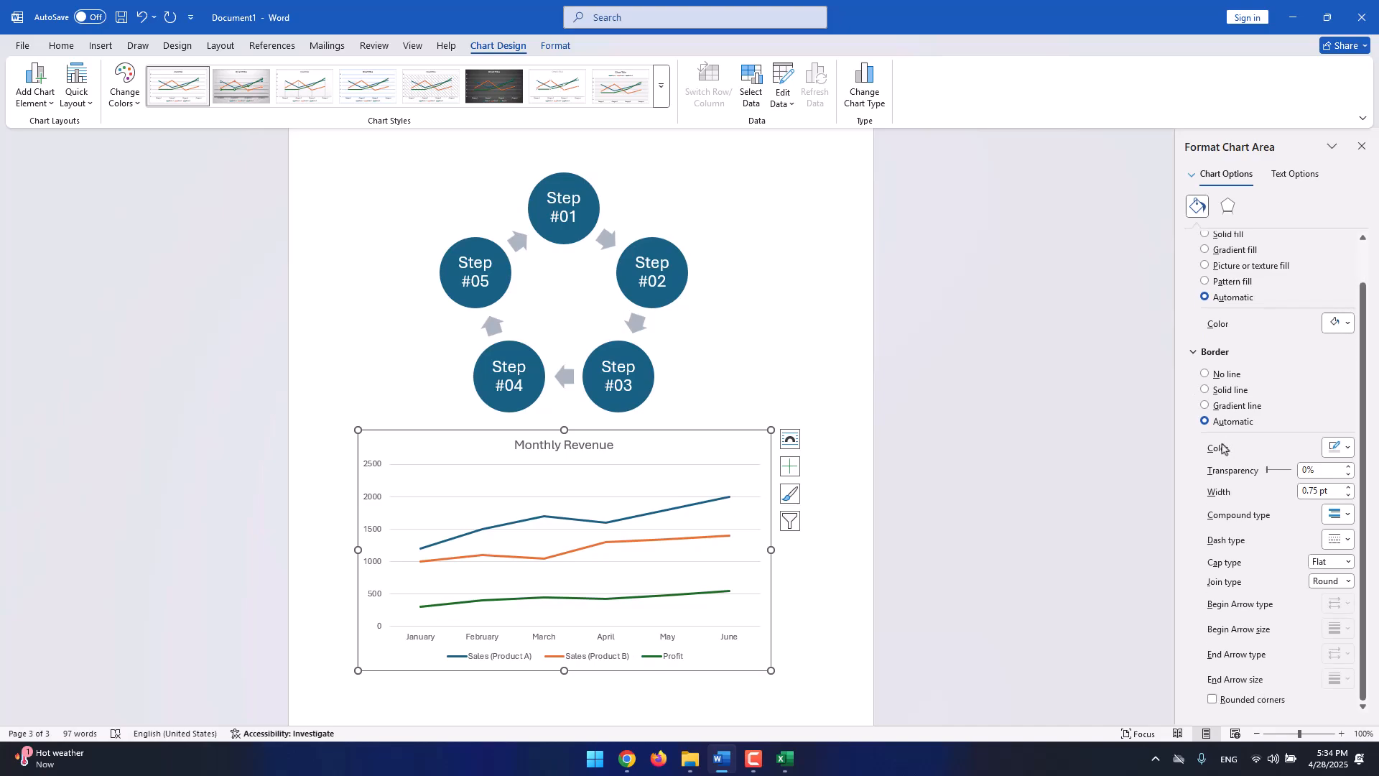
click(1295, 174)
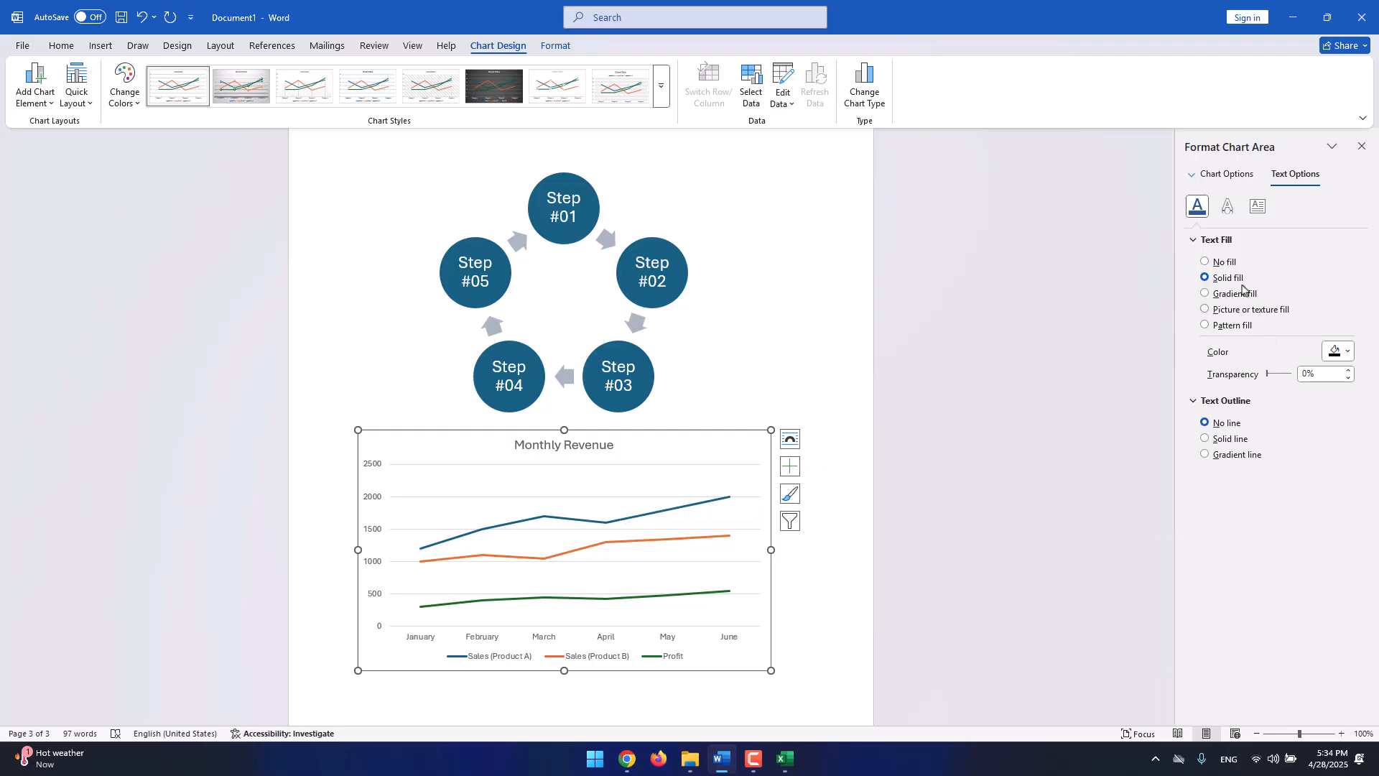
click(1226, 208)
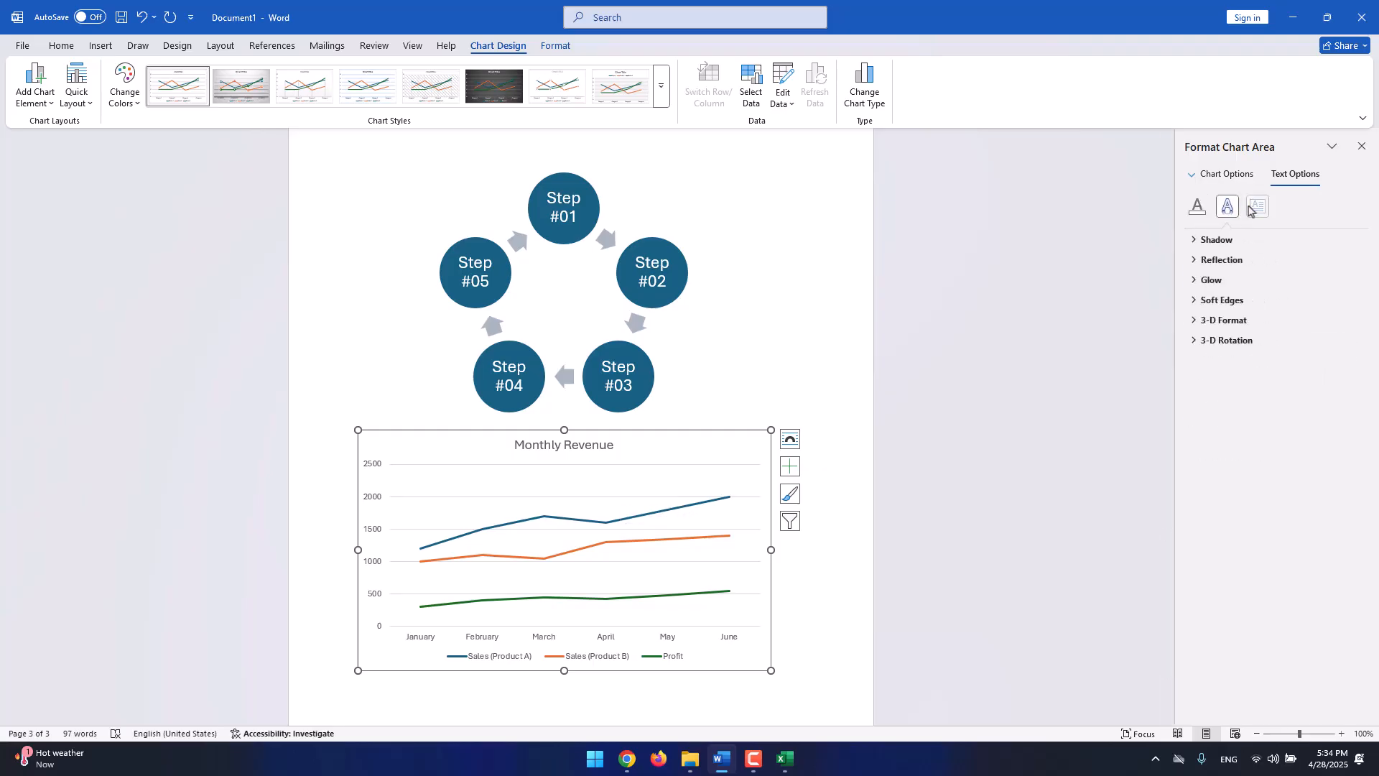
click(1258, 206)
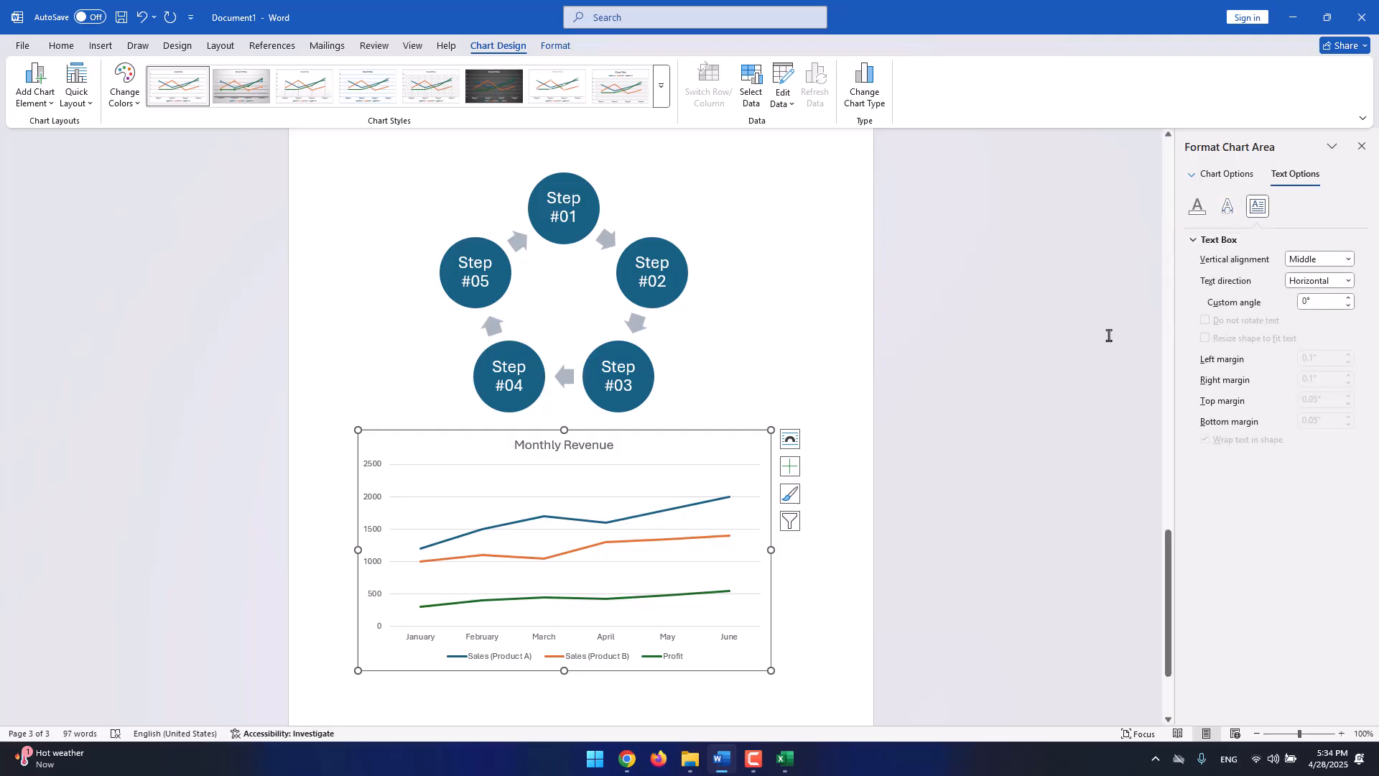
click(1362, 147)
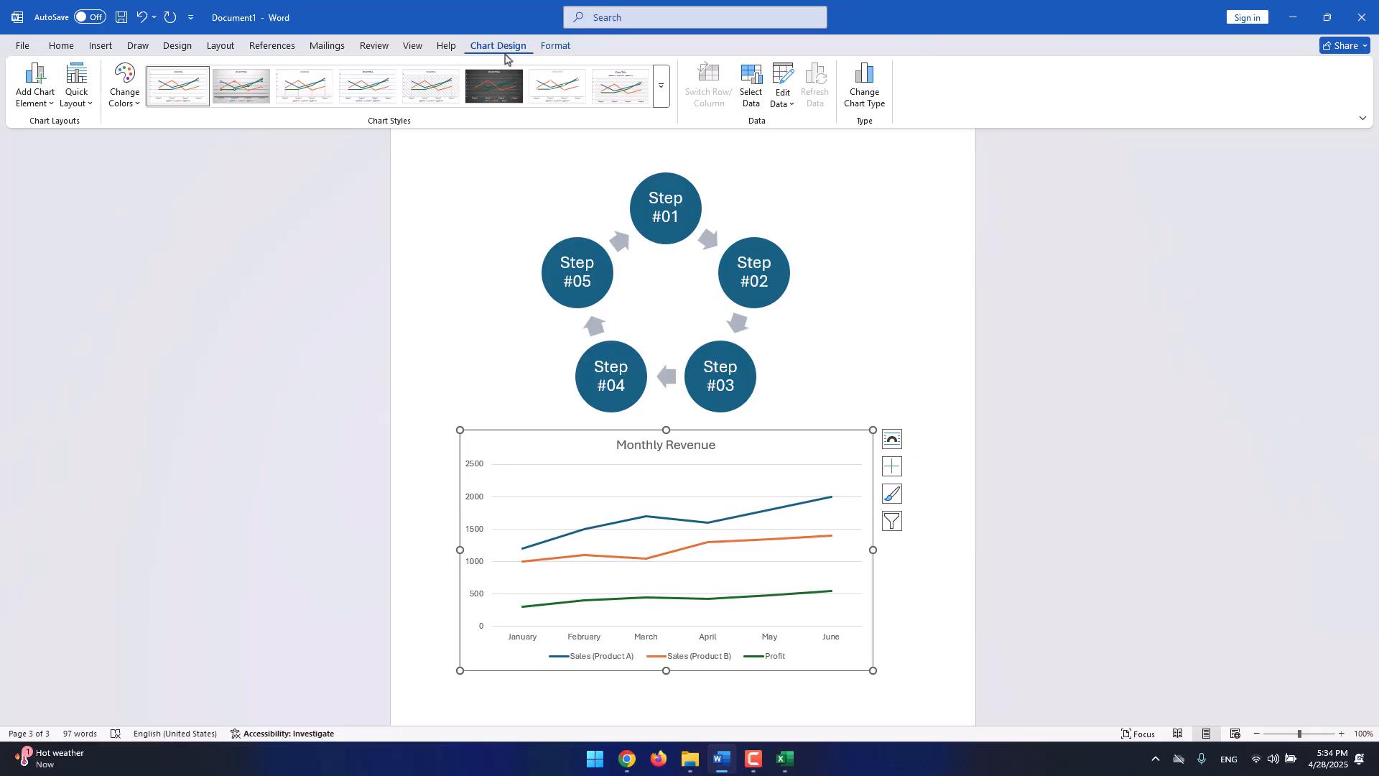
Preview the available chart styles and the colorful and monochromatic color palettes on the Monthly Revenue line chart.
click(660, 101)
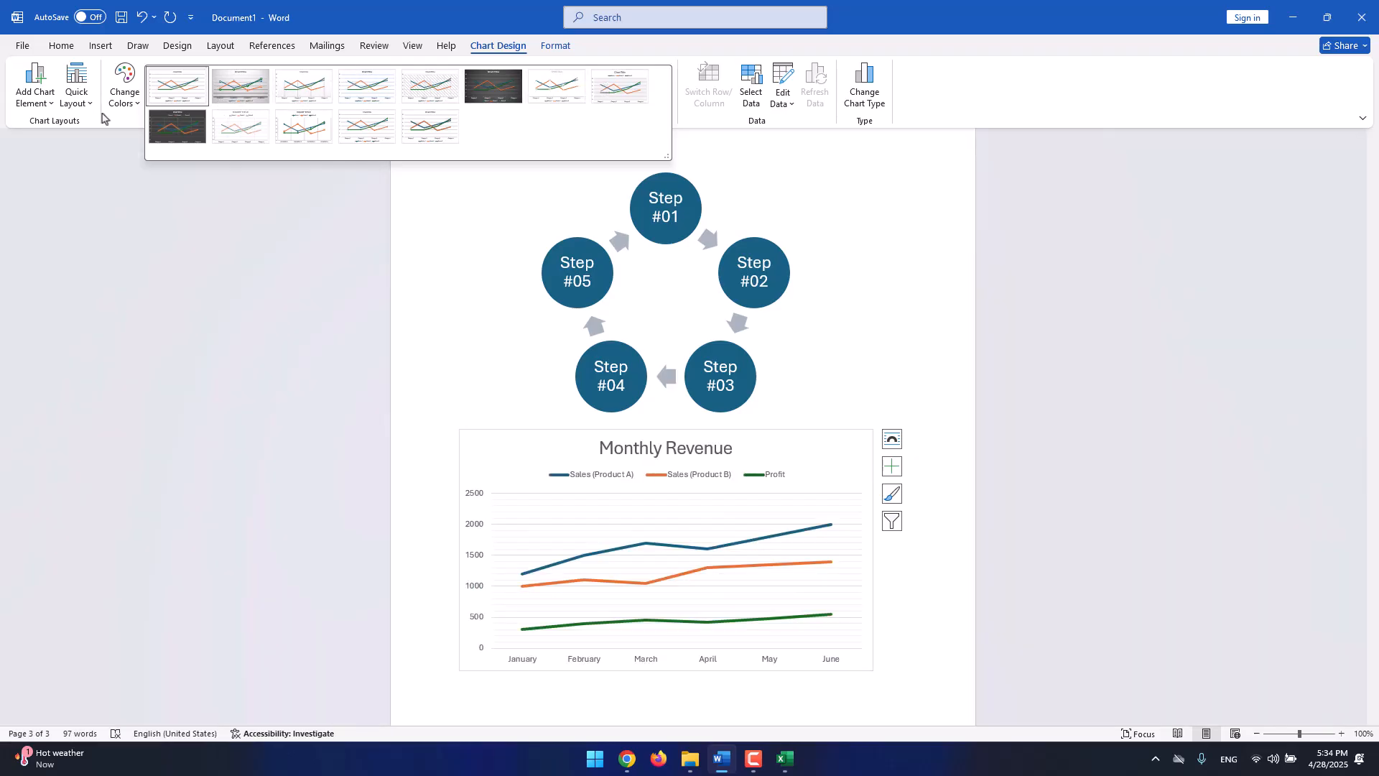
click(121, 87)
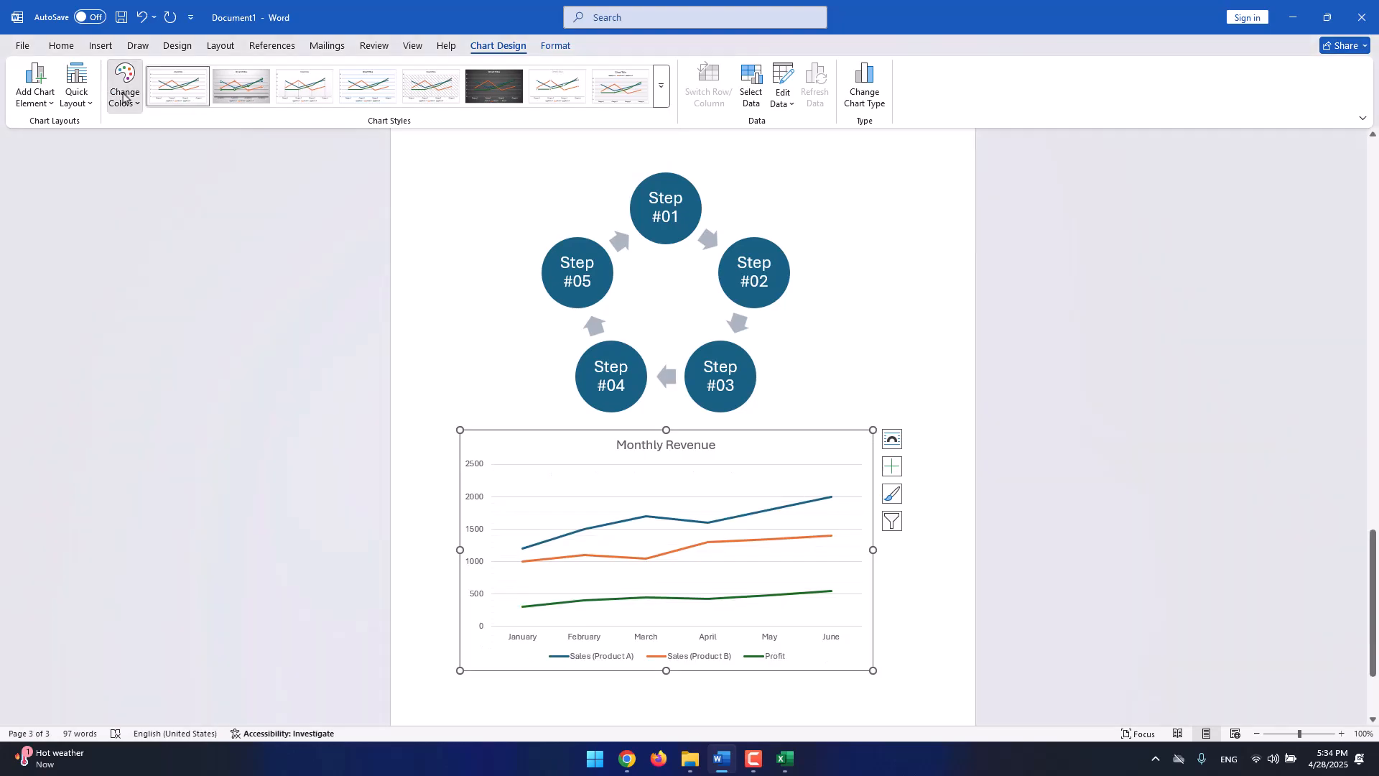
click(120, 86)
scroll(176, 302, down, 5)
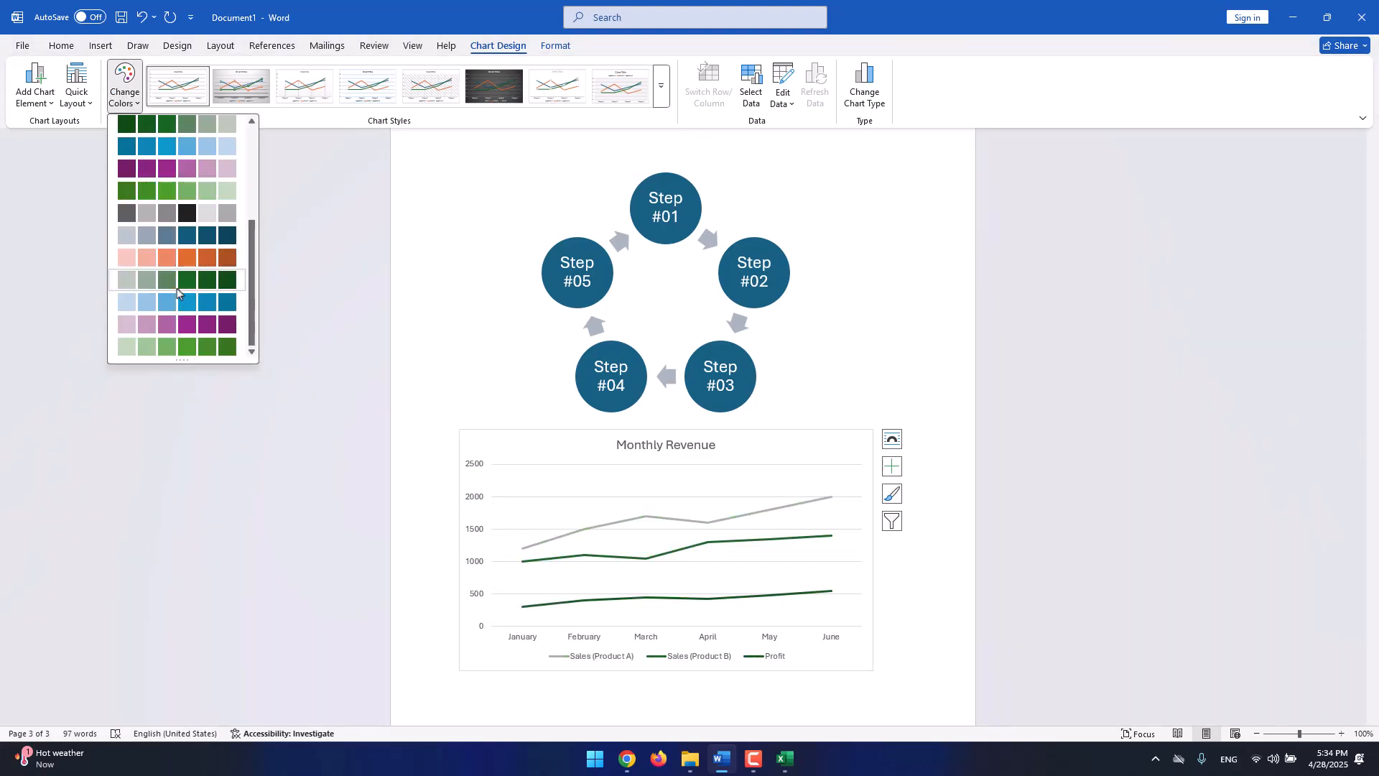
scroll(187, 302, up, 5)
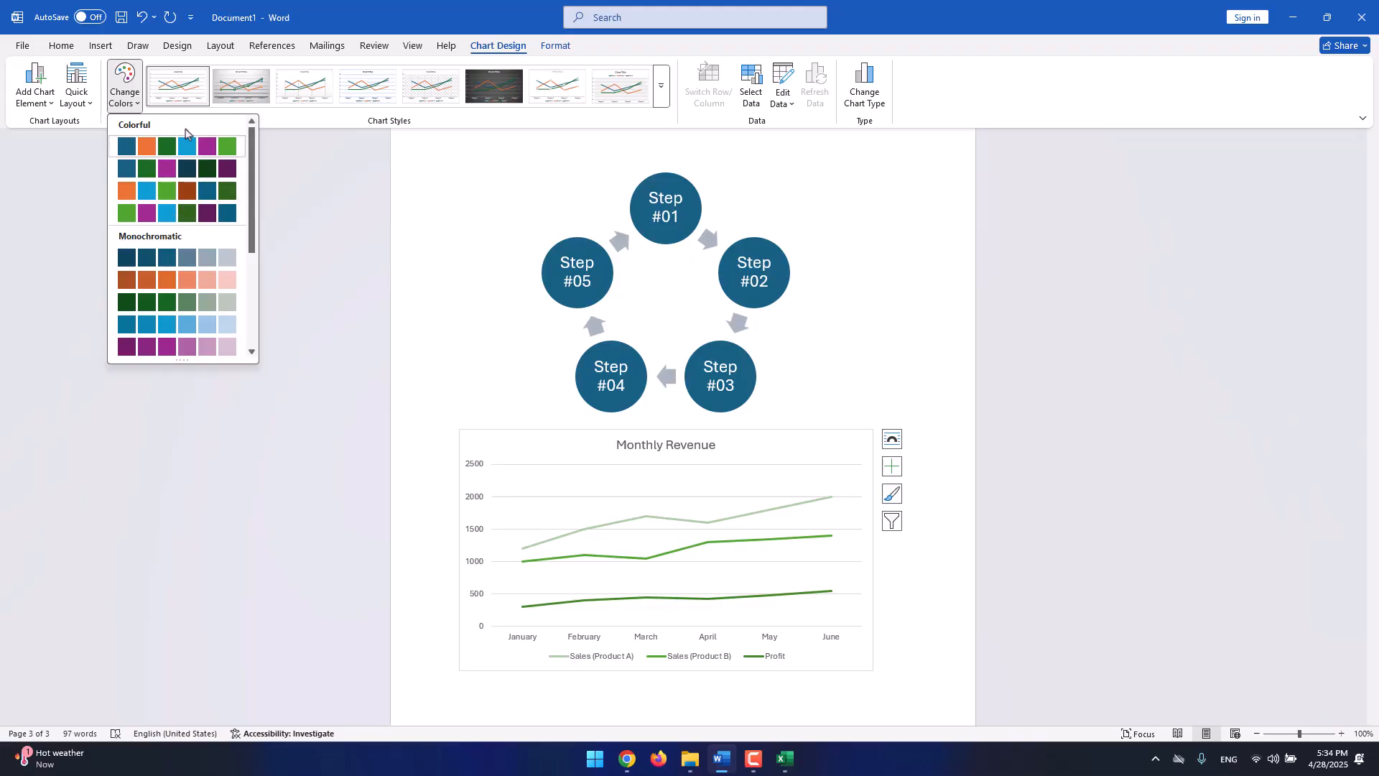
click(750, 115)
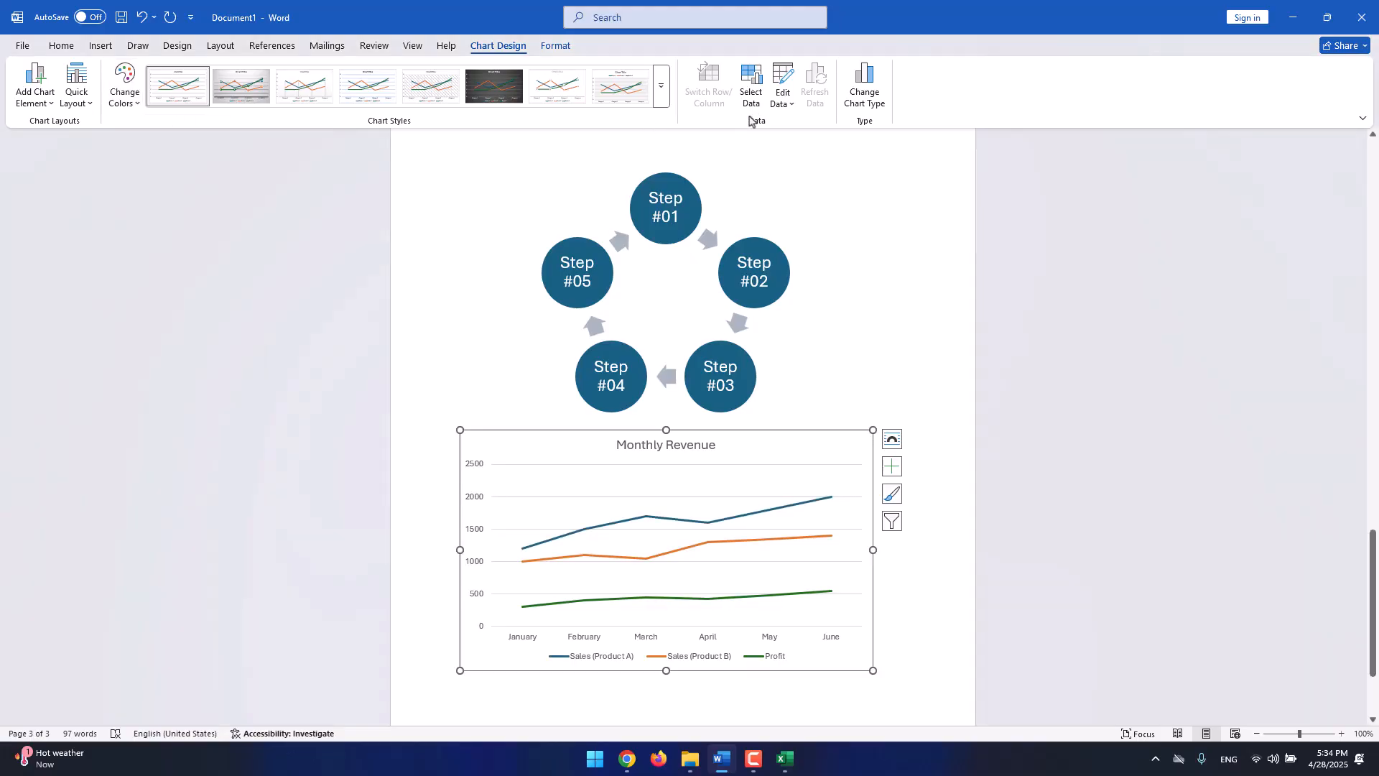
Open the line chart's data sheet, enlarge its window to examine the table in A1:D7, and close it.
click(783, 82)
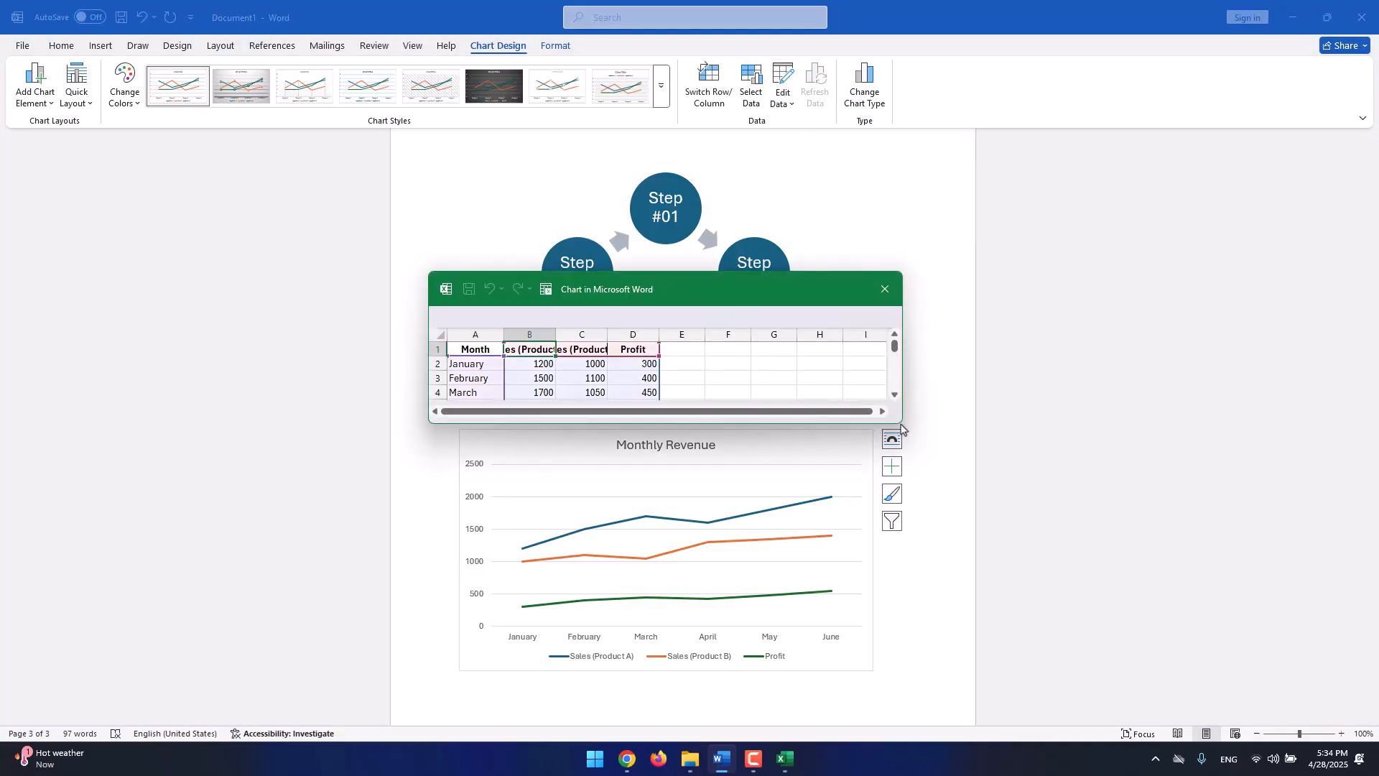
drag(901, 428, 890, 521)
click(672, 425)
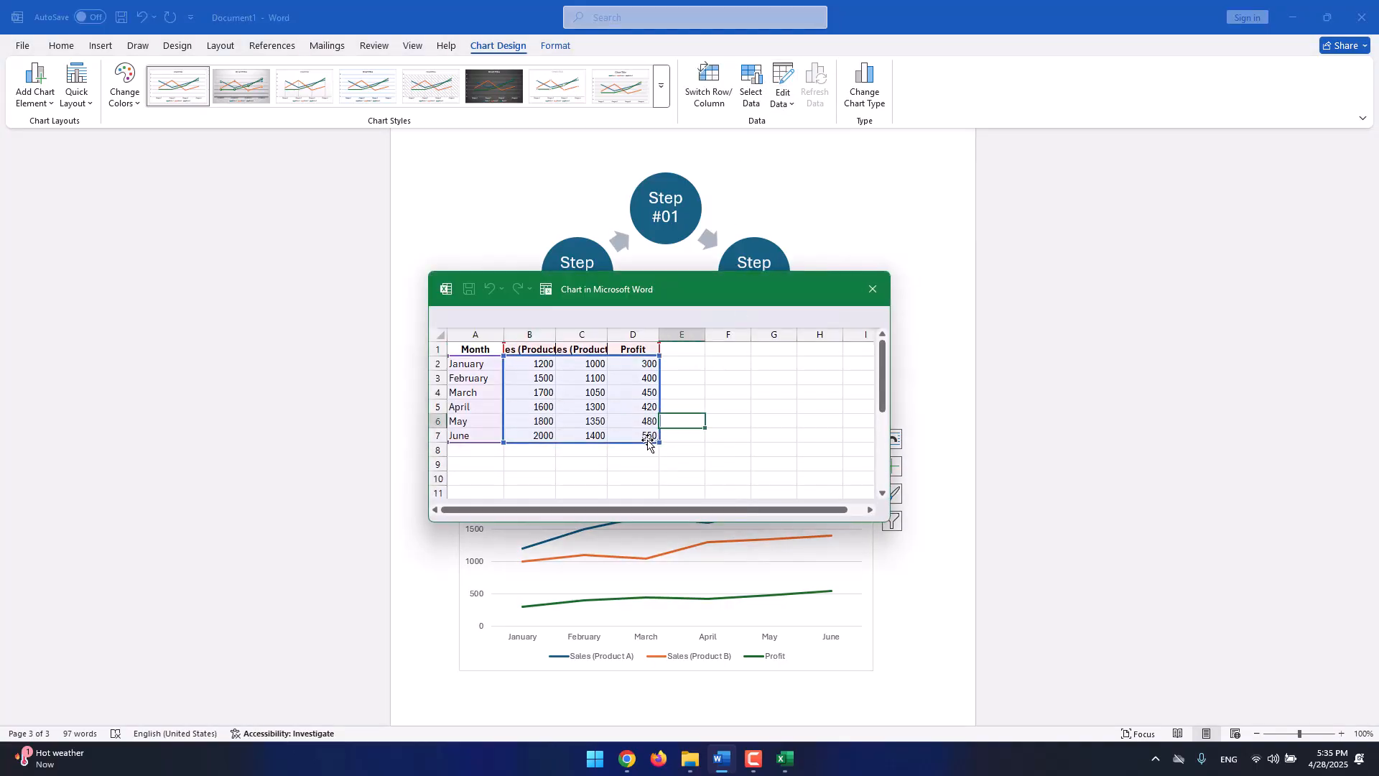
drag(649, 438, 475, 350)
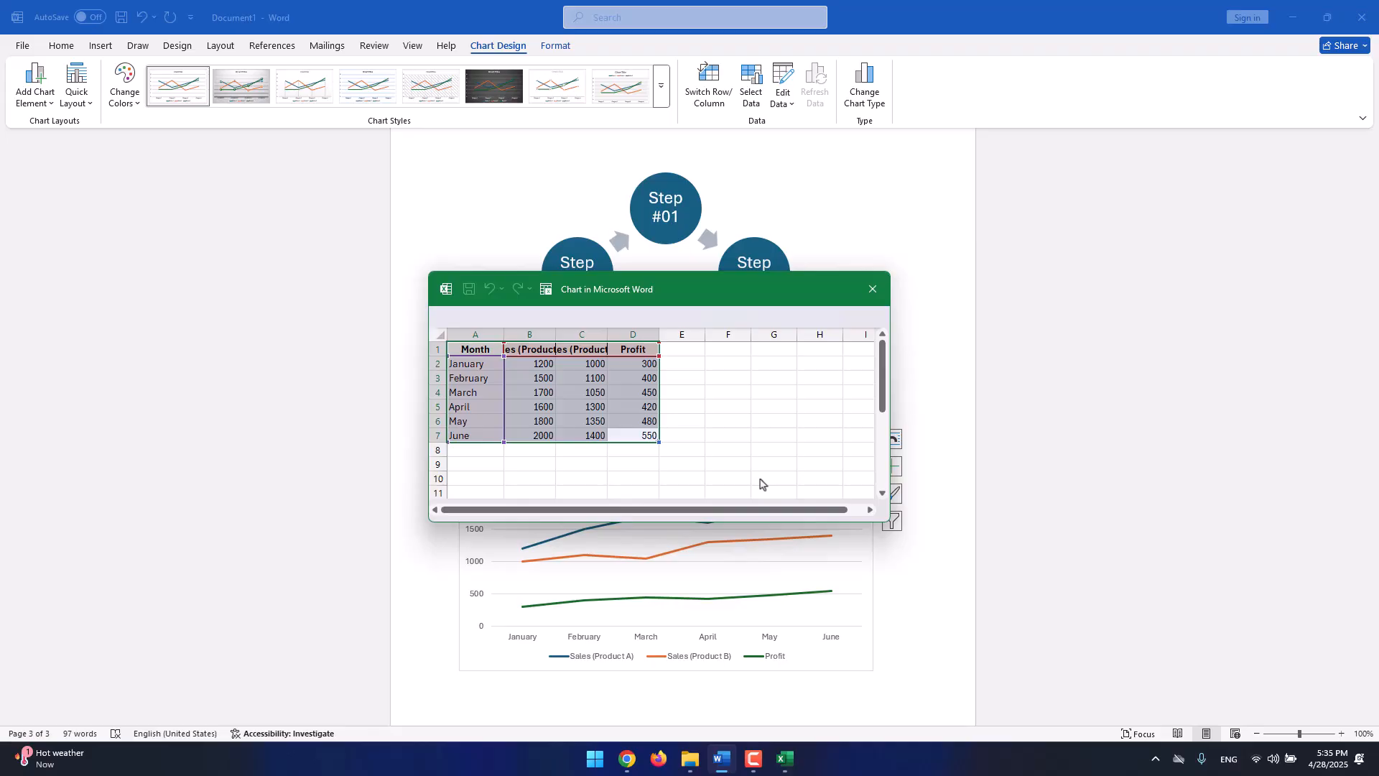
click(872, 289)
Insert a screen clipping of the Excel workbook Sample_Sales_Data.xlsx covering its ribbon and the sales table.
click(102, 49)
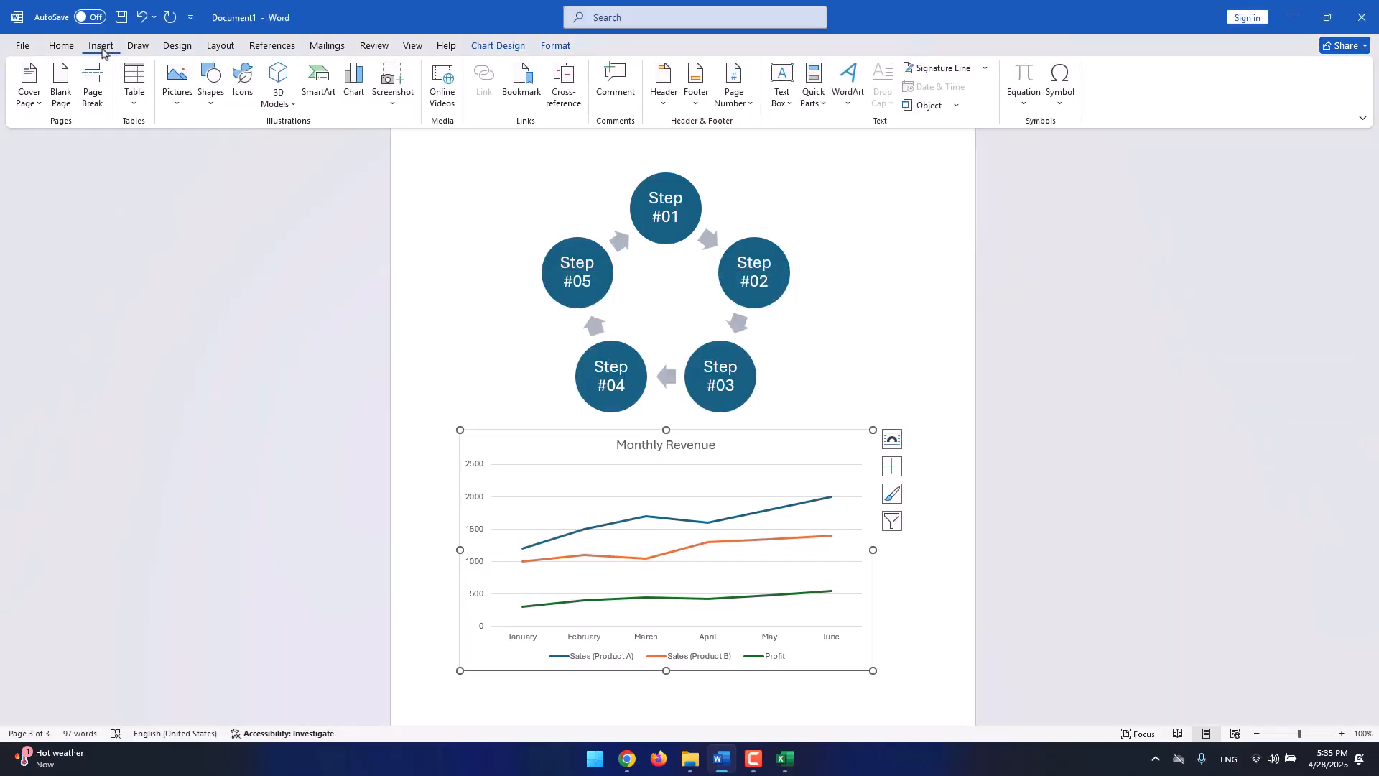
click(404, 107)
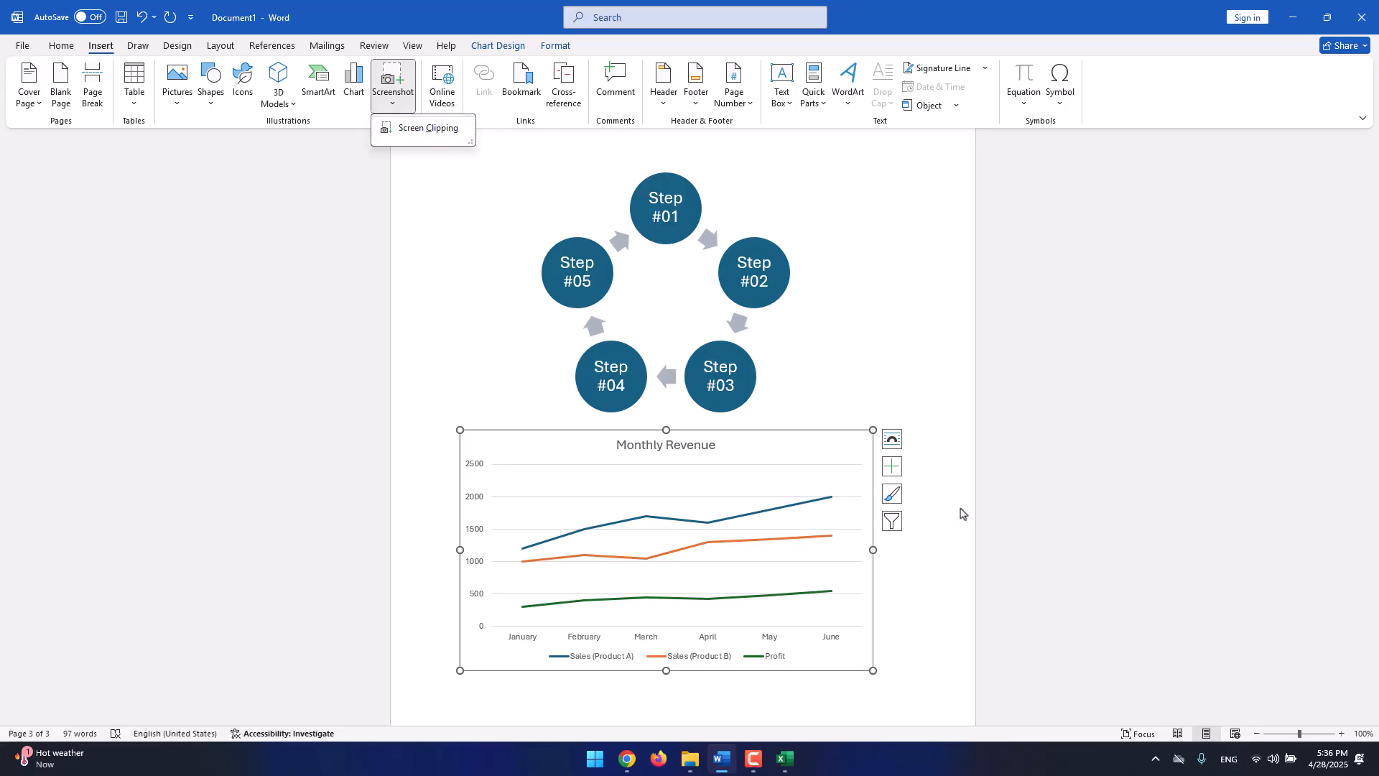
click(787, 763)
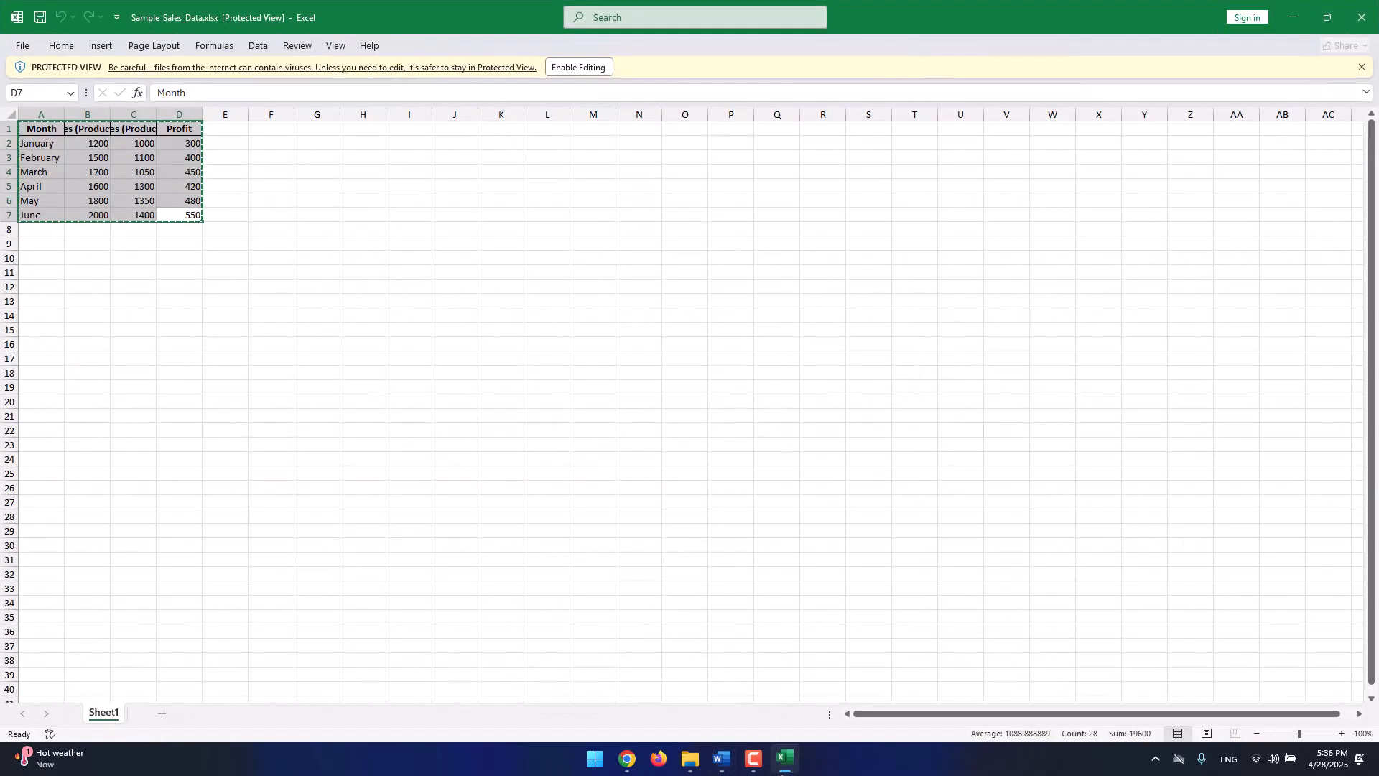
click(724, 763)
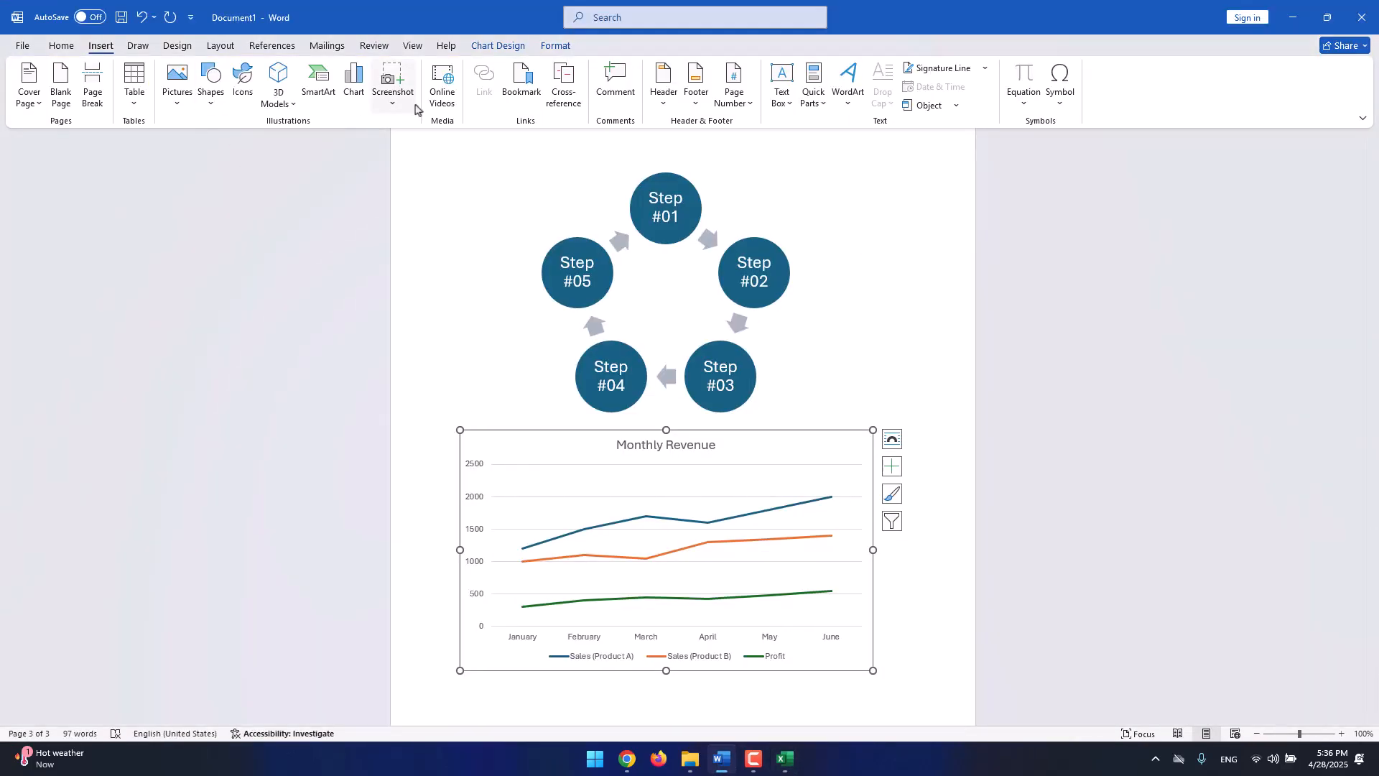
click(393, 97)
click(423, 227)
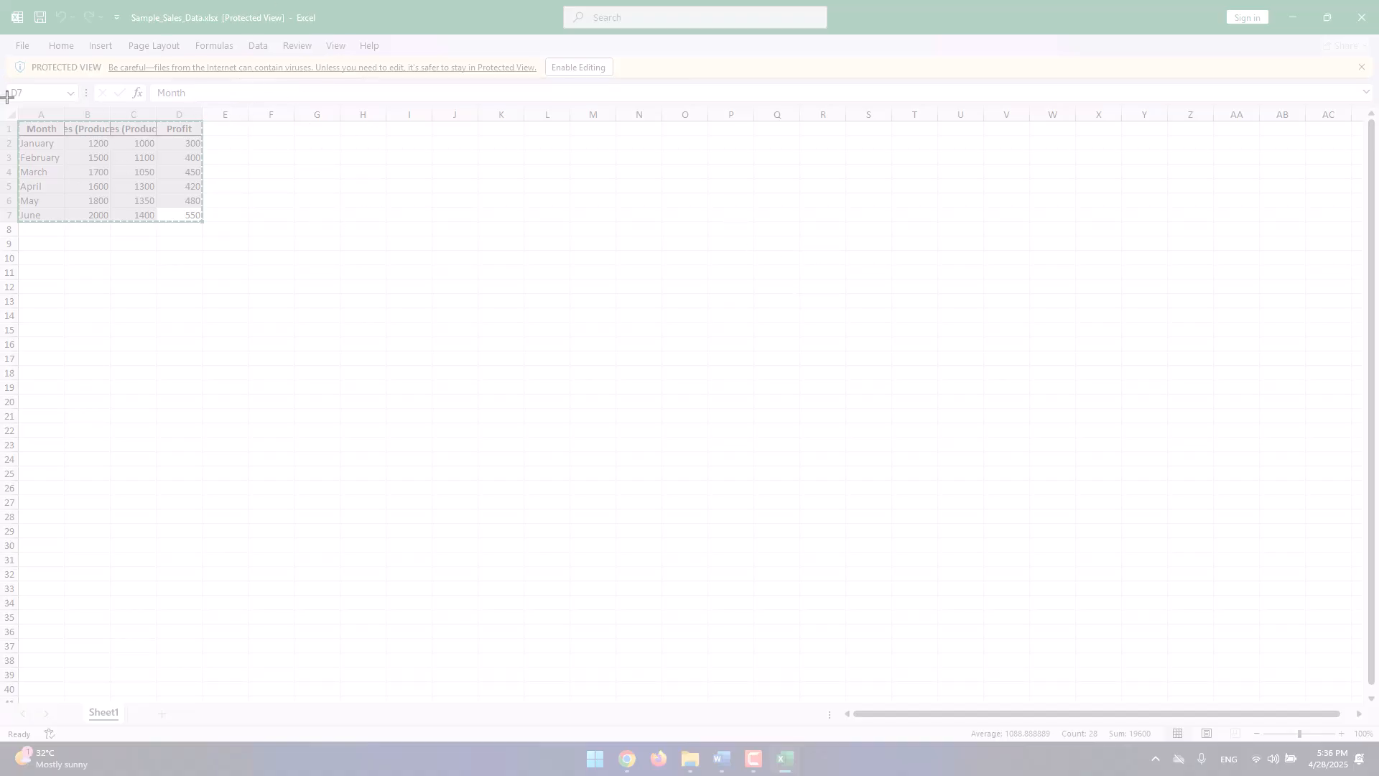
drag(1, 1, 385, 282)
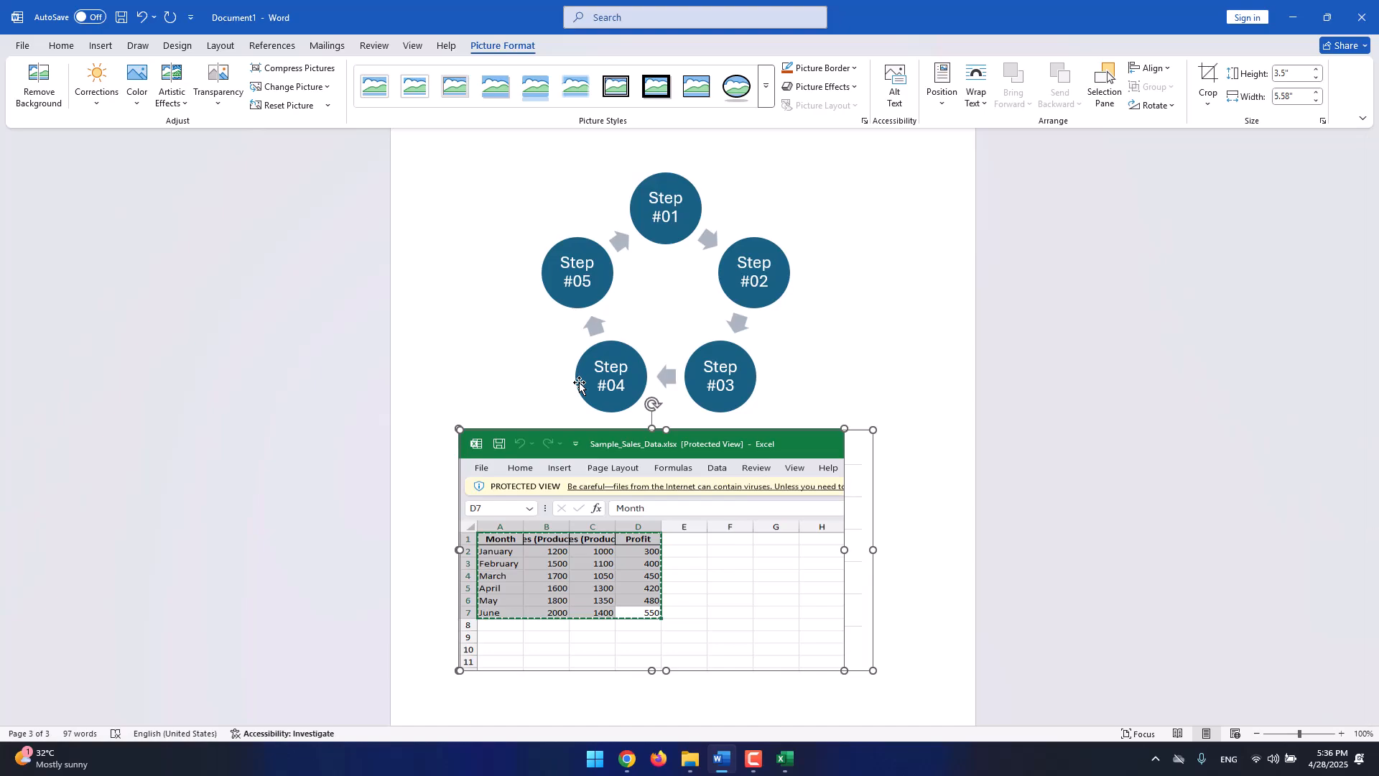
Try to move the inserted Excel screen clipping off the chart to a free area of page 3.
click(880, 451)
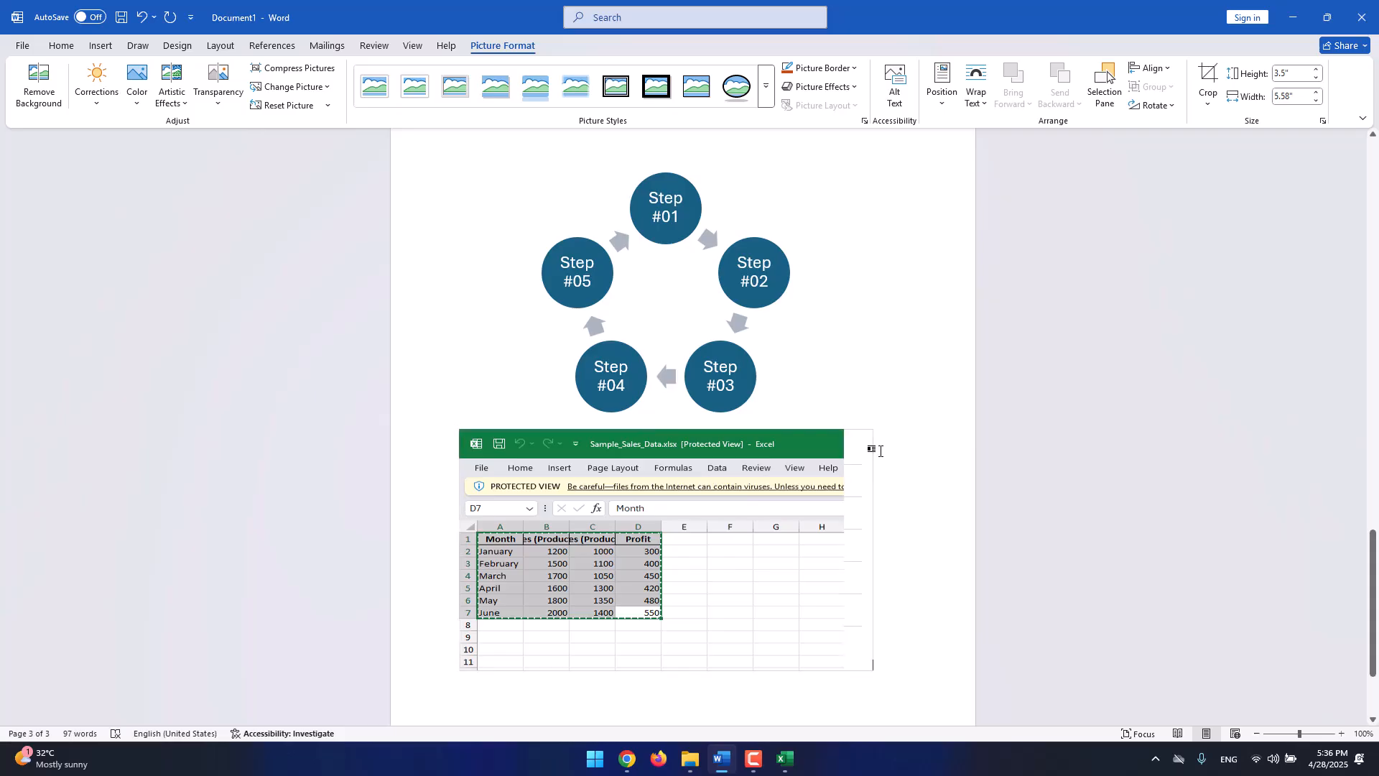
click(863, 462)
mouse_move(825, 461)
mouse_down()
mouse_move(842, 578)
mouse_move(863, 525)
mouse_up()
scroll(841, 579, down, 3)
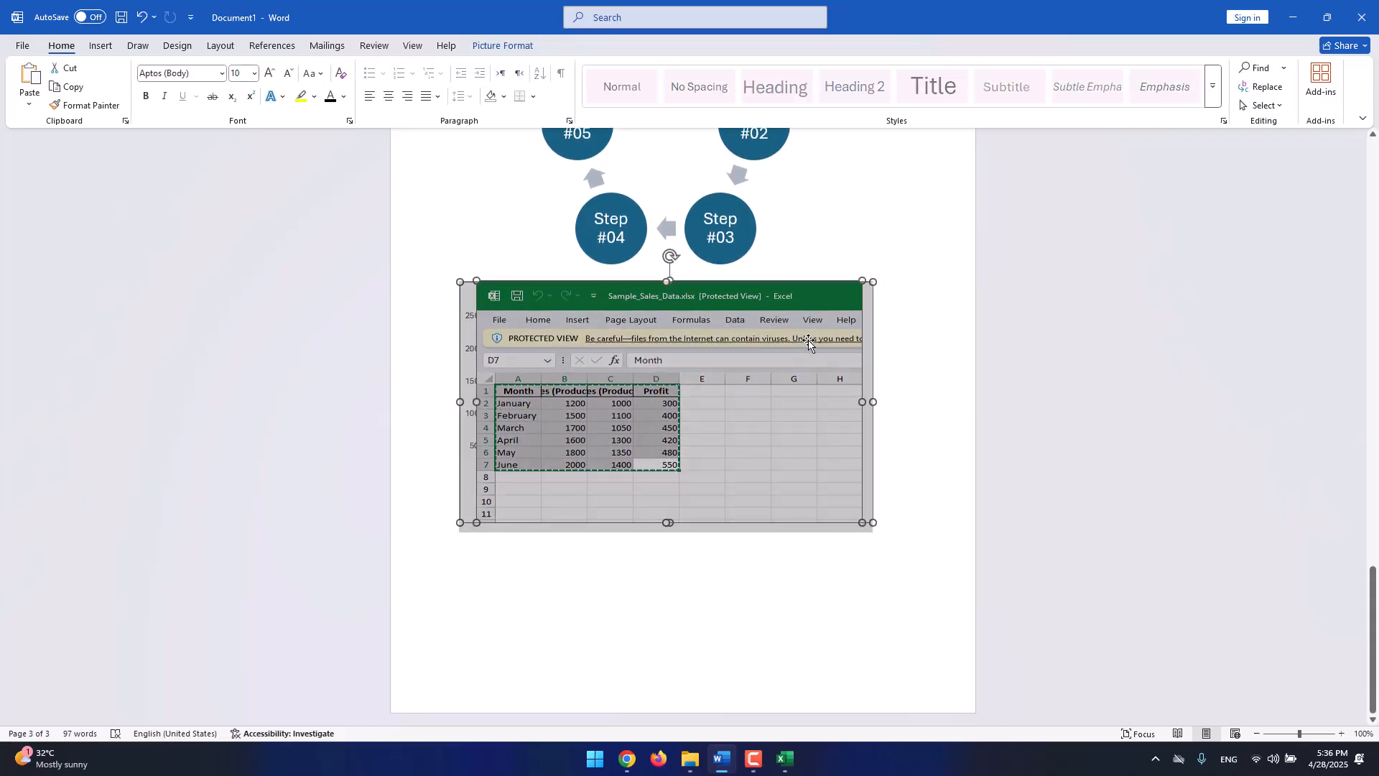
mouse_move(808, 341)
mouse_down()
mouse_move(806, 315)
mouse_move(741, 325)
mouse_move(802, 191)
mouse_move(940, 372)
mouse_move(815, 438)
mouse_move(787, 205)
mouse_move(830, 5)
mouse_move(759, 153)
mouse_up()
scroll(747, 210, up, 1)
drag(754, 361, 800, 579)
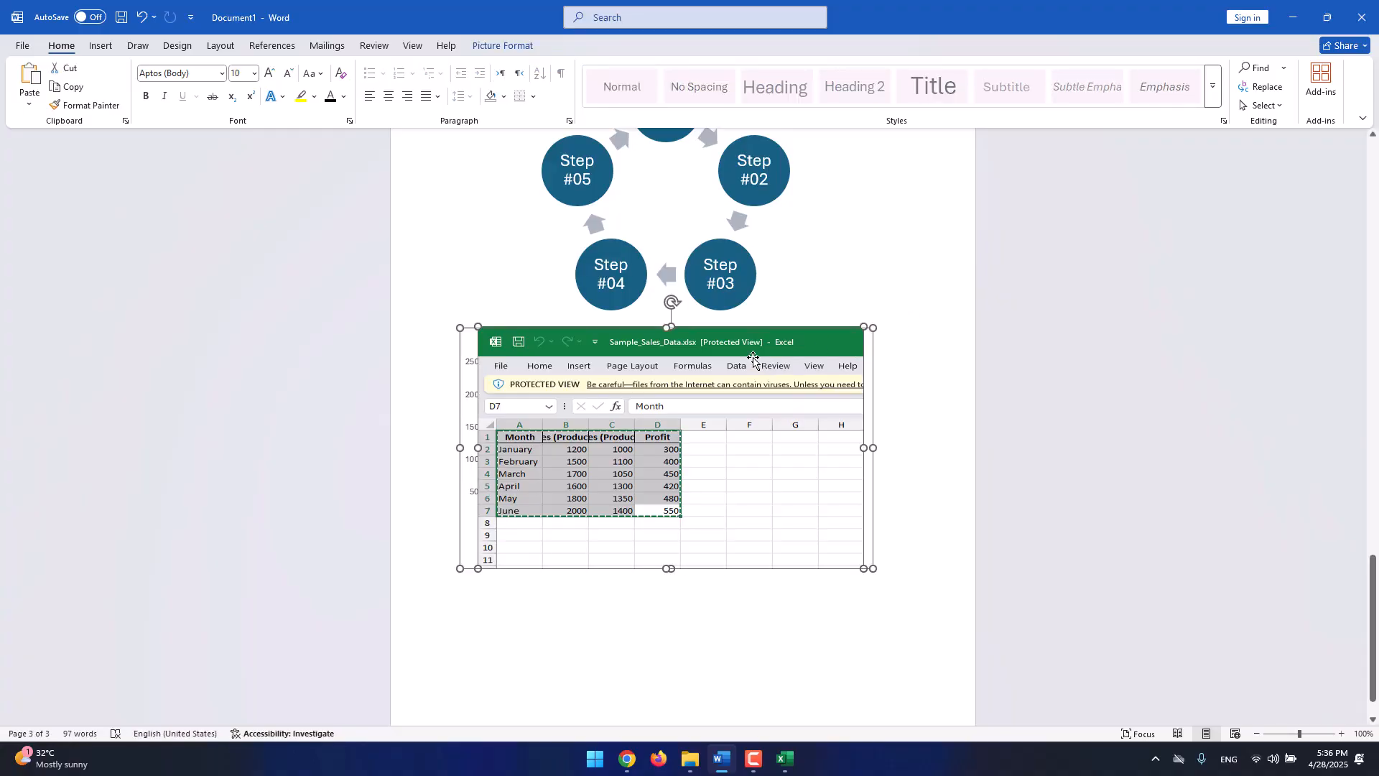
Return to the start of the document and preview the available document themes and built-in style sets.
click(172, 50)
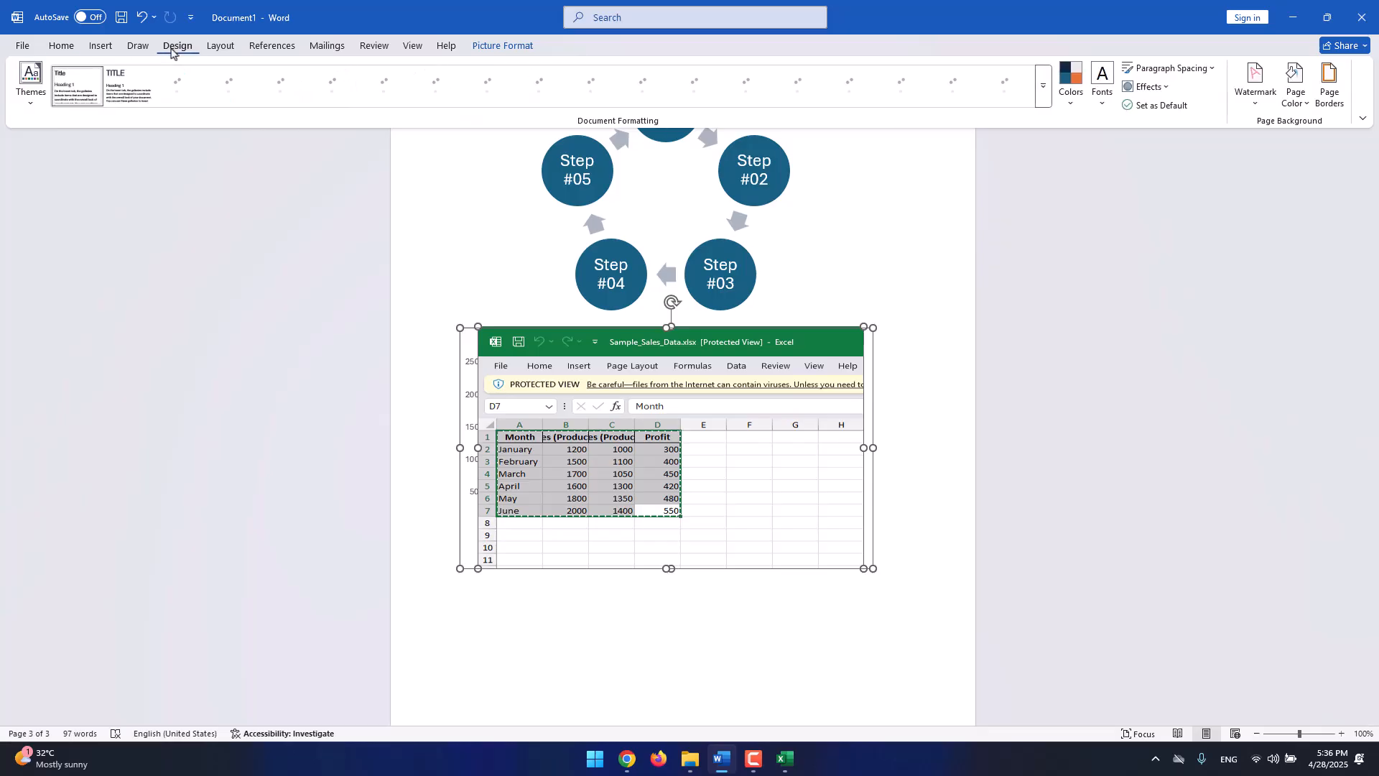
scroll(376, 209, up, 5)
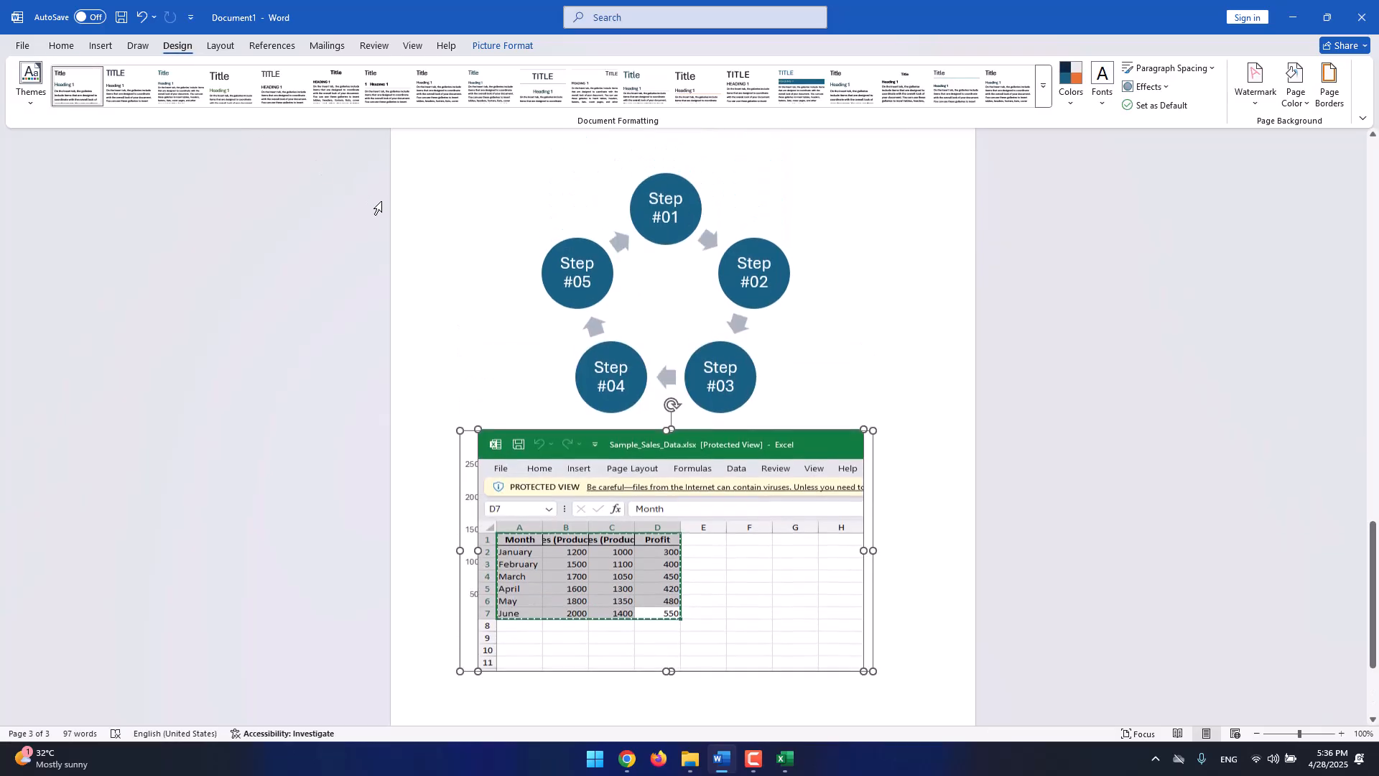
drag(1336, 508, 1343, 183)
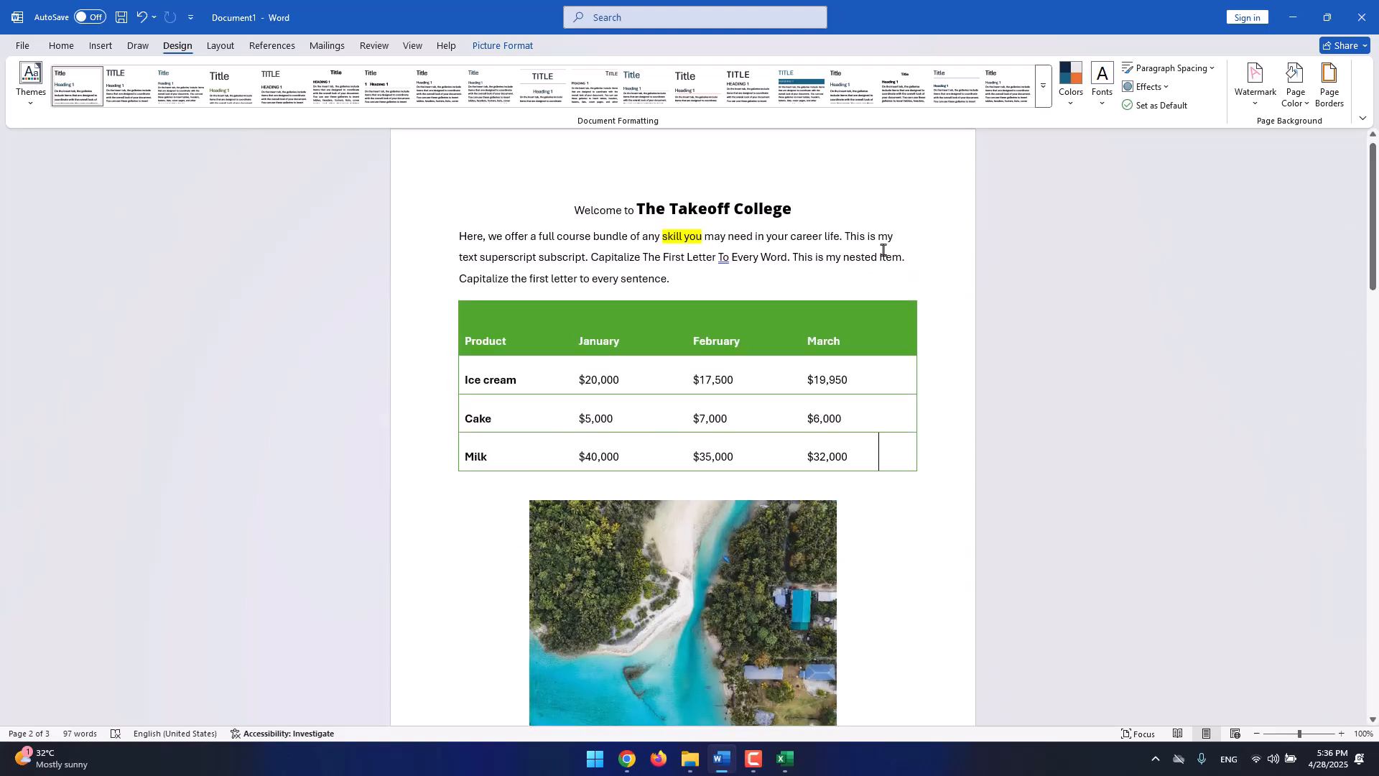
click(878, 251)
click(35, 106)
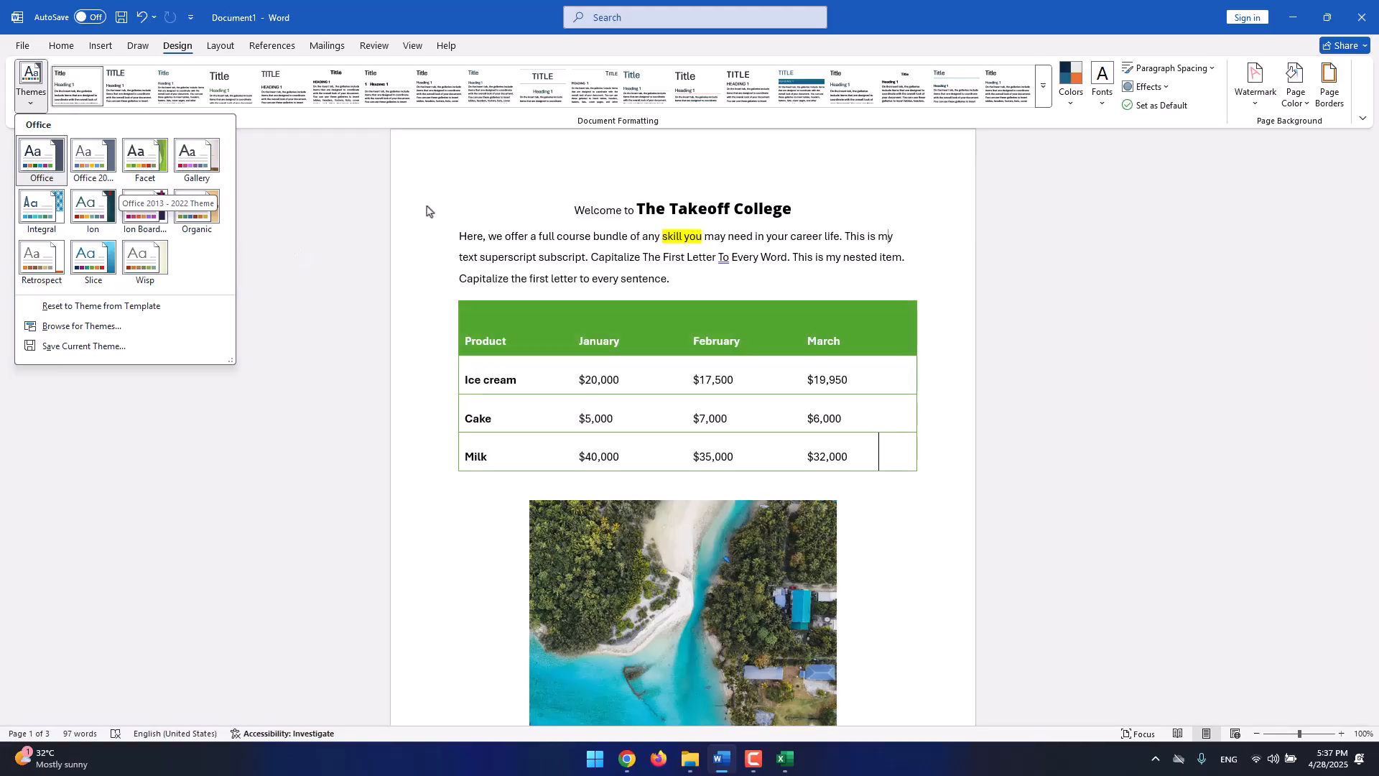
click(1043, 86)
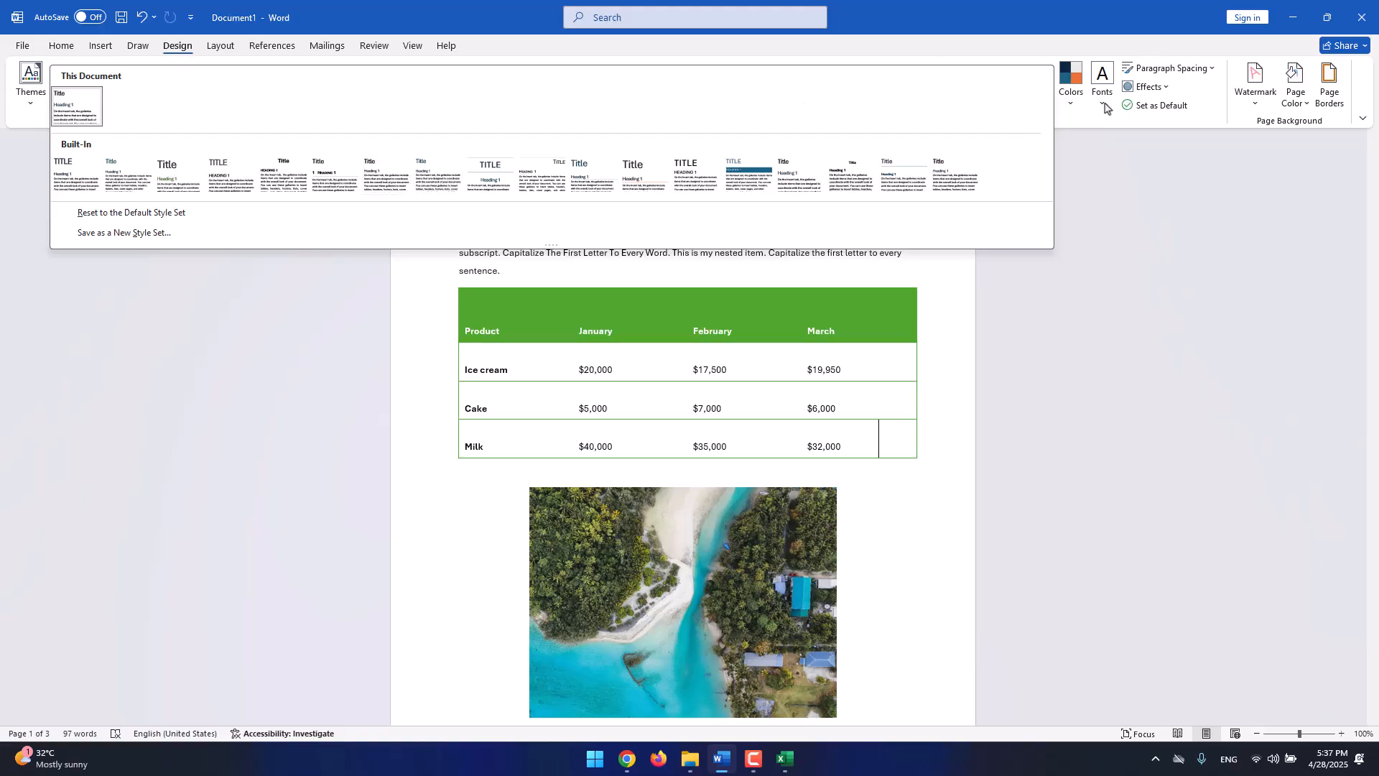
Preview the theme color sets and theme font sets available for the document.
click(1071, 100)
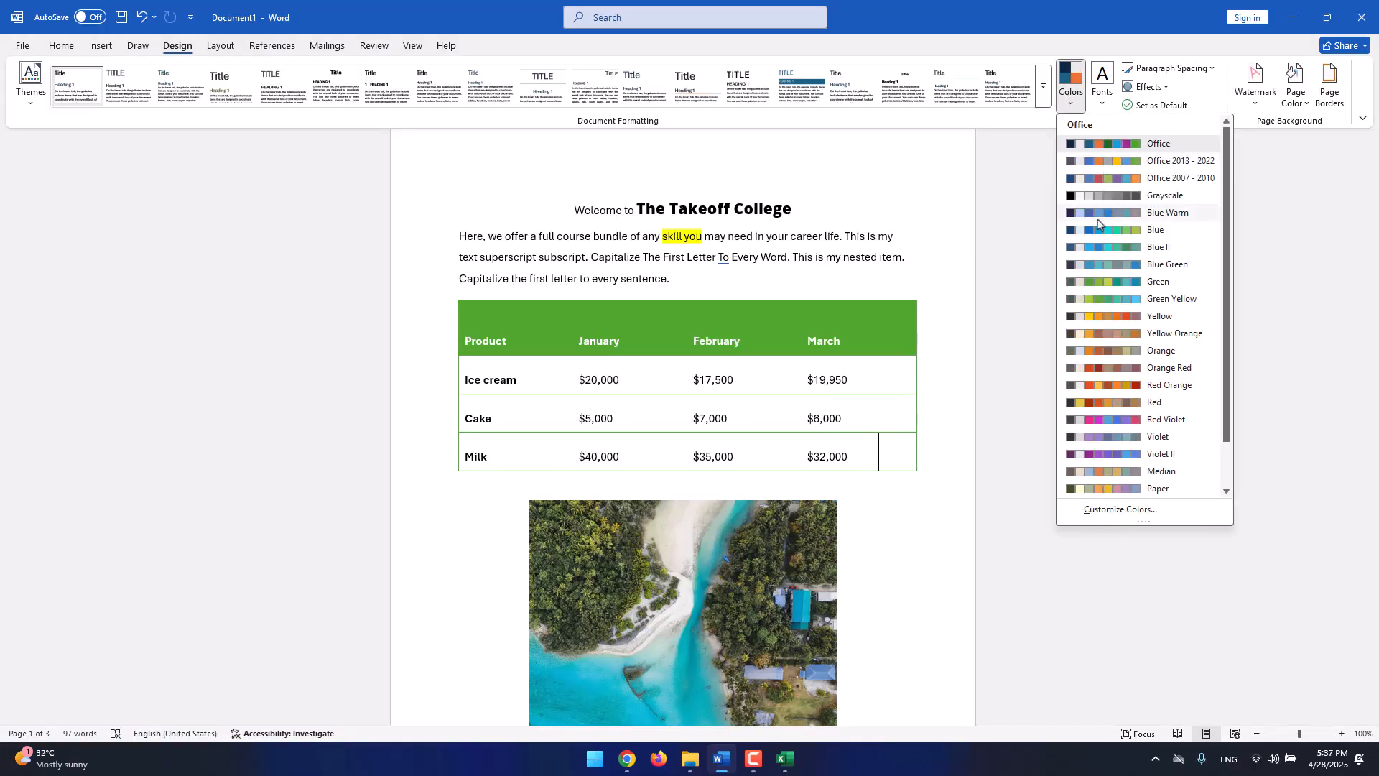
scroll(747, 301, down, 1)
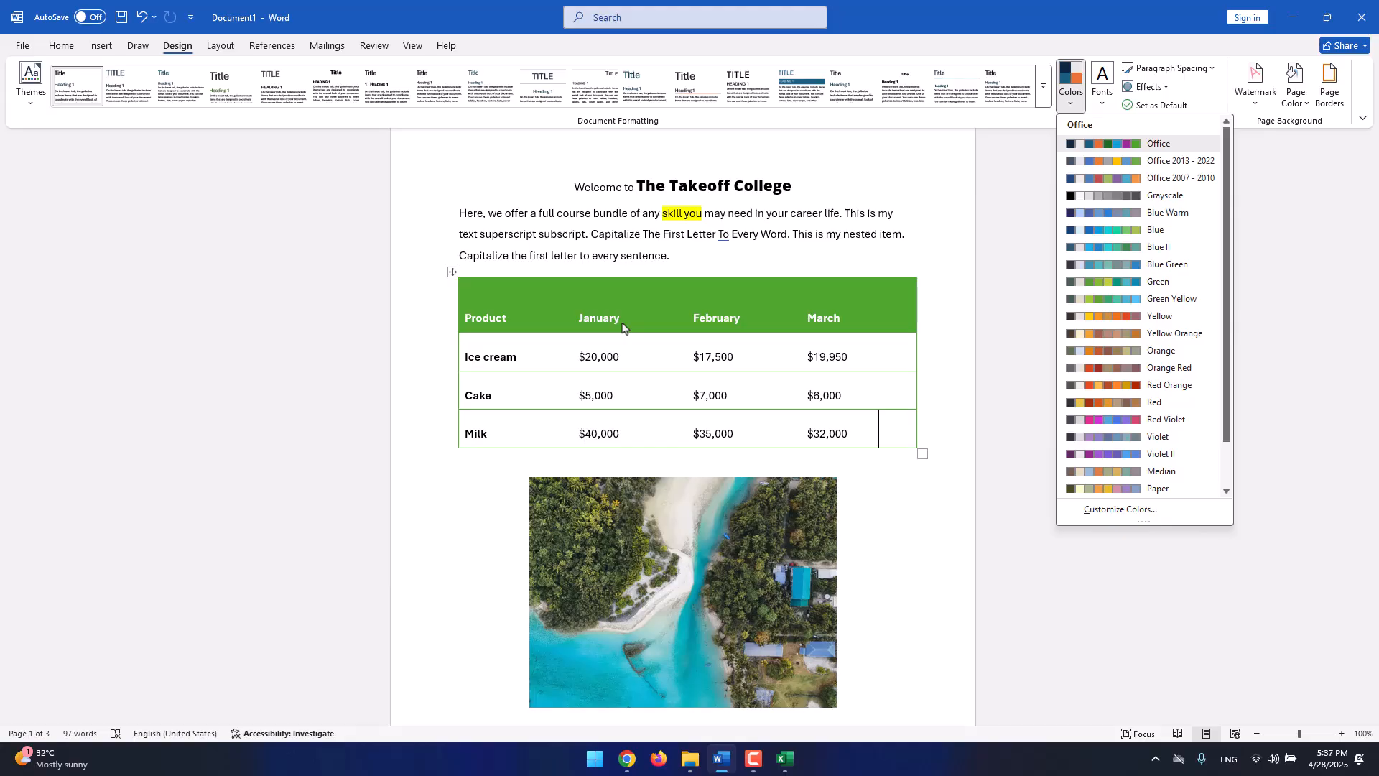
click(1104, 83)
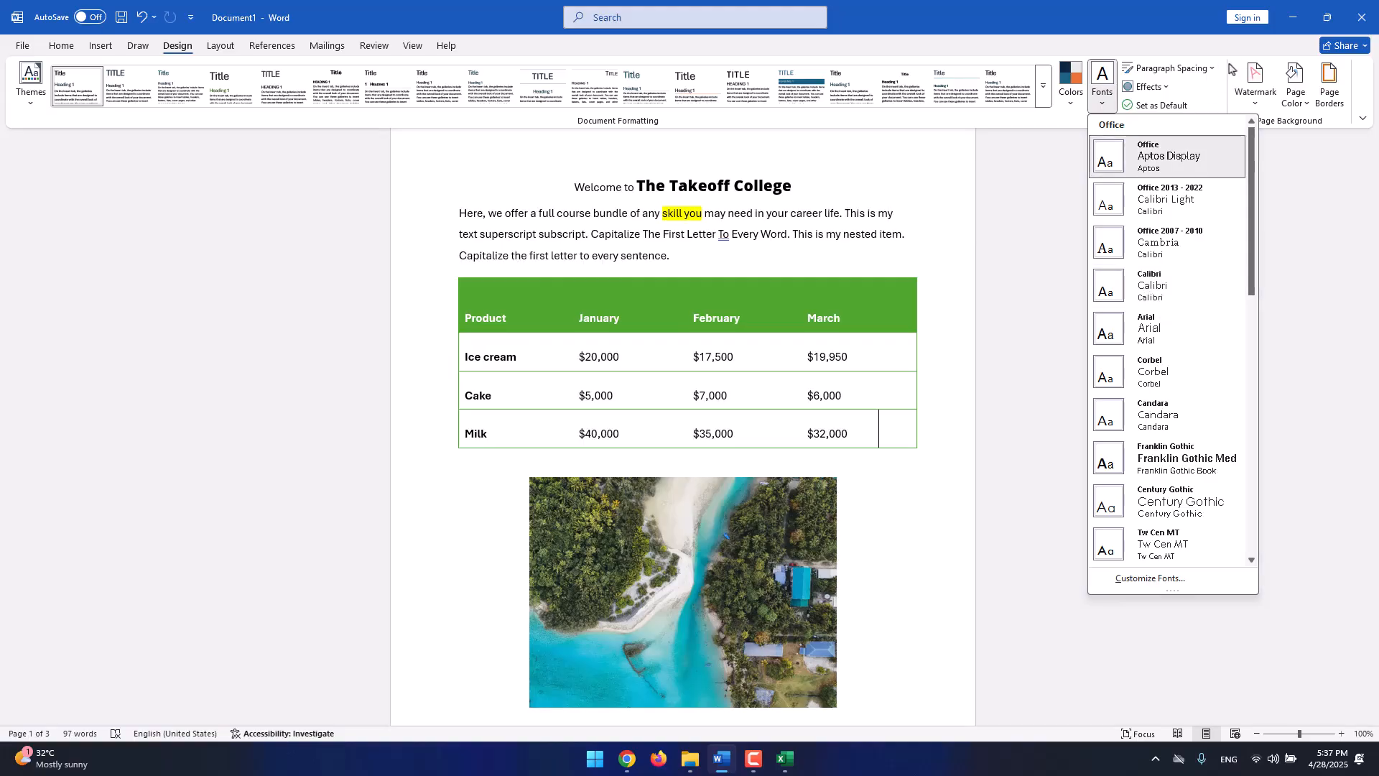
click(1230, 68)
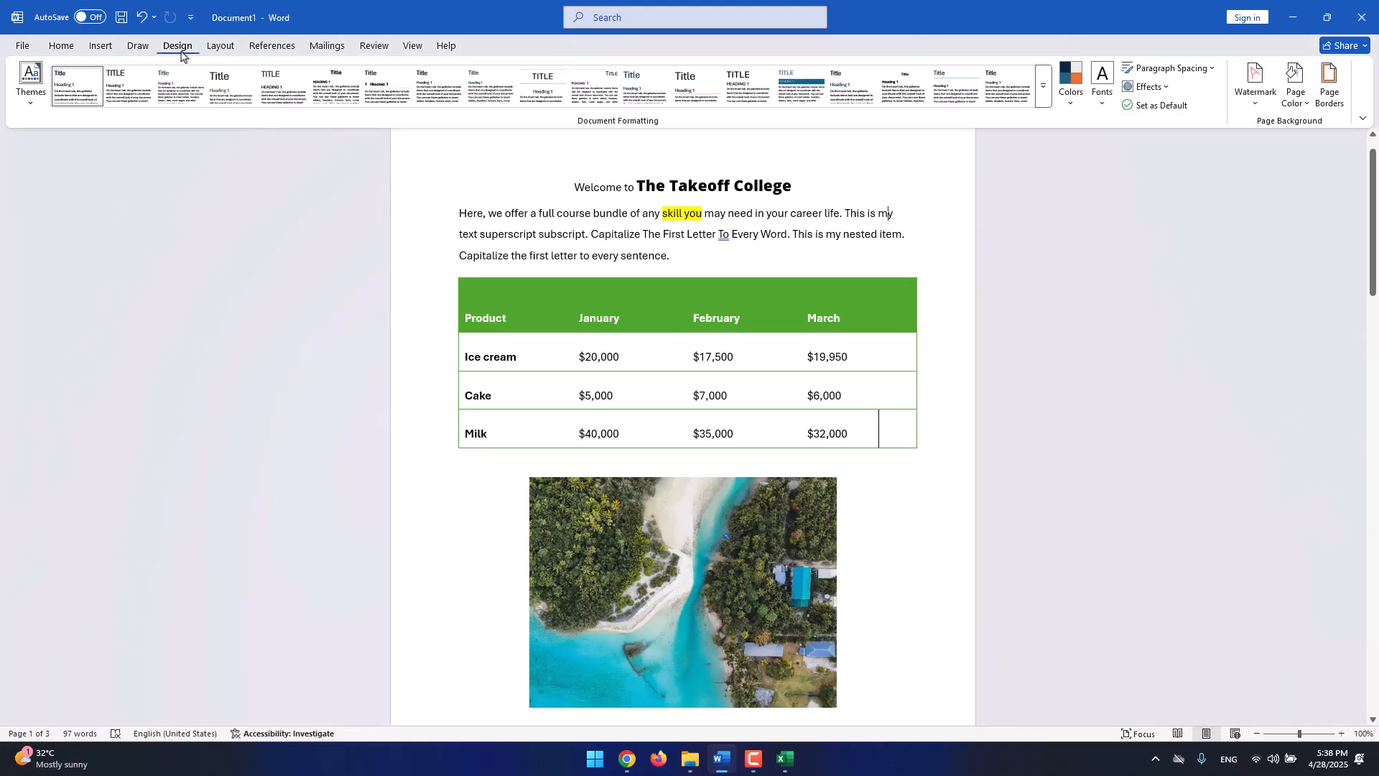
Preview page background colors from the theme palette across the document.
scroll(853, 241, up, 1)
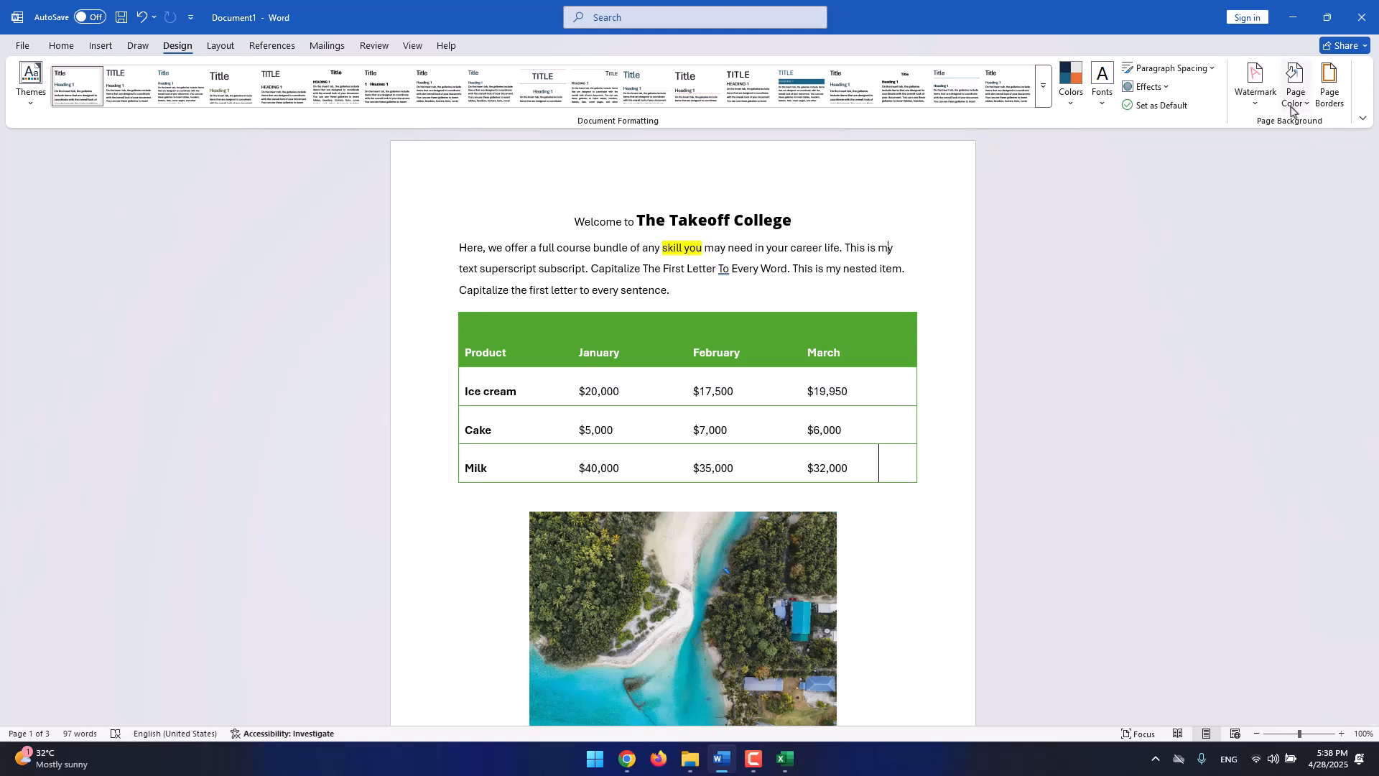
click(1293, 108)
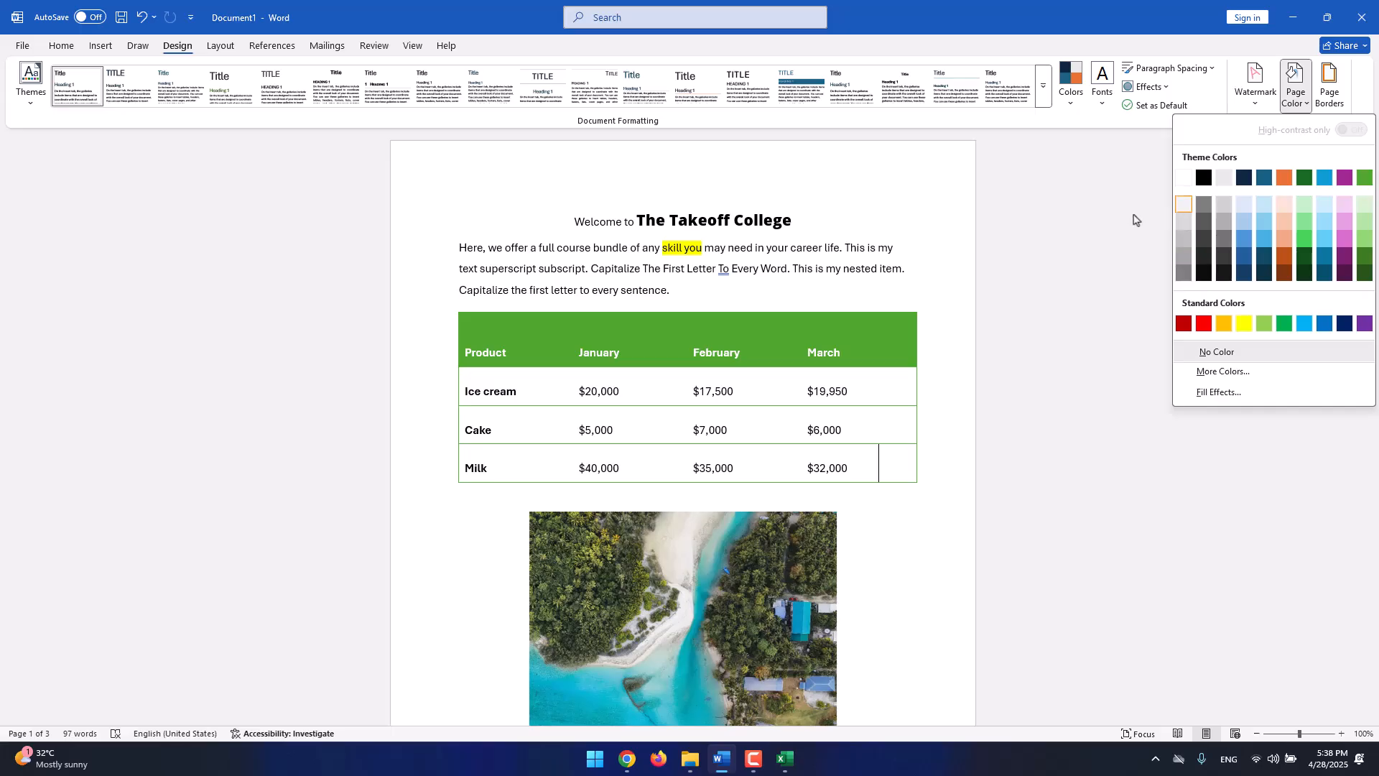
scroll(1066, 237, down, 3)
scroll(1063, 233, down, 4)
scroll(1057, 237, up, 7)
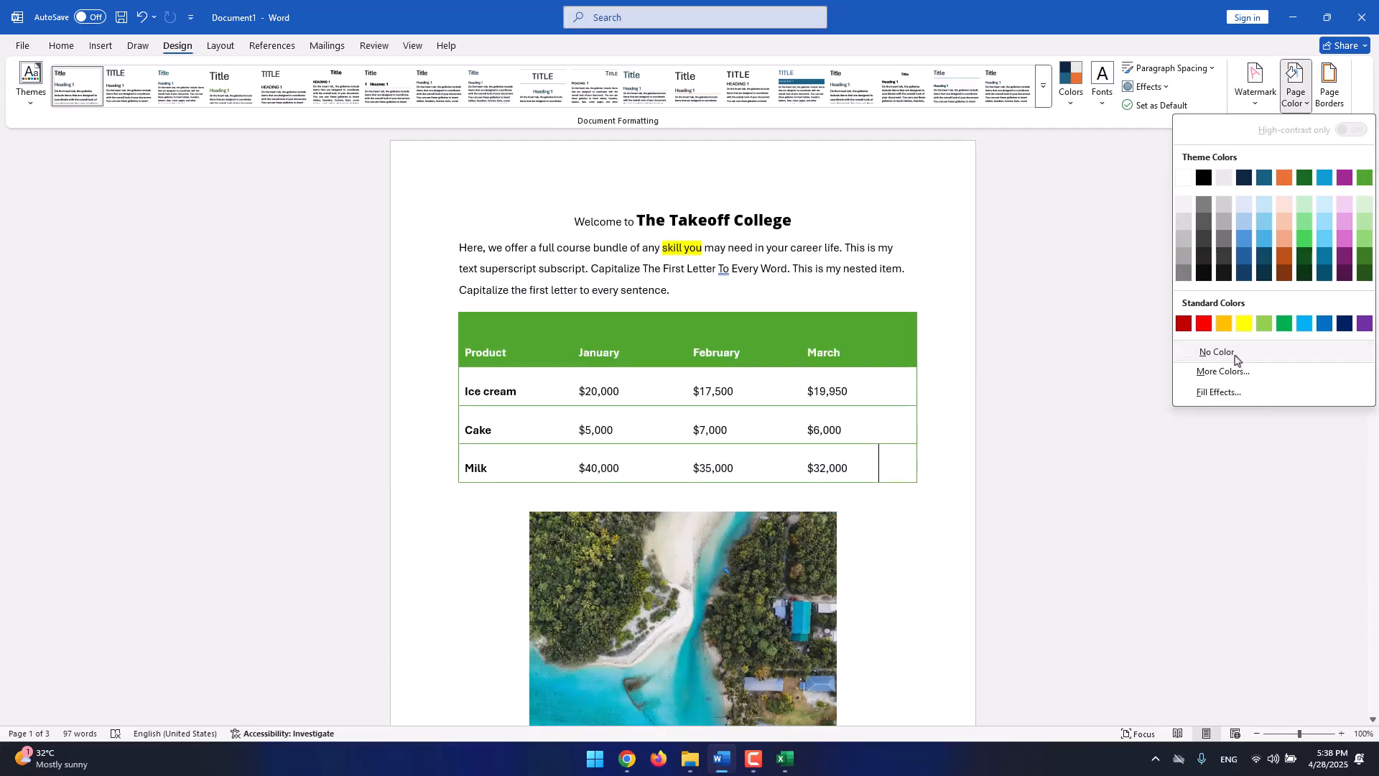
Apply a Box page border with a 1 pt solid line to the whole document.
click(1327, 92)
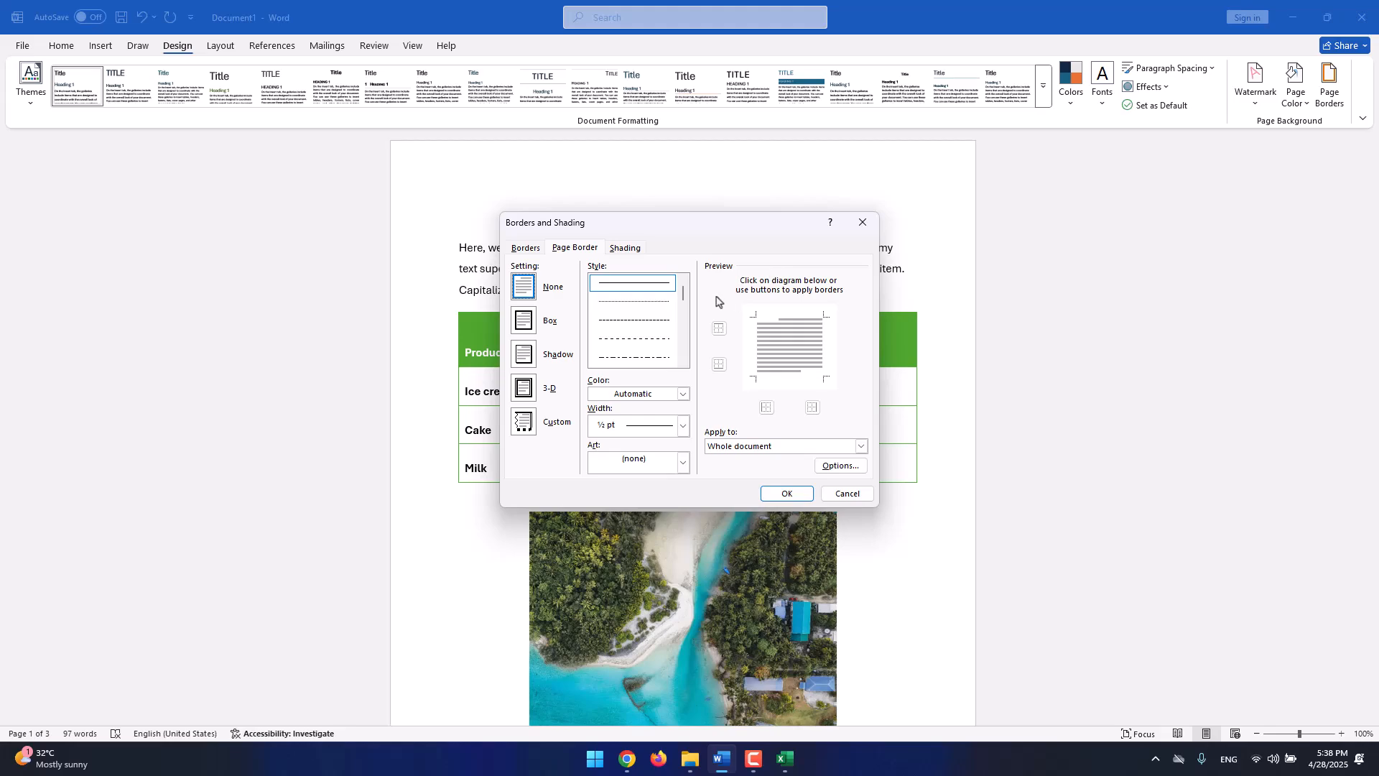
click(525, 319)
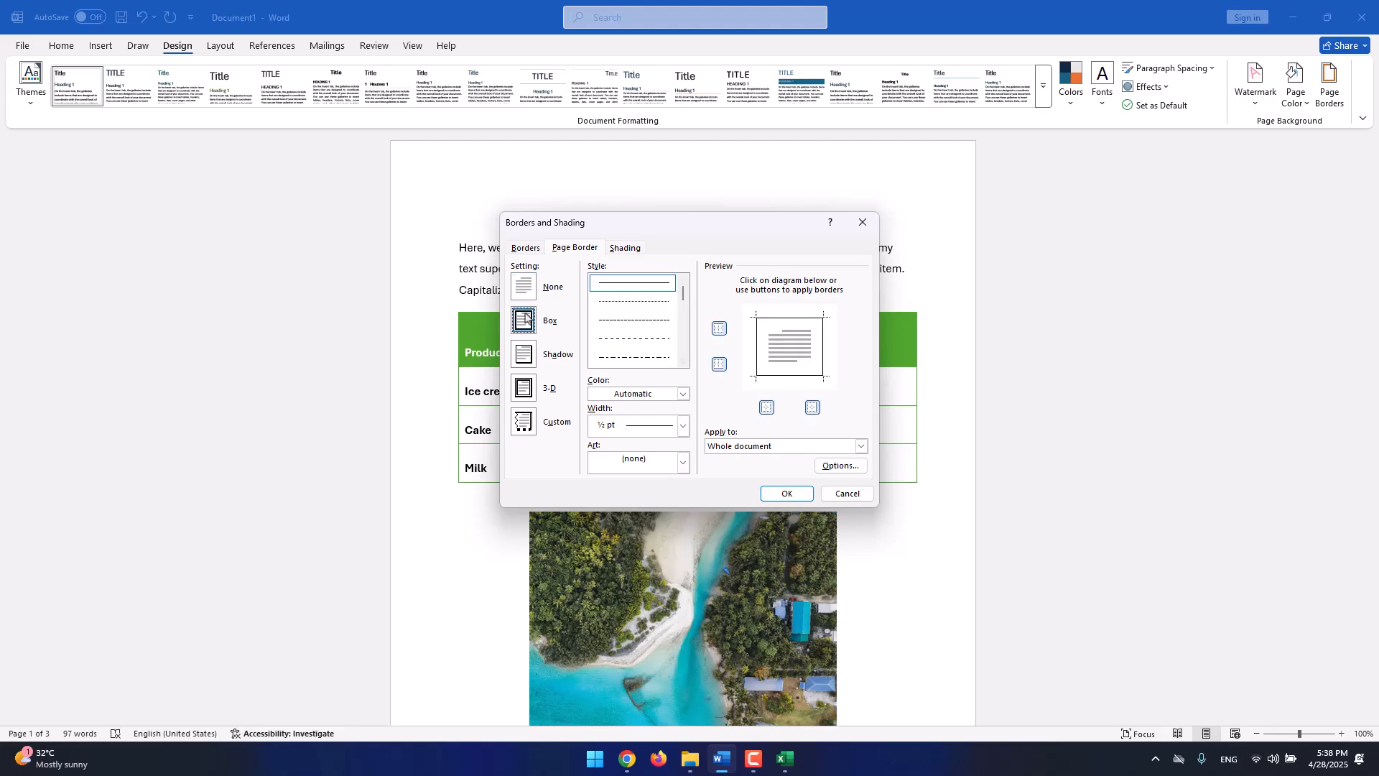
click(683, 426)
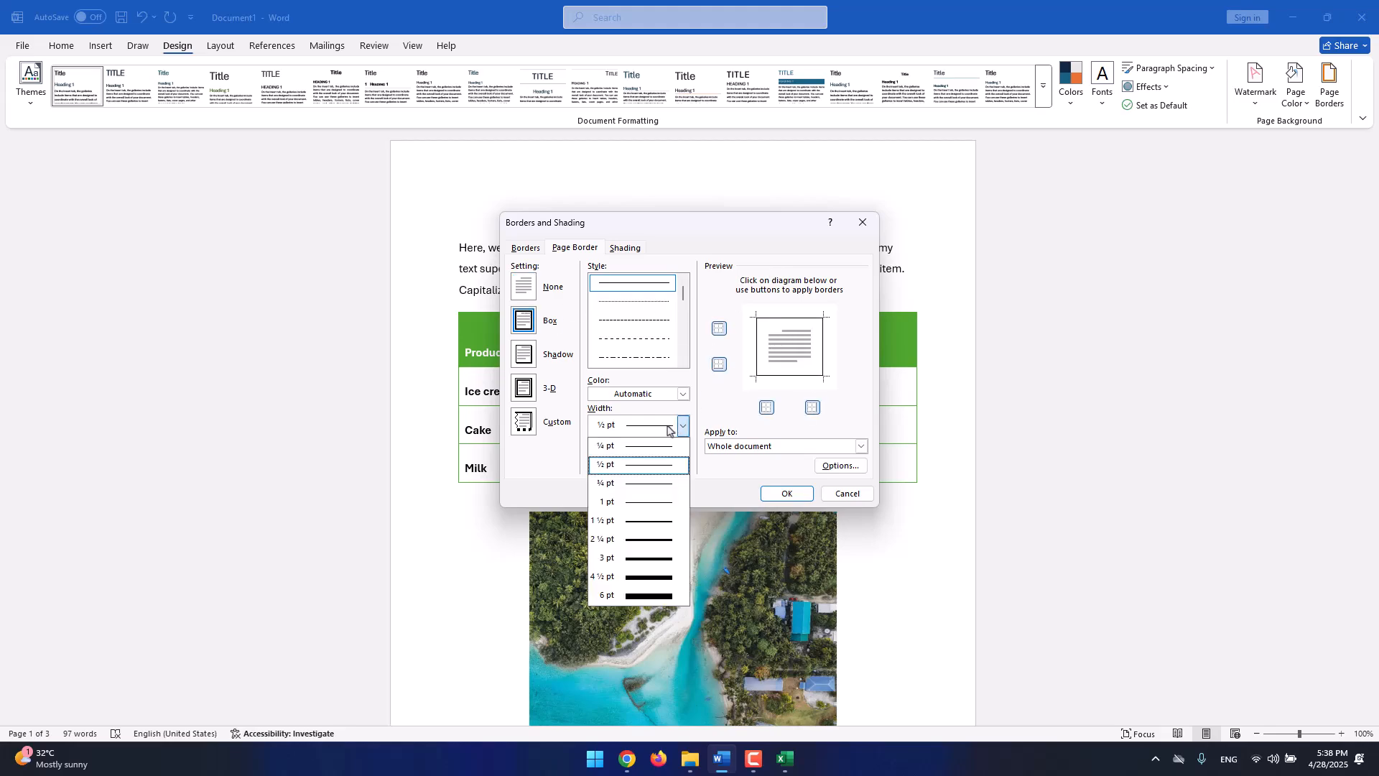
click(635, 521)
click(635, 431)
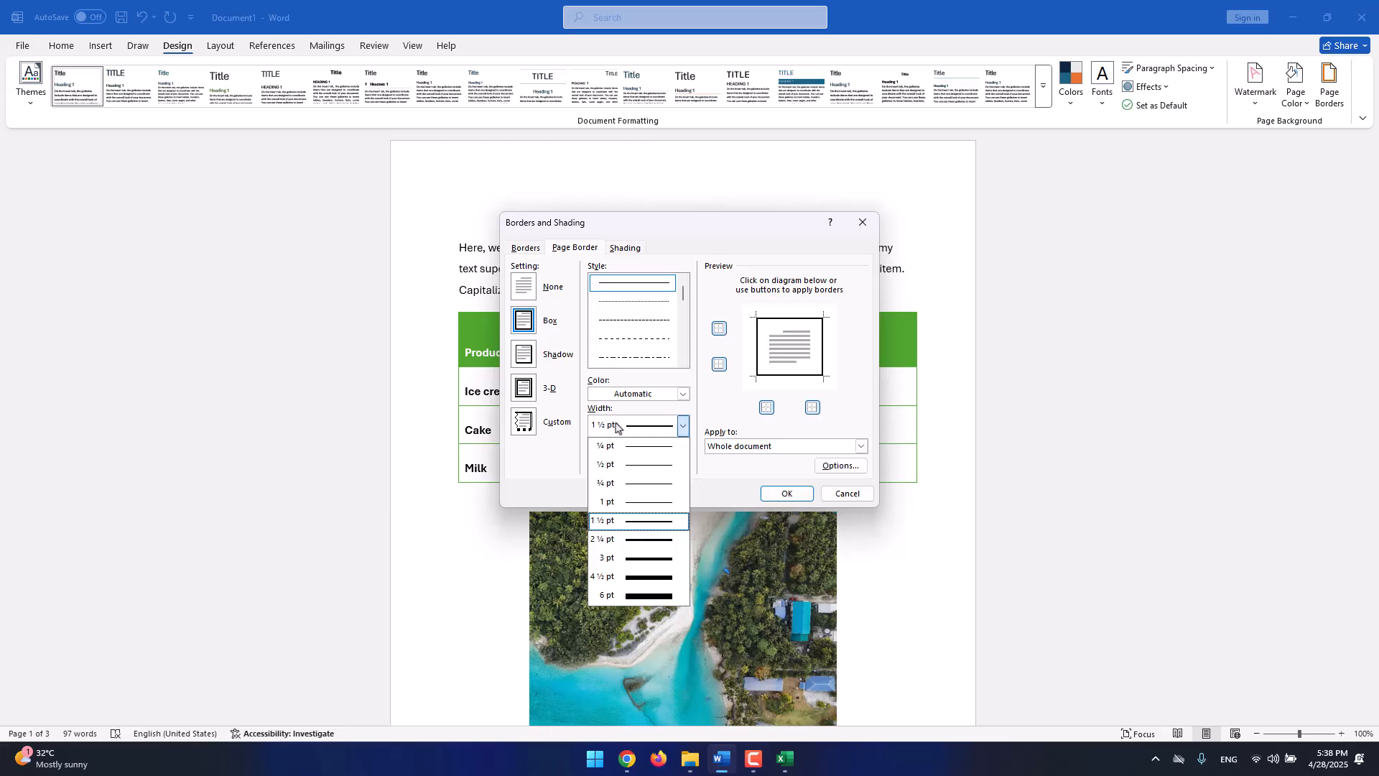
click(635, 504)
click(789, 495)
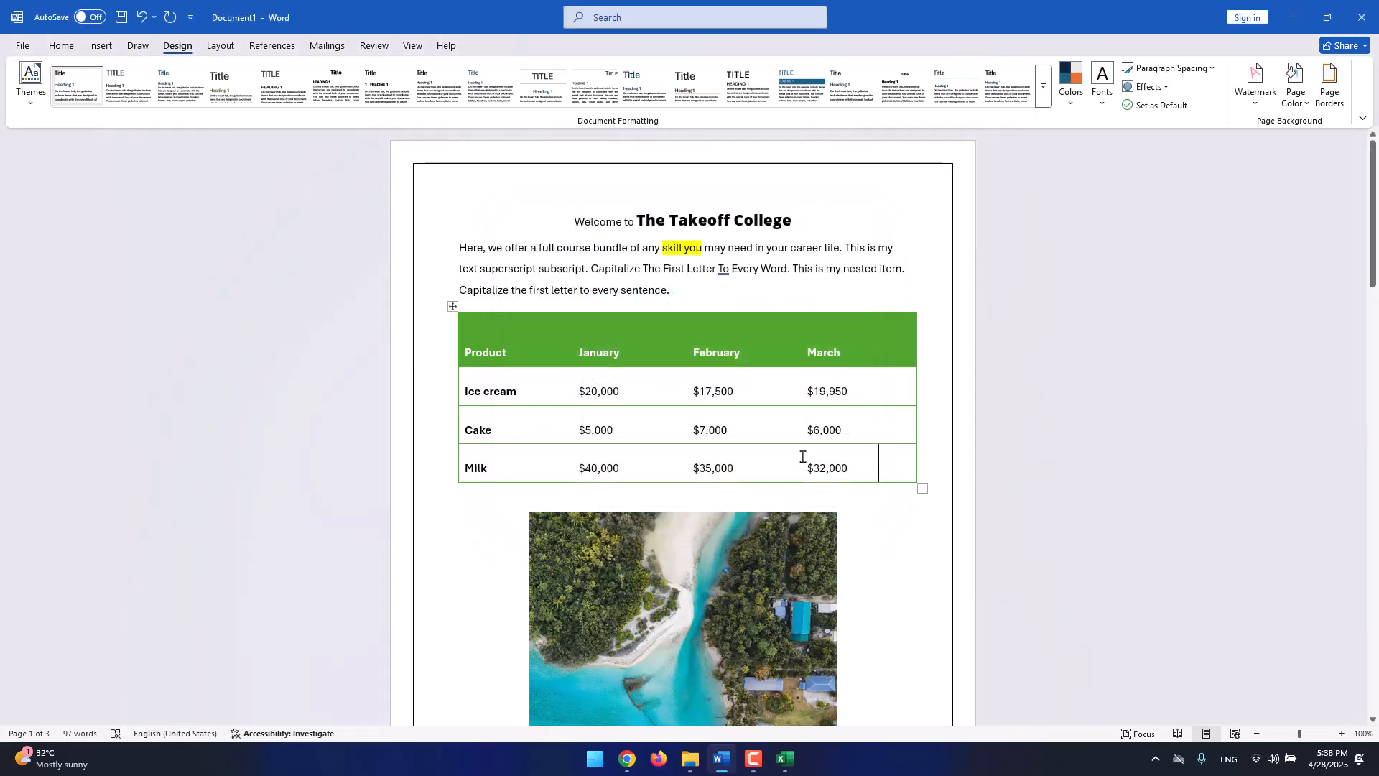
Apply a Shadow page border with the second line style at ½ pt width to the whole document.
click(1321, 107)
click(522, 354)
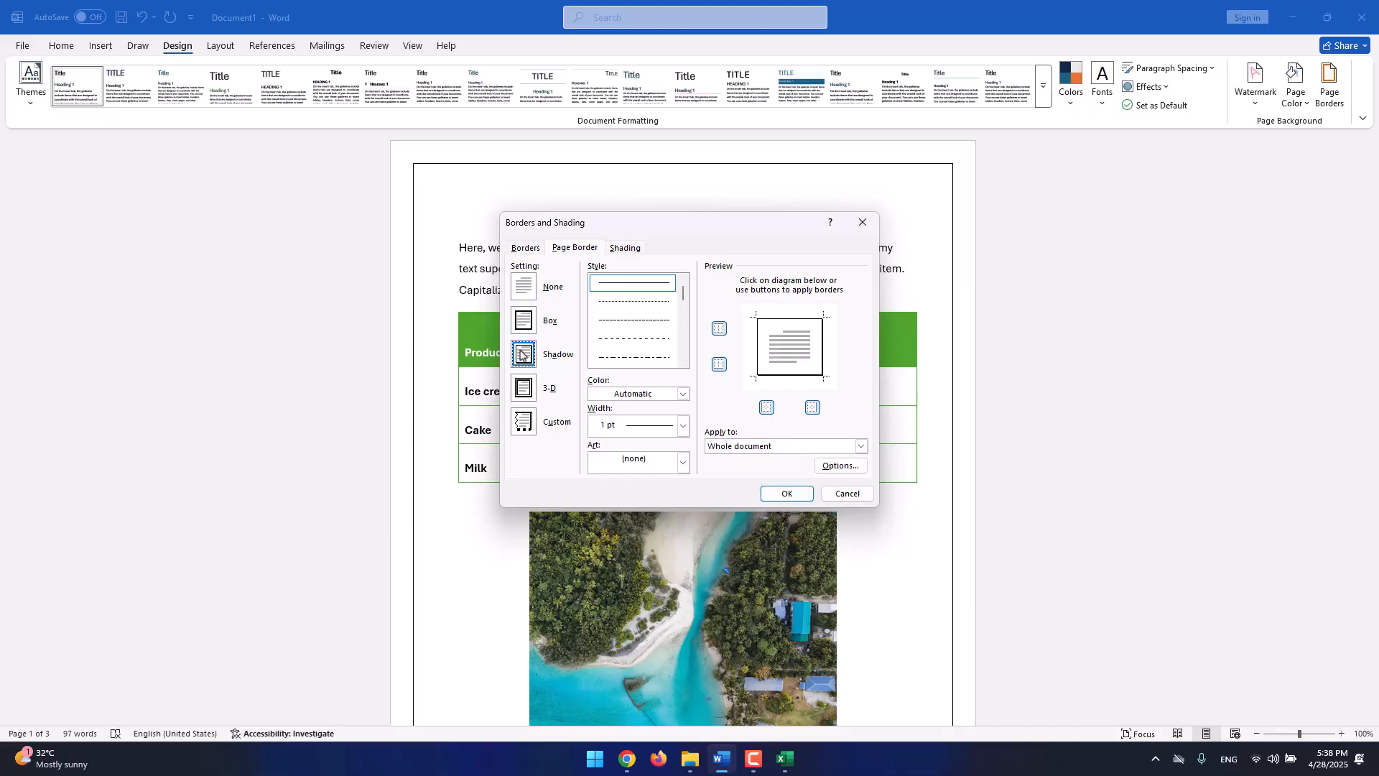
scroll(622, 349, down, 3)
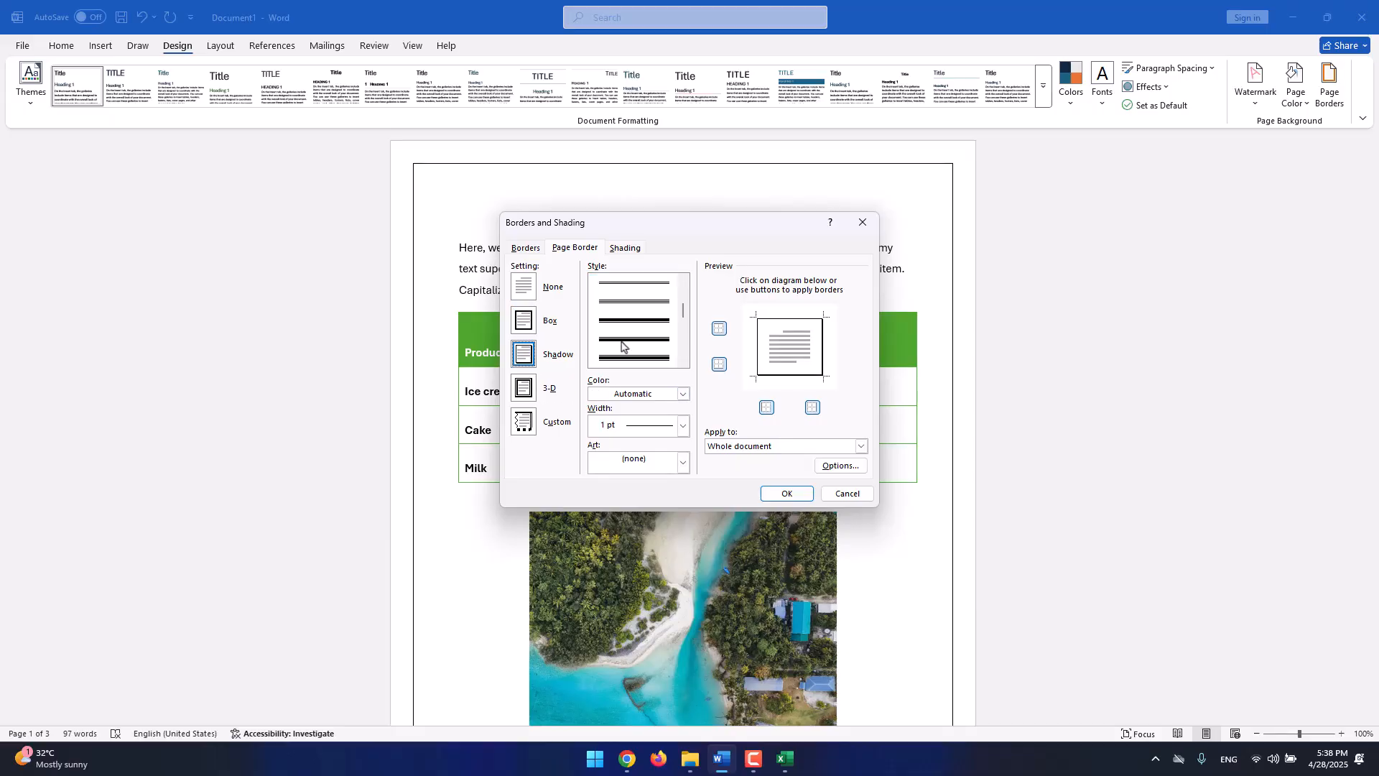
scroll(622, 348, up, 3)
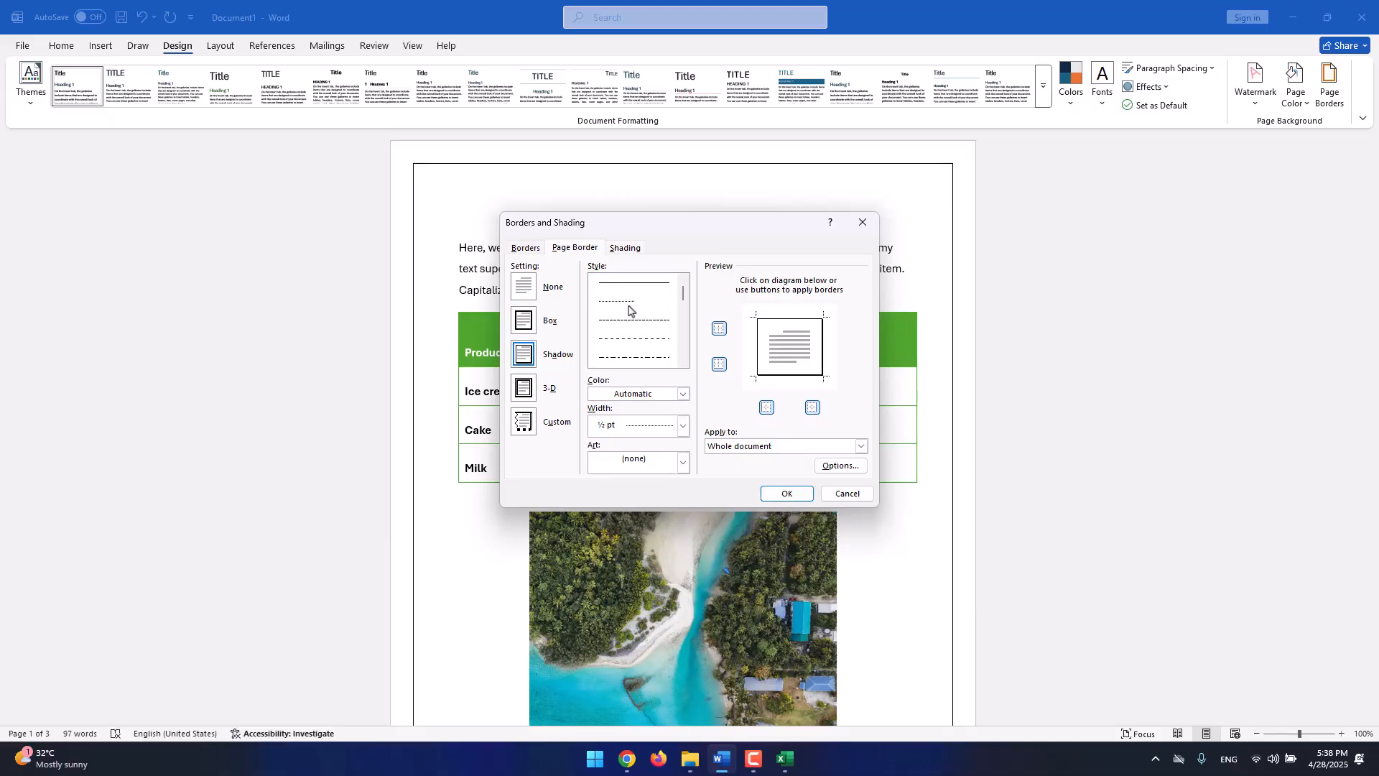
click(630, 307)
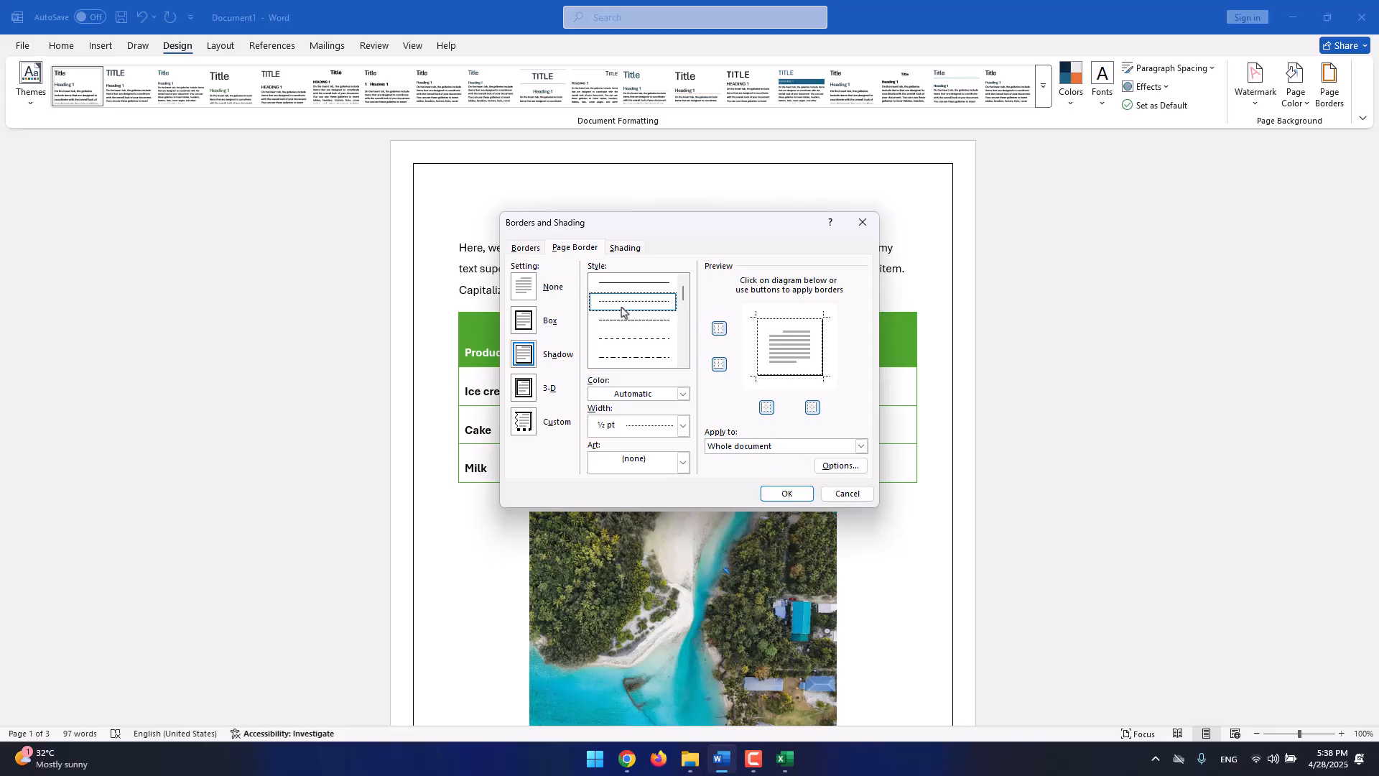
click(523, 356)
click(785, 493)
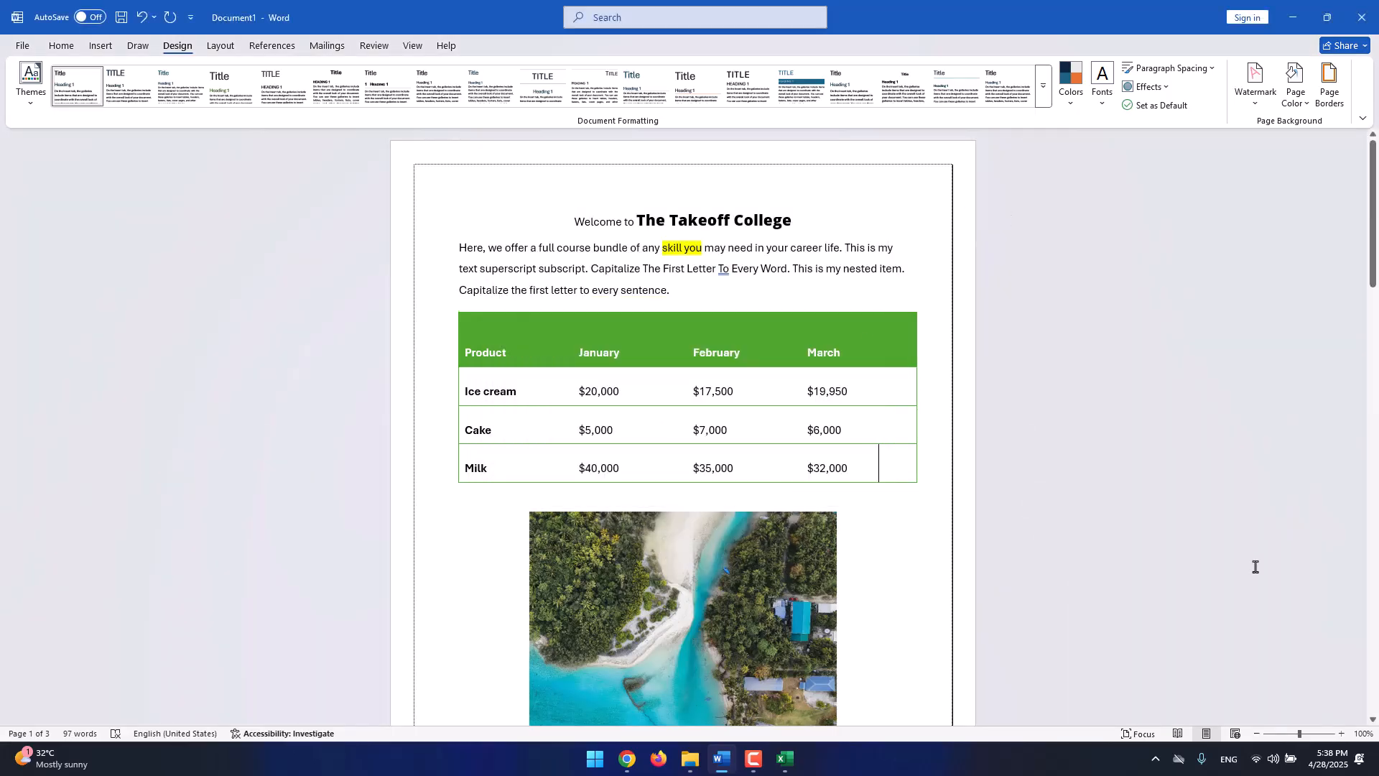
ctrl+scroll(1269, 705, up, 9)
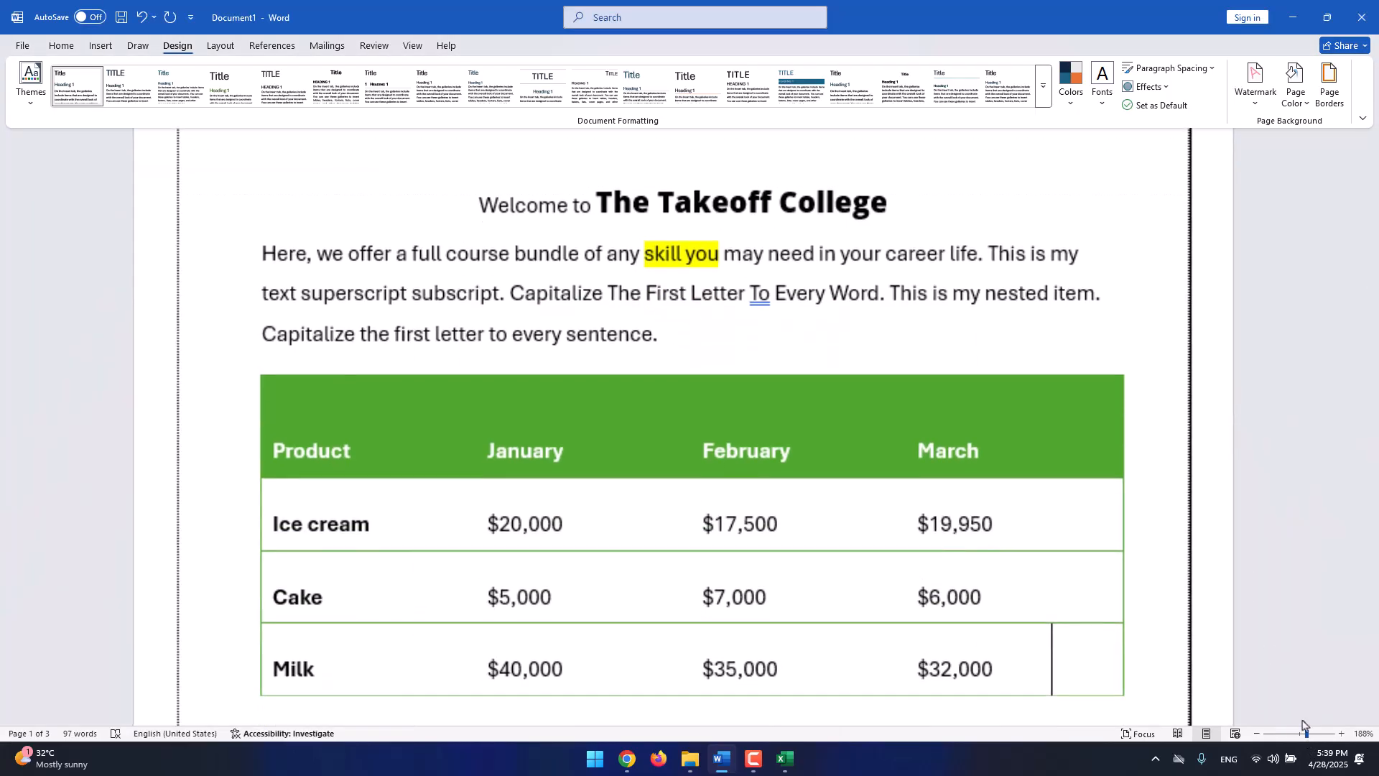
scroll(1063, 447, up, 3)
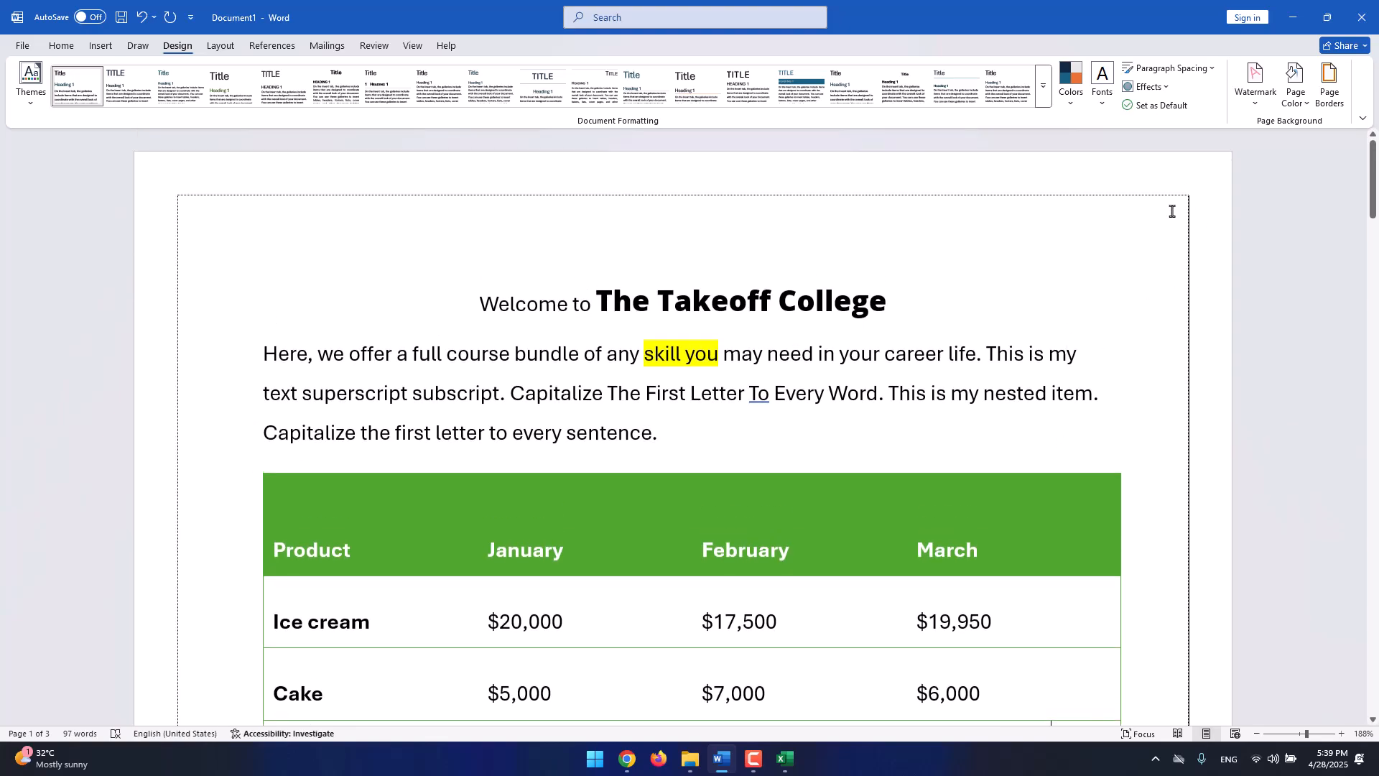
Change the whole document's page border to the 3-D setting with a 3 pt thin-and-thick double line style.
click(1329, 85)
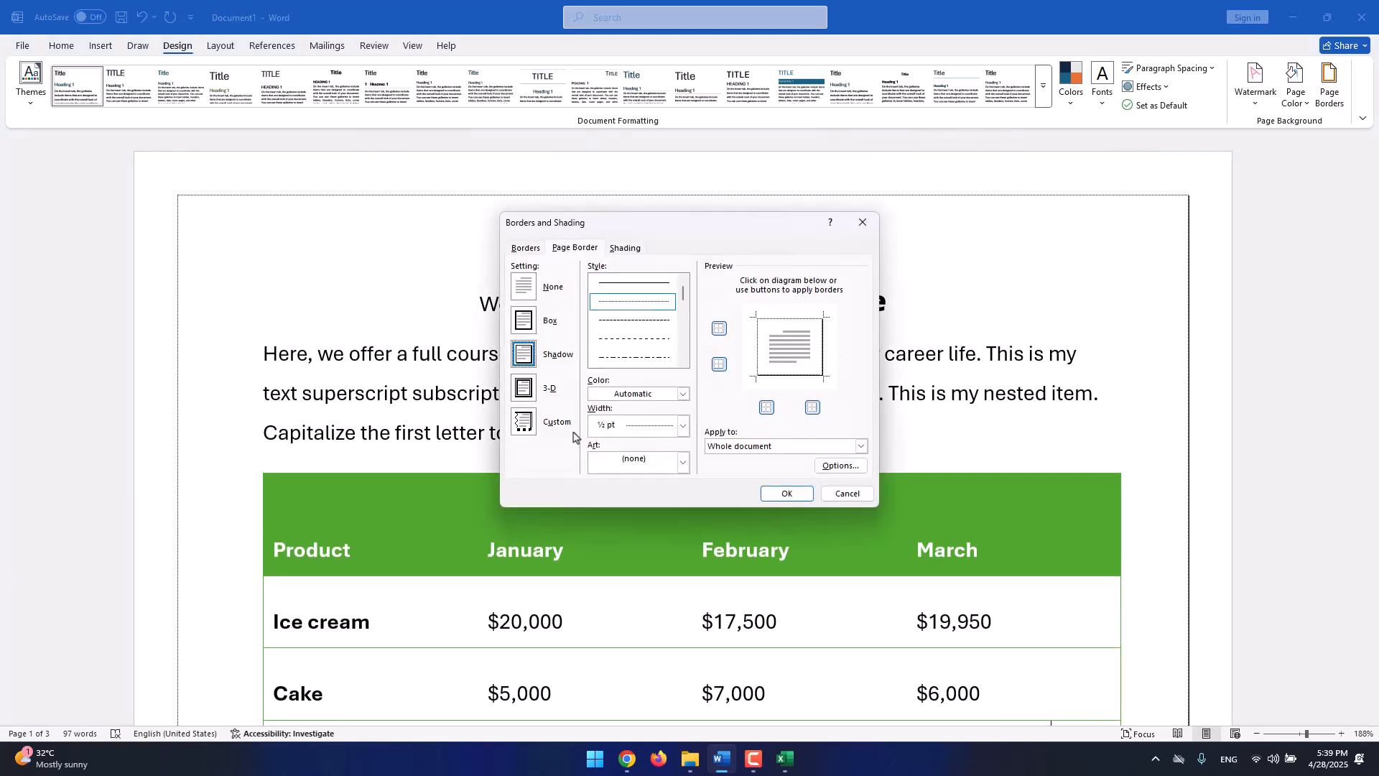
click(524, 392)
scroll(622, 342, down, 5)
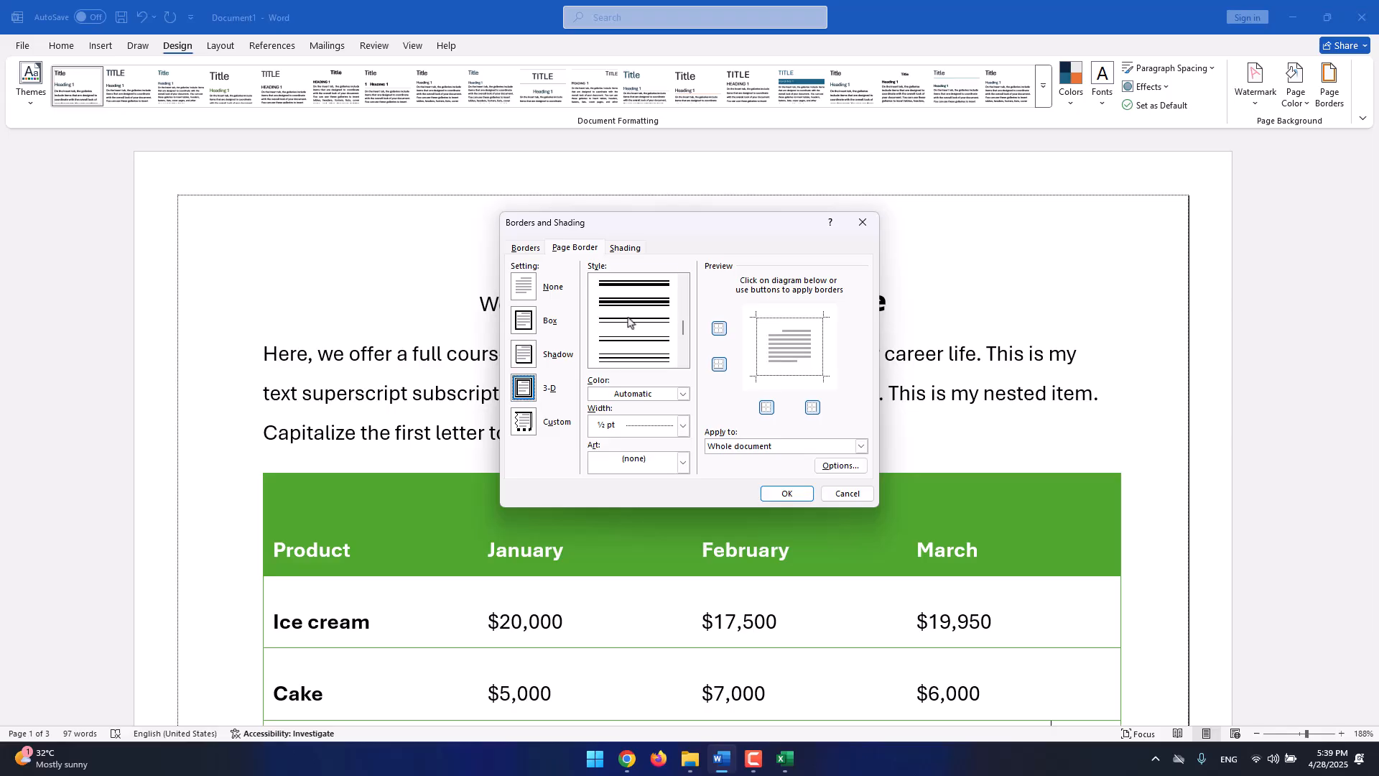
click(632, 323)
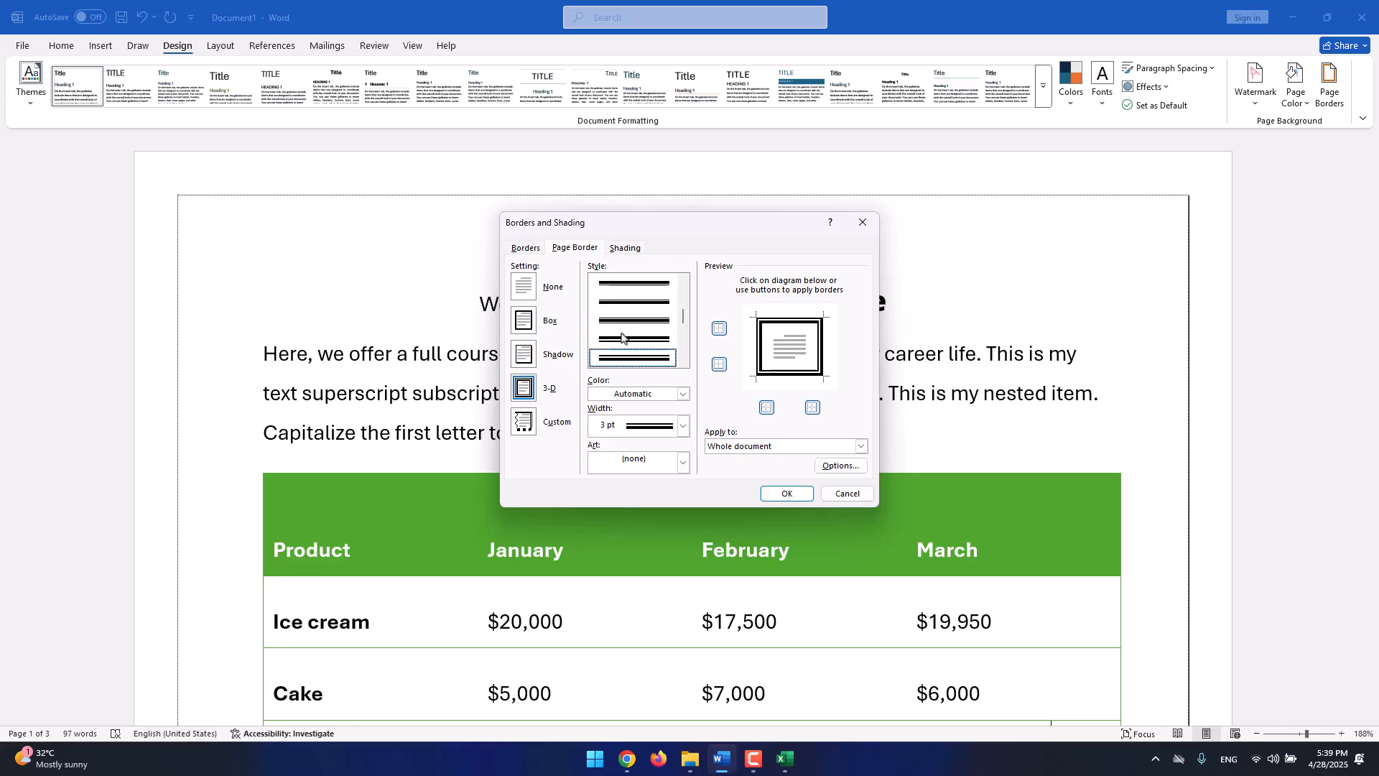
click(790, 494)
scroll(1068, 338, down, 2)
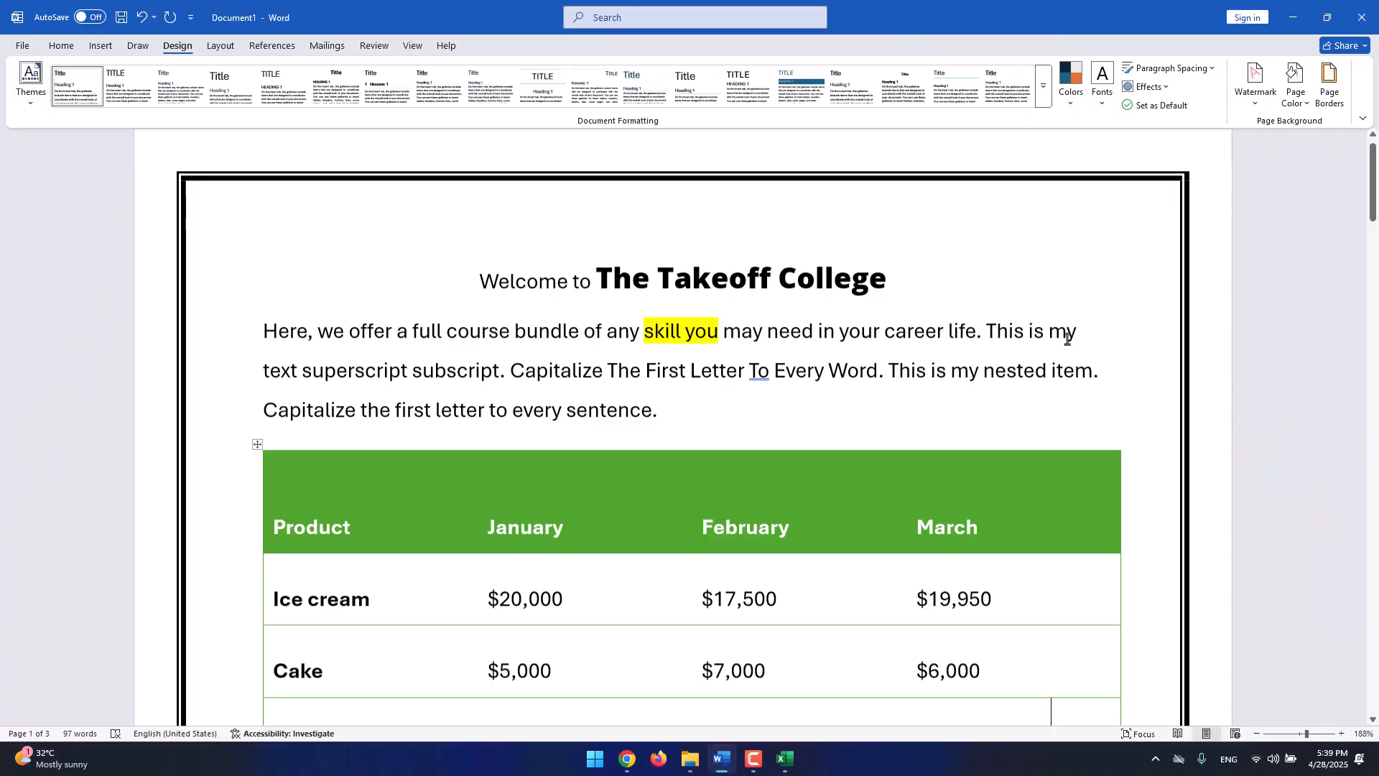
scroll(1064, 323, down, 6)
scroll(1061, 320, up, 6)
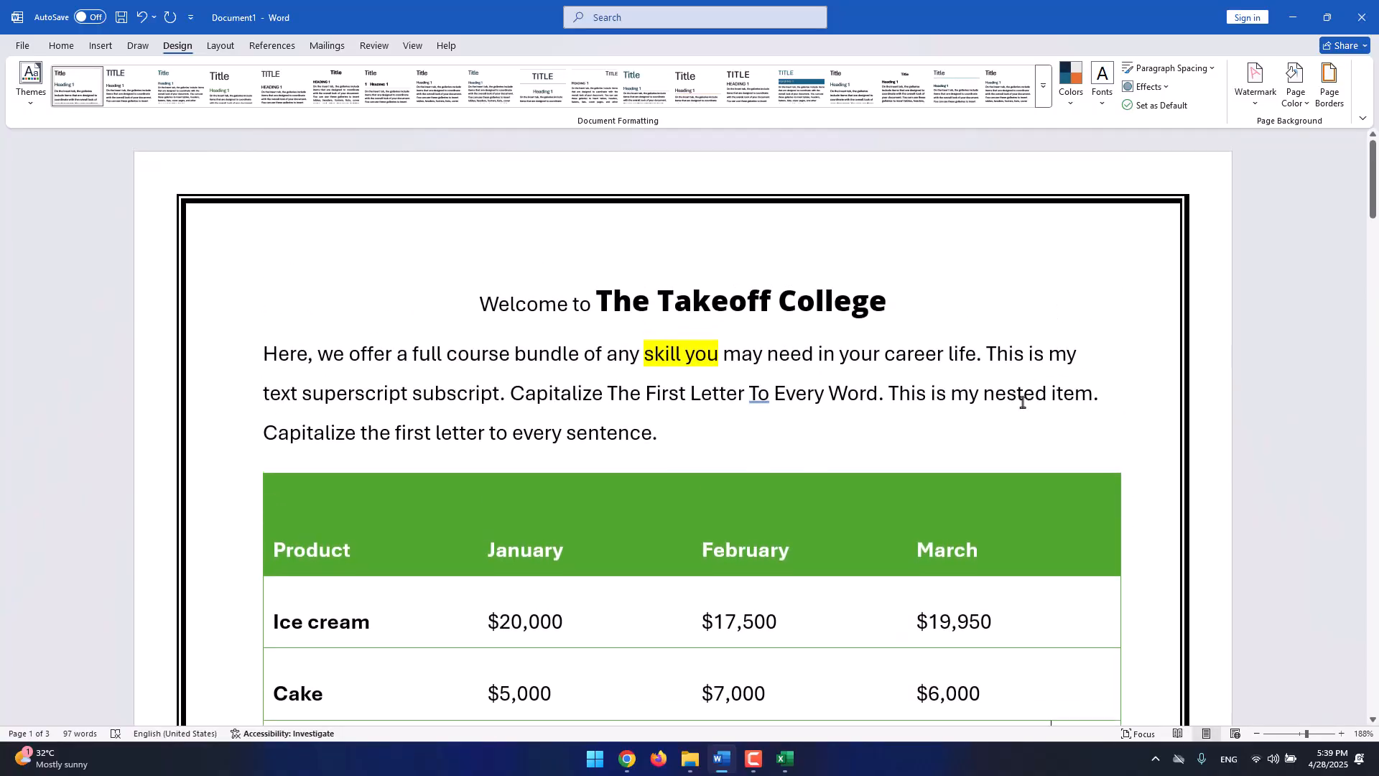
Try the apple art, browse the other page border artwork, and apply the cupcake art border at 28 pt to the whole document.
click(1331, 101)
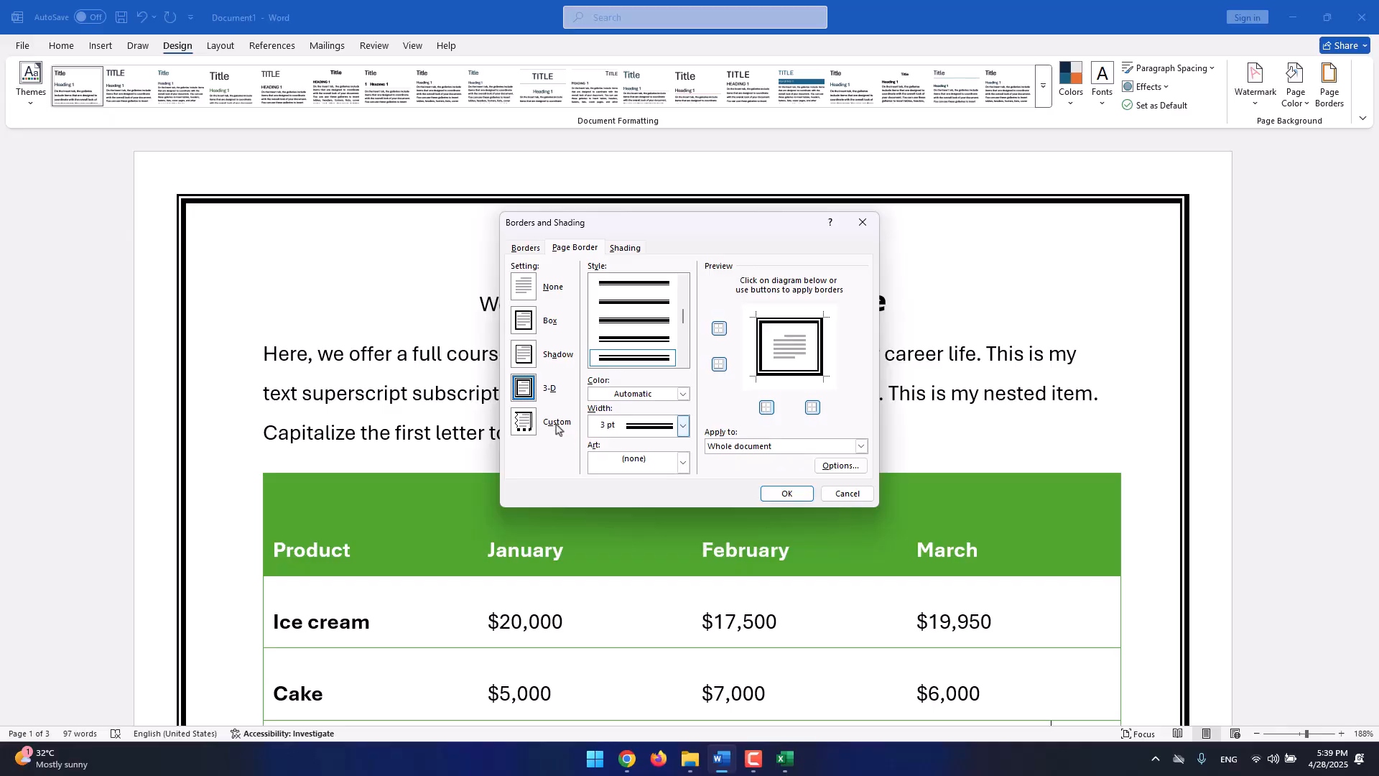
click(613, 464)
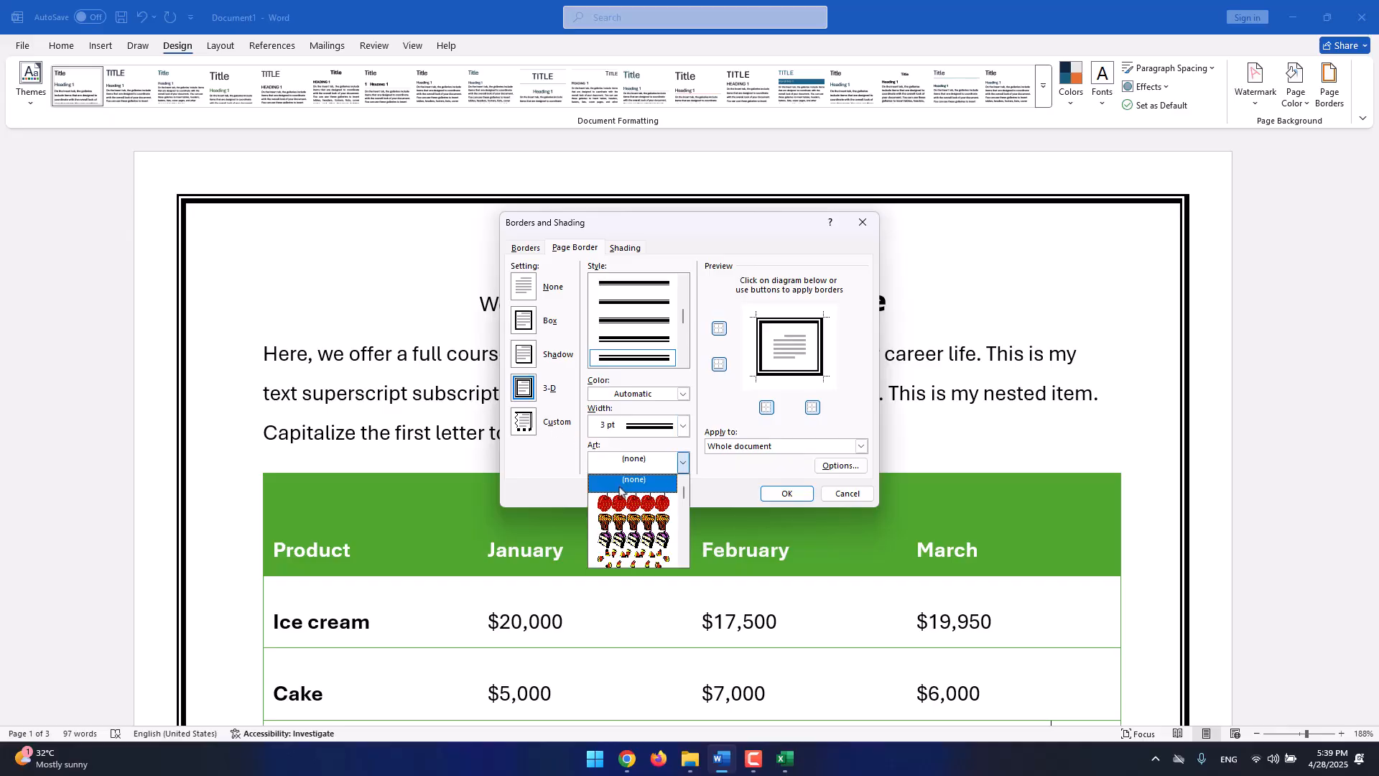
click(619, 503)
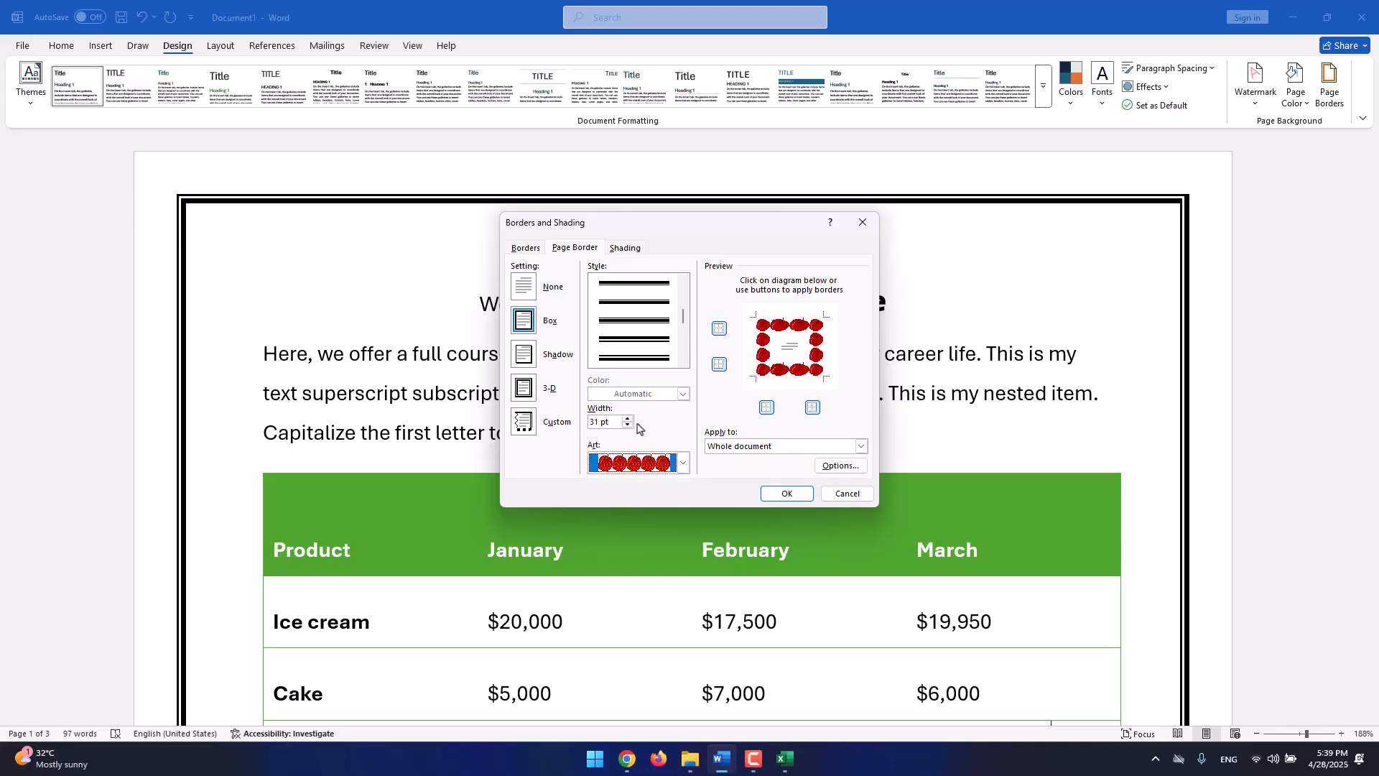
click(683, 462)
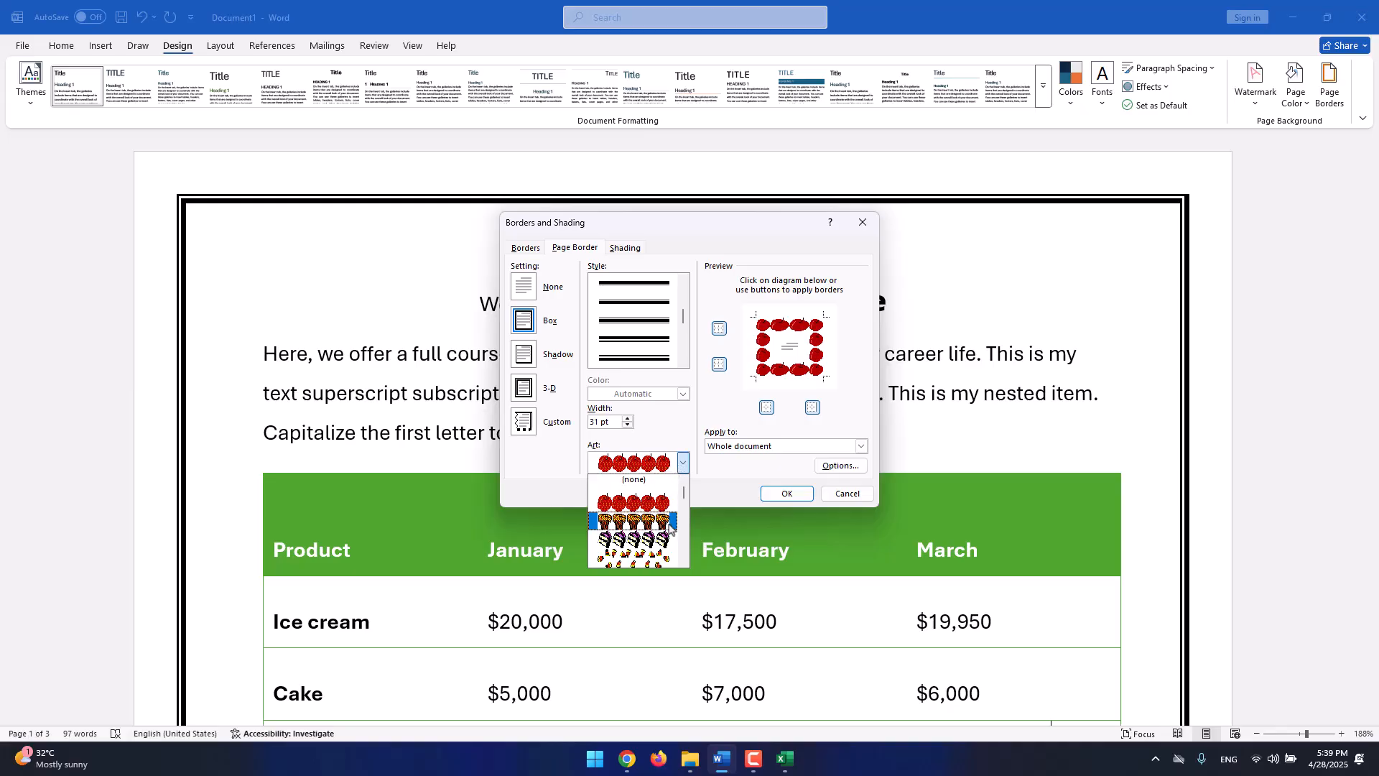
scroll(664, 525, down, 2)
scroll(664, 526, down, 8)
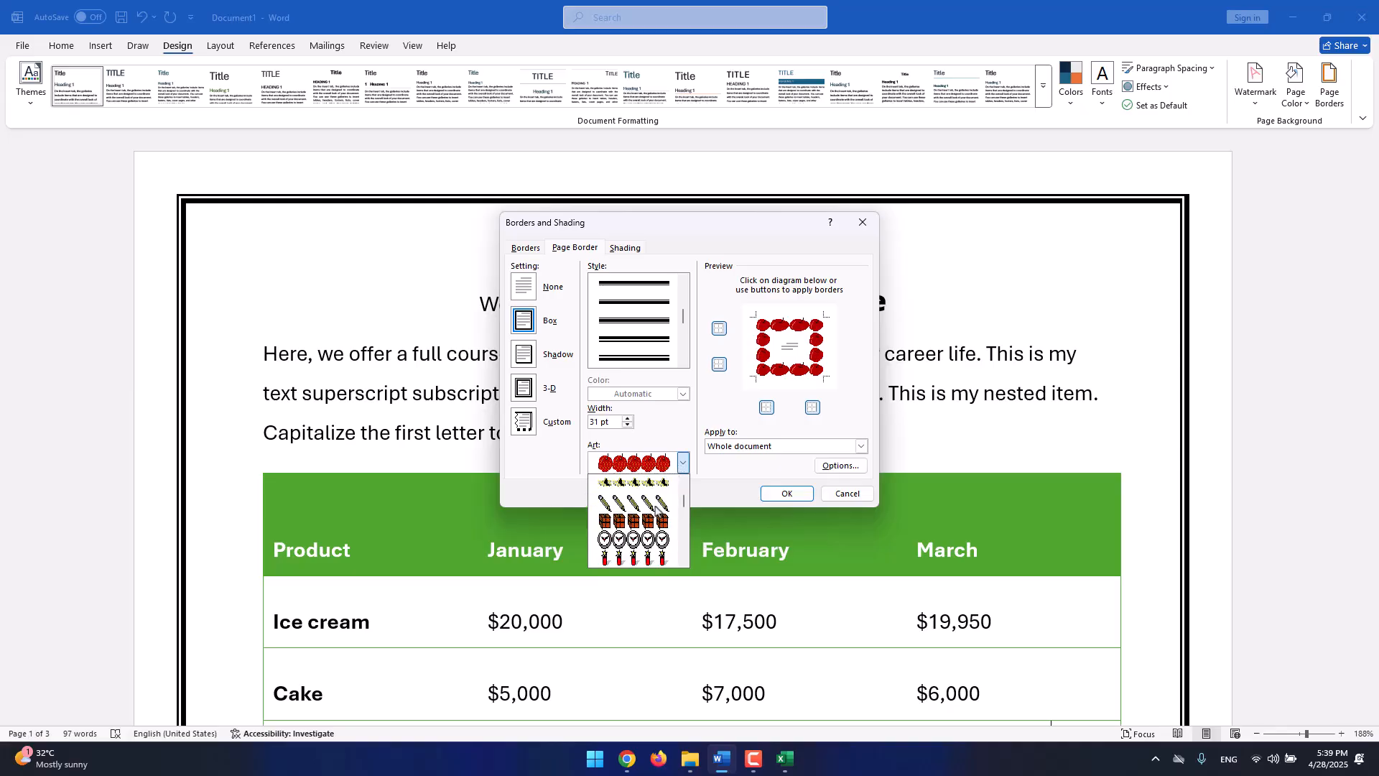
scroll(650, 503, down, 6)
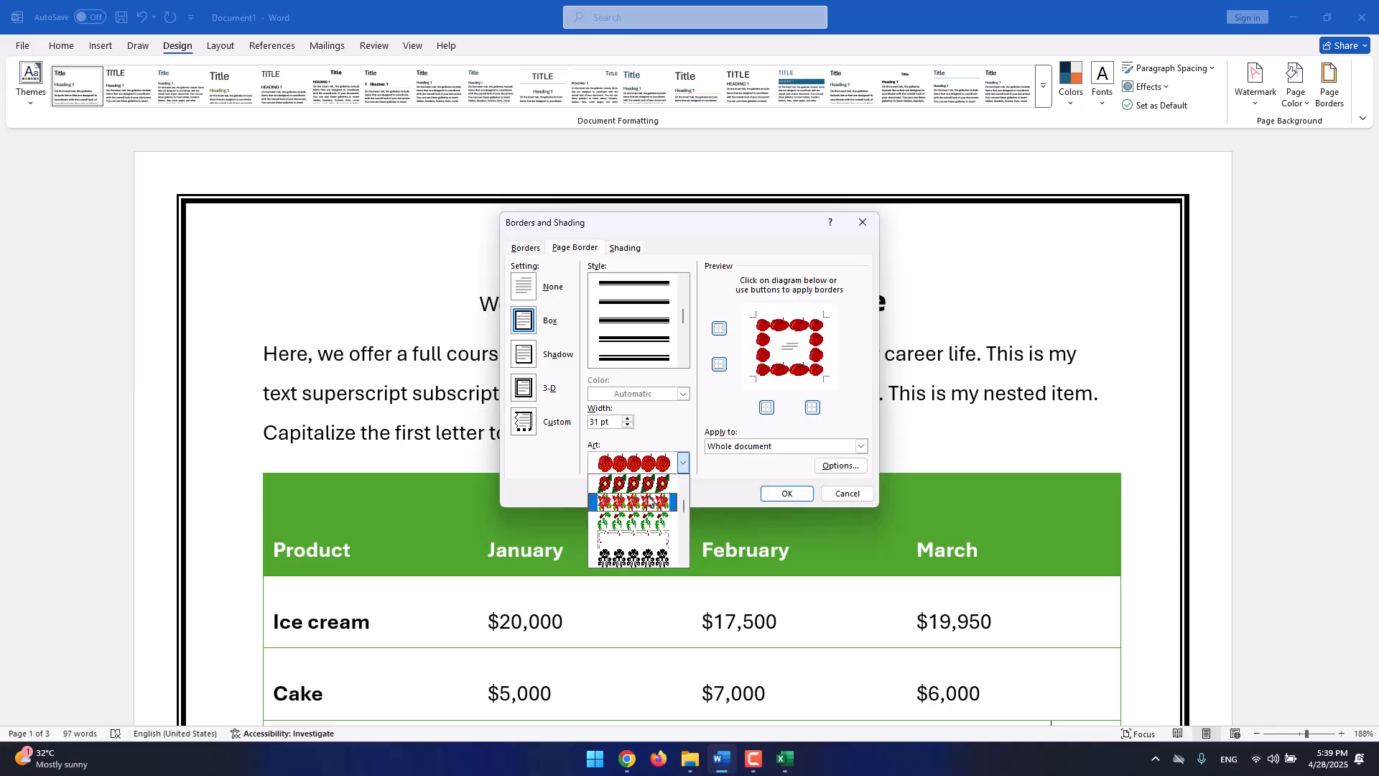
scroll(653, 501, down, 8)
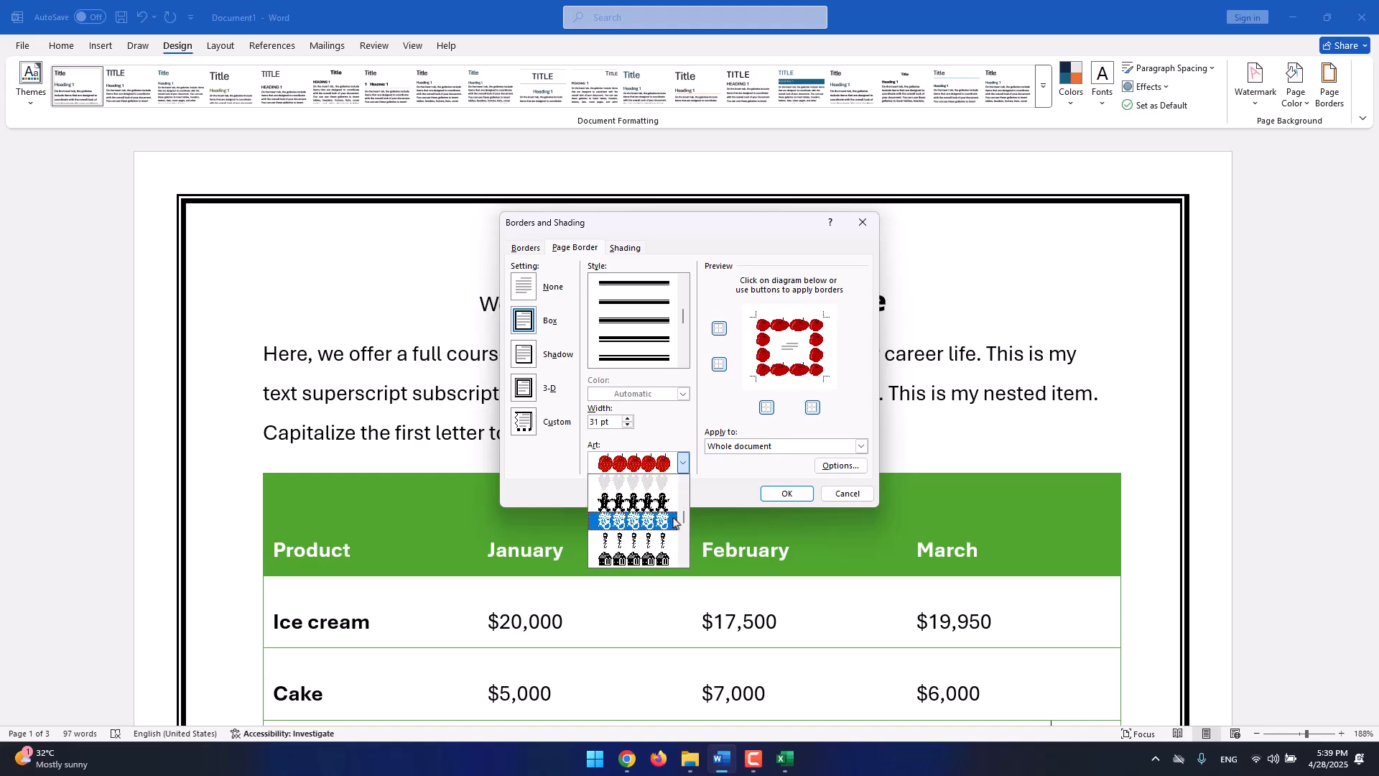
drag(683, 516, 683, 499)
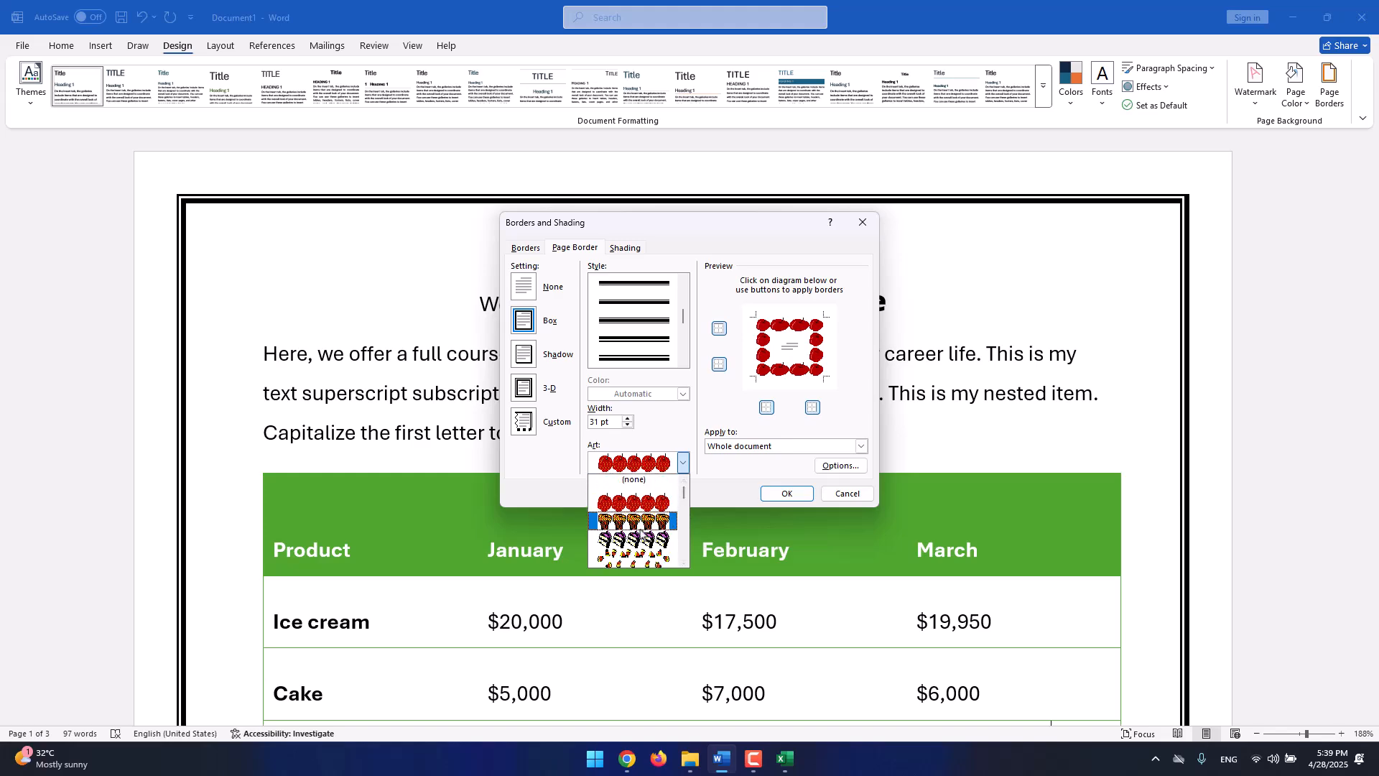
click(637, 522)
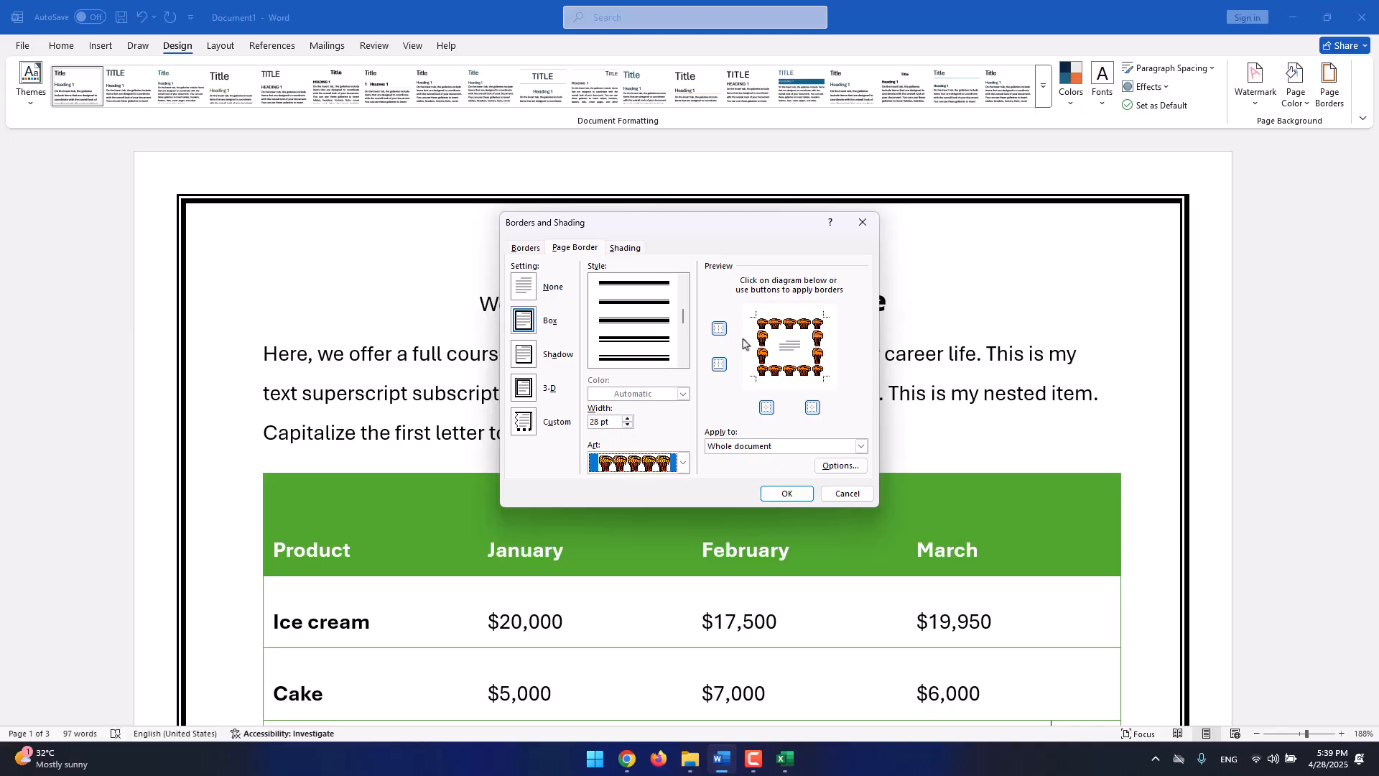
click(781, 495)
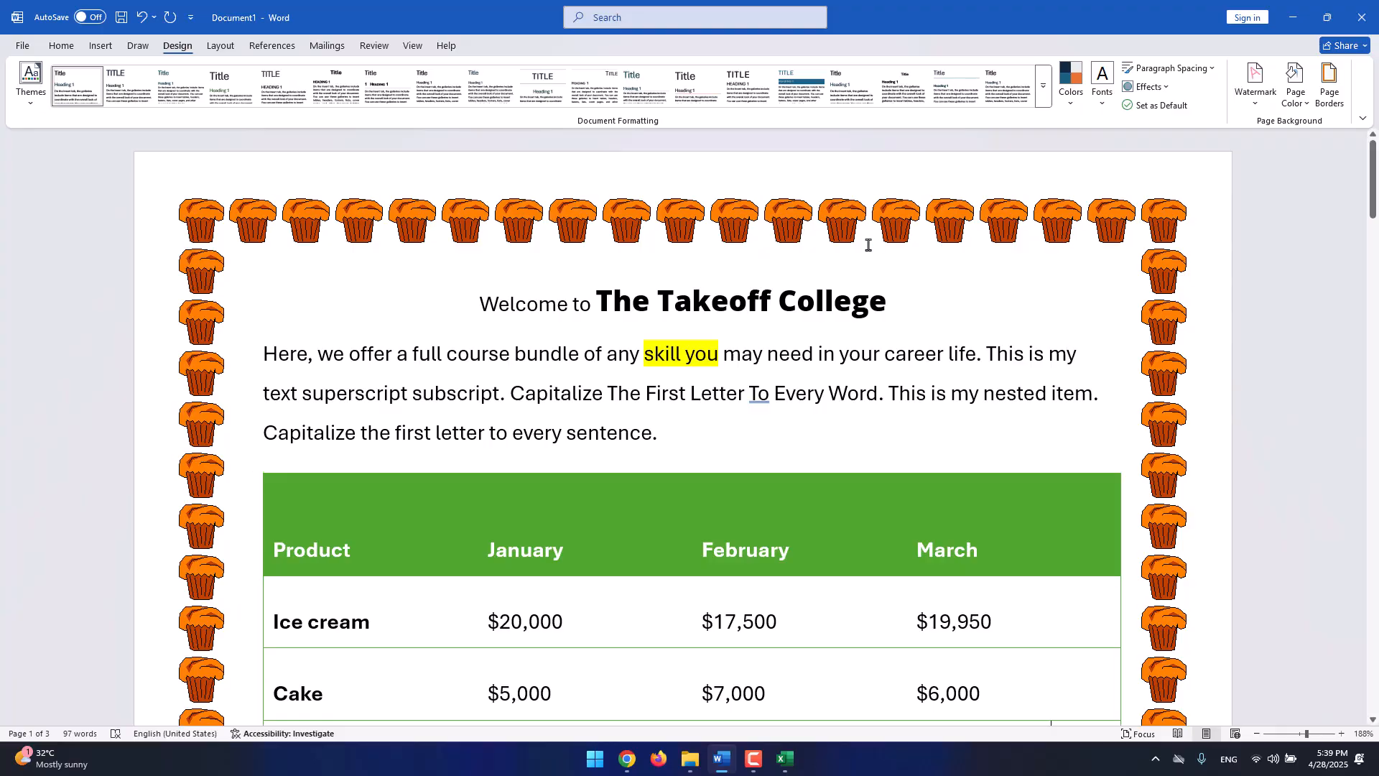
scroll(1009, 321, down, 15)
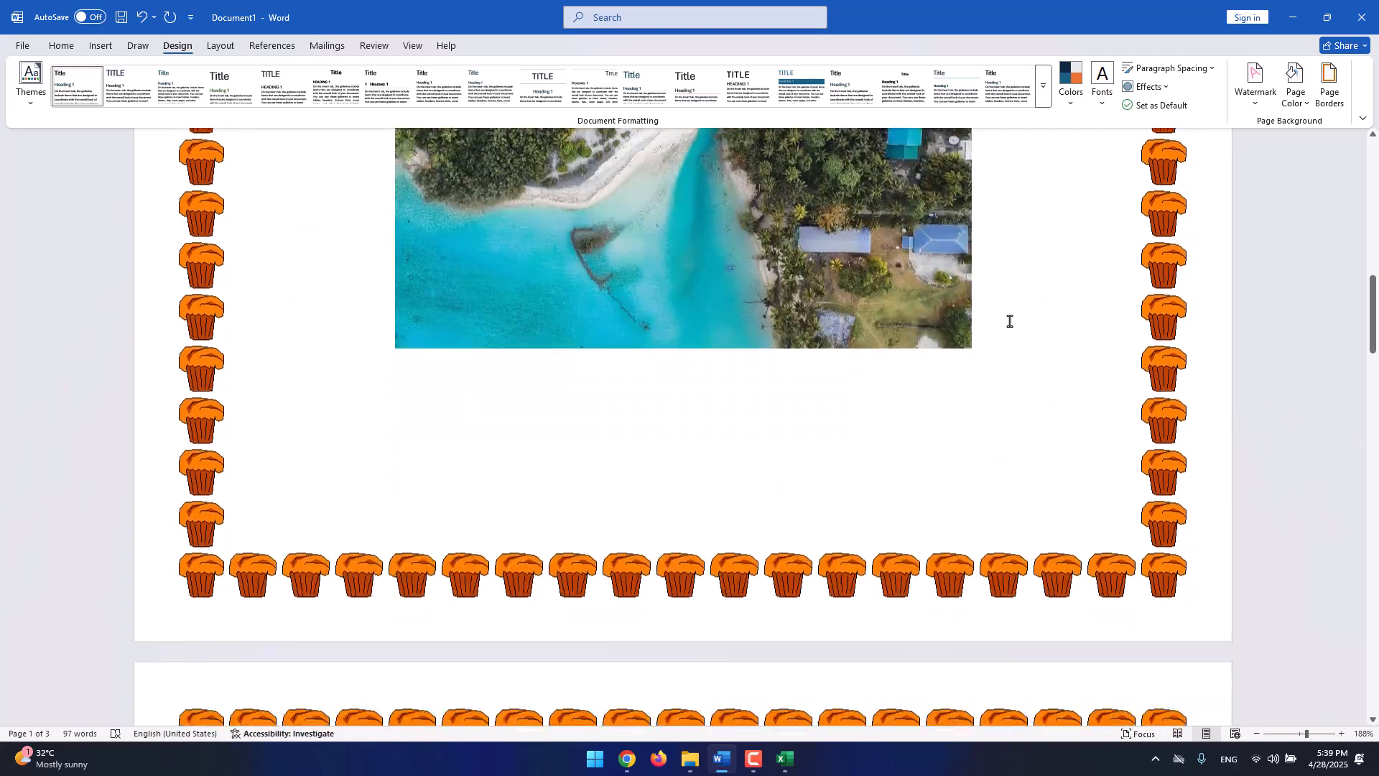
scroll(1009, 321, up, 15)
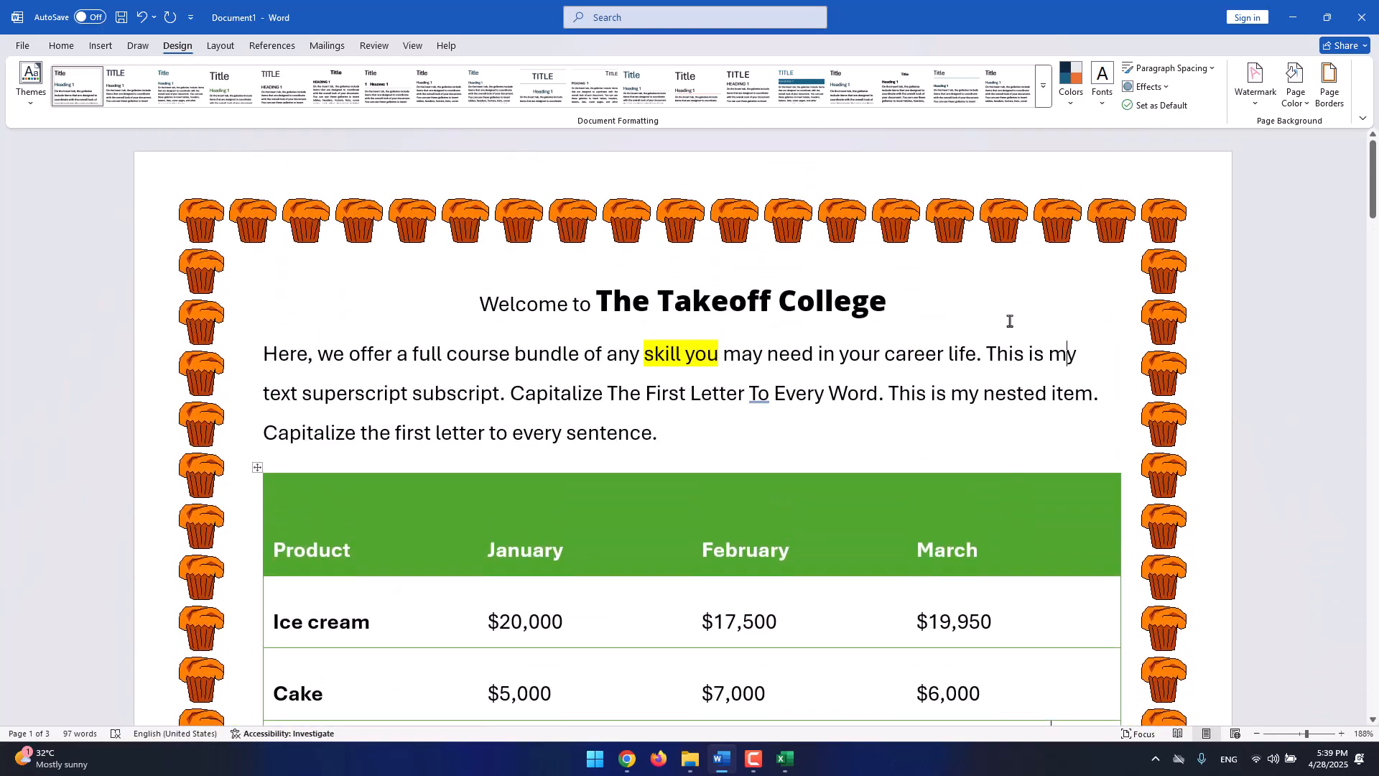
Reduce the cupcake art page border's width to 12 pt.
click(1330, 106)
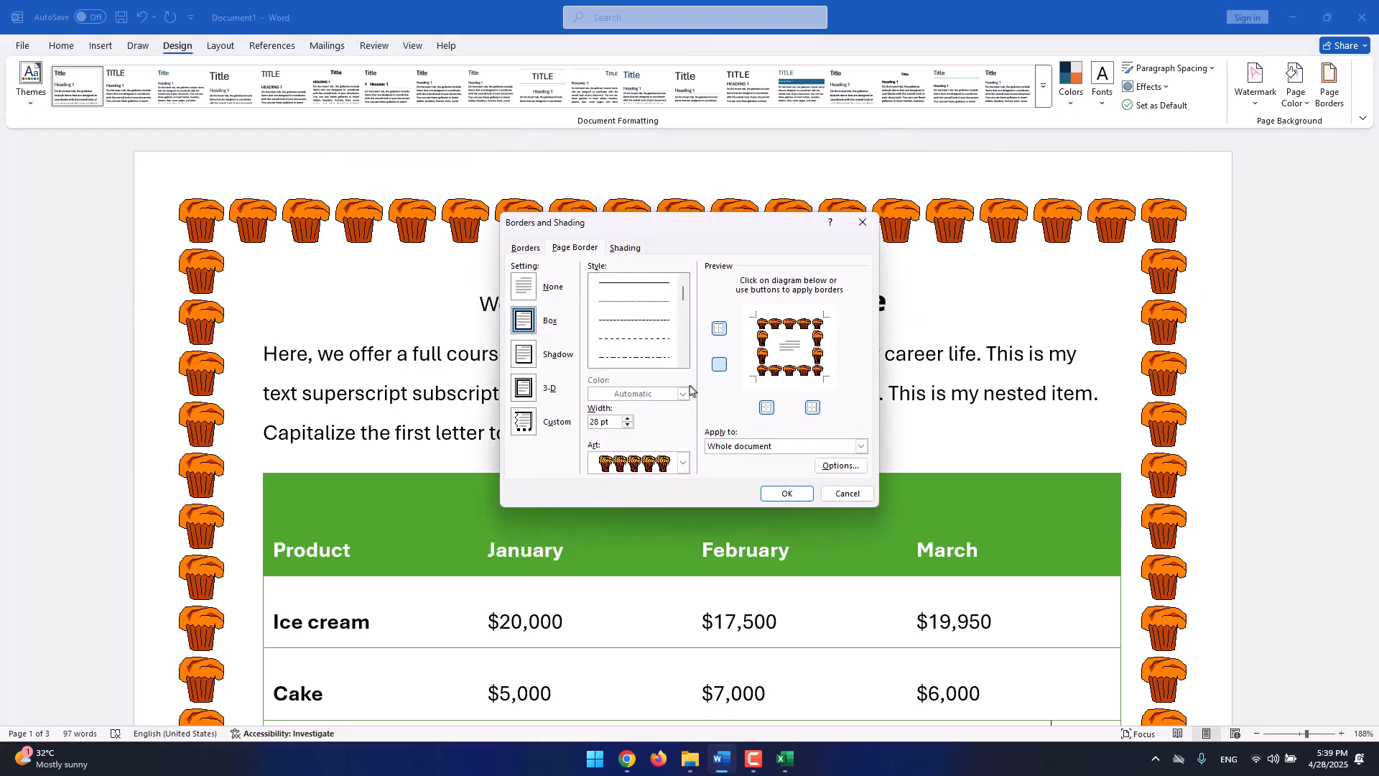
click(627, 426)
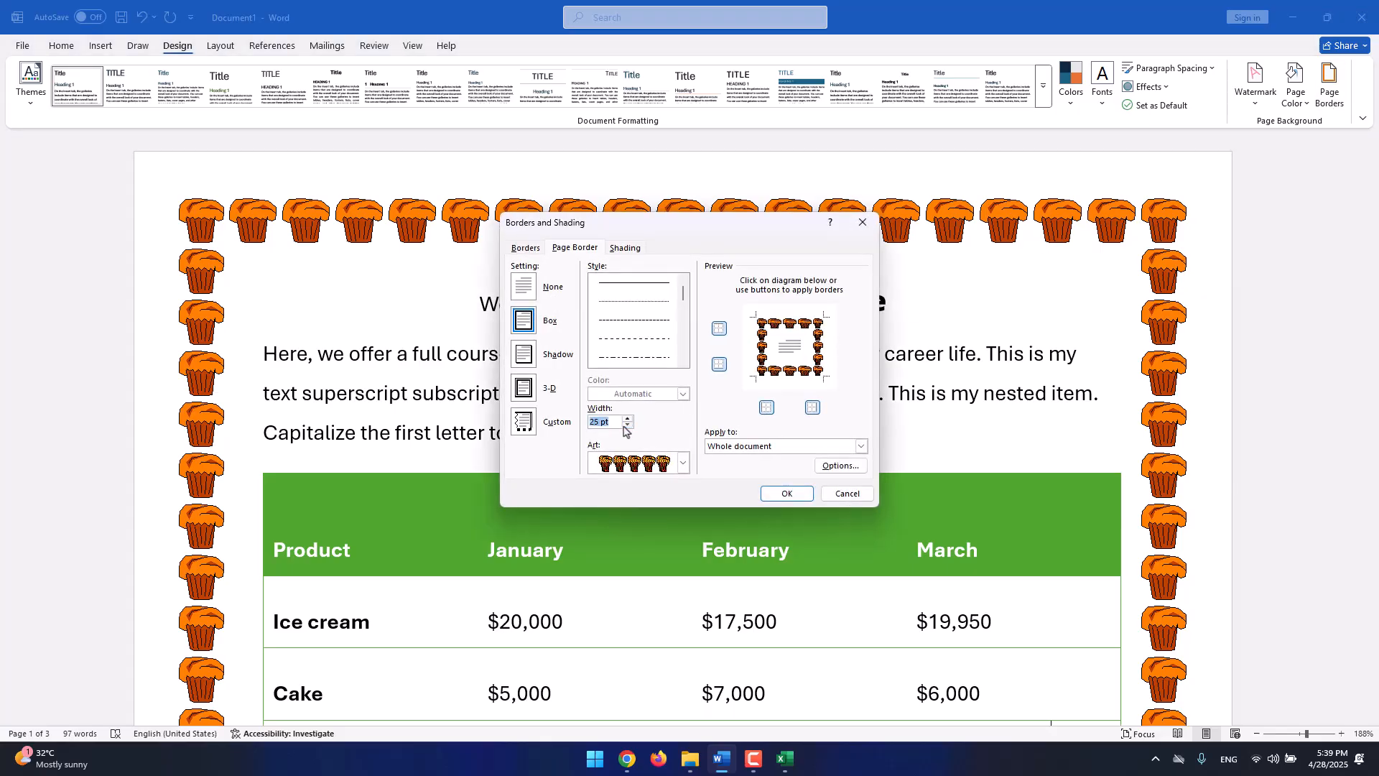
click(628, 426)
click(627, 426)
click(627, 426)
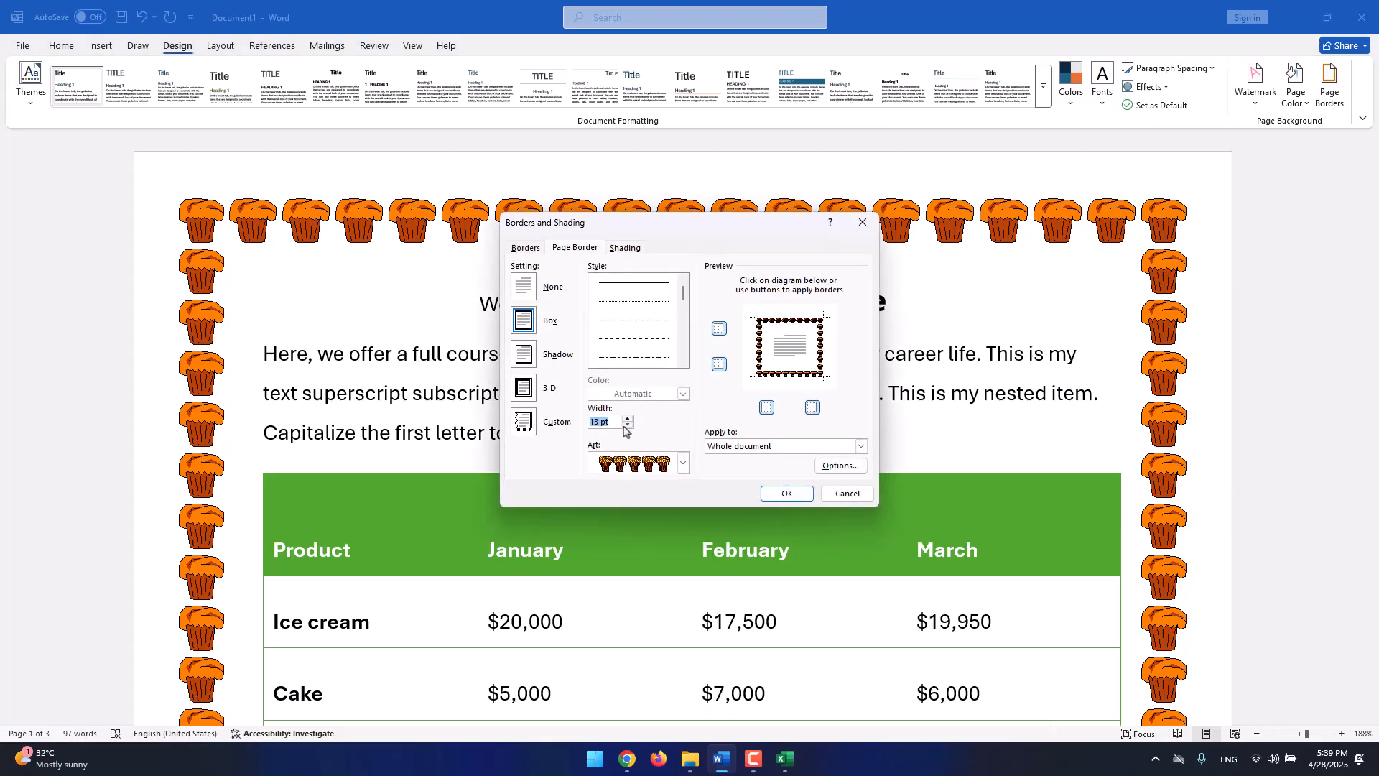
click(627, 426)
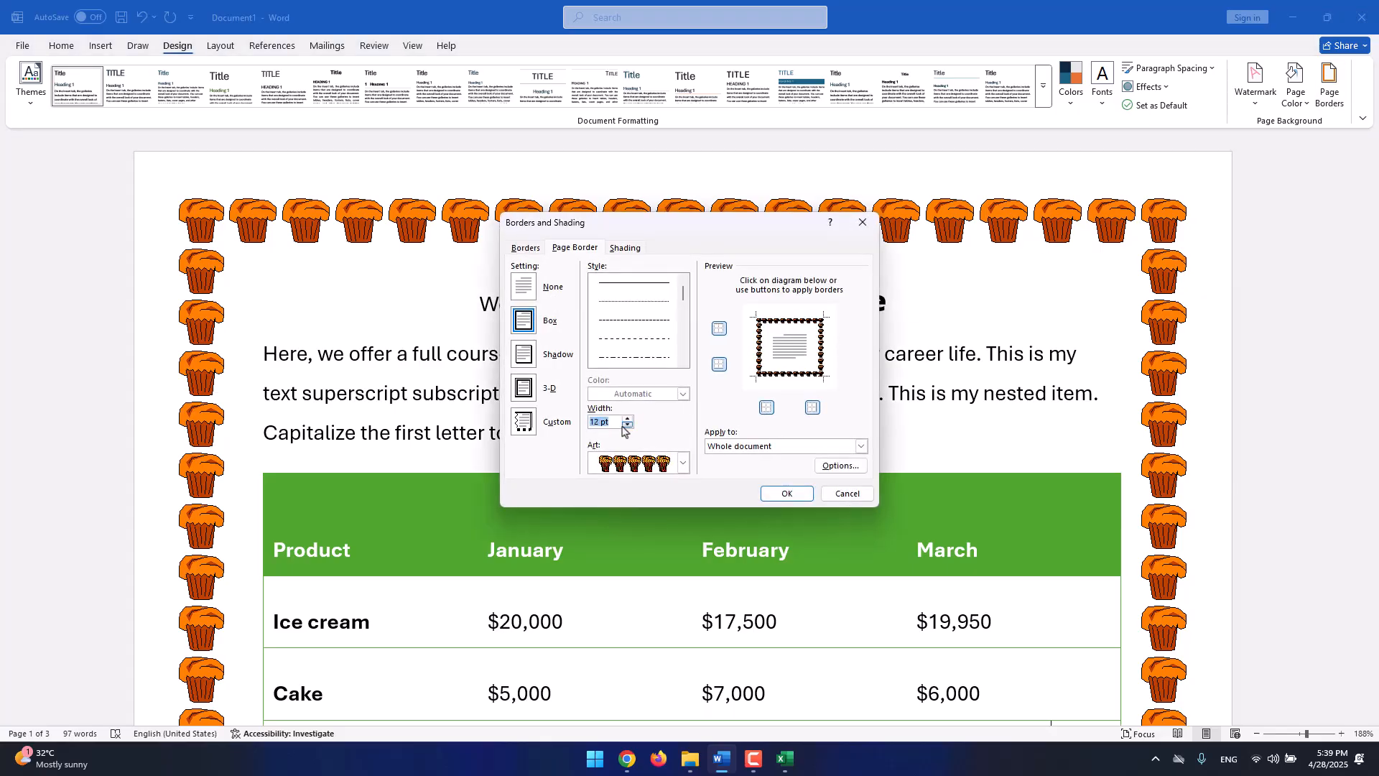
click(795, 501)
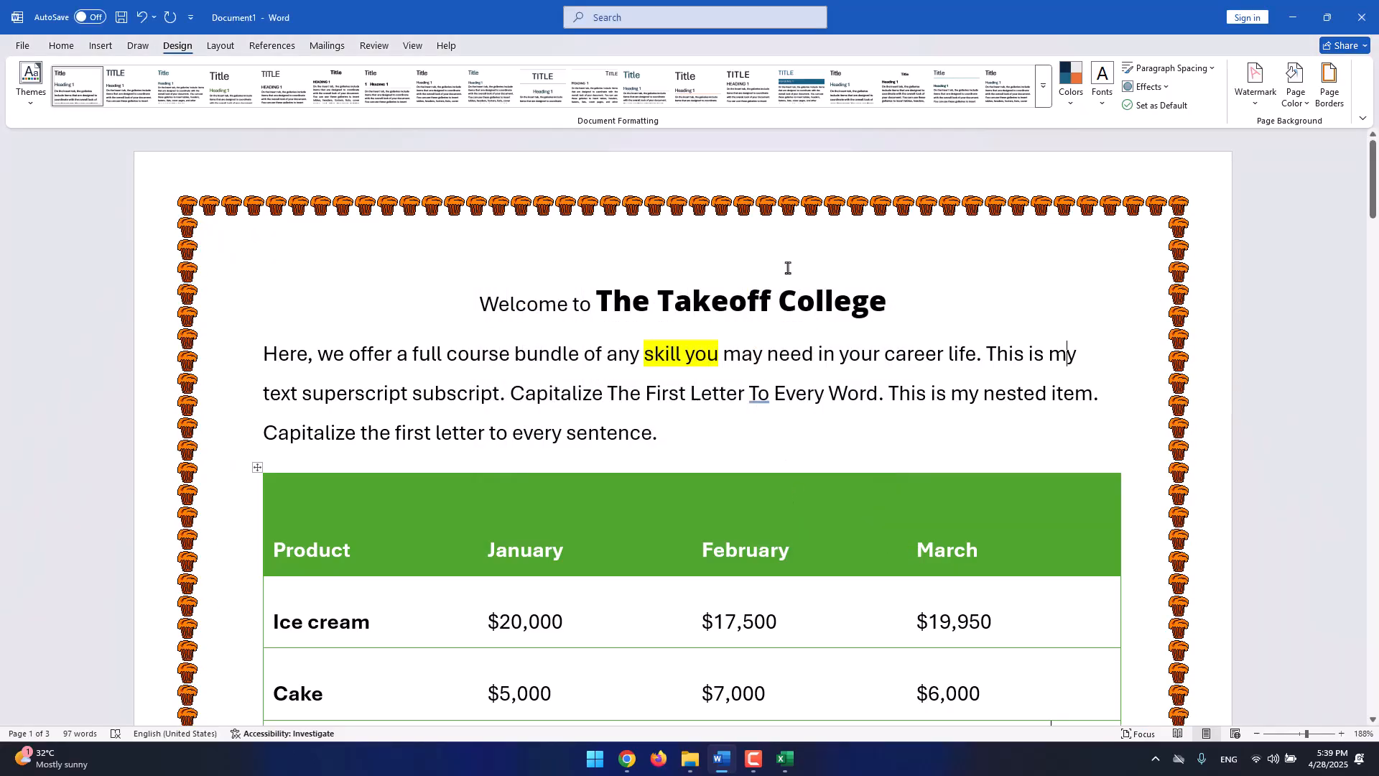
scroll(790, 267, down, 6)
scroll(790, 266, up, 6)
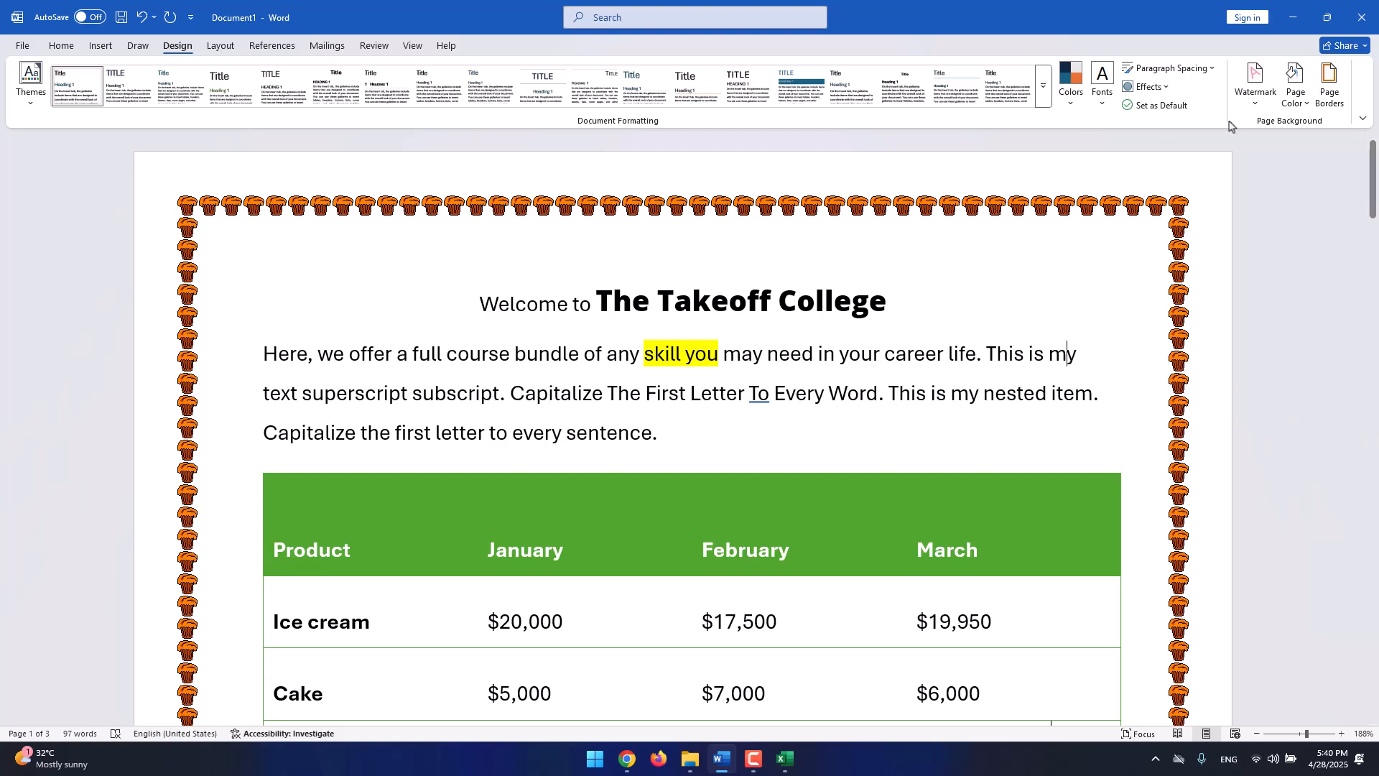
Browse the built-in watermarks and apply the ASAP 1 watermark to the document.
click(1255, 108)
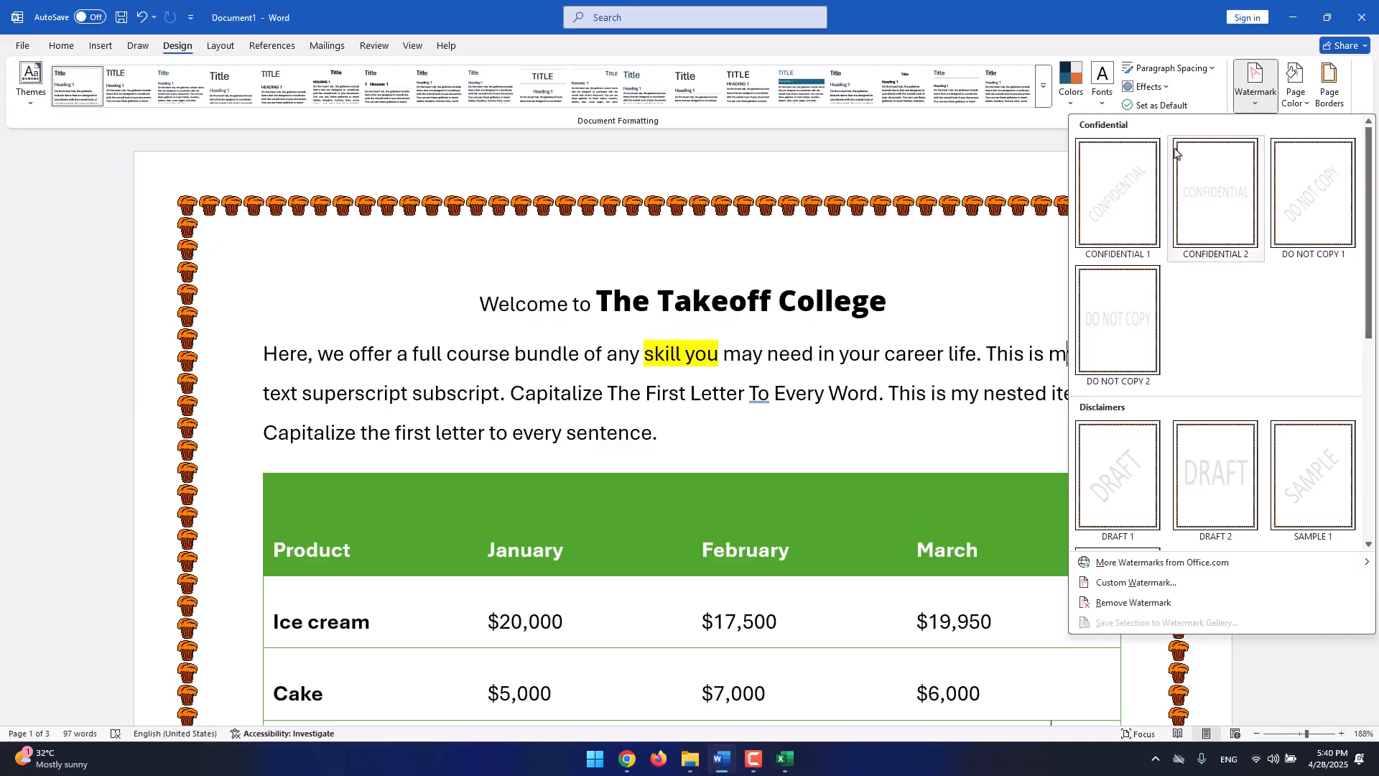
scroll(1287, 216, down, 3)
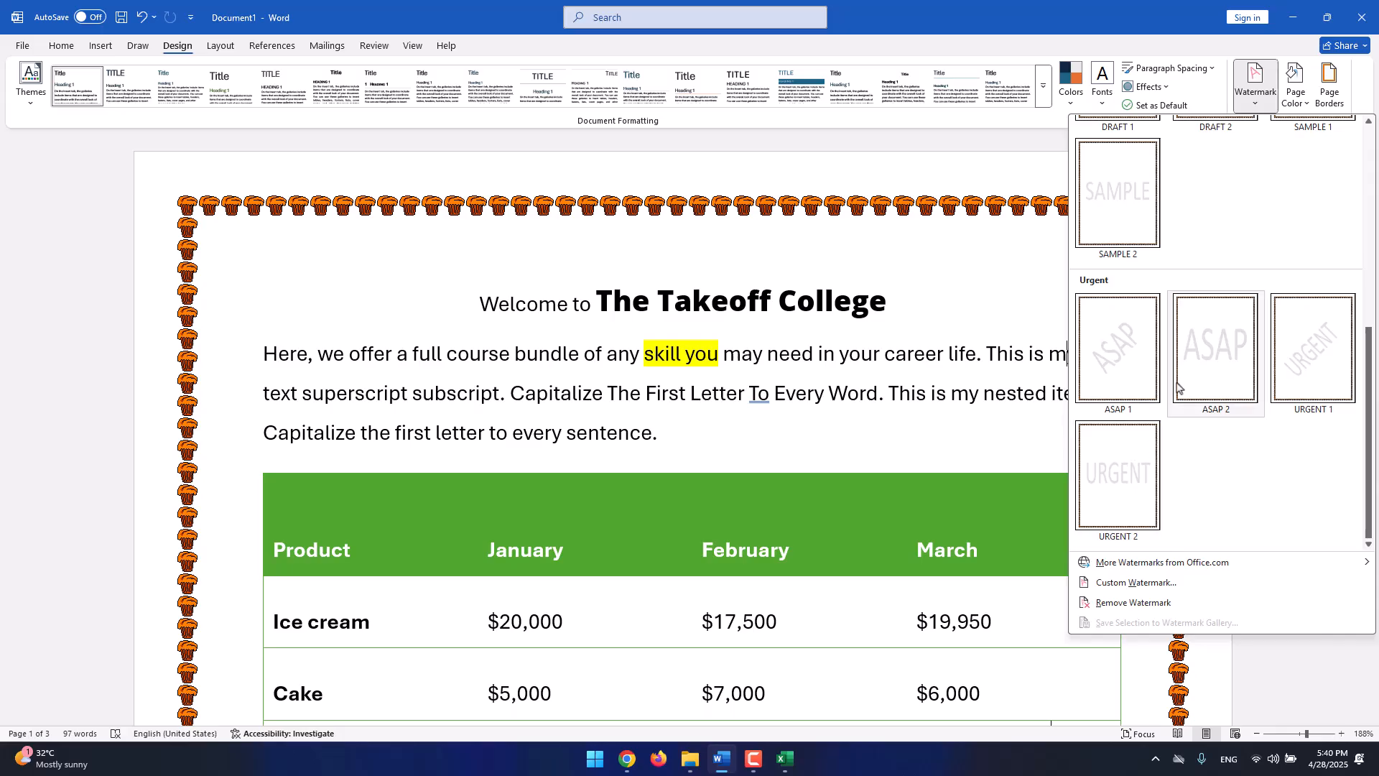
scroll(1189, 368, up, 3)
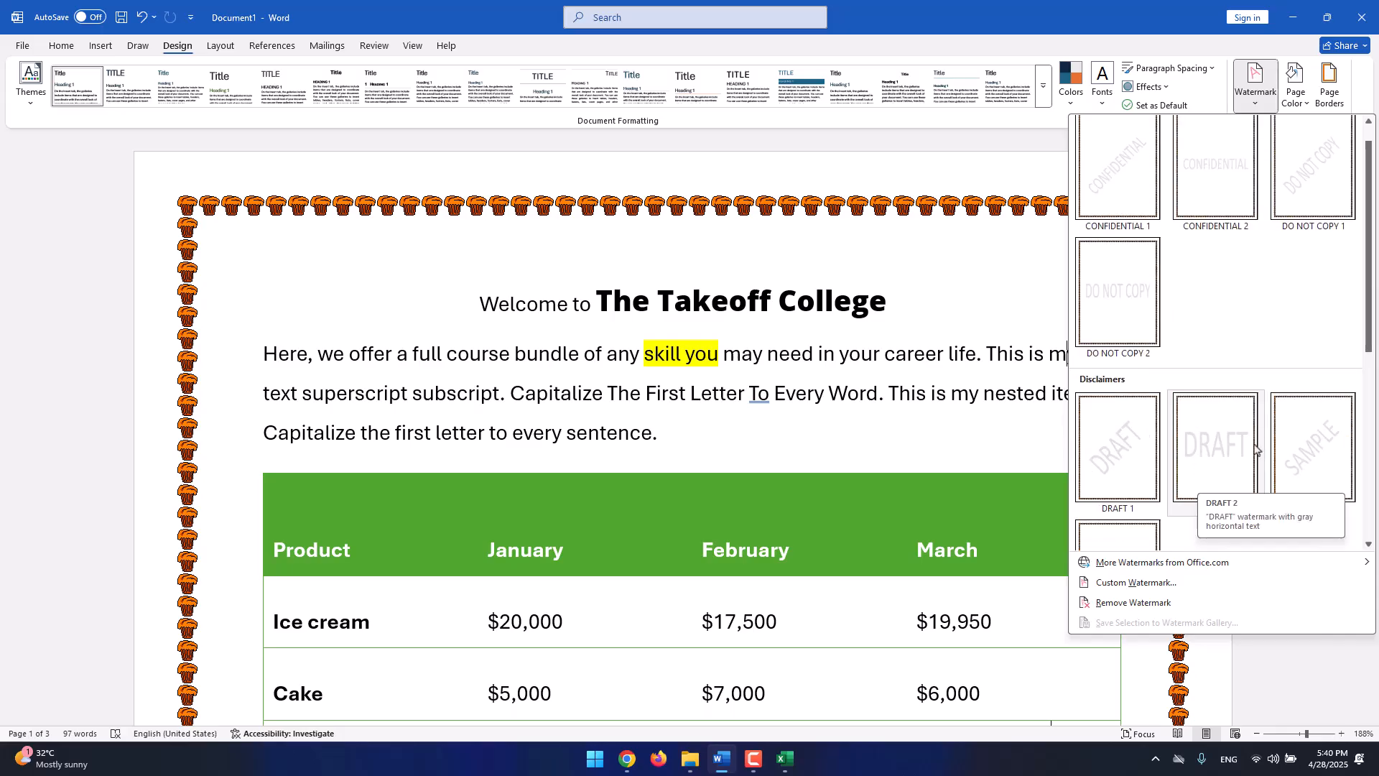
scroll(1257, 495, up, 1)
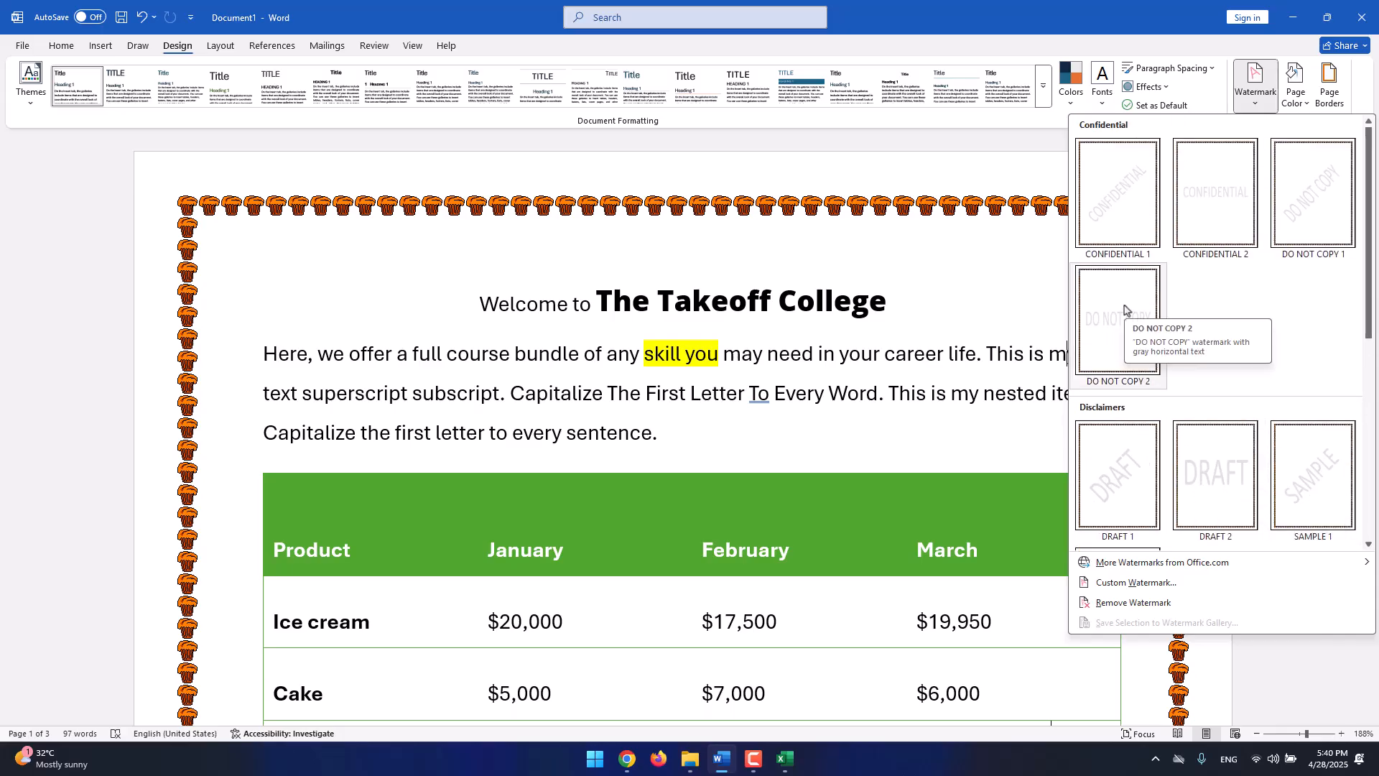
scroll(1126, 310, down, 4)
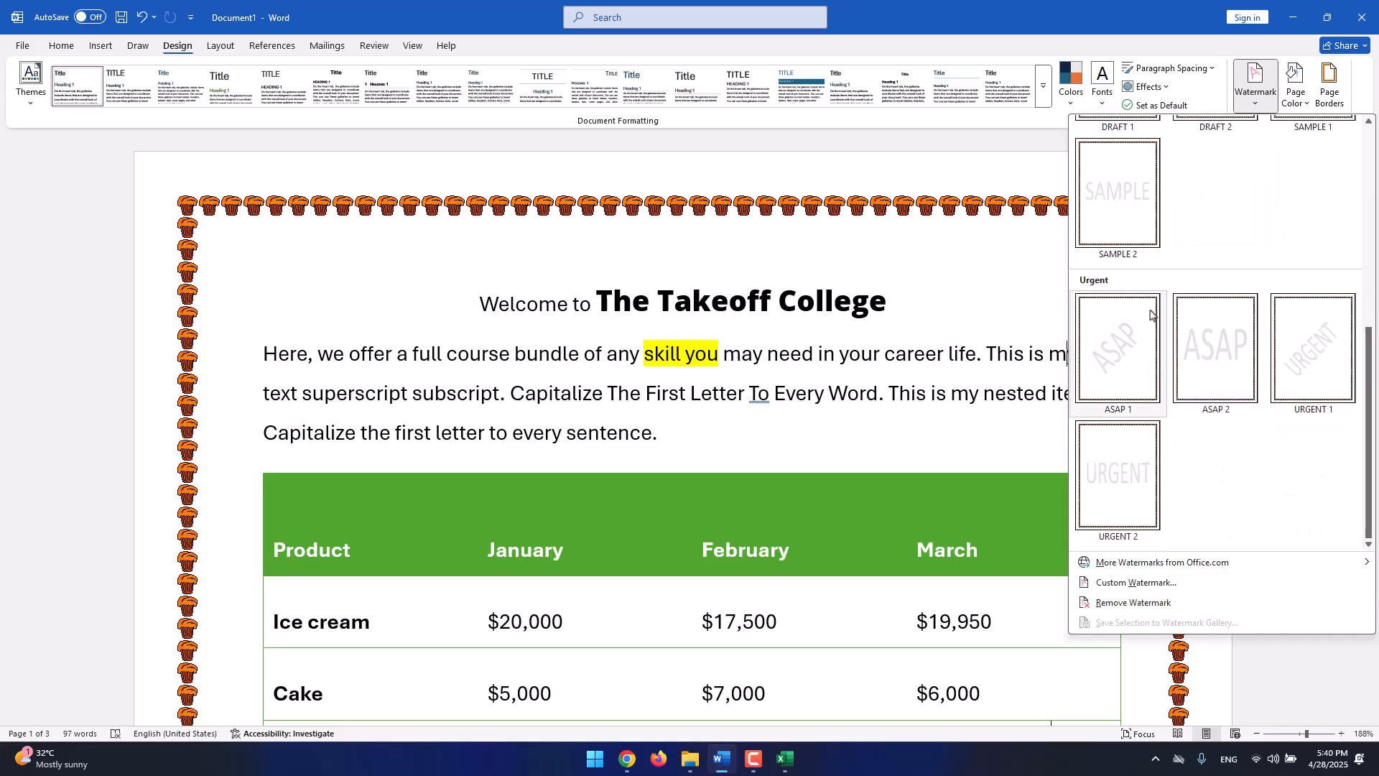
click(1104, 348)
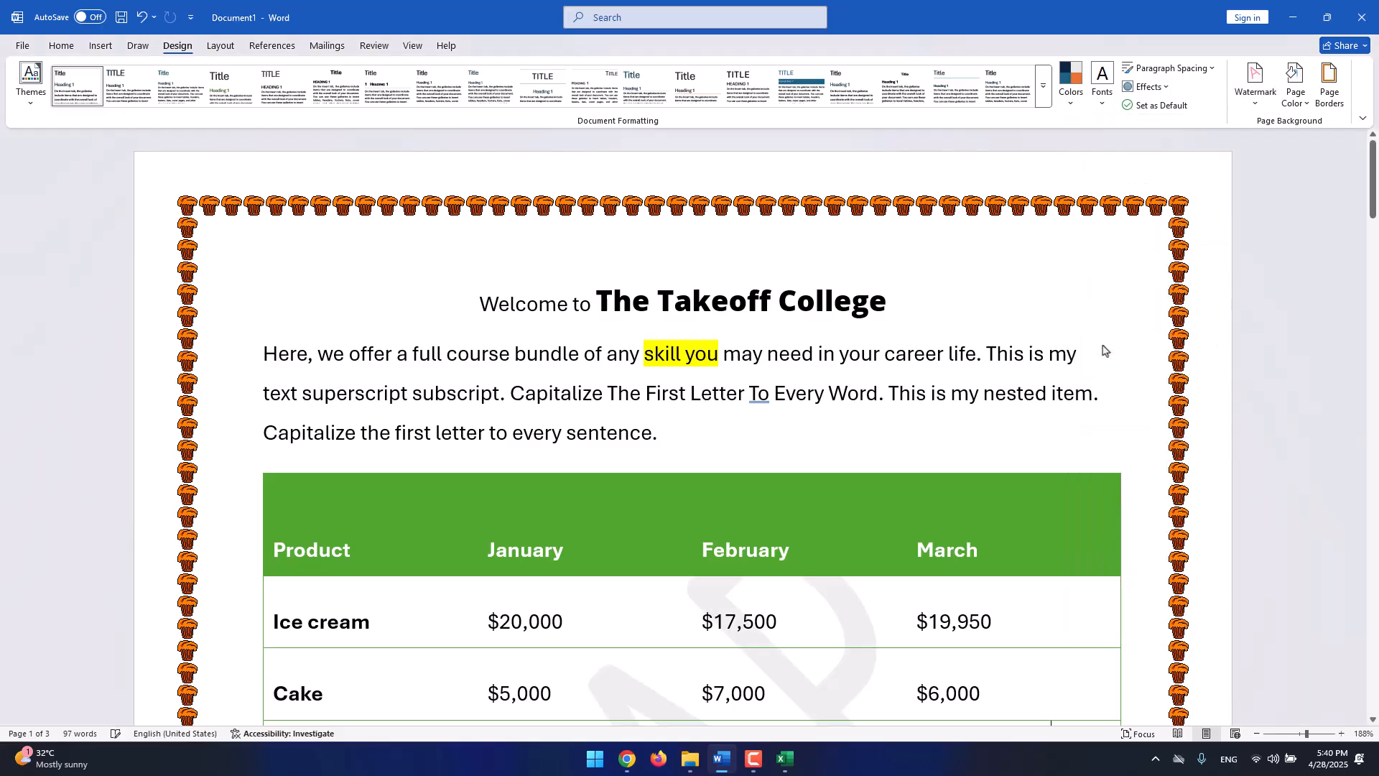
click(1285, 733)
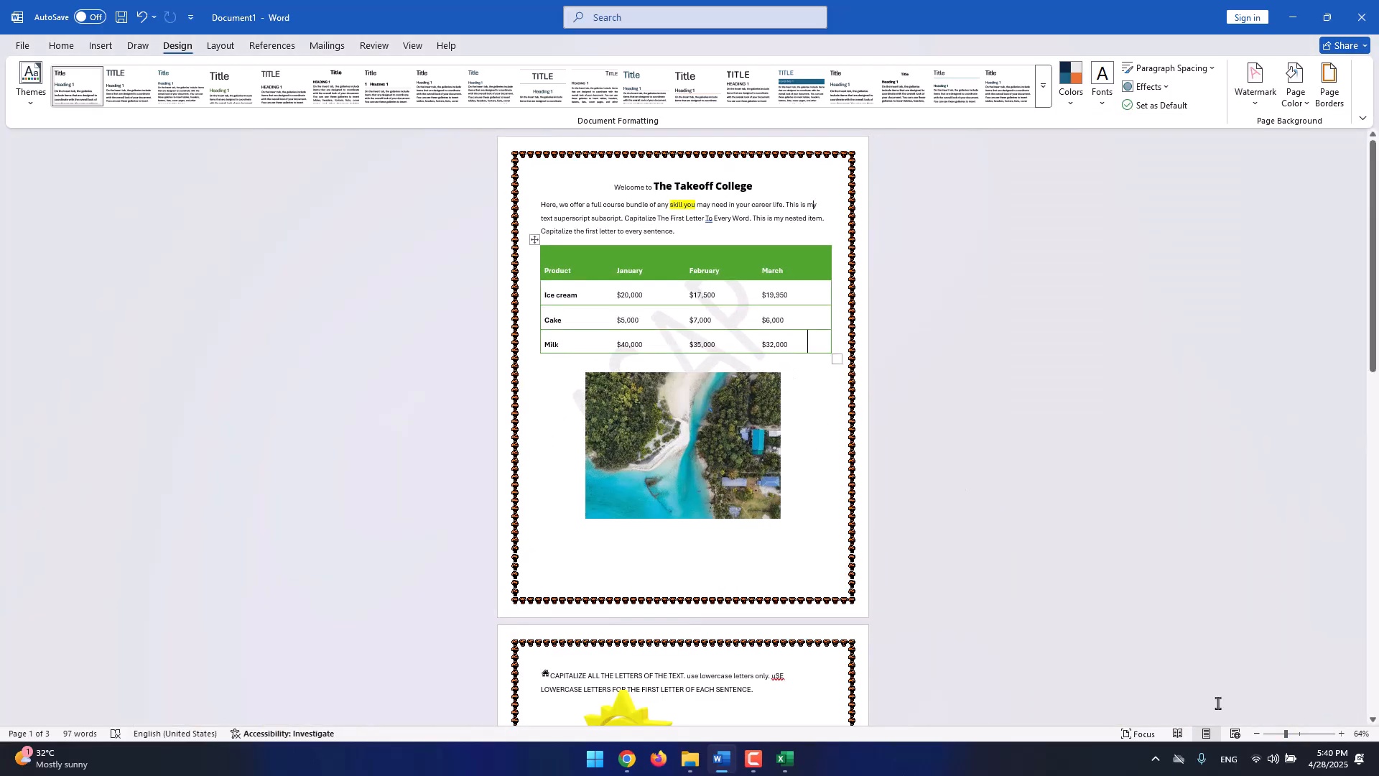
click(1289, 735)
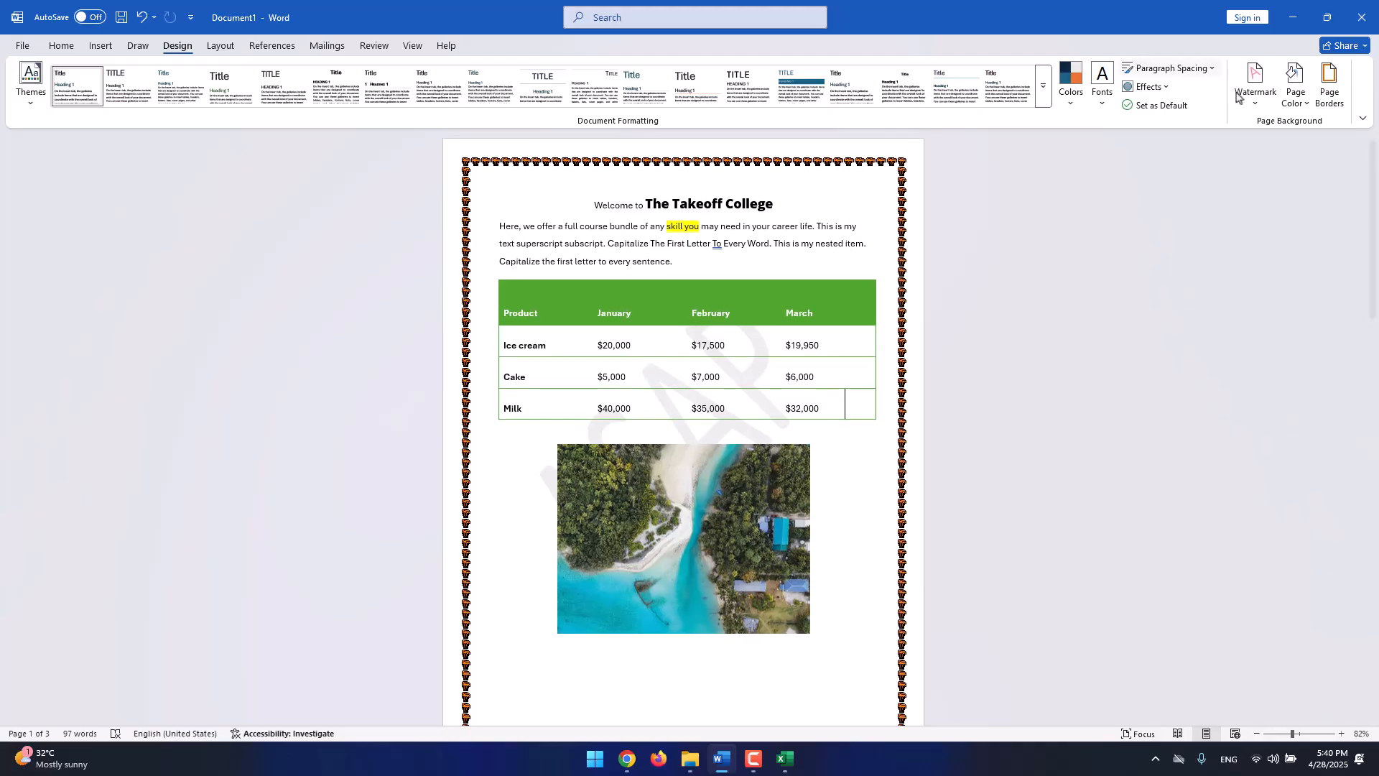
Set up a custom English (United States) text watermark reading "The Takeoff College".
click(1243, 97)
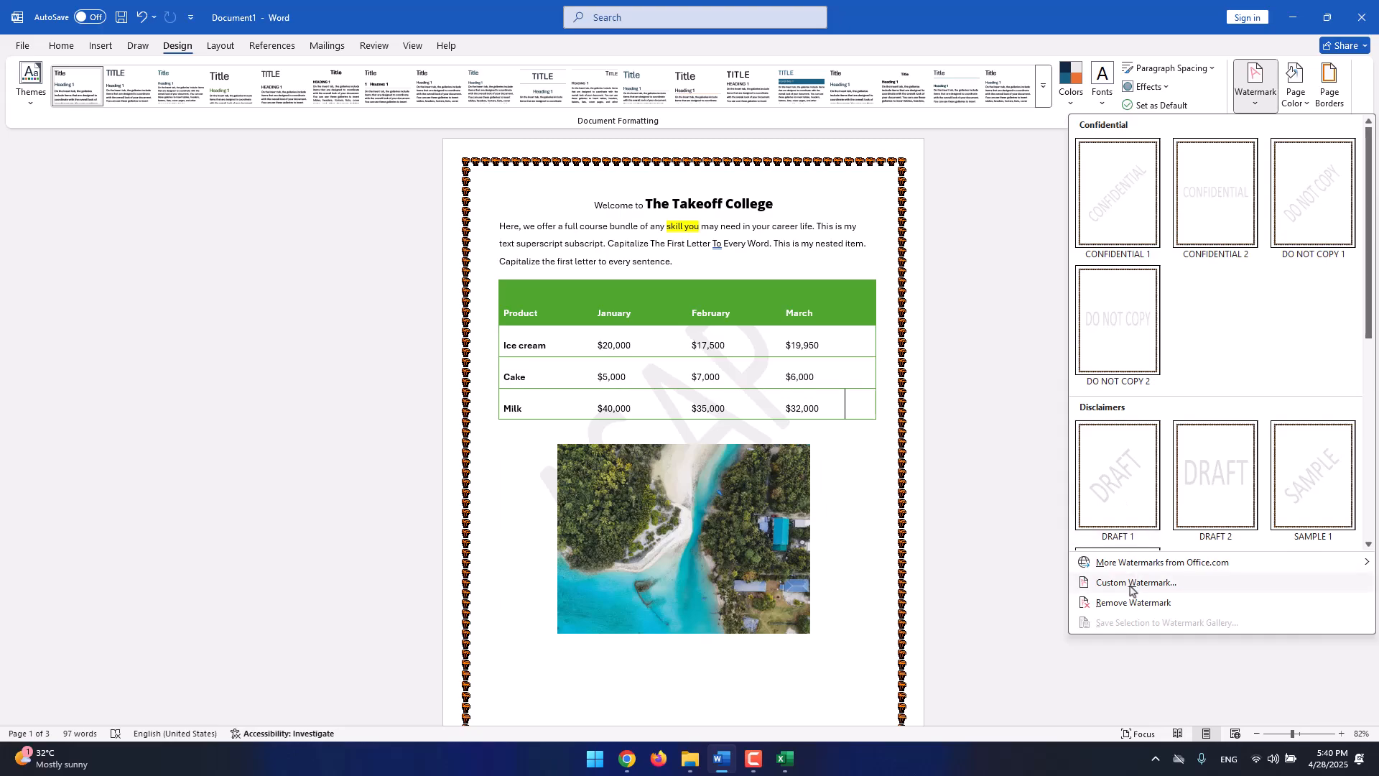
click(1169, 588)
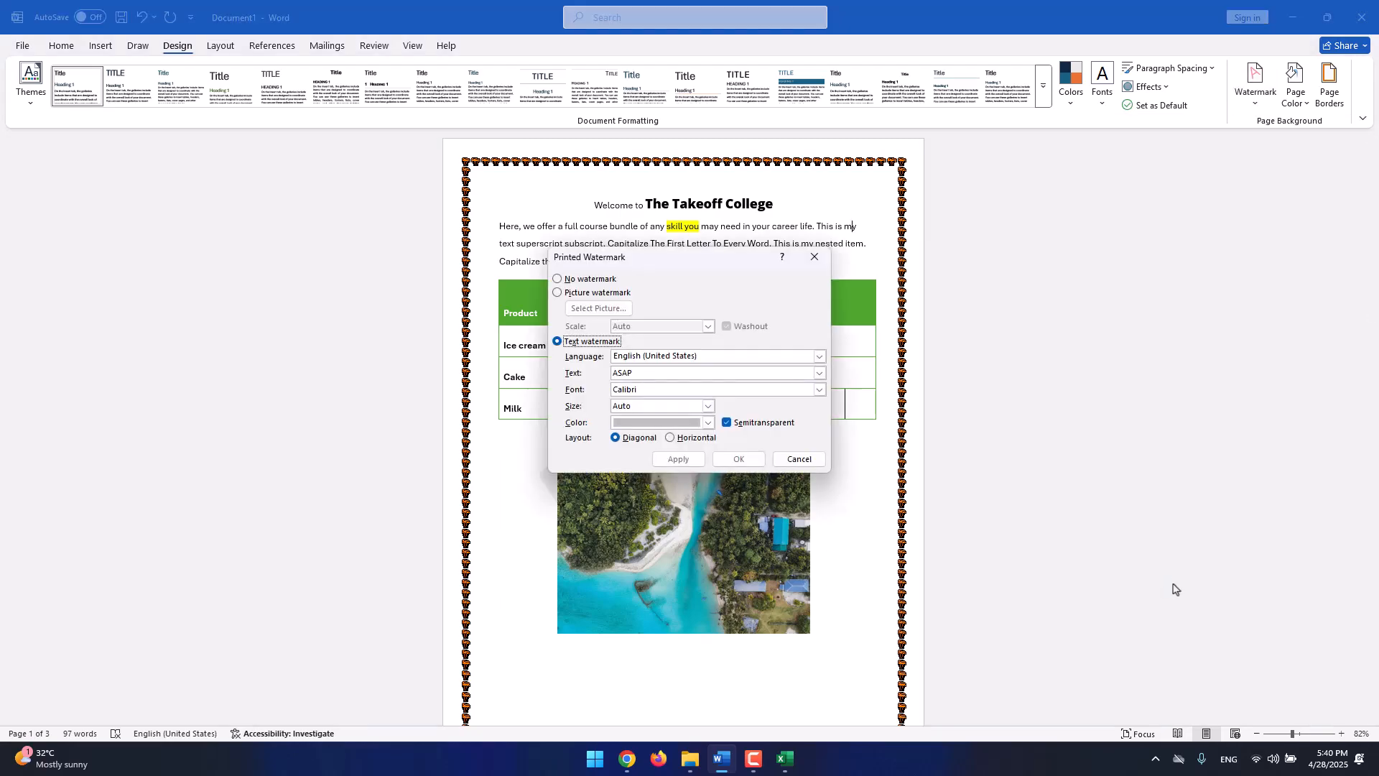
click(737, 358)
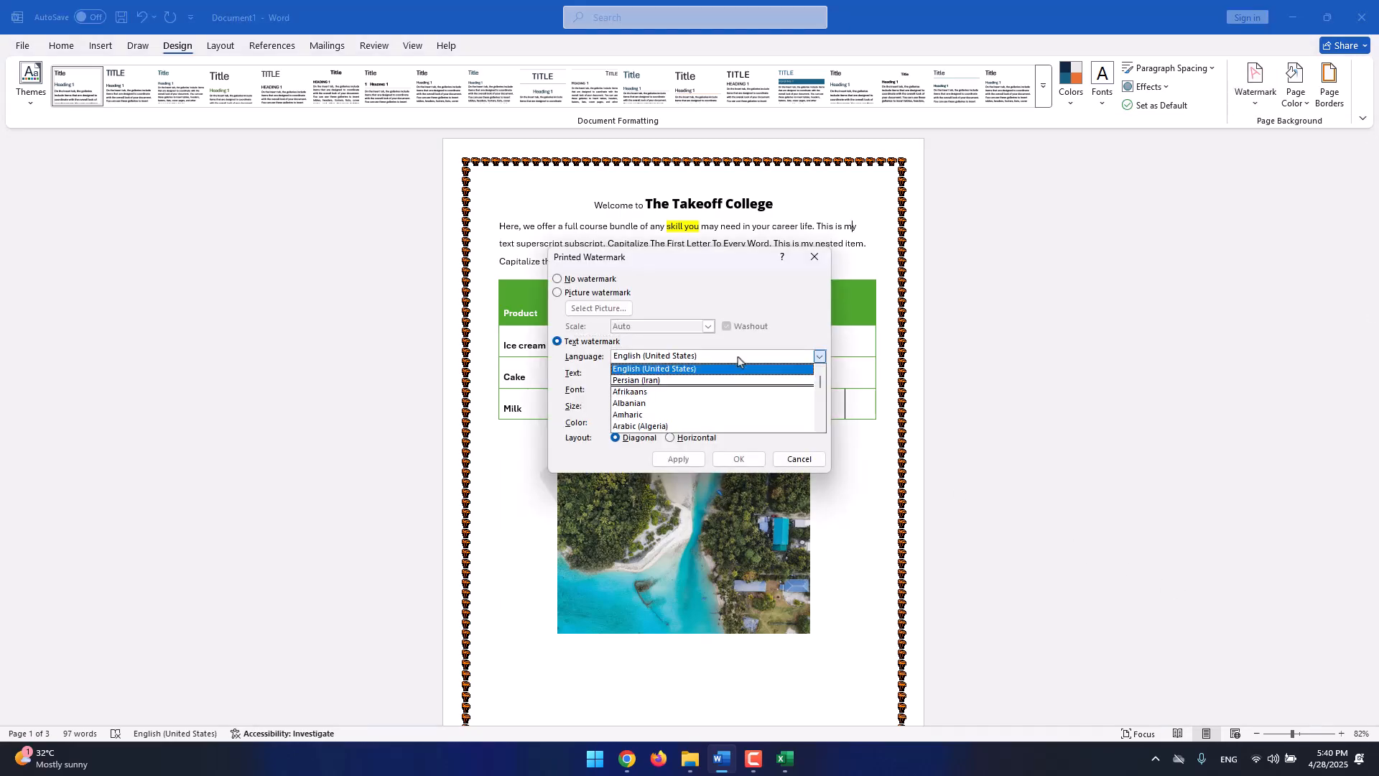
click(642, 358)
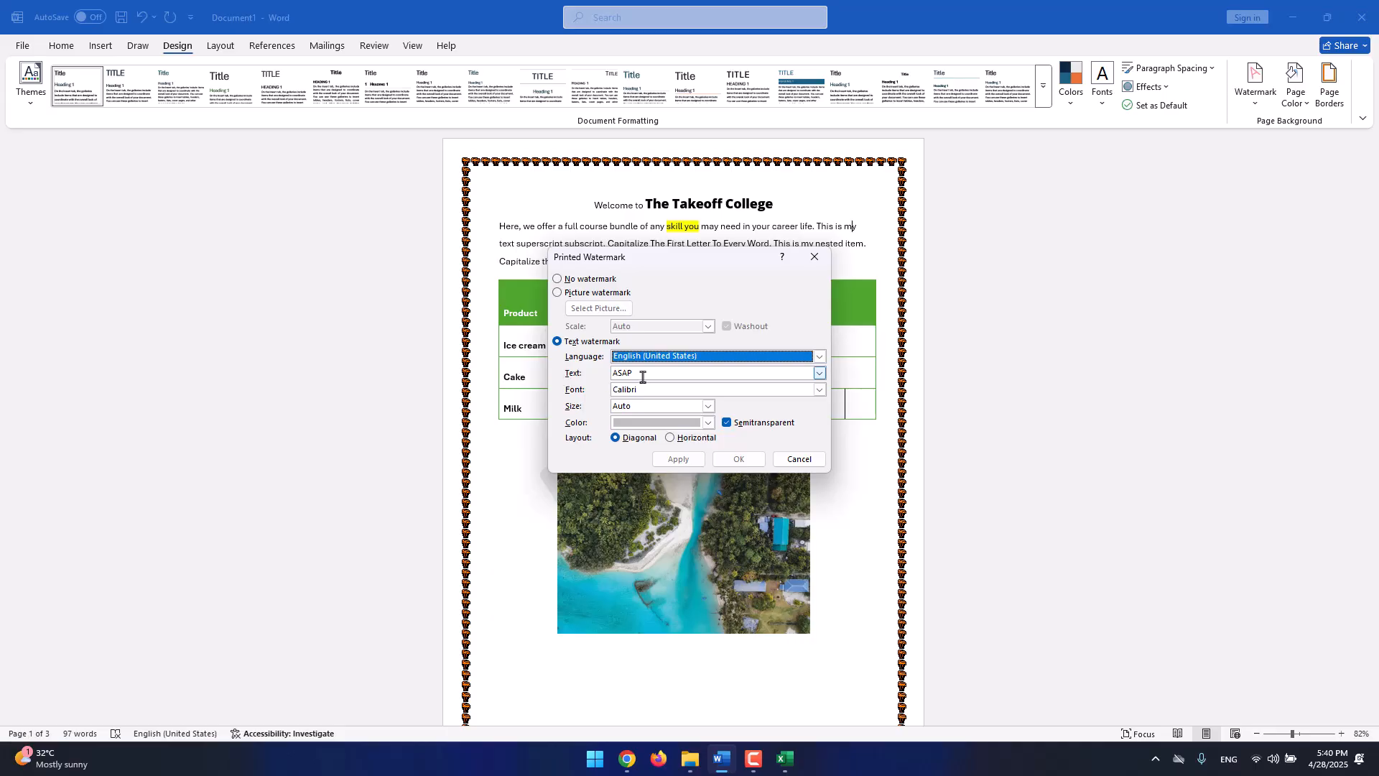
click(620, 374)
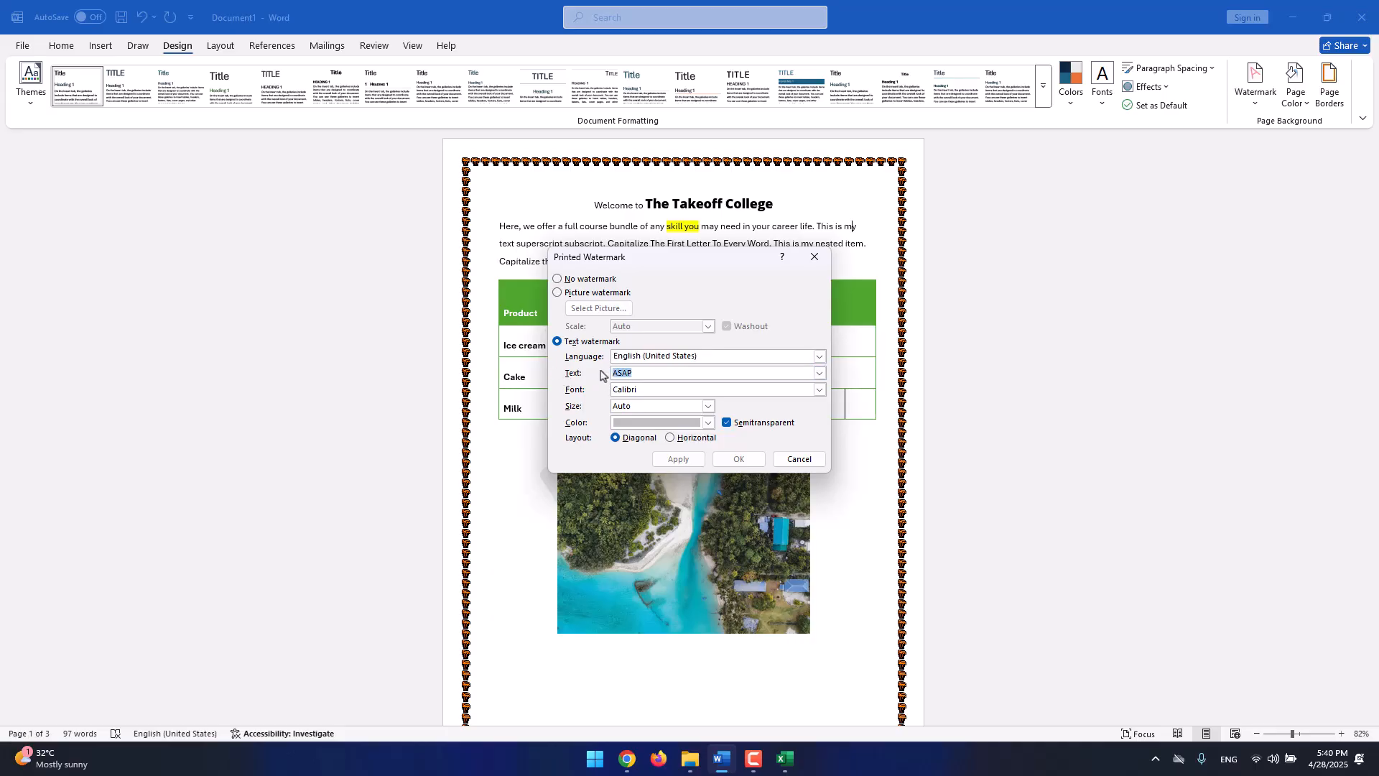
text(The Takeoff College)
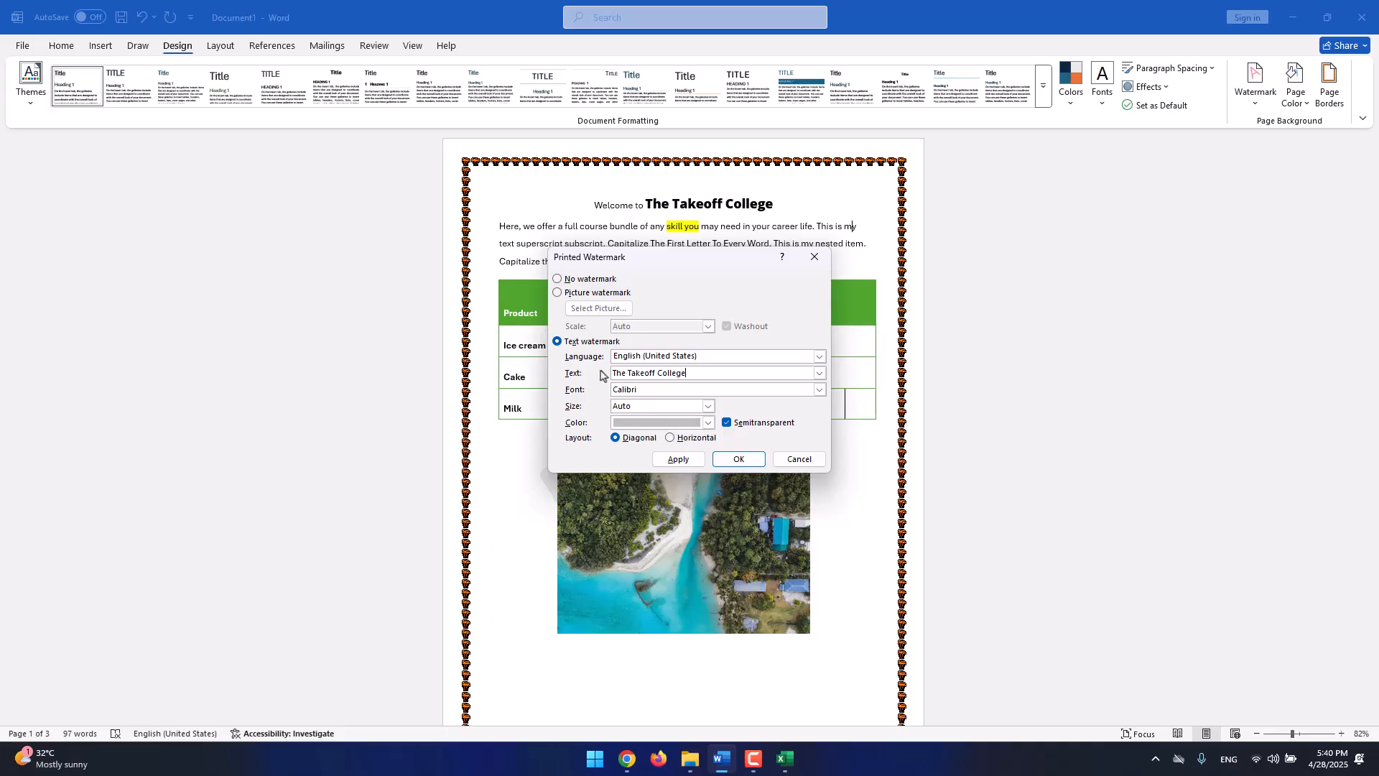
Look through the available fonts and sizes for the custom text watermark.
click(819, 390)
scroll(784, 413, down, 12)
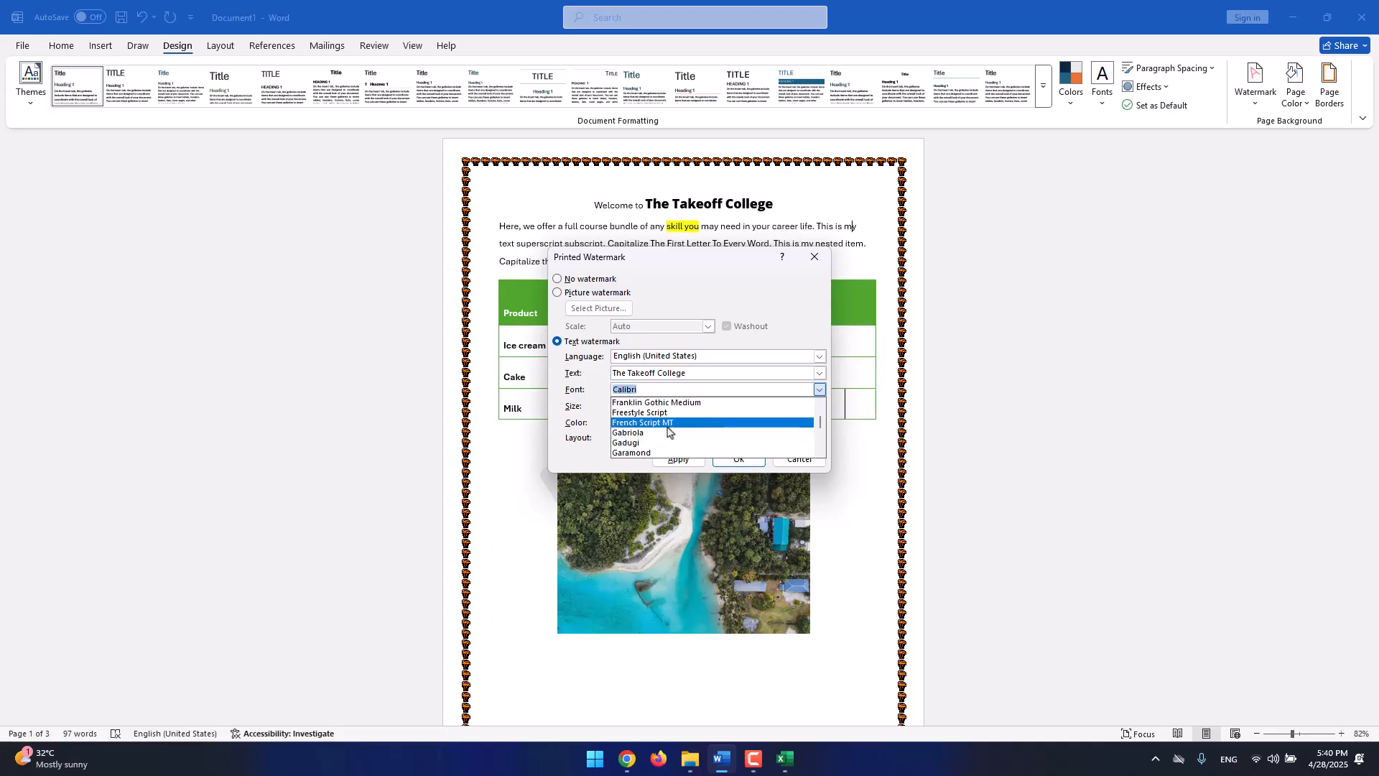
scroll(653, 427, down, 10)
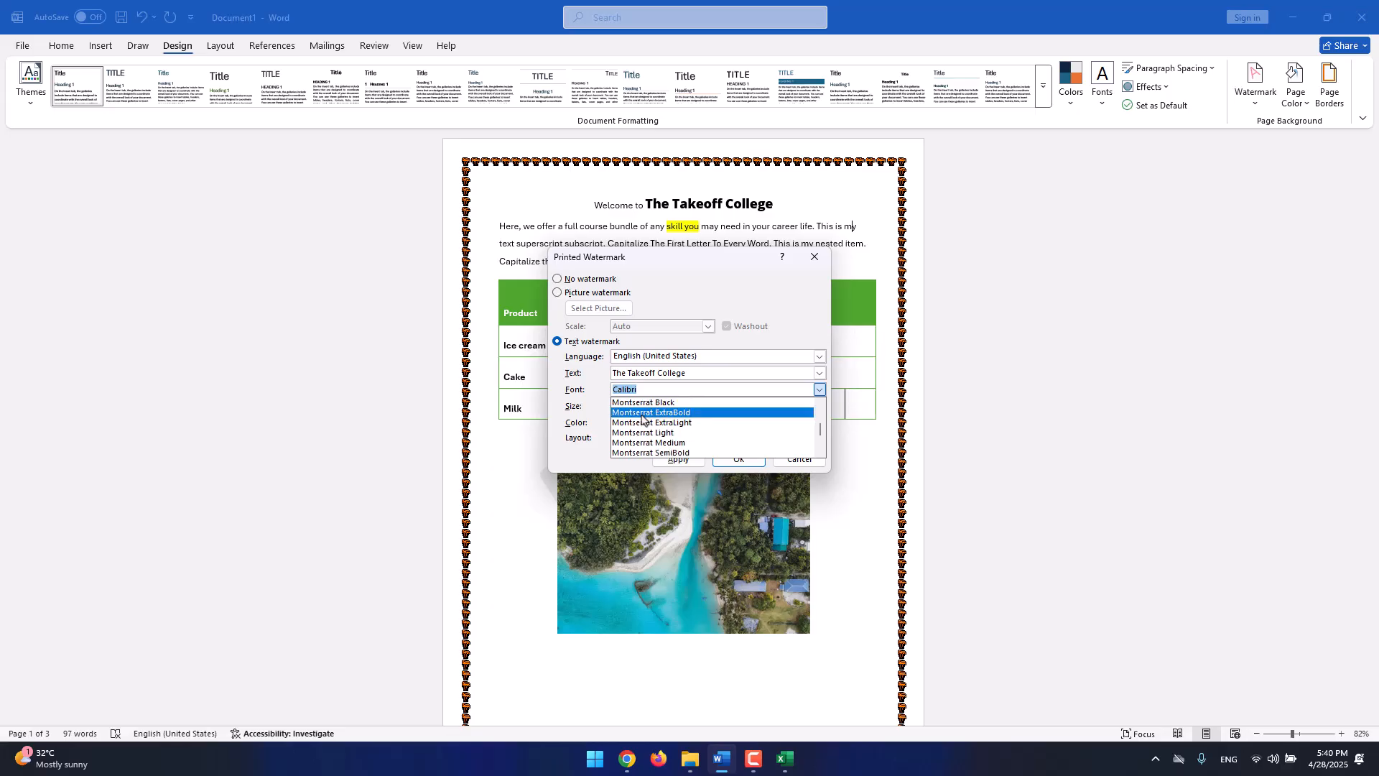
click(729, 348)
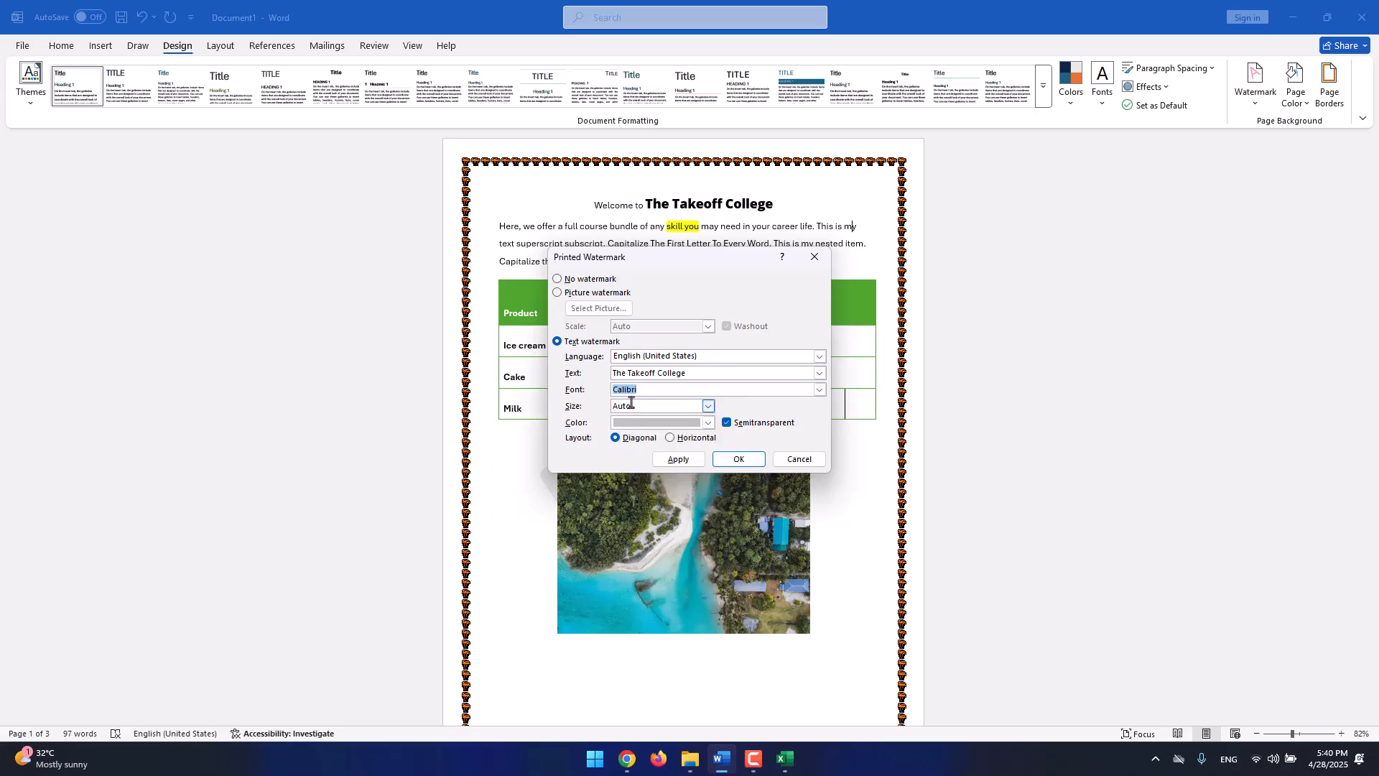
click(708, 406)
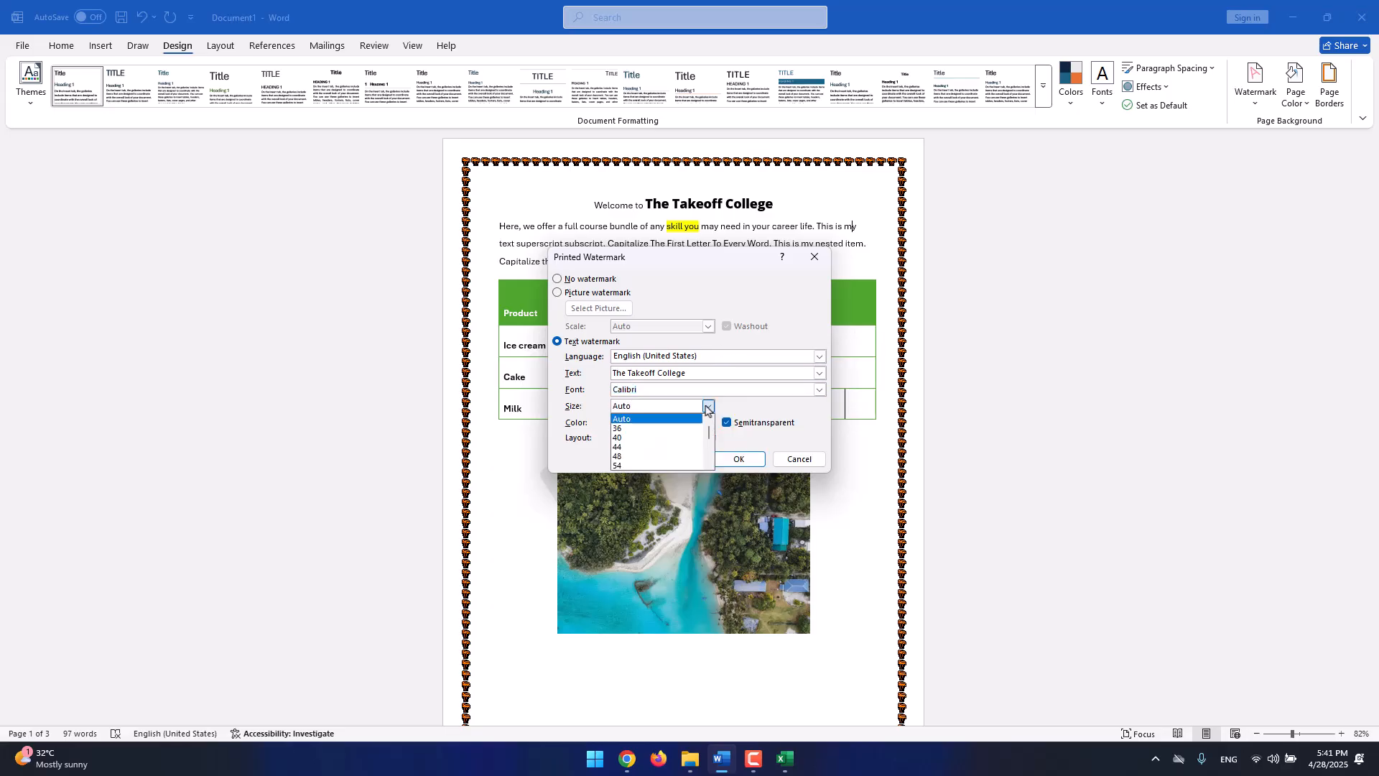
scroll(645, 453, down, 3)
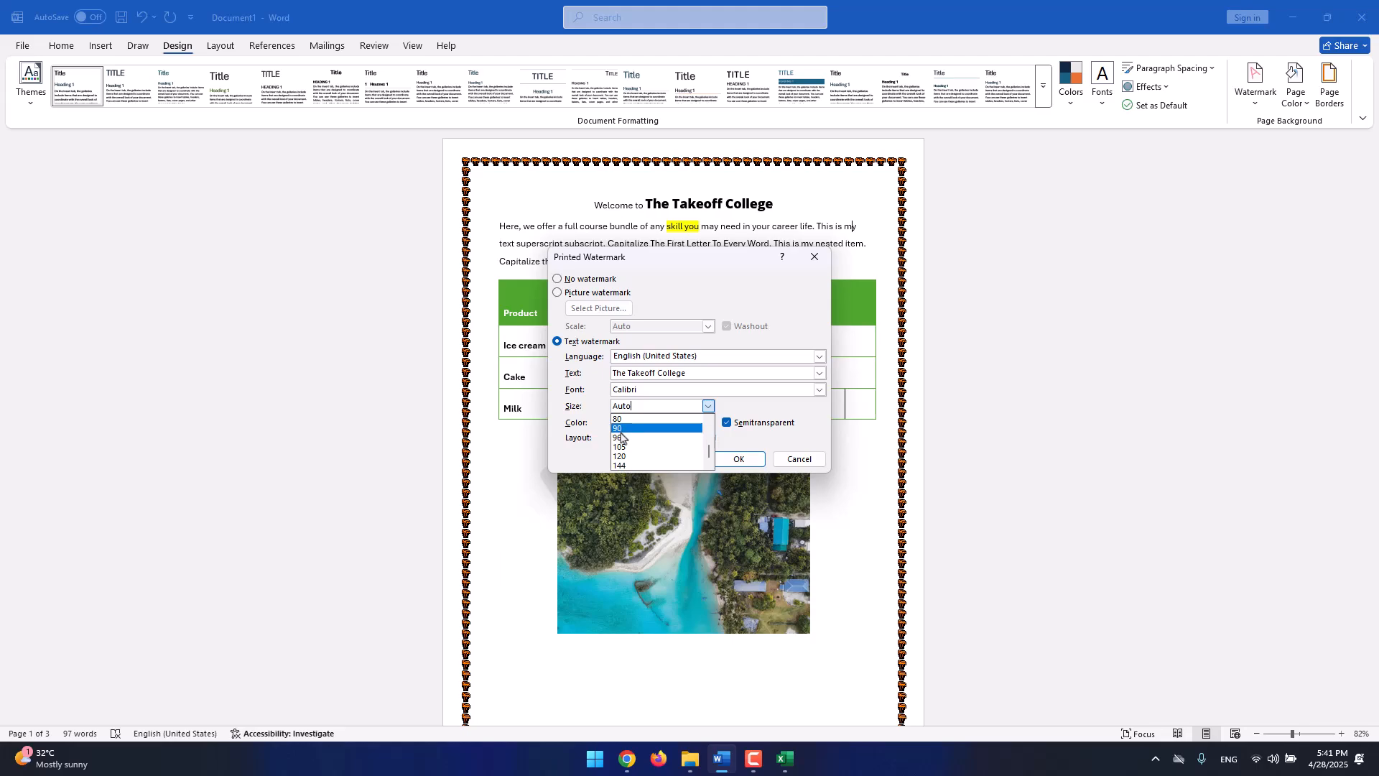
scroll(621, 433, up, 2)
click(573, 424)
Color the custom text watermark light blue, apply it and review it across all the document's pages.
click(636, 425)
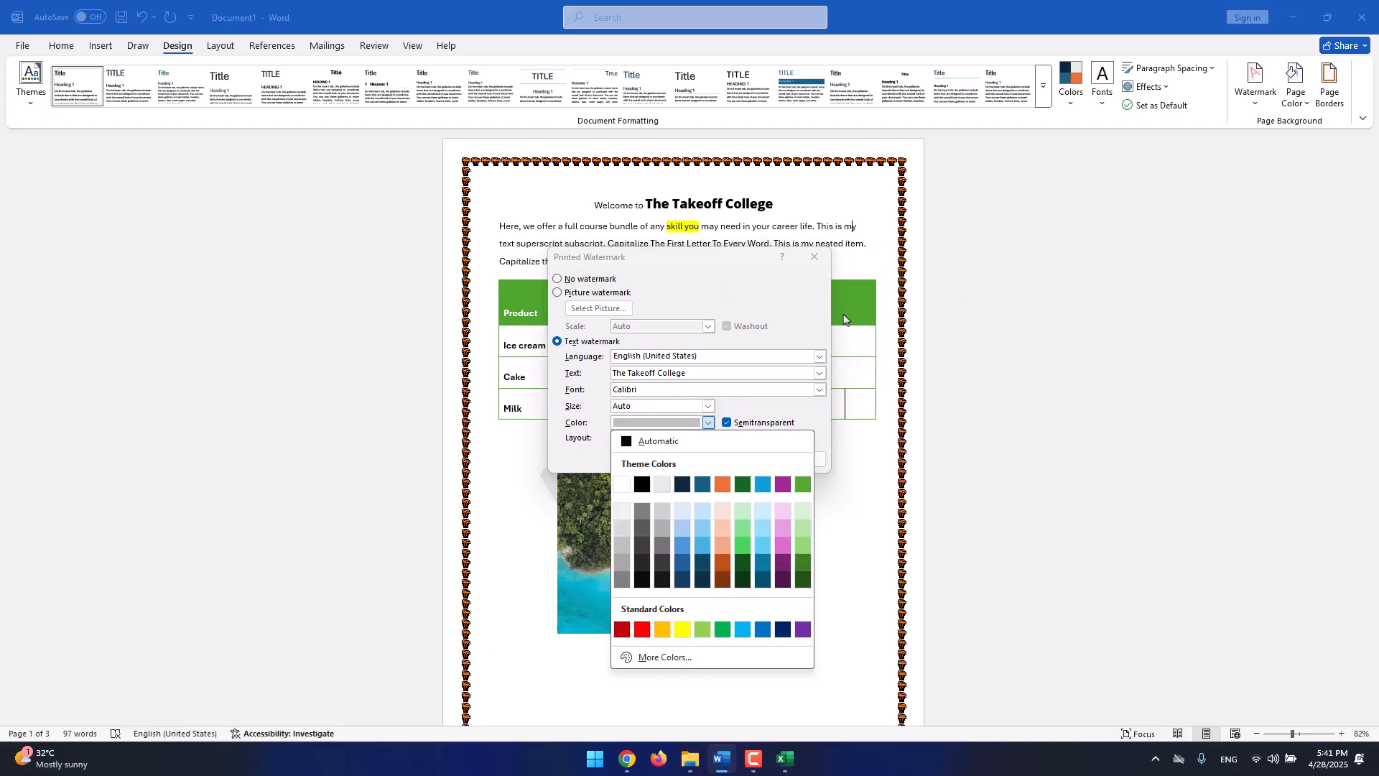
click(749, 631)
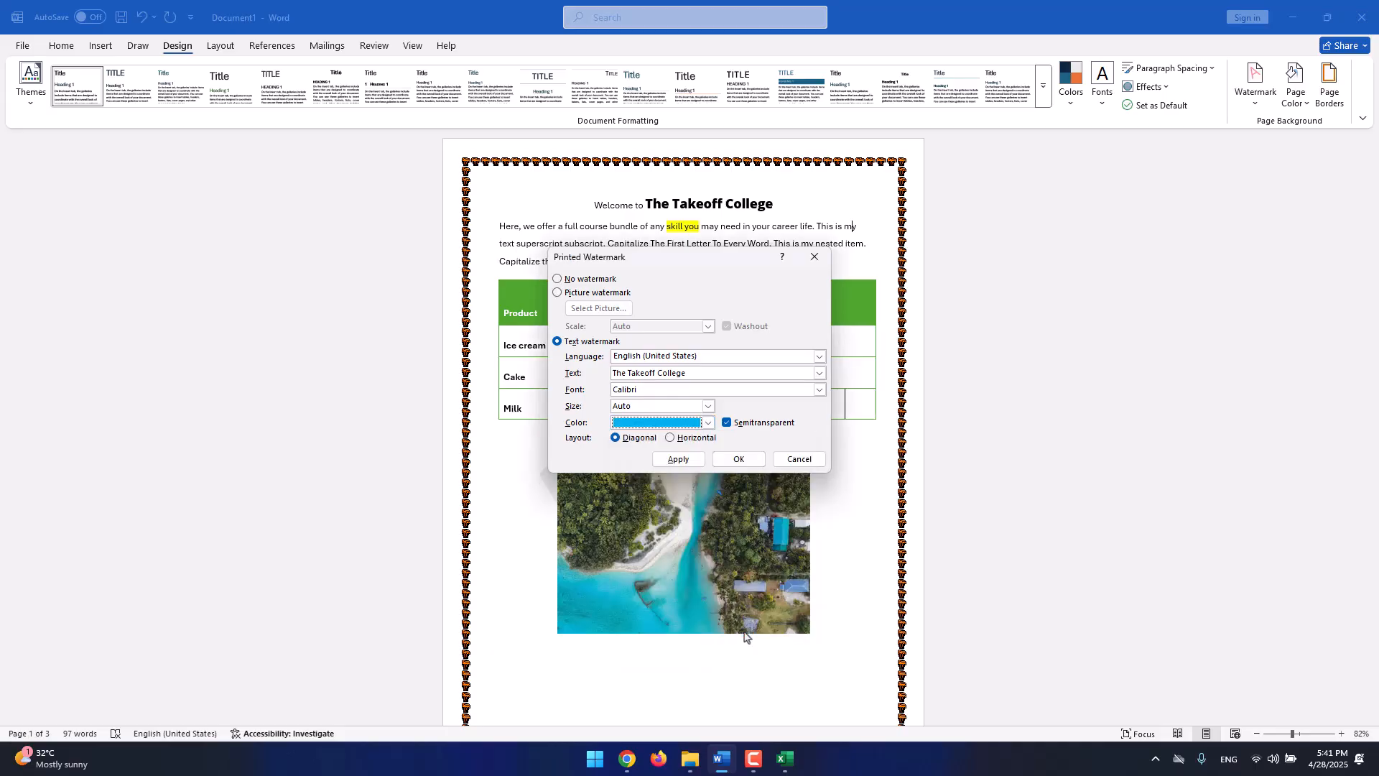
click(746, 463)
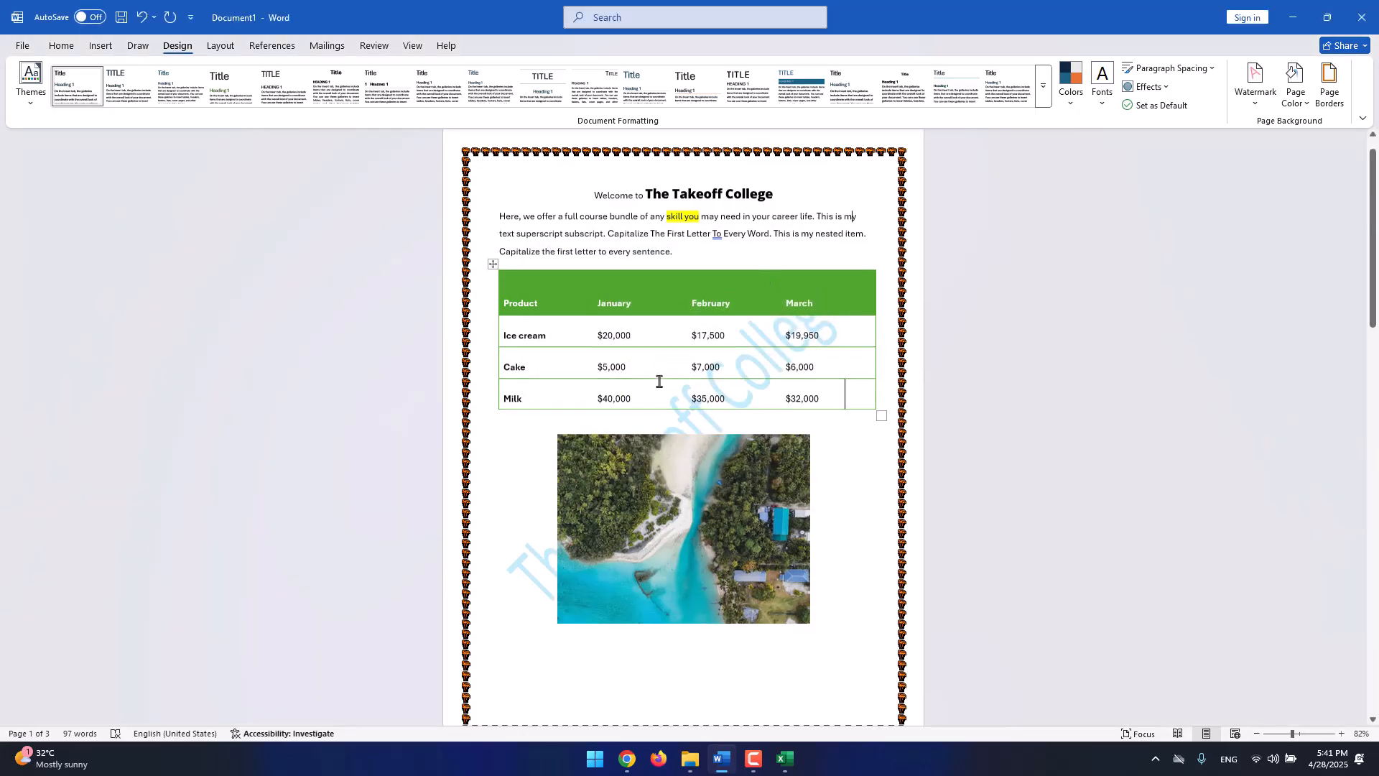
scroll(658, 381, down, 15)
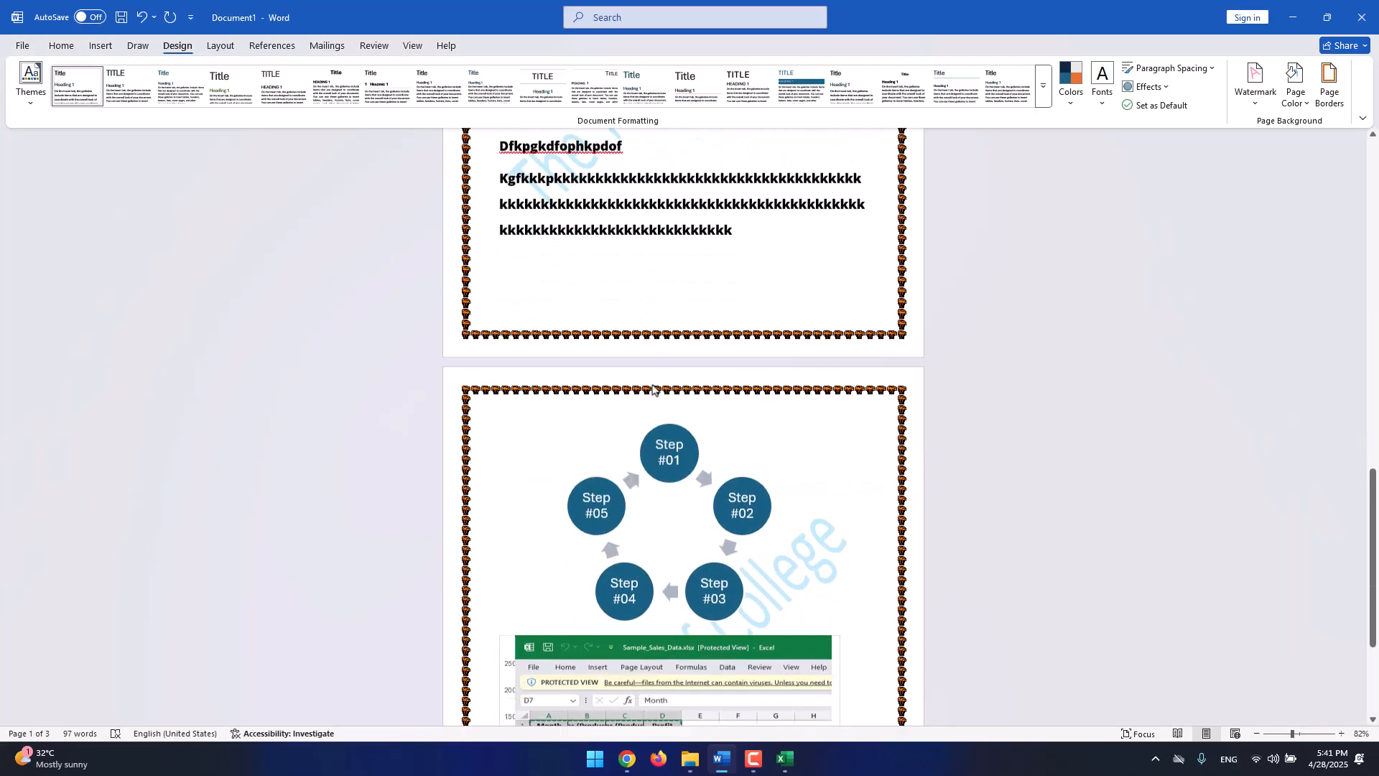
scroll(653, 389, down, 5)
drag(1367, 590, 1350, 193)
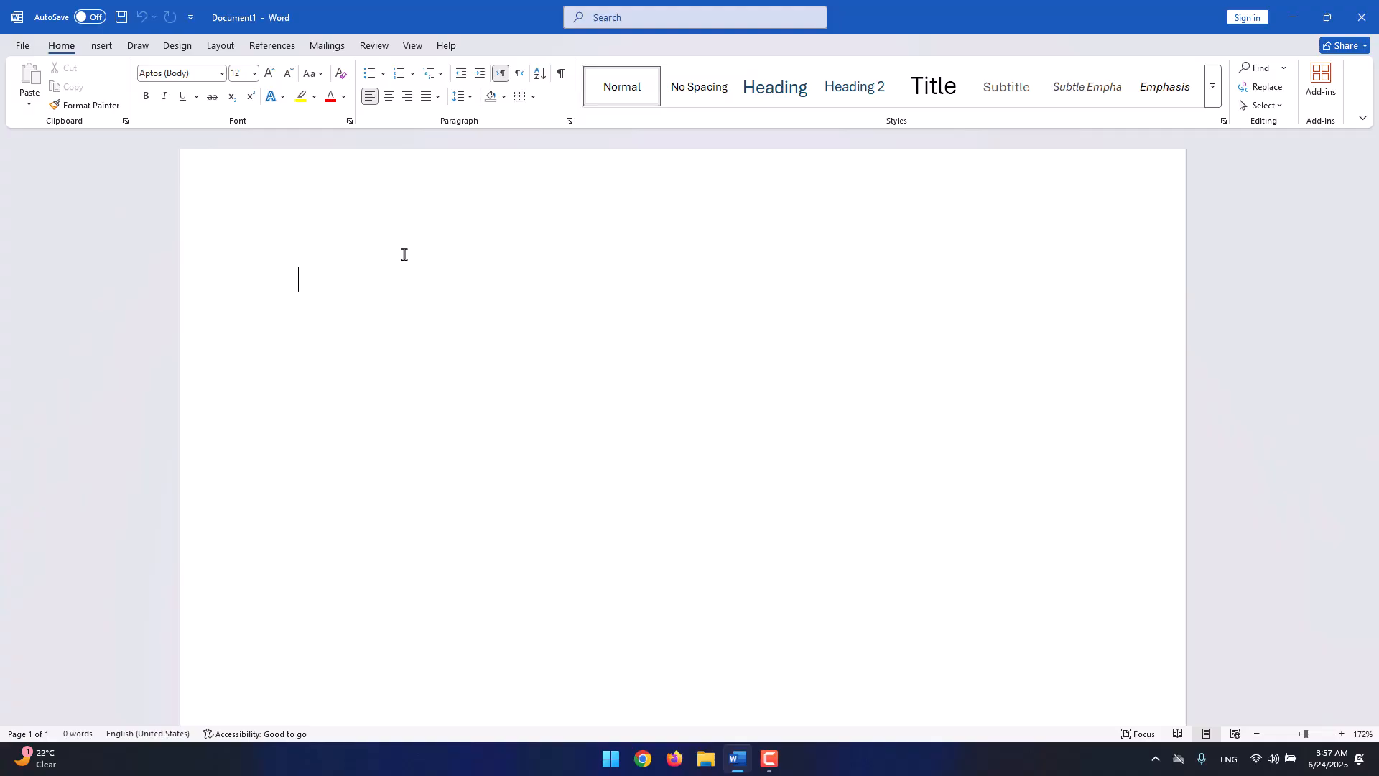
Handwrite sample letters, the word "The" and several freehand loops on the blank page with the black pen.
click(140, 47)
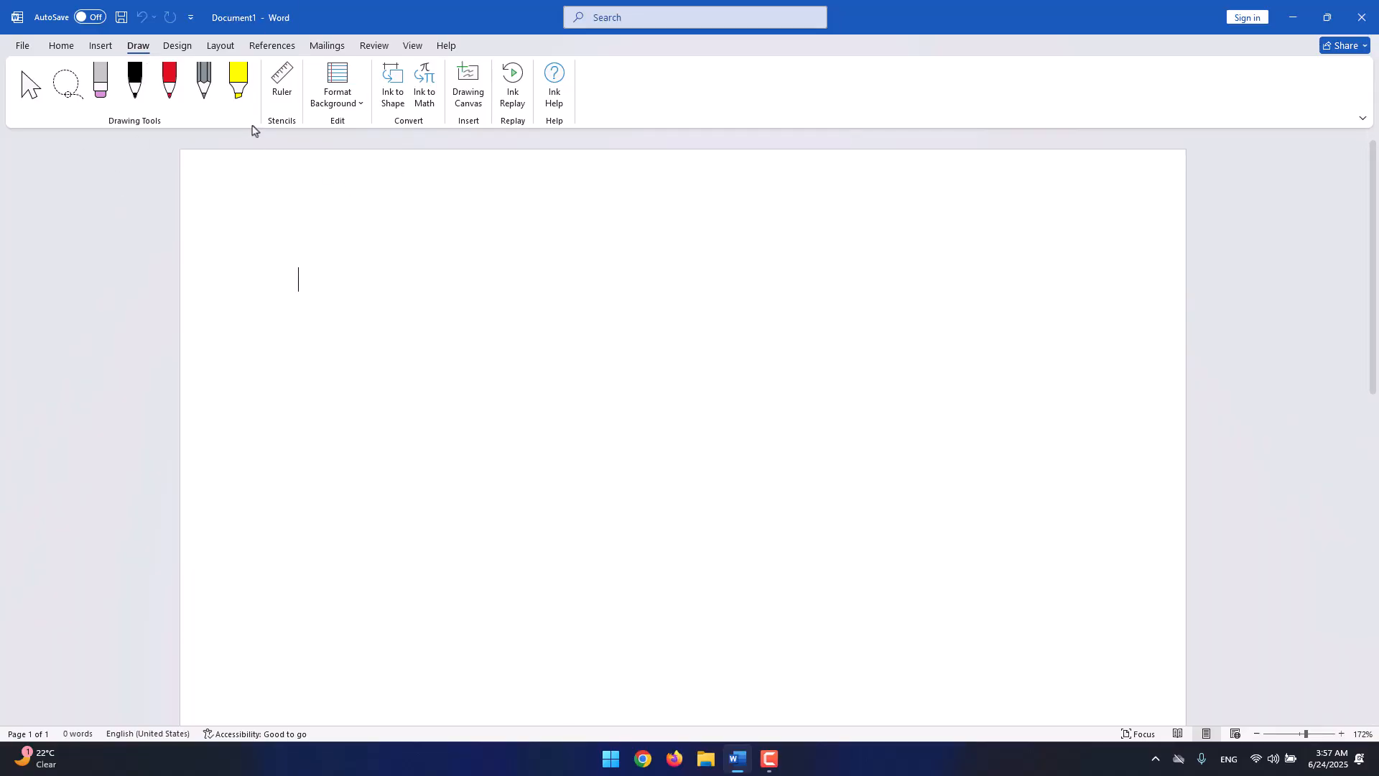
scroll(364, 211, down, 1)
scroll(364, 212, up, 1)
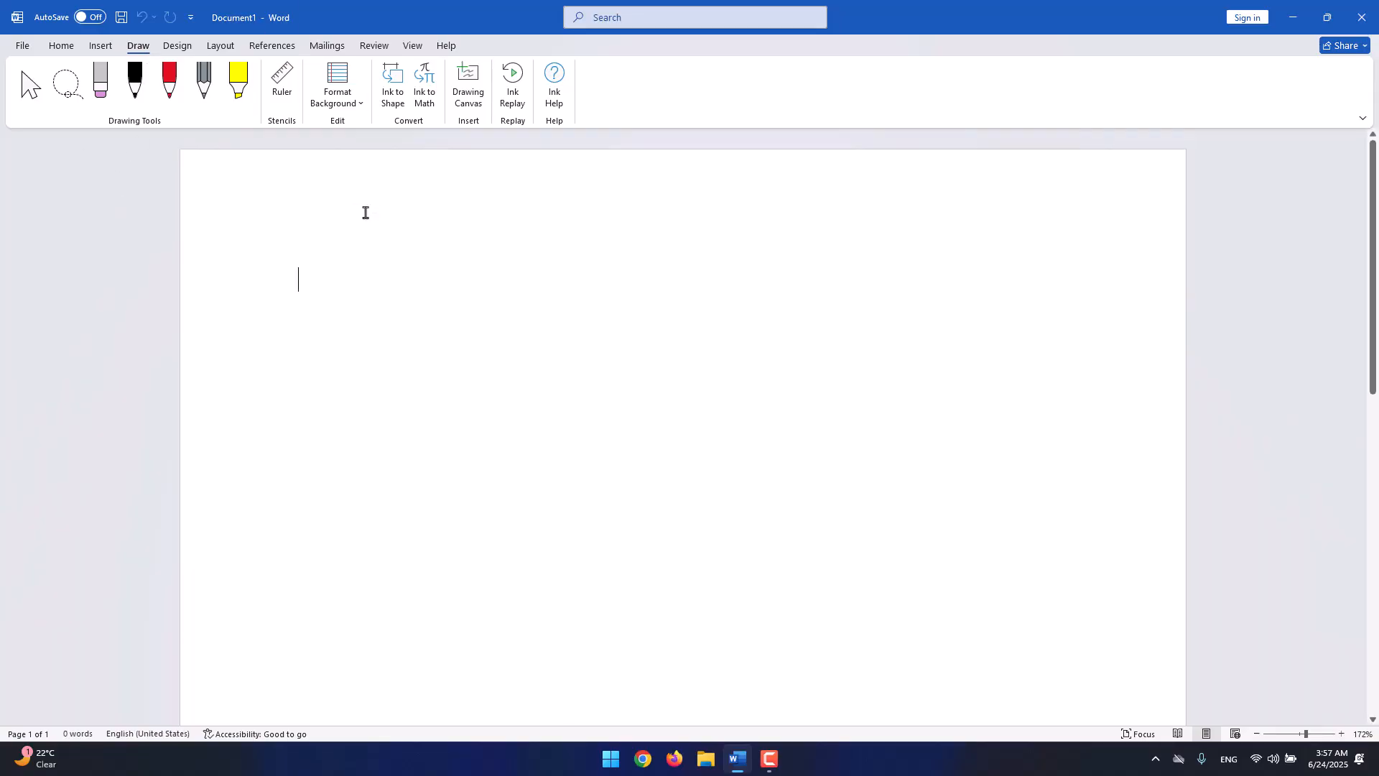
click(146, 102)
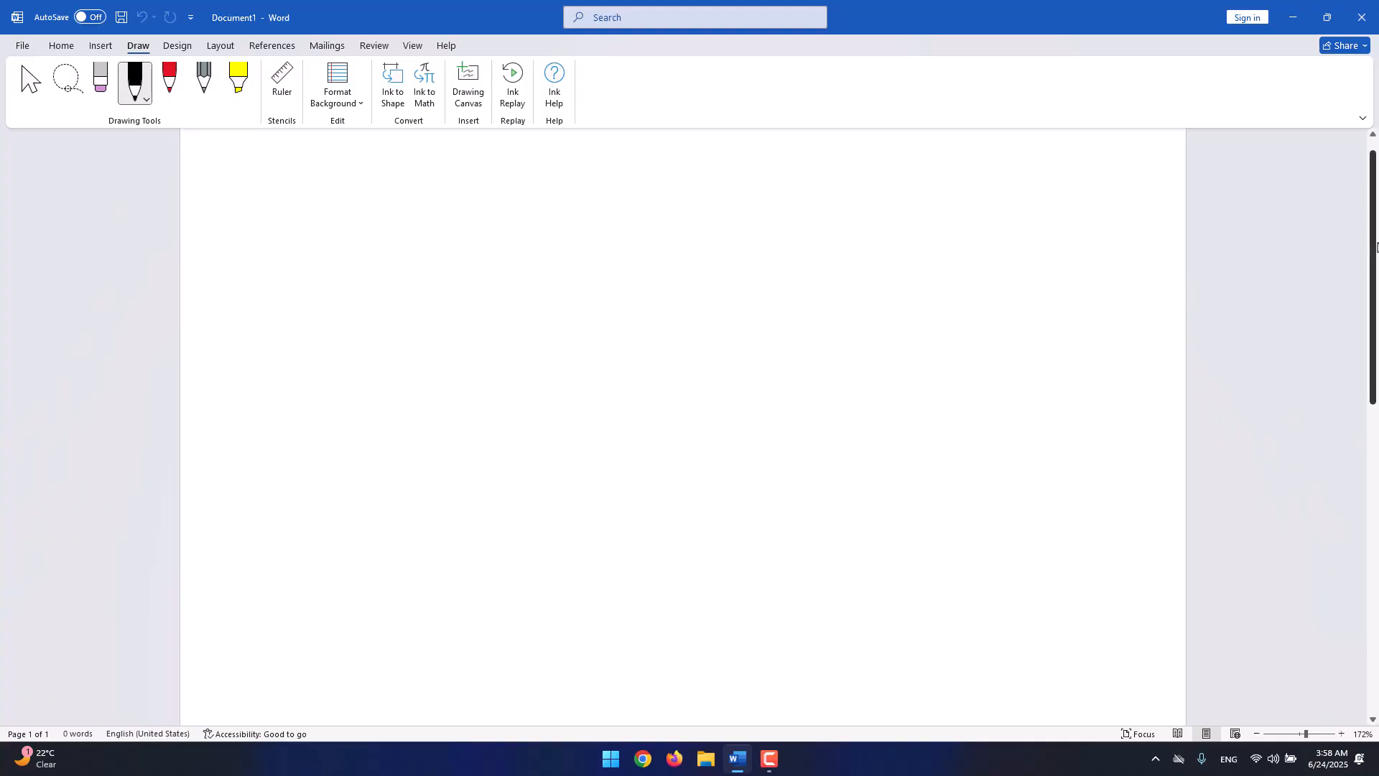
scroll(1313, 200, down, 3)
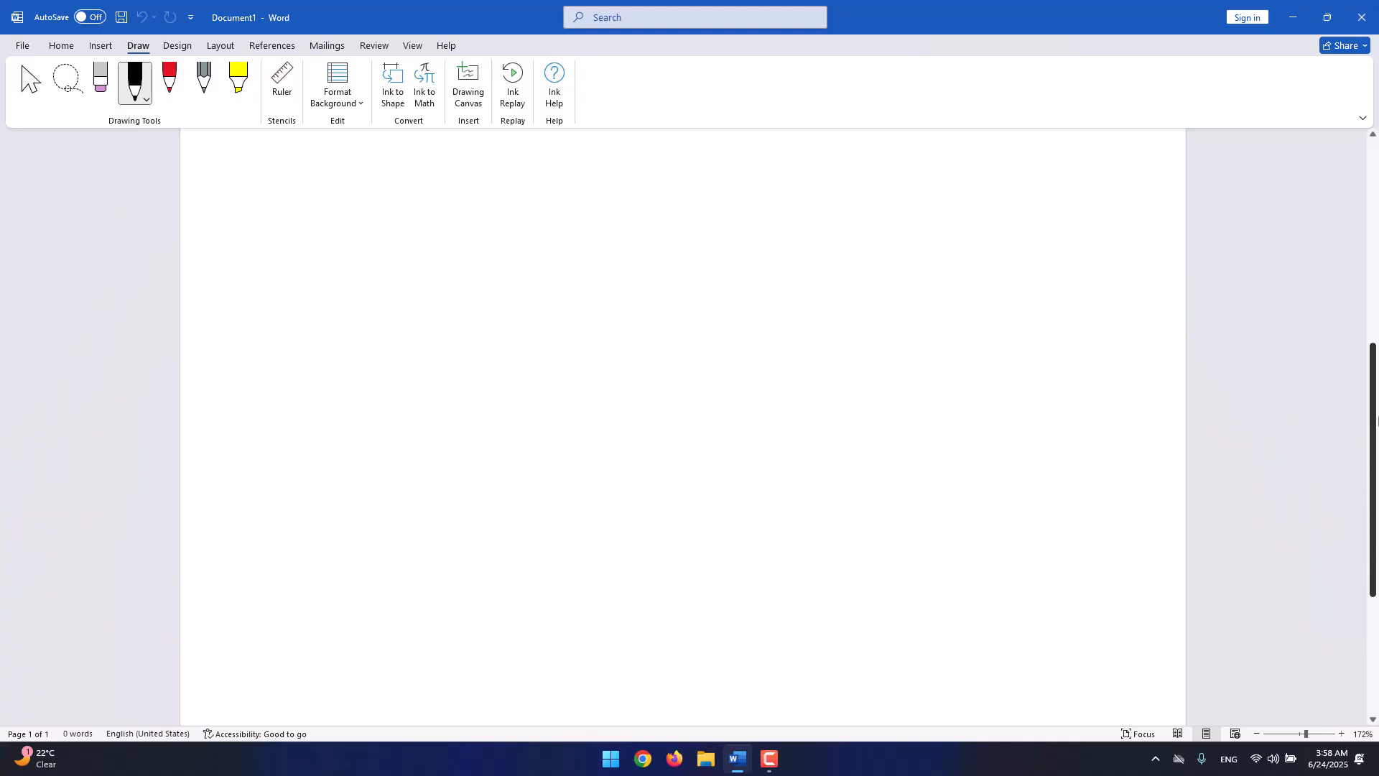
drag(1371, 282, 1370, 161)
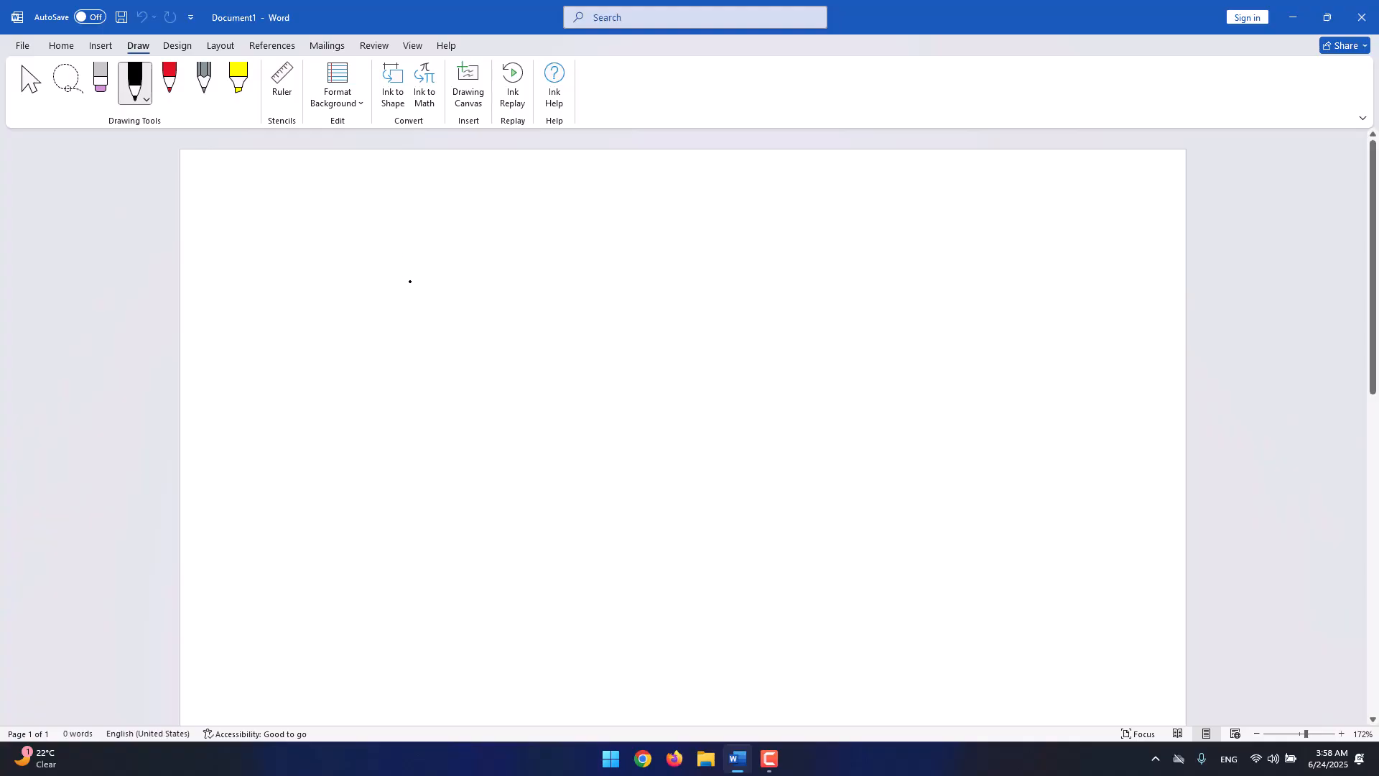
mouse_move(380, 300)
mouse_down()
mouse_move(442, 260)
mouse_move(445, 308)
mouse_up()
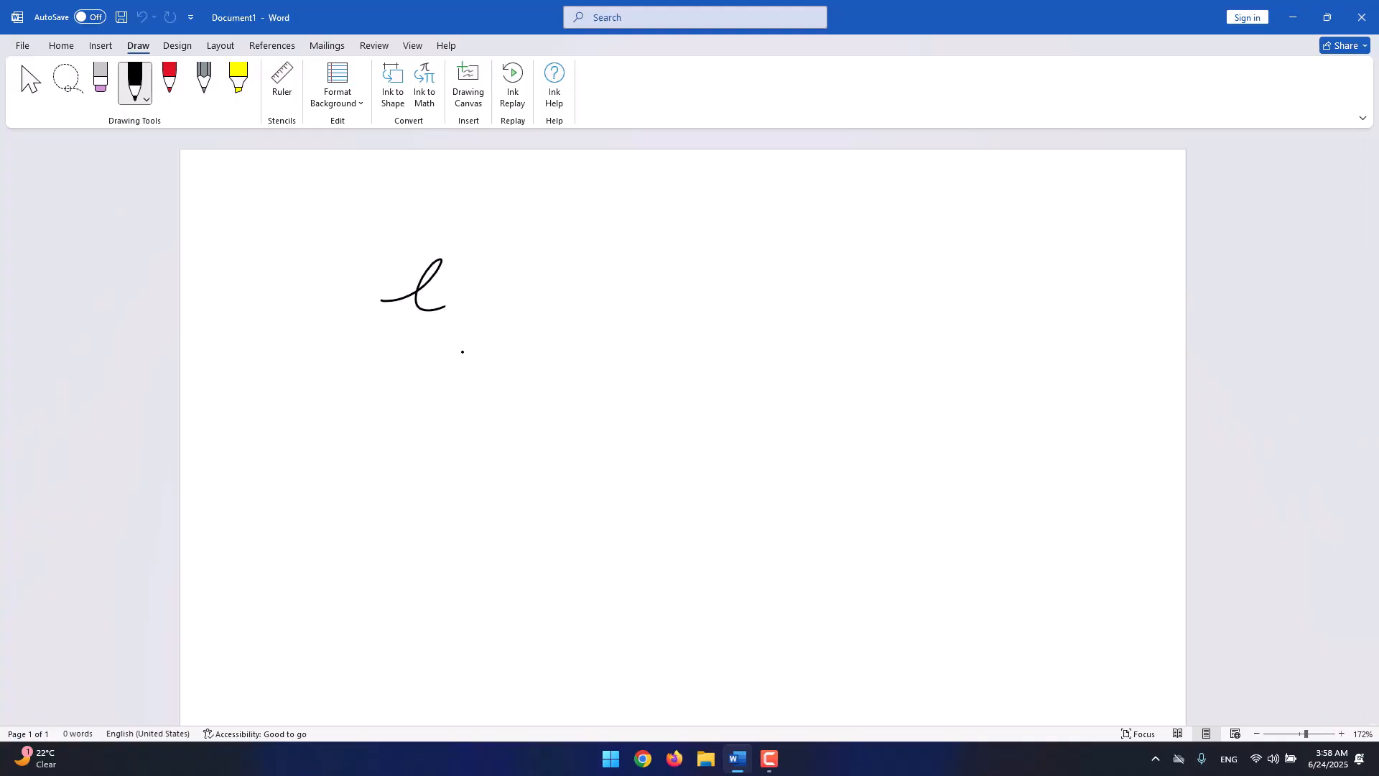
mouse_move(409, 401)
mouse_down()
mouse_move(382, 444)
mouse_move(430, 429)
mouse_move(487, 454)
mouse_up()
drag(561, 367, 541, 460)
mouse_move(537, 408)
mouse_down()
mouse_move(629, 389)
mouse_move(660, 434)
mouse_move(697, 433)
mouse_up()
drag(494, 475, 660, 519)
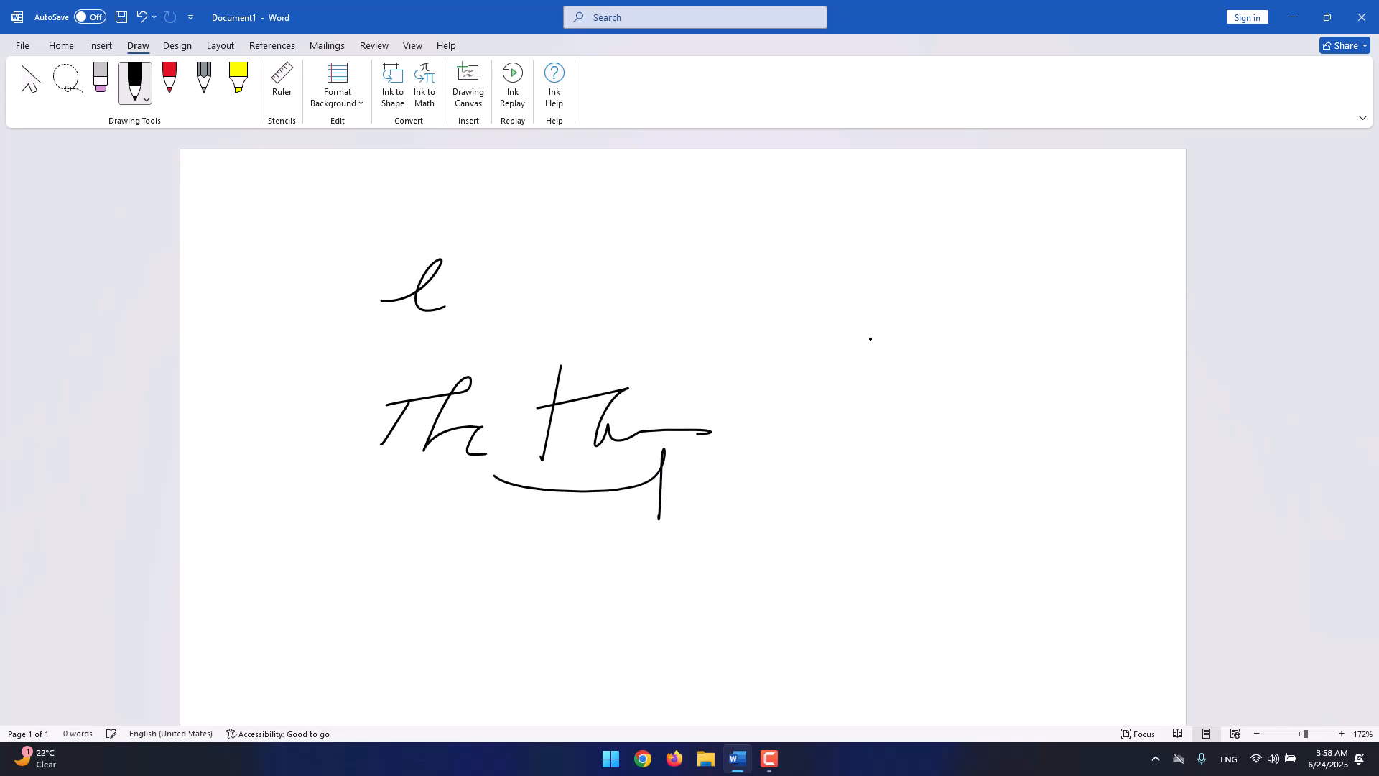
mouse_move(775, 339)
mouse_down()
mouse_move(985, 352)
mouse_move(989, 399)
mouse_up()
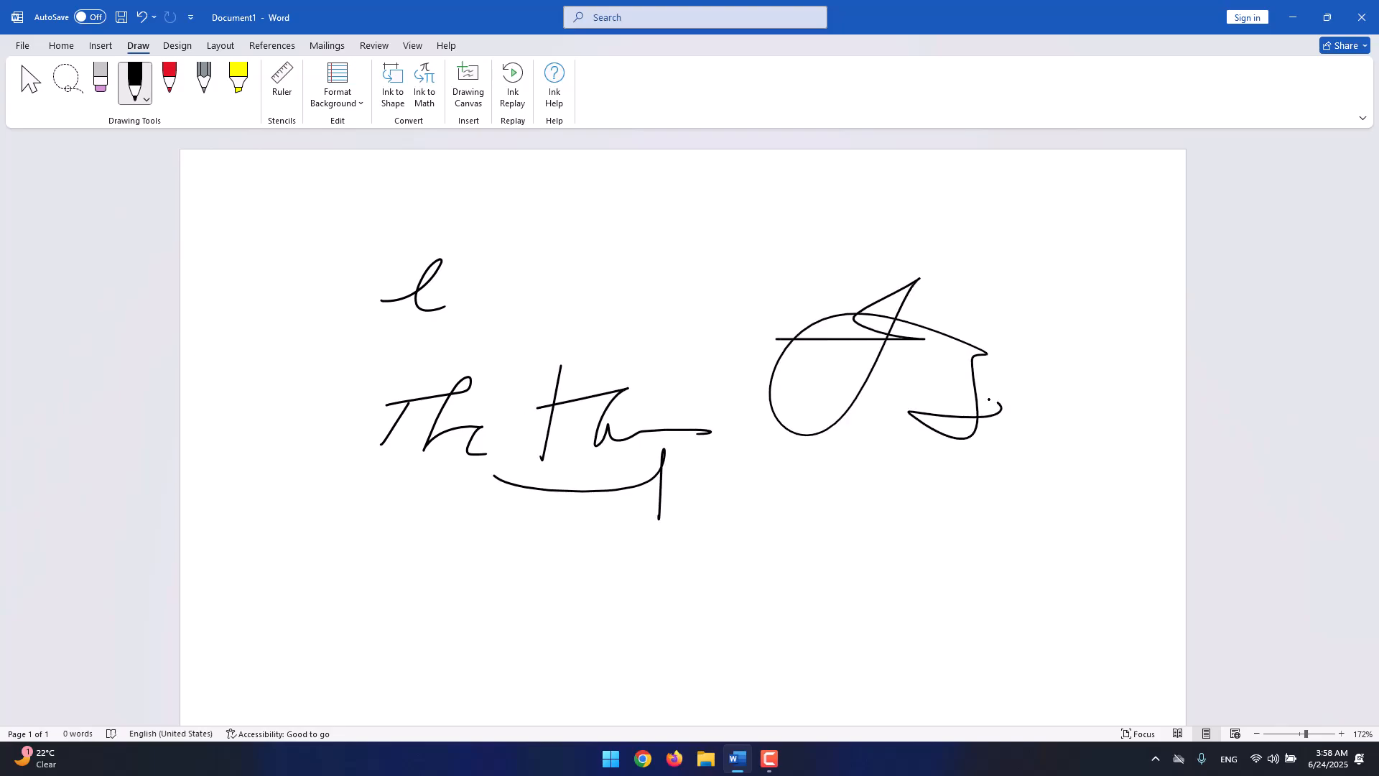
drag(591, 272, 682, 273)
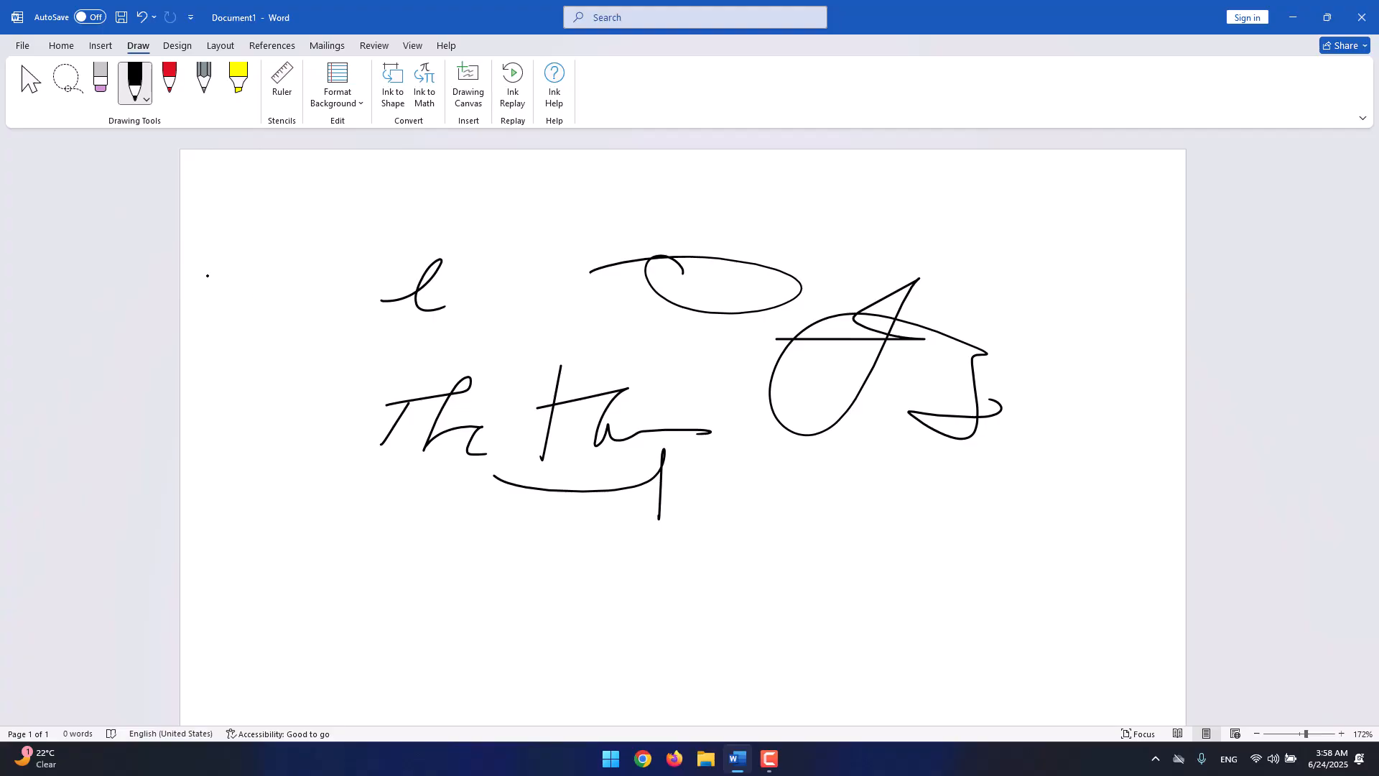
Try thinner and thicker strokes for the black pen, and set it to the thickest preset.
click(135, 103)
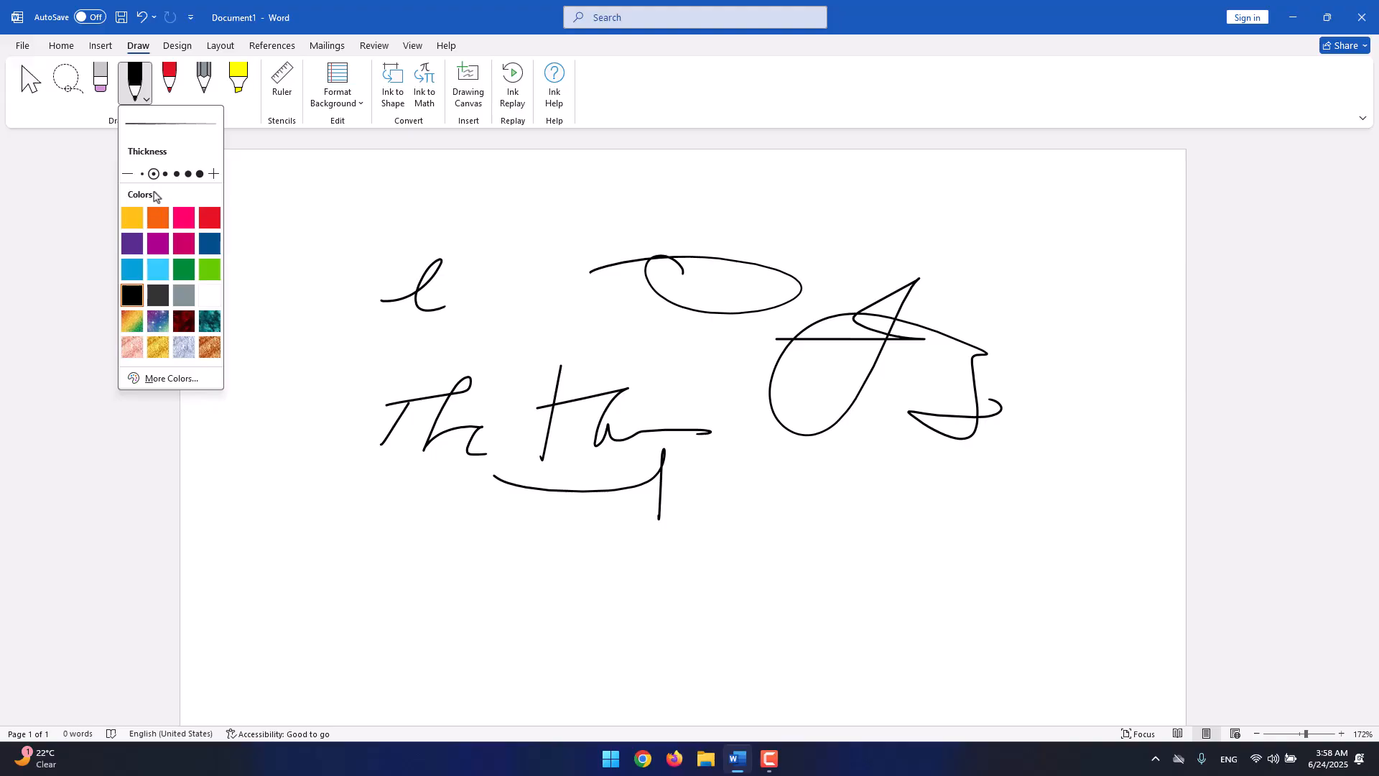
click(217, 176)
click(217, 176)
click(217, 176)
click(131, 177)
click(131, 176)
click(132, 177)
click(131, 176)
click(212, 180)
click(213, 180)
click(213, 179)
click(154, 173)
click(201, 173)
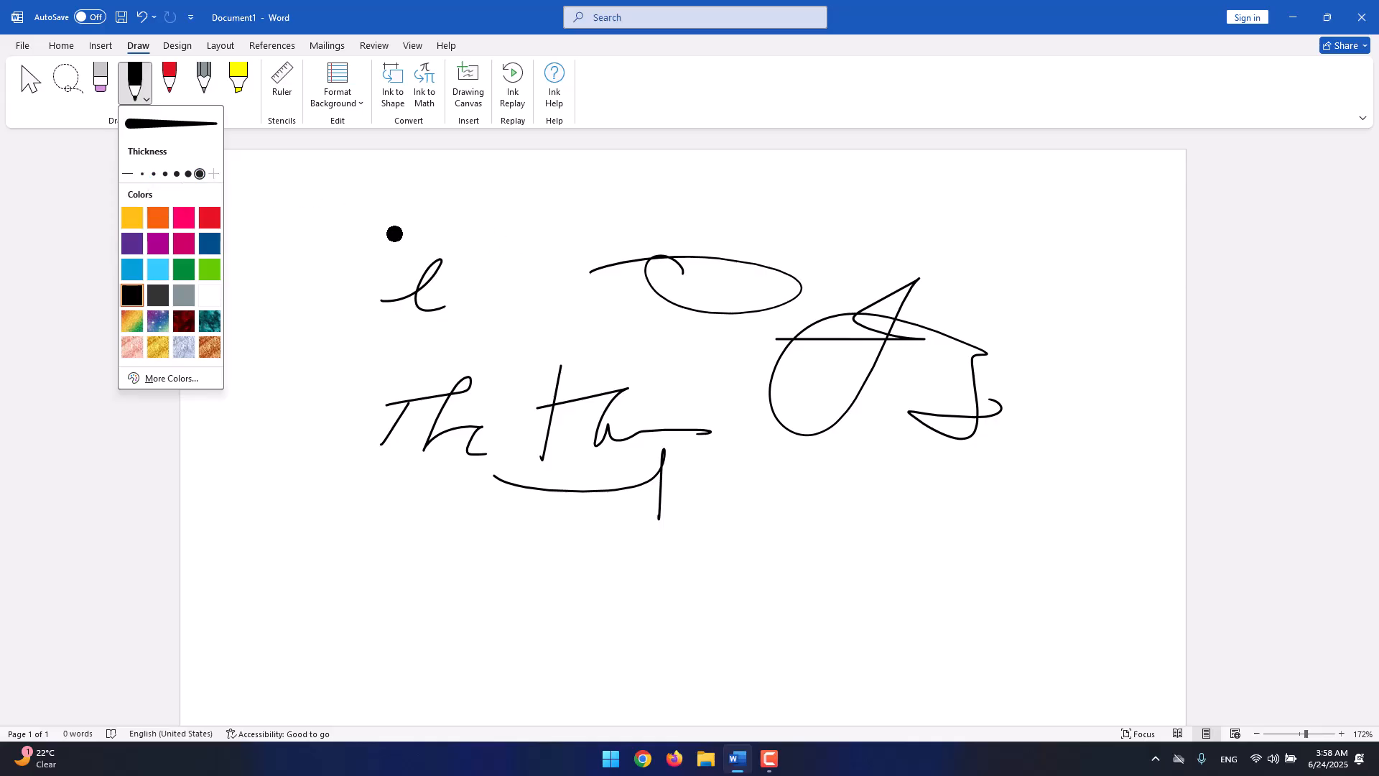
Draw thick black freehand curves across the handwriting, and set the pen to the second-thinnest thickness preset.
drag(372, 219, 476, 431)
mouse_move(550, 503)
mouse_down()
mouse_move(460, 446)
mouse_move(616, 446)
mouse_move(661, 405)
mouse_up()
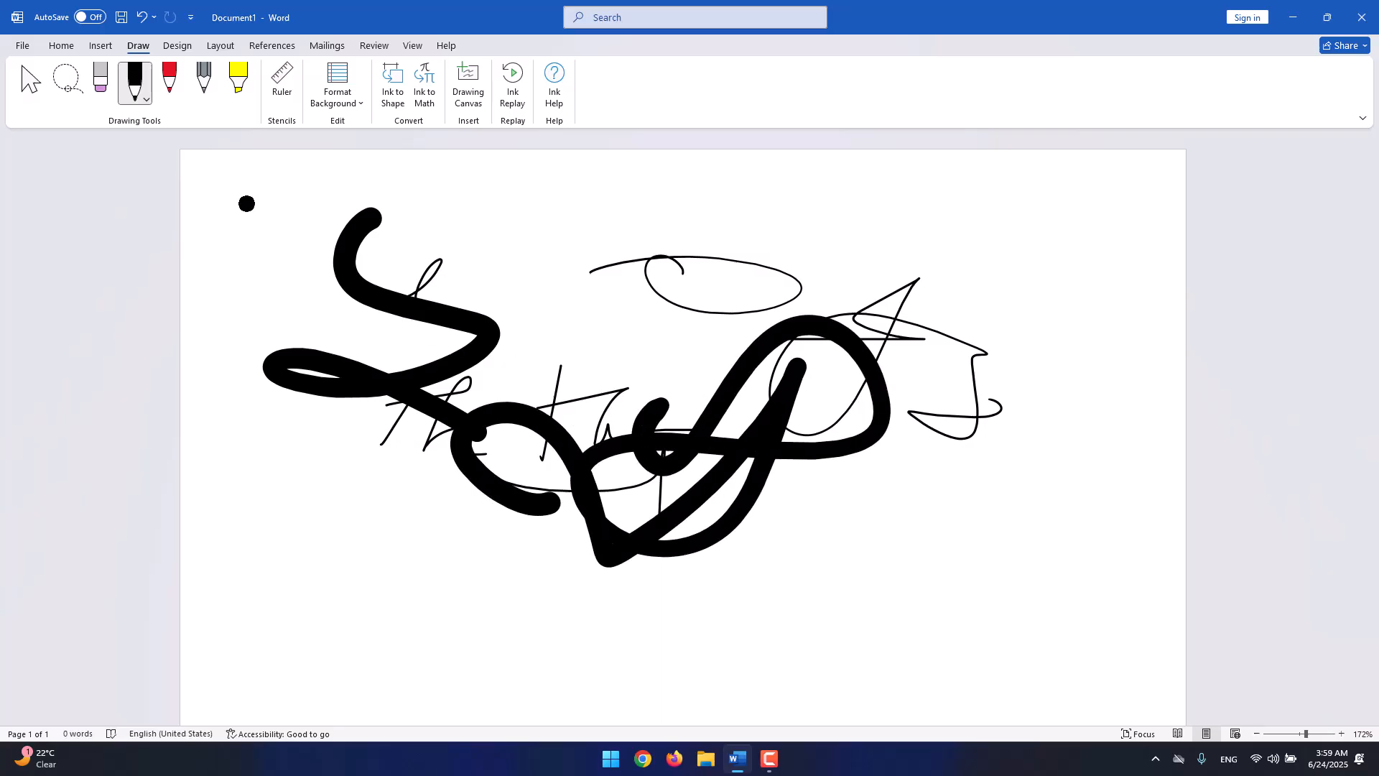
click(153, 102)
click(136, 95)
click(142, 97)
click(153, 174)
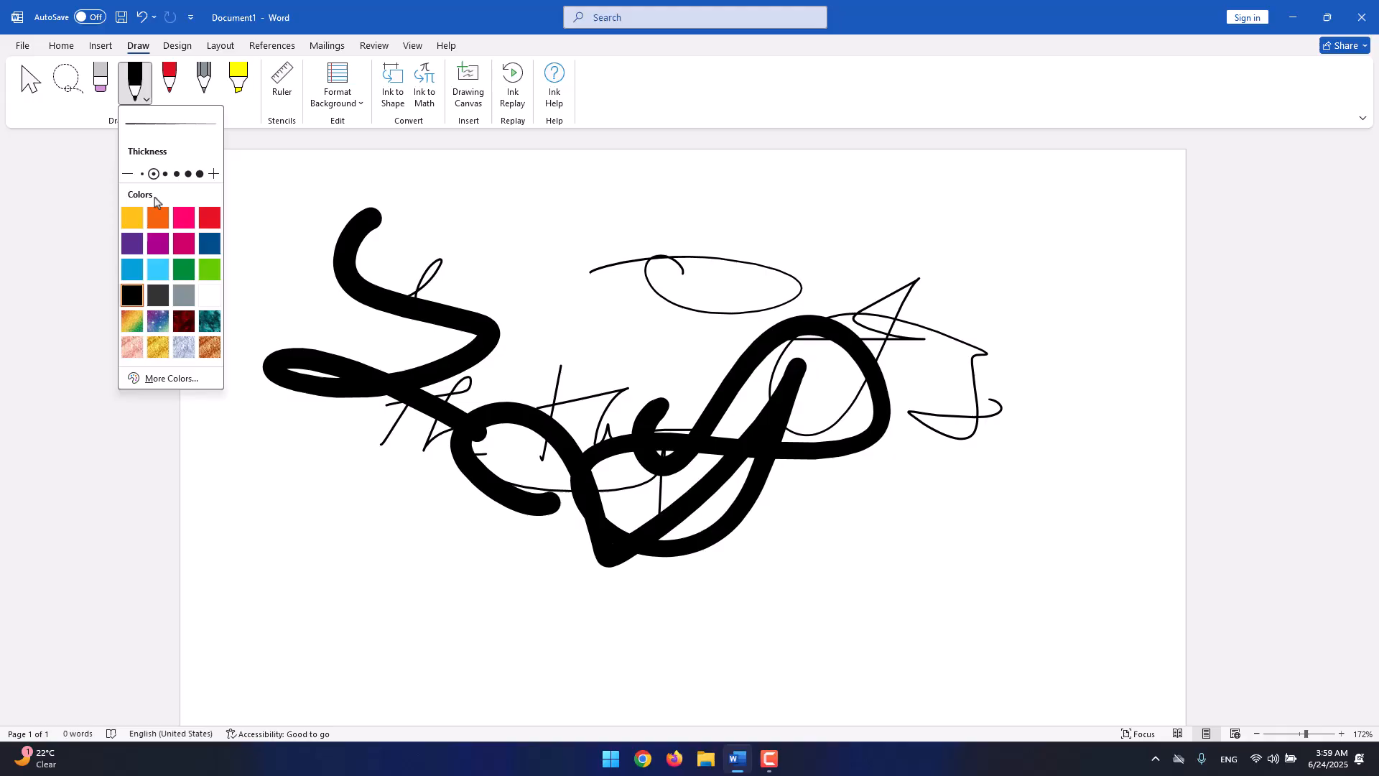
Switch the pen's color to Galaxy and draw a looping freehand stroke on an empty area lower on the page.
click(158, 322)
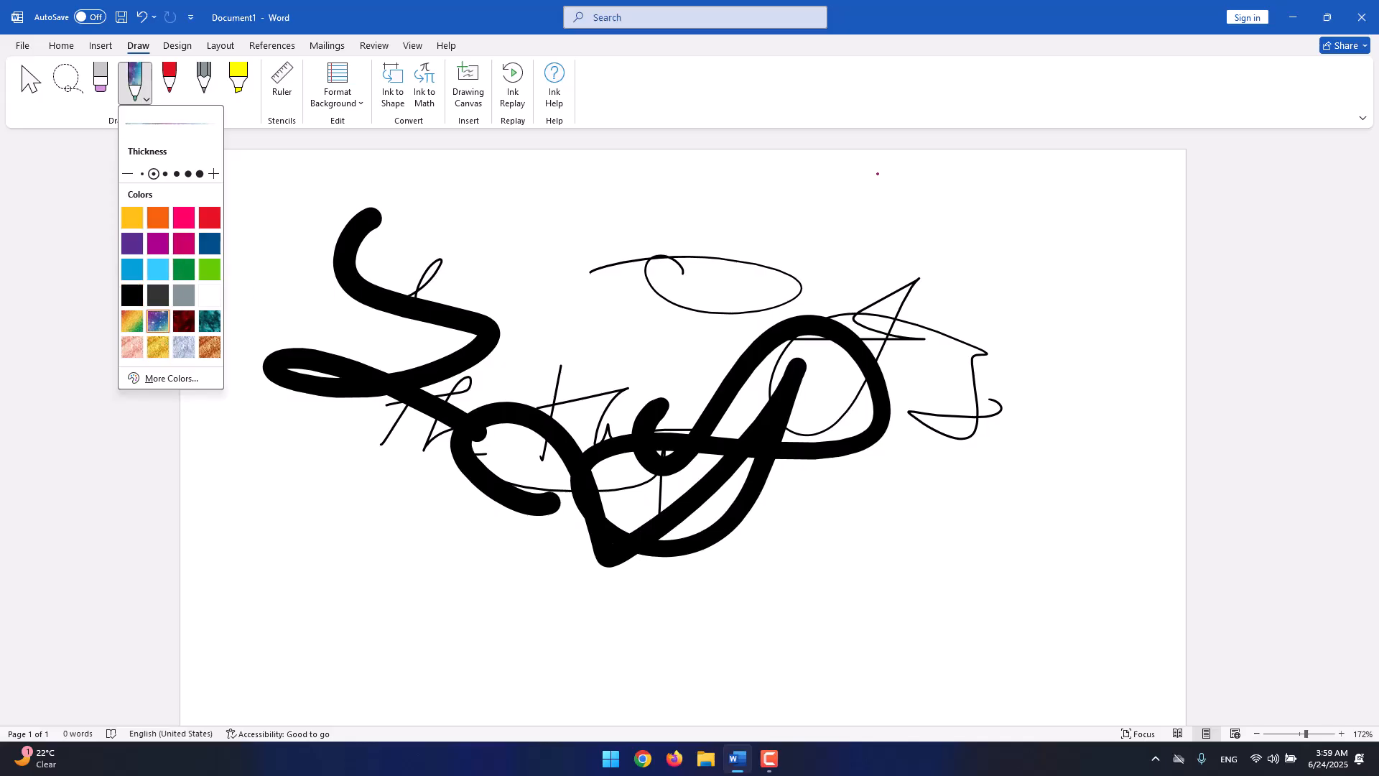
click(1376, 248)
drag(1376, 249, 1376, 461)
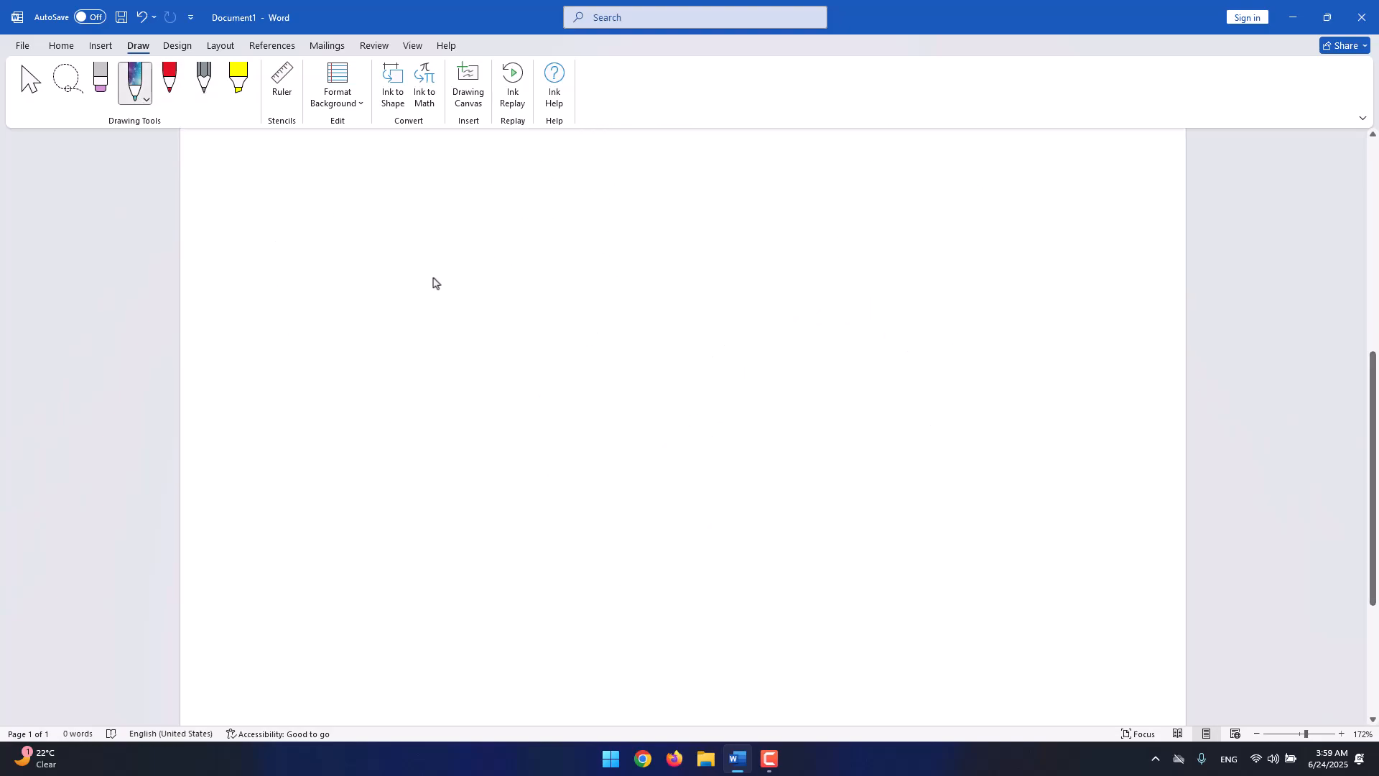
drag(433, 280, 749, 315)
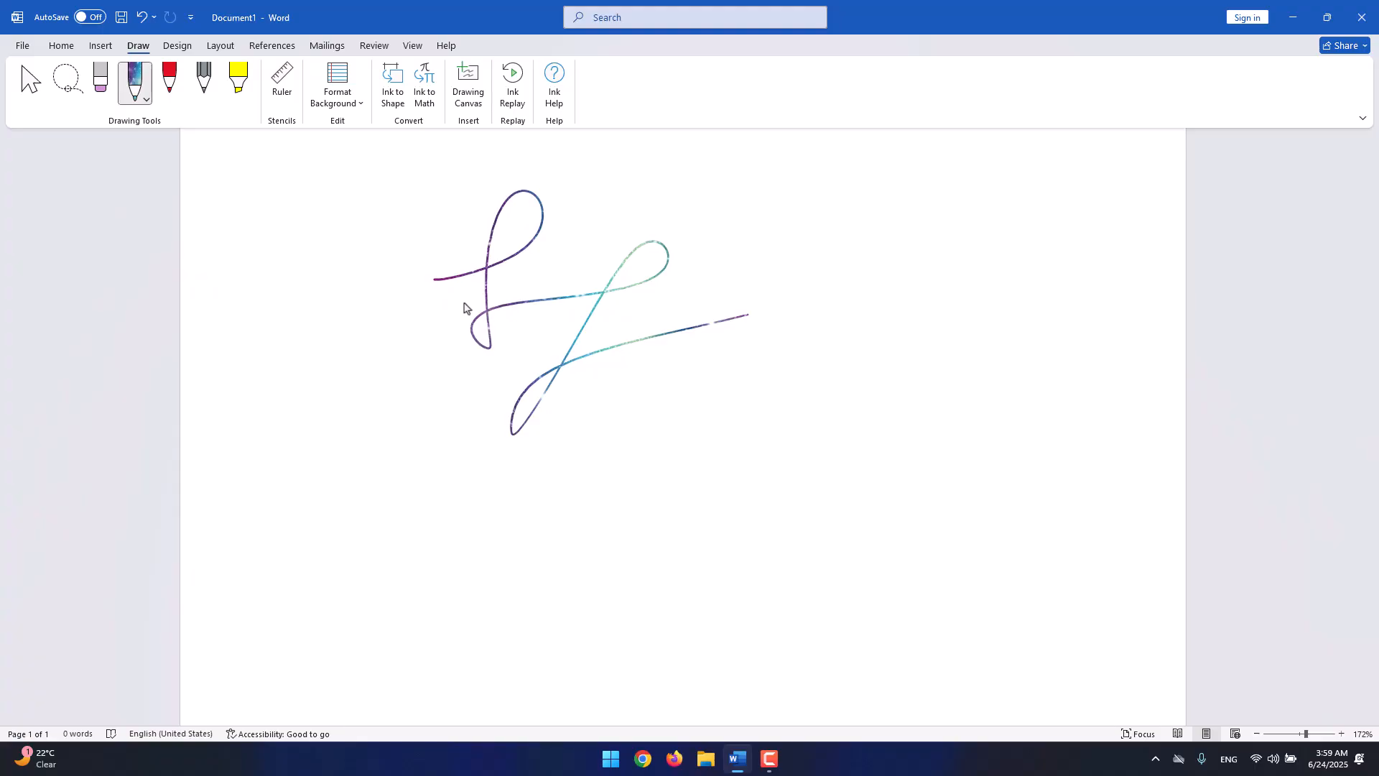
Change the pen to the gold glitter effect and draw several looping strokes below the Galaxy one.
click(139, 99)
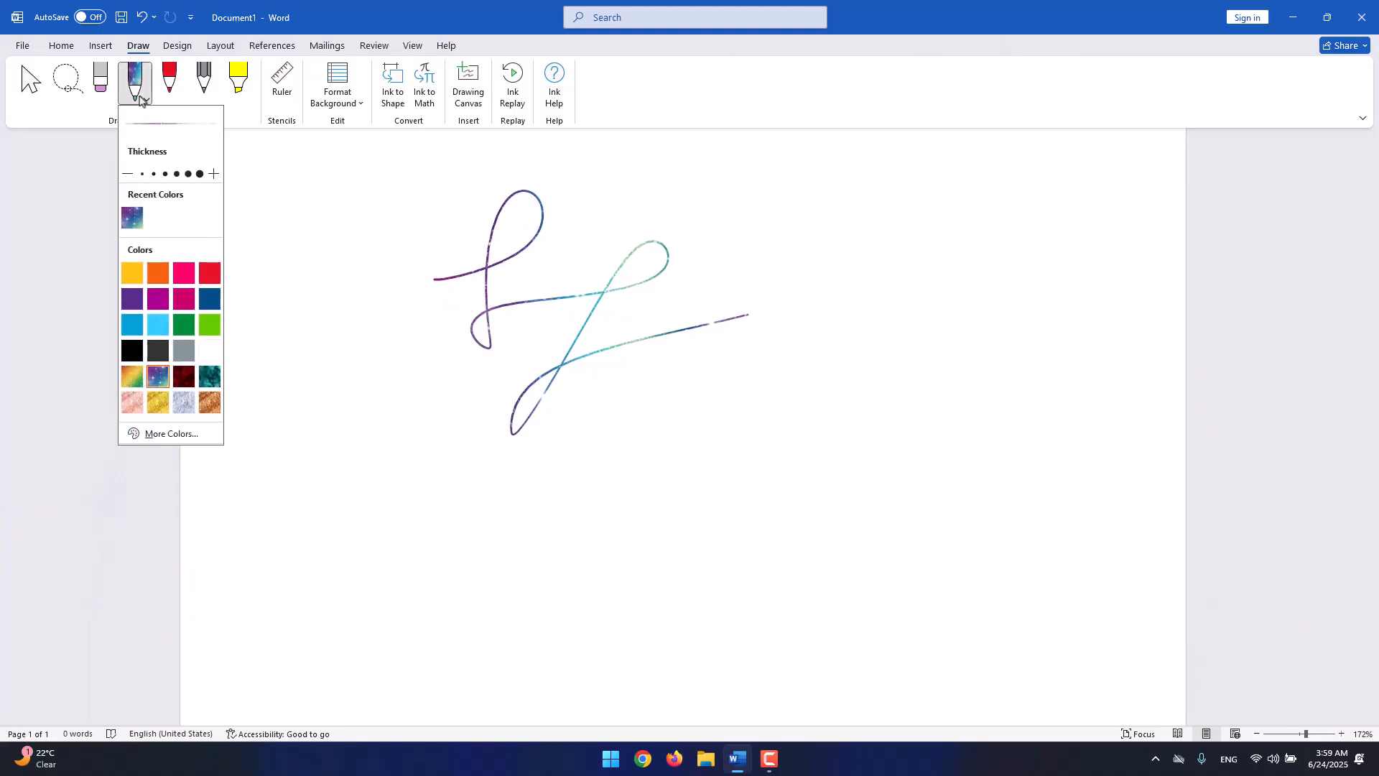
click(158, 403)
mouse_move(370, 352)
mouse_down()
mouse_move(287, 397)
mouse_move(502, 424)
mouse_up()
mouse_move(525, 508)
mouse_down()
mouse_move(751, 460)
mouse_move(572, 489)
mouse_up()
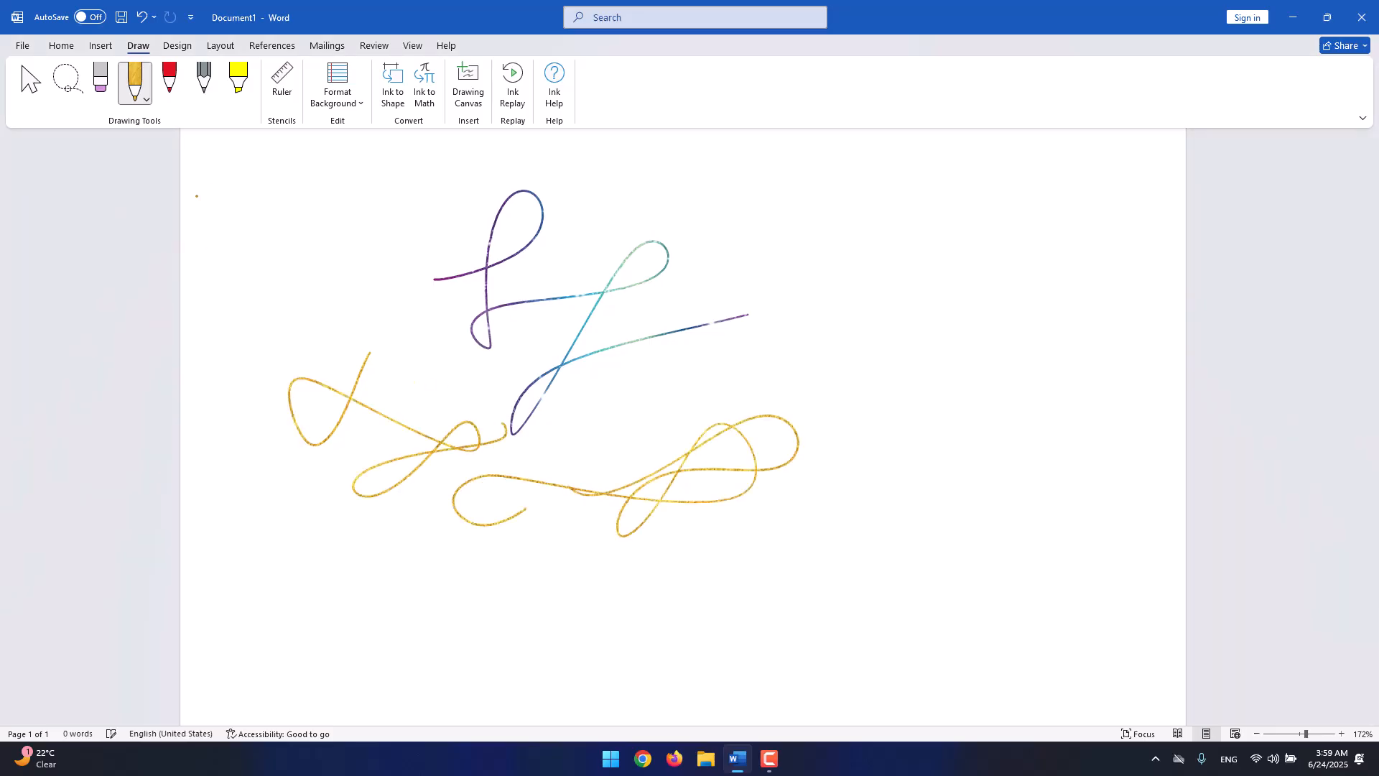
Try several standard and custom shades in the gold pen's Colors dialog, and cancel without applying one.
click(137, 97)
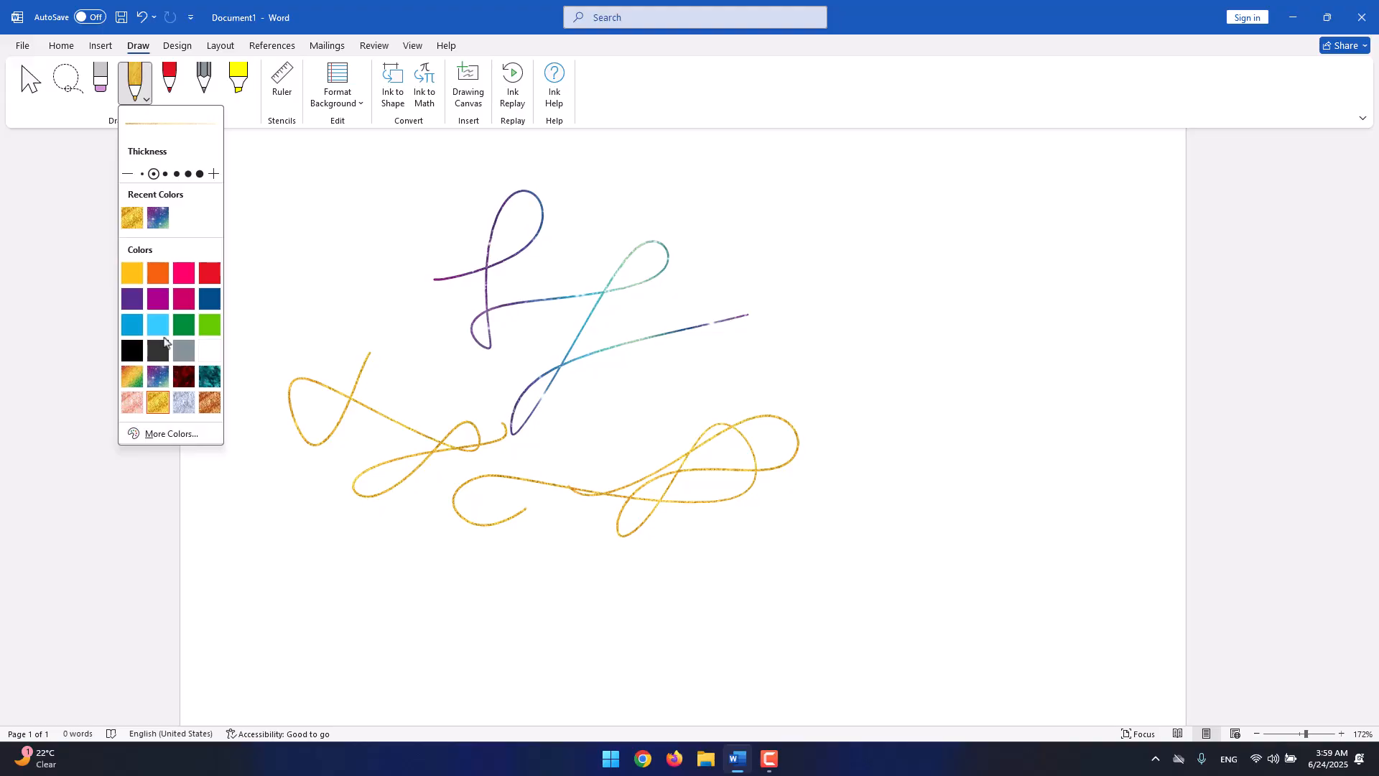
click(176, 438)
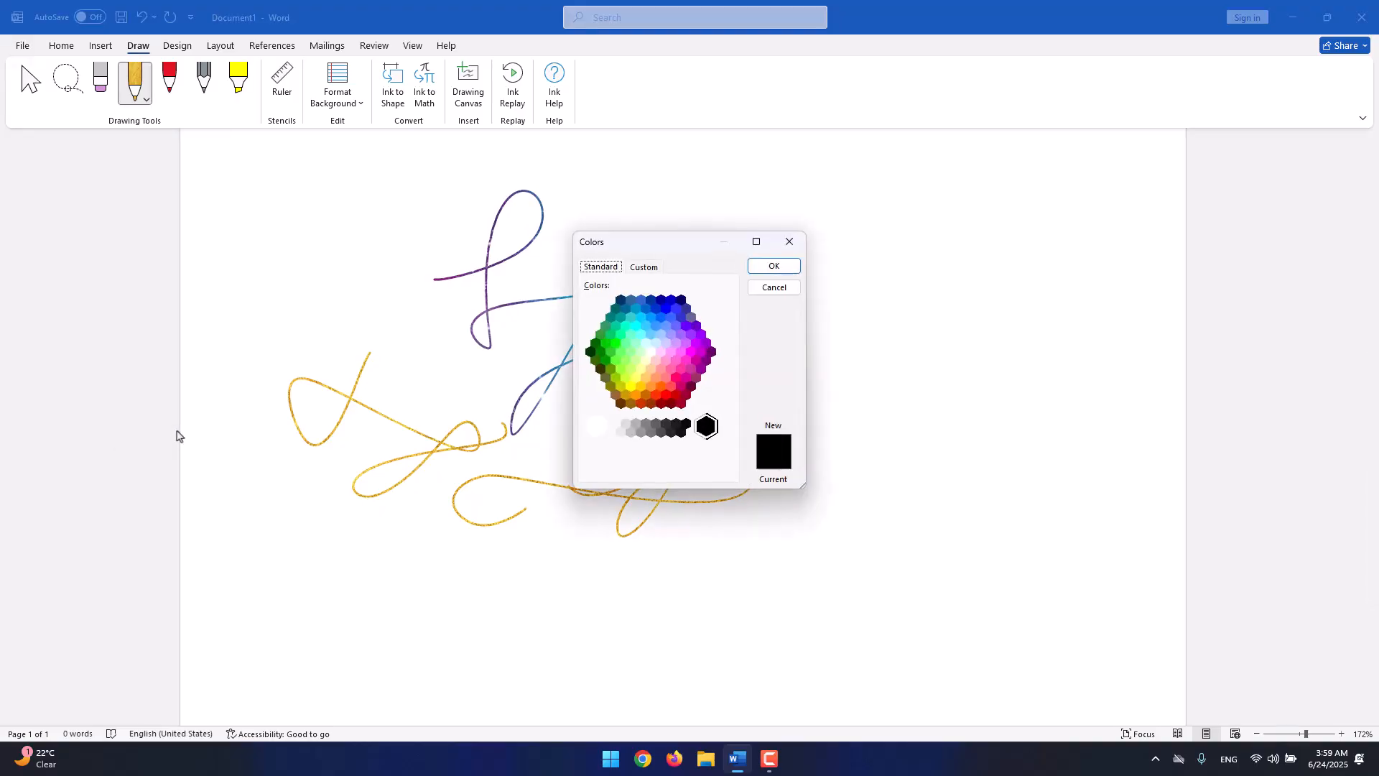
drag(629, 249, 375, 181)
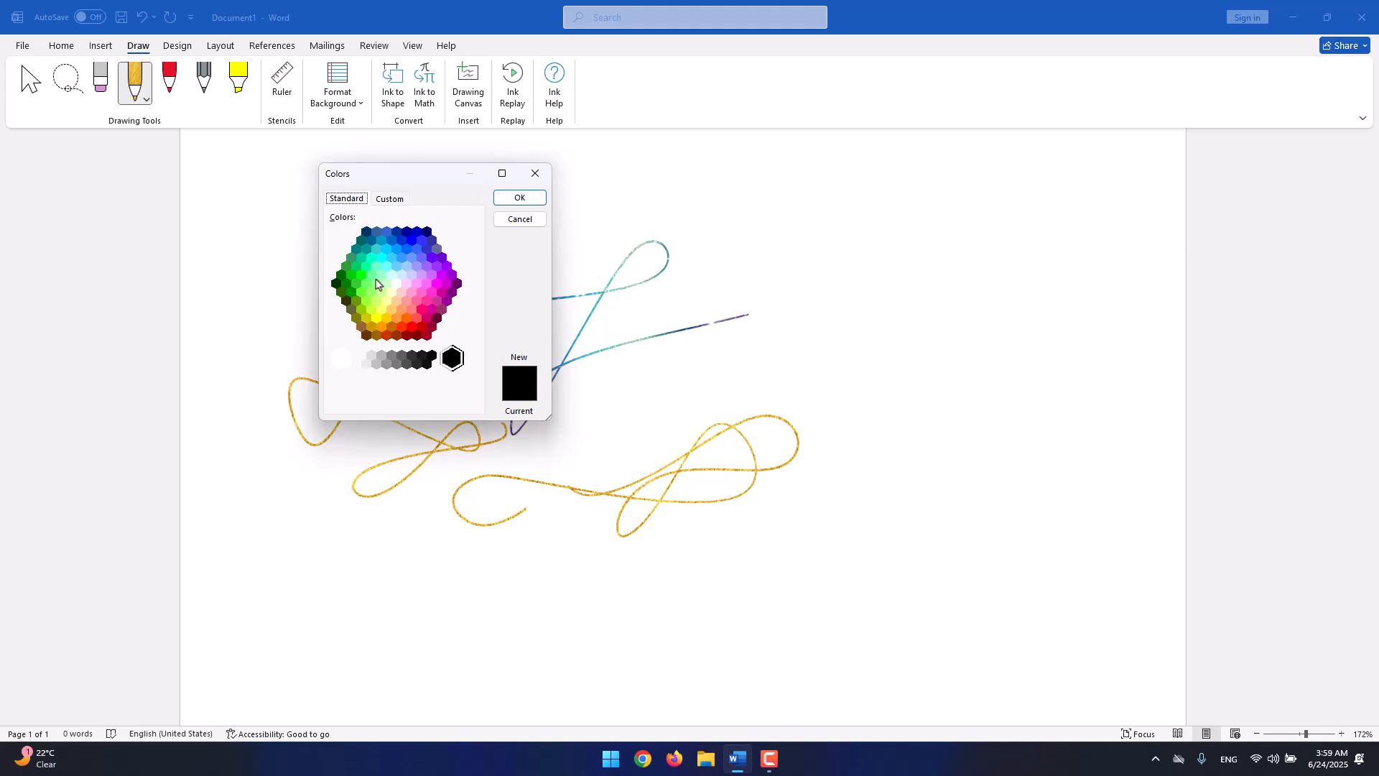
click(396, 266)
click(391, 293)
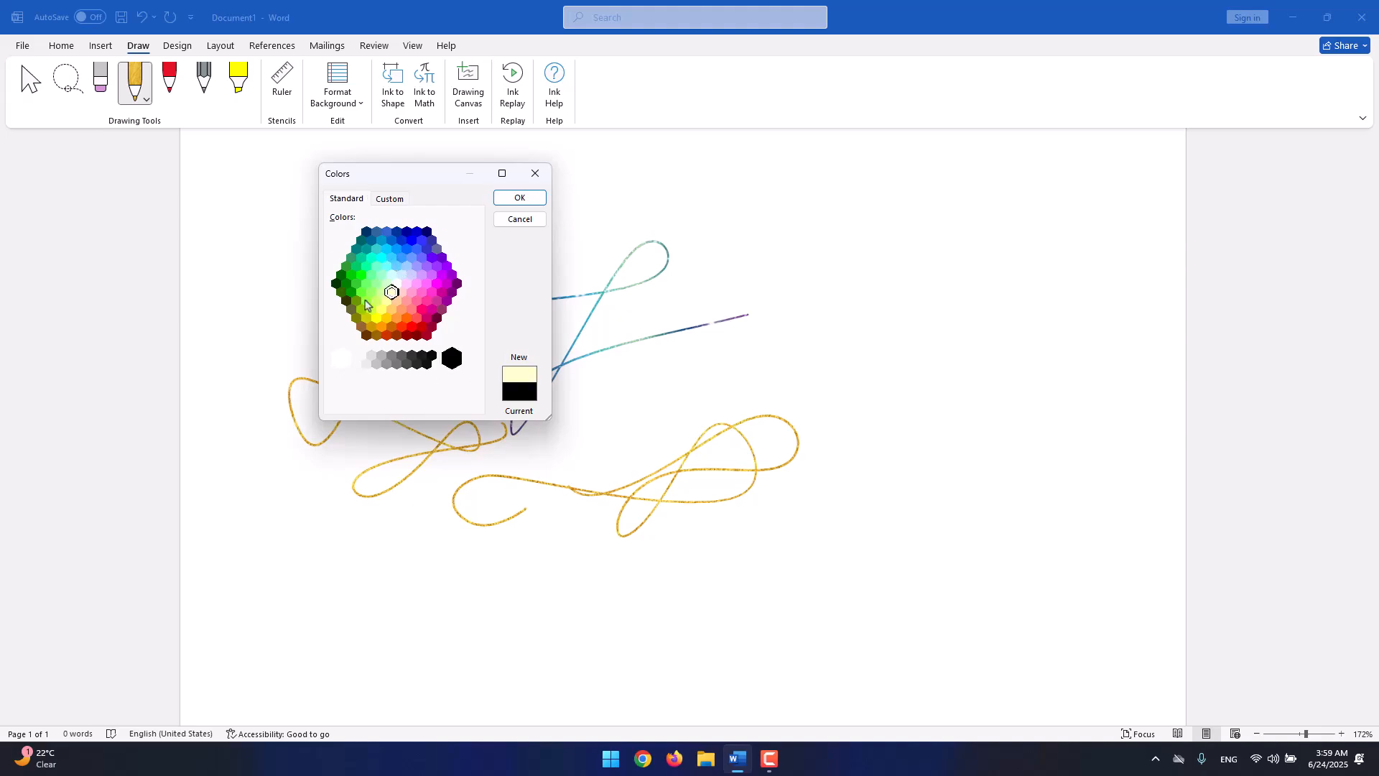
click(371, 276)
click(391, 275)
click(396, 300)
click(402, 275)
click(401, 240)
click(381, 275)
click(390, 199)
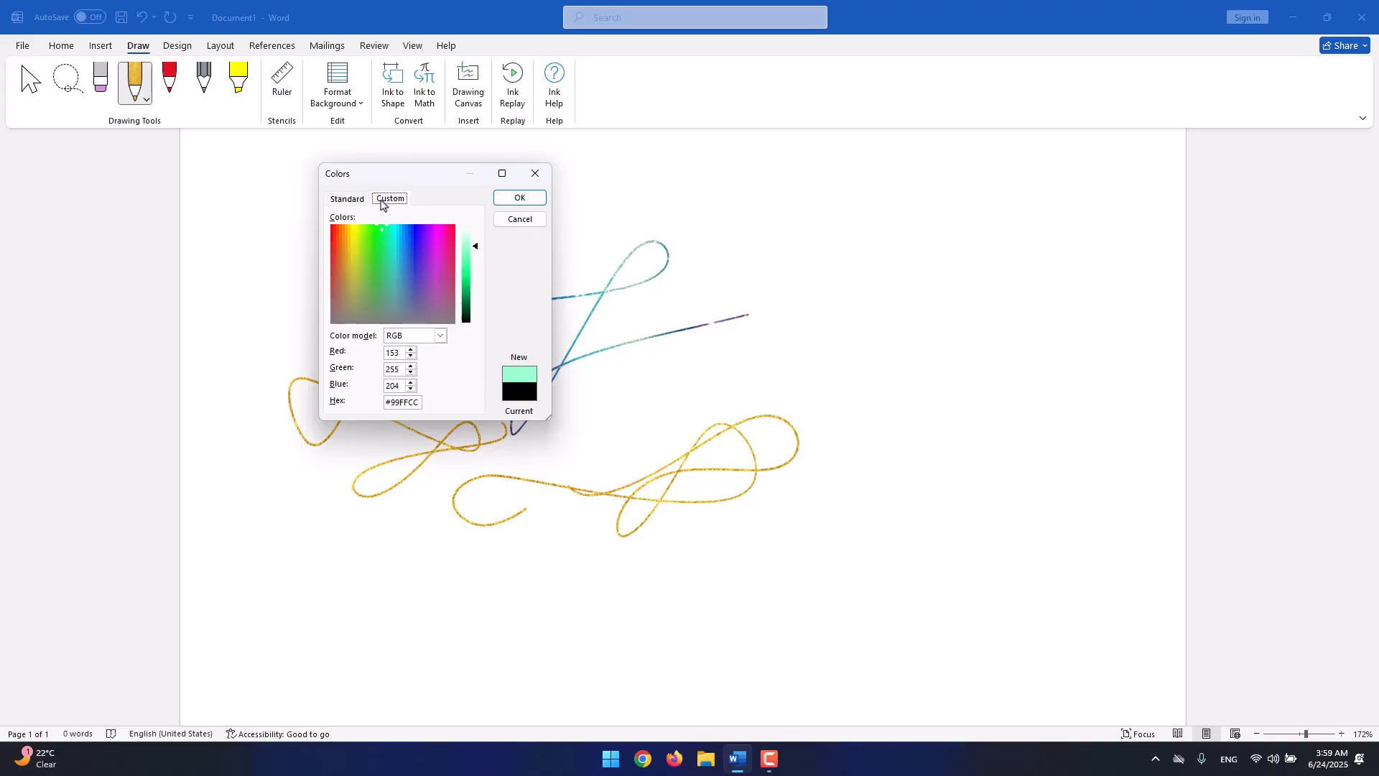
drag(374, 270, 369, 265)
click(359, 201)
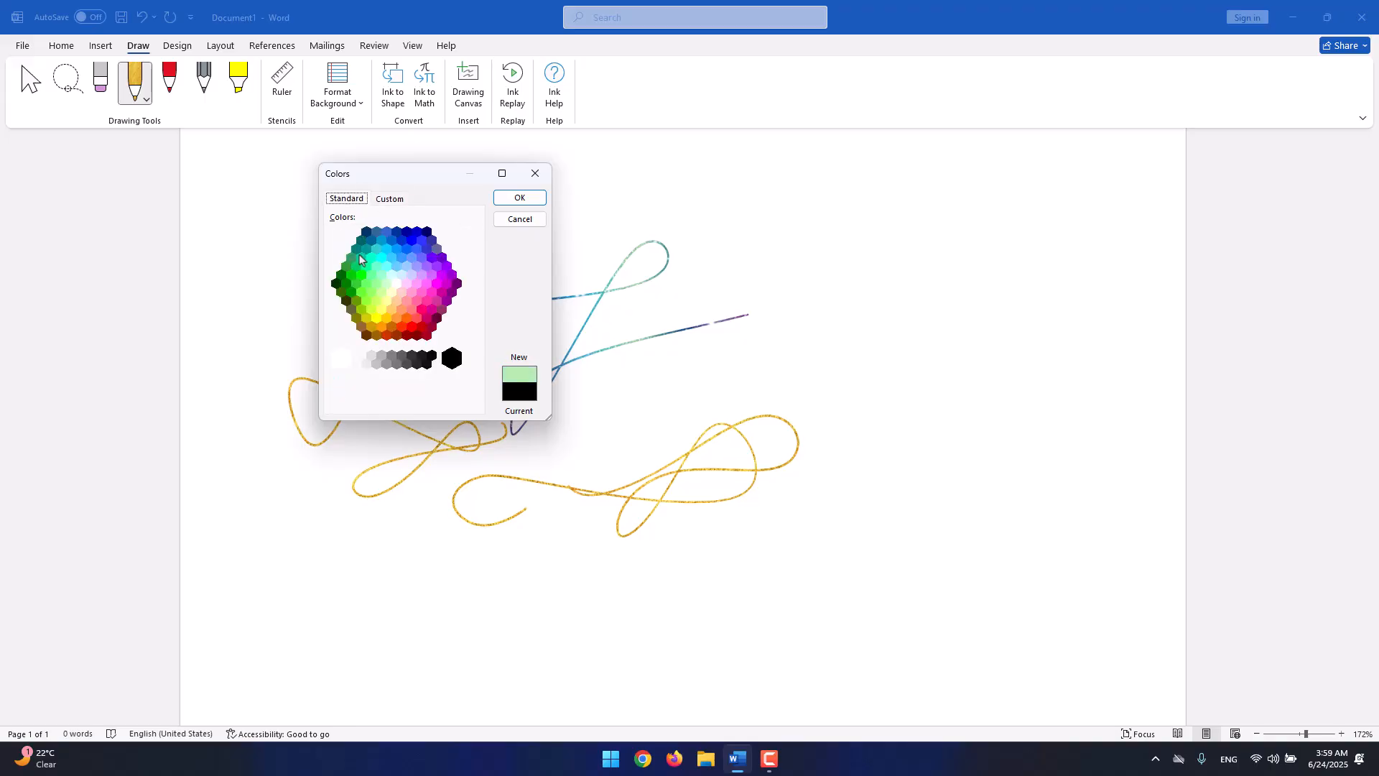
click(371, 257)
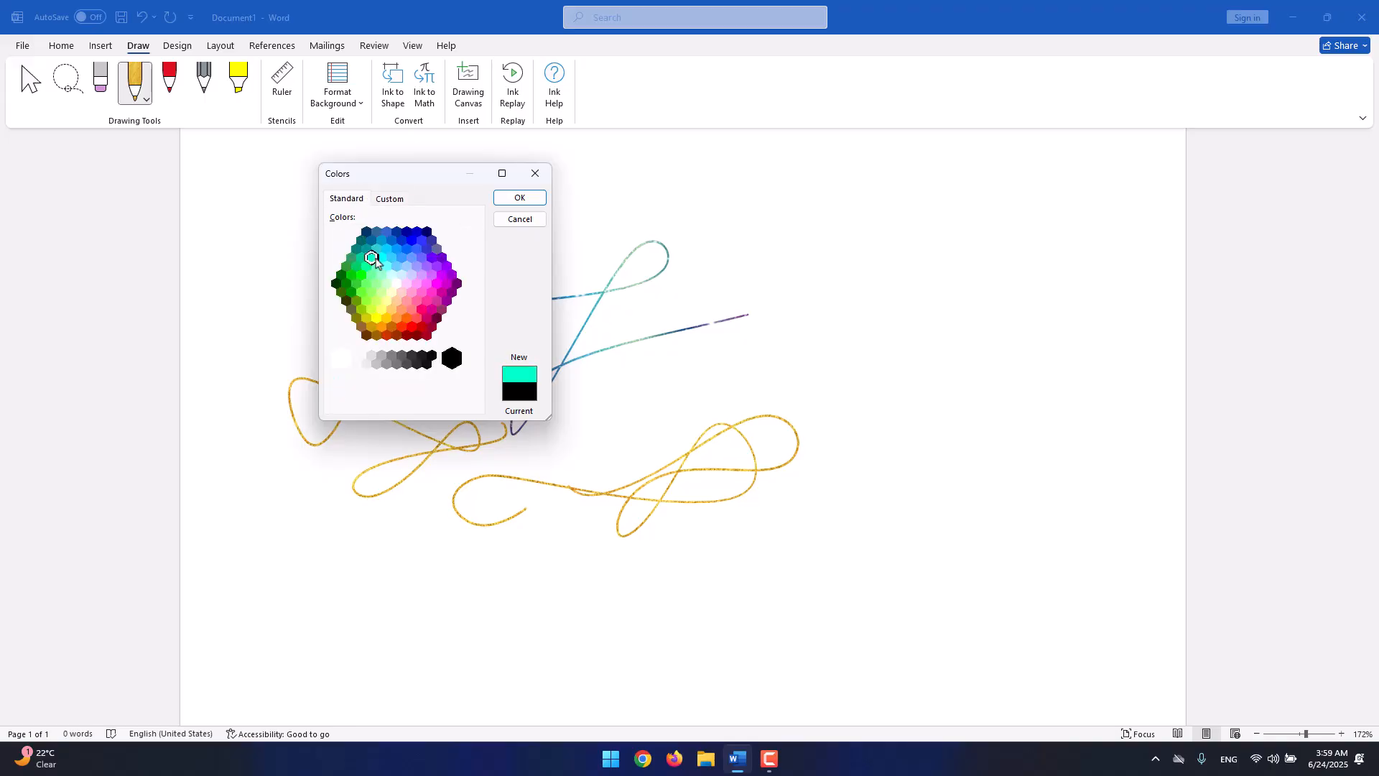
click(520, 221)
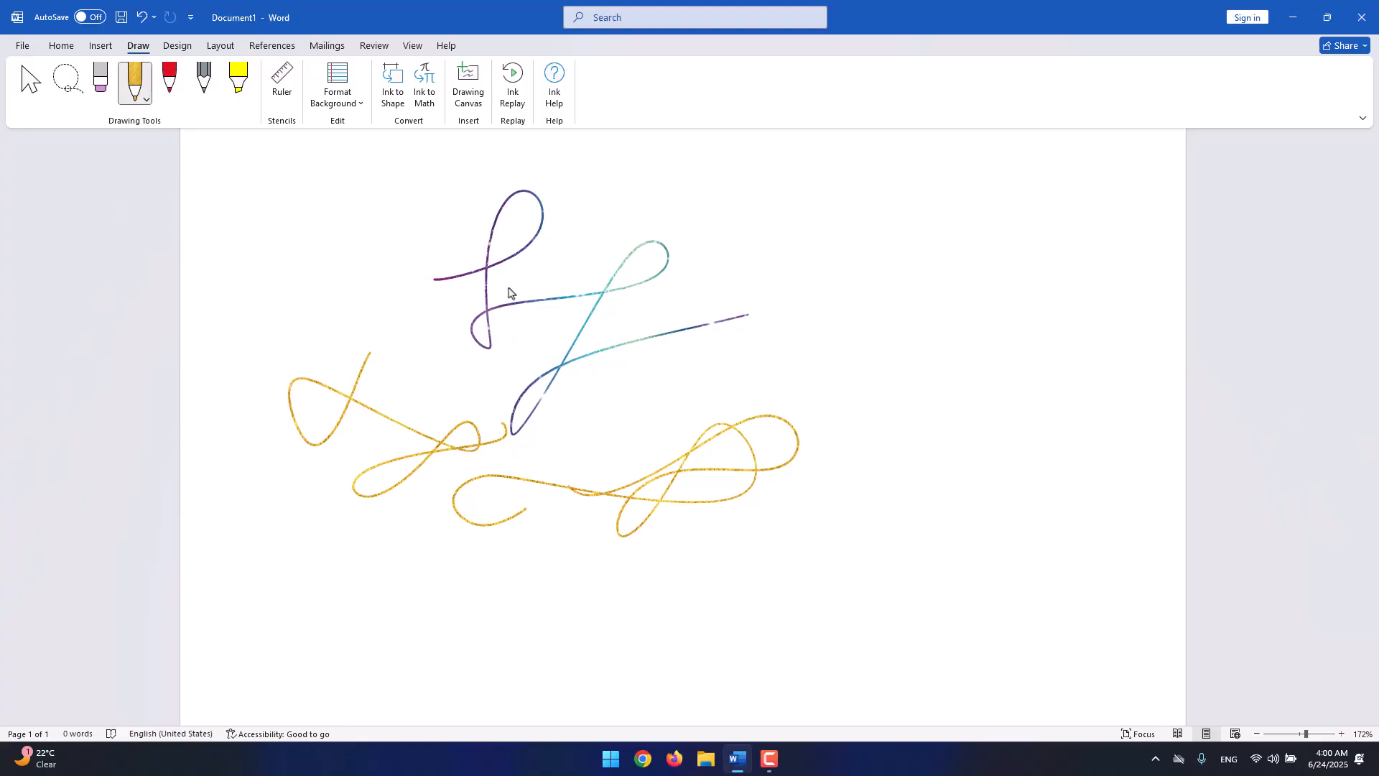
Compare the thickness and color options of the red and gold pens.
click(170, 93)
click(180, 104)
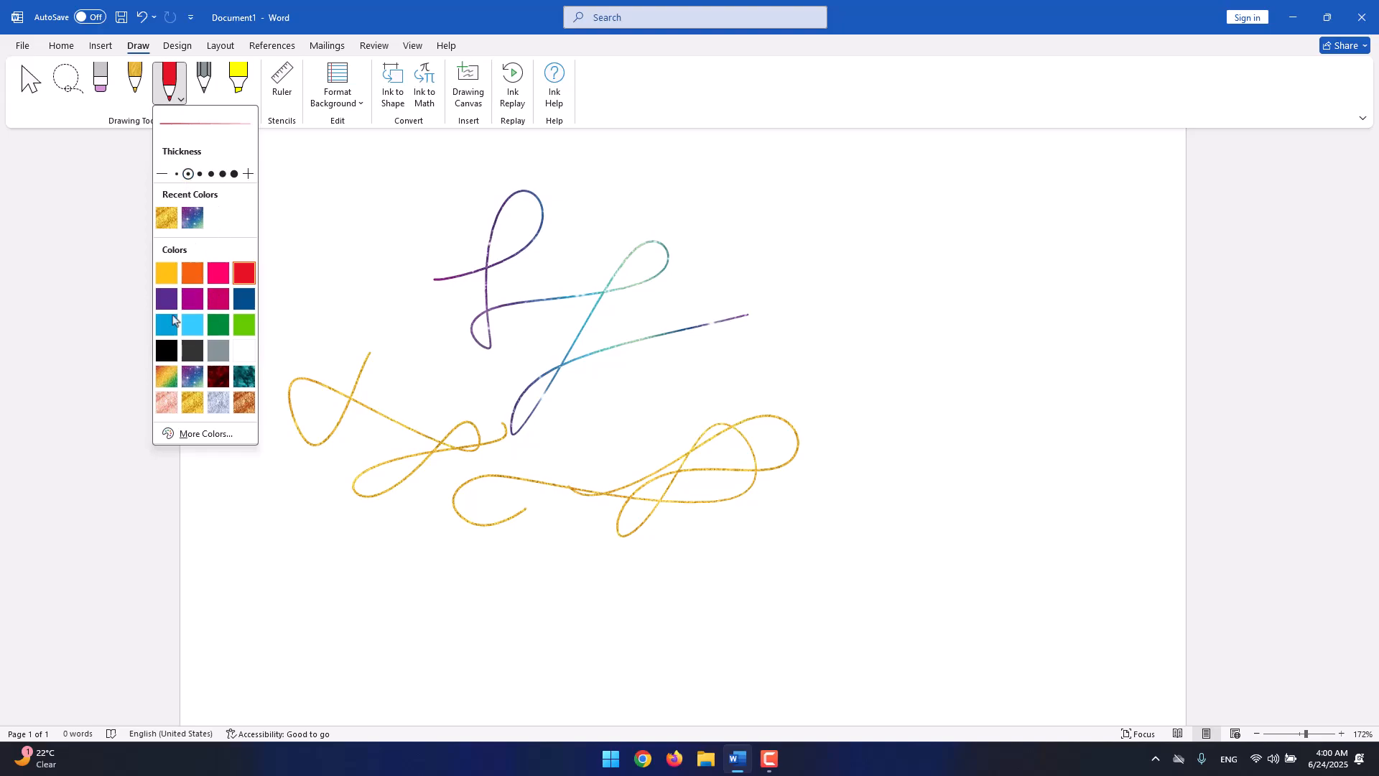
click(165, 99)
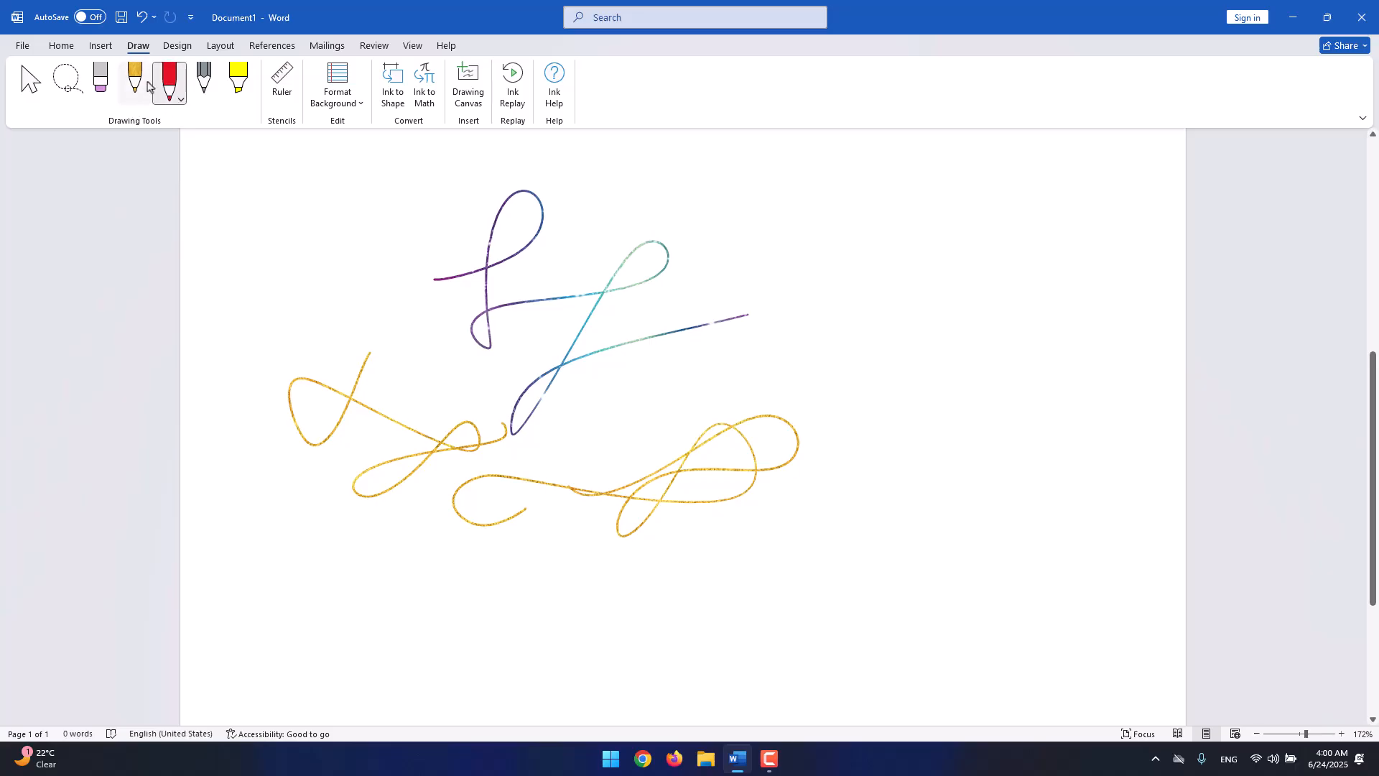
click(147, 87)
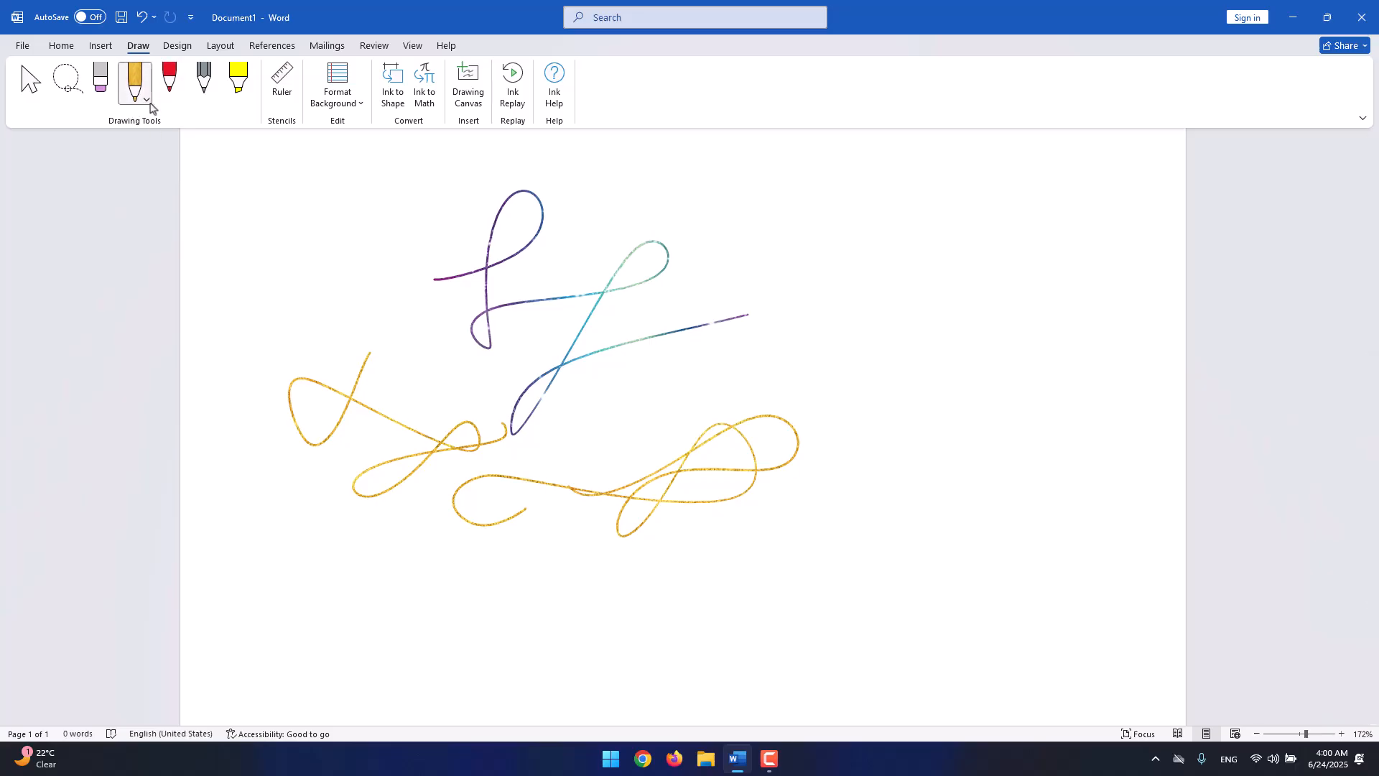
click(147, 101)
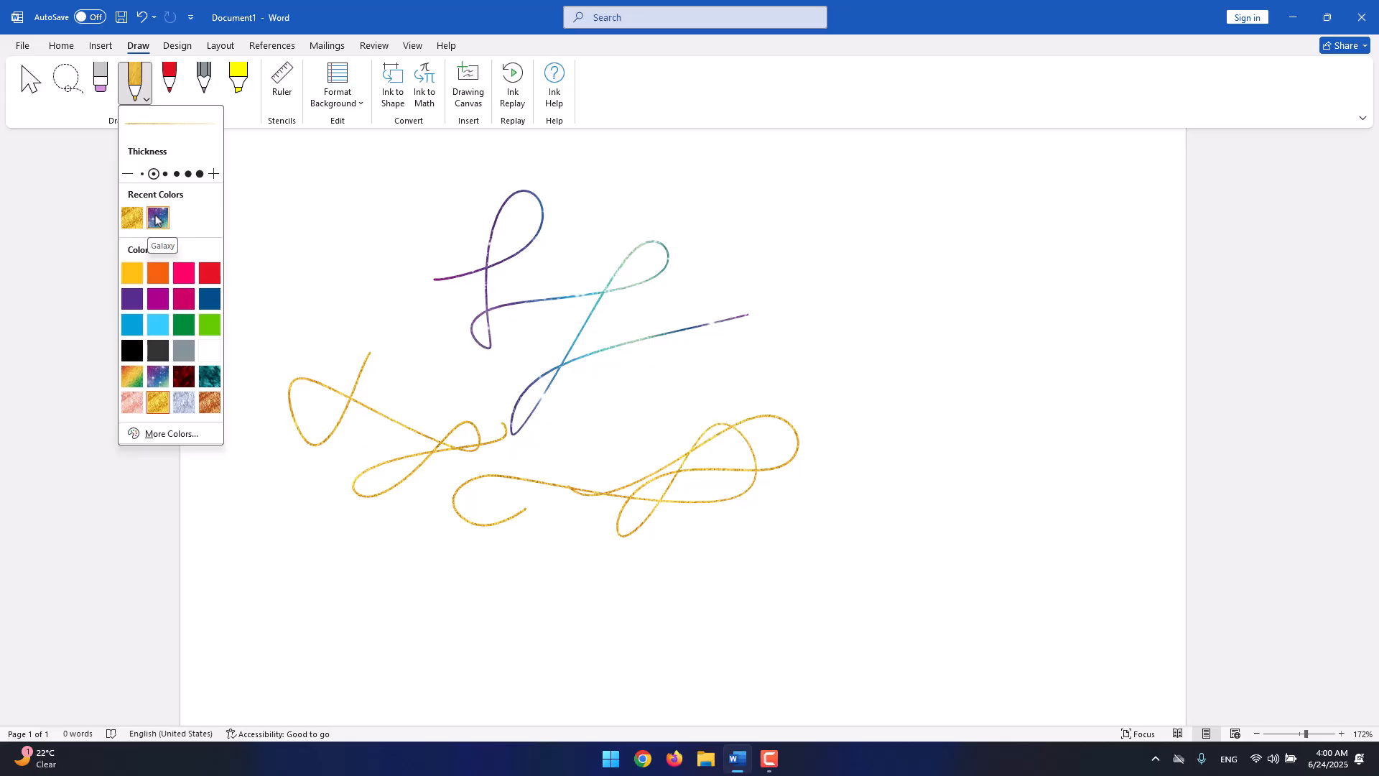
click(171, 96)
click(138, 100)
click(170, 98)
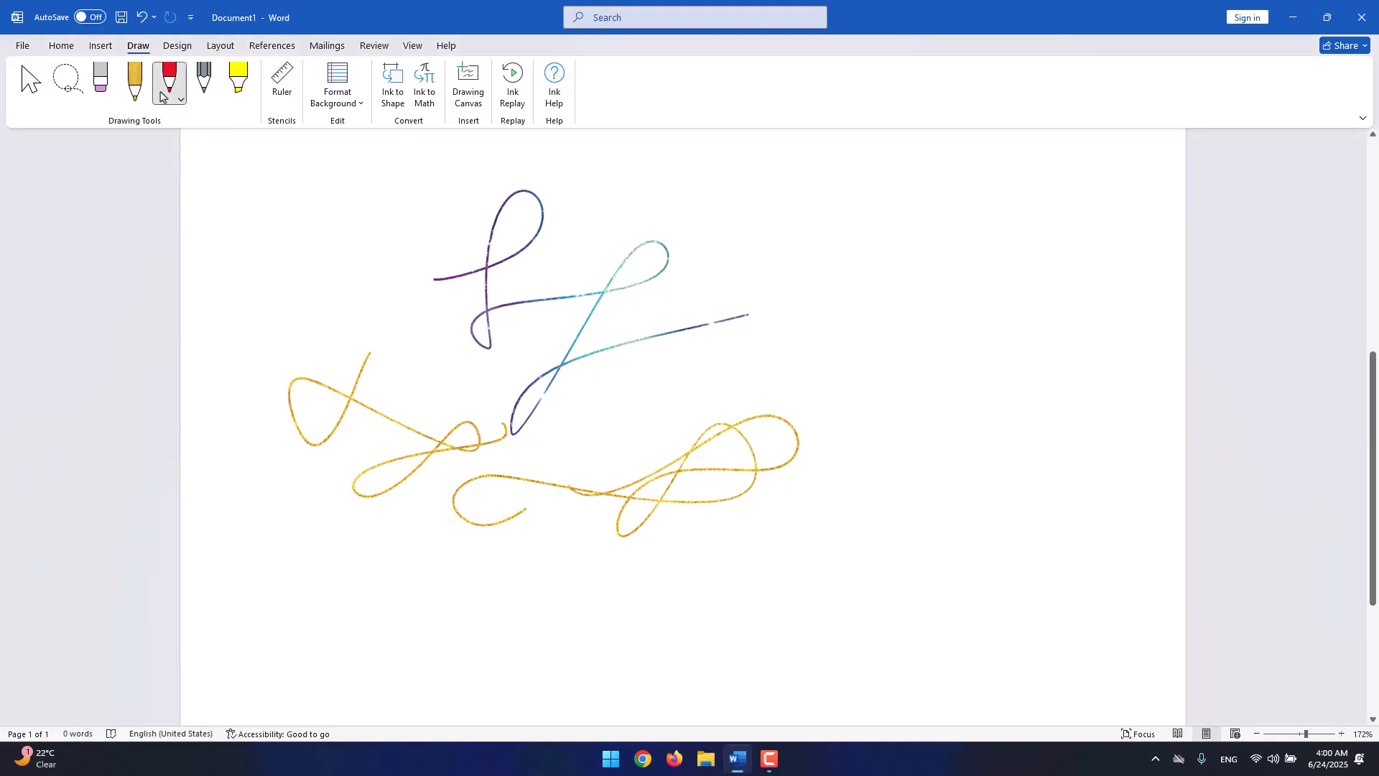
click(140, 100)
click(169, 99)
click(137, 98)
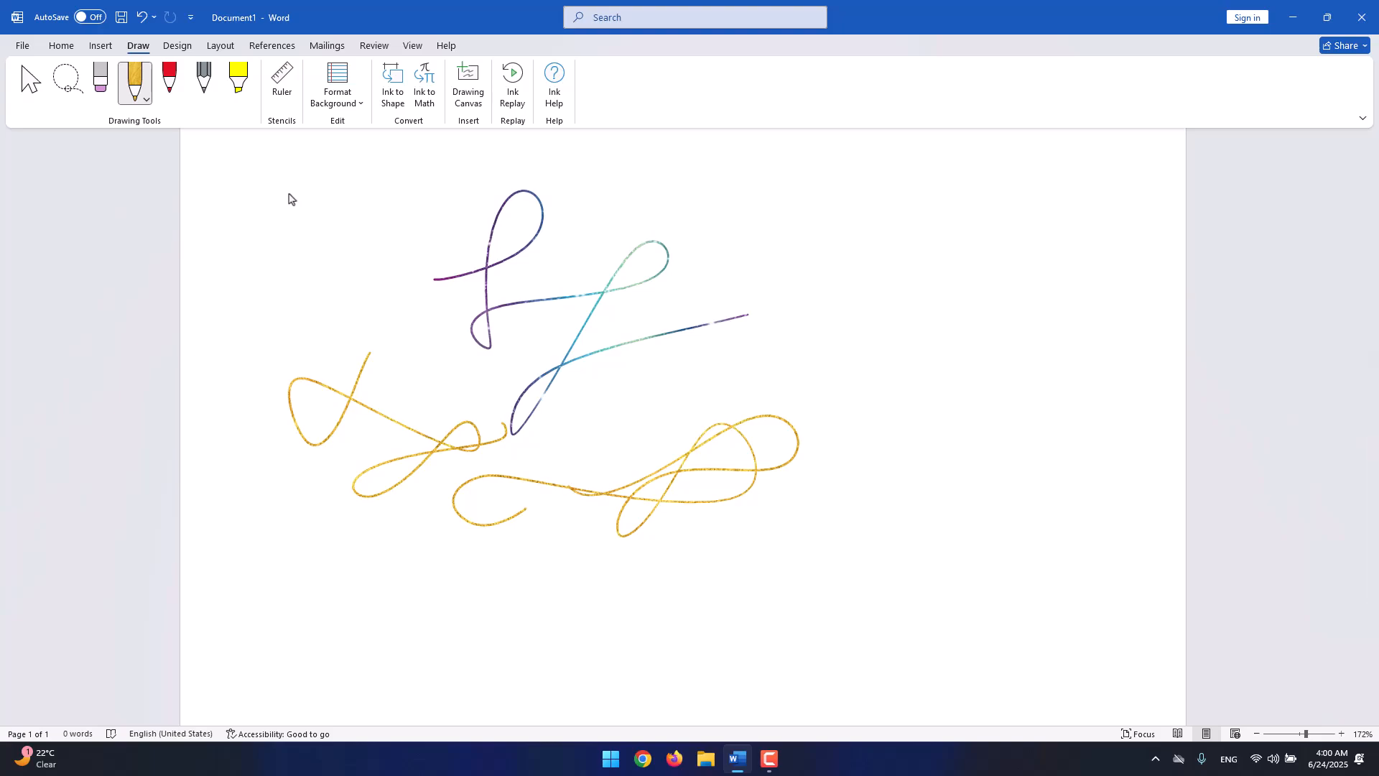
click(170, 85)
click(203, 86)
click(169, 85)
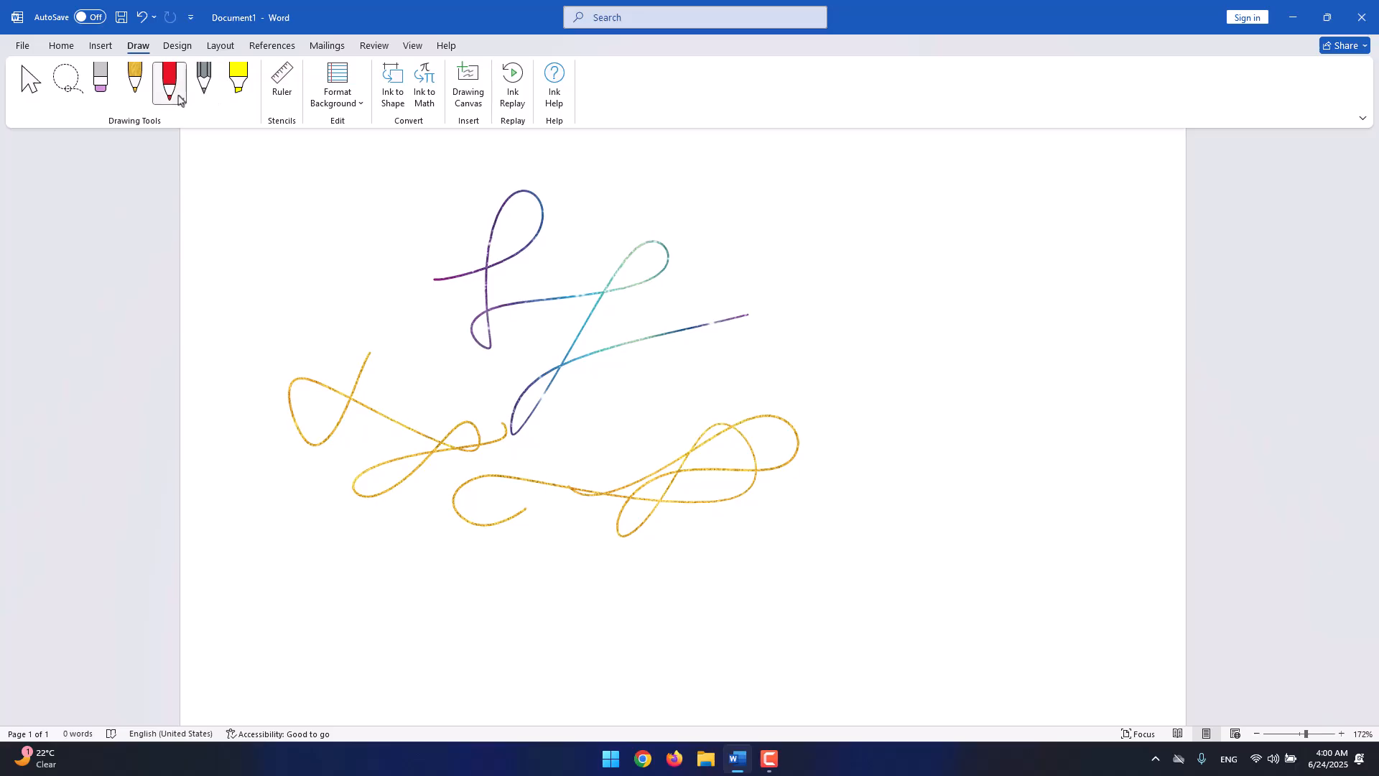
click(169, 85)
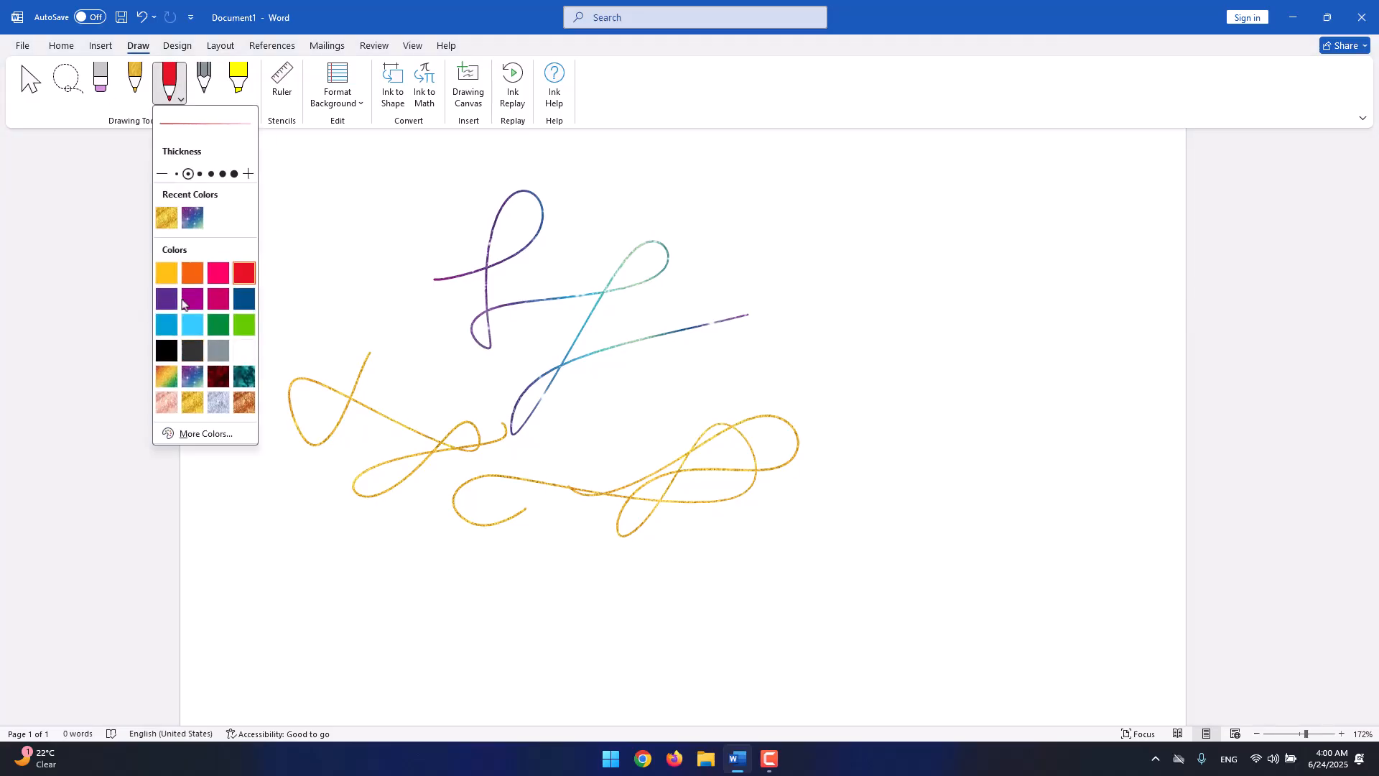
click(135, 86)
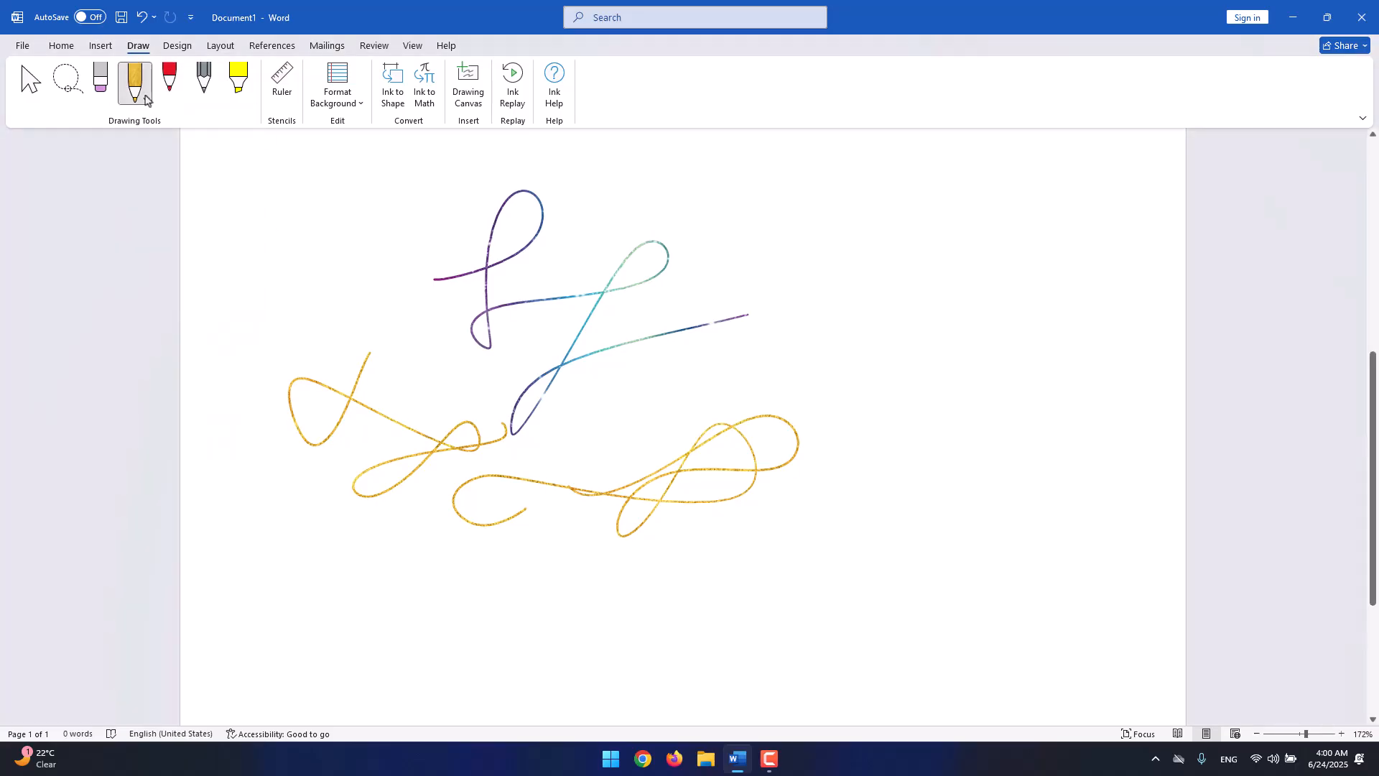
Change the gold glitter pen's color back to black.
click(135, 90)
click(132, 350)
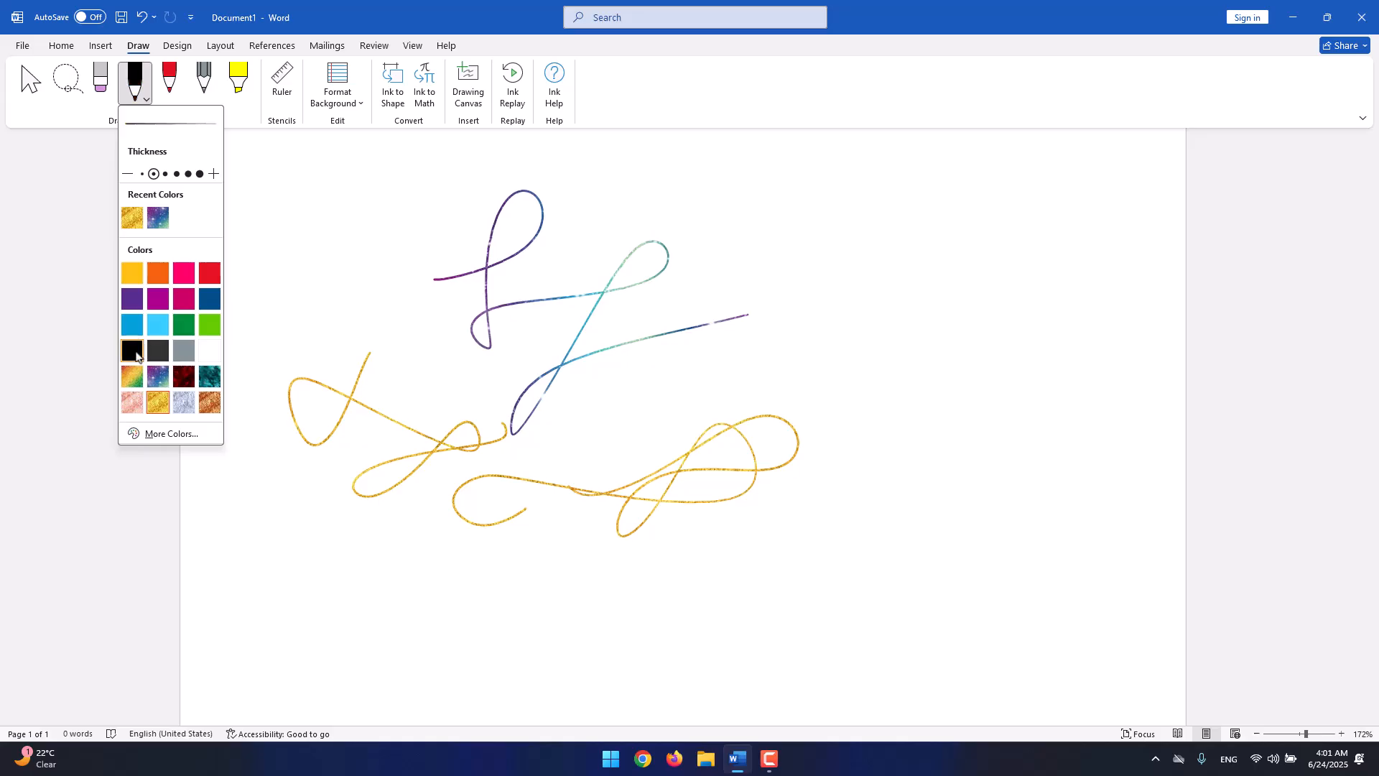
click(170, 97)
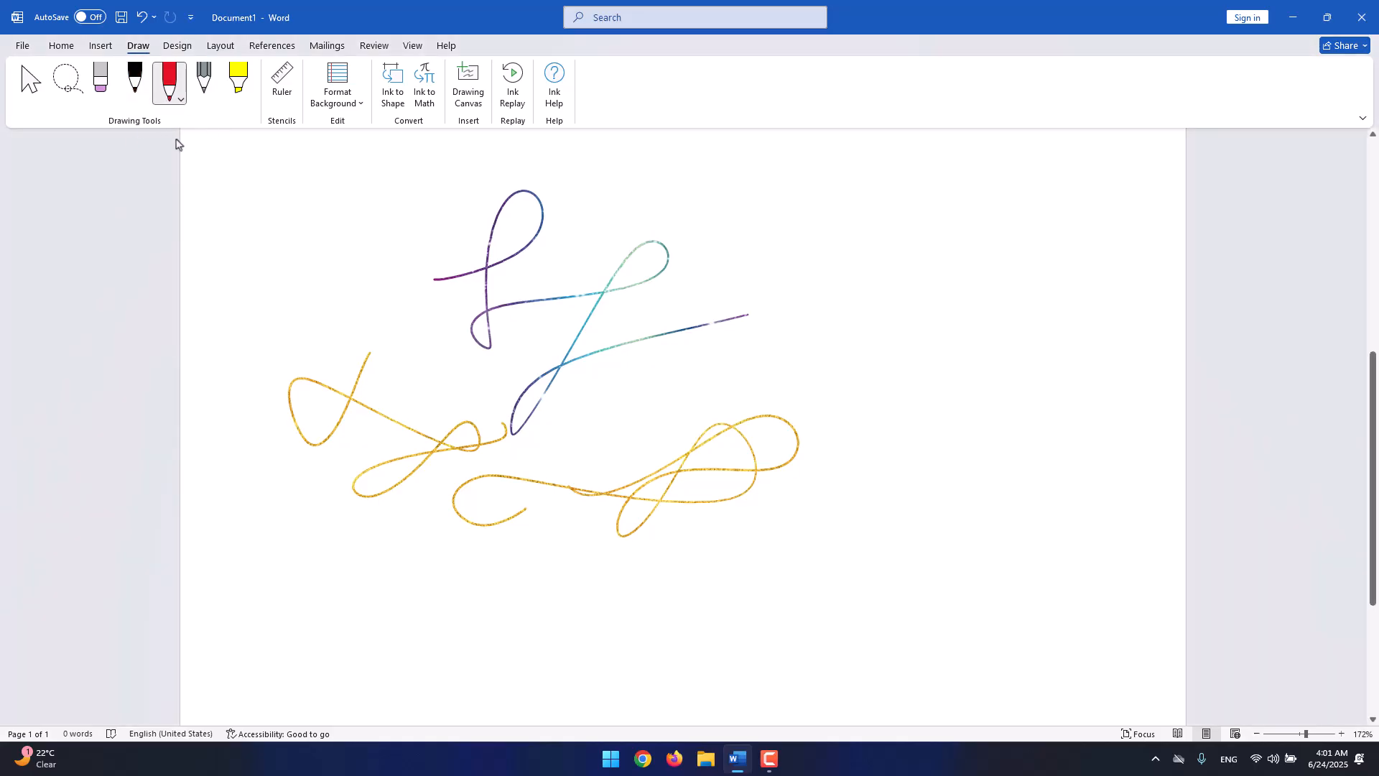
click(136, 88)
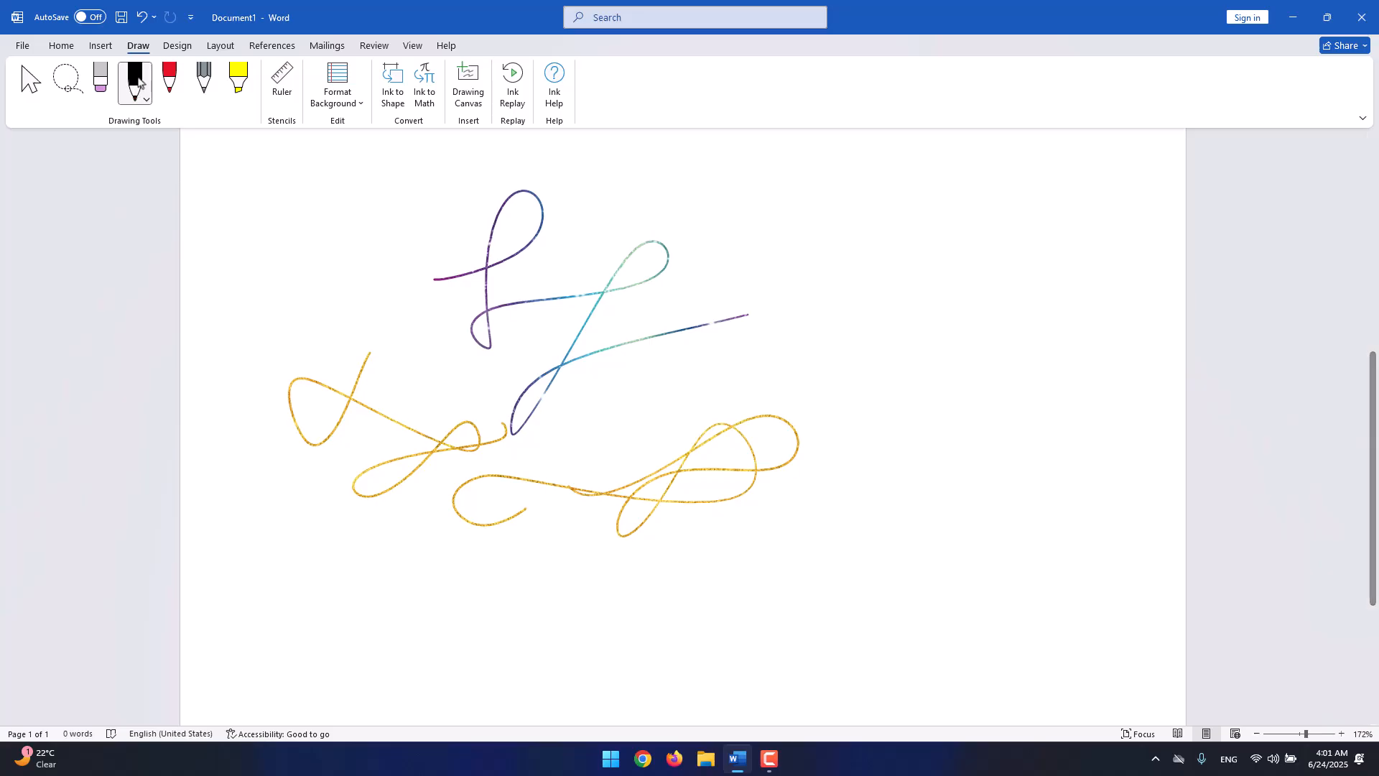
click(172, 81)
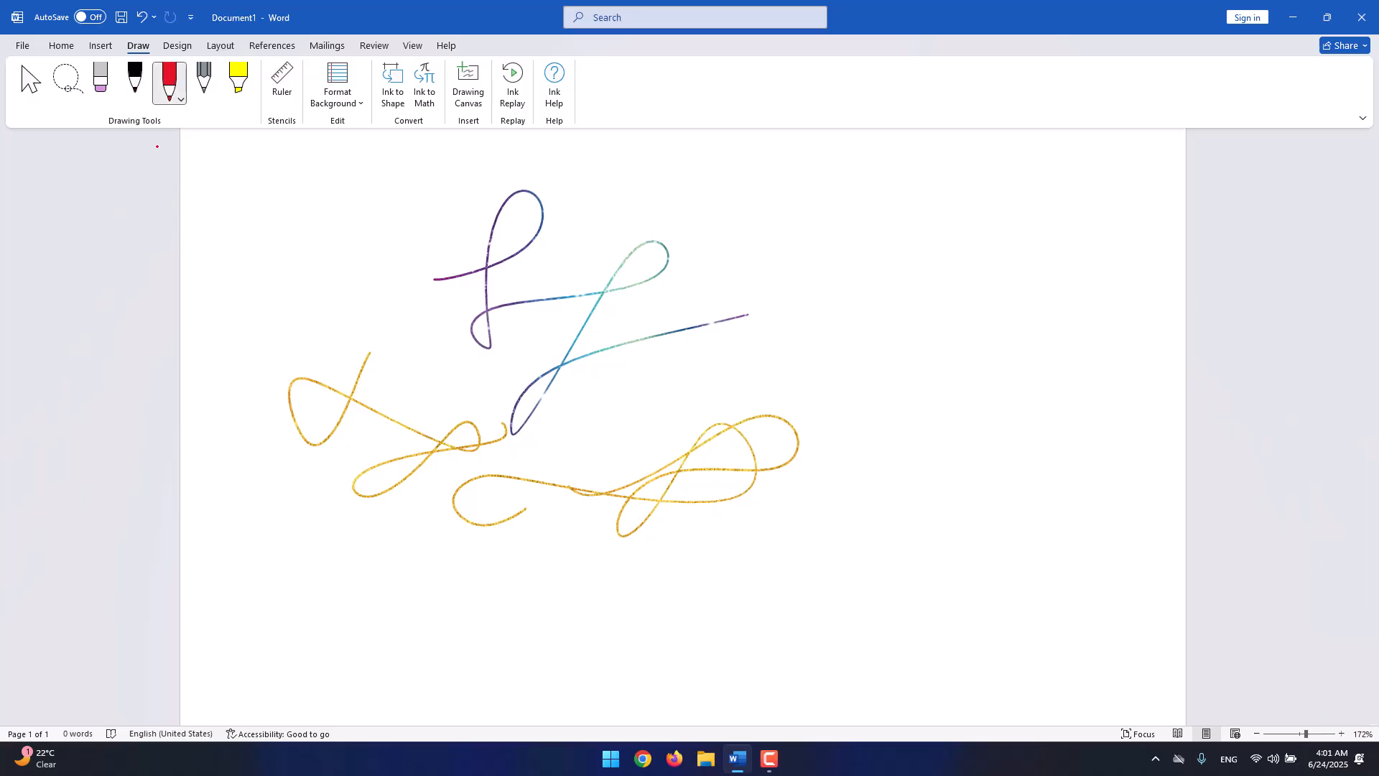
Draw large overlapping freehand loops over the Galaxy and gold strokes with the black pen and the red pen.
click(135, 83)
mouse_move(793, 294)
mouse_down()
mouse_move(947, 337)
mouse_move(823, 221)
mouse_up()
click(171, 85)
mouse_move(722, 209)
mouse_down()
mouse_move(761, 266)
mouse_move(848, 324)
mouse_move(604, 492)
mouse_move(538, 443)
mouse_up()
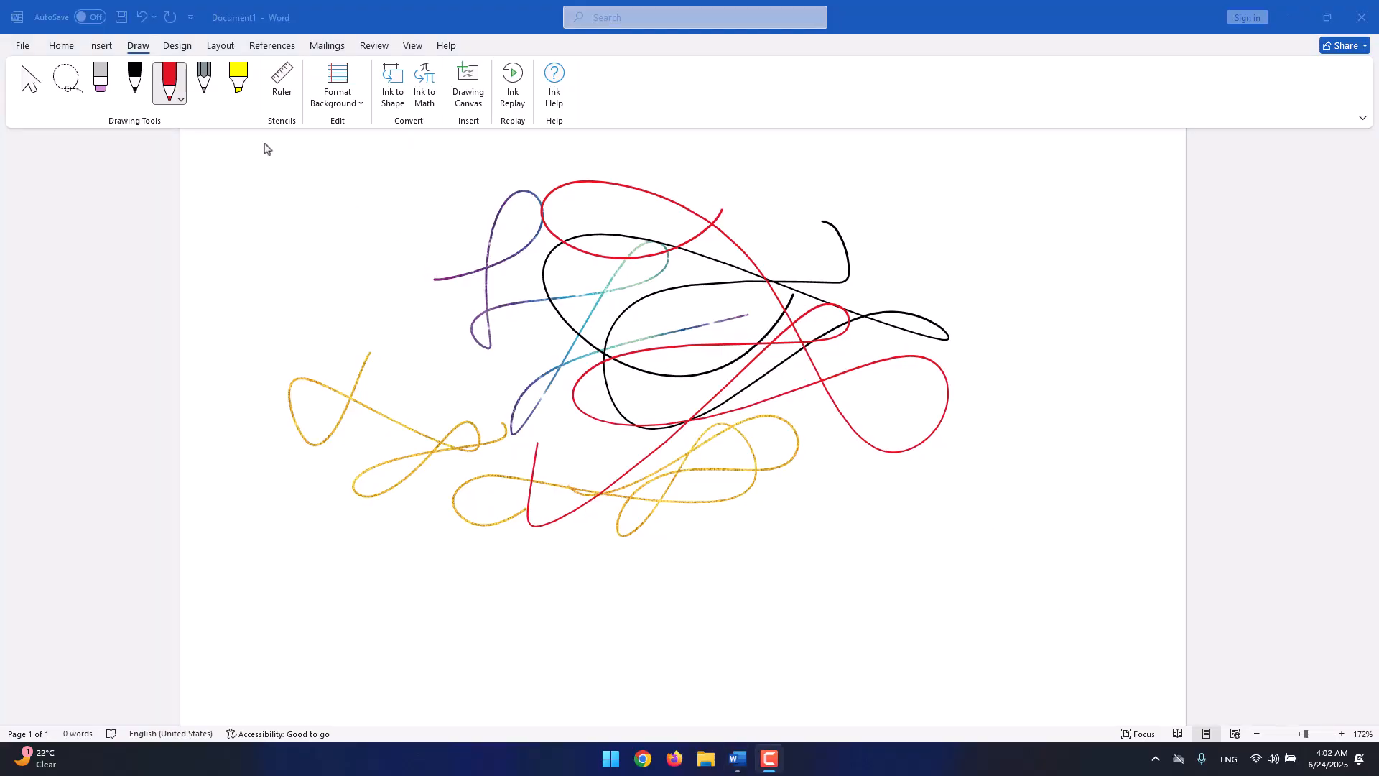
Scribble loops with the pencil in gray beside the Galaxy stroke, and in black just above them.
click(204, 85)
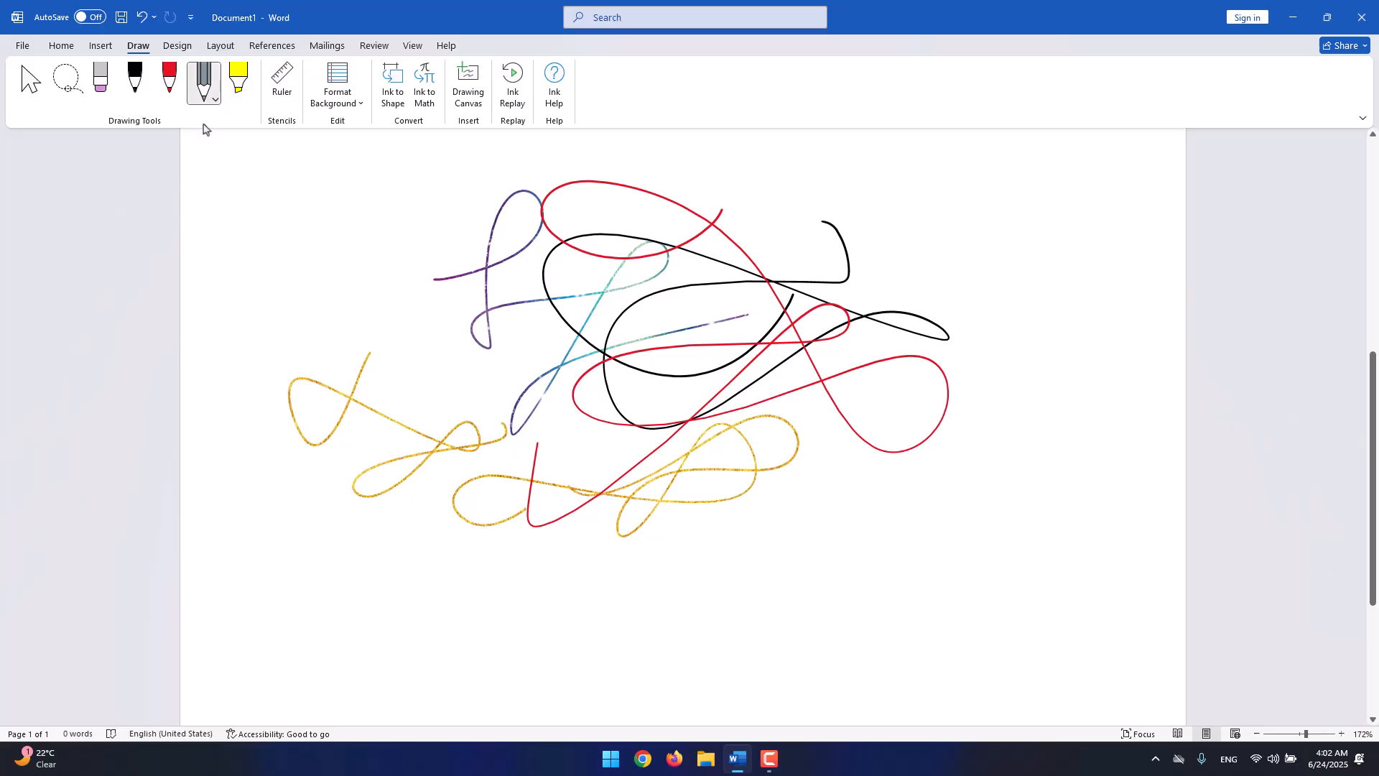
mouse_move(375, 199)
mouse_down()
mouse_move(308, 212)
mouse_move(286, 265)
mouse_move(402, 187)
mouse_move(324, 248)
mouse_up()
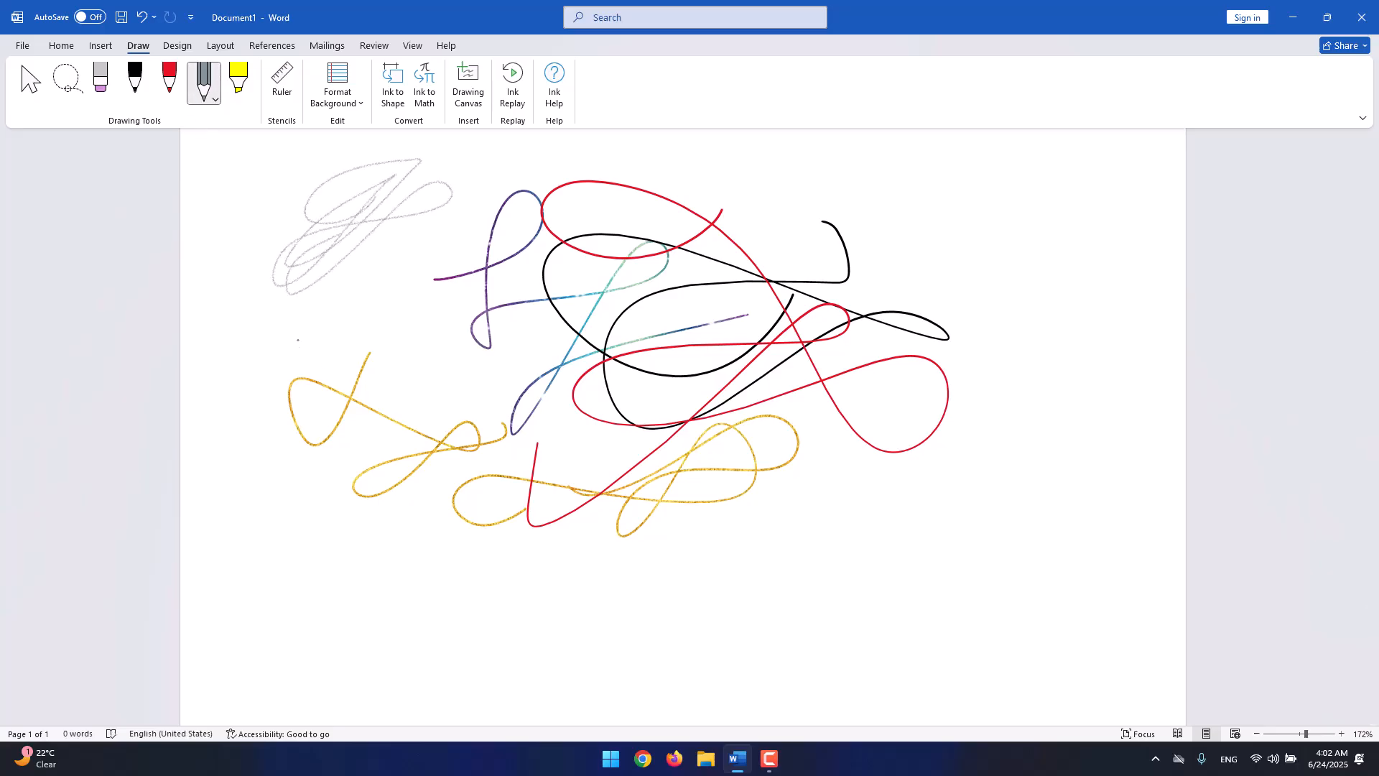
scroll(682, 424, up, 4)
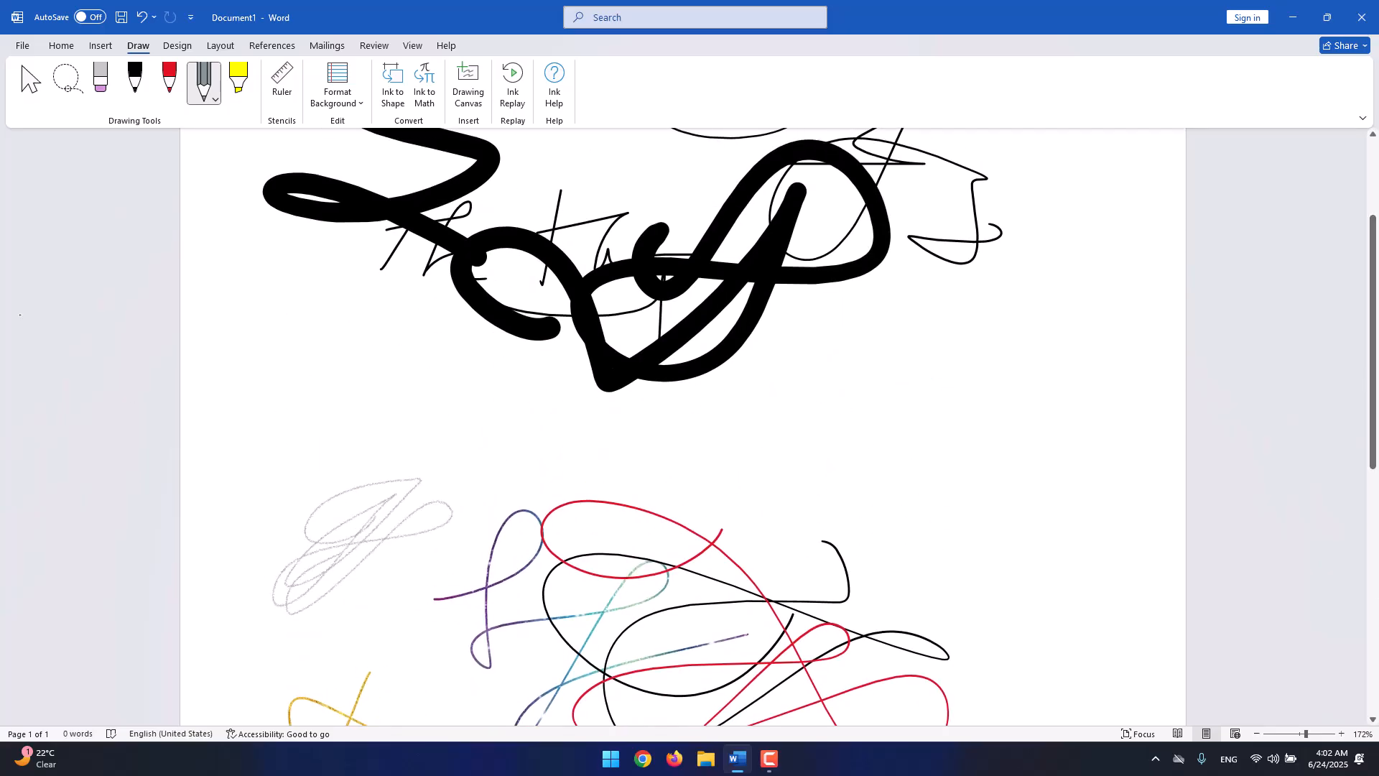
click(204, 83)
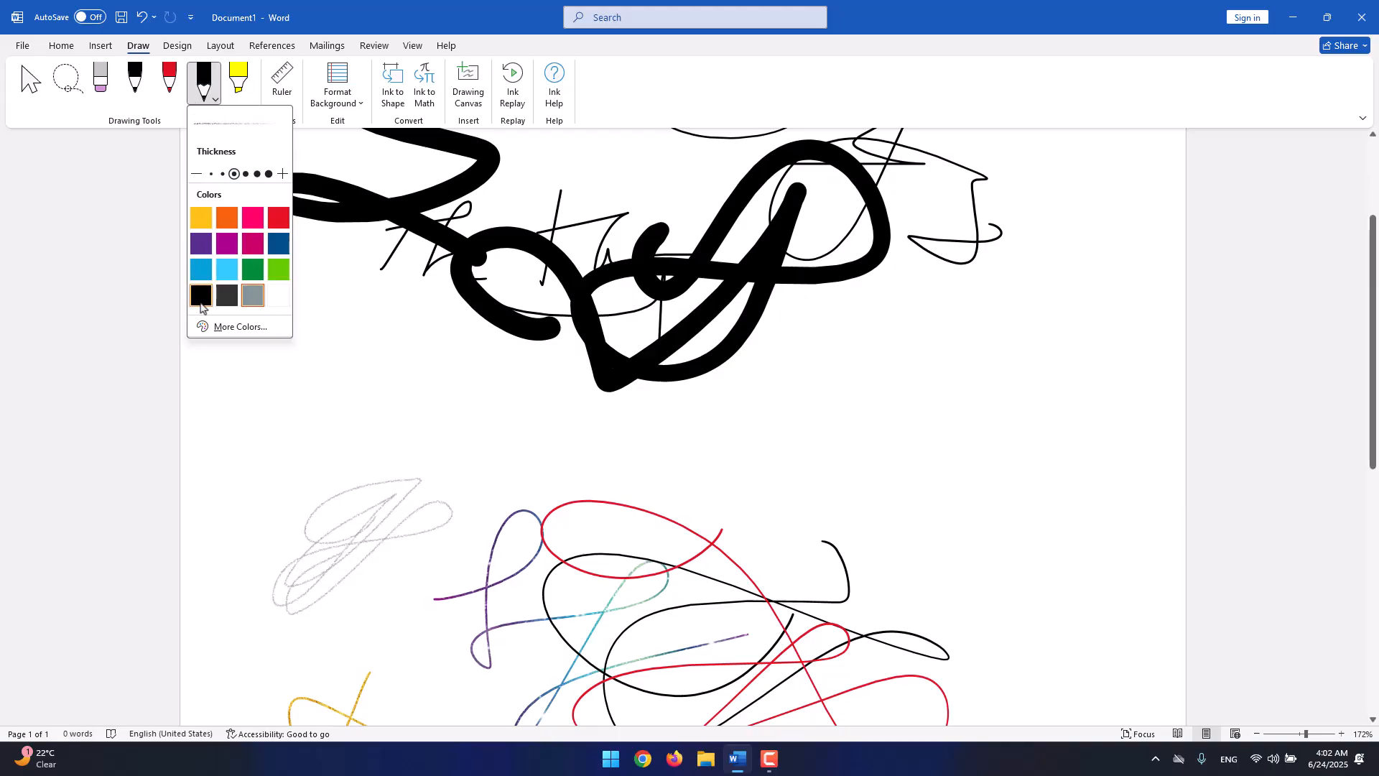
click(201, 302)
mouse_move(375, 358)
mouse_down()
mouse_move(256, 435)
mouse_move(210, 436)
mouse_move(390, 448)
mouse_move(338, 488)
mouse_move(311, 414)
mouse_up()
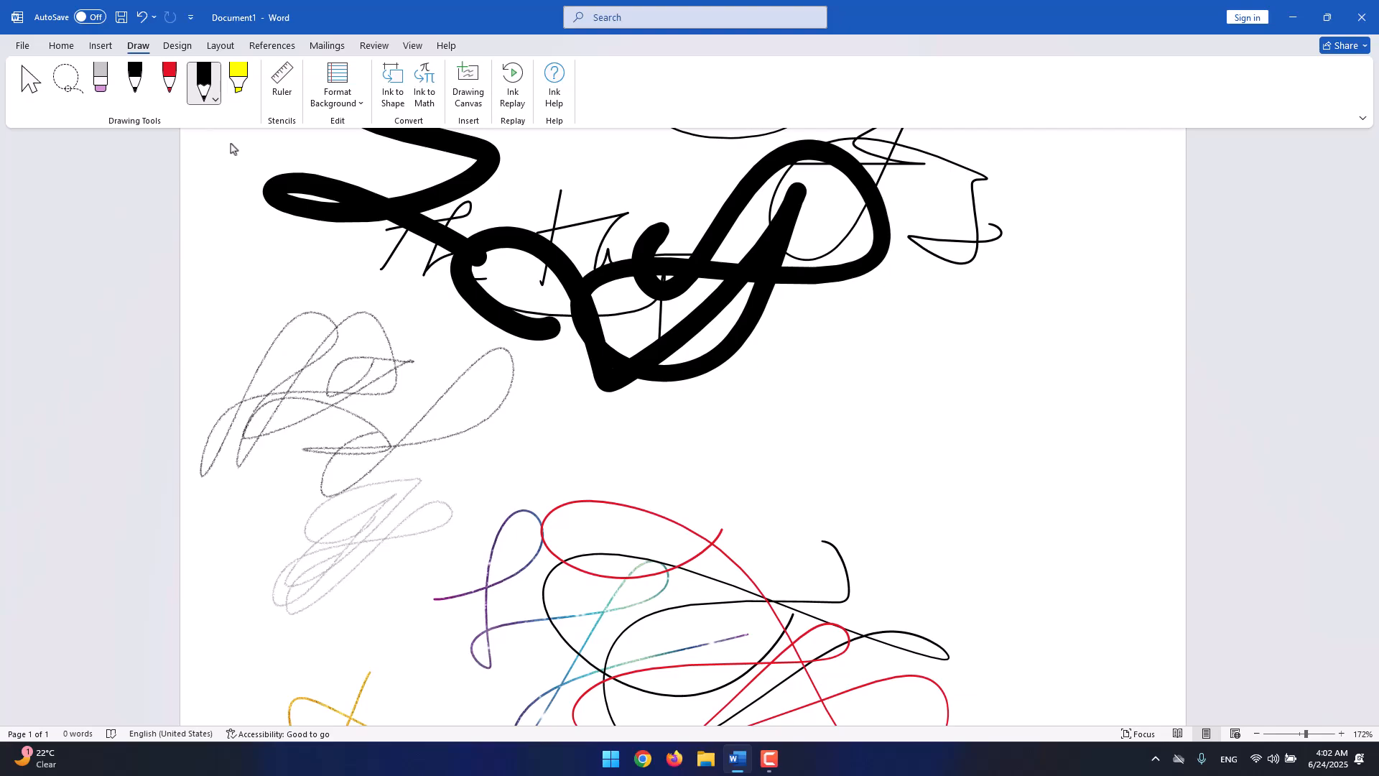
Set the black pencil to its largest preset thickness and scribble a loose shape below the thick black ink stroke.
click(216, 101)
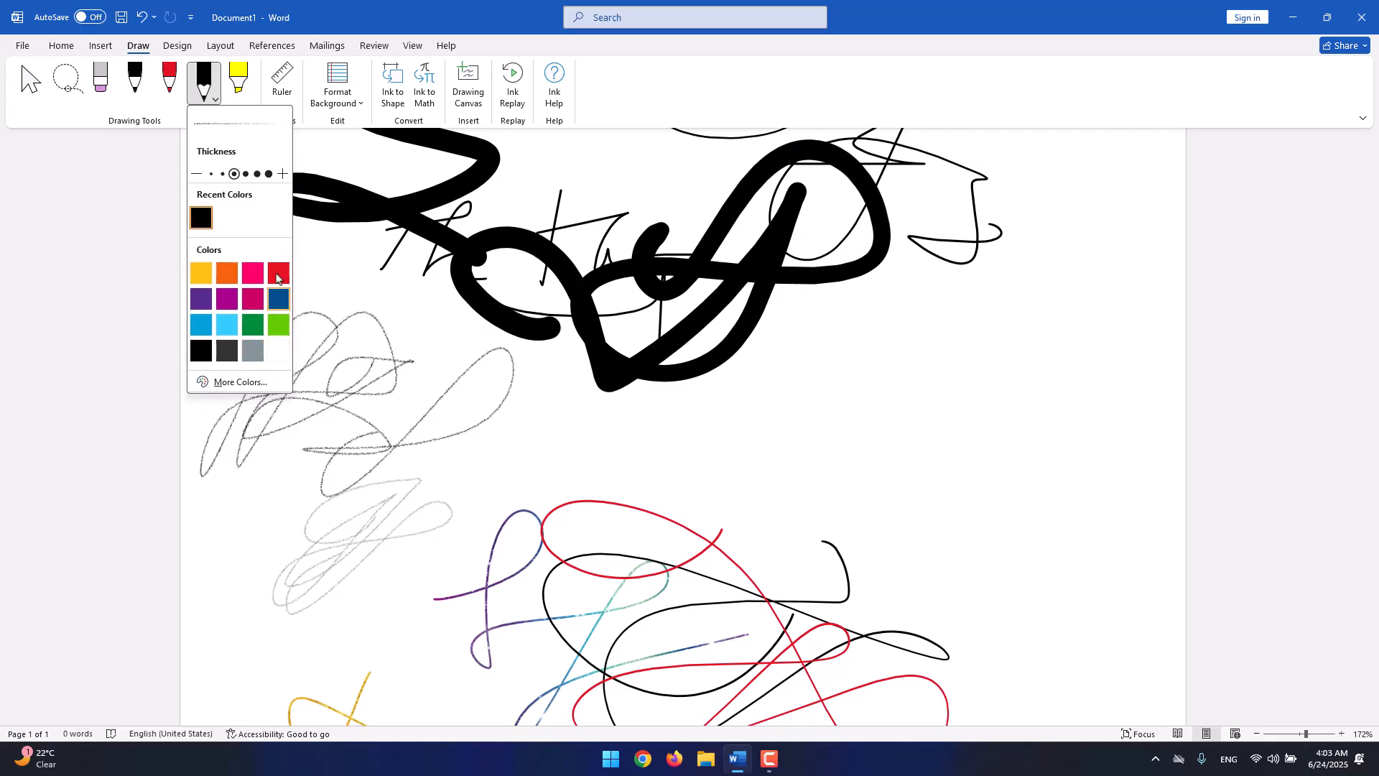
click(268, 174)
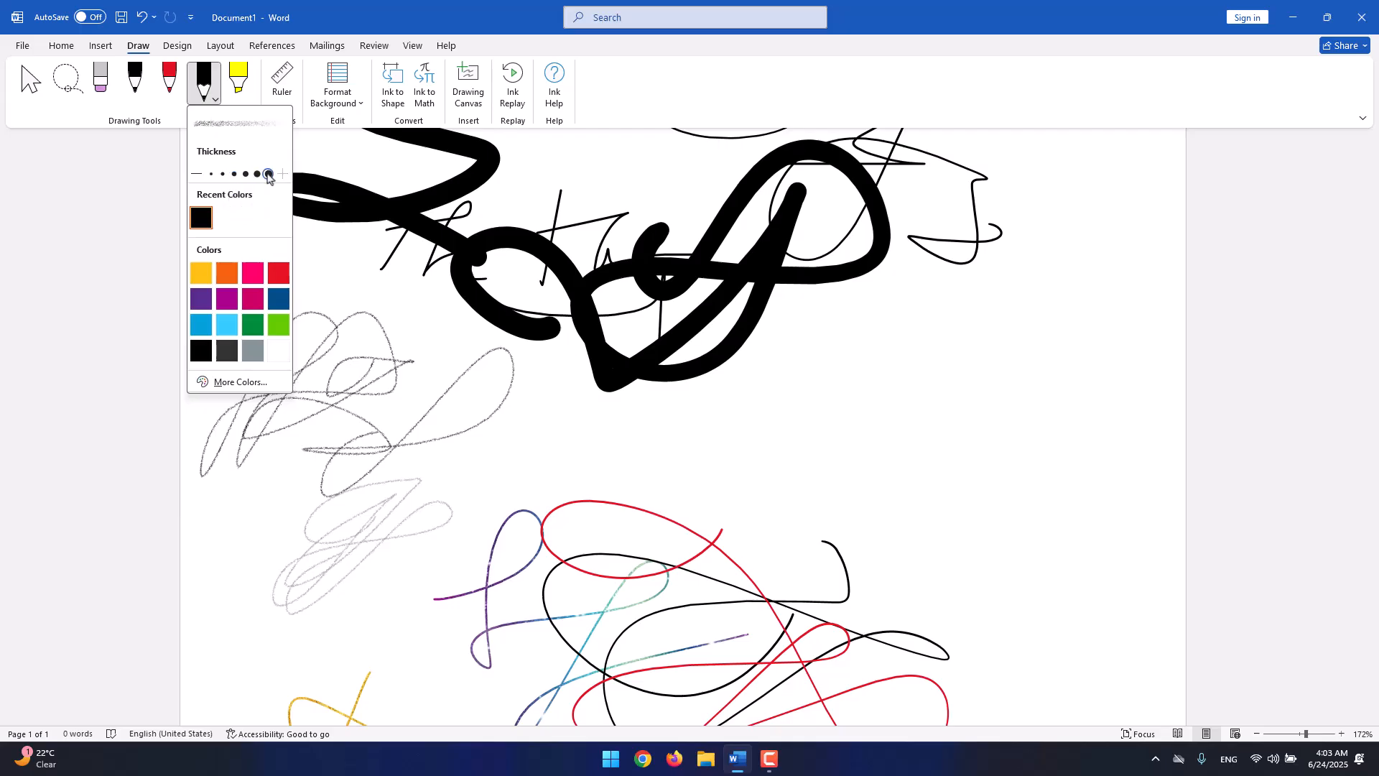
click(560, 370)
mouse_move(535, 389)
mouse_down()
mouse_move(707, 487)
mouse_move(730, 478)
mouse_up()
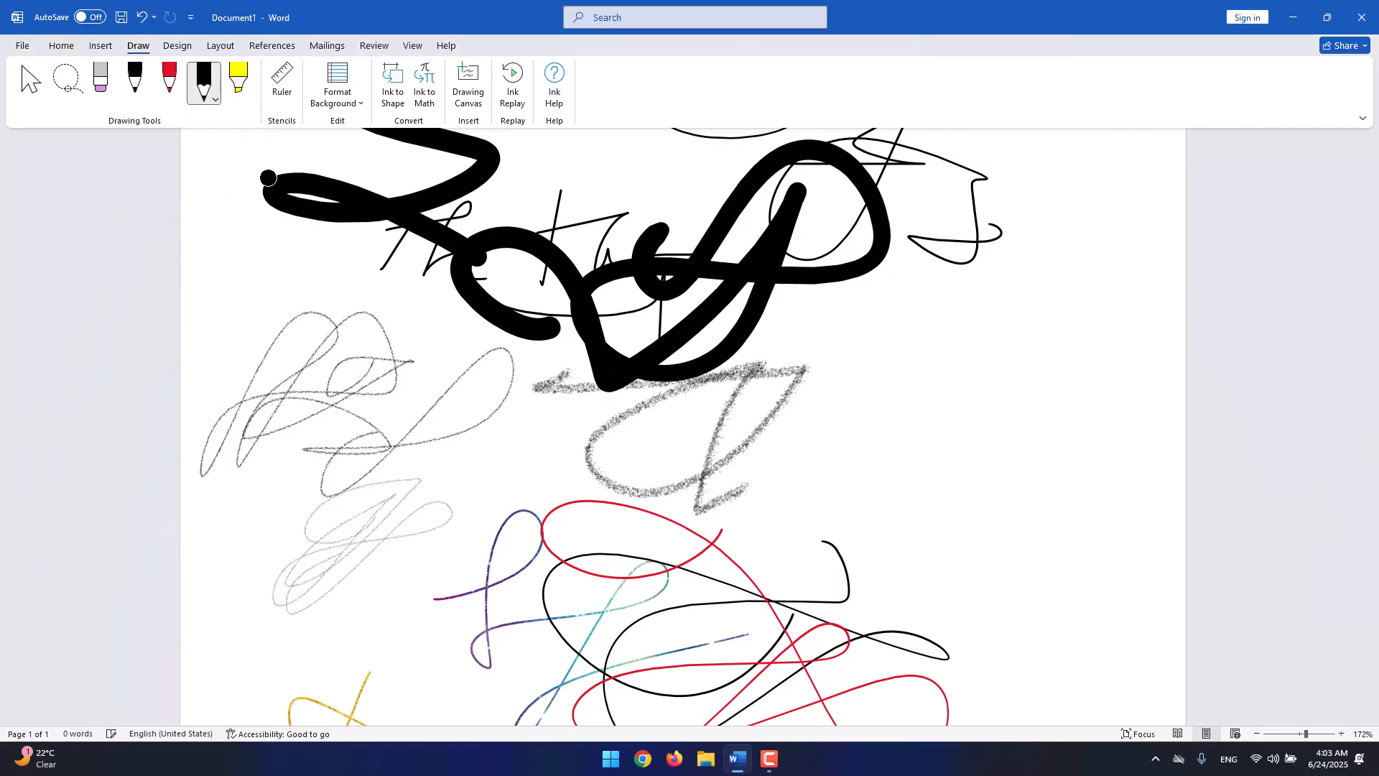
Switch the pencil to a thinner stroke in orange and scribble loops beside the heavy black pencil drawing.
click(215, 99)
click(222, 174)
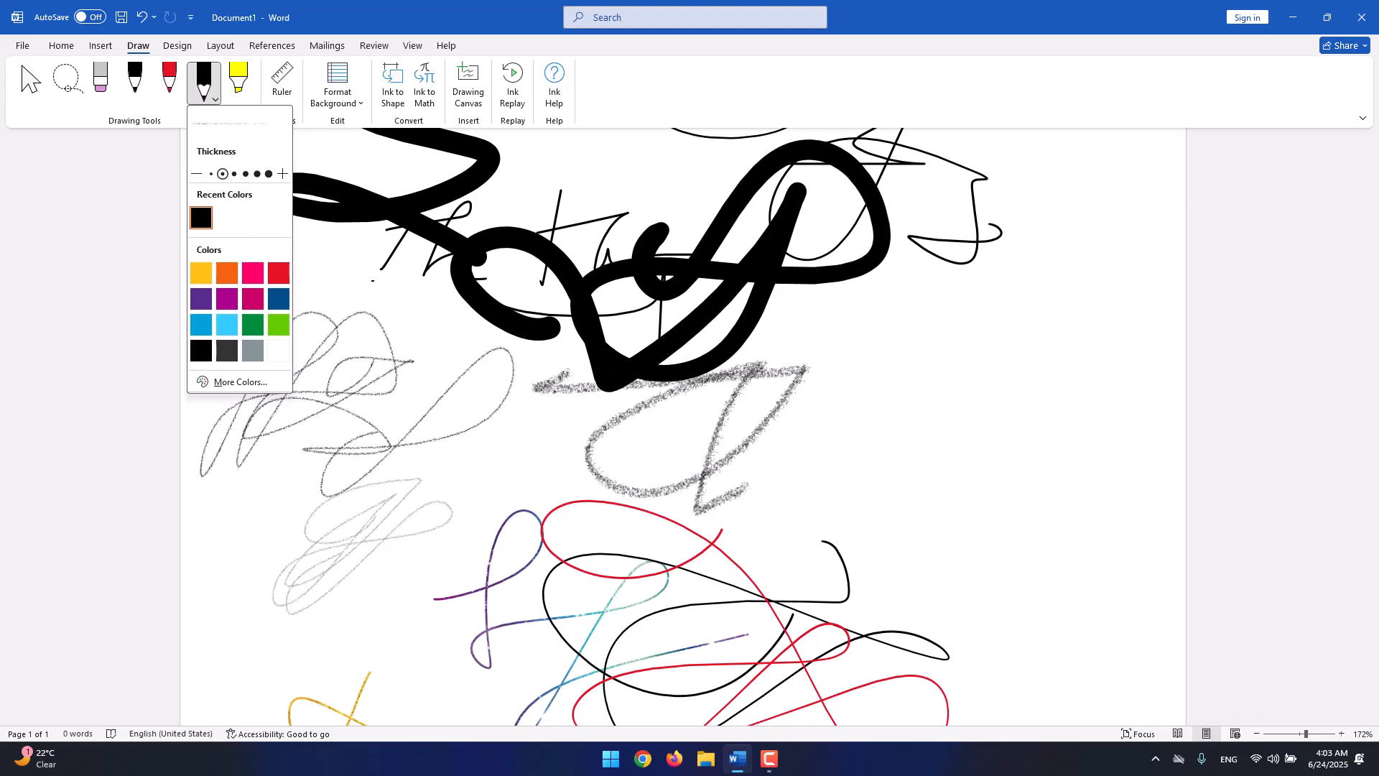
click(234, 174)
click(227, 273)
mouse_move(938, 344)
mouse_down()
mouse_move(923, 348)
mouse_move(936, 290)
mouse_move(795, 345)
mouse_up()
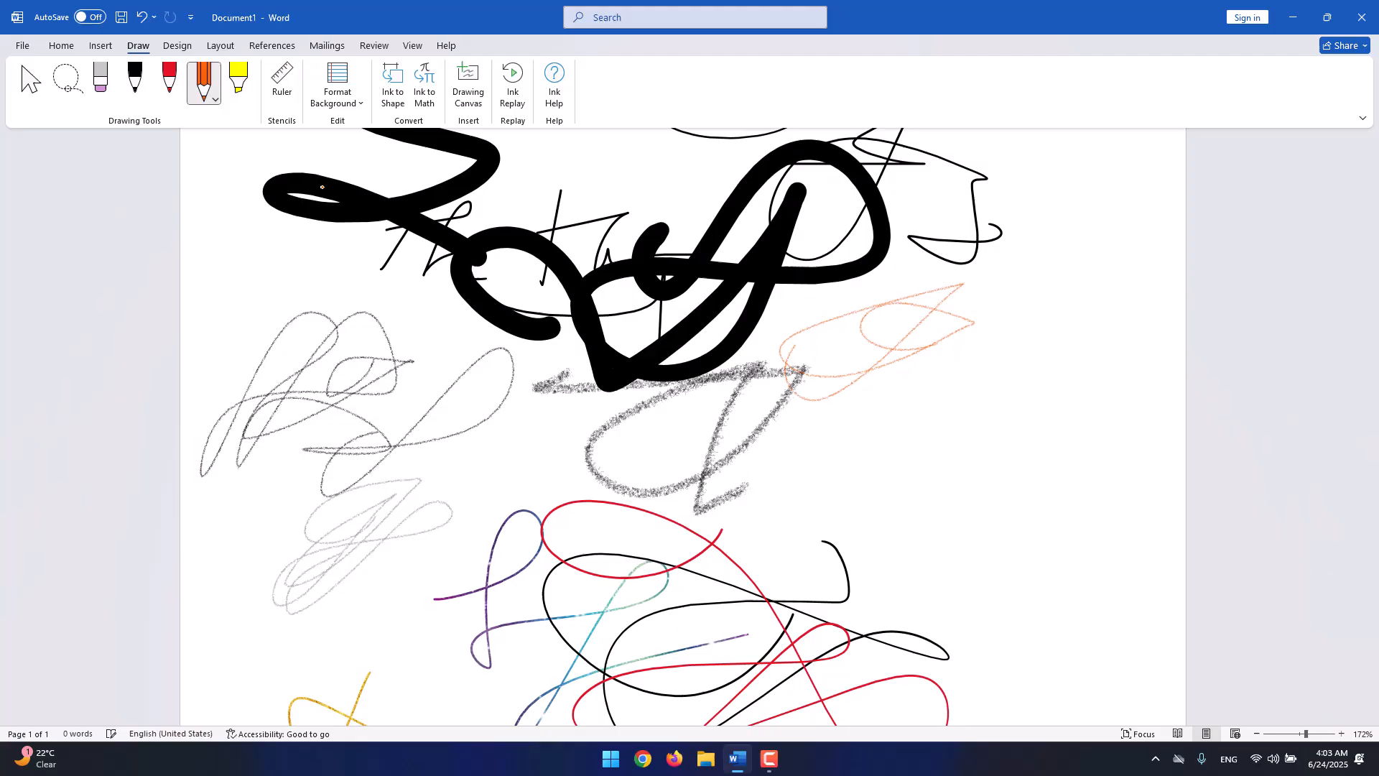
Change the pencil's color back to gray.
click(214, 100)
click(253, 350)
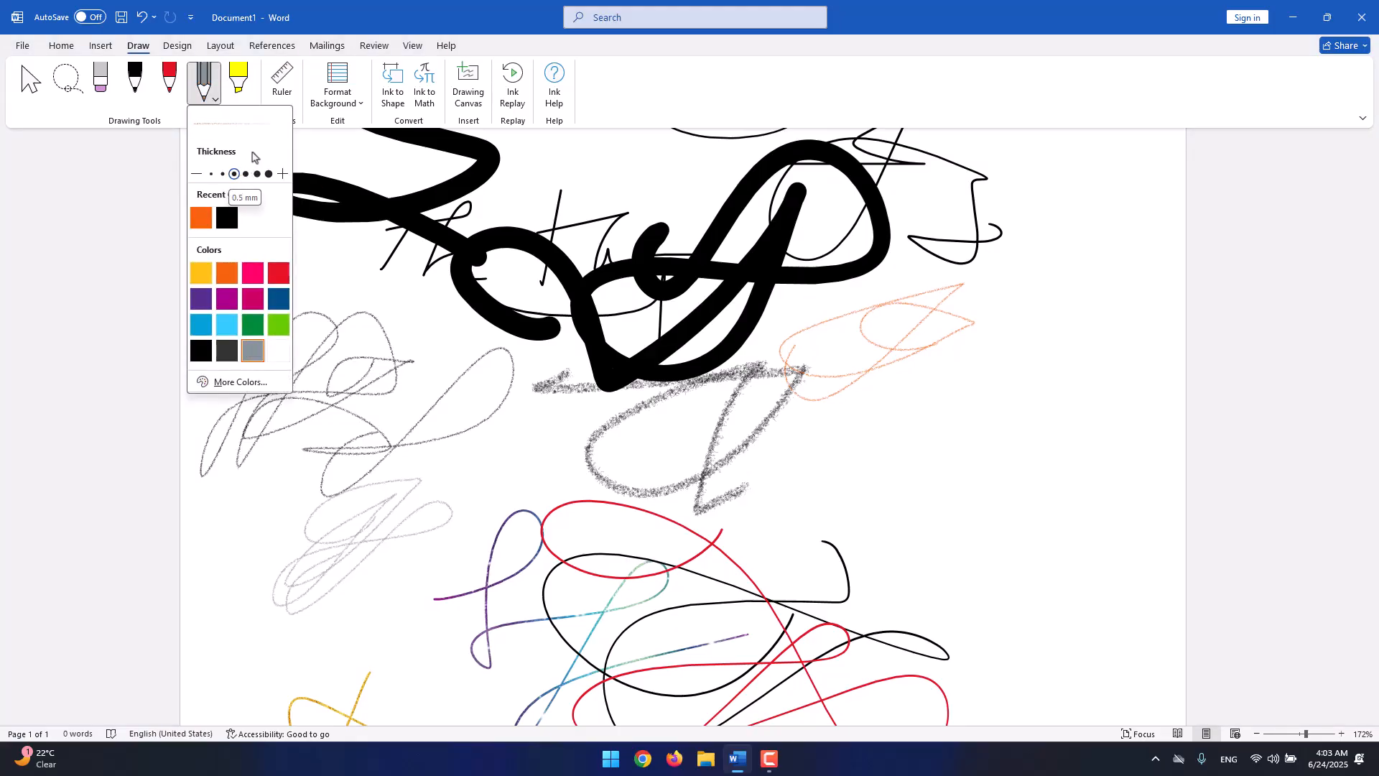
click(175, 126)
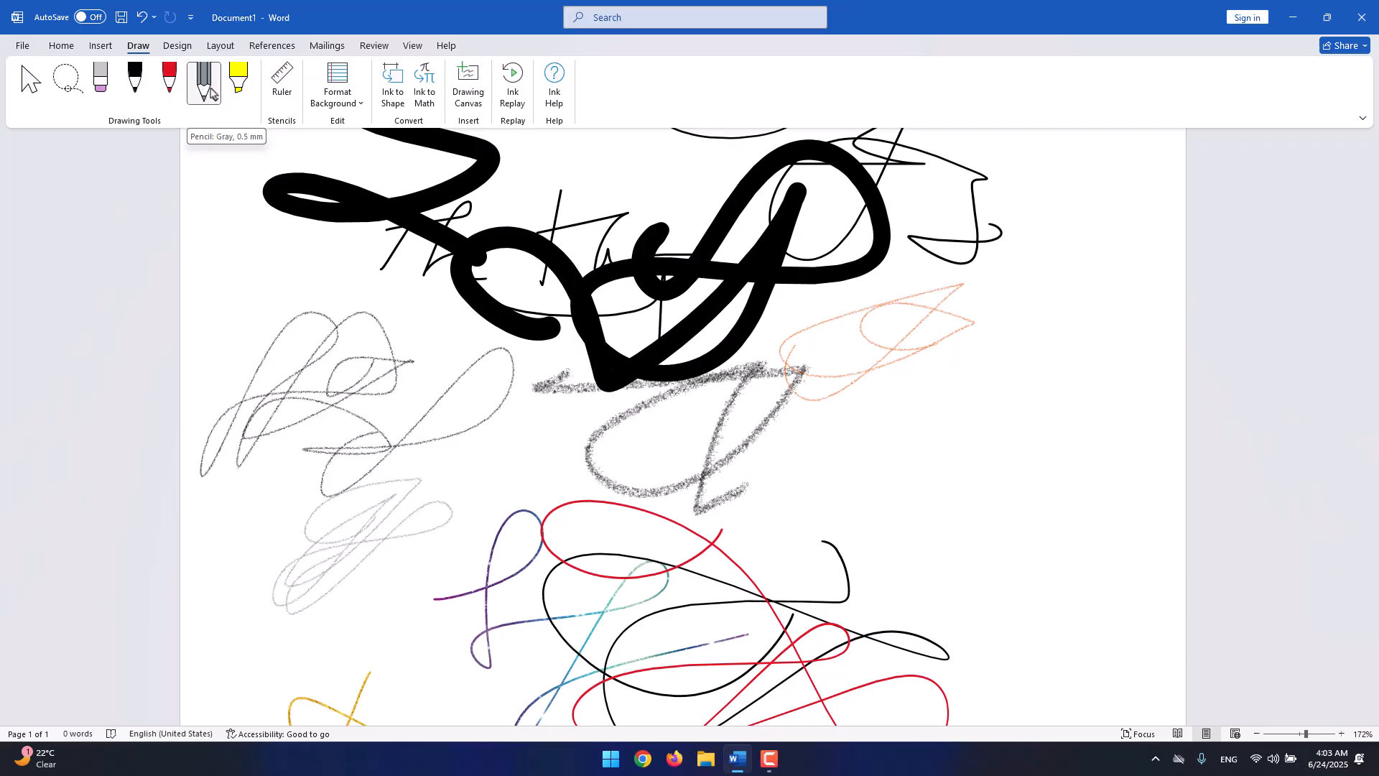
Draw yellow highlighter bands across the handwriting, the black pencil loops and the lower end of the thick black stroke.
click(238, 82)
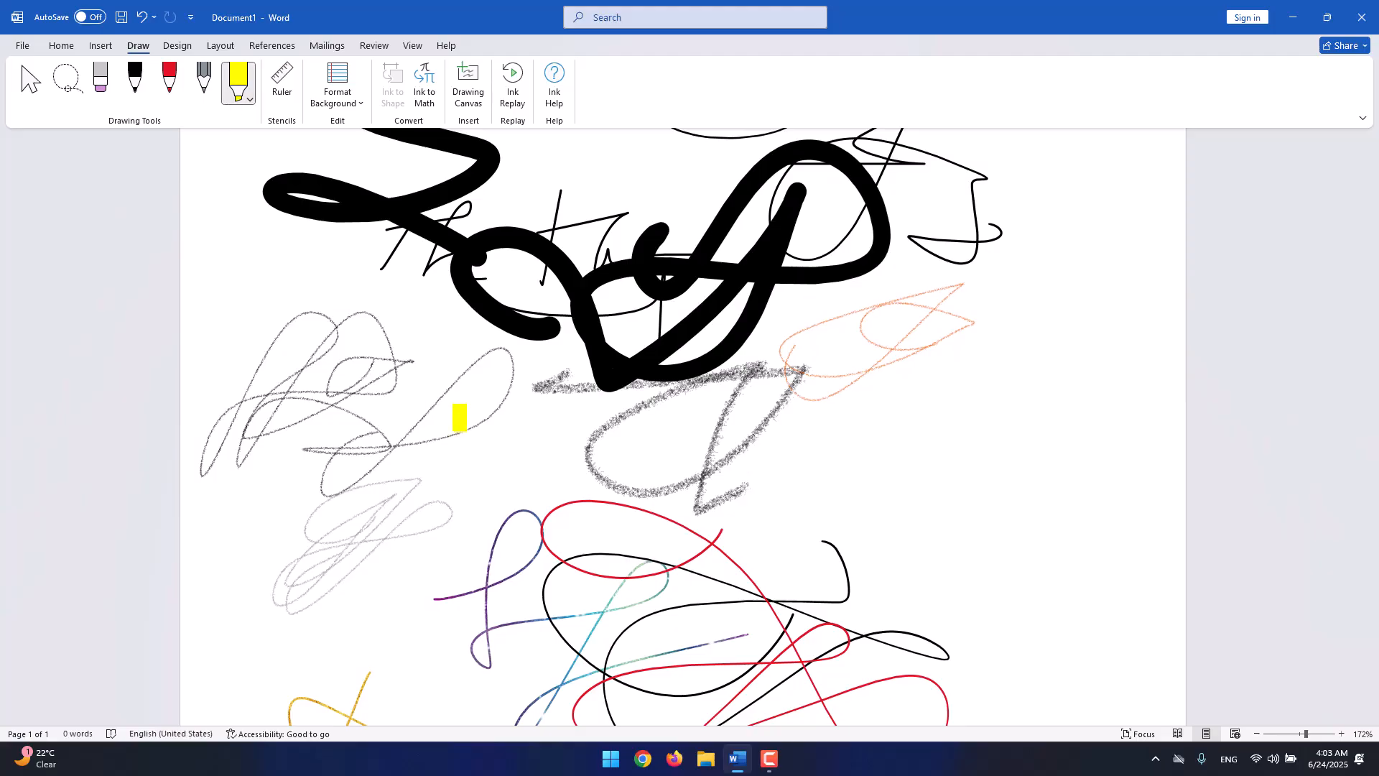
mouse_move(1373, 302)
mouse_down()
mouse_move(1373, 225)
mouse_move(1374, 418)
mouse_move(1373, 295)
mouse_up()
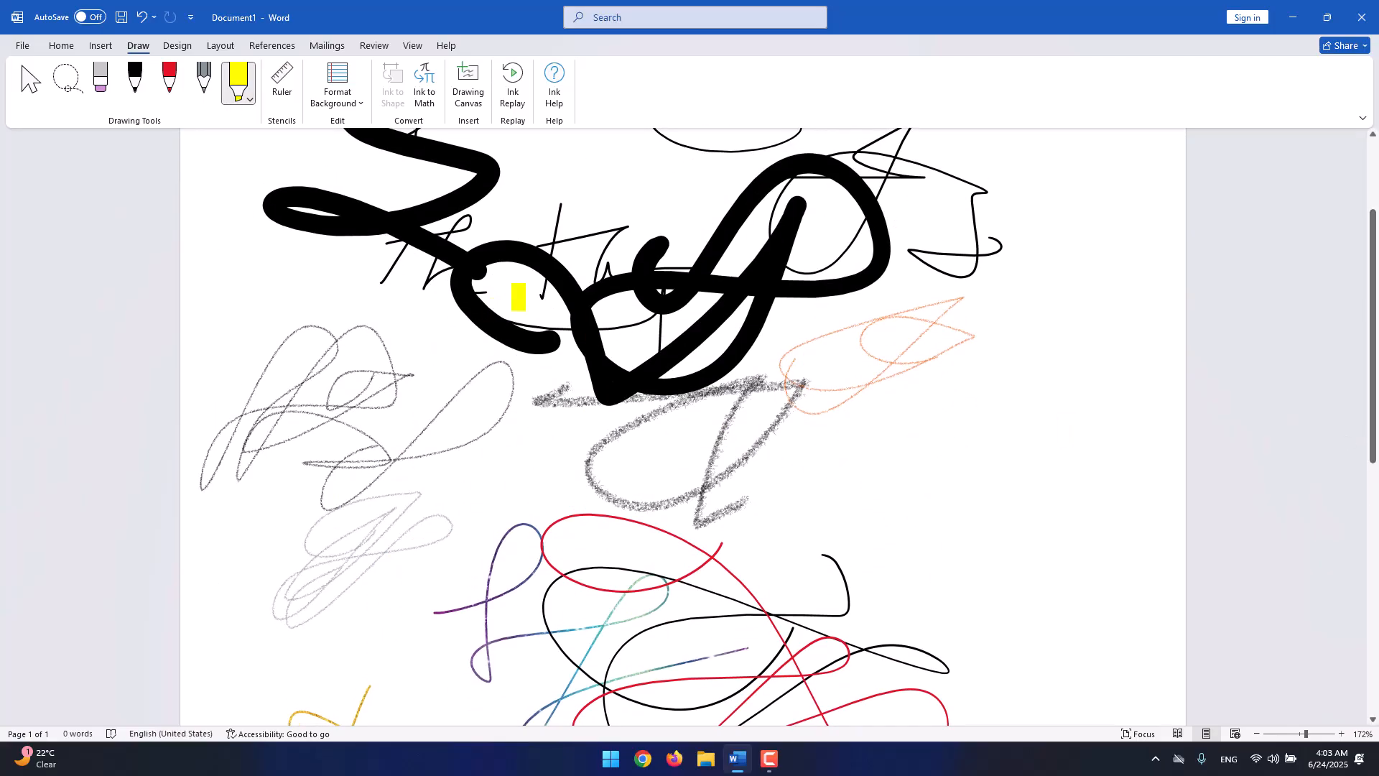
drag(394, 251, 724, 251)
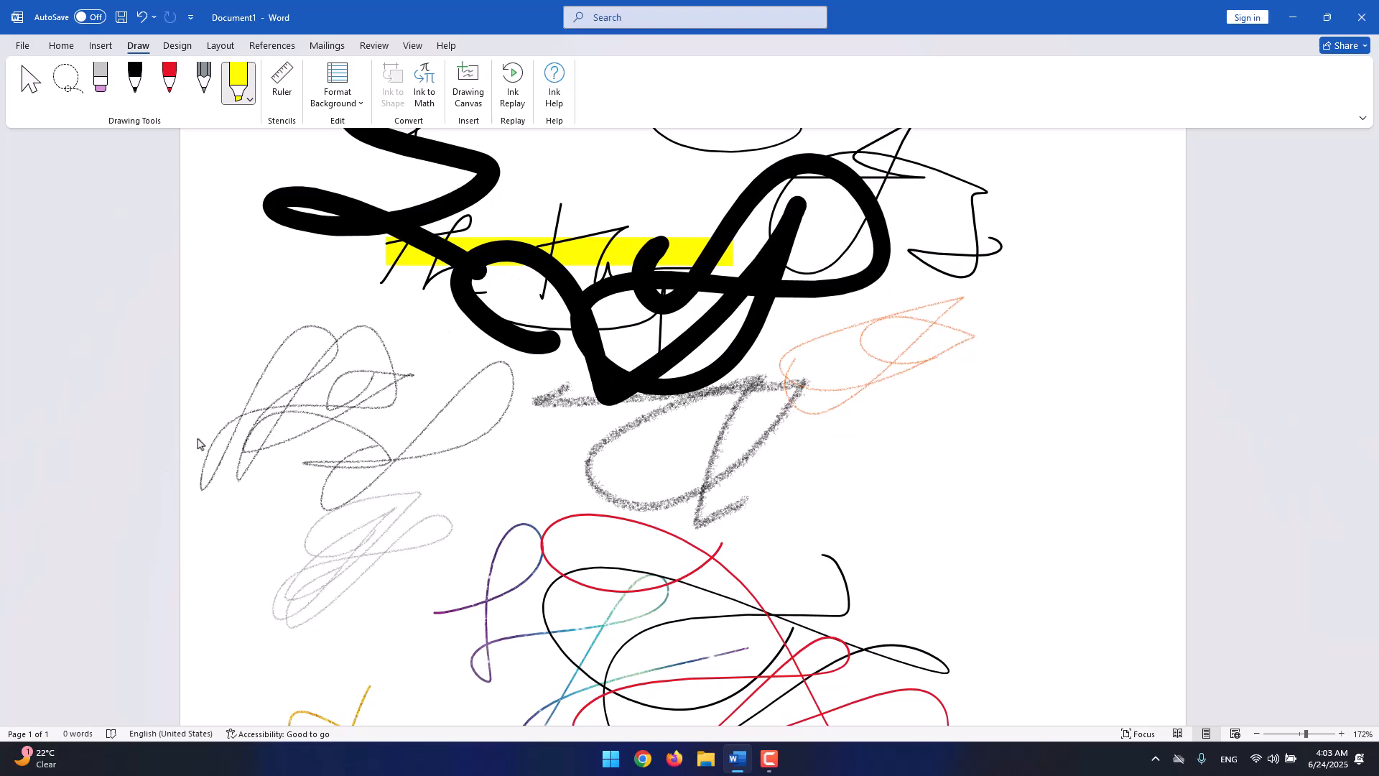
drag(259, 419, 406, 420)
drag(578, 374, 724, 373)
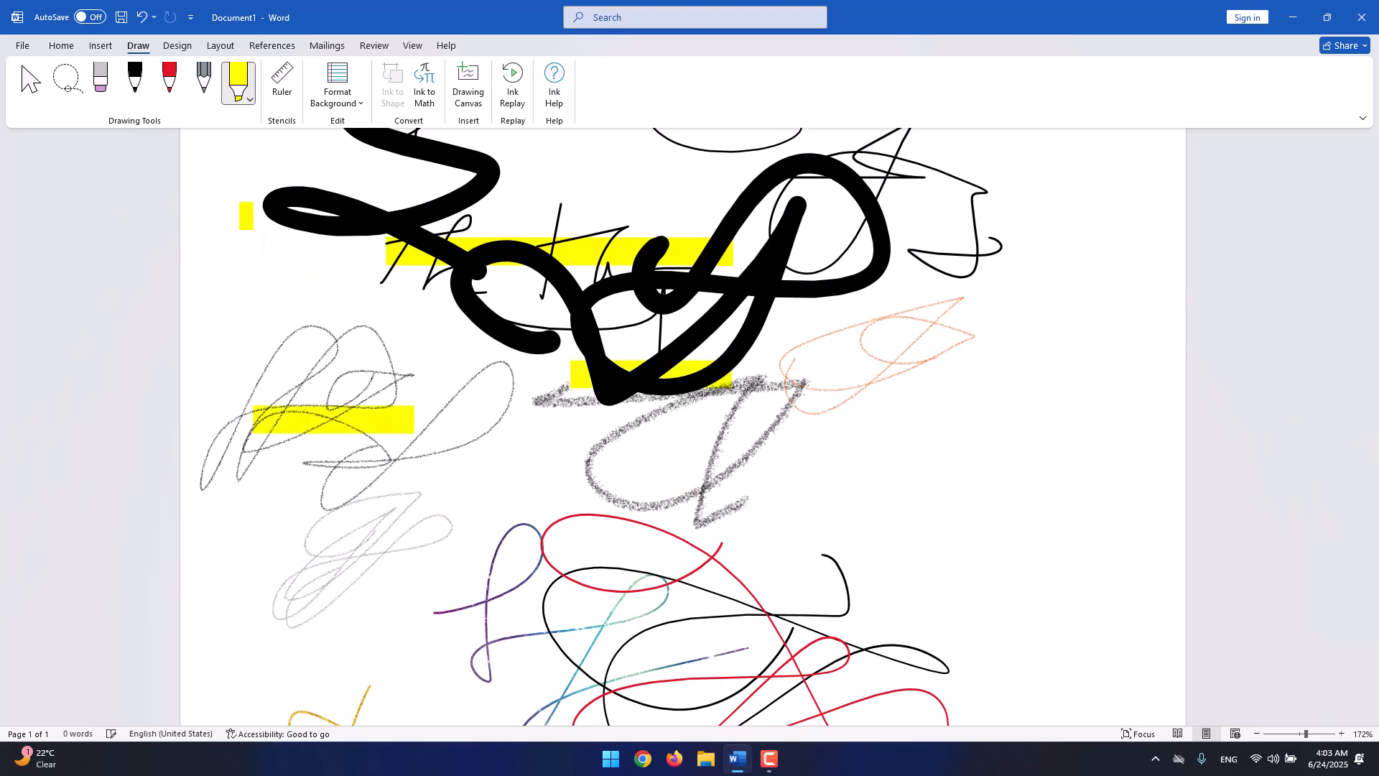
Set the highlighter to its thinnest preset and draw a short yellow stroke beside the heavy pencil scribble.
click(250, 100)
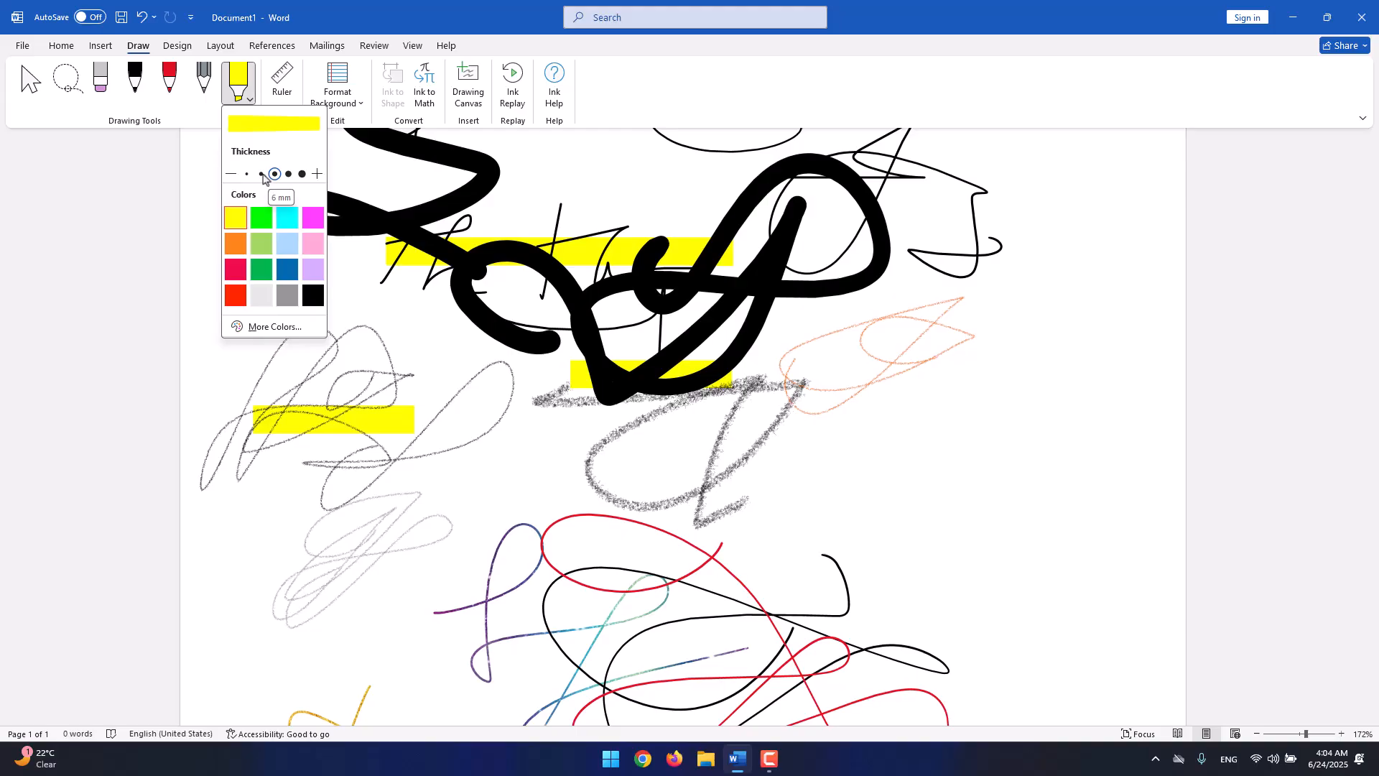
click(247, 174)
drag(530, 484, 635, 474)
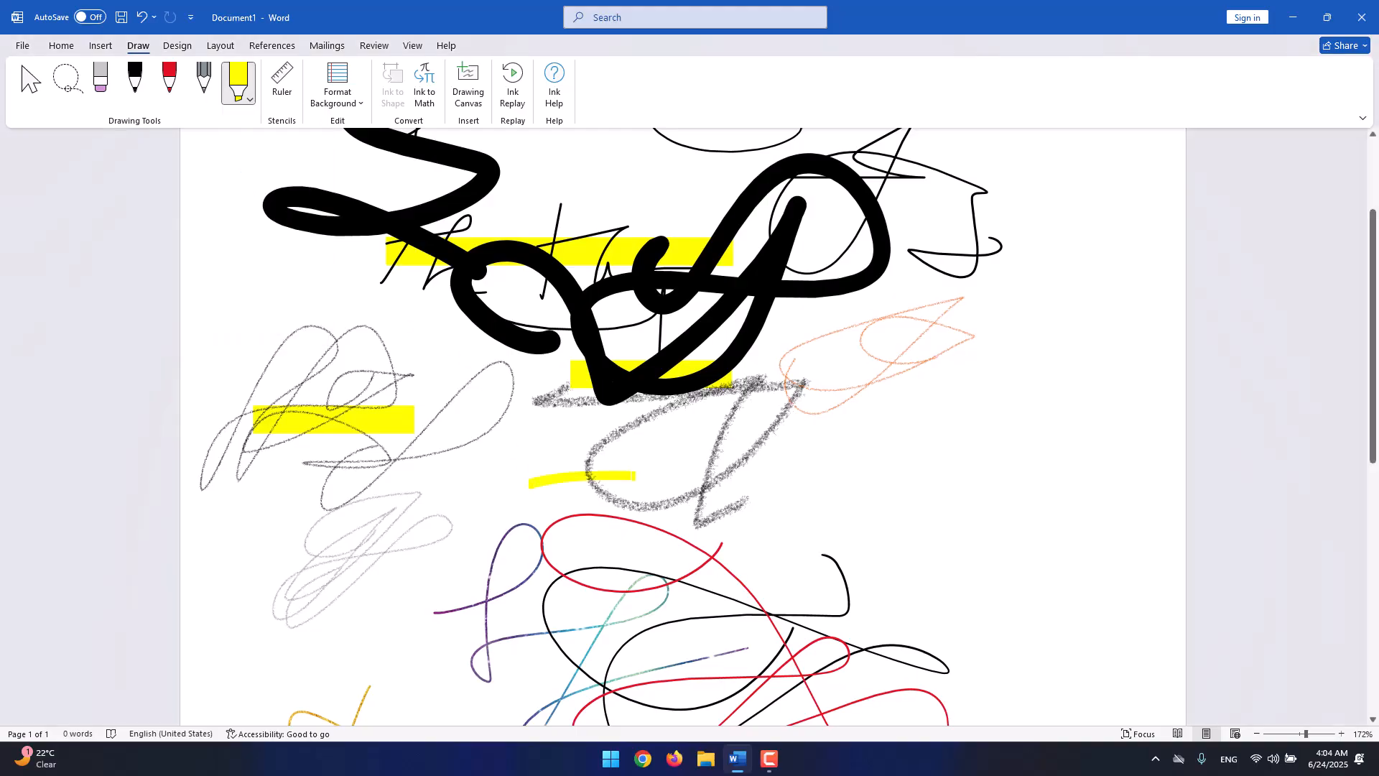
Set the highlighter to 6 mm in turquoise and draw a horizontal band below the first yellow one.
click(250, 99)
click(274, 174)
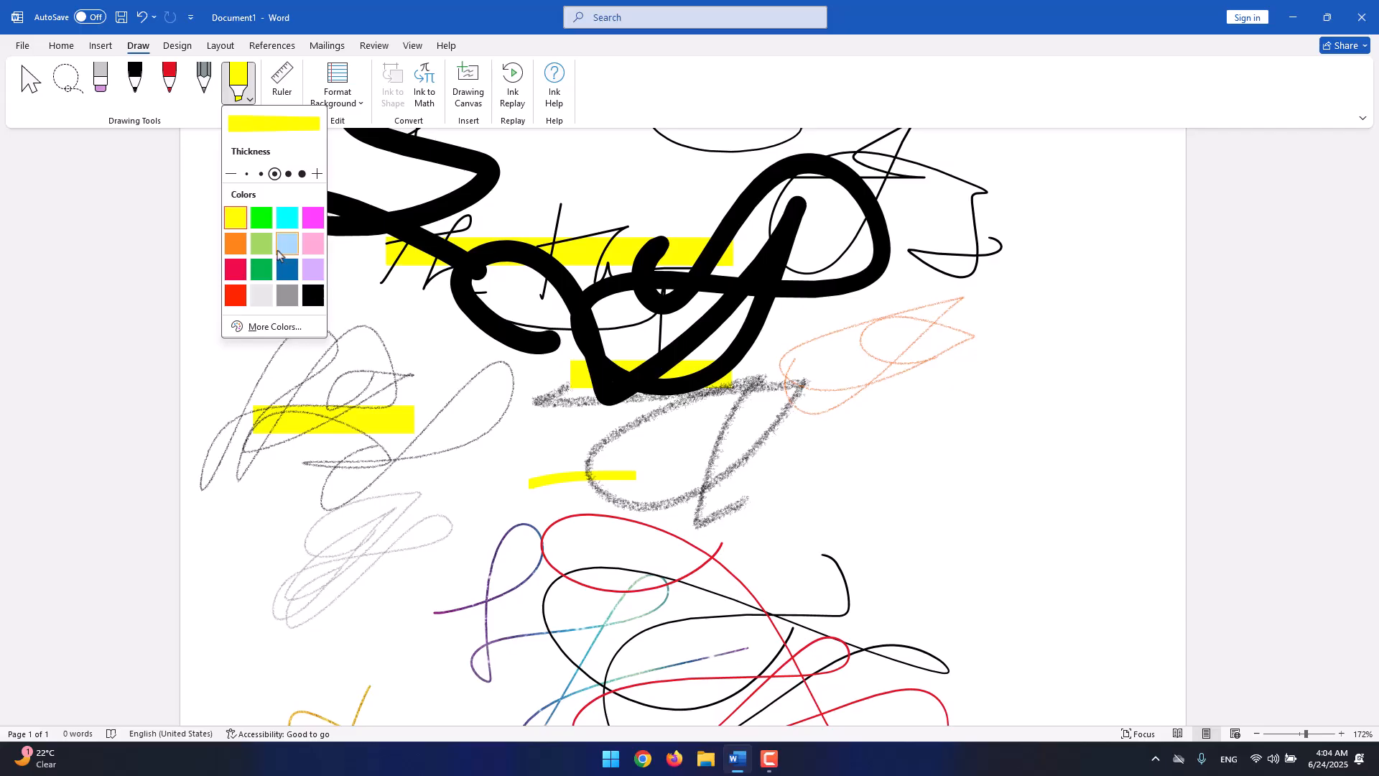
click(287, 217)
drag(495, 303, 681, 303)
Switch the highlighter to bright green and mark bands and loops over the black strokes, plus a short band on the pencil loops.
click(250, 99)
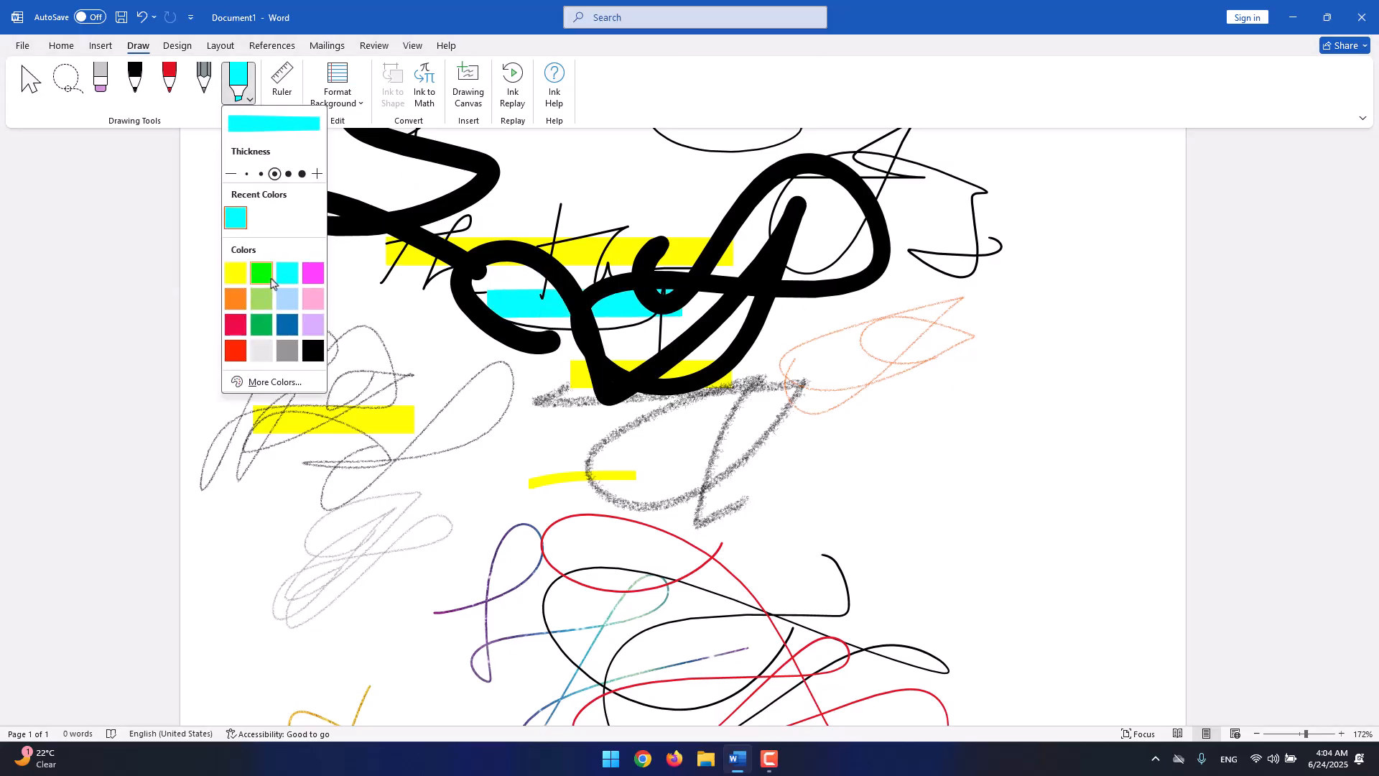
click(265, 280)
mouse_move(528, 346)
mouse_down()
mouse_move(719, 347)
mouse_move(825, 300)
mouse_up()
drag(782, 182, 902, 181)
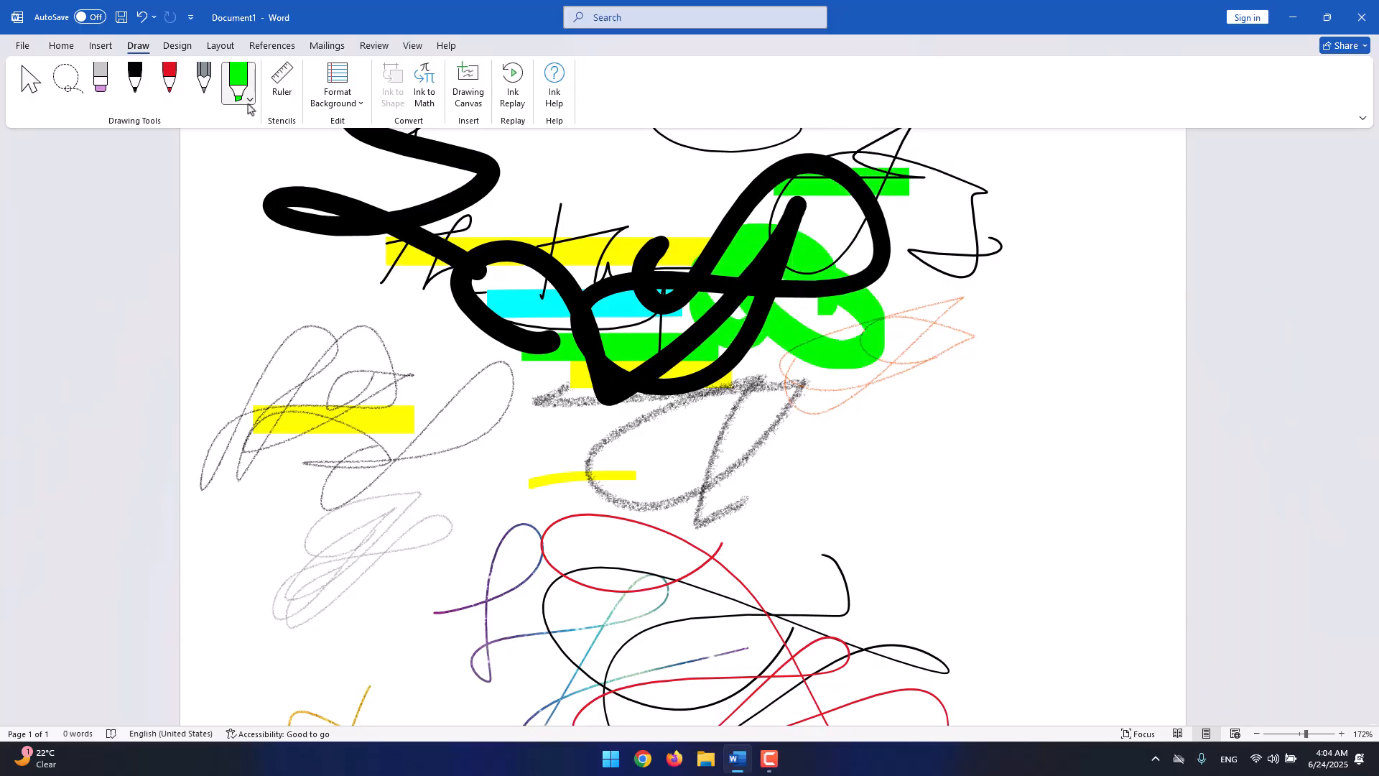
drag(316, 361, 385, 359)
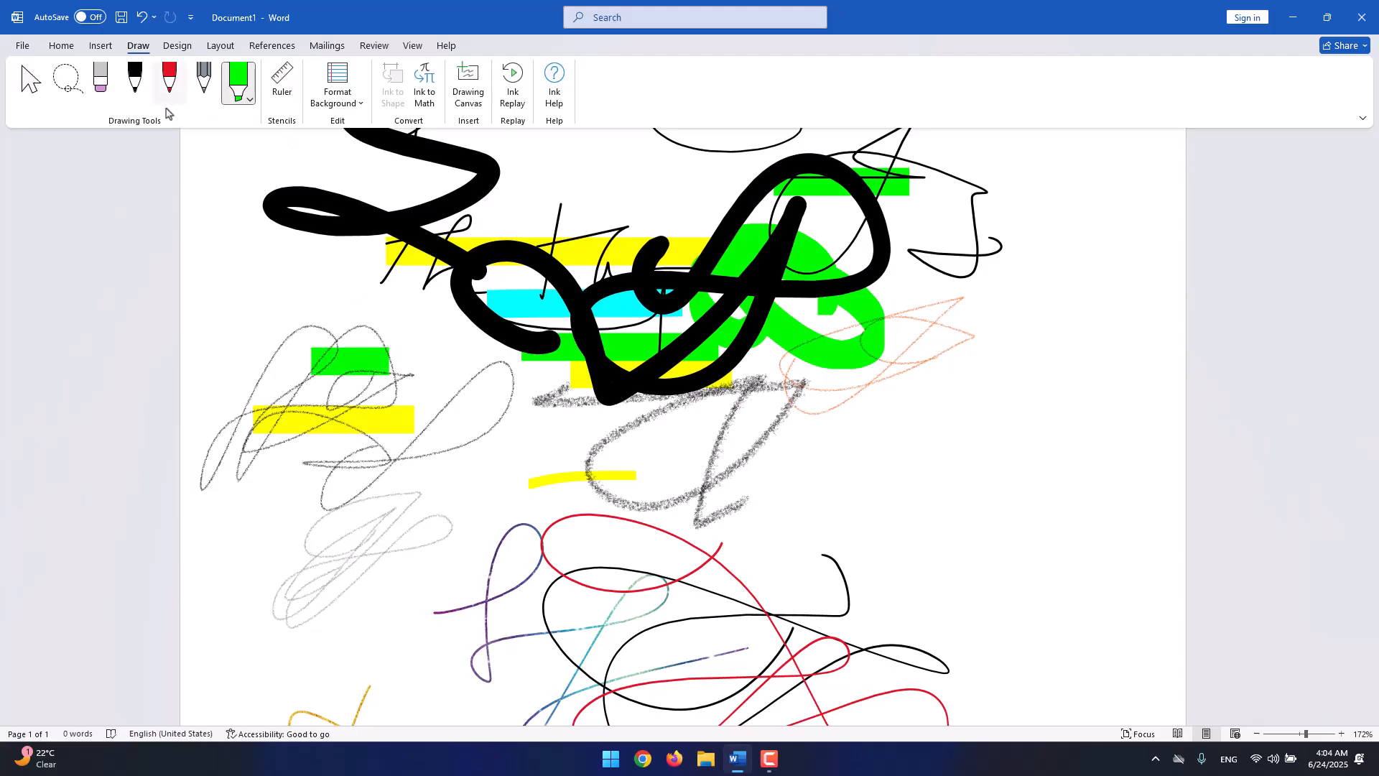
Change the highlighter back to yellow and view its custom color options without picking another color.
click(250, 100)
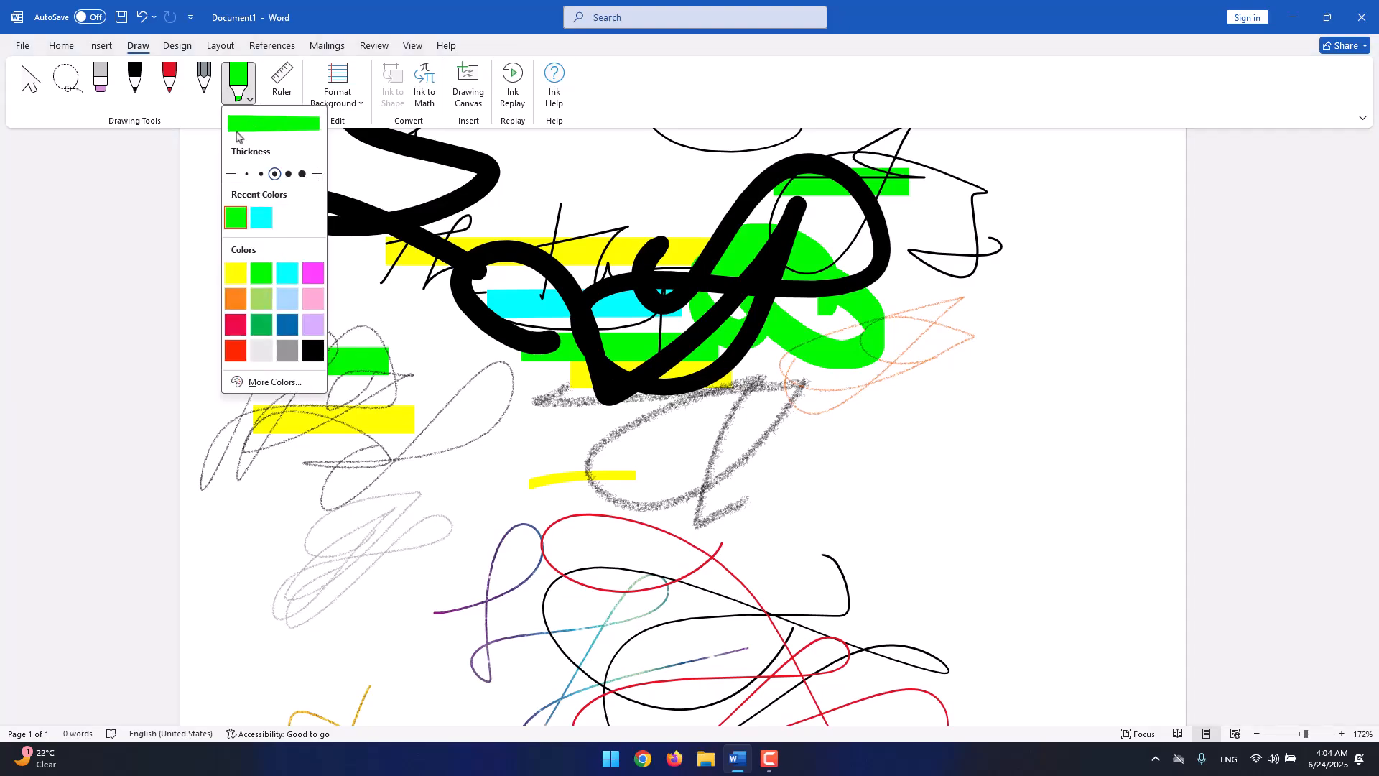
click(235, 273)
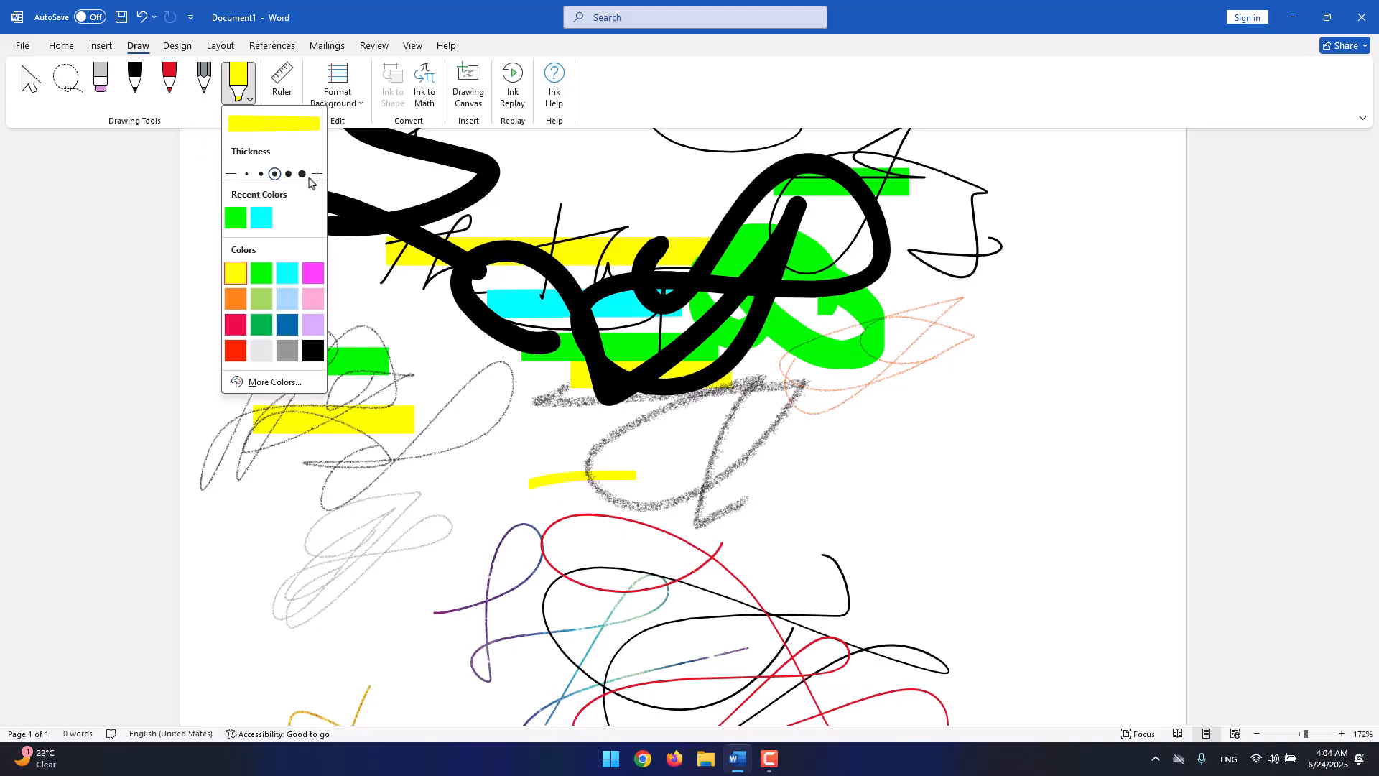
click(296, 381)
drag(384, 179, 575, 216)
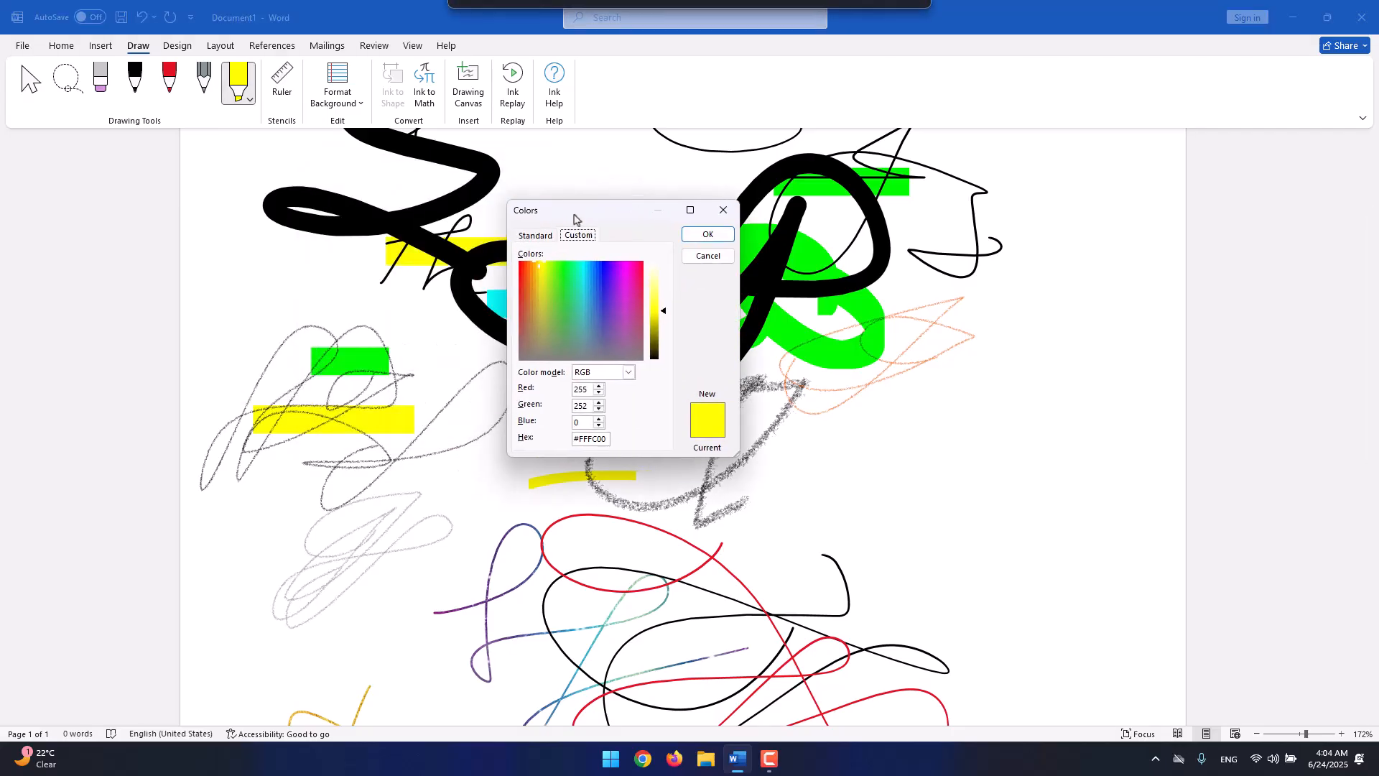
click(723, 210)
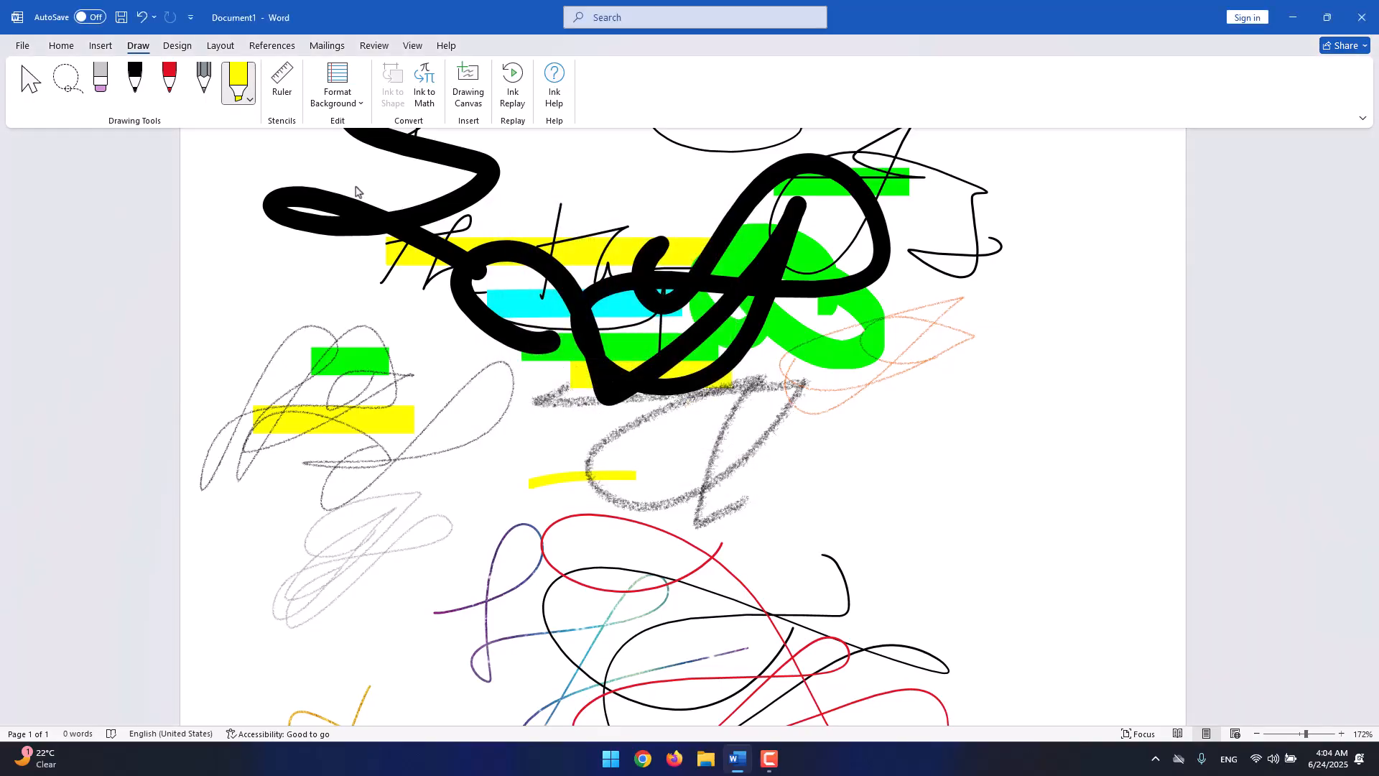
Show the drawing ruler, place it across the upper part of the drawing and rotate it to 0°.
click(282, 86)
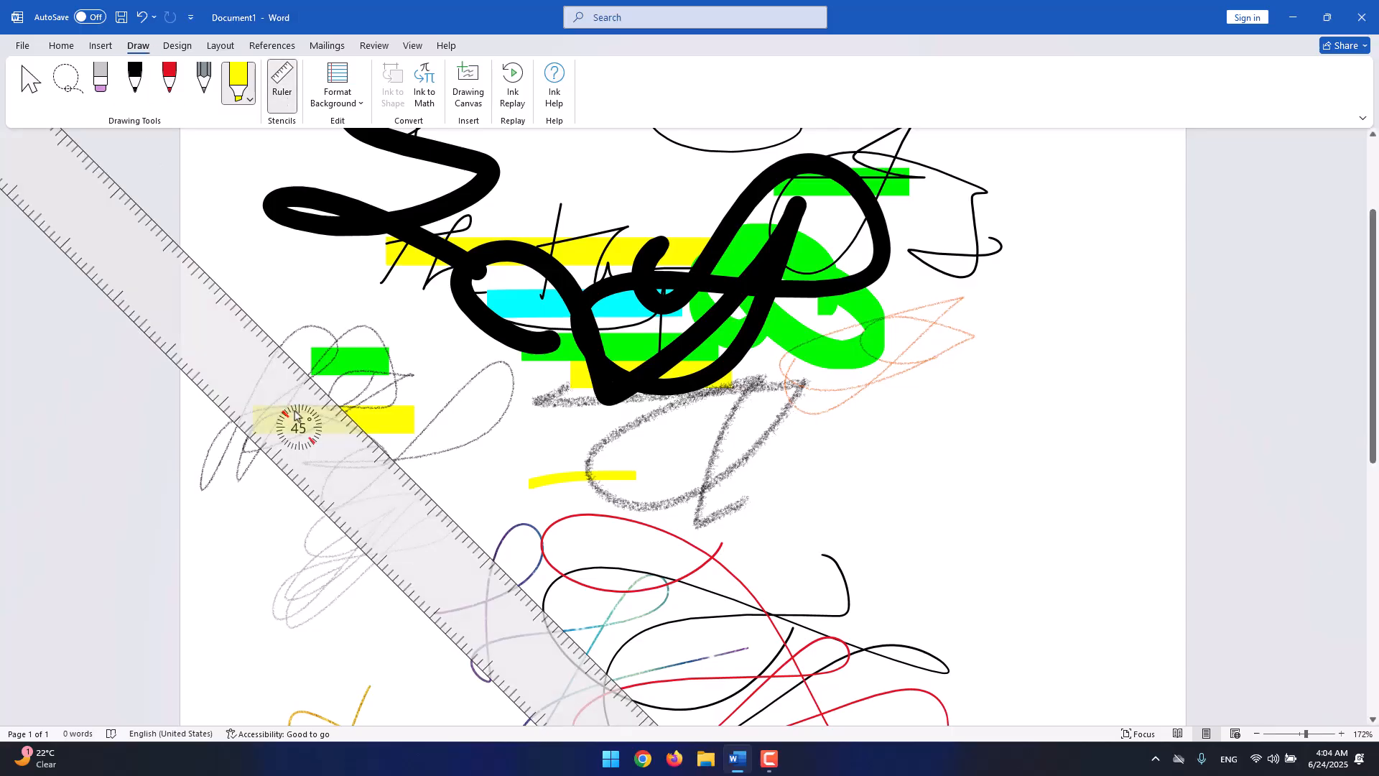
mouse_move(288, 390)
mouse_down()
mouse_move(347, 432)
mouse_move(535, 302)
mouse_move(531, 290)
mouse_up()
scroll(532, 290, down, 5)
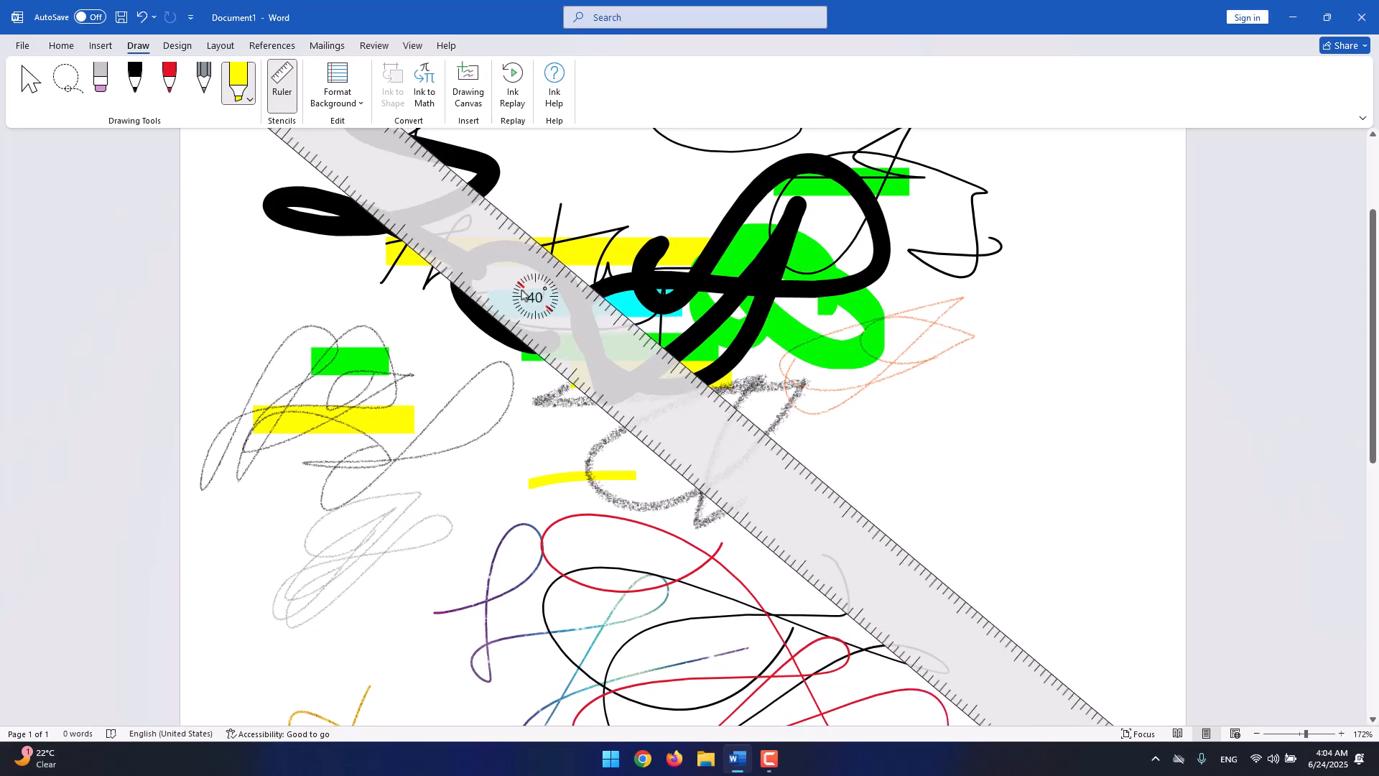
scroll(531, 291, up, 10)
scroll(656, 213, up, 5)
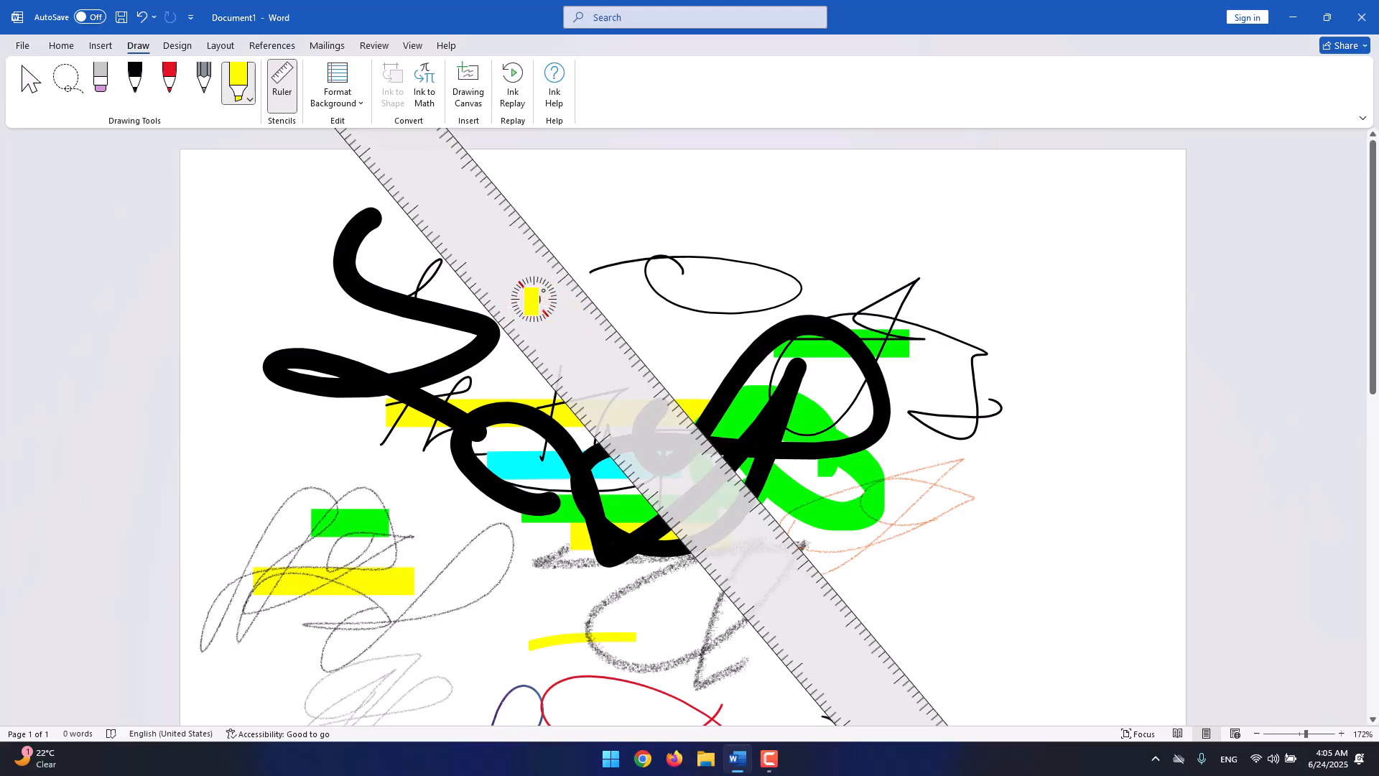
scroll(531, 301, up, 18)
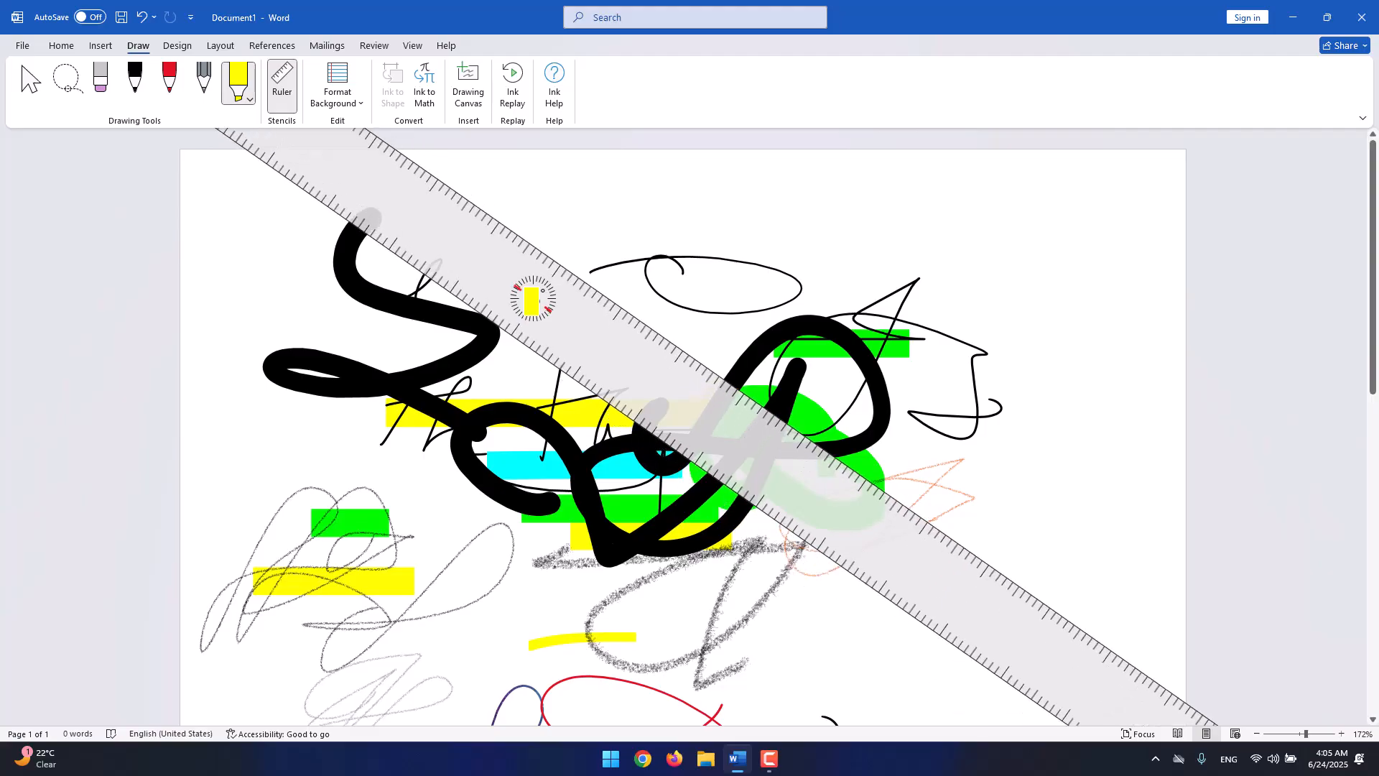
scroll(532, 301, up, 15)
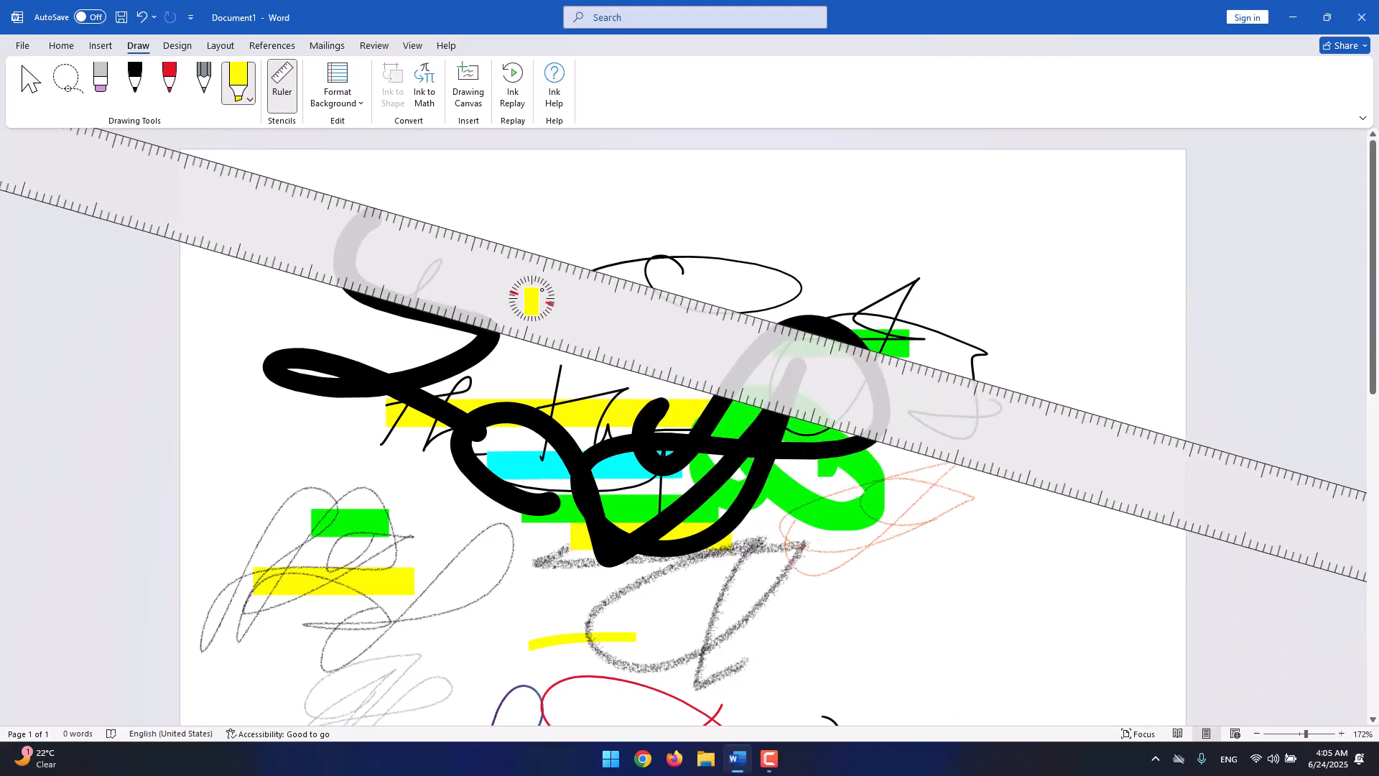
scroll(532, 301, up, 5)
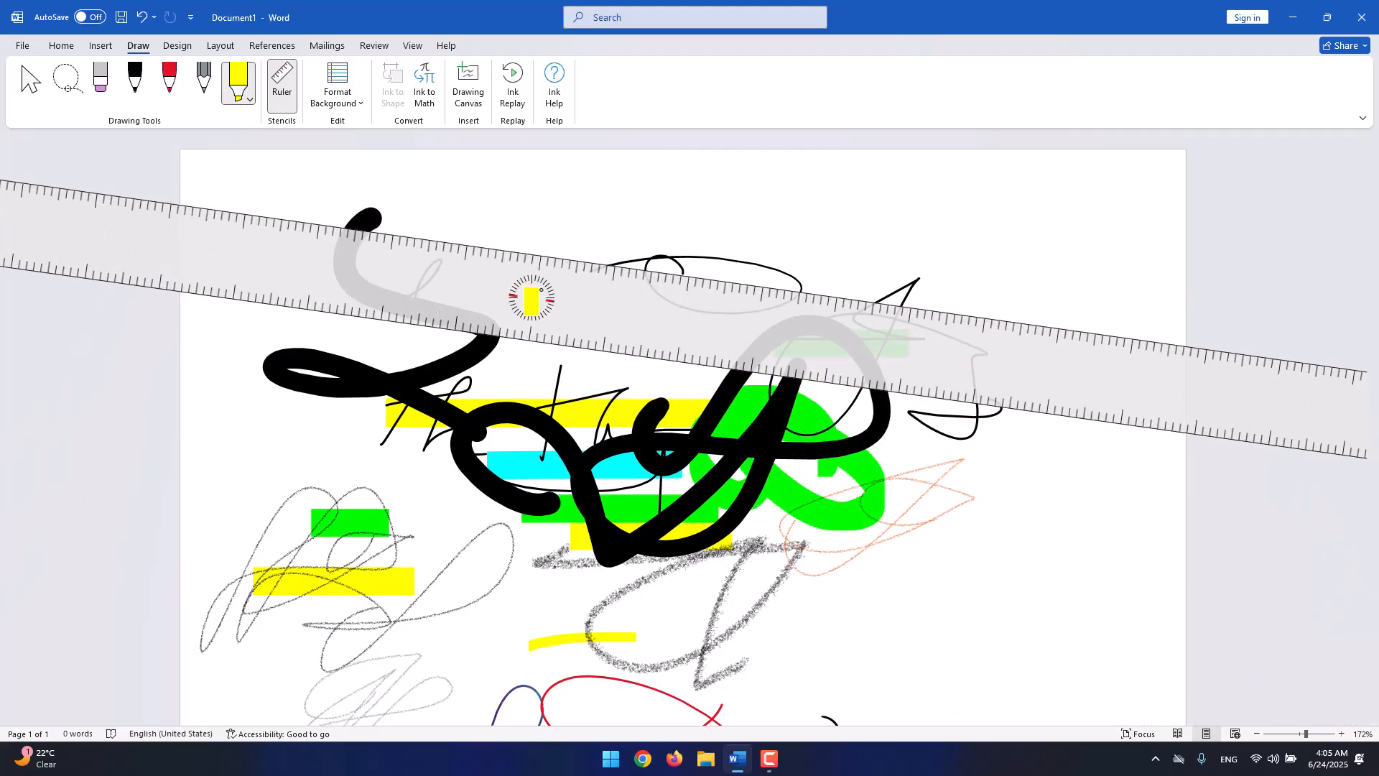
scroll(532, 299, up, 8)
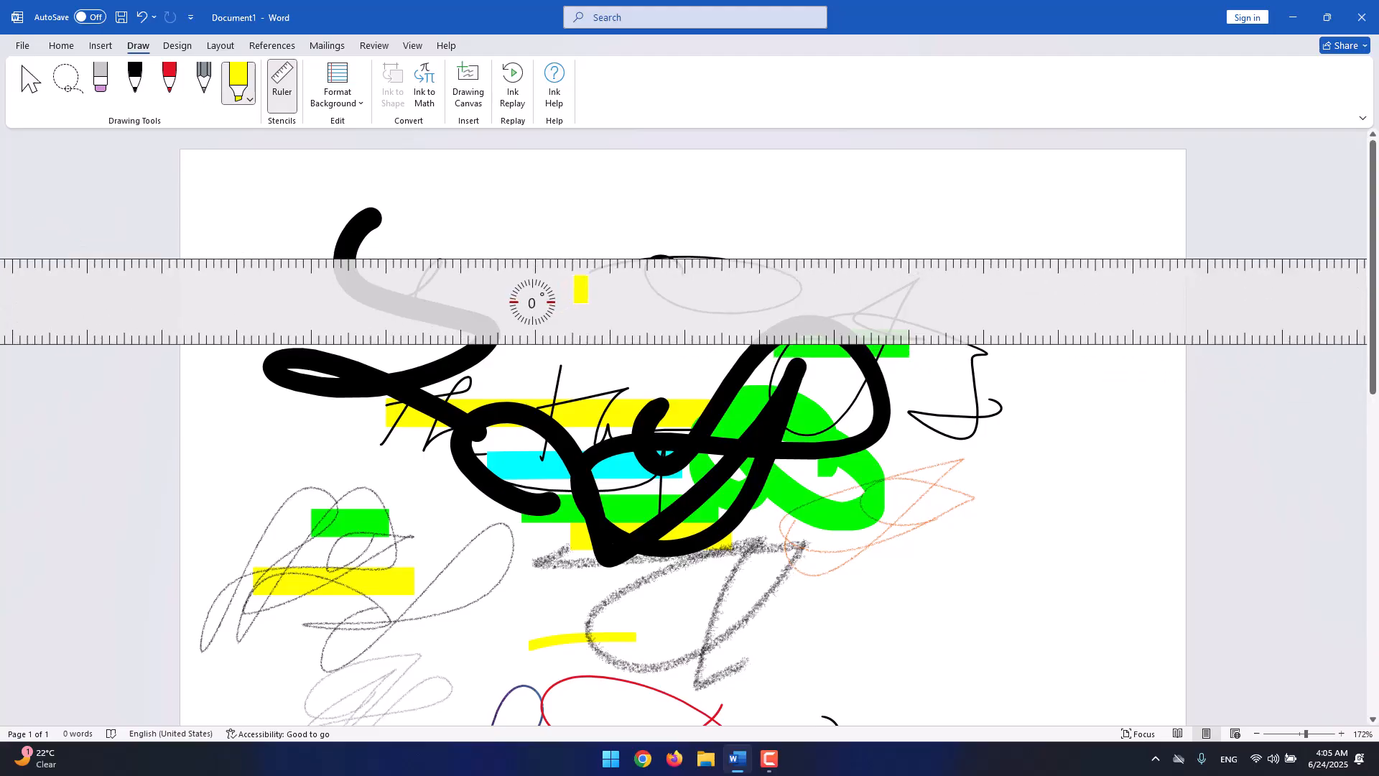
scroll(533, 299, down, 2)
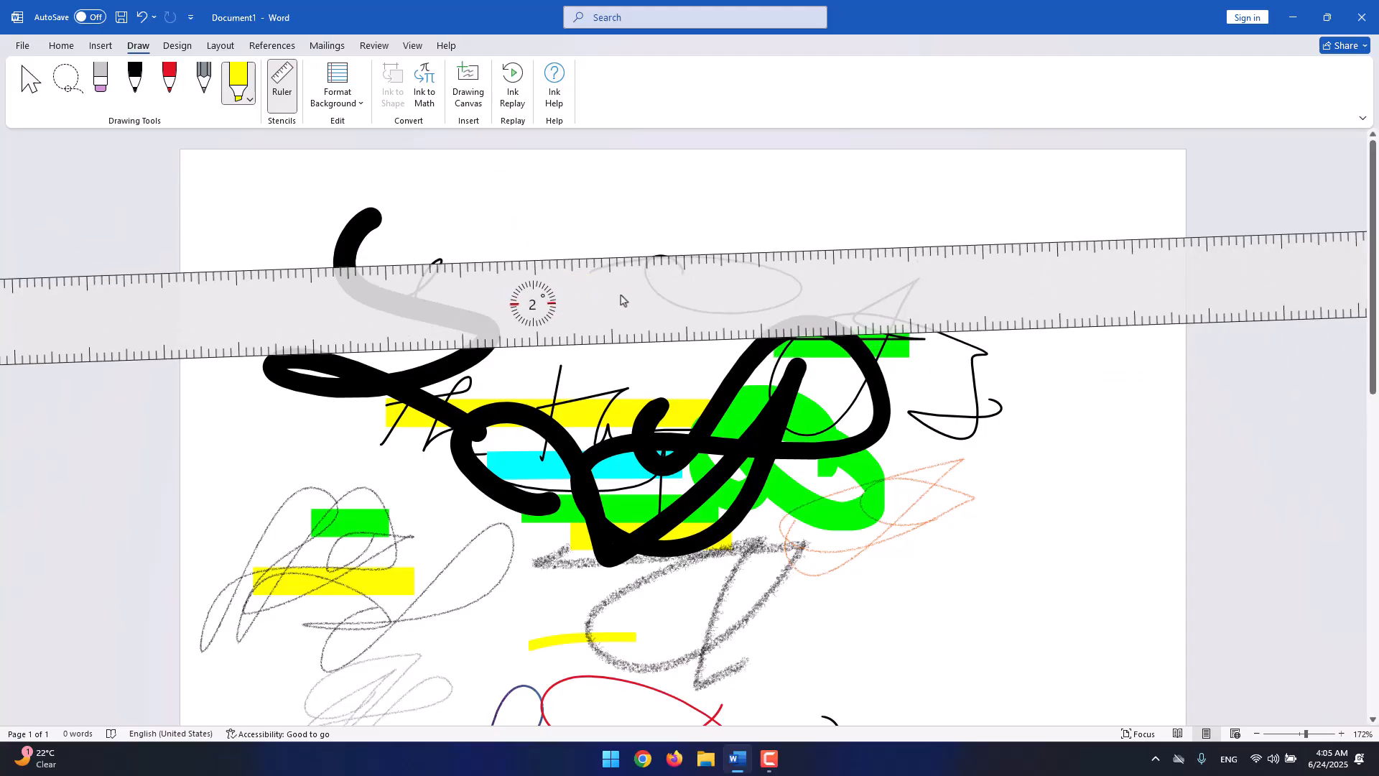
scroll(622, 300, up, 1)
scroll(622, 300, up, 1)
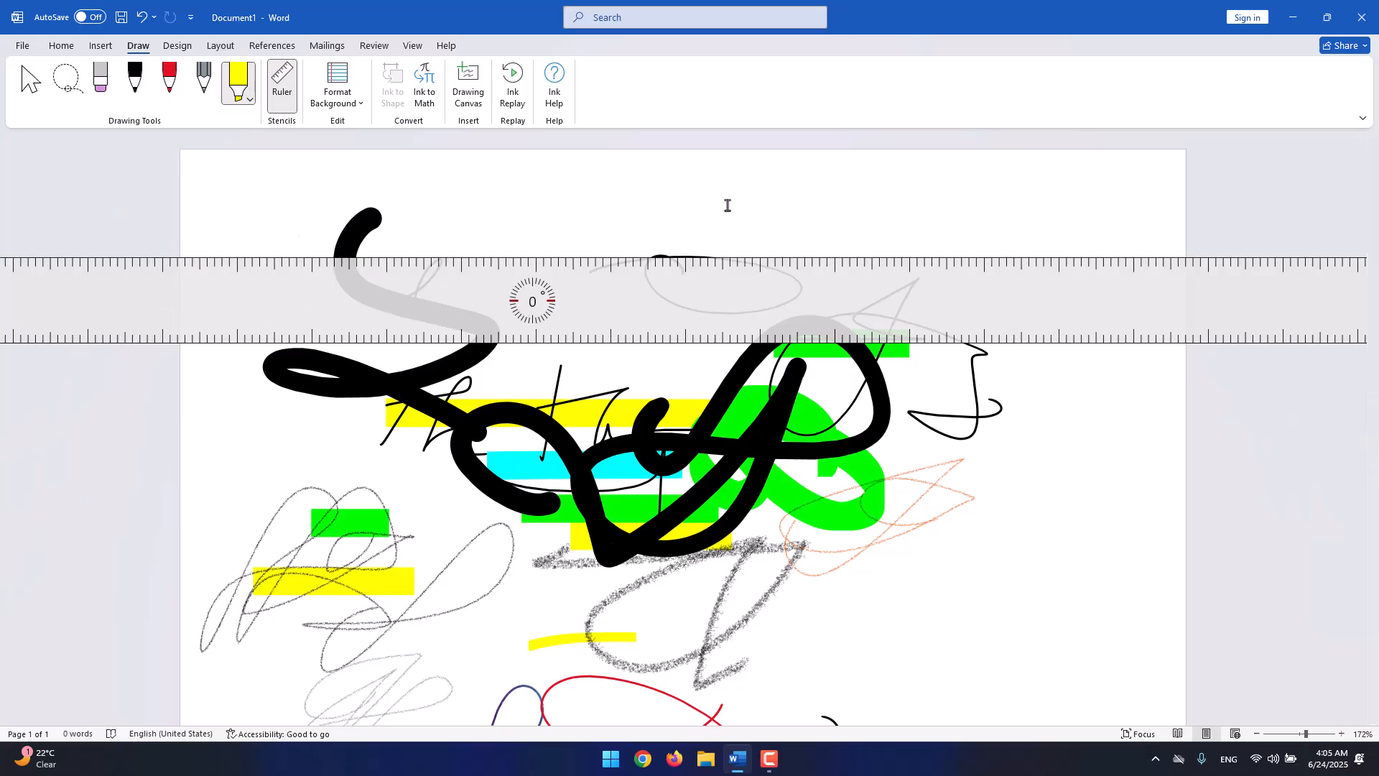
Draw freehand strokes above the ruler with the black pen, plus straight horizontal lines along its upper and lower edges.
click(144, 95)
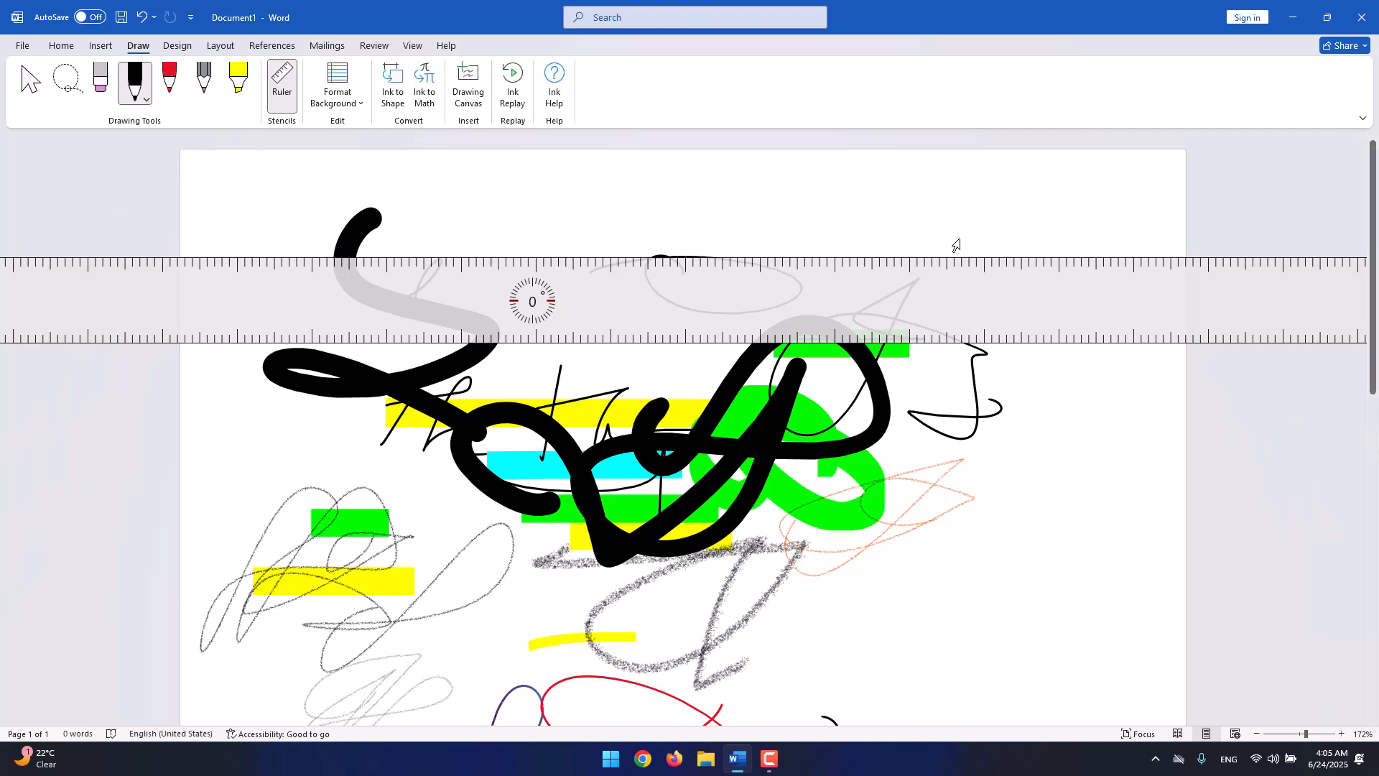
drag(905, 214, 1073, 227)
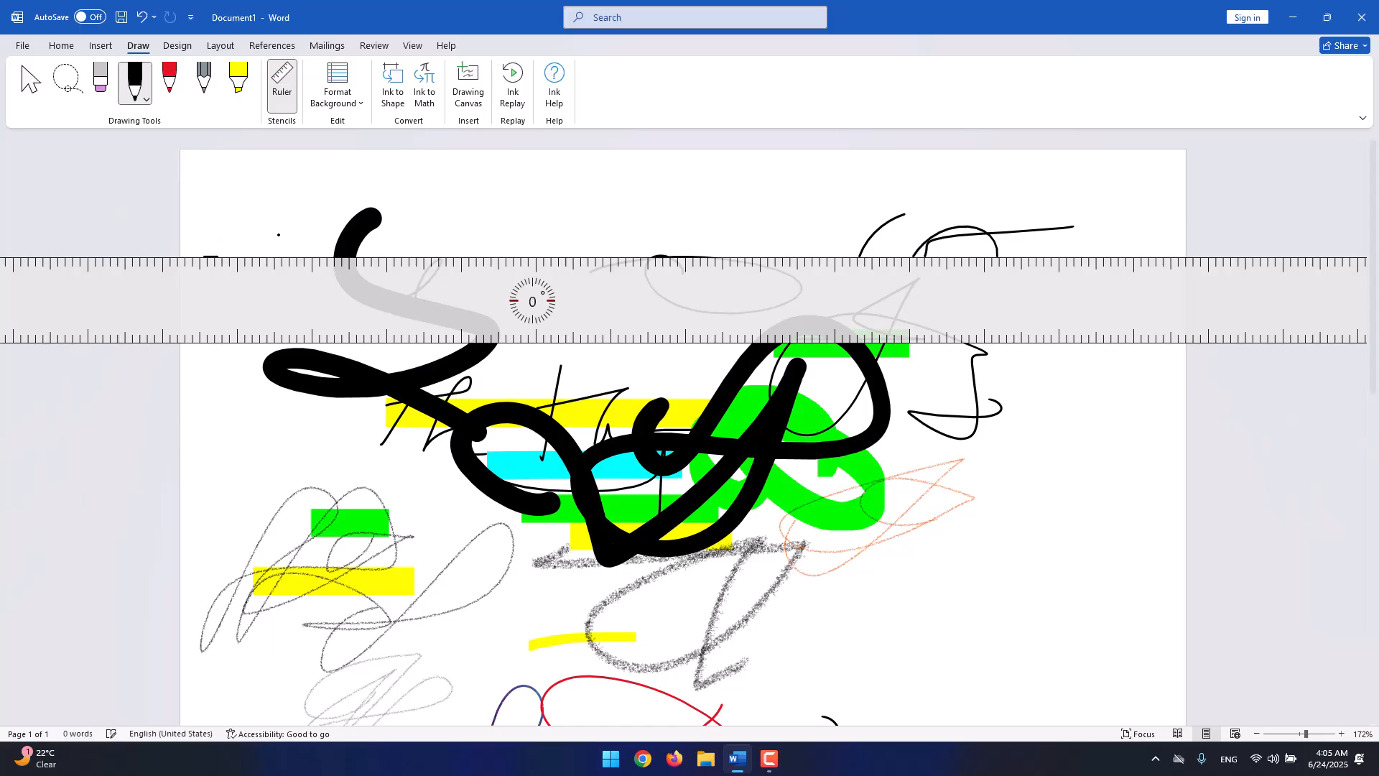
drag(278, 256, 306, 255)
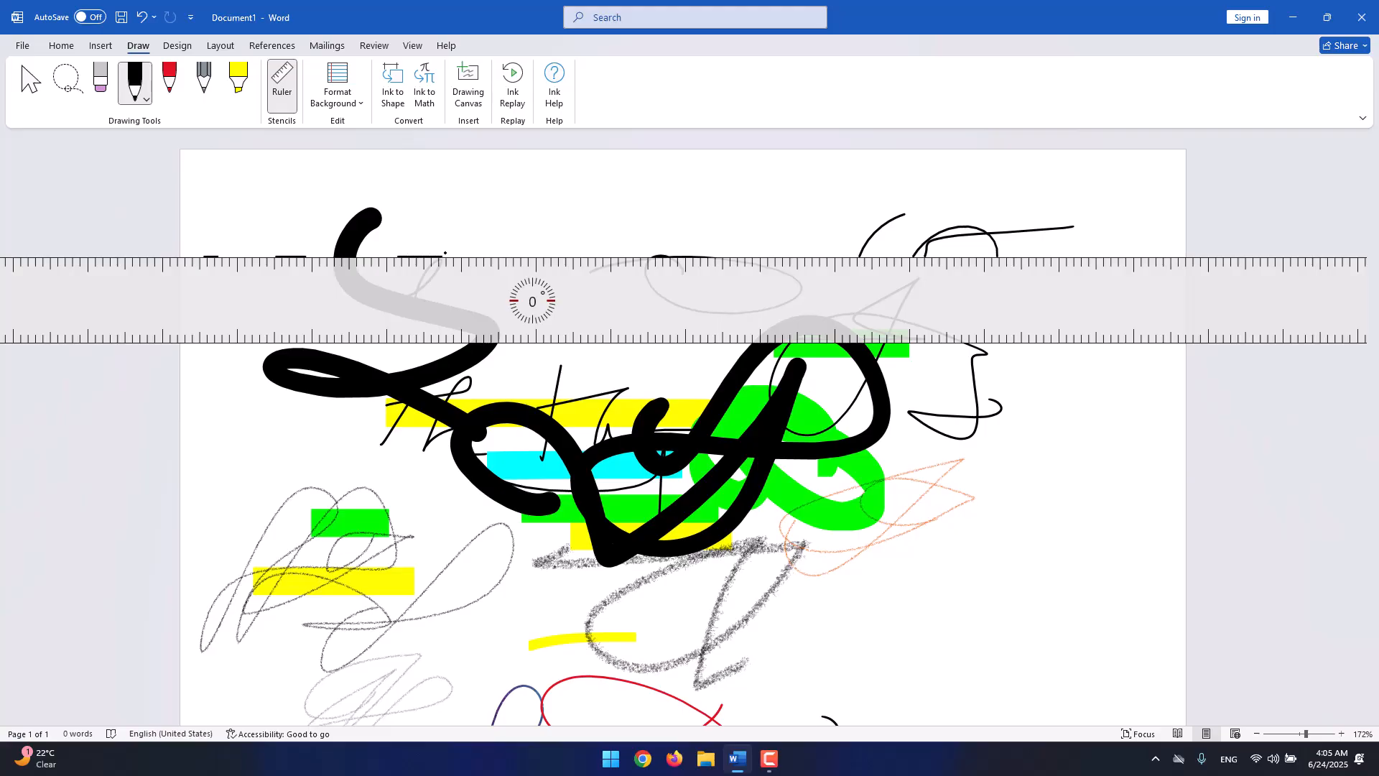
mouse_move(446, 253)
mouse_down()
mouse_move(1073, 255)
mouse_move(1133, 271)
mouse_up()
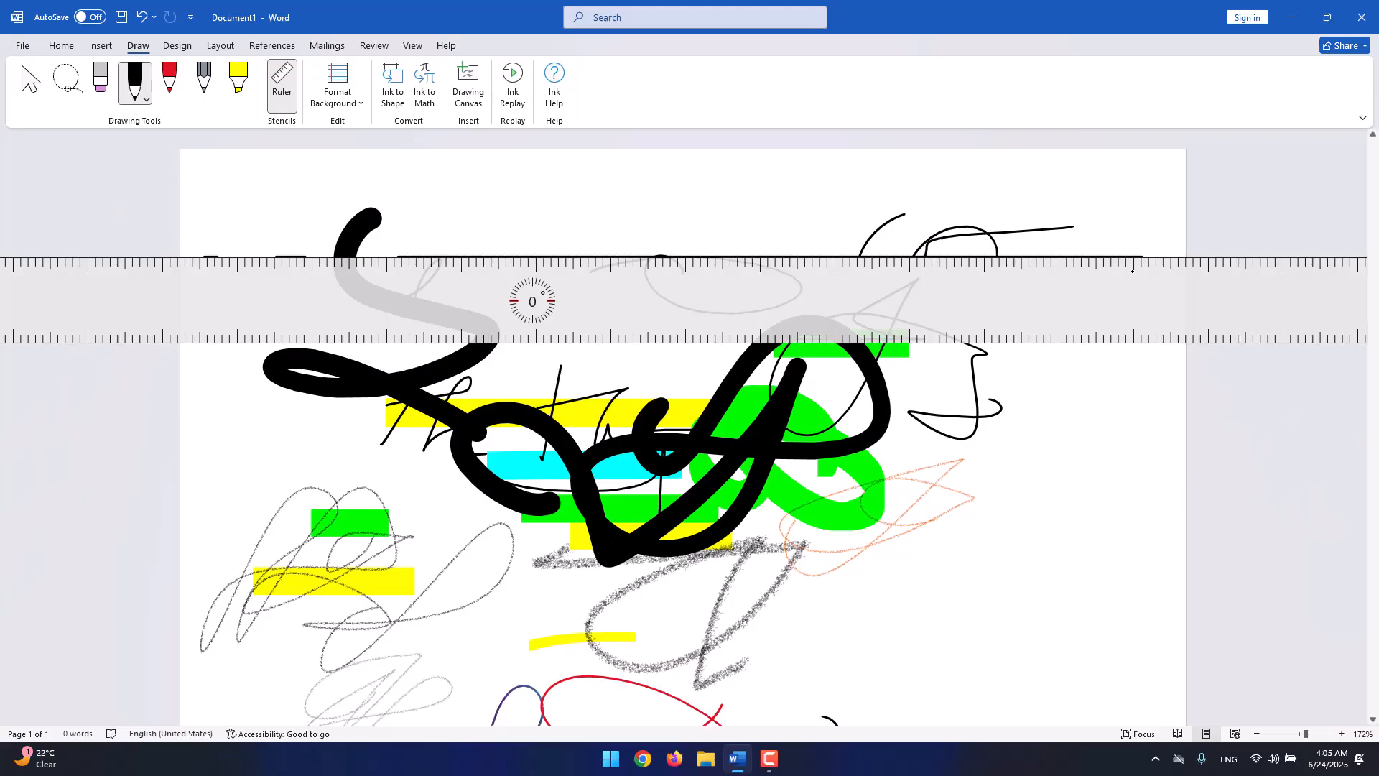
drag(1049, 348, 1164, 348)
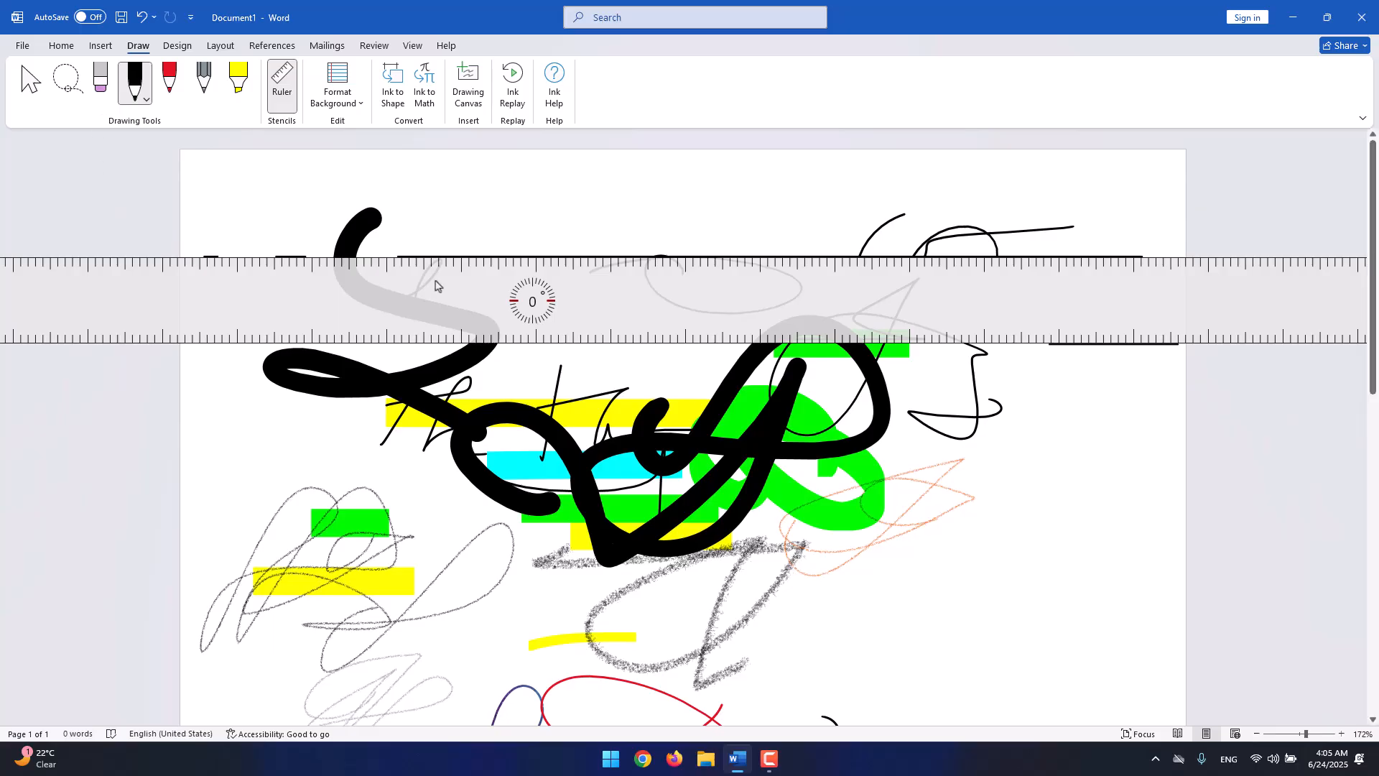
Draw a straight black line across the full page width along the ruler's lower edge, below the drawings, and hide the ruler.
drag(1373, 227, 1377, 548)
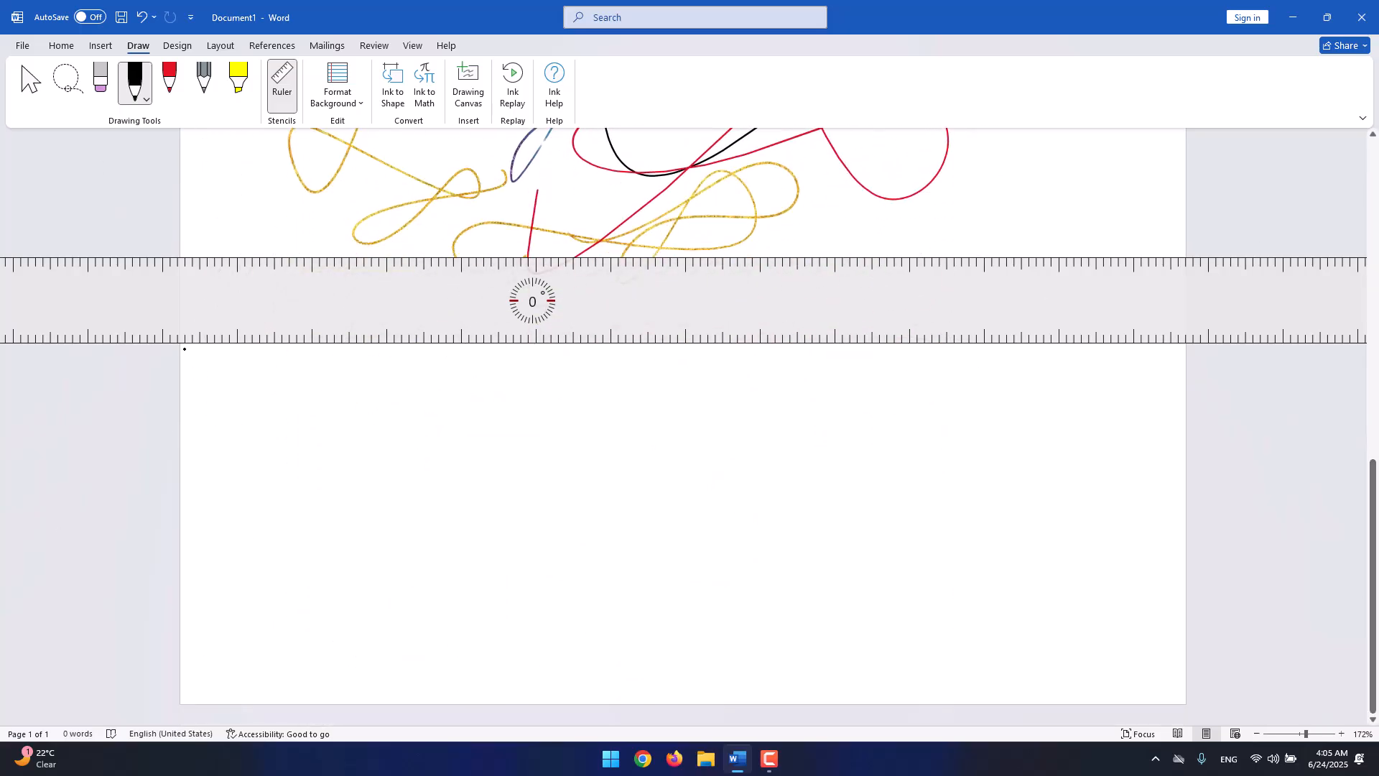
mouse_move(182, 350)
mouse_down()
mouse_move(560, 388)
mouse_move(717, 366)
mouse_move(1188, 385)
mouse_up()
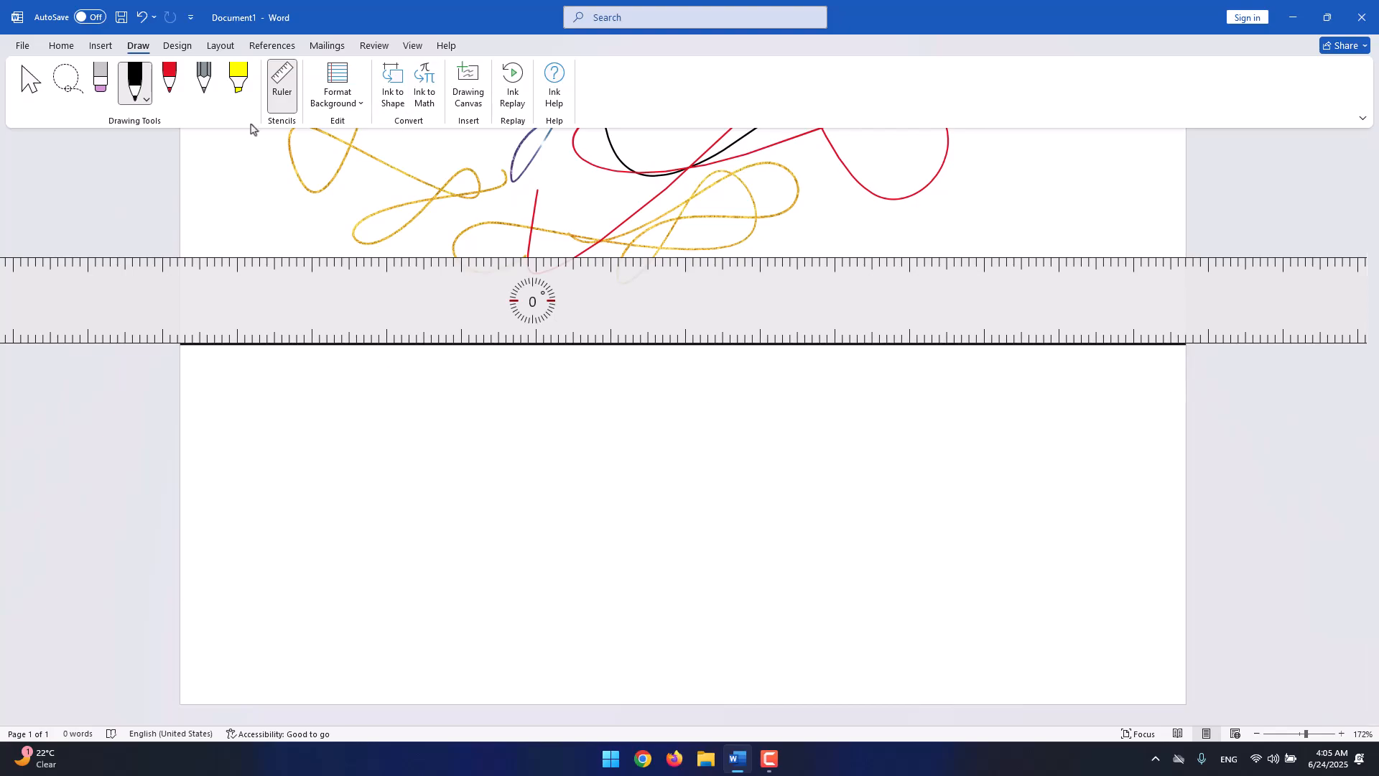
click(283, 93)
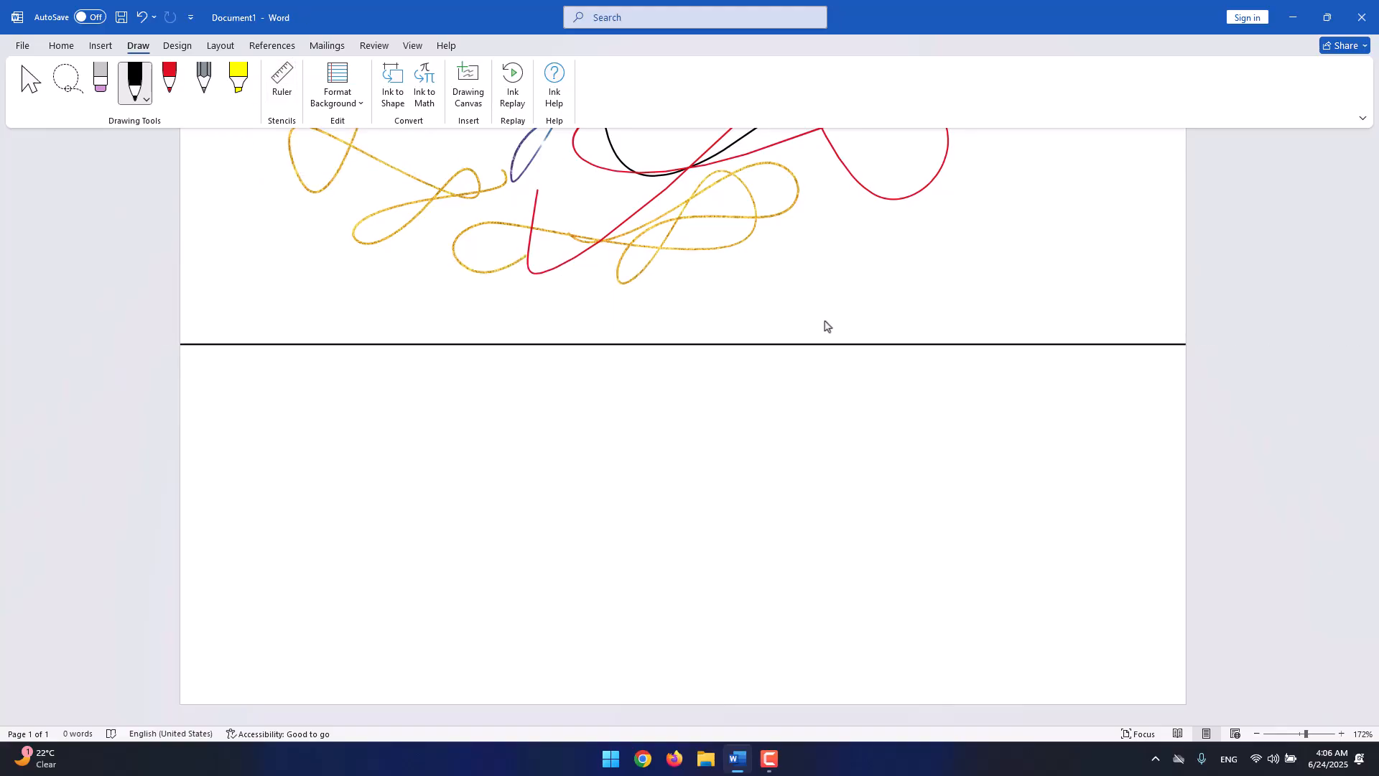
Switch to the Select tool and select the thin black handwriting, the thick black stroke and the turquoise highlight band one after another.
drag(1378, 562, 1376, 230)
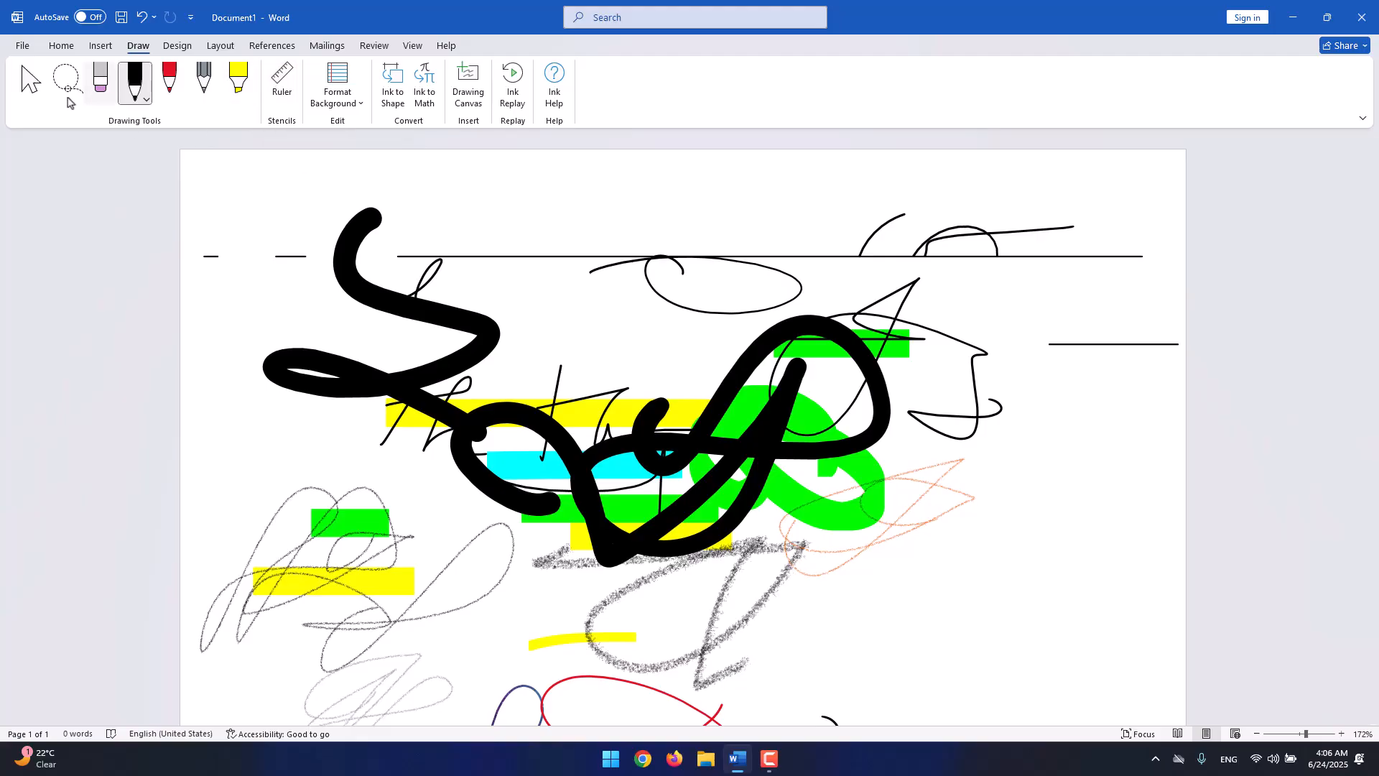
click(31, 82)
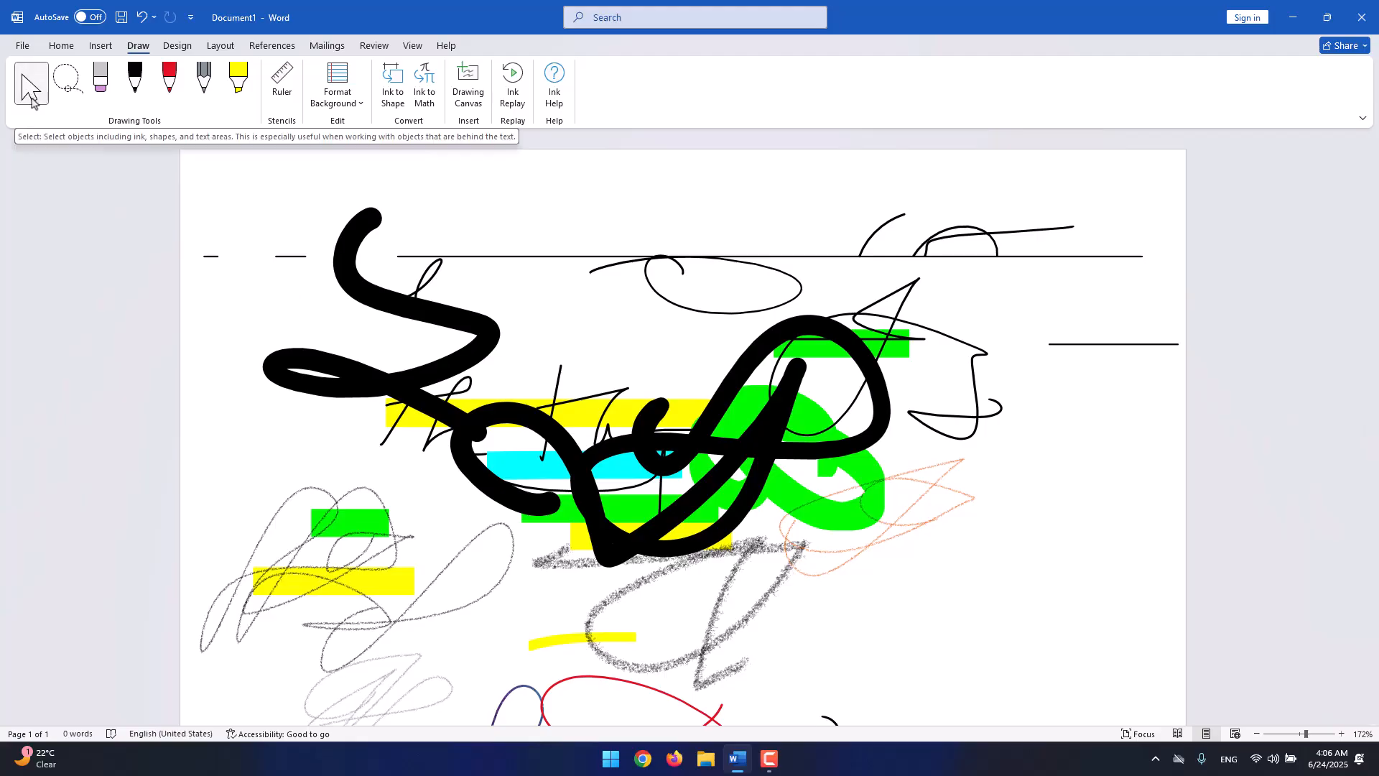
click(486, 258)
scroll(467, 265, down, 3)
click(440, 214)
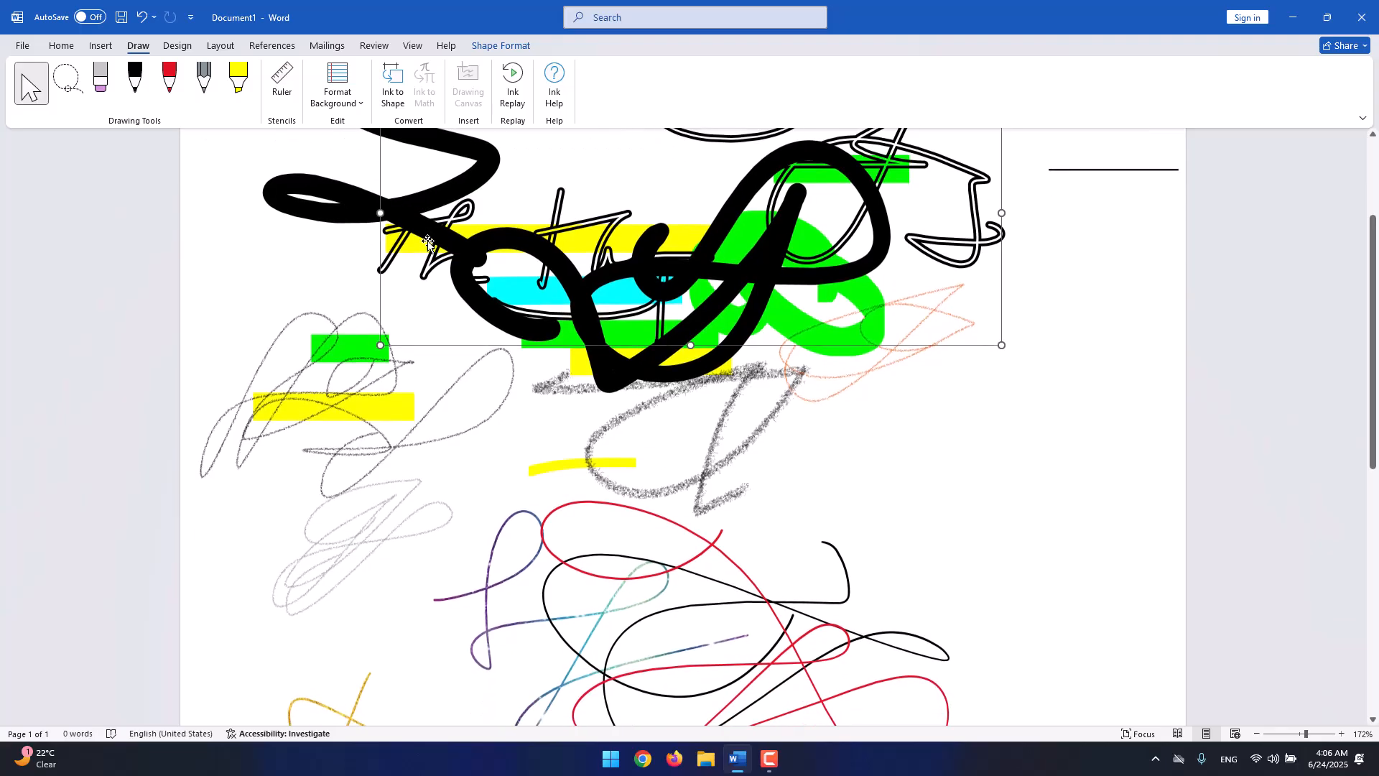
click(444, 201)
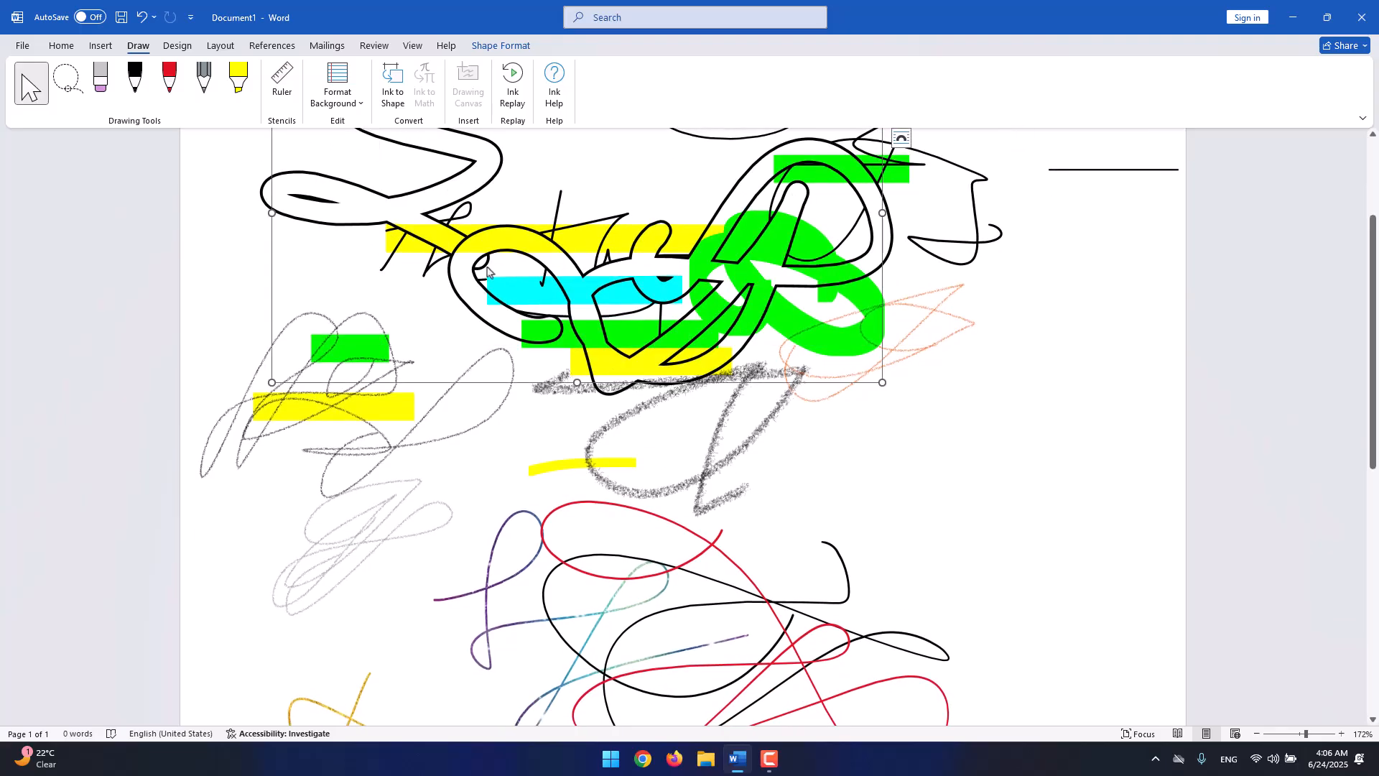
click(507, 288)
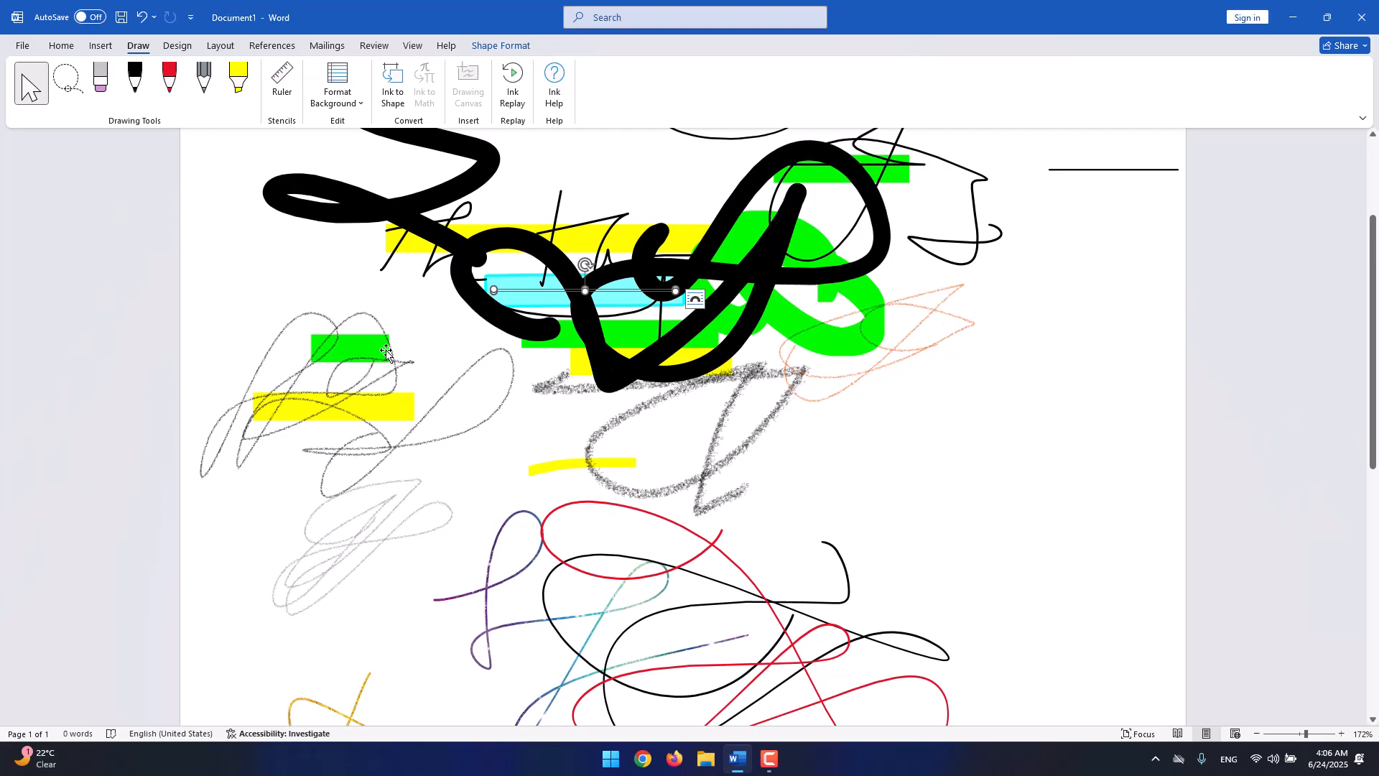
click(378, 318)
scroll(394, 294, down, 5)
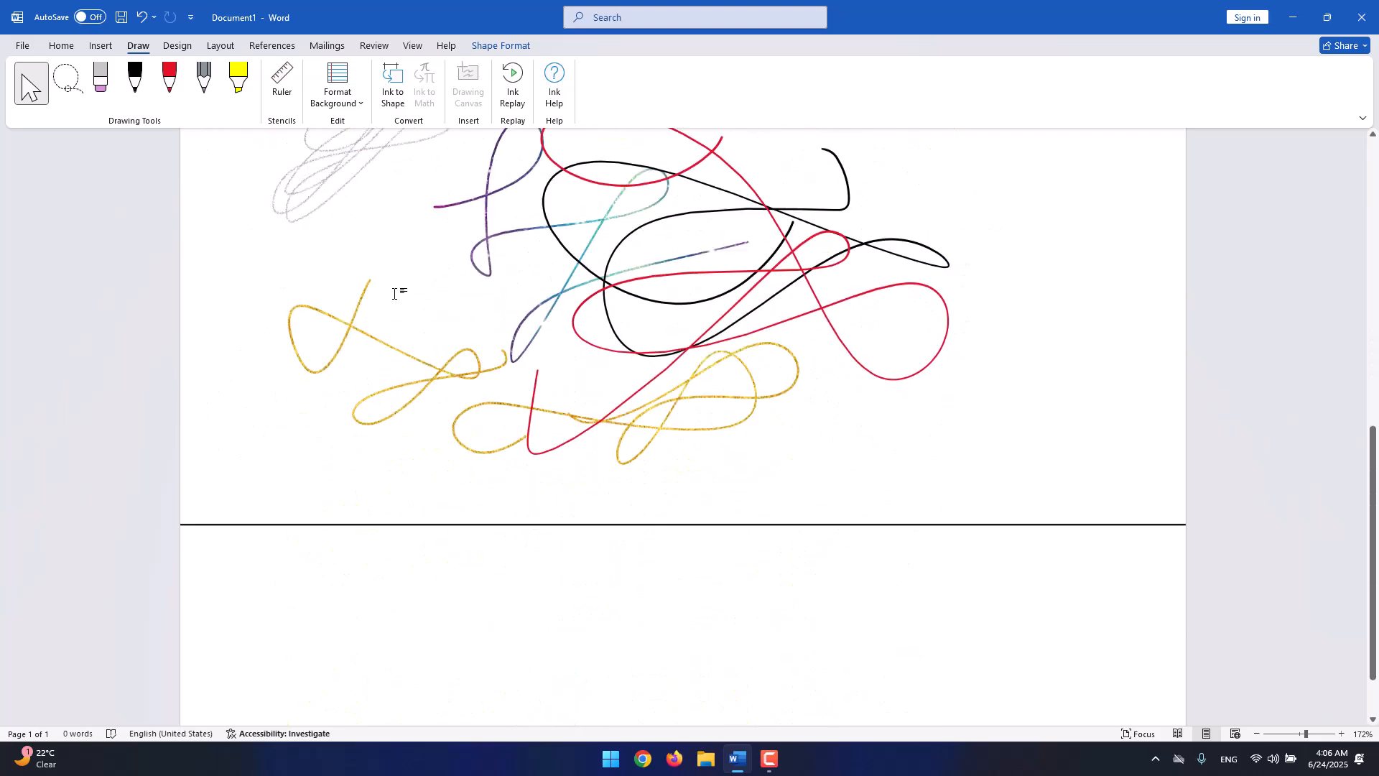
scroll(482, 335, down, 2)
scroll(483, 349, up, 10)
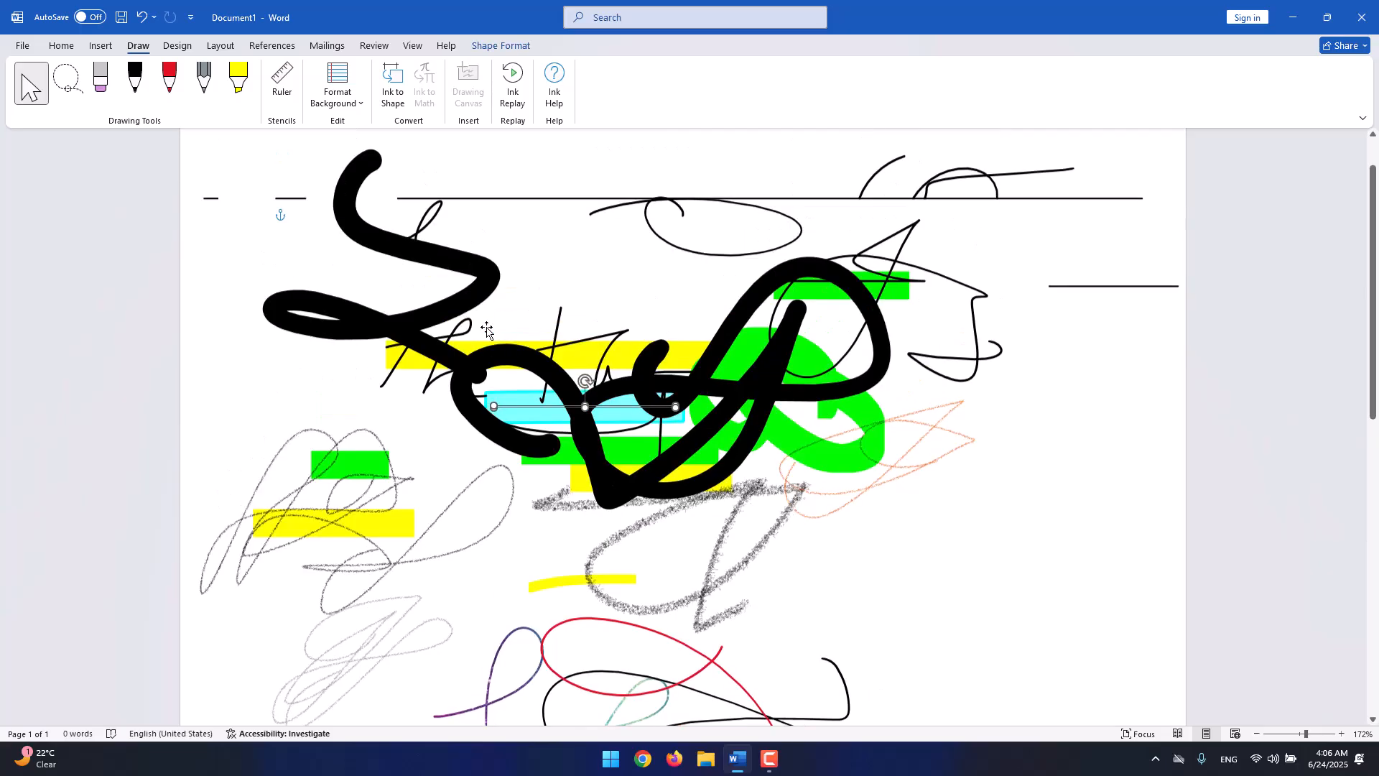
Move the thin black handwriting ink a short way down and slightly left on the page, and deselect it.
click(599, 254)
click(588, 259)
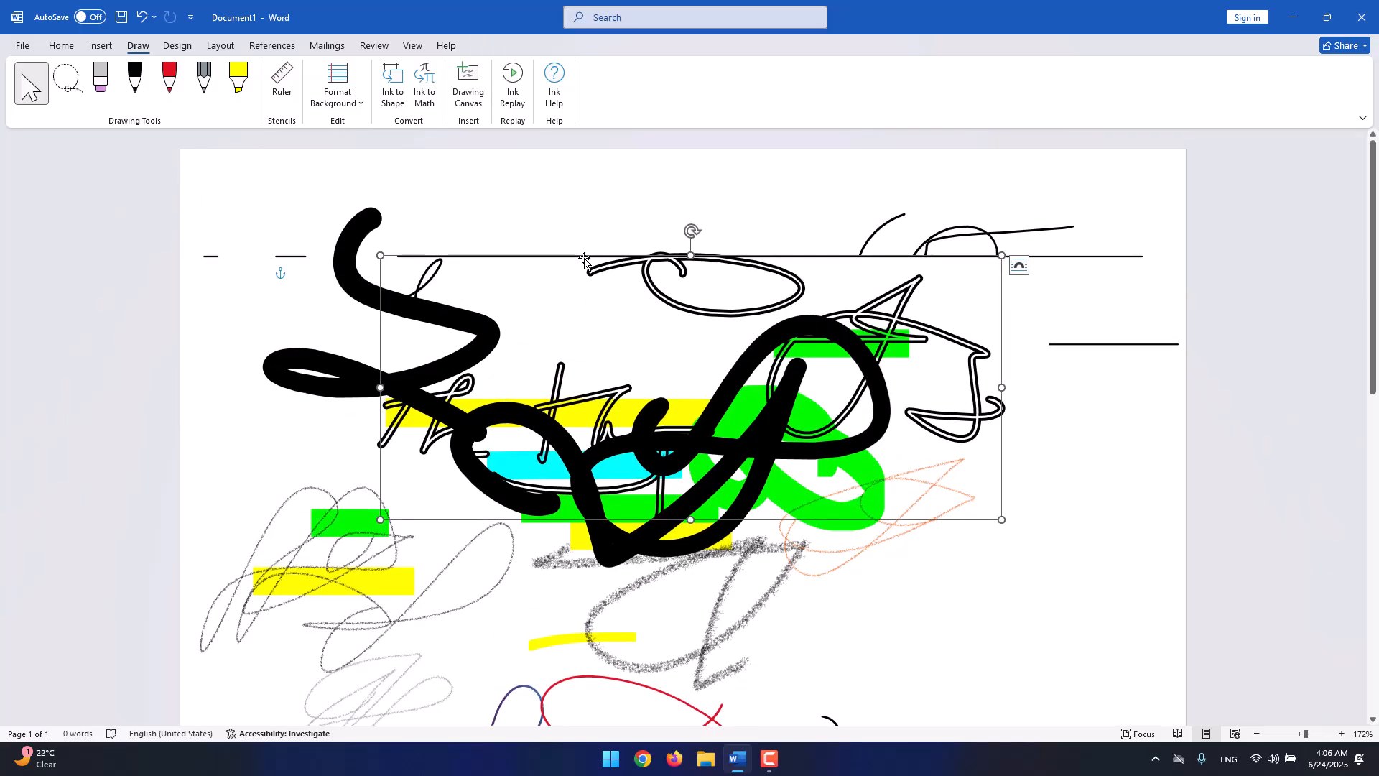
drag(587, 259, 553, 326)
click(544, 267)
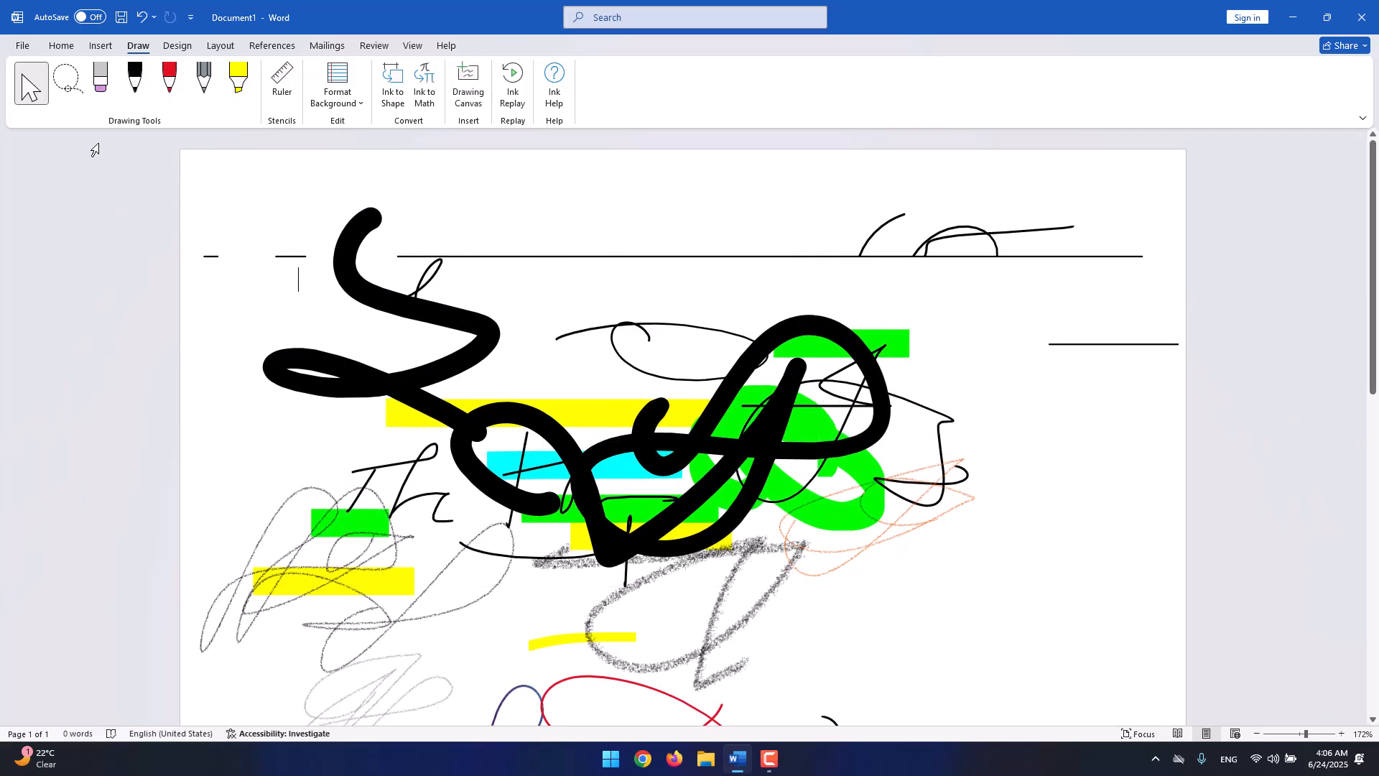
Move the thick black ink stroke down and to the right, and delete the purple-blue galaxy stroke lower on the page.
mouse_move(373, 371)
mouse_down()
mouse_move(396, 373)
mouse_move(532, 503)
mouse_move(545, 407)
mouse_move(498, 495)
mouse_up()
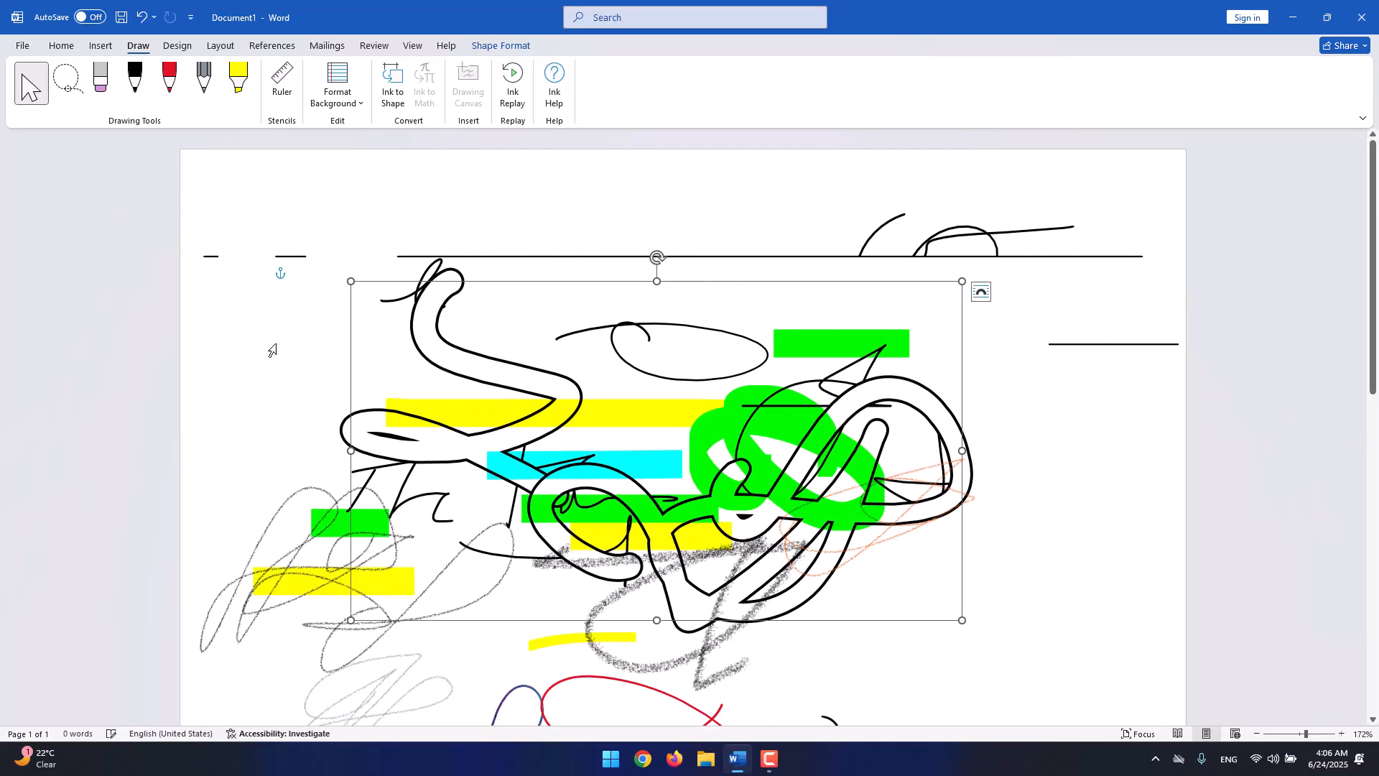
scroll(271, 348, down, 4)
scroll(272, 349, down, 4)
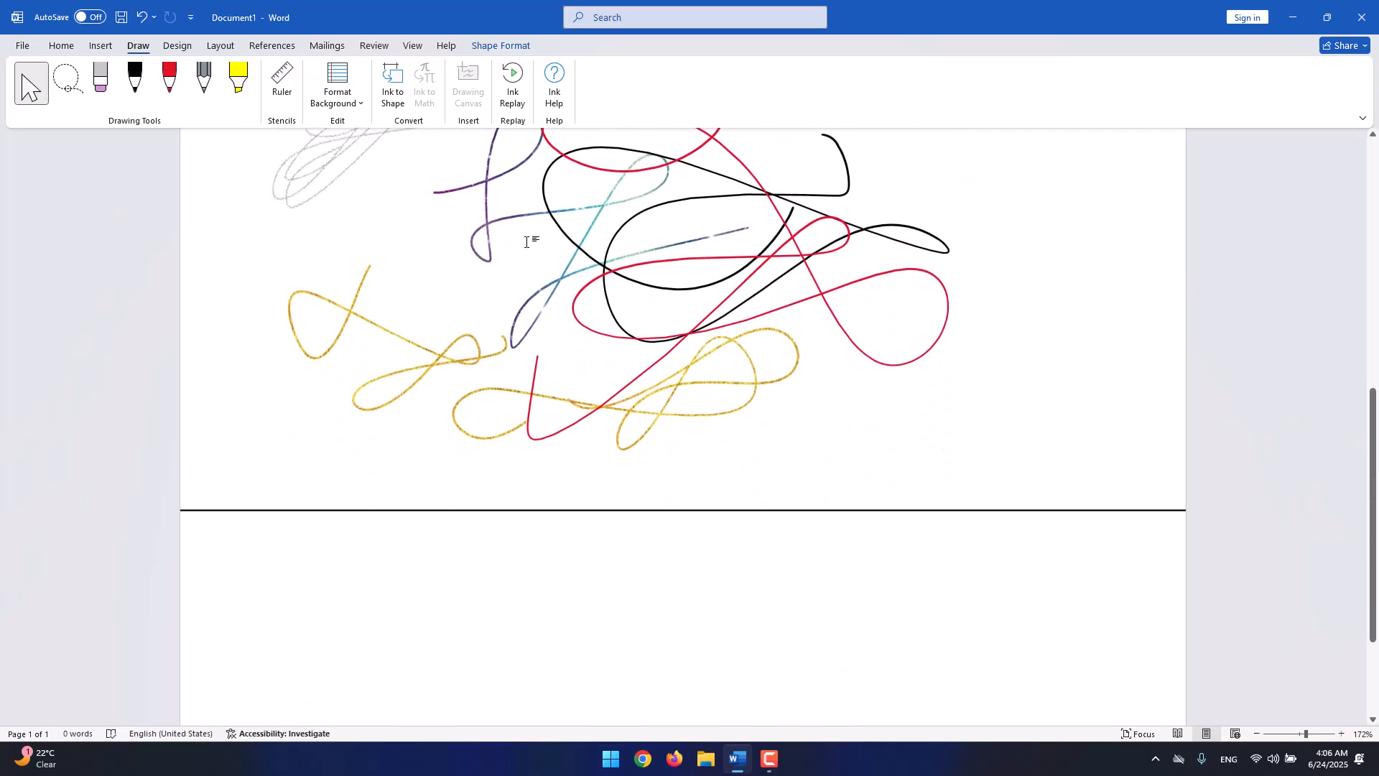
click(588, 267)
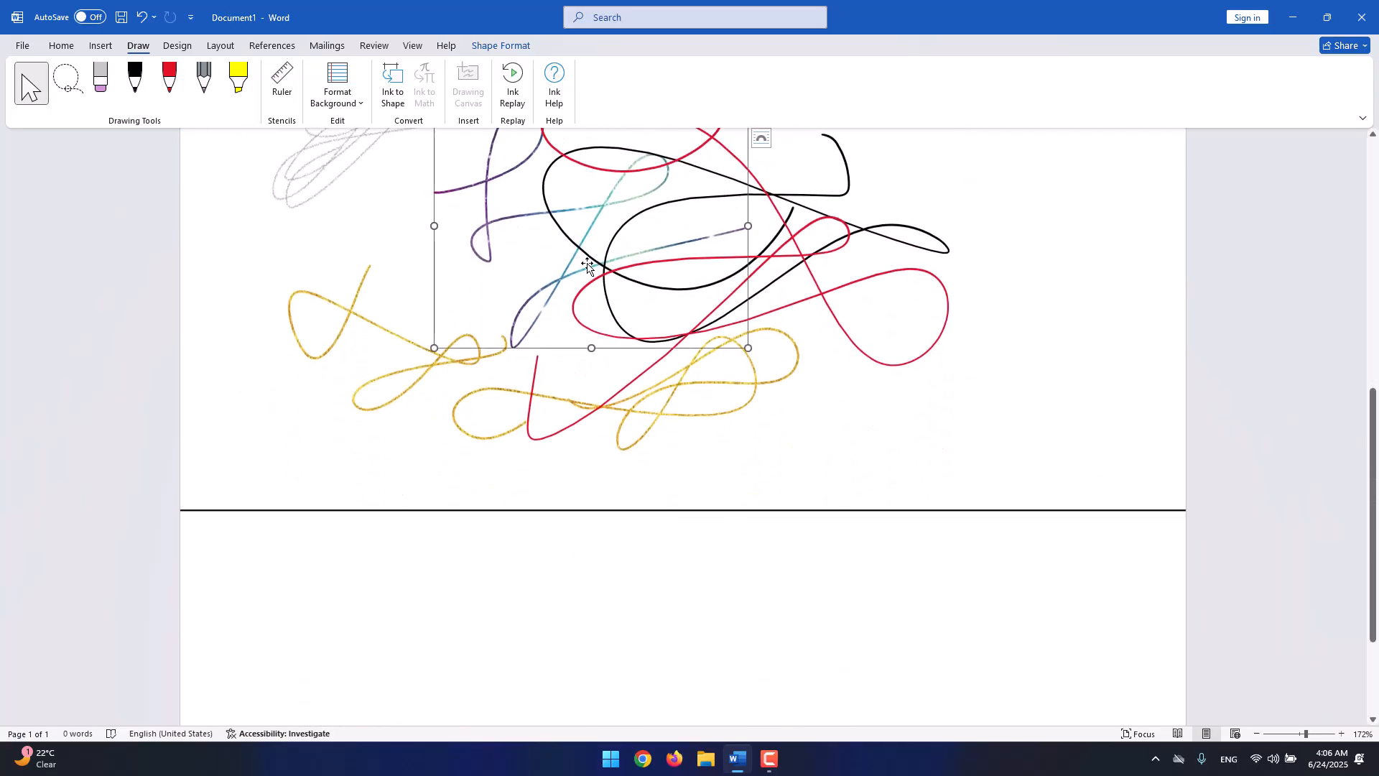
click(935, 195)
scroll(934, 194, up, 8)
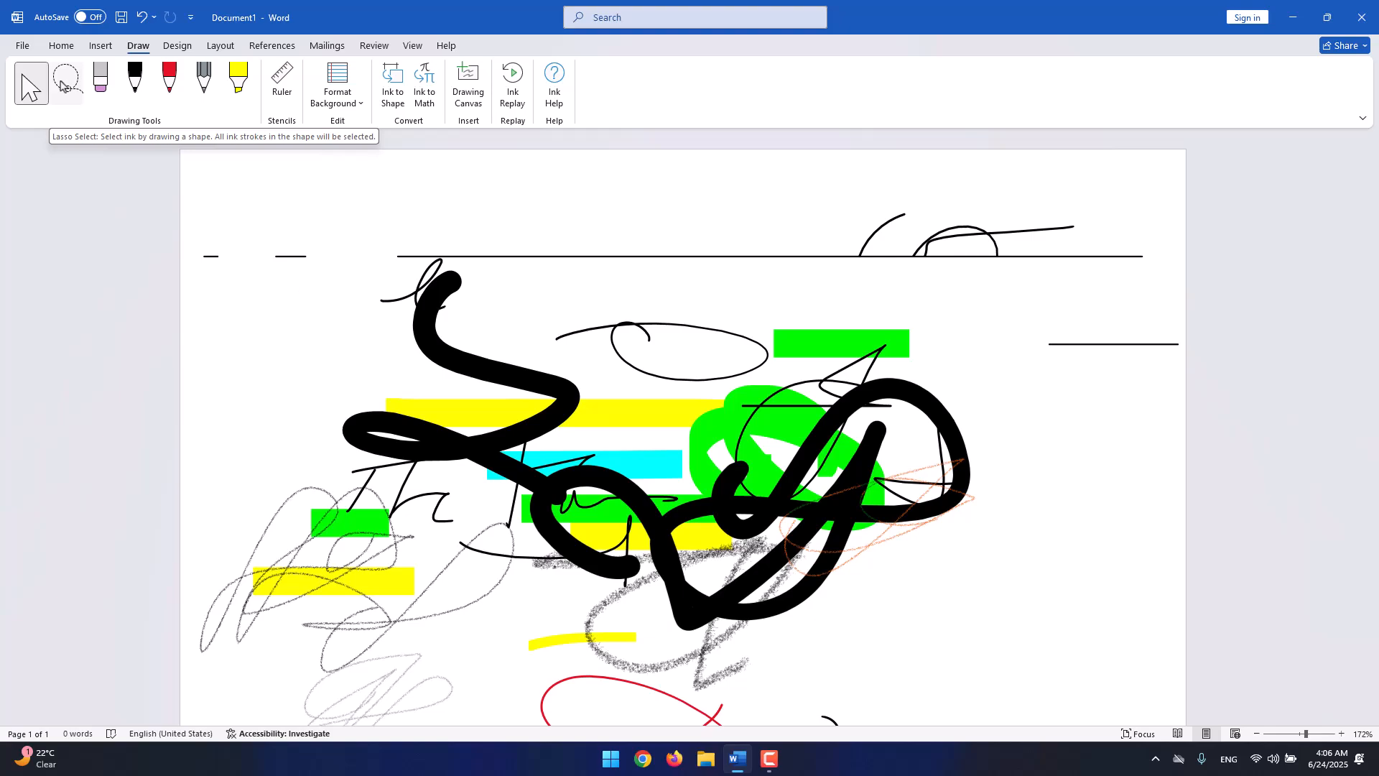
Lasso-select the ink strokes in the upper part of the page.
click(65, 85)
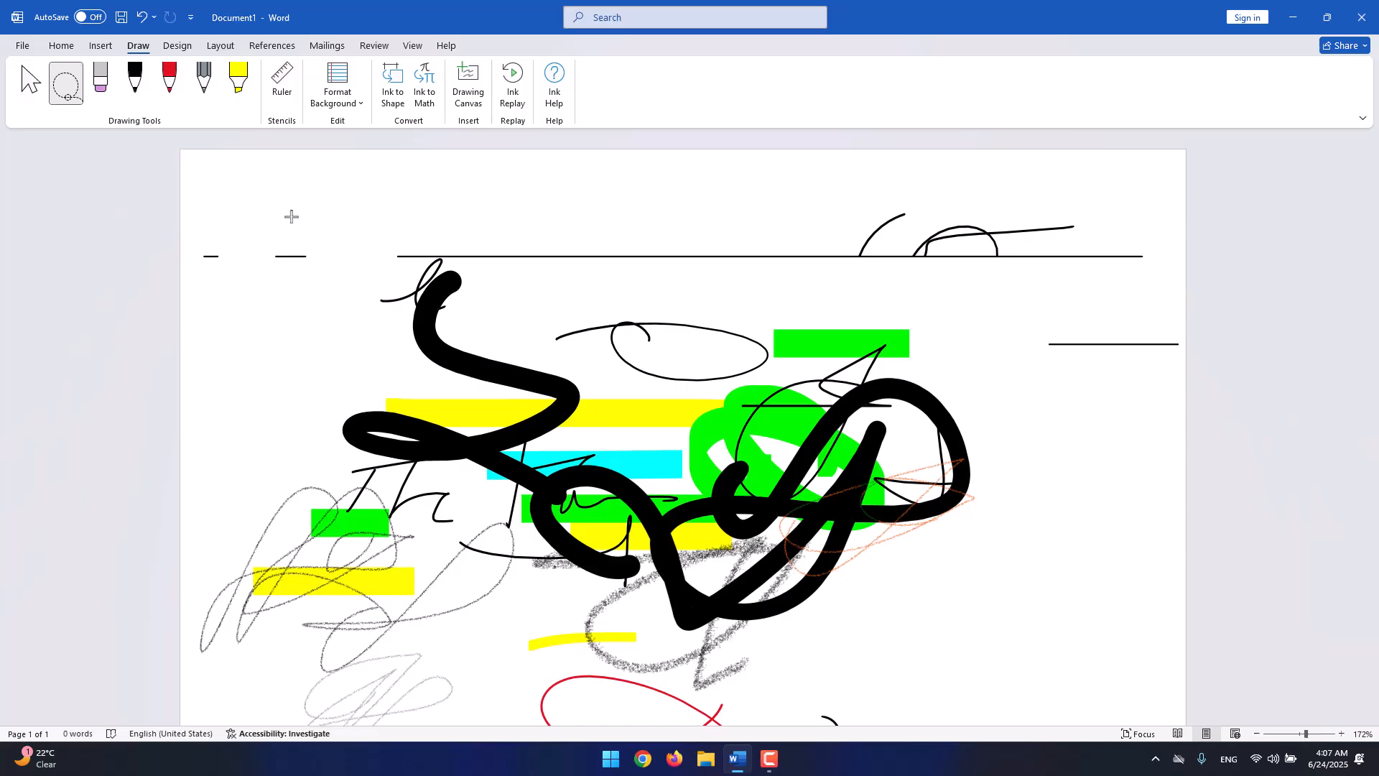
mouse_move(291, 217)
mouse_down()
mouse_move(536, 419)
mouse_move(645, 330)
mouse_move(291, 198)
mouse_up()
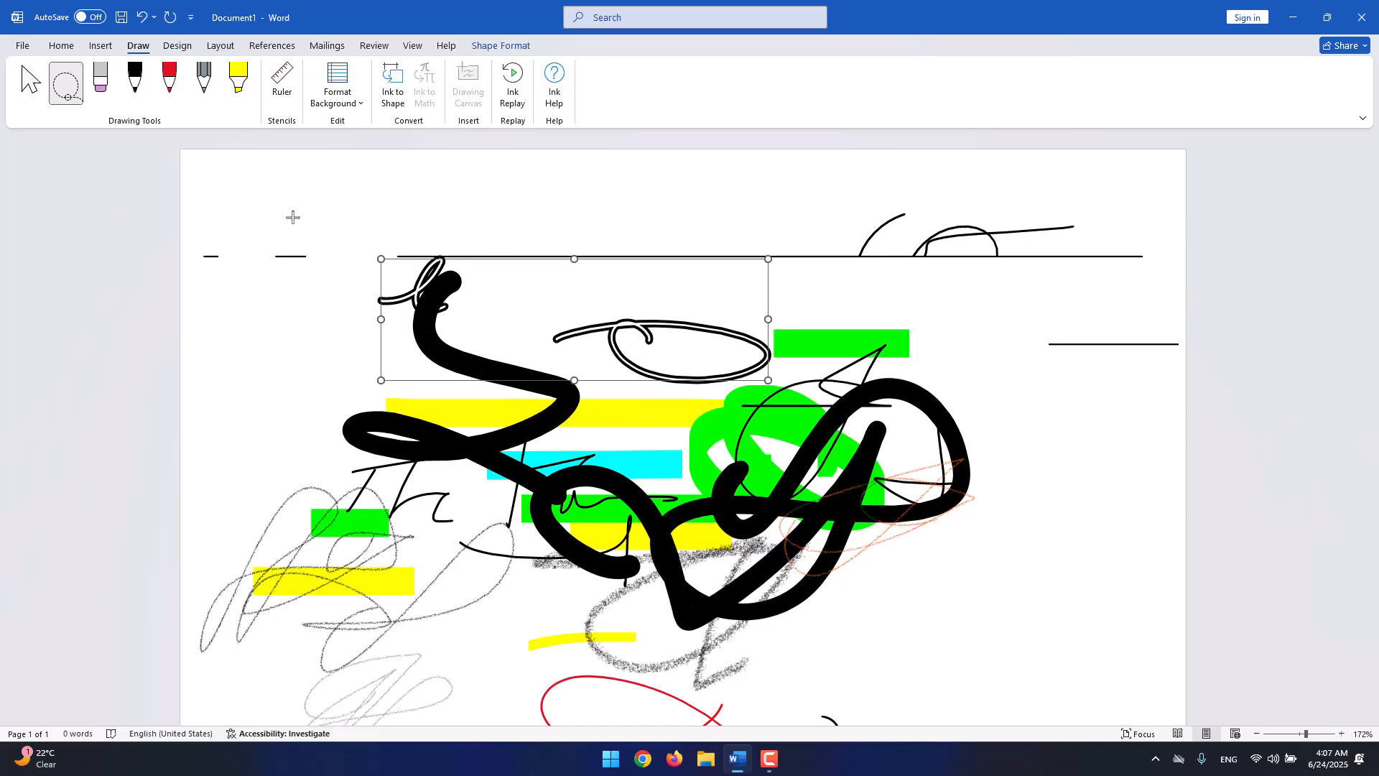
click(209, 188)
scroll(201, 173, down, 2)
scroll(188, 158, up, 2)
mouse_move(189, 159)
mouse_down()
mouse_move(1063, 772)
mouse_move(1185, 683)
mouse_move(1151, 330)
mouse_move(1175, 213)
mouse_move(769, 241)
mouse_up()
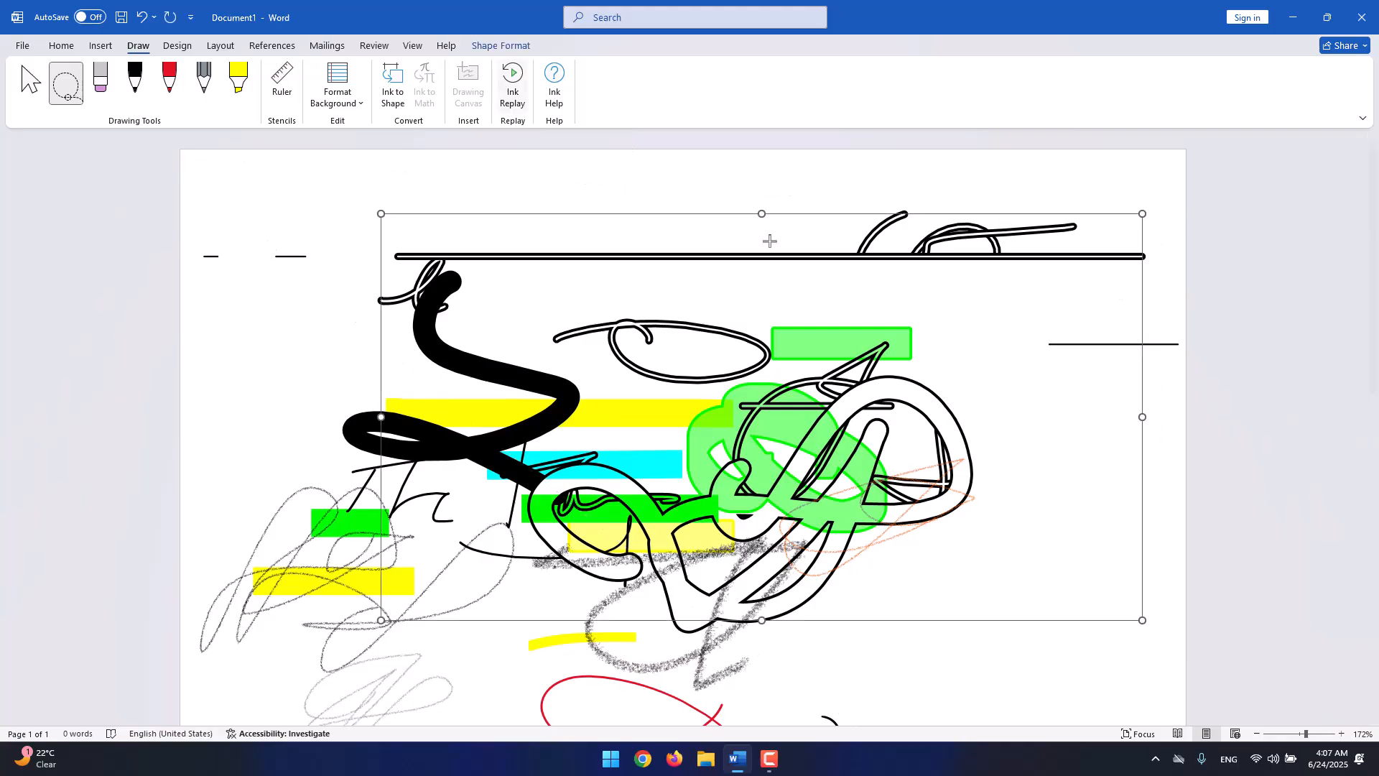
Lasso-select the red, black and gold ink strokes in the lower part of the page.
scroll(188, 208, down, 8)
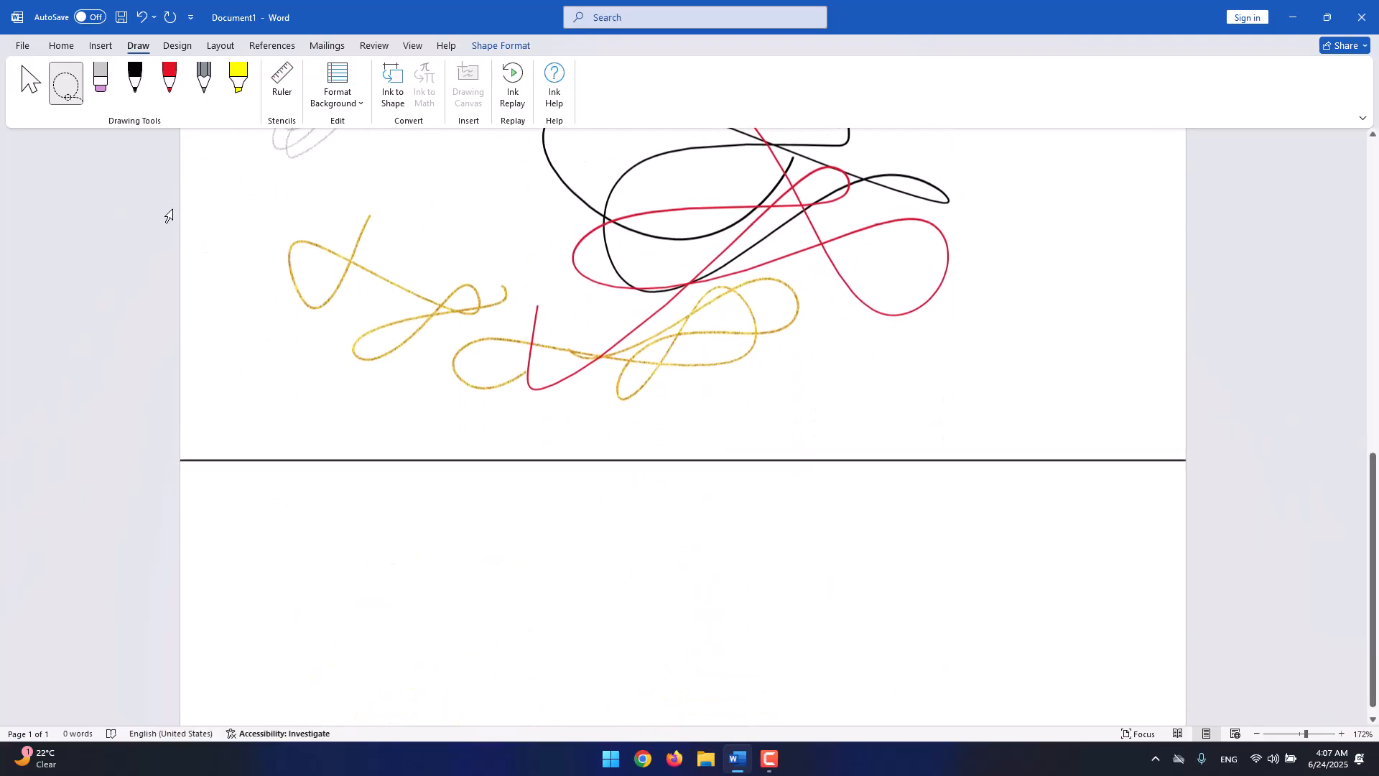
scroll(168, 216, down, 2)
mouse_move(178, 162)
mouse_down()
mouse_move(558, 517)
mouse_move(1256, 305)
mouse_move(1133, 93)
mouse_move(733, 17)
mouse_move(306, 86)
mouse_move(181, 156)
mouse_up()
scroll(478, 333, up, 1)
scroll(679, 265, up, 10)
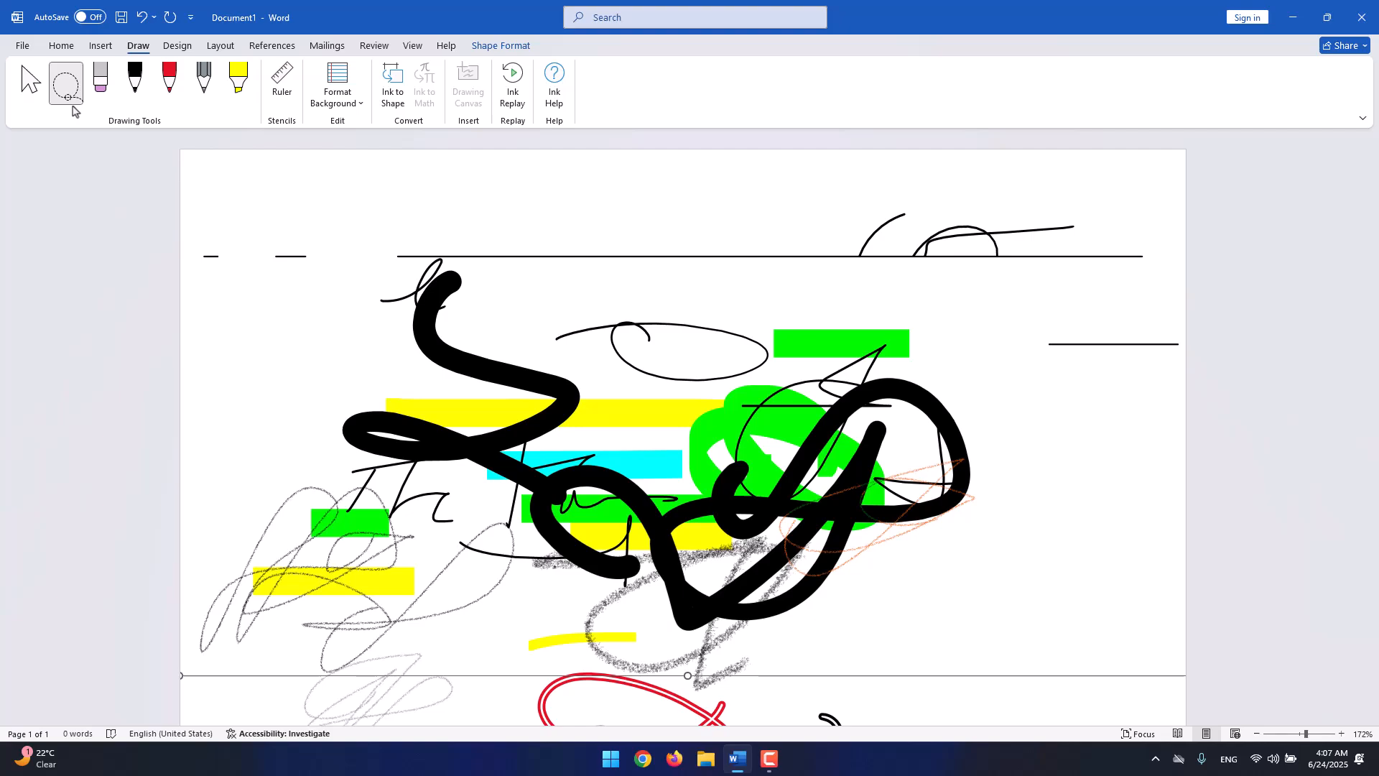
Erase the green highlight at the upper right and the two short black dashes at the upper left of the page.
click(110, 97)
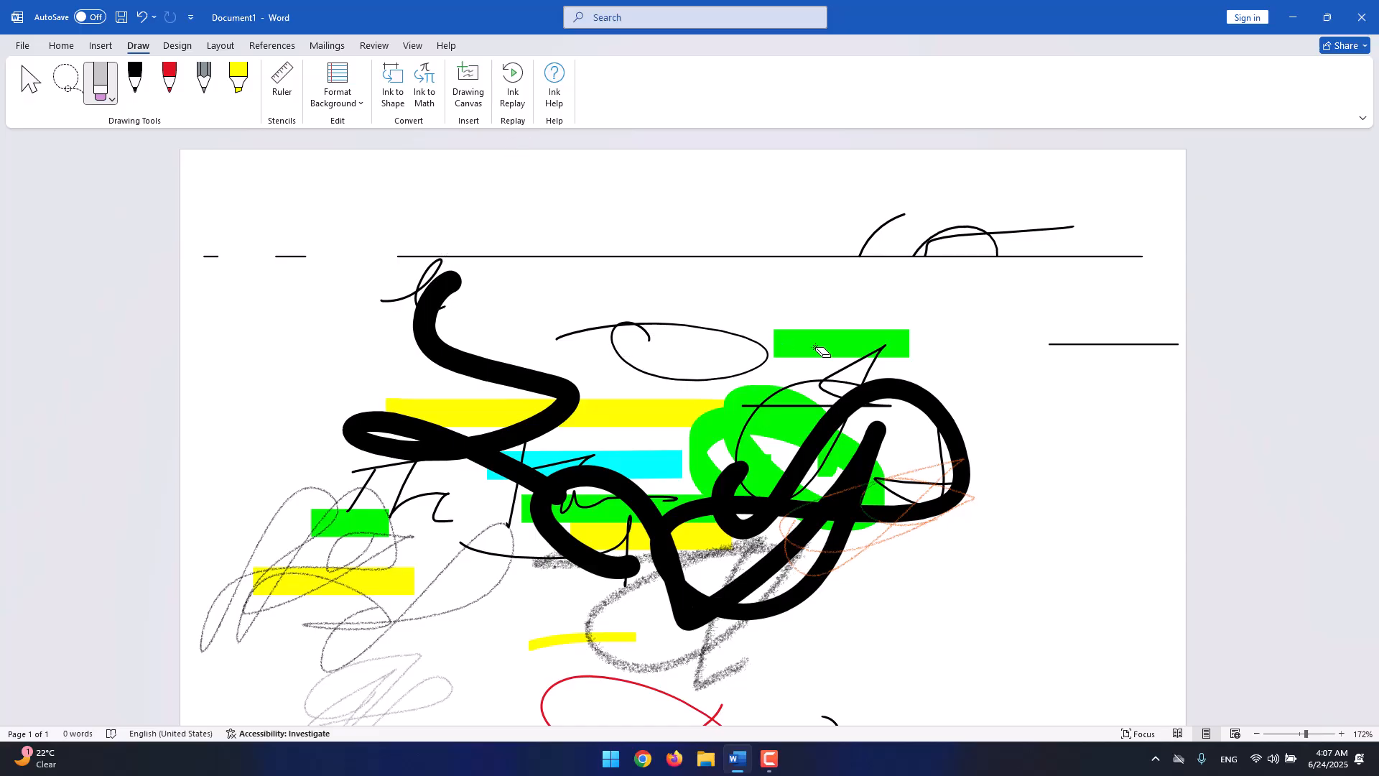
click(856, 330)
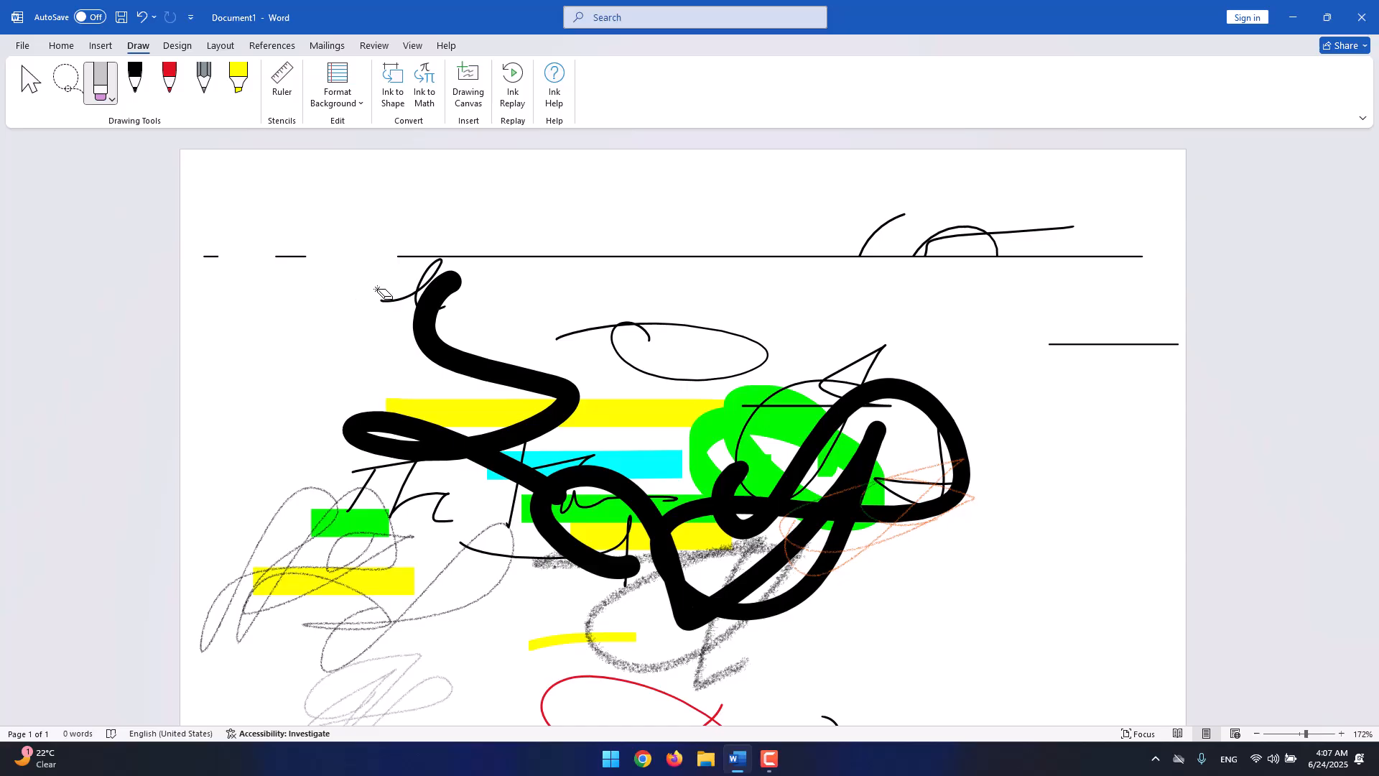
click(291, 256)
click(212, 254)
Apply the most closely spaced rule-line background, the next wider one, and finally Standard Ruled.
click(350, 108)
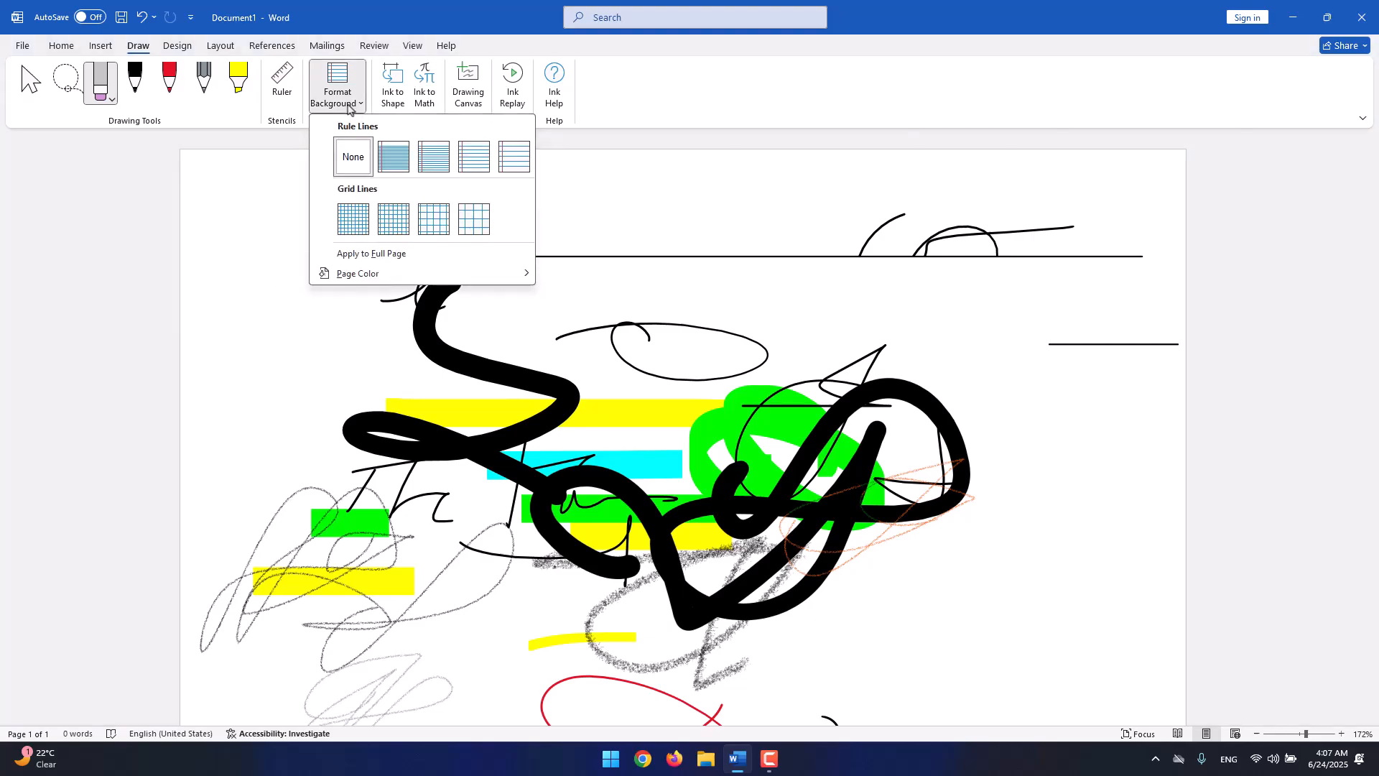
click(408, 170)
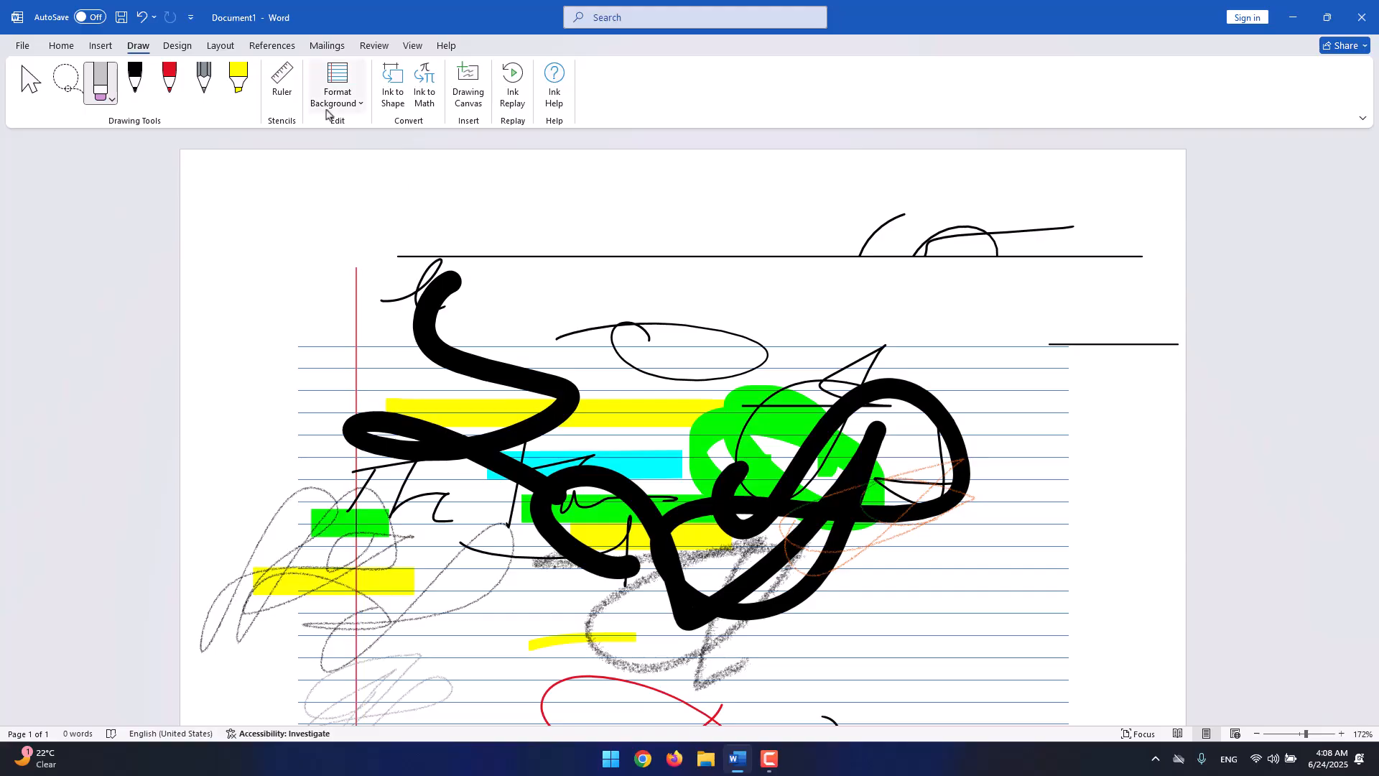
click(334, 108)
click(427, 155)
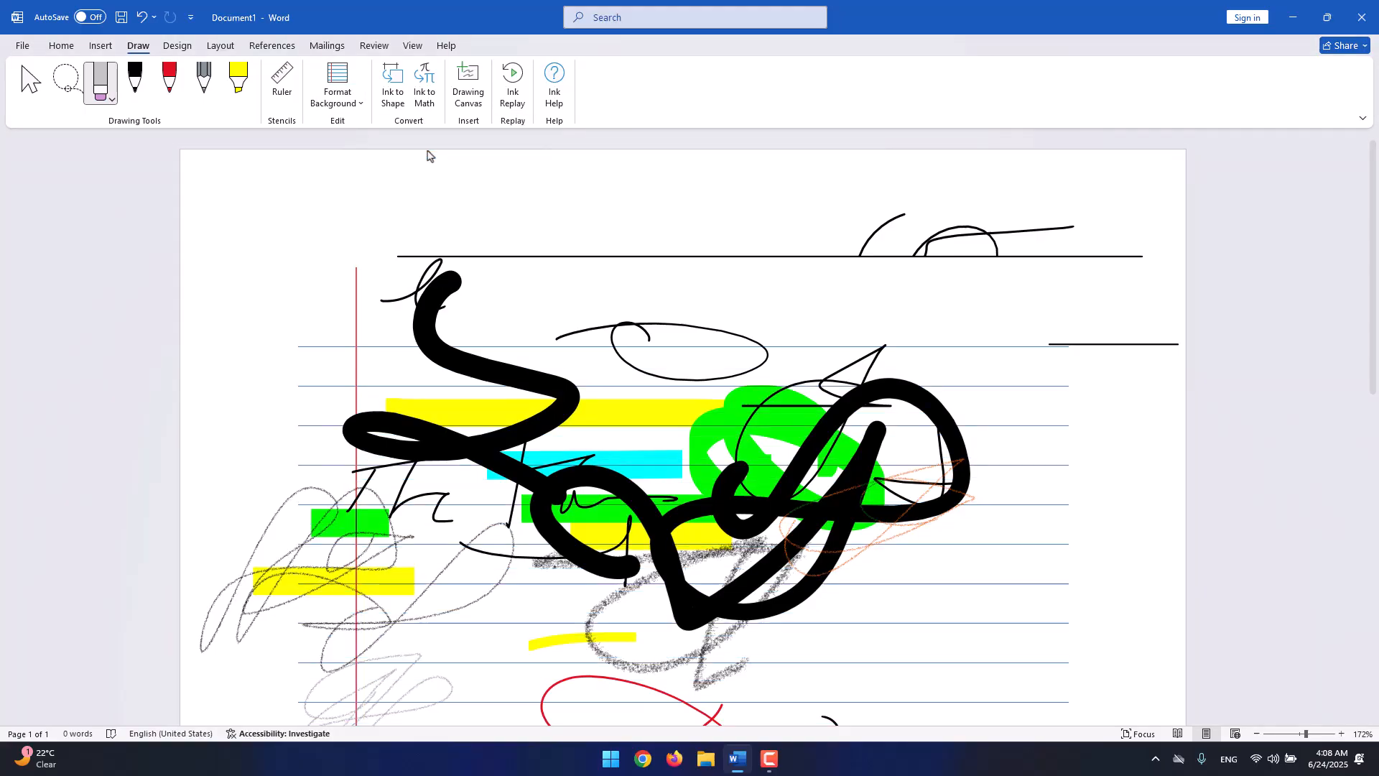
click(363, 92)
click(474, 158)
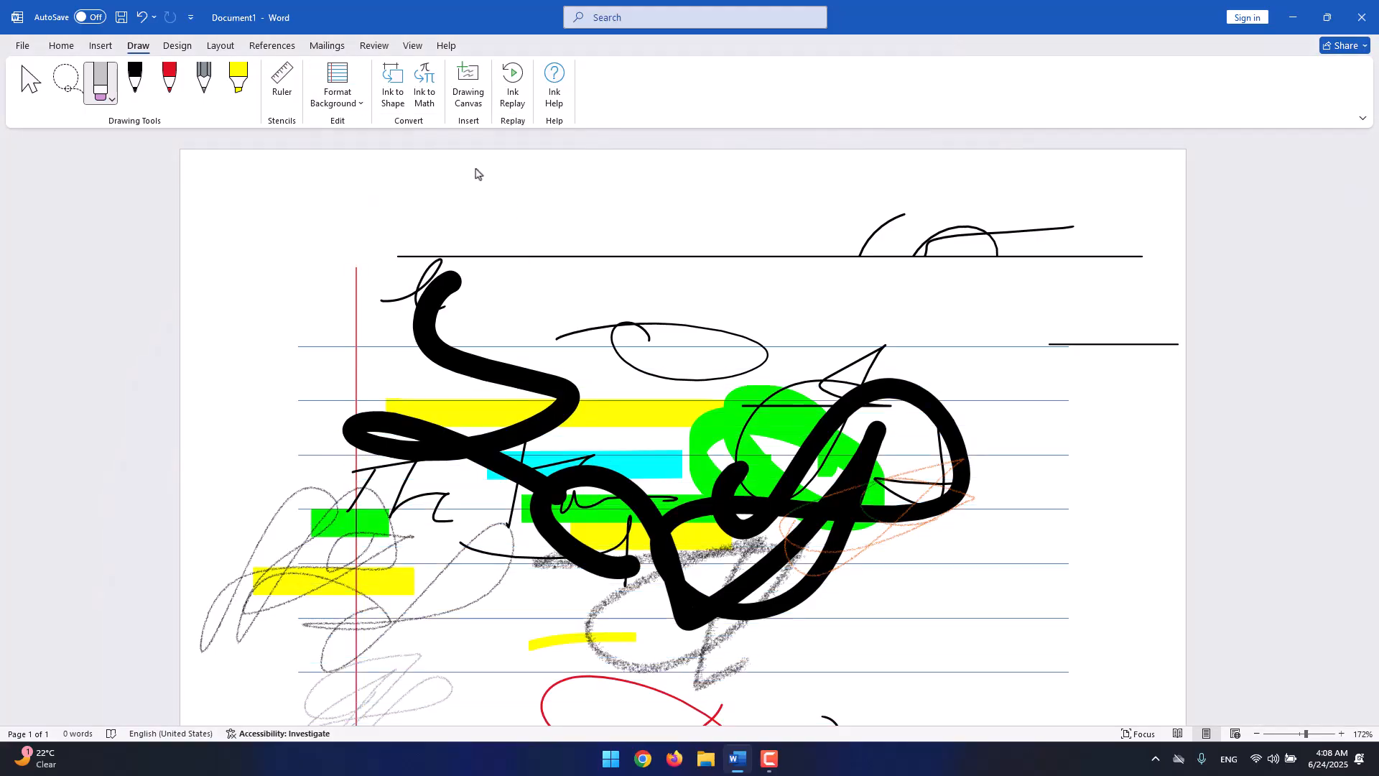
Apply the third grid-line background size, then replace it with the most closely spaced rule lines.
click(359, 101)
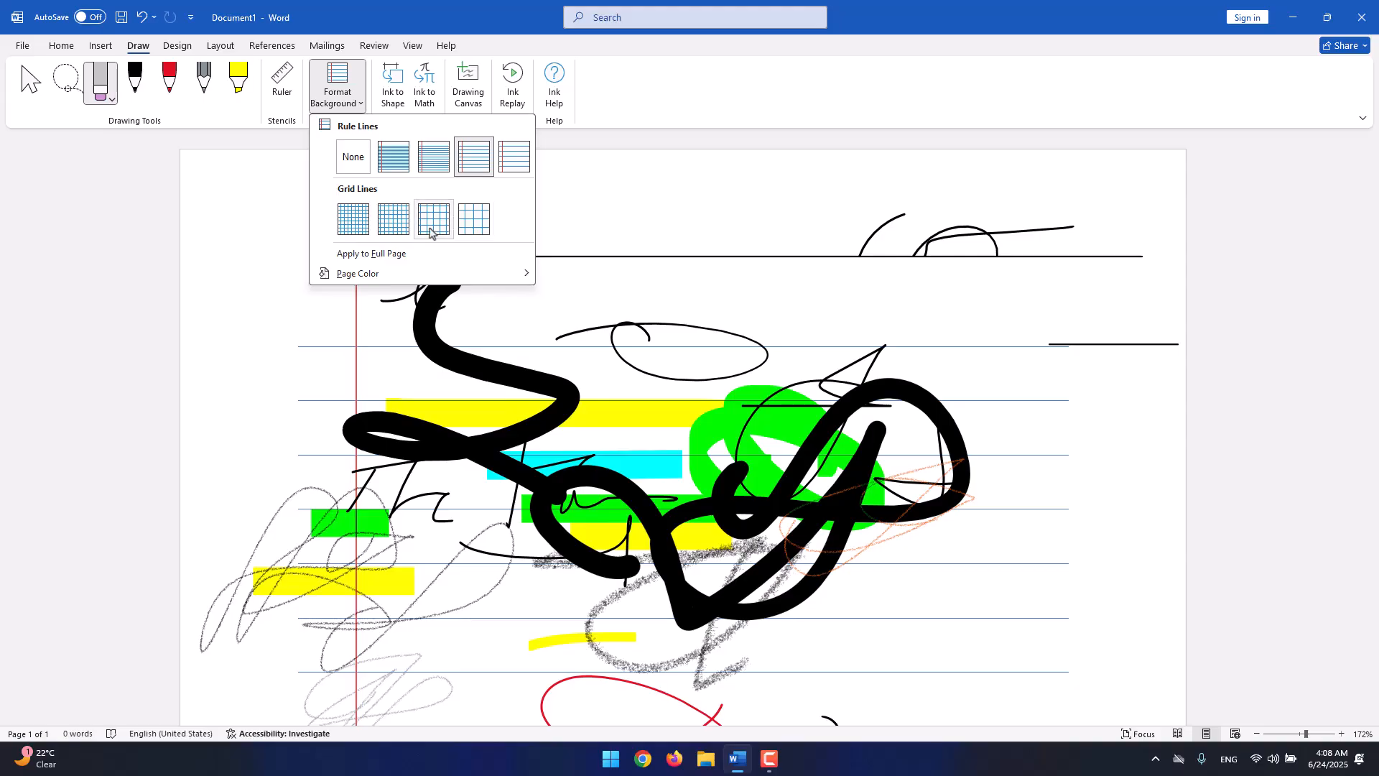
click(454, 222)
click(353, 108)
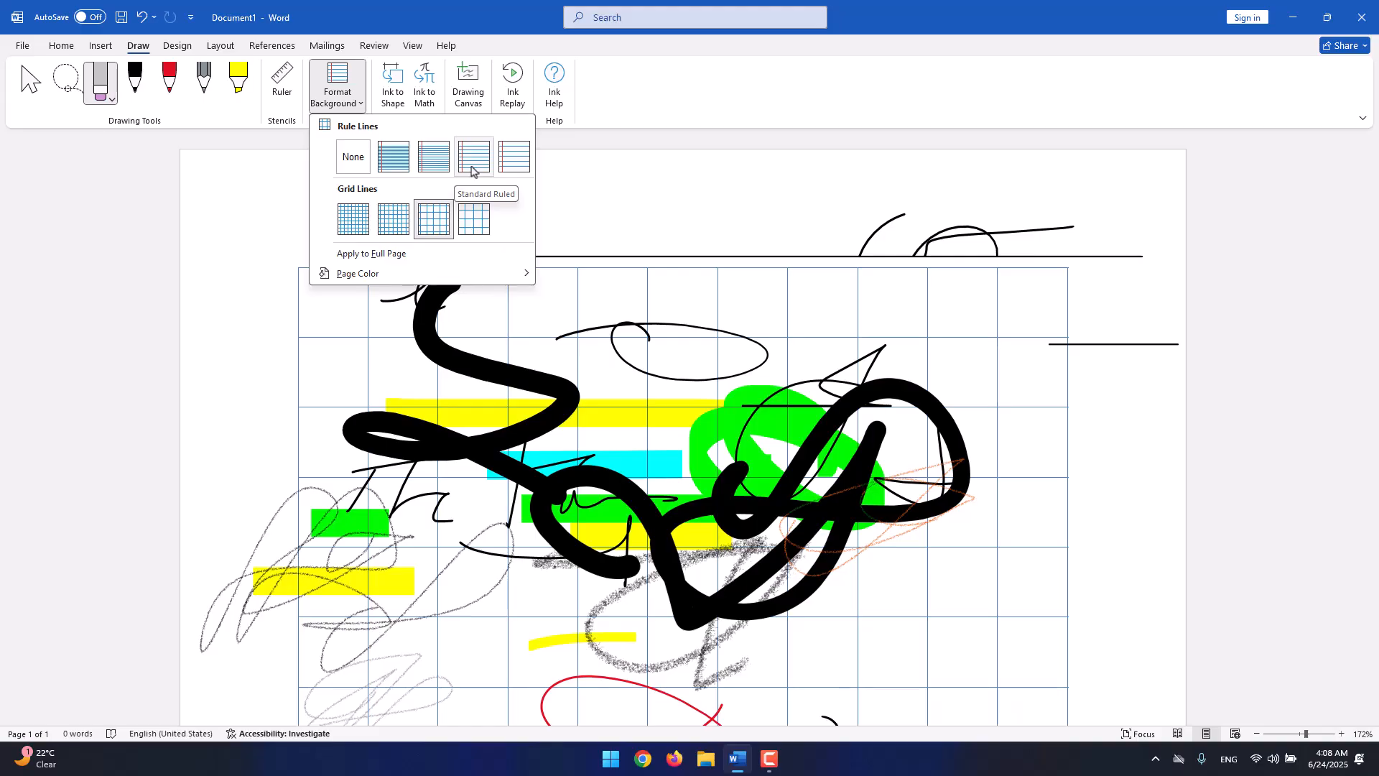
click(382, 158)
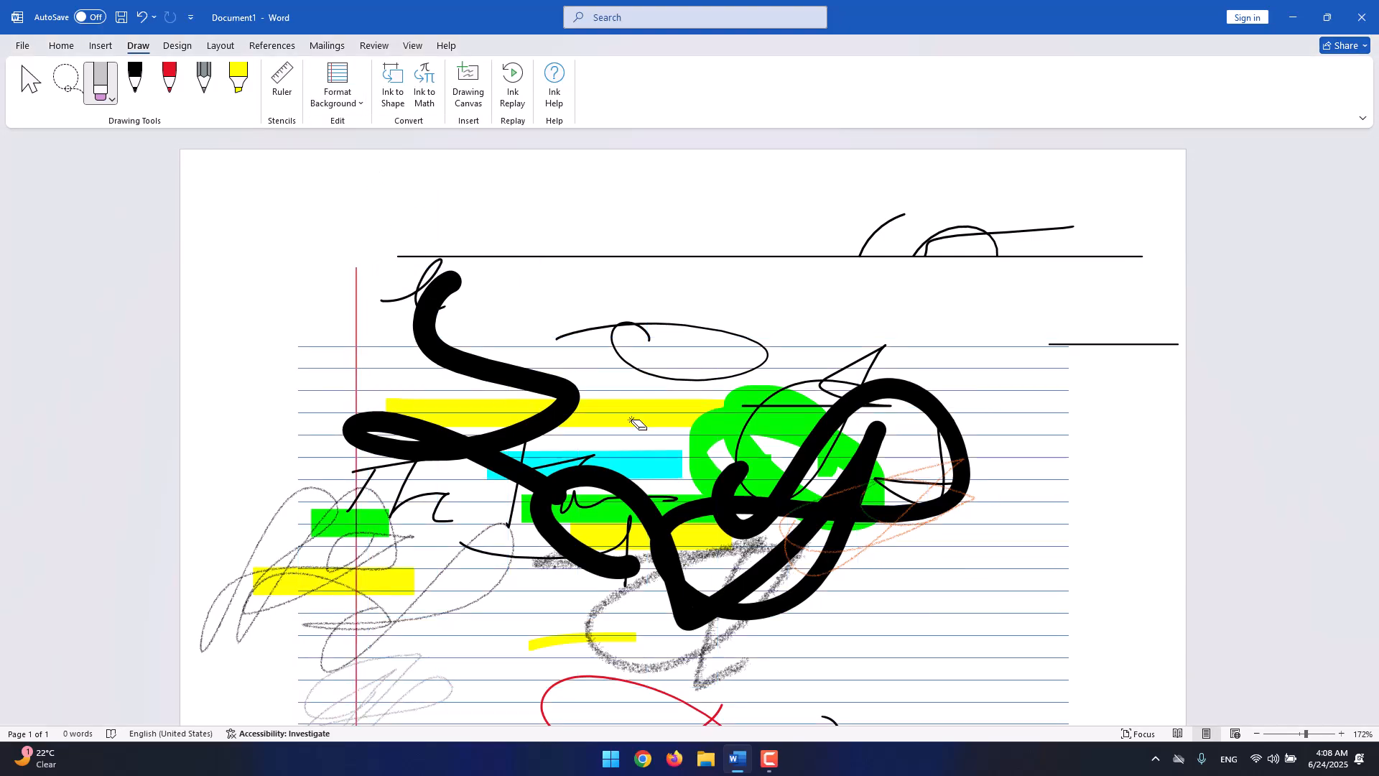
Undo the recent erasing, deletion and moving of ink, and set the background rule lines to None.
mouse_move(1375, 248)
mouse_down()
mouse_move(1365, 582)
mouse_move(1365, 263)
mouse_up()
click(31, 84)
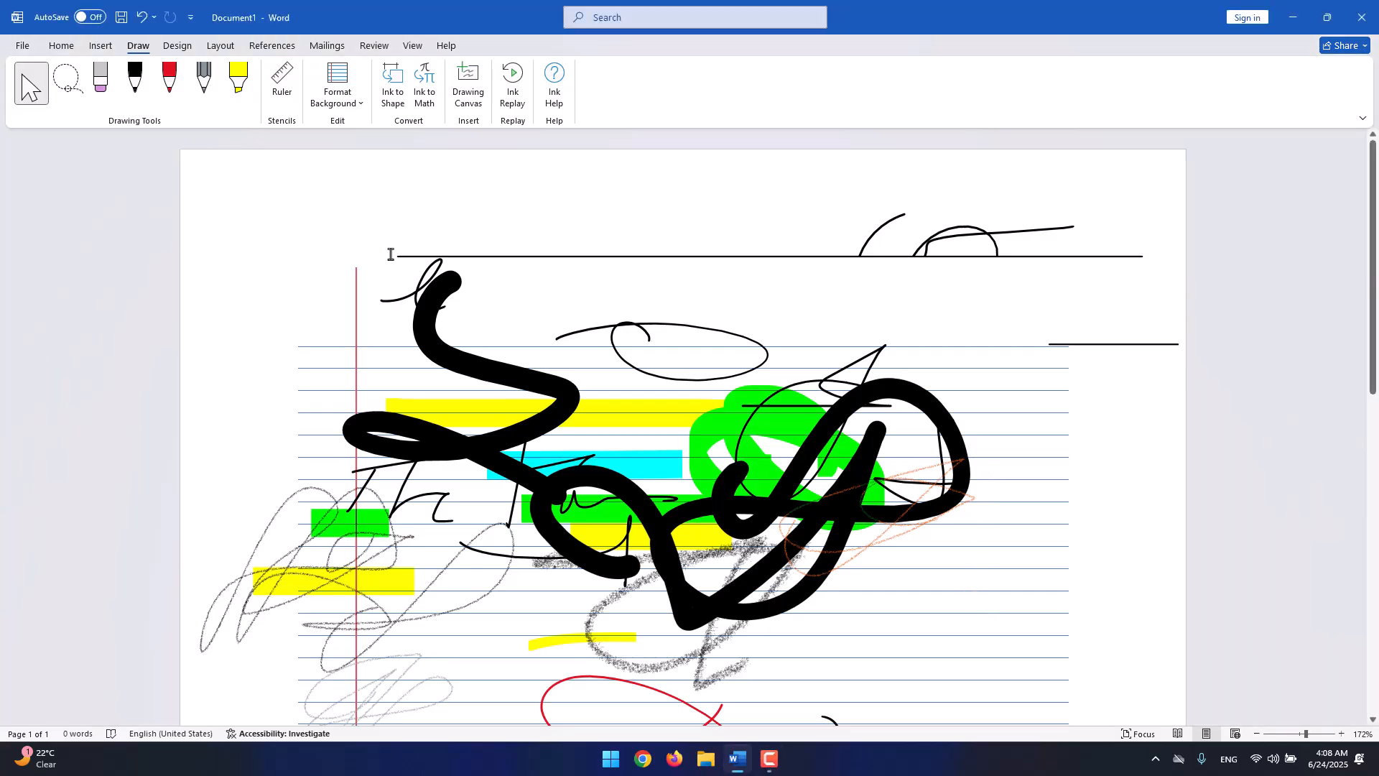
key(ctrl+z)
key(ctrl+z)
key(ctrl+z)
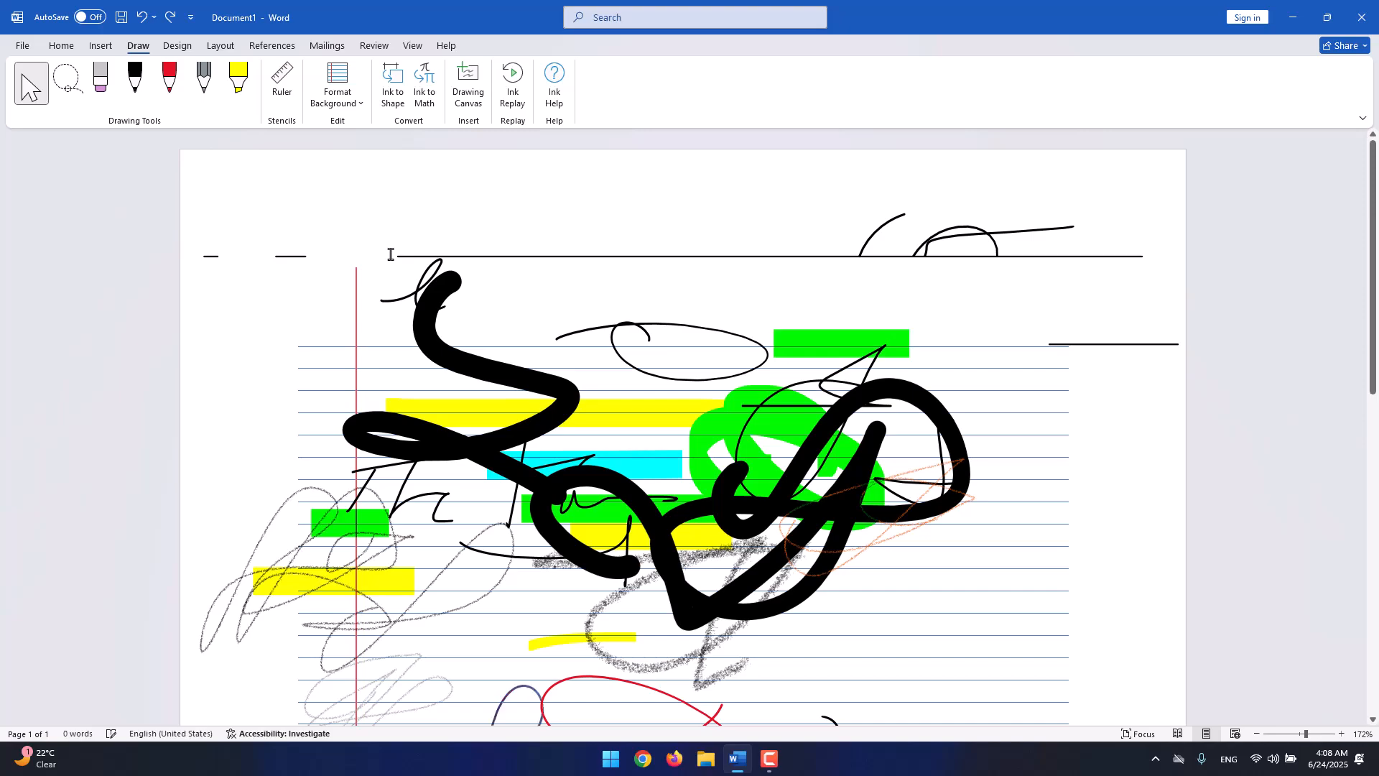
key(ctrl+z)
key(ctrl+z)
key(ctrl+z)
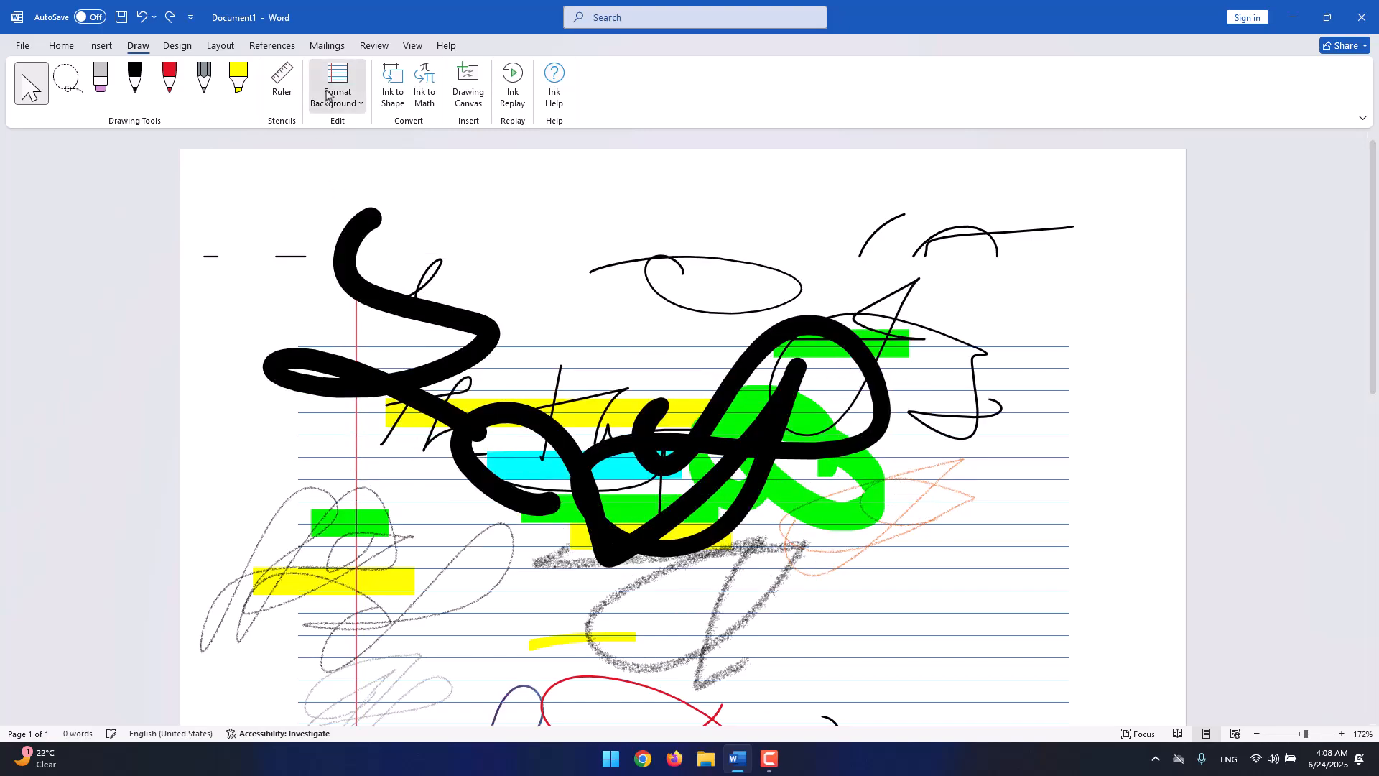
click(327, 93)
click(353, 157)
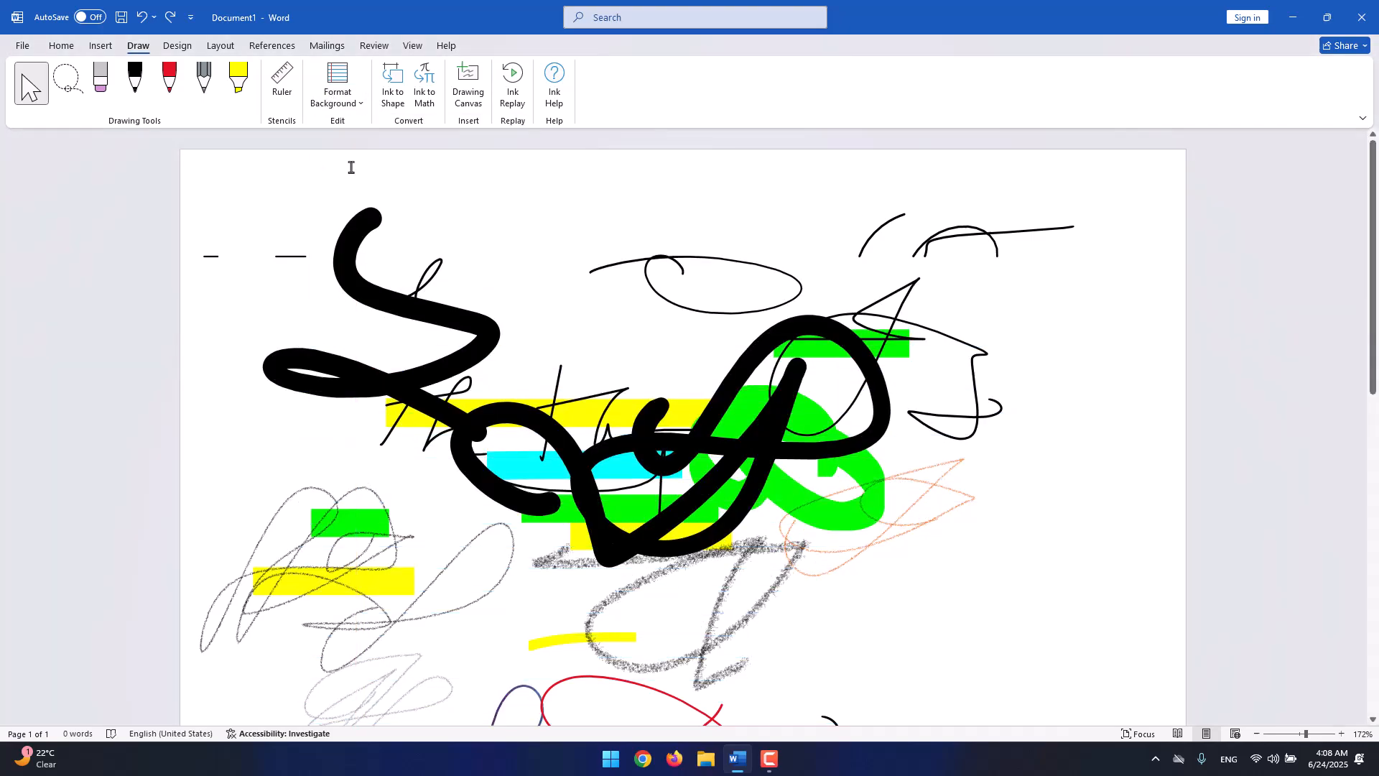
Lasso-select all the ink strokes on the page, delete them, and return to the normal selection tool.
triple_click(263, 227)
click(959, 437)
drag(1306, 733, 1284, 734)
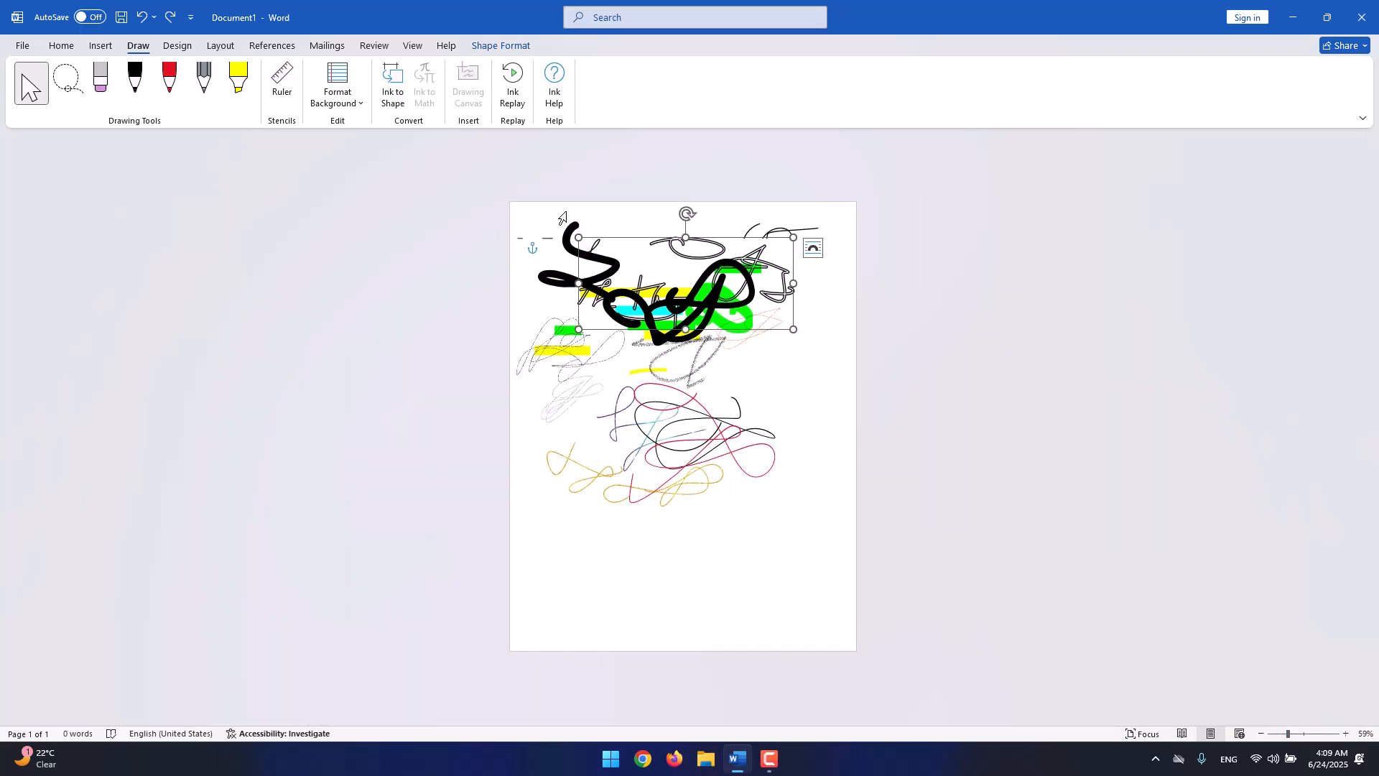
click(484, 205)
click(73, 85)
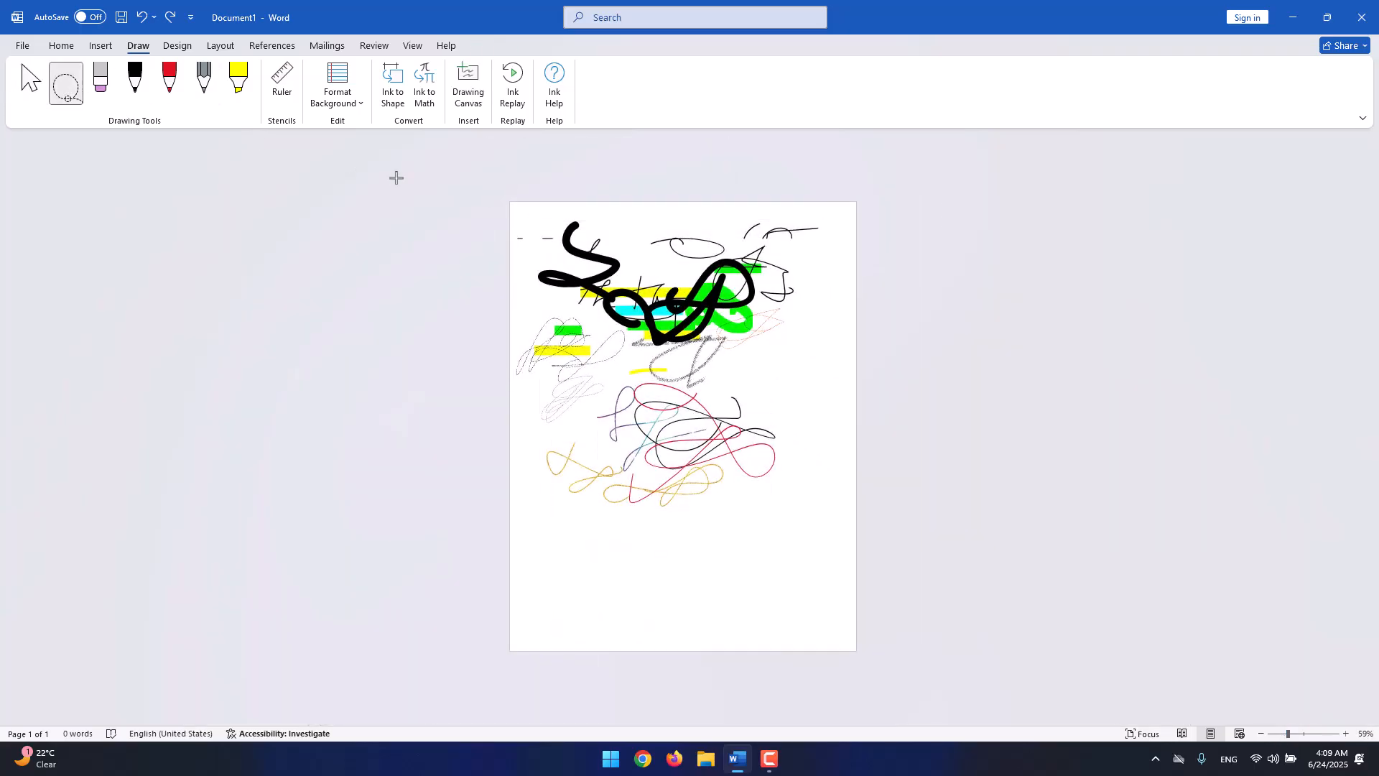
mouse_move(474, 230)
mouse_down()
mouse_move(1013, 572)
mouse_move(946, 200)
mouse_up()
key(Delete)
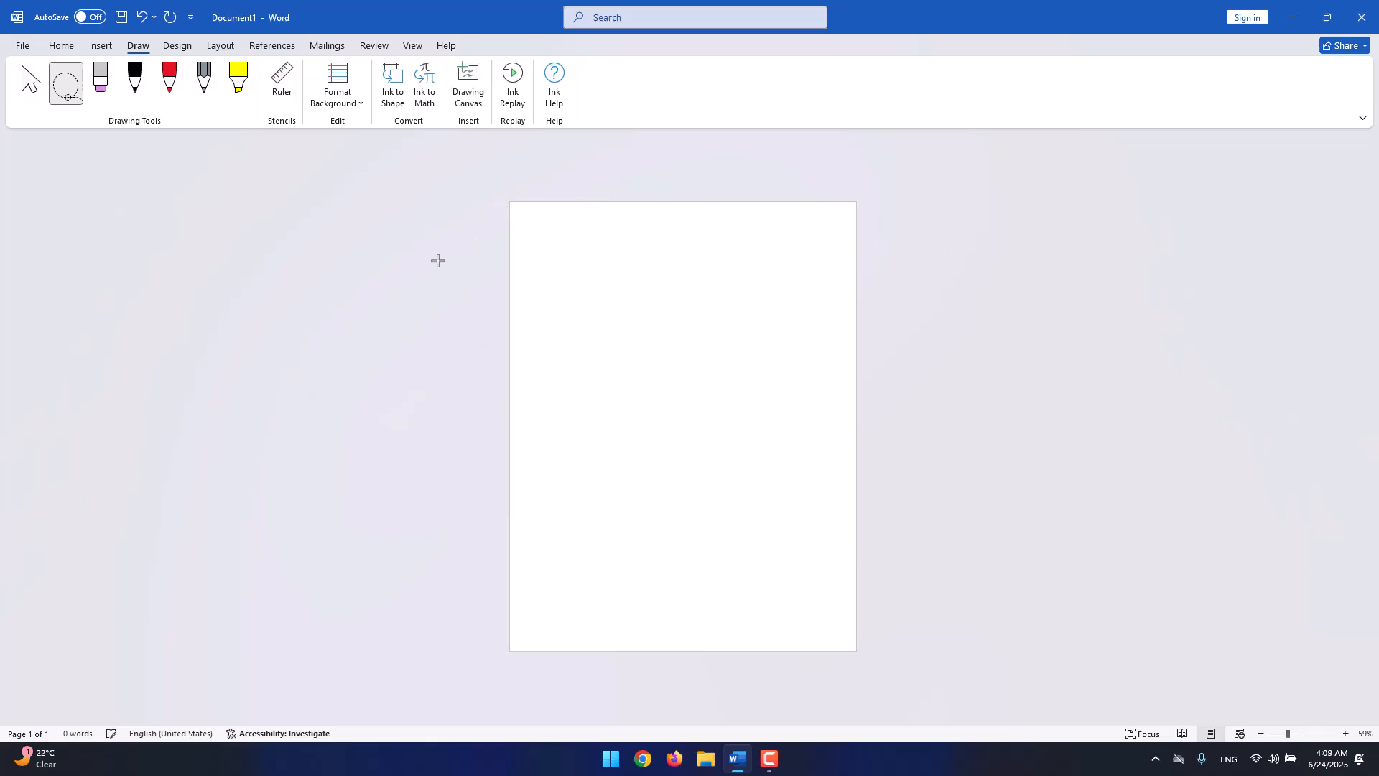
click(30, 84)
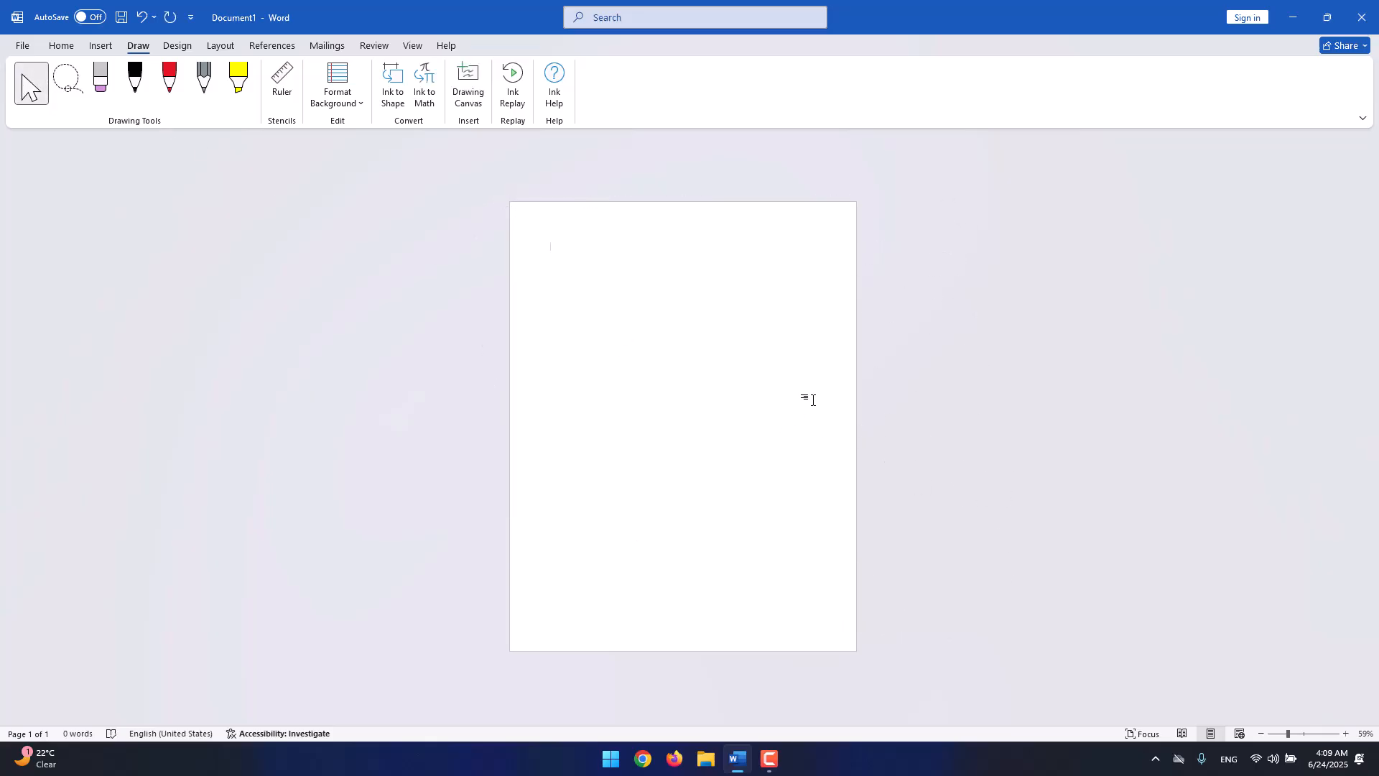
click(1298, 733)
click(1308, 734)
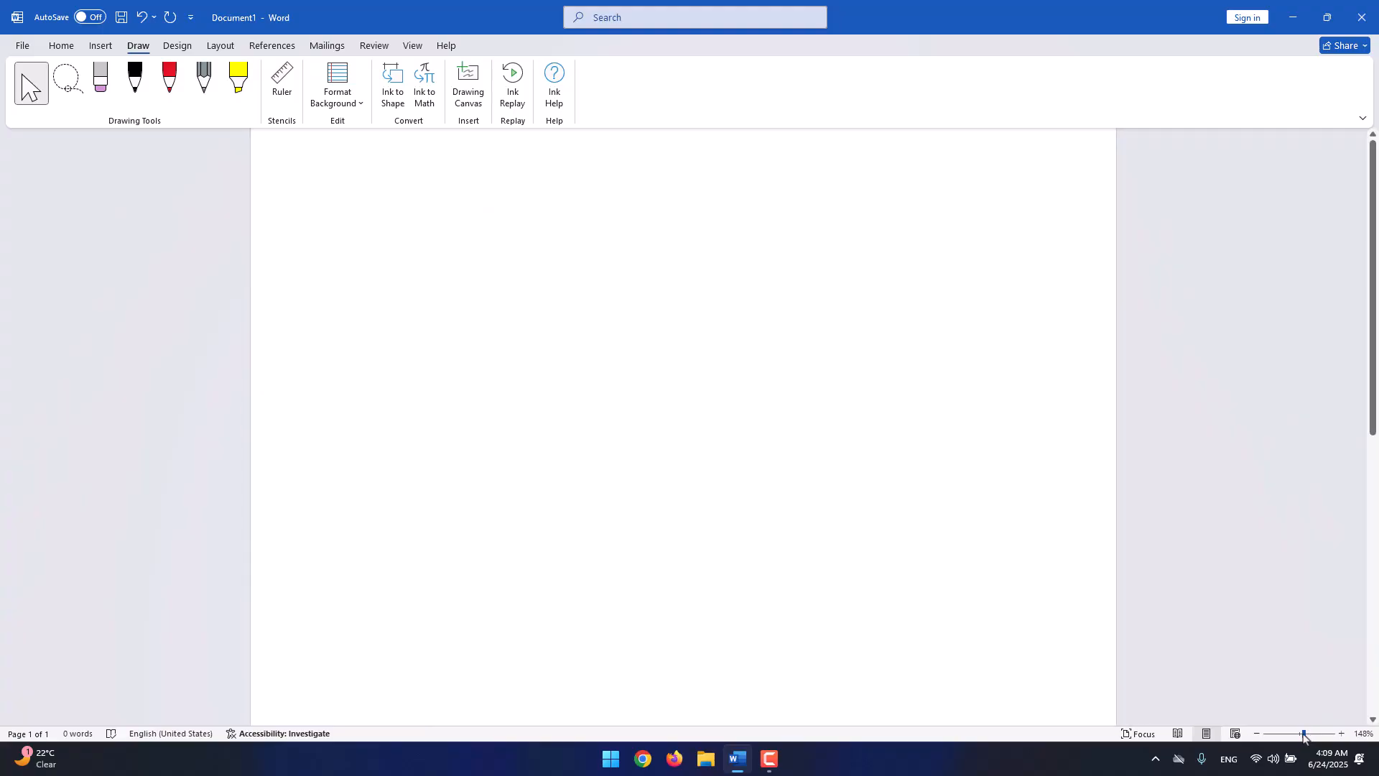
click(769, 759)
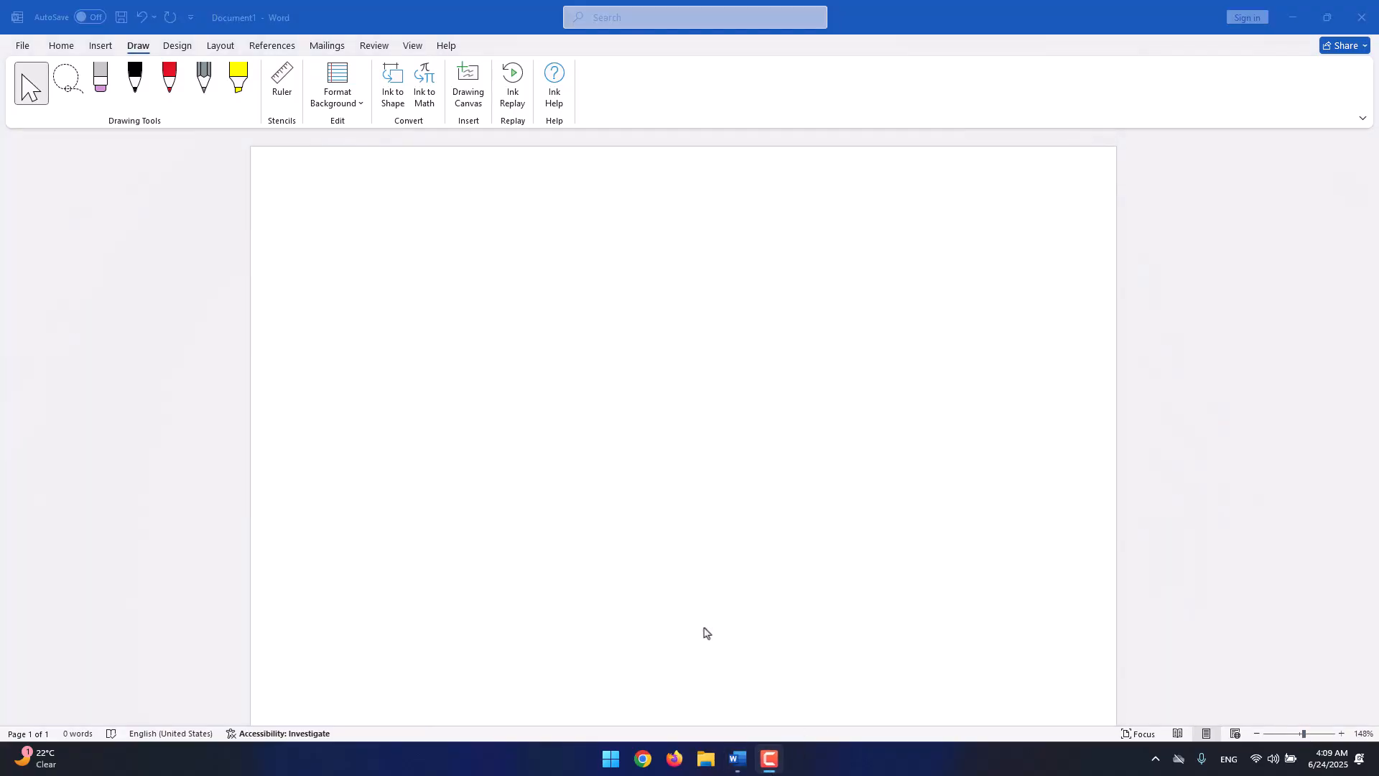
click(617, 439)
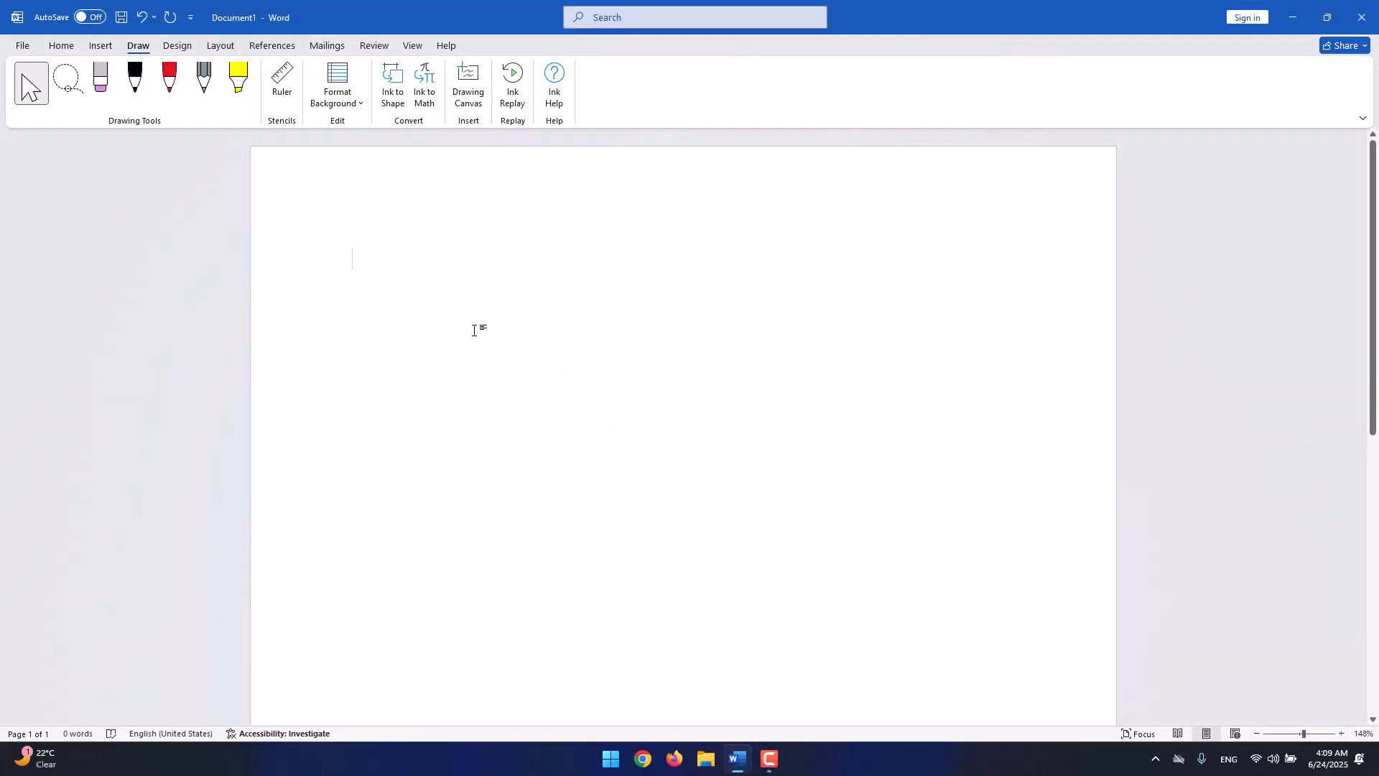
Enter a "$" sign as text at the start of the blank page.
click(102, 46)
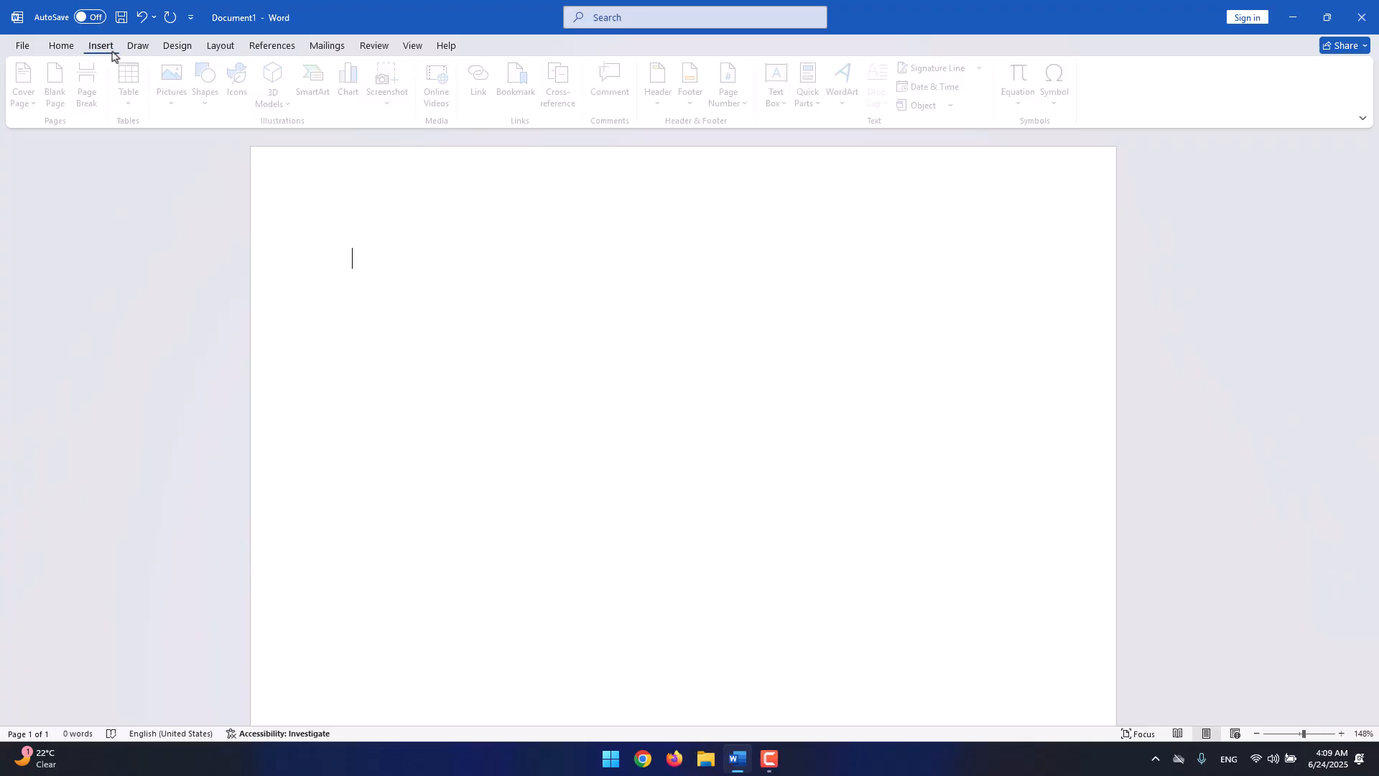
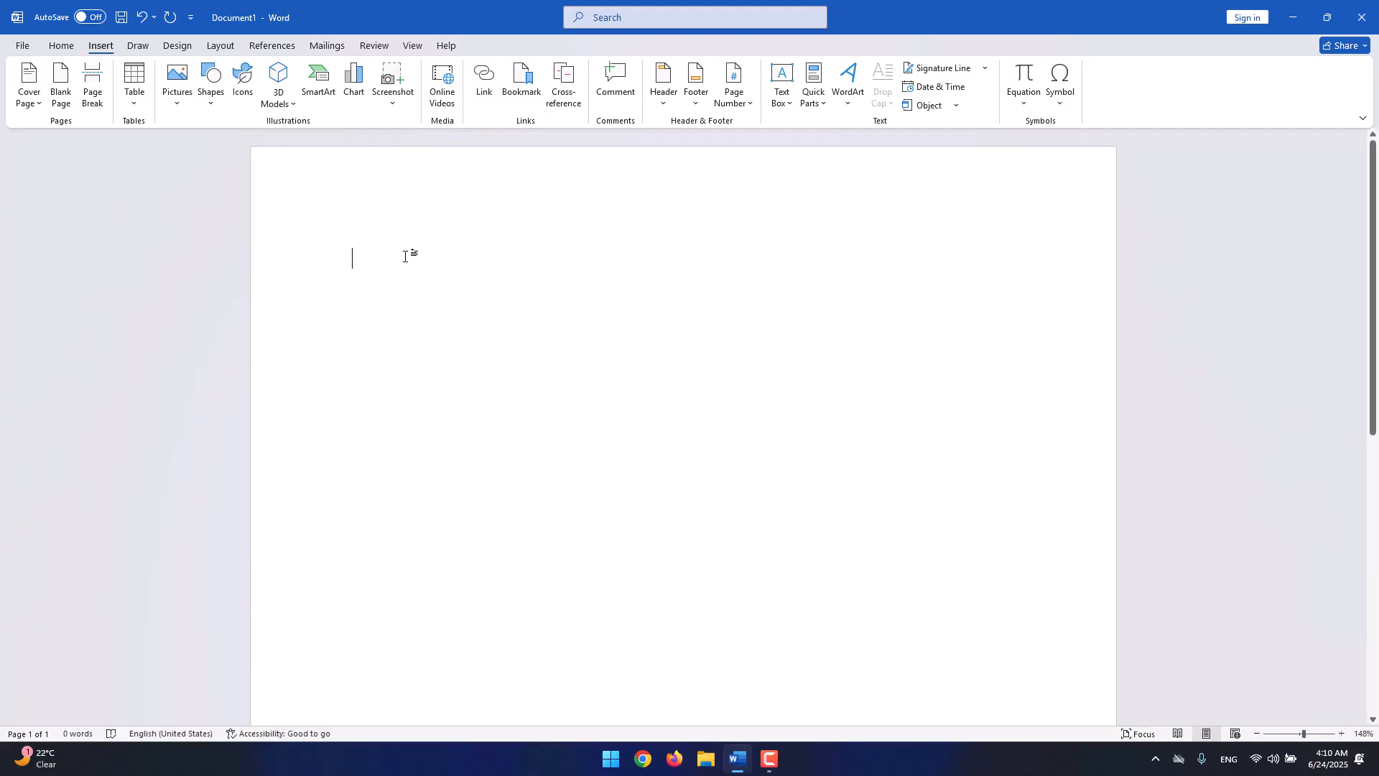
text($)
drag(366, 265, 328, 264)
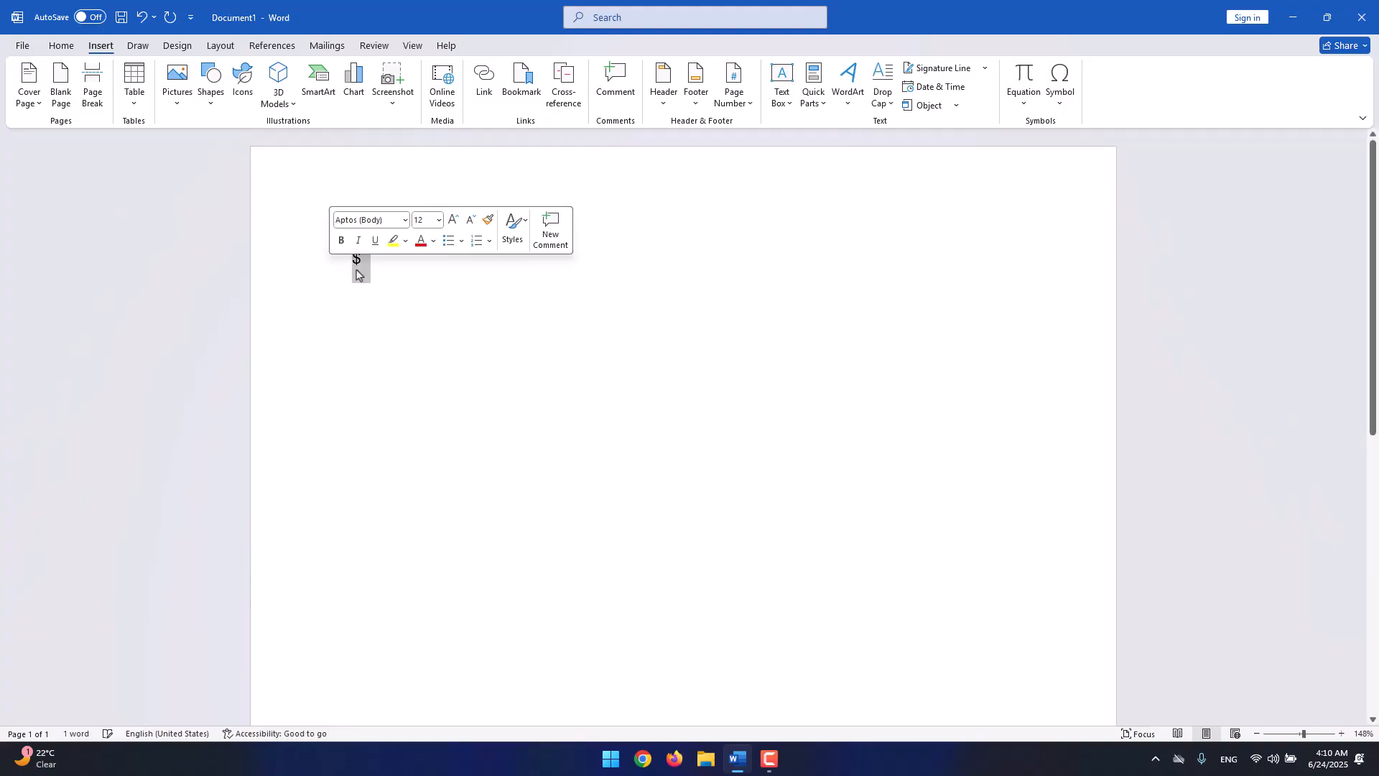
click(367, 269)
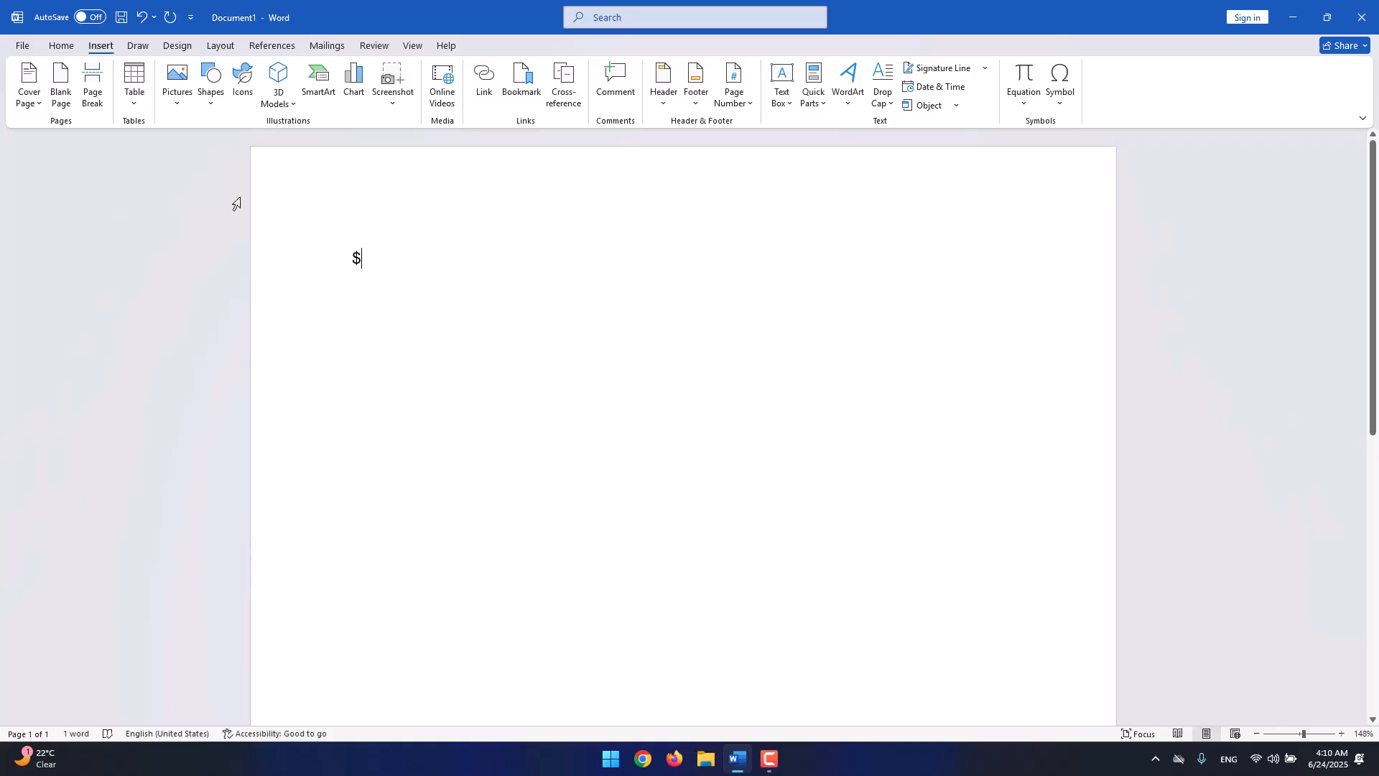
Enlarge the "$" sign to font size 48.
click(68, 49)
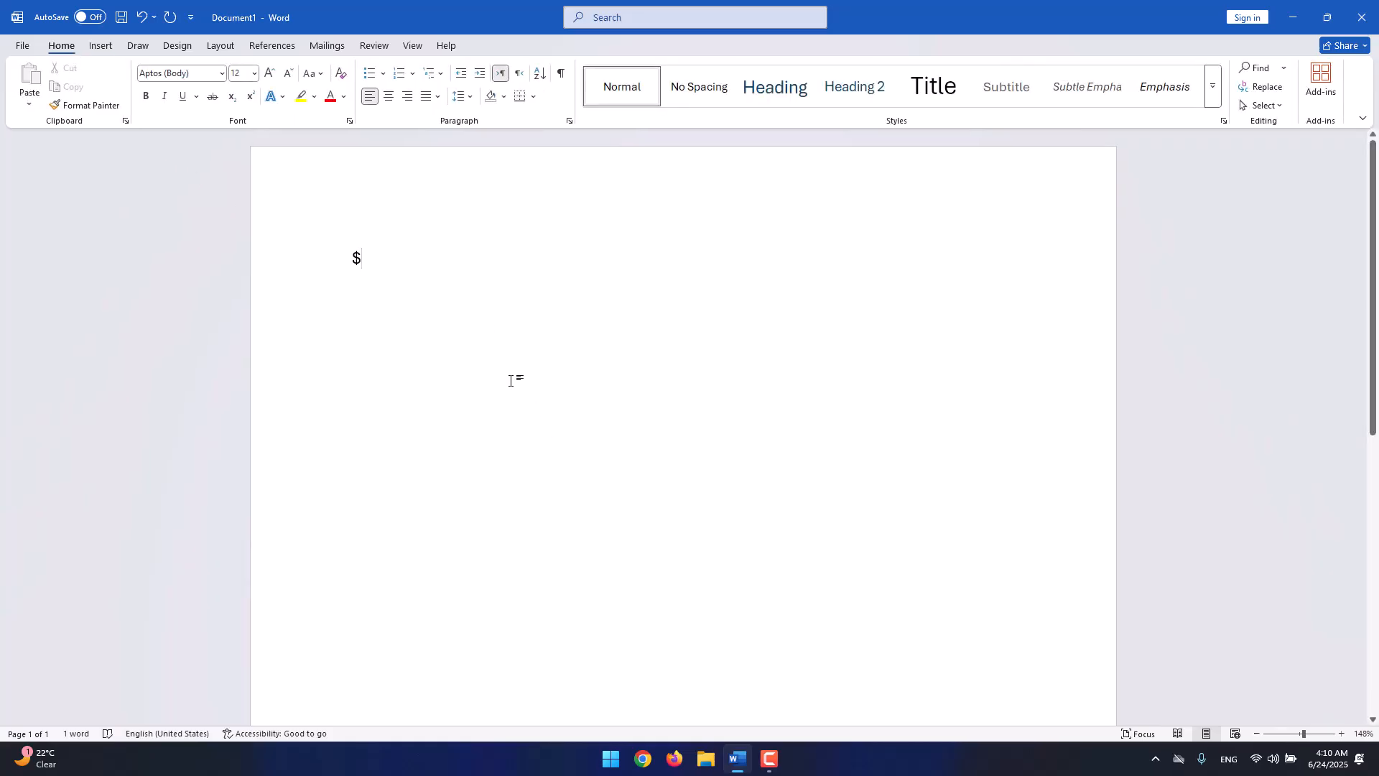
key(ctrl+a)
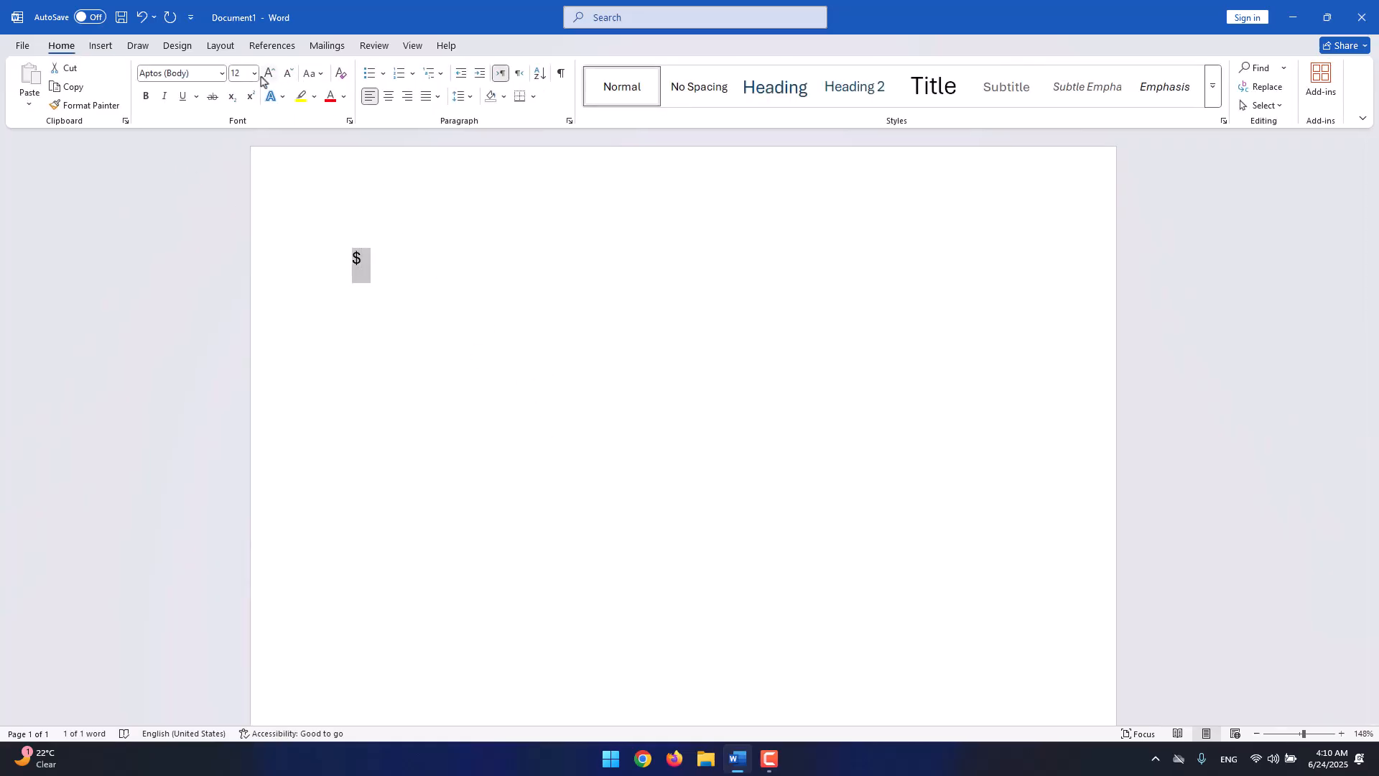
click(267, 75)
click(268, 75)
click(267, 75)
click(267, 75)
click(267, 75)
click(267, 75)
click(268, 75)
click(267, 74)
click(268, 75)
click(267, 74)
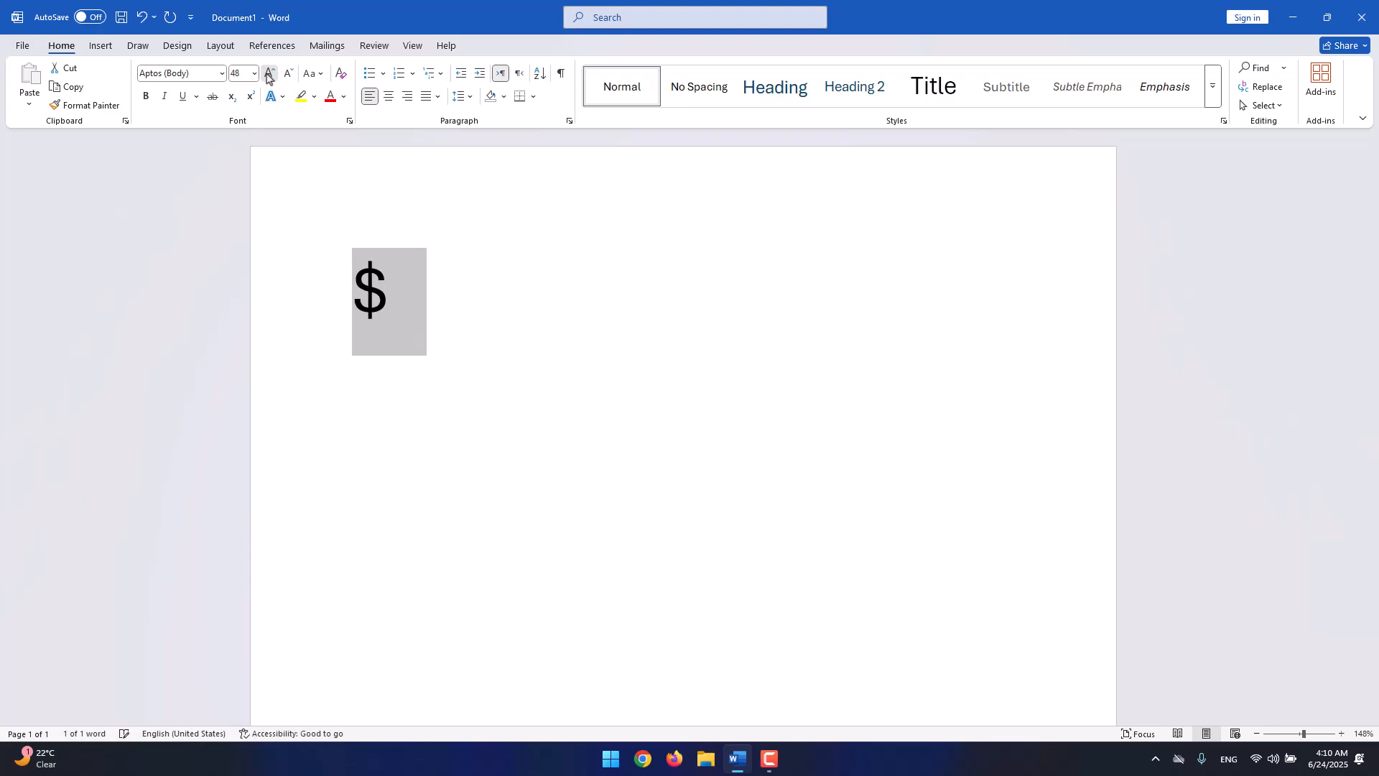
click(267, 74)
click(288, 73)
click(525, 323)
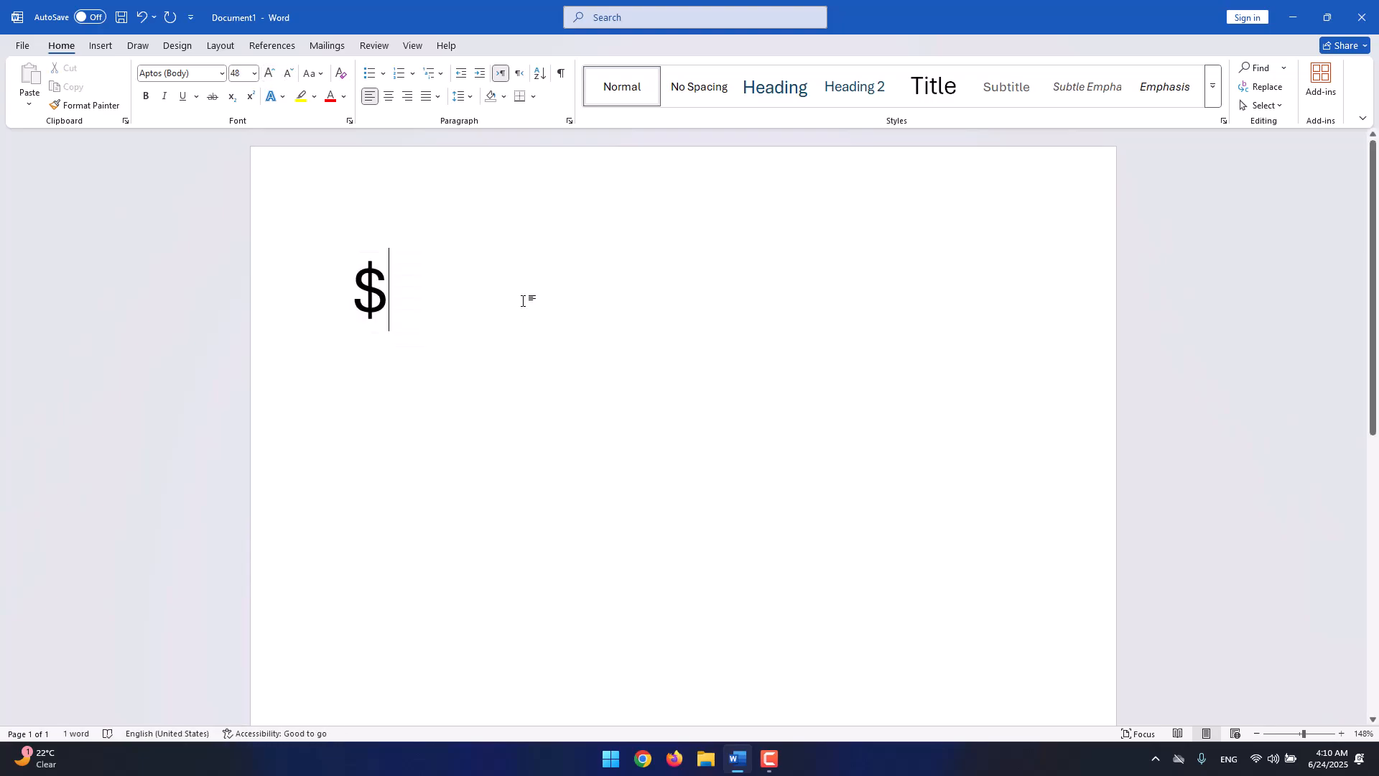
Enter the amount 12,000 directly after the "$" sign, correcting the mistyped characters.
text(12m00)
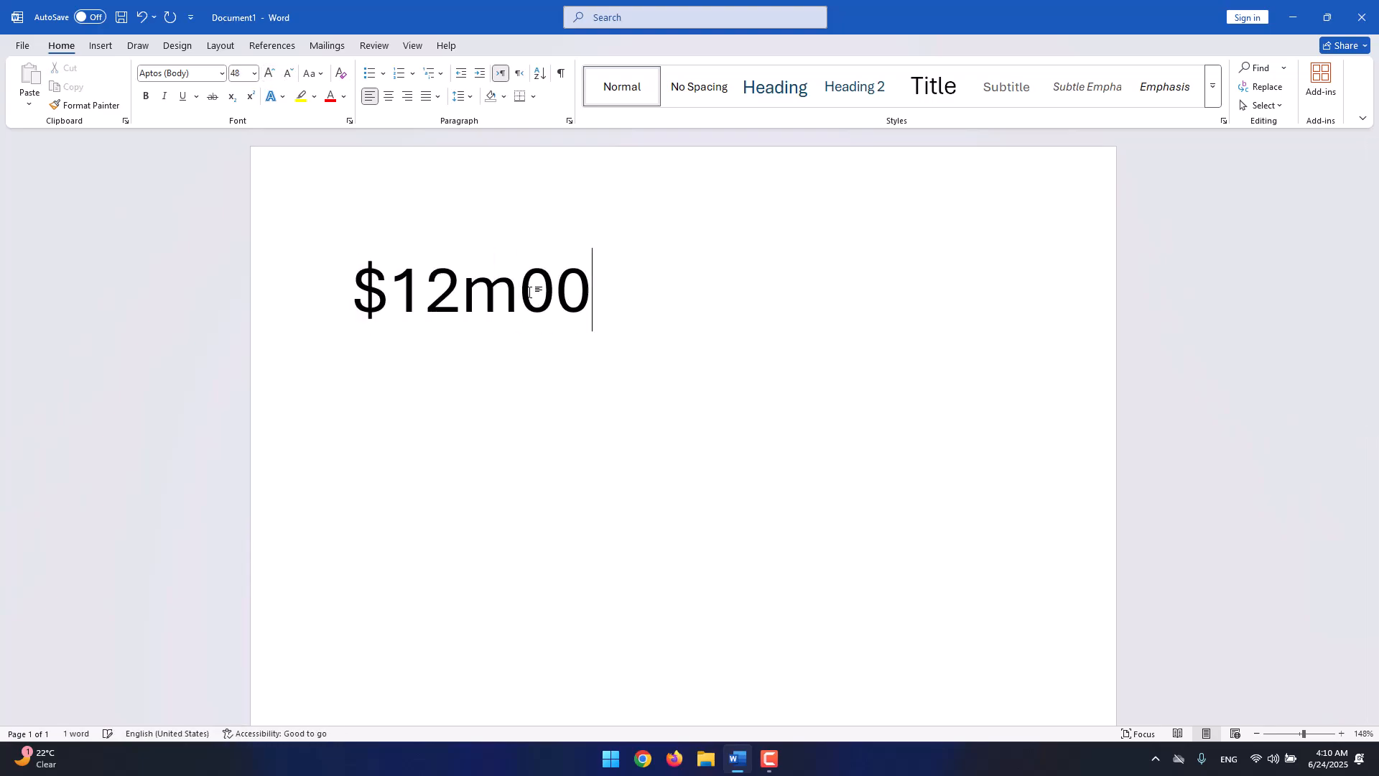
key(BackSpace)
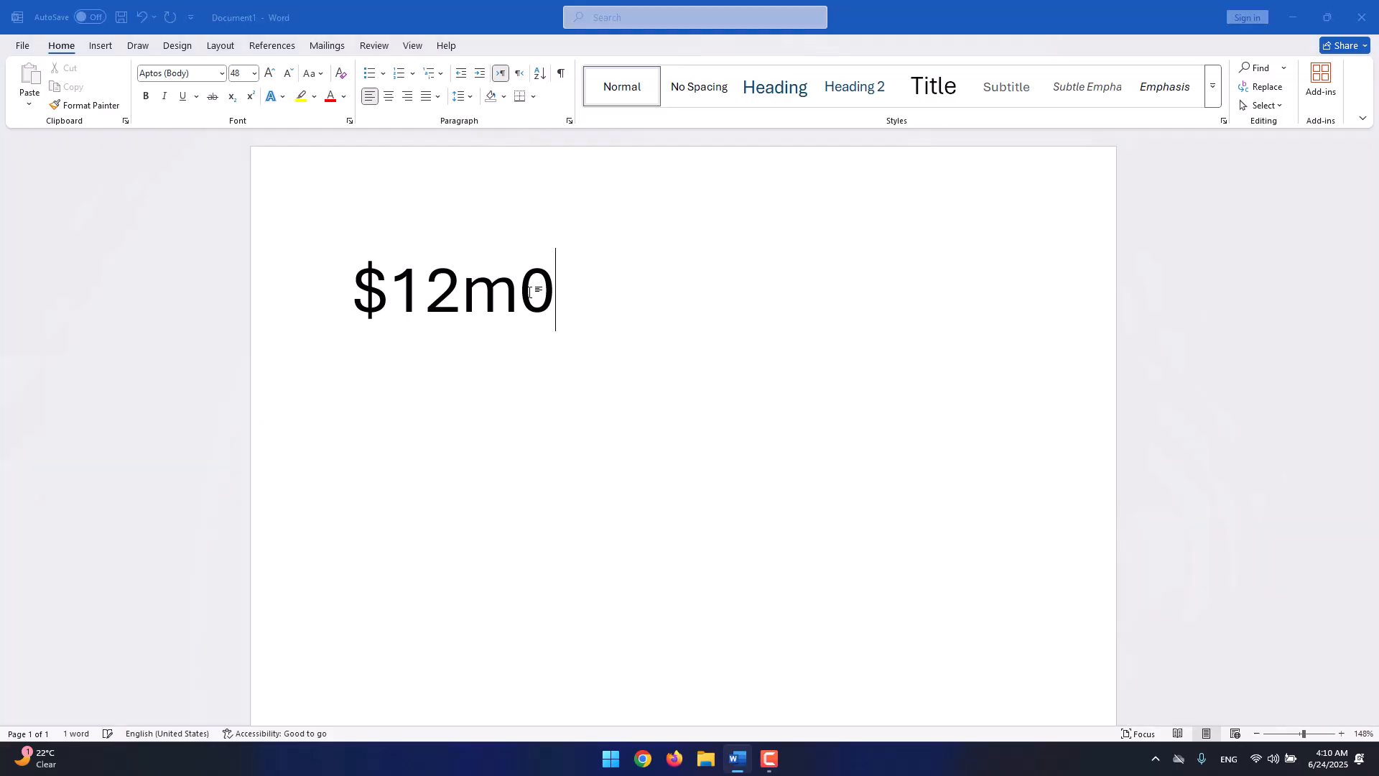
key(F12)
click(913, 441)
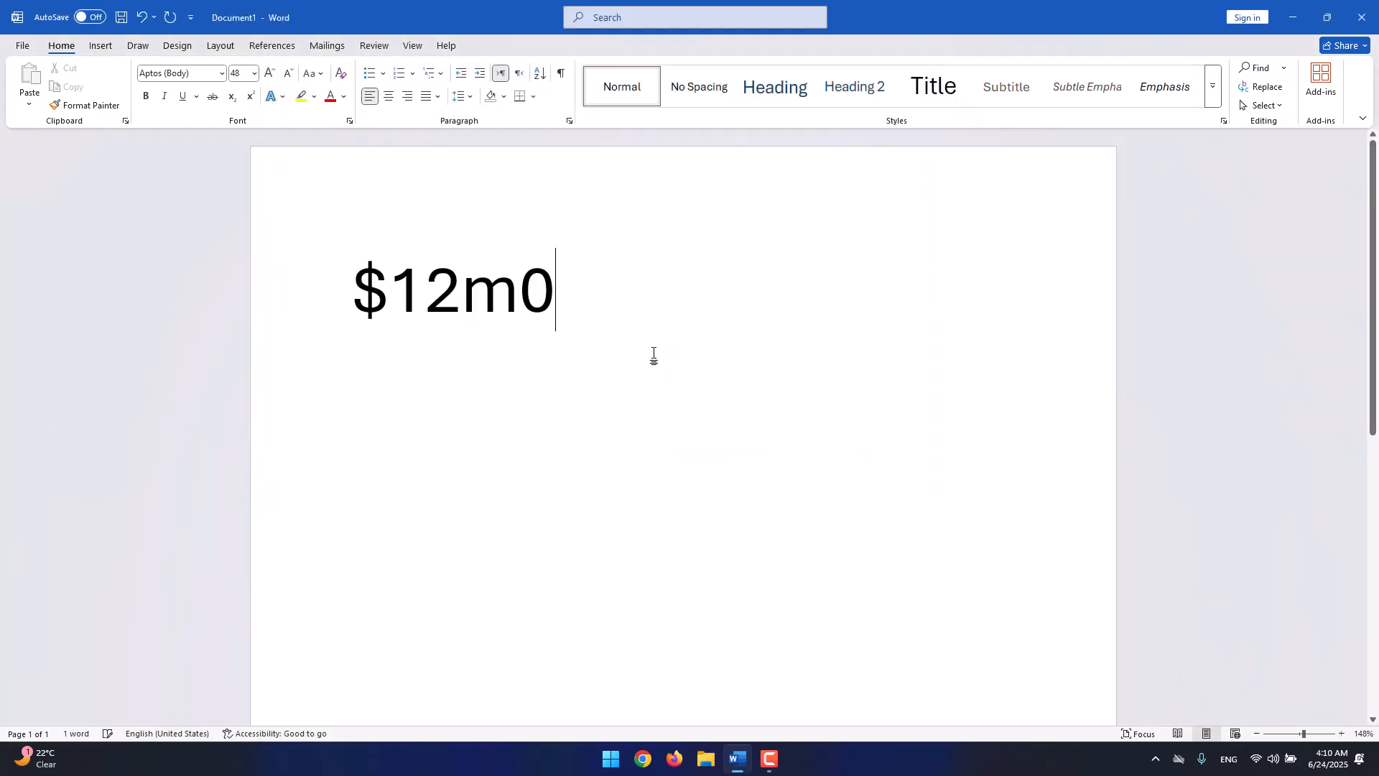
key(BackSpace)
key(BackSpace)
text(,000)
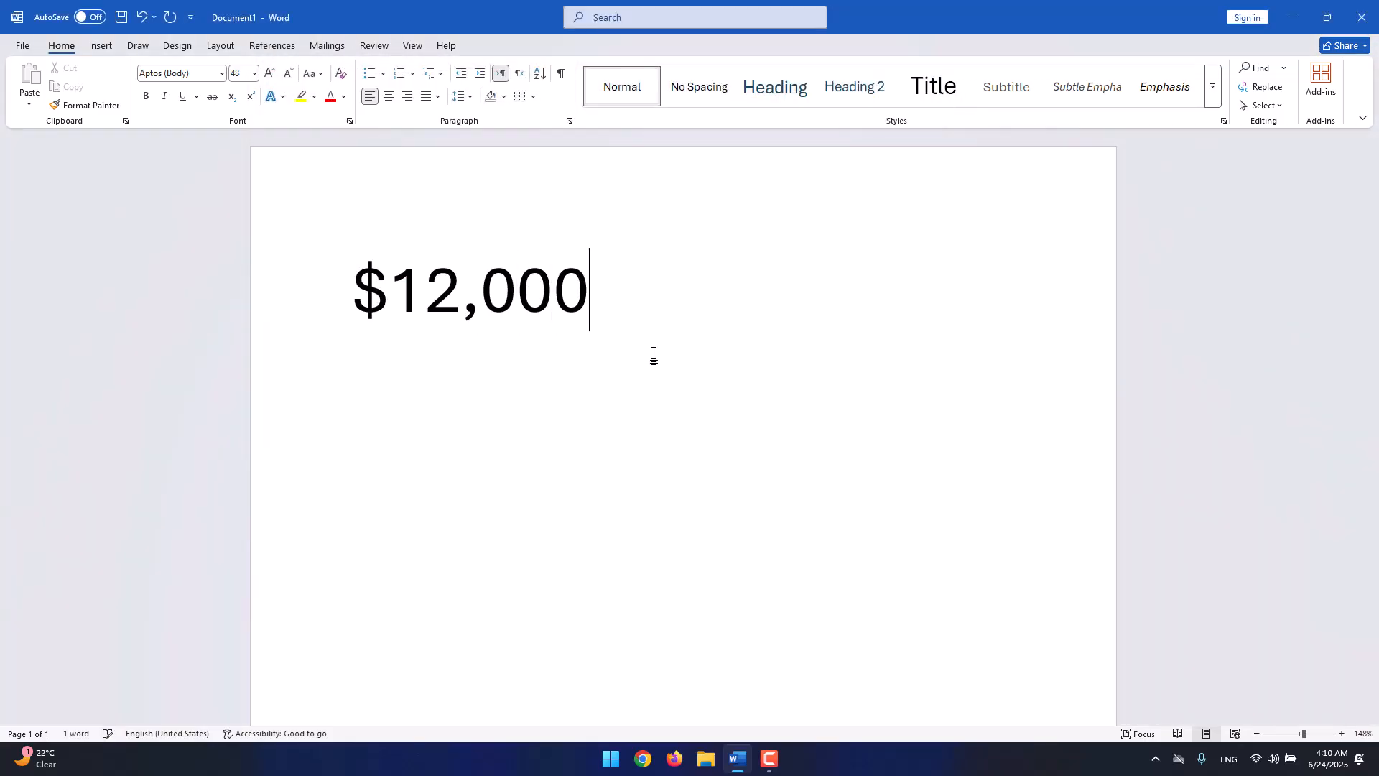
Replace the "$" sign before 12,000 with the pound symbol (£) from Word's symbol collection.
drag(609, 305, 349, 308)
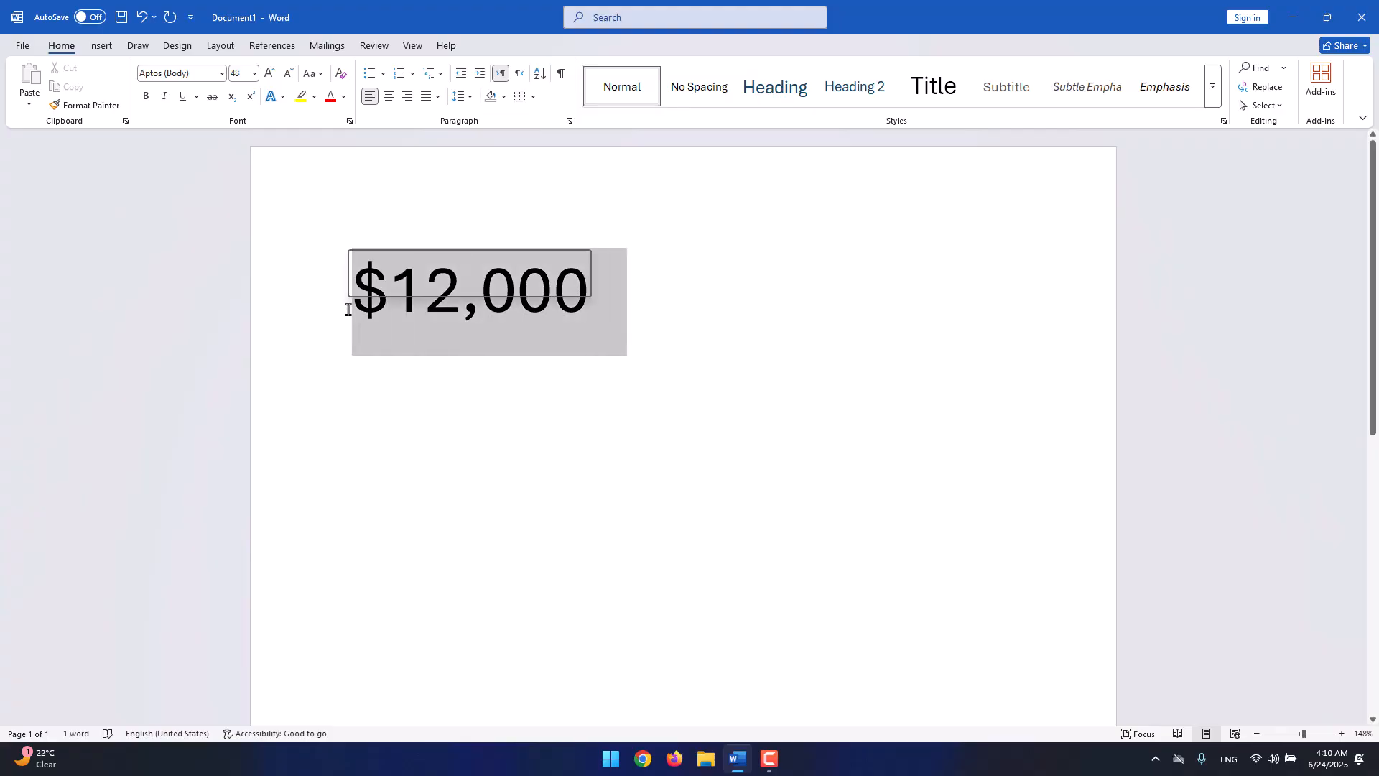
click(378, 364)
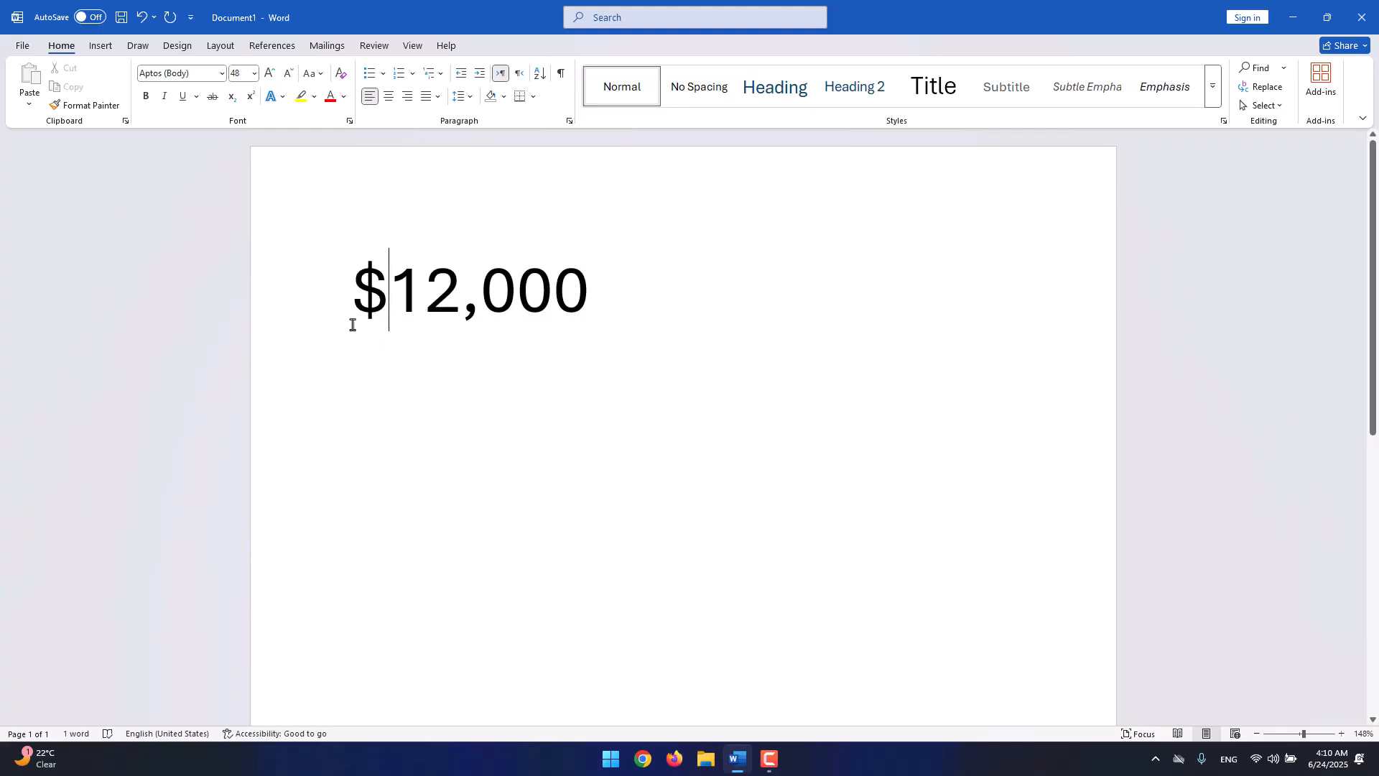
double_click(375, 297)
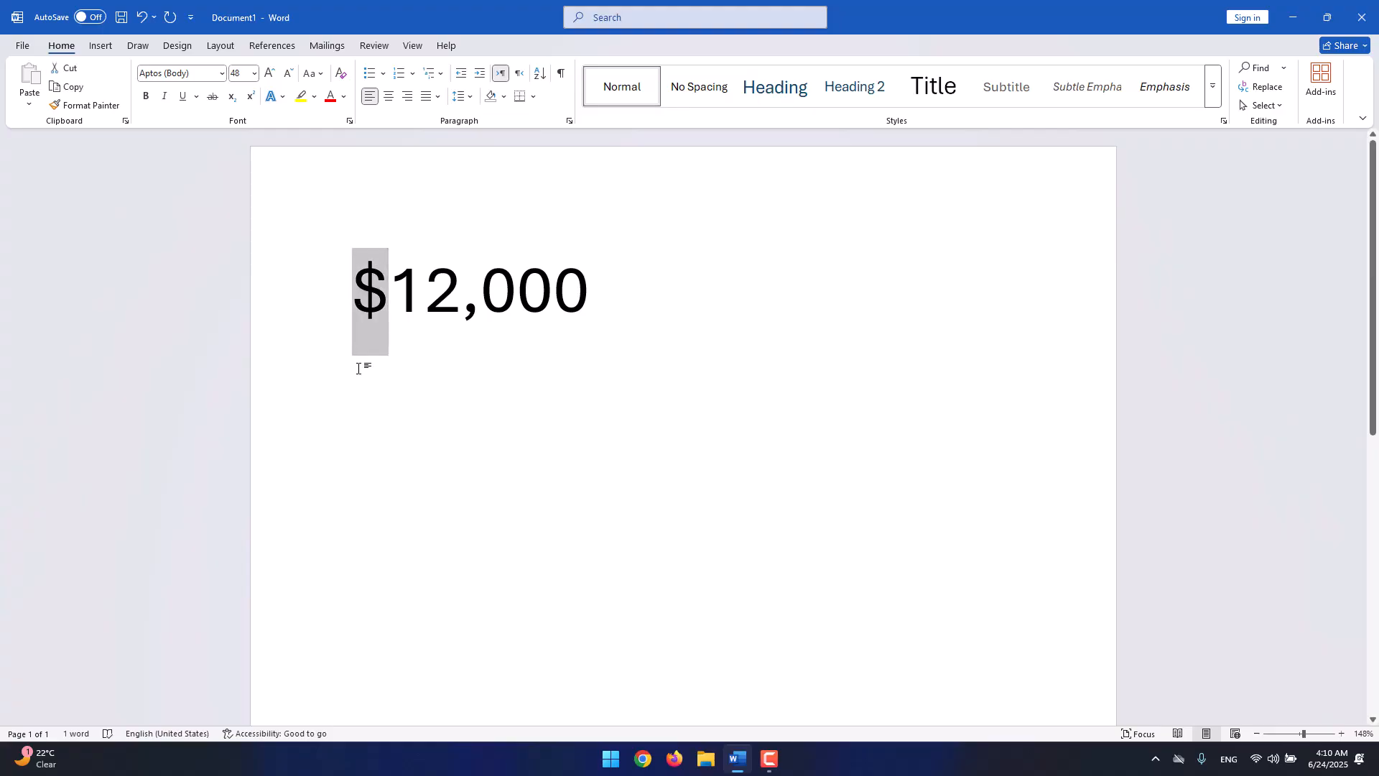
click(402, 312)
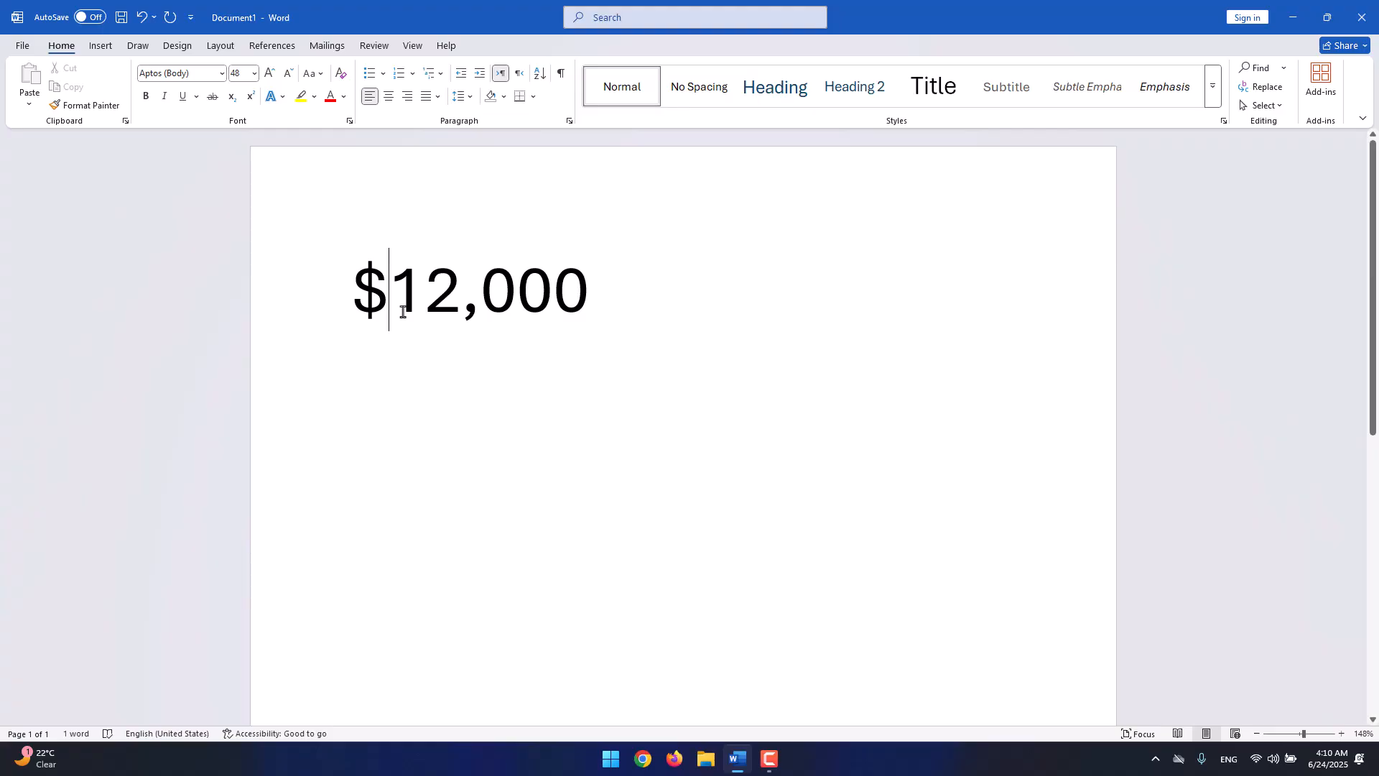
drag(388, 286, 349, 287)
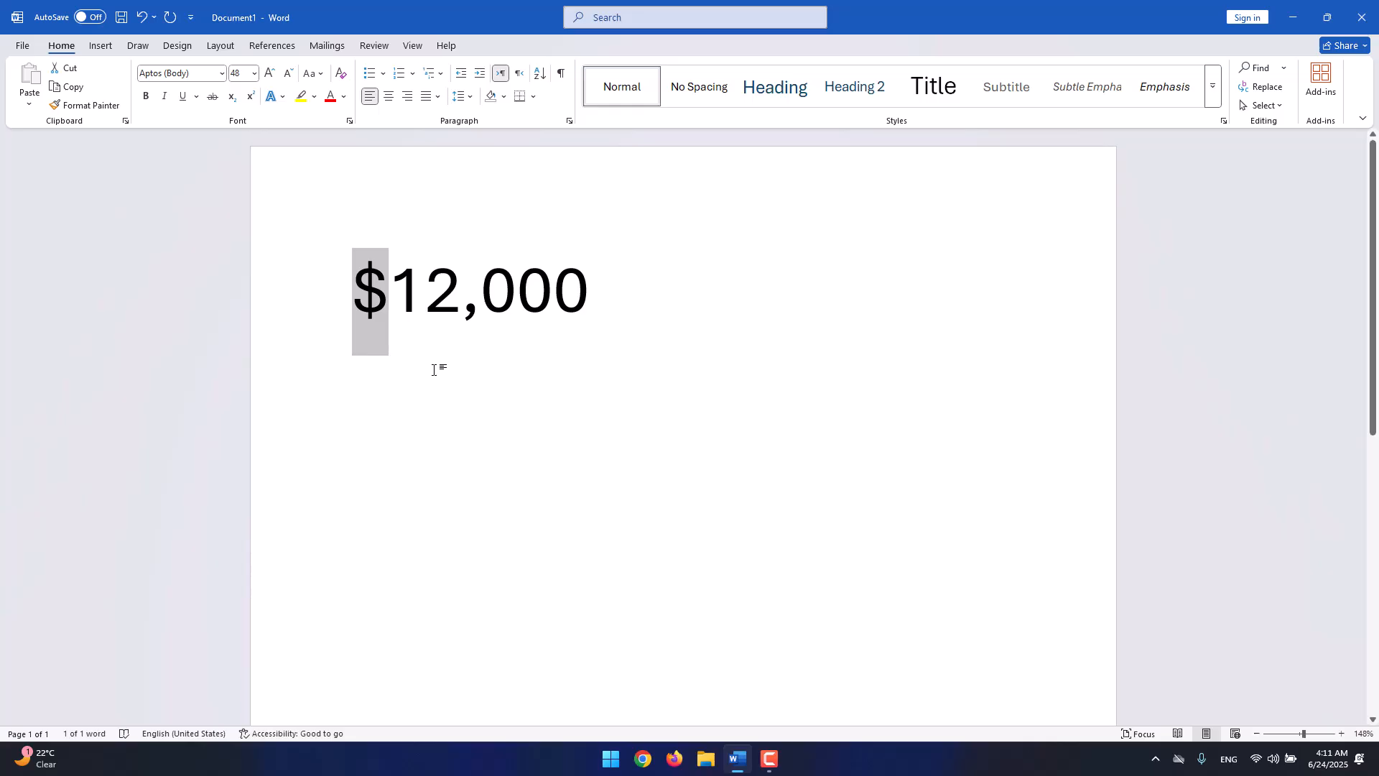
click(101, 48)
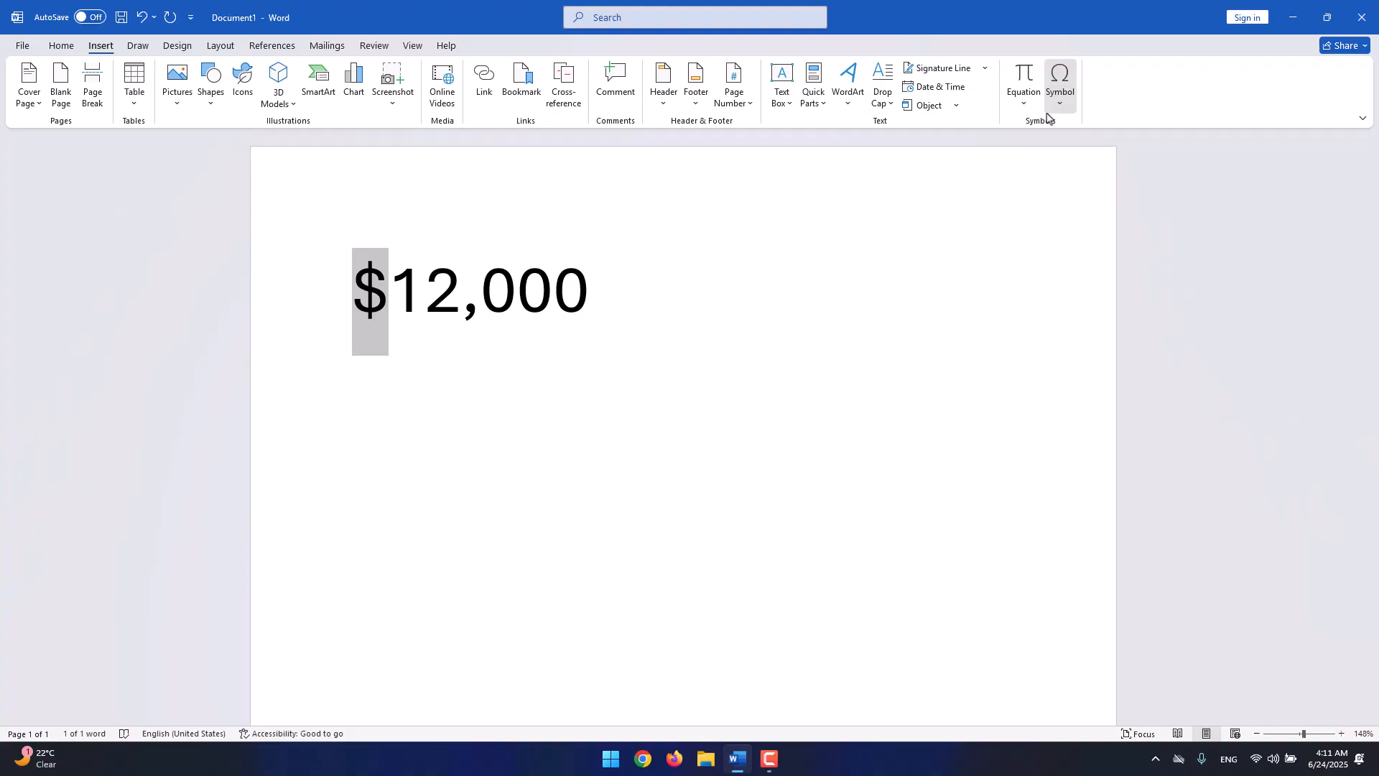
click(1059, 113)
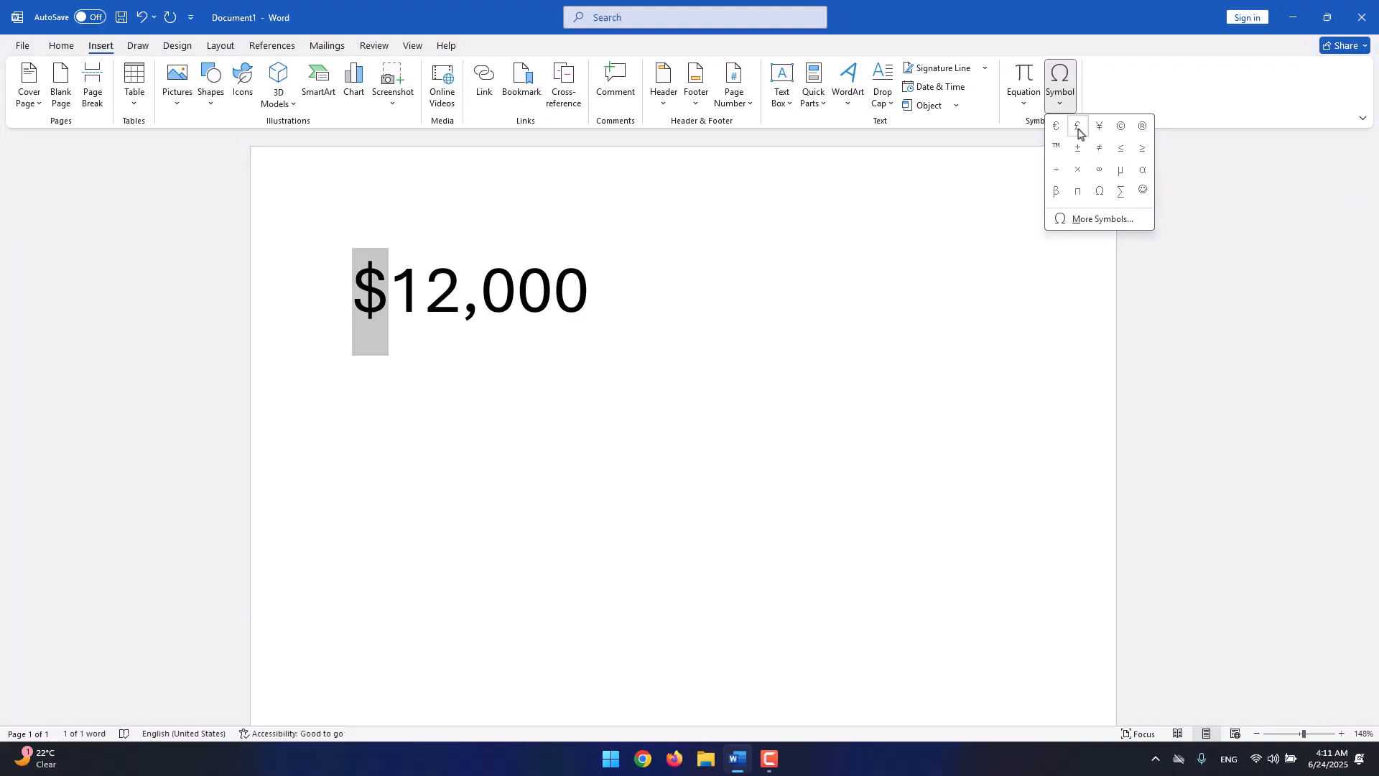
click(1078, 131)
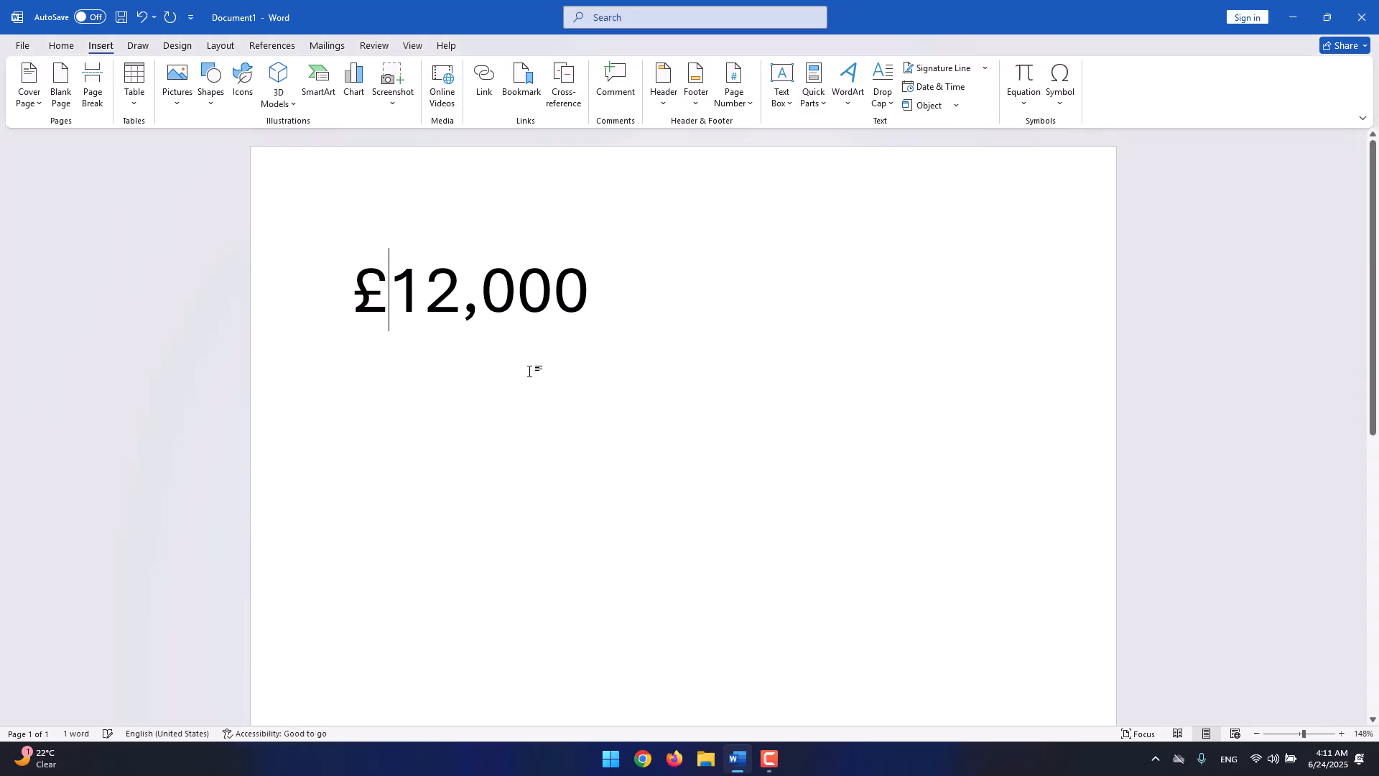
Delete the pound sign before 12,000 and insert the euro symbol (€) in its place.
click(342, 299)
click(343, 299)
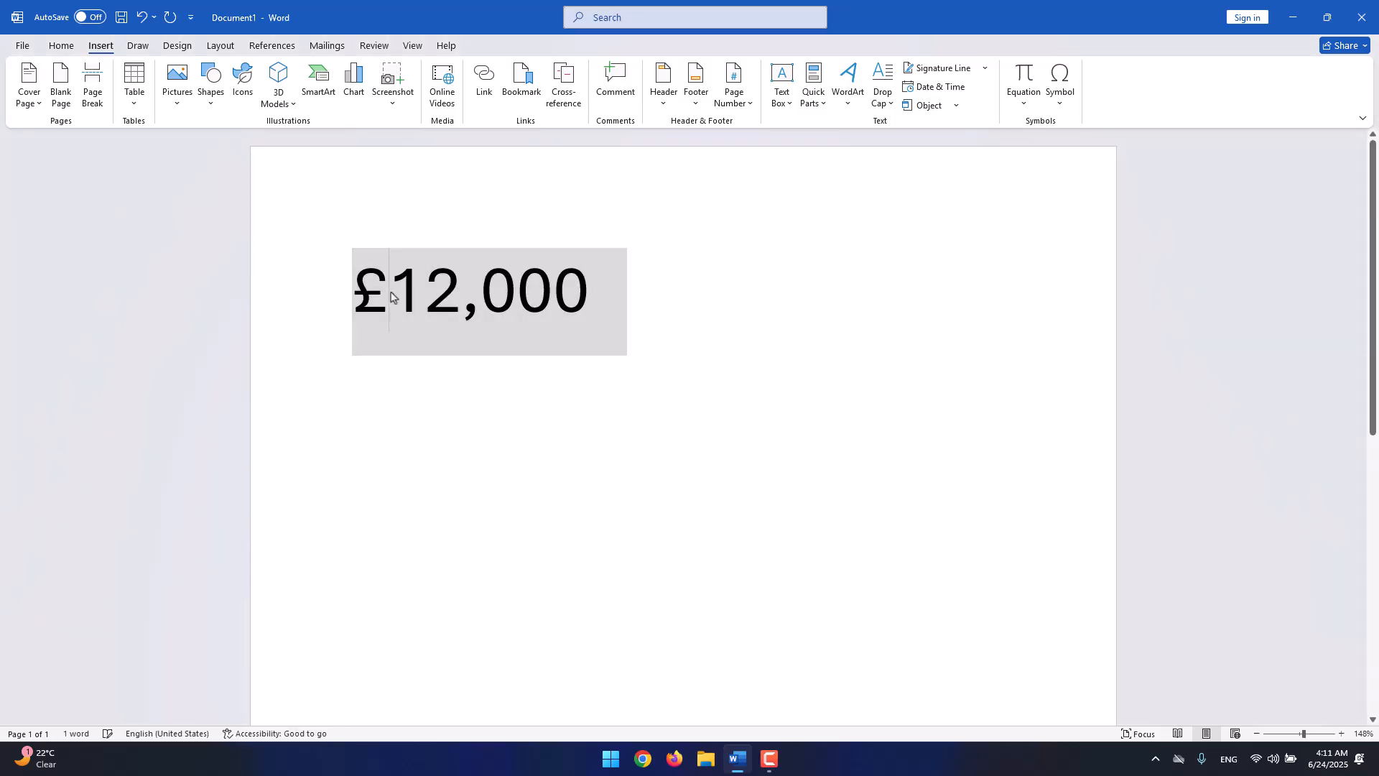
click(390, 292)
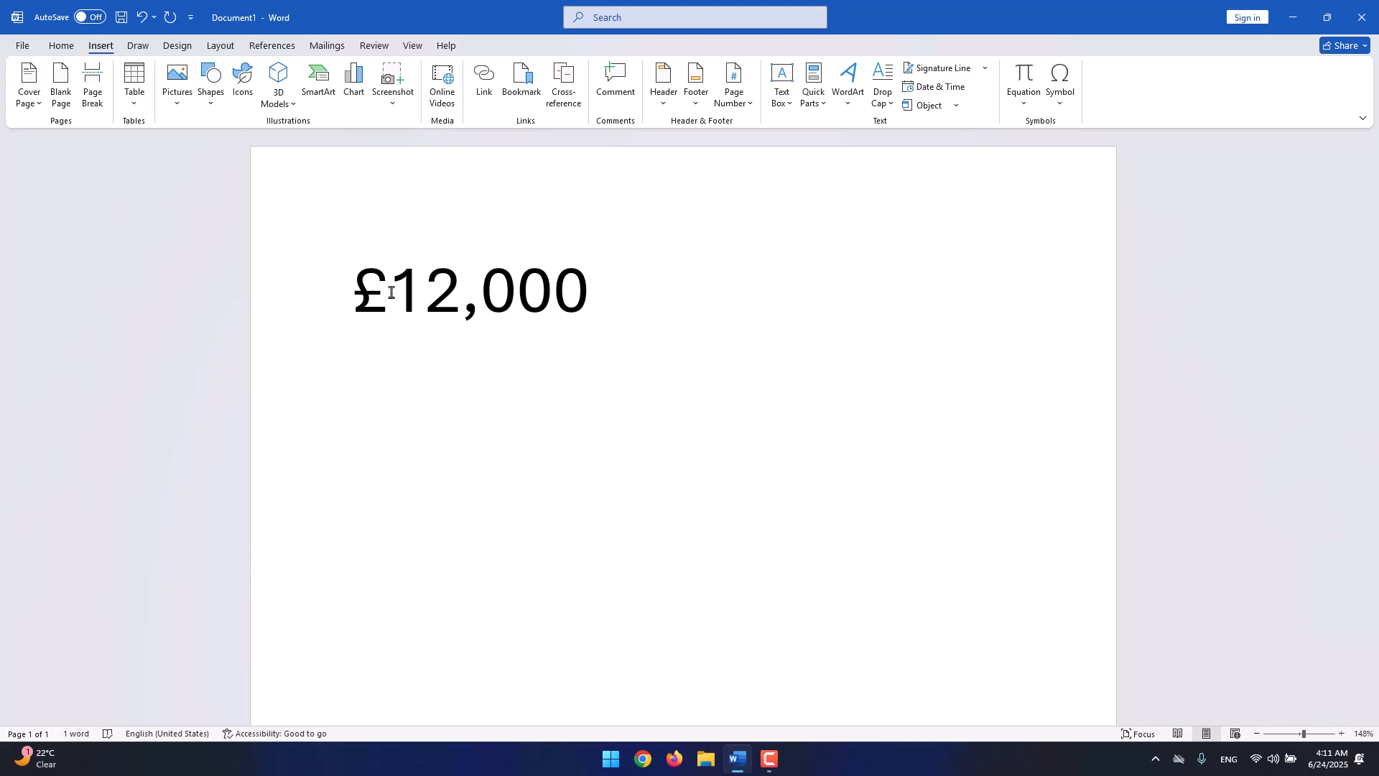
drag(391, 292, 355, 295)
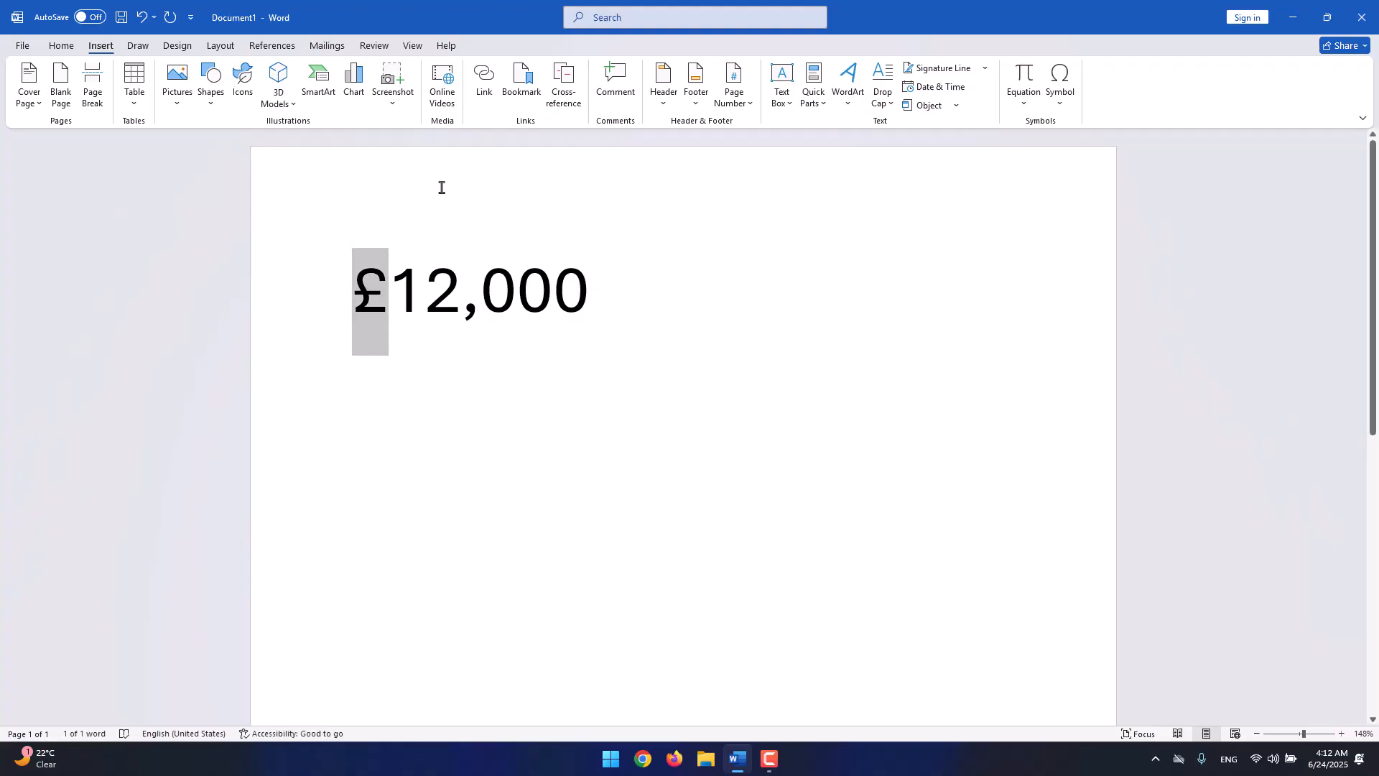
key(Delete)
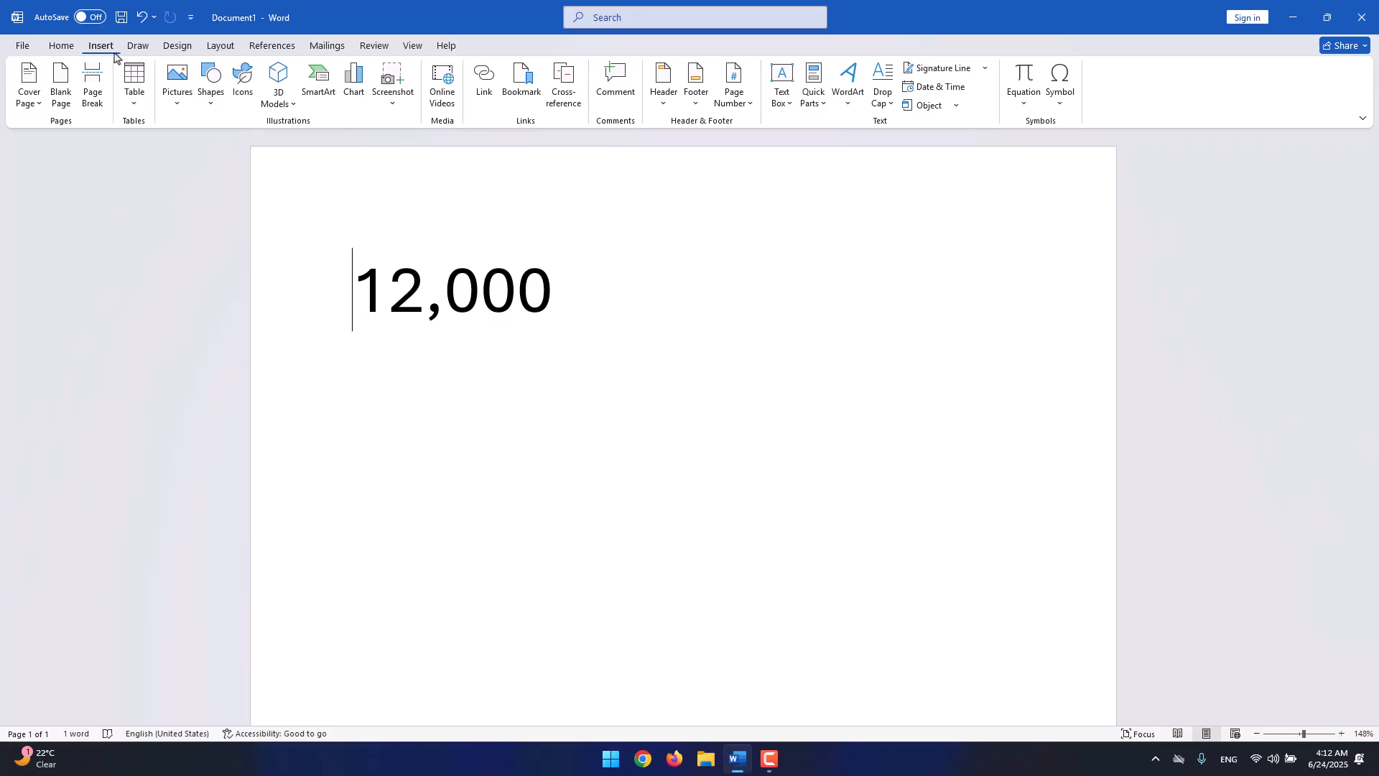
click(1066, 107)
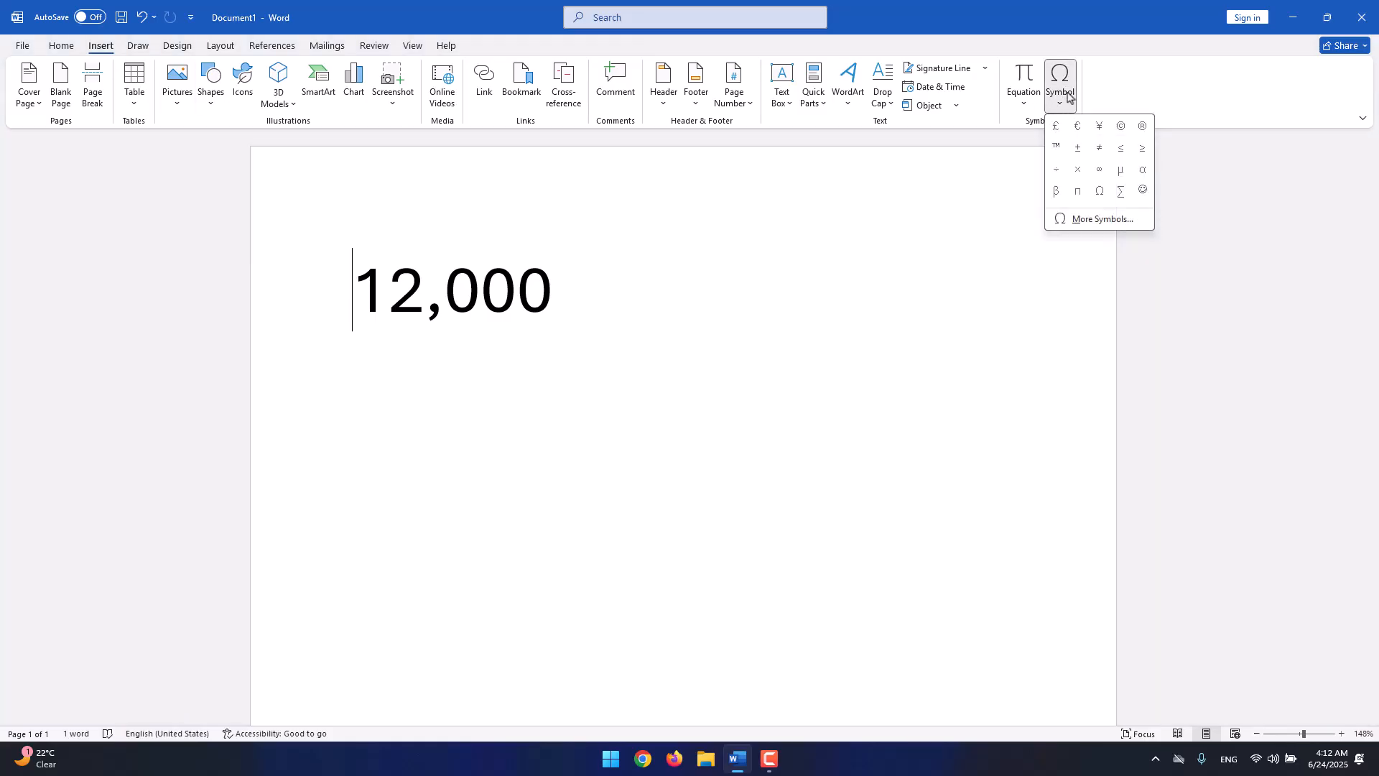
click(1079, 135)
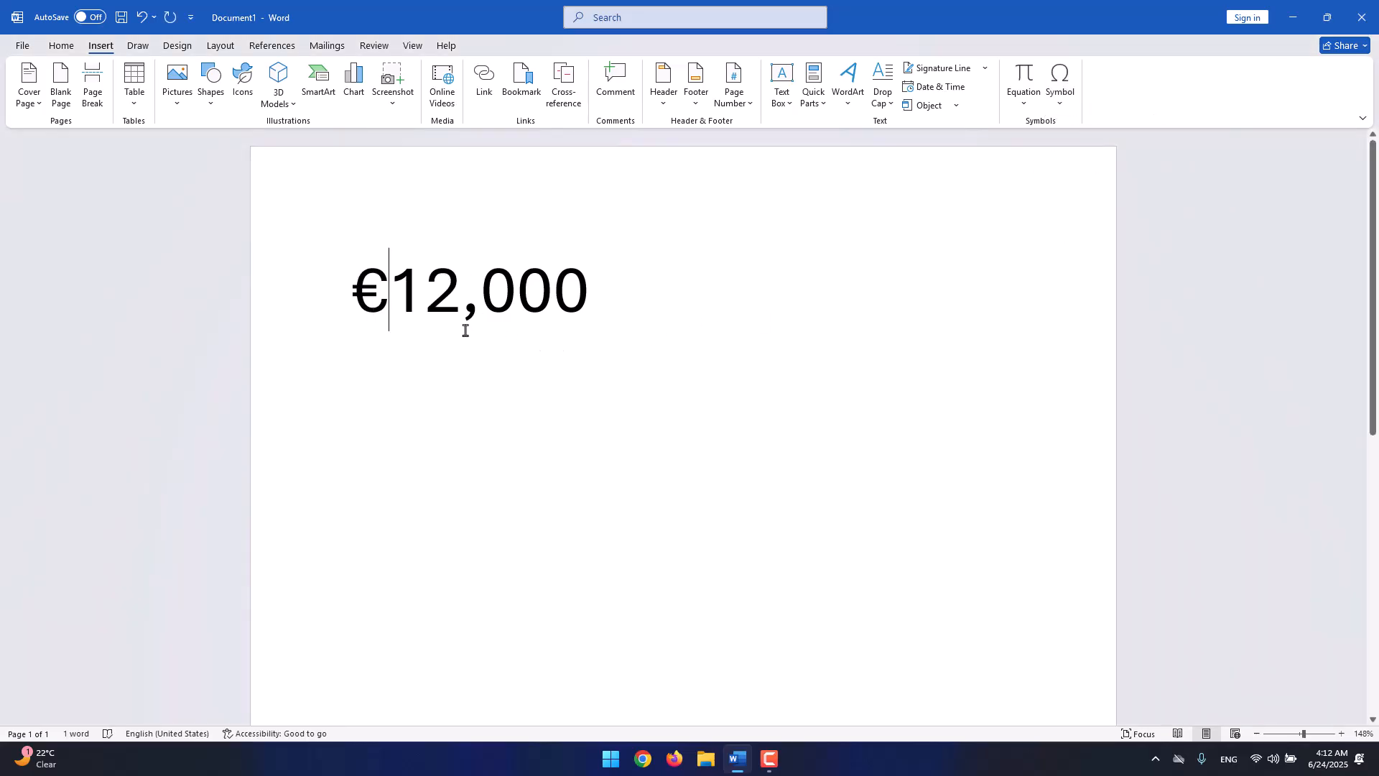
Replace the euro sign before 12,000 with the yen symbol (¥) from the symbol collection.
click(466, 330)
click(388, 321)
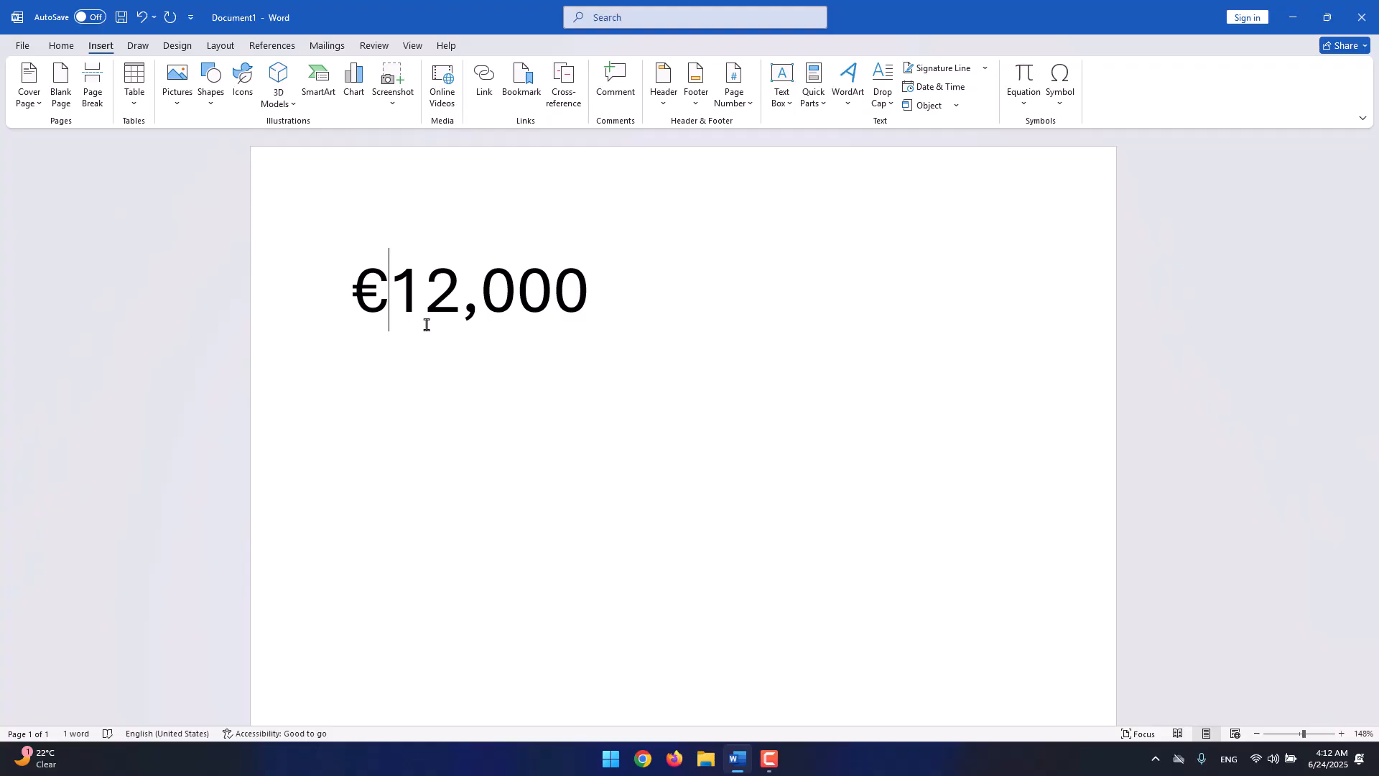
drag(372, 300, 336, 283)
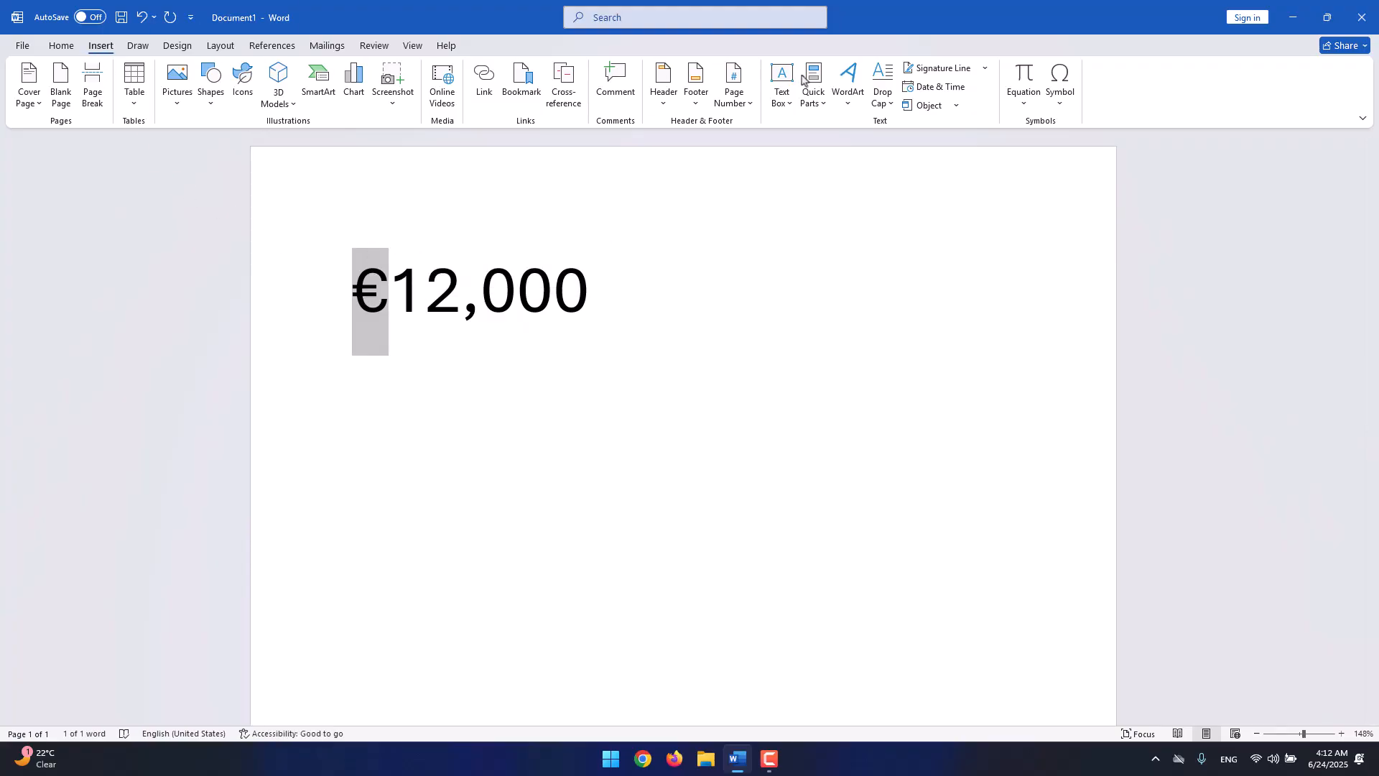
click(1061, 85)
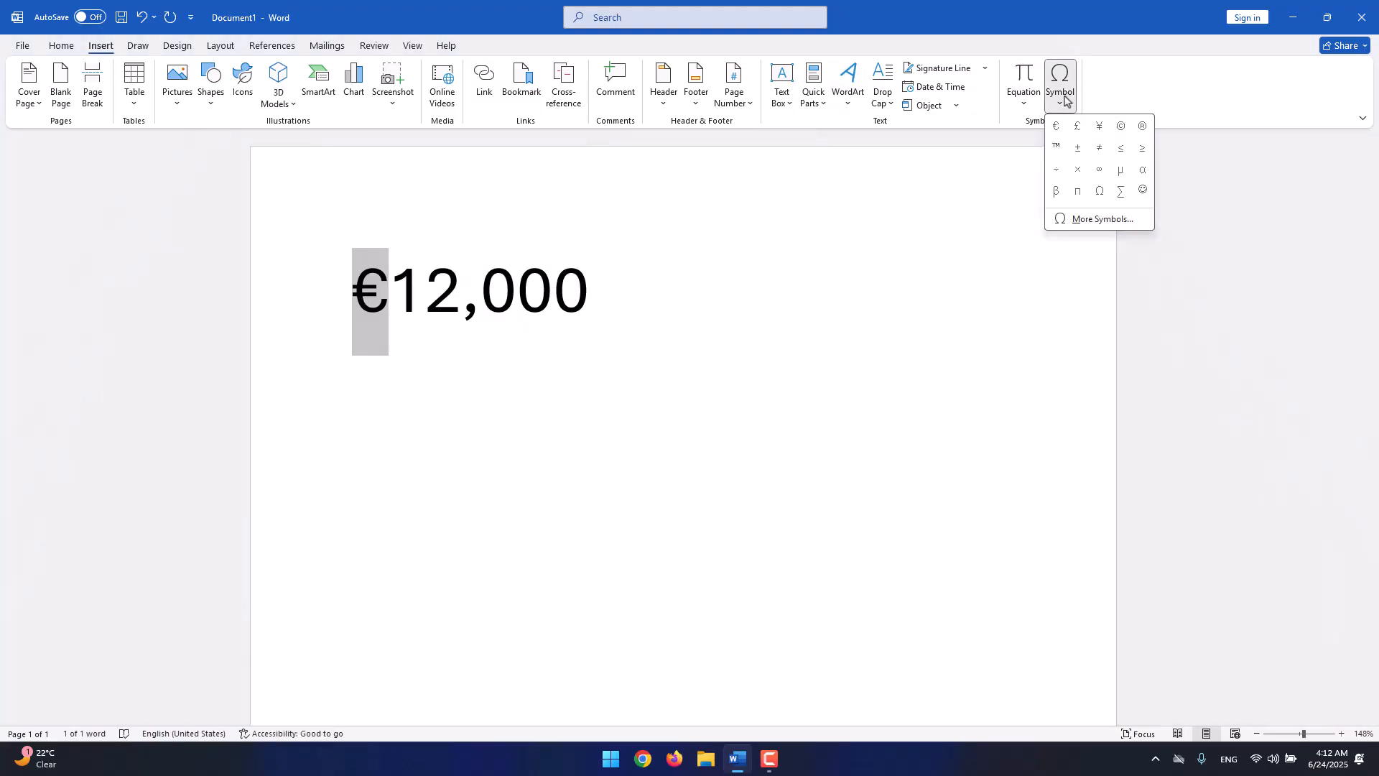
click(1098, 127)
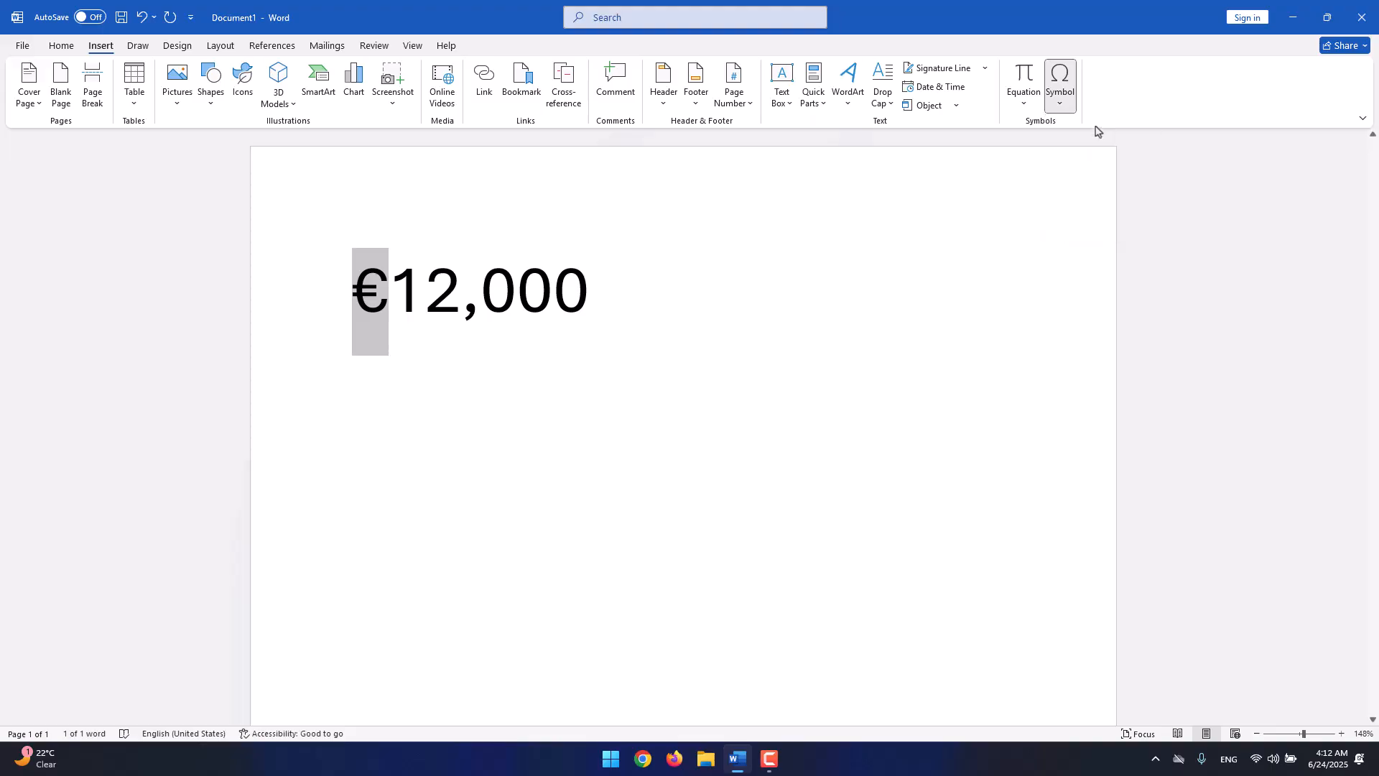
click(596, 325)
click(381, 280)
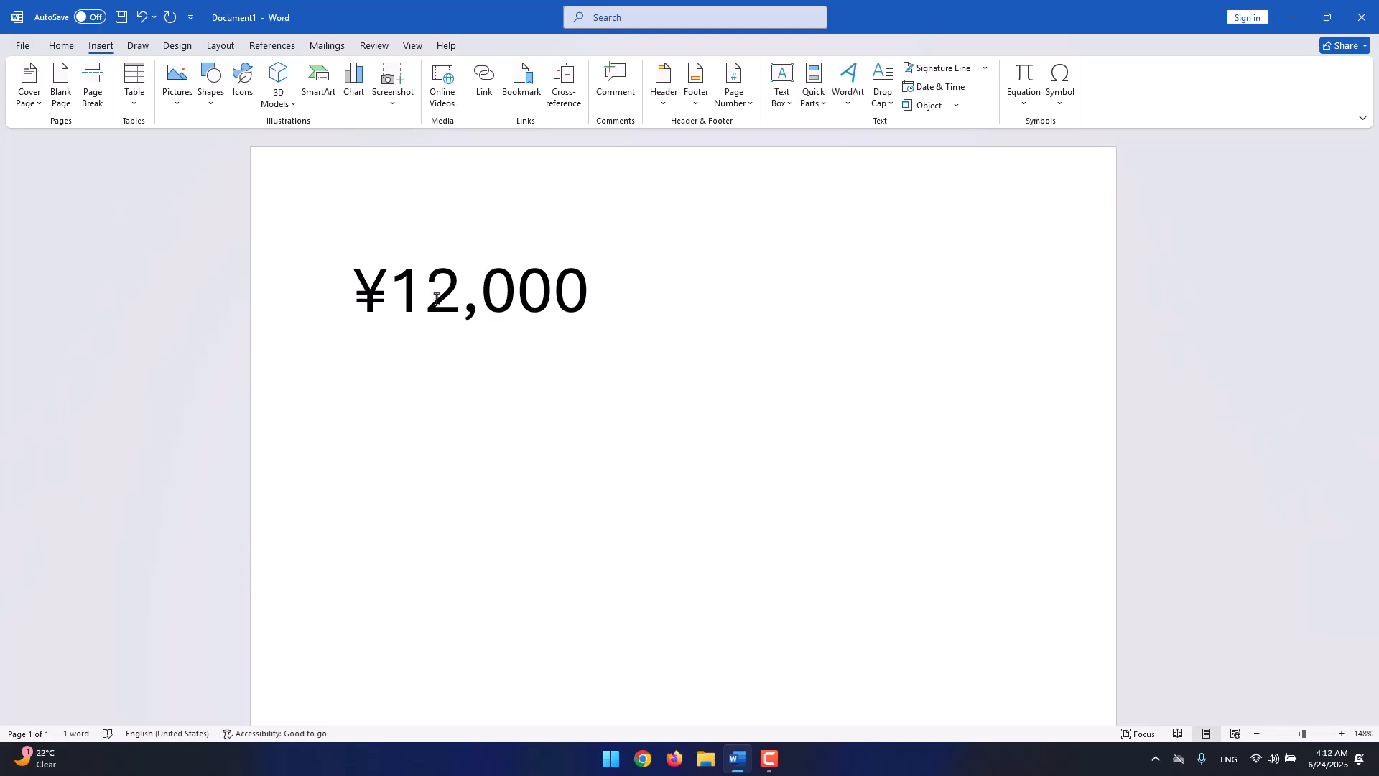
Enter the equation "12 + x = y" on a new line below the yen amount.
click(774, 760)
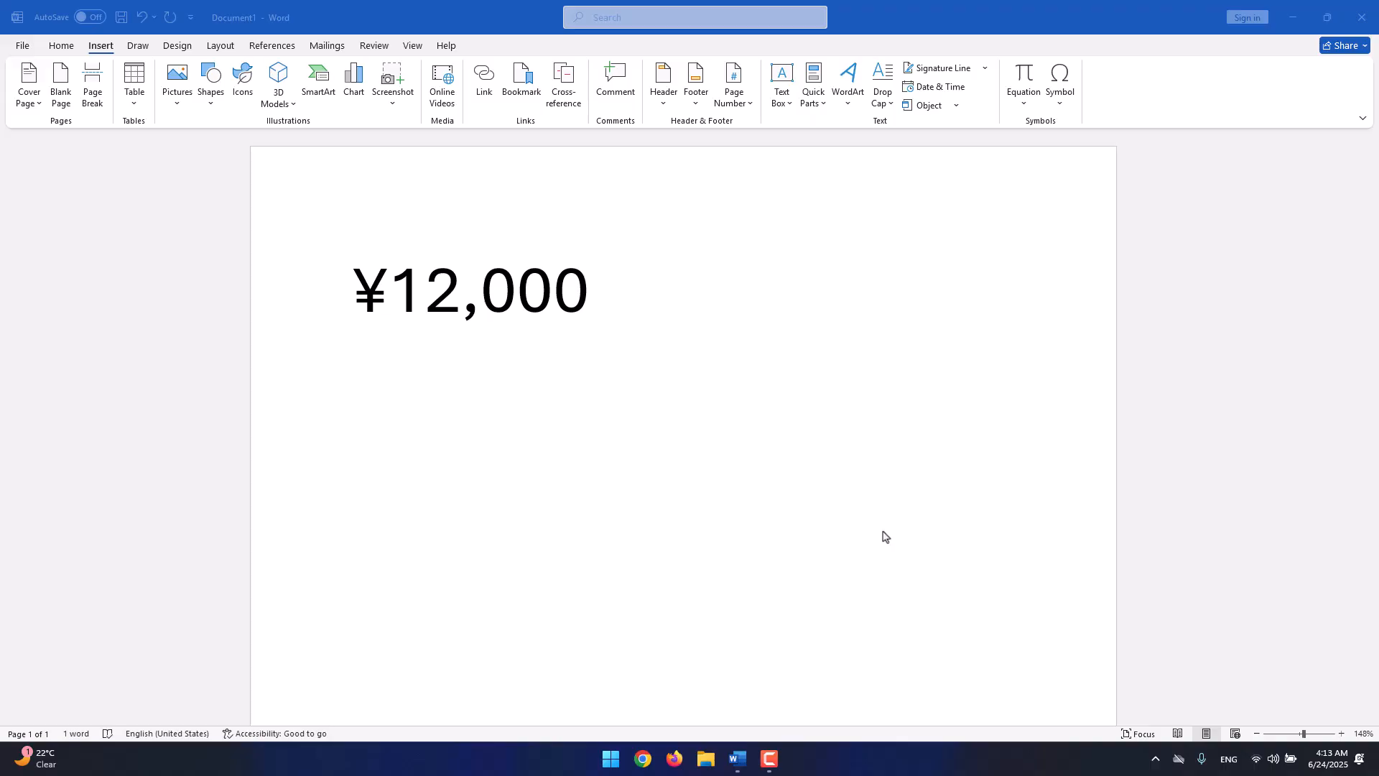
click(862, 453)
key(Return)
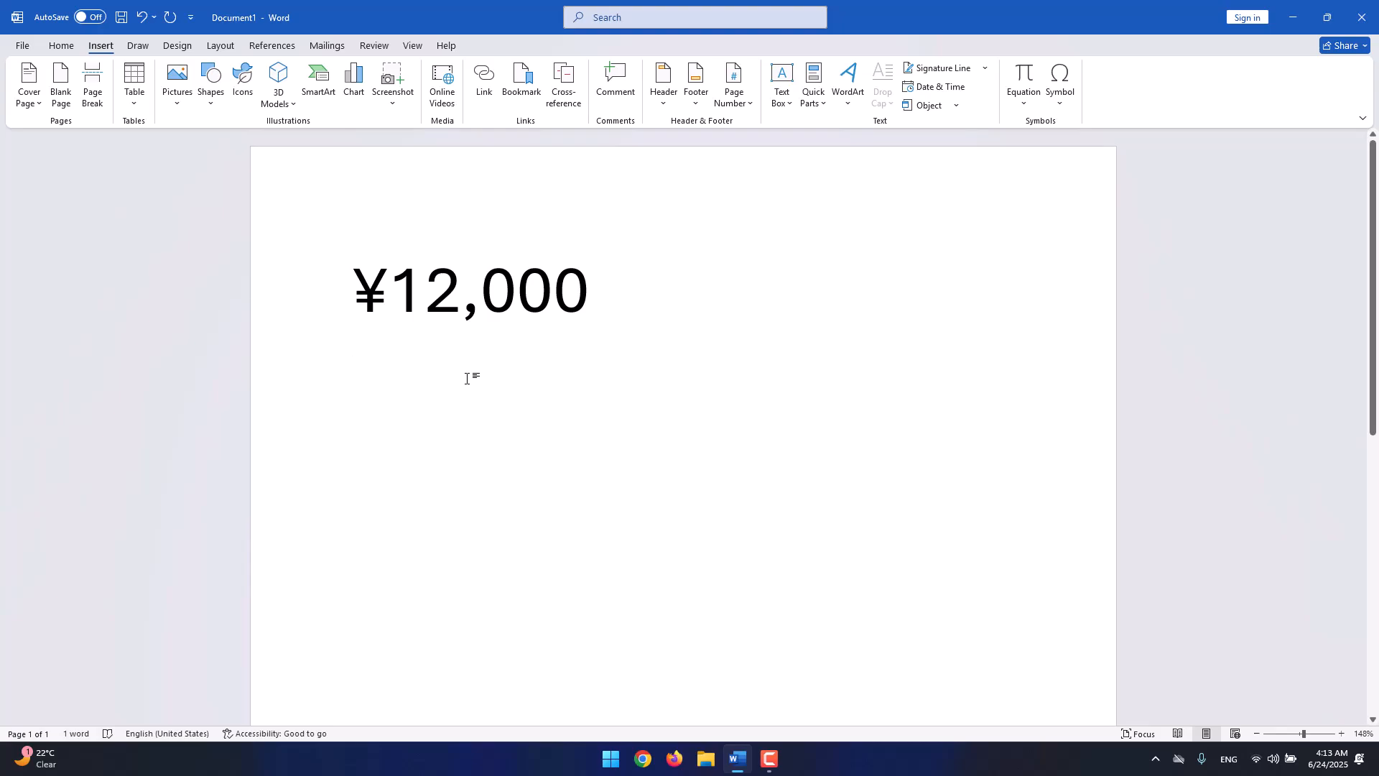
text(1)
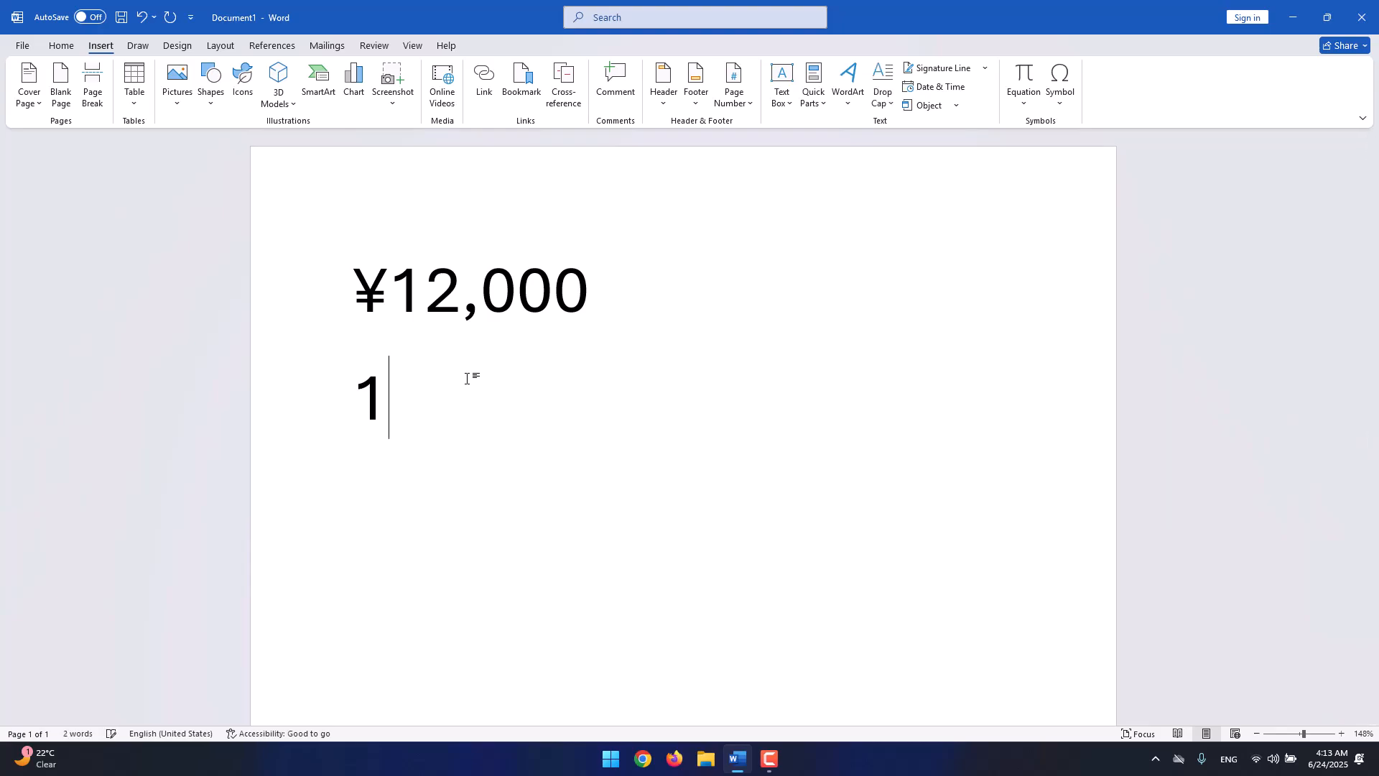
text(2 +)
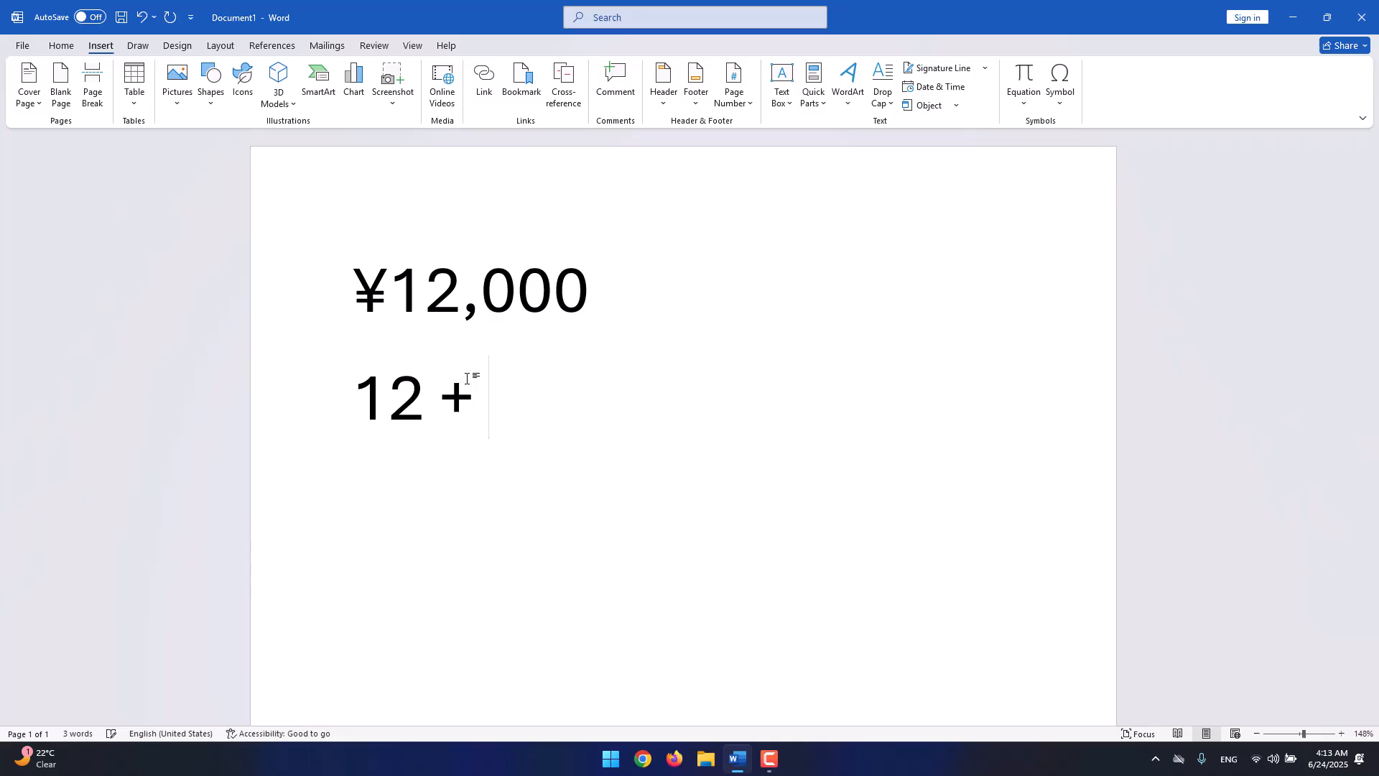
text( x = y)
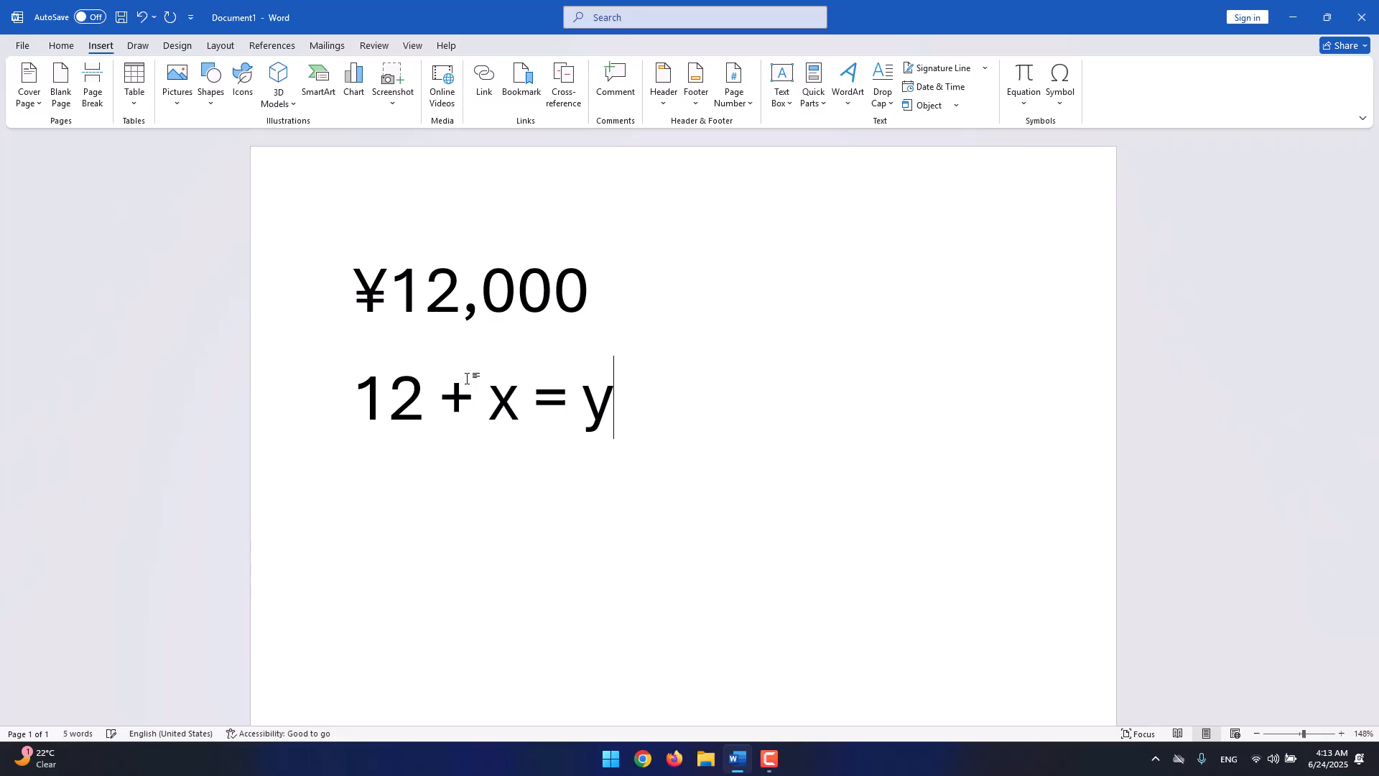
Add a minus sign directly after the plus sign in the equation "12 + x = y".
double_click(459, 428)
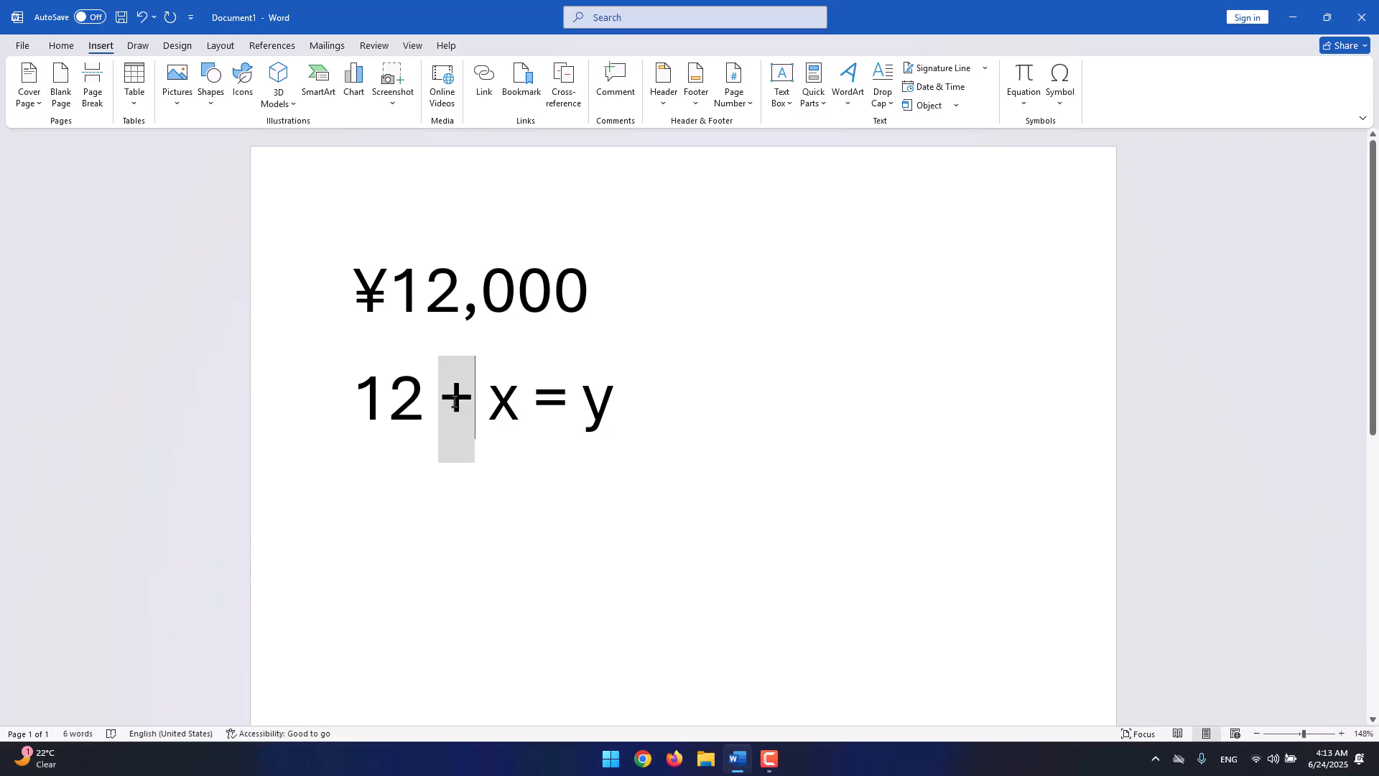
click(479, 453)
text(-)
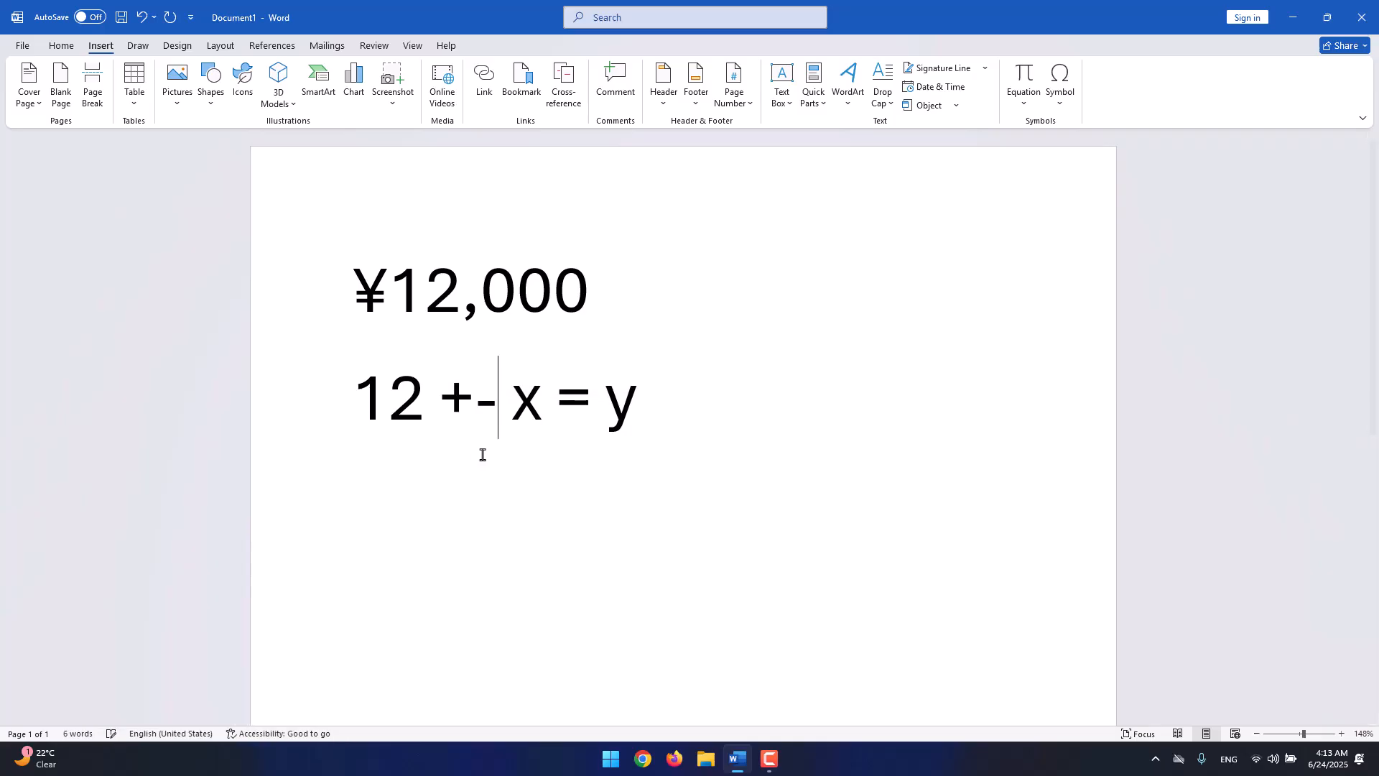
drag(500, 400, 464, 403)
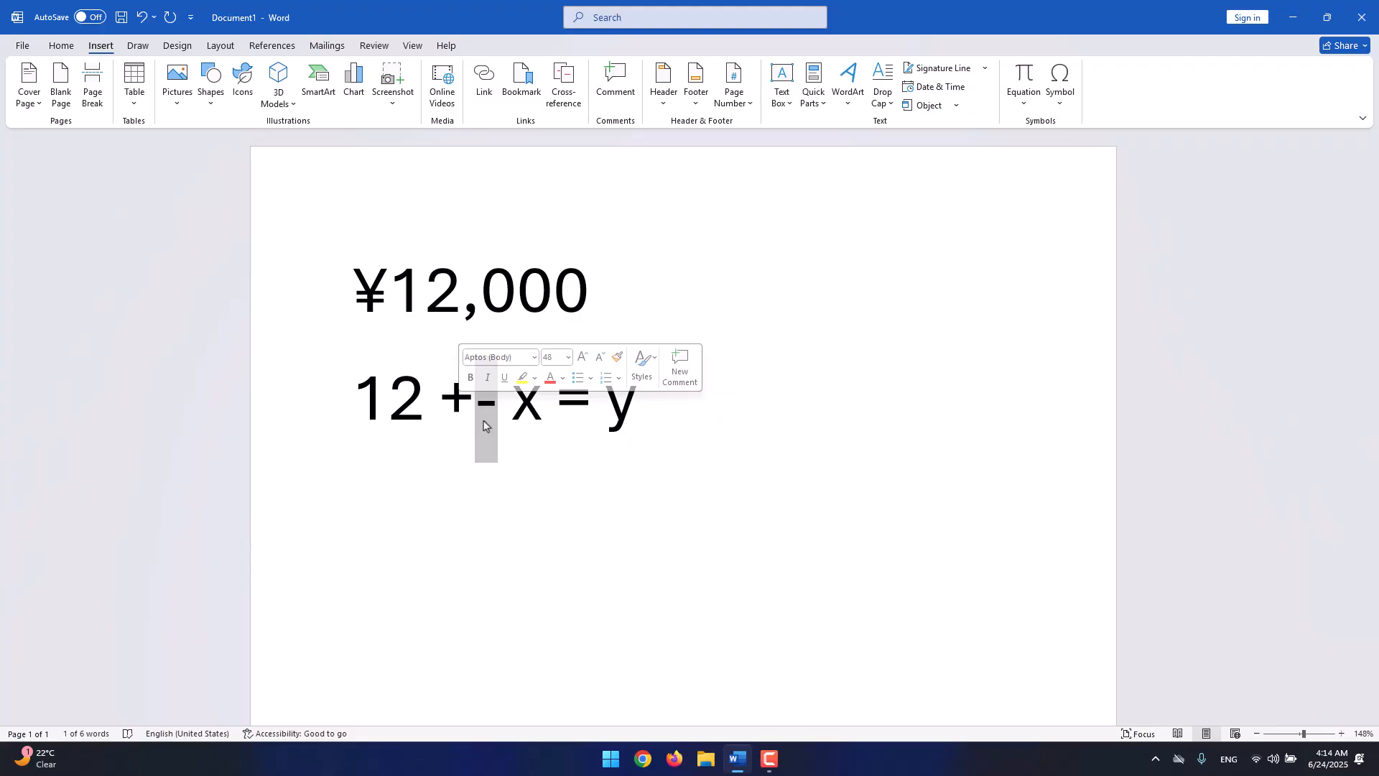
Replace the separate plus and minus signs after 12 with the plus-minus symbol (±) from the symbol collection.
click(468, 422)
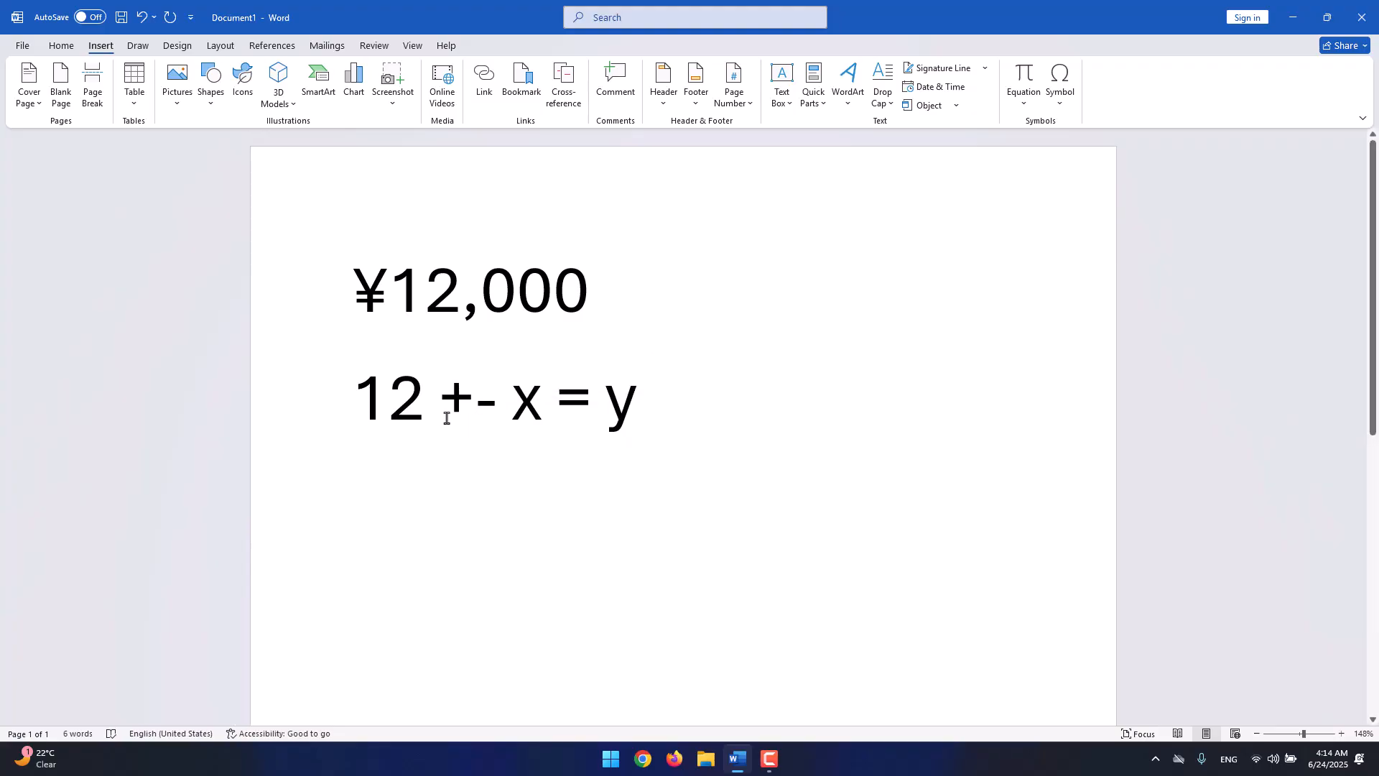
key(Delete)
key(BackSpace)
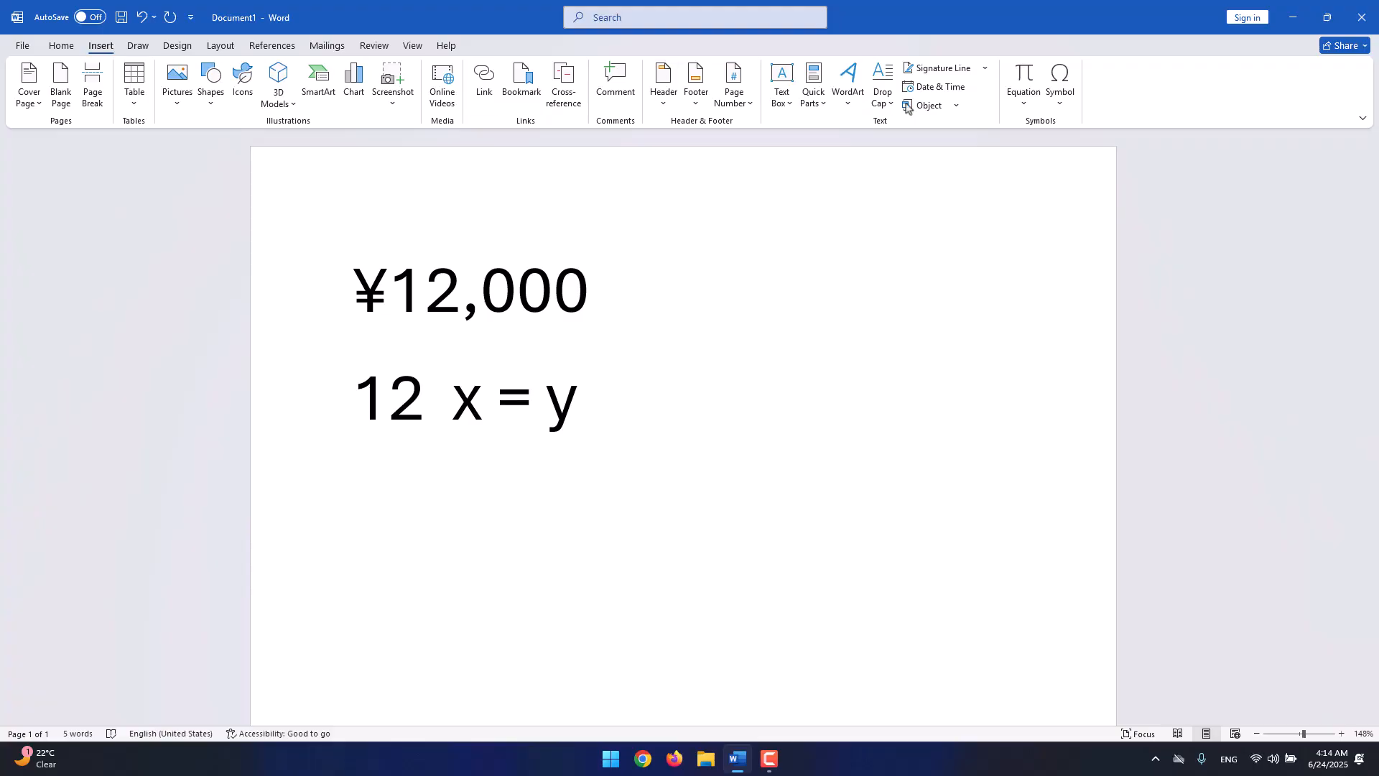
click(1068, 107)
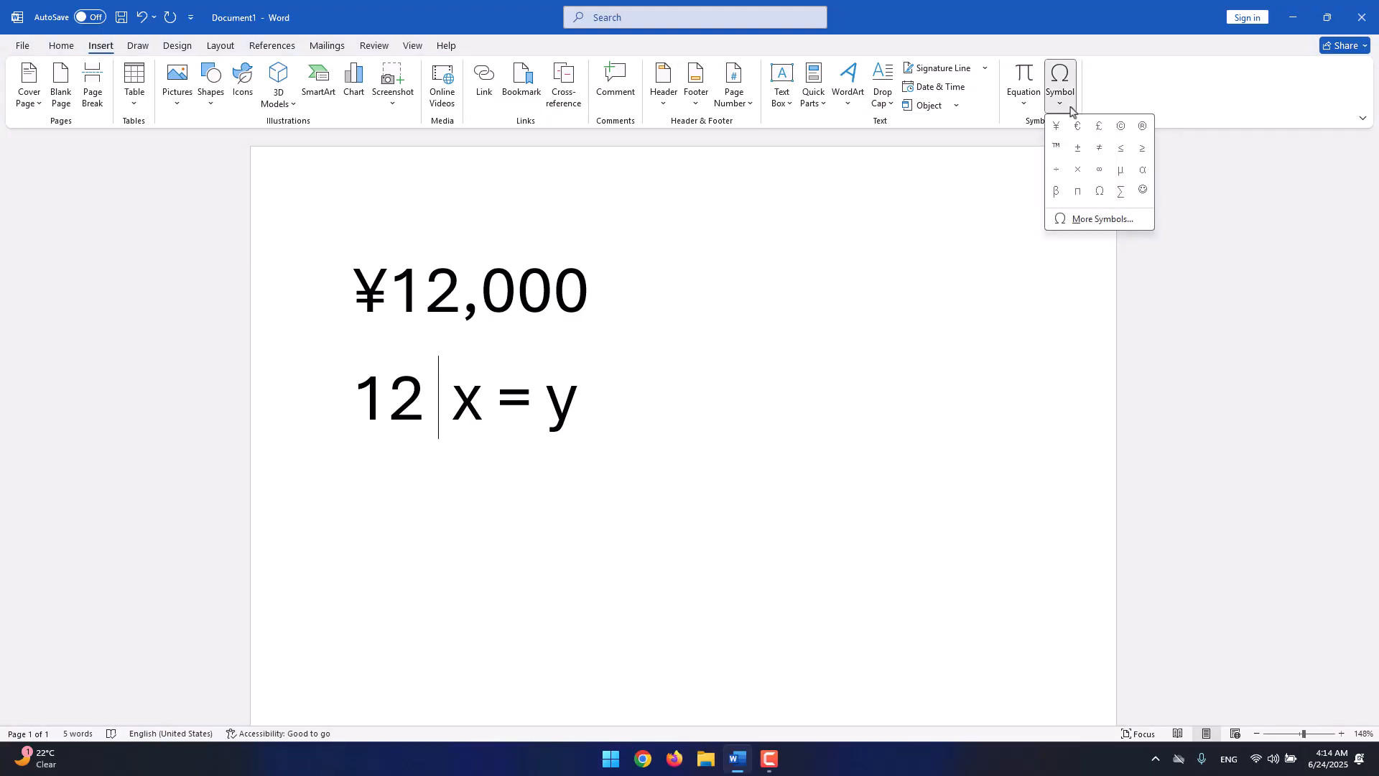
click(1080, 150)
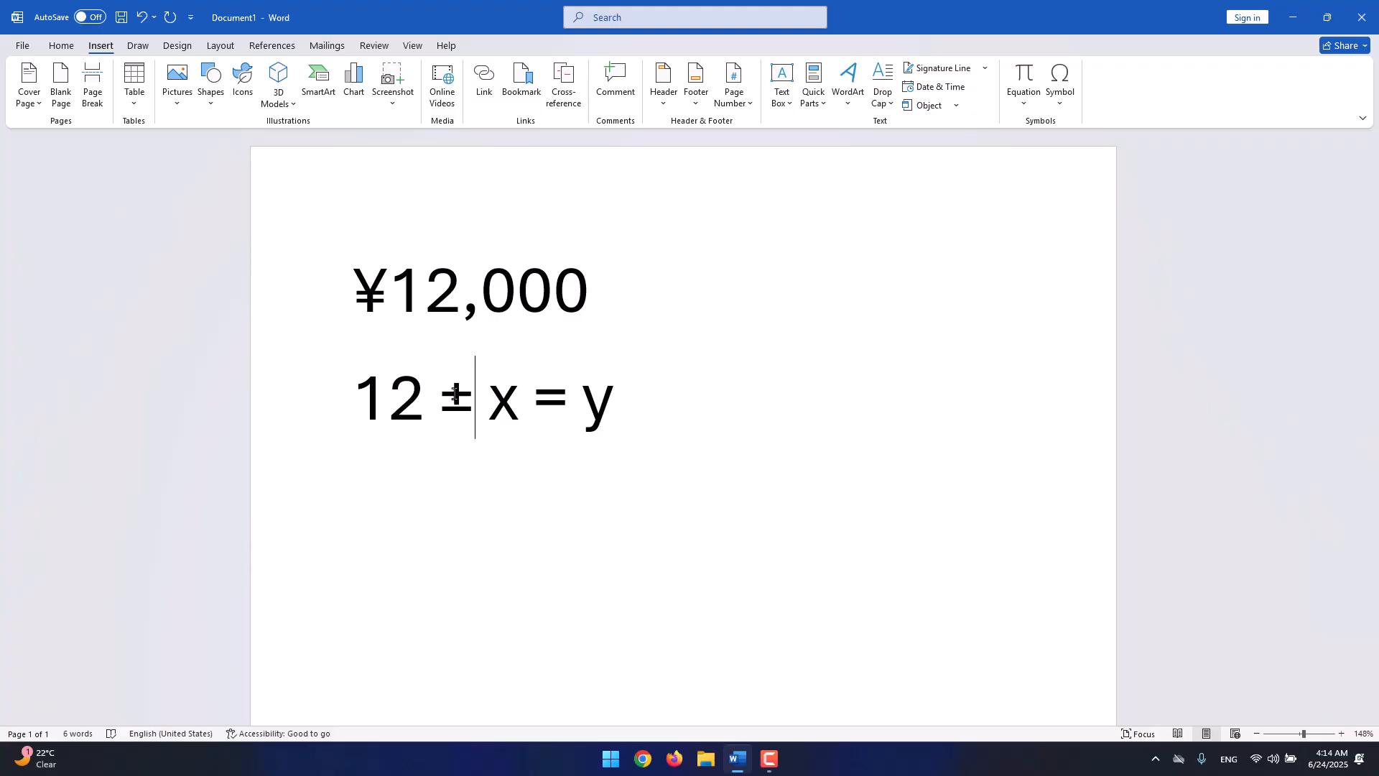
Replace the whole equation below the yen amount with "x = y" in lowercase.
double_click(540, 402)
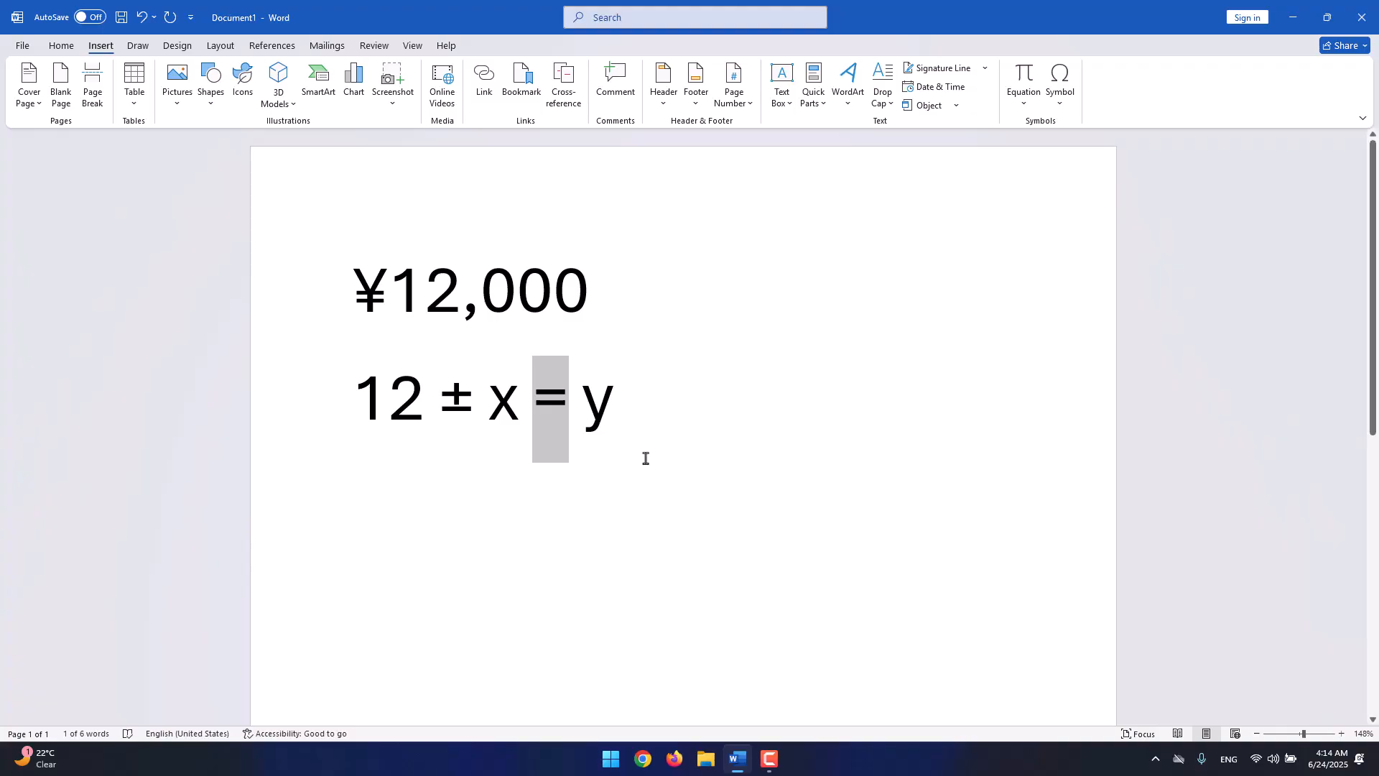
drag(651, 424, 296, 433)
text(x )
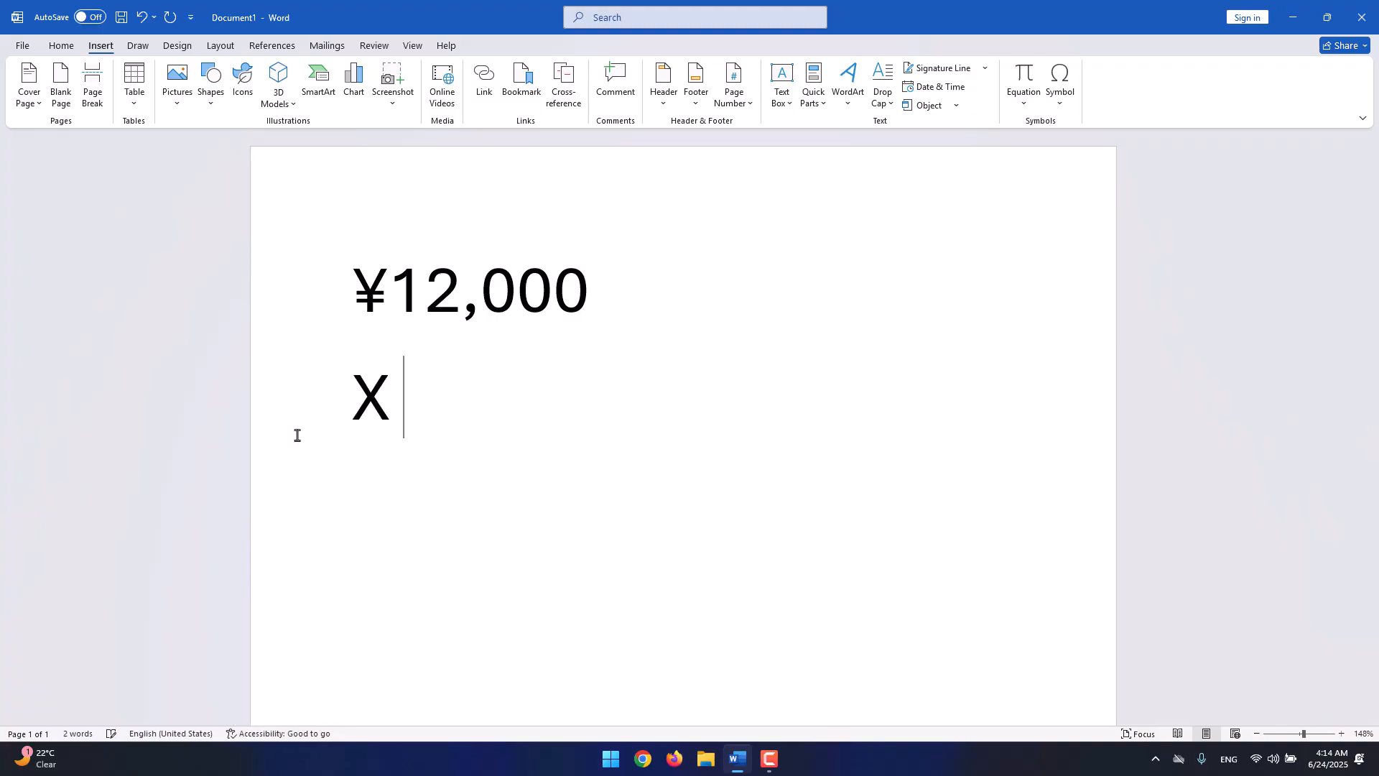
text(=)
key(BackSpace)
key(BackSpace)
text(= y)
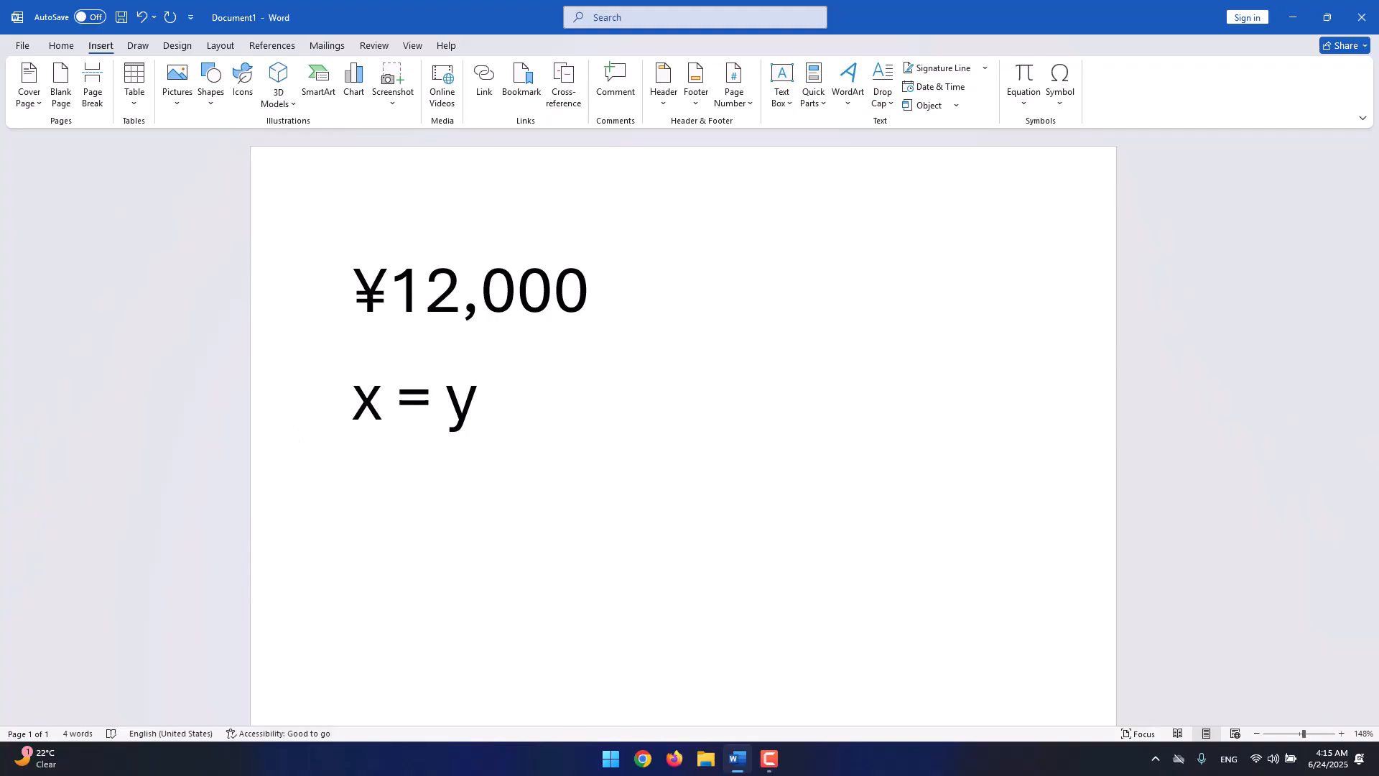
Replace the equals sign between x and y with the not-equal symbol (≠) from the symbol collection.
double_click(414, 400)
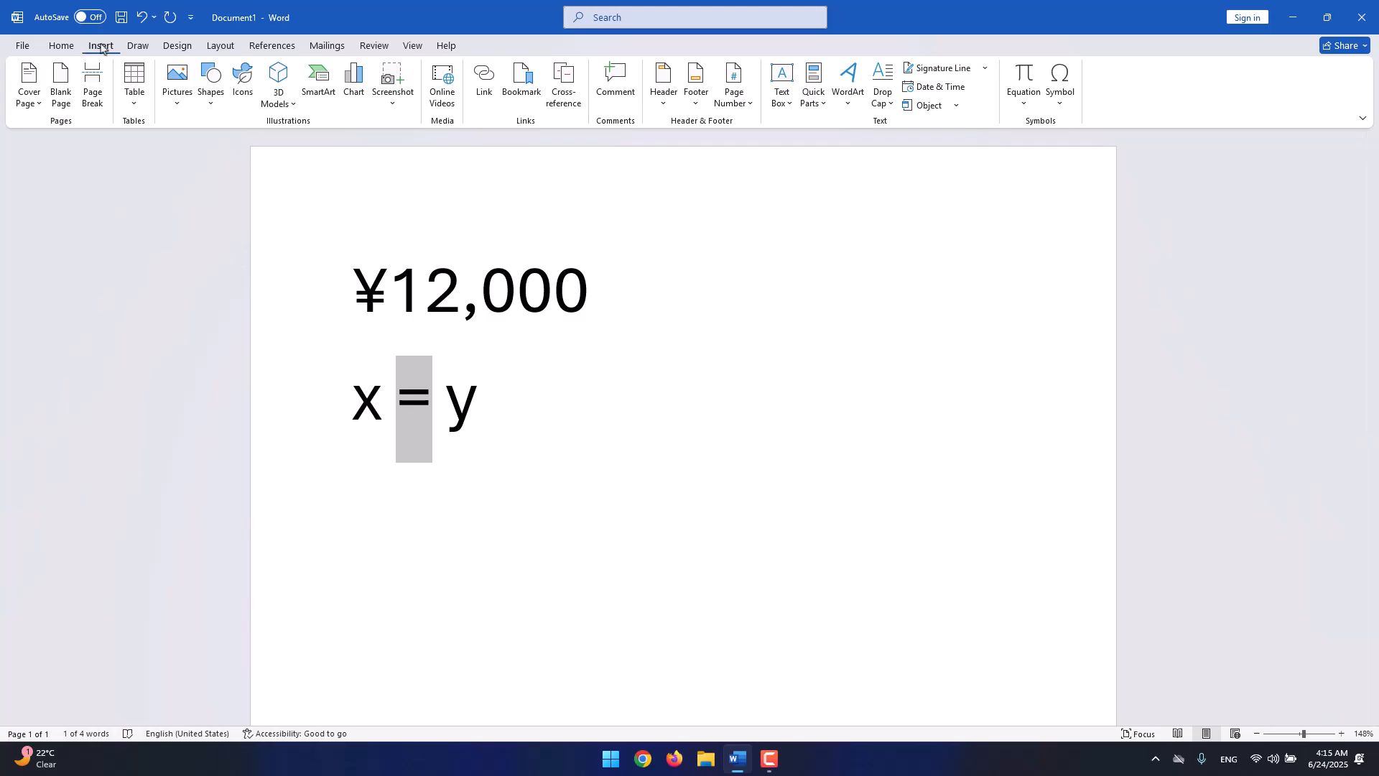
click(1057, 101)
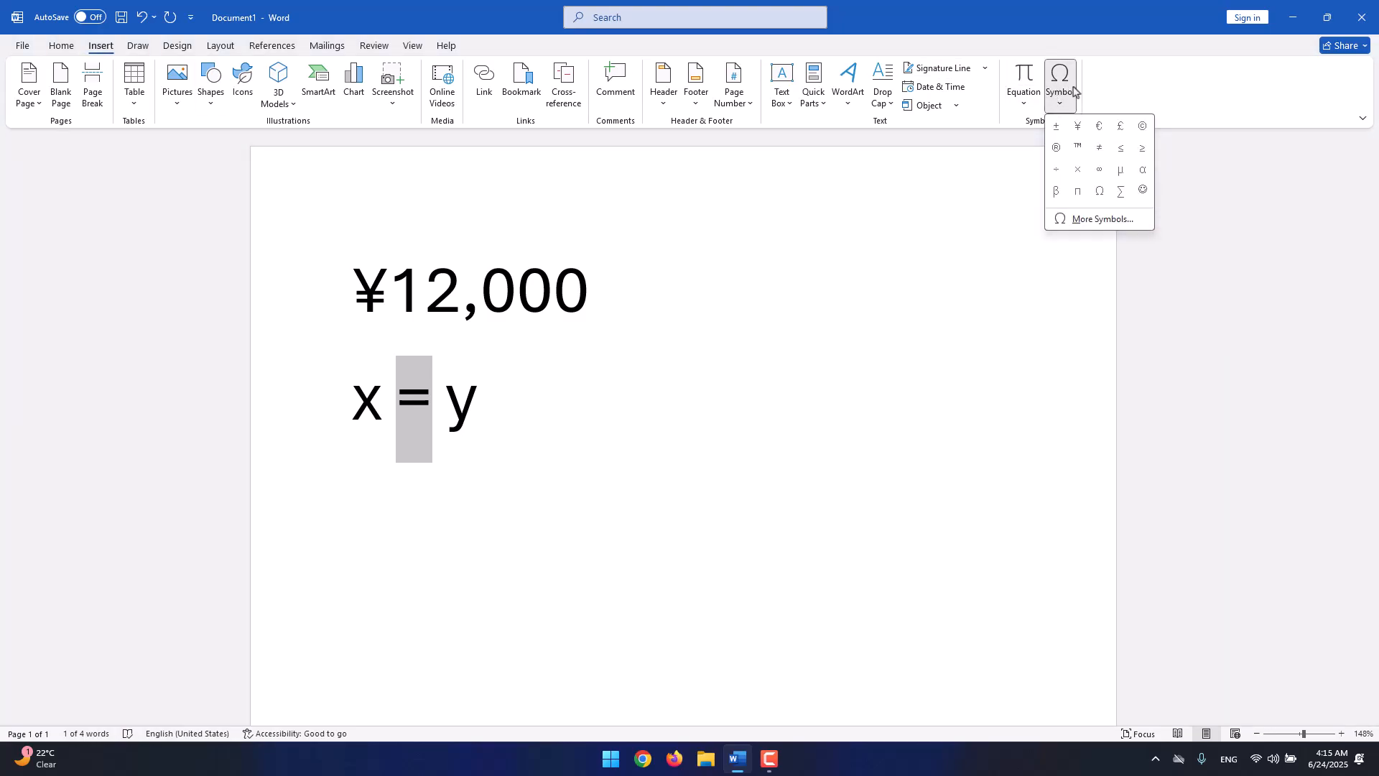
click(1101, 156)
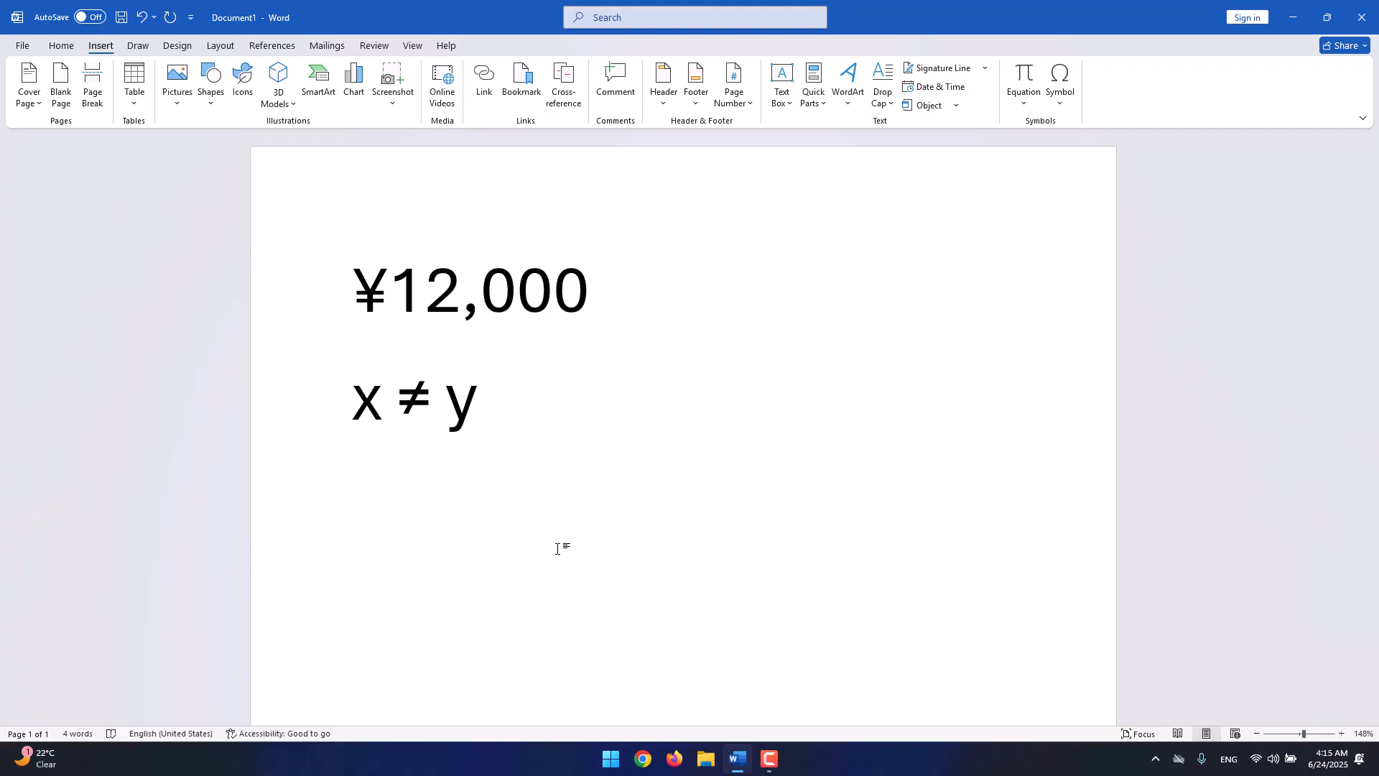
Add the word "Copyright" on a new line below the "x ≠ y" expression.
click(674, 488)
key(Return)
text(Cp)
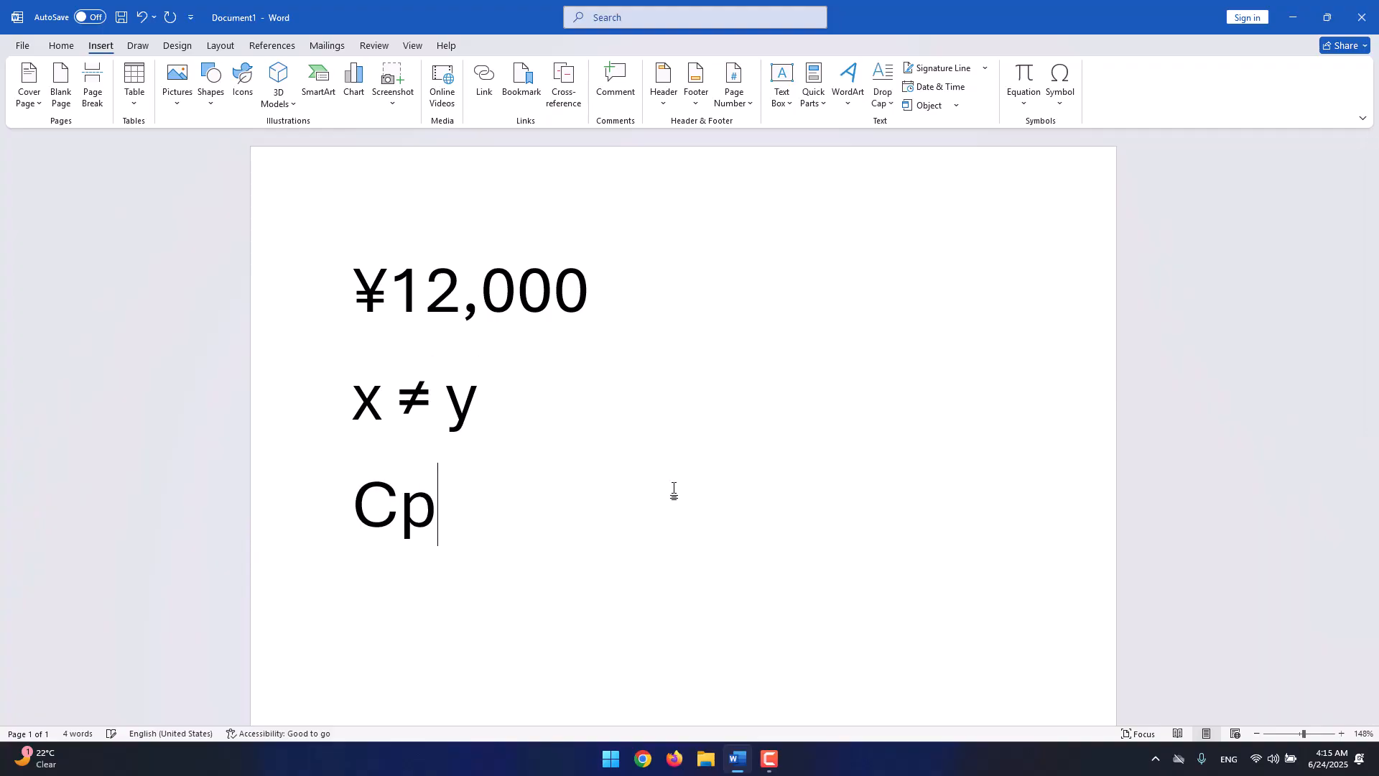
key(BackSpace)
text(opyt)
key(BackSpace)
text(right)
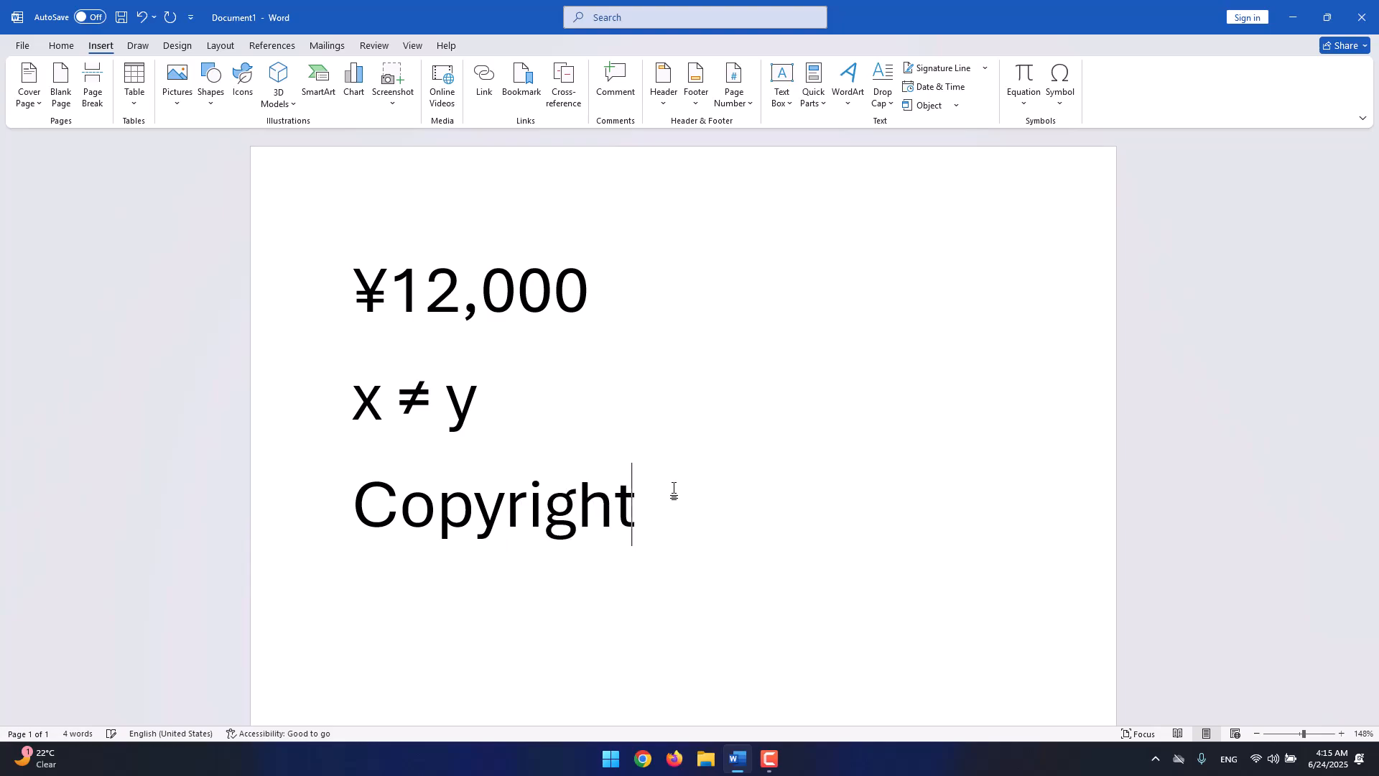
Add the words "Registered" and "Trademark" on two separate lines below "Copyright".
key(Return)
text(Registered)
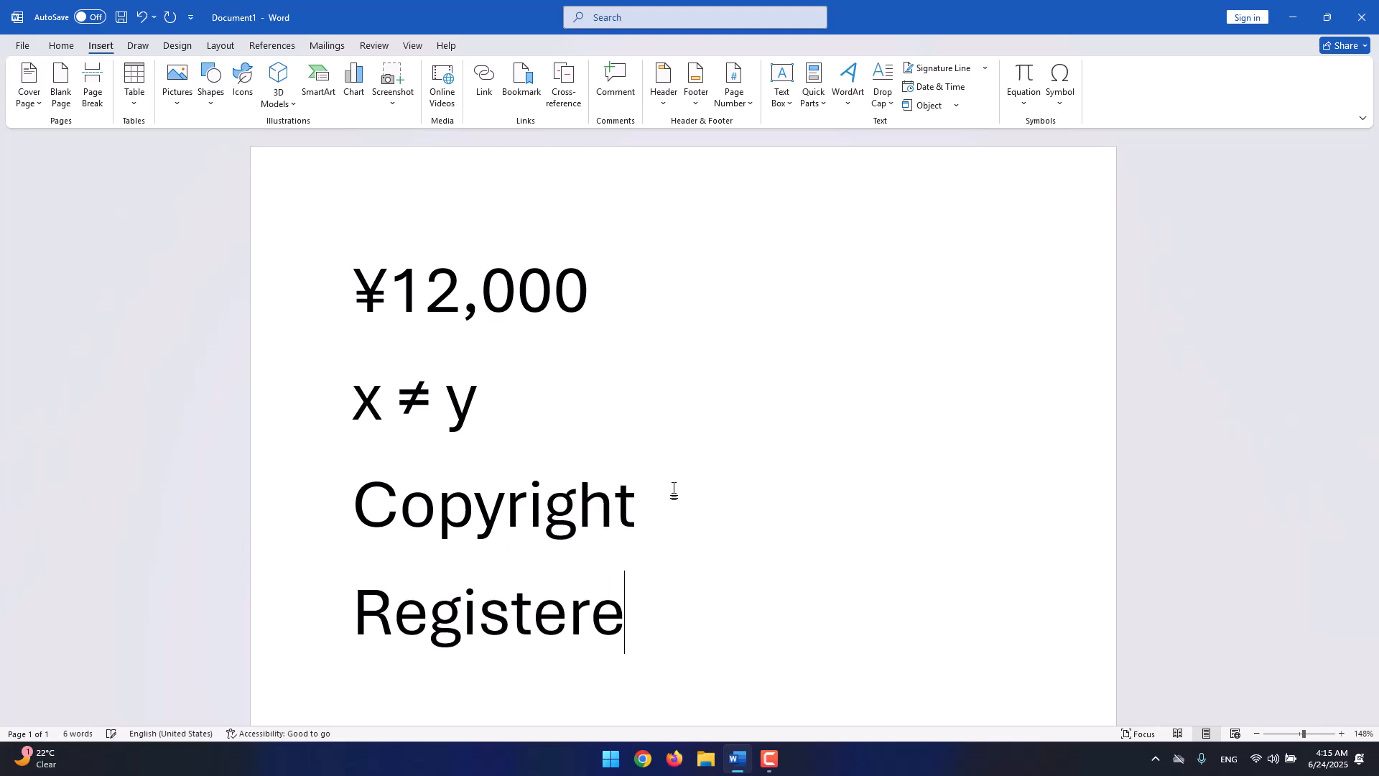
key(Return)
text(Trademr)
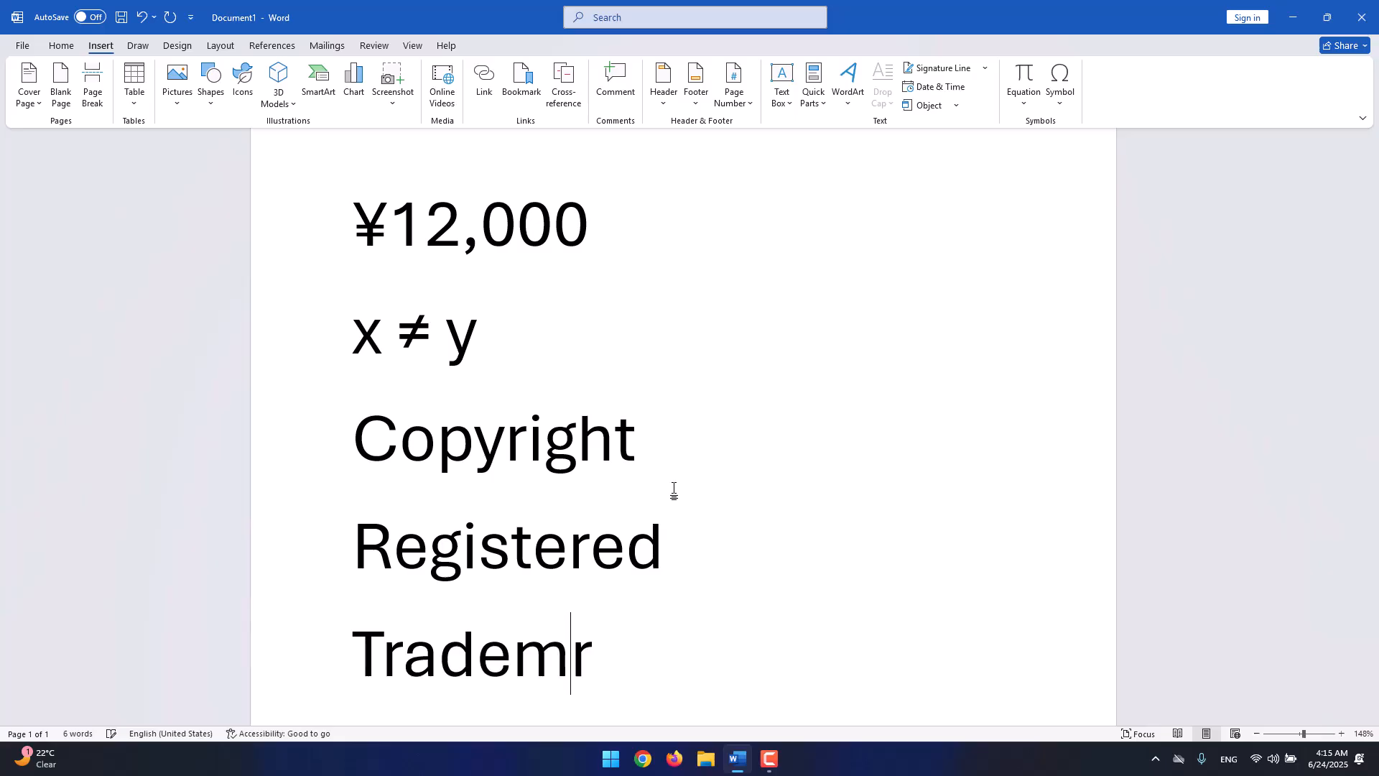
key(BackSpace)
key(BackSpace)
text(ark)
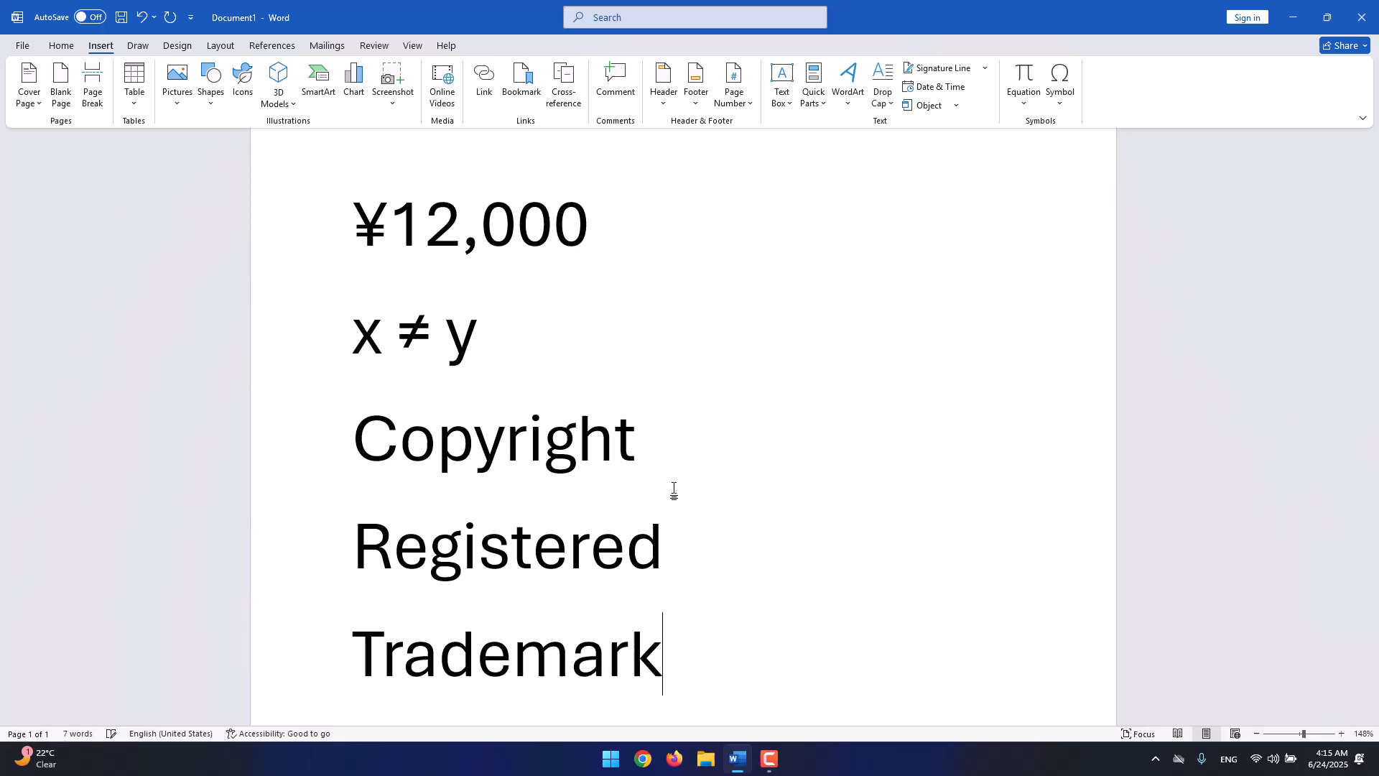
Insert the copyright symbol (©) after the word "Copyright", separated by a space.
click(782, 429)
click(1057, 104)
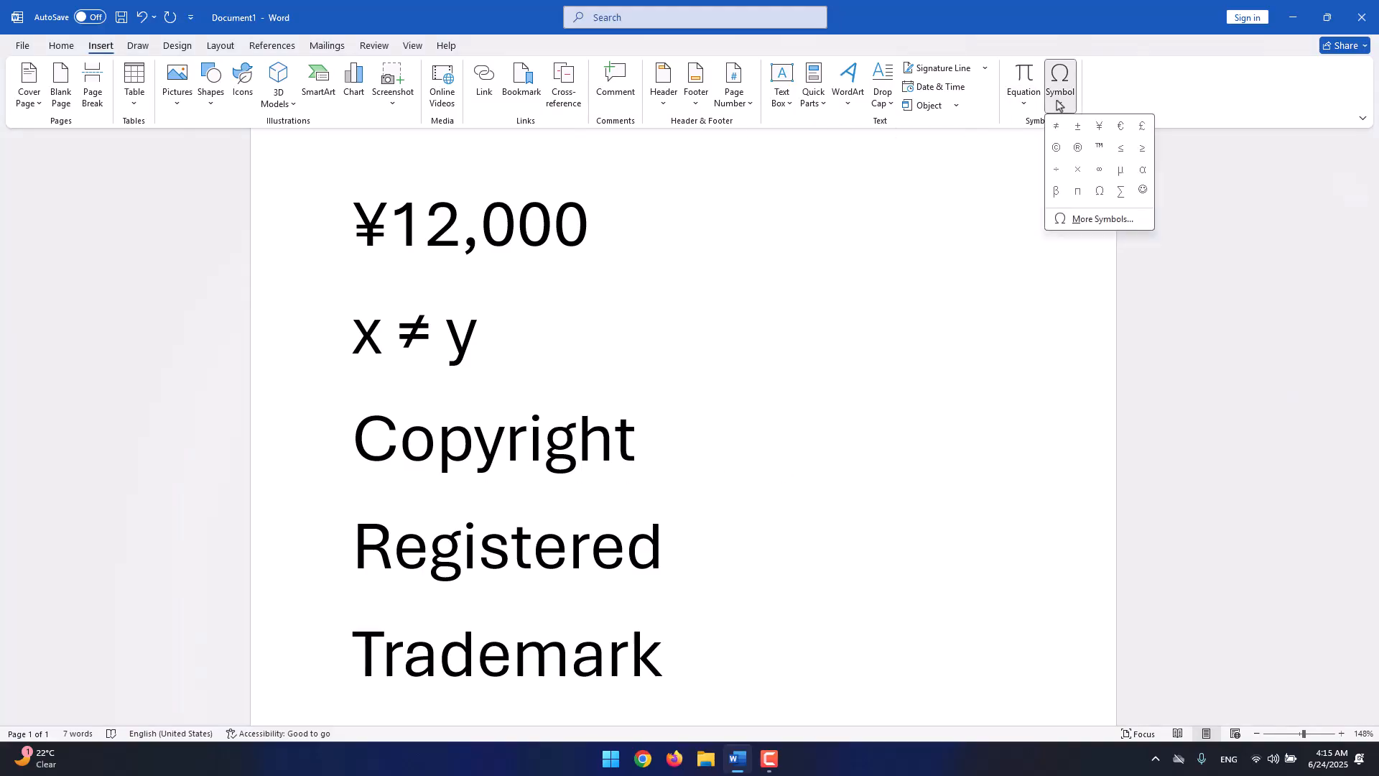
click(1056, 149)
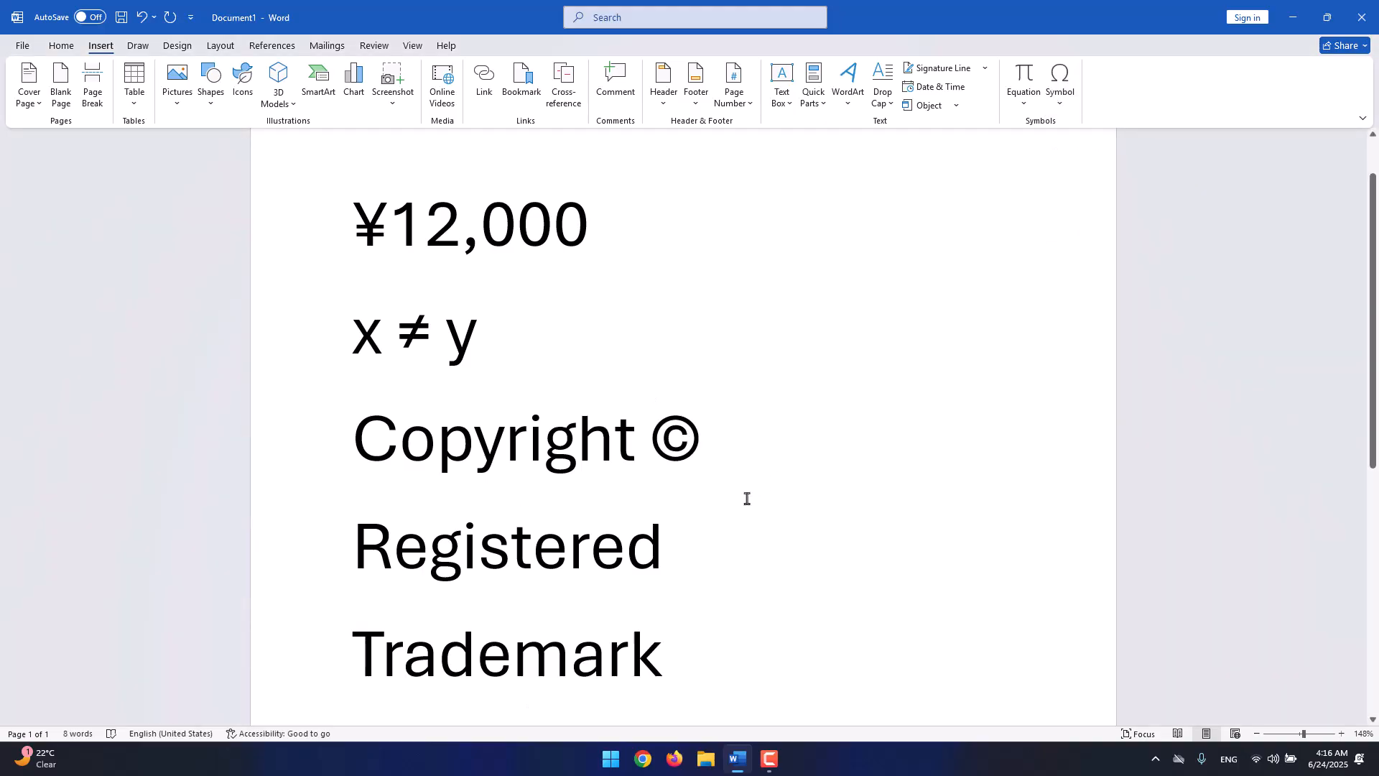
drag(709, 465, 662, 462)
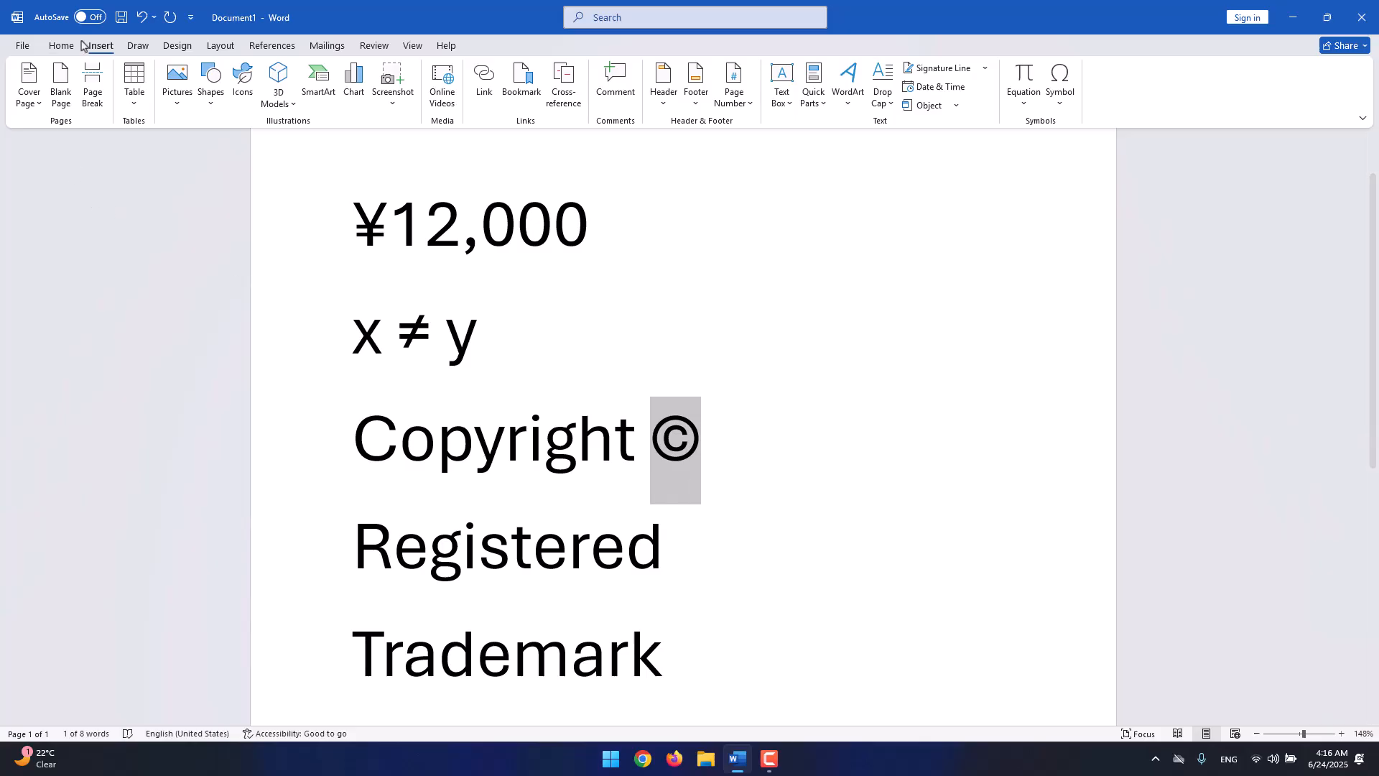
click(855, 625)
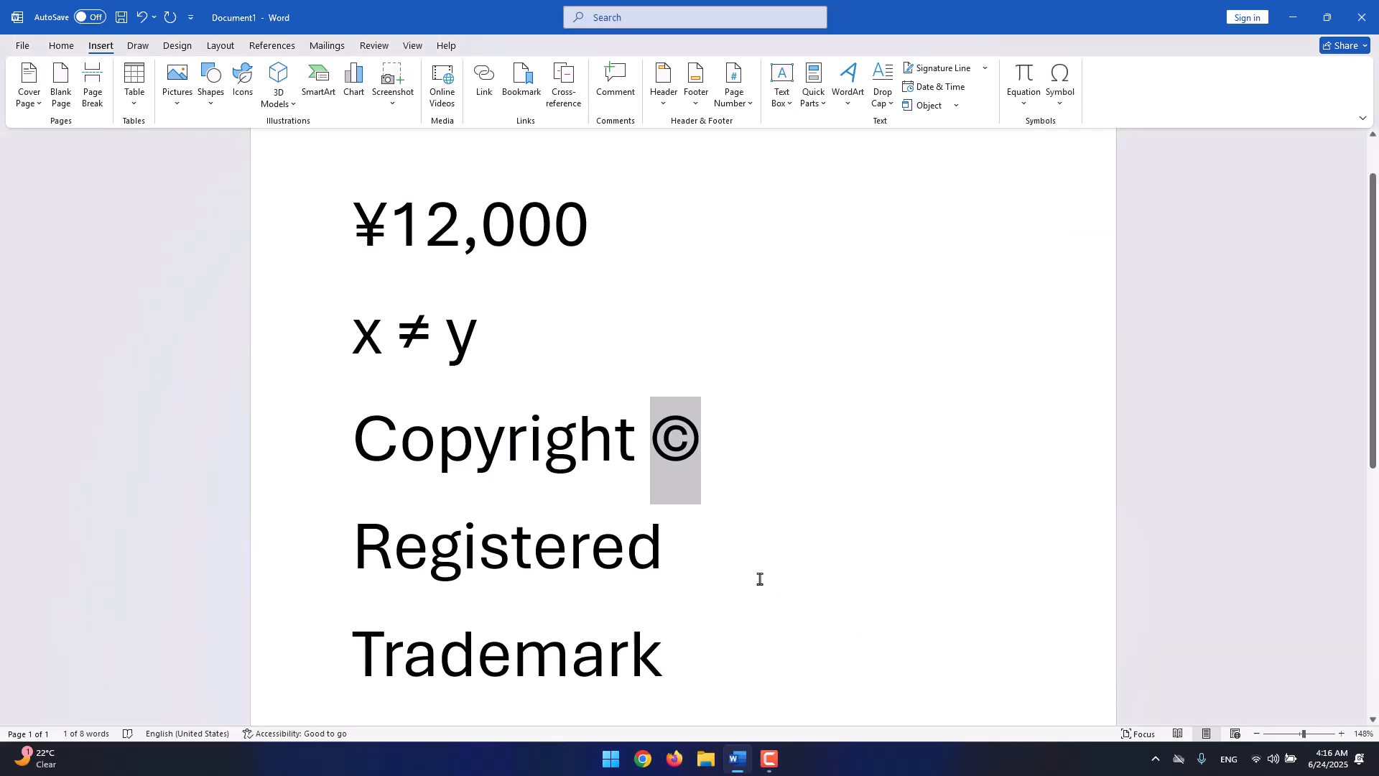
Insert the registered sign (®) after the word "Registered", separated by a space.
click(760, 575)
click(1062, 108)
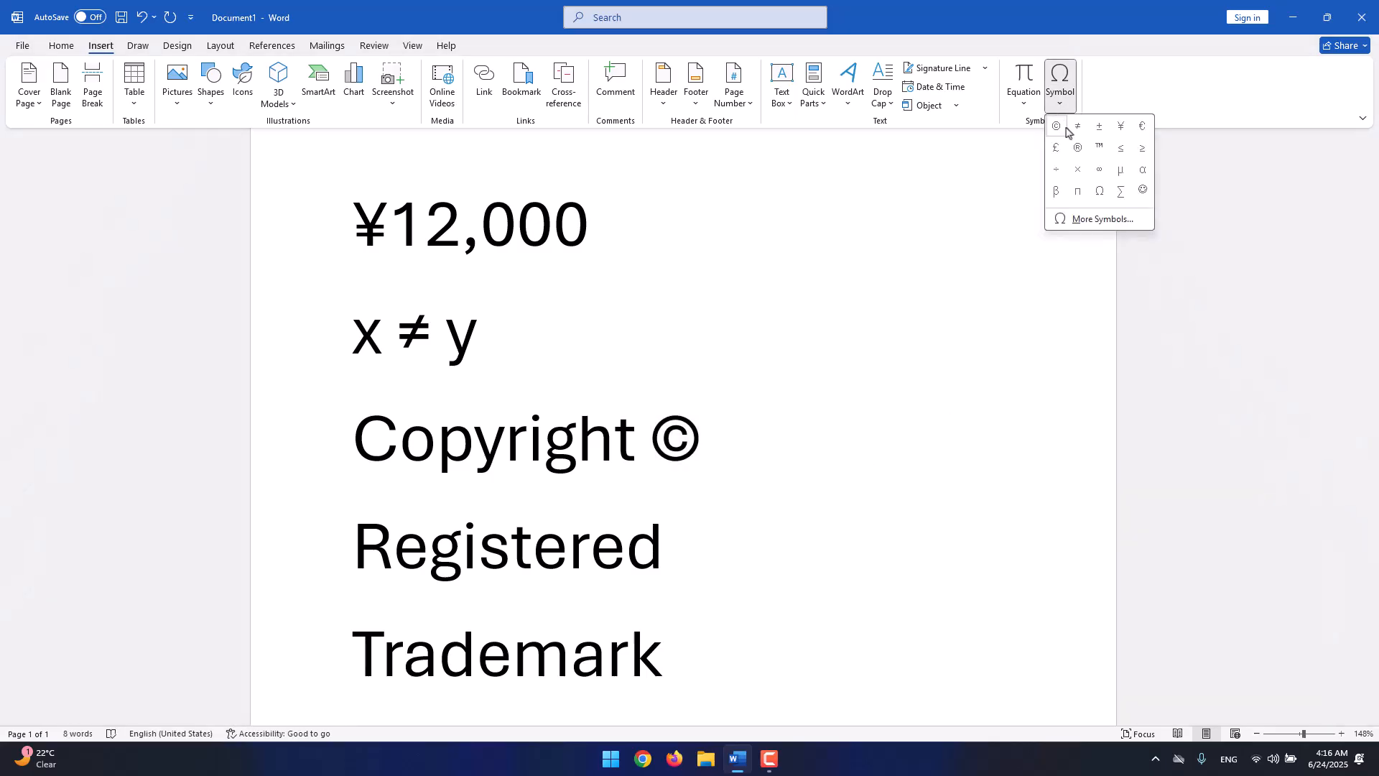
click(1084, 160)
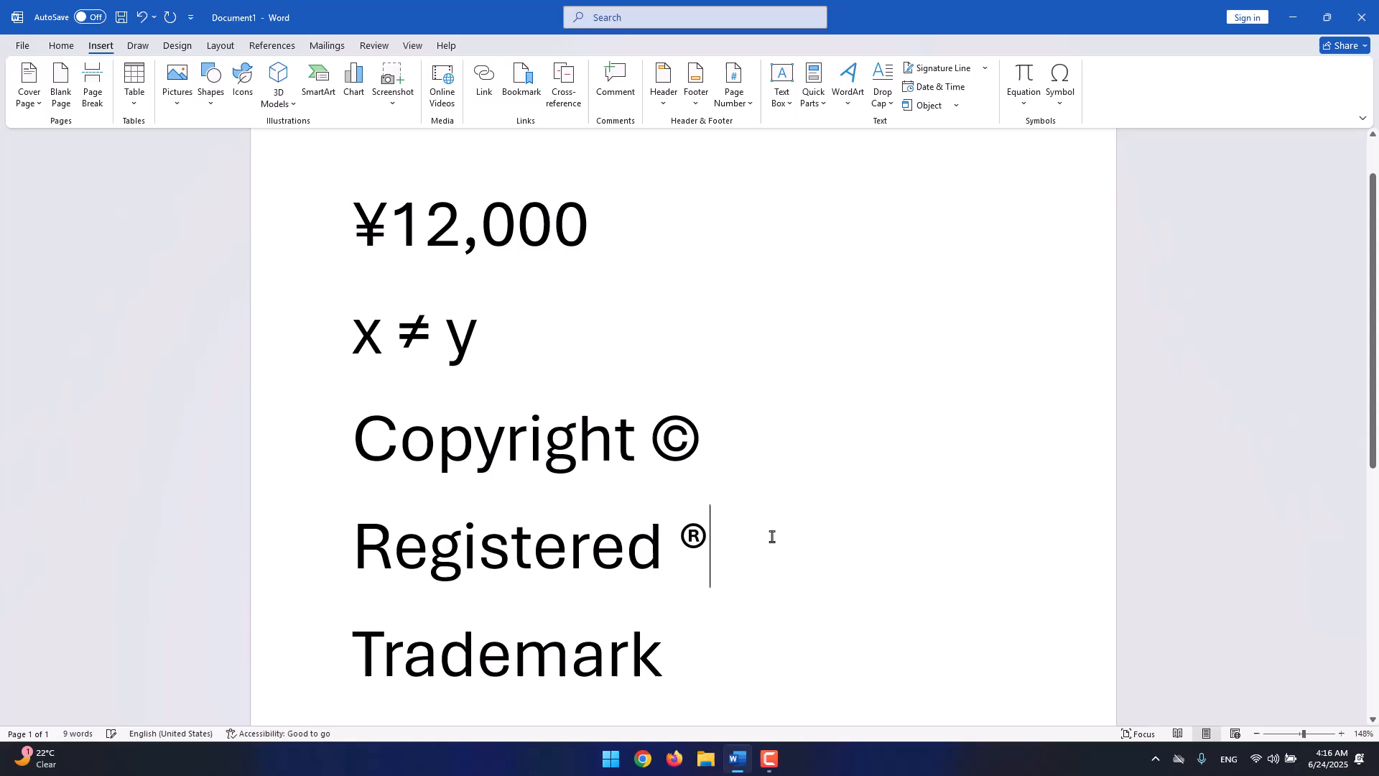
double_click(708, 568)
click(663, 558)
drag(664, 558, 622, 560)
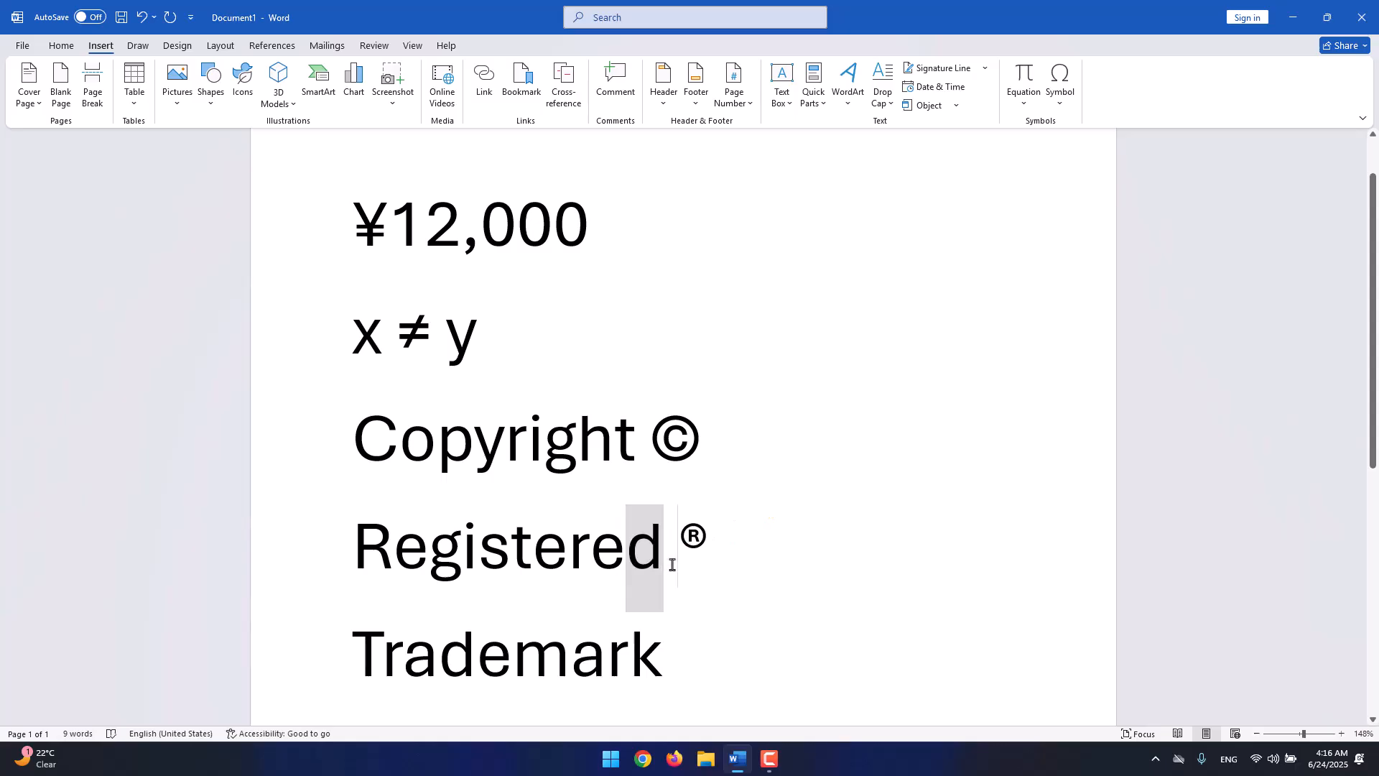
click(673, 563)
double_click(659, 454)
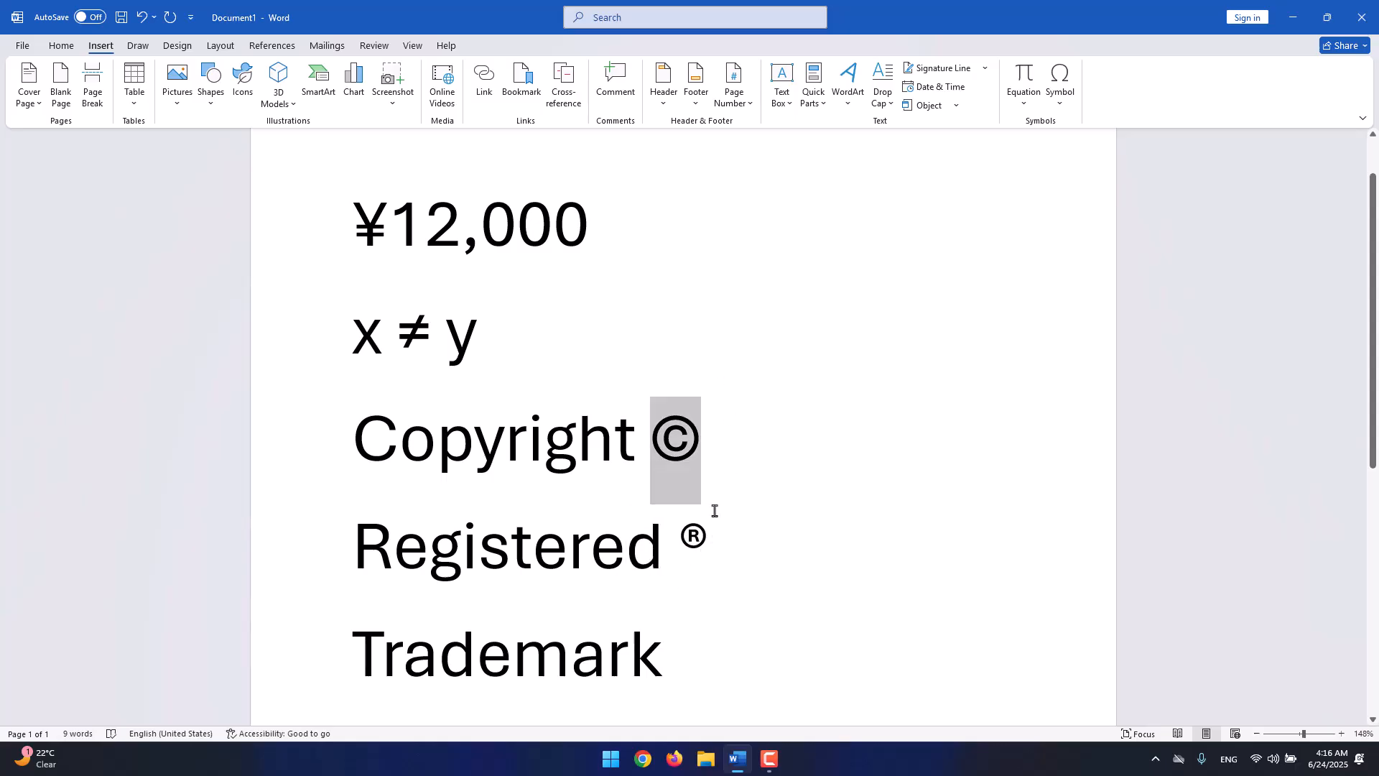
click(717, 596)
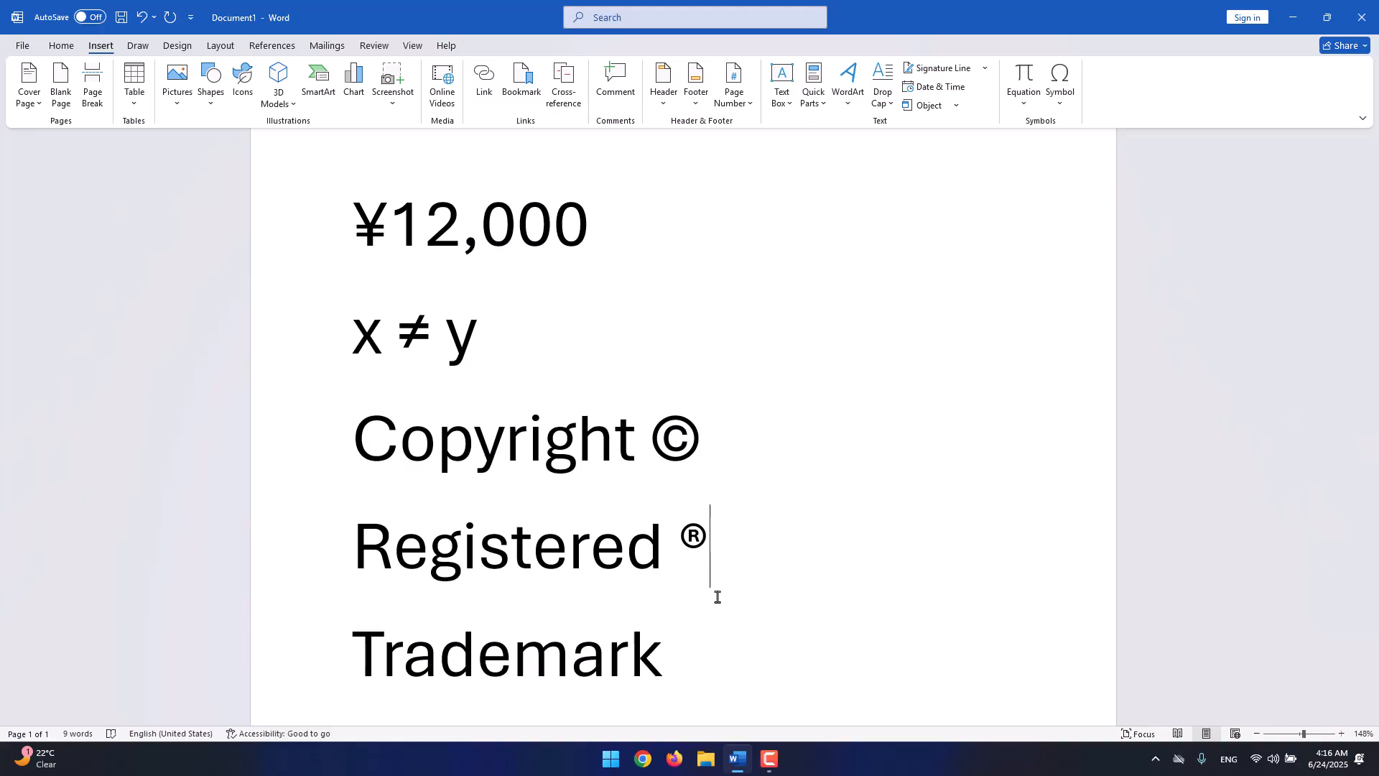
Insert the trademark symbol (™) after the word "Trademark", separated by a space.
click(732, 678)
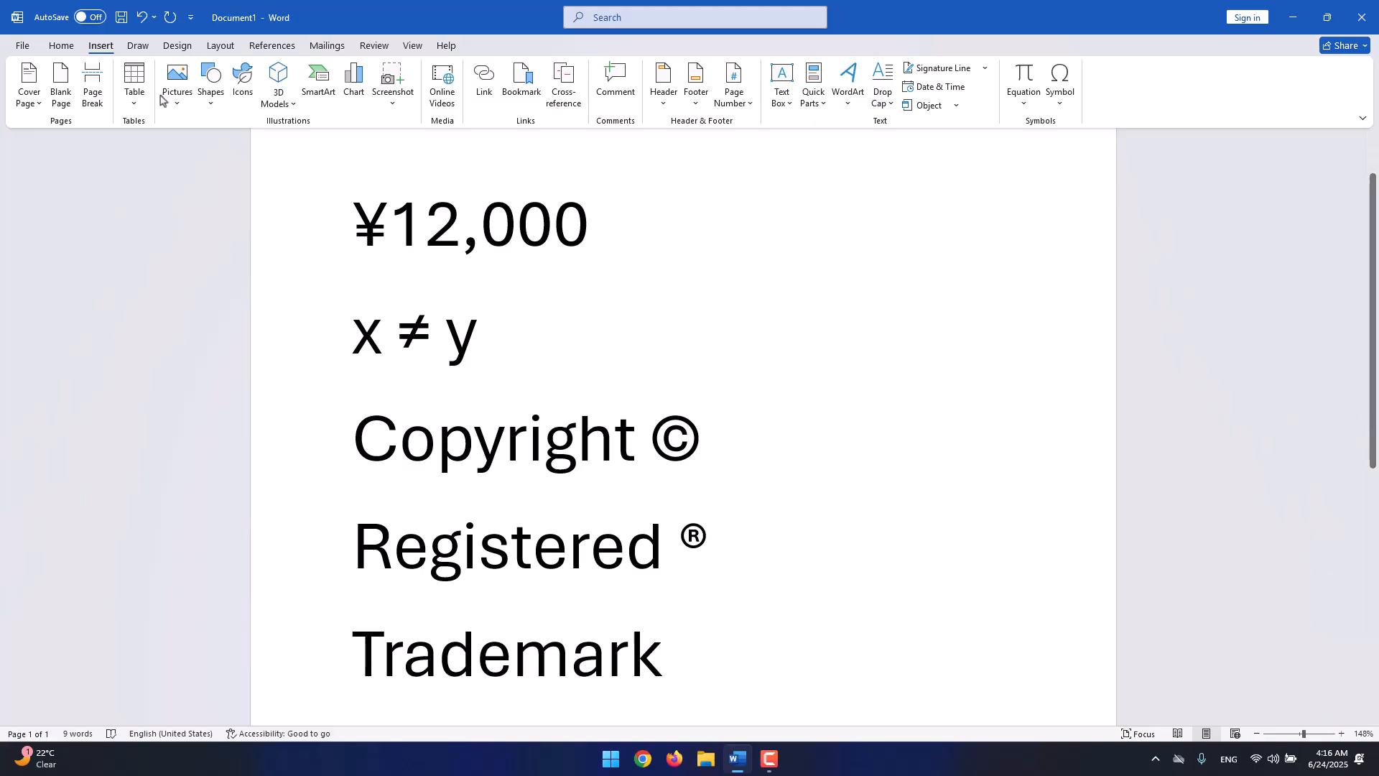
click(1057, 106)
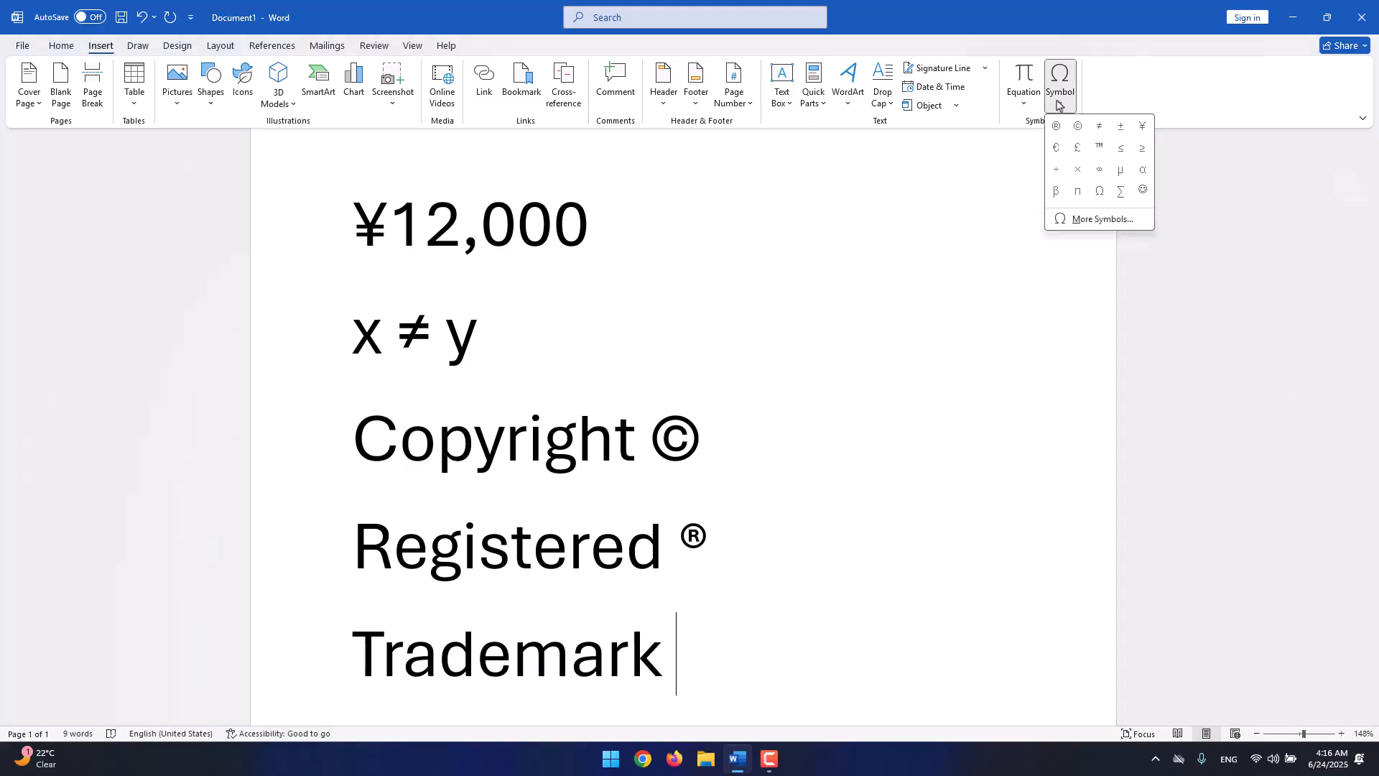
click(1101, 151)
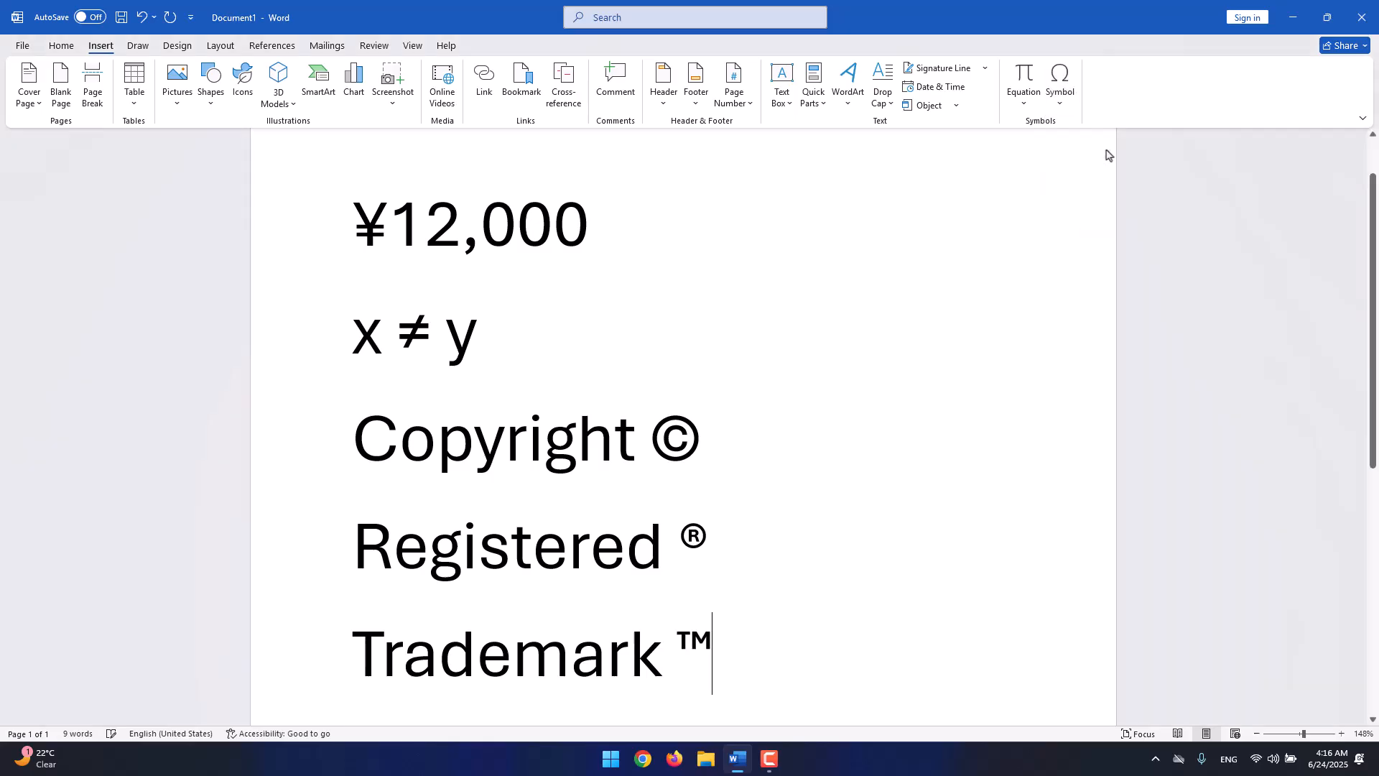
double_click(686, 648)
click(767, 651)
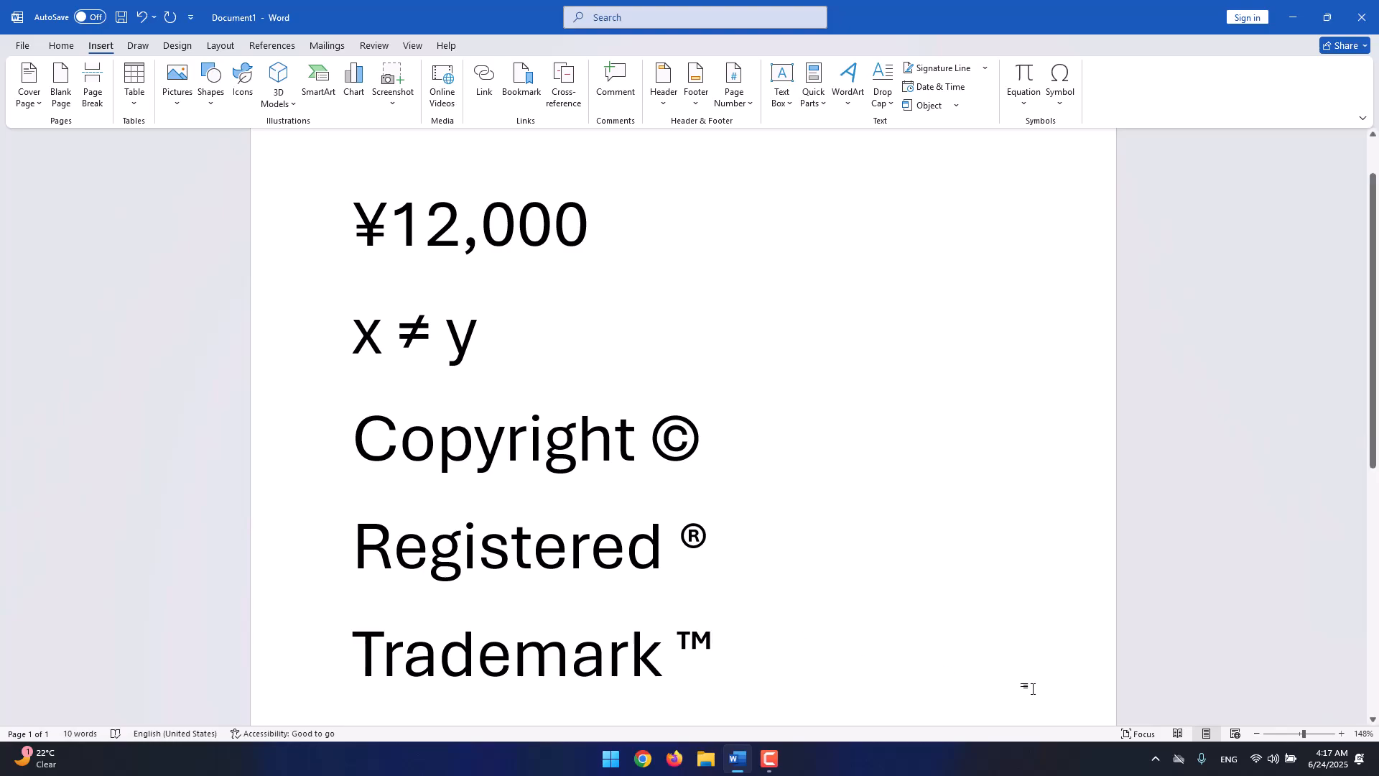
key(Return)
key(Return)
key(BackSpace)
key(BackSpace)
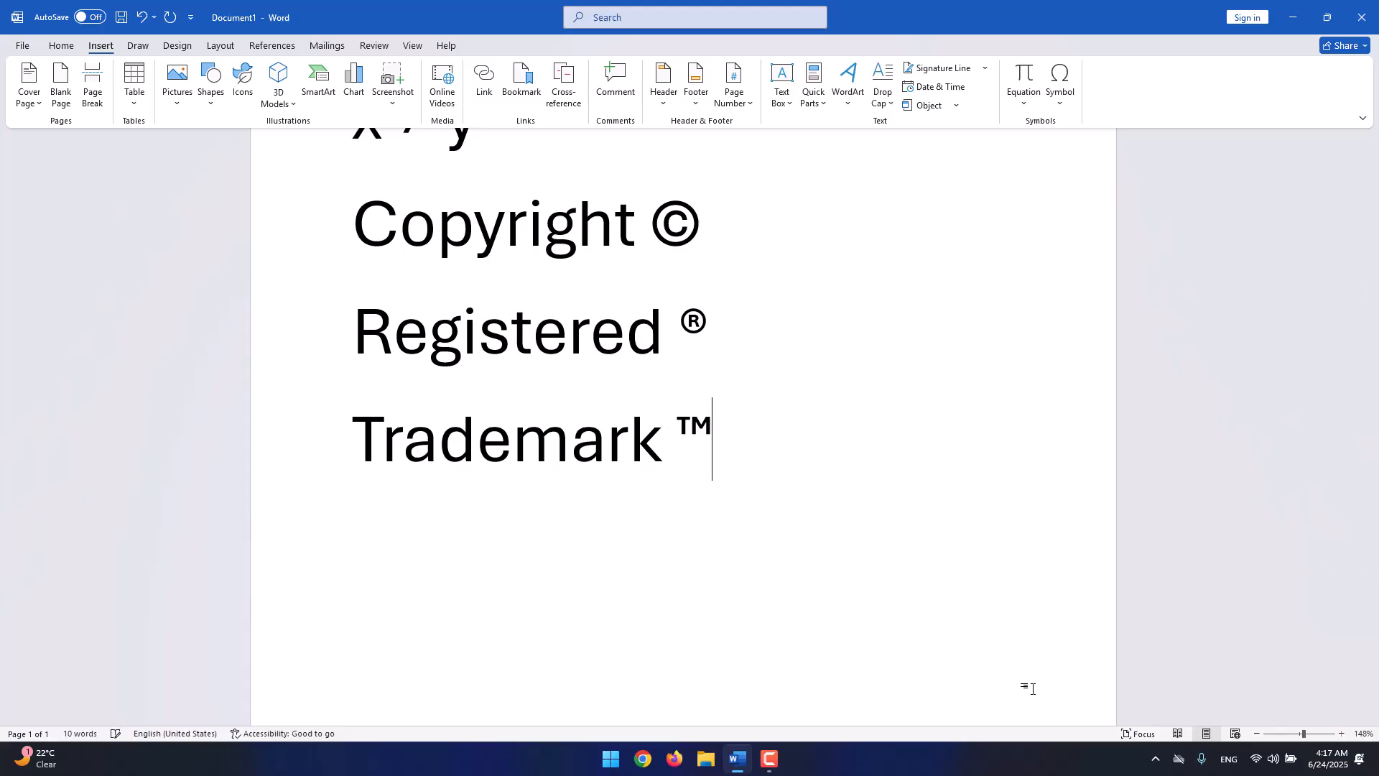
Replace all the lines below the yen amount with the expression "x > y".
scroll(844, 687, up, 4)
drag(747, 690, 352, 402)
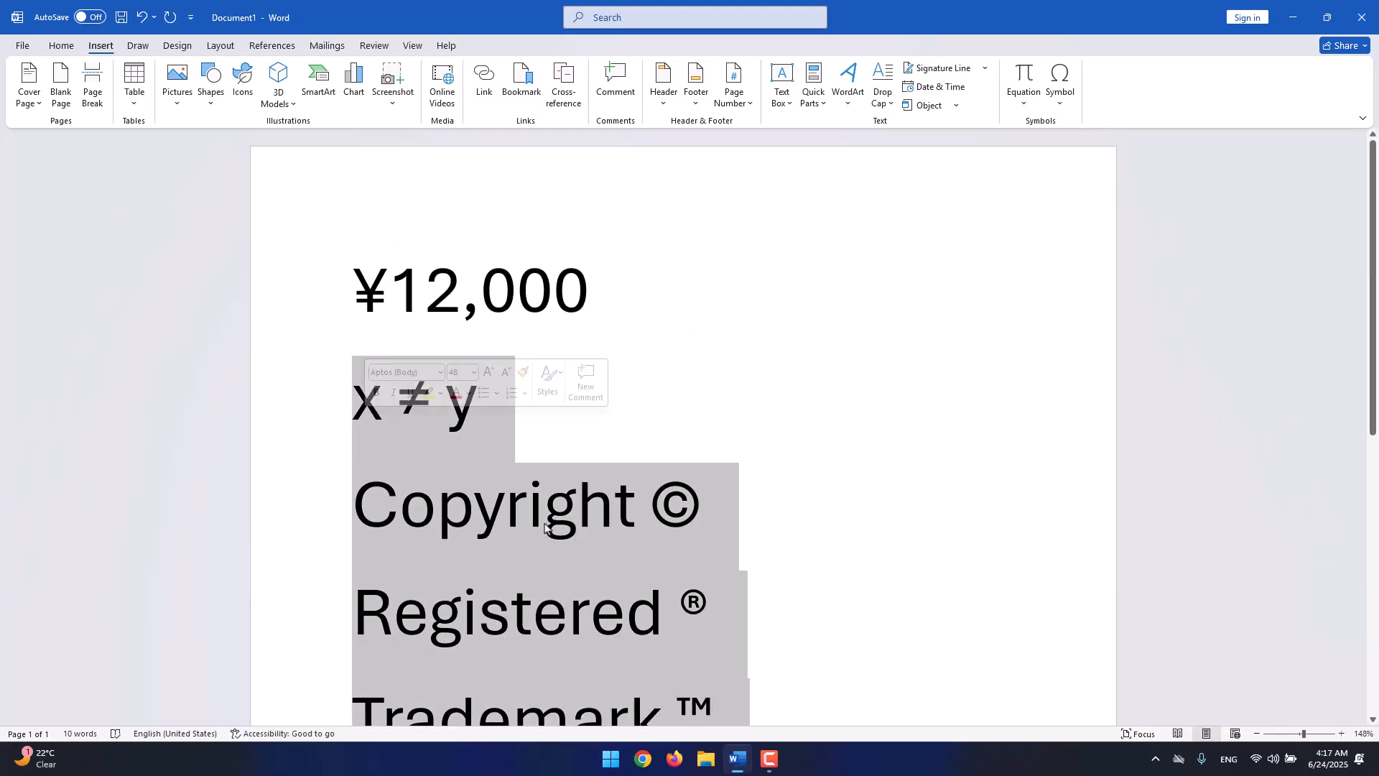
text(x )
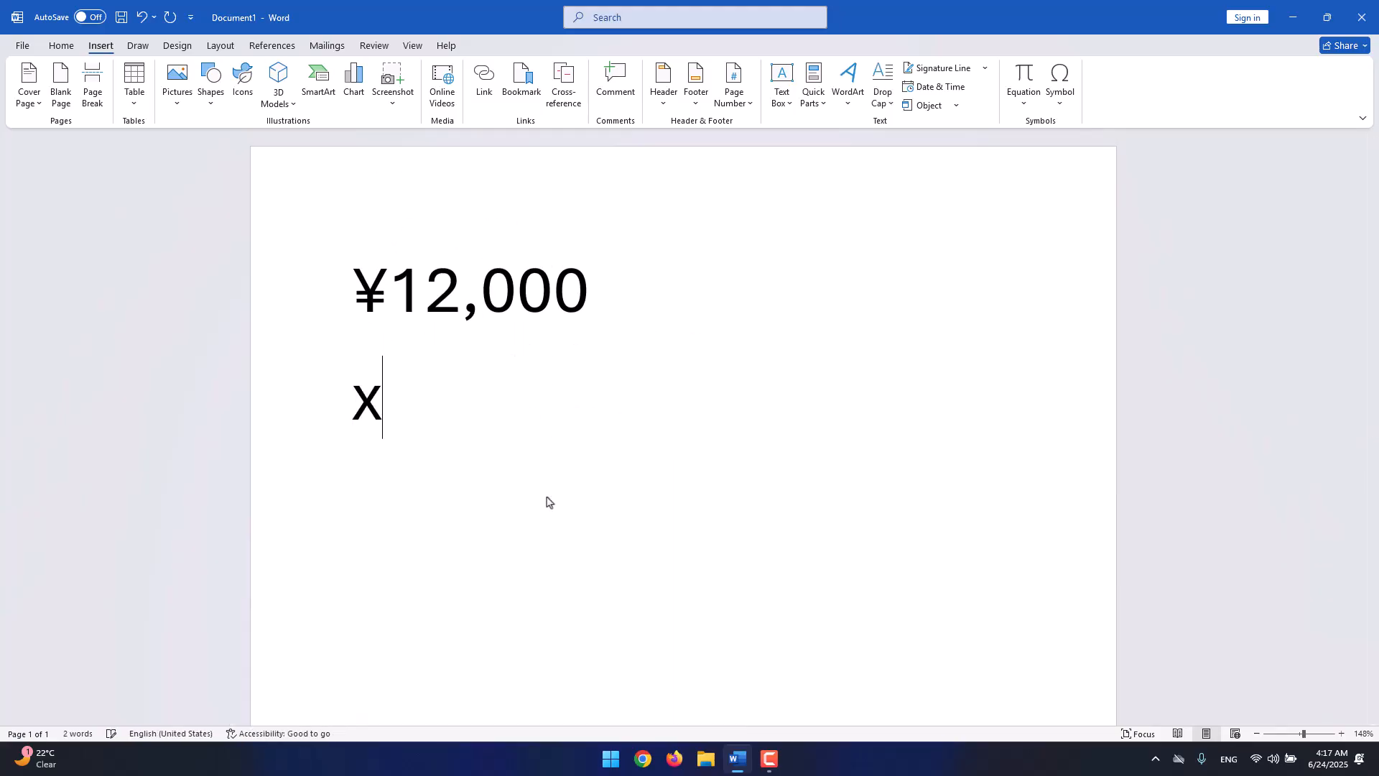
text(> y)
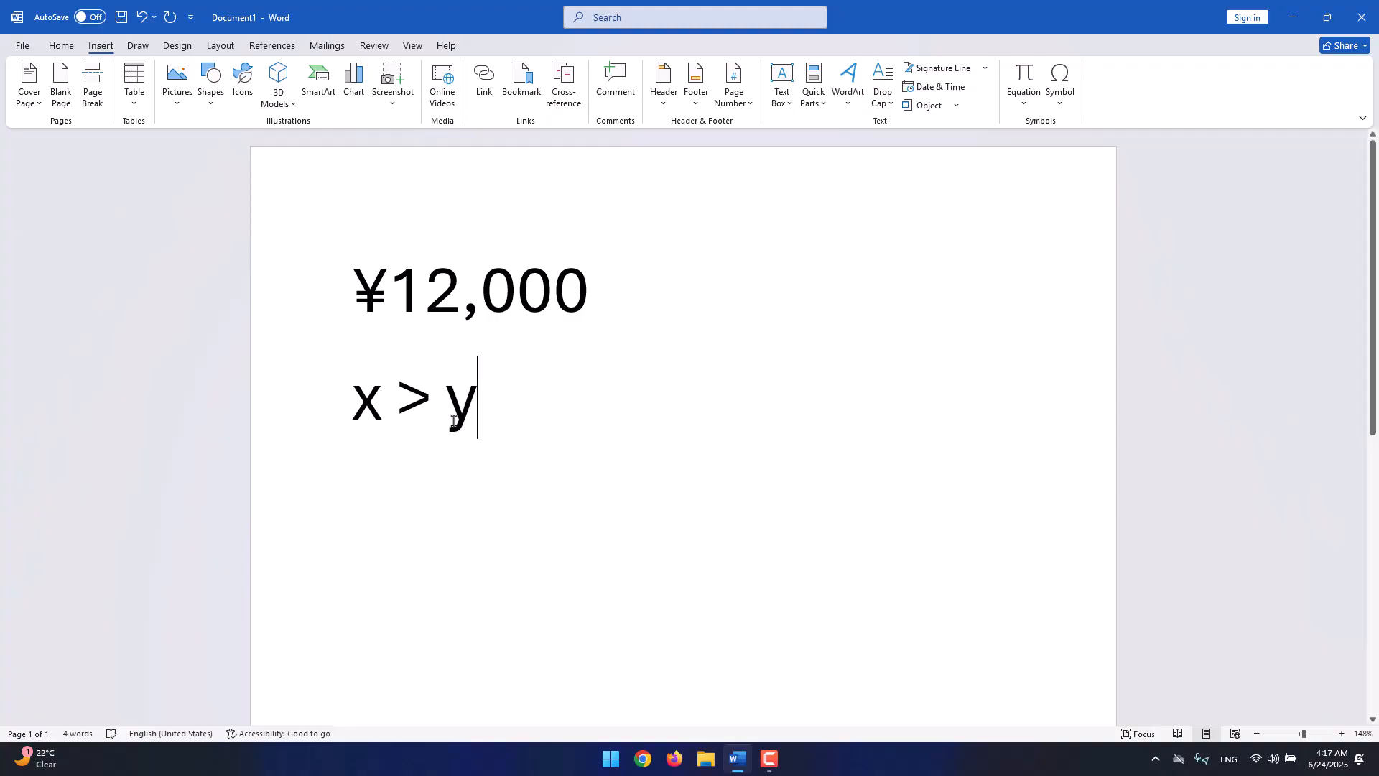
Replace the greater-than sign in "x > y" with the greater-than-or-equal-to symbol (≥).
drag(430, 401, 404, 401)
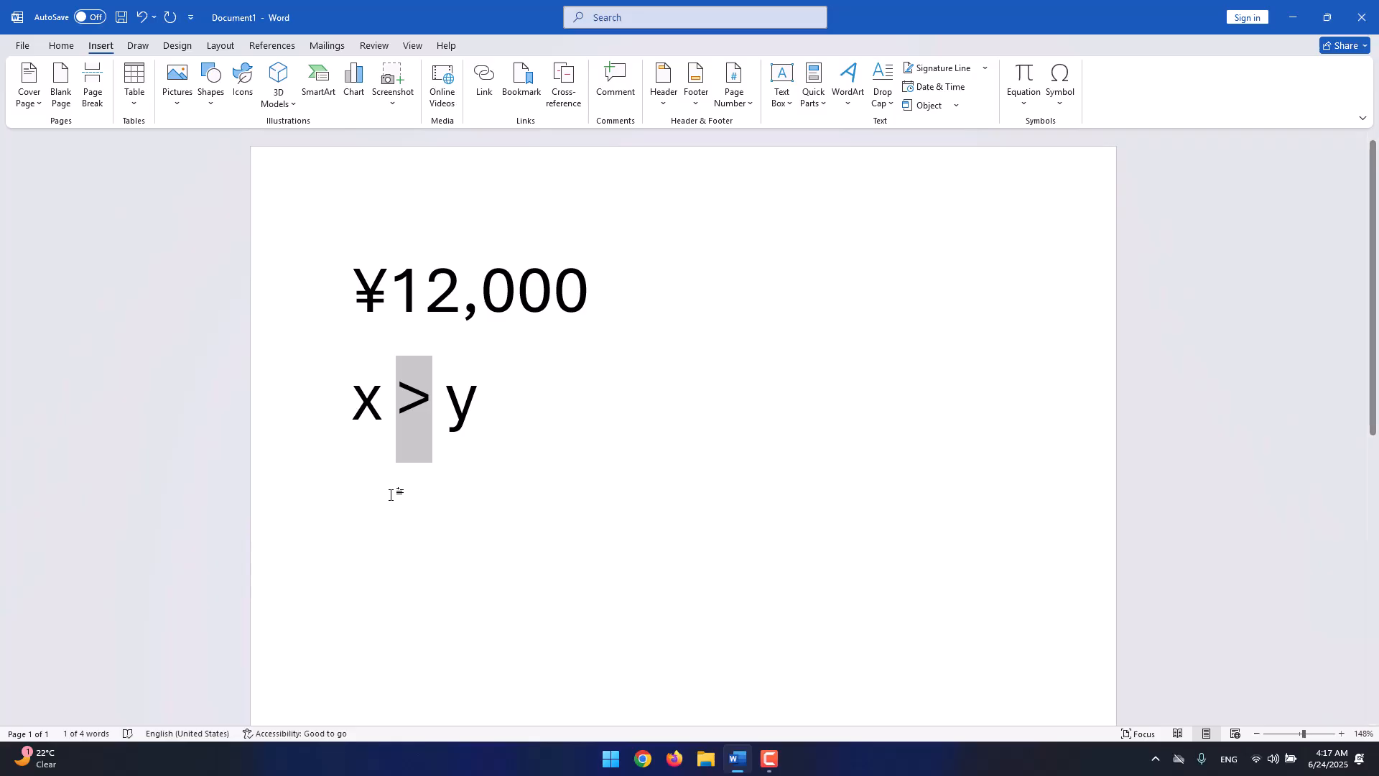
click(412, 450)
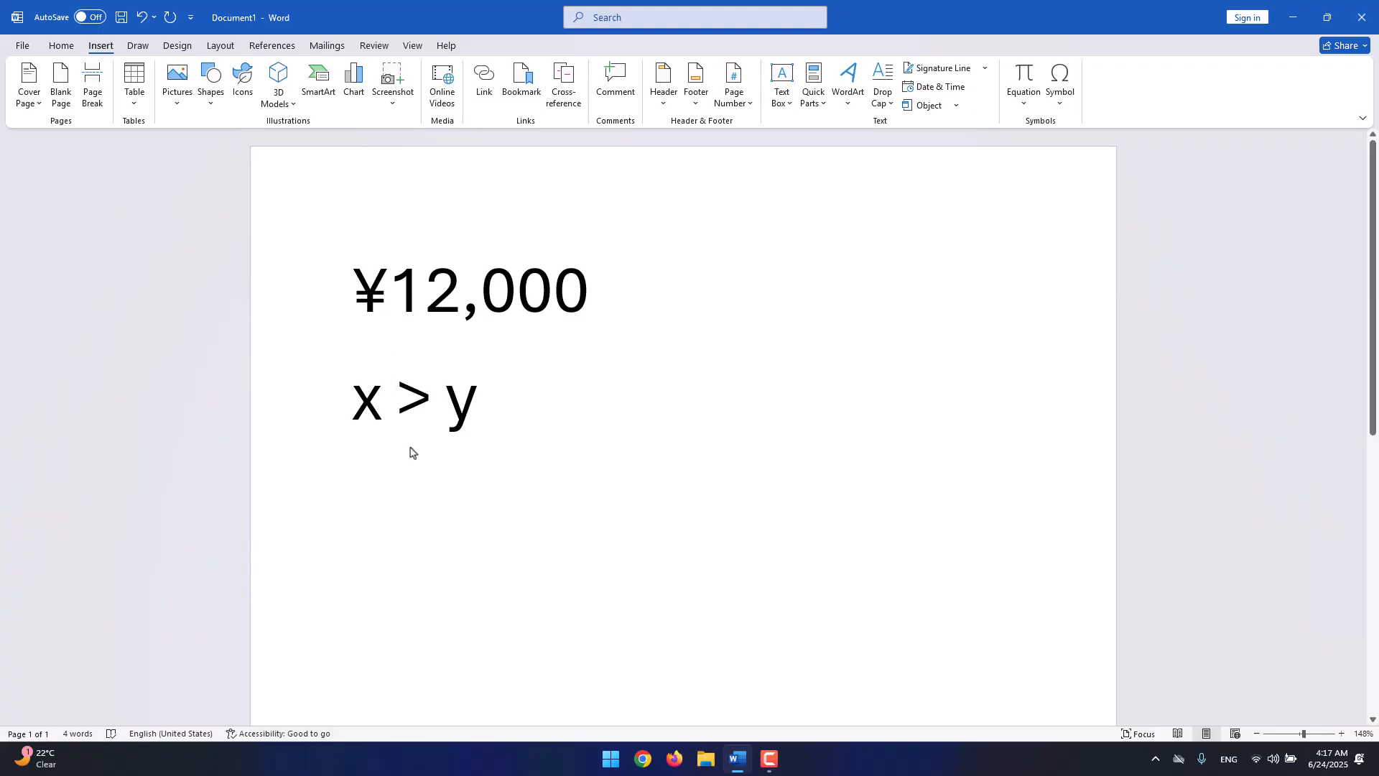
drag(420, 403, 409, 431)
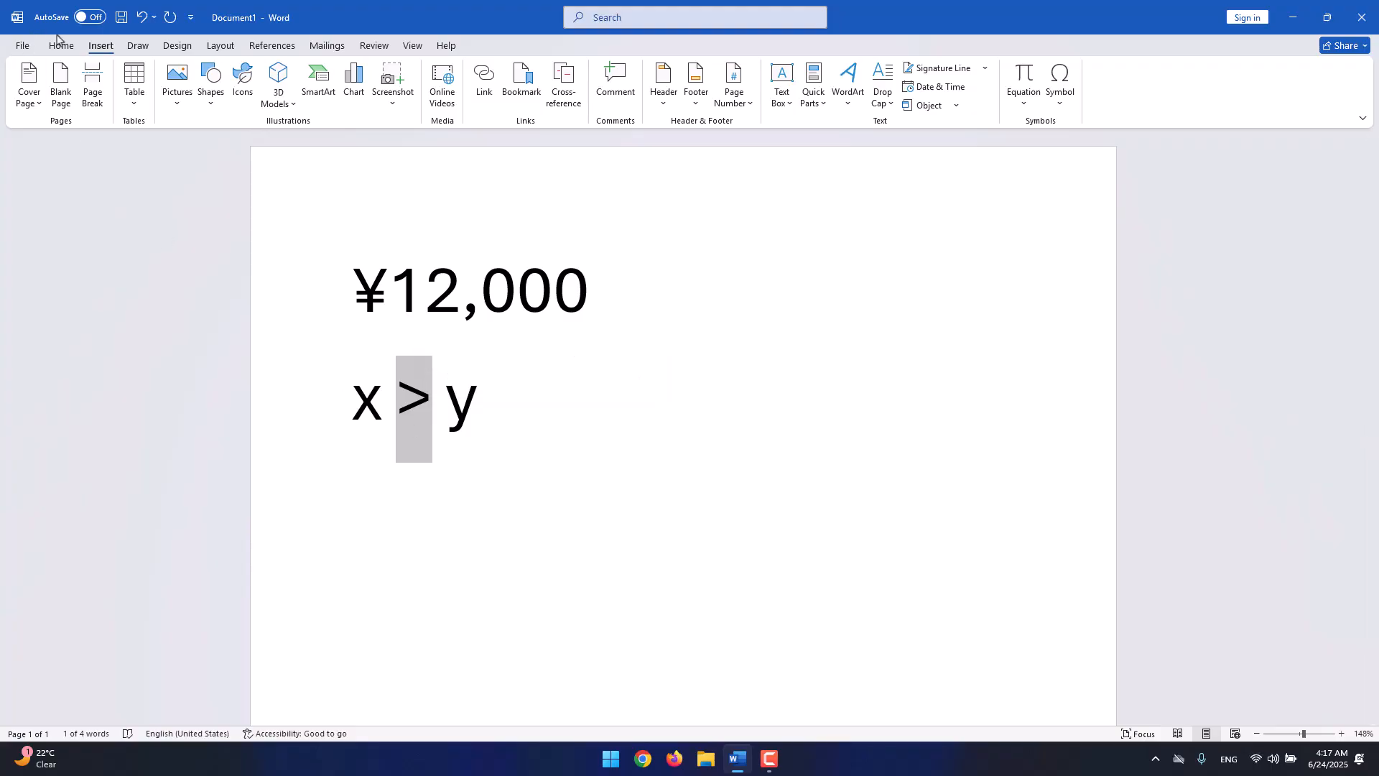
click(1060, 104)
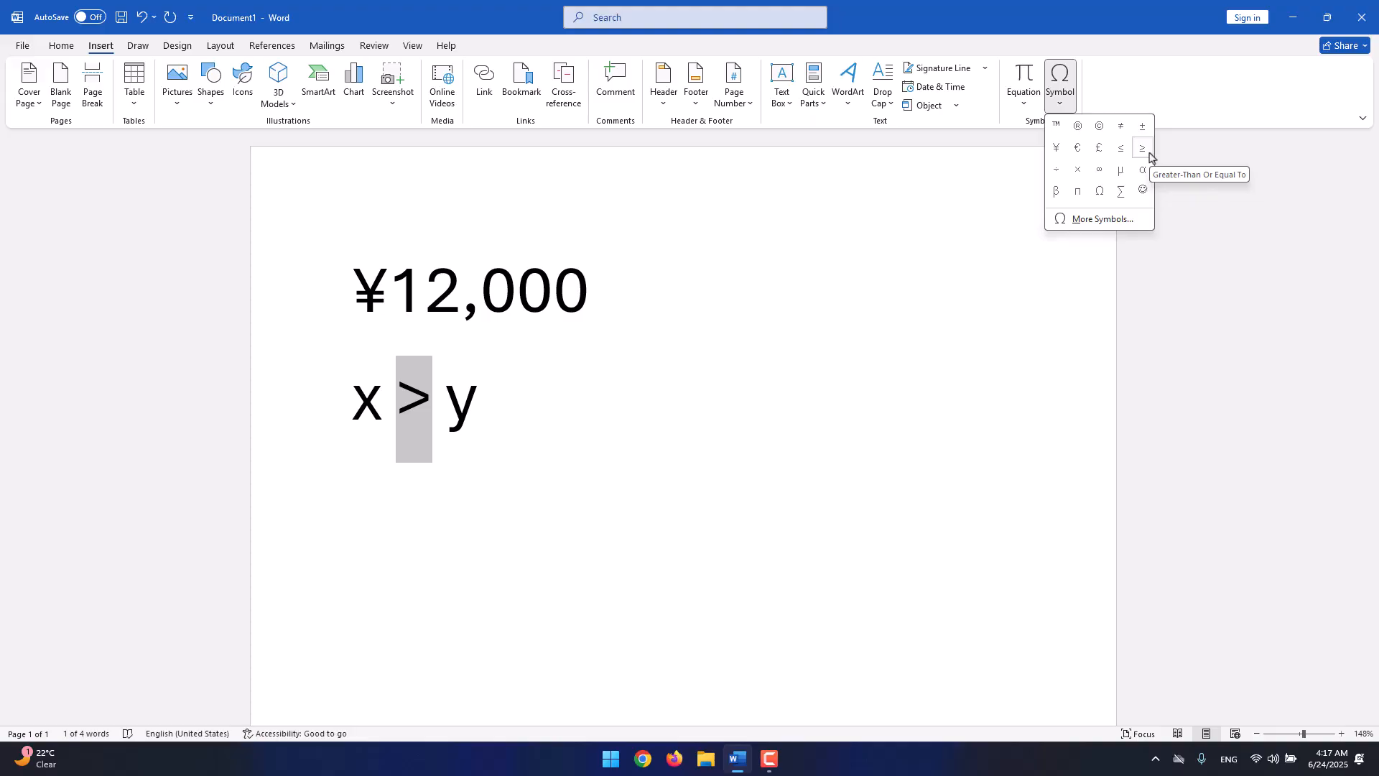
click(1142, 148)
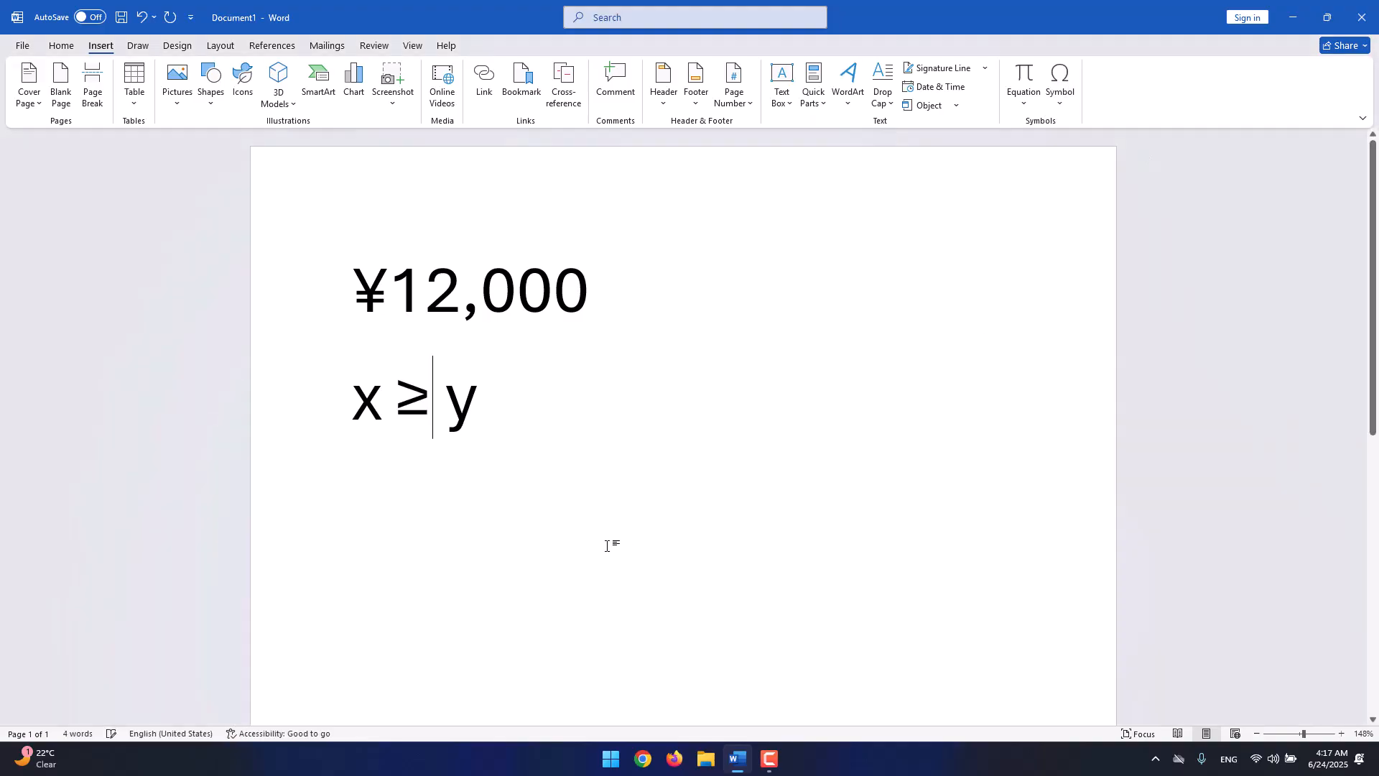
drag(396, 393, 430, 394)
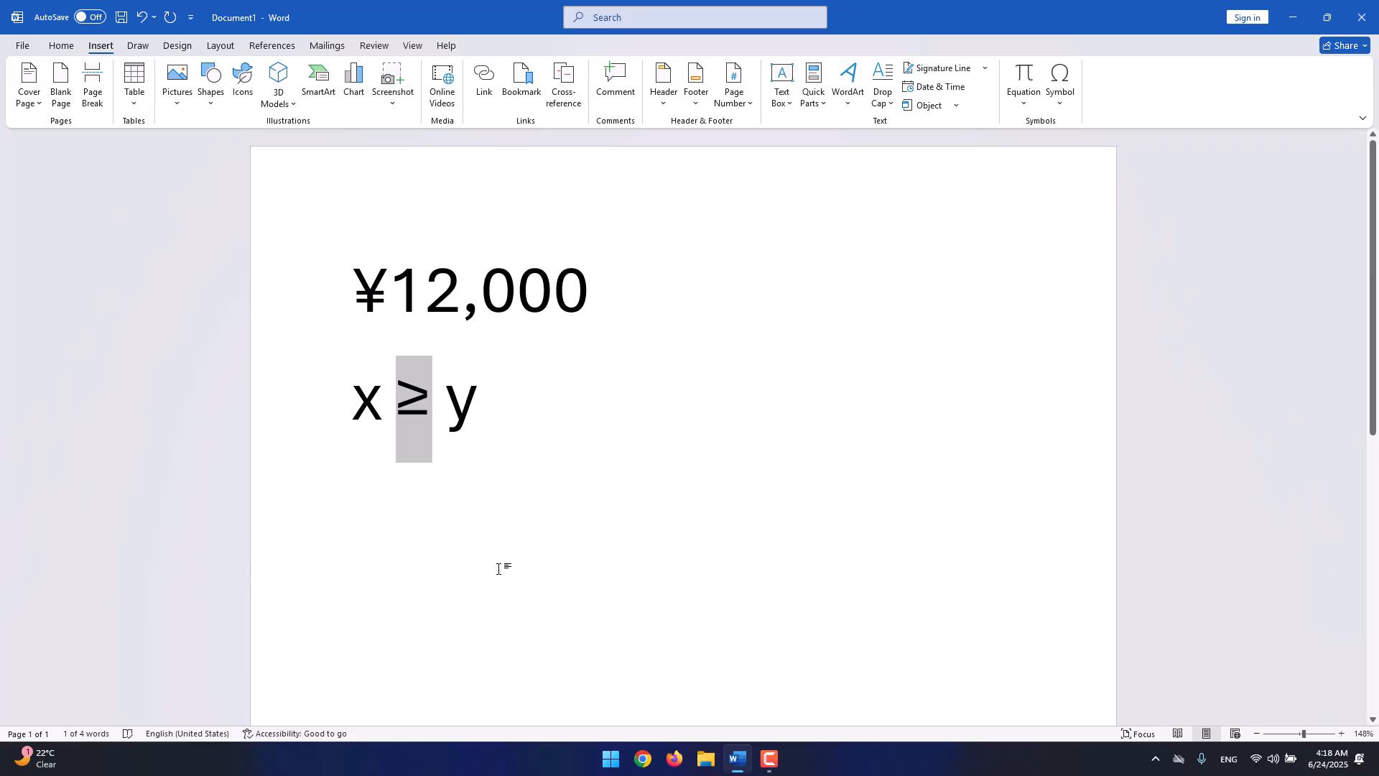
click(510, 487)
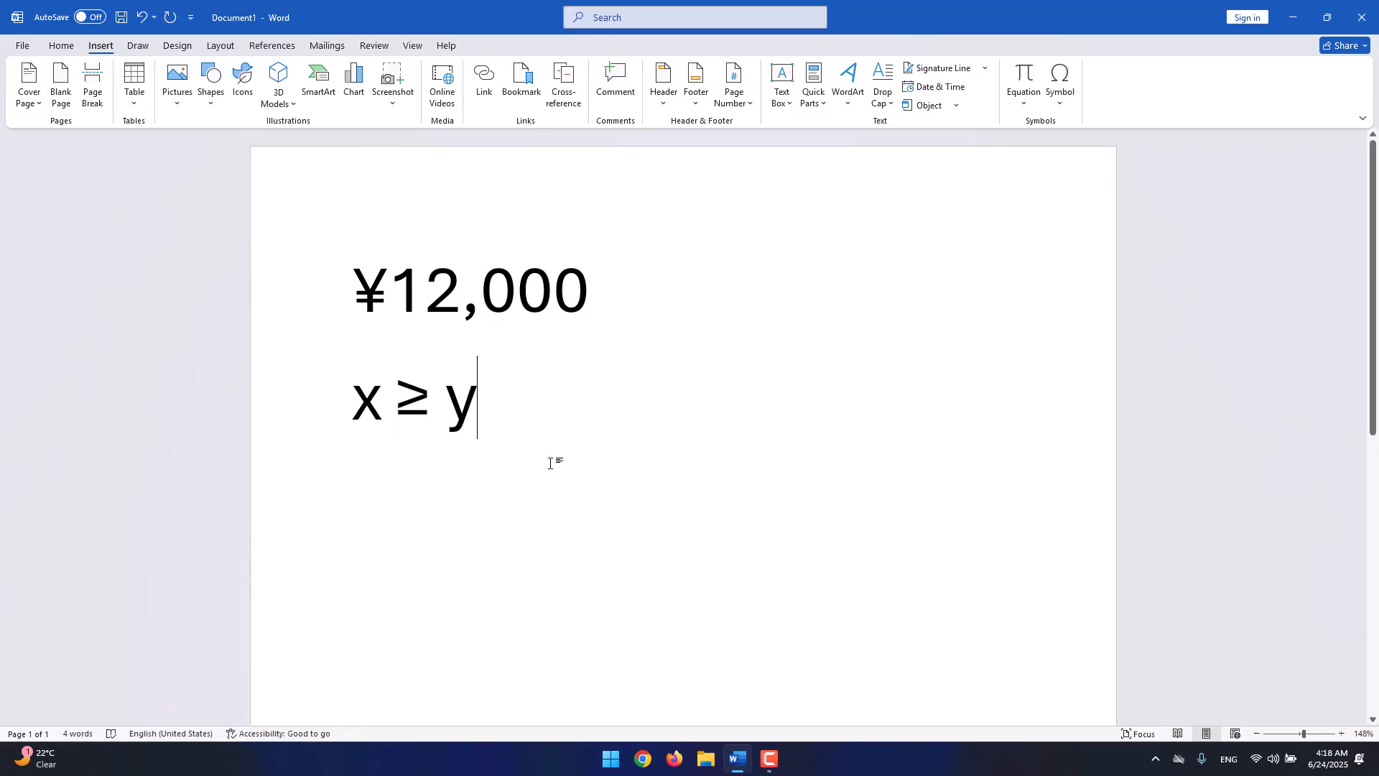
Add the expression "y < x" on a new line below "x ≥ y".
key(Return)
text(y)
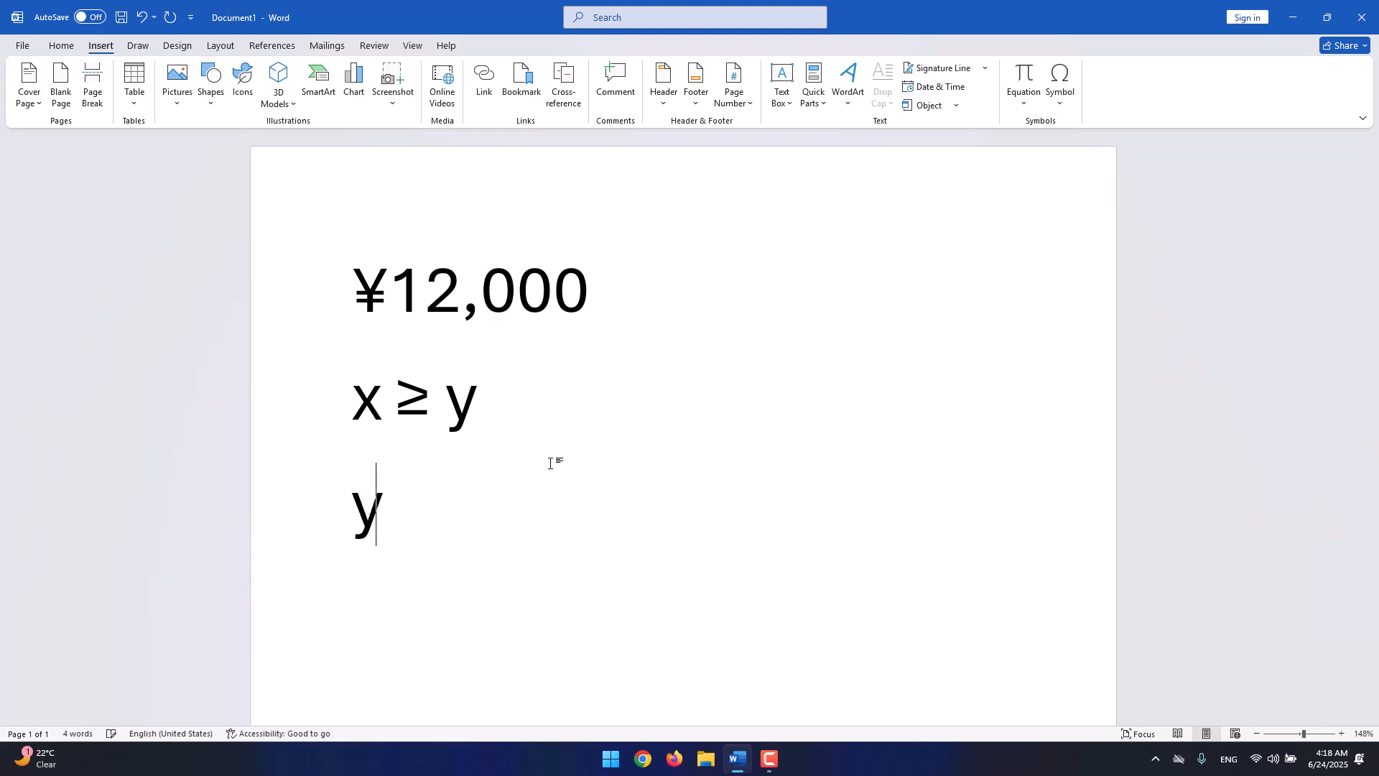
text( < x)
key(Left)
key(Left)
text(<)
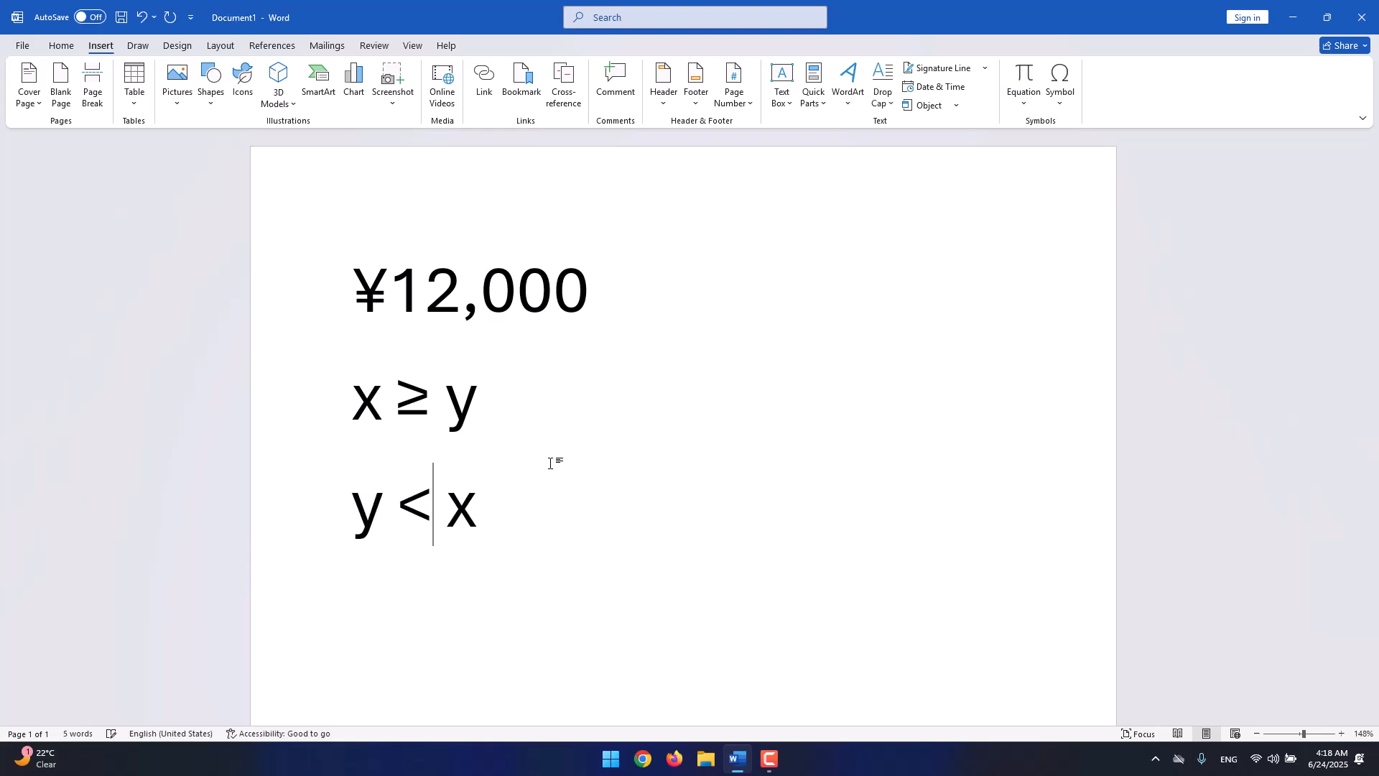
Replace the less-than sign in "y < x" with the less-than-or-equal-to symbol (≤).
drag(433, 506, 398, 506)
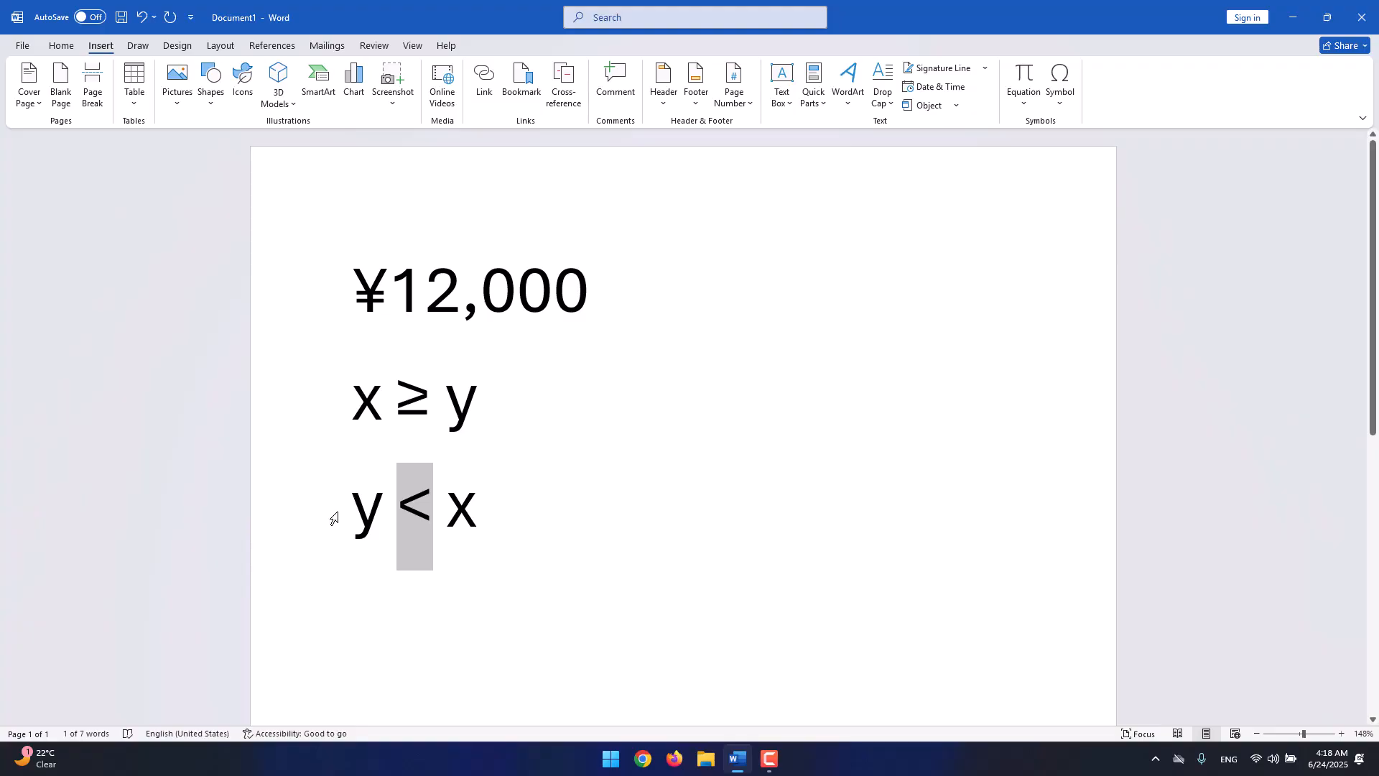
click(408, 514)
drag(430, 524, 413, 527)
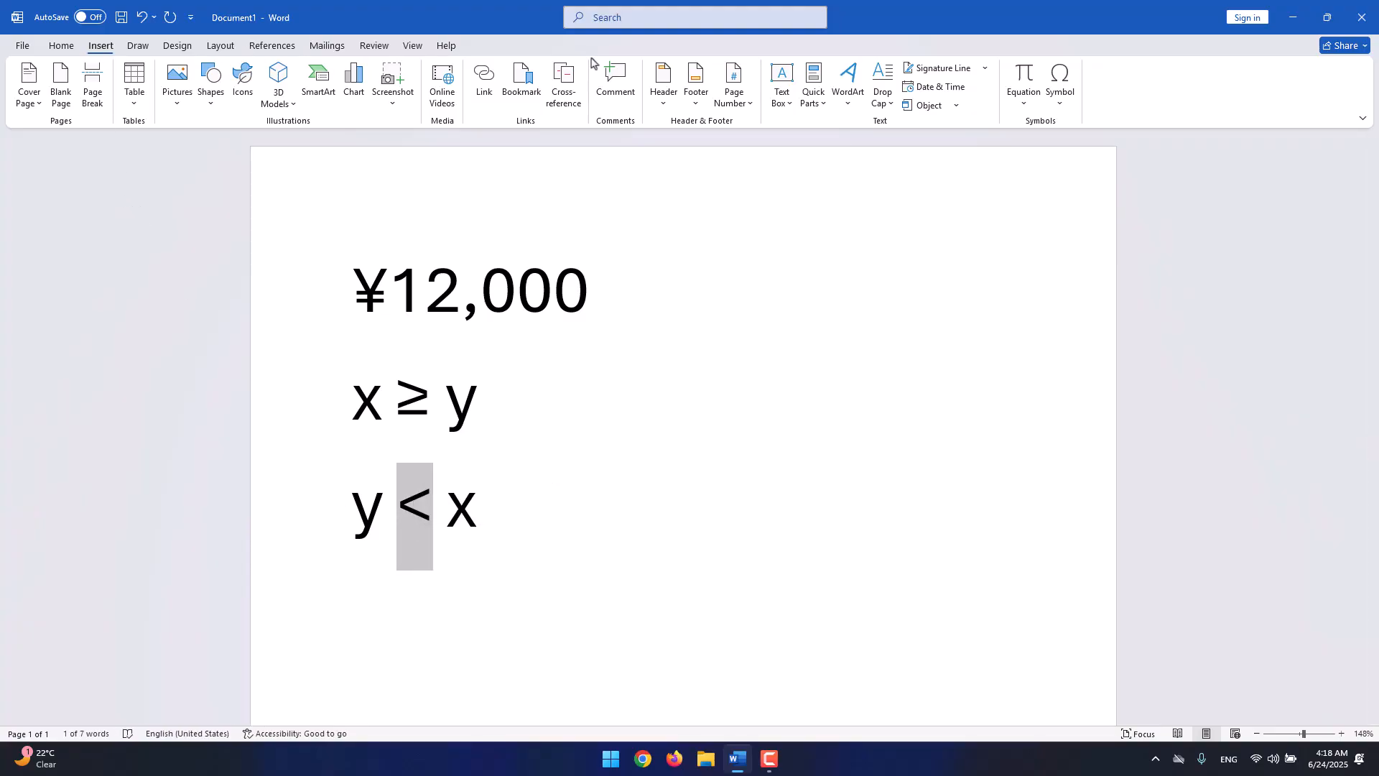
click(1060, 101)
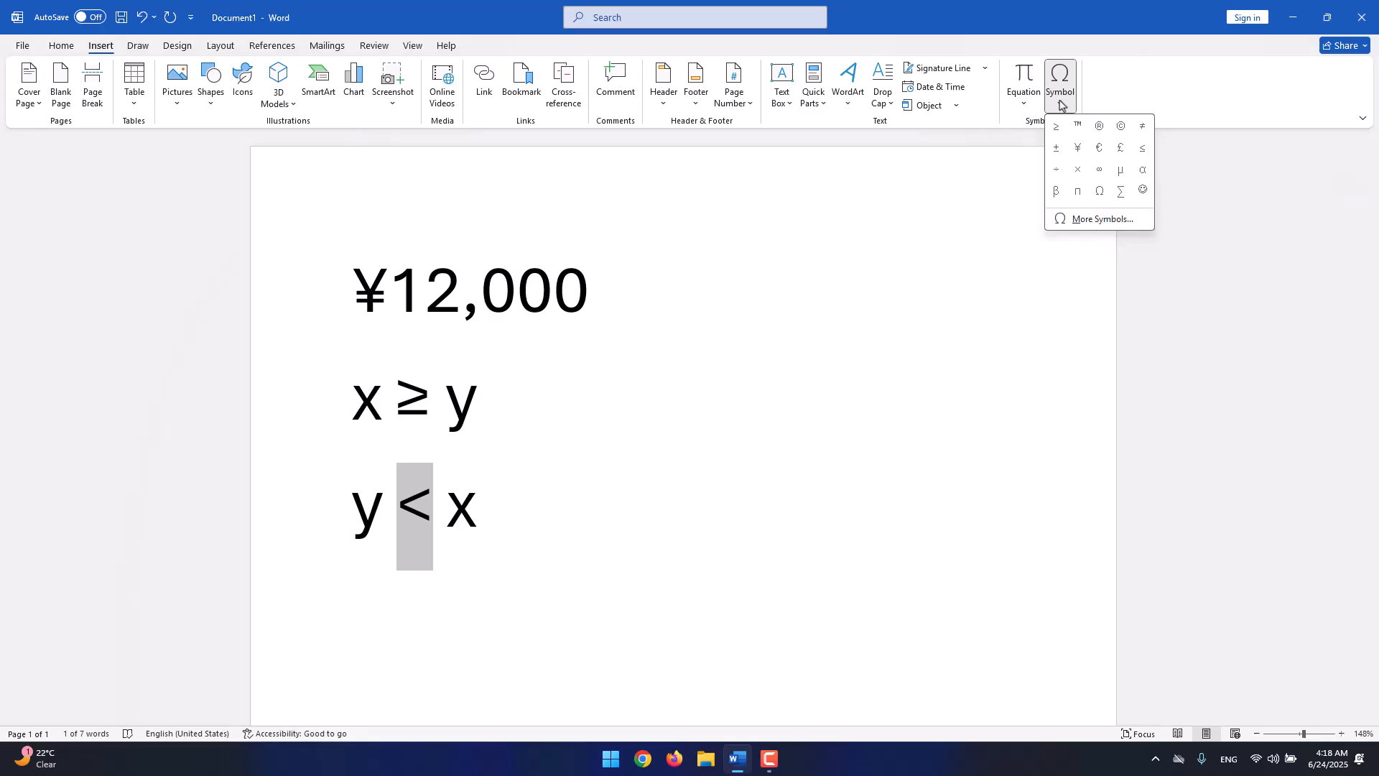
click(1143, 151)
click(594, 544)
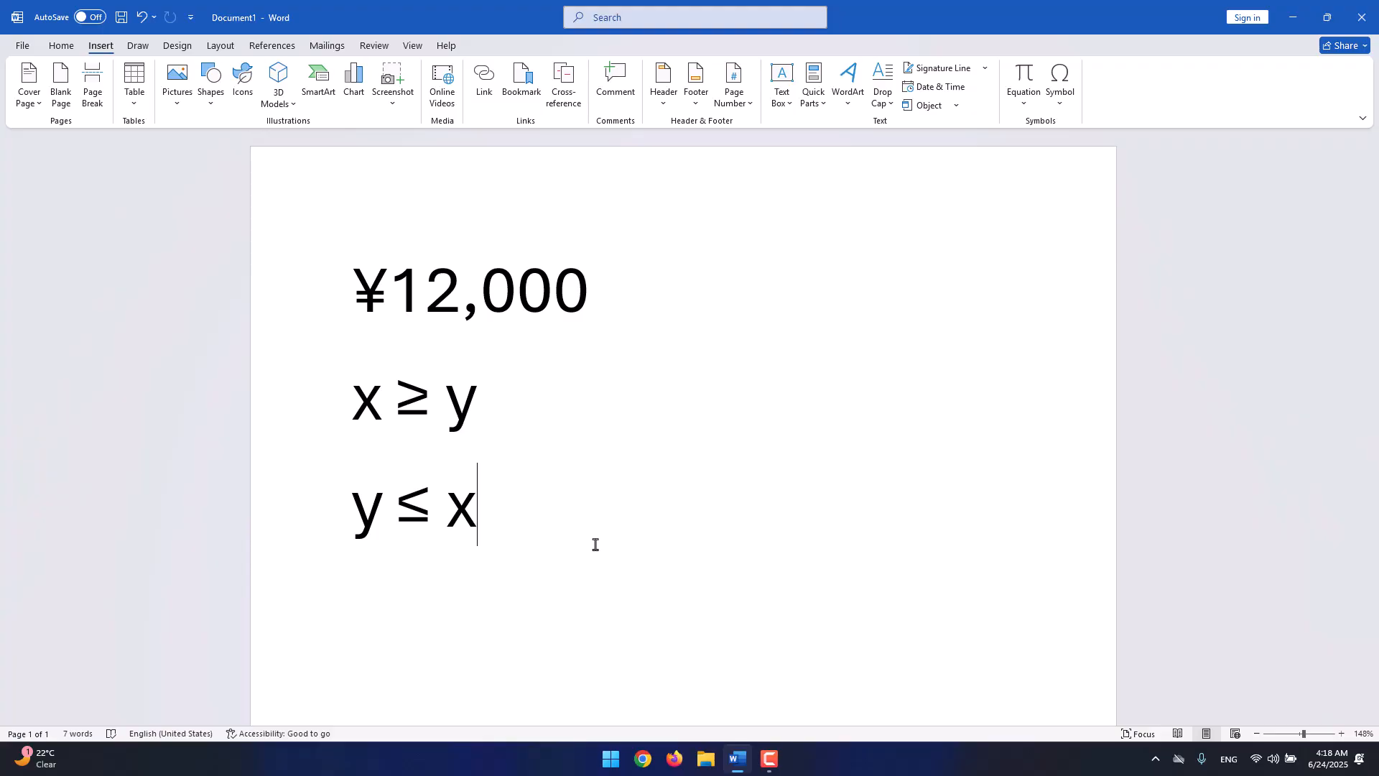
Leave a blank line below "y ≤ x" and enter the expression "15 + 6 – 7 * 10 / 8 =".
scroll(587, 528, down, 3)
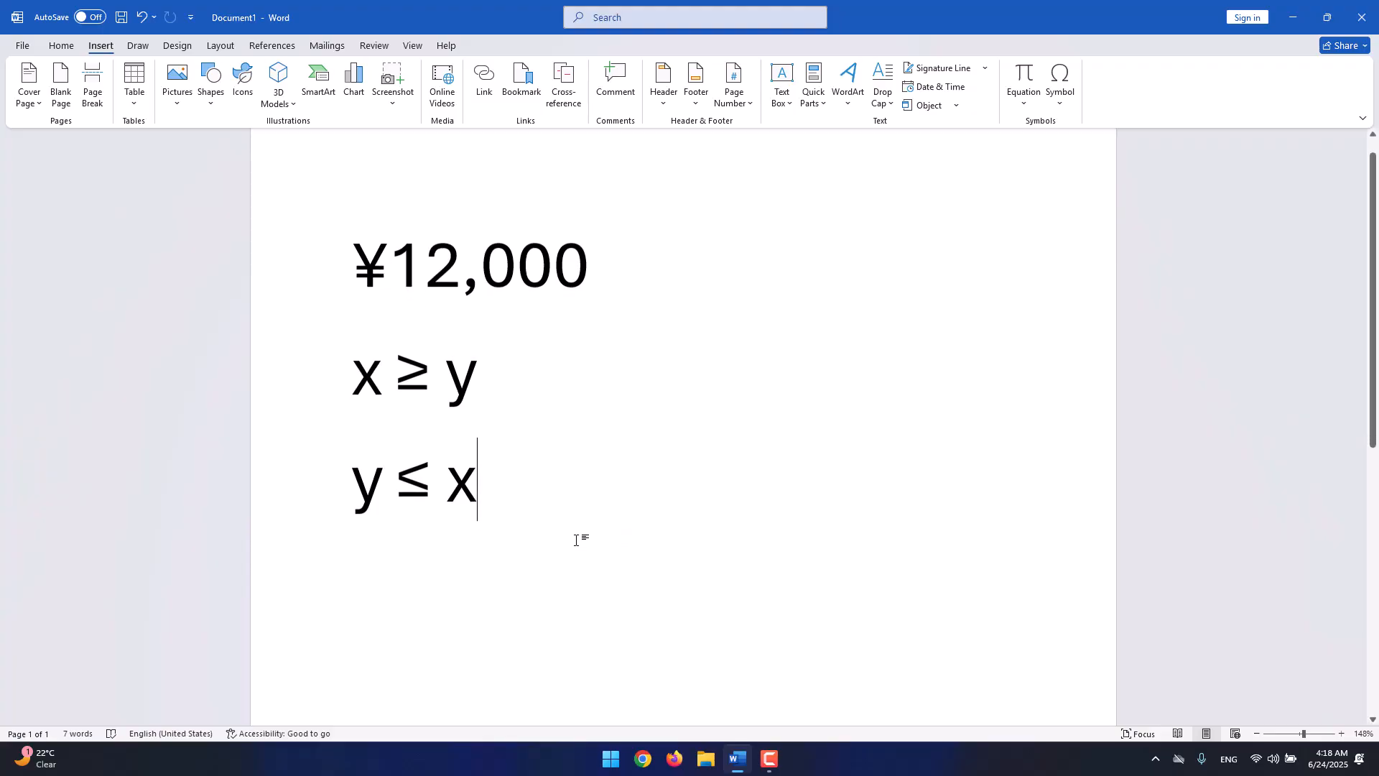
key(Return)
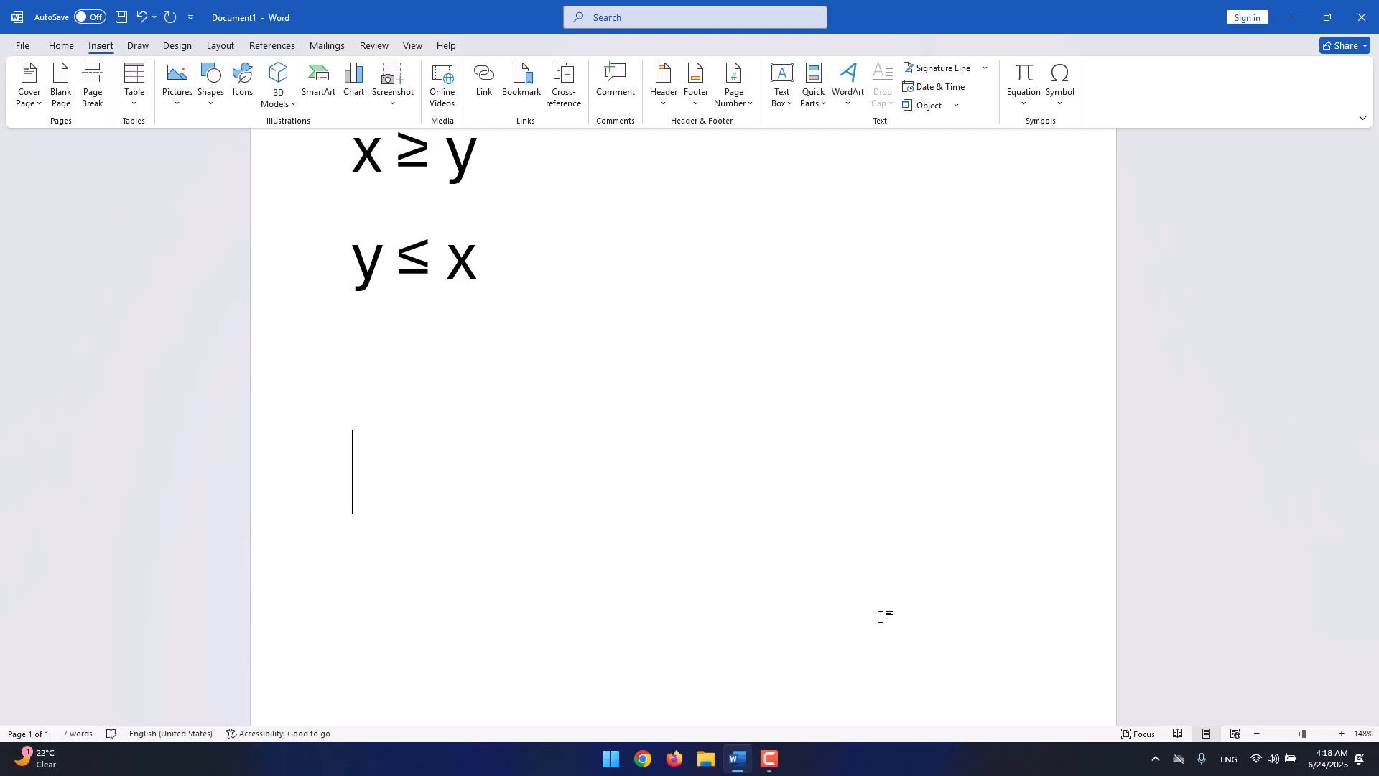
text(15)
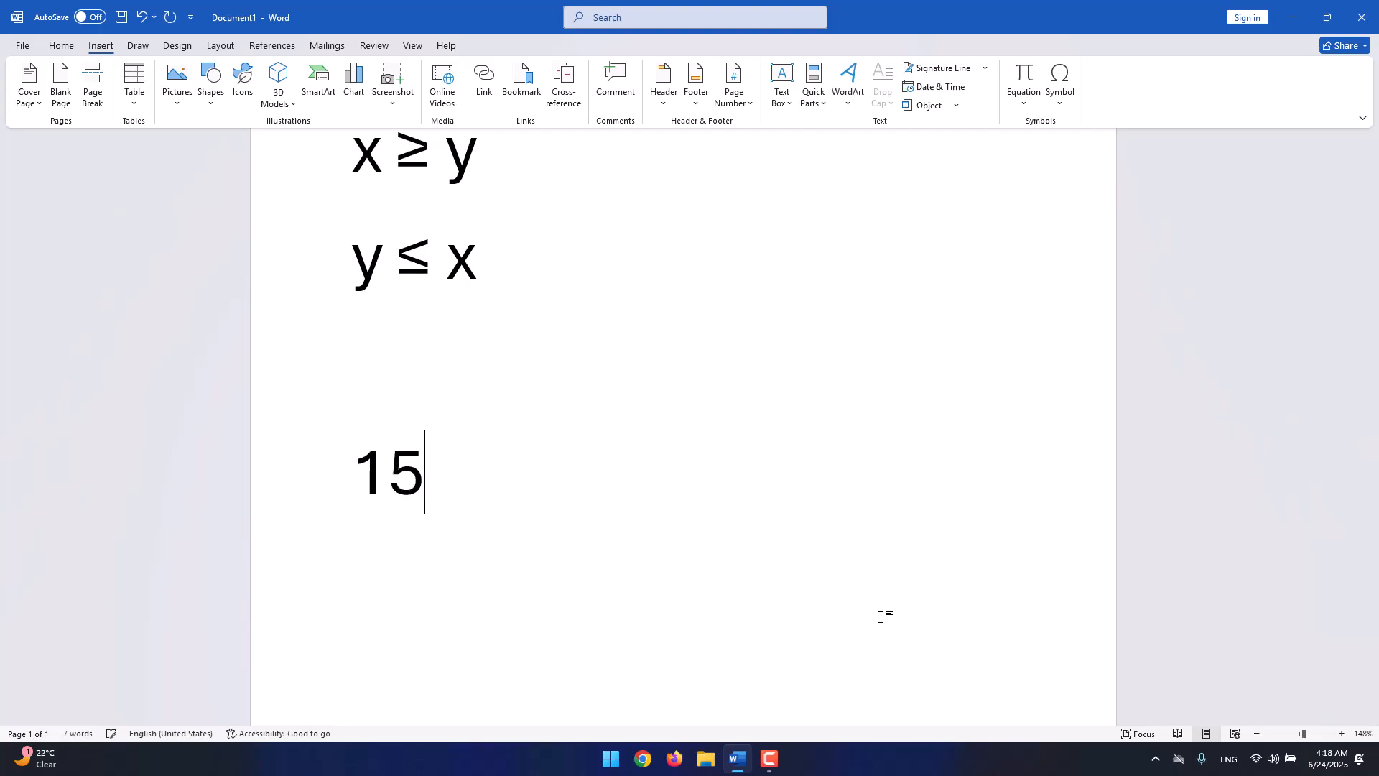
text( + 6 )
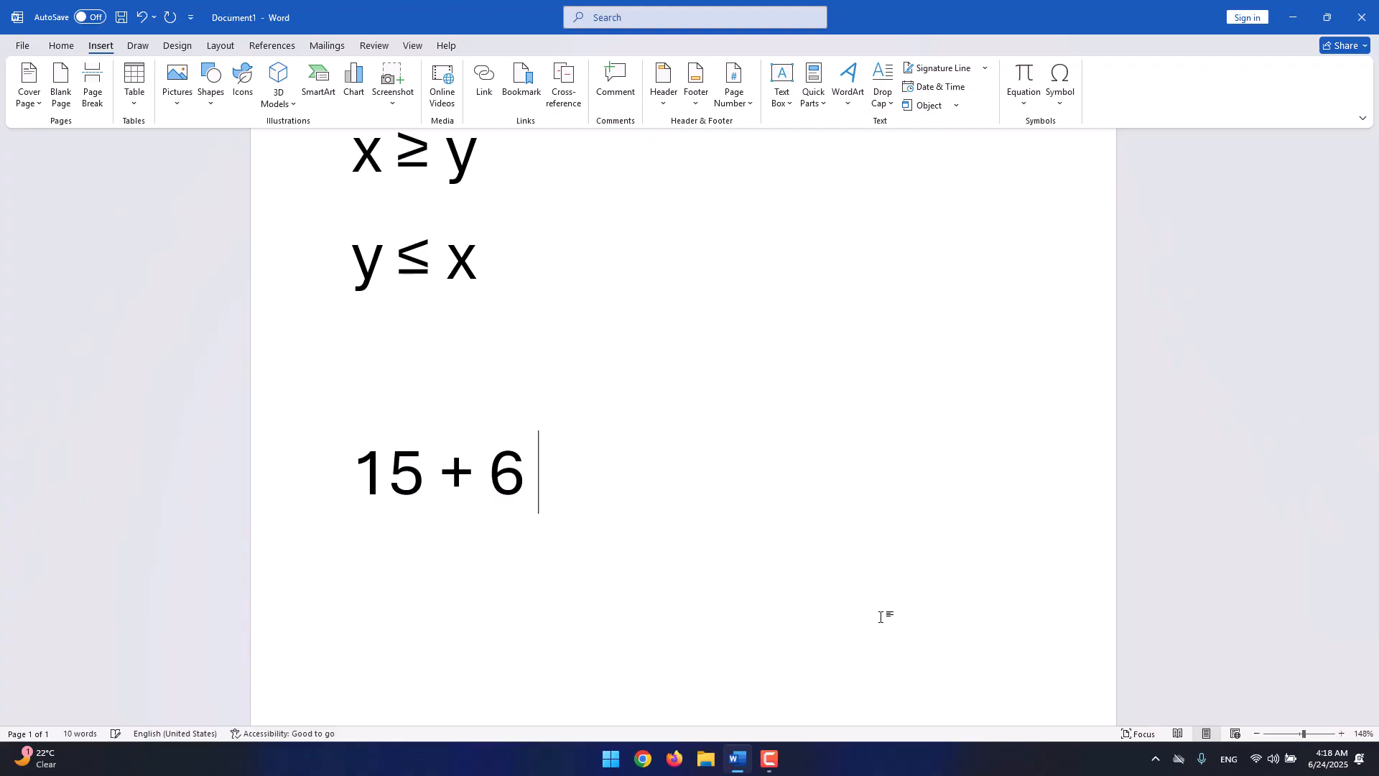
text(- 7 )
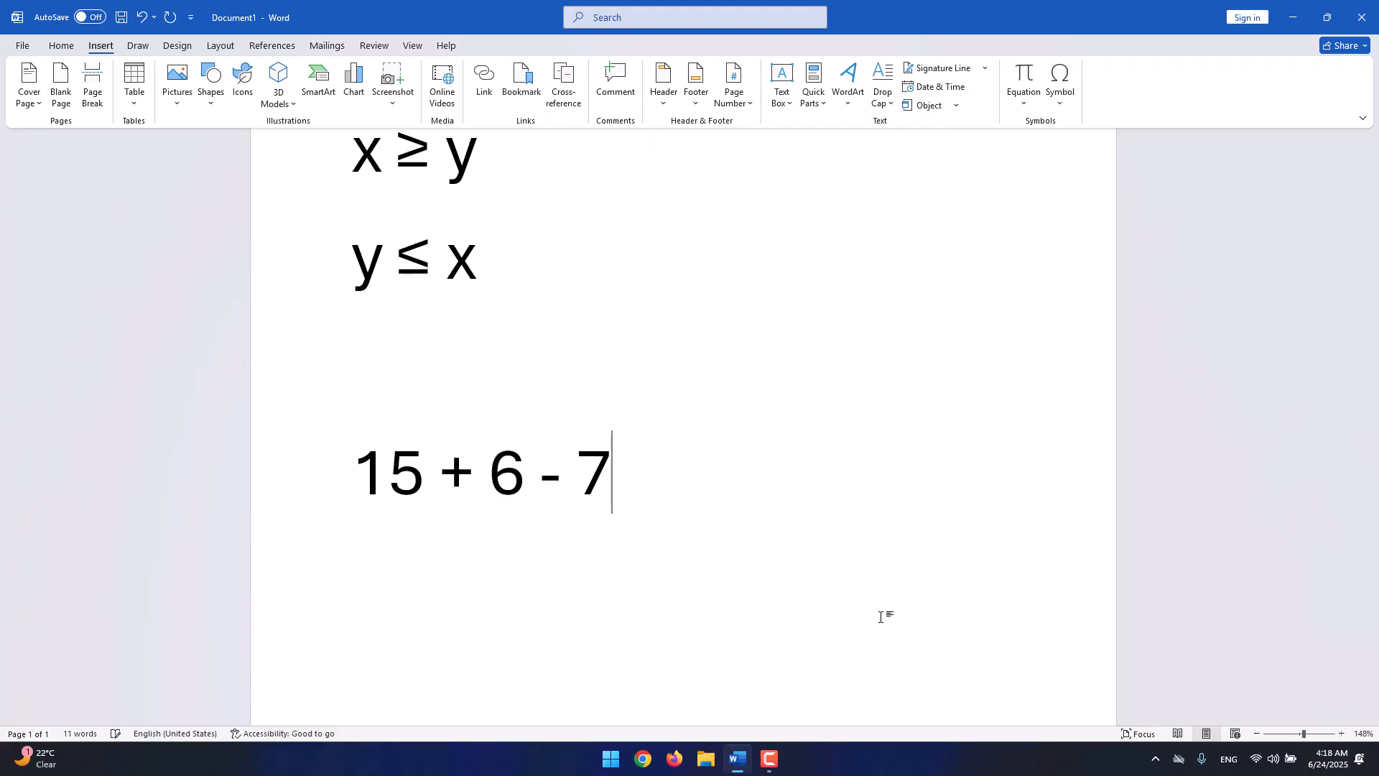
text(* )
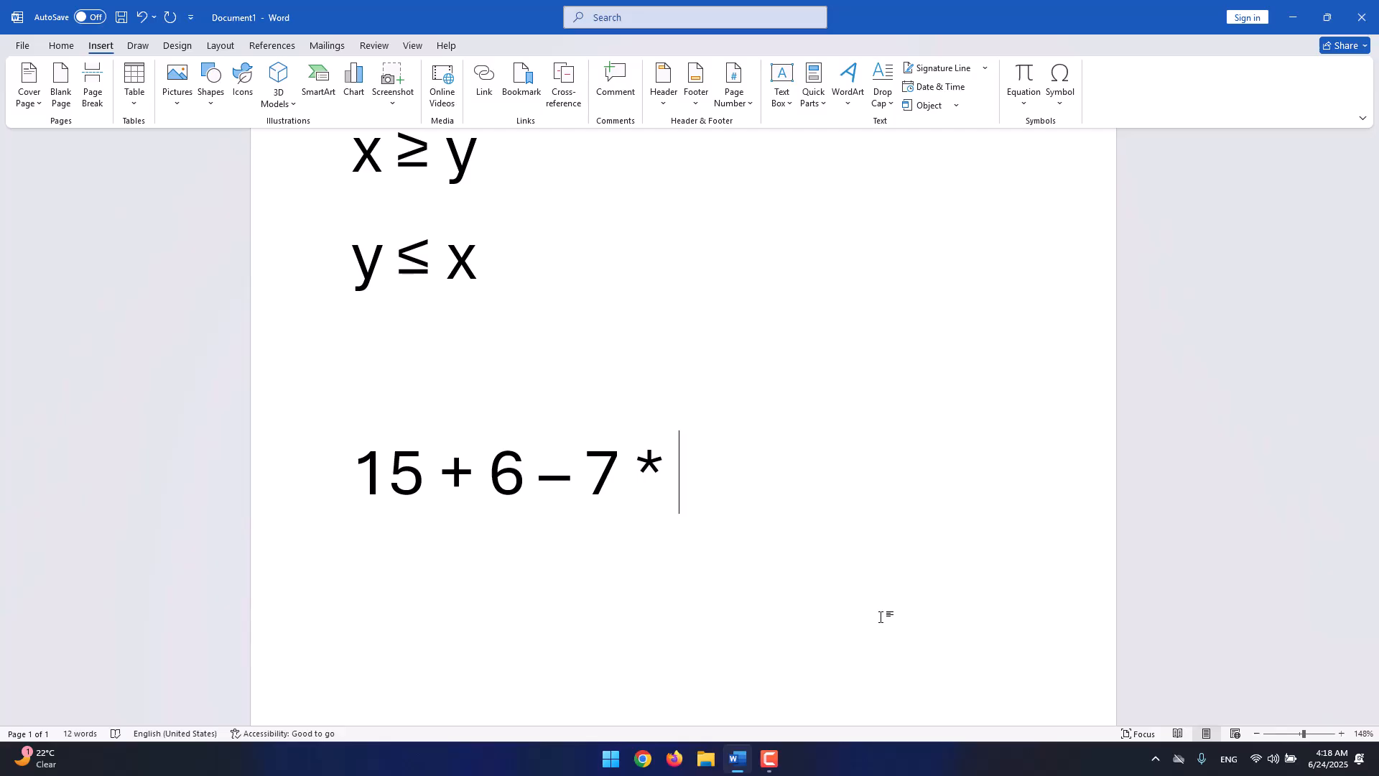
text(10 )
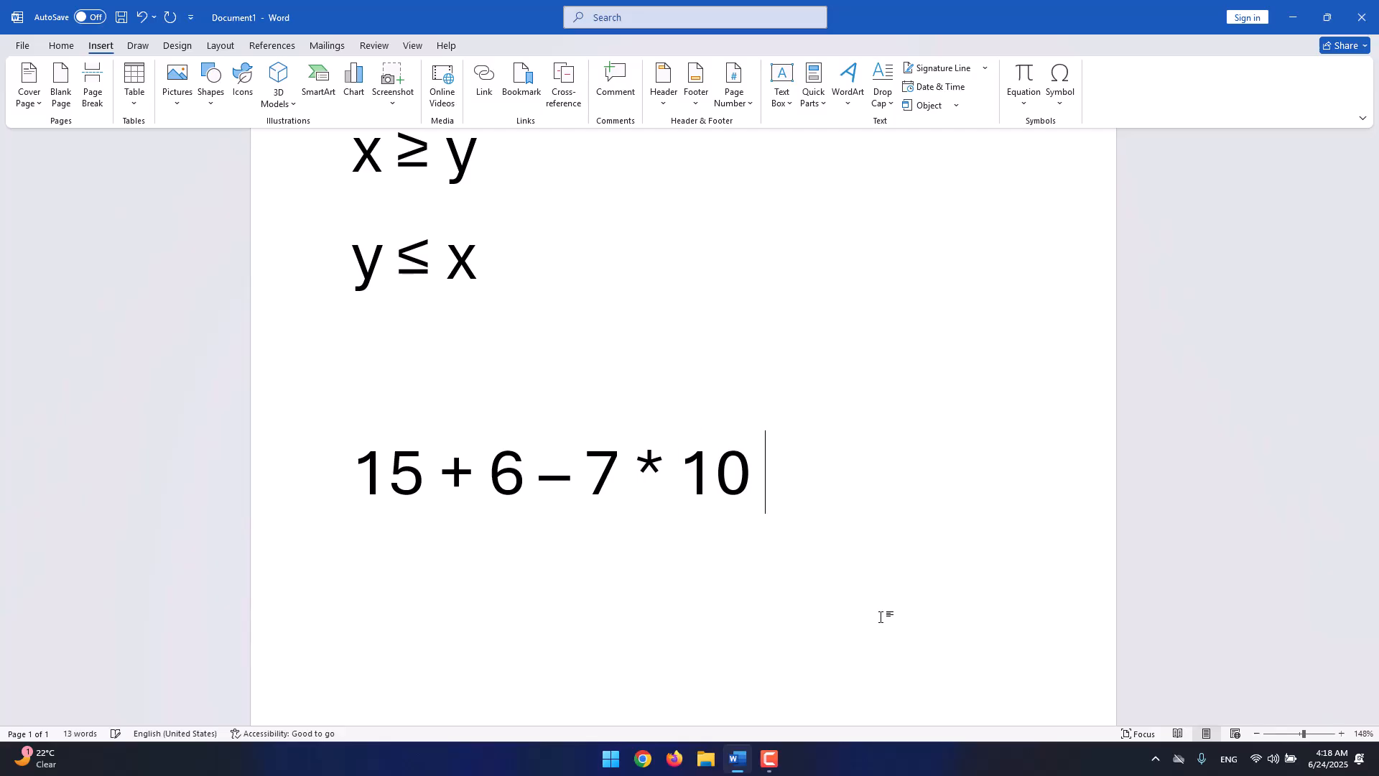
text(/ 8 =)
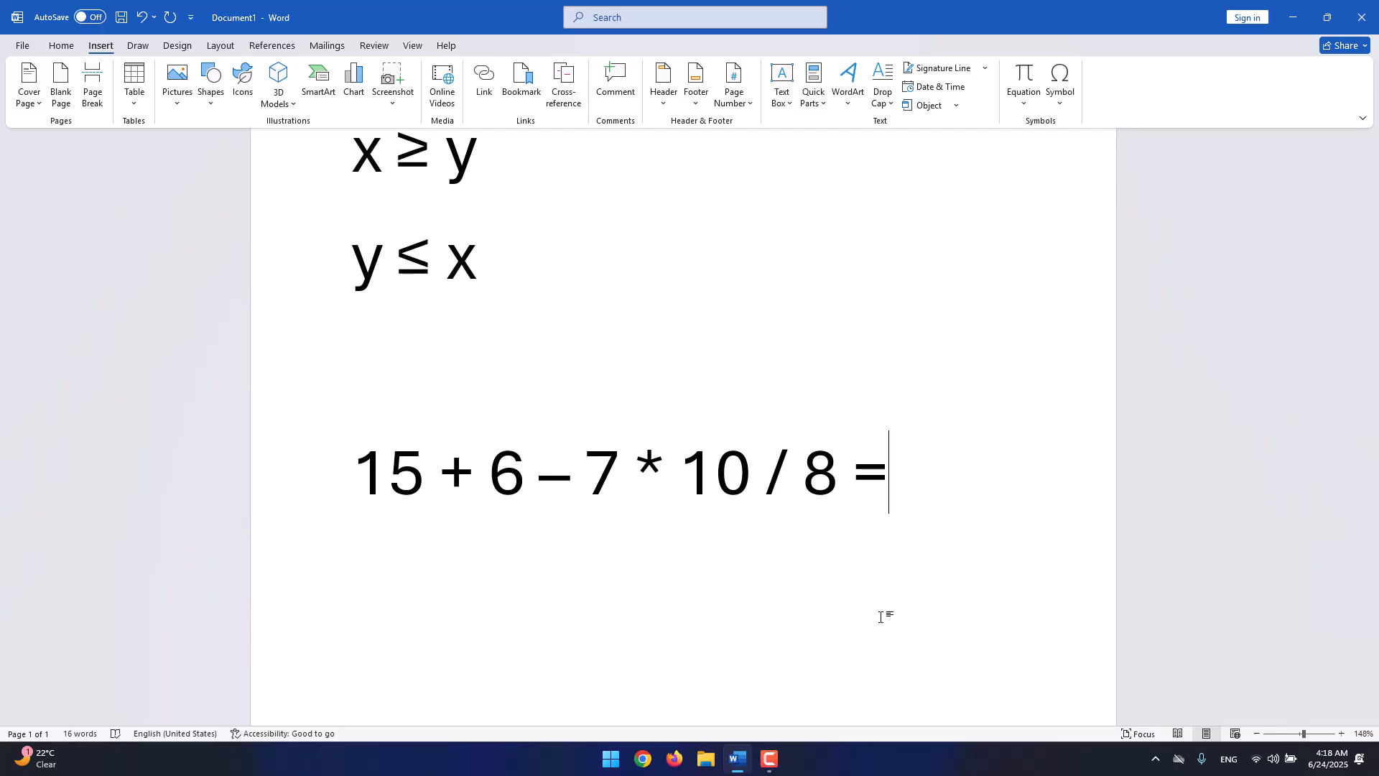
Examine the plus, minus, asterisk and slash operators in the arithmetic expression, highlighting them one after another.
double_click(460, 480)
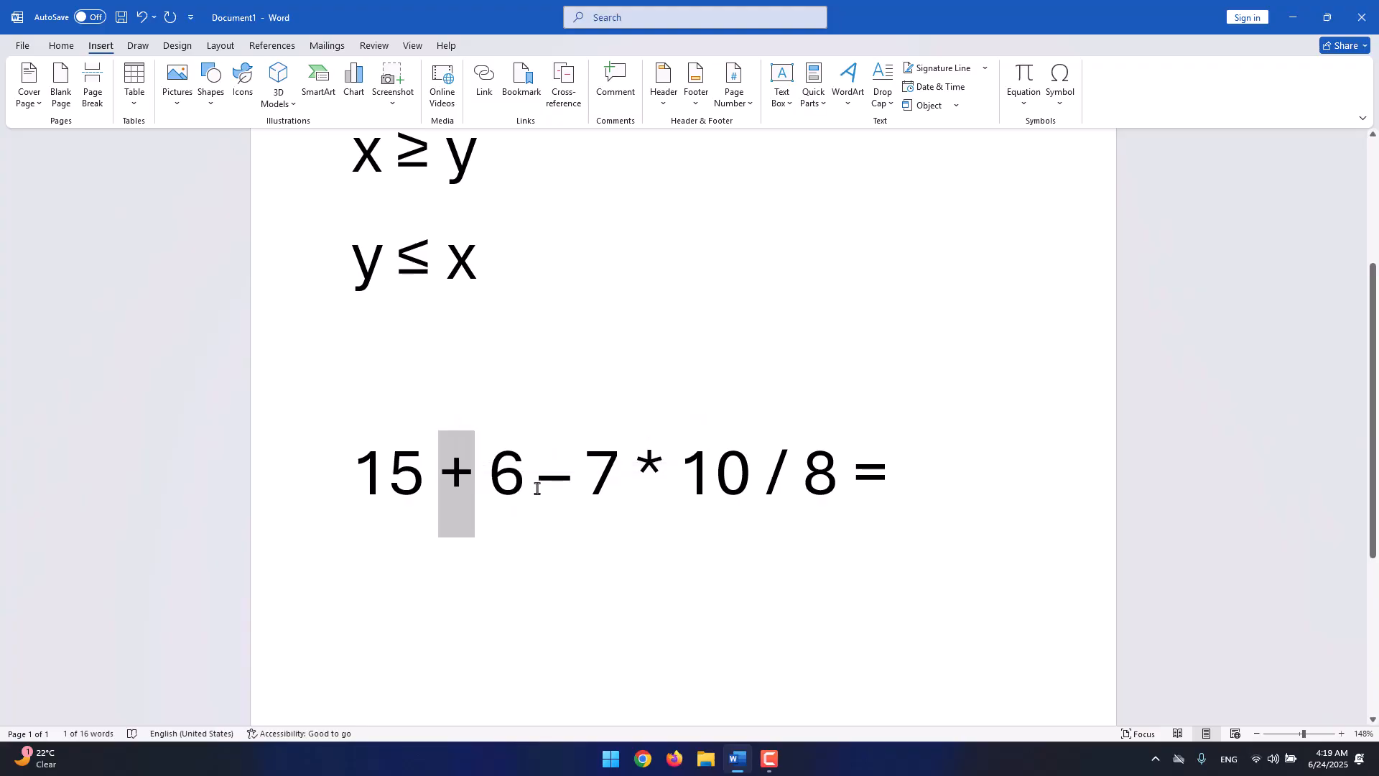
double_click(558, 524)
click(560, 527)
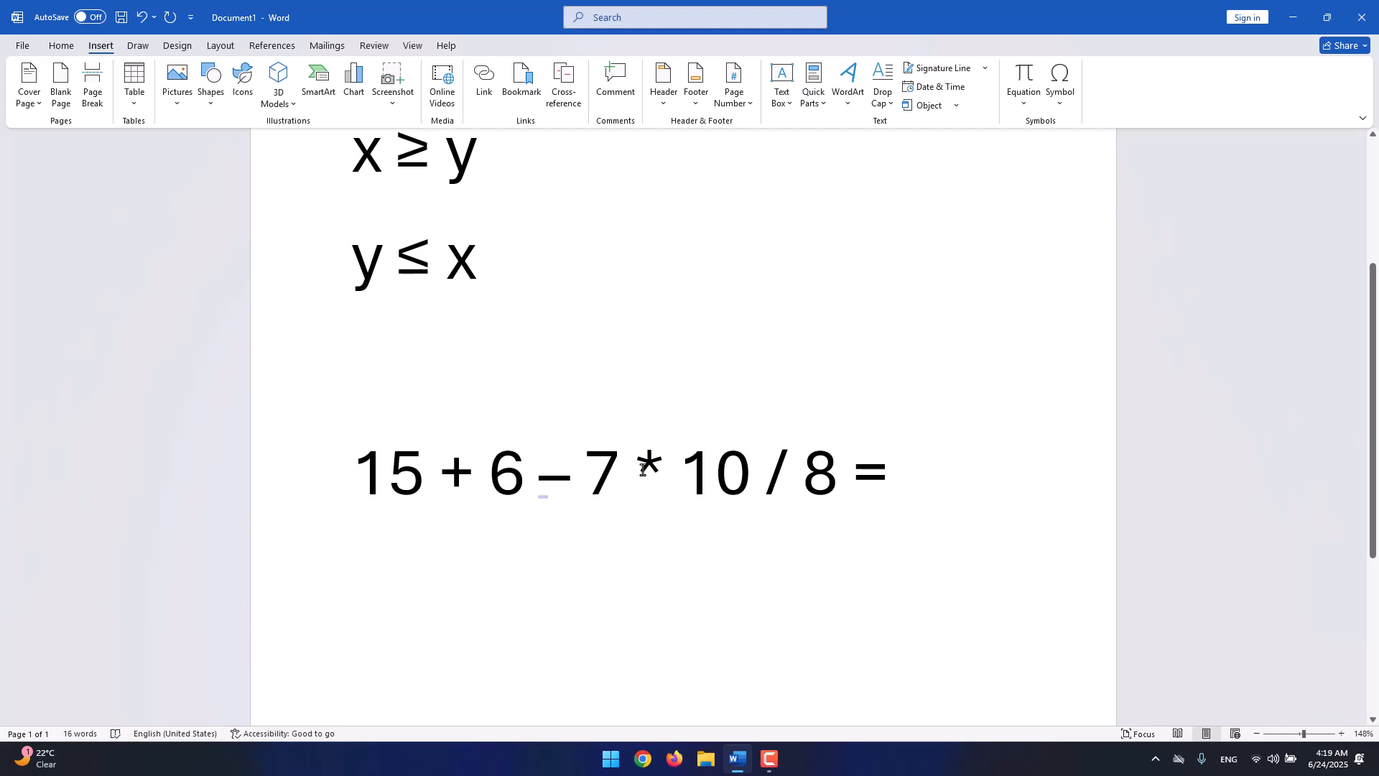
double_click(657, 465)
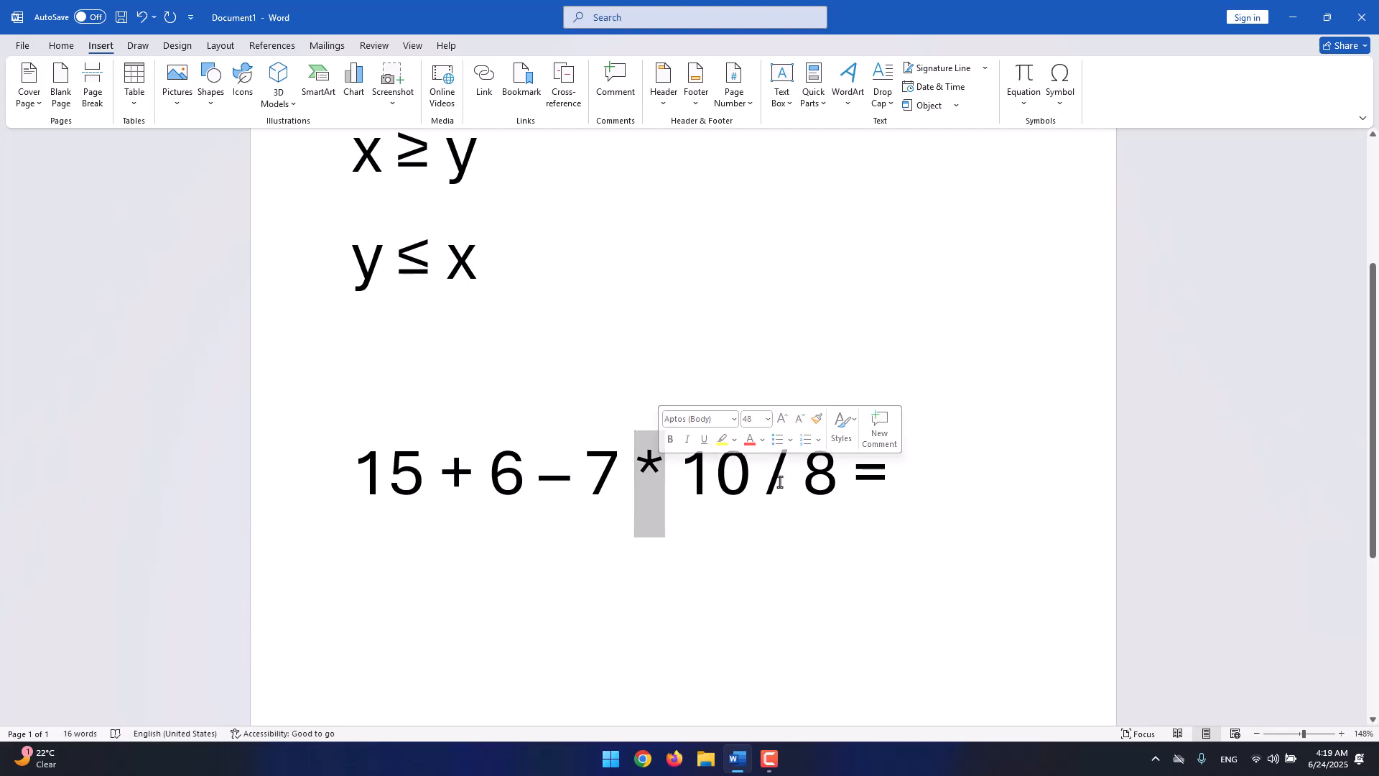
double_click(756, 492)
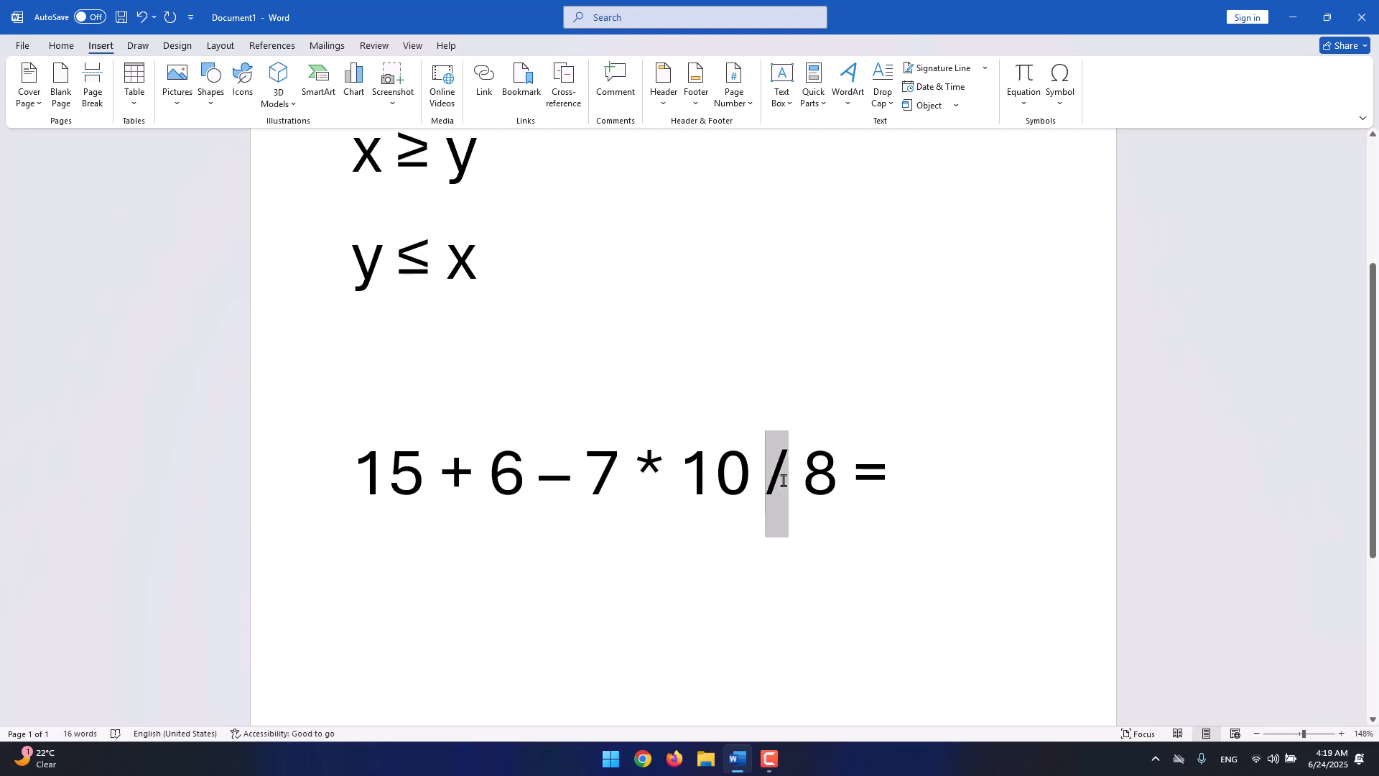
click(668, 468)
scroll(666, 468, up, 3)
scroll(666, 468, down, 3)
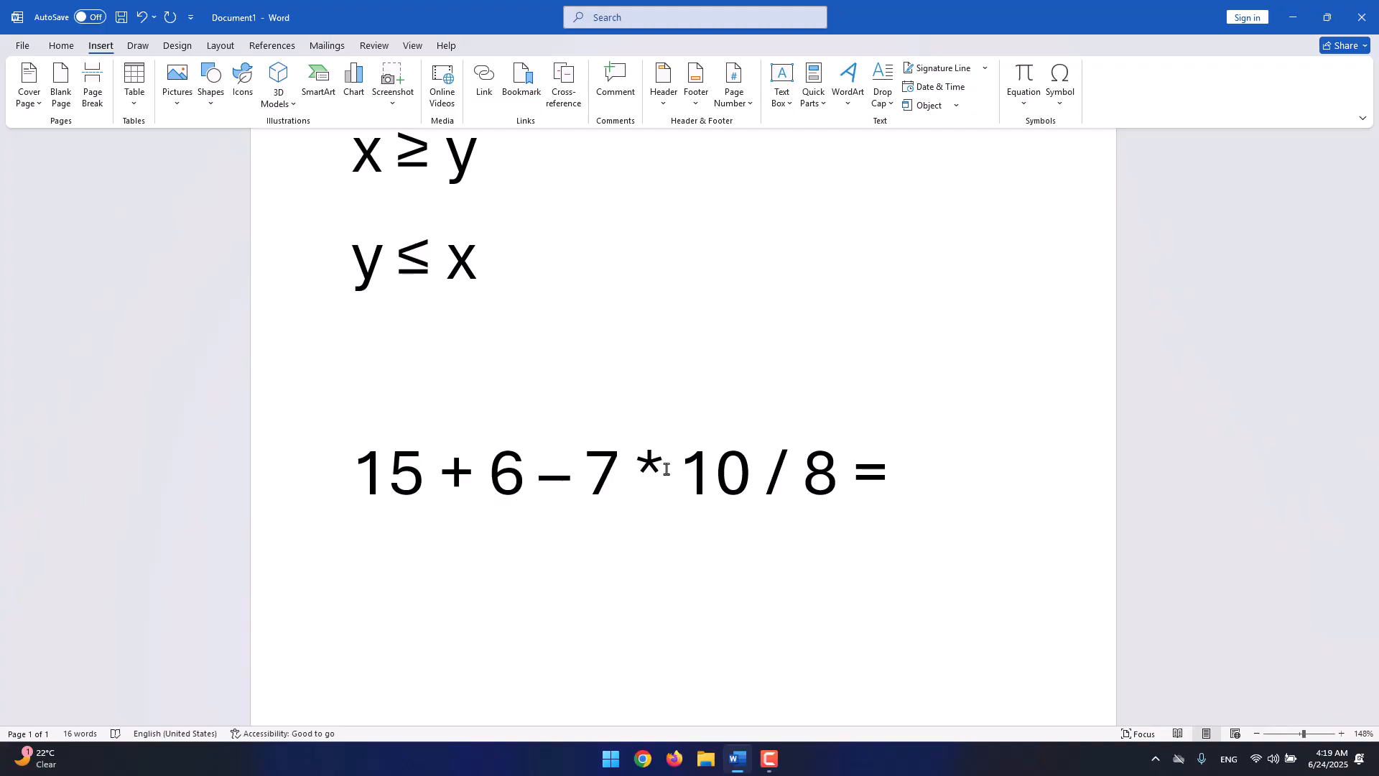
Replace the asterisk between 7 and 10 in the arithmetic expression with the multiplication sign (×).
drag(666, 469, 649, 472)
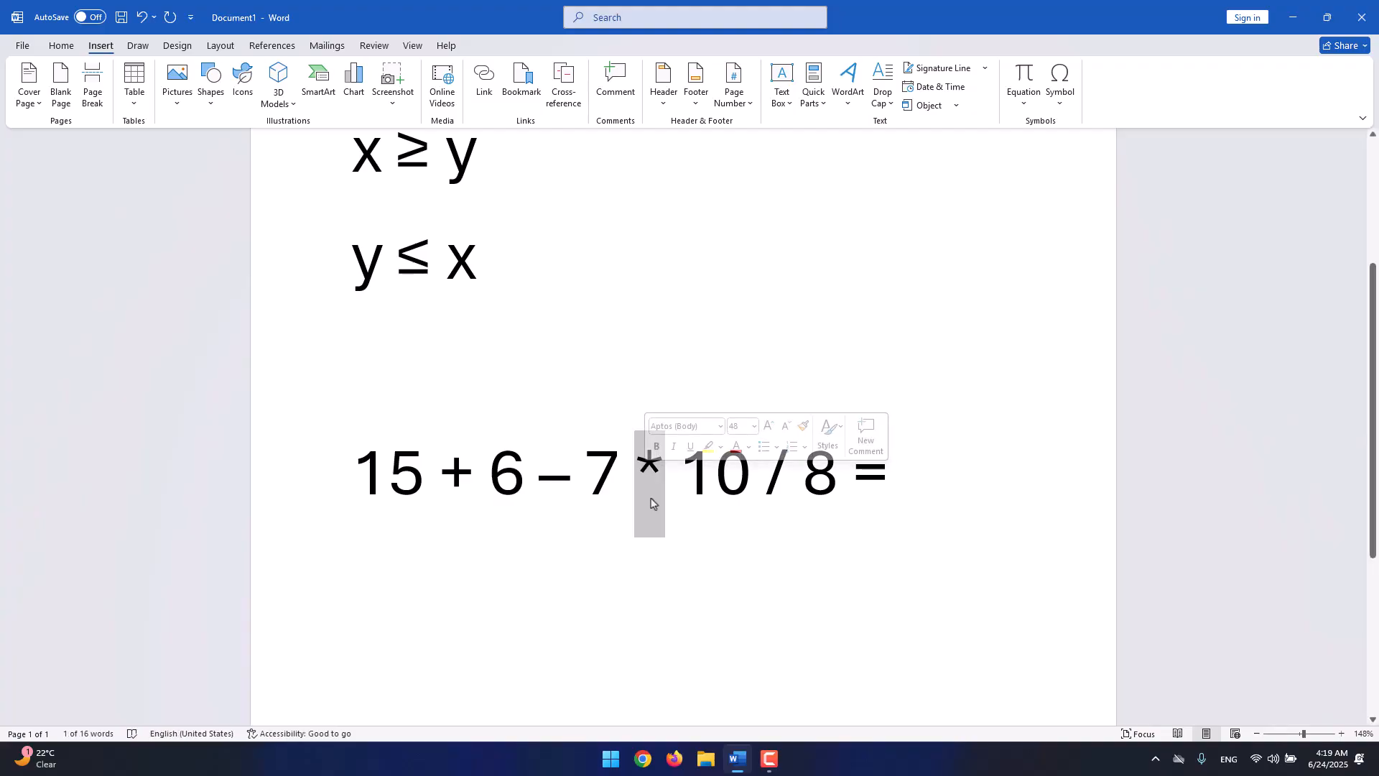
click(652, 497)
drag(664, 464, 637, 475)
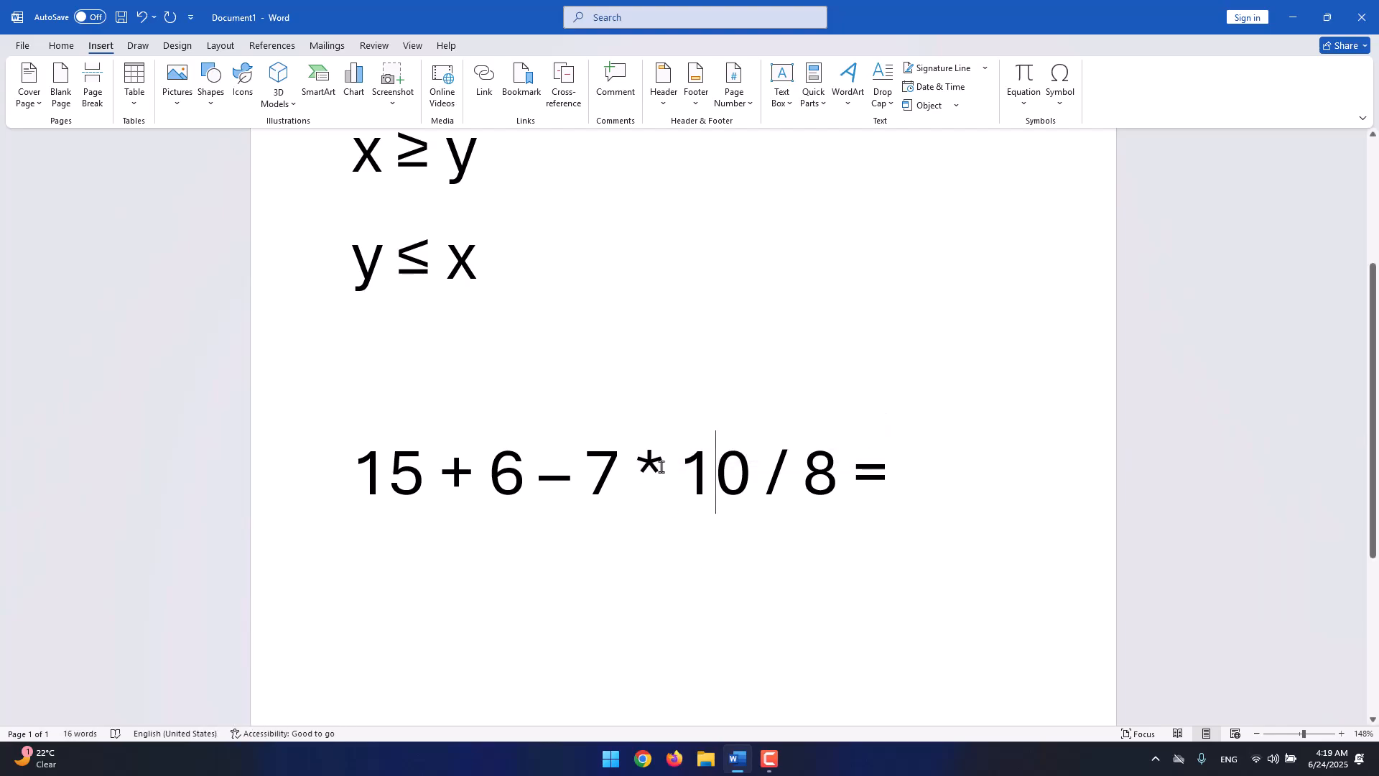
double_click(656, 571)
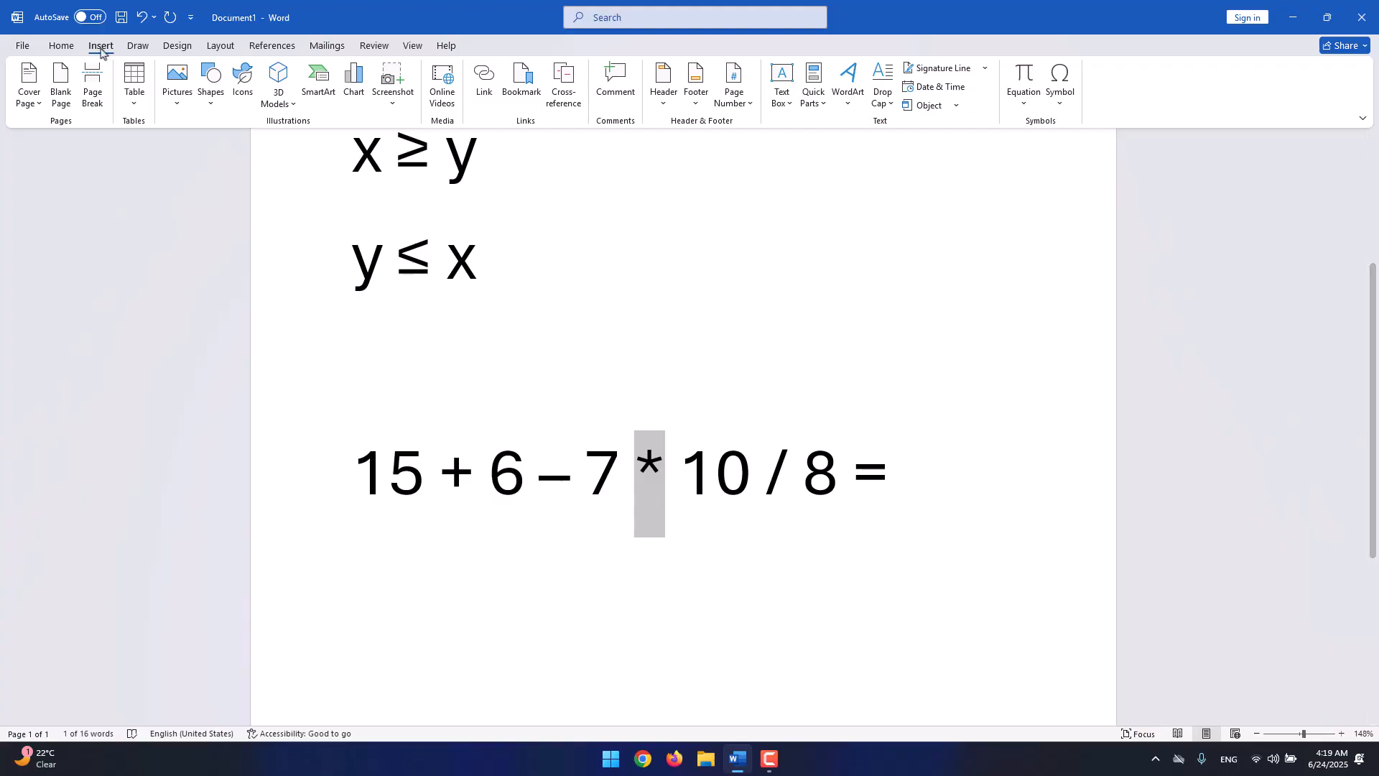
click(1061, 108)
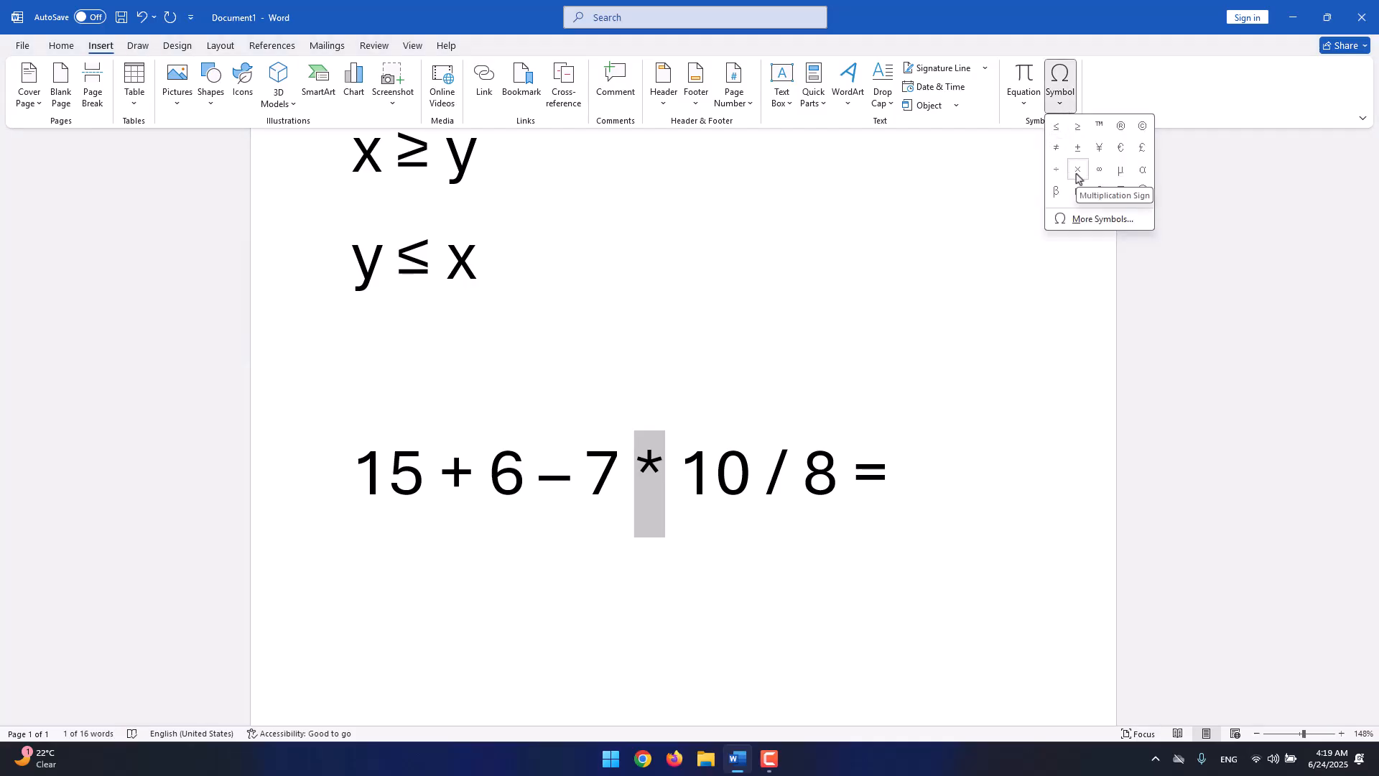
click(1077, 171)
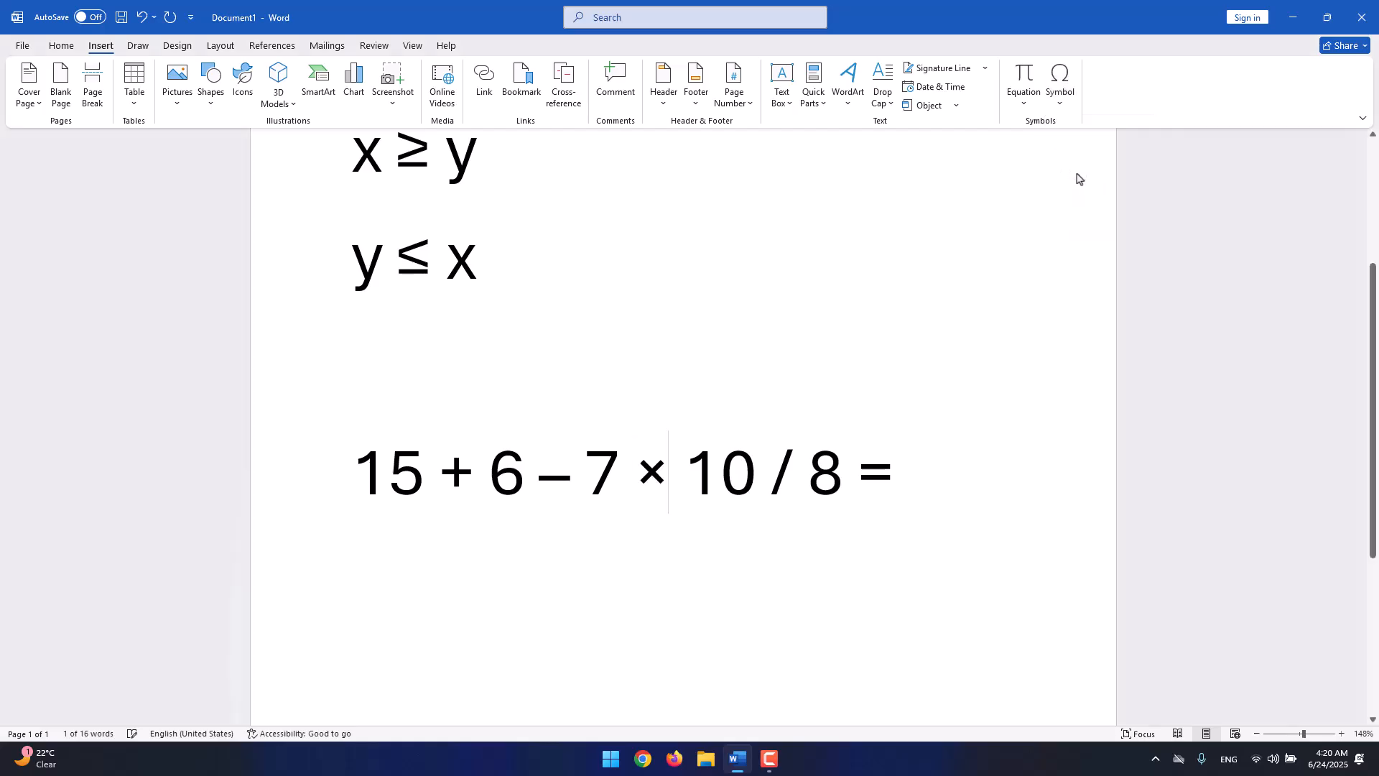
double_click(654, 481)
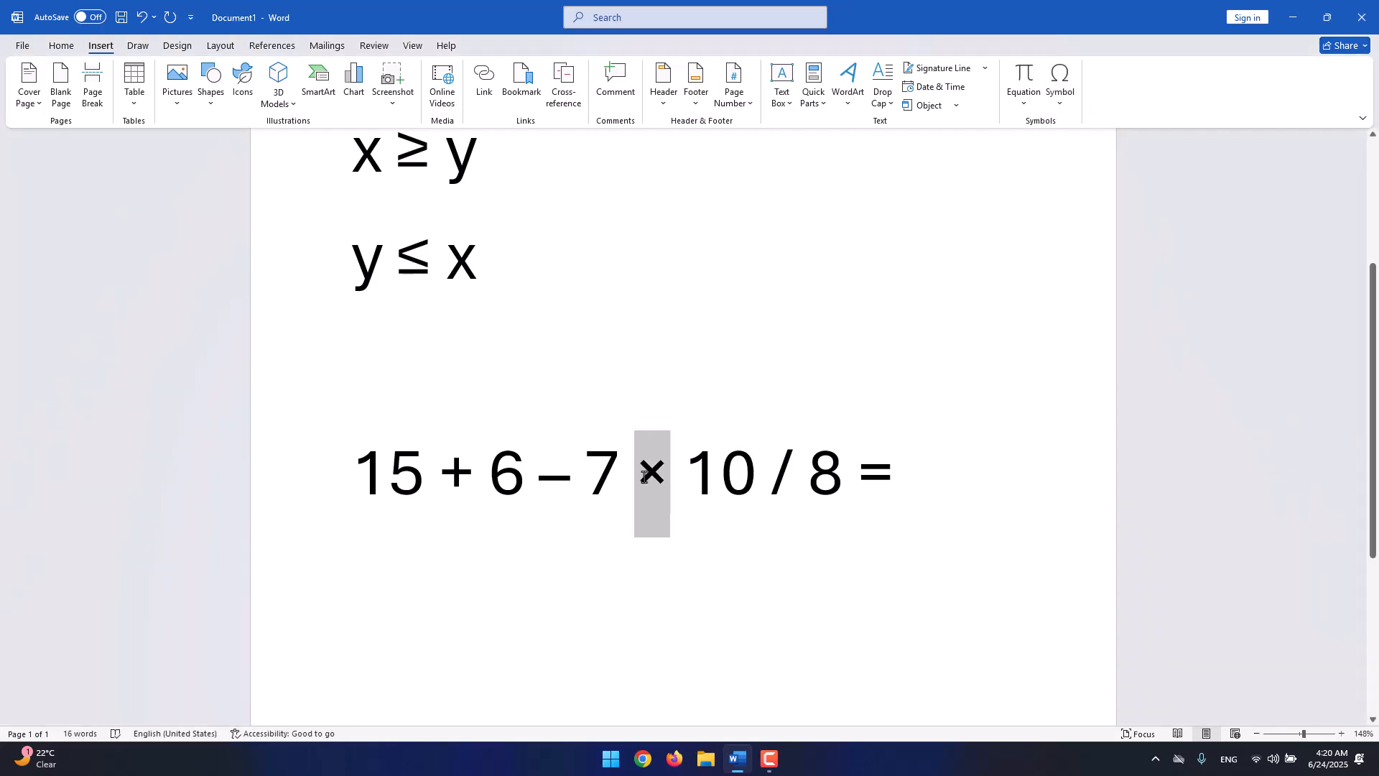
click(668, 540)
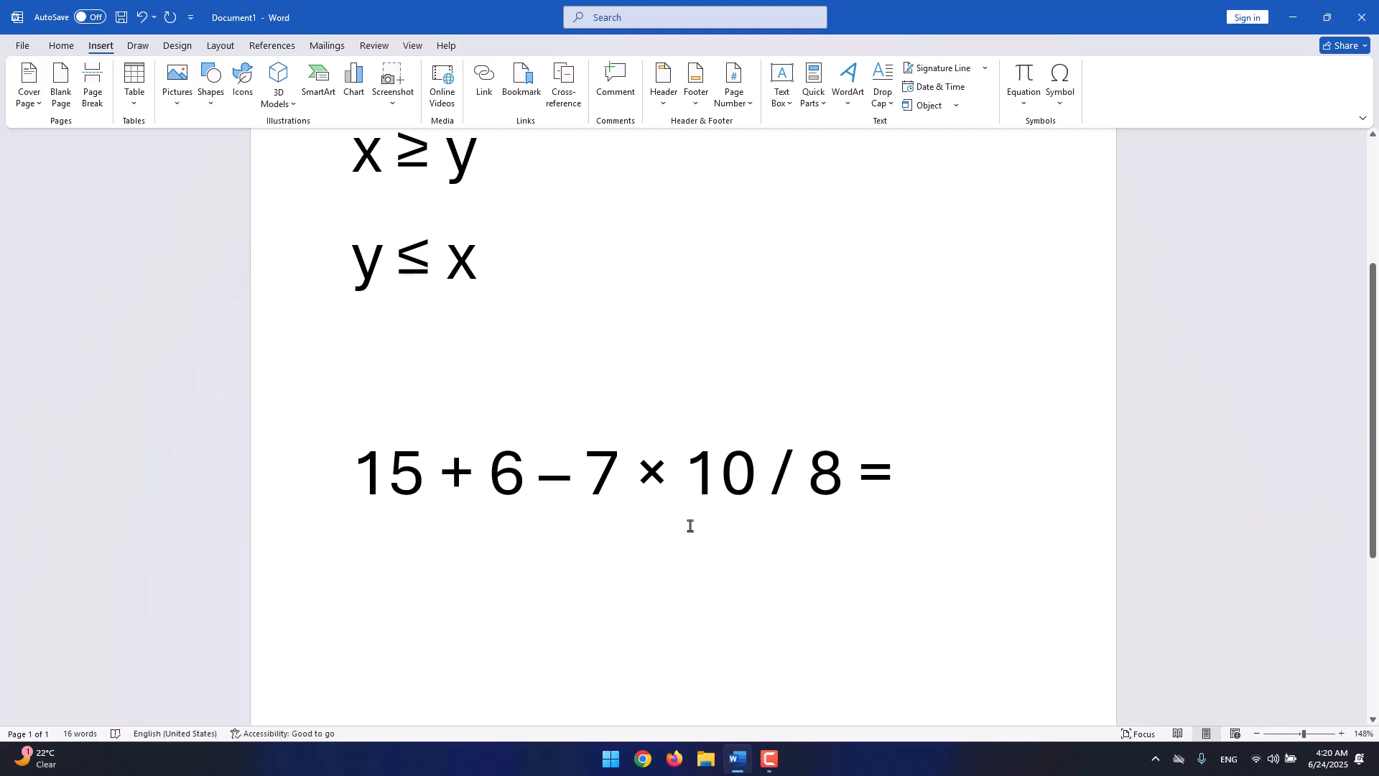
Replace the slash between 10 and 8 in the arithmetic expression with the division sign (÷).
drag(768, 483, 783, 519)
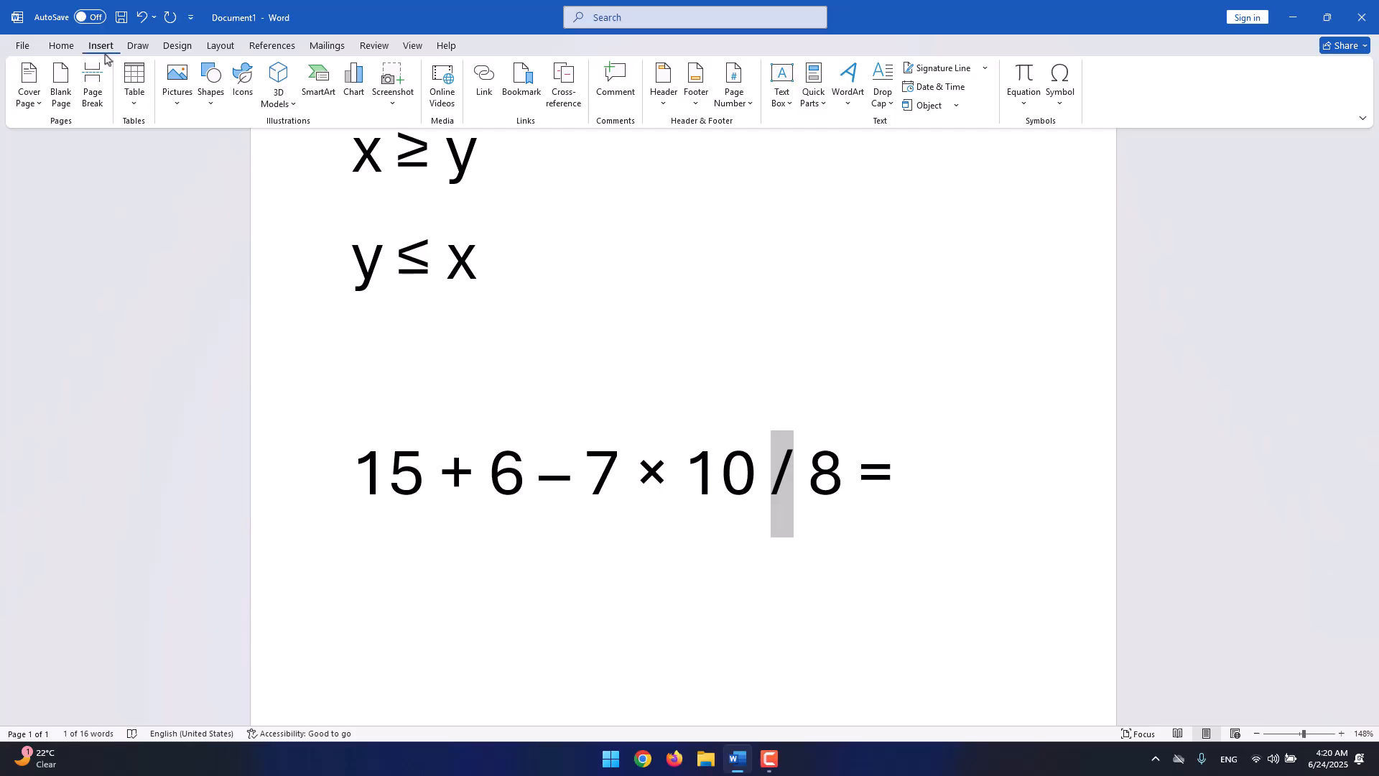
click(1062, 101)
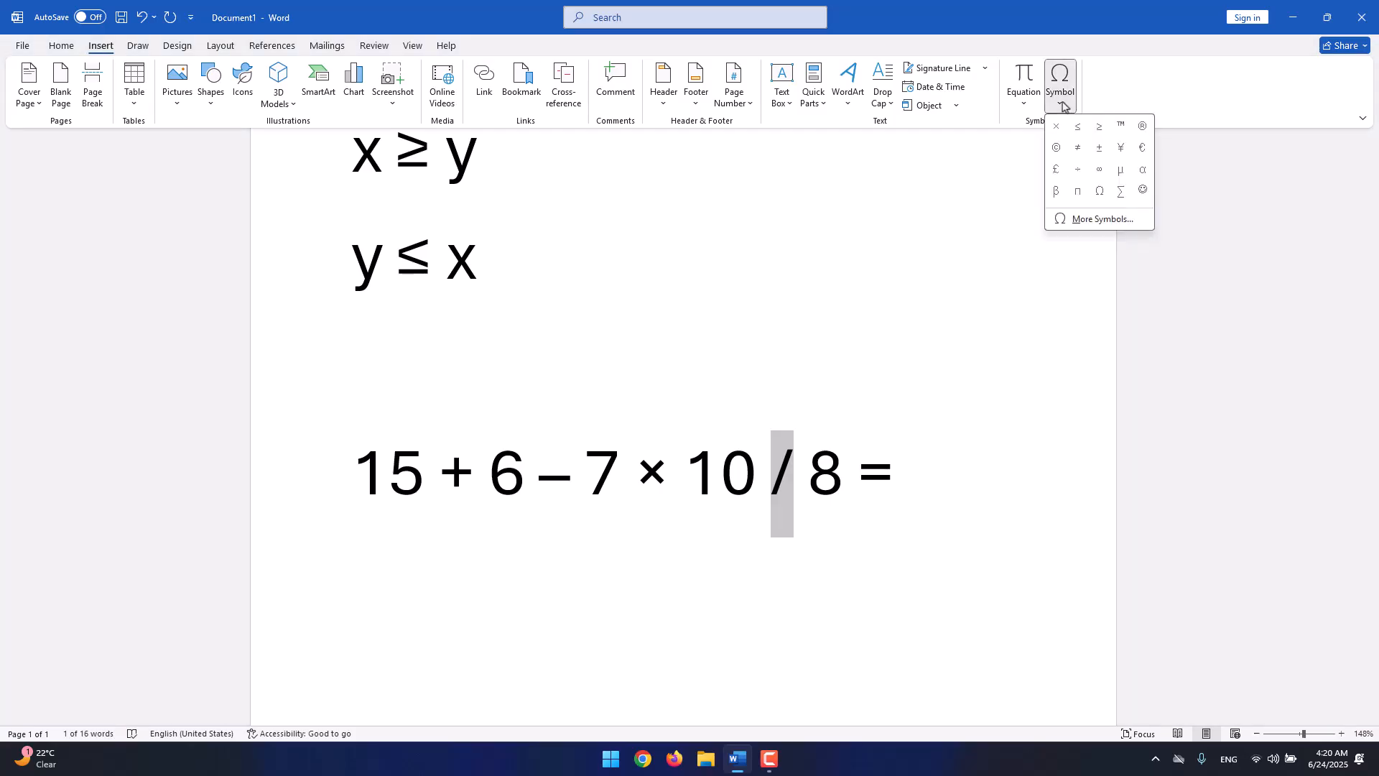
click(1078, 170)
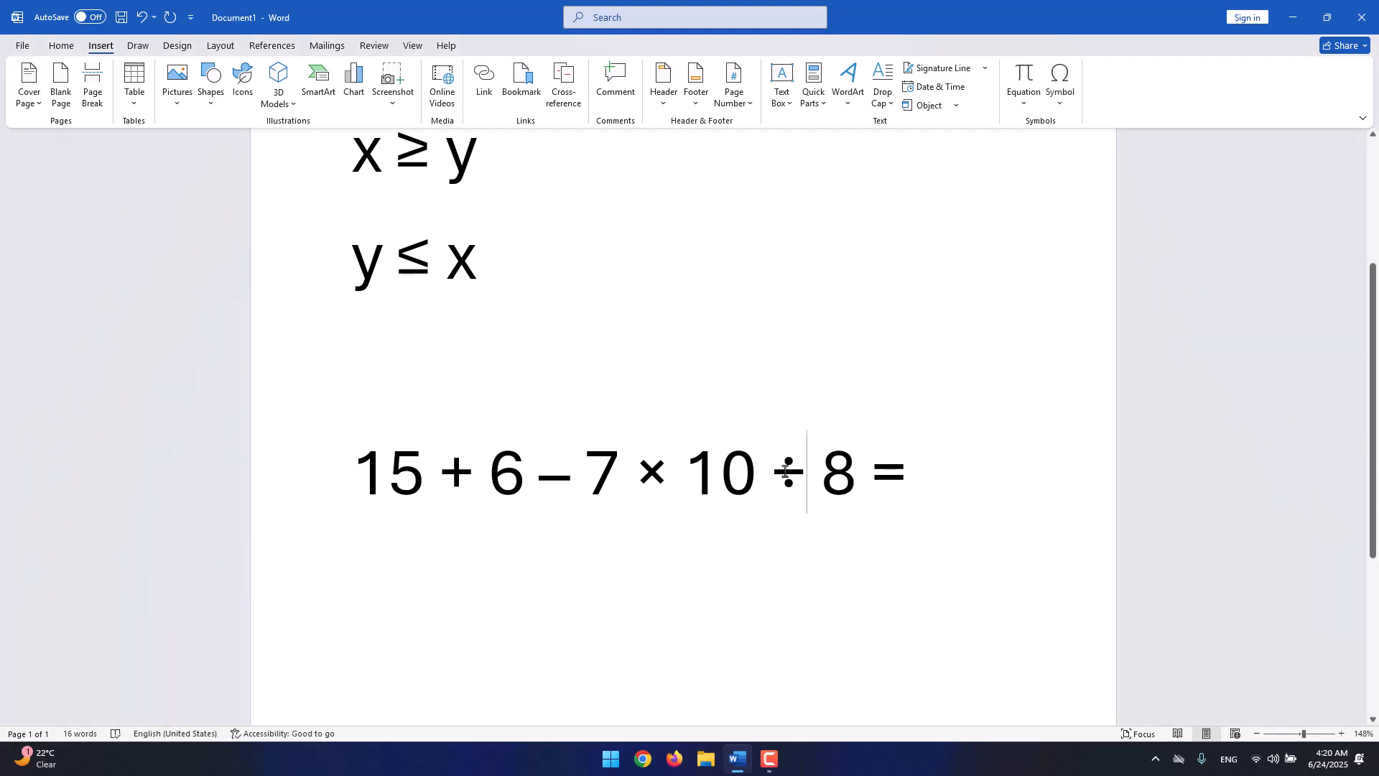
key(shift+Left)
click(808, 516)
Remove the blank line above the arithmetic expression and start a new line below it.
click(930, 508)
key(Up)
key(BackSpace)
click(977, 496)
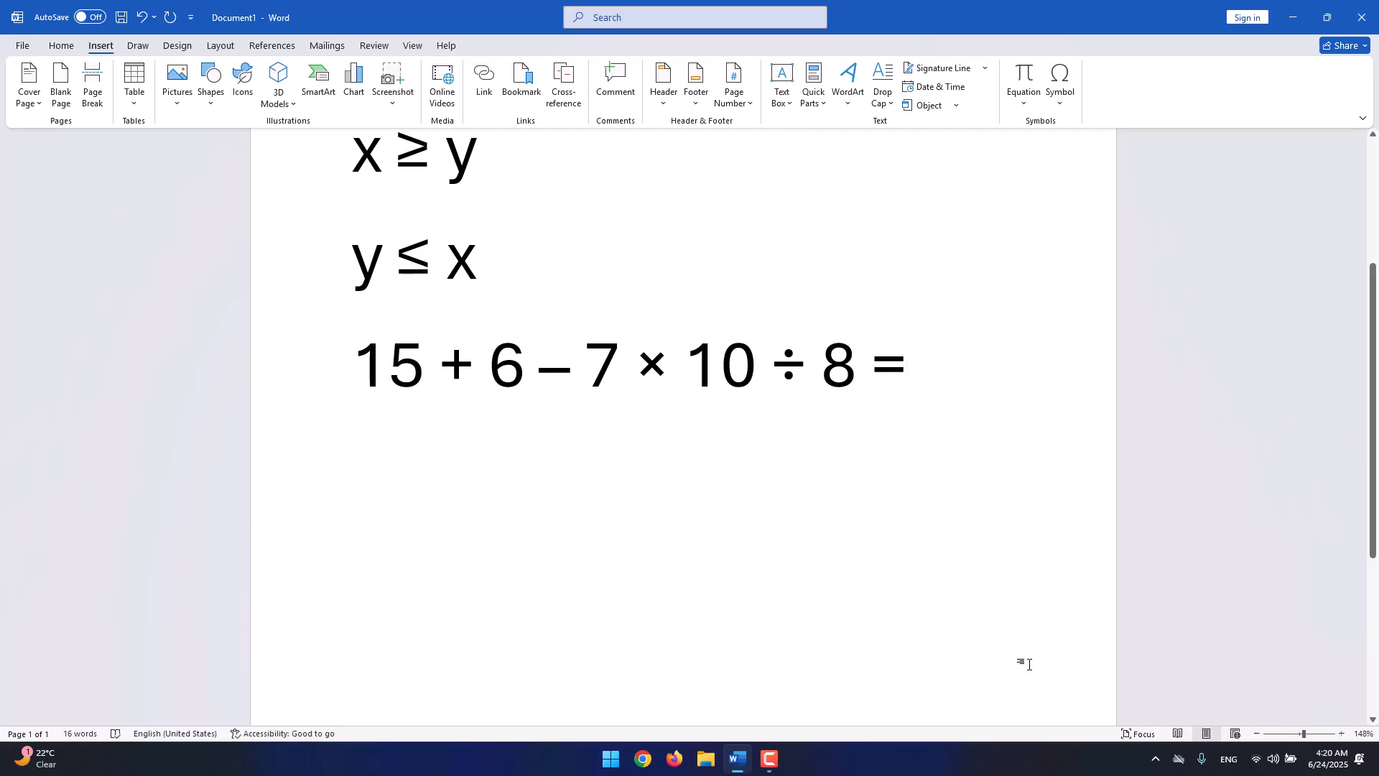
key(Return)
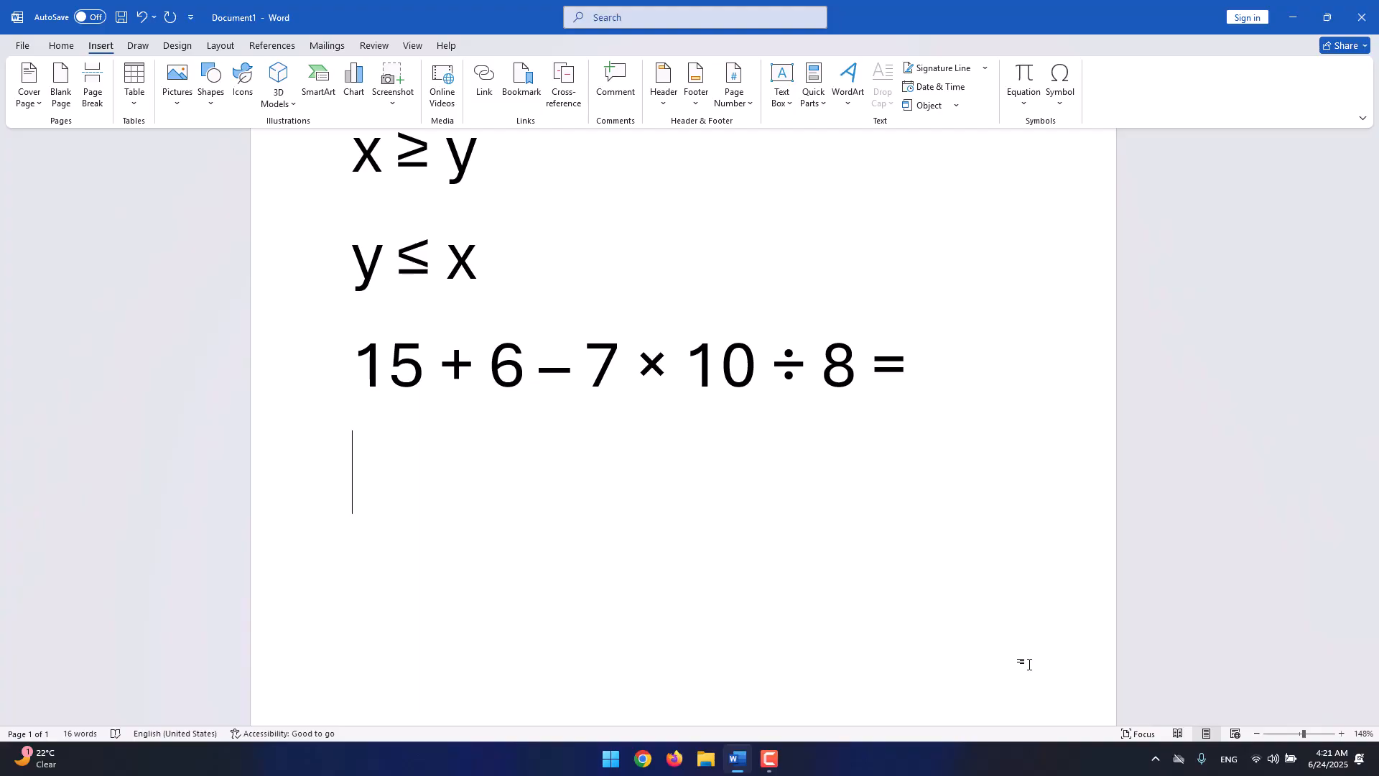
Sketch a handwritten mu character below the arithmetic expression with the black pen, and delete the ink drawing.
key(alt)
key(alt)
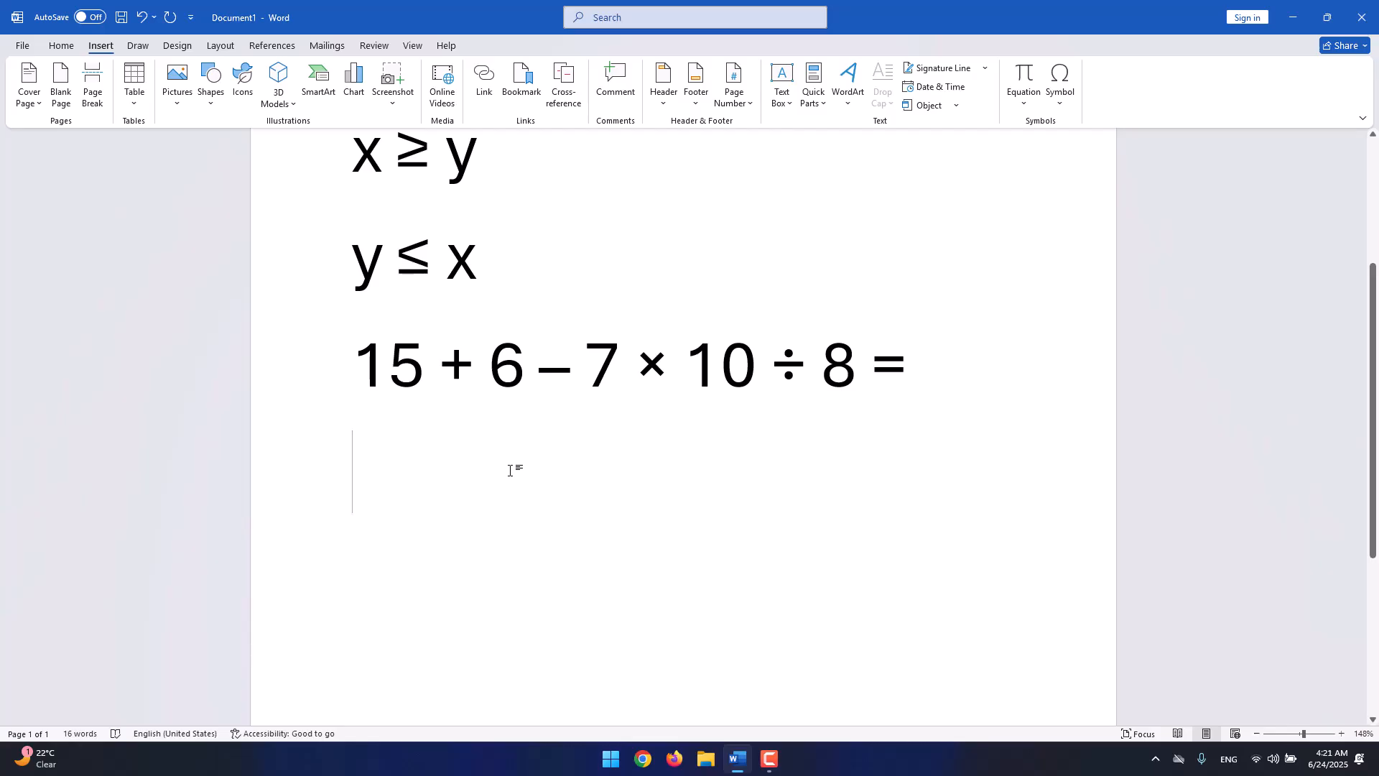
click(138, 46)
click(135, 81)
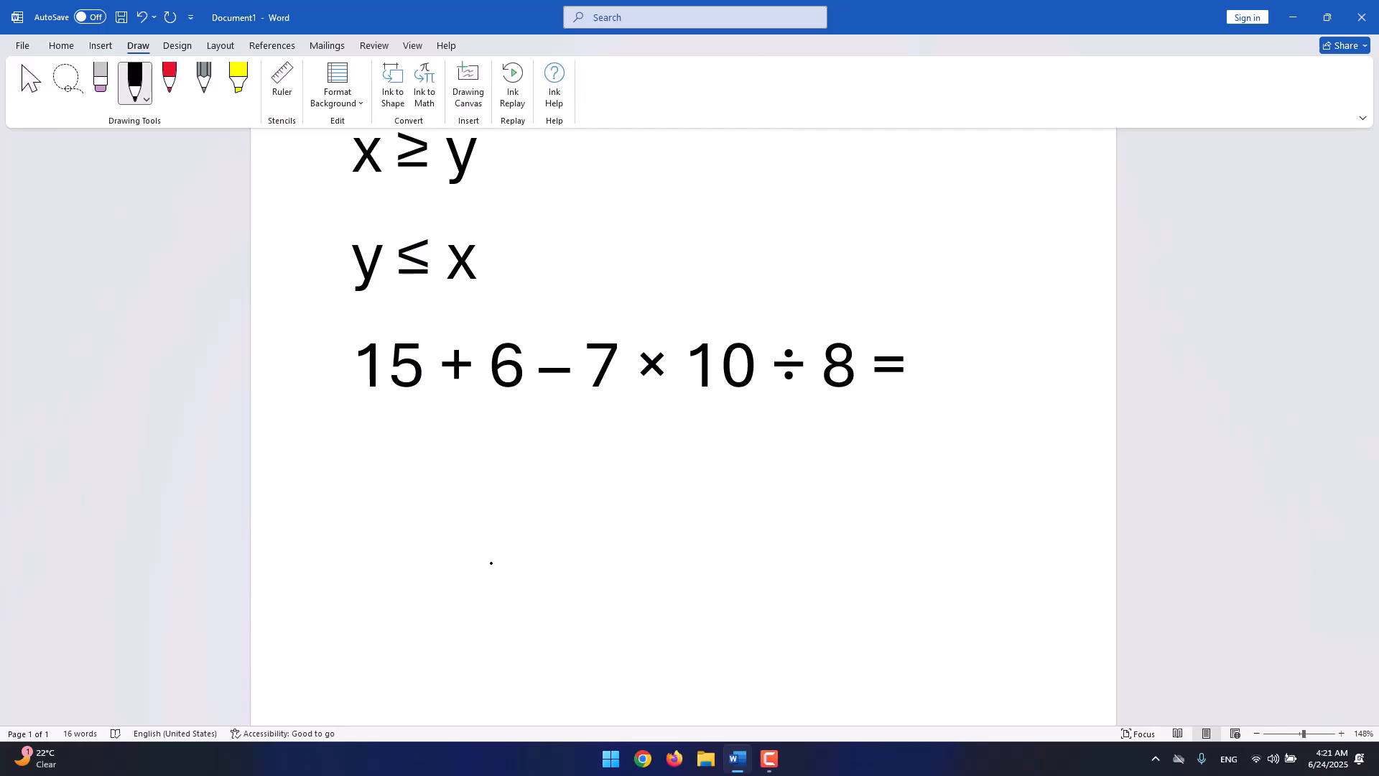
mouse_move(515, 530)
mouse_down()
mouse_move(517, 587)
mouse_move(537, 573)
mouse_up()
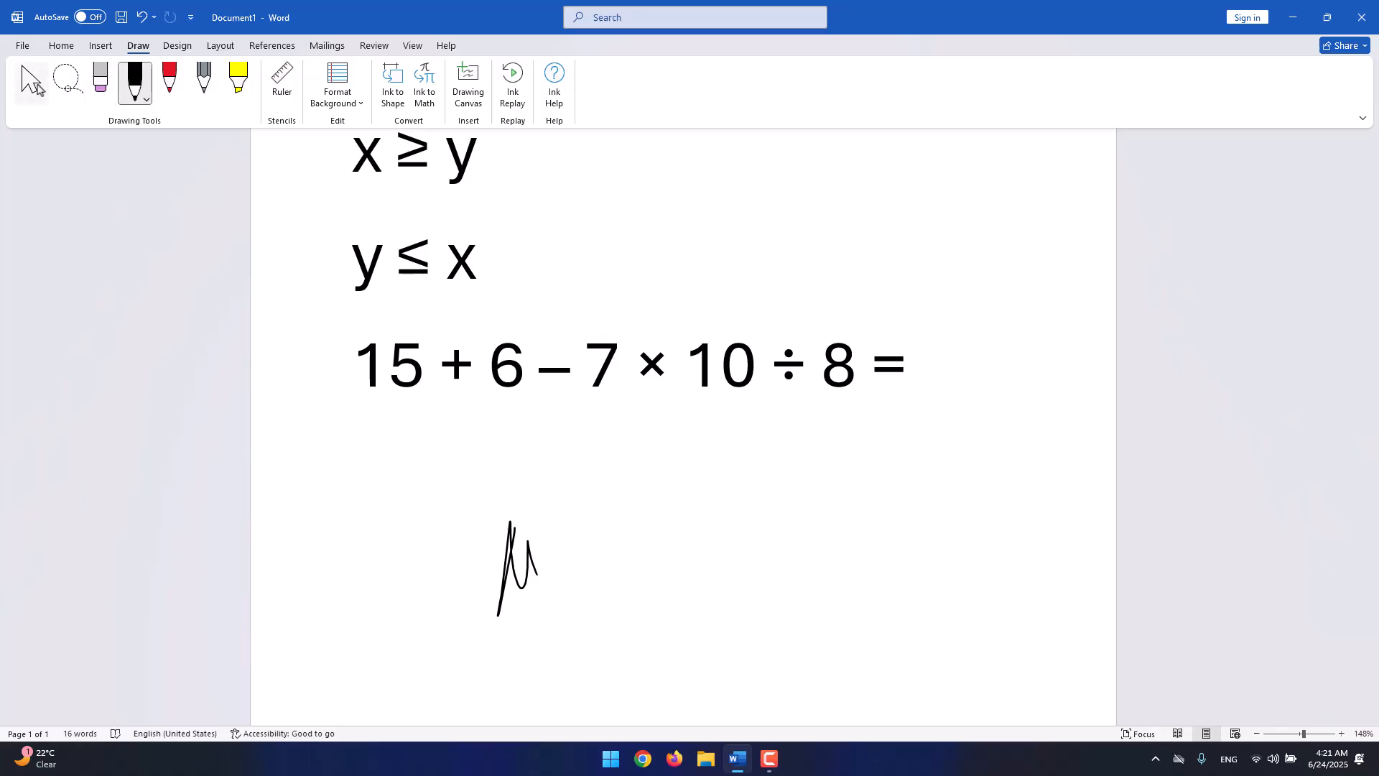
click(31, 81)
click(517, 567)
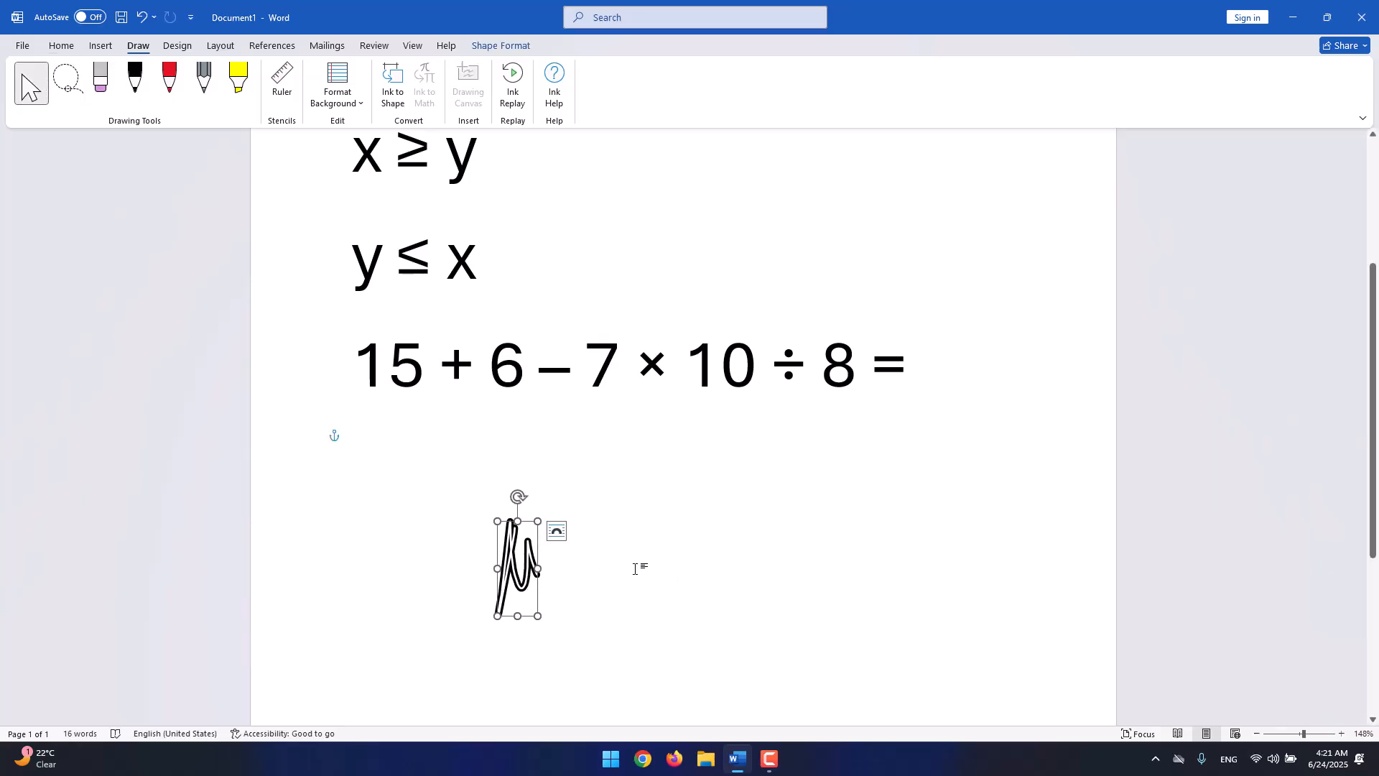
key(Delete)
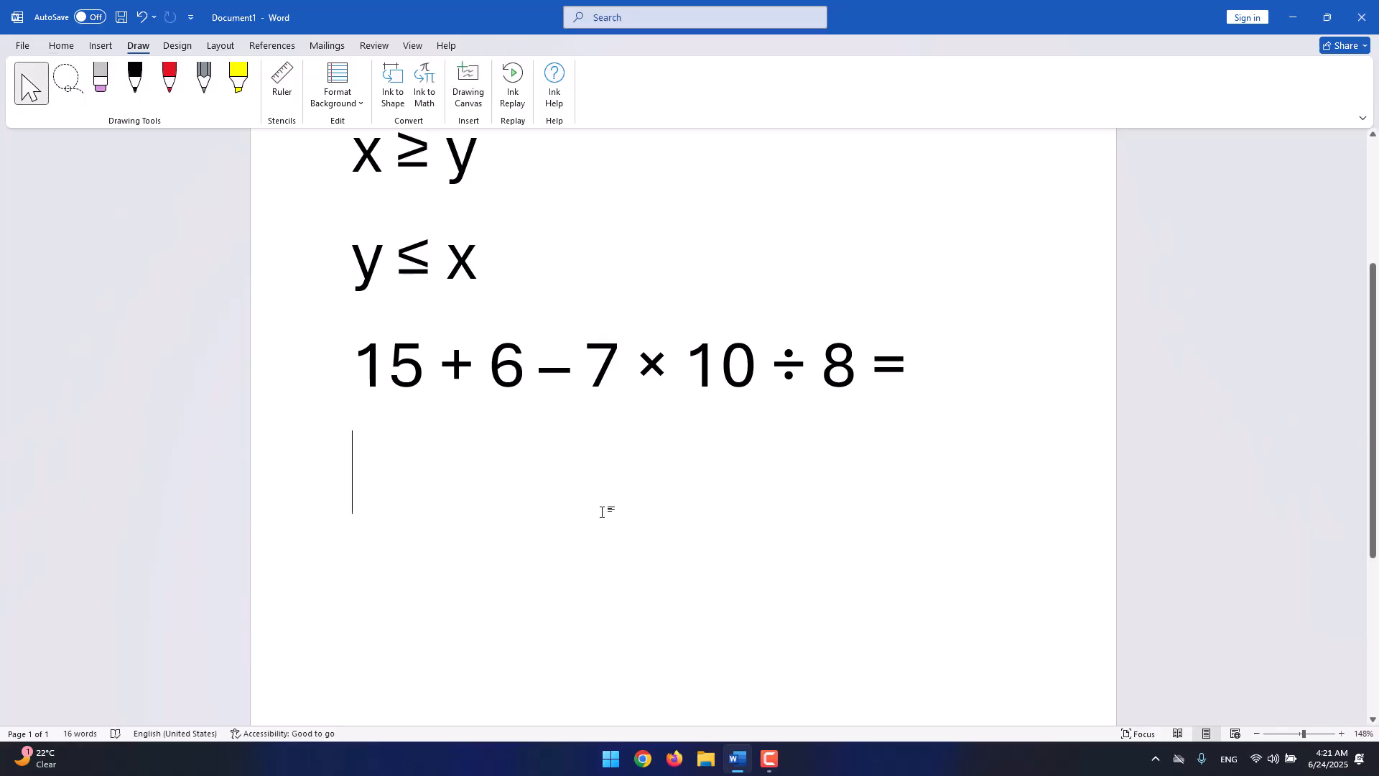
Insert the micro sign (µ) on the empty line below the arithmetic expression, highlight it and delete it.
click(111, 50)
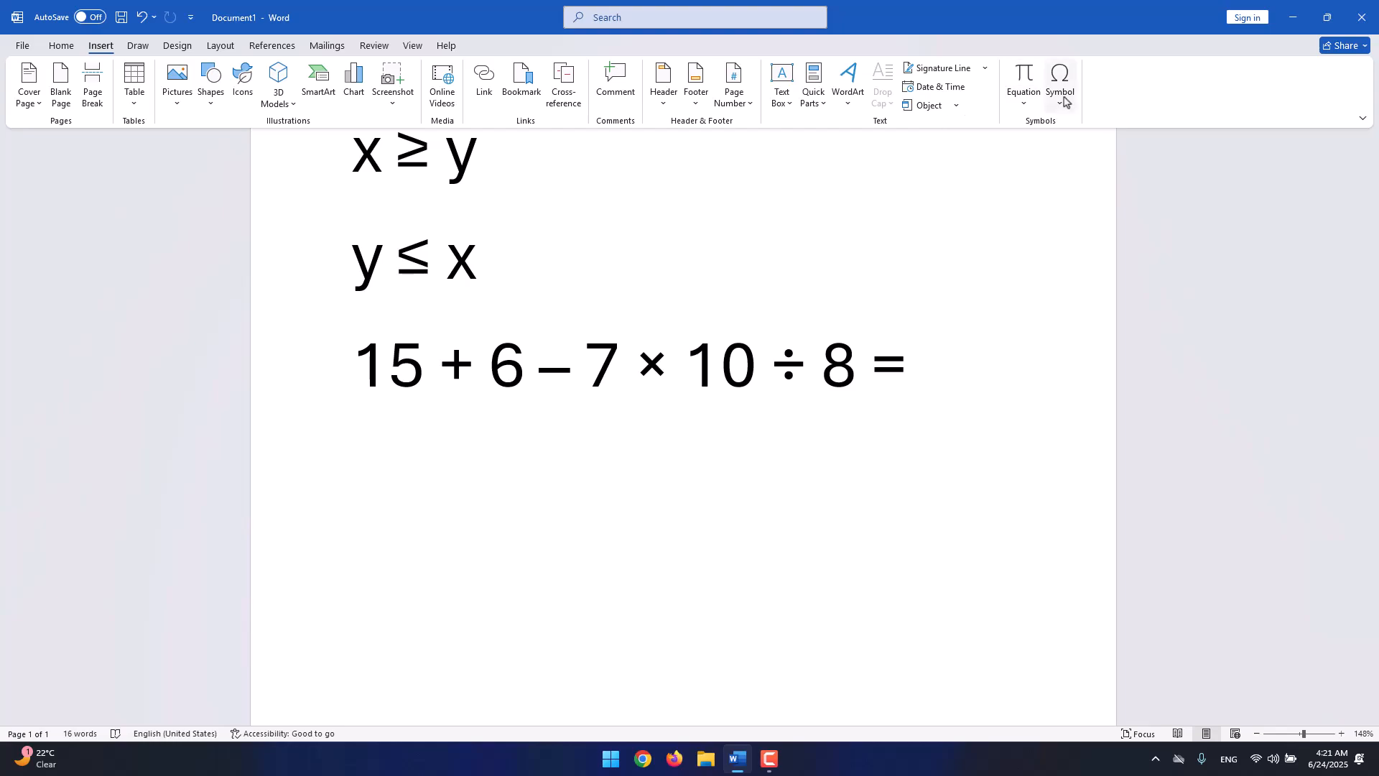
click(1060, 86)
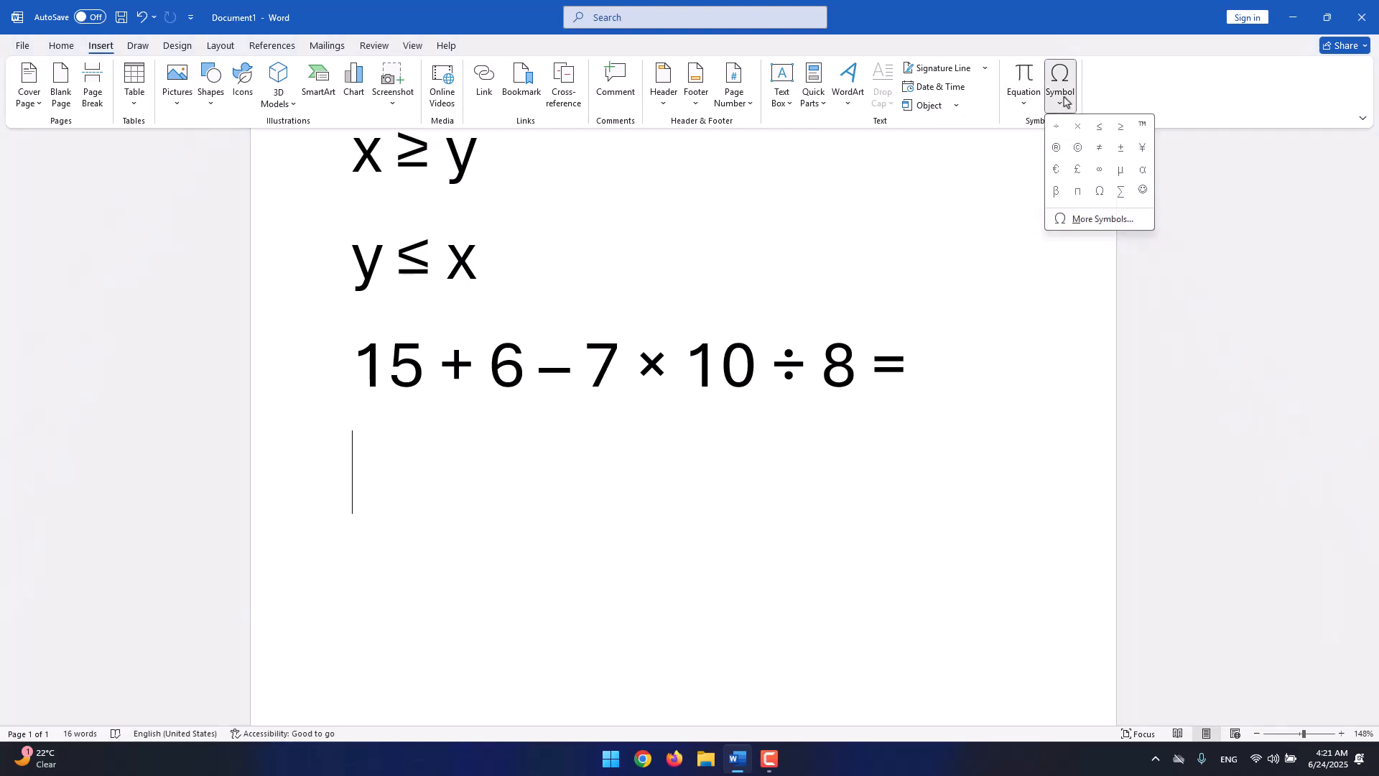
click(1123, 172)
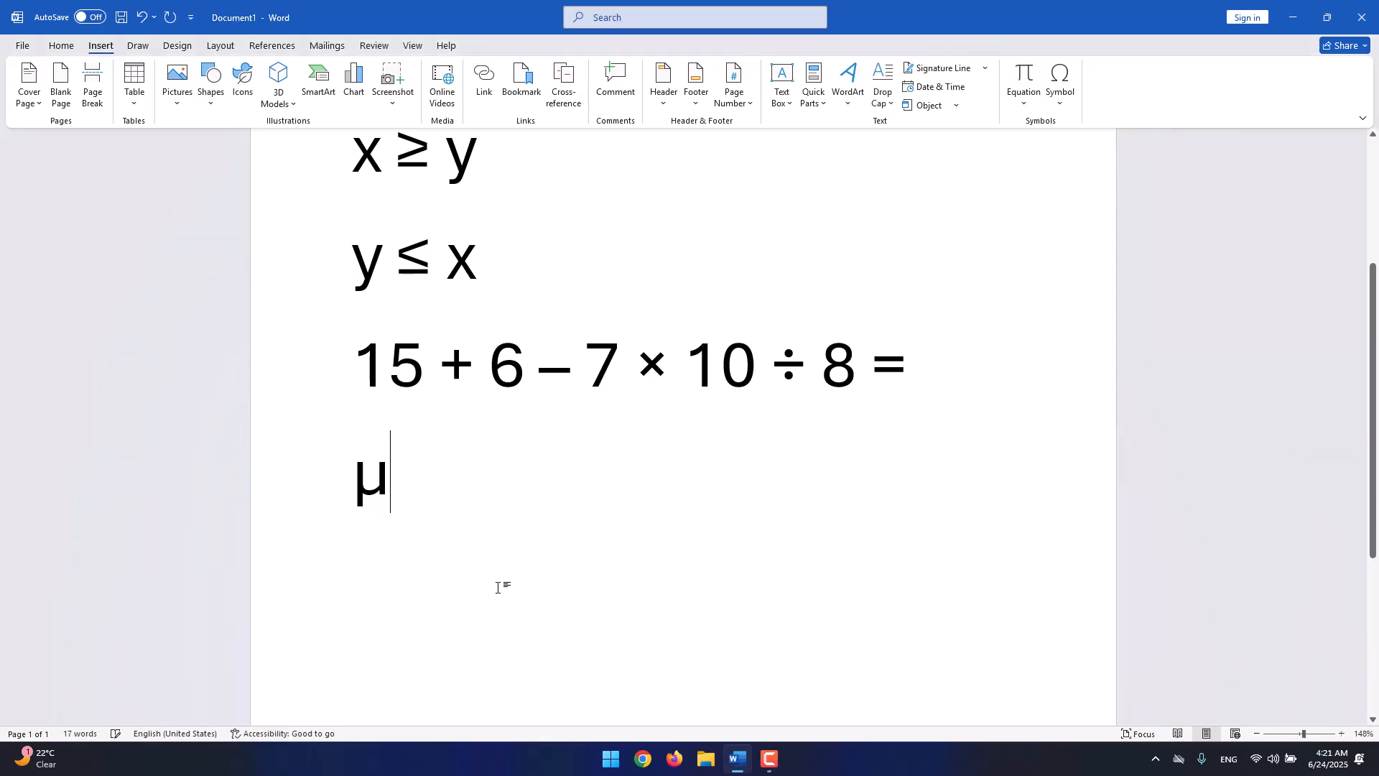
drag(419, 489, 359, 492)
click(480, 526)
key(BackSpace)
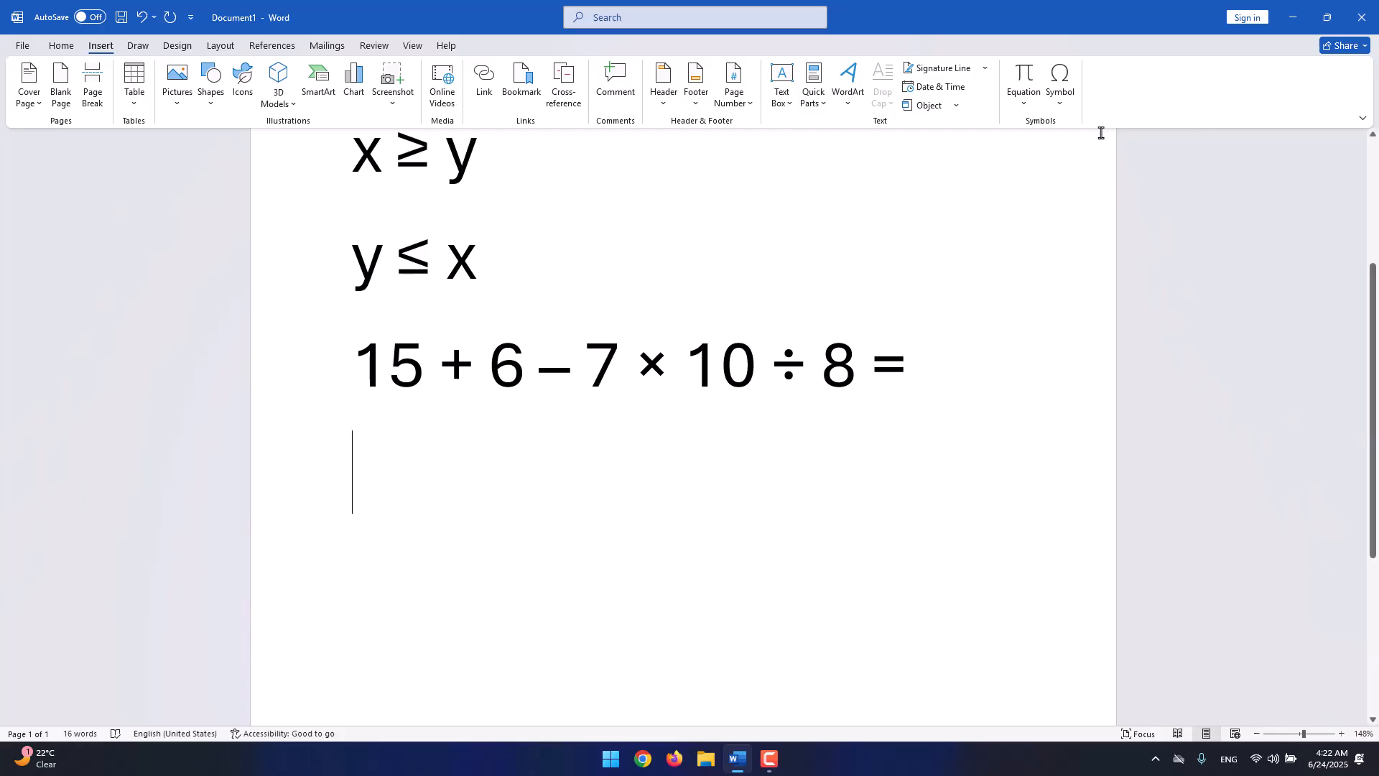
Insert the Greek letter alpha (α) on the empty line below the arithmetic expression and highlight it briefly.
click(1061, 96)
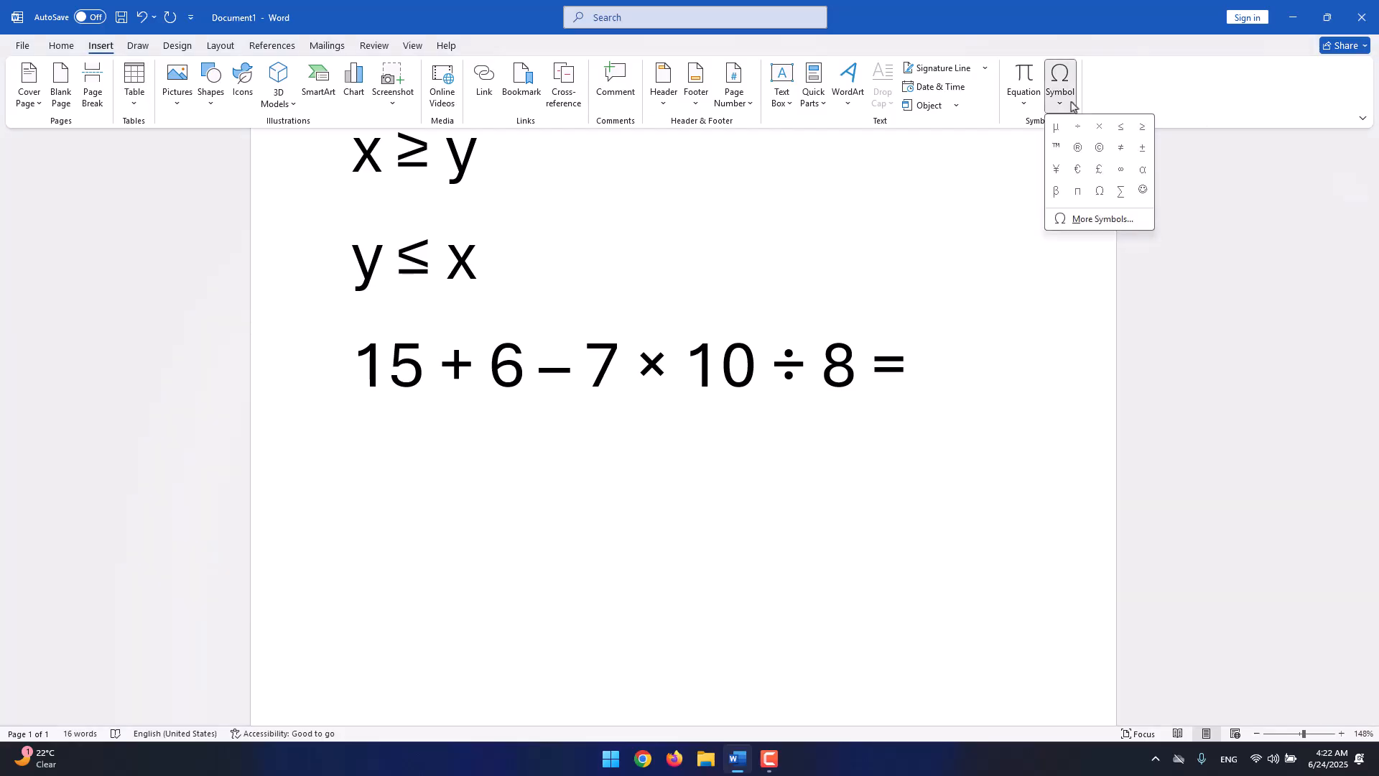
click(1143, 170)
drag(393, 478, 325, 478)
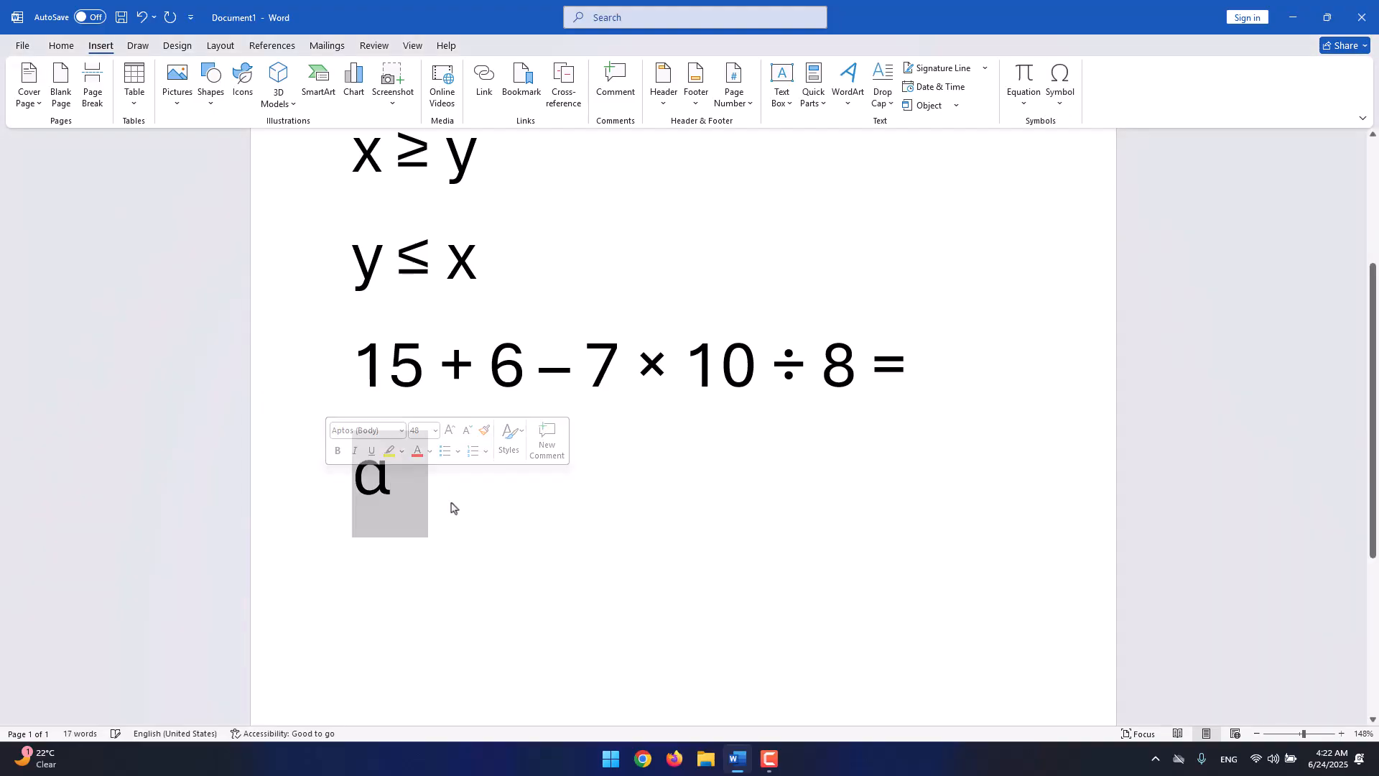
click(452, 503)
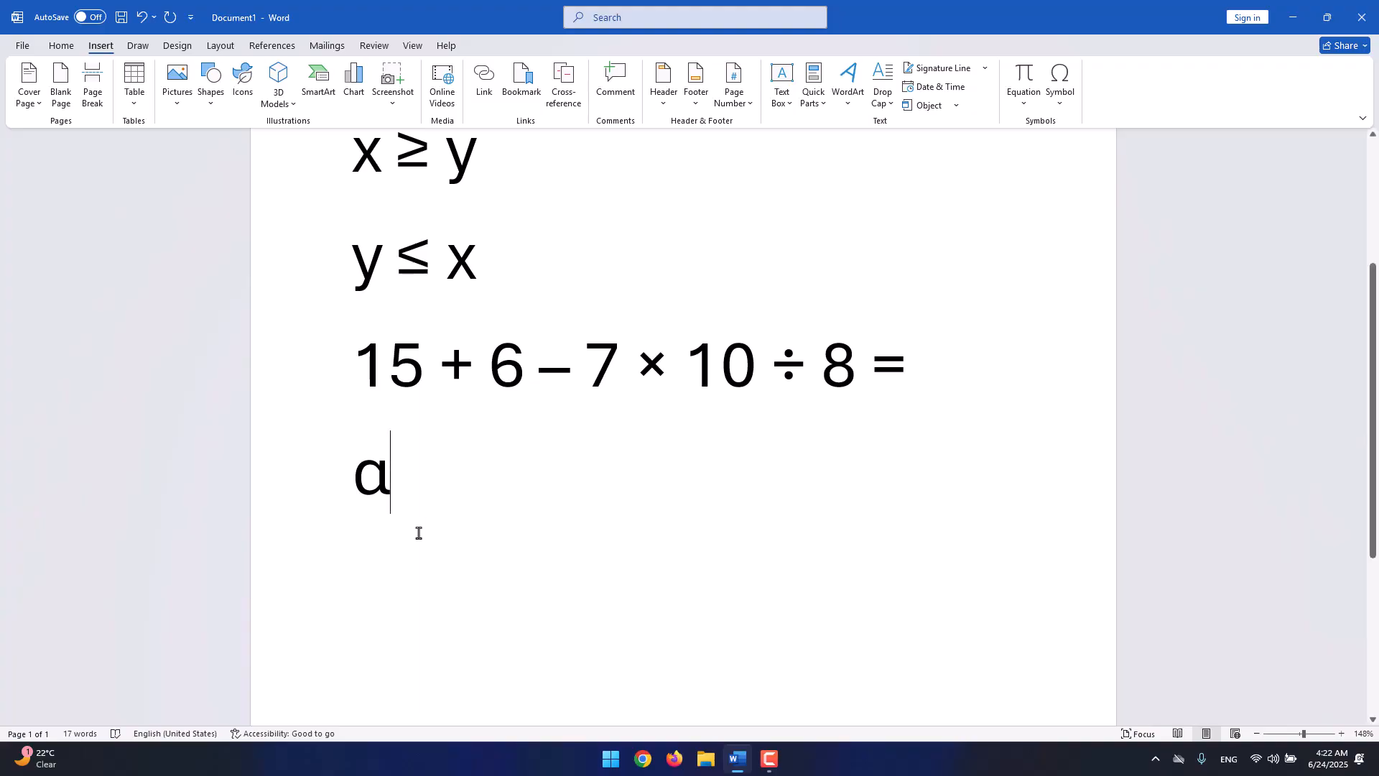
Insert the Greek letter beta (β) on a new line below the alpha.
key(Return)
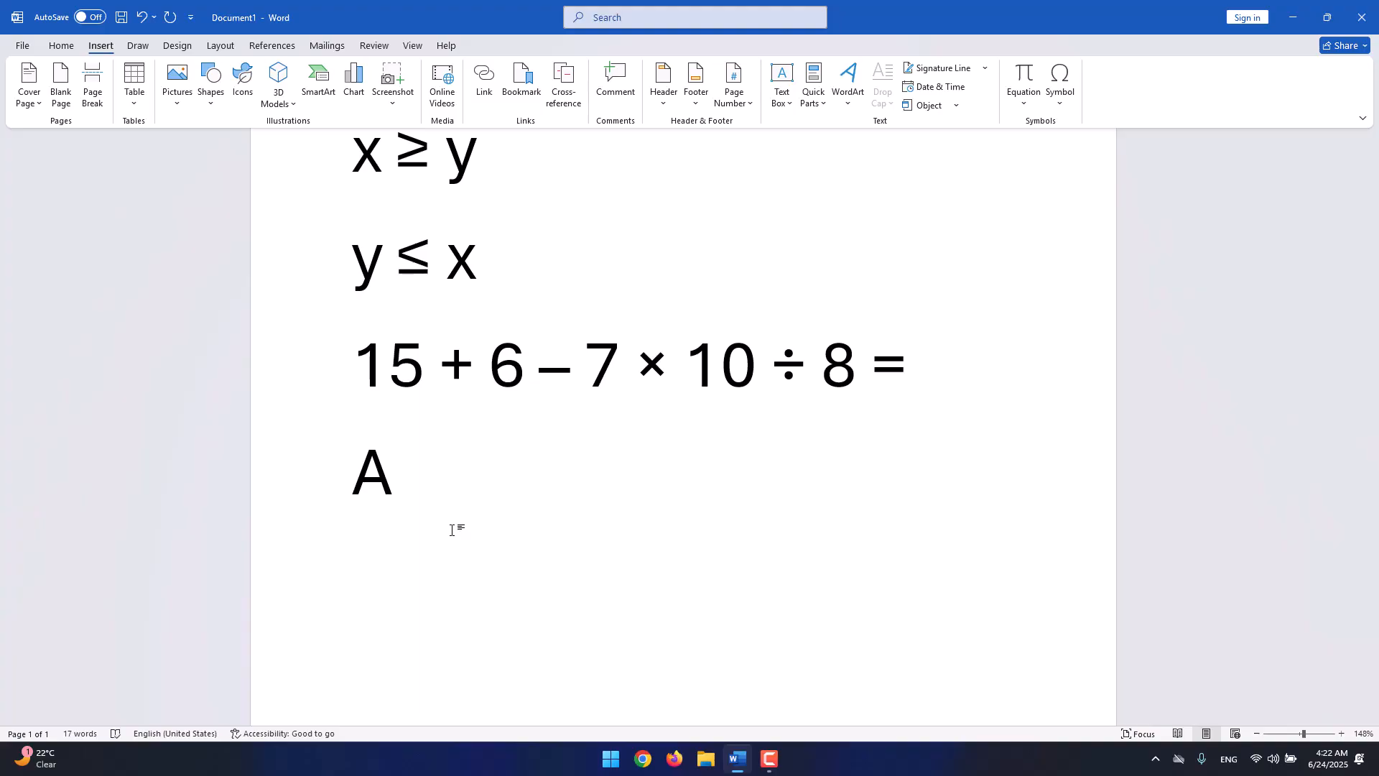
key(ctrl+z)
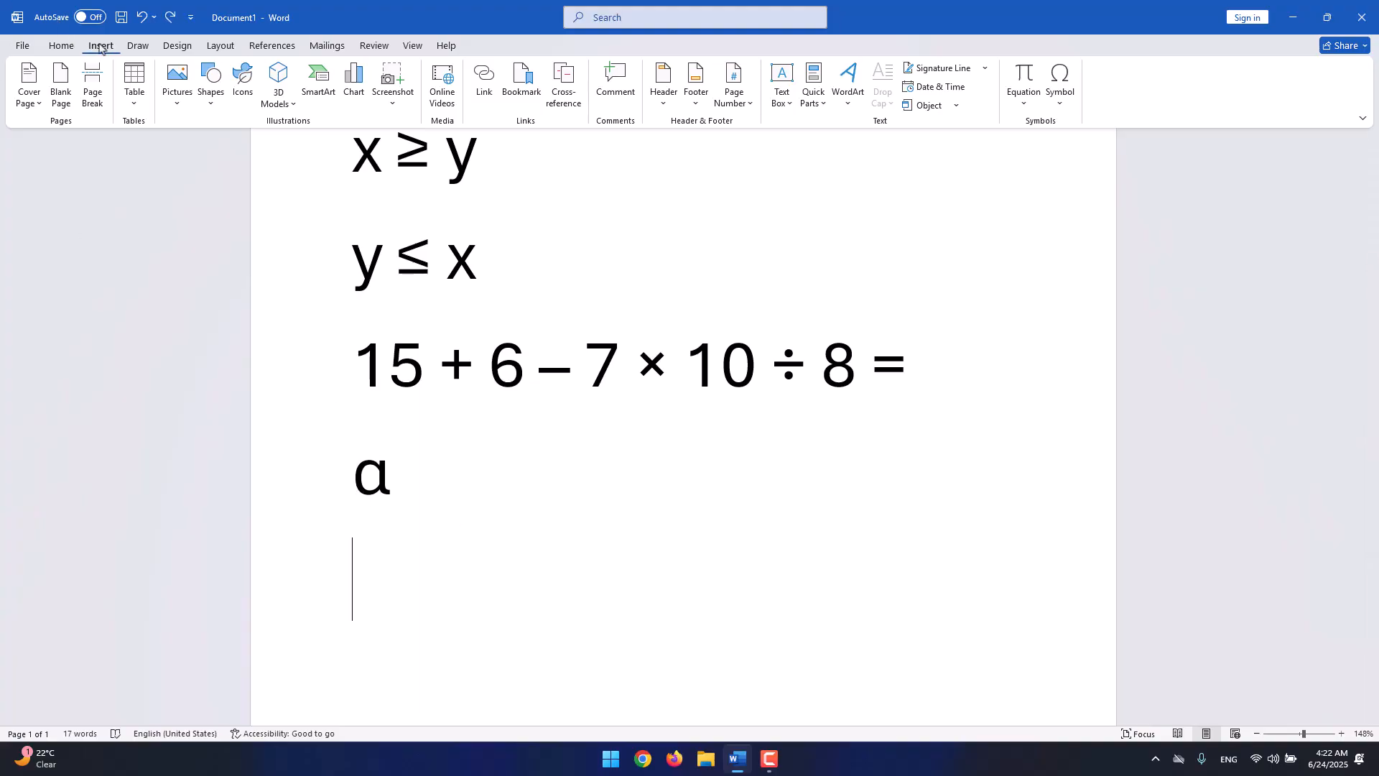
click(1061, 100)
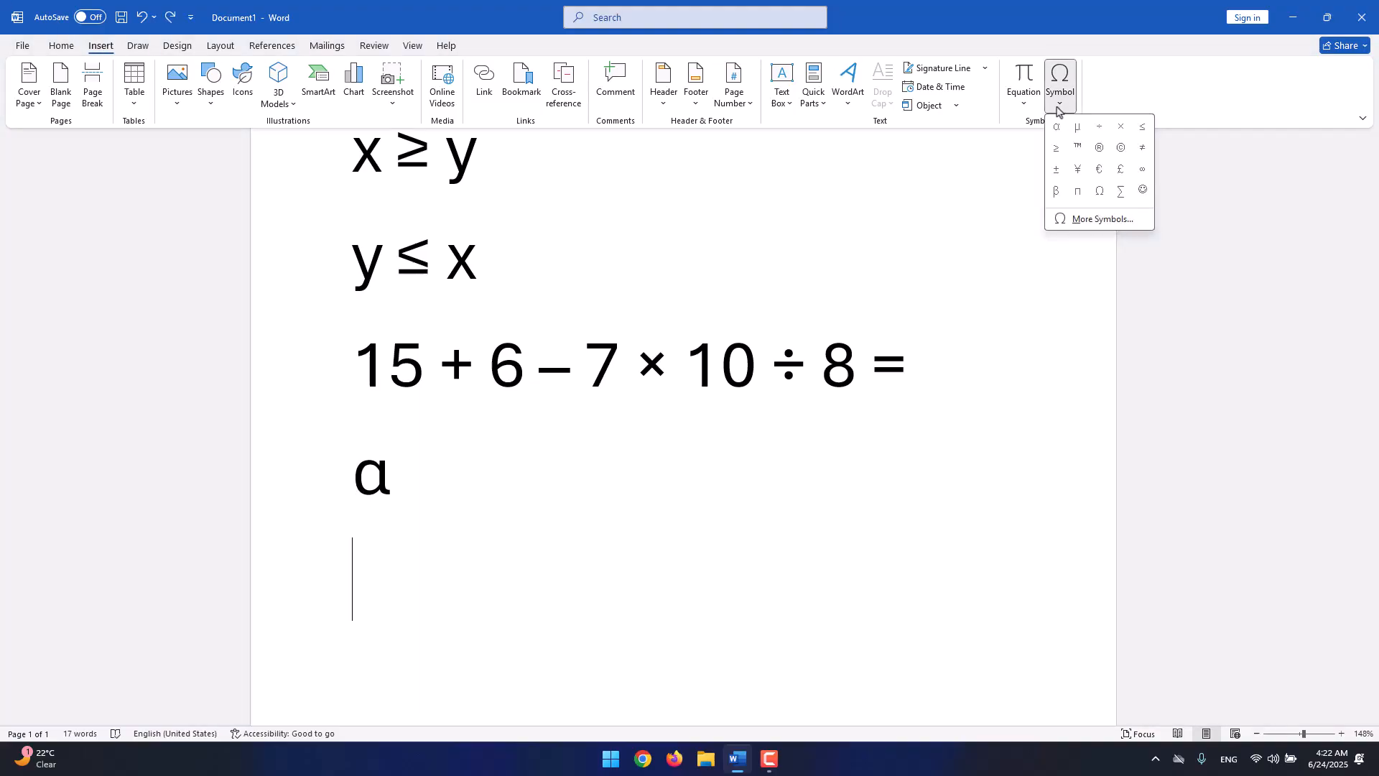
click(1058, 198)
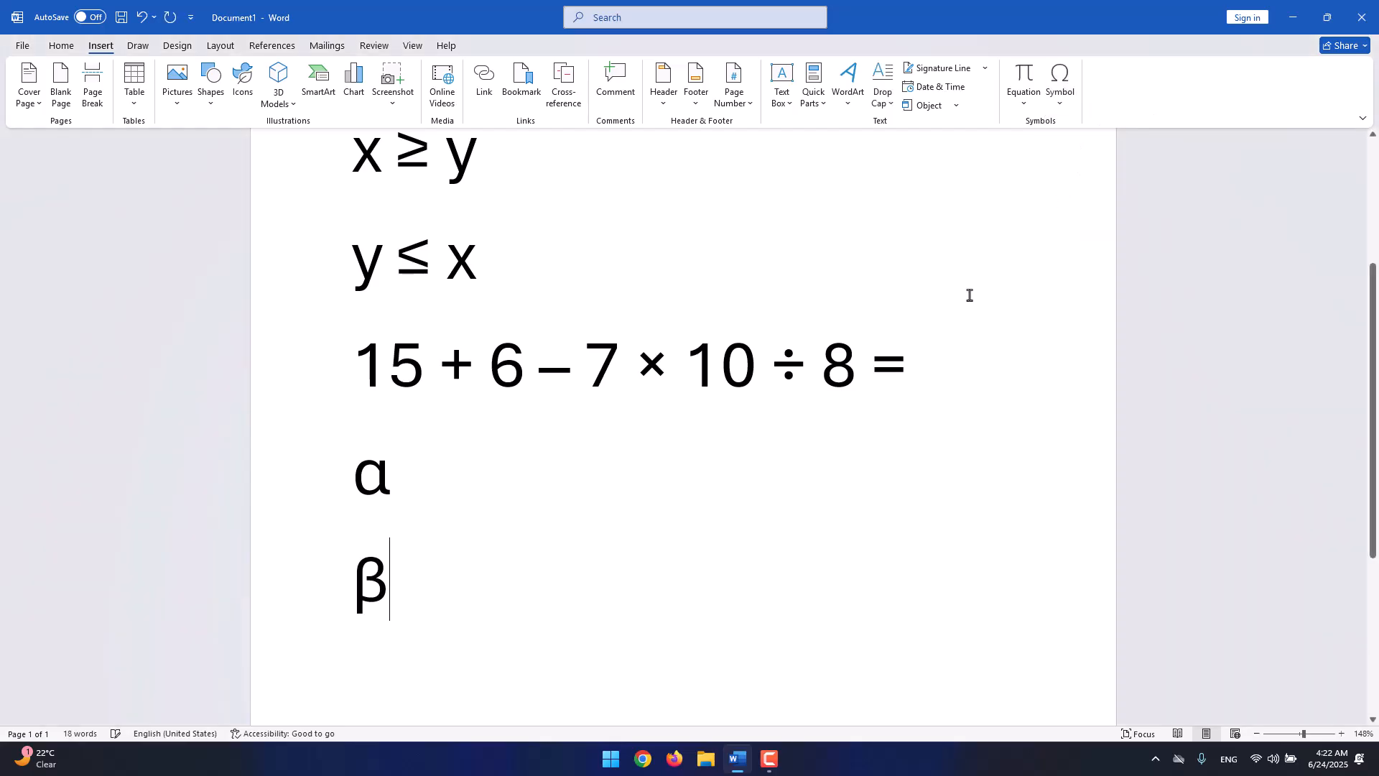
click(416, 599)
Insert the Ohm sign (Ω) on a new line below the beta.
key(Return)
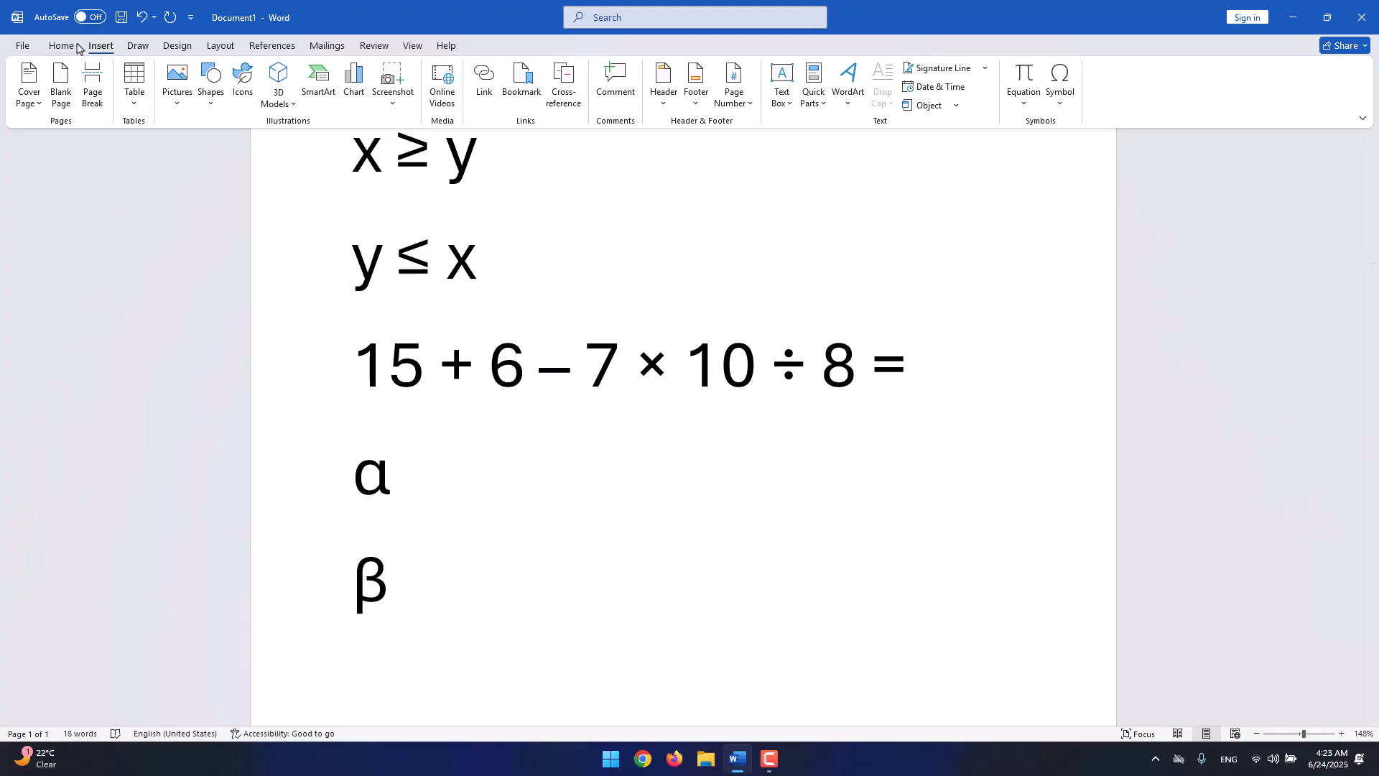
click(1061, 93)
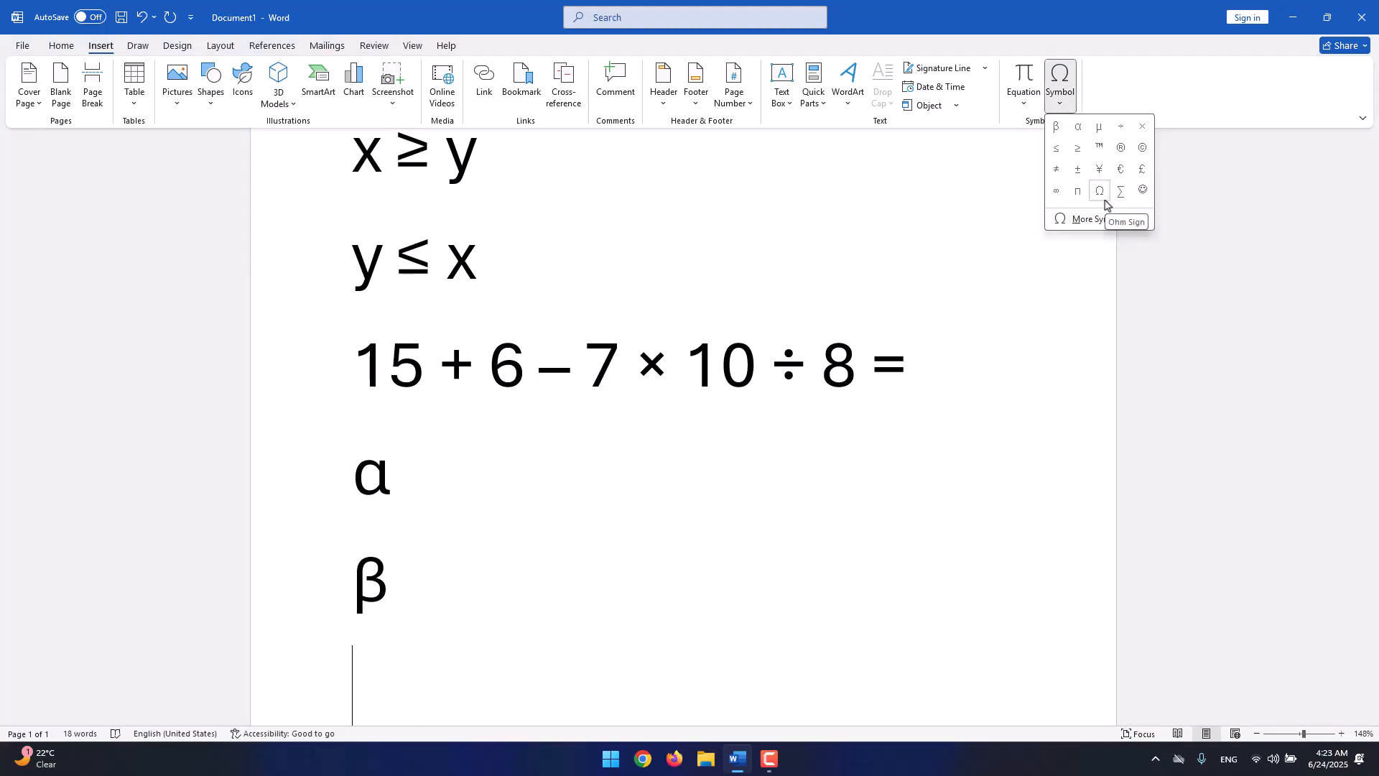
click(1102, 194)
scroll(681, 539, down, 3)
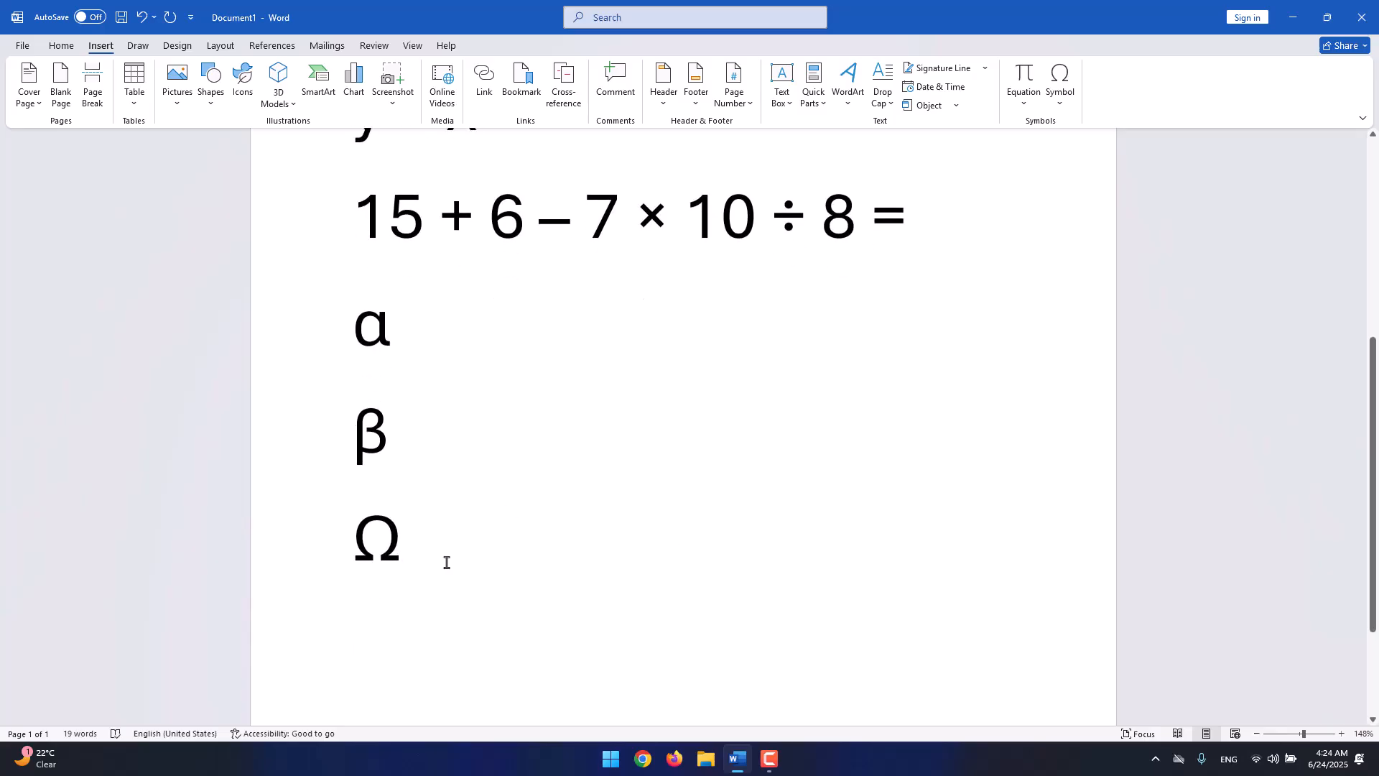
click(312, 537)
click(400, 590)
Insert the summation sign (∑) on a new line below the Ohm sign and highlight it briefly.
click(491, 674)
click(1060, 86)
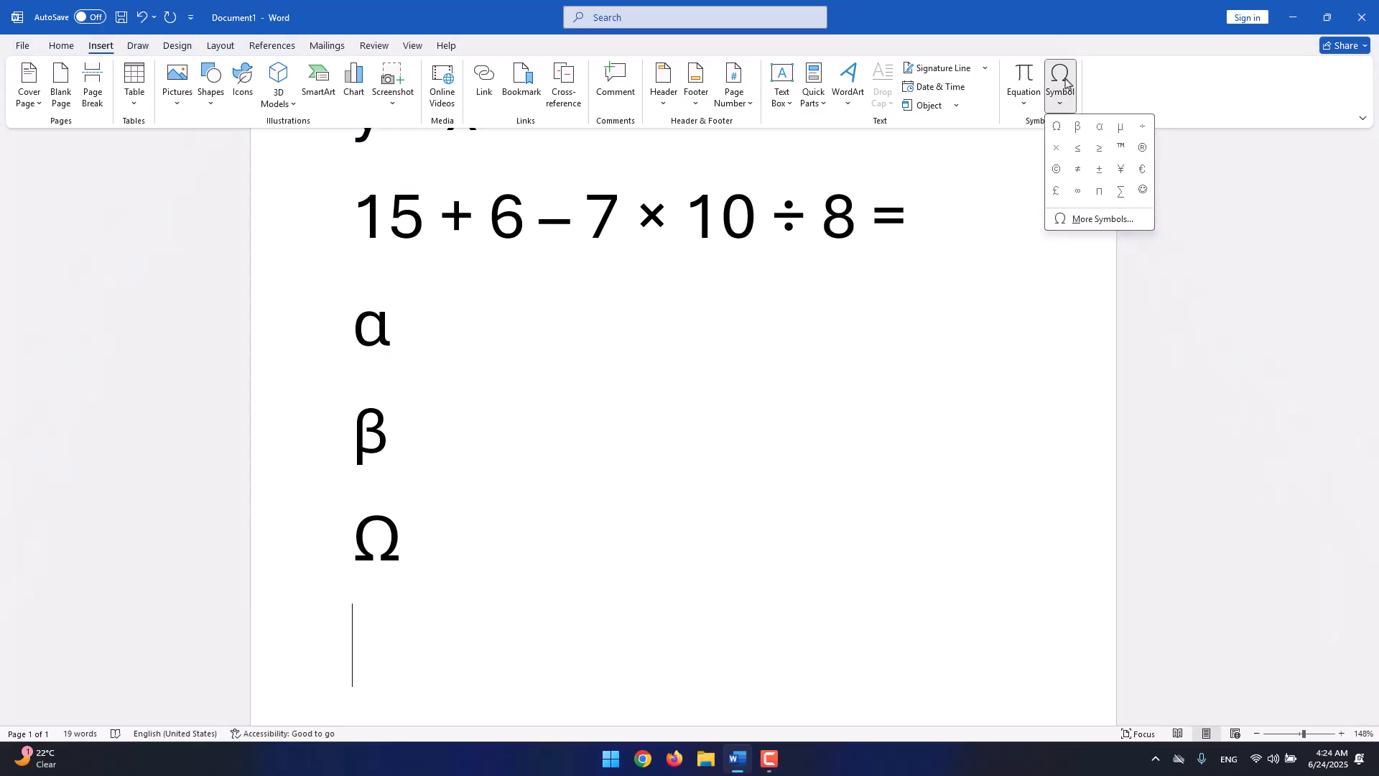
click(1122, 191)
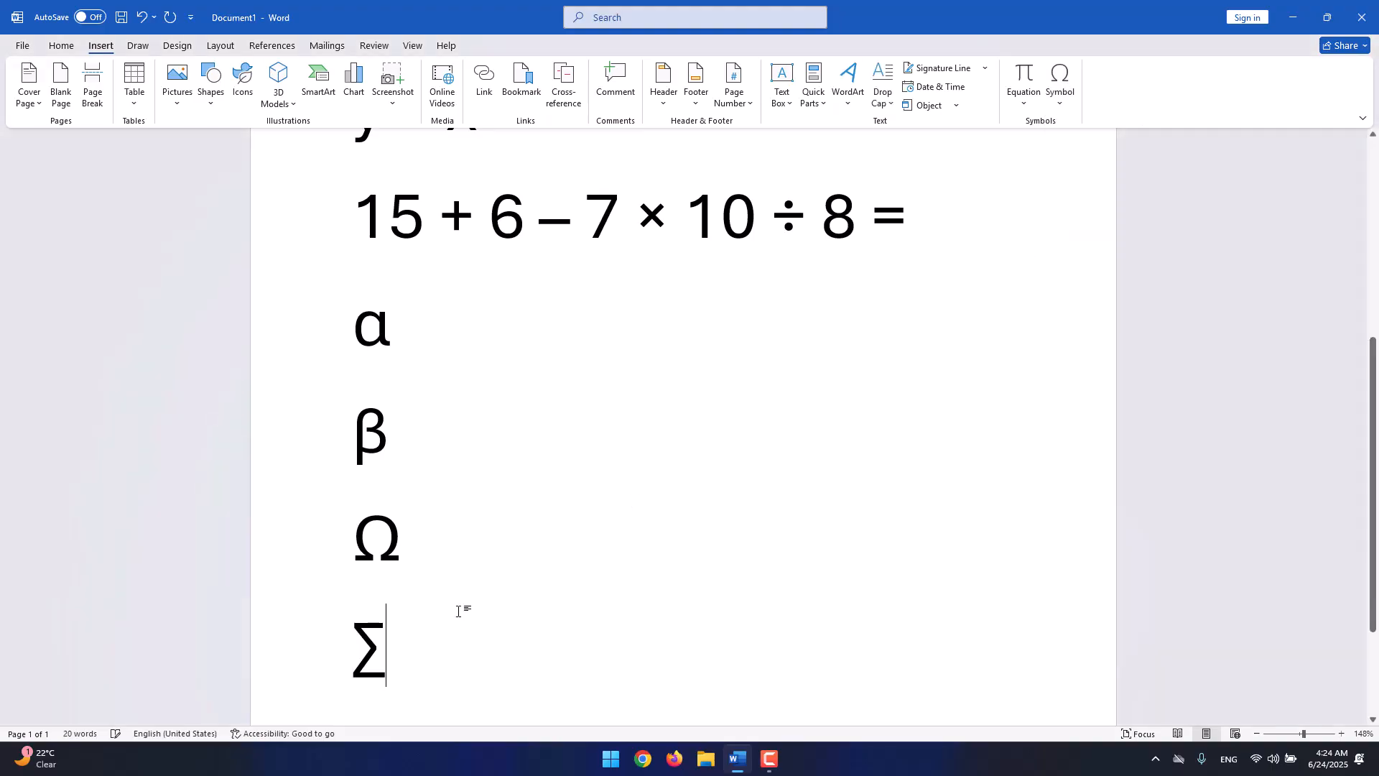
scroll(415, 673, down, 2)
click(329, 500)
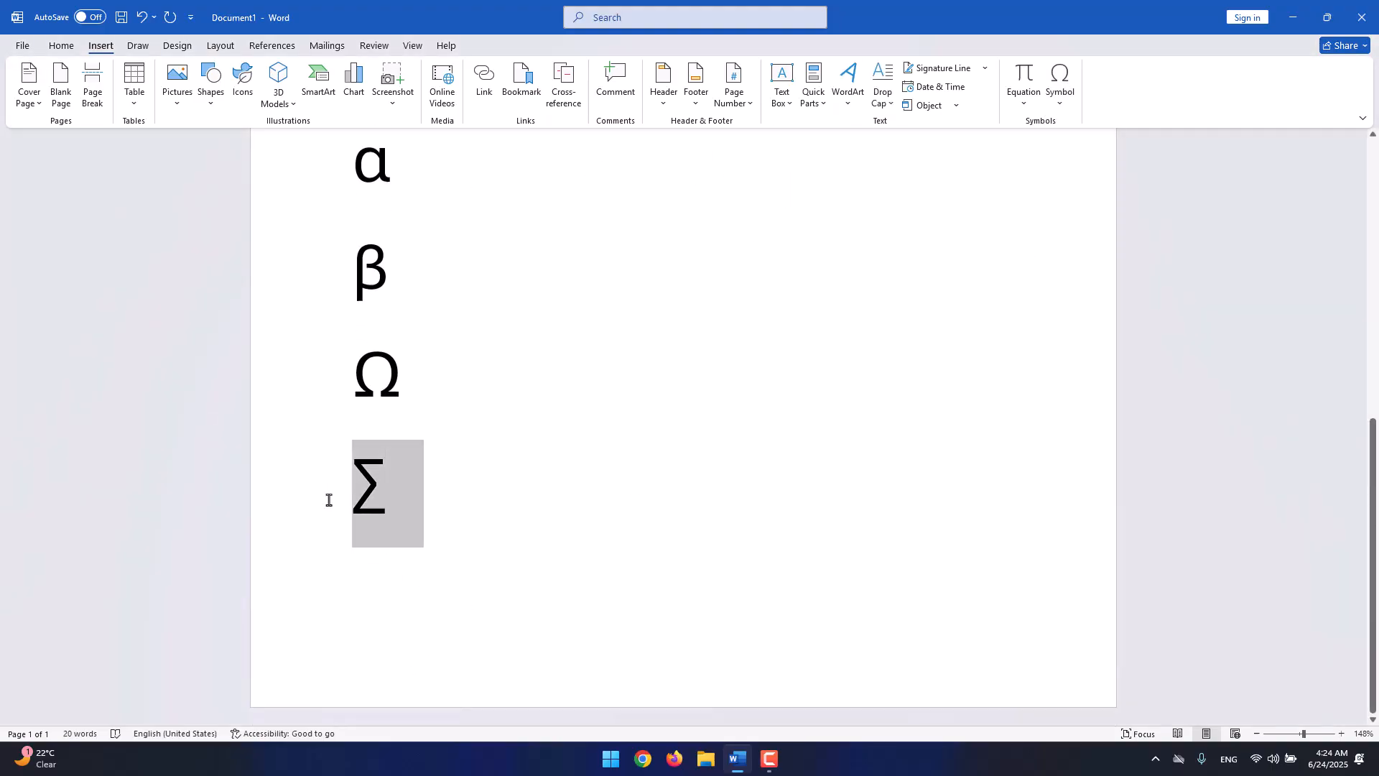
click(418, 556)
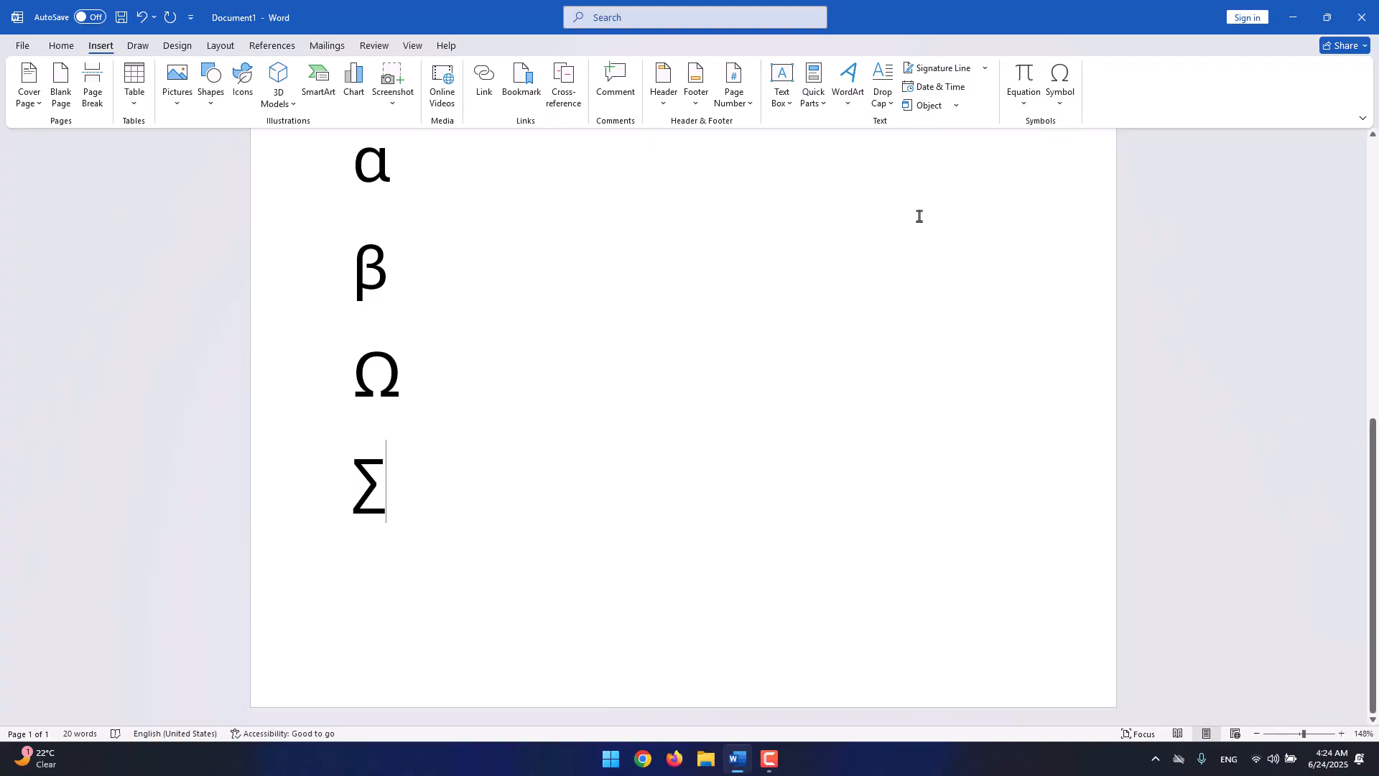
Delete the document's entire content, from the yen amount down to the summation sign.
key(Up)
key(Up)
key(Up)
key(Up)
key(Up)
key(Up)
key(Up)
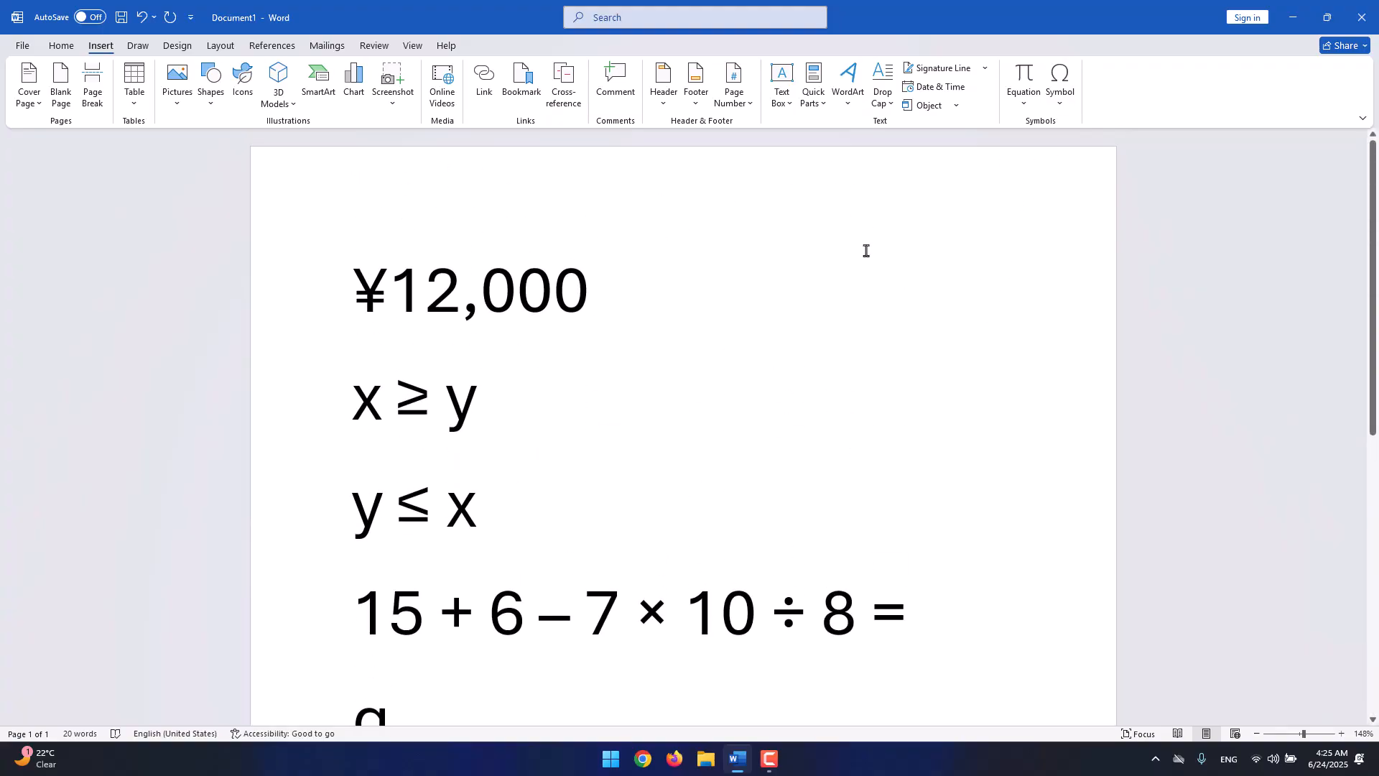
key(ctrl+a)
key(Delete)
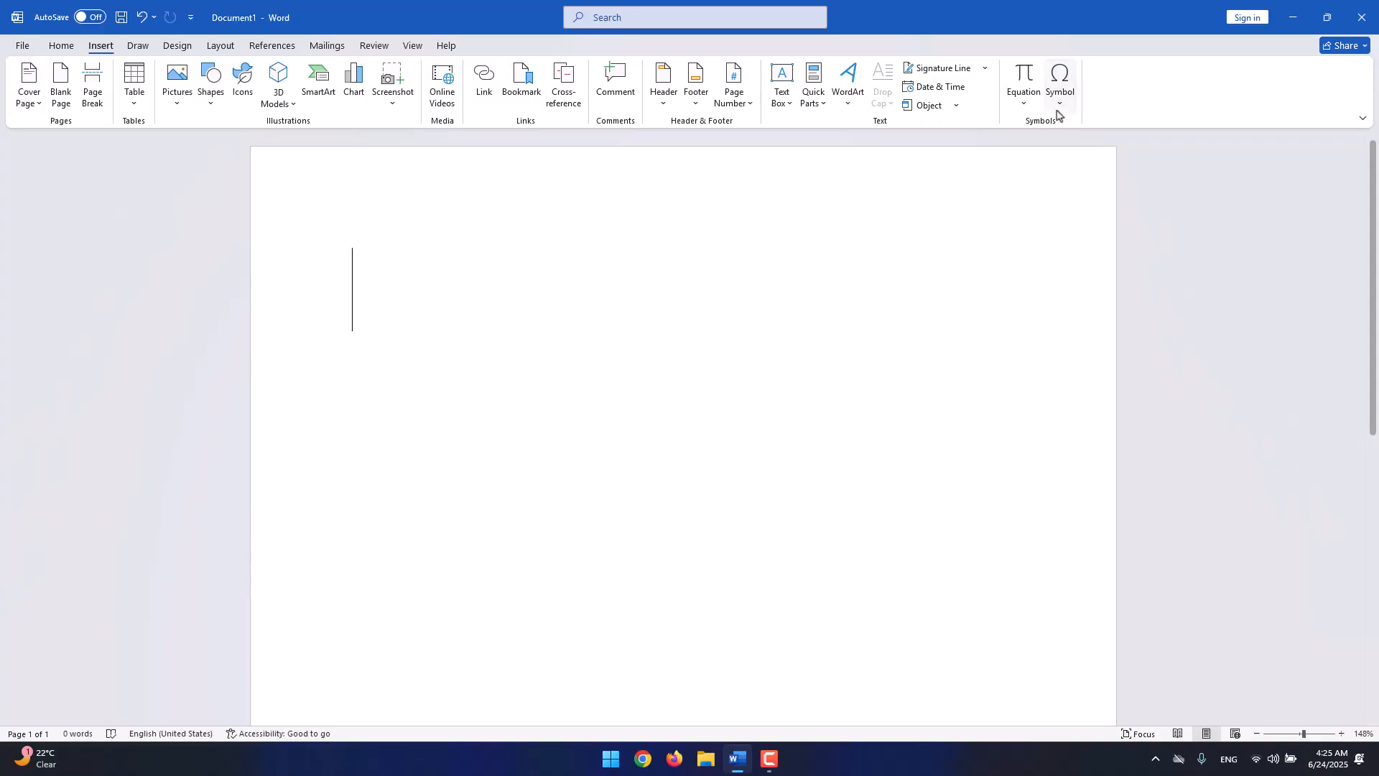
Enter a lowercase letter "o" in the empty document, highlight it and place the text cursor after it.
click(1058, 101)
click(979, 170)
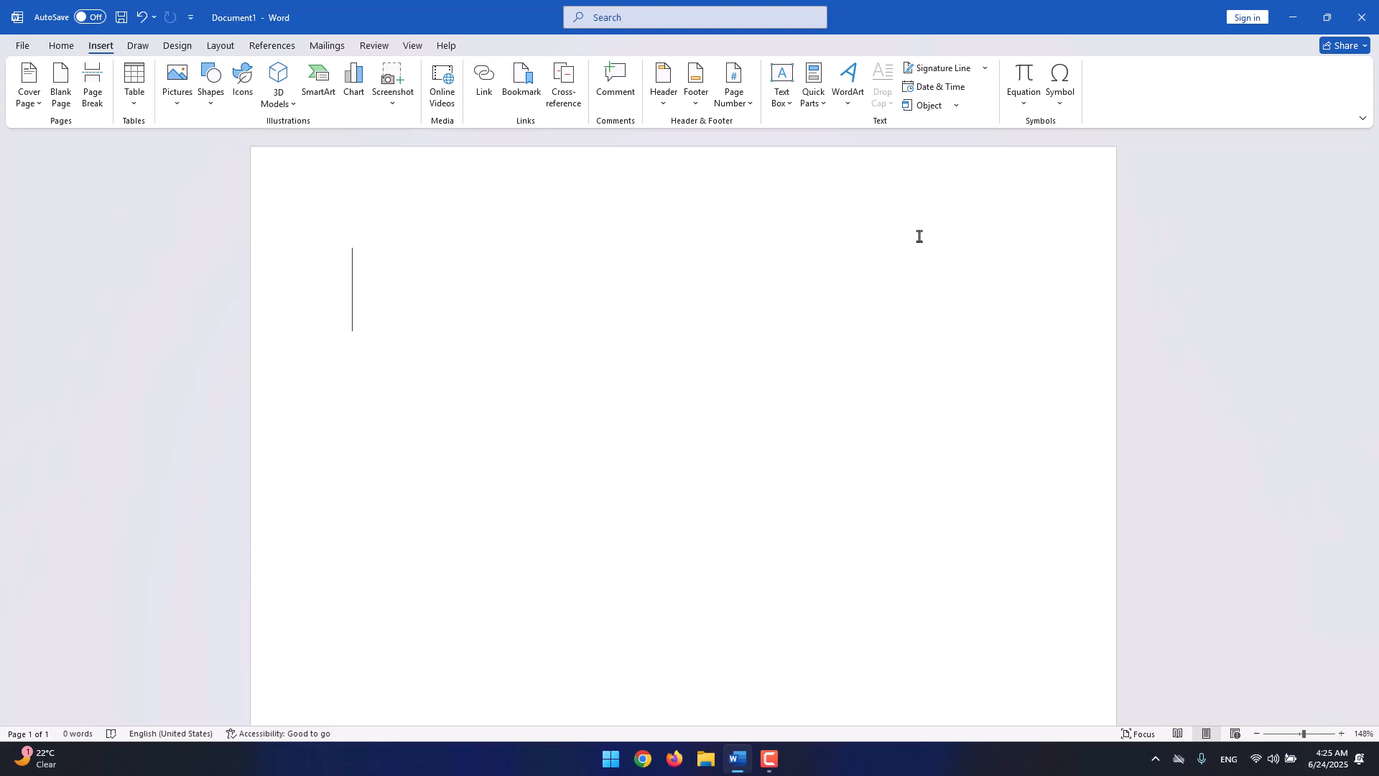
text(O)
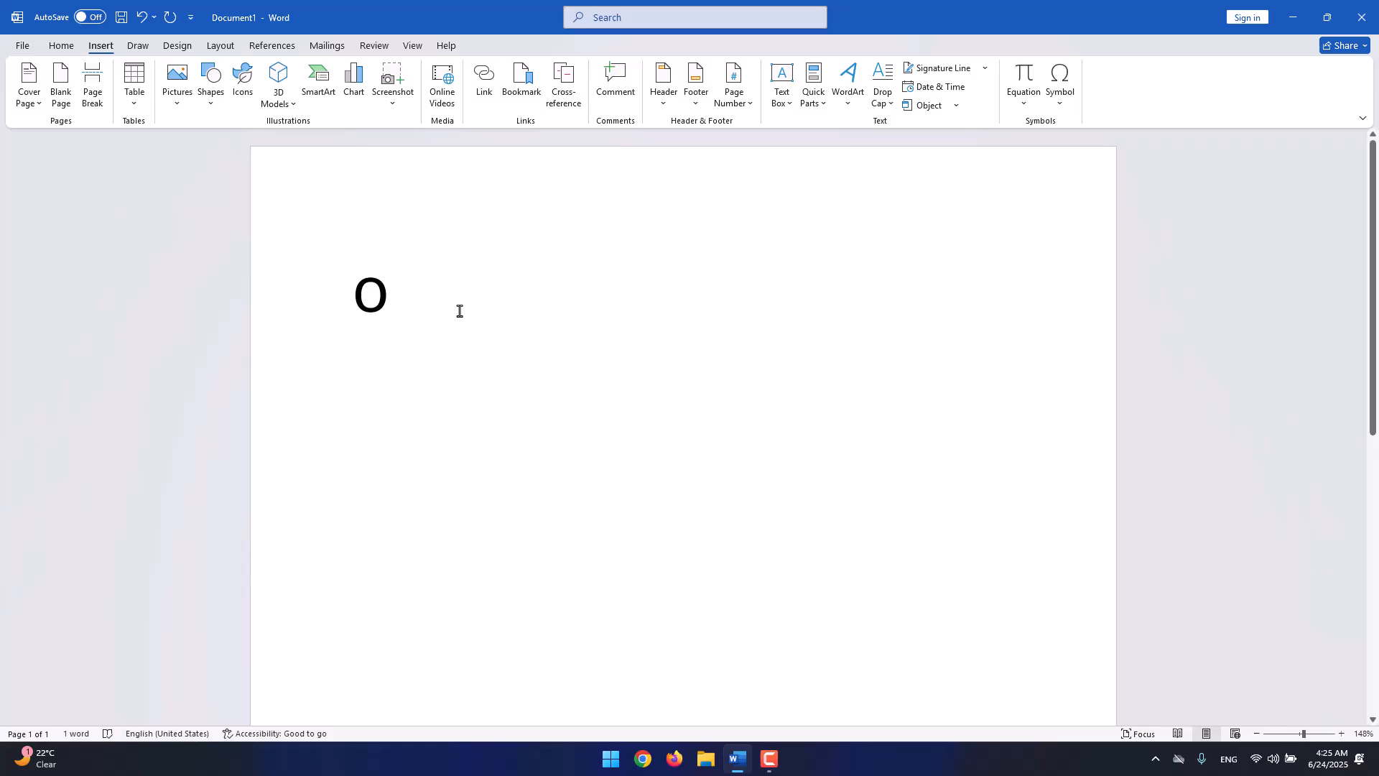
drag(401, 296, 349, 301)
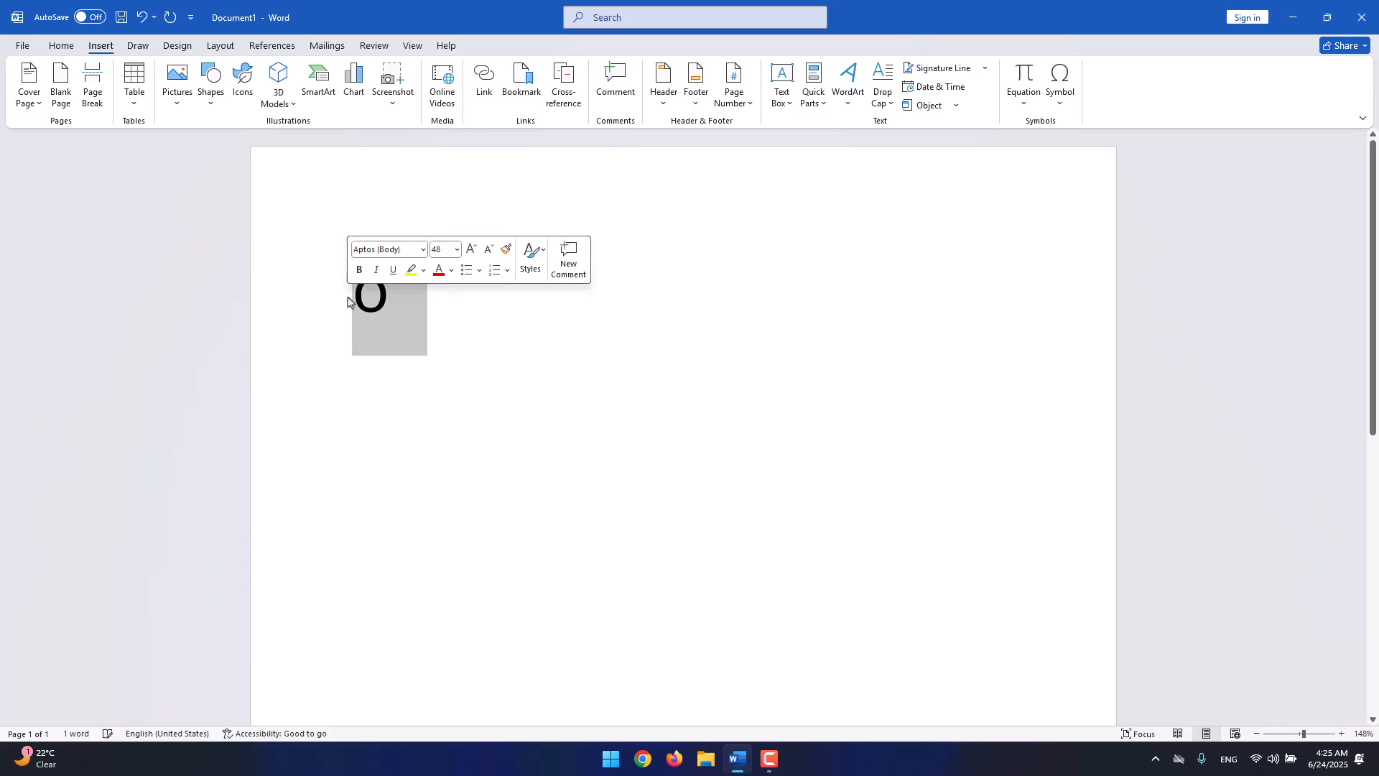
click(375, 298)
click(367, 235)
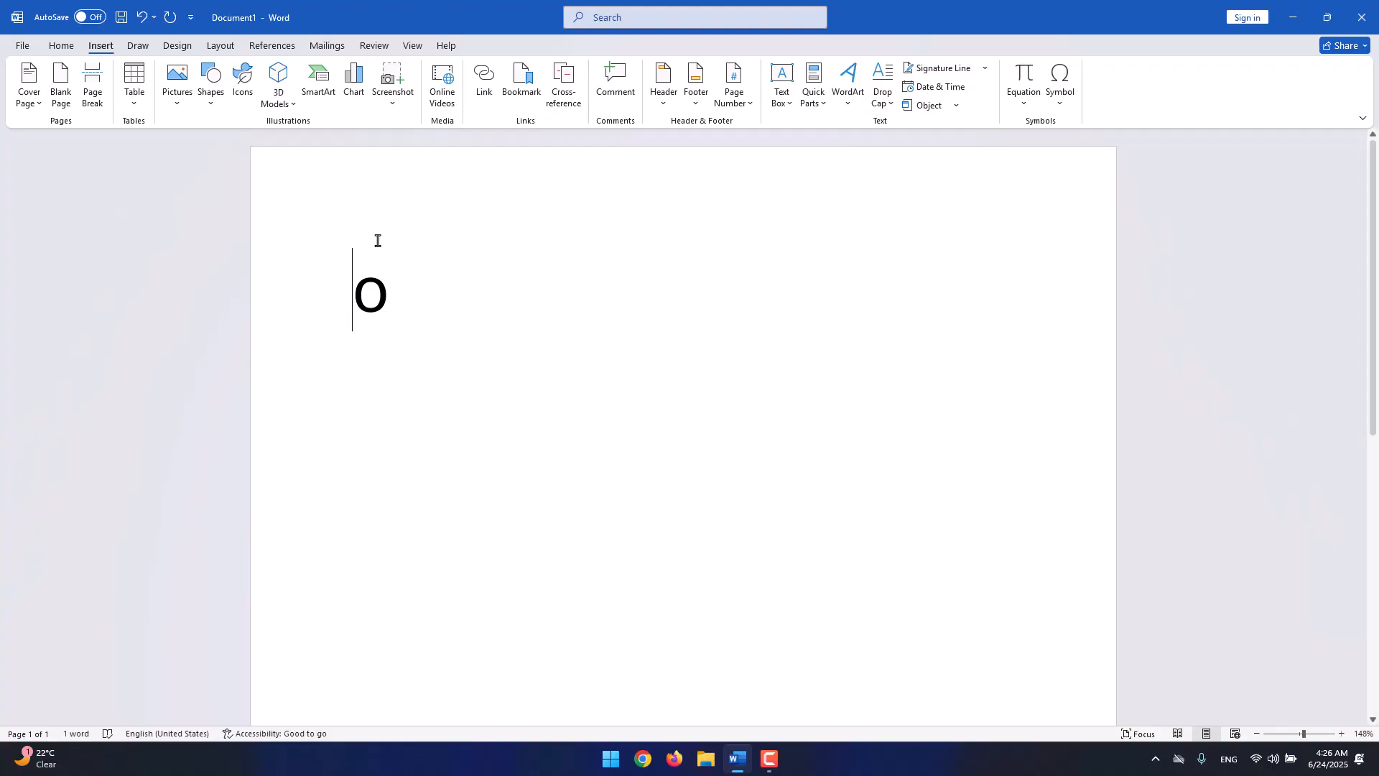
click(402, 299)
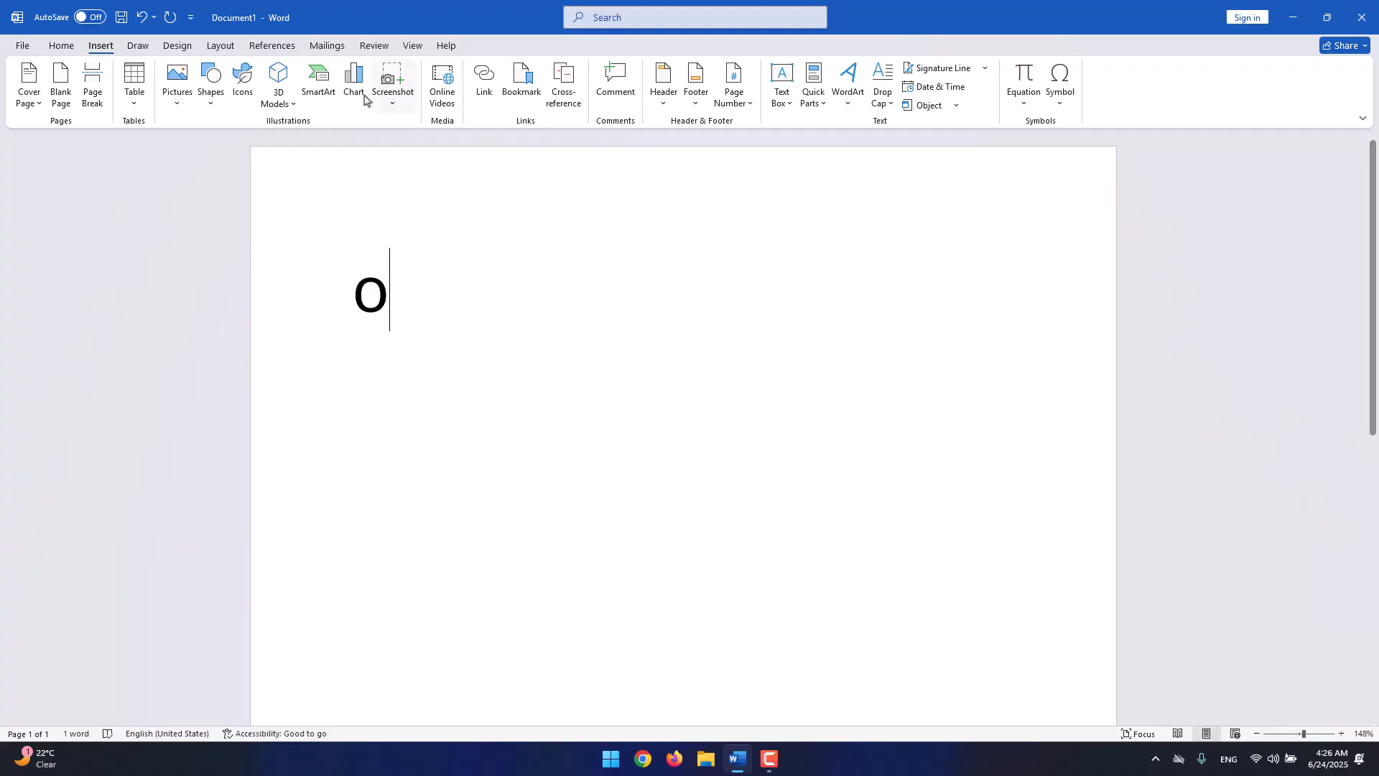
Enlarge the Symbol dialog and insert the Cyrillic small letter o with diaeresis (ö) after the "o".
click(1060, 89)
click(1101, 227)
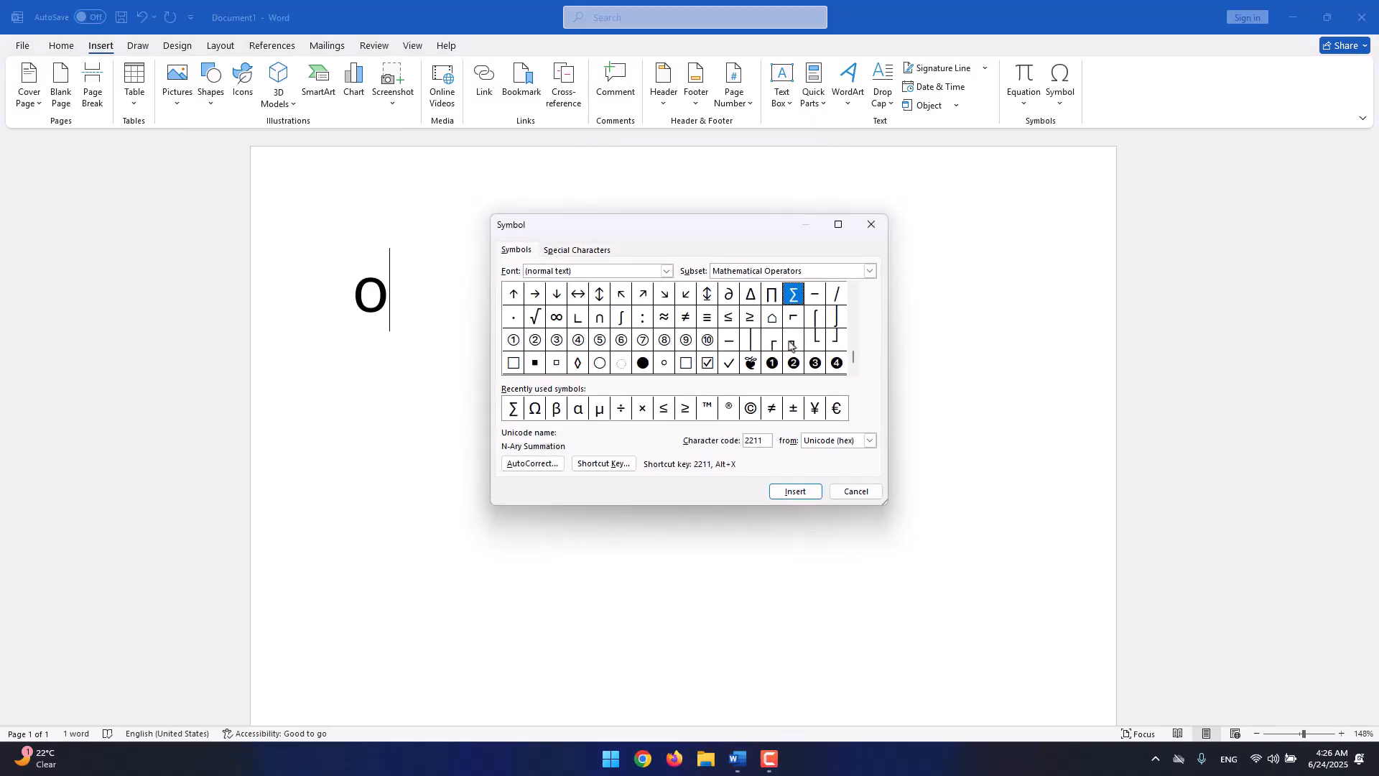
drag(855, 357, 855, 340)
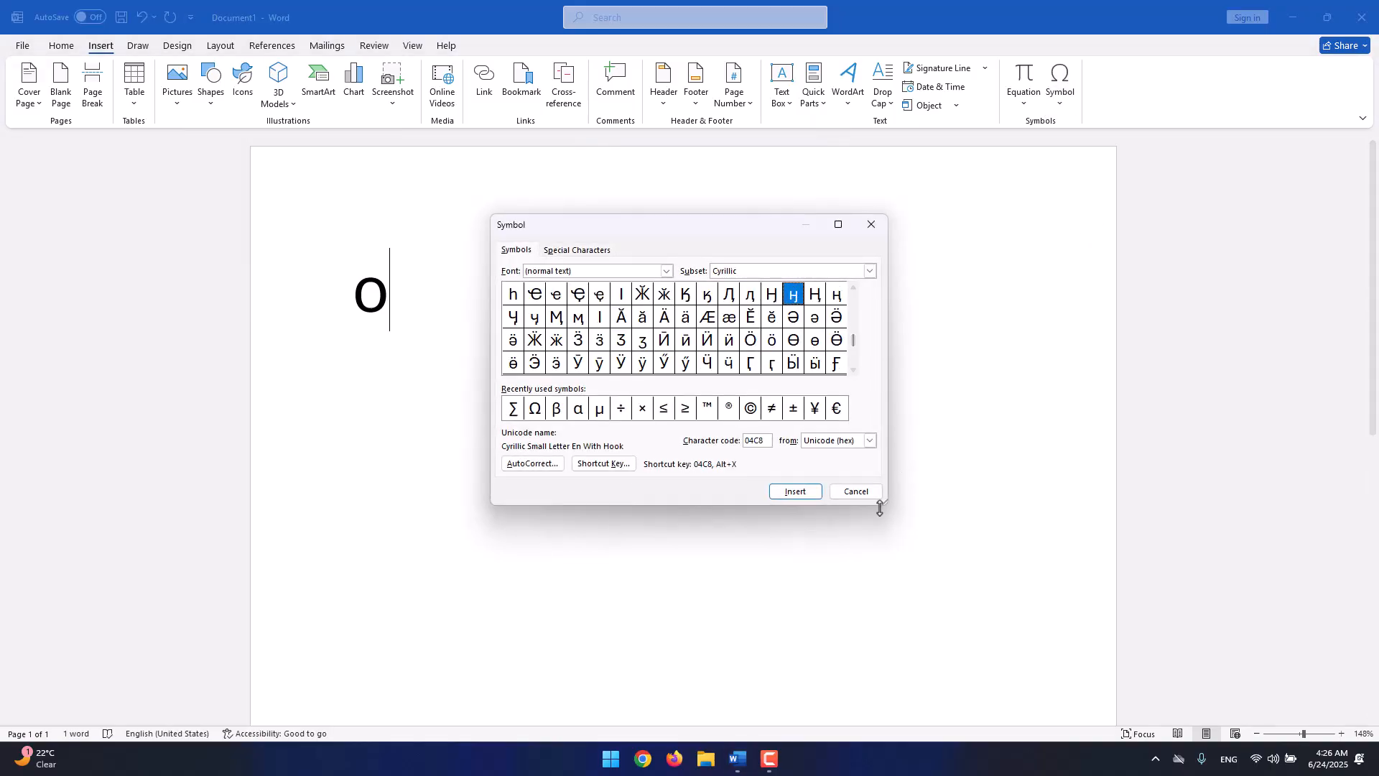
drag(879, 508, 1041, 677)
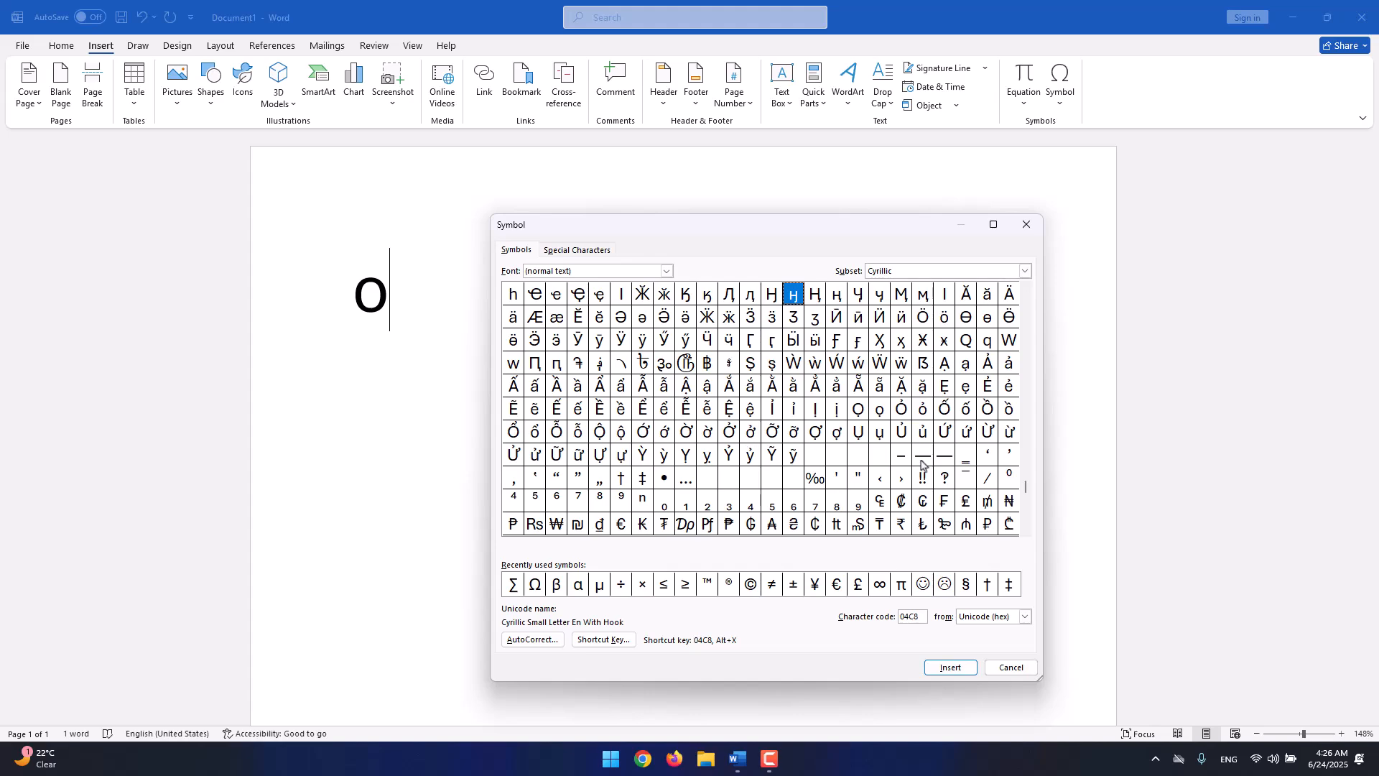
drag(1026, 487, 1027, 460)
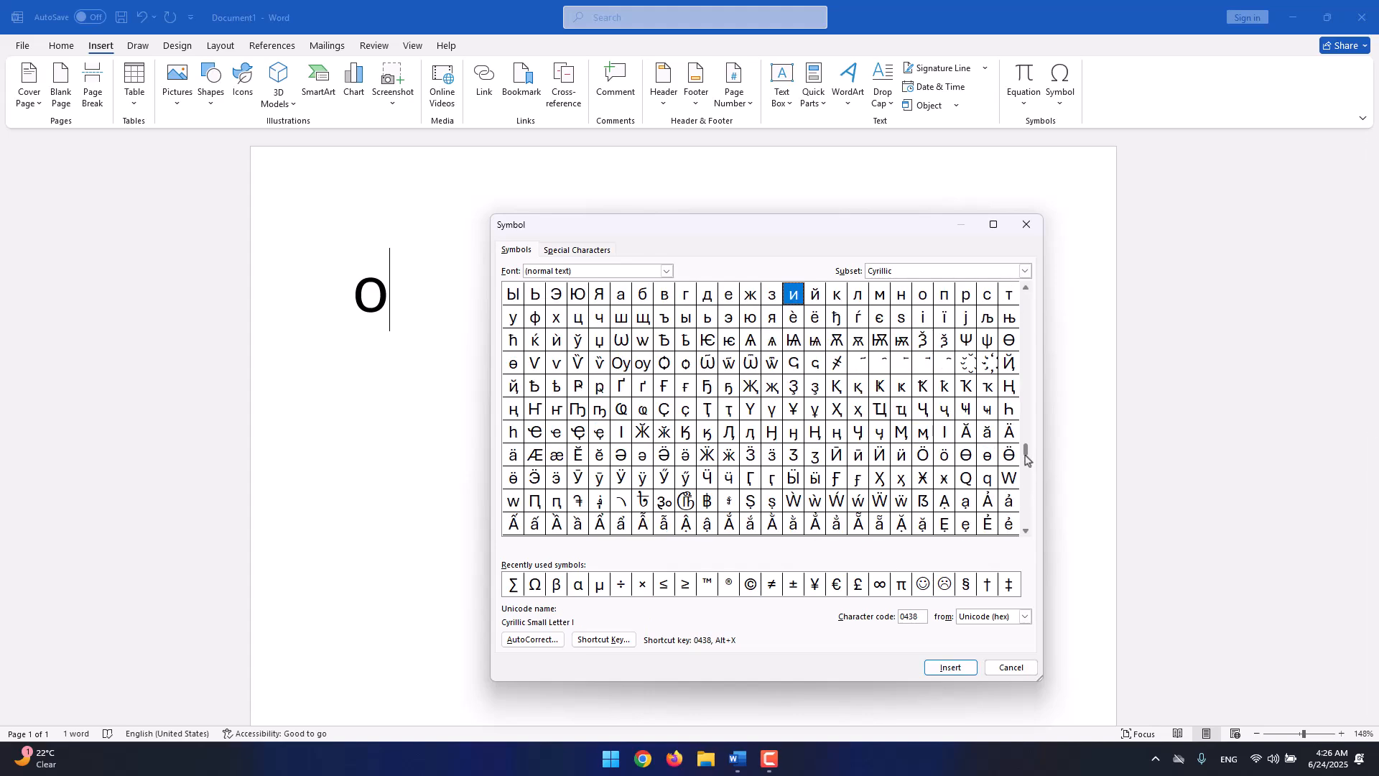
click(946, 457)
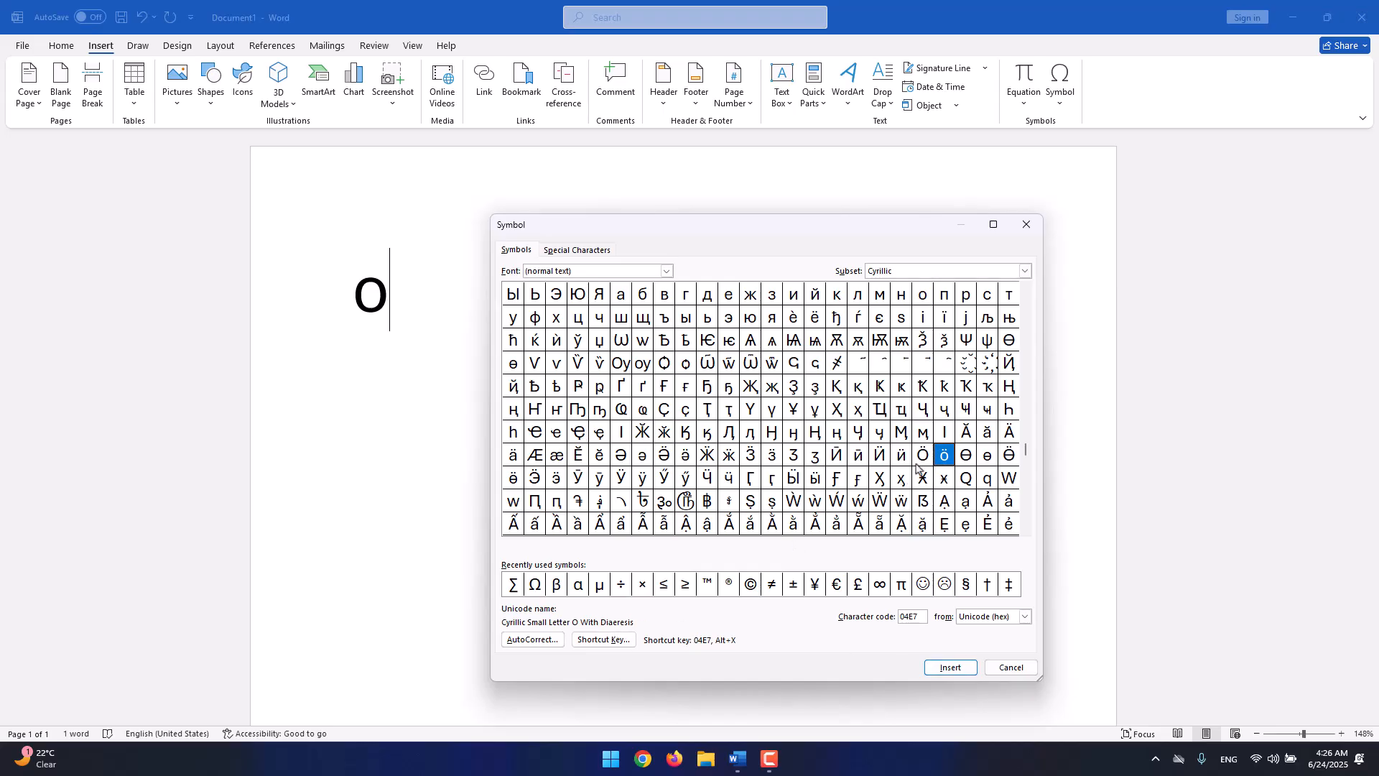
click(950, 667)
click(413, 297)
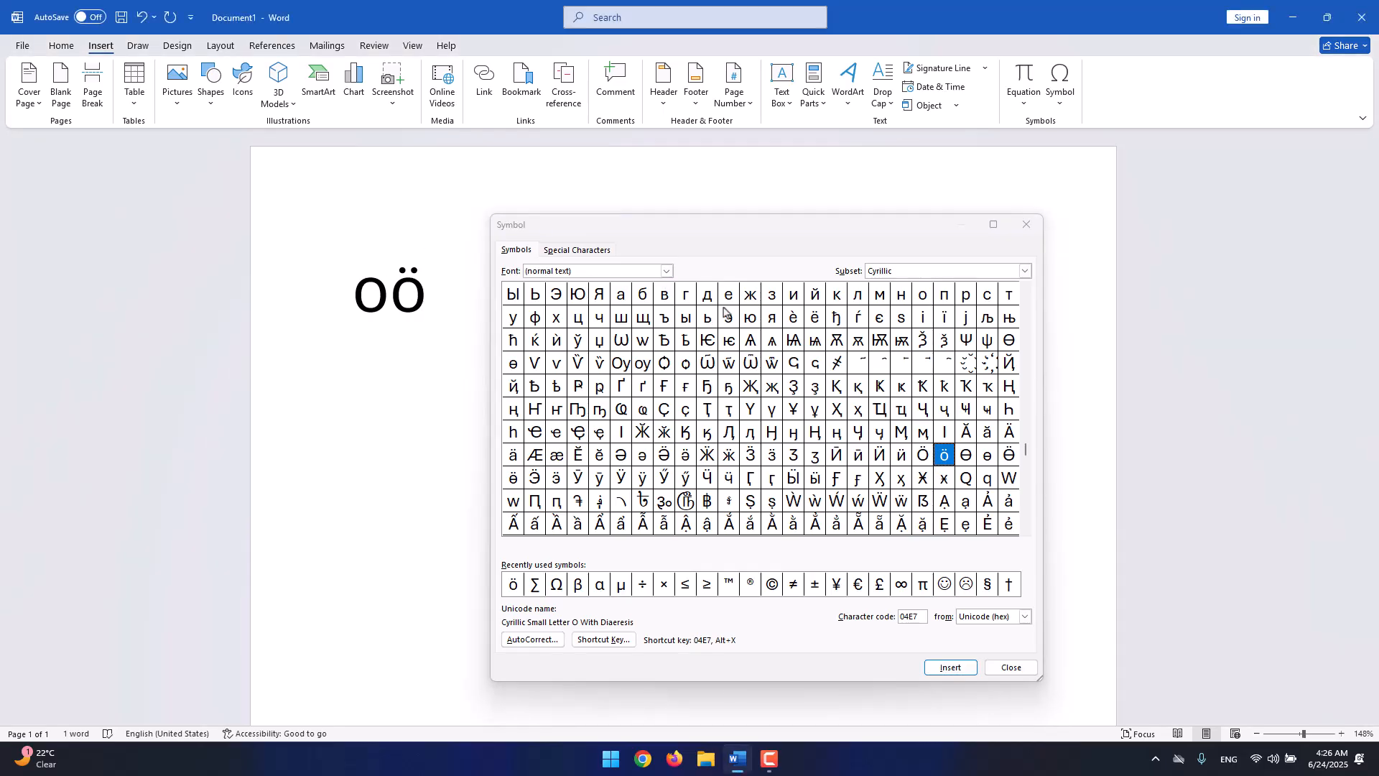
Browse the symbol list from the Latin letters to the currency and mathematical signs, checking individual characters such as the hryvnia sign.
drag(1029, 456, 1026, 321)
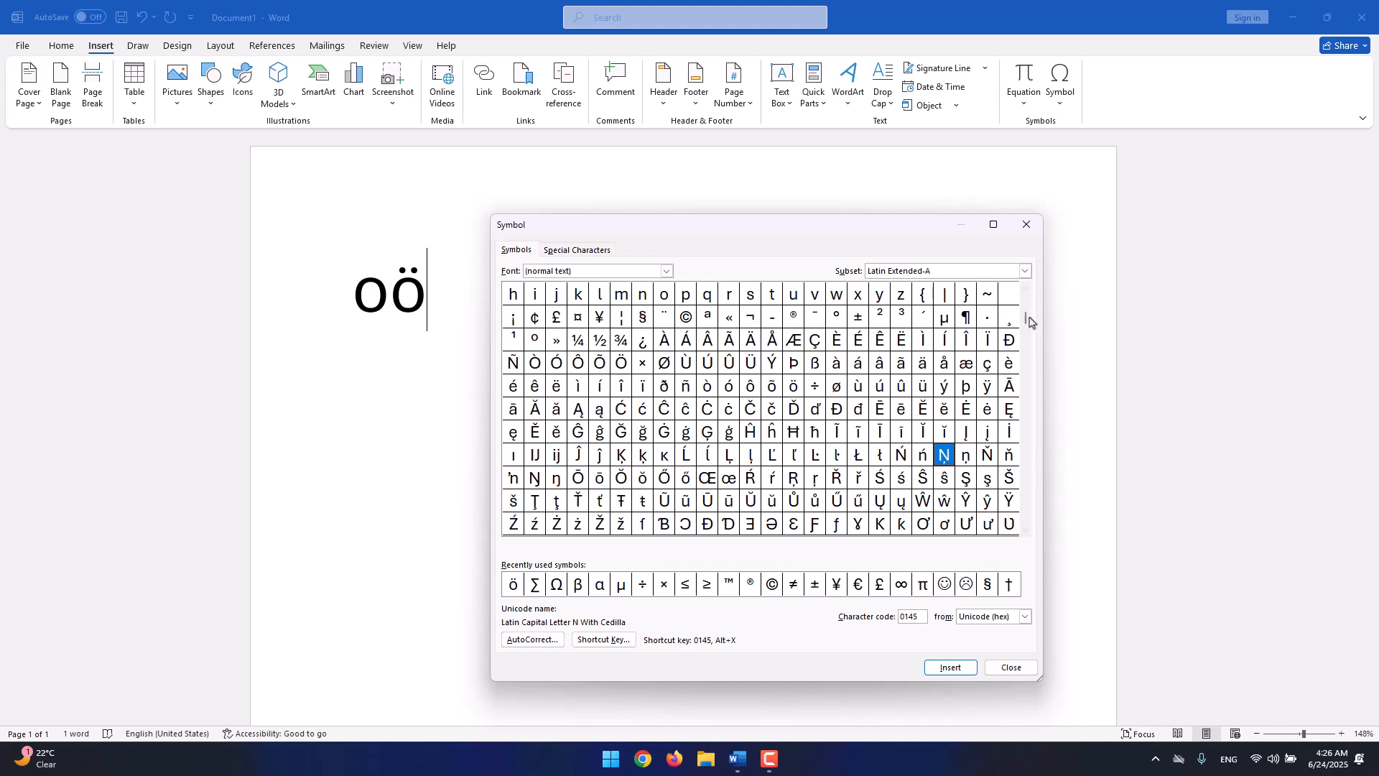
scroll(1026, 313, up, 1)
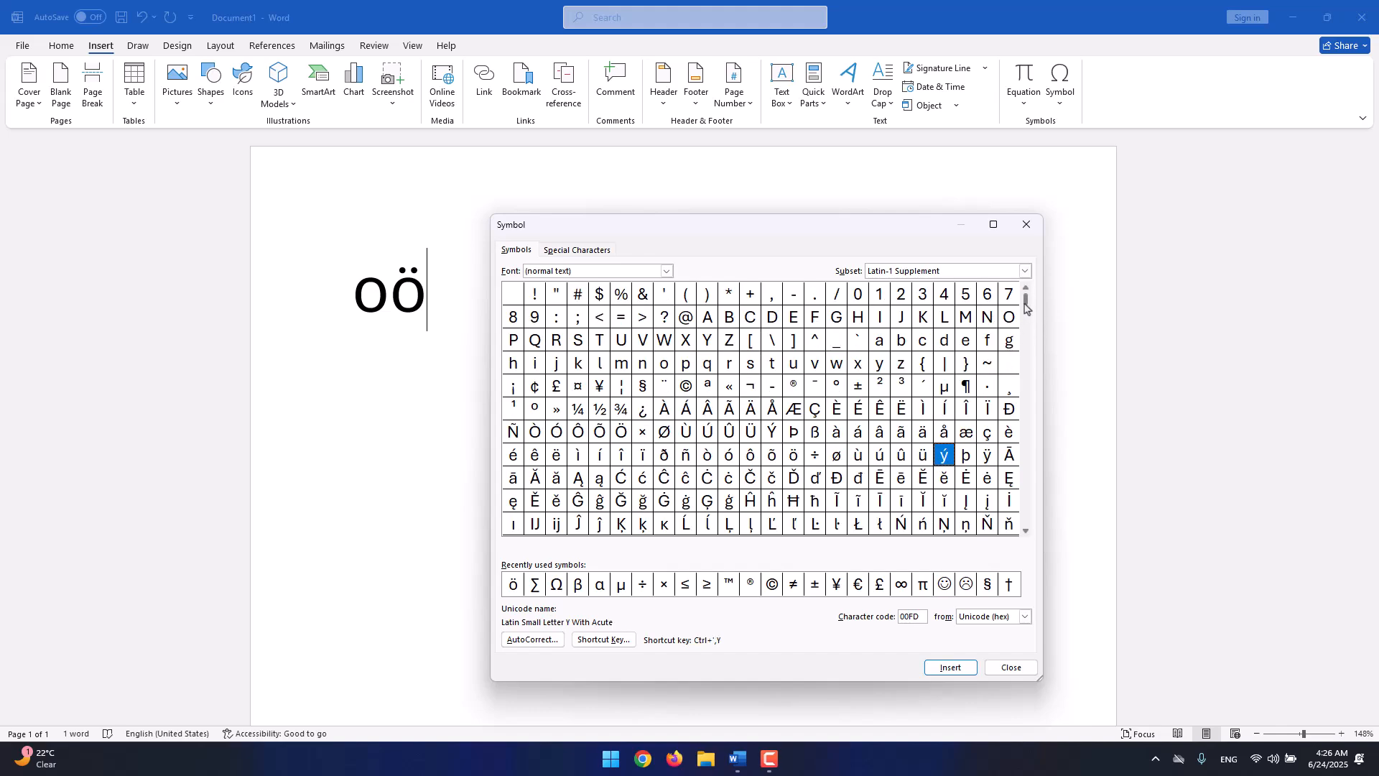
drag(1027, 309, 1040, 525)
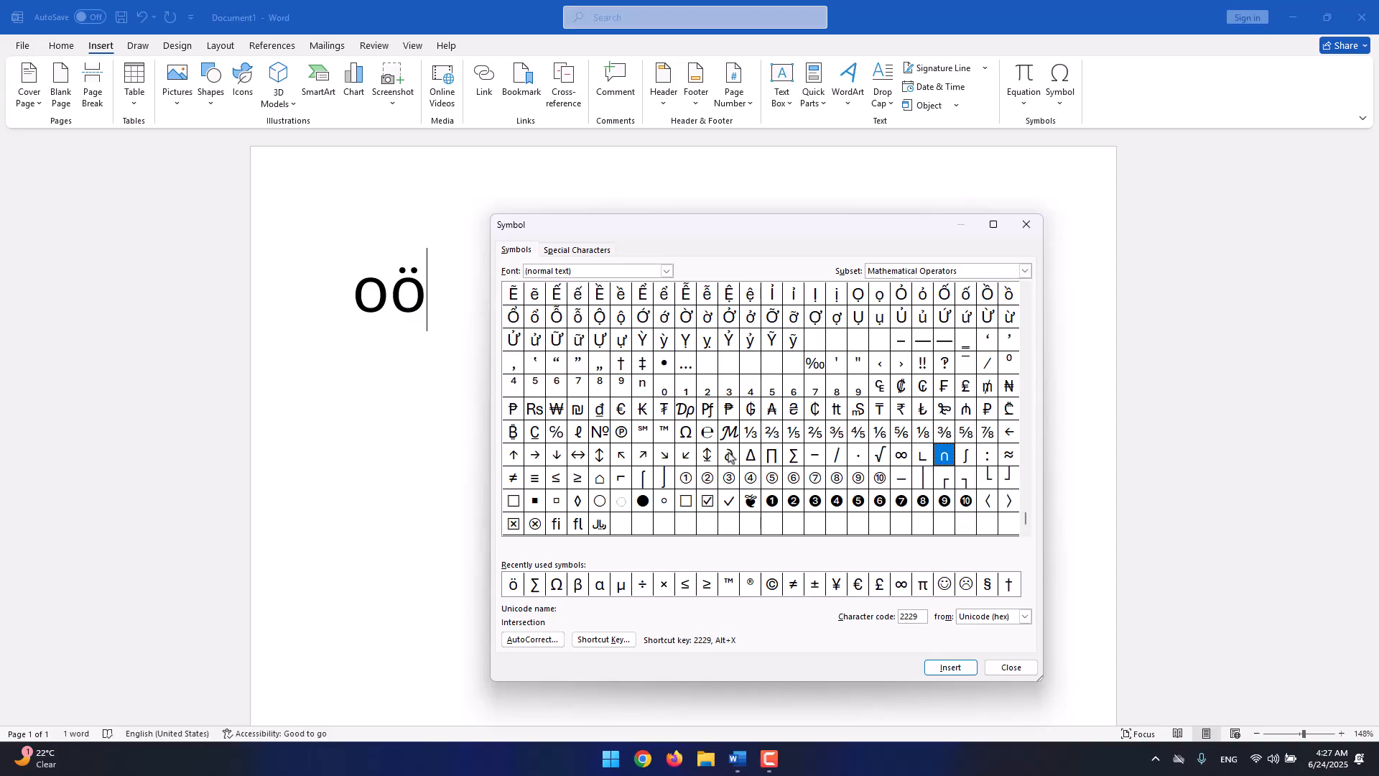
click(512, 438)
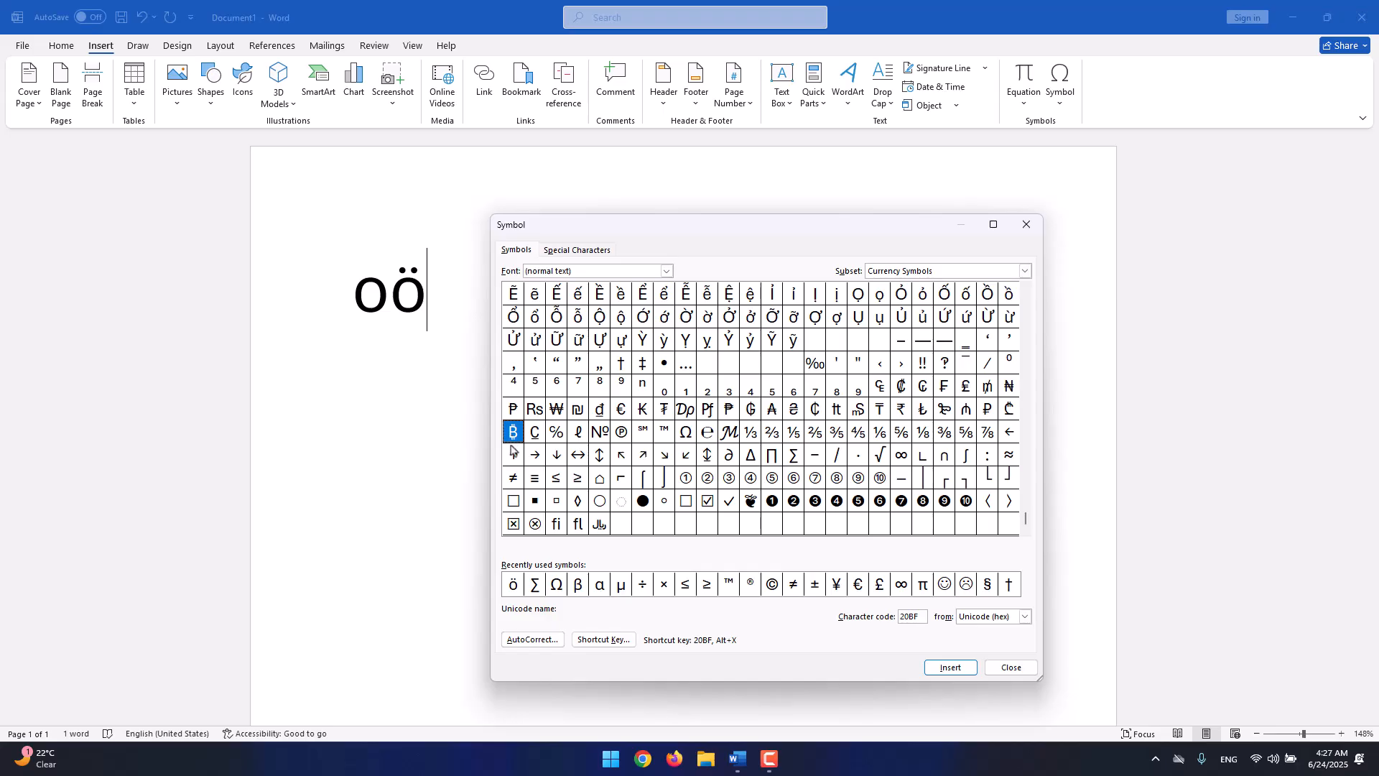
click(556, 433)
click(793, 409)
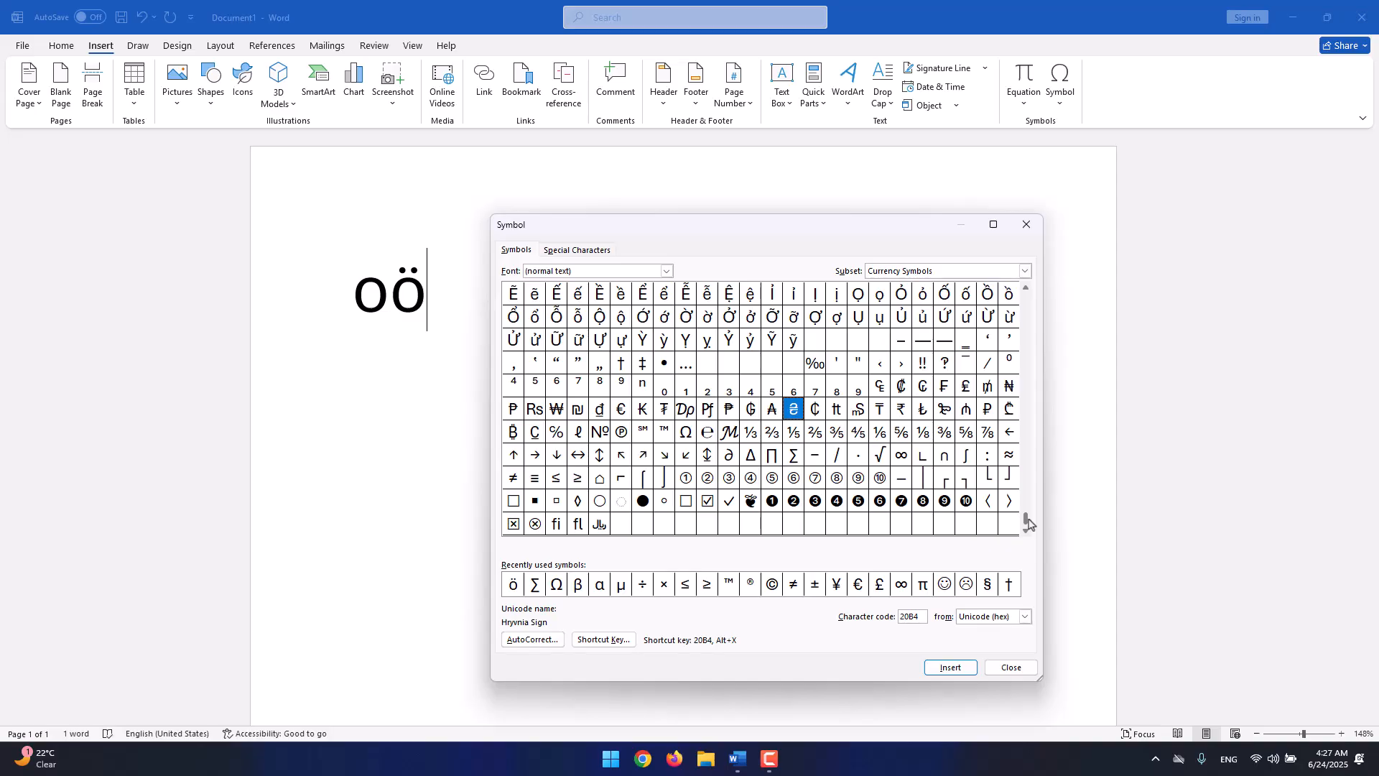
drag(1029, 523, 981, 302)
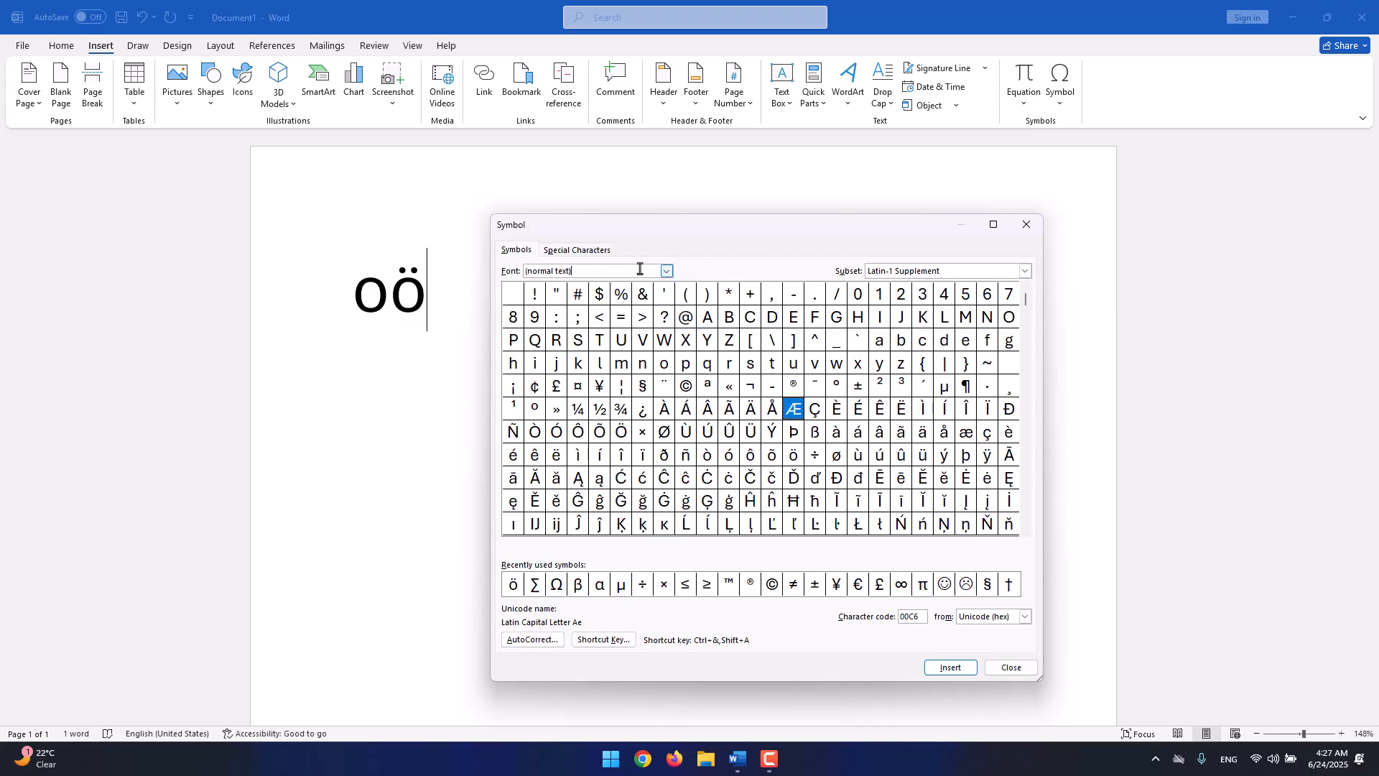
Preview the symbol list in the Aldhabi and Aptos fonts and return it to normal text.
click(666, 271)
click(632, 302)
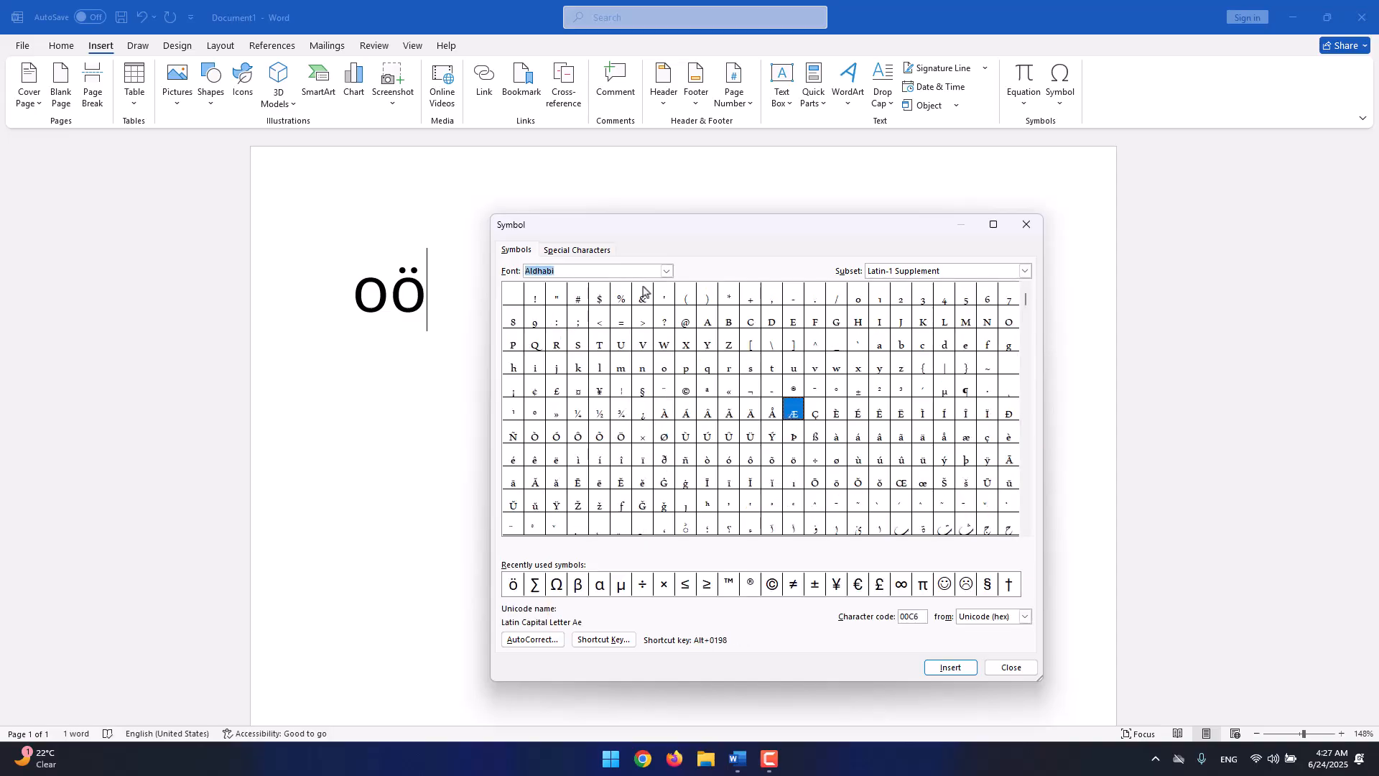
click(666, 272)
click(648, 322)
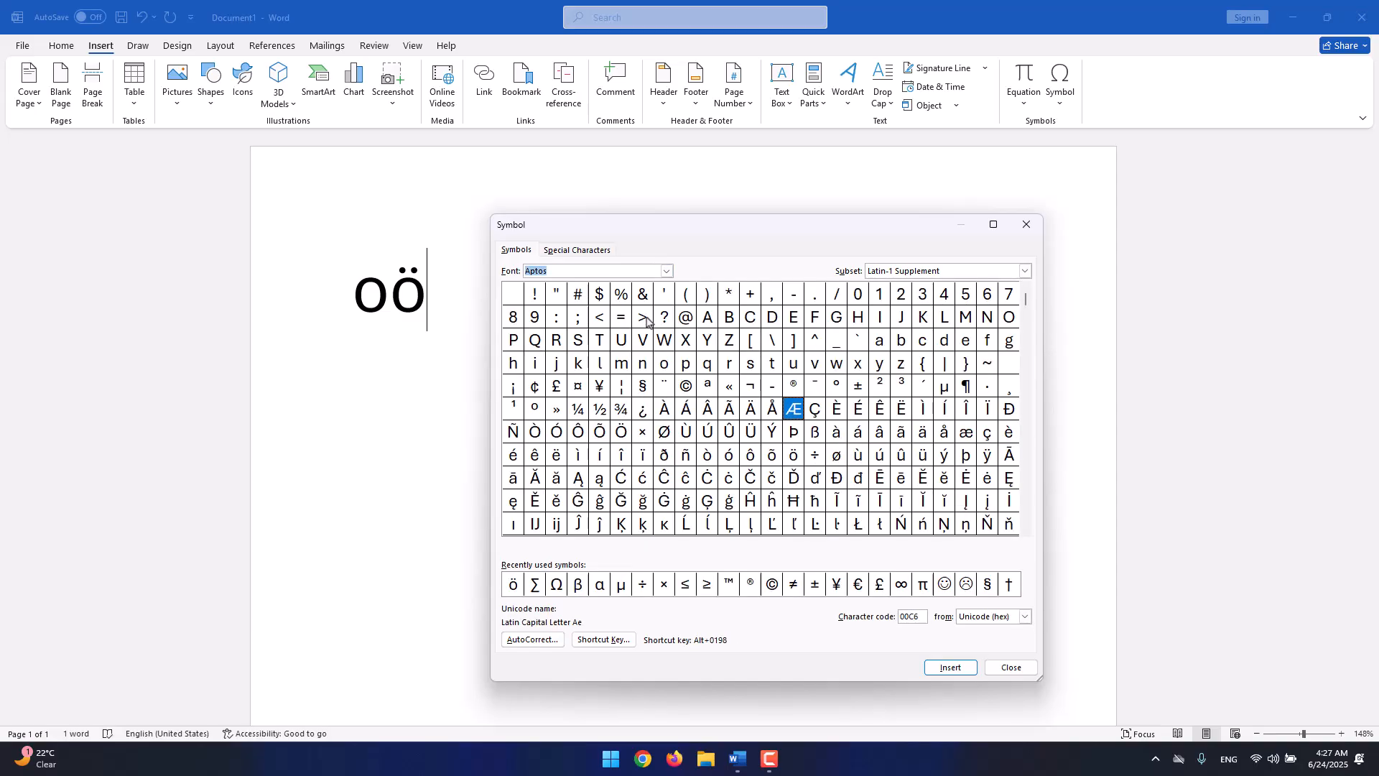
click(665, 273)
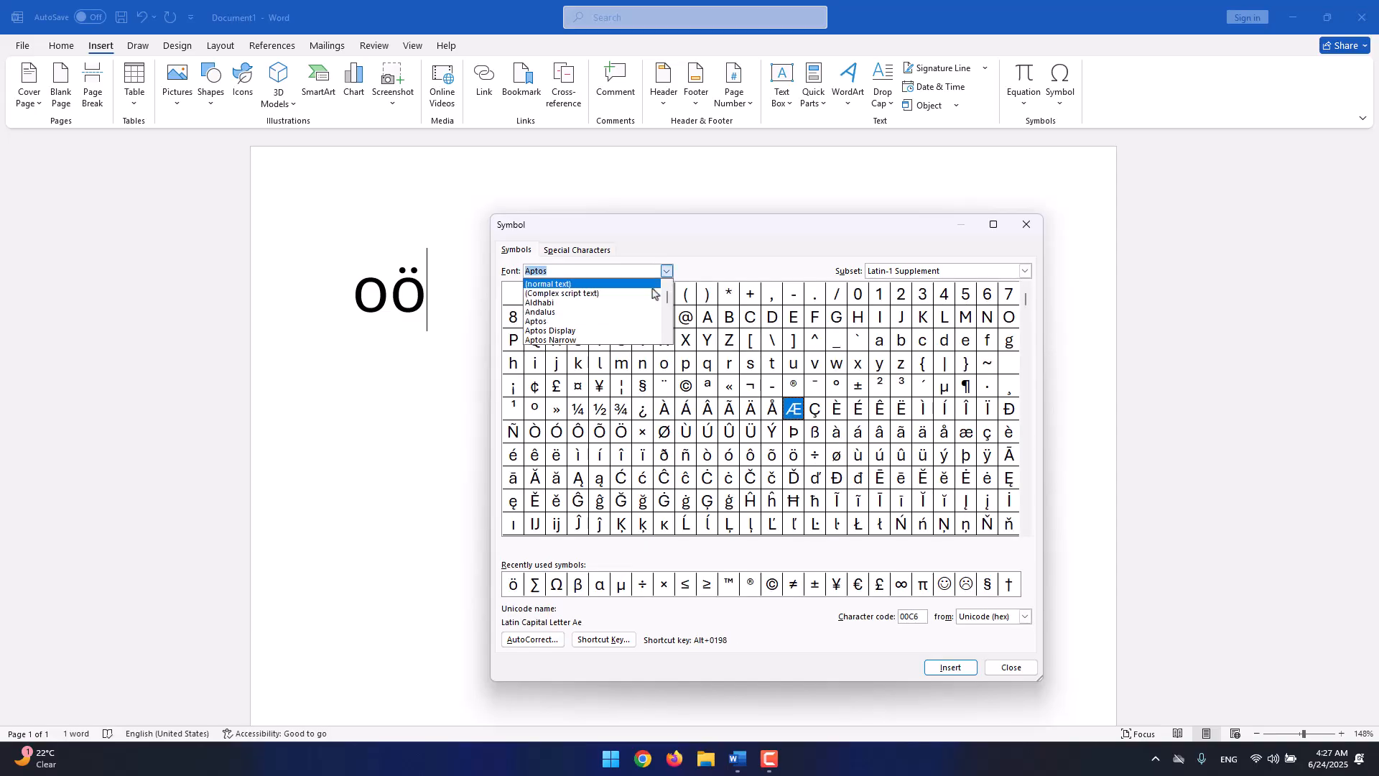
click(654, 287)
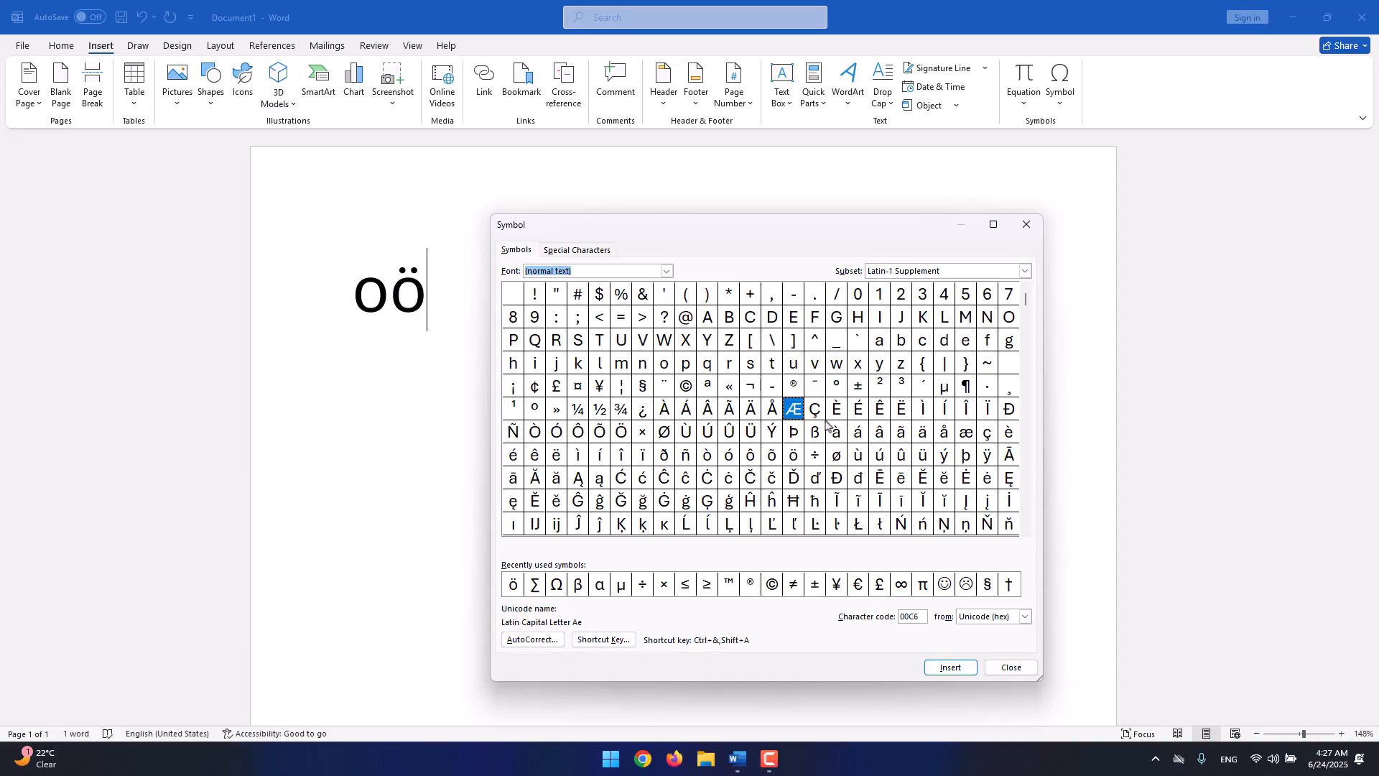
Examine the u, Ç and © entries and the IPA and Greek characters, and close the Symbol dialog.
click(902, 356)
click(794, 365)
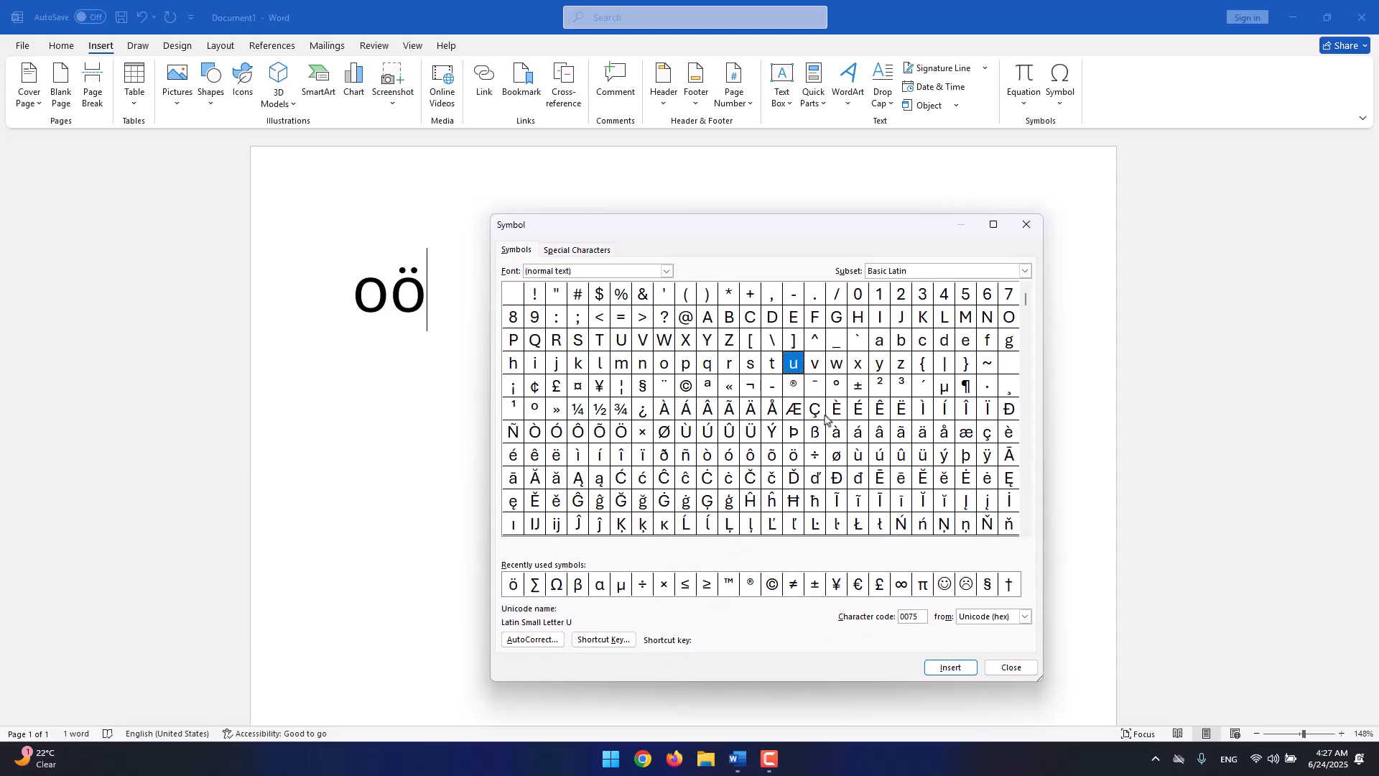
click(816, 410)
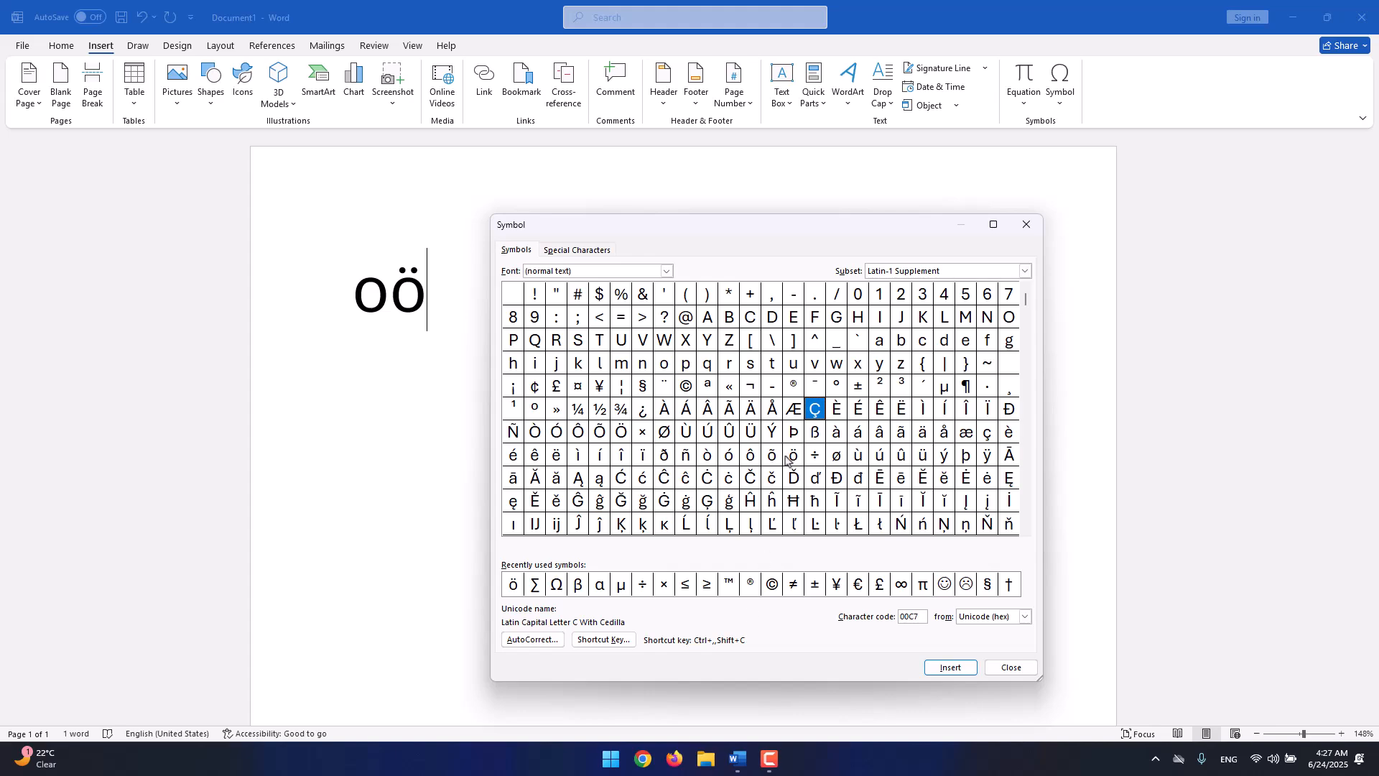
click(686, 389)
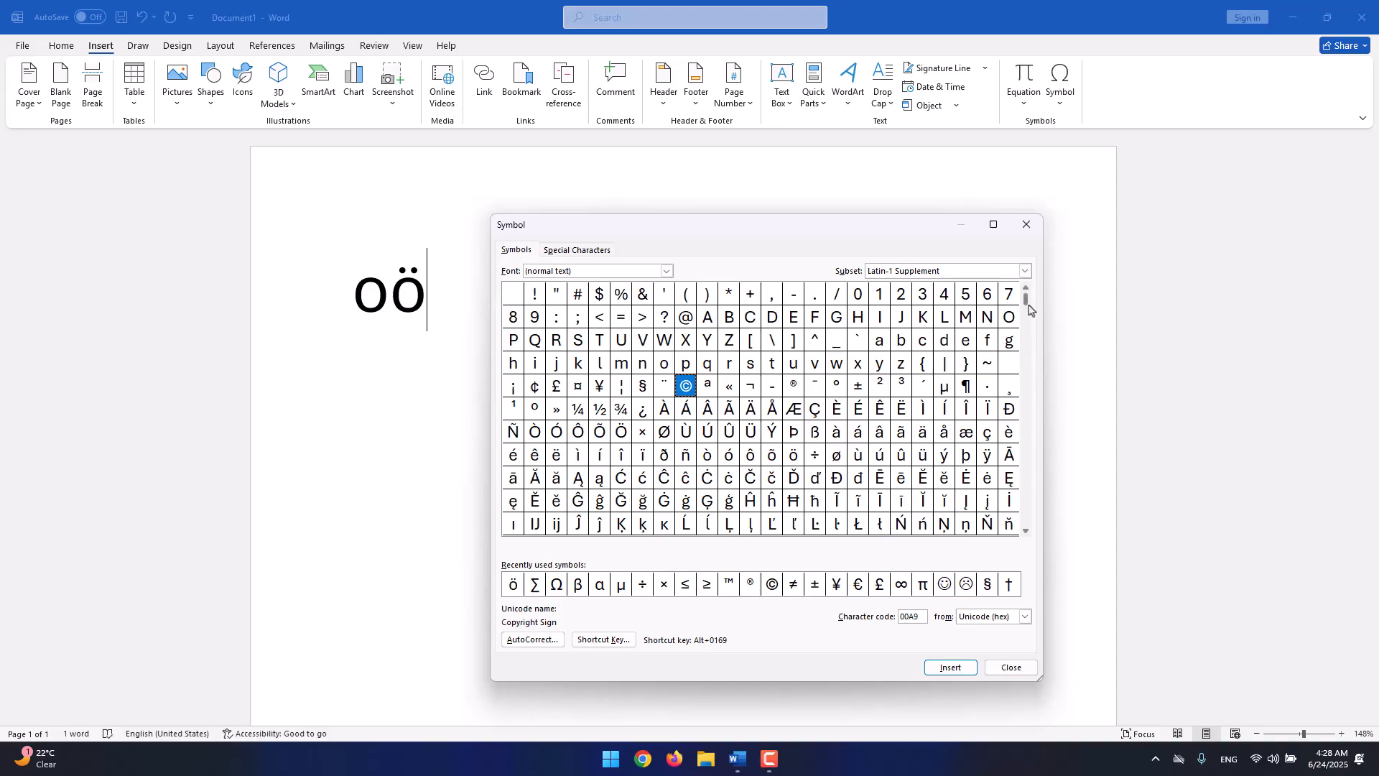
drag(1029, 306, 1031, 370)
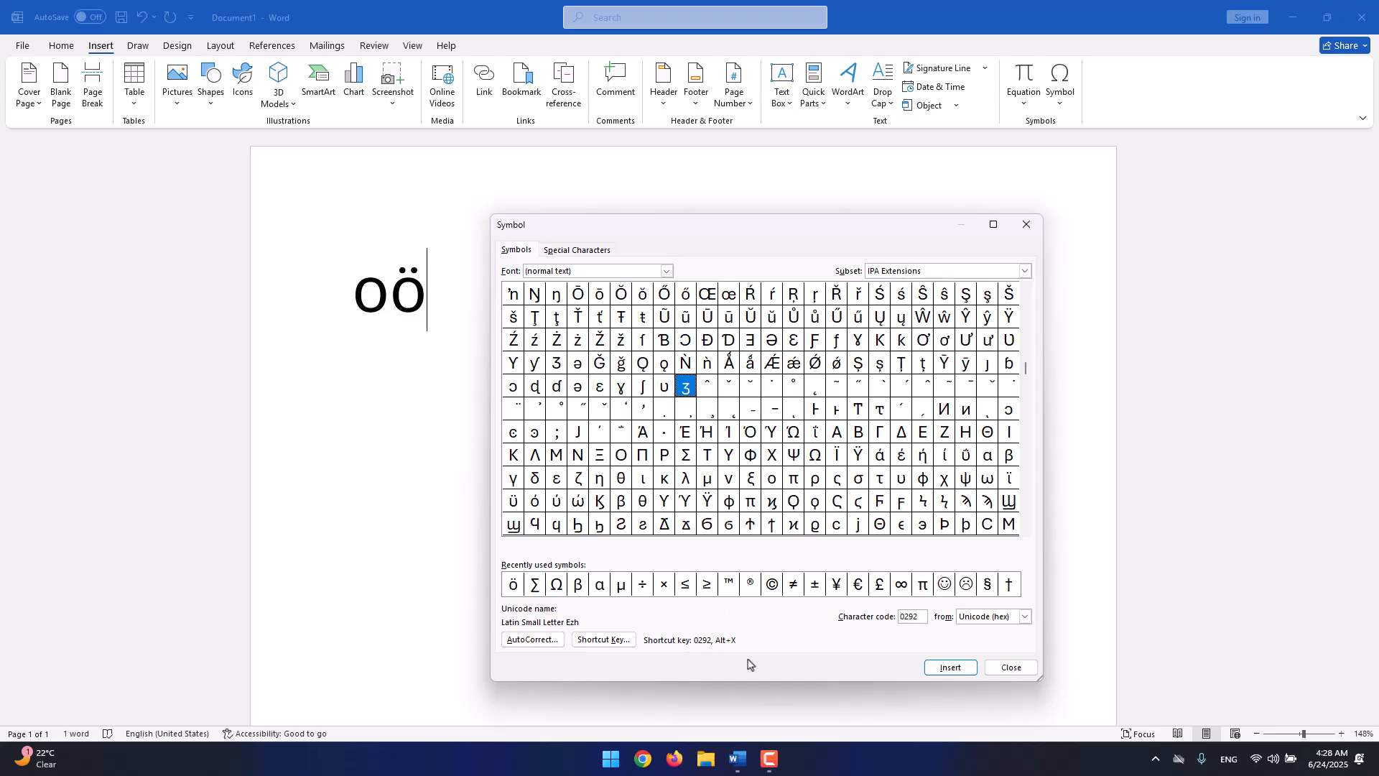
click(1026, 224)
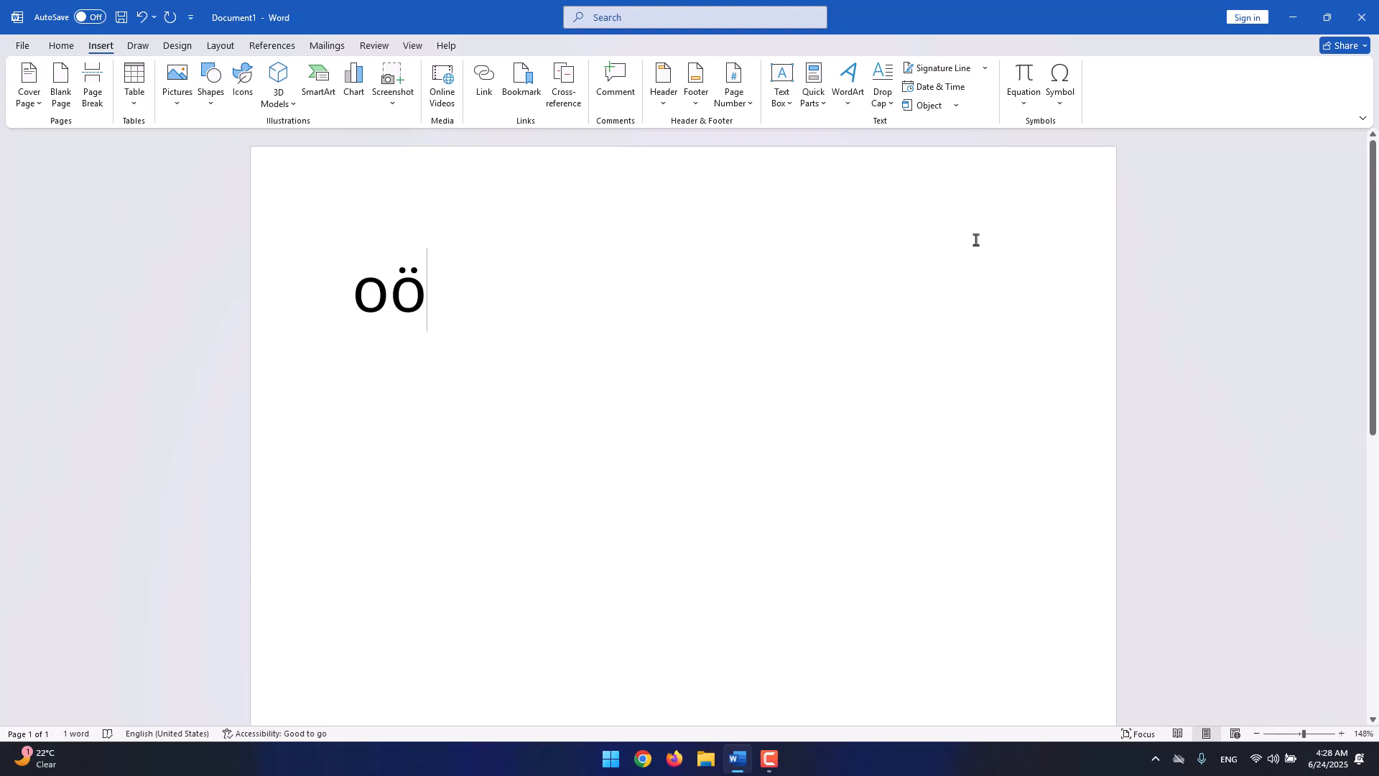
click(770, 759)
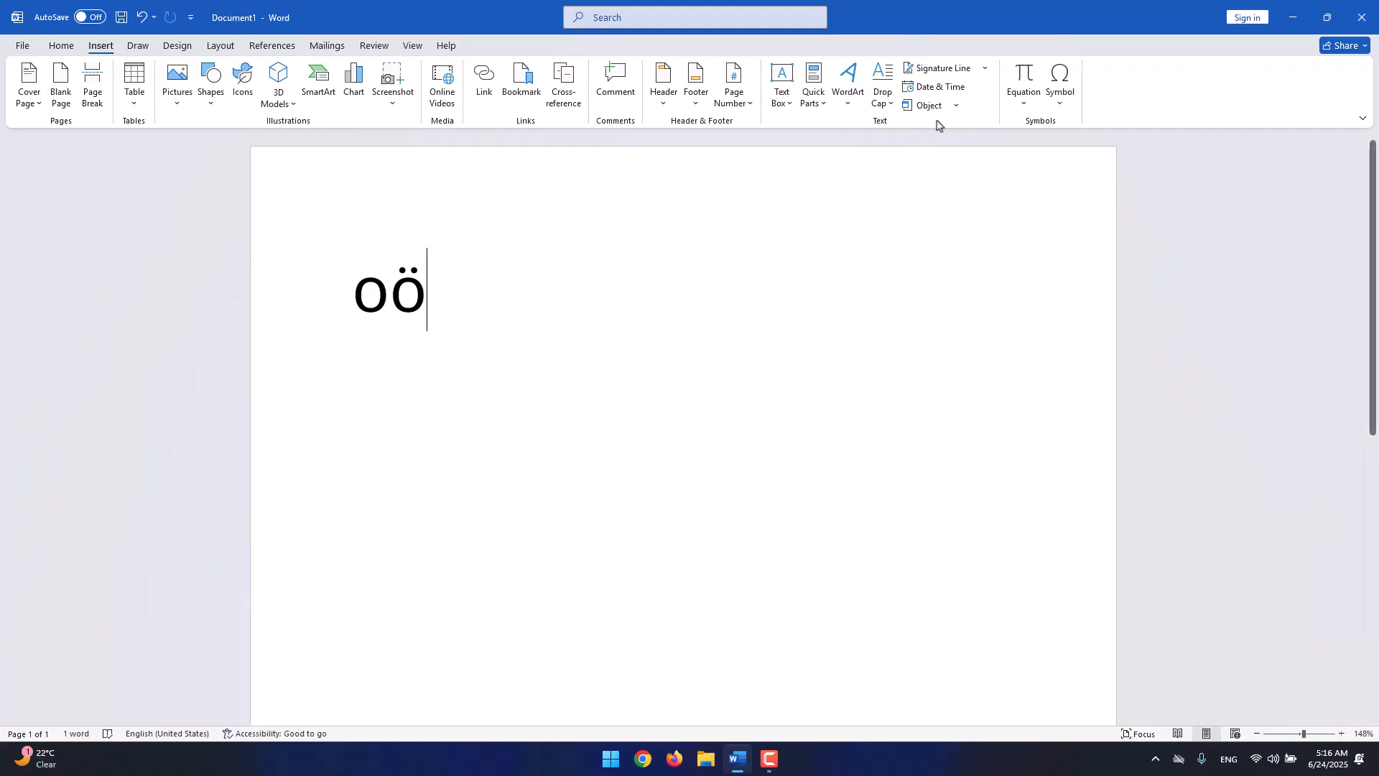
click(1020, 99)
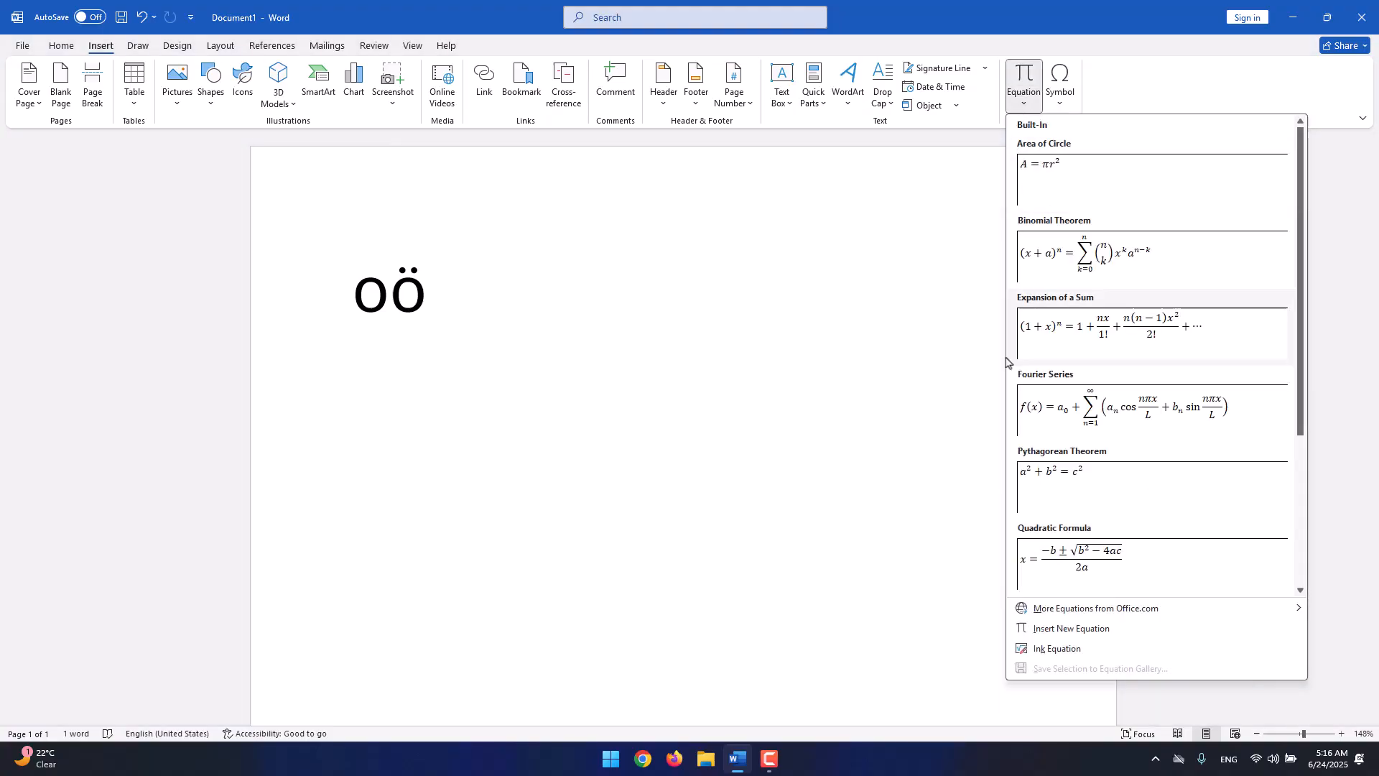
click(961, 620)
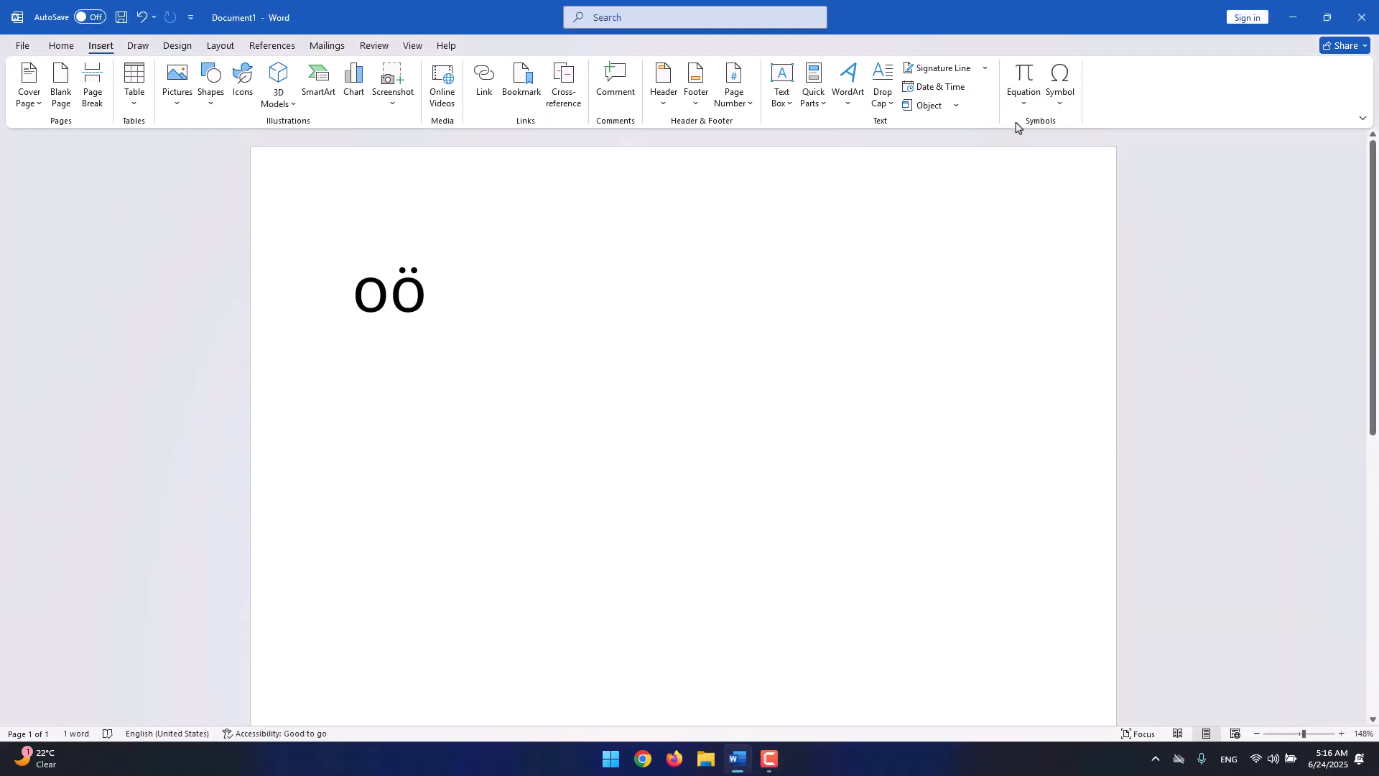
Insert a new equation after "oö" and add an empty stacked fraction to it.
click(1023, 102)
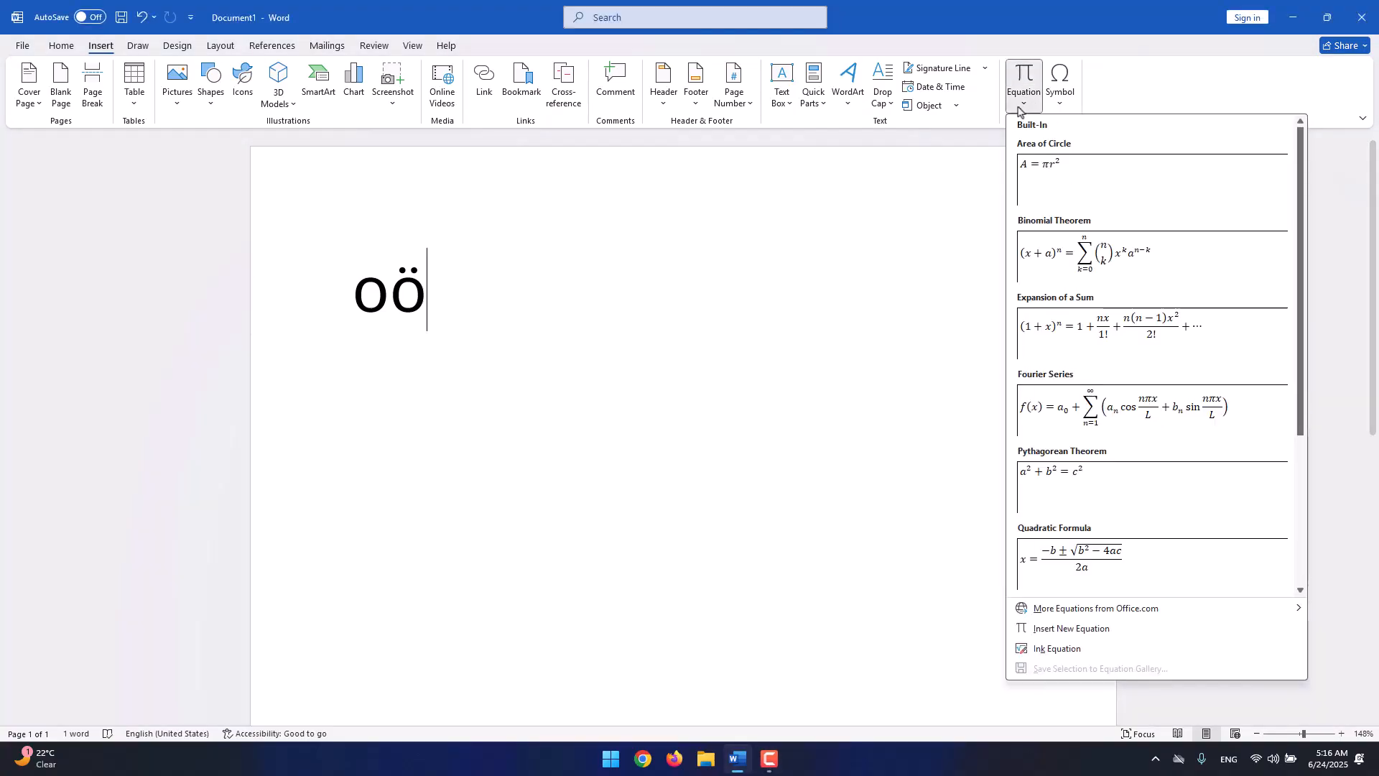
click(1075, 630)
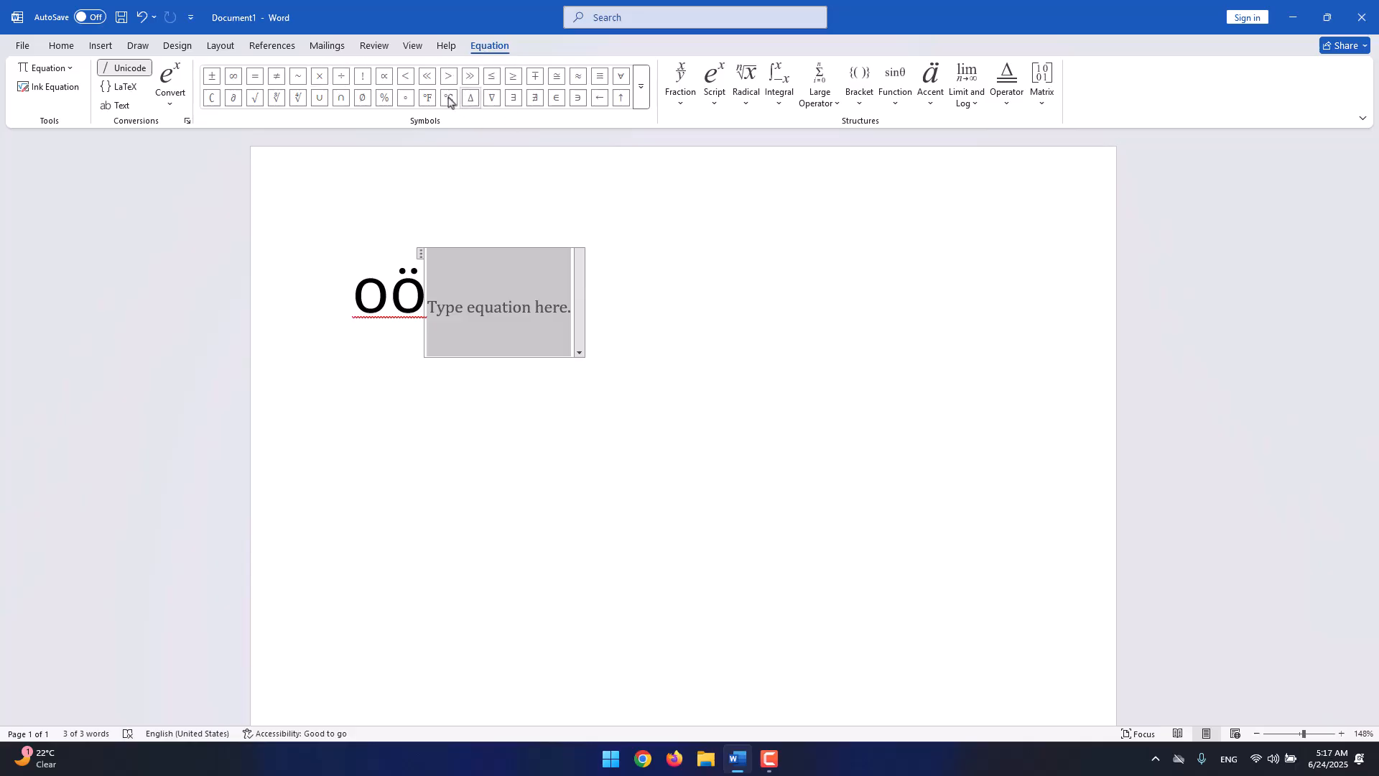
click(681, 104)
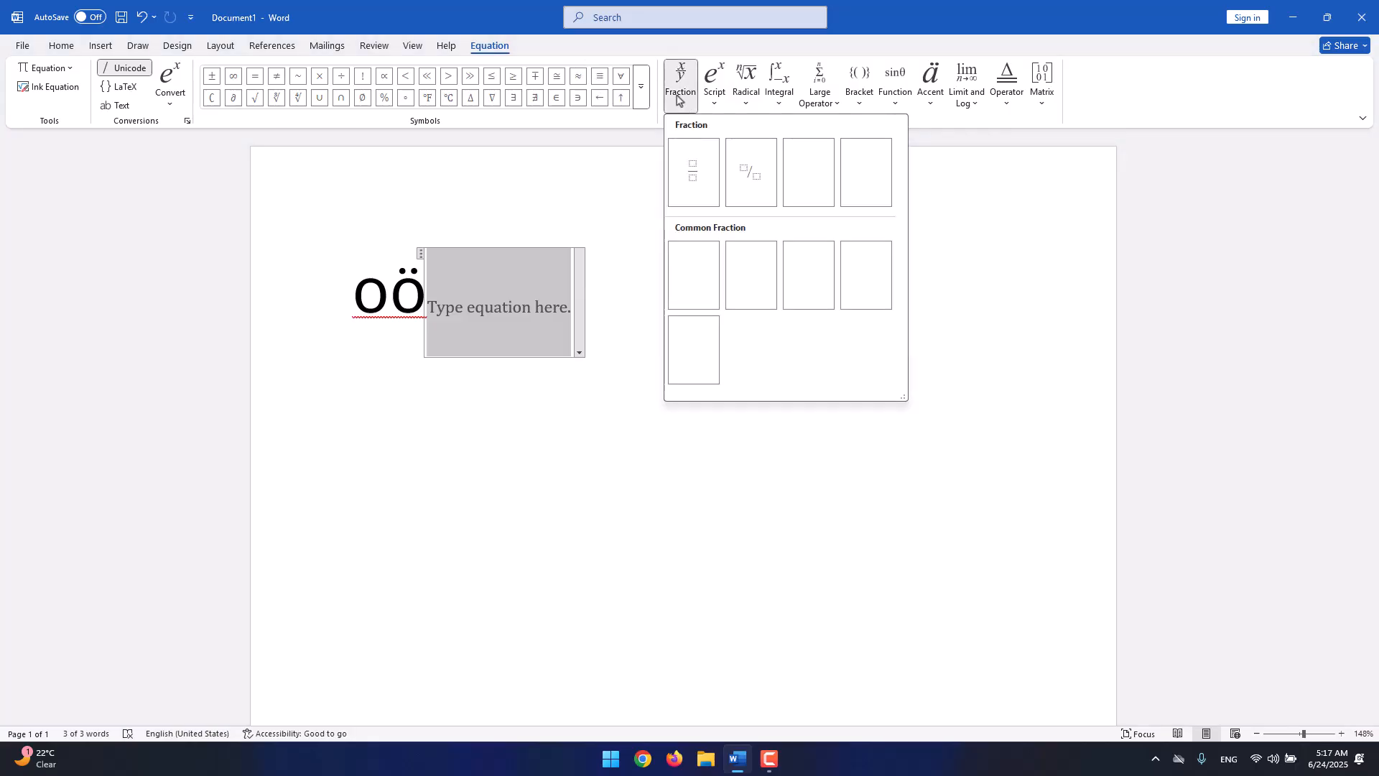
click(693, 180)
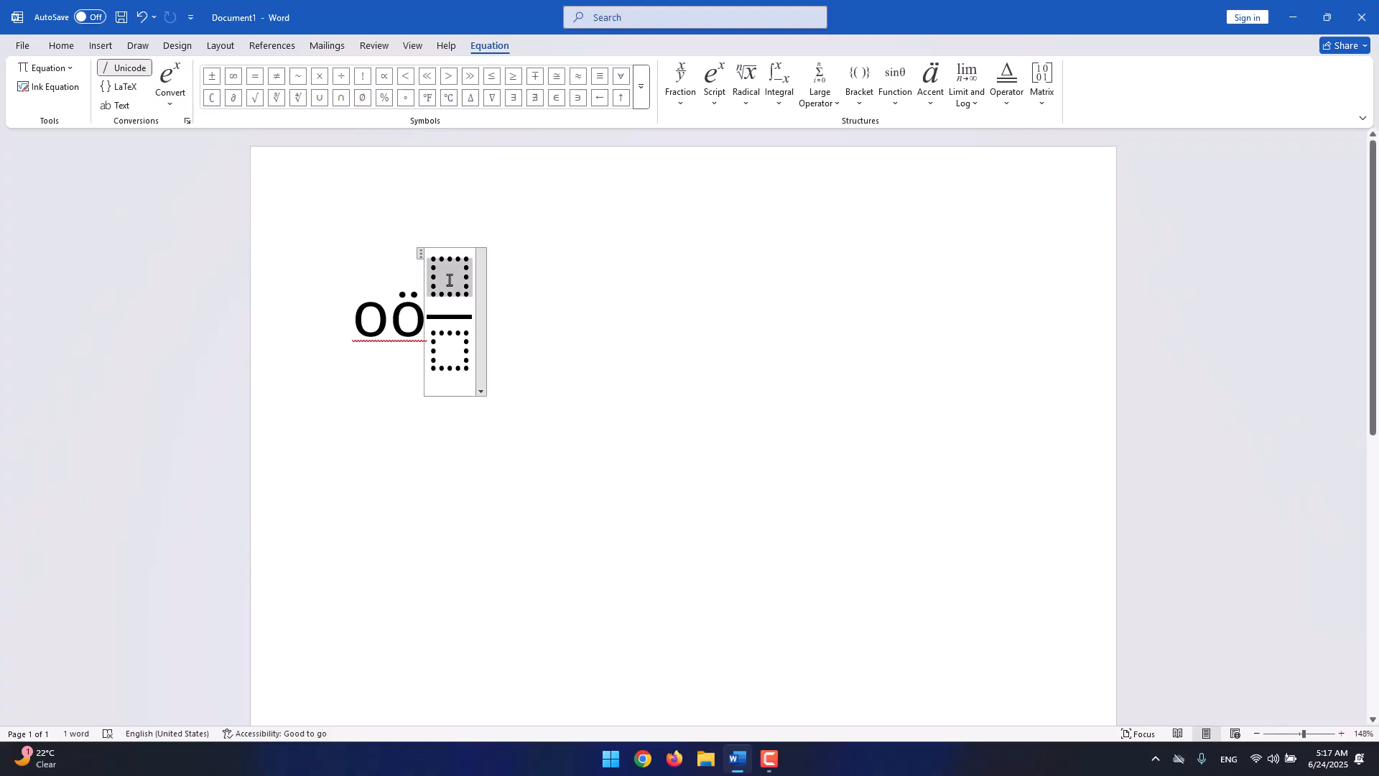
Fill the fraction with 25+6 as the numerator and 18-1 as the denominator, and leave the equation.
click(449, 359)
click(456, 287)
text(25)
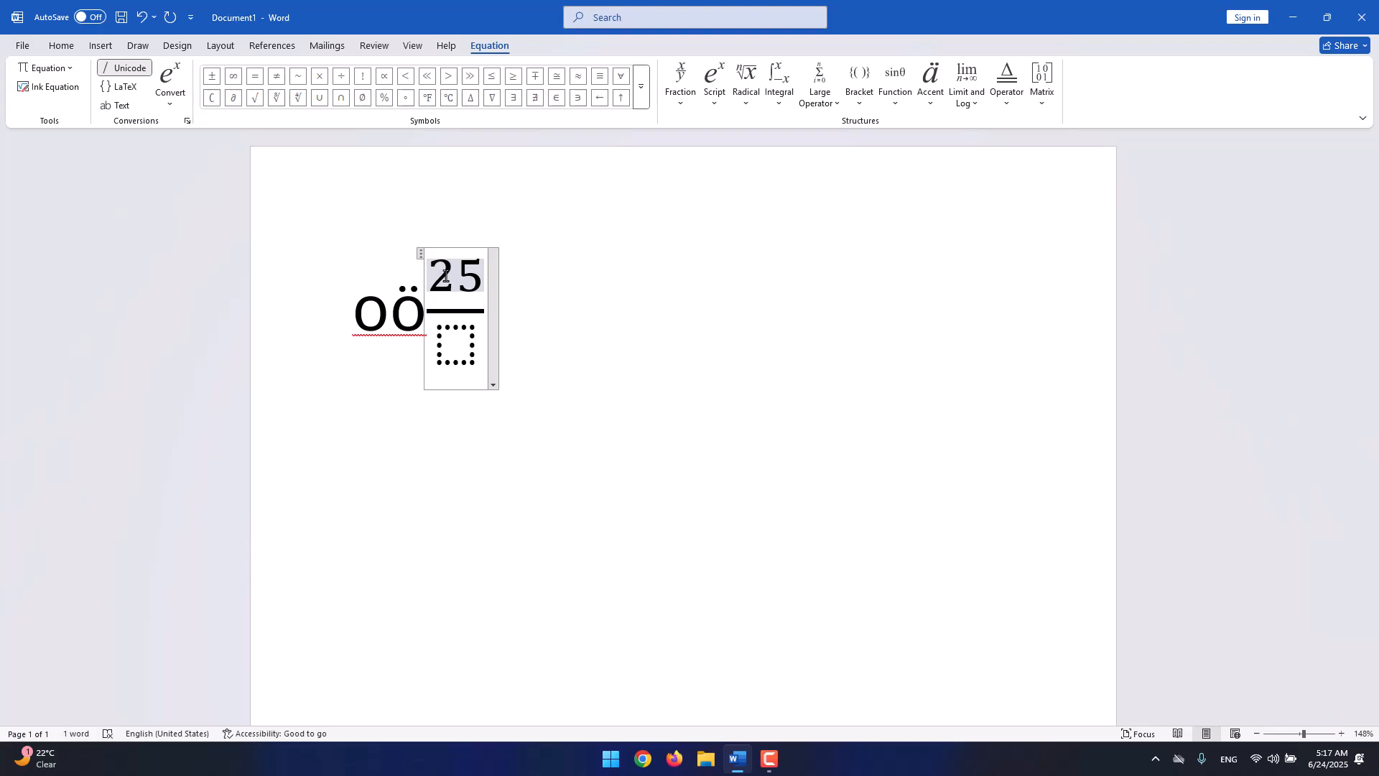
text(+6)
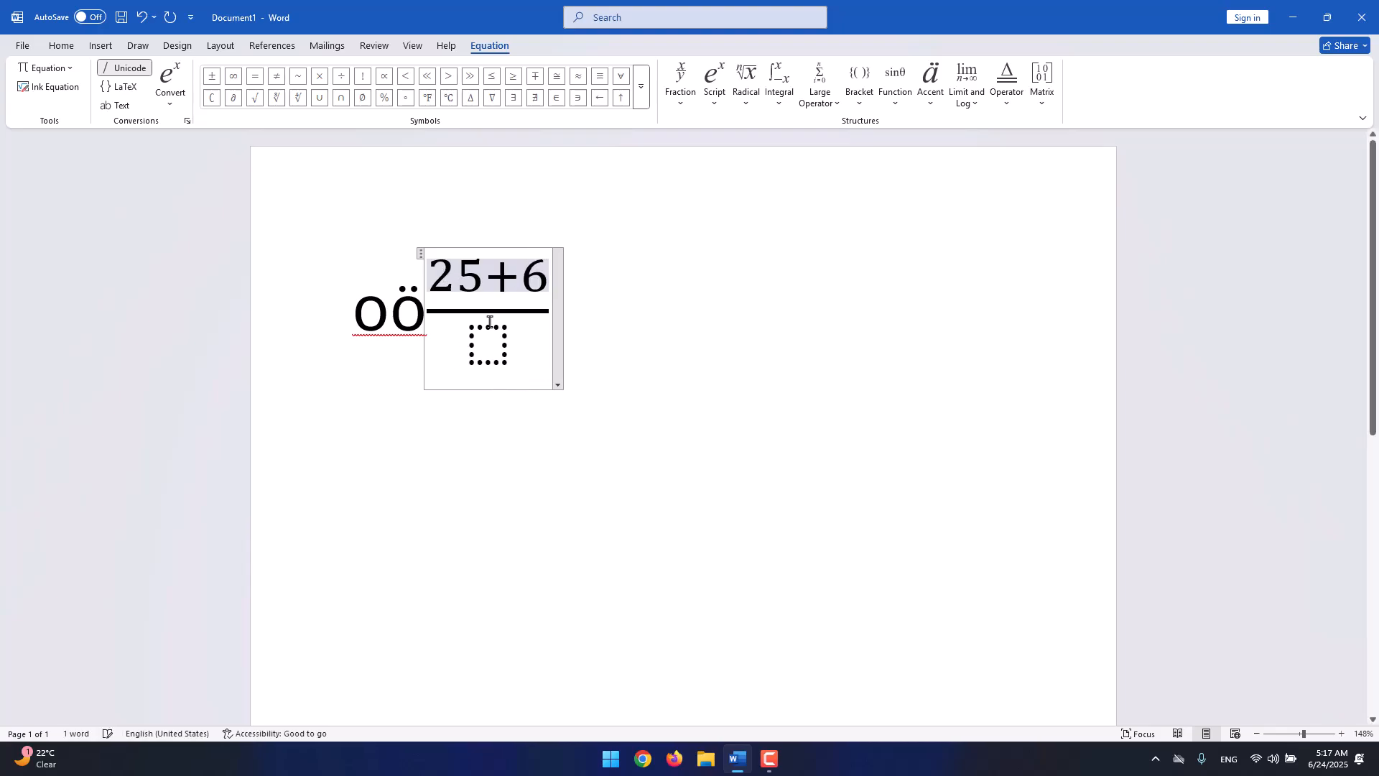
click(488, 342)
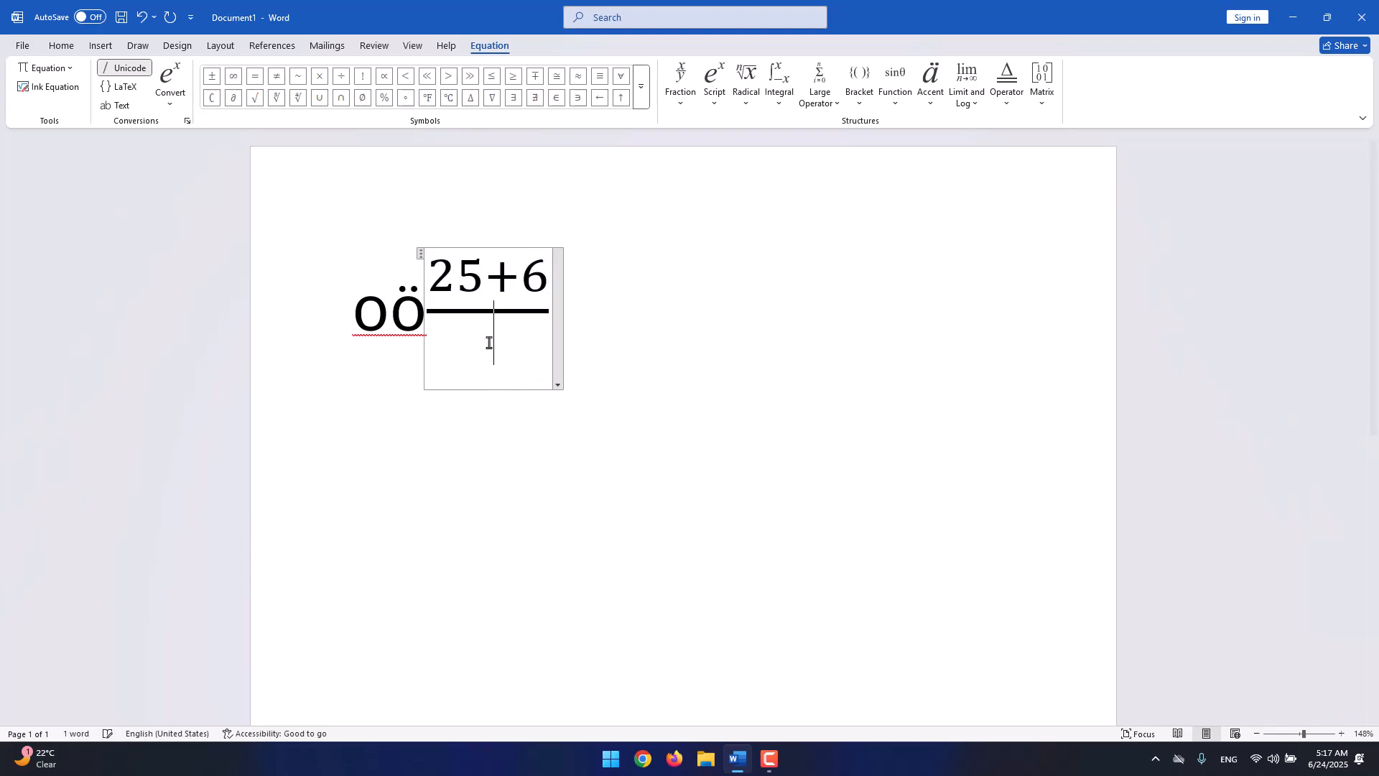
key(BackSpace)
text(18-1)
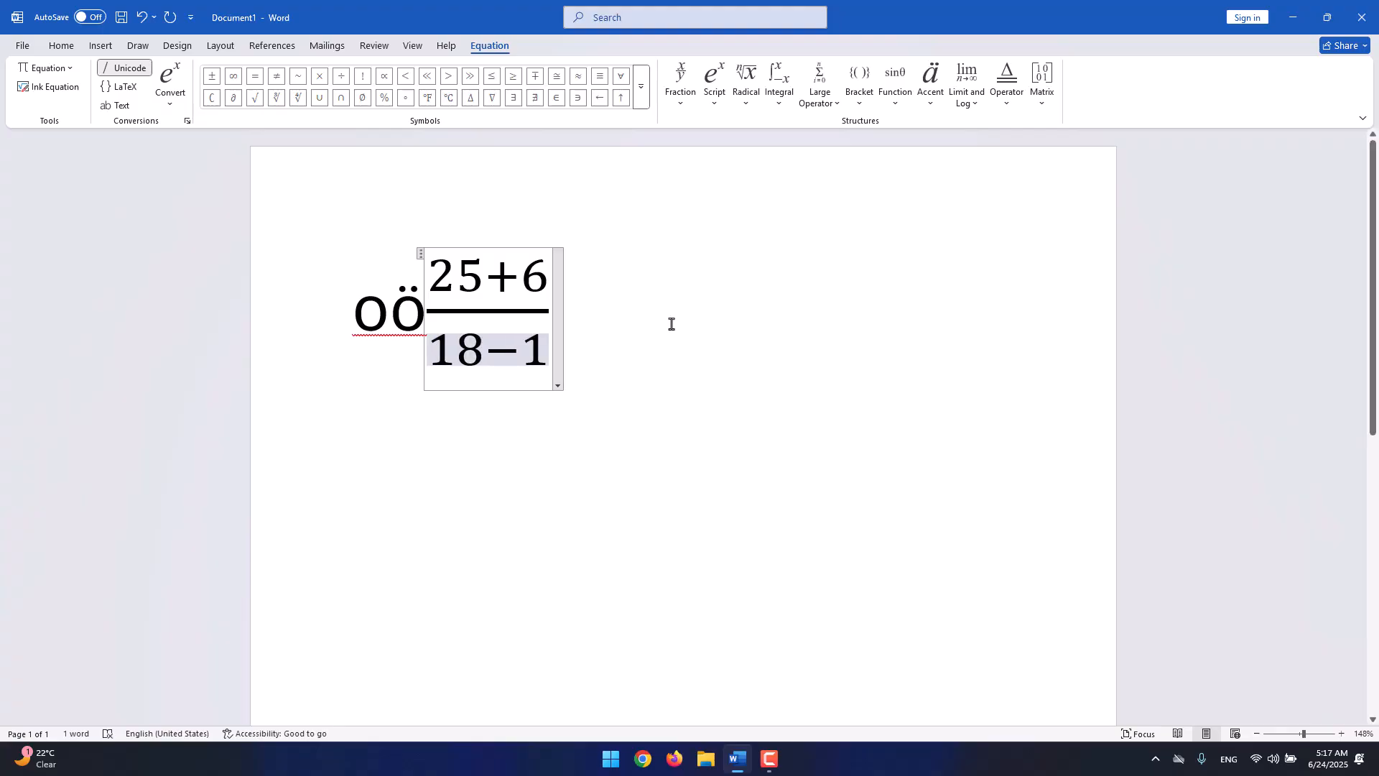
click(657, 343)
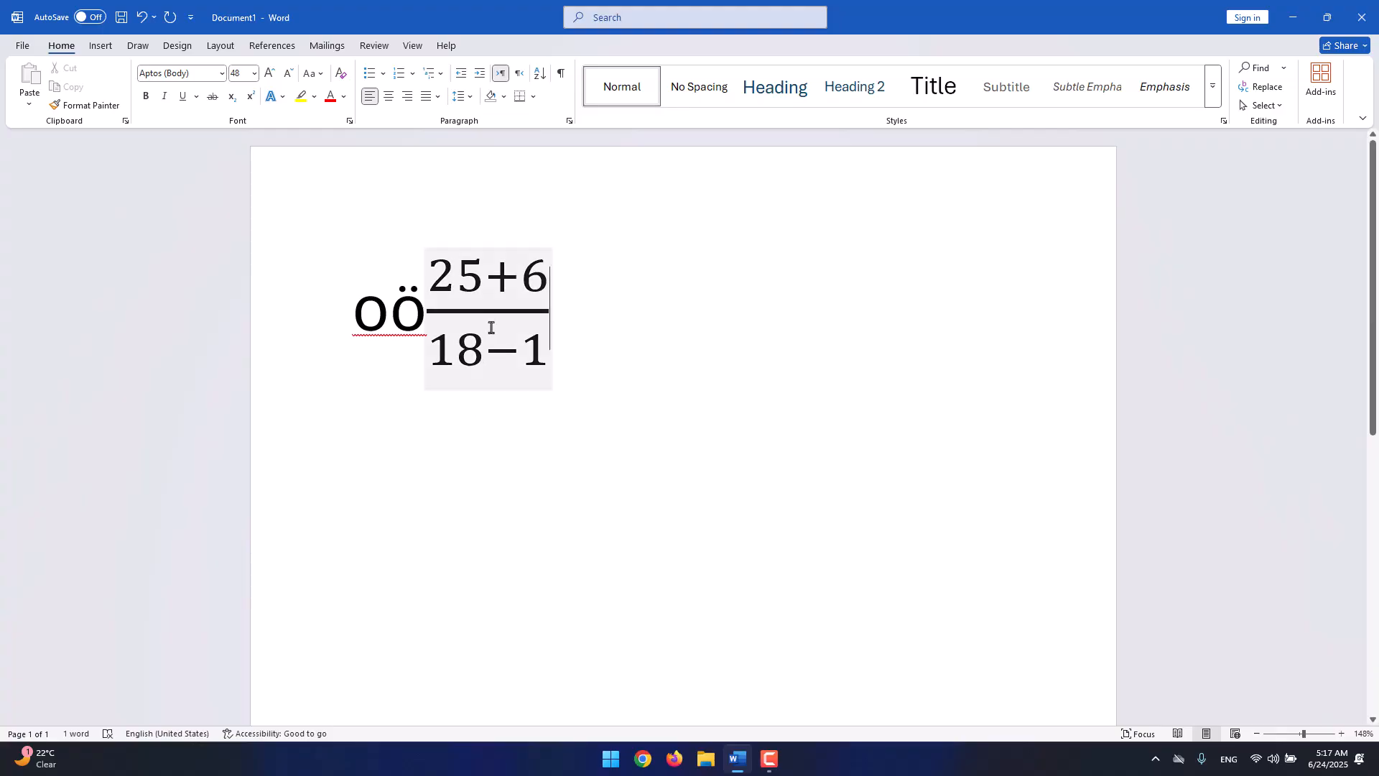
Delete the document's entire content, including the "oö" text and the fraction equation.
click(527, 303)
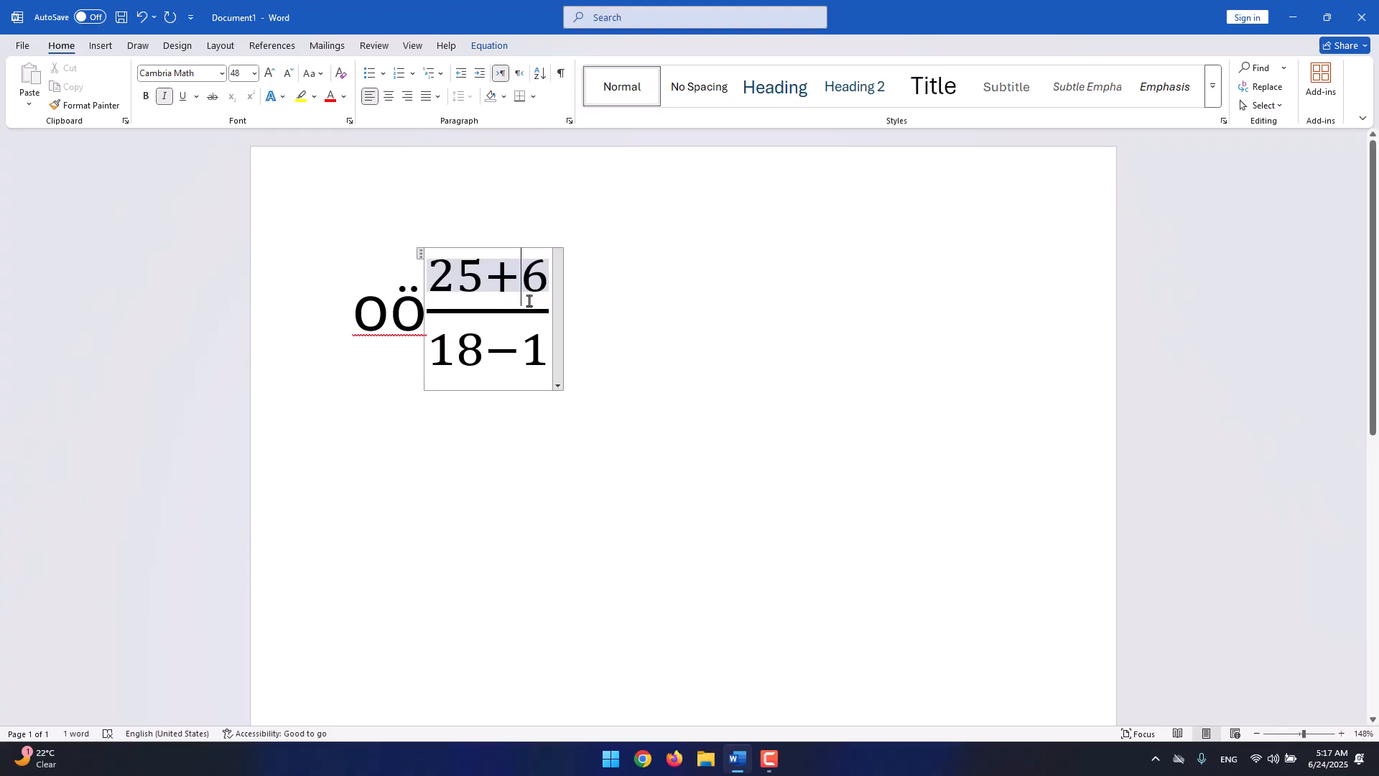
key(ctrl+a)
key(Delete)
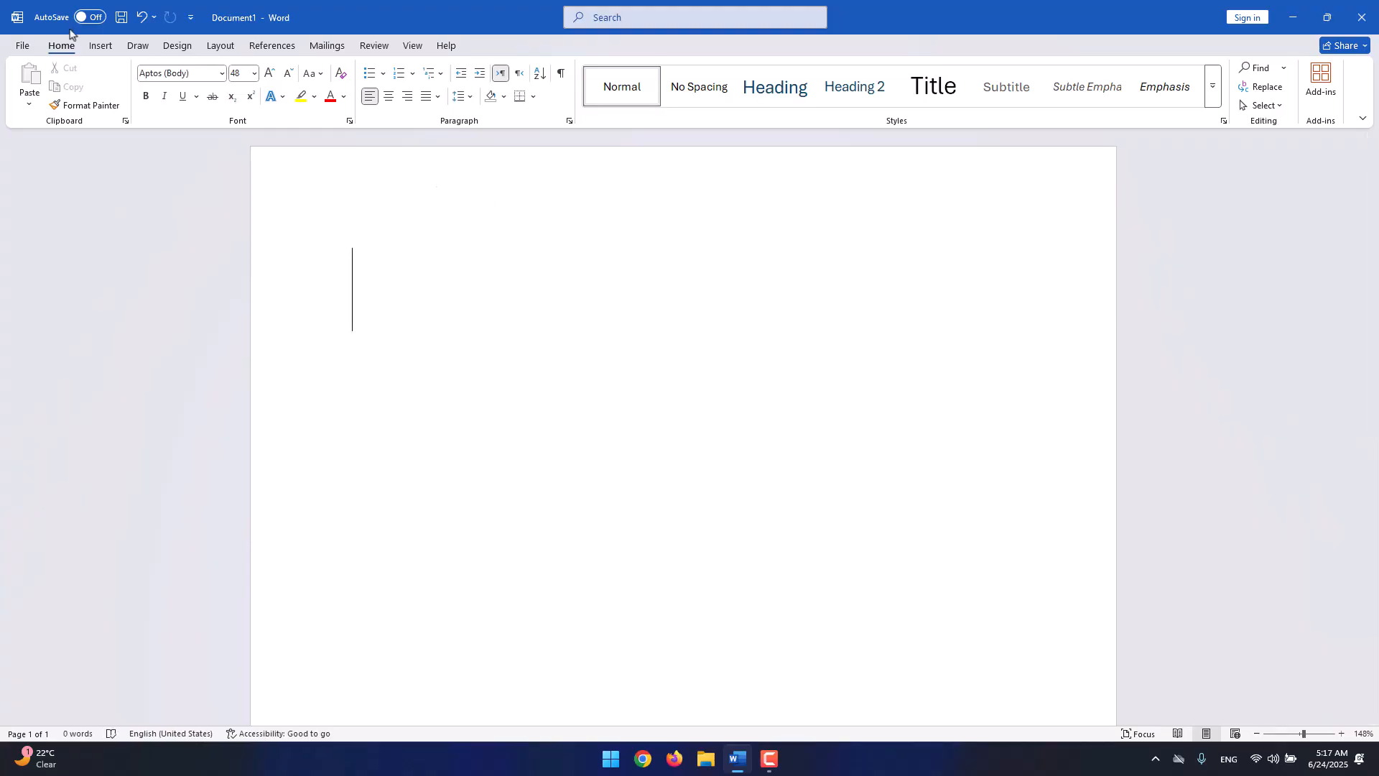
Look through the built-in equations and insert a new empty equation on the blank page.
click(100, 46)
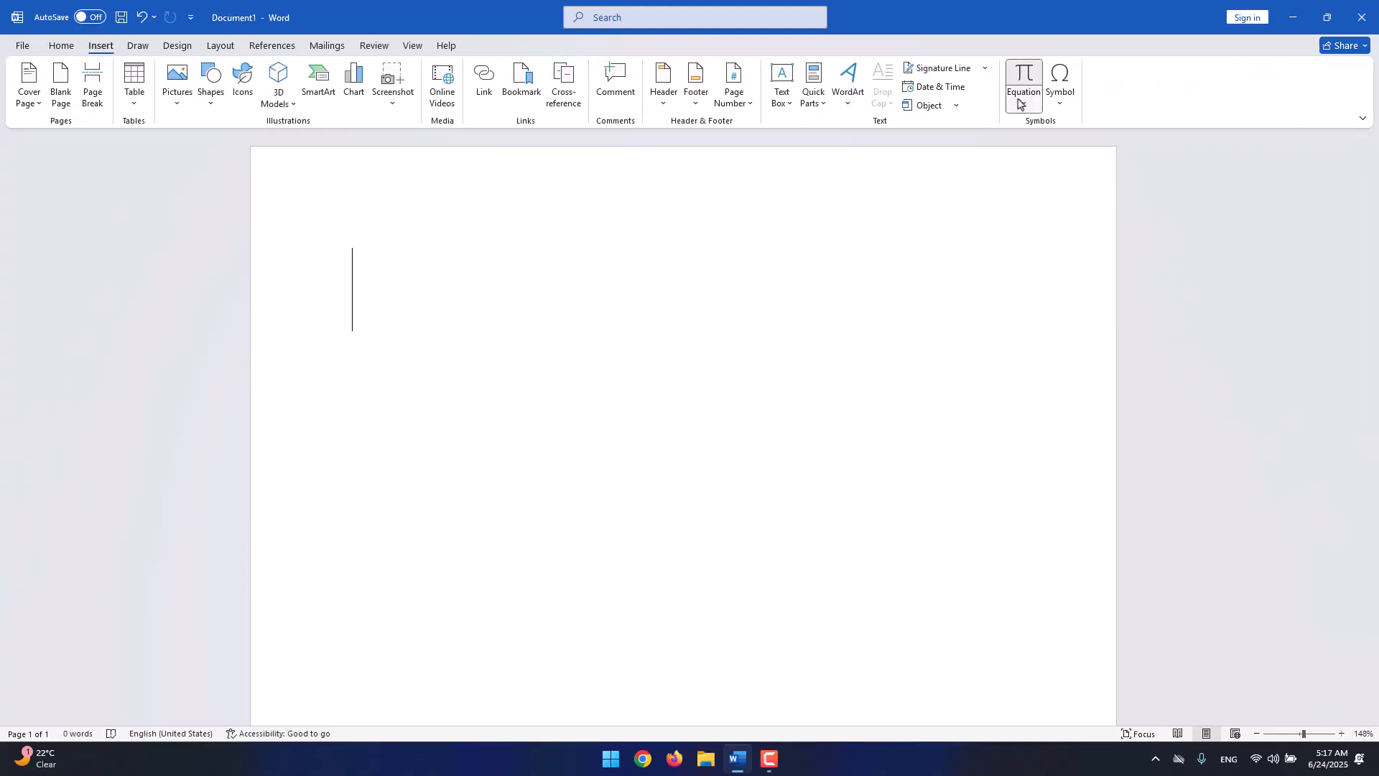
click(1020, 103)
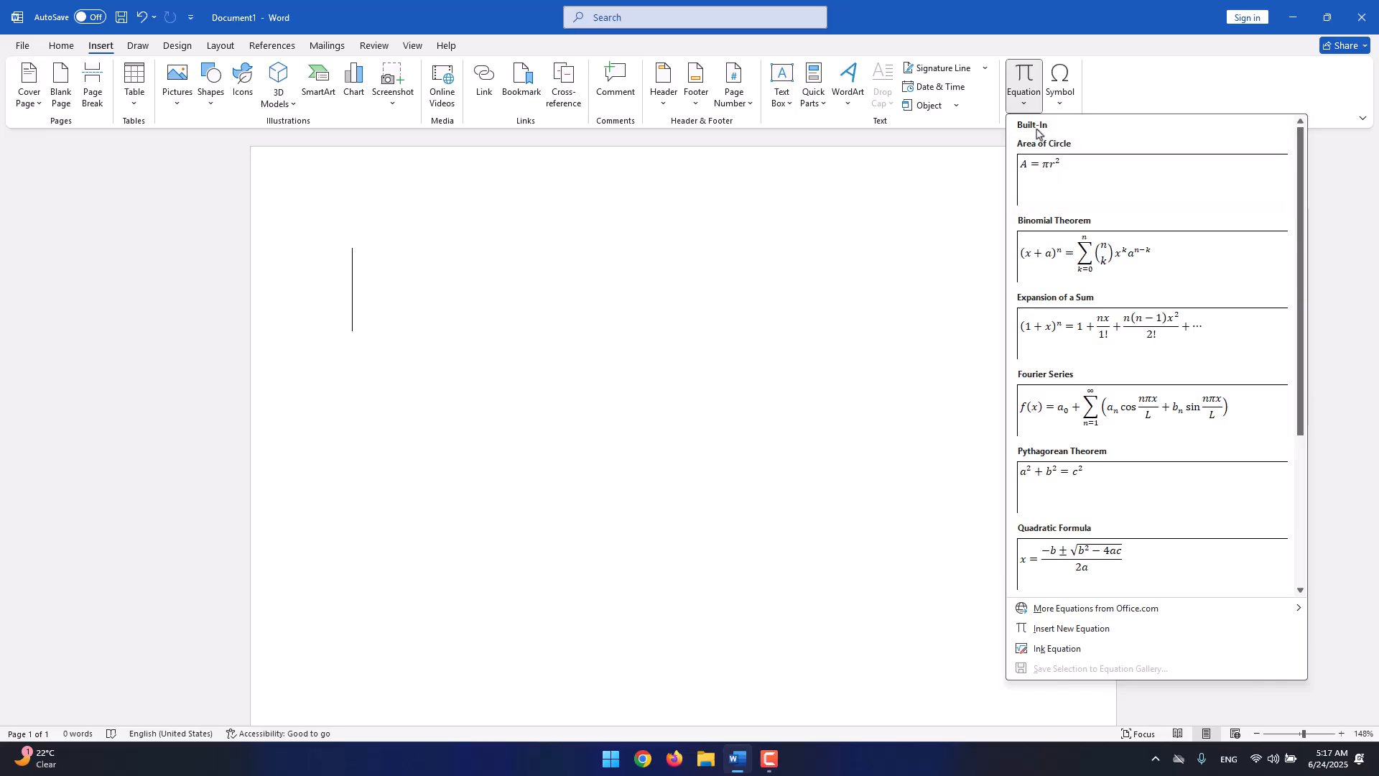
scroll(1108, 359, down, 3)
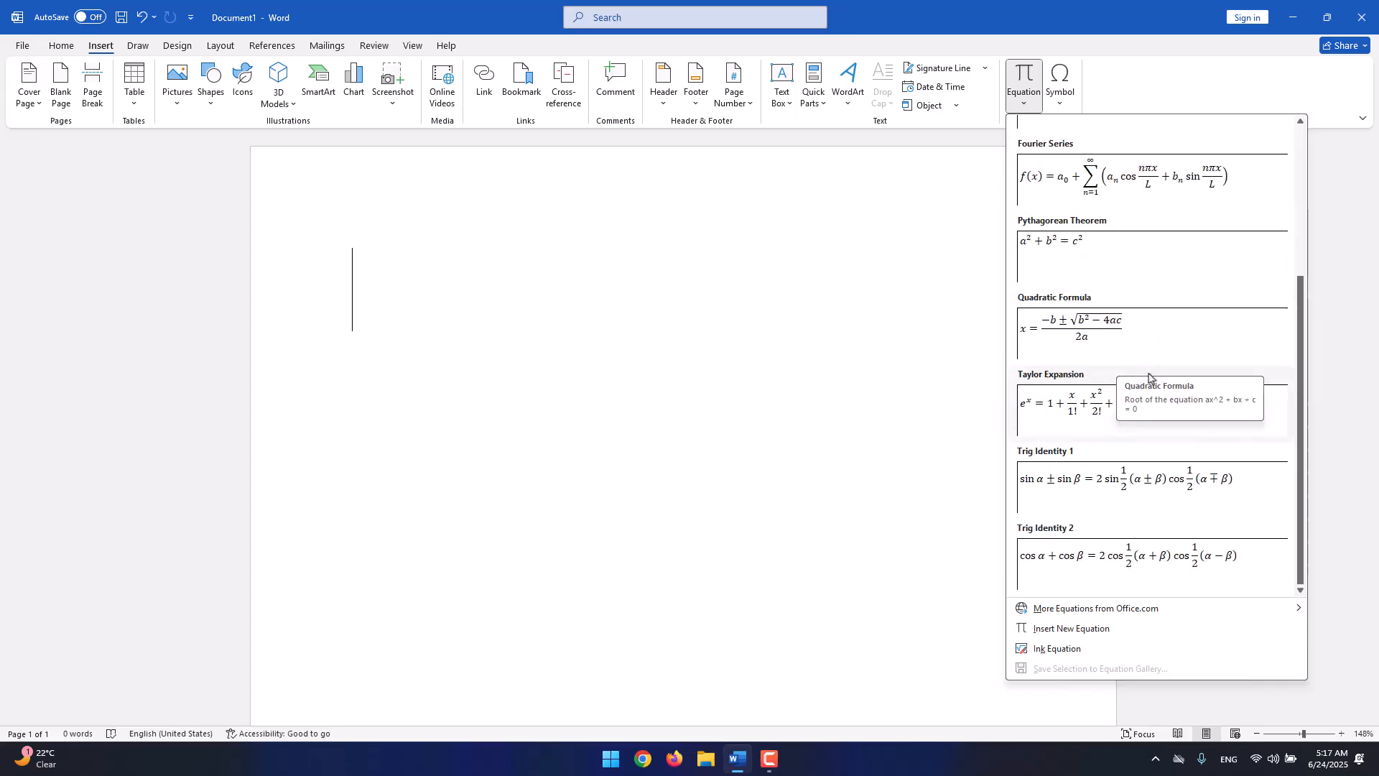
click(1085, 630)
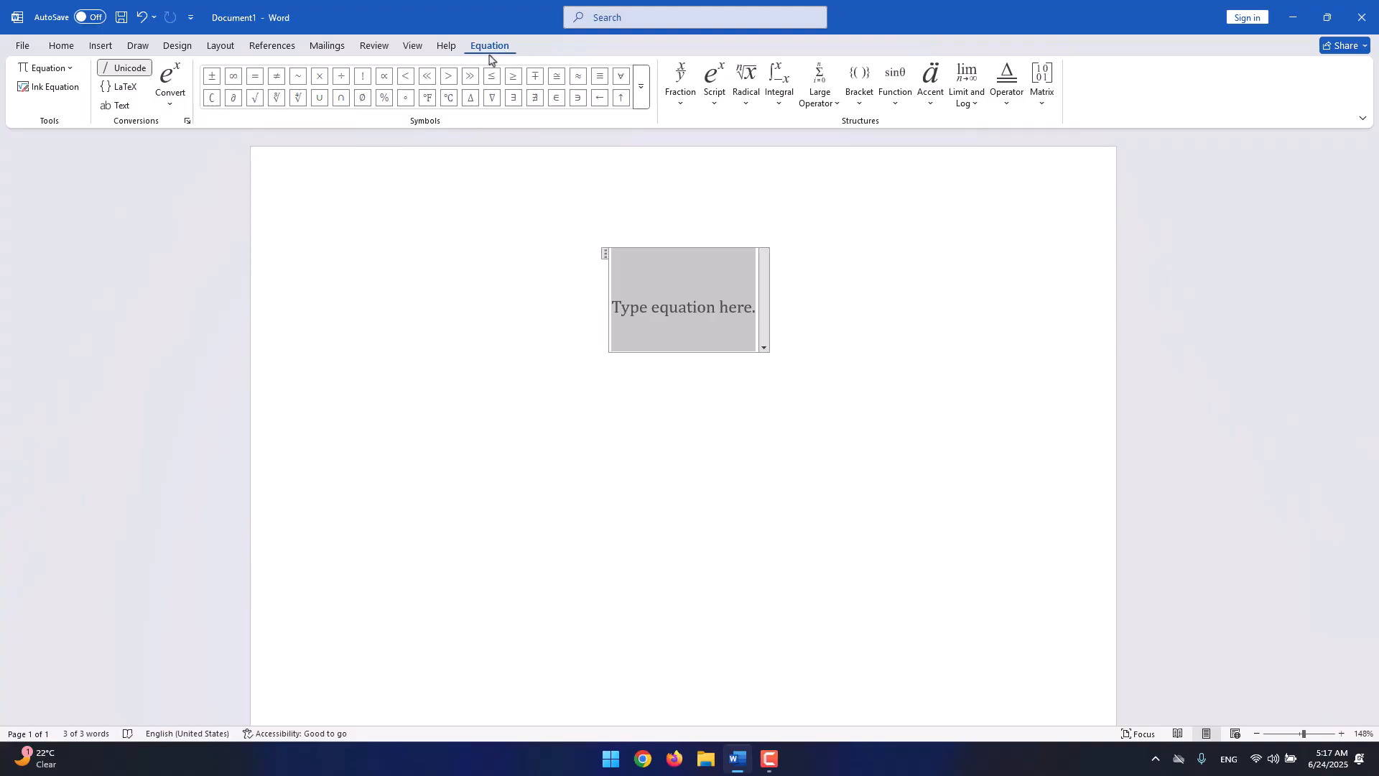
Examine the Basic Math, Greek Letters and Operators symbol sets available for the equation.
click(638, 102)
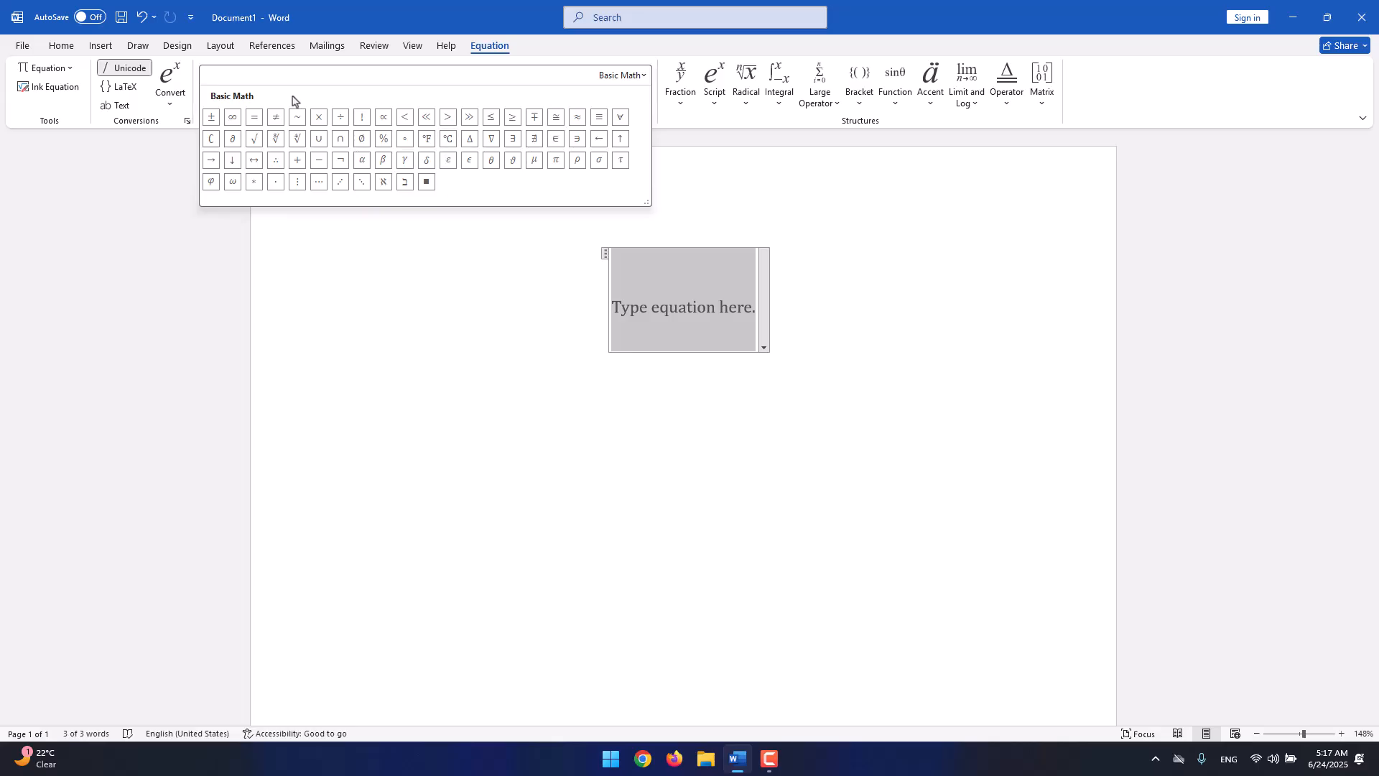
click(623, 78)
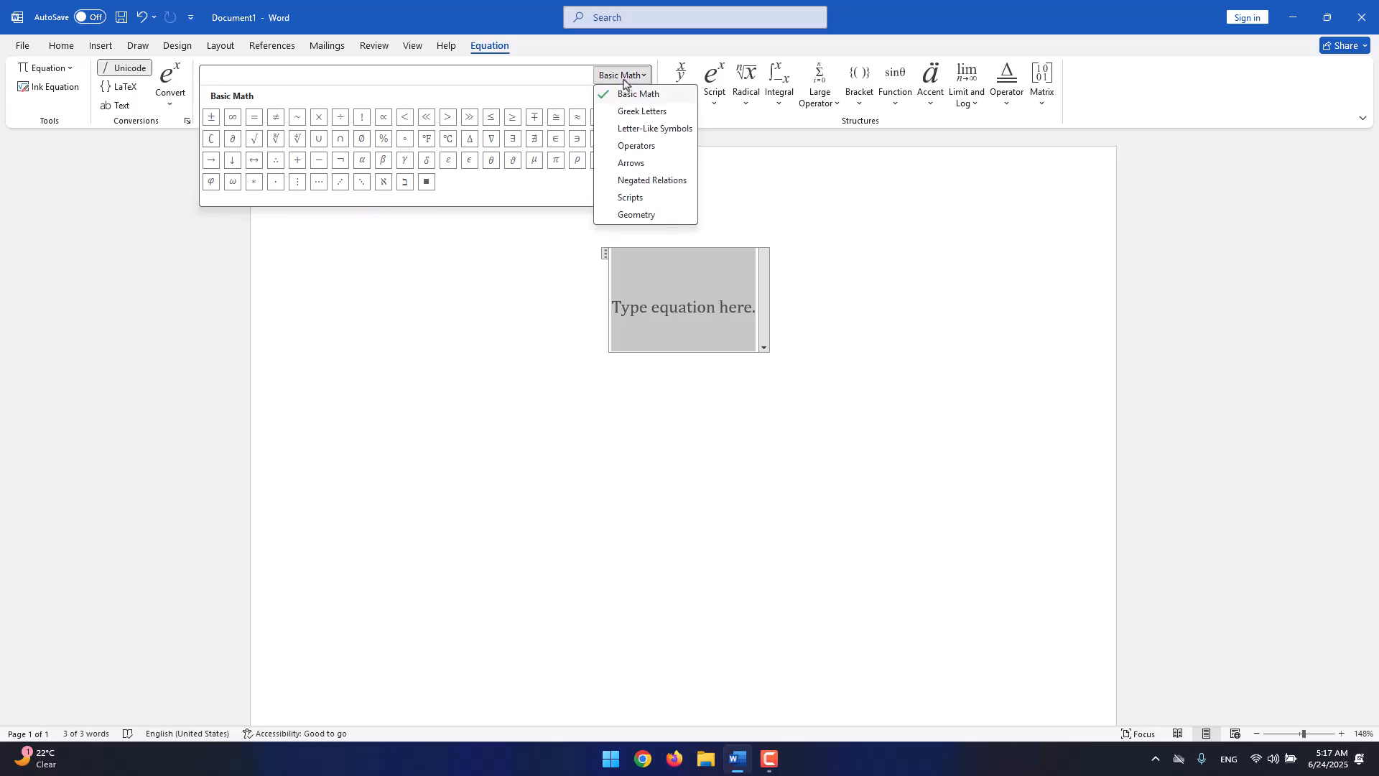
click(653, 113)
click(632, 77)
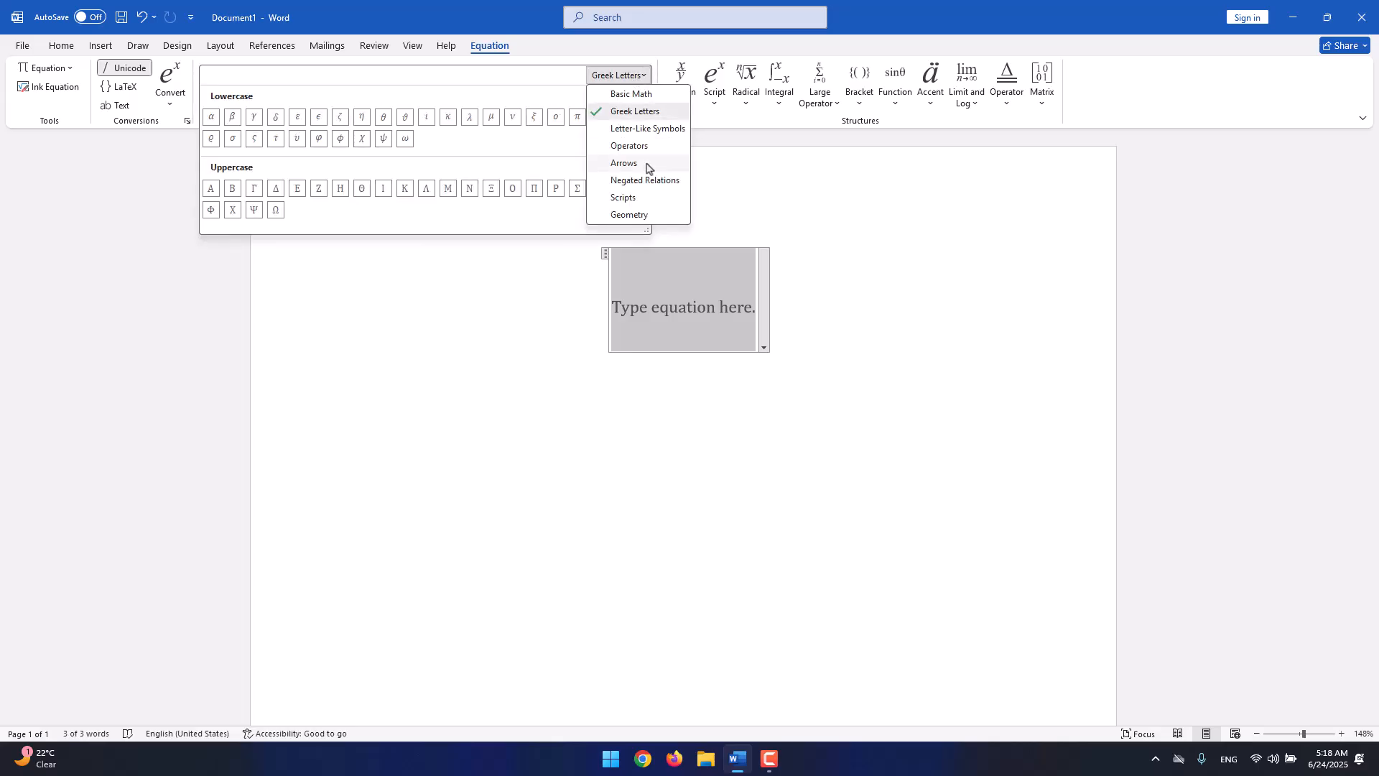
click(636, 146)
click(609, 76)
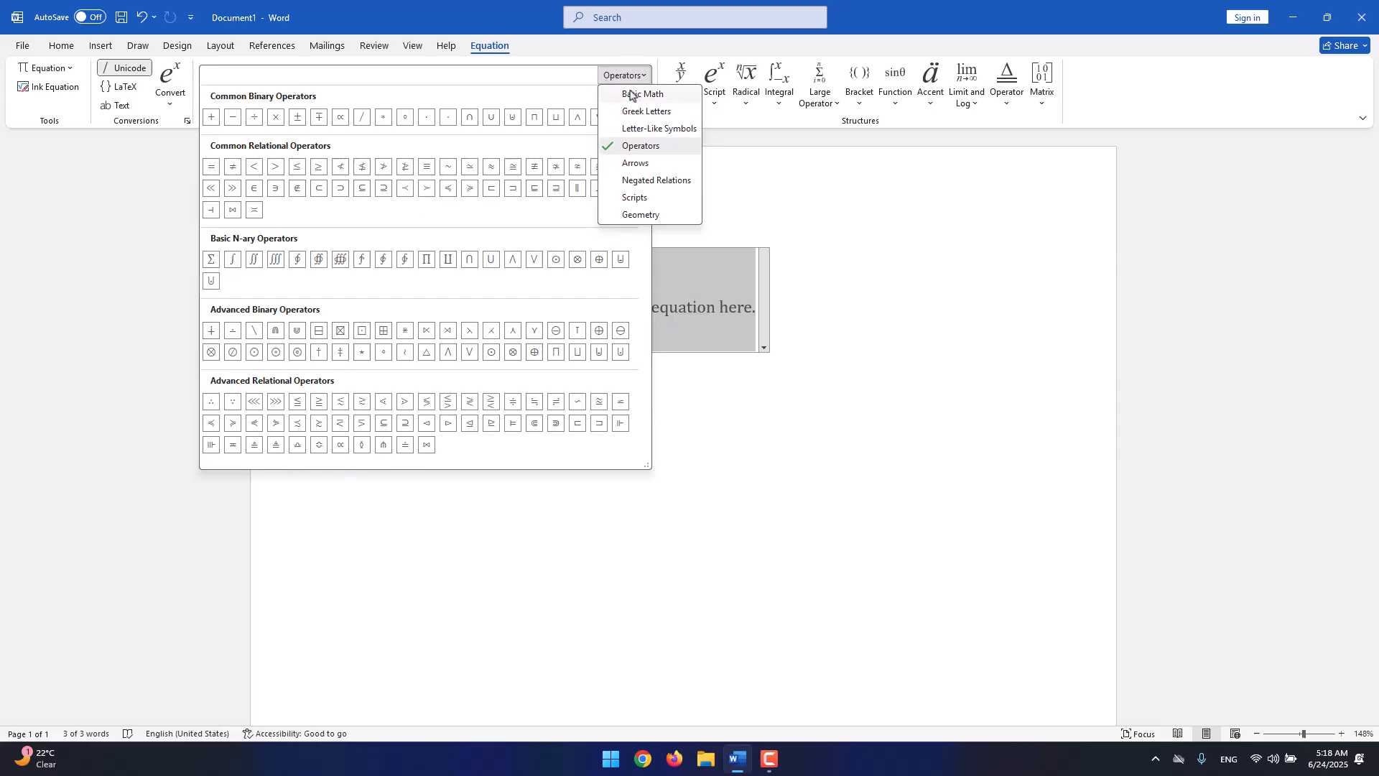
click(632, 94)
click(616, 77)
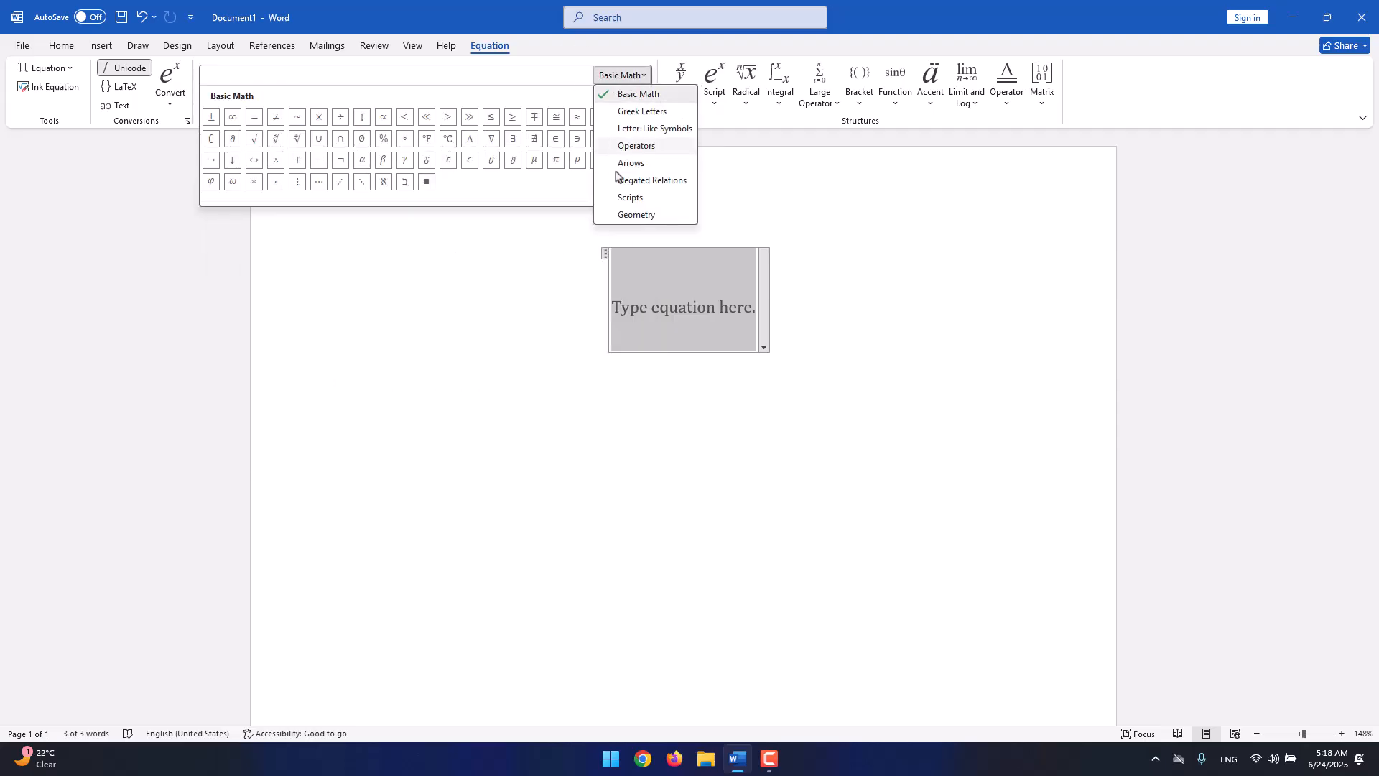
click(474, 99)
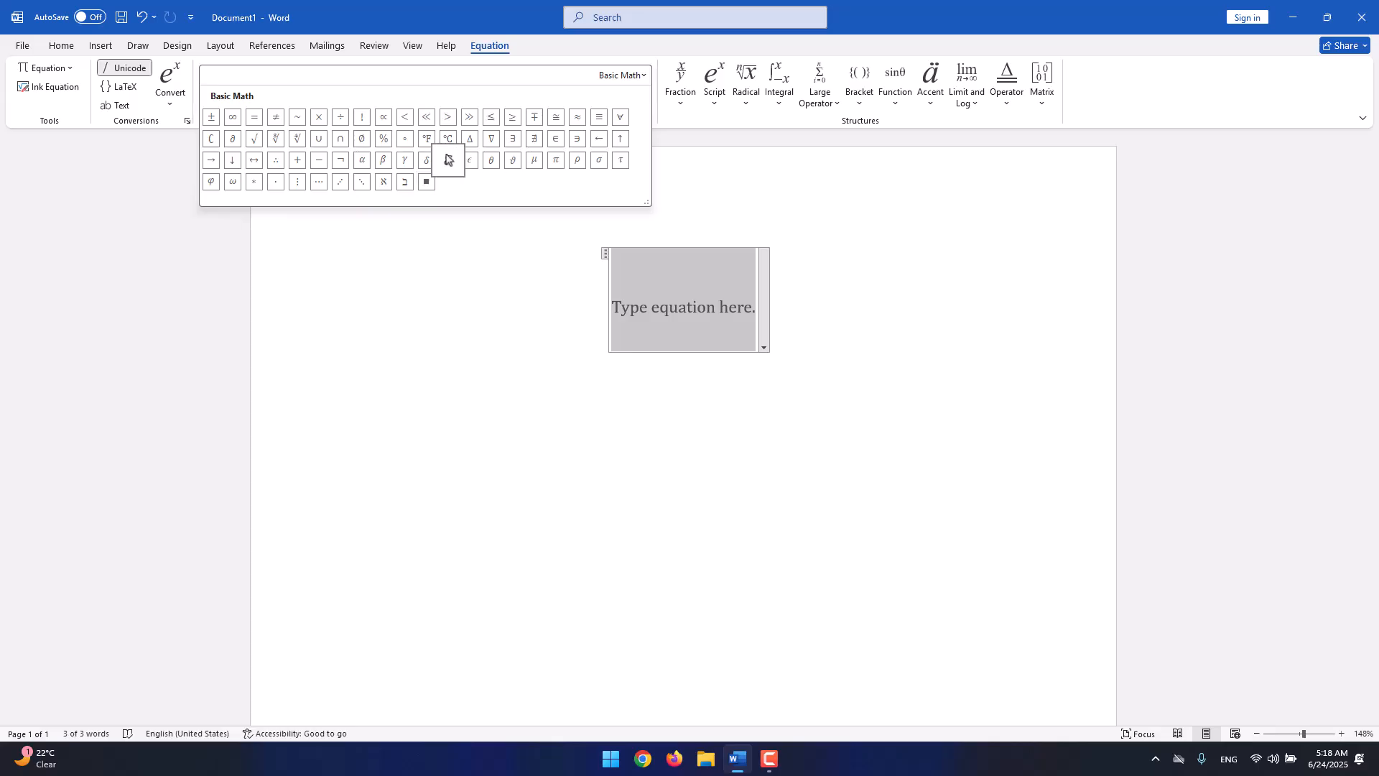
click(568, 54)
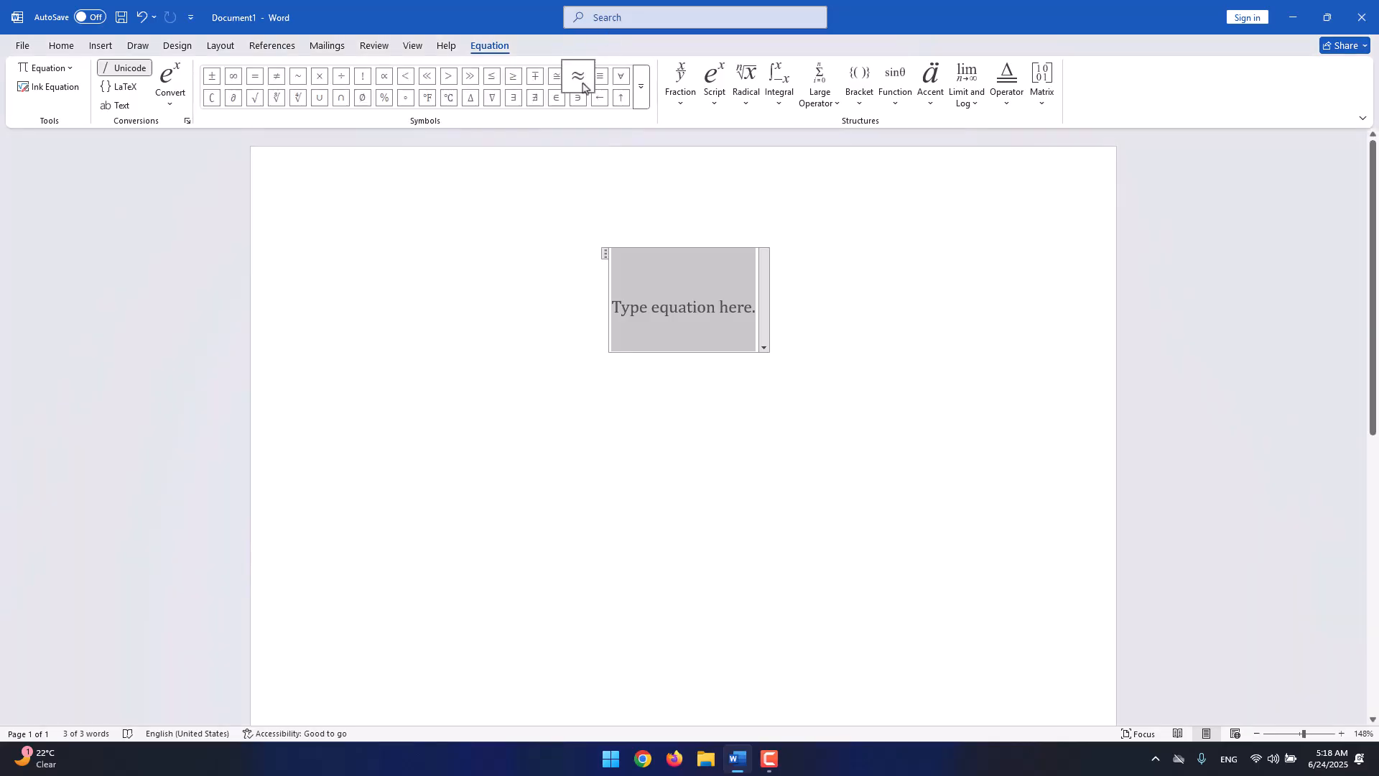
Examine the fraction structures and the built-in equation gallery, and return to the equation tools.
click(676, 108)
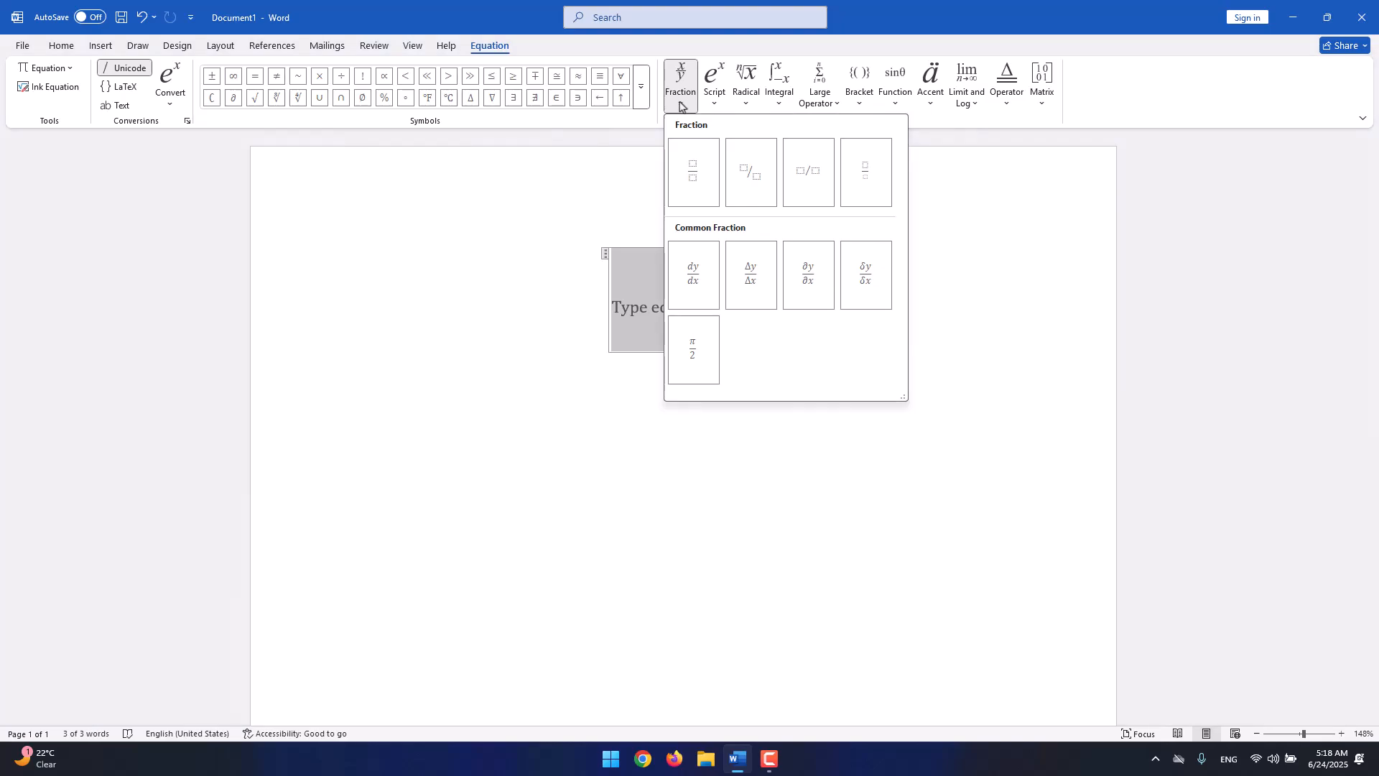
click(680, 106)
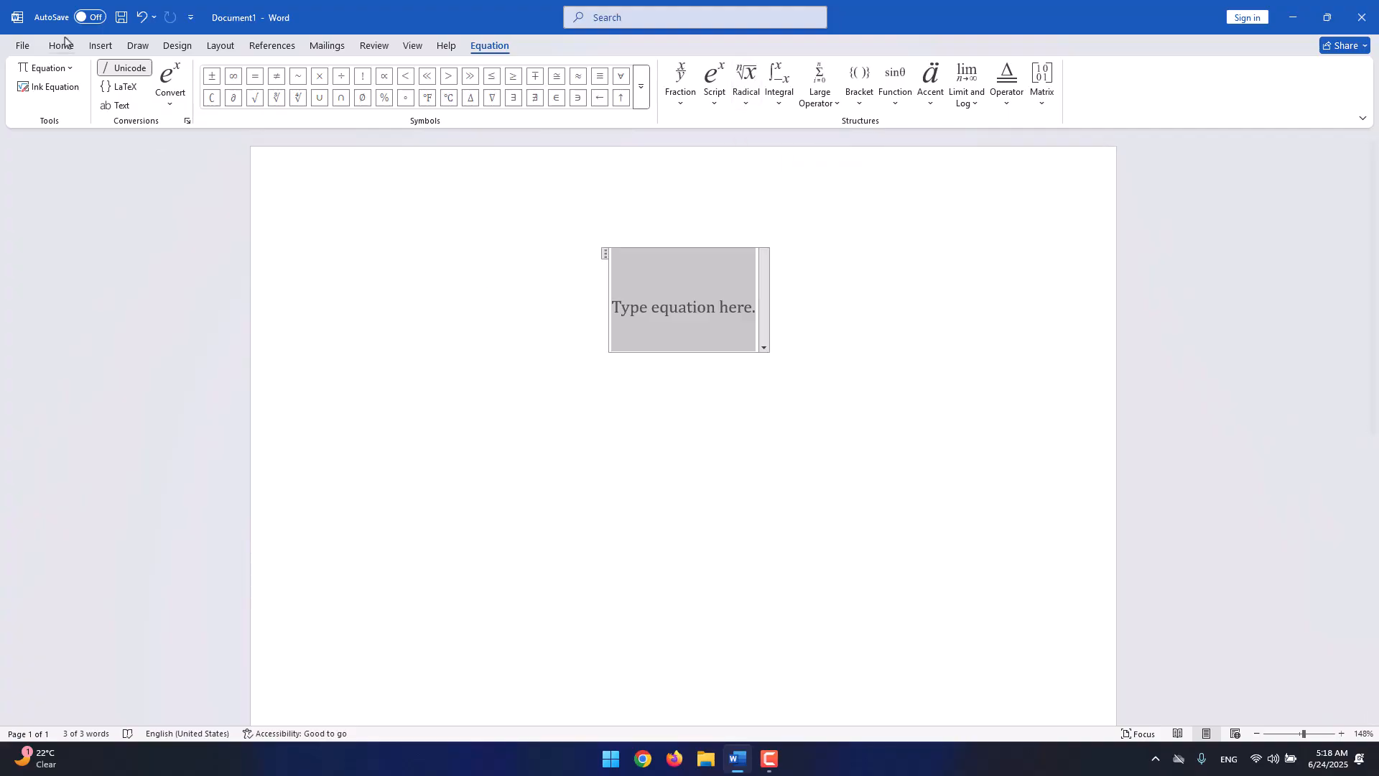
click(99, 50)
click(1023, 107)
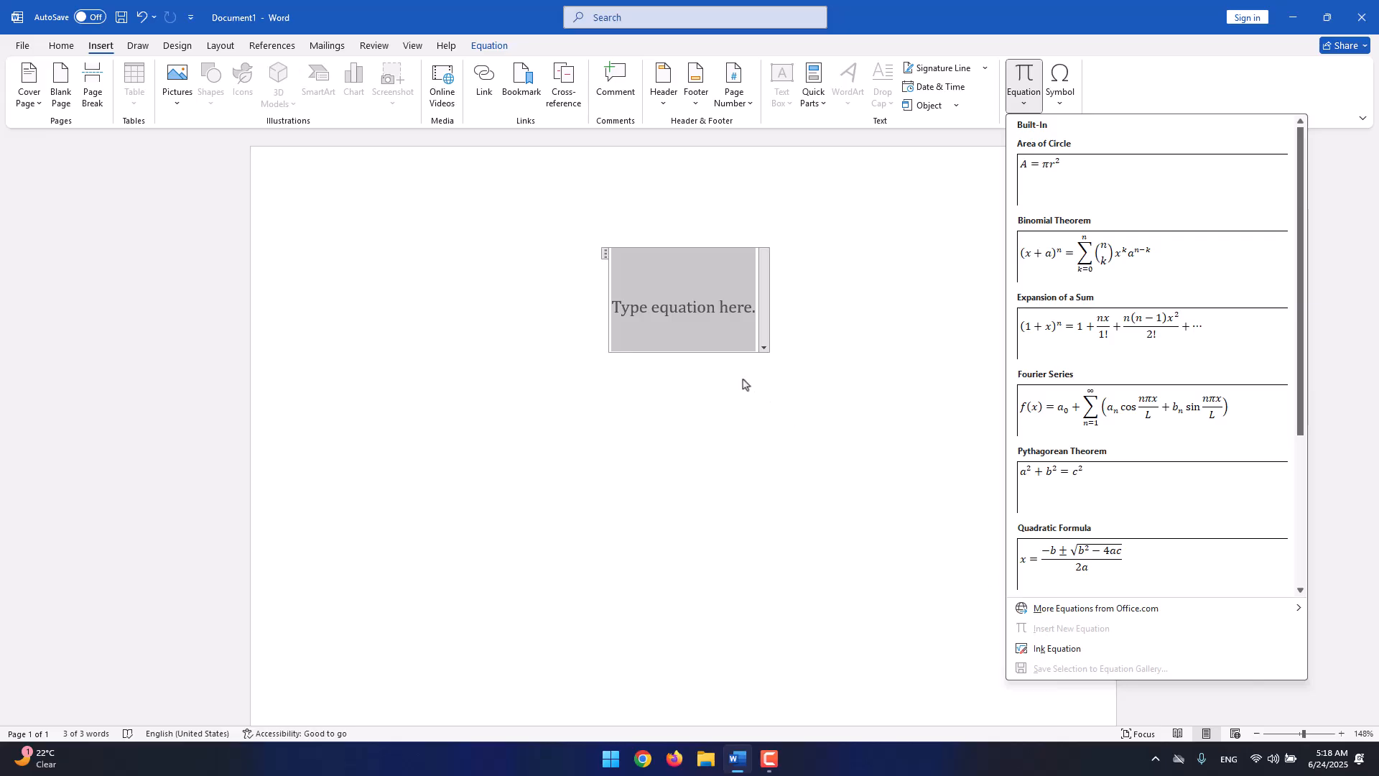
click(695, 339)
click(493, 52)
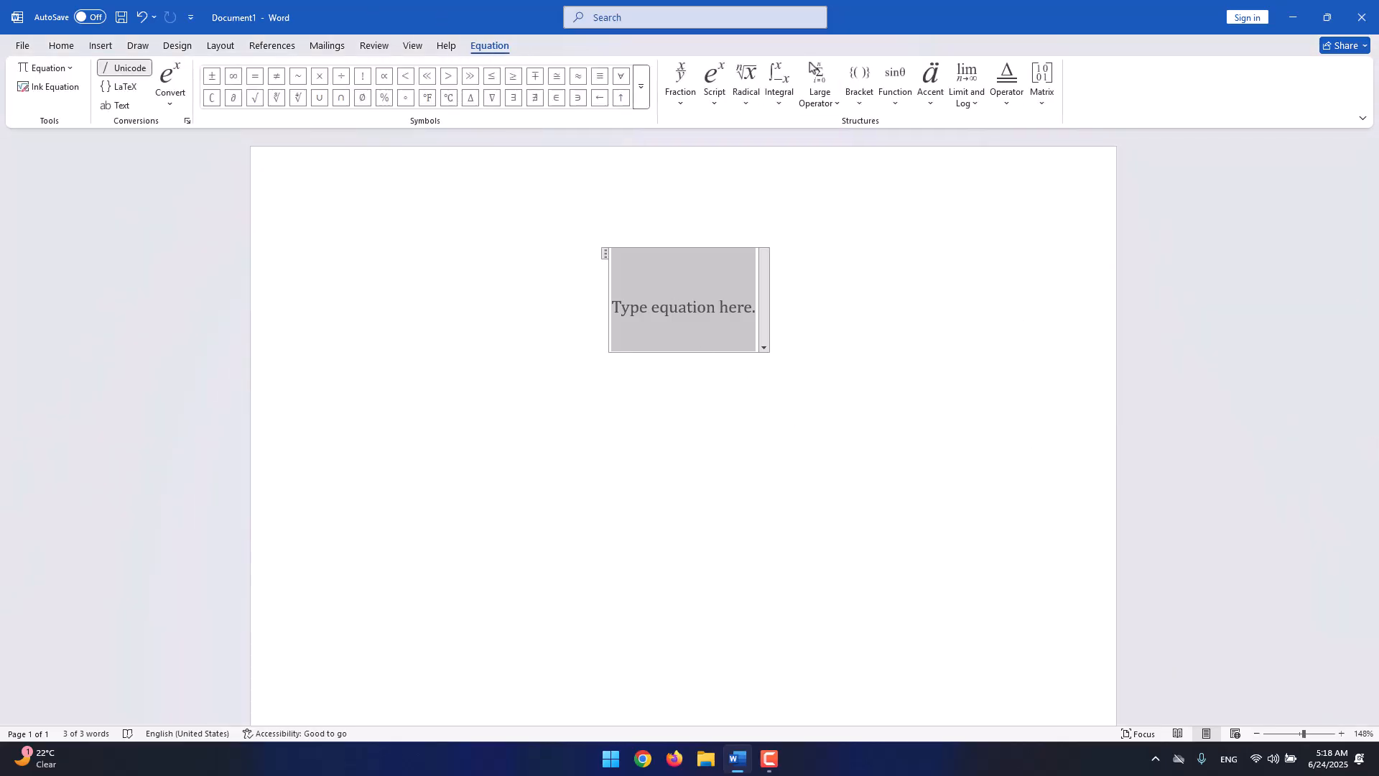
Add a radical with degree to the equation, fill both its degree and radicand with "something", and leave the equation.
click(746, 105)
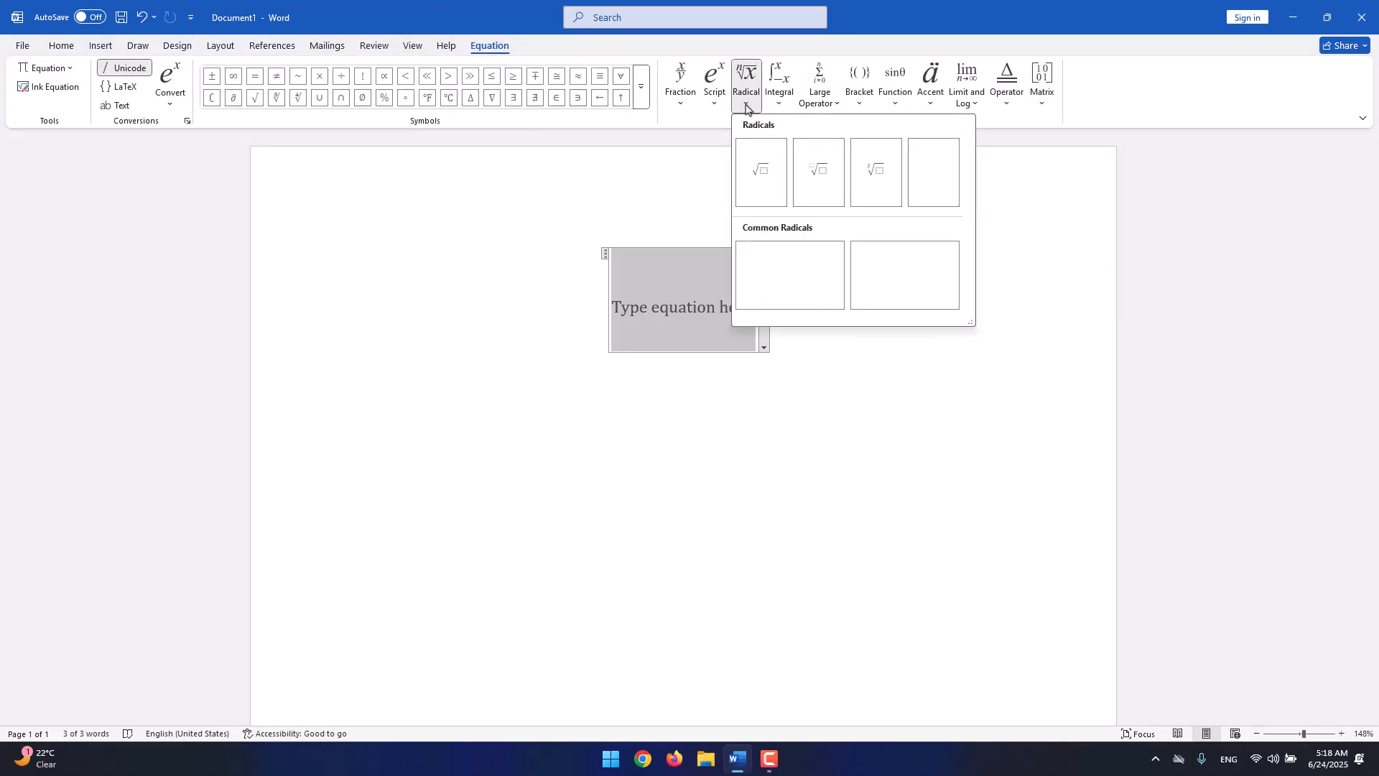
click(826, 185)
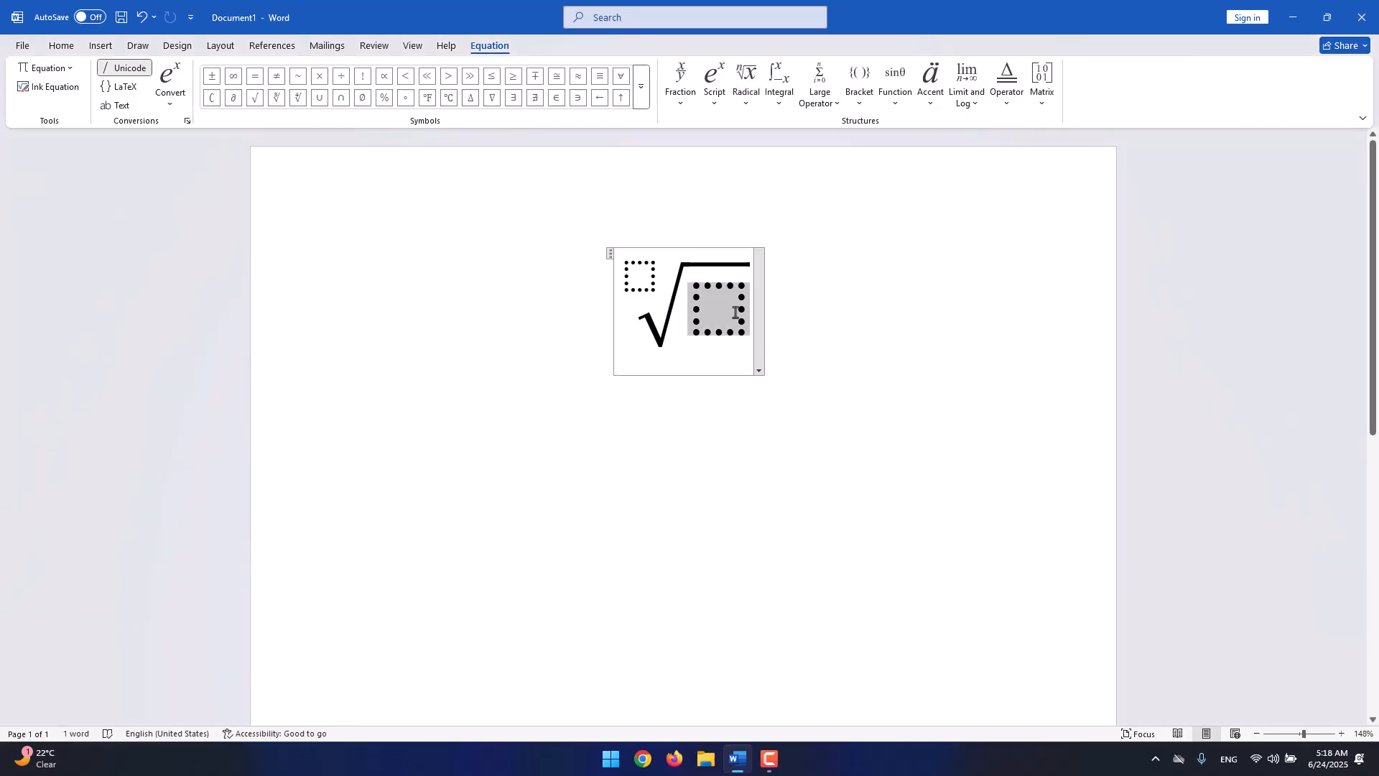
text(something)
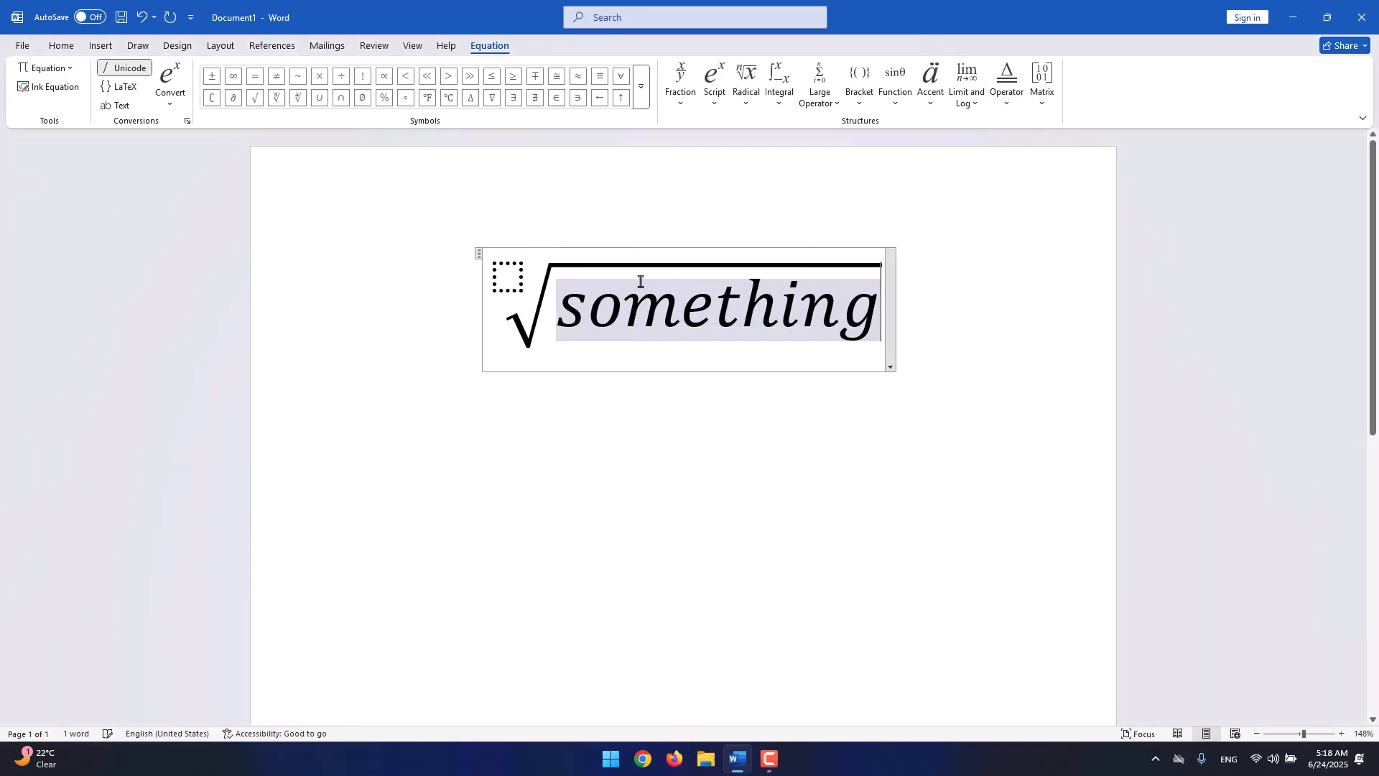
click(507, 277)
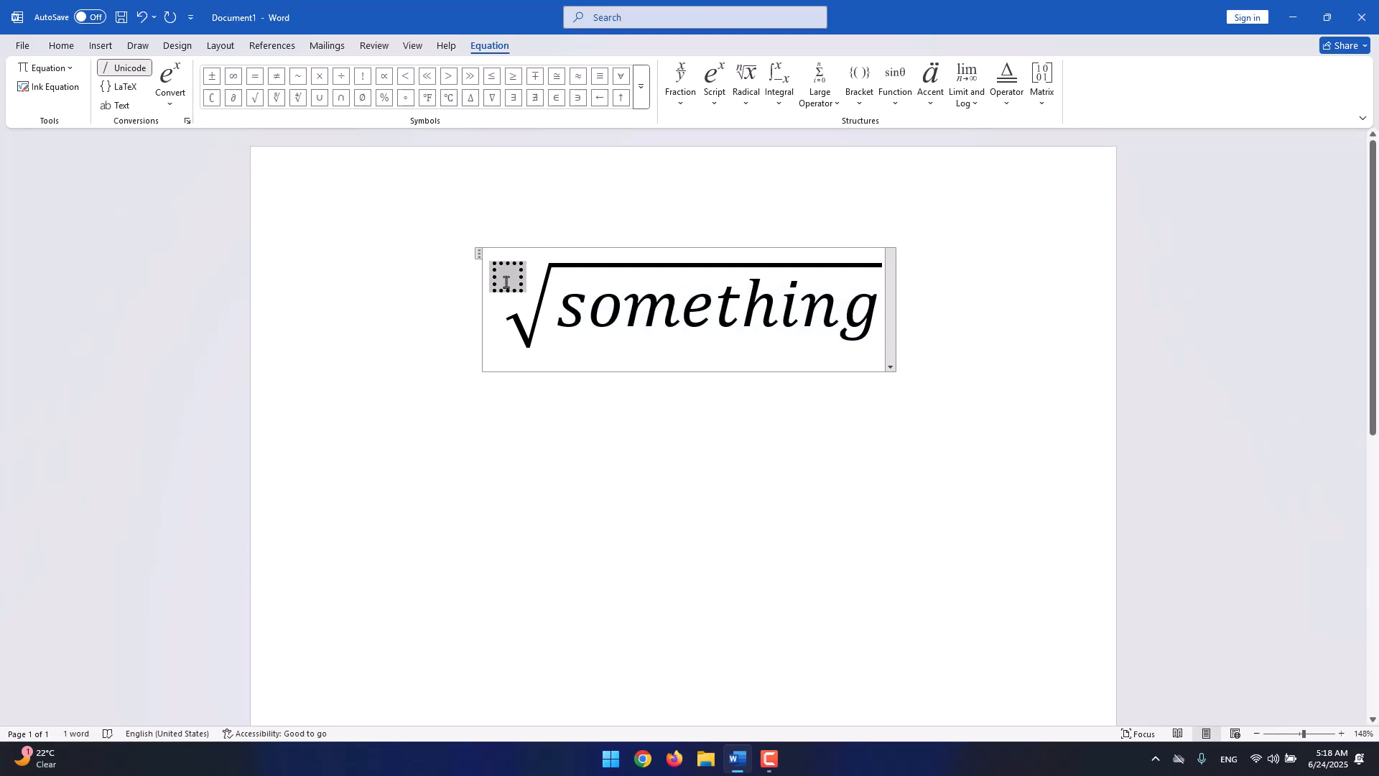
text(something)
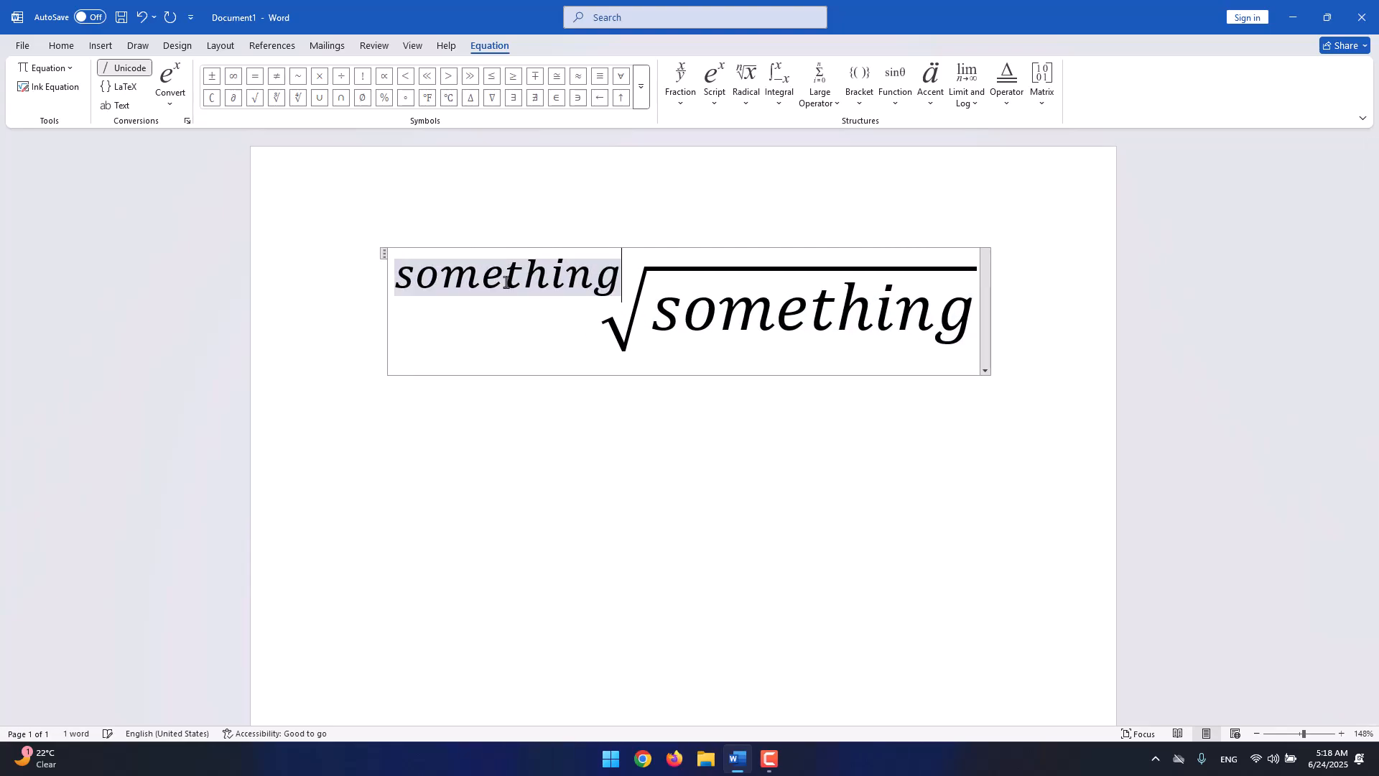
double_click(609, 303)
click(682, 304)
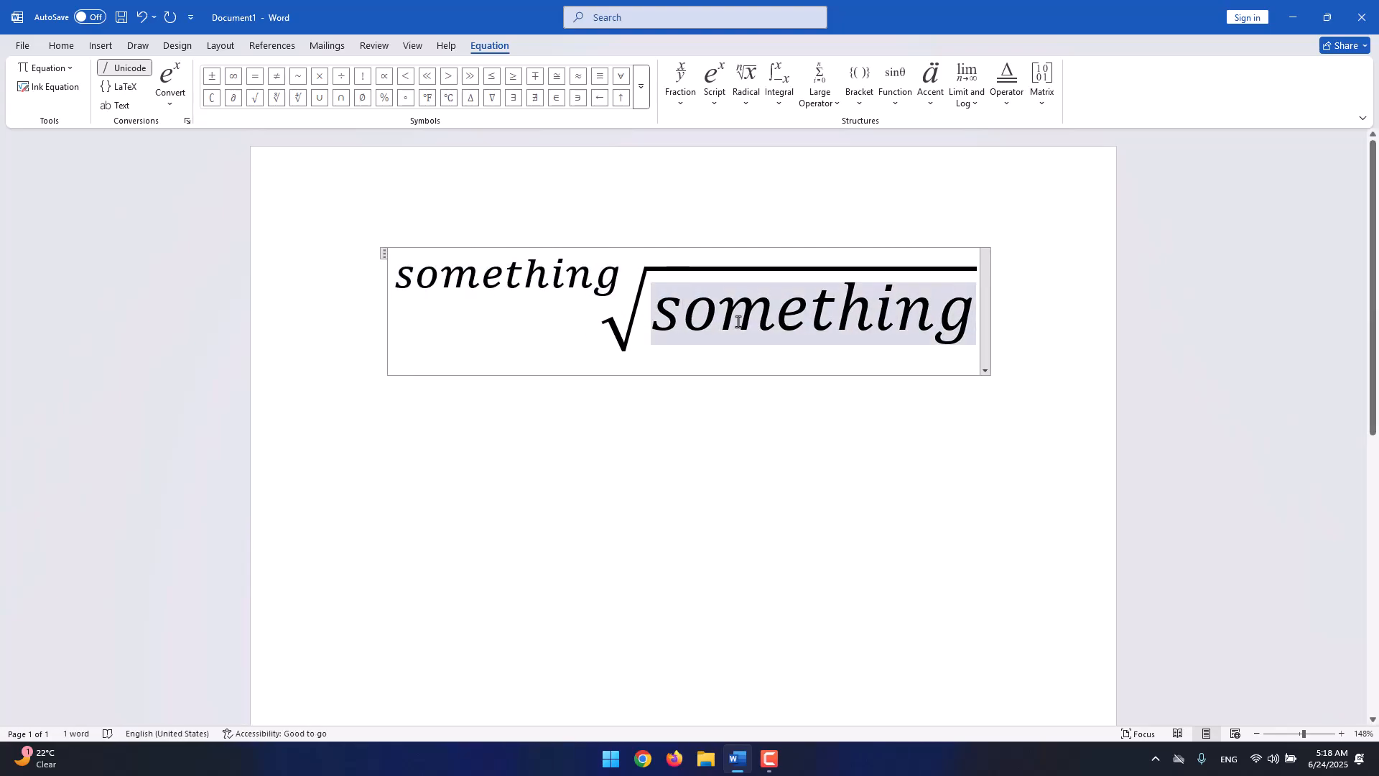
click(985, 370)
click(977, 322)
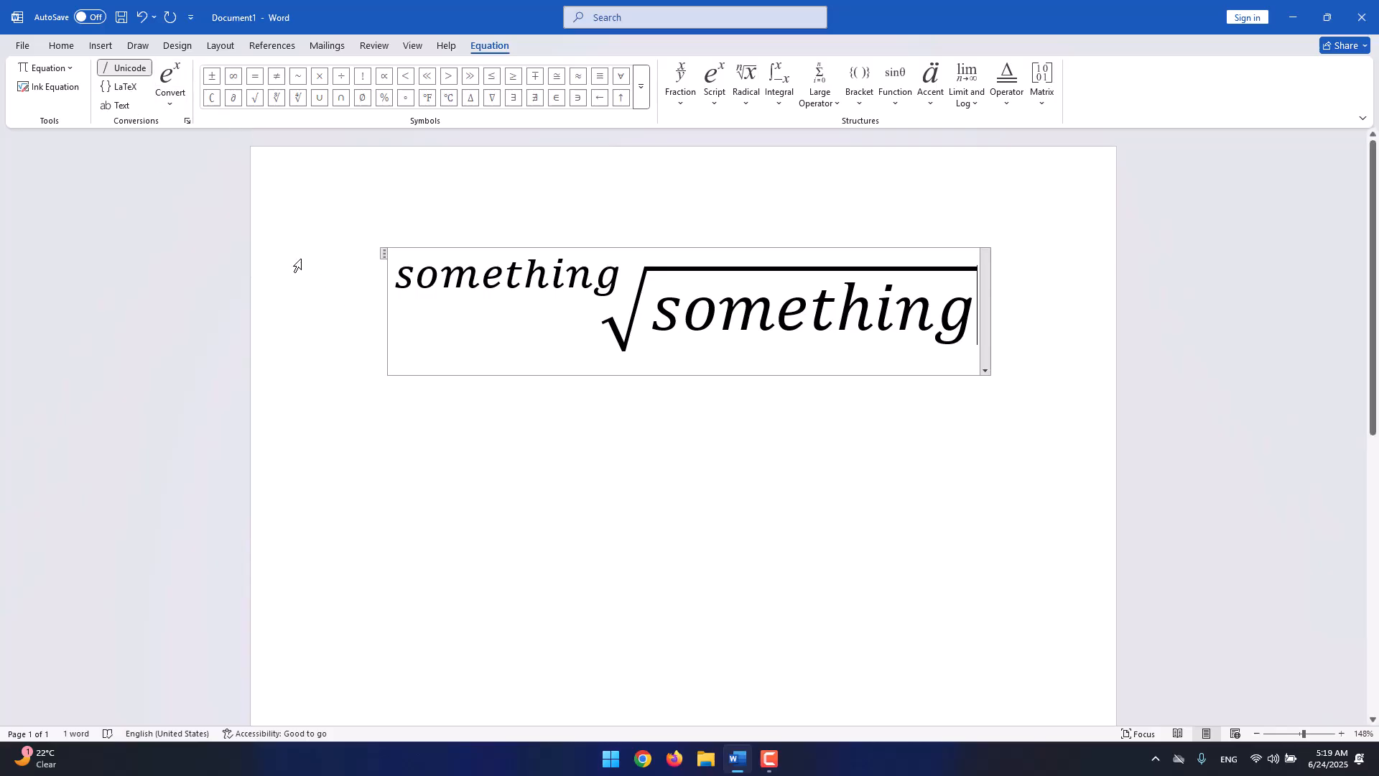
click(509, 418)
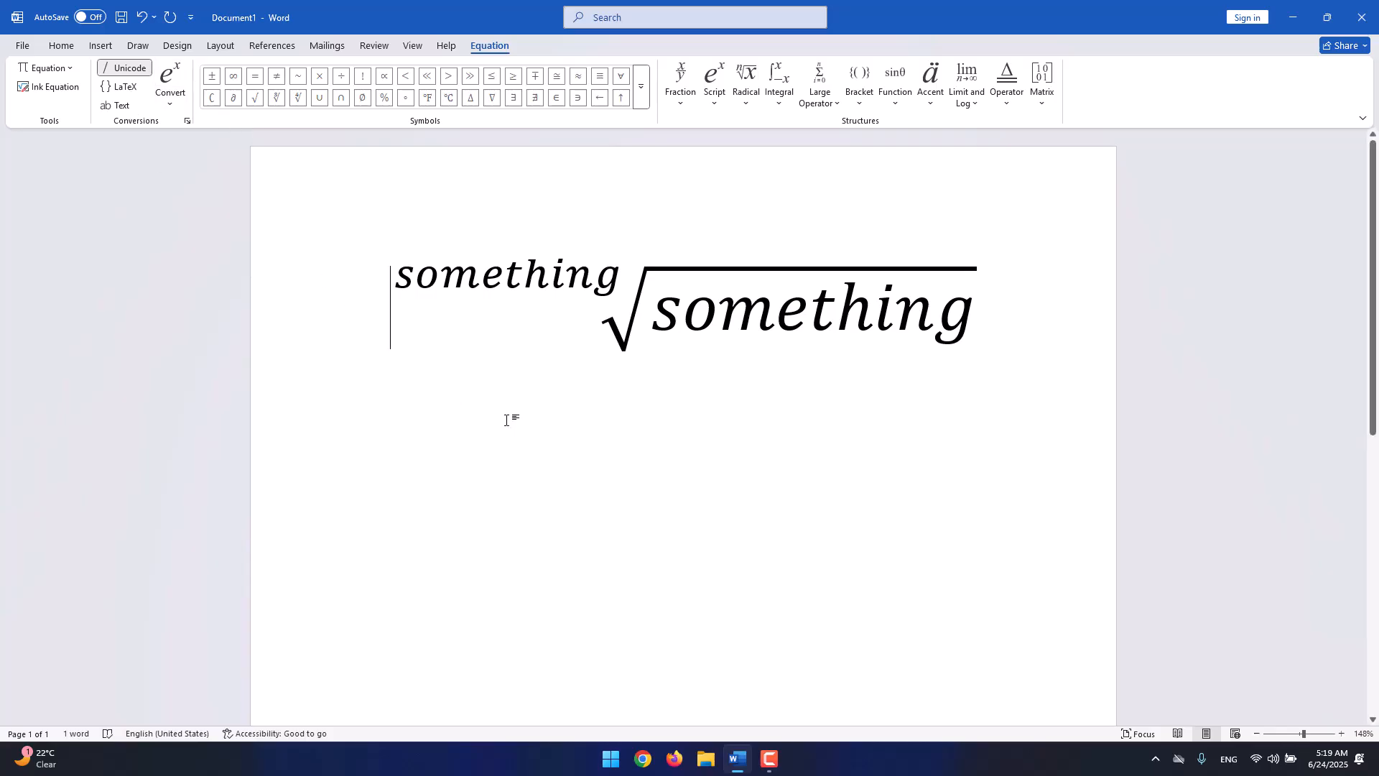
Try to insert another new equation directly before the radical equation.
click(101, 46)
click(1024, 97)
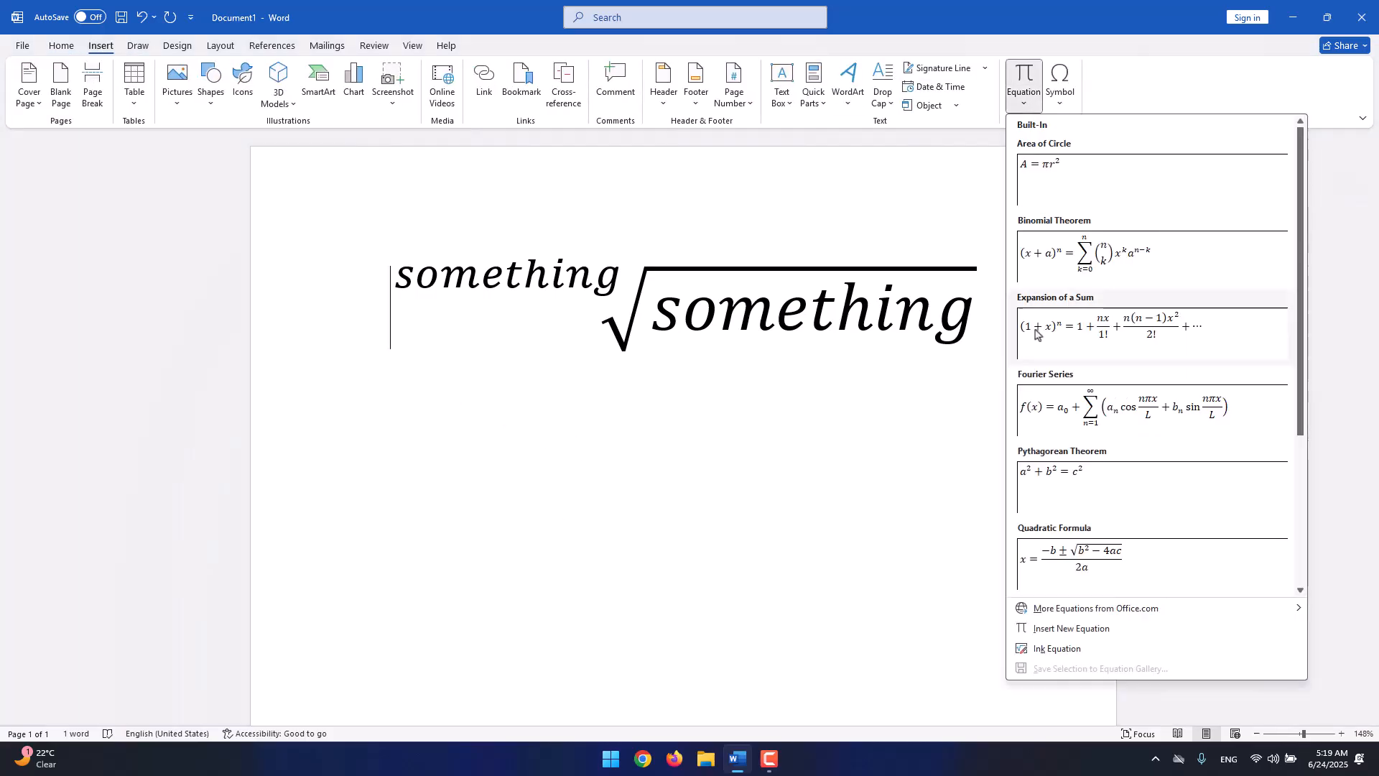
click(1050, 629)
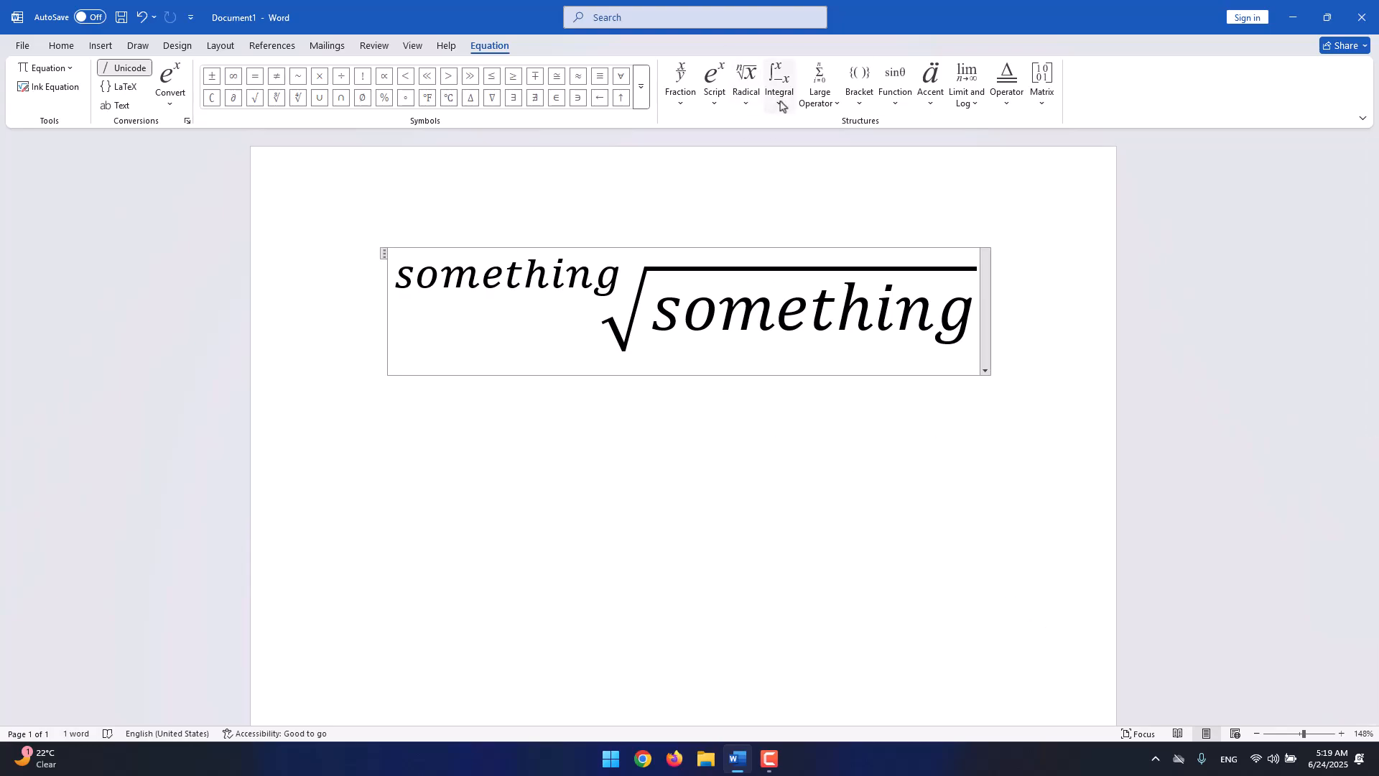
Delete the radical equation and insert a new empty equation in its place.
triple_click(803, 331)
key(Delete)
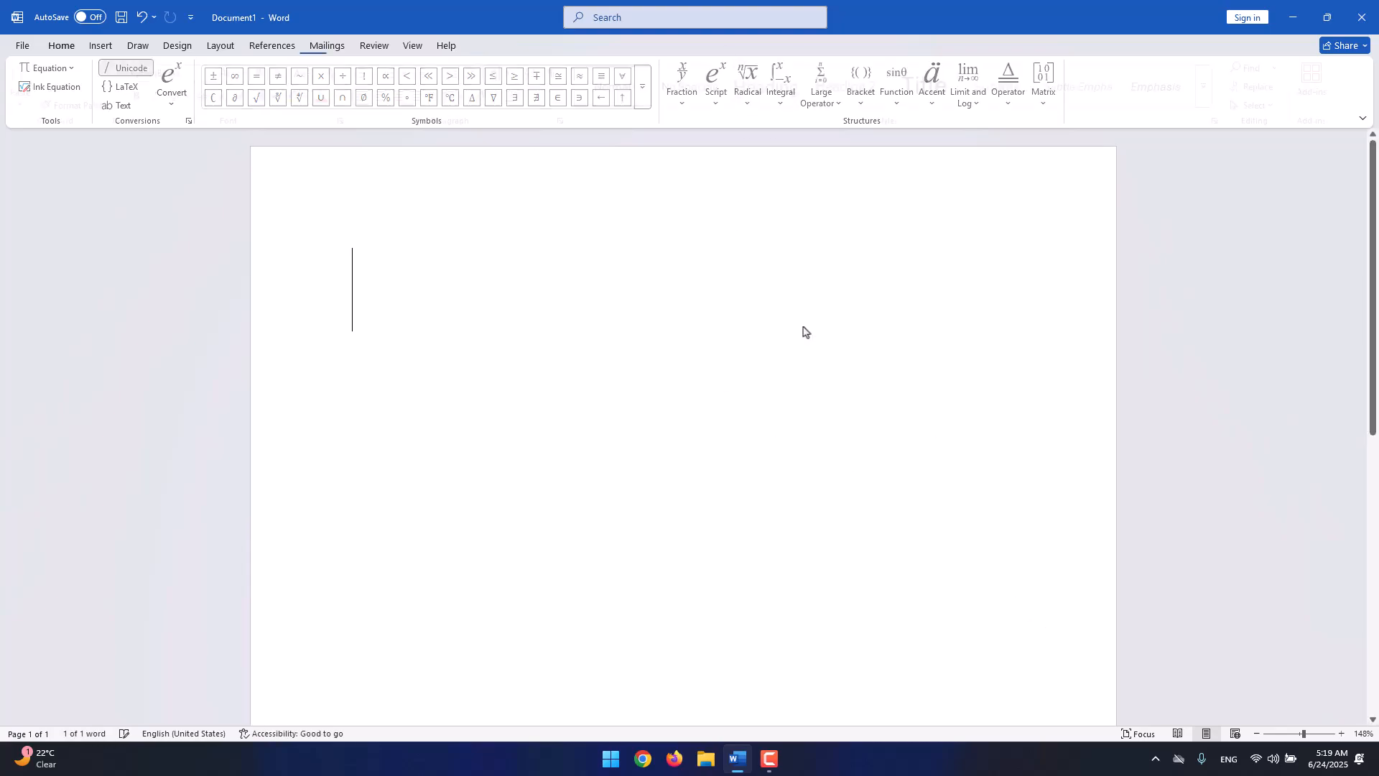
click(104, 48)
click(1025, 92)
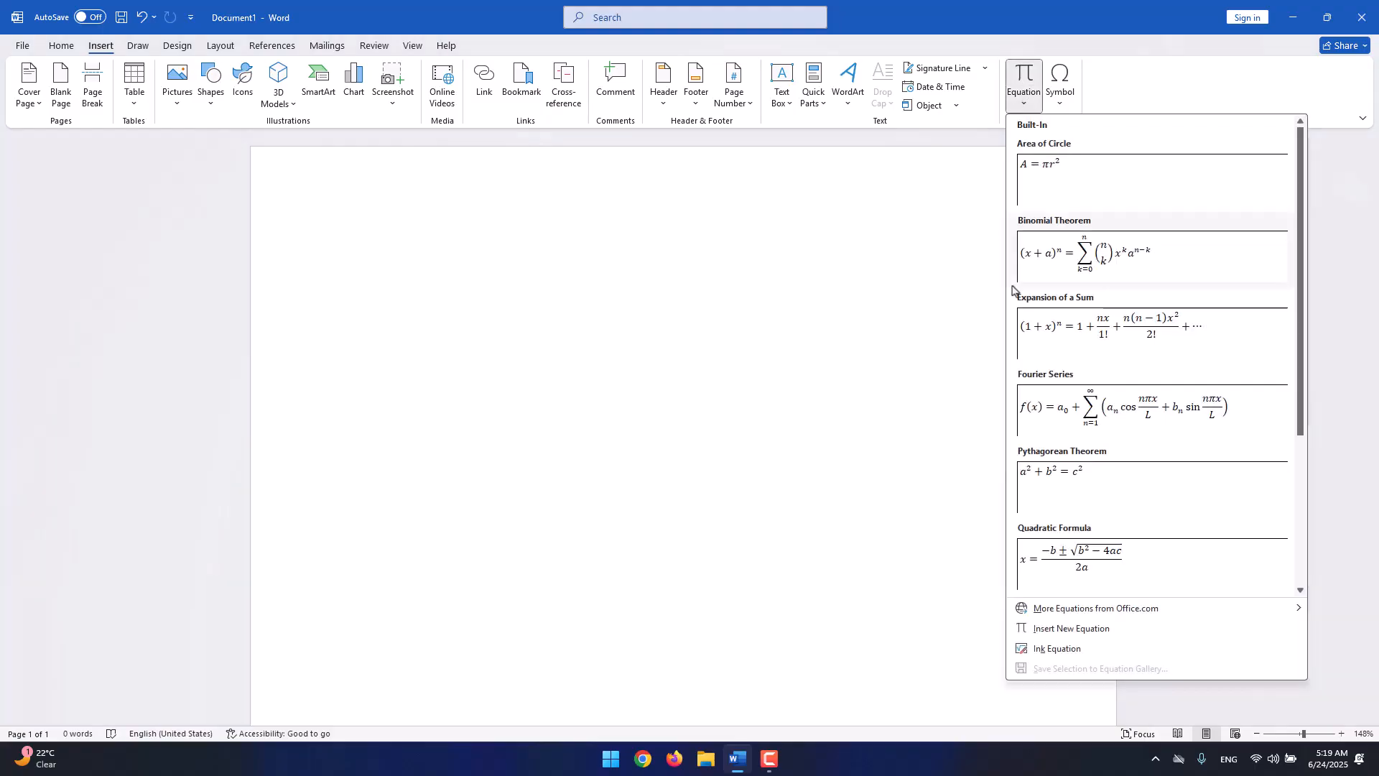
click(1055, 628)
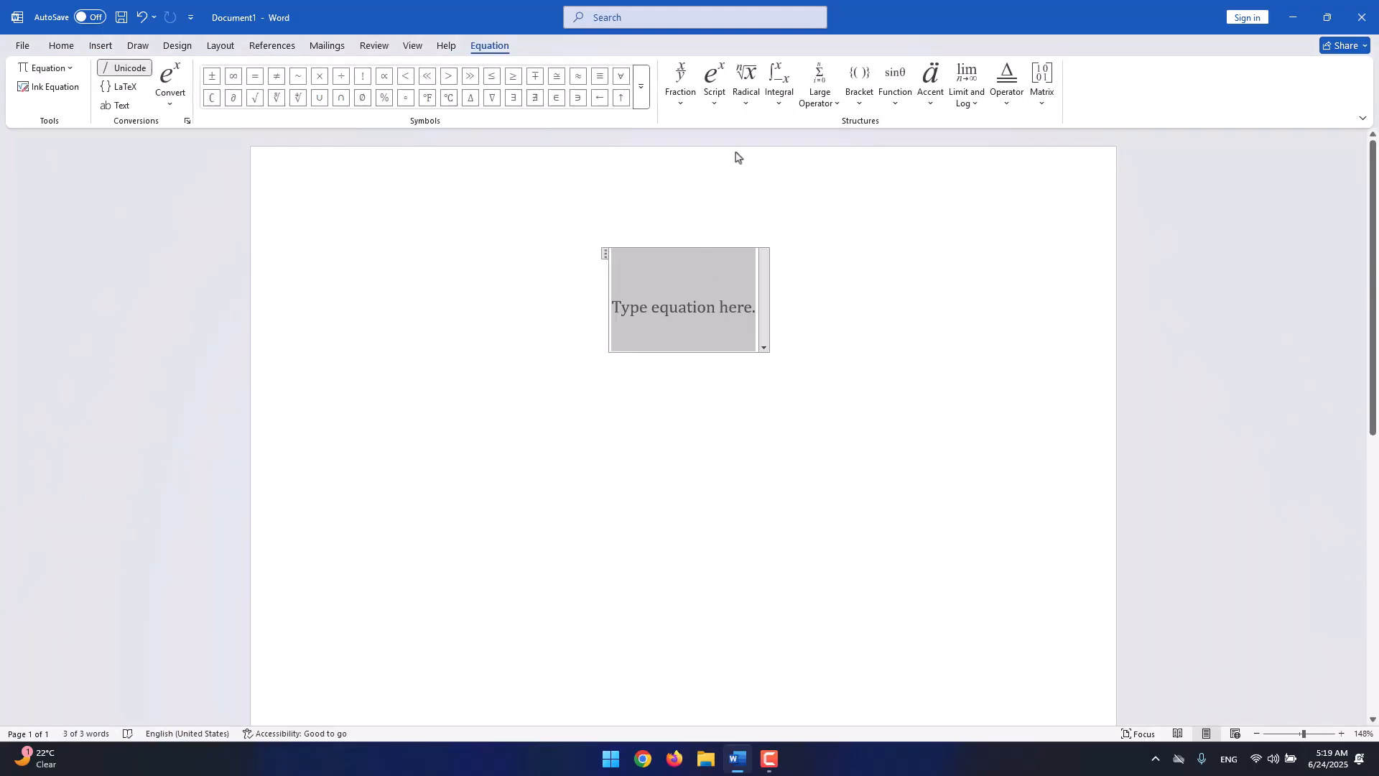
Add a single integral with side limits to the equation, entering "kgofk" as the upper limit and "dfgpk" as the integrand.
click(788, 104)
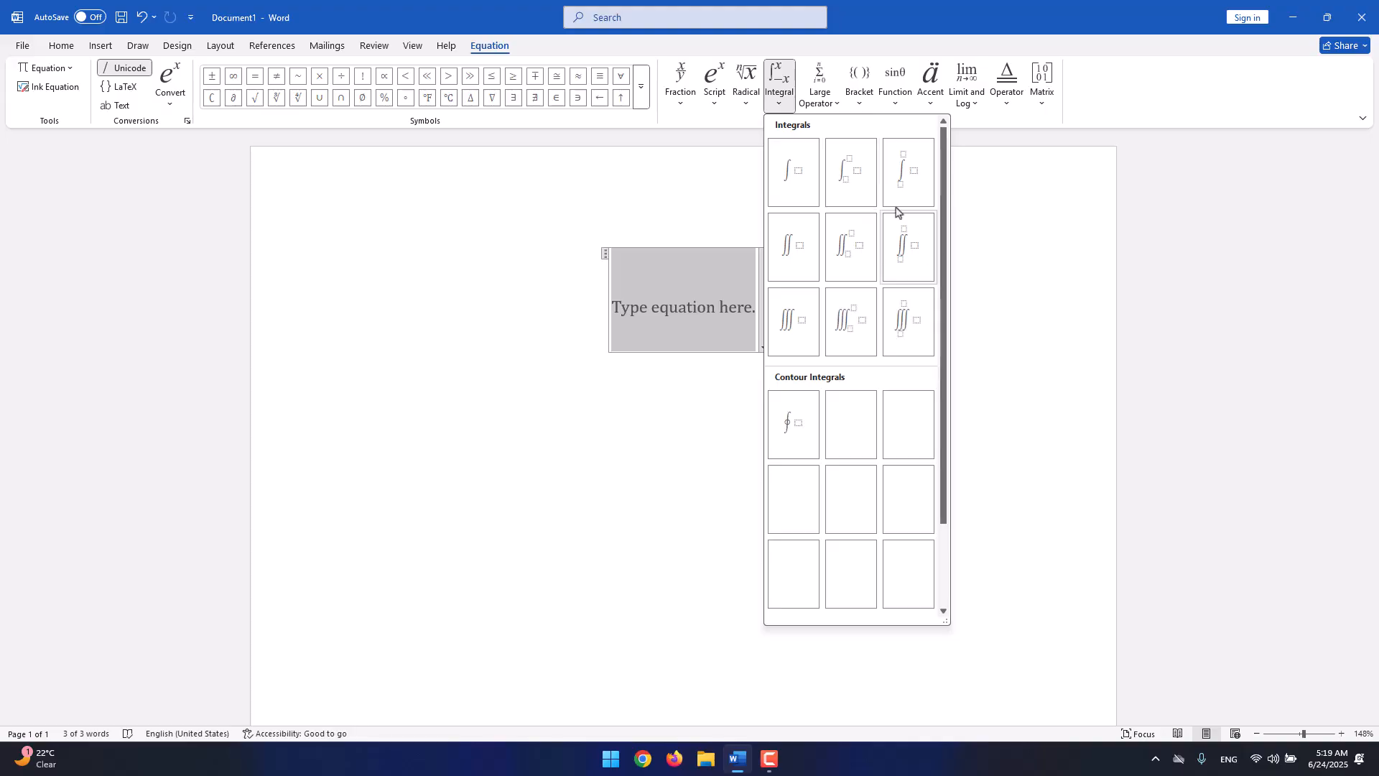
scroll(875, 361, down, 3)
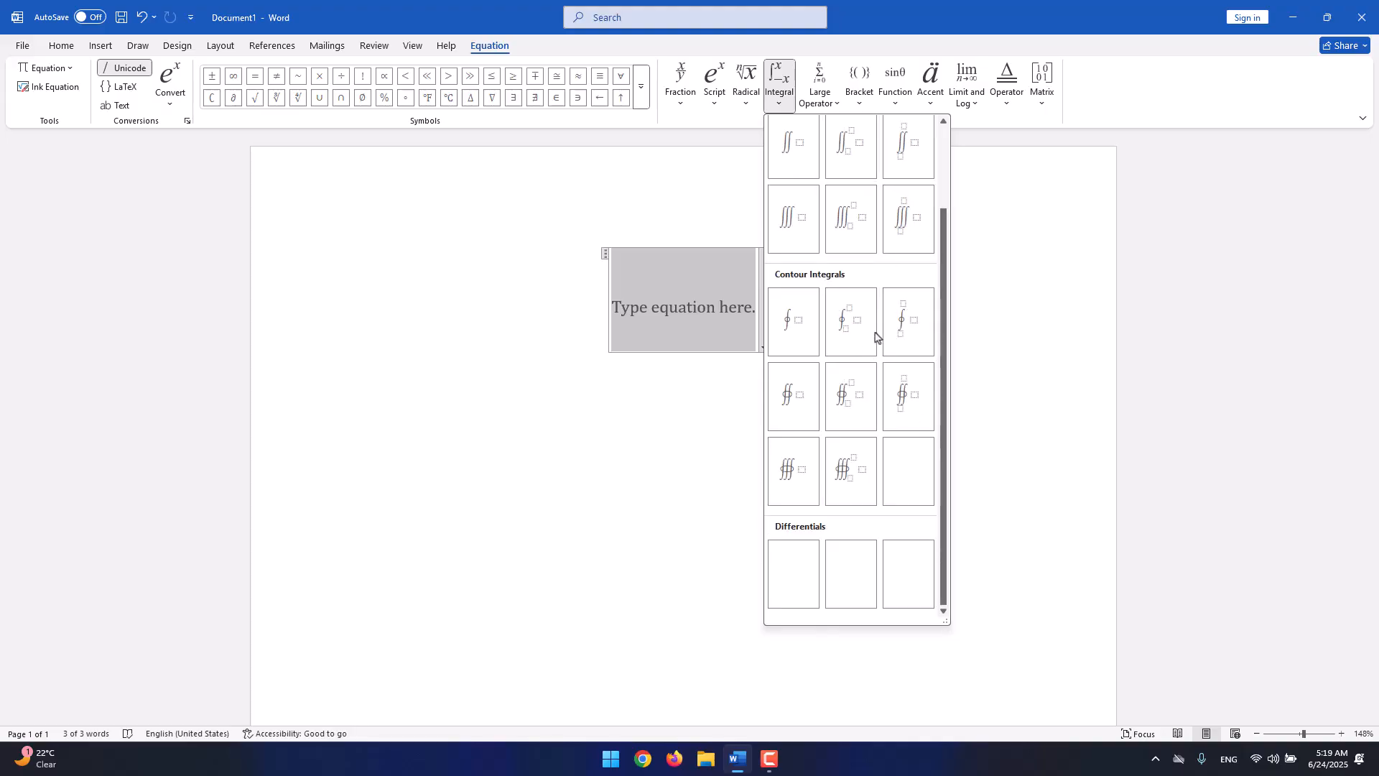
scroll(878, 338, up, 3)
click(852, 176)
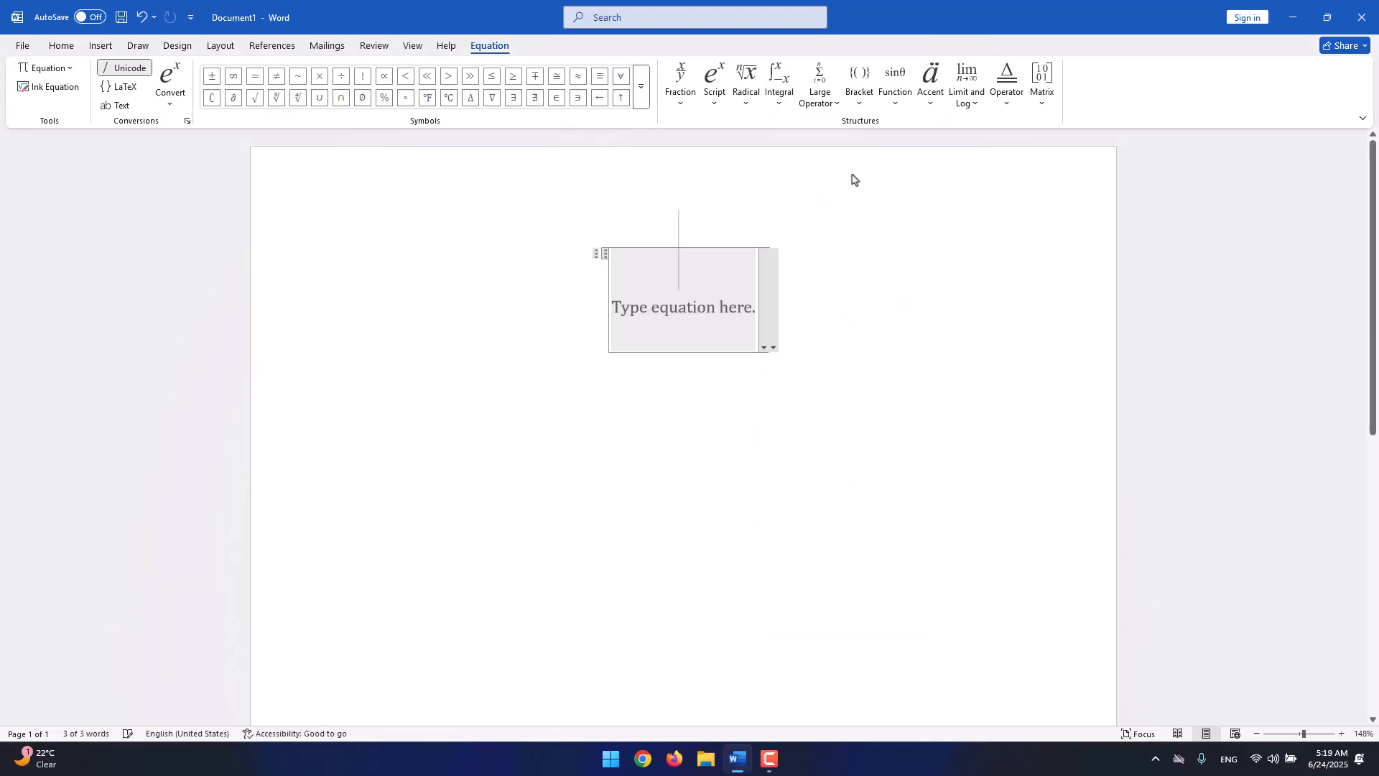
click(672, 262)
text(kgofk)
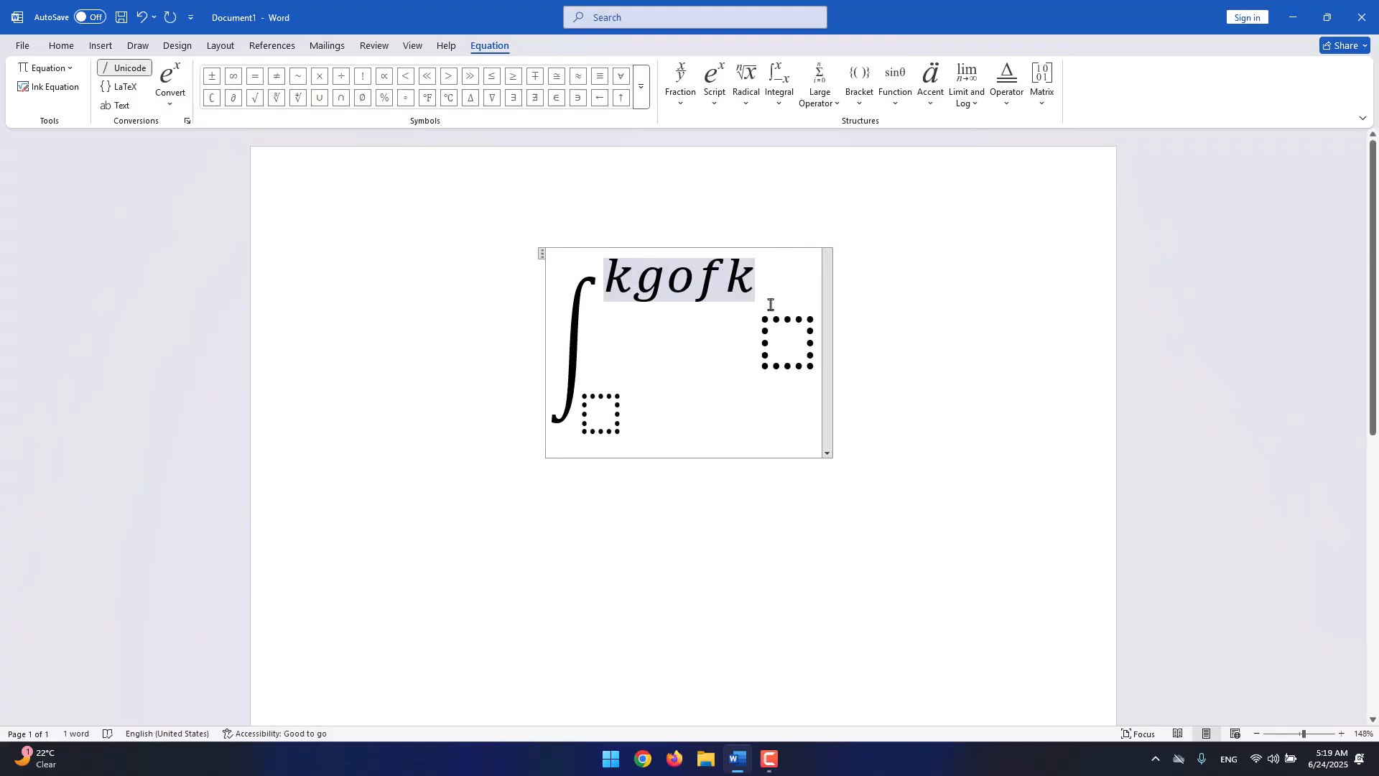
click(792, 336)
text(dfgpk)
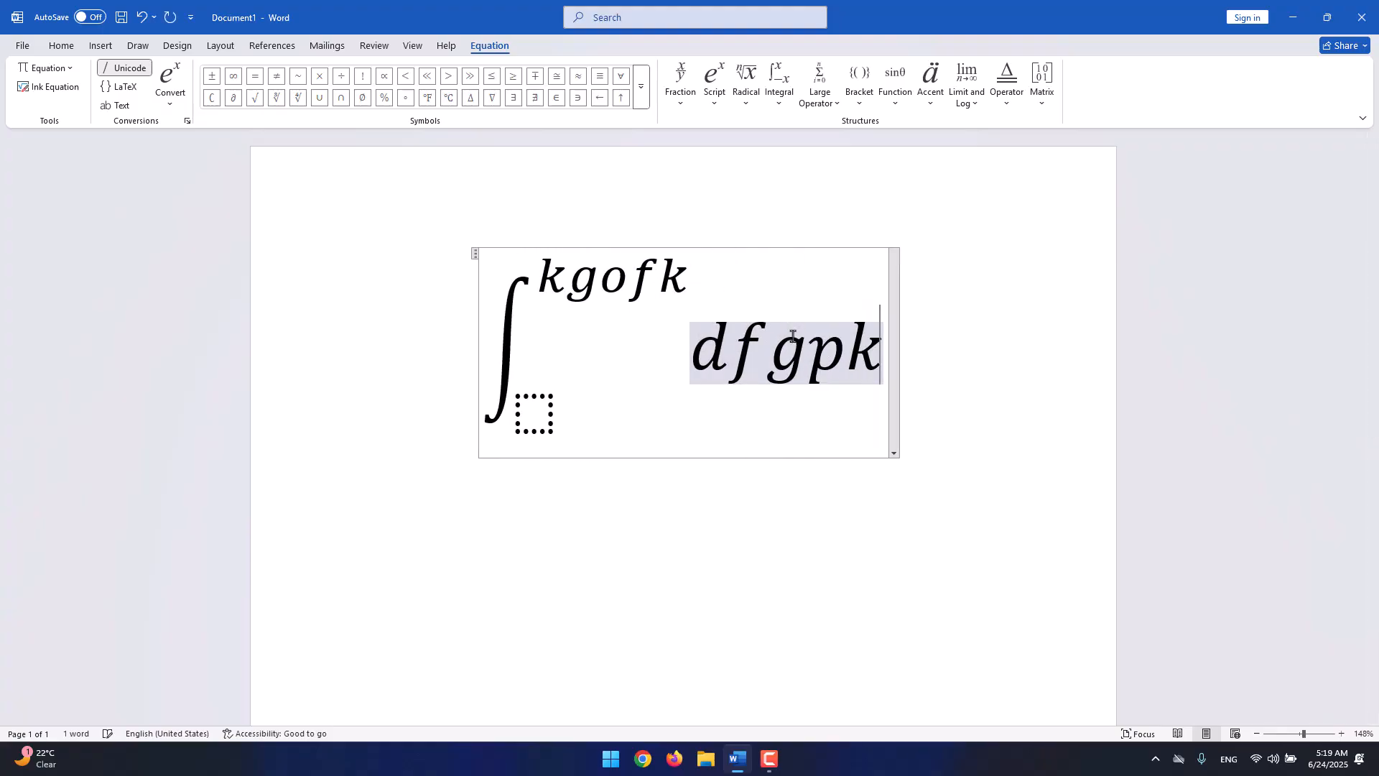
Delete the document's entire content, including the integral equation, and bring up the insertion commands.
key(ctrl+a)
key(Delete)
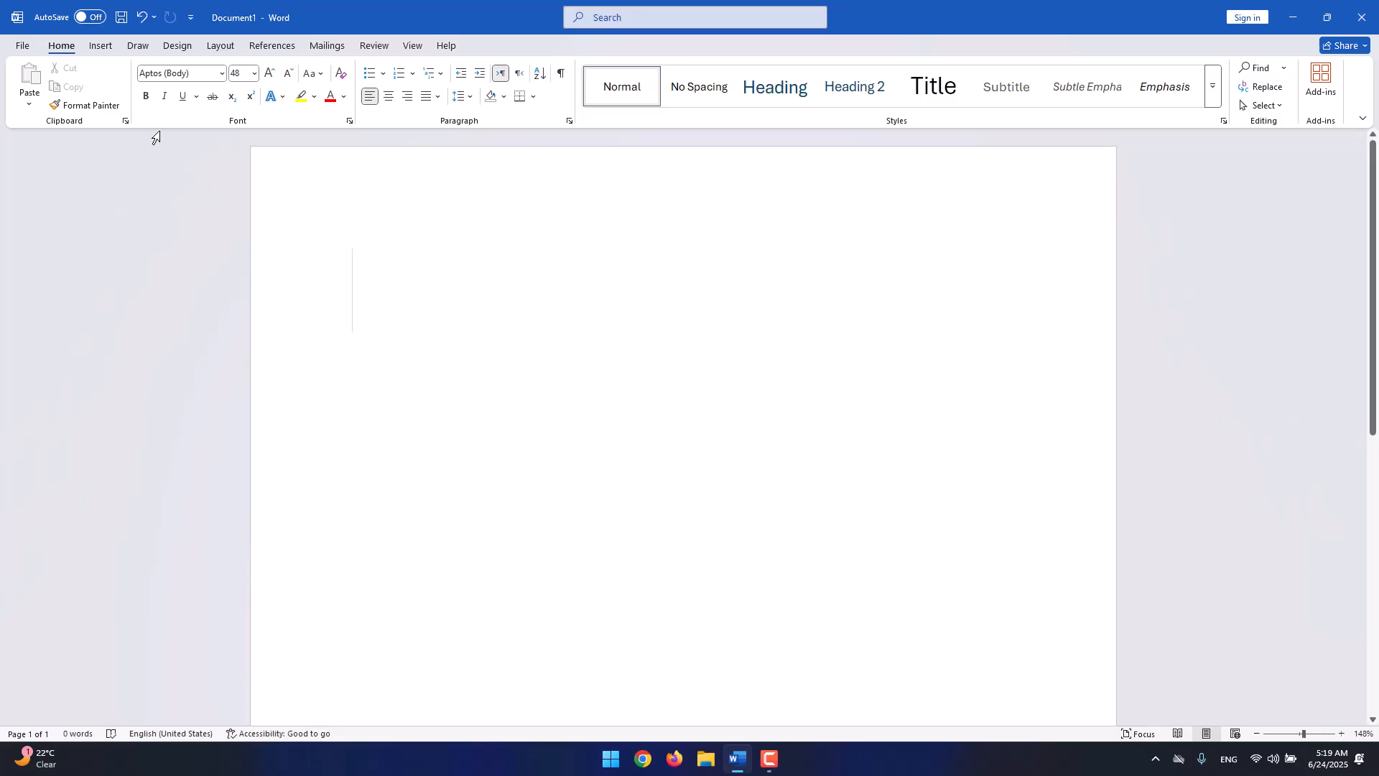
click(101, 45)
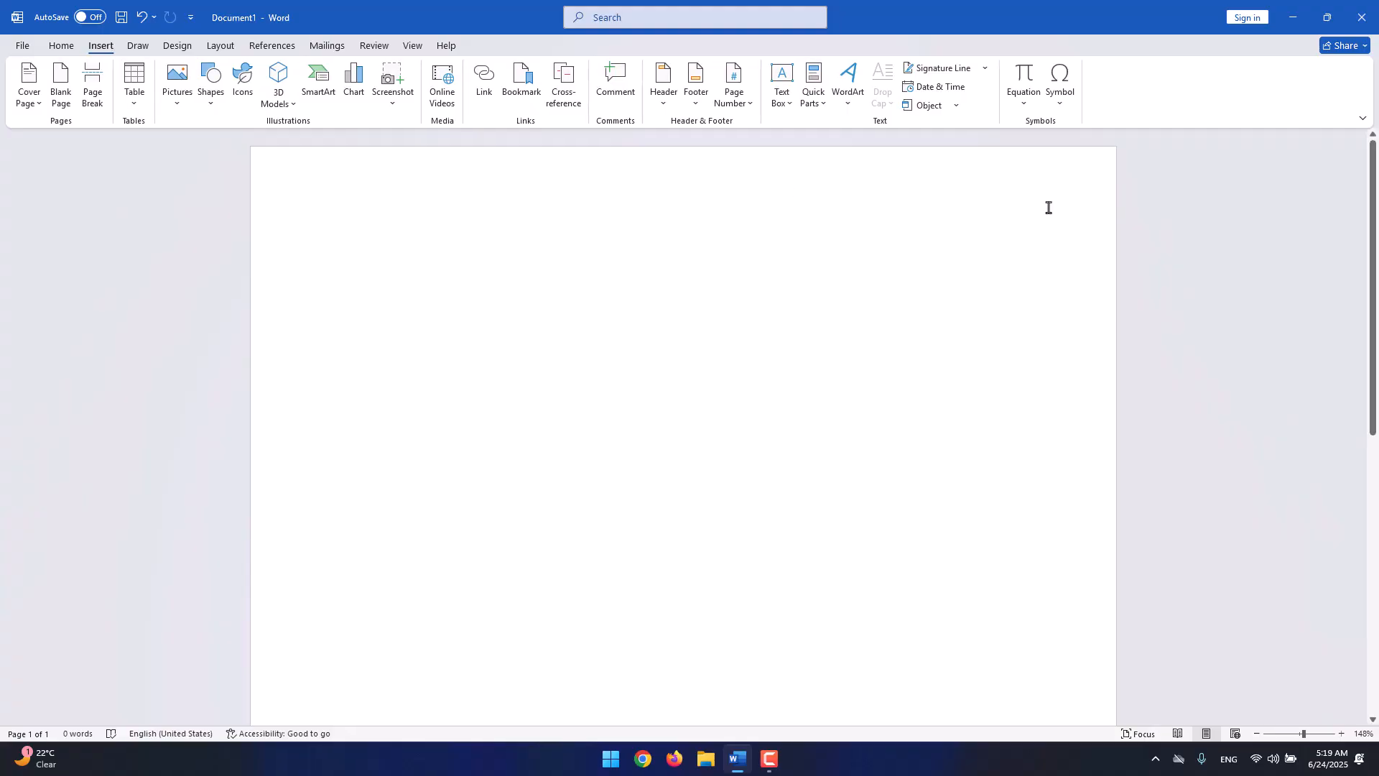
Insert a new empty equation and examine the limit and logarithm structures without adding any.
click(1025, 105)
click(1070, 629)
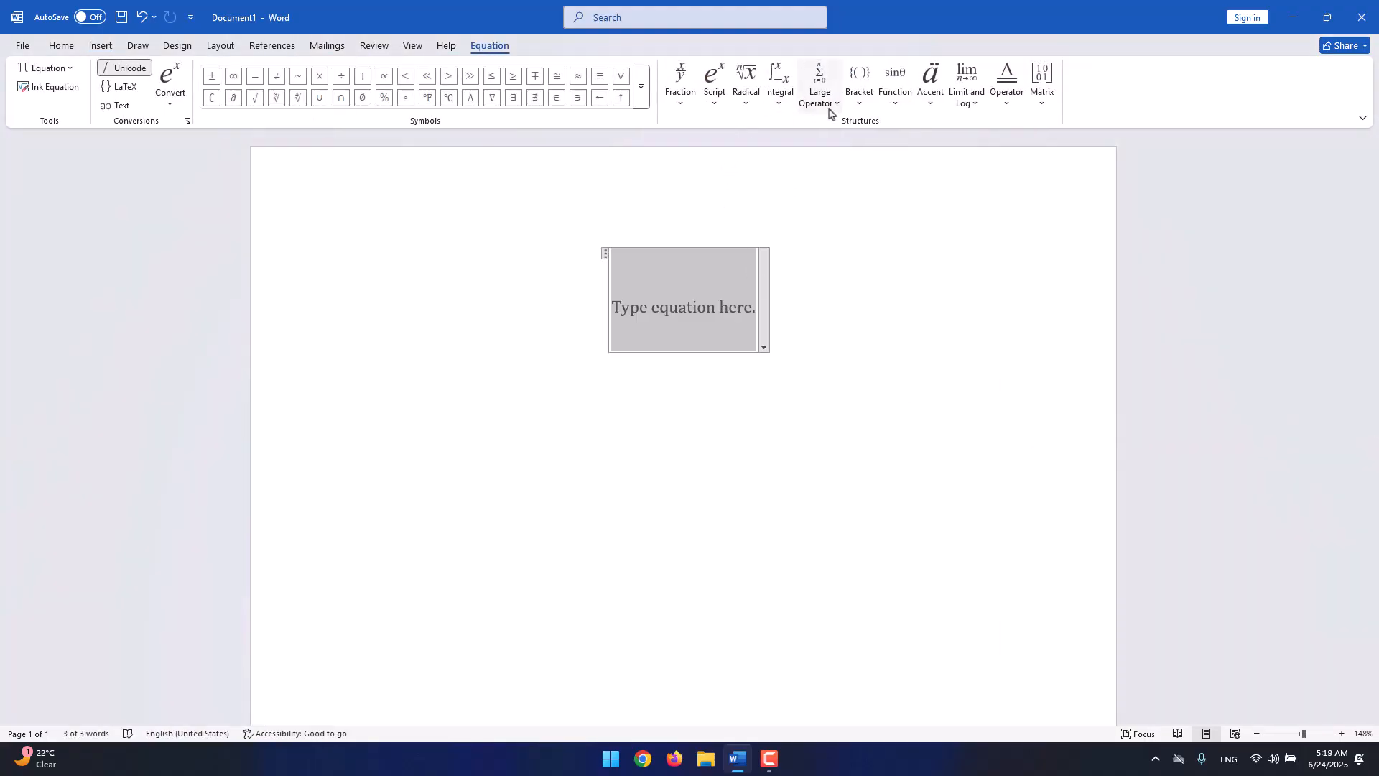
click(981, 108)
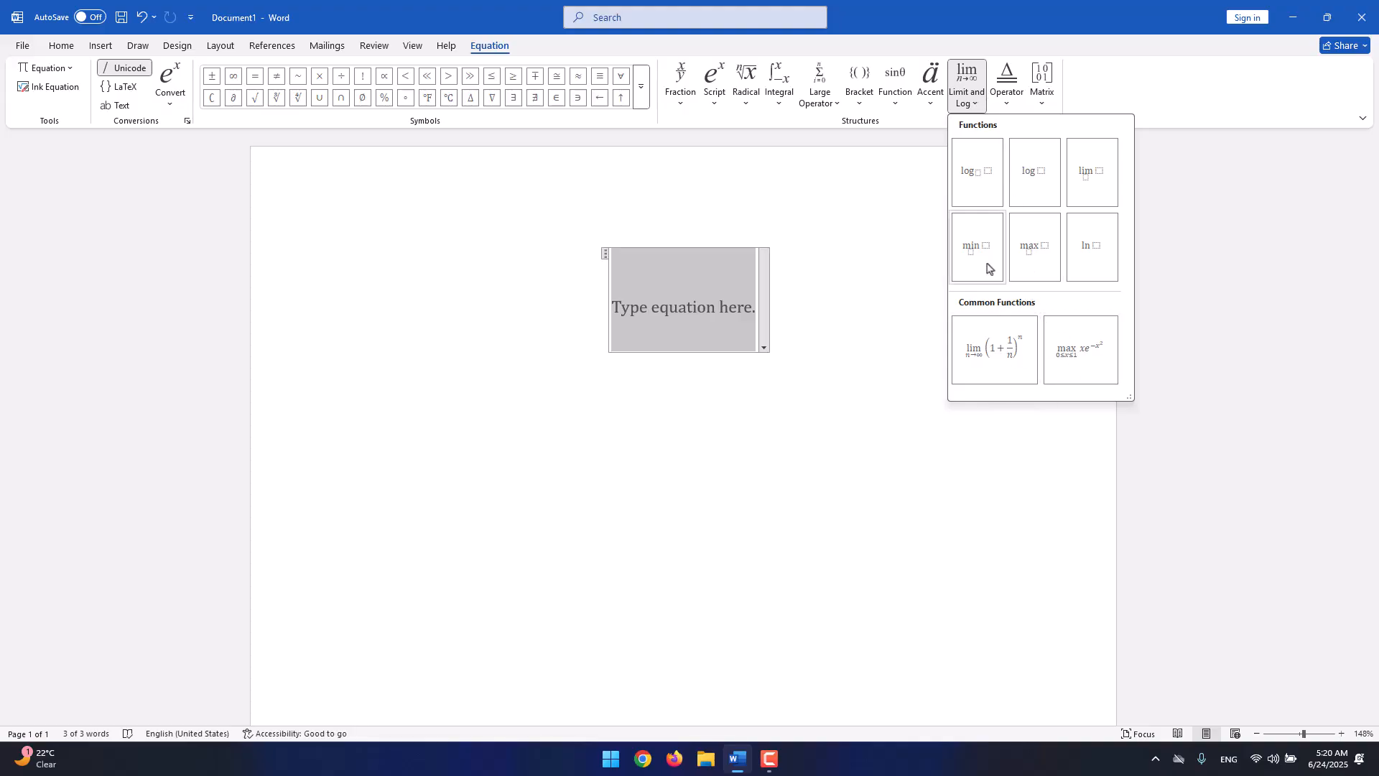
click(787, 375)
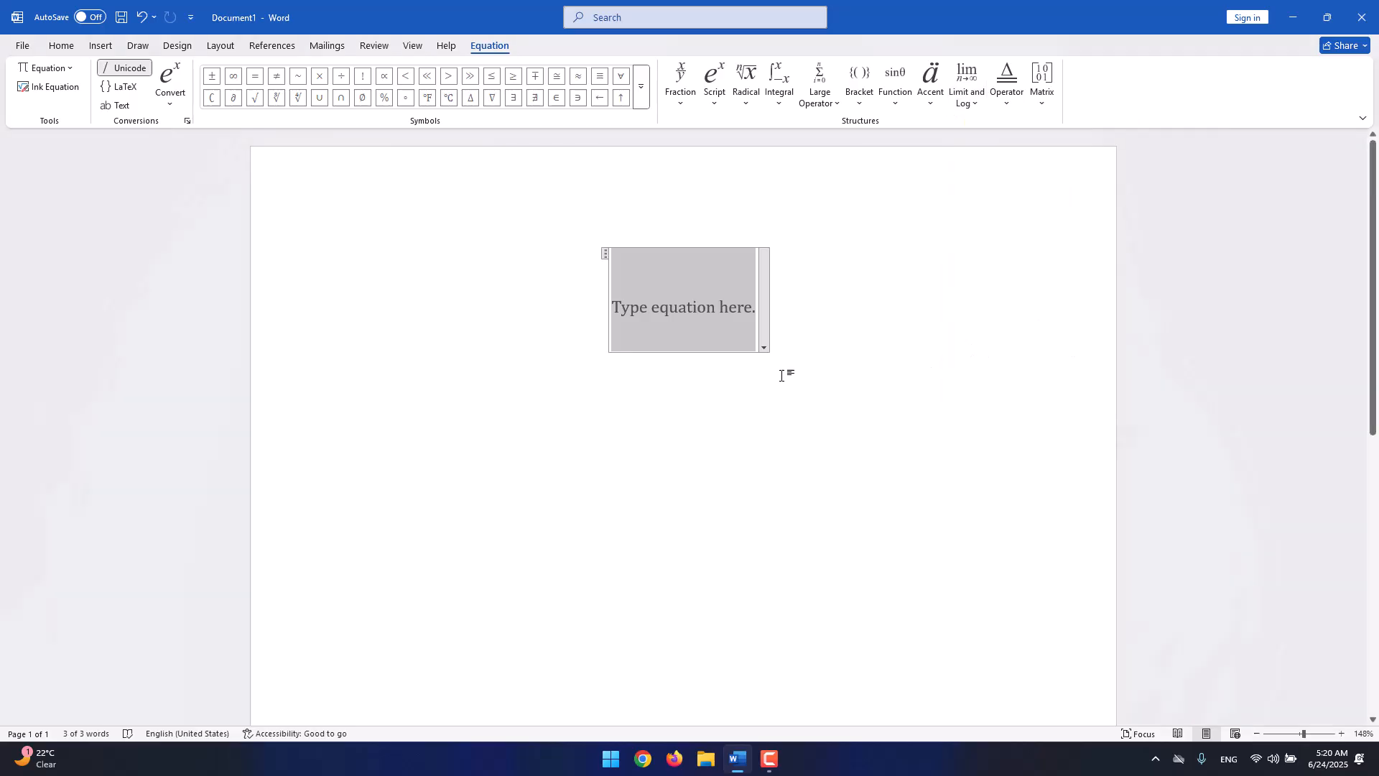
Delete the empty equation from the page.
click(759, 398)
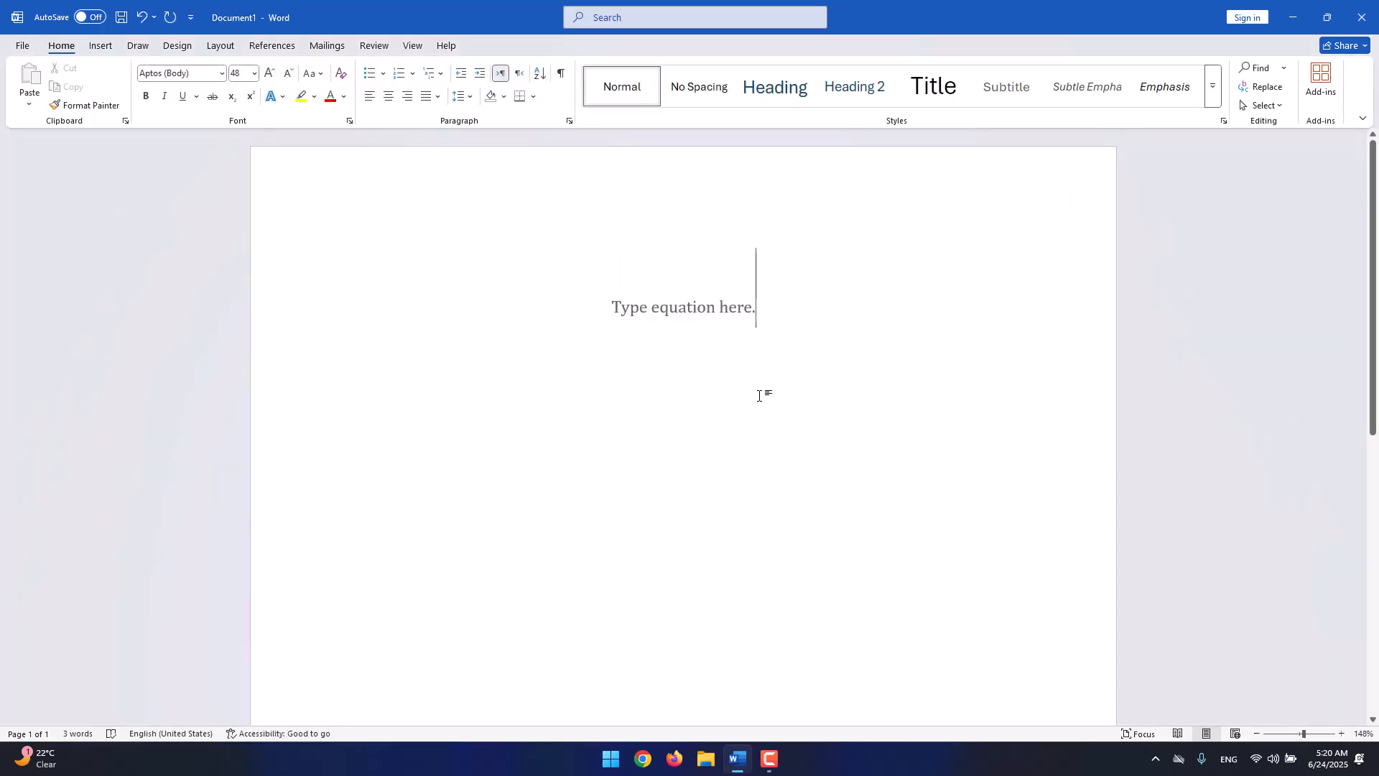
key(BackSpace)
key(BackSpace)
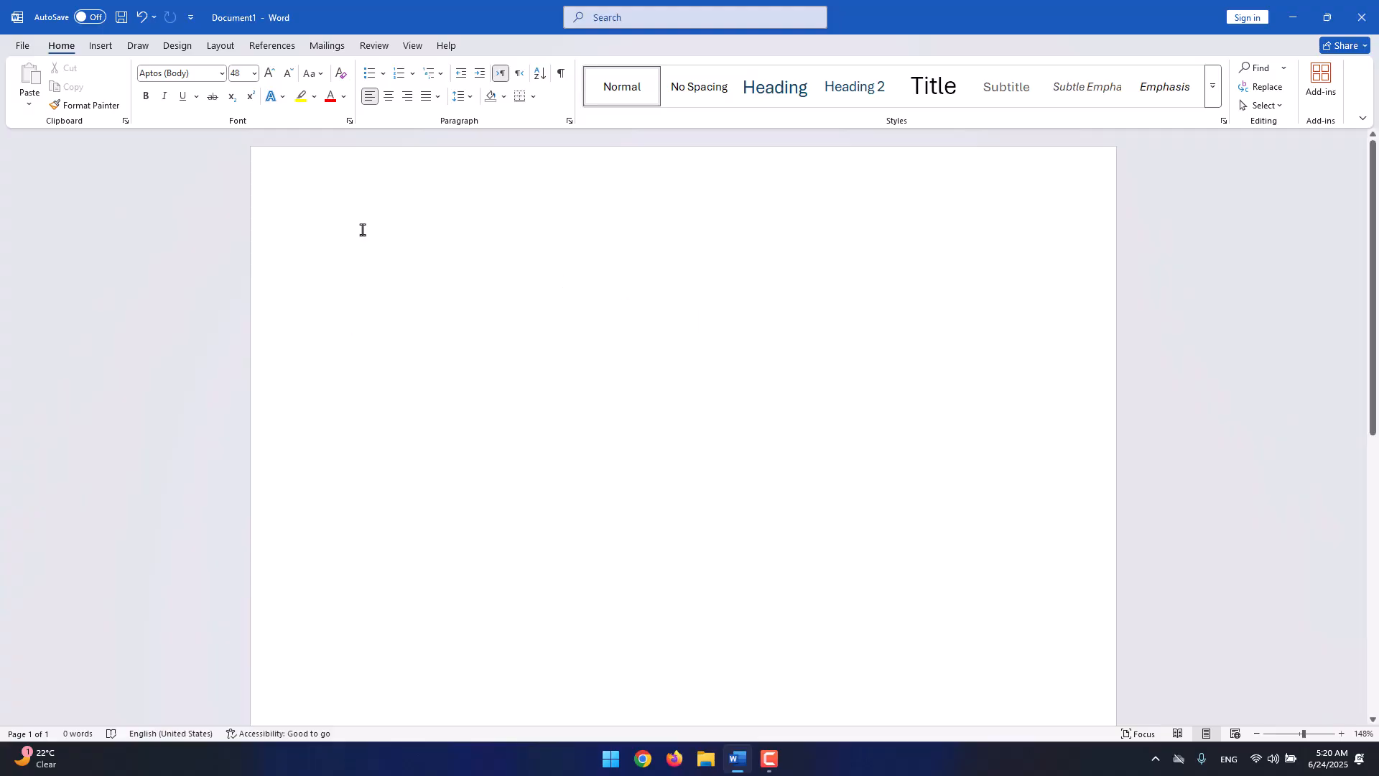
Insert a new equation containing an empty 3x3 matrix.
click(103, 53)
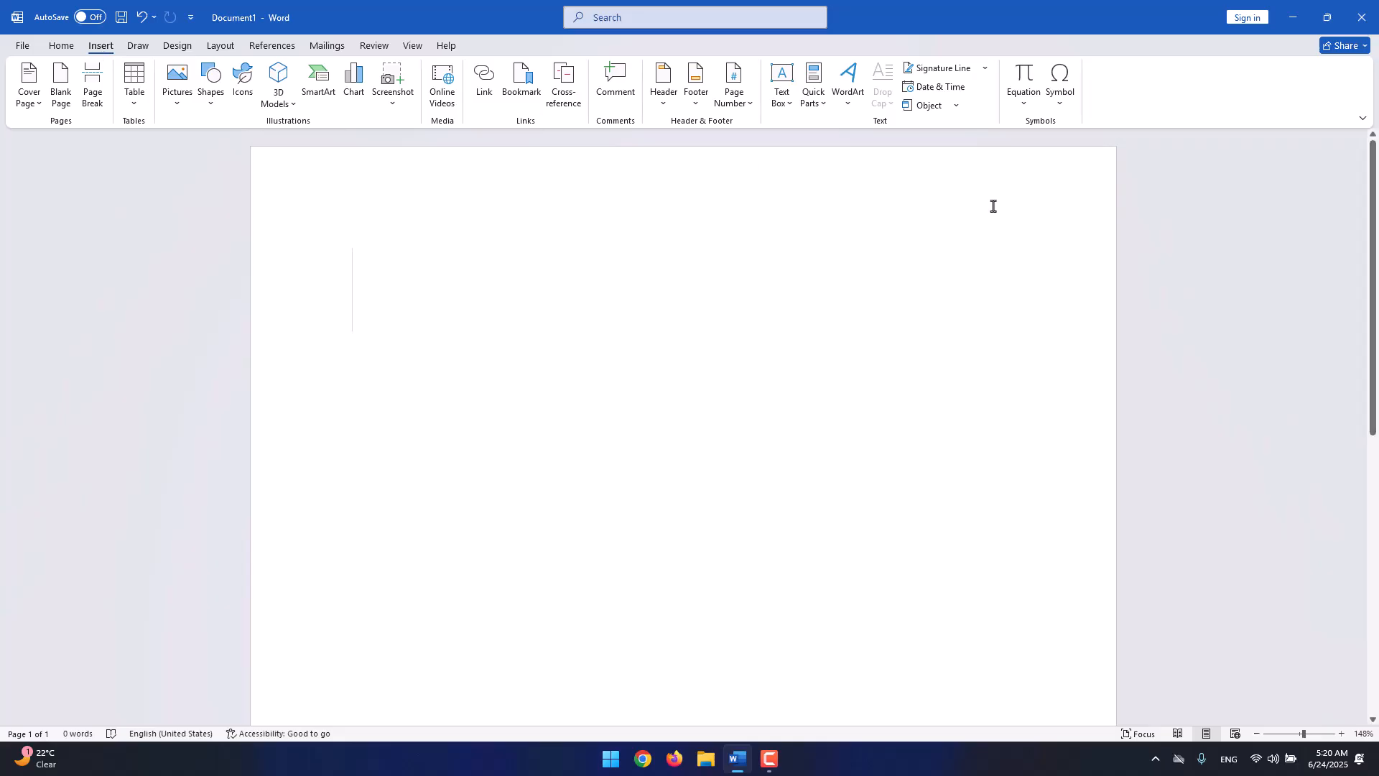
click(1025, 97)
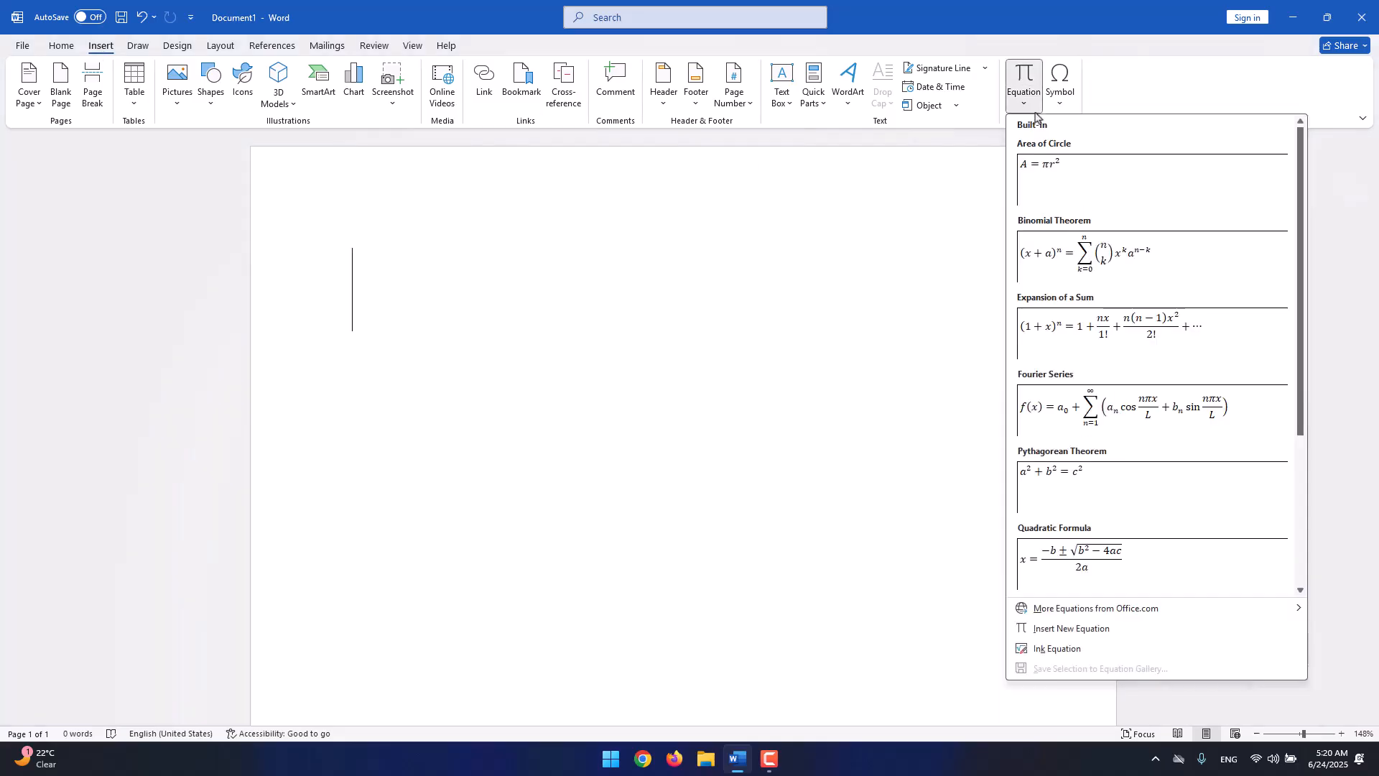
click(1049, 629)
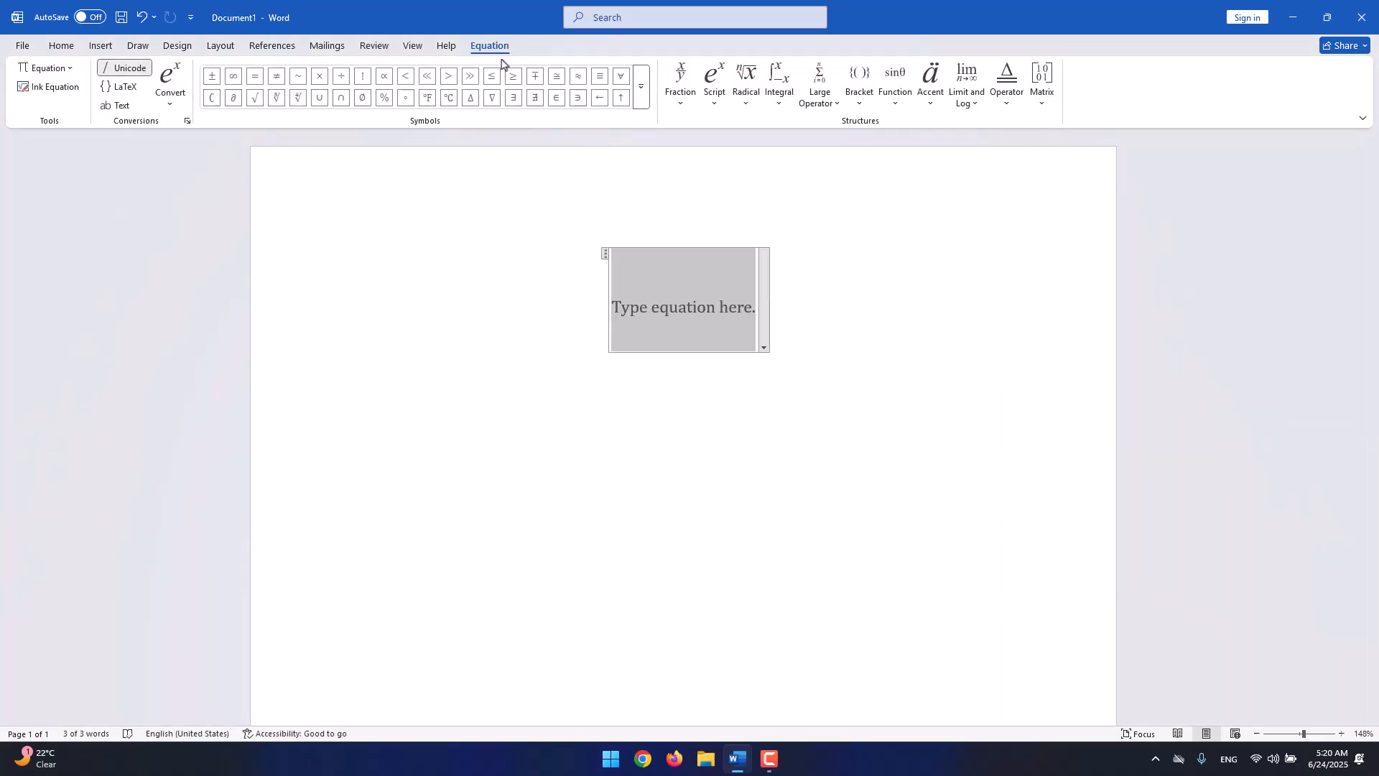
click(1042, 102)
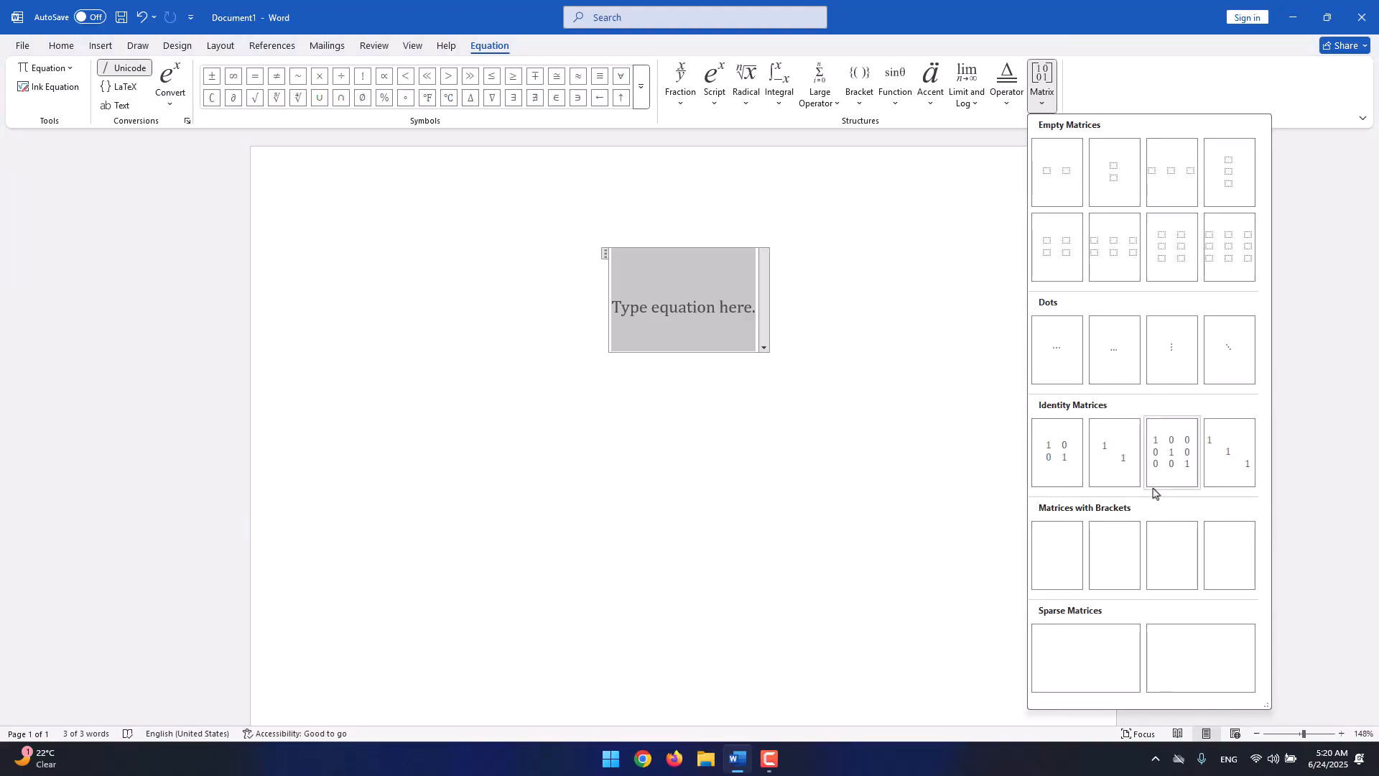
click(1240, 245)
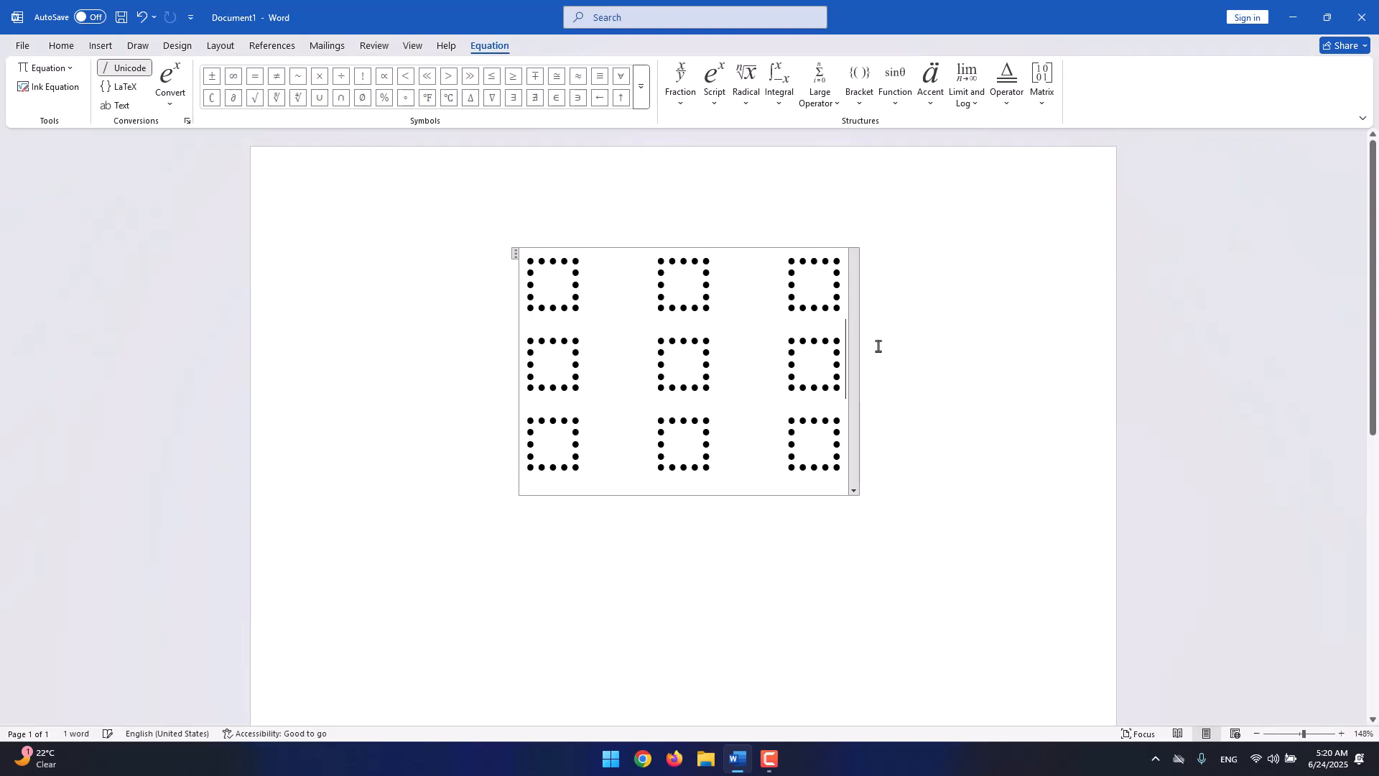
Fill the matrix's first row with 4854 in the first cell and 4874q in the second cell.
click(696, 292)
click(566, 291)
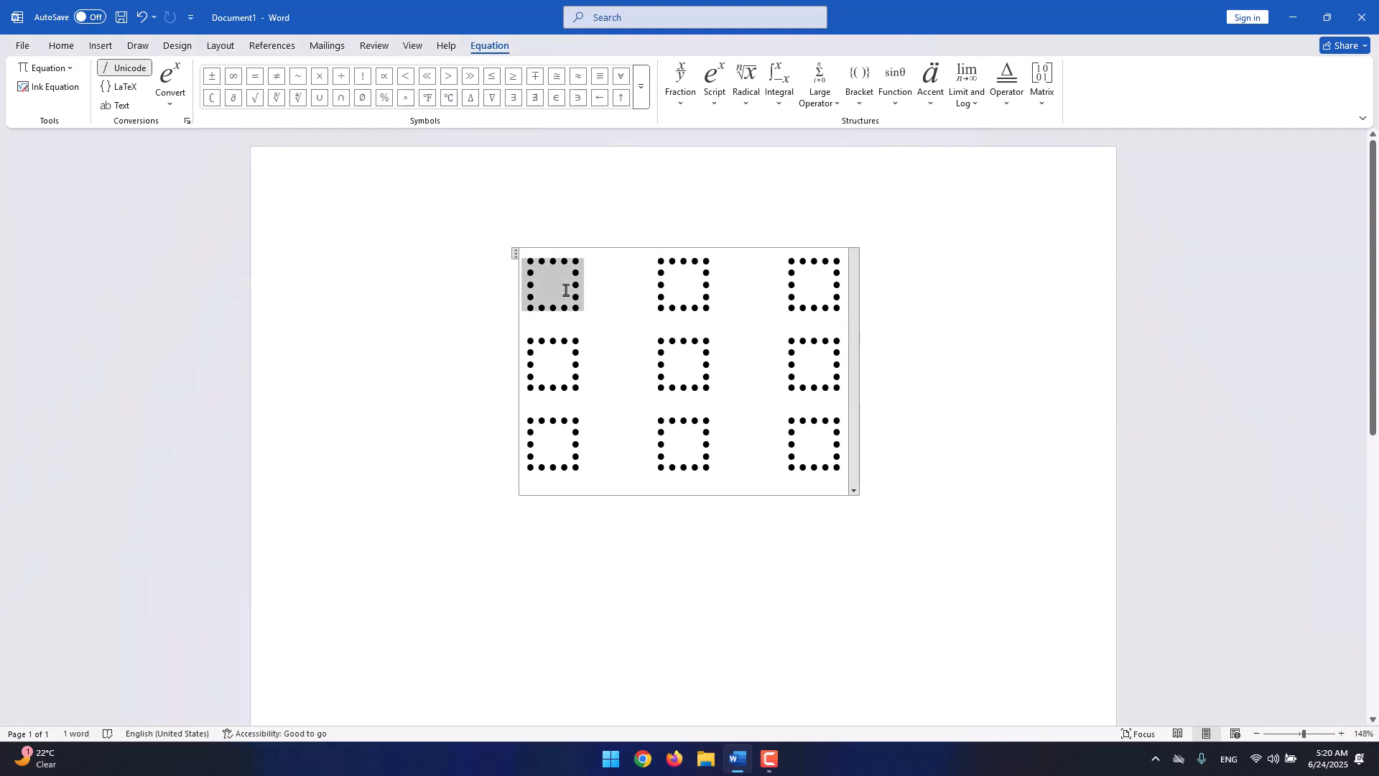
text(4854)
click(725, 285)
text(4874)
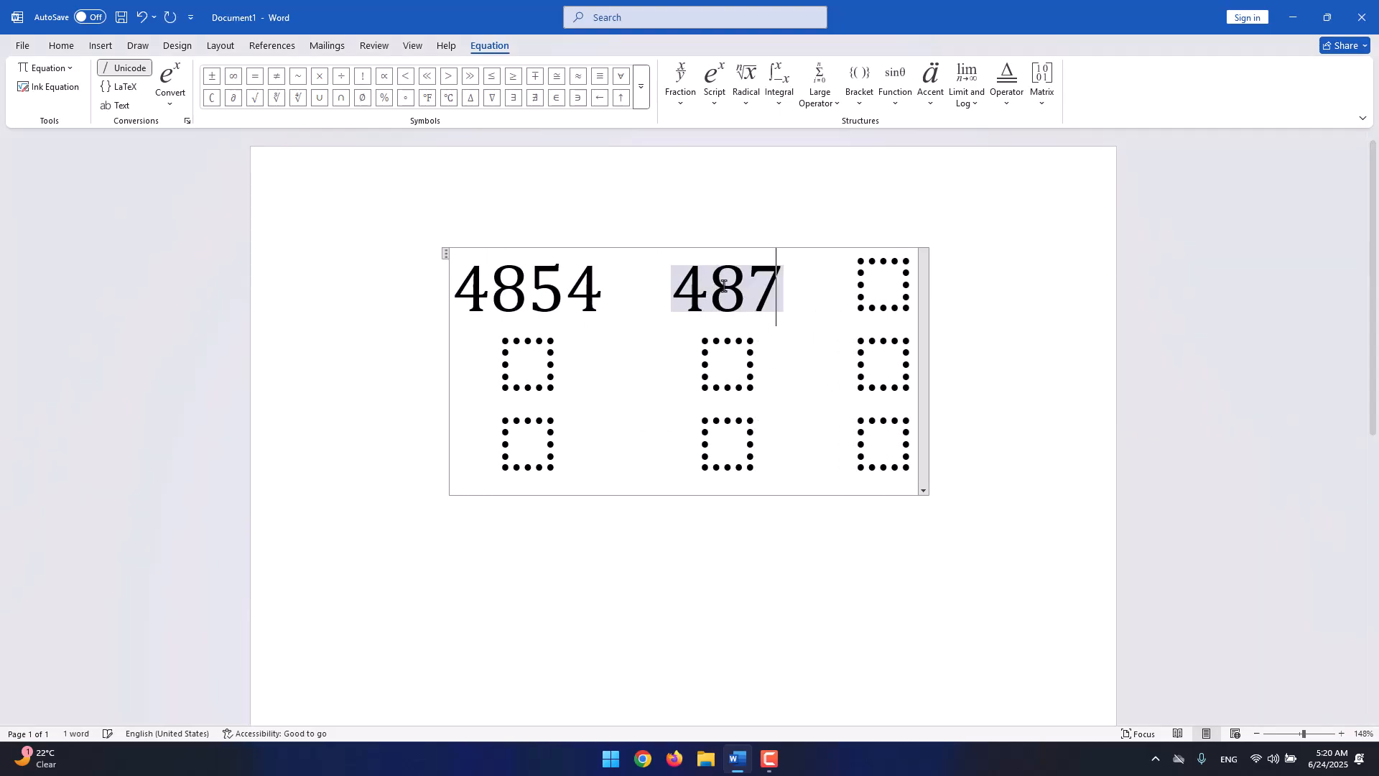
click(332, 469)
click(599, 398)
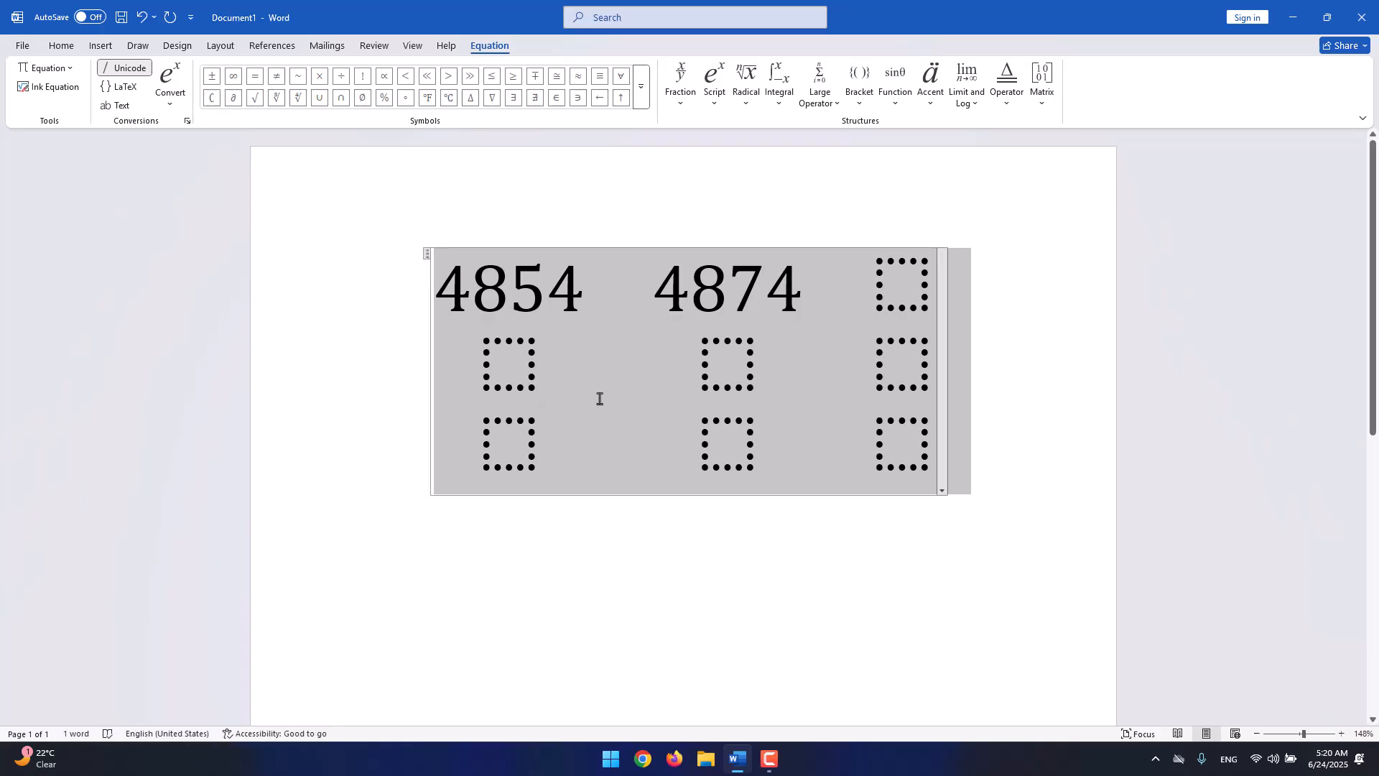
click(810, 321)
text(q)
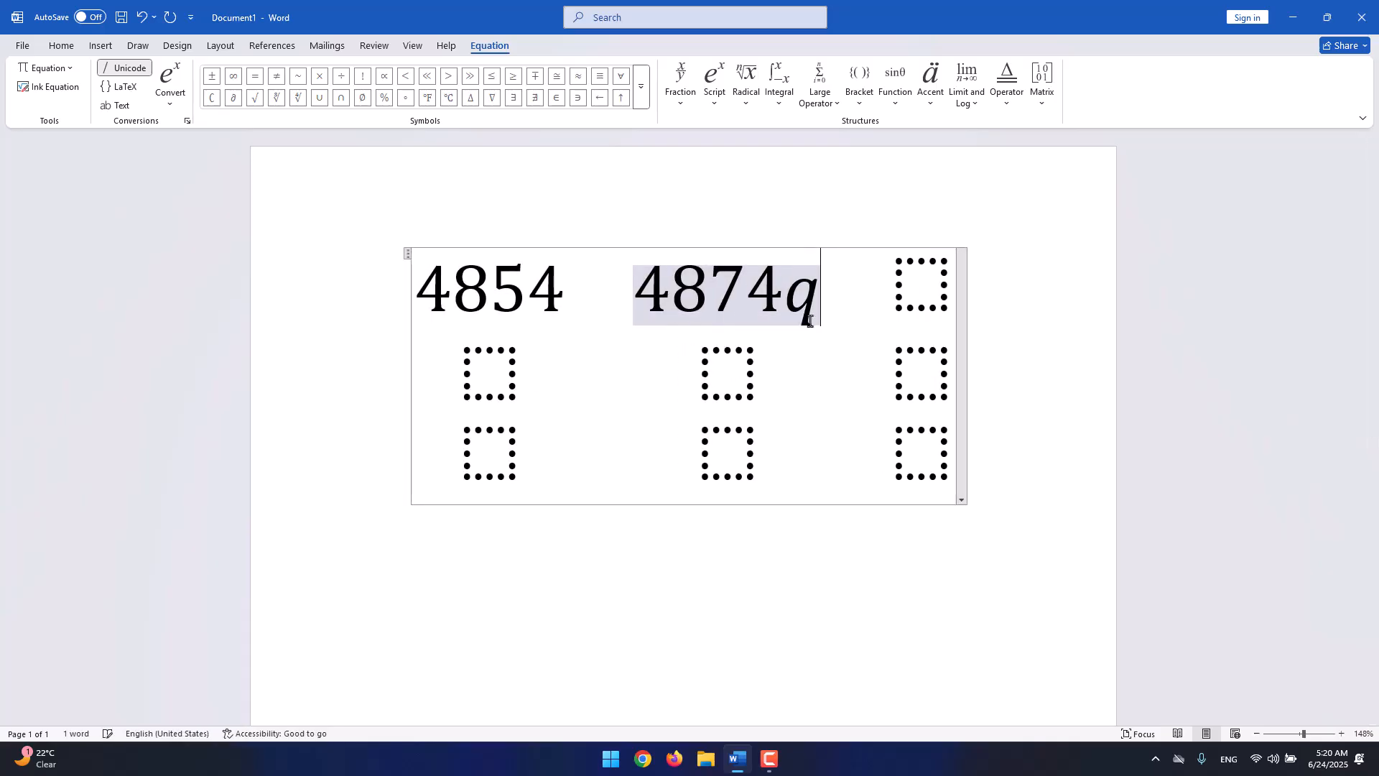
Delete the whole matrix equation and insert a new empty equation in its place.
key(ctrl+a)
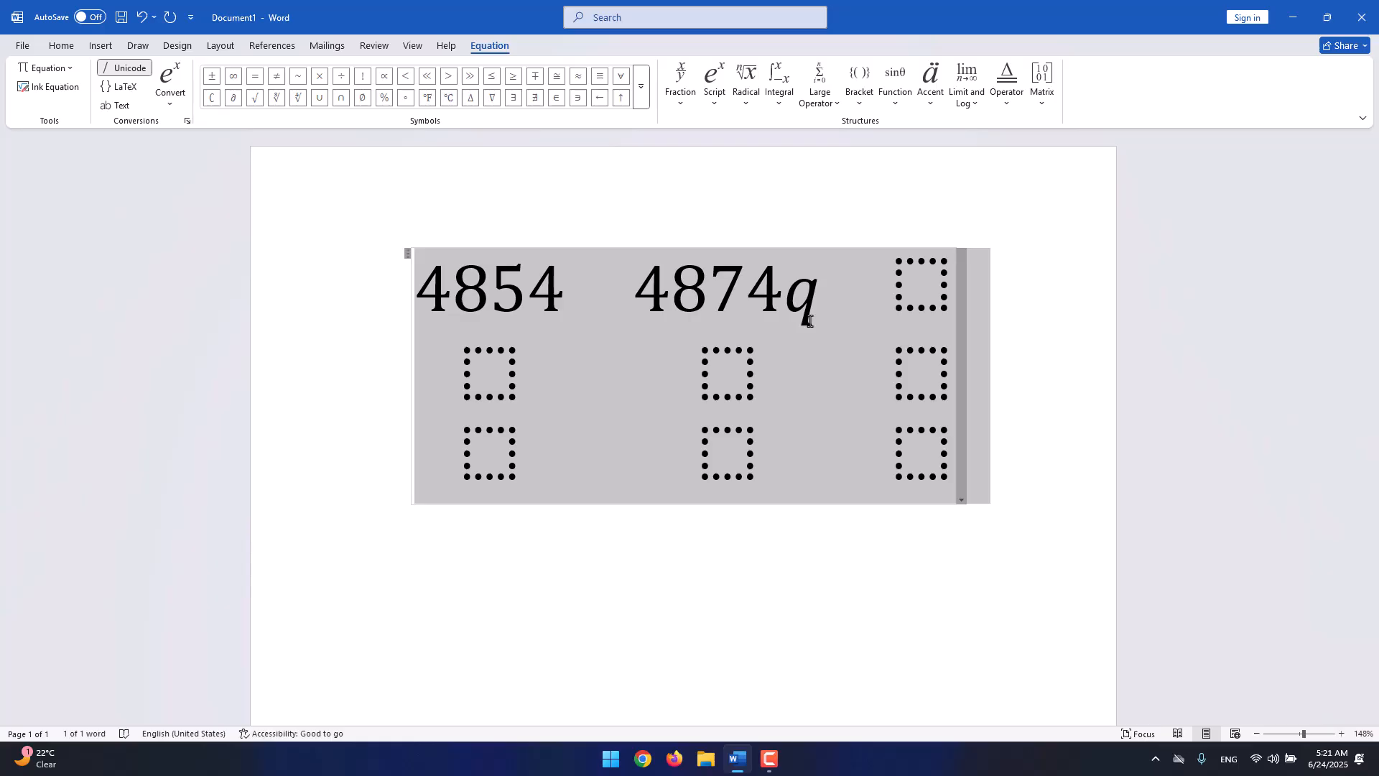
key(Delete)
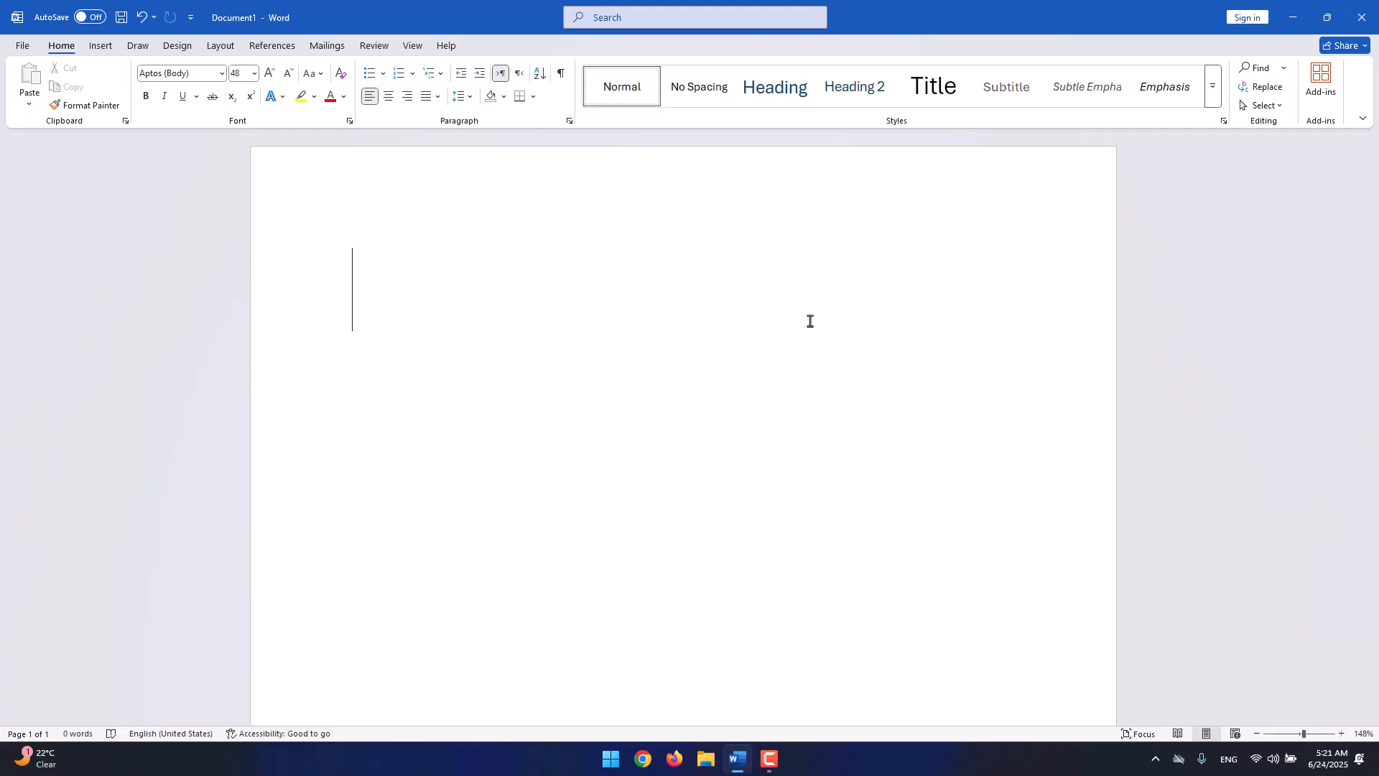
click(100, 46)
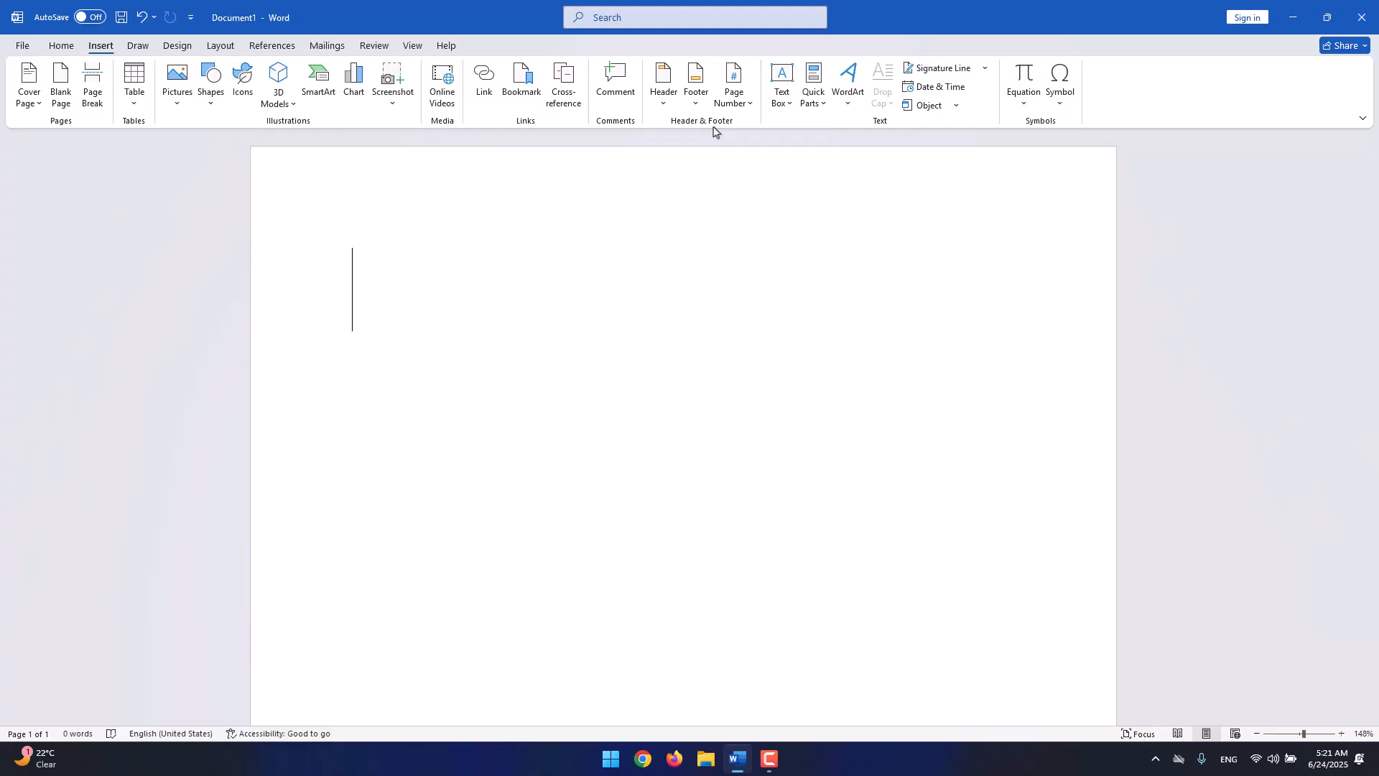
click(1032, 103)
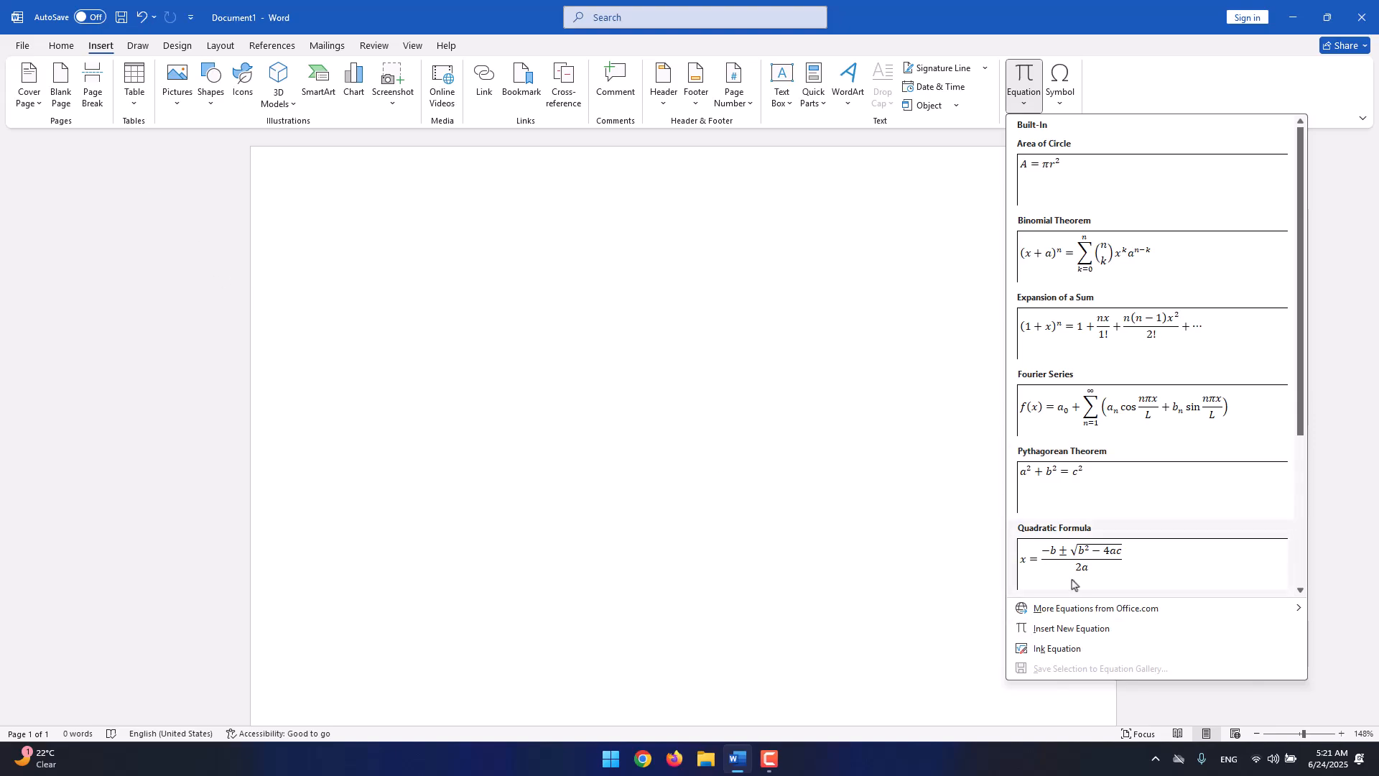
click(1063, 629)
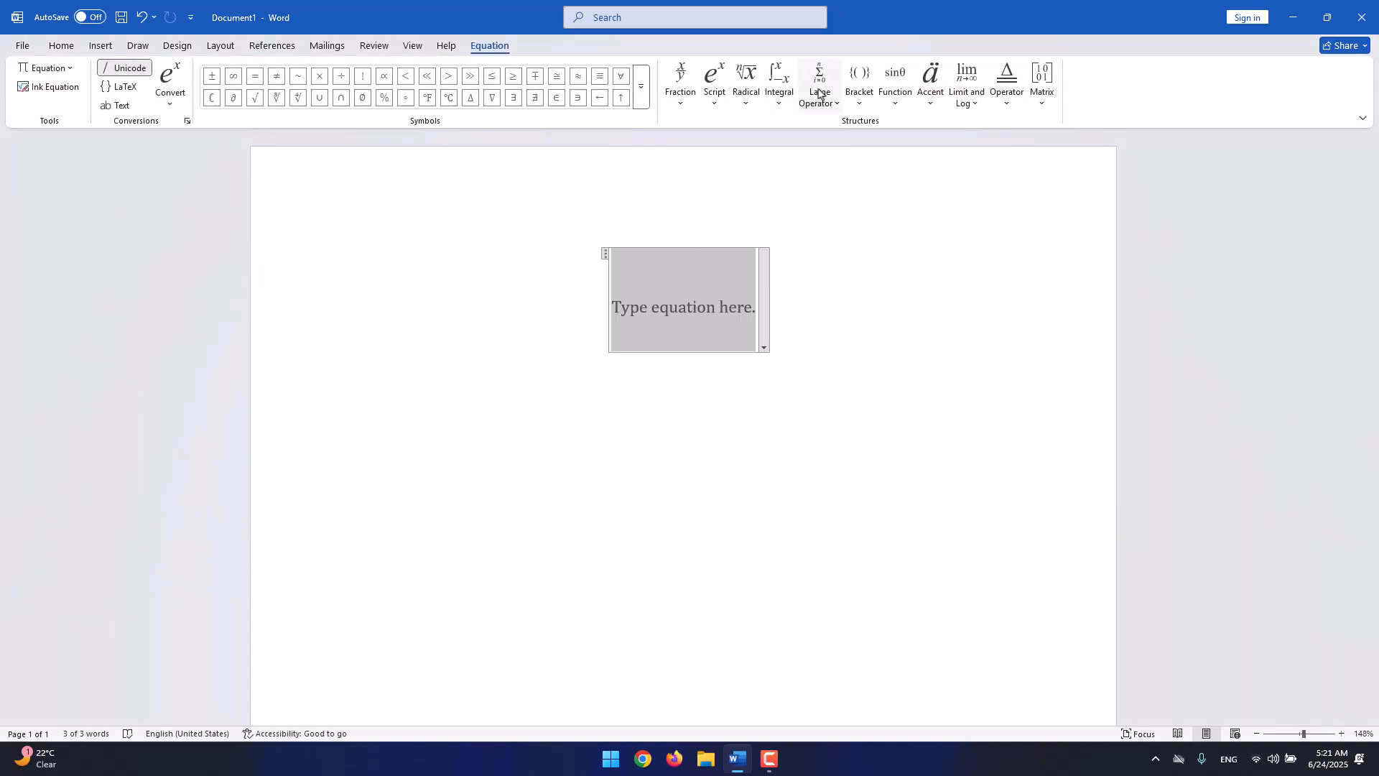
Look through the equation function structures, from trigonometric and inverse to hyperbolic and common functions, without adding any.
click(911, 107)
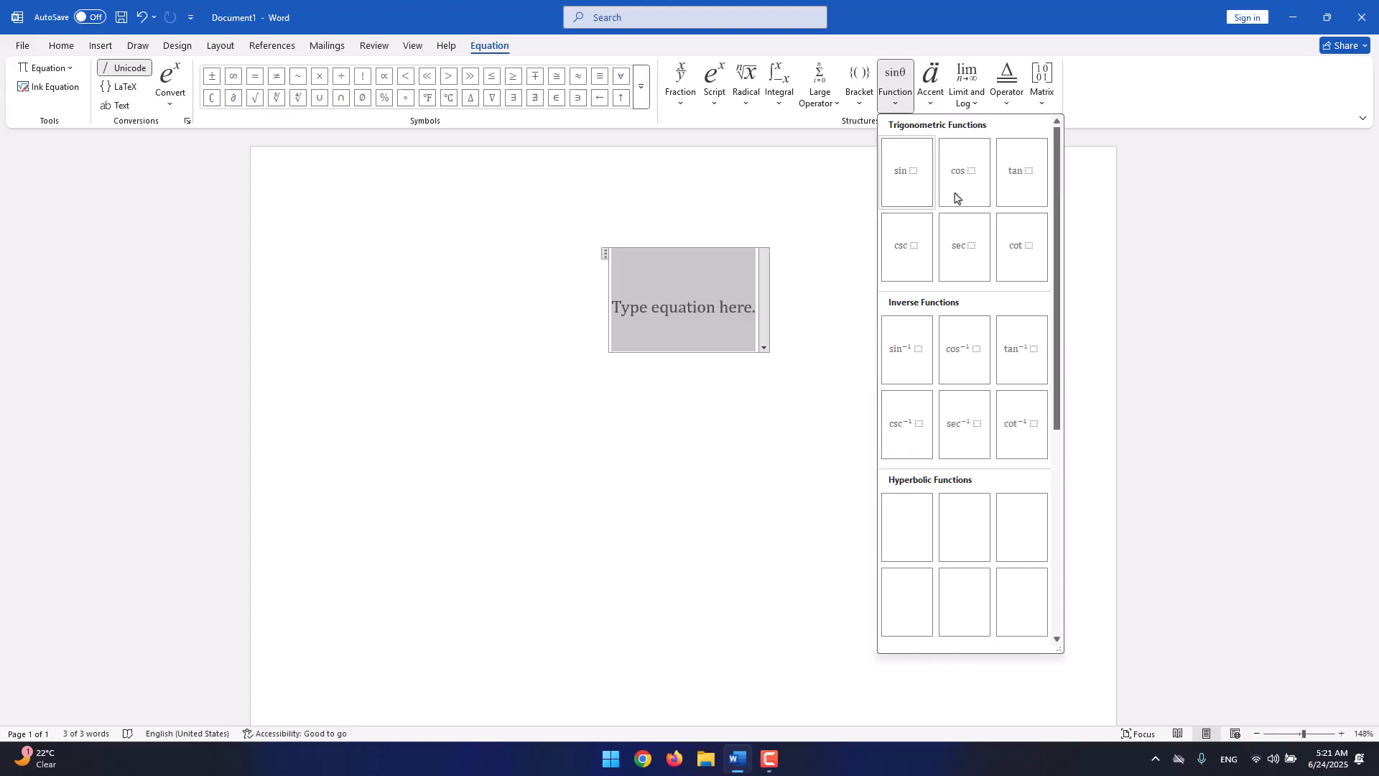
scroll(1015, 279, down, 5)
scroll(1015, 279, up, 5)
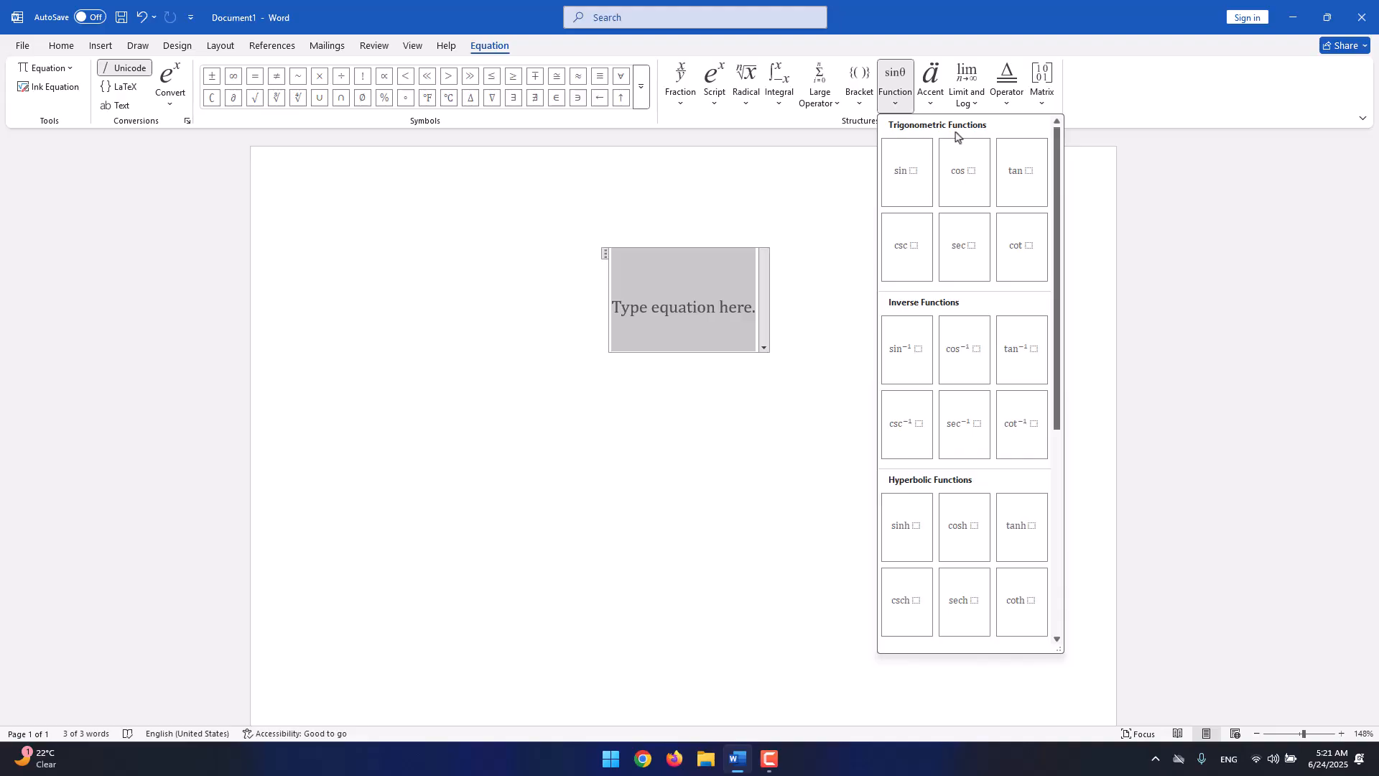
scroll(955, 309, down, 3)
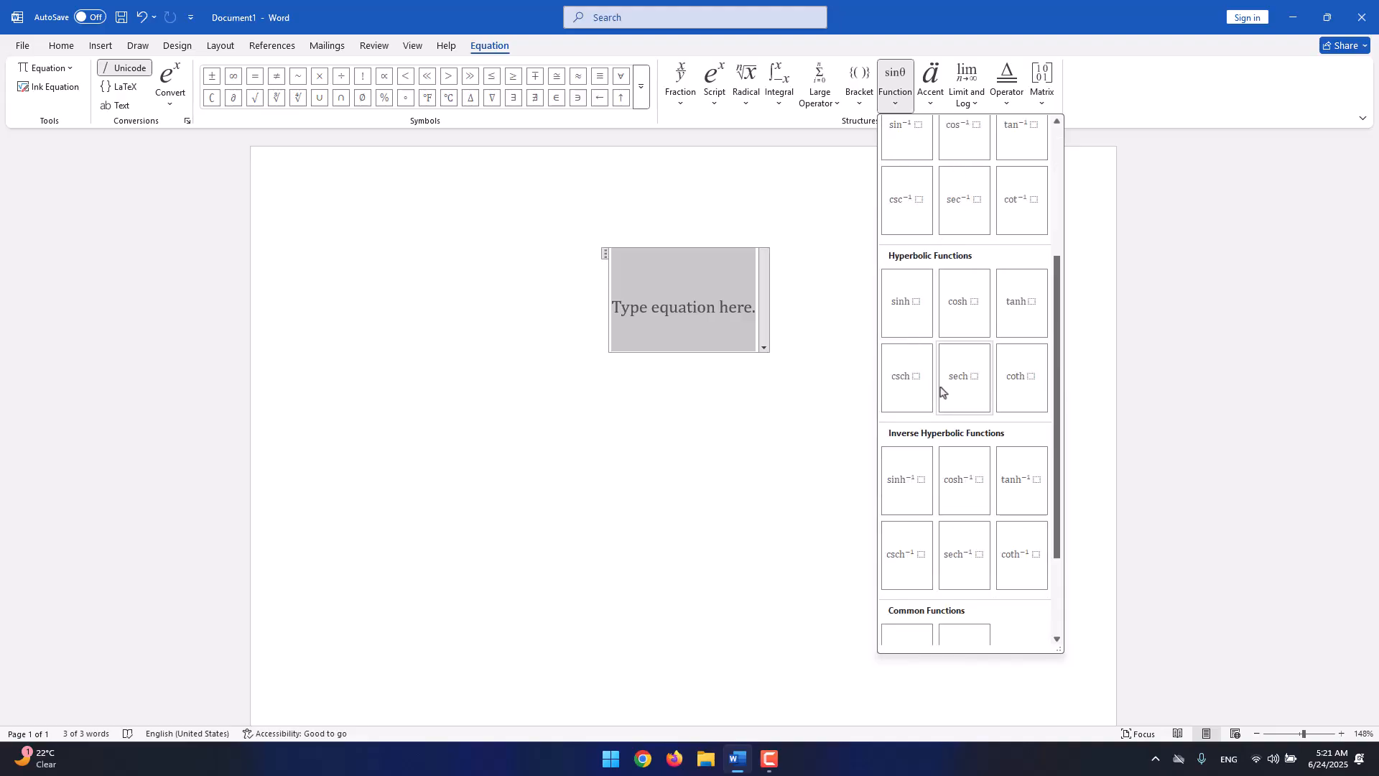
scroll(945, 482, down, 2)
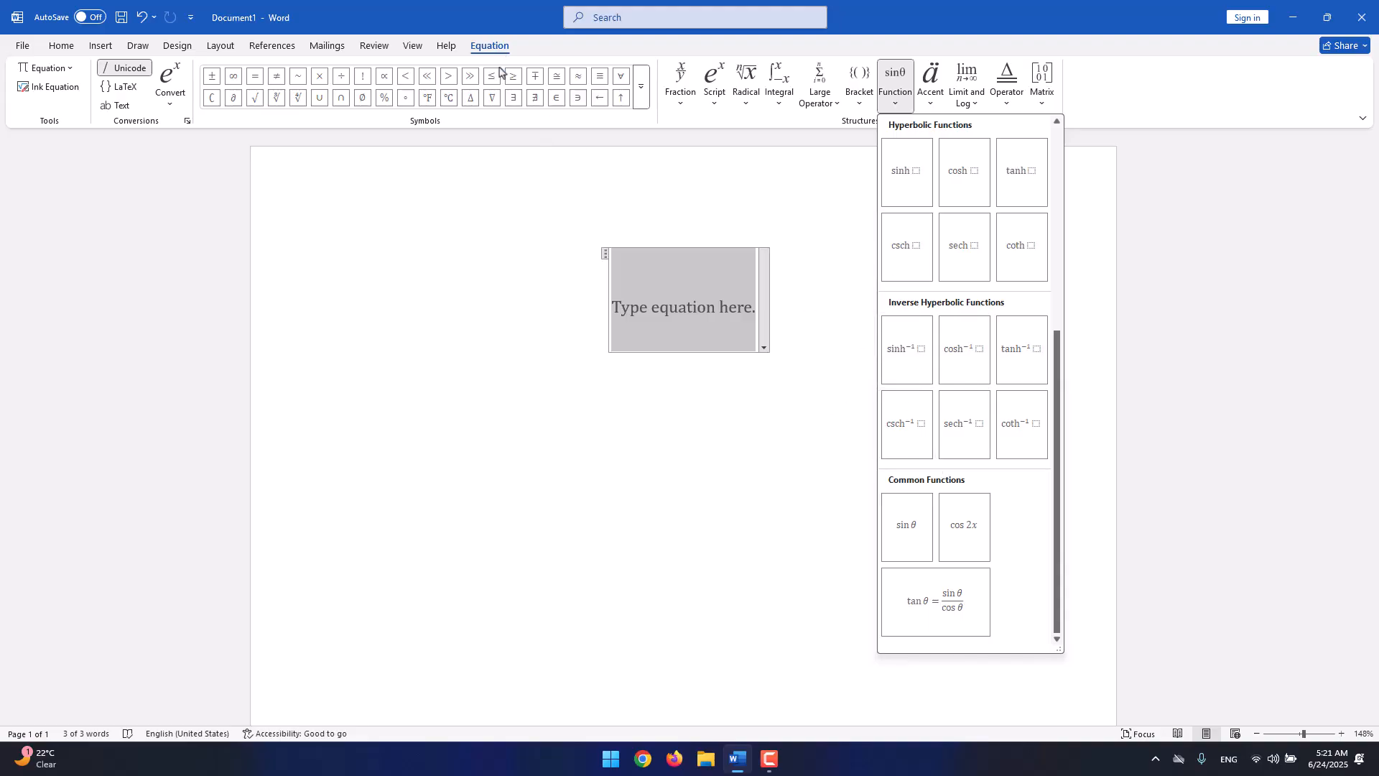
click(637, 310)
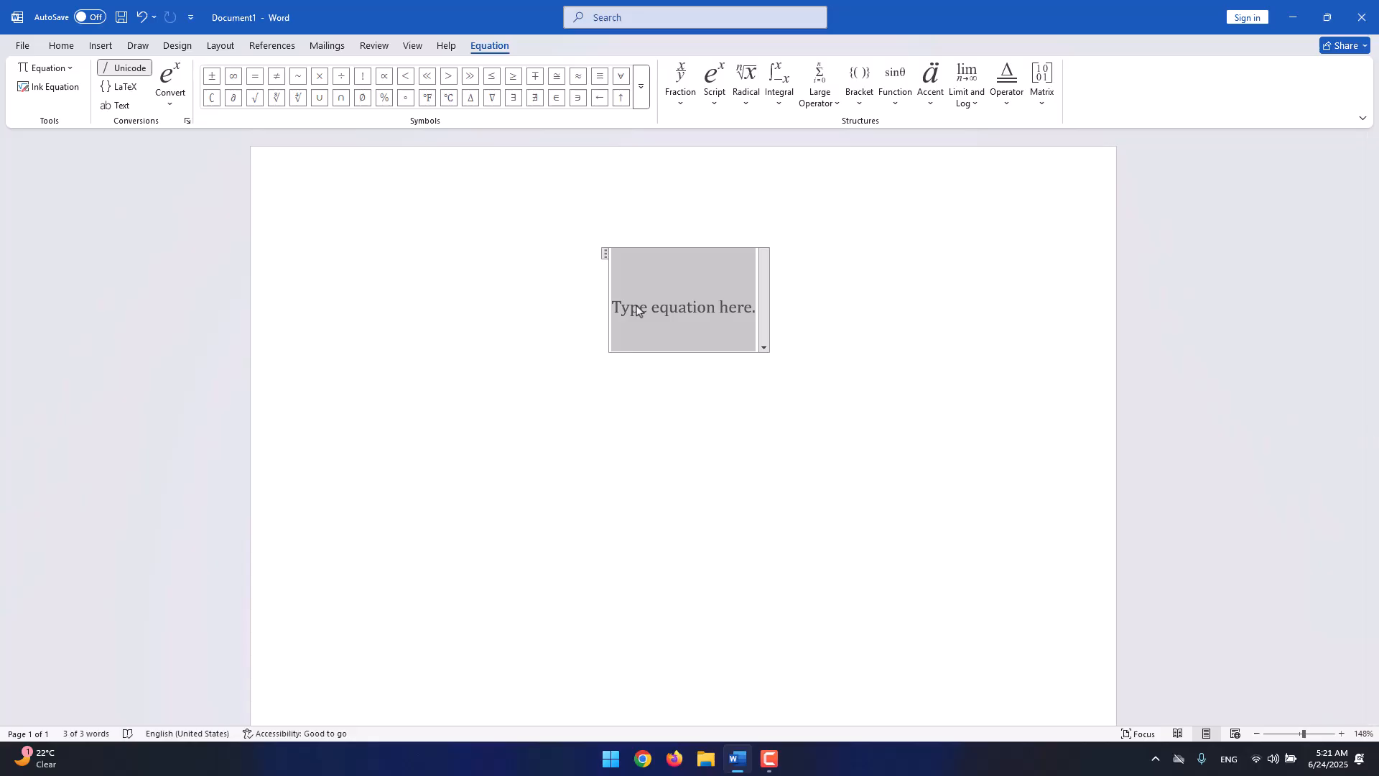
click(769, 758)
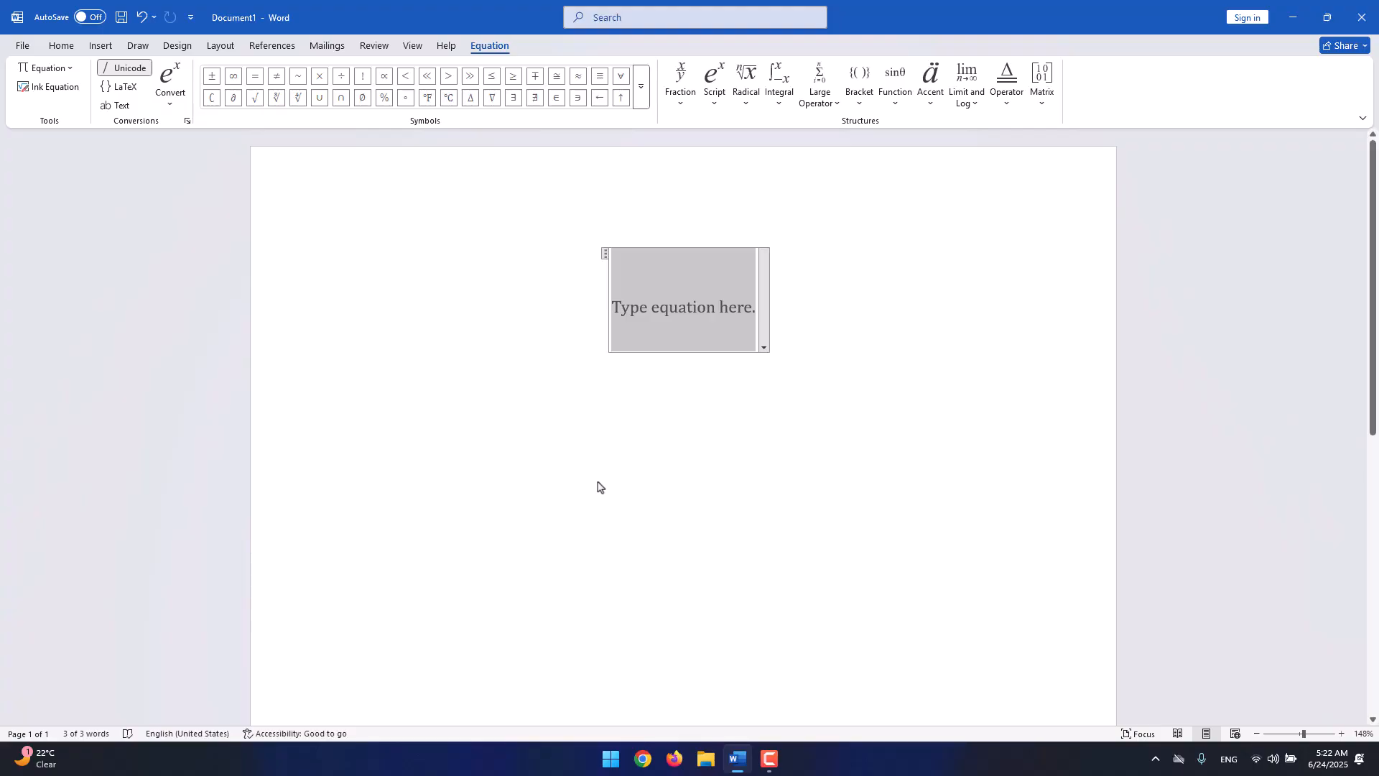
key(BackSpace)
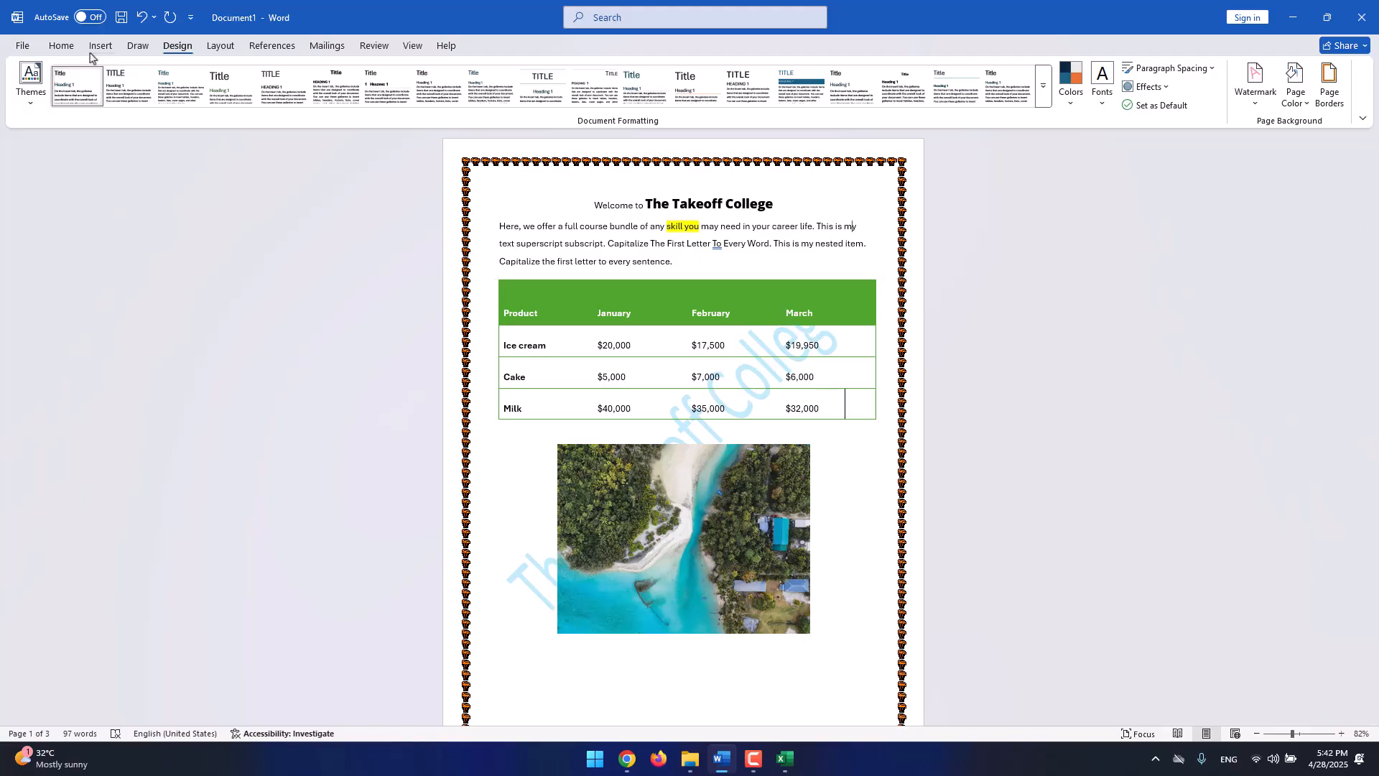
Look over the preset page margins for The Takeoff College document without applying any.
click(224, 50)
click(31, 90)
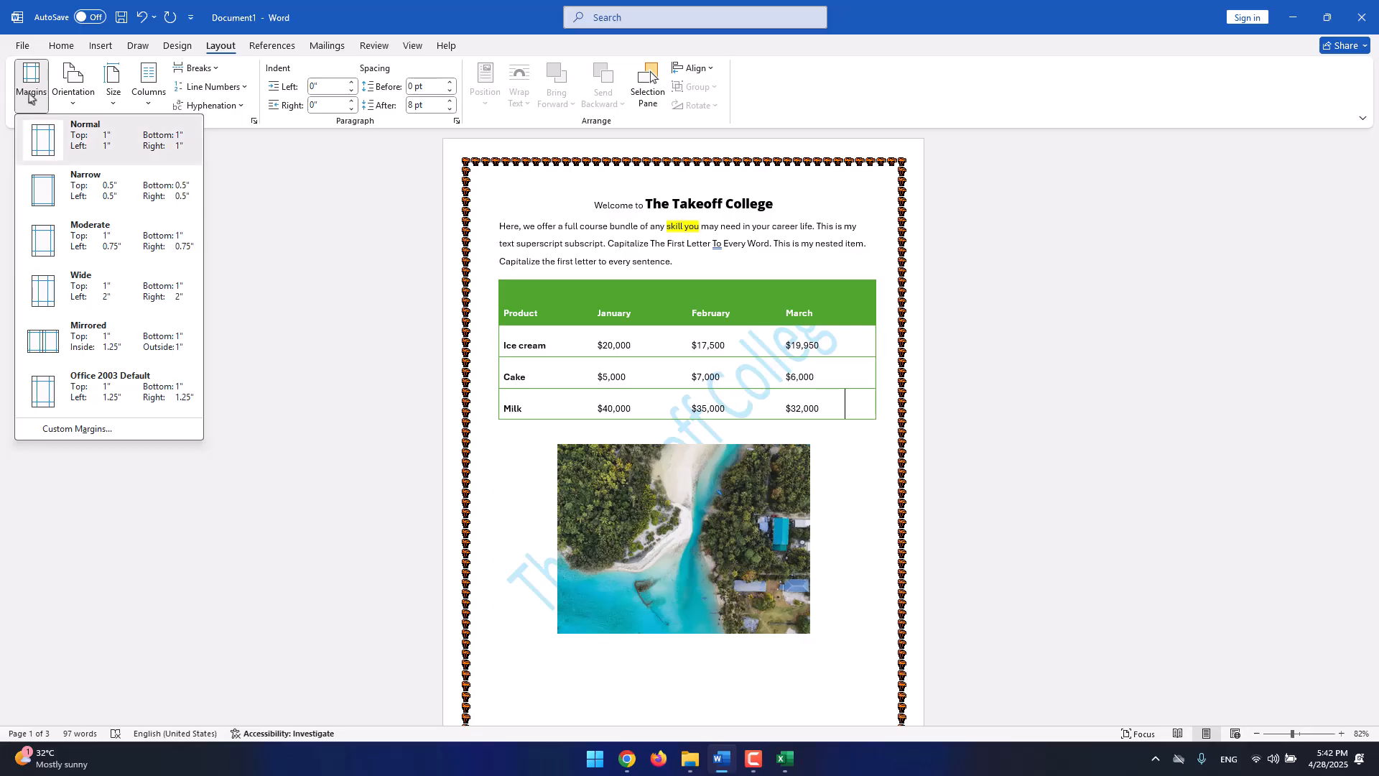
click(593, 179)
Right-align the "Welcome to The Takeoff College" line and return it to centred alignment.
click(607, 206)
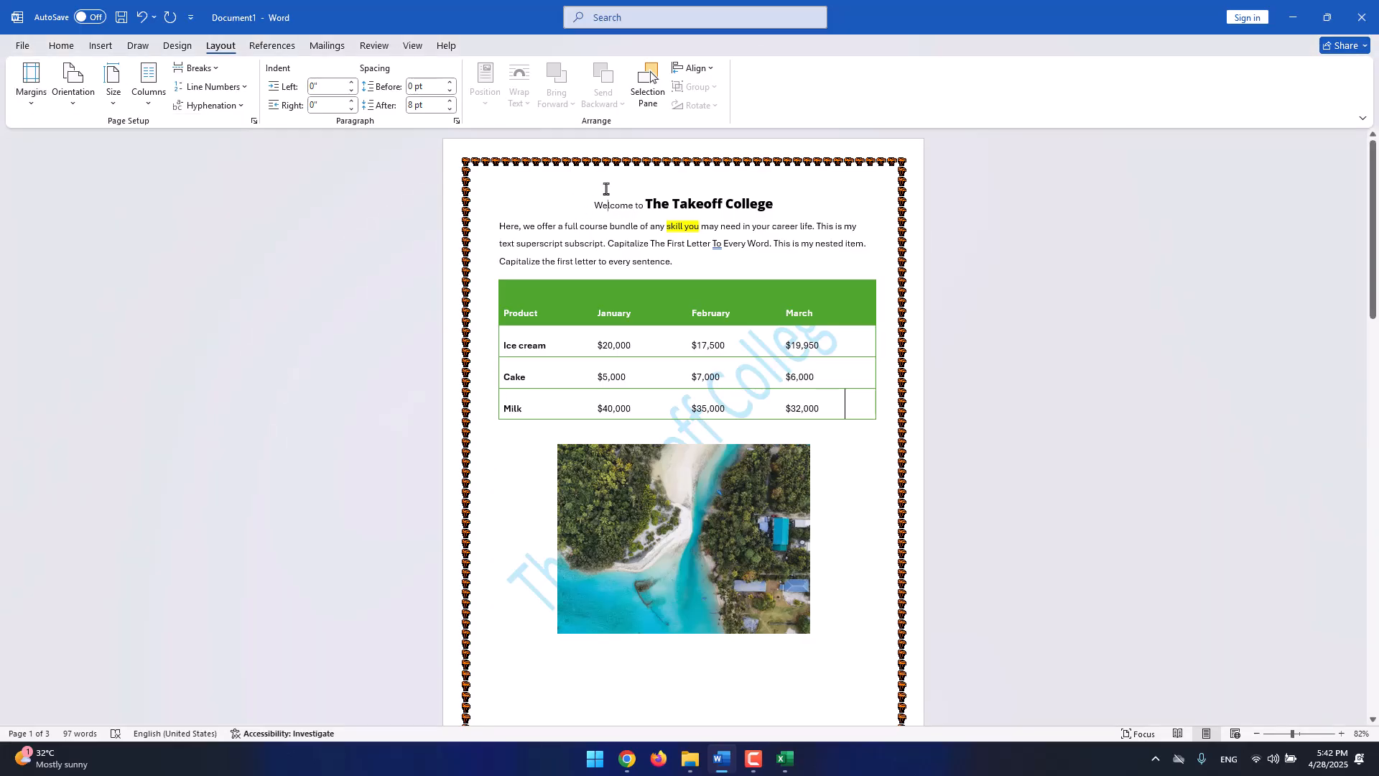
key(ctrl+r)
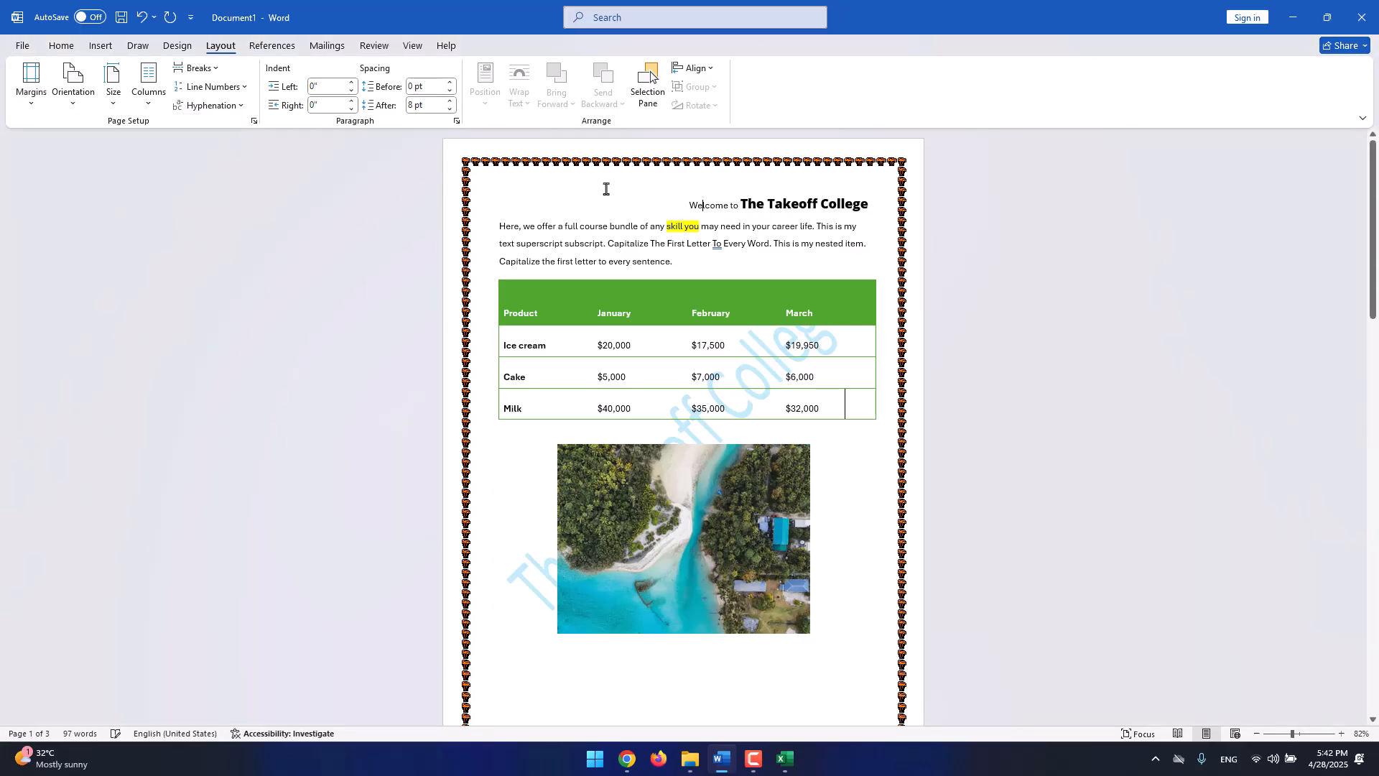
key(ctrl+e)
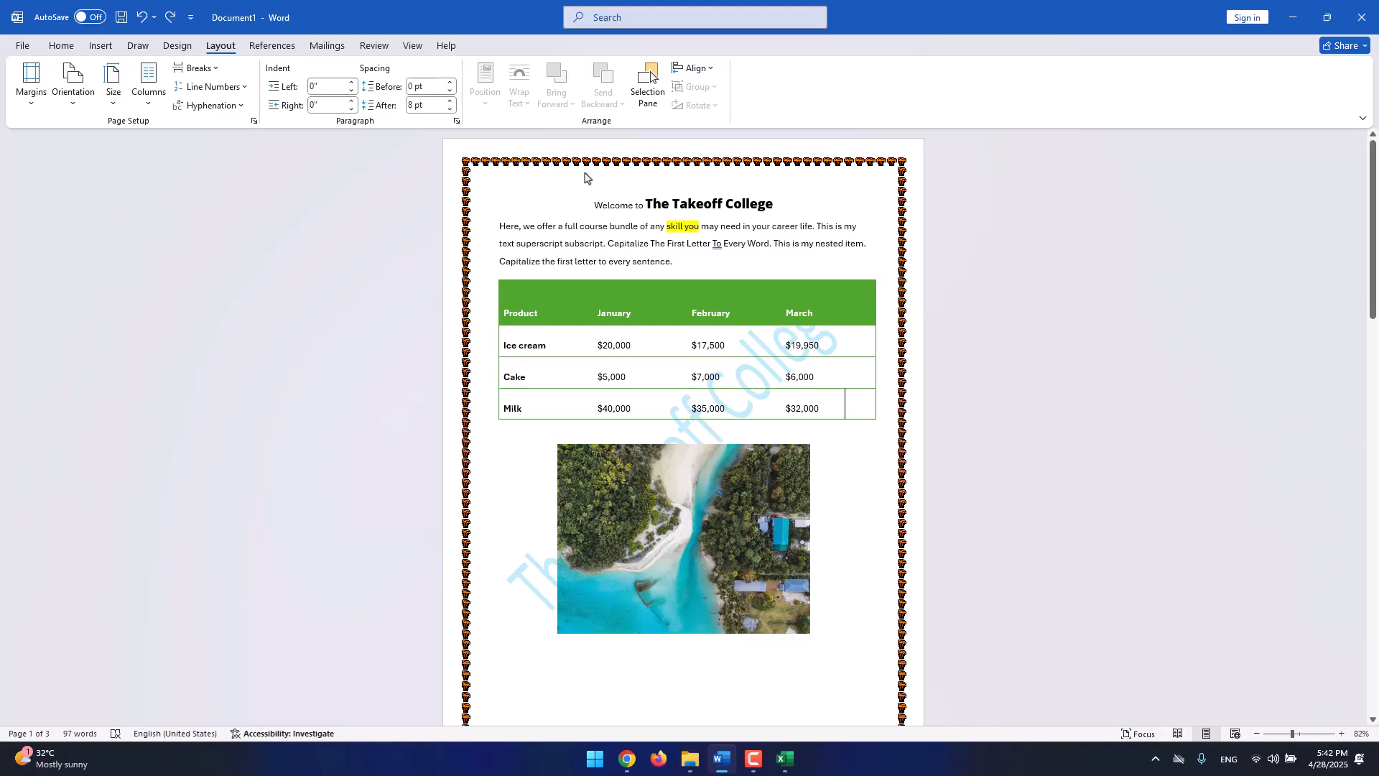
Show the ruler and use it to reduce the page's top margin by about 0.3 inch.
click(414, 47)
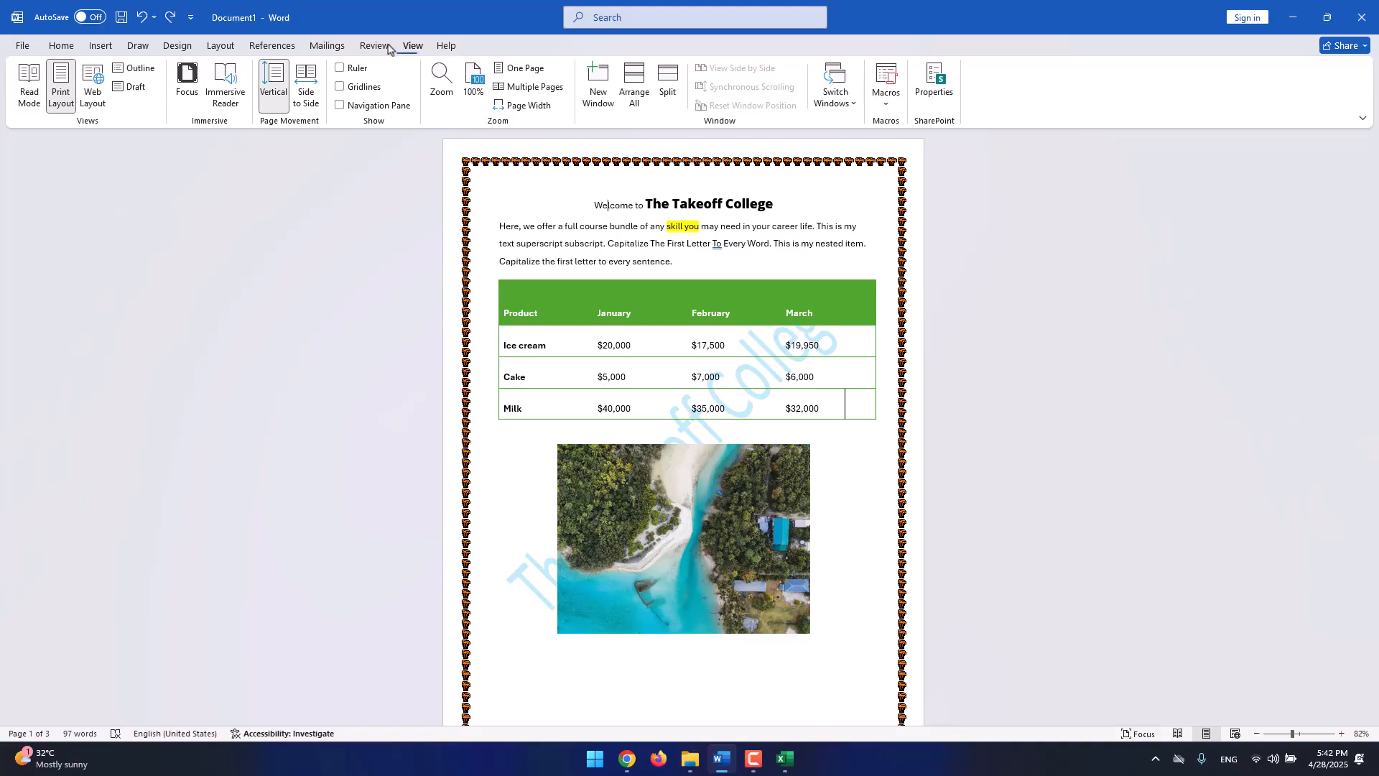
click(367, 74)
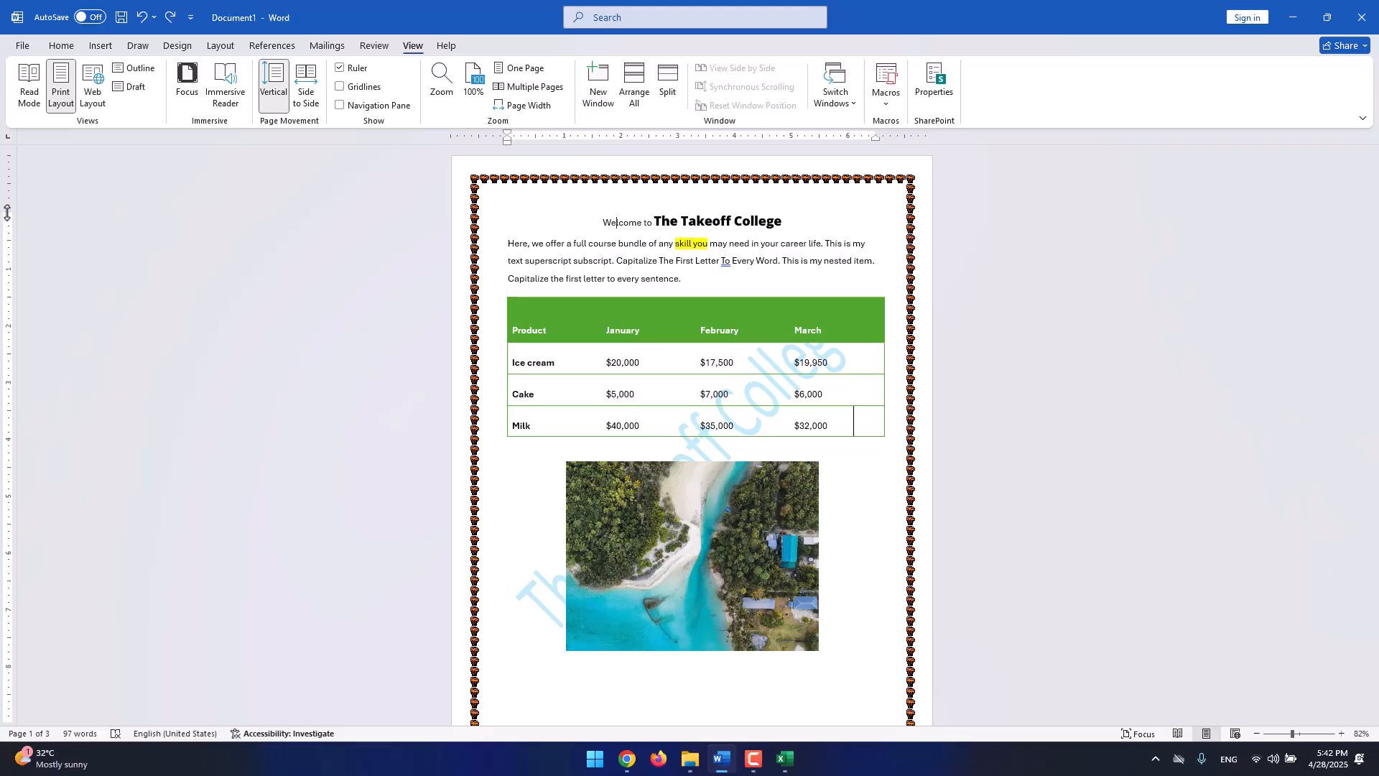
drag(7, 213, 6, 196)
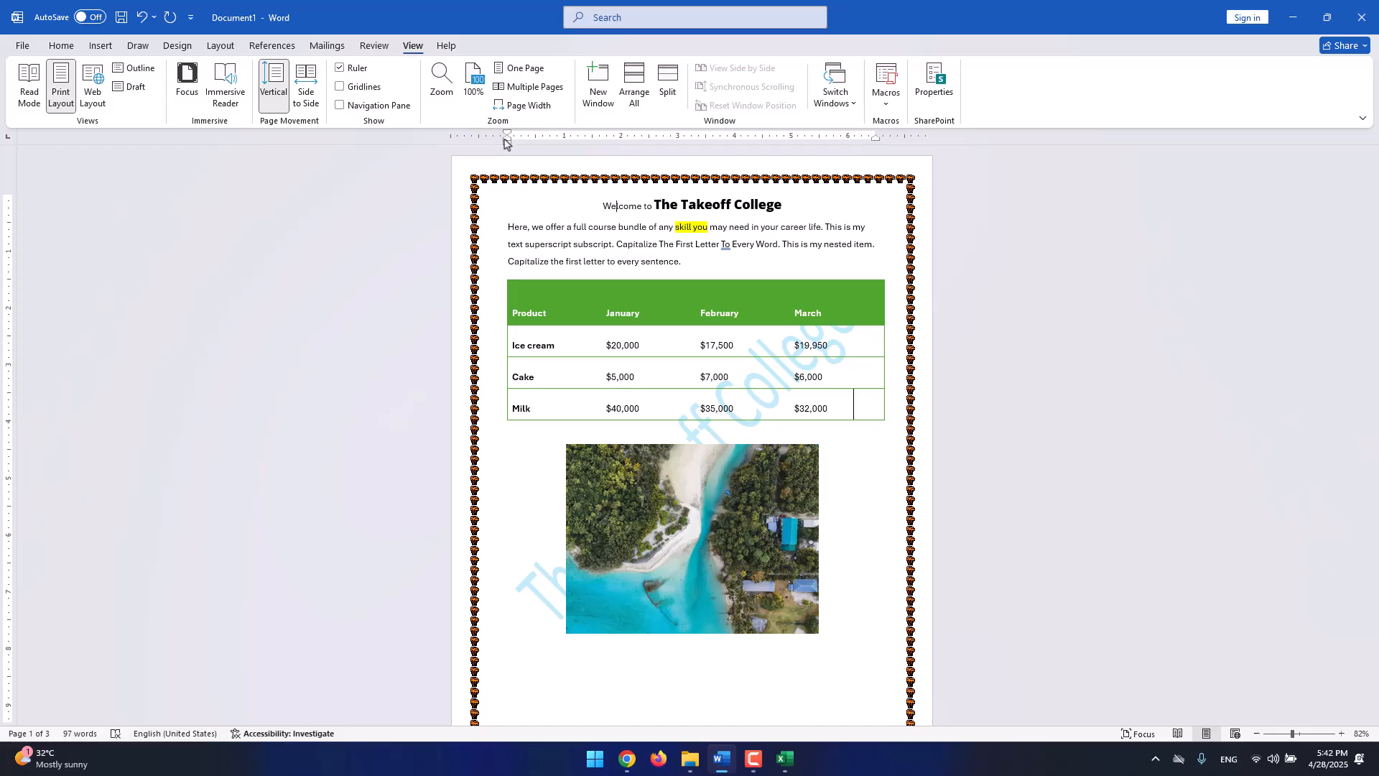
Use the ruler to reduce the left margin by about 0.25 inch and the right margin by about 0.5 inch.
drag(506, 143, 482, 141)
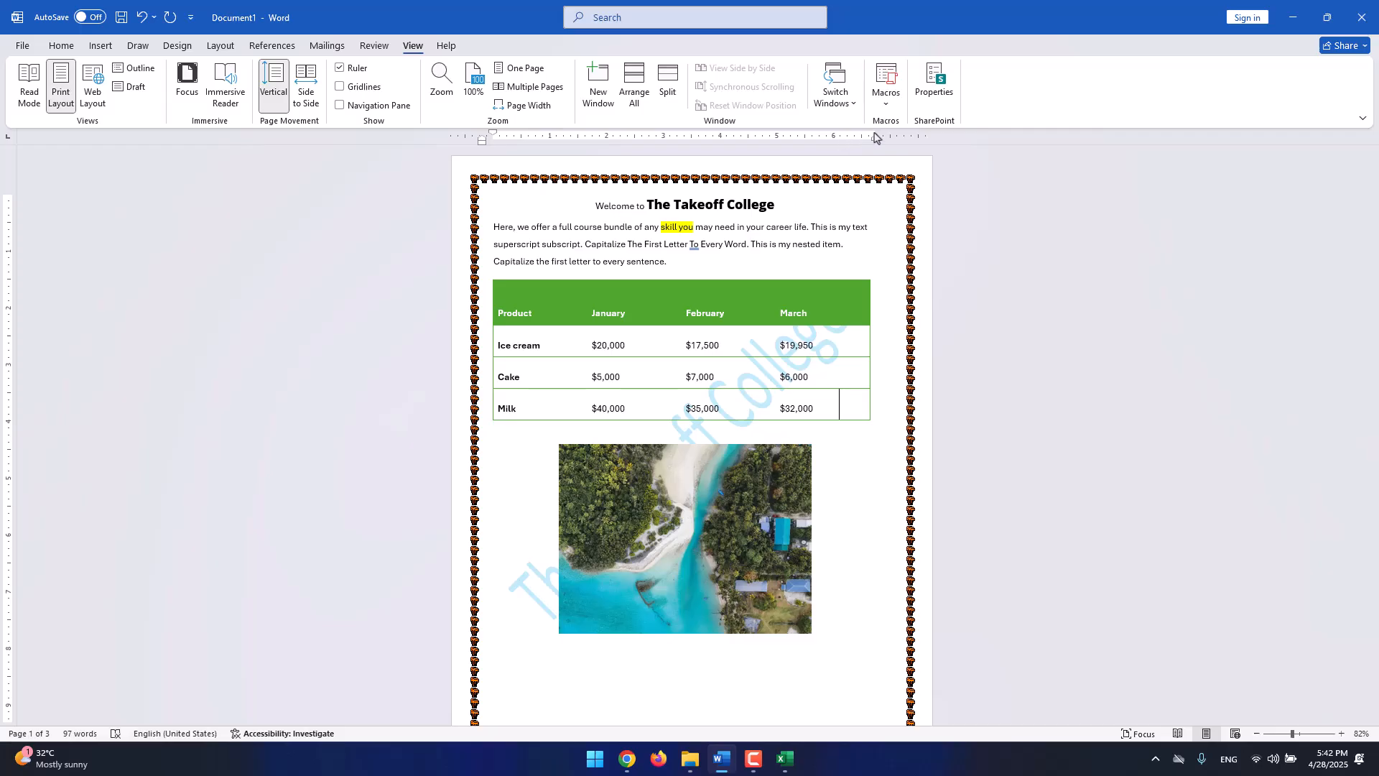
drag(874, 137, 902, 138)
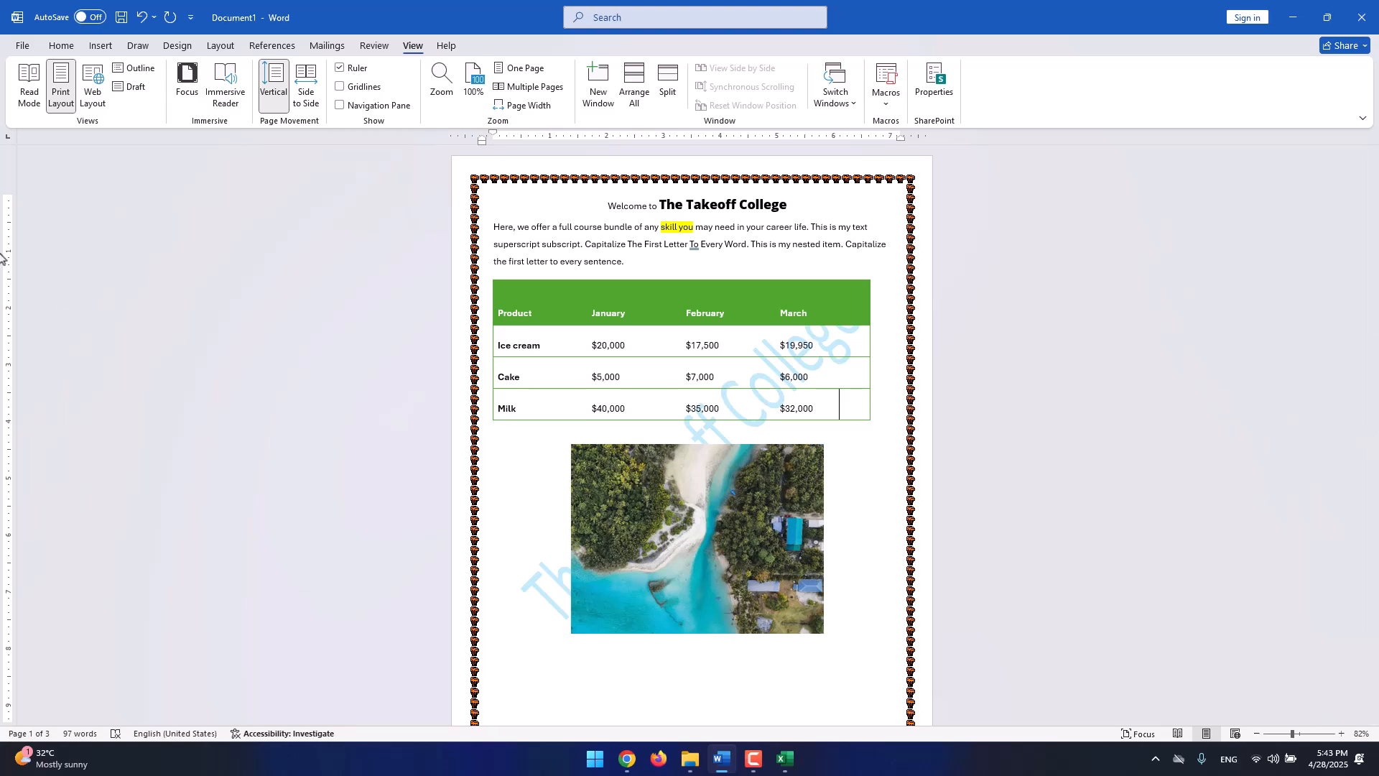
Check the adjusted margins on the pages of The Takeoff College document.
scroll(47, 256, down, 5)
scroll(50, 253, down, 3)
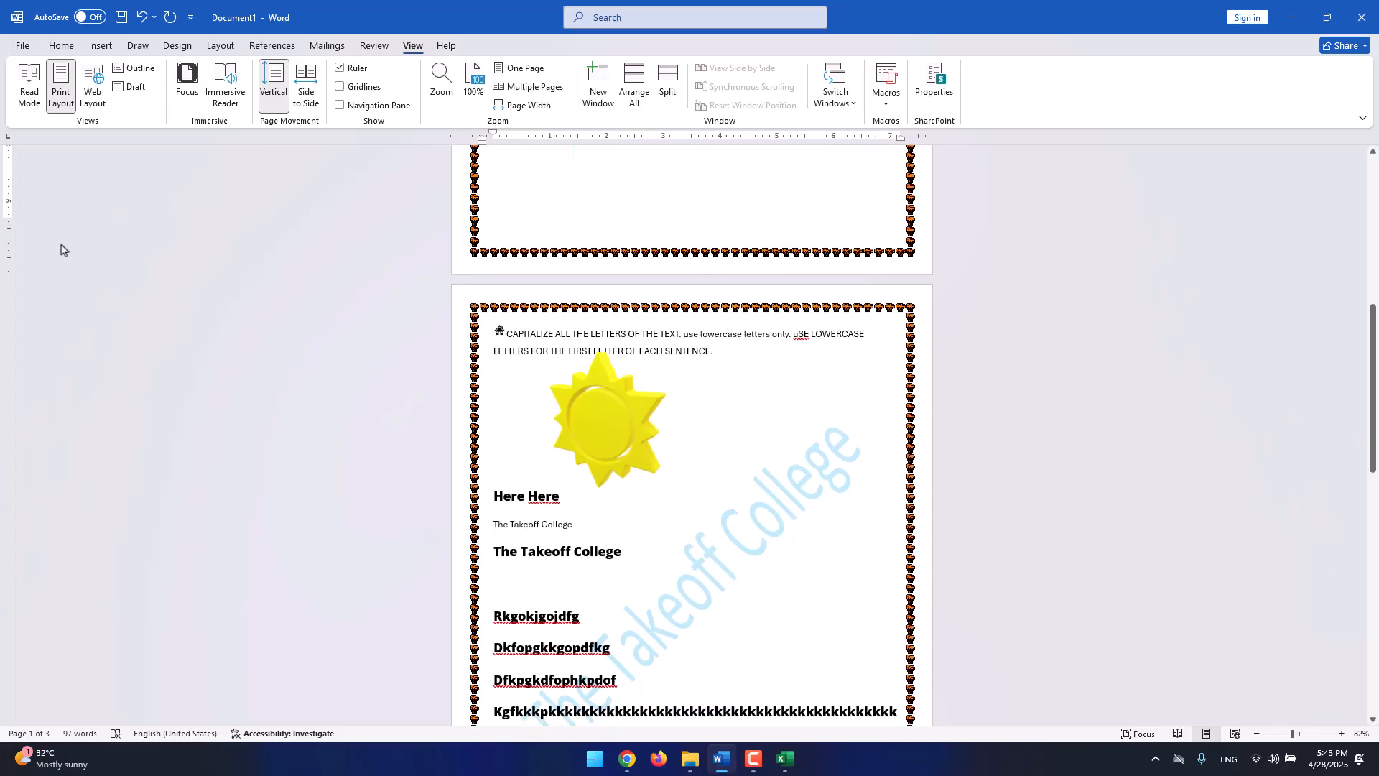
scroll(55, 247, up, 8)
click(75, 51)
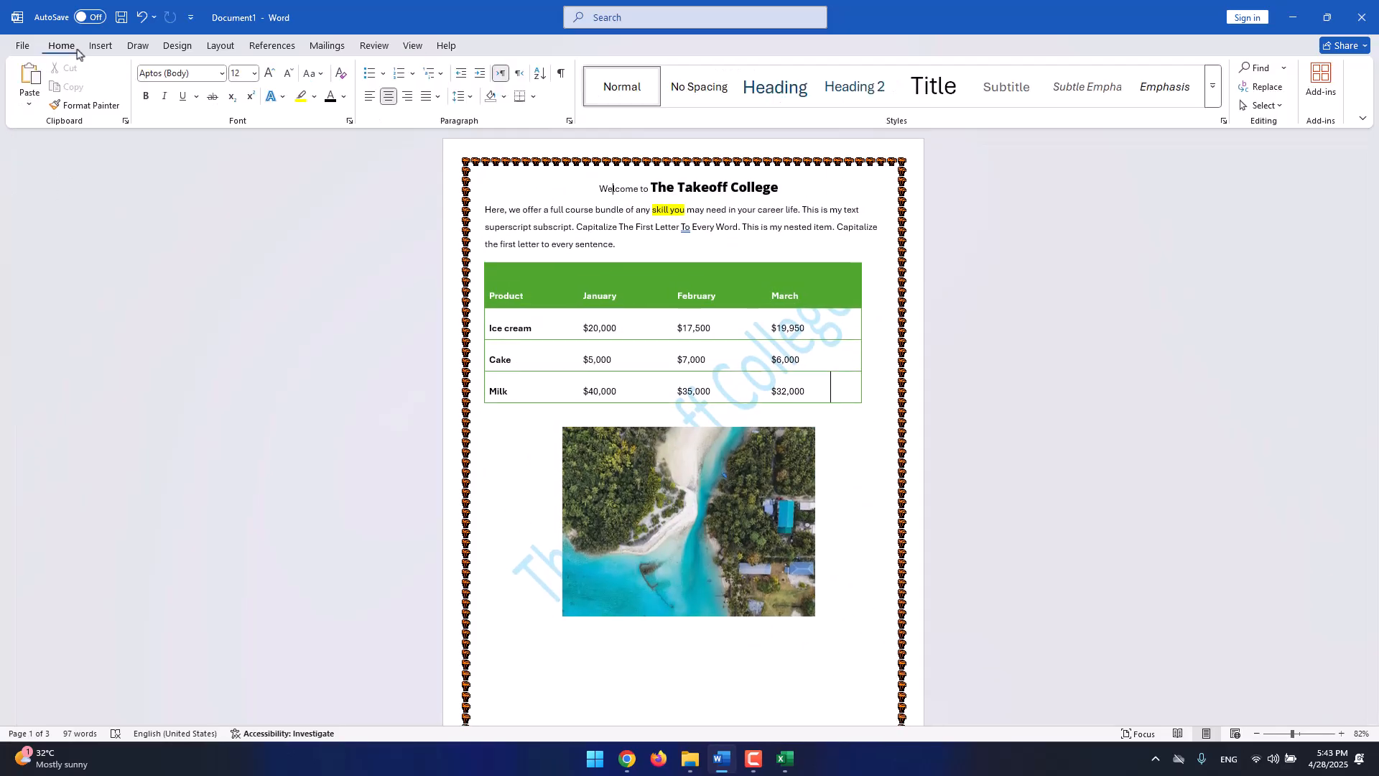
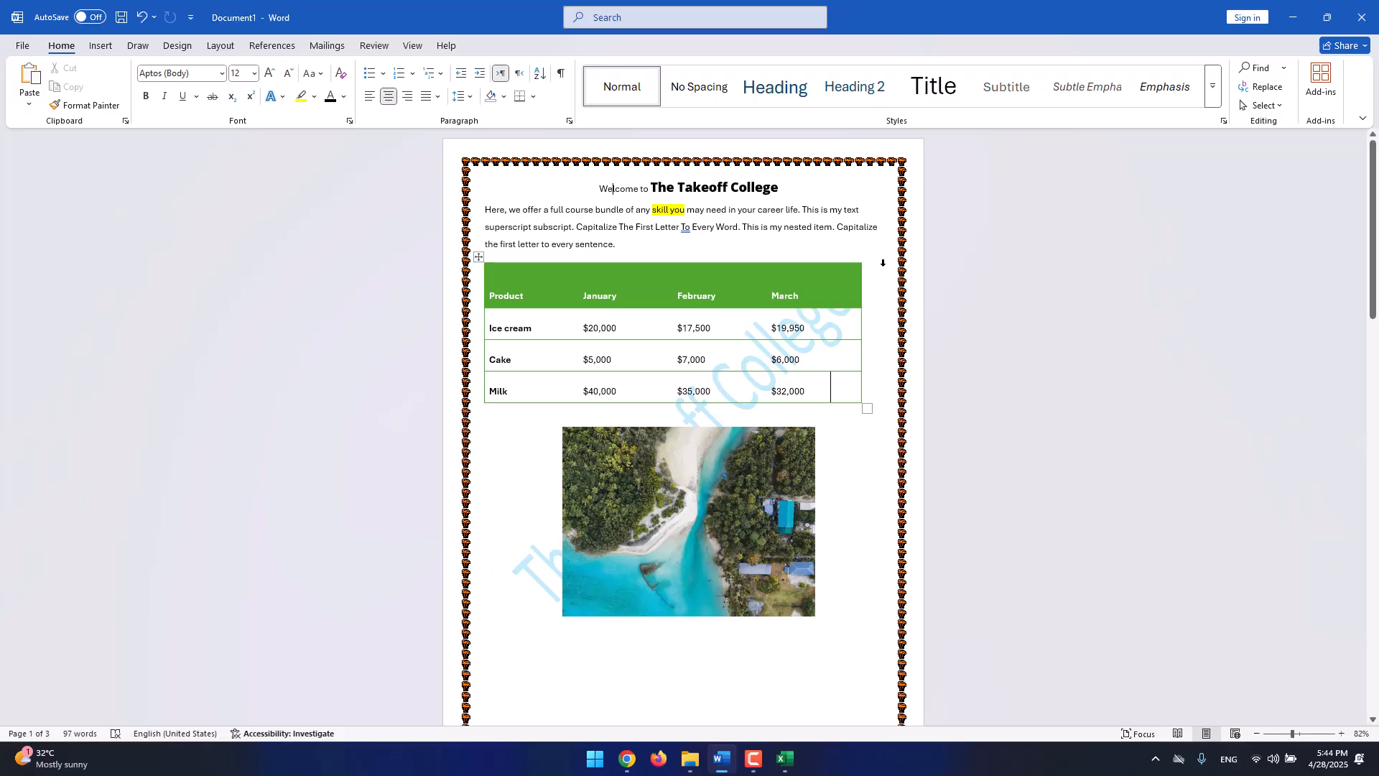
Look over the options for sharing the document, including attaching a copy, and close them without sharing.
click(1339, 48)
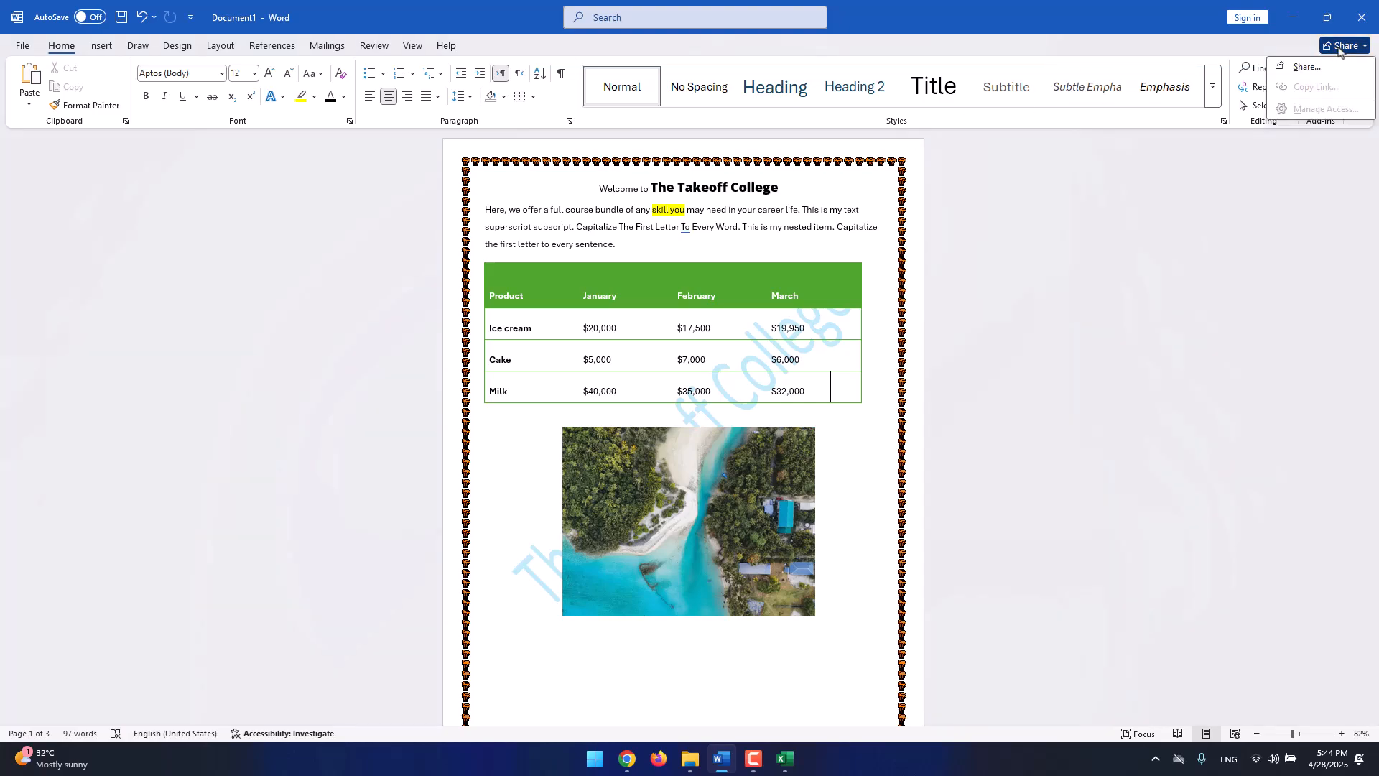
click(1297, 73)
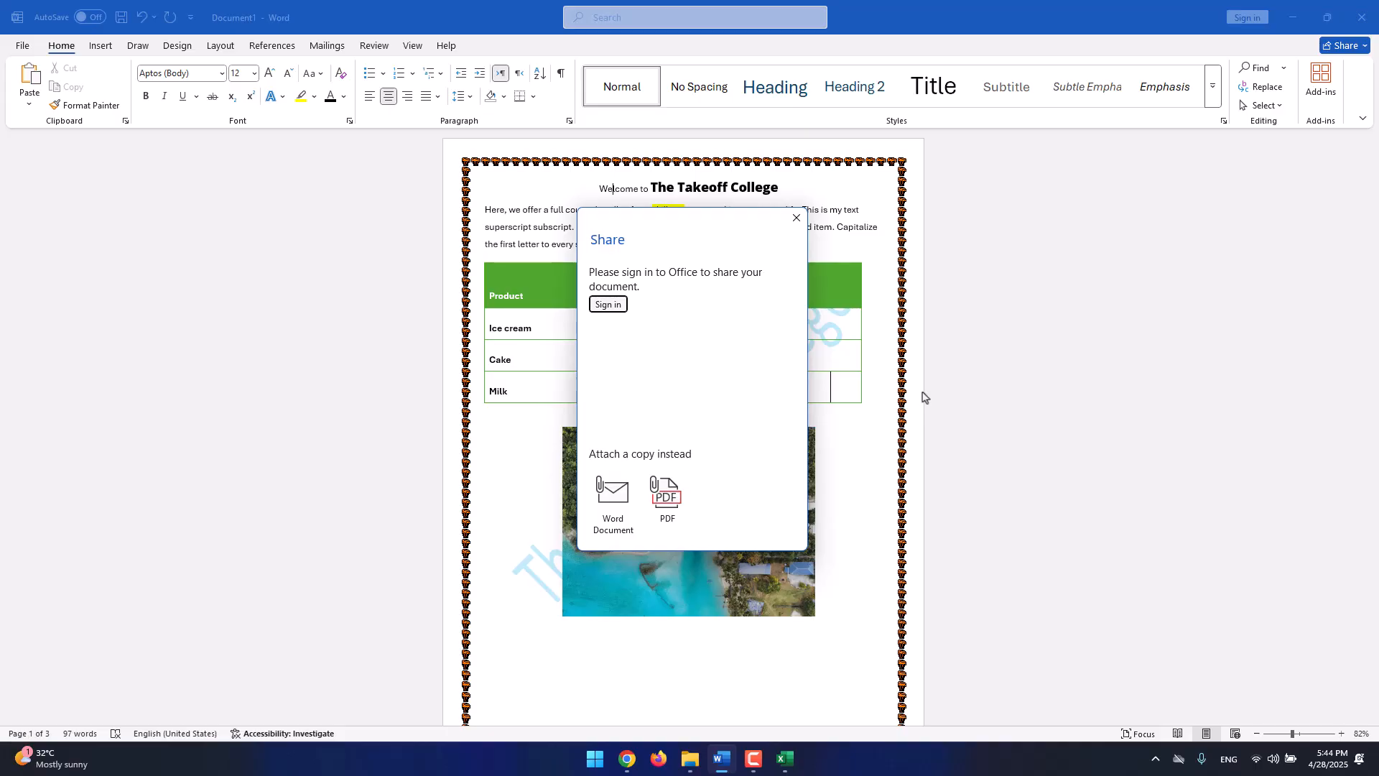
click(796, 218)
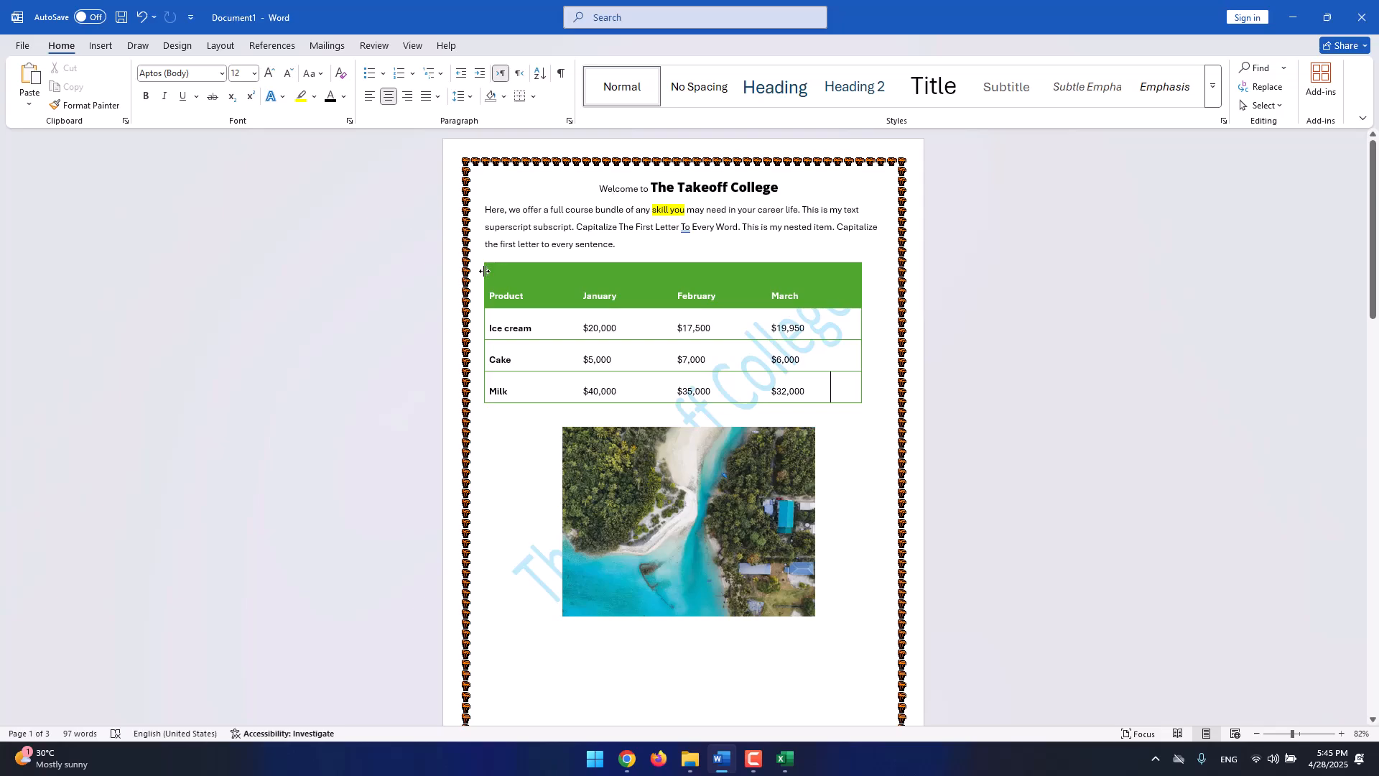
scroll(542, 272, down, 15)
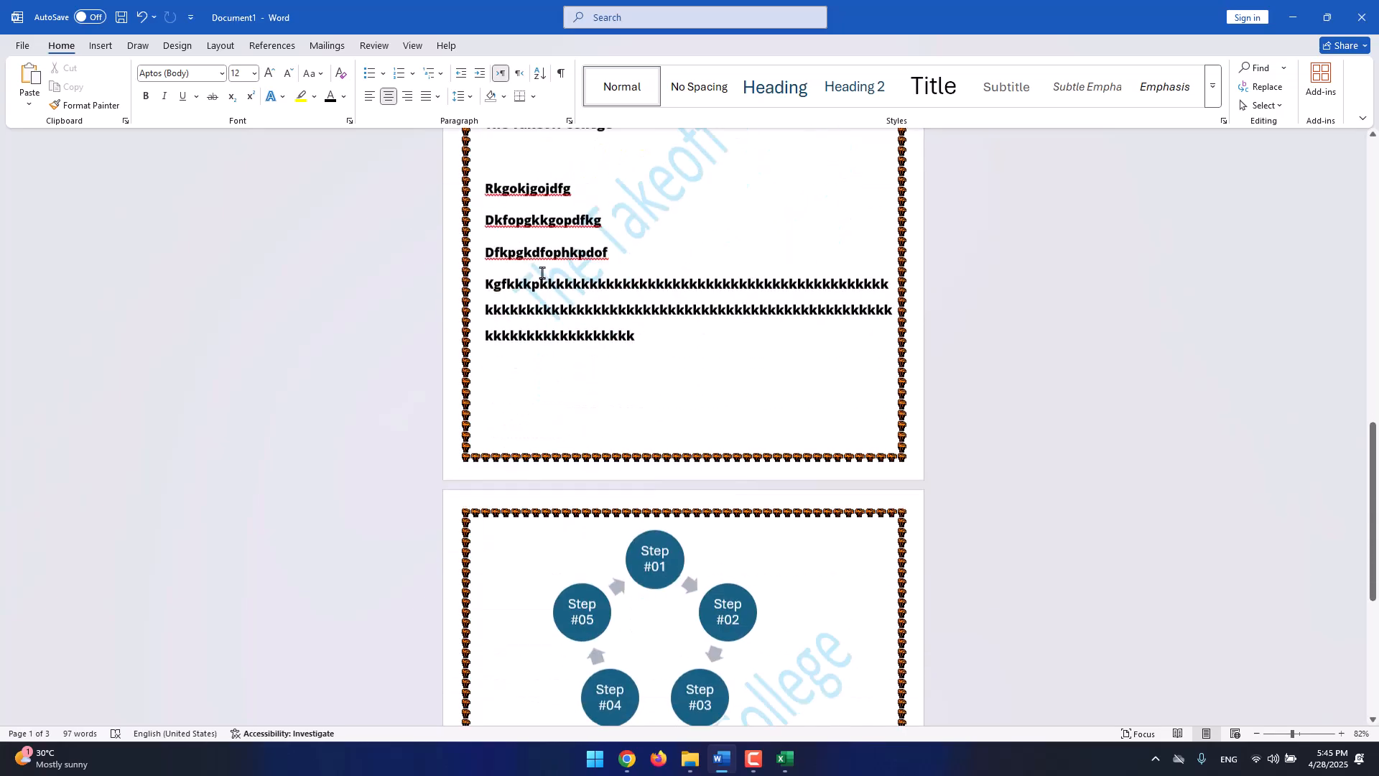
scroll(541, 273, down, 10)
drag(1374, 575, 1374, 198)
scroll(788, 251, up, 2)
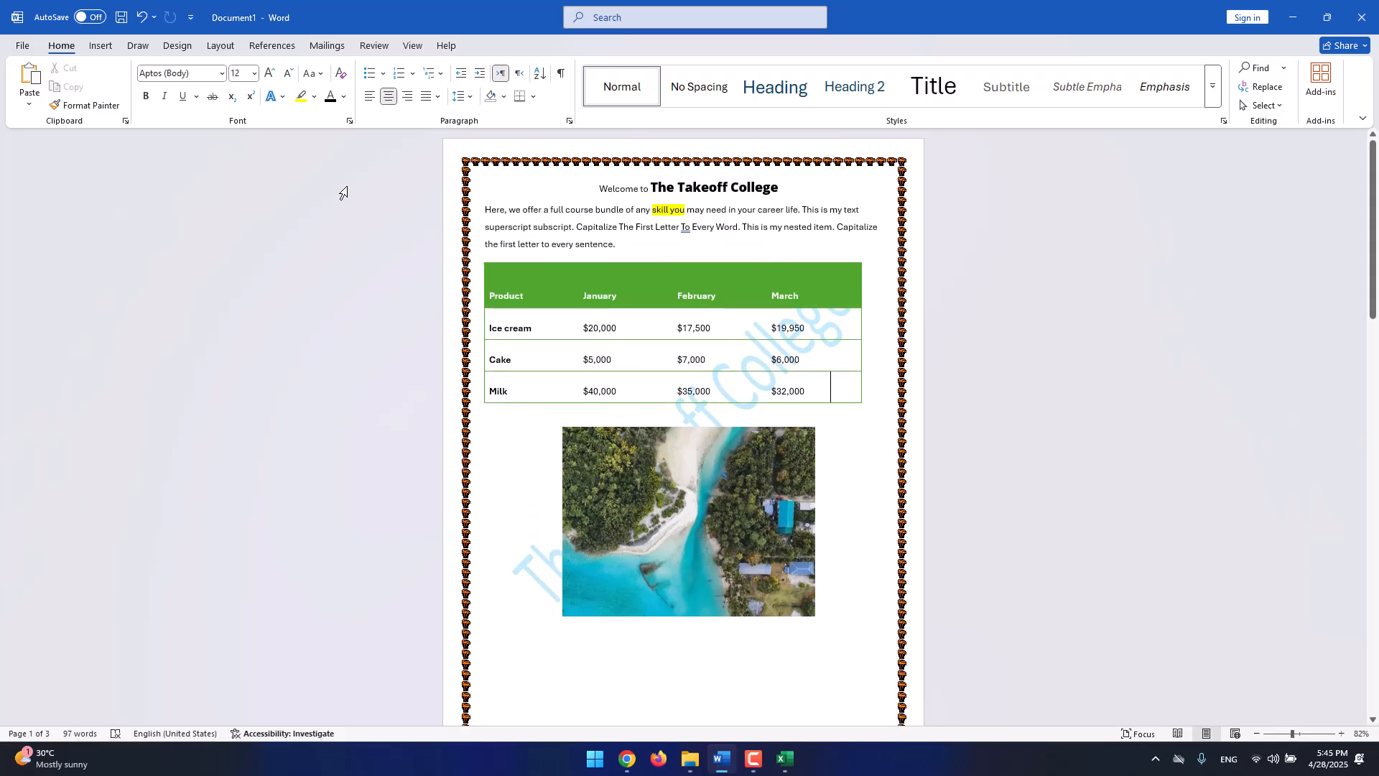
Save the document in the Documents folder as "My First Document" with the Word Document (*.docx) file type.
click(23, 45)
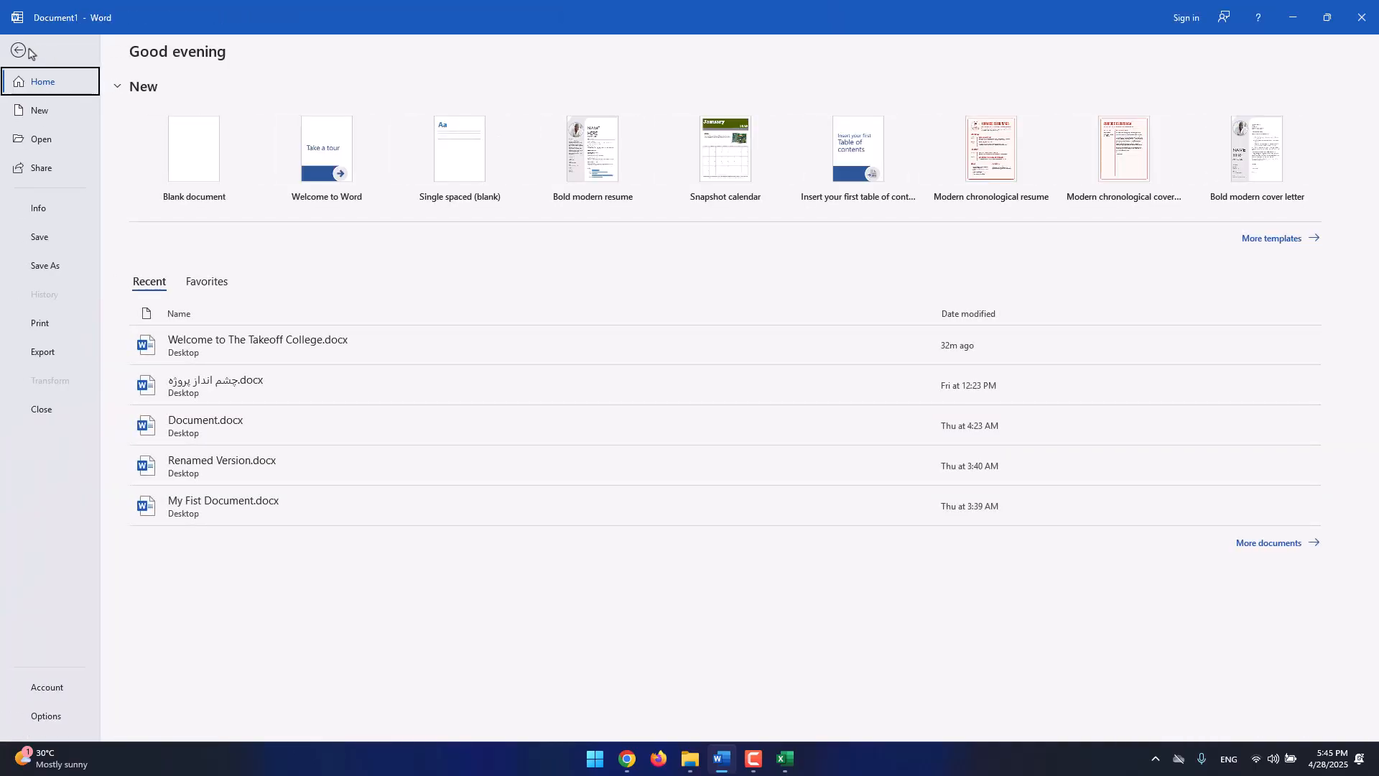
click(48, 263)
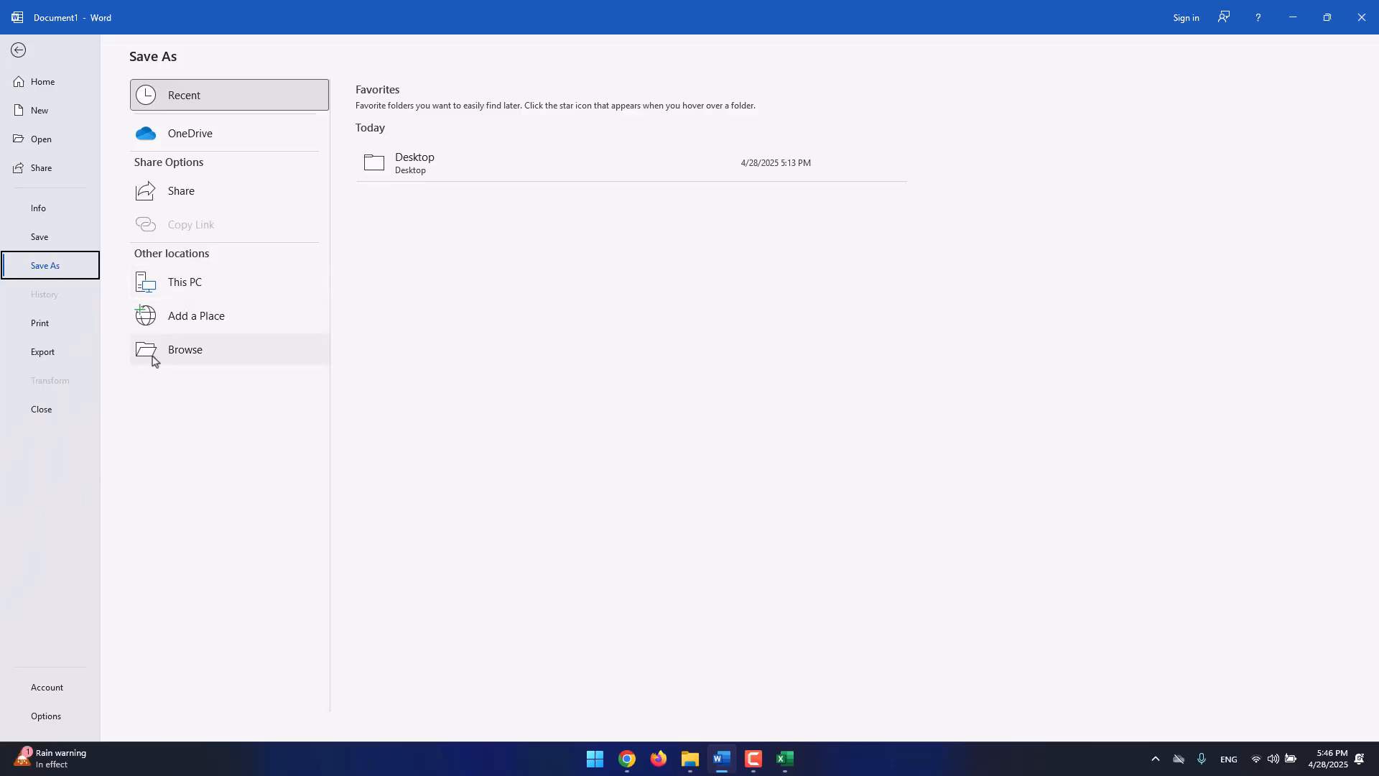
click(189, 356)
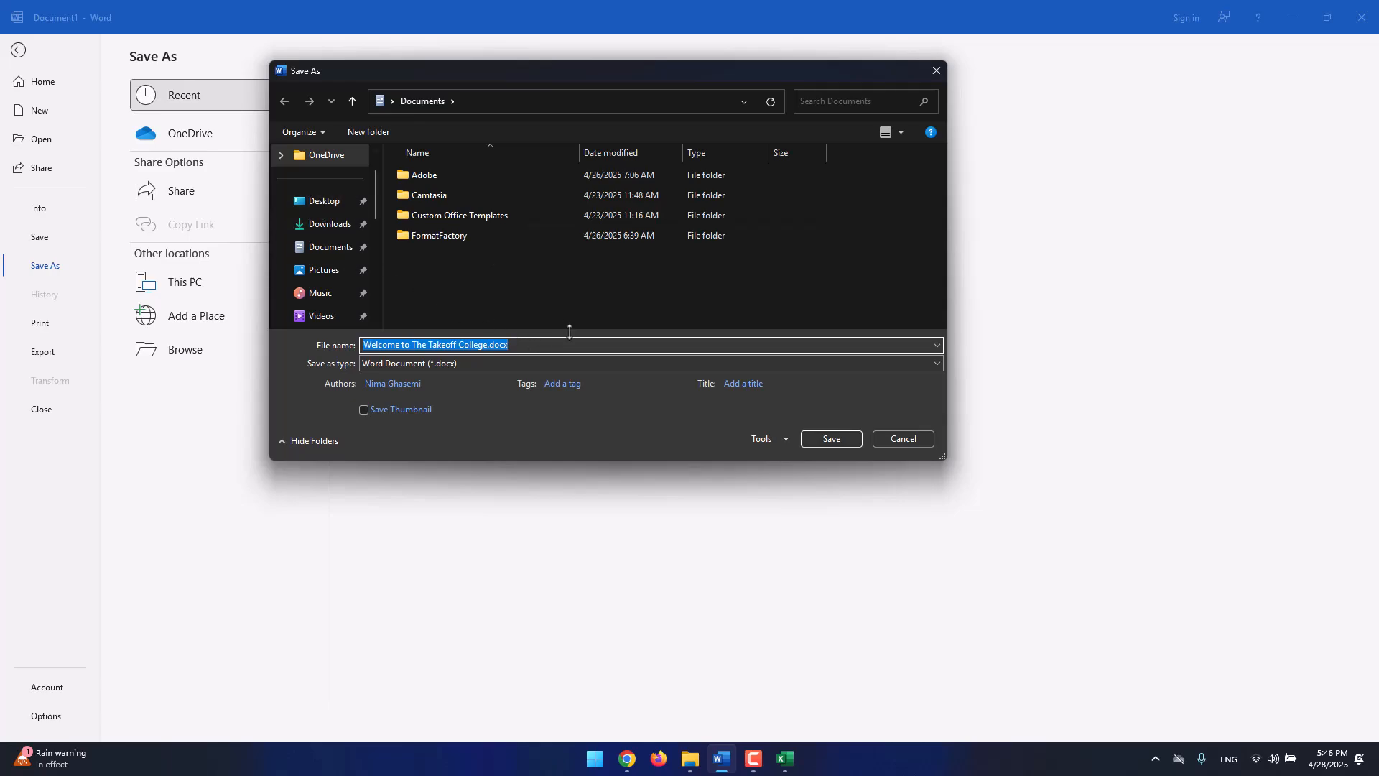
click(554, 345)
drag(547, 349, 361, 351)
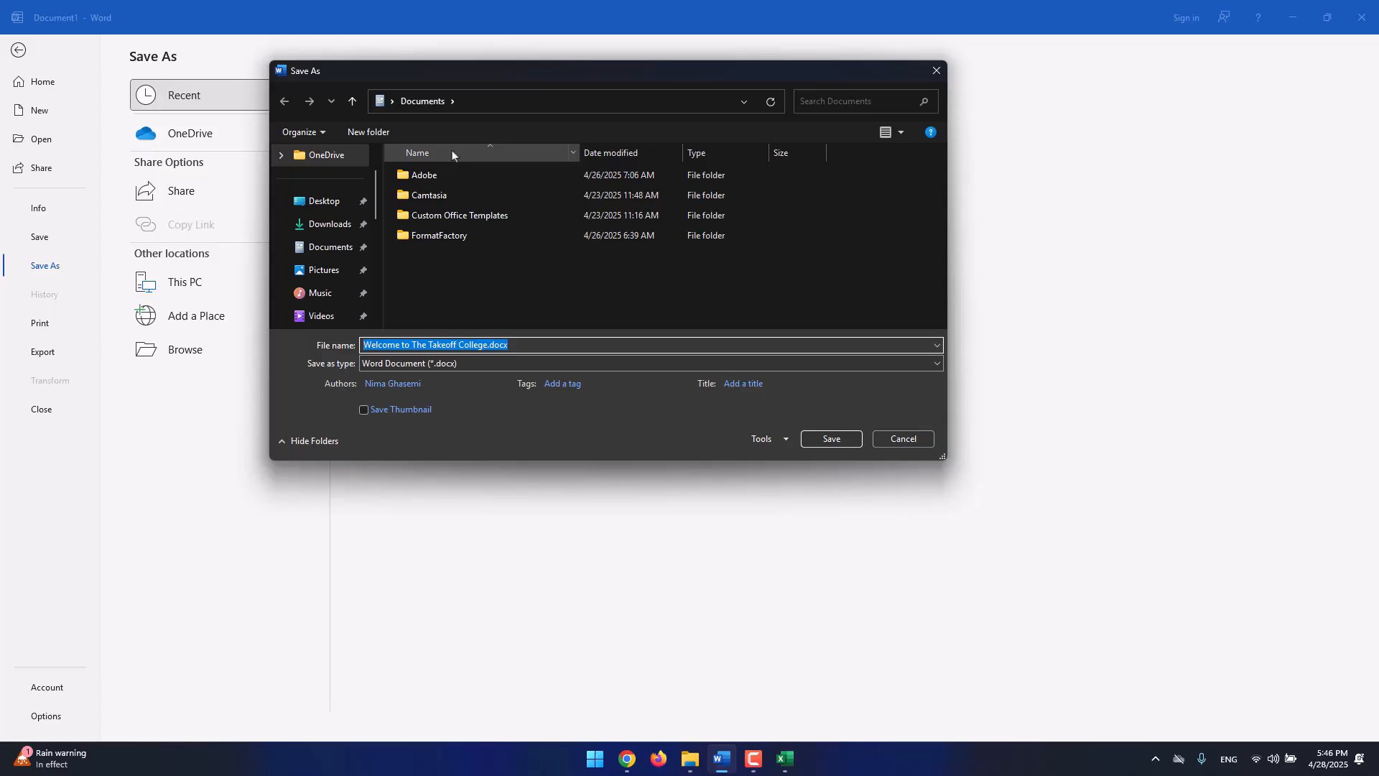
text(My First Do)
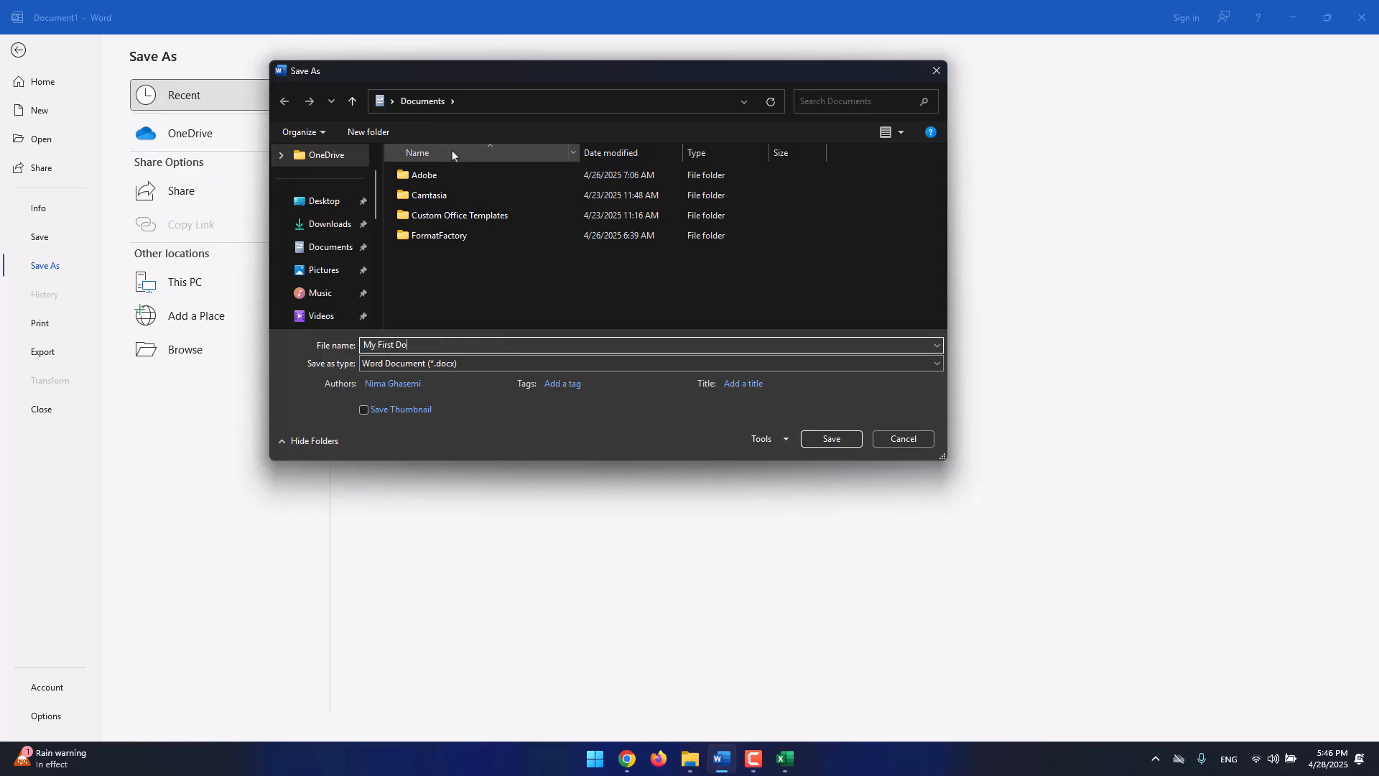
text(cument)
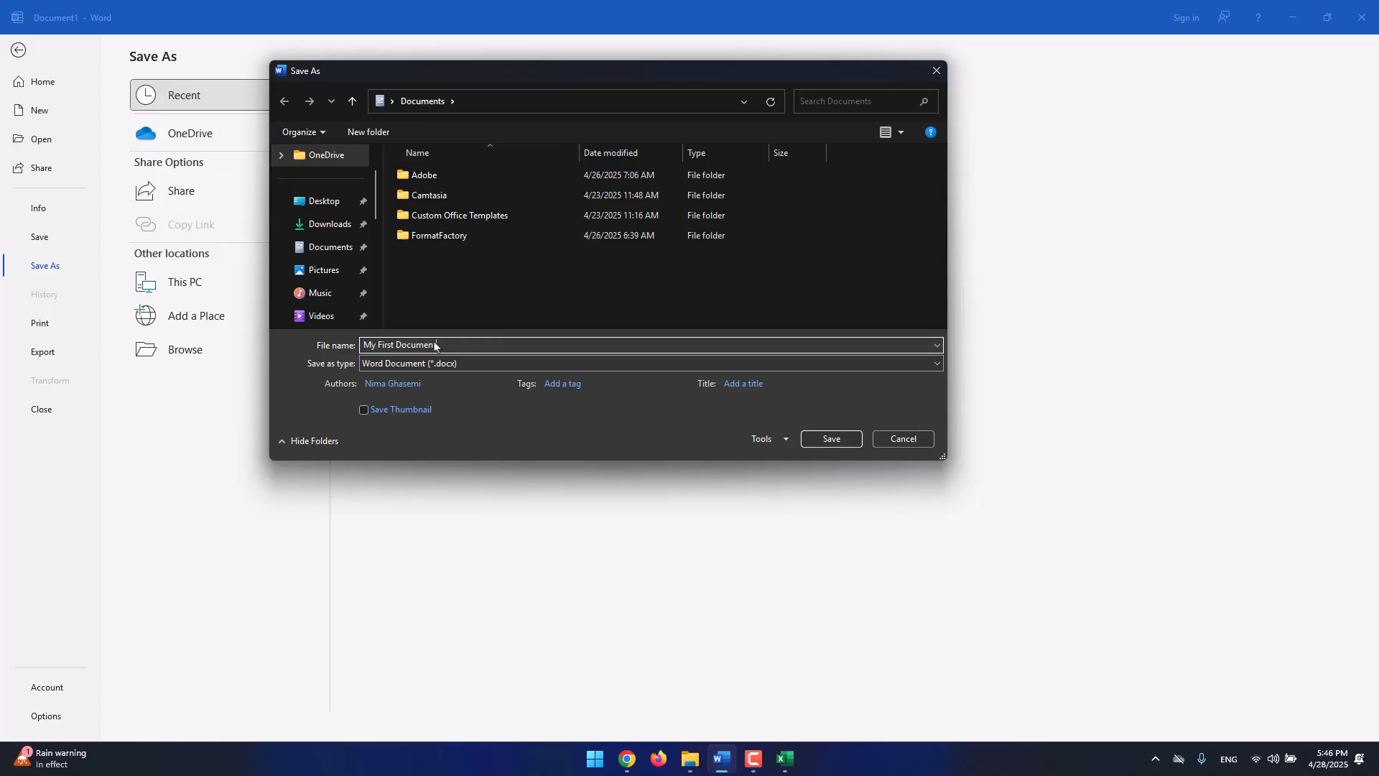
click(447, 364)
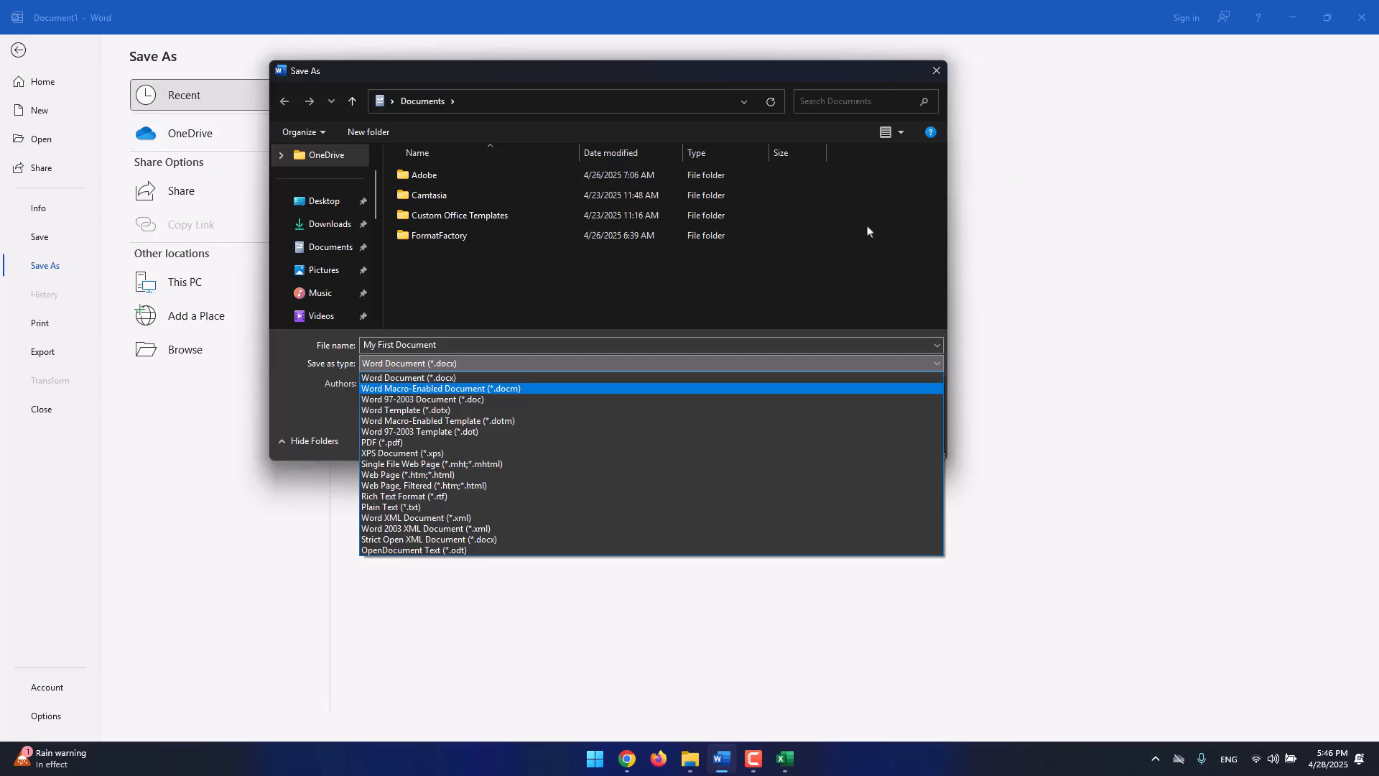
click(424, 379)
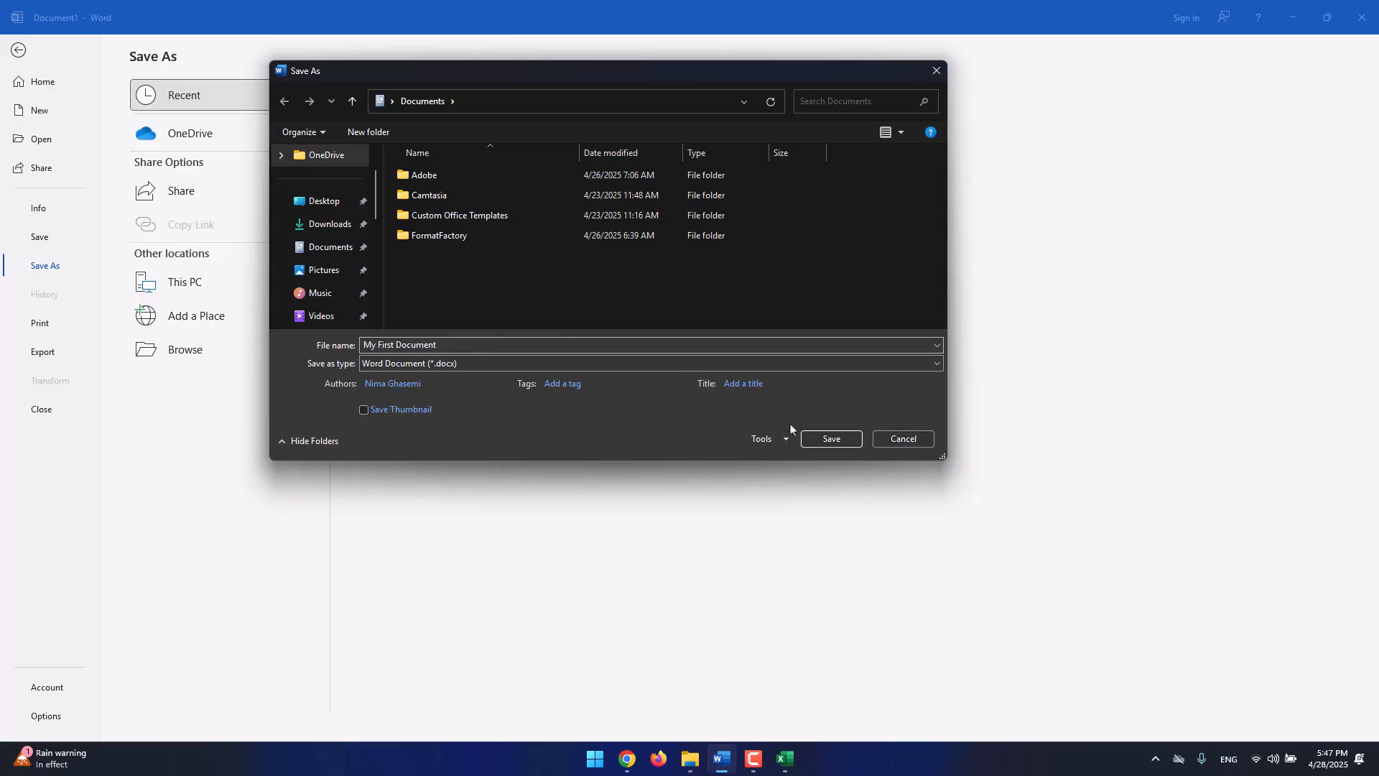
click(823, 439)
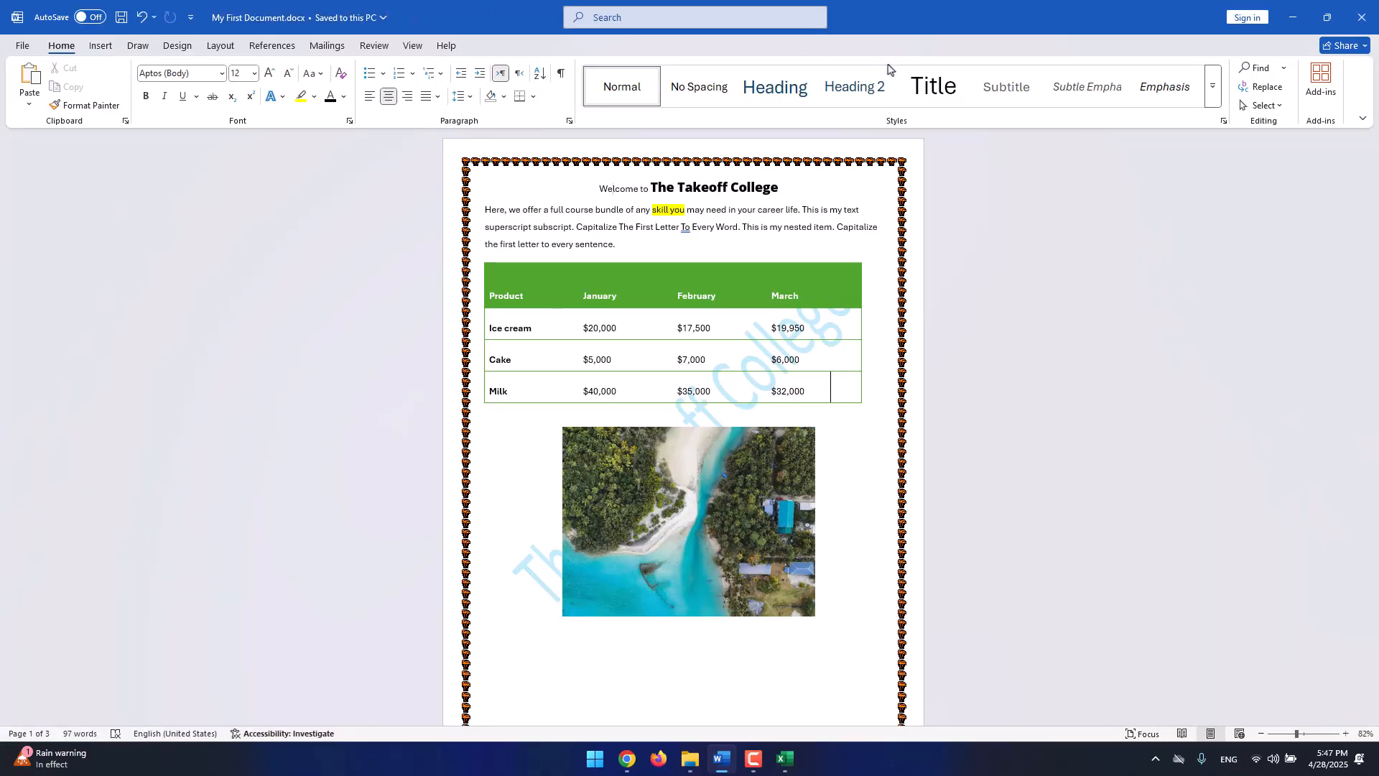
click(24, 46)
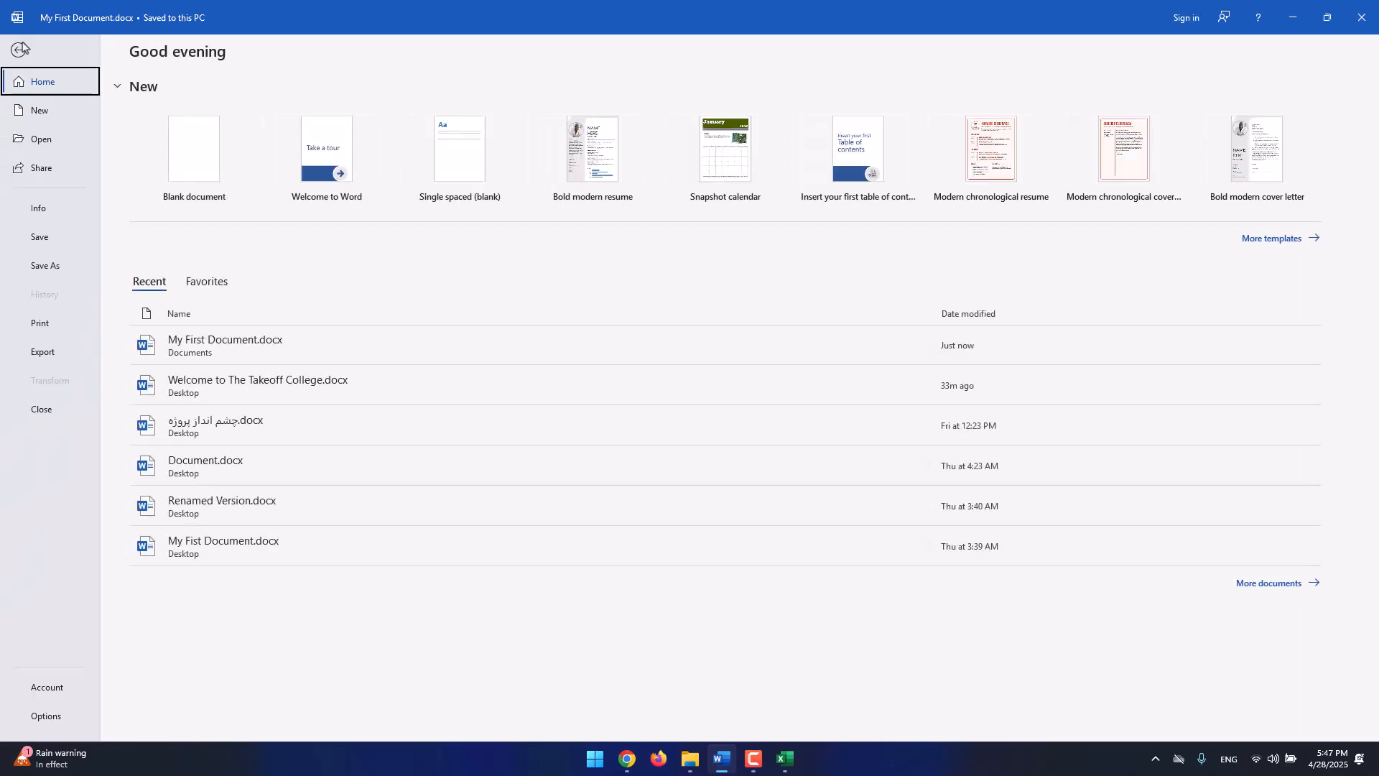
click(48, 144)
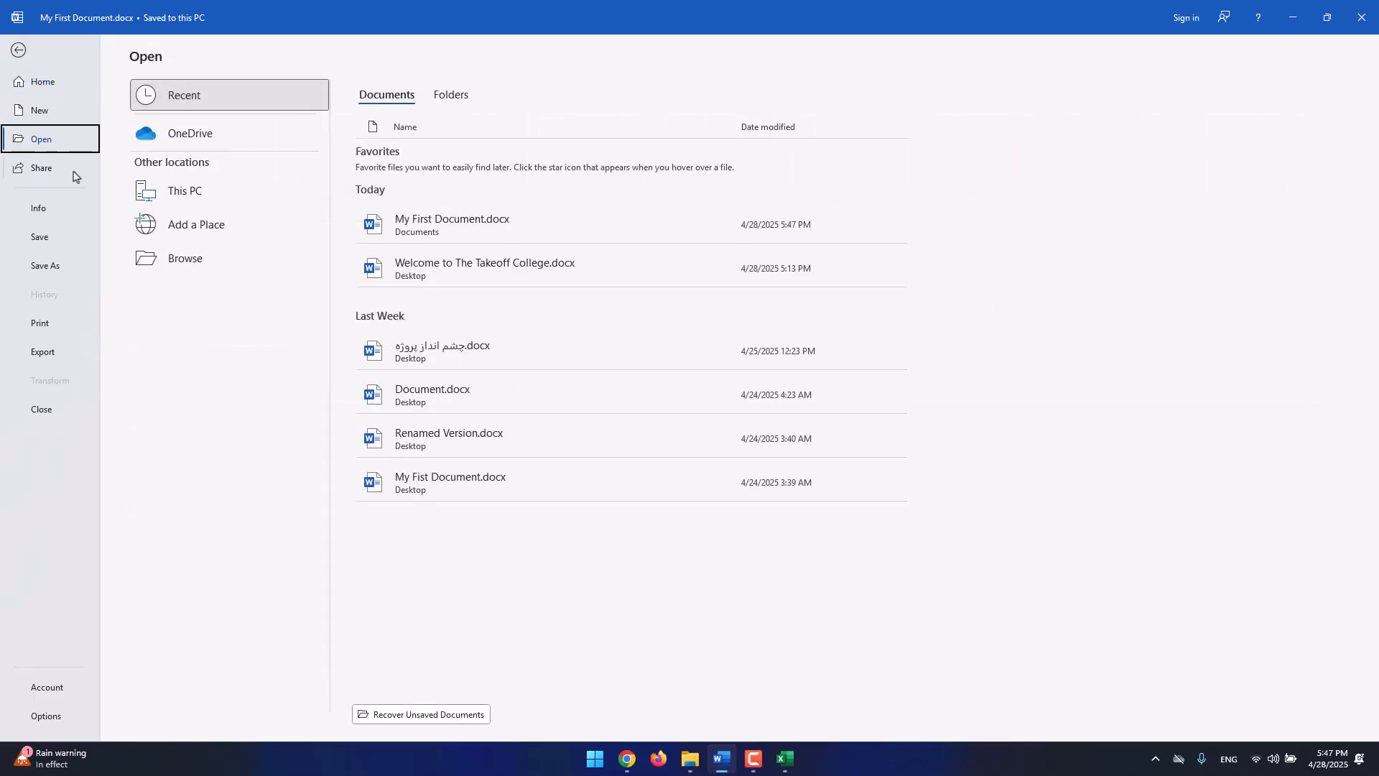
click(171, 260)
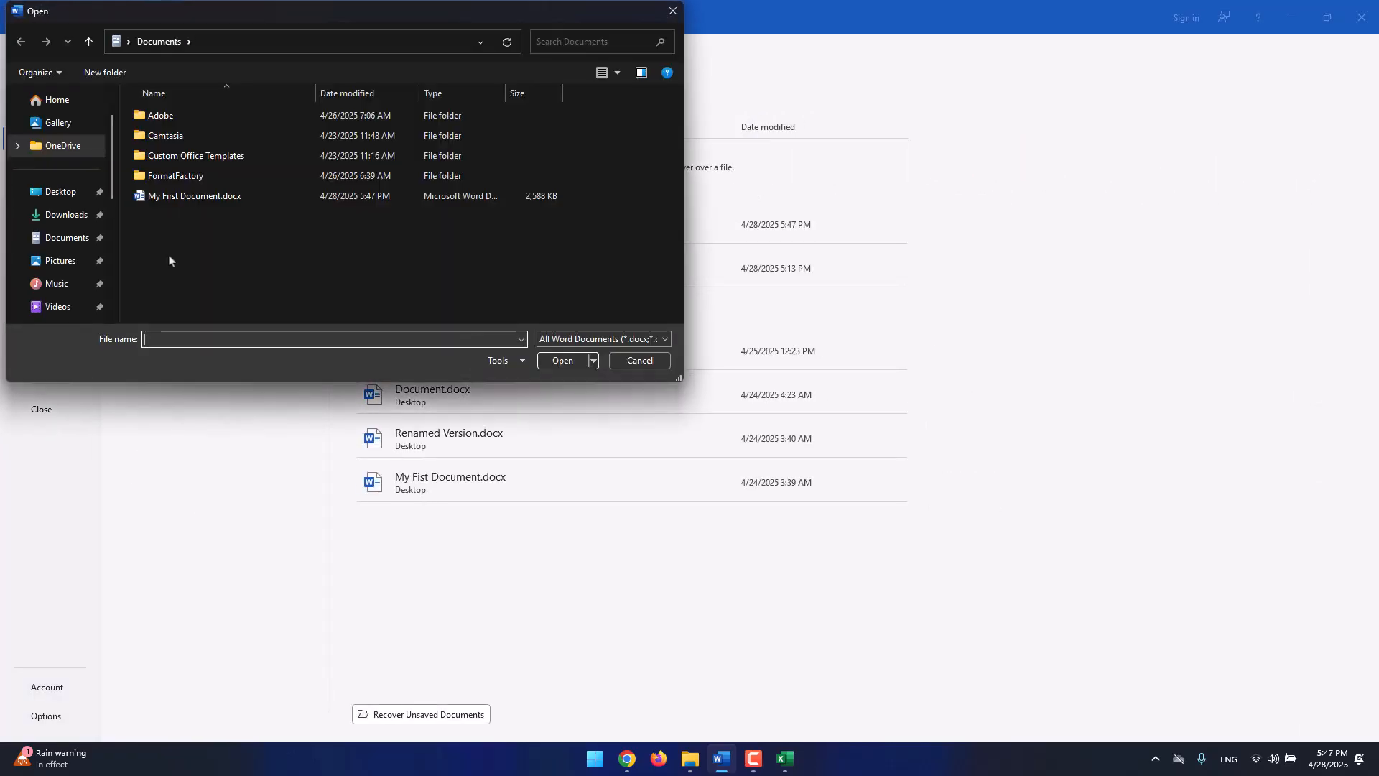
click(639, 363)
Close the document, start Word again and reopen My First Document.docx from the Documents folder to check its pages.
click(1350, 9)
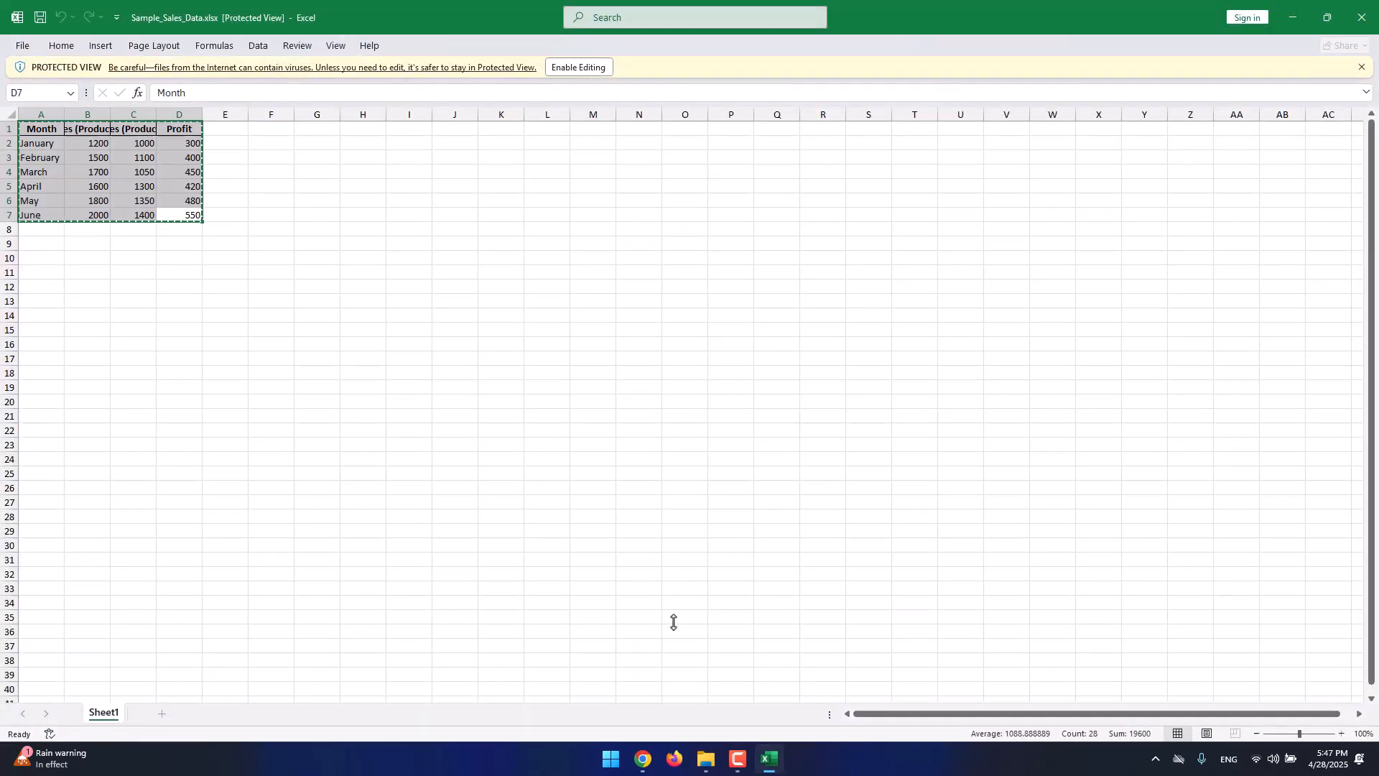
click(613, 757)
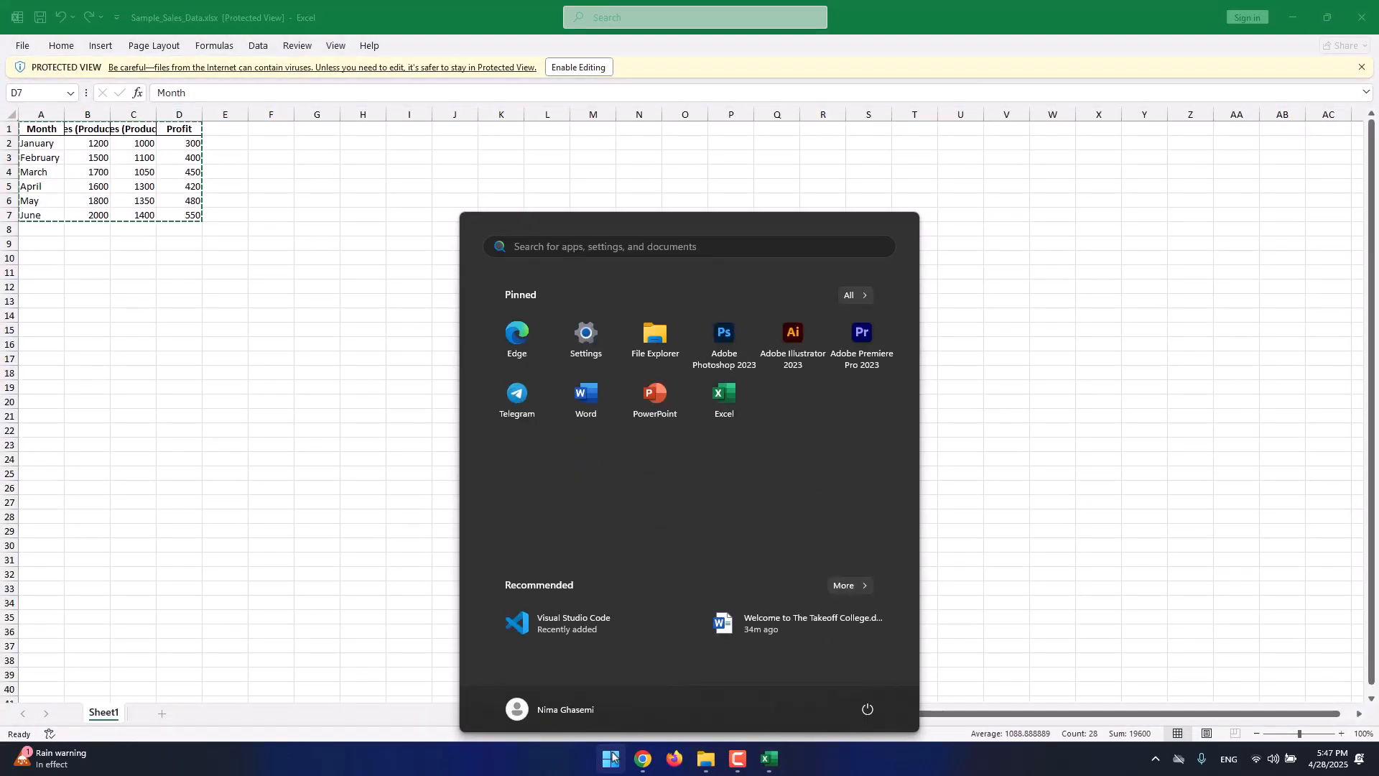
click(587, 398)
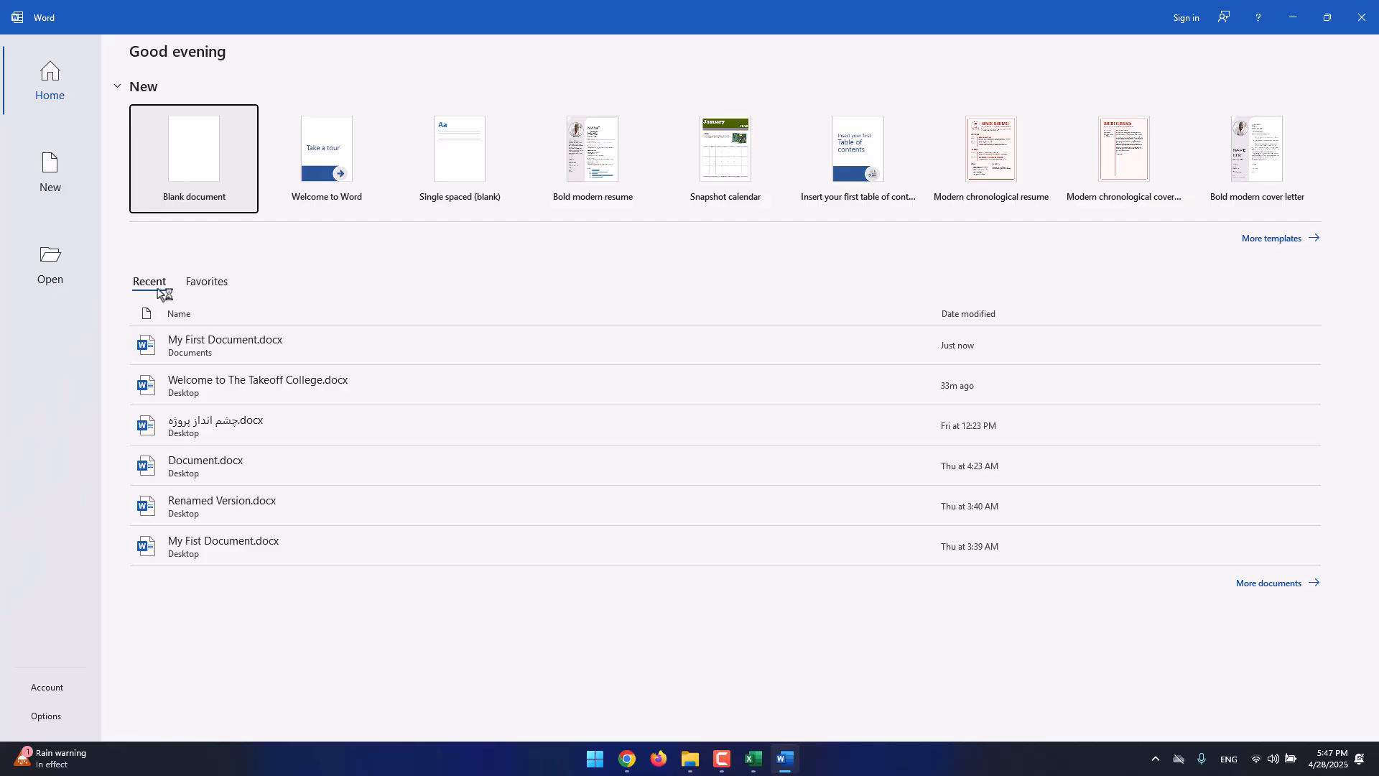
click(49, 271)
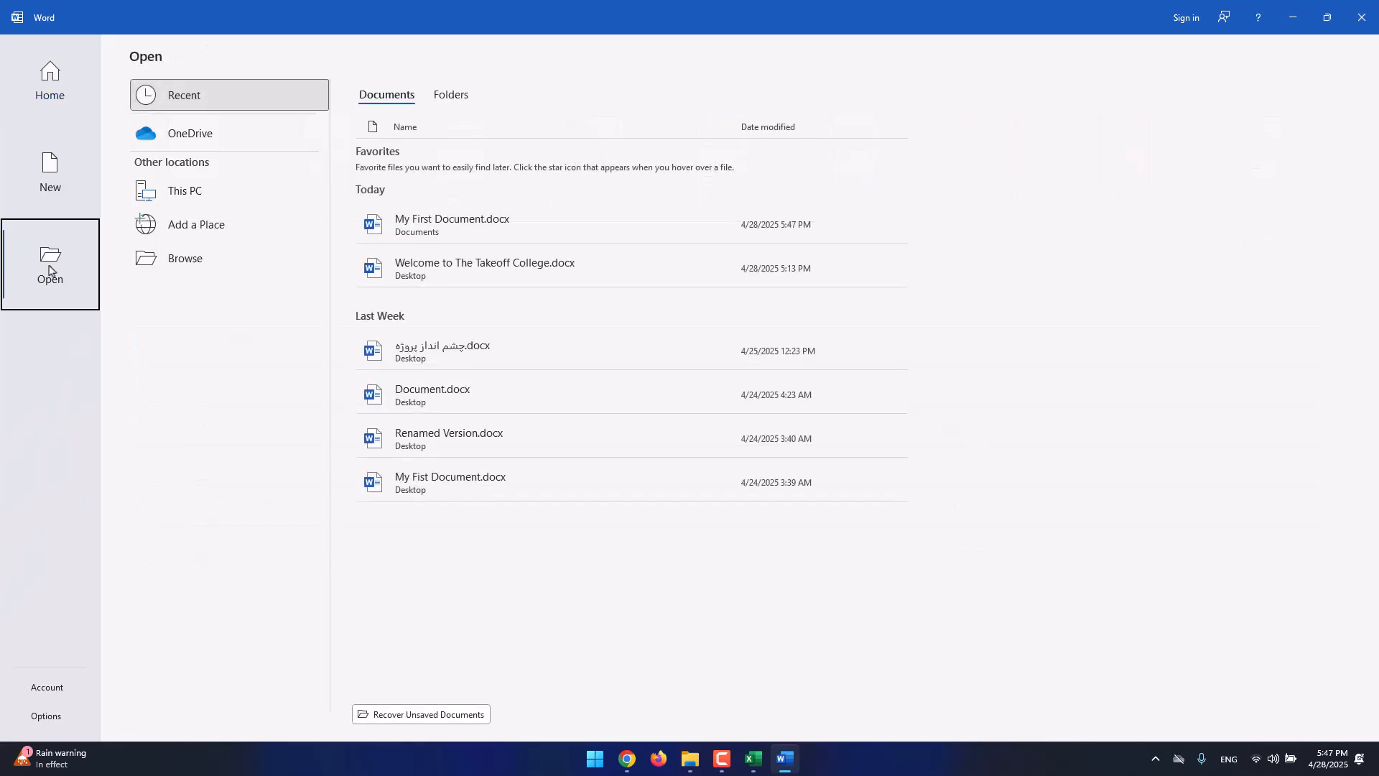
click(171, 264)
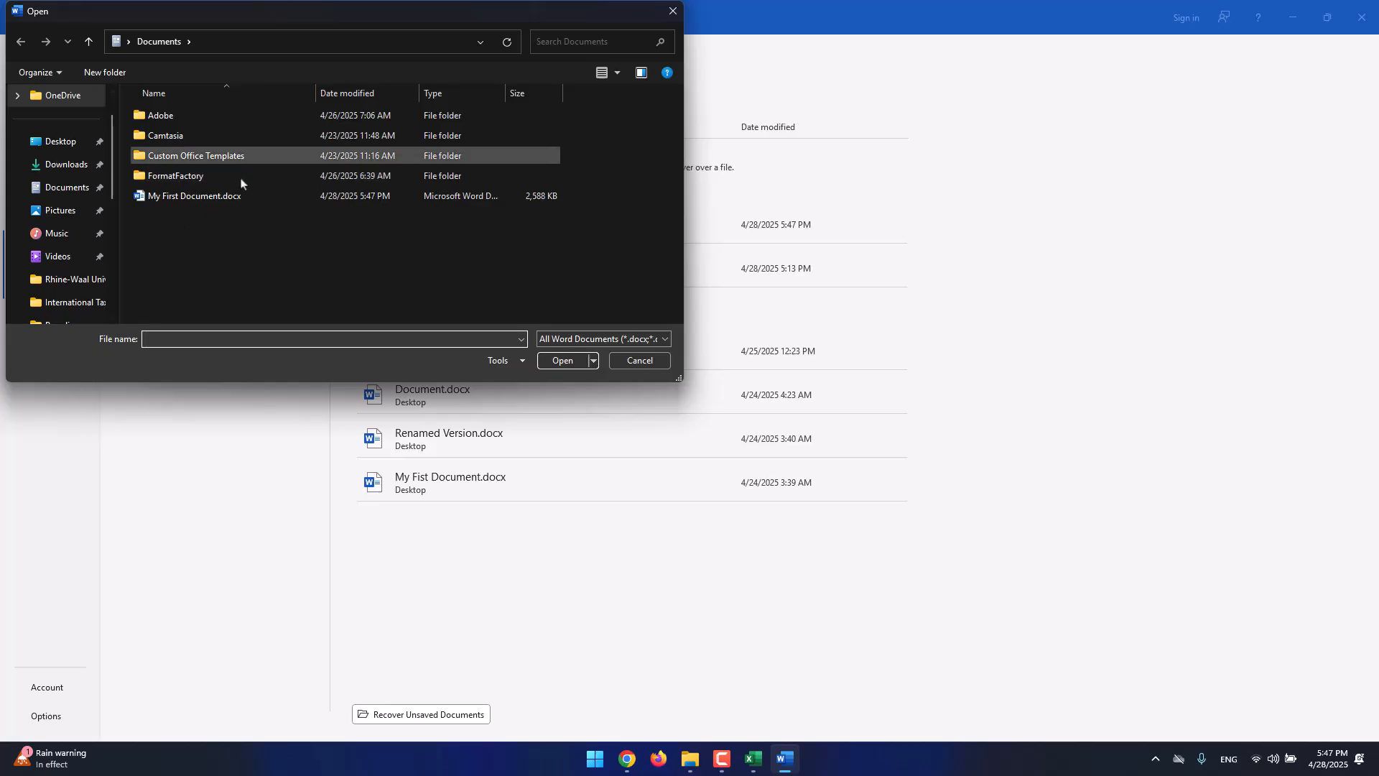
click(252, 196)
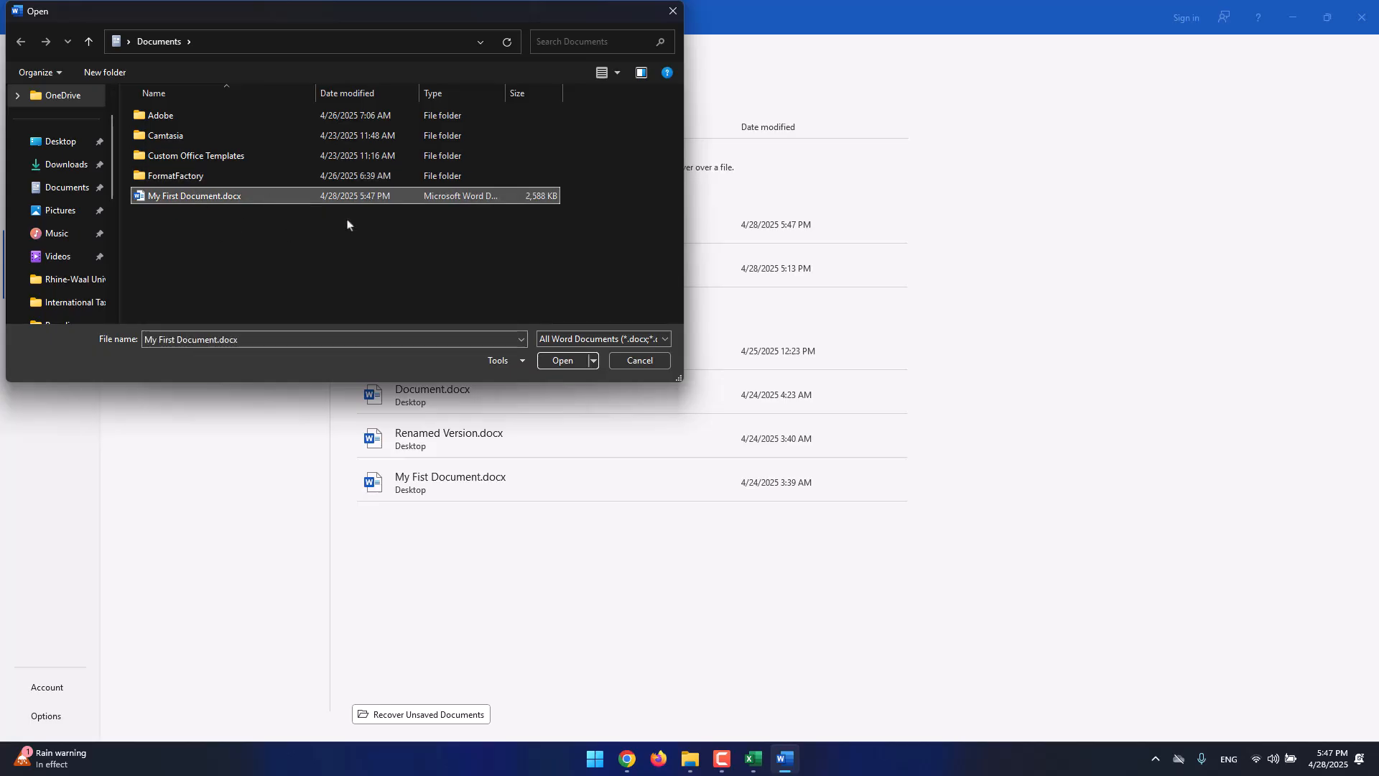
click(563, 361)
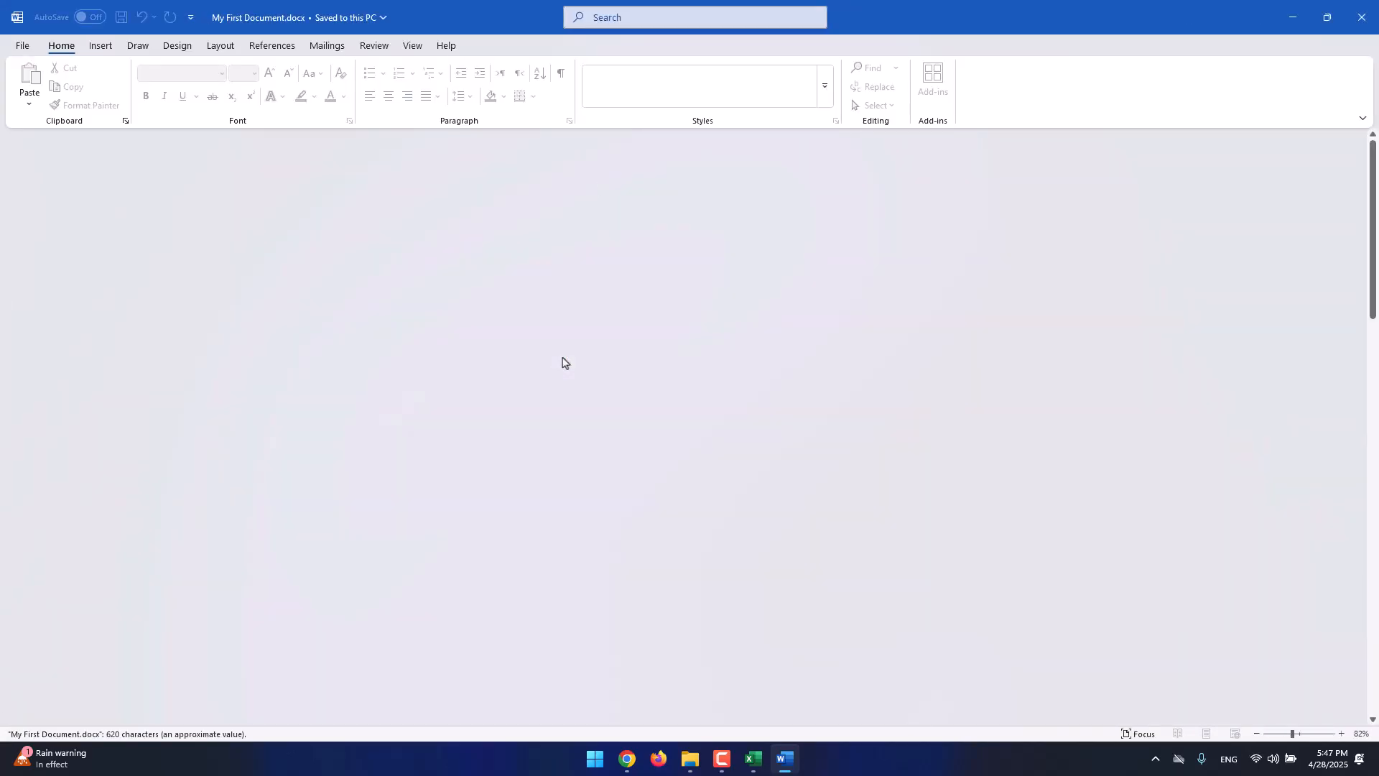
scroll(958, 240, down, 10)
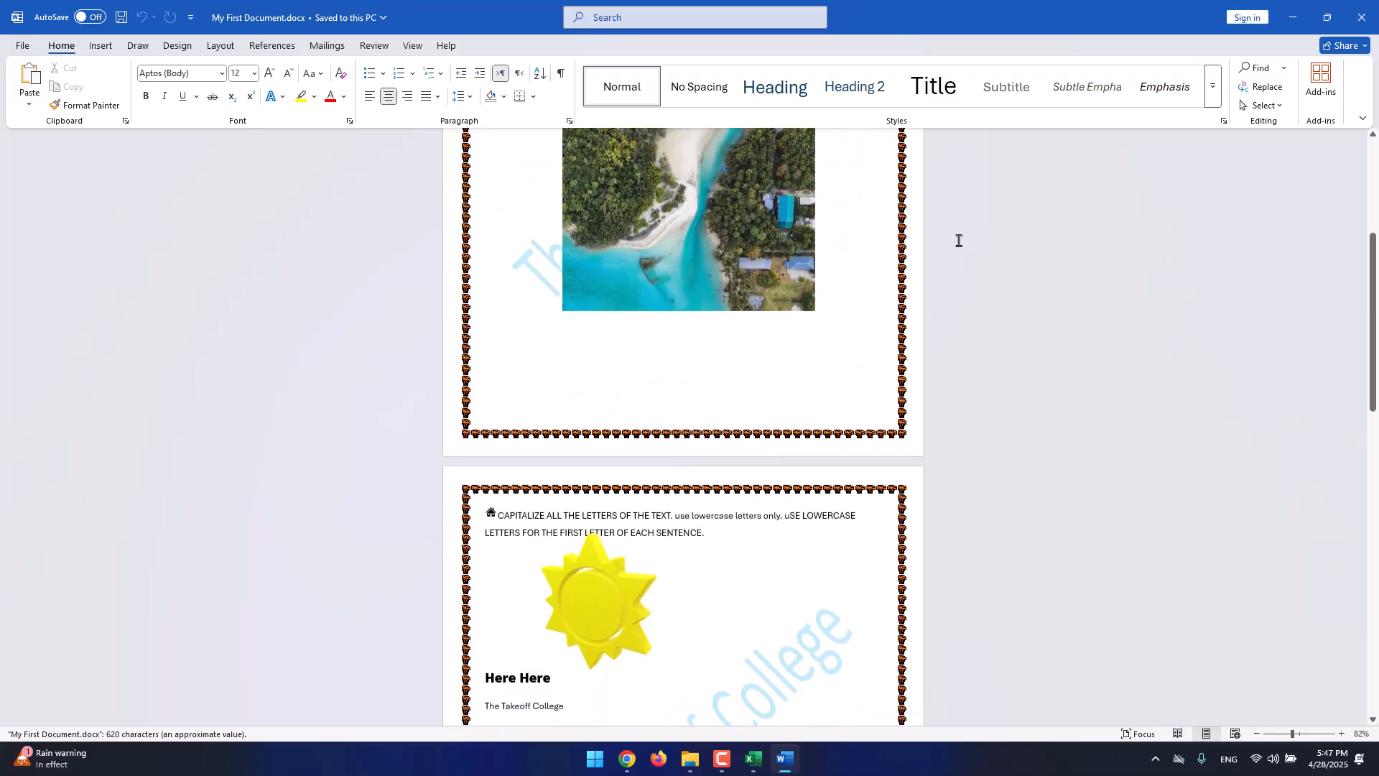
scroll(958, 244, down, 10)
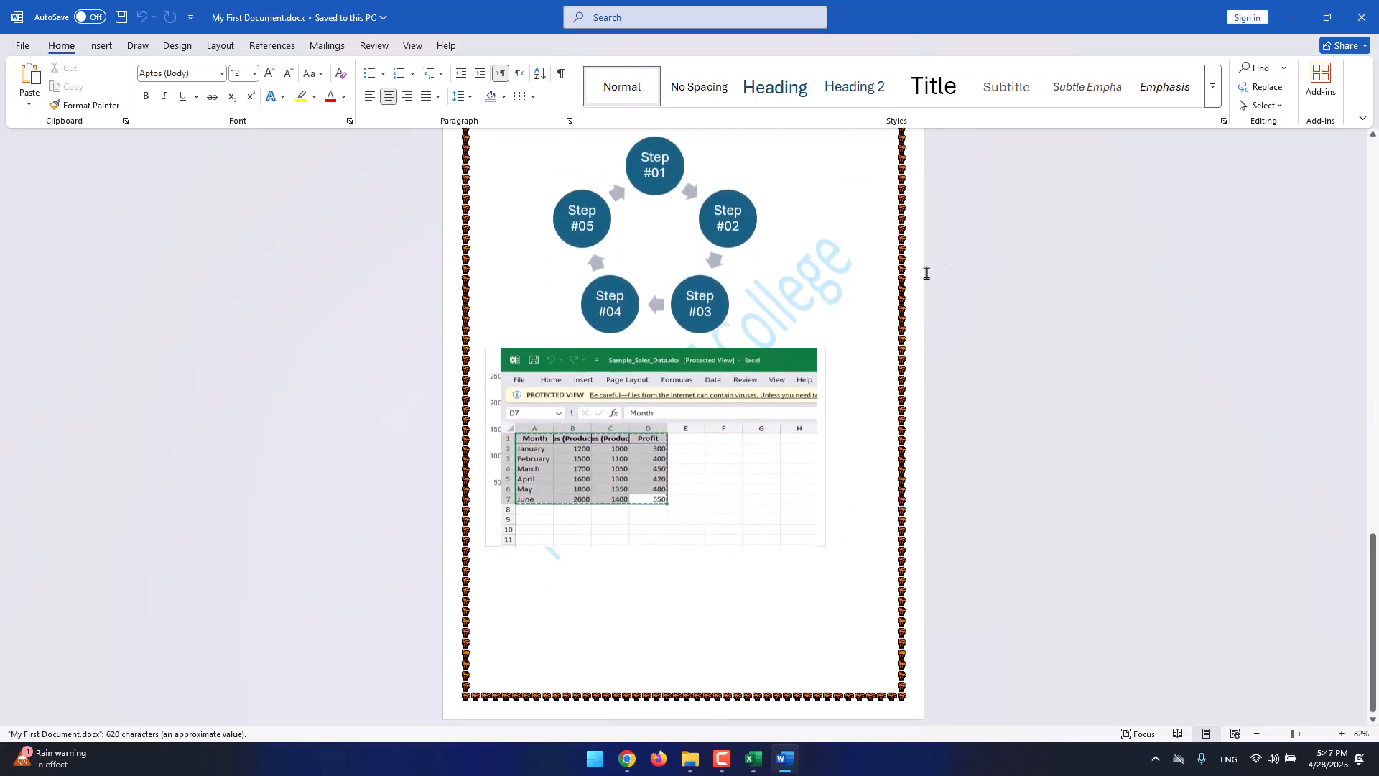
drag(1377, 538, 1377, 147)
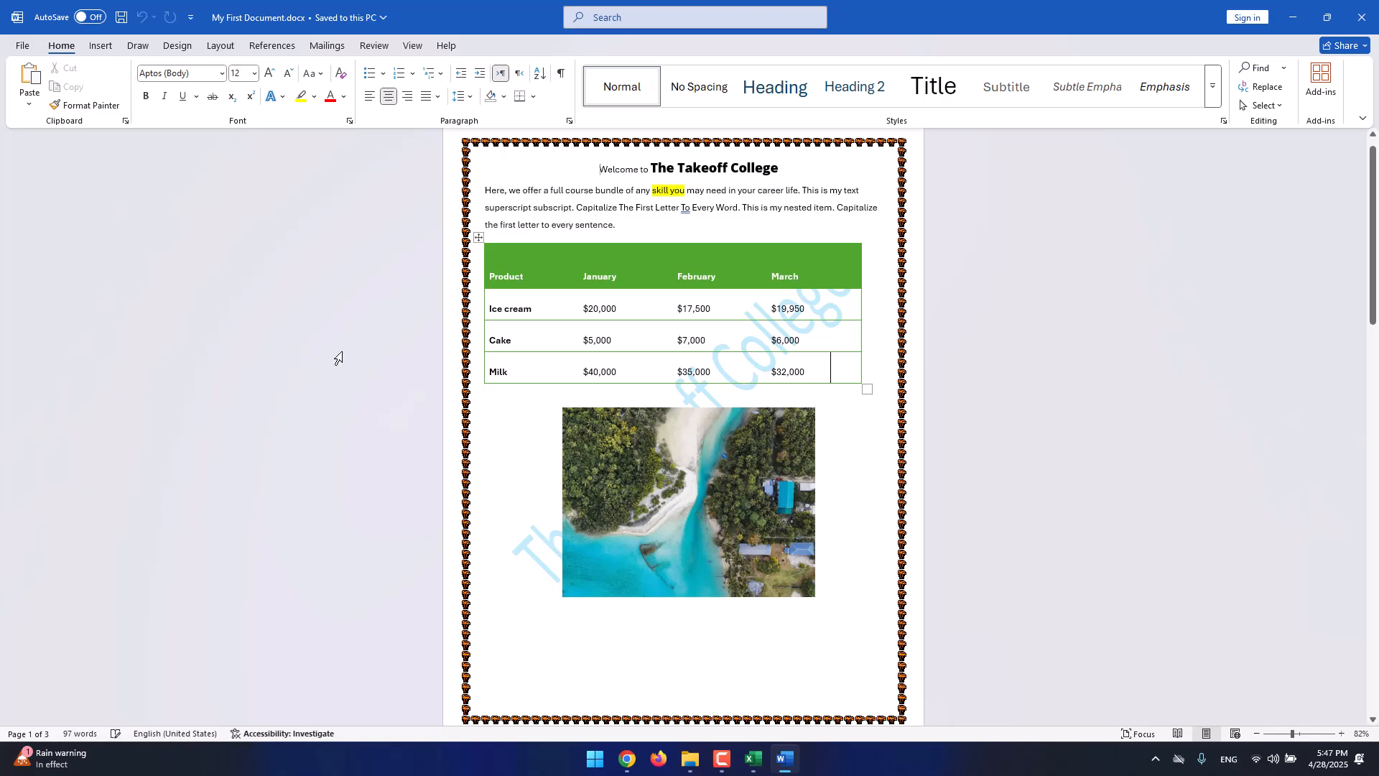
Save a PDF (*.pdf) copy named "My First Document" in the Documents folder, keeping it set to open after publishing.
click(34, 49)
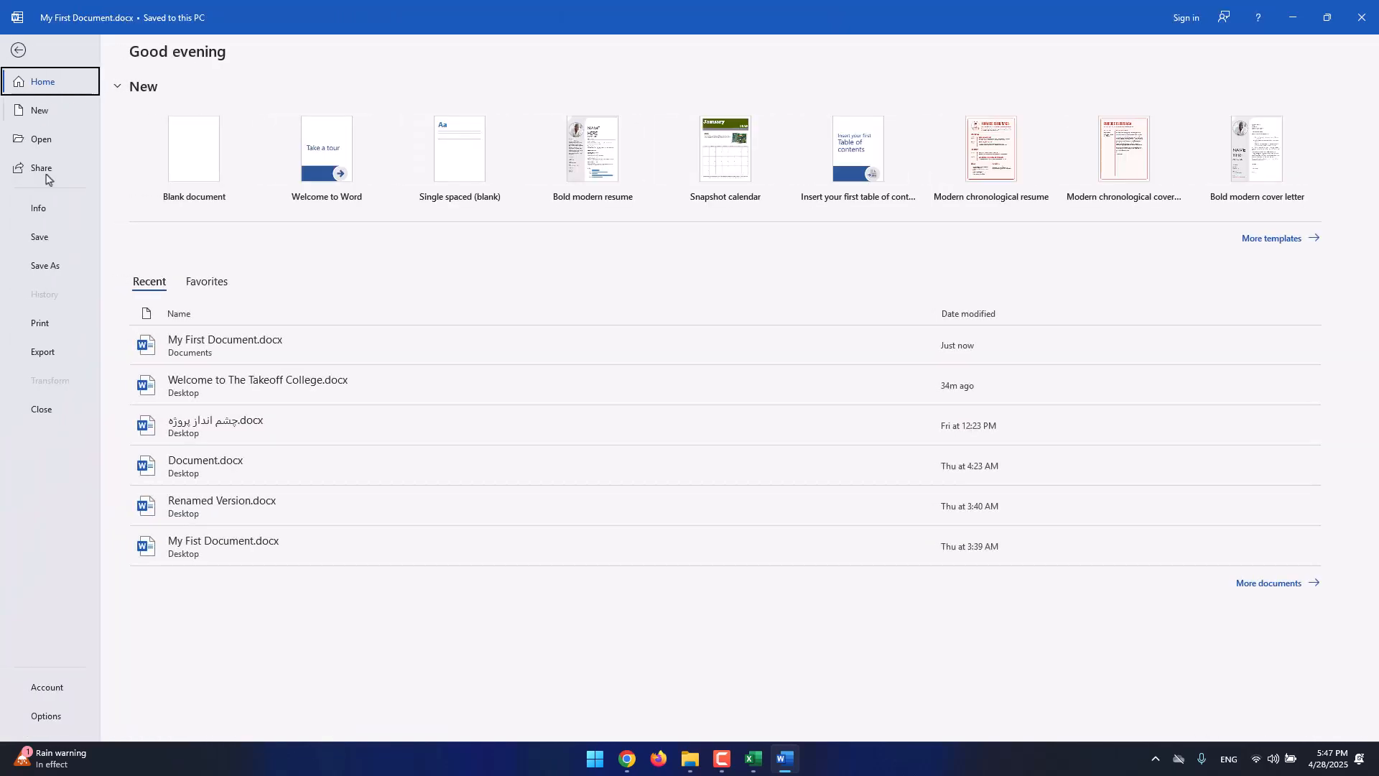
click(60, 277)
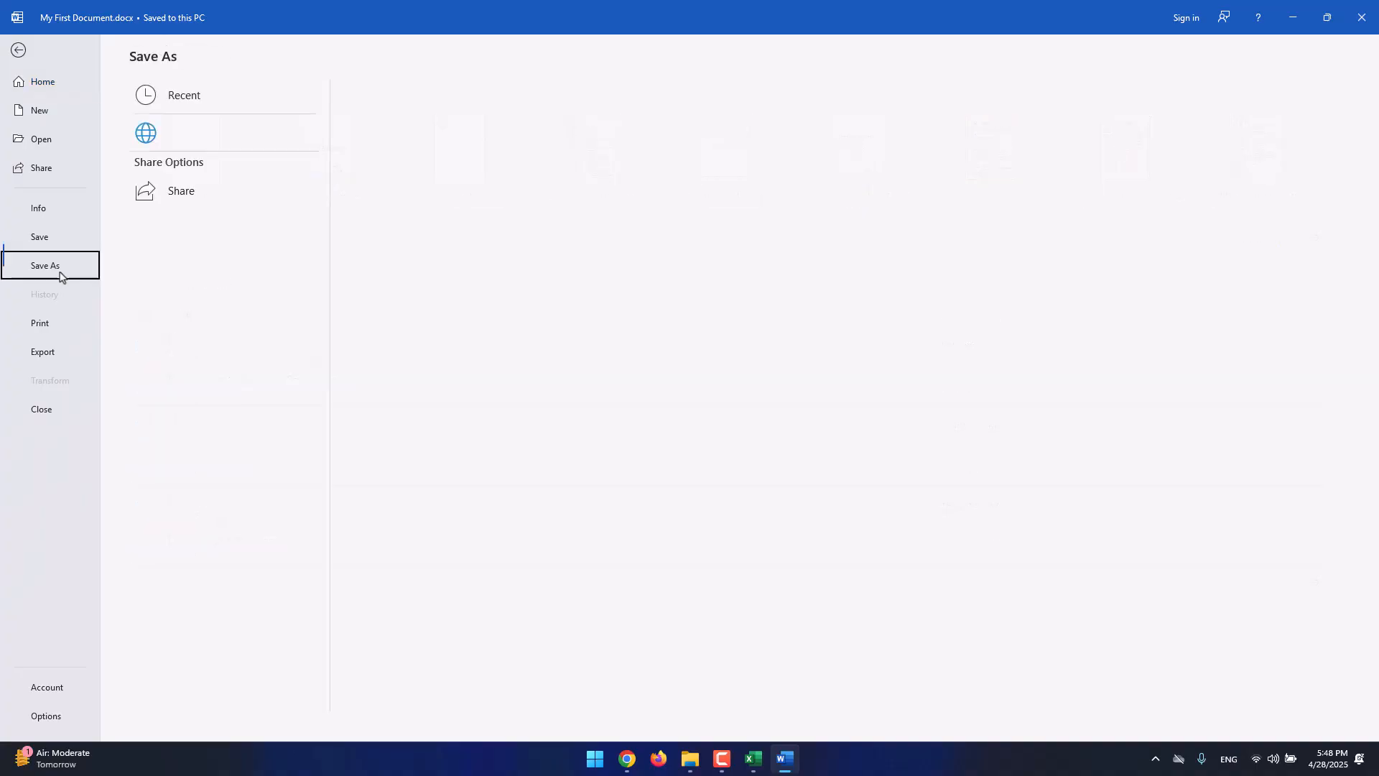
click(155, 342)
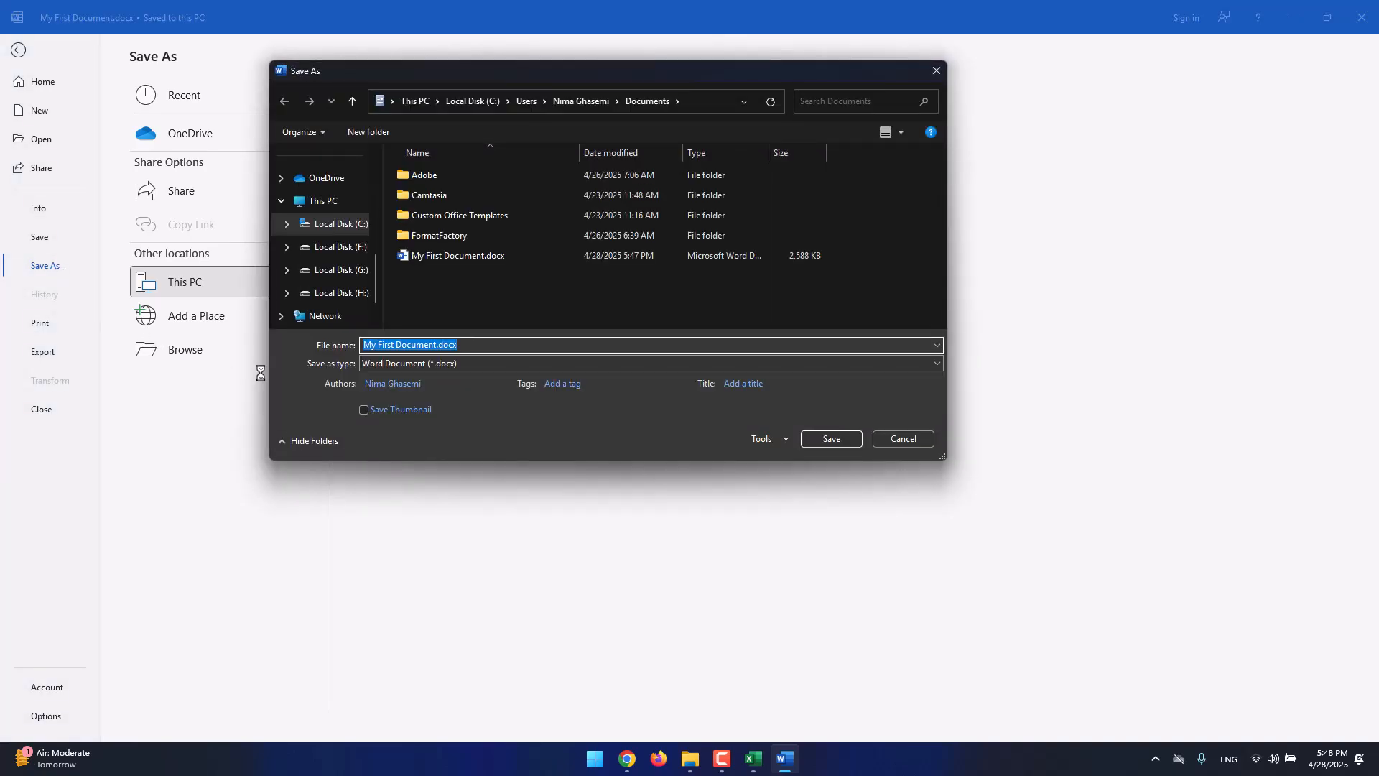
click(420, 365)
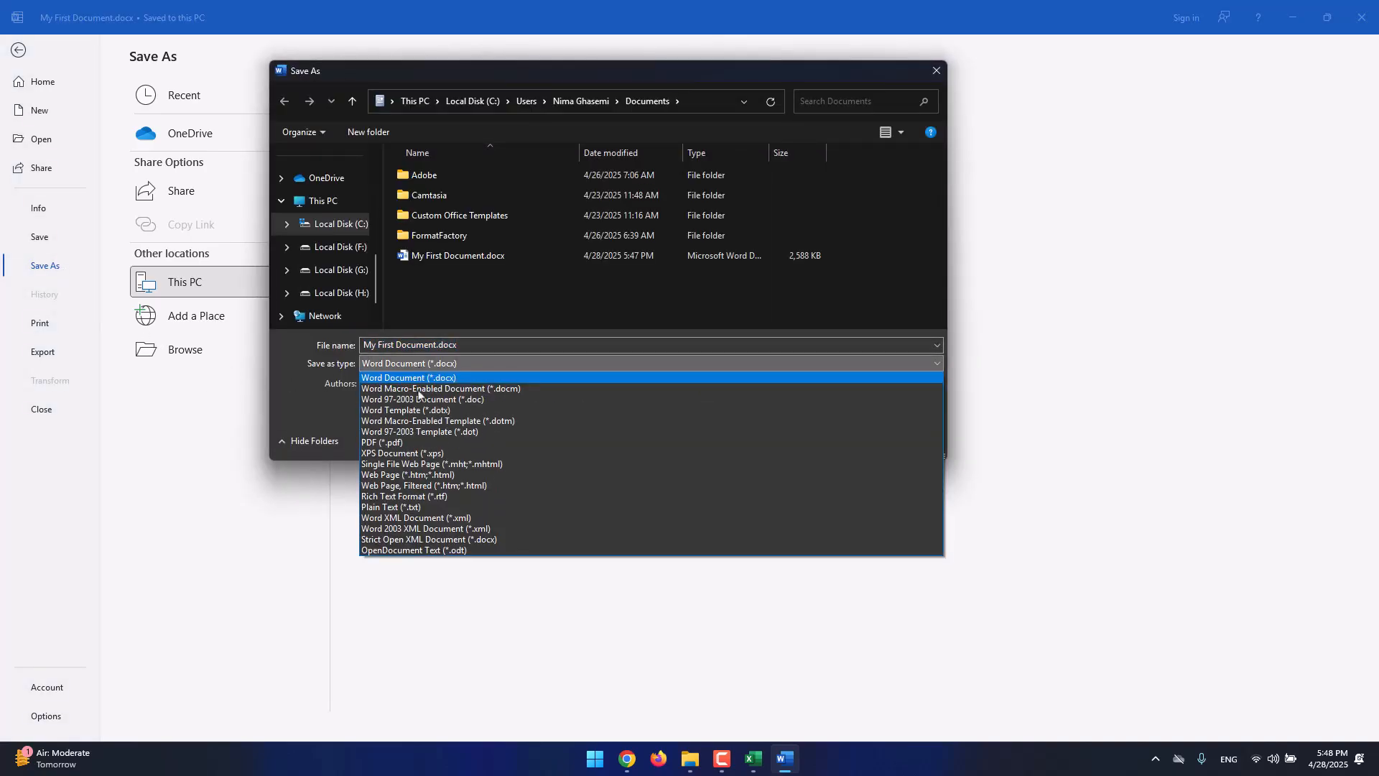
click(395, 442)
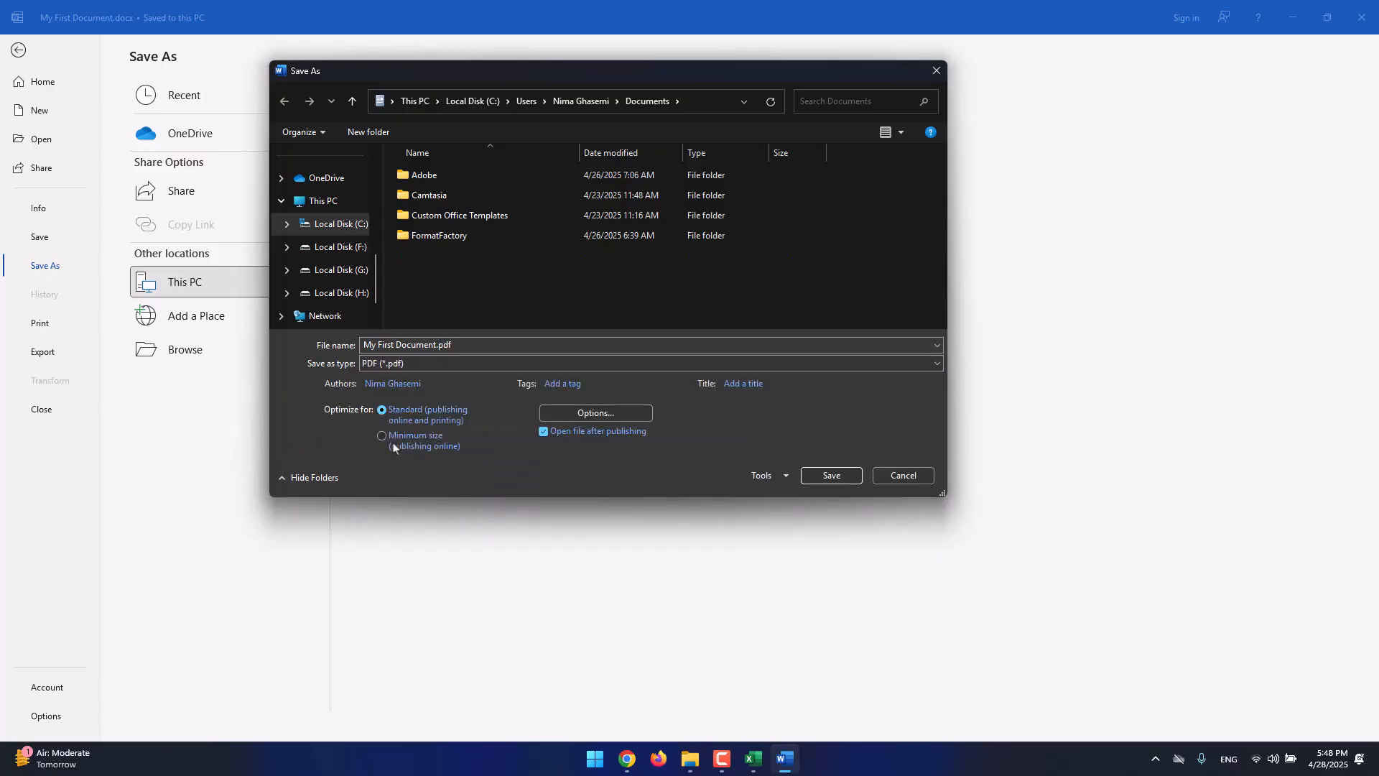
click(831, 476)
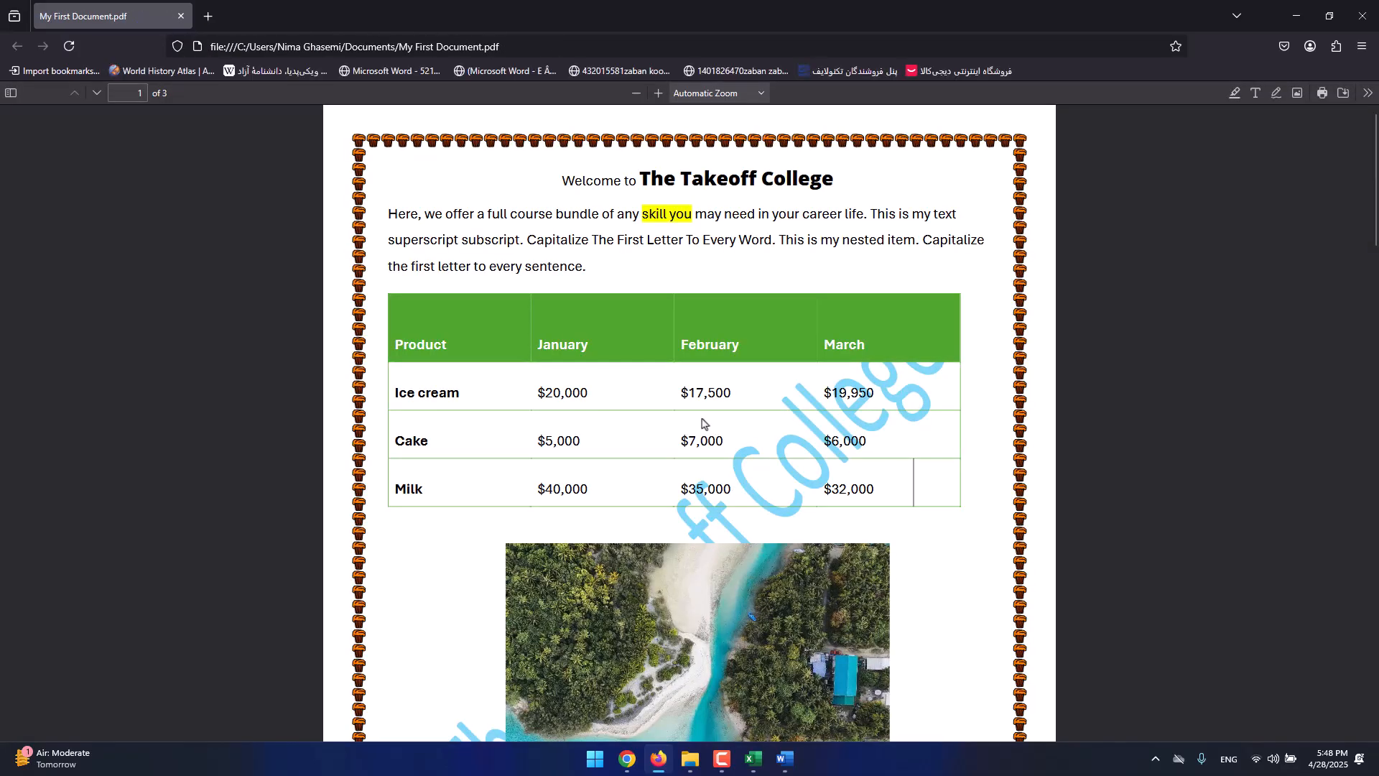
Look through the pages of My First Document.pdf and test selecting part of the opening paragraph's first line.
scroll(701, 421, down, 3)
scroll(701, 421, down, 3)
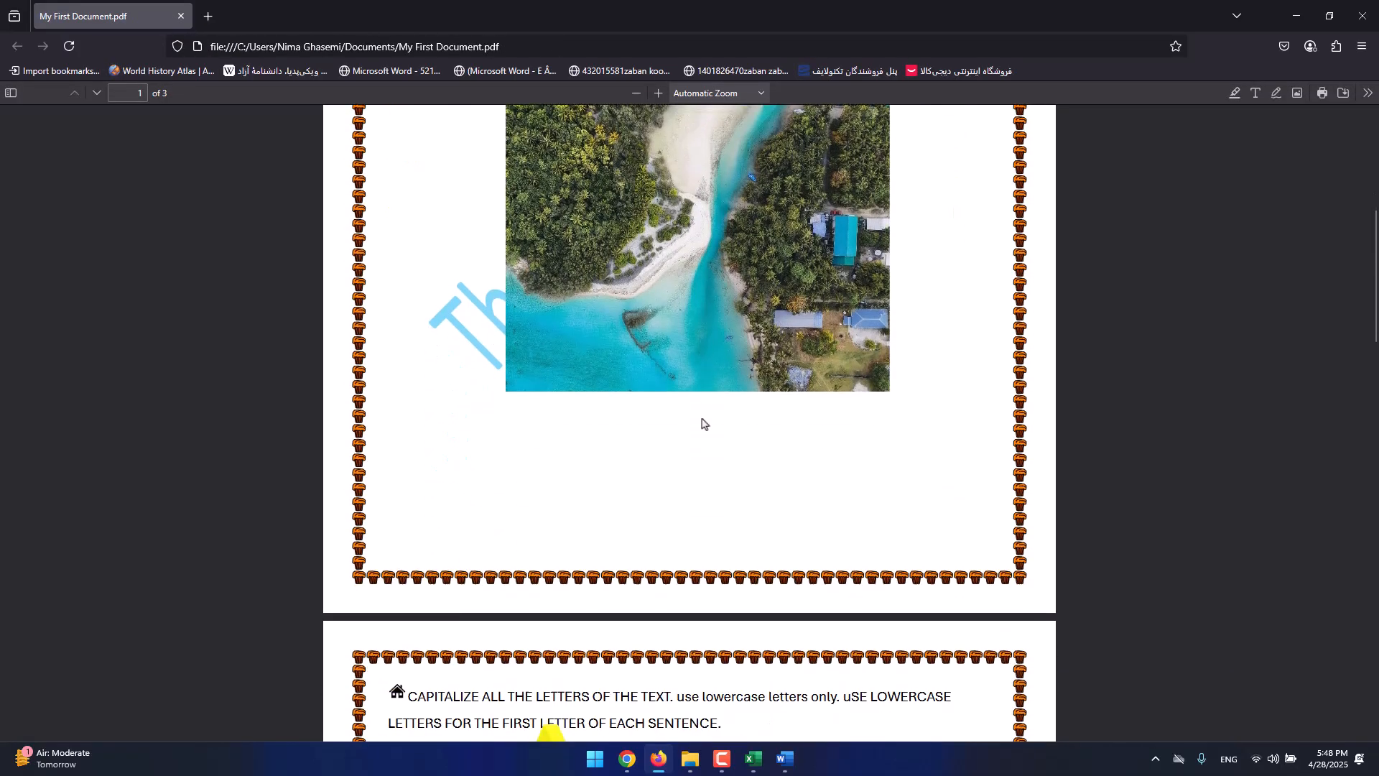
scroll(702, 423, up, 6)
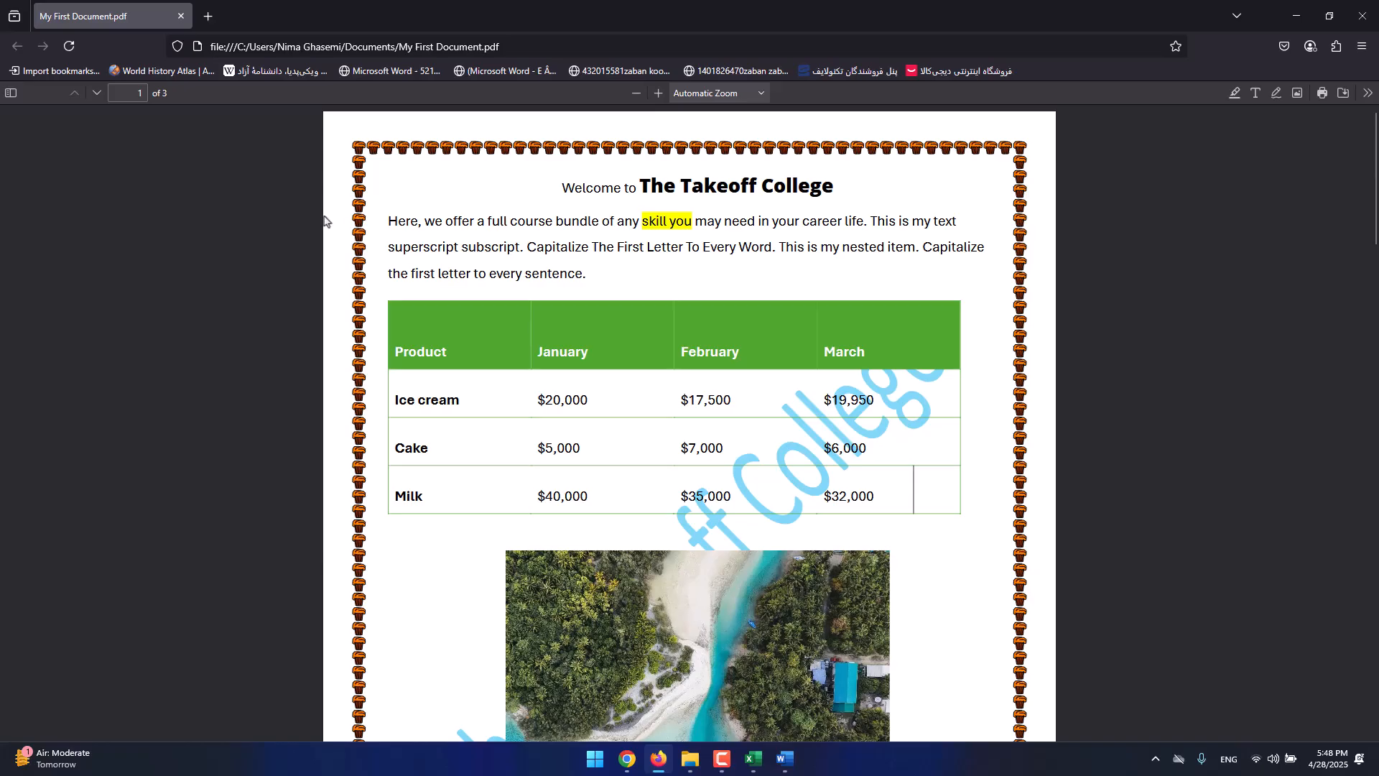
drag(426, 221, 567, 222)
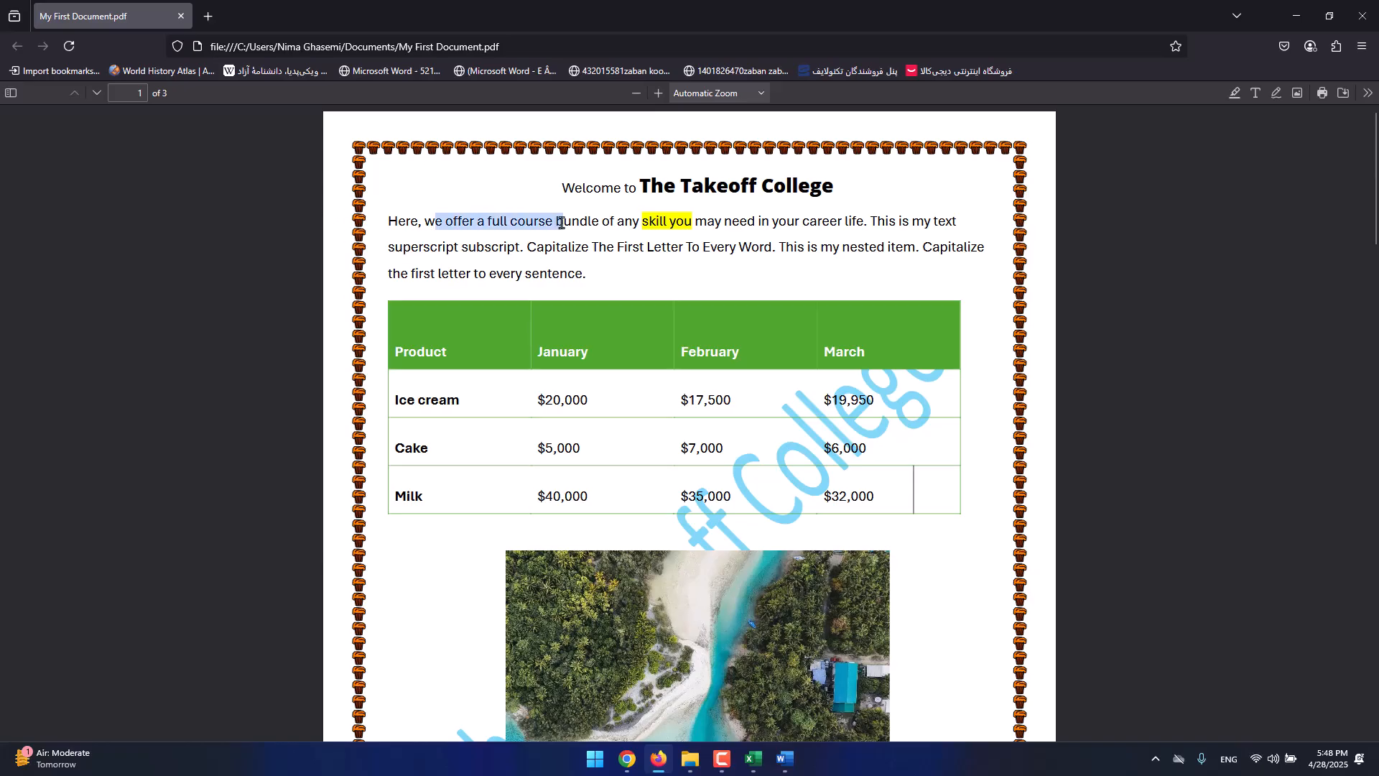
click(567, 221)
scroll(561, 227, down, 4)
scroll(562, 227, down, 10)
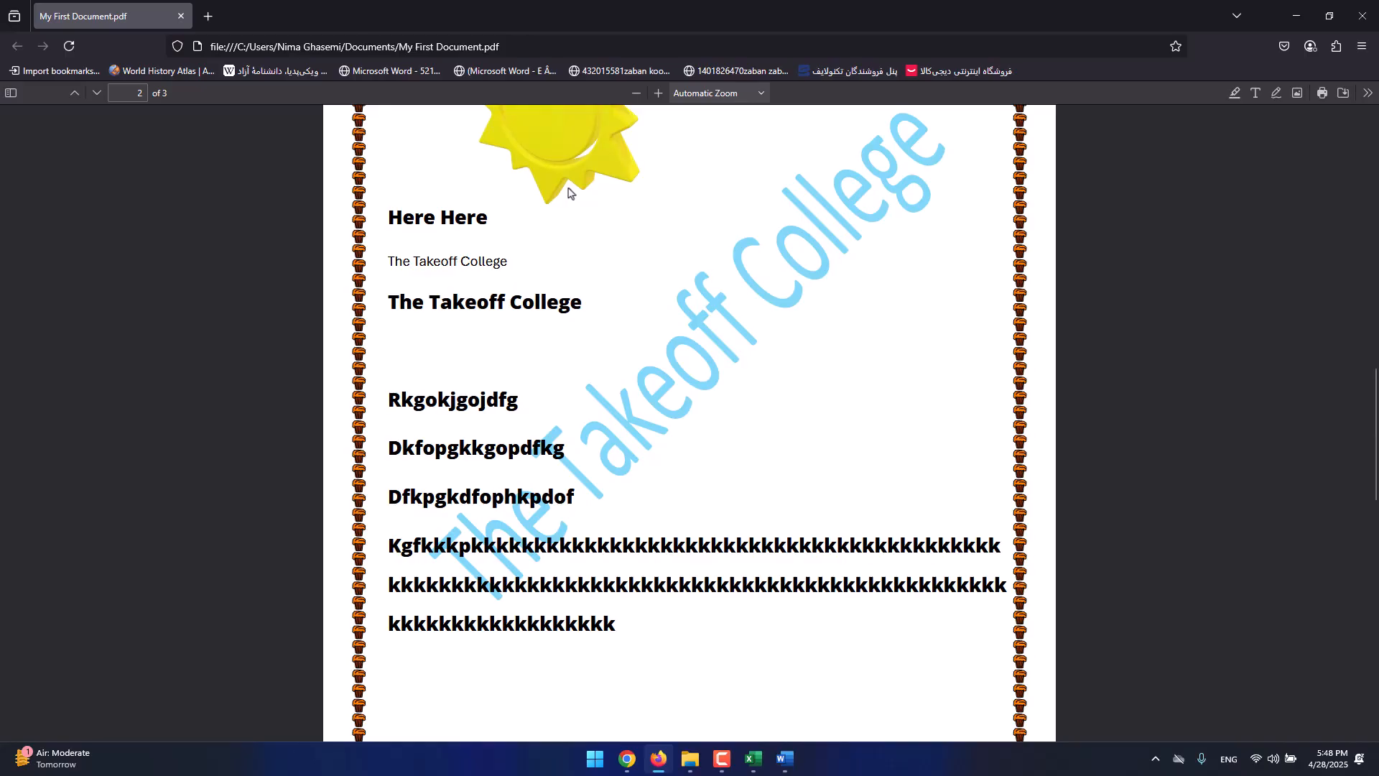
drag(1375, 435, 1348, 186)
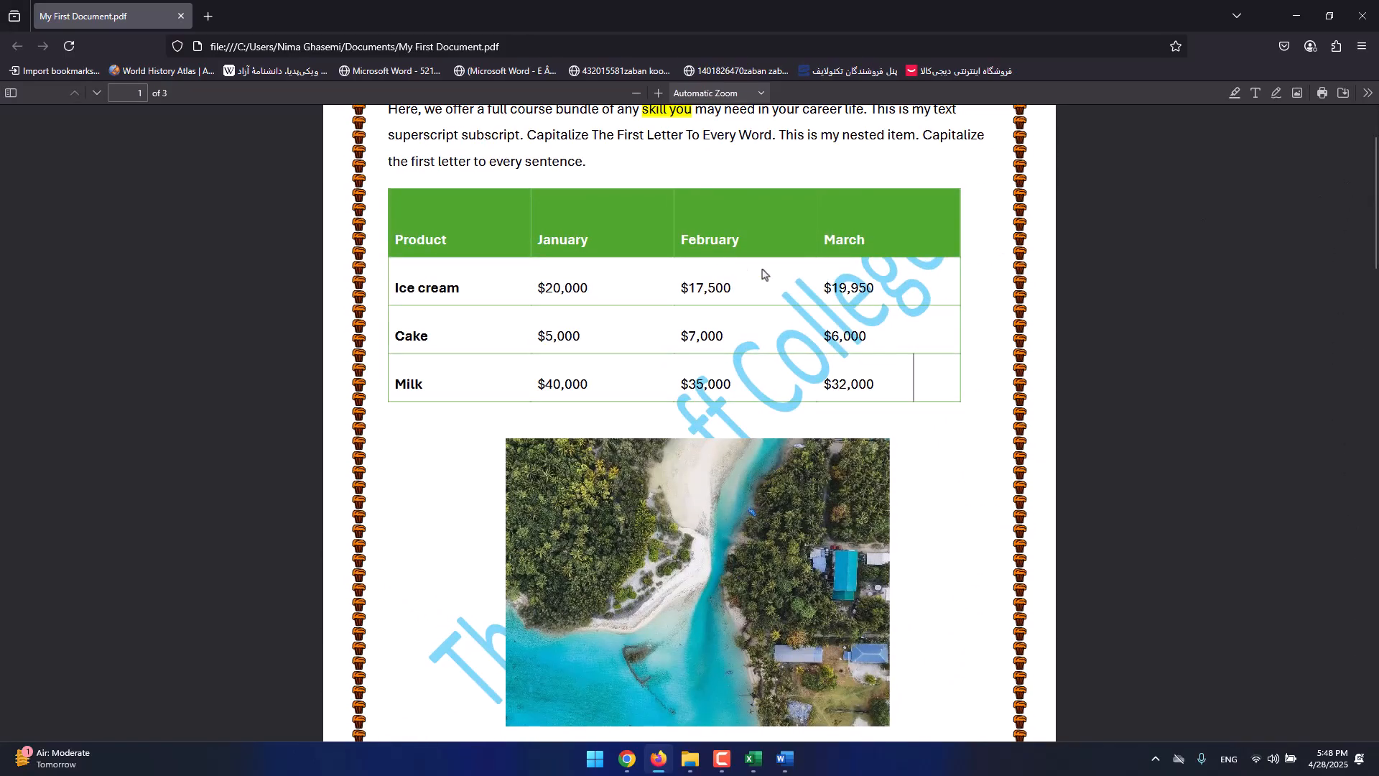
Select the PDF's opening paragraph from "bundle of any" to "Every Word", check the options for the selected text and clear the selection.
scroll(657, 255, up, 2)
drag(563, 220, 787, 293)
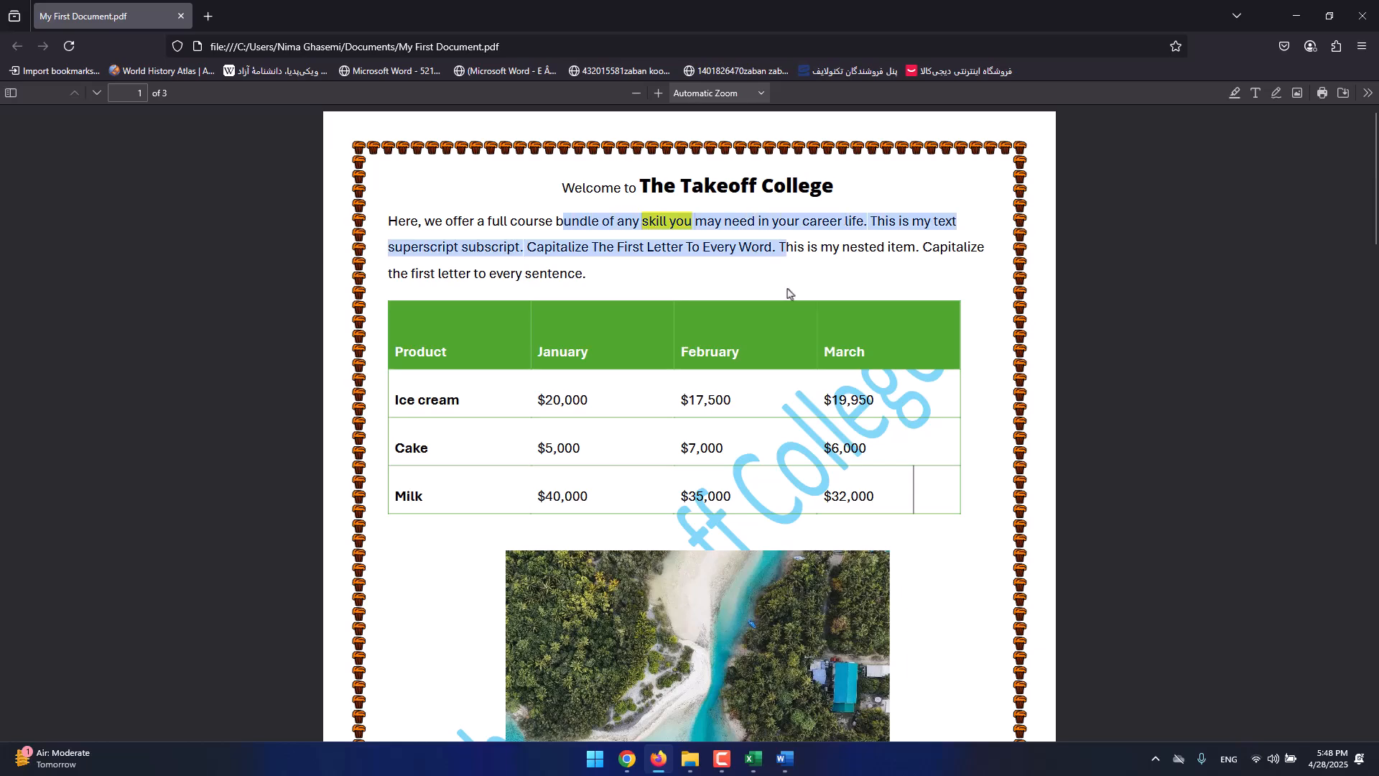
right_click(730, 223)
click(743, 242)
click(693, 220)
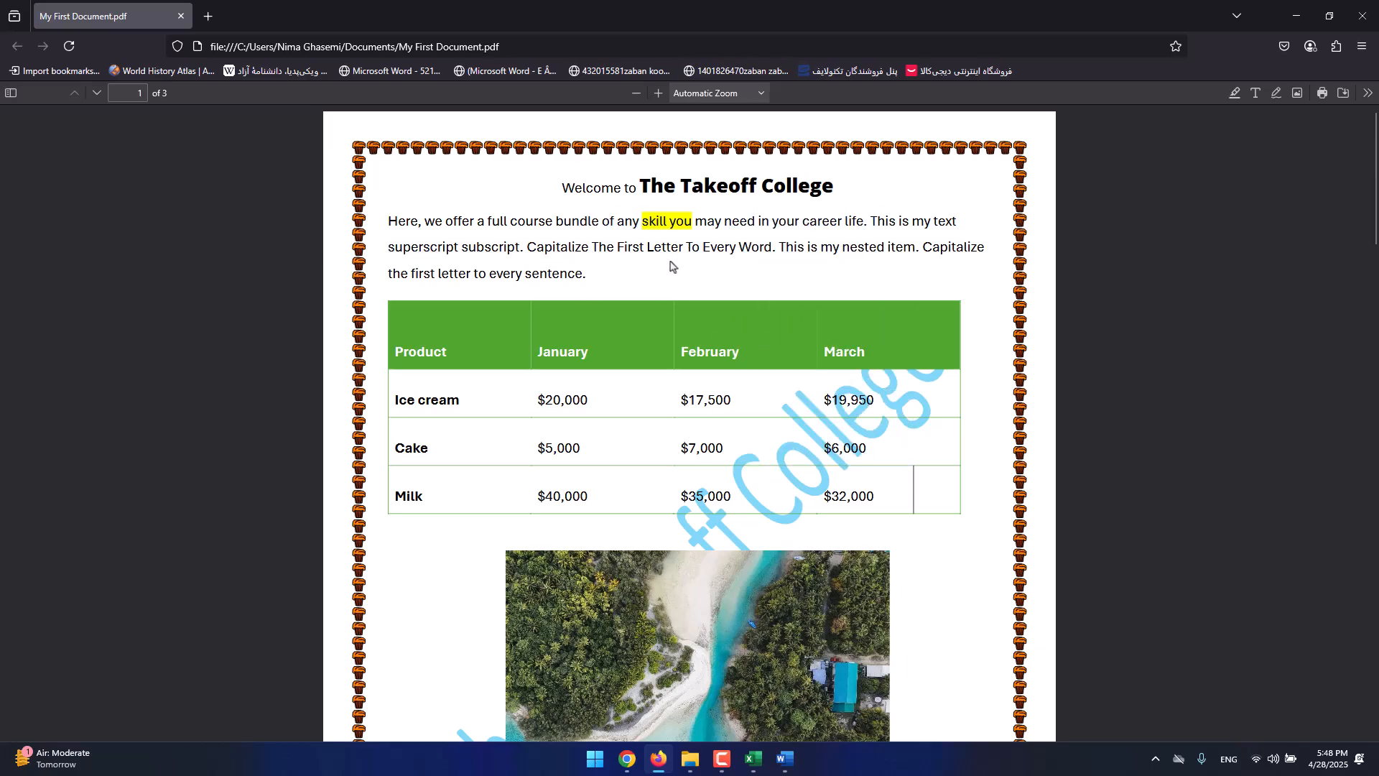